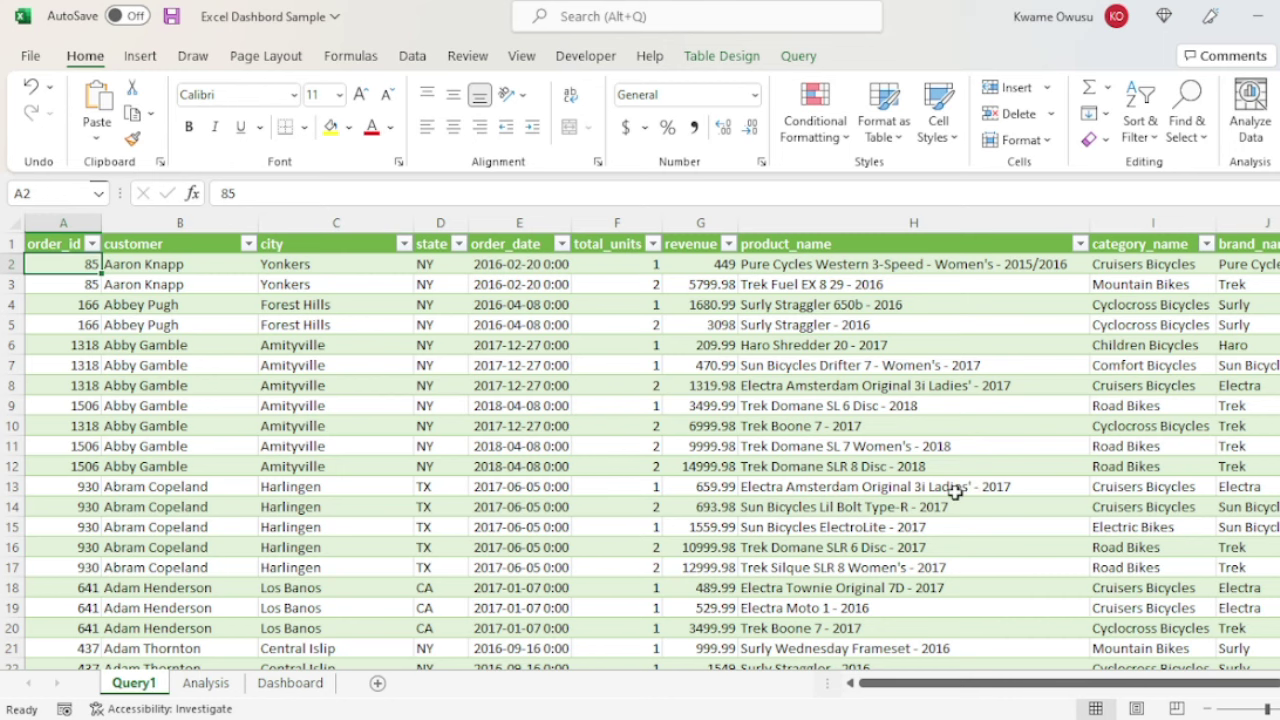
Open the Dashboard sheet and look over its revenue, units, orders and customer figures and sales charts.
{"action": "left_click", "coordinate": [291, 683]}
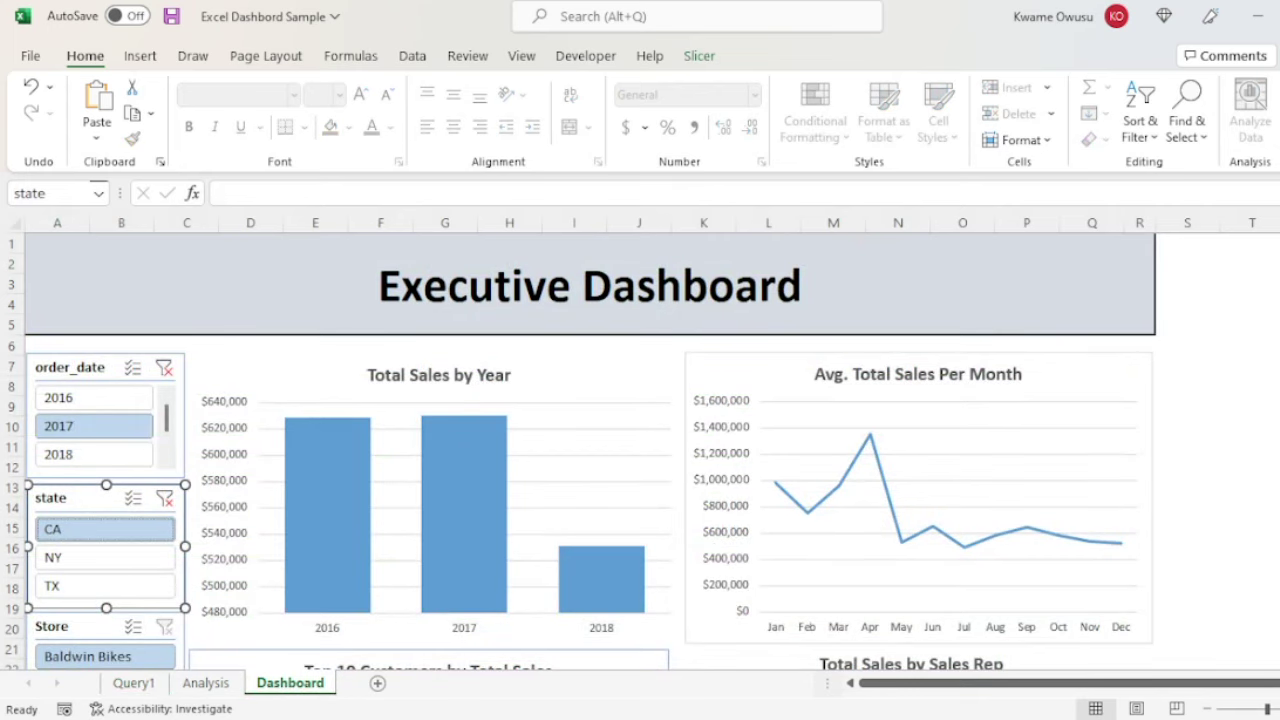
{"action": "scroll", "coordinate": [590, 450], "scroll_direction": "down", "scroll_amount": 10}
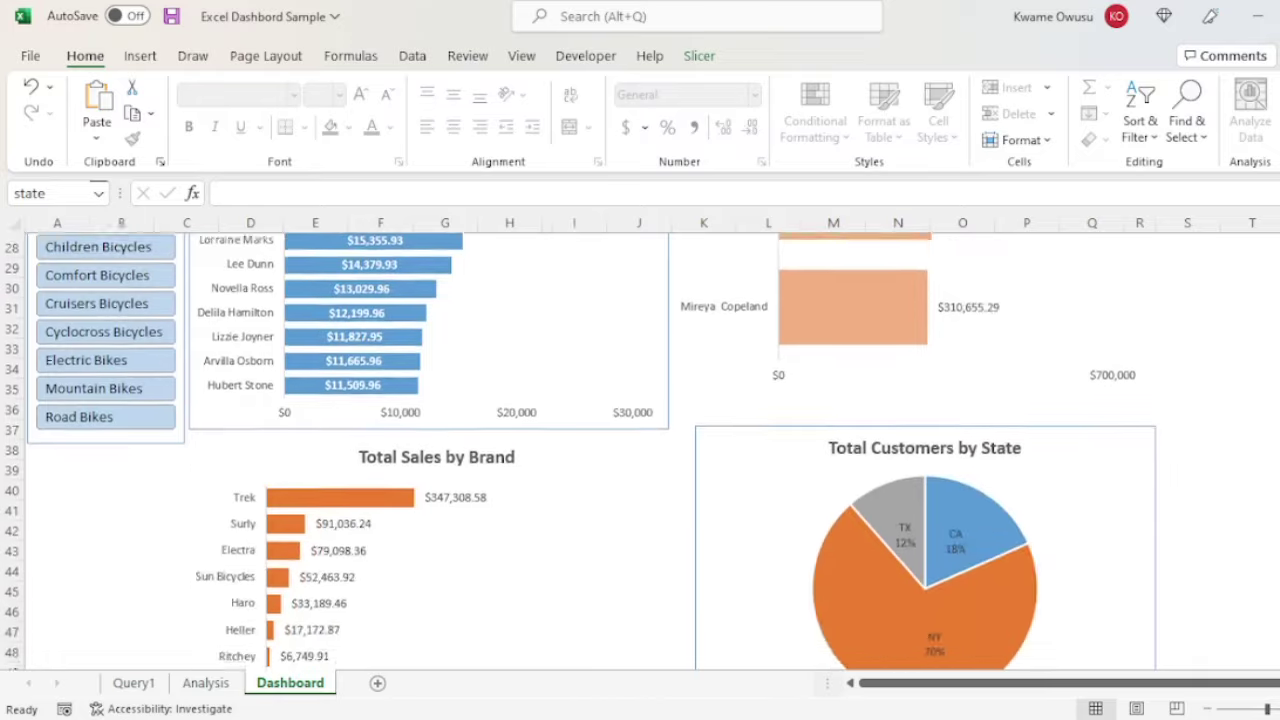
{"action": "scroll", "coordinate": [590, 450], "scroll_direction": "up", "scroll_amount": 7}
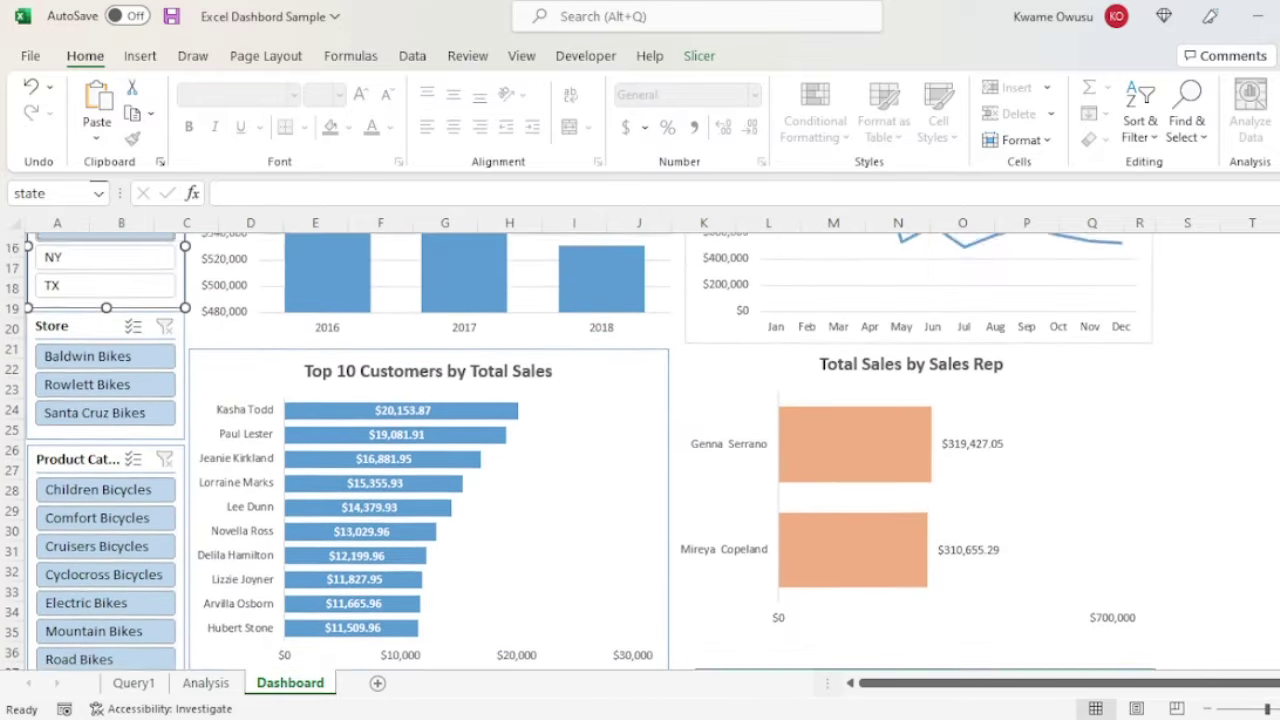
{"action": "scroll", "coordinate": [590, 450], "scroll_direction": "up", "scroll_amount": 4}
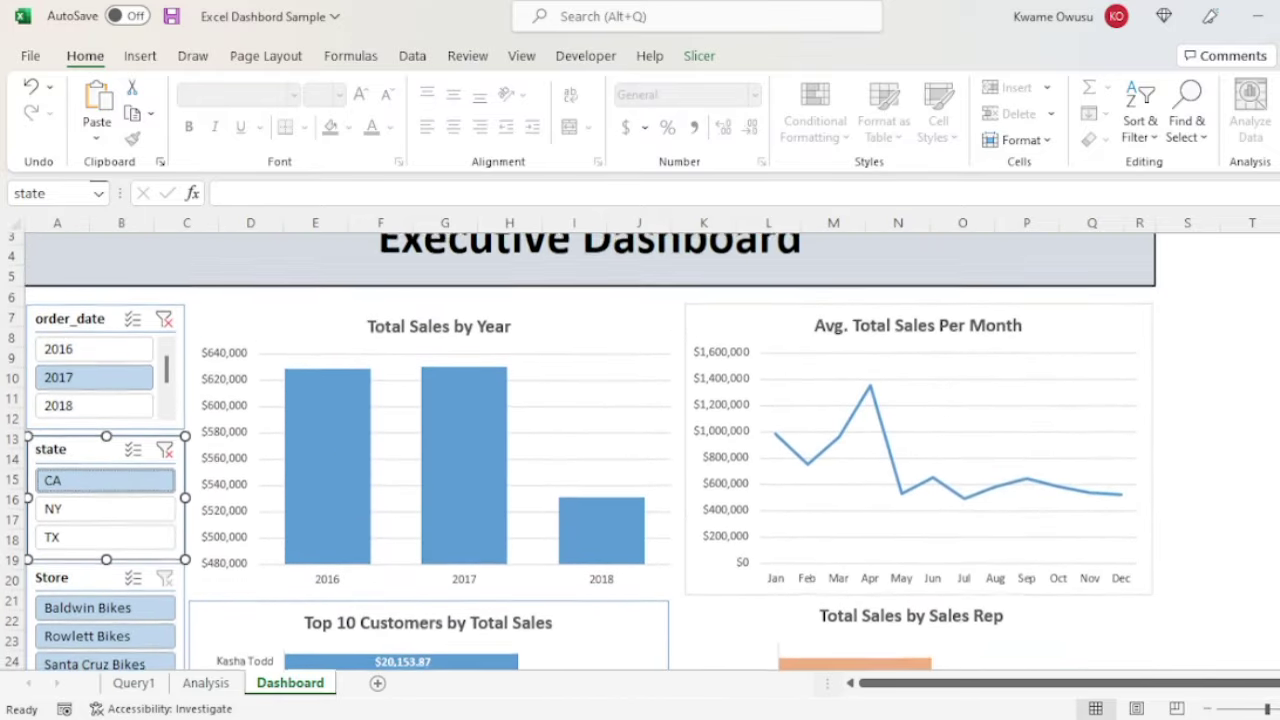
{"action": "scroll", "coordinate": [590, 450], "scroll_direction": "up", "scroll_amount": 1}
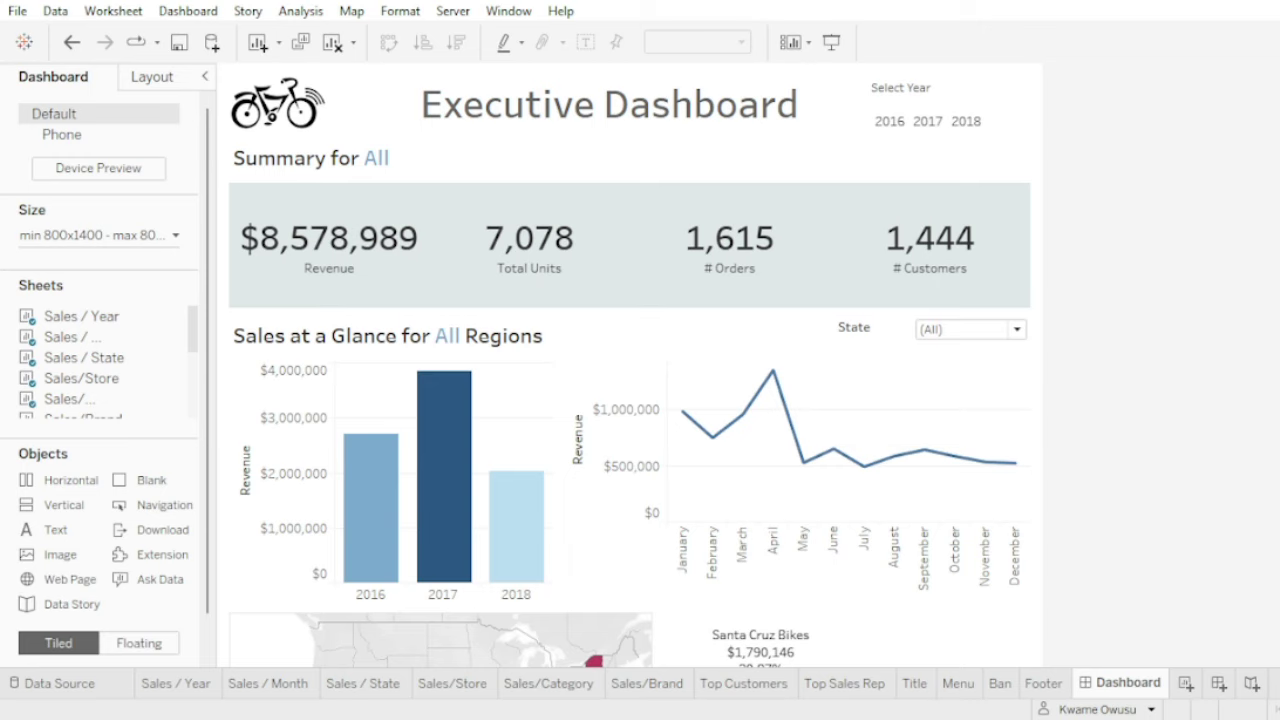
{"action": "scroll", "coordinate": [630, 365], "scroll_direction": "down", "scroll_amount": 8}
{"action": "scroll", "coordinate": [630, 365], "scroll_direction": "up", "scroll_amount": 4}
{"action": "scroll", "coordinate": [630, 365], "scroll_direction": "up", "scroll_amount": 5}
{"action": "left_click", "coordinate": [966, 121]}
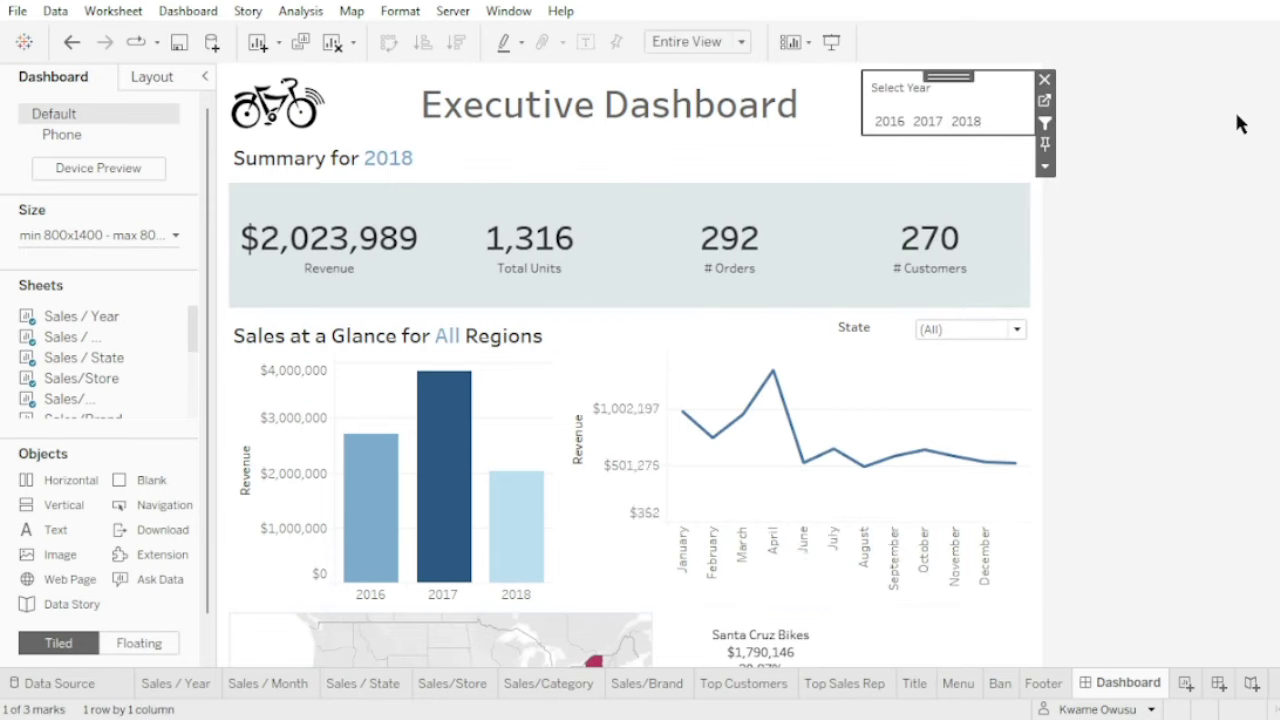
{"action": "left_click", "coordinate": [1003, 342]}
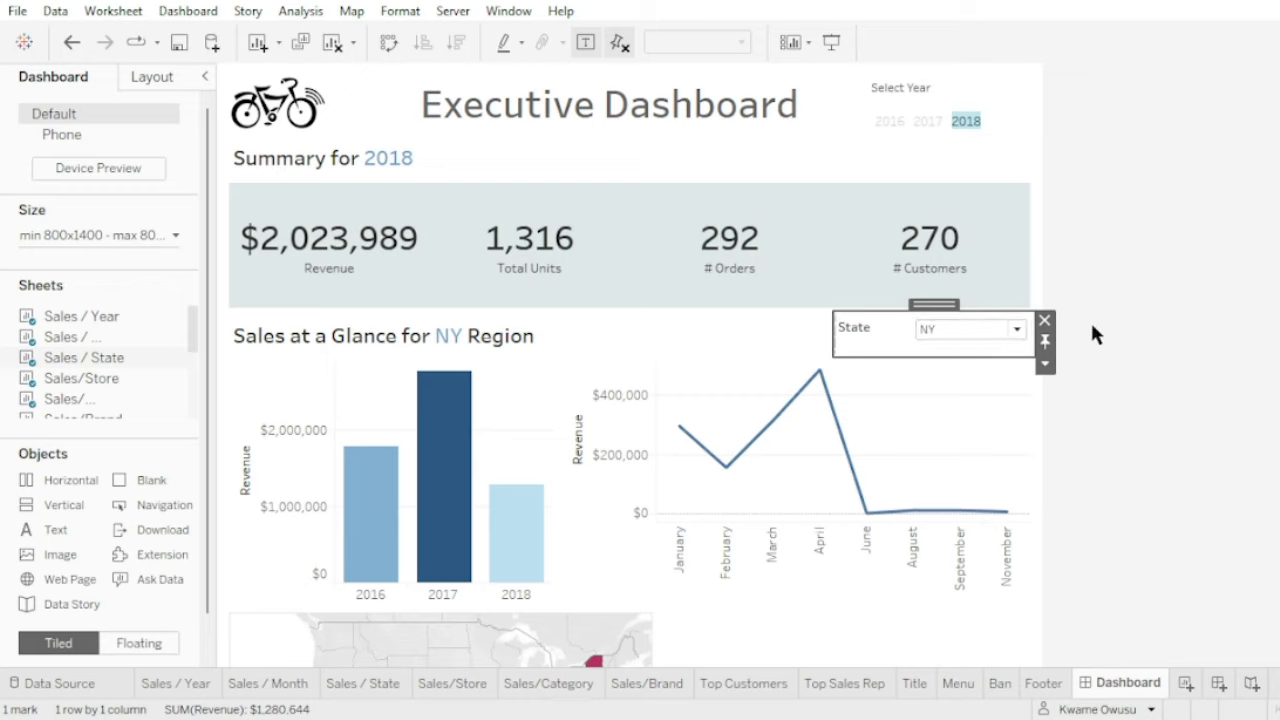
{"action": "key", "text": "ctrl+z"}
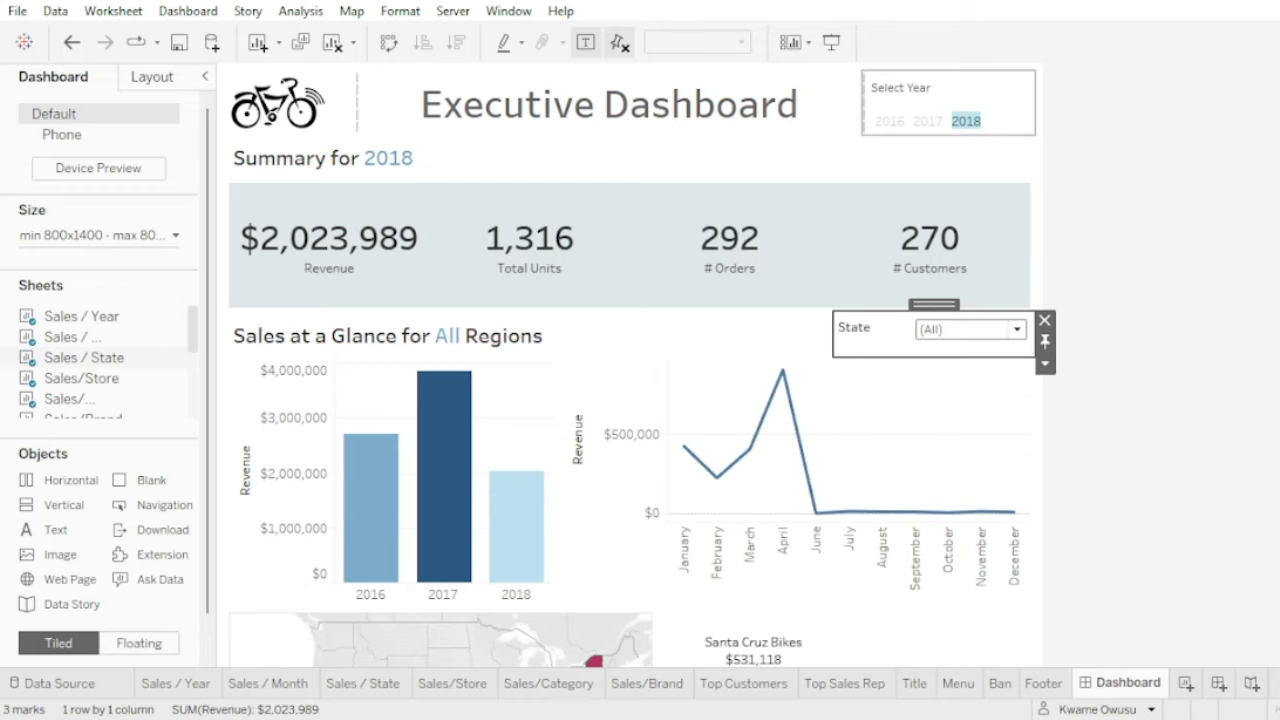
{"action": "left_click", "coordinate": [966, 121]}
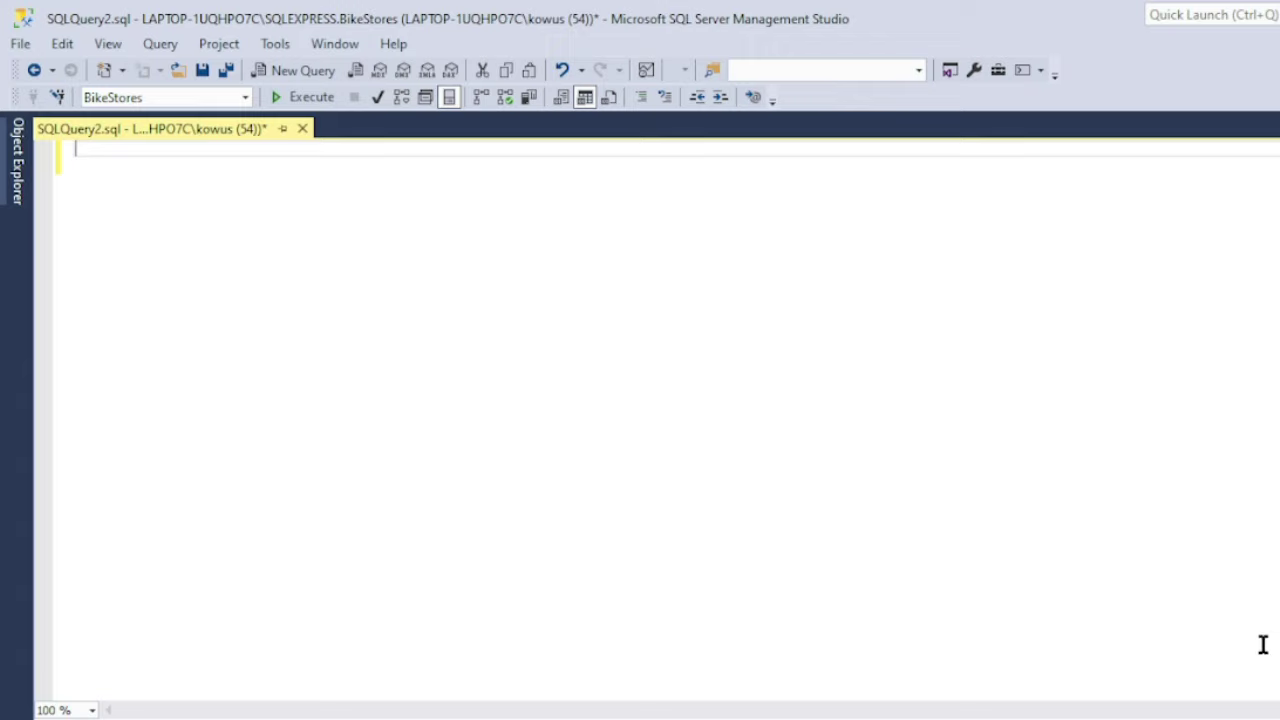
Begin a SELECT statement with an indented order_id column.
{"action": "type", "text": "SELECT"}
{"action": "key", "text": "Return"}
{"action": "key", "text": "Tab"}
{"action": "type", "text": "order_date"}
{"action": "key", "text": "BackSpace"}
{"action": "key", "text": "BackSpace"}
{"action": "key", "text": "BackSpace"}
{"action": "key", "text": "BackSpace"}
{"action": "type", "text": "id,"}
{"action": "key", "text": "Return"}
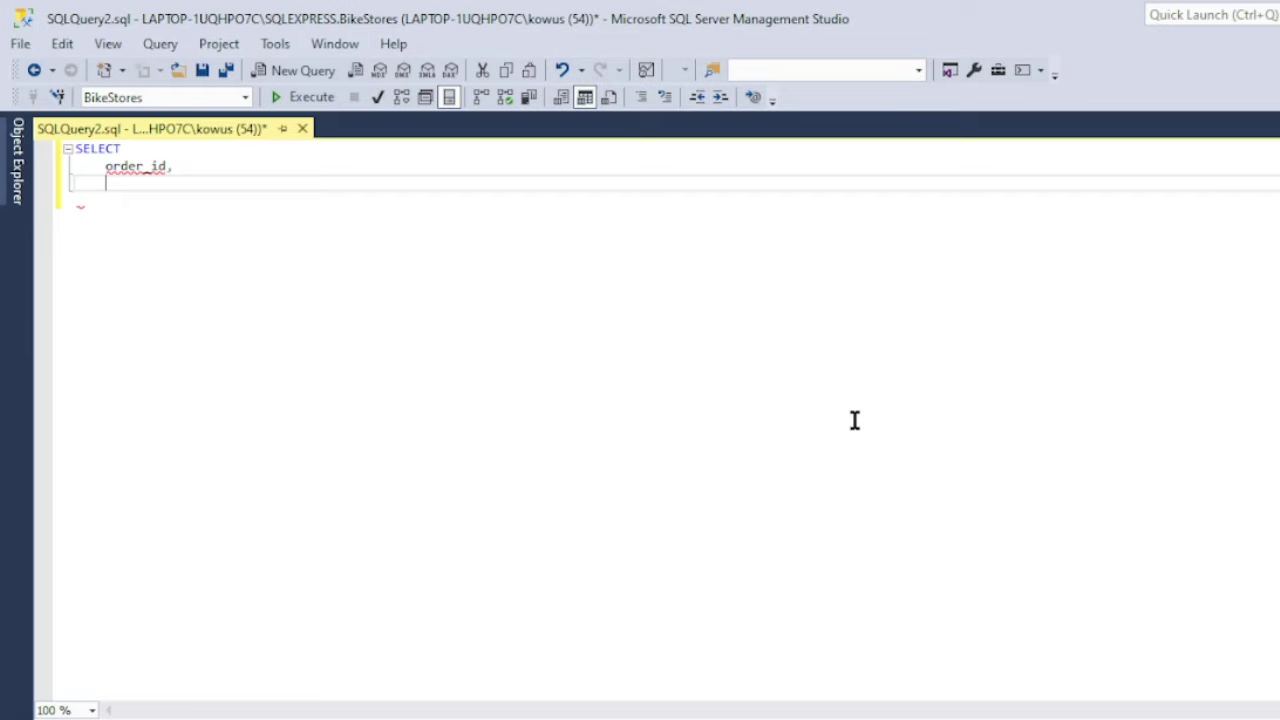
Add CONCAT(first_name,' ', last_name), city, state and order_date columns, then FROM sales.orders ord.
{"action": "type", "text": "CONCAT(first_name,' ', la"}
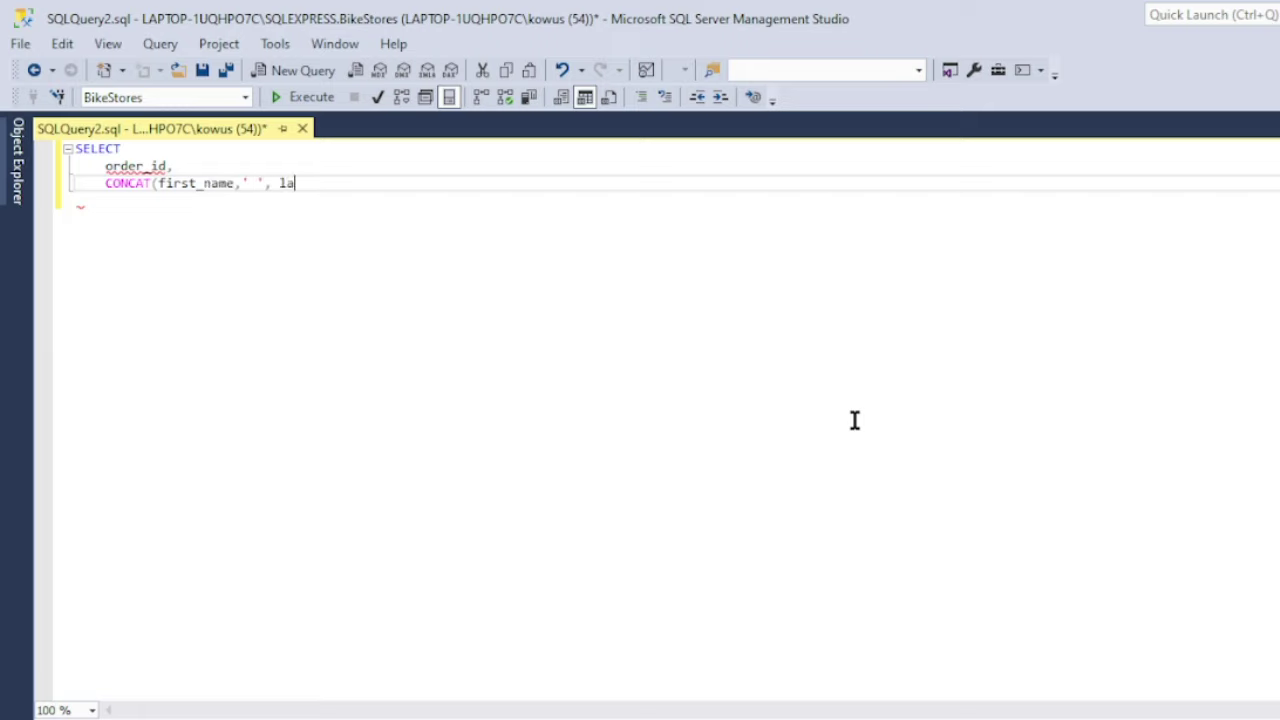
{"action": "type", "text": "st_name),"}
{"action": "key", "text": "Return"}
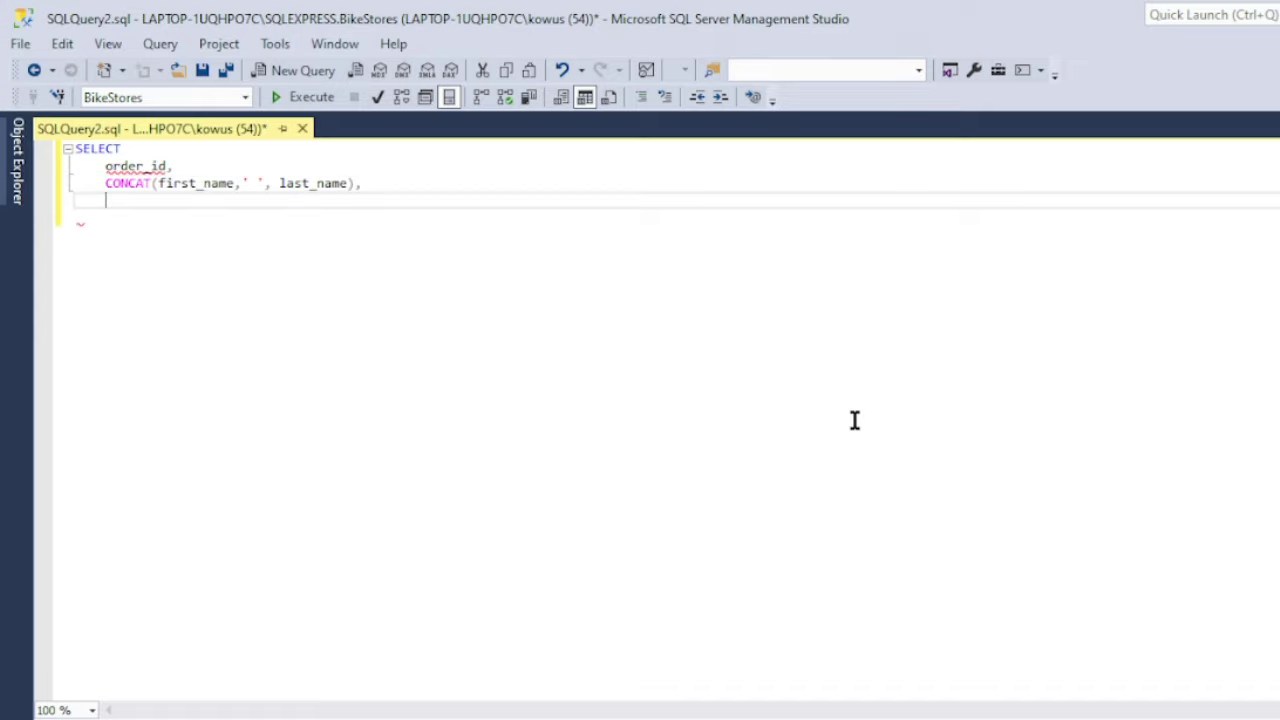
{"action": "type", "text": "city,"}
{"action": "key", "text": "Return"}
{"action": "type", "text": "s"}
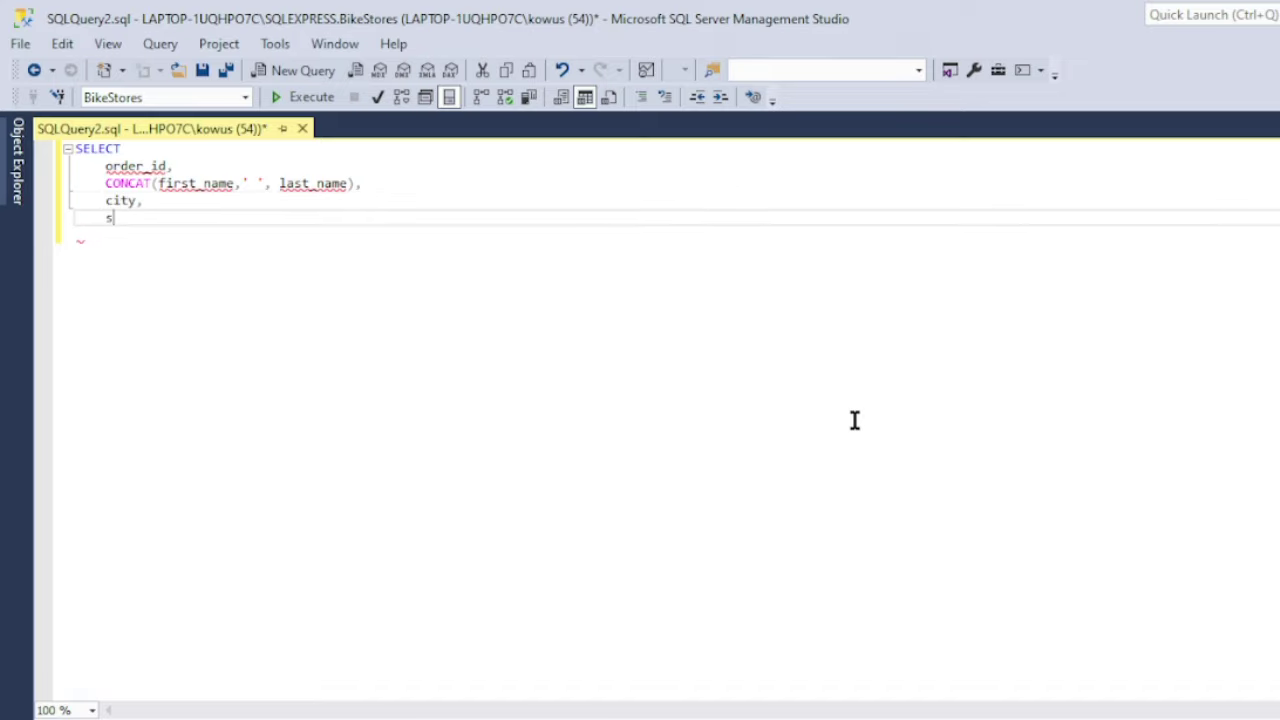
{"action": "type", "text": "tate,"}
{"action": "key", "text": "Return"}
{"action": "type", "text": "order"}
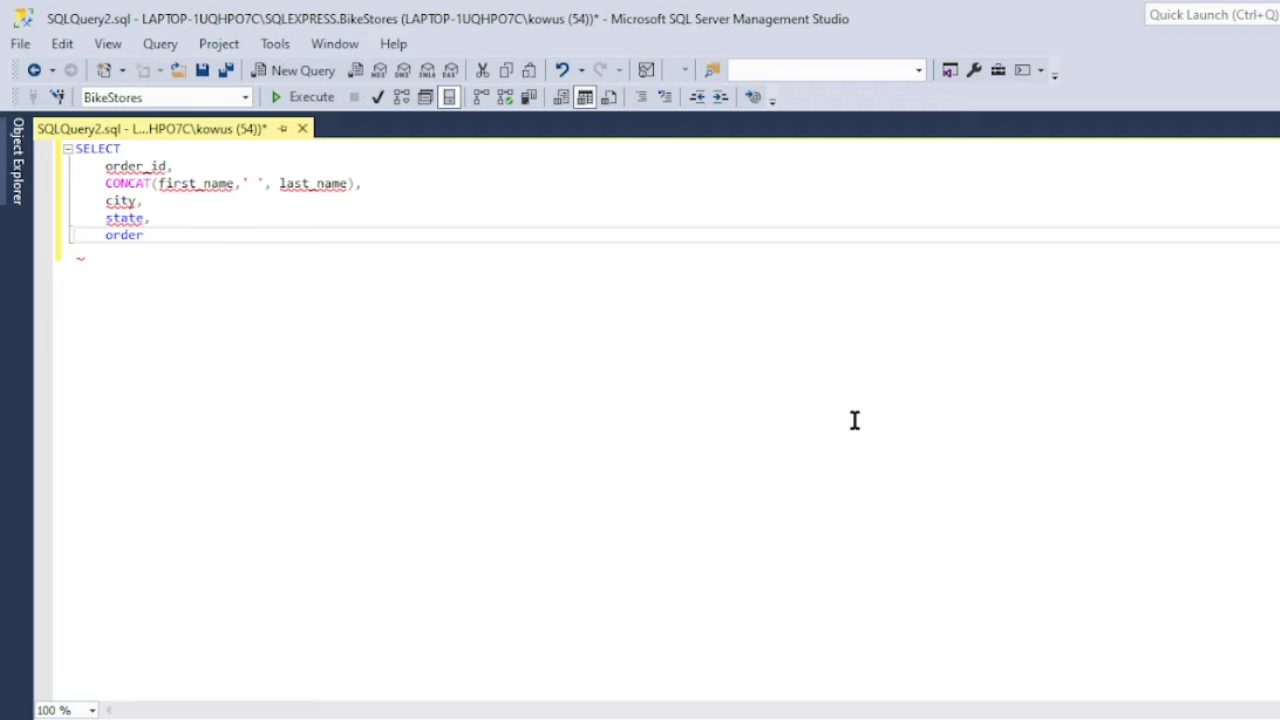
{"action": "type", "text": "_date"}
{"action": "key", "text": "Return"}
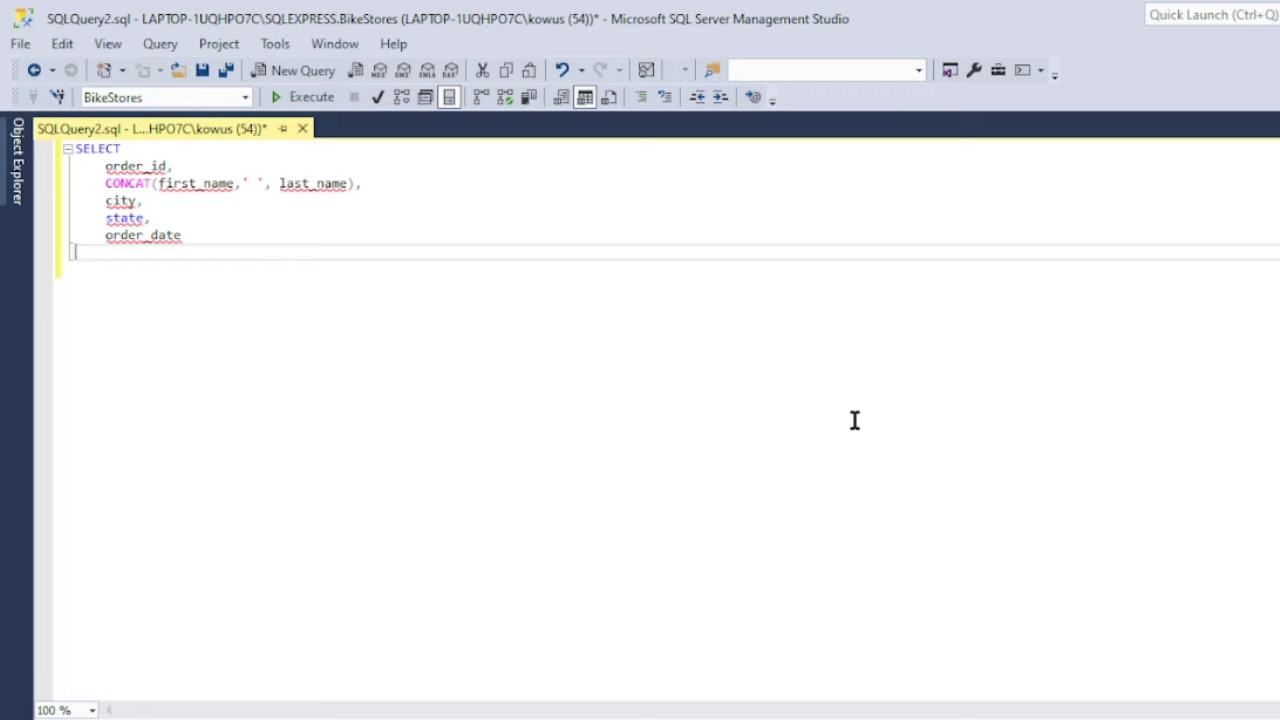
{"action": "type", "text": "FROM sales.orders ord"}
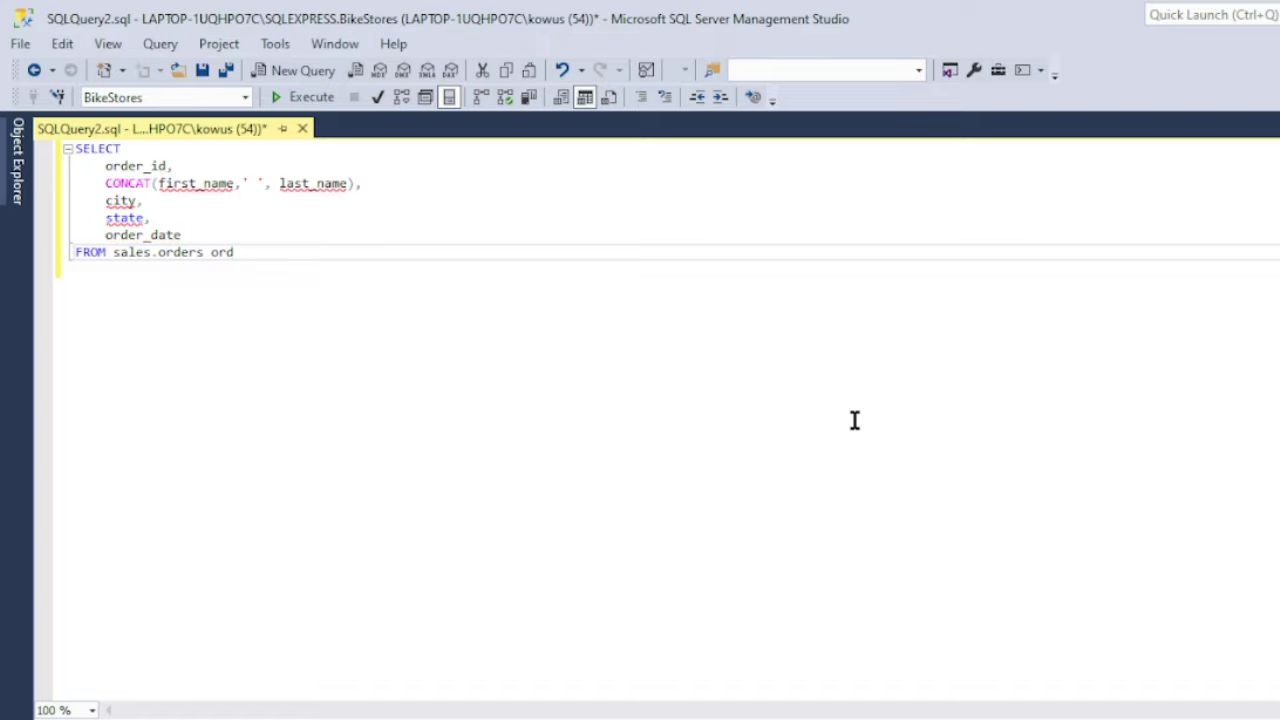
Add JOIN sales.customers cus ON ord.customer_id = cus.customer_id below the FROM clause.
{"action": "key", "text": "Return"}
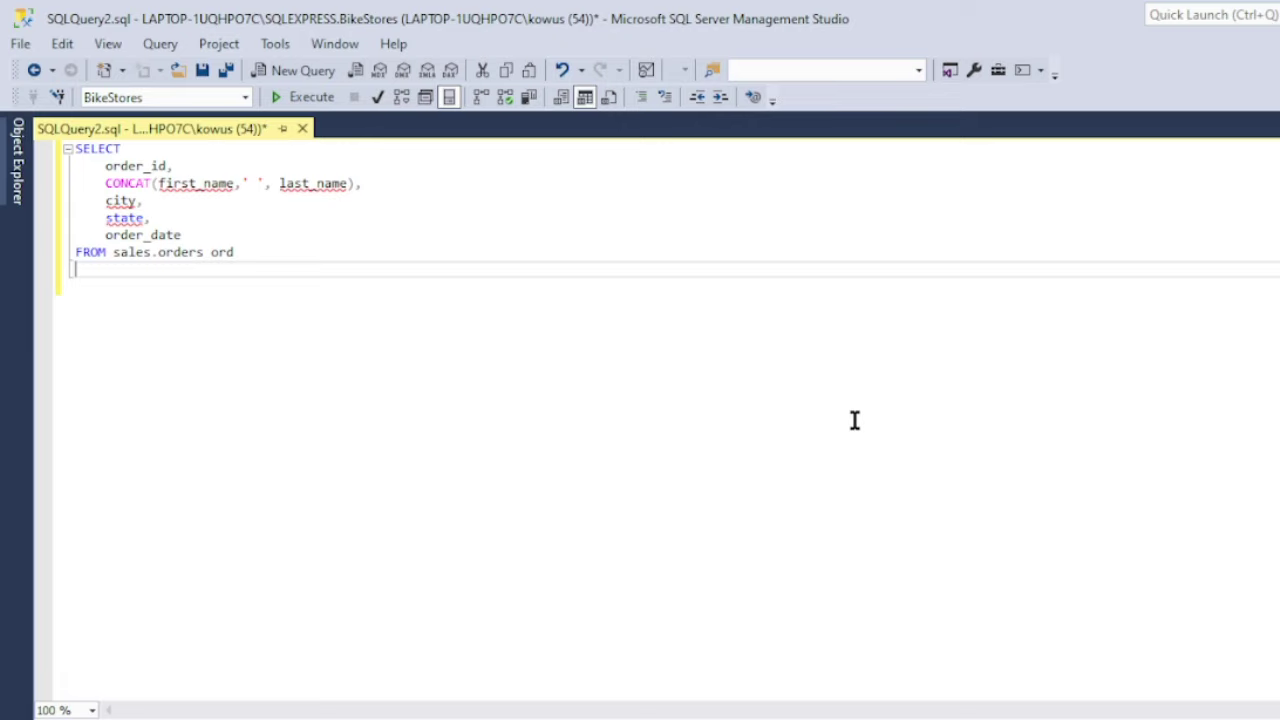
{"action": "type", "text": "JOIN "}
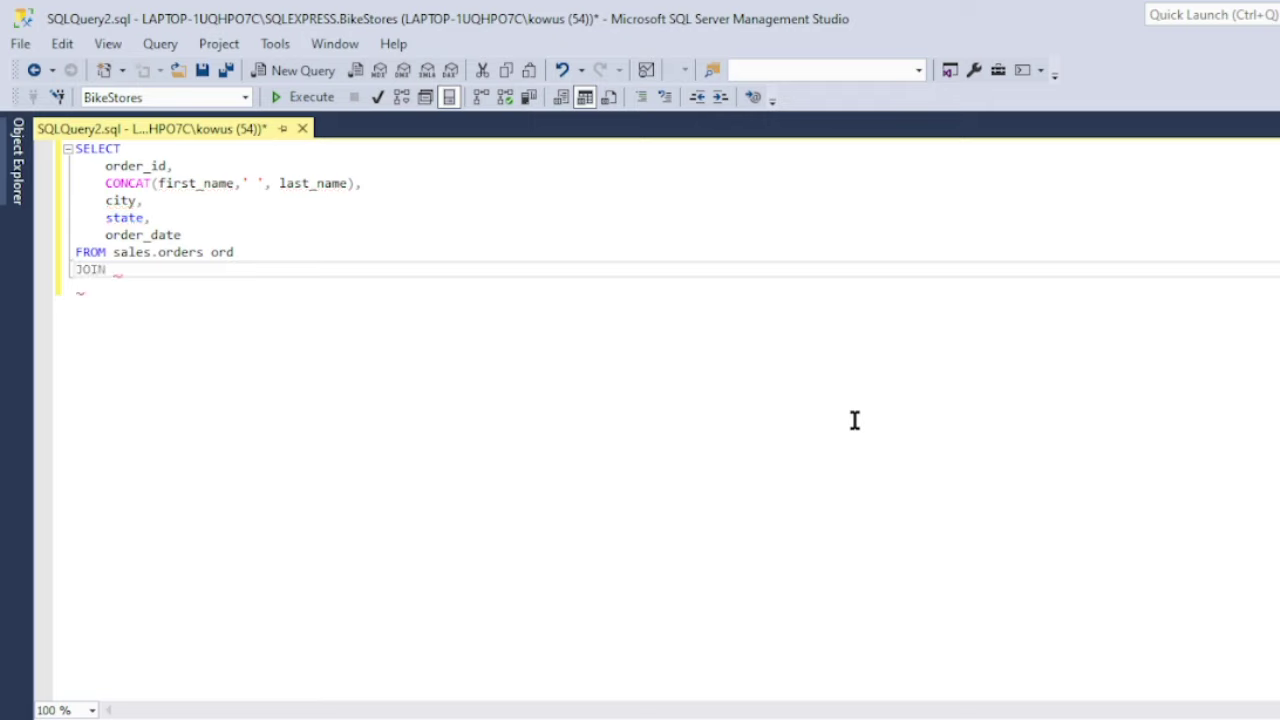
{"action": "type", "text": "sales.customers cus"}
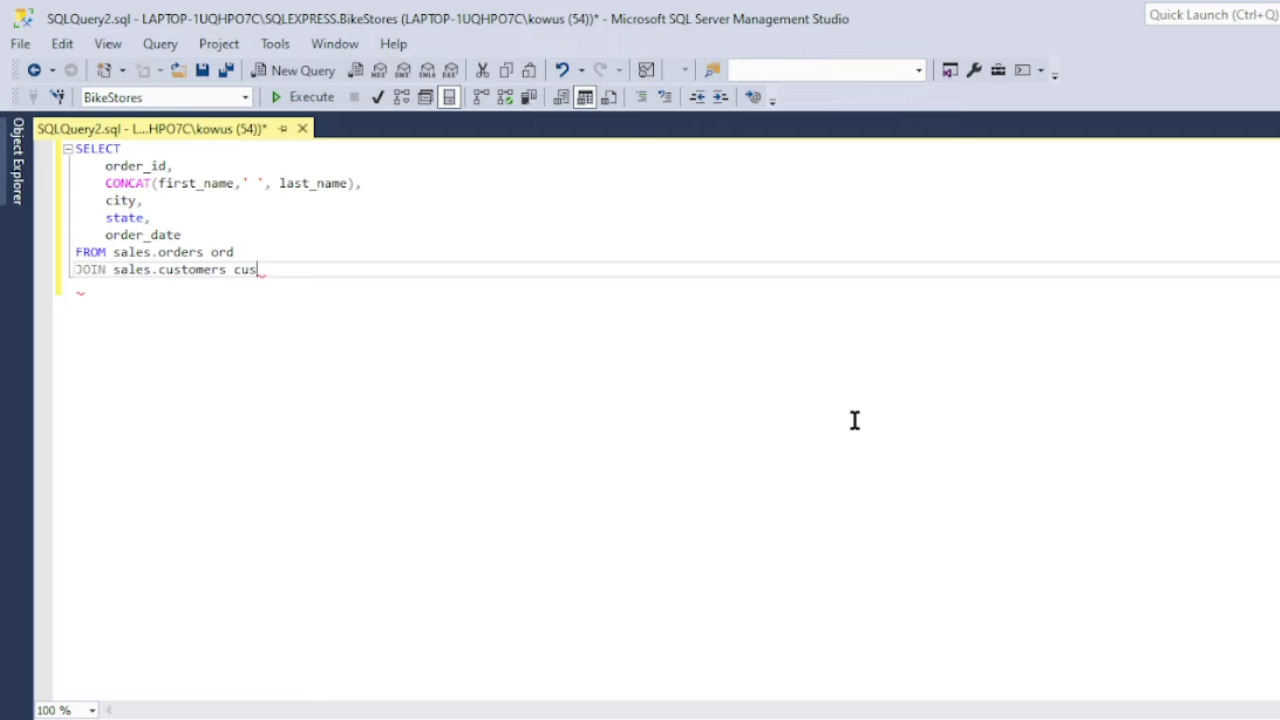
{"action": "key", "text": "Return"}
{"action": "type", "text": "o"}
{"action": "type", "text": "N ord"}
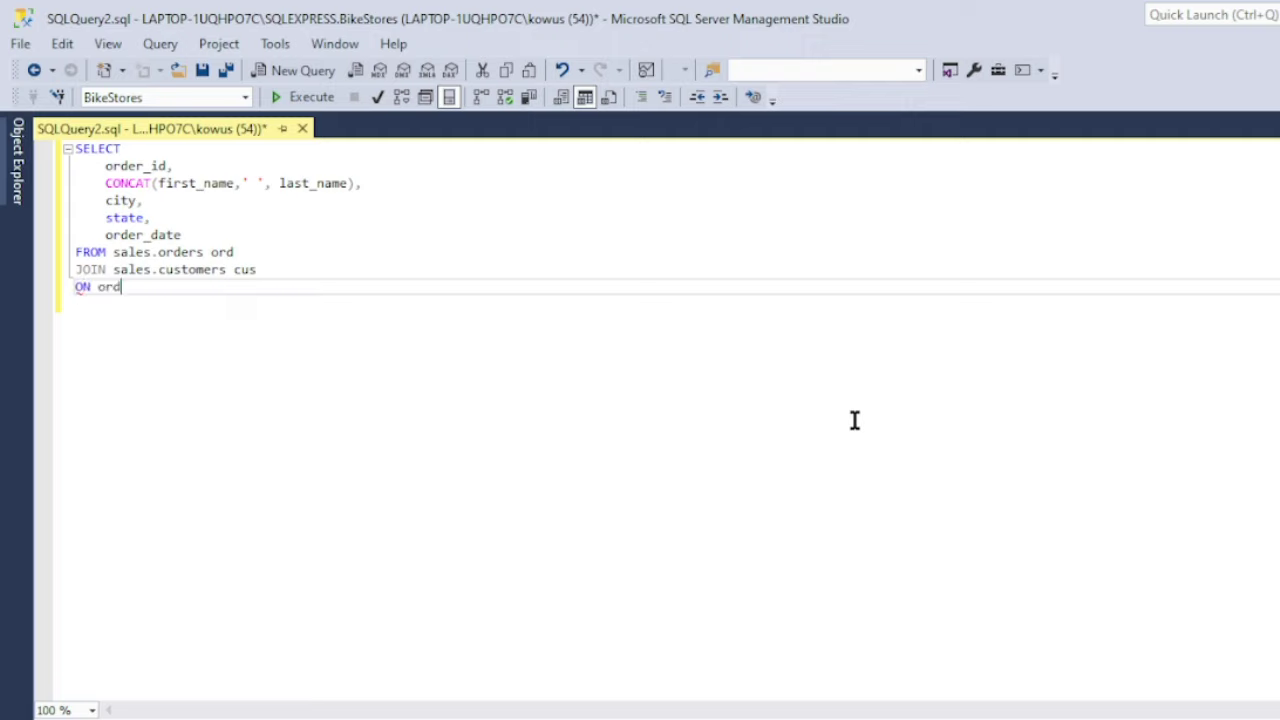
{"action": "type", "text": ".customer_id = cus.customer_"}
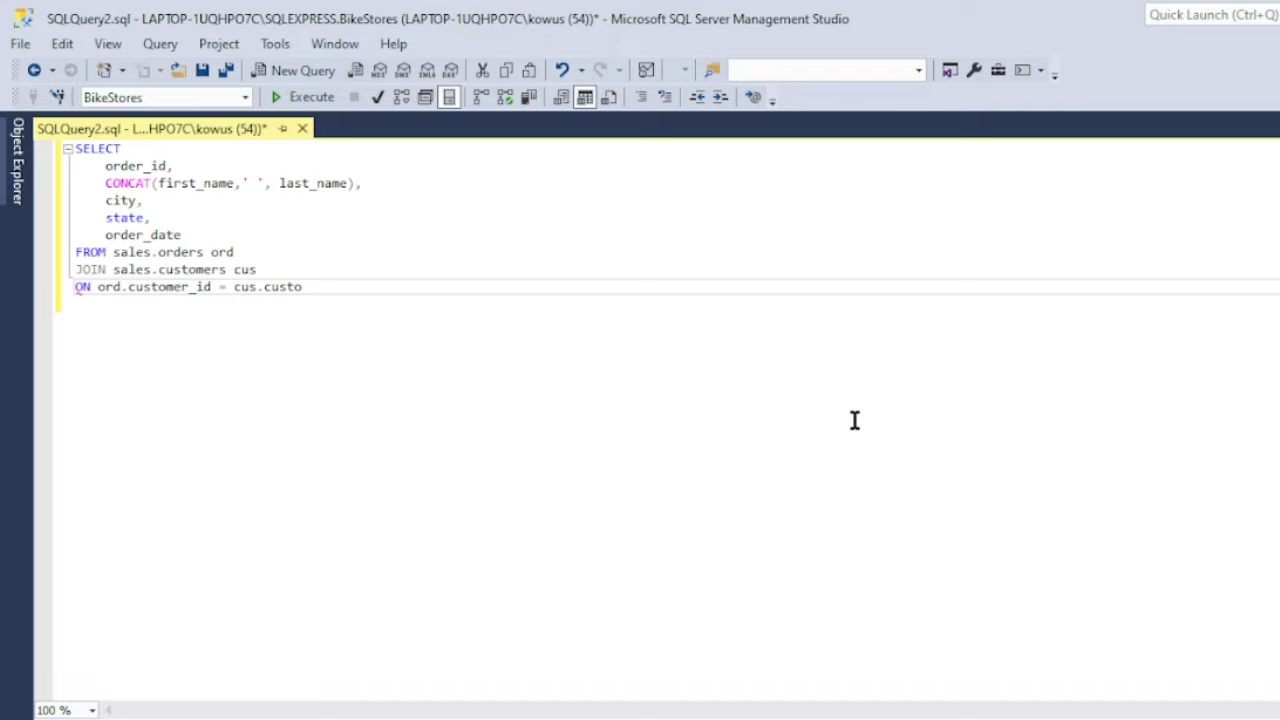
{"action": "type", "text": "id"}
{"action": "left_click", "coordinate": [156, 252]}
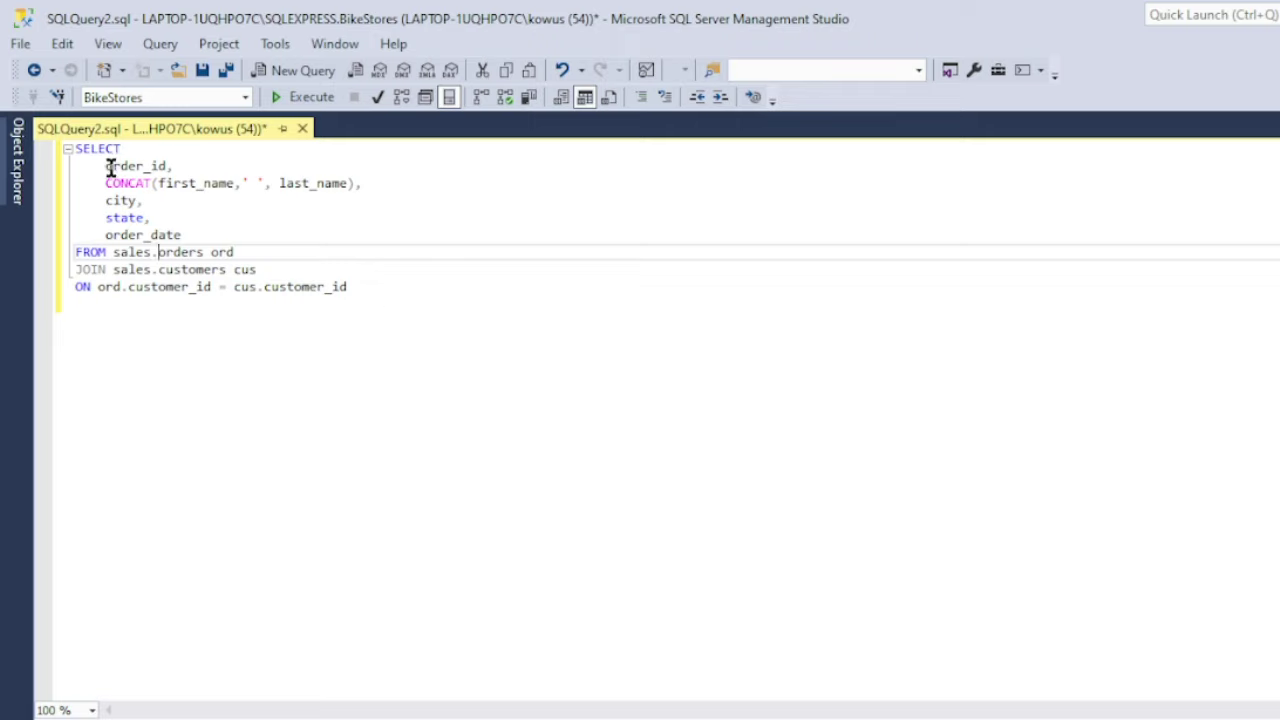
Prefix order_id with ord. and both CONCAT name fields with cus.
{"action": "left_click", "coordinate": [104, 168]}
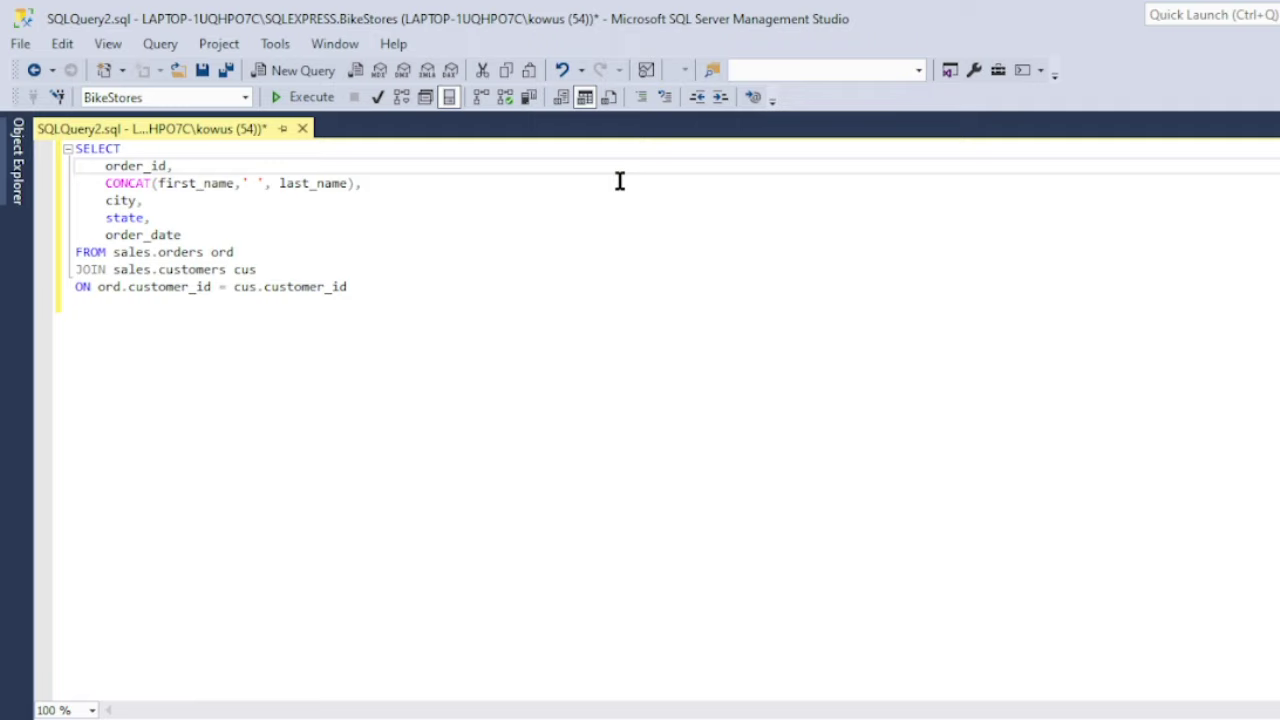
{"action": "type", "text": "ord."}
{"action": "double_click", "coordinate": [118, 166]}
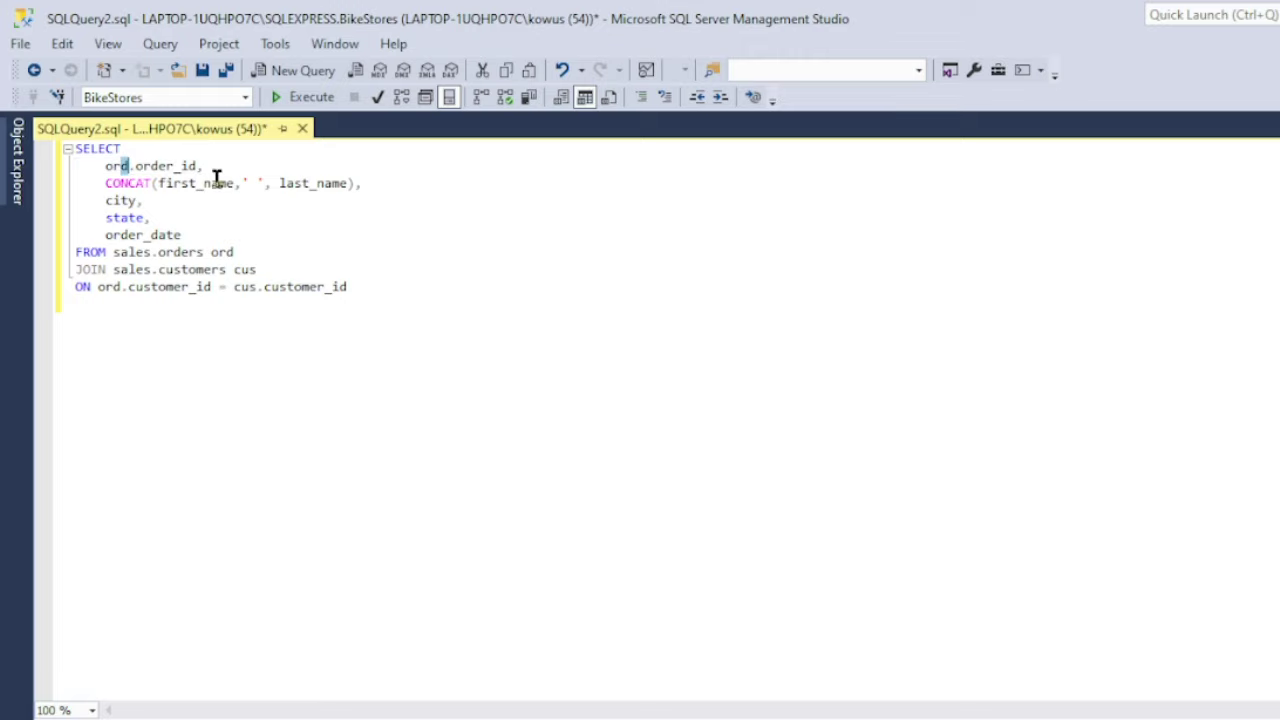
{"action": "left_click", "coordinate": [166, 192]}
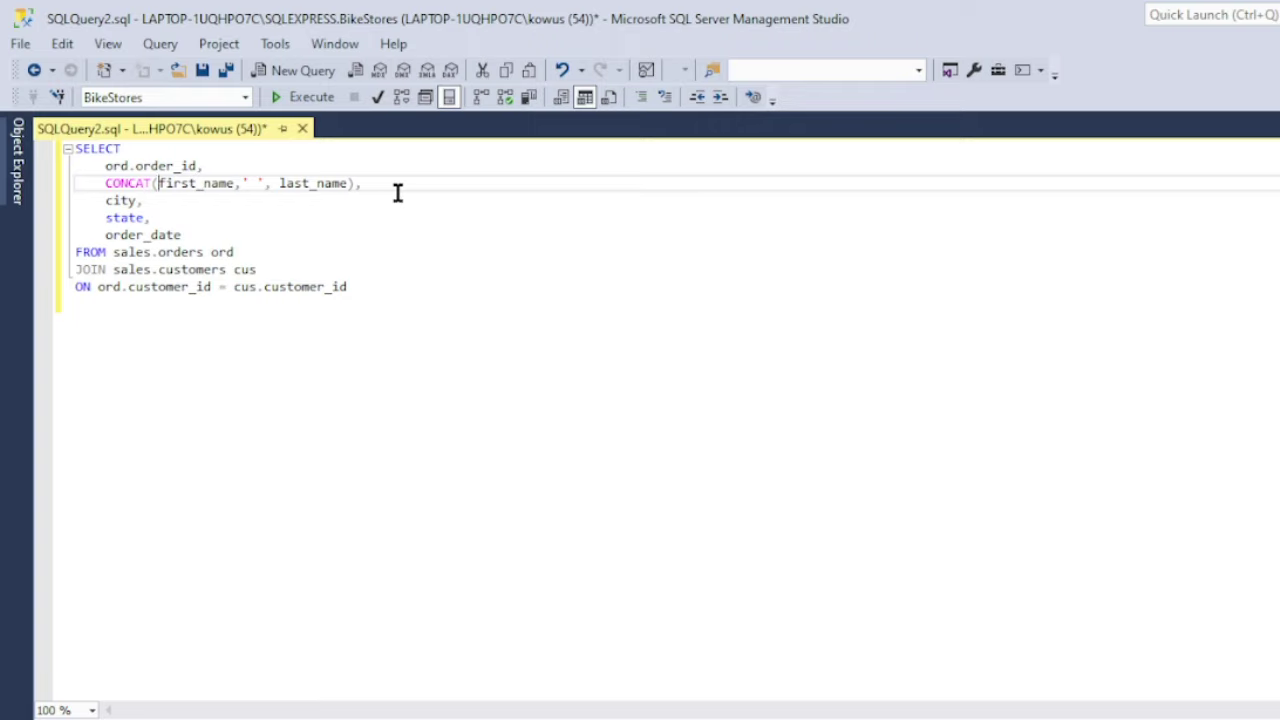
{"action": "type", "text": "cus."}
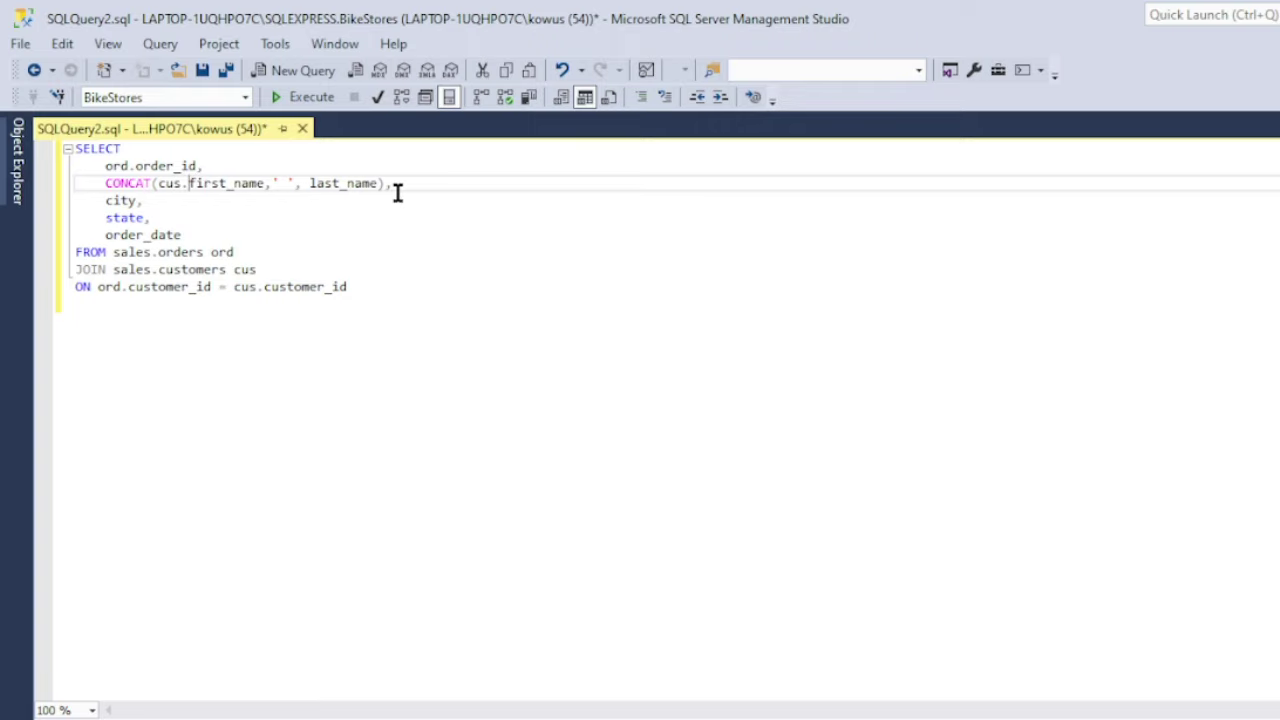
{"action": "left_click", "coordinate": [311, 183]}
{"action": "type", "text": "cus."}
Prefix city and state with cus. and order_date with ord., then run the query.
{"action": "left_click", "coordinate": [107, 203]}
{"action": "type", "text": "cus."}
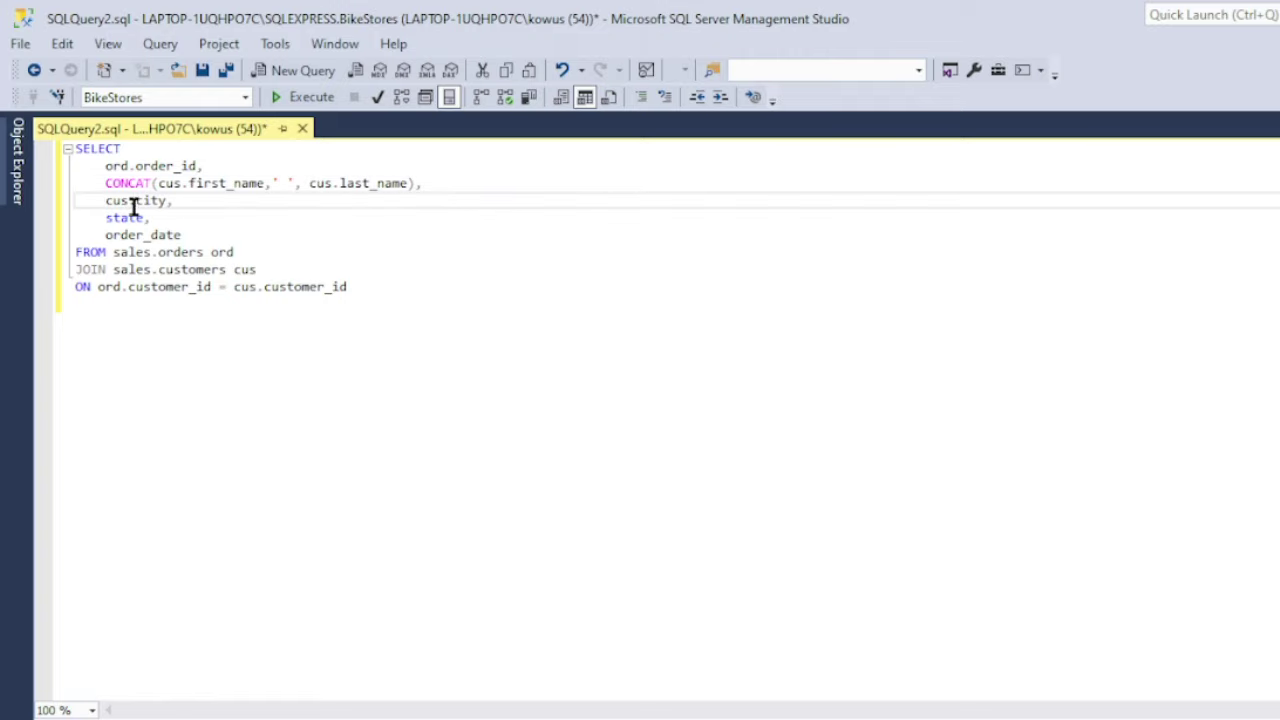
{"action": "left_click", "coordinate": [100, 218]}
{"action": "type", "text": "cu"}
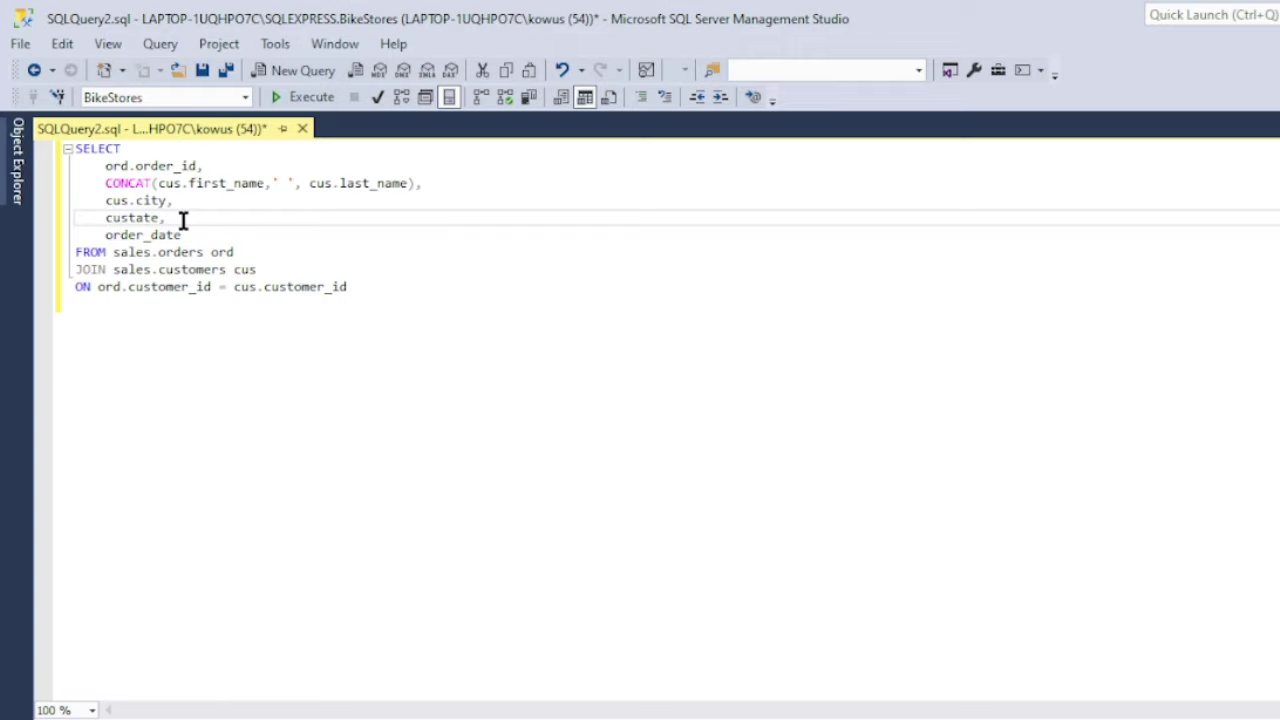
{"action": "type", "text": "s."}
{"action": "left_click", "coordinate": [100, 236]}
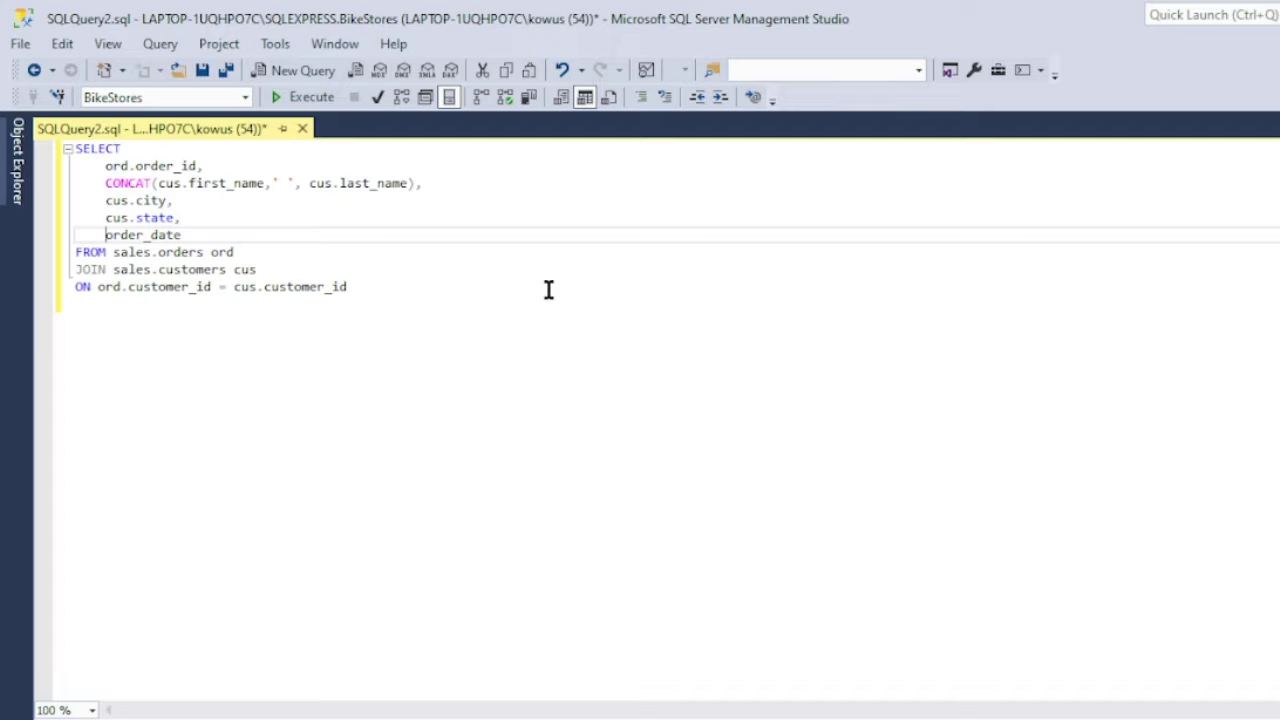
{"action": "type", "text": "ord."}
{"action": "left_click", "coordinate": [458, 303]}
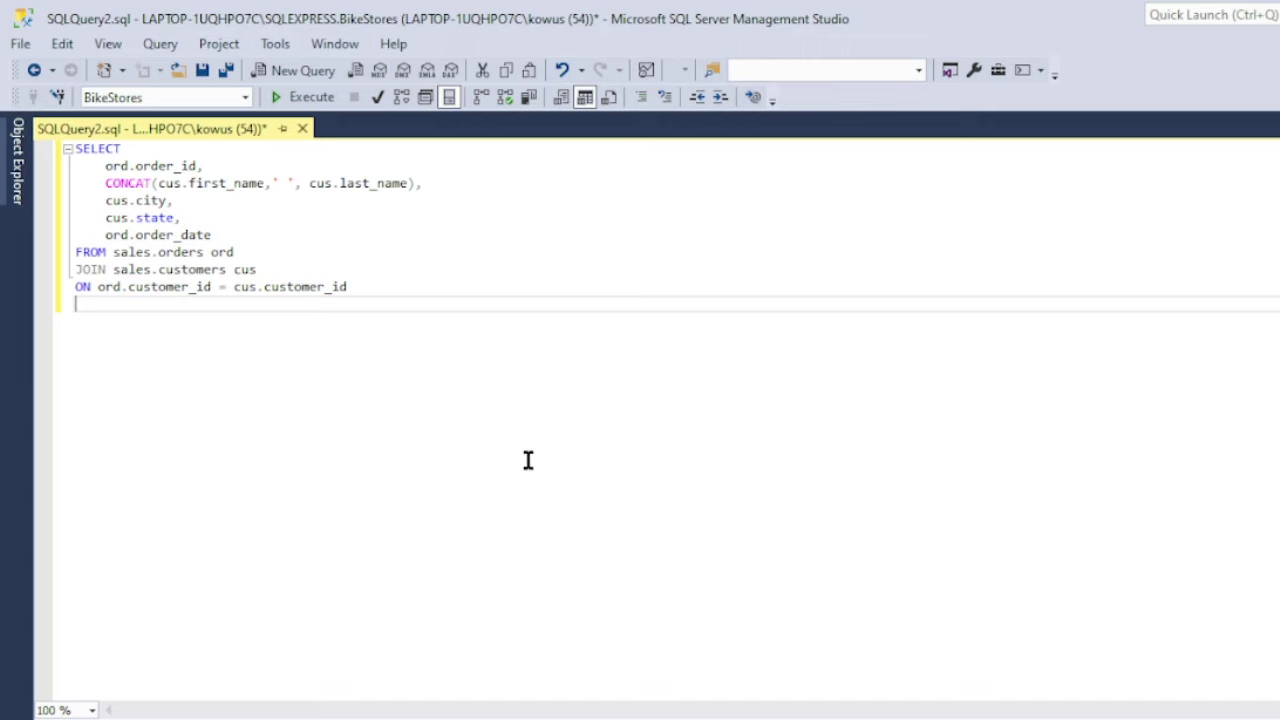
{"action": "left_click", "coordinate": [310, 98]}
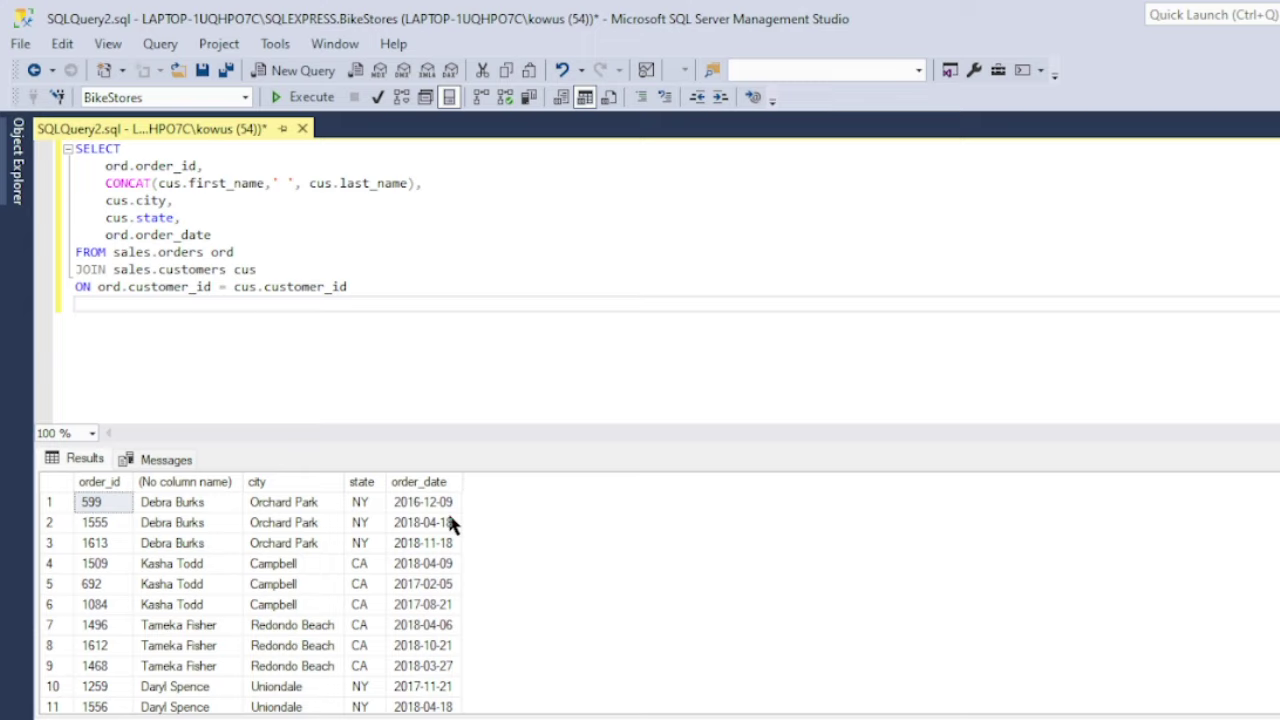
Move to the end of the ord.order_date select line.
{"action": "left_click", "coordinate": [259, 232]}
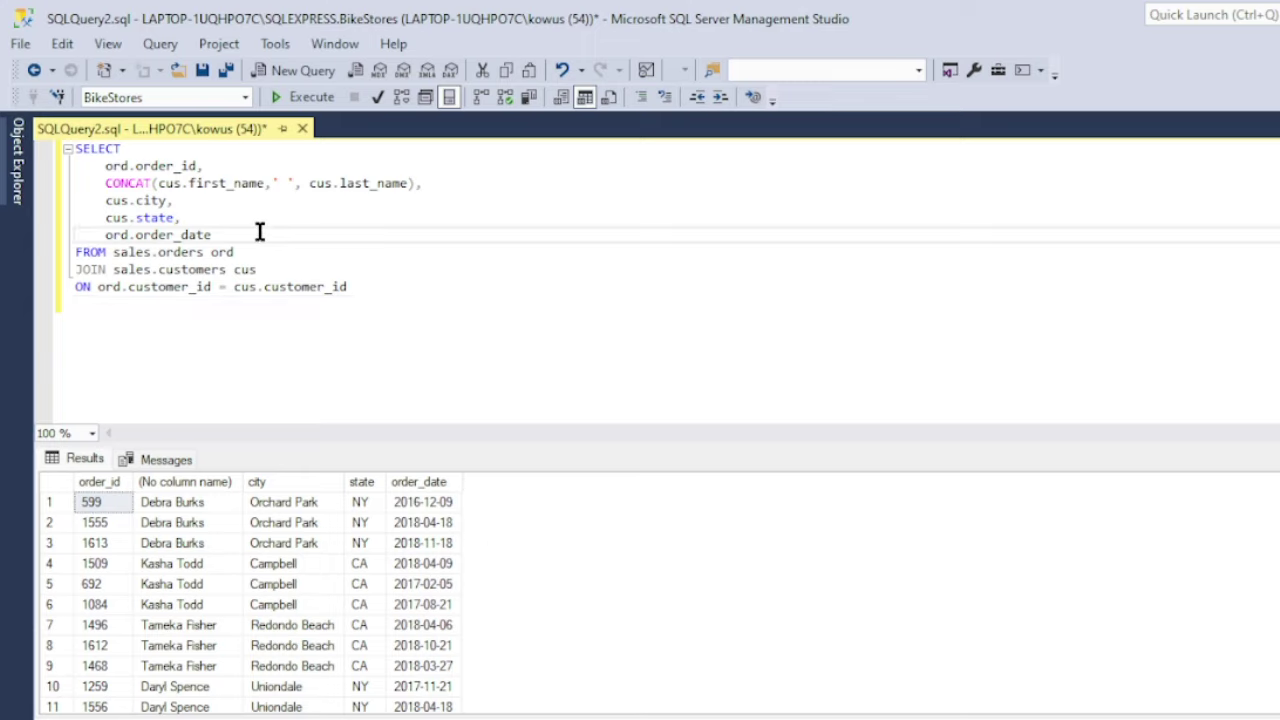
Add SUM(quantity) AS 'total_units' and SUM(quantity * list_price) AS 'revenue' columns.
{"action": "key", "text": "Return"}
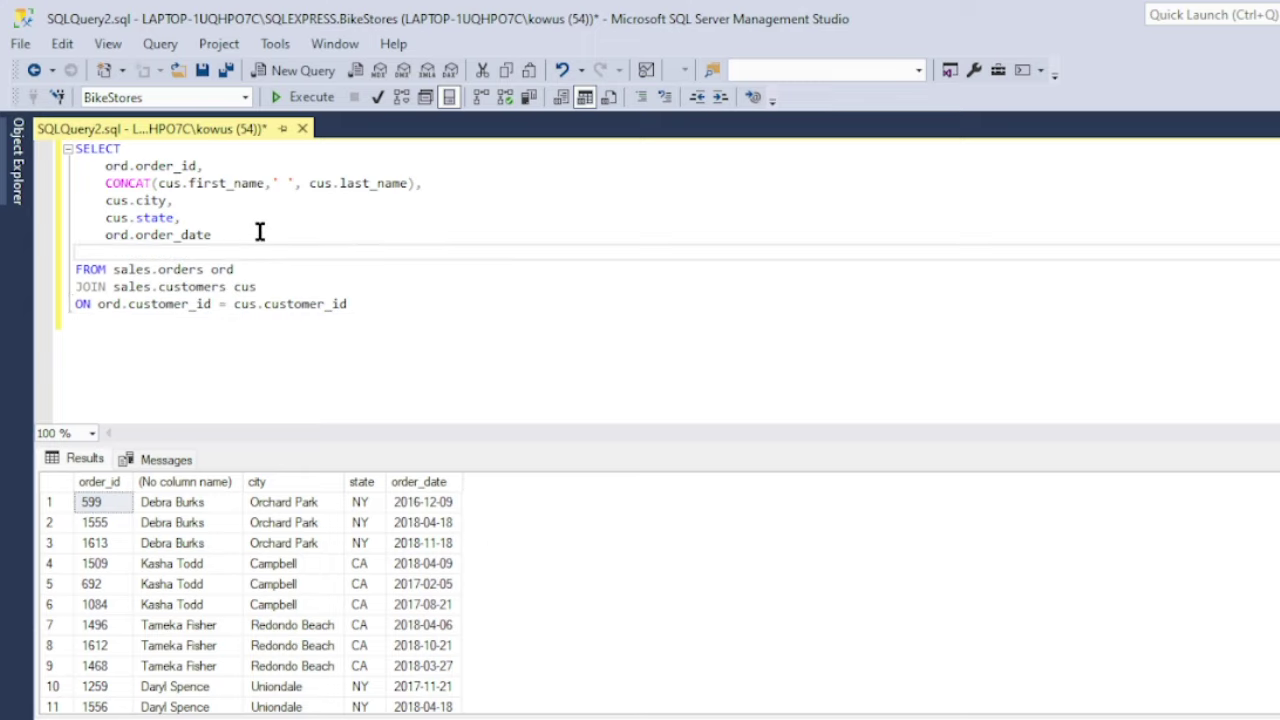
{"action": "type", "text": "SUM(quantity)"}
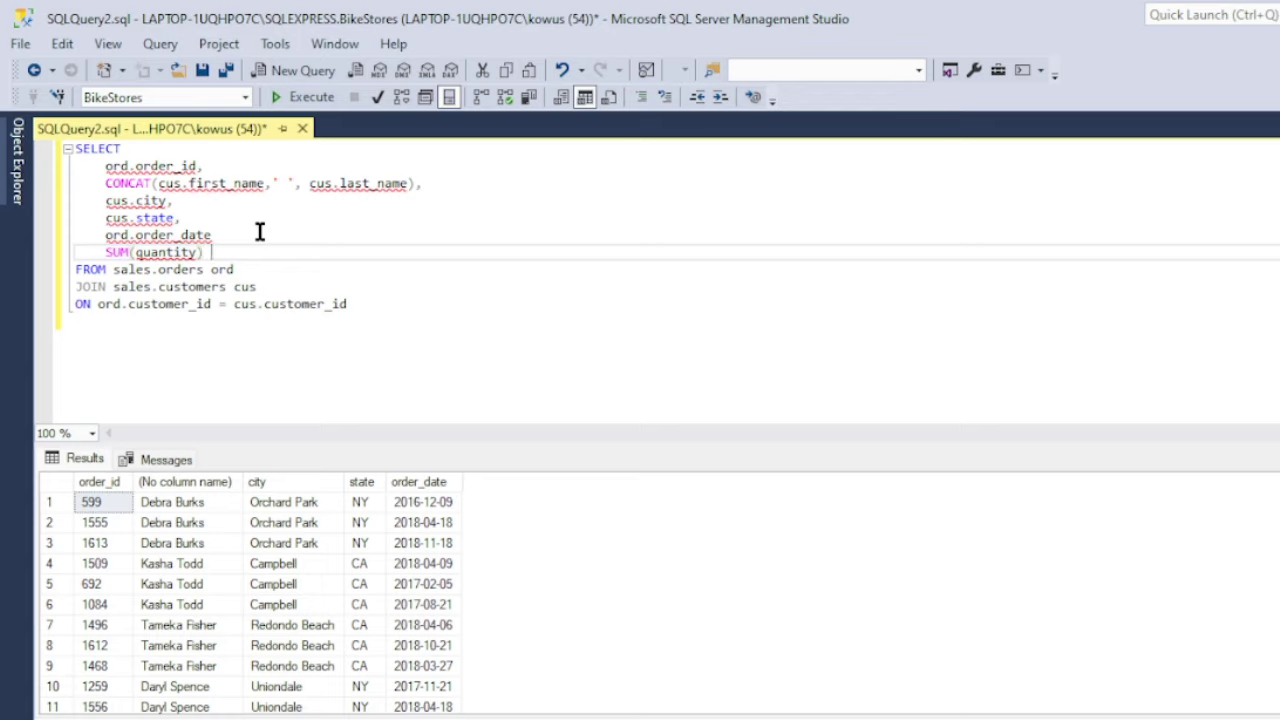
{"action": "type", "text": " AS 'total_units',"}
{"action": "key", "text": "Return"}
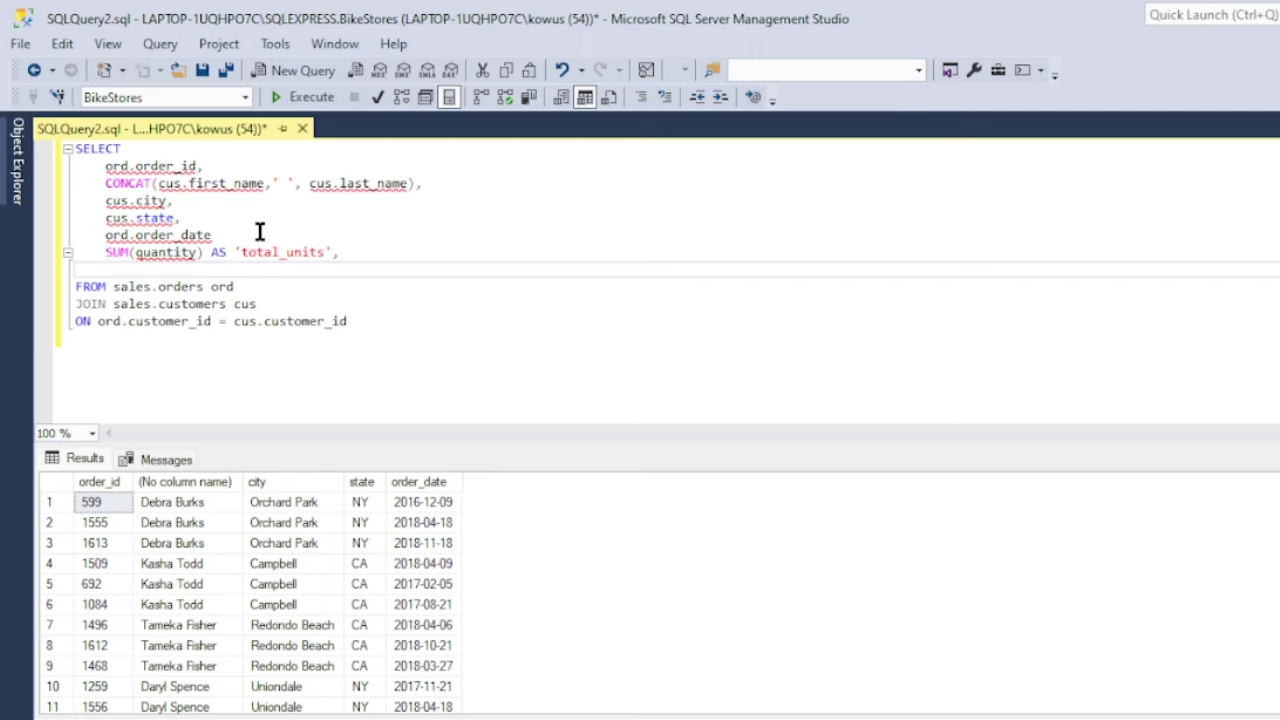
{"action": "type", "text": "SUM(quantity "}
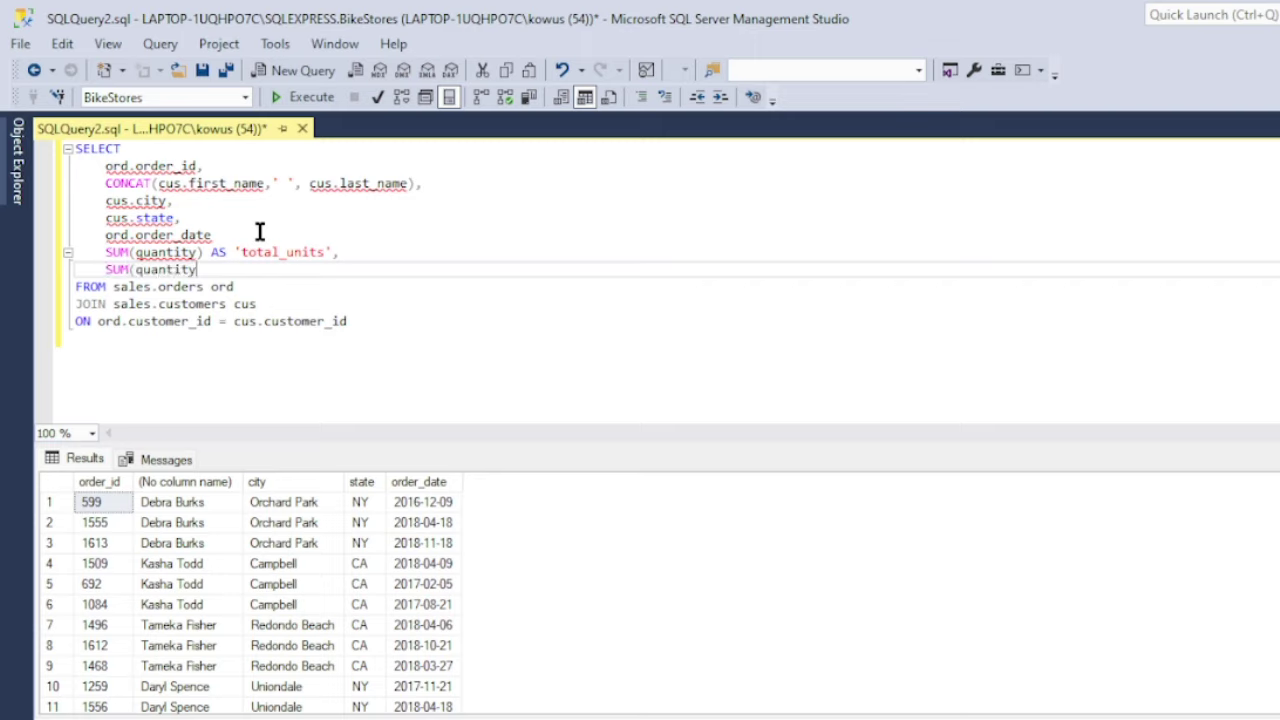
{"action": "type", "text": "* list_price) AS 're"}
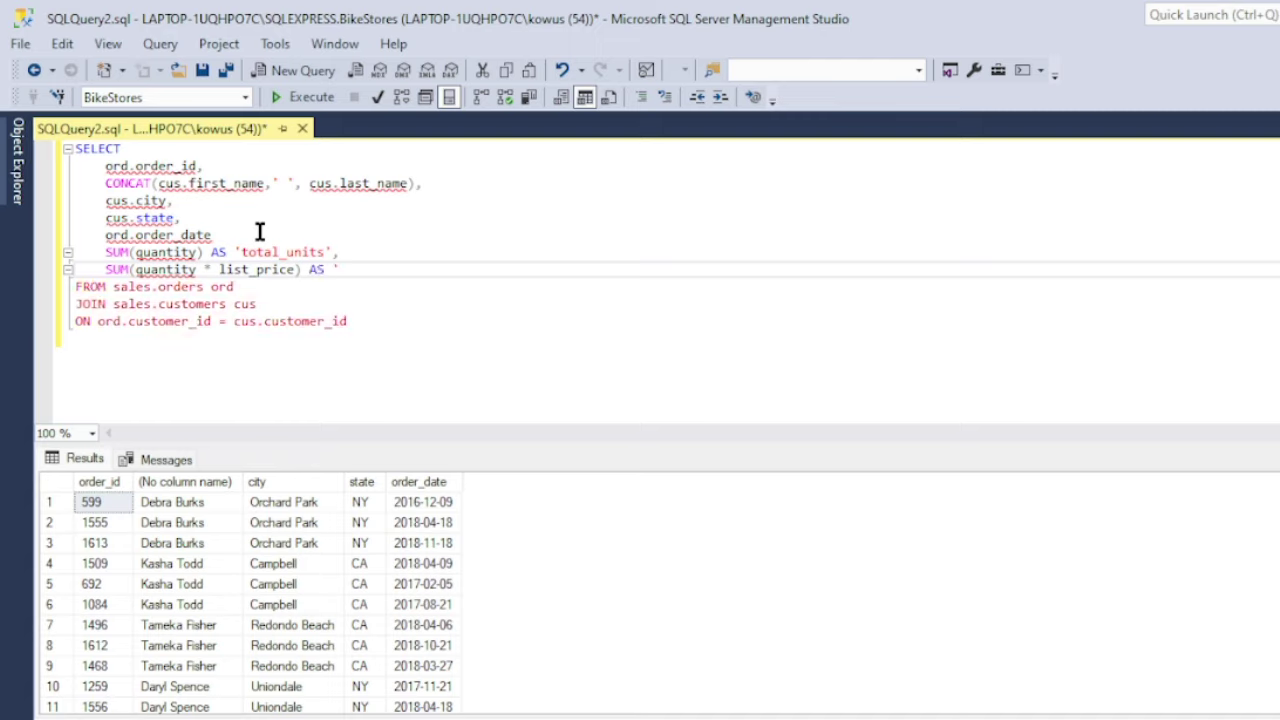
{"action": "type", "text": "venue'"}
Begin a second join with JOIN sales.order_items ite below the customer join.
{"action": "left_click", "coordinate": [374, 317]}
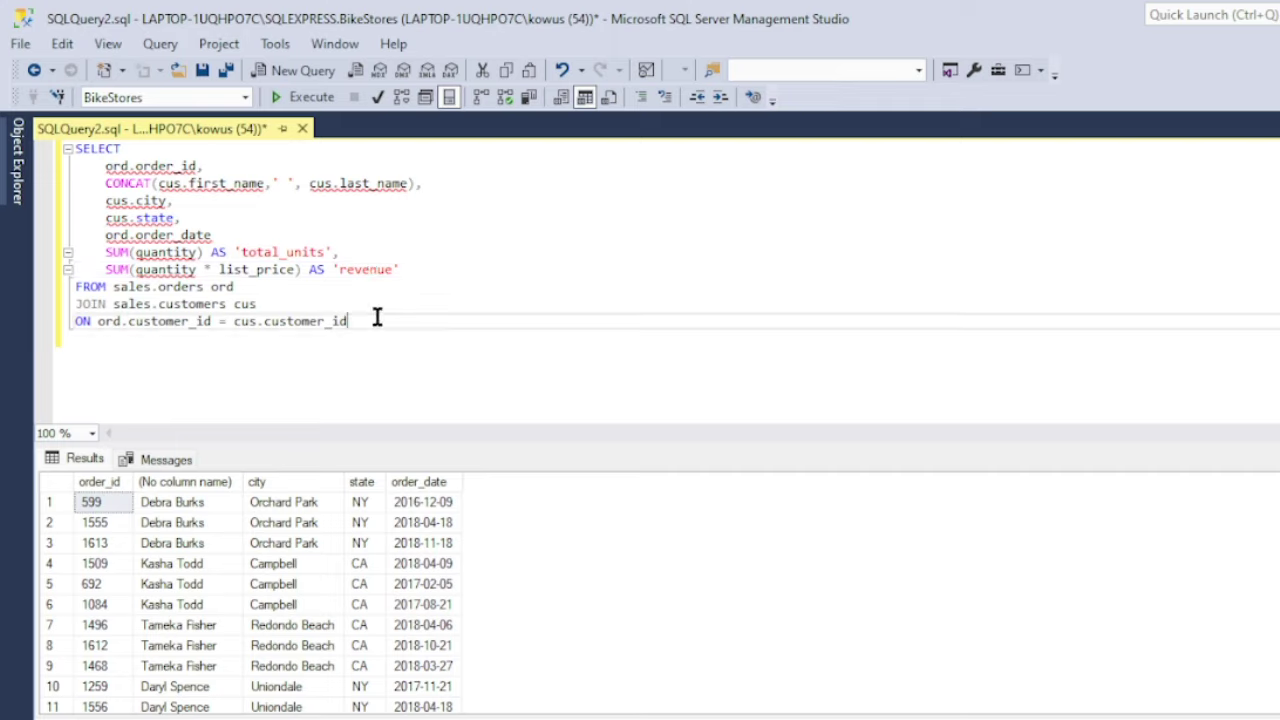
{"action": "key", "text": "Return"}
{"action": "type", "text": "JOIN"}
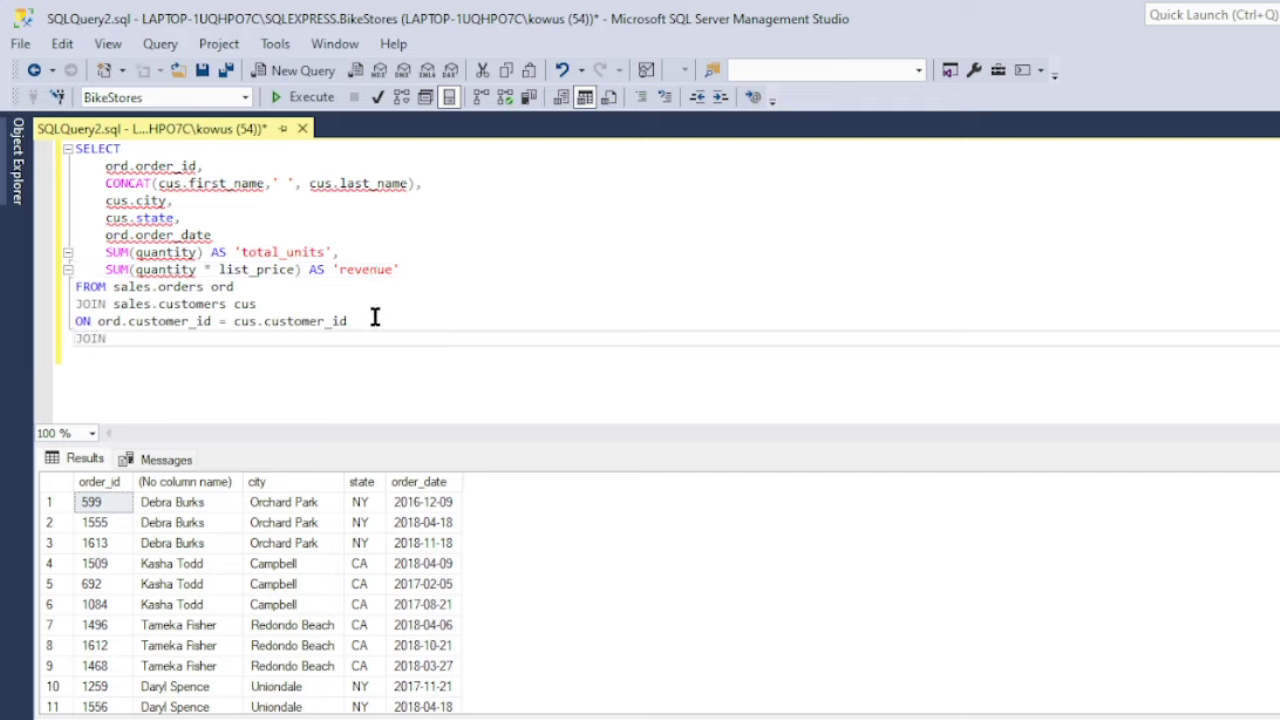
{"action": "type", "text": " sales.order_items "}
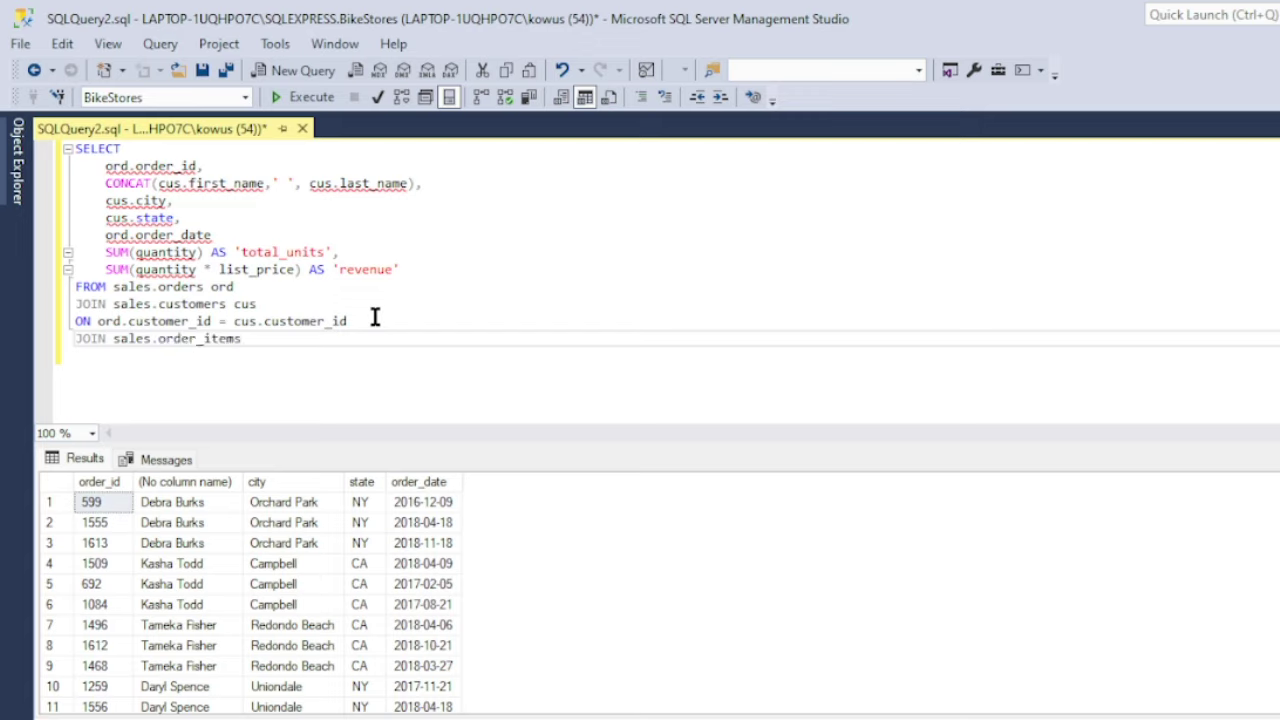
{"action": "type", "text": "ite"}
Add ON ord.order_id = ite.order_id and qualify total_units' quantity as ite.quantity.
{"action": "key", "text": "Return"}
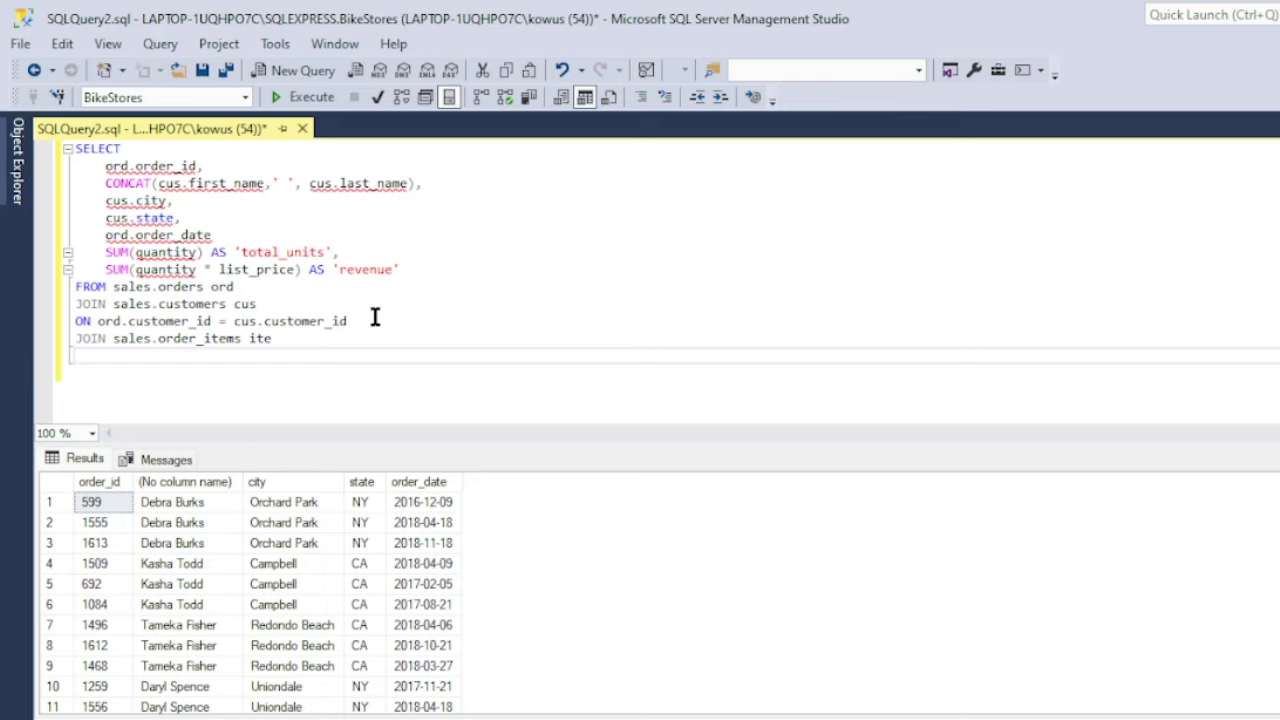
{"action": "type", "text": "ON ord.order_id"}
{"action": "type", "text": "= ite.ord"}
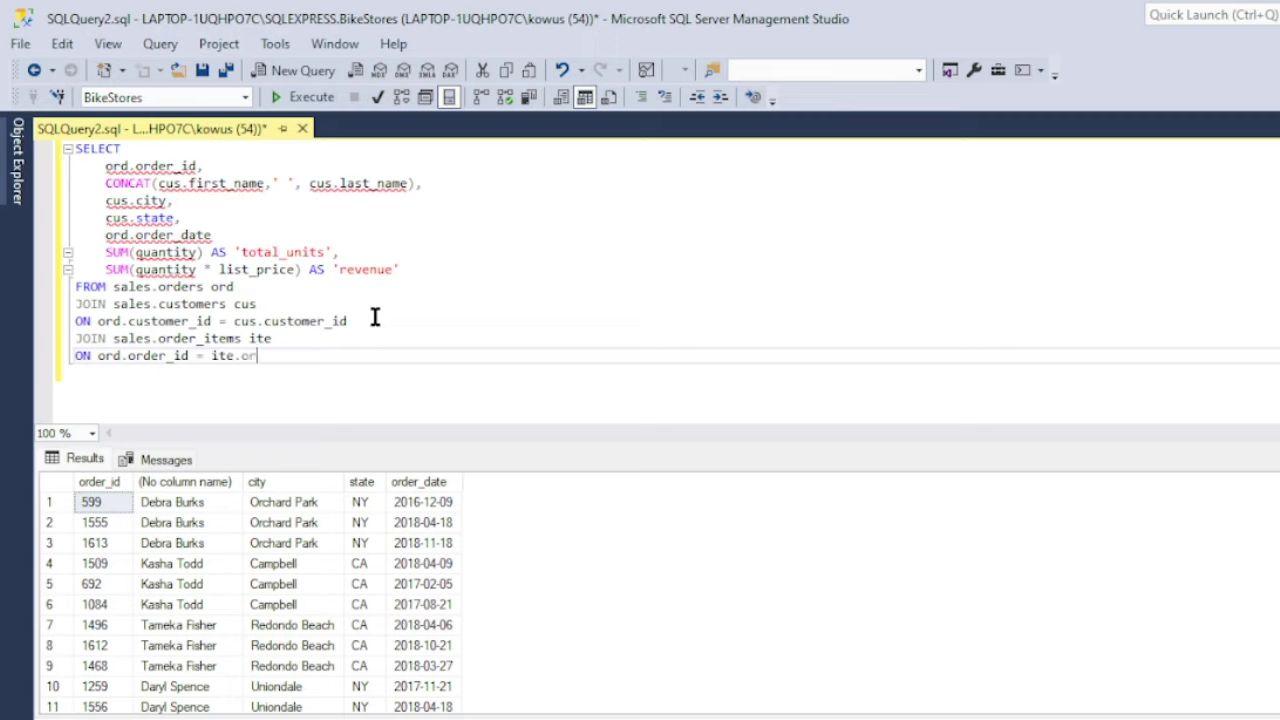
{"action": "type", "text": "er_id"}
{"action": "left_click", "coordinate": [140, 254]}
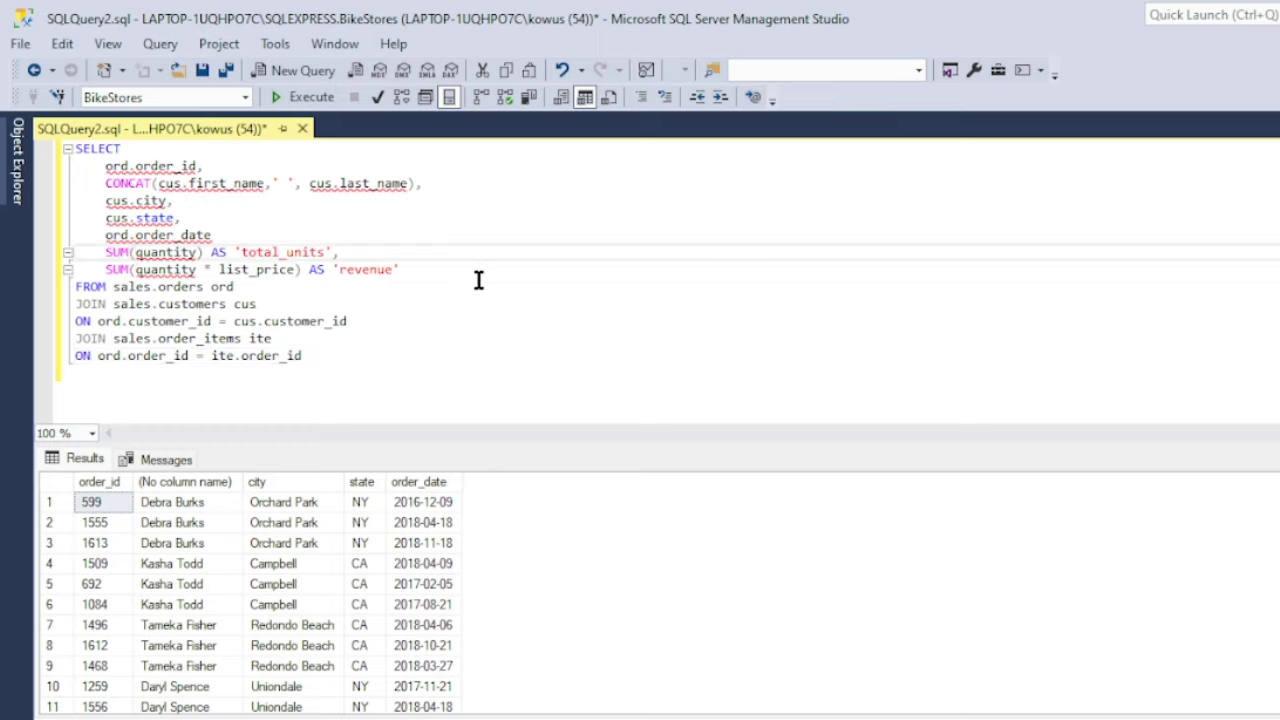
{"action": "type", "text": "ite."}
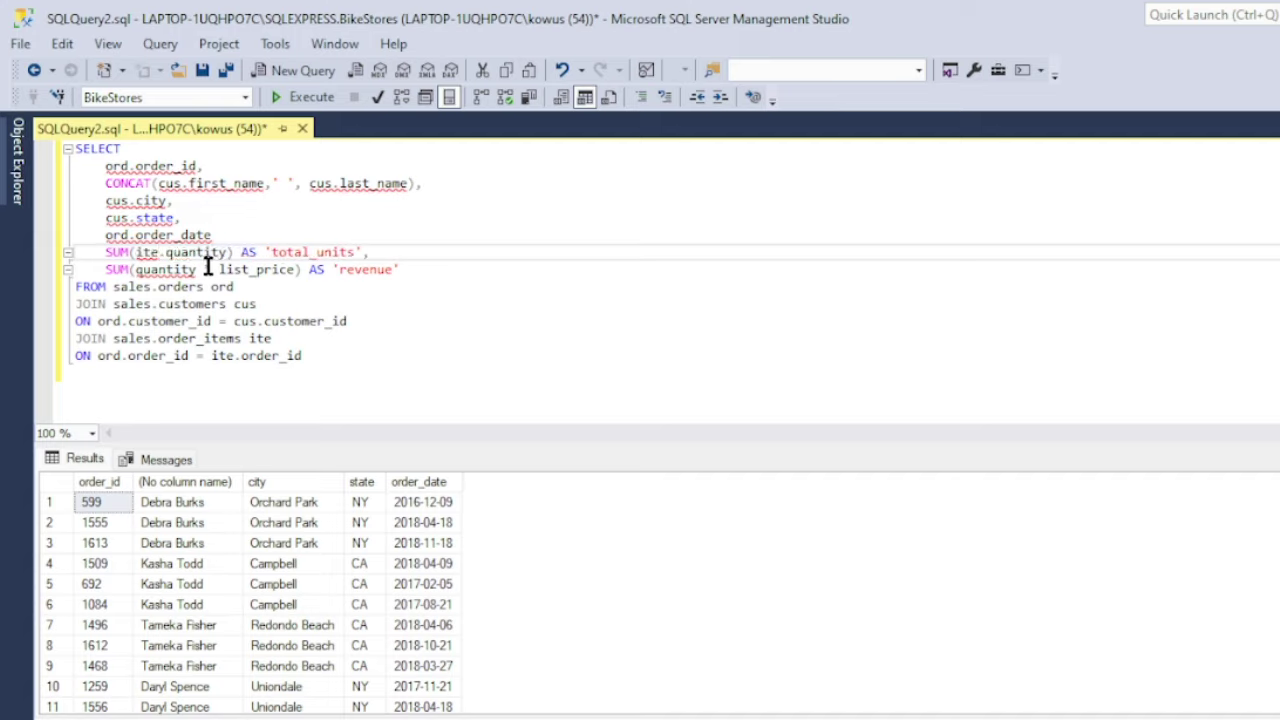
Prefix quantity and list_price in the revenue sum with ite.
{"action": "left_click", "coordinate": [140, 272]}
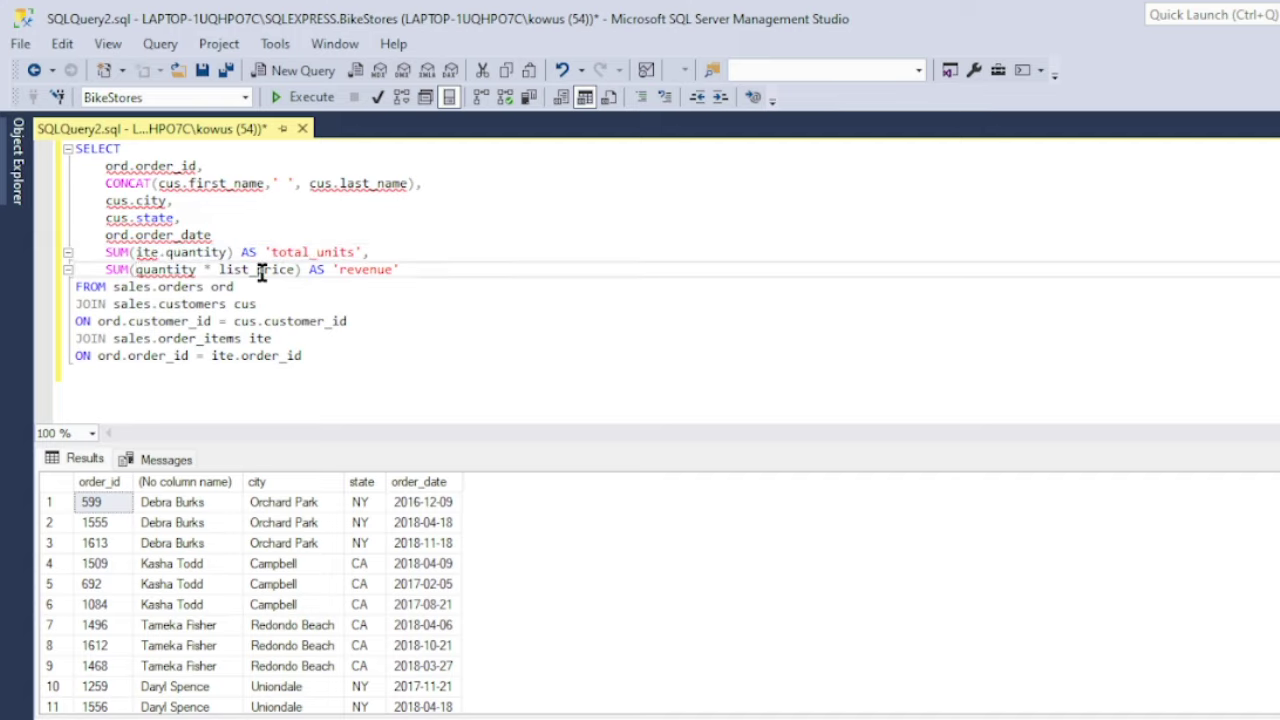
{"action": "type", "text": "ite."}
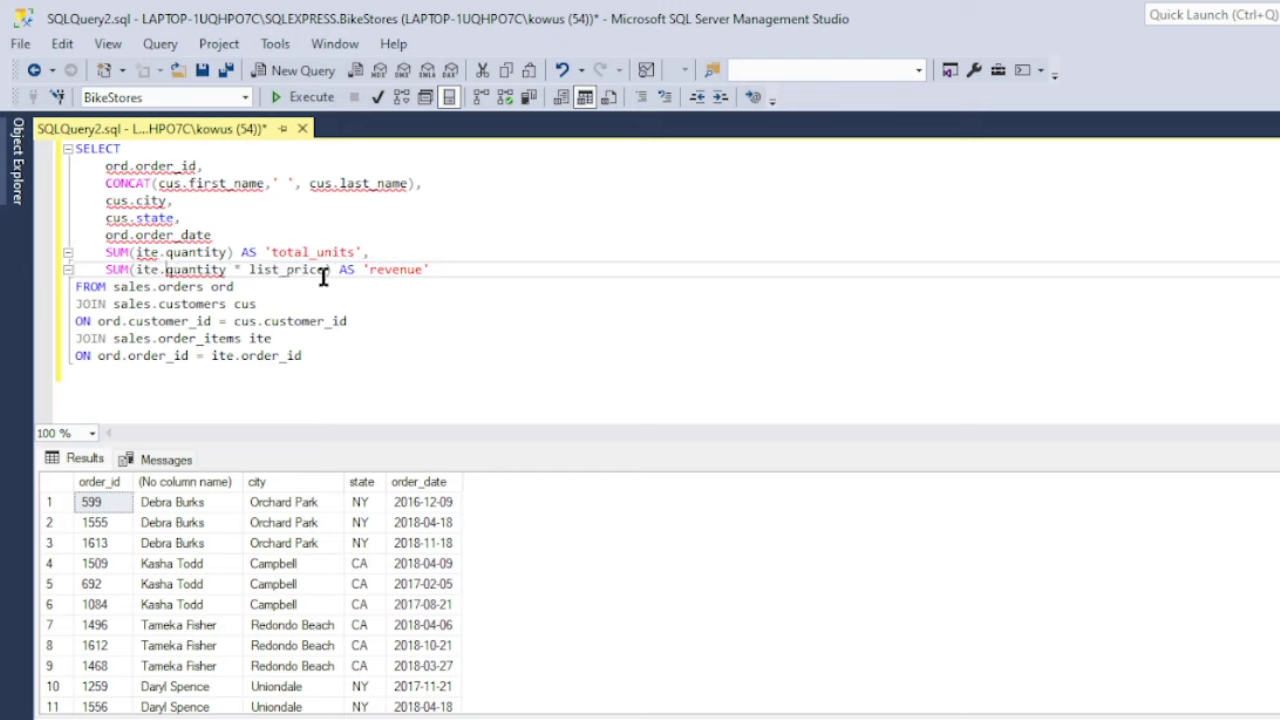
{"action": "left_click", "coordinate": [250, 270]}
{"action": "type", "text": "ite."}
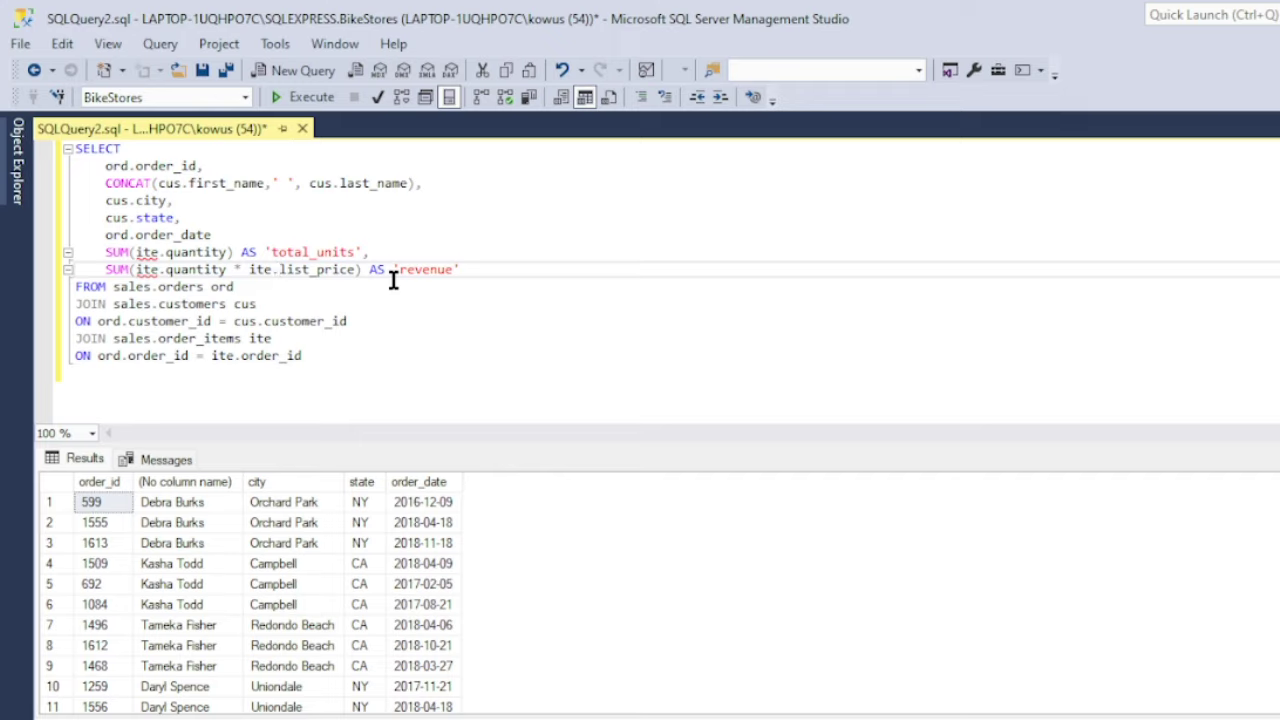
{"action": "left_click", "coordinate": [345, 352]}
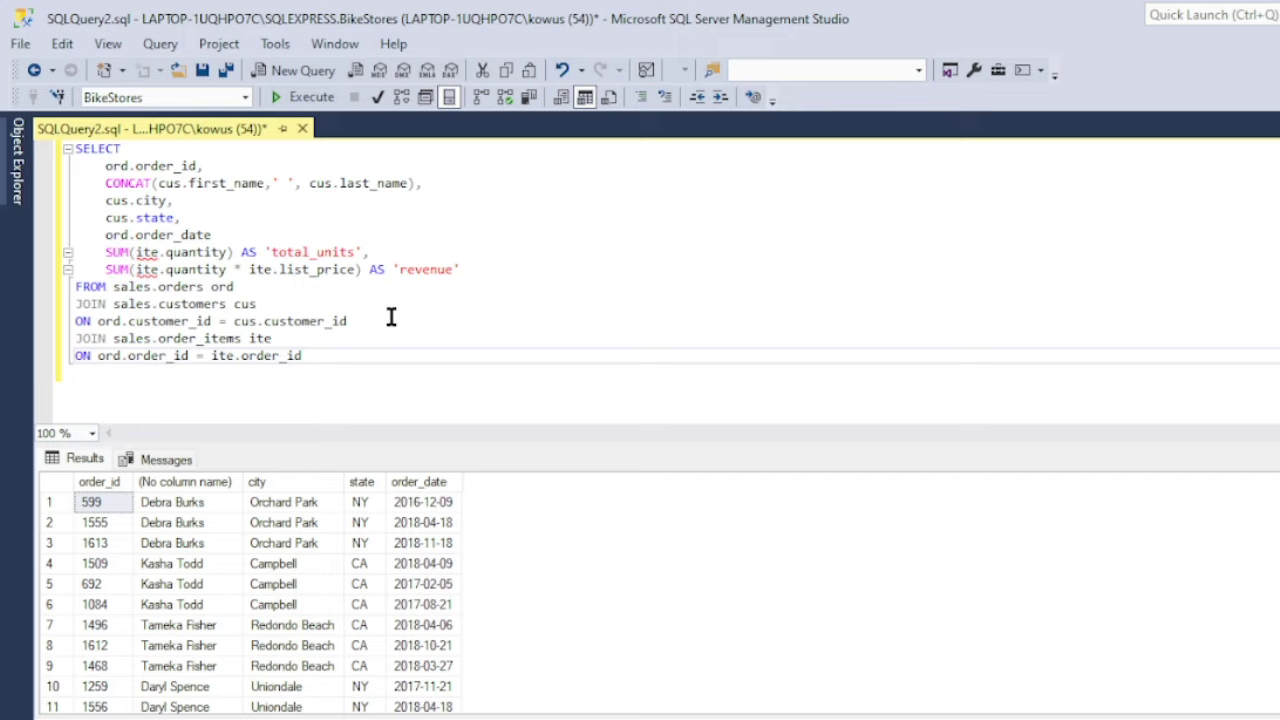
Add a GROUP BY clause with the pasted order_id-through-order_date columns and run it.
{"action": "key", "text": "Return"}
{"action": "type", "text": "GR"}
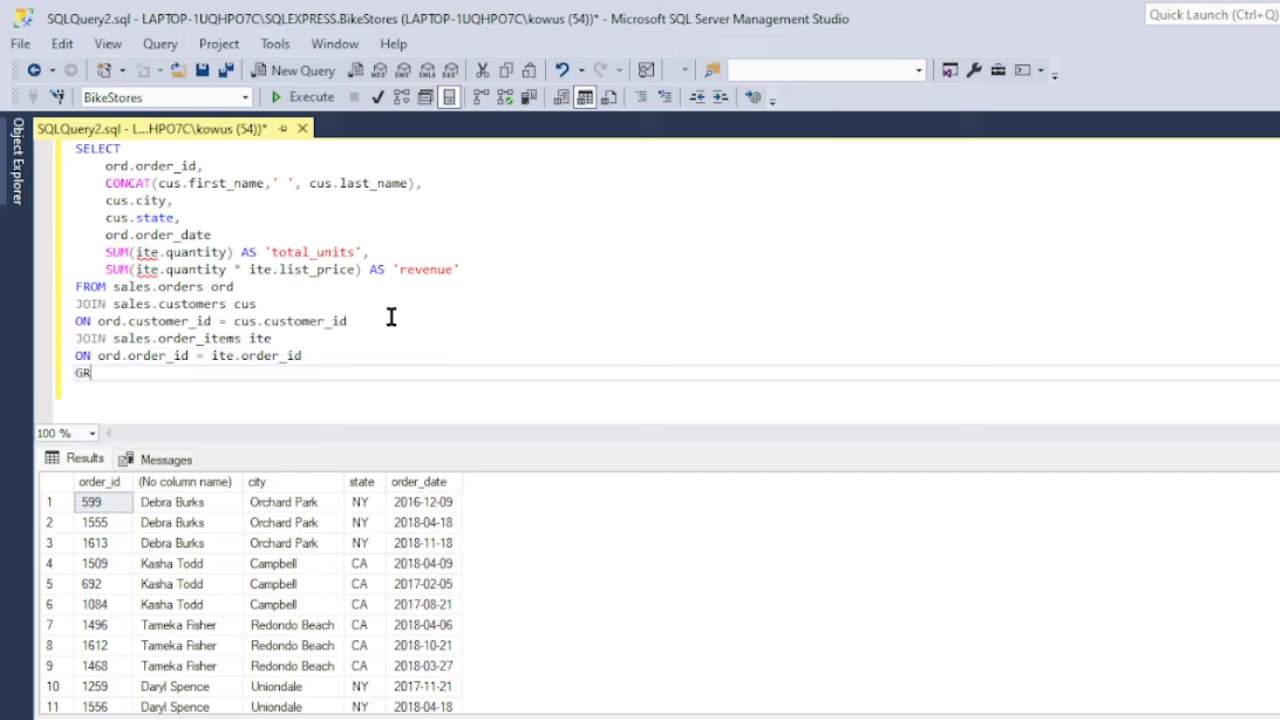
{"action": "type", "text": "OUP BY"}
{"action": "key", "text": "Return"}
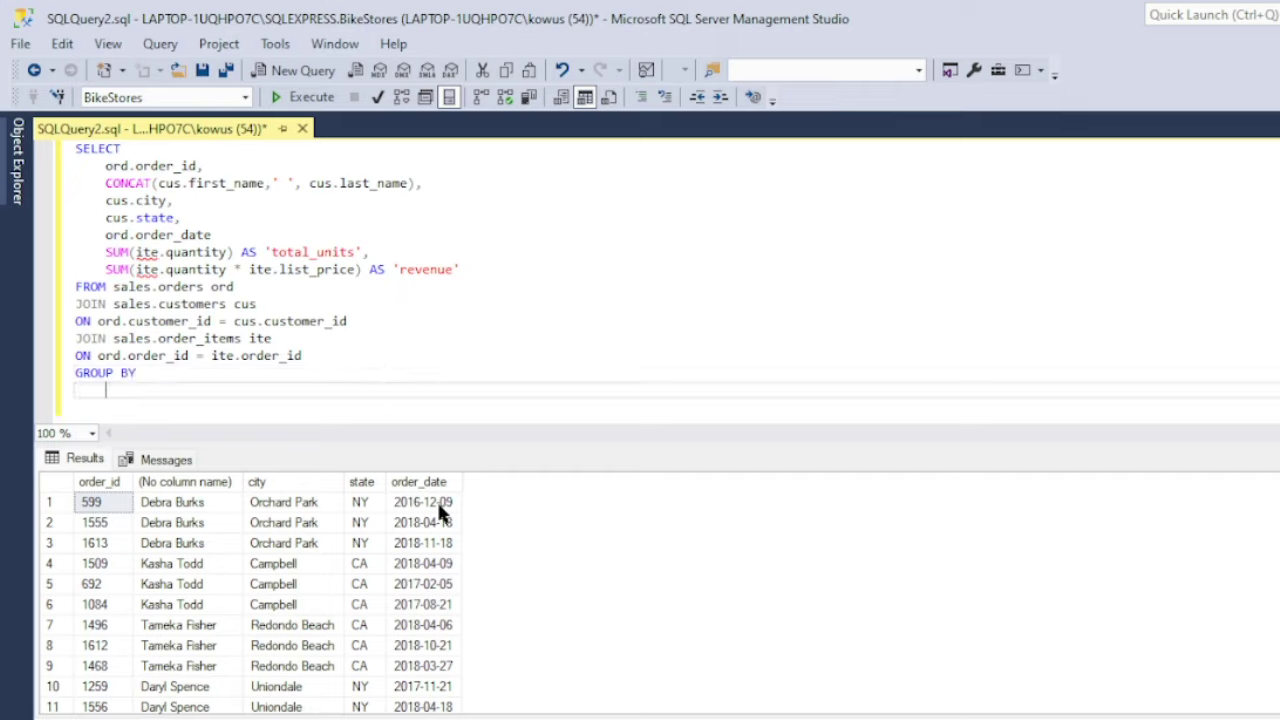
{"action": "left_click_drag", "start_coordinate": [240, 234], "coordinate": [72, 162]}
{"action": "key", "text": "ctrl+c"}
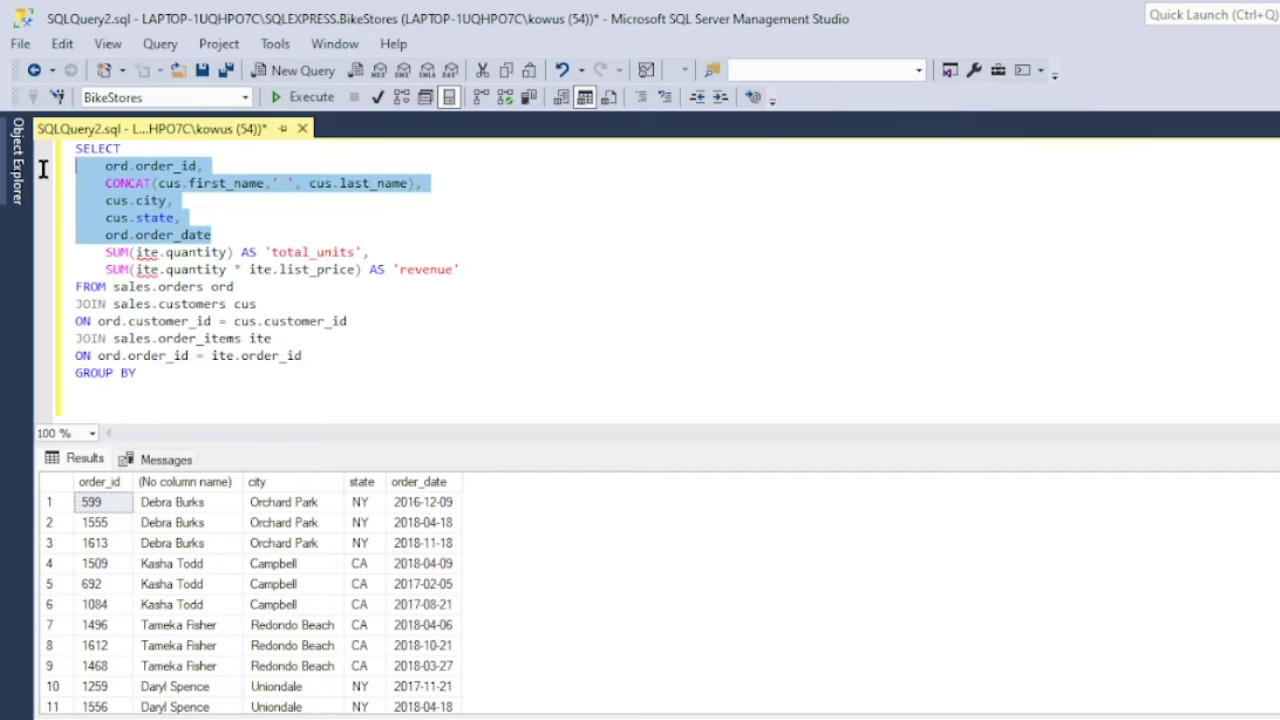
{"action": "left_click", "coordinate": [100, 394]}
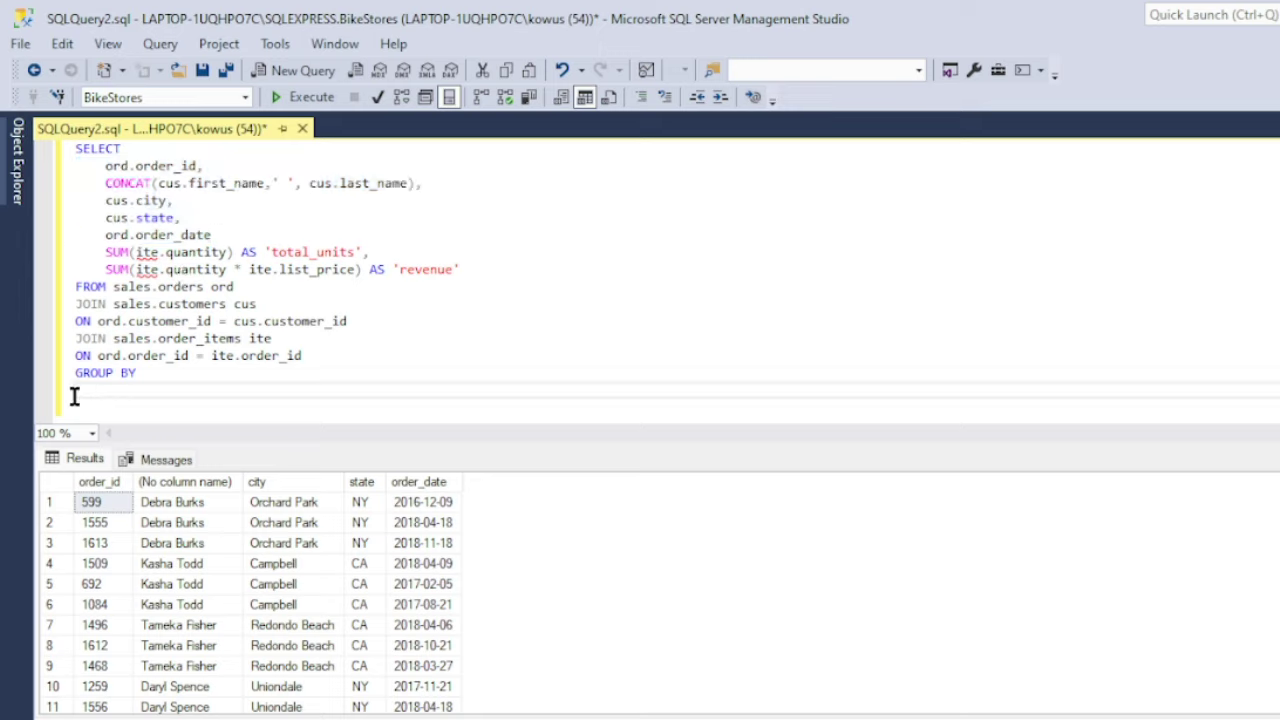
{"action": "key", "text": "ctrl+v"}
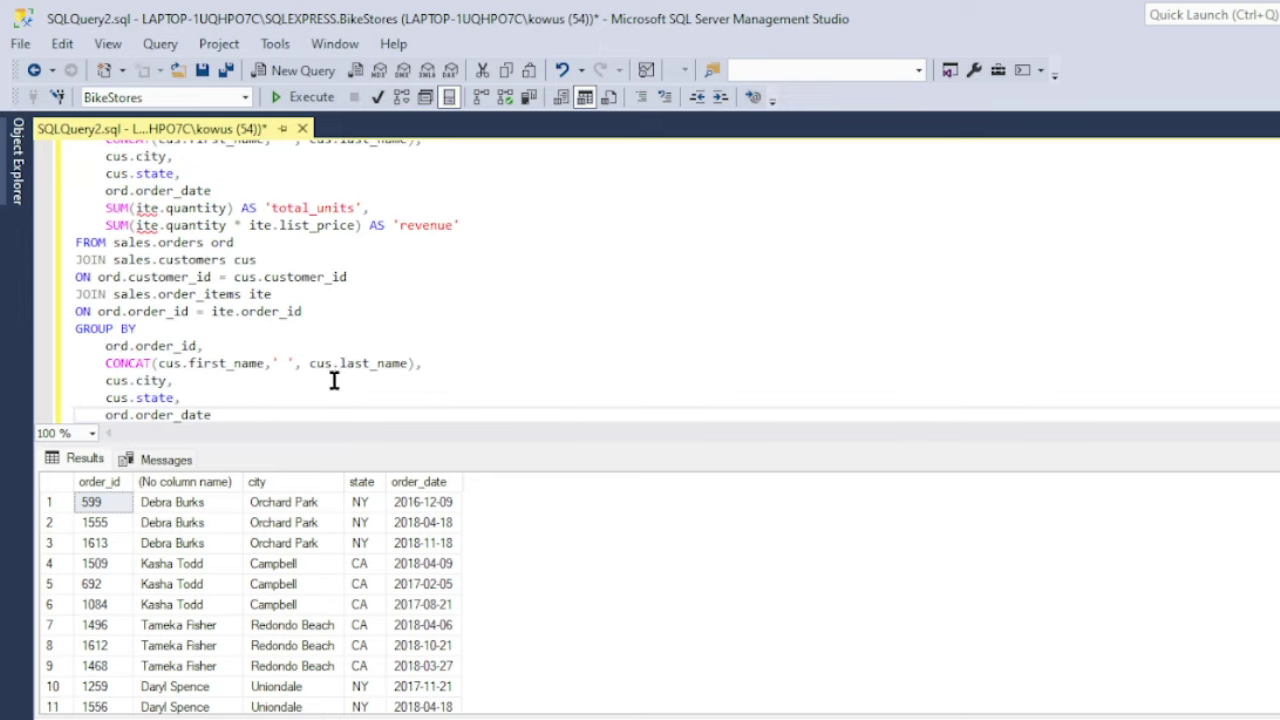
{"action": "scroll", "coordinate": [331, 380], "scroll_direction": "up", "scroll_amount": 1}
{"action": "left_click", "coordinate": [306, 97]}
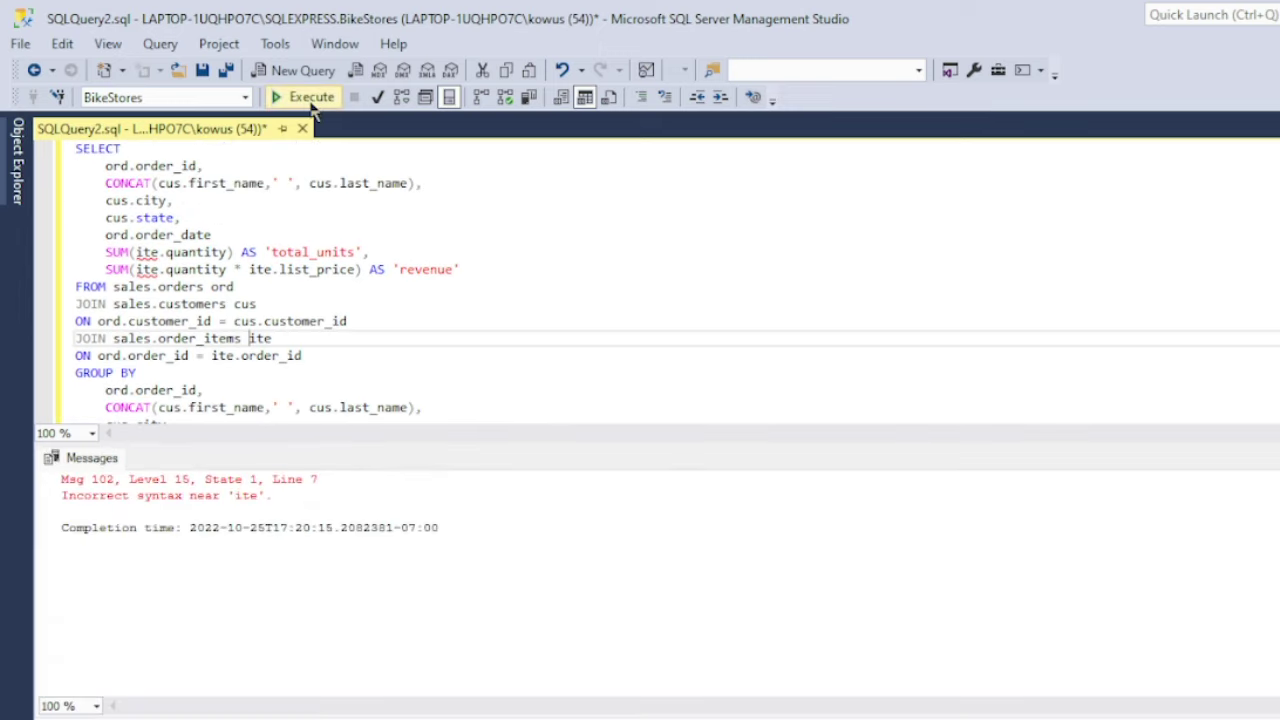
Add a comma after order_date, rerun the query, and open a new column line after revenue.
{"action": "left_click", "coordinate": [218, 240]}
{"action": "type", "text": ","}
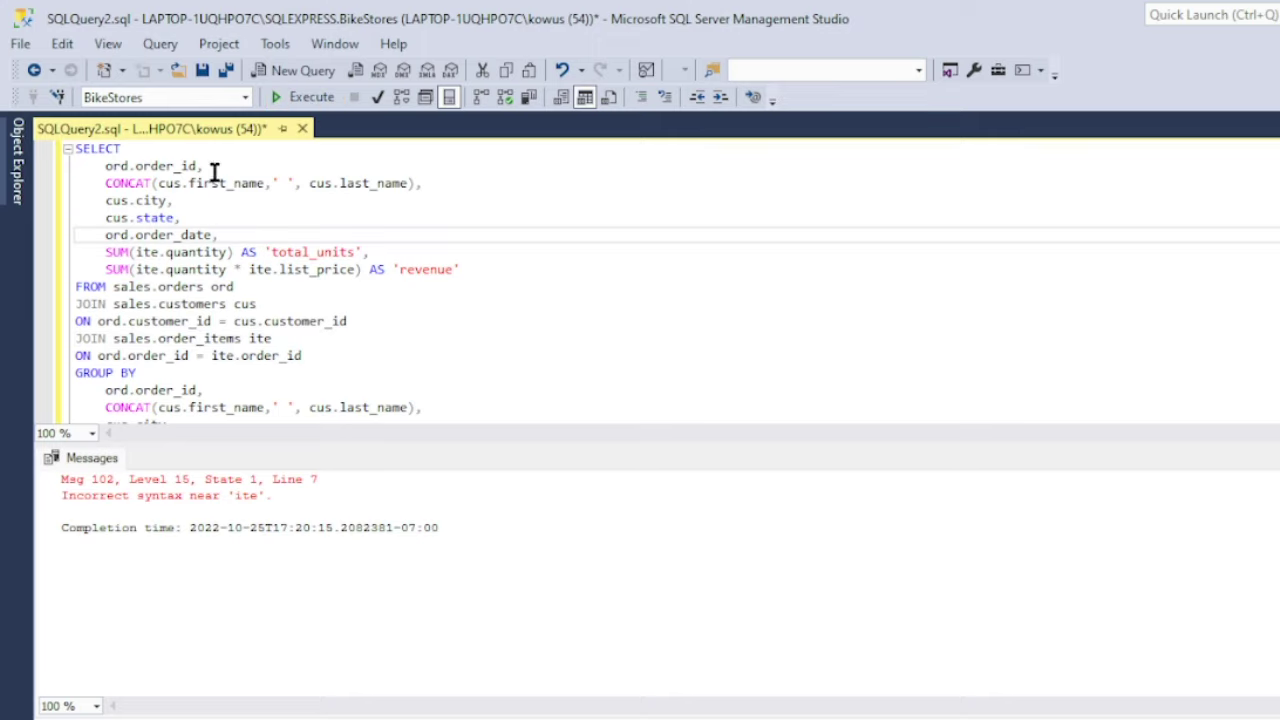
{"action": "left_click", "coordinate": [302, 97]}
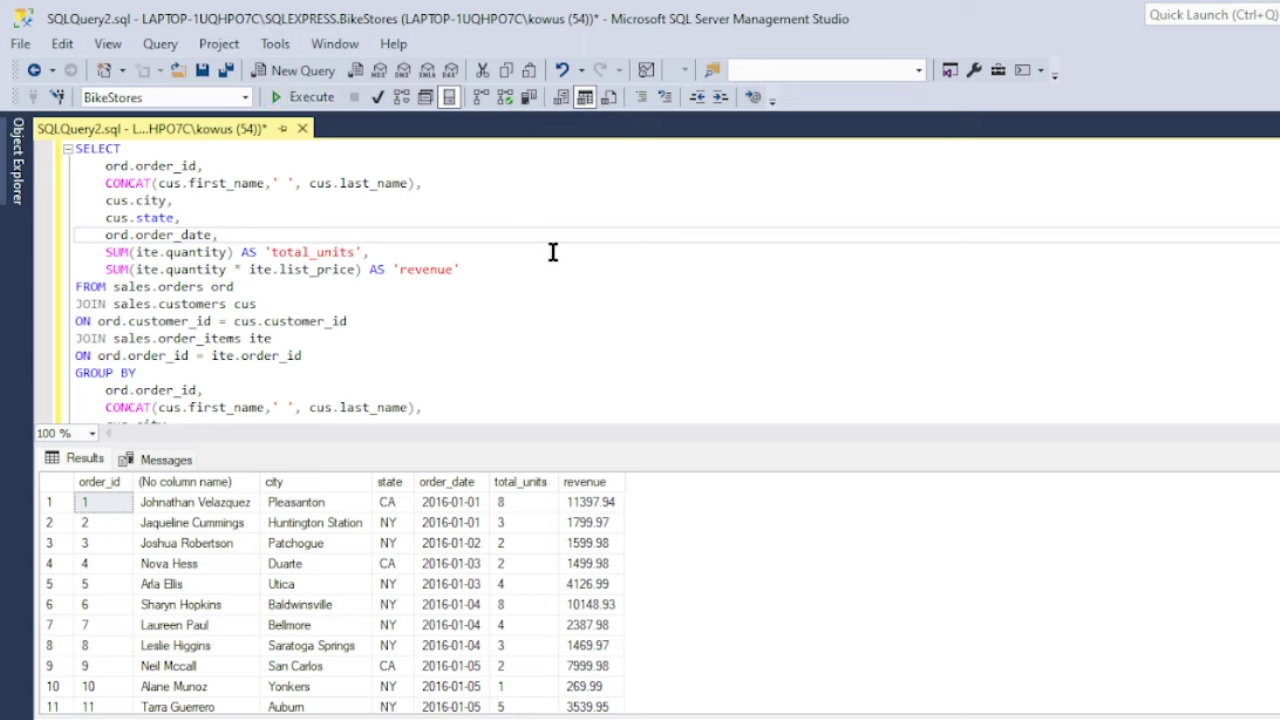
{"action": "scroll", "coordinate": [513, 292], "scroll_direction": "down", "scroll_amount": 4}
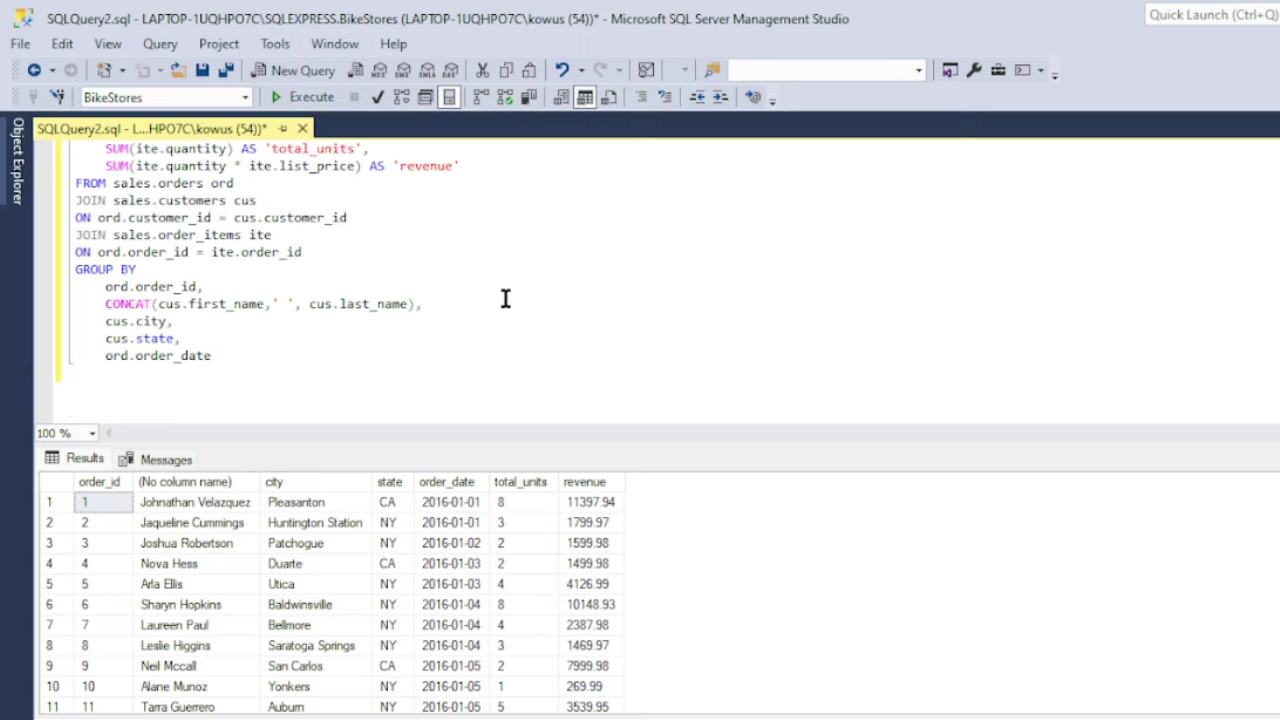
{"action": "scroll", "coordinate": [505, 298], "scroll_direction": "up", "scroll_amount": 1}
{"action": "scroll", "coordinate": [505, 298], "scroll_direction": "up", "scroll_amount": 2}
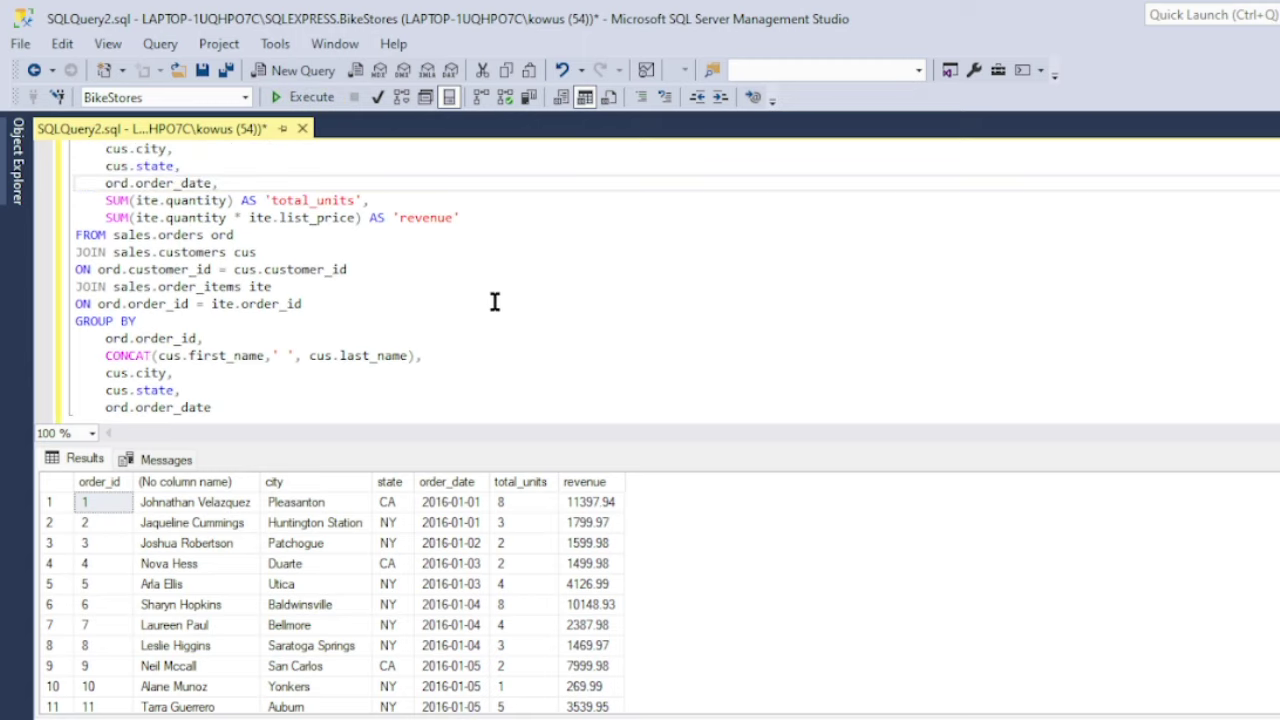
{"action": "scroll", "coordinate": [500, 302], "scroll_direction": "up", "scroll_amount": 1}
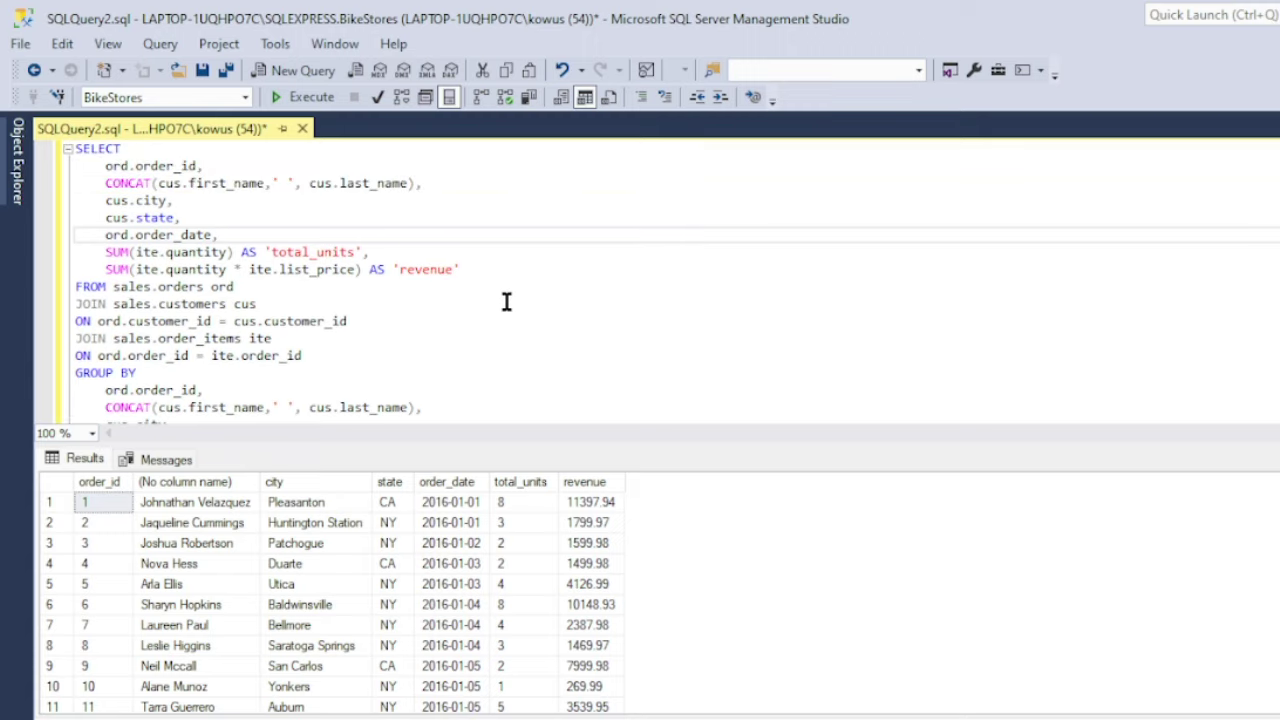
{"action": "left_click", "coordinate": [486, 270]}
{"action": "type", "text": ","}
{"action": "key", "text": "Return"}
Add product_name and JOIN production.products pro ON ite.product_id = pro.product_id.
{"action": "type", "text": "product_name,"}
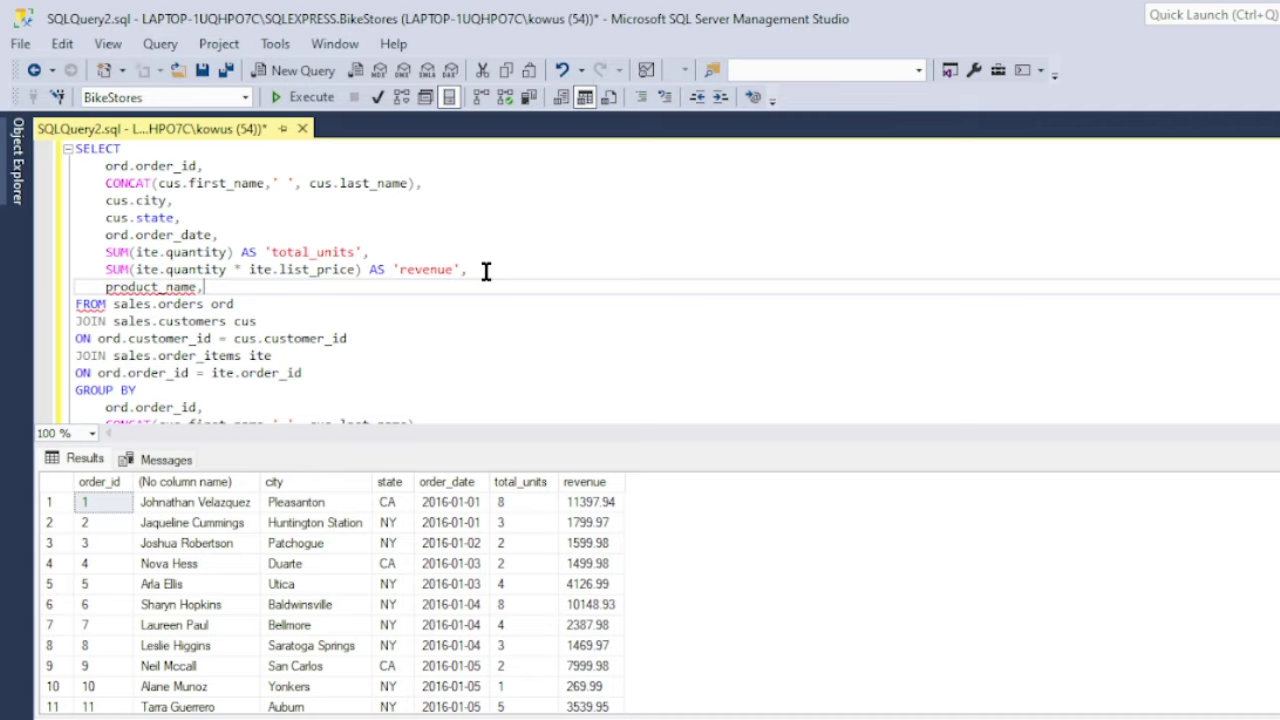
{"action": "scroll", "coordinate": [325, 298], "scroll_direction": "down", "scroll_amount": 1}
{"action": "left_click", "coordinate": [341, 320]}
{"action": "key", "text": "Return"}
{"action": "type", "text": "JO"}
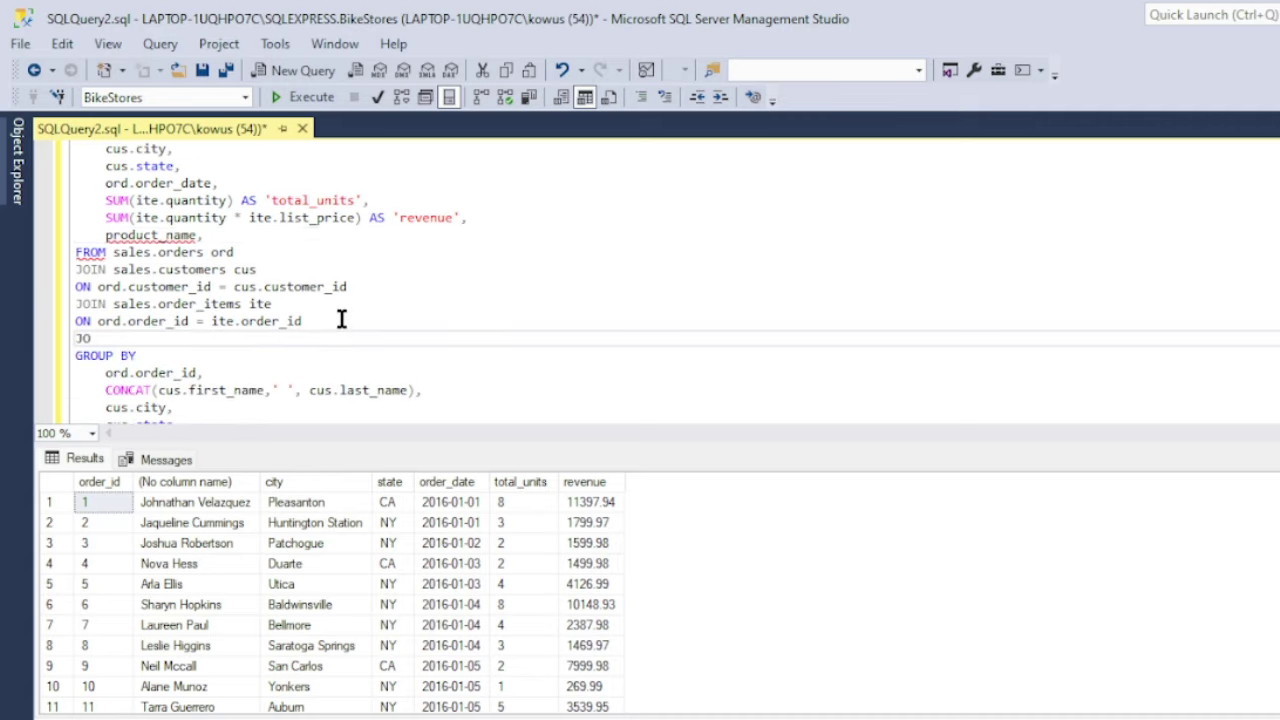
{"action": "type", "text": "IN production.product"}
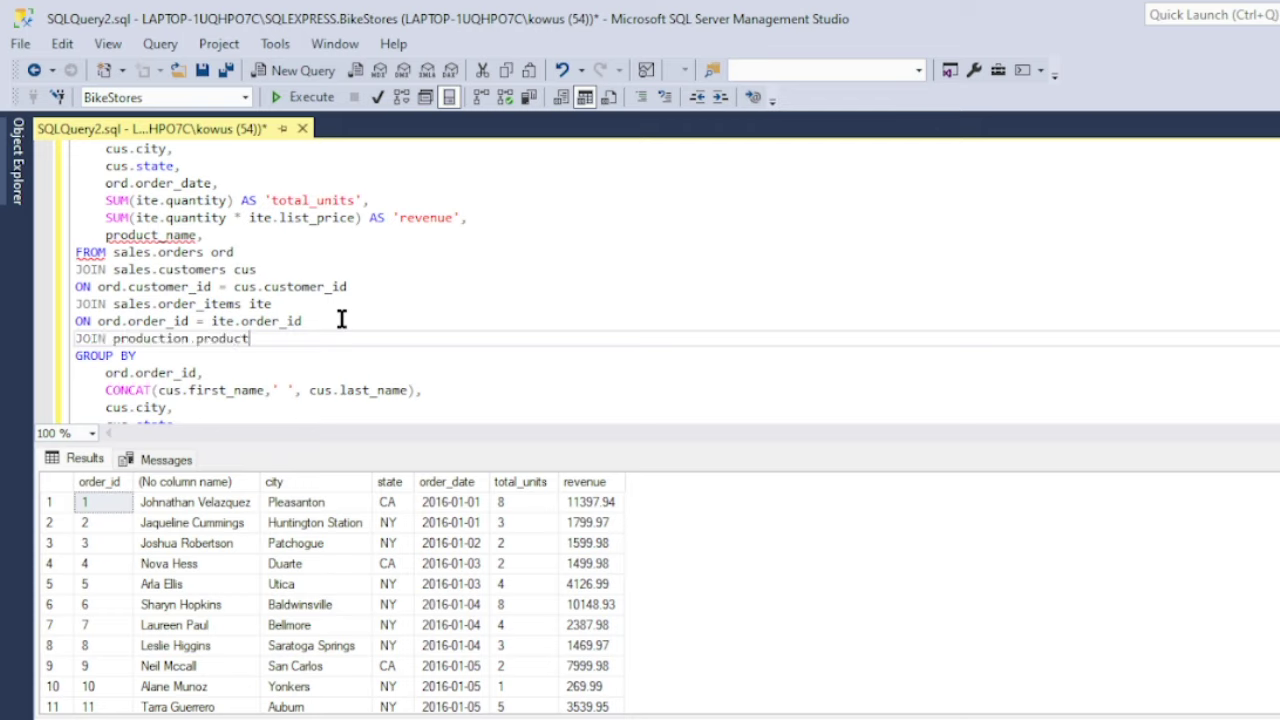
{"action": "type", "text": "s pro"}
{"action": "key", "text": "Return"}
{"action": "type", "text": "ON "}
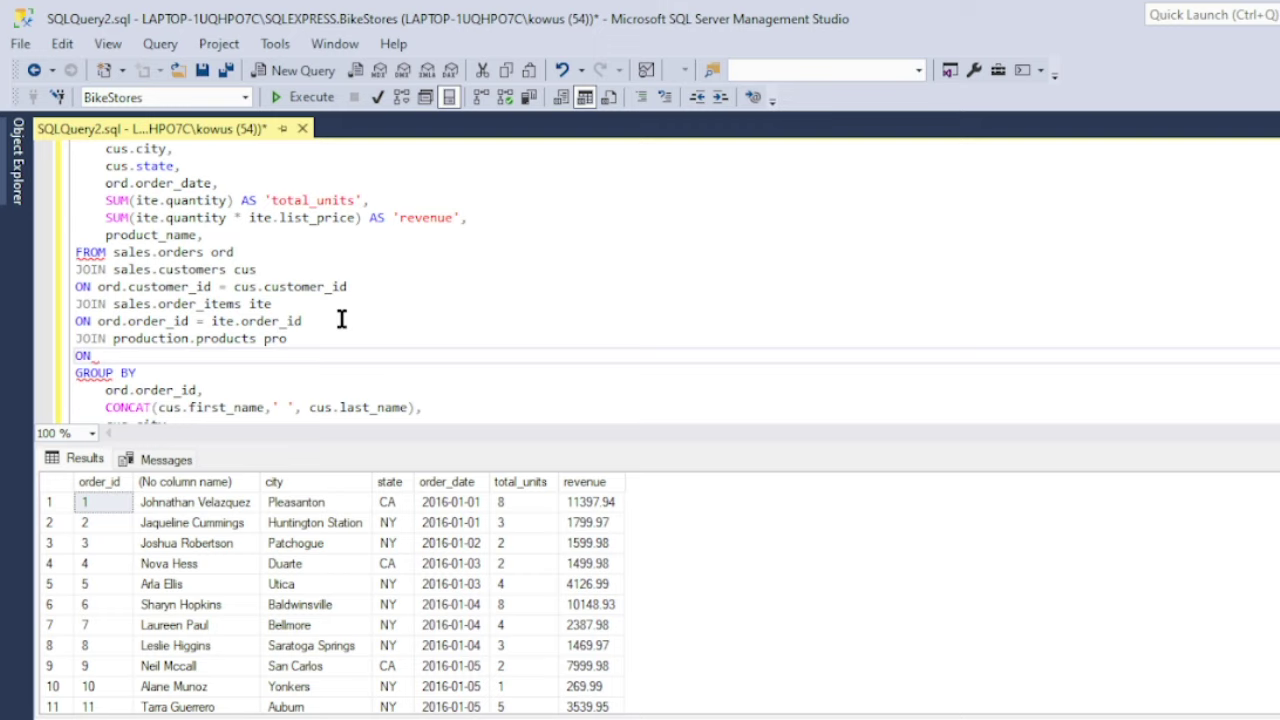
{"action": "type", "text": "ite.product_id = pro"}
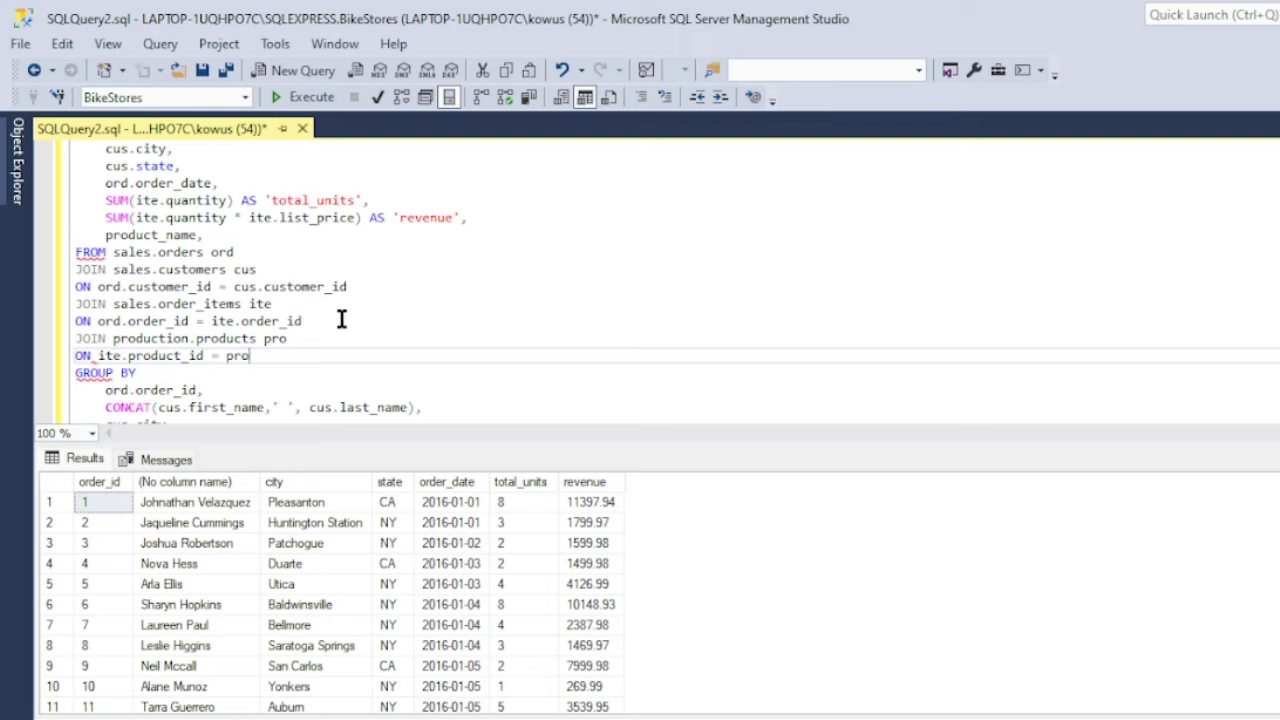
{"action": "type", "text": ".product_id"}
{"action": "left_click", "coordinate": [159, 321]}
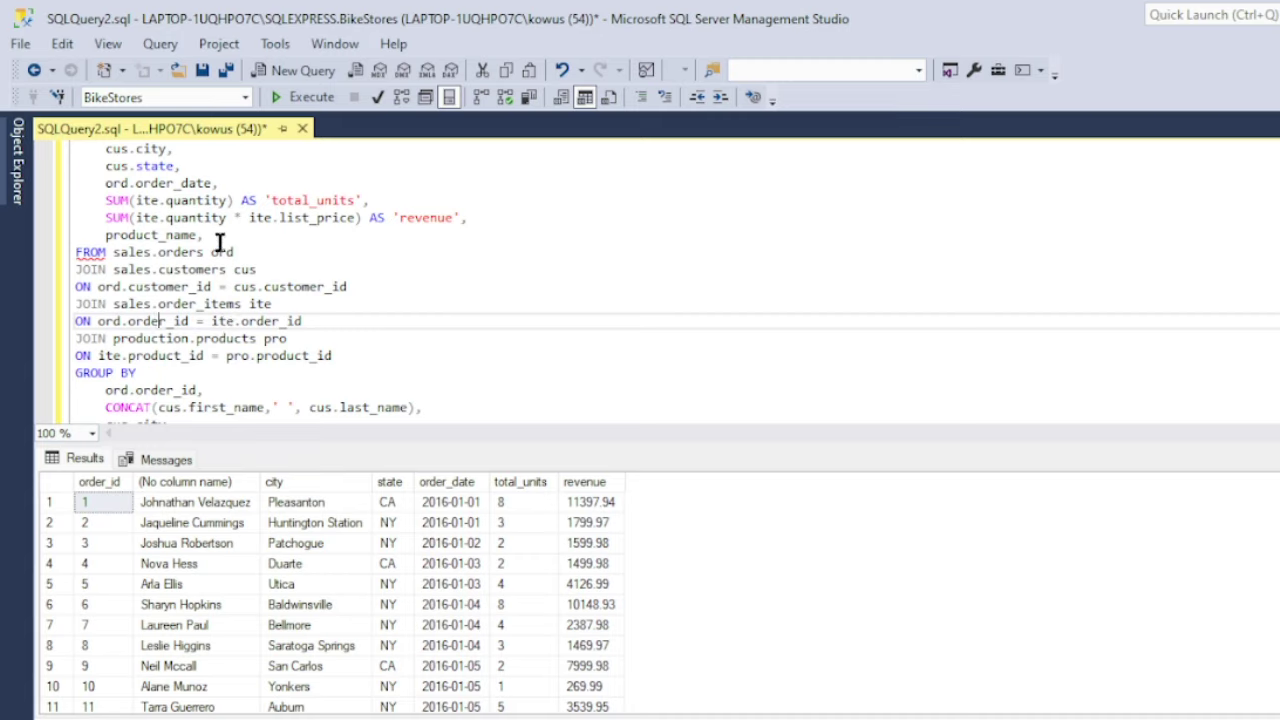
Prefix product_name with 'pro.' and add pro.product_name to the GROUP BY list.
{"action": "left_click", "coordinate": [107, 236]}
{"action": "type", "text": "pro."}
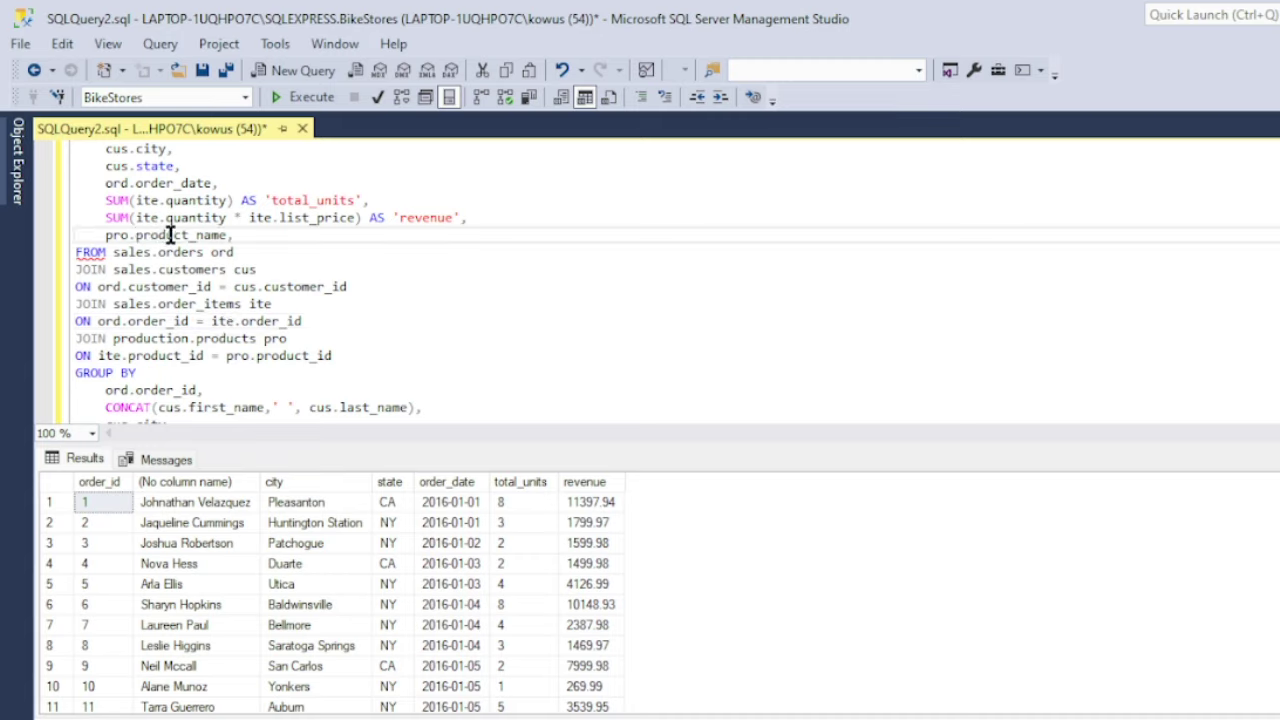
{"action": "left_click_drag", "start_coordinate": [236, 236], "coordinate": [48, 247]}
{"action": "key", "text": "ctrl+c"}
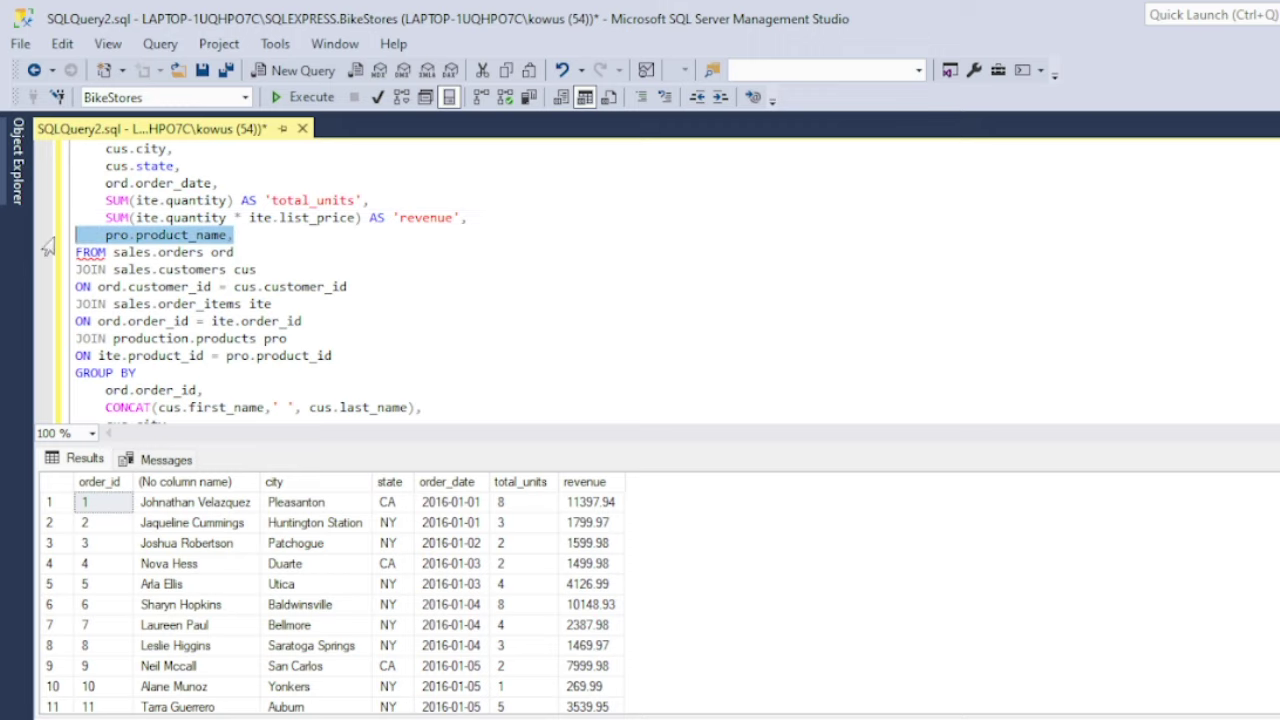
{"action": "scroll", "coordinate": [325, 275], "scroll_direction": "down", "scroll_amount": 2}
{"action": "left_click", "coordinate": [229, 355]}
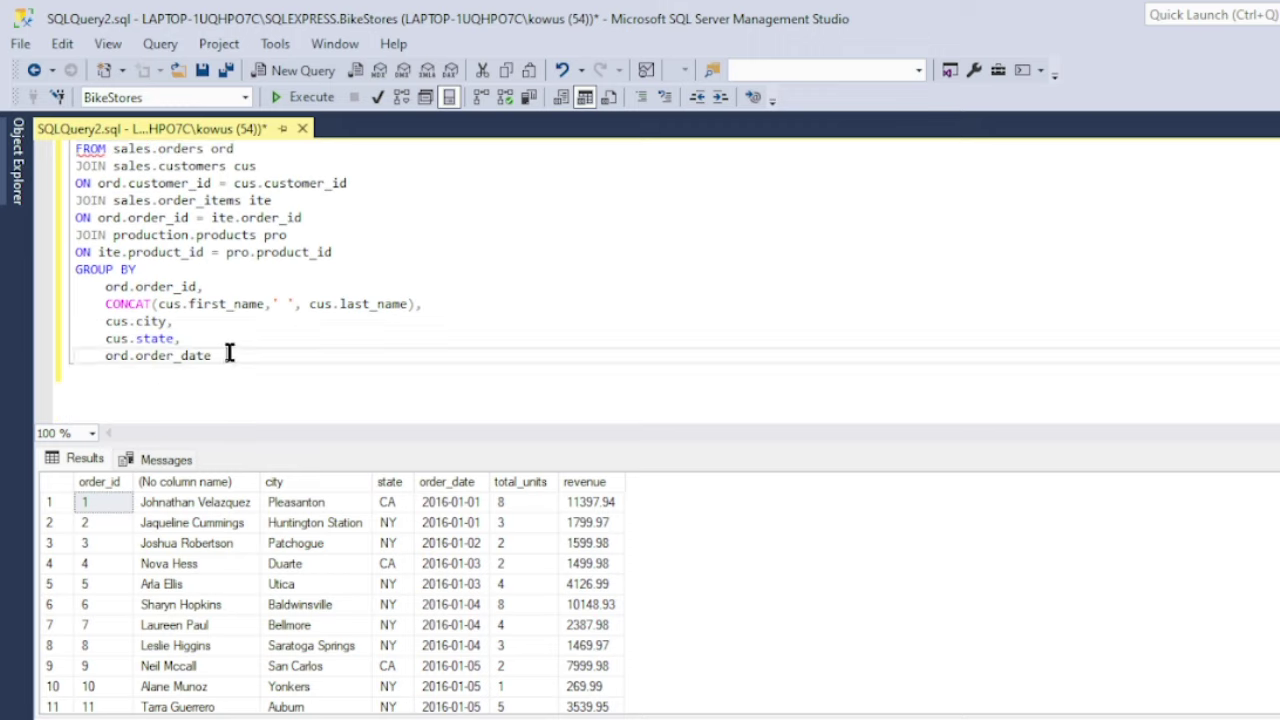
{"action": "key", "text": "Return"}
{"action": "key", "text": "ctrl+v"}
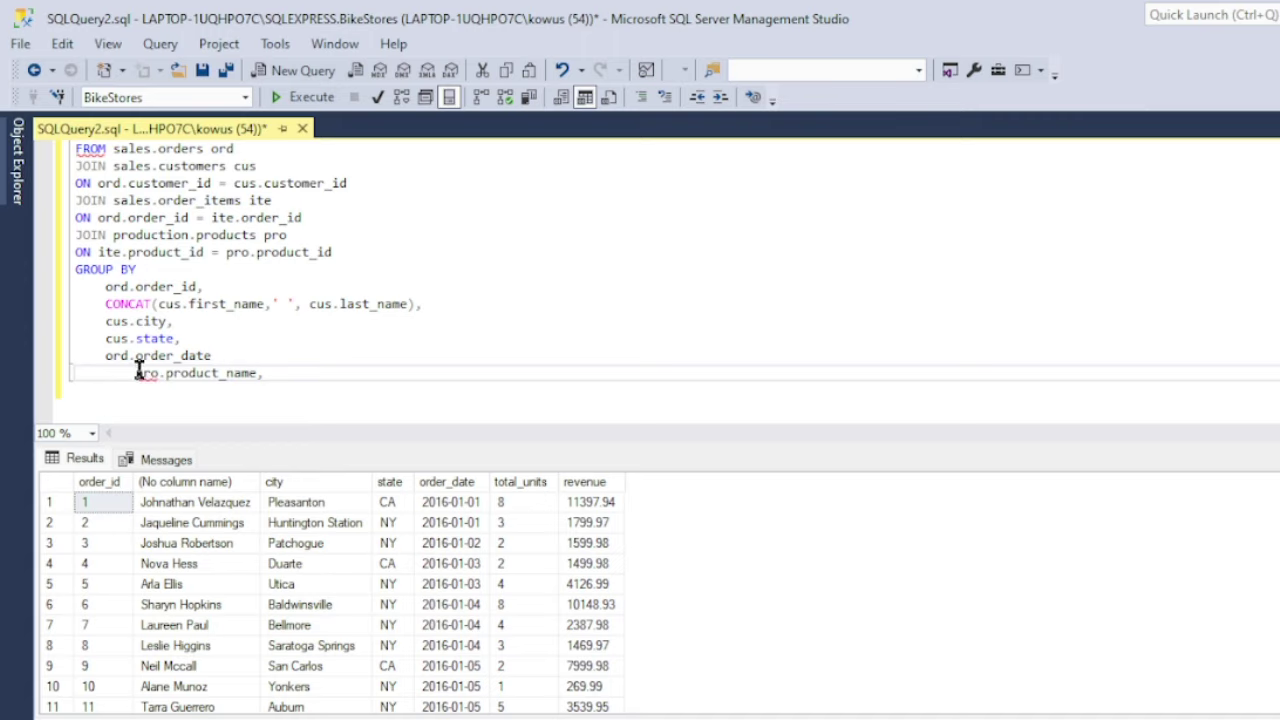
{"action": "left_click", "coordinate": [138, 372]}
{"action": "key", "text": "BackSpace"}
{"action": "left_click", "coordinate": [234, 337]}
{"action": "left_click", "coordinate": [248, 372]}
Remove the trailing comma after pro.product_name in the SELECT list and run the query.
{"action": "scroll", "coordinate": [251, 370], "scroll_direction": "up", "scroll_amount": 3}
{"action": "left_click", "coordinate": [250, 270]}
{"action": "left_click", "coordinate": [233, 287]}
{"action": "key", "text": "BackSpace"}
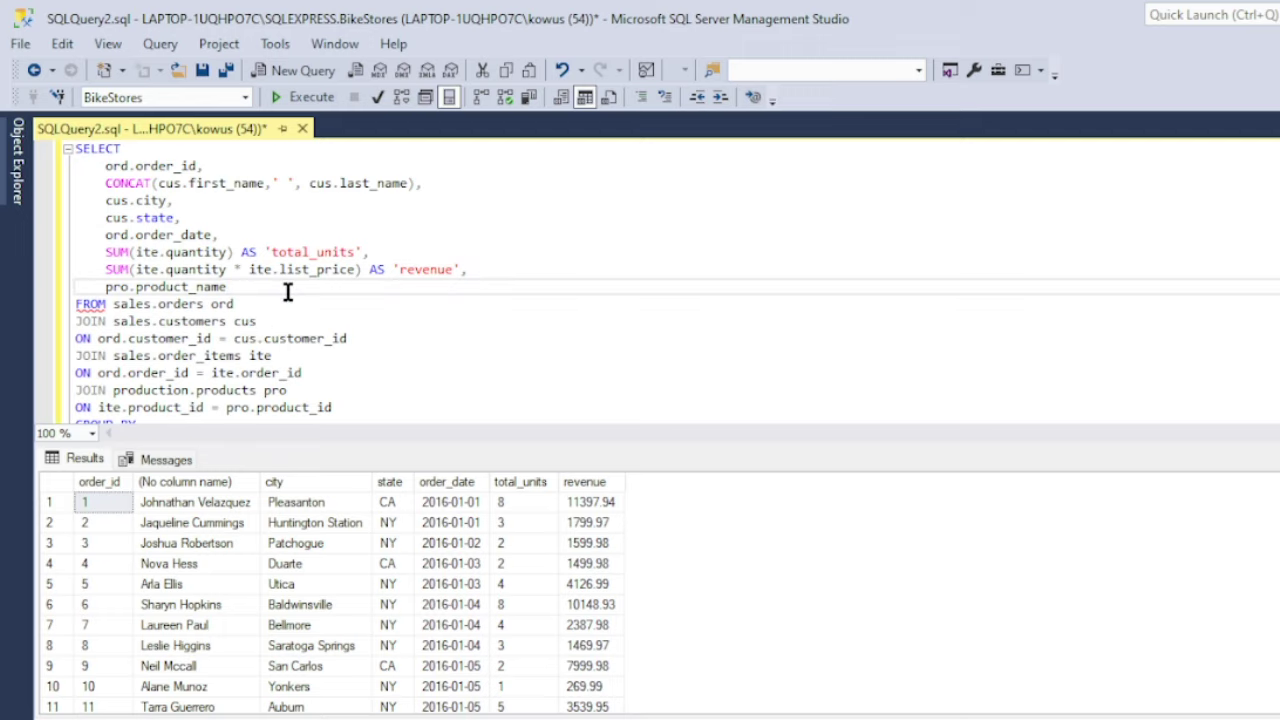
{"action": "left_click", "coordinate": [189, 246]}
{"action": "scroll", "coordinate": [190, 250], "scroll_direction": "down", "scroll_amount": 2}
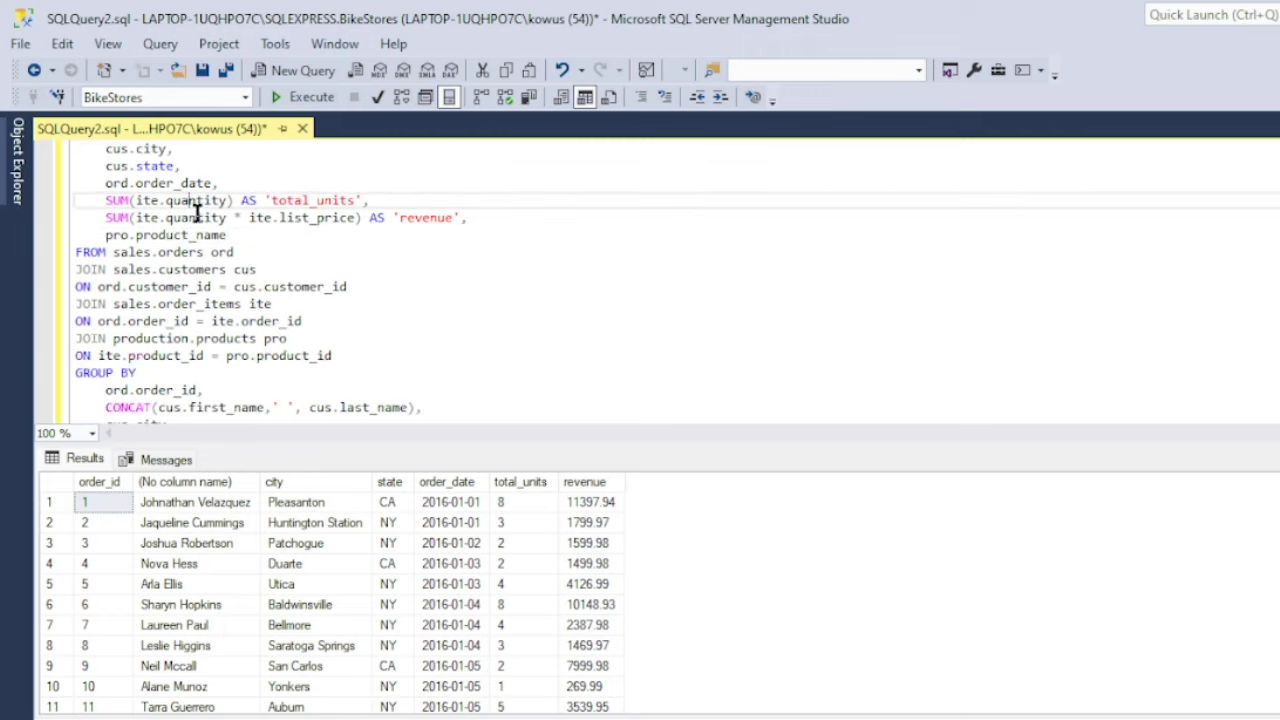
{"action": "scroll", "coordinate": [190, 250], "scroll_direction": "up", "scroll_amount": 2}
{"action": "left_click", "coordinate": [311, 97]}
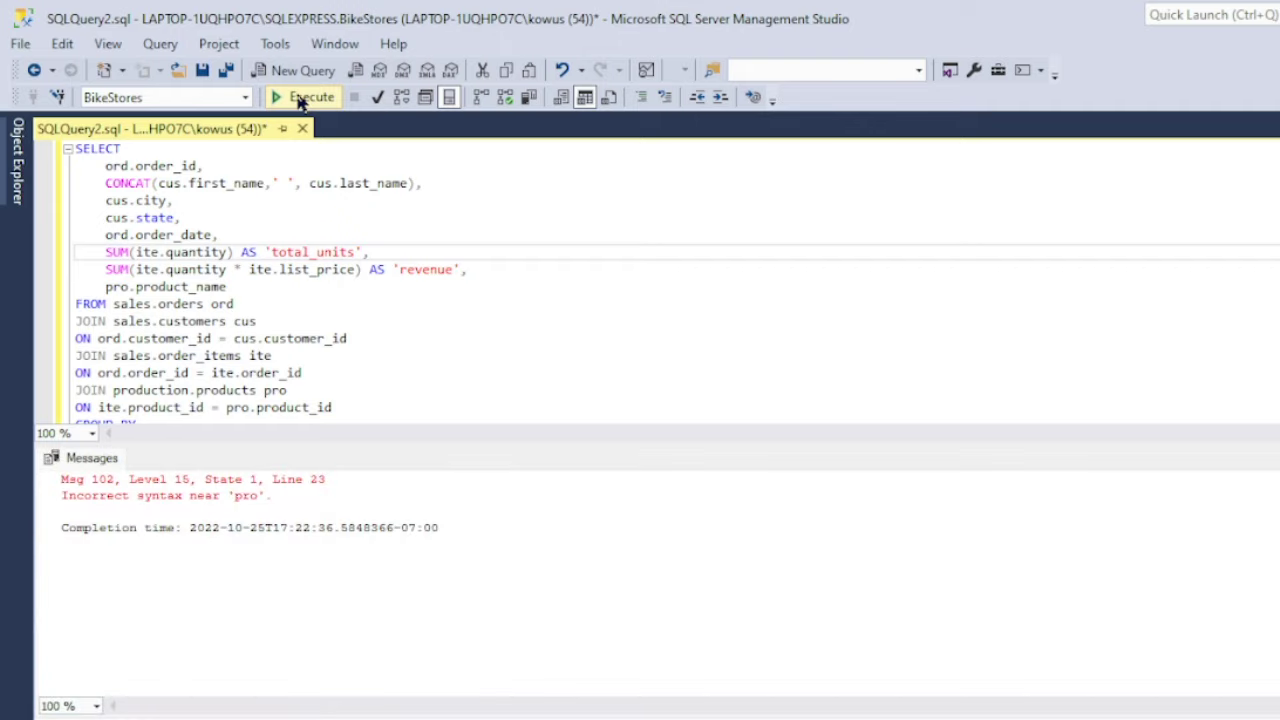
Add the missing comma after ord.order_date in GROUP BY, rerun, and alias the customer name AS 'customers'.
{"action": "scroll", "coordinate": [310, 190], "scroll_direction": "down", "scroll_amount": 1}
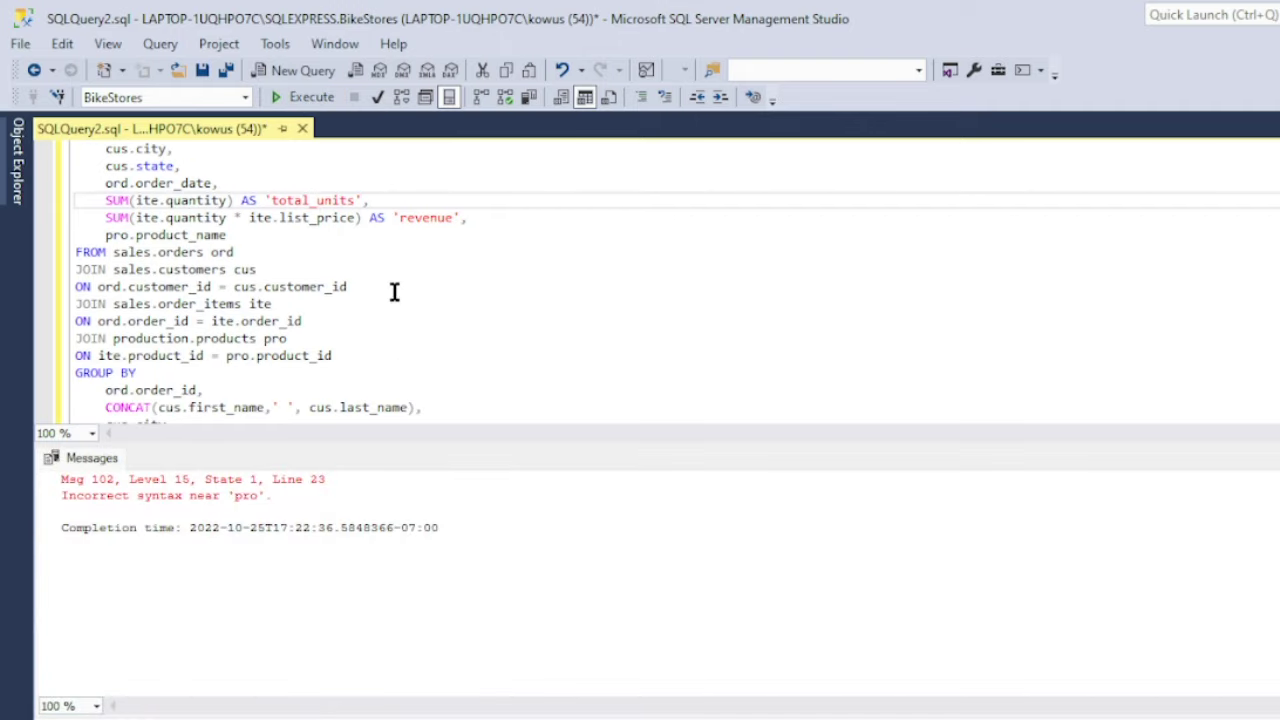
{"action": "left_click", "coordinate": [315, 340]}
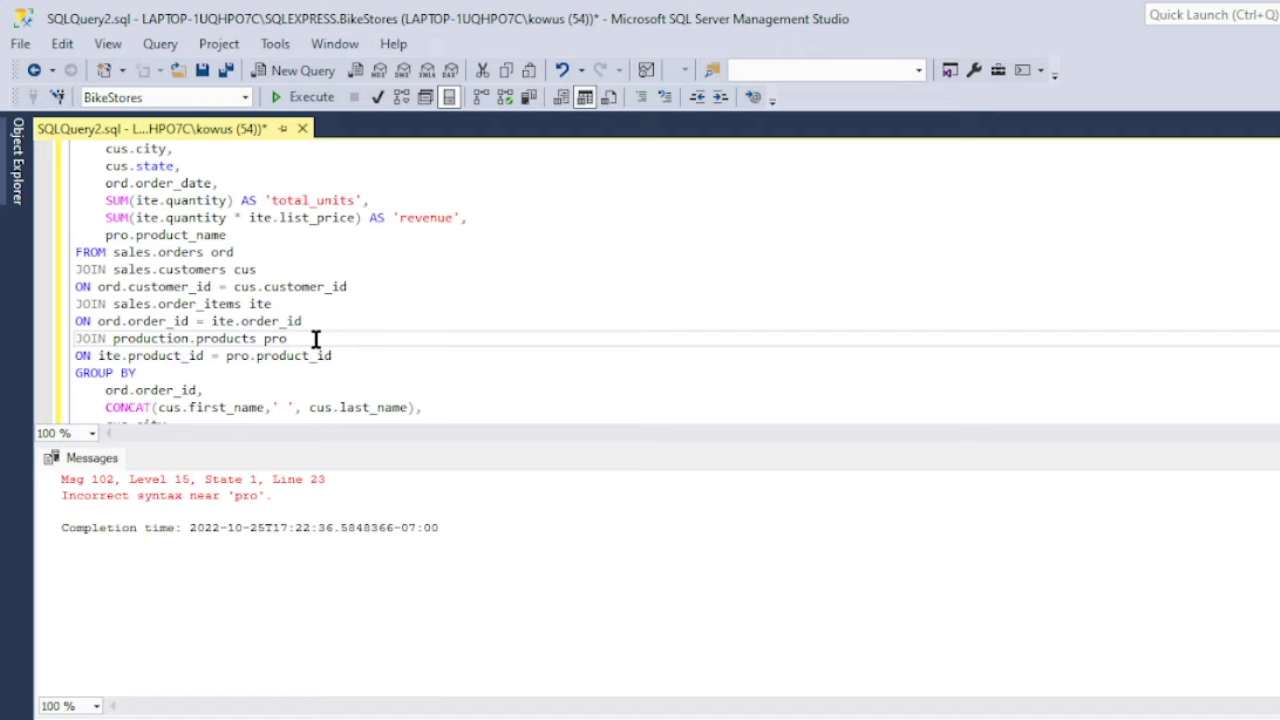
{"action": "scroll", "coordinate": [315, 340], "scroll_direction": "down", "scroll_amount": 3}
{"action": "left_click", "coordinate": [262, 311]}
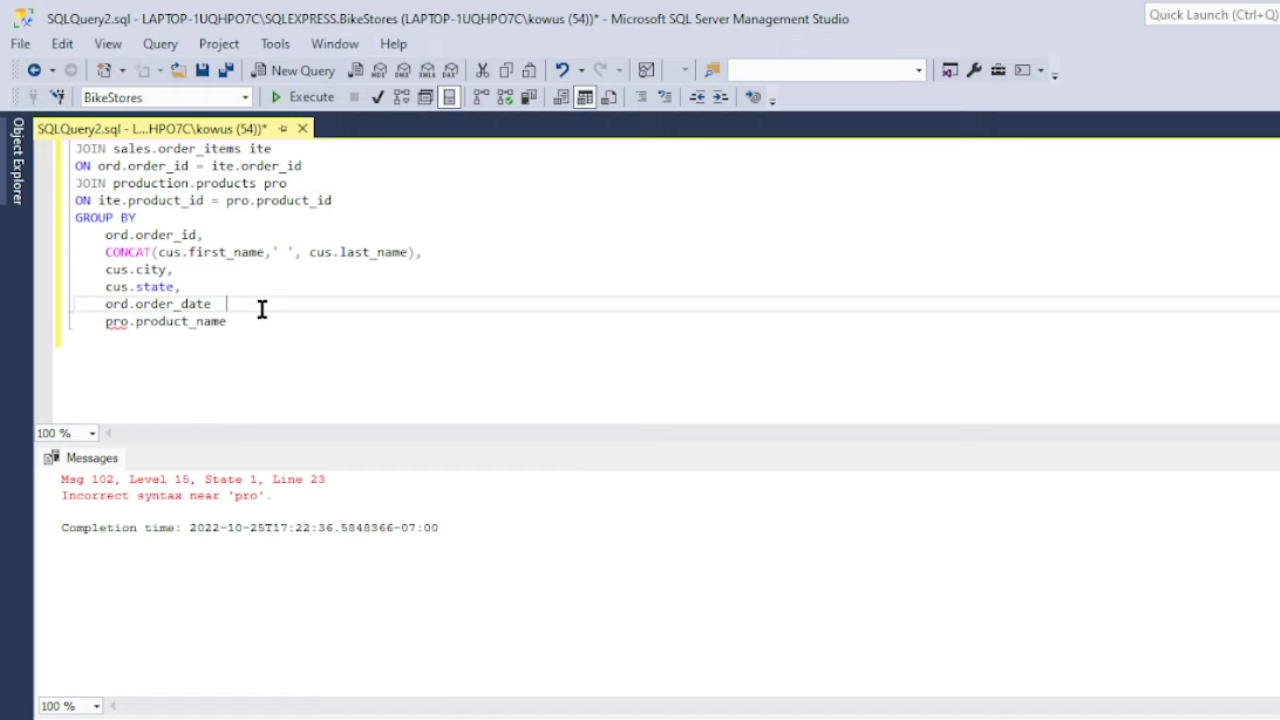
{"action": "type", "text": ","}
{"action": "left_click", "coordinate": [304, 97]}
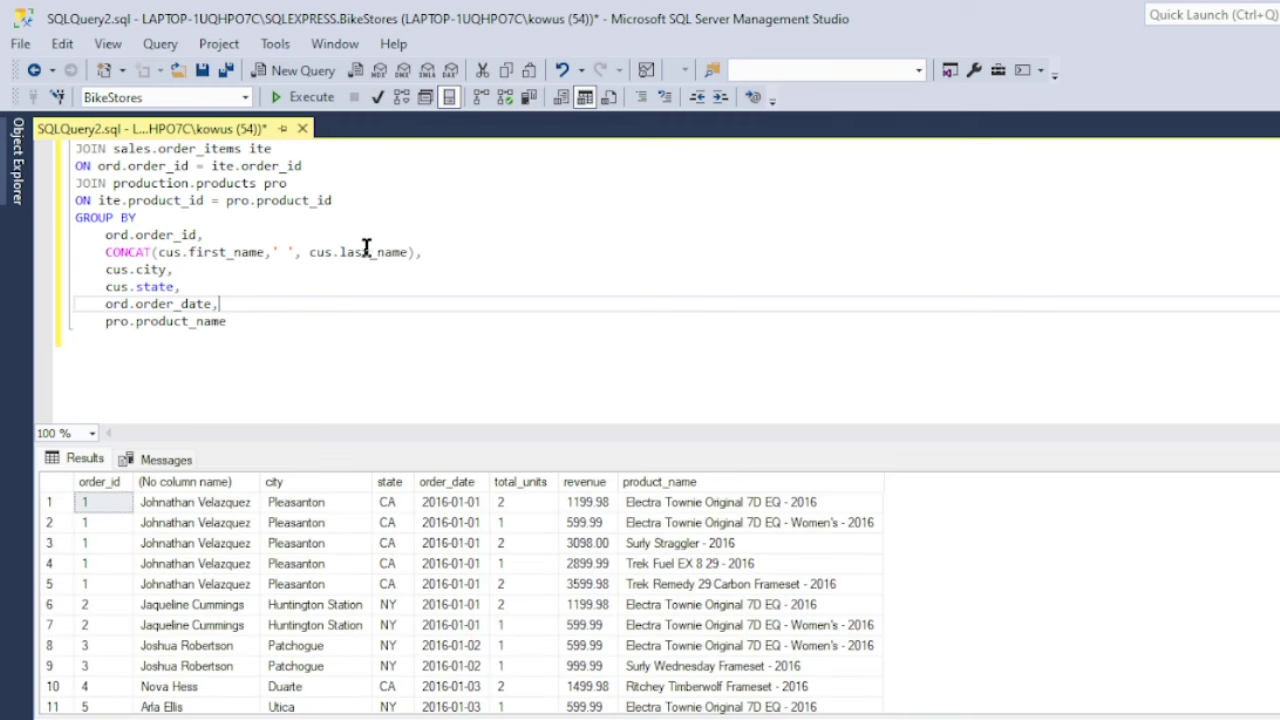
{"action": "scroll", "coordinate": [366, 246], "scroll_direction": "up", "scroll_amount": 4}
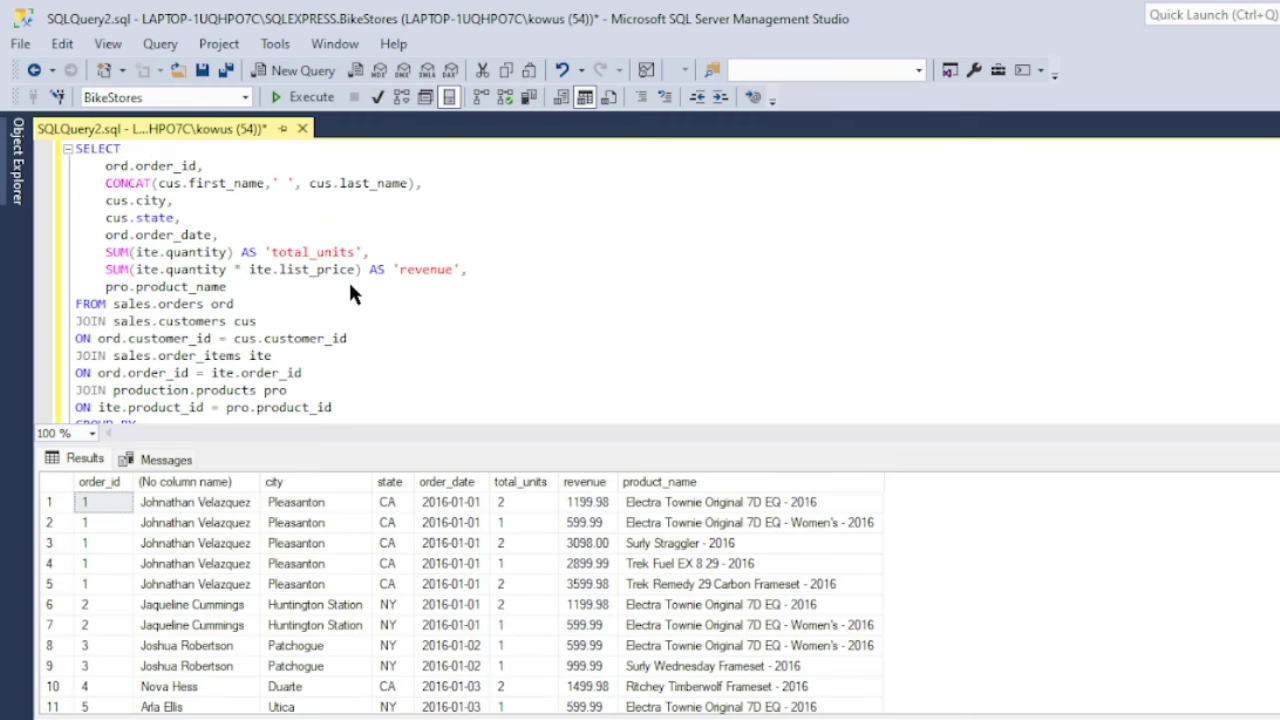
{"action": "left_click", "coordinate": [417, 183]}
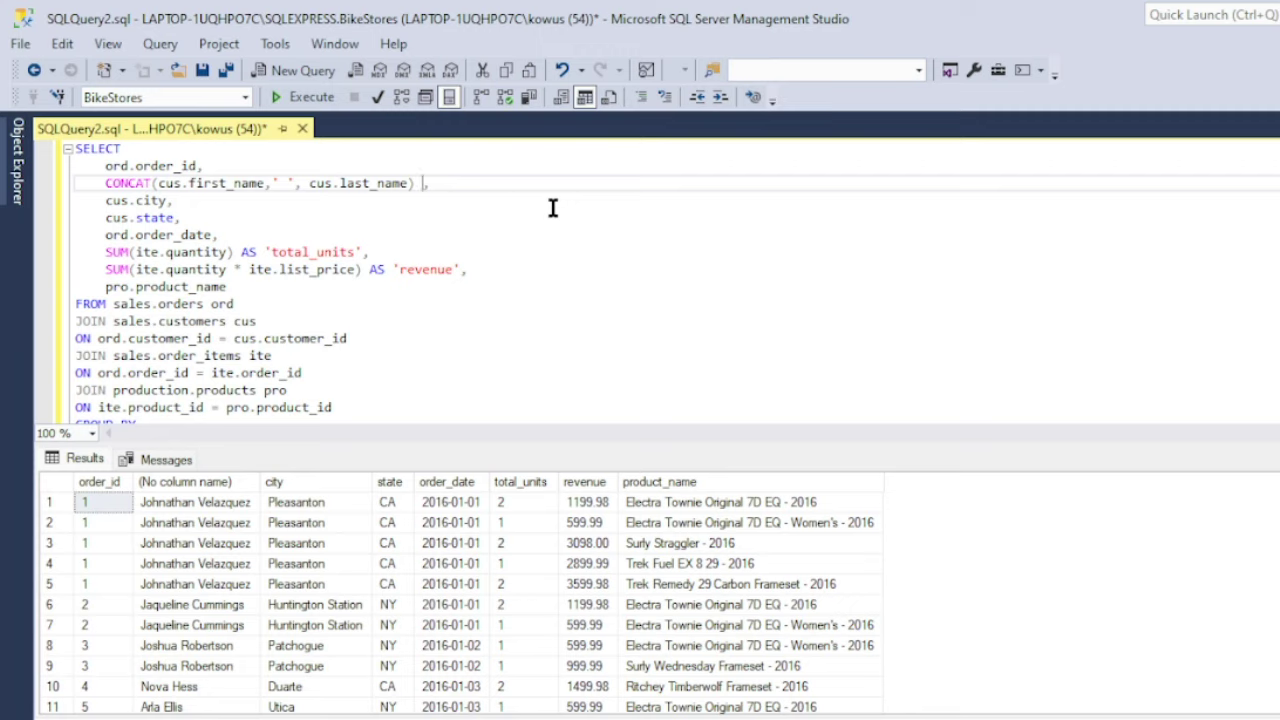
{"action": "type", "text": "AS '"}
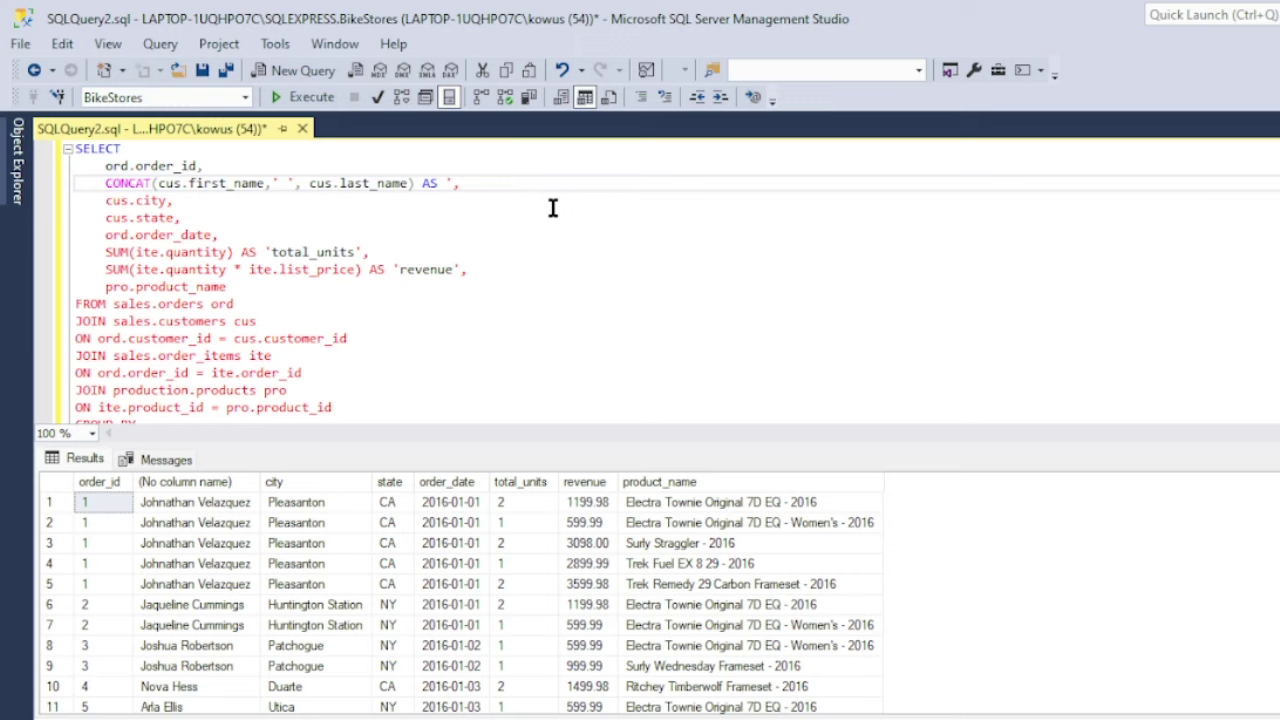
{"action": "type", "text": "customers'"}
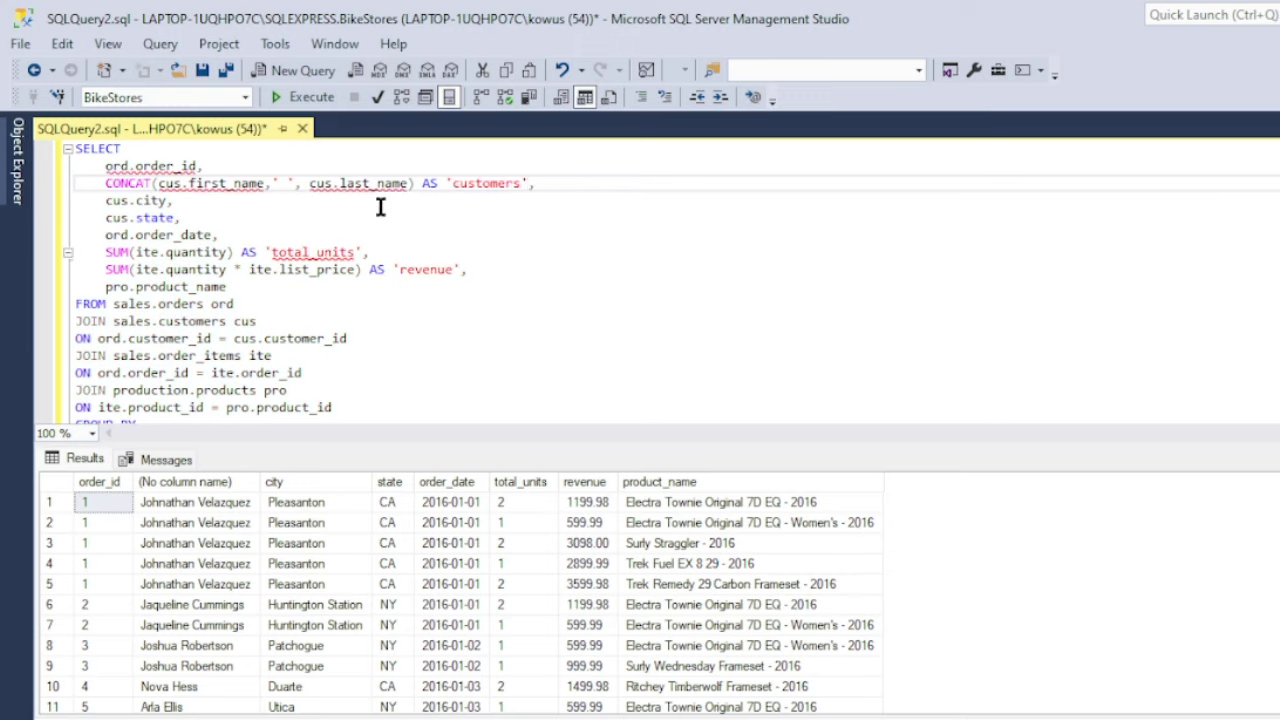
Rerun the query to show the 'customers' heading and open a new select line after pro.product_name.
{"action": "left_click", "coordinate": [305, 97]}
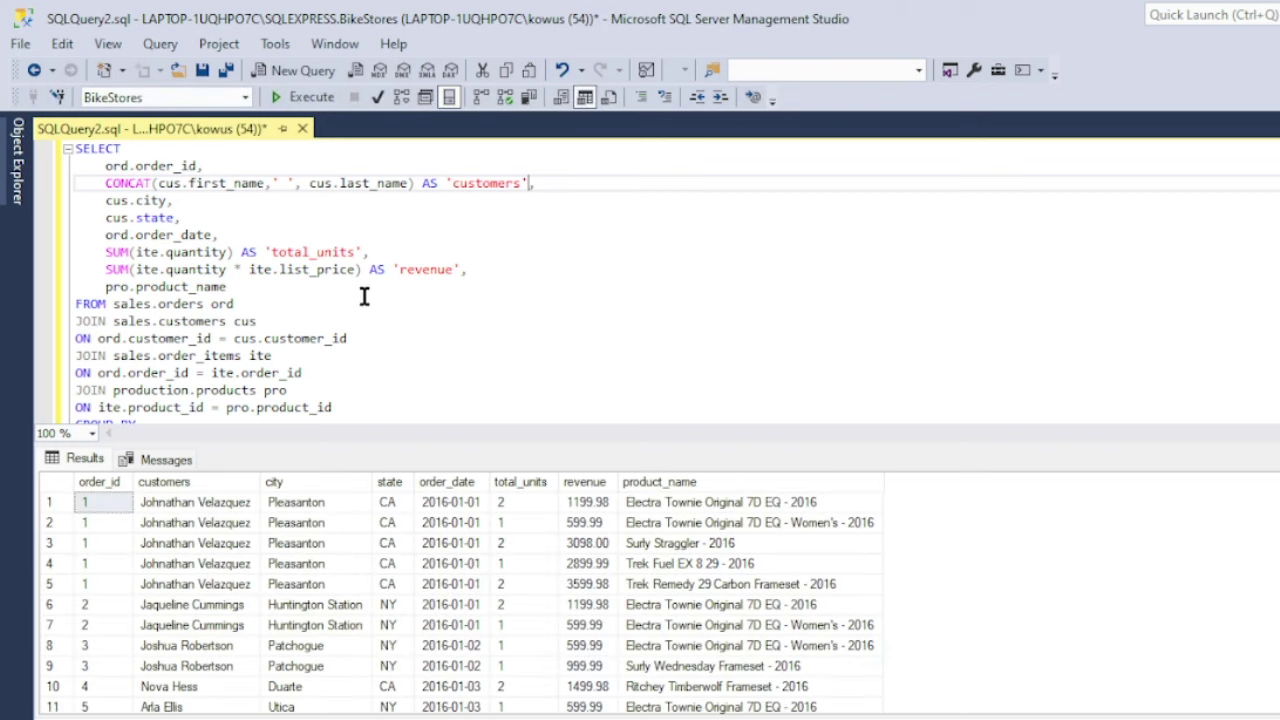
{"action": "scroll", "coordinate": [390, 286], "scroll_direction": "down", "scroll_amount": 2}
{"action": "scroll", "coordinate": [390, 287], "scroll_direction": "down", "scroll_amount": 1}
{"action": "scroll", "coordinate": [365, 298], "scroll_direction": "up", "scroll_amount": 2}
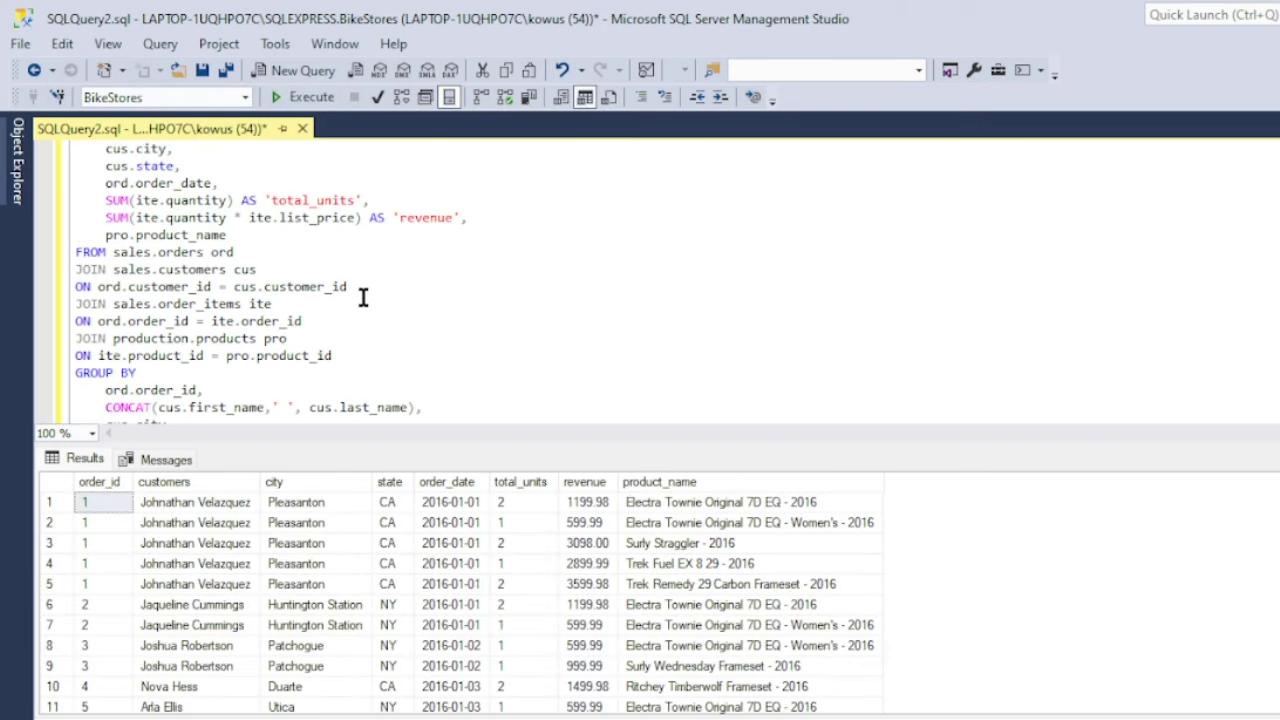
{"action": "left_click", "coordinate": [248, 235]}
{"action": "key", "text": "Return"}
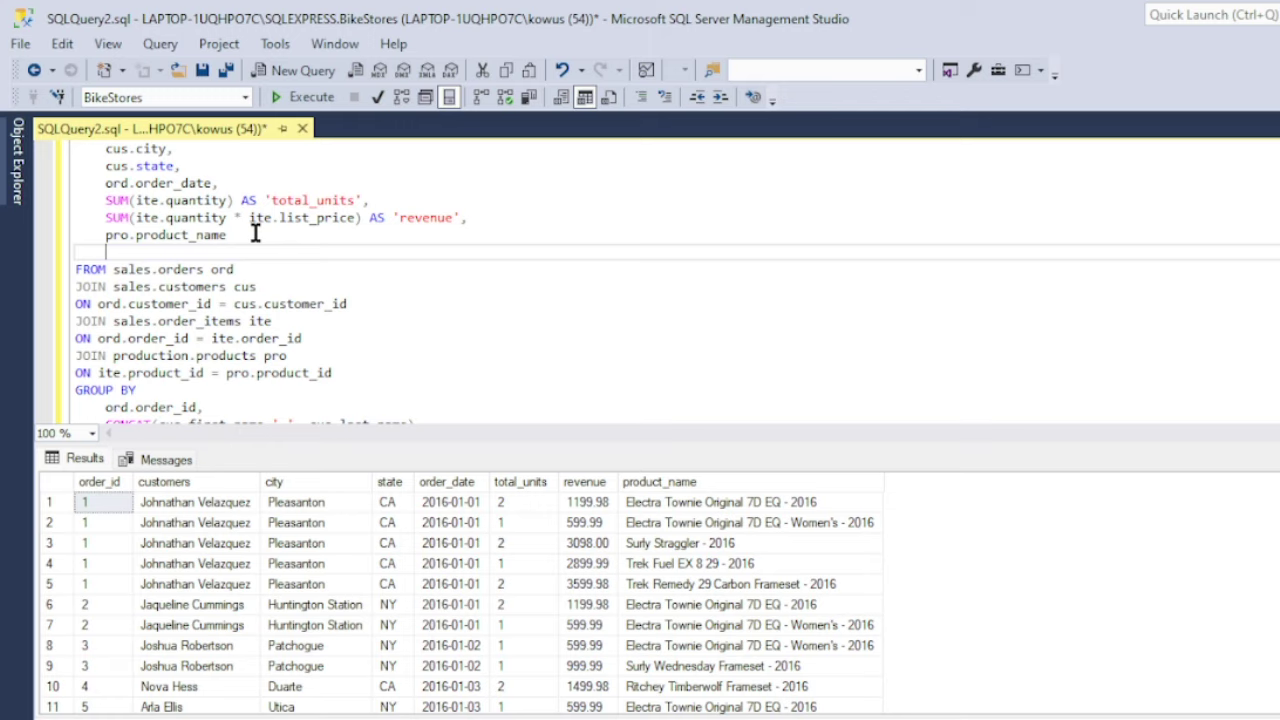
Select category_name and add JOIN production.categories cat ON pro.category_id = cat.category_id.
{"action": "type", "text": "category_name"}
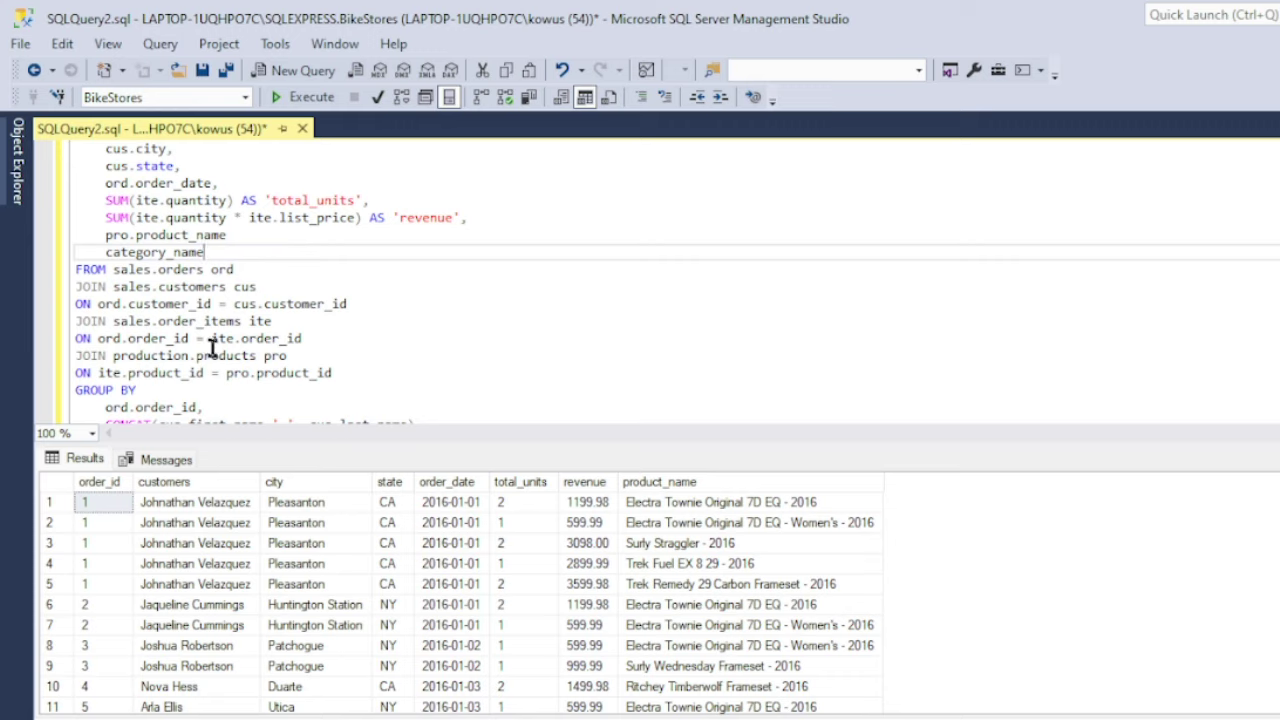
{"action": "left_click", "coordinate": [340, 369]}
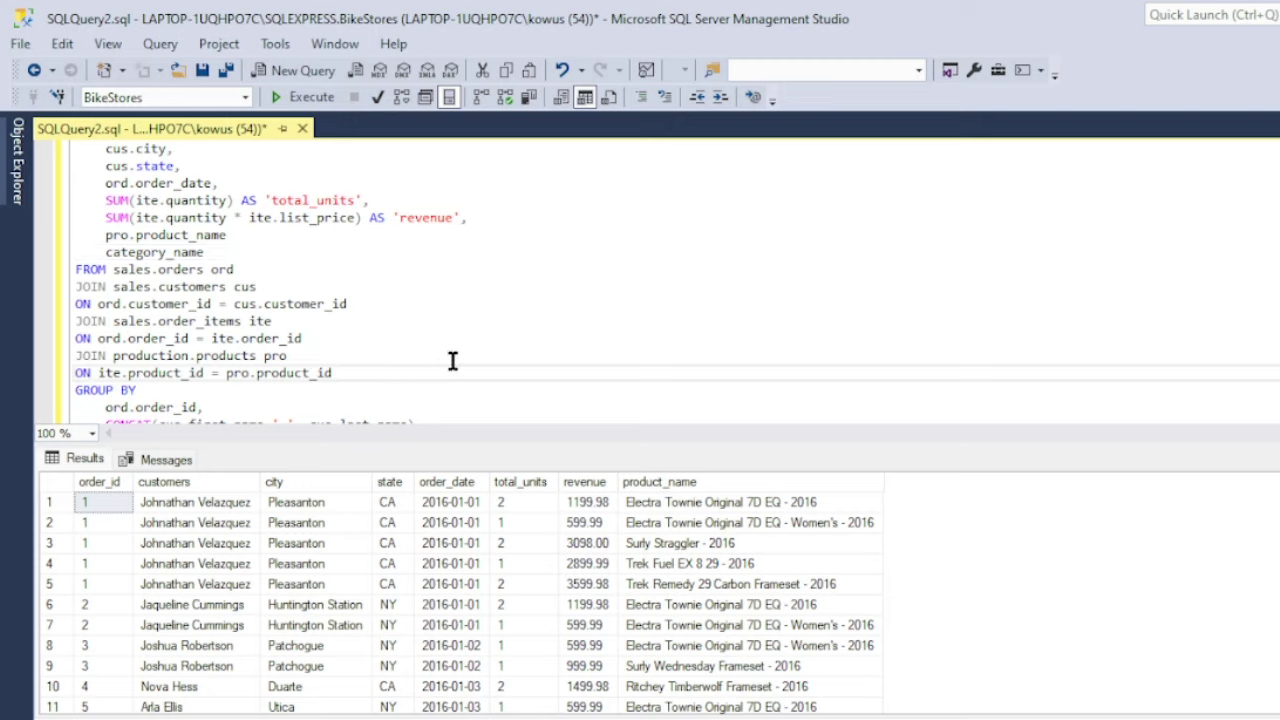
{"action": "key", "text": "Return"}
{"action": "type", "text": "JOIN r"}
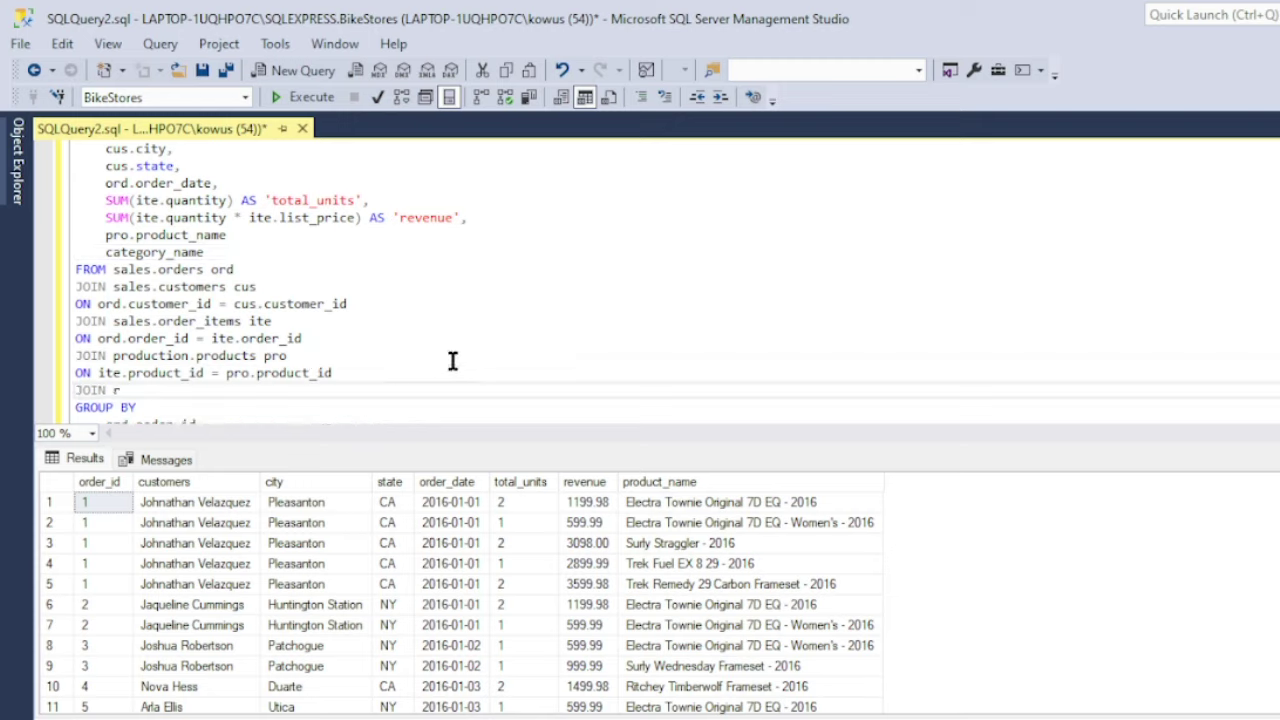
{"action": "key", "text": "BackSpace"}
{"action": "type", "text": "production.categories cat"}
{"action": "key", "text": "Return"}
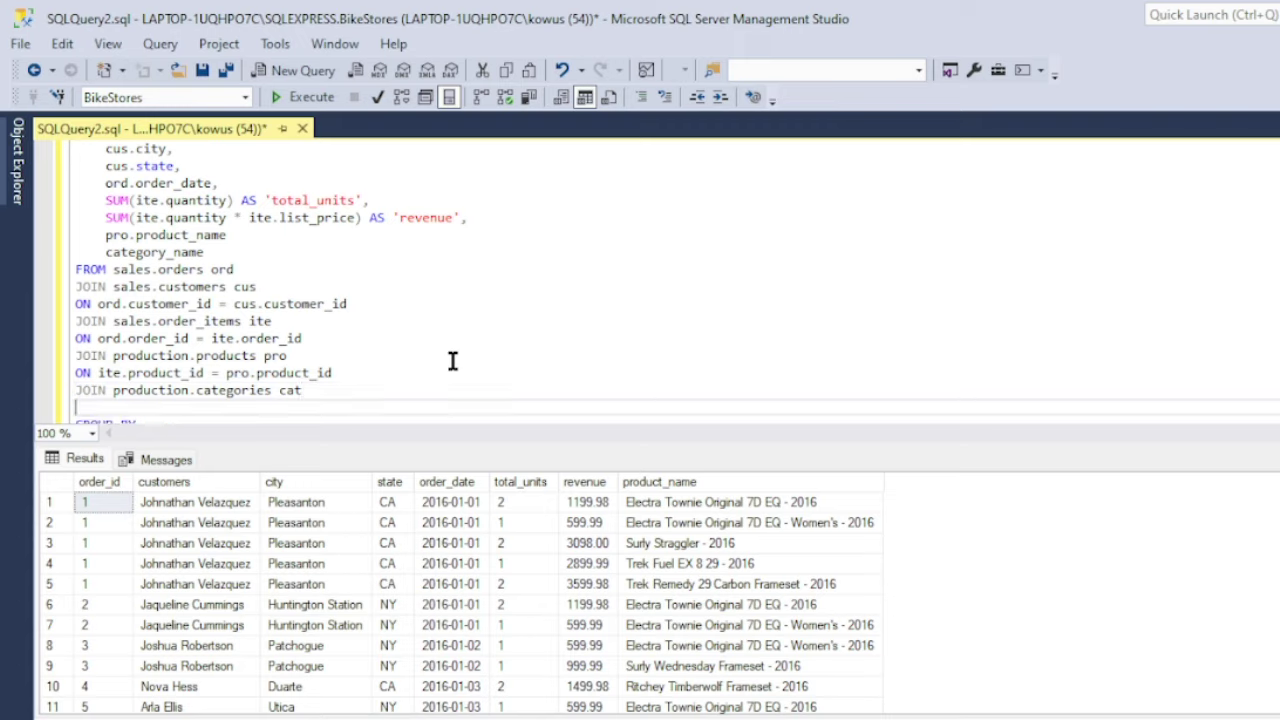
{"action": "type", "text": "ON pro.category_id "}
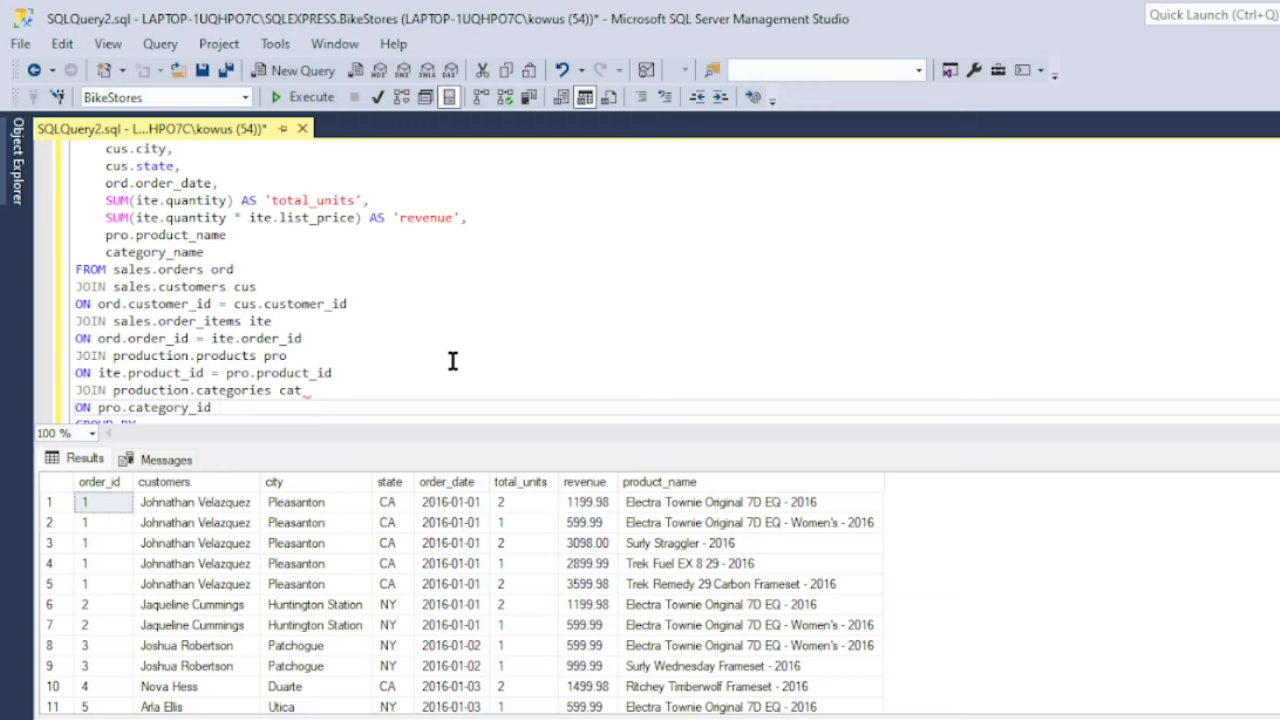
{"action": "type", "text": "= cat.ca"}
{"action": "key", "text": "Tab"}
{"action": "scroll", "coordinate": [333, 360], "scroll_direction": "down", "scroll_amount": 1}
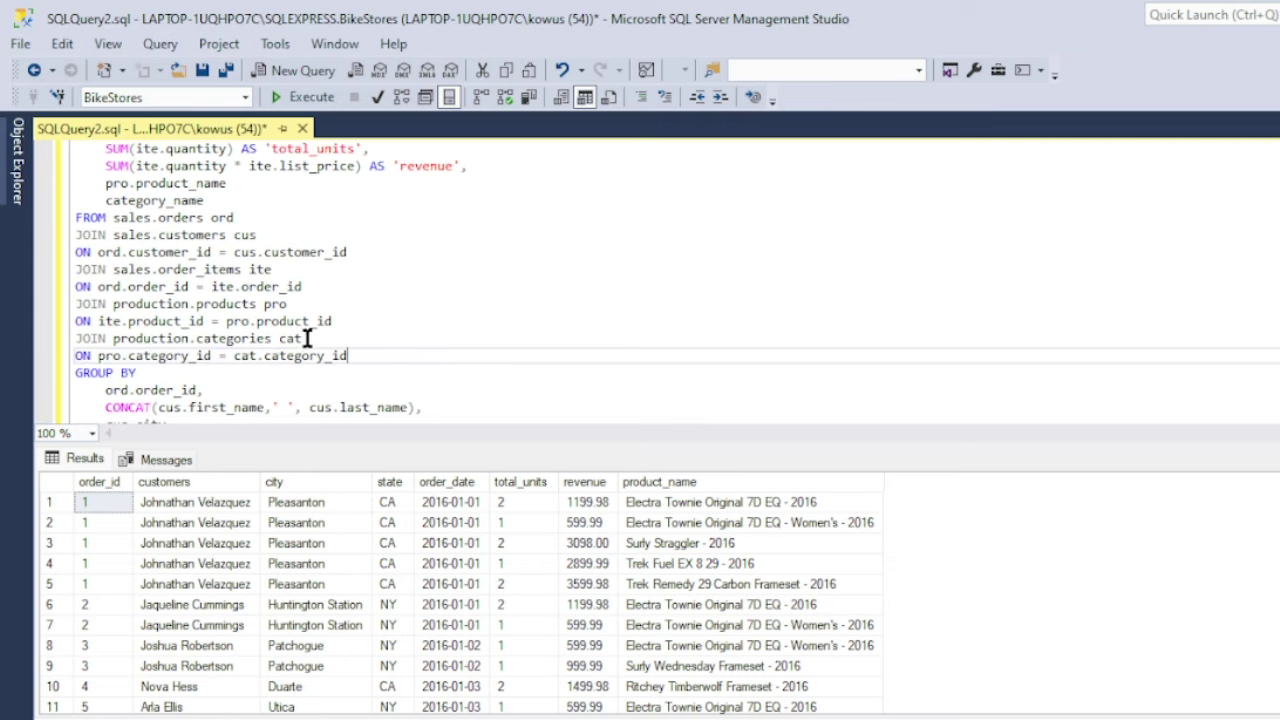
{"action": "scroll", "coordinate": [296, 345], "scroll_direction": "up", "scroll_amount": 1}
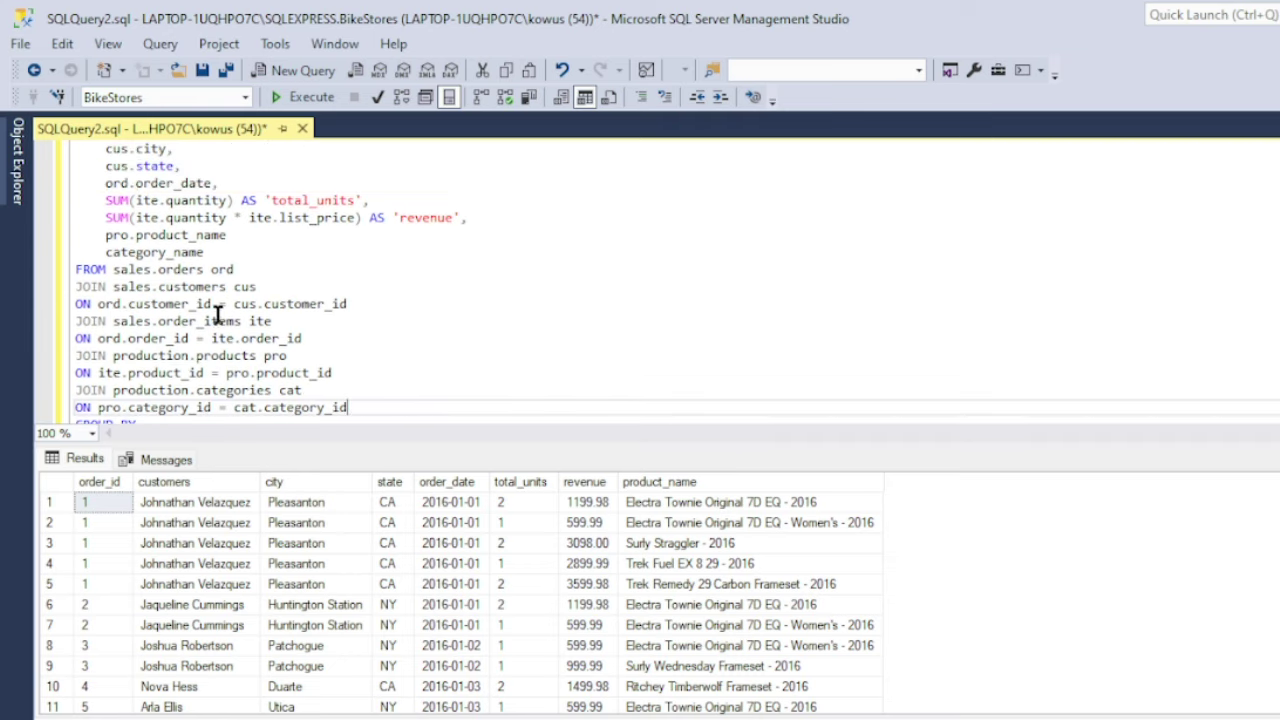
Qualify the column as cat.category_name, add it to GROUP BY, and run the query.
{"action": "left_click", "coordinate": [107, 252]}
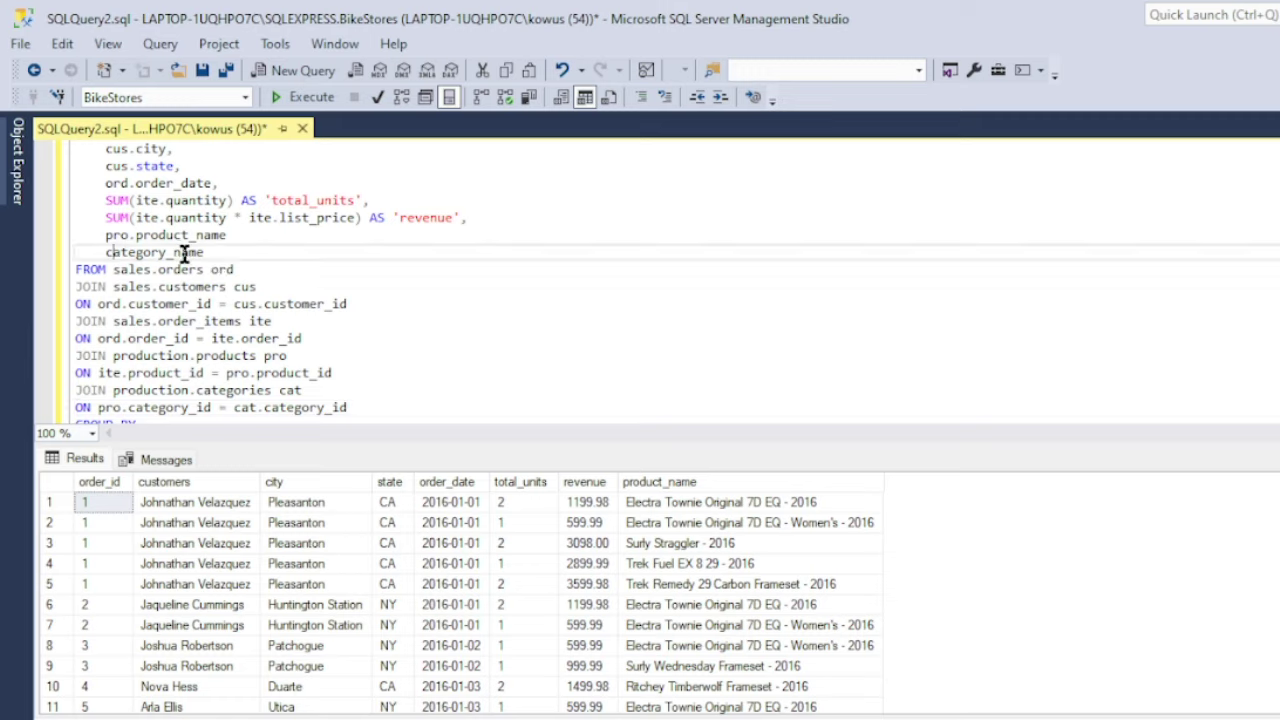
{"action": "type", "text": "cat."}
{"action": "left_click_drag", "start_coordinate": [257, 257], "coordinate": [14, 255]}
{"action": "key", "text": "ctrl+c"}
{"action": "left_click", "coordinate": [246, 232]}
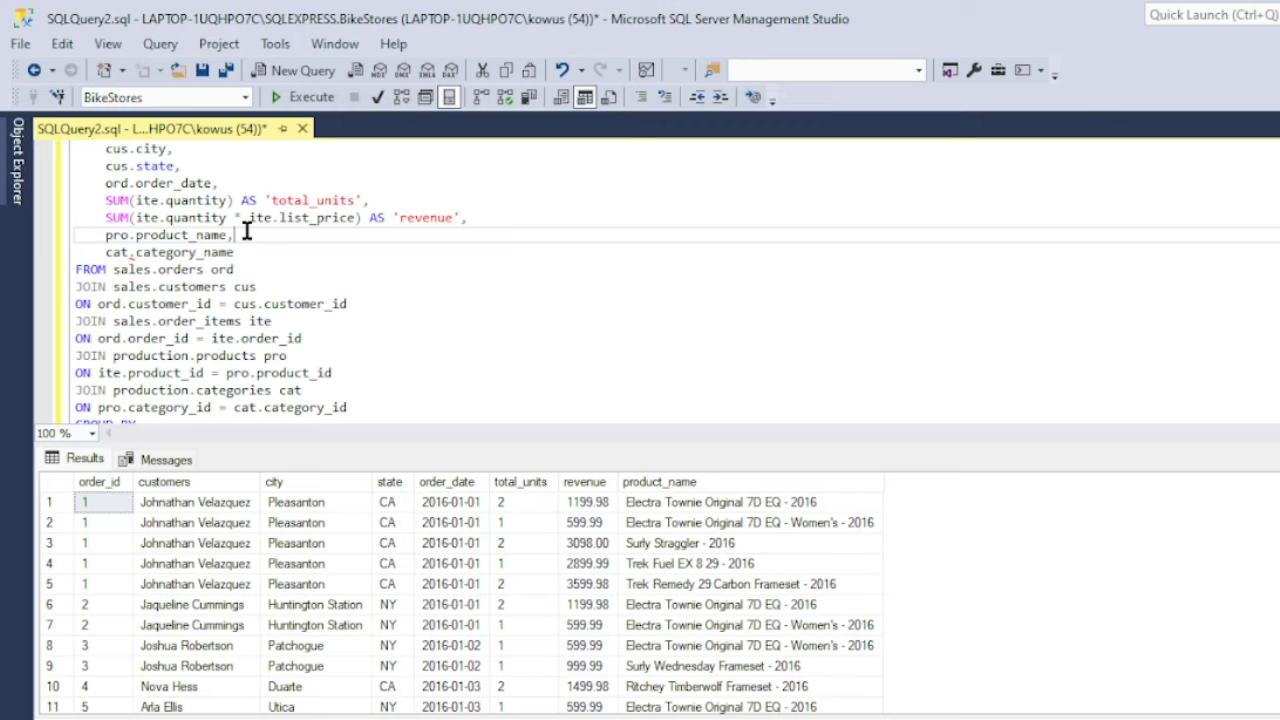
{"action": "scroll", "coordinate": [285, 300], "scroll_direction": "down", "scroll_amount": 3}
{"action": "left_click", "coordinate": [240, 368]}
{"action": "key", "text": "Return"}
{"action": "key", "text": "ctrl+v"}
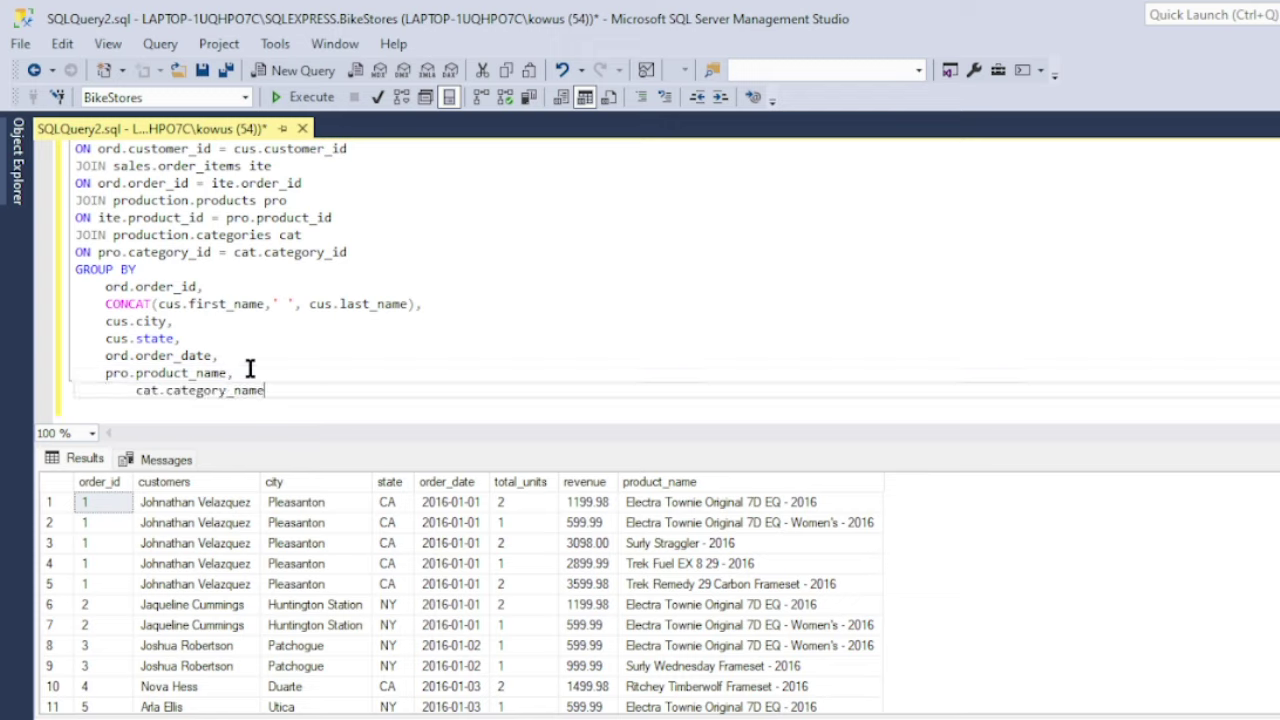
{"action": "left_click", "coordinate": [134, 392]}
{"action": "key", "text": "BackSpace"}
{"action": "key", "text": "BackSpace"}
{"action": "key", "text": "Tab"}
{"action": "scroll", "coordinate": [395, 335], "scroll_direction": "up", "scroll_amount": 2}
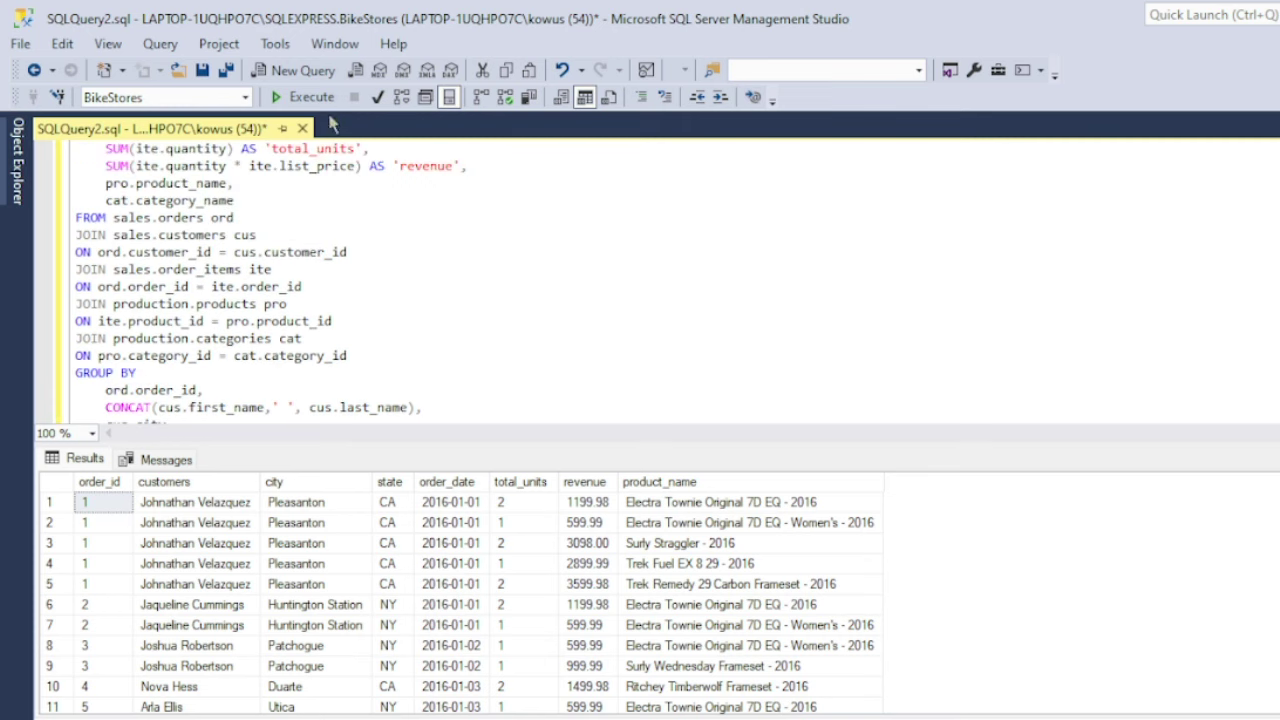
{"action": "left_click", "coordinate": [305, 97]}
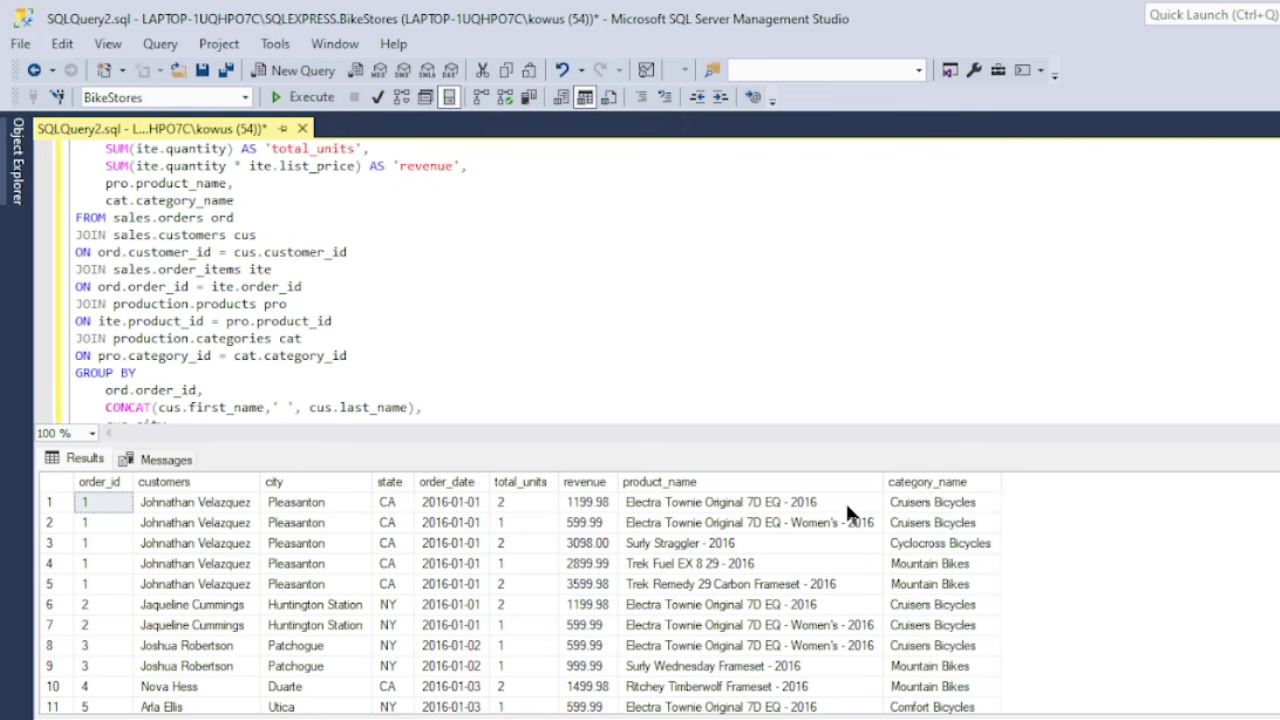
{"action": "scroll", "coordinate": [460, 349], "scroll_direction": "up", "scroll_amount": 2}
Select store_name and add JOIN sales.stores sto ON ord.store_id = sto.store_id.
{"action": "left_click", "coordinate": [253, 303]}
{"action": "type", "text": ","}
{"action": "key", "text": "Return"}
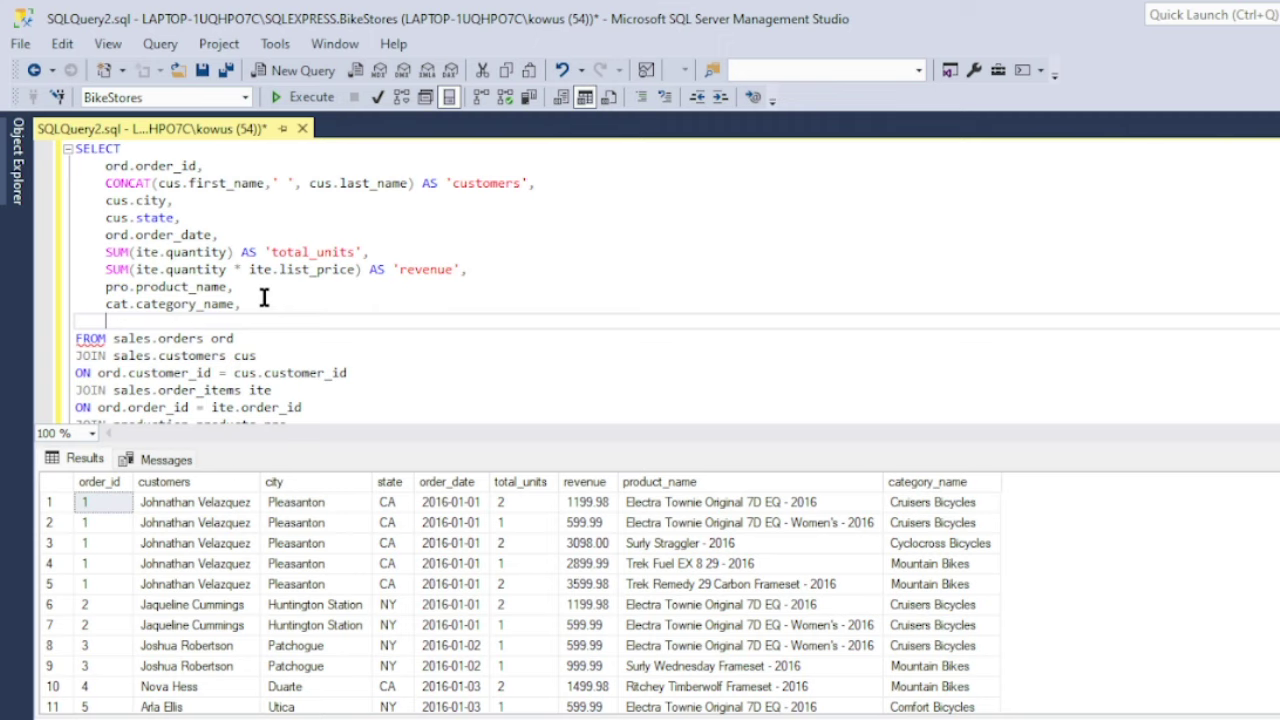
{"action": "type", "text": "store_name"}
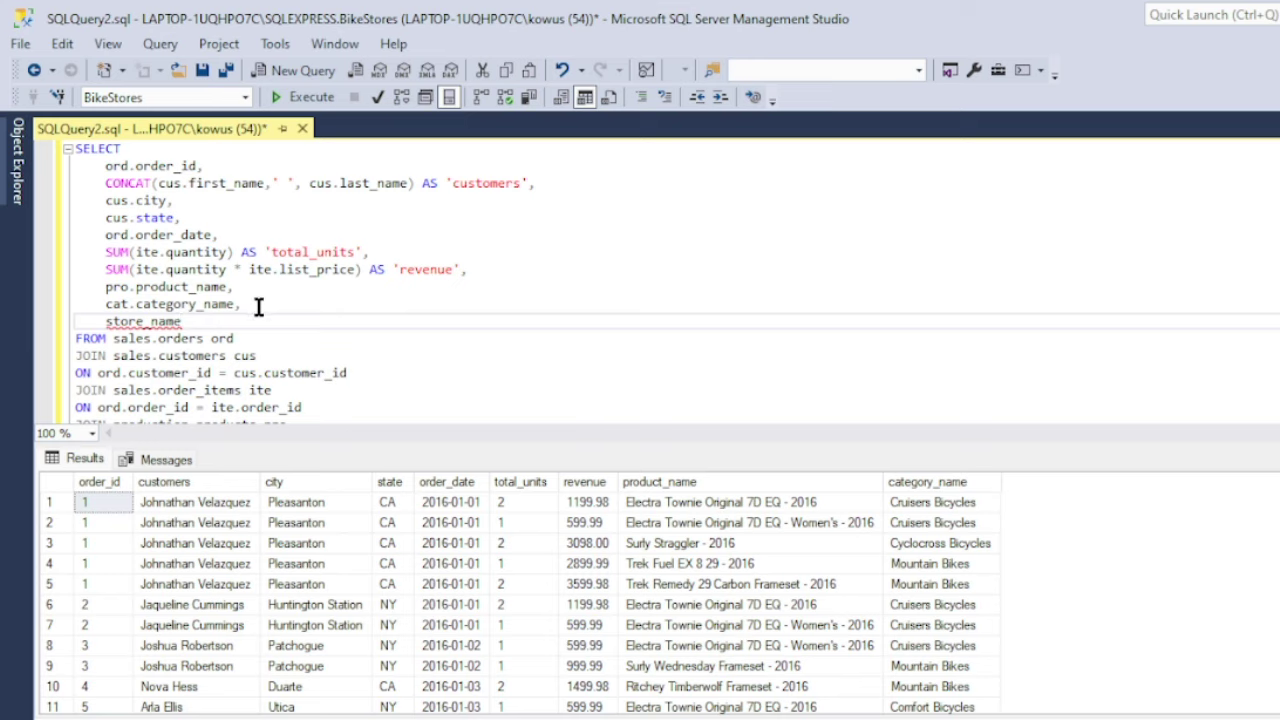
{"action": "scroll", "coordinate": [259, 310], "scroll_direction": "down", "scroll_amount": 3}
{"action": "left_click", "coordinate": [380, 318]}
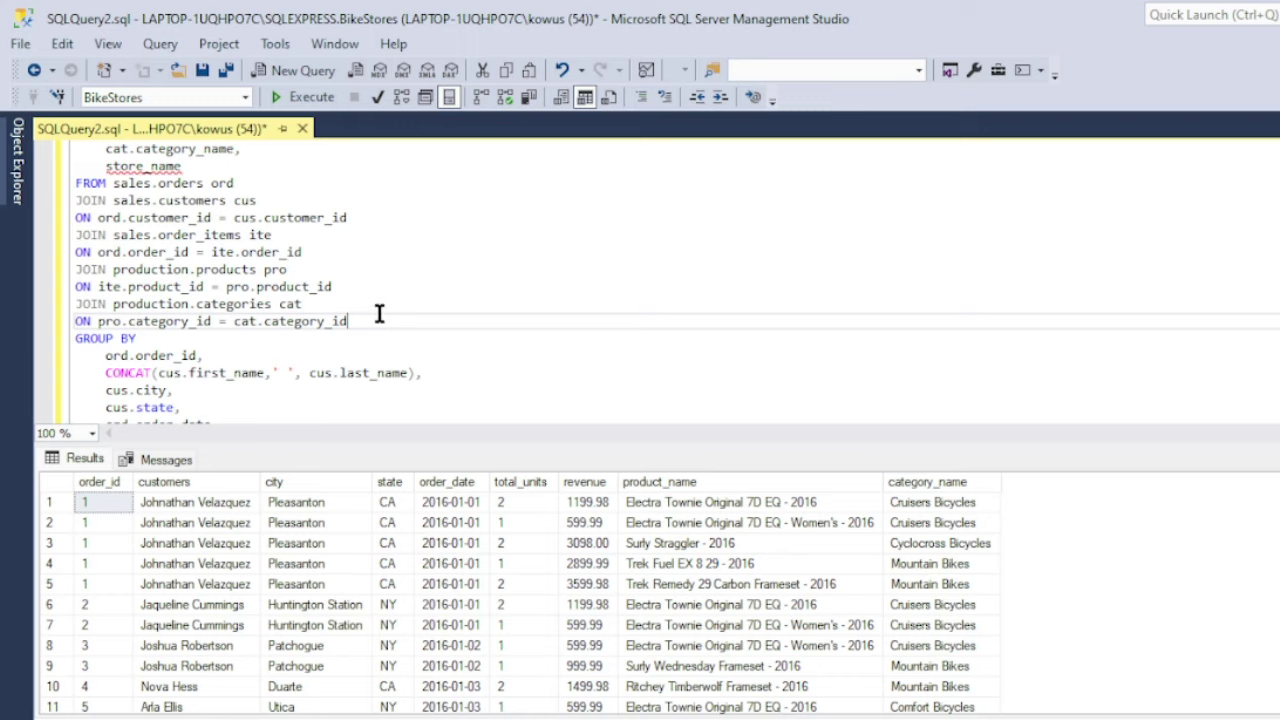
{"action": "key", "text": "Return"}
{"action": "type", "text": "JOIN "}
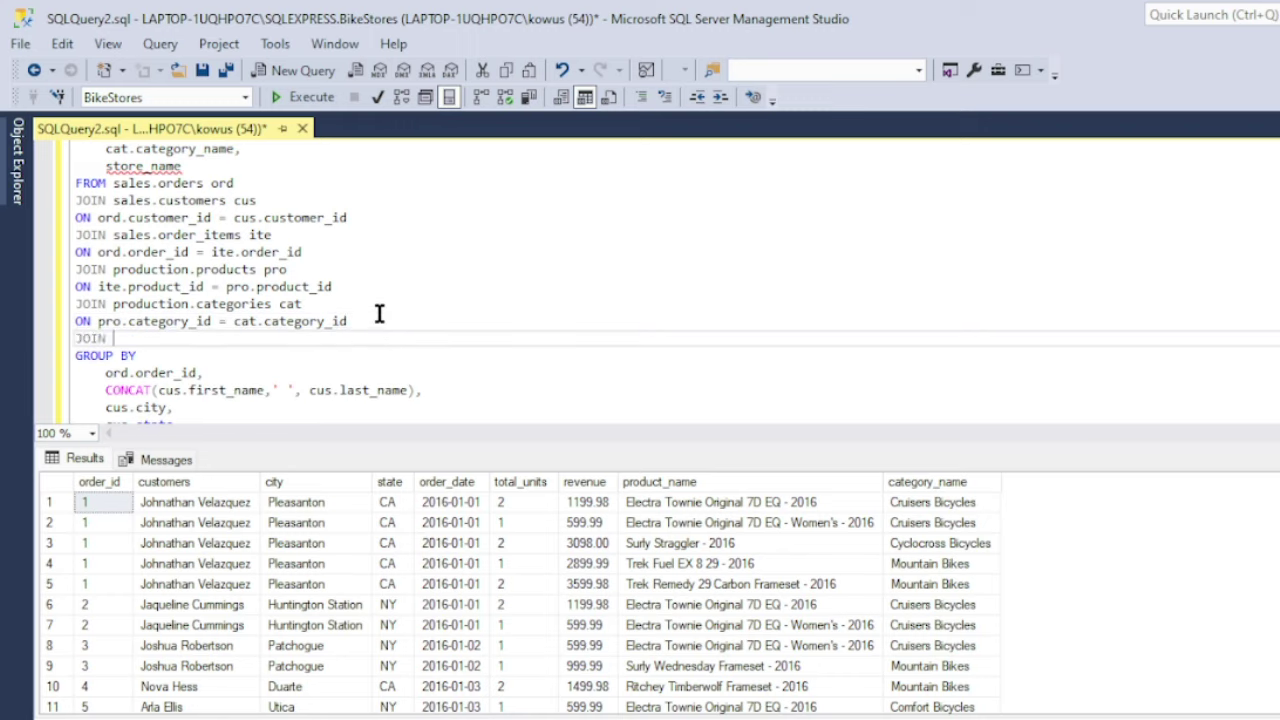
{"action": "type", "text": "sales.stores sto"}
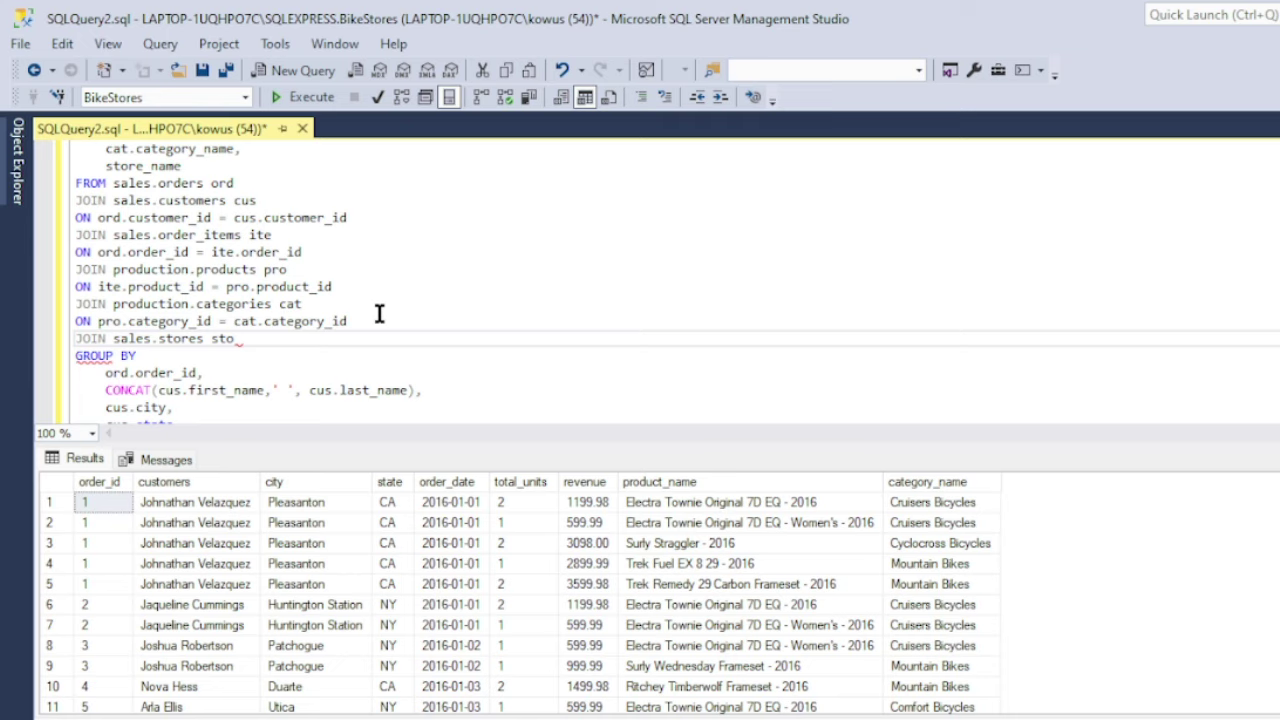
{"action": "key", "text": "Return"}
{"action": "type", "text": "ON ord.st"}
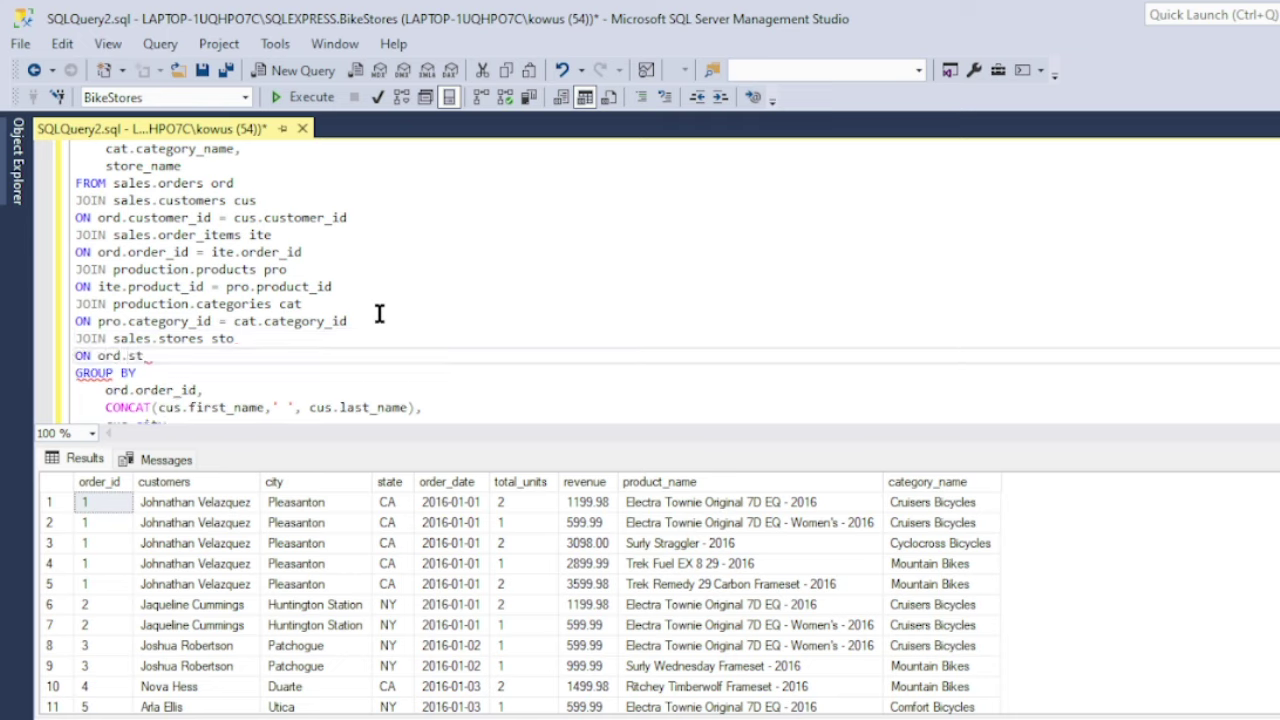
{"action": "type", "text": "oreI_id"}
{"action": "type", "text": "= "}
{"action": "type", "text": "sto"}
{"action": "type", "text": ".store"}
{"action": "type", "text": "I"}
{"action": "type", "text": "_id"}
Qualify the column as sto.store_name and append sto.store_name to the GROUP BY list.
{"action": "left_click", "coordinate": [250, 340]}
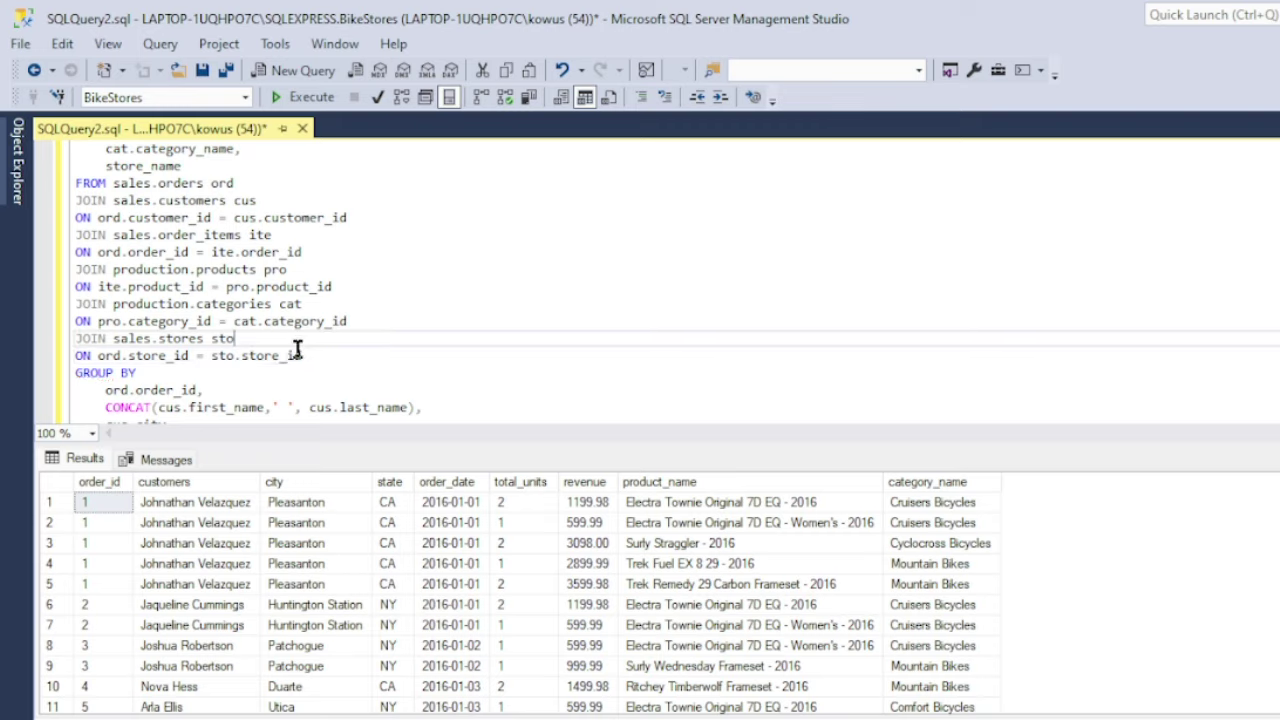
{"action": "scroll", "coordinate": [168, 335], "scroll_direction": "up", "scroll_amount": 1}
{"action": "left_click", "coordinate": [106, 217]}
{"action": "type", "text": "sto"}
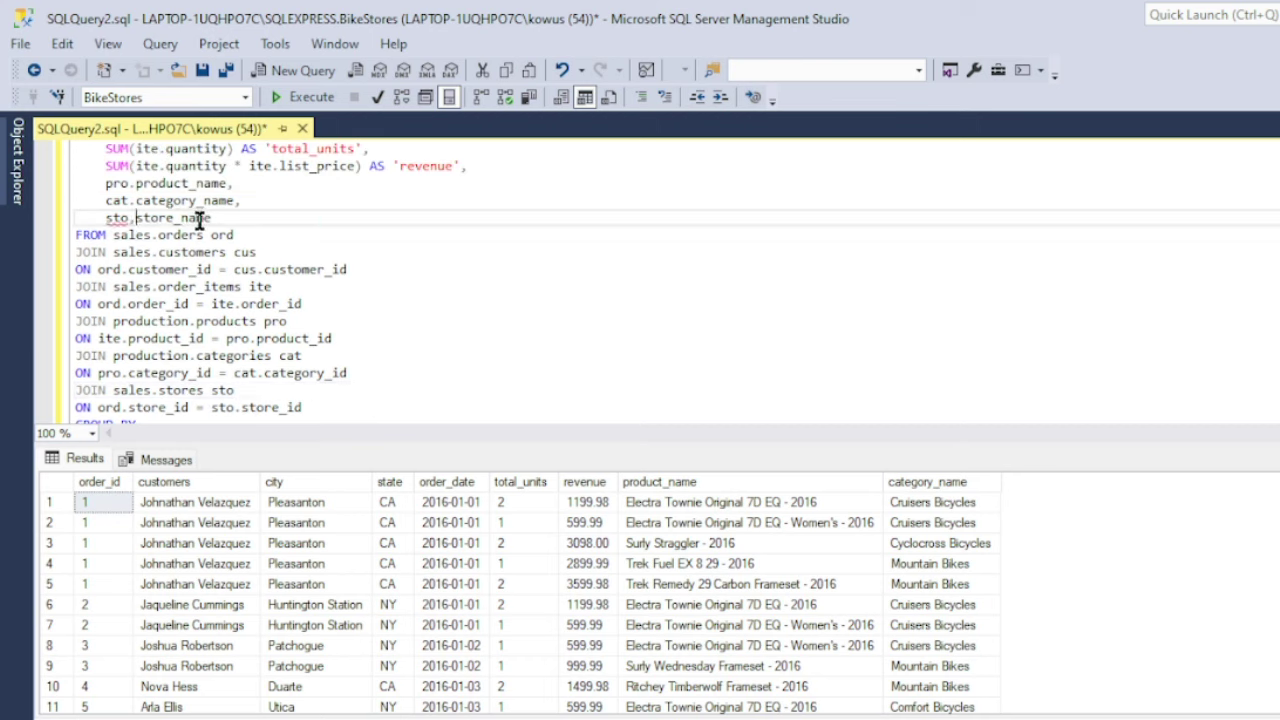
{"action": "type", "text": "."}
{"action": "left_click_drag", "start_coordinate": [242, 216], "coordinate": [20, 220]}
{"action": "scroll", "coordinate": [297, 300], "scroll_direction": "down", "scroll_amount": 5}
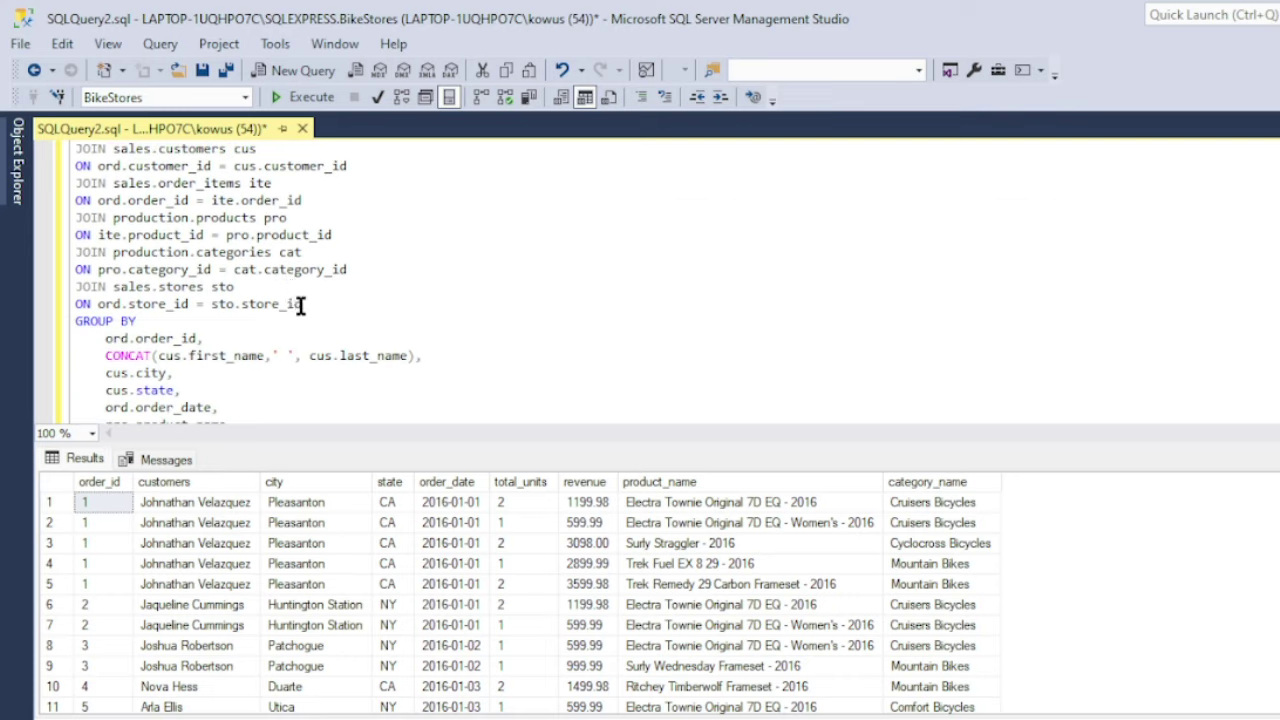
{"action": "left_click", "coordinate": [258, 284]}
{"action": "type", "text": ","}
{"action": "key", "text": "Return"}
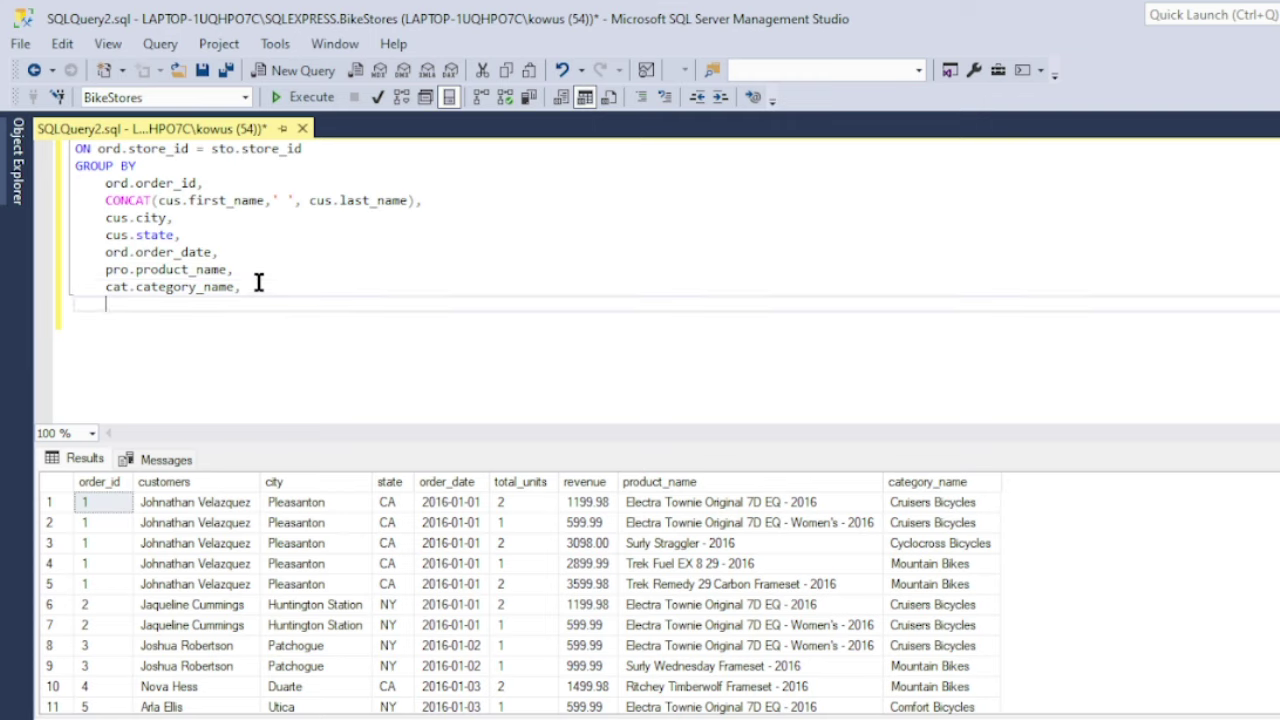
{"action": "type", "text": "sto.store_name"}
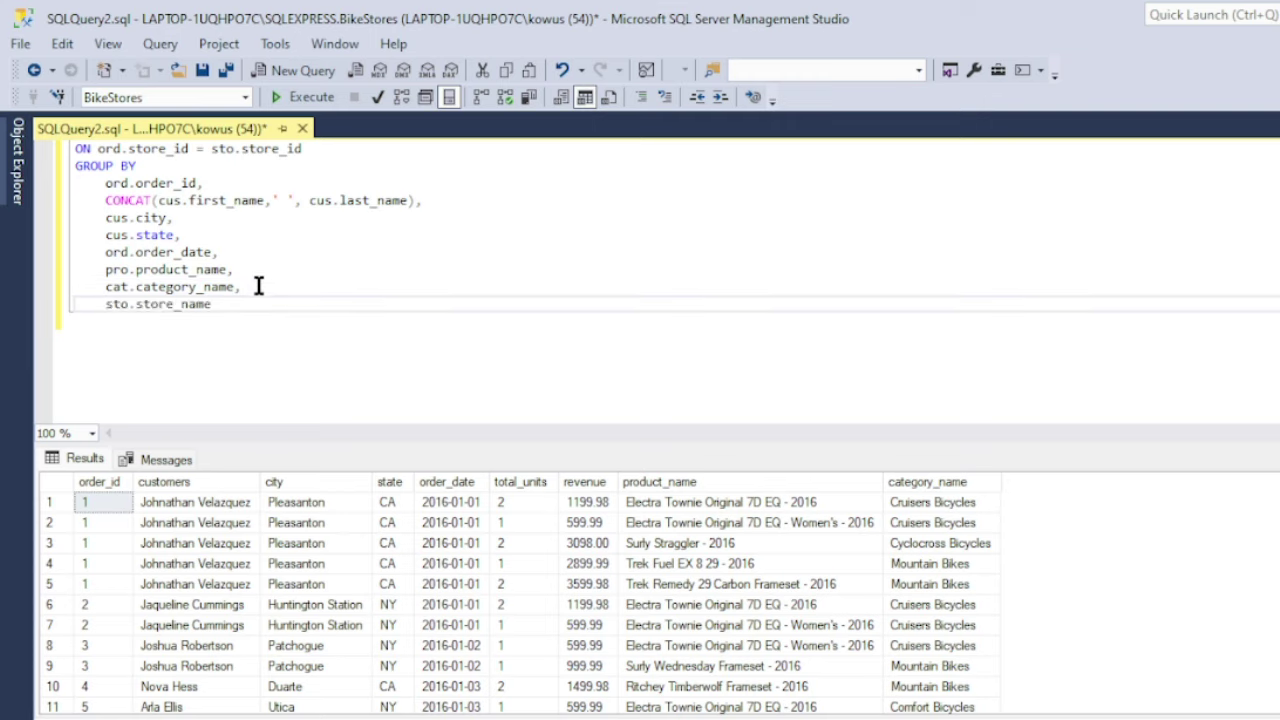
{"action": "scroll", "coordinate": [275, 308], "scroll_direction": "up", "scroll_amount": 2}
{"action": "scroll", "coordinate": [275, 308], "scroll_direction": "up", "scroll_amount": 4}
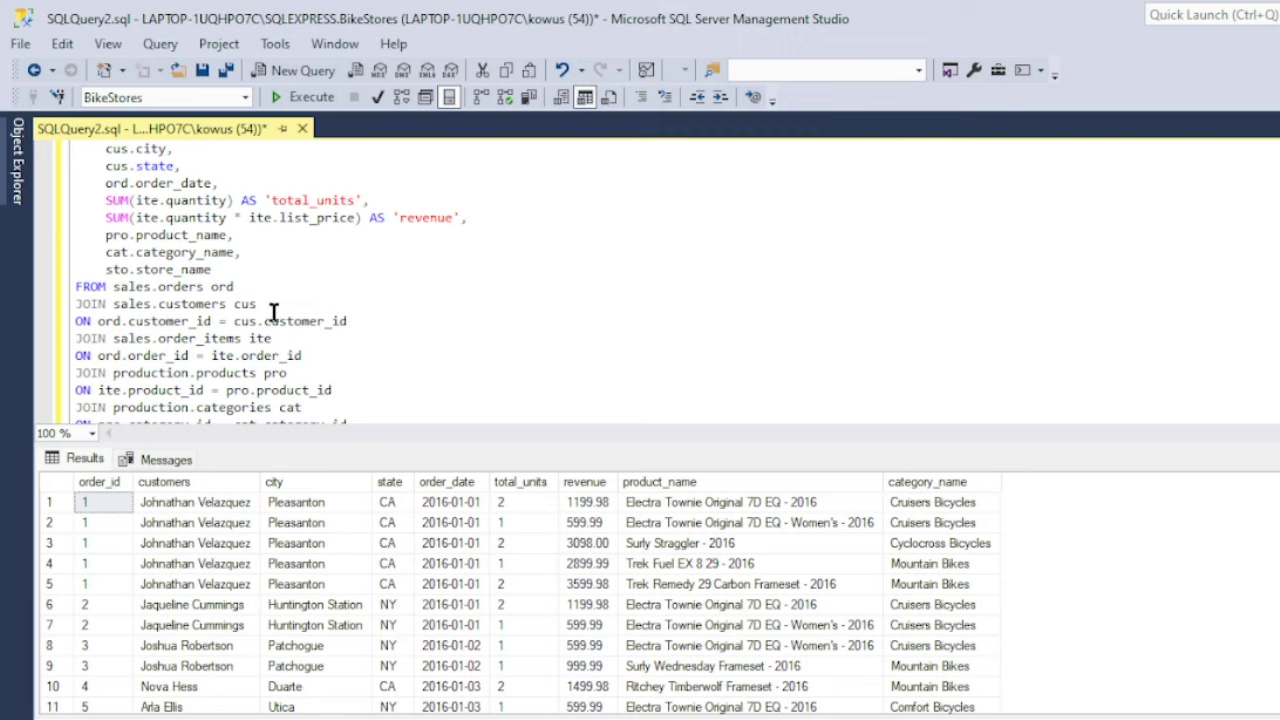
{"action": "left_click", "coordinate": [245, 270]}
Add a CONCAT(first_name, ' ', last_name) AS 'sales_rep' column to the SELECT list.
{"action": "type", "text": ","}
{"action": "key", "text": "Return"}
{"action": "type", "text": "CONCAT("}
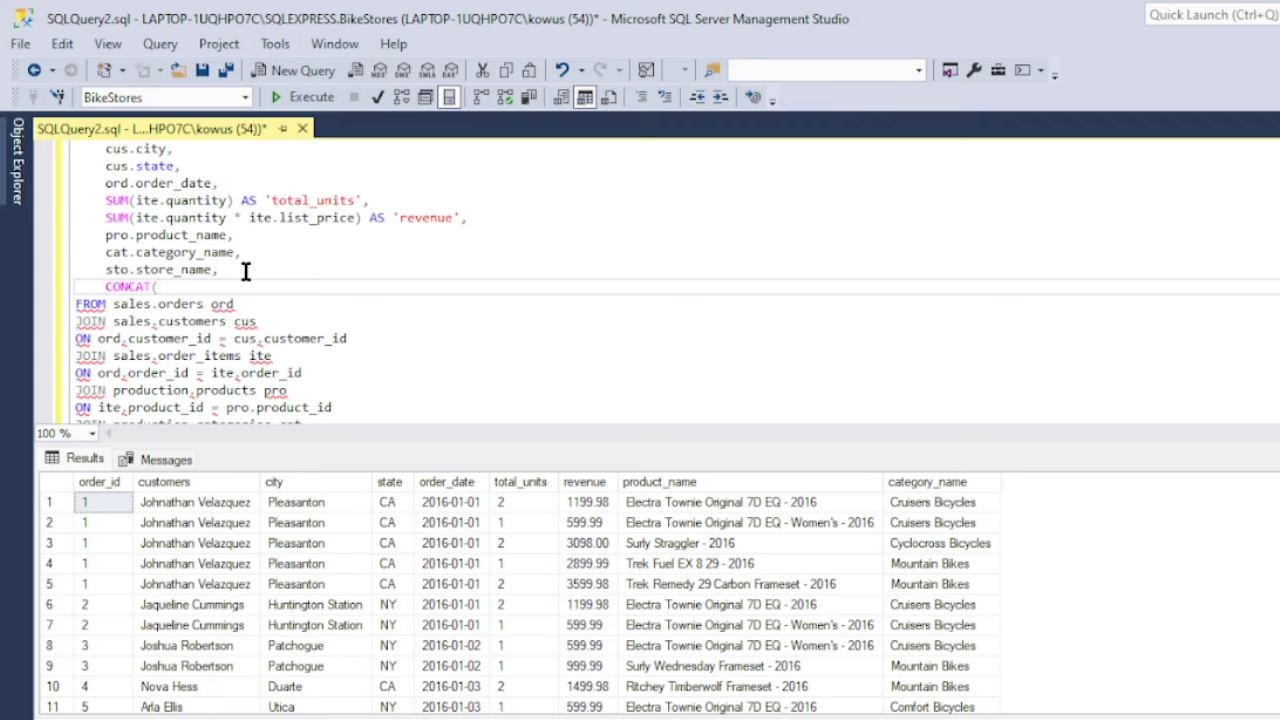
{"action": "type", "text": "first_name, '"}
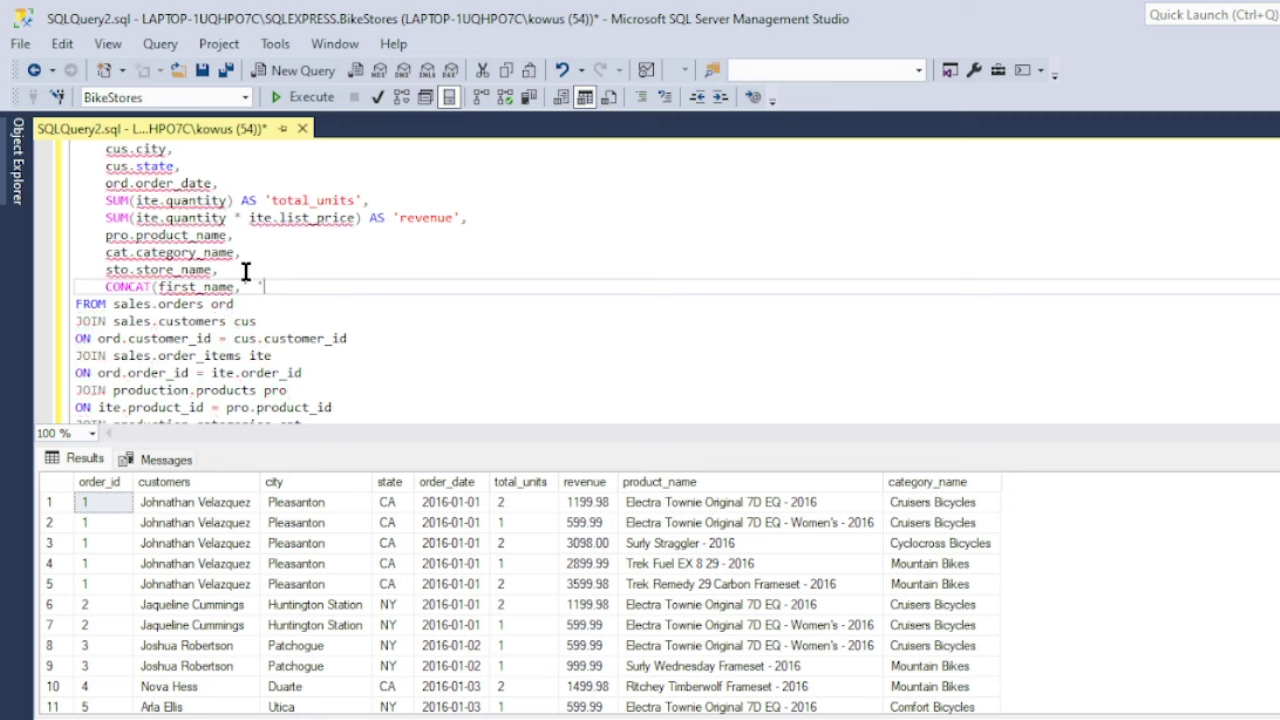
{"action": "type", "text": " ', last_name) AS '"}
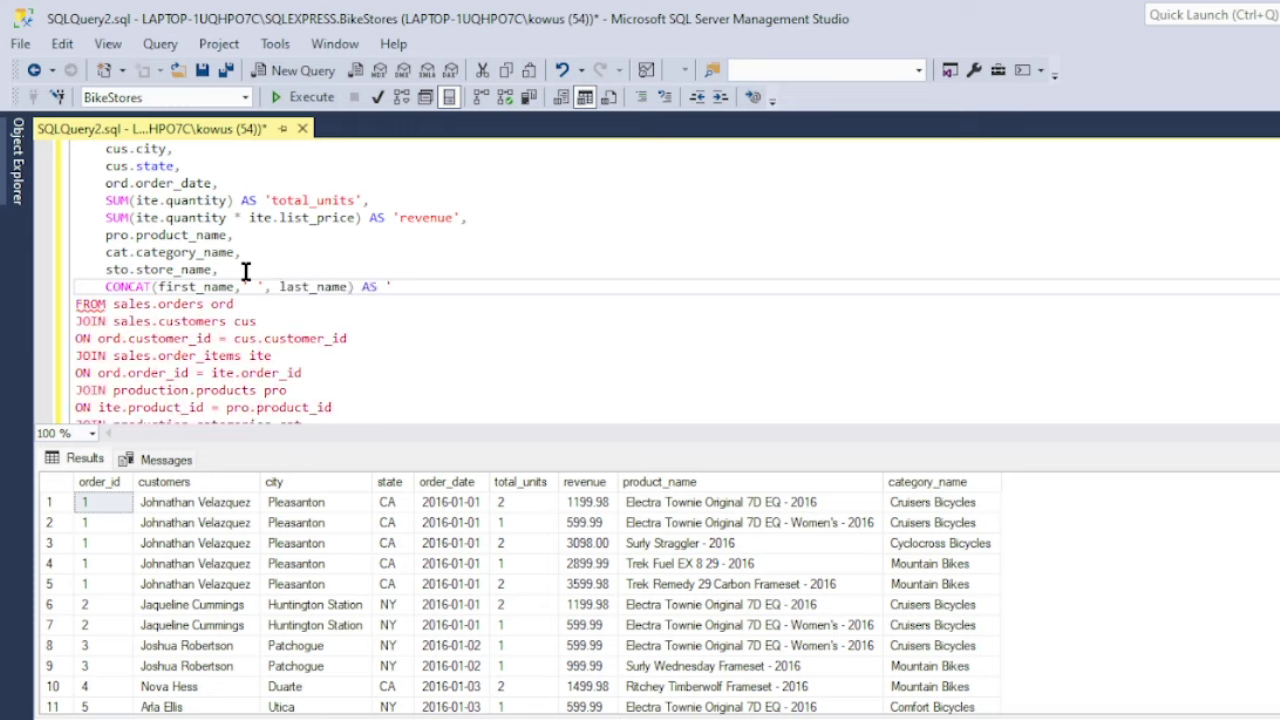
{"action": "type", "text": "sales._r"}
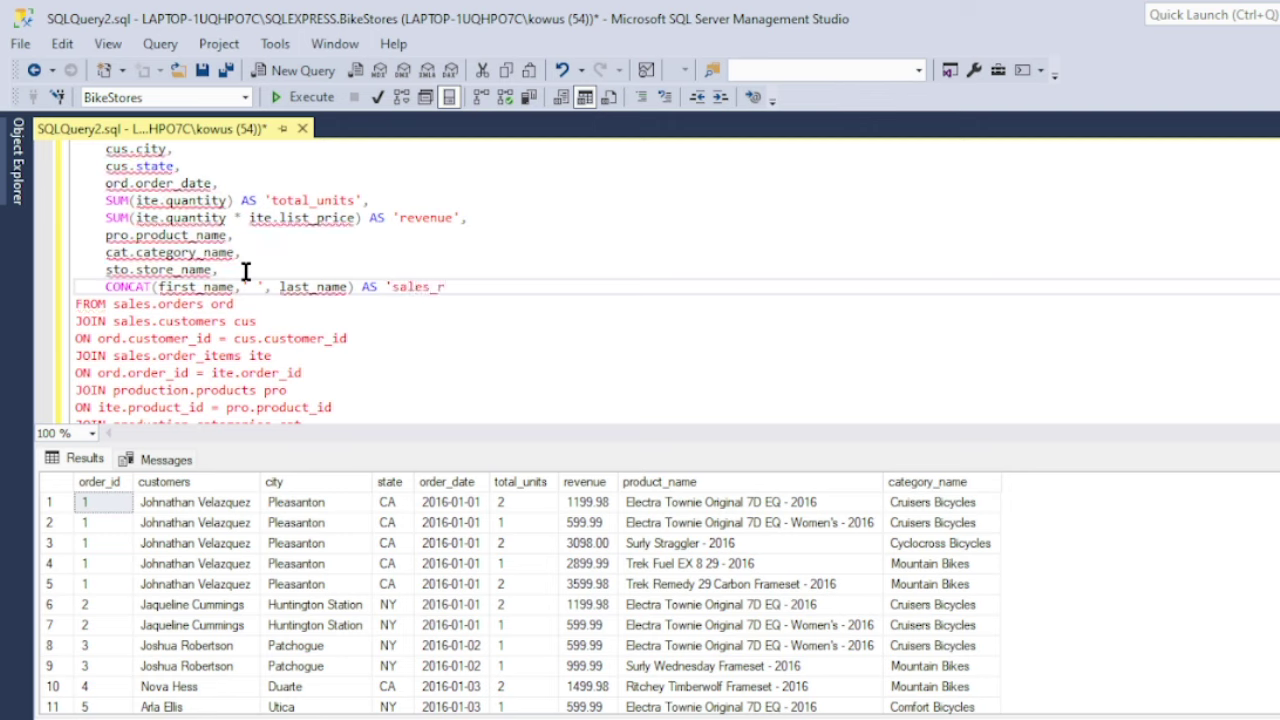
{"action": "type", "text": "ep'"}
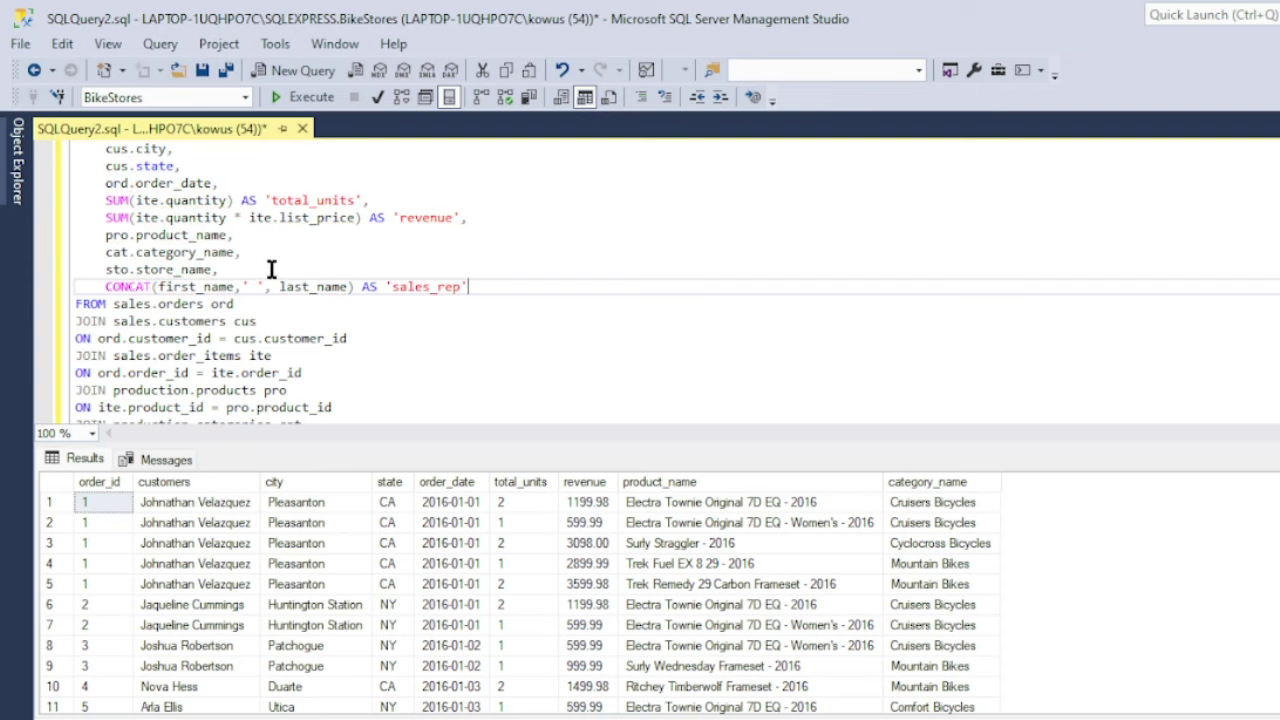
Add JOIN sales.staffs ON ord.staff_id = sta.staff_id after the stores join.
{"action": "scroll", "coordinate": [248, 280], "scroll_direction": "down", "scroll_amount": 3}
{"action": "scroll", "coordinate": [248, 285], "scroll_direction": "down", "scroll_amount": 3}
{"action": "scroll", "coordinate": [249, 286], "scroll_direction": "up", "scroll_amount": 6}
{"action": "scroll", "coordinate": [338, 302], "scroll_direction": "down", "scroll_amount": 3}
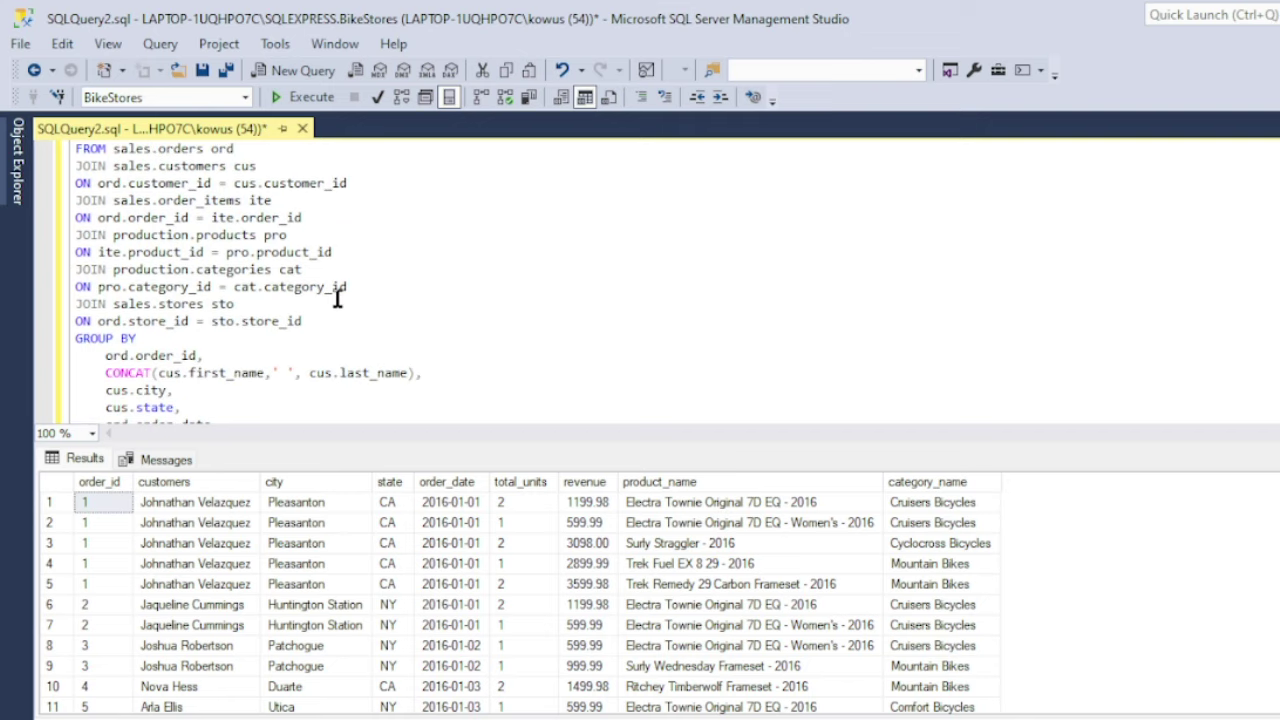
{"action": "left_click", "coordinate": [346, 321]}
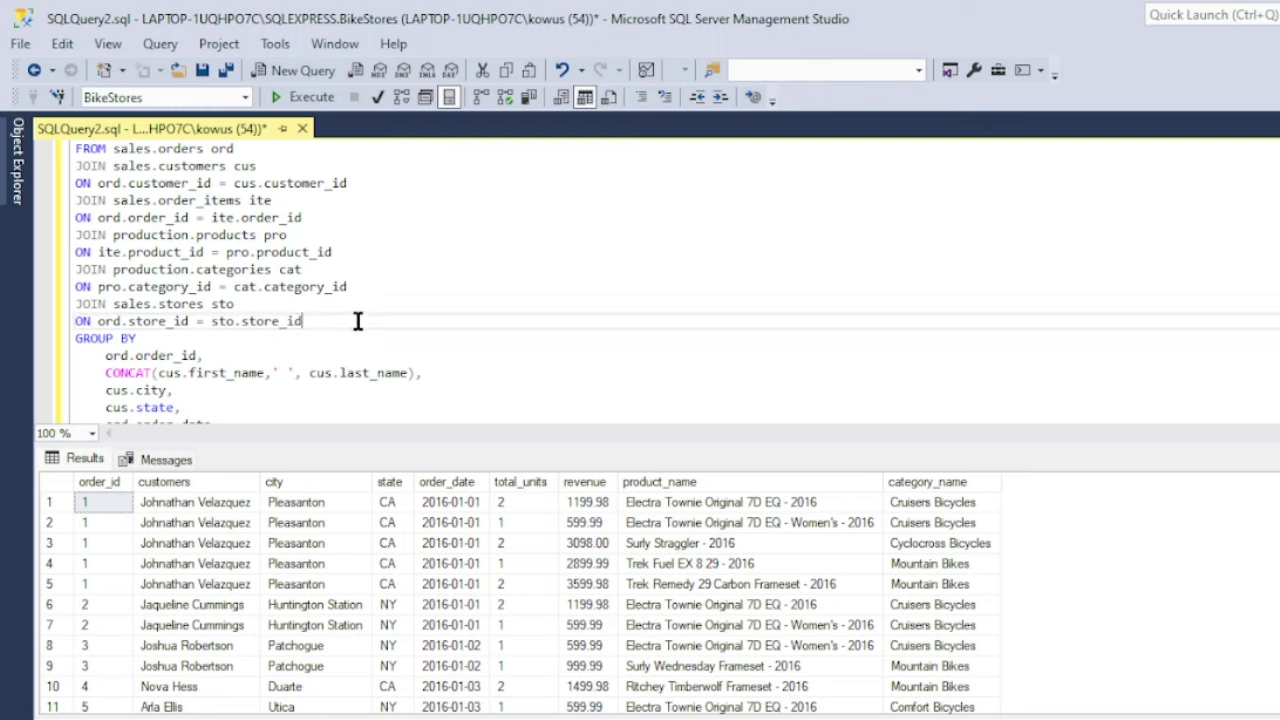
{"action": "key", "text": "Return"}
{"action": "type", "text": "JOIN "}
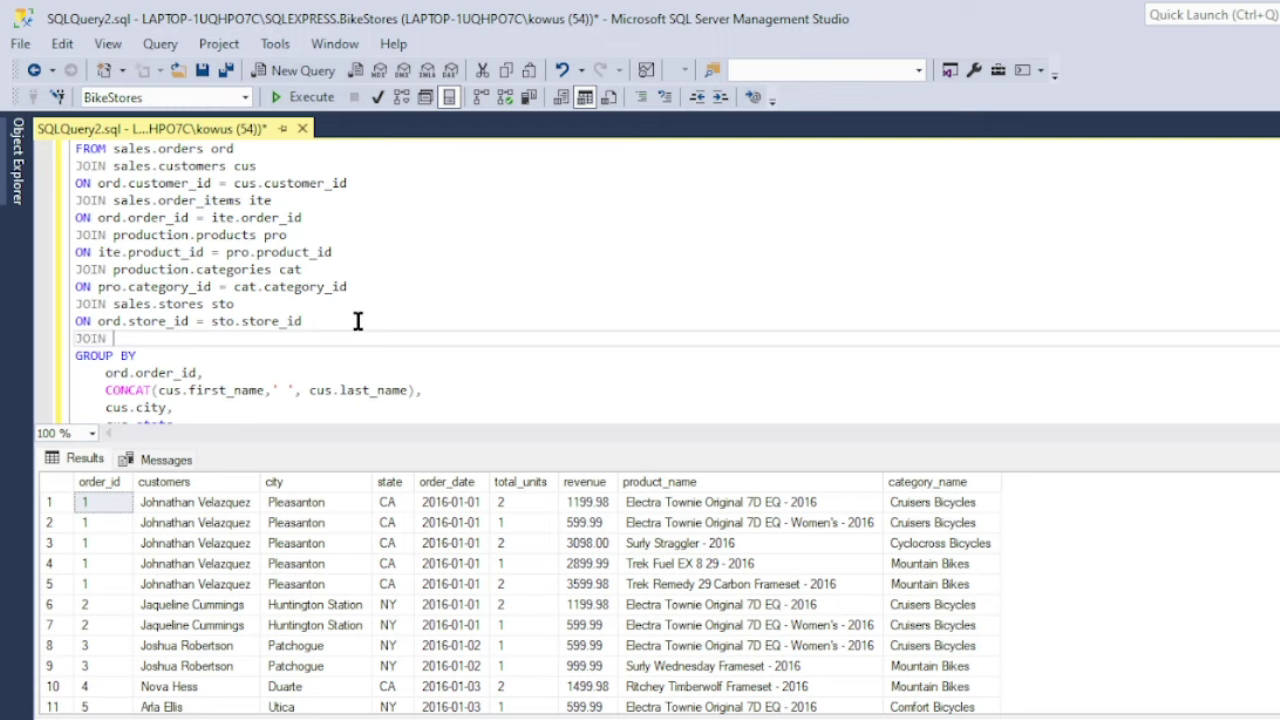
{"action": "type", "text": "sales.staffs sta"}
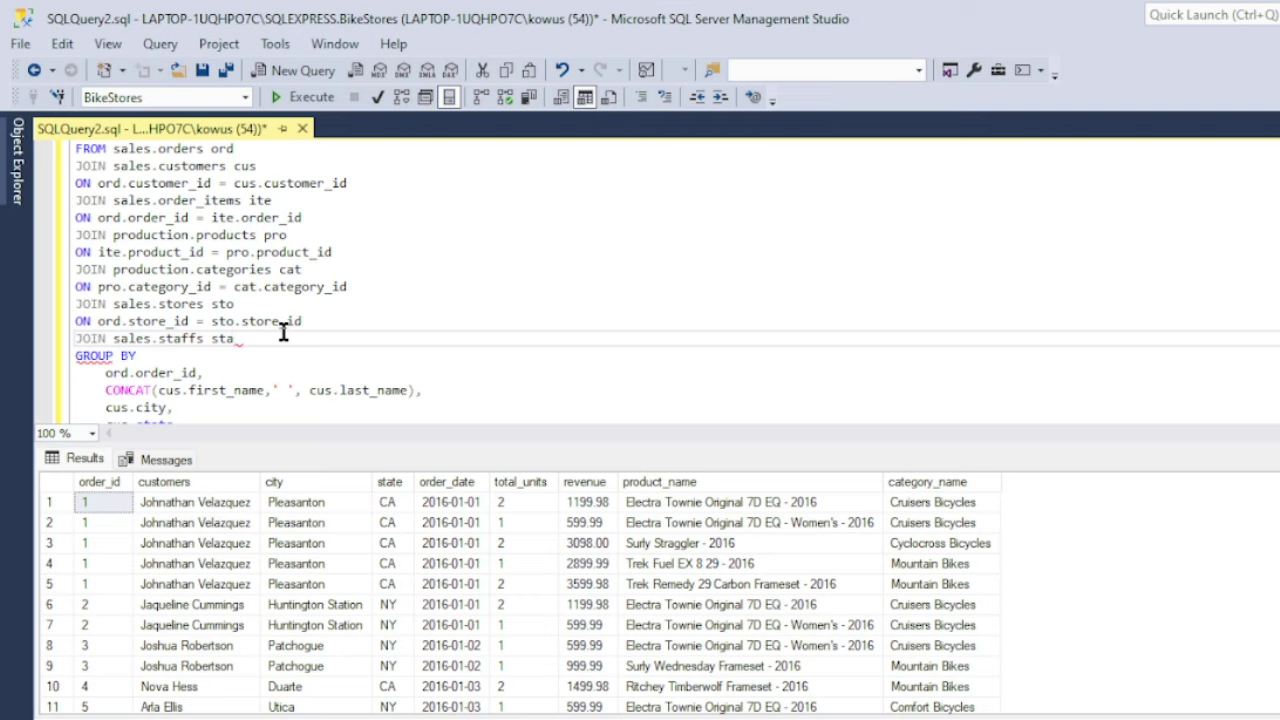
{"action": "key", "text": "Return"}
{"action": "type", "text": "oN"}
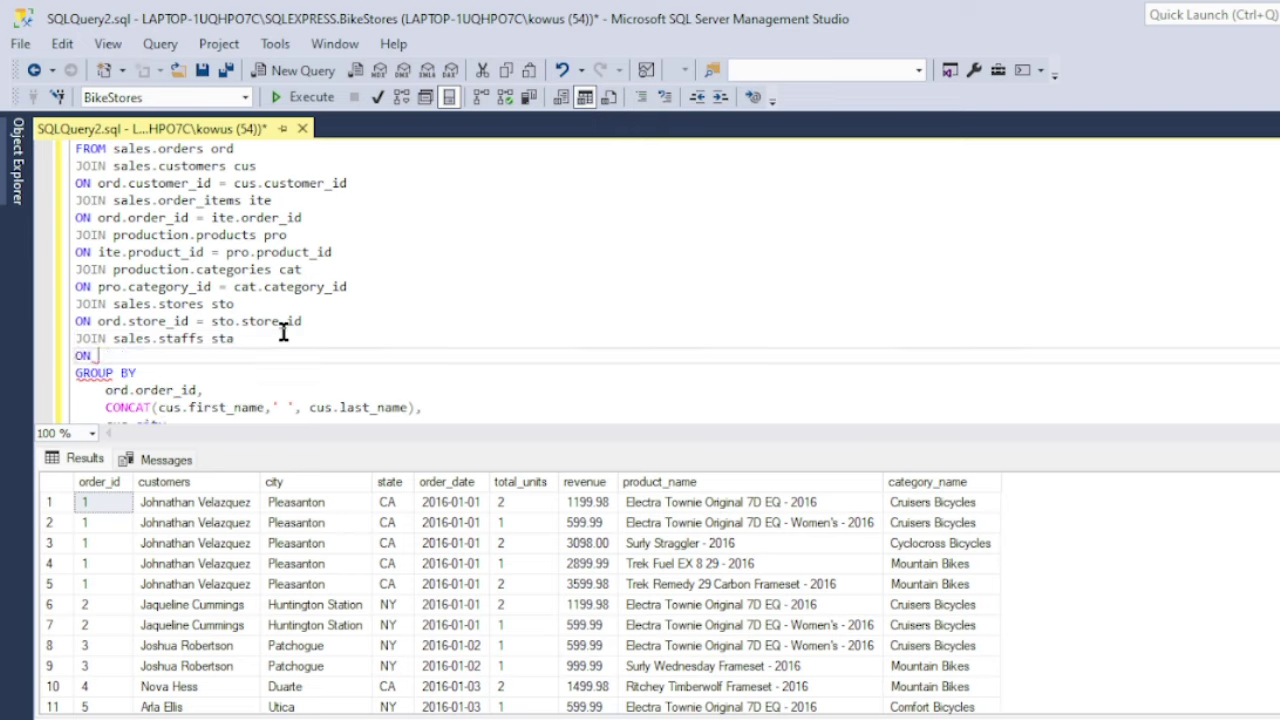
{"action": "type", "text": " ord.staff_id = sta.staff"}
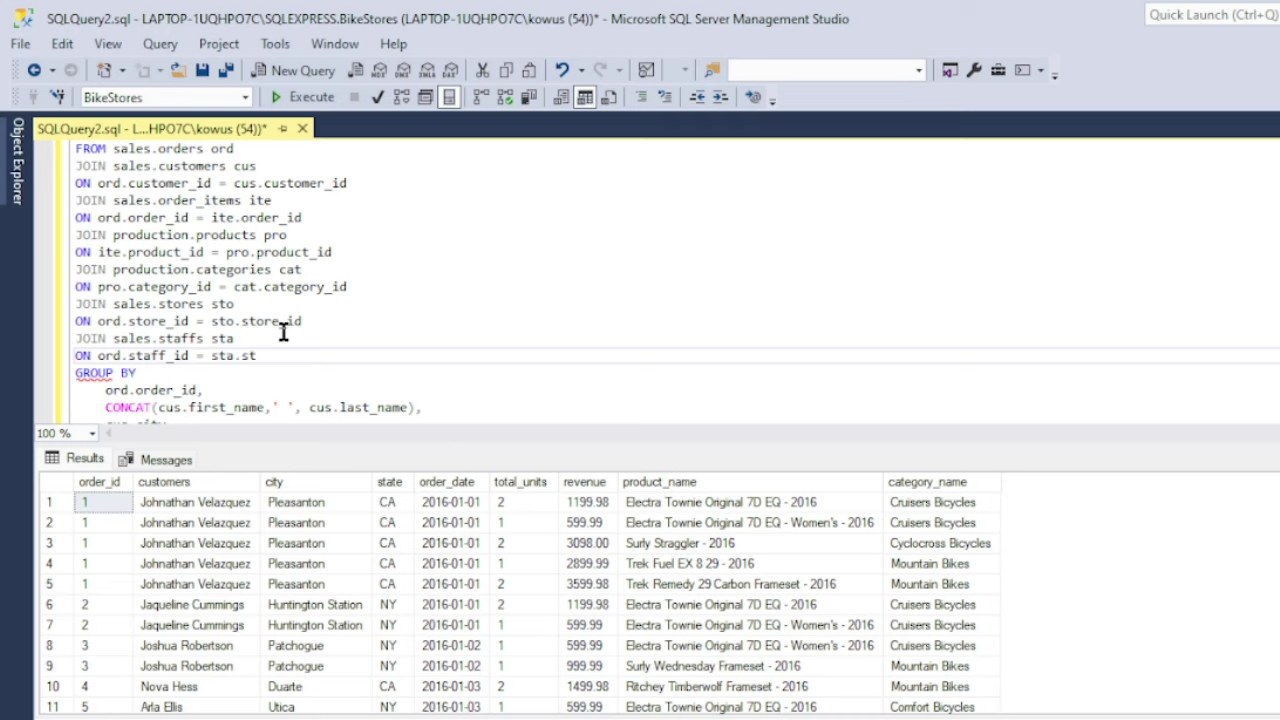
{"action": "type", "text": "_id"}
Prefix first_name and last_name in the sales_rep CONCAT with 'sta.'.
{"action": "left_click", "coordinate": [196, 238]}
{"action": "scroll", "coordinate": [200, 240], "scroll_direction": "up", "scroll_amount": 3}
{"action": "left_click", "coordinate": [158, 288]}
{"action": "type", "text": "sta.first_name, ' ', last_name) AS 'sales_rep"}
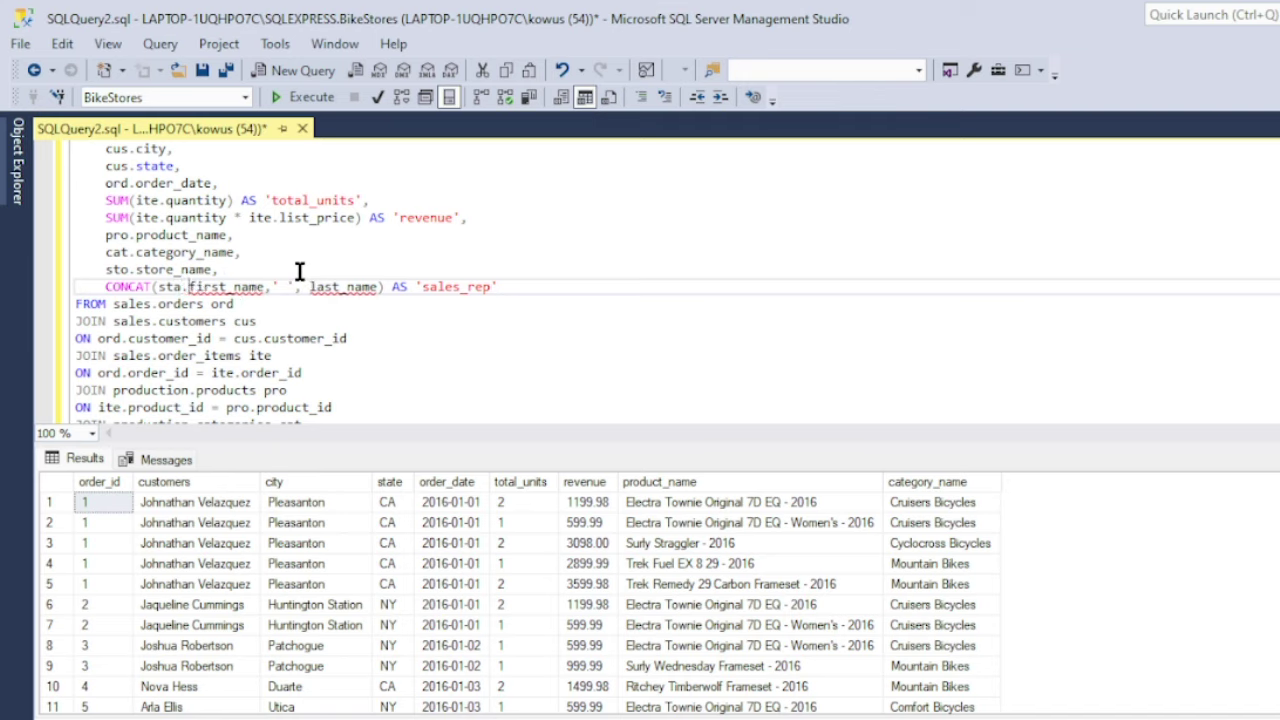
{"action": "left_click", "coordinate": [309, 287]}
{"action": "type", "text": "sta."}
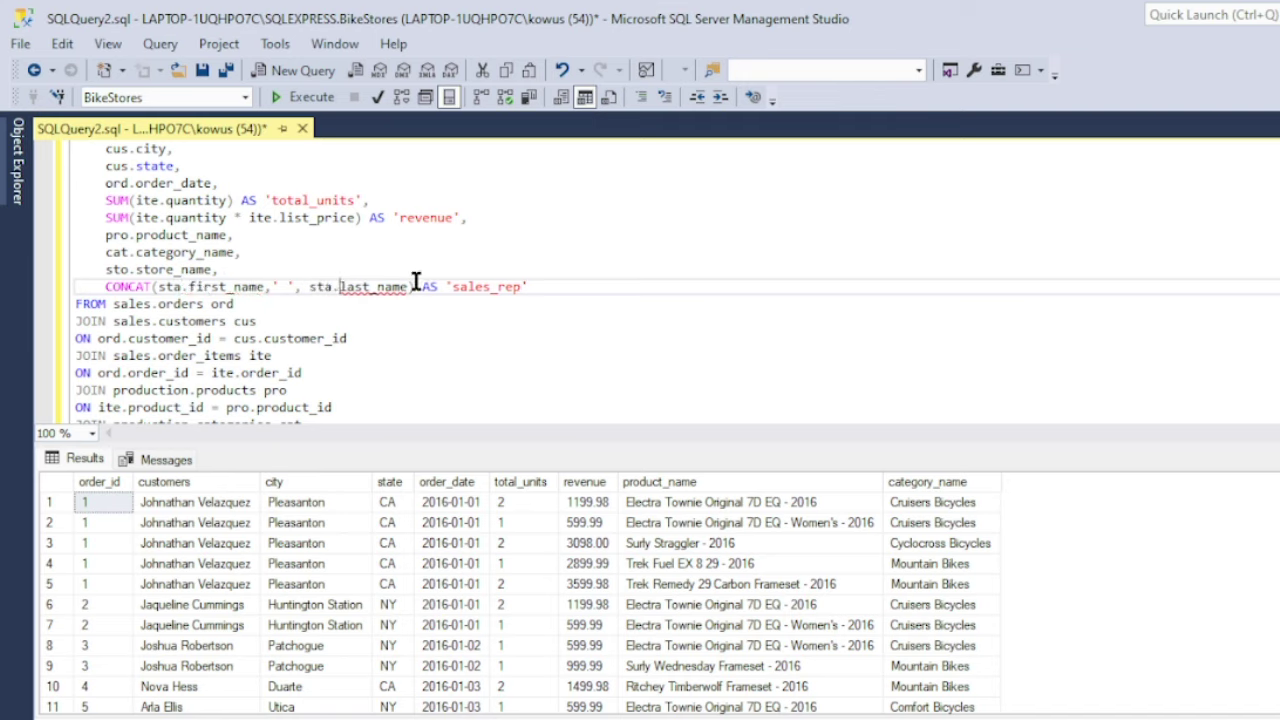
{"action": "left_click", "coordinate": [414, 286]}
{"action": "key", "text": "Right"}
{"action": "key", "text": "Right"}
{"action": "key", "text": "Right"}
{"action": "key", "text": "Right"}
{"action": "key", "text": "Right"}
{"action": "key", "text": "Right"}
{"action": "key", "text": "Right"}
{"action": "key", "text": "Right"}
{"action": "key", "text": "Right"}
{"action": "key", "text": "Right"}
{"action": "key", "text": "Right"}
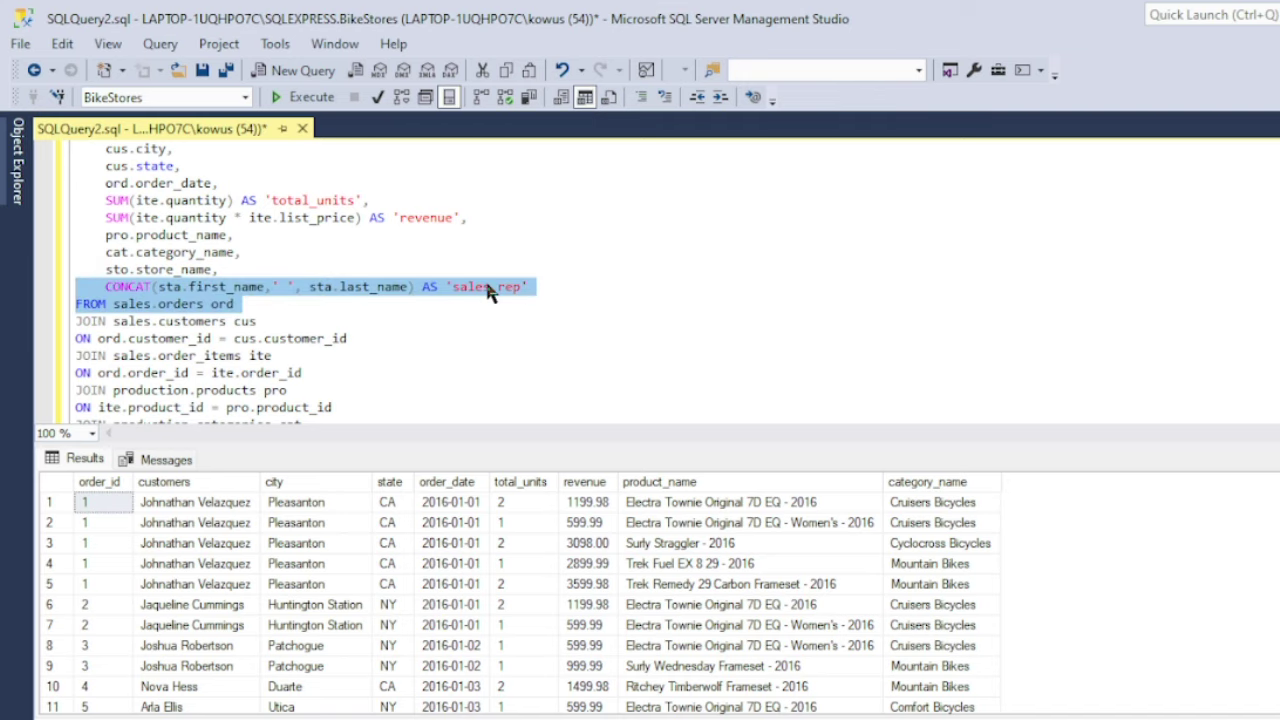
Paste the sales_rep CONCAT expression onto a new line at the end of GROUP BY.
{"action": "left_click_drag", "start_coordinate": [530, 287], "coordinate": [76, 288]}
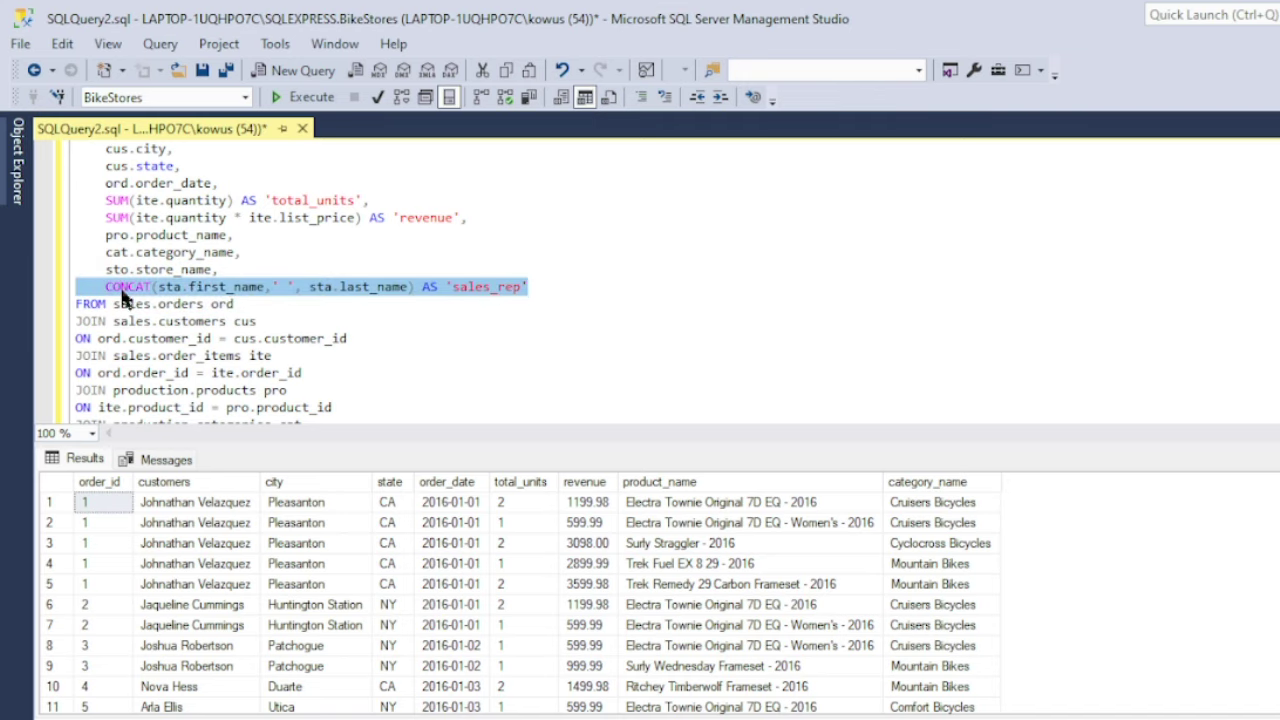
{"action": "key", "text": "ctrl+shift+End"}
{"action": "key", "text": "Delete"}
{"action": "key", "text": "BackSpace"}
{"action": "key", "text": "BackSpace"}
{"action": "type", "text": ","}
{"action": "key", "text": "Return"}
{"action": "key", "text": "BackSpace"}
{"action": "key", "text": "BackSpace"}
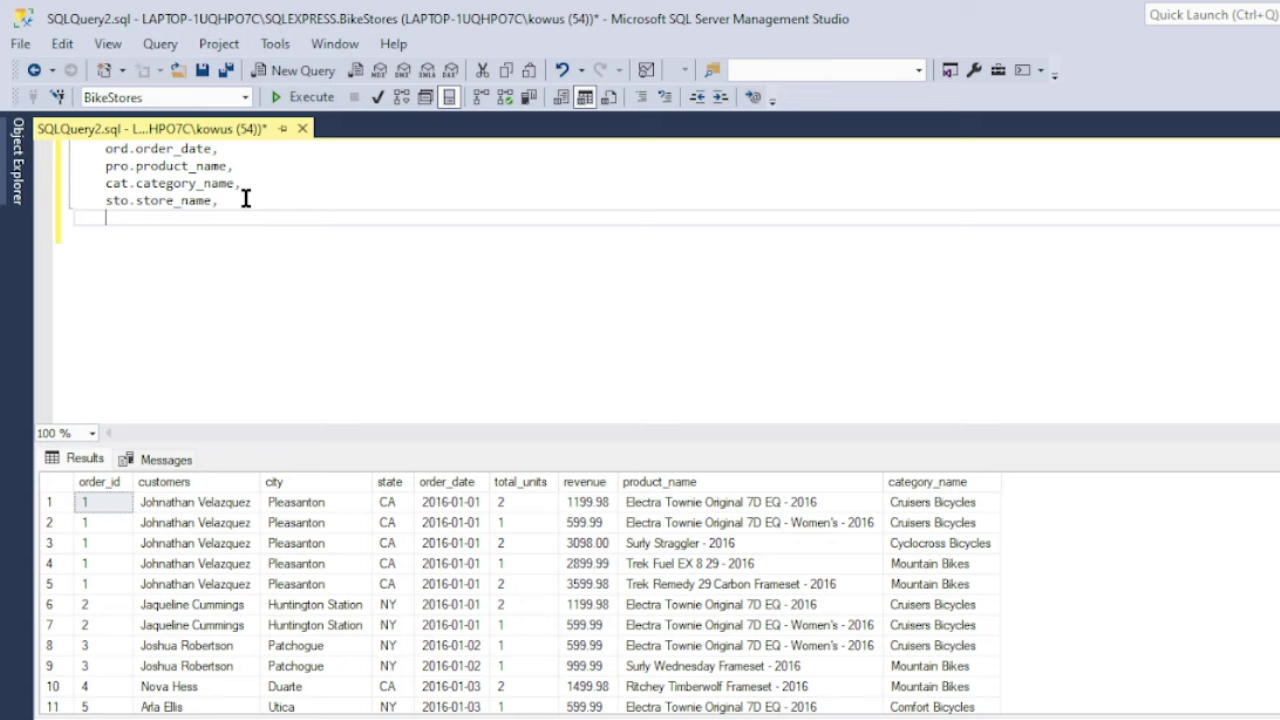
{"action": "type", "text": "CONCAT(sta.first_name,' ', sta.last_name) AS 'sales_rep'"}
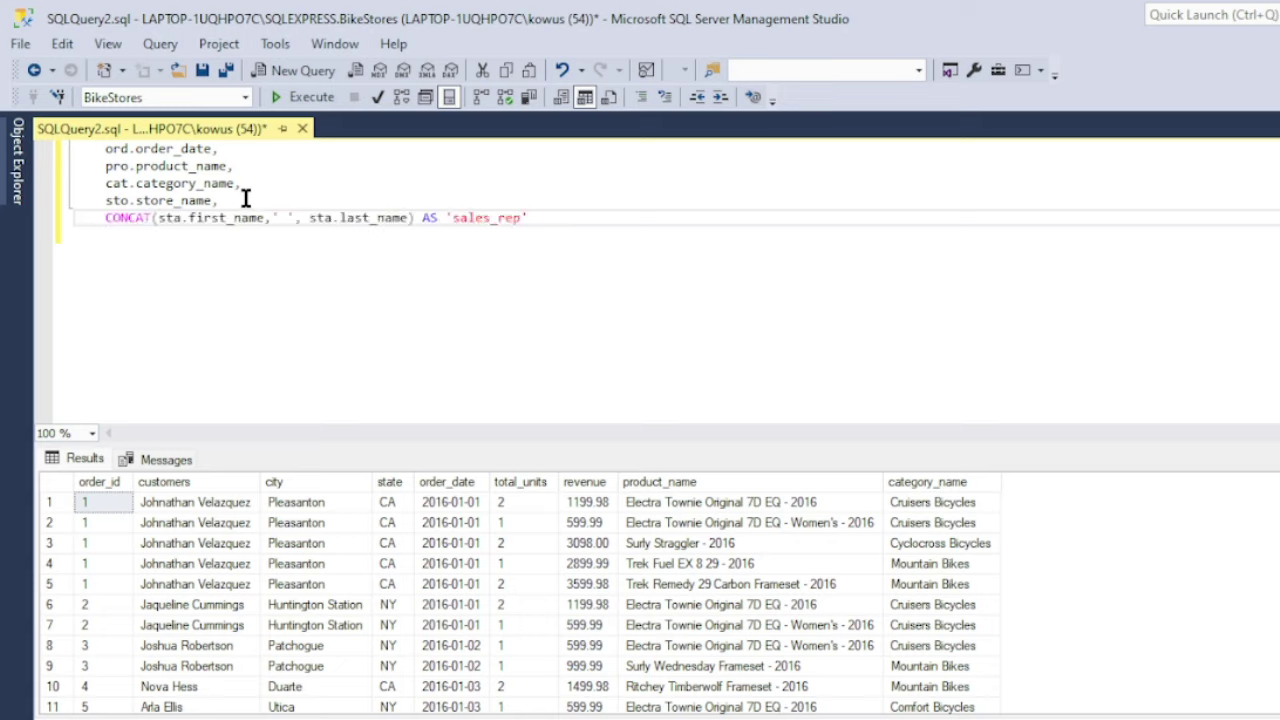
Delete the AS 'sales_rep' alias from the grouped CONCAT expression.
{"action": "scroll", "coordinate": [555, 271], "scroll_direction": "up", "scroll_amount": 1}
{"action": "left_click_drag", "start_coordinate": [555, 271], "coordinate": [420, 270]}
{"action": "key", "text": "BackSpace"}
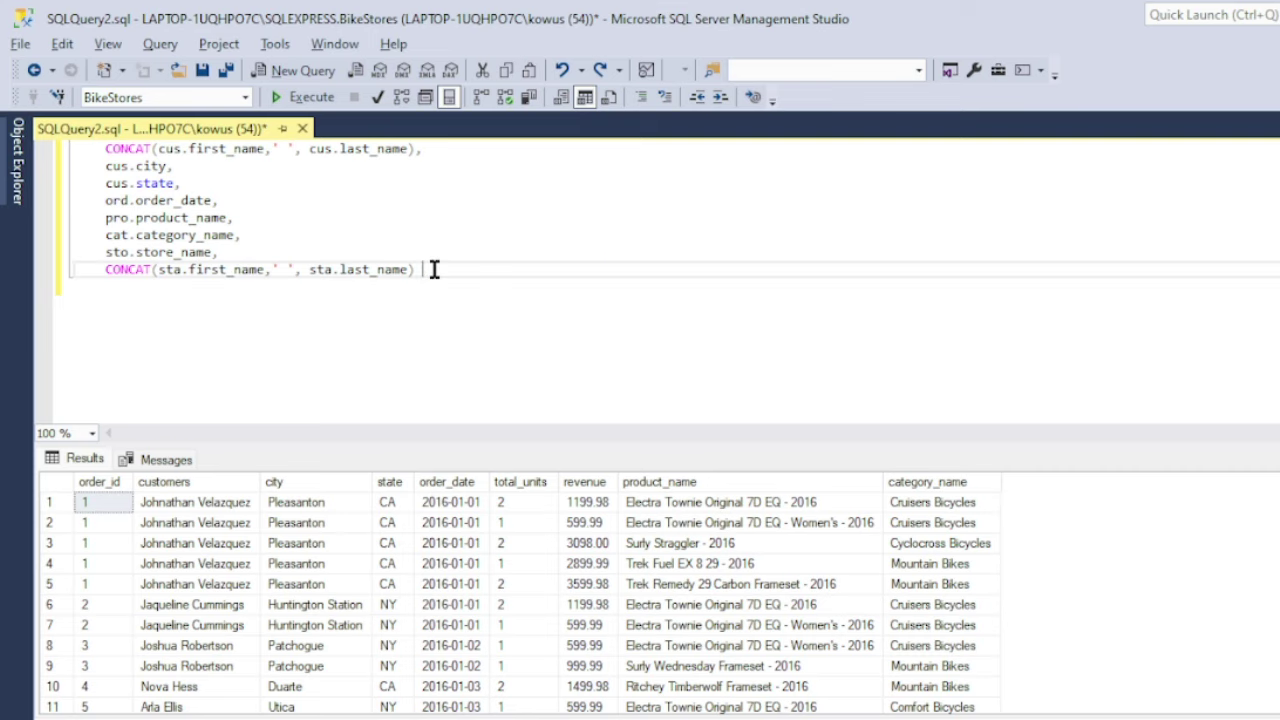
{"action": "key", "text": "ctrl+y"}
{"action": "key", "text": "ctrl+y"}
{"action": "key", "text": "ctrl+y"}
{"action": "key", "text": "ctrl+y"}
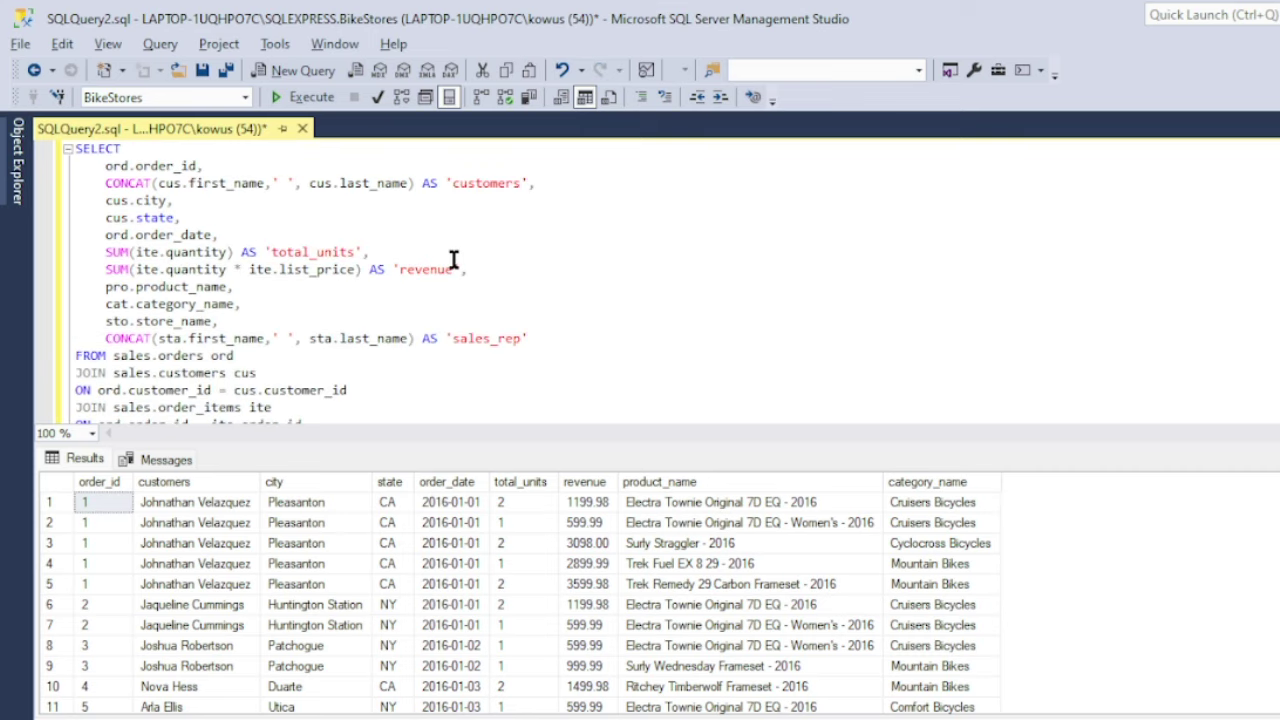
{"action": "key", "text": "ctrl+z"}
{"action": "key", "text": "ctrl+z"}
{"action": "key", "text": "ctrl+z"}
{"action": "key", "text": "ctrl+z"}
{"action": "key", "text": "ctrl+y"}
{"action": "key", "text": "ctrl+y"}
{"action": "key", "text": "ctrl+y"}
{"action": "key", "text": "ctrl+y"}
{"action": "scroll", "coordinate": [452, 258], "scroll_direction": "down", "scroll_amount": 7}
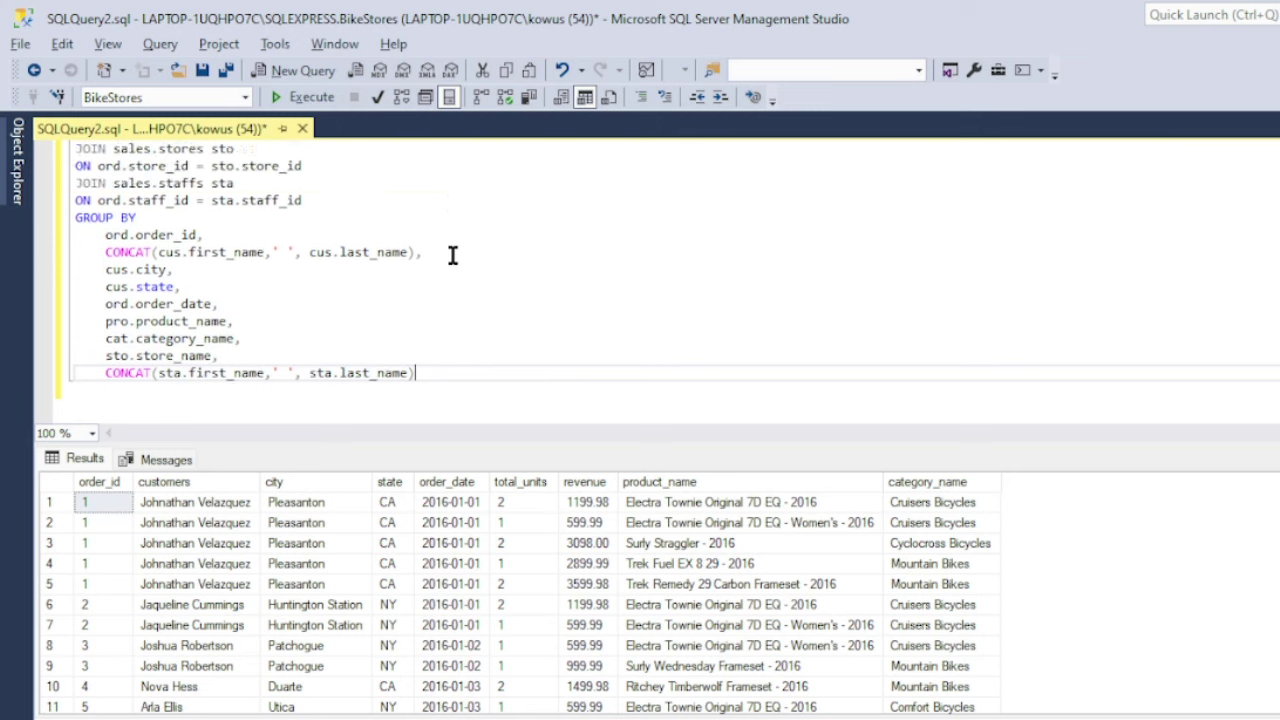
{"action": "scroll", "coordinate": [452, 256], "scroll_direction": "up", "scroll_amount": 7}
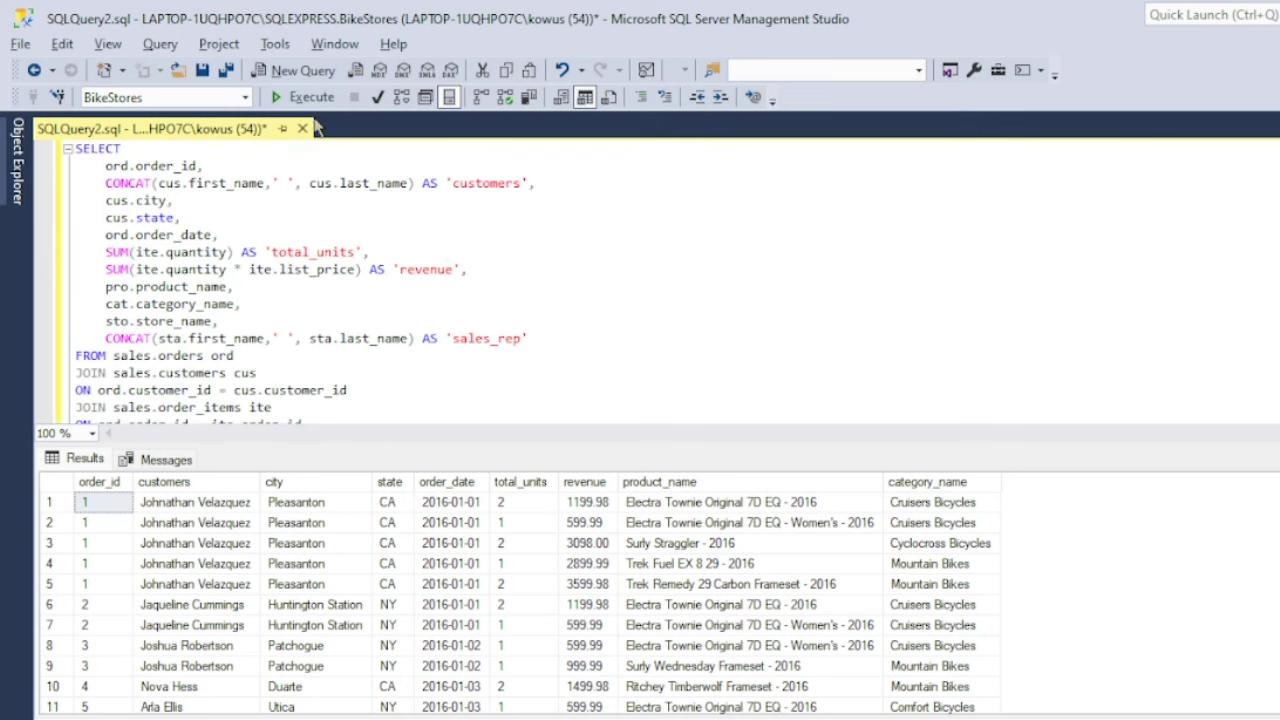
{"action": "left_click", "coordinate": [308, 99]}
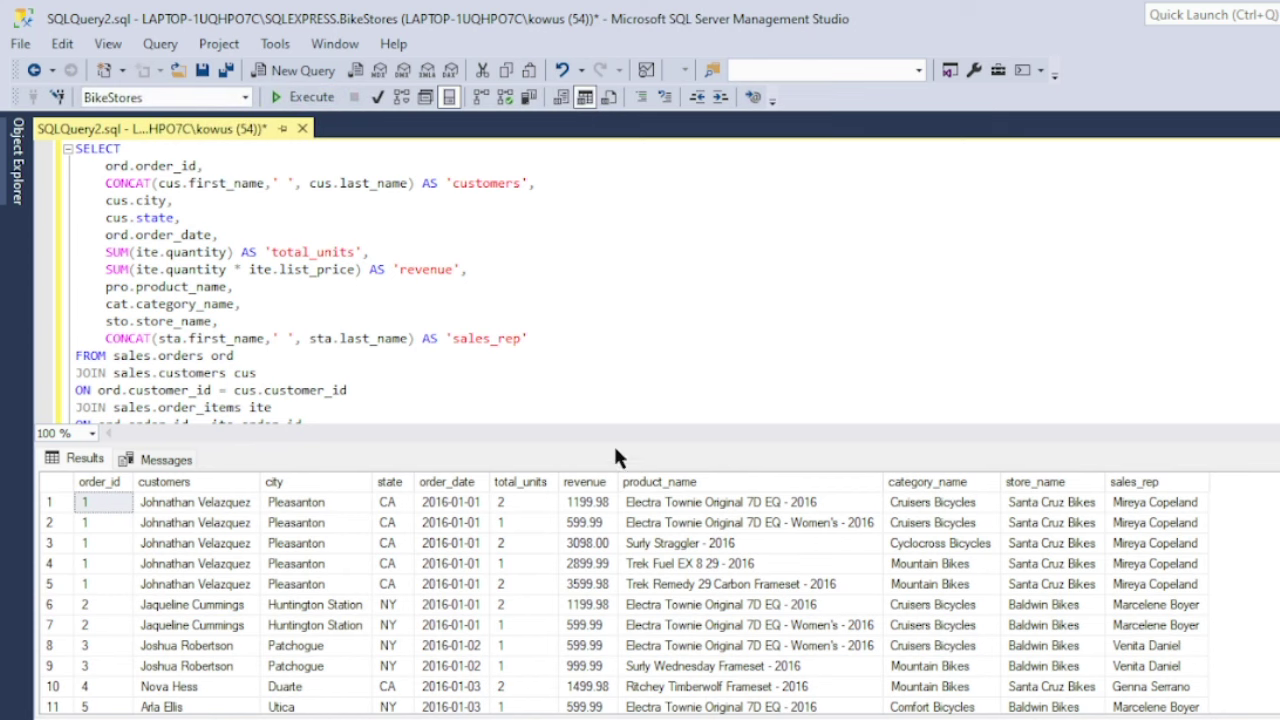
{"action": "left_click_drag", "start_coordinate": [612, 446], "coordinate": [624, 172]}
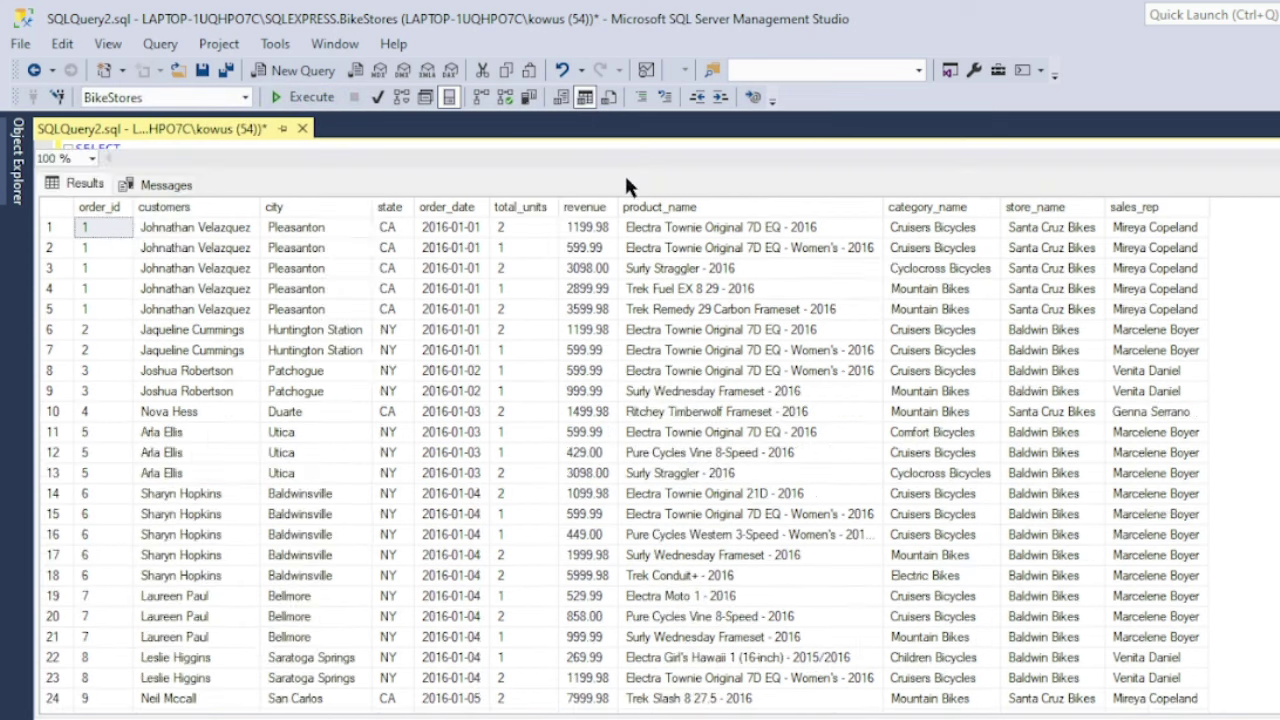
{"action": "left_click", "coordinate": [105, 207]}
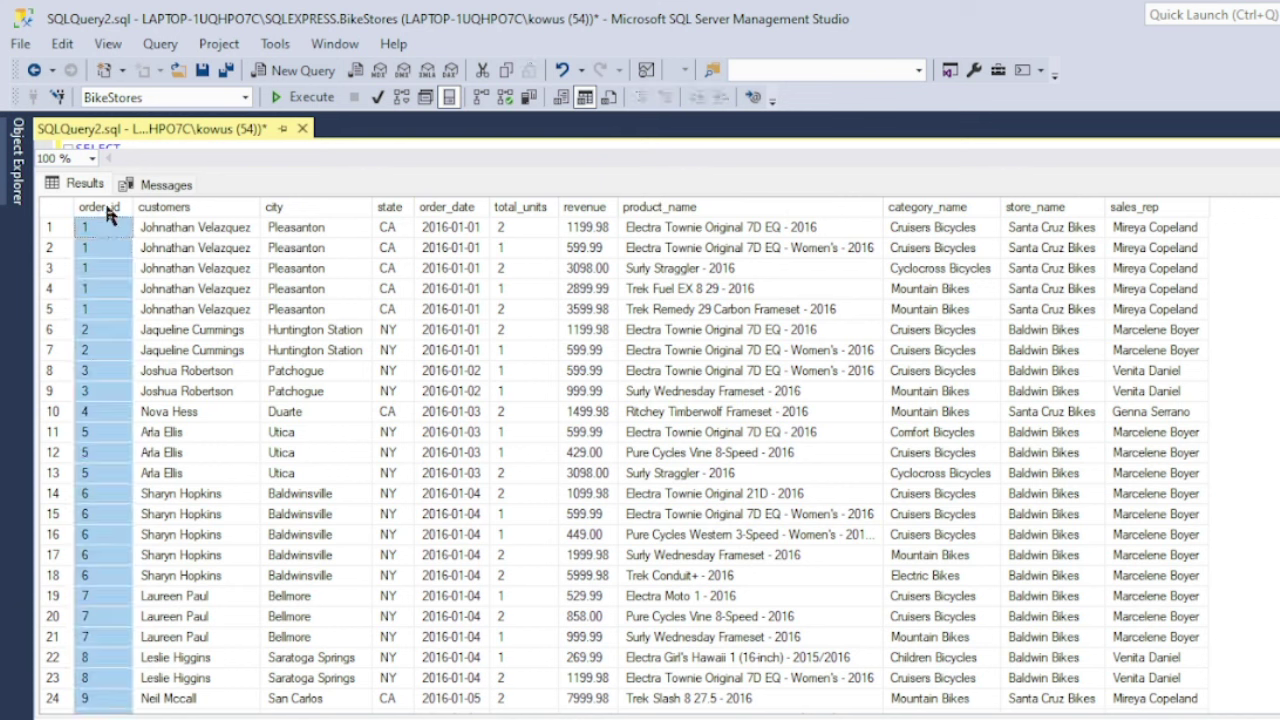
{"action": "left_click", "coordinate": [180, 208]}
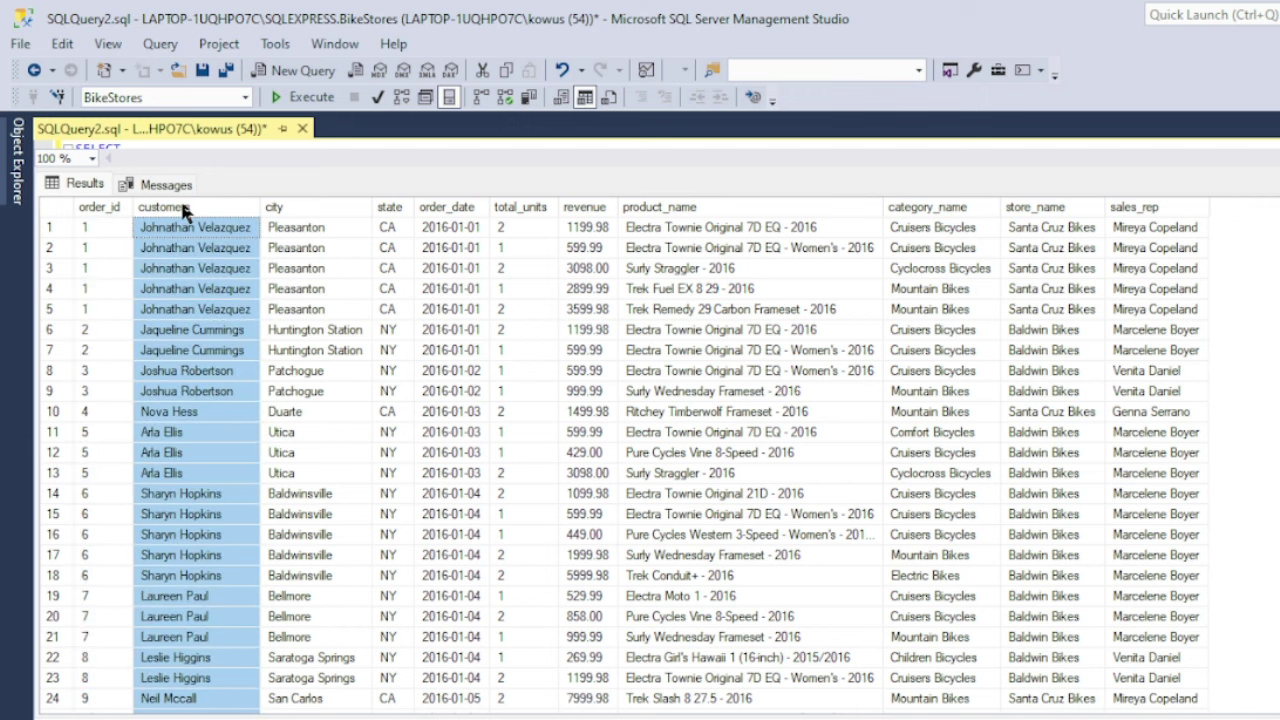
{"action": "left_click", "coordinate": [285, 210]}
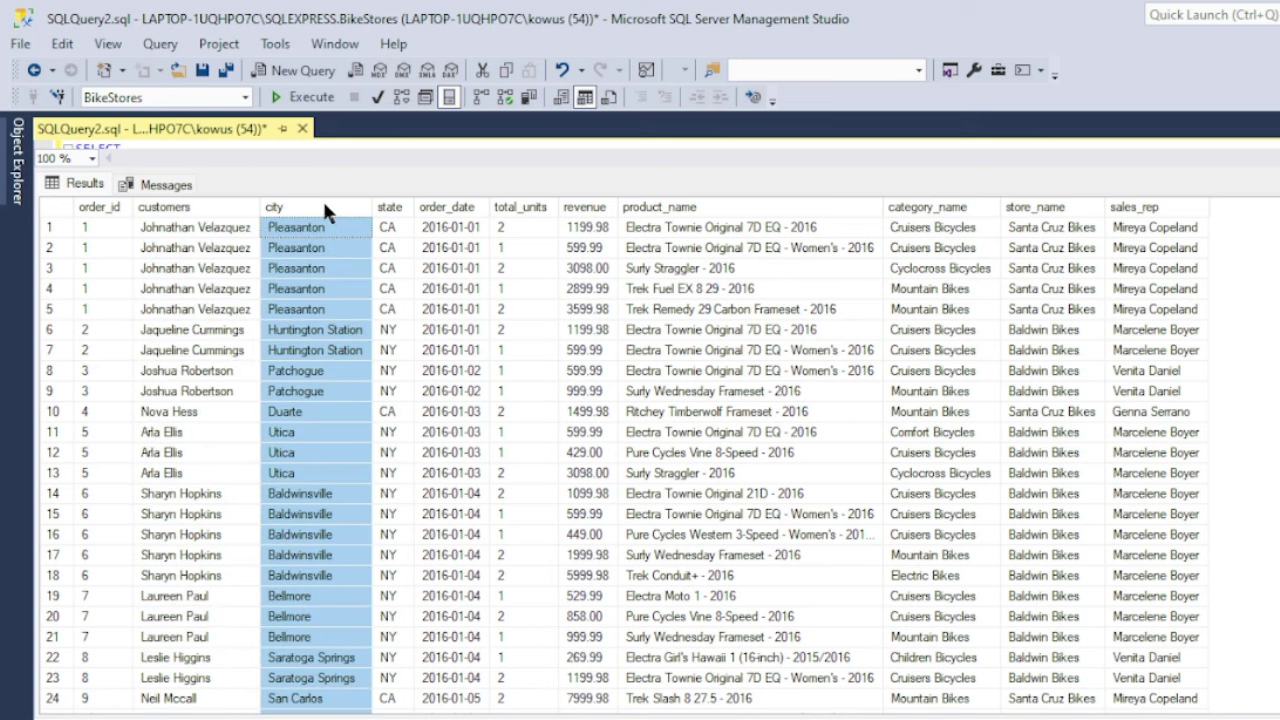
{"action": "left_click", "coordinate": [391, 212]}
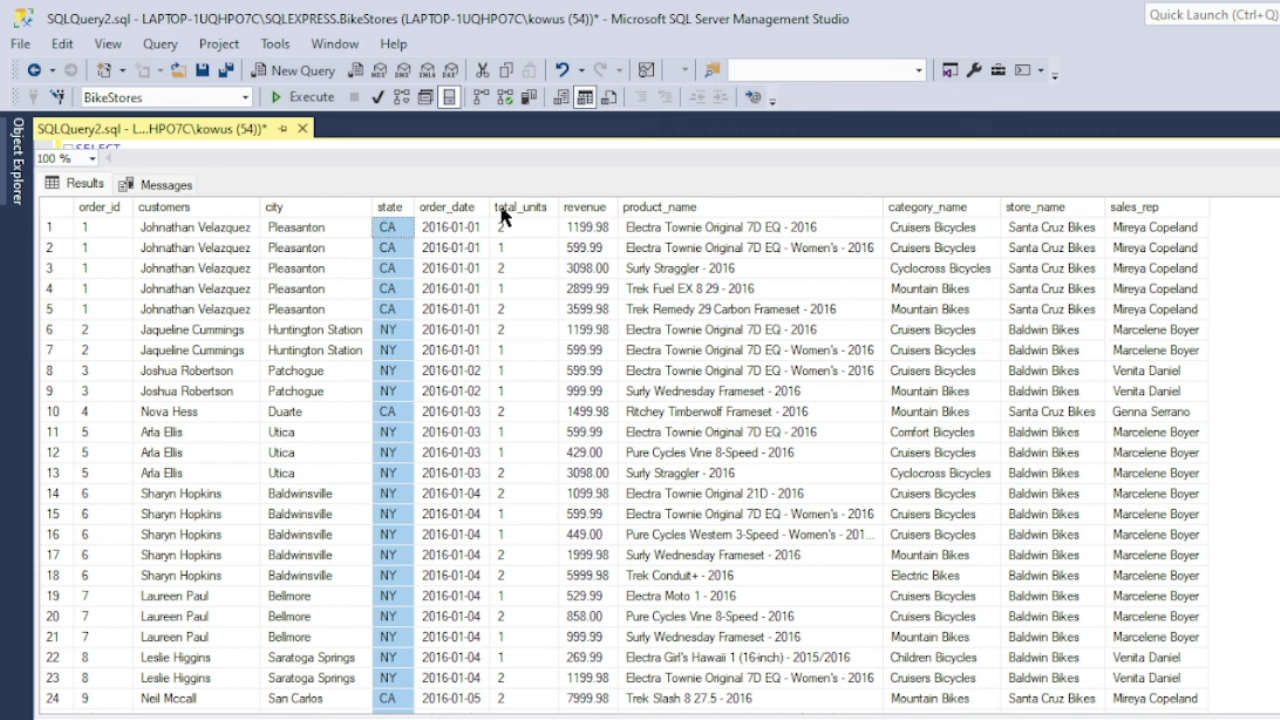
{"action": "left_click", "coordinate": [450, 207]}
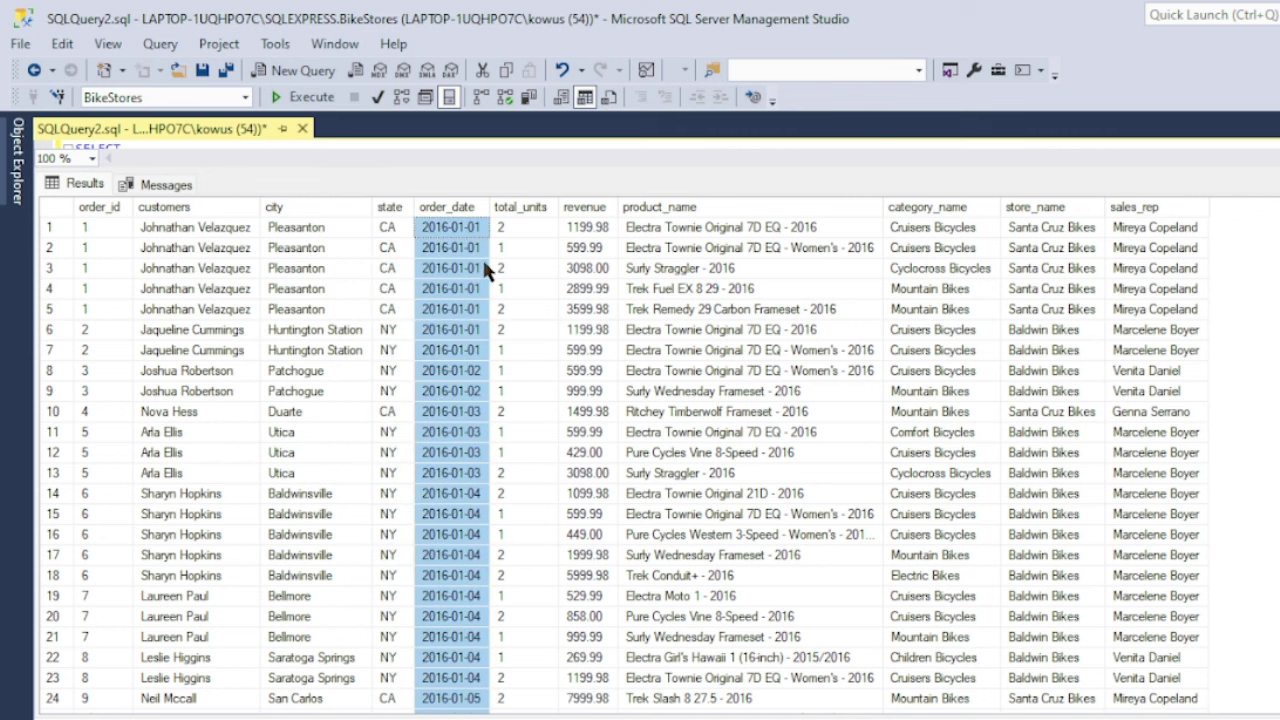
{"action": "left_click", "coordinate": [528, 207]}
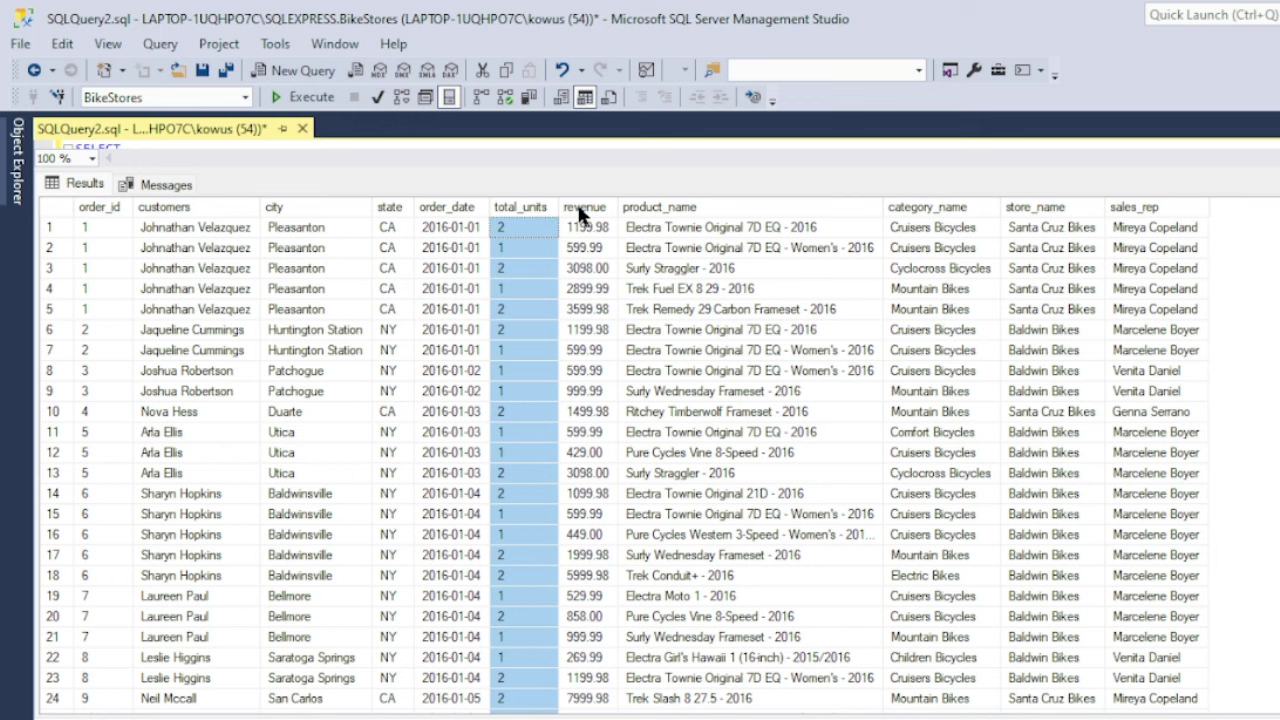
{"action": "left_click", "coordinate": [596, 207]}
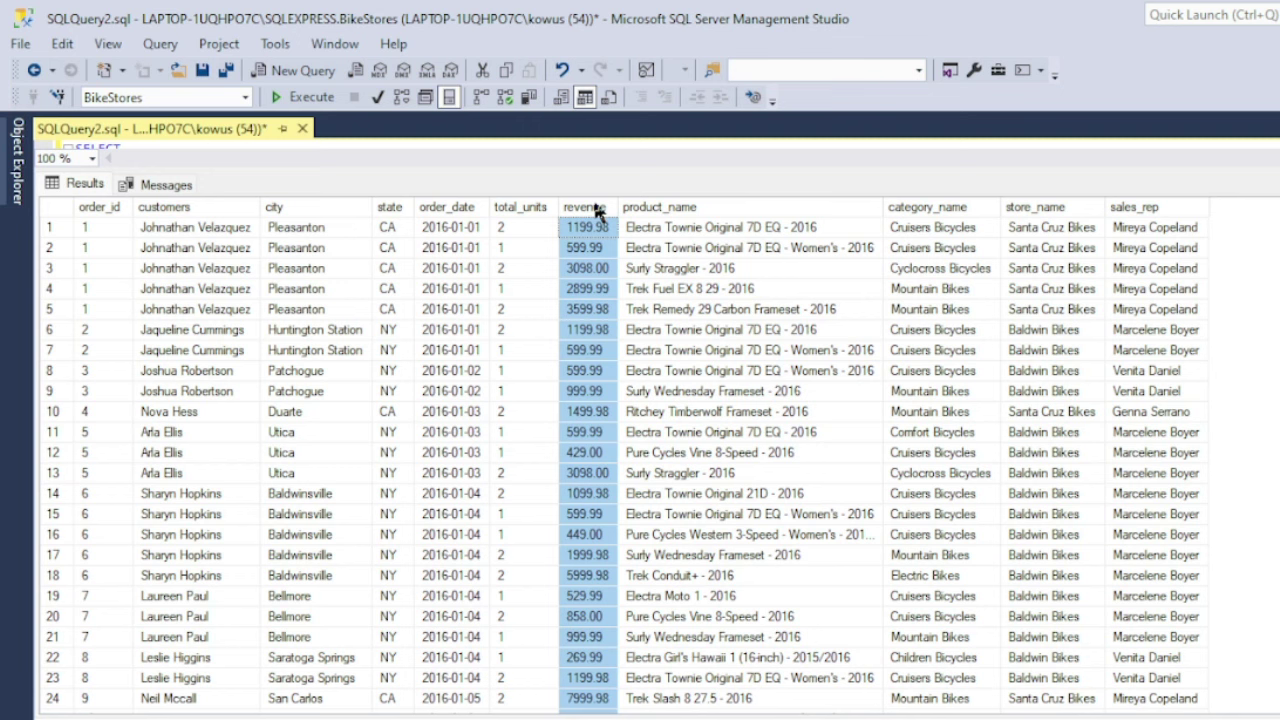
{"action": "left_click", "coordinate": [682, 207]}
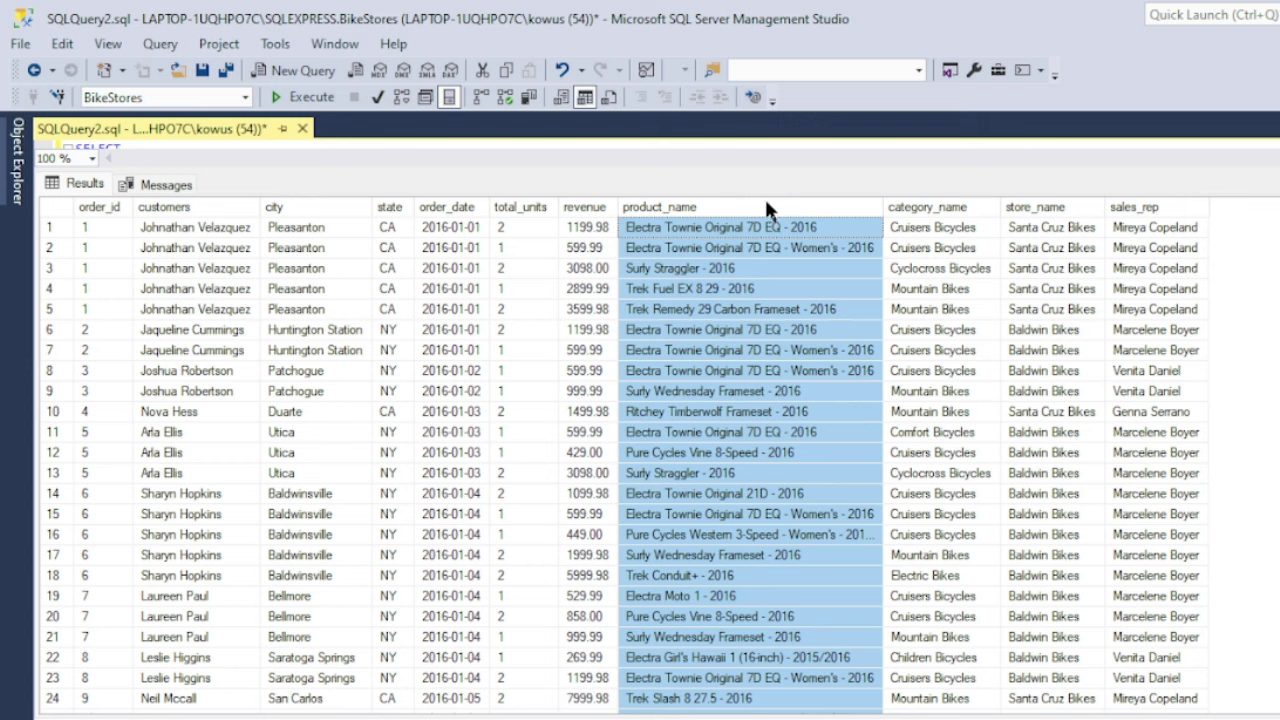
{"action": "left_click", "coordinate": [927, 210]}
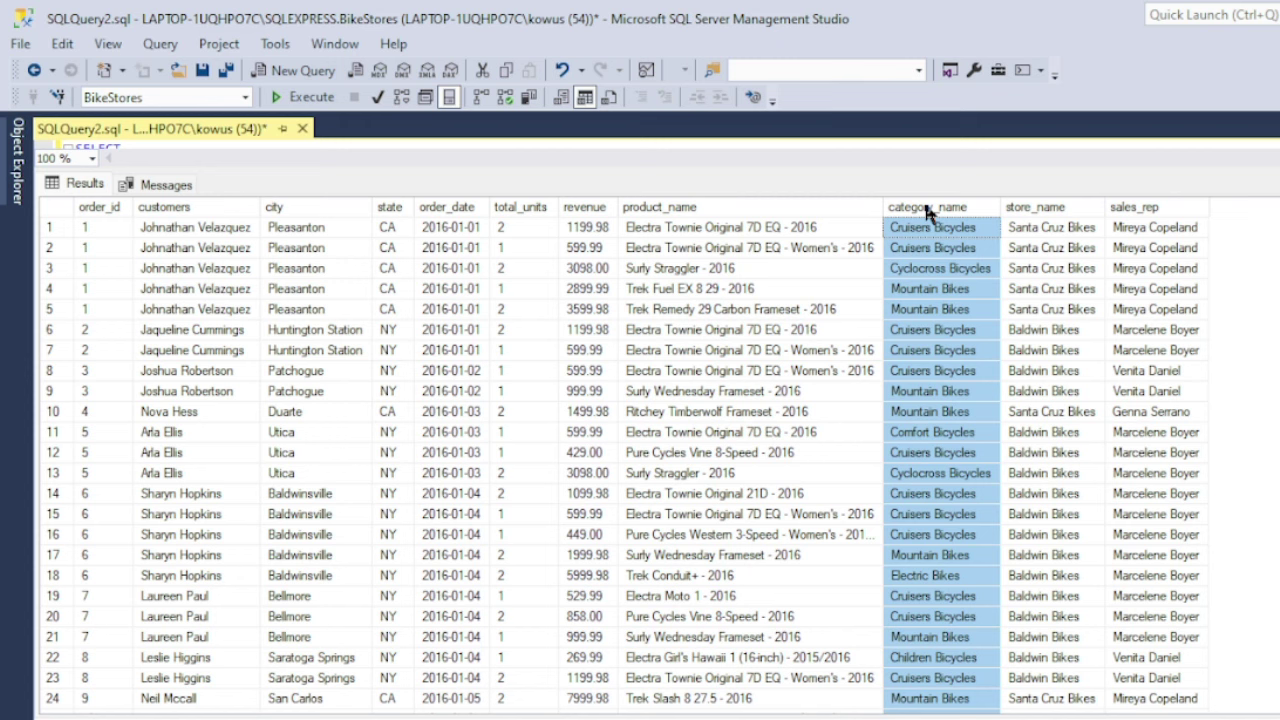
{"action": "left_click", "coordinate": [1036, 208]}
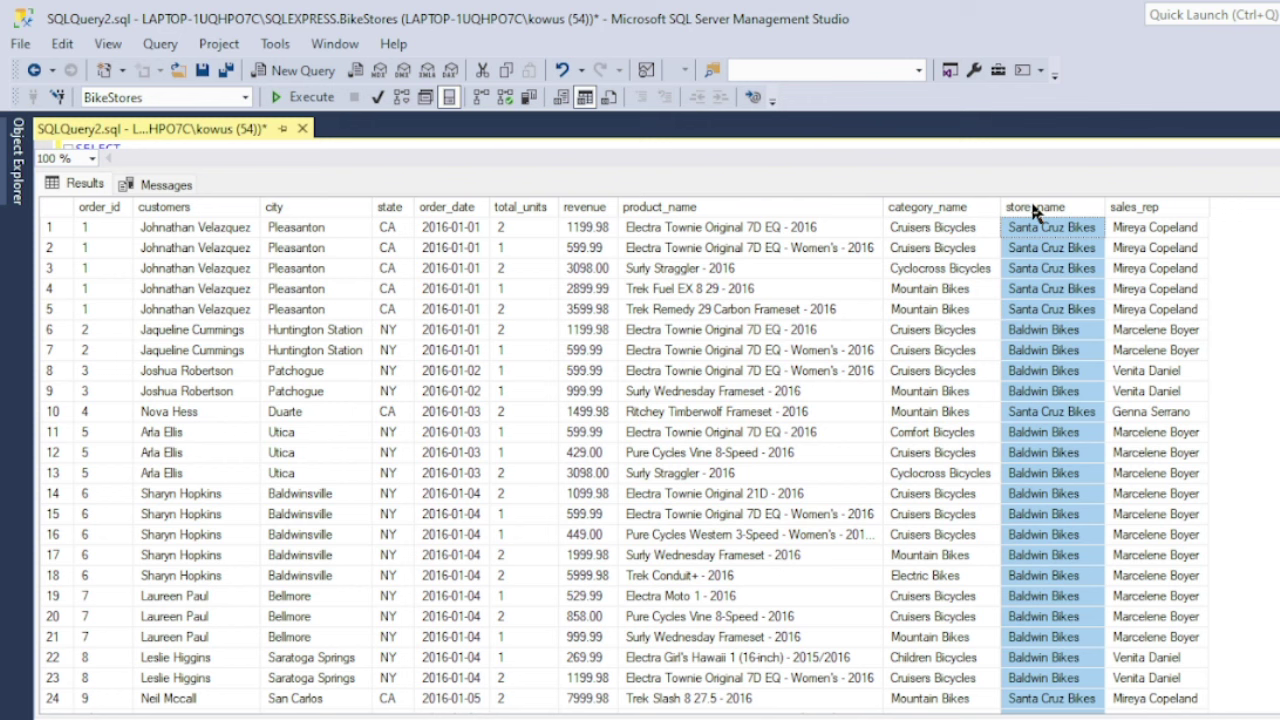
{"action": "left_click", "coordinate": [1160, 206]}
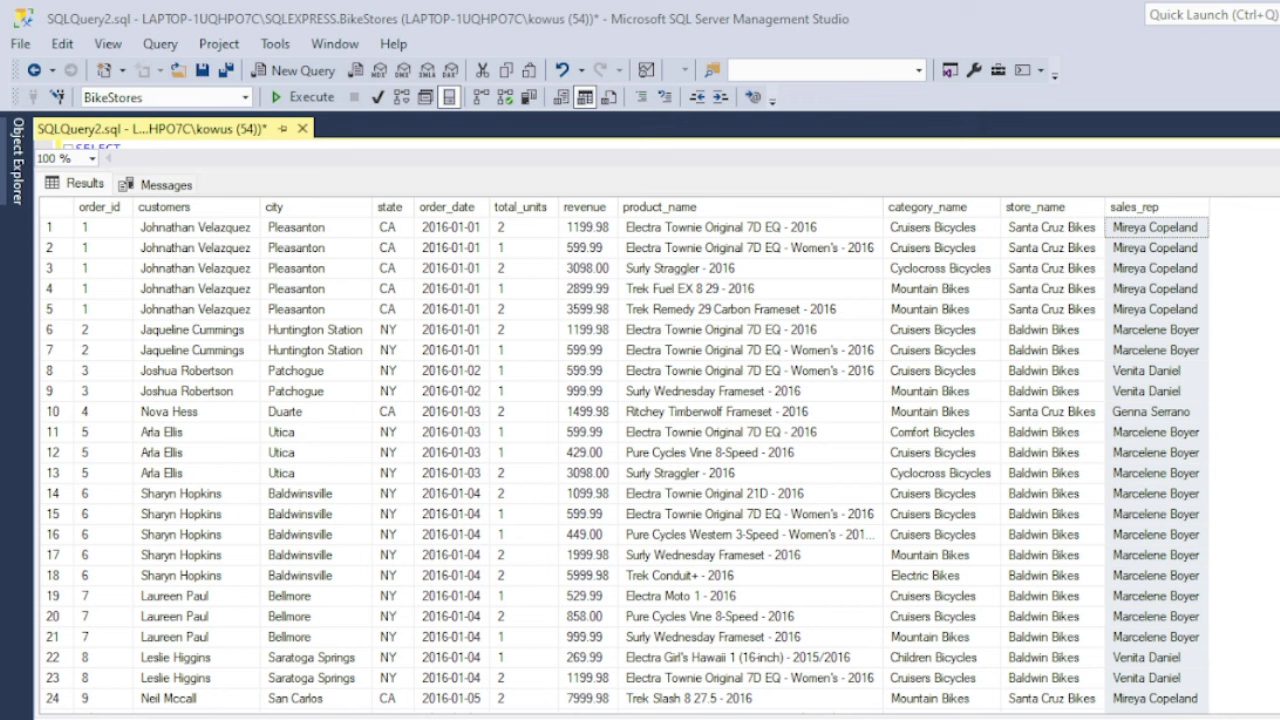
{"action": "key", "text": "alt+Tab"}
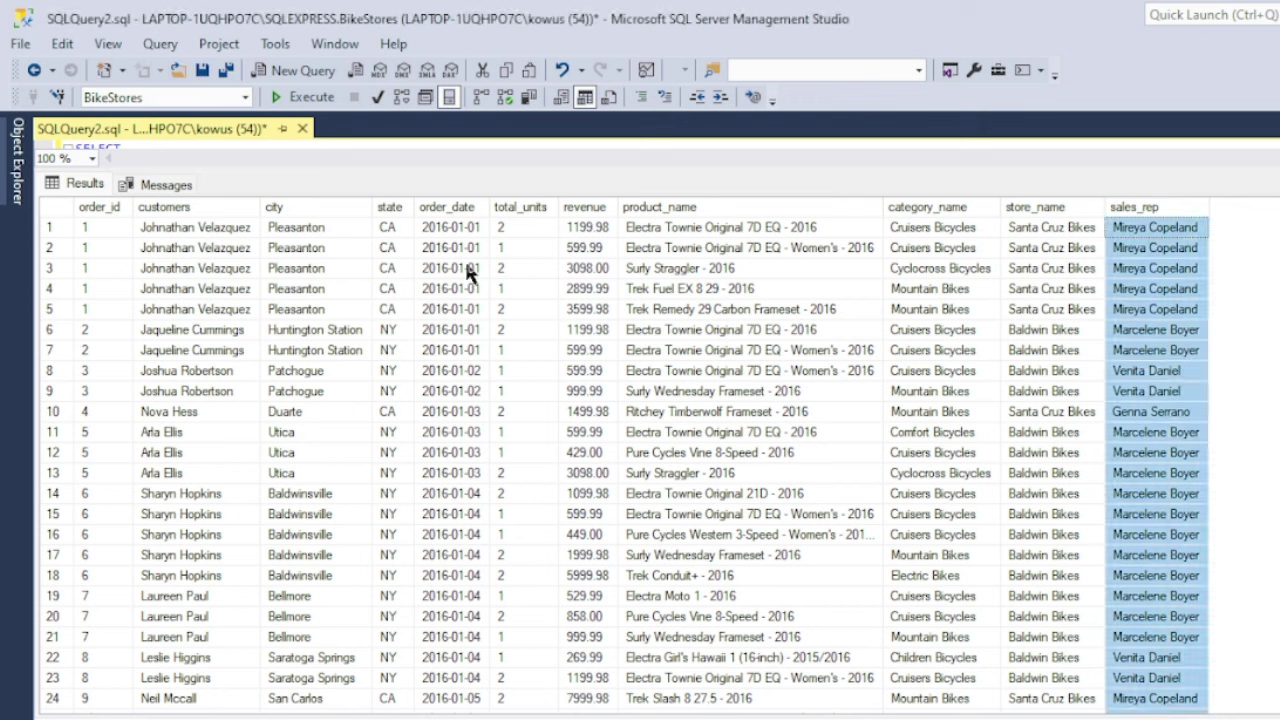
{"action": "left_click", "coordinate": [118, 206]}
{"action": "key", "text": "Page_Down"}
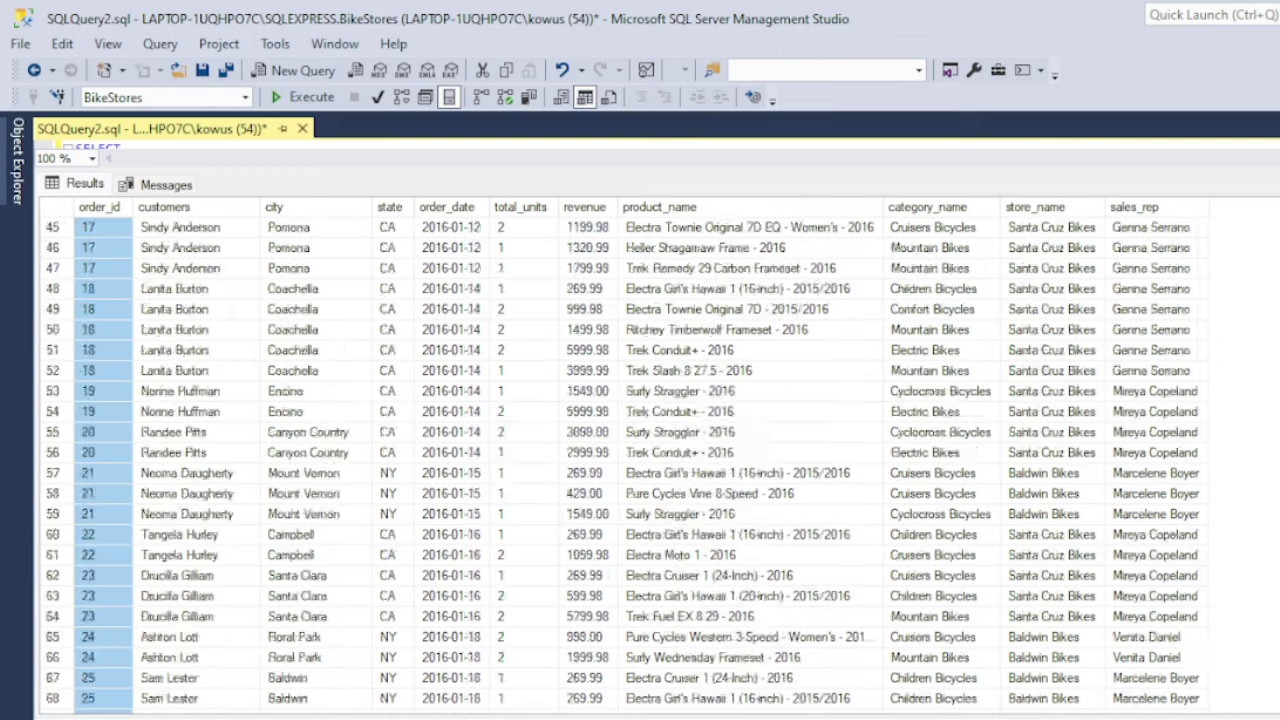
{"action": "key", "text": "Page_Down"}
{"action": "key", "text": "Page_Up"}
{"action": "key", "text": "Page_Up"}
{"action": "key", "text": "Page_Up"}
{"action": "key", "text": "Page_Up"}
{"action": "key", "text": "Page_Up"}
{"action": "key", "text": "Page_Up"}
{"action": "key", "text": "Page_Up"}
{"action": "key", "text": "Page_Up"}
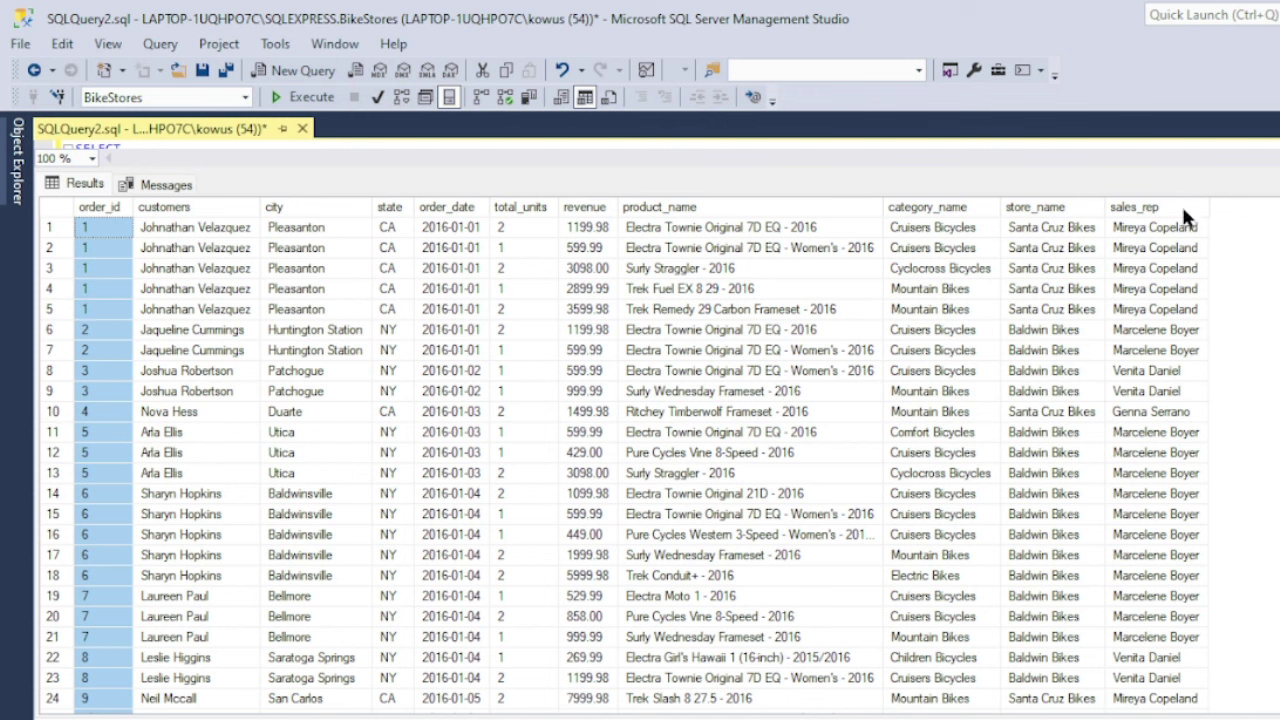
{"action": "left_click", "coordinate": [1035, 207]}
{"action": "scroll", "coordinate": [1035, 211], "scroll_direction": "down", "scroll_amount": 20}
{"action": "scroll", "coordinate": [640, 460], "scroll_direction": "up", "scroll_amount": 20}
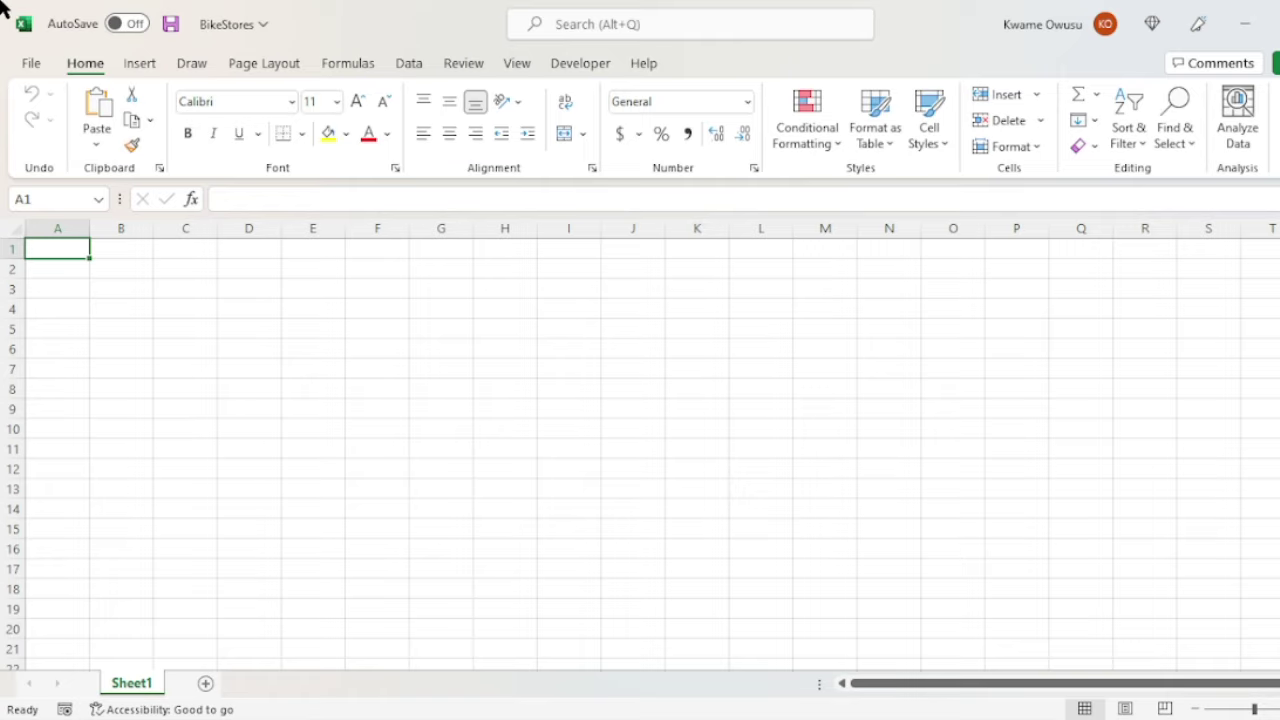
Show the Data tab in the blank BikeStores workbook.
{"action": "left_click", "coordinate": [410, 66]}
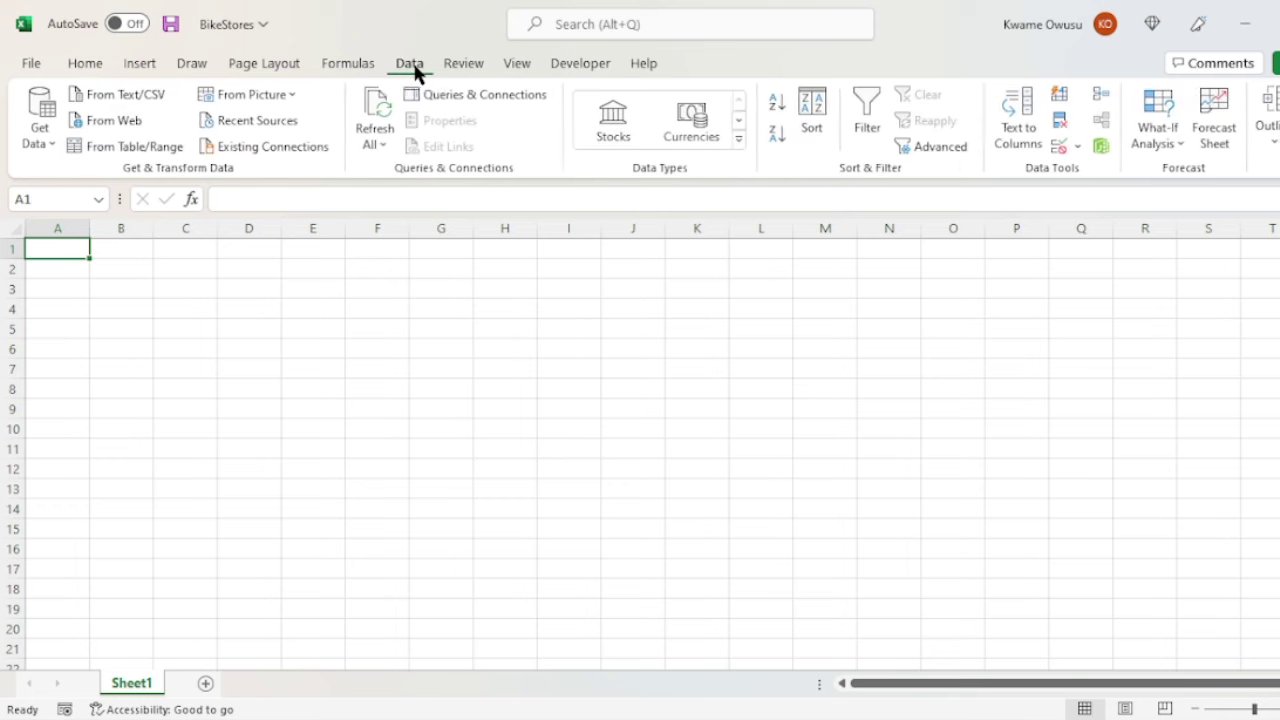
Connect From SQL Server Database to the local SQLEXPRESS server and BikeStores database, with advanced options shown.
{"action": "left_click", "coordinate": [42, 145]}
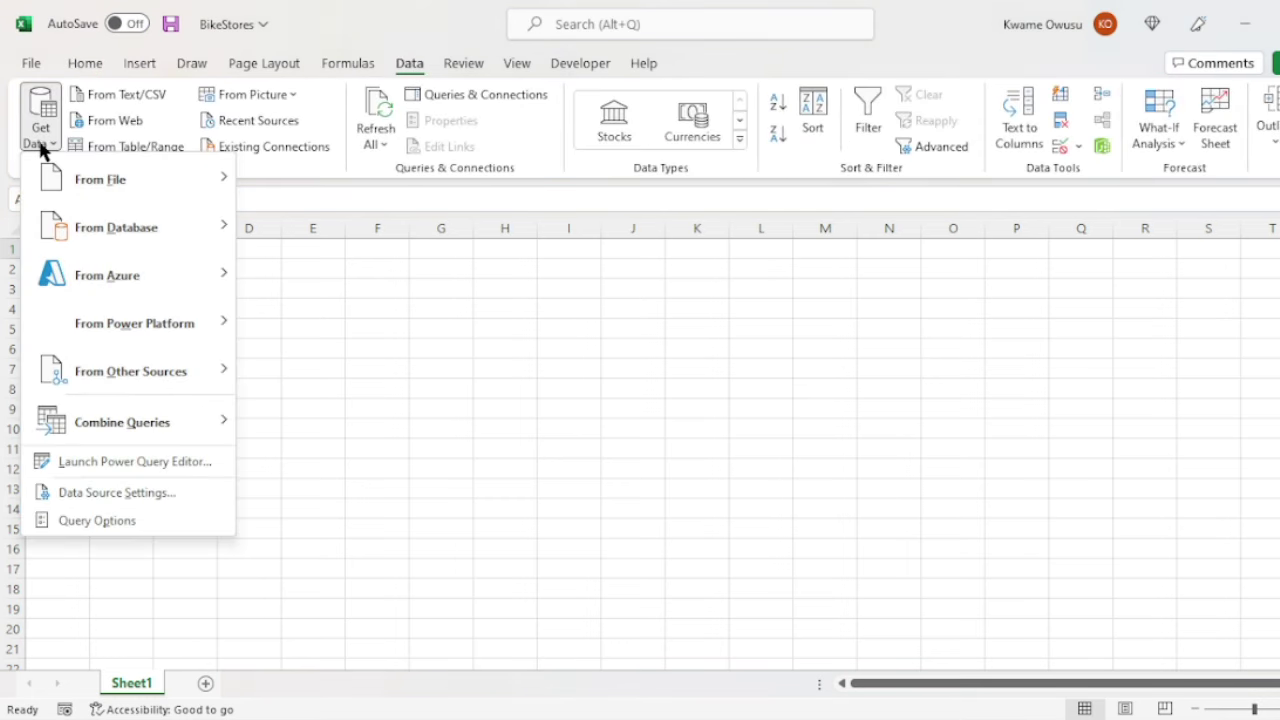
{"action": "mouse_move", "coordinate": [88, 218]}
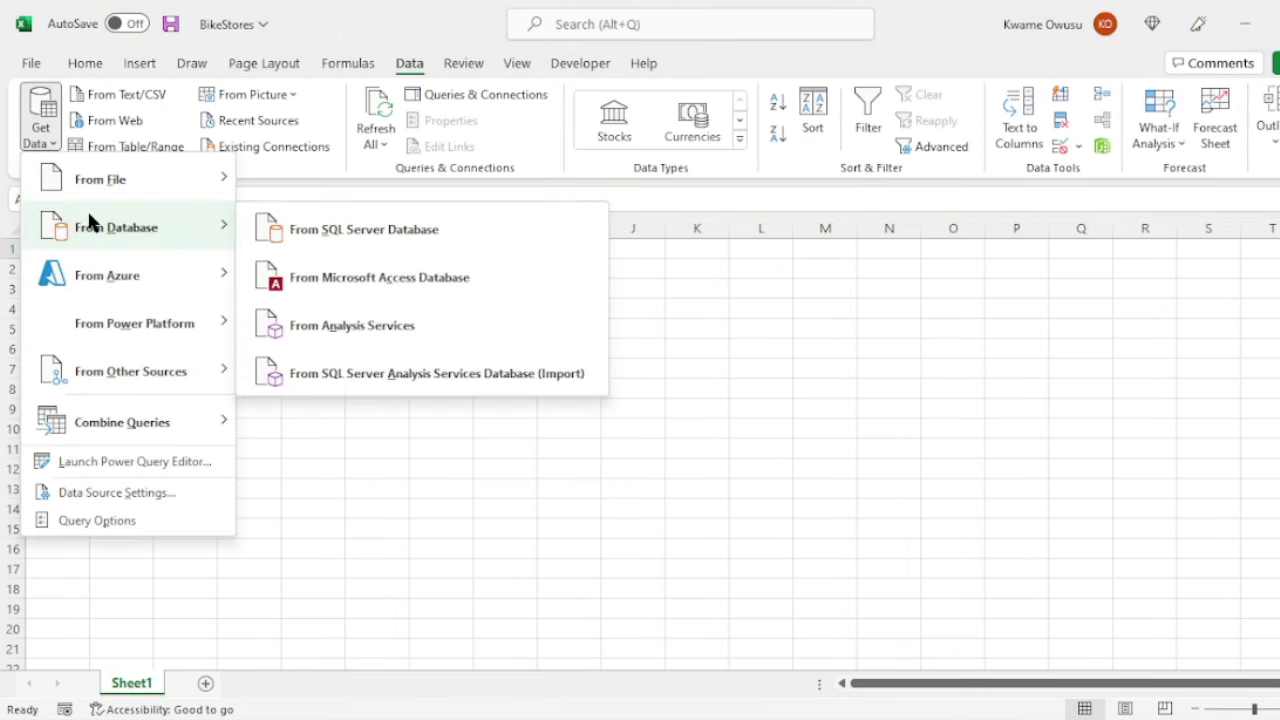
{"action": "left_click", "coordinate": [413, 238]}
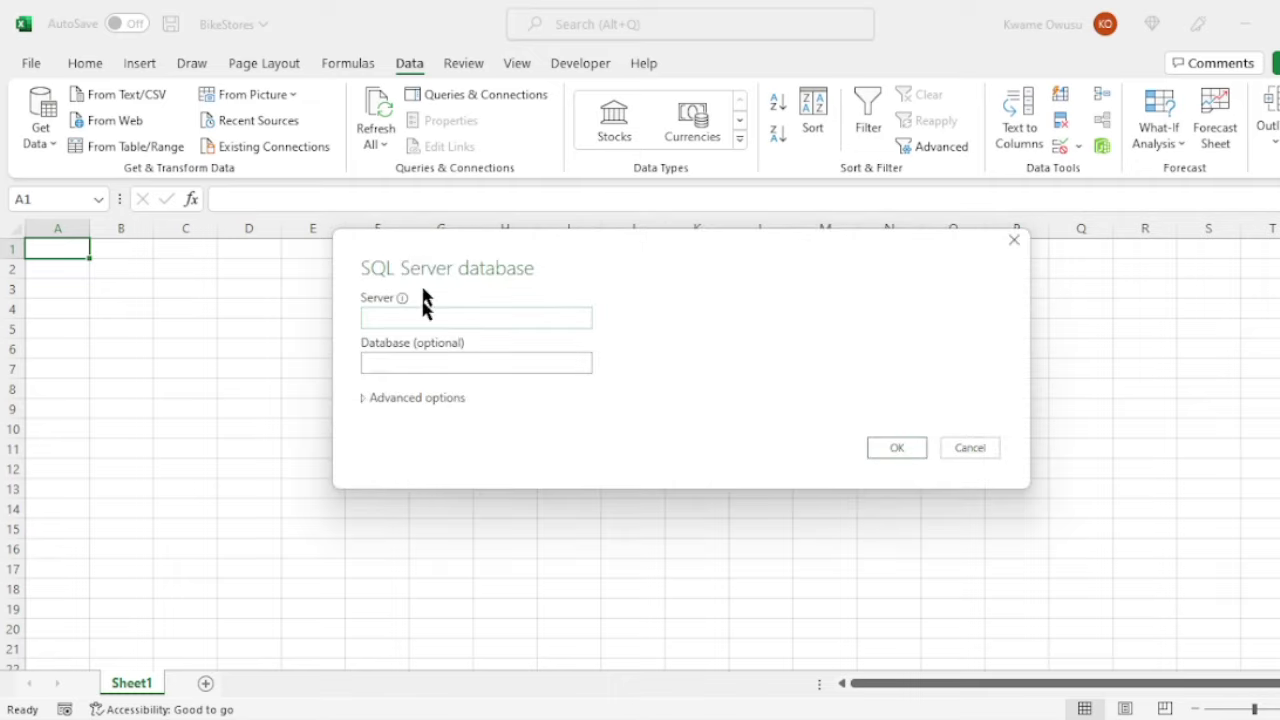
{"action": "type", "text": "LAPTOP-1UQHPO7C\\SQLEXPRESS"}
{"action": "left_click", "coordinate": [417, 361]}
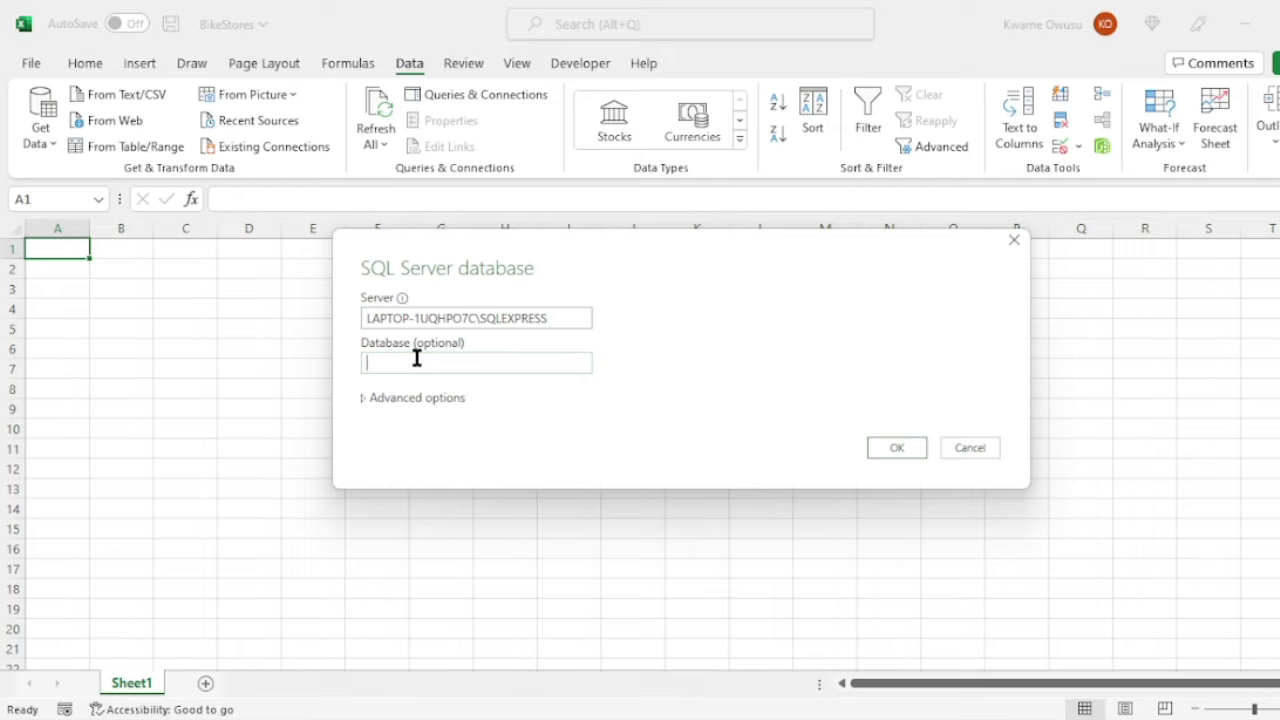
{"action": "type", "text": "BikeStores"}
{"action": "left_click", "coordinate": [389, 400]}
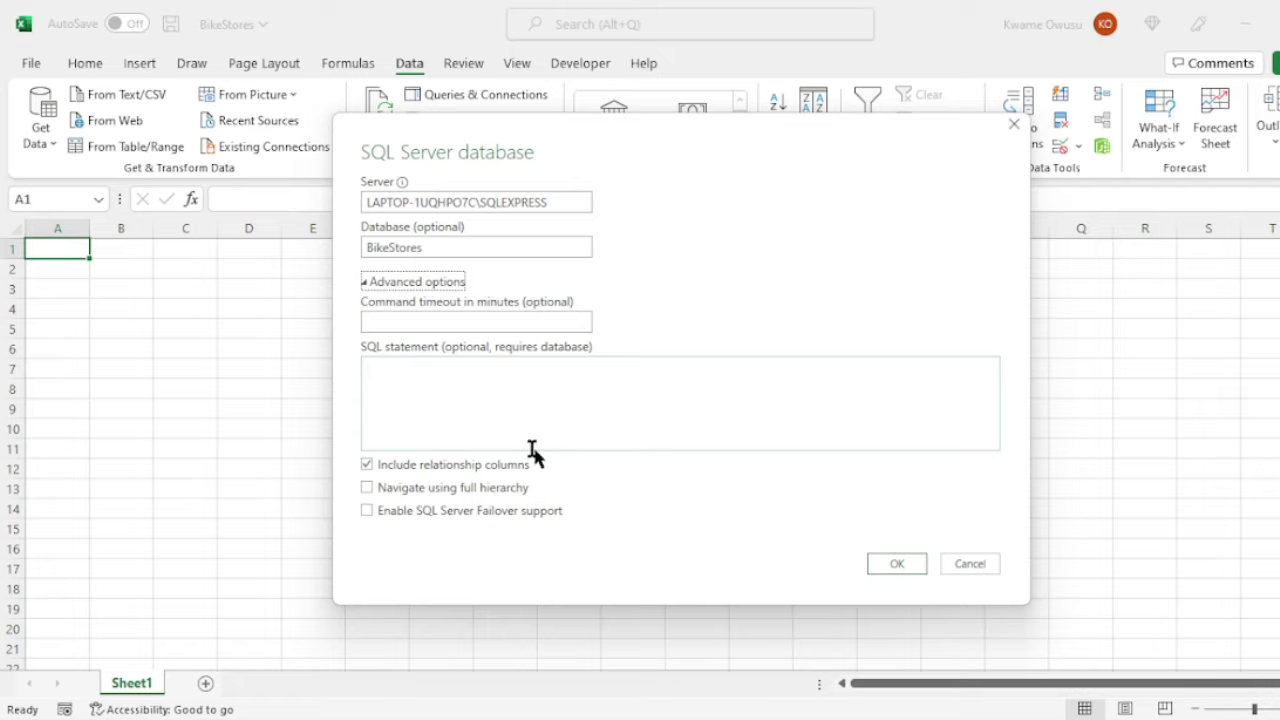
{"action": "left_click", "coordinate": [465, 413]}
Paste the orders query from Notepad into the SQL statement box and run it.
{"action": "key", "text": "alt+Tab"}
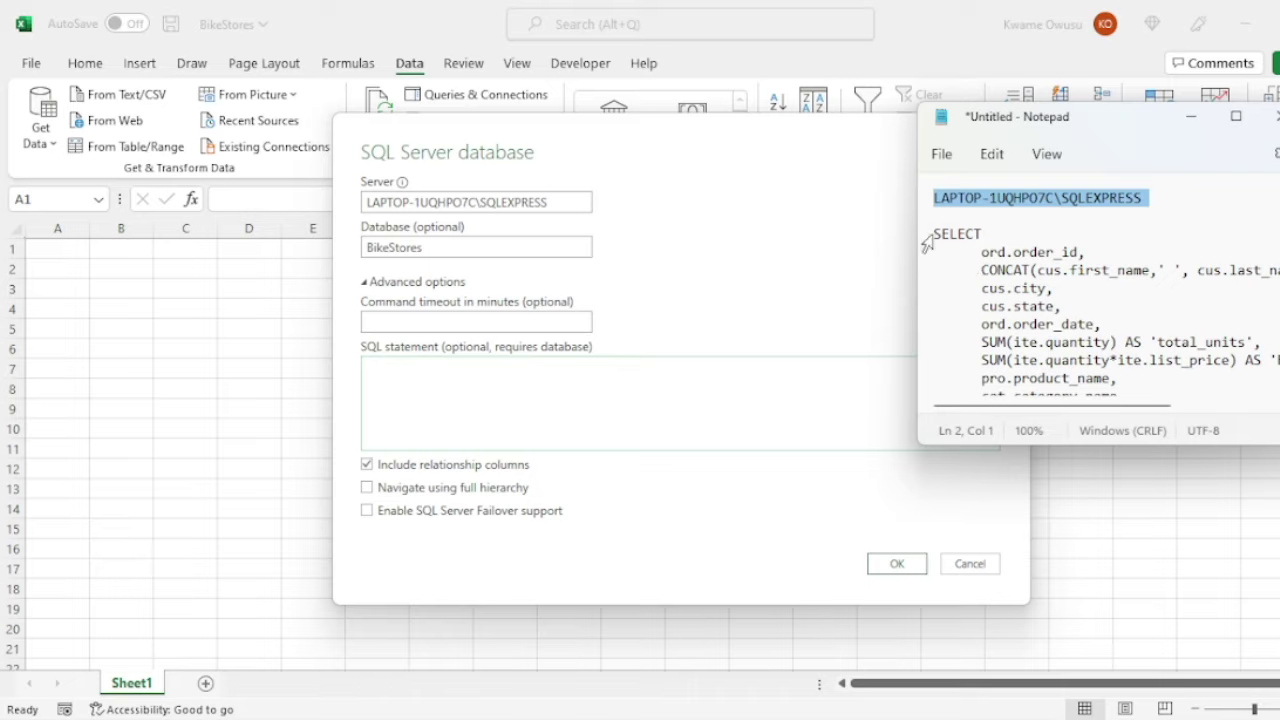
{"action": "left_click_drag", "start_coordinate": [931, 236], "coordinate": [1262, 445]}
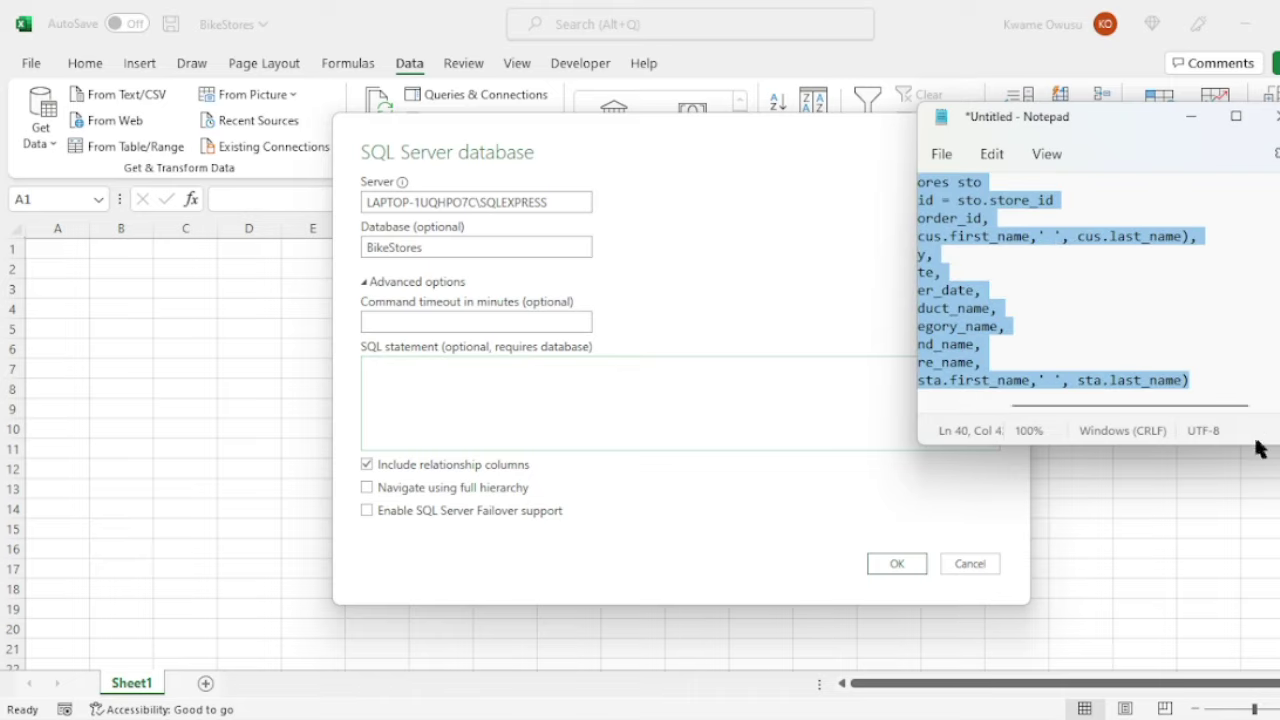
{"action": "left_click", "coordinate": [446, 372]}
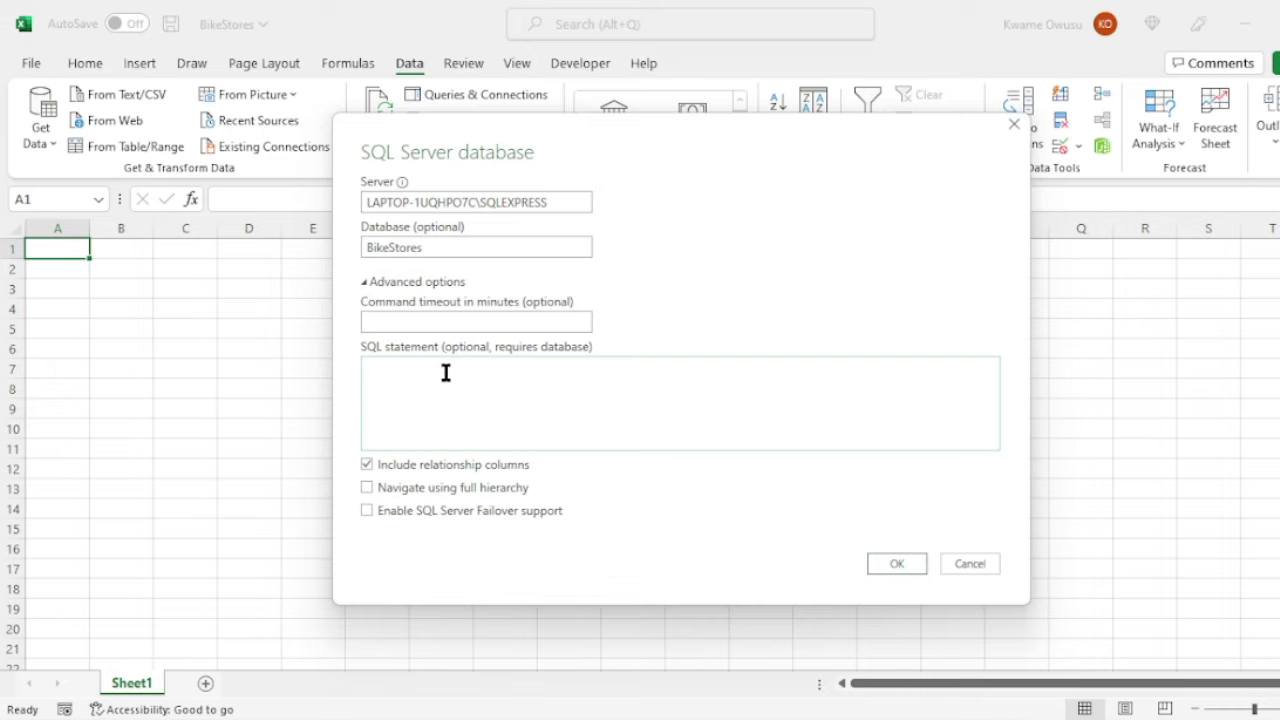
{"action": "key", "text": "ctrl+v"}
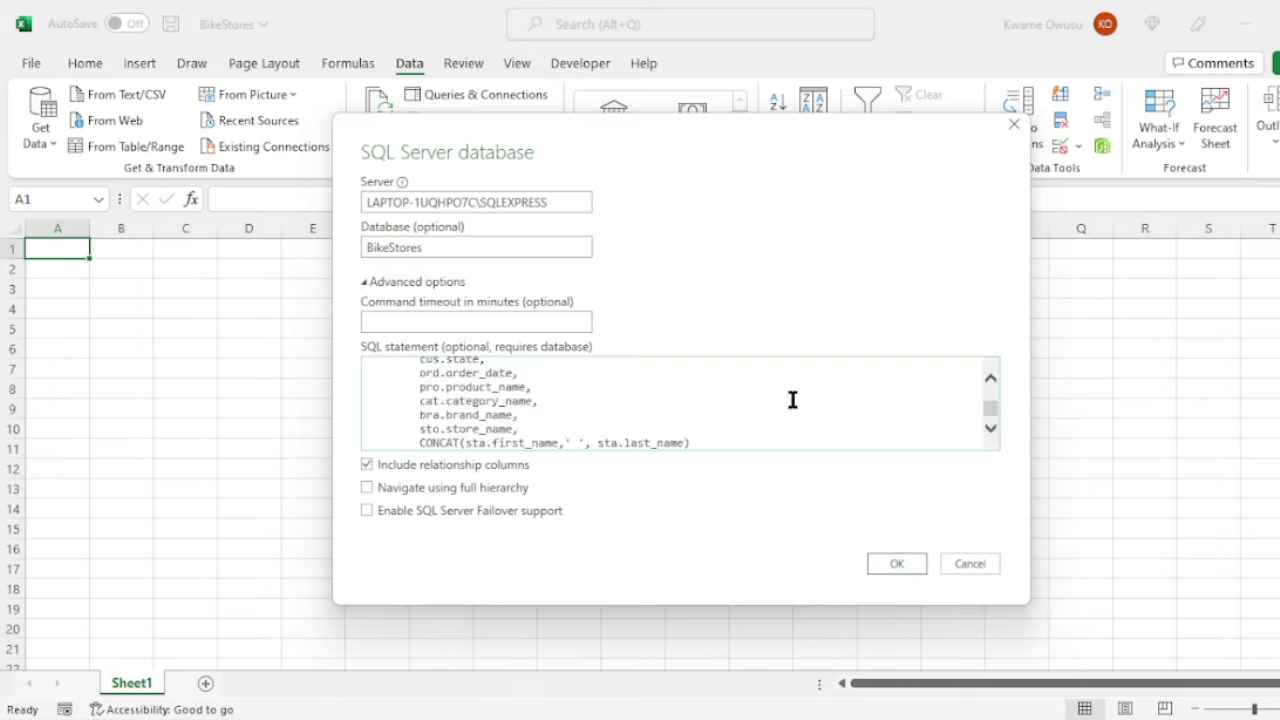
{"action": "left_click", "coordinate": [904, 565]}
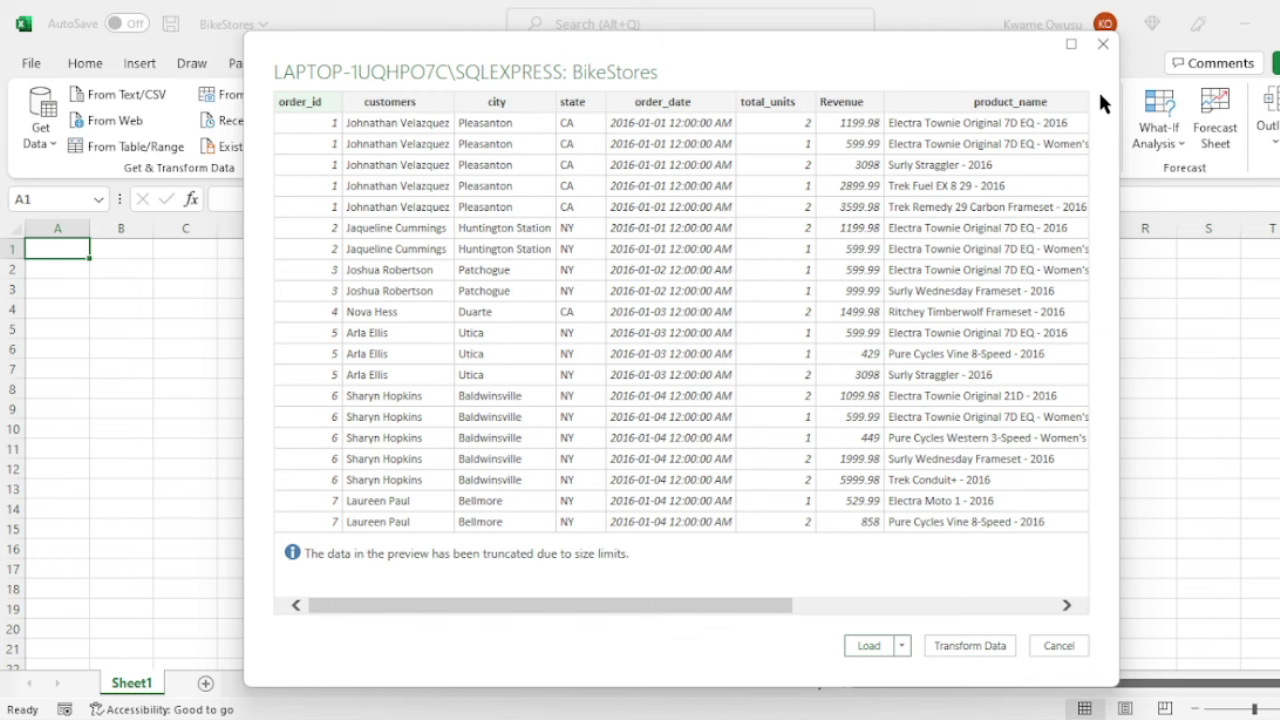
Scroll the Navigator preview across the columns through sales_reps, then load the results.
{"action": "left_click_drag", "start_coordinate": [715, 605], "coordinate": [597, 573]}
{"action": "left_click_drag", "start_coordinate": [537, 603], "coordinate": [475, 590]}
{"action": "left_click", "coordinate": [867, 648]}
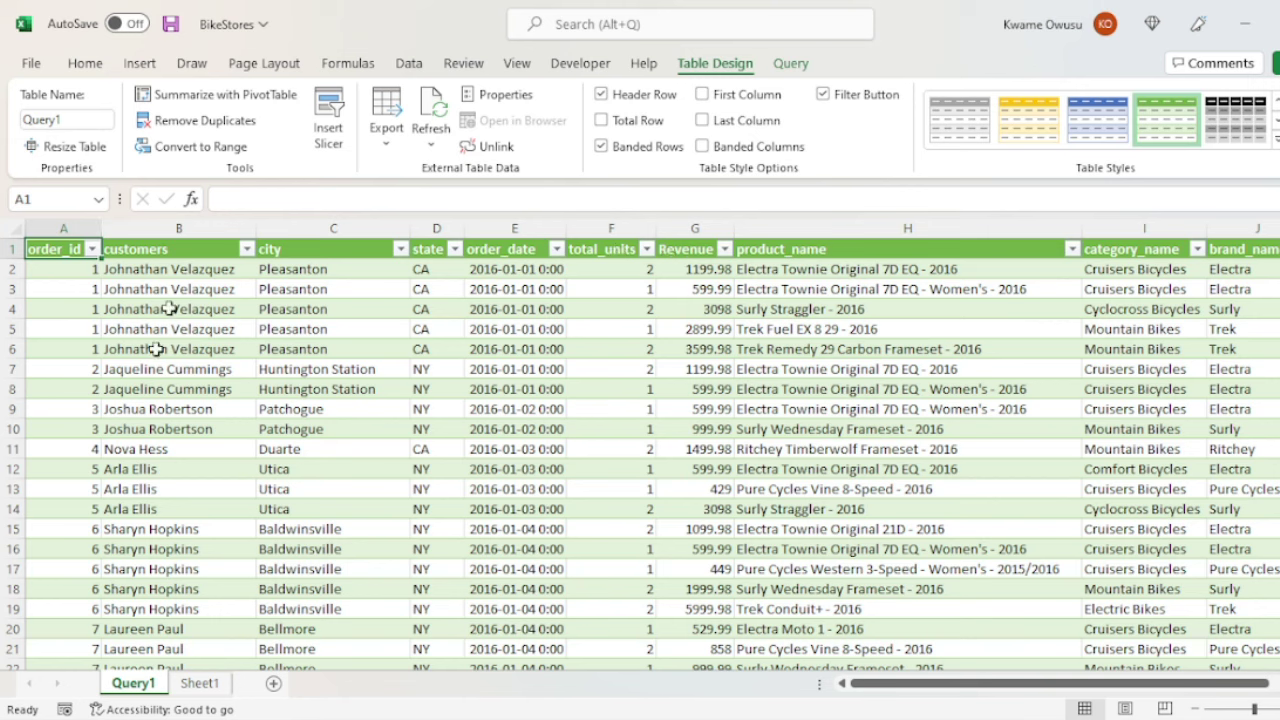
Load the query results into the Query1 table and check its last row, 4723.
{"action": "left_click_drag", "start_coordinate": [906, 689], "coordinate": [860, 680]}
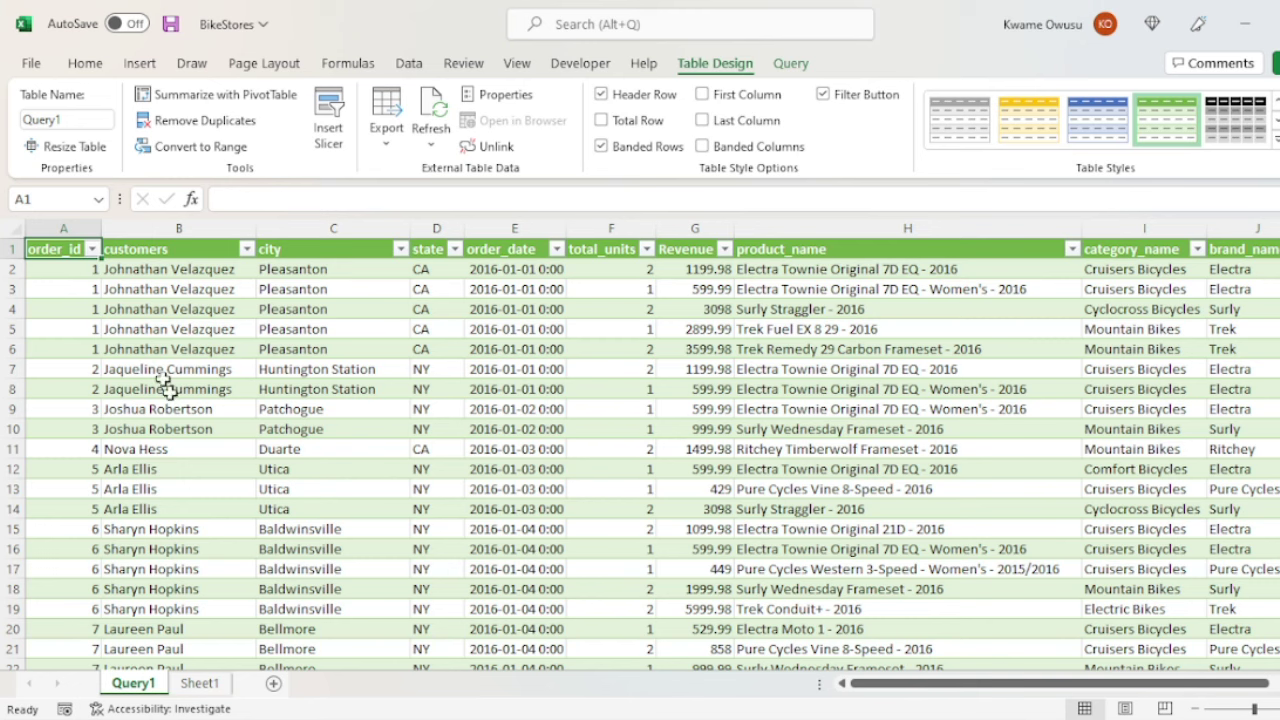
{"action": "left_click_drag", "start_coordinate": [903, 684], "coordinate": [567, 601]}
{"action": "left_click_drag", "start_coordinate": [1278, 236], "coordinate": [1278, 274]}
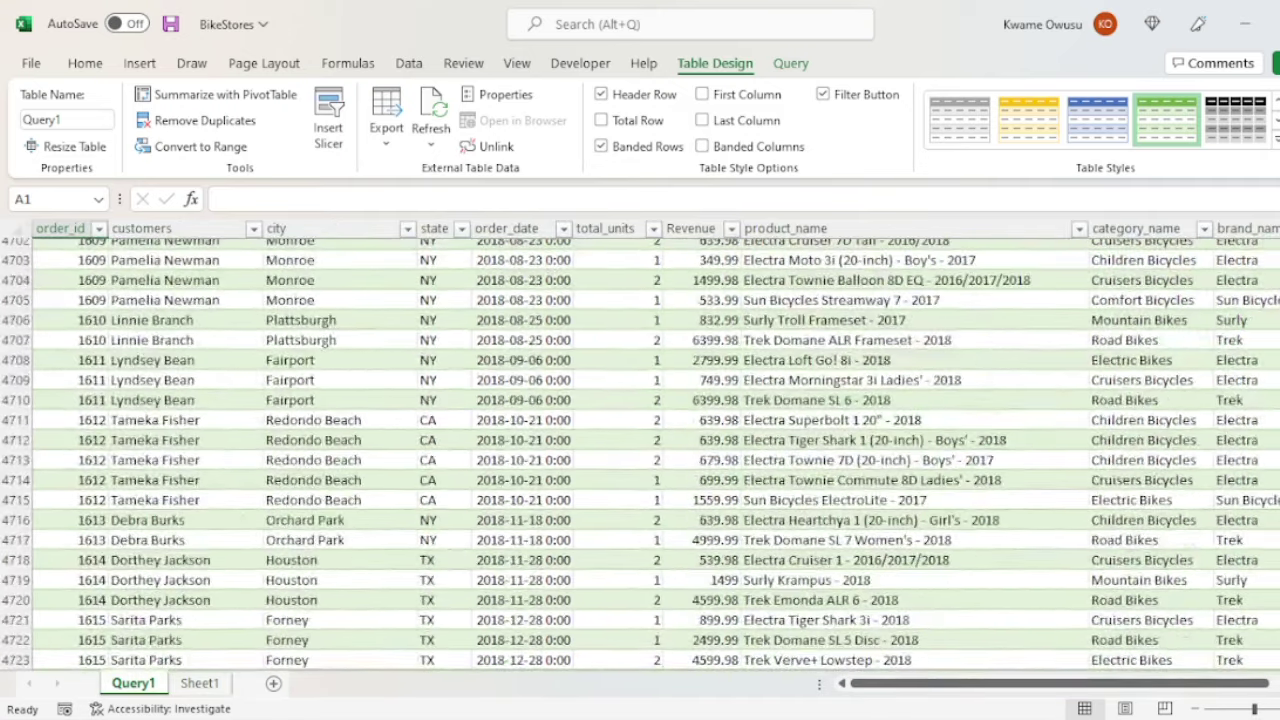
{"action": "scroll", "coordinate": [392, 508], "scroll_direction": "down", "scroll_amount": 3}
{"action": "left_click", "coordinate": [24, 478]}
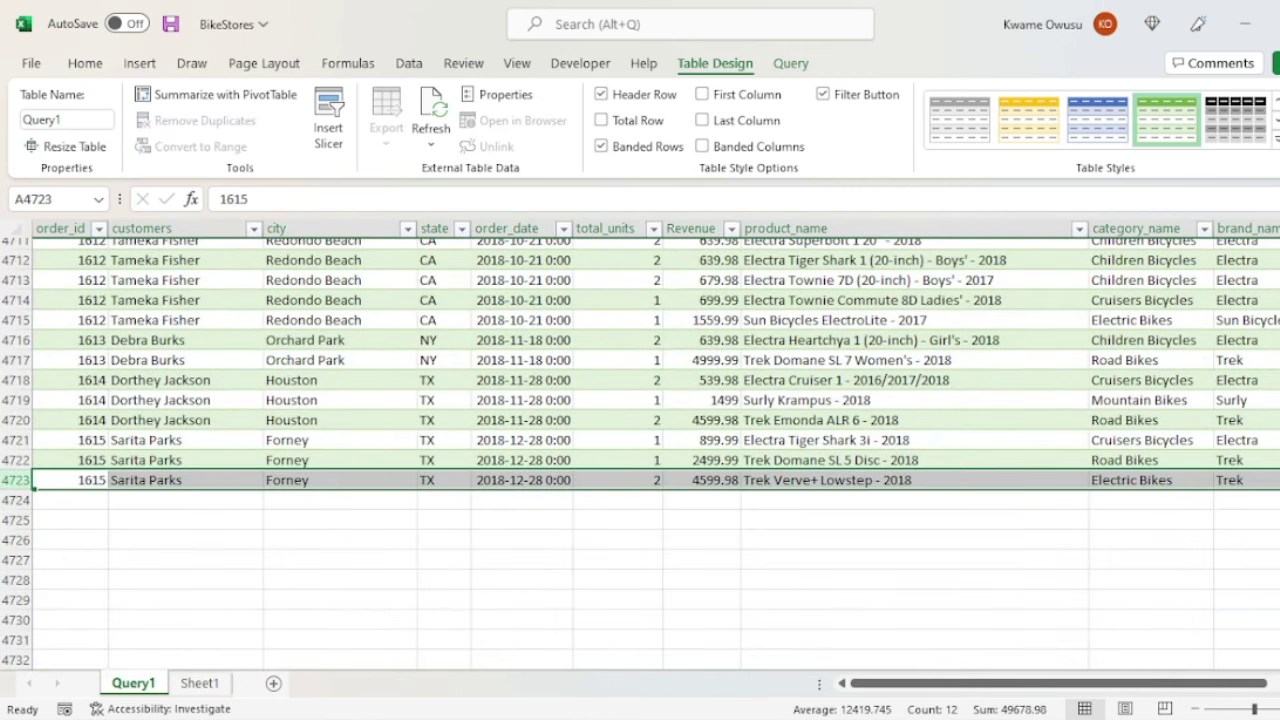
Return to the Query1 header row, select cell A1, and zoom out on the table.
{"action": "scroll", "coordinate": [94, 280], "scroll_direction": "up", "scroll_amount": 20}
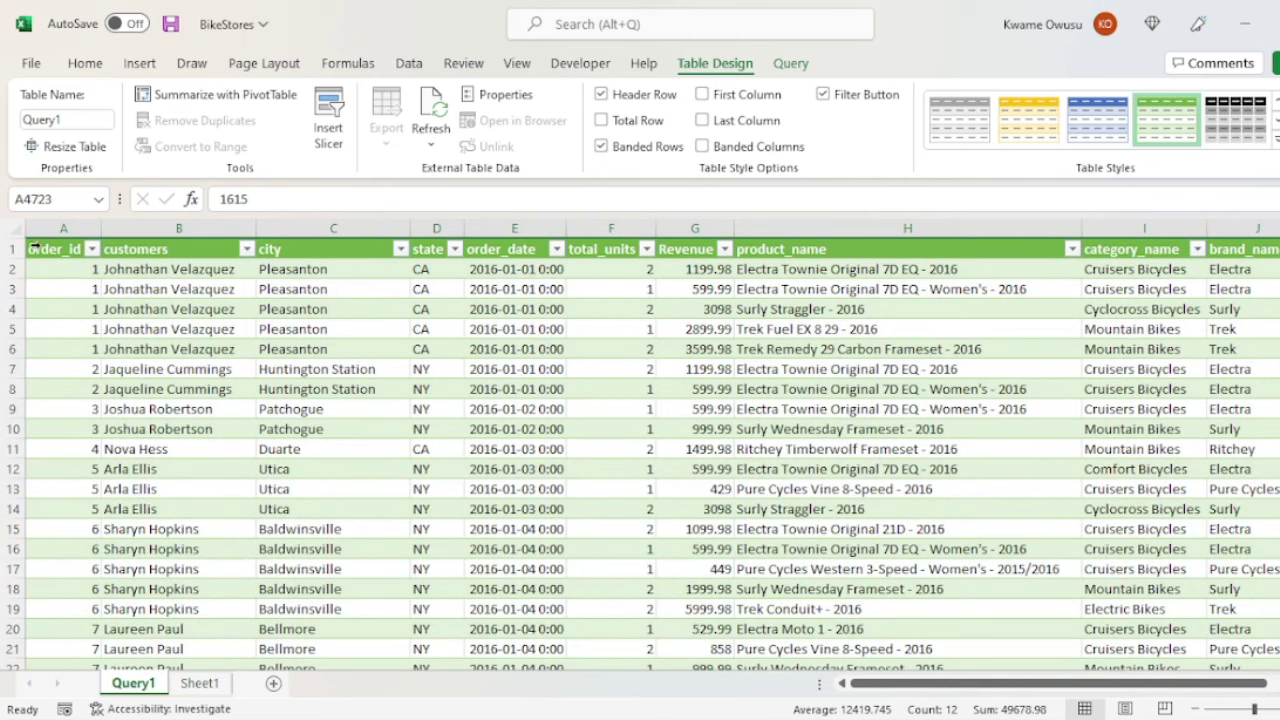
{"action": "left_click", "coordinate": [33, 248]}
{"action": "left_click_drag", "start_coordinate": [958, 681], "coordinate": [846, 675]}
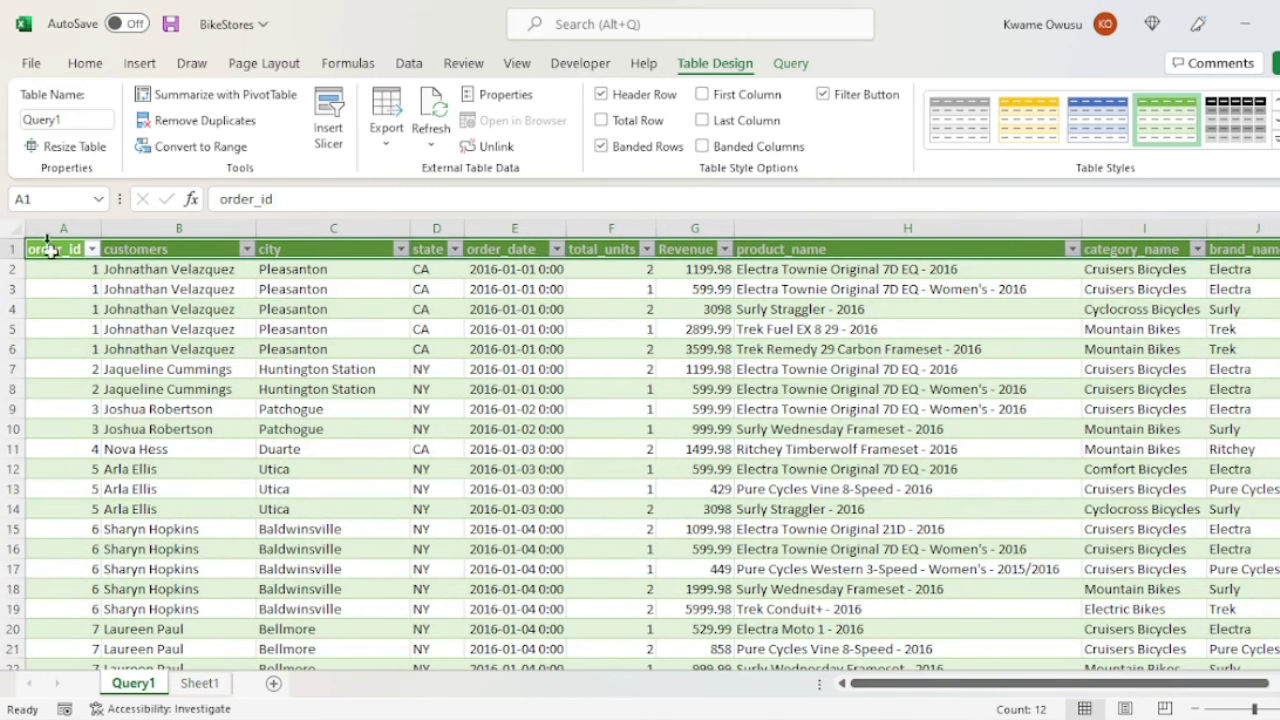
{"action": "left_click", "coordinate": [48, 250]}
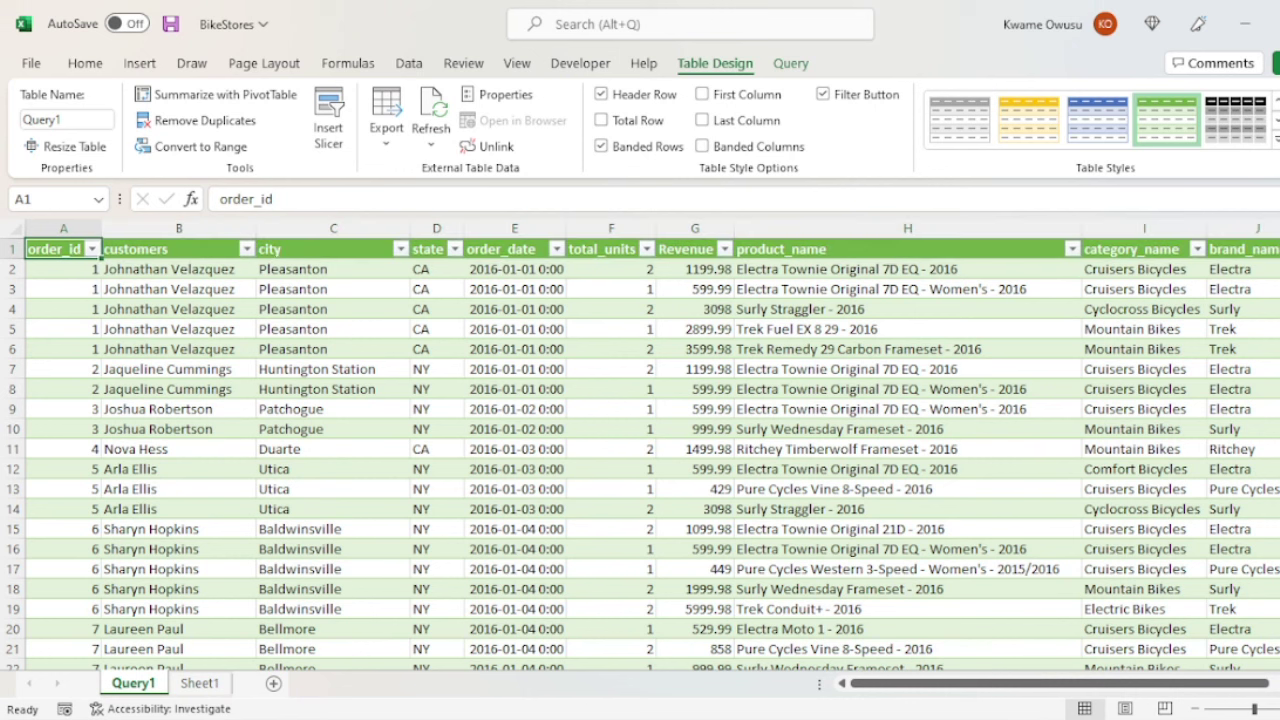
{"action": "left_click", "coordinate": [1198, 709]}
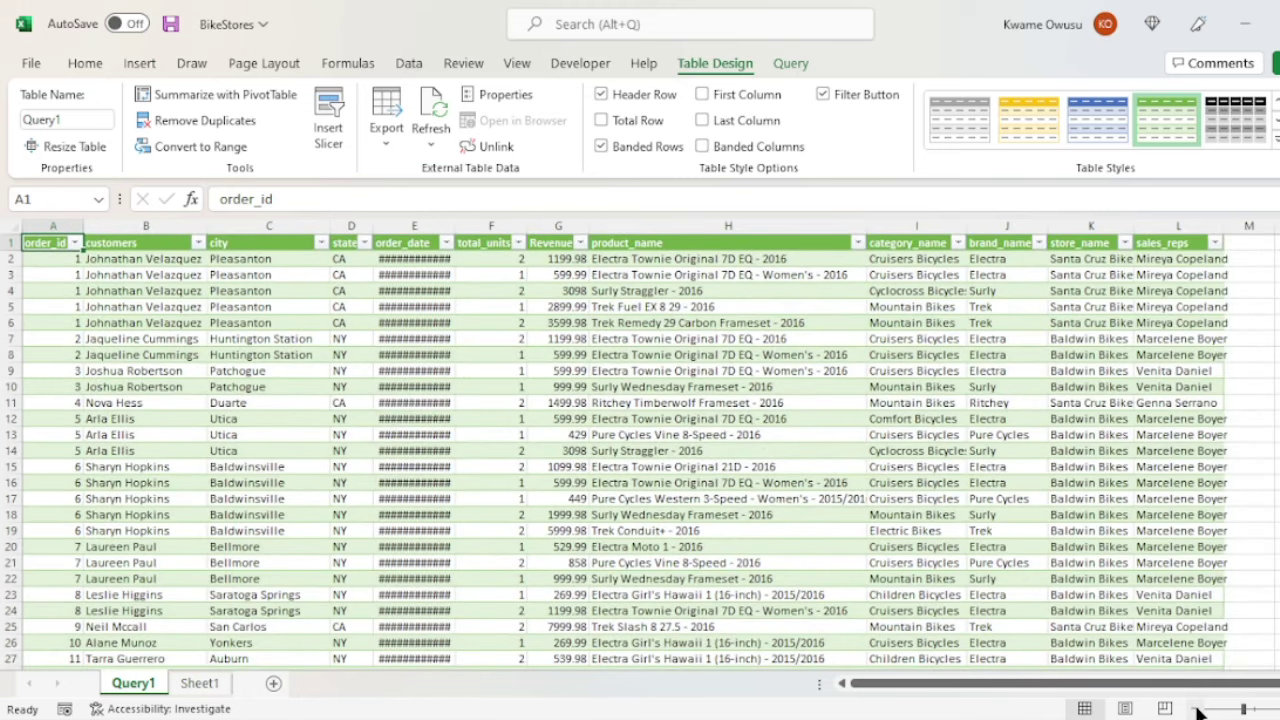
{"action": "scroll", "coordinate": [82, 246], "scroll_direction": "up", "scroll_amount": 1, "text": "ctrl"}
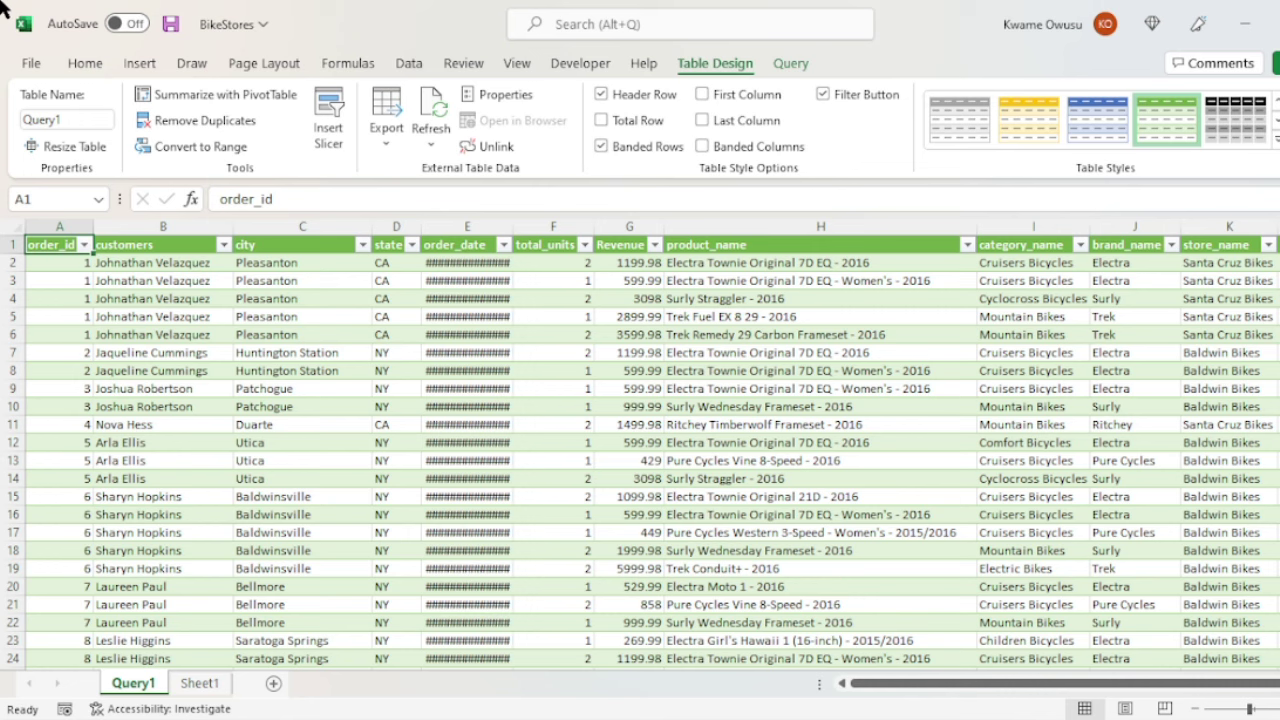
Rename Sheet1 to 'Pivot Tables'.
{"action": "left_click", "coordinate": [205, 683]}
{"action": "type", "text": "Piv"}
{"action": "type", "text": "to"}
{"action": "key", "text": "BackSpace"}
{"action": "key", "text": "BackSpace"}
{"action": "type", "text": "ot Tables"}
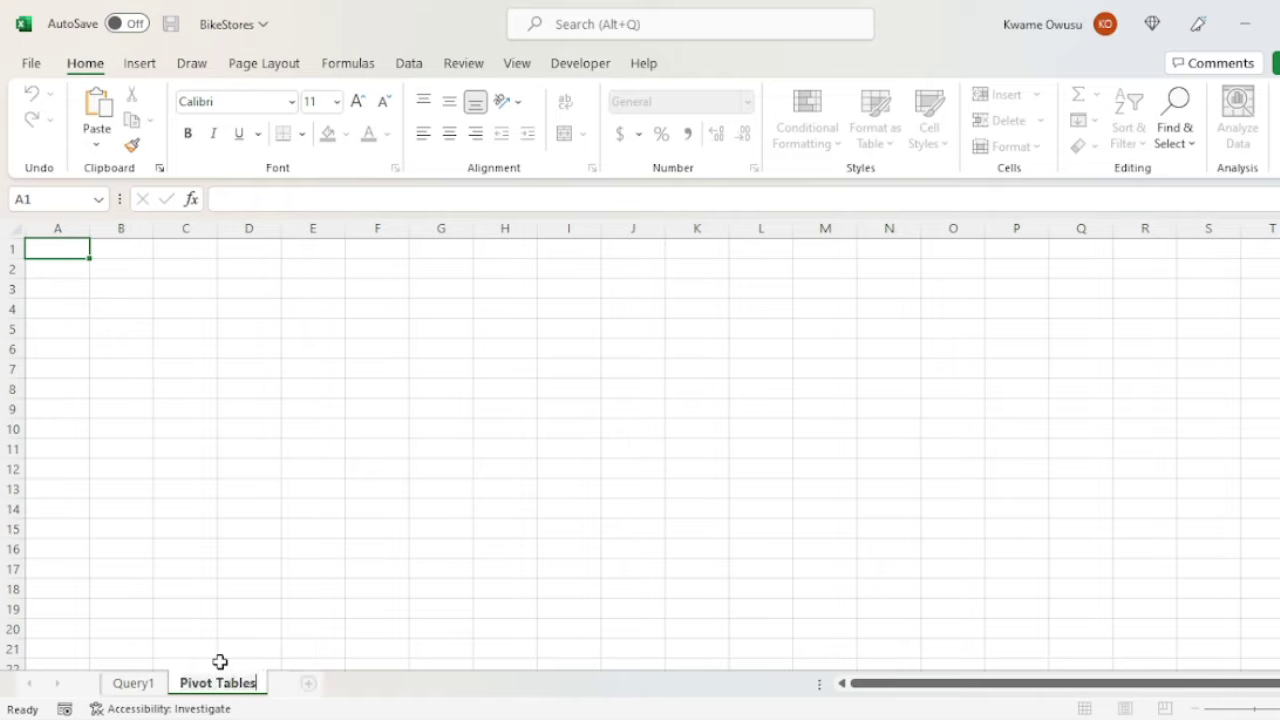
Add a sheet after Pivot Tables named 'Dashboard', then return to Query1.
{"action": "left_click", "coordinate": [308, 683]}
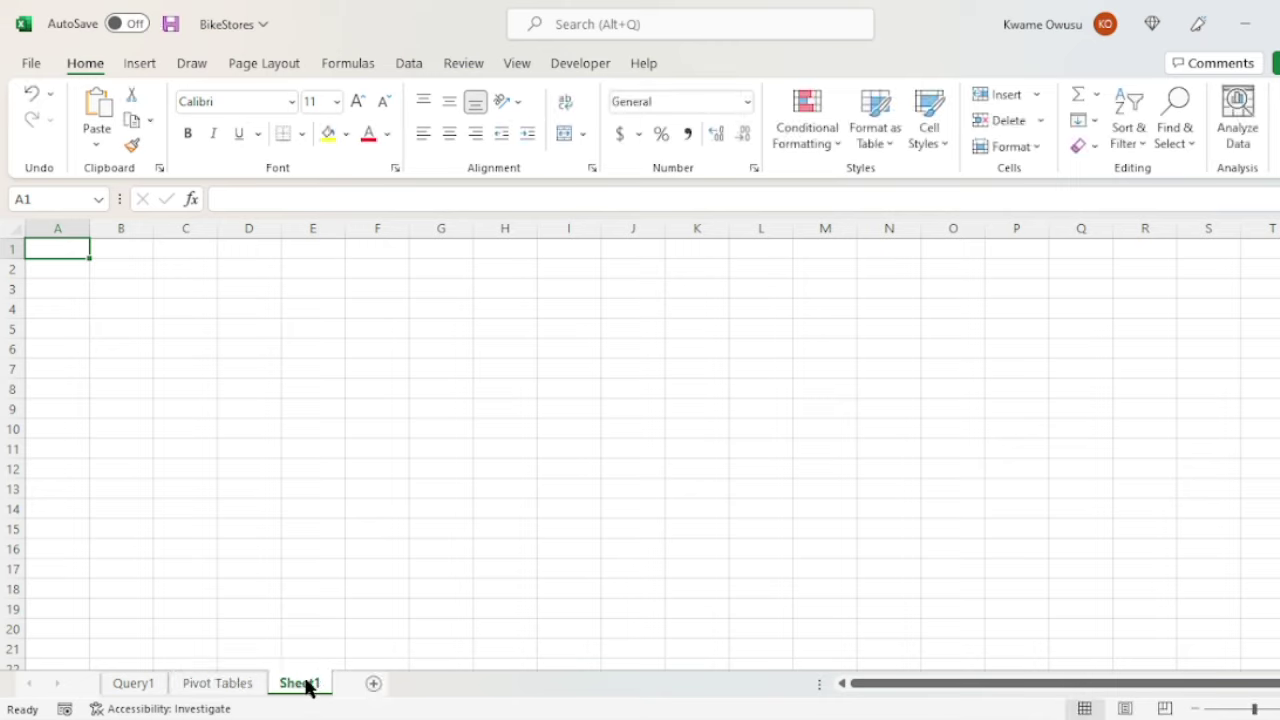
{"action": "double_click", "coordinate": [307, 679]}
{"action": "type", "text": "Dashbo"}
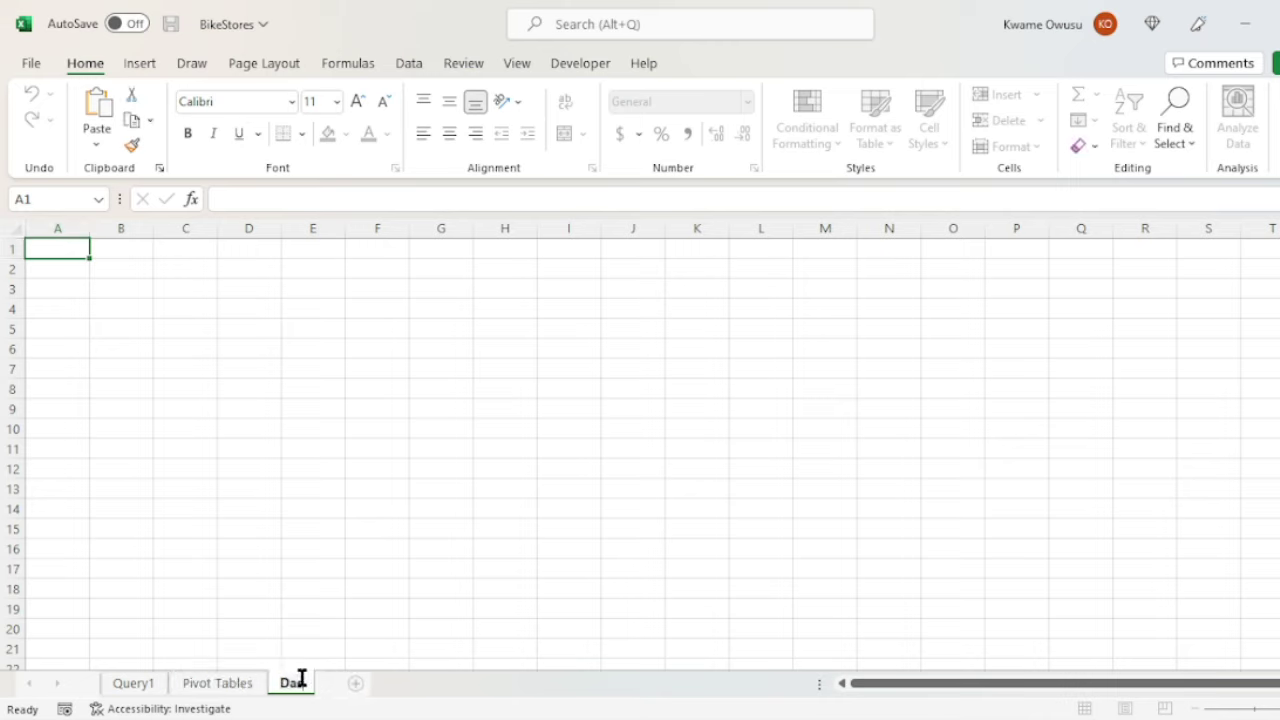
{"action": "type", "text": "ard"}
{"action": "key", "text": "Return"}
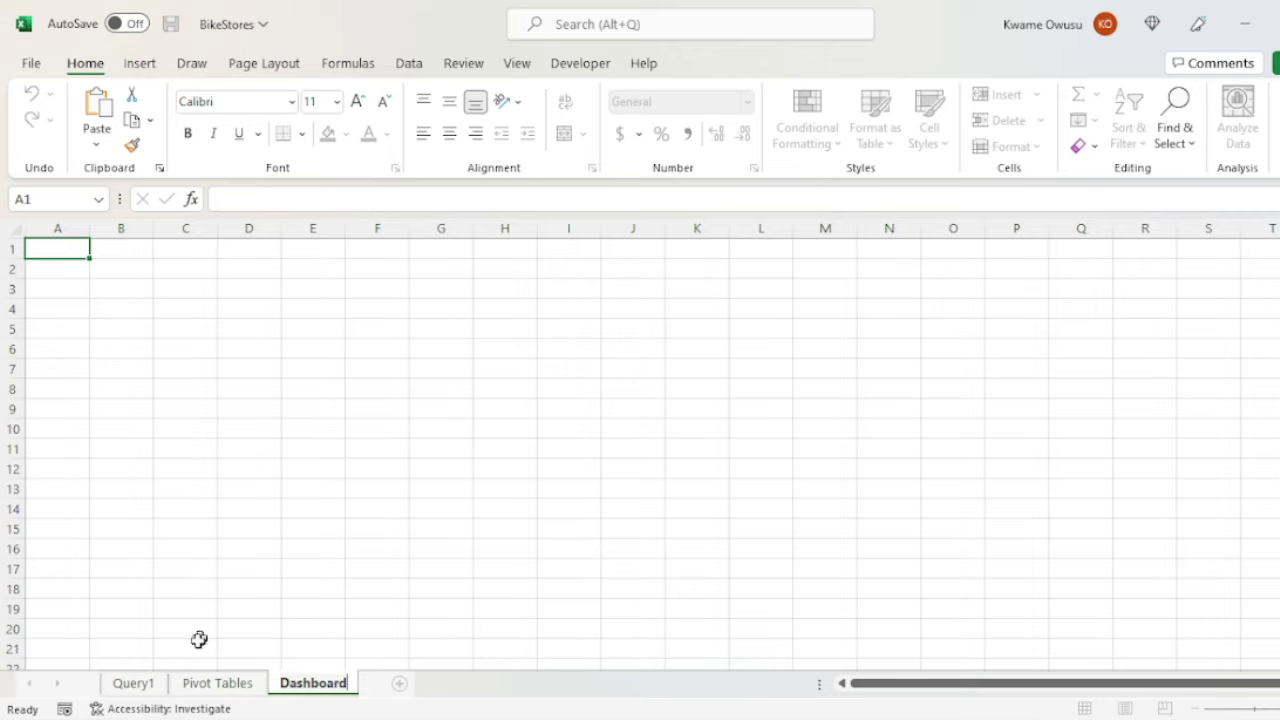
{"action": "left_click", "coordinate": [149, 688]}
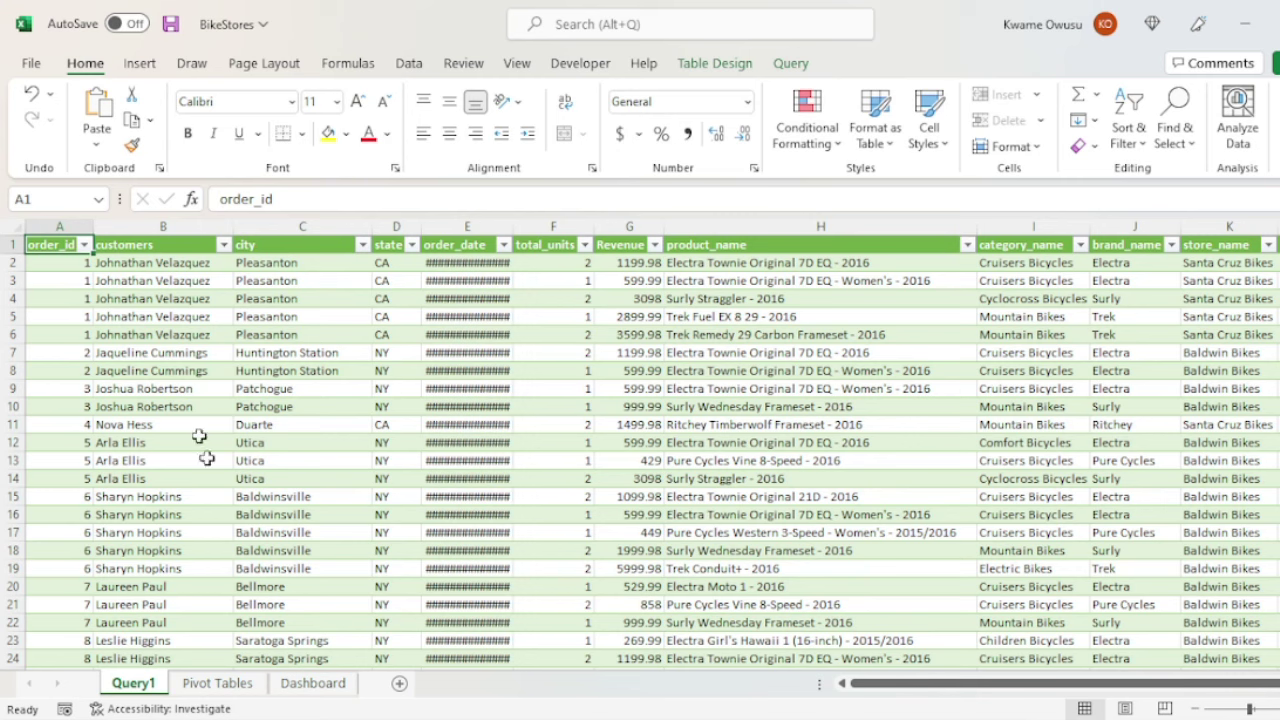
On the Pivot Tables sheet, insert a PivotTable from the Query1 table.
{"action": "left_click", "coordinate": [240, 683]}
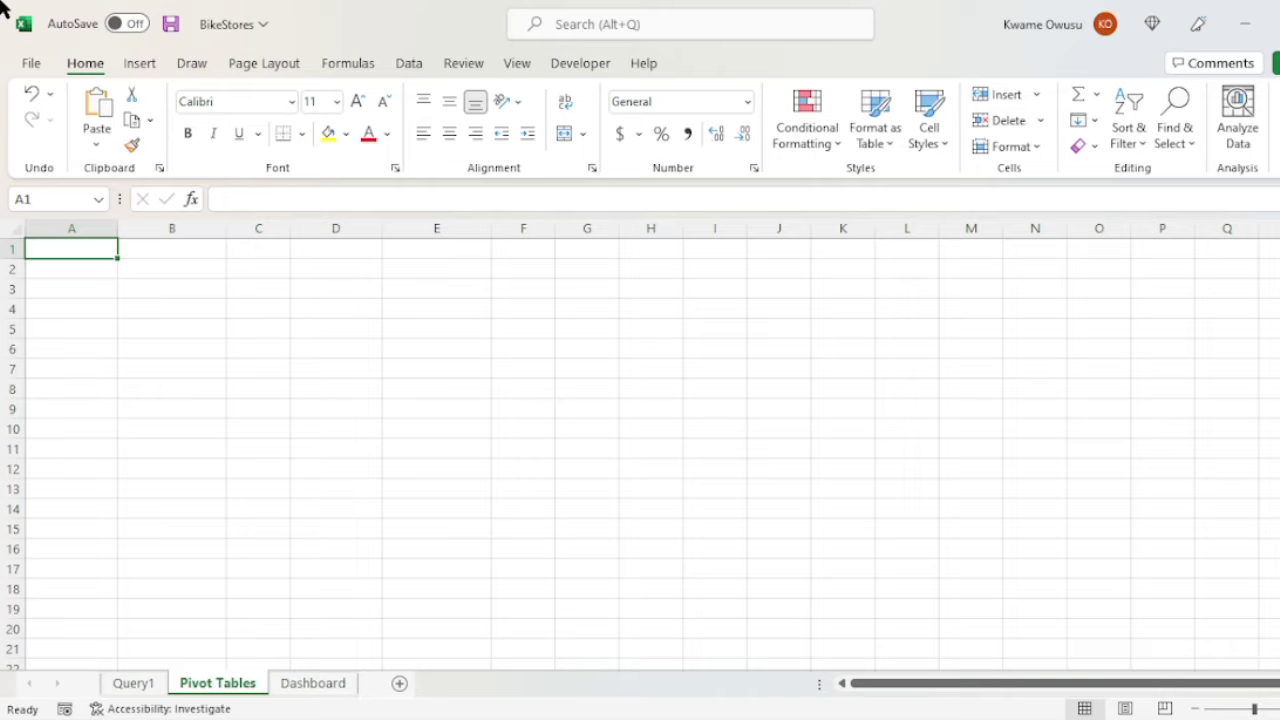
{"action": "left_click", "coordinate": [150, 68]}
{"action": "left_click", "coordinate": [47, 143]}
{"action": "left_click", "coordinate": [82, 178]}
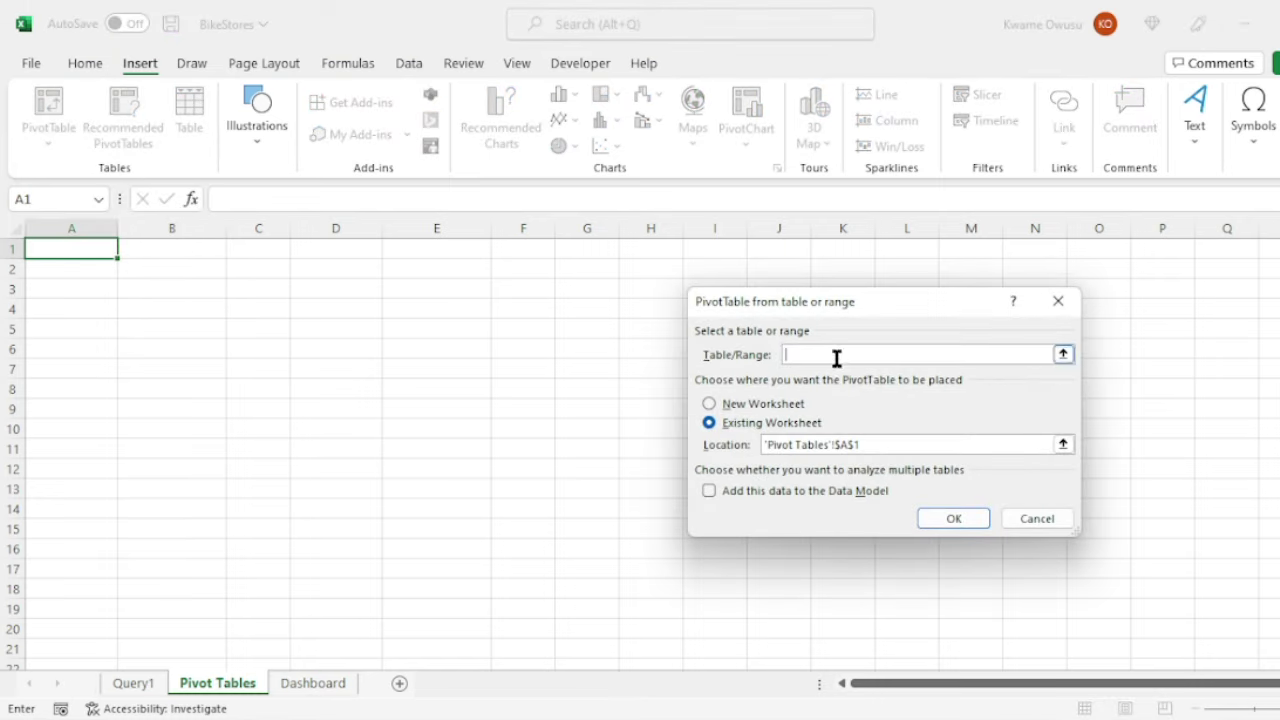
{"action": "type", "text": "Query1"}
{"action": "left_click", "coordinate": [945, 518]}
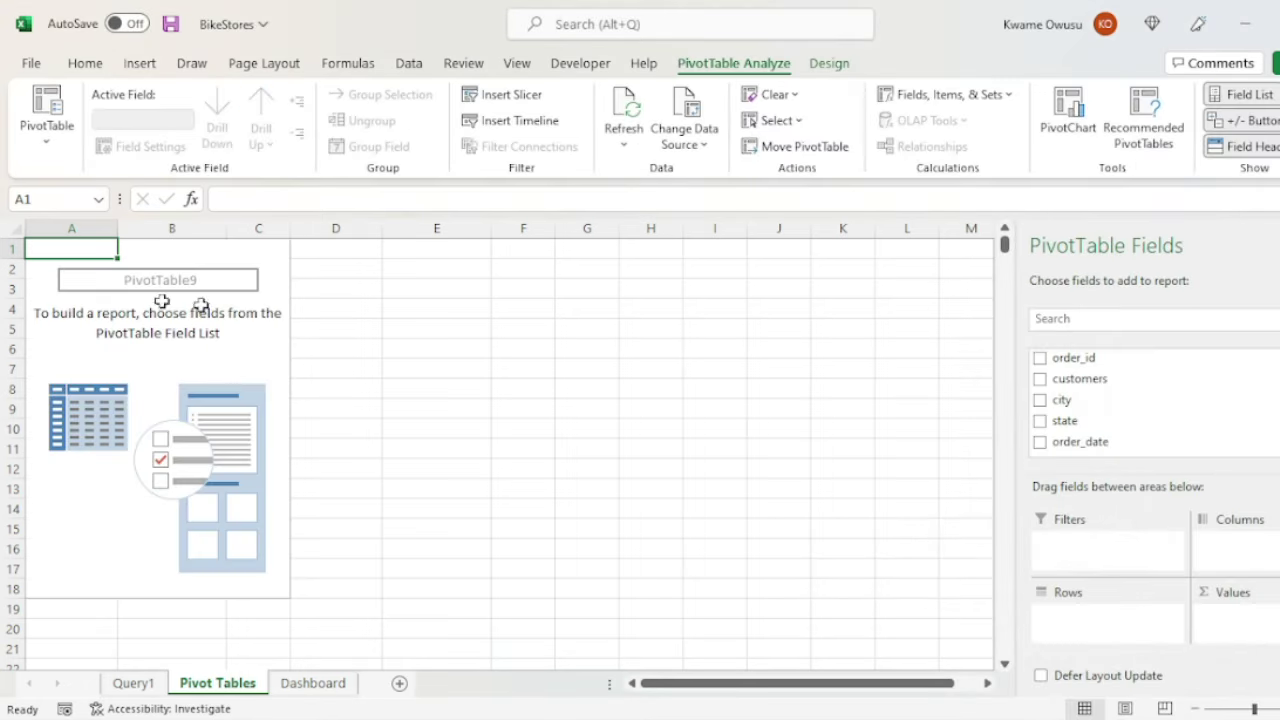
Put Revenue in the pivot's Values and order_date in its Rows.
{"action": "scroll", "coordinate": [1240, 418], "scroll_direction": "down", "scroll_amount": 3}
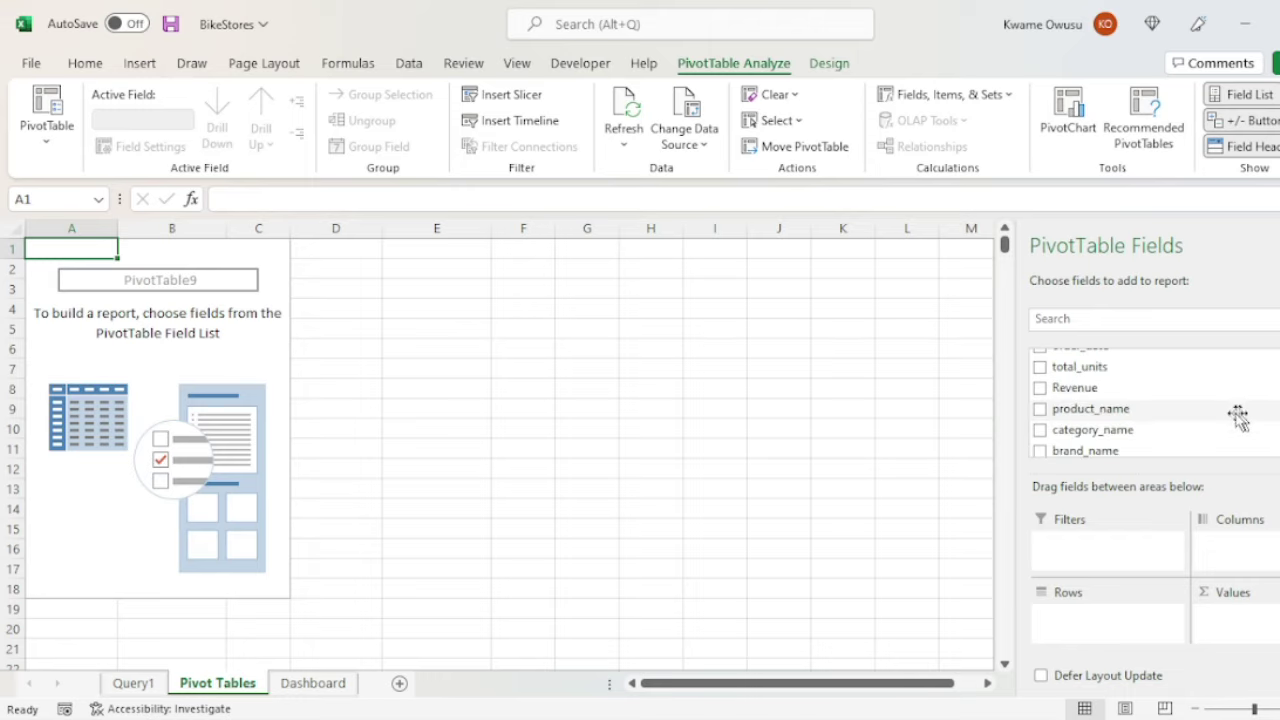
{"action": "left_click_drag", "start_coordinate": [1052, 386], "coordinate": [1249, 630]}
{"action": "scroll", "coordinate": [1157, 418], "scroll_direction": "down", "scroll_amount": 1}
{"action": "scroll", "coordinate": [1155, 417], "scroll_direction": "up", "scroll_amount": 2}
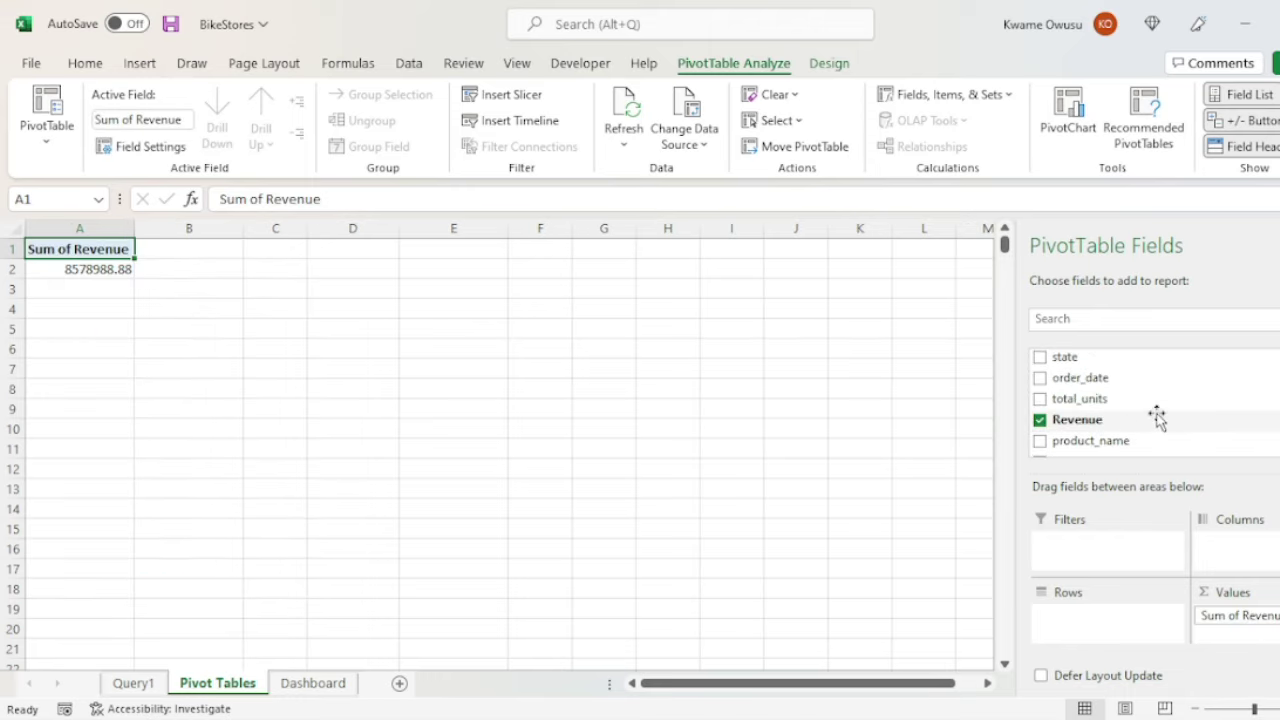
{"action": "left_click_drag", "start_coordinate": [1096, 378], "coordinate": [1092, 624]}
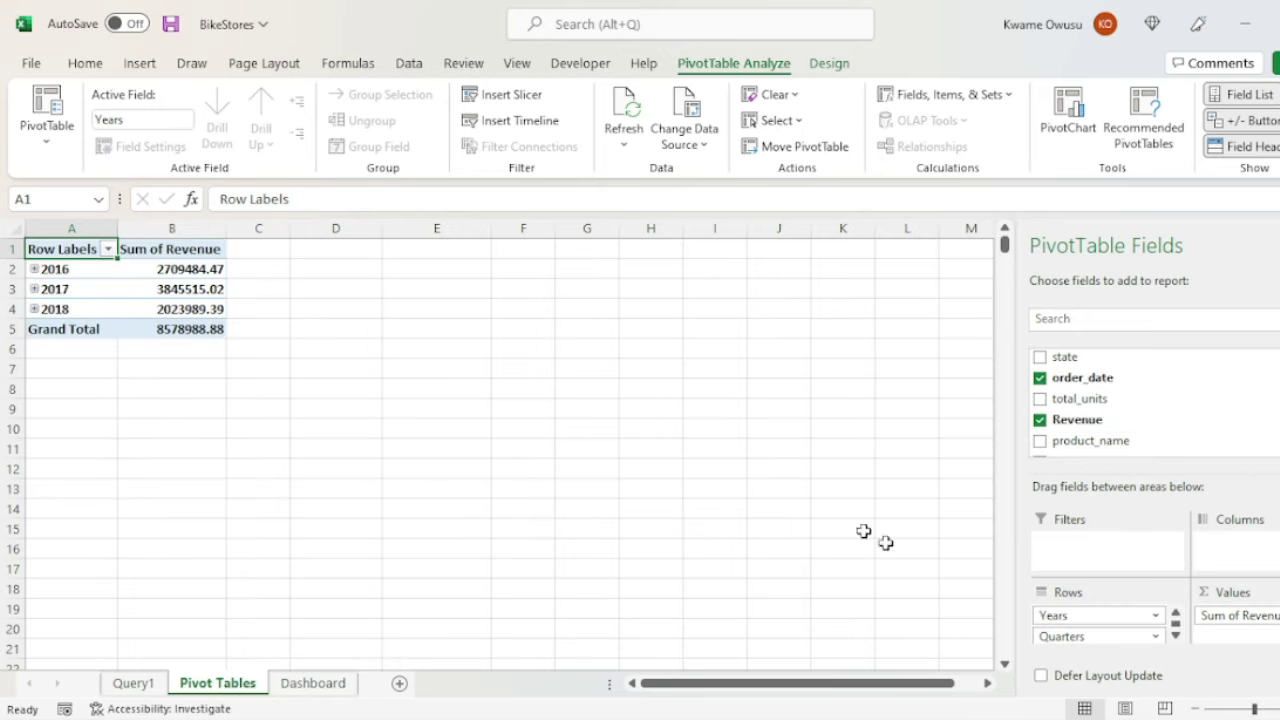
Group the order dates by years only, showing 2016, 2017 and 2018.
{"action": "right_click", "coordinate": [48, 270]}
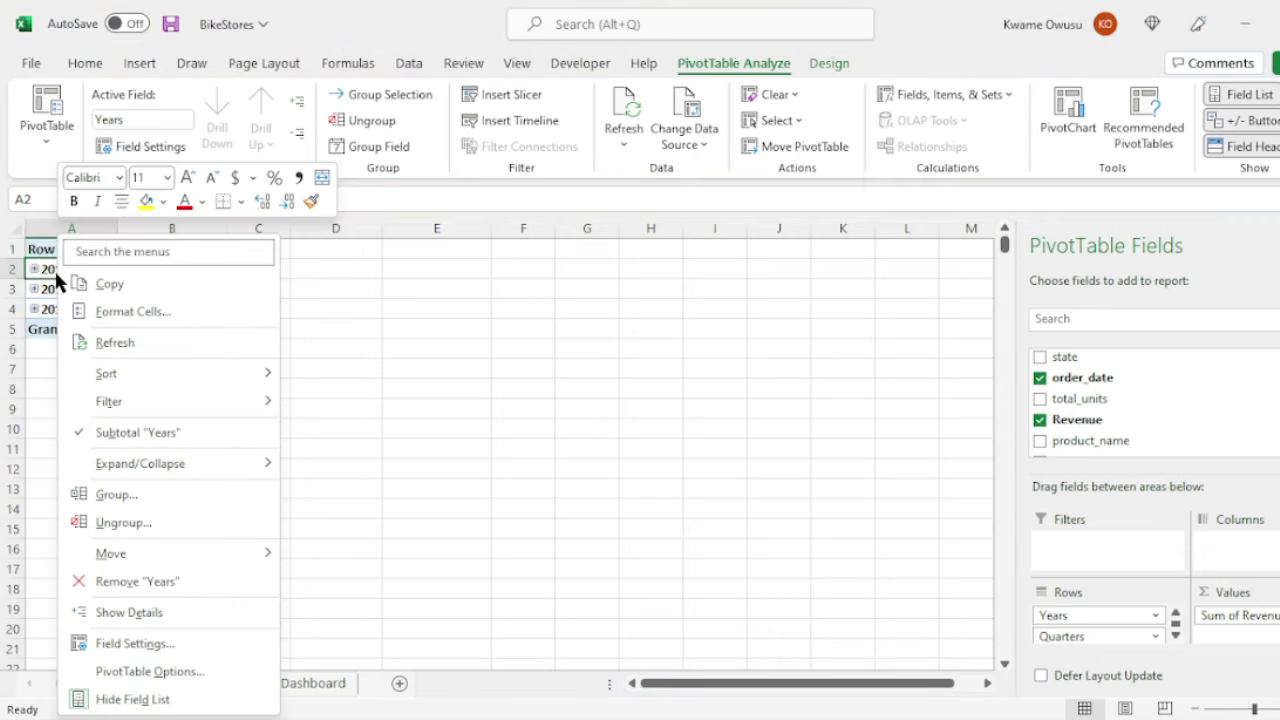
{"action": "left_click", "coordinate": [116, 496]}
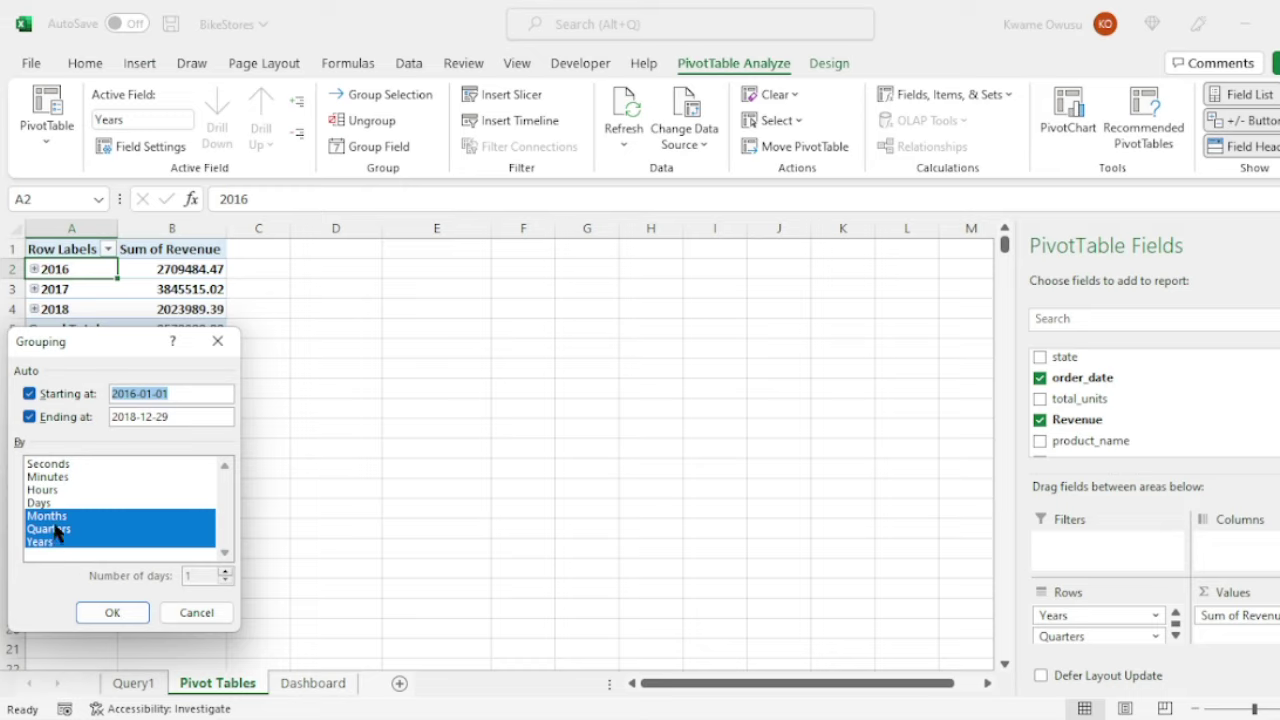
{"action": "left_click", "coordinate": [55, 528]}
{"action": "left_click", "coordinate": [62, 516]}
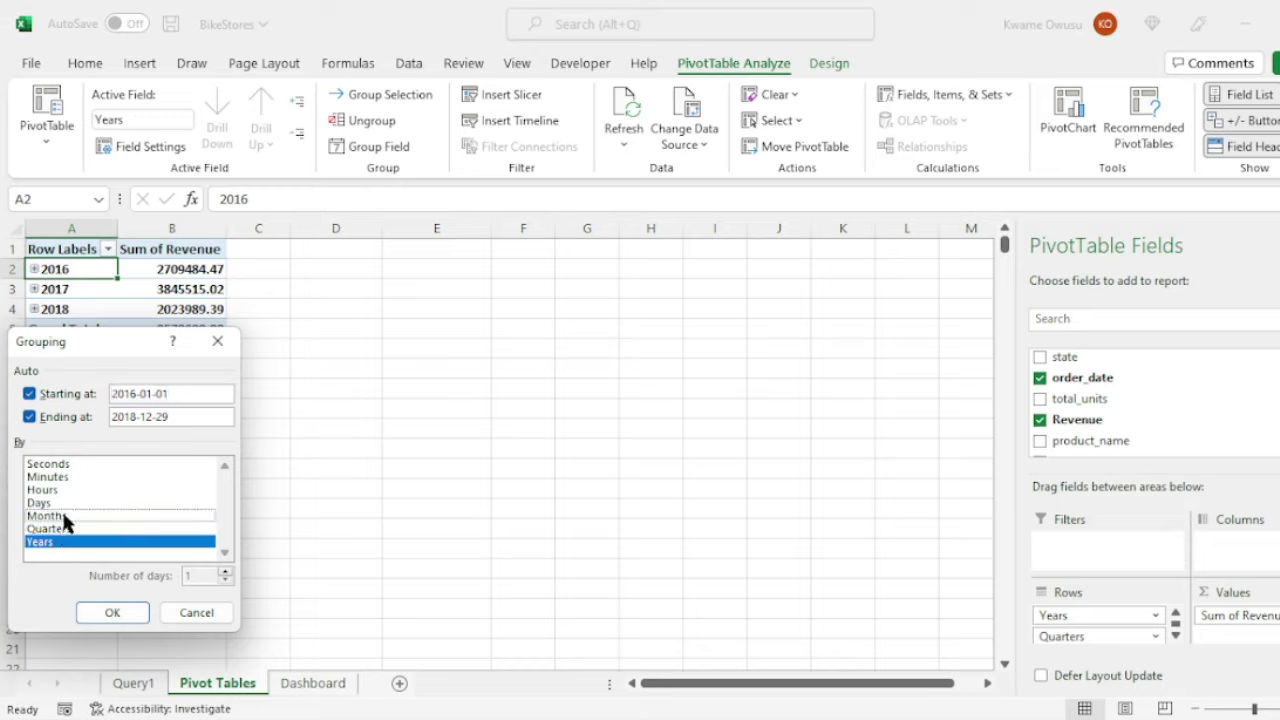
{"action": "left_click", "coordinate": [110, 612]}
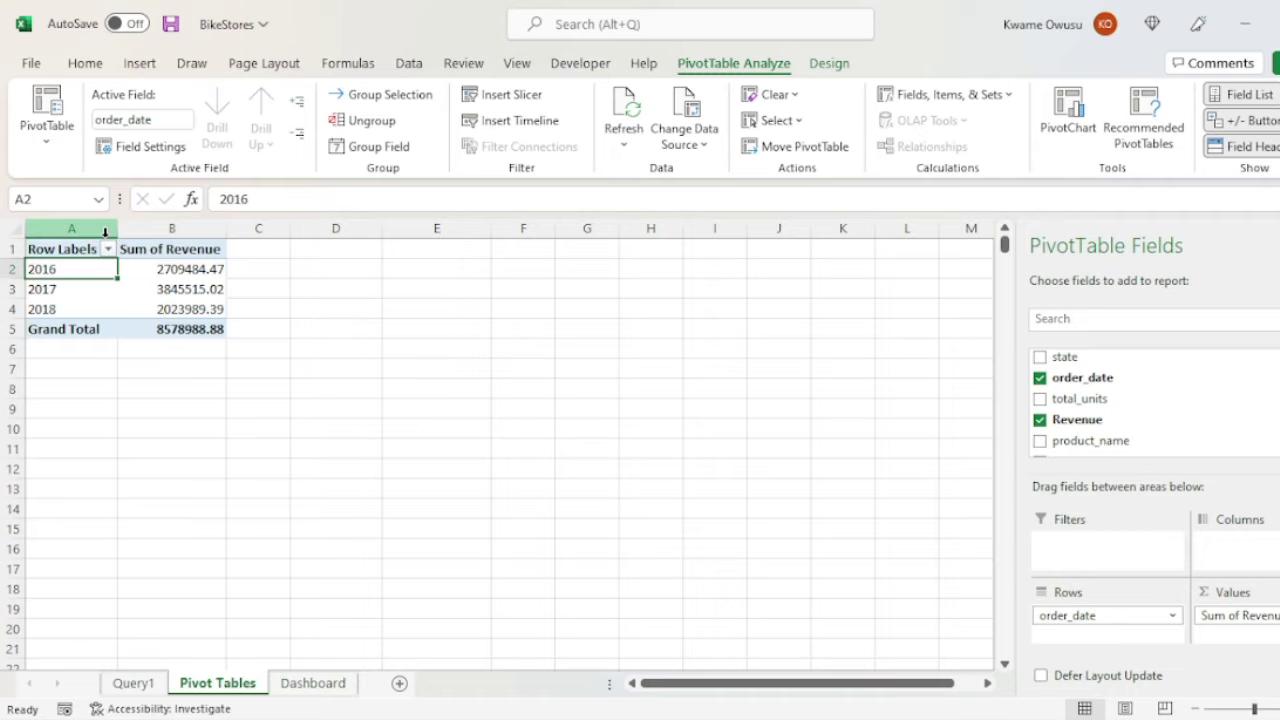
Insert a second PivotTable from Query1 placed at cell D1.
{"action": "left_click", "coordinate": [346, 248]}
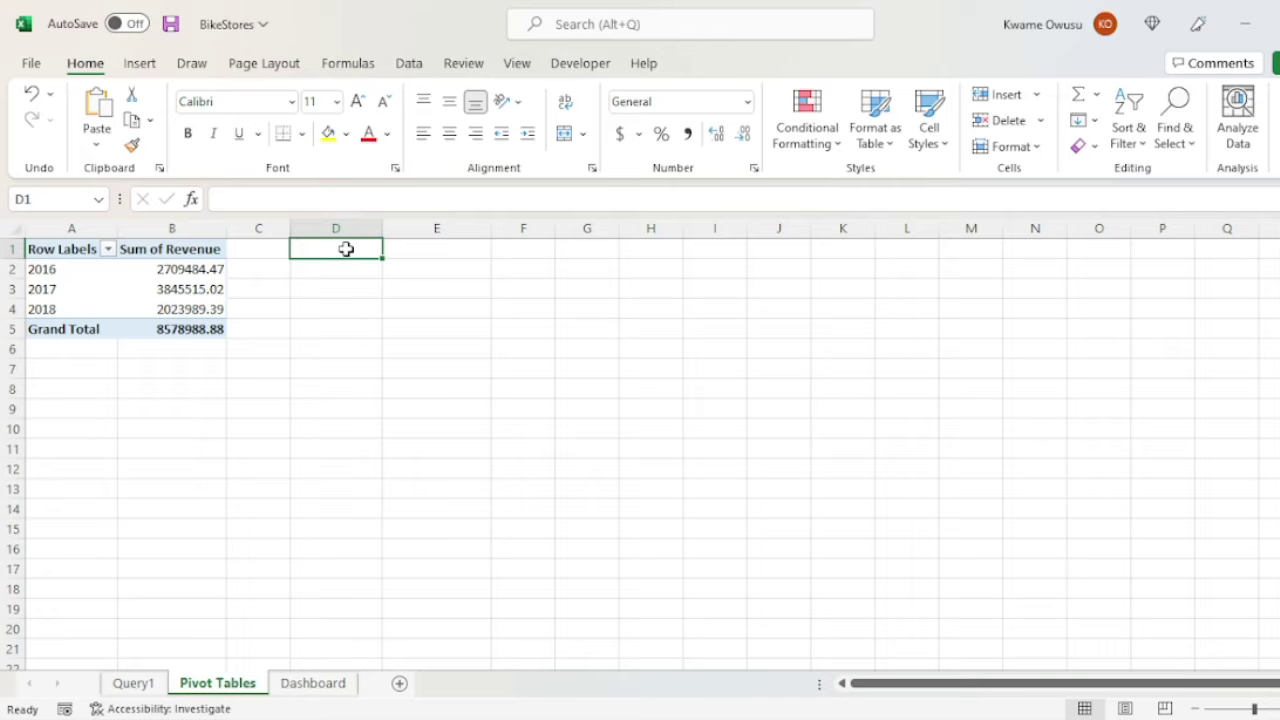
{"action": "left_click", "coordinate": [149, 62]}
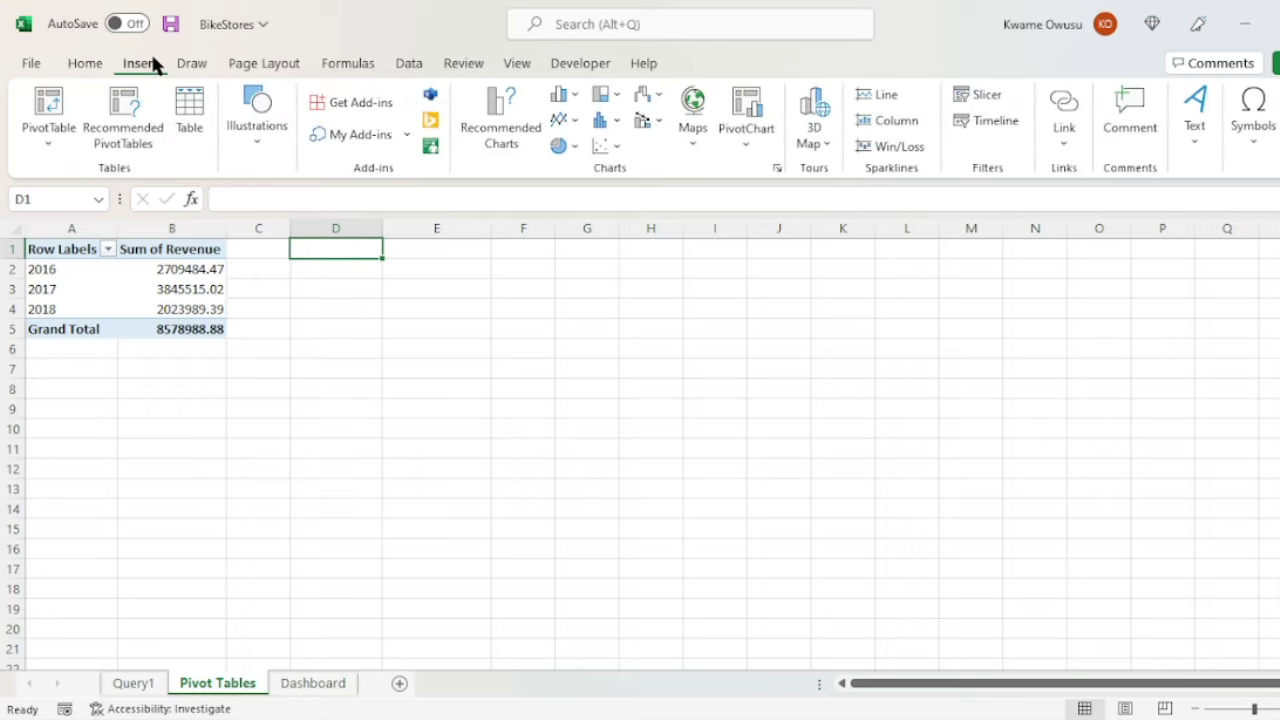
{"action": "left_click", "coordinate": [40, 134]}
{"action": "left_click", "coordinate": [78, 167]}
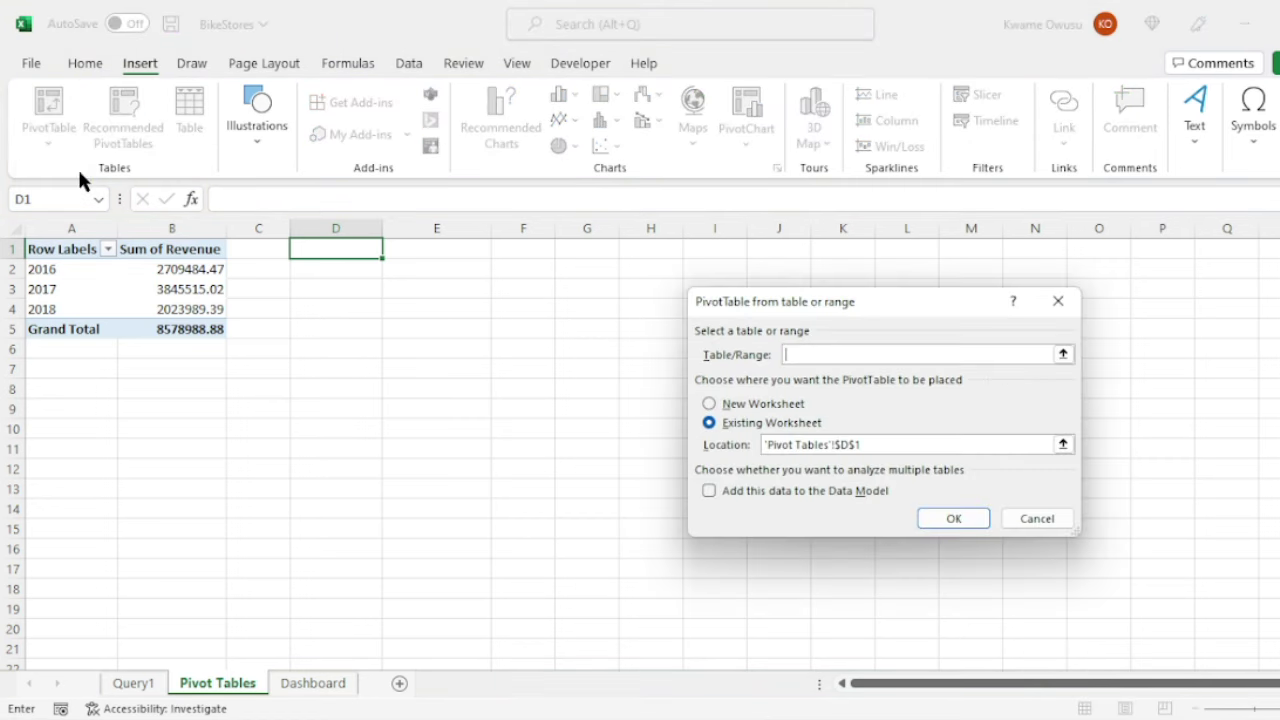
{"action": "type", "text": "Query1"}
{"action": "left_click", "coordinate": [949, 519]}
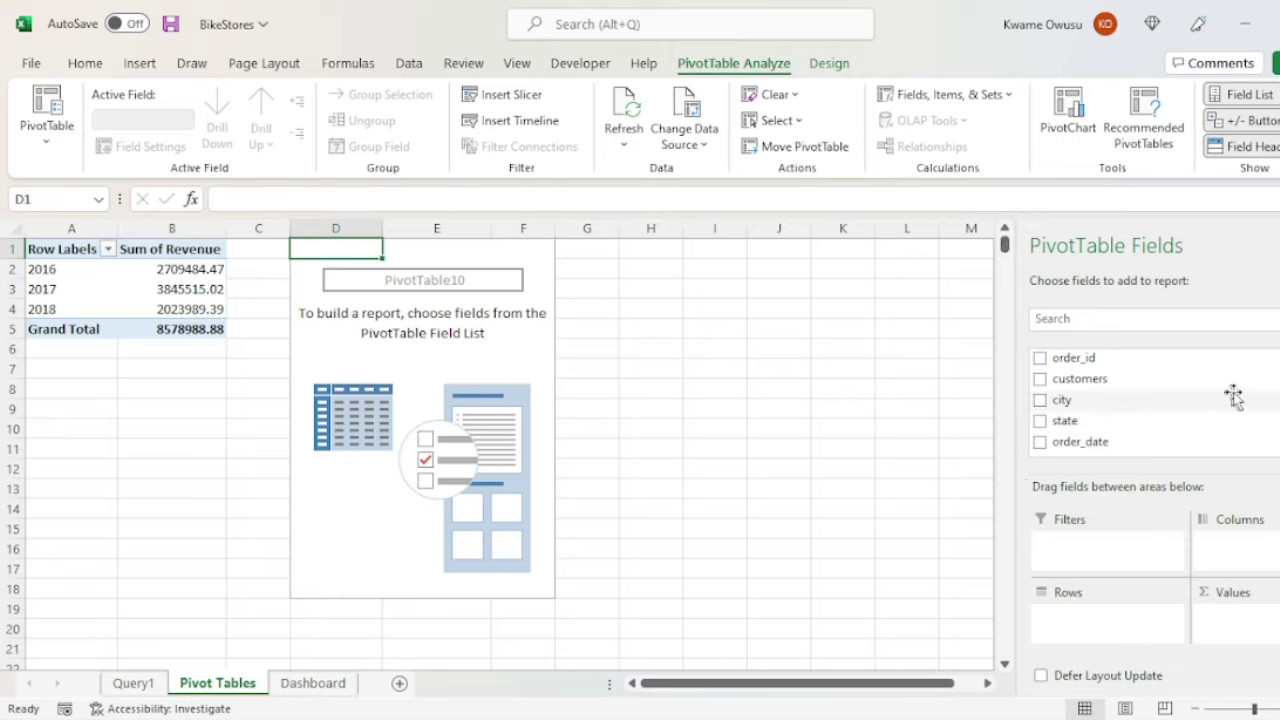
Add Revenue to the new pivot's Values and order_date to its Rows.
{"action": "scroll", "coordinate": [1234, 400], "scroll_direction": "down", "scroll_amount": 4}
{"action": "scroll", "coordinate": [1205, 418], "scroll_direction": "up", "scroll_amount": 2}
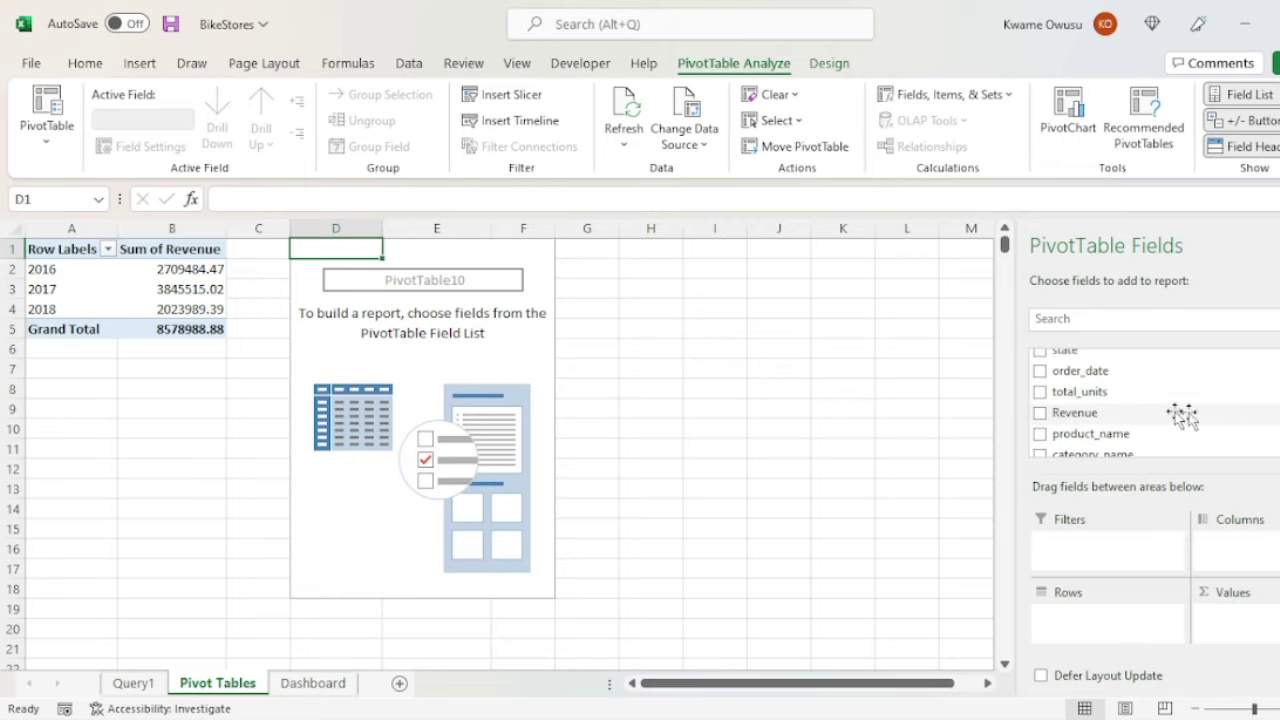
{"action": "left_click_drag", "start_coordinate": [1068, 413], "coordinate": [1258, 627]}
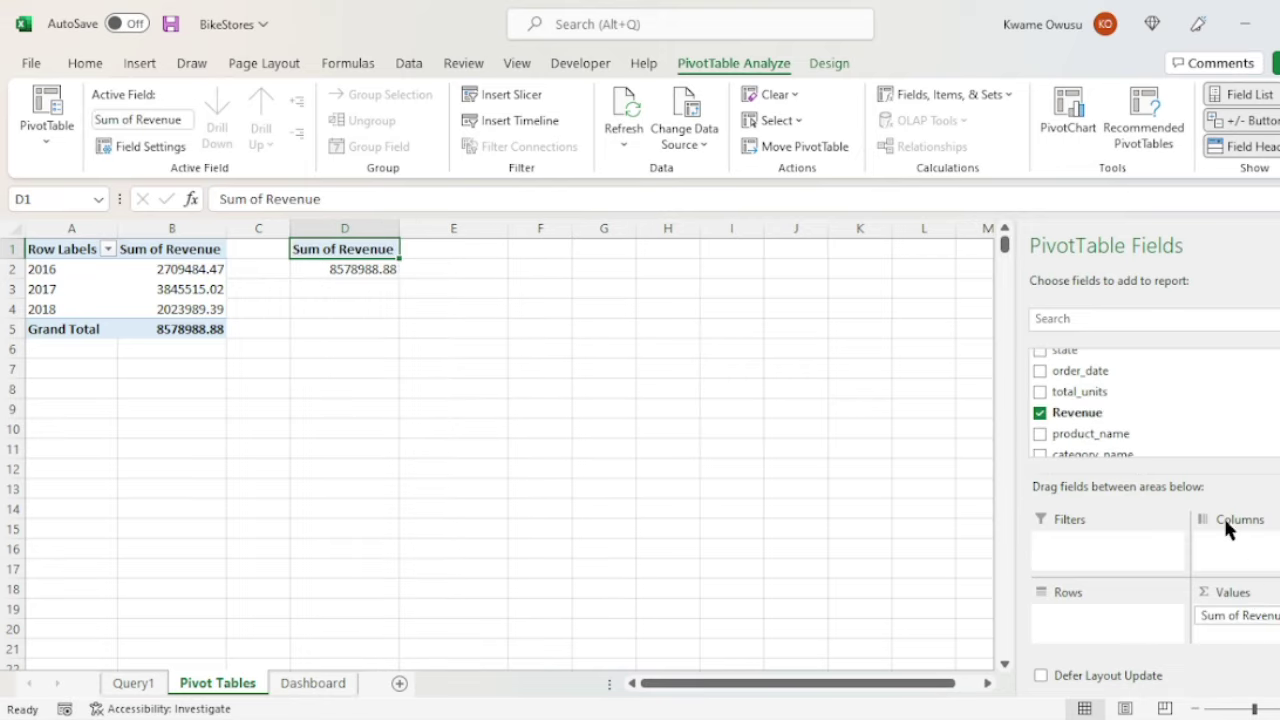
{"action": "left_click_drag", "start_coordinate": [1100, 380], "coordinate": [1103, 626]}
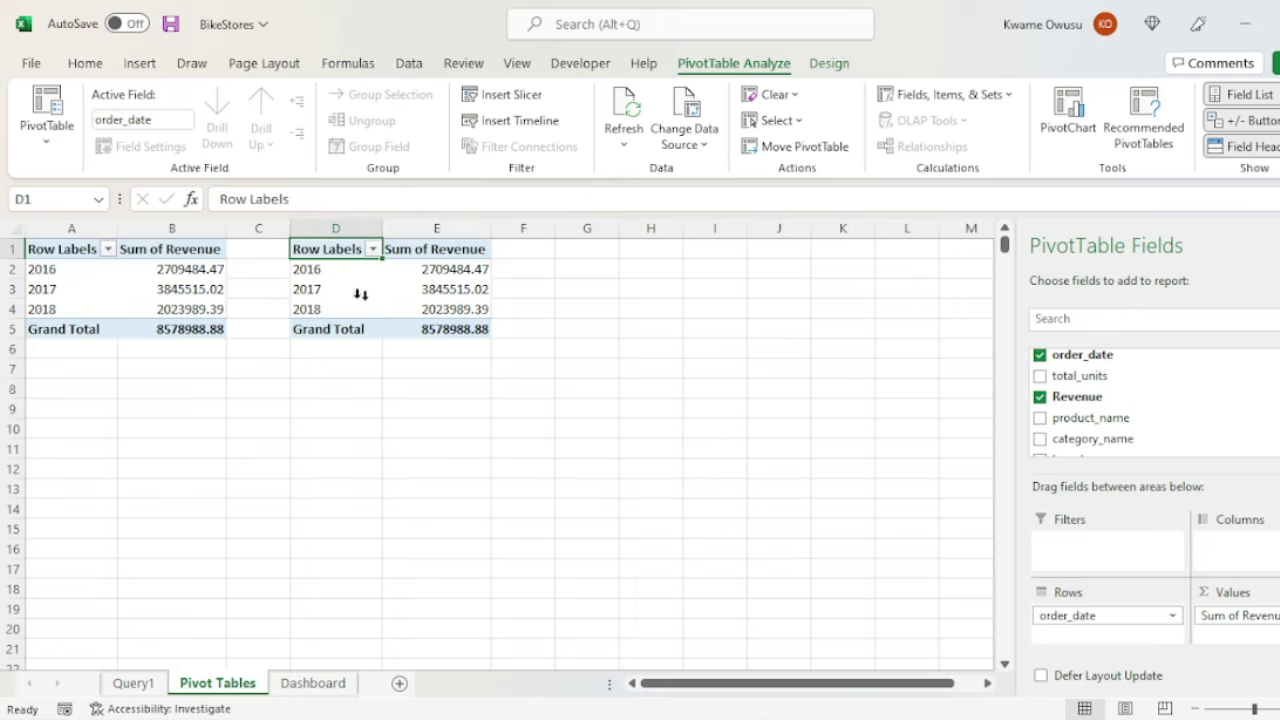
Group the new pivot's order dates by months and years.
{"action": "left_click", "coordinate": [314, 273]}
{"action": "right_click", "coordinate": [318, 277]}
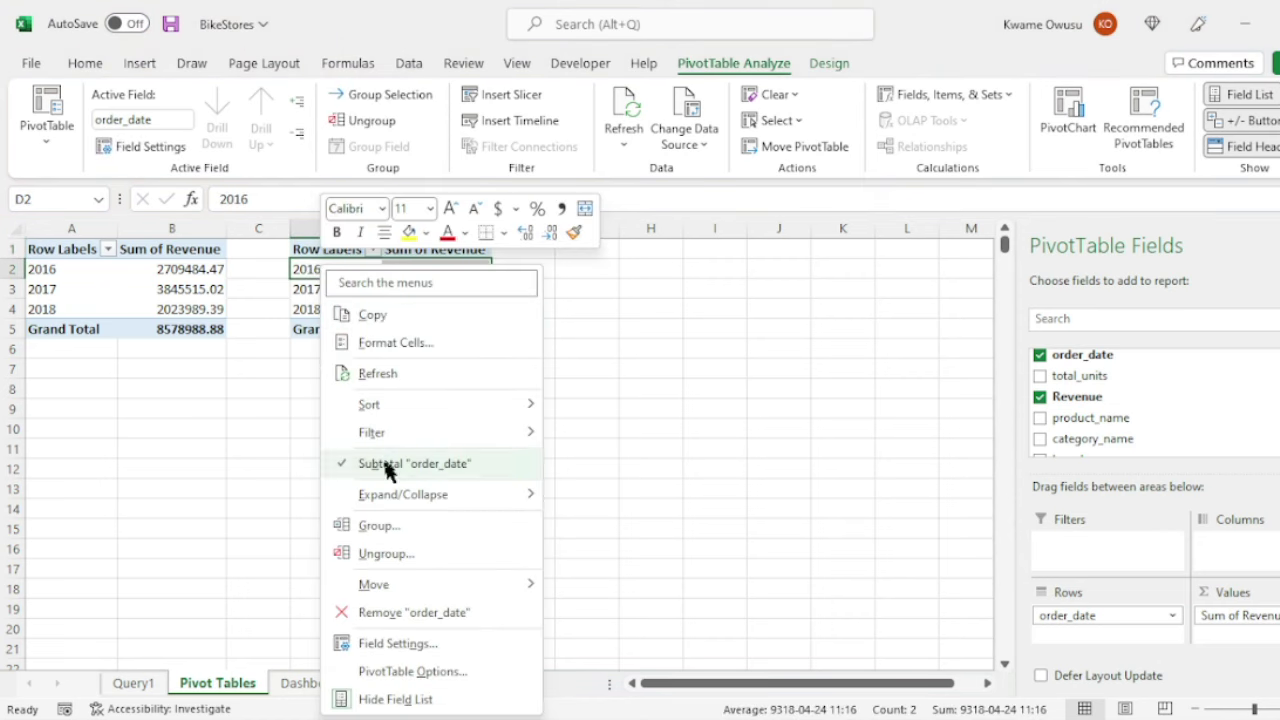
{"action": "left_click", "coordinate": [394, 522]}
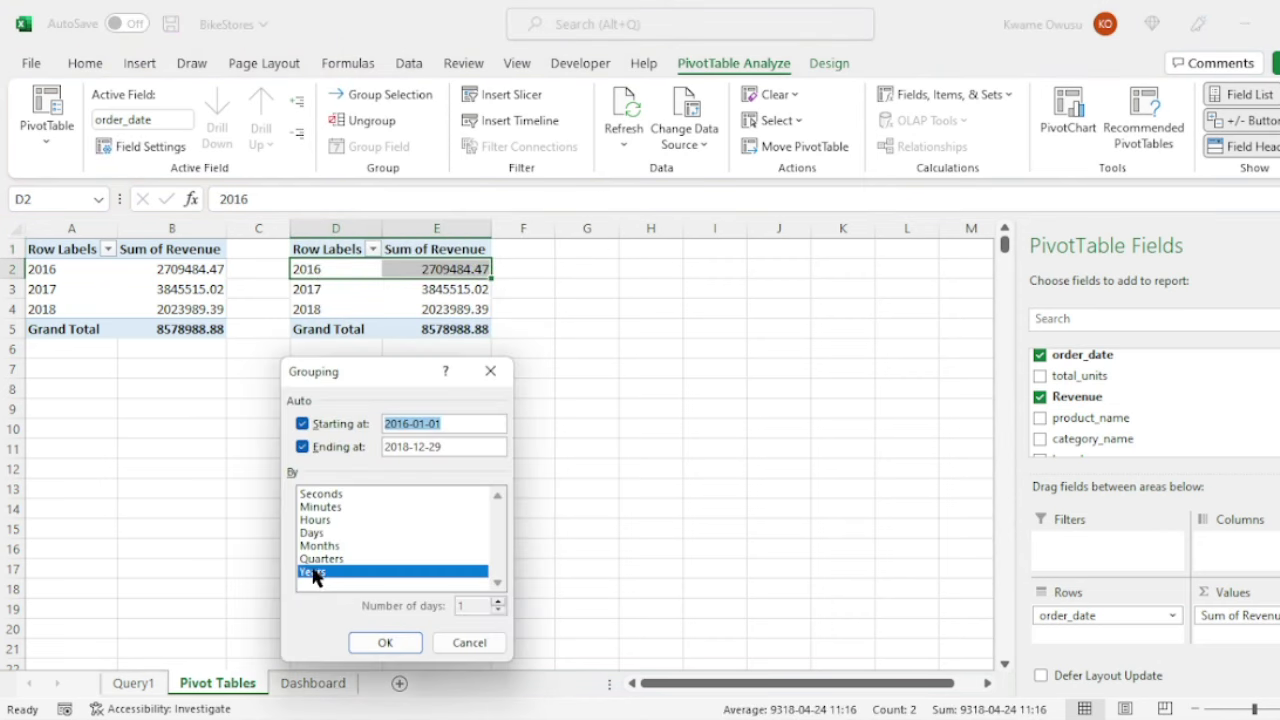
{"action": "left_click", "coordinate": [322, 535]}
{"action": "left_click", "coordinate": [328, 548]}
{"action": "left_click", "coordinate": [328, 533]}
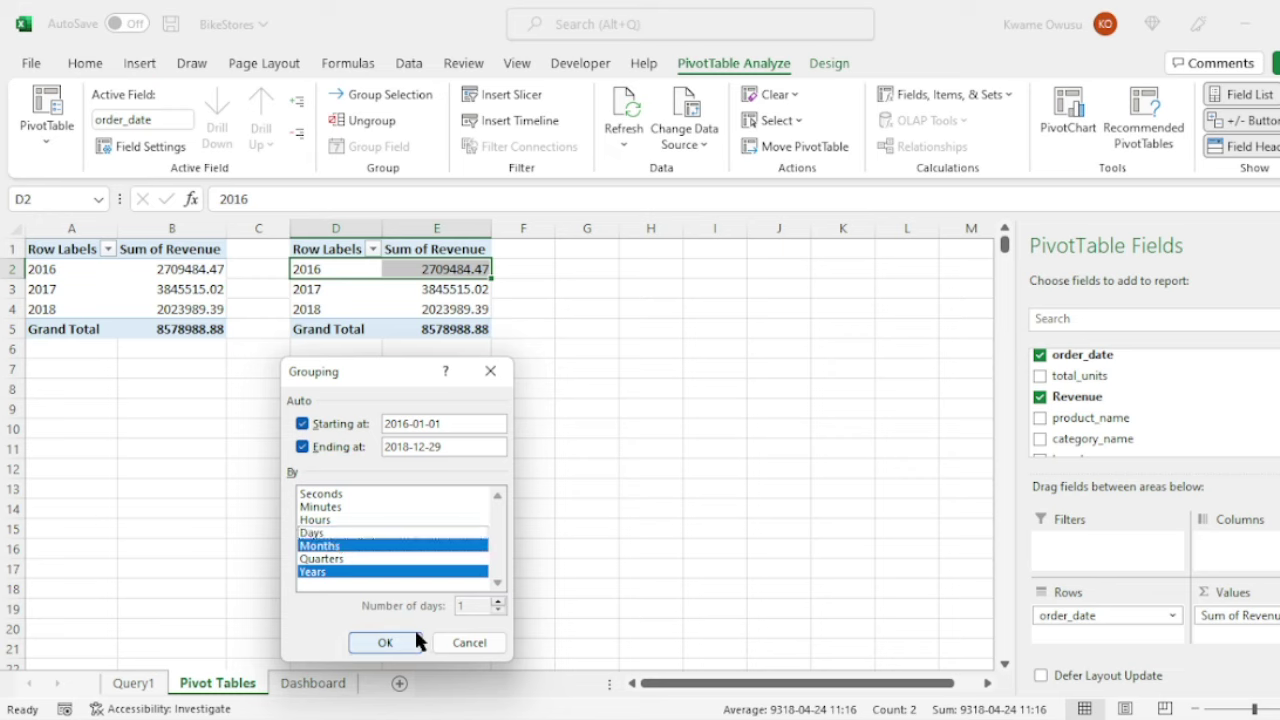
{"action": "left_click", "coordinate": [389, 640]}
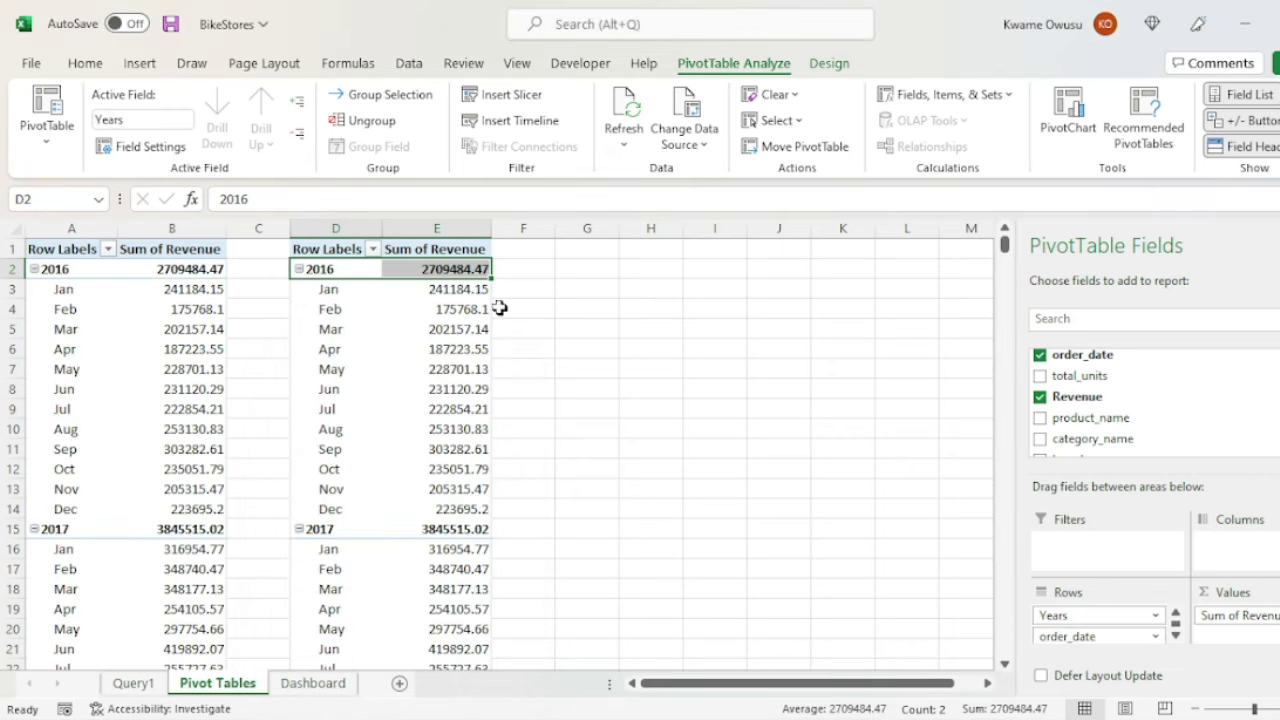
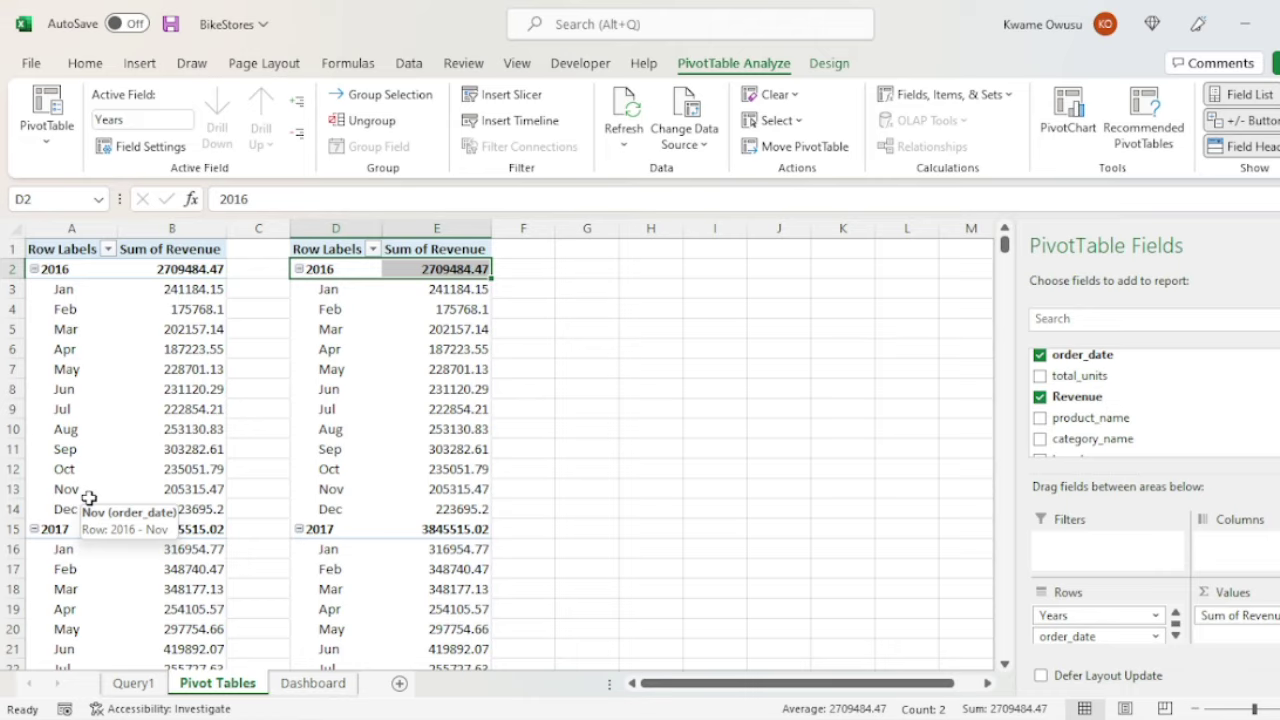
Undo the month grouping and the second pivot table at D1, keeping only the yearly revenue pivot.
{"action": "key", "text": "ctrl+z"}
{"action": "key", "text": "ctrl+z"}
{"action": "key", "text": "ctrl+z"}
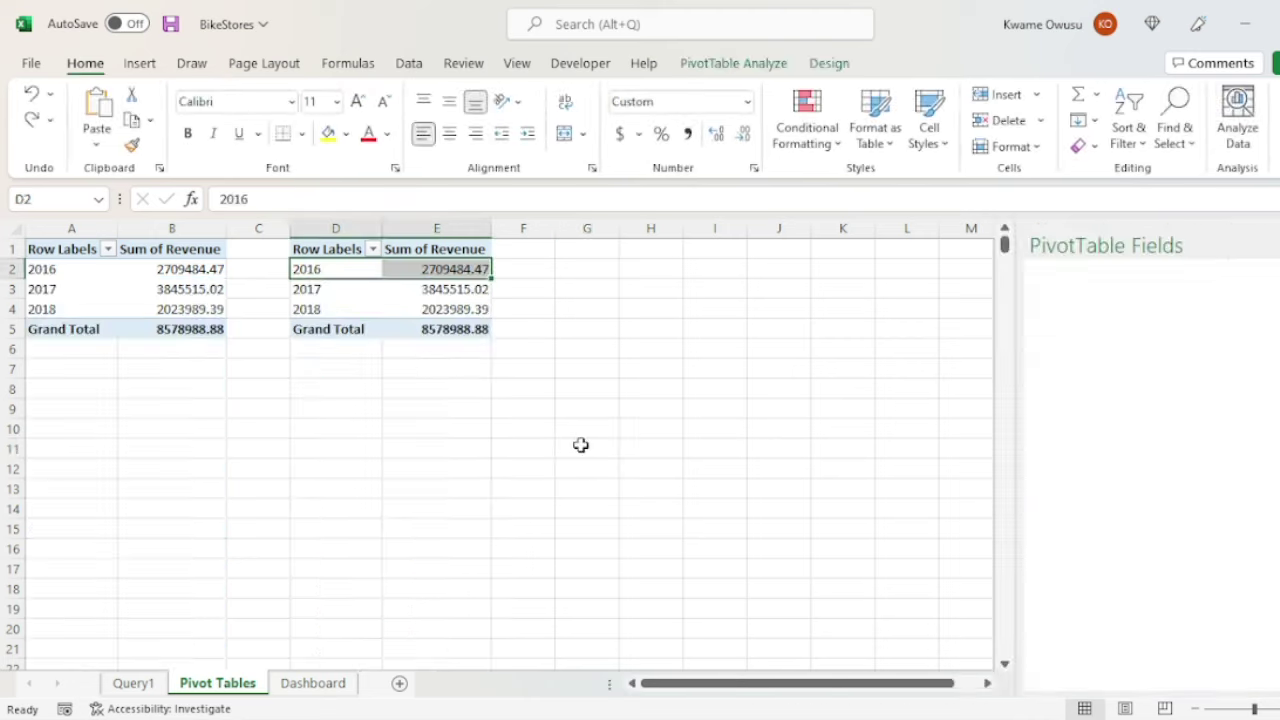
{"action": "key", "text": "ctrl+z"}
{"action": "key", "text": "ctrl+z"}
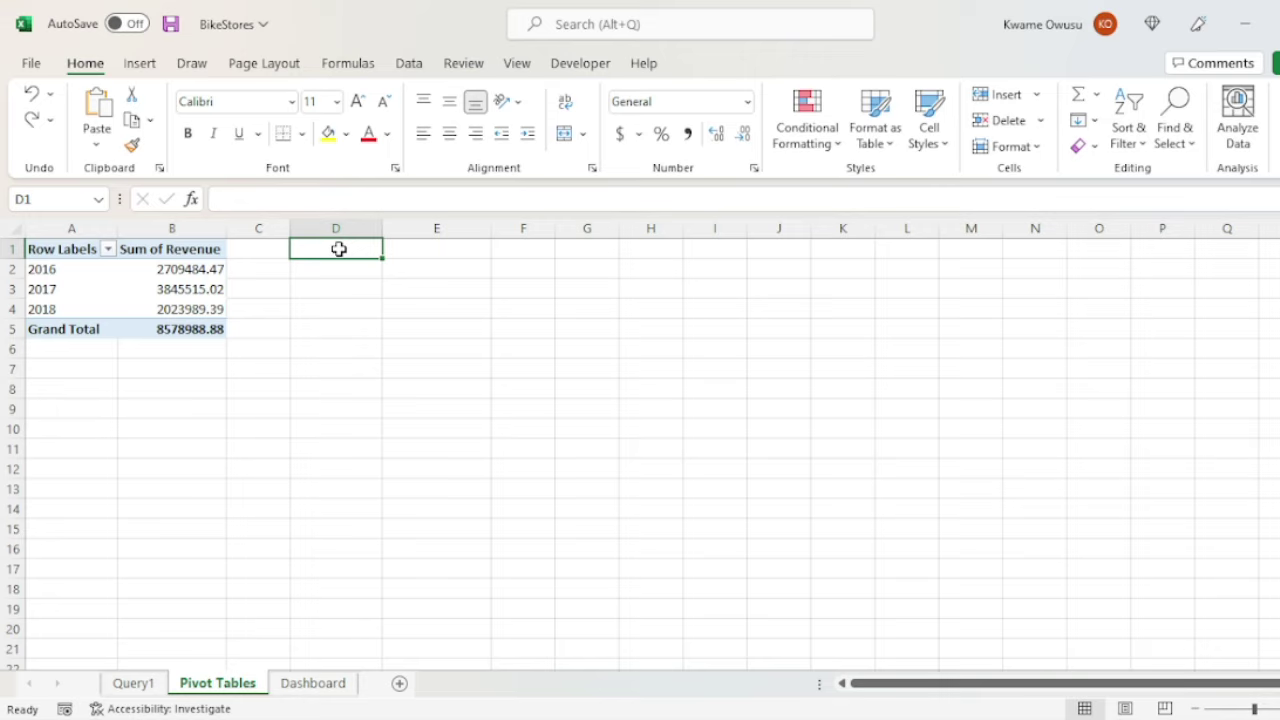
{"action": "key", "text": "alt+d"}
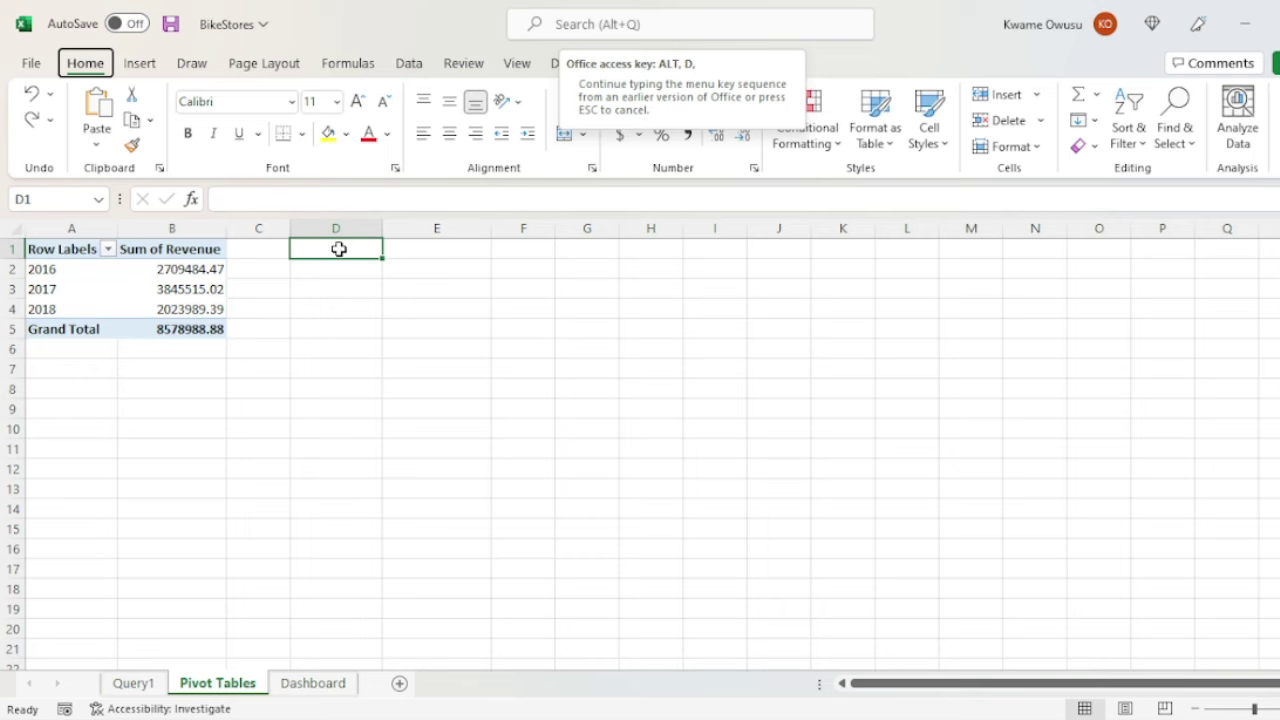
{"action": "key", "text": "p"}
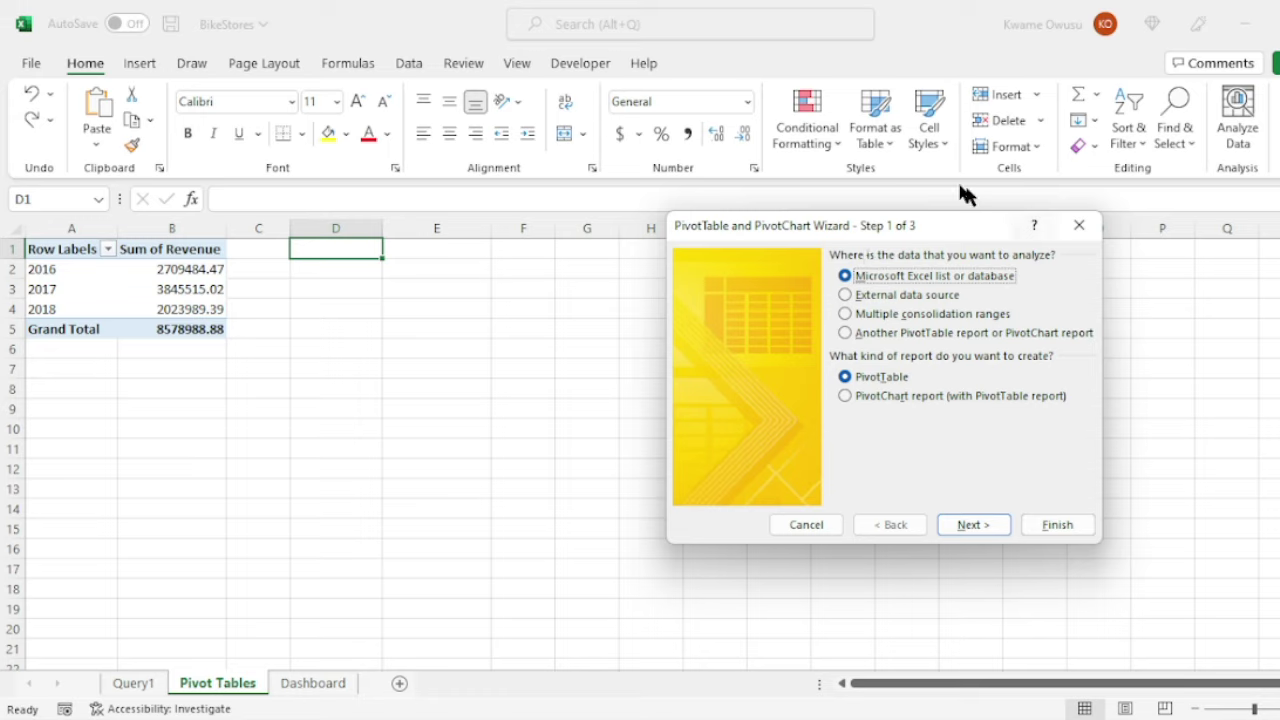
Build a separate, empty pivot table from the Query1 range at cell D1 with the PivotTable Wizard.
{"action": "left_click", "coordinate": [973, 525]}
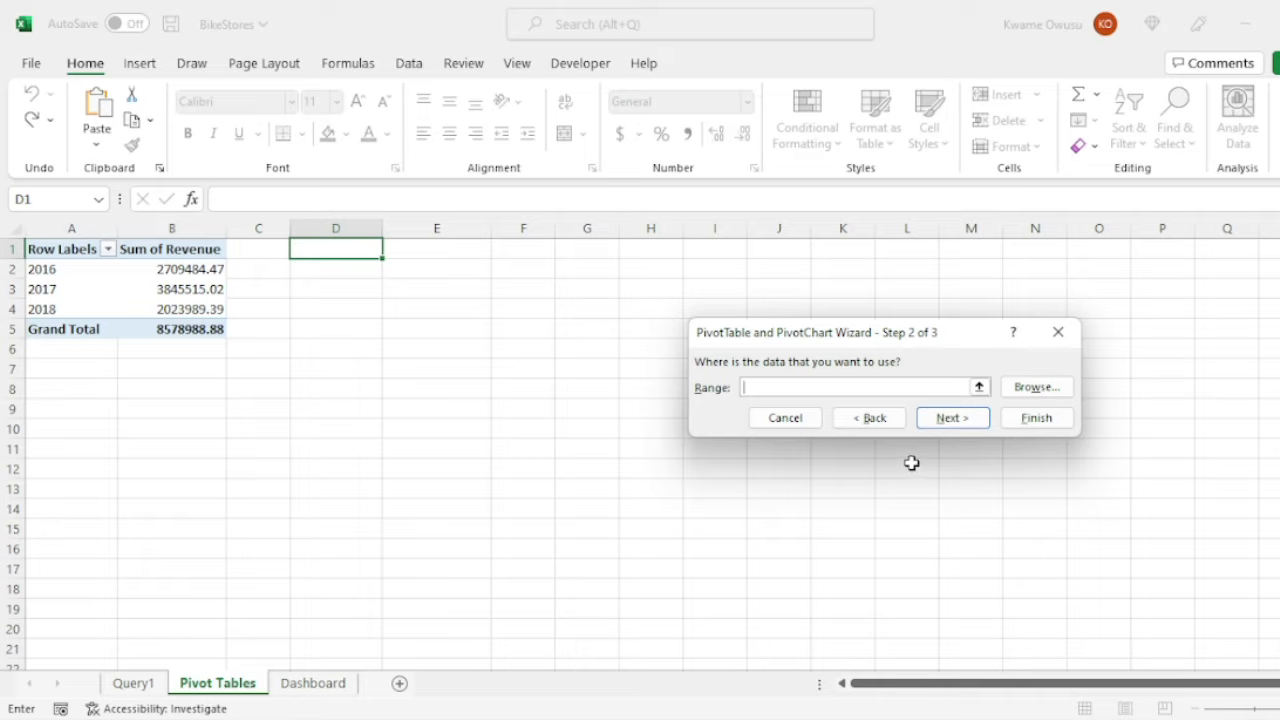
{"action": "type", "text": "Query1"}
{"action": "left_click", "coordinate": [950, 418]}
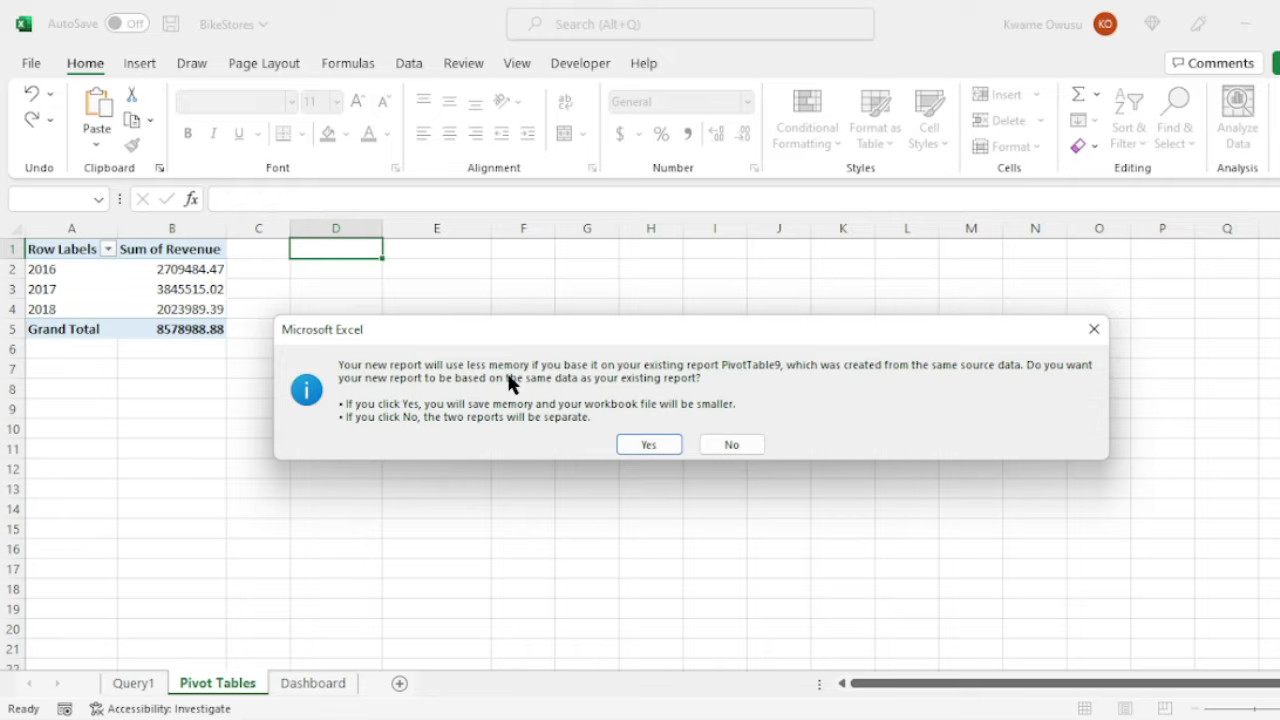
{"action": "left_click", "coordinate": [731, 445]}
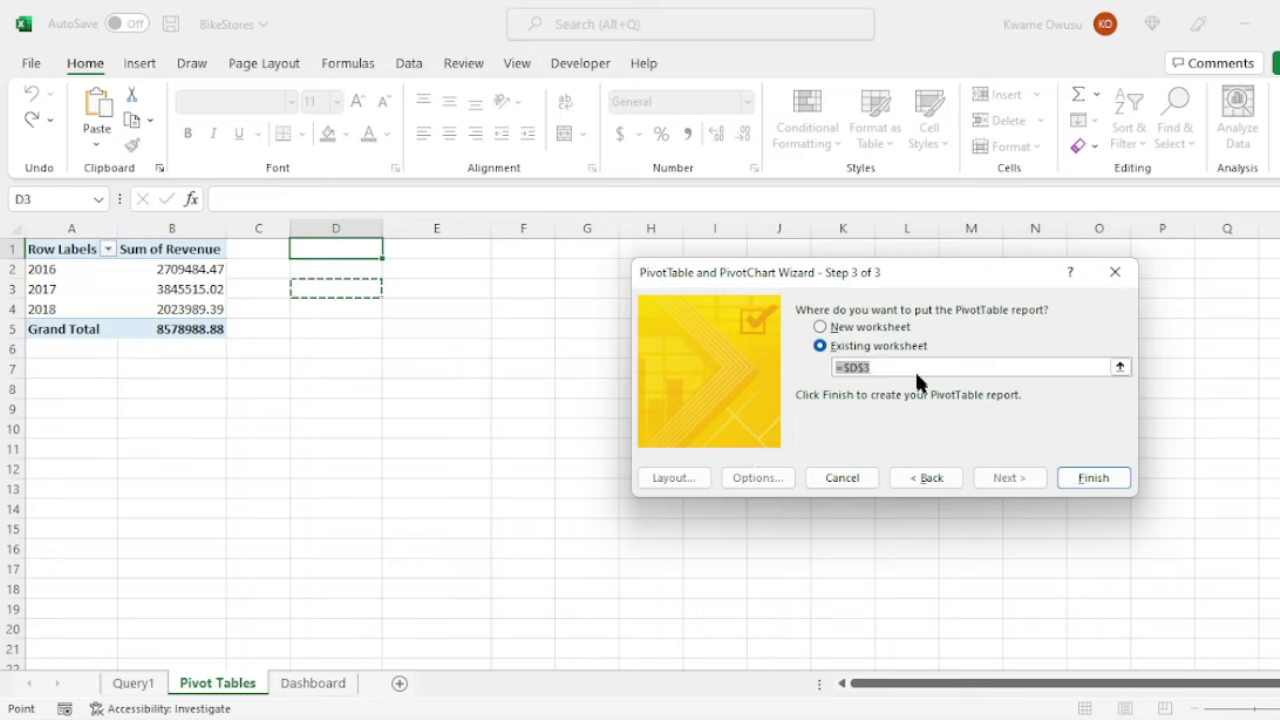
{"action": "left_click", "coordinate": [333, 254]}
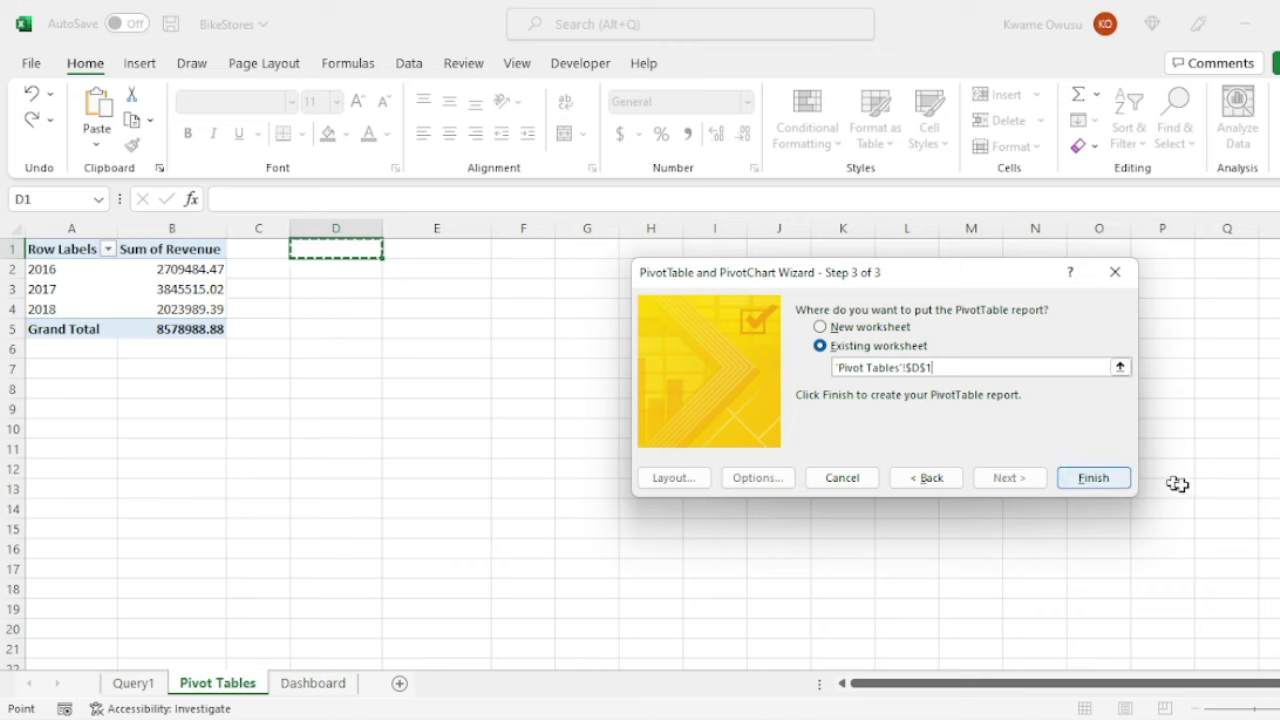
{"action": "left_click", "coordinate": [1100, 481]}
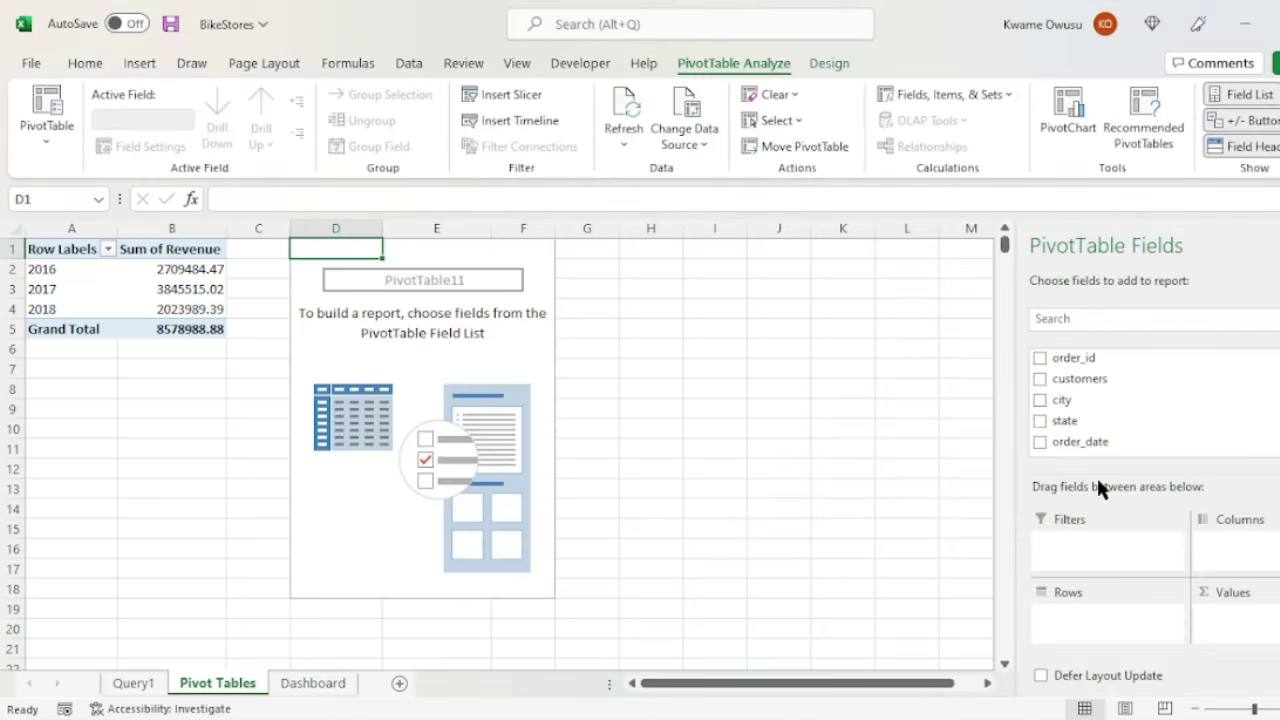
Add Revenue to the pivot's Values and order_date to its Rows.
{"action": "scroll", "coordinate": [1140, 409], "scroll_direction": "down", "scroll_amount": 3}
{"action": "scroll", "coordinate": [1115, 404], "scroll_direction": "up", "scroll_amount": 1}
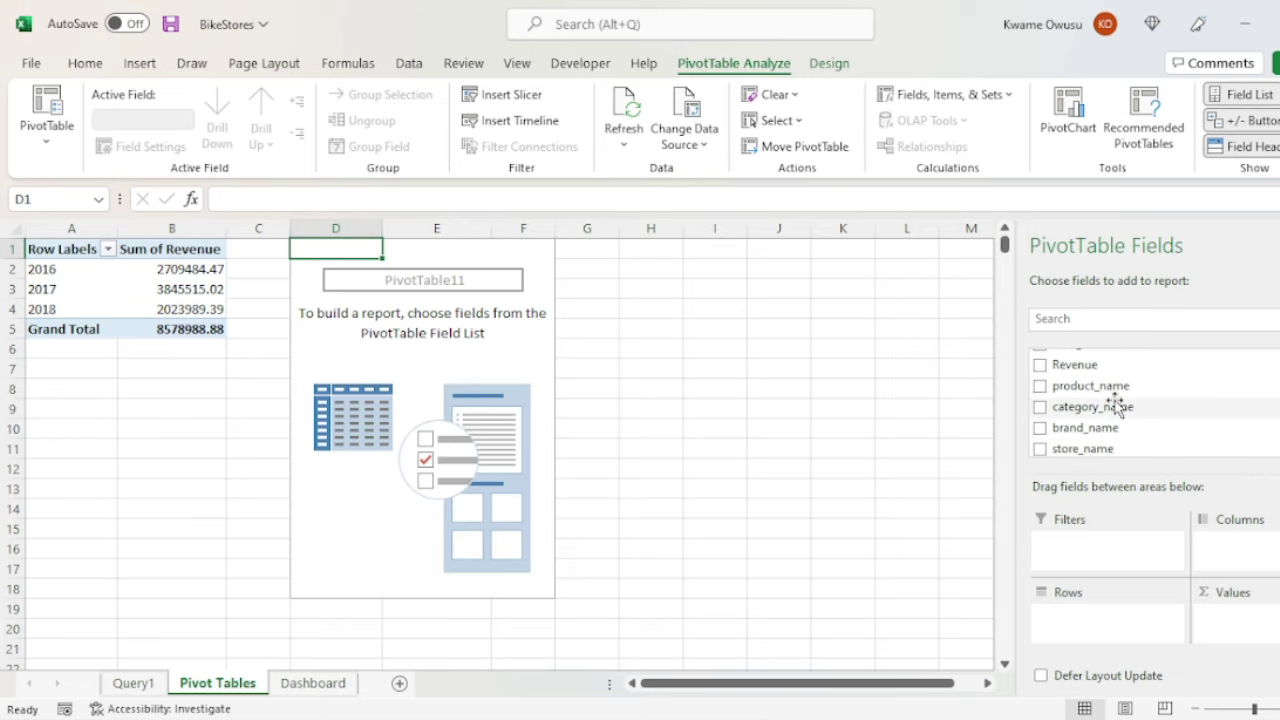
{"action": "left_click_drag", "start_coordinate": [1057, 366], "coordinate": [1250, 628]}
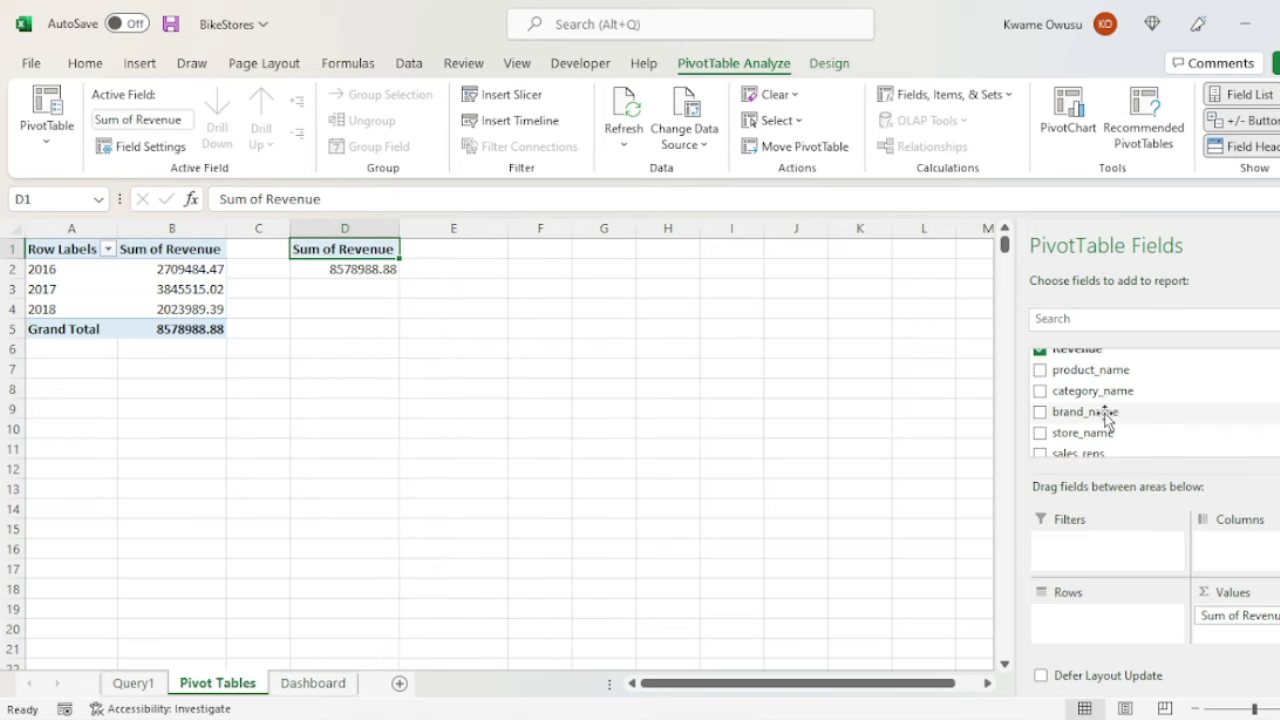
{"action": "scroll", "coordinate": [1107, 420], "scroll_direction": "down", "scroll_amount": 1}
{"action": "scroll", "coordinate": [1106, 416], "scroll_direction": "up", "scroll_amount": 1}
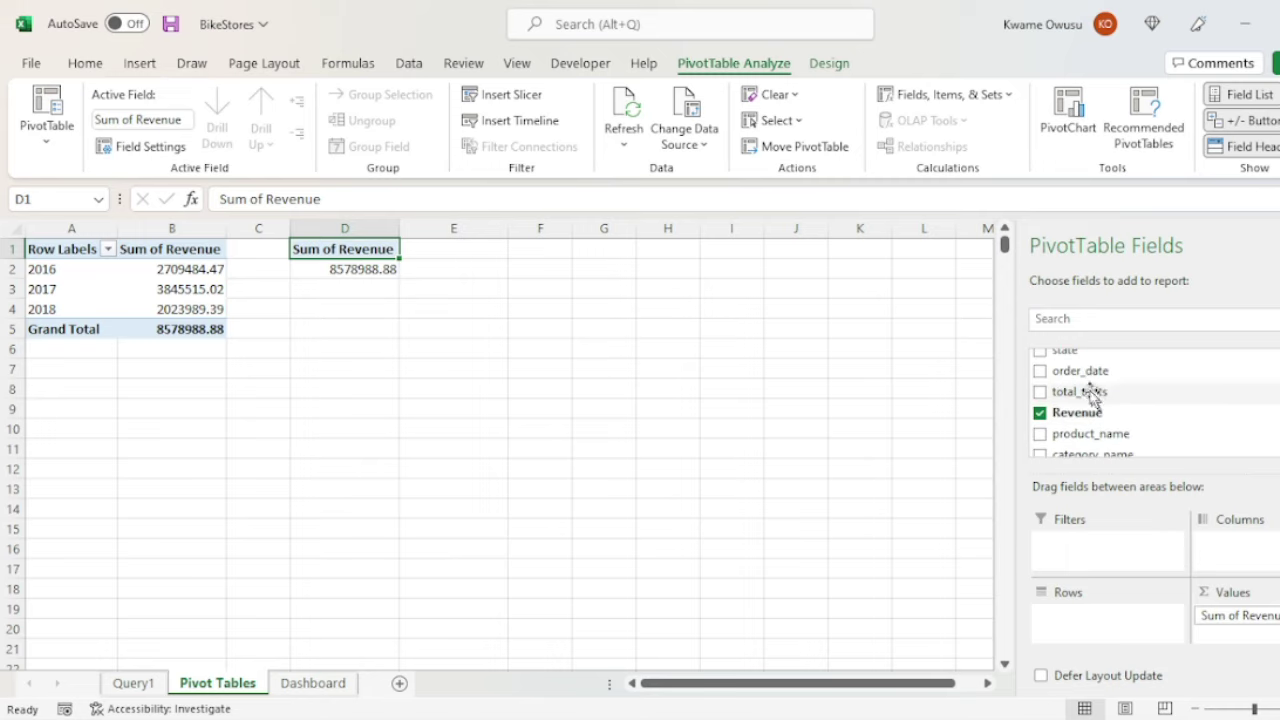
{"action": "left_click_drag", "start_coordinate": [1086, 369], "coordinate": [1088, 618]}
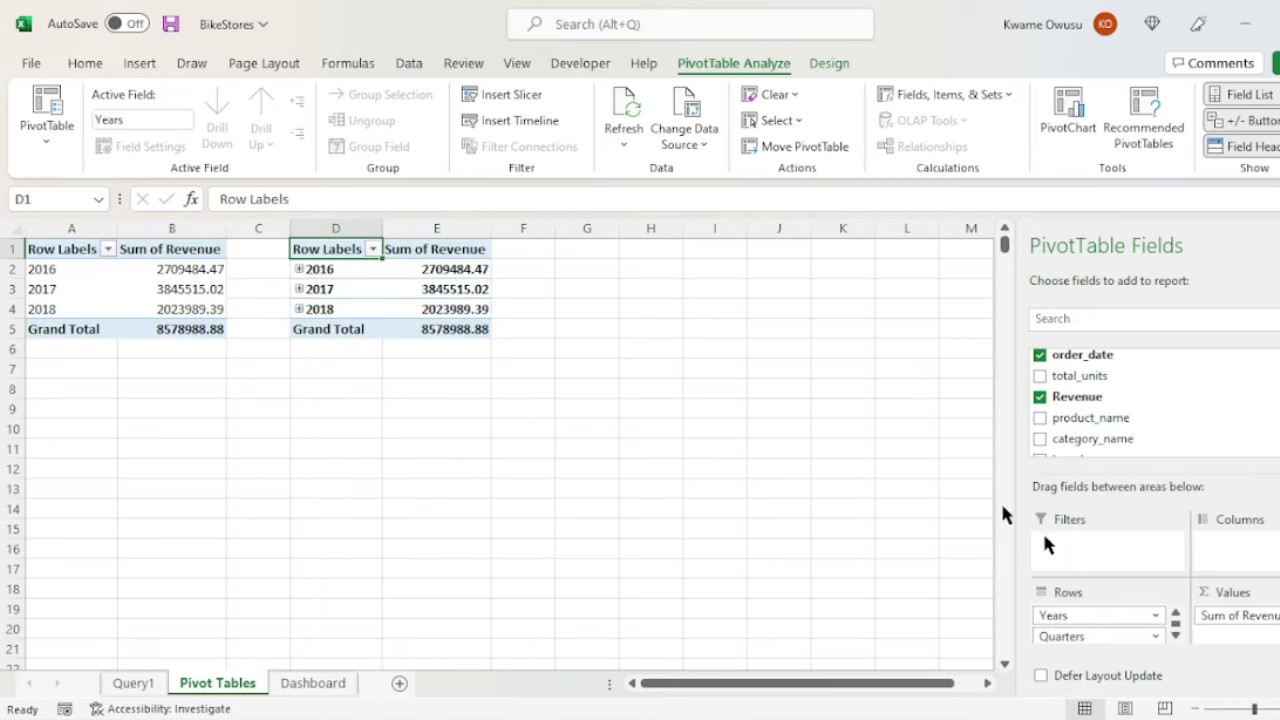
Group the order dates by years and months only, dropping quarters.
{"action": "right_click", "coordinate": [321, 274]}
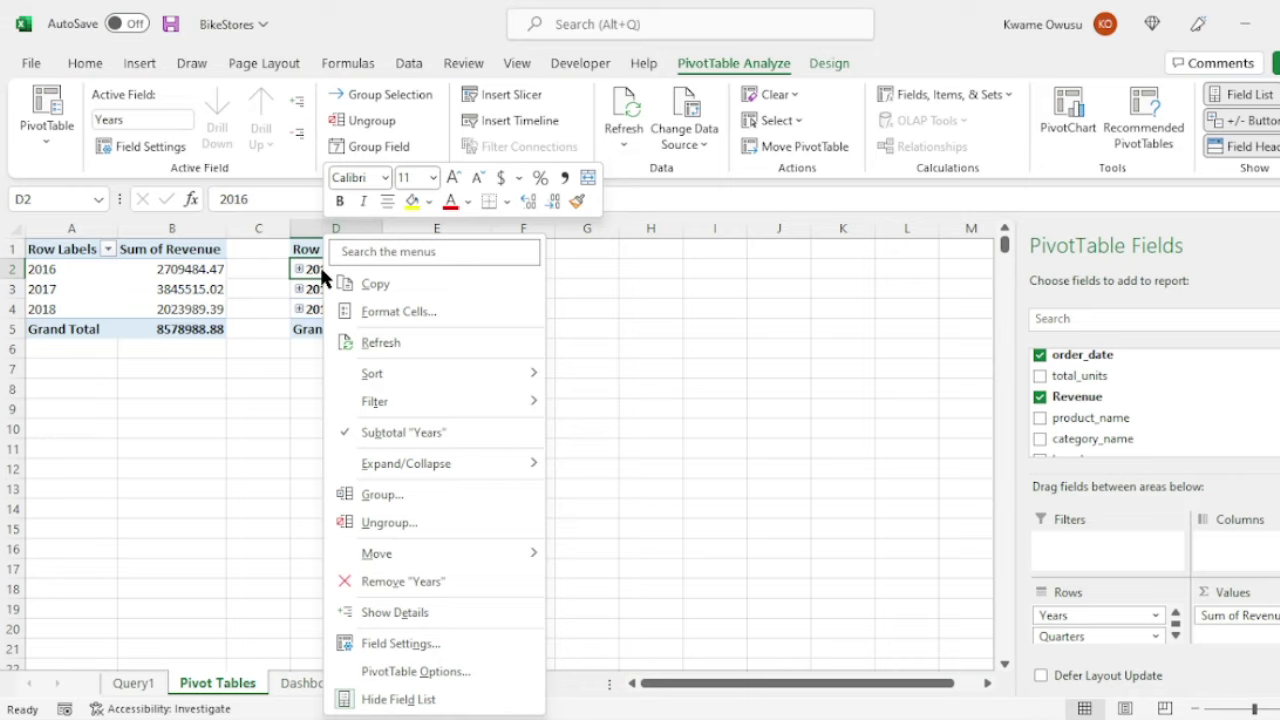
{"action": "left_click", "coordinate": [399, 494]}
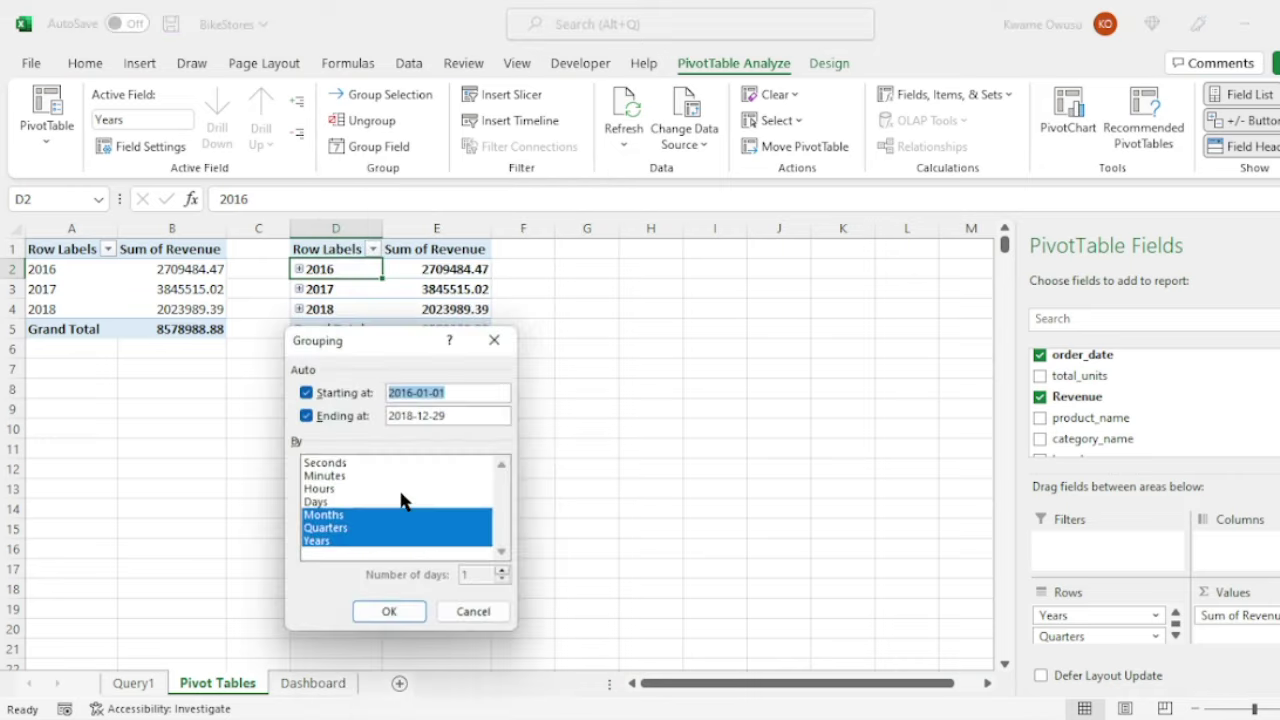
{"action": "left_click", "coordinate": [337, 529]}
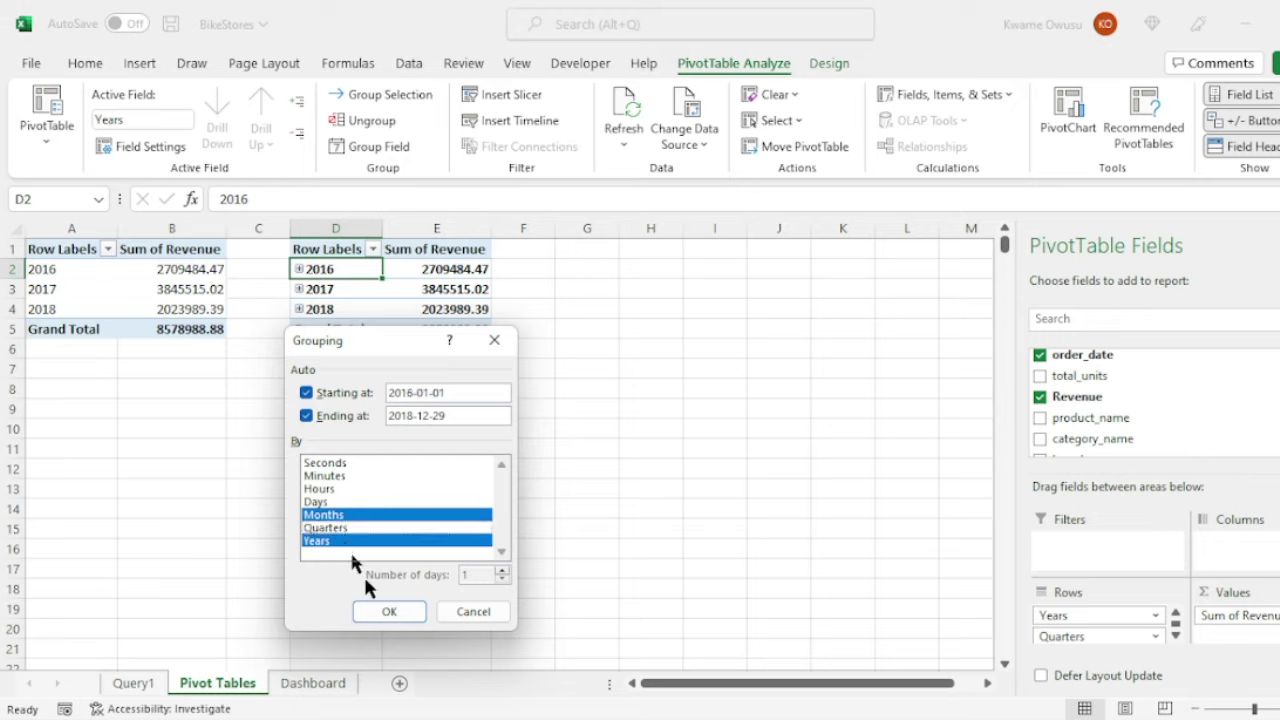
{"action": "left_click", "coordinate": [386, 610]}
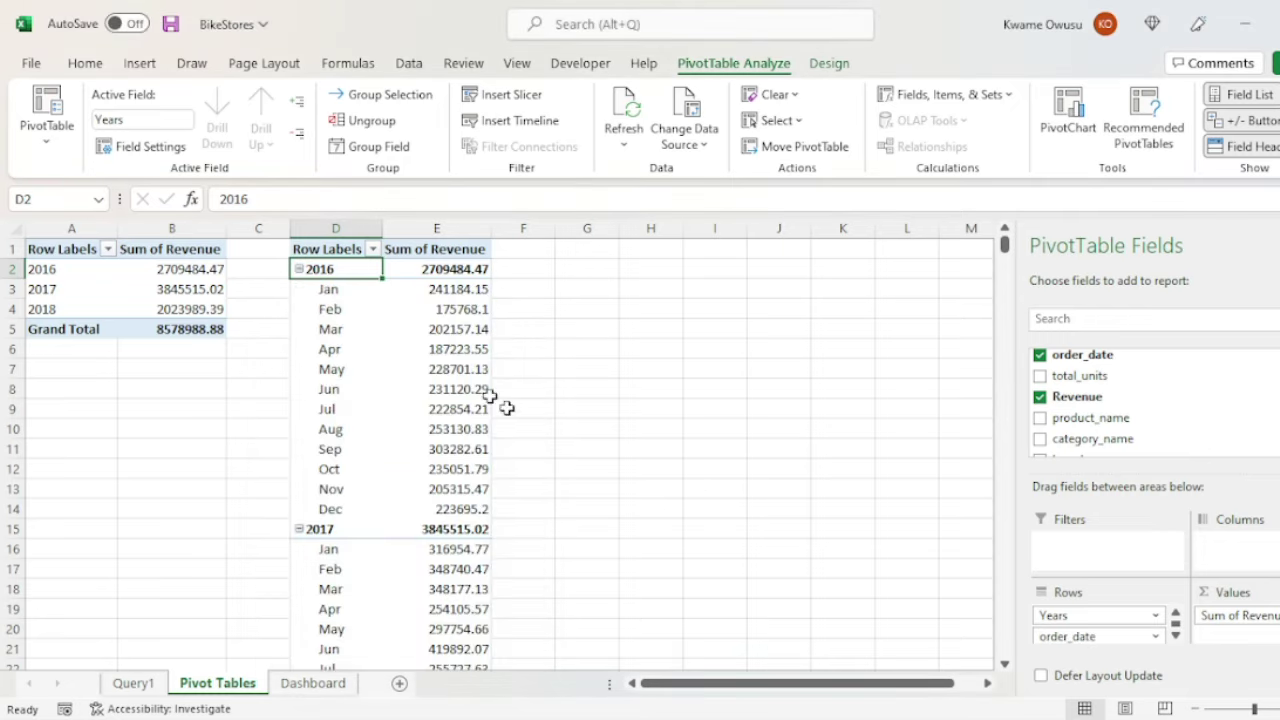
{"action": "scroll", "coordinate": [443, 363], "scroll_direction": "down", "scroll_amount": 4}
{"action": "scroll", "coordinate": [443, 366], "scroll_direction": "up", "scroll_amount": 4}
Select the 2016 row (A2:B2) of the yearly revenue pivot table.
{"action": "mouse_move", "coordinate": [445, 367]}
{"action": "mouse_move", "coordinate": [398, 587]}
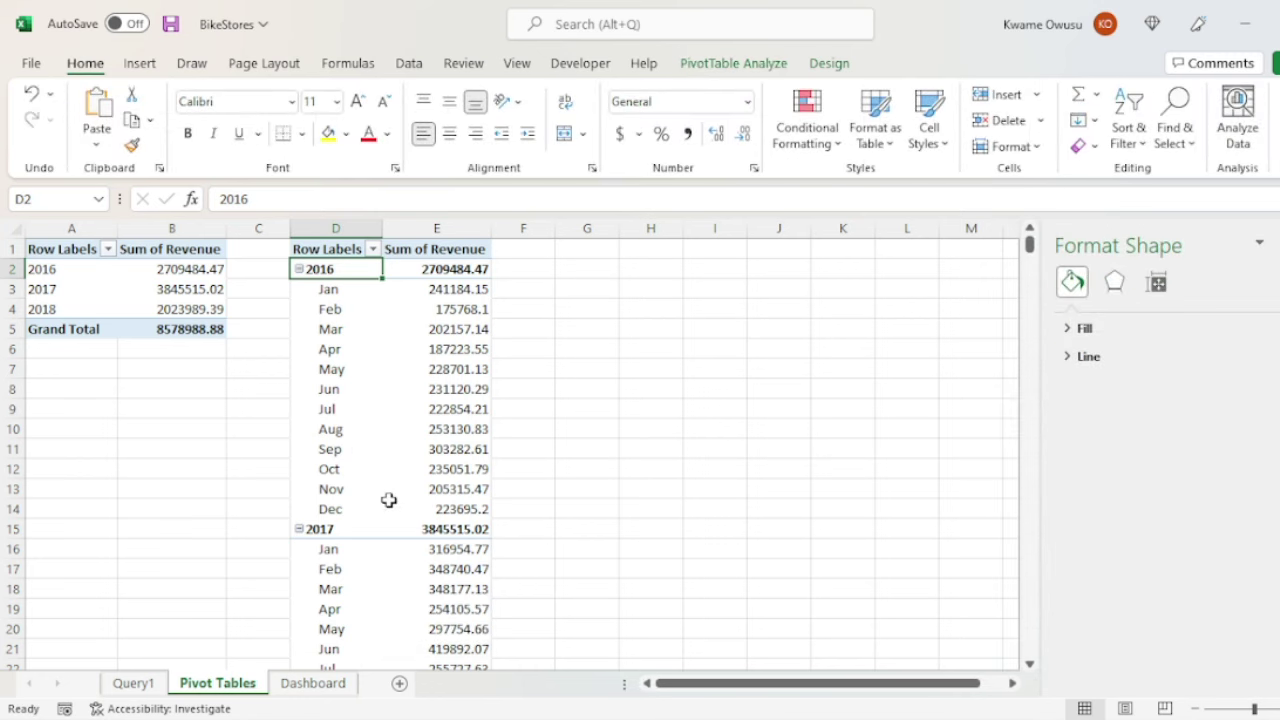
{"action": "left_click", "coordinate": [49, 279]}
{"action": "key", "text": "shift+Right"}
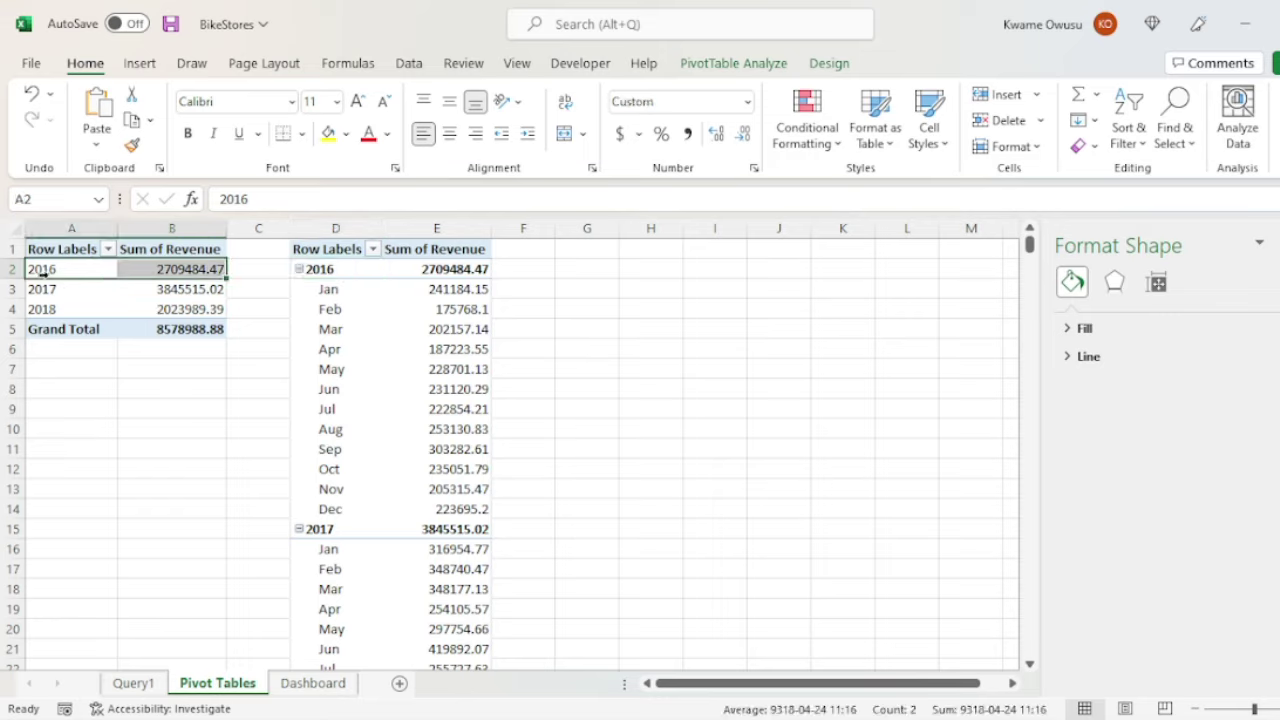
Insert a Clustered Column pivot chart of yearly revenue from Recommended Charts.
{"action": "left_click", "coordinate": [139, 63]}
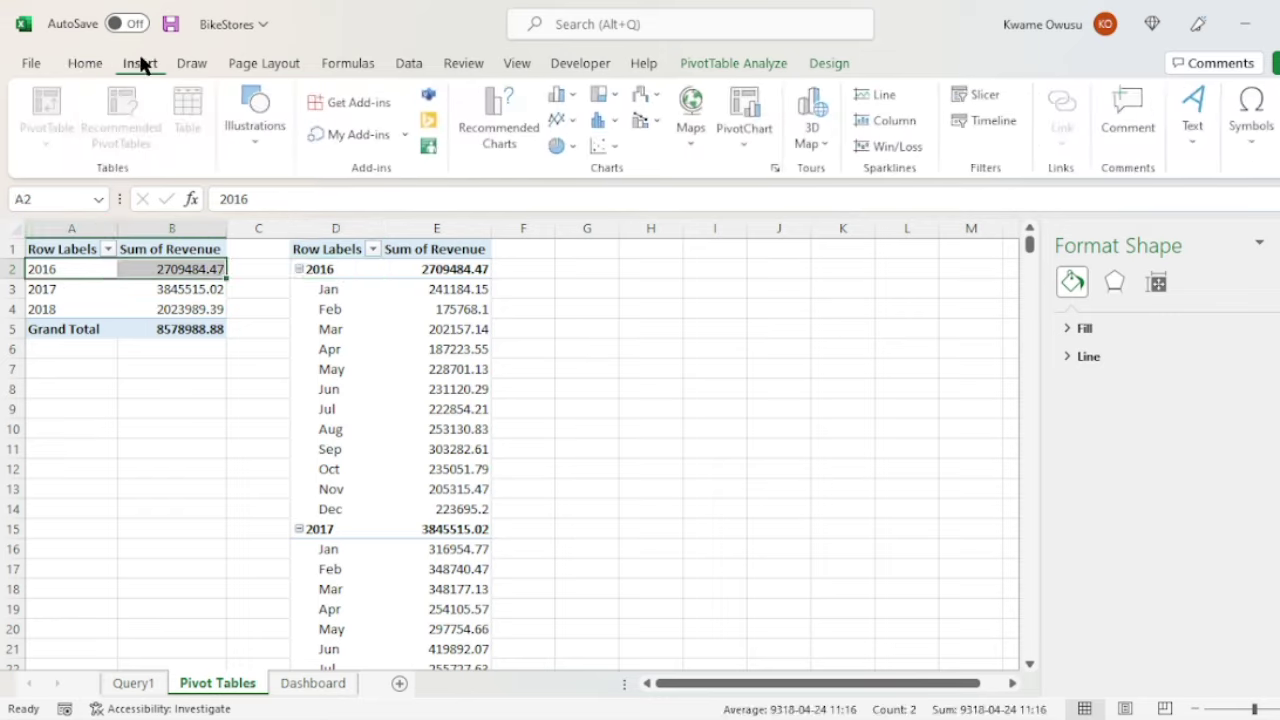
{"action": "left_click", "coordinate": [502, 145]}
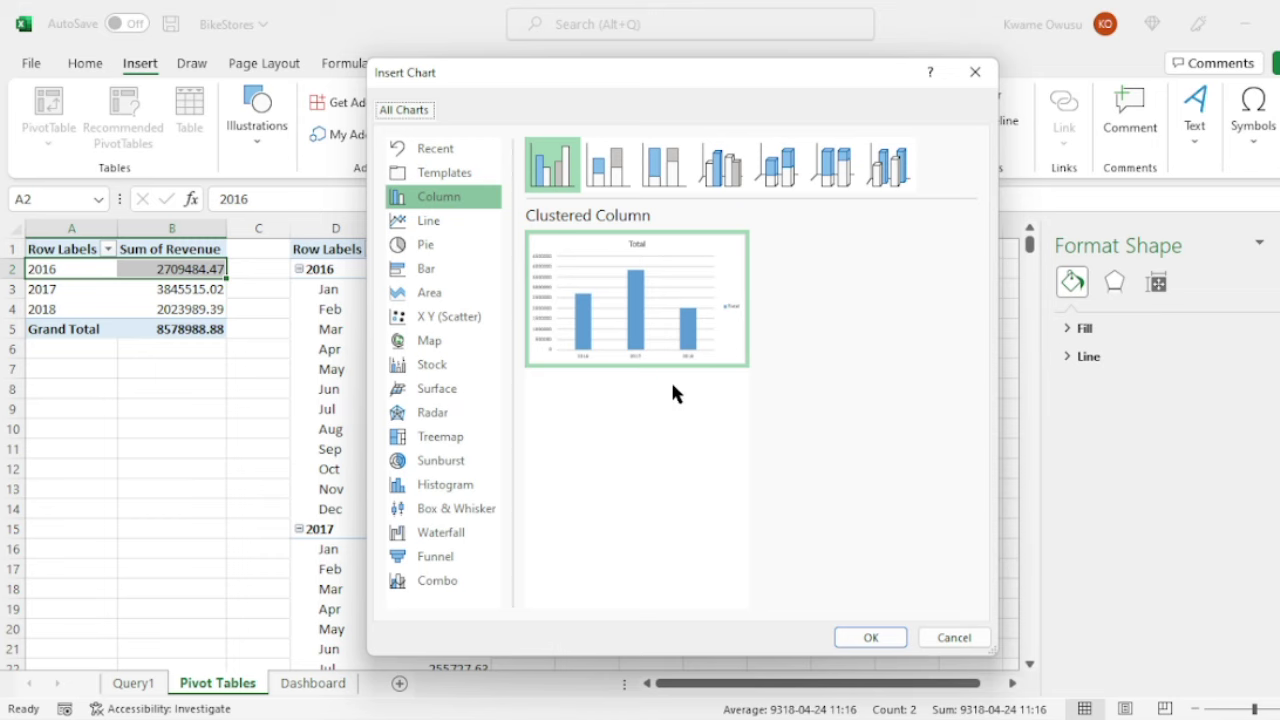
{"action": "double_click", "coordinate": [554, 170]}
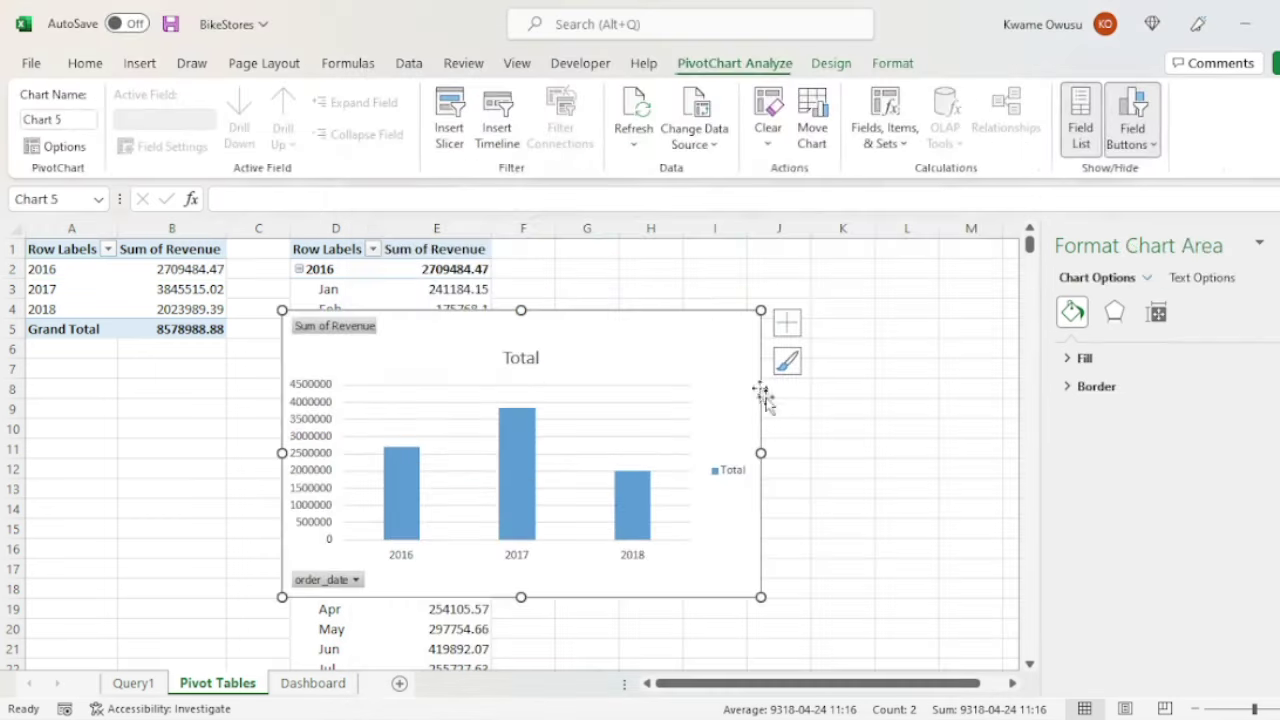
Move the chart aside and retitle it 'Total Revenue' in bold.
{"action": "left_click_drag", "start_coordinate": [603, 334], "coordinate": [810, 411]}
{"action": "left_click", "coordinate": [727, 435]}
{"action": "left_click", "coordinate": [741, 436]}
{"action": "type", "text": "To"}
{"action": "key", "text": "BackSpace"}
{"action": "key", "text": "BackSpace"}
{"action": "key", "text": "BackSpace"}
{"action": "type", "text": "Revenue"}
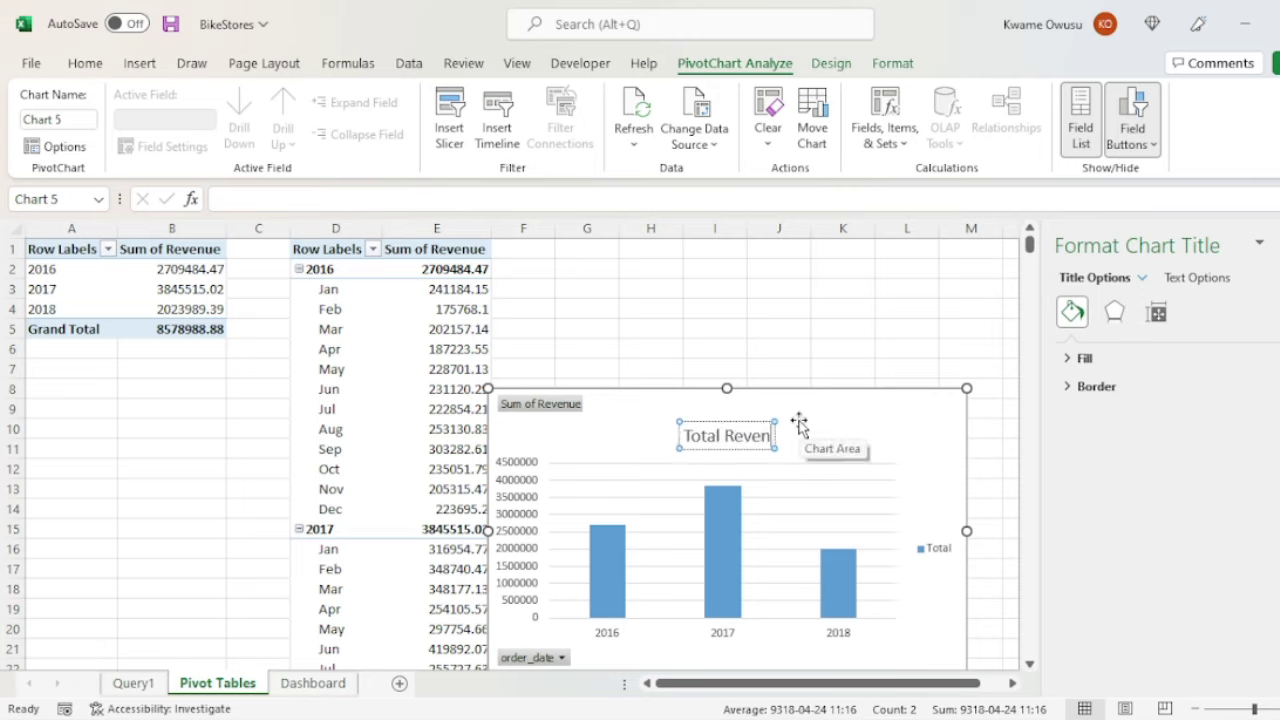
{"action": "left_click", "coordinate": [814, 437]}
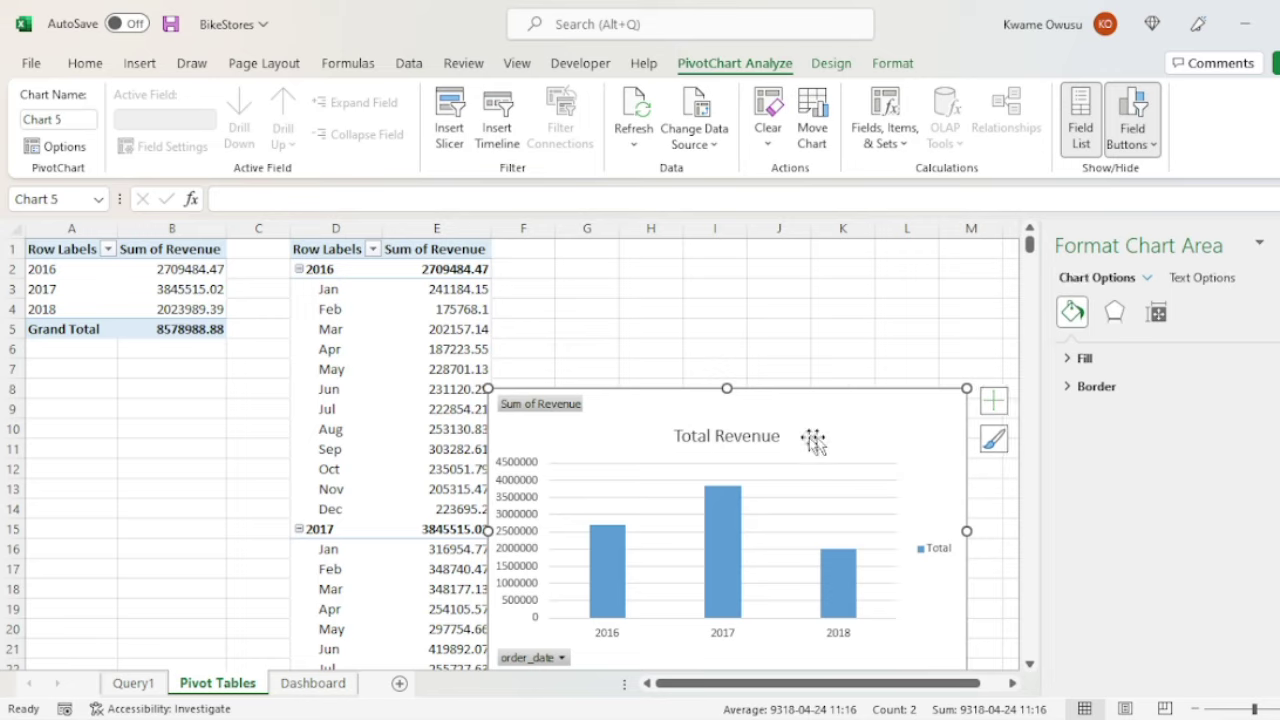
{"action": "left_click", "coordinate": [728, 435]}
{"action": "key", "text": "ctrl+b"}
{"action": "left_click", "coordinate": [857, 426]}
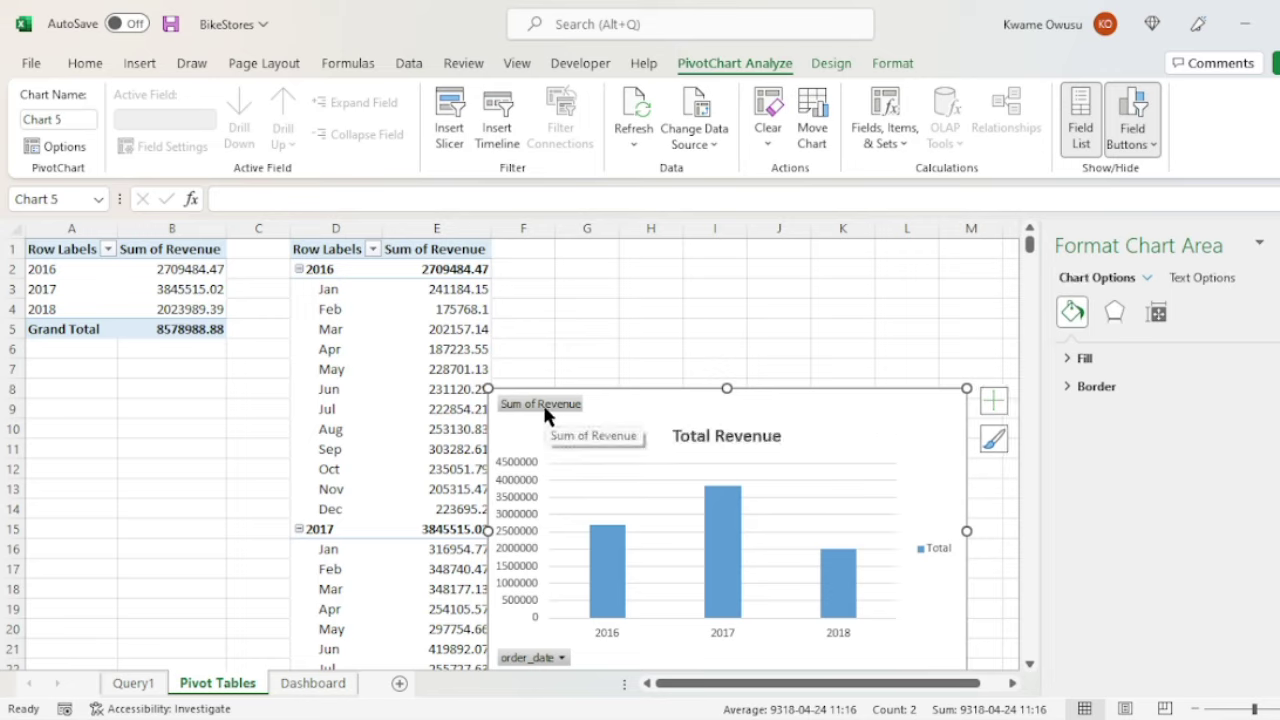
Hide the chart's Sum of Revenue and order_date field buttons and delete its legend.
{"action": "right_click", "coordinate": [575, 415]}
{"action": "left_click", "coordinate": [418, 610]}
{"action": "right_click", "coordinate": [526, 660]}
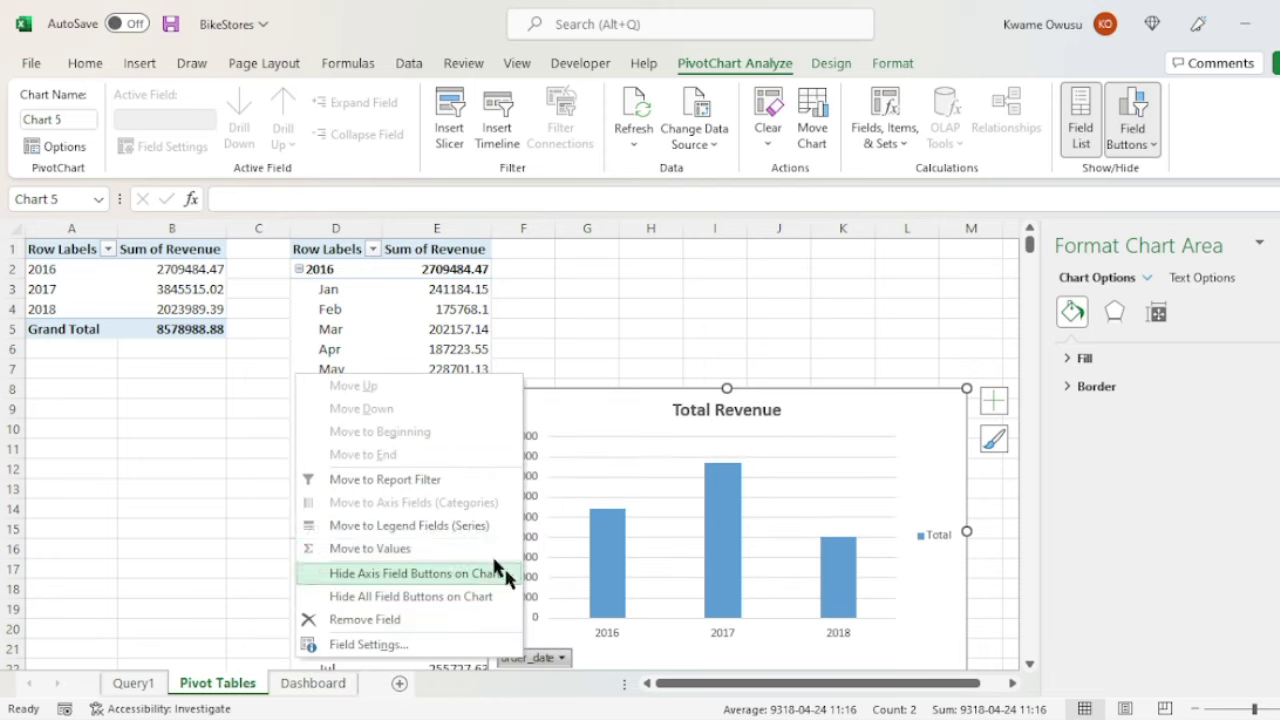
{"action": "left_click", "coordinate": [405, 573]}
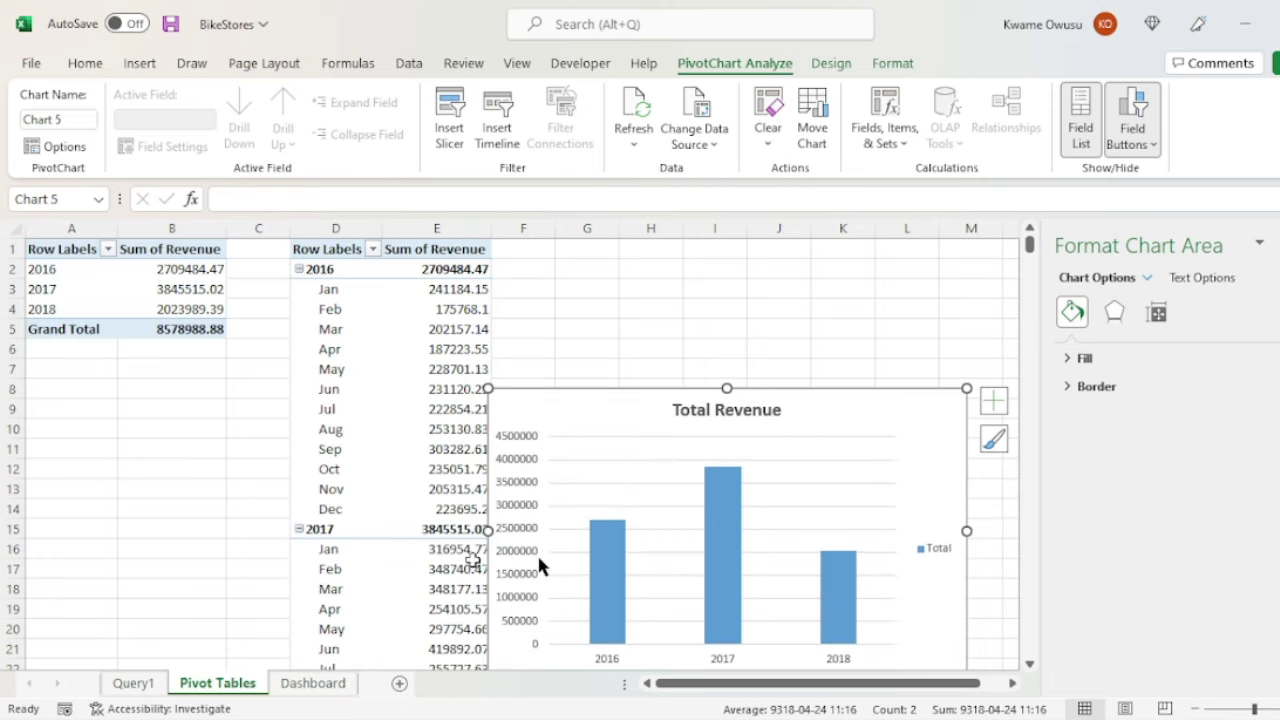
{"action": "right_click", "coordinate": [930, 548]}
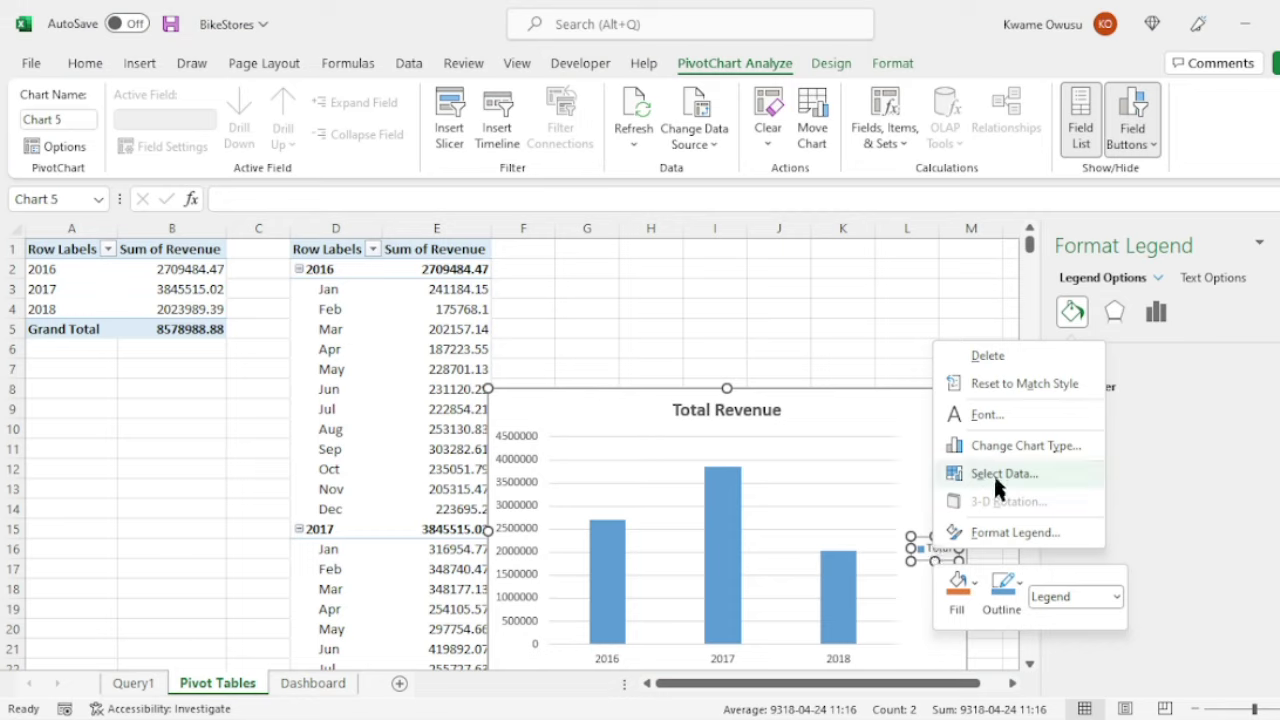
{"action": "left_click", "coordinate": [982, 356]}
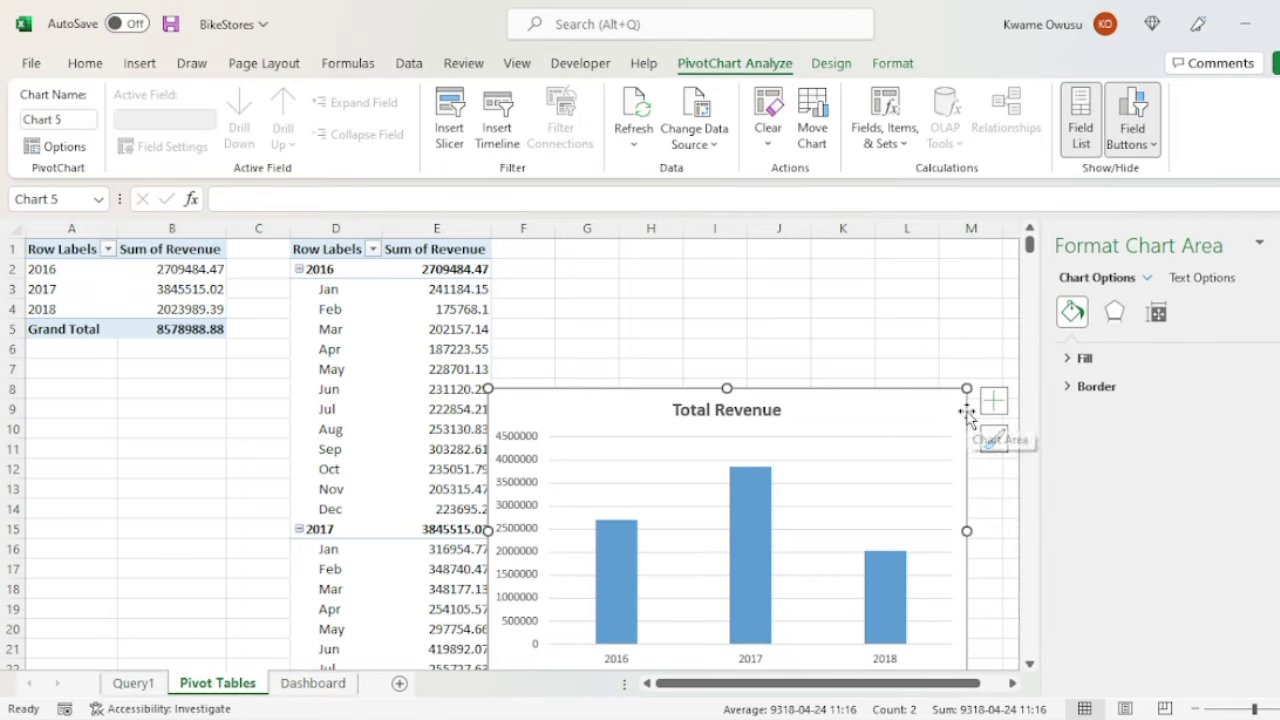
{"action": "left_click", "coordinate": [512, 466]}
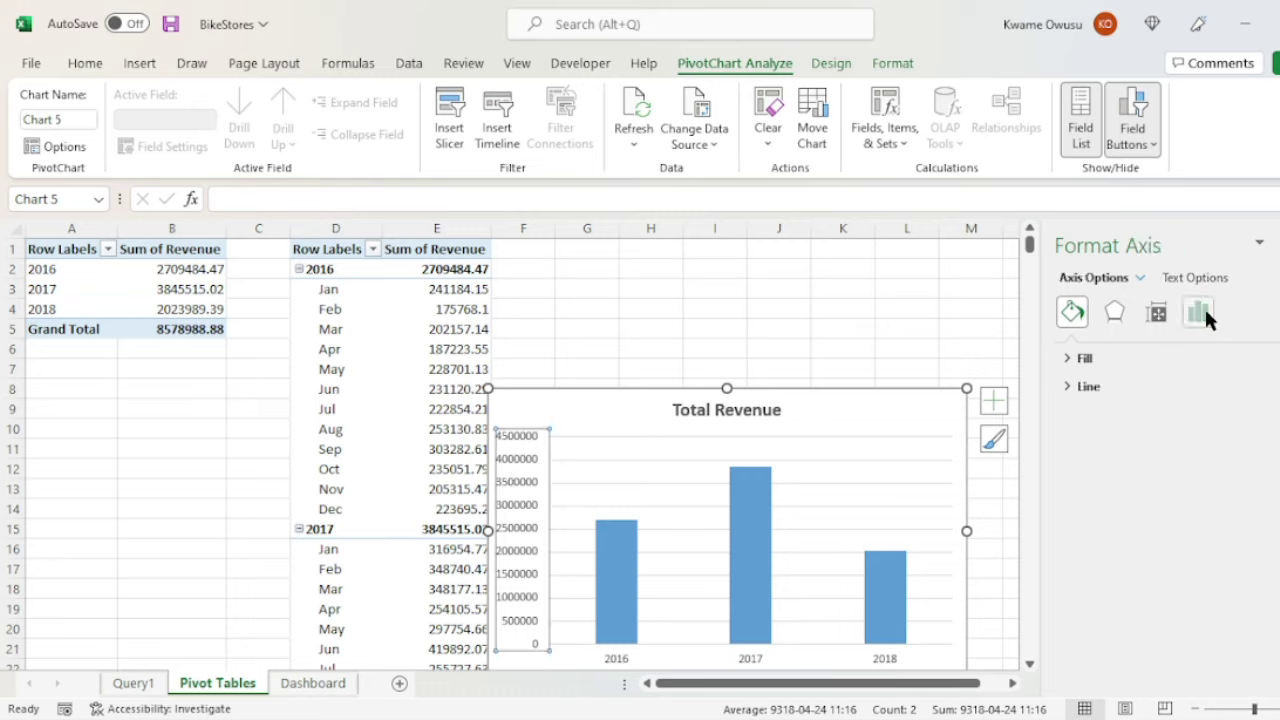
Format the chart's value axis as Currency with 0 decimal places.
{"action": "left_click", "coordinate": [1204, 314]}
{"action": "left_click", "coordinate": [1100, 442]}
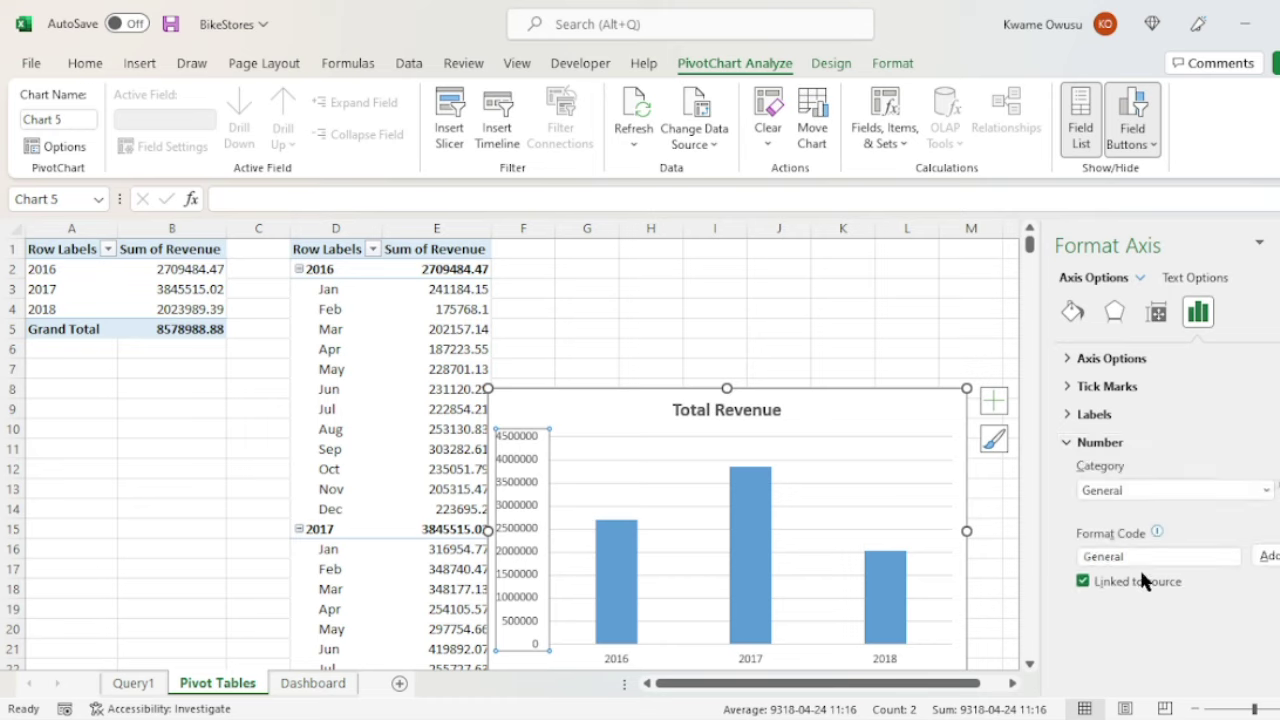
{"action": "left_click", "coordinate": [1172, 490]}
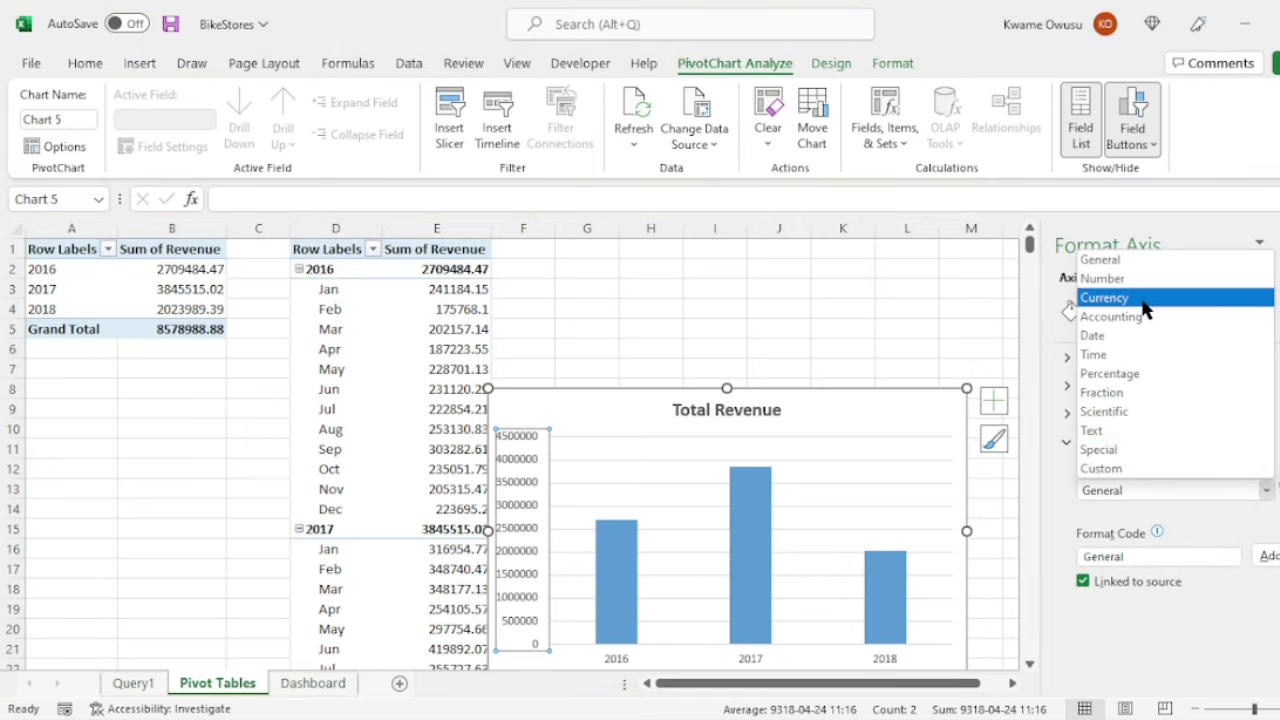
{"action": "left_click", "coordinate": [1095, 295]}
{"action": "double_click", "coordinate": [1200, 516]}
{"action": "type", "text": "0"}
{"action": "left_click", "coordinate": [858, 424]}
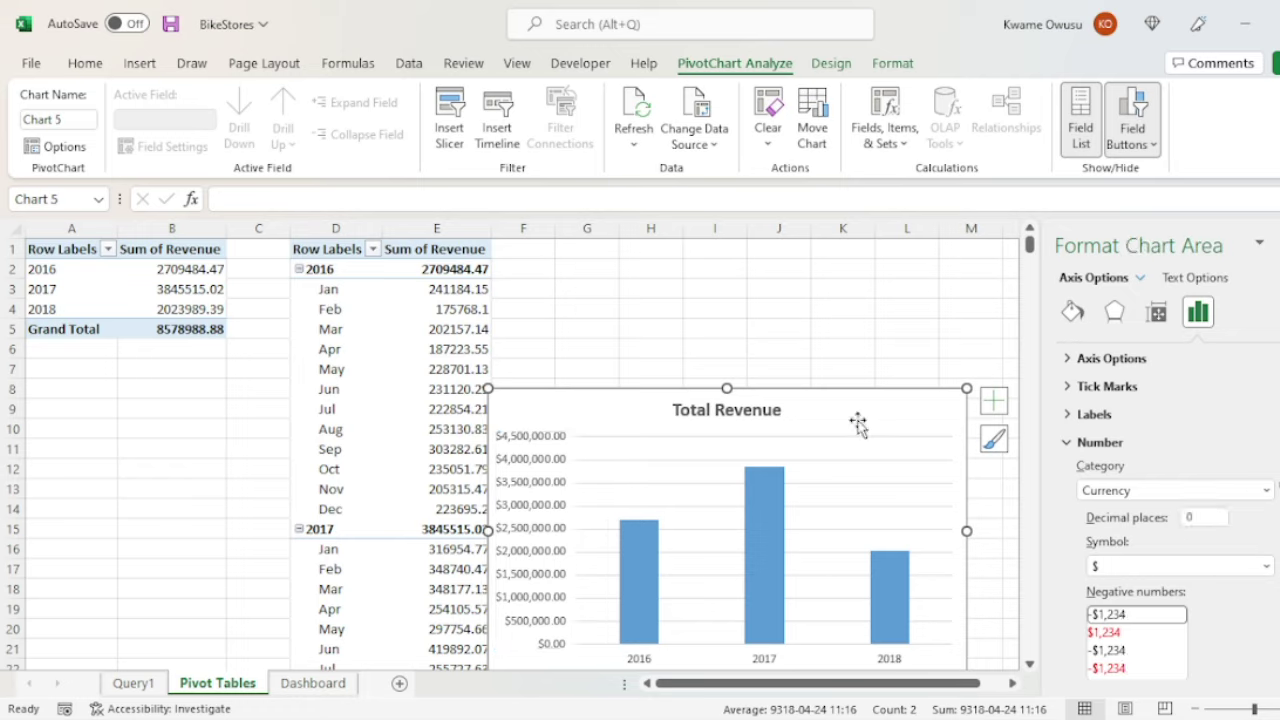
Set the revenue bars' gap width to 75% and move the chart lower.
{"action": "left_click", "coordinate": [765, 535]}
{"action": "left_click_drag", "start_coordinate": [1256, 485], "coordinate": [1172, 490]}
{"action": "type", "text": "75"}
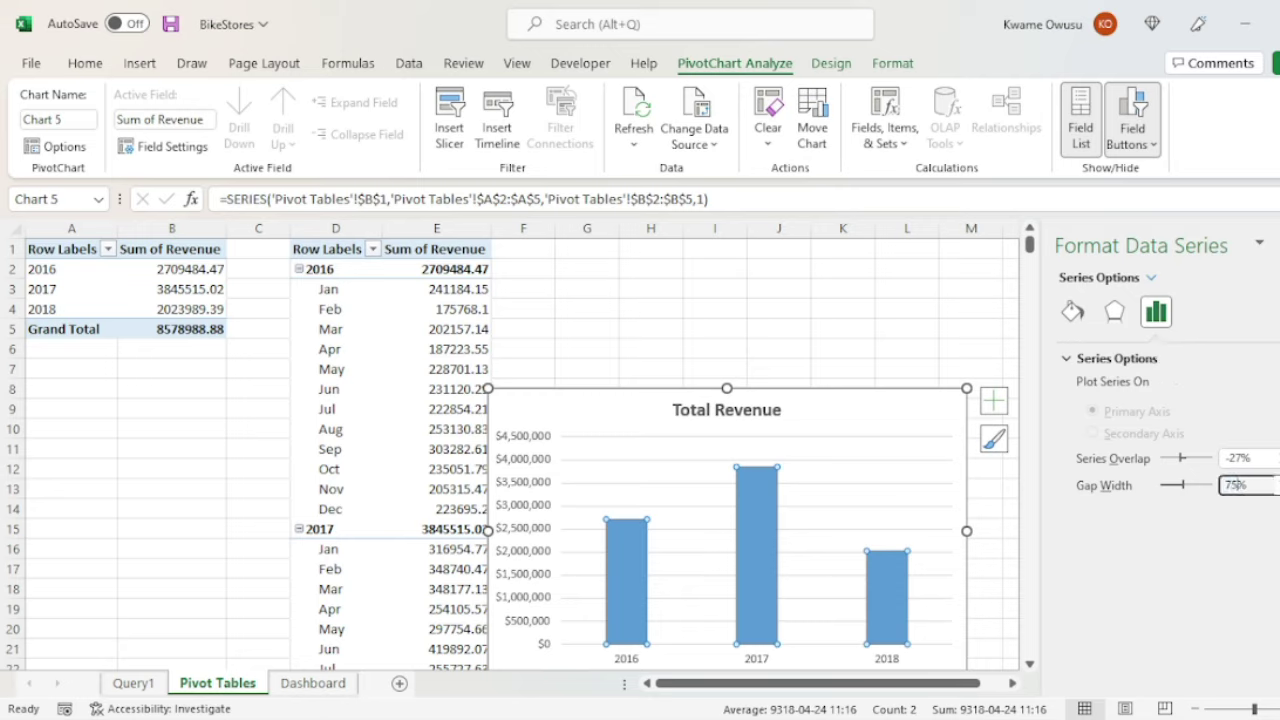
{"action": "left_click", "coordinate": [926, 426]}
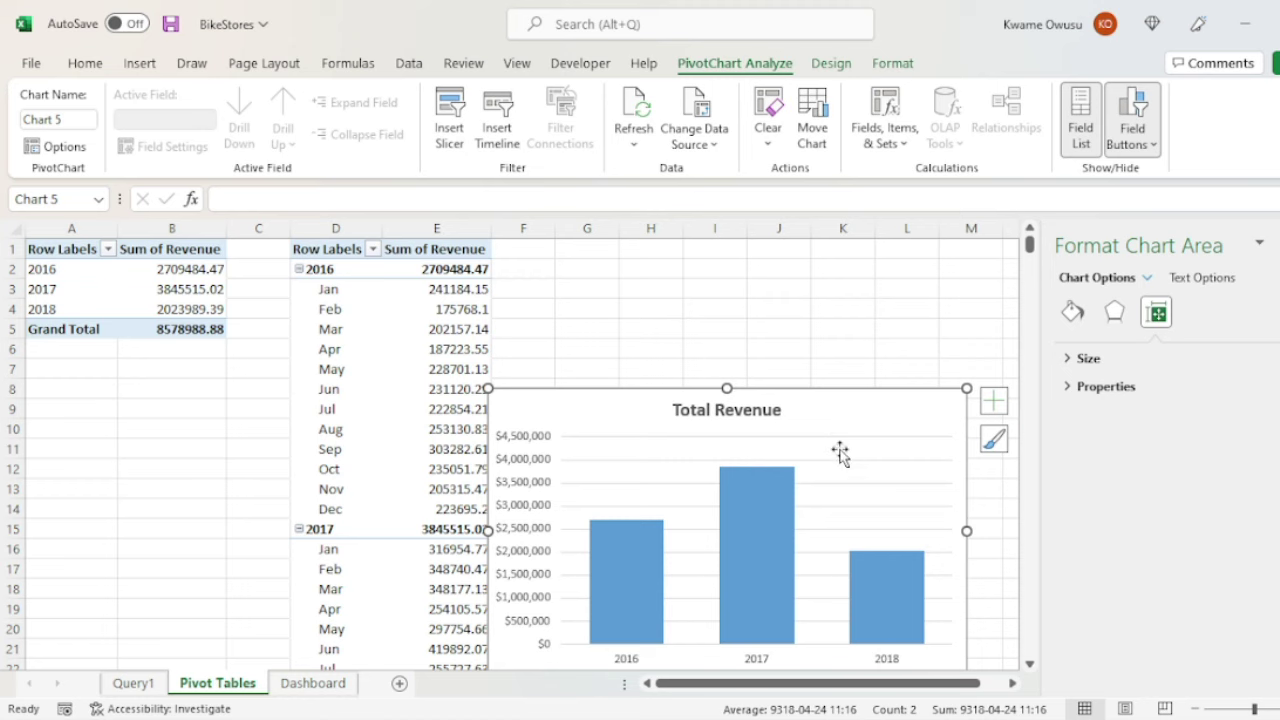
{"action": "scroll", "coordinate": [838, 451], "scroll_direction": "down", "scroll_amount": 4}
{"action": "scroll", "coordinate": [831, 449], "scroll_direction": "up", "scroll_amount": 3}
{"action": "left_click_drag", "start_coordinate": [814, 349], "coordinate": [823, 488]}
{"action": "scroll", "coordinate": [743, 354], "scroll_direction": "up", "scroll_amount": 1}
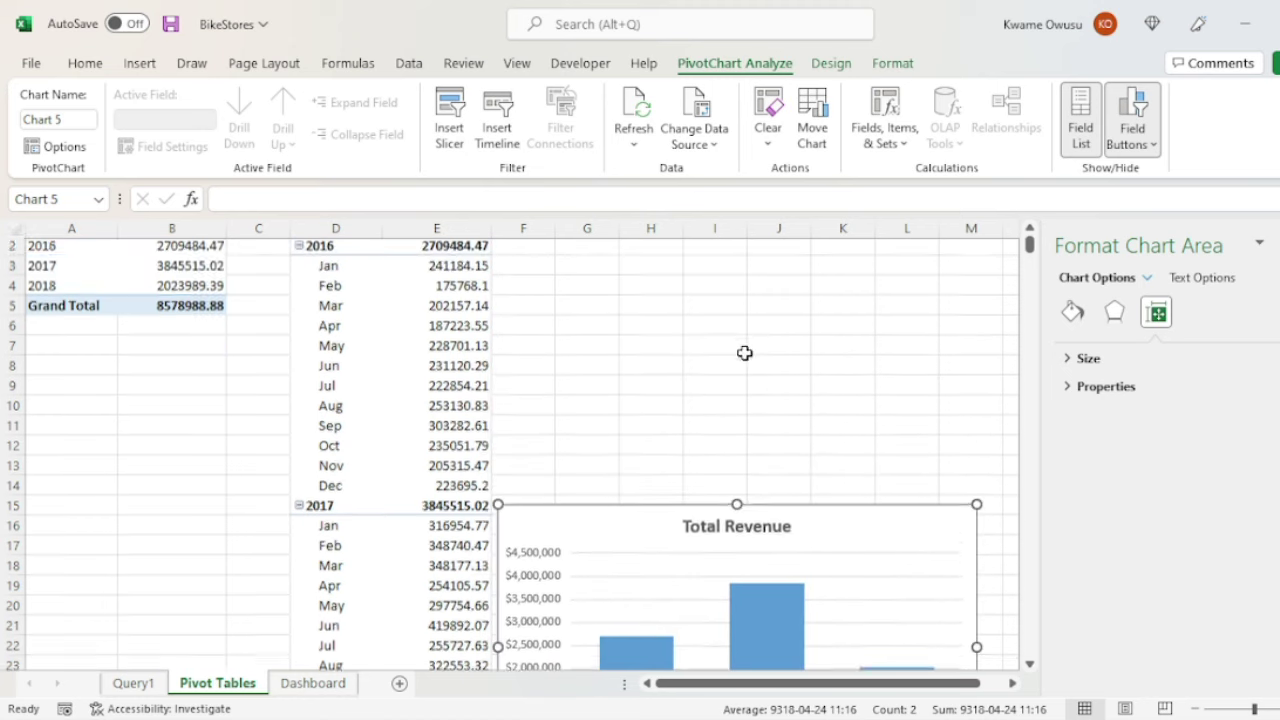
{"action": "left_click", "coordinate": [346, 292]}
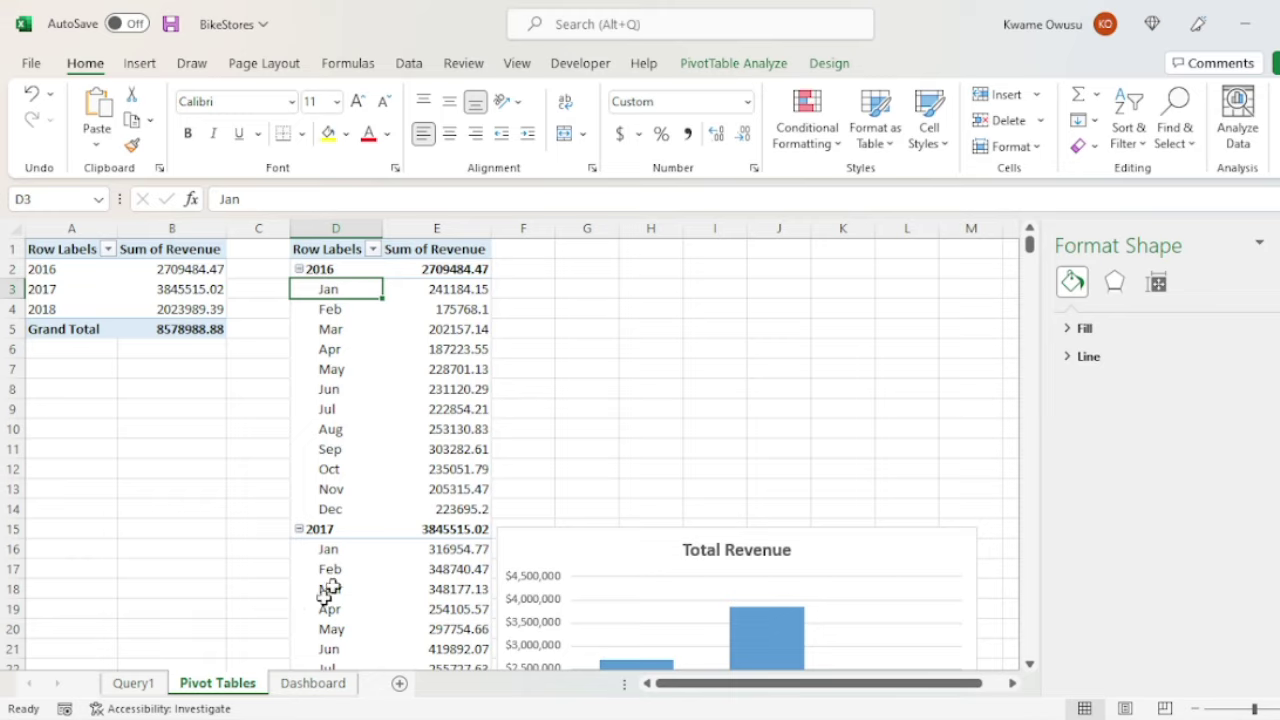
{"action": "left_click", "coordinate": [584, 288]}
Insert an empty 2-D line chart and position it beside the pivot table.
{"action": "left_click", "coordinate": [140, 64]}
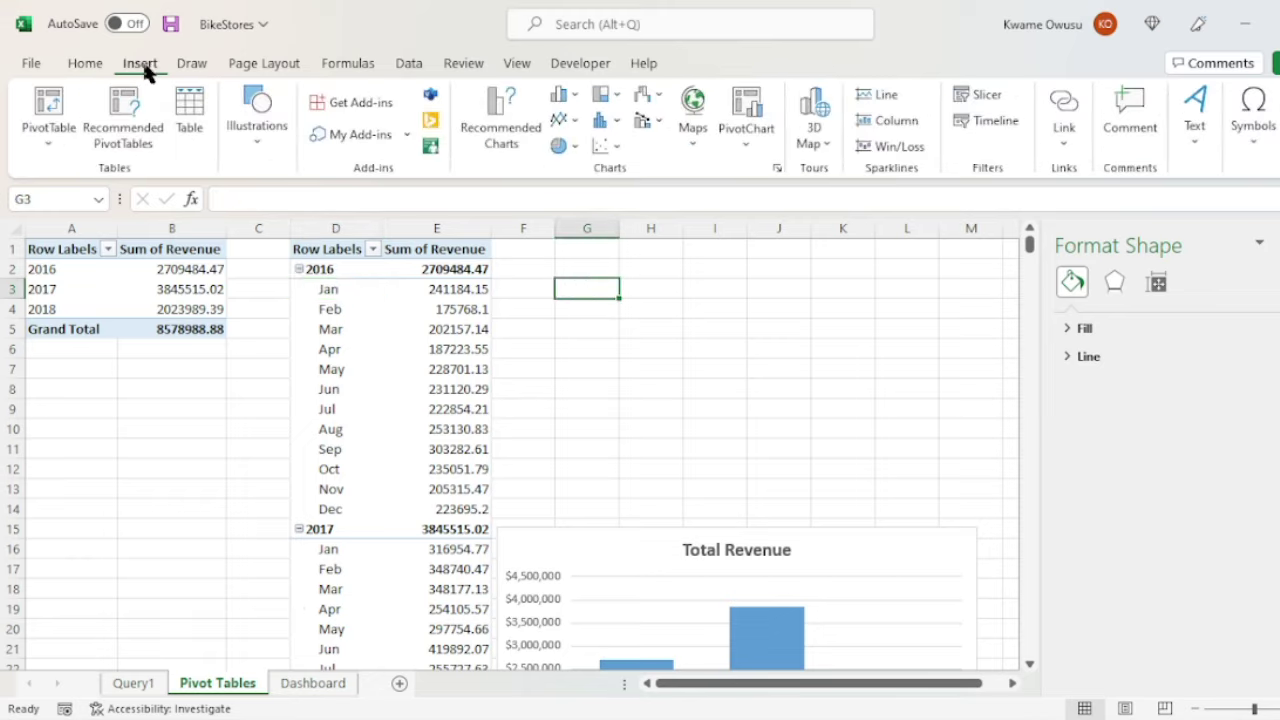
{"action": "left_click", "coordinate": [574, 118]}
{"action": "left_click", "coordinate": [580, 192]}
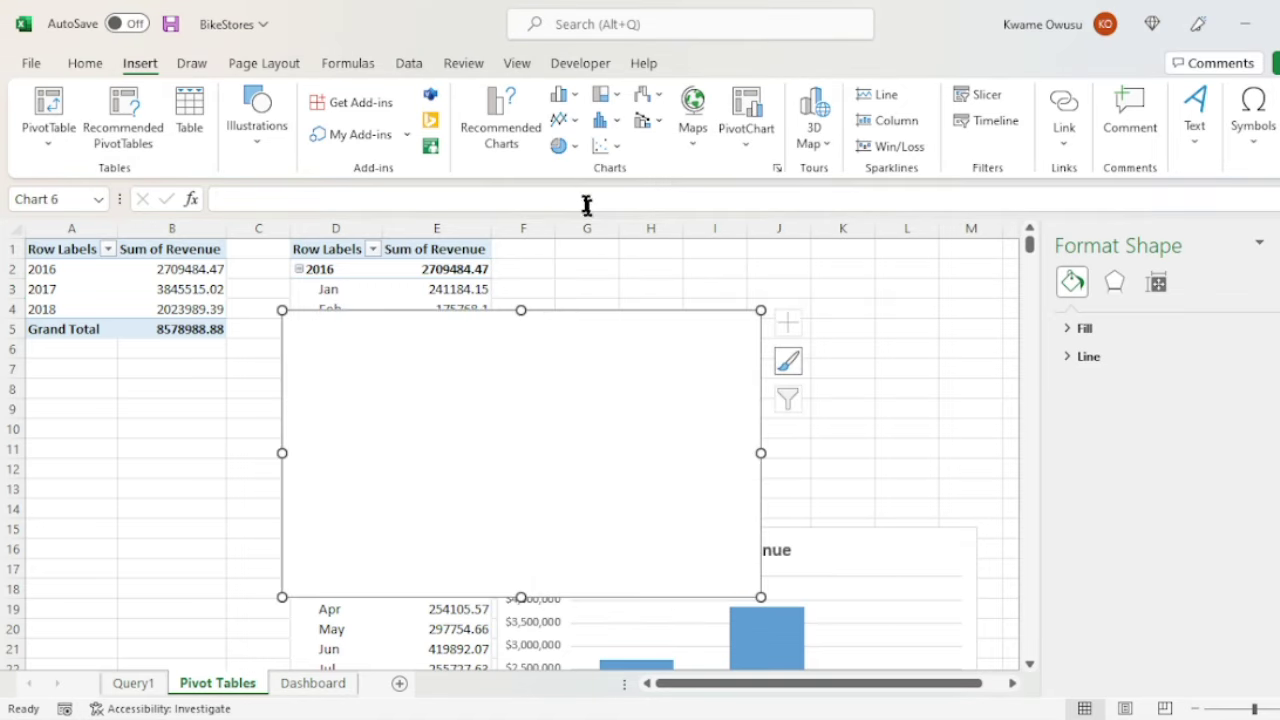
{"action": "left_click_drag", "start_coordinate": [574, 351], "coordinate": [781, 301]}
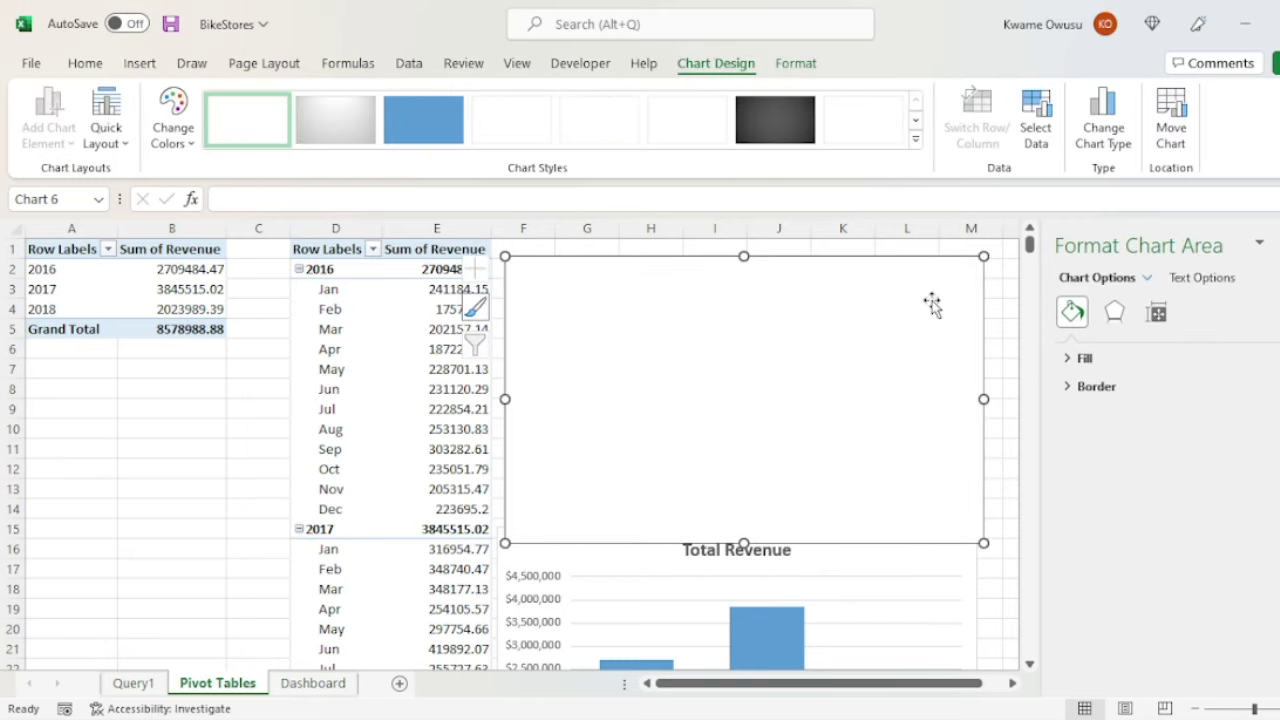
Add a 2016 series with values E3:E14 and month axis labels D3:D14.
{"action": "left_click", "coordinate": [1035, 118]}
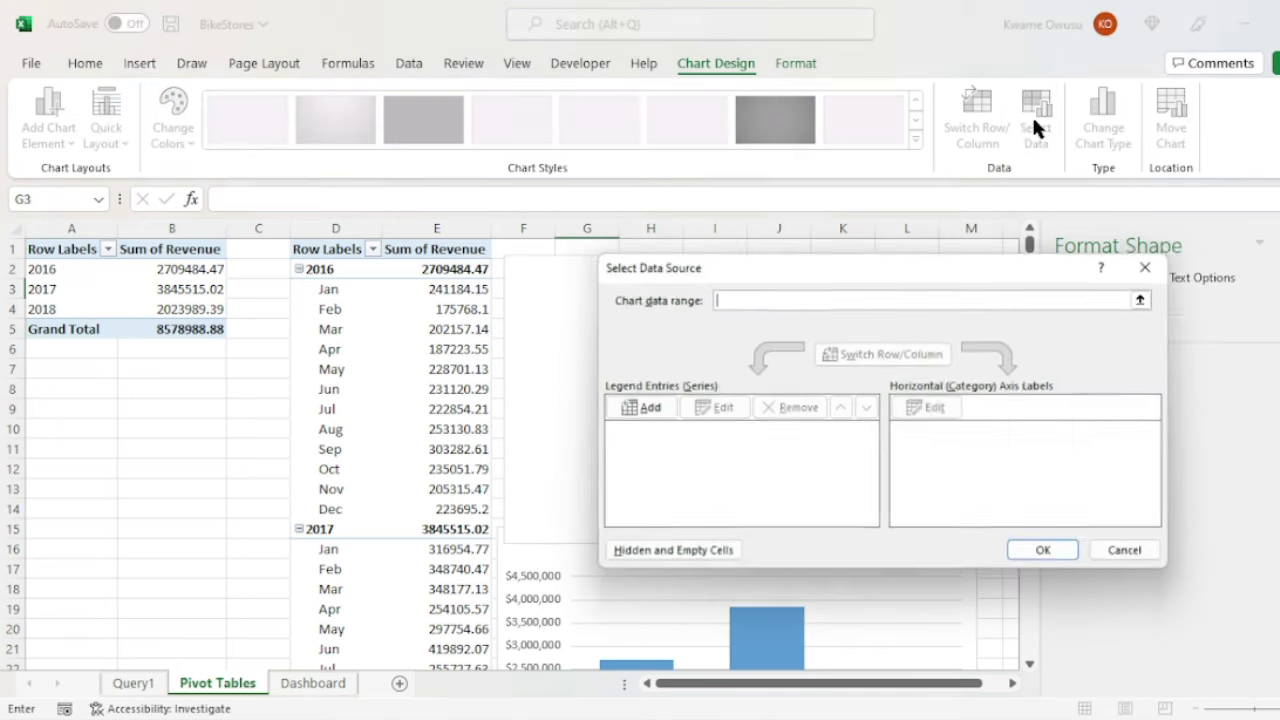
{"action": "left_click", "coordinate": [641, 408]}
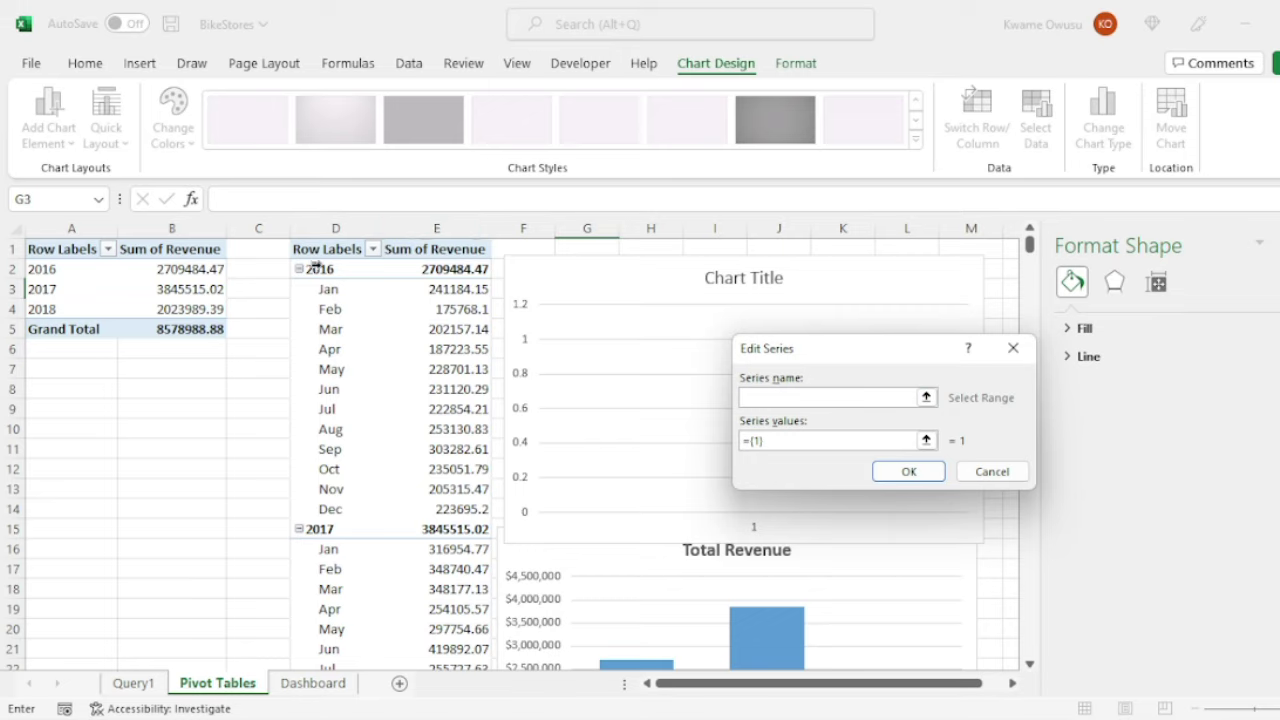
{"action": "type", "text": "2016"}
{"action": "left_click_drag", "start_coordinate": [790, 440], "coordinate": [736, 441]}
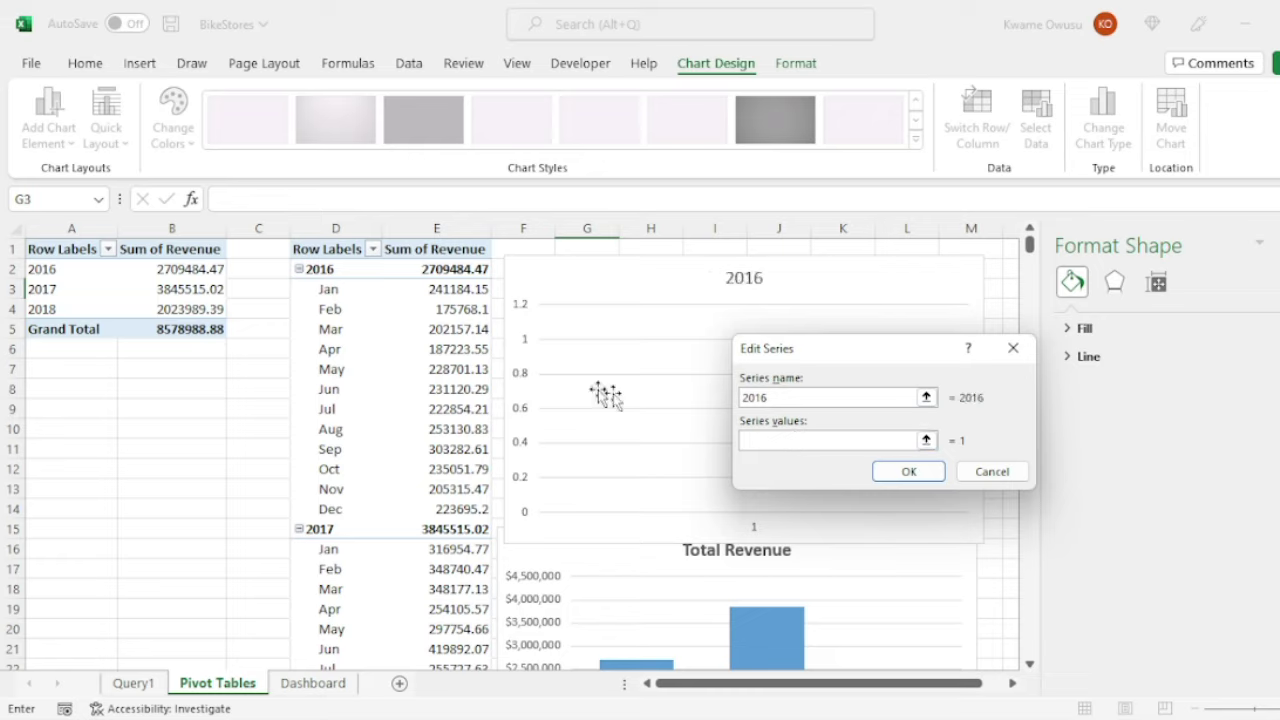
{"action": "left_click_drag", "start_coordinate": [432, 289], "coordinate": [441, 509]}
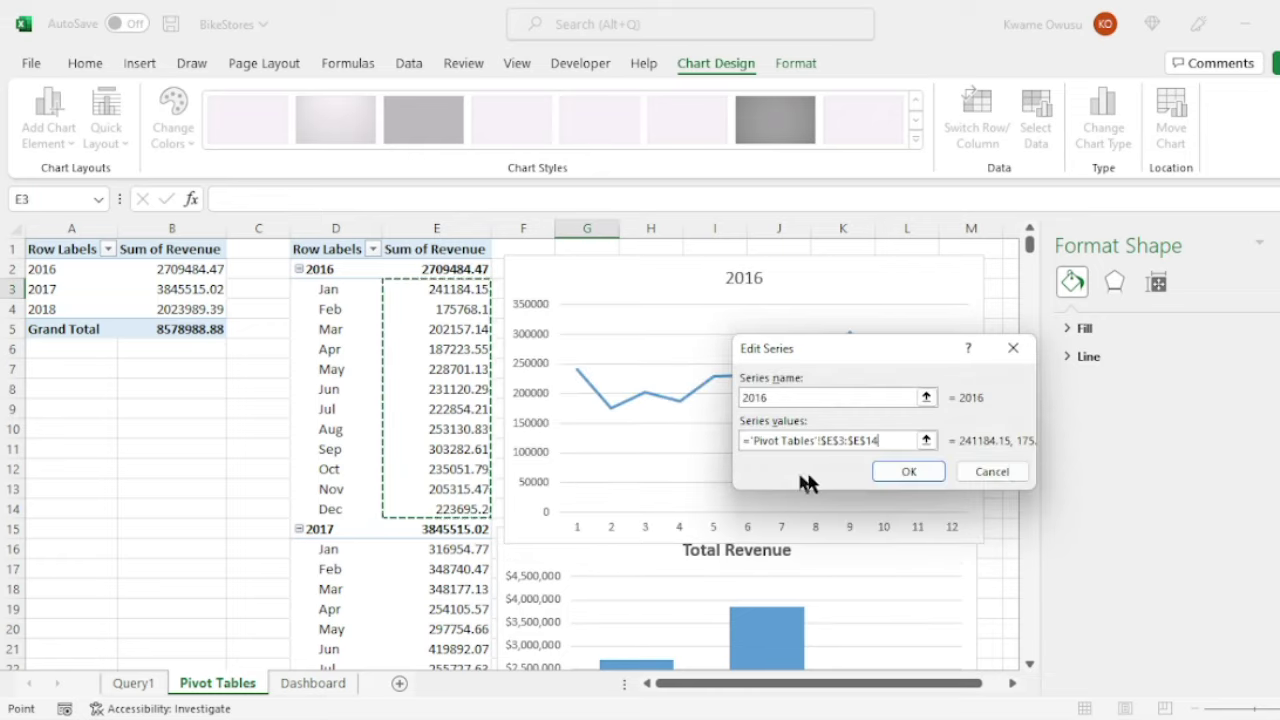
{"action": "left_click", "coordinate": [905, 473]}
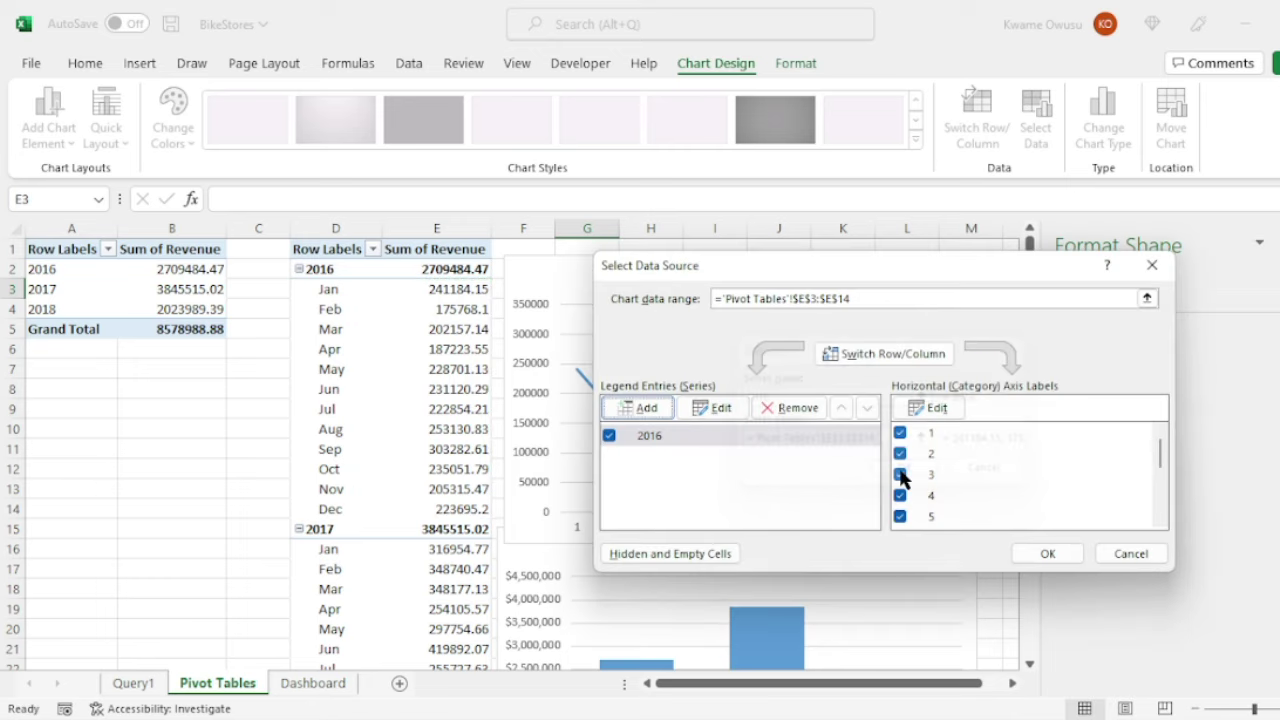
{"action": "left_click", "coordinate": [934, 409]}
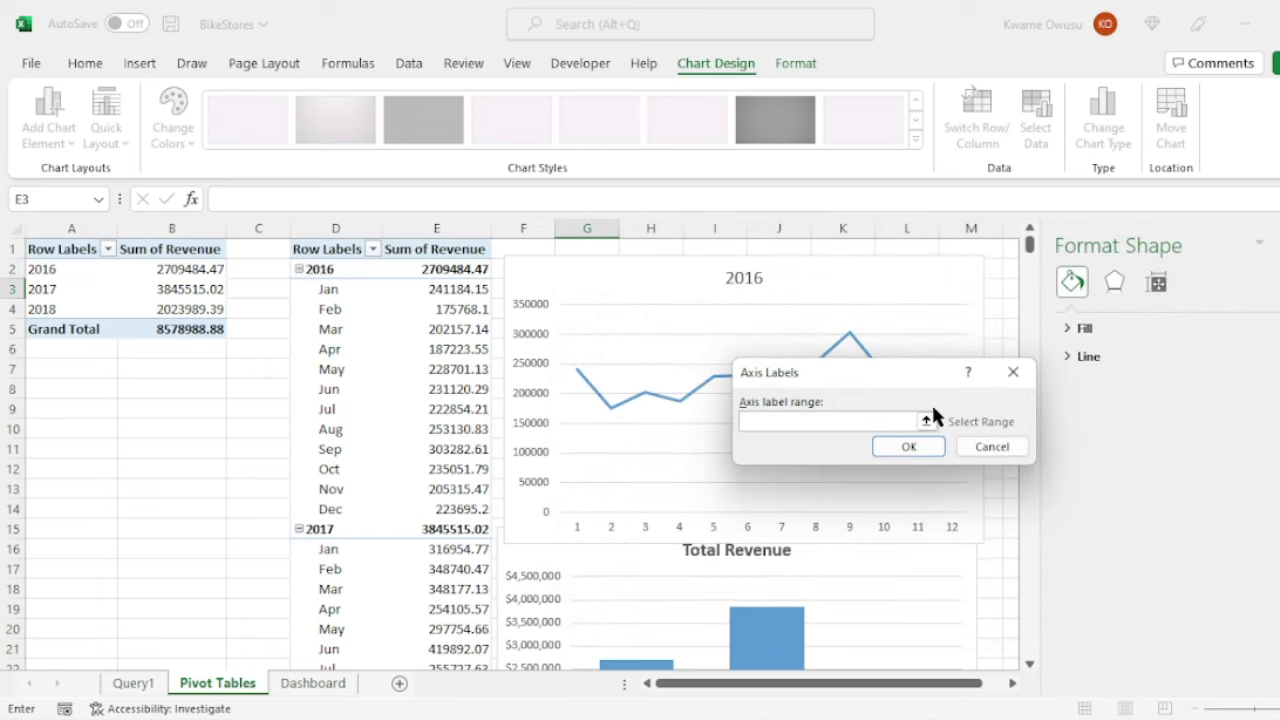
{"action": "left_click_drag", "start_coordinate": [344, 296], "coordinate": [330, 509]}
{"action": "left_click", "coordinate": [908, 447]}
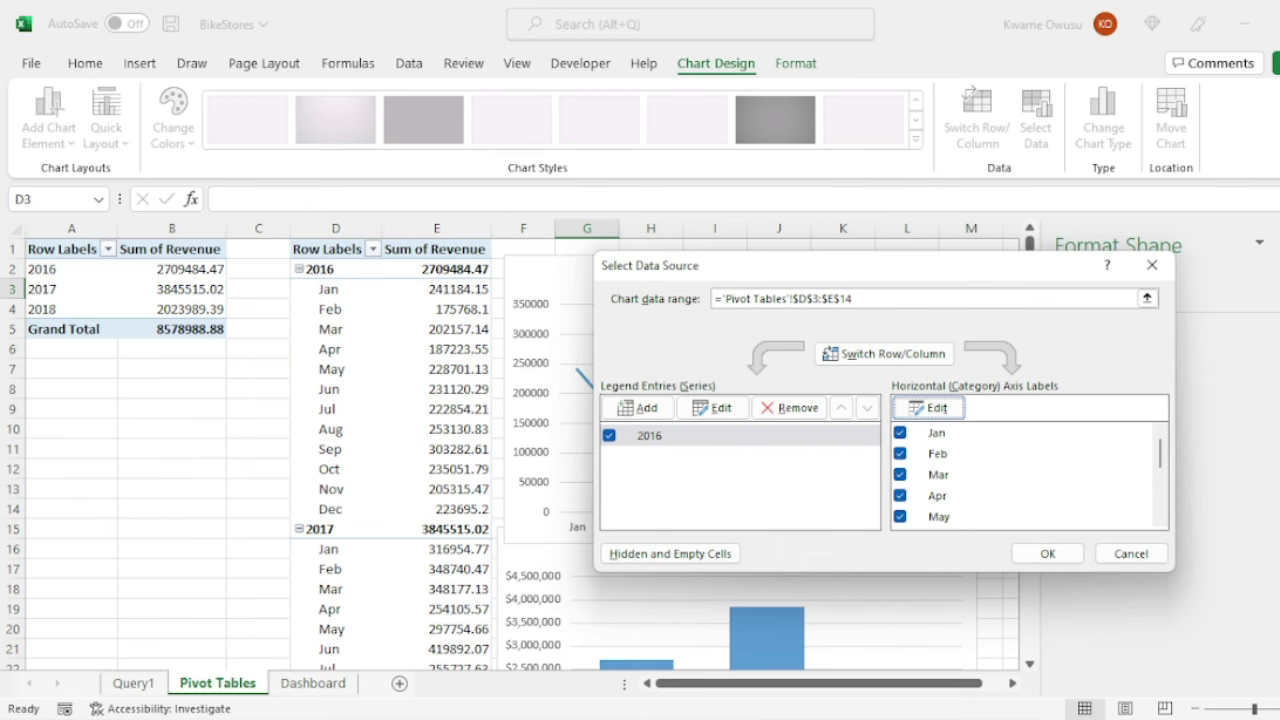
{"action": "left_click", "coordinate": [1060, 553]}
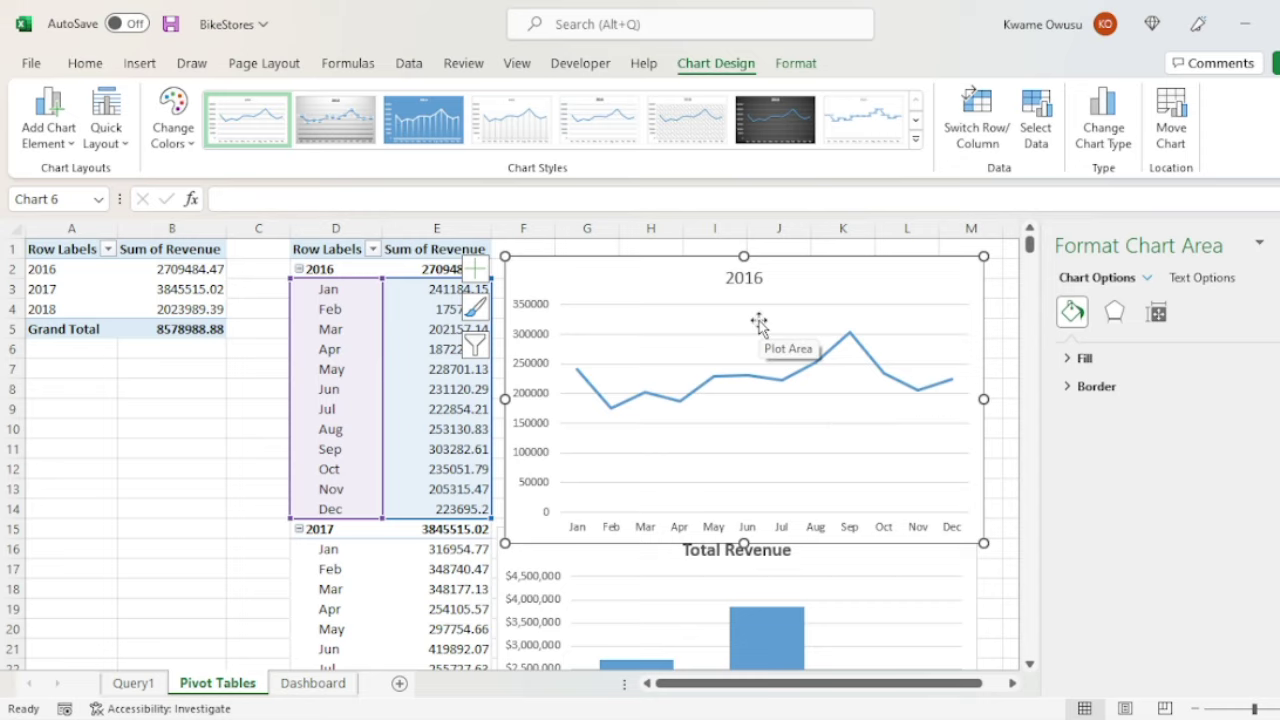
Add a 2017 series to the line chart using monthly revenue E16:E27 as values.
{"action": "left_click", "coordinate": [1035, 112]}
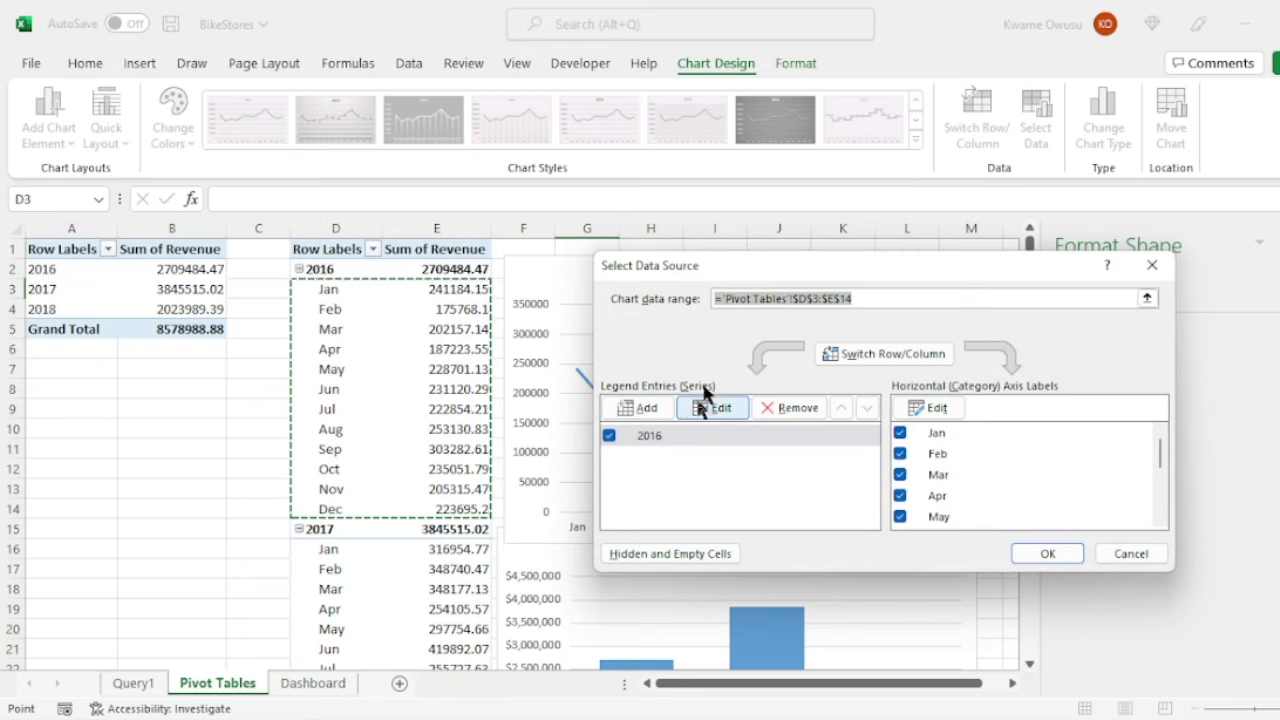
{"action": "left_click", "coordinate": [624, 408]}
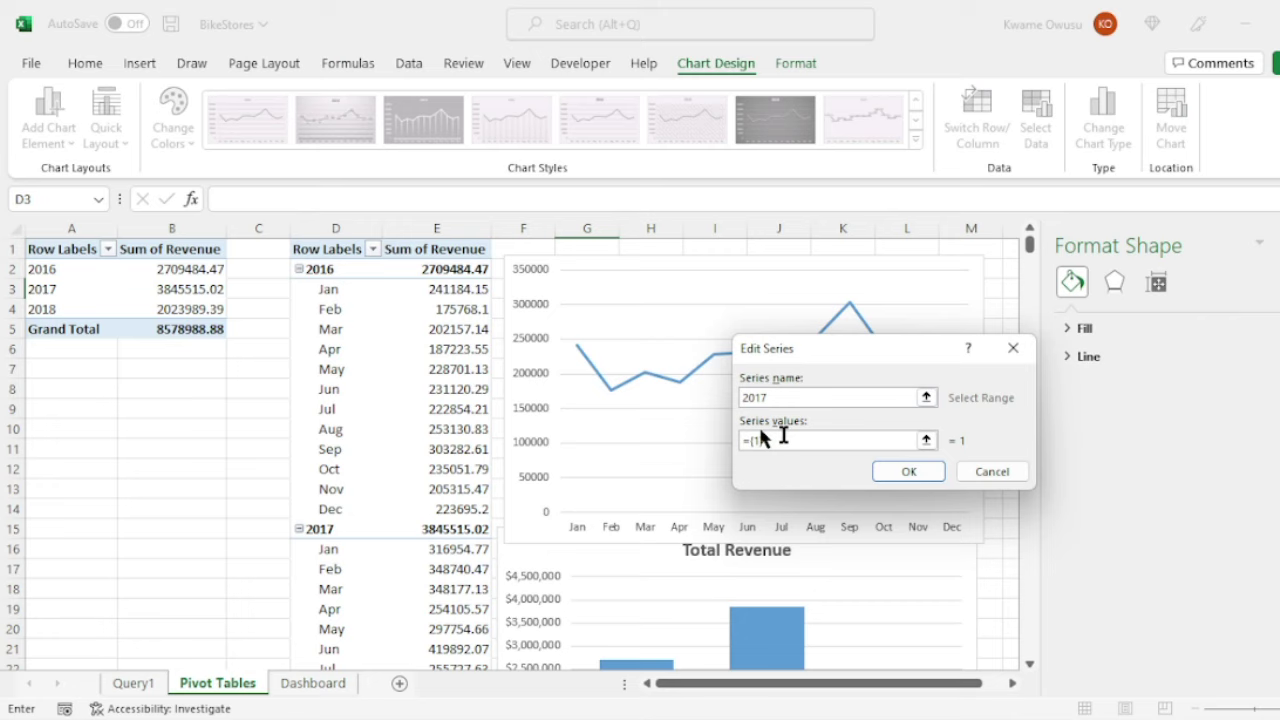
{"action": "left_click_drag", "start_coordinate": [783, 437], "coordinate": [683, 434]}
{"action": "key", "text": "BackSpace"}
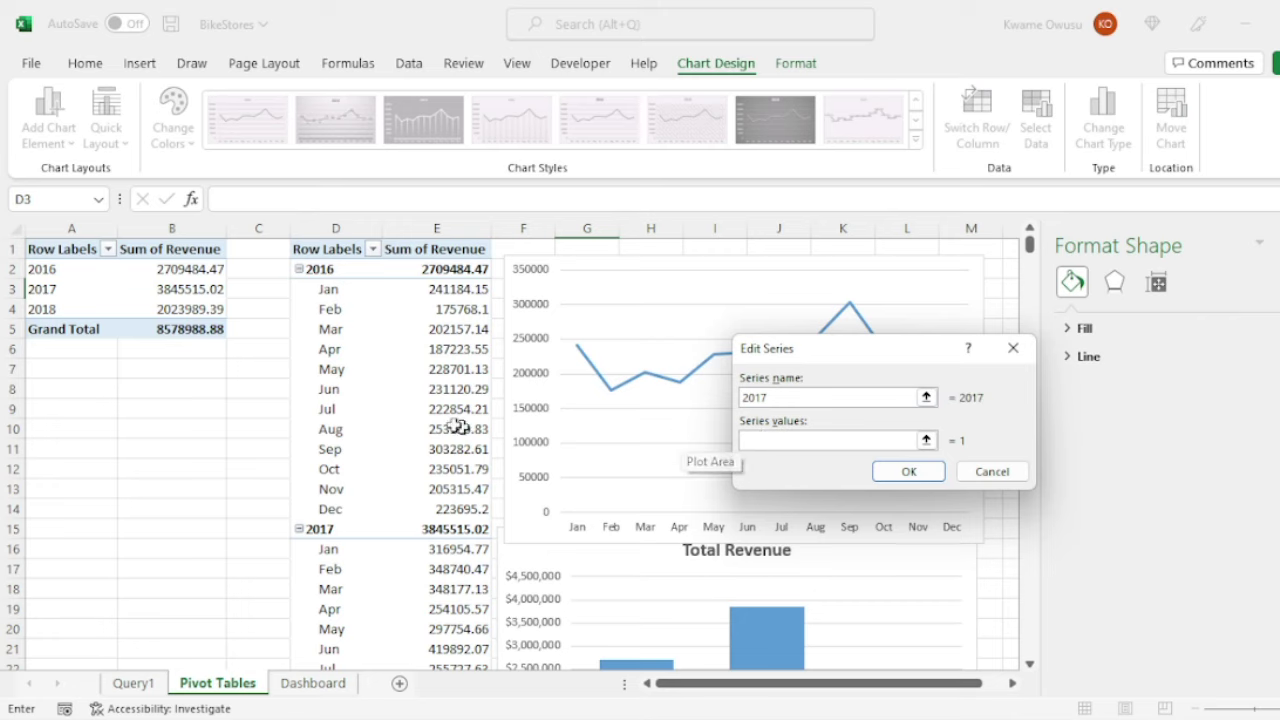
{"action": "scroll", "coordinate": [405, 418], "scroll_direction": "down", "scroll_amount": 2}
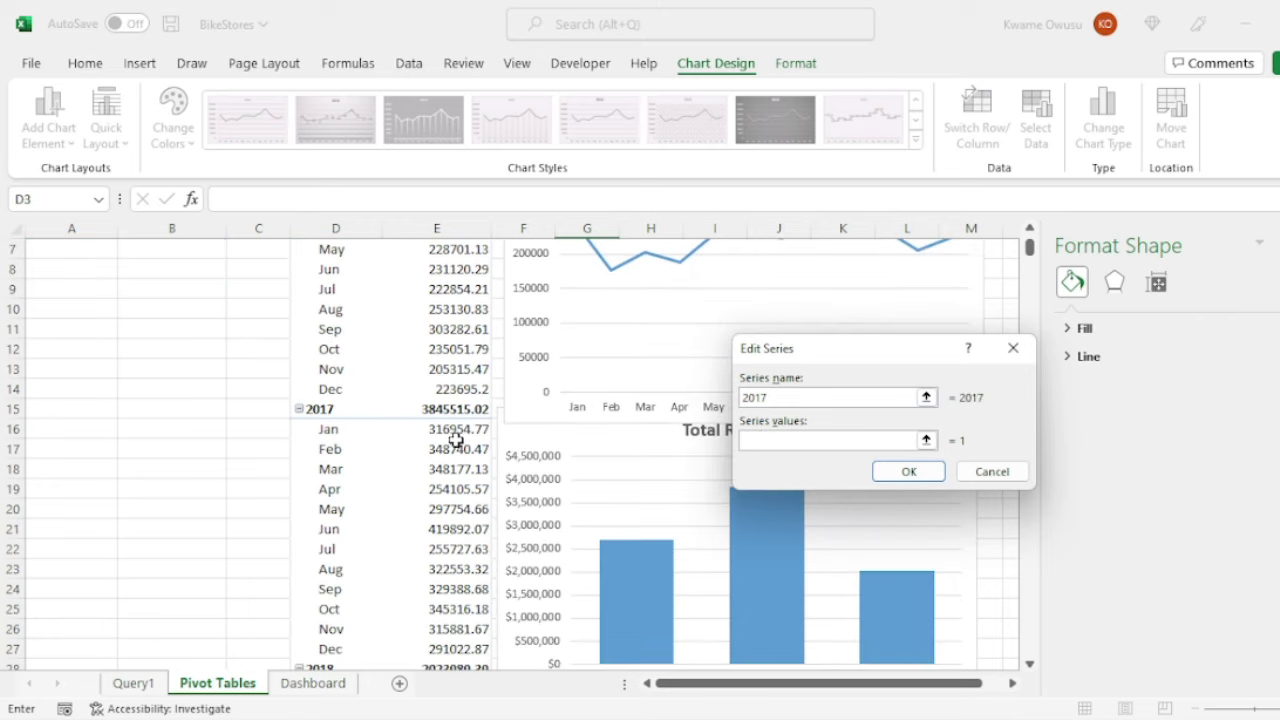
{"action": "left_click_drag", "start_coordinate": [455, 431], "coordinate": [463, 650]}
{"action": "left_click", "coordinate": [906, 472]}
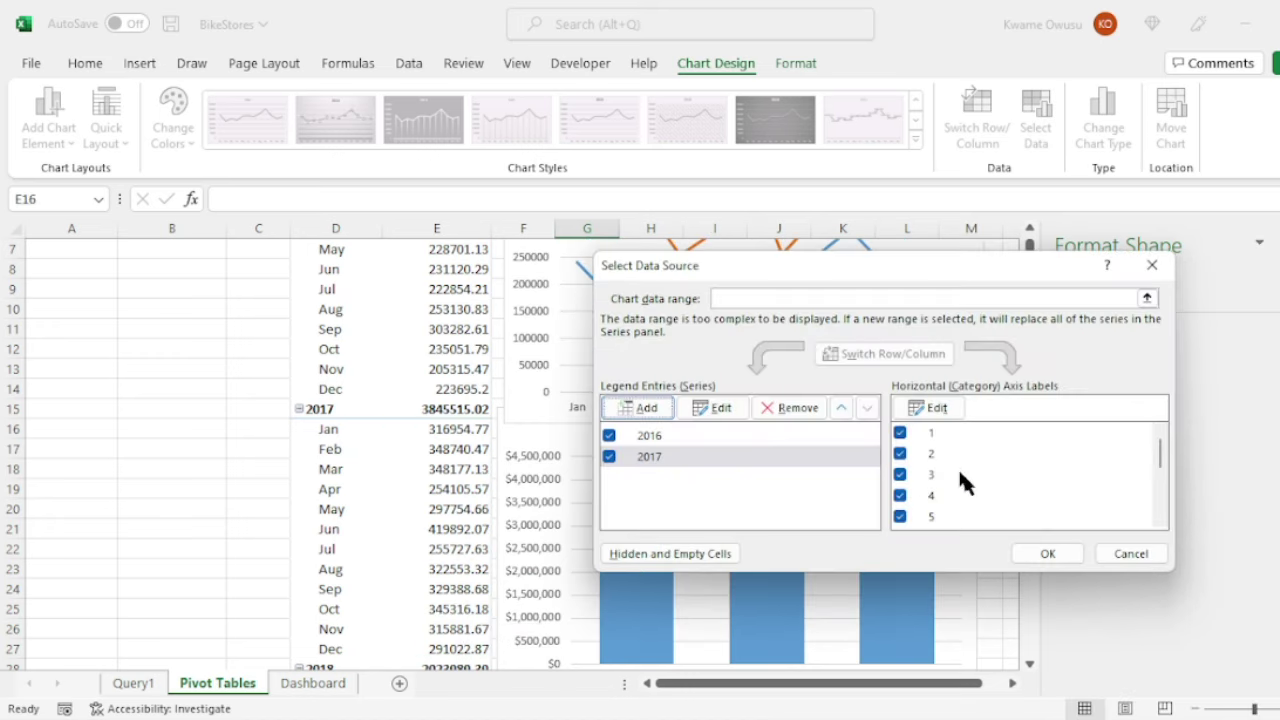
Set the 2017 series' axis labels to months D16:D27 and apply the data changes.
{"action": "left_click", "coordinate": [934, 410]}
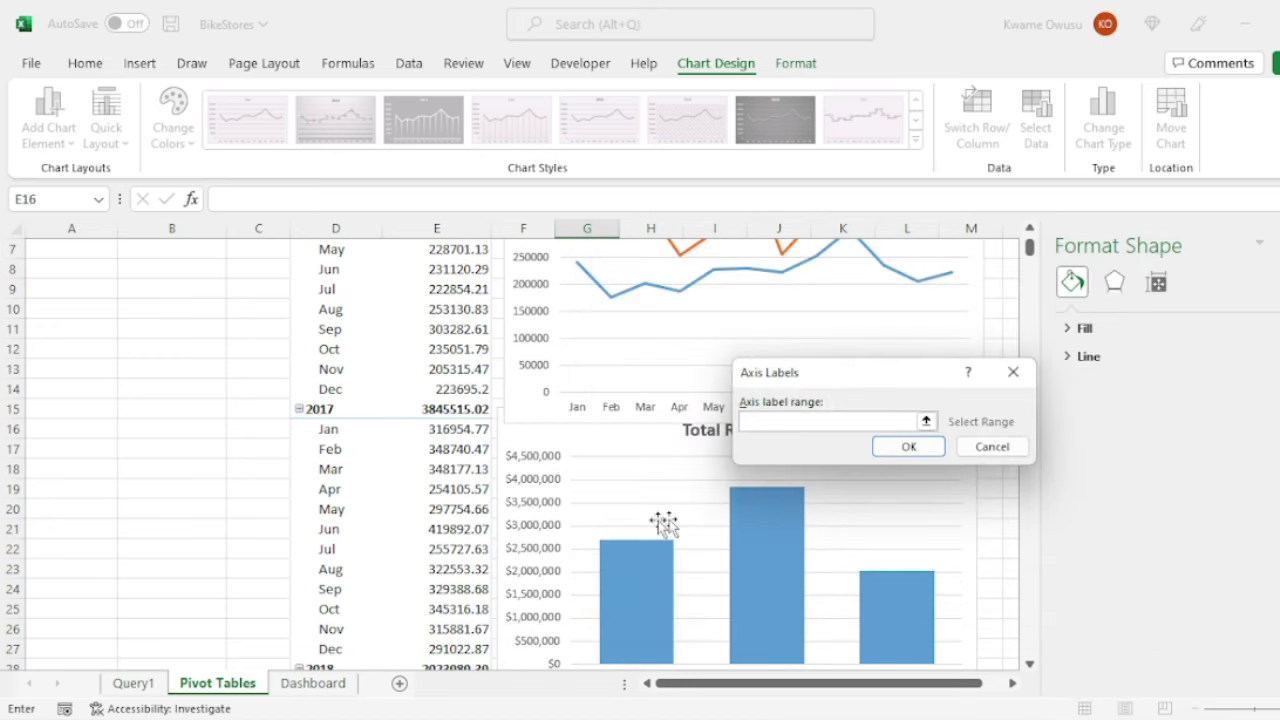
{"action": "scroll", "coordinate": [352, 460], "scroll_direction": "down", "scroll_amount": 1}
{"action": "left_click_drag", "start_coordinate": [329, 370], "coordinate": [332, 590]}
{"action": "left_click", "coordinate": [908, 448]}
{"action": "left_click", "coordinate": [1076, 554]}
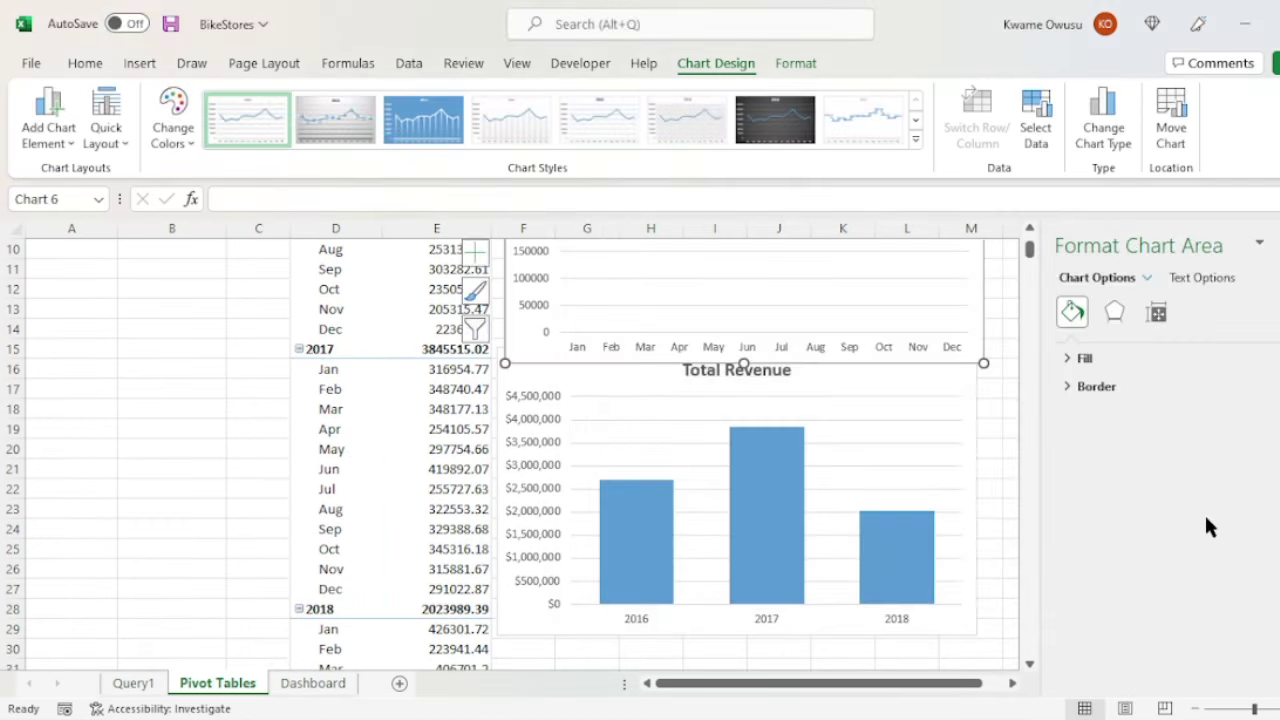
{"action": "scroll", "coordinate": [908, 490], "scroll_direction": "up", "scroll_amount": 3}
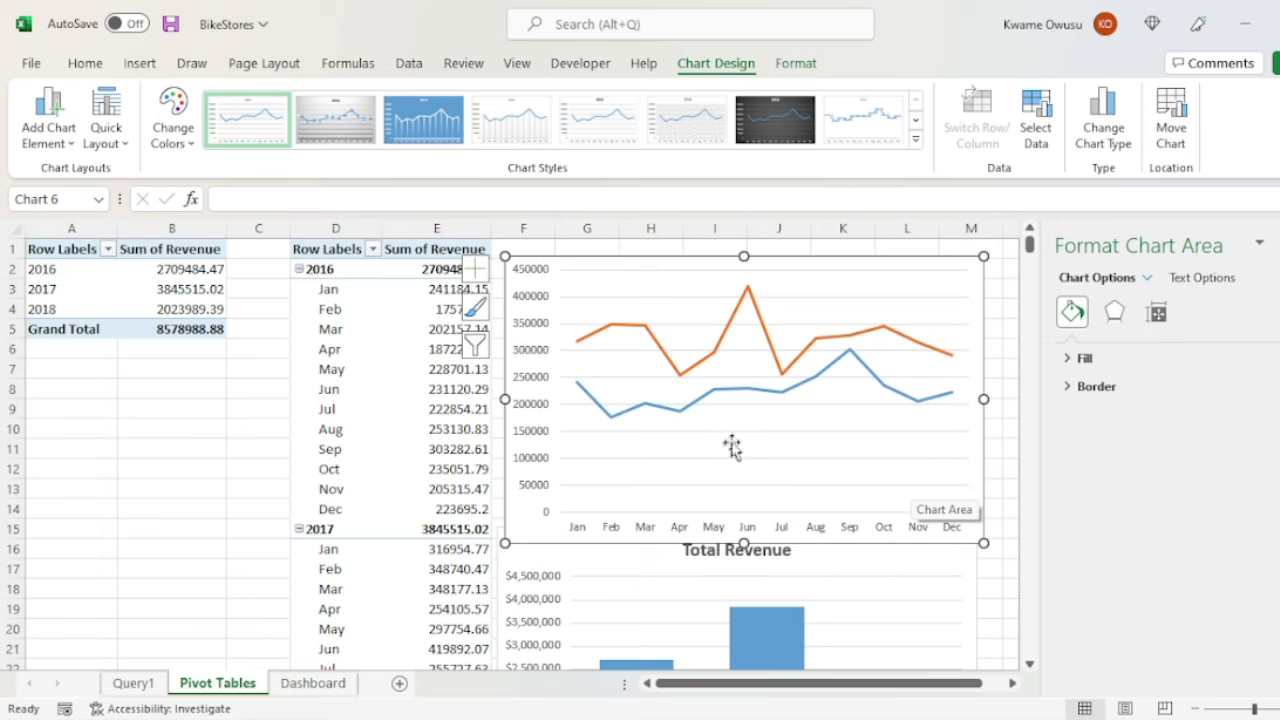
{"action": "left_click", "coordinate": [940, 282]}
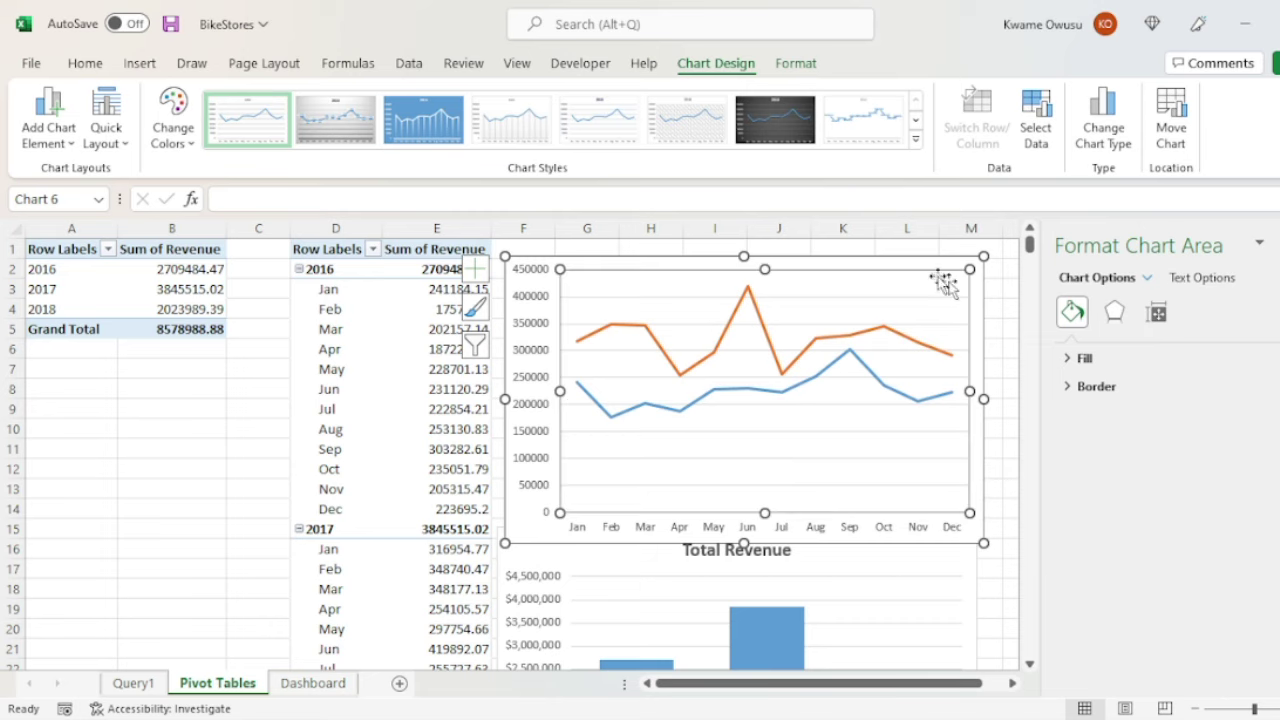
{"action": "left_click", "coordinate": [1035, 125]}
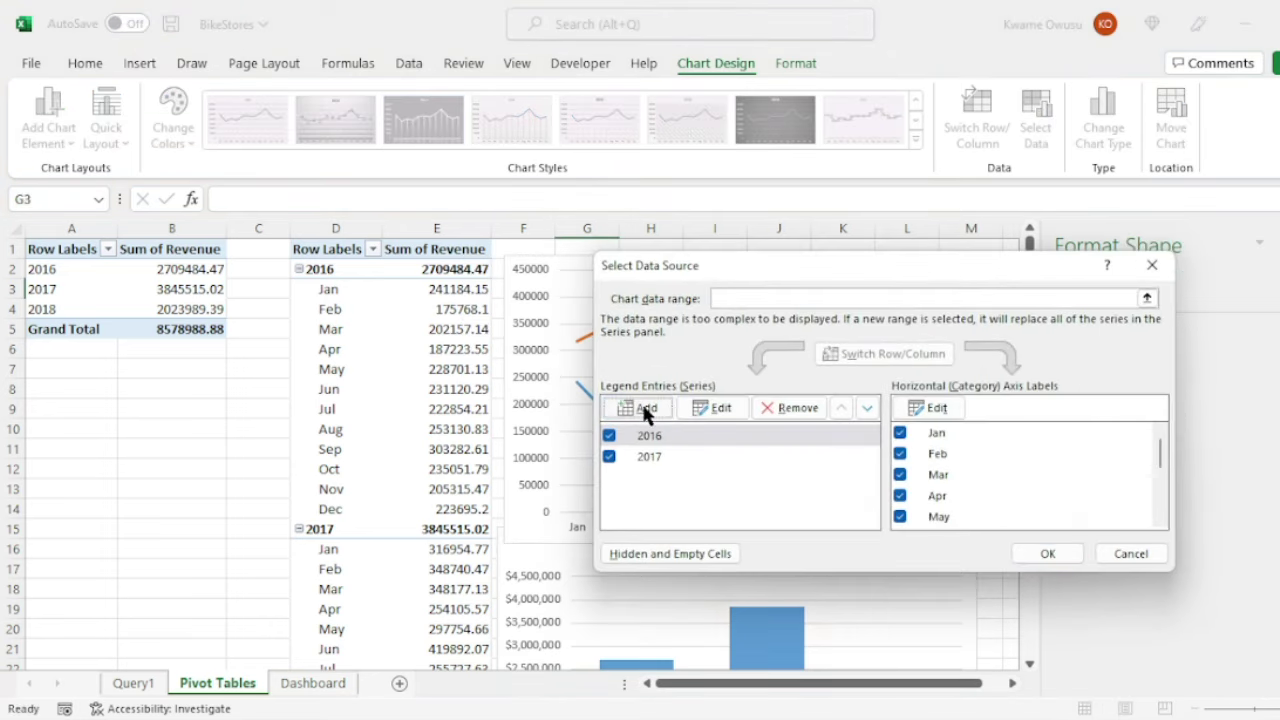
Add a 2018 series using monthly revenue E29:E39 as values, fixing a range error.
{"action": "left_click", "coordinate": [645, 407]}
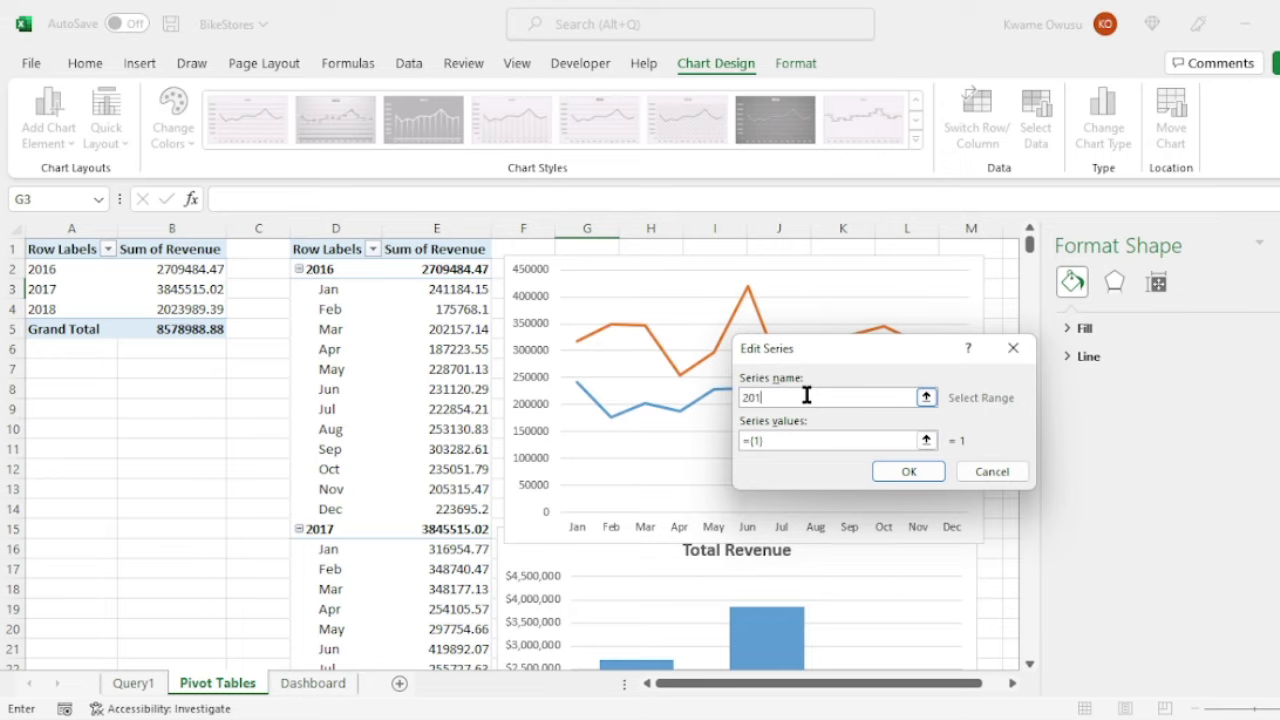
{"action": "left_click", "coordinate": [777, 440]}
{"action": "scroll", "coordinate": [409, 430], "scroll_direction": "down", "scroll_amount": 8}
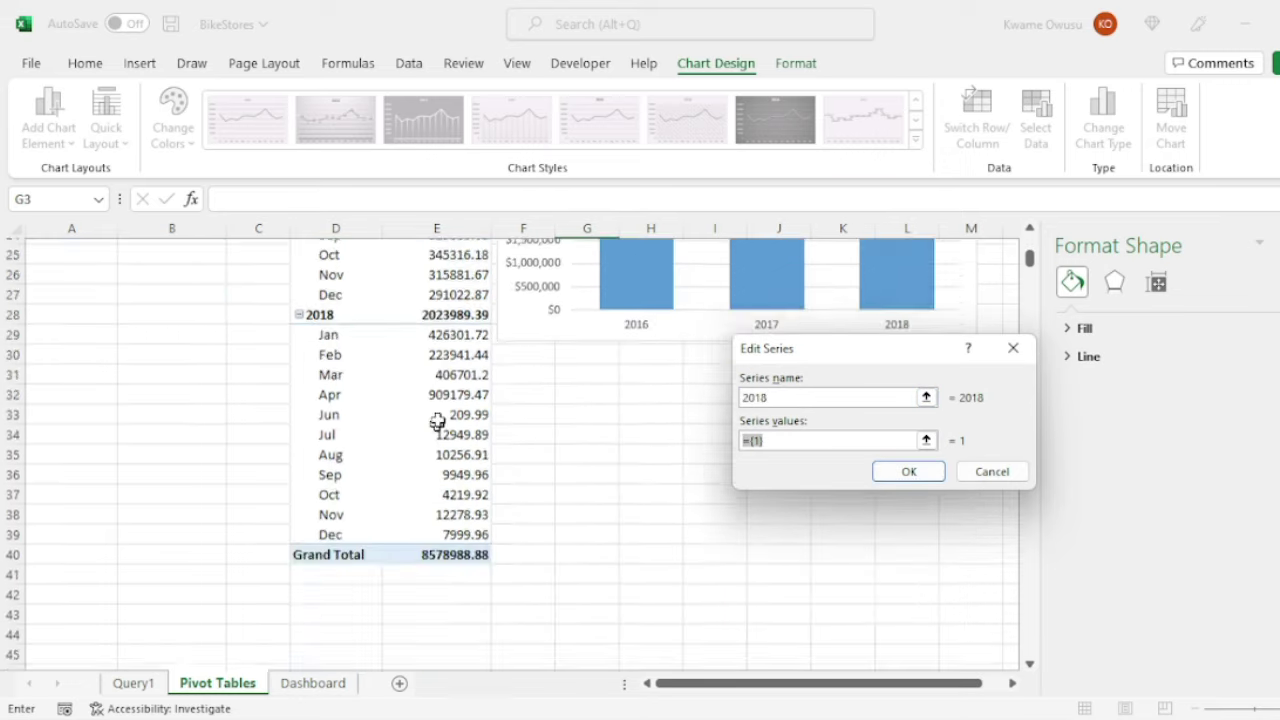
{"action": "left_click_drag", "start_coordinate": [456, 340], "coordinate": [463, 531]}
{"action": "left_click", "coordinate": [649, 444]}
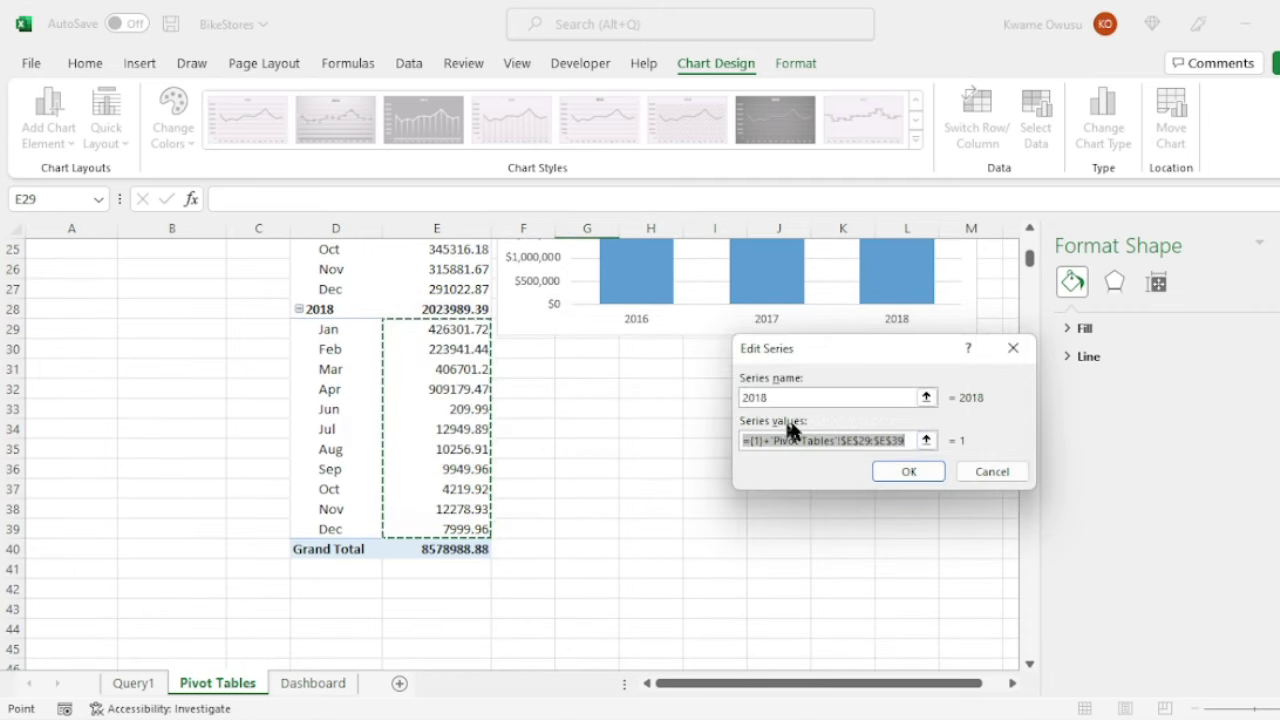
{"action": "key", "text": "BackSpace"}
{"action": "left_click_drag", "start_coordinate": [458, 330], "coordinate": [445, 525]}
{"action": "left_click", "coordinate": [897, 470]}
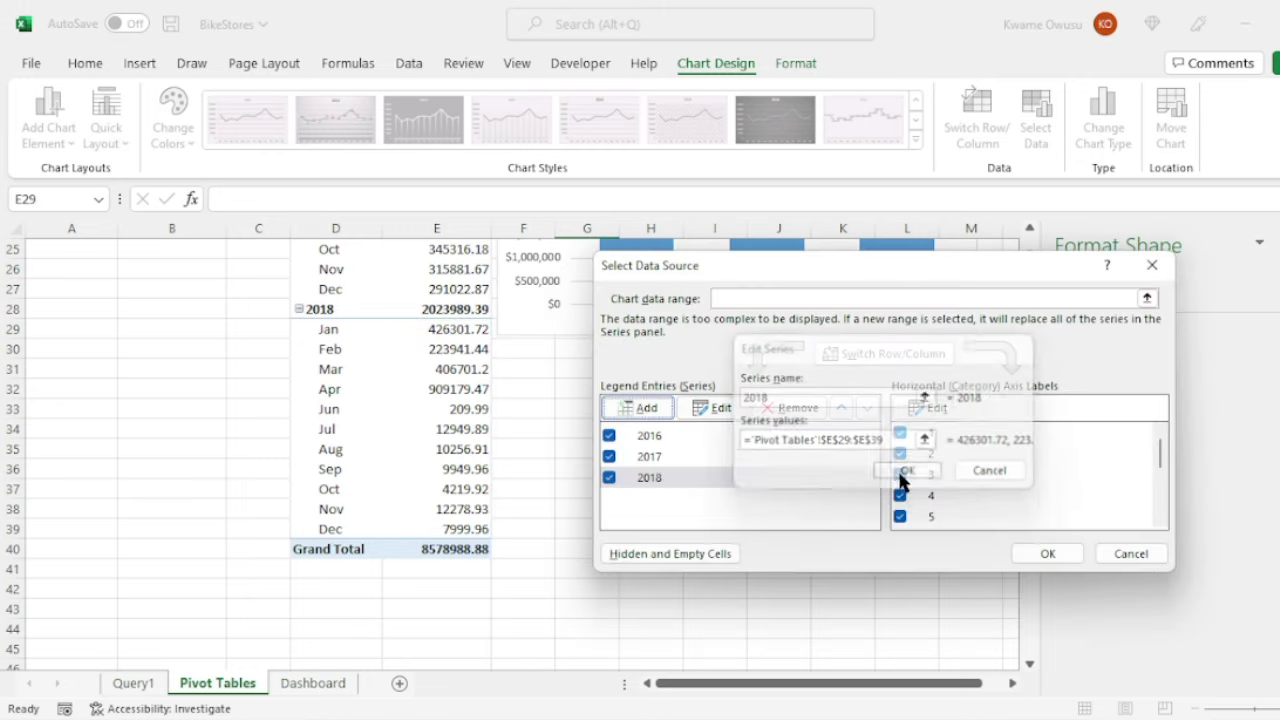
Set the 2018 series' axis labels to months D29:D39 and apply the data source.
{"action": "left_click", "coordinate": [927, 408]}
{"action": "left_click_drag", "start_coordinate": [326, 332], "coordinate": [320, 535]}
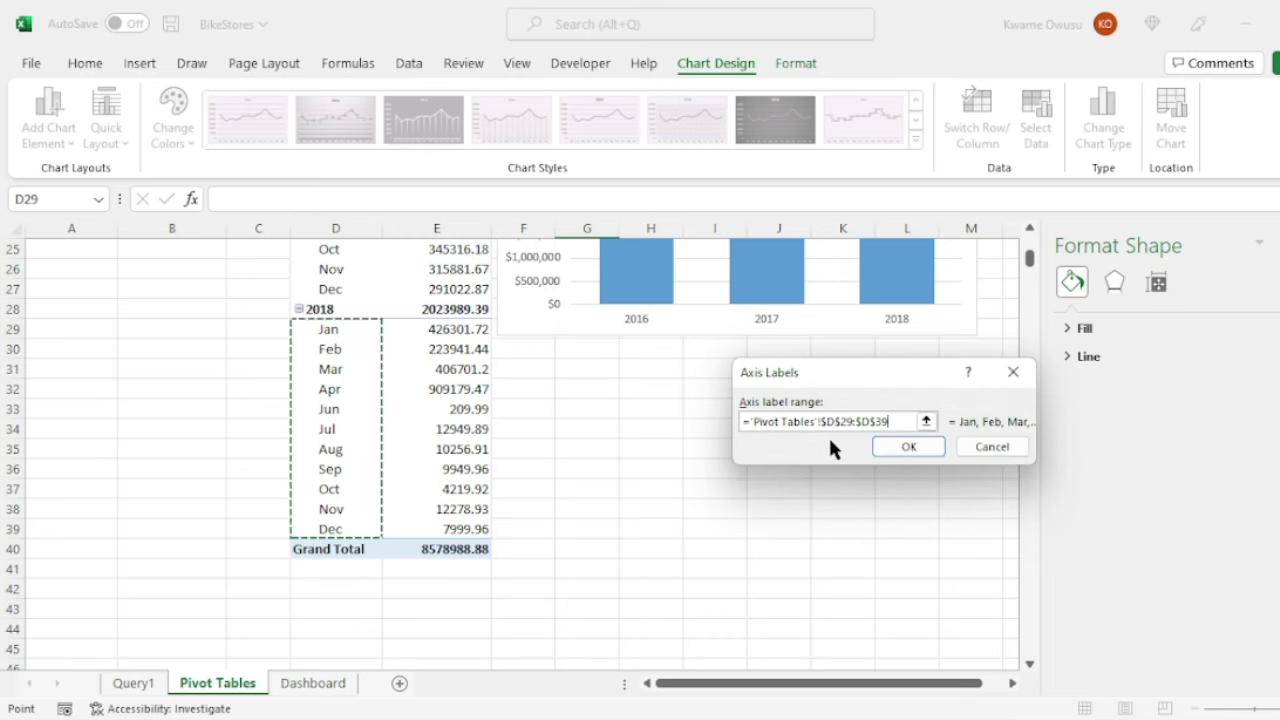
{"action": "left_click", "coordinate": [918, 447]}
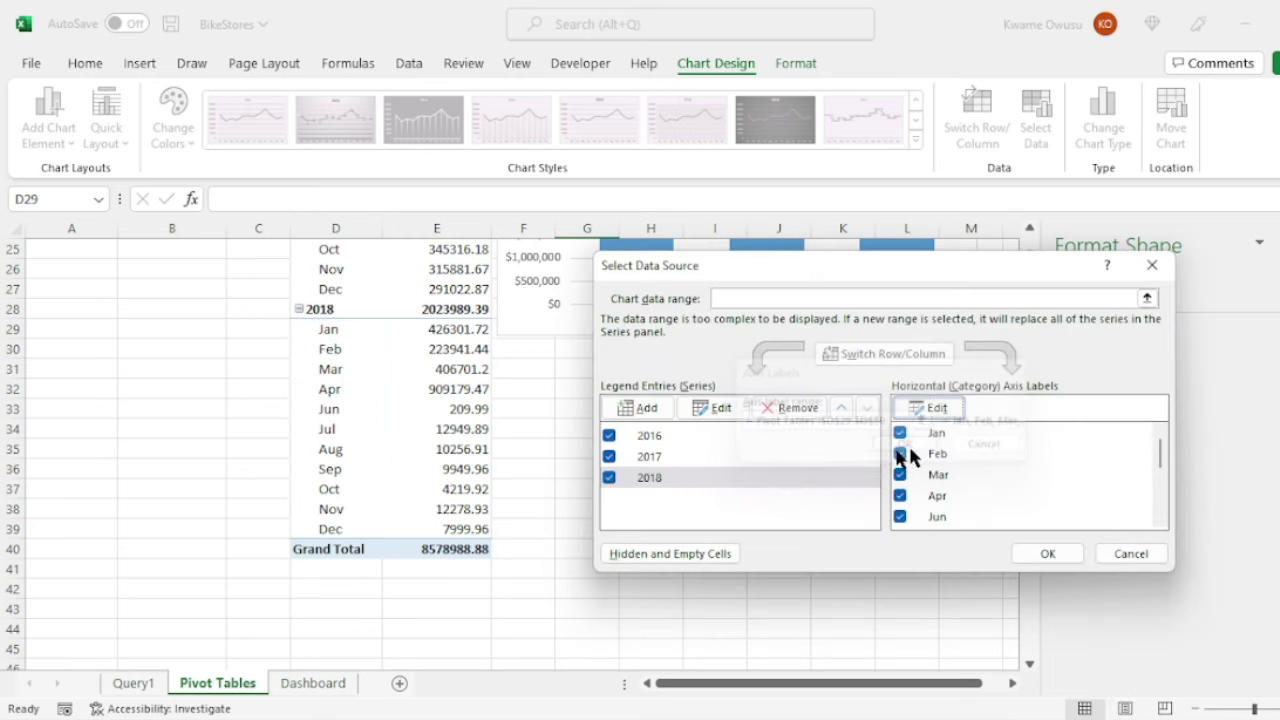
{"action": "left_click", "coordinate": [1047, 554]}
{"action": "scroll", "coordinate": [714, 520], "scroll_direction": "up", "scroll_amount": 8}
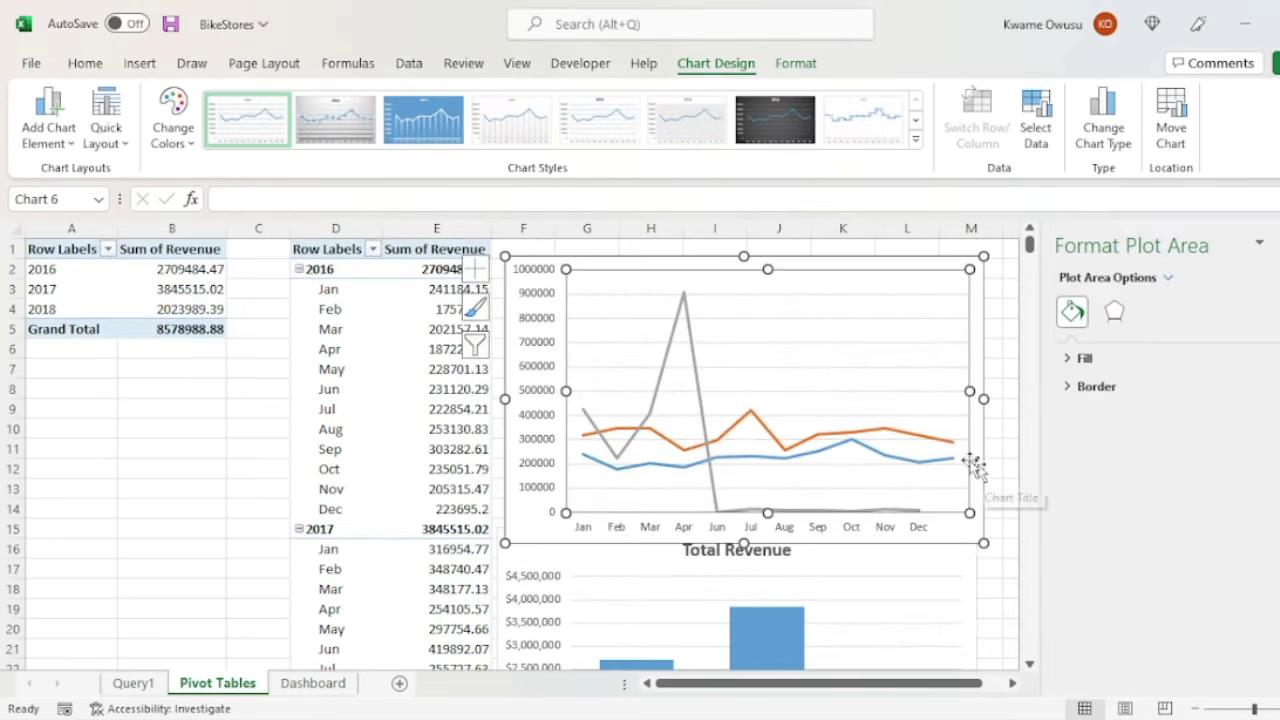
{"action": "left_click", "coordinate": [543, 296]}
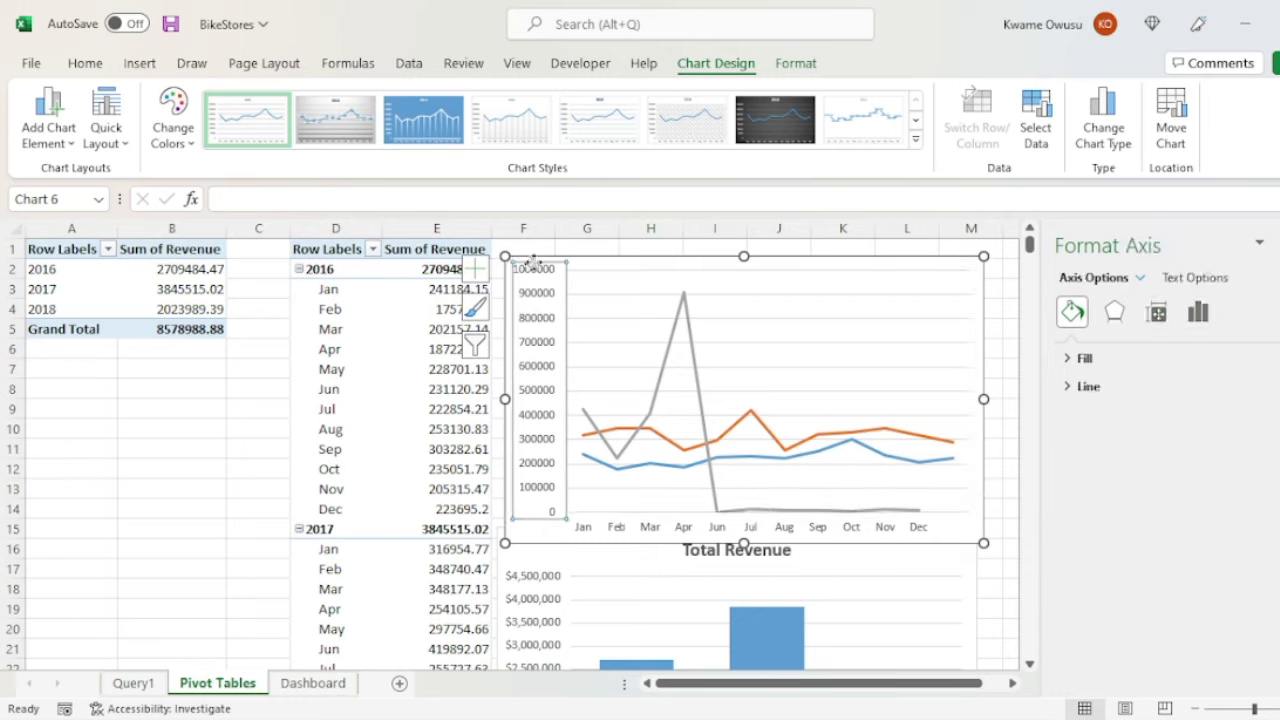
Format the line chart's value axis as Currency with 0 decimal places.
{"action": "left_click", "coordinate": [1197, 312]}
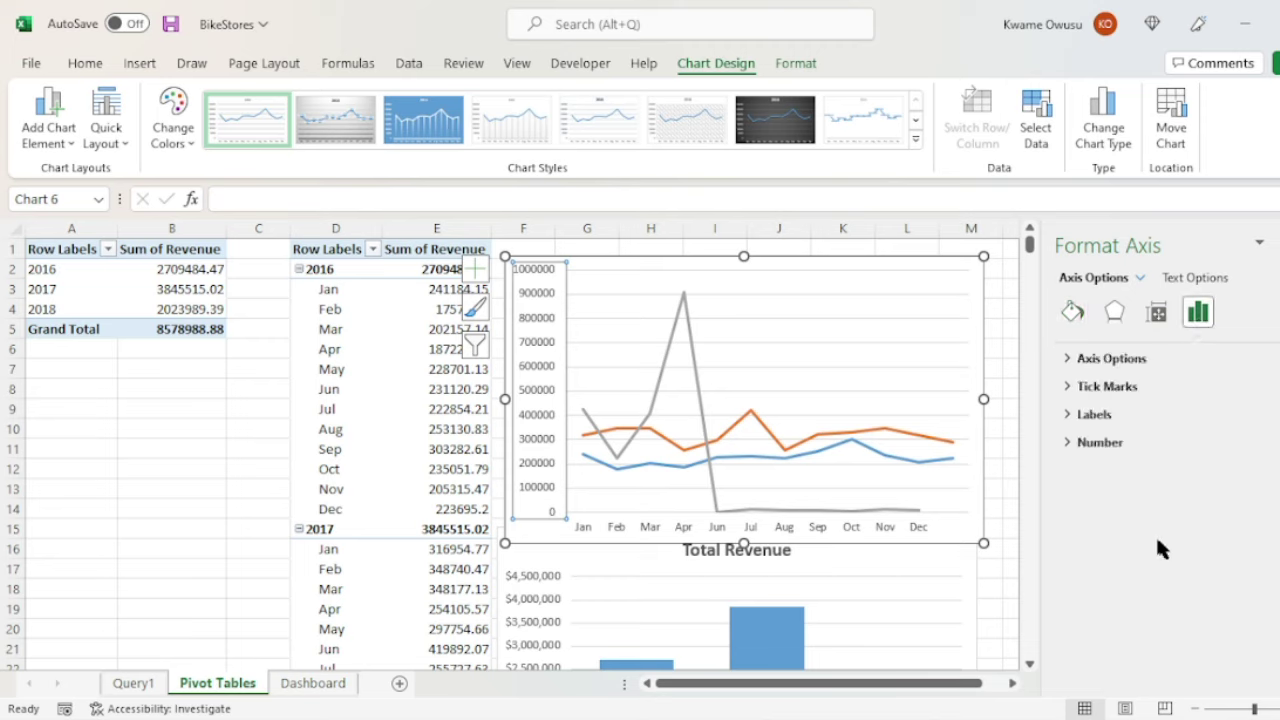
{"action": "left_click", "coordinate": [1112, 445]}
{"action": "left_click", "coordinate": [1162, 490]}
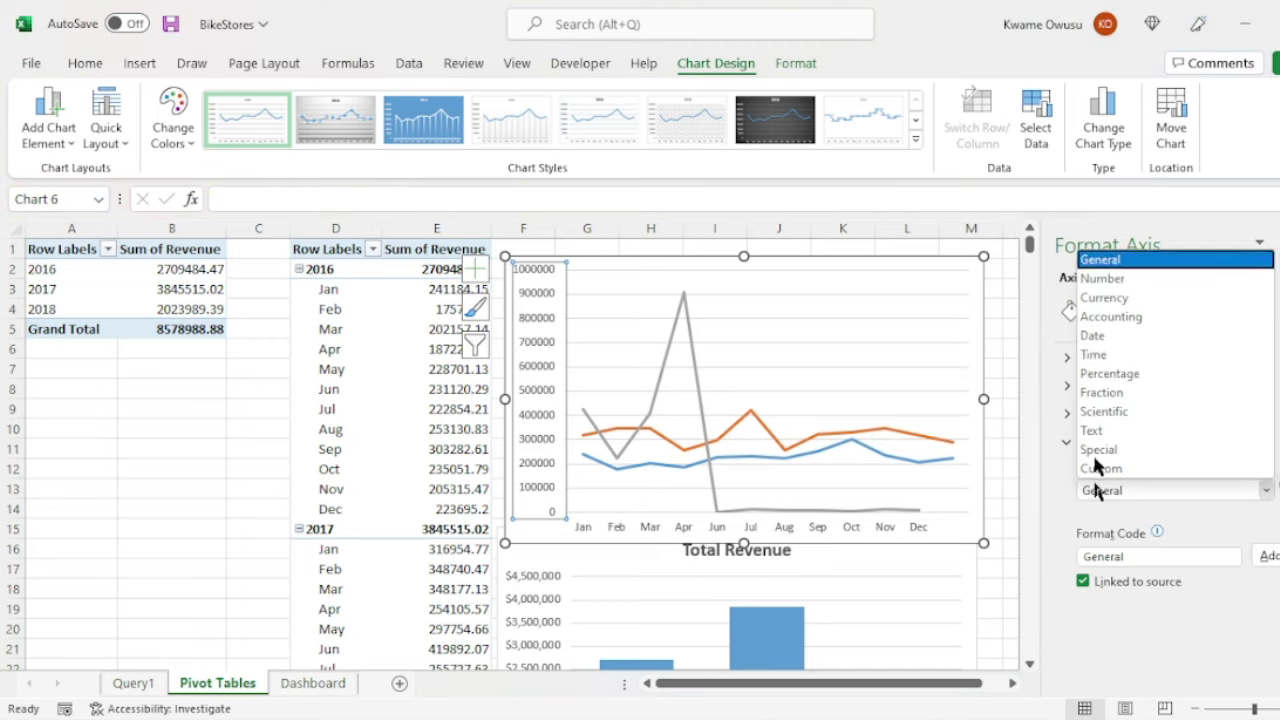
{"action": "left_click", "coordinate": [1110, 297]}
{"action": "double_click", "coordinate": [1206, 515]}
{"action": "type", "text": "0"}
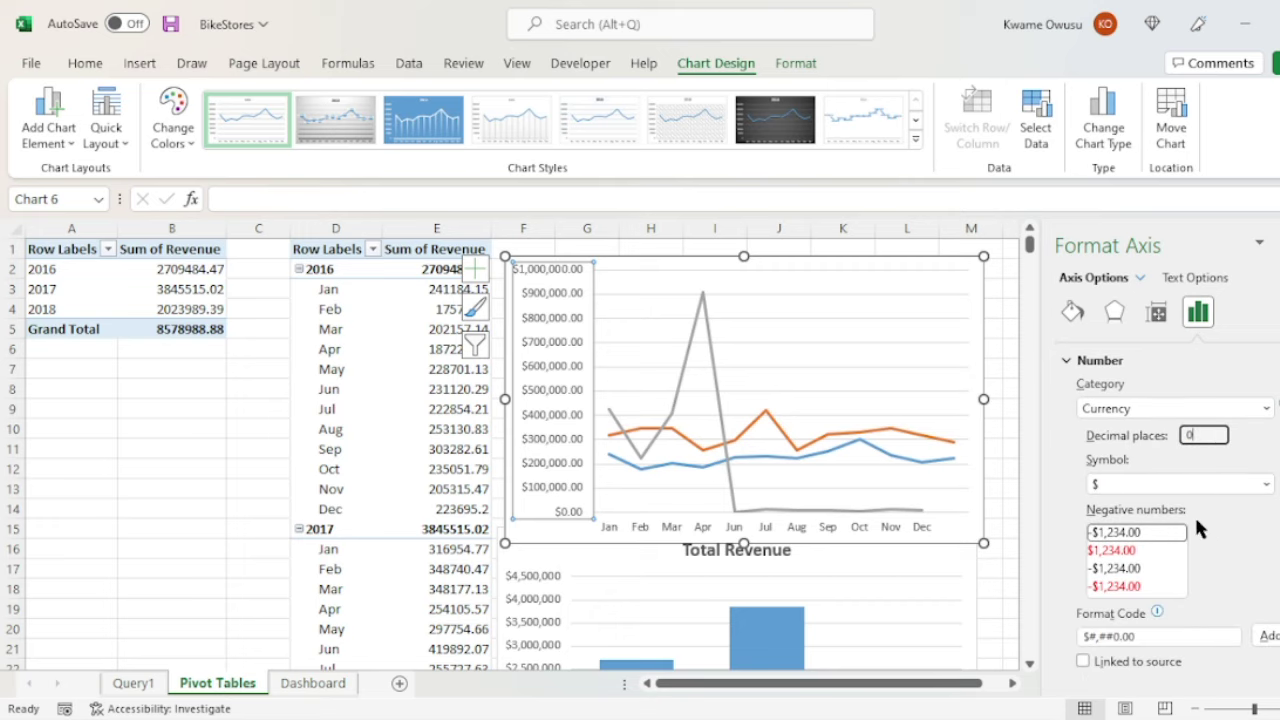
{"action": "left_click", "coordinate": [906, 312]}
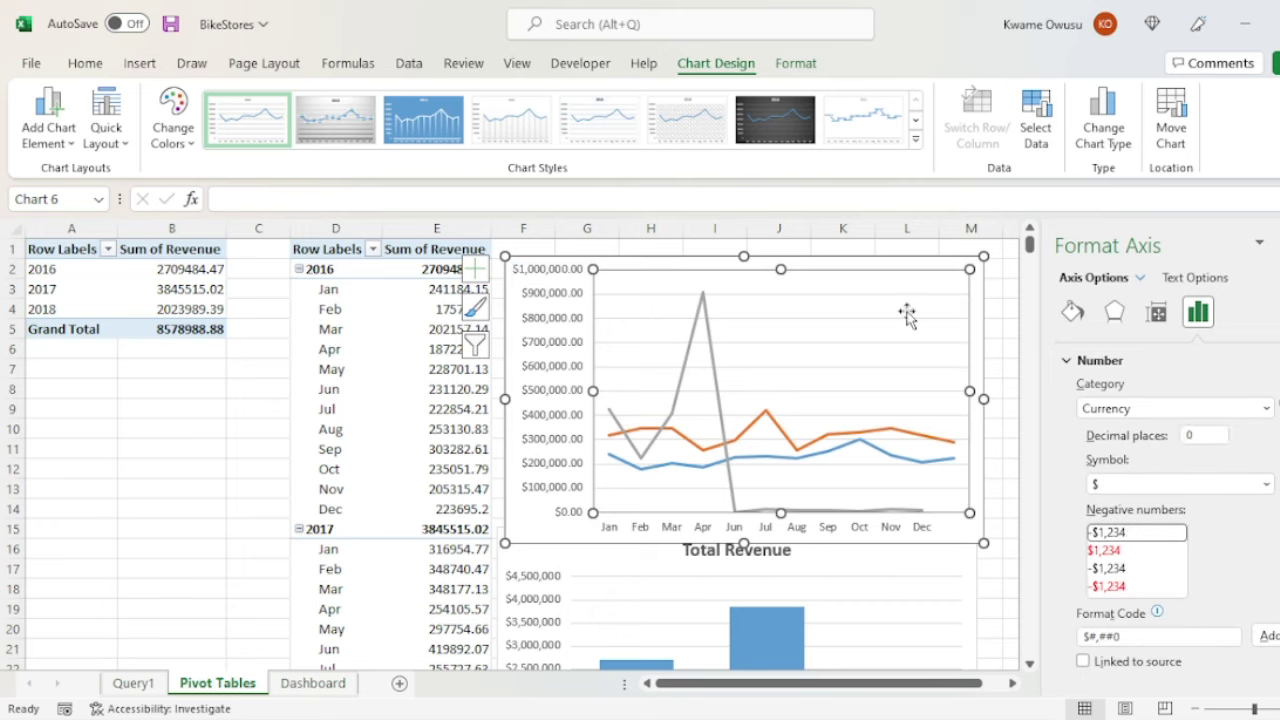
Shift the revenue line chart further to the left.
{"action": "right_click", "coordinate": [958, 530]}
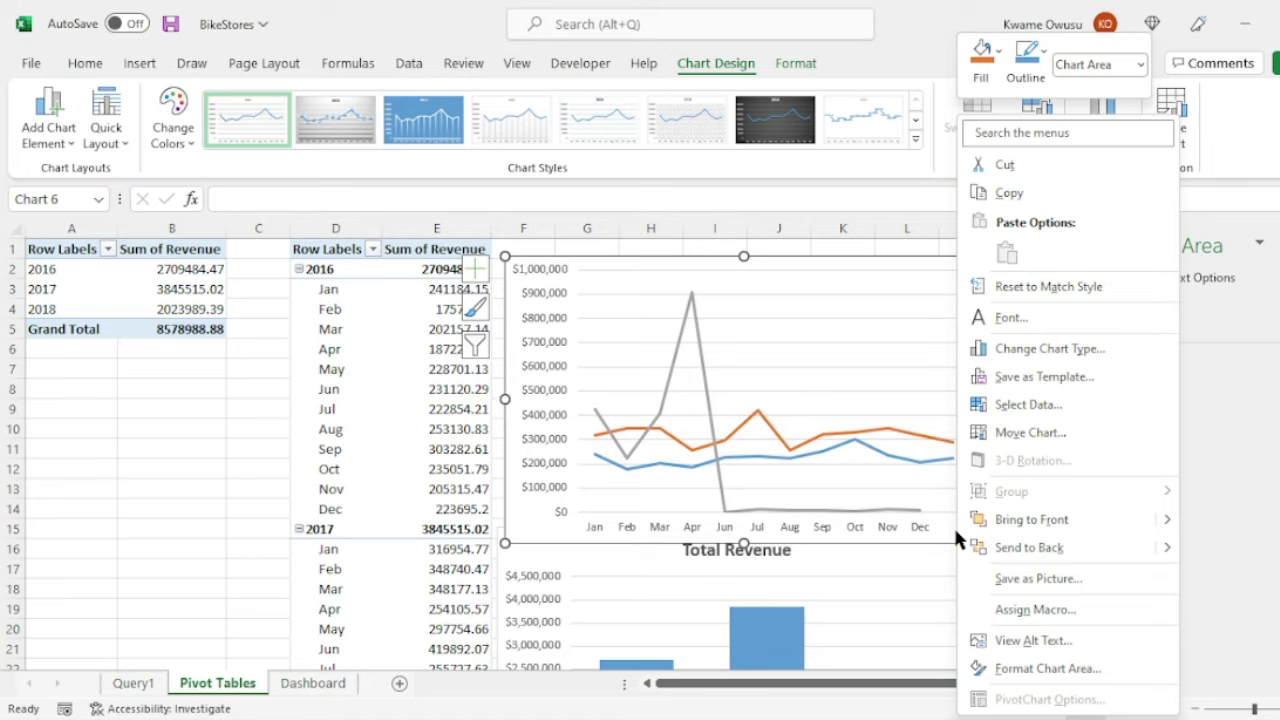
{"action": "left_click", "coordinate": [852, 306]}
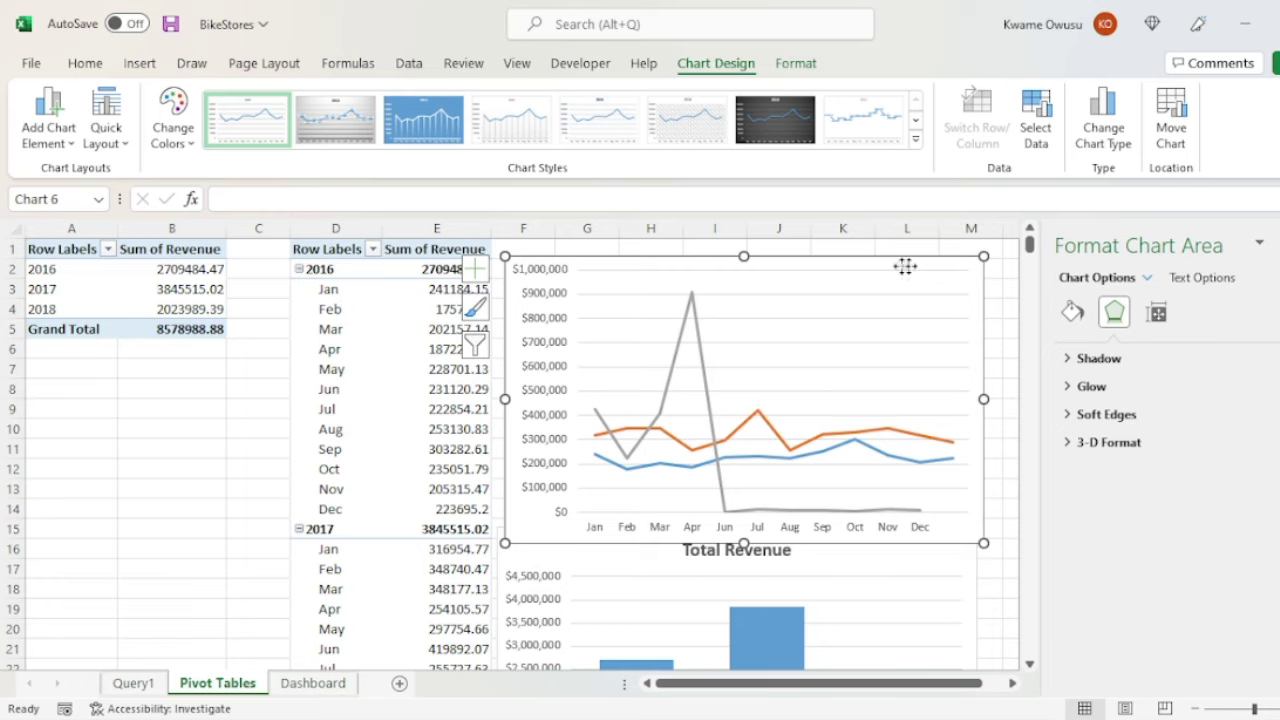
{"action": "left_click_drag", "start_coordinate": [911, 265], "coordinate": [834, 266]}
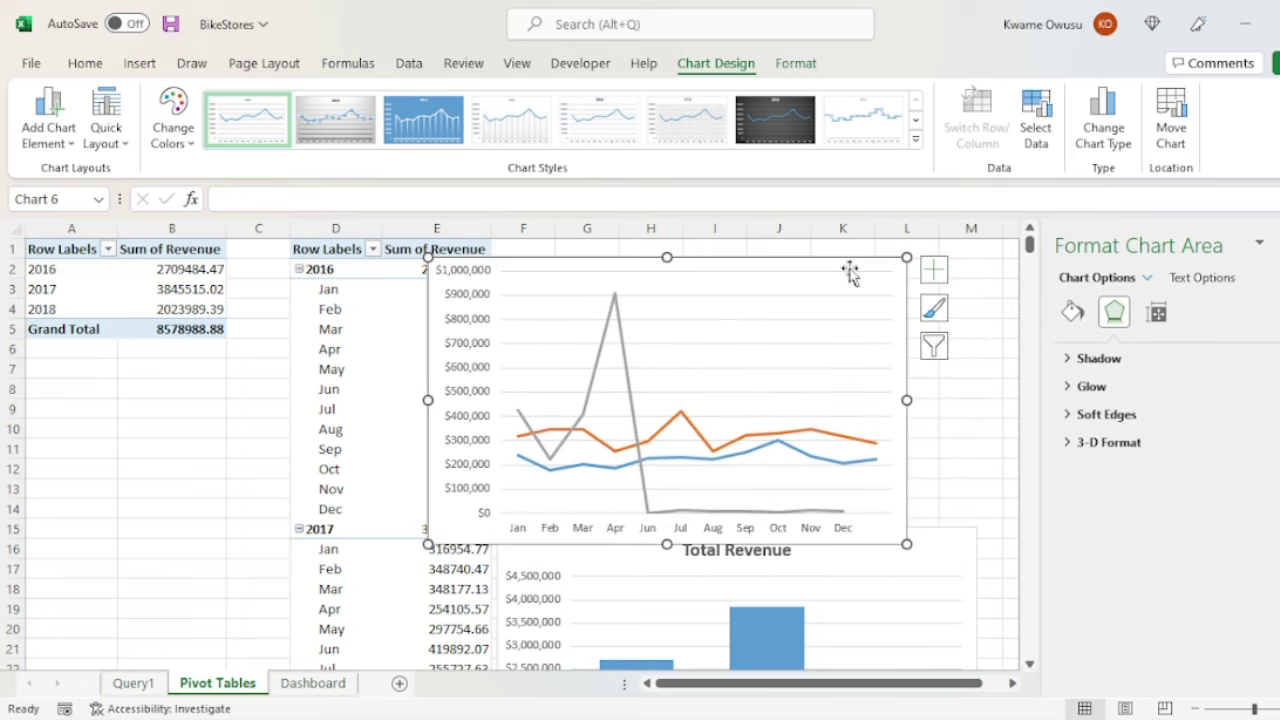
Add a legend for the 2016, 2017 and 2018 lines to the line chart.
{"action": "left_click", "coordinate": [934, 272]}
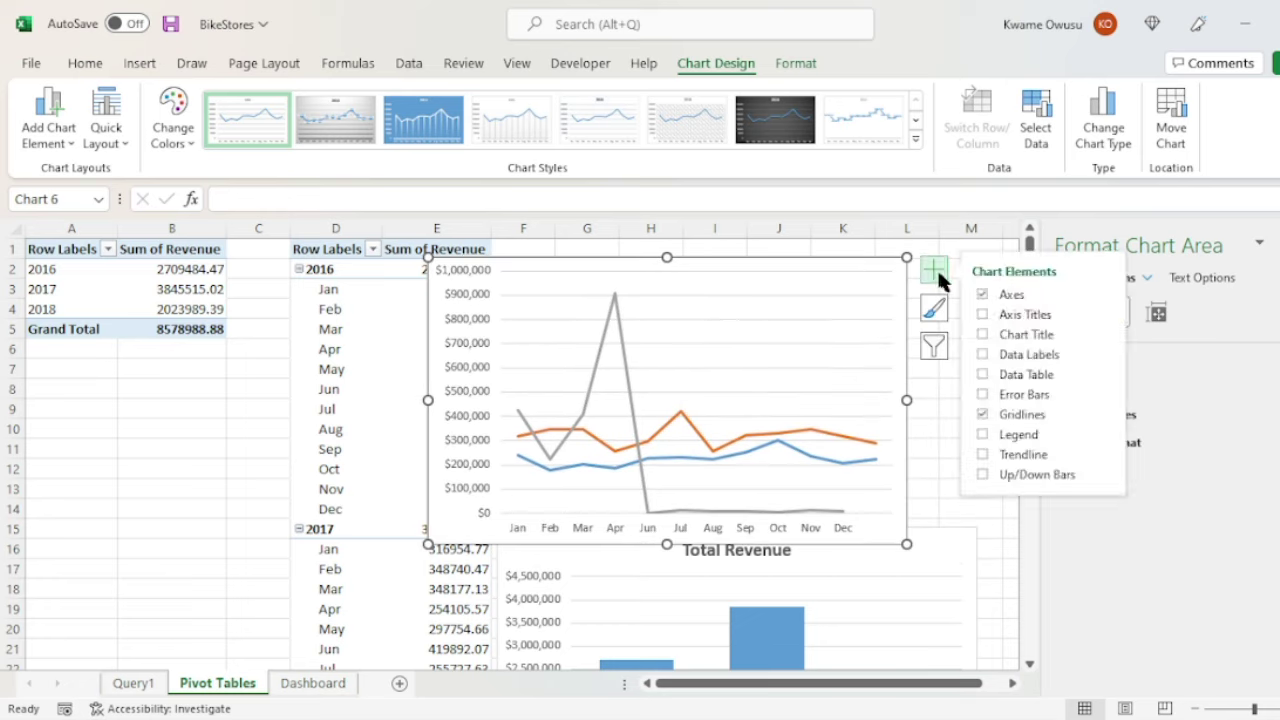
{"action": "left_click", "coordinate": [1005, 452]}
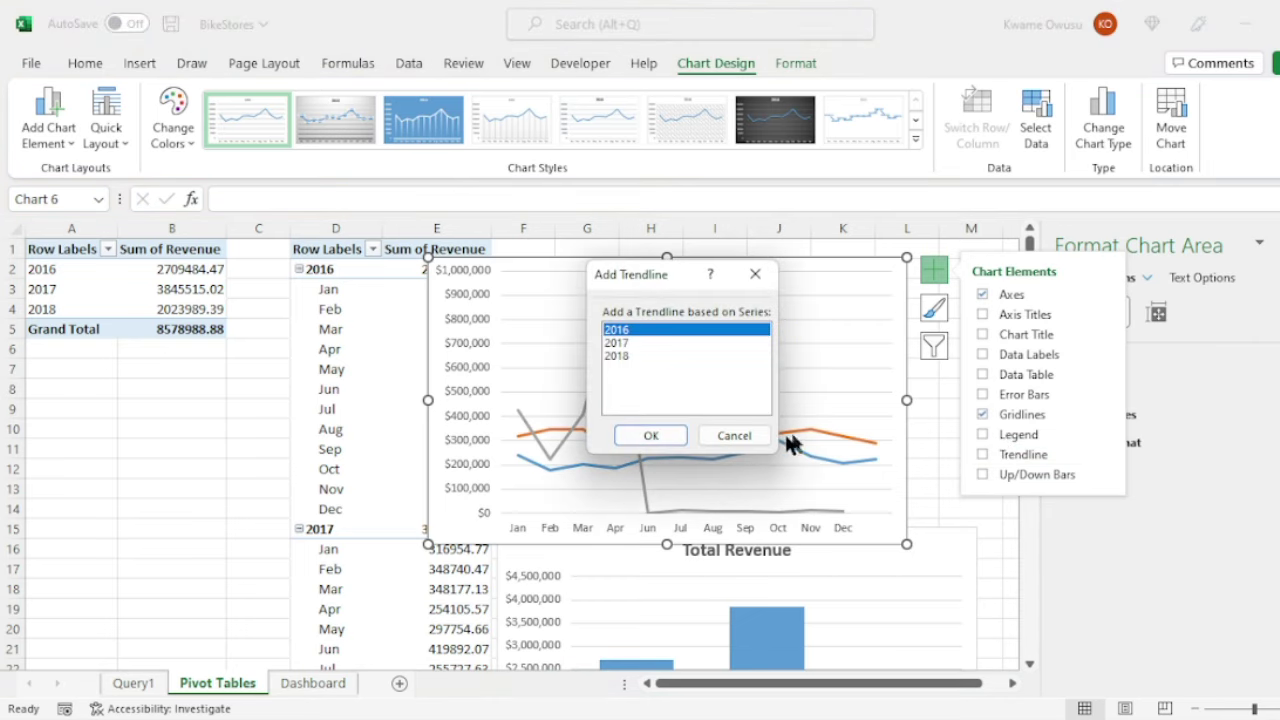
{"action": "left_click", "coordinate": [740, 437]}
{"action": "left_click", "coordinate": [982, 434]}
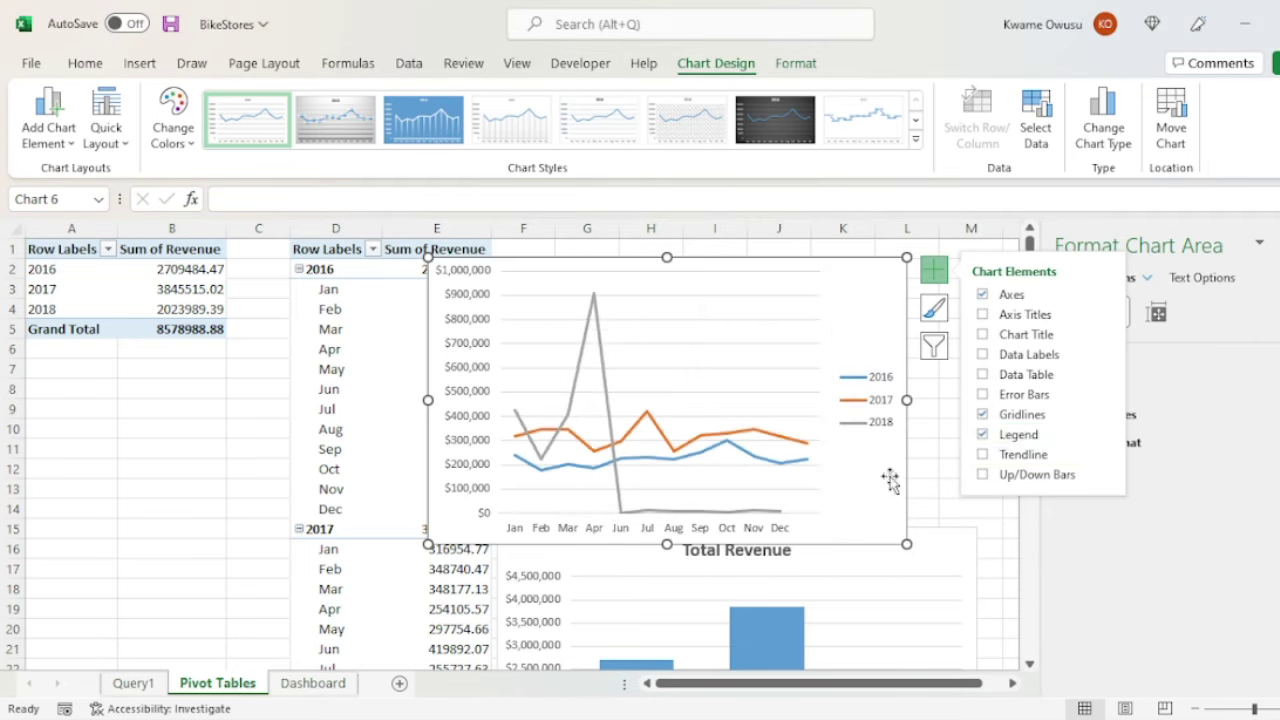
{"action": "left_click", "coordinate": [801, 273]}
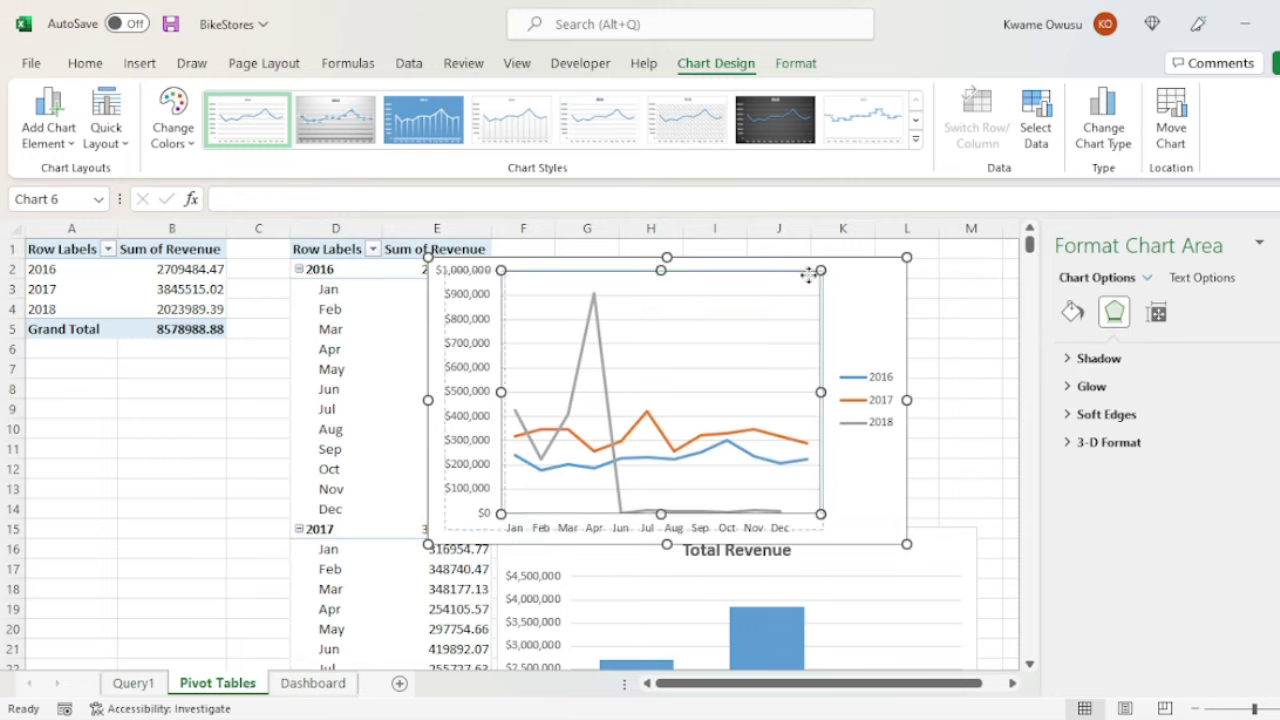
{"action": "left_click", "coordinate": [822, 276]}
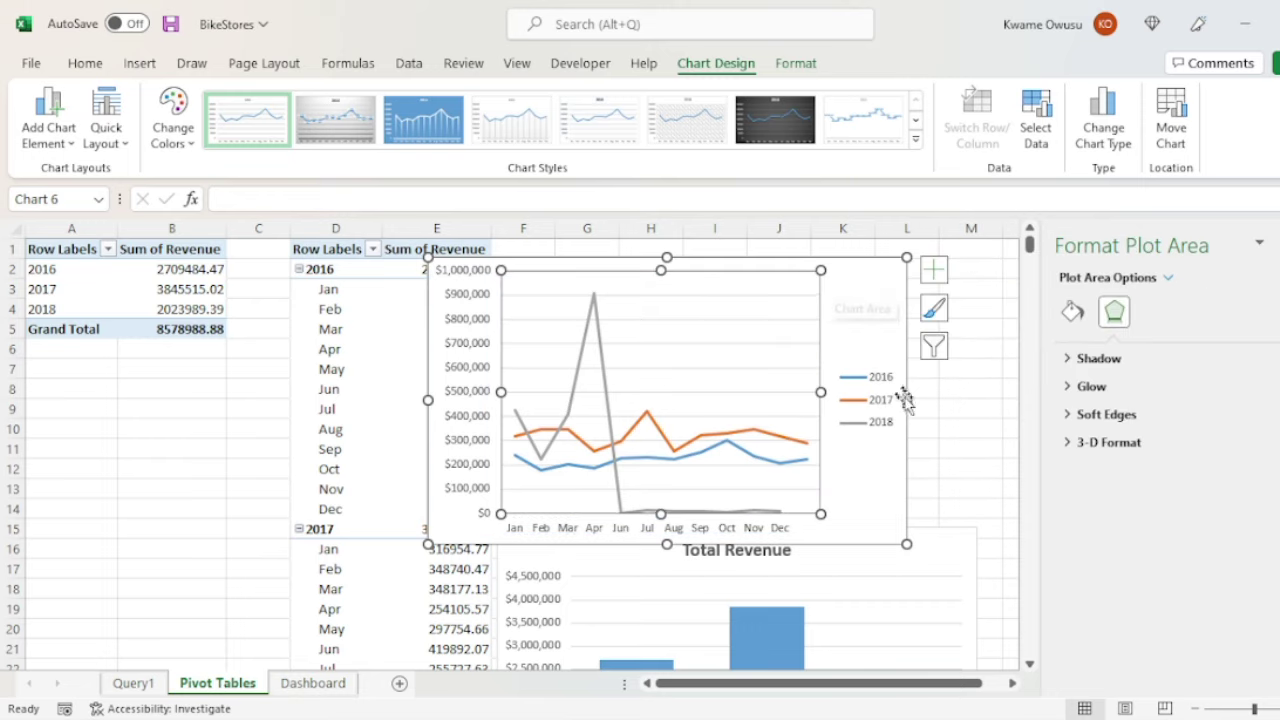
{"action": "left_click", "coordinate": [936, 414]}
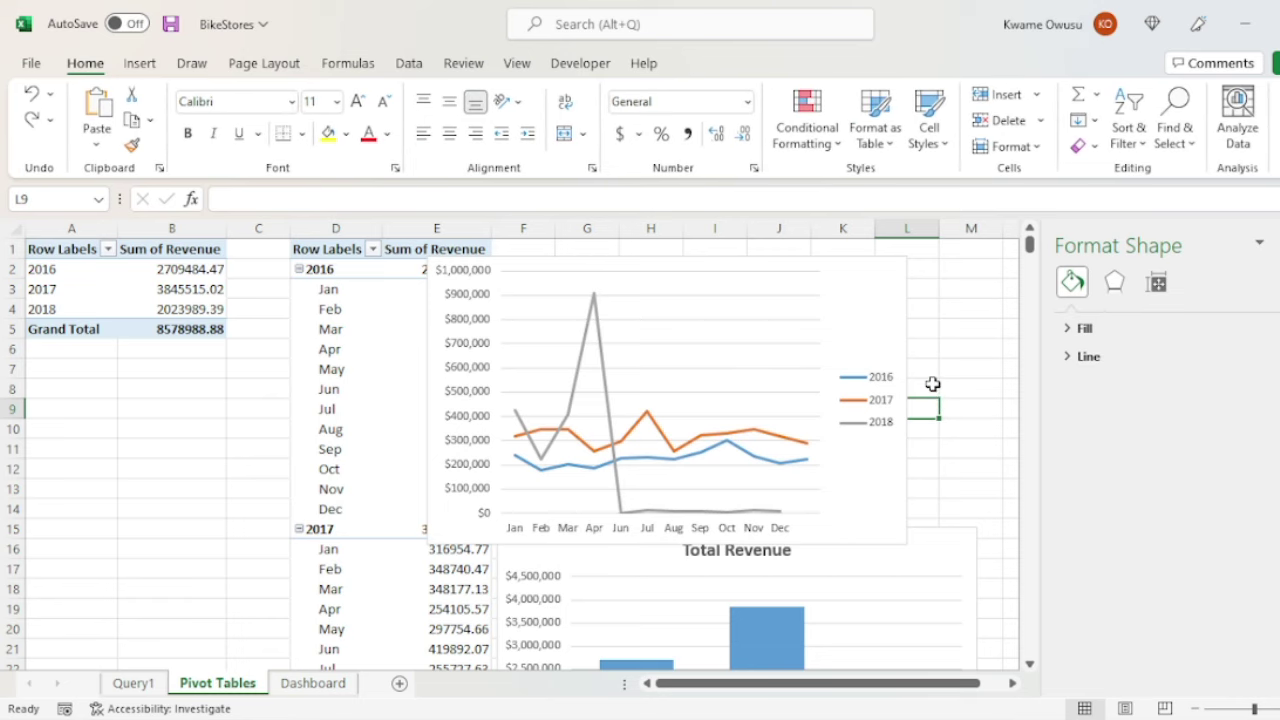
Cut the revenue line chart and Total Revenue column chart from the Pivot Tables sheet.
{"action": "scroll", "coordinate": [808, 346], "scroll_direction": "down", "scroll_amount": 1}
{"action": "scroll", "coordinate": [807, 330], "scroll_direction": "down", "scroll_amount": 2}
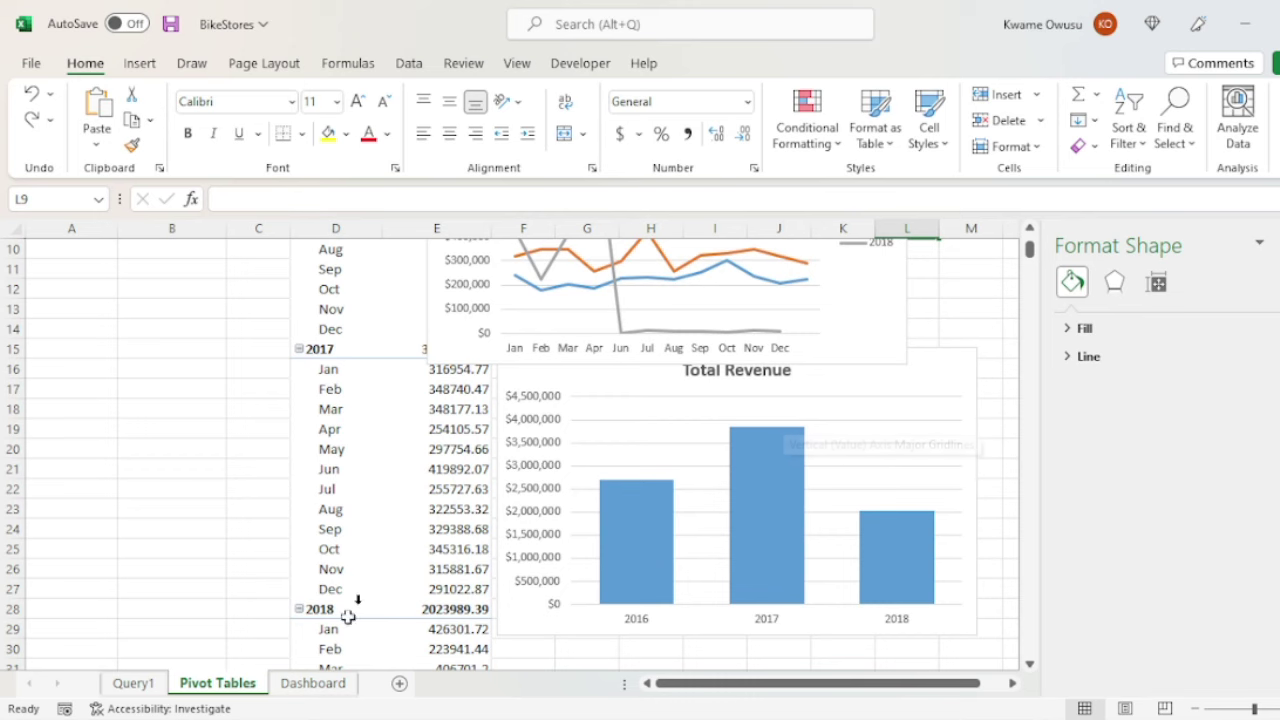
{"action": "scroll", "coordinate": [772, 388], "scroll_direction": "up", "scroll_amount": 3}
{"action": "left_click", "coordinate": [879, 272]}
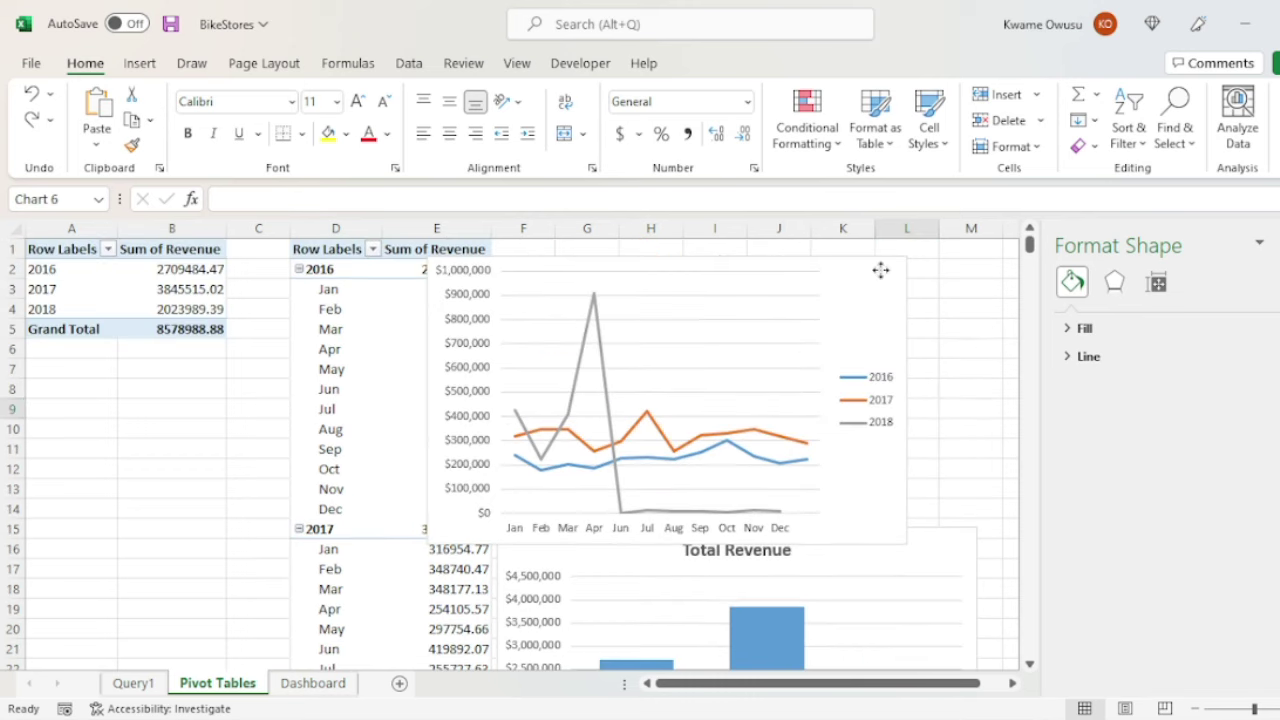
{"action": "scroll", "coordinate": [849, 300], "scroll_direction": "down", "scroll_amount": 2}
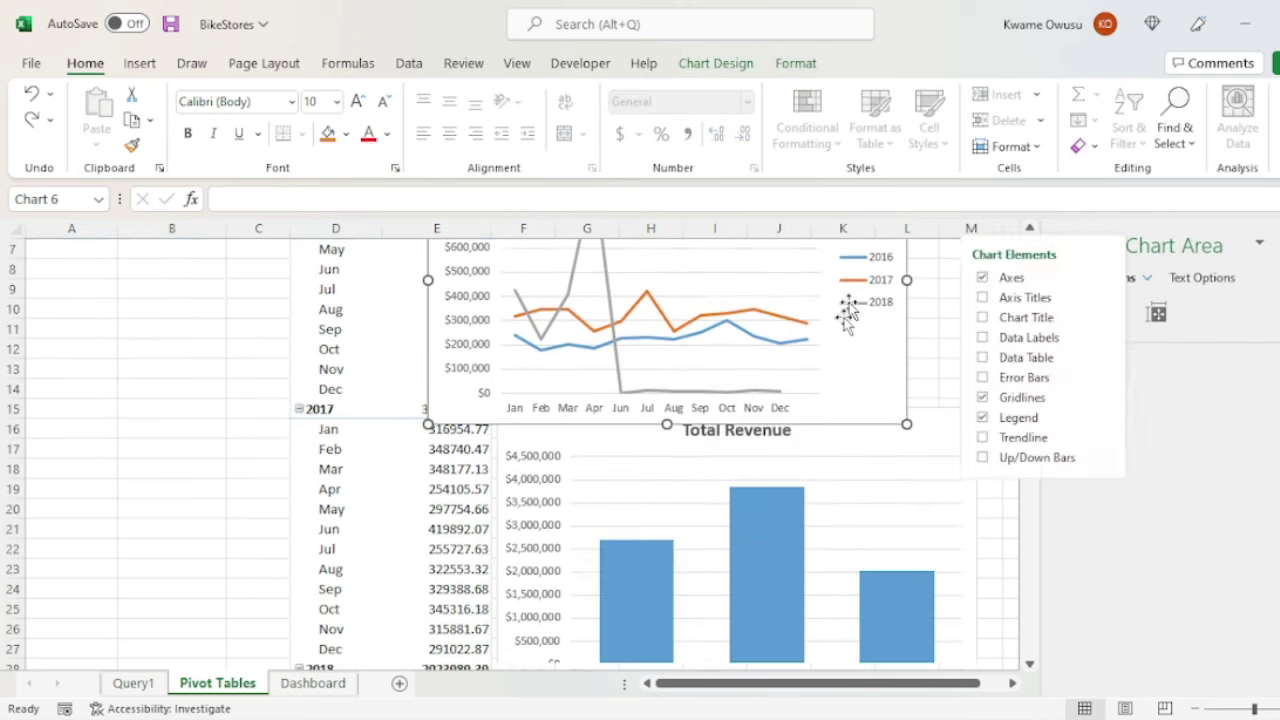
{"action": "left_click", "coordinate": [932, 490]}
{"action": "key", "text": "ctrl+x"}
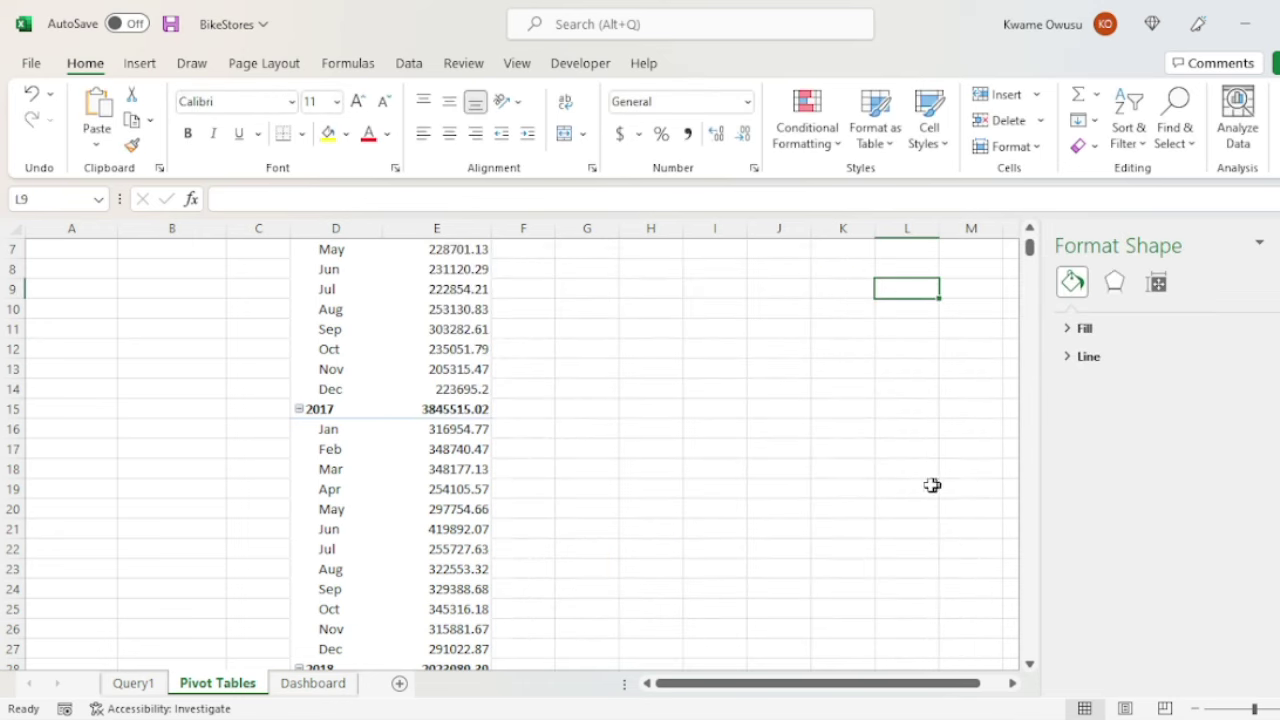
Paste both charts onto the Dashboard sheet at cell D7.
{"action": "left_click", "coordinate": [315, 688]}
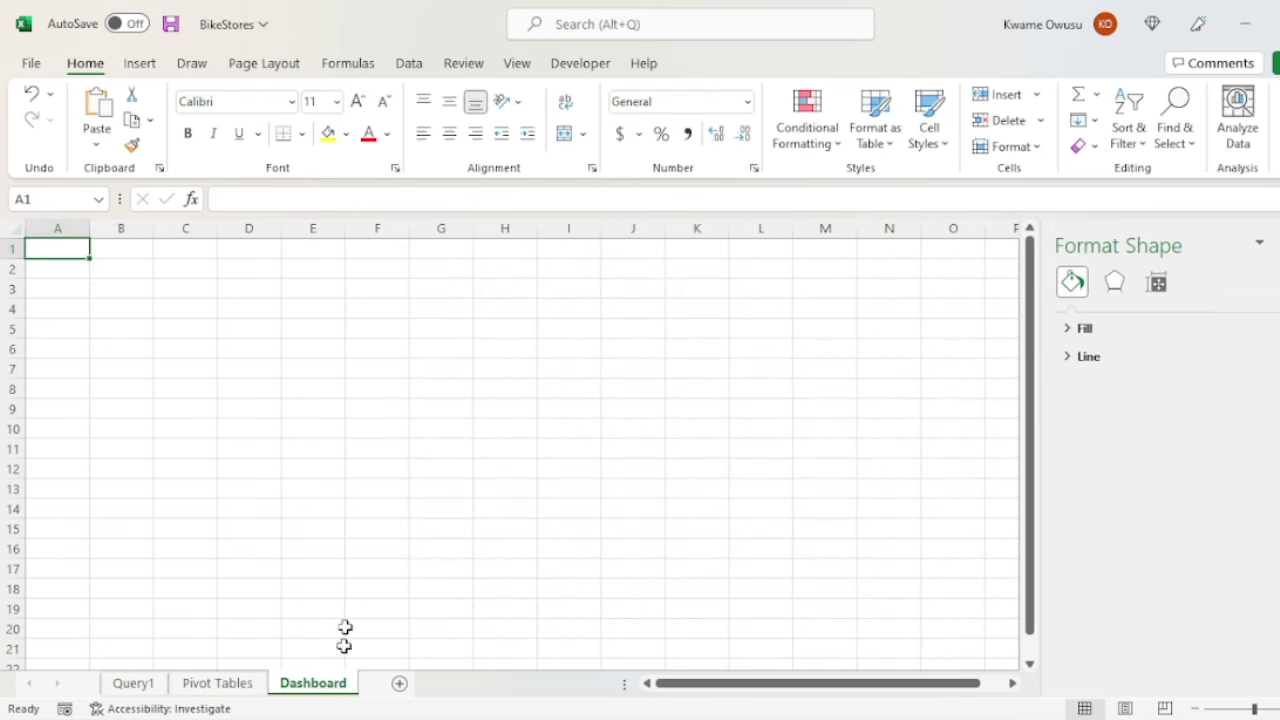
{"action": "left_click", "coordinate": [250, 372]}
{"action": "key", "text": "ctrl+v"}
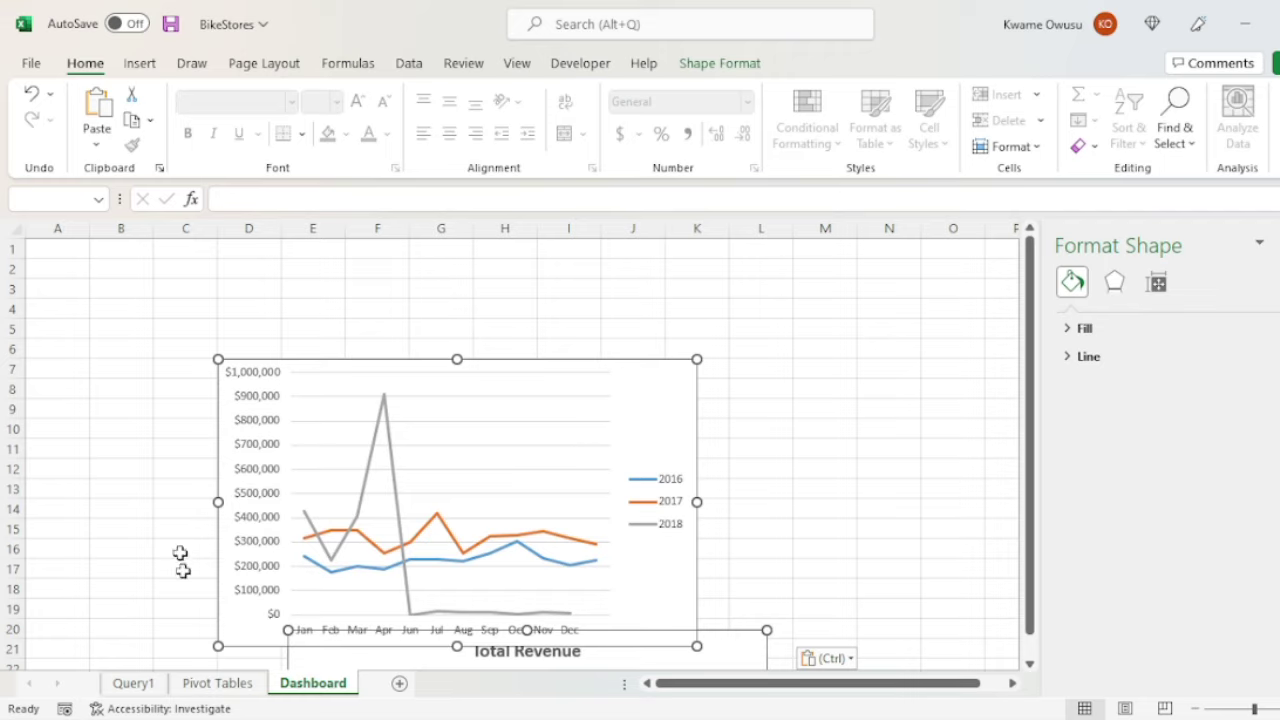
Merge and centre A1:R4 into a title banner reading 'EXECUTIVE DASHBOARD'.
{"action": "left_click_drag", "start_coordinate": [35, 242], "coordinate": [494, 285]}
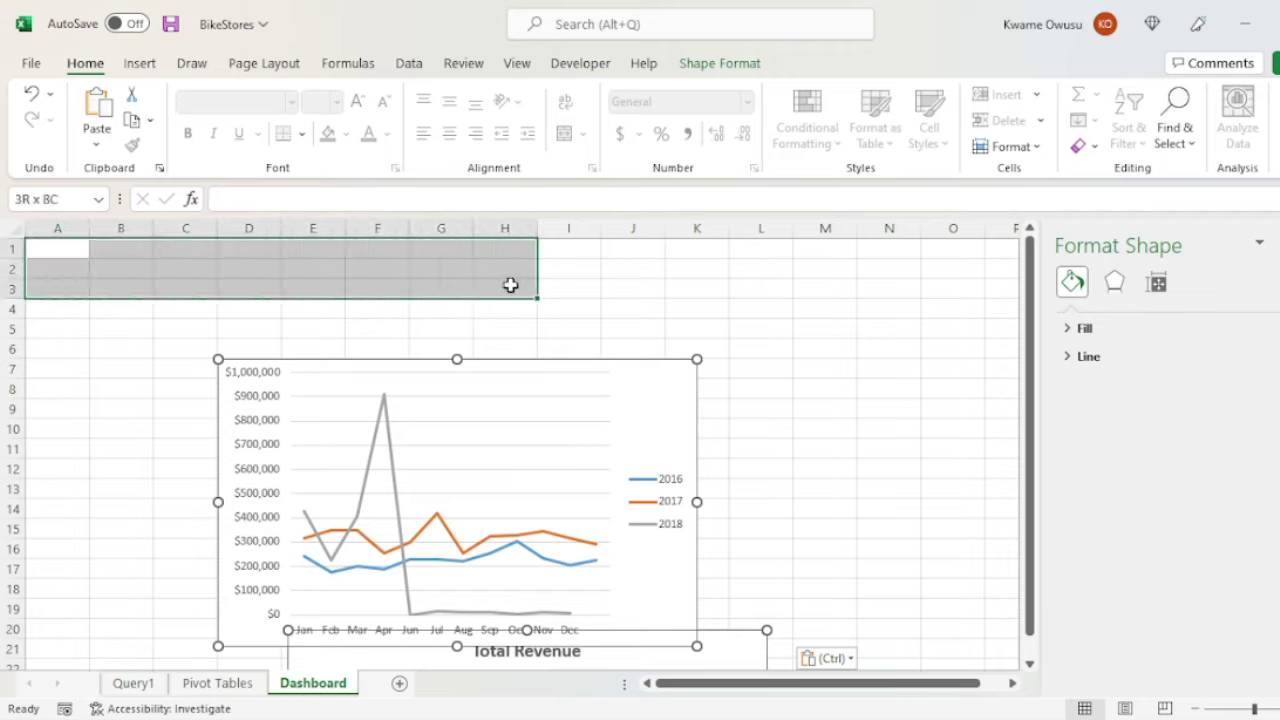
{"action": "left_click", "coordinate": [377, 288]}
{"action": "left_click_drag", "start_coordinate": [42, 256], "coordinate": [1009, 307]}
{"action": "left_click_drag", "start_coordinate": [826, 684], "coordinate": [905, 688]}
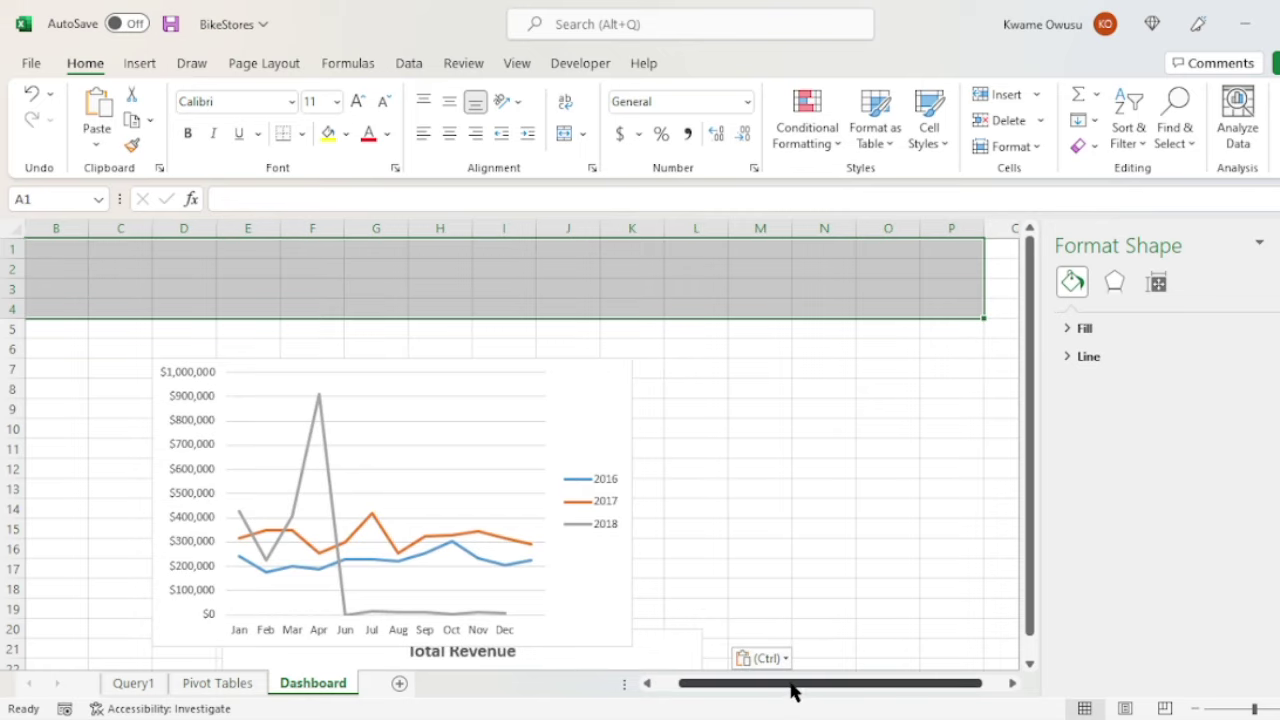
{"action": "left_click_drag", "start_coordinate": [791, 689], "coordinate": [600, 674]}
{"action": "left_click", "coordinate": [1195, 708]}
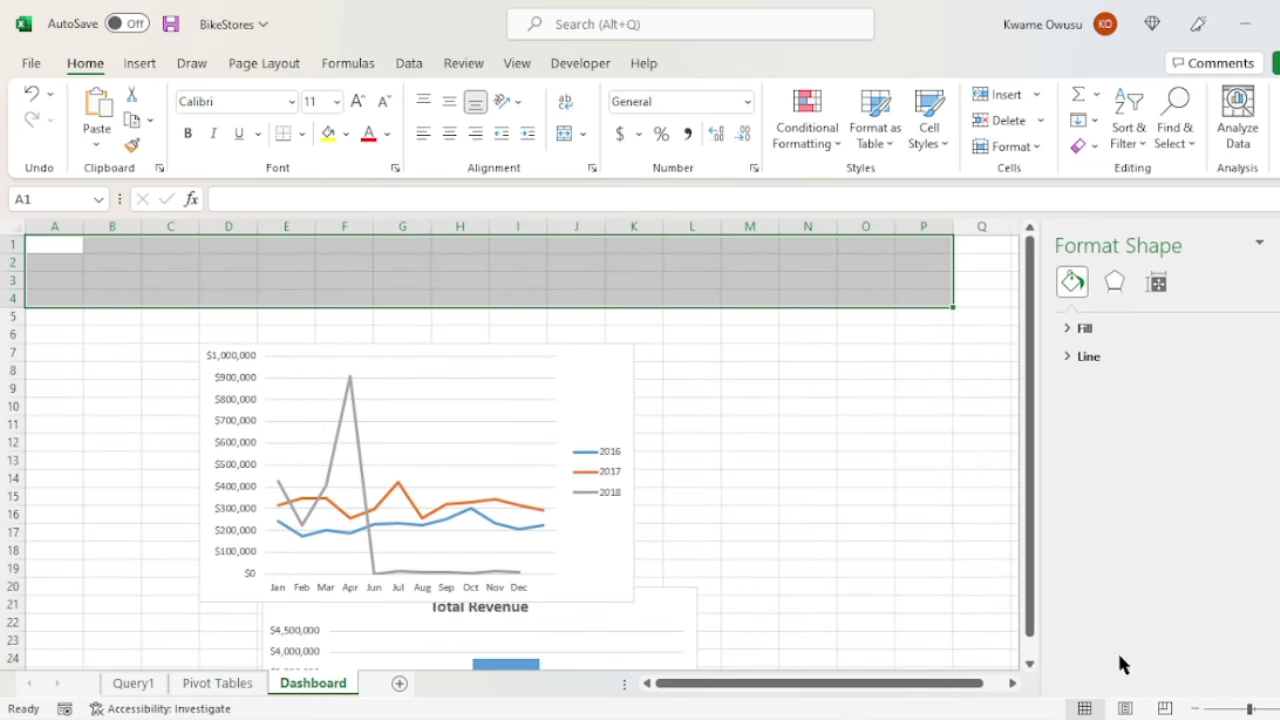
{"action": "left_click", "coordinate": [849, 354]}
{"action": "left_click_drag", "start_coordinate": [60, 246], "coordinate": [1040, 303]}
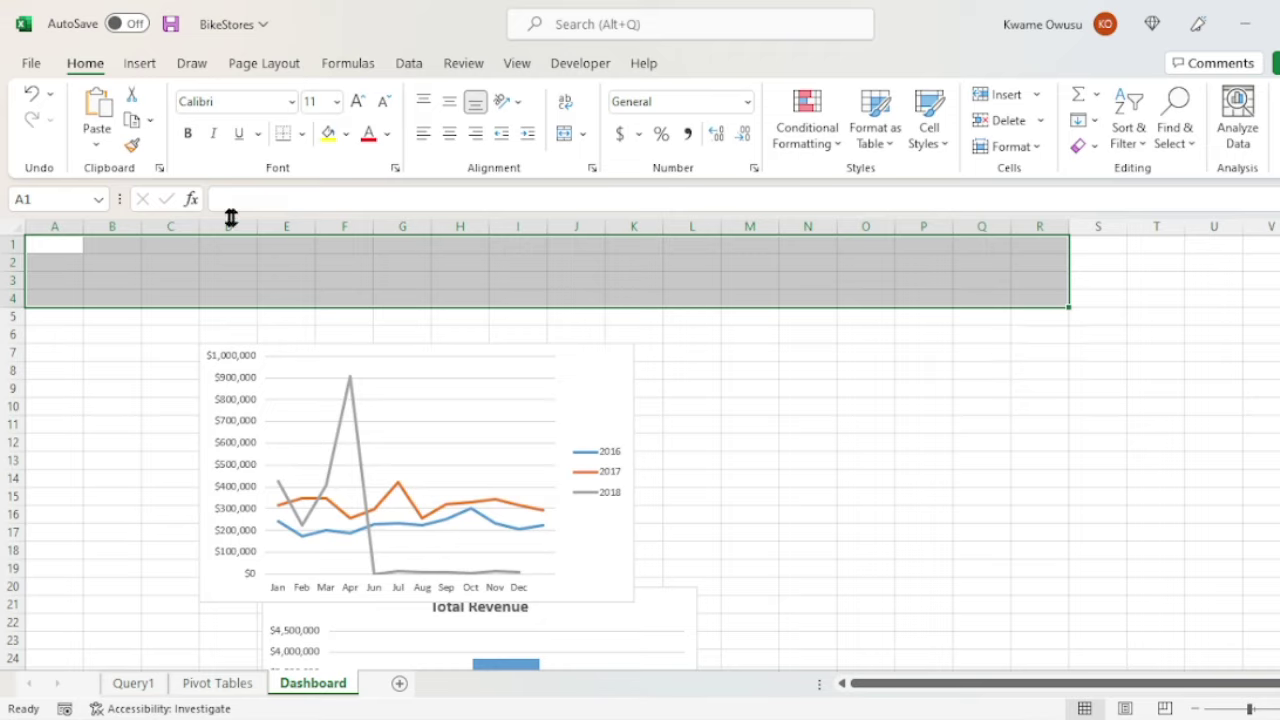
{"action": "left_click", "coordinate": [580, 134]}
{"action": "left_click", "coordinate": [566, 132]}
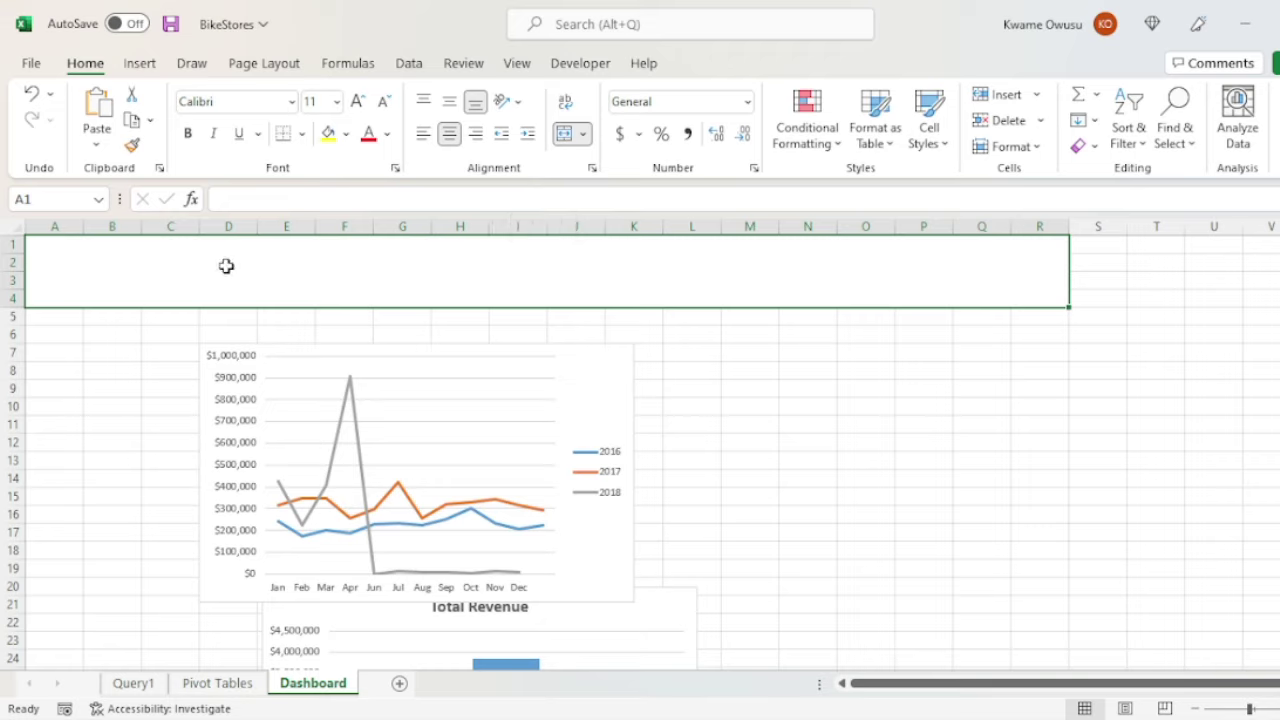
{"action": "type", "text": "E"}
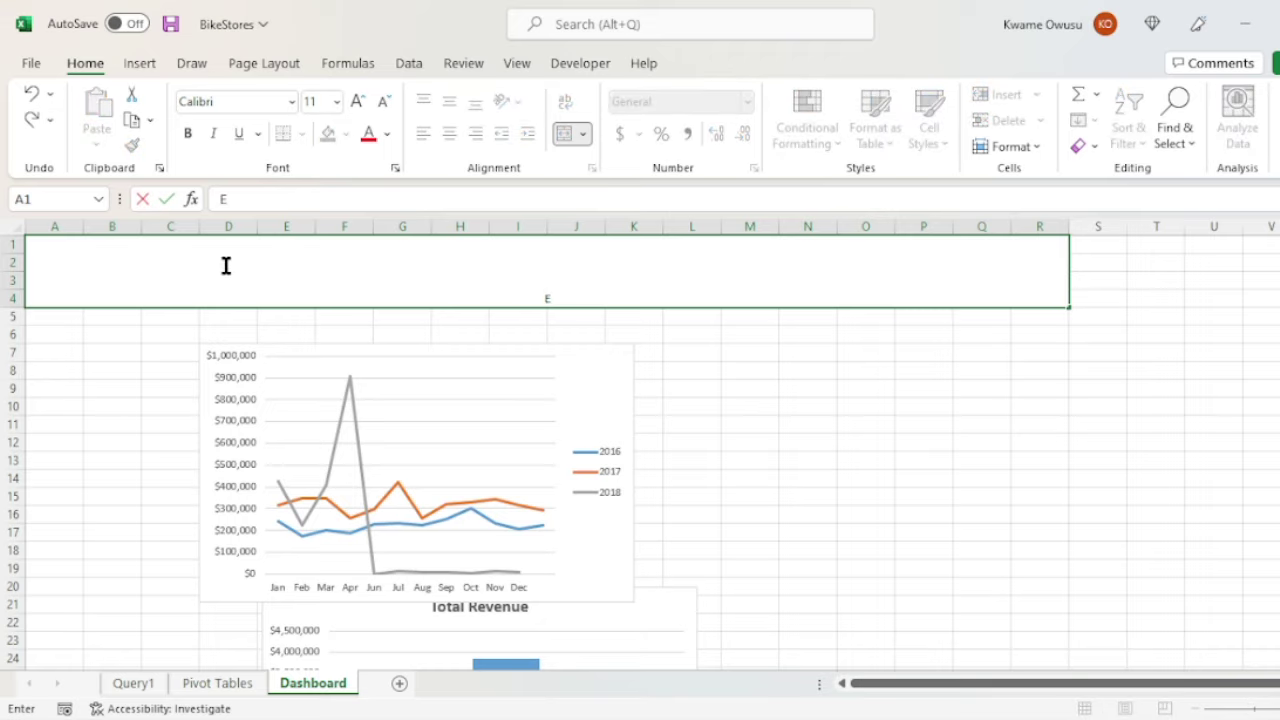
{"action": "type", "text": "XECUTIVE DASHBOARD"}
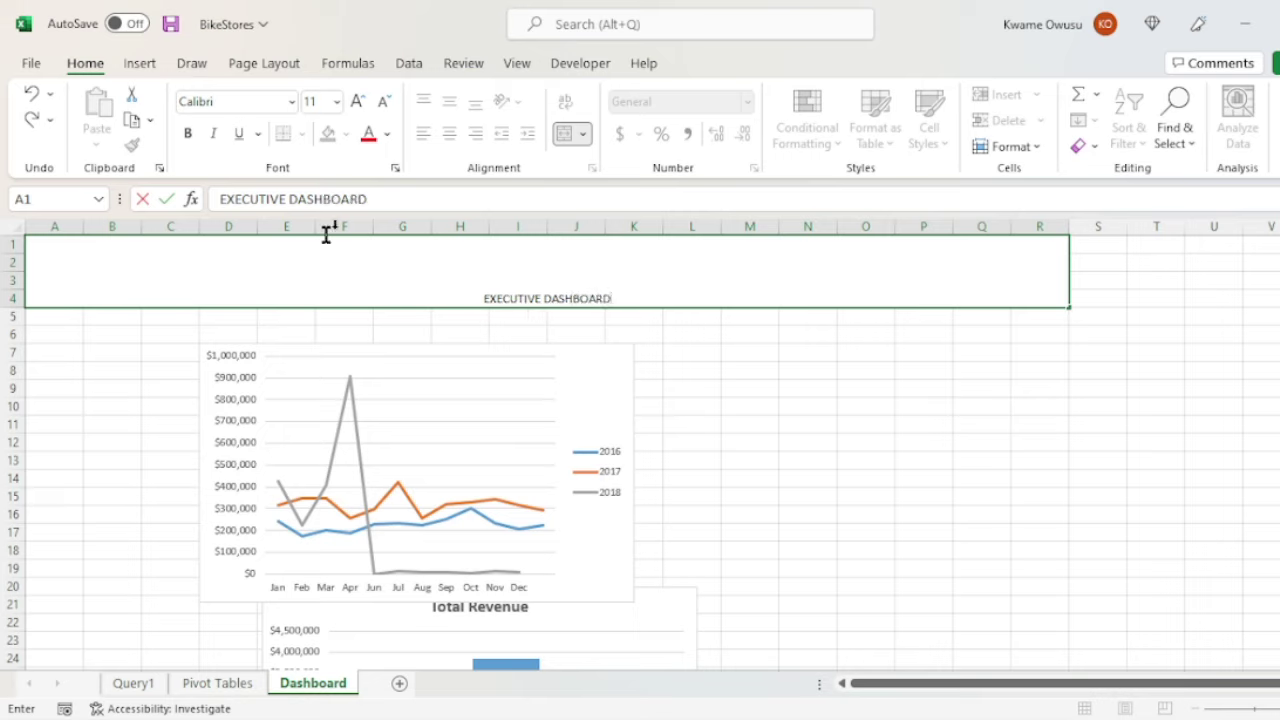
{"action": "left_click", "coordinate": [748, 440]}
Make the title bold, 28 pt and vertically centred.
{"action": "left_click", "coordinate": [503, 246]}
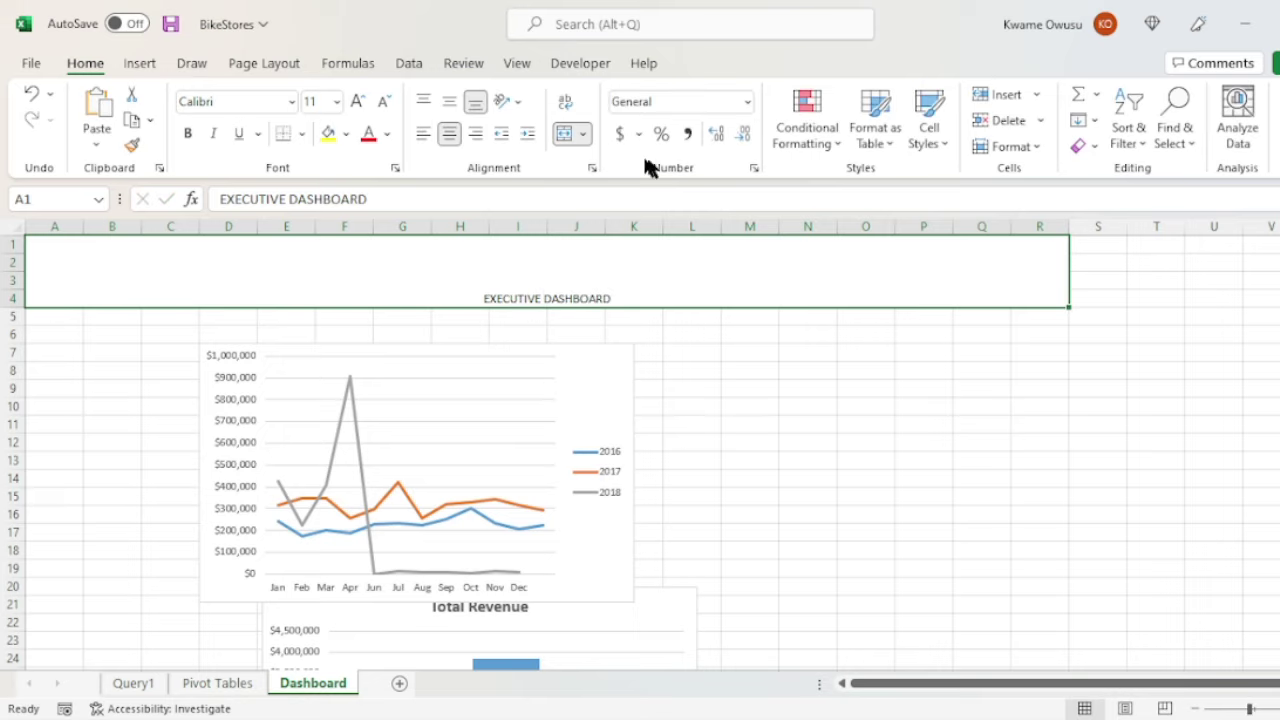
{"action": "left_click", "coordinate": [450, 101]}
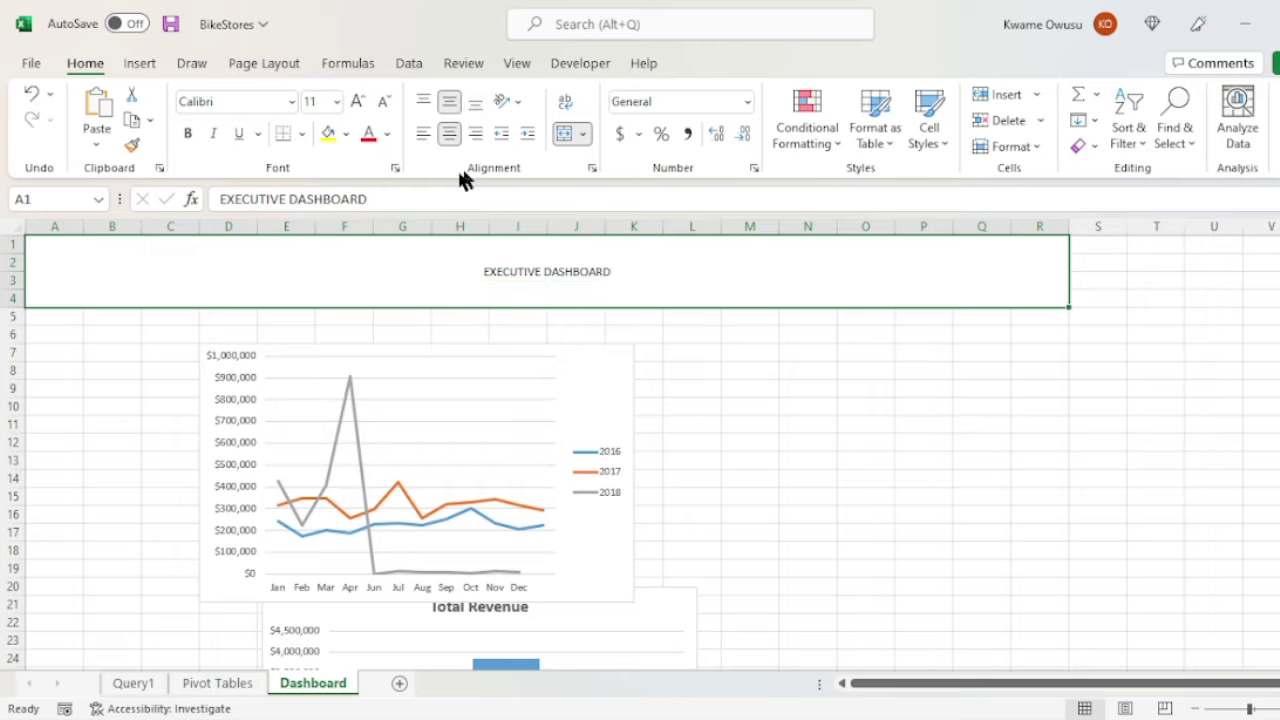
{"action": "left_click", "coordinate": [185, 135]}
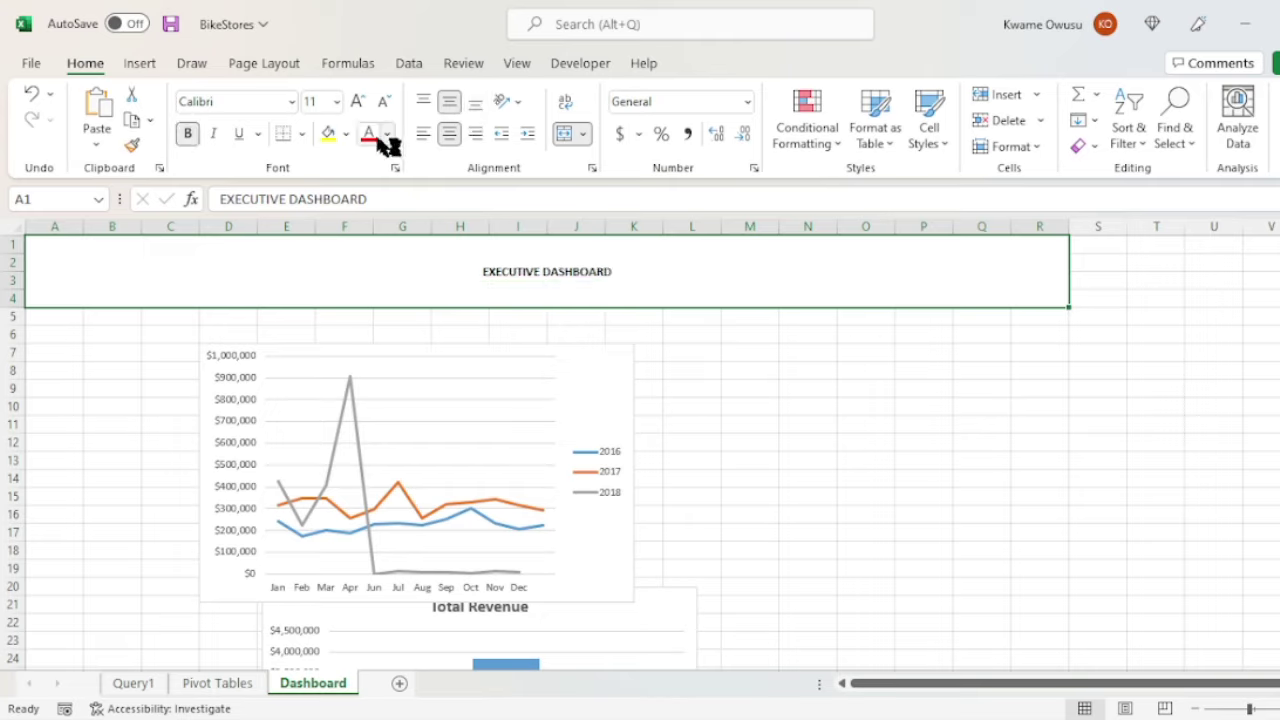
{"action": "left_click", "coordinate": [337, 102]}
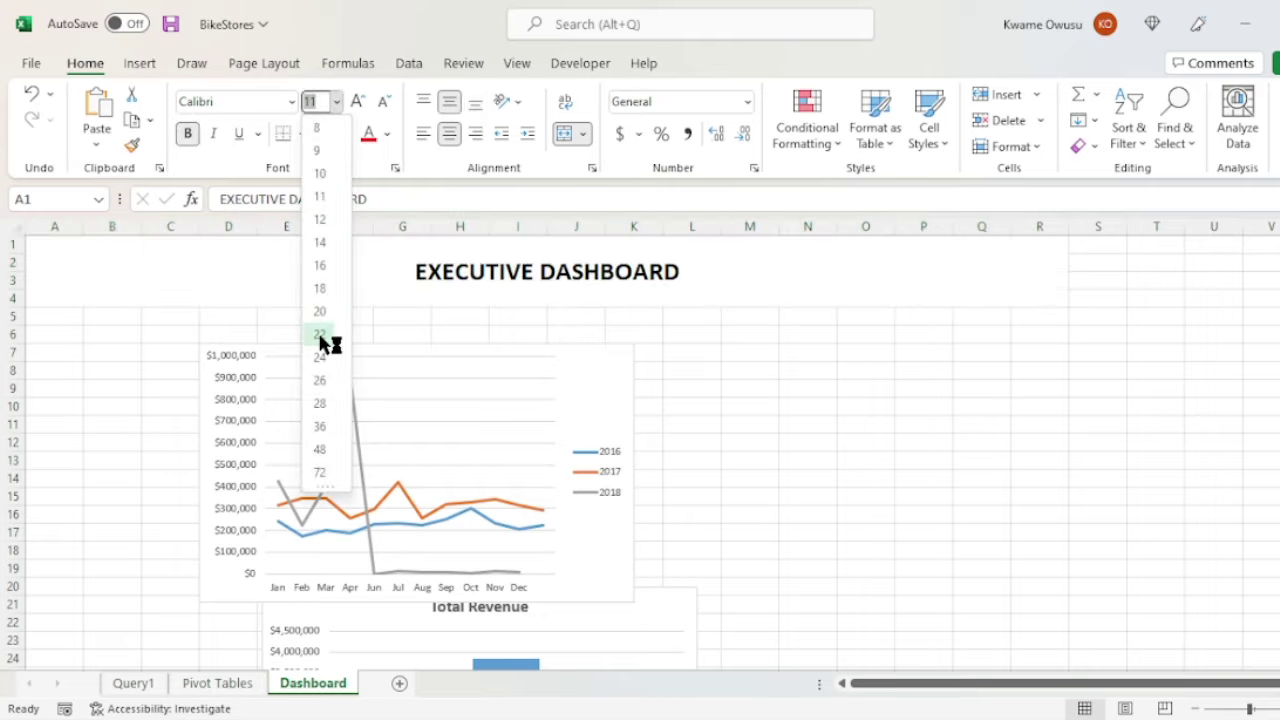
{"action": "left_click", "coordinate": [320, 403]}
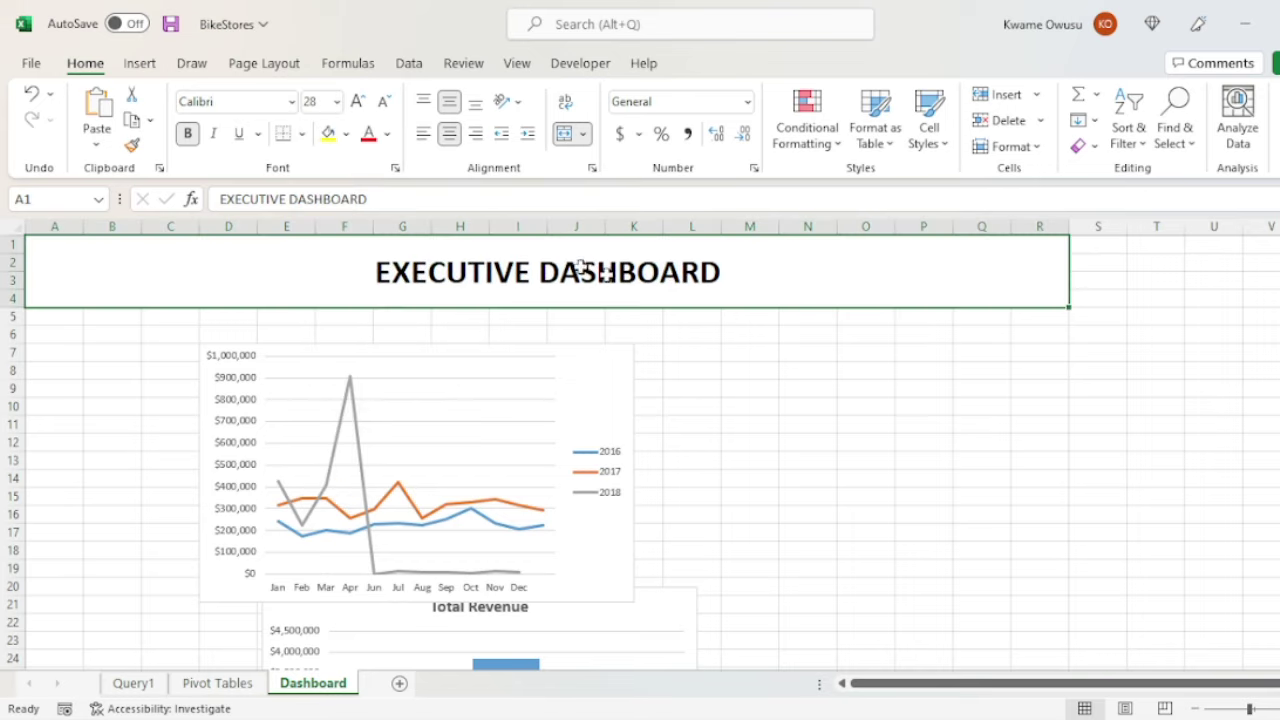
{"action": "left_click", "coordinate": [175, 385]}
Fill the title banner with very light blue (Lighter 80%).
{"action": "left_click", "coordinate": [187, 243]}
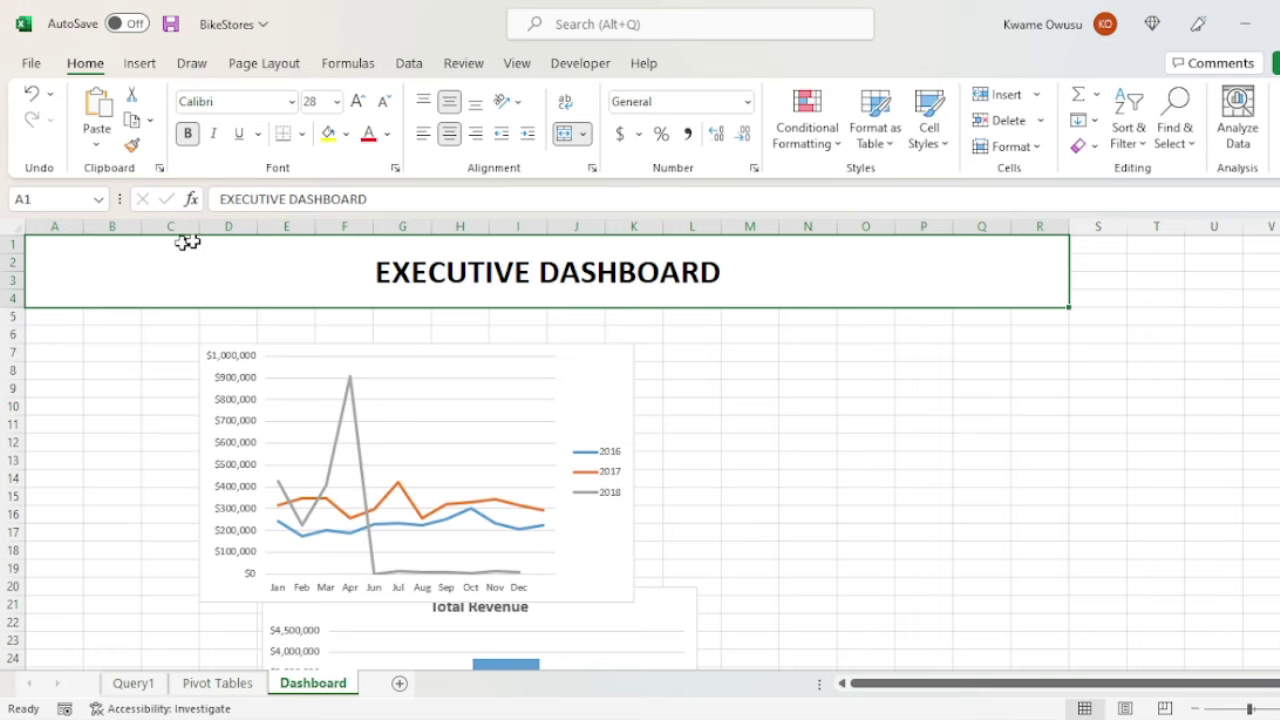
{"action": "left_click", "coordinate": [344, 134]}
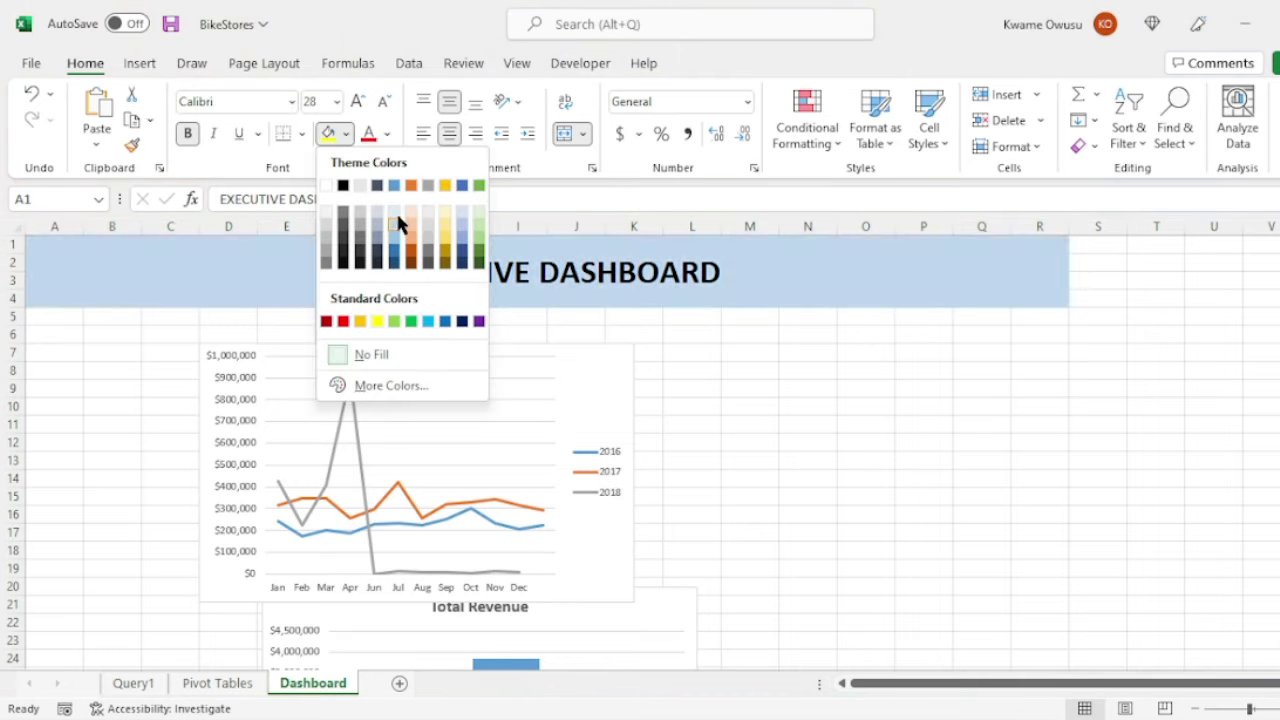
{"action": "left_click", "coordinate": [394, 208]}
{"action": "left_click", "coordinate": [808, 368]}
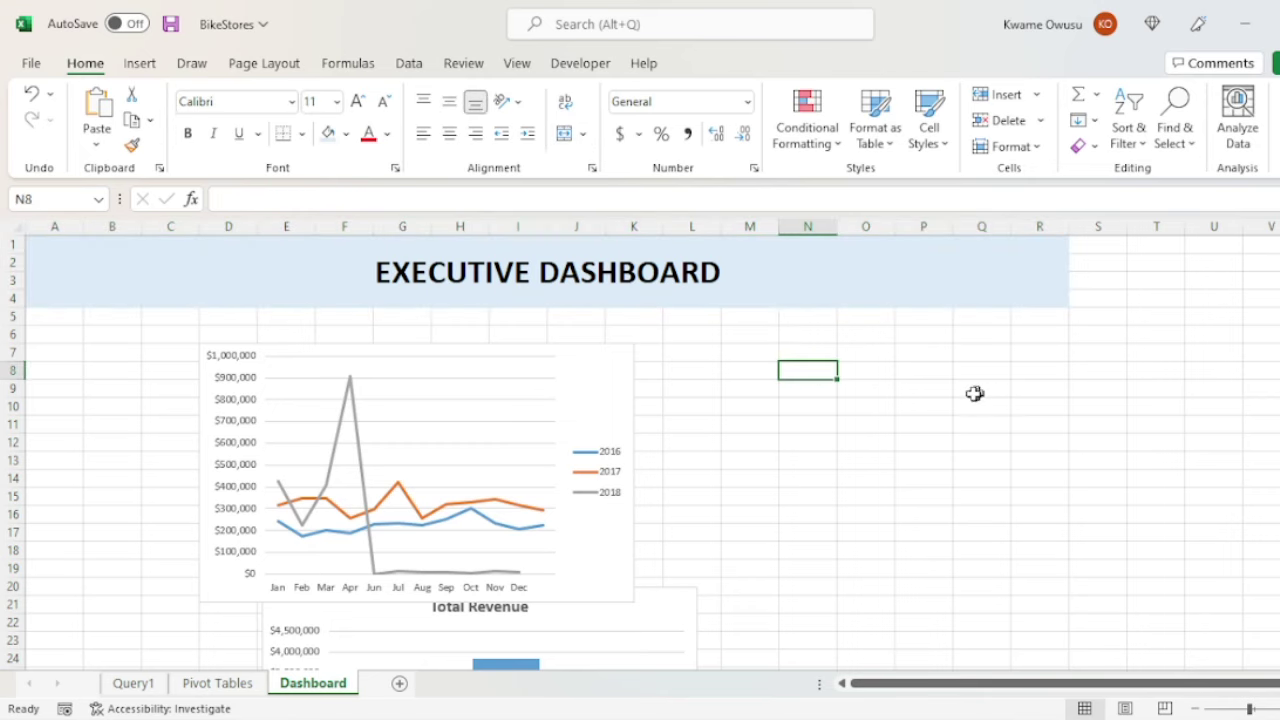
{"action": "scroll", "coordinate": [850, 400], "scroll_direction": "down", "scroll_amount": 2}
Line up the Total Revenue chart and the line chart side by side, line chart in columns K–R.
{"action": "scroll", "coordinate": [720, 330], "scroll_direction": "up", "scroll_amount": 2}
{"action": "left_click_drag", "start_coordinate": [598, 364], "coordinate": [949, 371]}
{"action": "scroll", "coordinate": [669, 337], "scroll_direction": "down", "scroll_amount": 2}
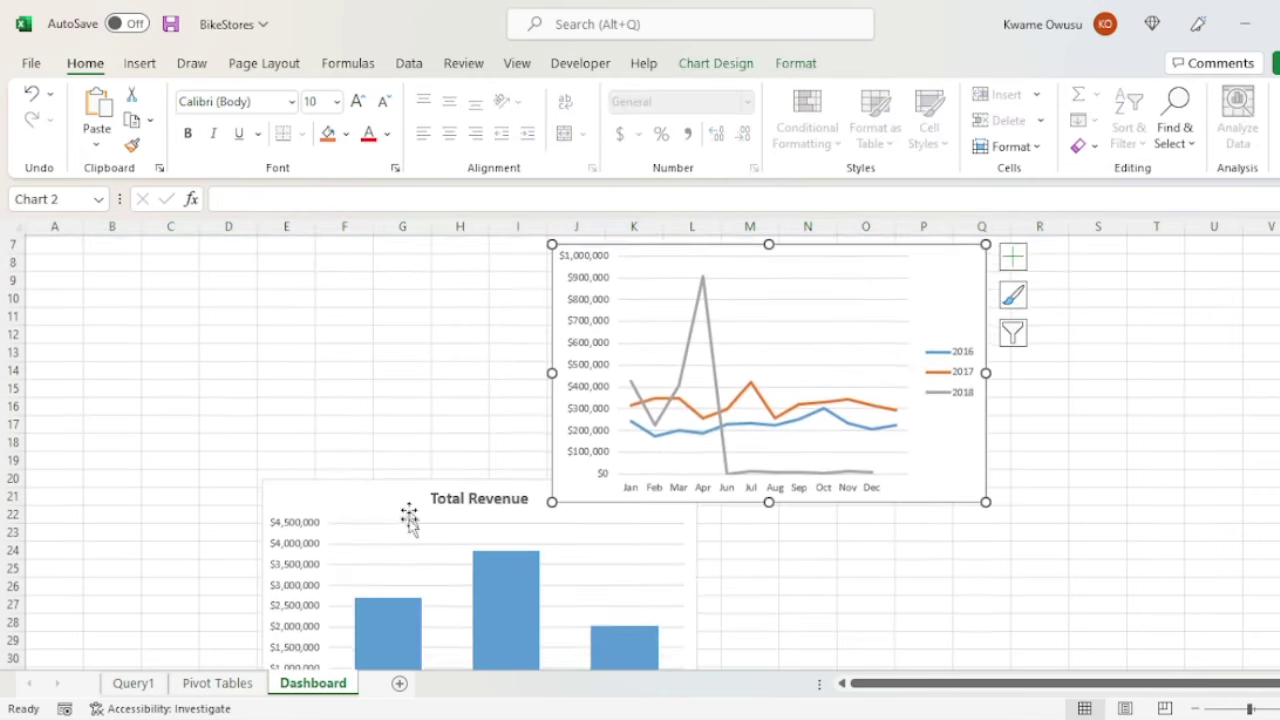
{"action": "left_click_drag", "start_coordinate": [369, 500], "coordinate": [249, 306]}
{"action": "scroll", "coordinate": [245, 310], "scroll_direction": "up", "scroll_amount": 2}
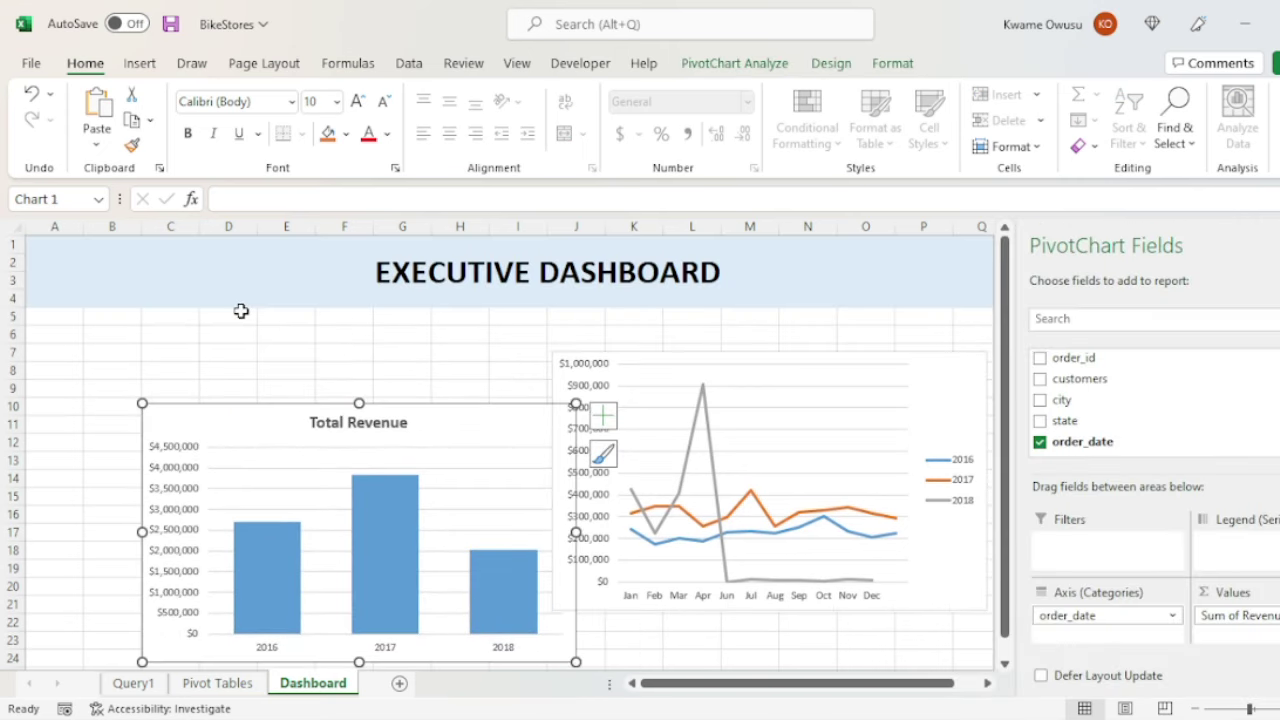
{"action": "left_click_drag", "start_coordinate": [260, 423], "coordinate": [252, 341]}
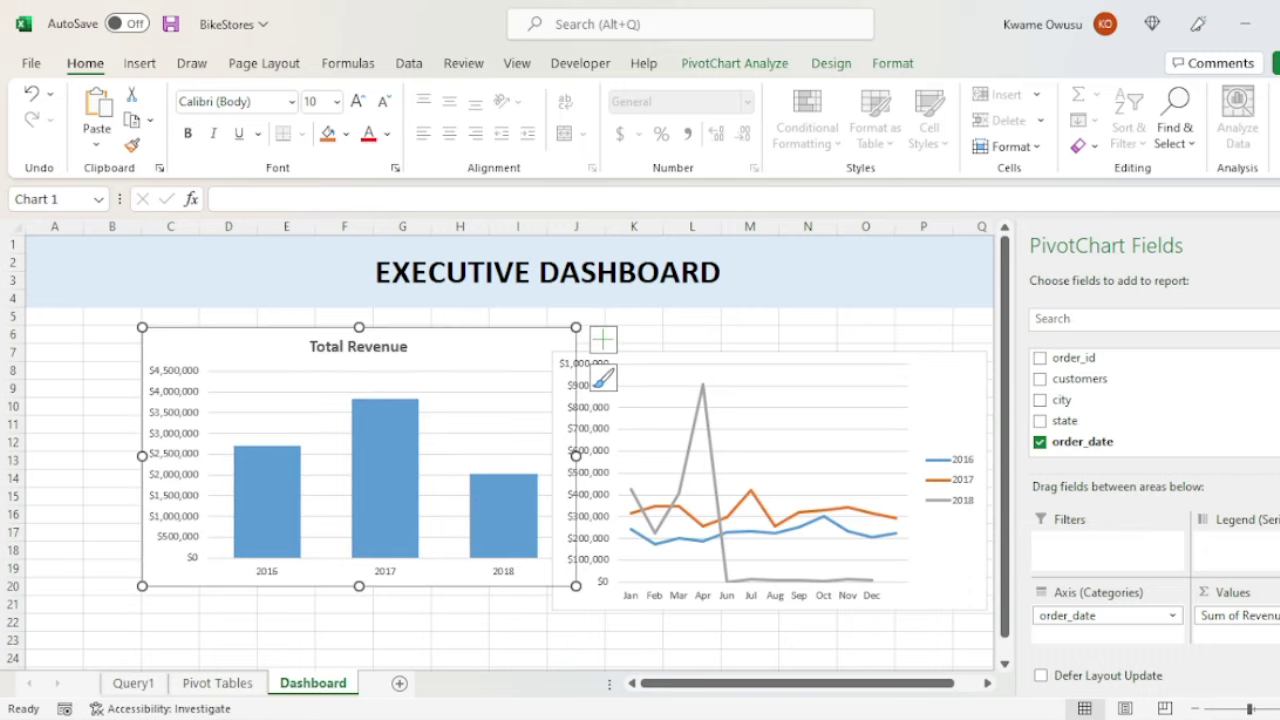
{"action": "left_click", "coordinate": [1272, 244]}
{"action": "left_click_drag", "start_coordinate": [933, 372], "coordinate": [1030, 354]}
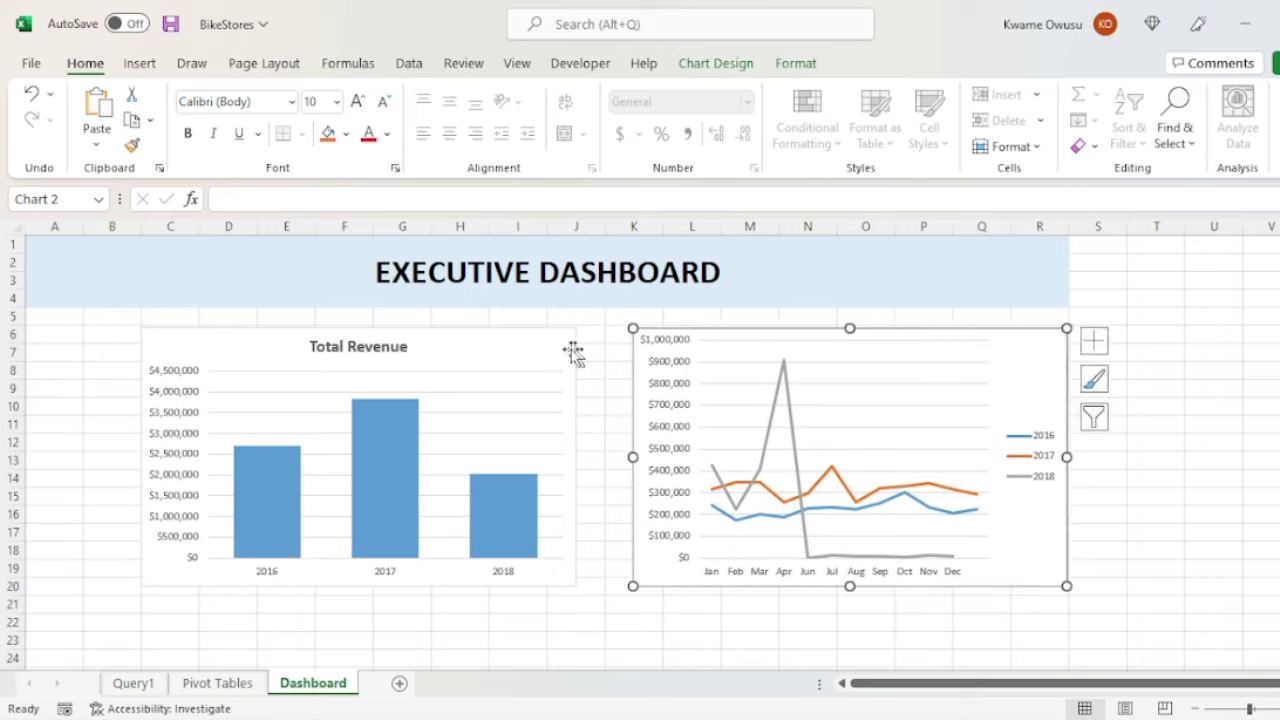
{"action": "left_click_drag", "start_coordinate": [476, 345], "coordinate": [506, 342]}
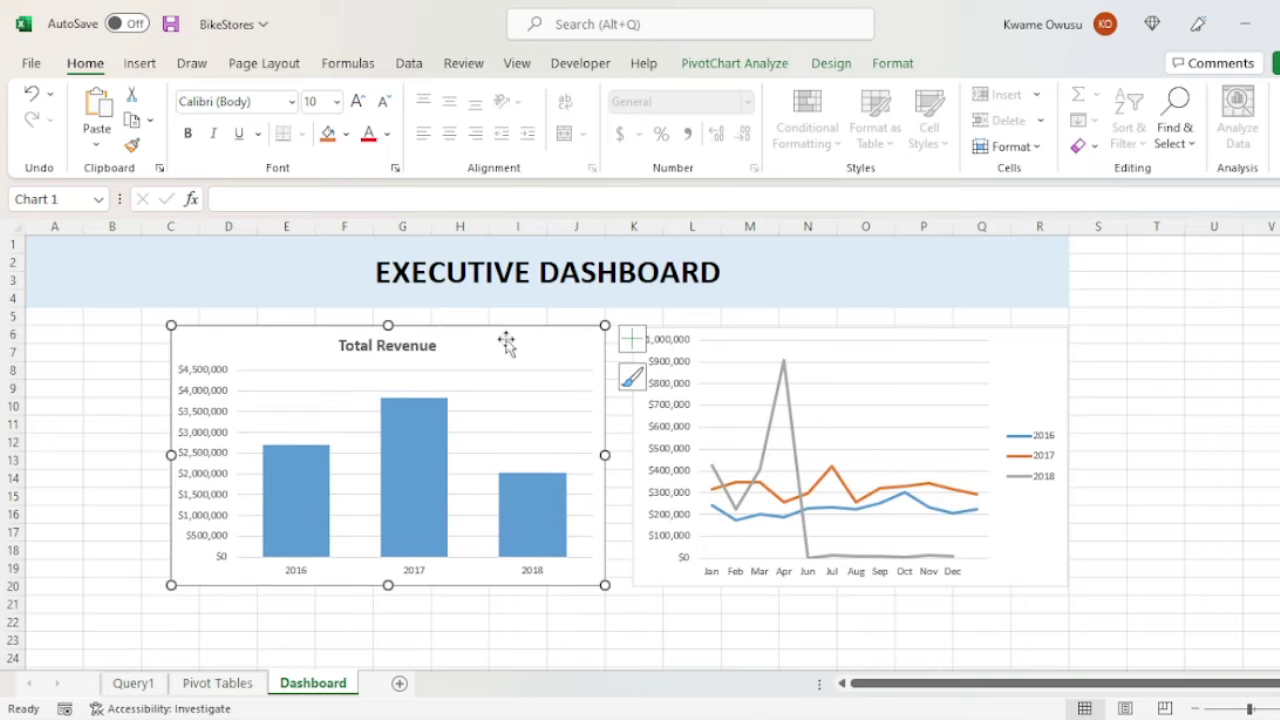
{"action": "left_click", "coordinate": [1050, 352]}
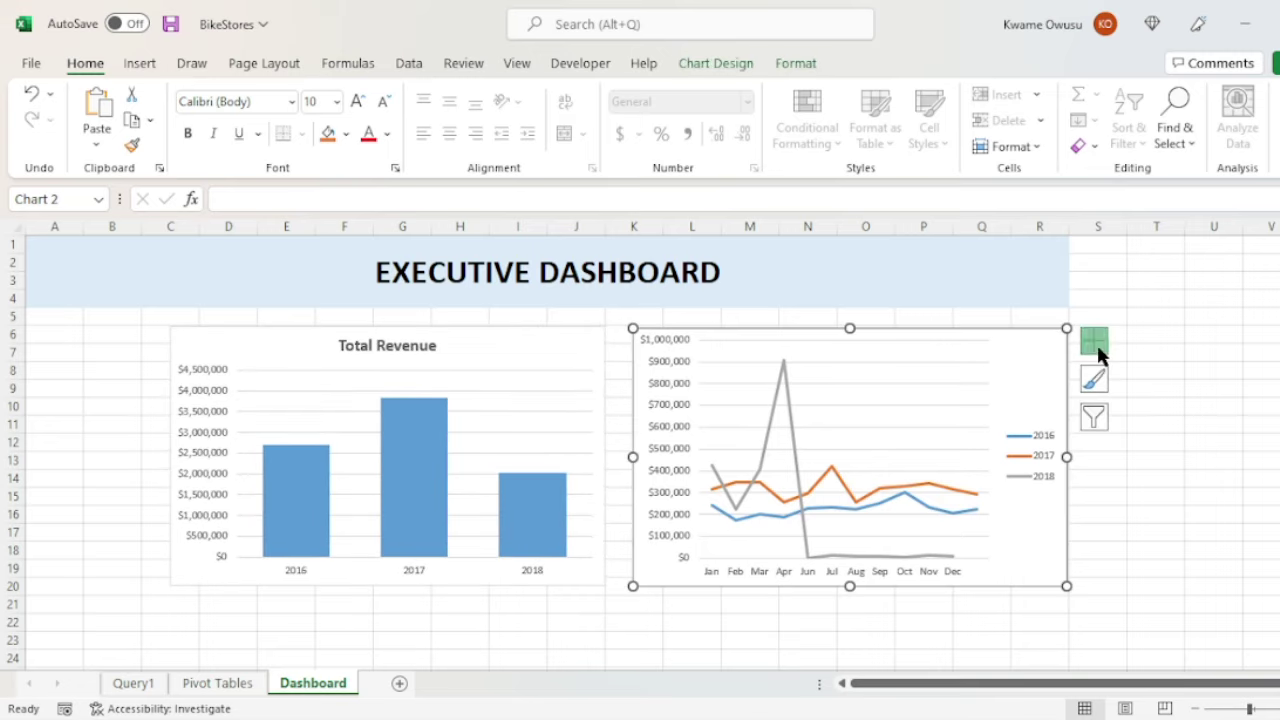
Add the bold chart title 'Revenue Per Month' to the line chart.
{"action": "left_click", "coordinate": [1099, 350]}
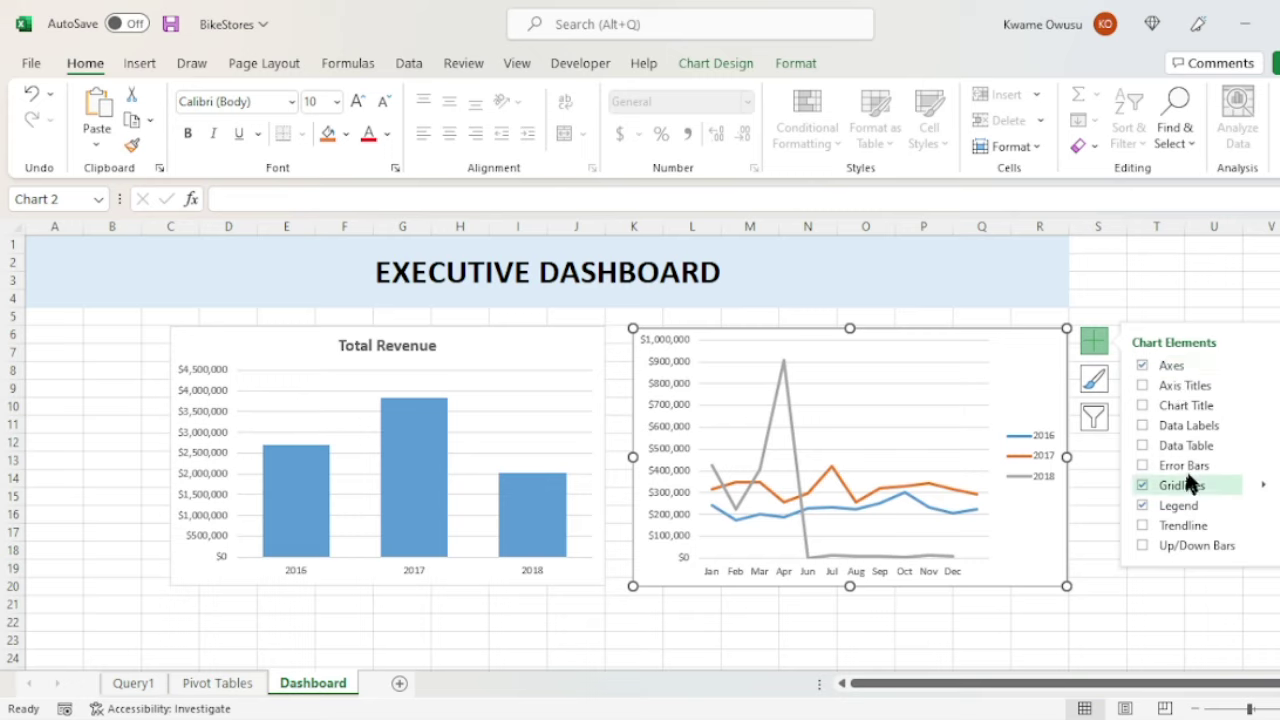
{"action": "left_click", "coordinate": [1140, 405]}
{"action": "left_click", "coordinate": [826, 346]}
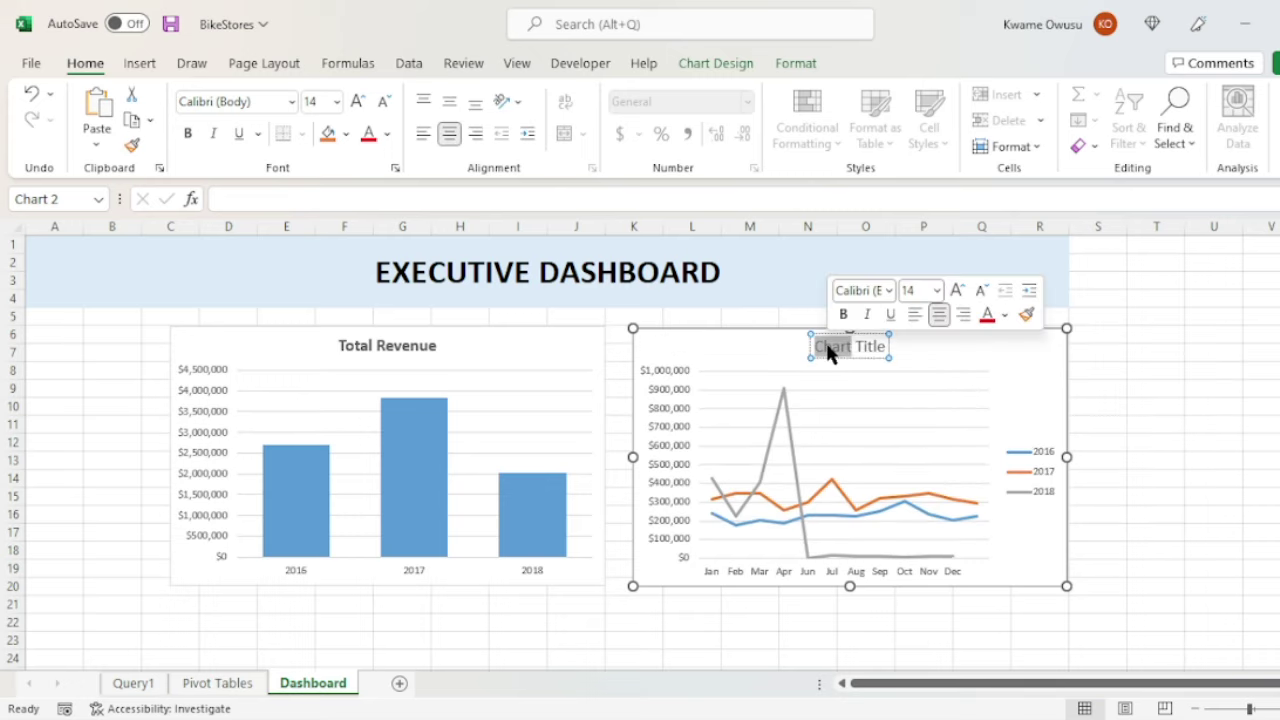
{"action": "left_click_drag", "start_coordinate": [826, 346], "coordinate": [920, 360]}
{"action": "type", "text": "Reven"}
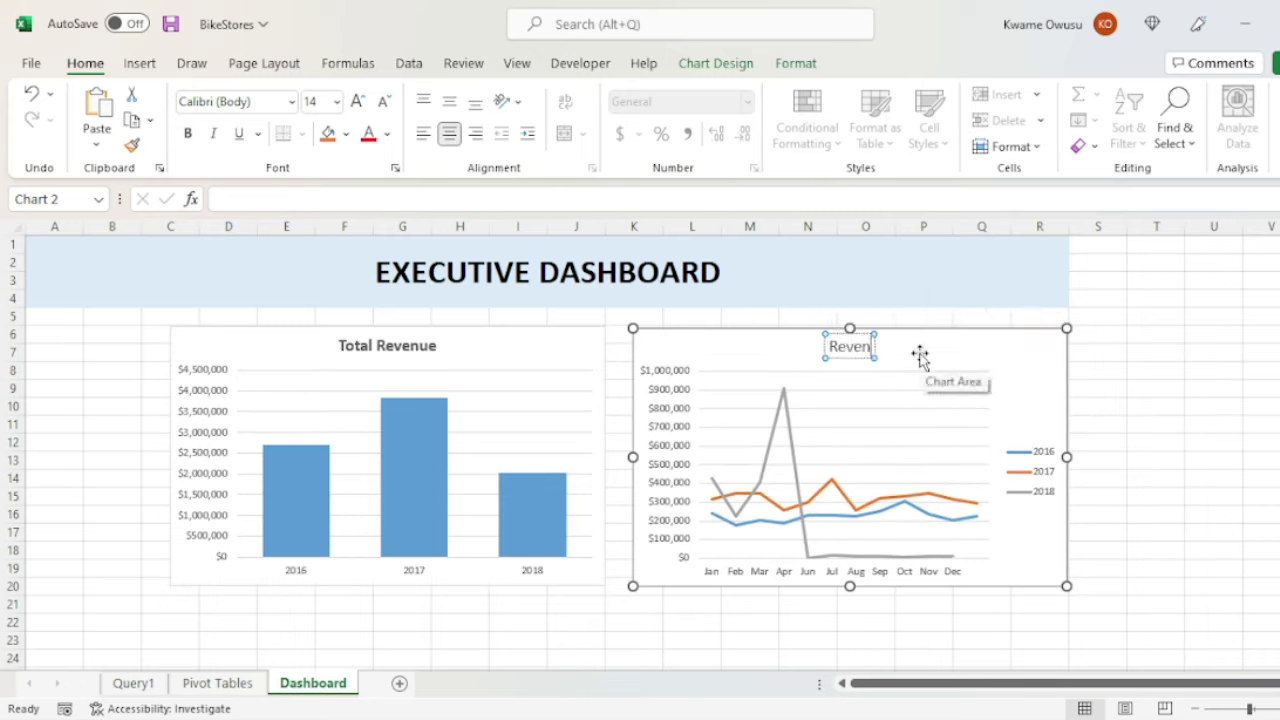
{"action": "type", "text": "ue Pe"}
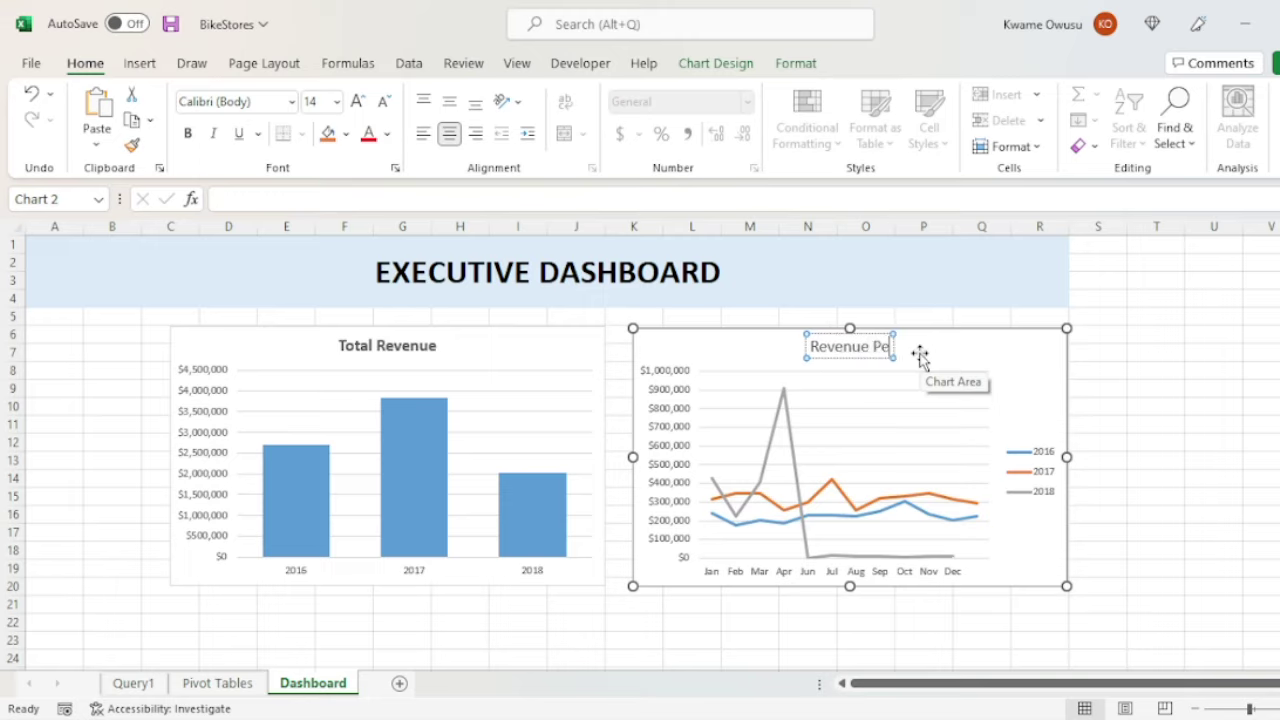
{"action": "type", "text": "r Month"}
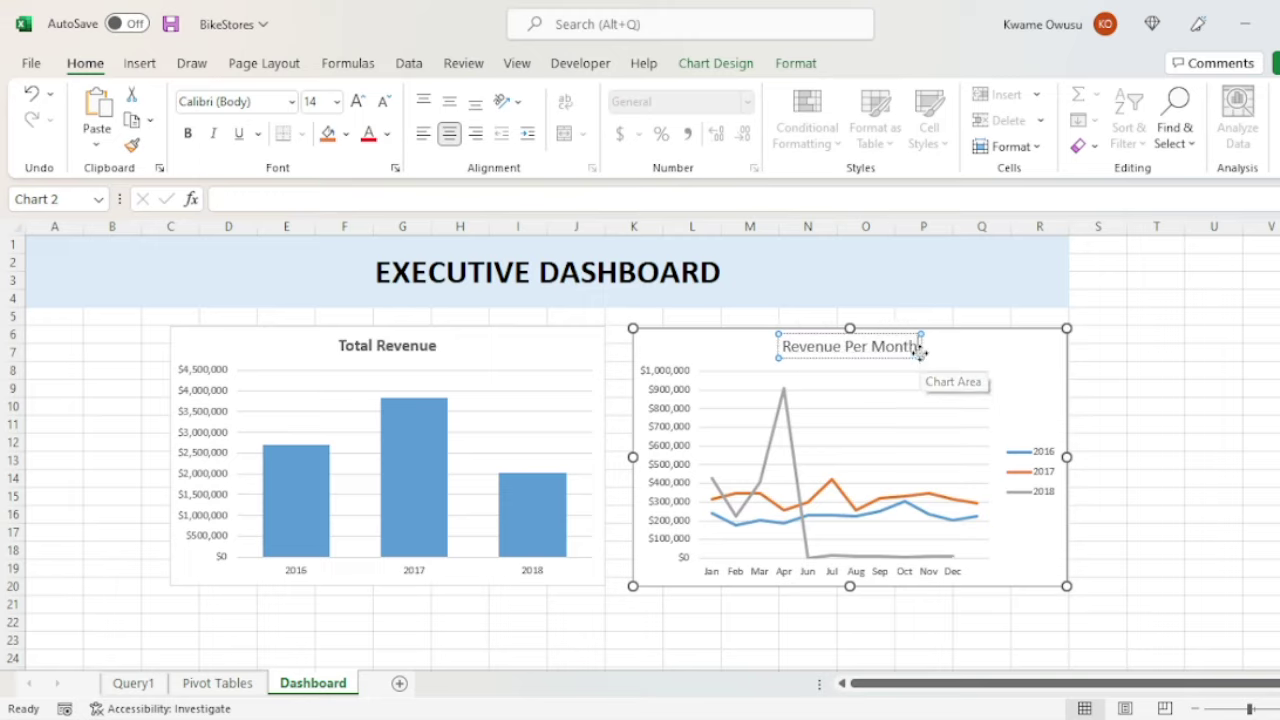
{"action": "left_click", "coordinate": [1020, 369]}
{"action": "left_click", "coordinate": [846, 349]}
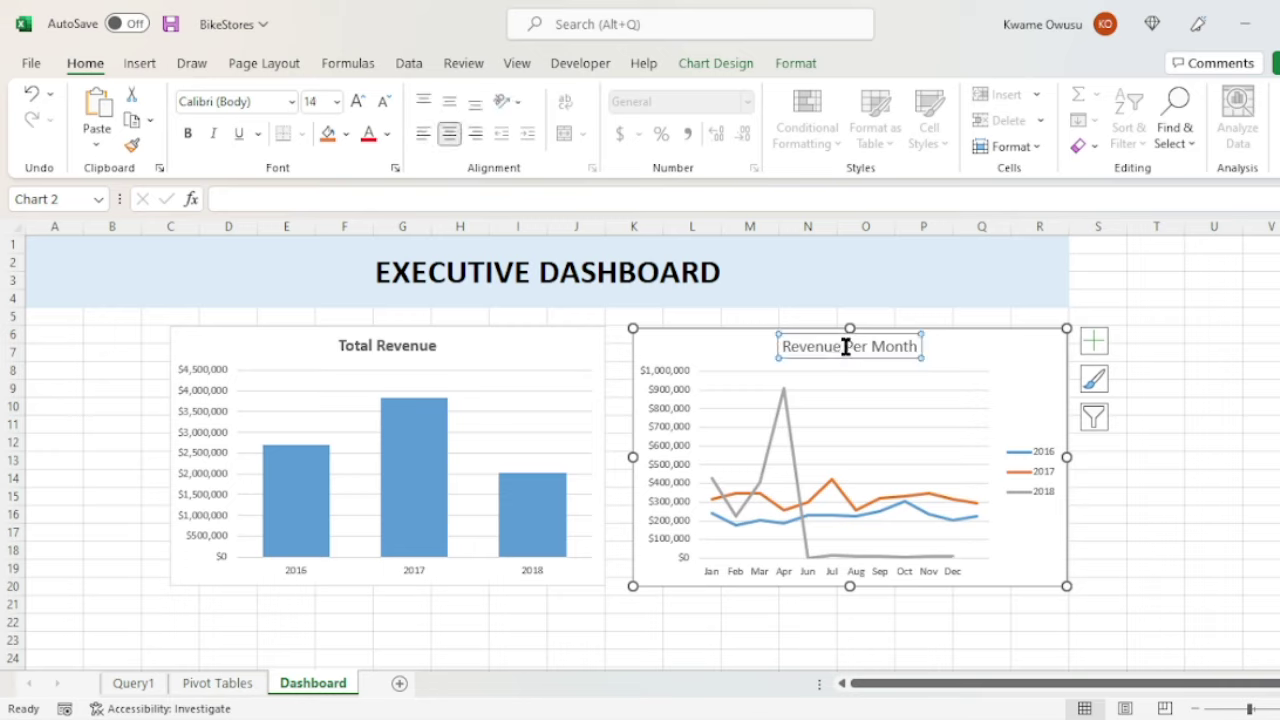
{"action": "left_click", "coordinate": [1214, 388]}
{"action": "left_click", "coordinate": [55, 316]}
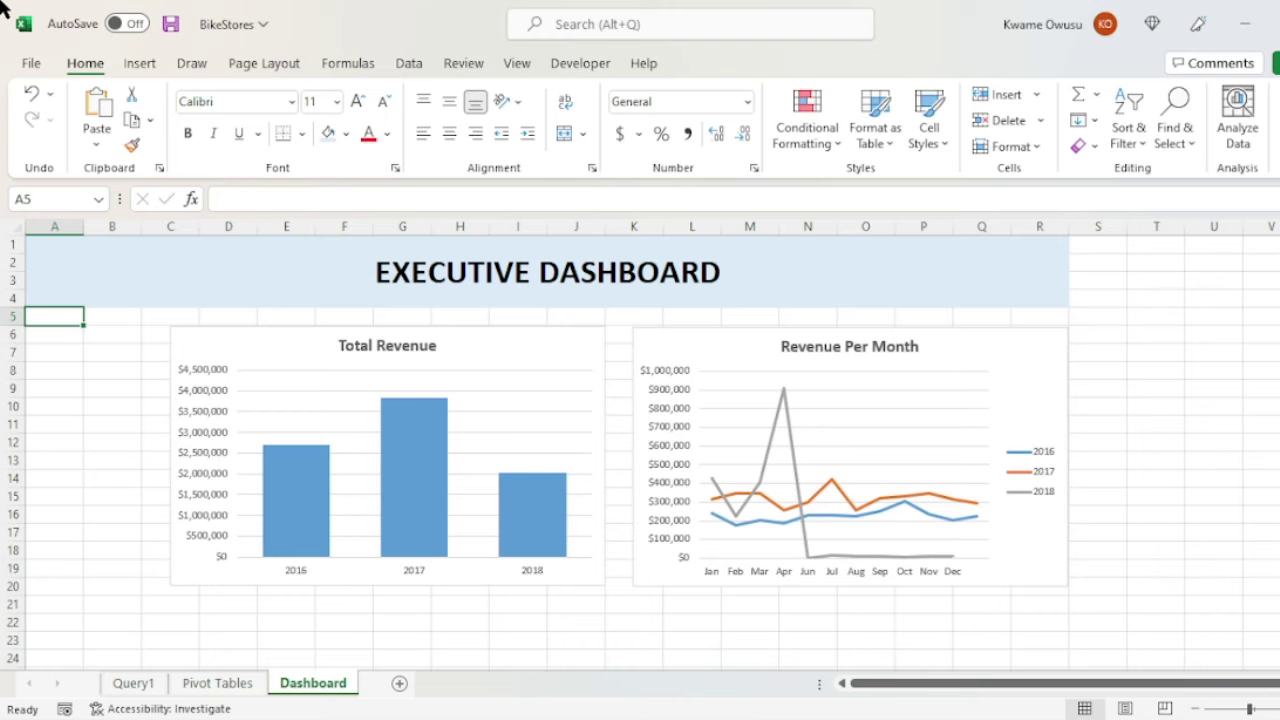
{"action": "left_click", "coordinate": [220, 687]}
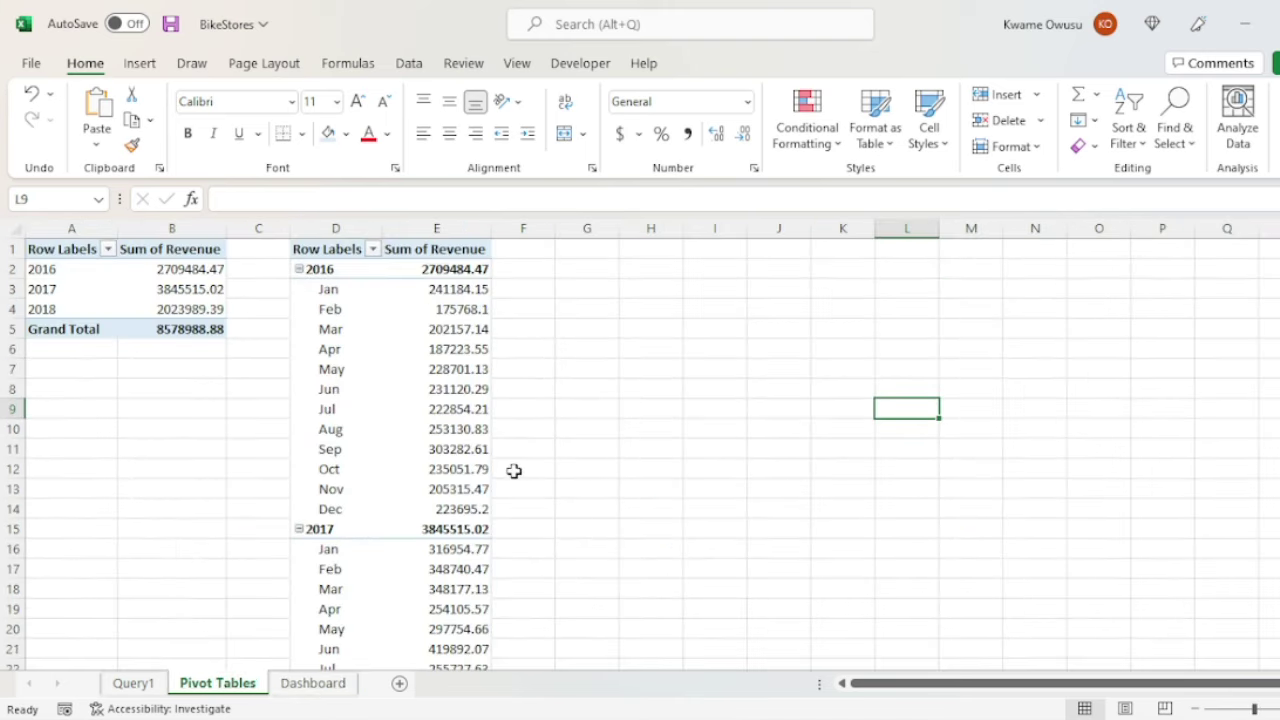
Insert a PivotTable at G1 using Query1 as its source.
{"action": "left_click", "coordinate": [581, 252]}
{"action": "left_click", "coordinate": [139, 62]}
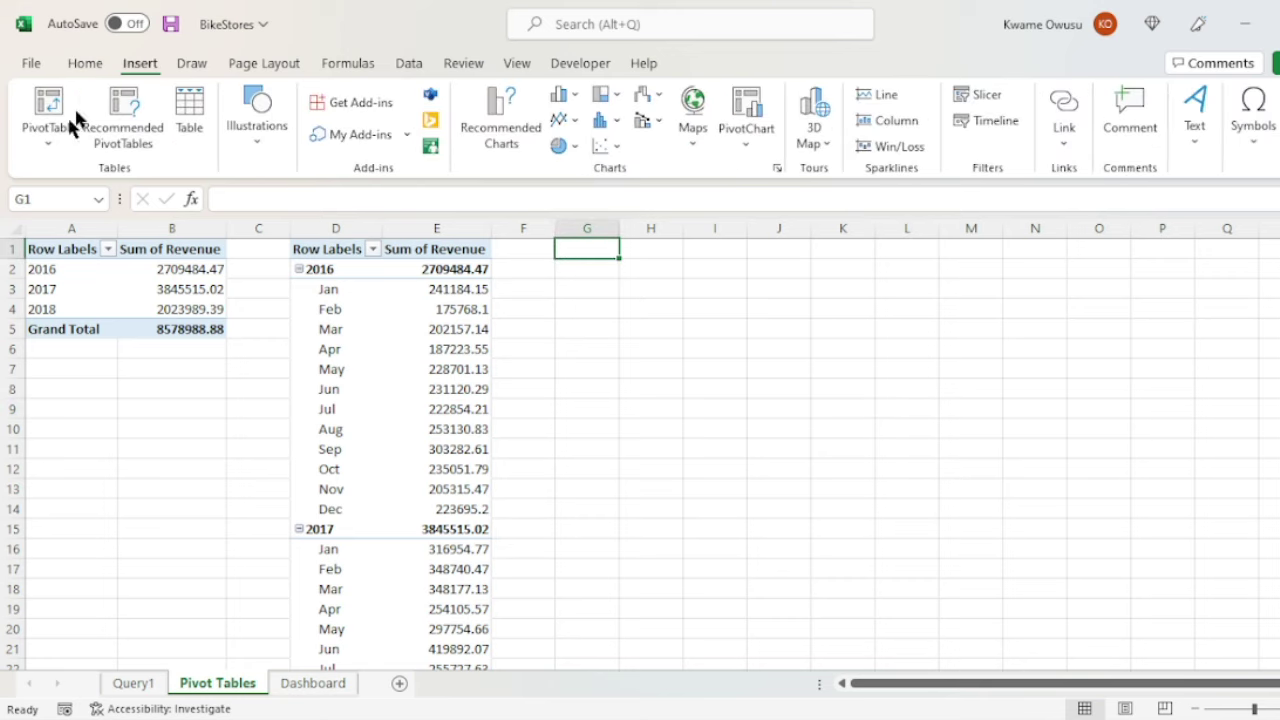
{"action": "left_click", "coordinate": [50, 128]}
{"action": "left_click", "coordinate": [110, 175]}
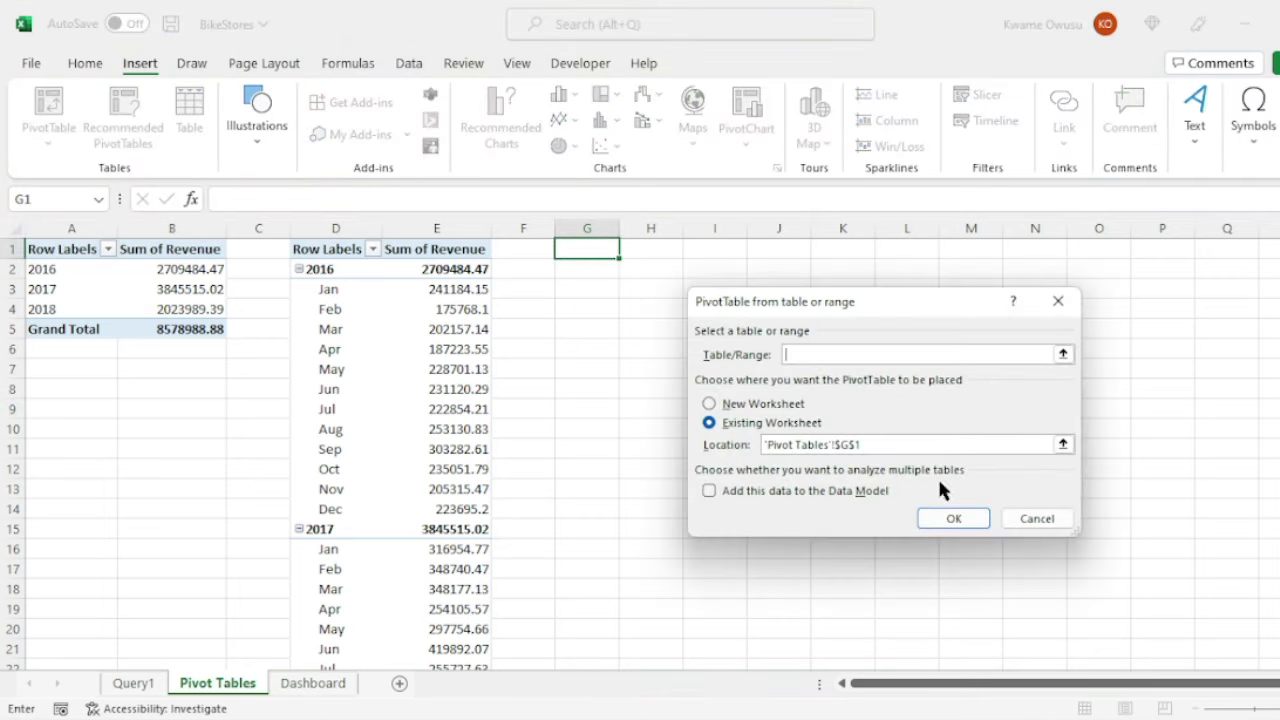
{"action": "type", "text": "Lesson 5-4"}
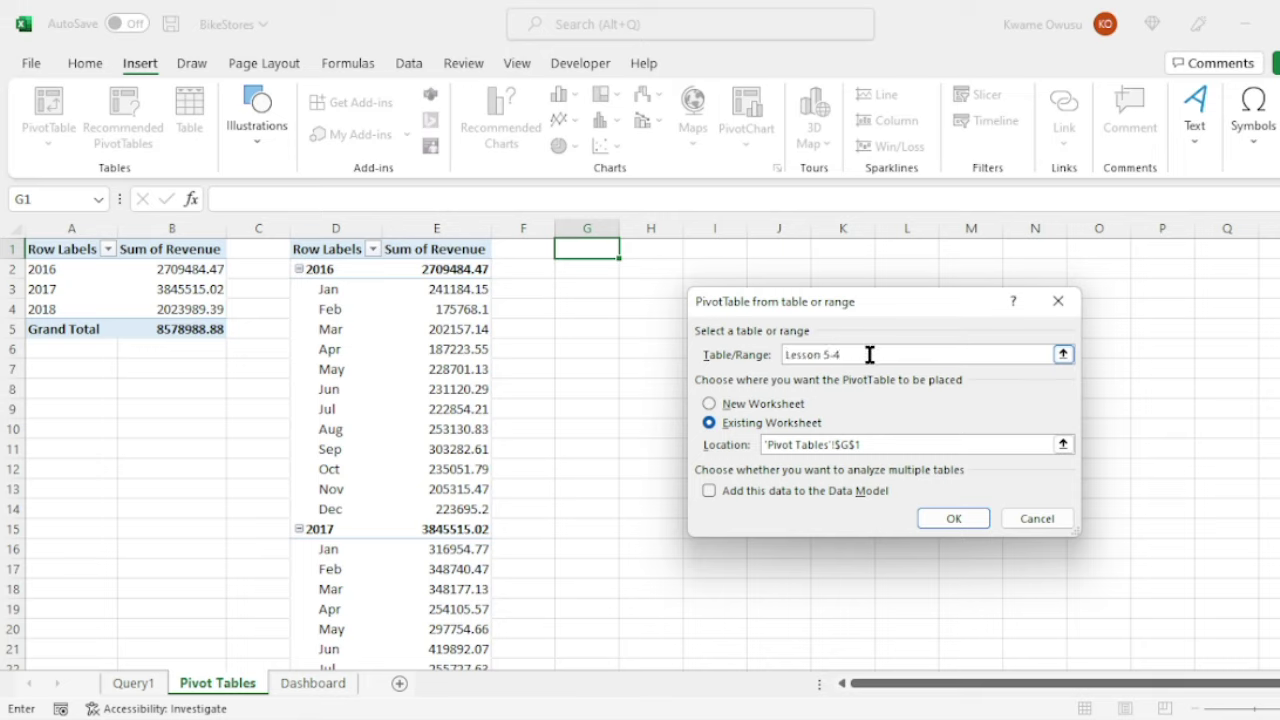
{"action": "key", "text": "ctrl+a"}
{"action": "type", "text": "Q"}
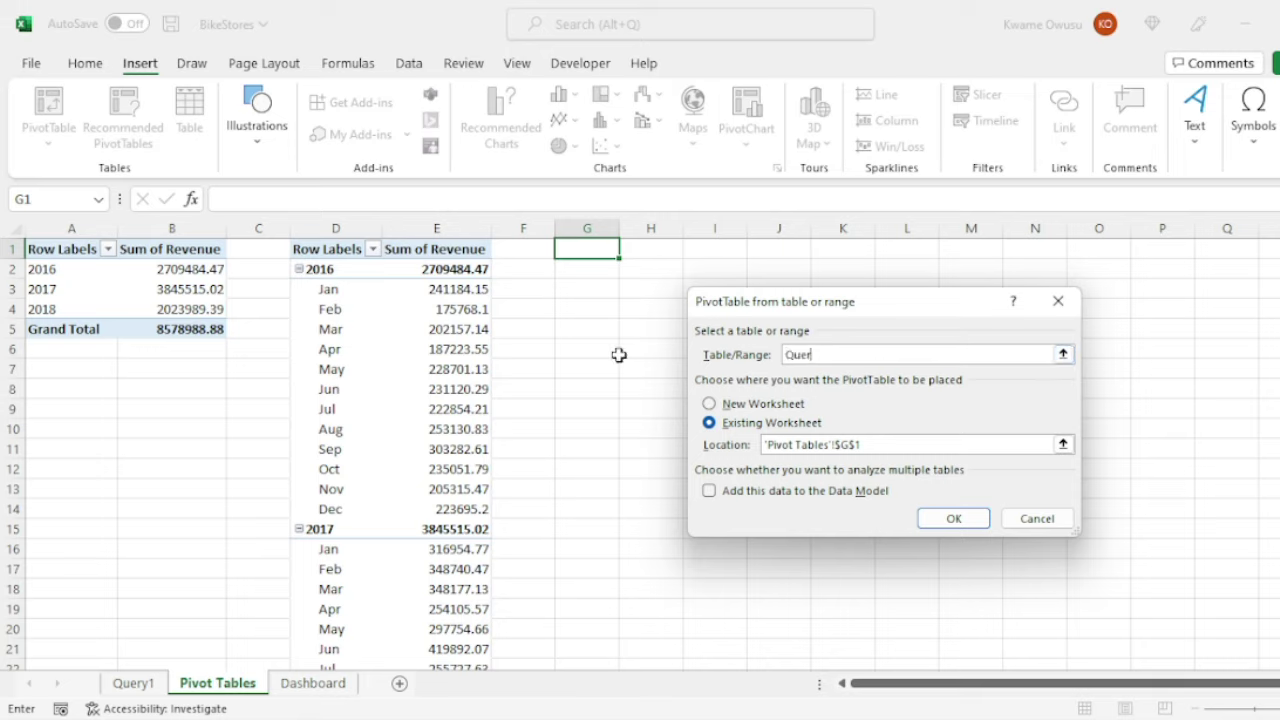
{"action": "left_click", "coordinate": [942, 355]}
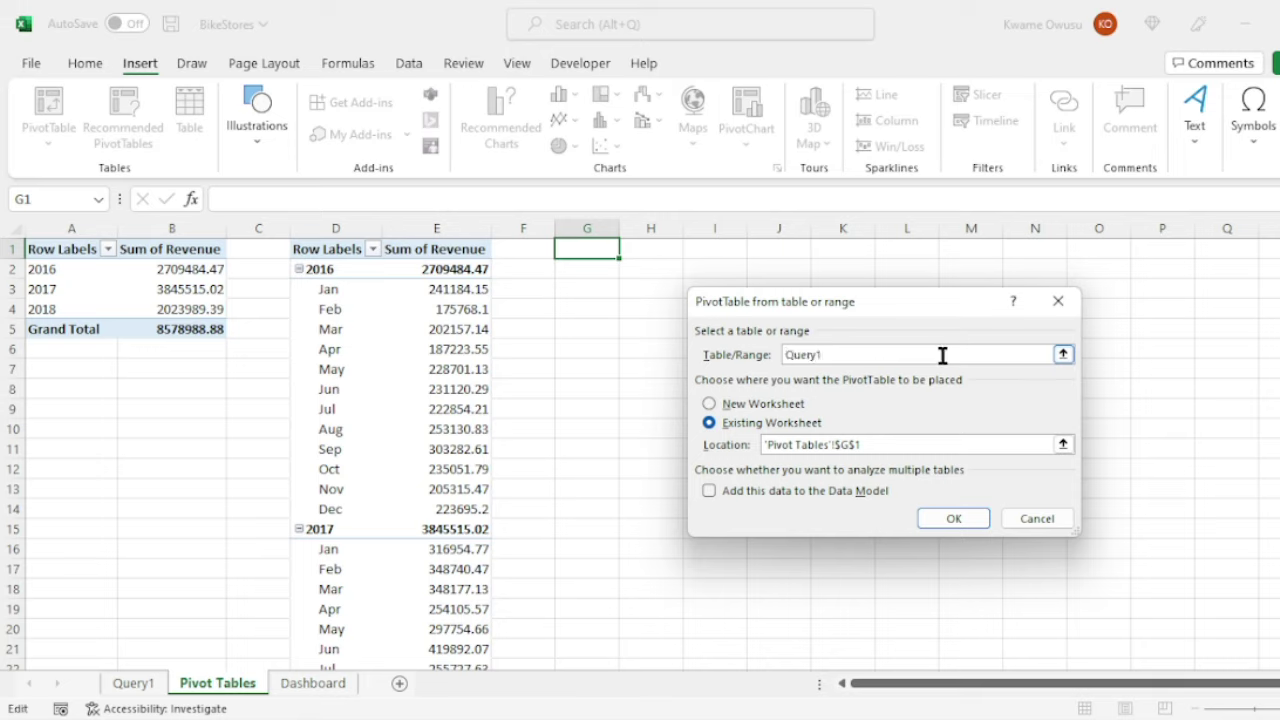
{"action": "double_click", "coordinate": [857, 356]}
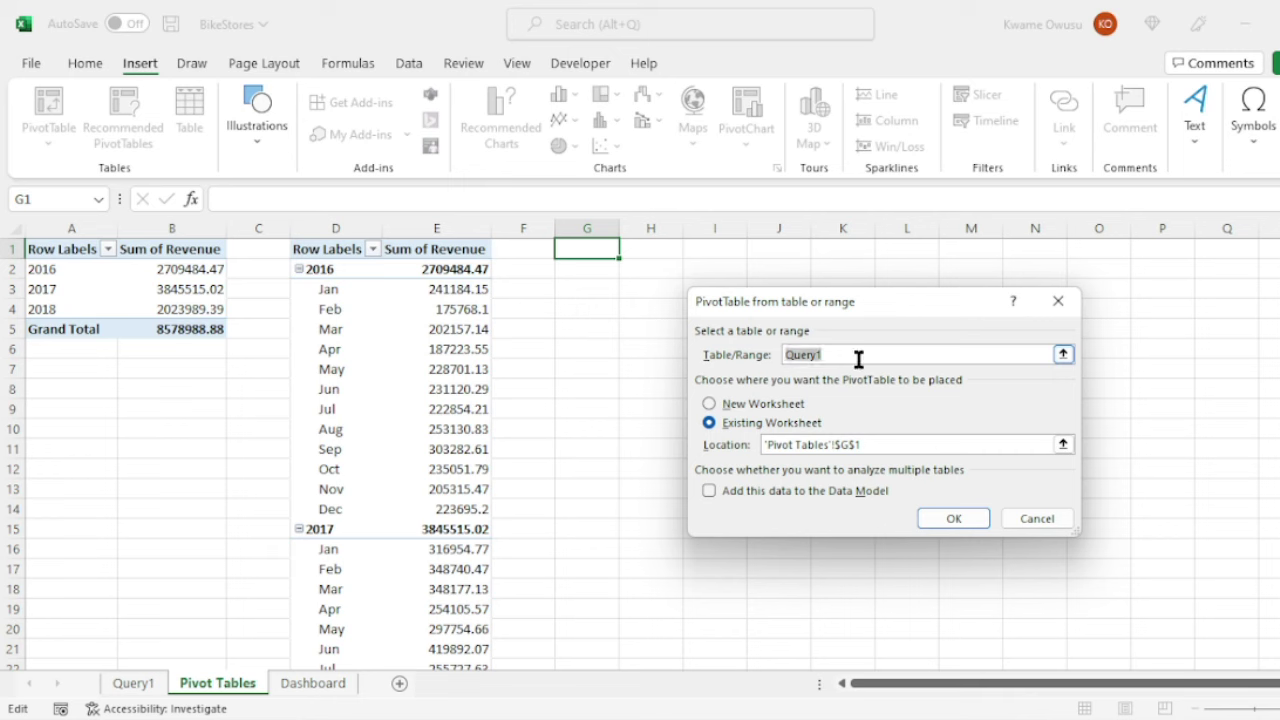
{"action": "left_click", "coordinate": [953, 519]}
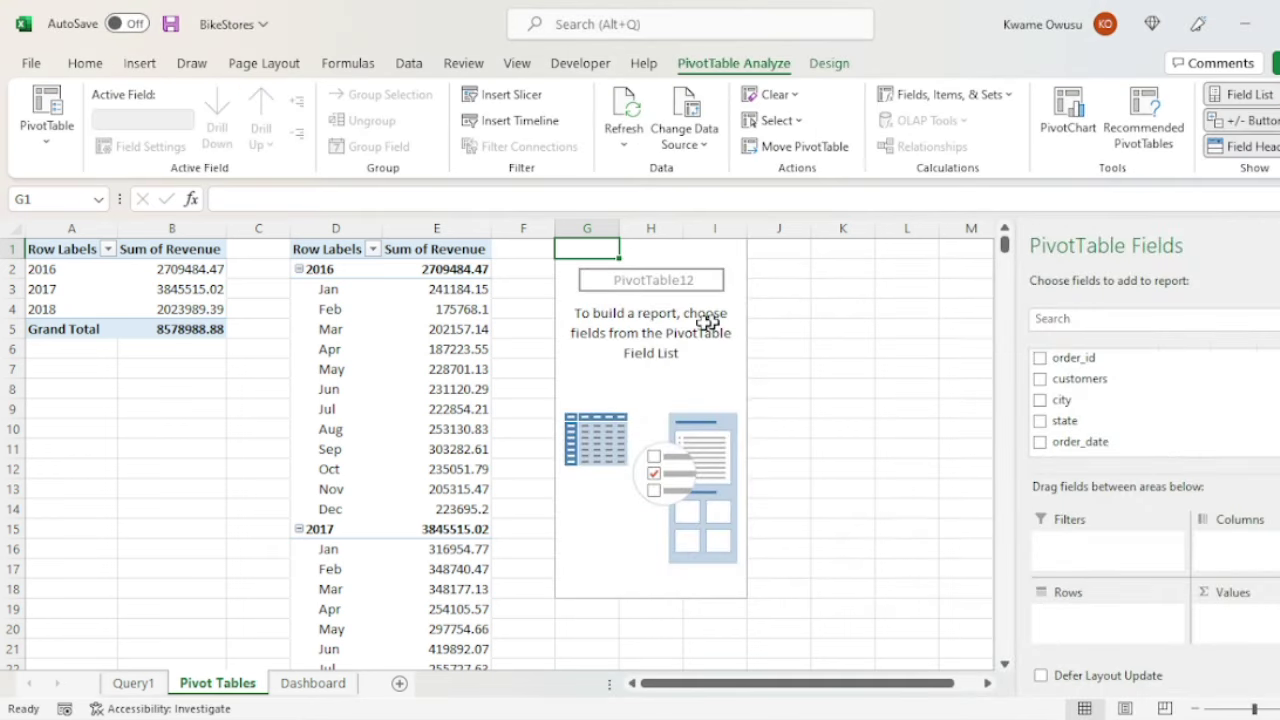
Sum Revenue by state in the new pivot, giving CA, NY and TX totals.
{"action": "left_click_drag", "start_coordinate": [1086, 424], "coordinate": [1110, 625]}
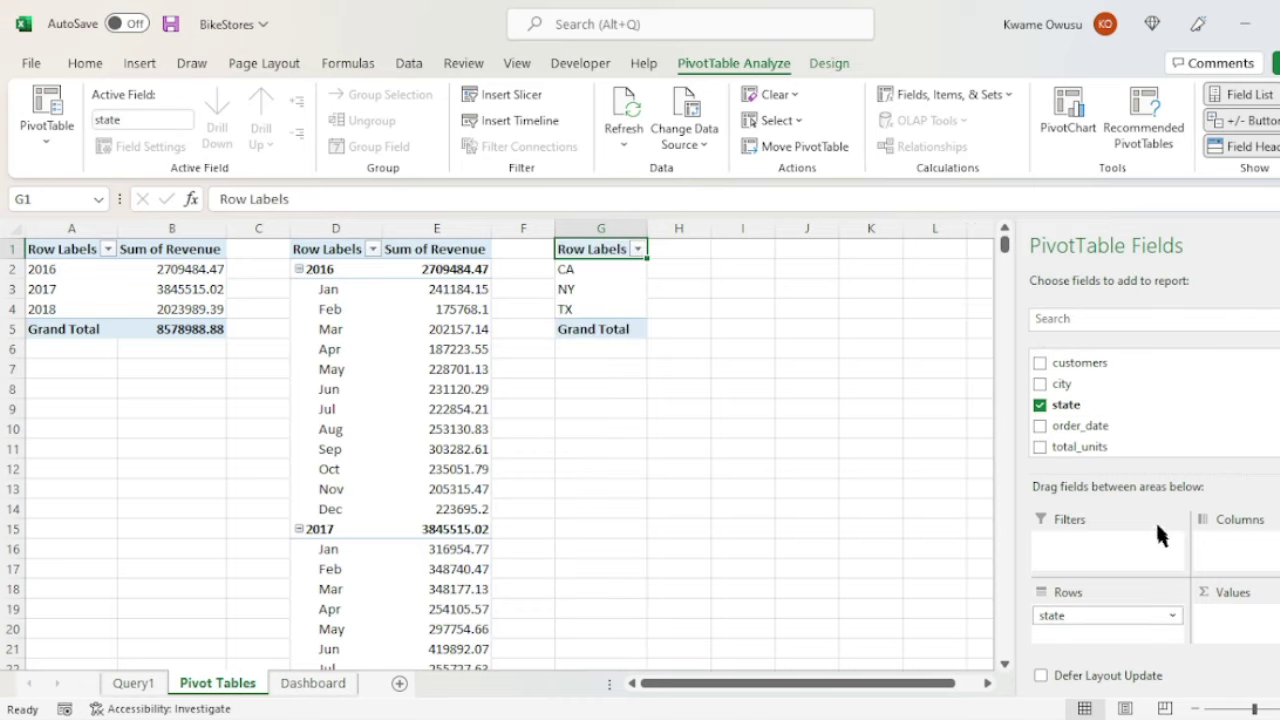
{"action": "scroll", "coordinate": [1108, 445], "scroll_direction": "down", "scroll_amount": 2}
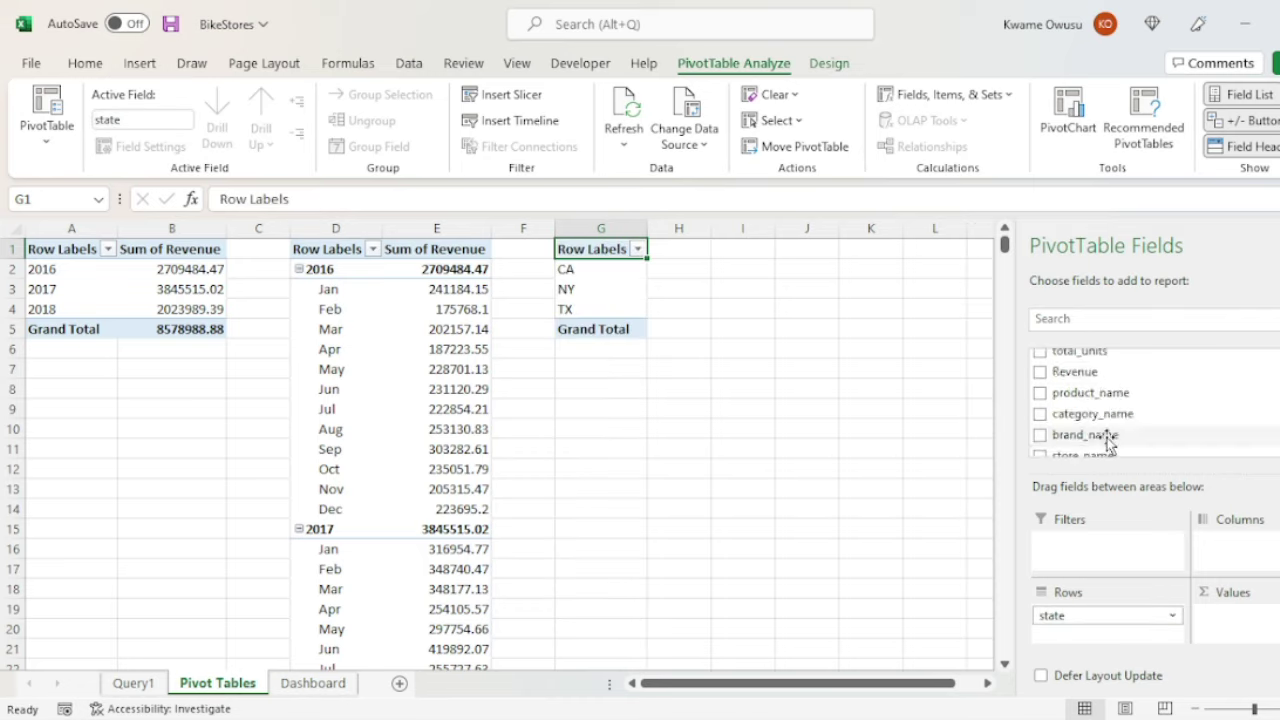
{"action": "left_click_drag", "start_coordinate": [1074, 372], "coordinate": [1211, 624]}
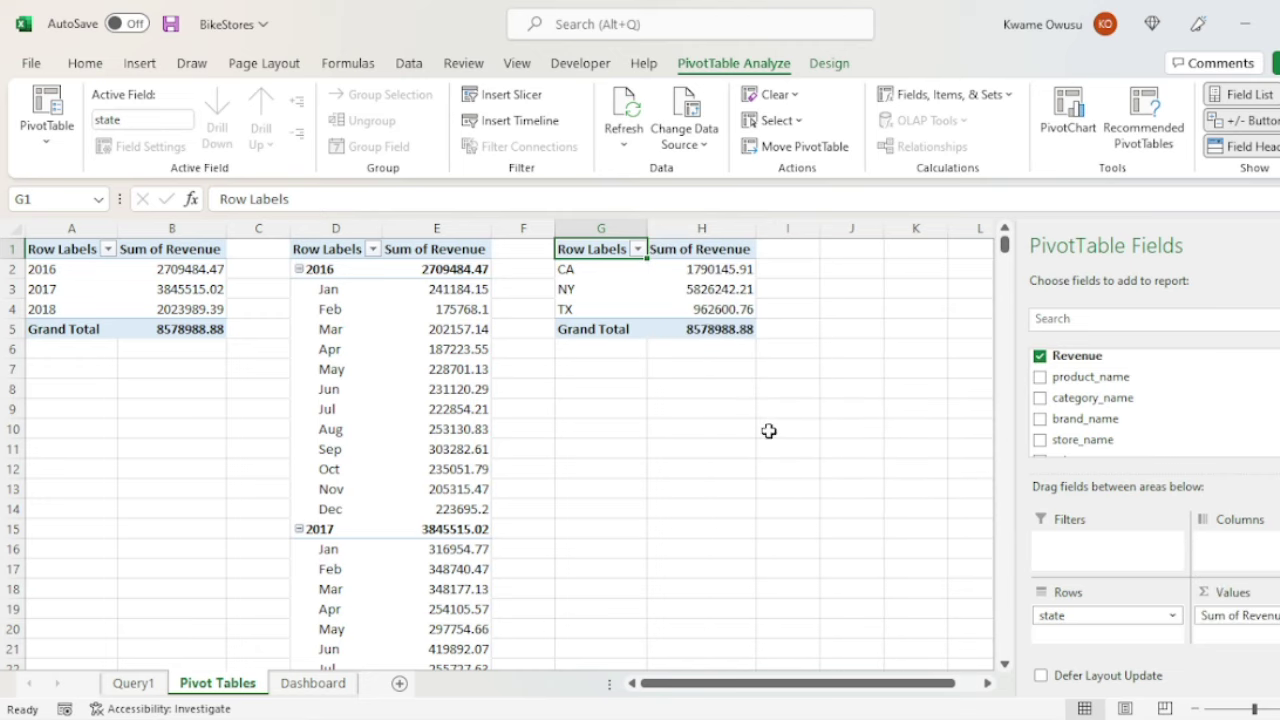
{"action": "left_click", "coordinate": [778, 253]}
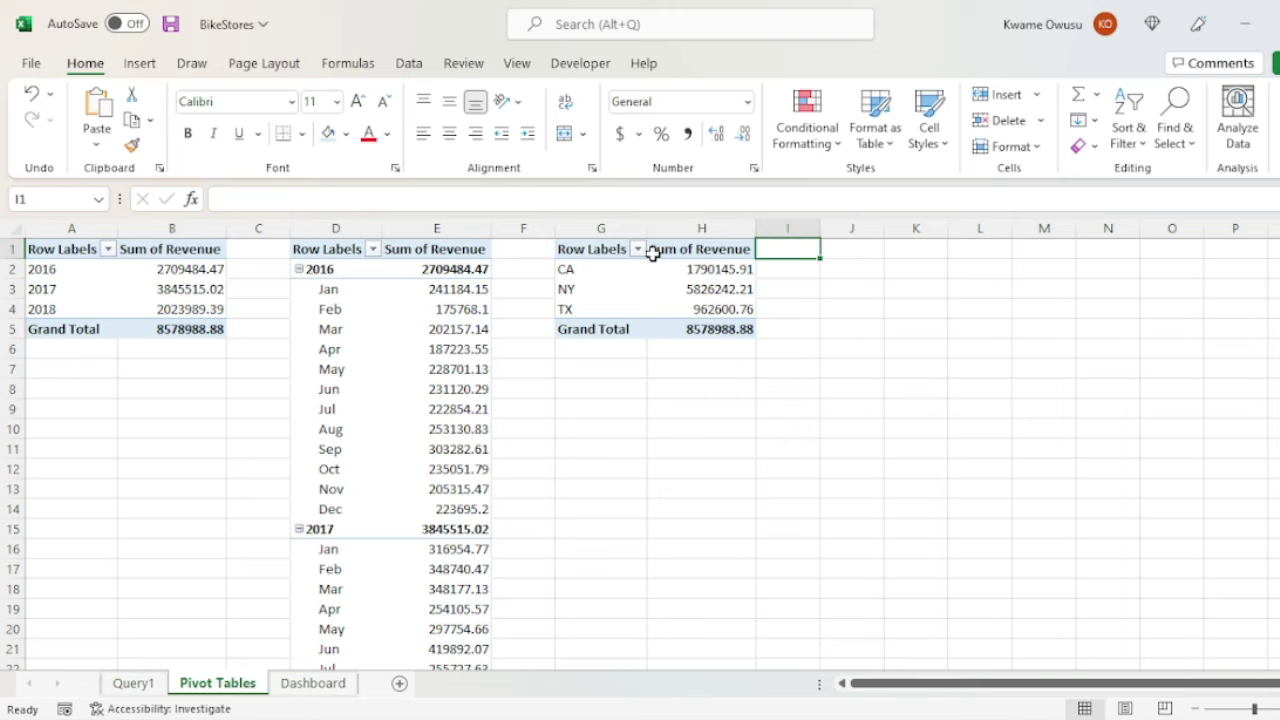
Copy the G1:H5 state revenue pivot into J1 as plain values.
{"action": "left_click_drag", "start_coordinate": [569, 250], "coordinate": [697, 328]}
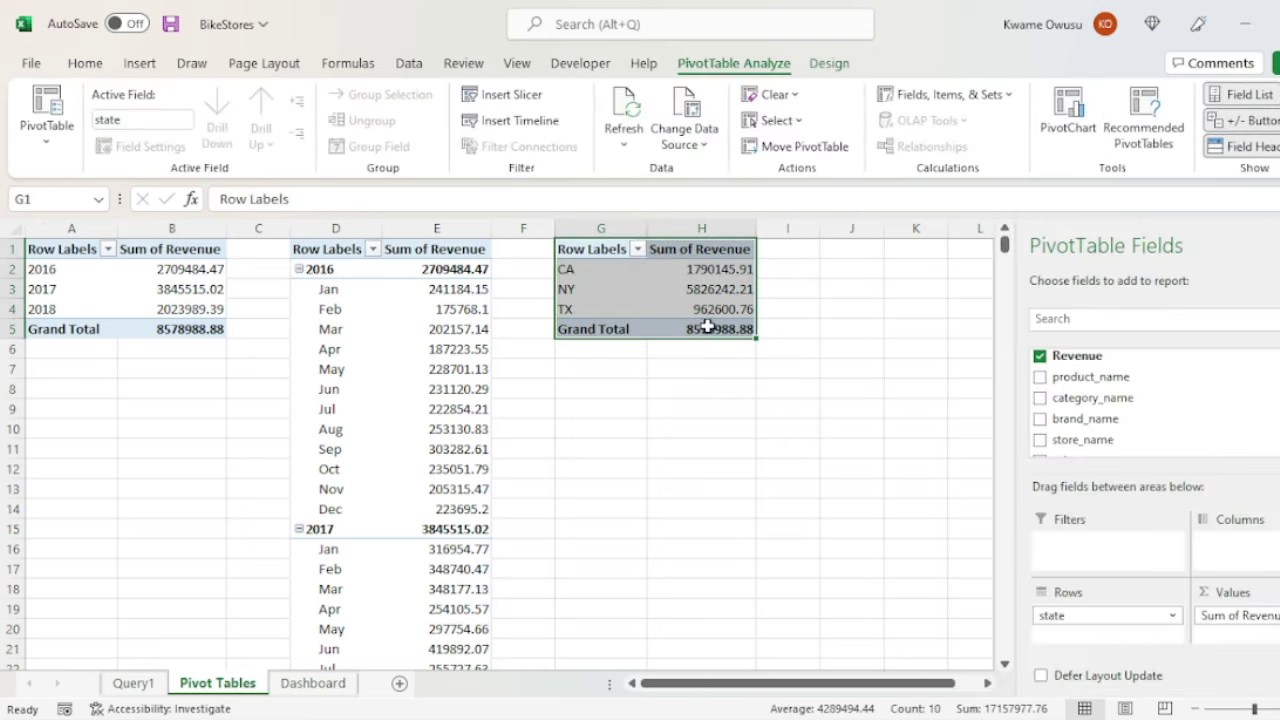
{"action": "key", "text": "ctrl+c"}
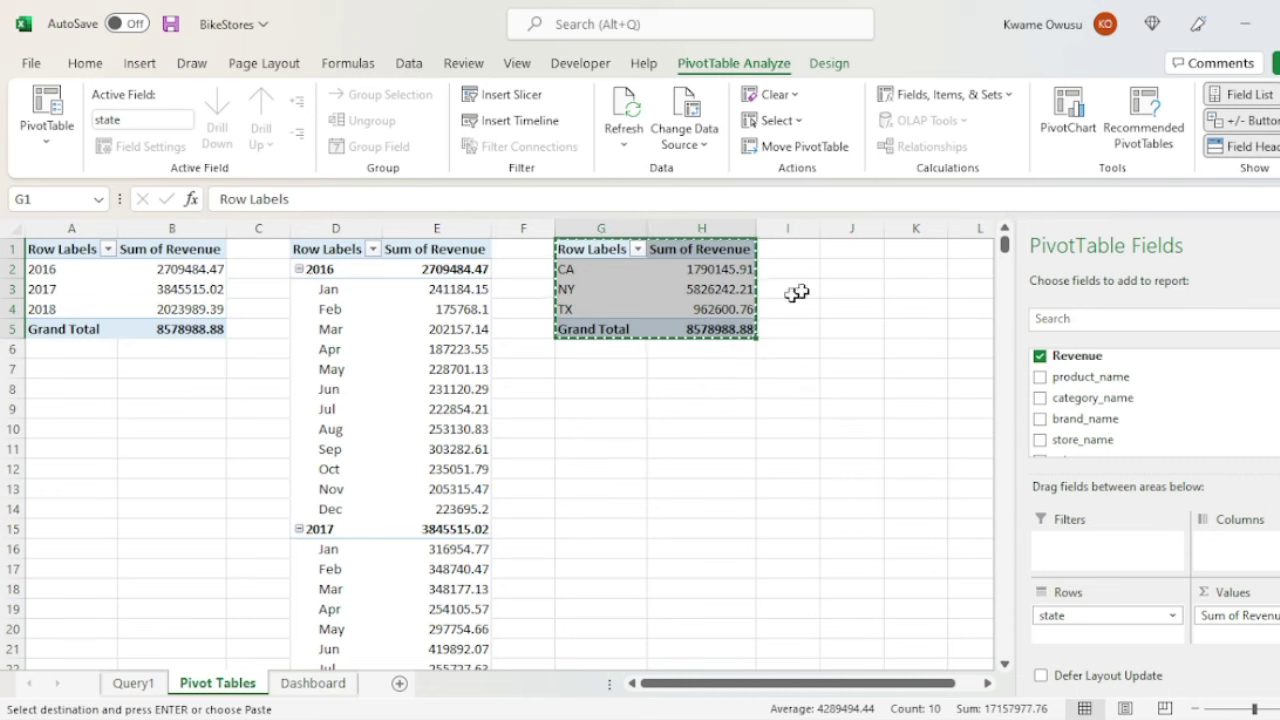
{"action": "left_click", "coordinate": [844, 250]}
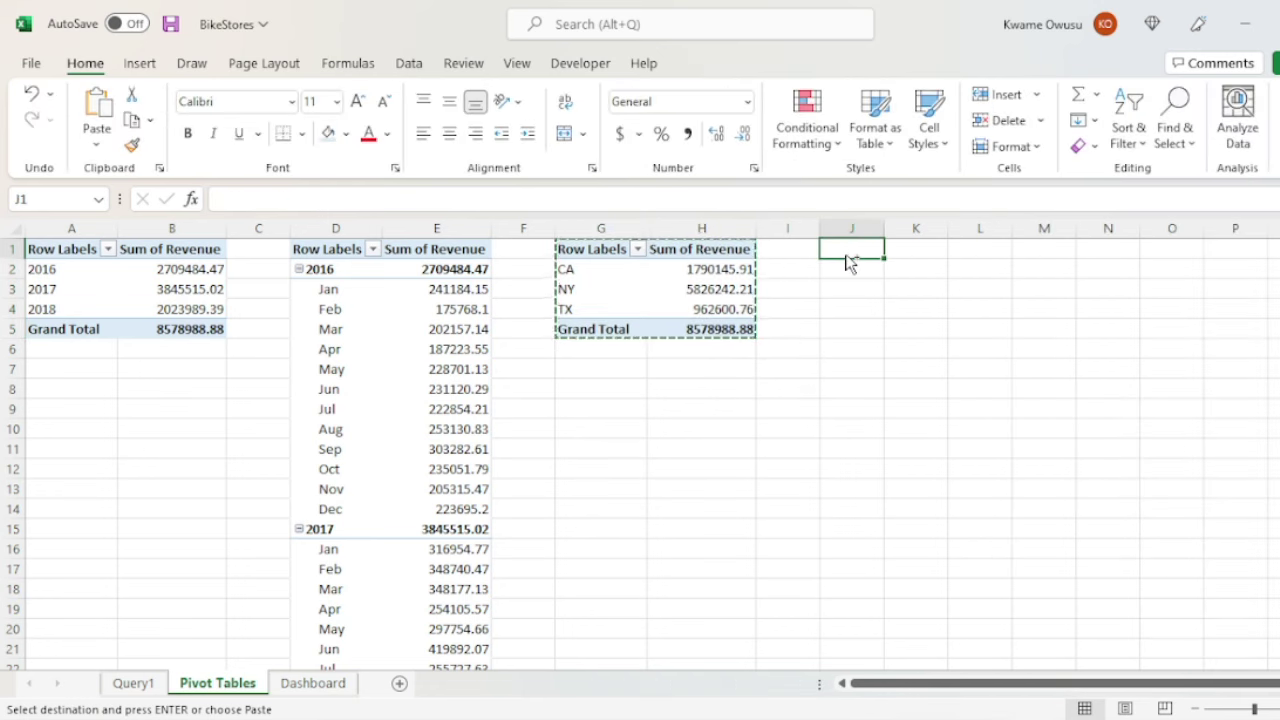
{"action": "key", "text": "ctrl+v"}
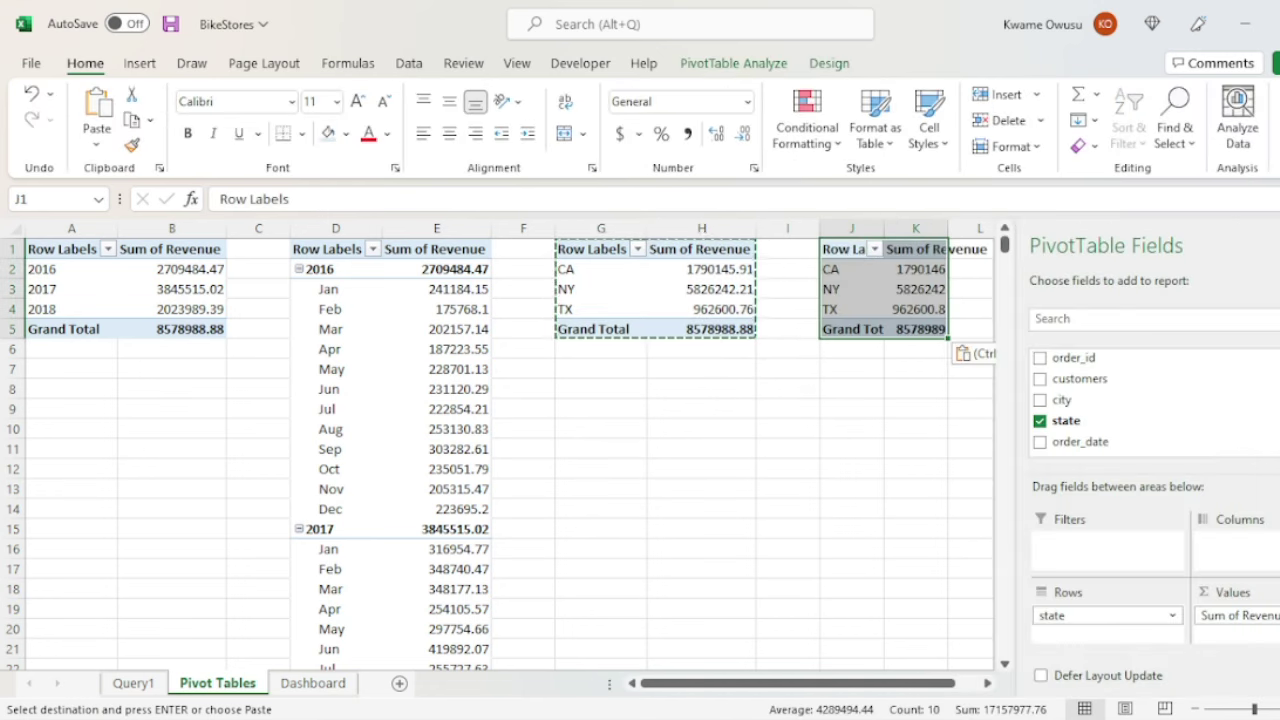
{"action": "left_click", "coordinate": [1005, 354]}
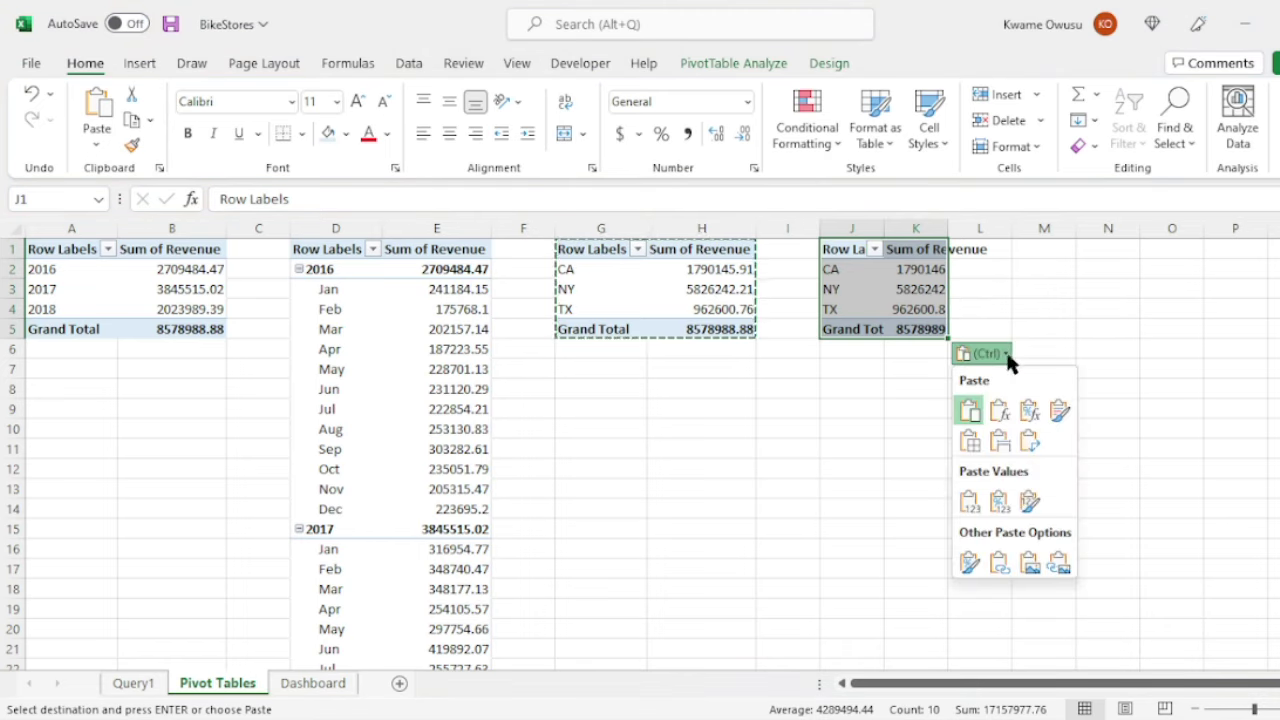
{"action": "left_click", "coordinate": [976, 492]}
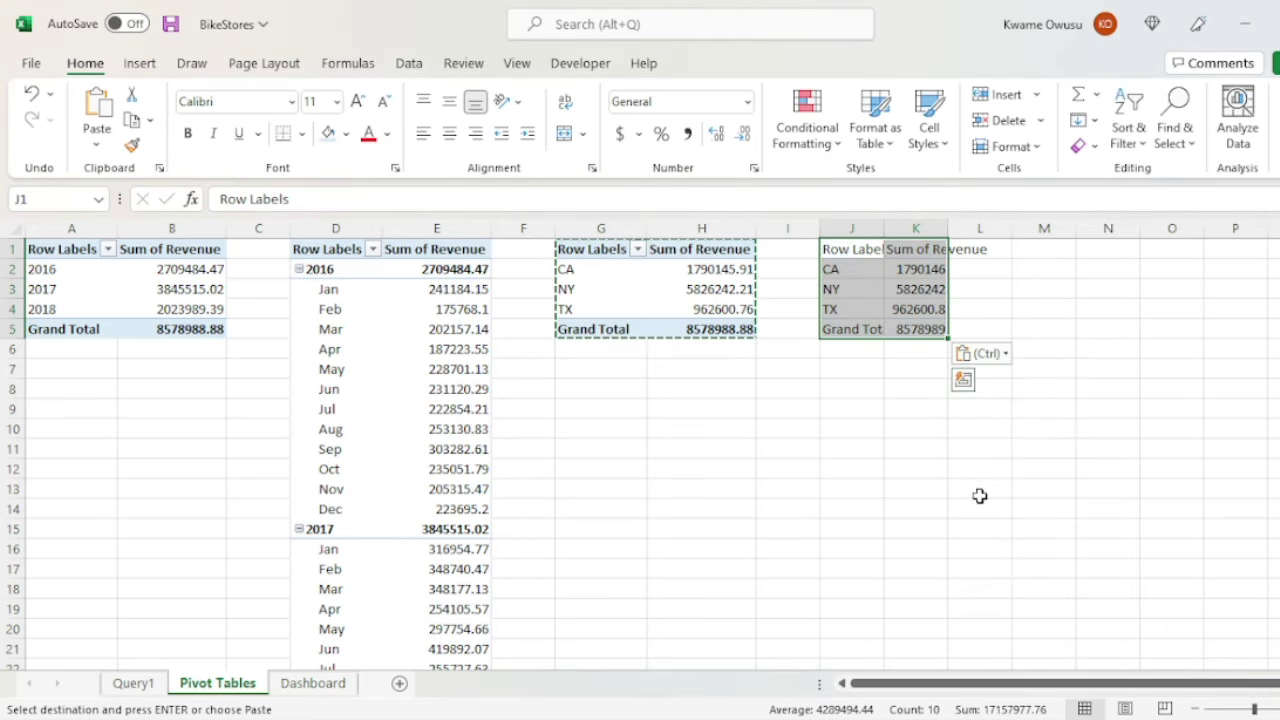
{"action": "left_click", "coordinate": [1058, 307]}
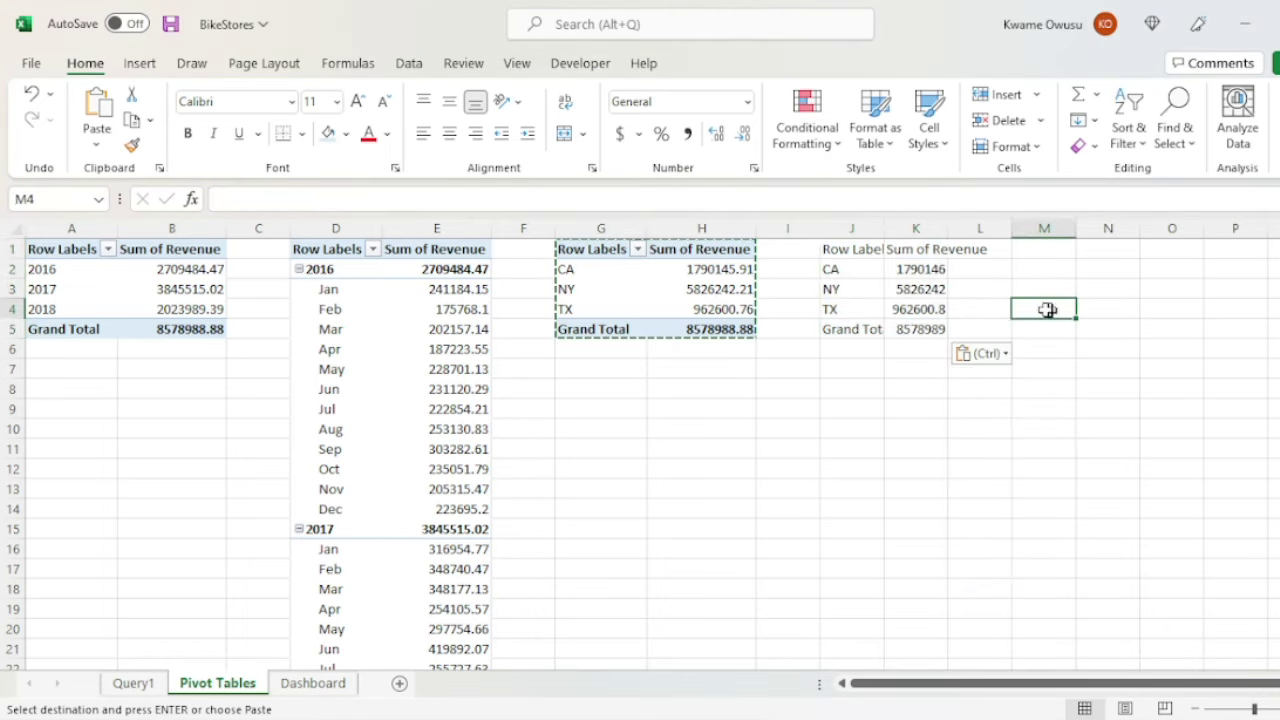
Autofit column J to its labels and select the copy's Grand Total row.
{"action": "double_click", "coordinate": [884, 228]}
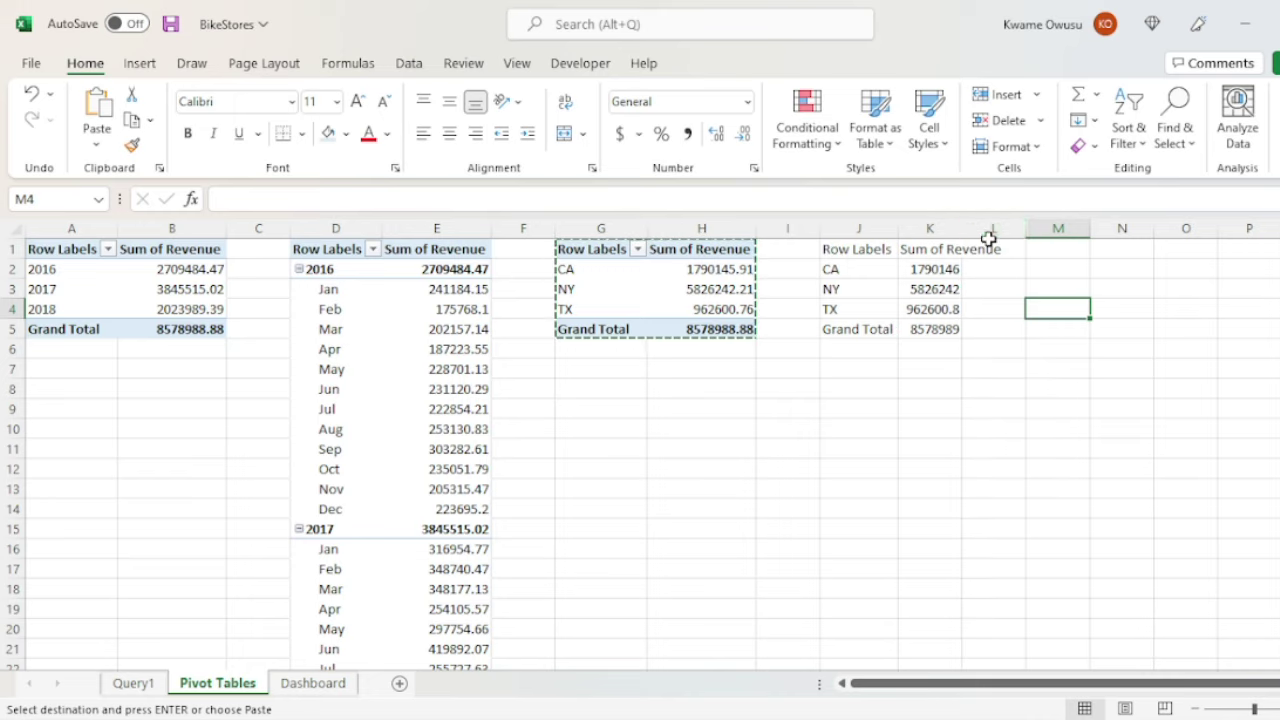
{"action": "left_click_drag", "start_coordinate": [863, 249], "coordinate": [940, 252]}
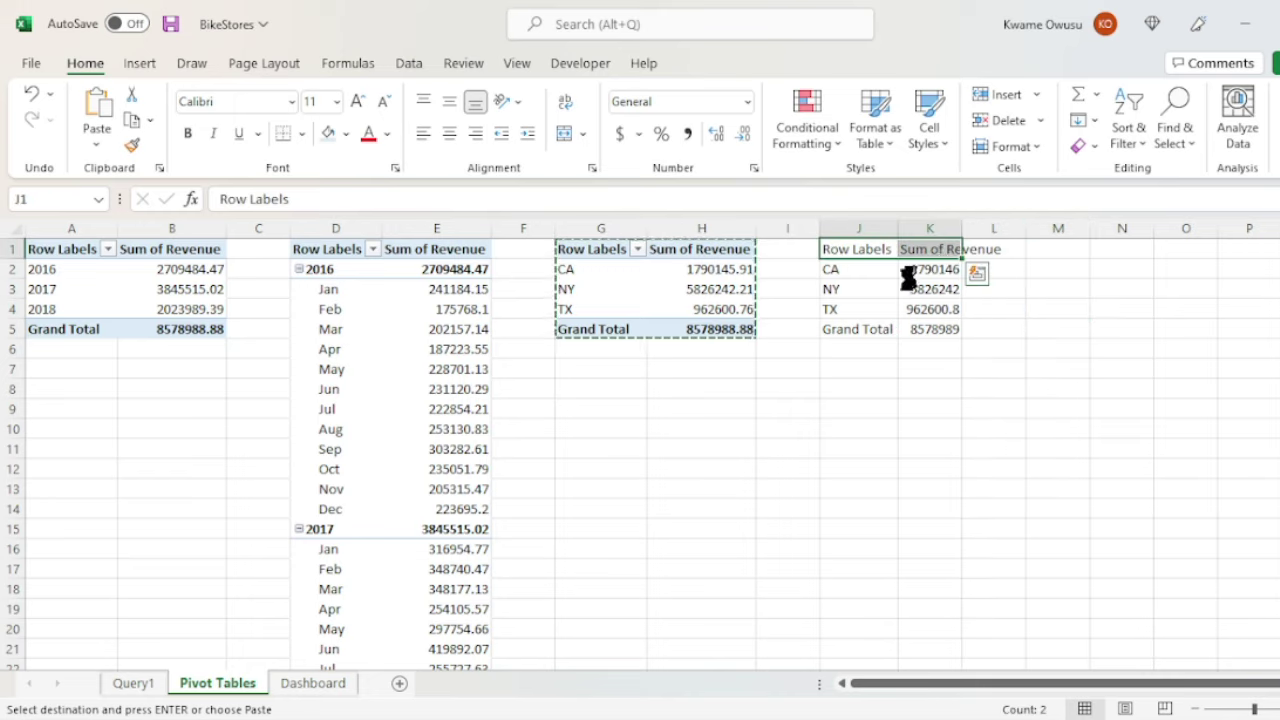
{"action": "key", "text": "Escape"}
{"action": "left_click_drag", "start_coordinate": [840, 329], "coordinate": [936, 332]}
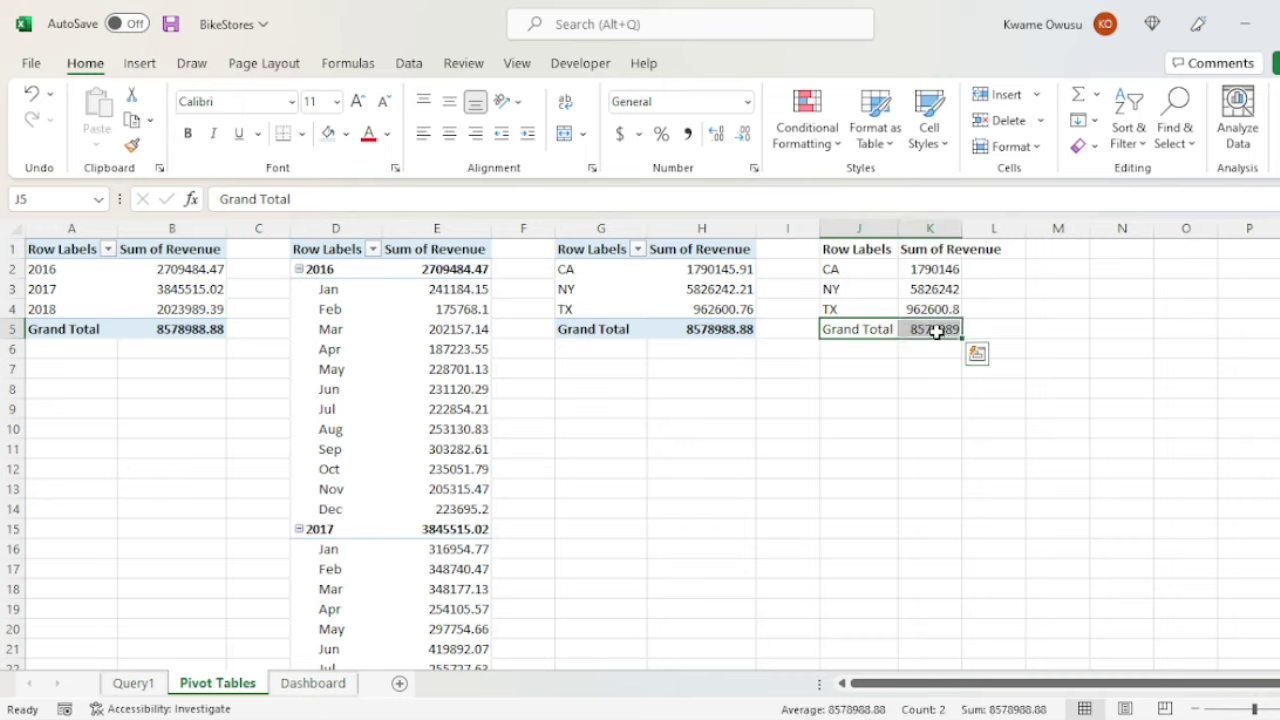
Delete the Grand Total row and insert a filled map from J1:K4.
{"action": "key", "text": "Delete"}
{"action": "left_click", "coordinate": [935, 447]}
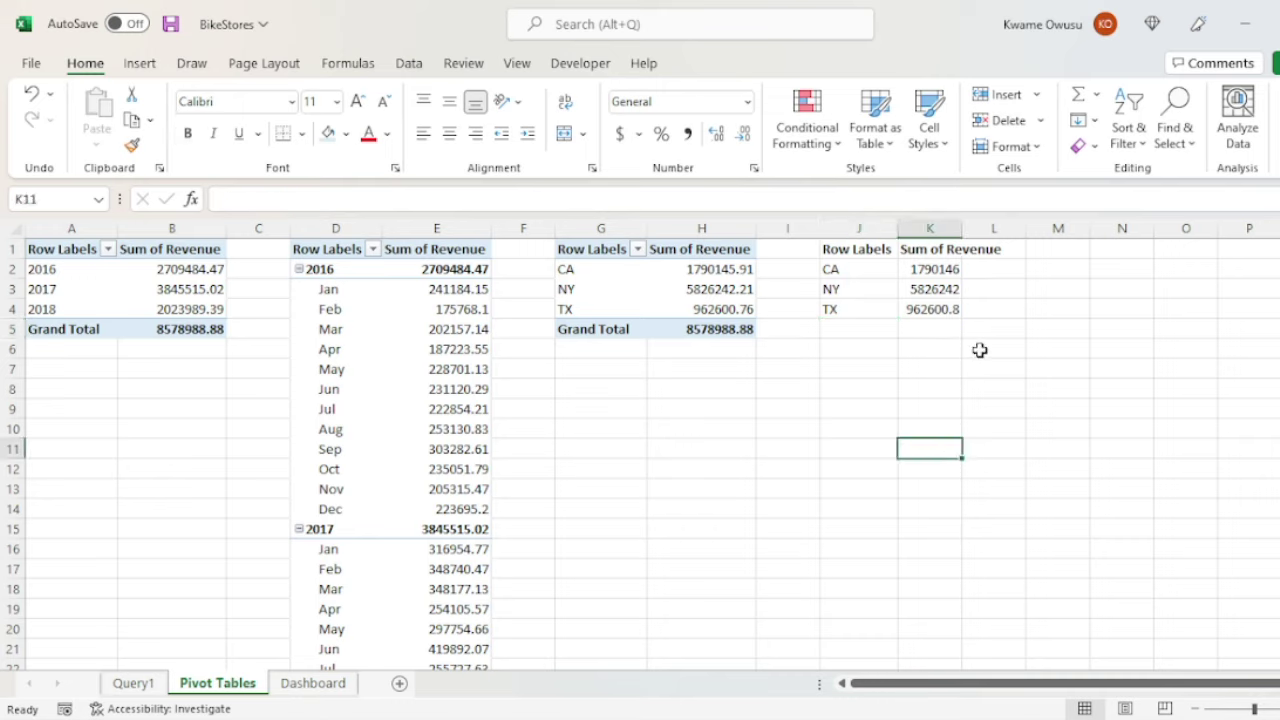
{"action": "left_click_drag", "start_coordinate": [831, 246], "coordinate": [930, 308]}
{"action": "left_click", "coordinate": [137, 64]}
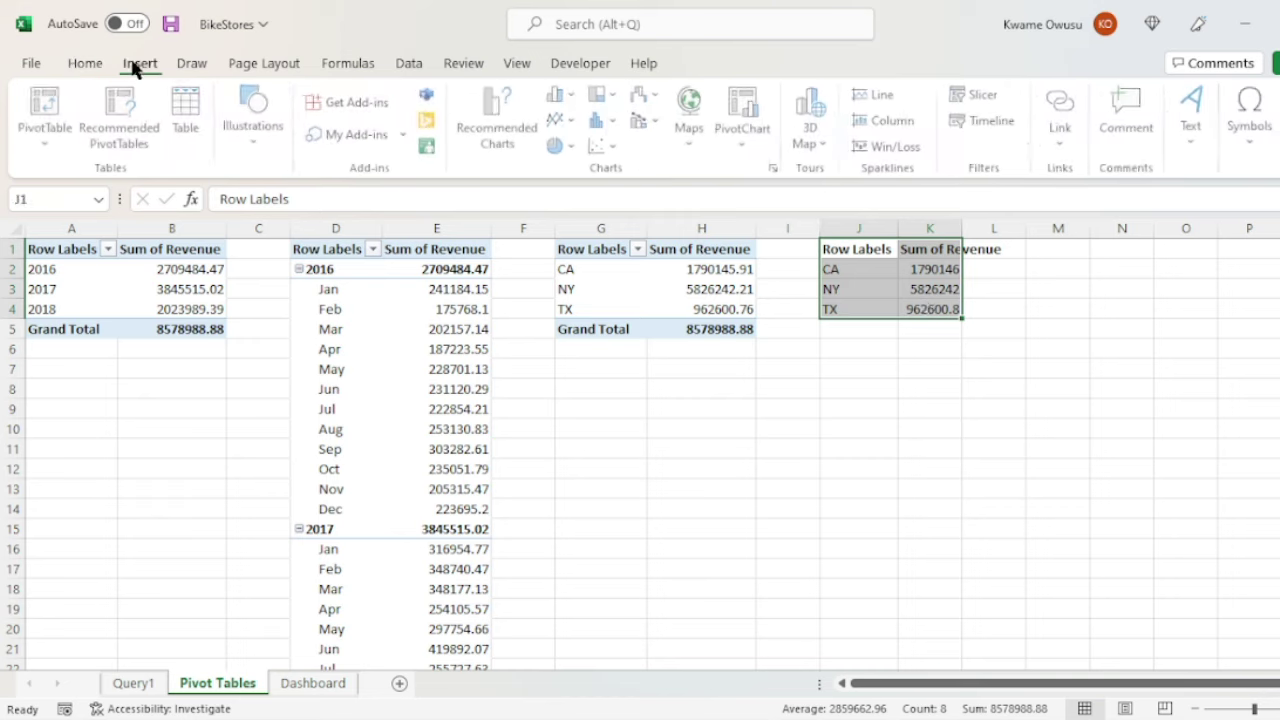
{"action": "left_click", "coordinate": [694, 145]}
{"action": "left_click", "coordinate": [703, 214]}
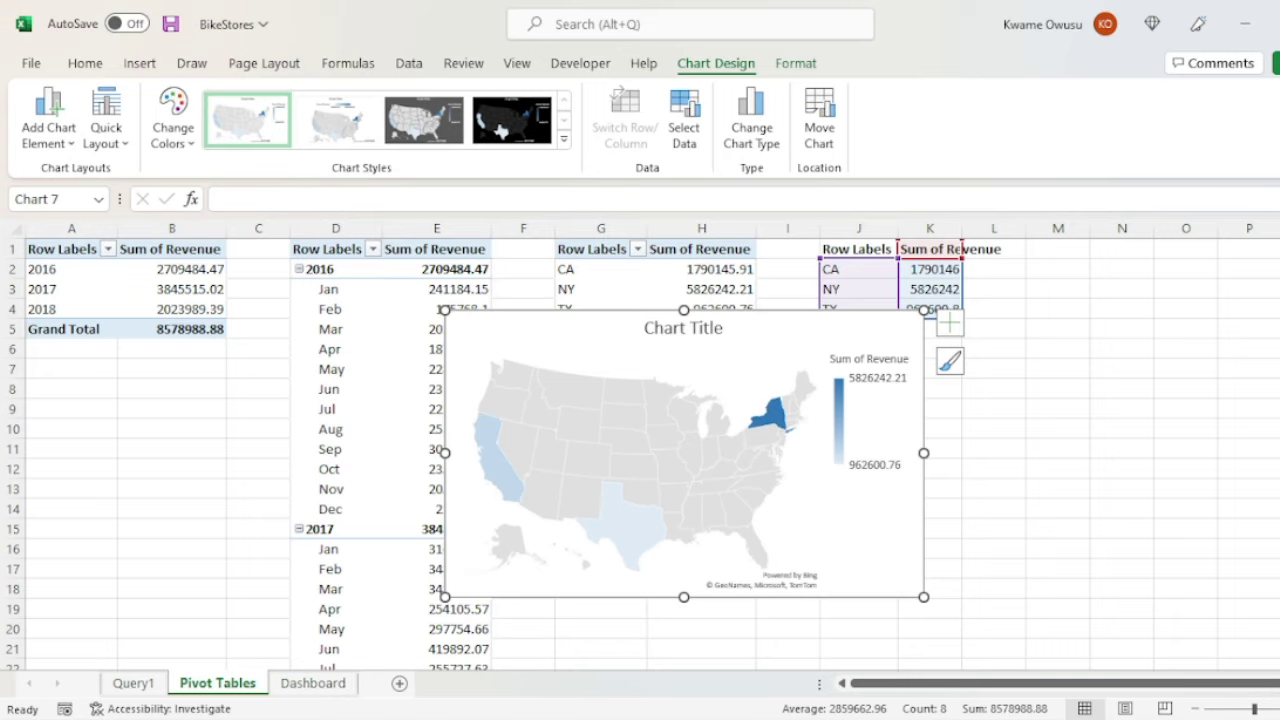
Retitle the map chart 'Revenue Per State'.
{"action": "double_click", "coordinate": [674, 330]}
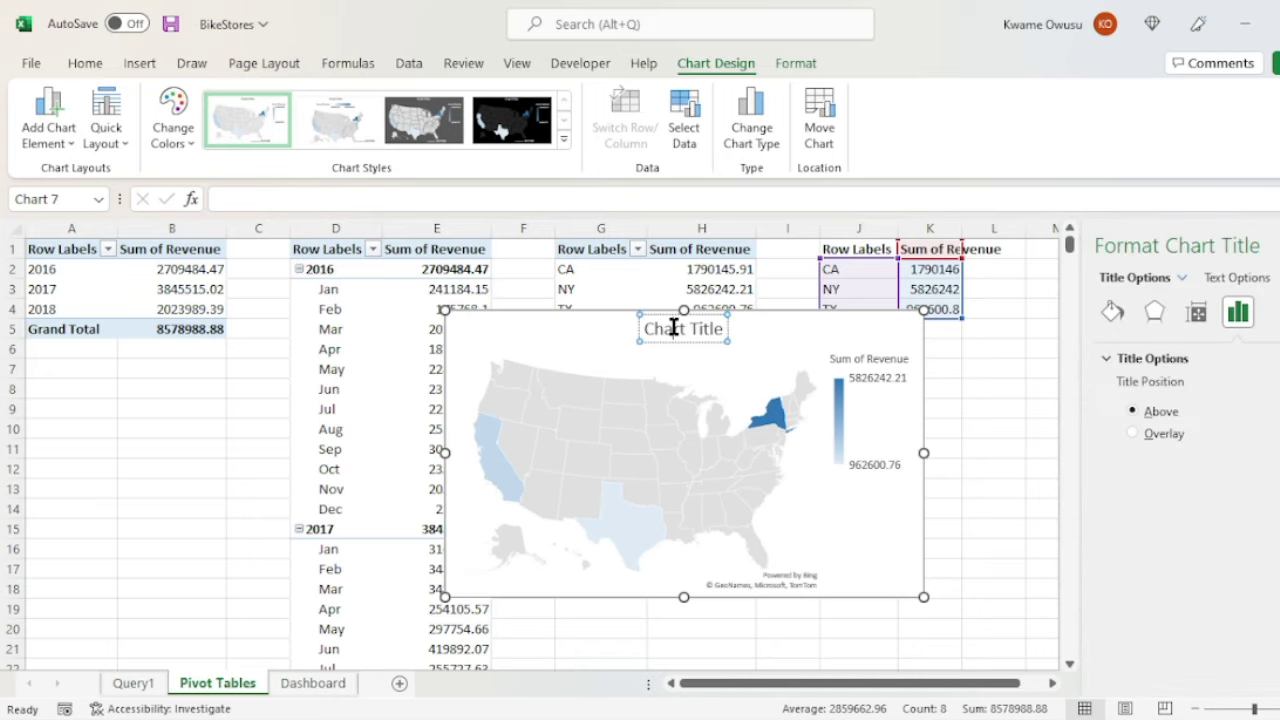
{"action": "triple_click", "coordinate": [674, 328]}
{"action": "key", "text": "Delete"}
{"action": "type", "text": "Revenue Per State"}
{"action": "left_click", "coordinate": [777, 349]}
{"action": "left_click", "coordinate": [680, 324]}
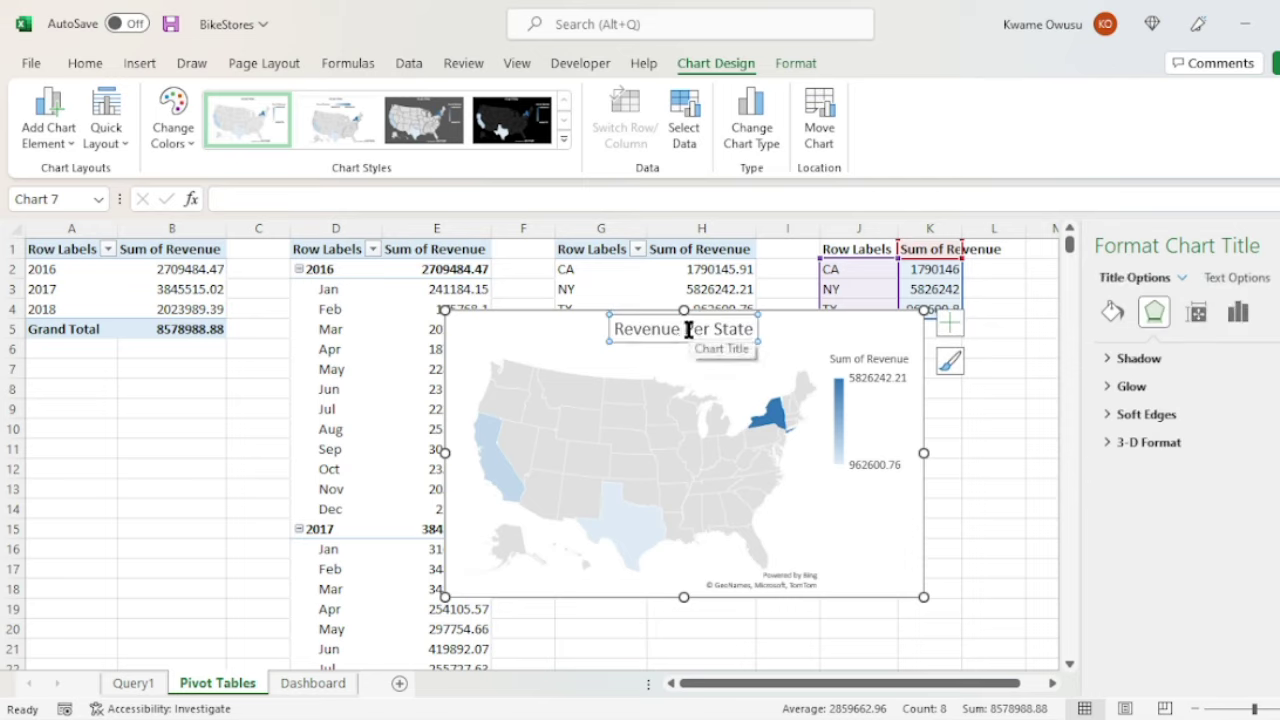
{"action": "left_click", "coordinate": [900, 516]}
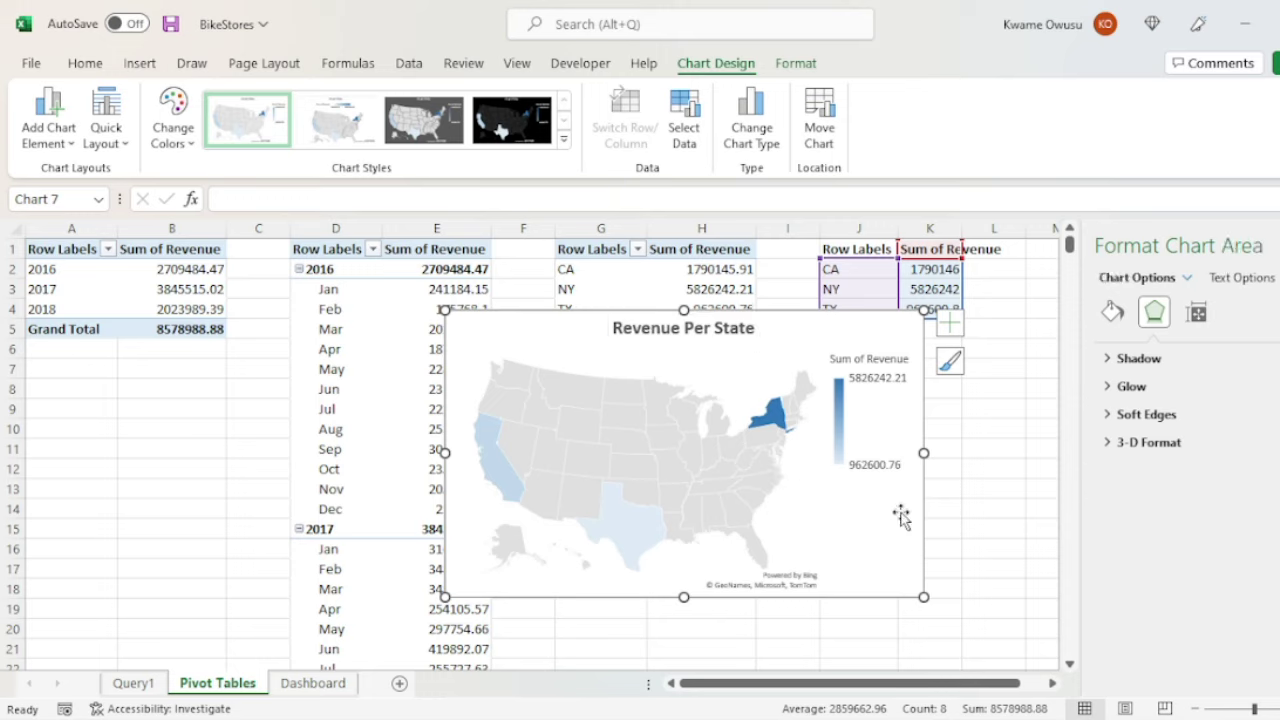
Set the map's legend position to Bottom.
{"action": "left_click", "coordinate": [843, 414]}
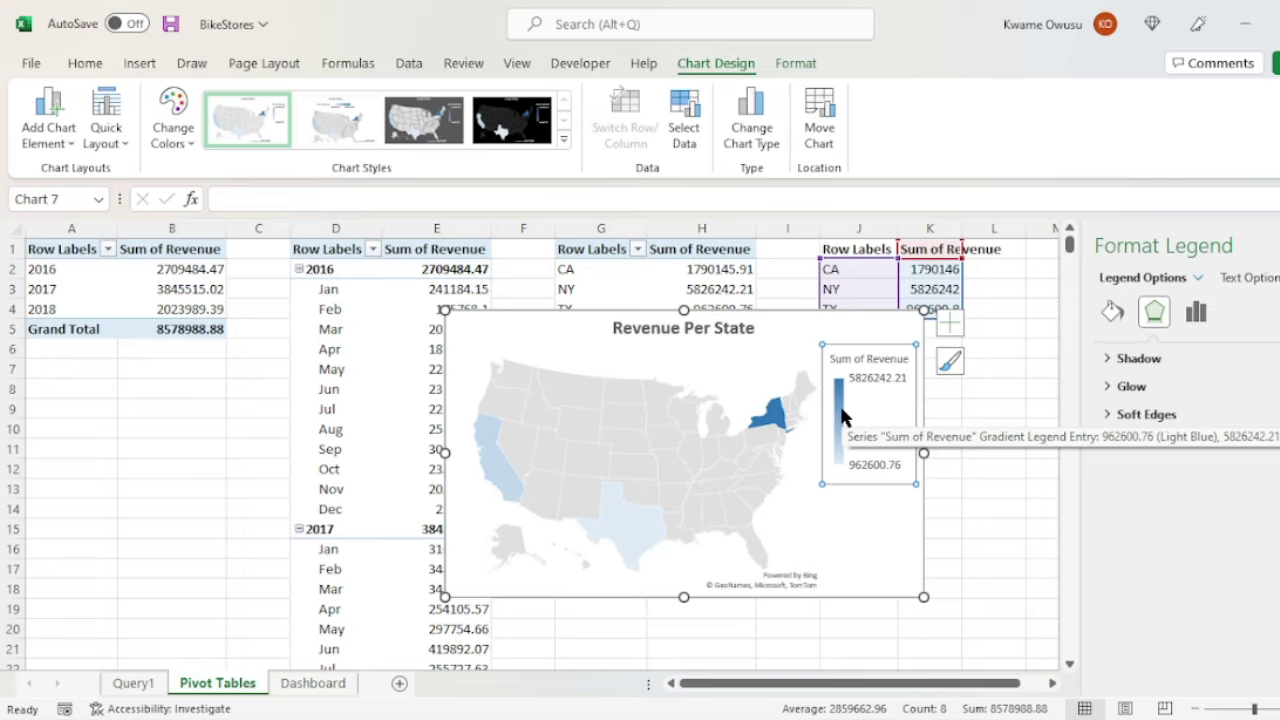
{"action": "right_click", "coordinate": [843, 414]}
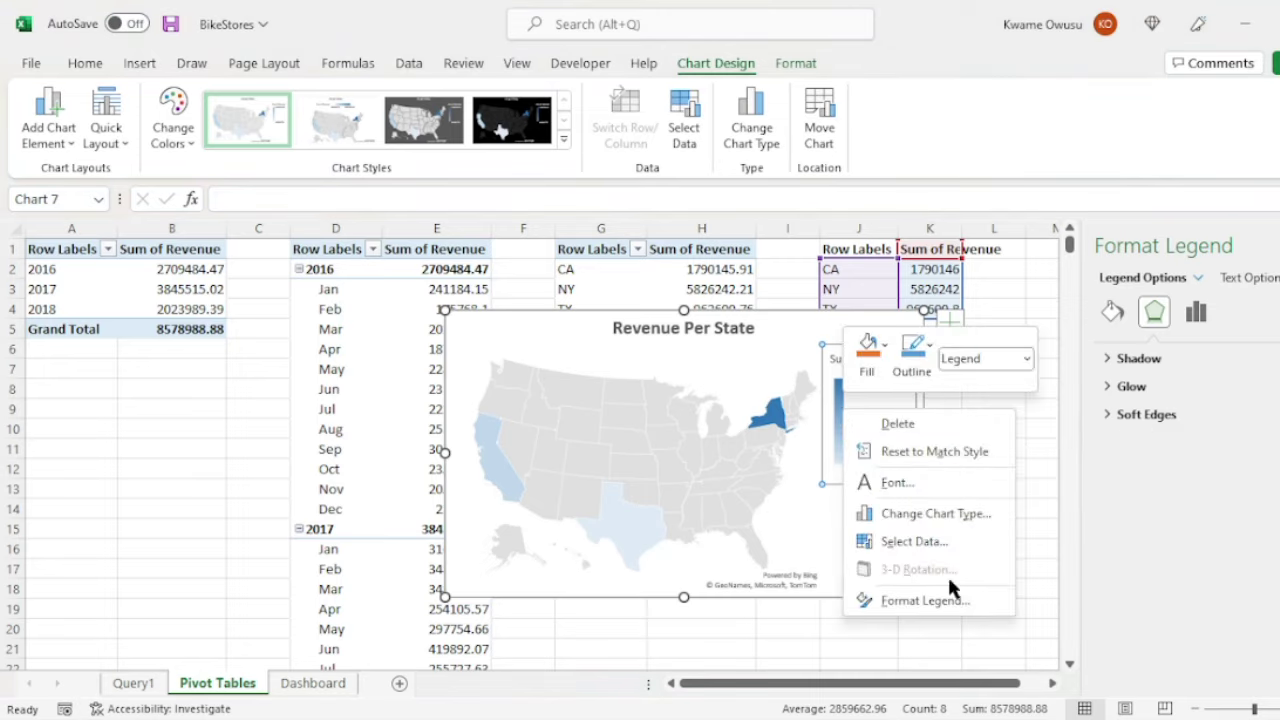
{"action": "left_click", "coordinate": [926, 601]}
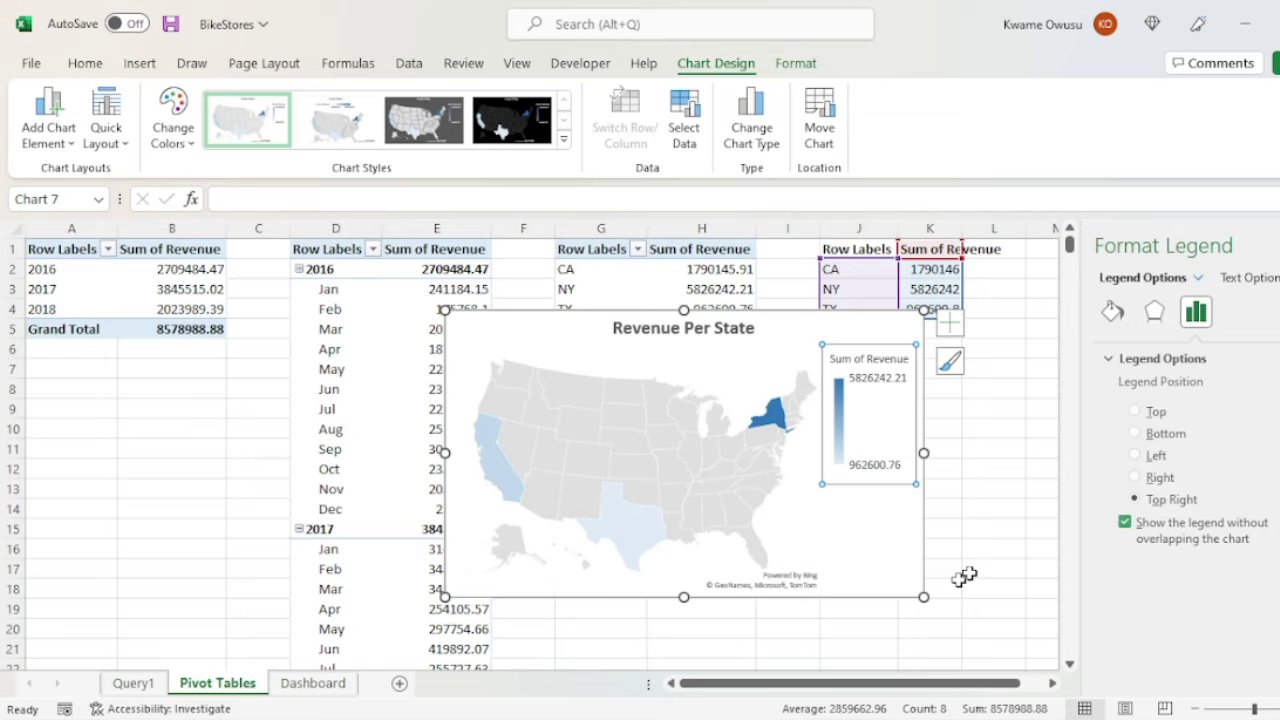
{"action": "left_click", "coordinate": [1157, 442]}
{"action": "left_click", "coordinate": [858, 455]}
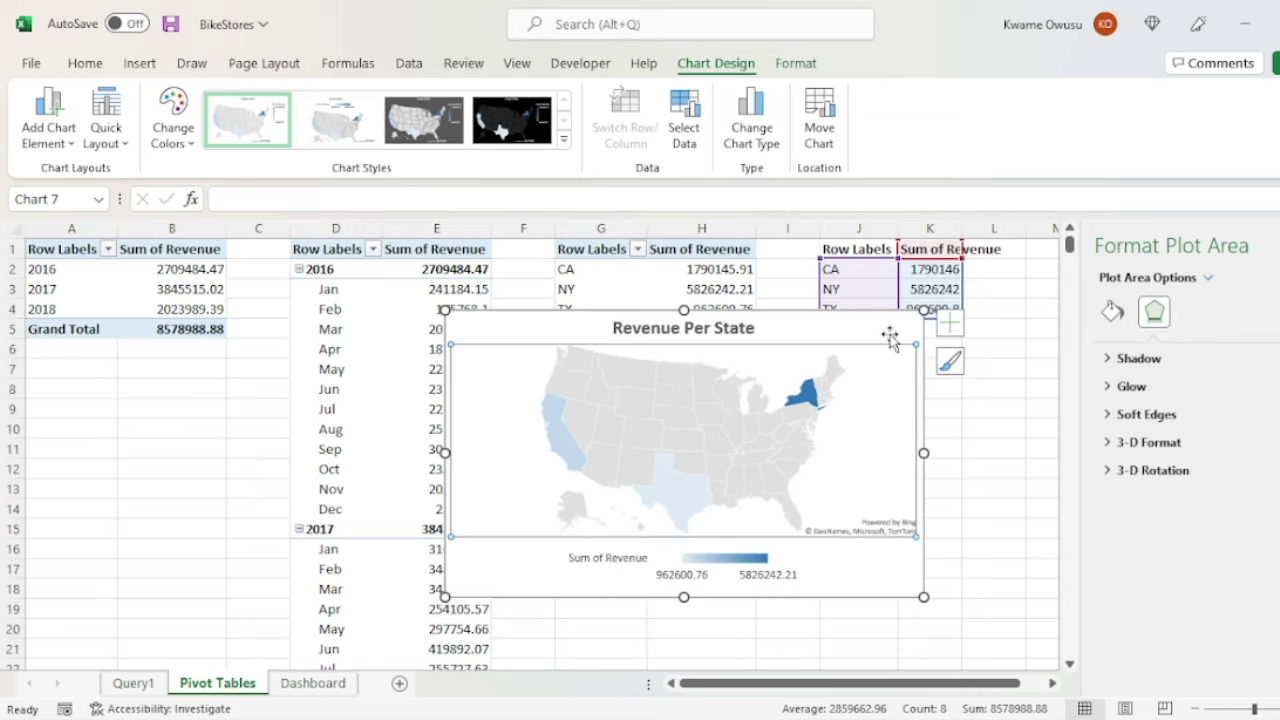
{"action": "left_click", "coordinate": [820, 580]}
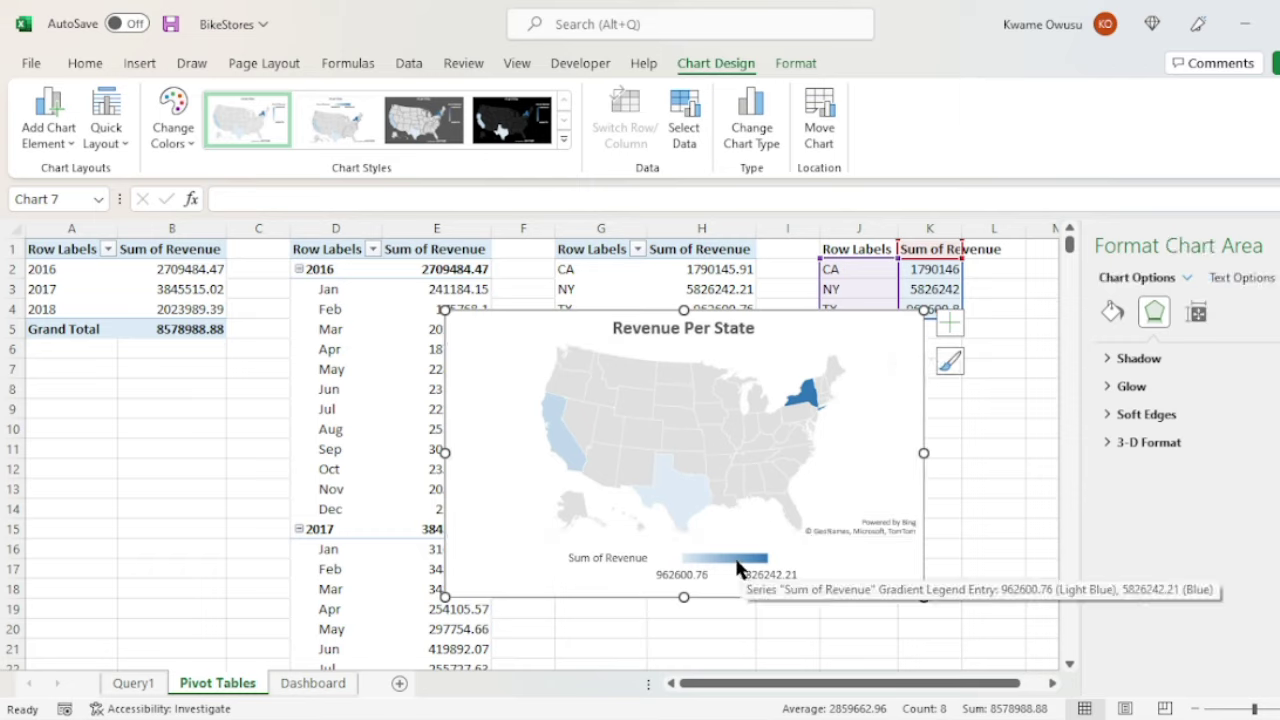
{"action": "mouse_move", "coordinate": [810, 393]}
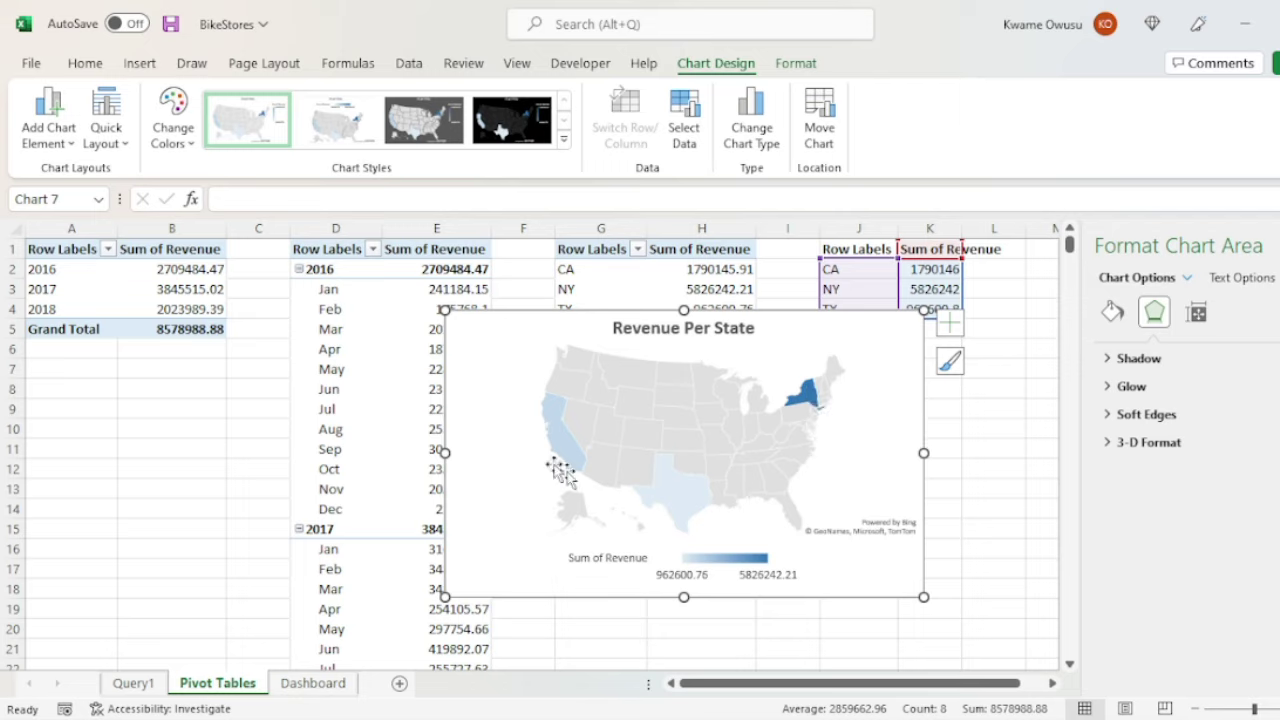
{"action": "mouse_move", "coordinate": [682, 506]}
Move the map onto the Dashboard sheet at C21, just below Total Revenue.
{"action": "key", "text": "Delete"}
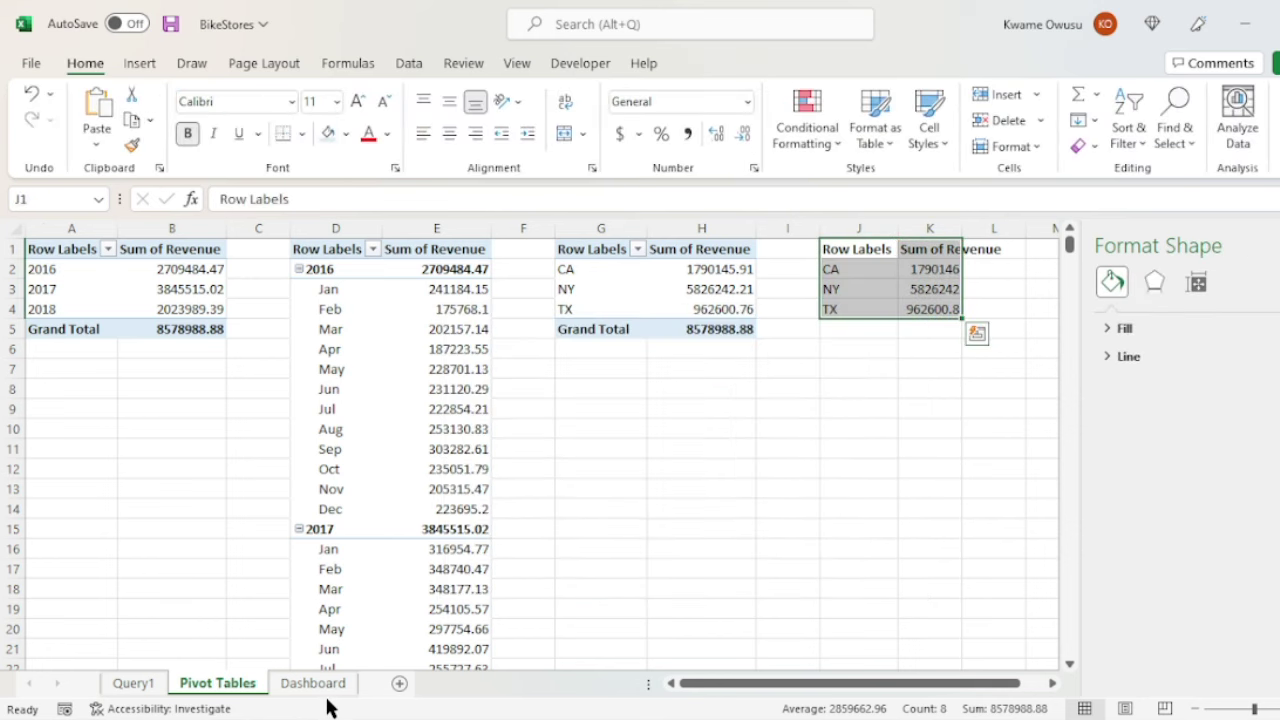
{"action": "left_click", "coordinate": [338, 683]}
{"action": "scroll", "coordinate": [266, 583], "scroll_direction": "down", "scroll_amount": 2}
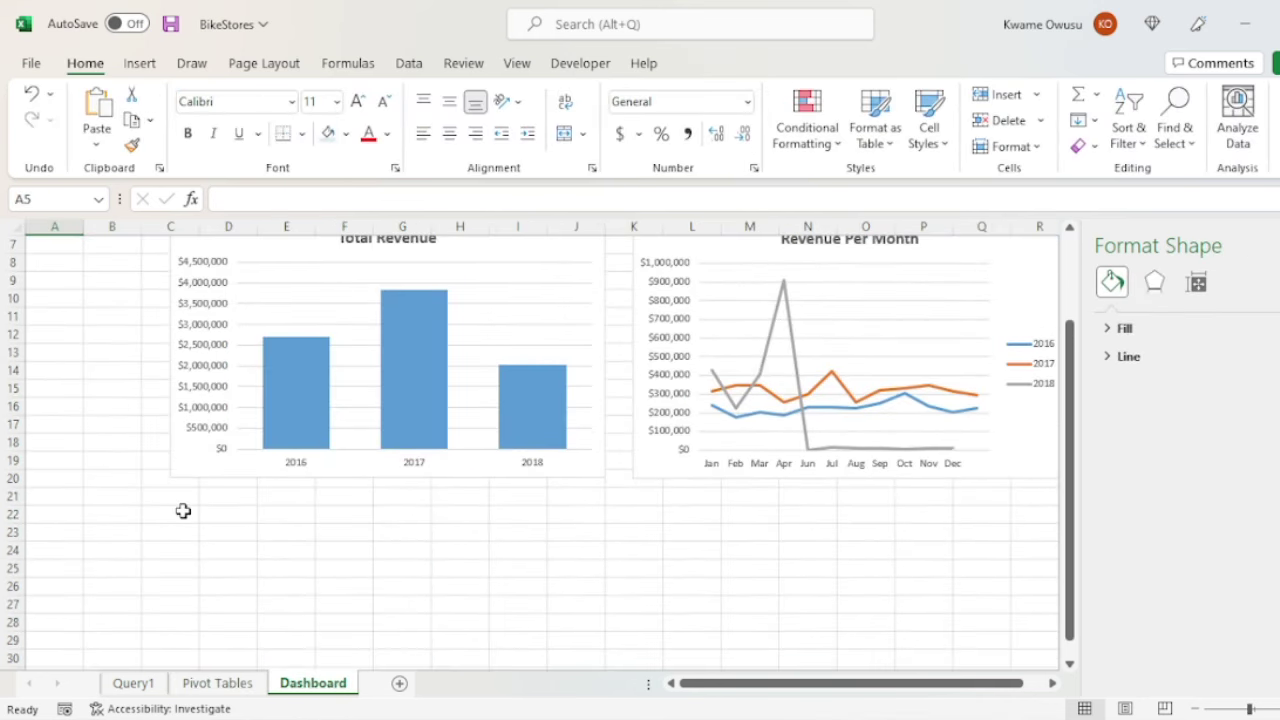
{"action": "left_click", "coordinate": [184, 500]}
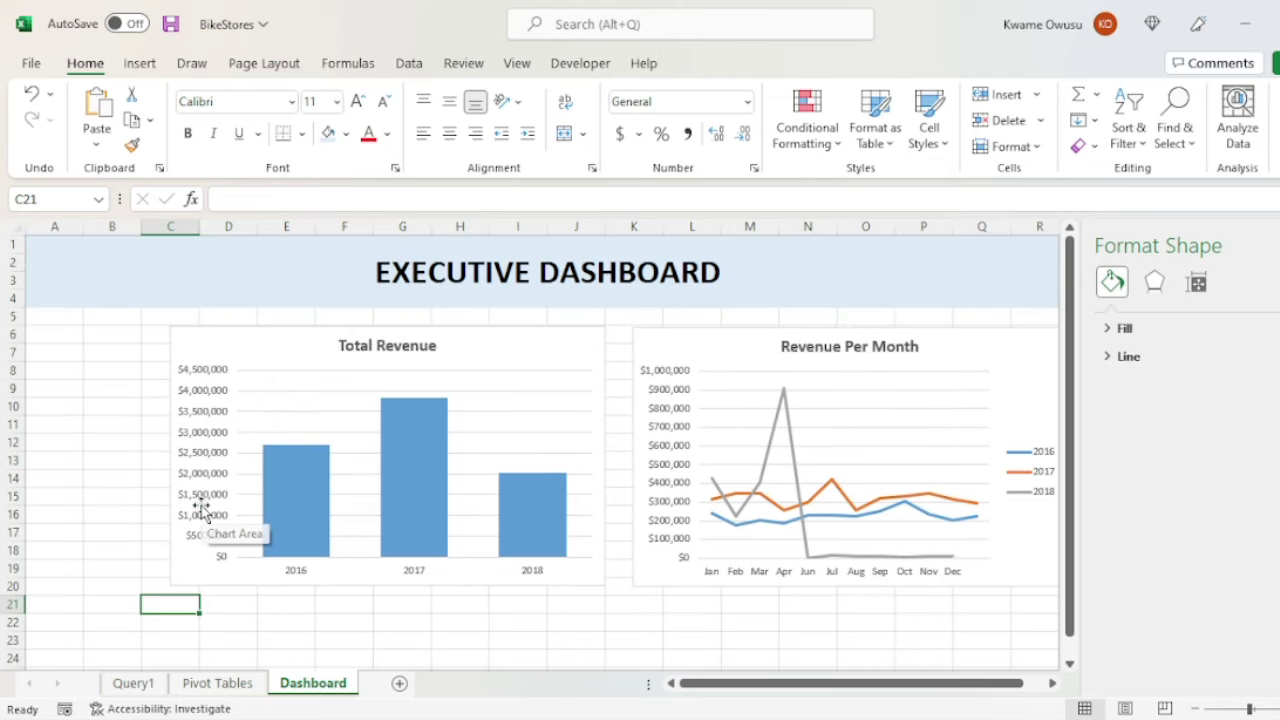
{"action": "scroll", "coordinate": [203, 512], "scroll_direction": "down", "scroll_amount": 1}
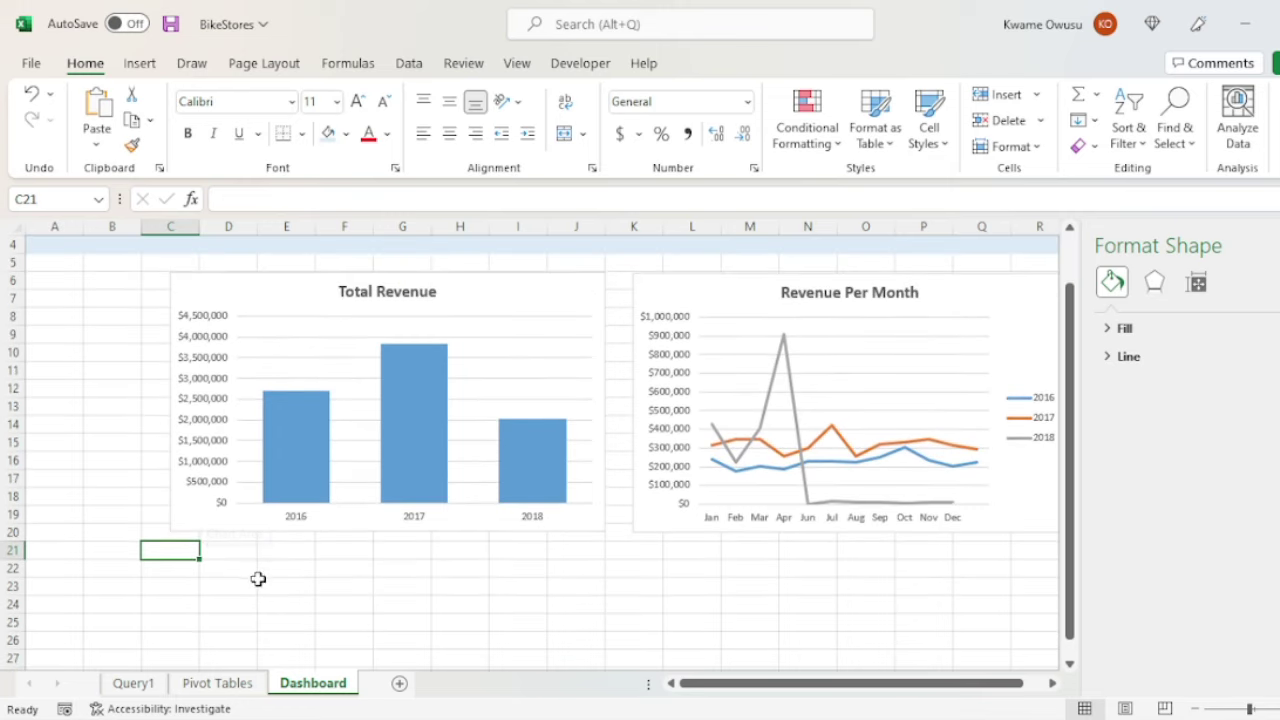
{"action": "key", "text": "ctrl+v"}
{"action": "left_click_drag", "start_coordinate": [203, 557], "coordinate": [231, 557]}
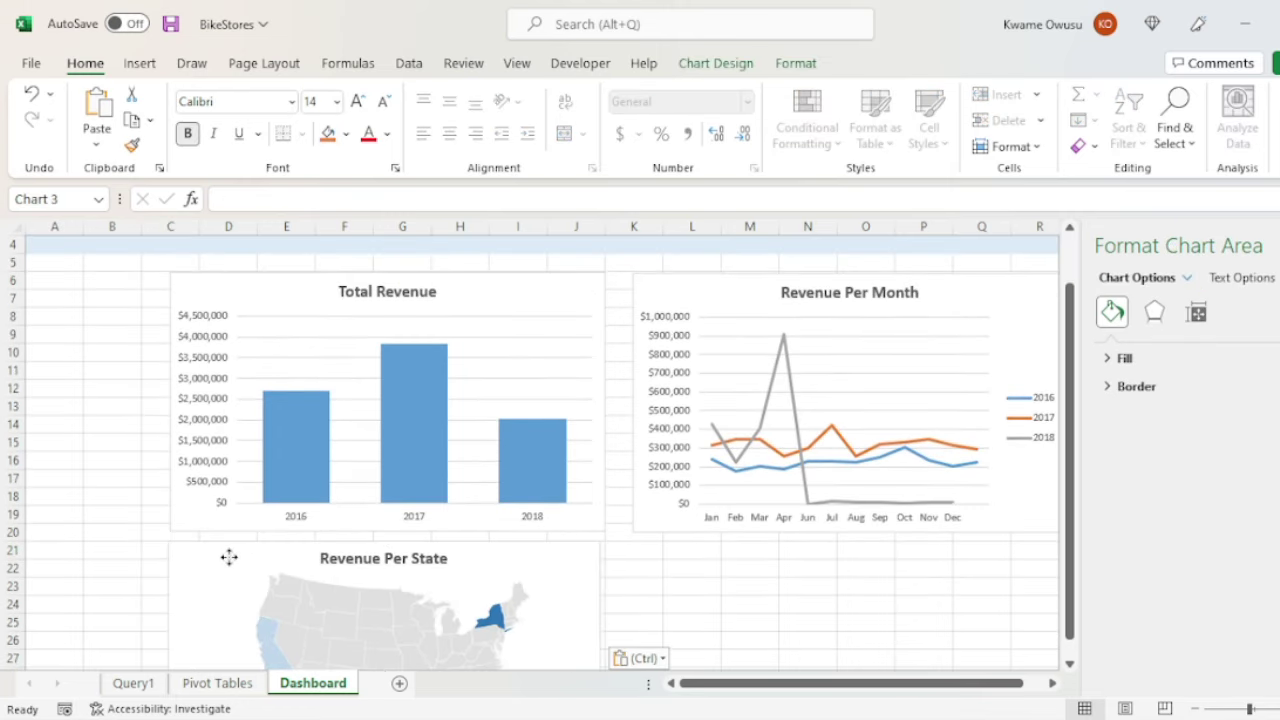
{"action": "left_click", "coordinate": [214, 684]}
Clear the original state pivot table from G1.
{"action": "left_click_drag", "start_coordinate": [590, 252], "coordinate": [669, 328]}
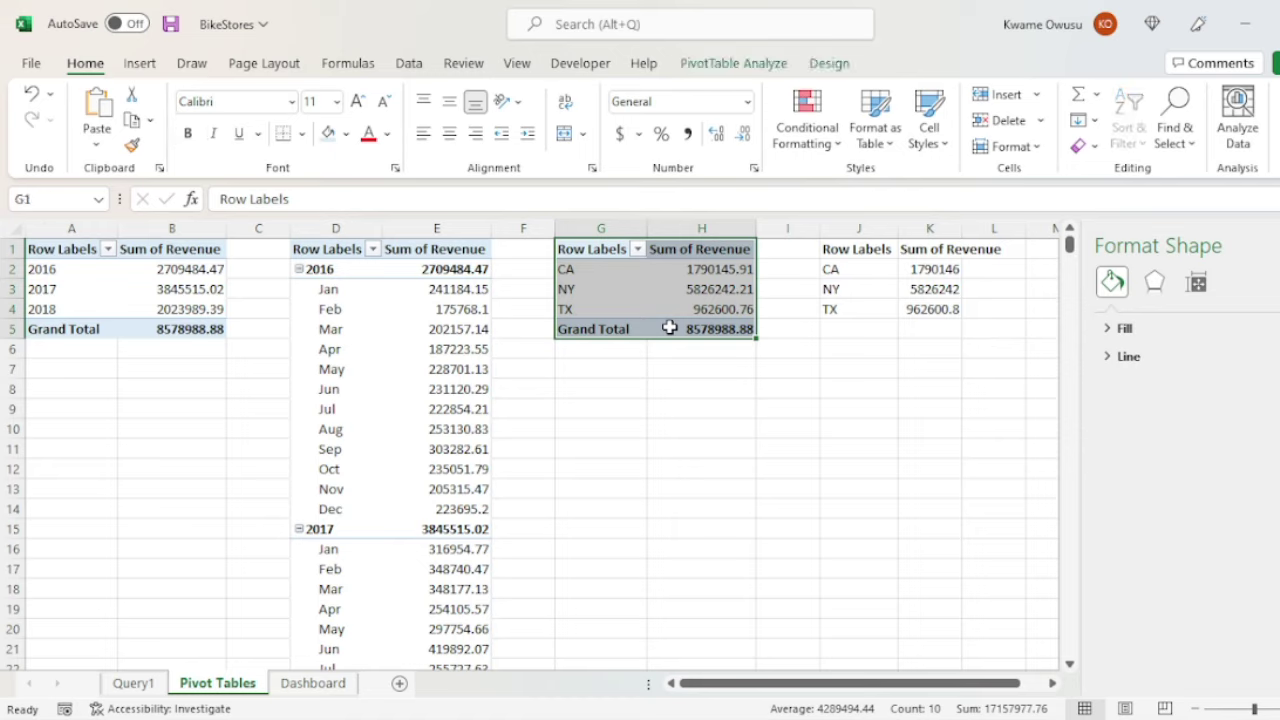
{"action": "key", "text": "Delete"}
{"action": "left_click", "coordinate": [669, 400]}
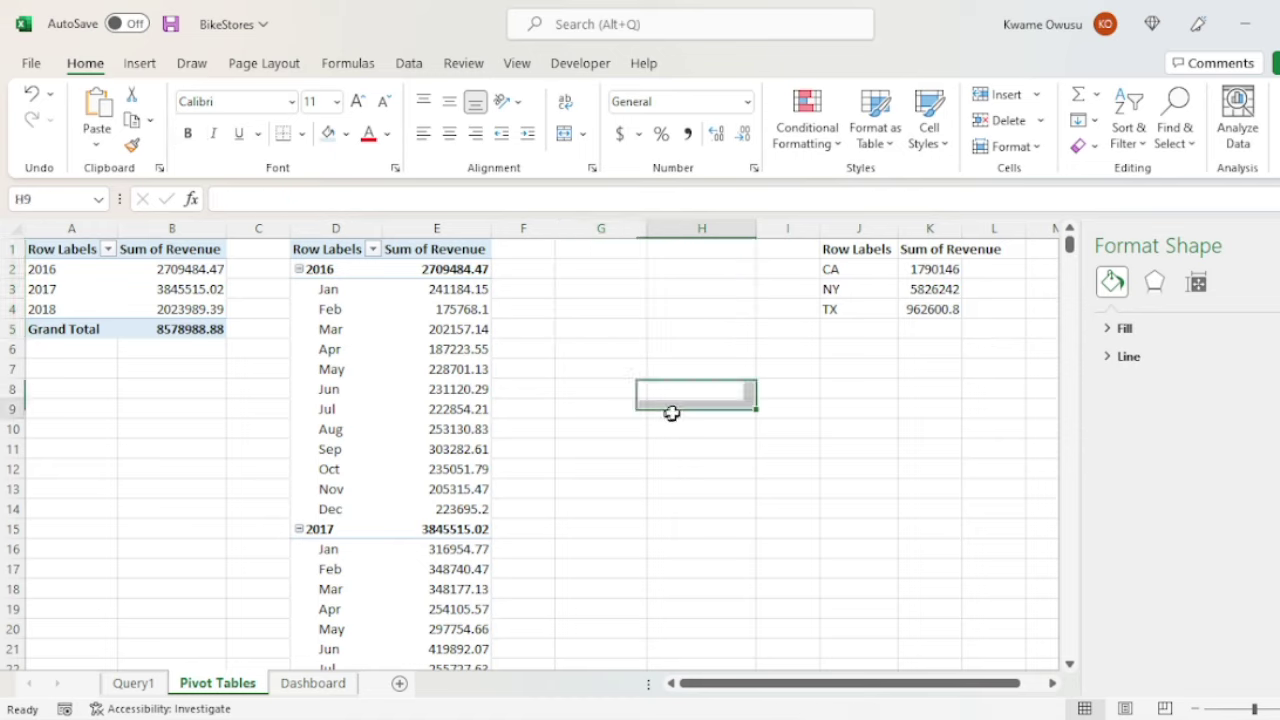
Insert a new PivotTable from Query1 at G1.
{"action": "left_click", "coordinate": [577, 249]}
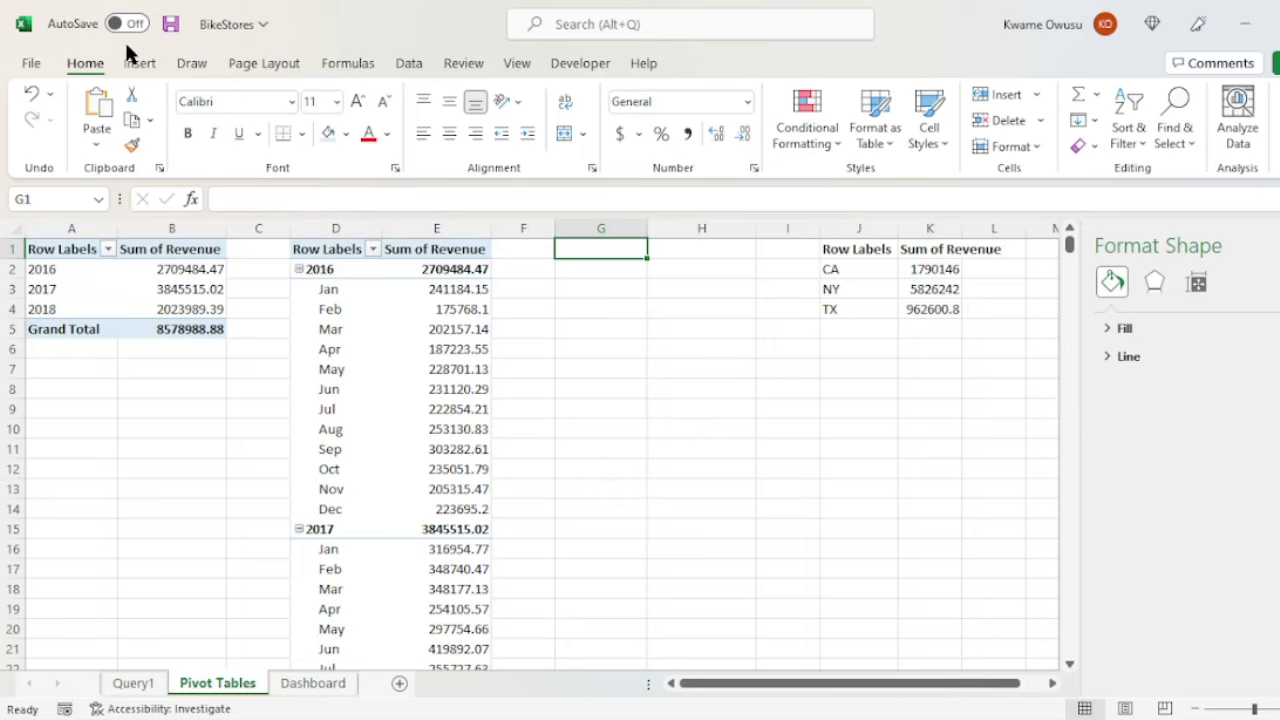
{"action": "left_click", "coordinate": [139, 63]}
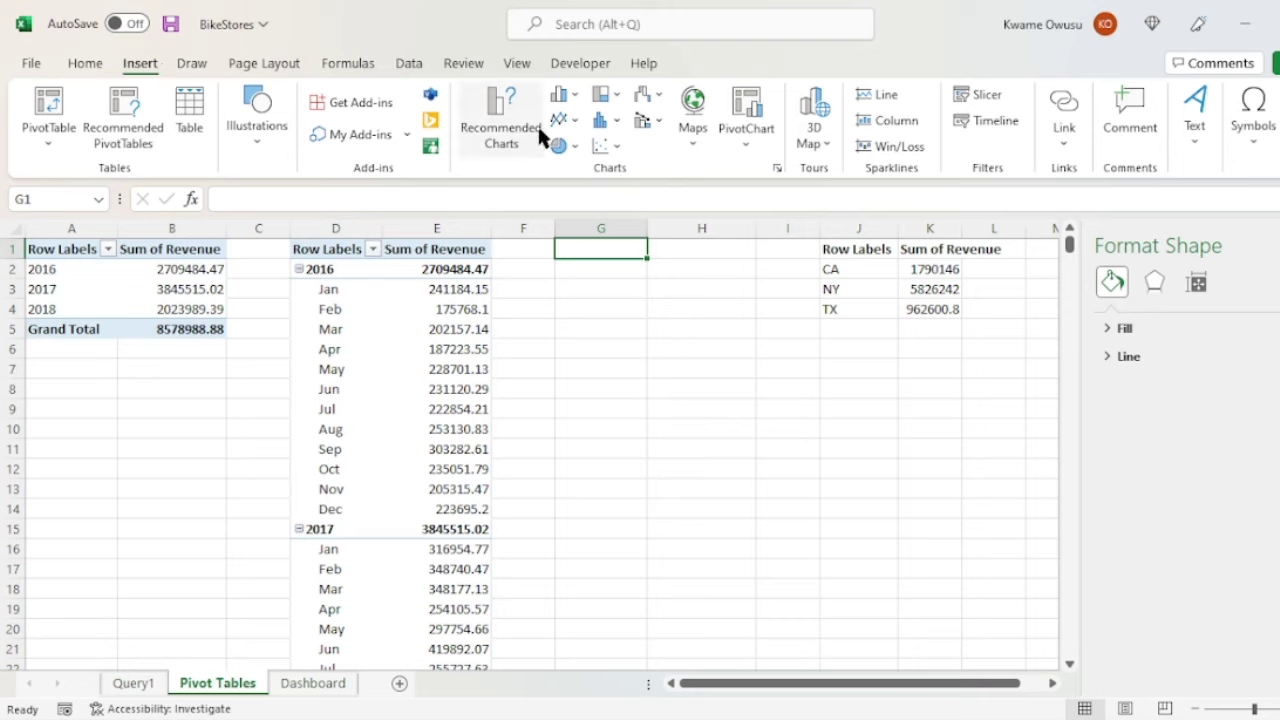
{"action": "left_click", "coordinate": [66, 127]}
{"action": "left_click", "coordinate": [115, 175]}
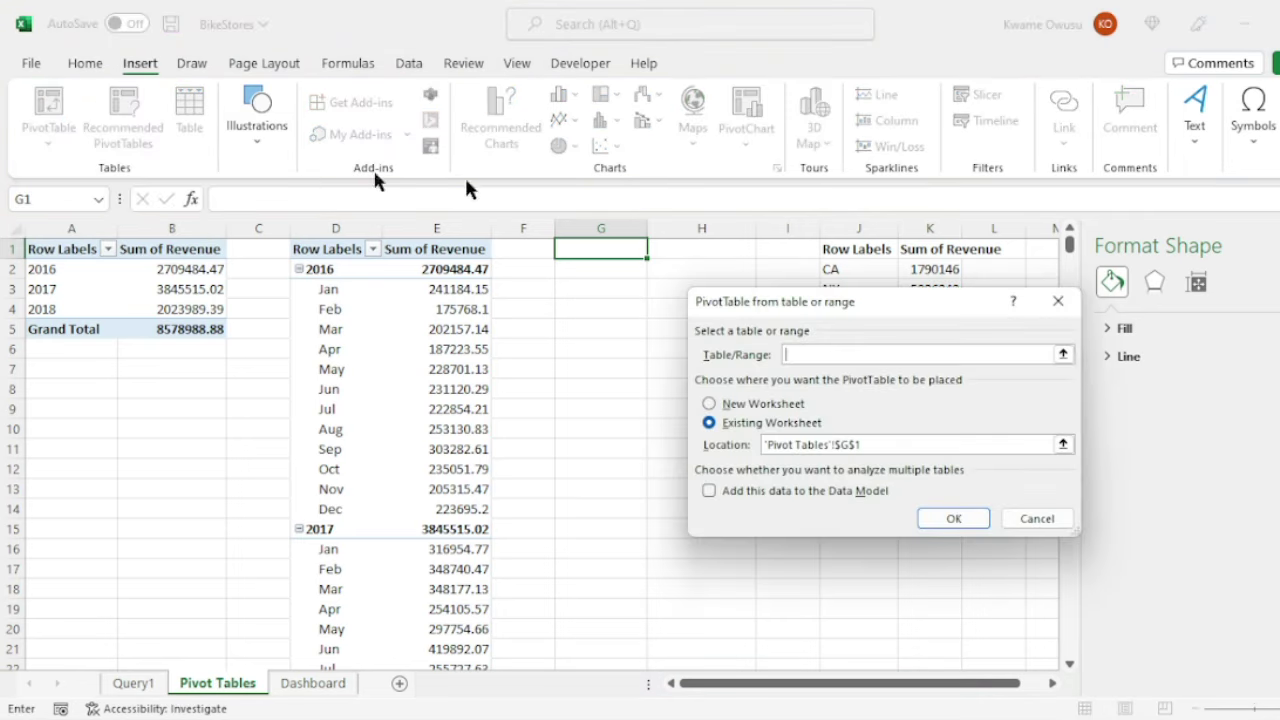
{"action": "left_click", "coordinate": [1050, 522]}
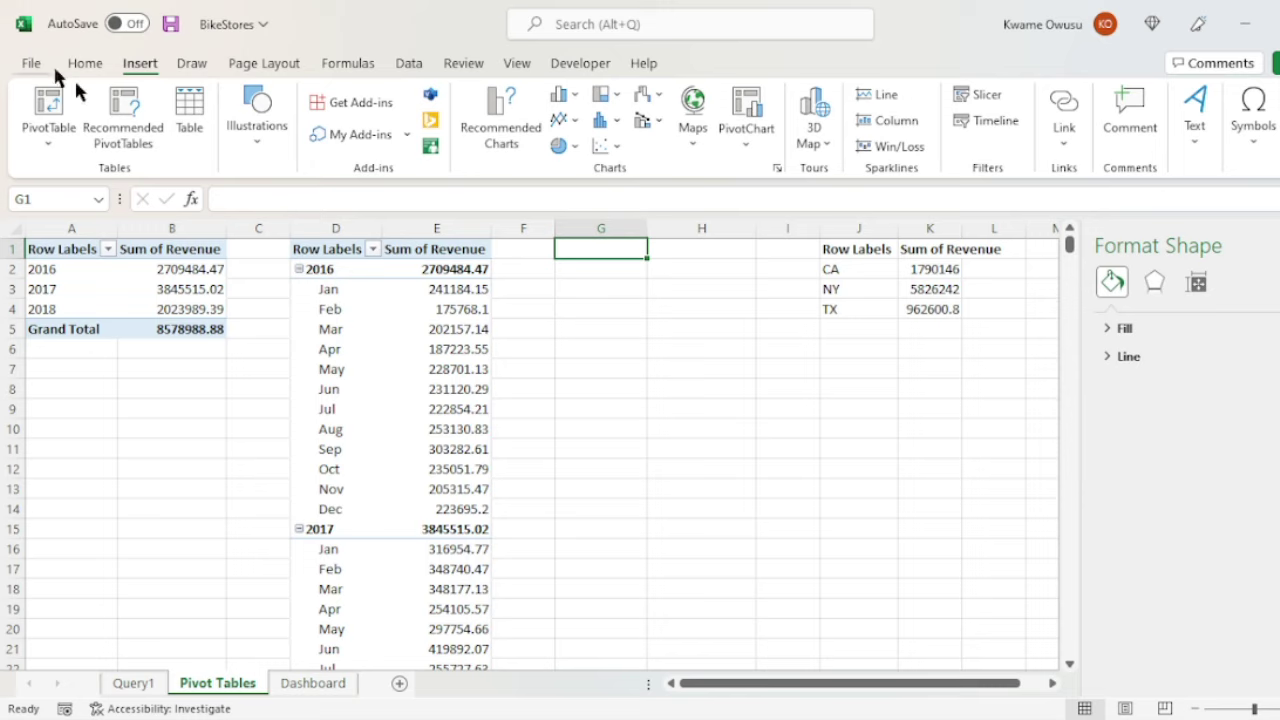
{"action": "left_click", "coordinate": [58, 133]}
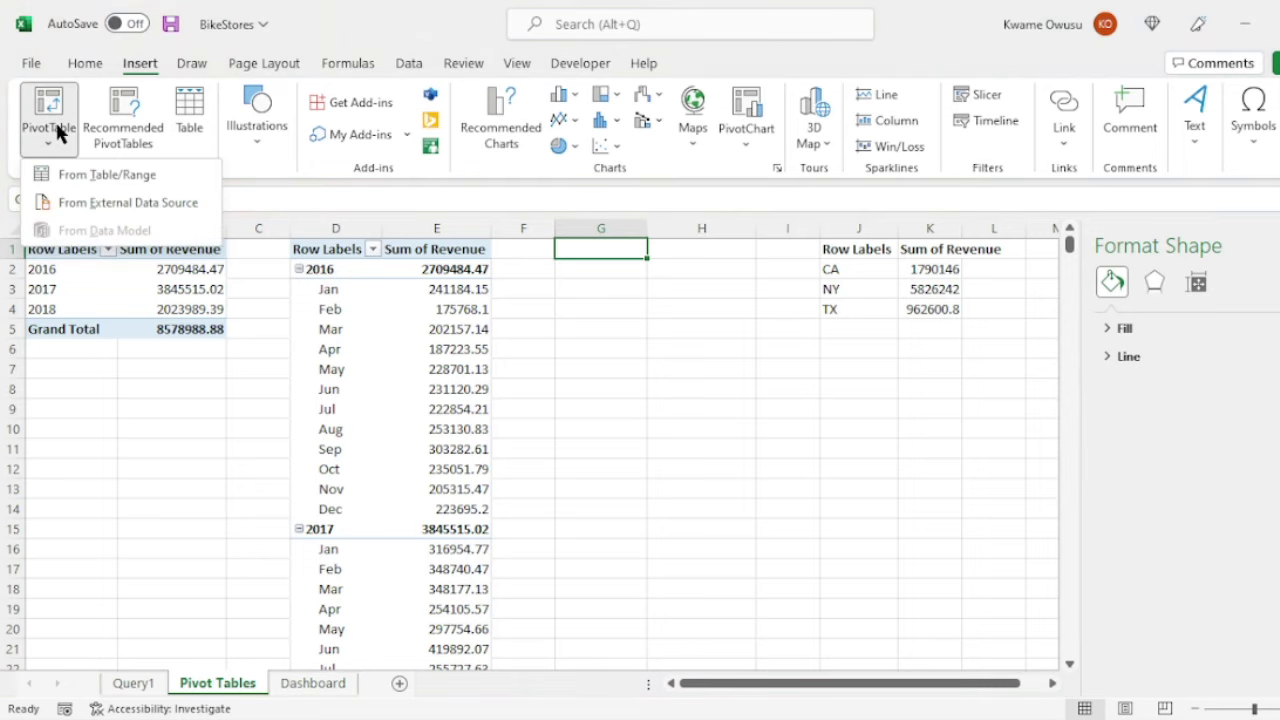
{"action": "left_click", "coordinate": [77, 174]}
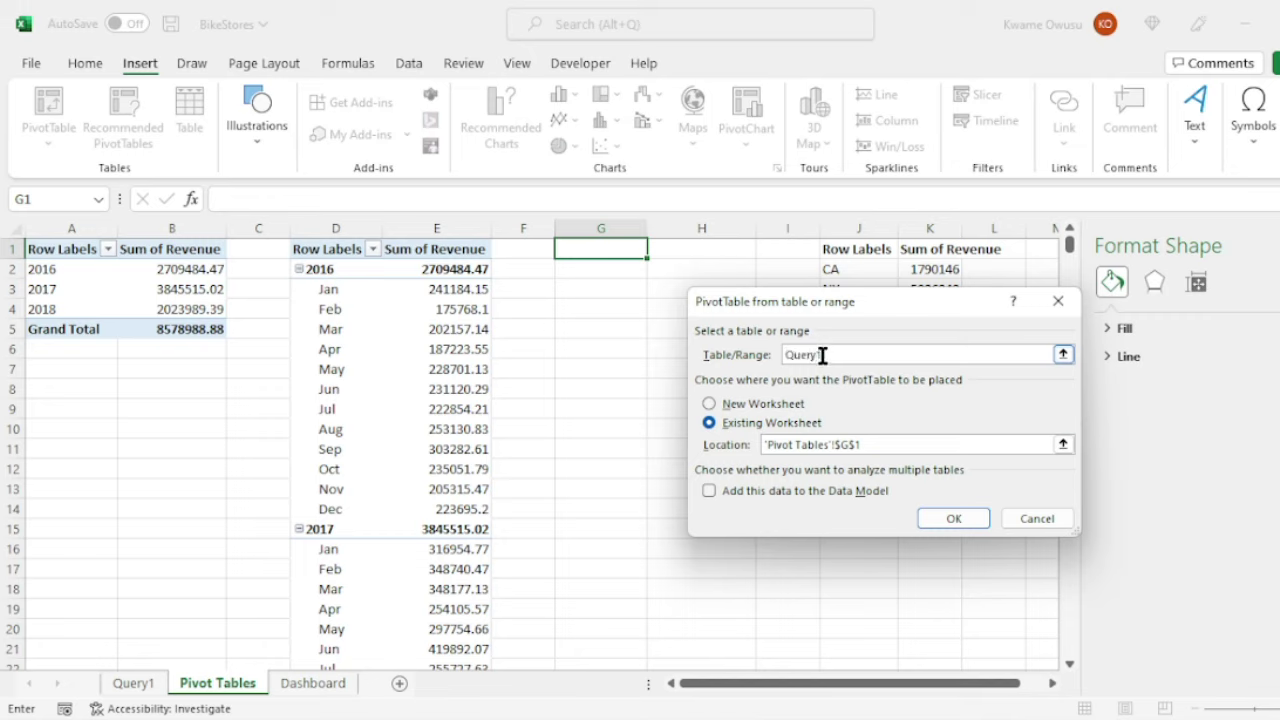
{"action": "left_click", "coordinate": [954, 518]}
Sum Revenue by store_name for Baldwin Bikes, Rowlett Bikes and Santa Cruz Bikes.
{"action": "scroll", "coordinate": [1083, 420], "scroll_direction": "down", "scroll_amount": 2}
{"action": "scroll", "coordinate": [1083, 420], "scroll_direction": "up", "scroll_amount": 1}
{"action": "scroll", "coordinate": [1072, 420], "scroll_direction": "down", "scroll_amount": 1}
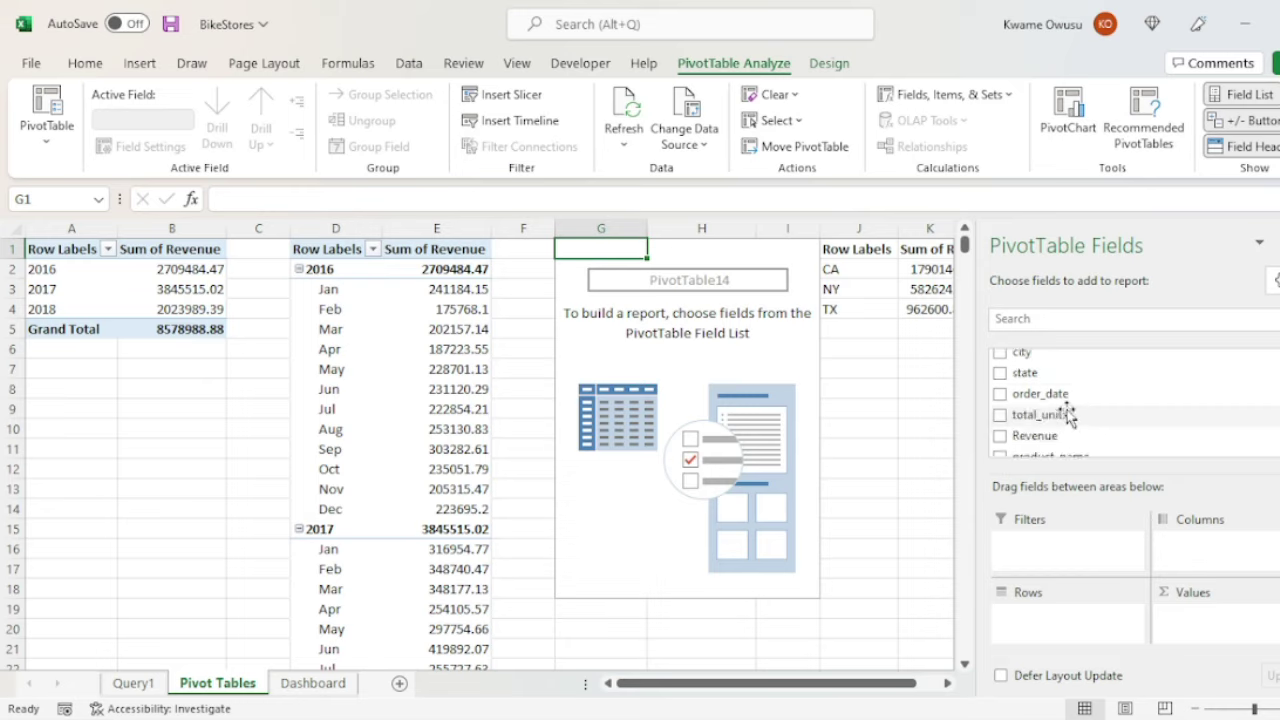
{"action": "scroll", "coordinate": [1066, 425], "scroll_direction": "down", "scroll_amount": 3}
{"action": "left_click_drag", "start_coordinate": [1043, 424], "coordinate": [1075, 612]}
{"action": "scroll", "coordinate": [1077, 393], "scroll_direction": "up", "scroll_amount": 1}
{"action": "left_click_drag", "start_coordinate": [1077, 393], "coordinate": [1216, 616]}
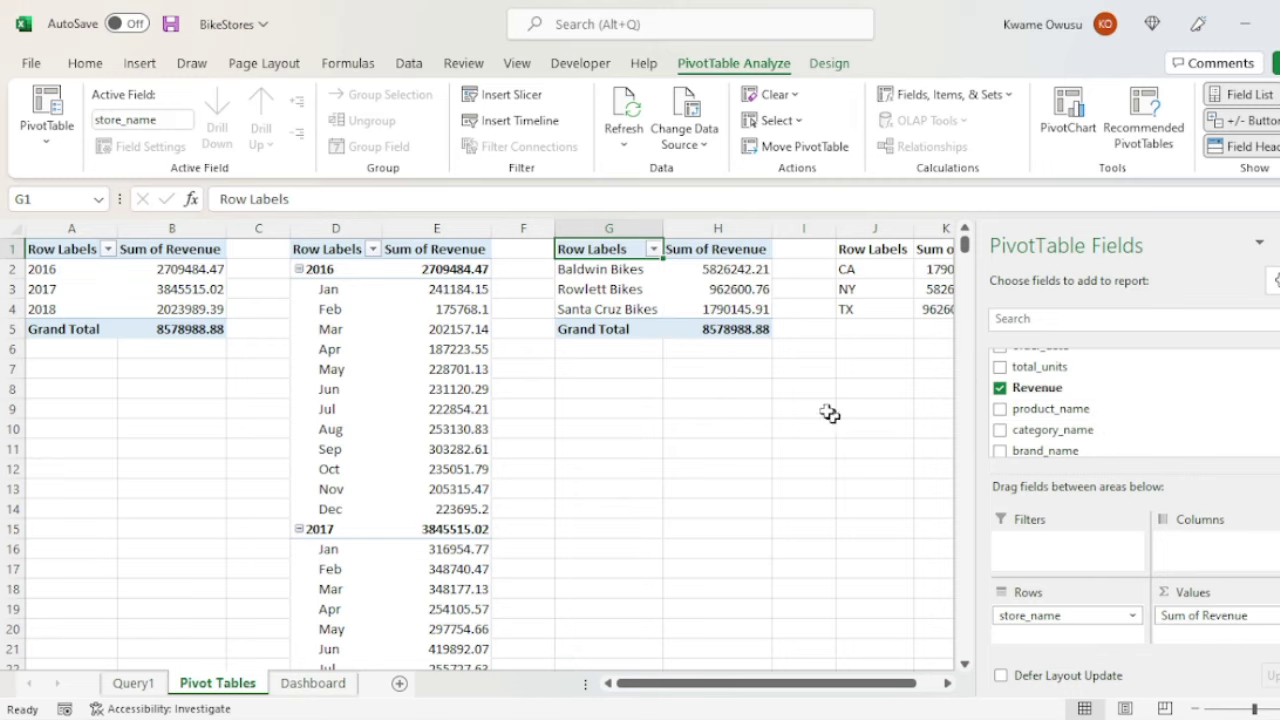
{"action": "left_click", "coordinate": [606, 272]}
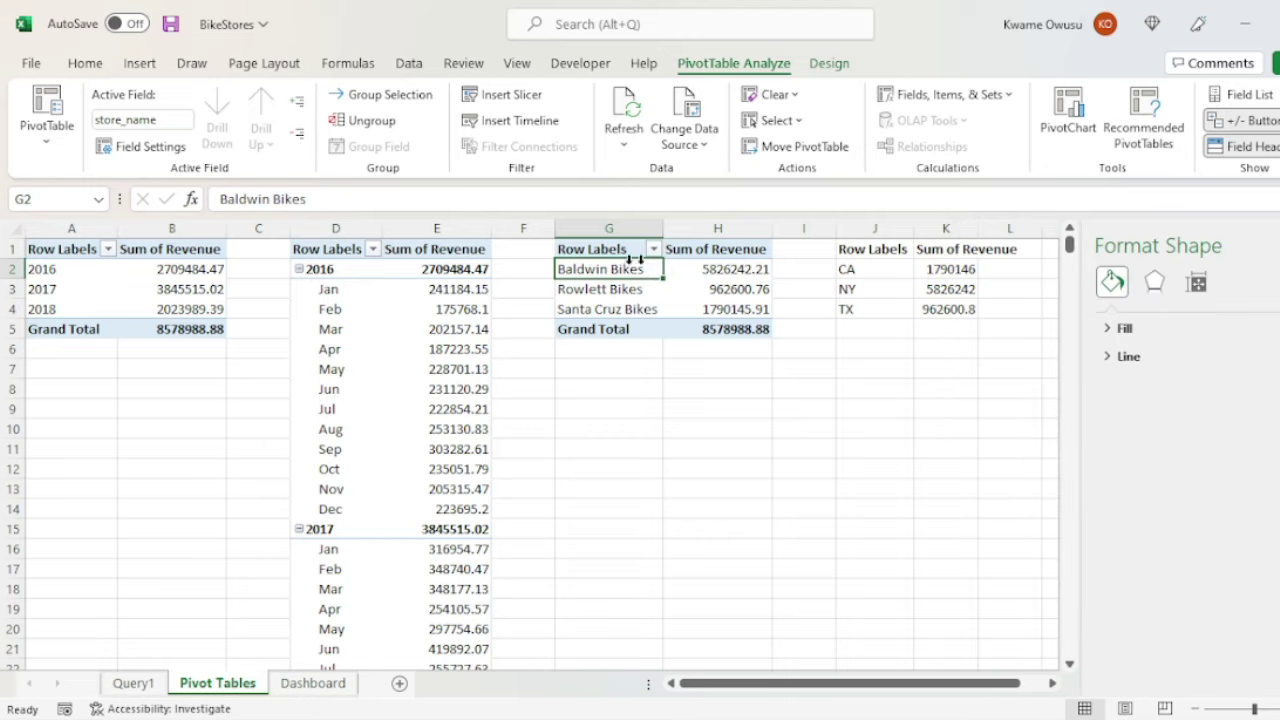
Insert a 2-D pie chart of store revenue and title it 'Revenue Per Store'.
{"action": "left_click", "coordinate": [140, 62]}
{"action": "left_click", "coordinate": [576, 143]}
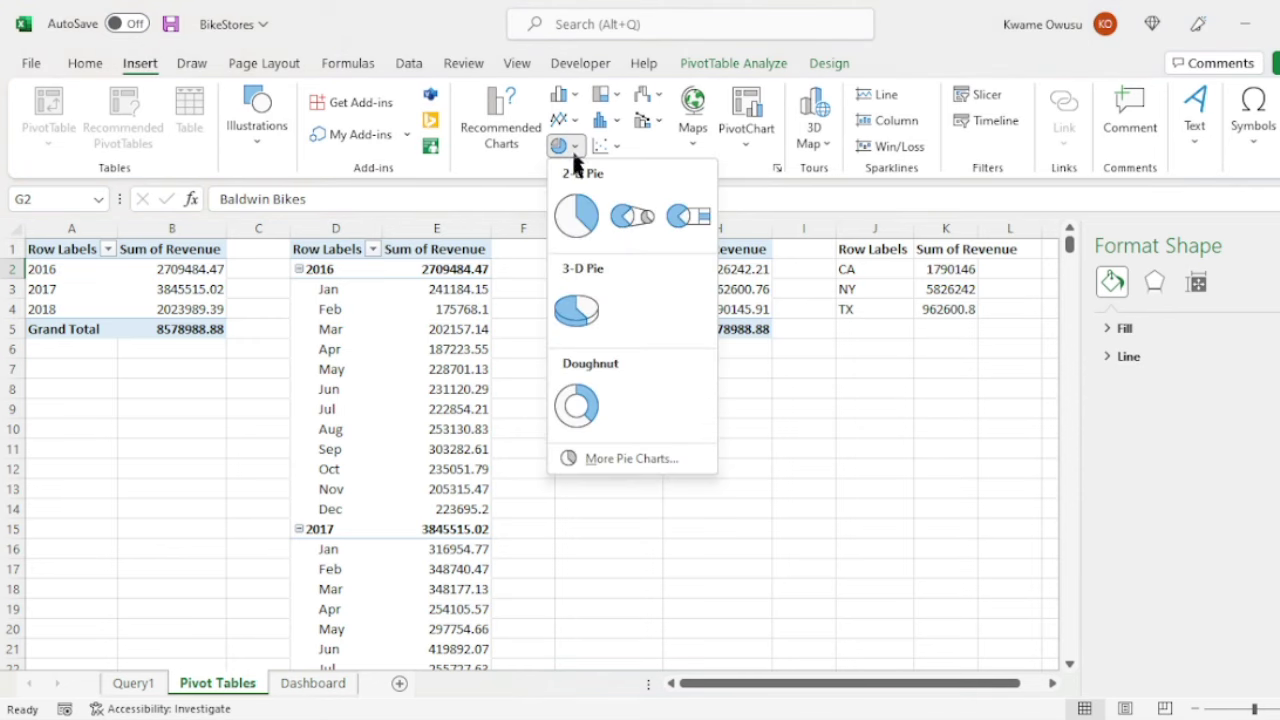
{"action": "left_click", "coordinate": [567, 213]}
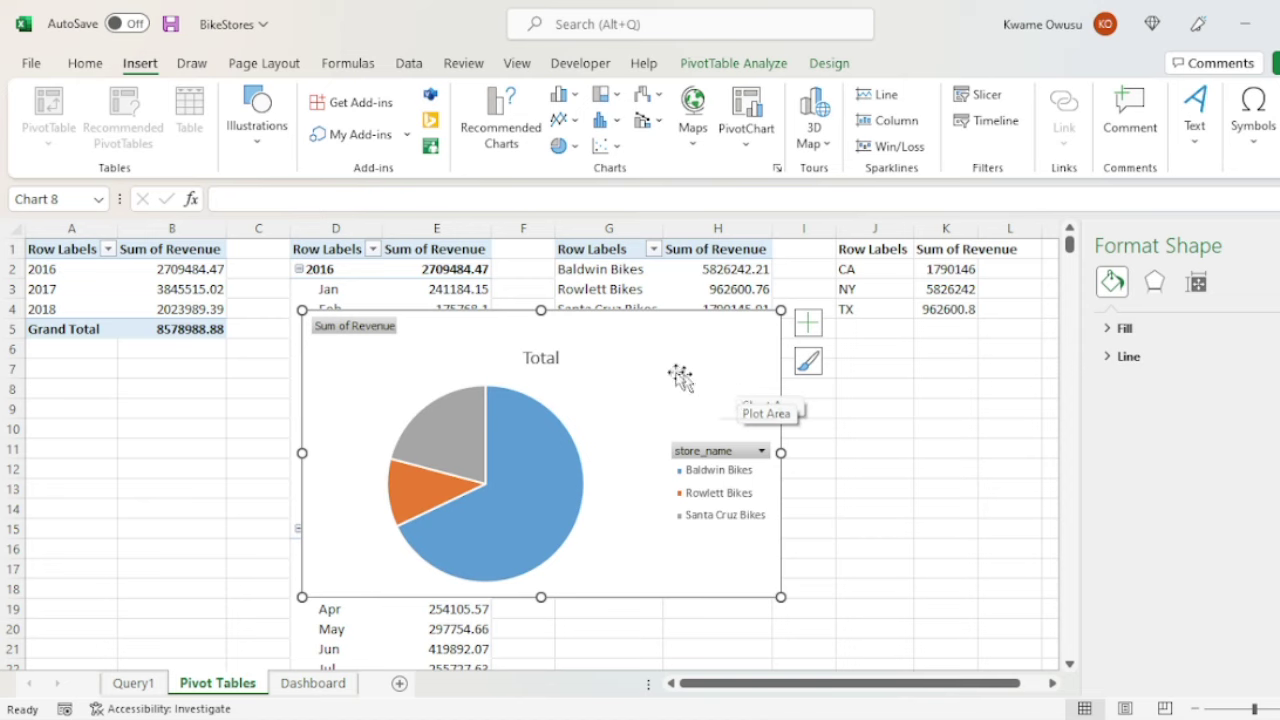
{"action": "left_click", "coordinate": [545, 358]}
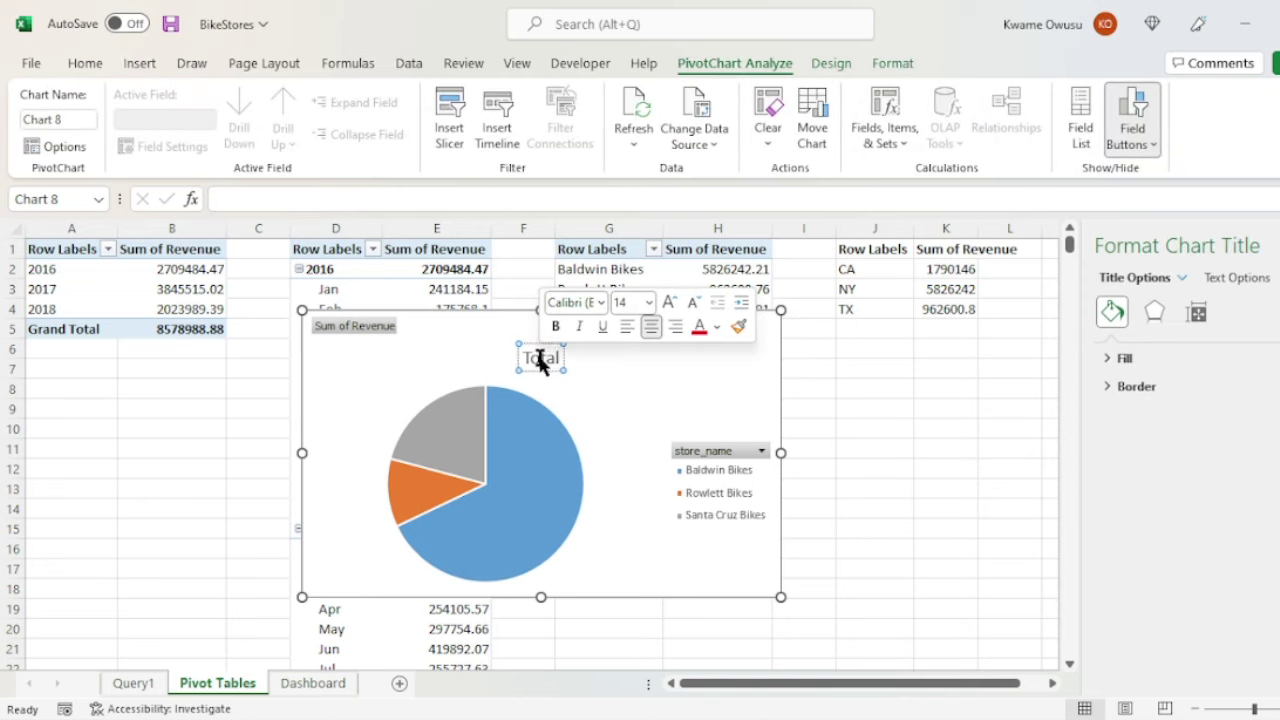
{"action": "double_click", "coordinate": [538, 359]}
{"action": "type", "text": "Revenu"}
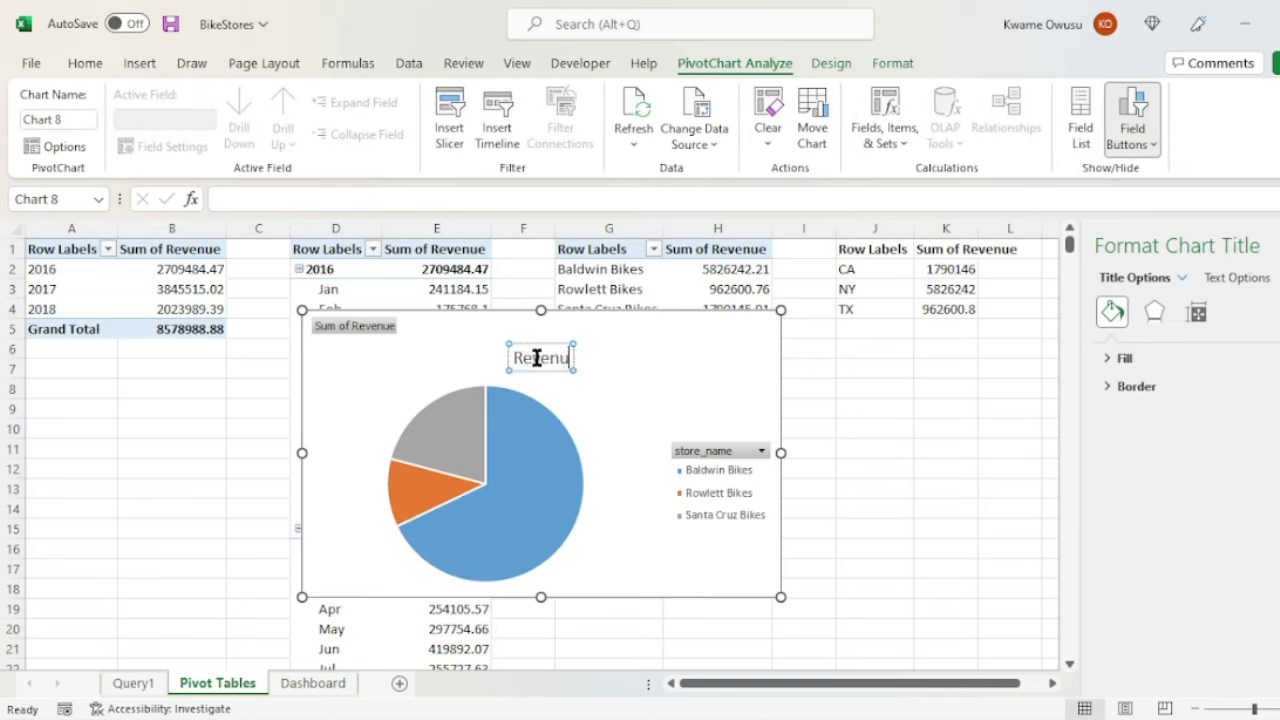
{"action": "type", "text": "e Per Store"}
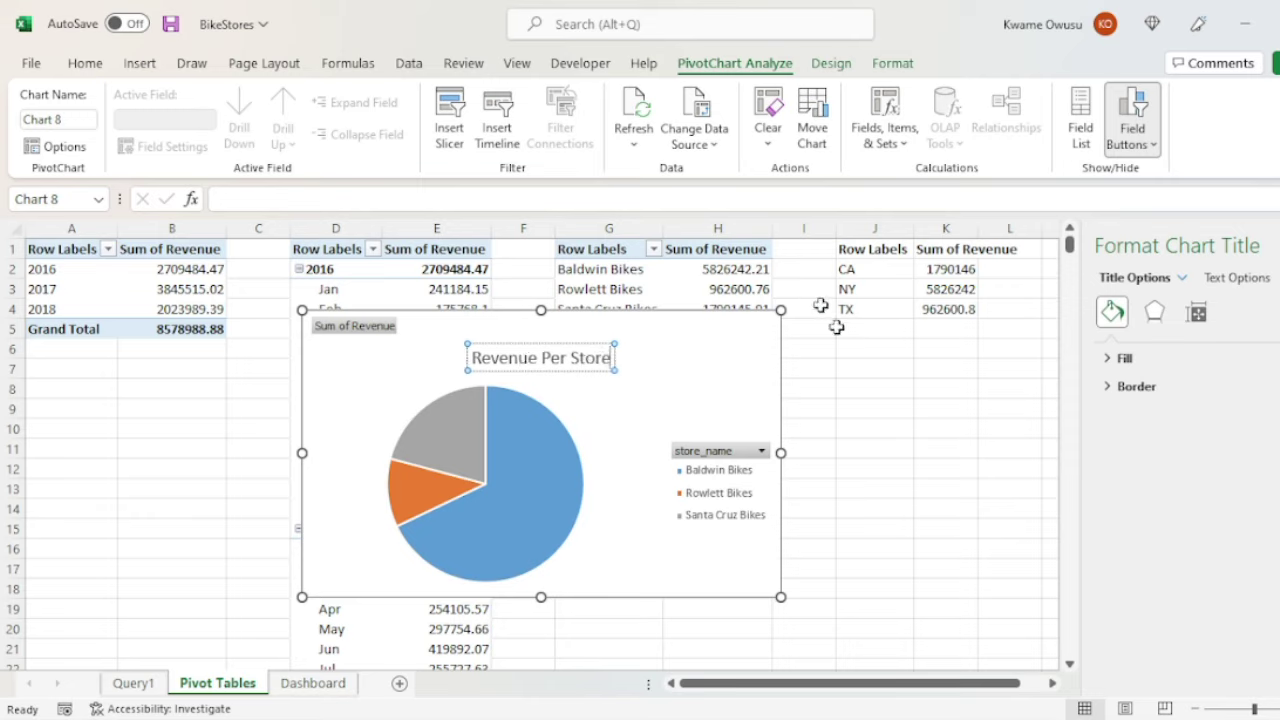
{"action": "left_click", "coordinate": [700, 385]}
{"action": "left_click", "coordinate": [535, 359]}
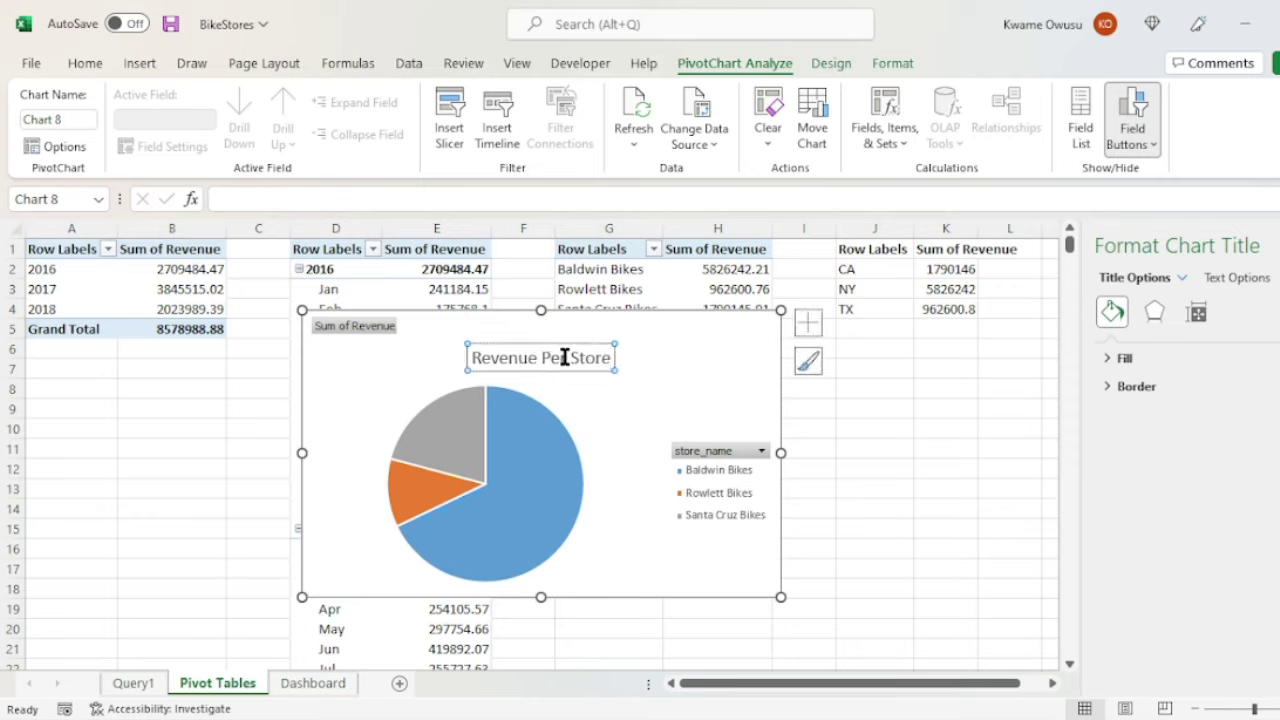
{"action": "left_click", "coordinate": [431, 362]}
Hide the Sum of Revenue field button and delete the pie chart's legend.
{"action": "right_click", "coordinate": [368, 340]}
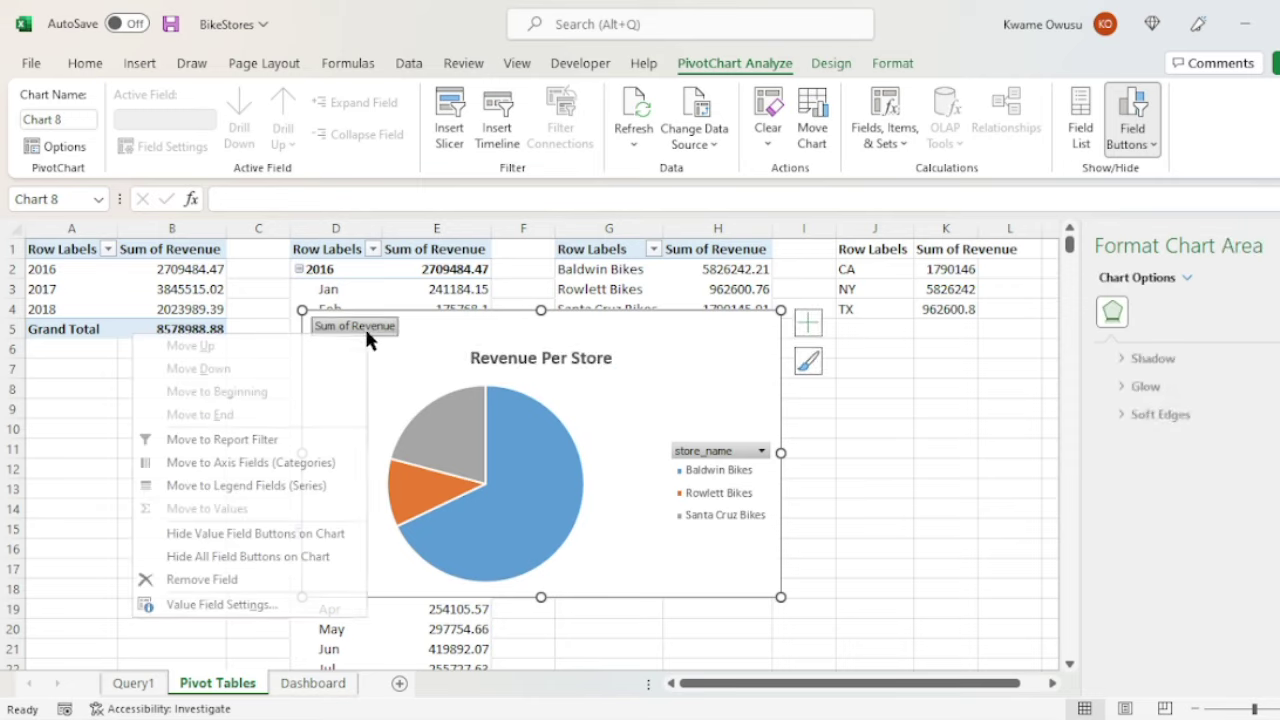
{"action": "key", "text": "Escape"}
{"action": "key", "text": "Delete"}
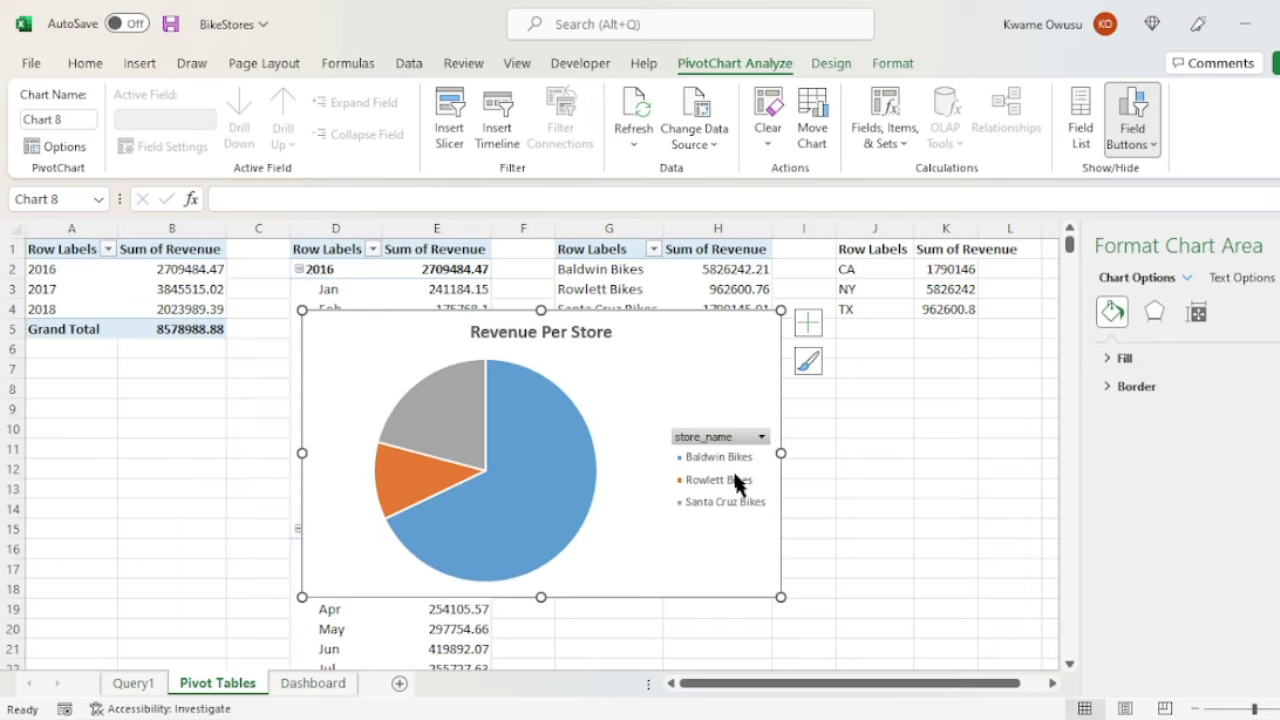
{"action": "left_click", "coordinate": [720, 440]}
{"action": "key", "text": "Escape"}
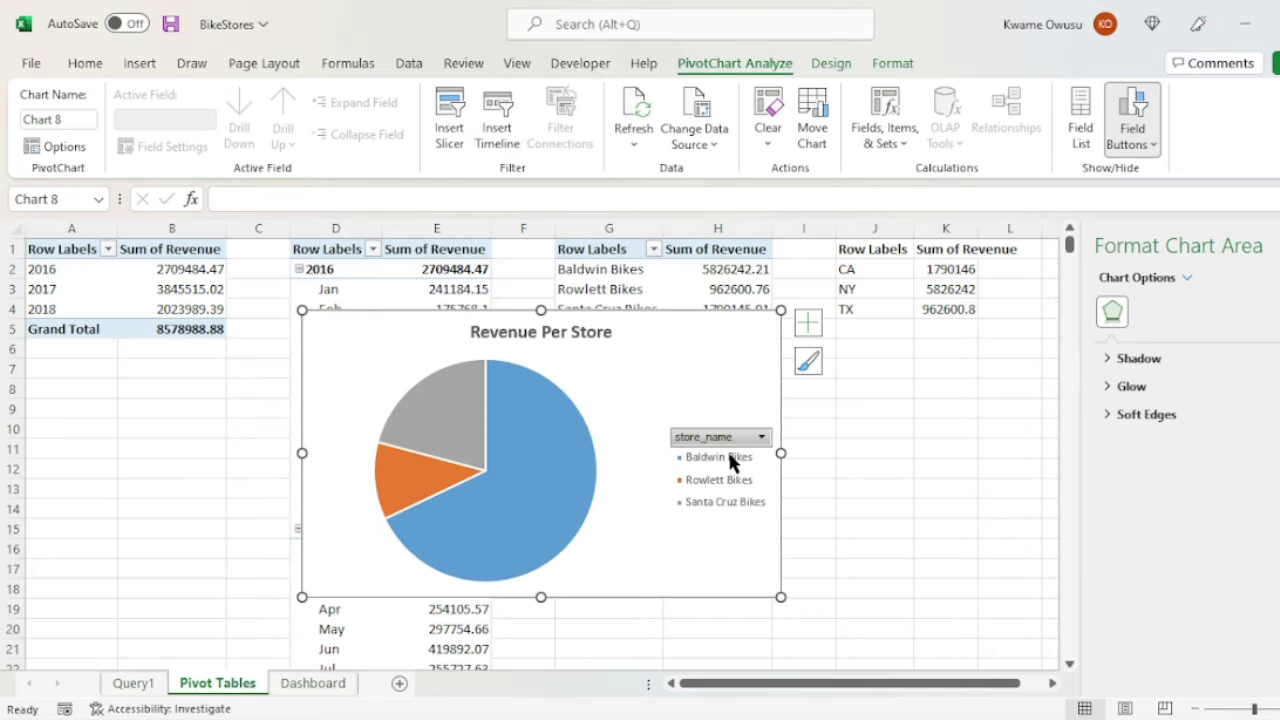
{"action": "right_click", "coordinate": [729, 457]}
{"action": "key", "text": "Escape"}
{"action": "right_click", "coordinate": [697, 477]}
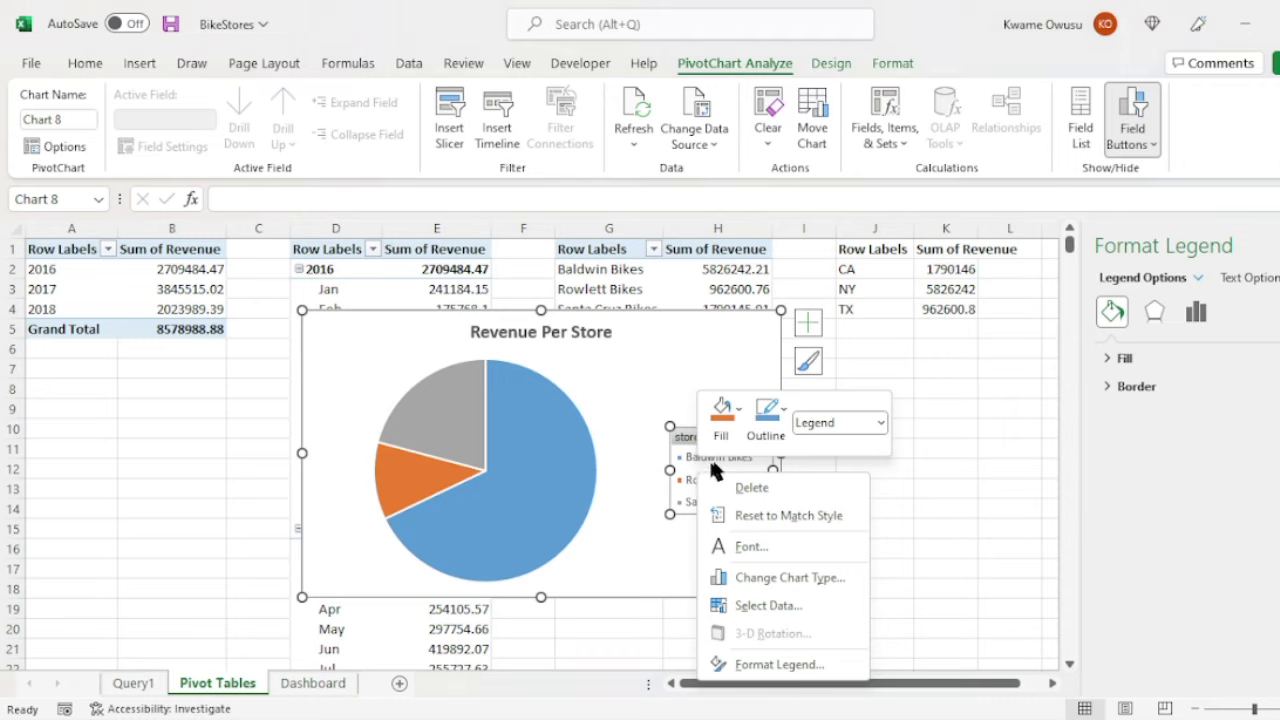
{"action": "left_click", "coordinate": [779, 489]}
Add data labels to the pie showing only Category Name and Percentage.
{"action": "right_click", "coordinate": [600, 445]}
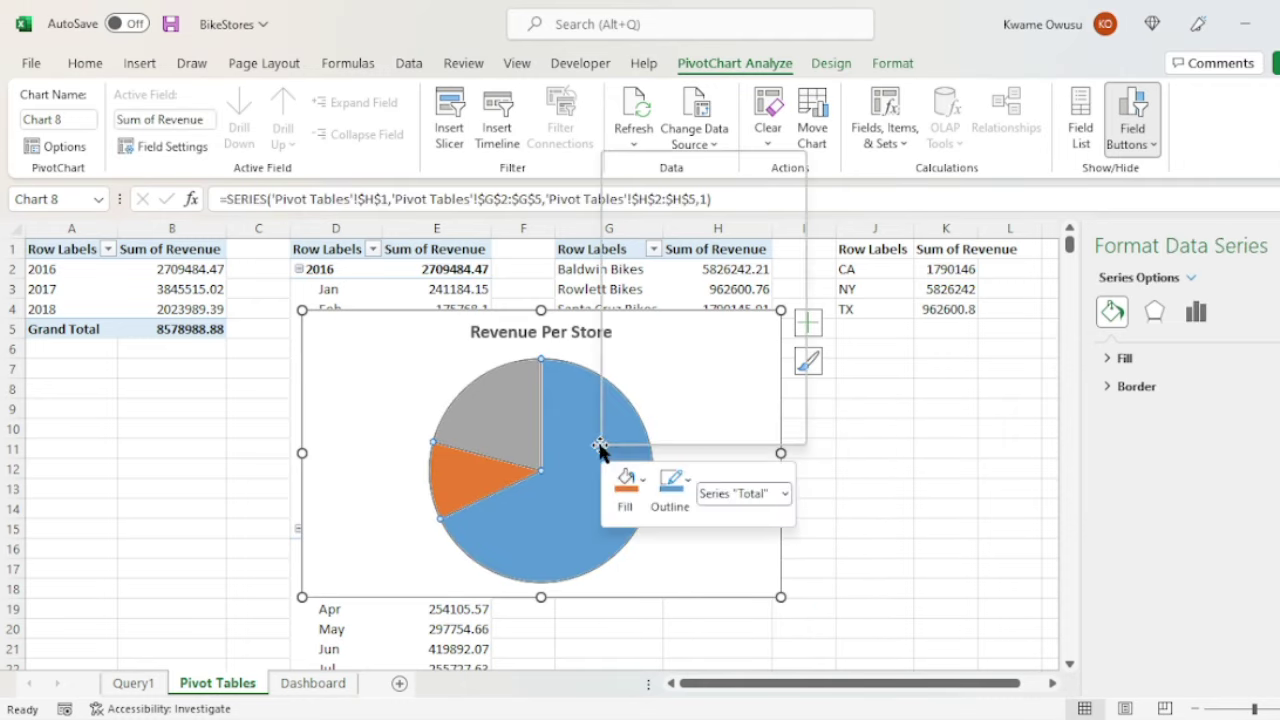
{"action": "left_click", "coordinate": [720, 429]}
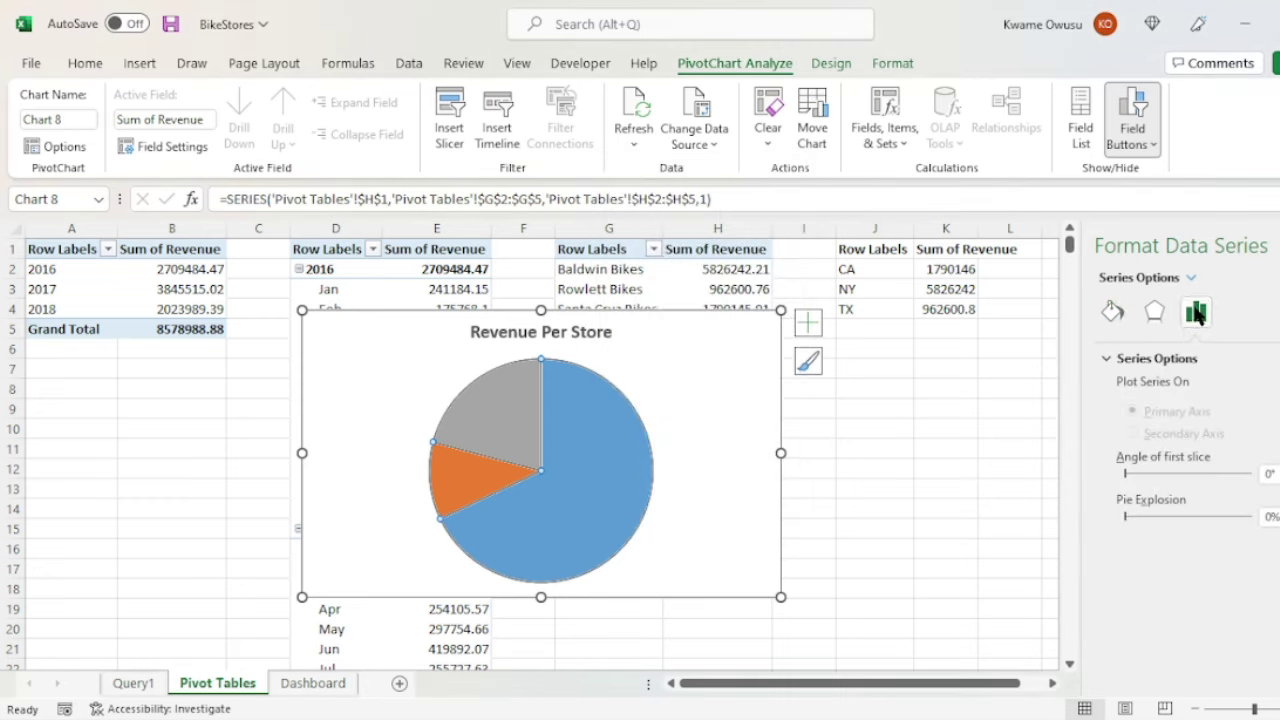
{"action": "right_click", "coordinate": [575, 480]}
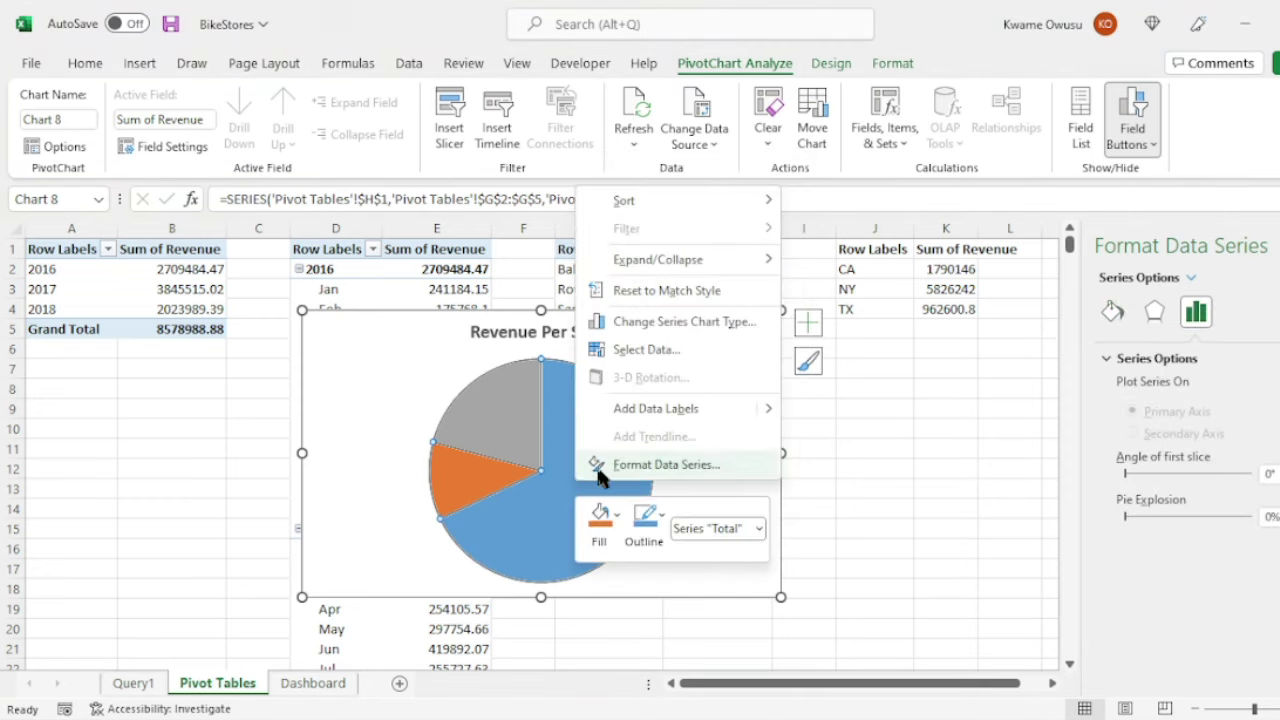
{"action": "left_click", "coordinate": [630, 414]}
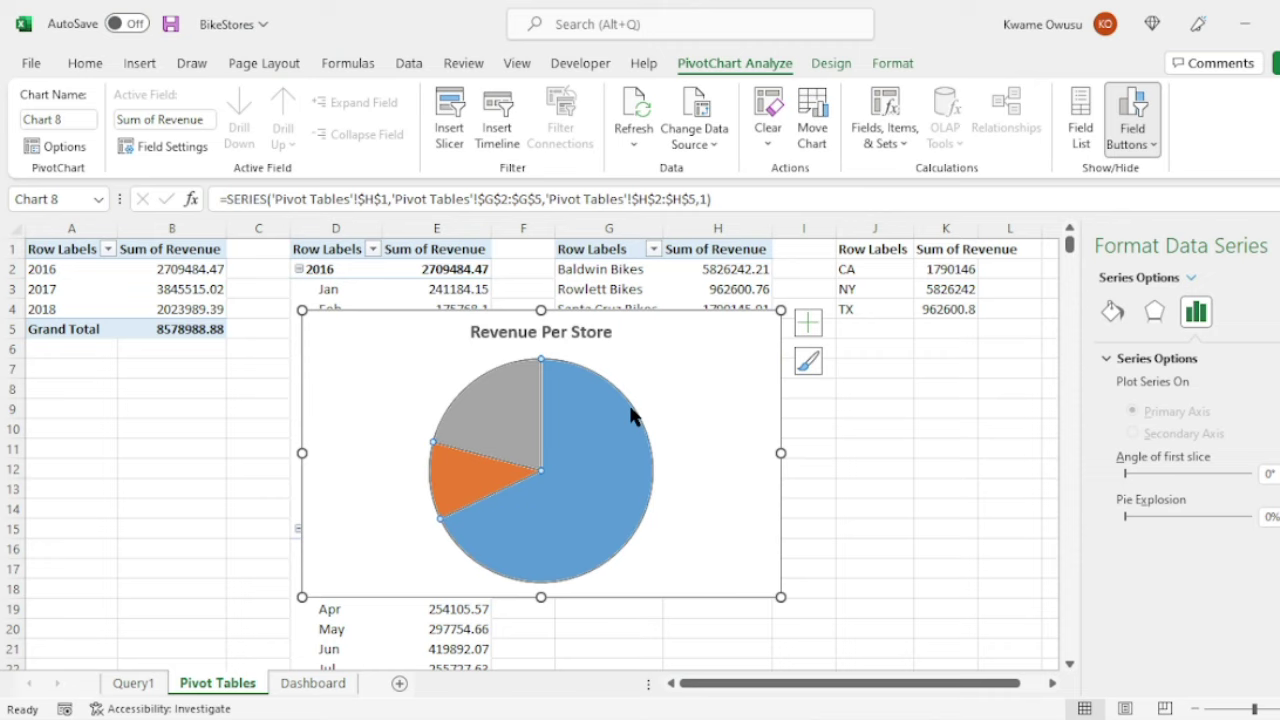
{"action": "right_click", "coordinate": [585, 445]}
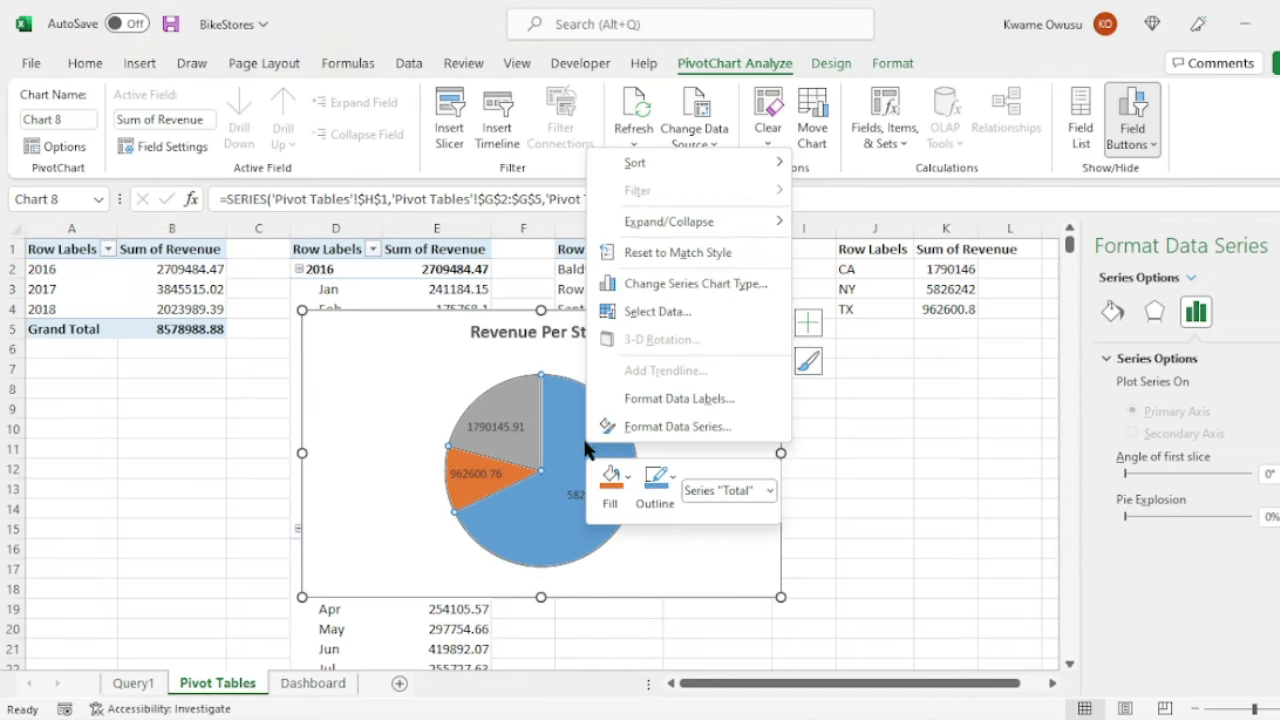
{"action": "left_click", "coordinate": [703, 396]}
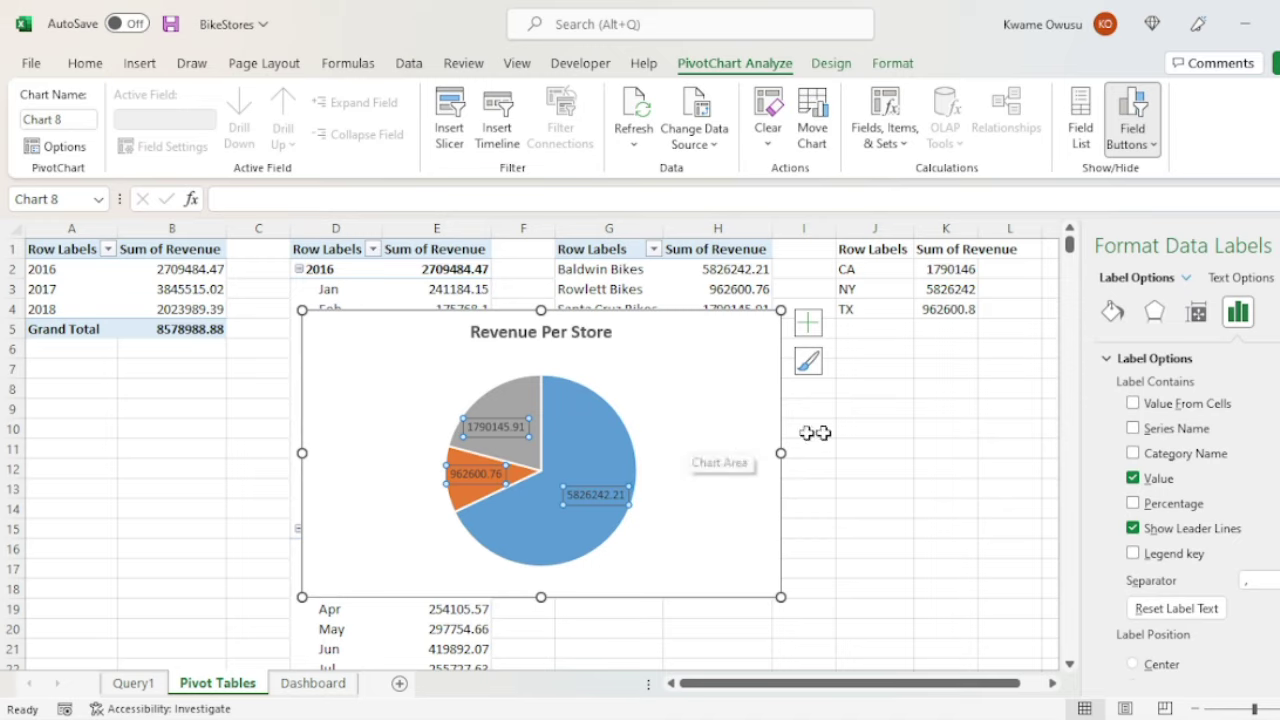
{"action": "left_click", "coordinate": [1133, 504]}
{"action": "left_click", "coordinate": [1133, 479]}
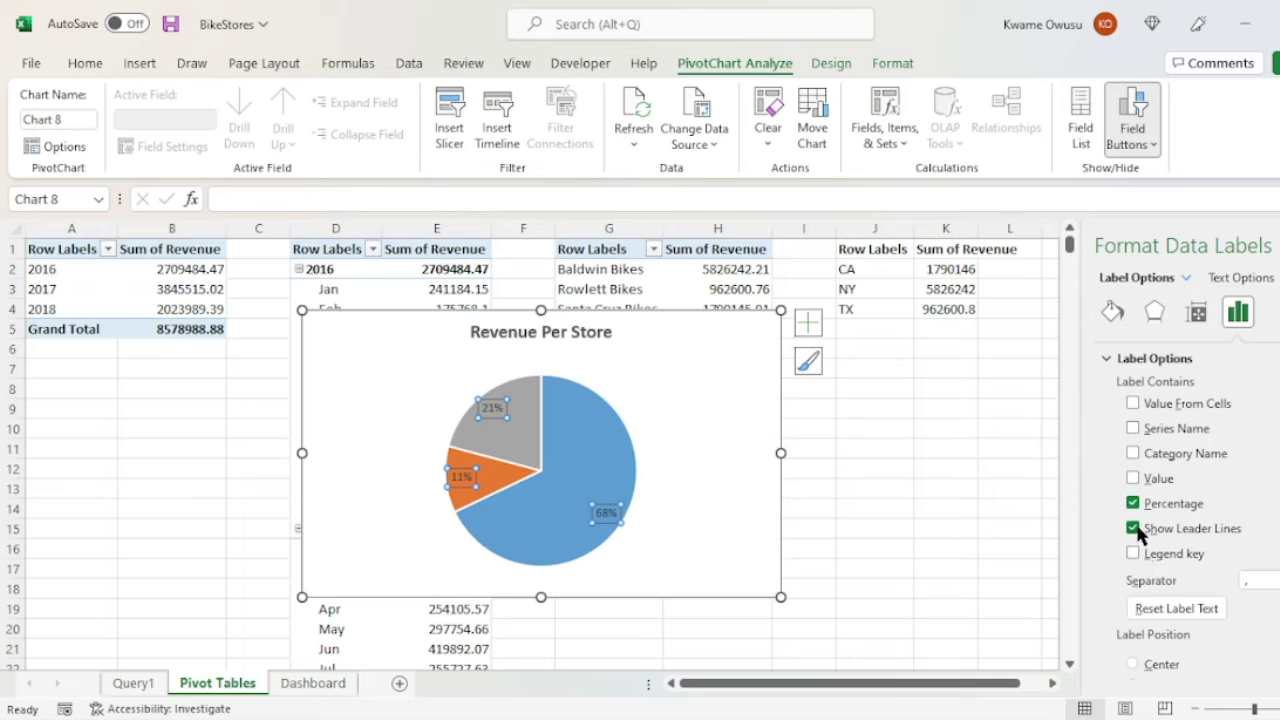
{"action": "left_click", "coordinate": [1134, 430]}
{"action": "left_click", "coordinate": [1133, 429]}
{"action": "left_click", "coordinate": [1133, 454]}
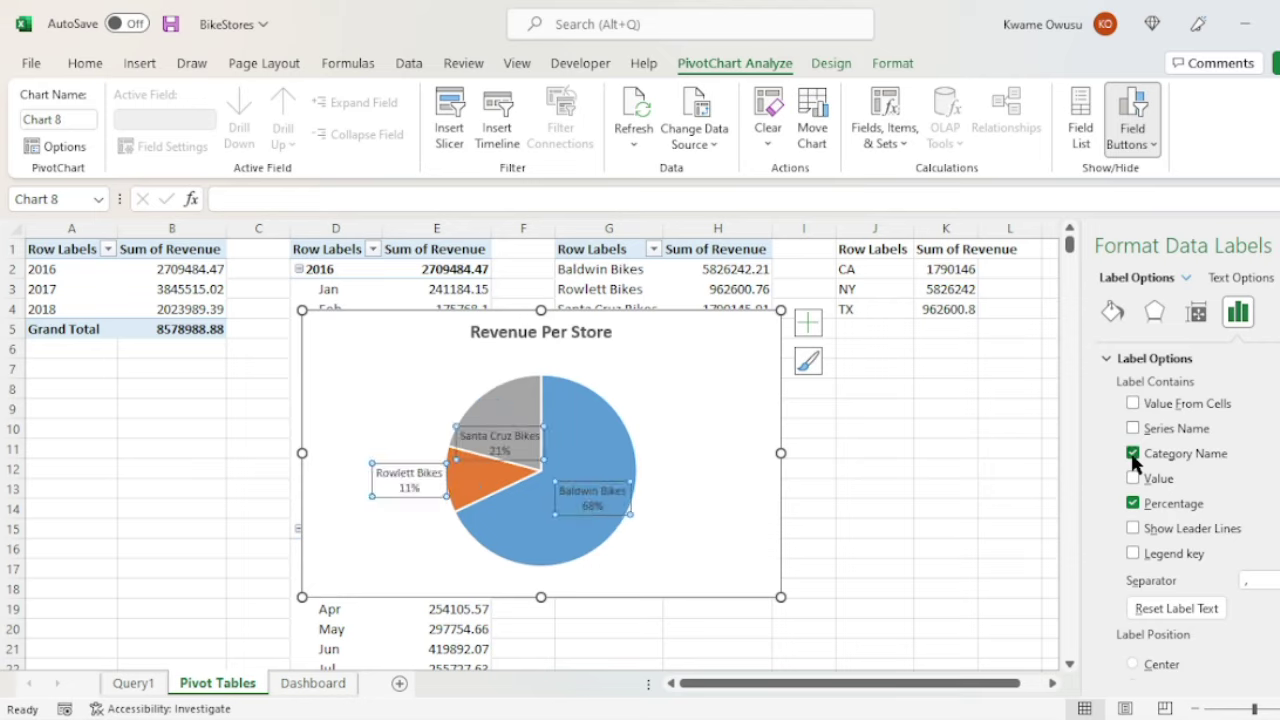
Move the Santa Cruz Bikes and Rowlett Bikes labels inside their slices.
{"action": "left_click", "coordinate": [702, 390]}
{"action": "left_click", "coordinate": [492, 430]}
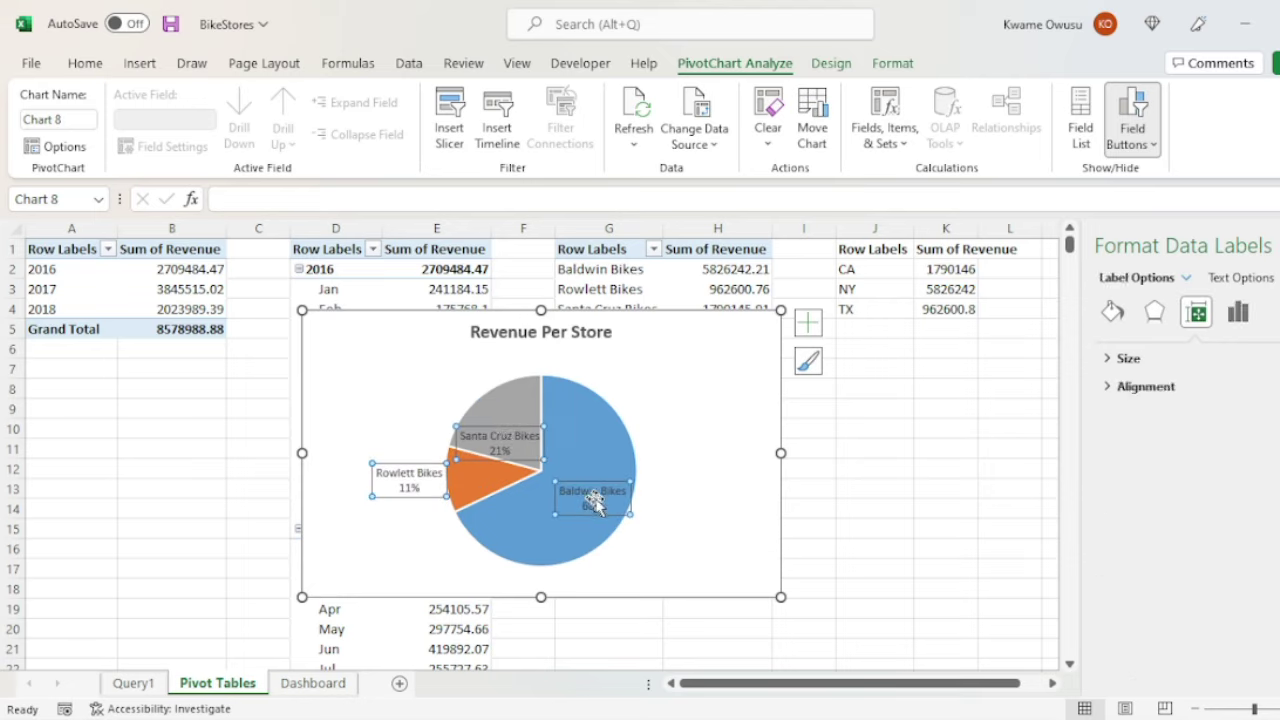
{"action": "left_click", "coordinate": [596, 500]}
{"action": "left_click", "coordinate": [500, 440]}
{"action": "left_click", "coordinate": [665, 414]}
{"action": "left_click", "coordinate": [500, 436]}
{"action": "left_click_drag", "start_coordinate": [500, 436], "coordinate": [503, 424]}
{"action": "left_click", "coordinate": [404, 480]}
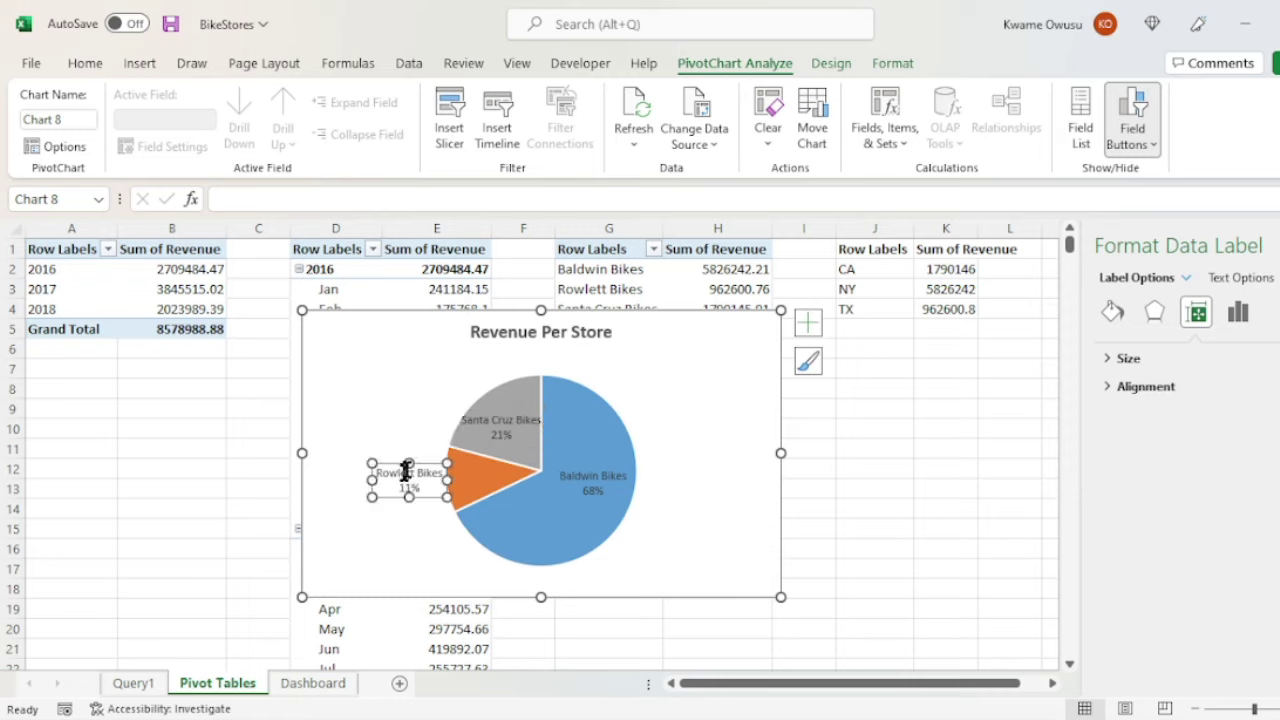
{"action": "left_click", "coordinate": [415, 457]}
{"action": "left_click_drag", "start_coordinate": [409, 486], "coordinate": [470, 480]}
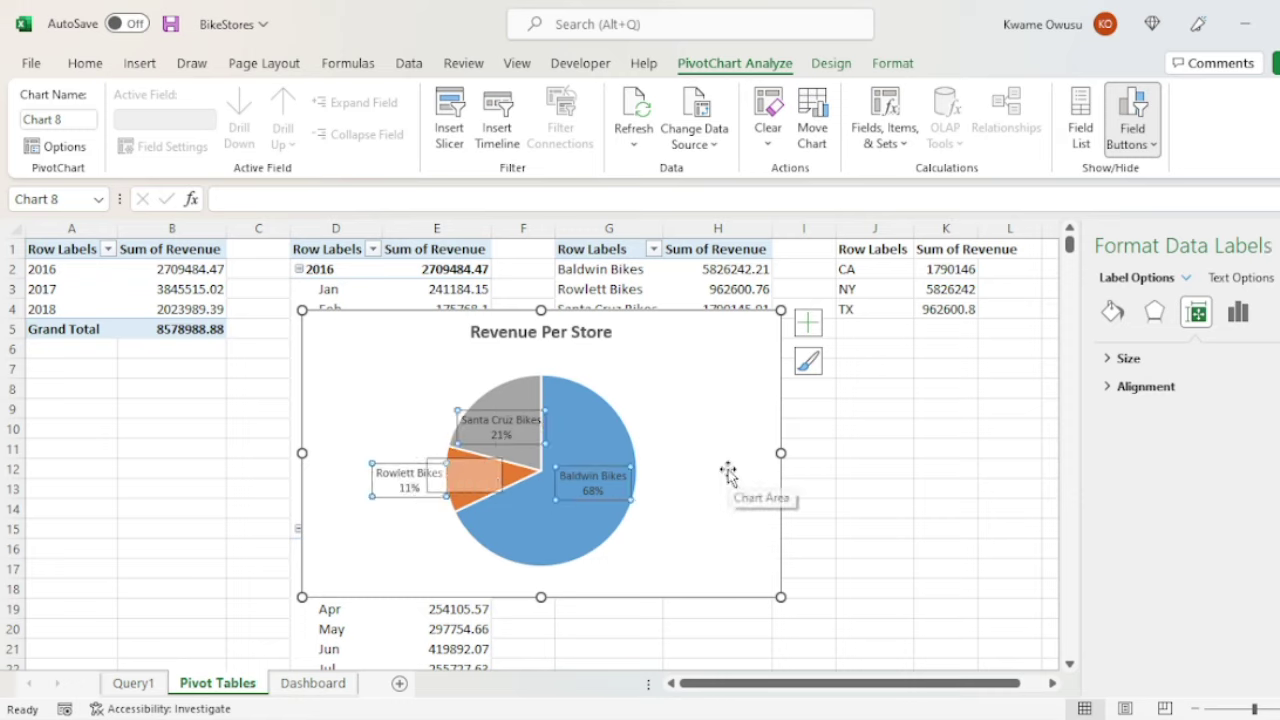
{"action": "left_click", "coordinate": [632, 458]}
{"action": "left_click", "coordinate": [404, 480]}
{"action": "left_click_drag", "start_coordinate": [393, 470], "coordinate": [457, 466]}
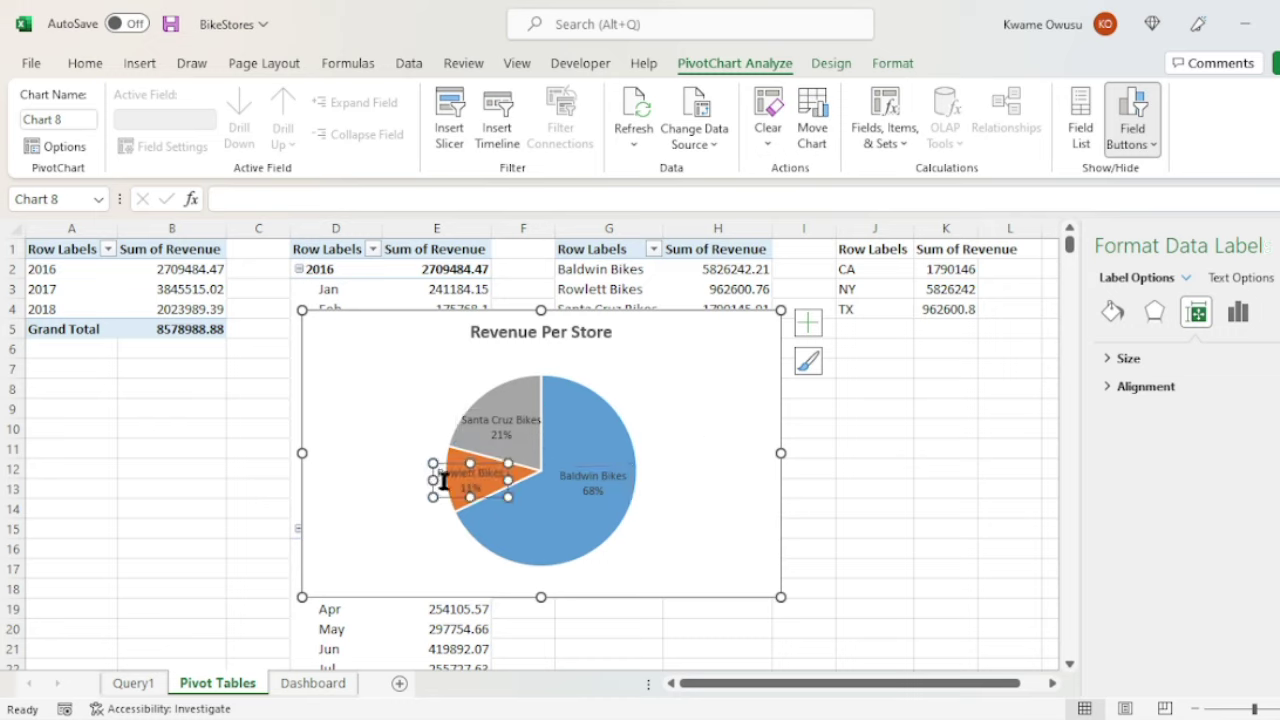
Review the chart elements, chart styles and data label effect and fill settings.
{"action": "left_click", "coordinate": [714, 463]}
{"action": "left_click", "coordinate": [510, 428]}
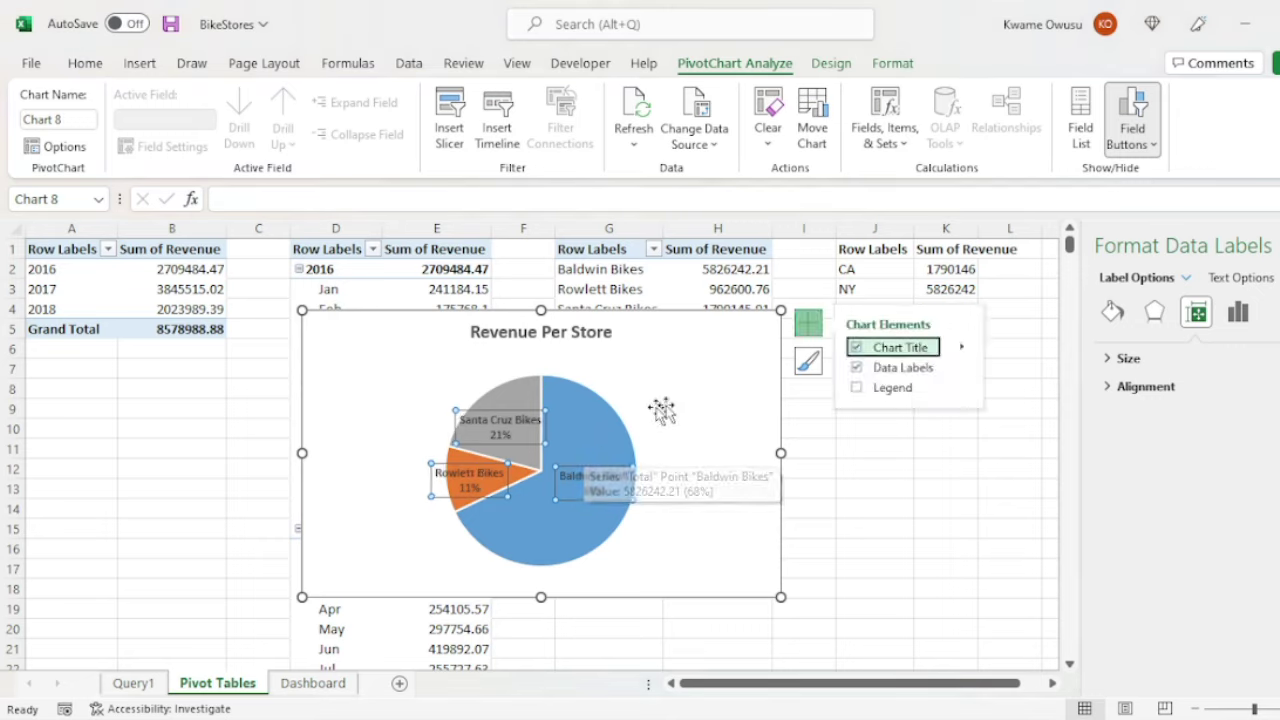
{"action": "left_click", "coordinate": [806, 366]}
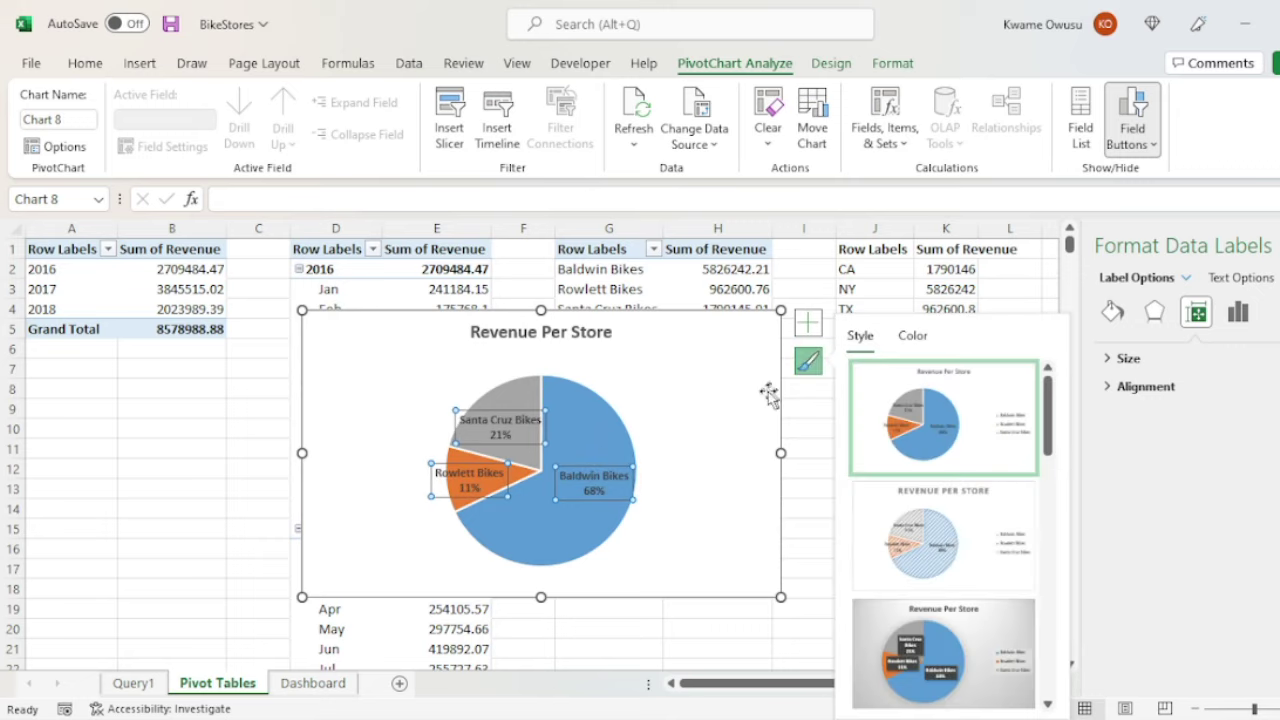
{"action": "left_click", "coordinate": [1154, 312]}
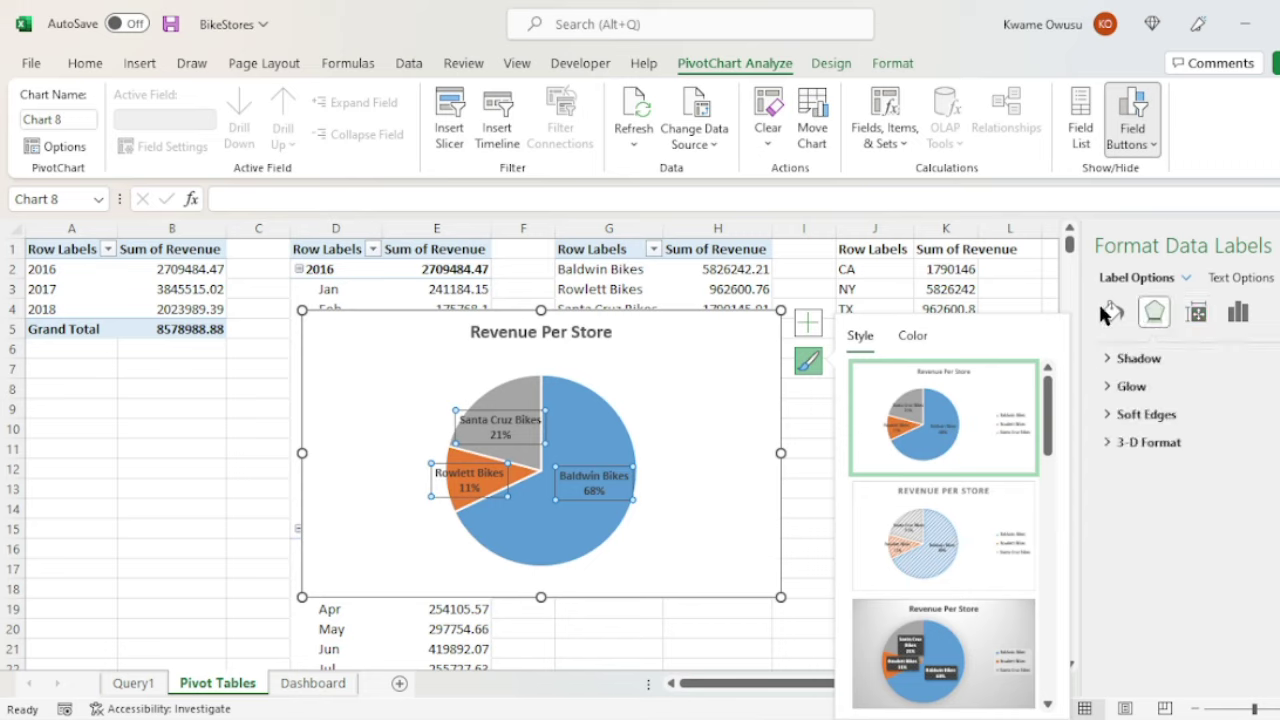
{"action": "left_click", "coordinate": [1110, 312]}
{"action": "left_click", "coordinate": [674, 457]}
Make the Santa Cruz Bikes label text white.
{"action": "left_click", "coordinate": [470, 428]}
{"action": "left_click", "coordinate": [485, 428]}
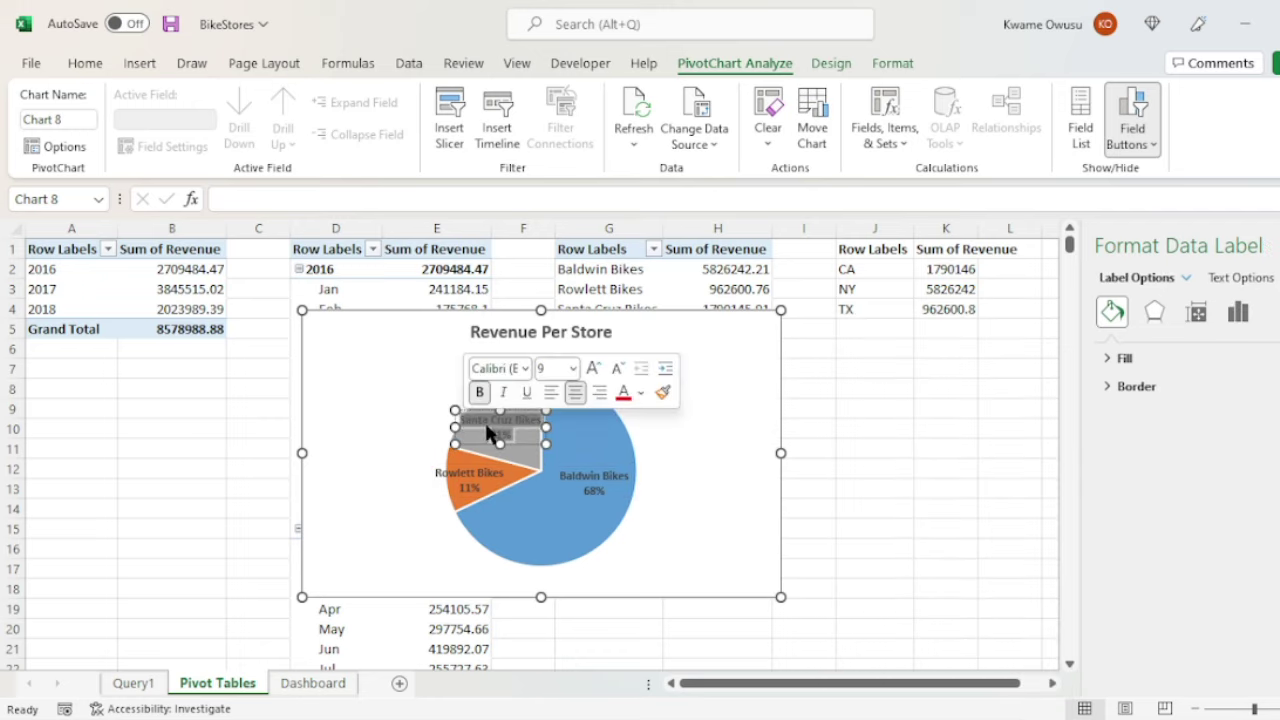
{"action": "left_click", "coordinate": [626, 393]}
{"action": "left_click", "coordinate": [641, 393]}
{"action": "left_click", "coordinate": [626, 474]}
Make the Rowlett Bikes label text white.
{"action": "left_click", "coordinate": [470, 485]}
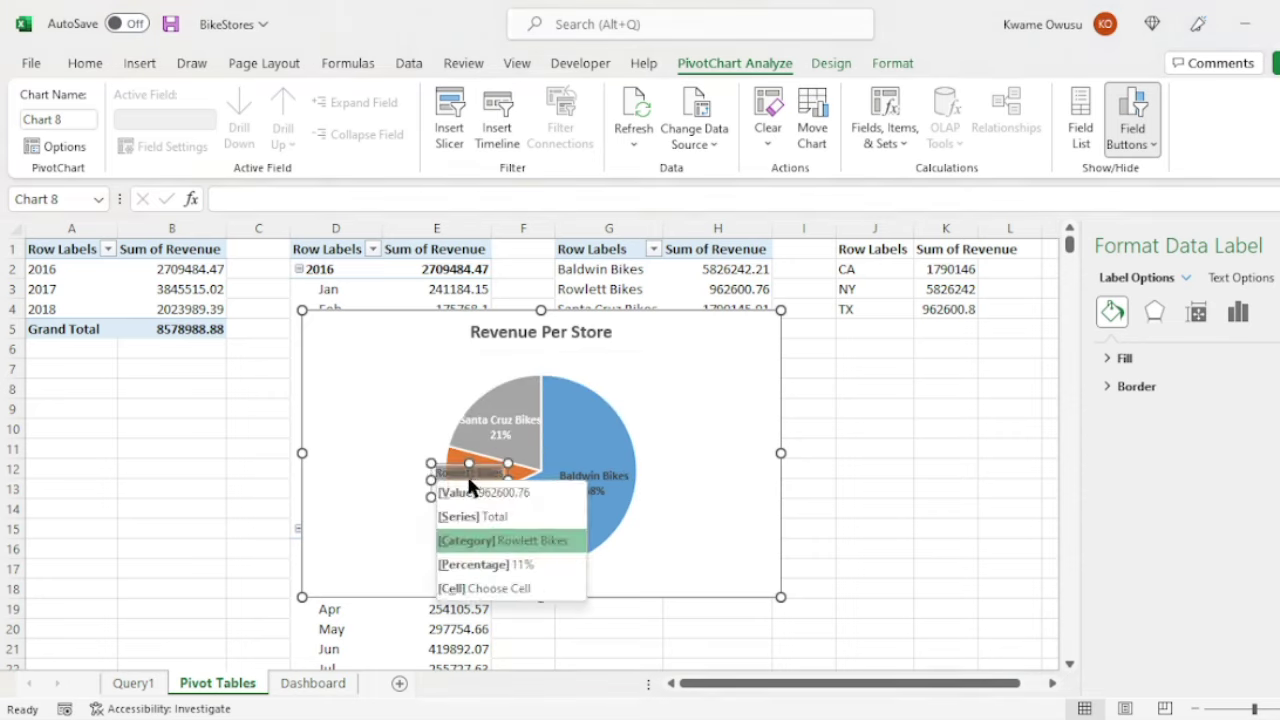
{"action": "left_click", "coordinate": [472, 487]}
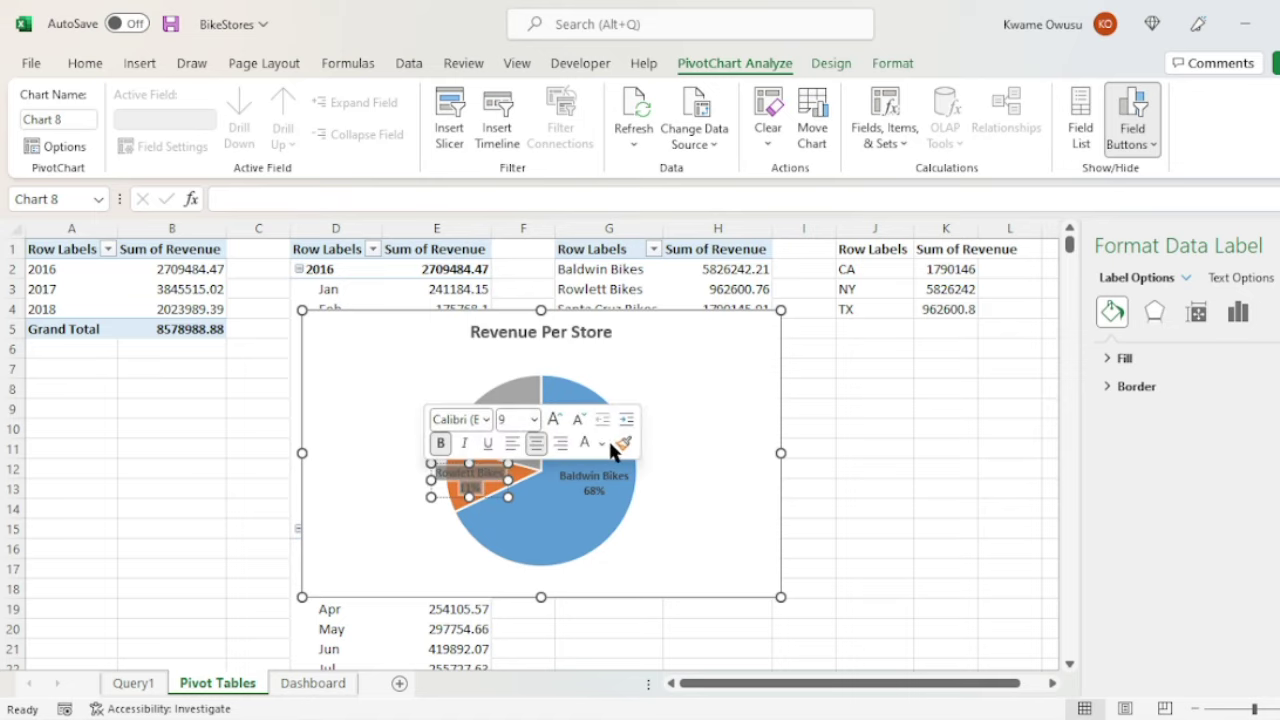
{"action": "left_click", "coordinate": [601, 444]}
{"action": "left_click", "coordinate": [597, 526]}
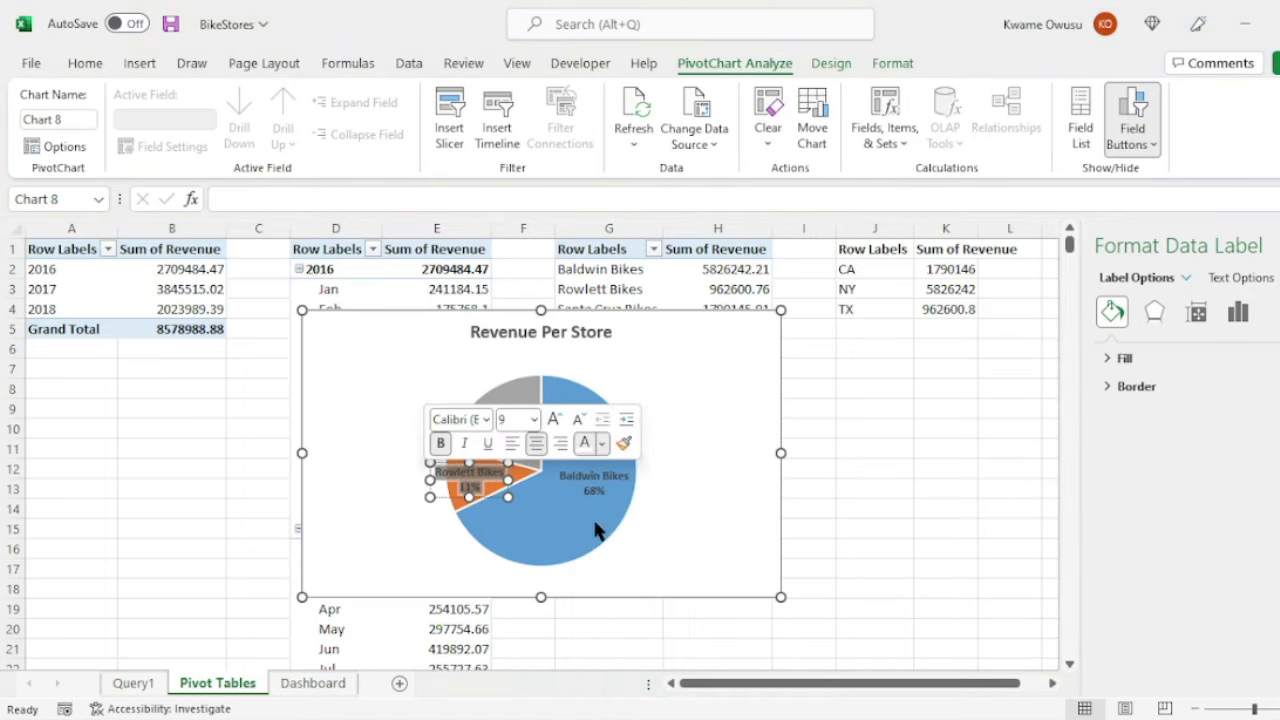
{"action": "left_click", "coordinate": [602, 445]}
{"action": "left_click", "coordinate": [593, 527]}
Make the Baldwin Bikes label text white.
{"action": "left_click", "coordinate": [597, 485]}
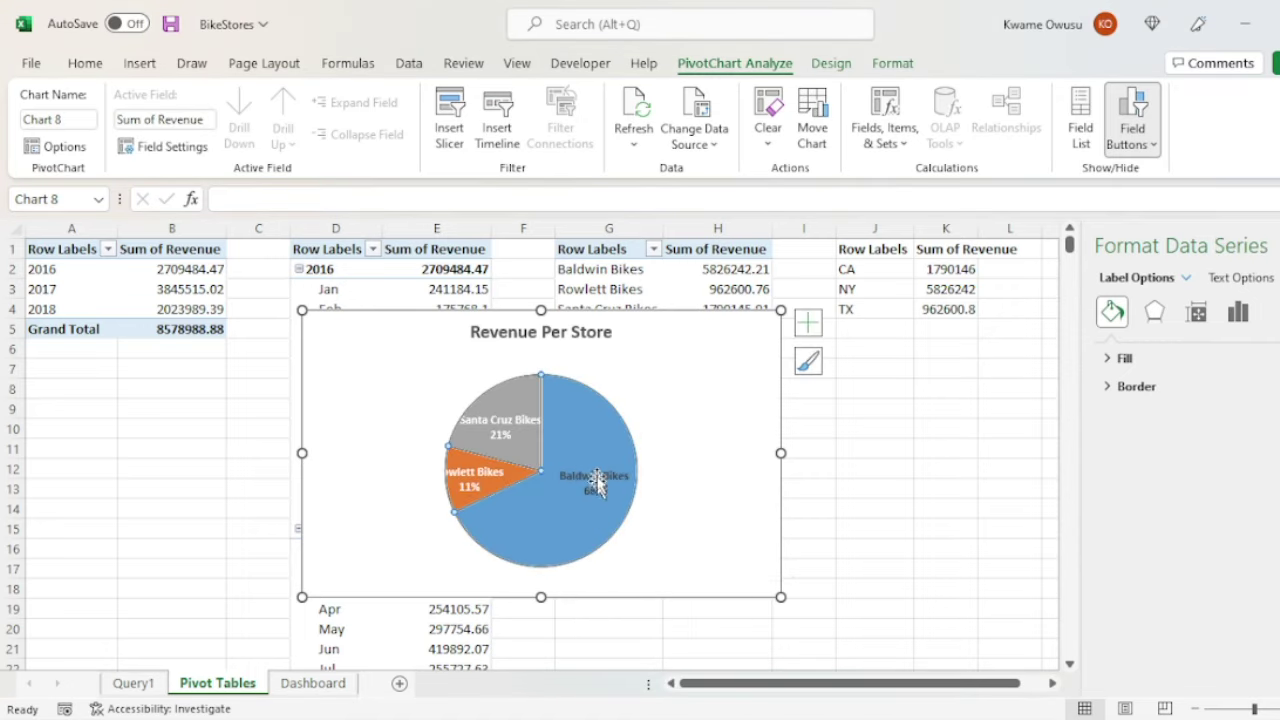
{"action": "left_click", "coordinate": [604, 482]}
{"action": "left_click_drag", "start_coordinate": [612, 493], "coordinate": [556, 474]}
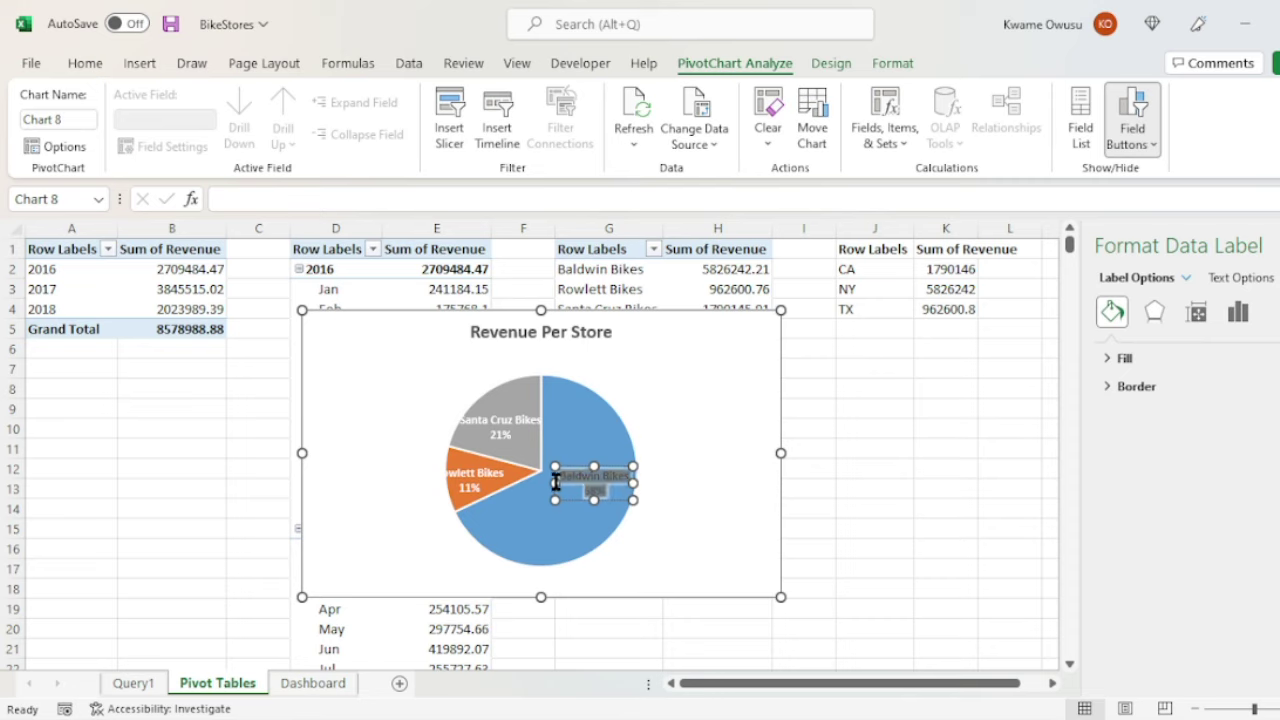
{"action": "left_click", "coordinate": [732, 449]}
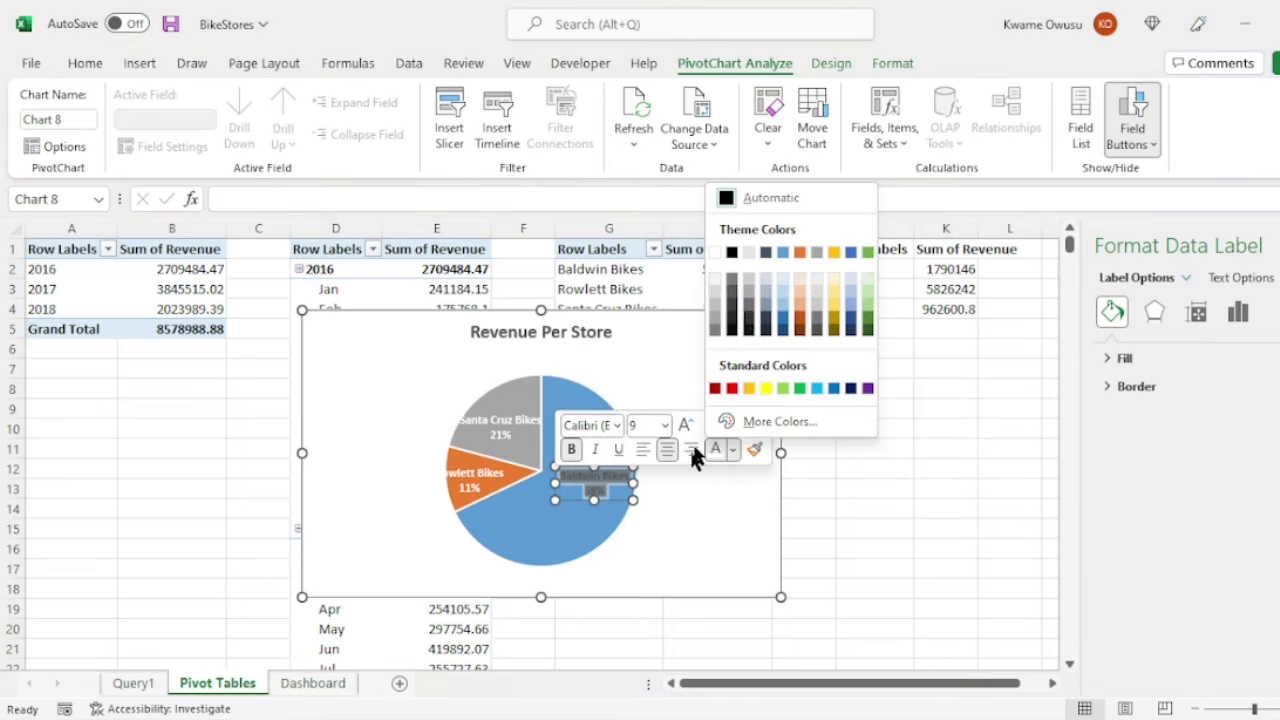
{"action": "left_click", "coordinate": [711, 250]}
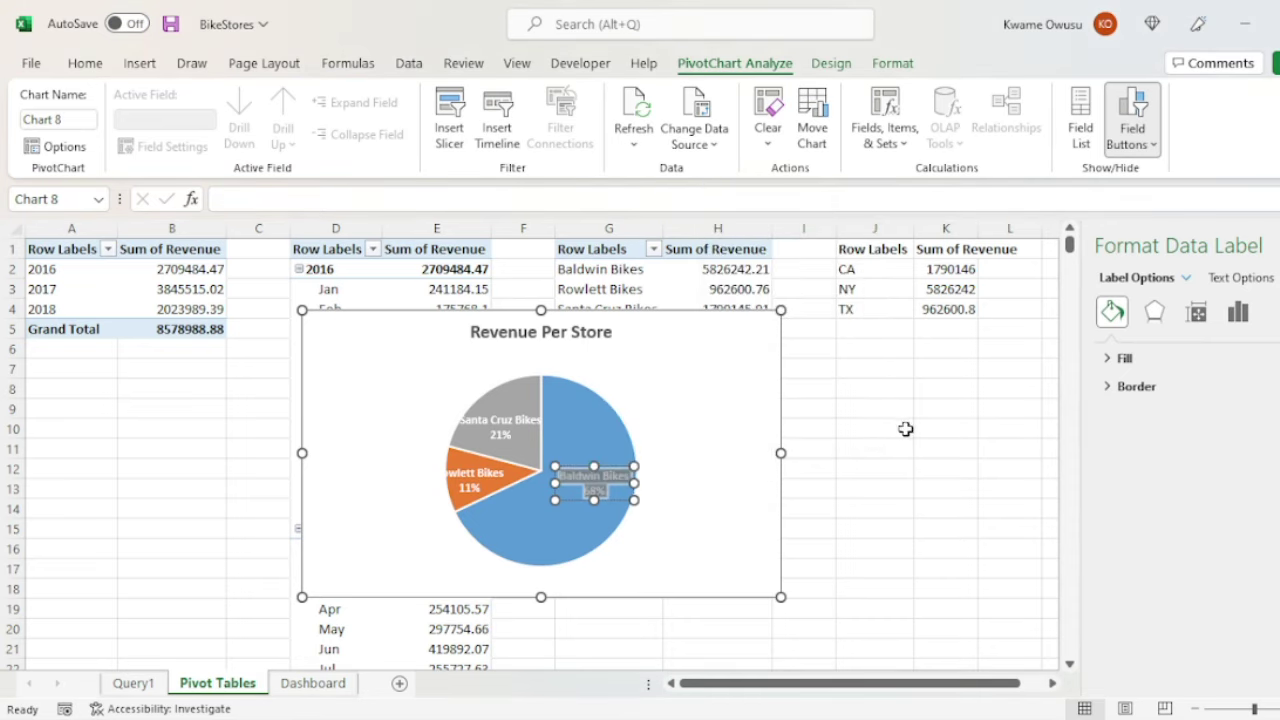
{"action": "left_click", "coordinate": [940, 429]}
{"action": "left_click", "coordinate": [751, 371]}
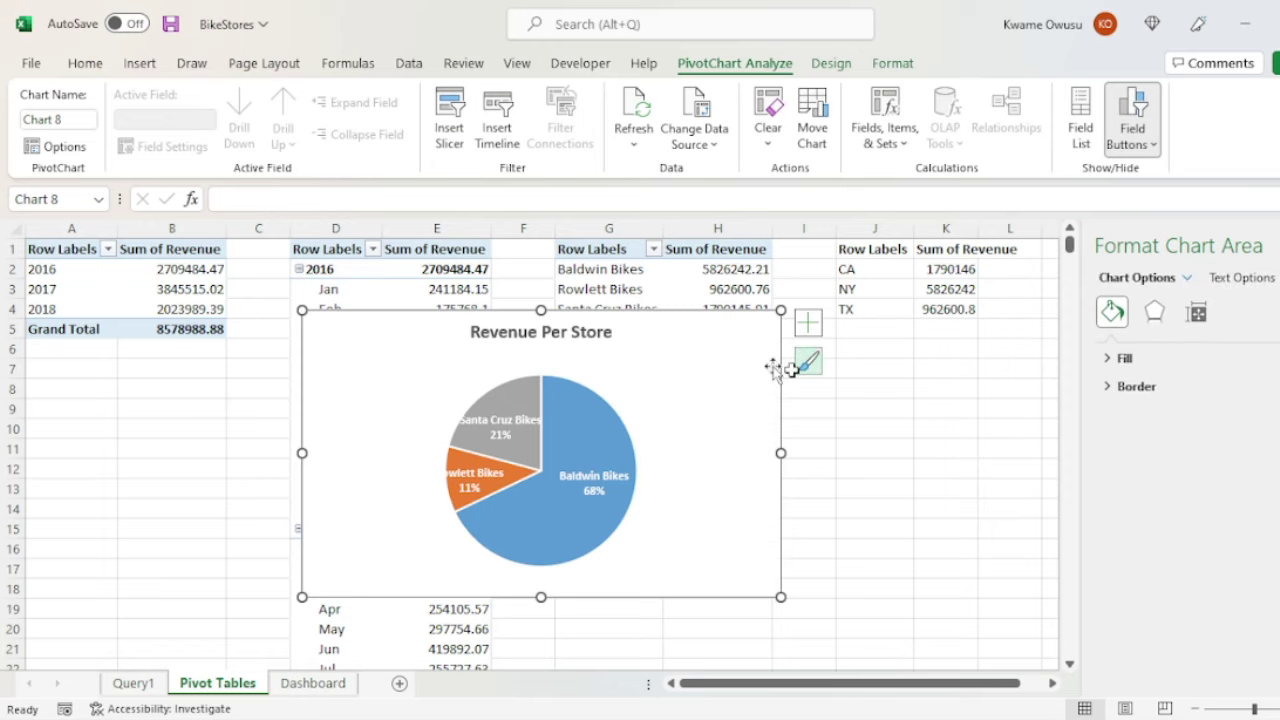
Cut the pie chart and paste it at K21 on the Dashboard sheet, aligned with the map.
{"action": "key", "text": "ctrl+x"}
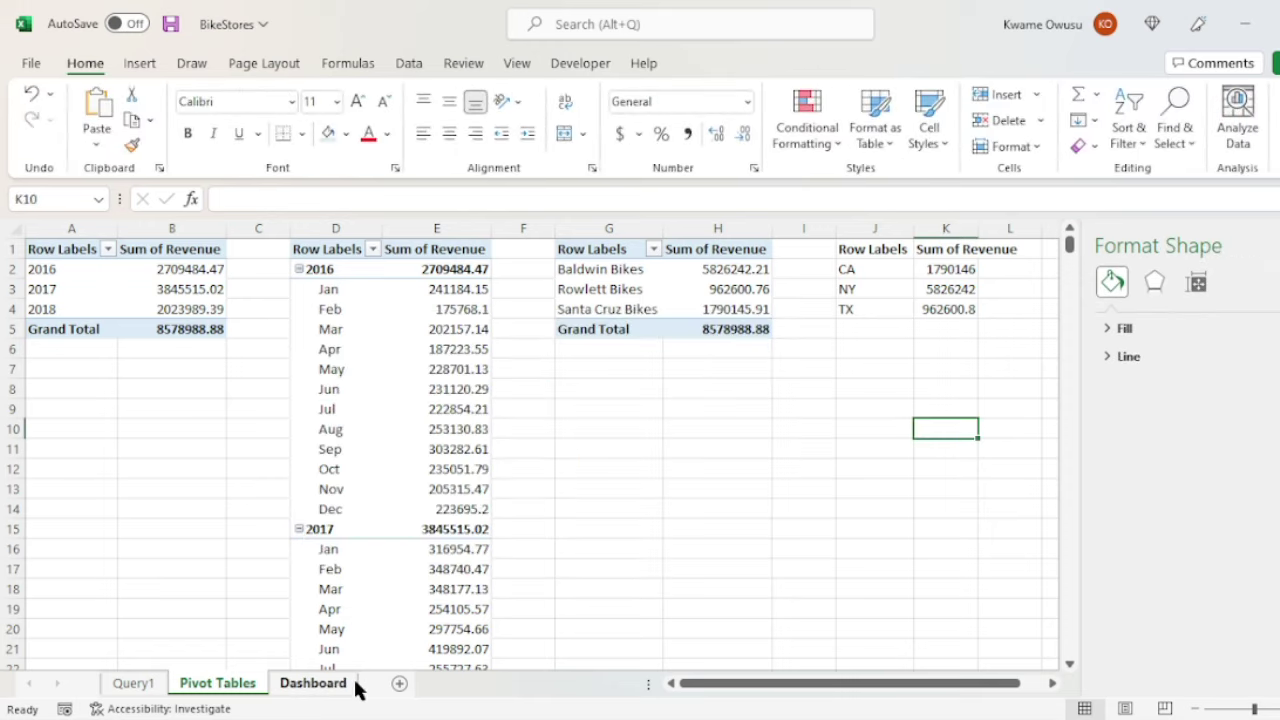
{"action": "left_click", "coordinate": [334, 686]}
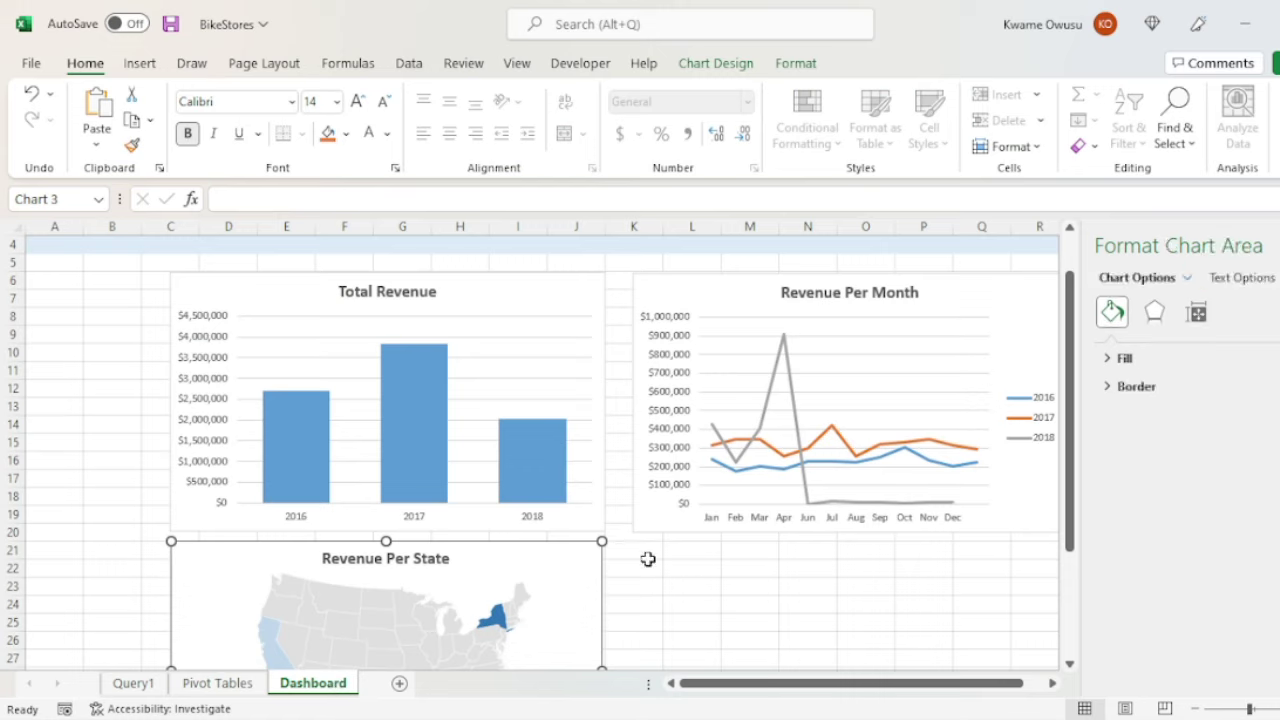
{"action": "left_click", "coordinate": [662, 556]}
{"action": "key", "text": "ctrl+v"}
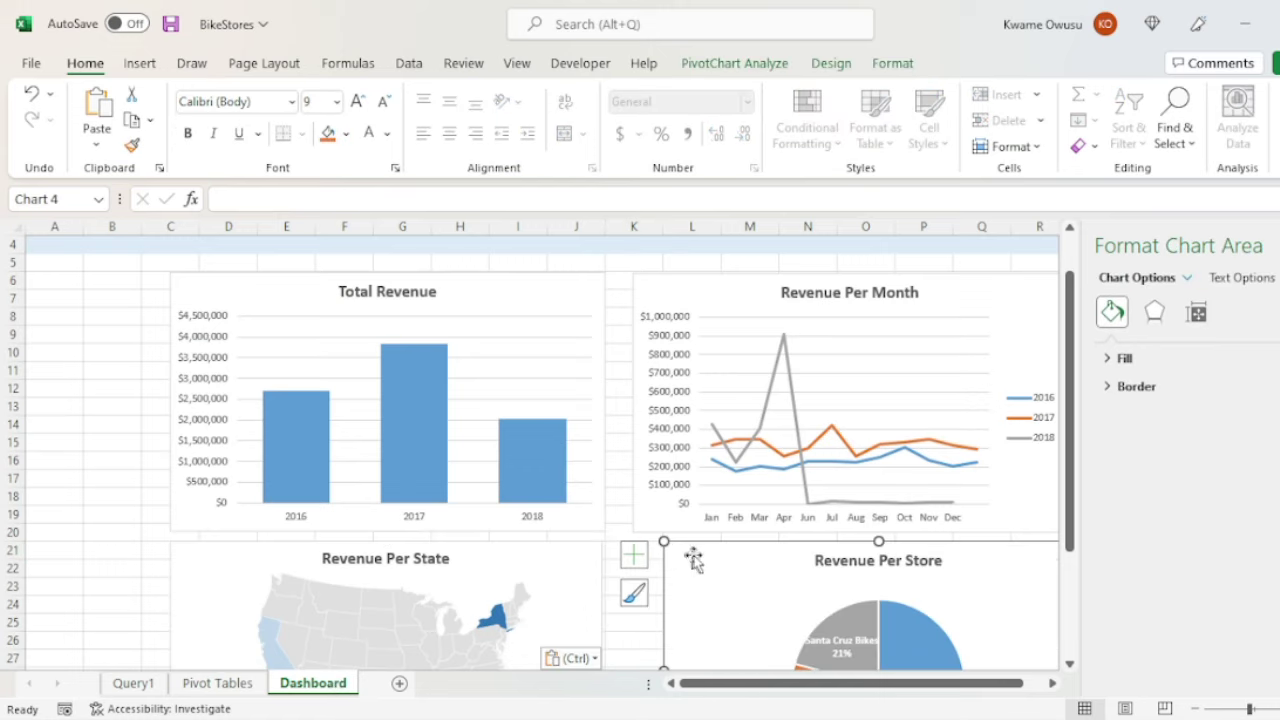
{"action": "left_click_drag", "start_coordinate": [662, 560], "coordinate": [668, 560]}
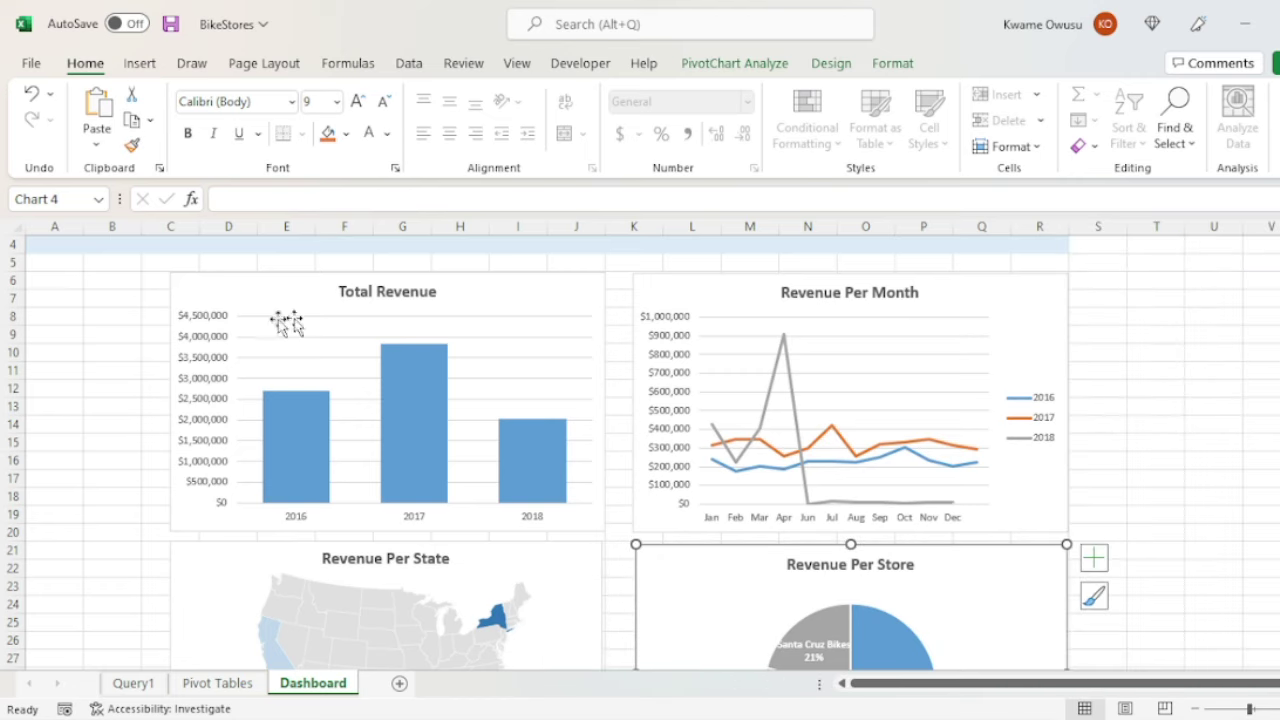
{"action": "scroll", "coordinate": [94, 334], "scroll_direction": "up", "scroll_amount": 1}
{"action": "scroll", "coordinate": [508, 394], "scroll_direction": "down", "scroll_amount": 8}
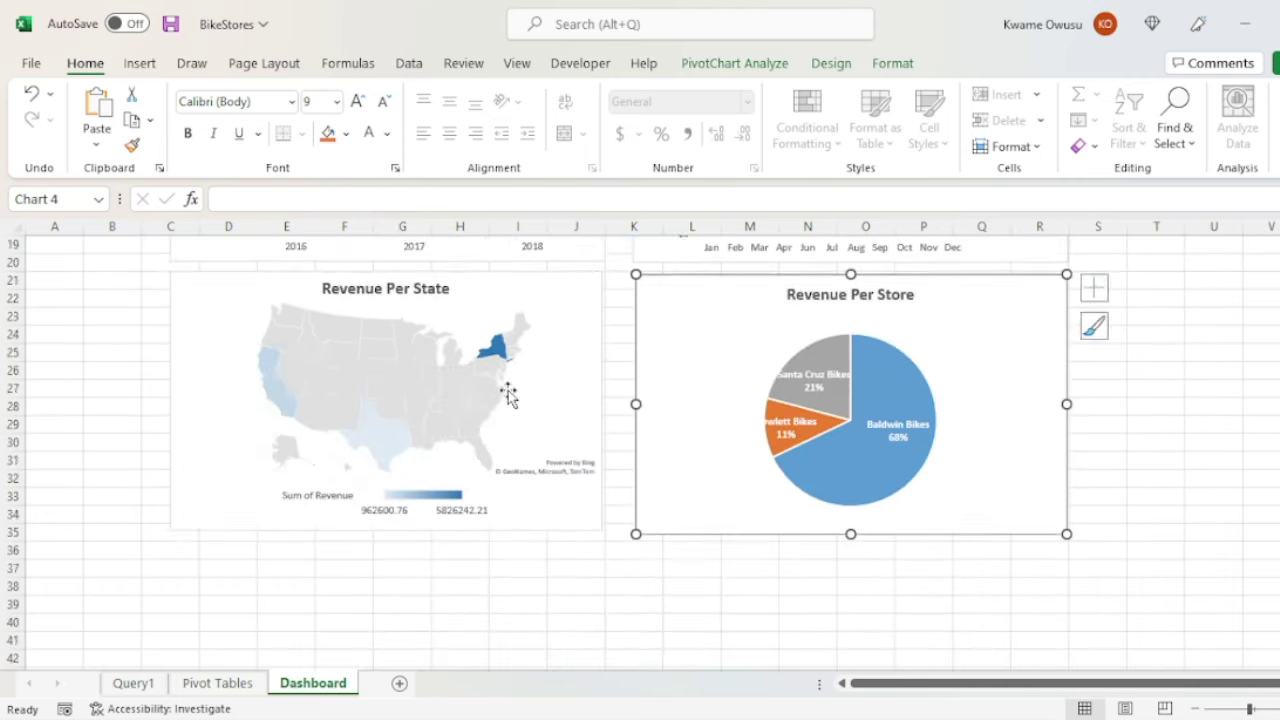
{"action": "scroll", "coordinate": [508, 394], "scroll_direction": "up", "scroll_amount": 4}
{"action": "scroll", "coordinate": [508, 394], "scroll_direction": "up", "scroll_amount": 4}
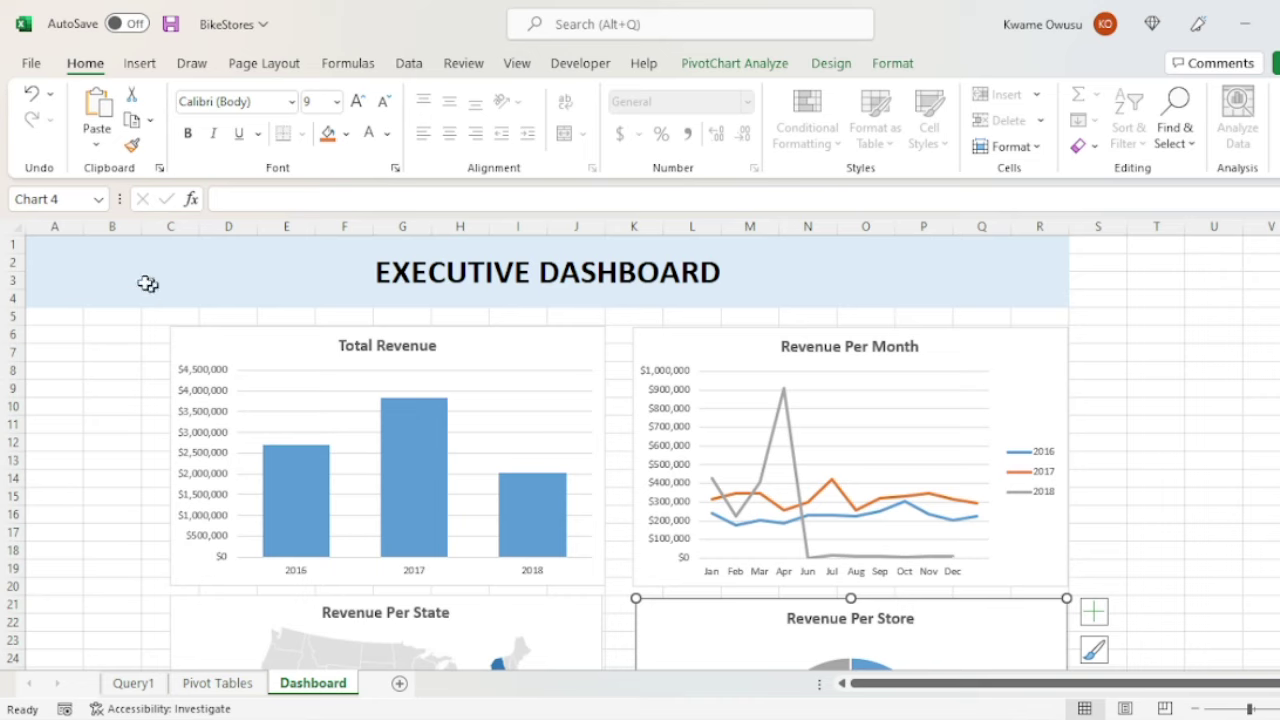
{"action": "left_click", "coordinate": [52, 247]}
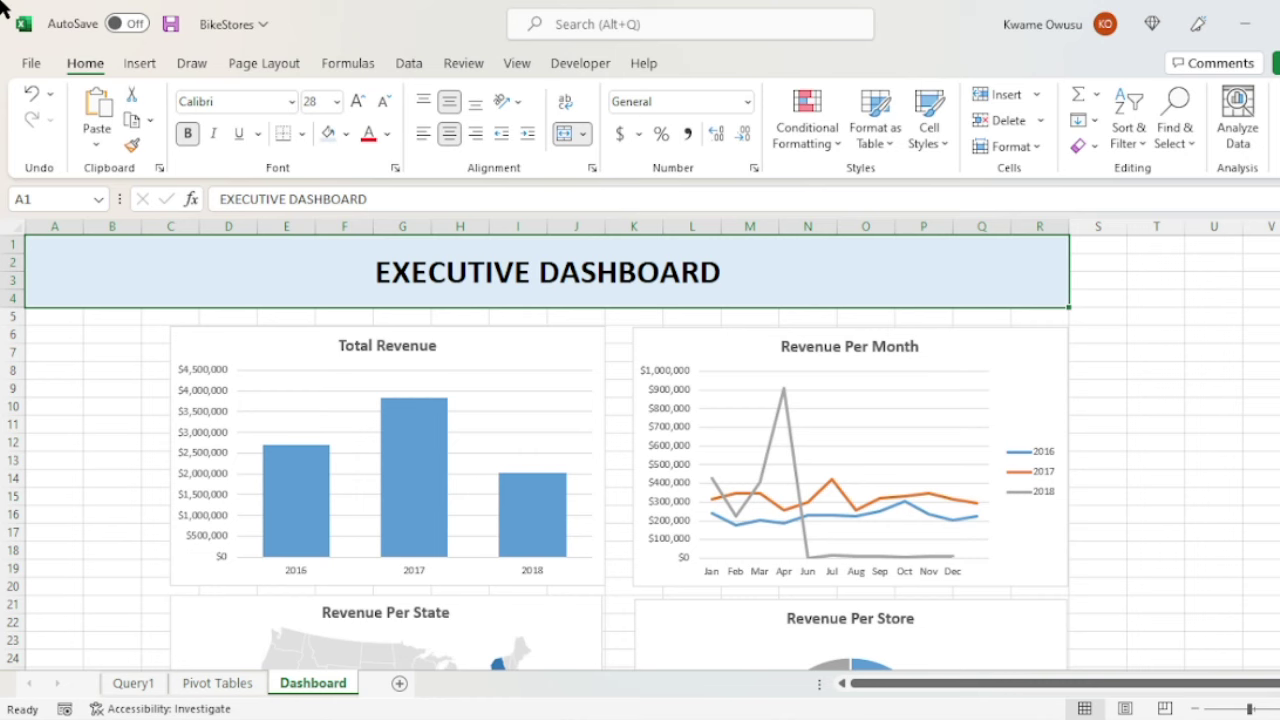
Create a new pivot table from Query1 at M1 on the Pivot Tables sheet.
{"action": "left_click", "coordinate": [226, 681]}
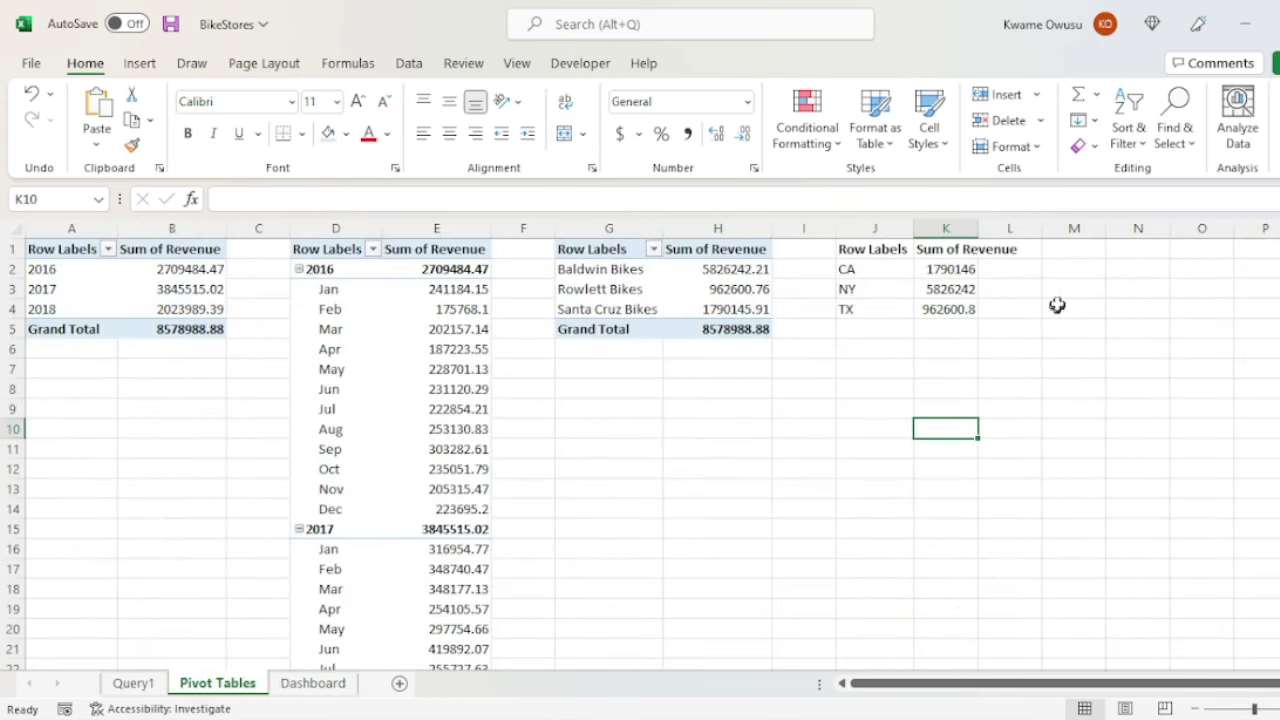
{"action": "left_click", "coordinate": [1114, 250]}
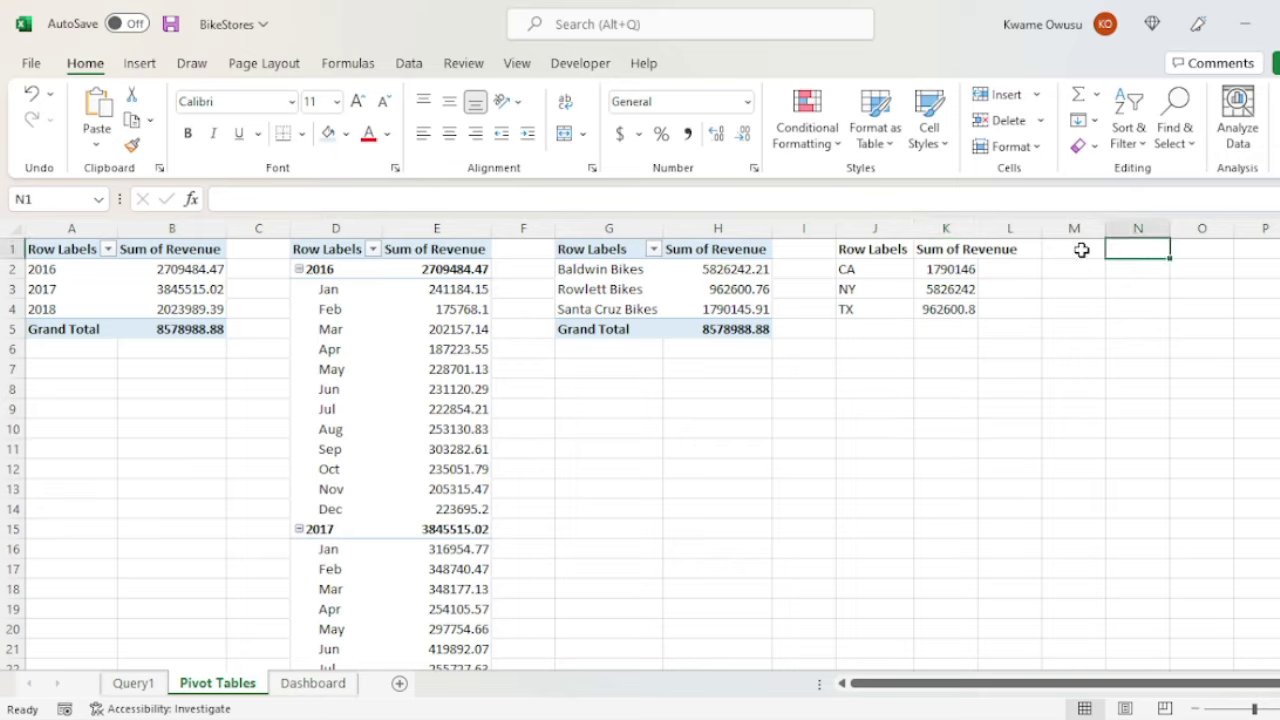
{"action": "left_click", "coordinate": [1081, 250]}
{"action": "left_click", "coordinate": [140, 63]}
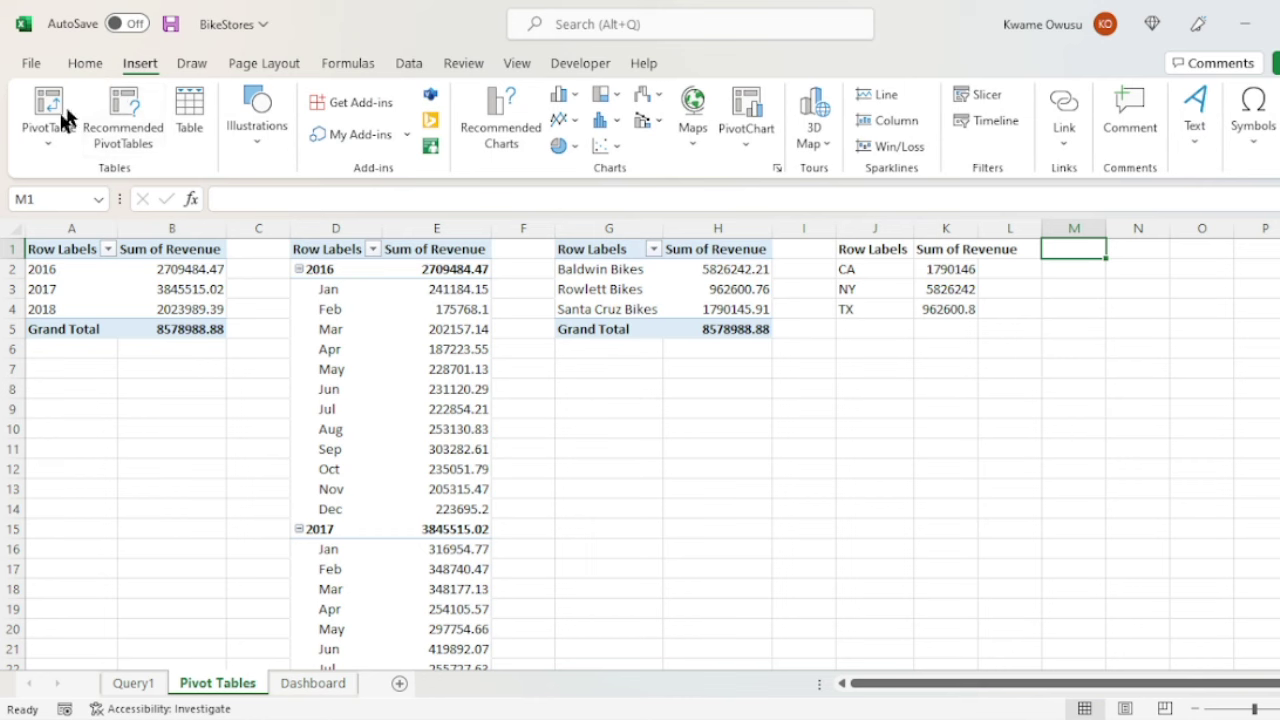
{"action": "left_click", "coordinate": [48, 114]}
{"action": "left_click", "coordinate": [72, 174]}
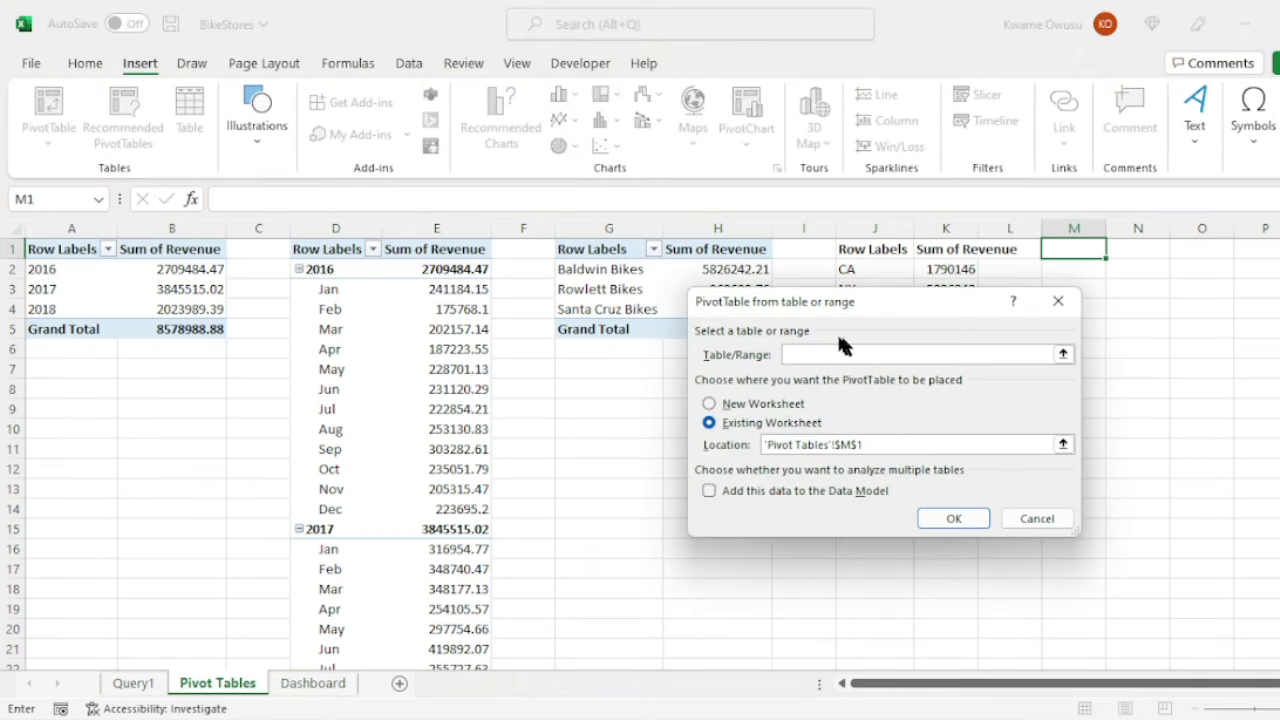
{"action": "type", "text": "Query1"}
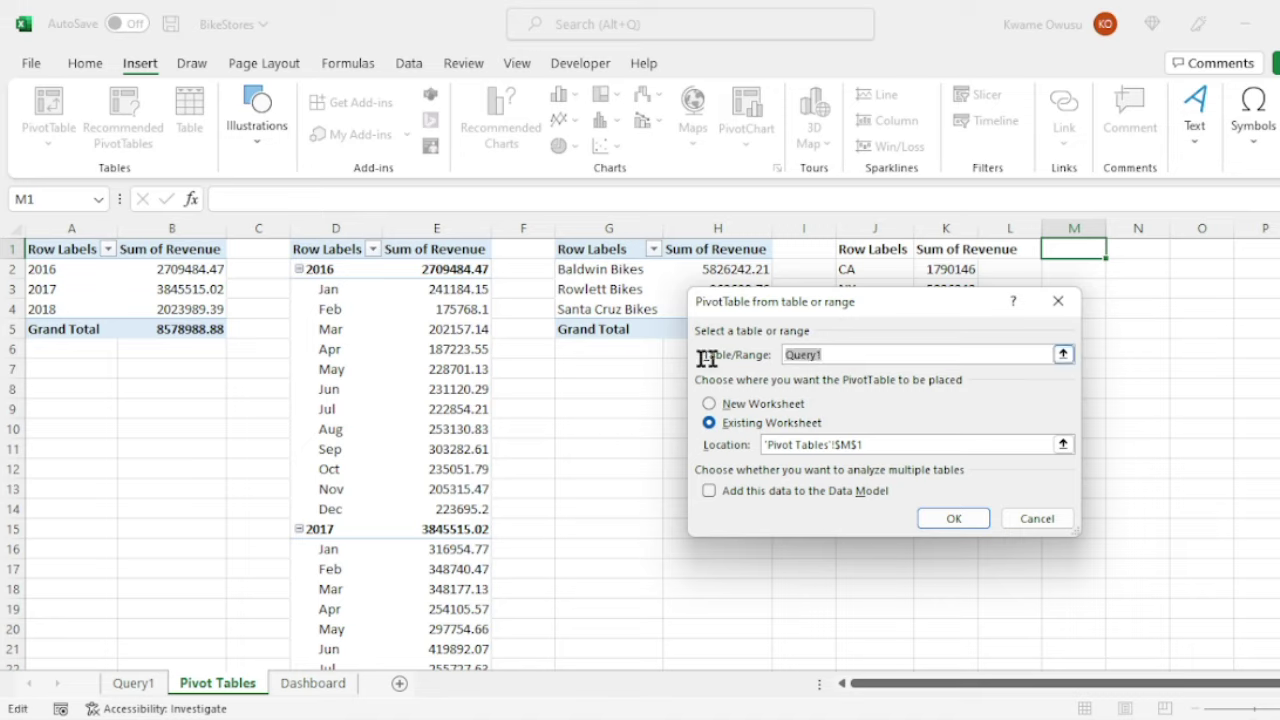
{"action": "left_click", "coordinate": [950, 520]}
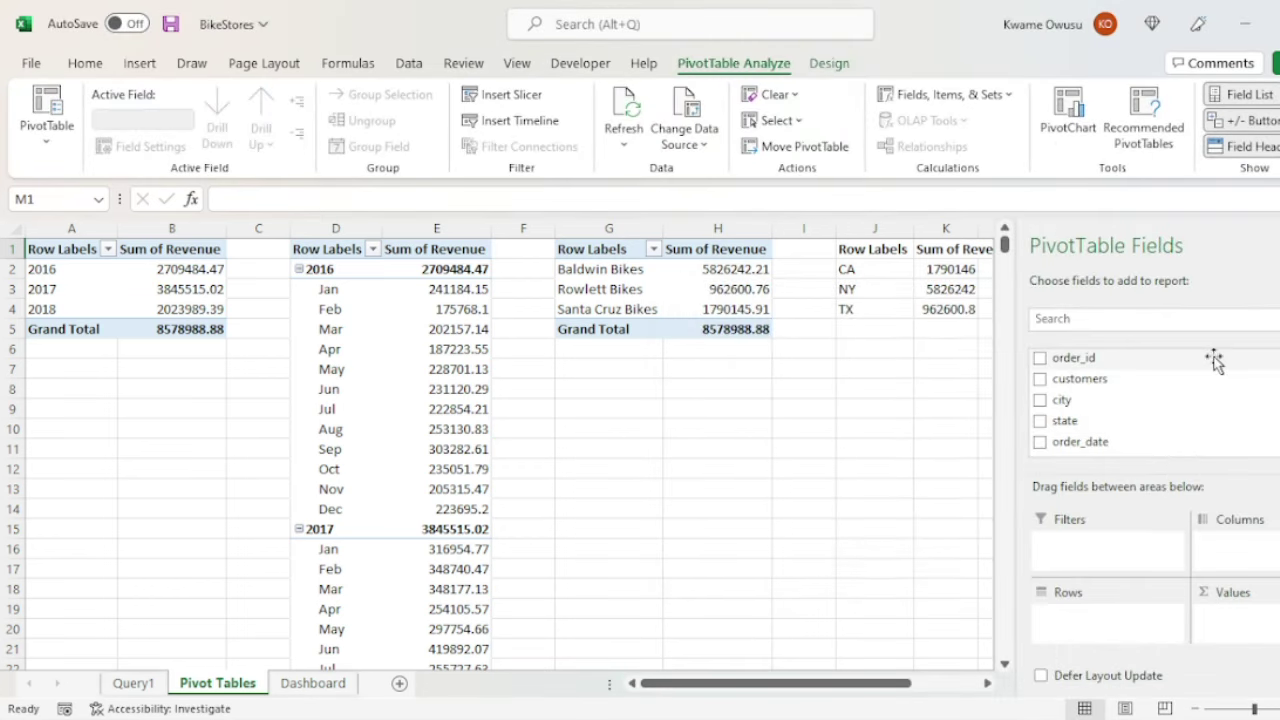
Add Revenue to Values and brand_name to Rows in the new pivot.
{"action": "scroll", "coordinate": [1114, 443], "scroll_direction": "down", "scroll_amount": 3}
{"action": "left_click_drag", "start_coordinate": [1134, 387], "coordinate": [1252, 616]}
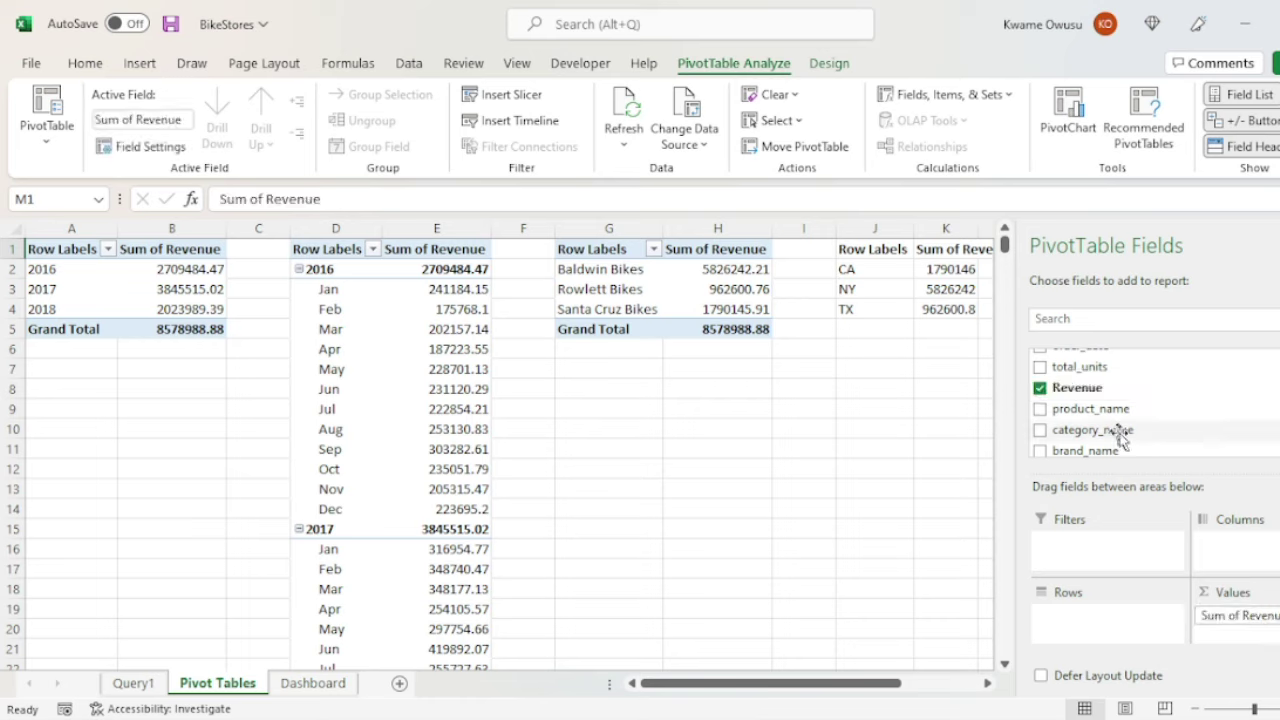
{"action": "scroll", "coordinate": [1122, 430], "scroll_direction": "down", "scroll_amount": 1}
{"action": "left_click_drag", "start_coordinate": [1100, 403], "coordinate": [1104, 613]}
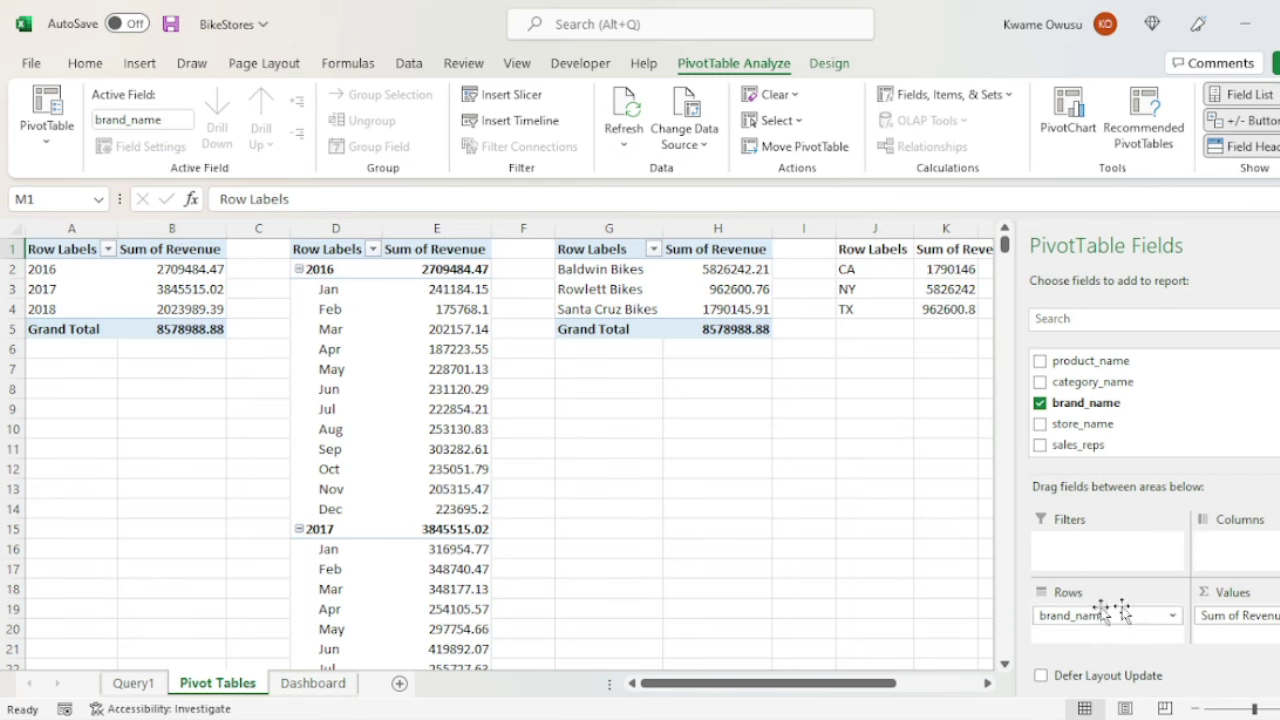
{"action": "left_click", "coordinate": [900, 410]}
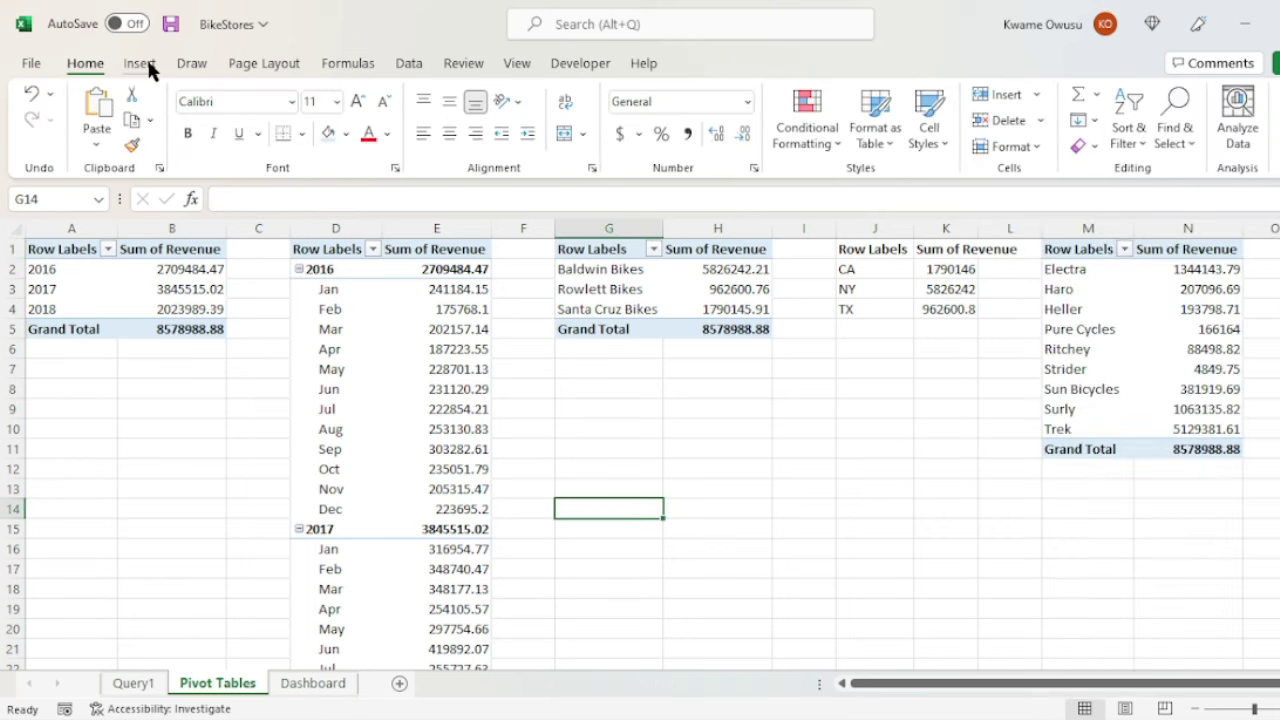
Create a Query1 pivot at G14 summing Revenue by category_name, then close the field list.
{"action": "left_click", "coordinate": [140, 63]}
{"action": "left_click", "coordinate": [70, 127]}
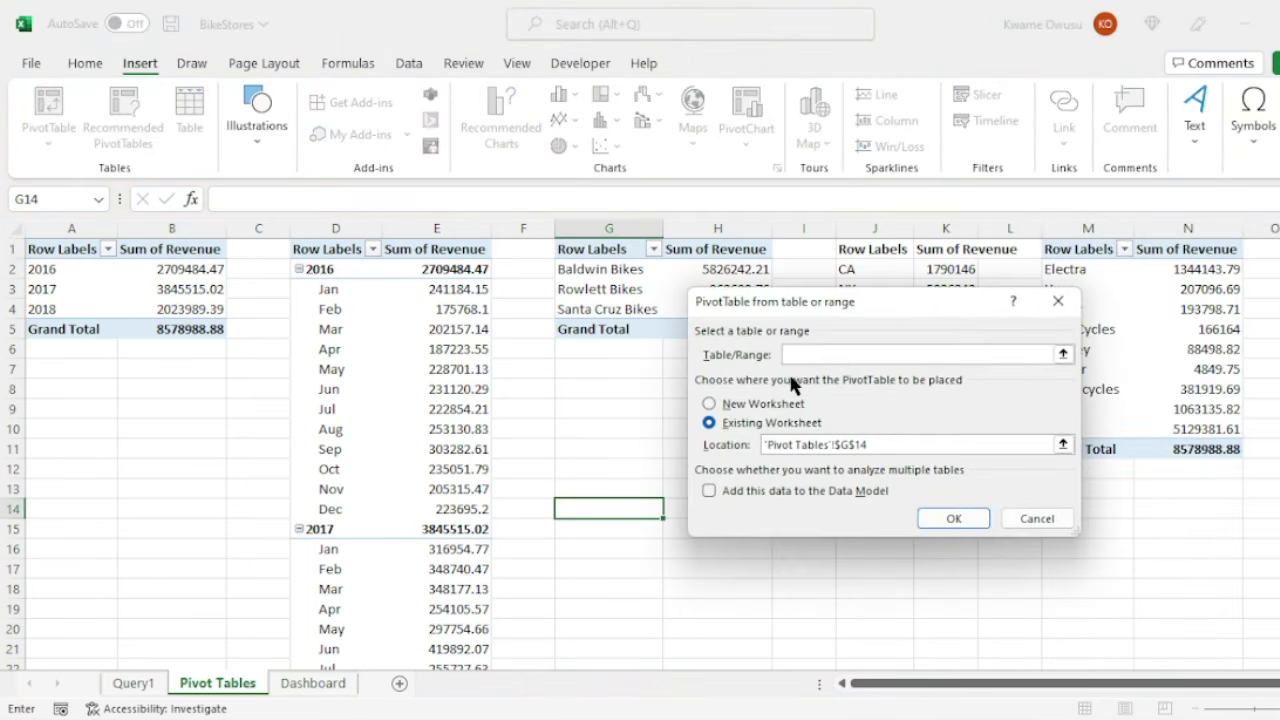
{"action": "type", "text": "Query1"}
{"action": "left_click", "coordinate": [950, 518]}
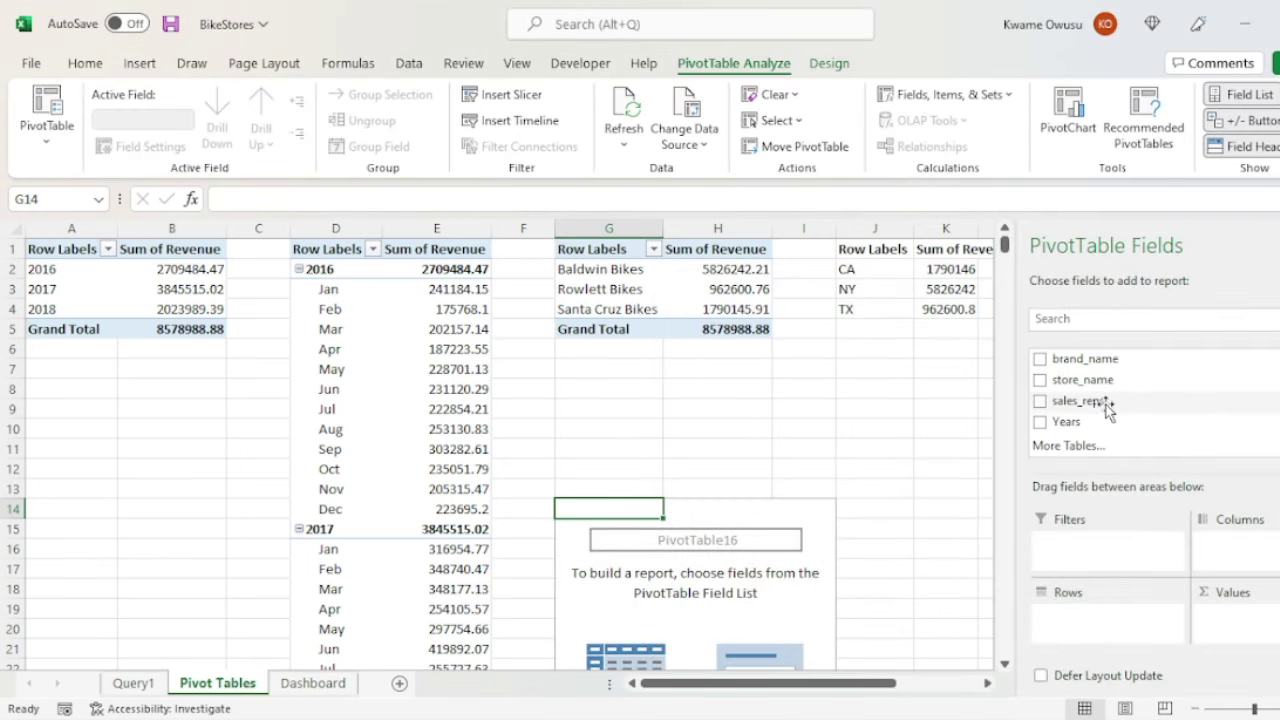
{"action": "scroll", "coordinate": [1090, 410], "scroll_direction": "up", "scroll_amount": 3}
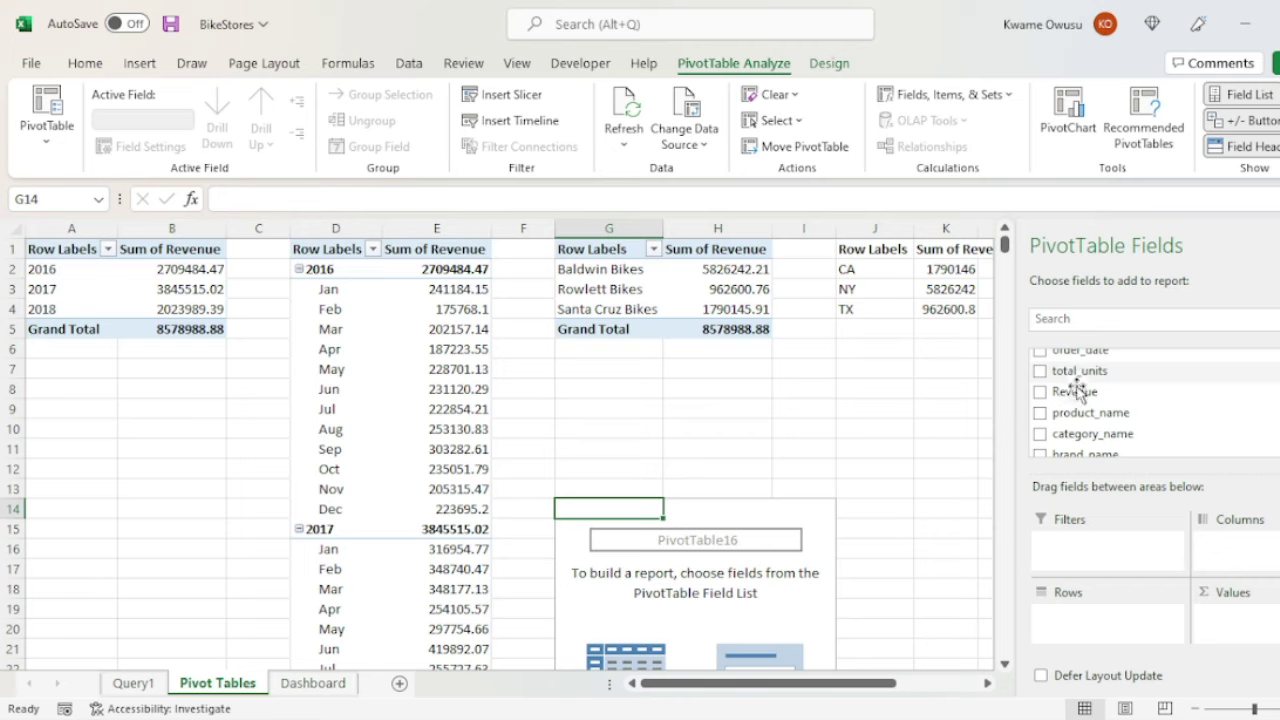
{"action": "left_click_drag", "start_coordinate": [1075, 392], "coordinate": [1240, 612]}
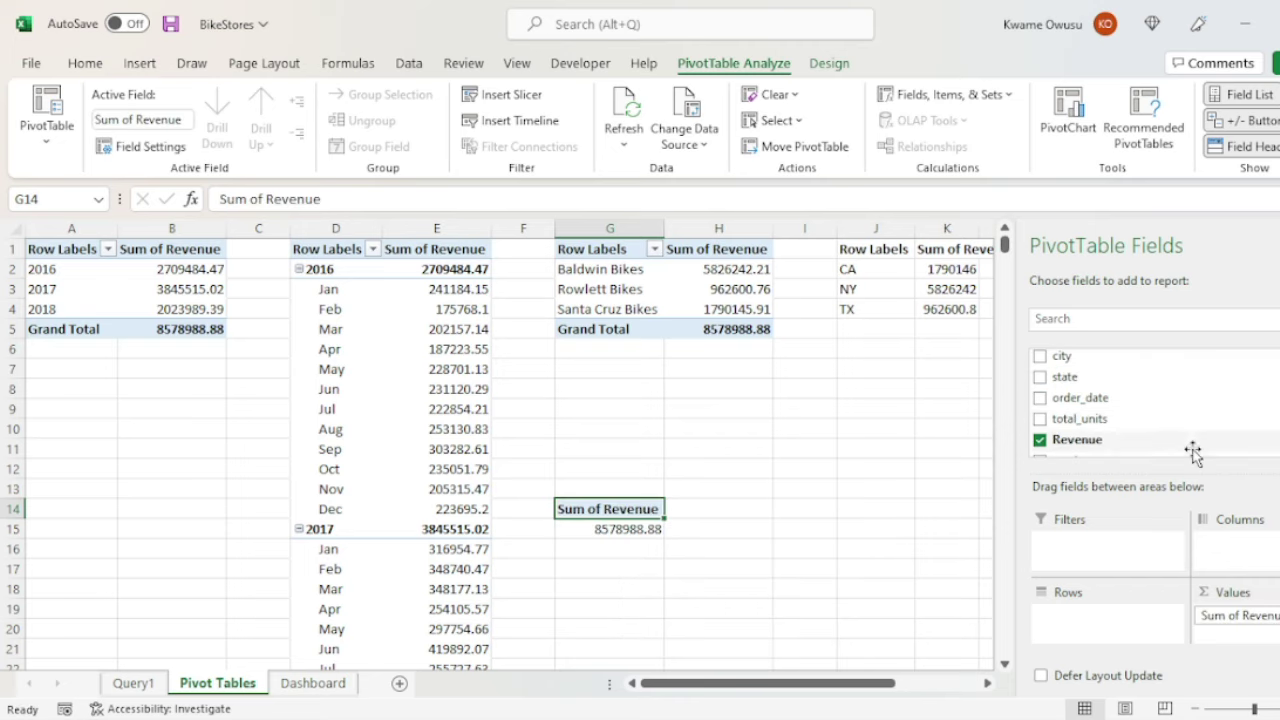
{"action": "scroll", "coordinate": [1095, 414], "scroll_direction": "down", "scroll_amount": 2}
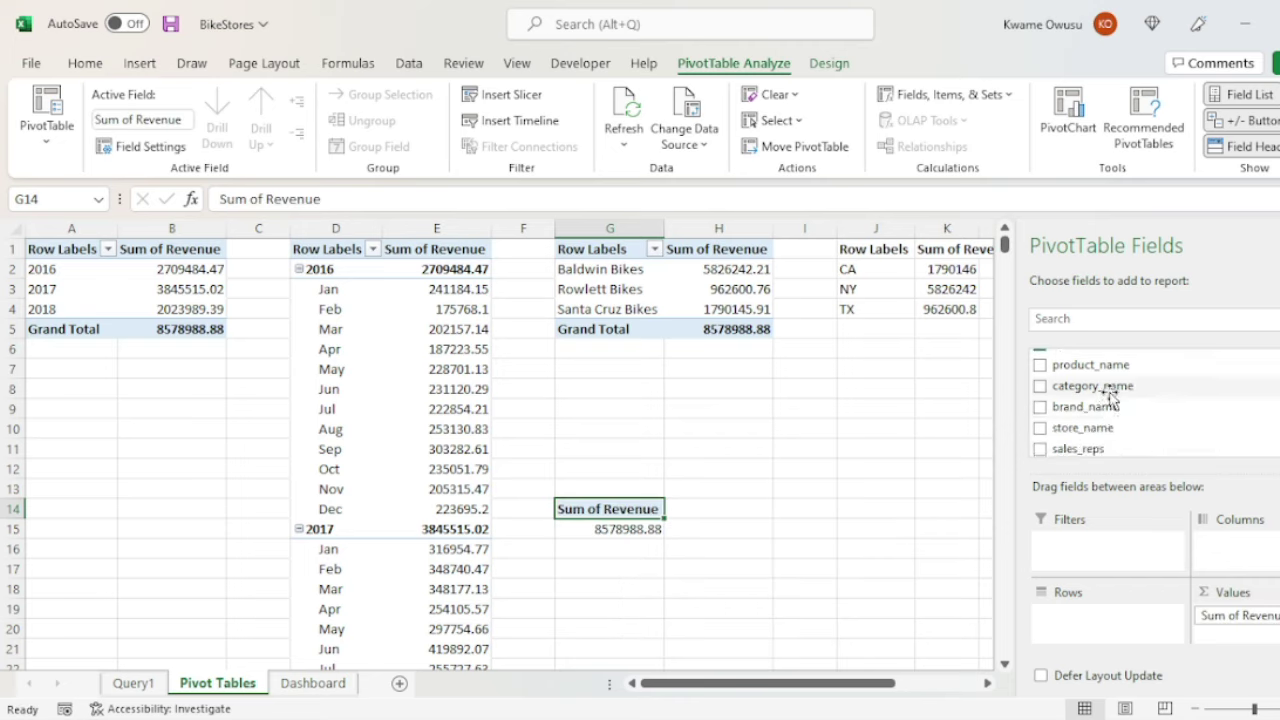
{"action": "left_click_drag", "start_coordinate": [1115, 393], "coordinate": [1120, 630]}
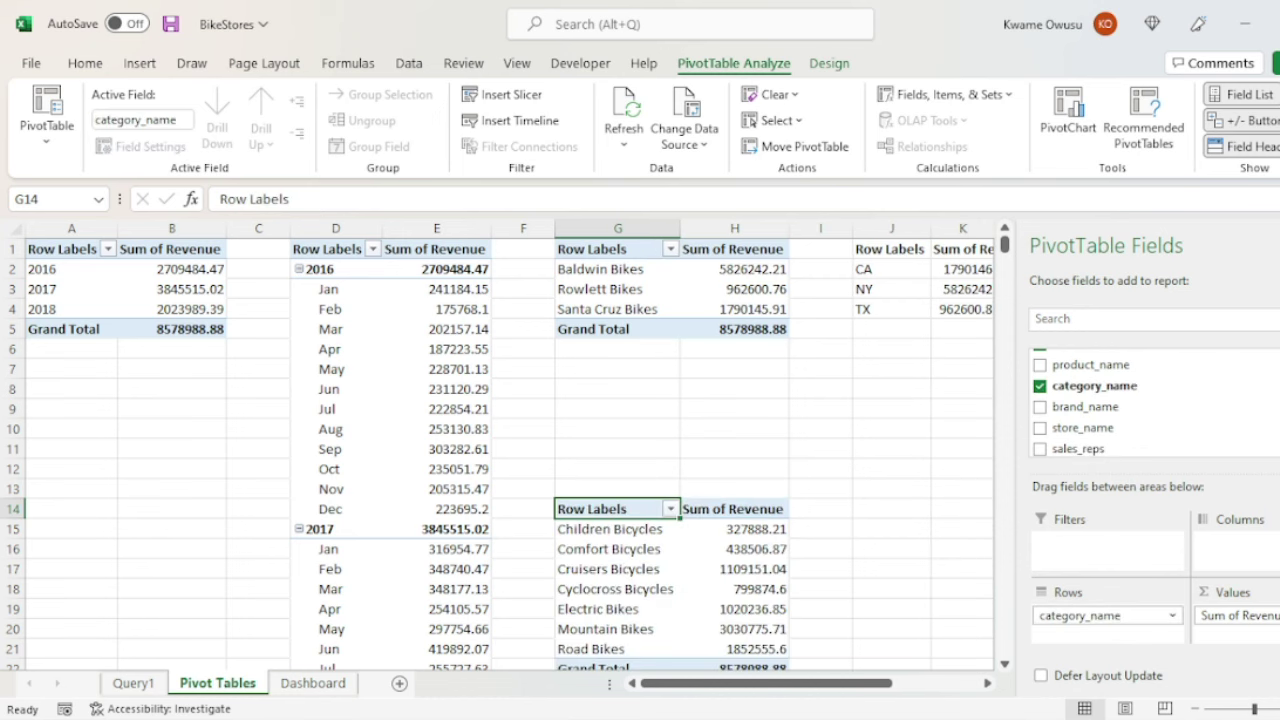
{"action": "left_click", "coordinate": [1266, 240]}
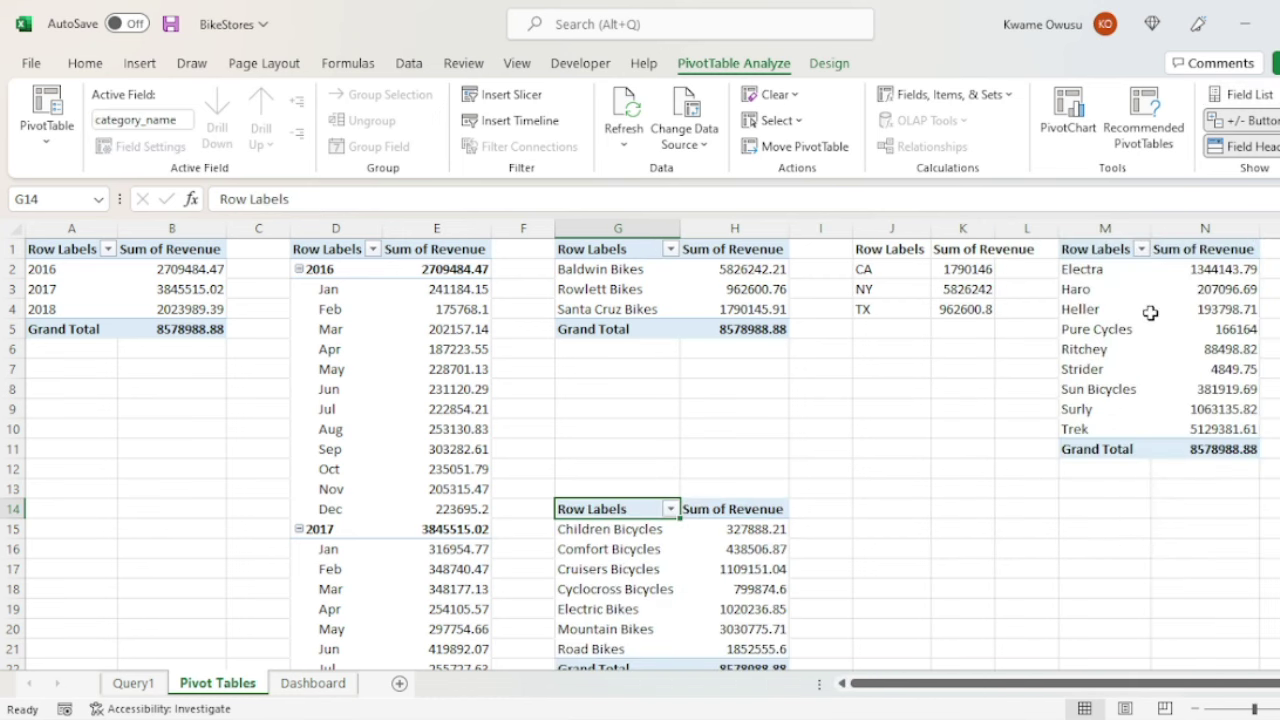
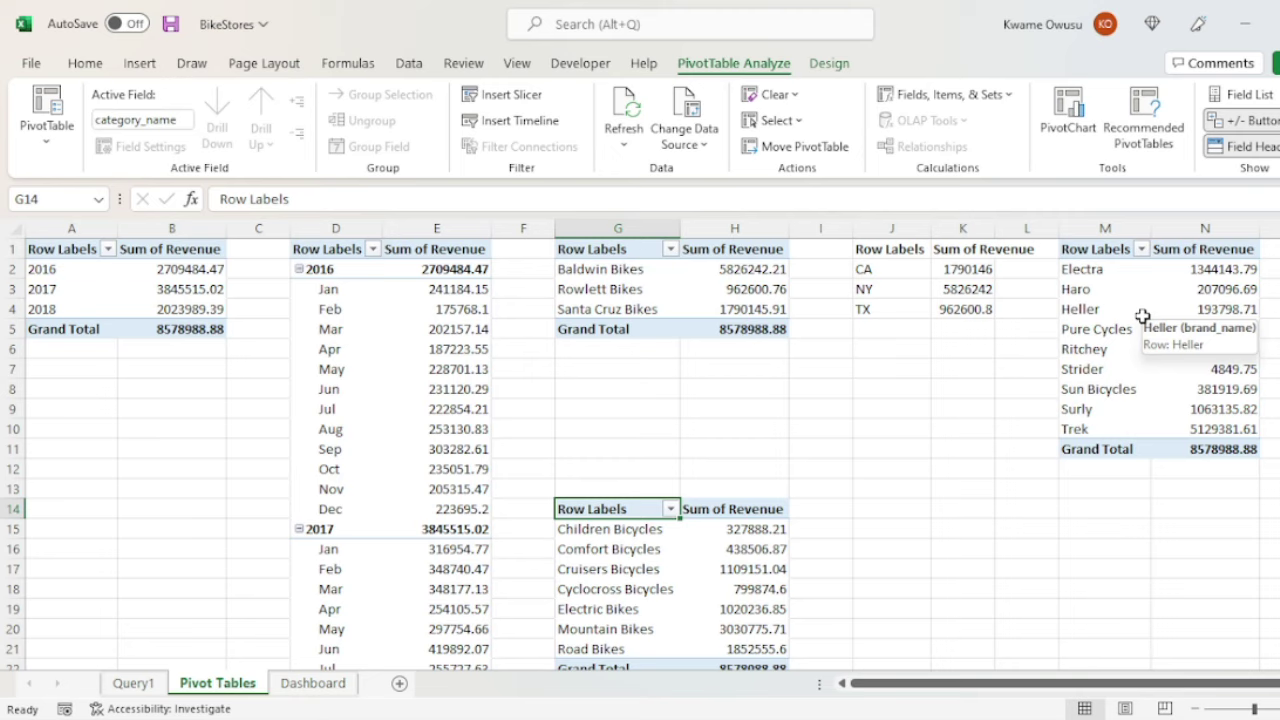
Insert a clustered bar pivot chart from the brand revenue pivot table.
{"action": "left_click", "coordinate": [1093, 283]}
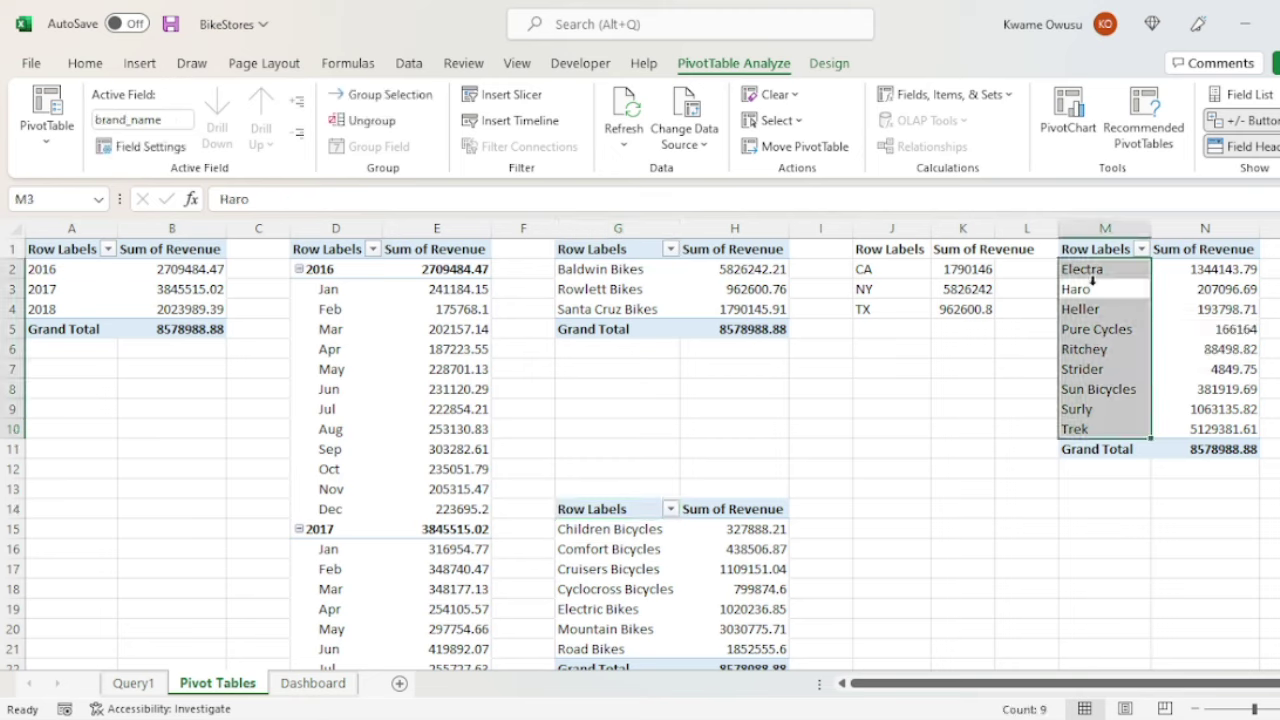
{"action": "left_click", "coordinate": [129, 64]}
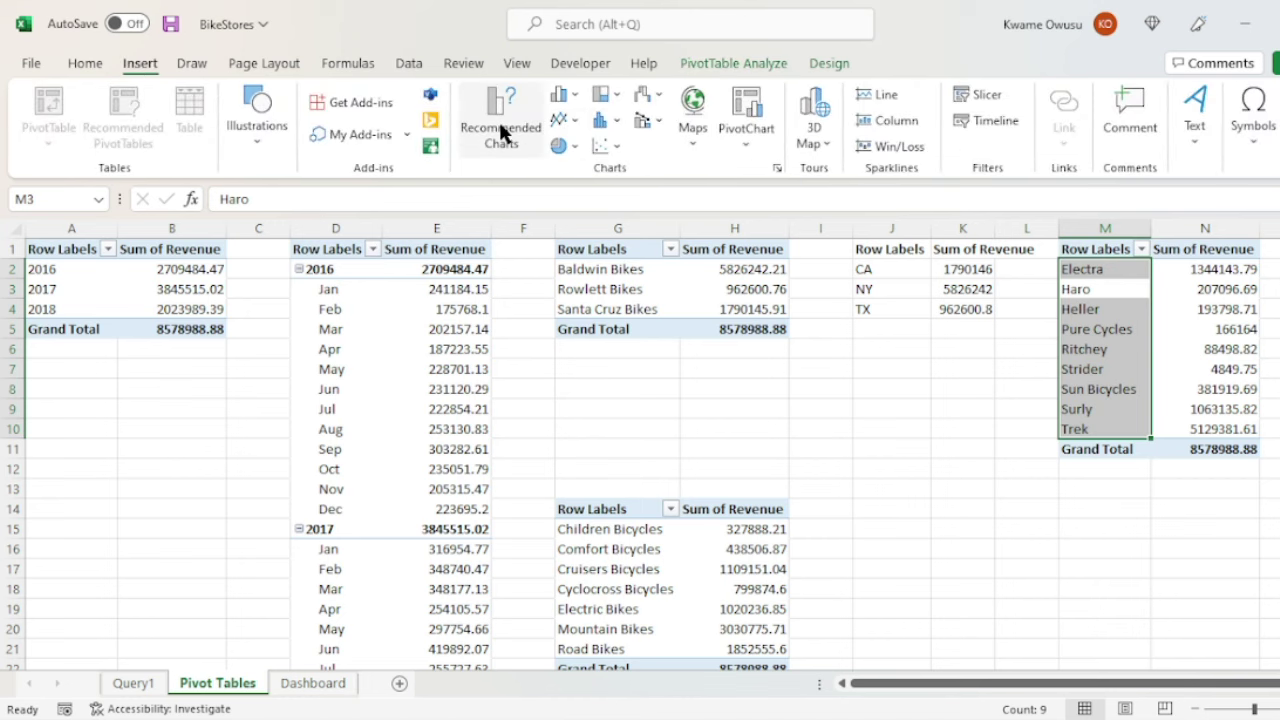
{"action": "left_click", "coordinate": [502, 131]}
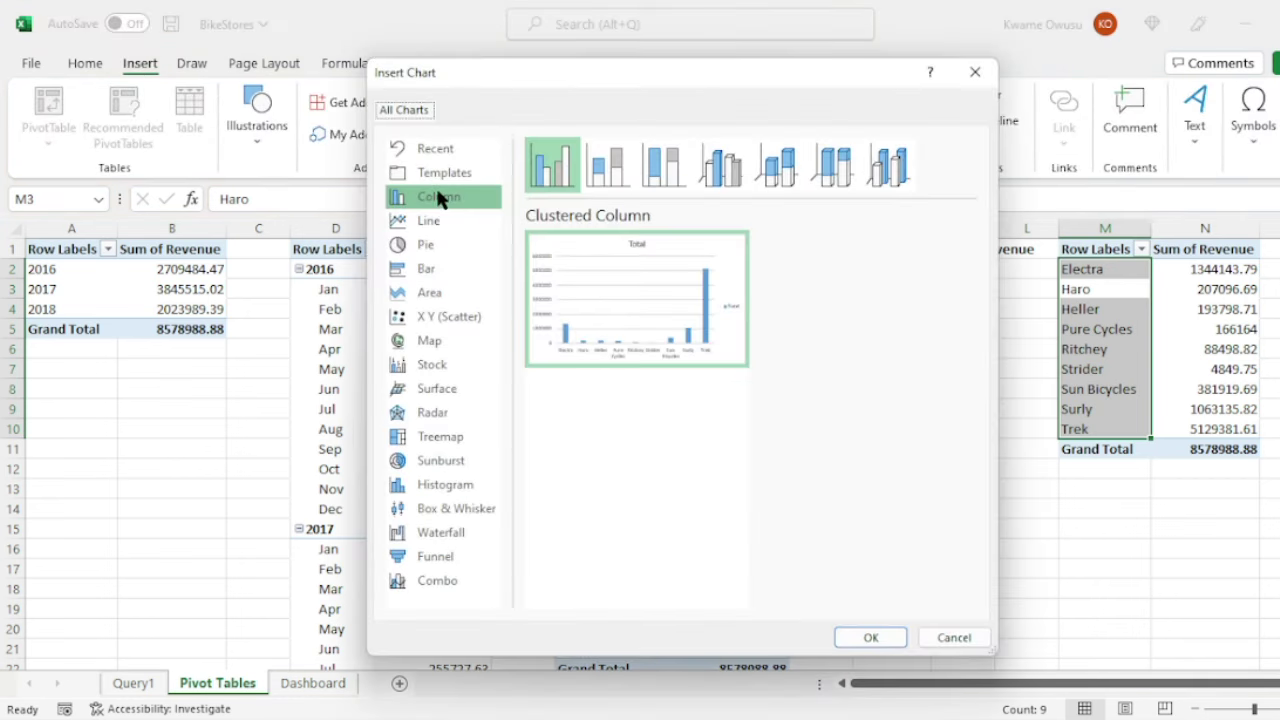
{"action": "left_click", "coordinate": [436, 272]}
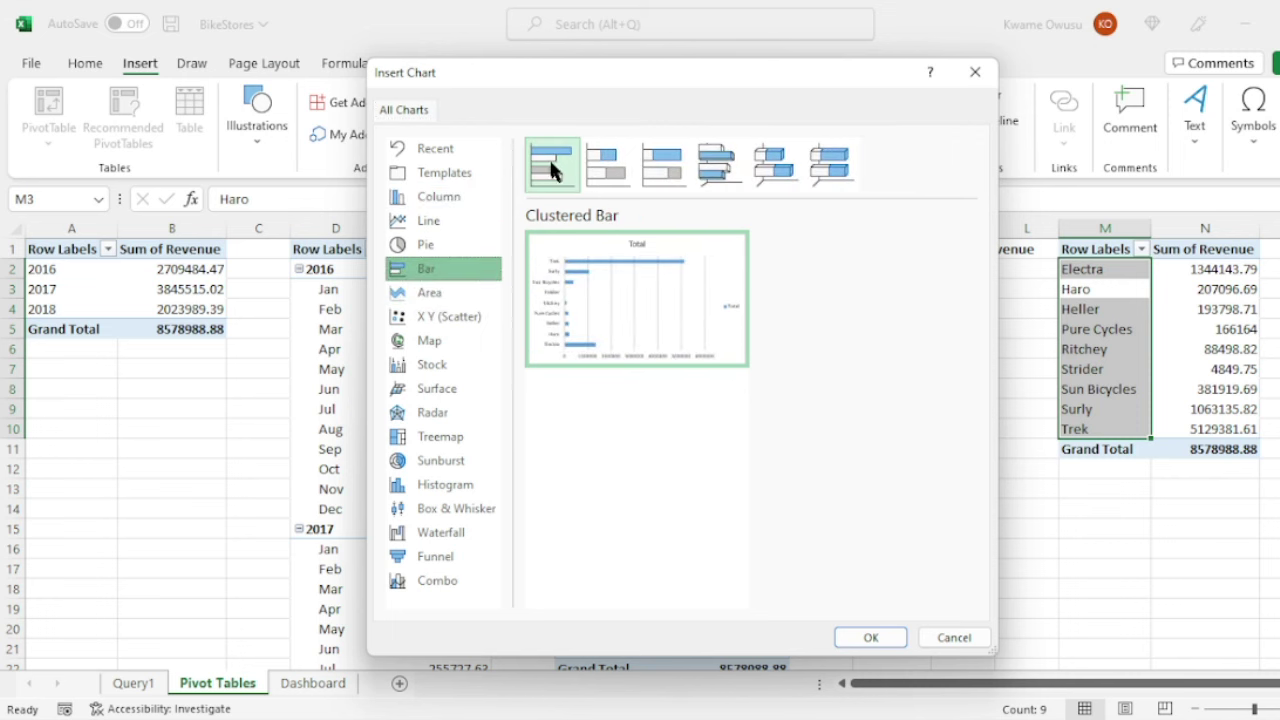
{"action": "left_click", "coordinate": [872, 637]}
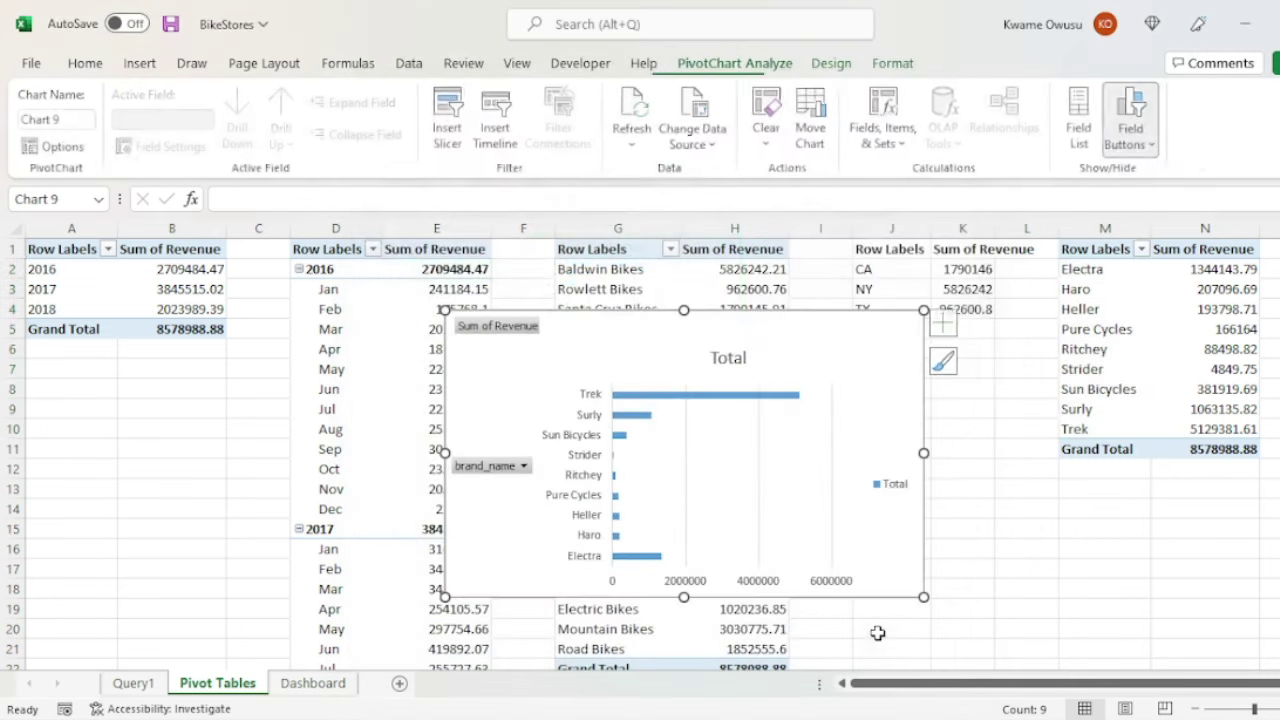
Retitle the chart 'Revenue Per Brand' and make the title bold.
{"action": "double_click", "coordinate": [731, 362]}
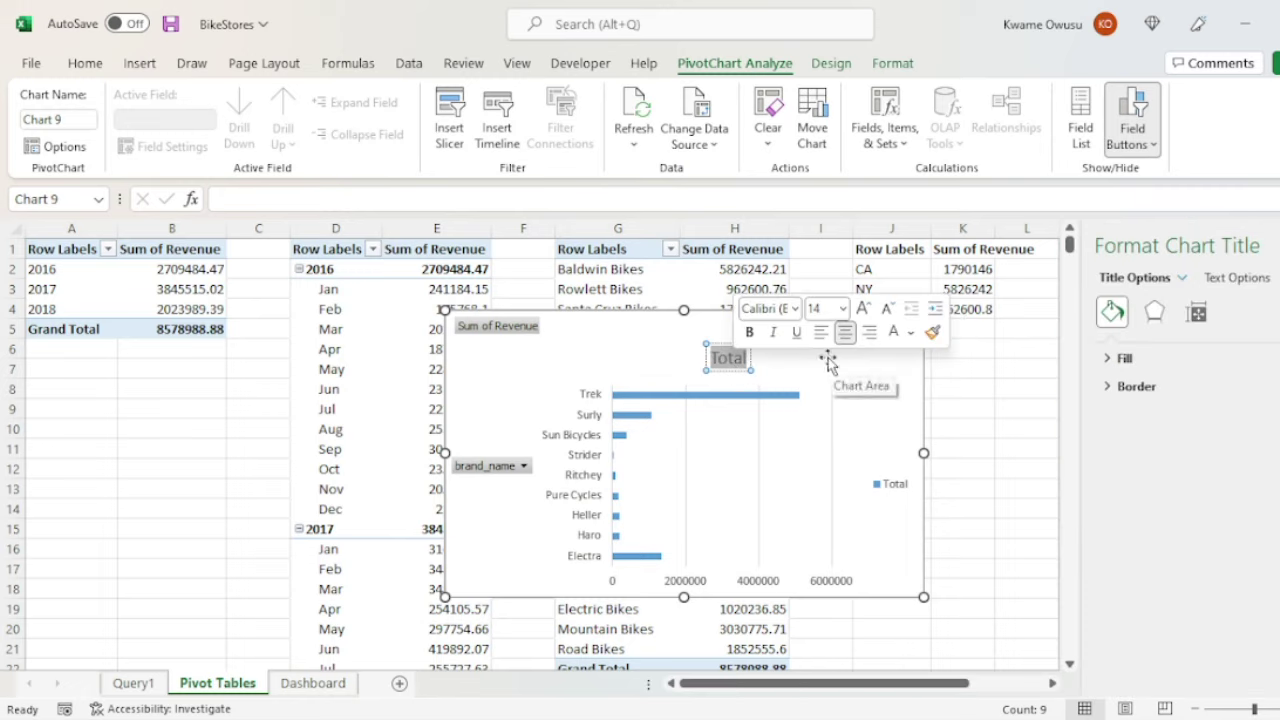
{"action": "type", "text": "Reve"}
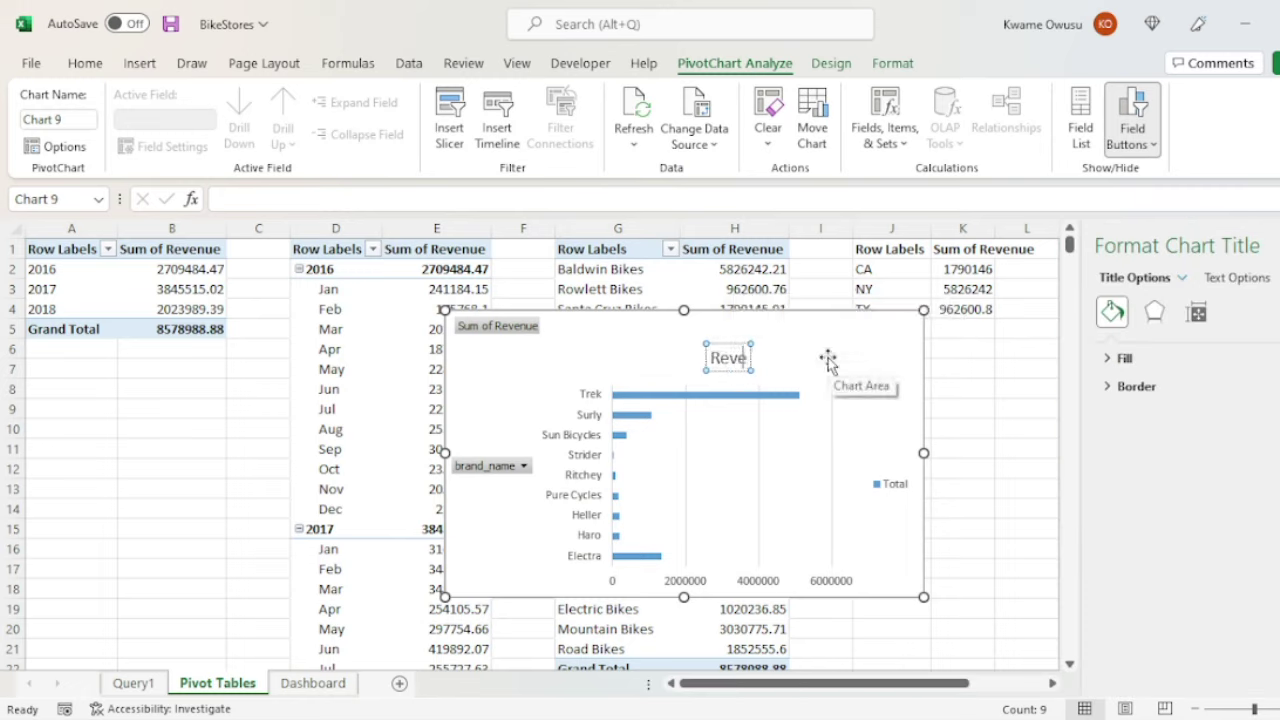
{"action": "type", "text": "nue Per Brand"}
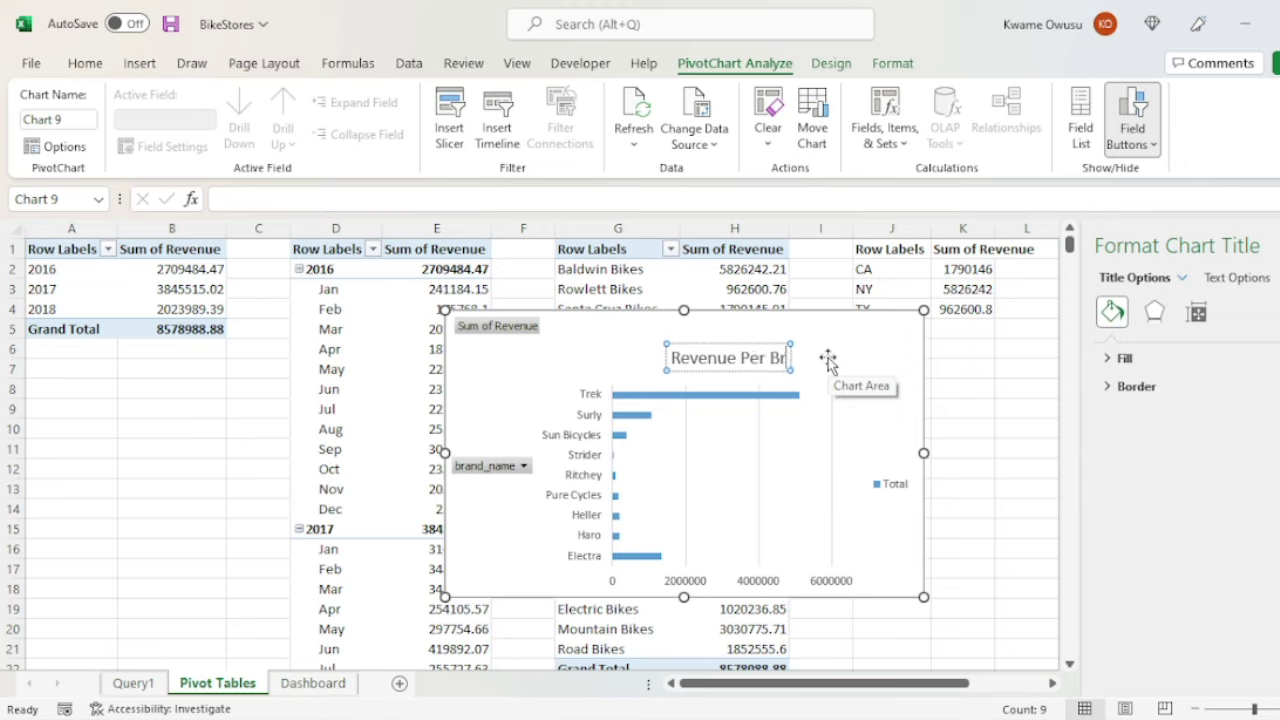
{"action": "left_click", "coordinate": [917, 409]}
{"action": "left_click", "coordinate": [751, 362]}
{"action": "key", "text": "ctrl+b"}
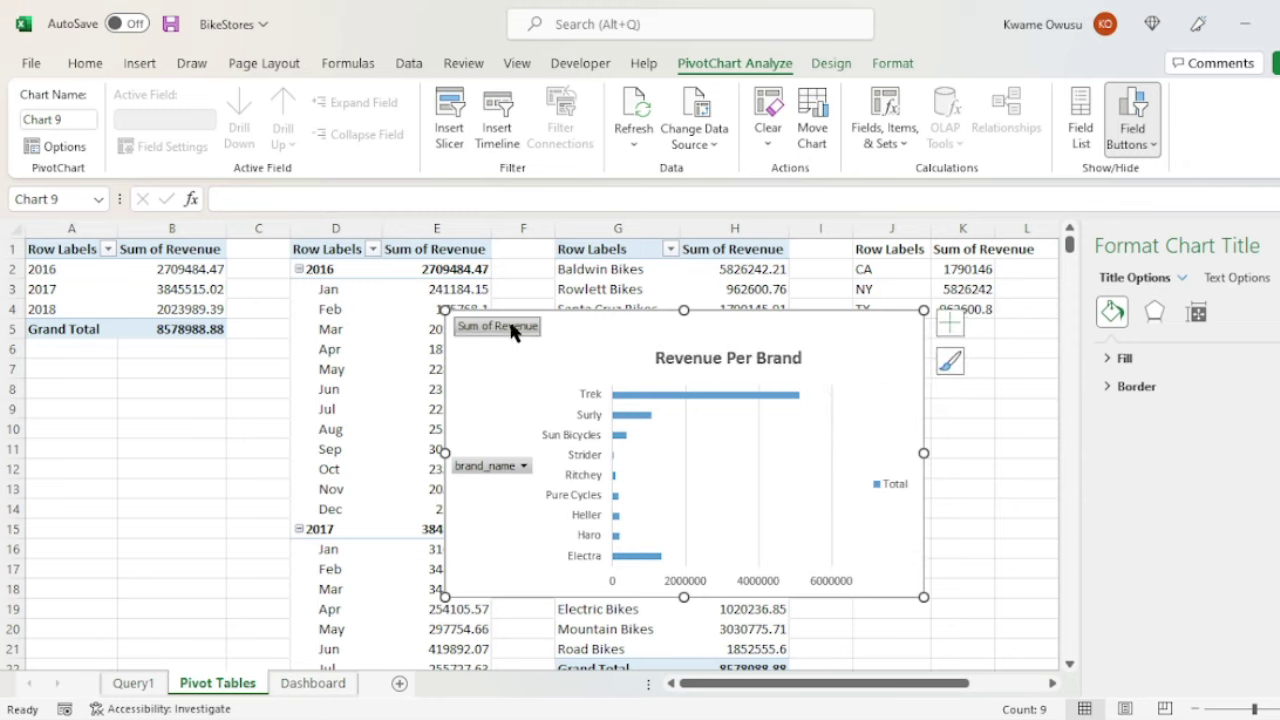
Hide the Sum of Revenue and brand_name field buttons and delete the Total legend.
{"action": "right_click", "coordinate": [511, 331]}
{"action": "left_click", "coordinate": [374, 529]}
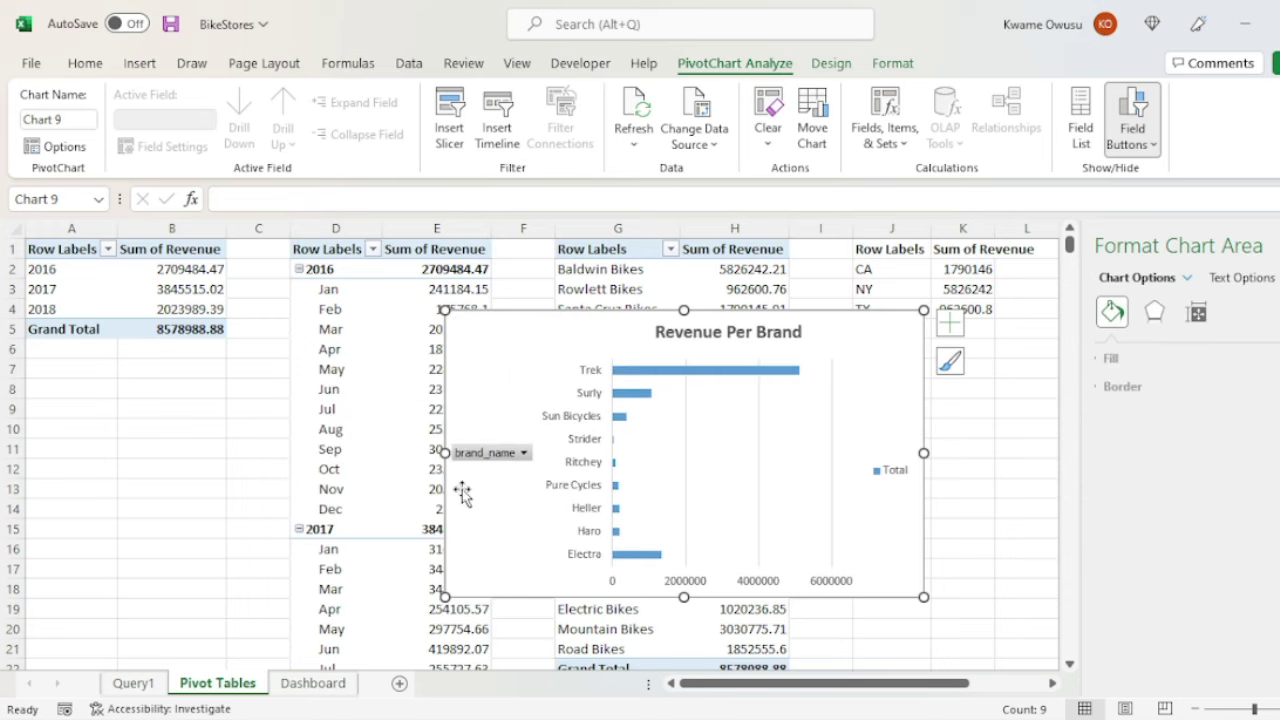
{"action": "right_click", "coordinate": [497, 453]}
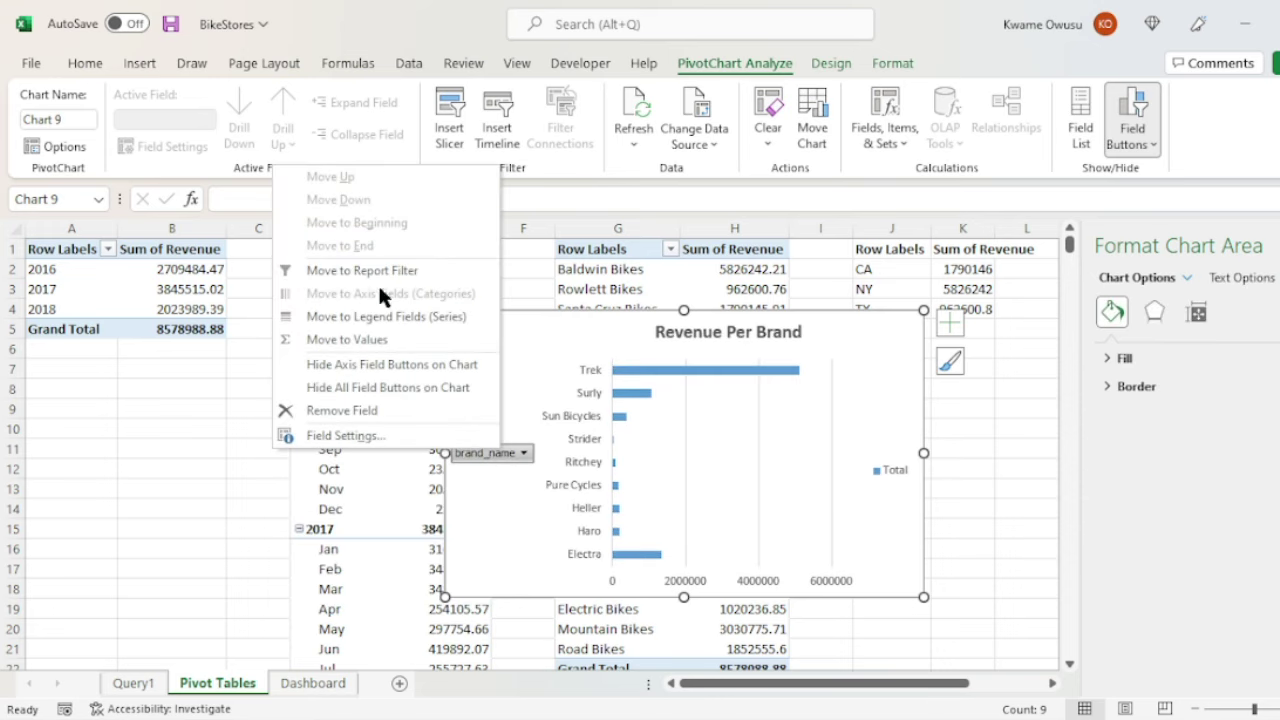
{"action": "left_click", "coordinate": [386, 365]}
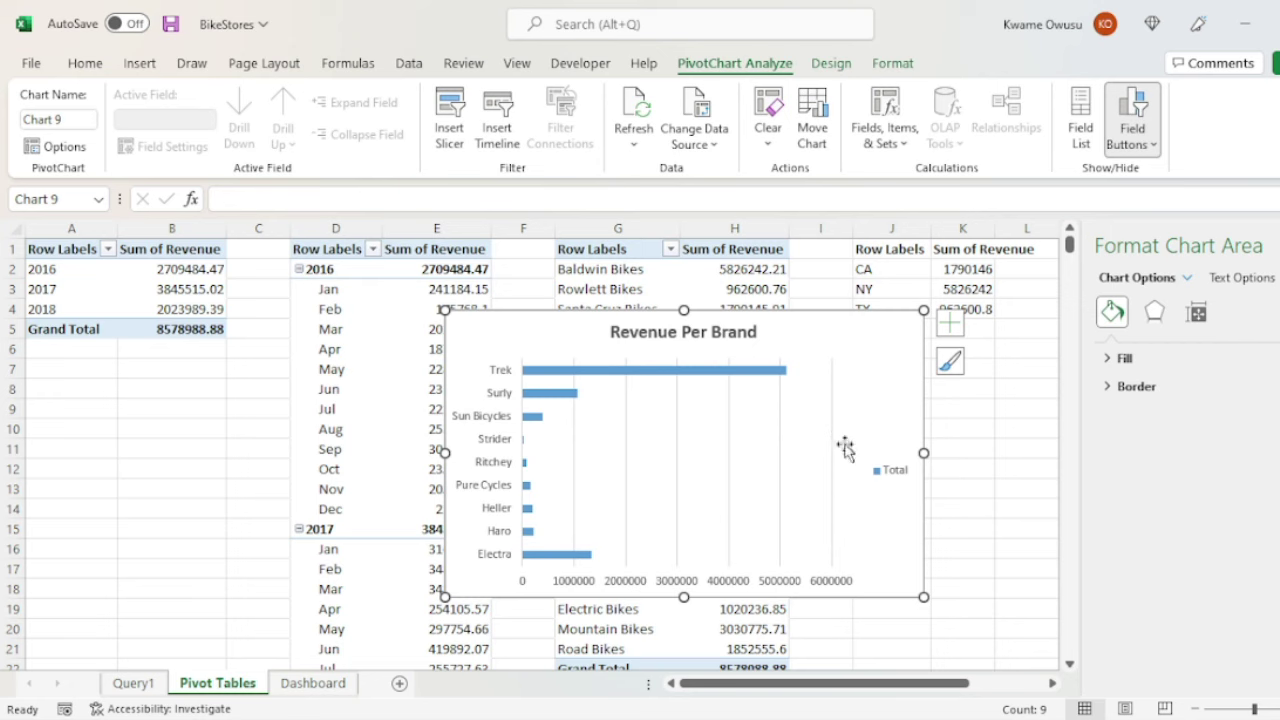
{"action": "right_click", "coordinate": [892, 470]}
{"action": "key", "text": "Escape"}
{"action": "key", "text": "Delete"}
Sort the brand bars so the largest revenue is on top.
{"action": "right_click", "coordinate": [630, 376]}
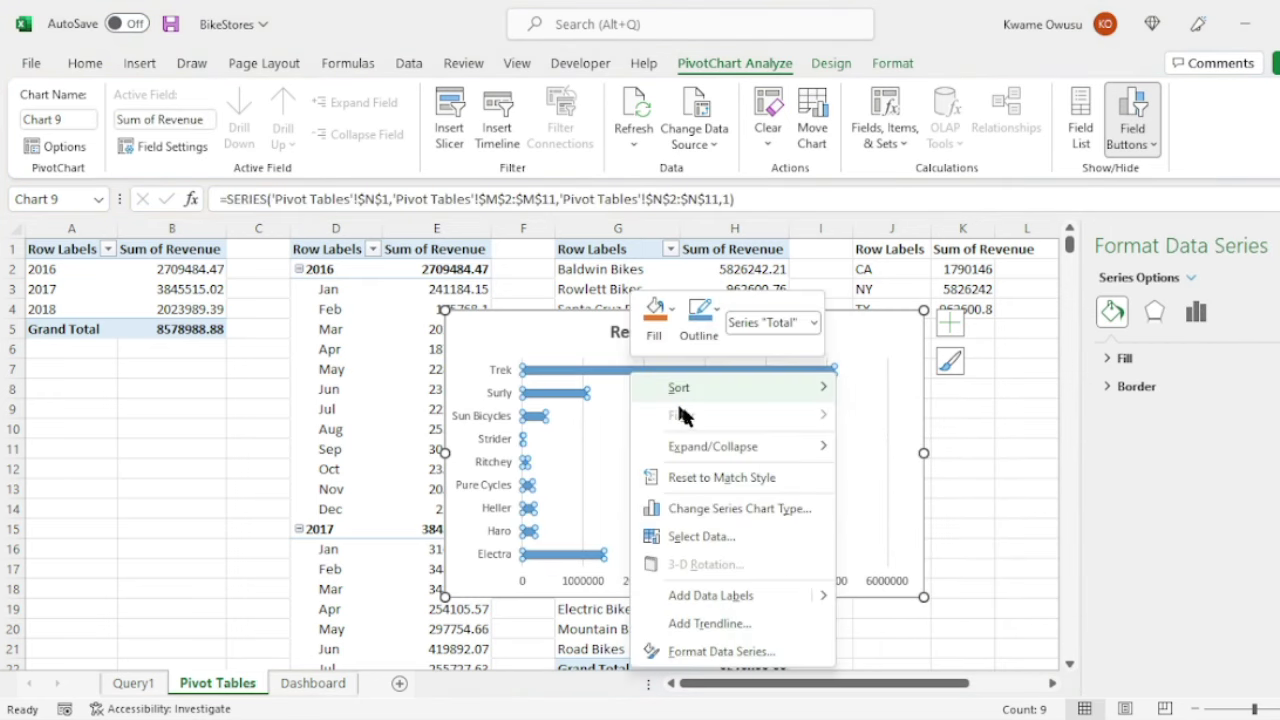
{"action": "mouse_move", "coordinate": [690, 388]}
{"action": "left_click", "coordinate": [914, 389]}
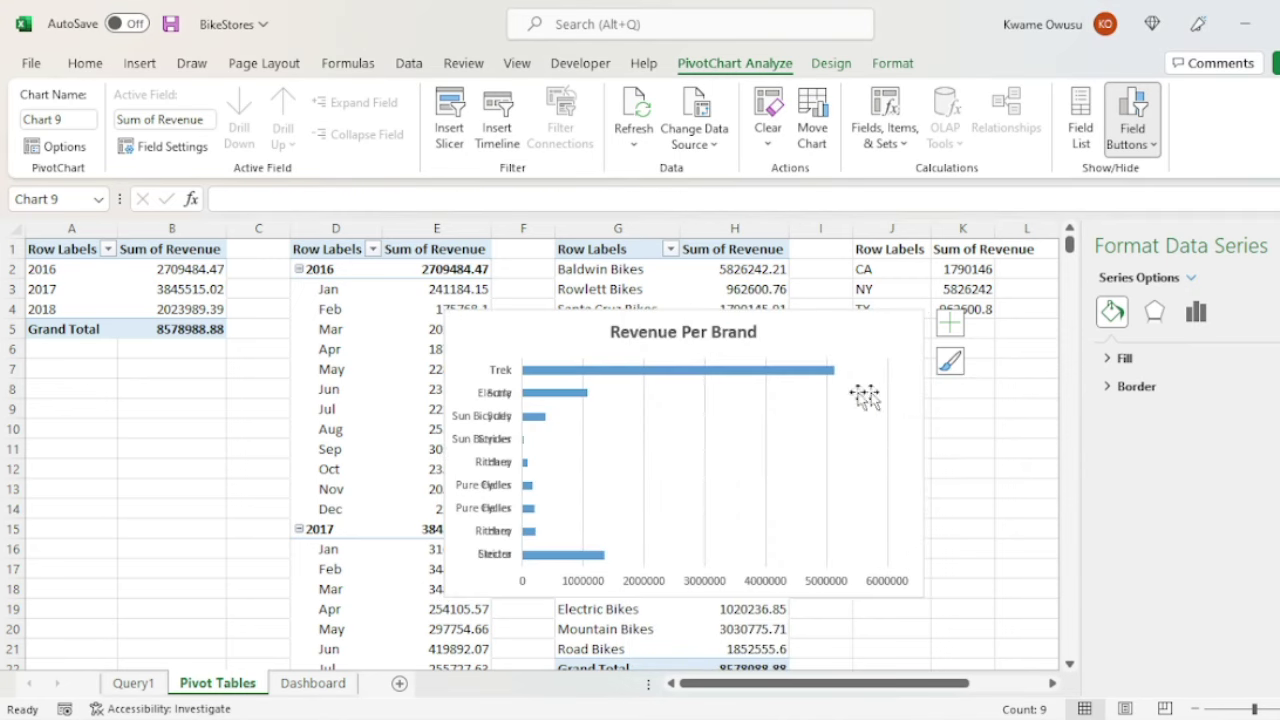
{"action": "left_click", "coordinate": [898, 432]}
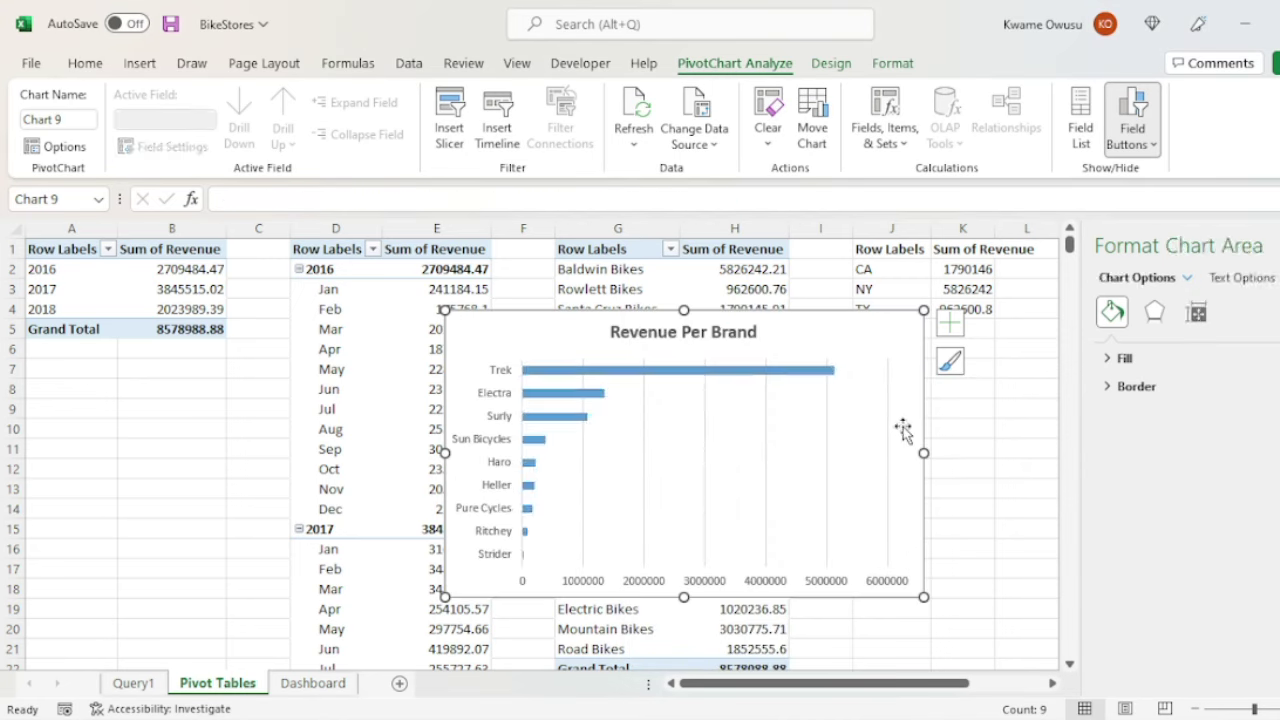
Format the horizontal value axis as Currency with 0 decimal places.
{"action": "left_click", "coordinate": [756, 576]}
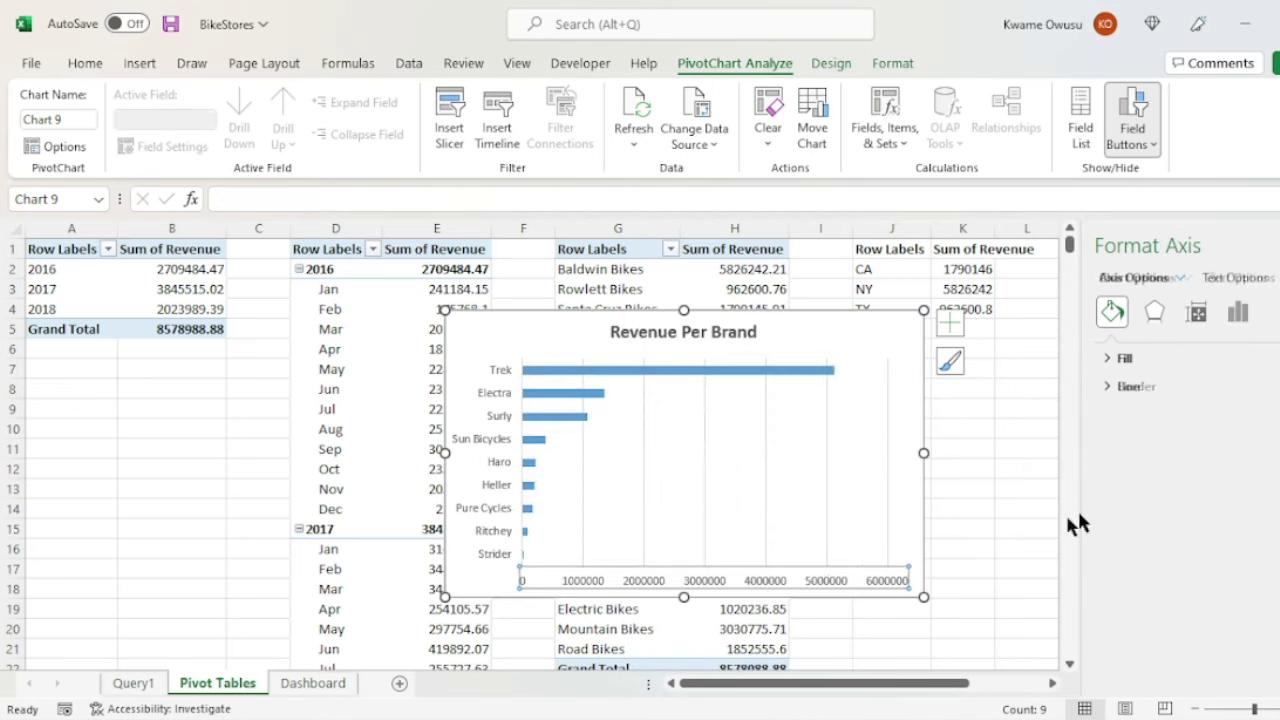
{"action": "left_click", "coordinate": [1238, 312]}
{"action": "left_click", "coordinate": [1145, 442]}
{"action": "left_click", "coordinate": [1205, 490]}
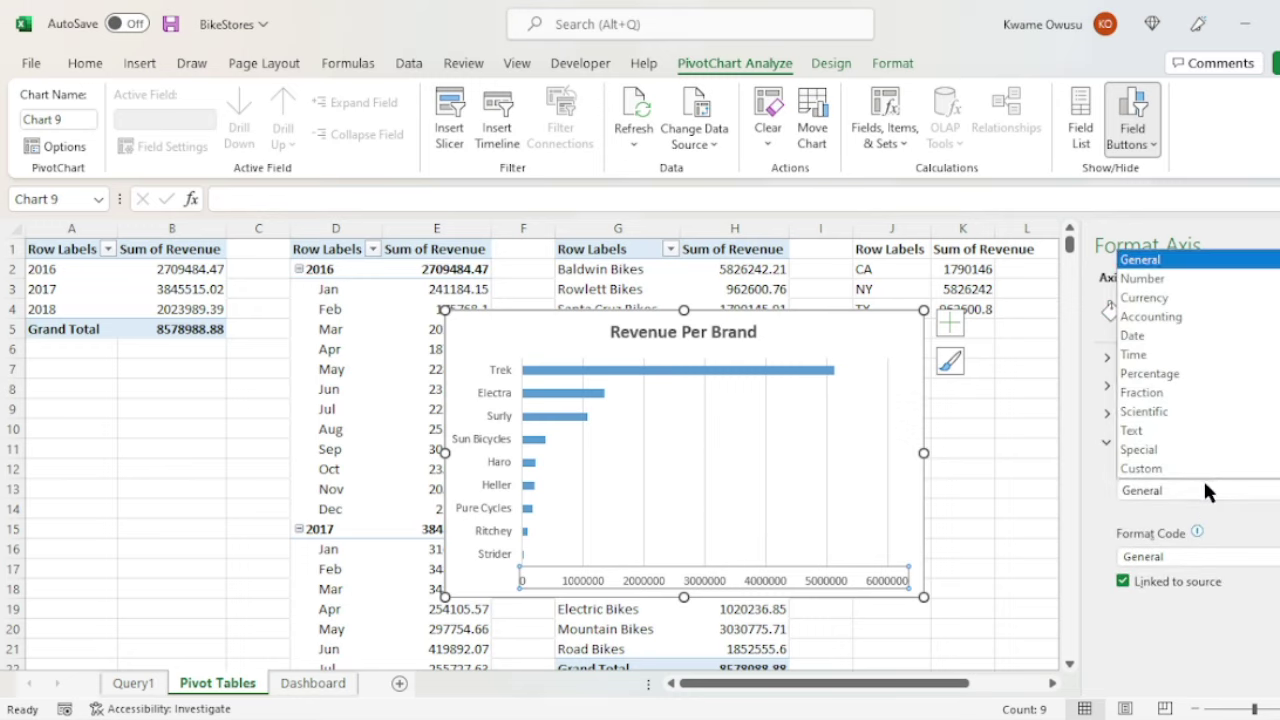
{"action": "left_click", "coordinate": [1145, 297]}
{"action": "type", "text": "0"}
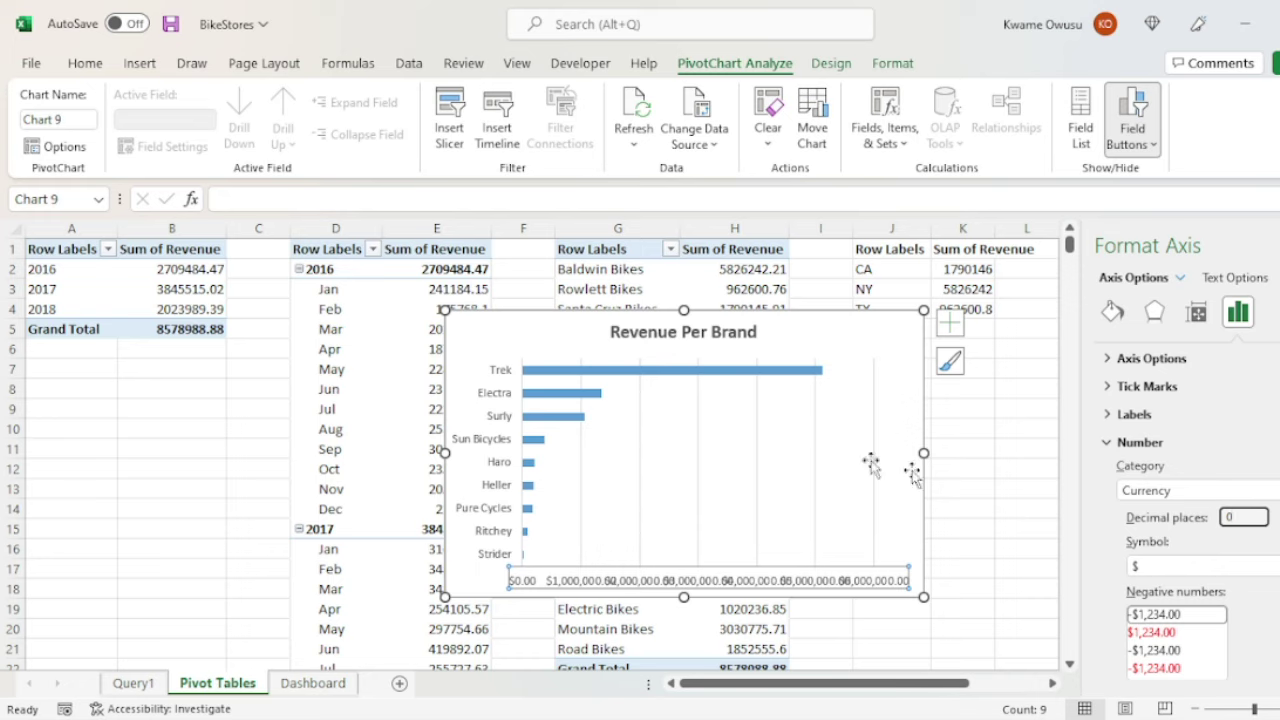
{"action": "left_click", "coordinate": [758, 396]}
Narrow the gap width between the brand bars.
{"action": "left_click", "coordinate": [677, 371]}
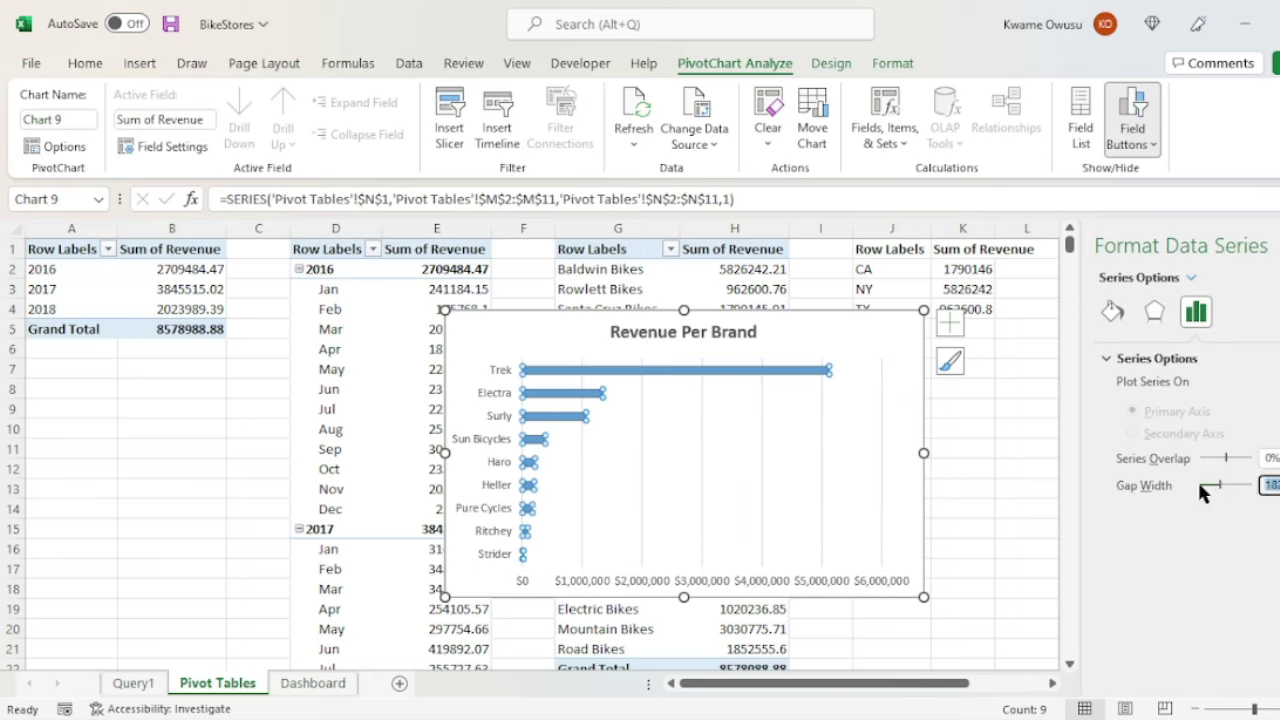
{"action": "left_click", "coordinate": [915, 338]}
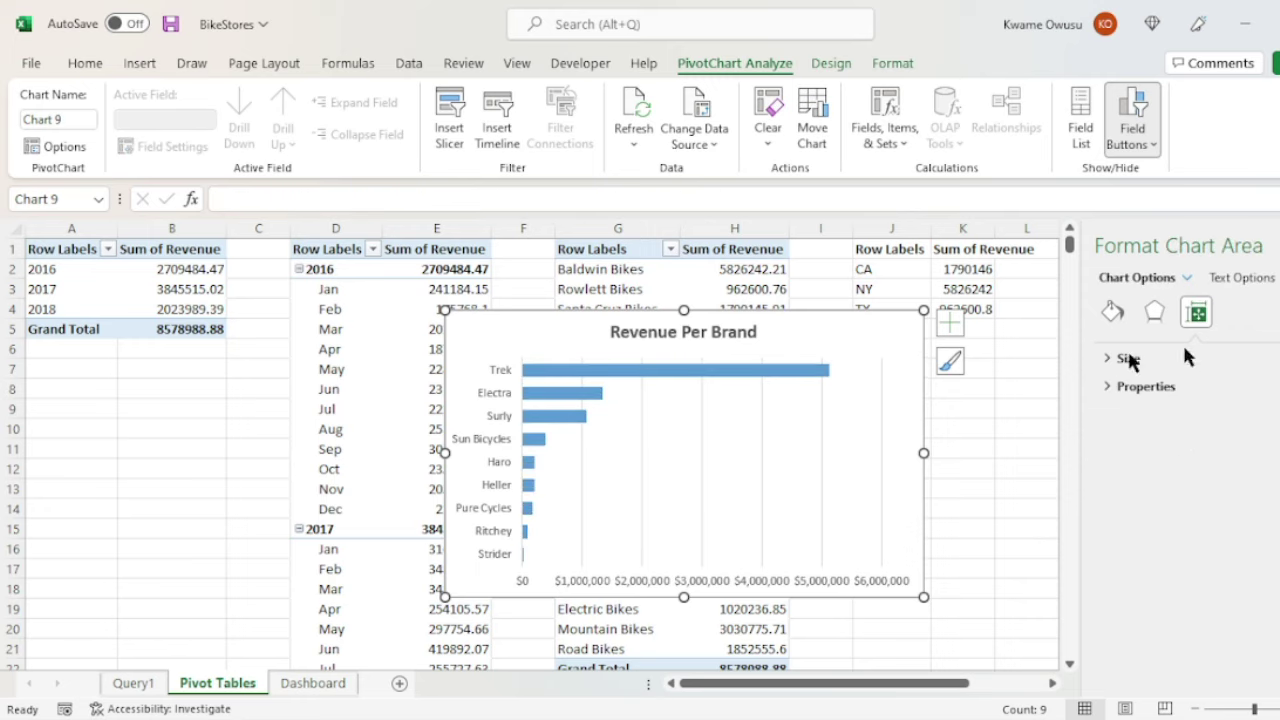
{"action": "key", "text": "Down"}
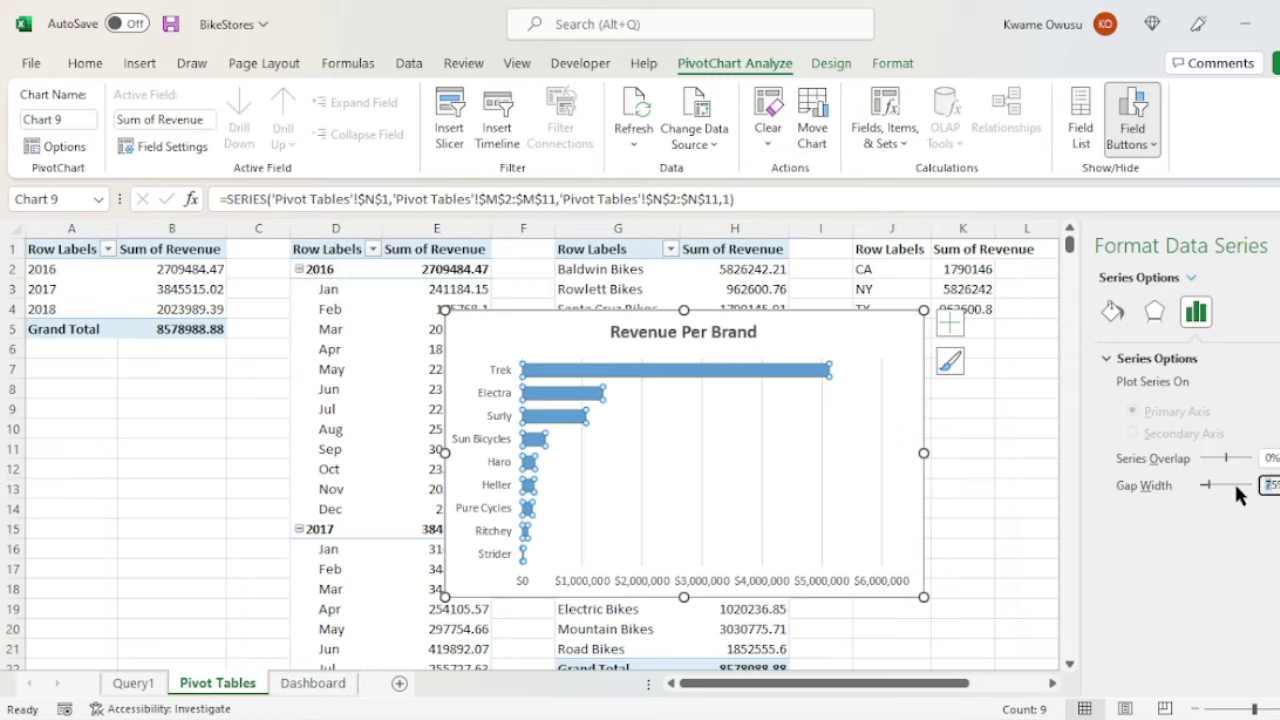
{"action": "left_click", "coordinate": [876, 342]}
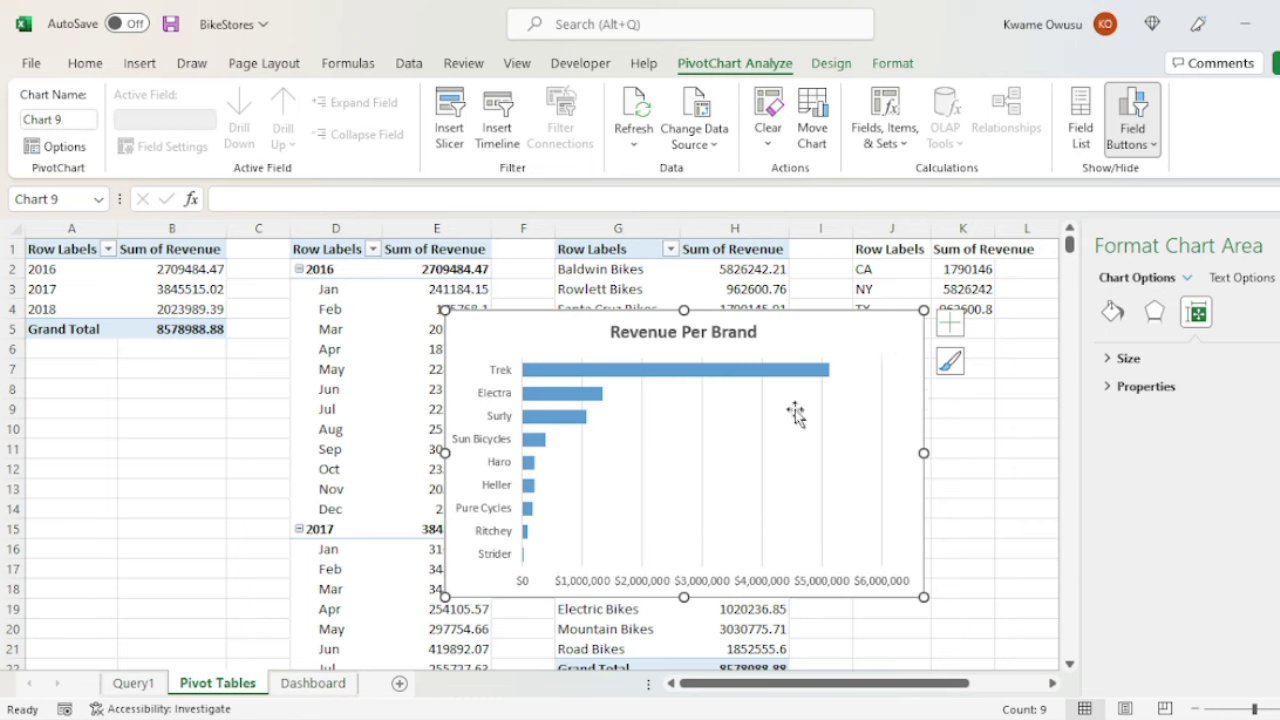
Add Currency data labels with 0 decimals to the bars, then cut the chart.
{"action": "right_click", "coordinate": [734, 370]}
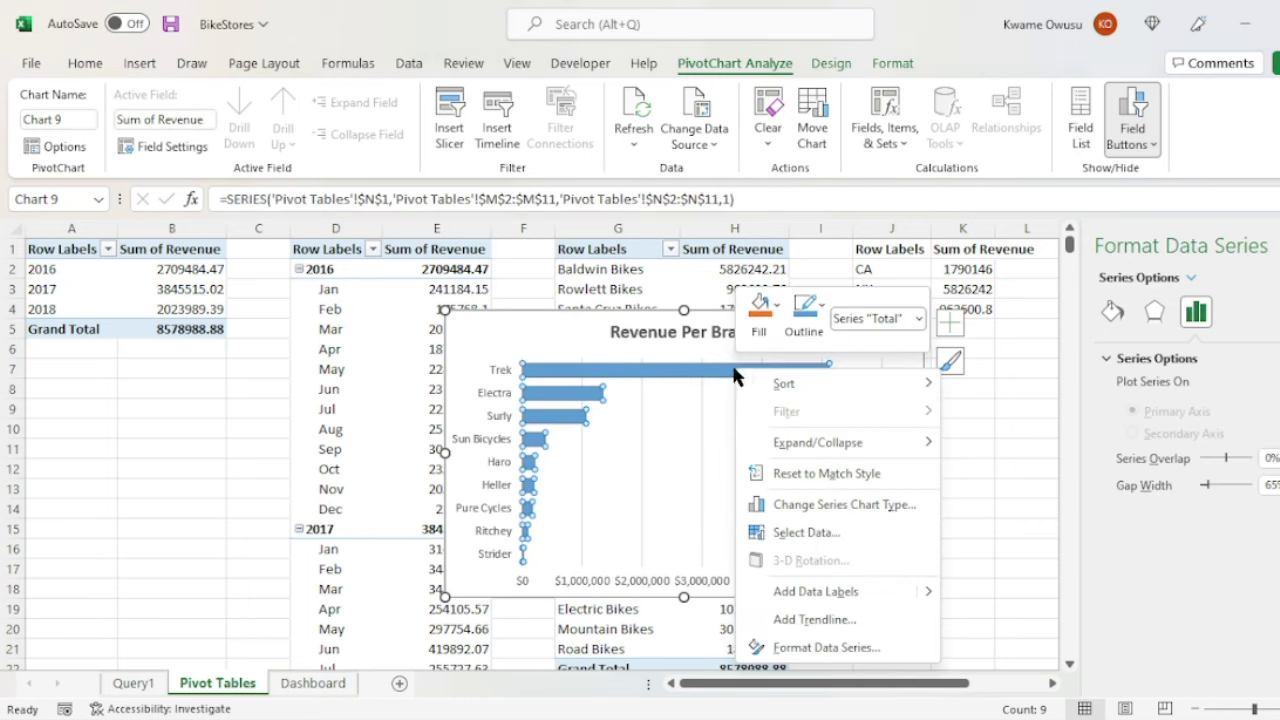
{"action": "left_click", "coordinate": [814, 591]}
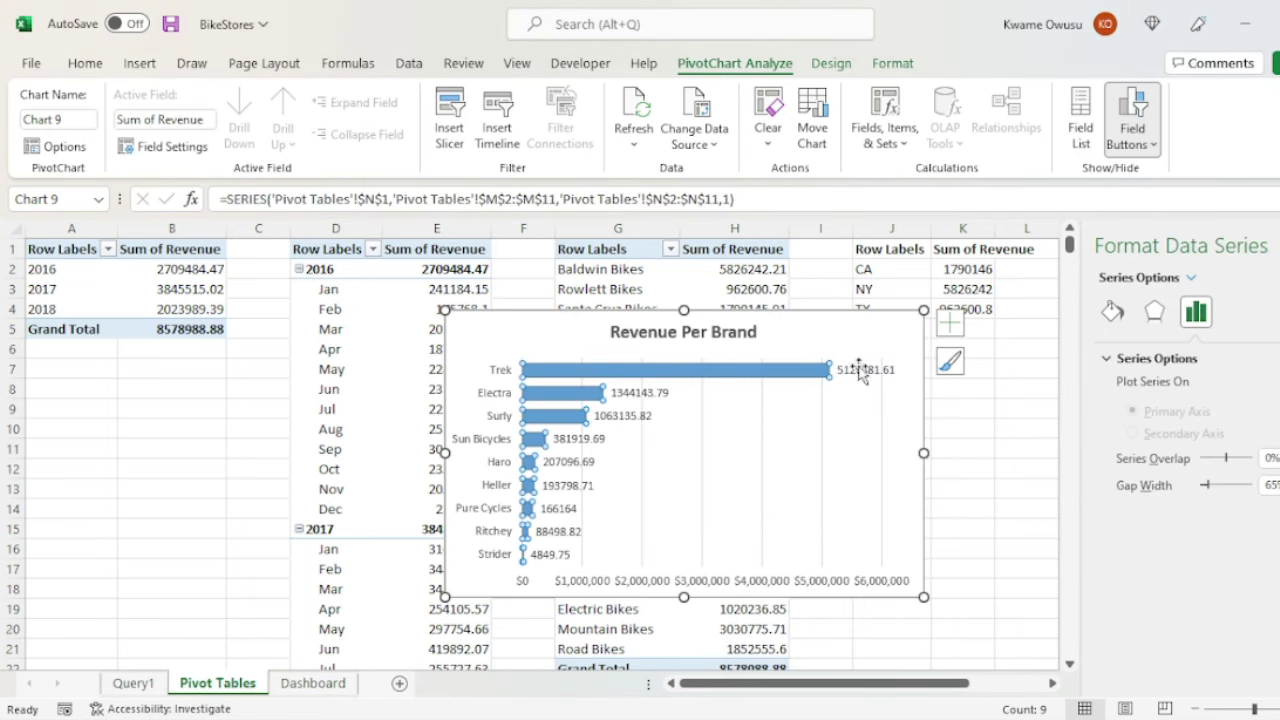
{"action": "left_click", "coordinate": [860, 370]}
{"action": "left_click", "coordinate": [1240, 316]}
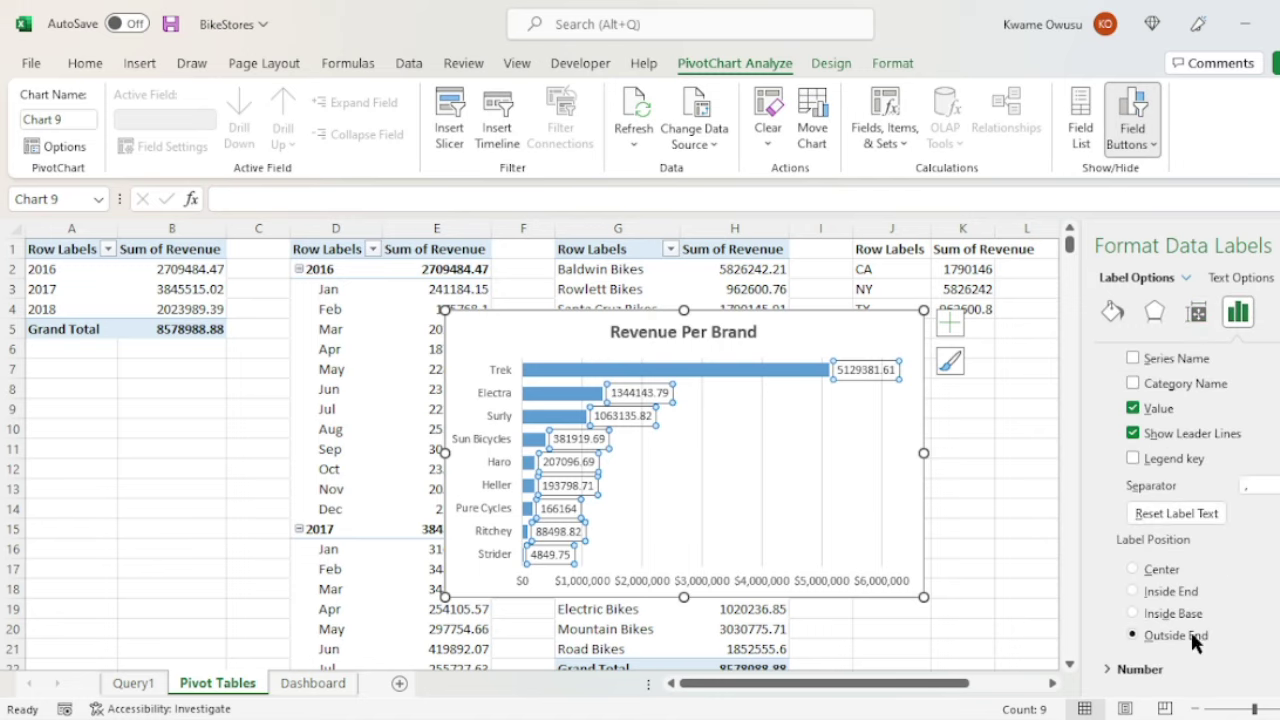
{"action": "left_click", "coordinate": [1158, 669]}
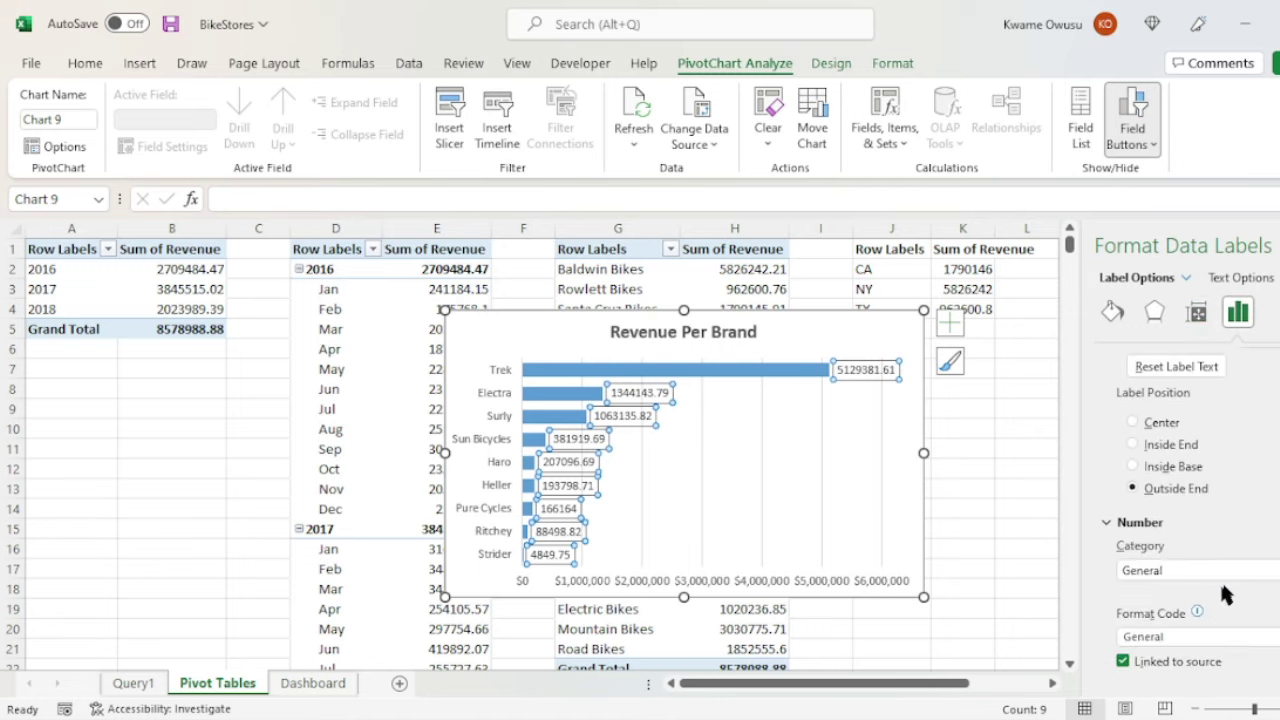
{"action": "left_click", "coordinate": [1195, 570]}
{"action": "left_click", "coordinate": [1171, 382]}
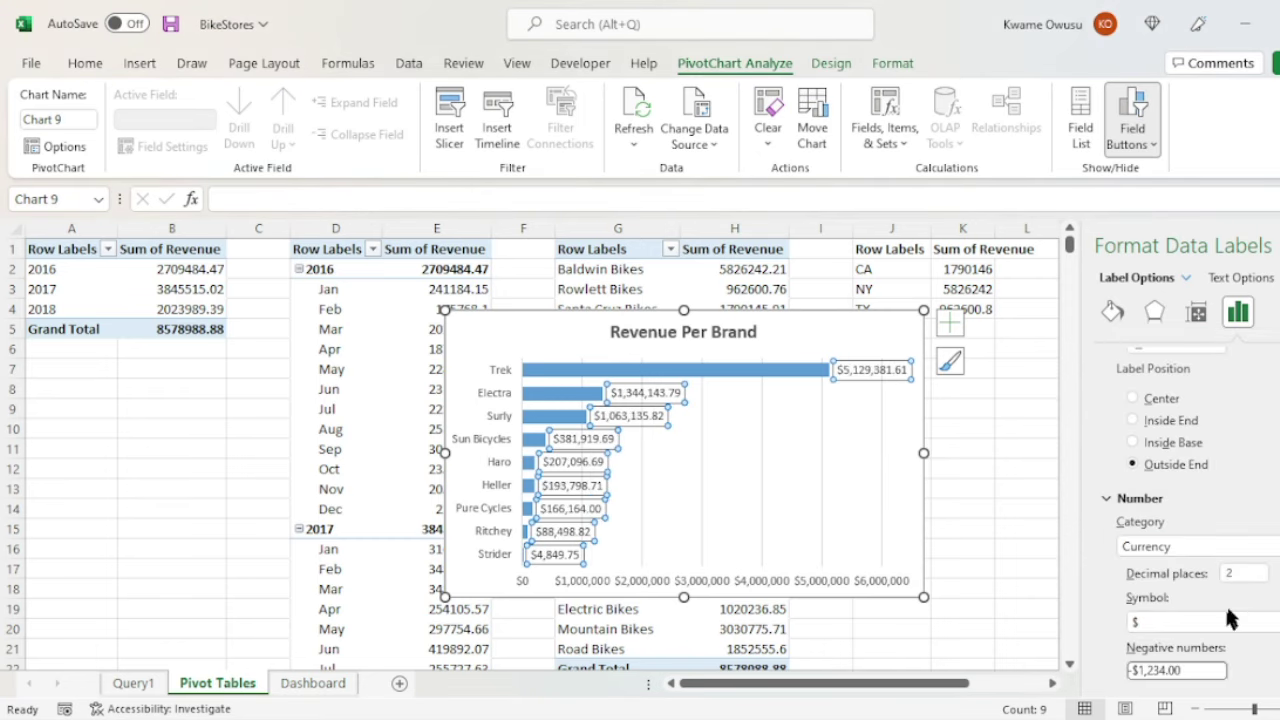
{"action": "left_click", "coordinate": [1243, 573]}
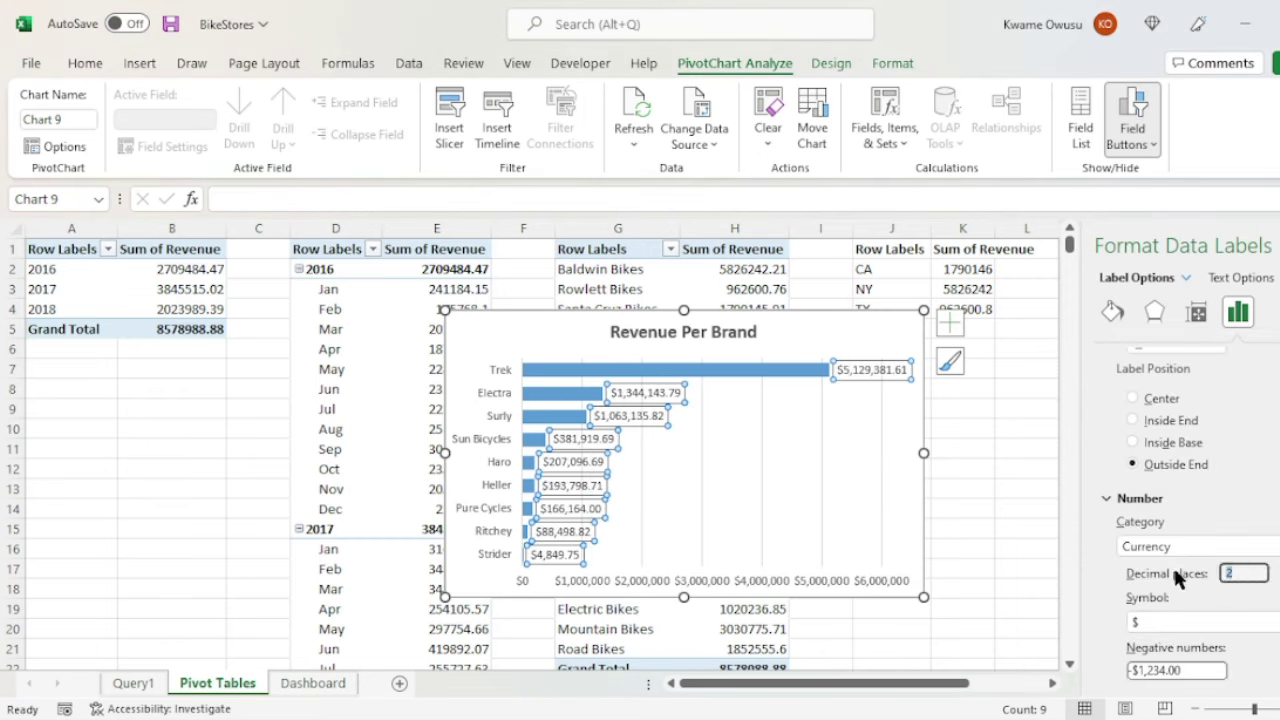
{"action": "left_click", "coordinate": [874, 479]}
{"action": "left_click", "coordinate": [864, 333]}
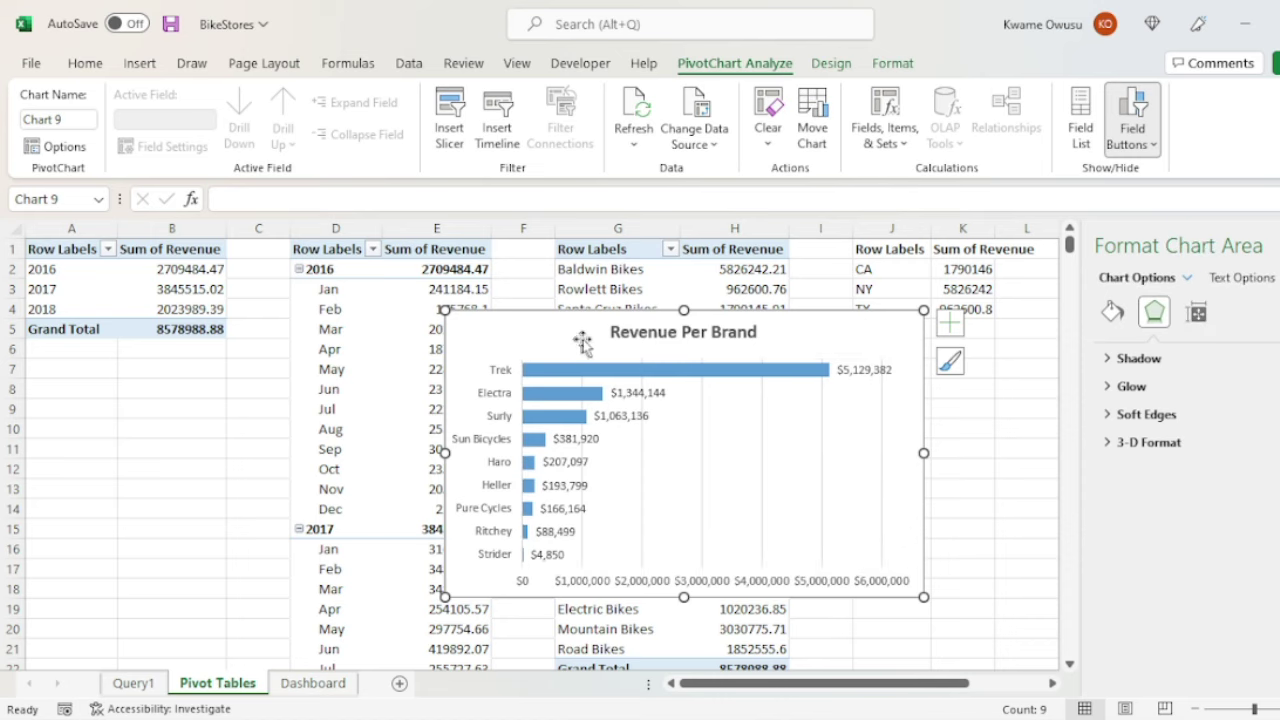
{"action": "key", "text": "ctrl+x"}
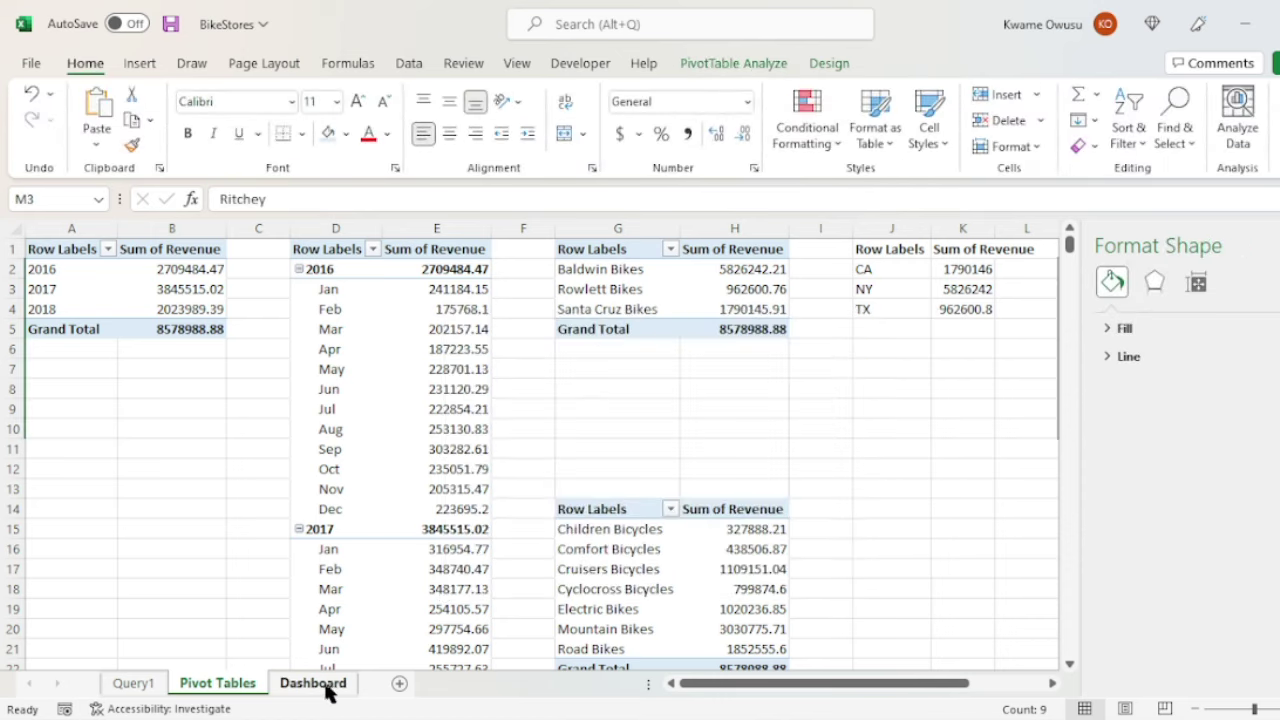
Paste the Revenue Per Brand chart at C36 on the Dashboard sheet.
{"action": "left_click", "coordinate": [313, 683]}
{"action": "scroll", "coordinate": [355, 560], "scroll_direction": "down", "scroll_amount": 5}
{"action": "scroll", "coordinate": [350, 545], "scroll_direction": "down", "scroll_amount": 2}
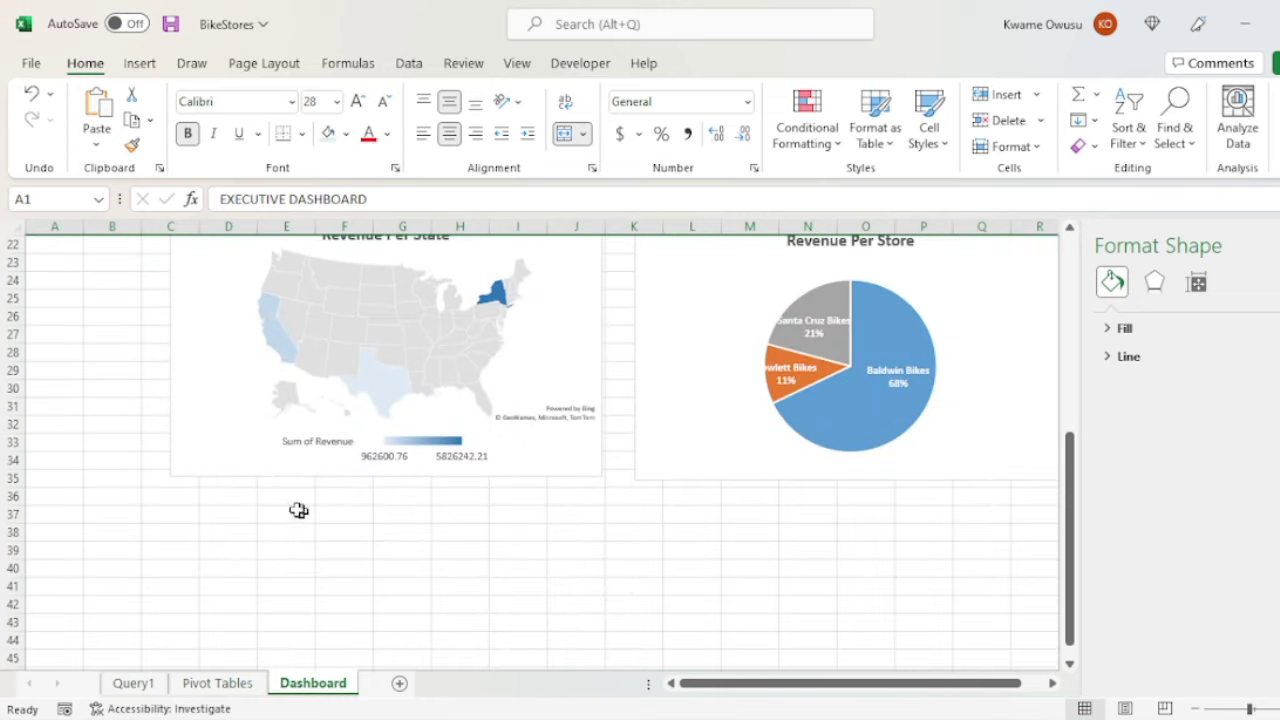
{"action": "left_click", "coordinate": [172, 509]}
{"action": "key", "text": "ctrl+v"}
{"action": "left_click_drag", "start_coordinate": [149, 500], "coordinate": [215, 499]}
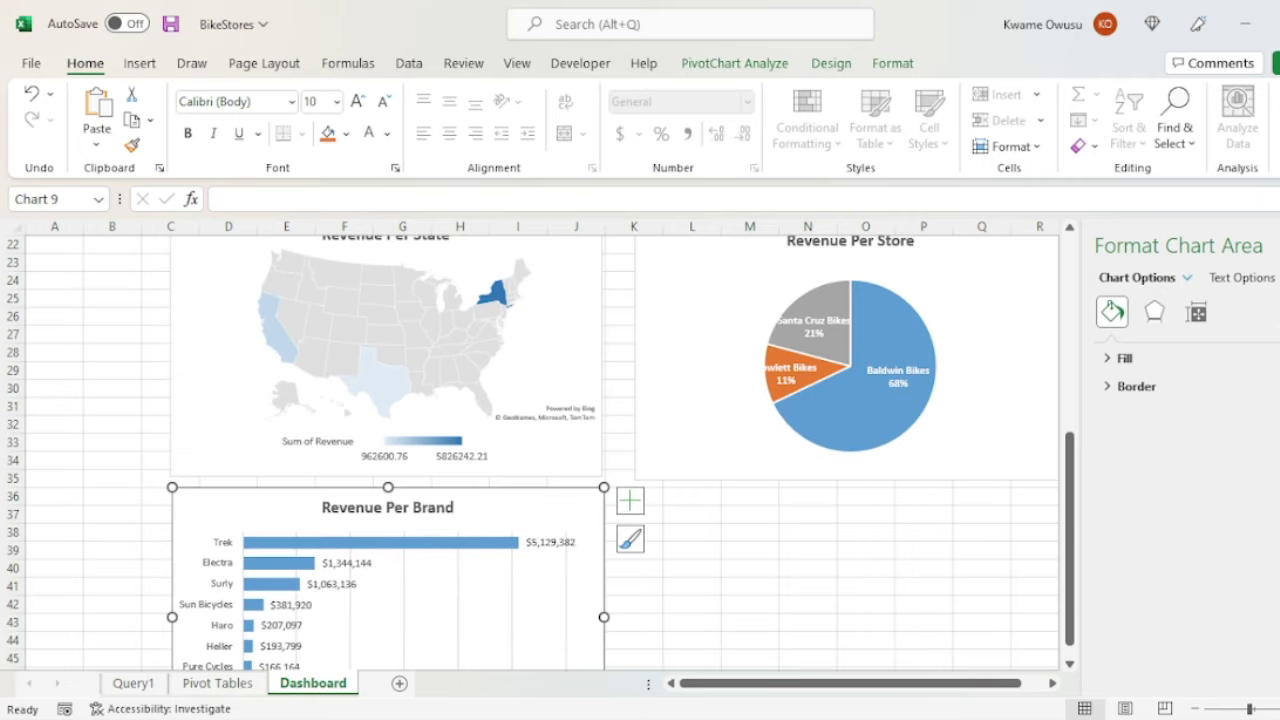
Return to the Pivot Tables sheet and scroll down to the category pivot.
{"action": "left_click", "coordinate": [217, 683]}
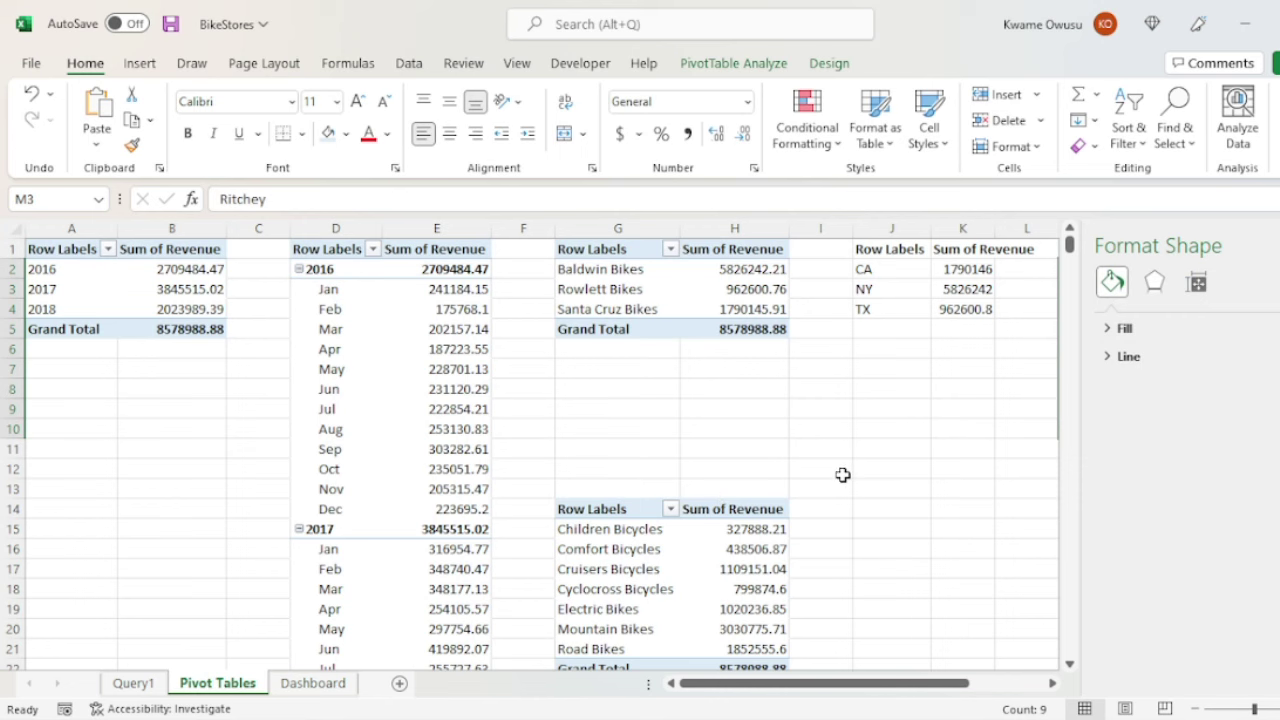
{"action": "scroll", "coordinate": [843, 475], "scroll_direction": "down", "scroll_amount": 2}
Insert a clustered bar pivot chart from the product category pivot table.
{"action": "left_click", "coordinate": [627, 452]}
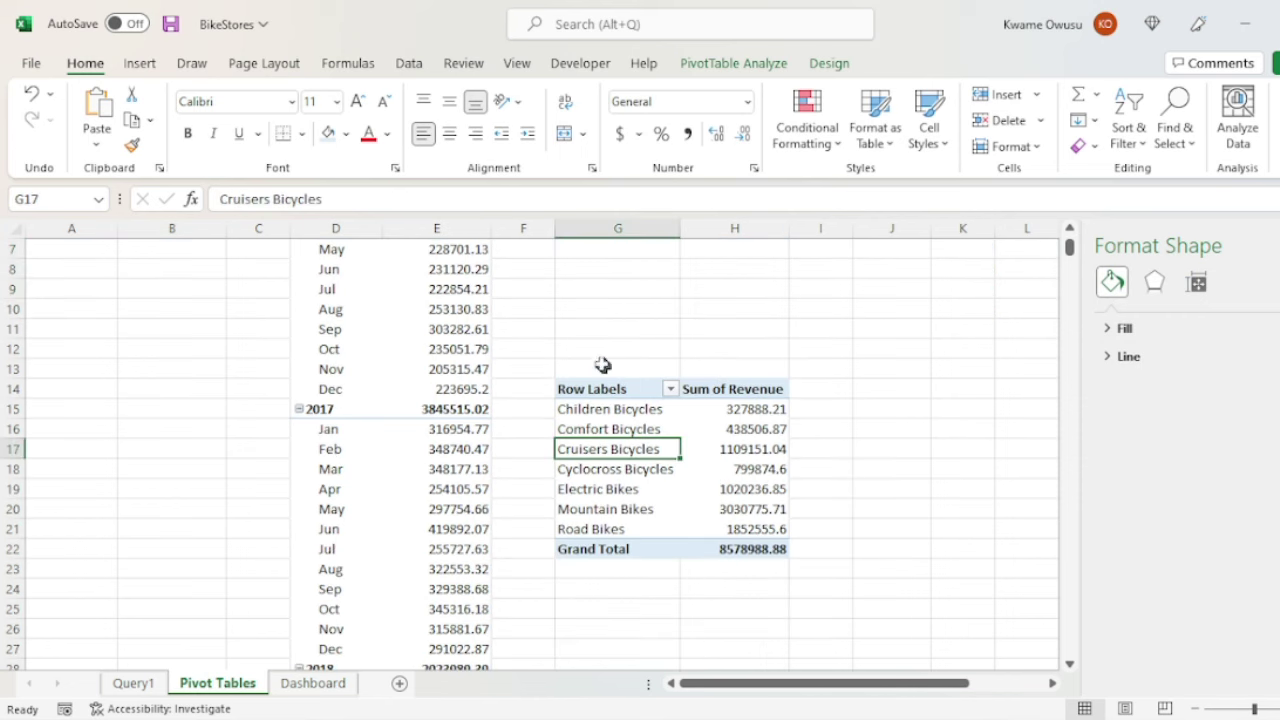
{"action": "left_click", "coordinate": [141, 64]}
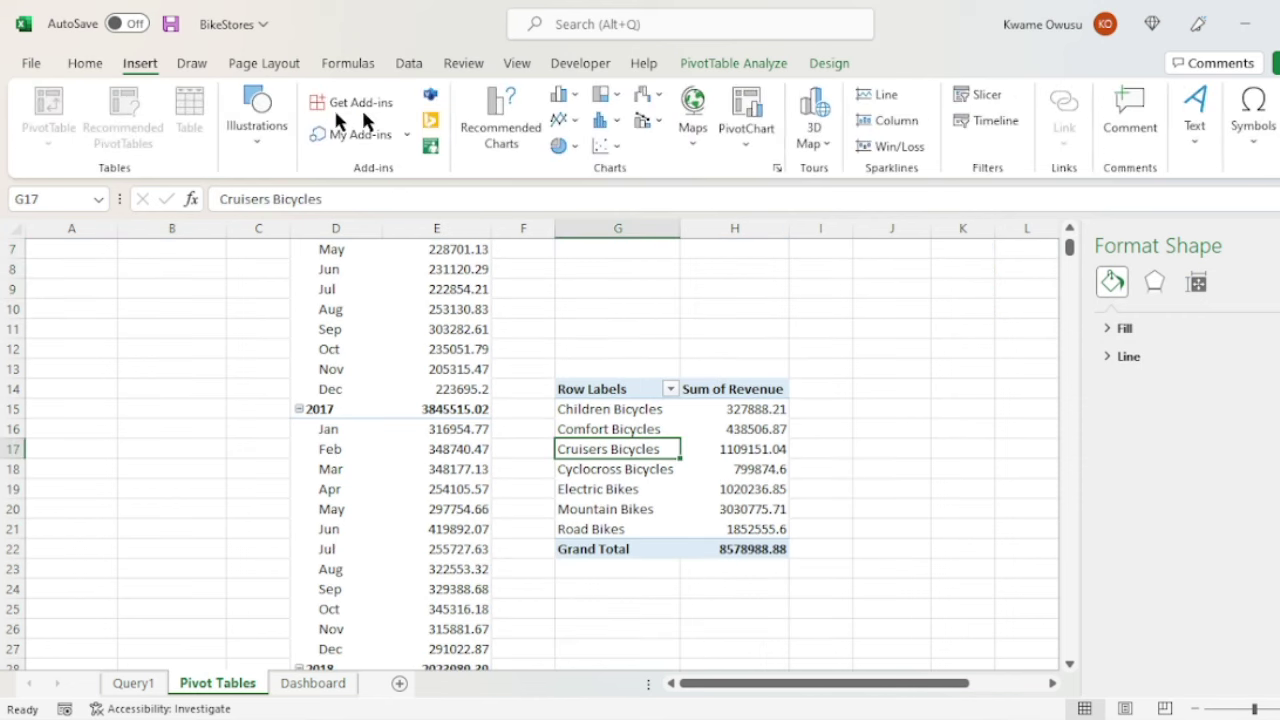
{"action": "left_click", "coordinate": [518, 138]}
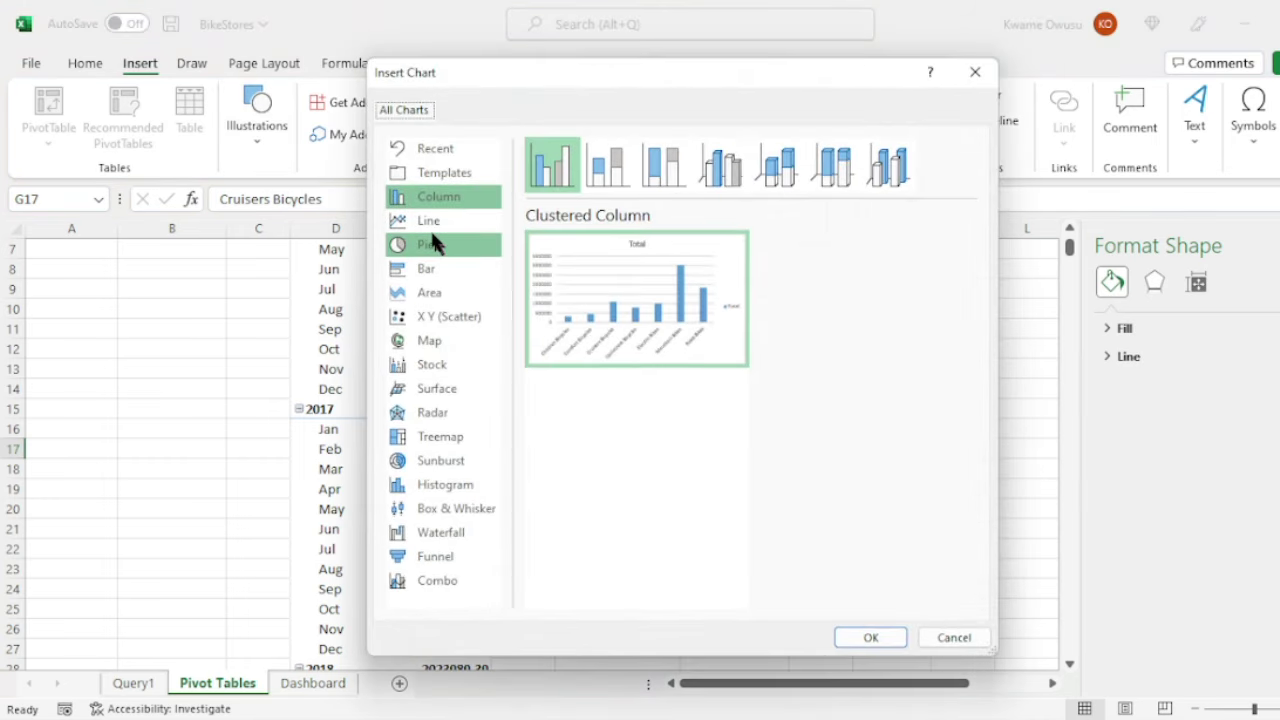
{"action": "left_click", "coordinate": [440, 270]}
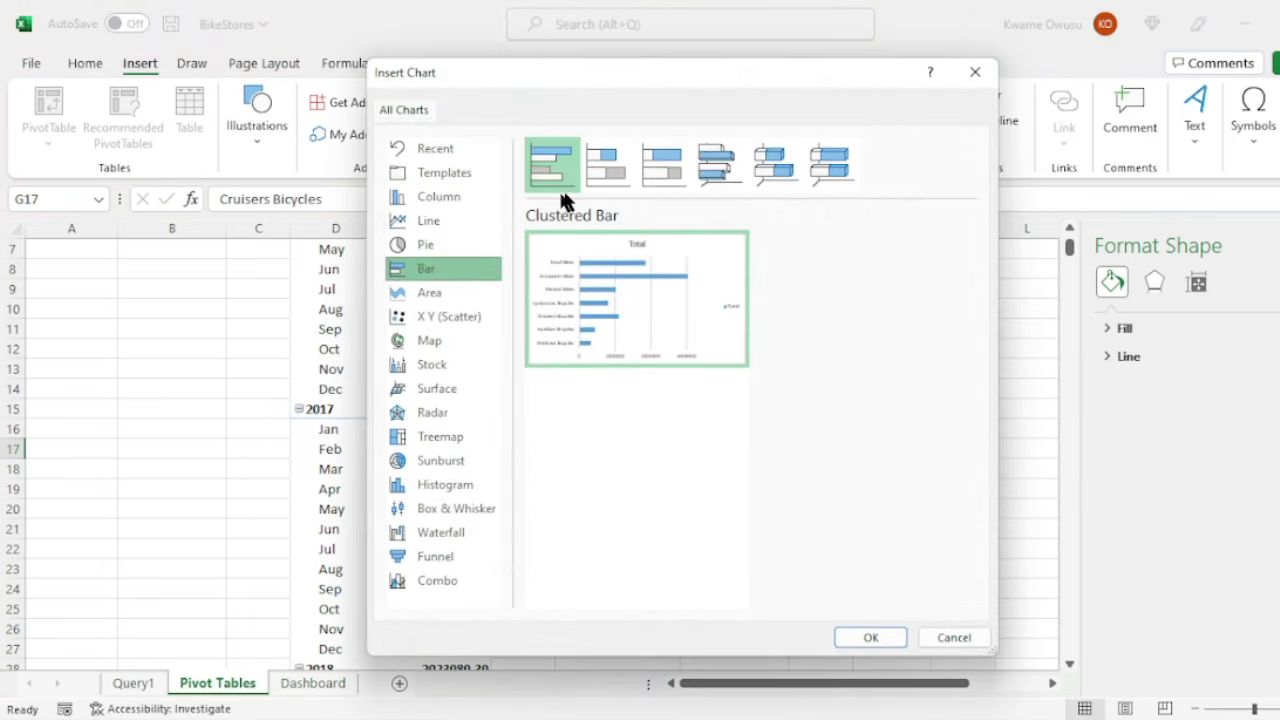
{"action": "left_click", "coordinate": [871, 637]}
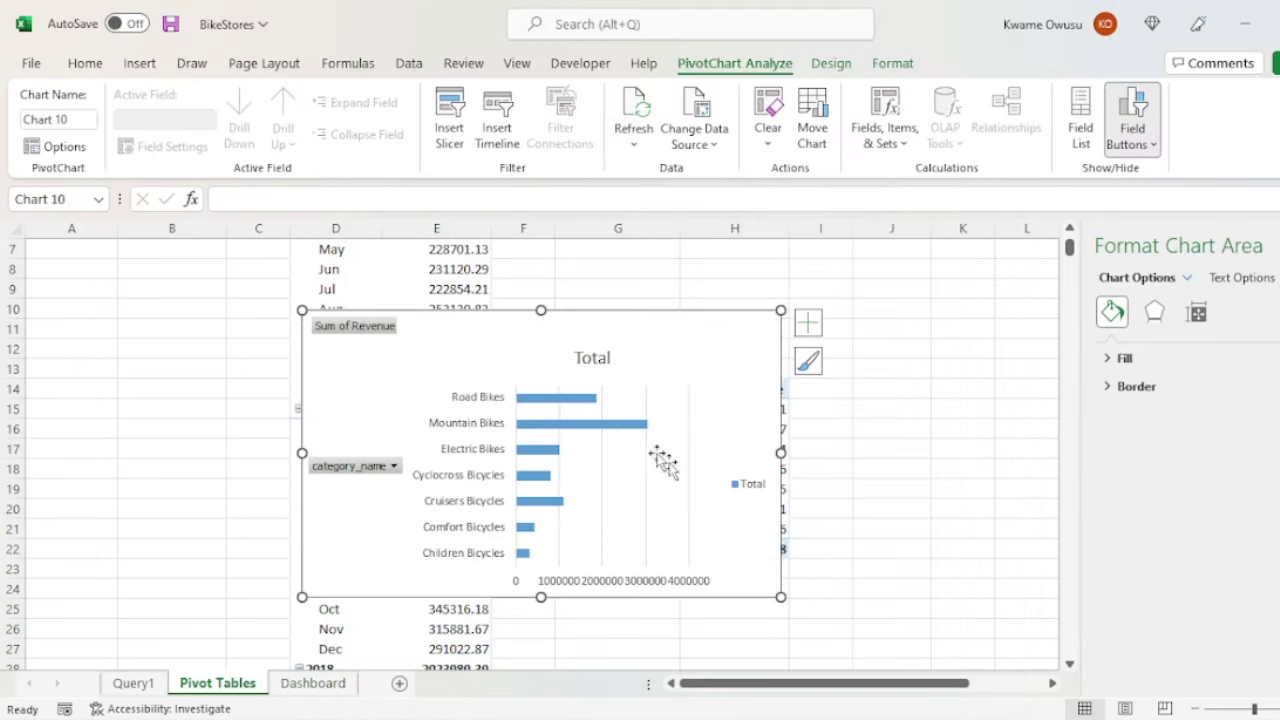
Hide the Sum of Revenue and category_name field buttons and delete the legend.
{"action": "right_click", "coordinate": [335, 325]}
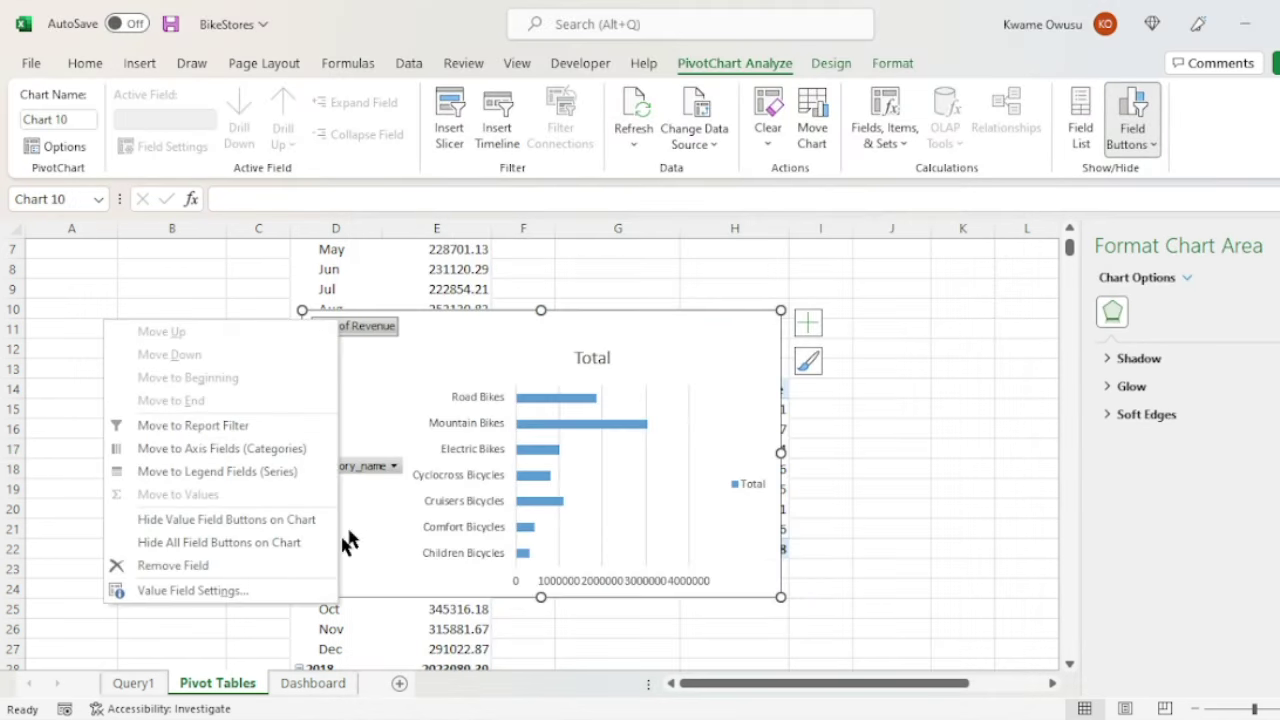
{"action": "left_click", "coordinate": [227, 513]}
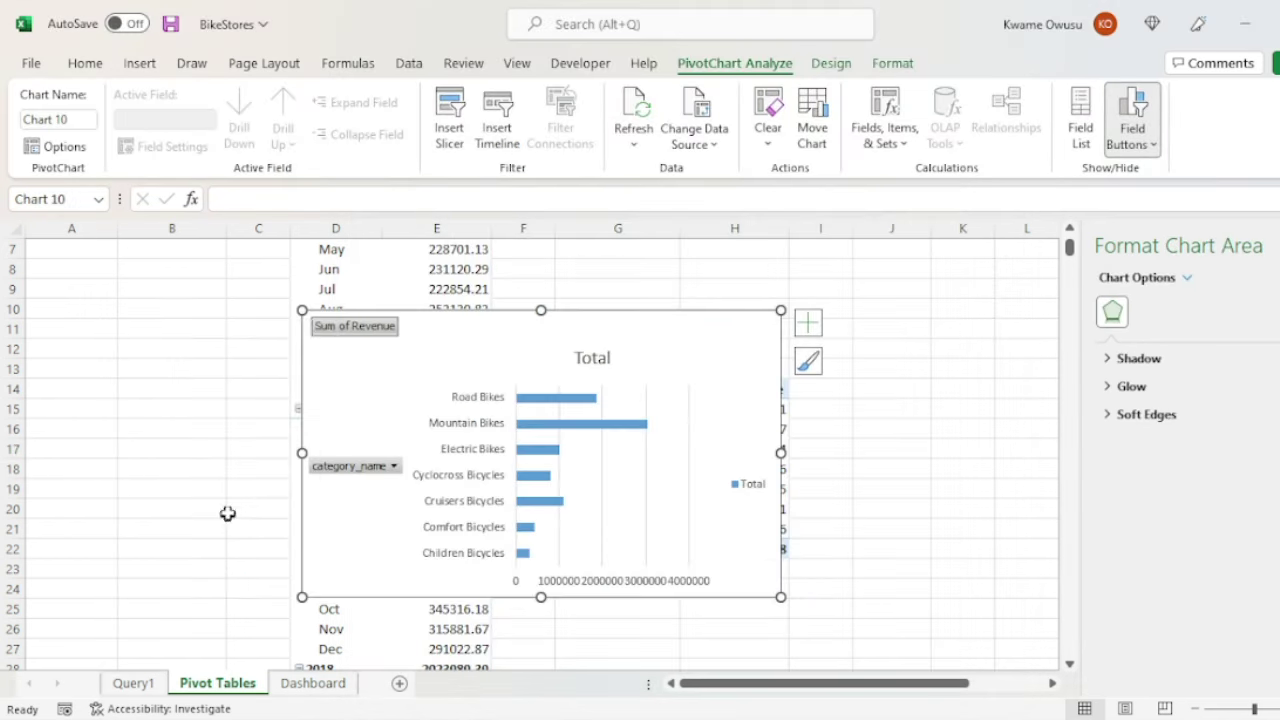
{"action": "right_click", "coordinate": [360, 456]}
{"action": "left_click", "coordinate": [250, 369]}
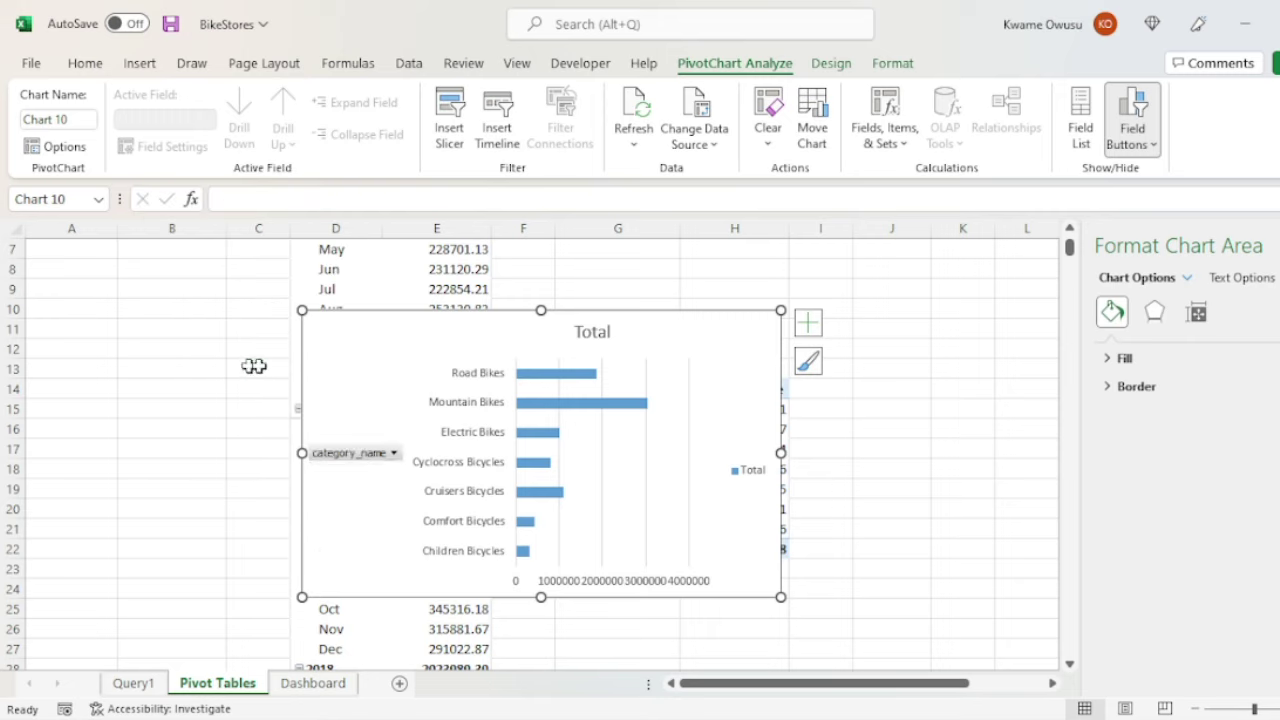
{"action": "right_click", "coordinate": [755, 480]}
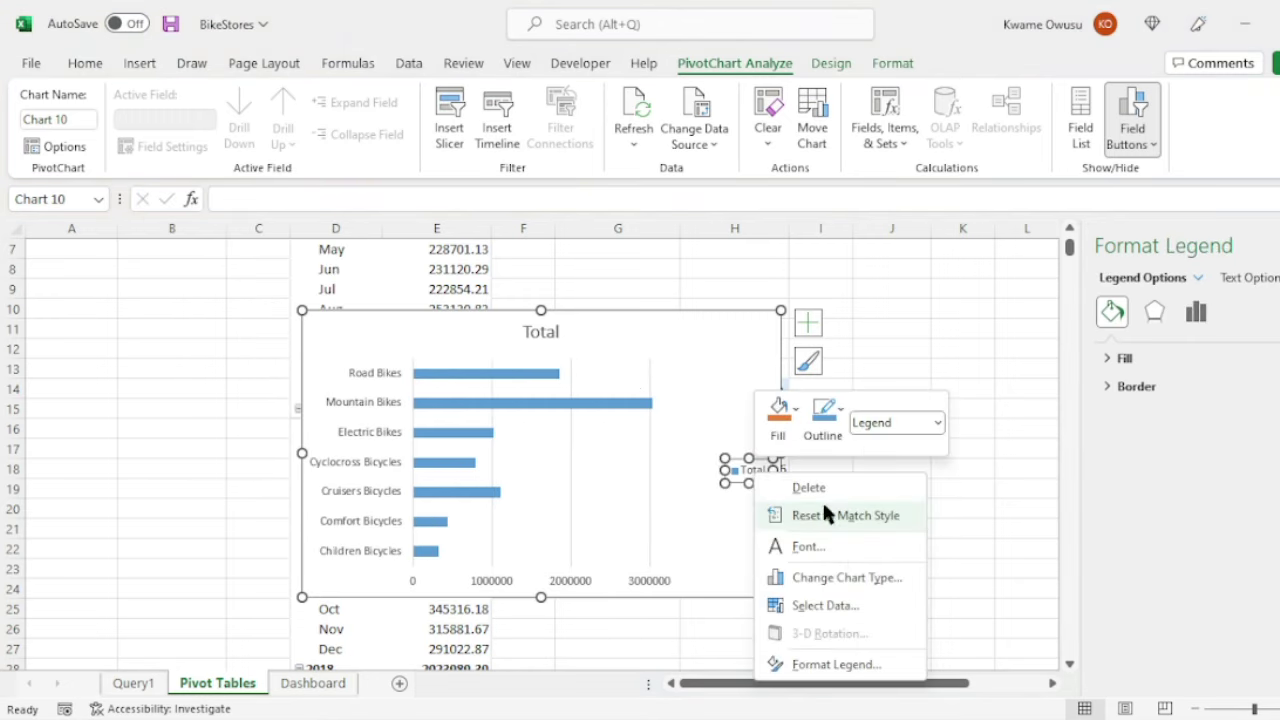
{"action": "left_click", "coordinate": [555, 375]}
Retitle the chart 'Revenue Per Product Category'.
{"action": "left_click", "coordinate": [542, 332]}
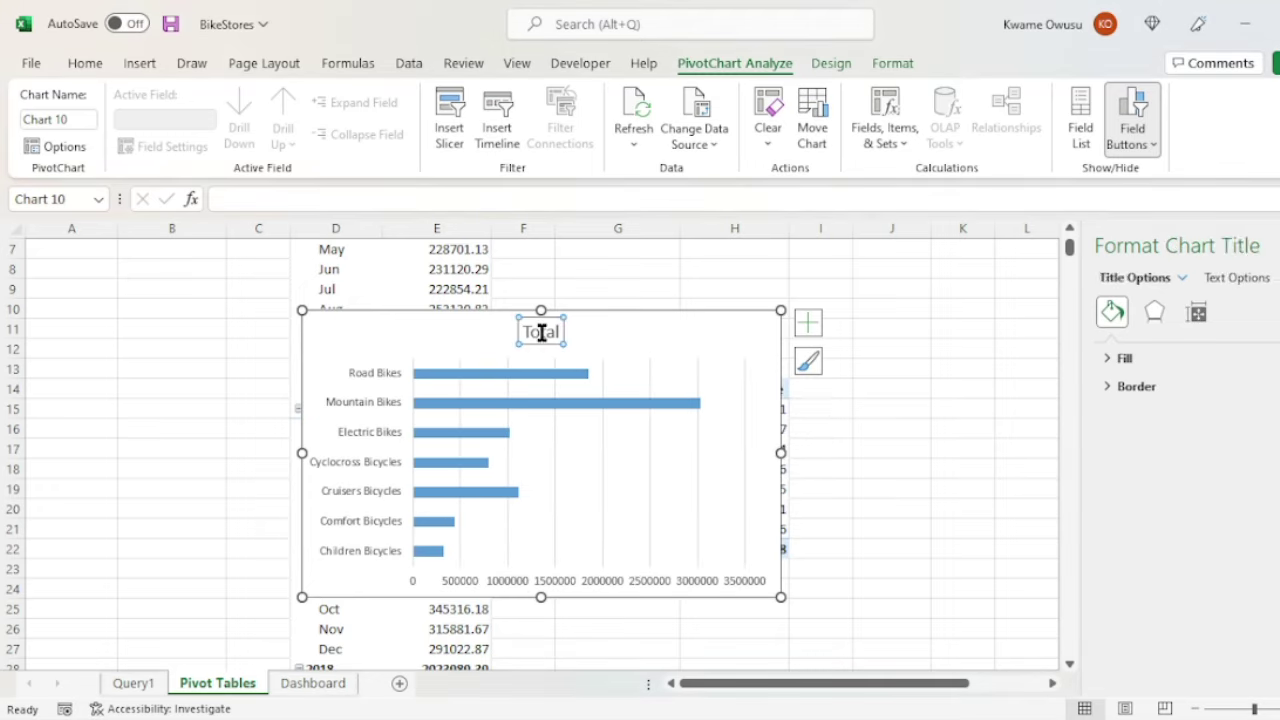
{"action": "double_click", "coordinate": [541, 336]}
{"action": "type", "text": "Revenue"}
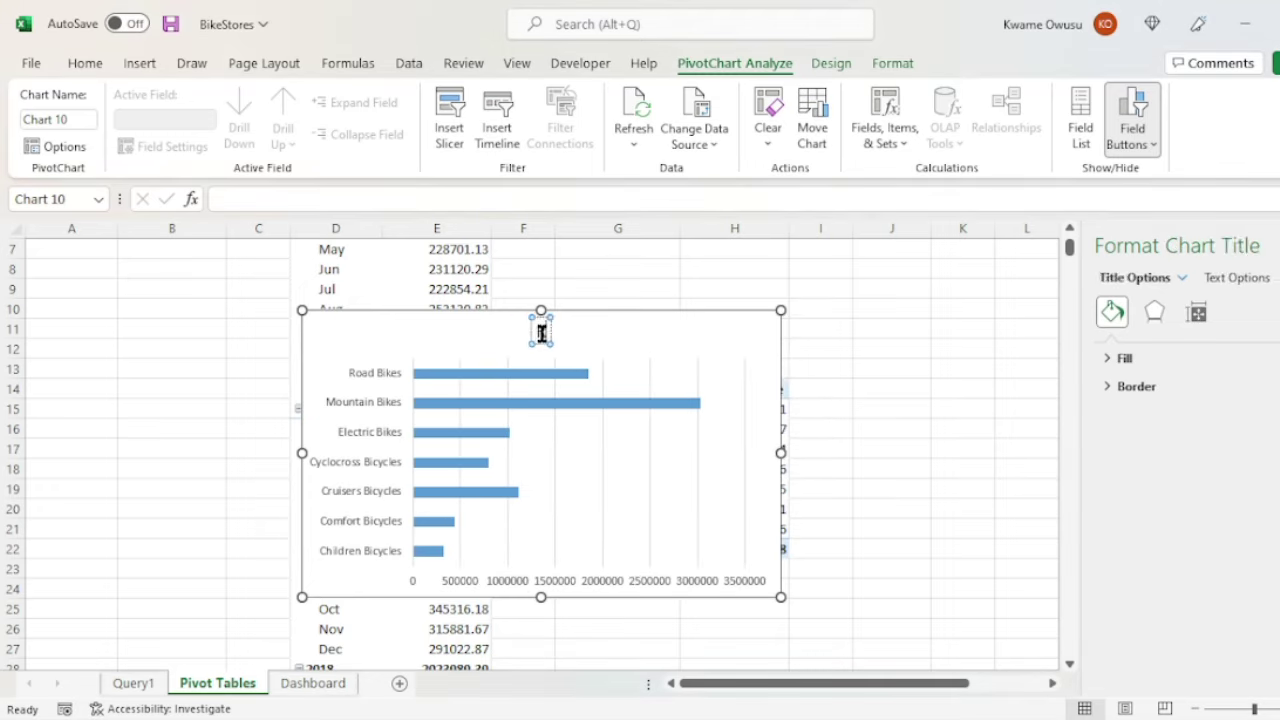
{"action": "type", "text": " Per"}
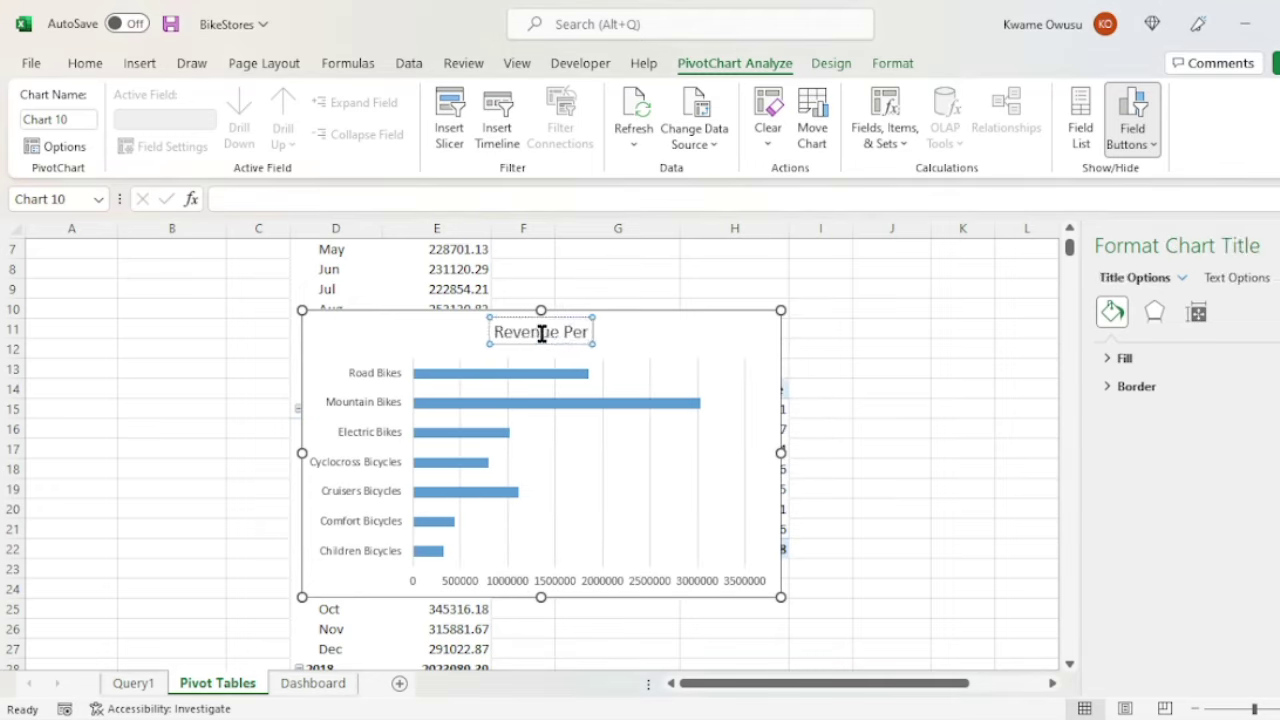
{"action": "type", "text": " Produ"}
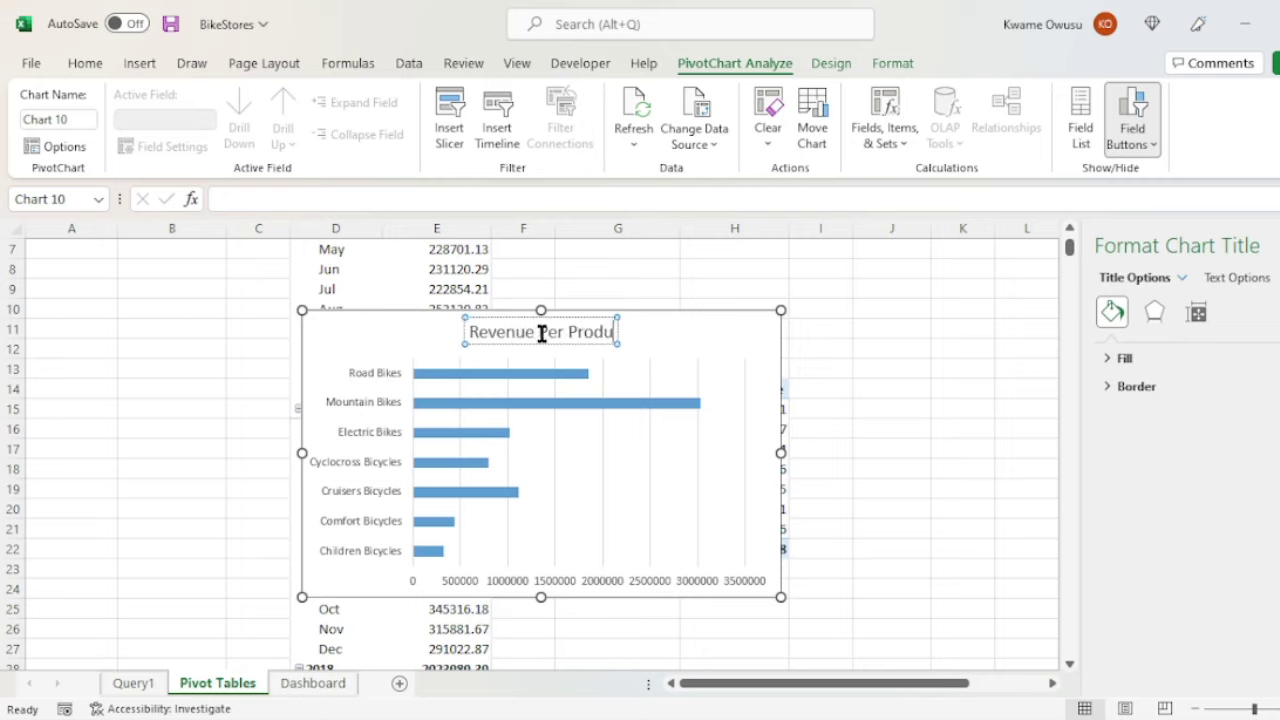
{"action": "type", "text": "ct Category"}
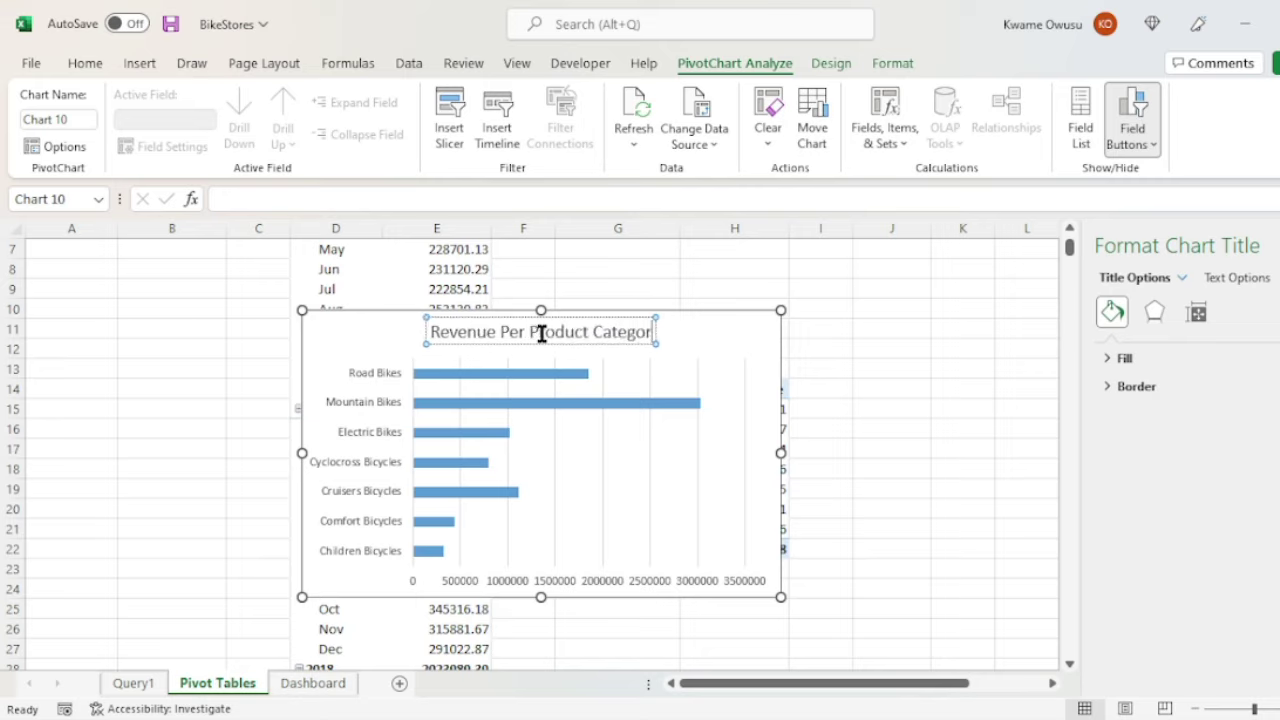
{"action": "left_click", "coordinate": [765, 372]}
Sort the category bars largest first, putting Mountain Bikes on top.
{"action": "left_click", "coordinate": [630, 335]}
{"action": "left_click", "coordinate": [600, 457]}
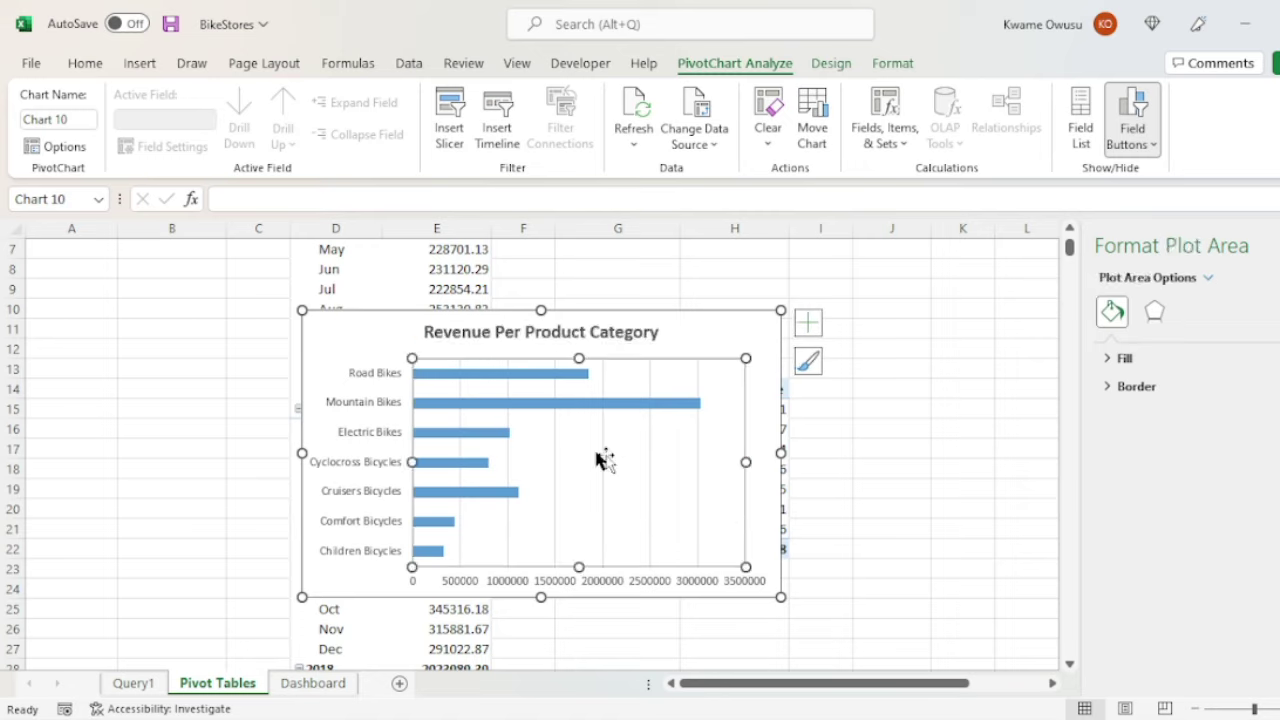
{"action": "left_click", "coordinate": [451, 376]}
{"action": "right_click", "coordinate": [451, 384]}
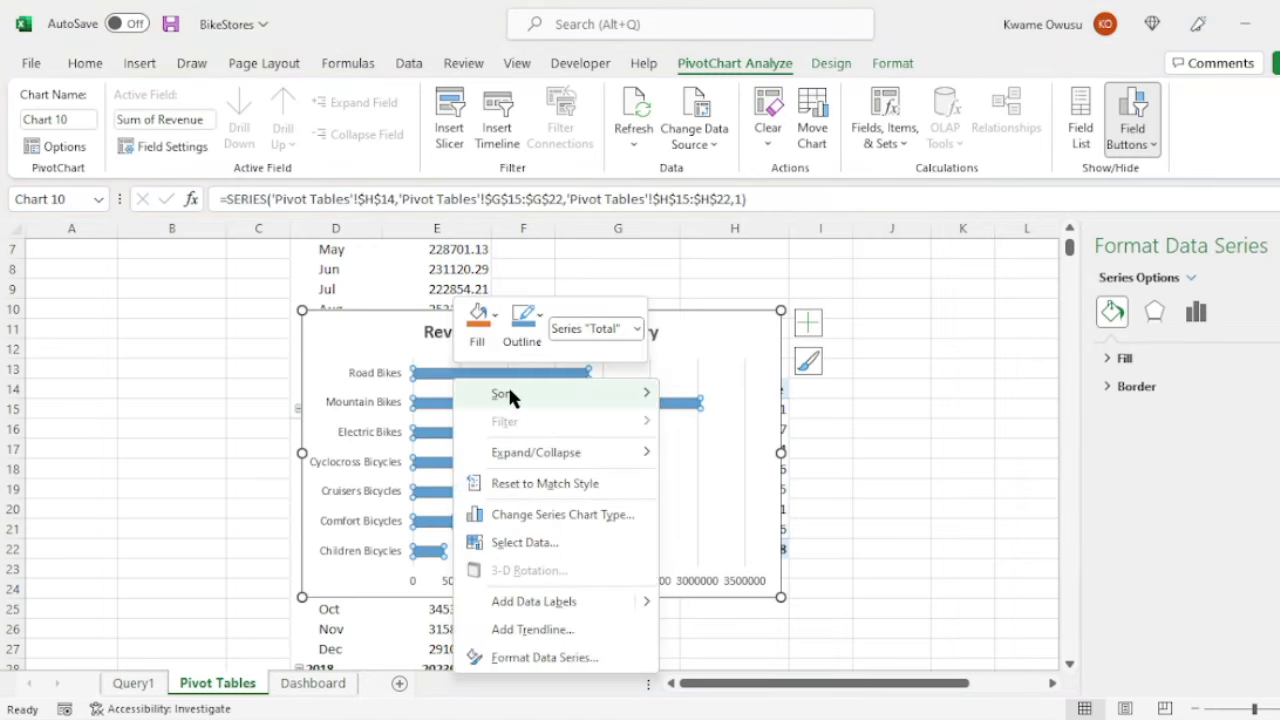
{"action": "mouse_move", "coordinate": [585, 396]}
{"action": "left_click", "coordinate": [735, 397]}
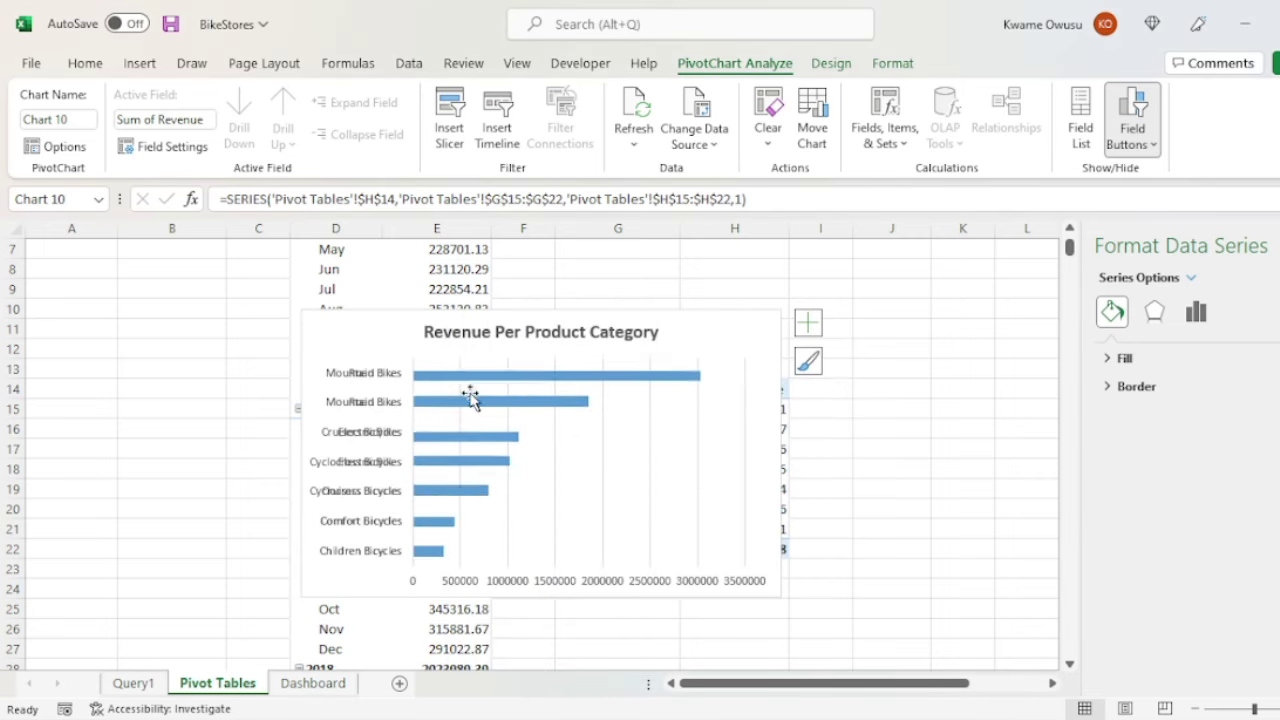
{"action": "left_click", "coordinate": [503, 378]}
{"action": "left_click", "coordinate": [1196, 312]}
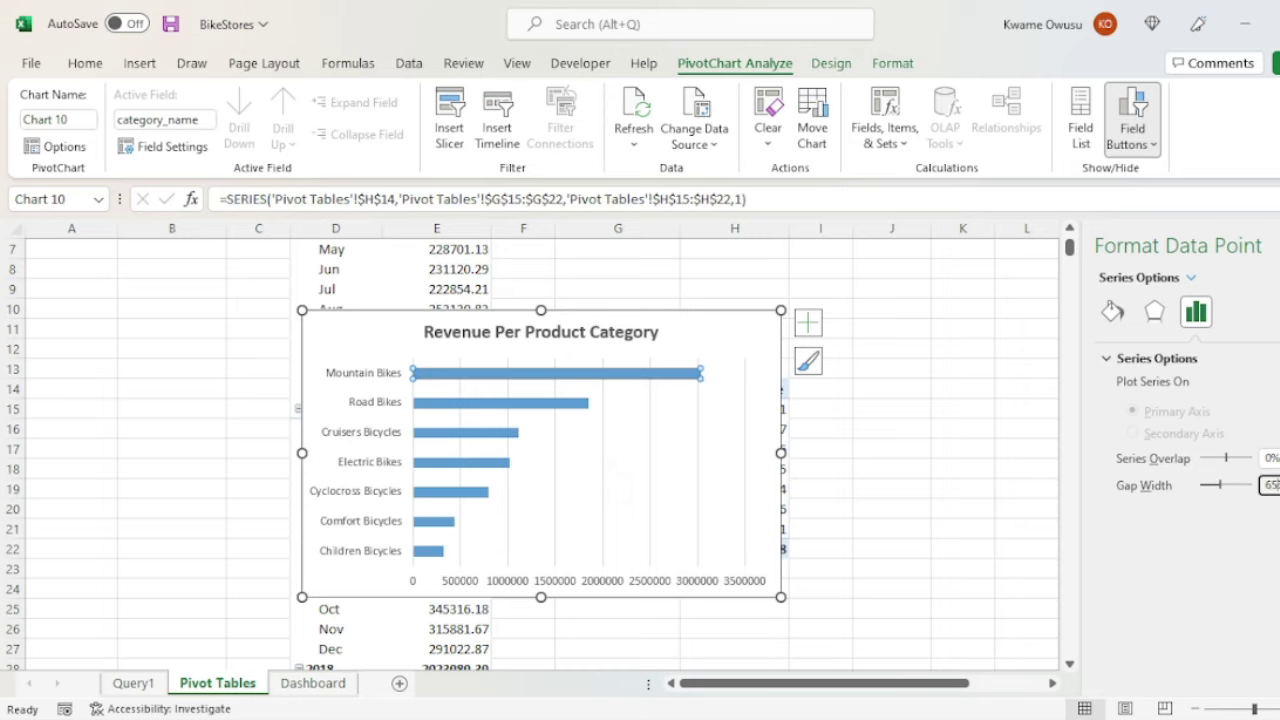
{"action": "left_click", "coordinate": [955, 372]}
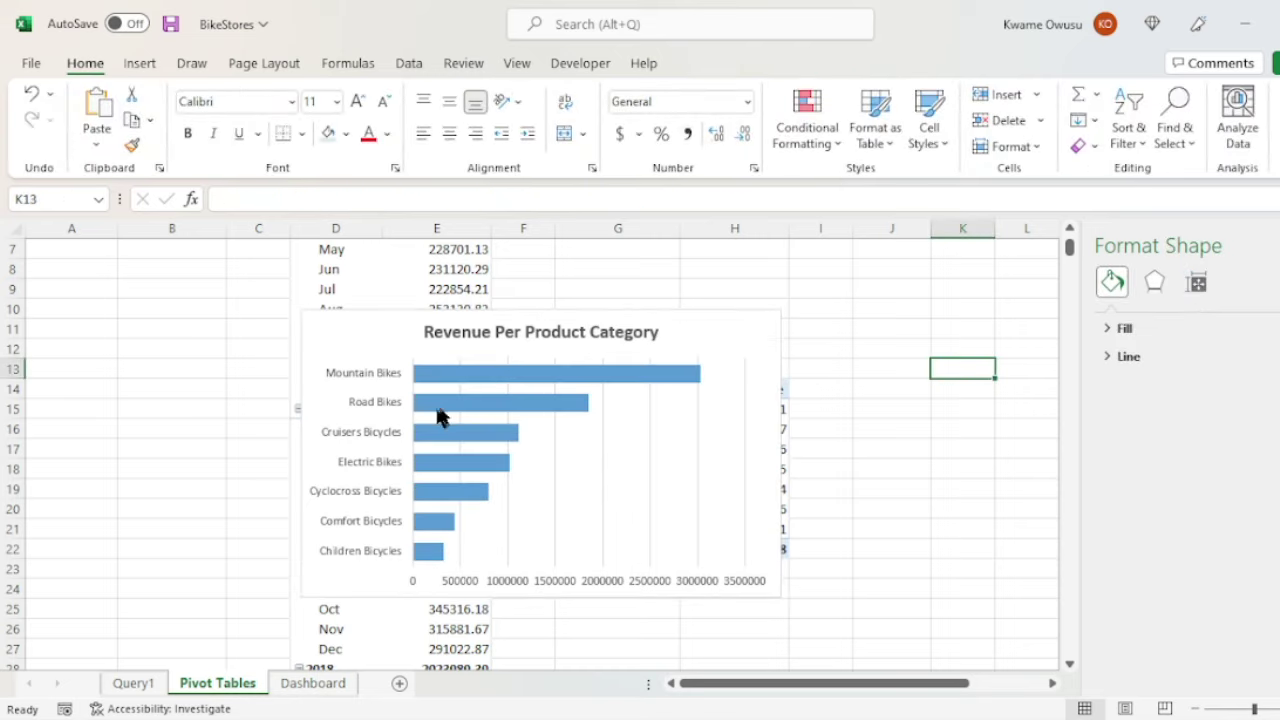
Format the revenue axis labels as Currency with 0 decimal places.
{"action": "left_click", "coordinate": [606, 580]}
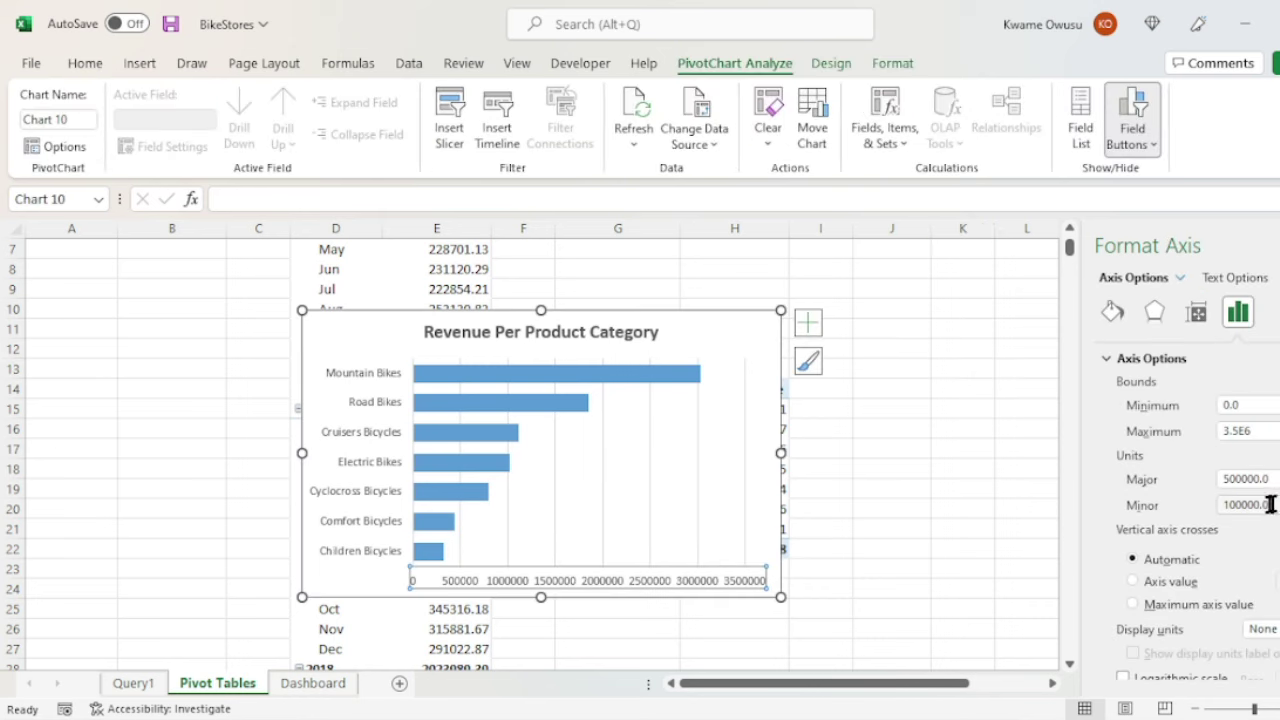
{"action": "scroll", "coordinate": [1262, 515], "scroll_direction": "down", "scroll_amount": 3}
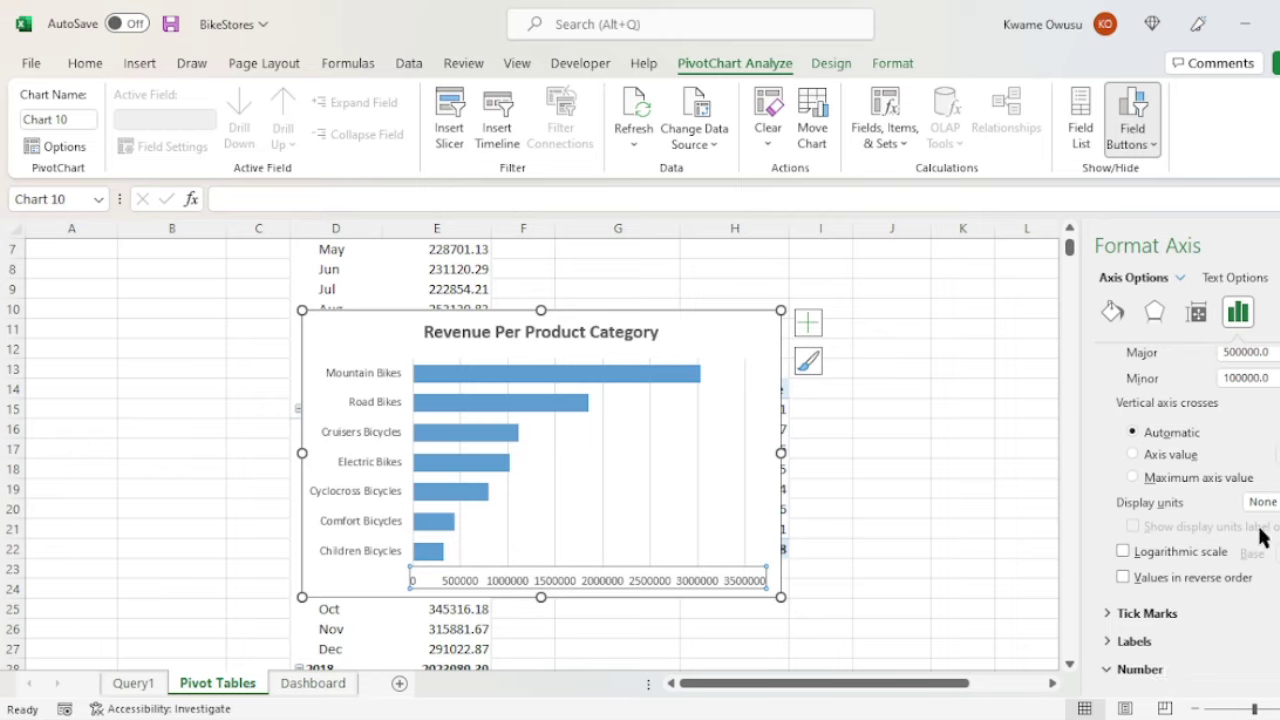
{"action": "left_click", "coordinate": [1170, 668]}
{"action": "left_click", "coordinate": [1160, 670]}
{"action": "left_click", "coordinate": [1201, 568]}
{"action": "left_click", "coordinate": [1148, 376]}
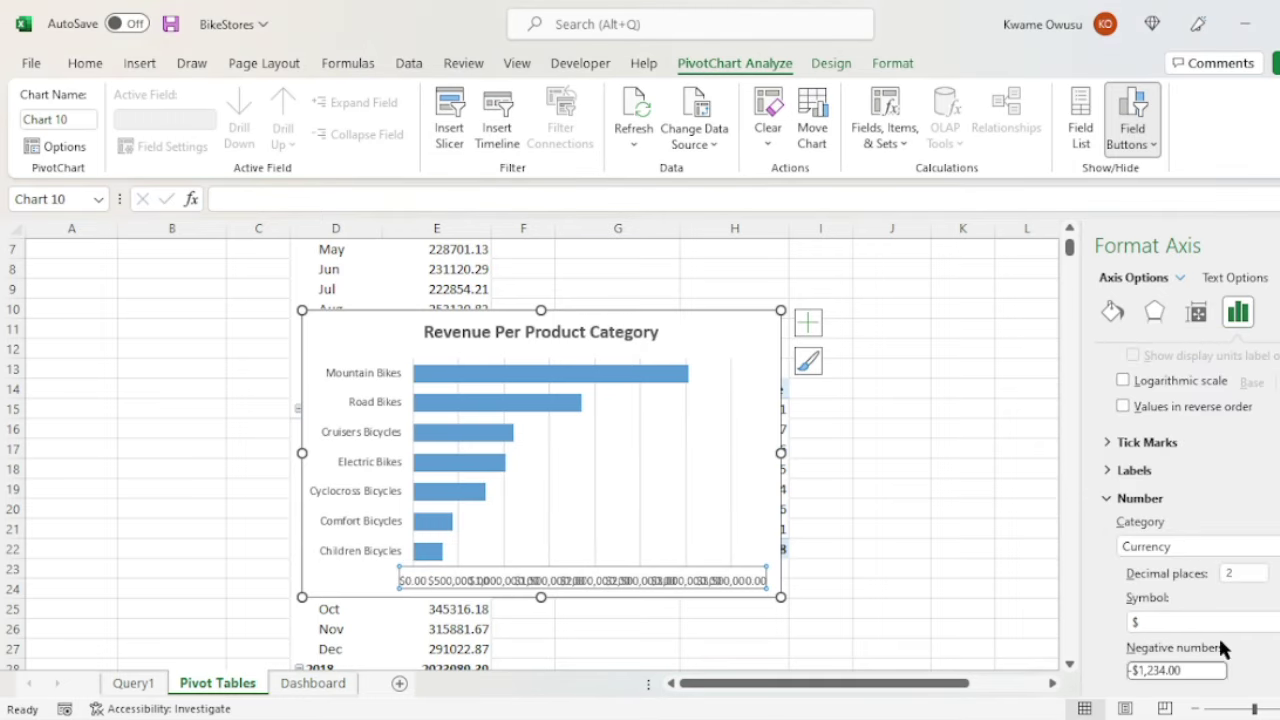
{"action": "double_click", "coordinate": [1230, 574]}
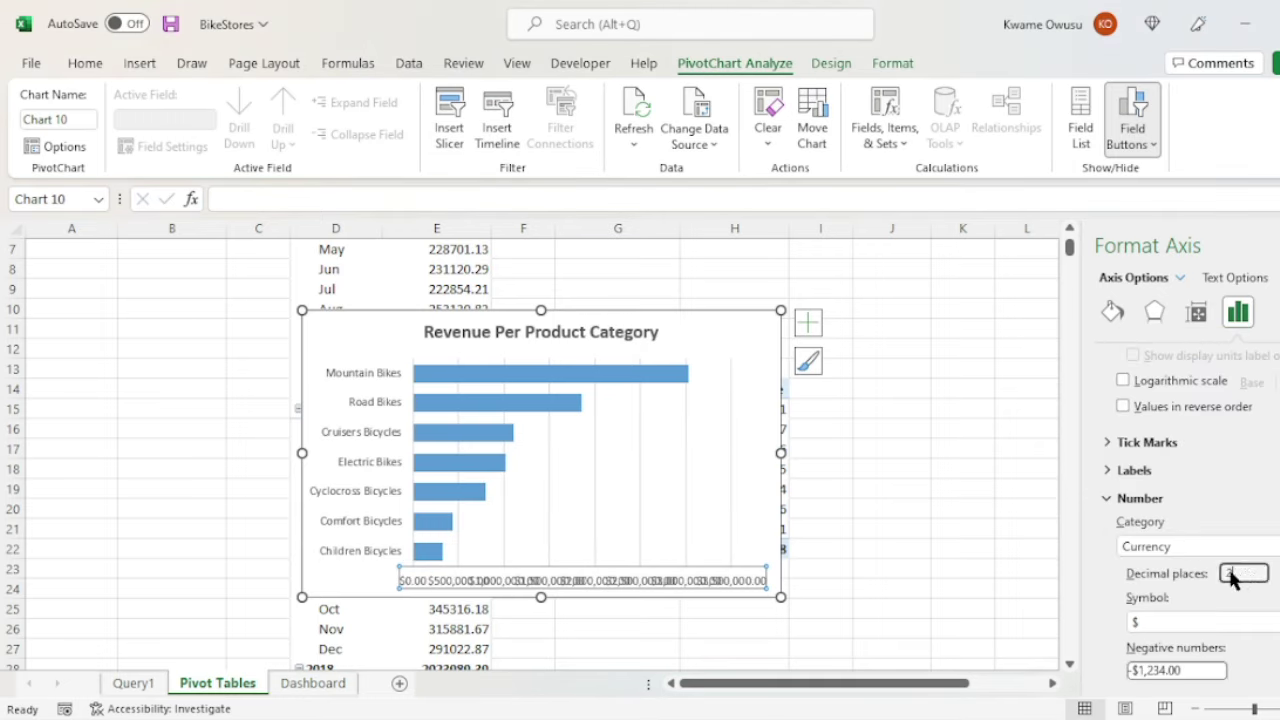
{"action": "left_click", "coordinate": [735, 326]}
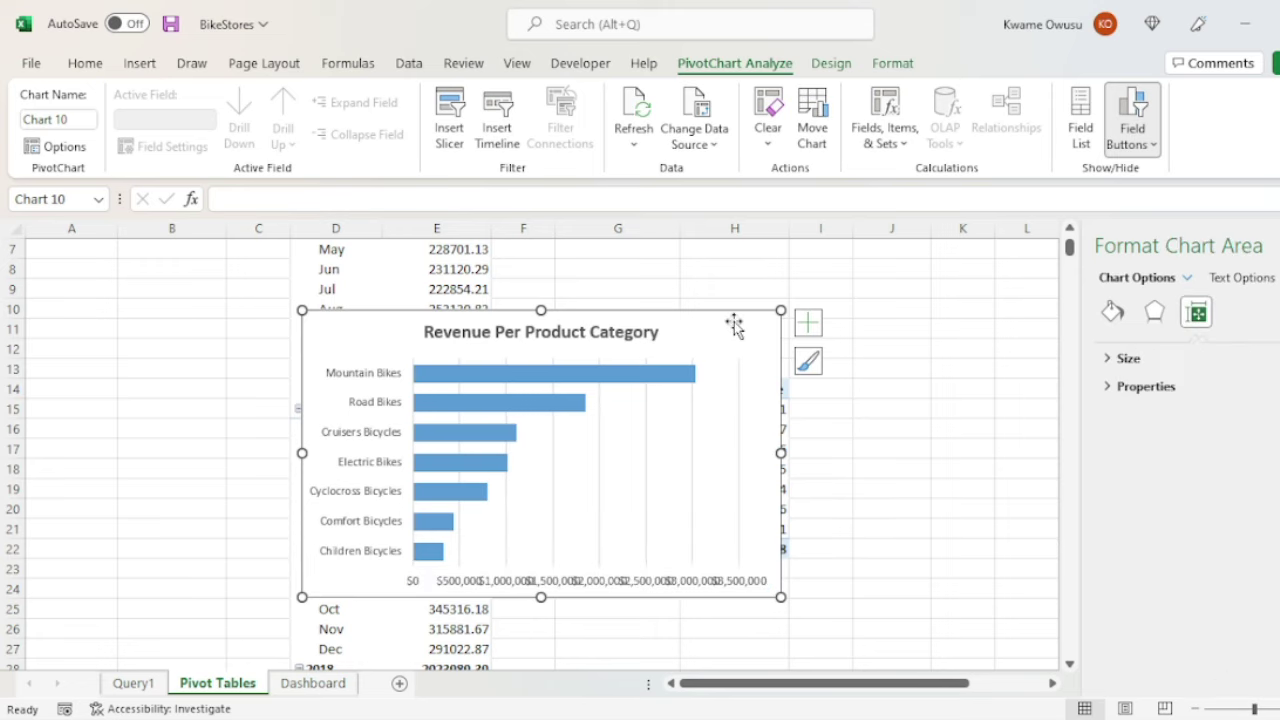
Add data labels to the category bars formatted as Currency with 0 decimals.
{"action": "left_click", "coordinate": [631, 376]}
{"action": "right_click", "coordinate": [630, 374]}
{"action": "left_click", "coordinate": [712, 593]}
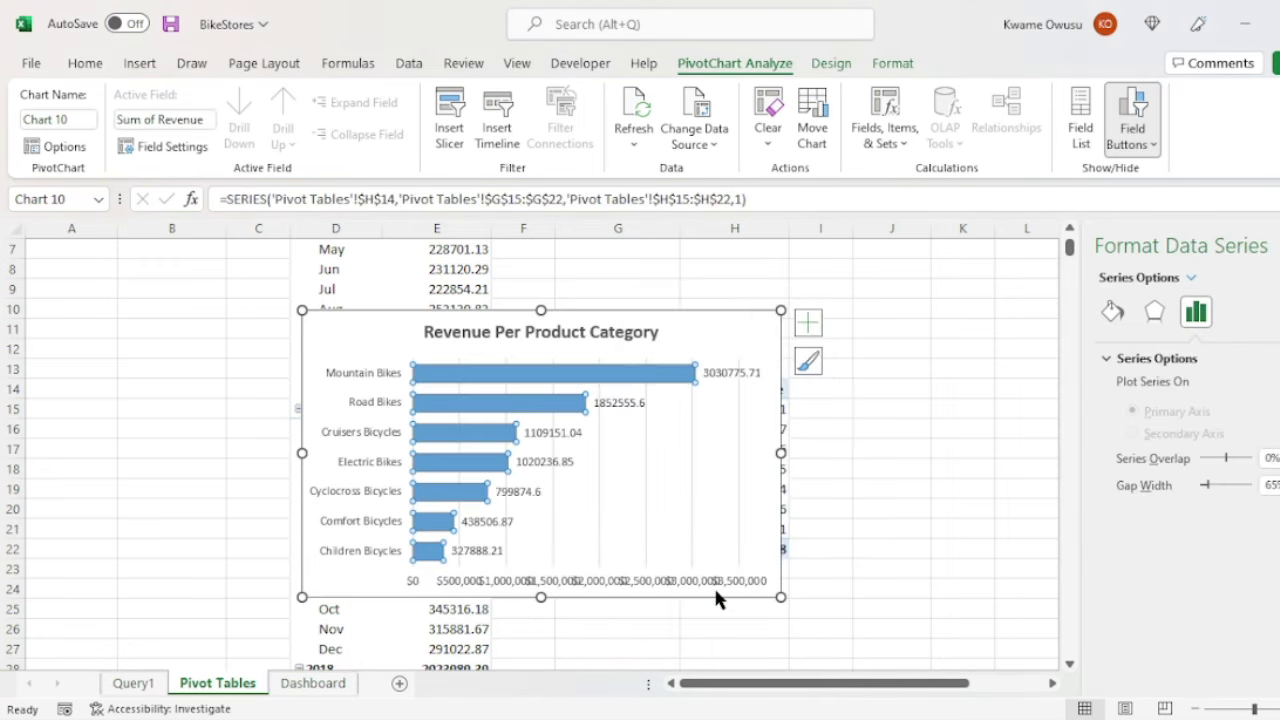
{"action": "right_click", "coordinate": [623, 371]}
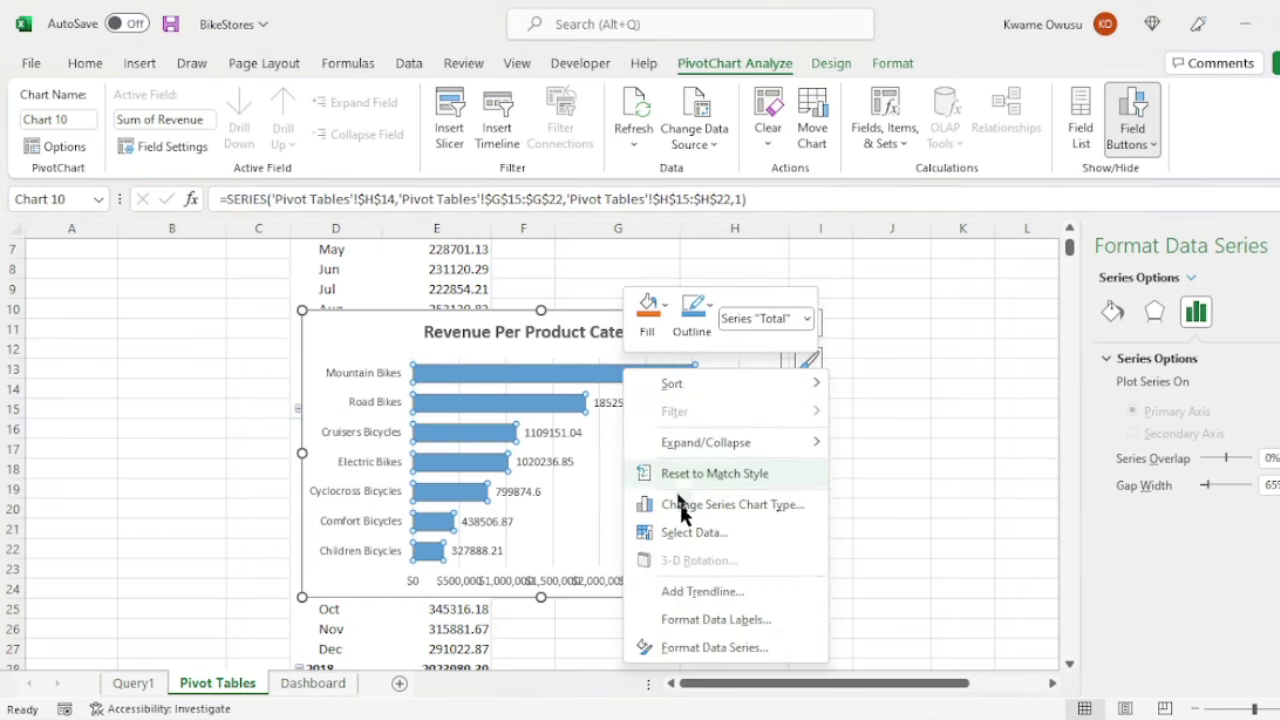
{"action": "key", "text": "Escape"}
{"action": "scroll", "coordinate": [1225, 590], "scroll_direction": "down", "scroll_amount": 2}
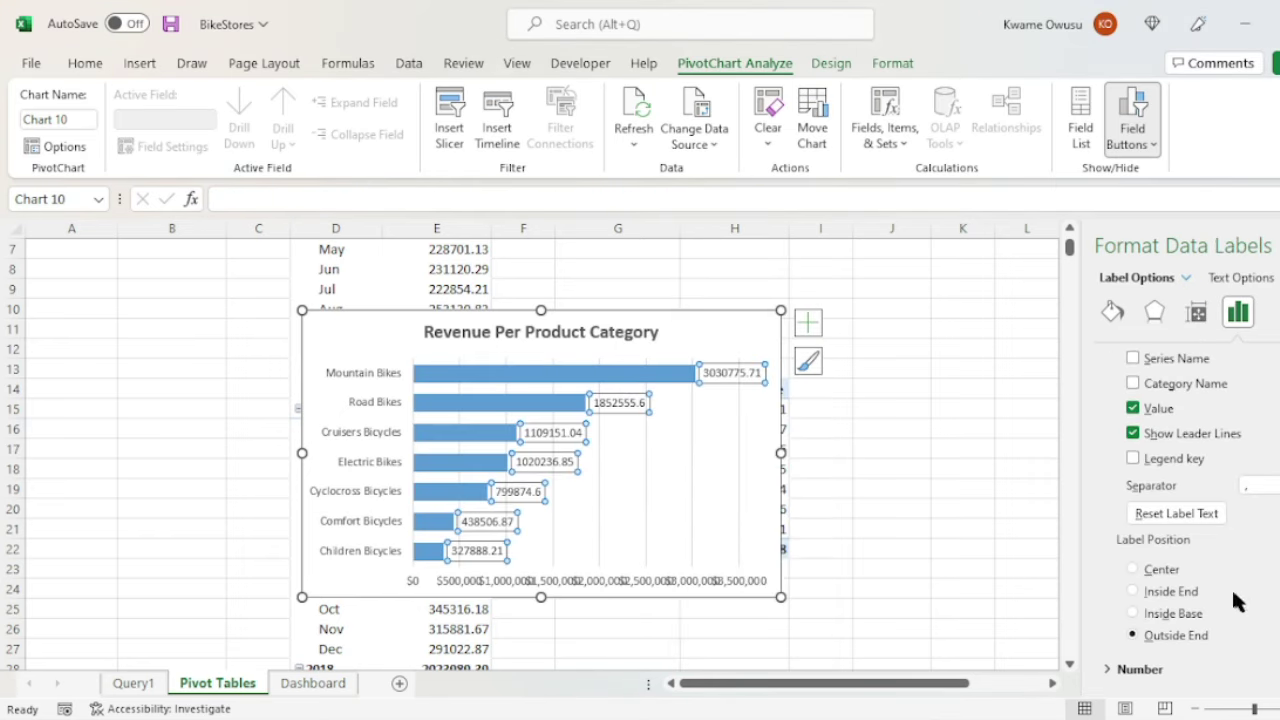
{"action": "left_click", "coordinate": [1150, 670]}
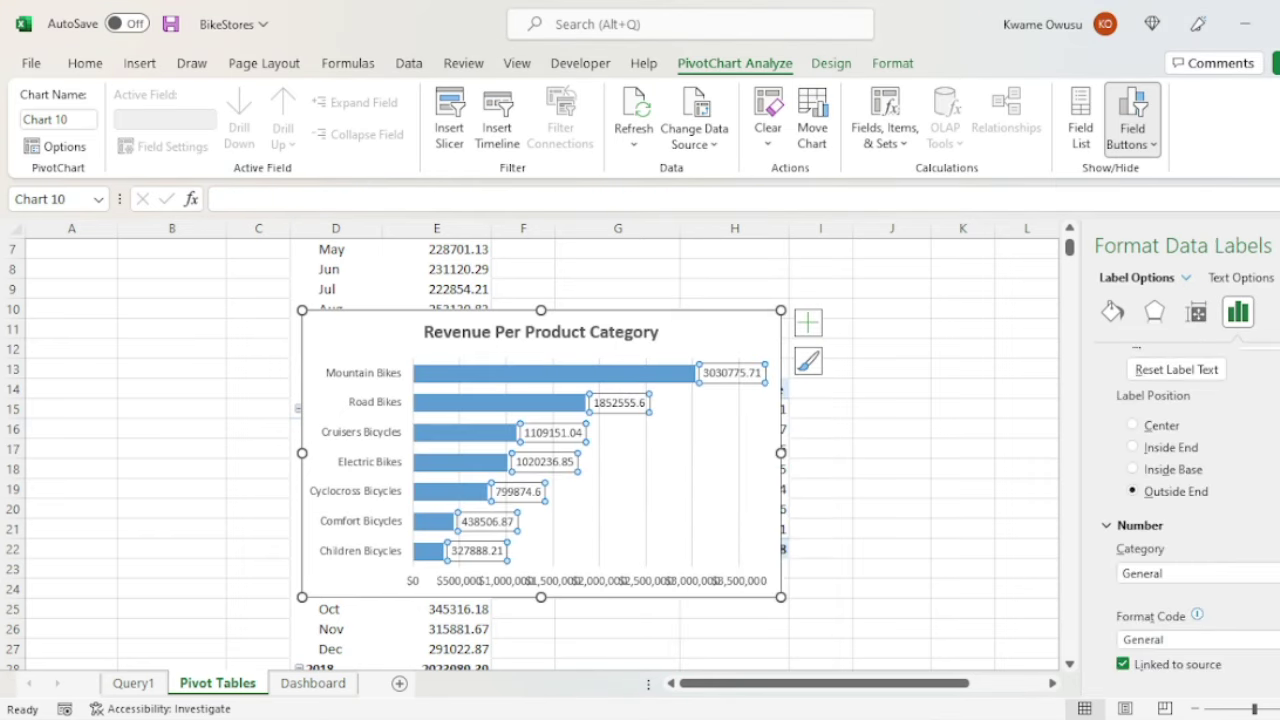
{"action": "left_click", "coordinate": [1222, 573]}
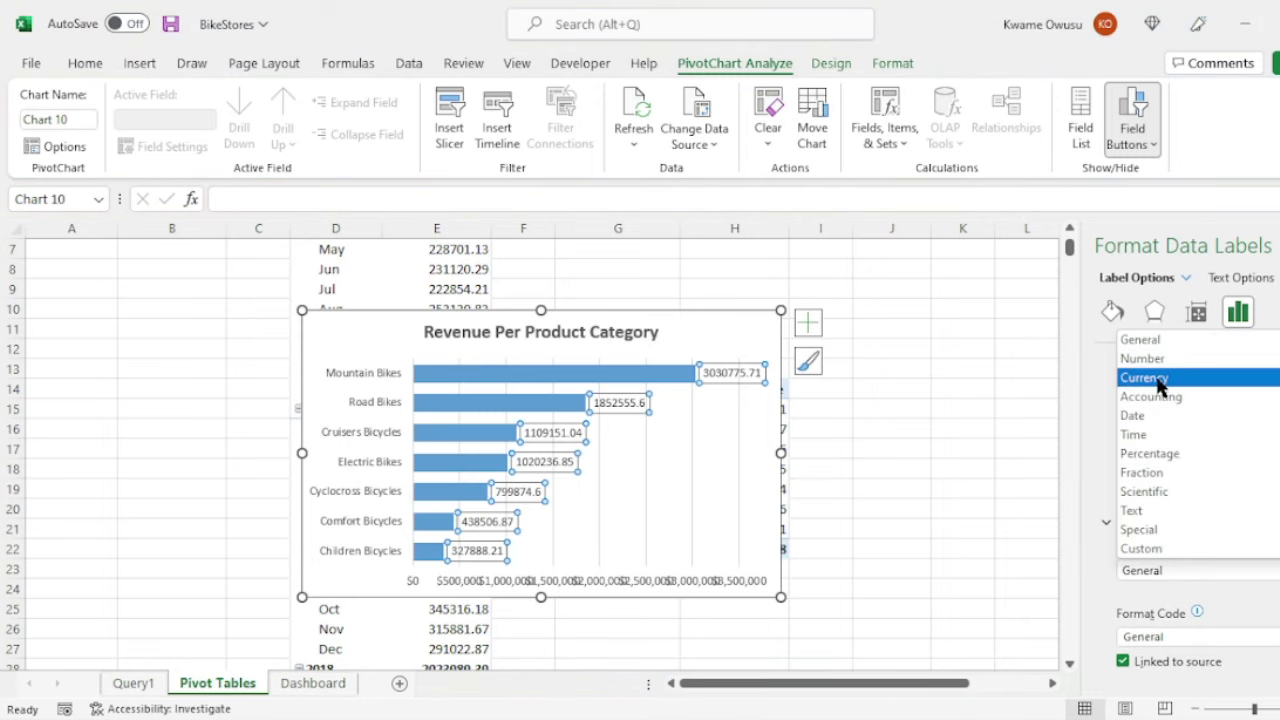
{"action": "left_click", "coordinate": [1160, 381]}
{"action": "left_click", "coordinate": [1250, 577]}
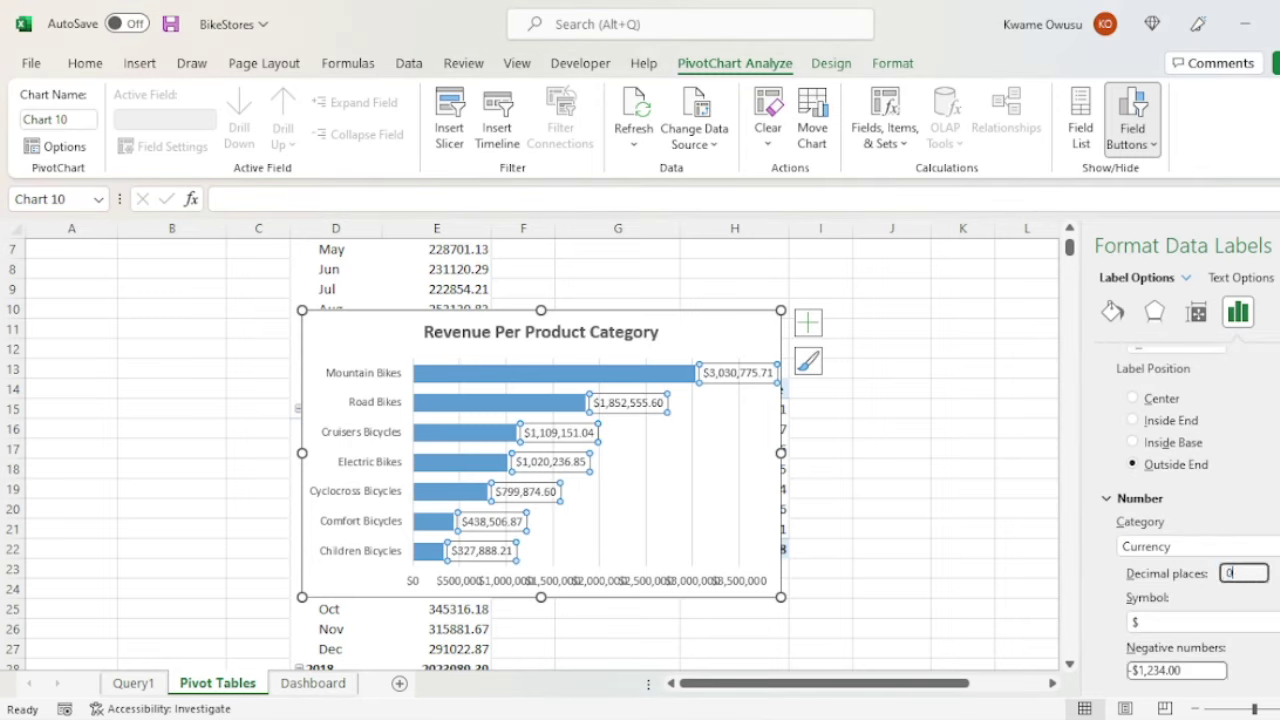
{"action": "type", "text": "0"}
{"action": "left_click", "coordinate": [345, 331]}
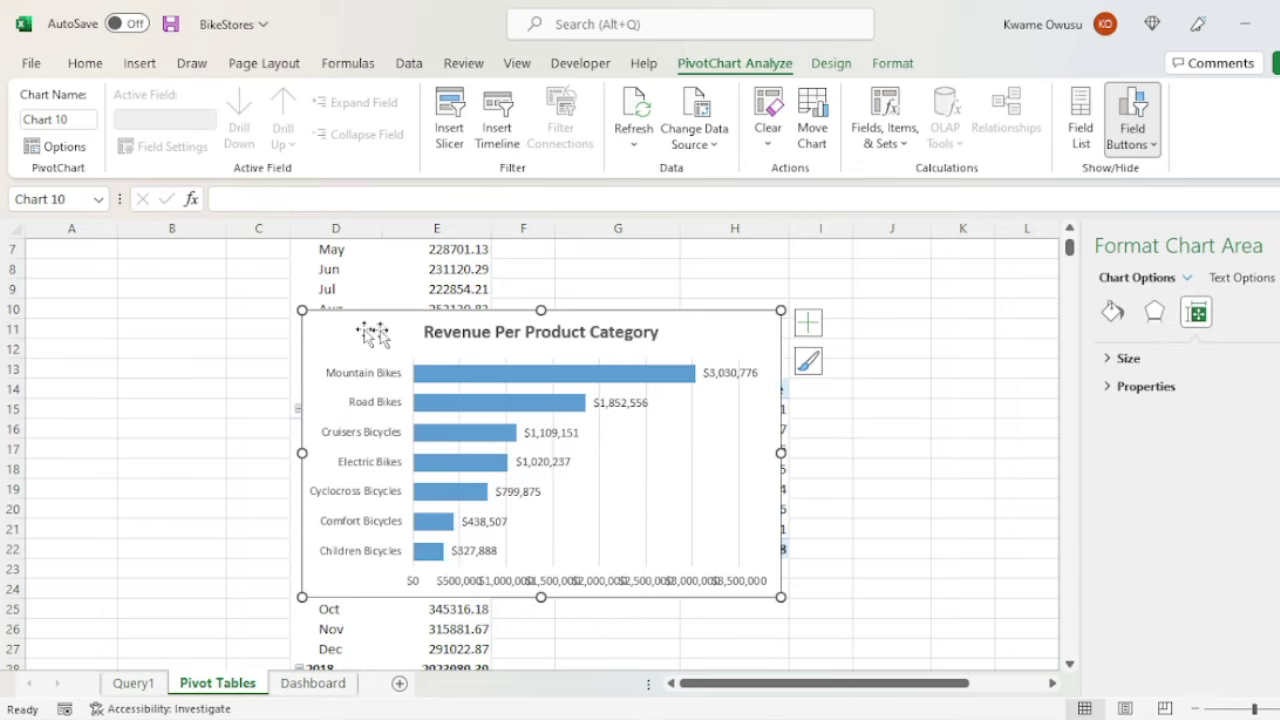
Set the value axis major unit to 700000, then cut the chart.
{"action": "left_click", "coordinate": [475, 578]}
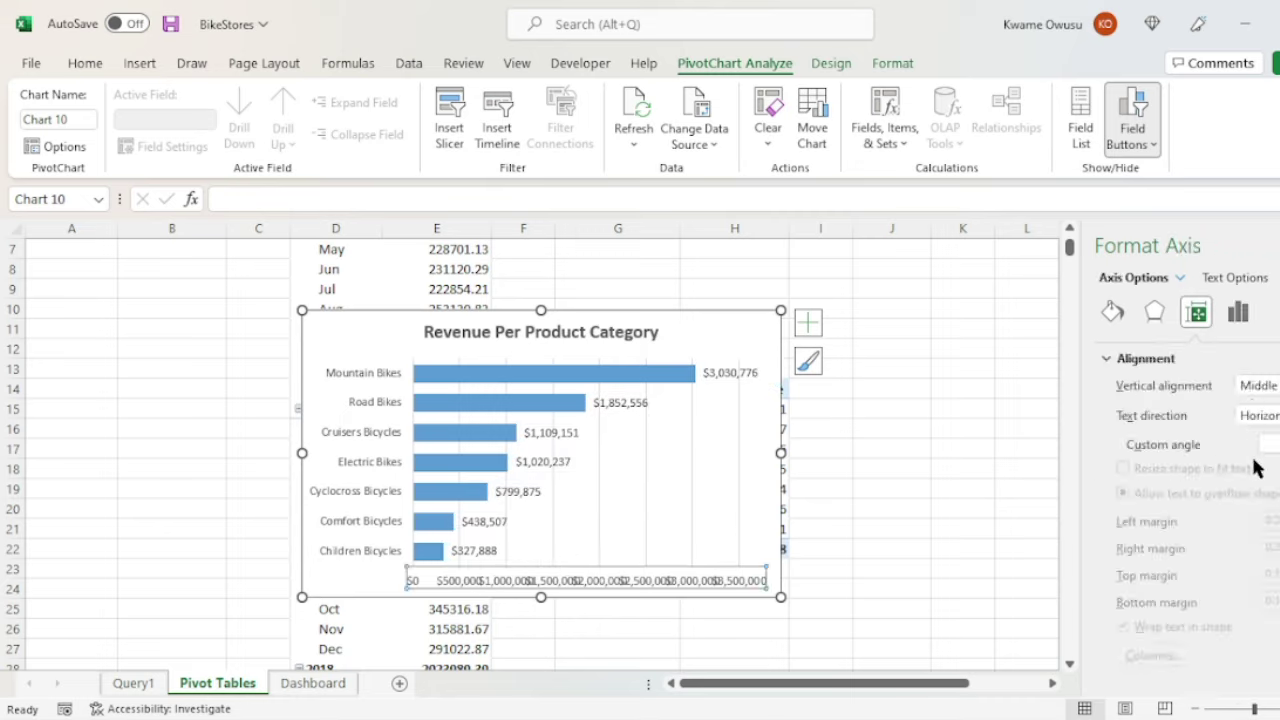
{"action": "left_click", "coordinate": [1238, 312]}
{"action": "left_click", "coordinate": [1150, 358]}
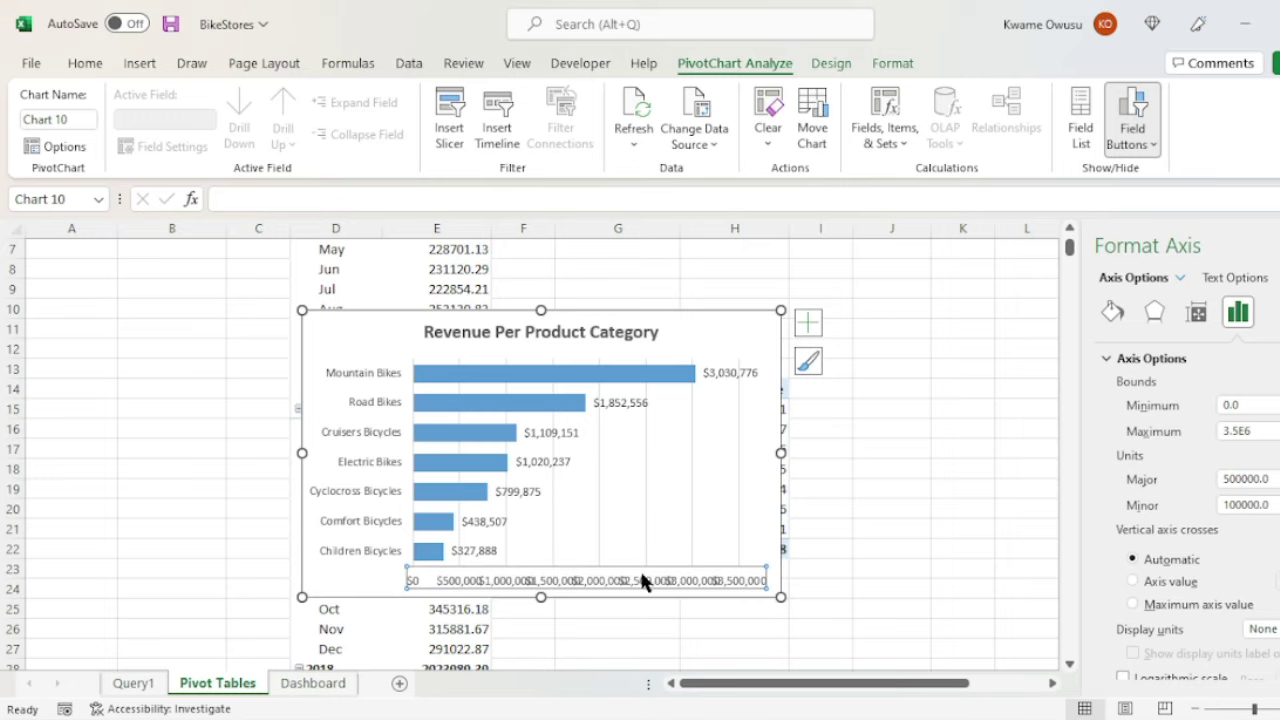
{"action": "left_click", "coordinate": [1224, 480]}
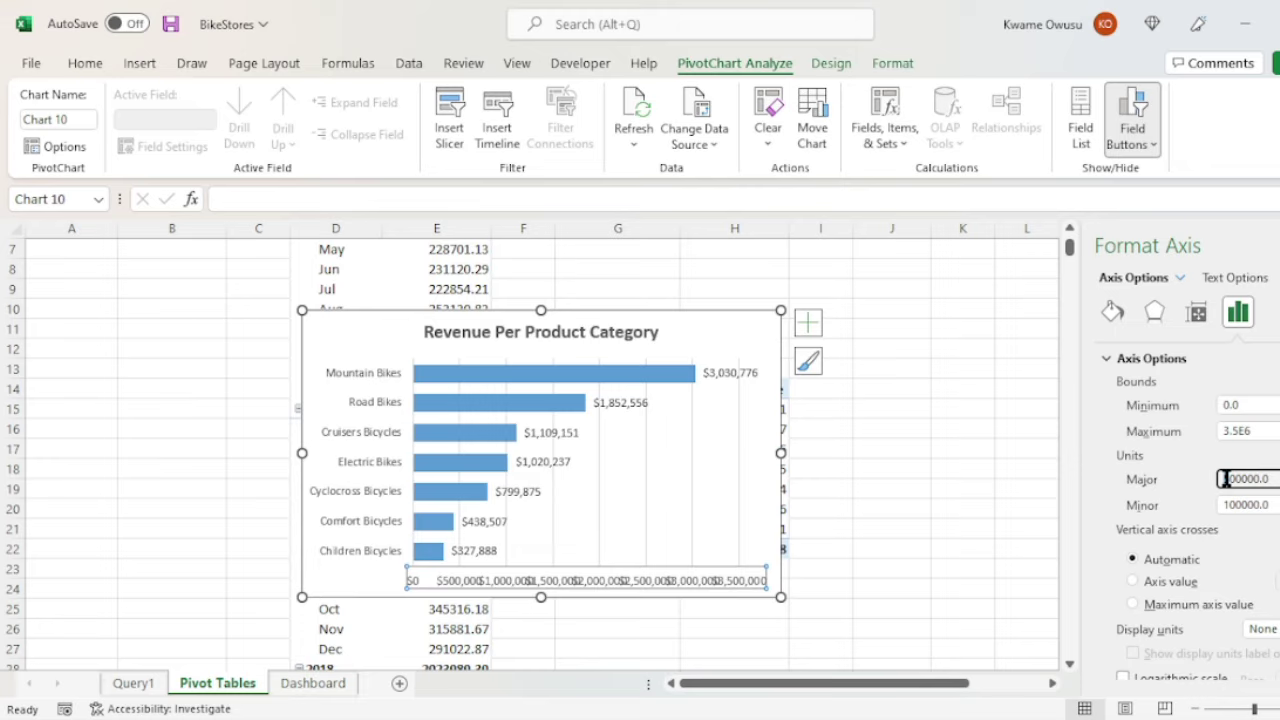
{"action": "type", "text": "7"}
{"action": "left_click", "coordinate": [737, 457]}
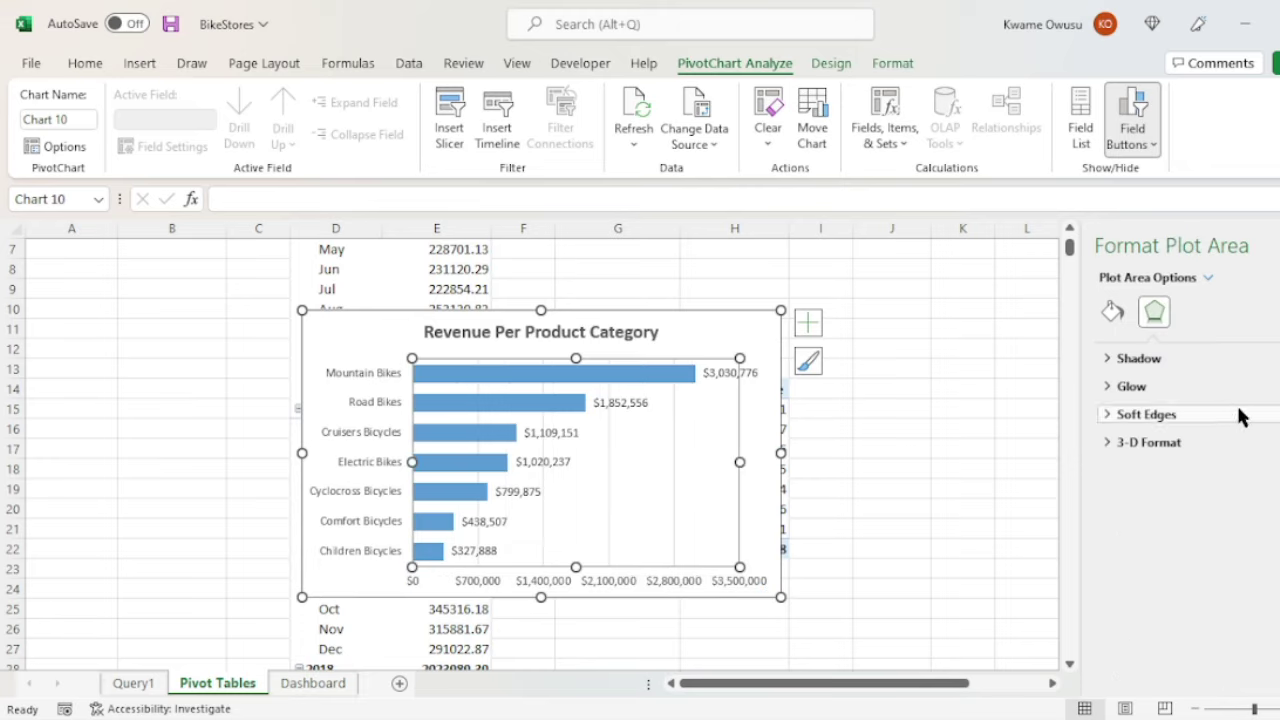
{"action": "left_click", "coordinate": [724, 328]}
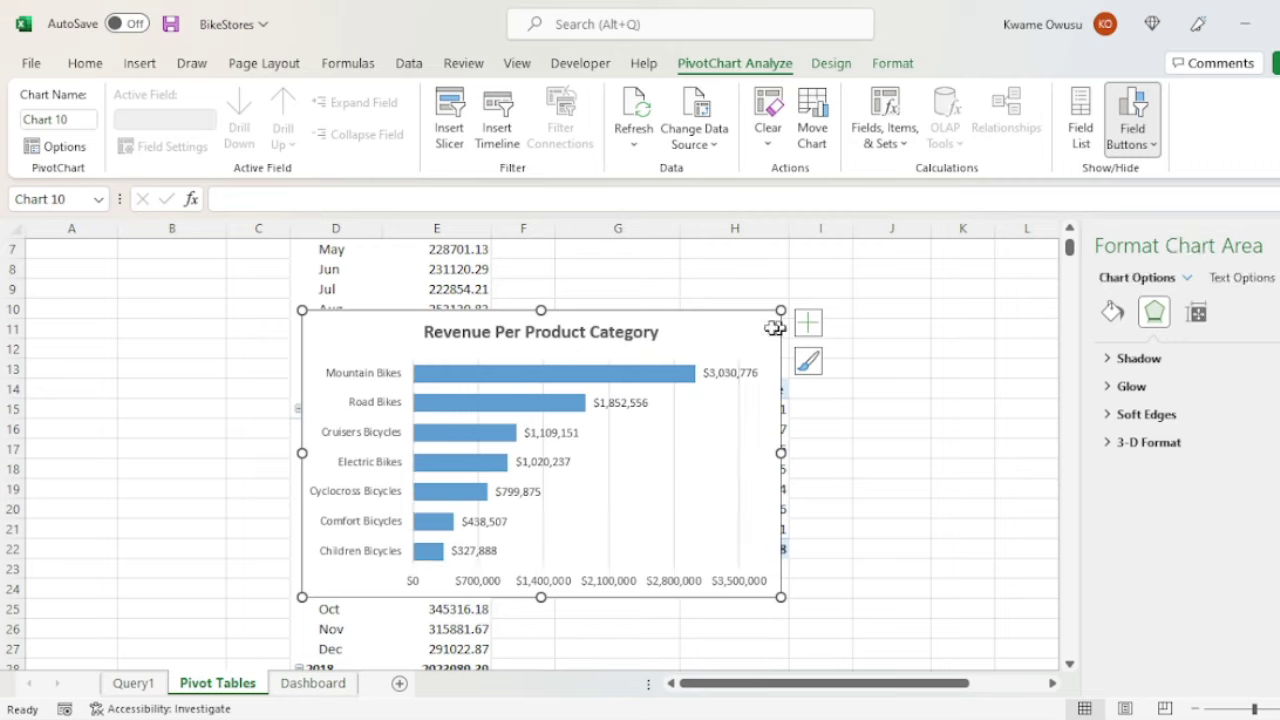
{"action": "key", "text": "ctrl+x"}
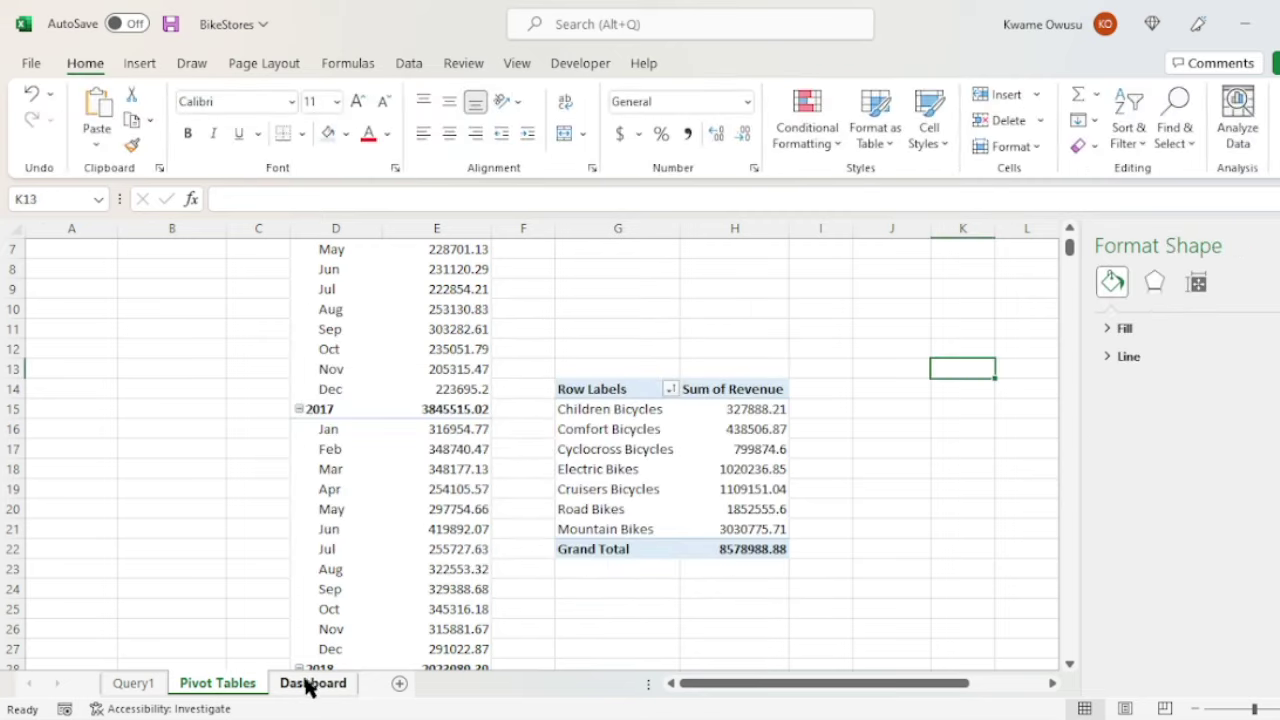
Paste the category chart at L36 on the Dashboard beside Revenue Per Brand, then return to Pivot Tables.
{"action": "left_click", "coordinate": [310, 684]}
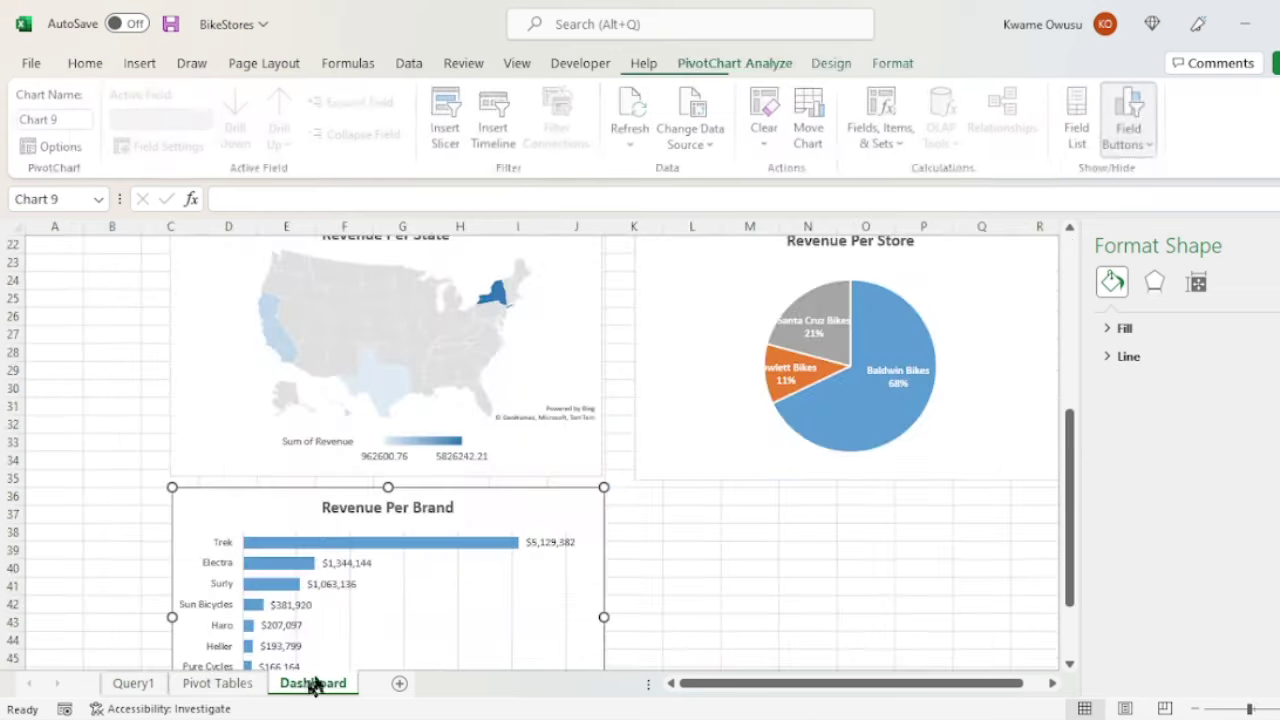
{"action": "left_click", "coordinate": [692, 495]}
{"action": "key", "text": "ctrl+v"}
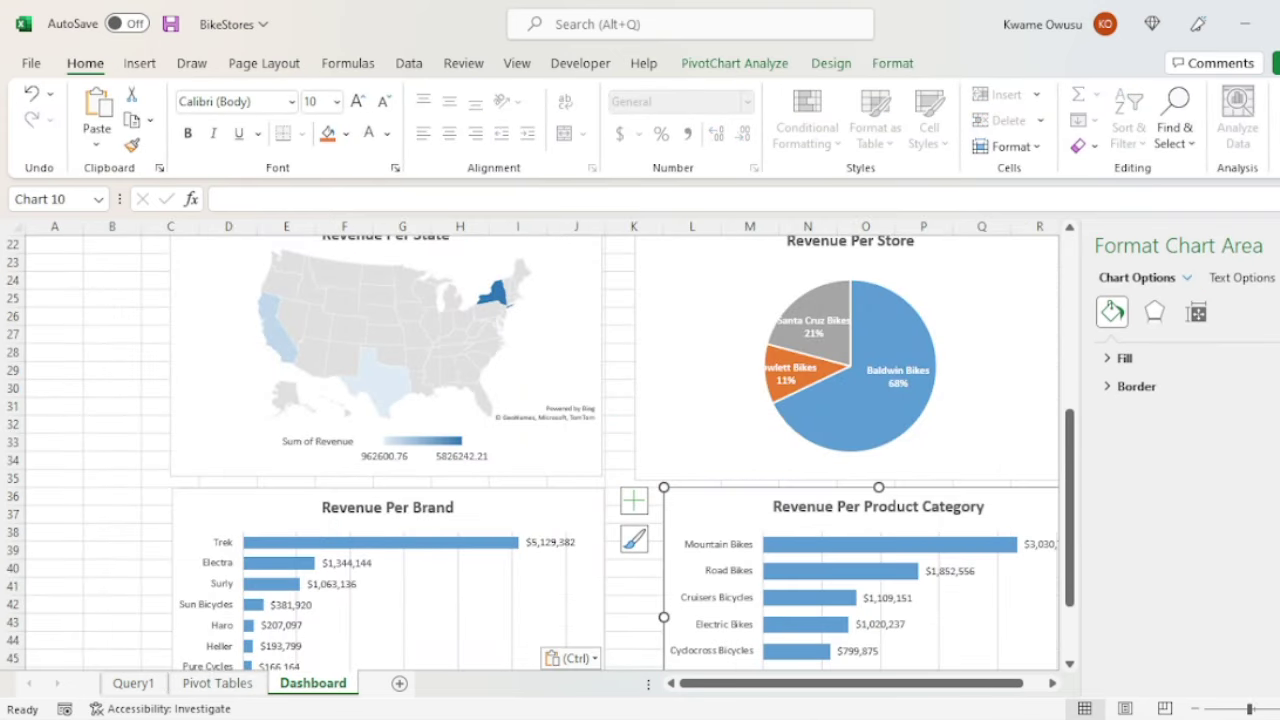
{"action": "left_click_drag", "start_coordinate": [726, 500], "coordinate": [697, 501]}
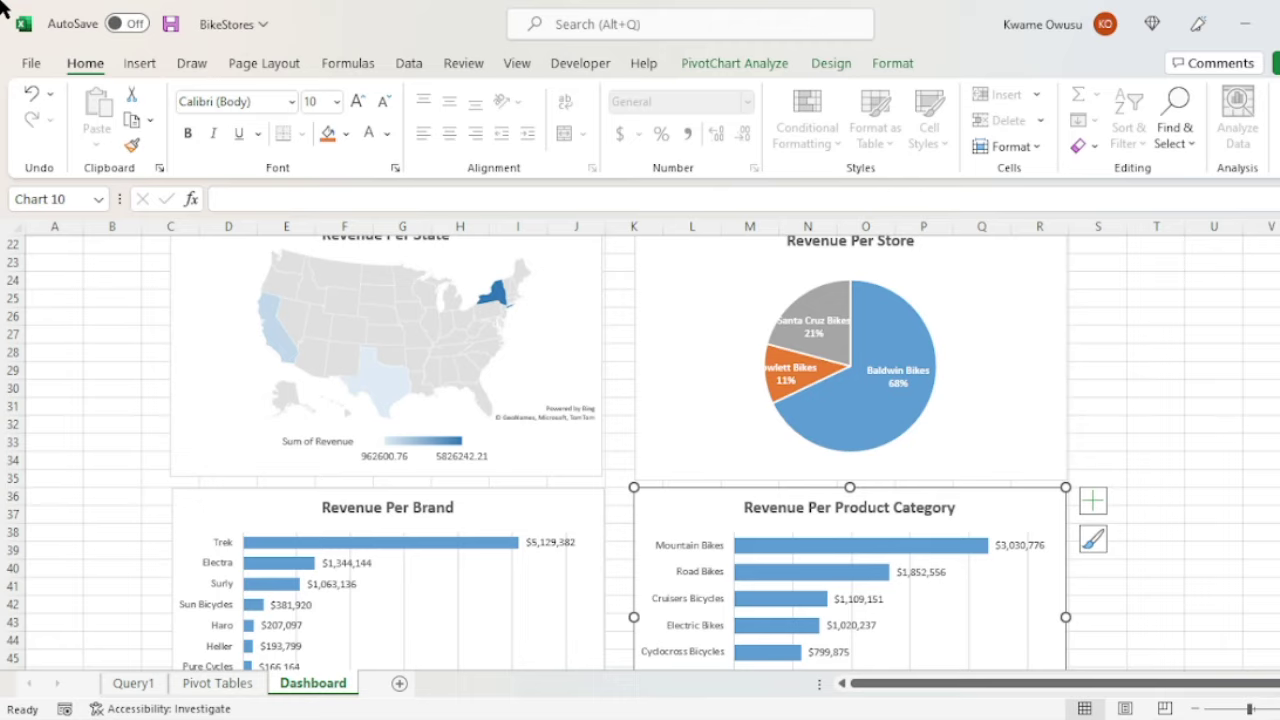
{"action": "left_click", "coordinate": [215, 690]}
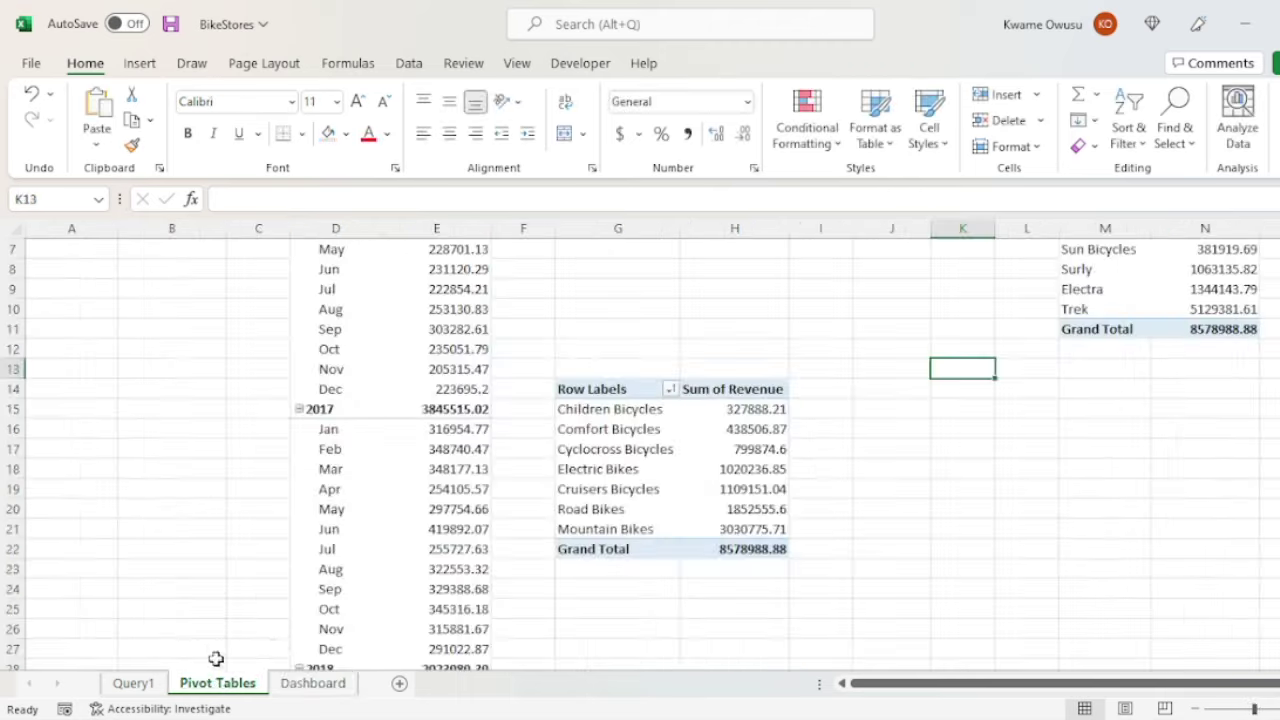
Create a new pivot table at P1 using Query1 as the source.
{"action": "scroll", "coordinate": [838, 550], "scroll_direction": "up", "scroll_amount": 2}
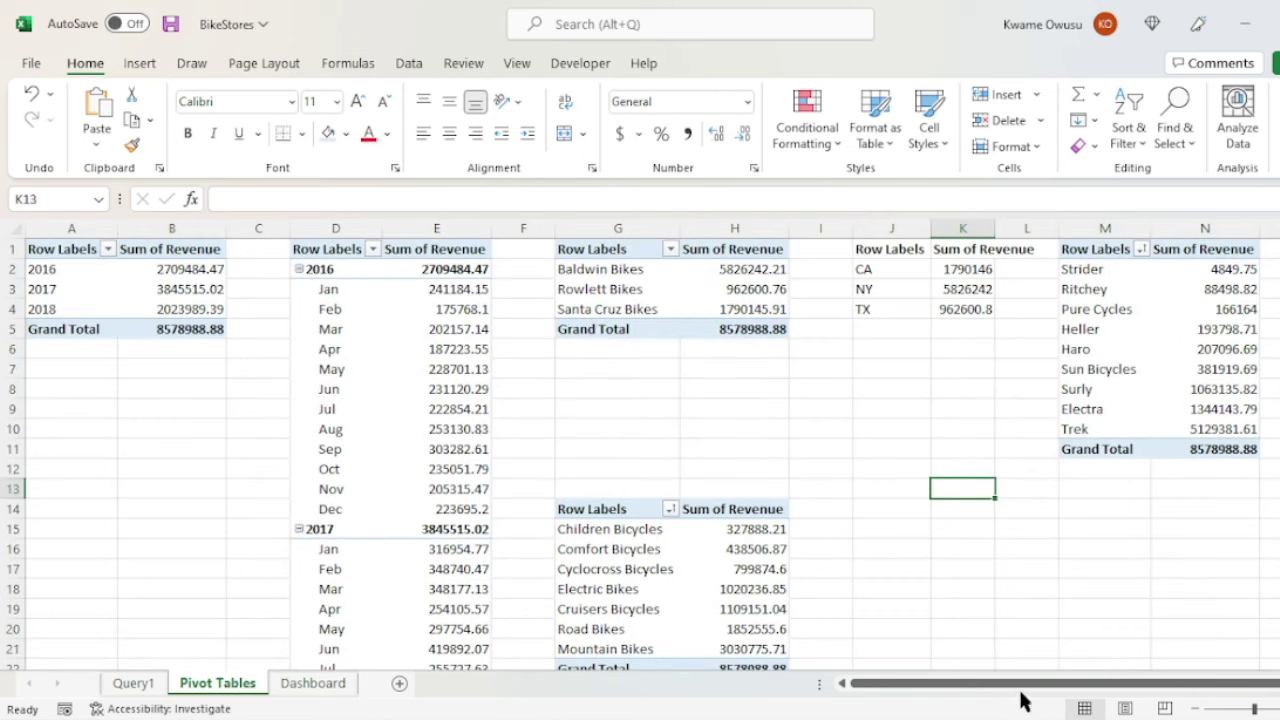
{"action": "mouse_move", "coordinate": [1022, 690]}
{"action": "left_mouse_down"}
{"action": "mouse_move", "coordinate": [979, 690]}
{"action": "mouse_move", "coordinate": [1005, 688]}
{"action": "left_mouse_up"}
{"action": "left_click", "coordinate": [1275, 251]}
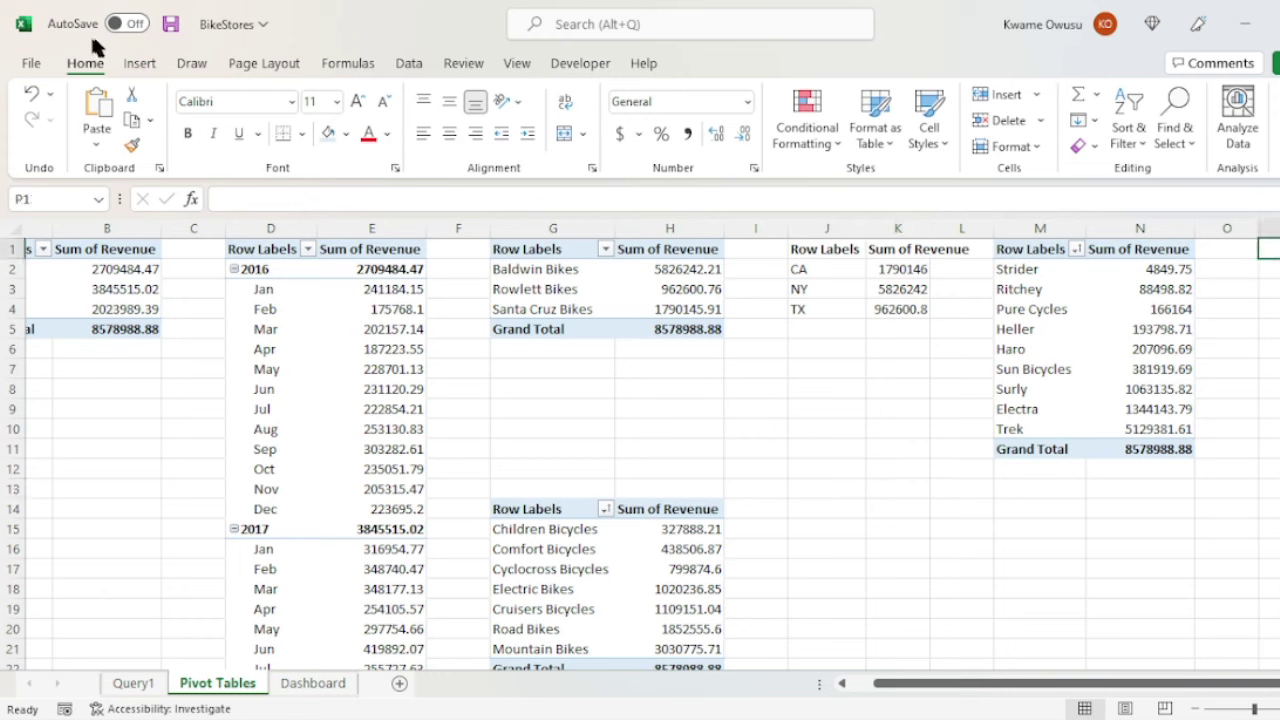
{"action": "left_click", "coordinate": [140, 63]}
{"action": "left_click", "coordinate": [52, 112]}
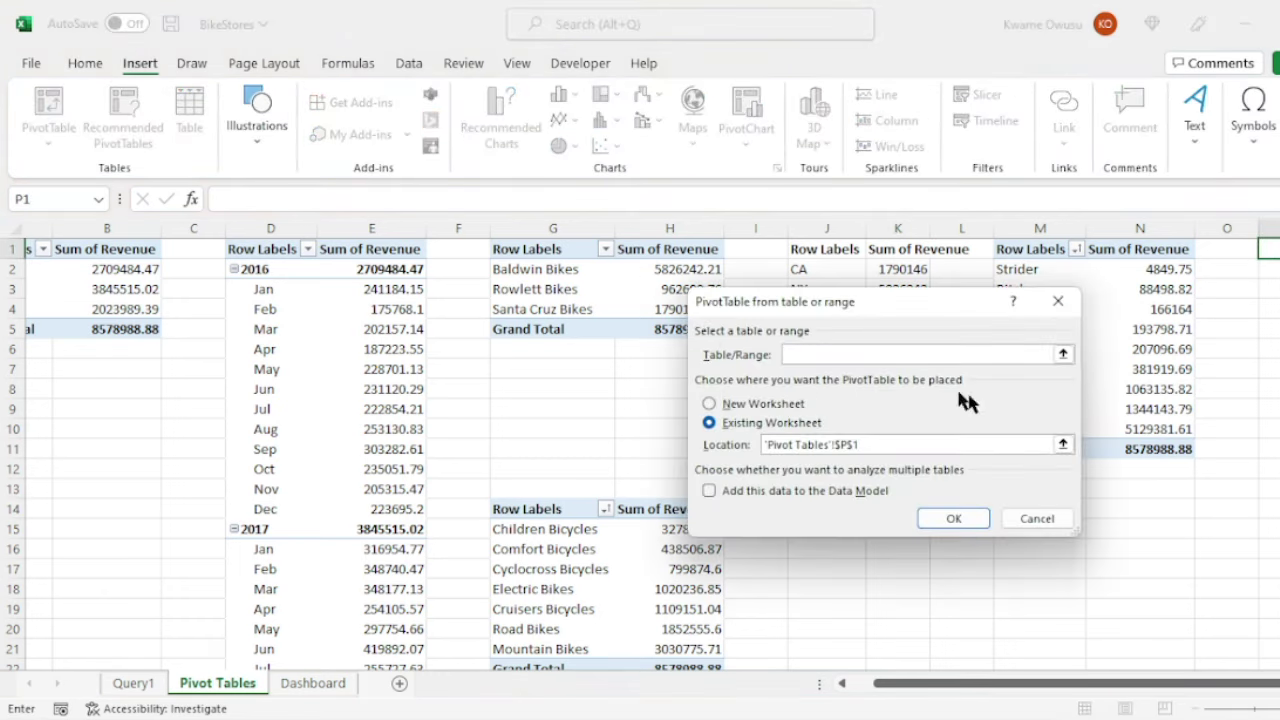
{"action": "key", "text": "ctrl+v"}
{"action": "key", "text": "shift+Home"}
{"action": "type", "text": "Query1"}
{"action": "key", "text": "shift+Home"}
{"action": "left_click", "coordinate": [954, 518]}
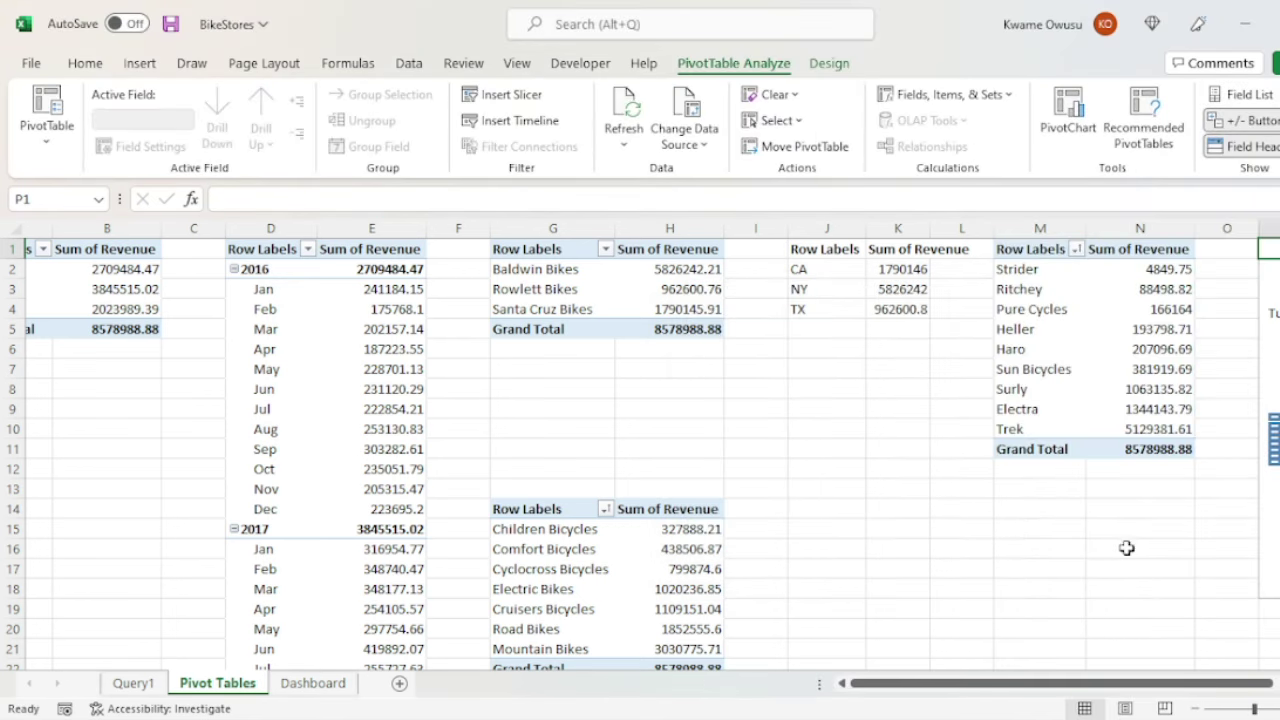
Add Revenue to the new pivot table's Values area.
{"action": "left_click_drag", "start_coordinate": [1058, 683], "coordinate": [1188, 675]}
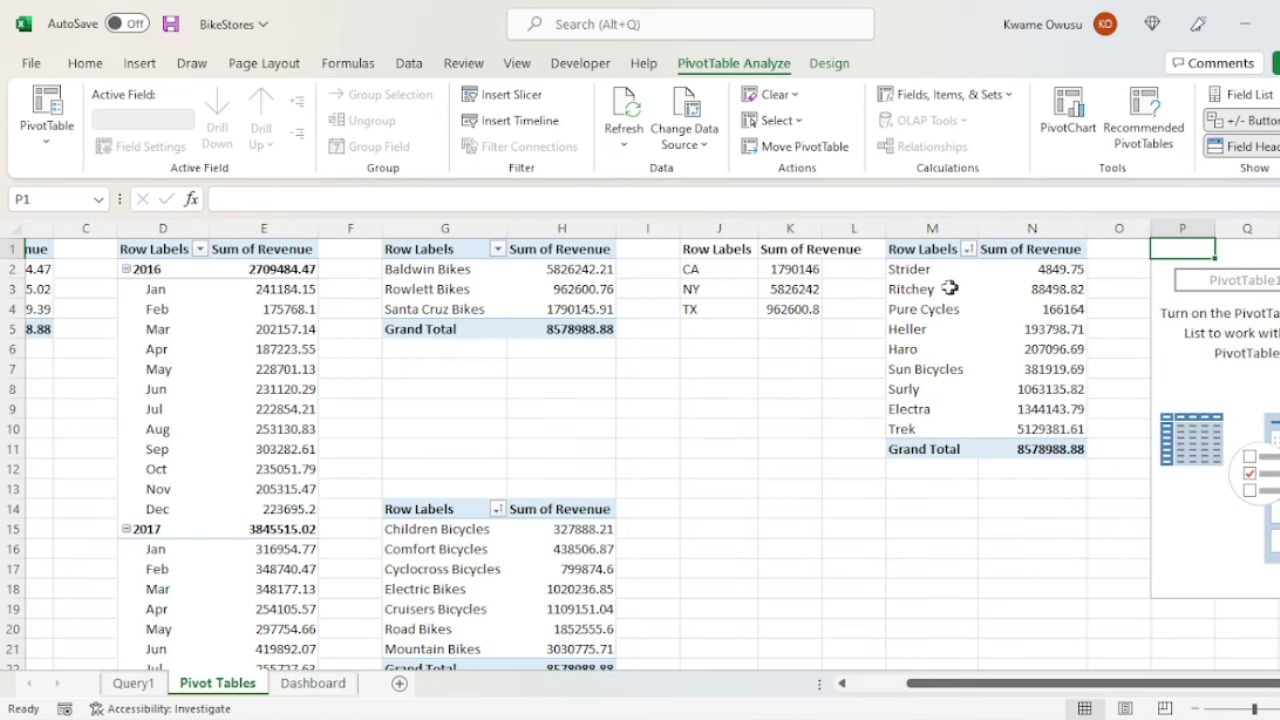
{"action": "left_click", "coordinate": [920, 269]}
{"action": "left_click", "coordinate": [1180, 310]}
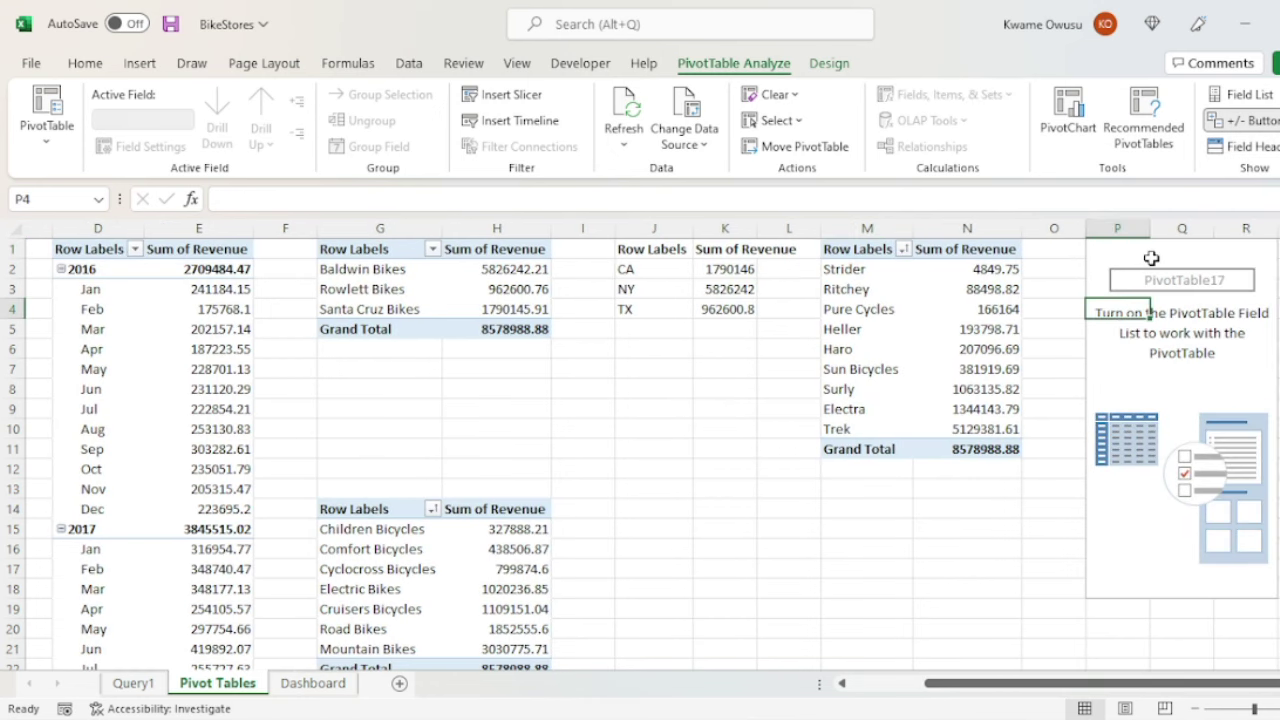
{"action": "left_click", "coordinate": [1229, 90]}
{"action": "scroll", "coordinate": [1123, 409], "scroll_direction": "down", "scroll_amount": 3}
{"action": "scroll", "coordinate": [1093, 426], "scroll_direction": "up", "scroll_amount": 3}
{"action": "left_click_drag", "start_coordinate": [1088, 392], "coordinate": [1246, 603]}
{"action": "scroll", "coordinate": [1106, 395], "scroll_direction": "down", "scroll_amount": 3}
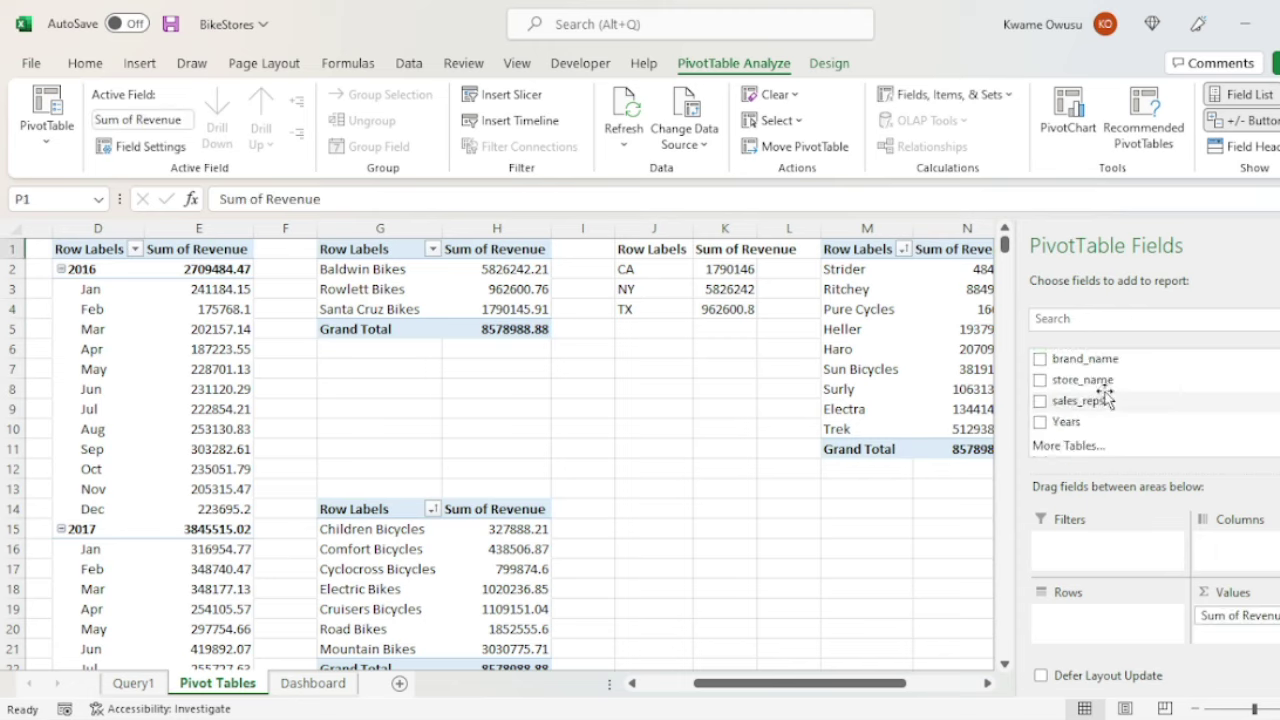
Add customers to the pivot rows and sort them by revenue, largest first.
{"action": "scroll", "coordinate": [1104, 400], "scroll_direction": "up", "scroll_amount": 6}
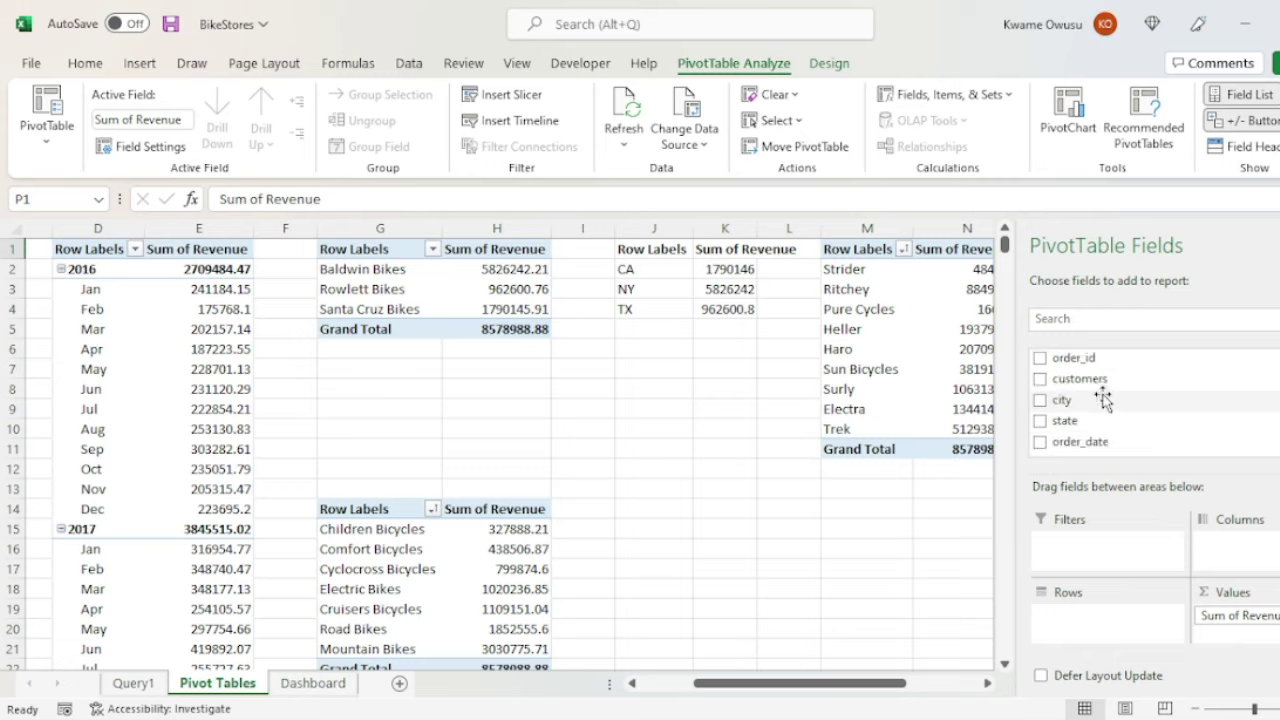
{"action": "left_click_drag", "start_coordinate": [1104, 392], "coordinate": [1107, 614]}
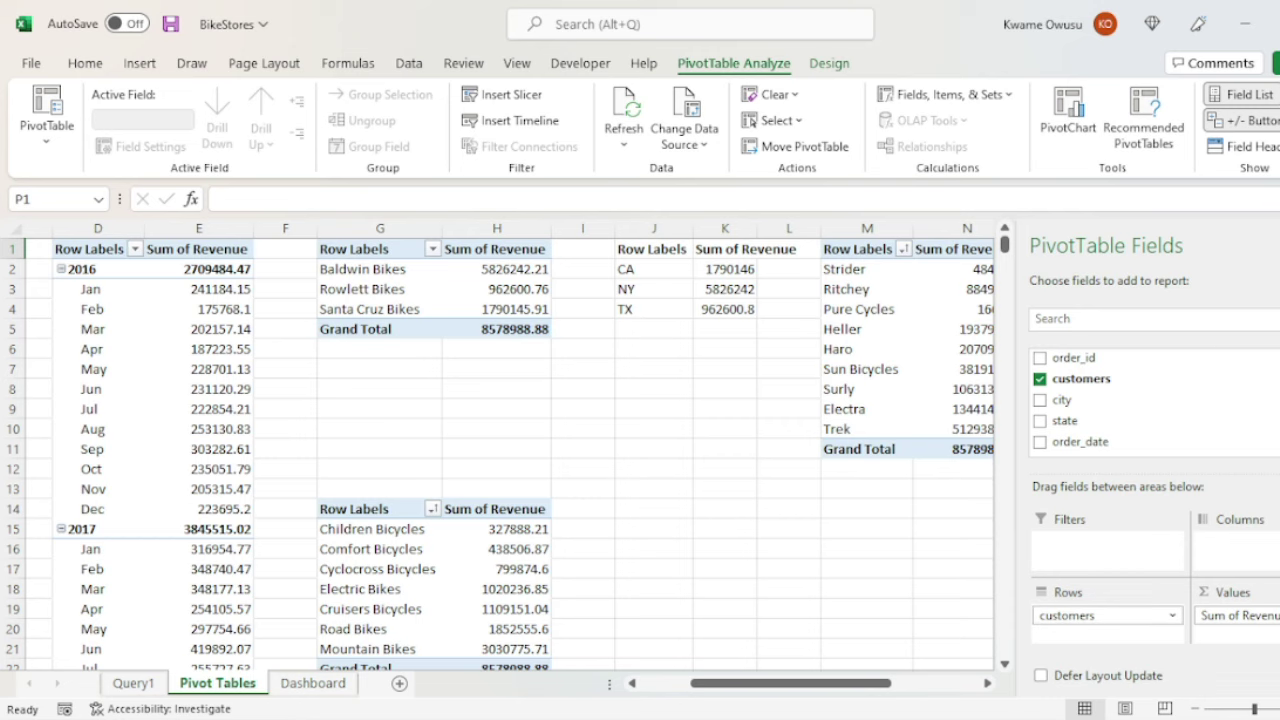
{"action": "left_click_drag", "start_coordinate": [1086, 684], "coordinate": [1122, 684]}
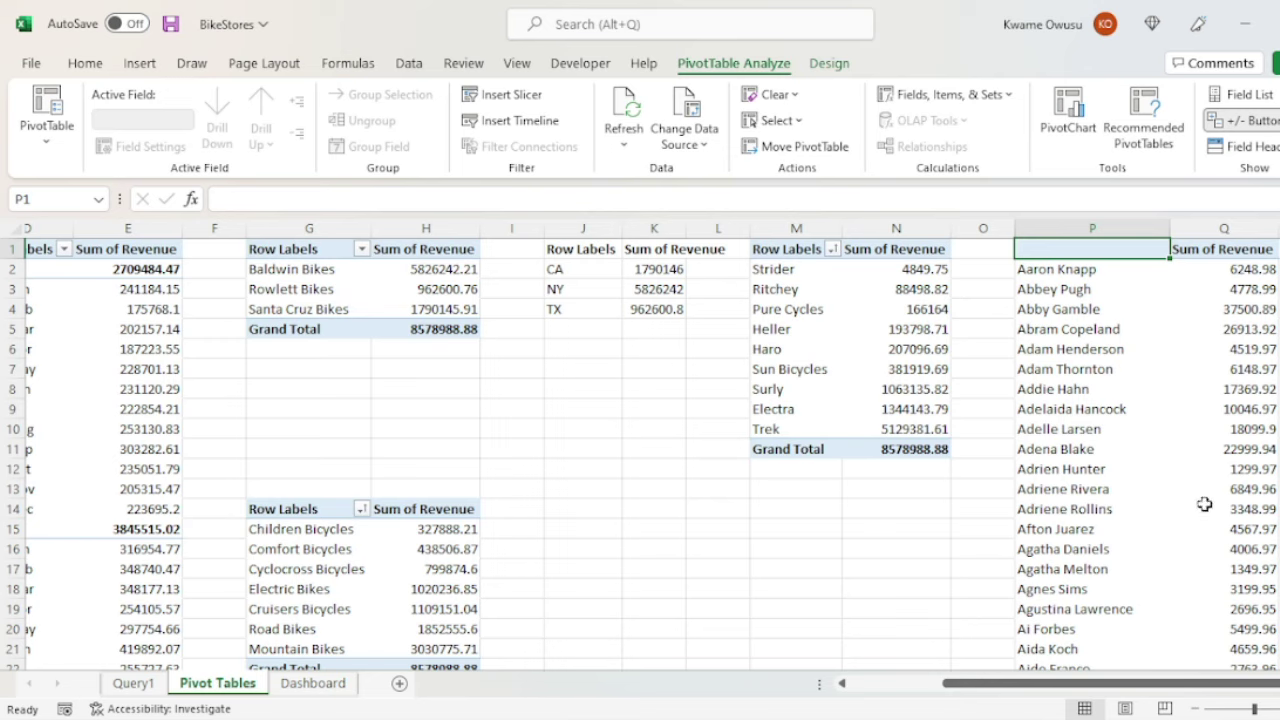
{"action": "left_click", "coordinate": [1216, 249]}
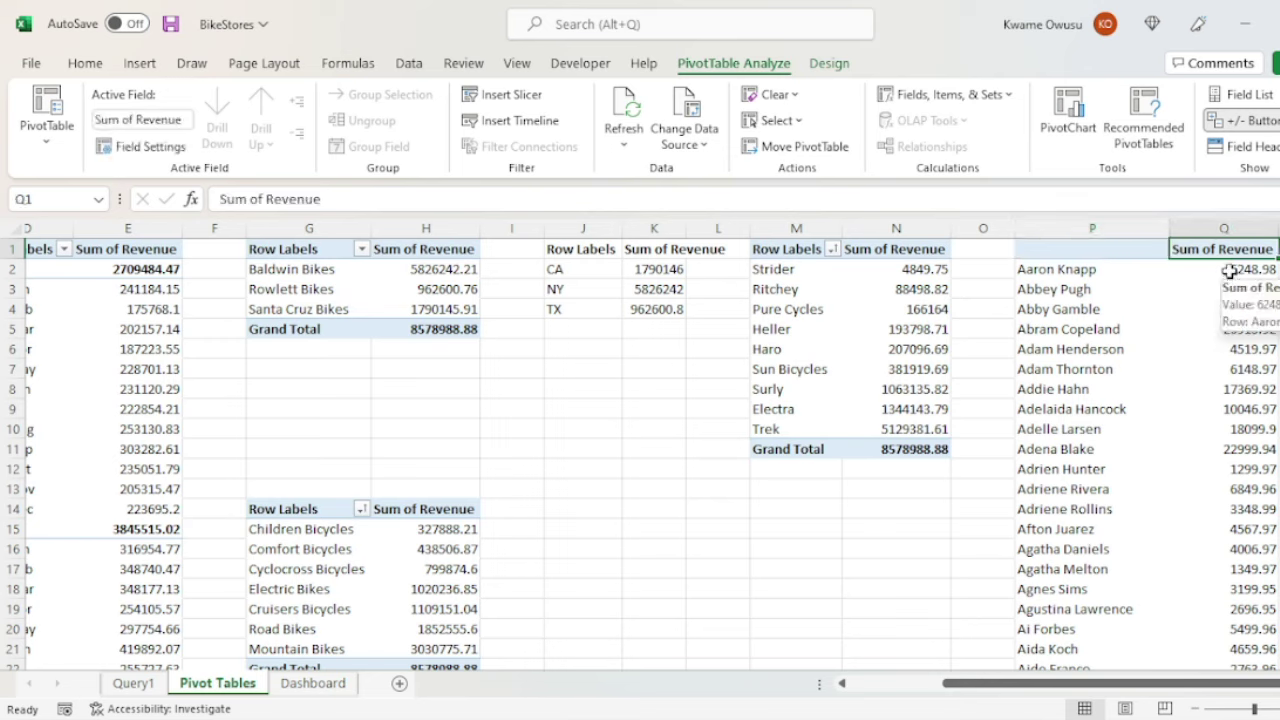
{"action": "right_click", "coordinate": [1235, 270]}
{"action": "mouse_move", "coordinate": [1072, 433]}
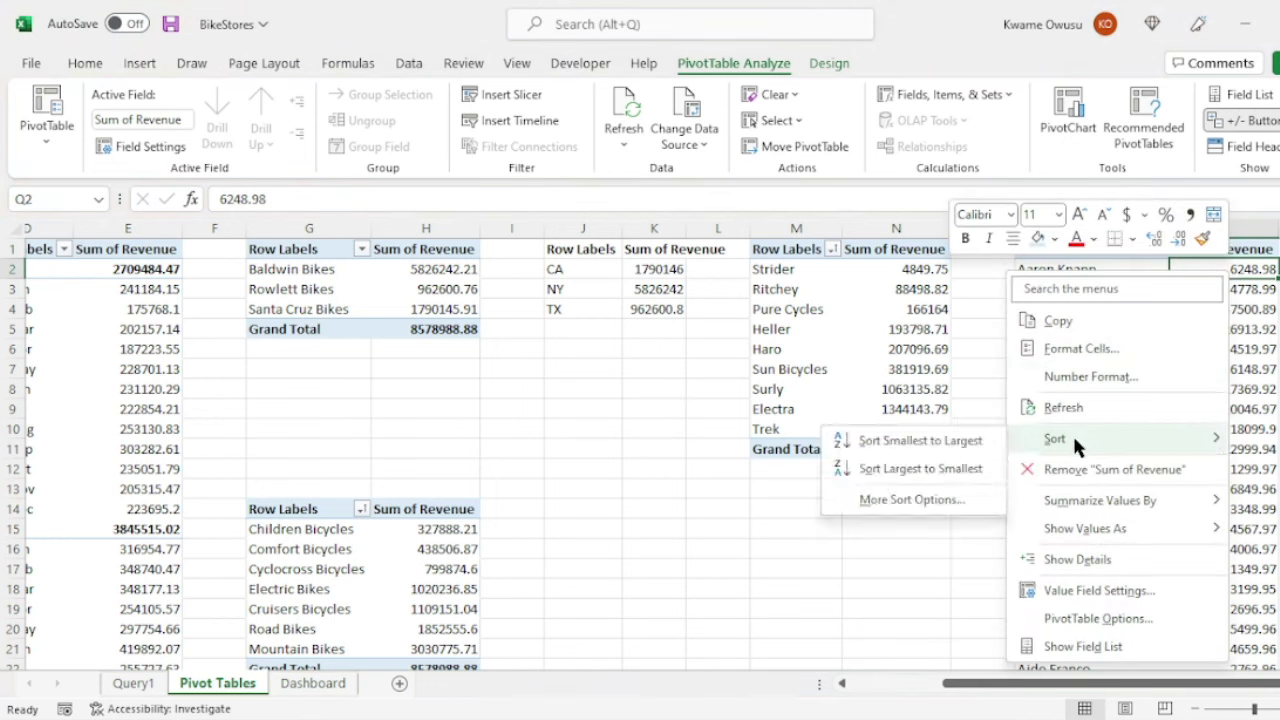
{"action": "left_click", "coordinate": [931, 468]}
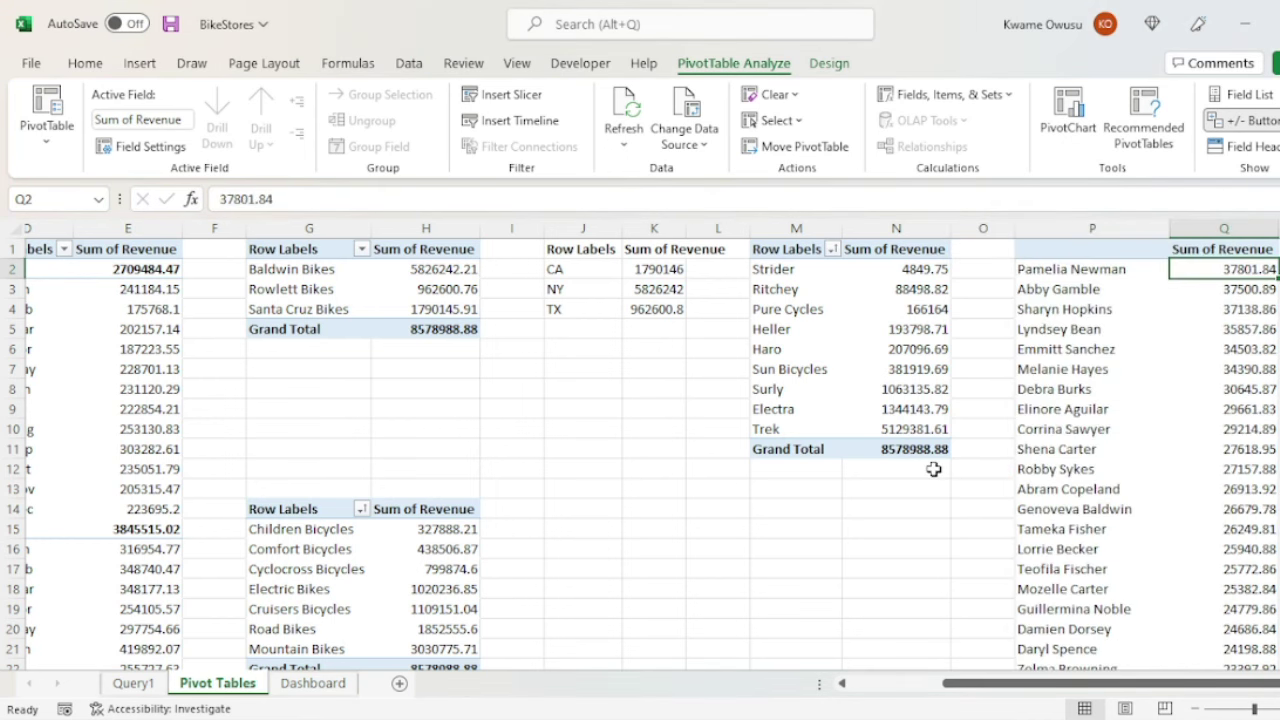
Turn on field headers and set up a Top 10 value filter on customers.
{"action": "left_click", "coordinate": [1066, 252]}
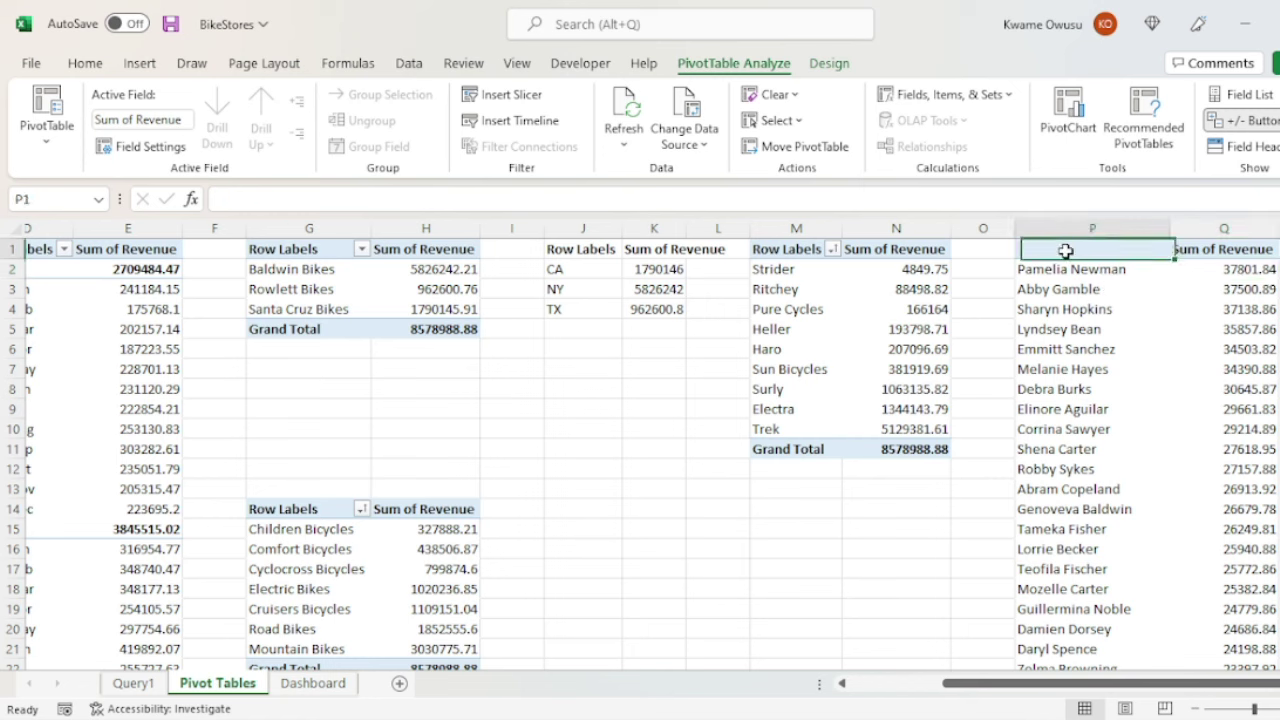
{"action": "right_click", "coordinate": [1066, 256]}
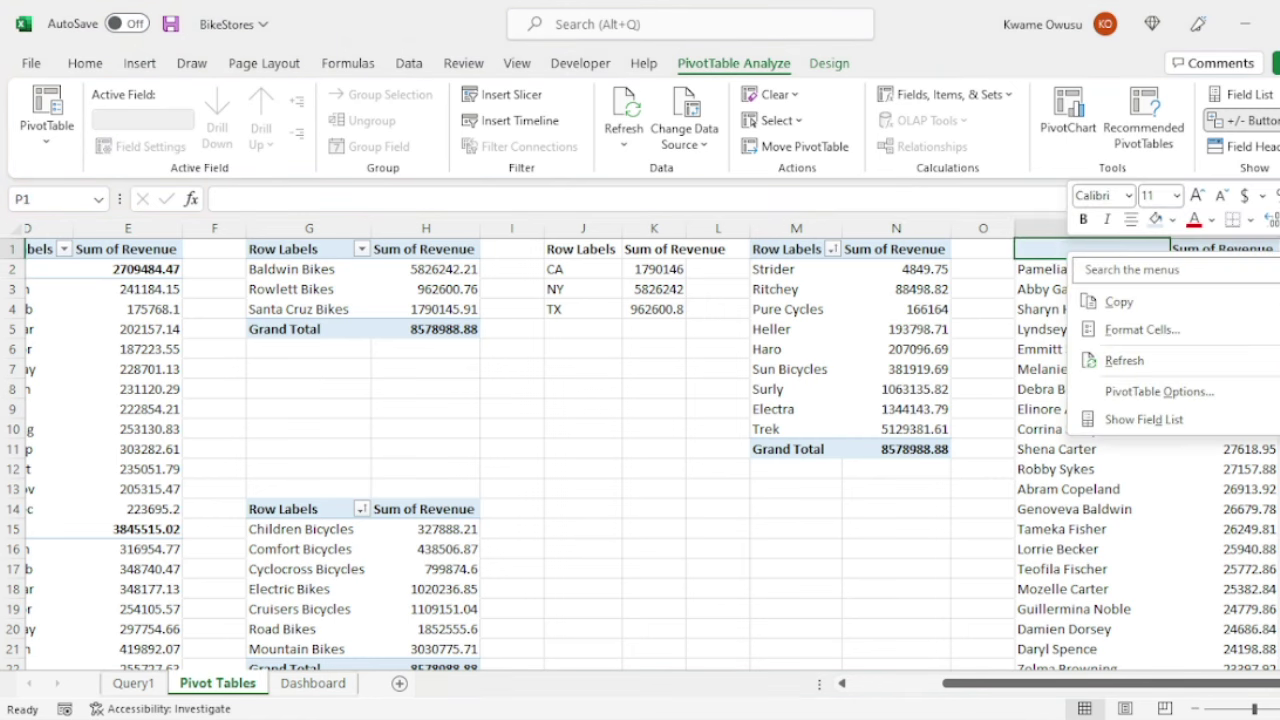
{"action": "left_click", "coordinate": [1275, 683]}
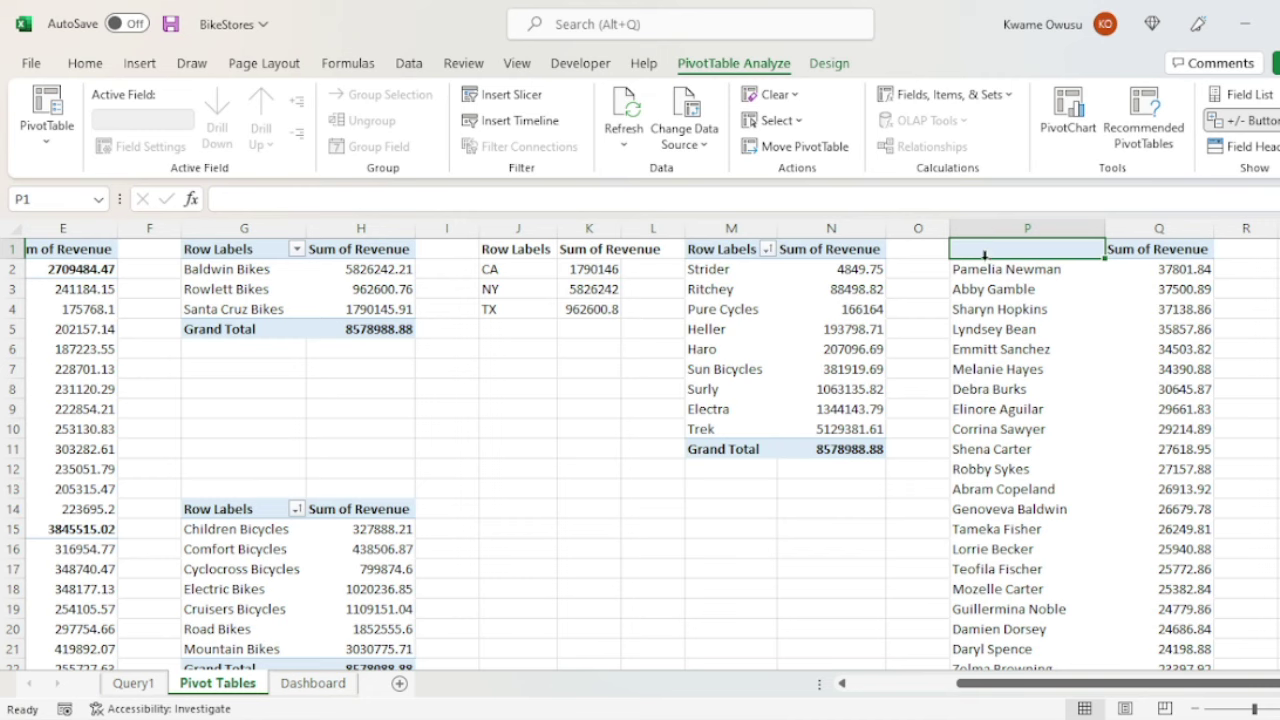
{"action": "left_click", "coordinate": [1245, 146]}
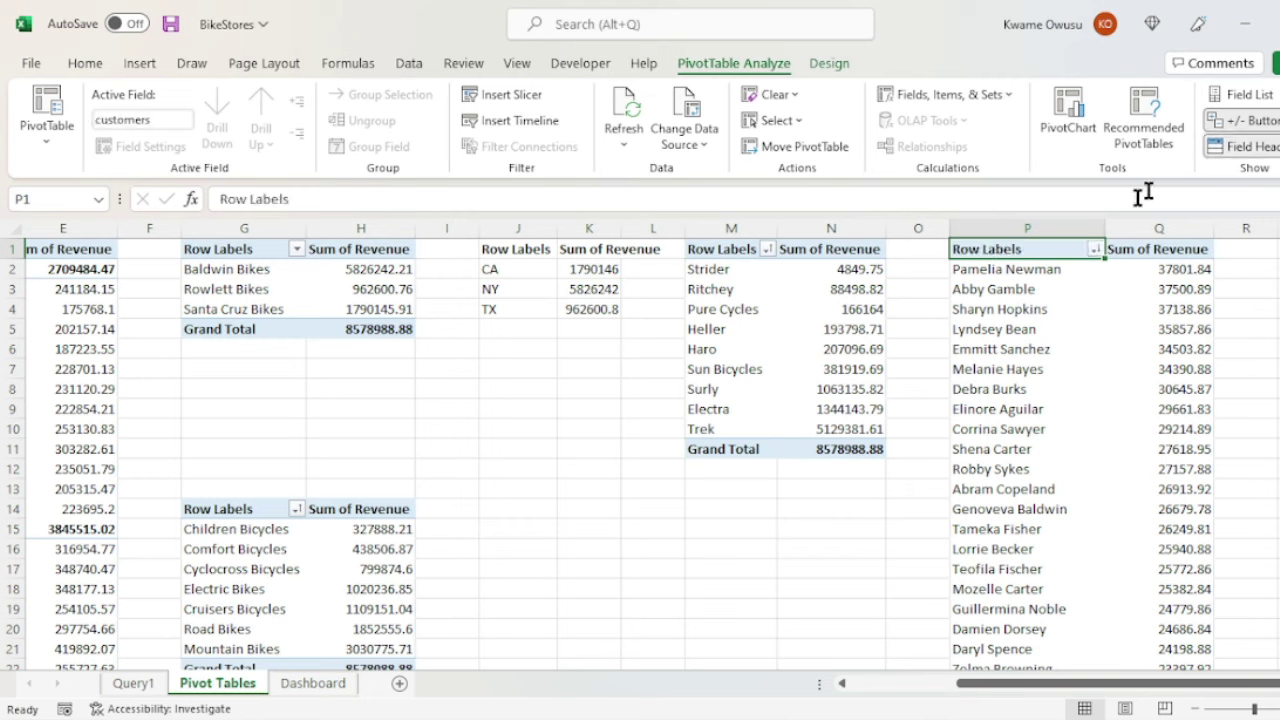
{"action": "right_click", "coordinate": [1048, 257]}
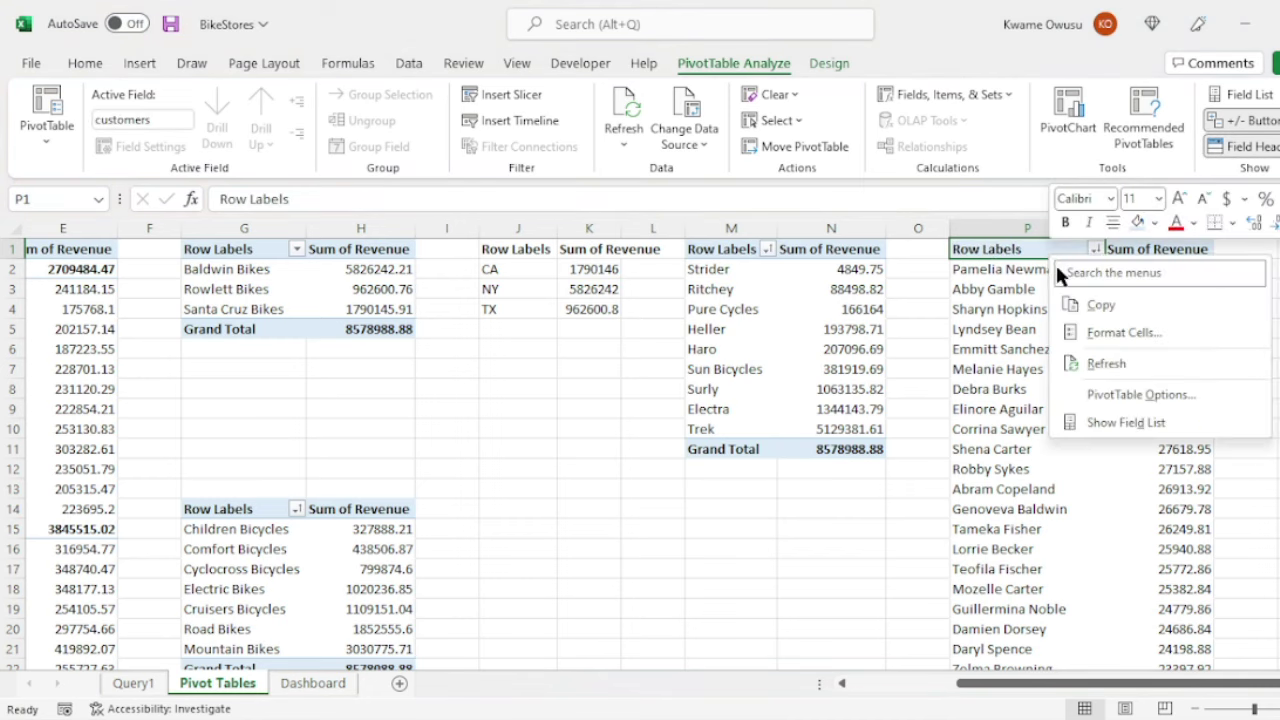
{"action": "left_click", "coordinate": [1094, 249]}
{"action": "left_click", "coordinate": [1096, 249]}
{"action": "left_click", "coordinate": [1094, 250]}
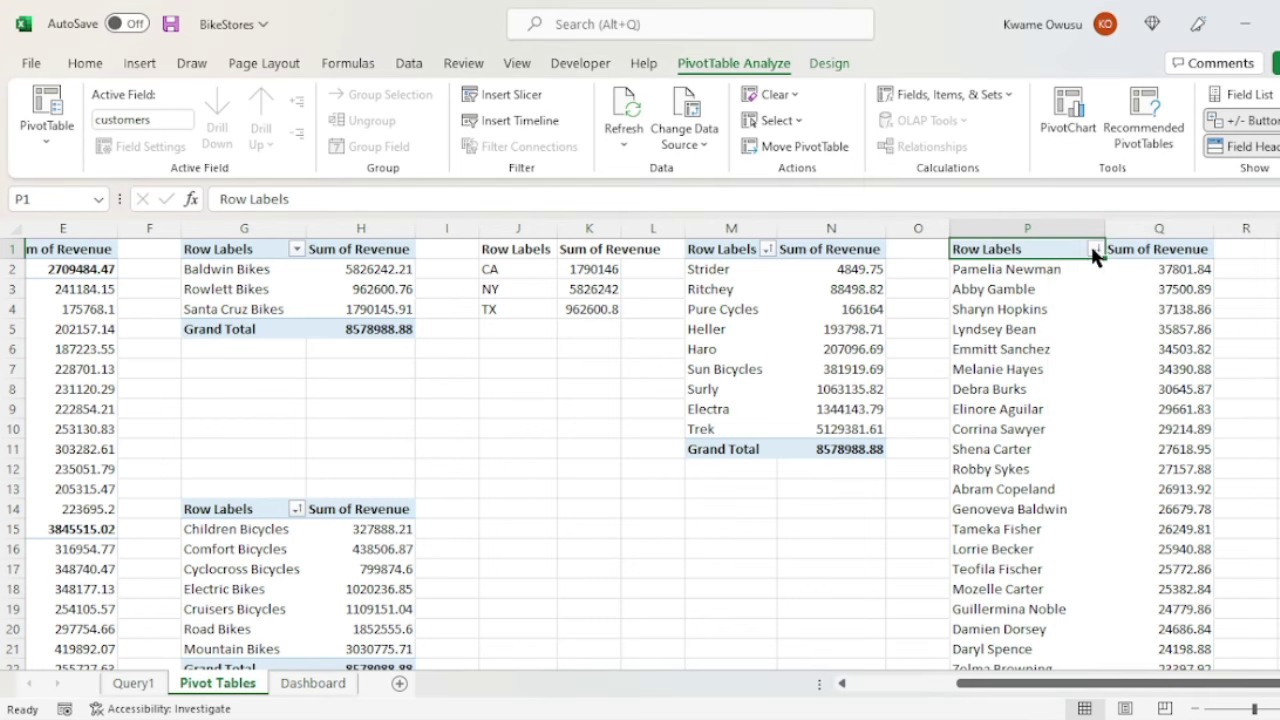
{"action": "left_click", "coordinate": [1095, 250]}
{"action": "mouse_move", "coordinate": [903, 410]}
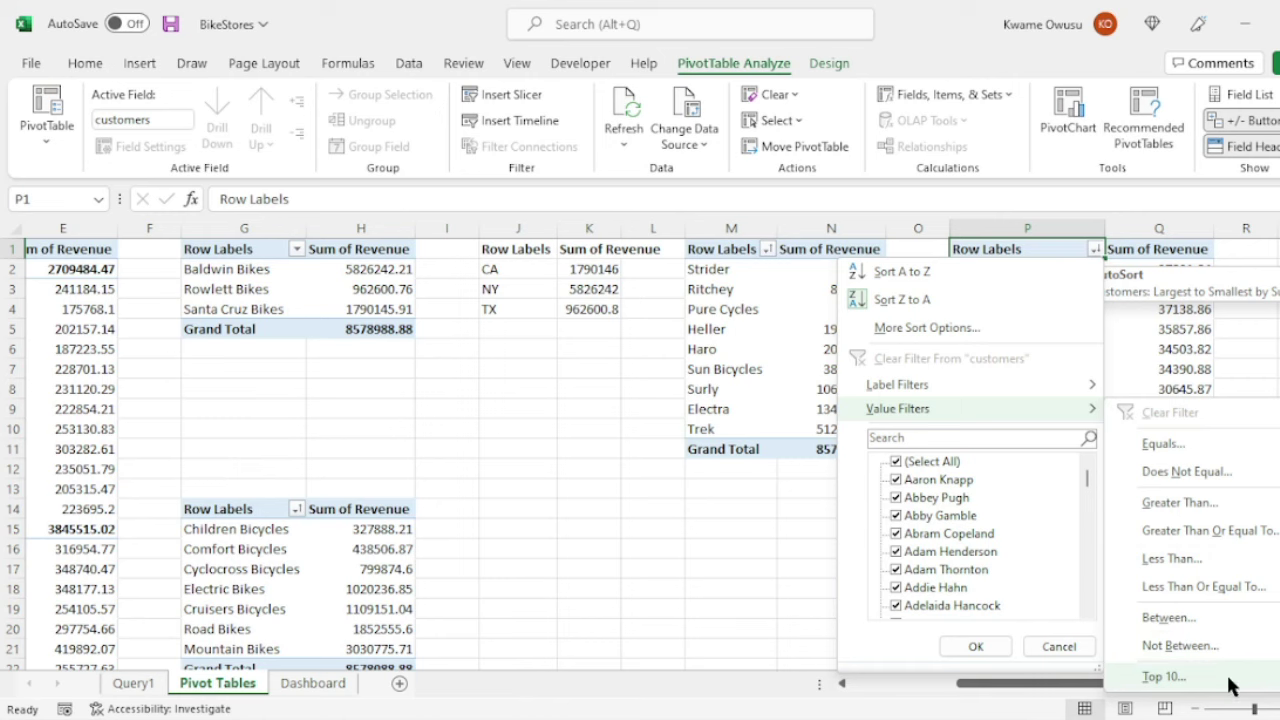
{"action": "left_click", "coordinate": [1165, 677]}
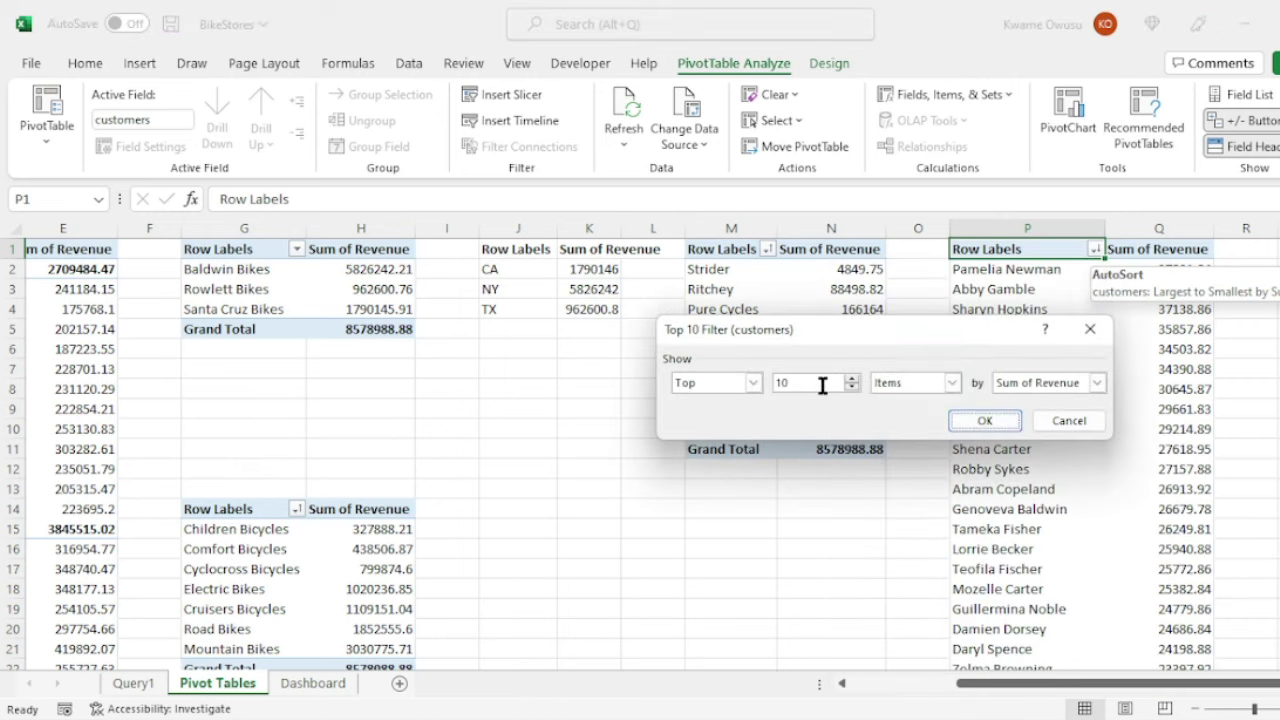
{"action": "left_click", "coordinate": [1098, 380]}
Apply the Top 10 customers filter ranked by Sum of Revenue.
{"action": "left_click", "coordinate": [1098, 380]}
{"action": "left_click", "coordinate": [984, 420]}
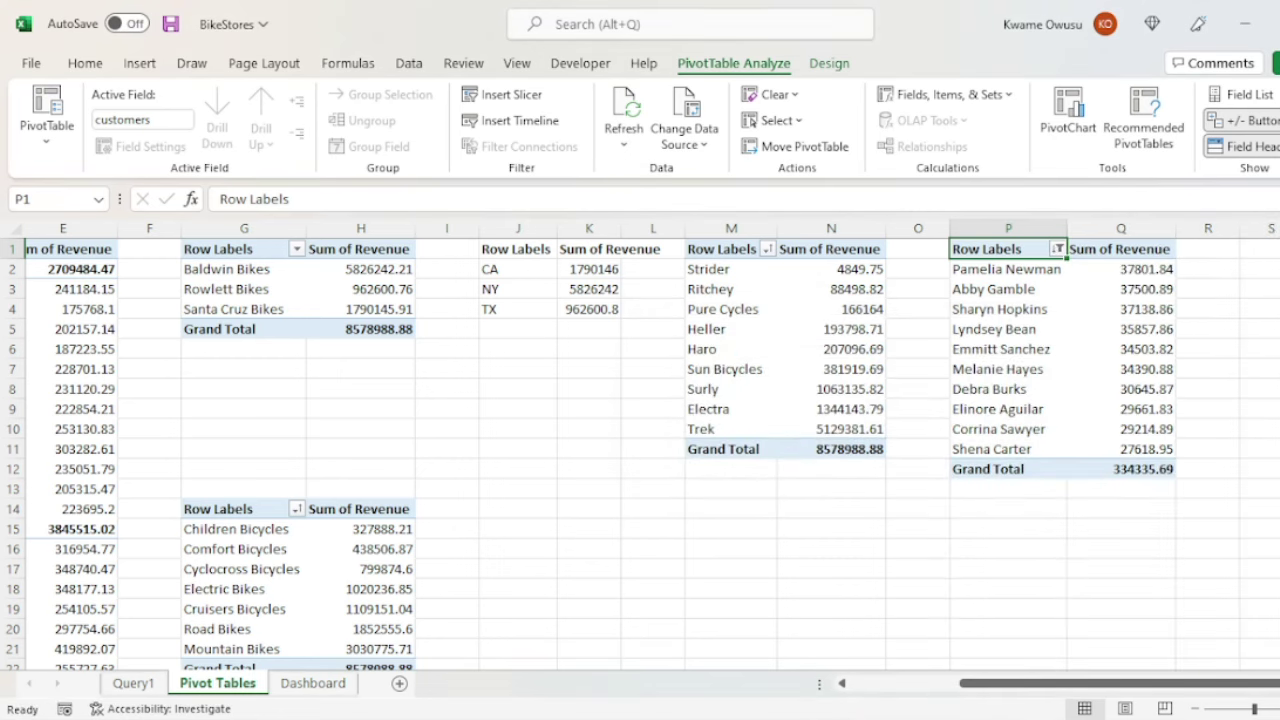
{"action": "left_click", "coordinate": [1258, 330]}
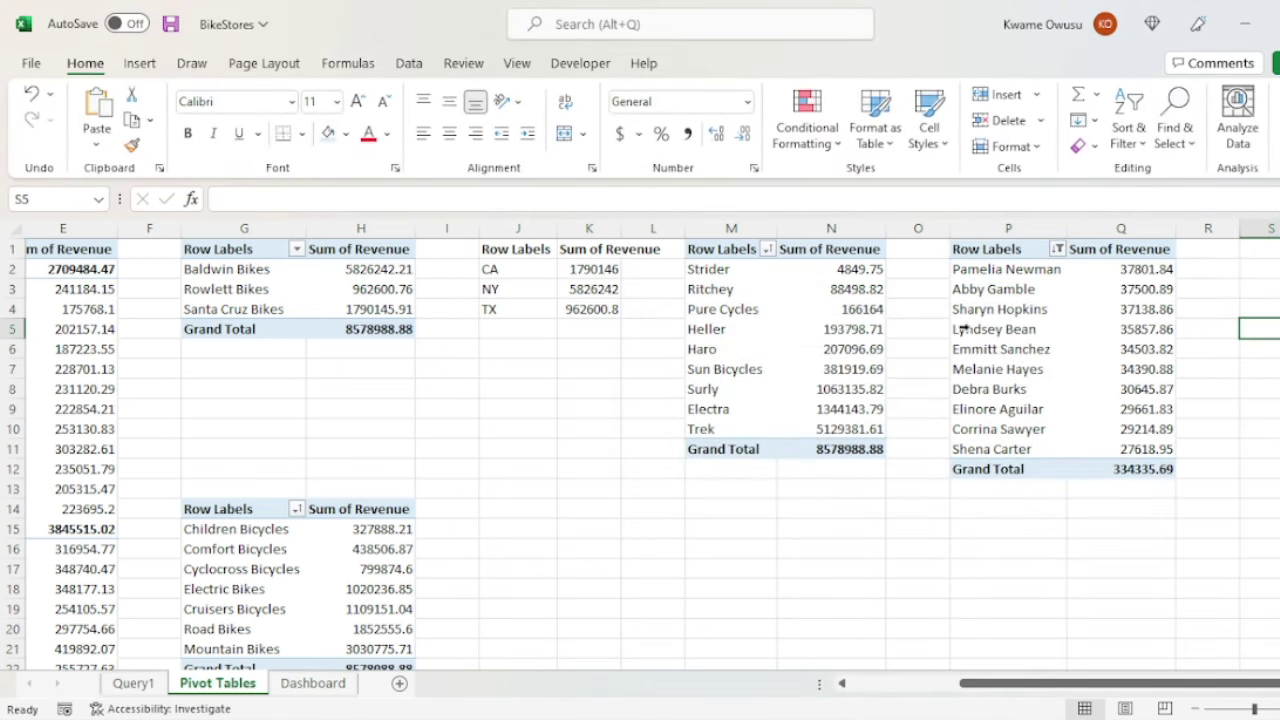
Insert a clustered bar pivot chart from the top customers pivot table.
{"action": "left_click", "coordinate": [968, 271]}
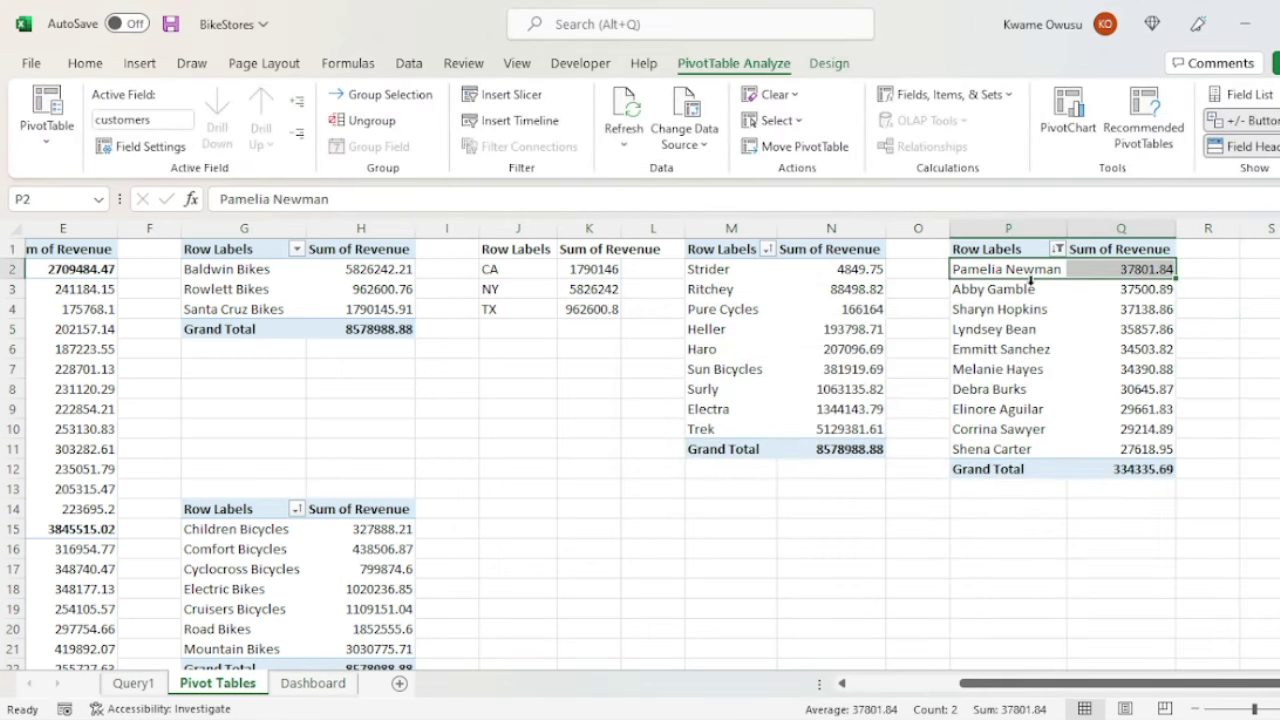
{"action": "right_click", "coordinate": [992, 277]}
{"action": "key", "text": "Escape"}
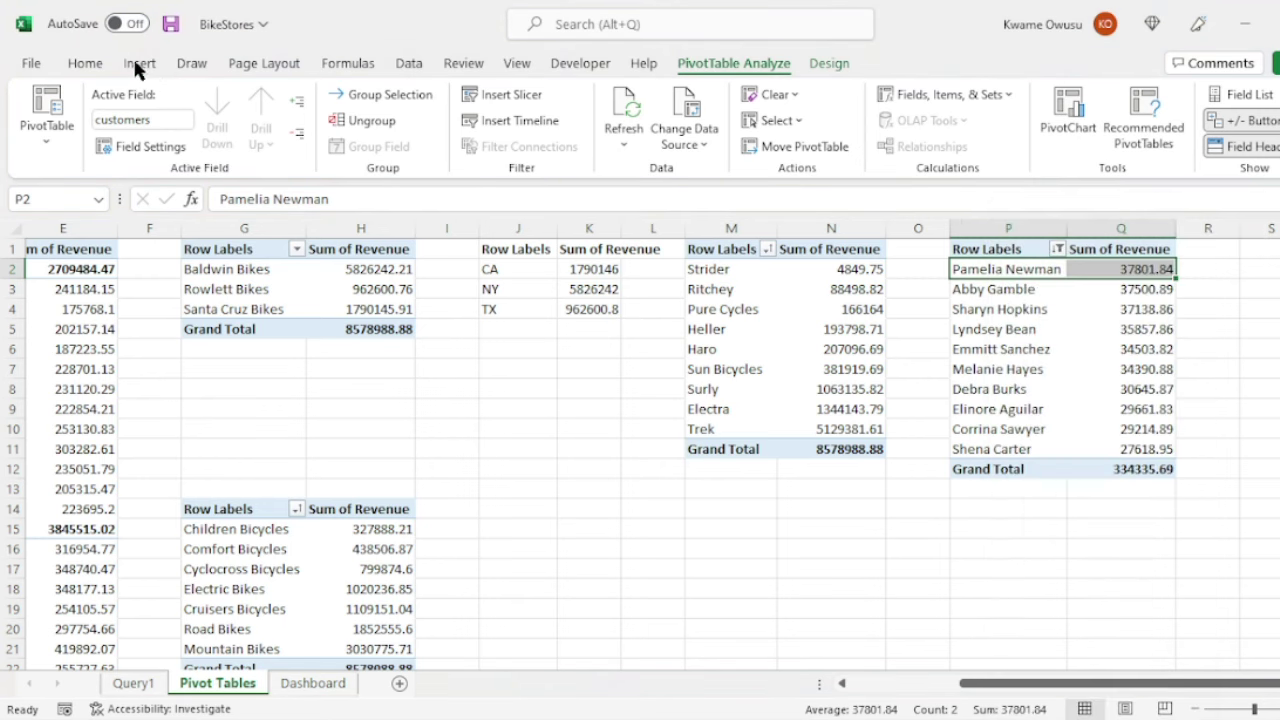
{"action": "left_click", "coordinate": [140, 63]}
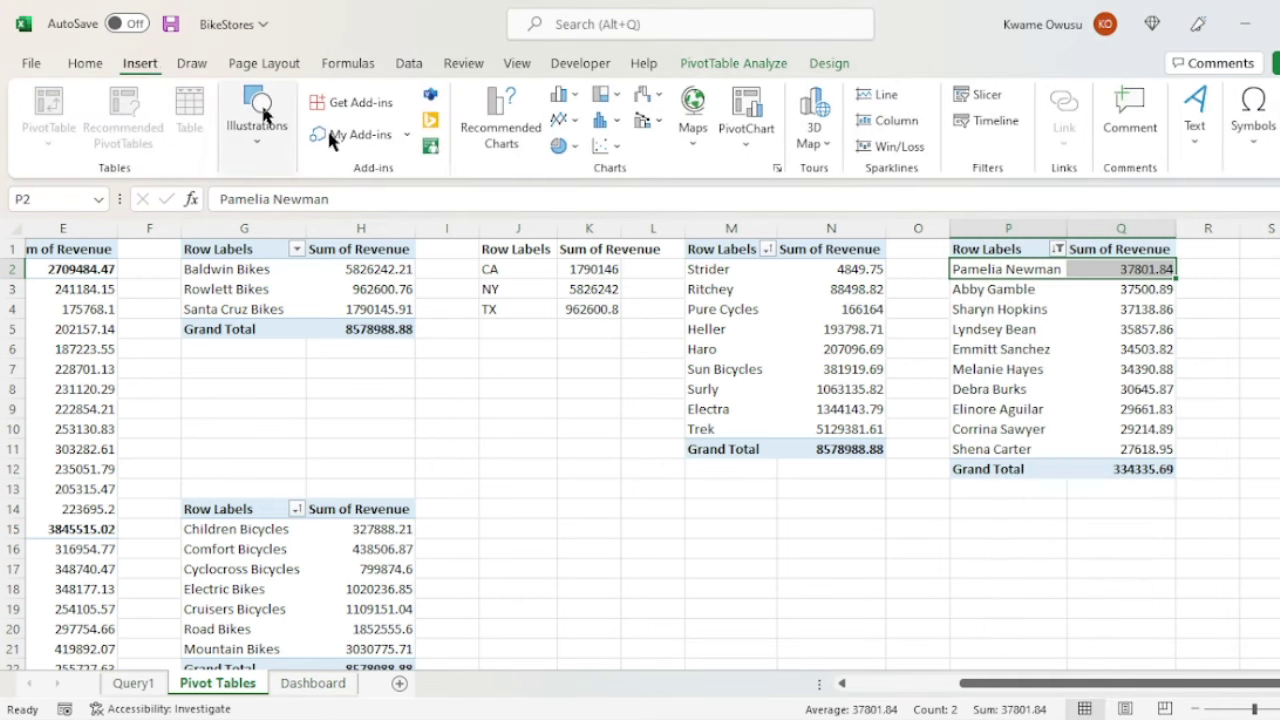
{"action": "left_click", "coordinate": [606, 121]}
{"action": "left_click", "coordinate": [510, 125]}
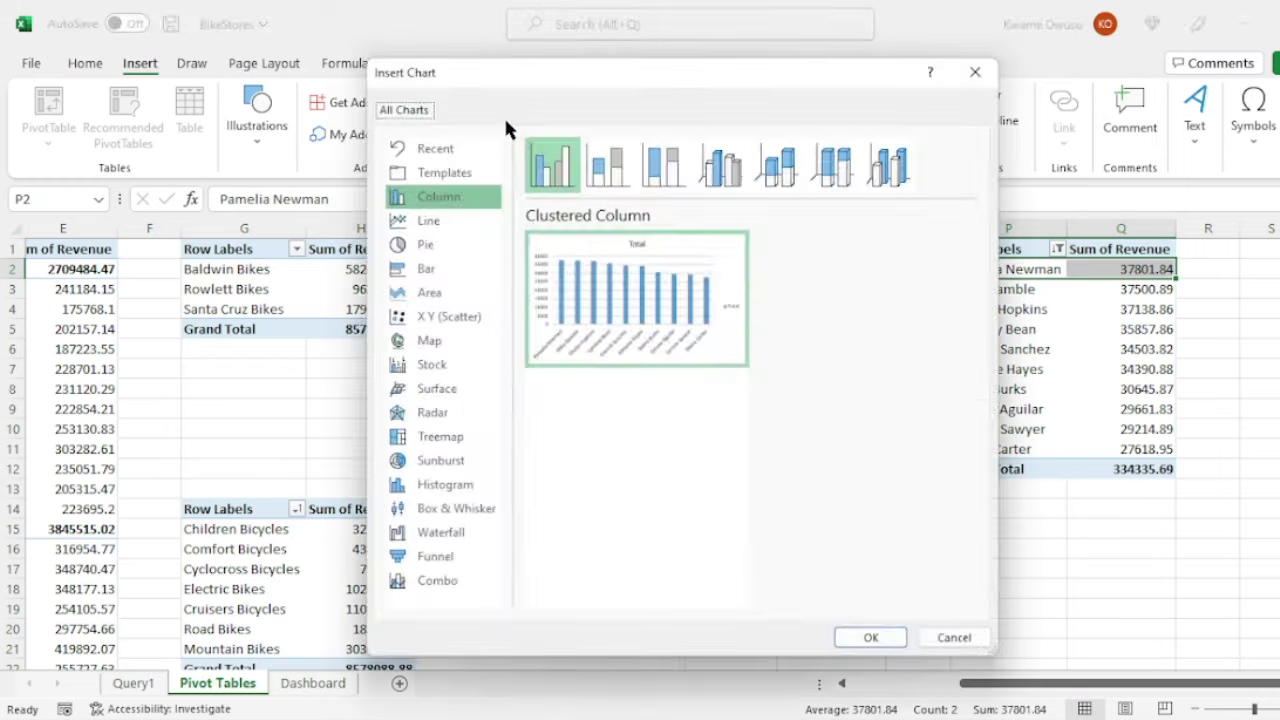
{"action": "left_click", "coordinate": [427, 274]}
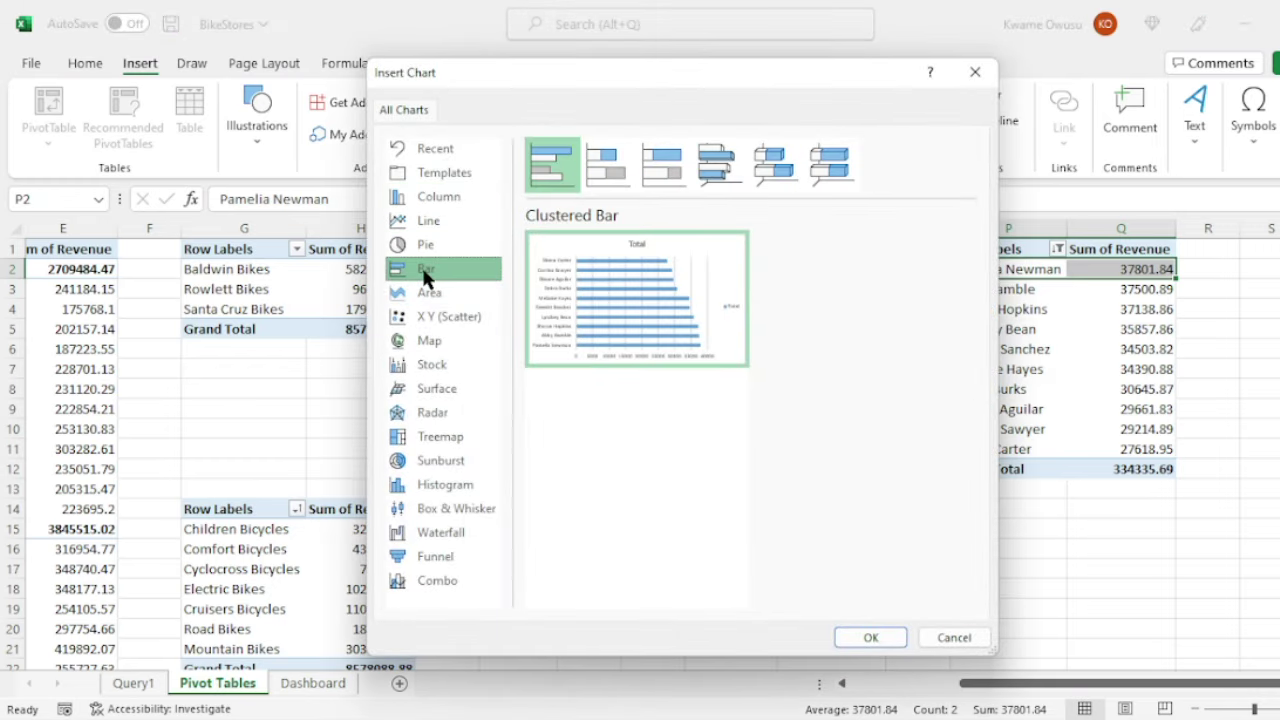
{"action": "left_click", "coordinate": [869, 640]}
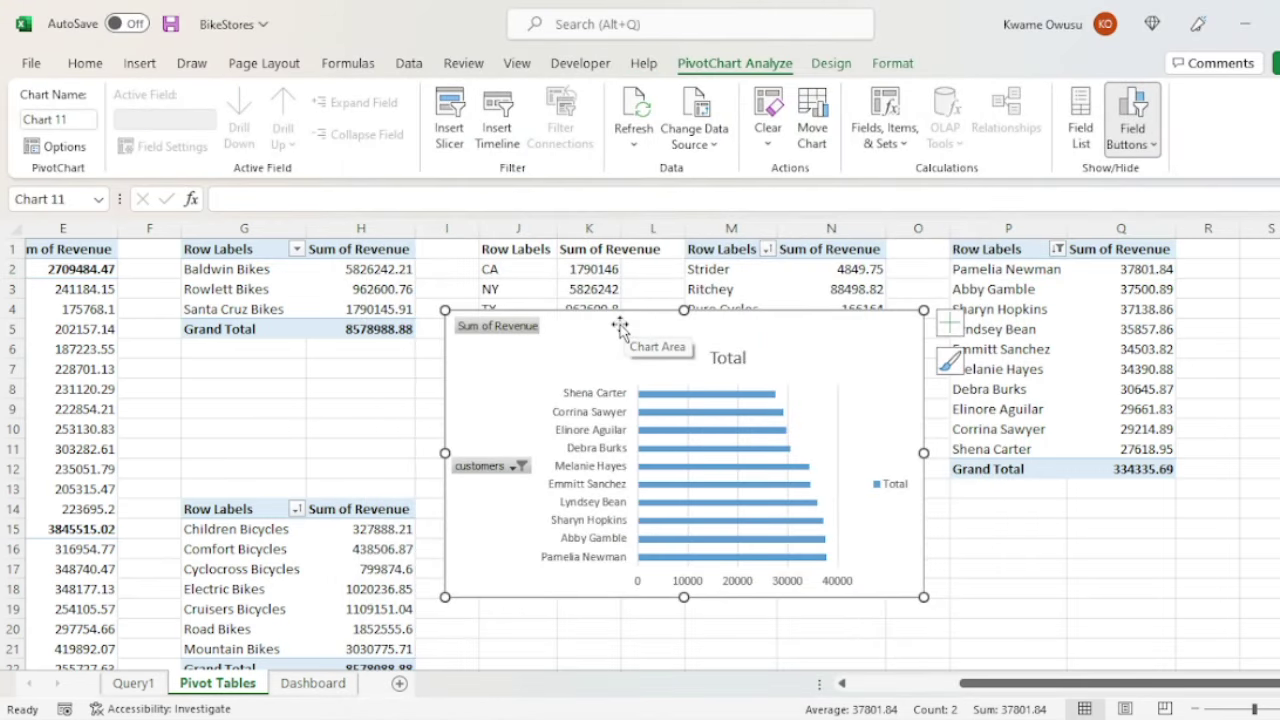
Hide the value and axis field buttons on the customer chart.
{"action": "left_click", "coordinate": [505, 327]}
{"action": "left_click", "coordinate": [380, 526]}
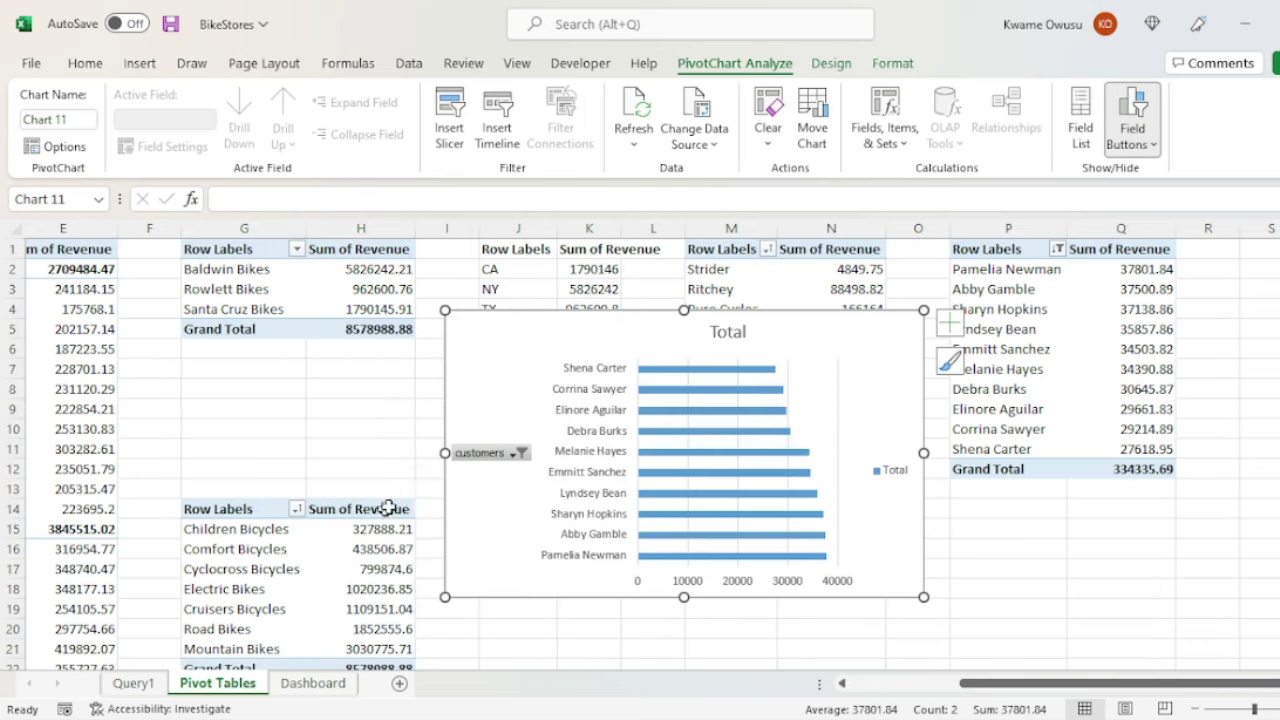
{"action": "left_click", "coordinate": [481, 455]}
{"action": "right_click", "coordinate": [480, 452]}
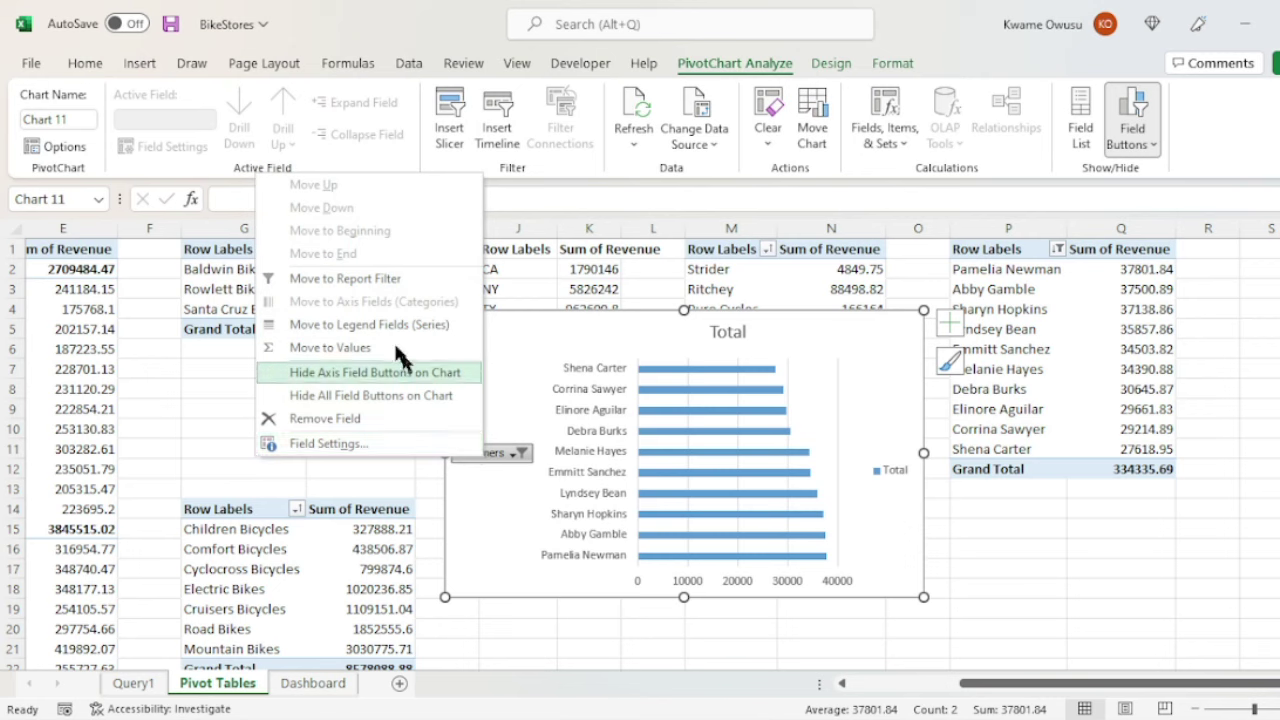
{"action": "left_click", "coordinate": [343, 372]}
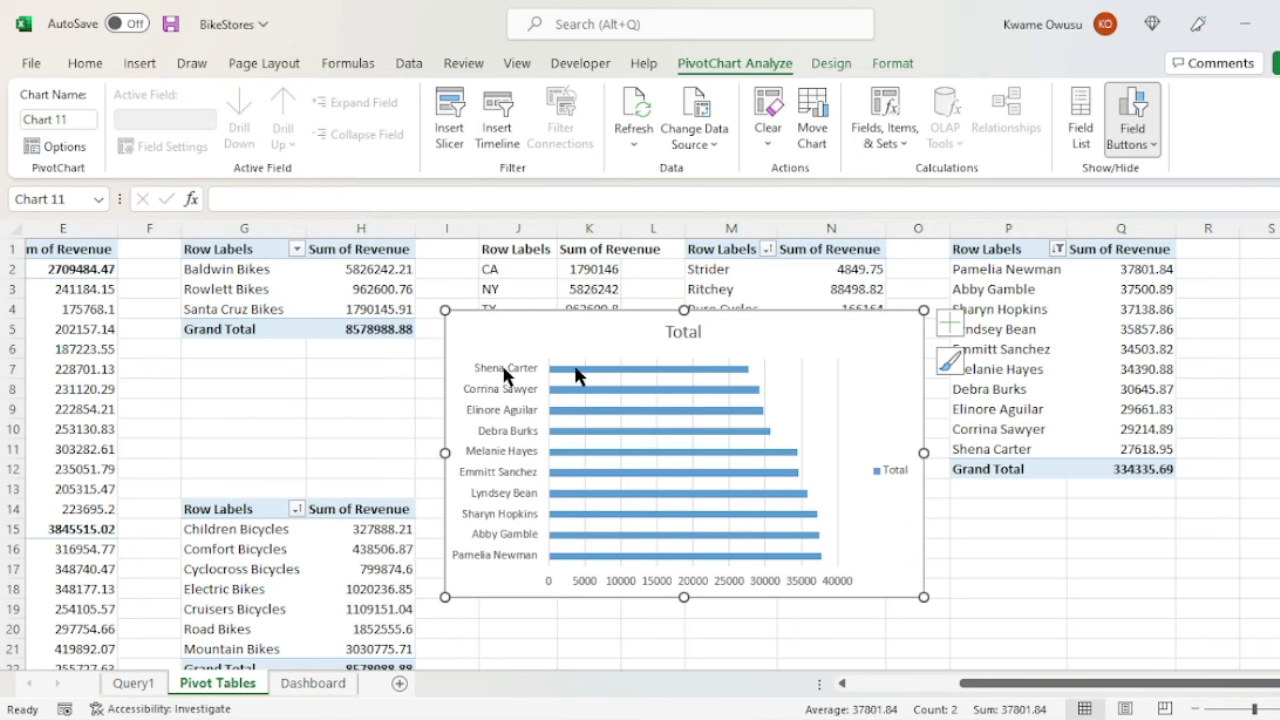
Retitle the chart 'Top 10 Customers' and delete its legend.
{"action": "left_click", "coordinate": [682, 329]}
{"action": "double_click", "coordinate": [682, 329]}
{"action": "type", "text": "T"}
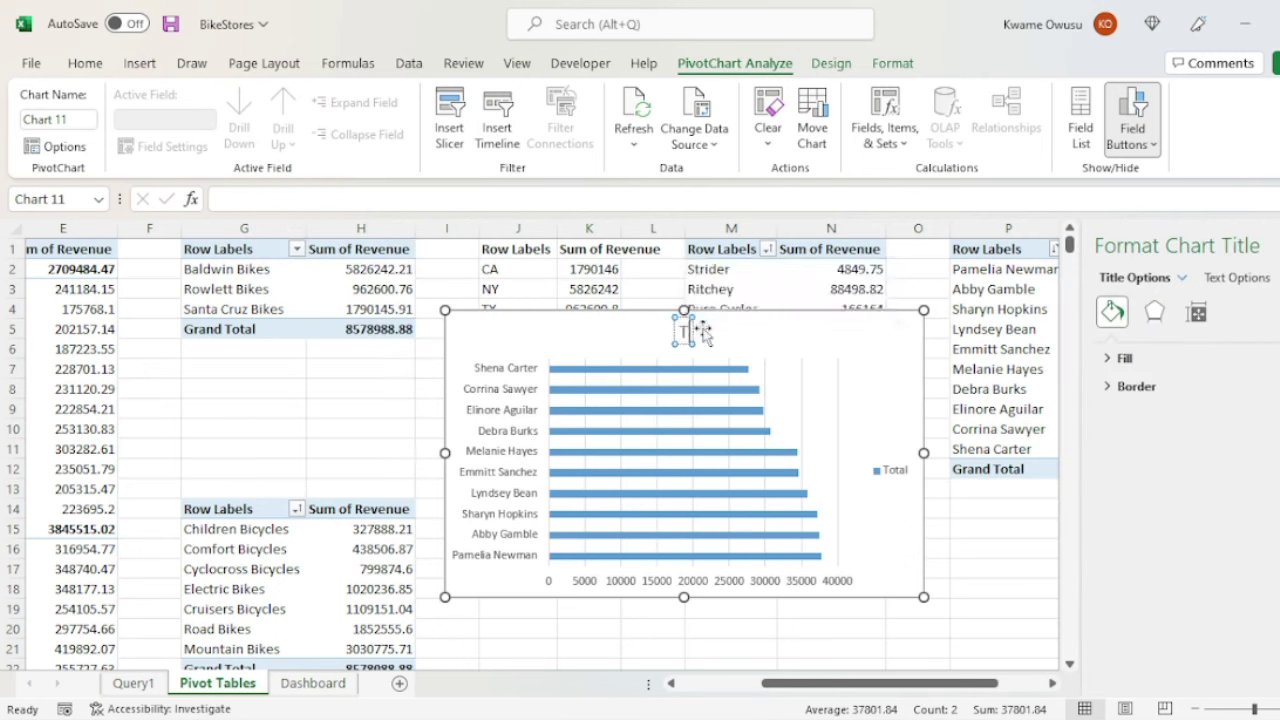
{"action": "type", "text": "op 10 Cus"}
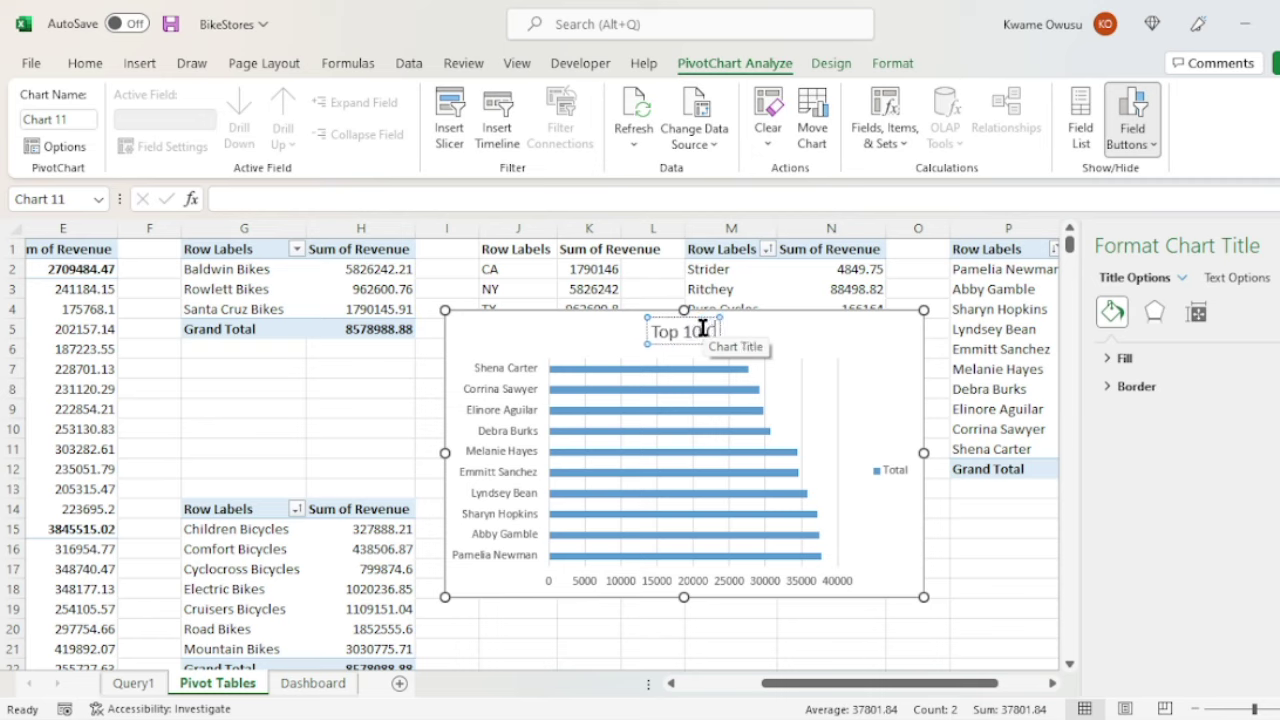
{"action": "type", "text": "tomers"}
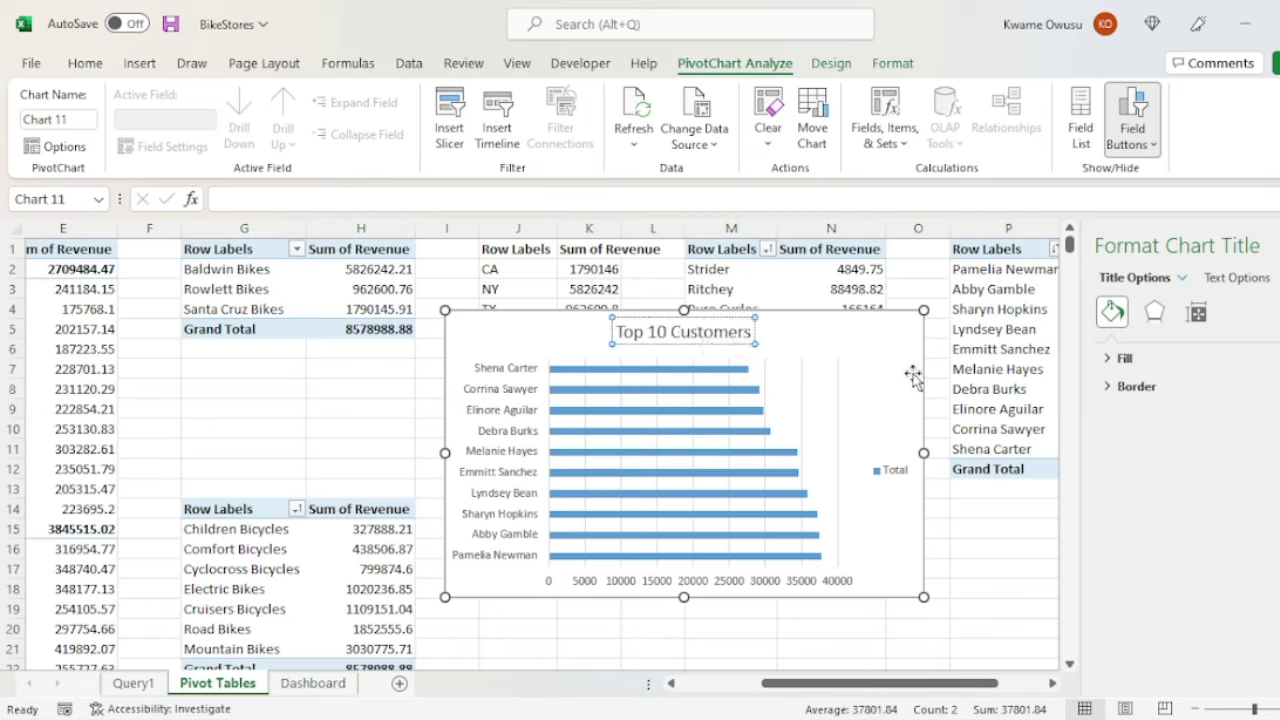
{"action": "left_click", "coordinate": [890, 400]}
{"action": "left_click", "coordinate": [884, 479]}
{"action": "right_click", "coordinate": [884, 479]}
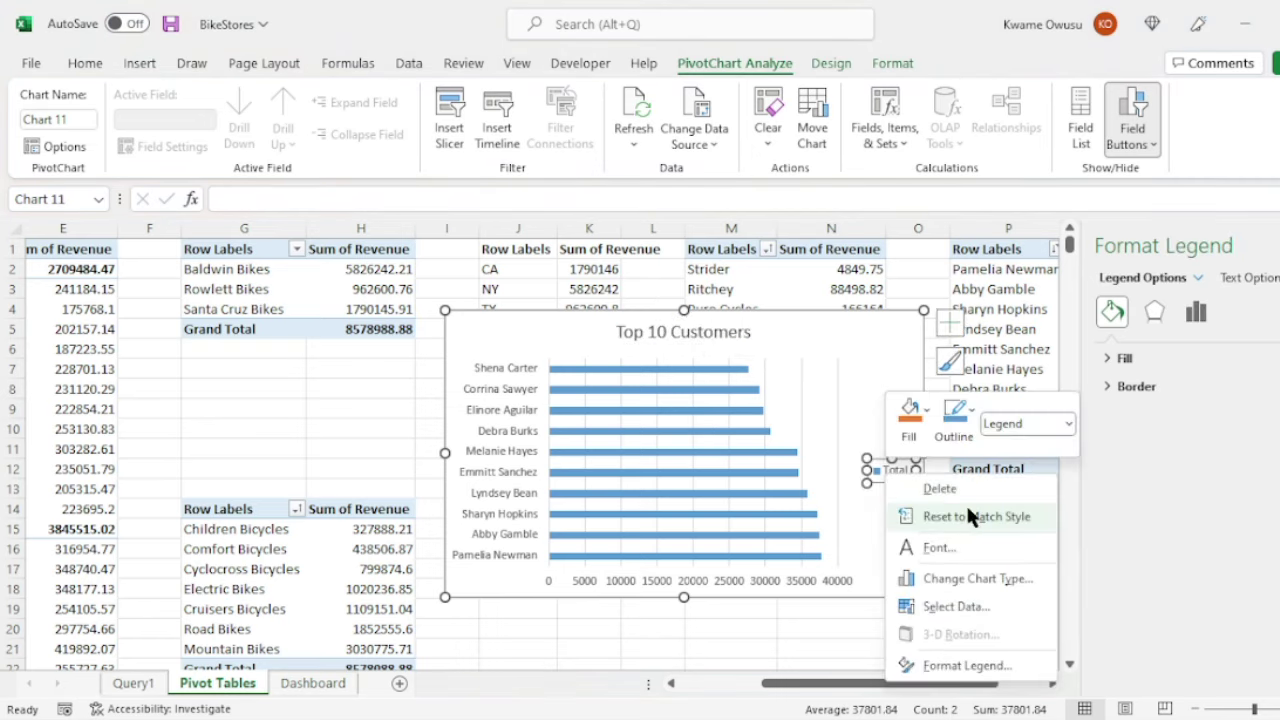
{"action": "left_click", "coordinate": [966, 489]}
Sort the customer bars so the largest revenue bar is on top.
{"action": "left_click", "coordinate": [681, 329]}
{"action": "left_click", "coordinate": [610, 398]}
{"action": "left_click", "coordinate": [602, 372]}
{"action": "right_click", "coordinate": [603, 374]}
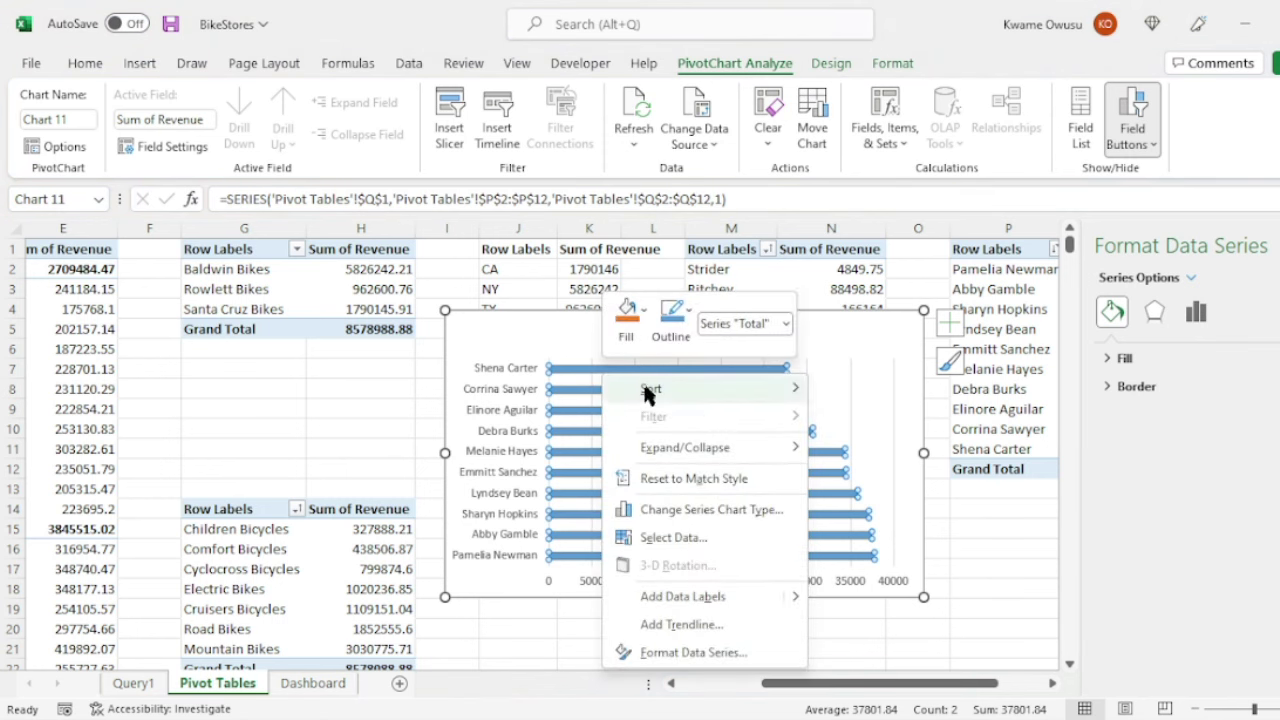
{"action": "mouse_move", "coordinate": [651, 389]}
{"action": "left_click", "coordinate": [910, 391]}
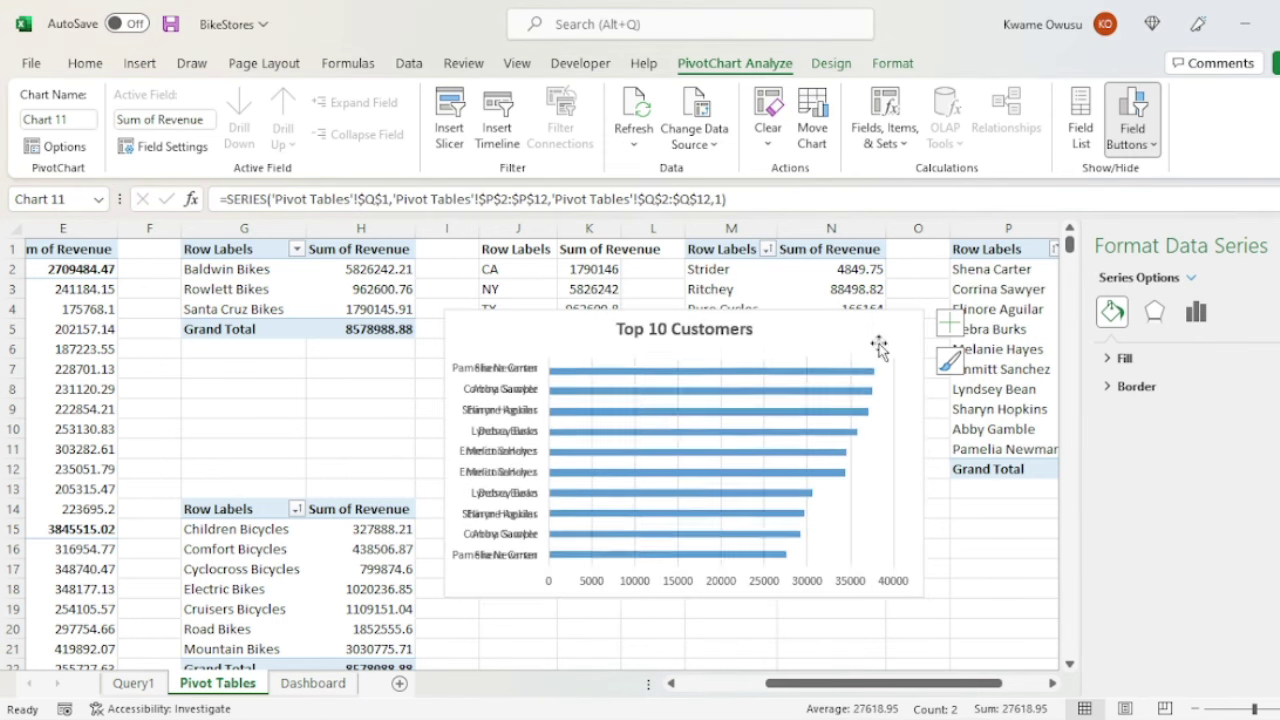
Add data labels to the customer bars, formatted as Currency with 0 decimal places.
{"action": "left_click", "coordinate": [537, 325]}
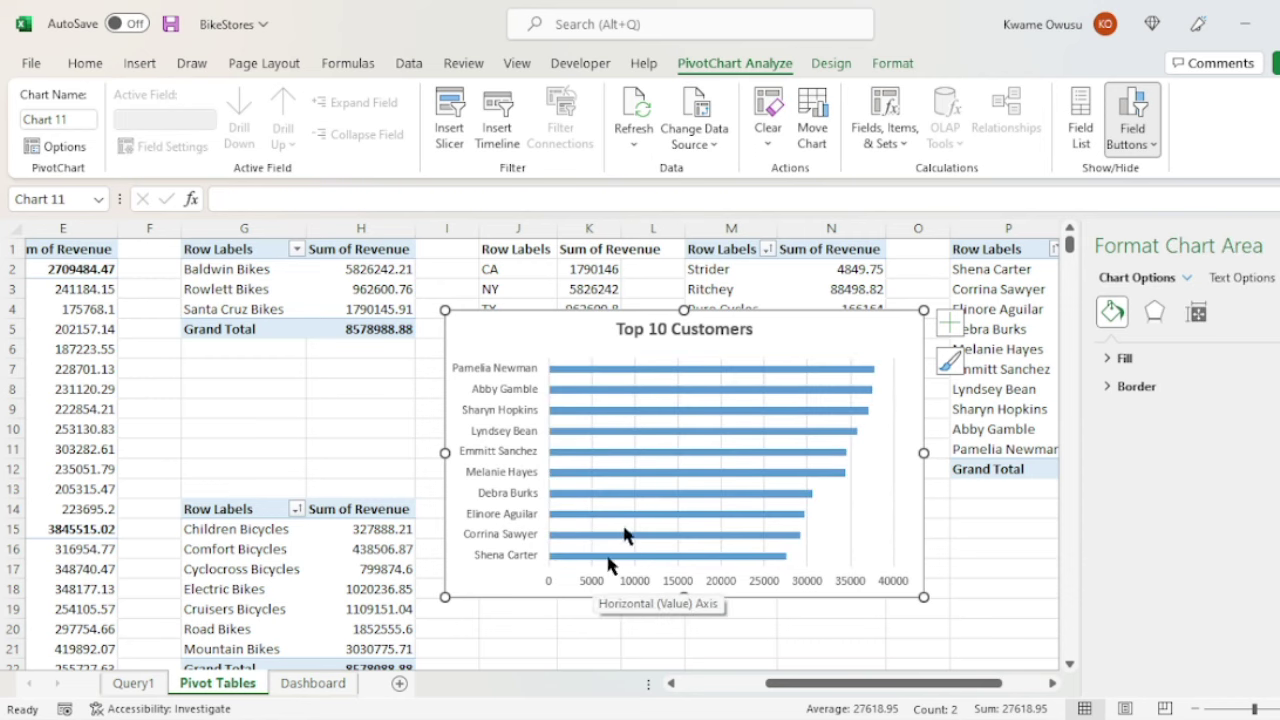
{"action": "left_click", "coordinate": [640, 371]}
{"action": "right_click", "coordinate": [640, 371]}
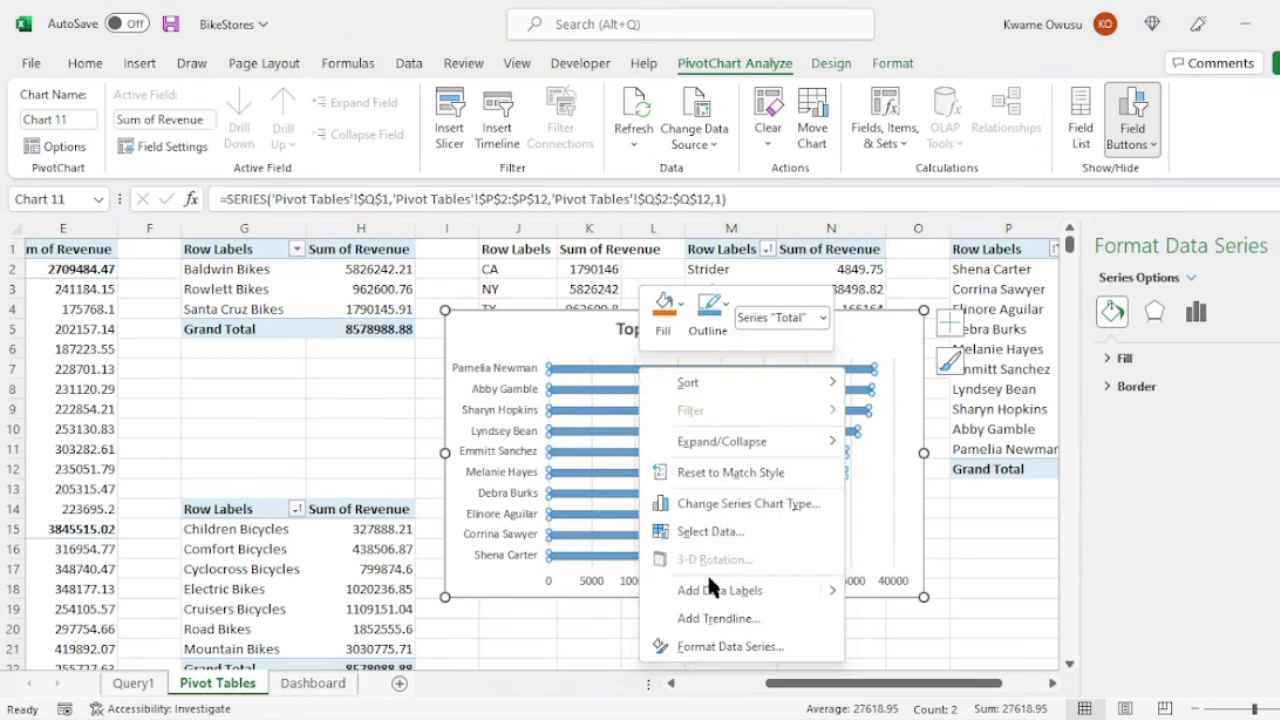
{"action": "left_click", "coordinate": [749, 591]}
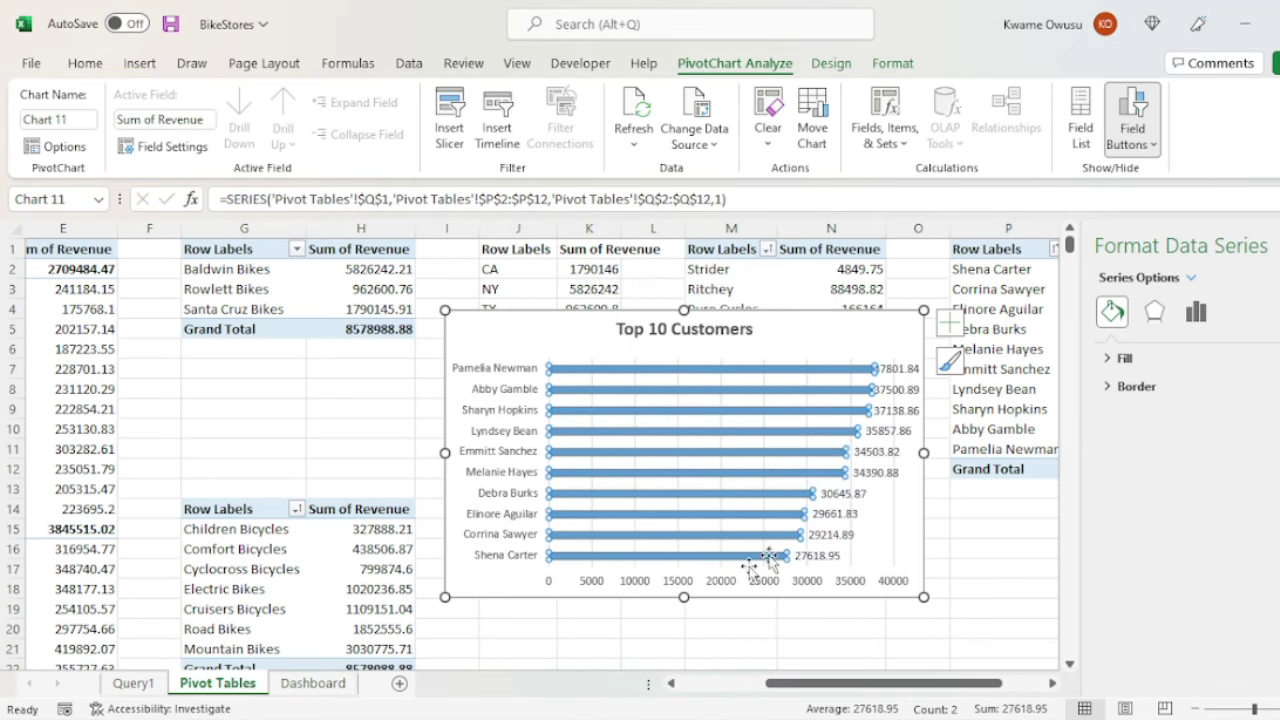
{"action": "left_click", "coordinate": [894, 370]}
{"action": "left_click", "coordinate": [1244, 314]}
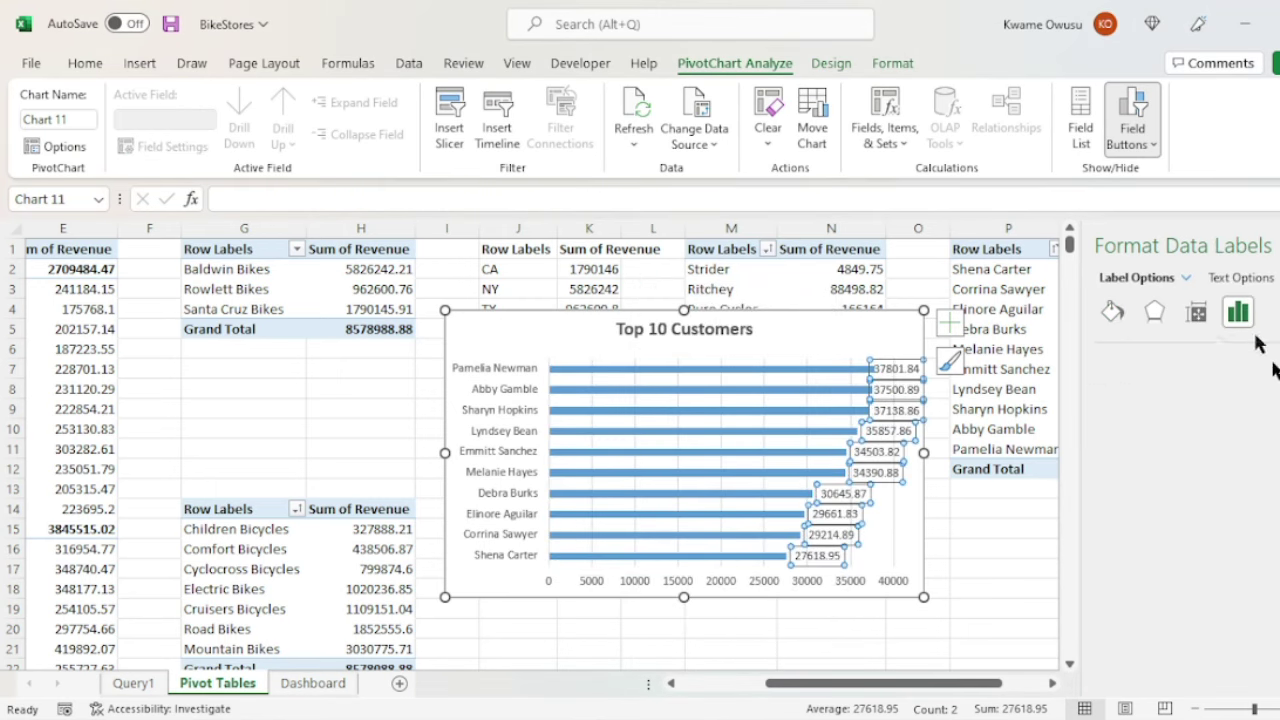
{"action": "left_click", "coordinate": [1160, 390]}
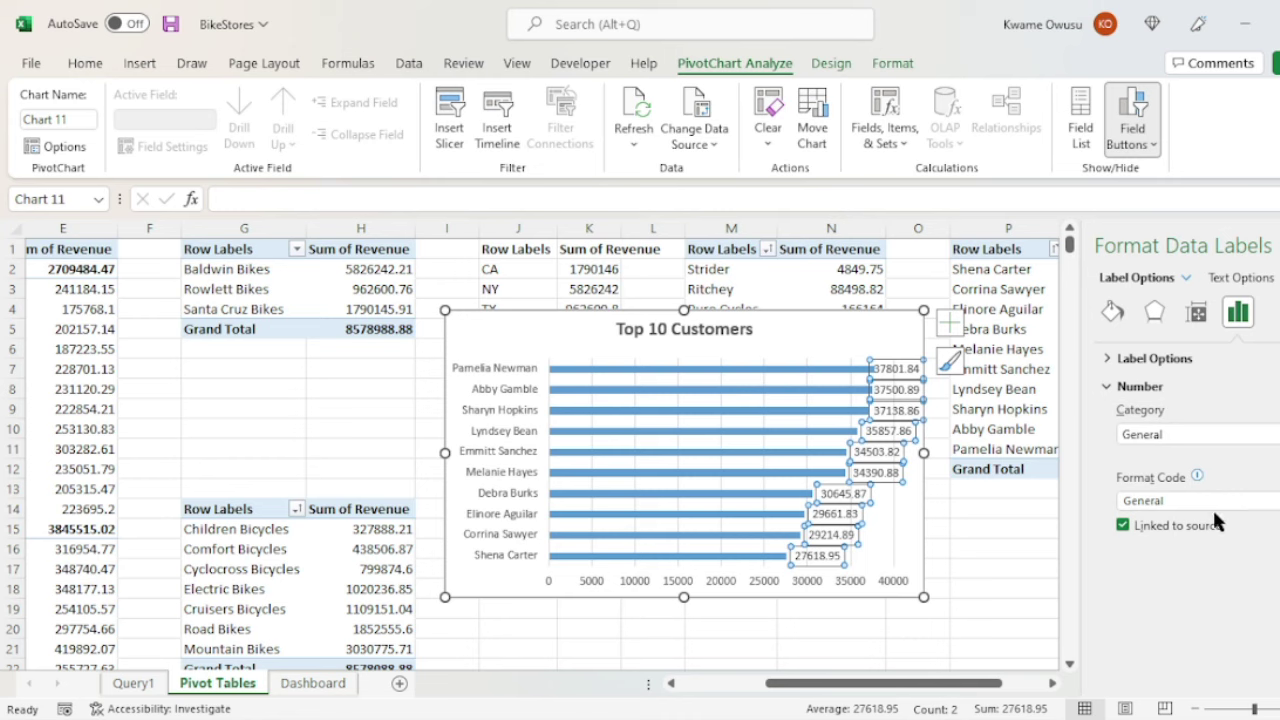
{"action": "left_click", "coordinate": [1230, 433]}
{"action": "left_click", "coordinate": [1165, 492]}
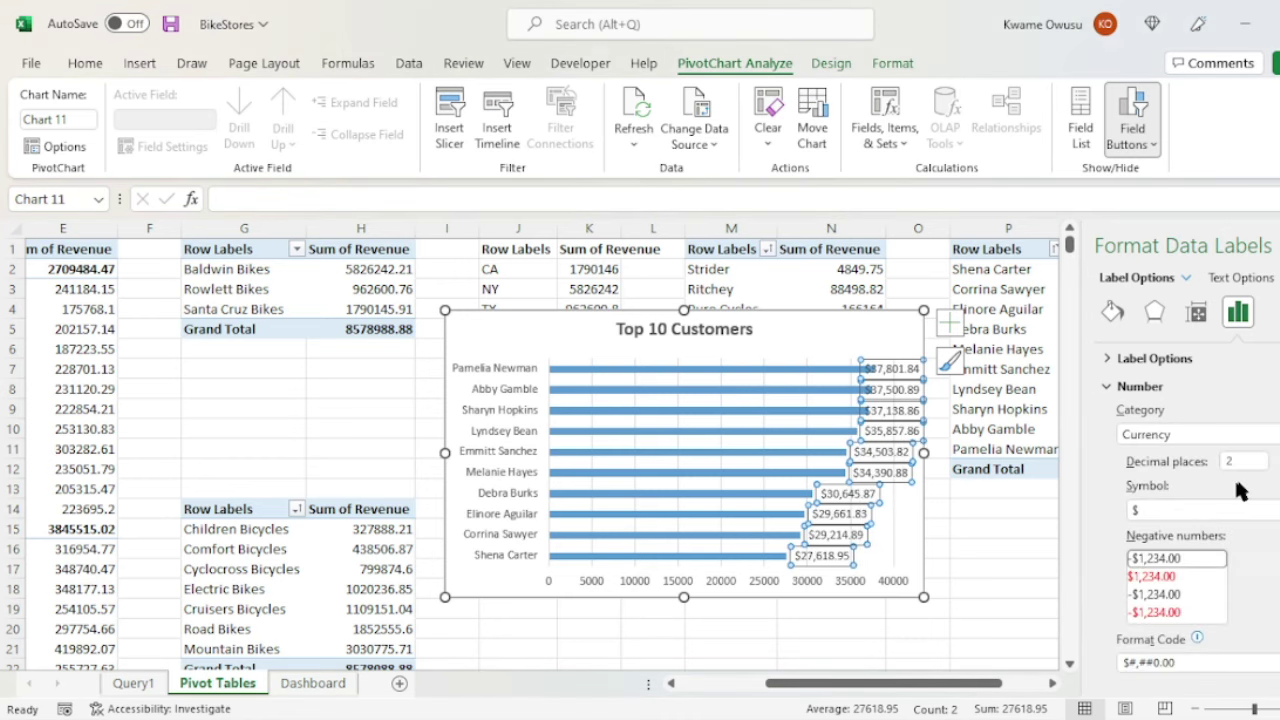
{"action": "double_click", "coordinate": [1238, 463]}
{"action": "type", "text": "0"}
{"action": "left_click", "coordinate": [552, 330]}
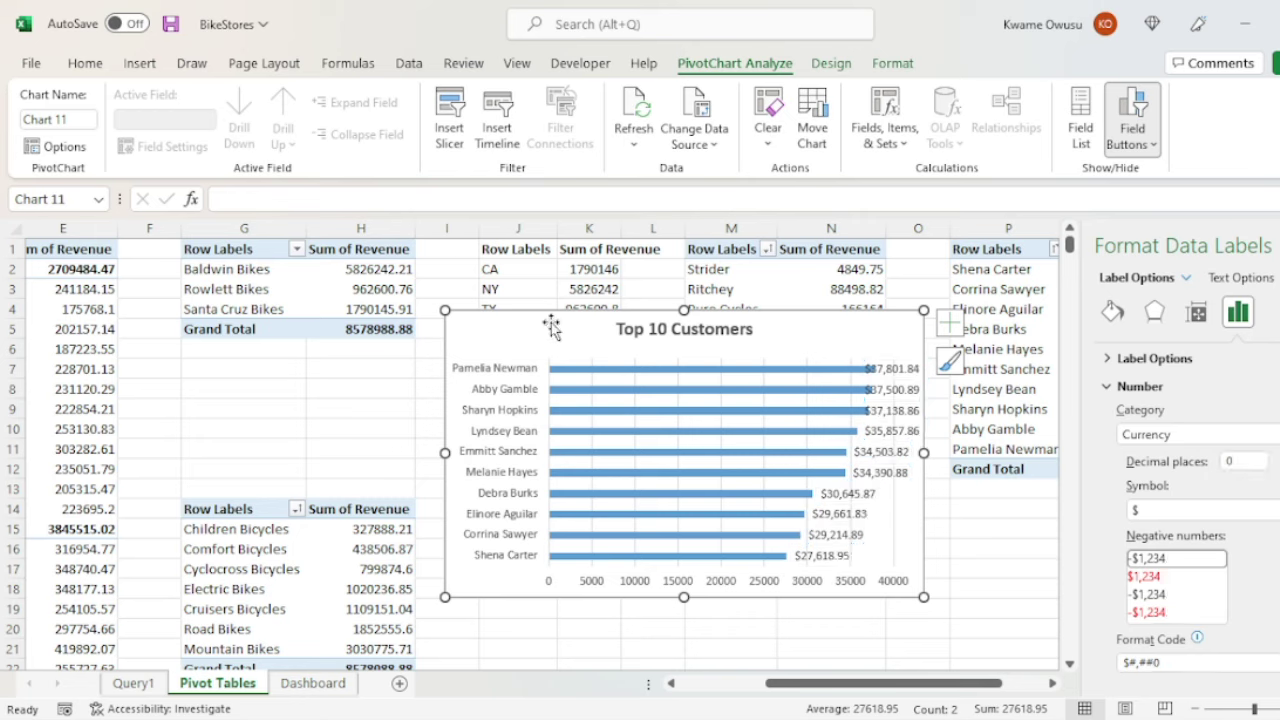
Format the horizontal value axis as Currency with 0 decimal places.
{"action": "left_click", "coordinate": [588, 582]}
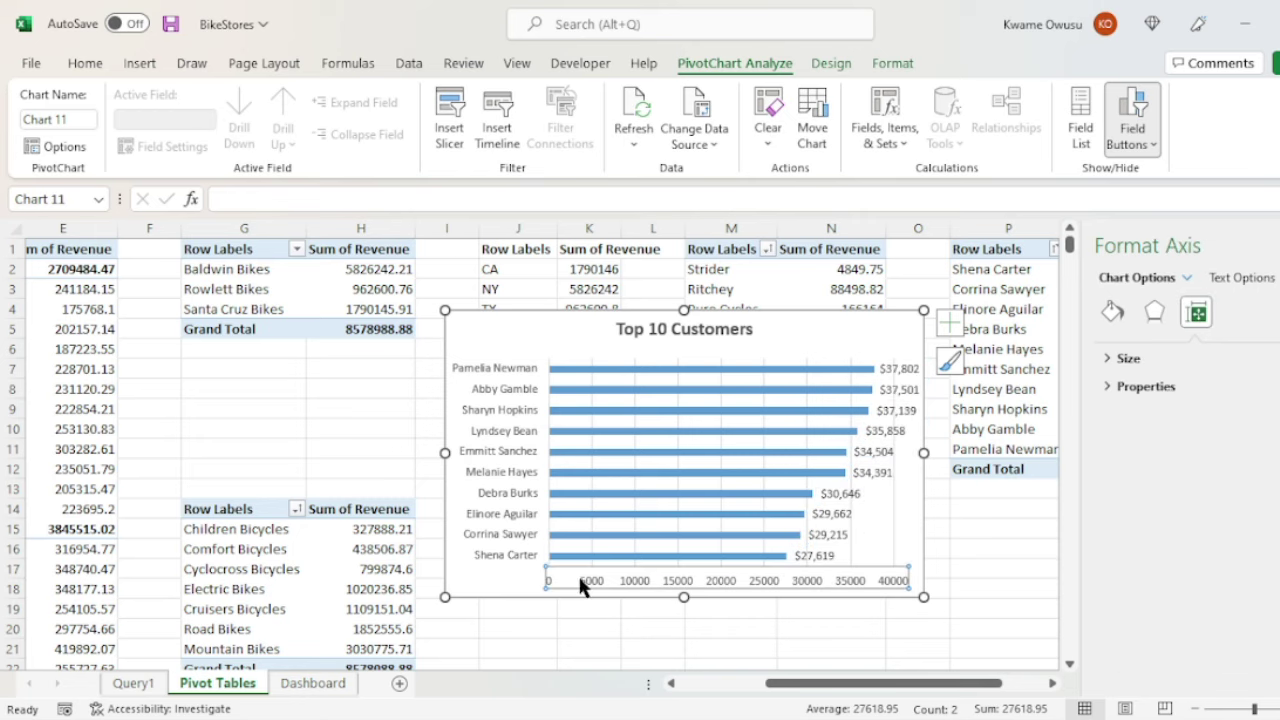
{"action": "left_click", "coordinate": [1237, 313]}
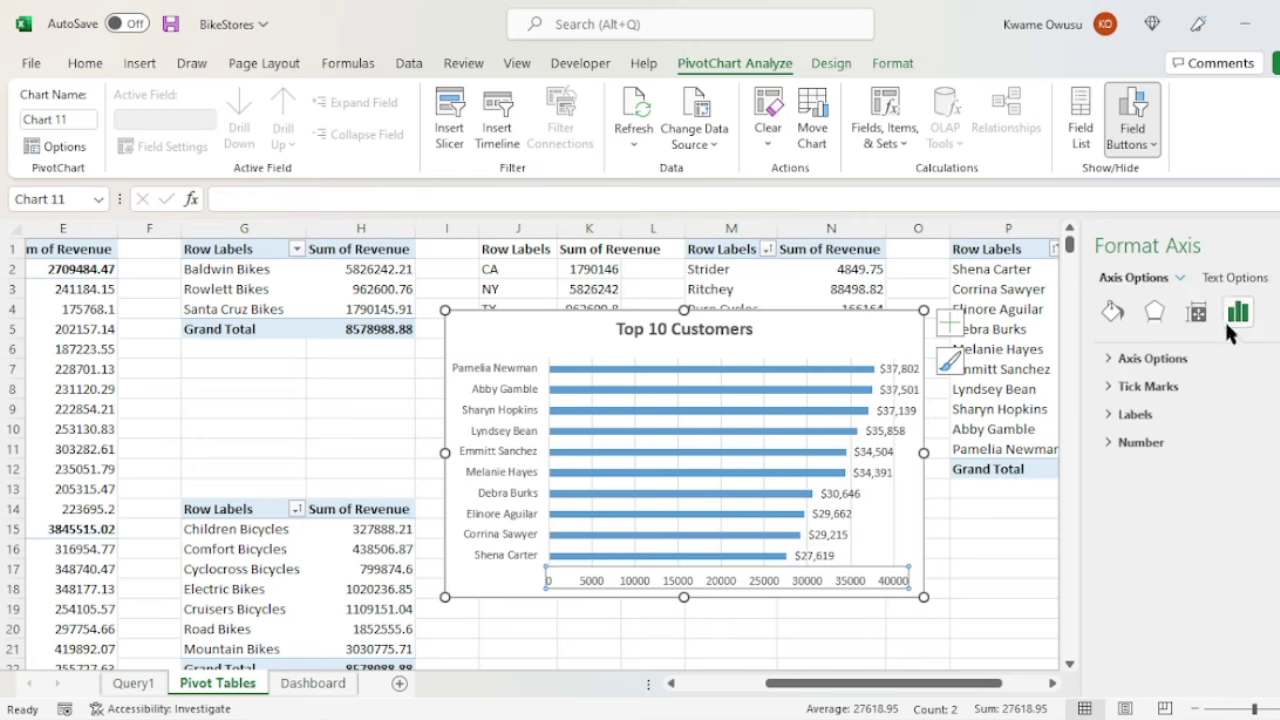
{"action": "left_click", "coordinate": [1172, 440]}
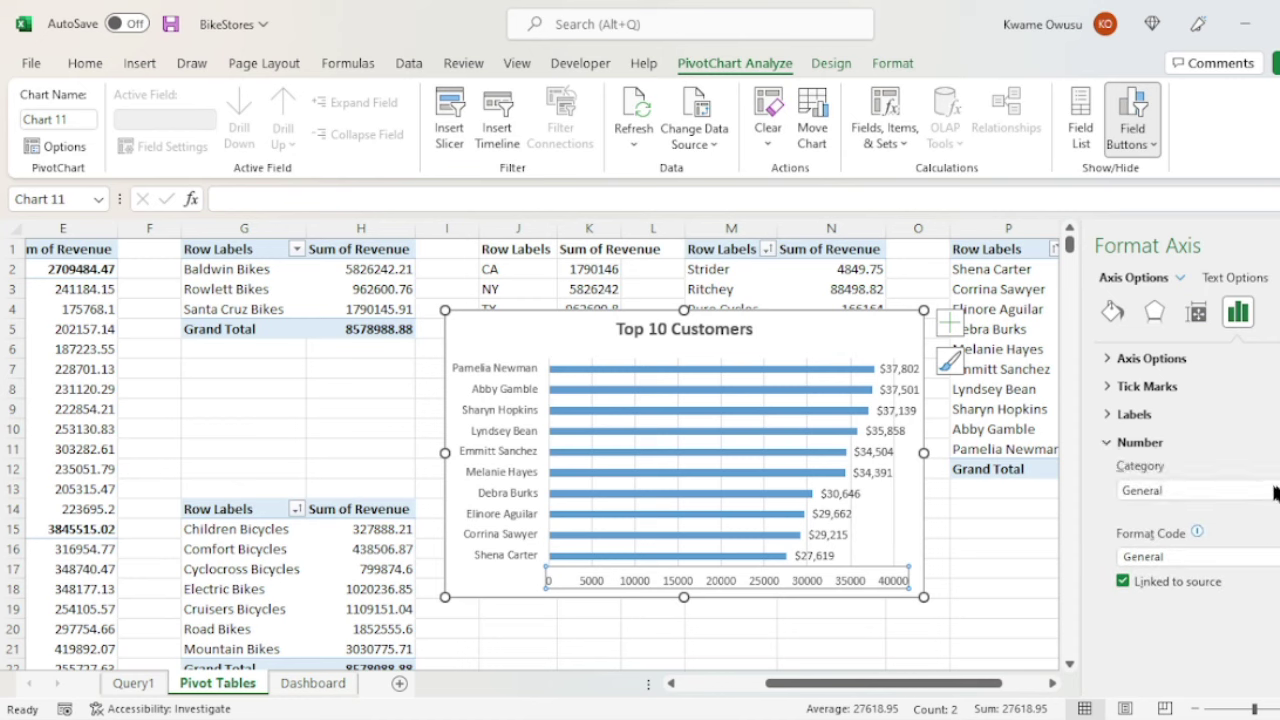
{"action": "left_click", "coordinate": [1276, 491]}
{"action": "left_click", "coordinate": [1165, 294]}
{"action": "left_click", "coordinate": [1242, 517]}
{"action": "type", "text": "0"}
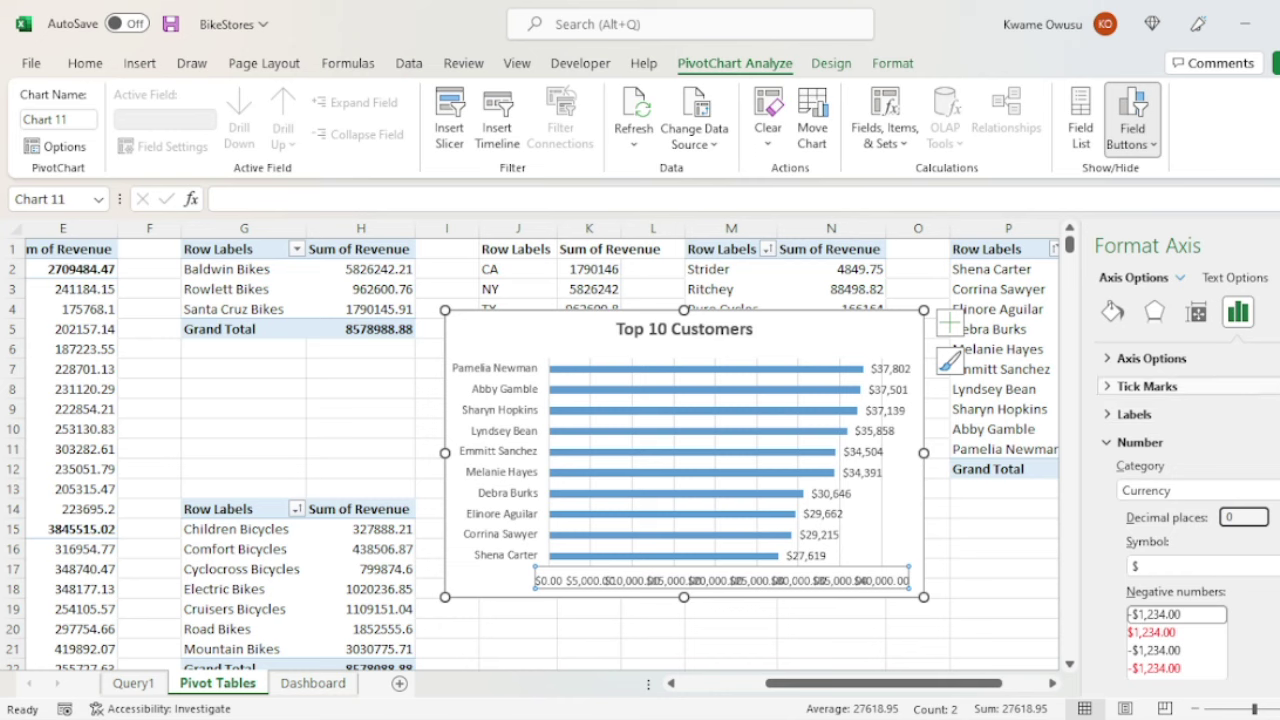
{"action": "left_click", "coordinate": [857, 334]}
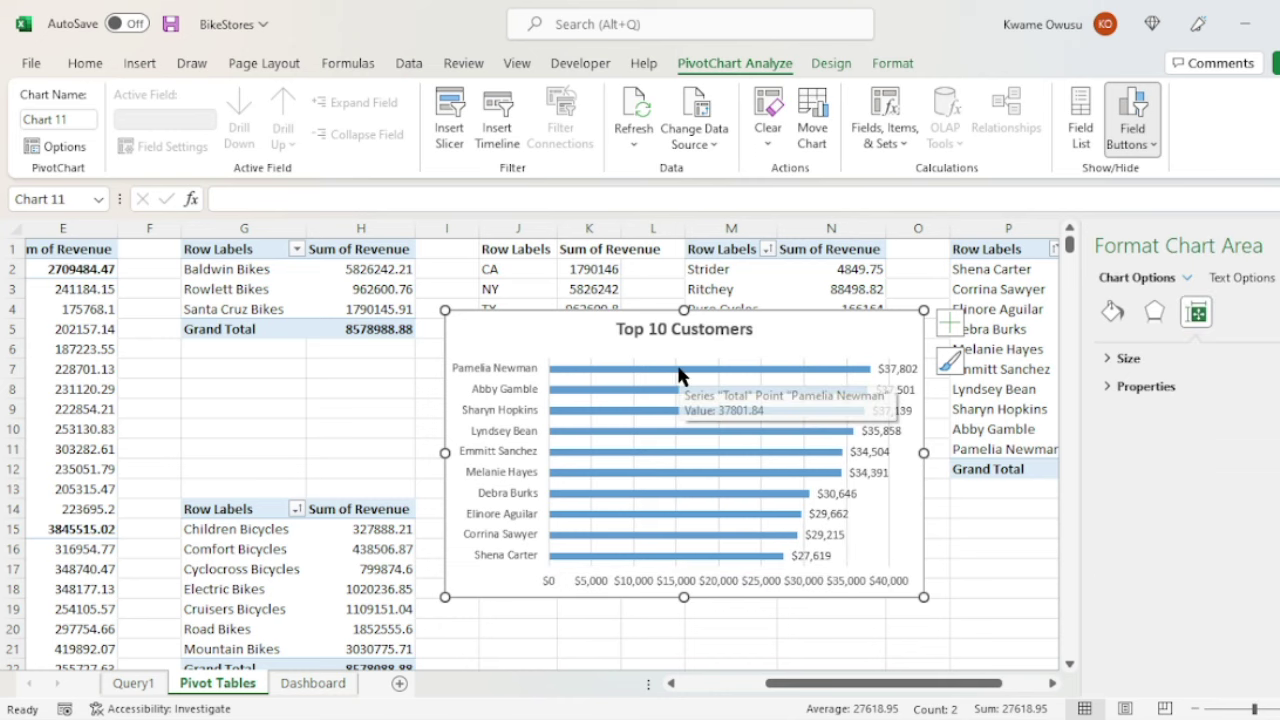
Change the bars' gap width so the customer bars are thicker.
{"action": "left_click", "coordinate": [678, 372]}
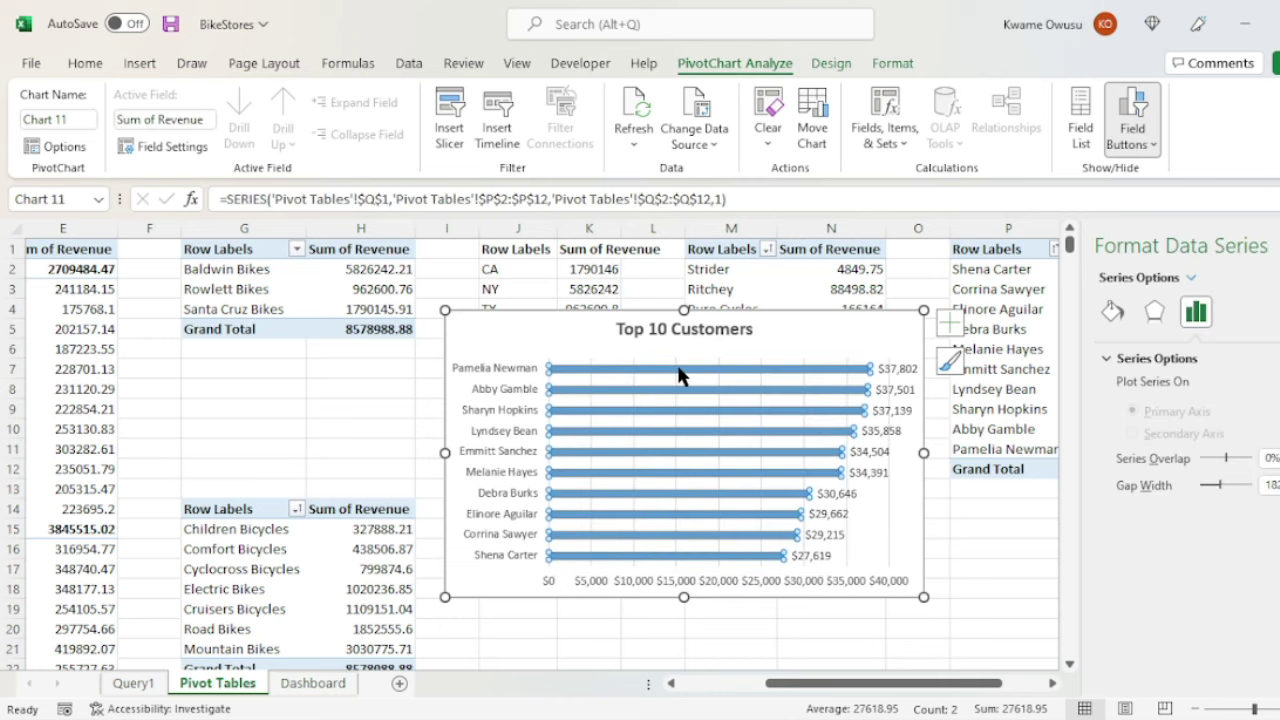
{"action": "left_click", "coordinate": [1266, 485]}
{"action": "left_click", "coordinate": [545, 330]}
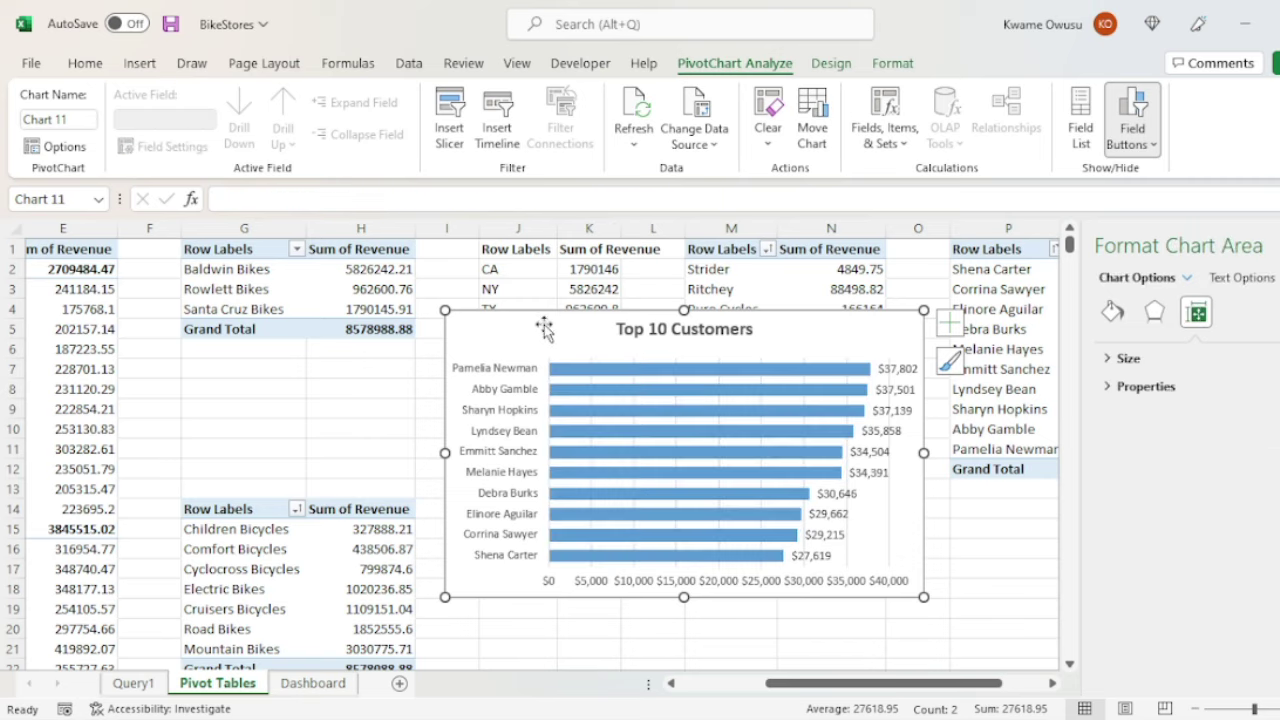
Give the customer bars a light green solid fill, then cut the whole chart.
{"action": "left_click", "coordinate": [652, 372]}
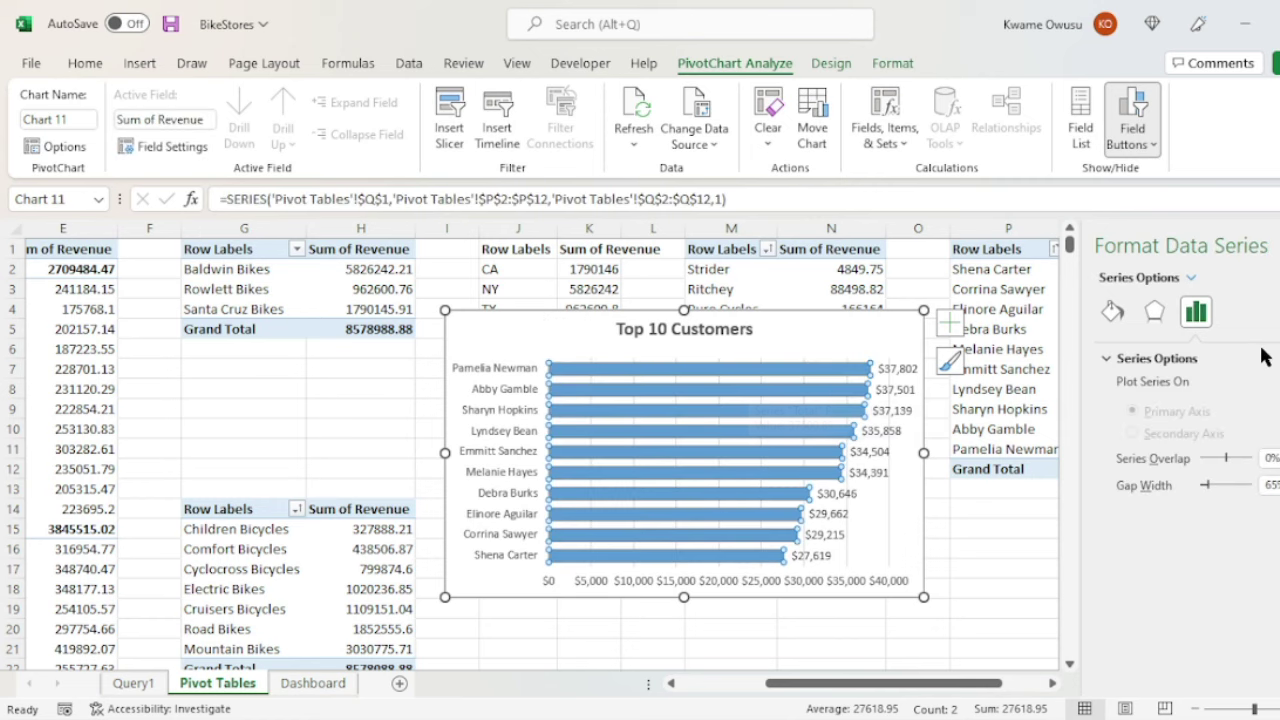
{"action": "left_click", "coordinate": [1112, 312]}
{"action": "left_click", "coordinate": [1124, 357]}
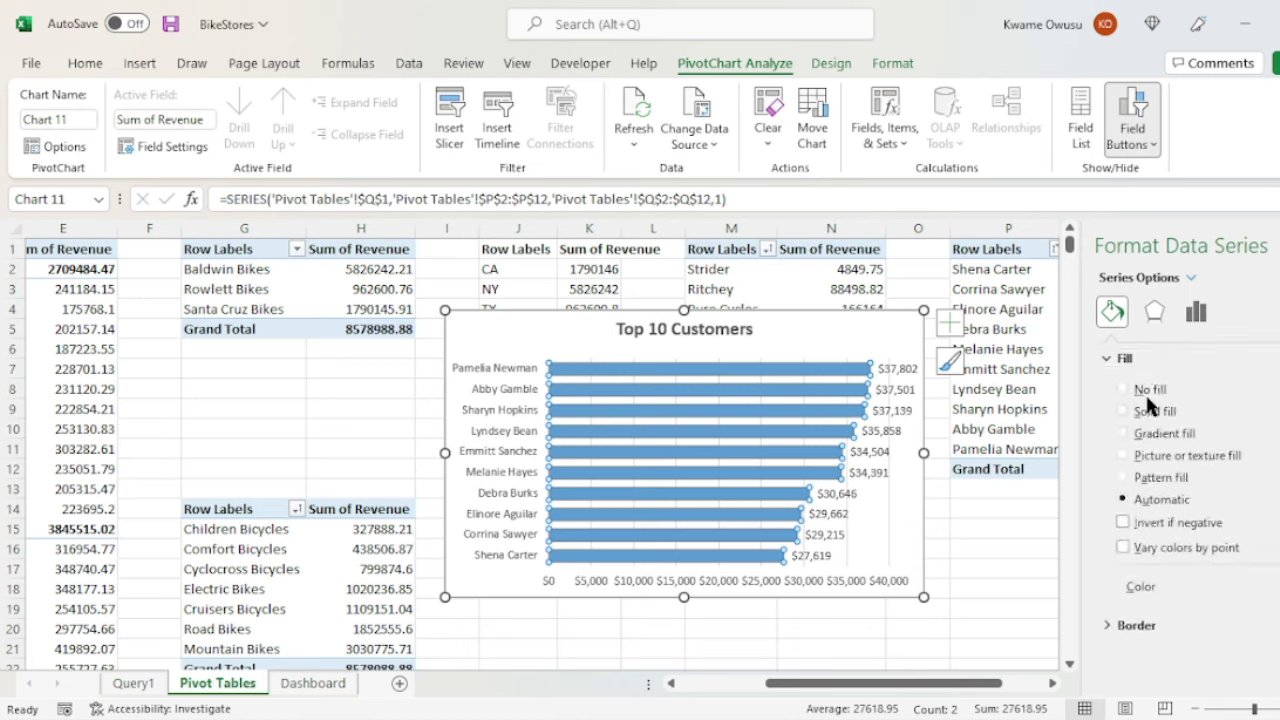
{"action": "left_click", "coordinate": [1262, 587]}
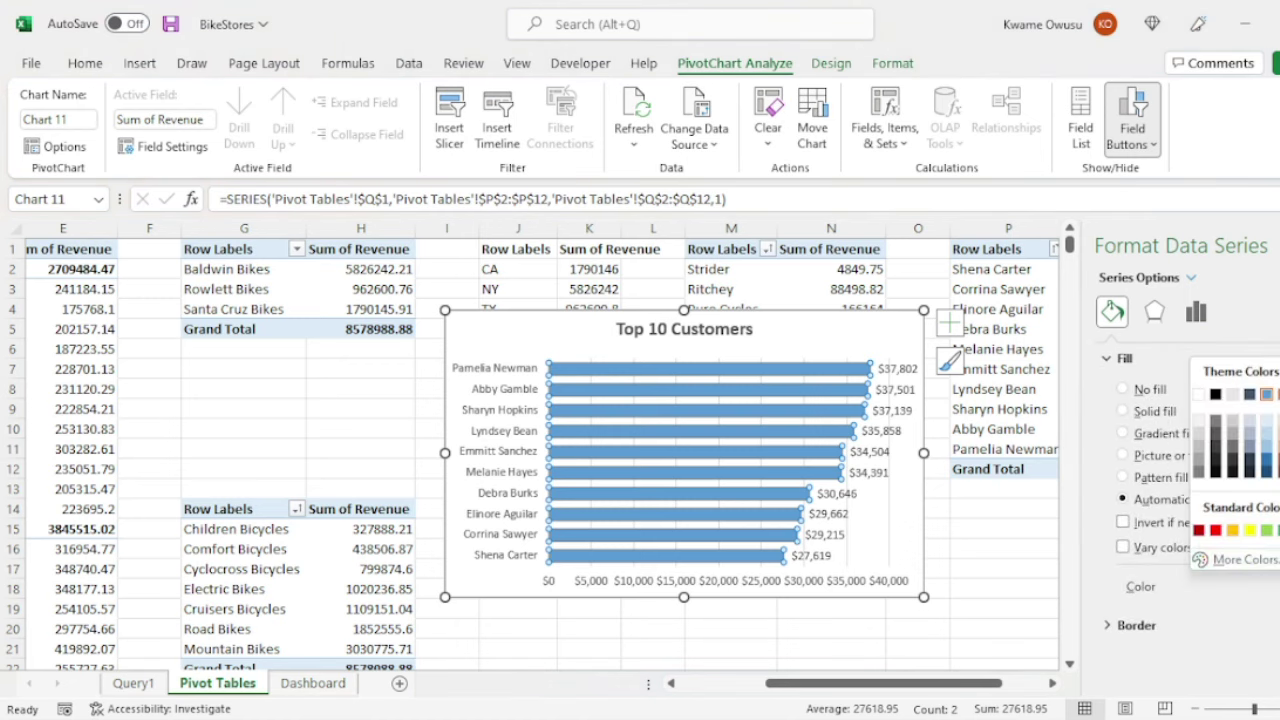
{"action": "left_click", "coordinate": [1266, 530]}
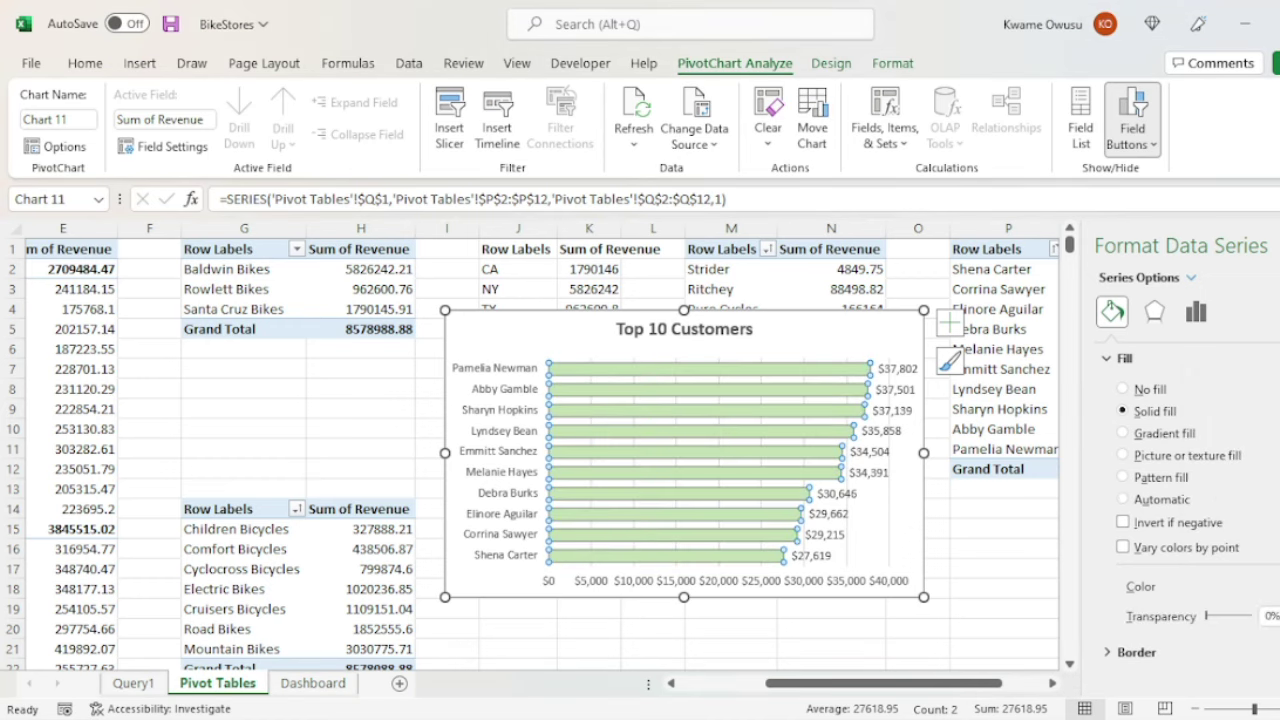
{"action": "left_click", "coordinate": [1262, 587]}
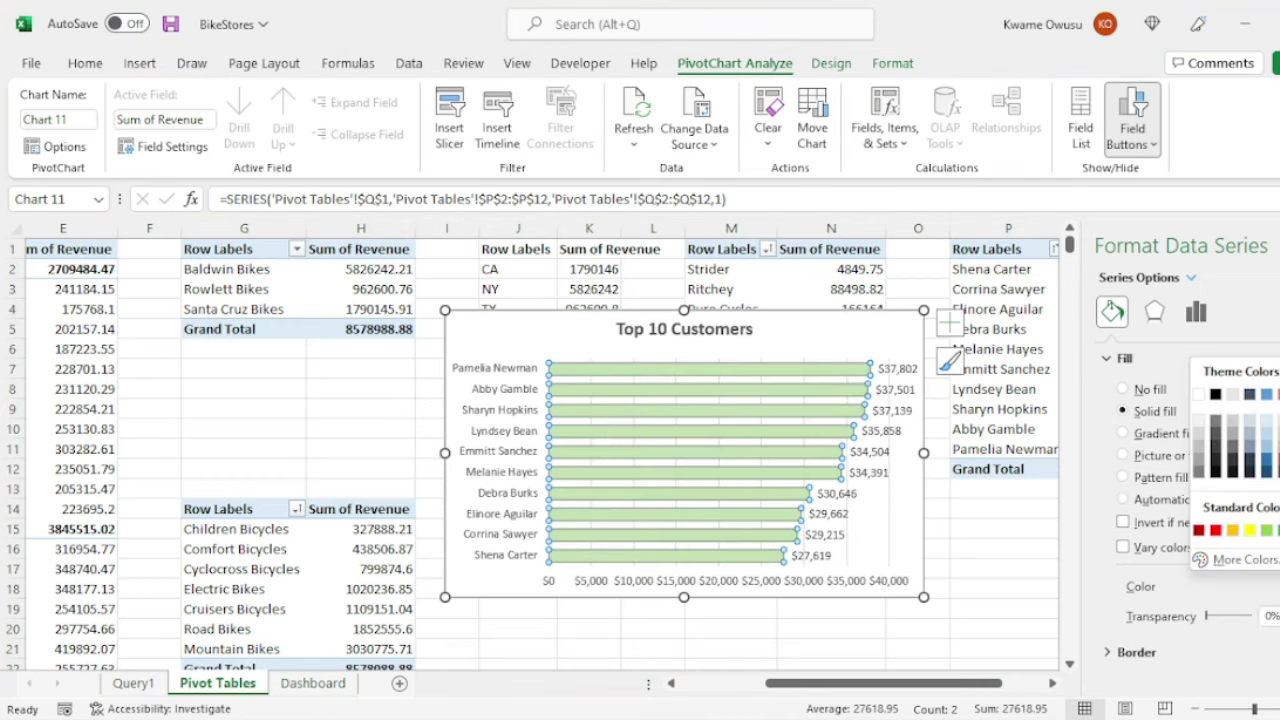
{"action": "left_click", "coordinate": [1000, 369]}
{"action": "left_click", "coordinate": [848, 325]}
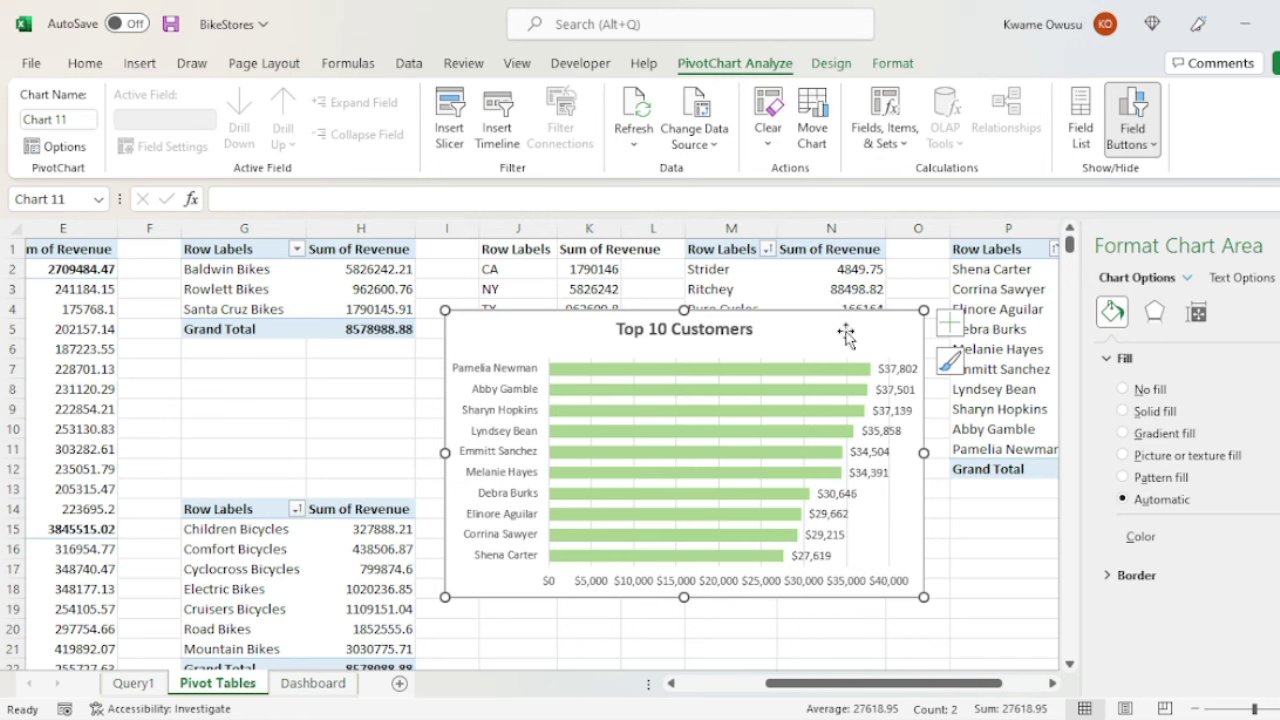
{"action": "key", "text": "ctrl+x"}
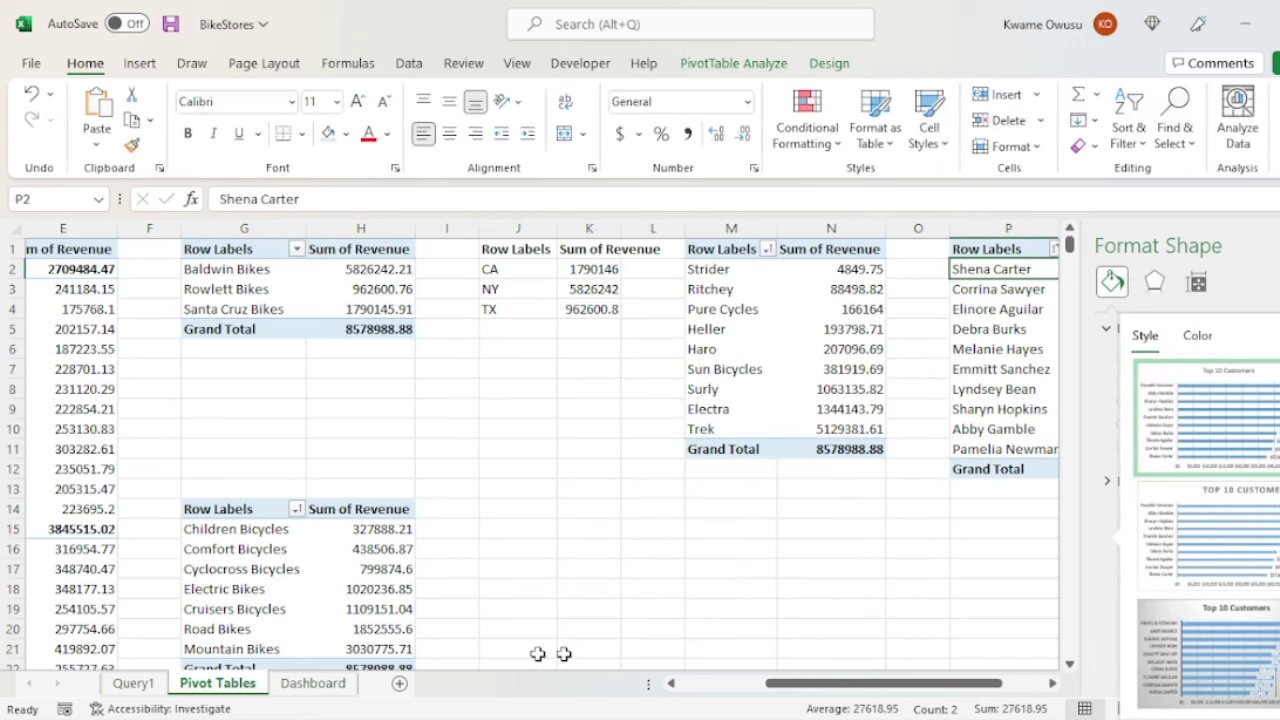
Paste the Top 10 Customers chart at C52 on the Dashboard, aligned under Revenue Per Brand.
{"action": "left_click", "coordinate": [313, 683]}
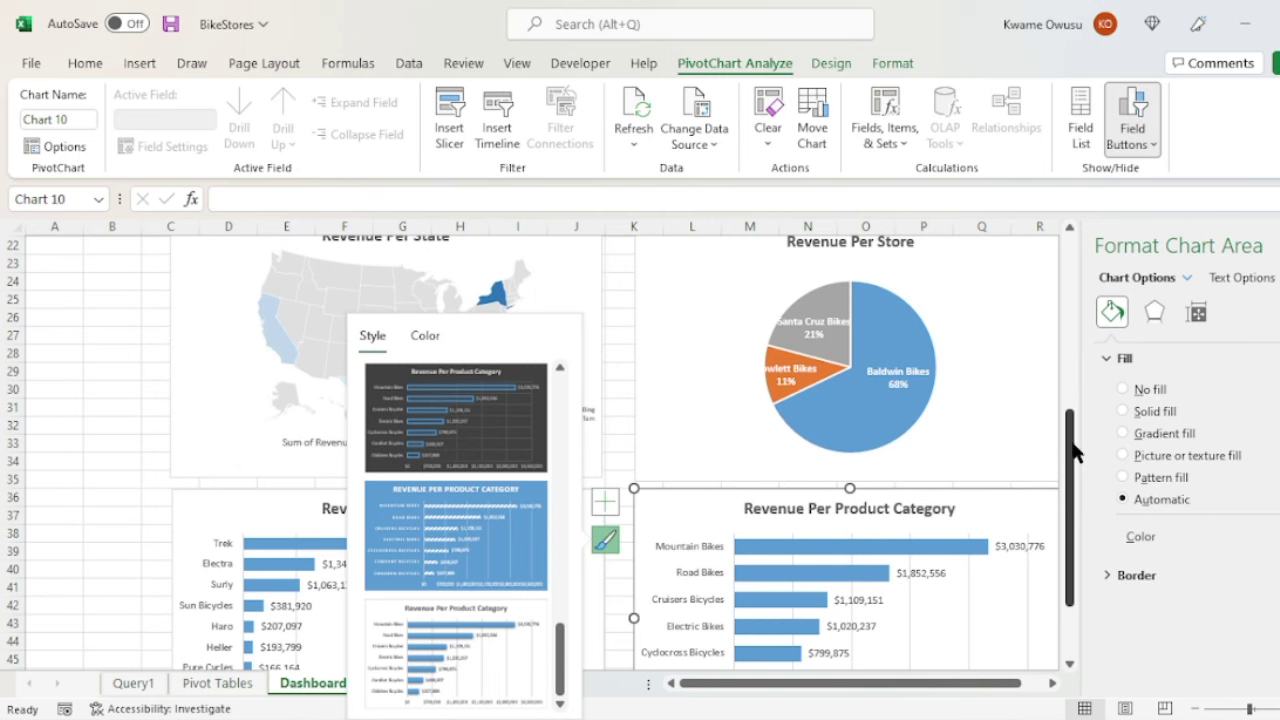
{"action": "left_click", "coordinate": [103, 315]}
{"action": "scroll", "coordinate": [868, 425], "scroll_direction": "down", "scroll_amount": 2}
{"action": "scroll", "coordinate": [868, 425], "scroll_direction": "down", "scroll_amount": 2}
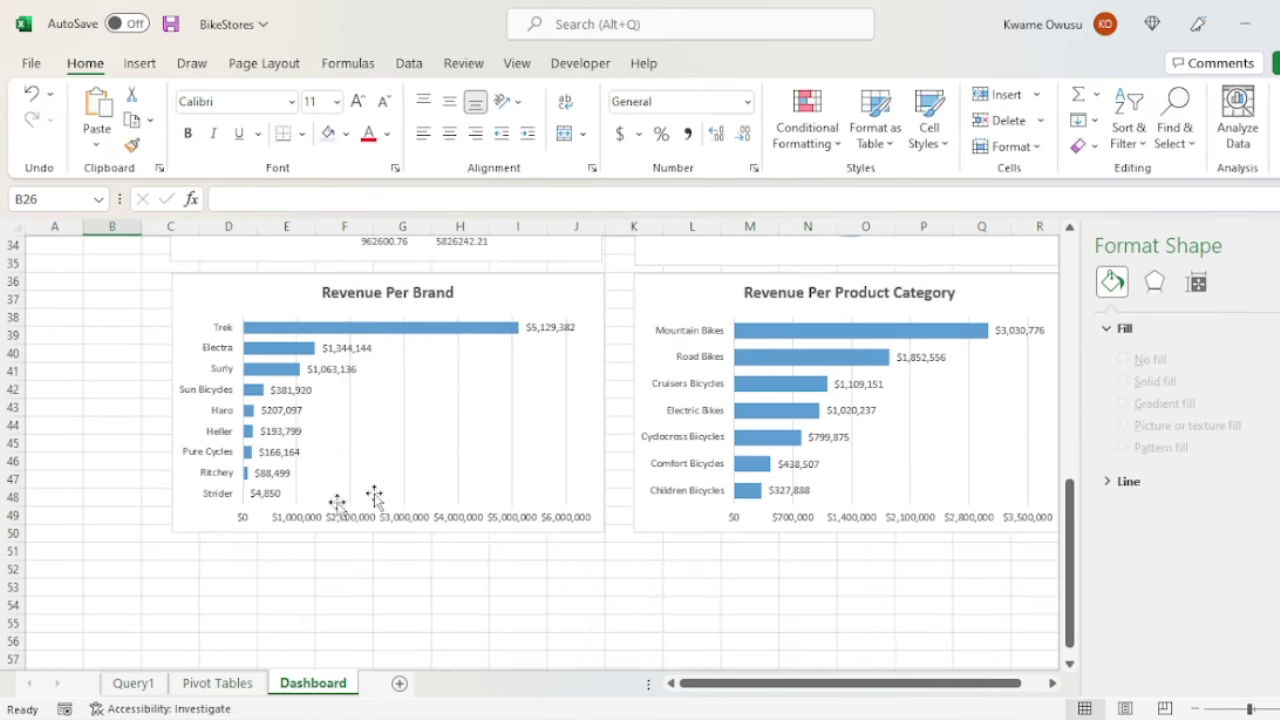
{"action": "left_click", "coordinate": [185, 567]}
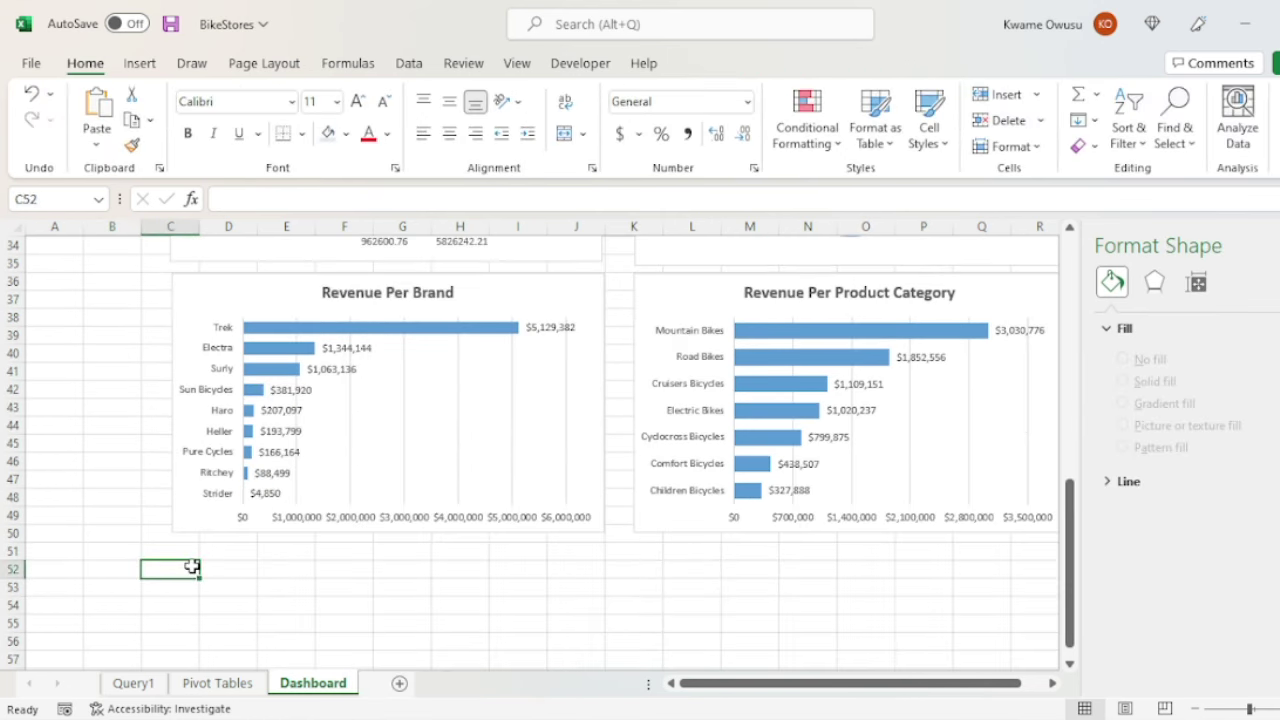
{"action": "key", "text": "ctrl+v"}
{"action": "left_click_drag", "start_coordinate": [200, 573], "coordinate": [239, 558]}
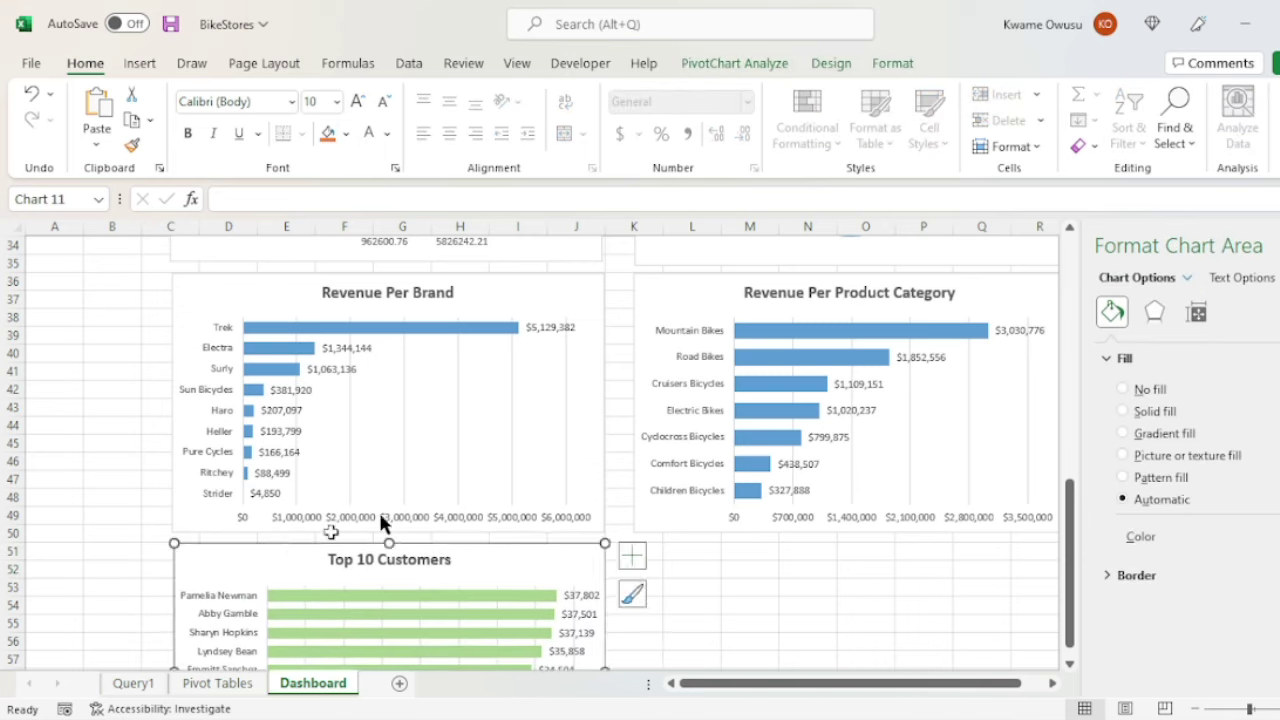
{"action": "scroll", "coordinate": [443, 523], "scroll_direction": "down", "scroll_amount": 3}
{"action": "left_click", "coordinate": [682, 390]}
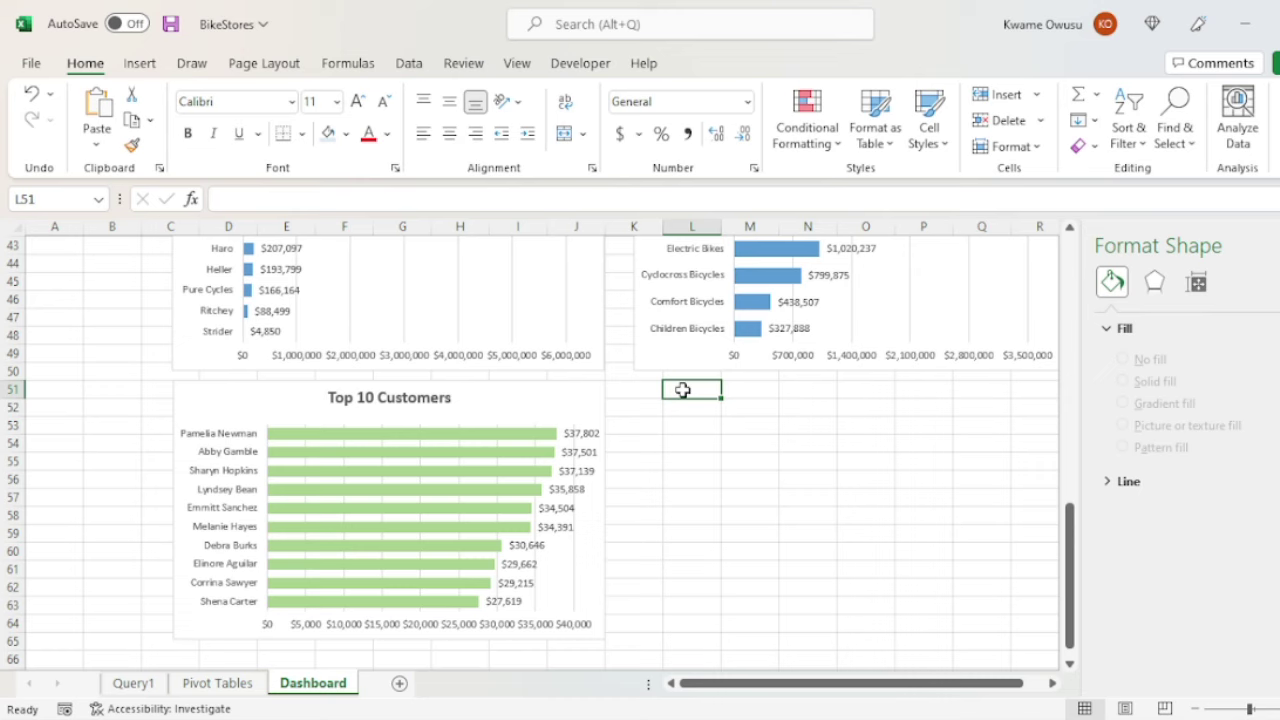
{"action": "left_click", "coordinate": [220, 688]}
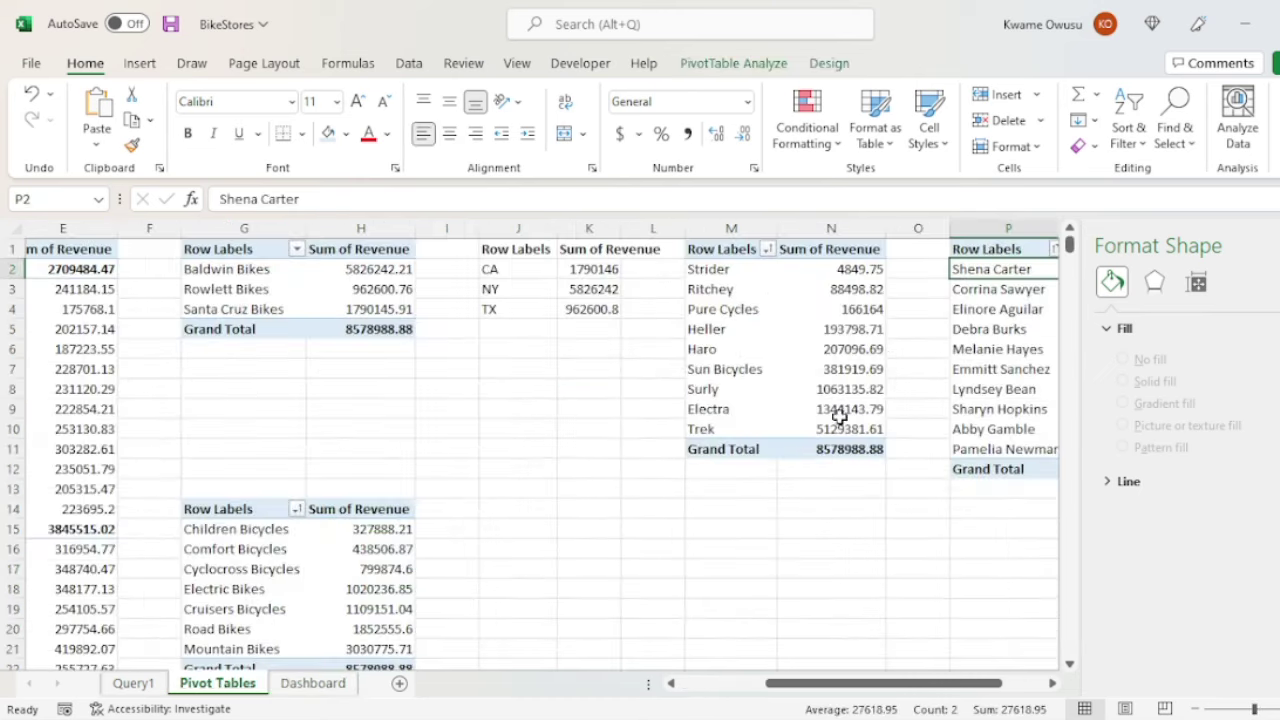
Insert a new pivot table at J14 using the Query1 table.
{"action": "left_click", "coordinate": [493, 513]}
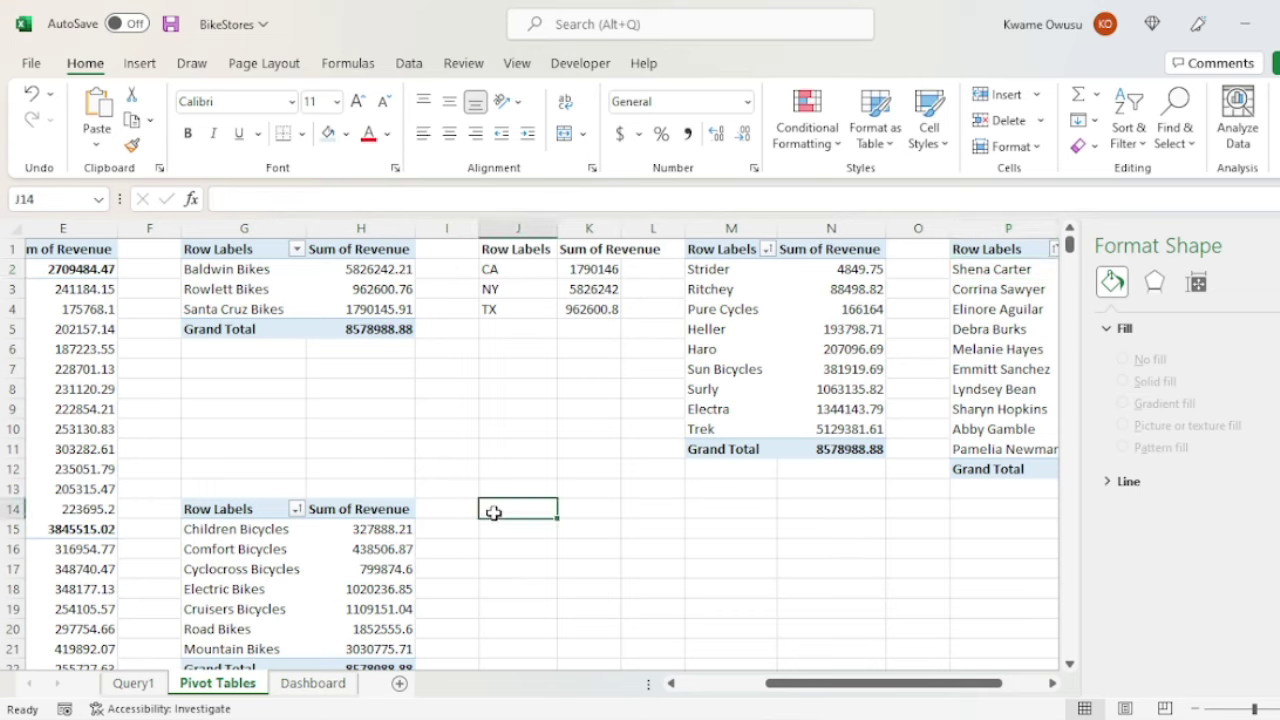
{"action": "left_click", "coordinate": [148, 66]}
{"action": "left_click", "coordinate": [49, 138]}
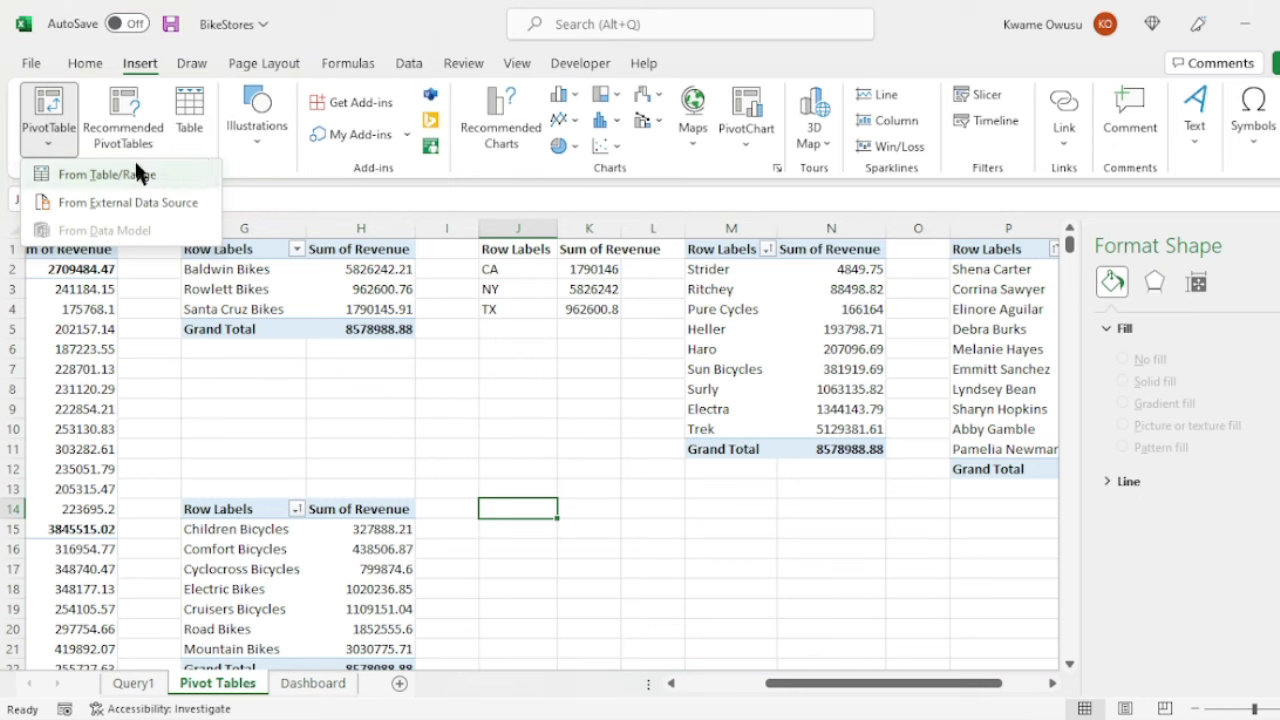
{"action": "left_click", "coordinate": [122, 168]}
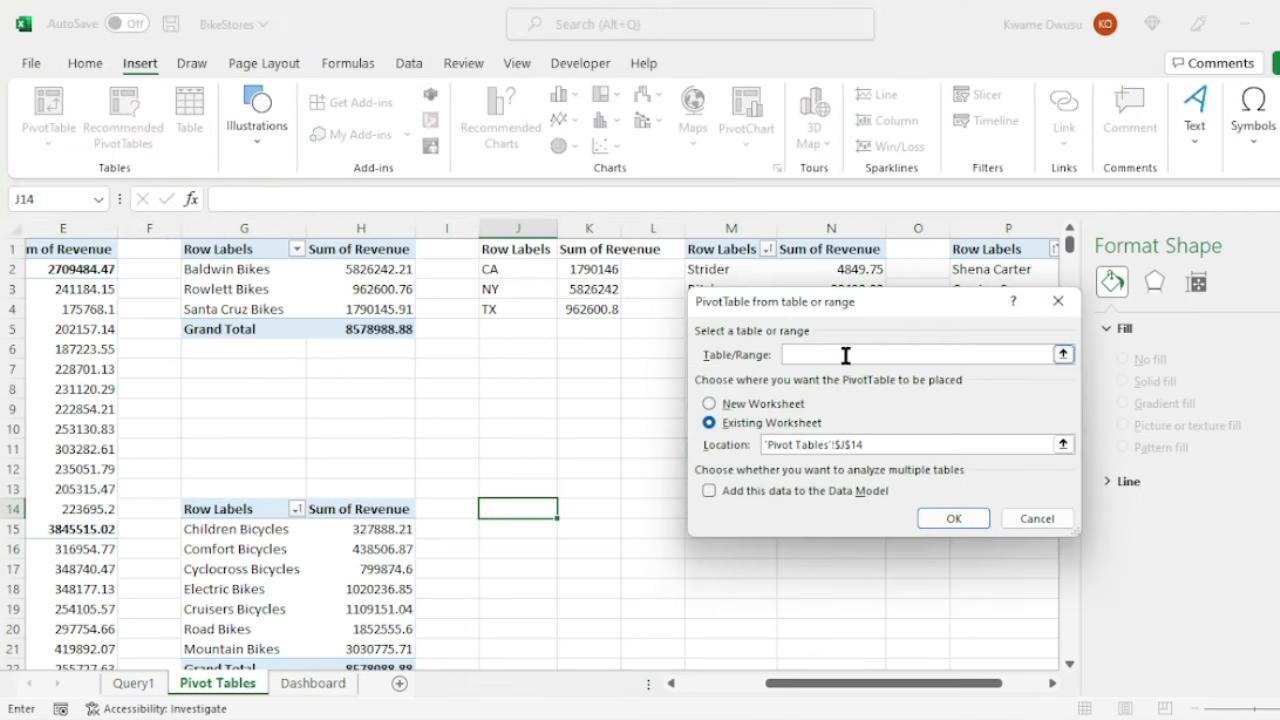
{"action": "type", "text": "Query1"}
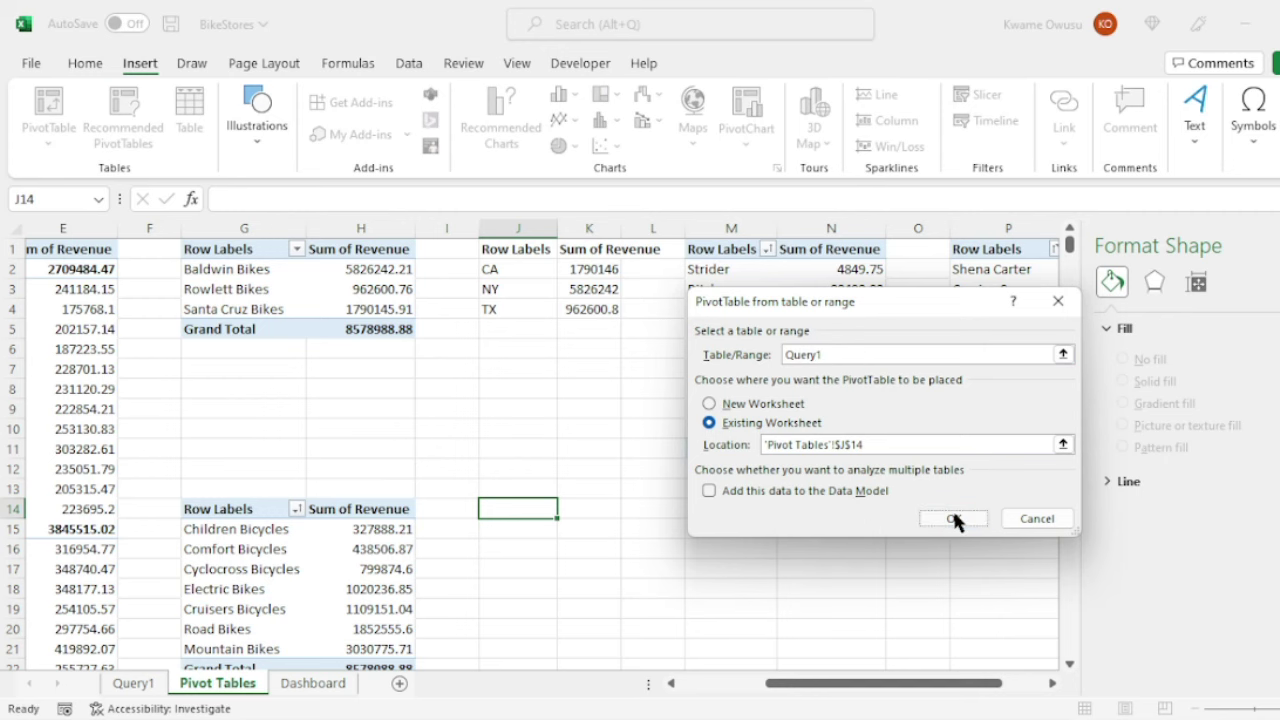
{"action": "left_click", "coordinate": [953, 516]}
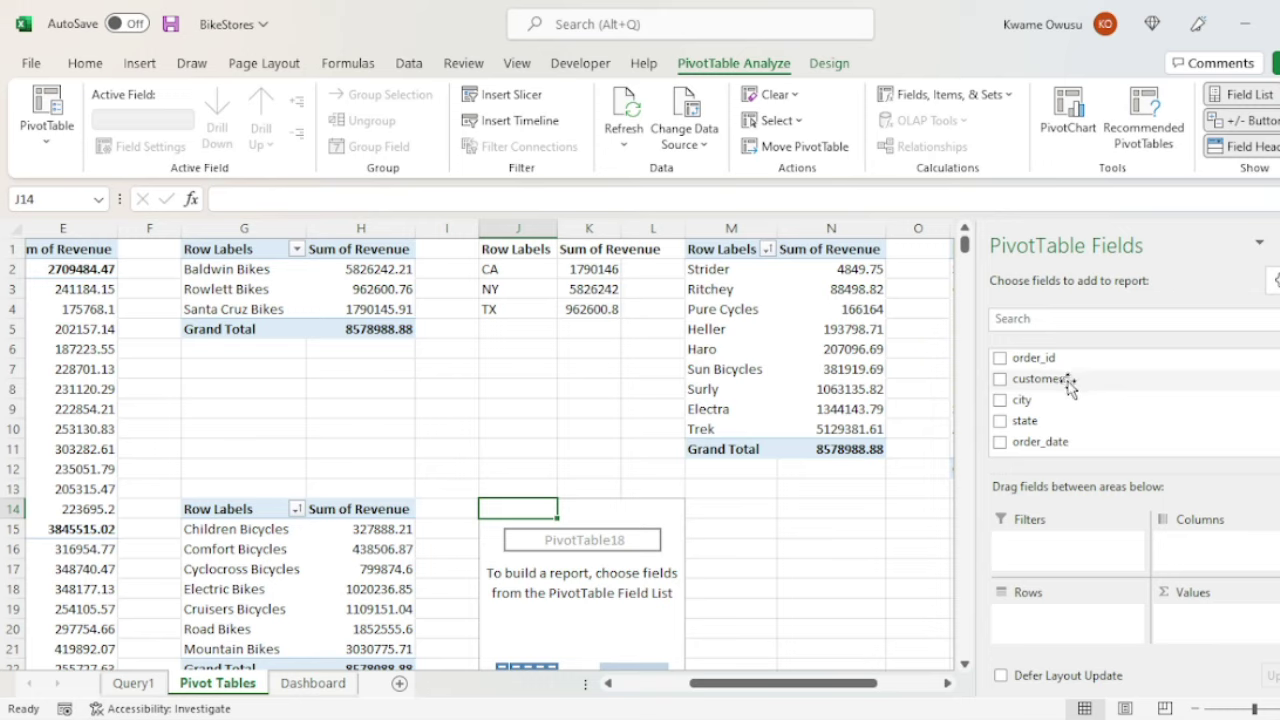
Put sales_reps in Rows and Sum of Revenue in Values.
{"action": "scroll", "coordinate": [1068, 396], "scroll_direction": "down", "scroll_amount": 1}
{"action": "scroll", "coordinate": [1068, 402], "scroll_direction": "down", "scroll_amount": 1}
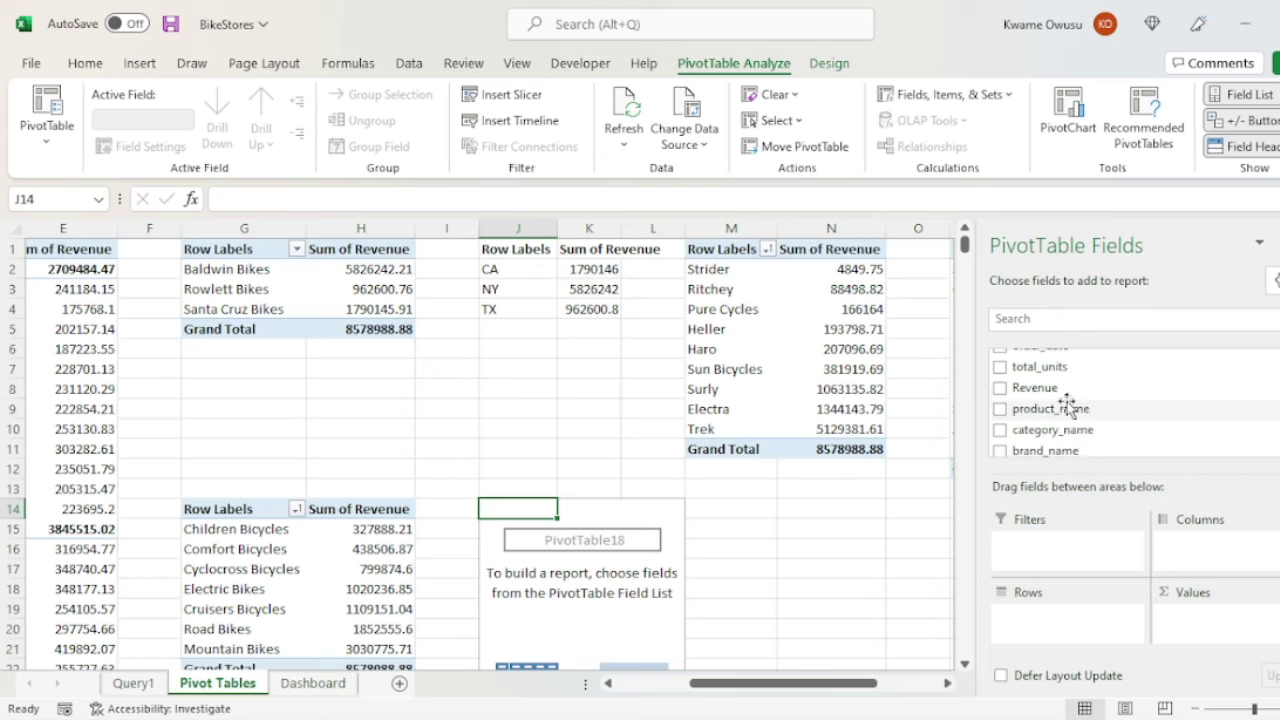
{"action": "scroll", "coordinate": [1068, 404], "scroll_direction": "down", "scroll_amount": 1}
{"action": "left_click_drag", "start_coordinate": [1051, 445], "coordinate": [1048, 627]}
{"action": "scroll", "coordinate": [1075, 420], "scroll_direction": "up", "scroll_amount": 1}
{"action": "left_click_drag", "start_coordinate": [1040, 388], "coordinate": [1214, 614]}
{"action": "scroll", "coordinate": [666, 457], "scroll_direction": "down", "scroll_amount": 1}
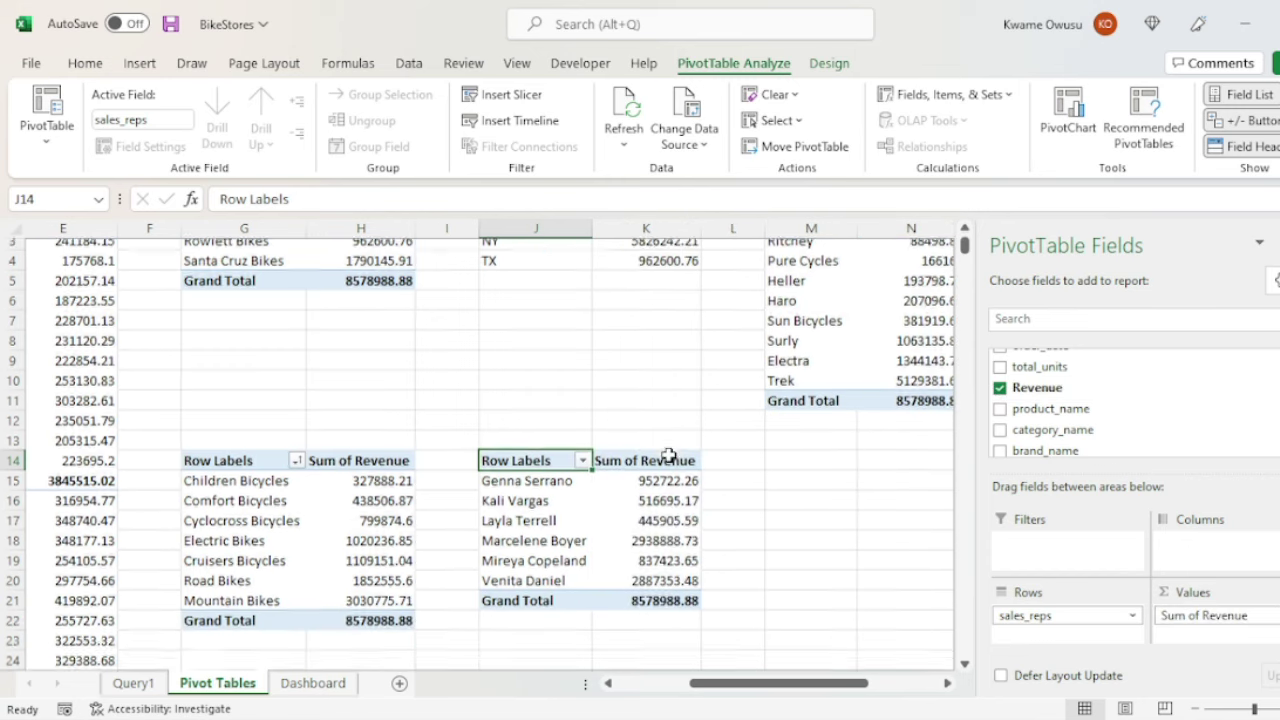
{"action": "left_click", "coordinate": [531, 477]}
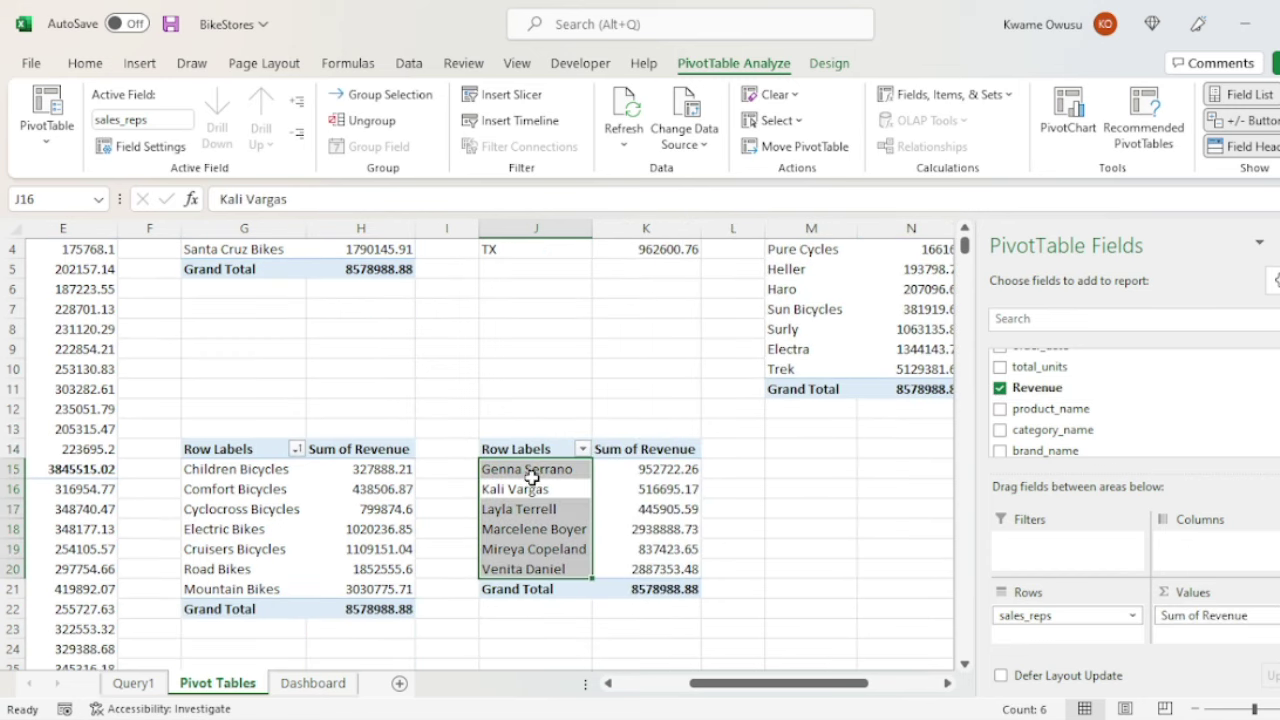
{"action": "left_click", "coordinate": [140, 63]}
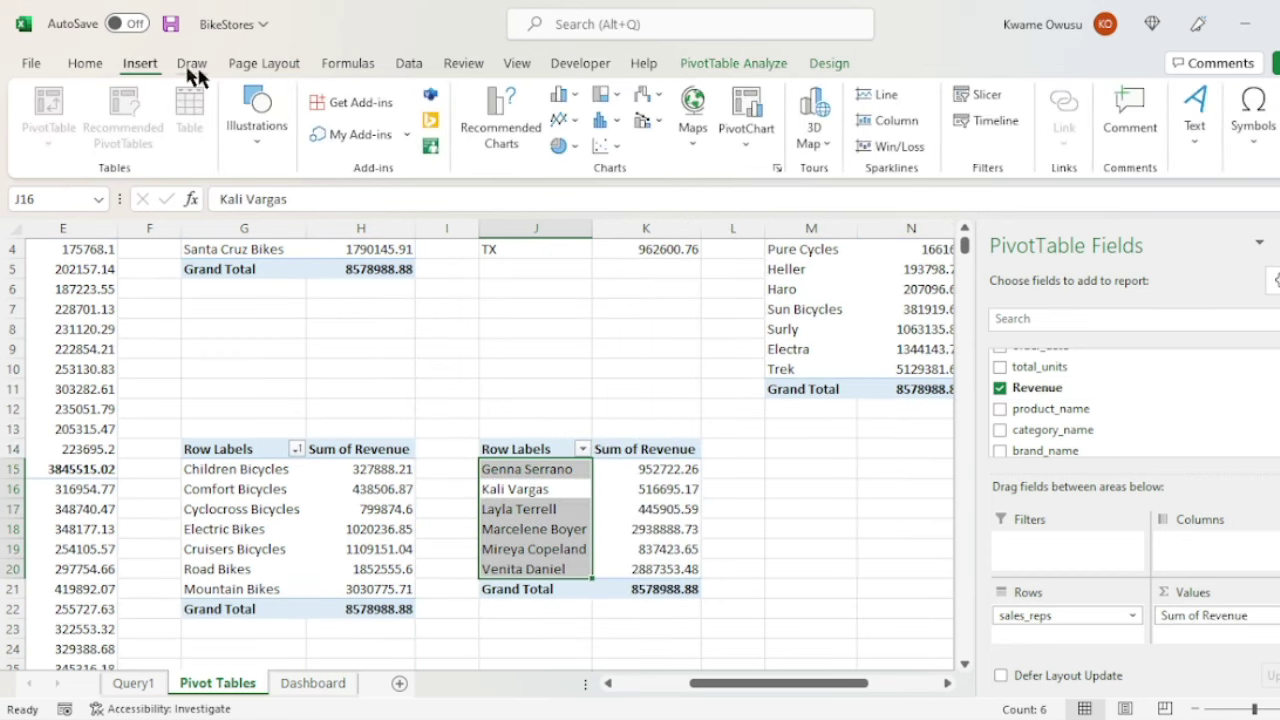
{"action": "left_click", "coordinate": [484, 128]}
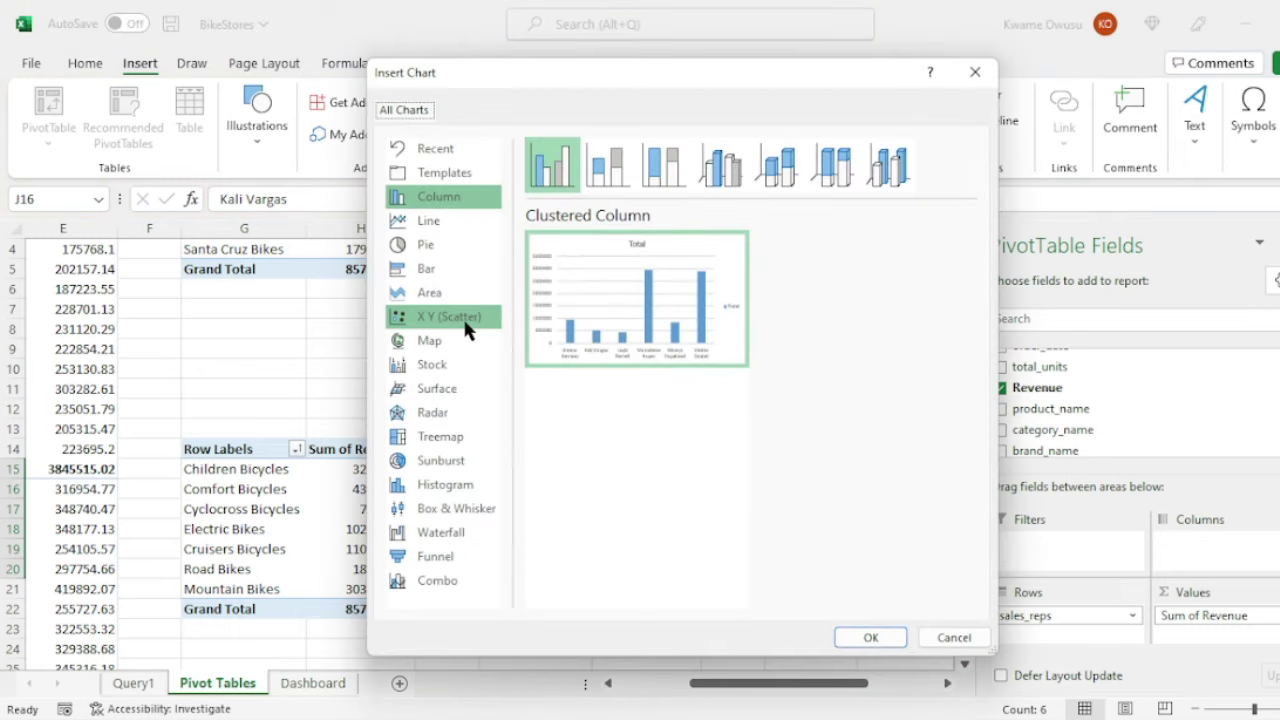
Insert a clustered bar pivot chart and title it 'Revenue Per Sales Rep'.
{"action": "left_click", "coordinate": [437, 272]}
{"action": "left_click", "coordinate": [867, 635]}
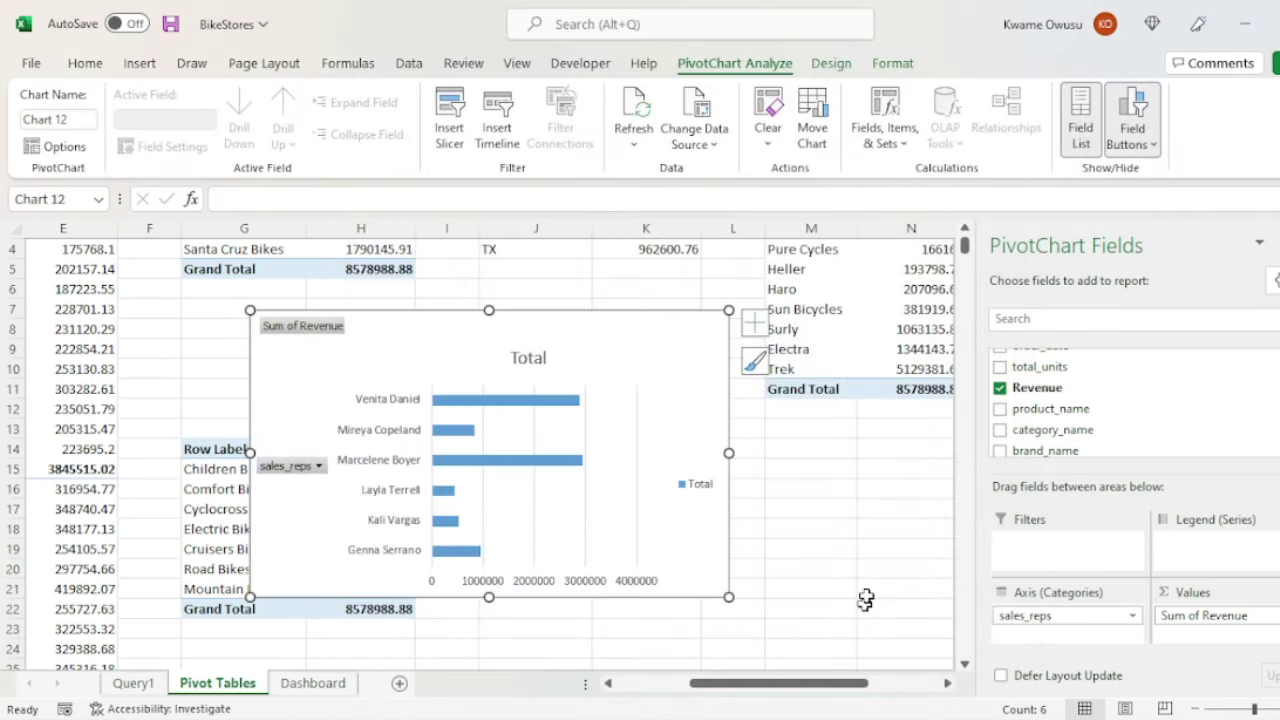
{"action": "double_click", "coordinate": [534, 358]}
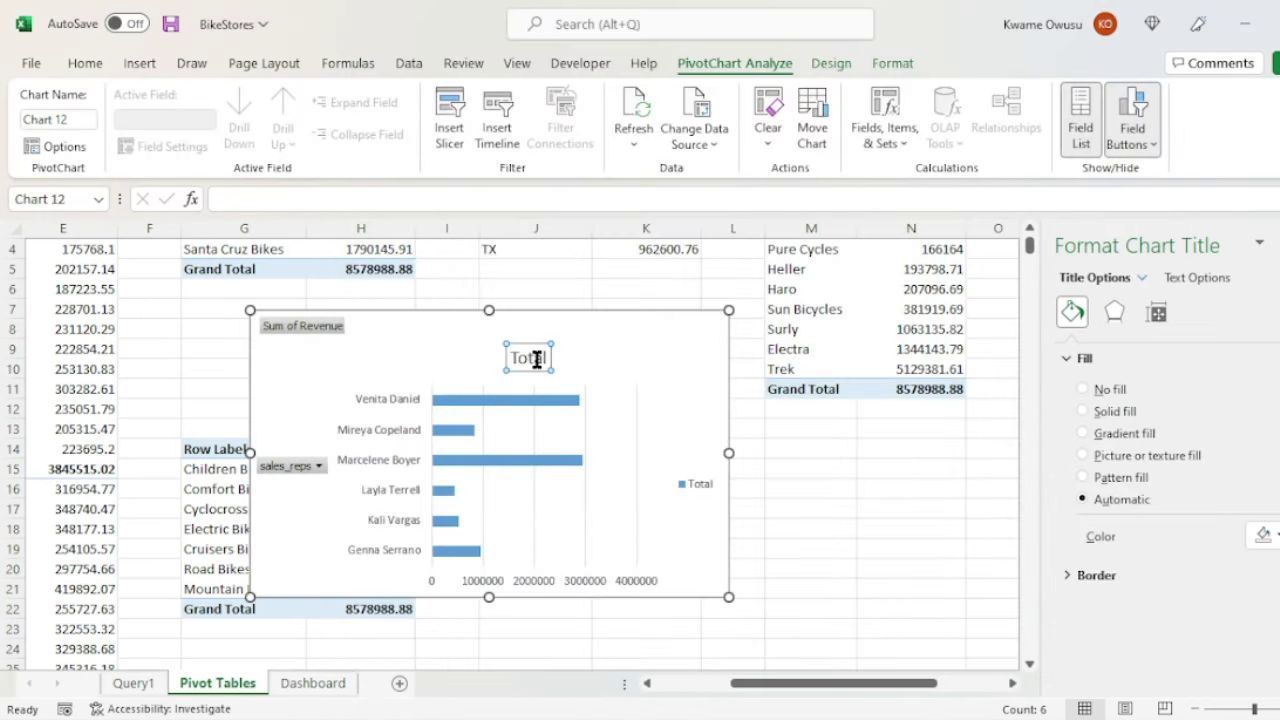
{"action": "double_click", "coordinate": [536, 358]}
{"action": "type", "text": "Revenue Per Sales Rep"}
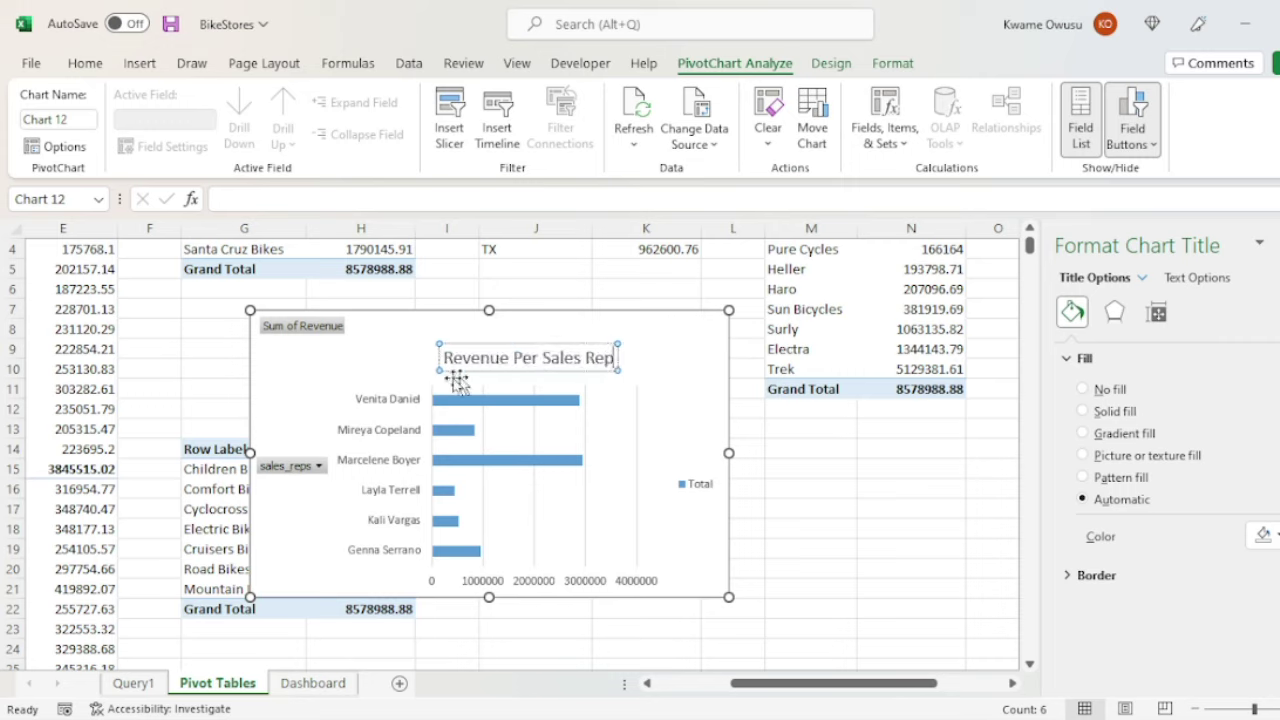
{"action": "left_click", "coordinate": [630, 380]}
{"action": "left_click", "coordinate": [530, 356]}
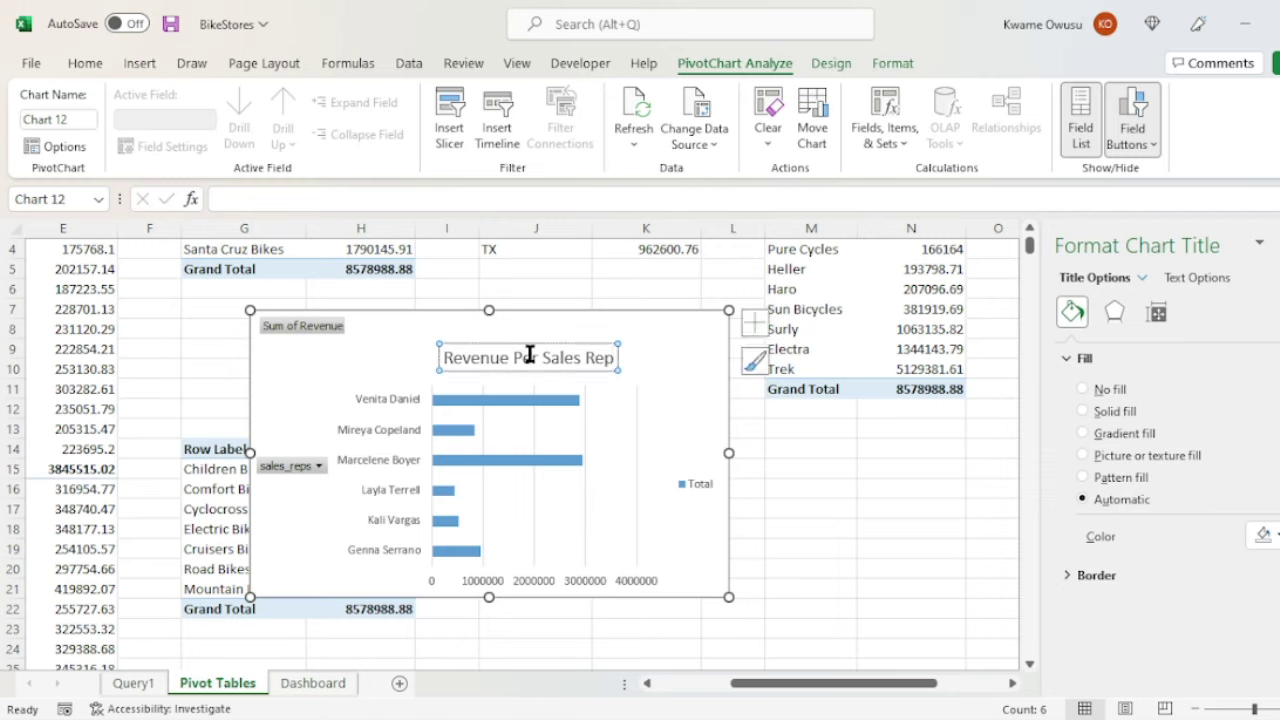
{"action": "left_click", "coordinate": [694, 371]}
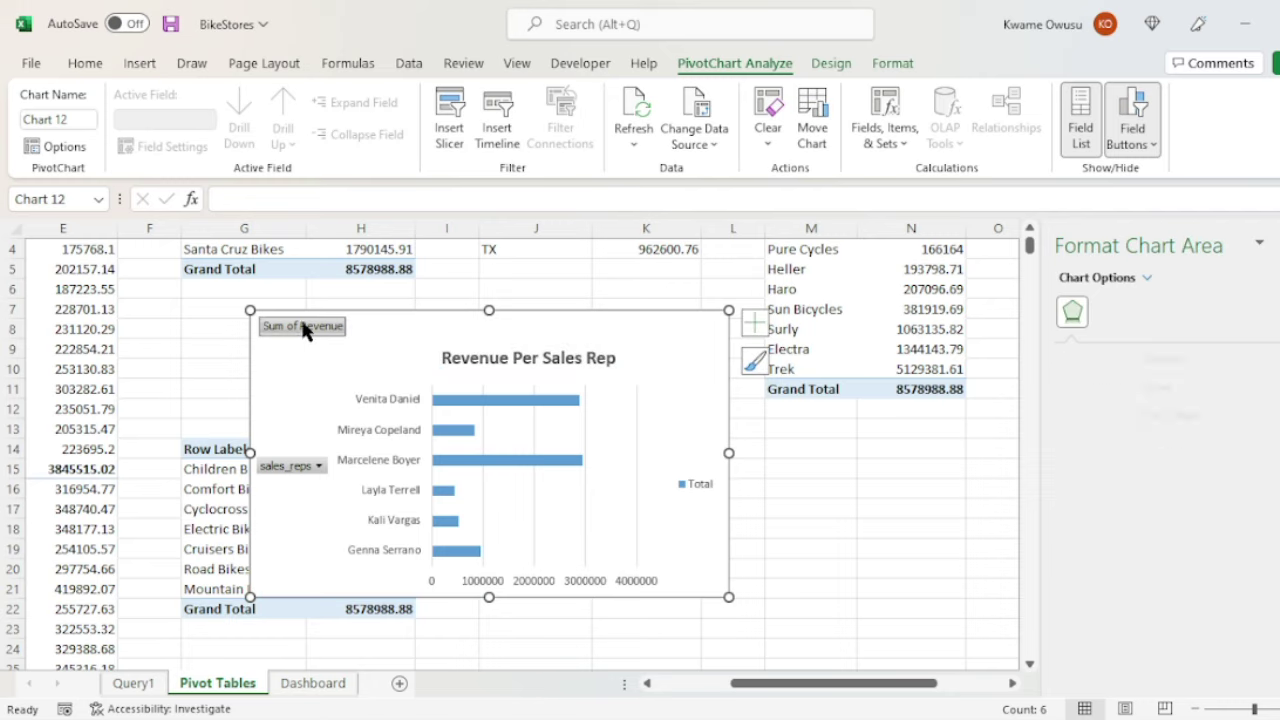
Hide the chart's value and axis field buttons and sort the bars by revenue.
{"action": "right_click", "coordinate": [306, 327]}
{"action": "left_click", "coordinate": [191, 524]}
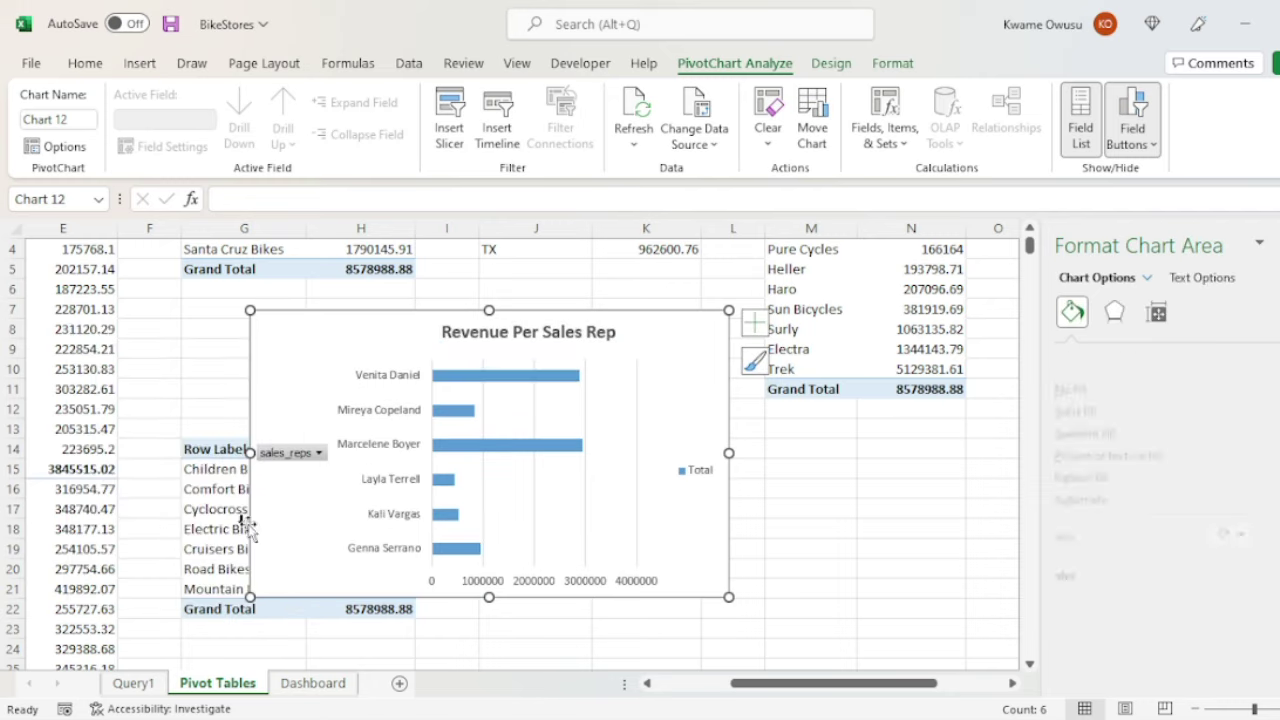
{"action": "left_click", "coordinate": [291, 455]}
{"action": "right_click", "coordinate": [289, 458]}
{"action": "left_click", "coordinate": [182, 360]}
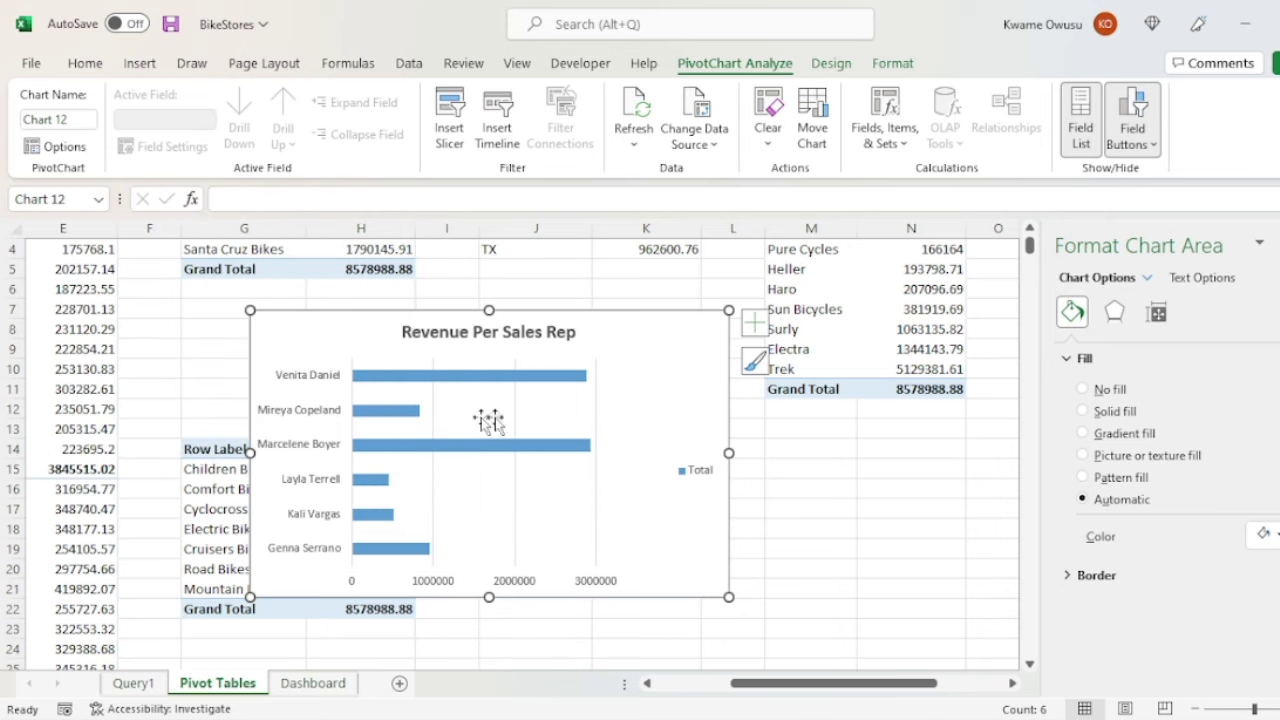
{"action": "left_click", "coordinate": [382, 378]}
{"action": "right_click", "coordinate": [382, 378]}
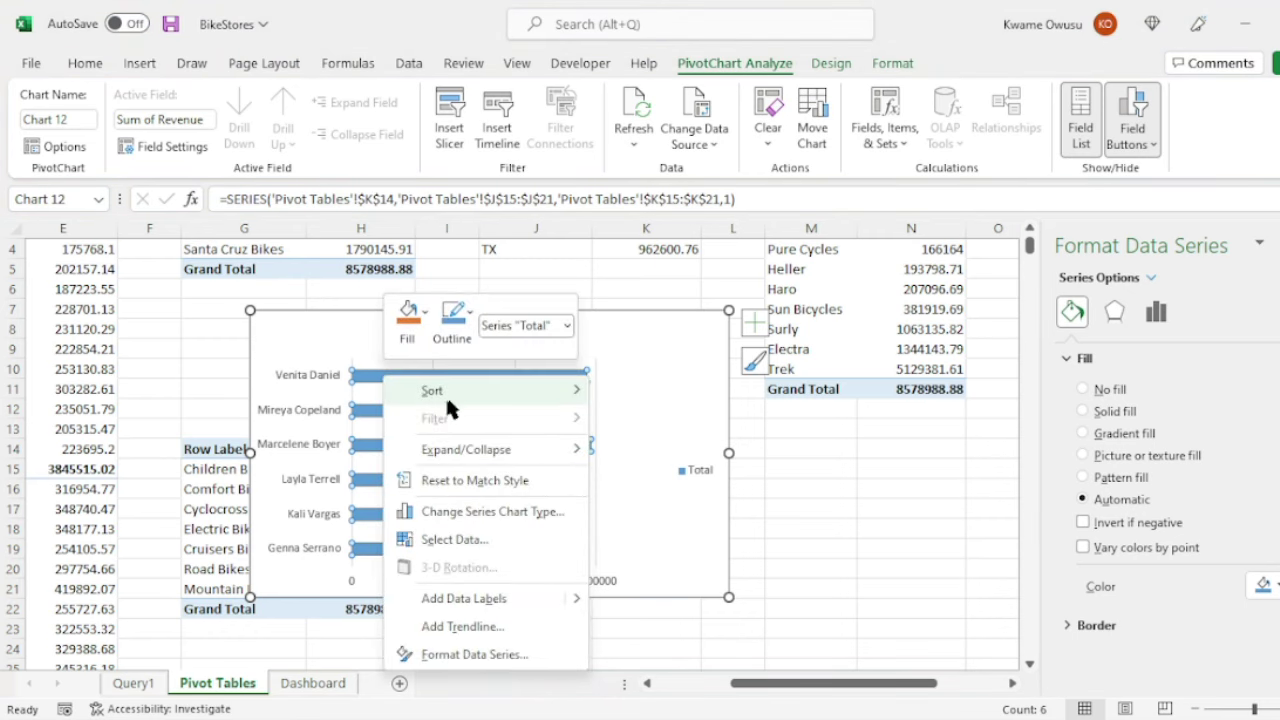
{"action": "left_click", "coordinate": [678, 392]}
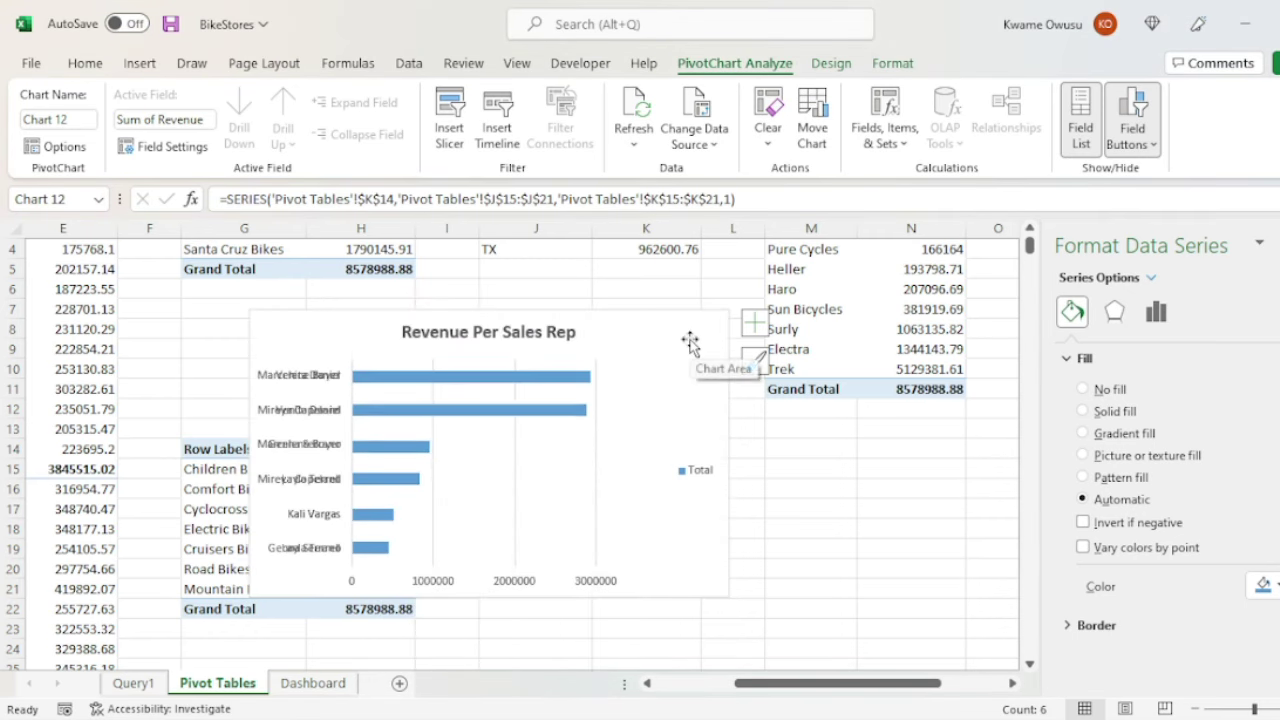
{"action": "left_click", "coordinate": [690, 426]}
Delete the Total legend and add revenue value labels to the bars.
{"action": "right_click", "coordinate": [695, 476]}
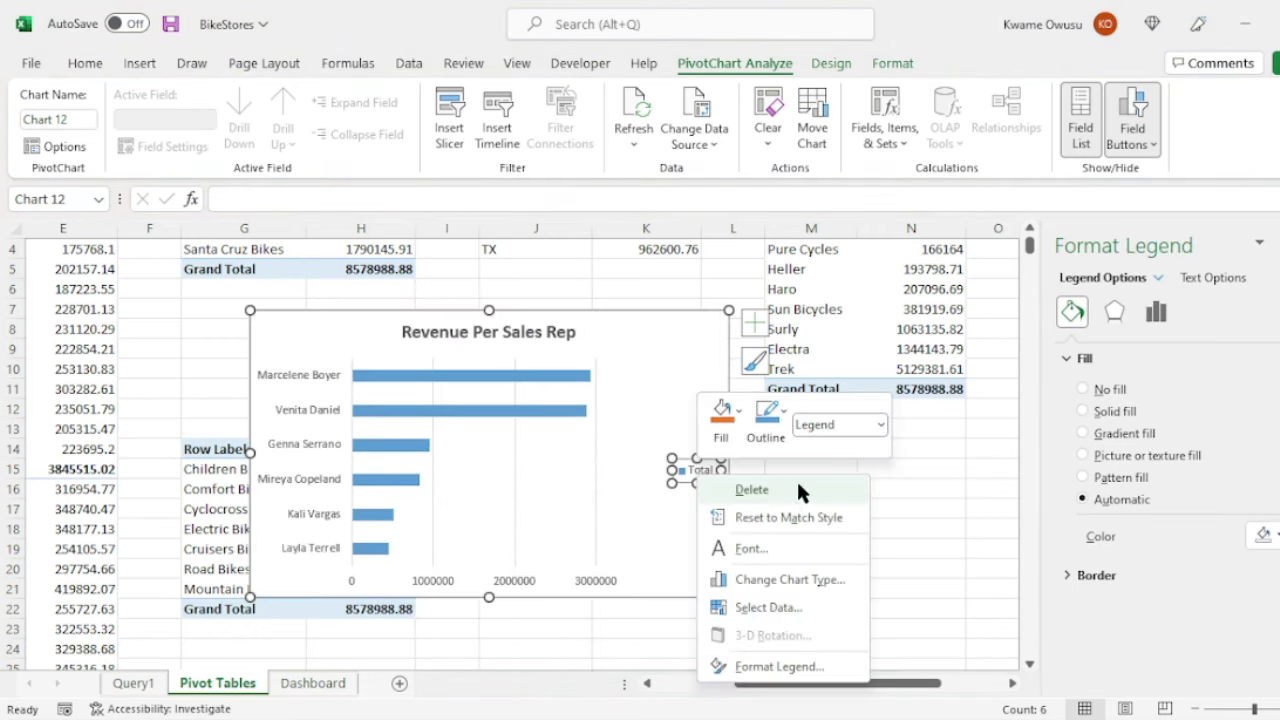
{"action": "left_click", "coordinate": [758, 488]}
{"action": "right_click", "coordinate": [597, 374]}
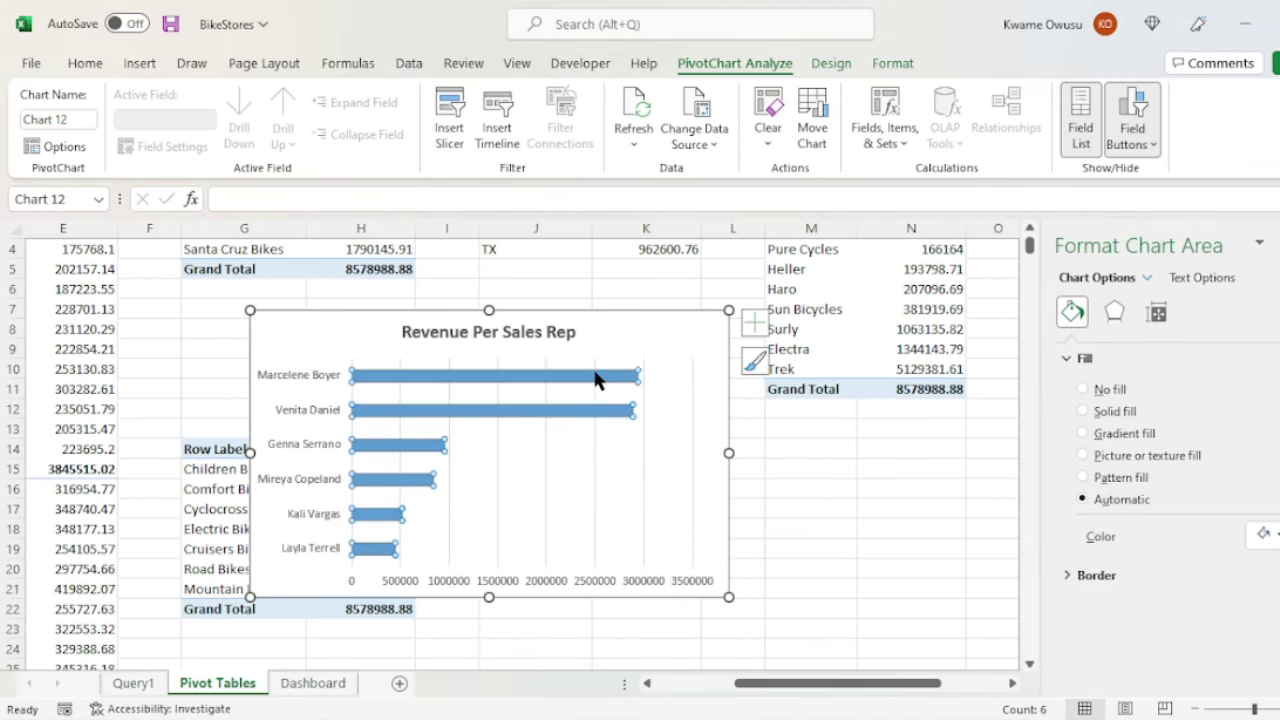
{"action": "left_click", "coordinate": [677, 596]}
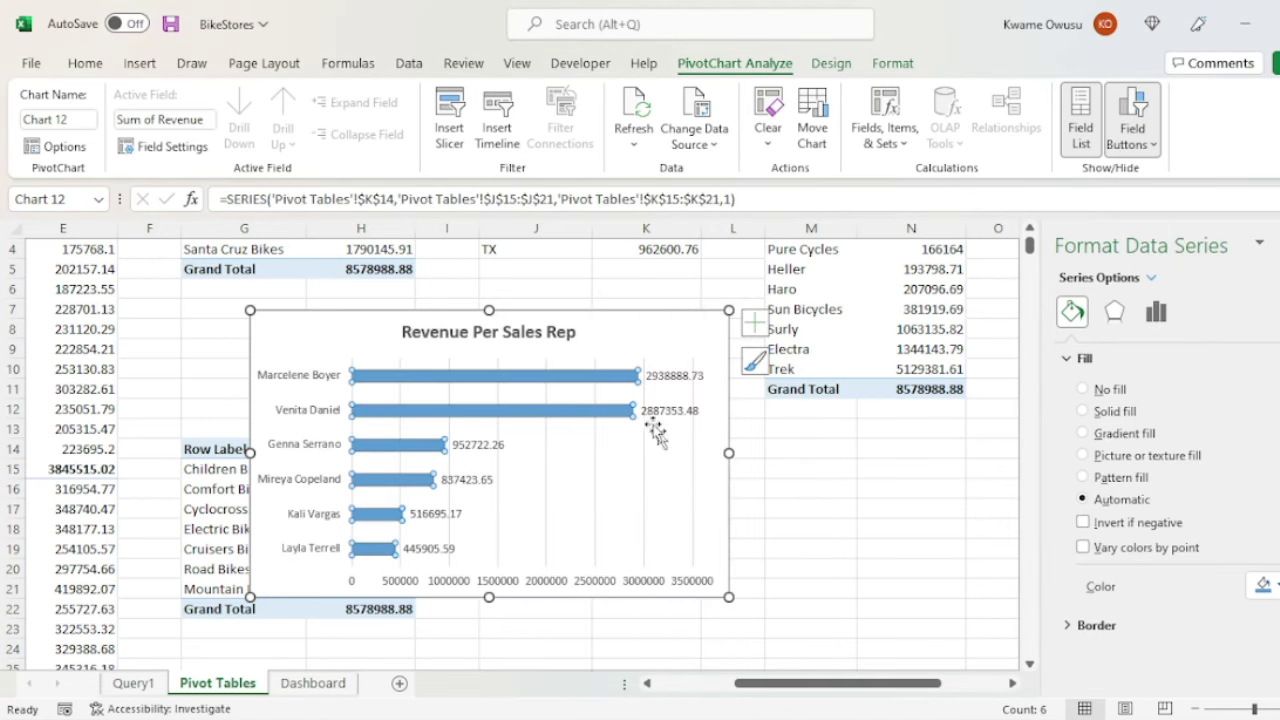
Set the sales rep data labels to Currency with 0 decimals, e.g. $2,938,889.
{"action": "left_click", "coordinate": [690, 376]}
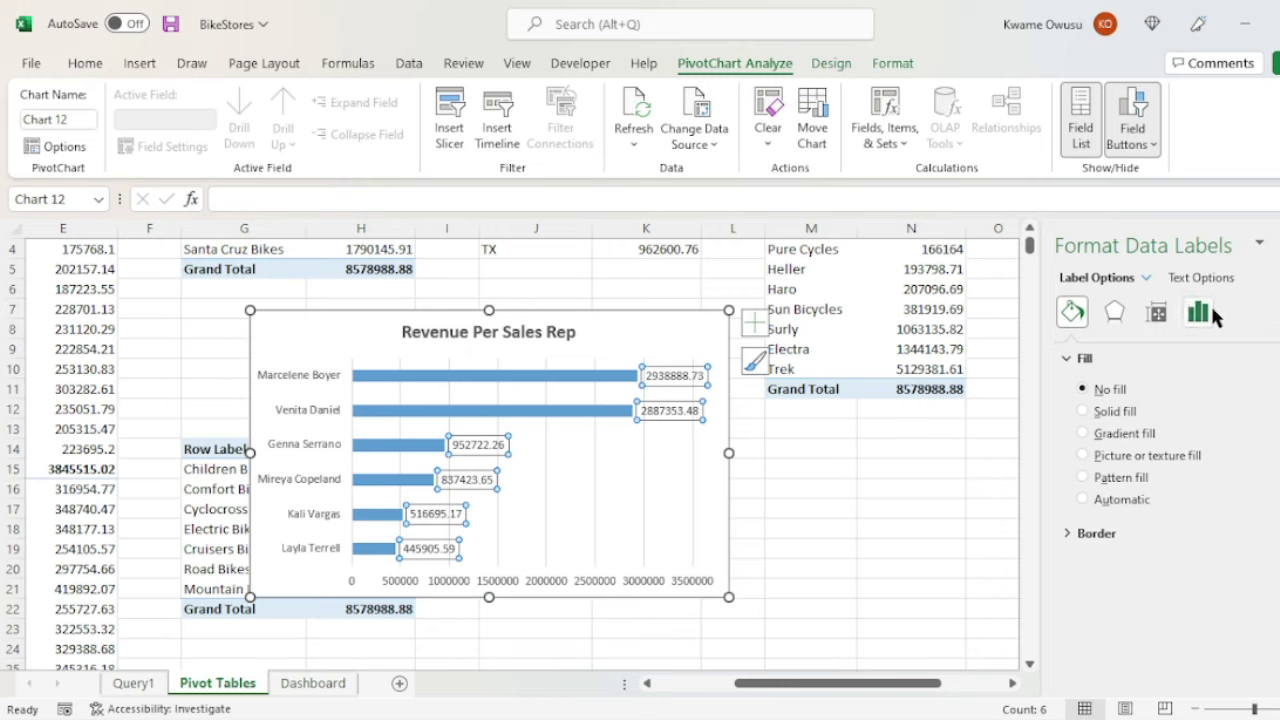
{"action": "left_click", "coordinate": [1199, 313]}
{"action": "left_click", "coordinate": [1122, 389]}
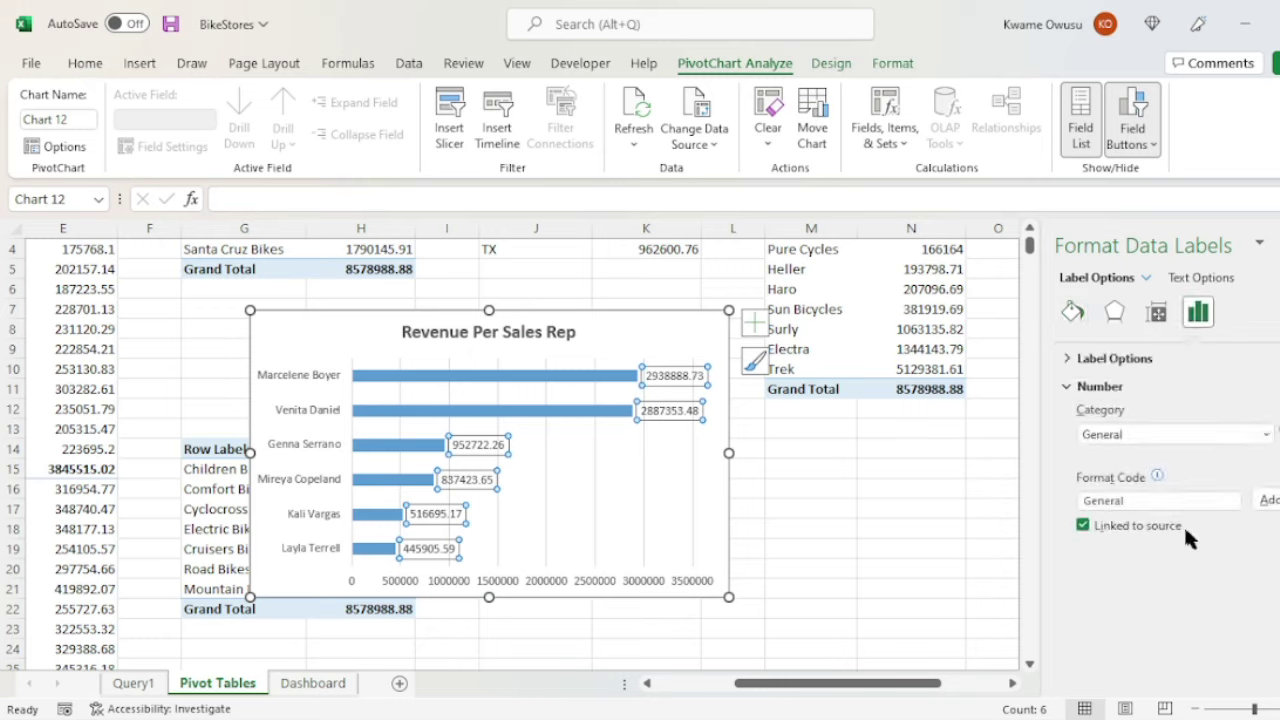
{"action": "left_click", "coordinate": [1197, 437]}
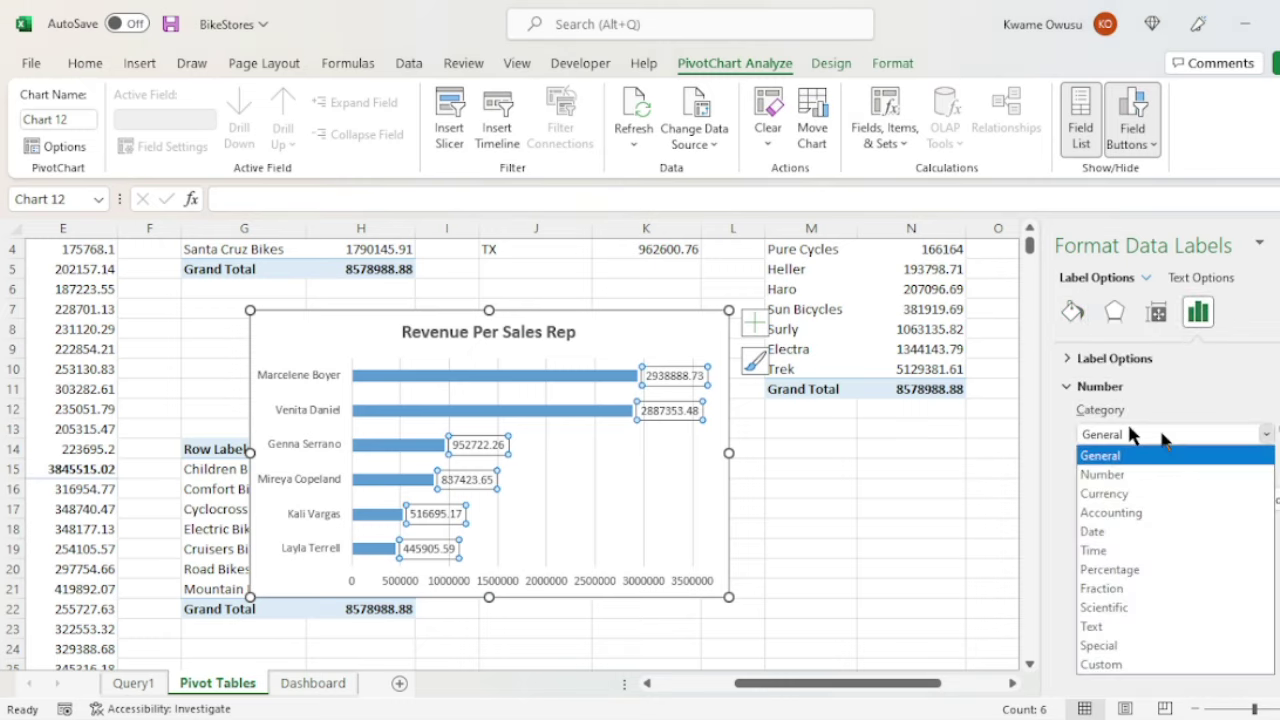
{"action": "left_click", "coordinate": [1122, 490]}
{"action": "double_click", "coordinate": [1212, 461]}
{"action": "type", "text": "0"}
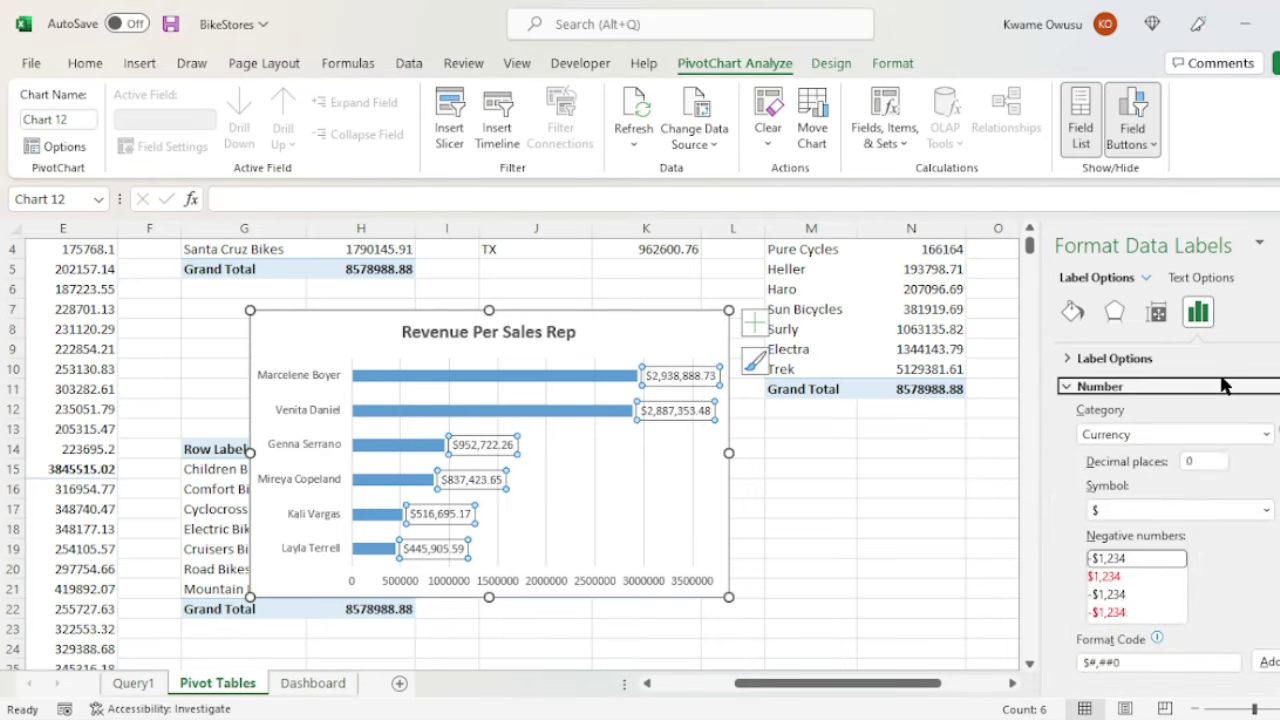
{"action": "left_click", "coordinate": [1165, 386]}
{"action": "left_click", "coordinate": [336, 343]}
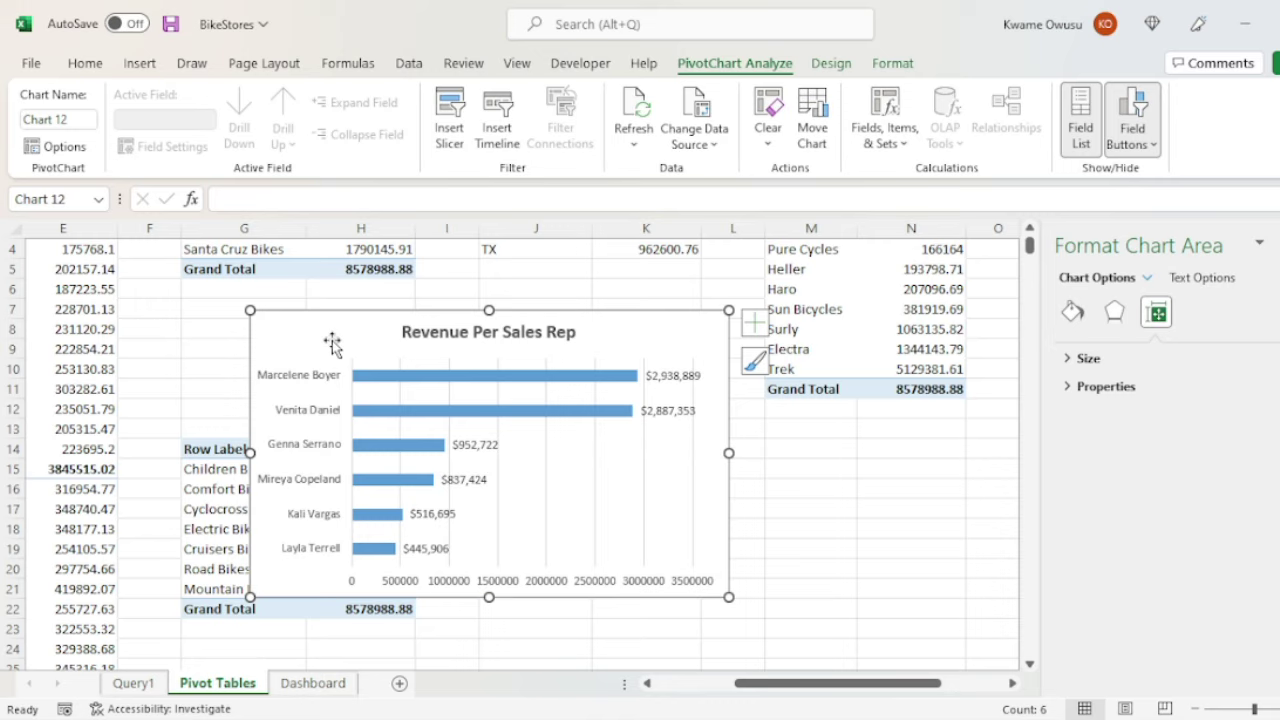
{"action": "left_click", "coordinate": [461, 571]}
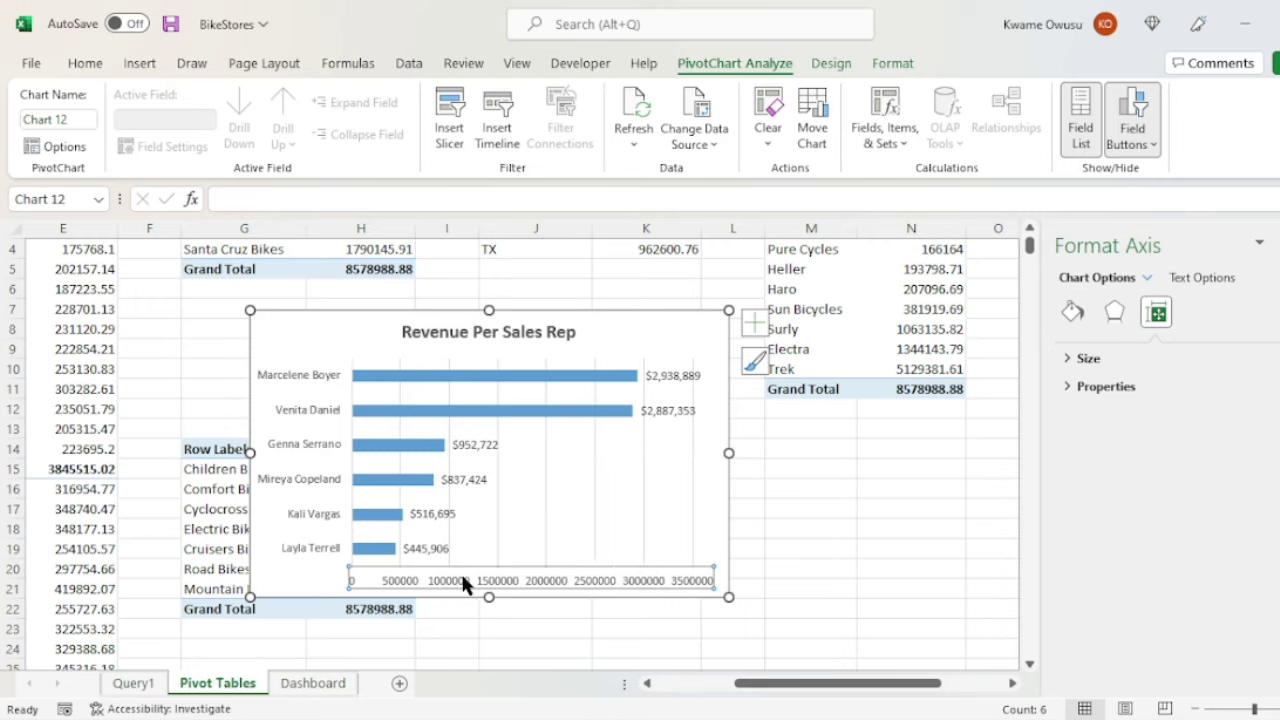
Format the value axis numbers as Currency with 0 decimal places.
{"action": "right_click", "coordinate": [461, 571]}
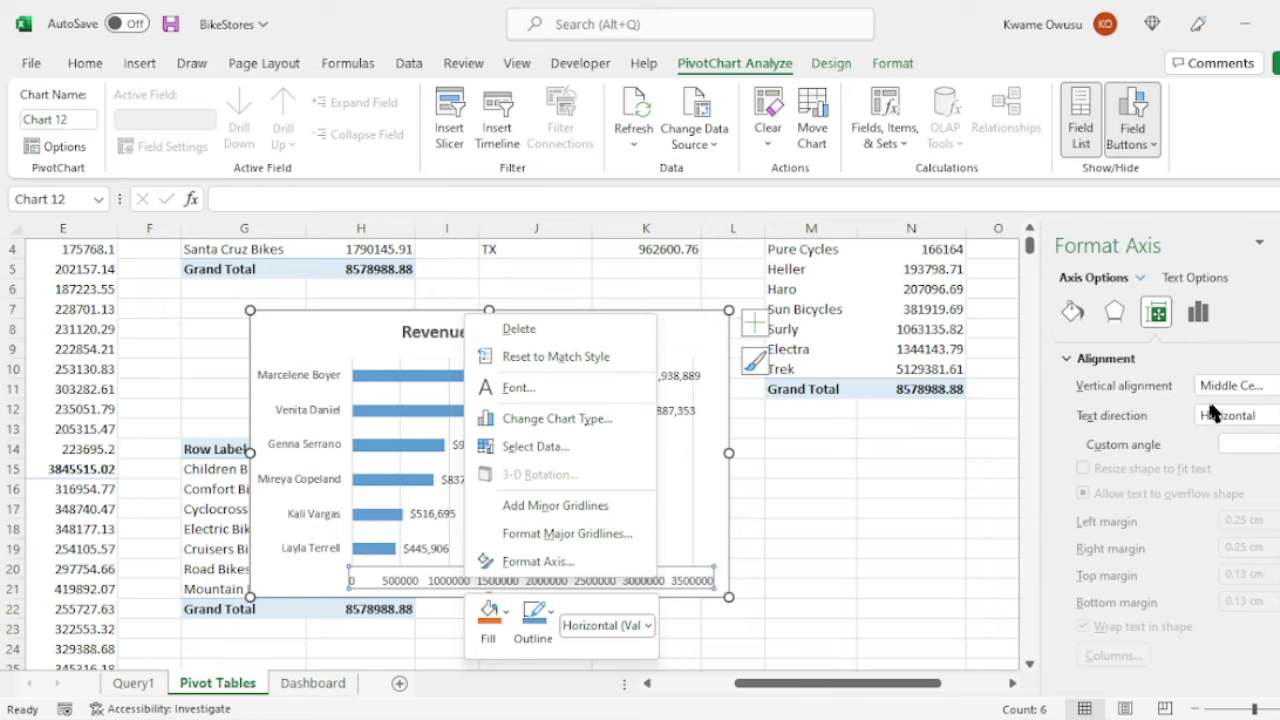
{"action": "left_click", "coordinate": [1198, 312]}
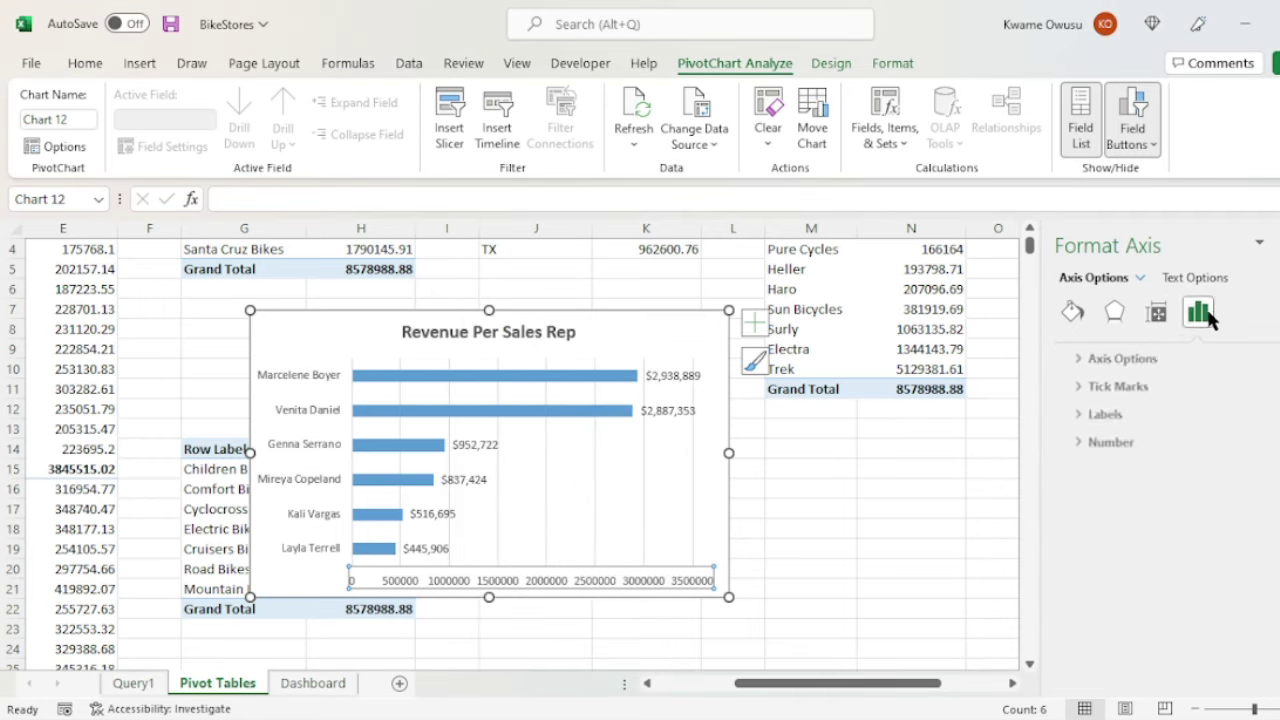
{"action": "left_click", "coordinate": [1128, 447]}
{"action": "left_click", "coordinate": [1169, 487]}
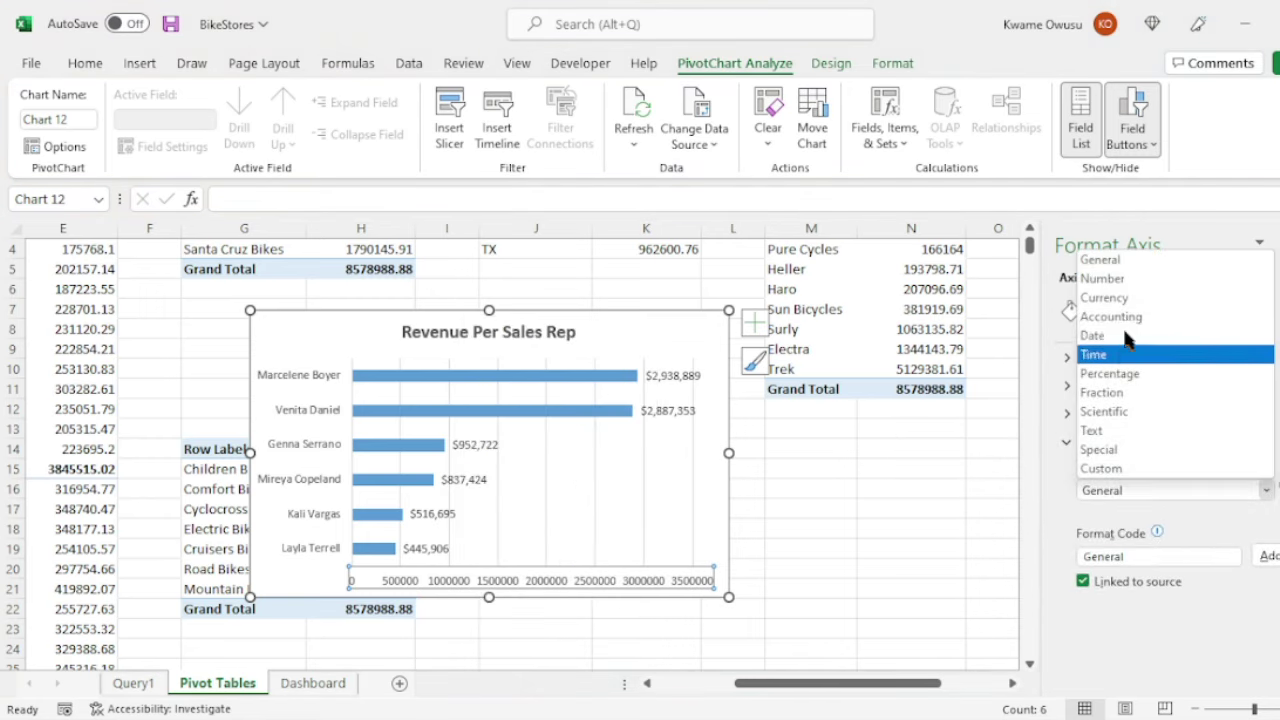
{"action": "left_click", "coordinate": [1130, 313]}
{"action": "double_click", "coordinate": [1204, 517]}
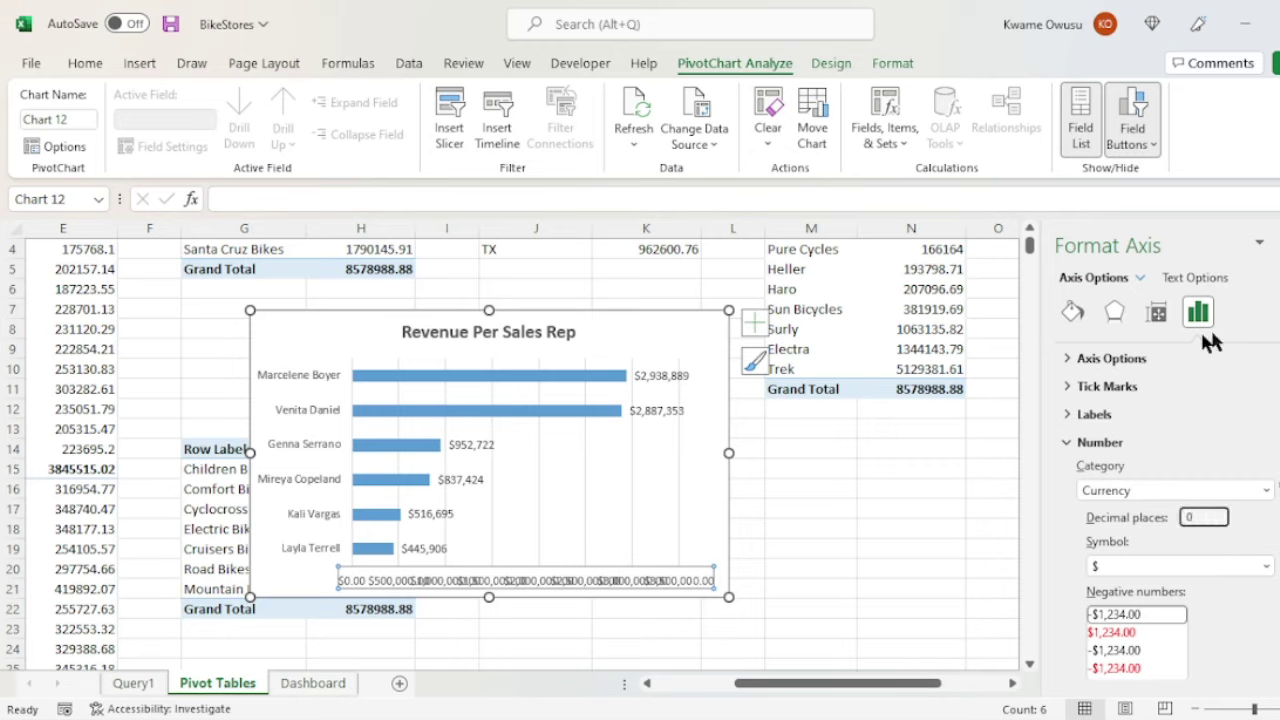
{"action": "left_click", "coordinate": [352, 325]}
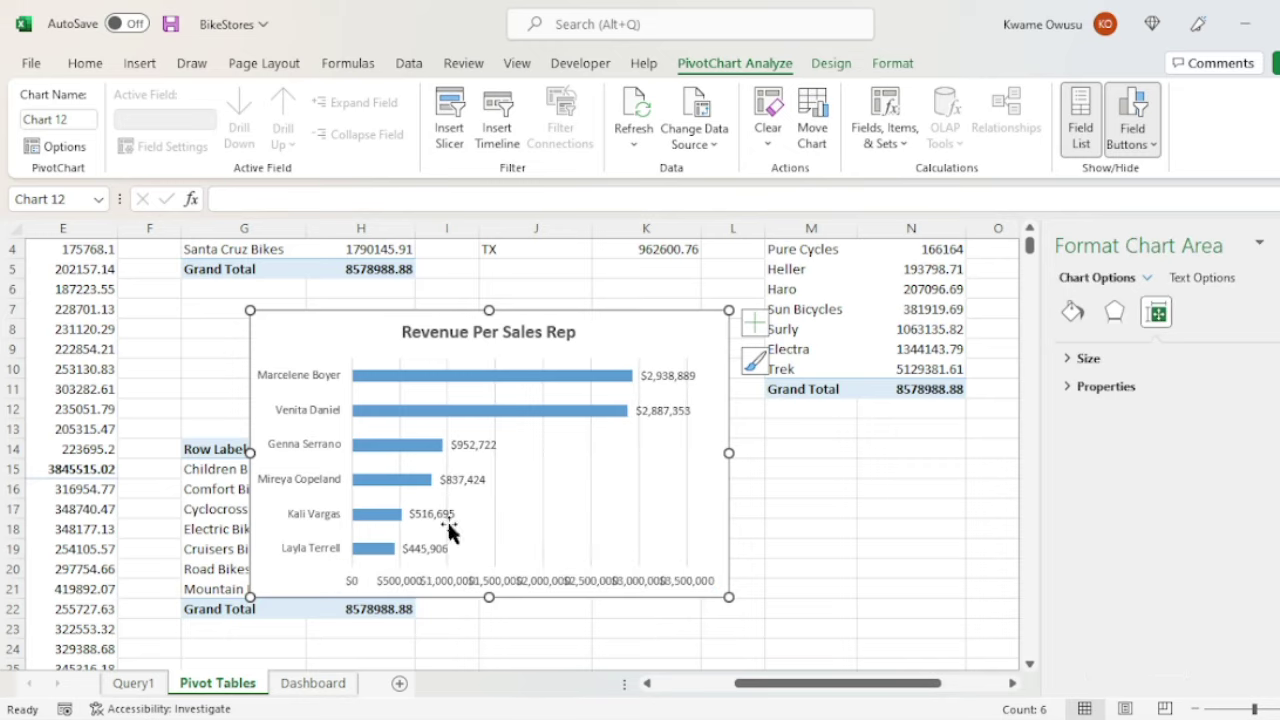
Set the value axis major unit to 700000, so it runs $0 to $3,500,000.
{"action": "left_click", "coordinate": [495, 582]}
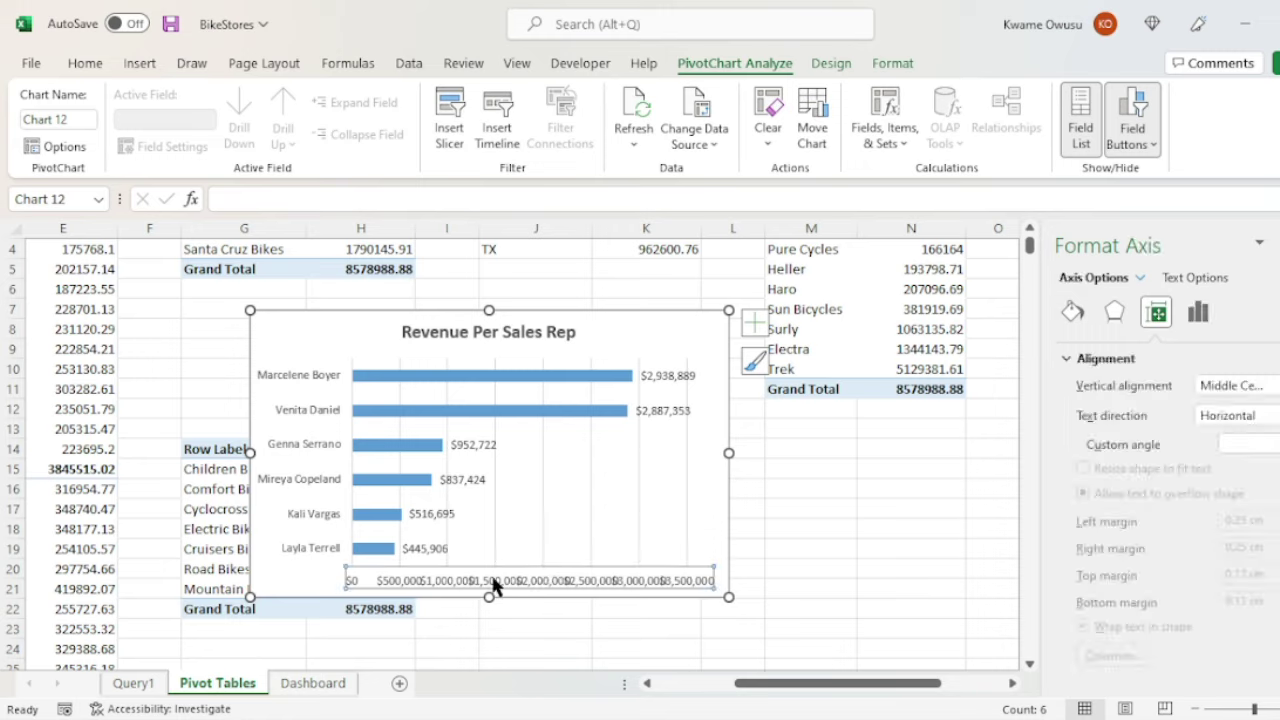
{"action": "left_click", "coordinate": [1198, 312]}
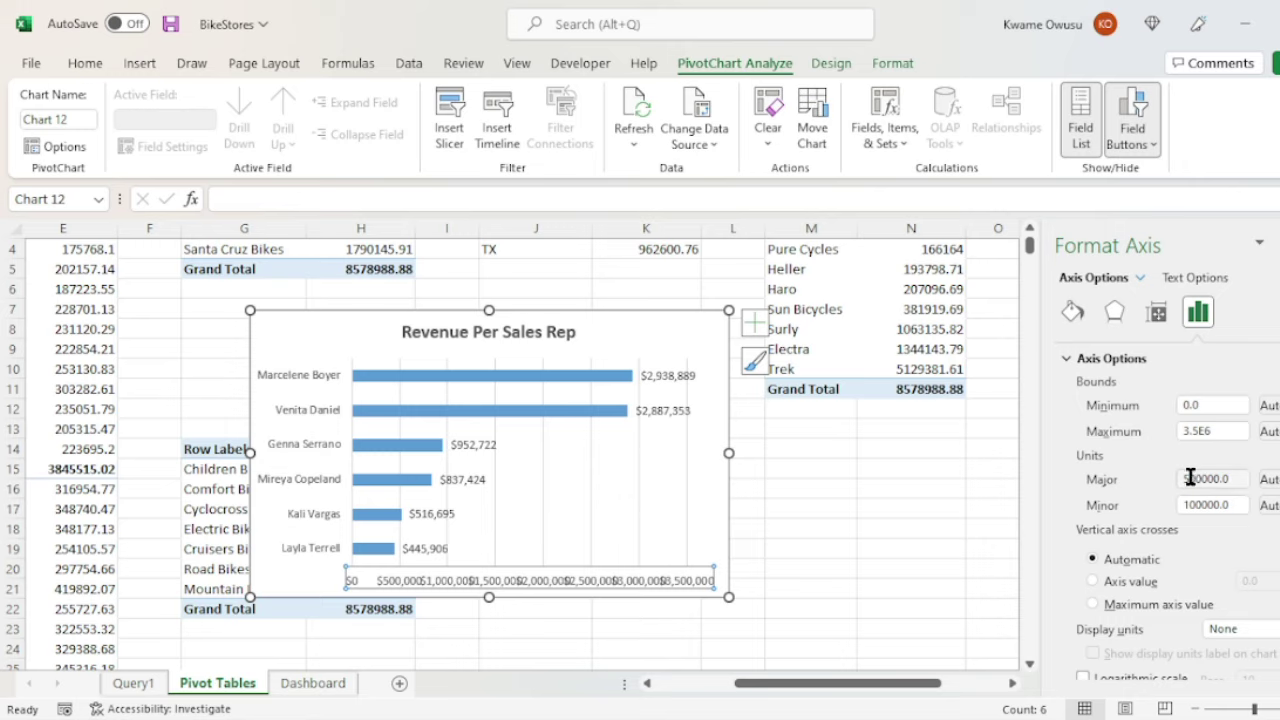
{"action": "left_click_drag", "start_coordinate": [1193, 481], "coordinate": [1168, 483]}
{"action": "type", "text": "6"}
{"action": "left_click", "coordinate": [710, 440]}
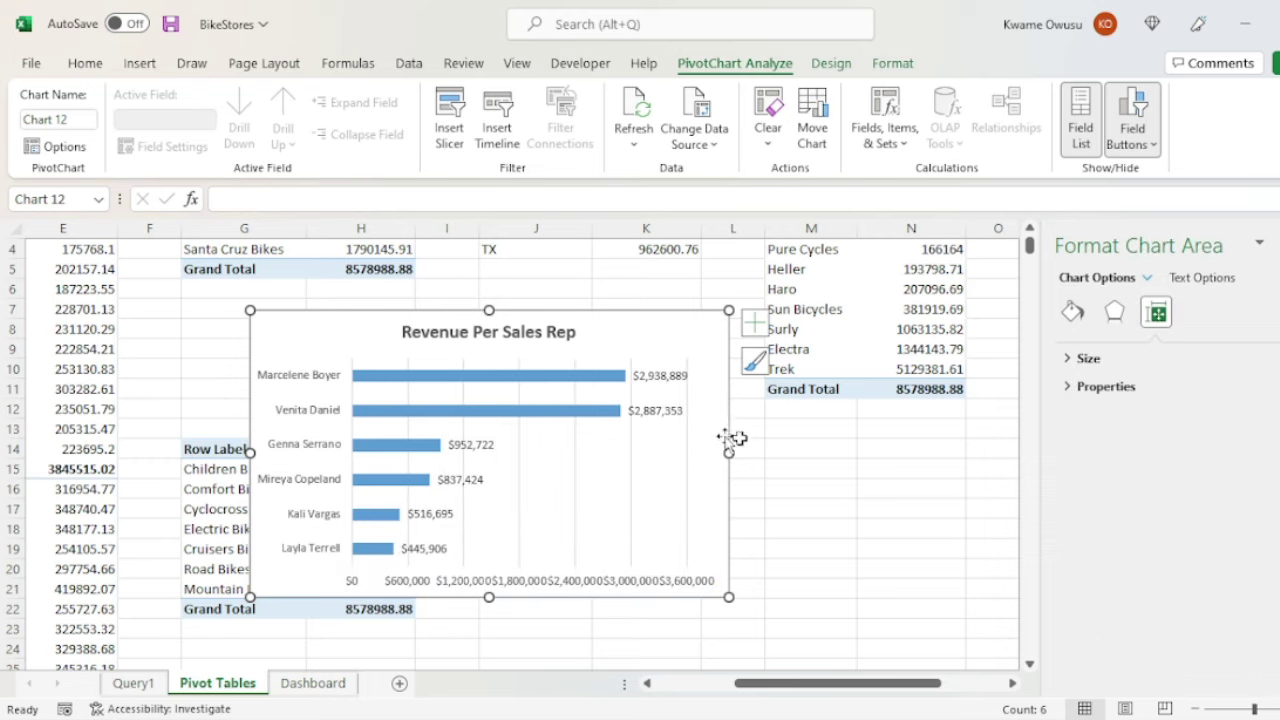
{"action": "left_click", "coordinate": [682, 580]}
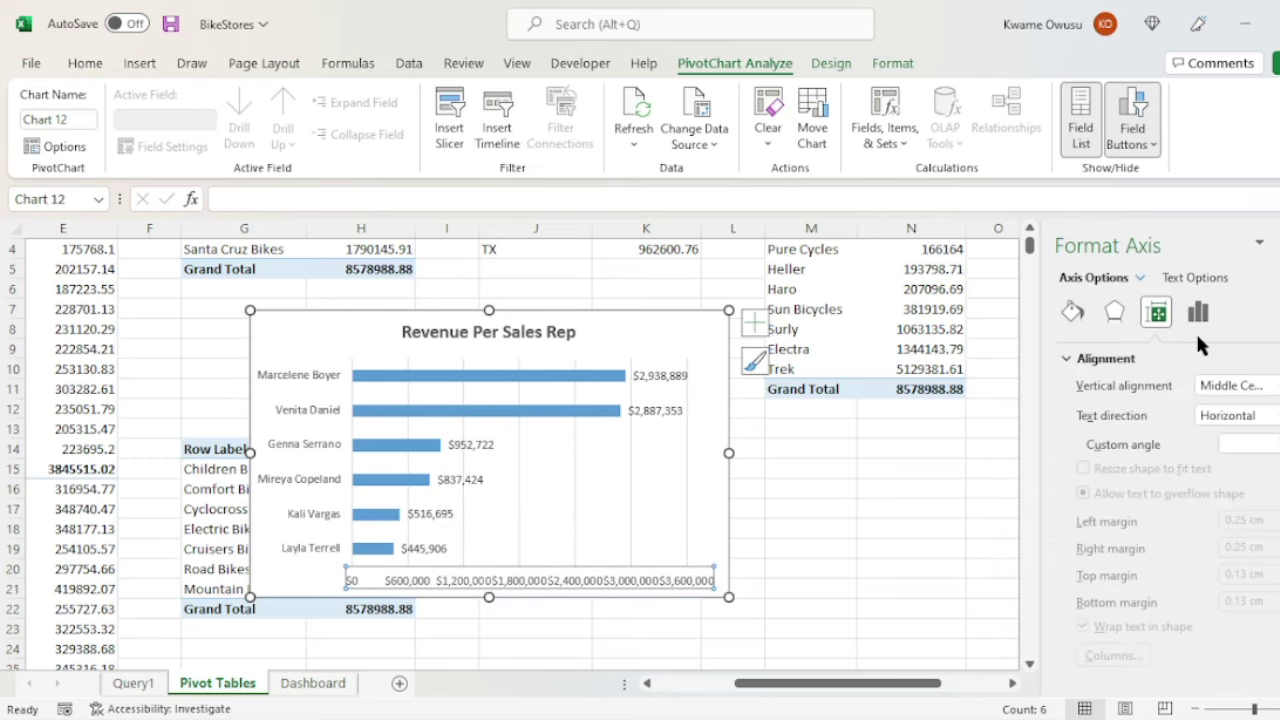
{"action": "left_click", "coordinate": [1196, 315]}
{"action": "left_click", "coordinate": [1140, 362]}
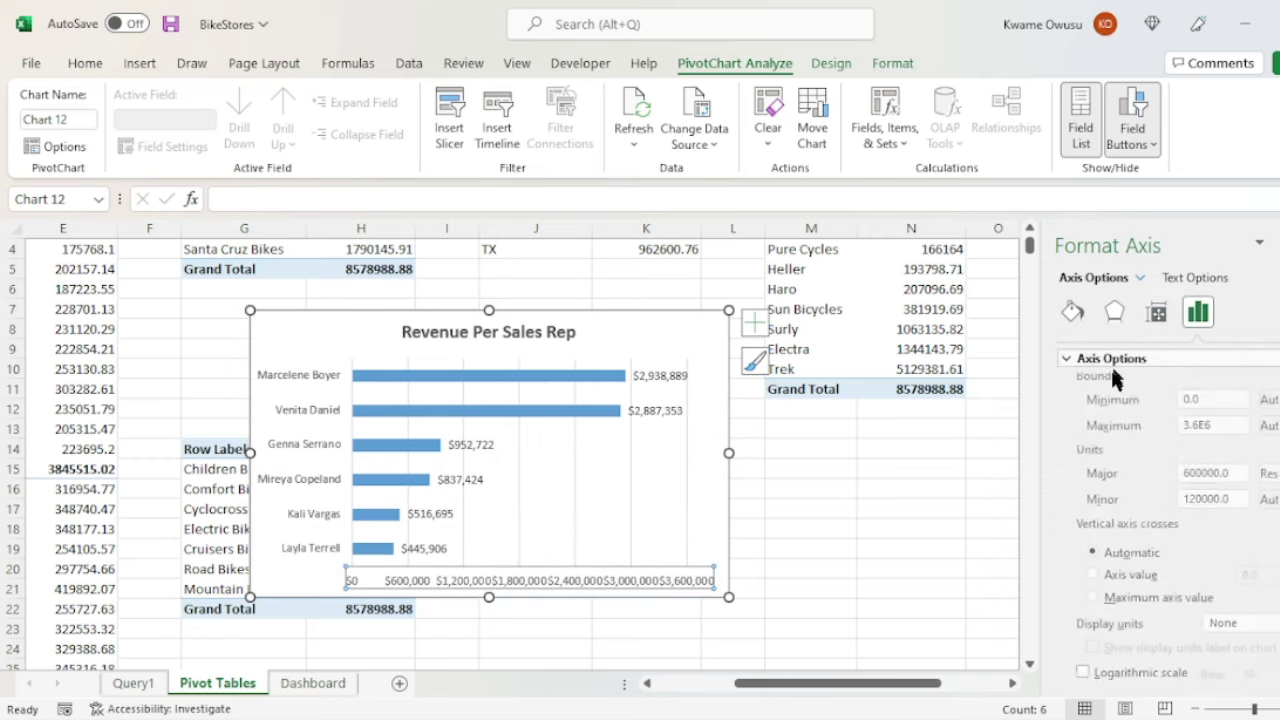
{"action": "left_click_drag", "start_coordinate": [1190, 478], "coordinate": [1172, 484]}
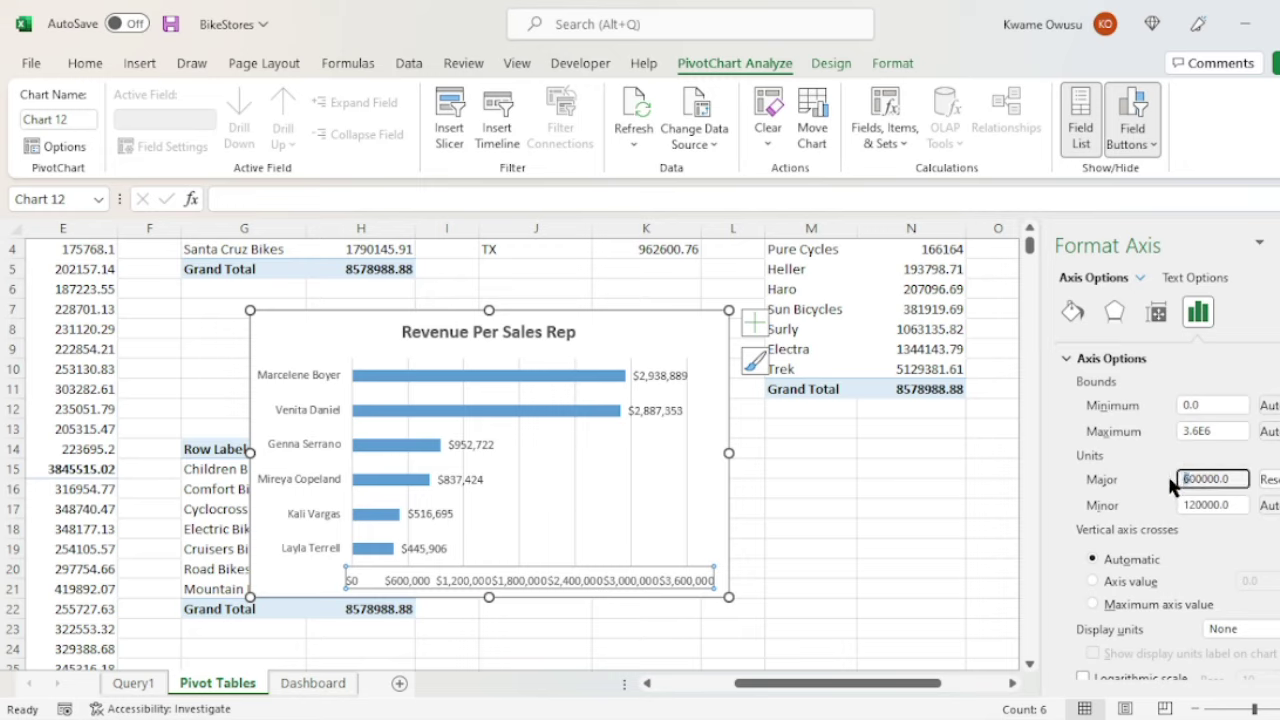
{"action": "type", "text": "7"}
{"action": "left_click", "coordinate": [718, 348]}
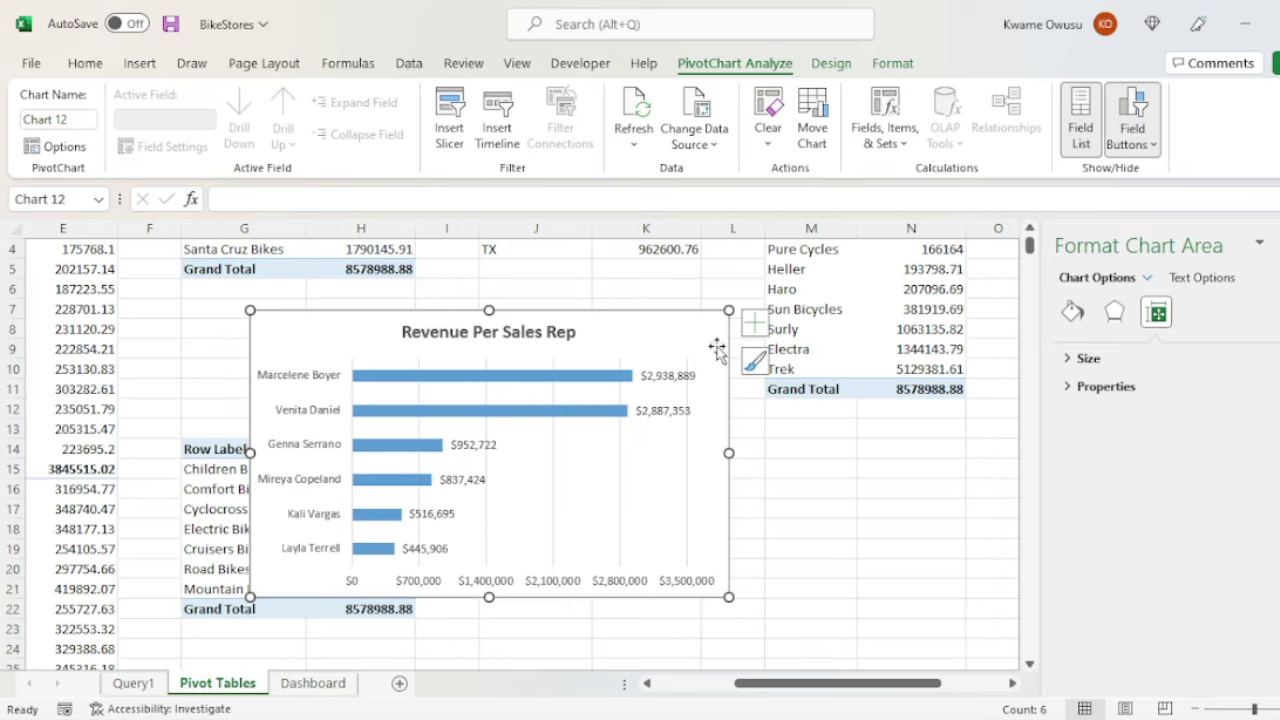
{"action": "left_click", "coordinate": [407, 379]}
{"action": "right_click", "coordinate": [407, 379]}
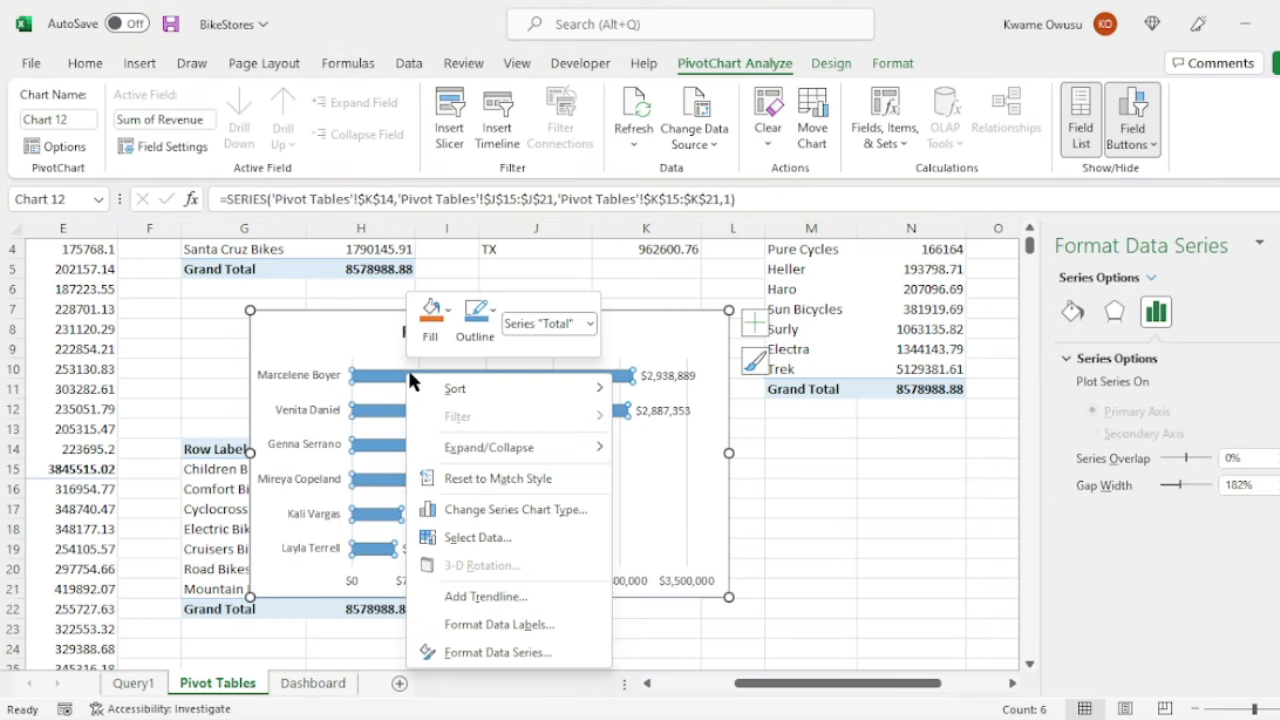
Set the sales rep bar series gap width to 65%.
{"action": "key", "text": "Escape"}
{"action": "double_click", "coordinate": [1240, 485]}
{"action": "type", "text": "65"}
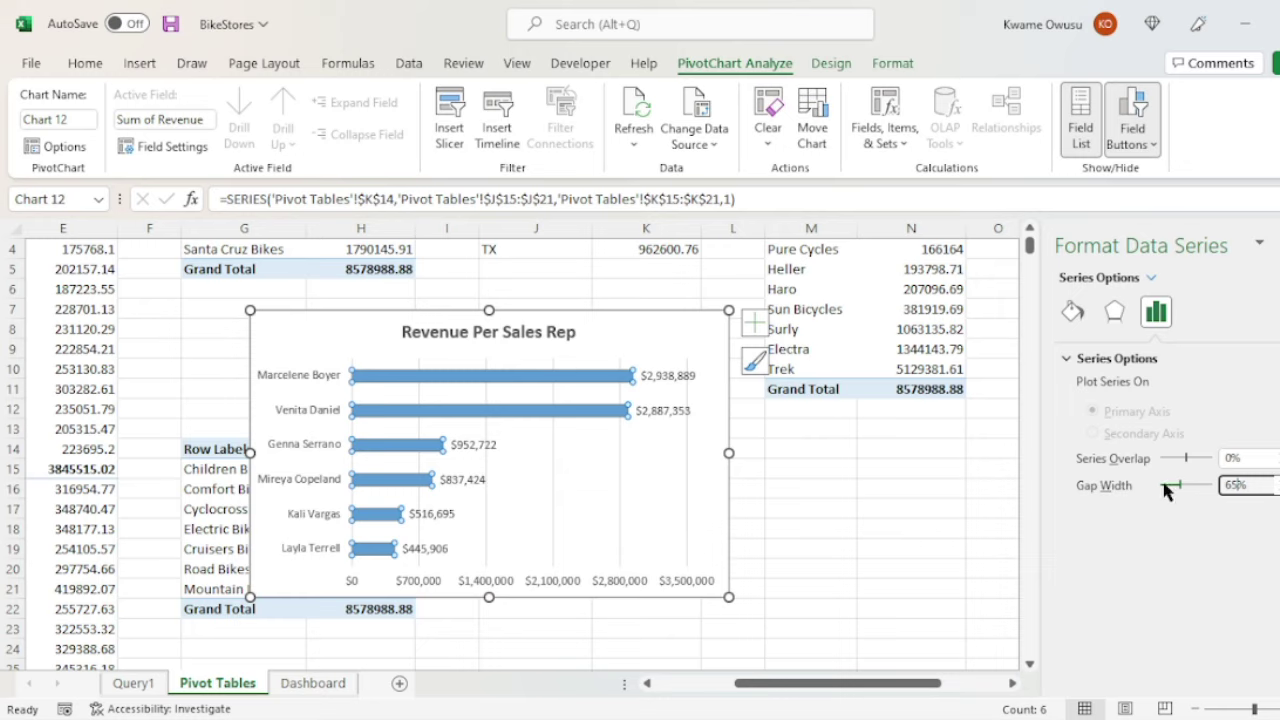
{"action": "left_click", "coordinate": [352, 337]}
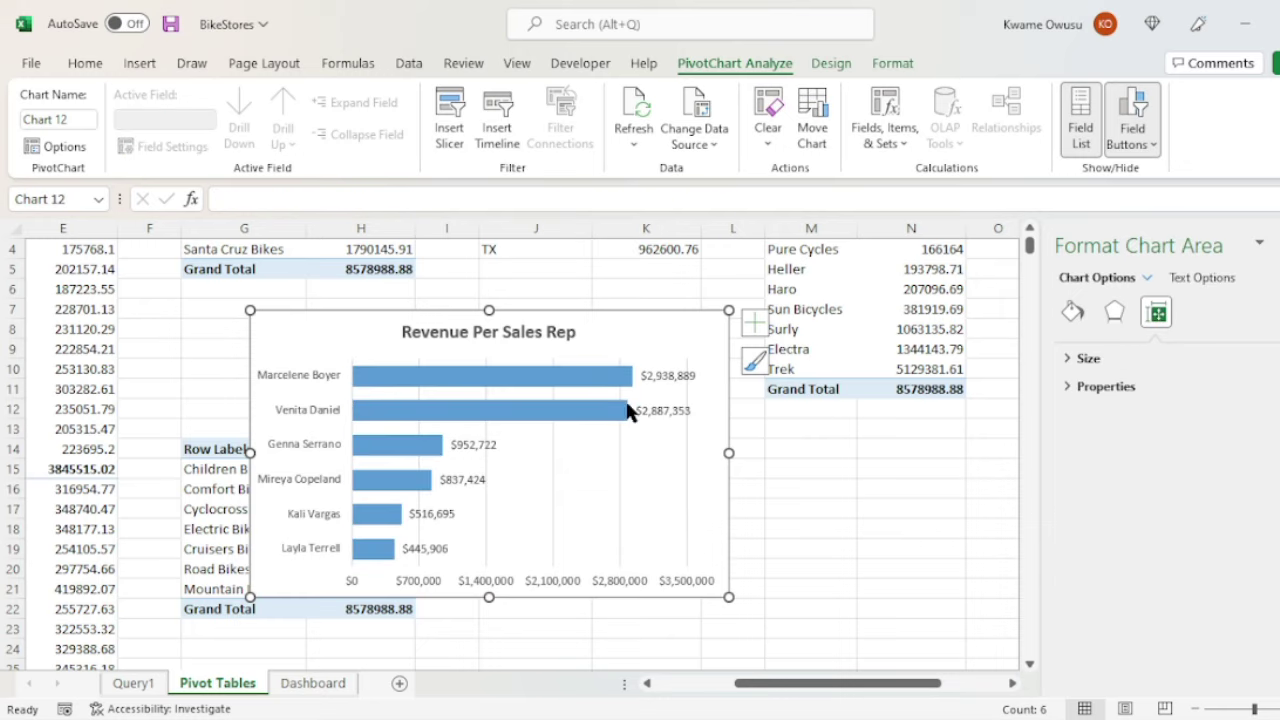
Fill the sales rep bars with a light orange colour.
{"action": "left_click", "coordinate": [556, 382]}
{"action": "left_click", "coordinate": [368, 352]}
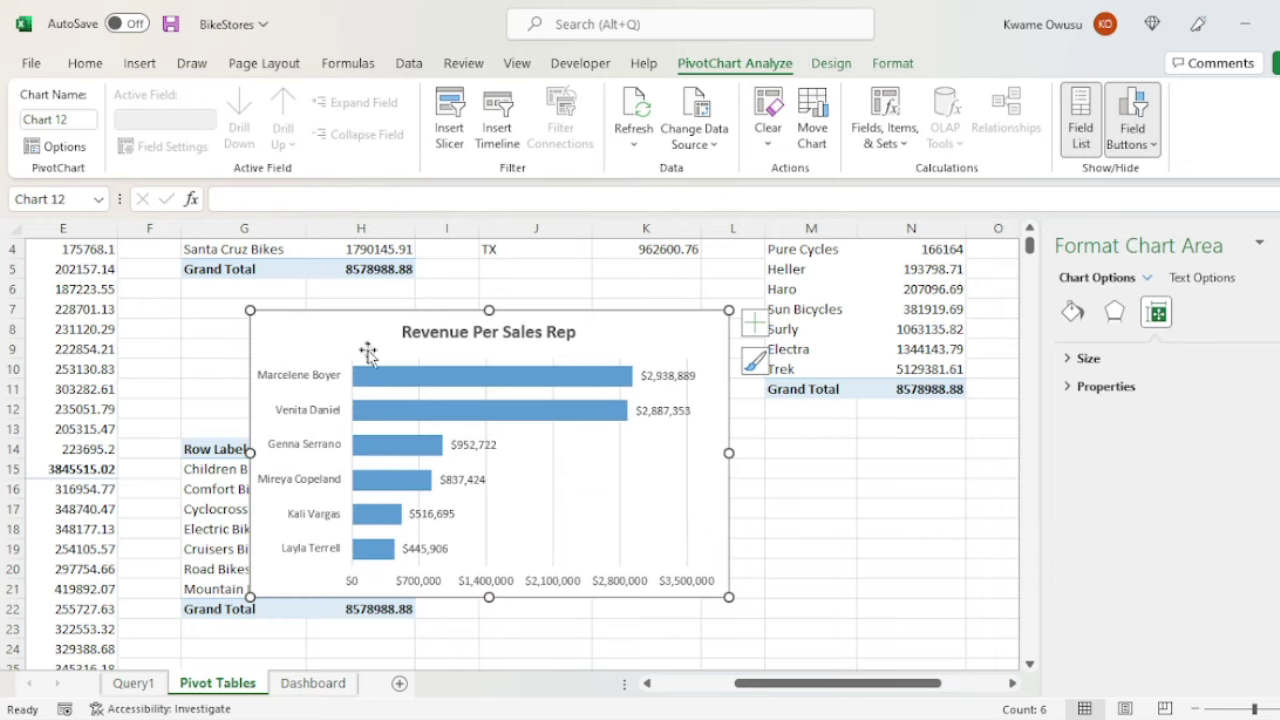
{"action": "left_click", "coordinate": [414, 380]}
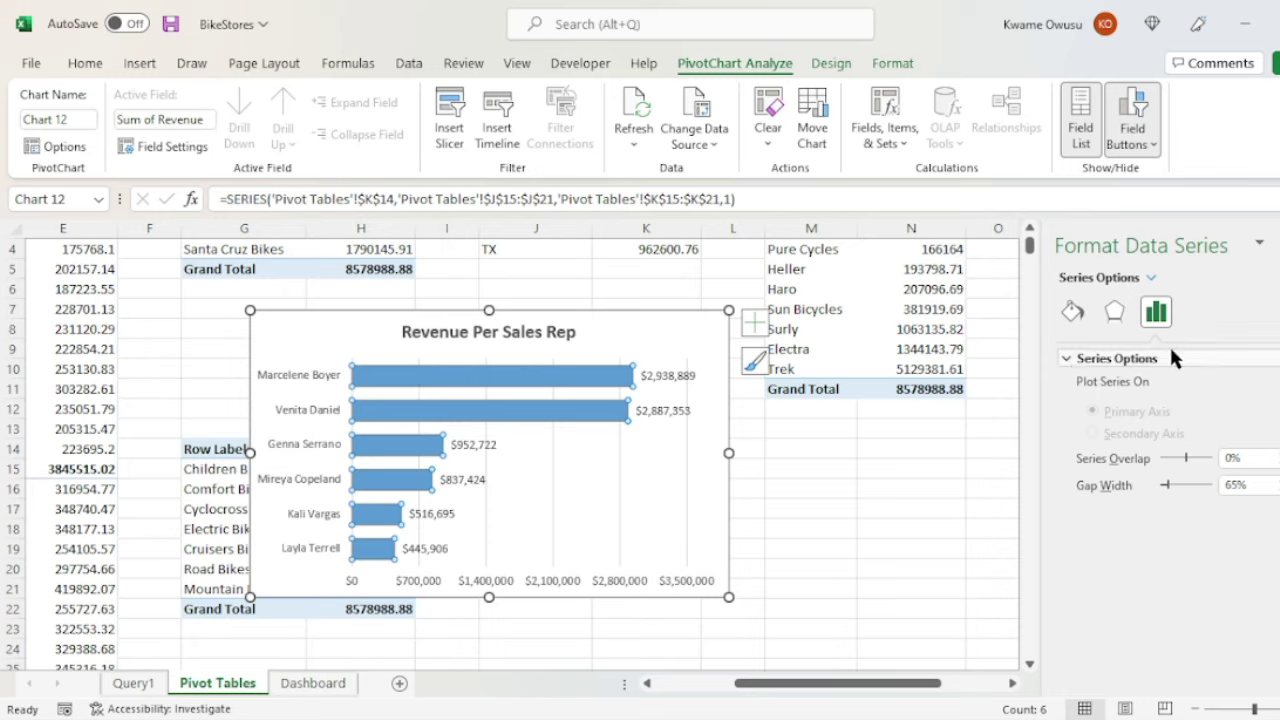
{"action": "left_click", "coordinate": [1071, 312]}
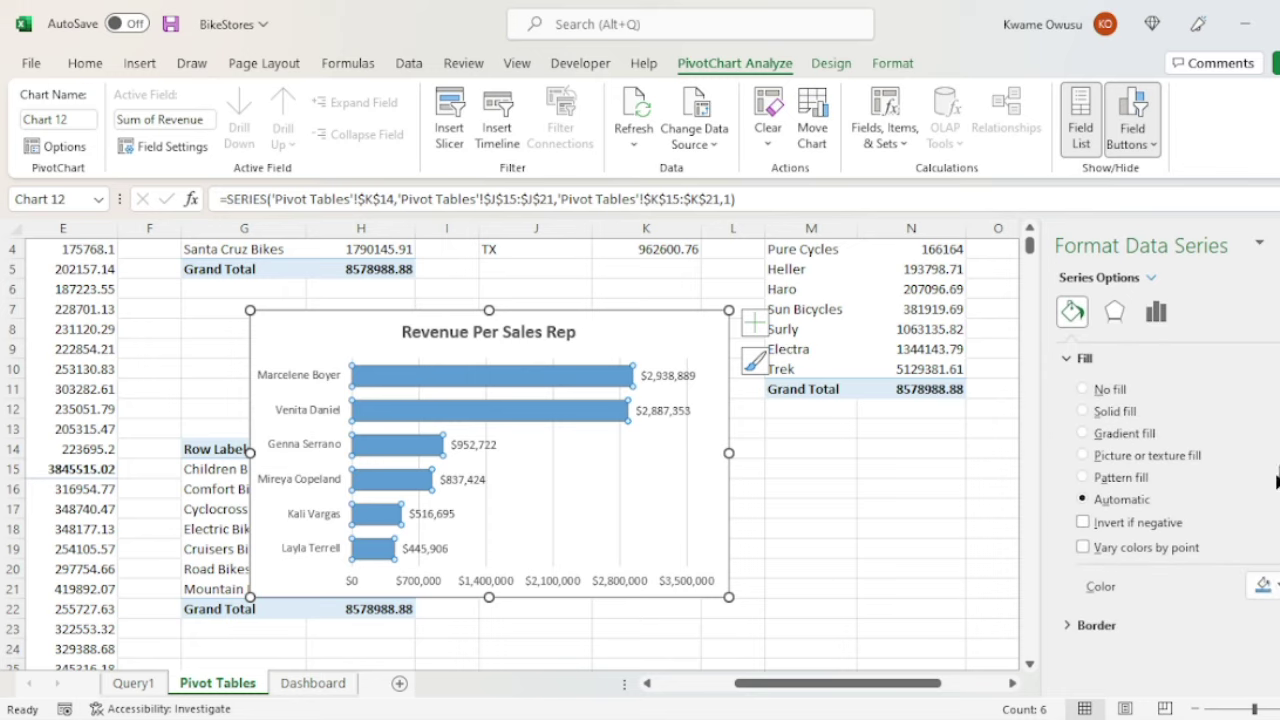
{"action": "left_click", "coordinate": [1264, 586]}
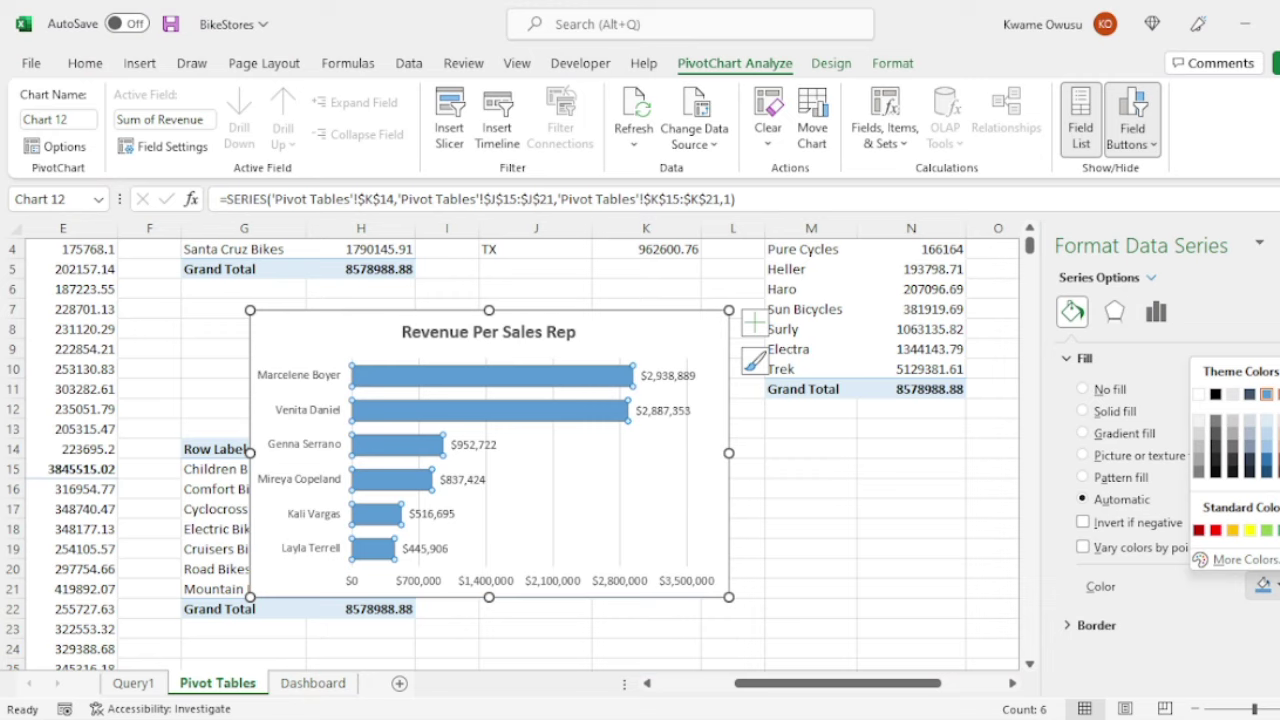
{"action": "left_click", "coordinate": [1277, 435]}
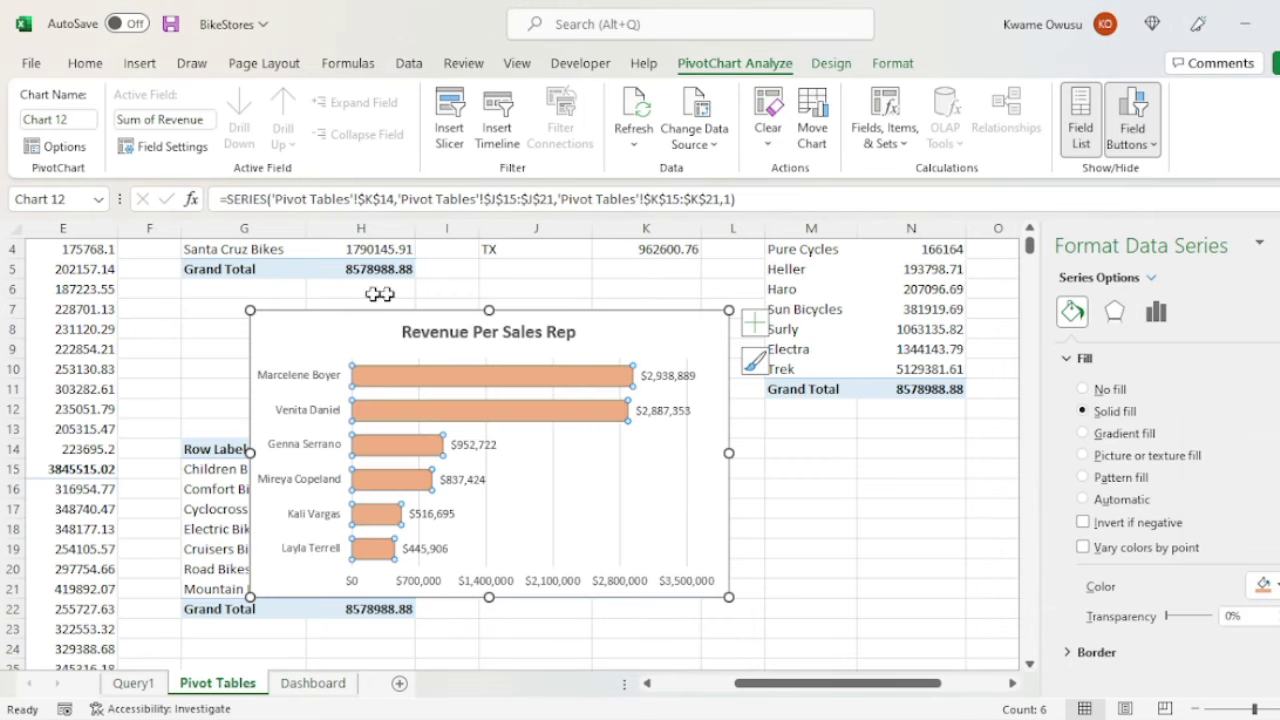
{"action": "left_click", "coordinate": [336, 334]}
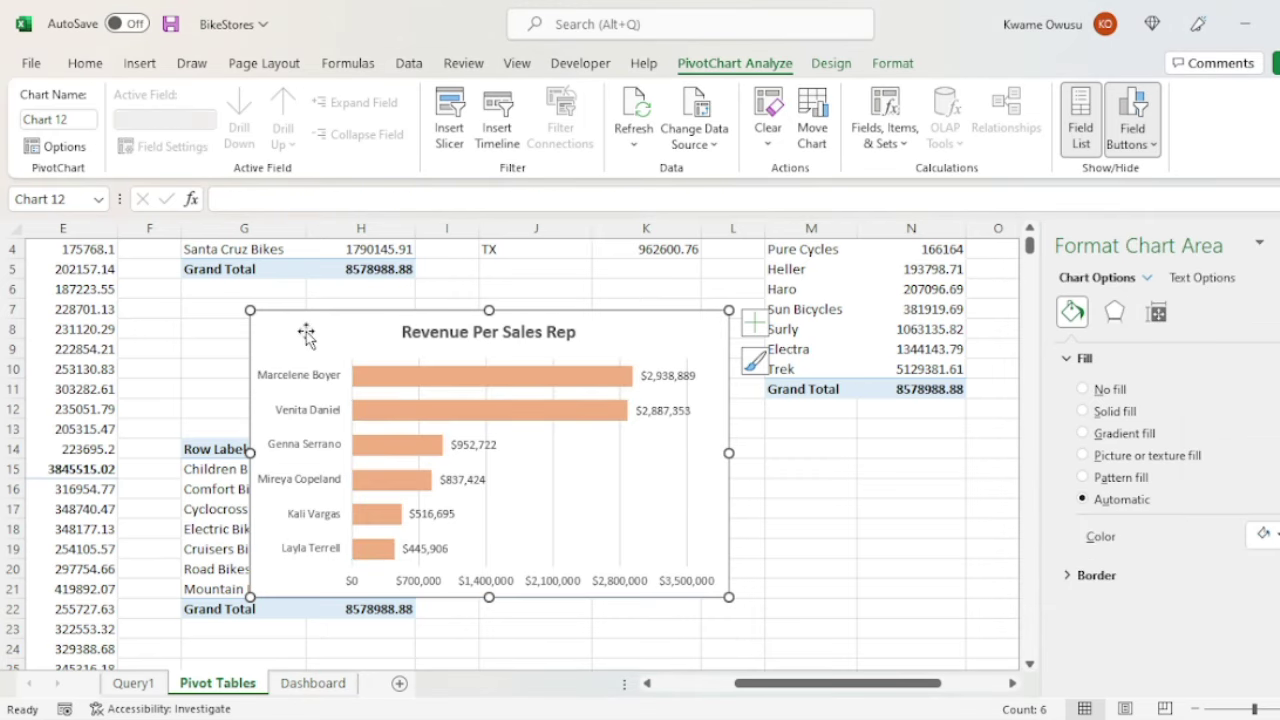
{"action": "key", "text": "ctrl+x"}
Paste the Revenue Per Sales Rep chart at K51 on the Dashboard and close the side panes.
{"action": "left_click", "coordinate": [300, 683]}
{"action": "left_click", "coordinate": [650, 391]}
{"action": "key", "text": "ctrl+v"}
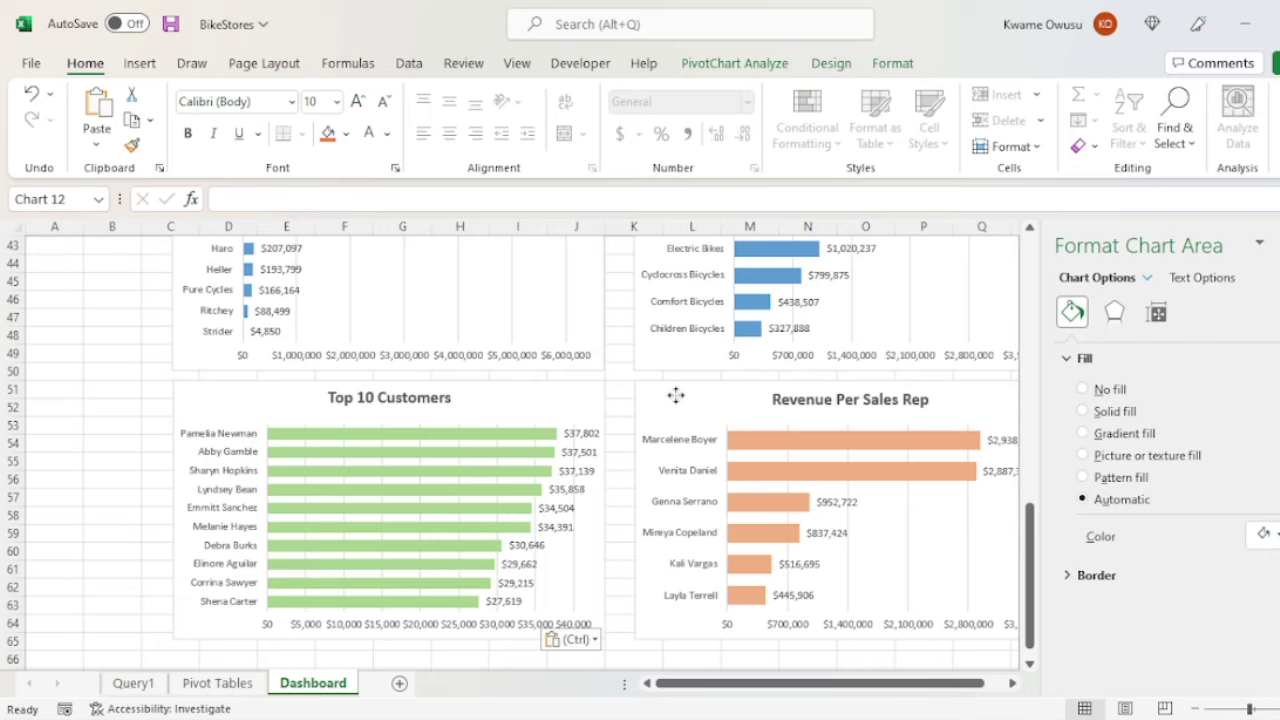
{"action": "left_click", "coordinate": [673, 398]}
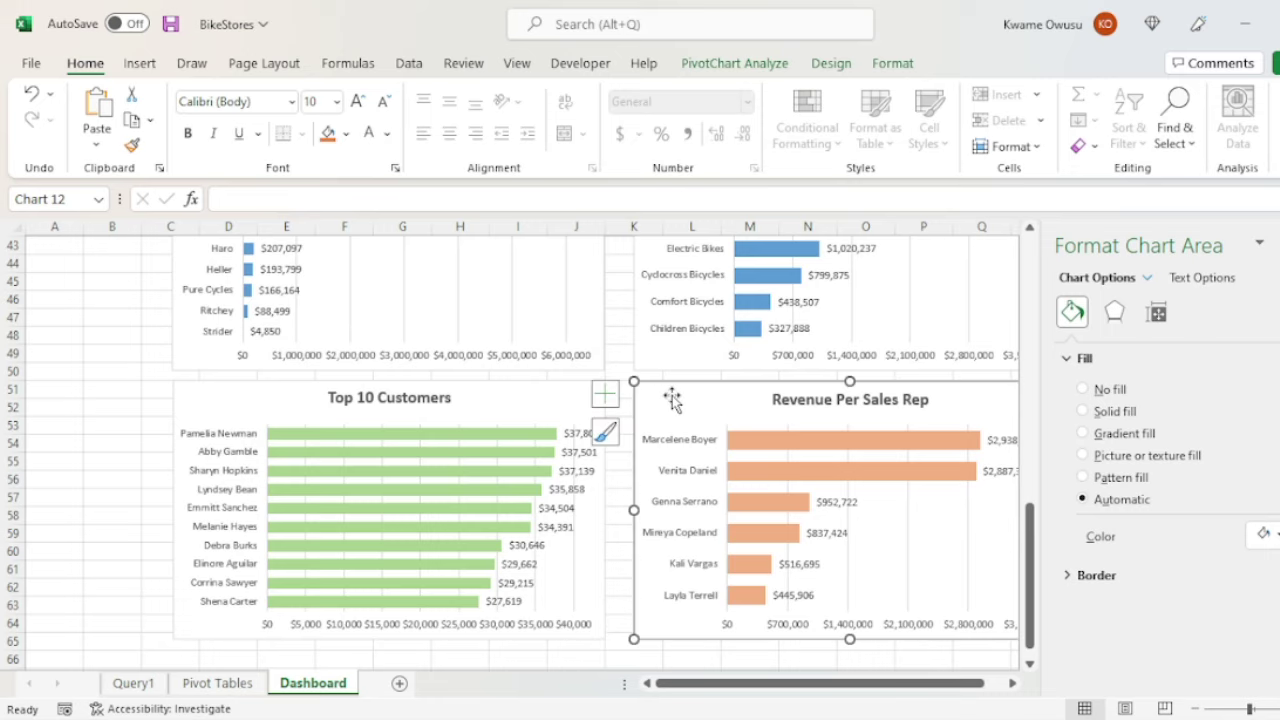
{"action": "left_click", "coordinate": [1276, 243]}
{"action": "left_click", "coordinate": [1274, 245]}
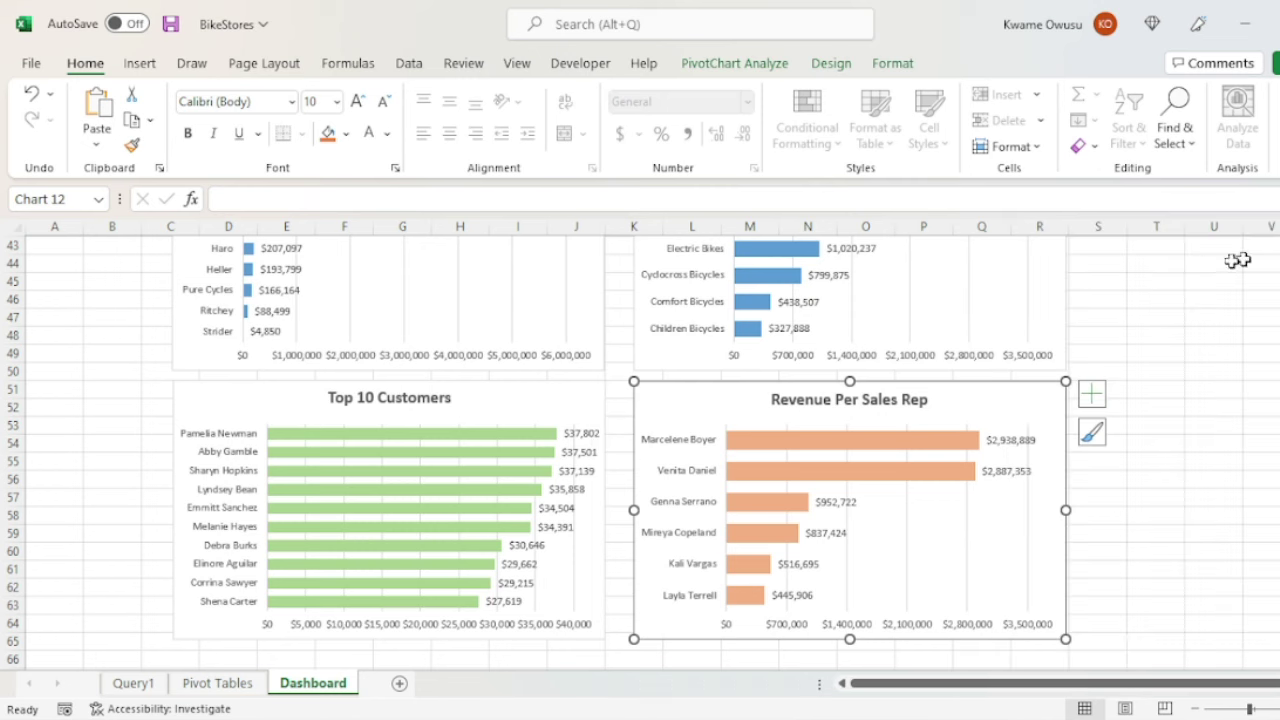
{"action": "scroll", "coordinate": [791, 403], "scroll_direction": "up", "scroll_amount": 14}
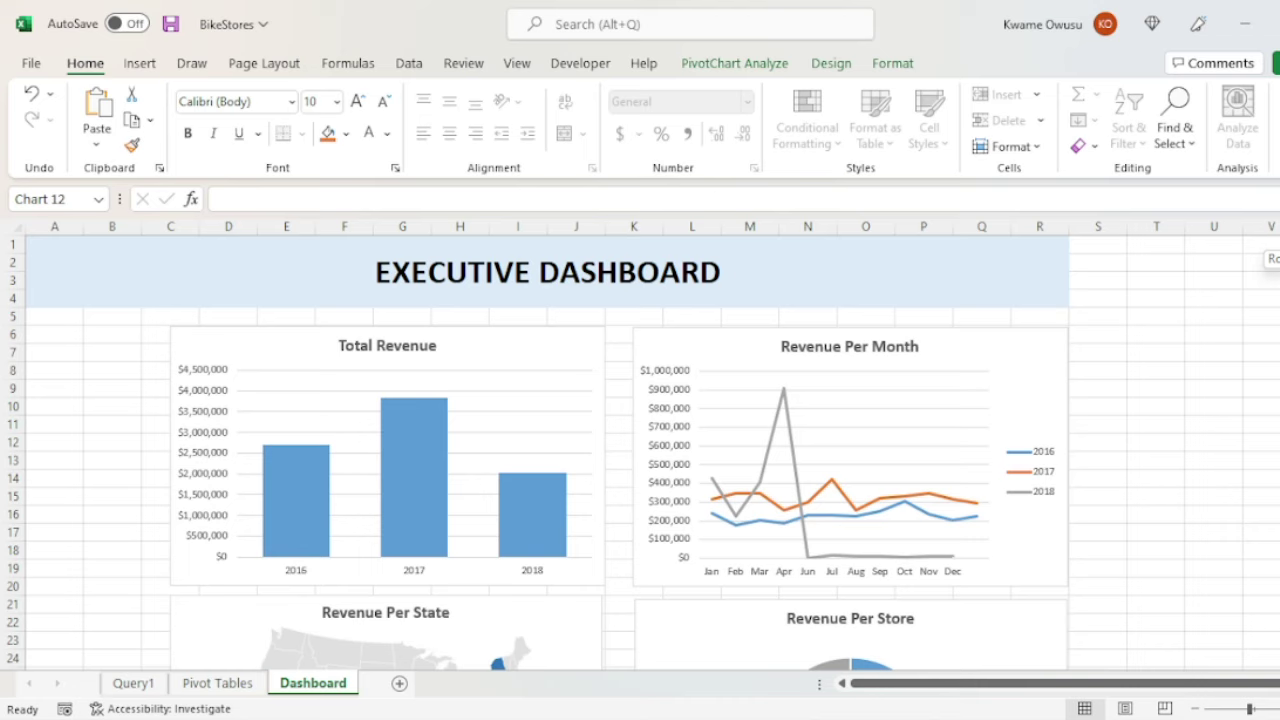
Review the Dashboard charts and save the workbook with Ctrl+S.
{"action": "scroll", "coordinate": [640, 450], "scroll_direction": "down", "scroll_amount": 5}
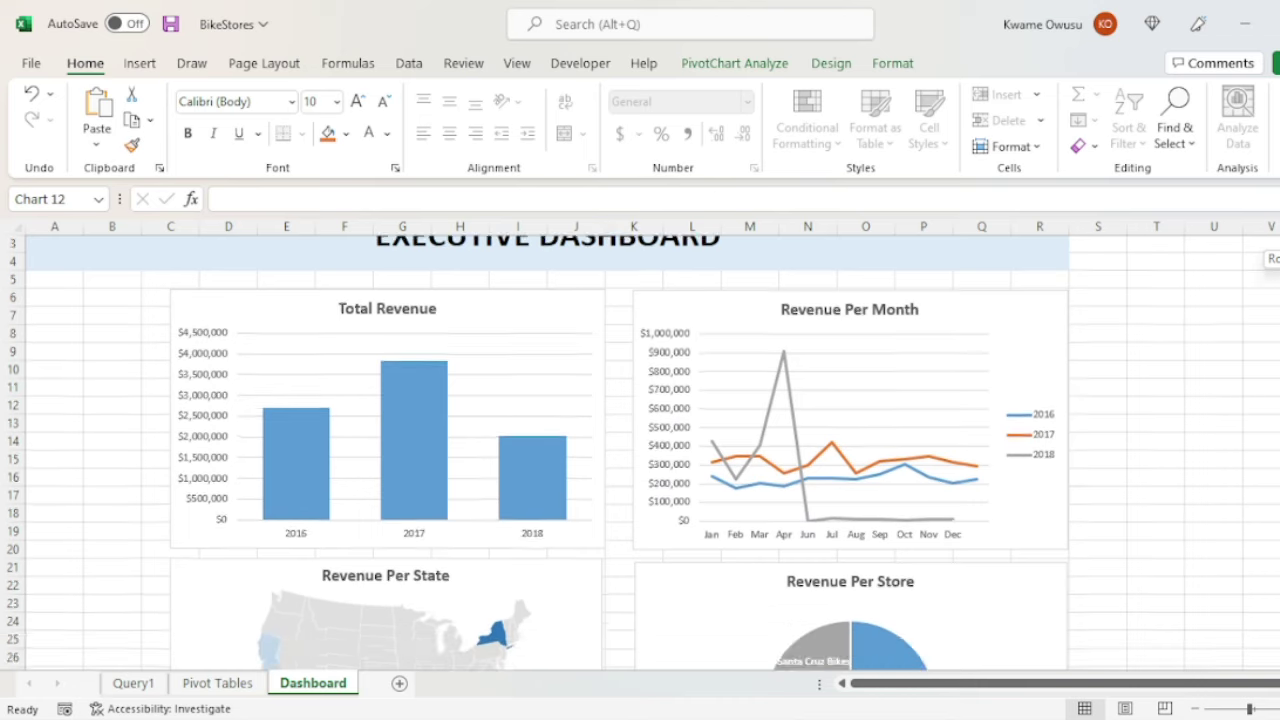
{"action": "scroll", "coordinate": [640, 450], "scroll_direction": "down", "scroll_amount": 10}
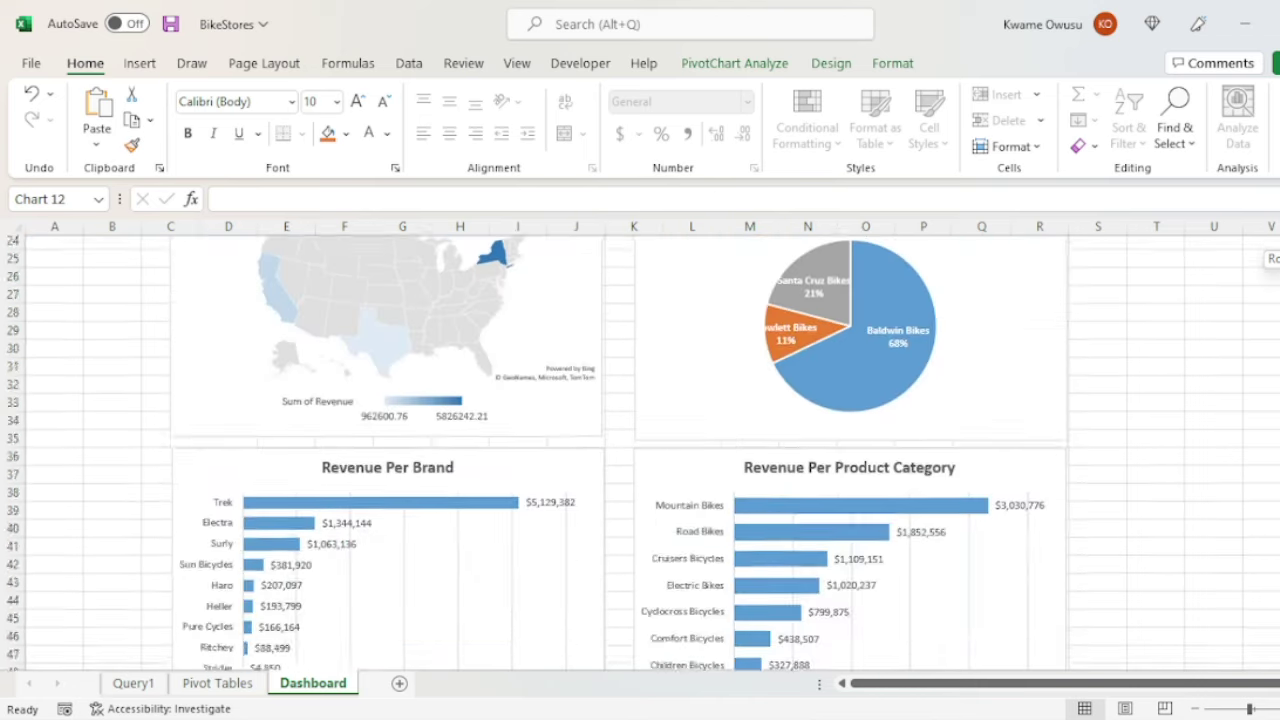
{"action": "scroll", "coordinate": [640, 450], "scroll_direction": "up", "scroll_amount": 10}
{"action": "scroll", "coordinate": [640, 450], "scroll_direction": "up", "scroll_amount": 6}
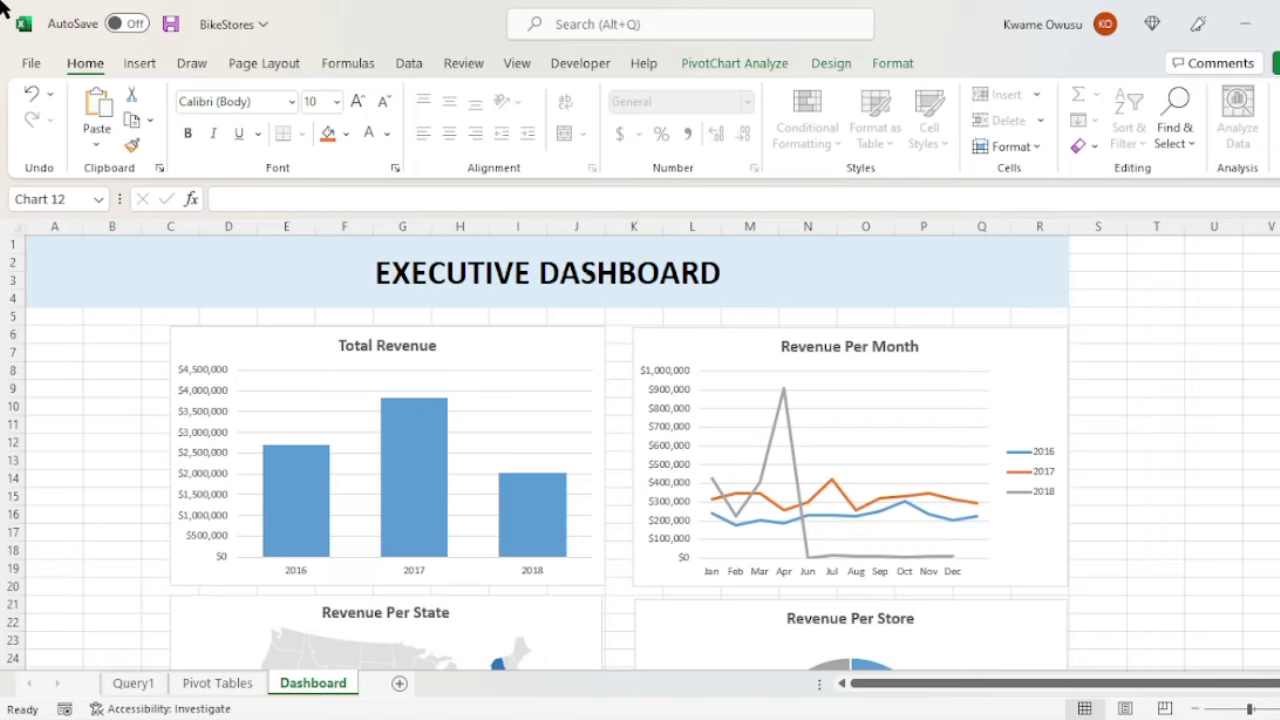
{"action": "key", "text": "ctrl+s"}
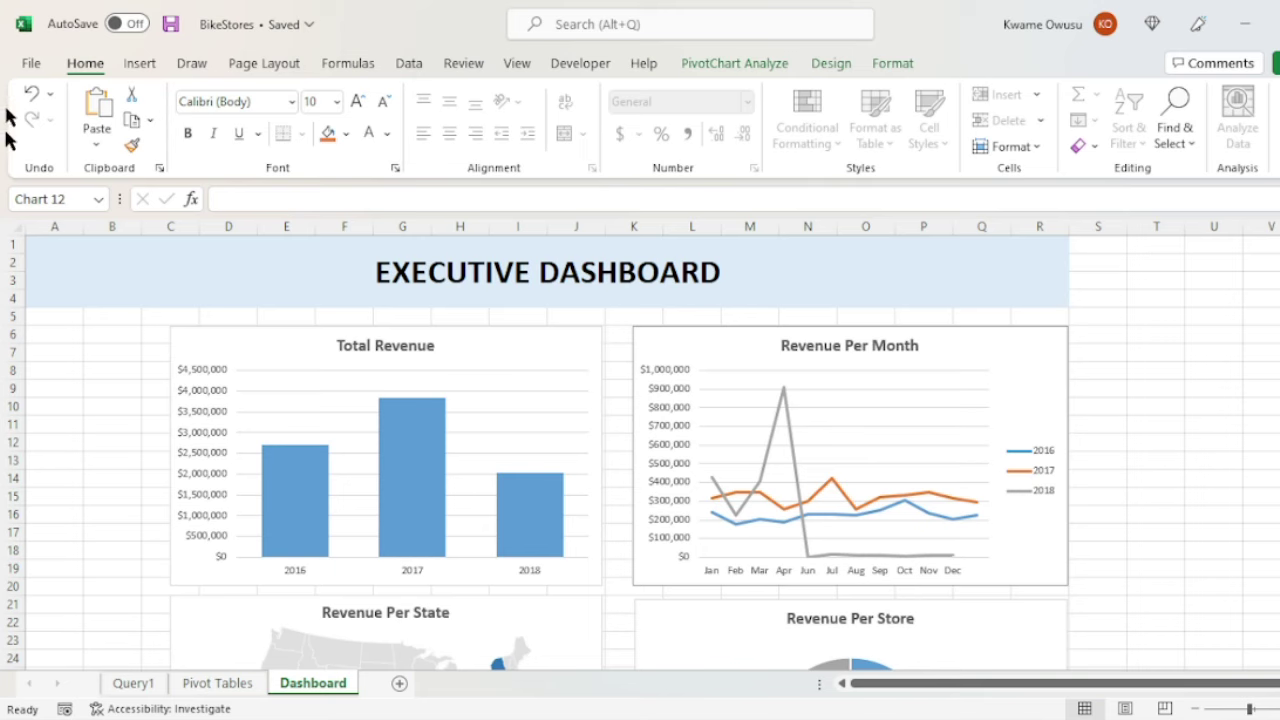
Scroll through the Dashboard again to check all eight charts.
{"action": "scroll", "coordinate": [338, 428], "scroll_direction": "down", "scroll_amount": 4}
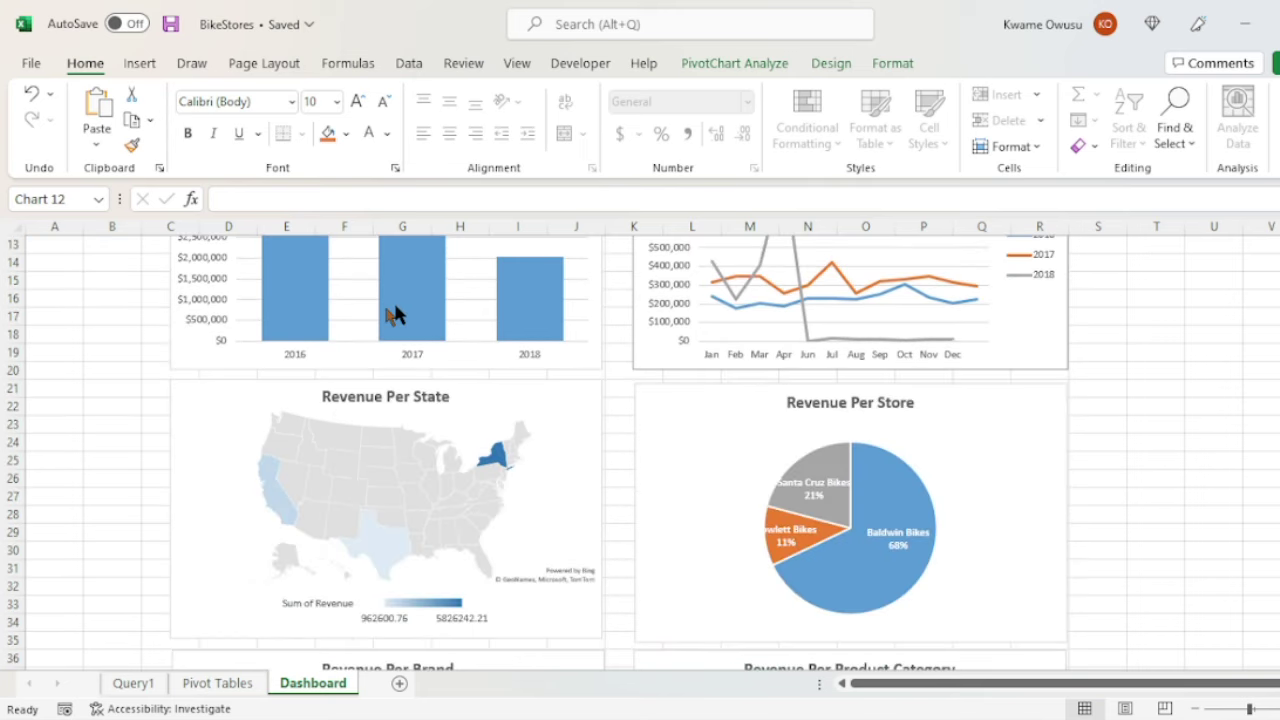
{"action": "scroll", "coordinate": [525, 495], "scroll_direction": "down", "scroll_amount": 4}
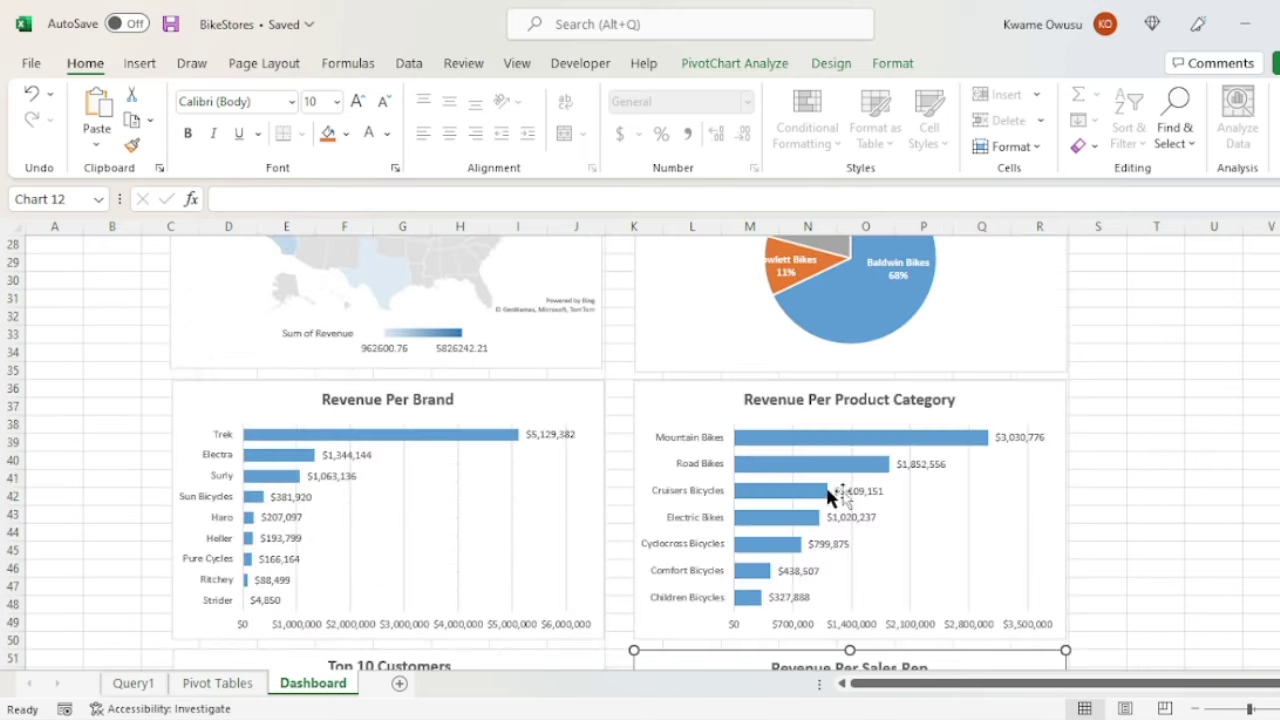
{"action": "scroll", "coordinate": [571, 523], "scroll_direction": "down", "scroll_amount": 5}
{"action": "scroll", "coordinate": [603, 529], "scroll_direction": "up", "scroll_amount": 13}
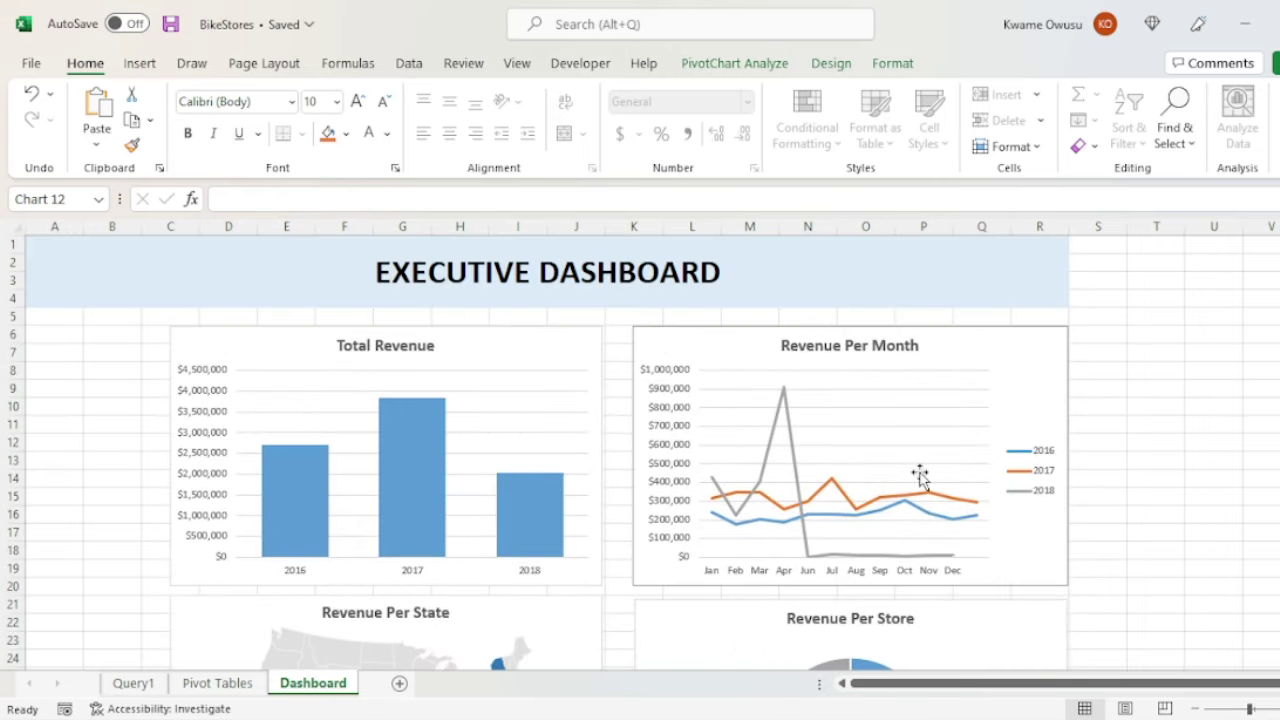
{"action": "scroll", "coordinate": [850, 474], "scroll_direction": "down", "scroll_amount": 12}
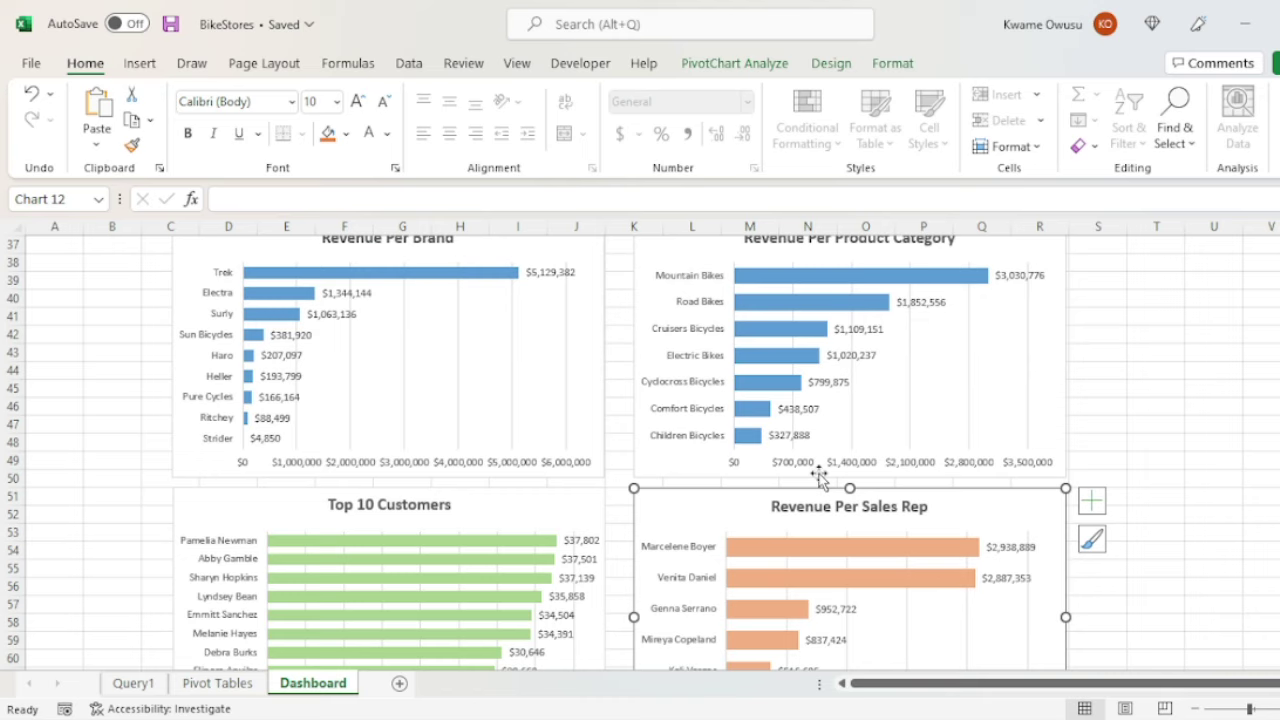
{"action": "scroll", "coordinate": [810, 480], "scroll_direction": "down", "scroll_amount": 5}
{"action": "scroll", "coordinate": [808, 480], "scroll_direction": "up", "scroll_amount": 12}
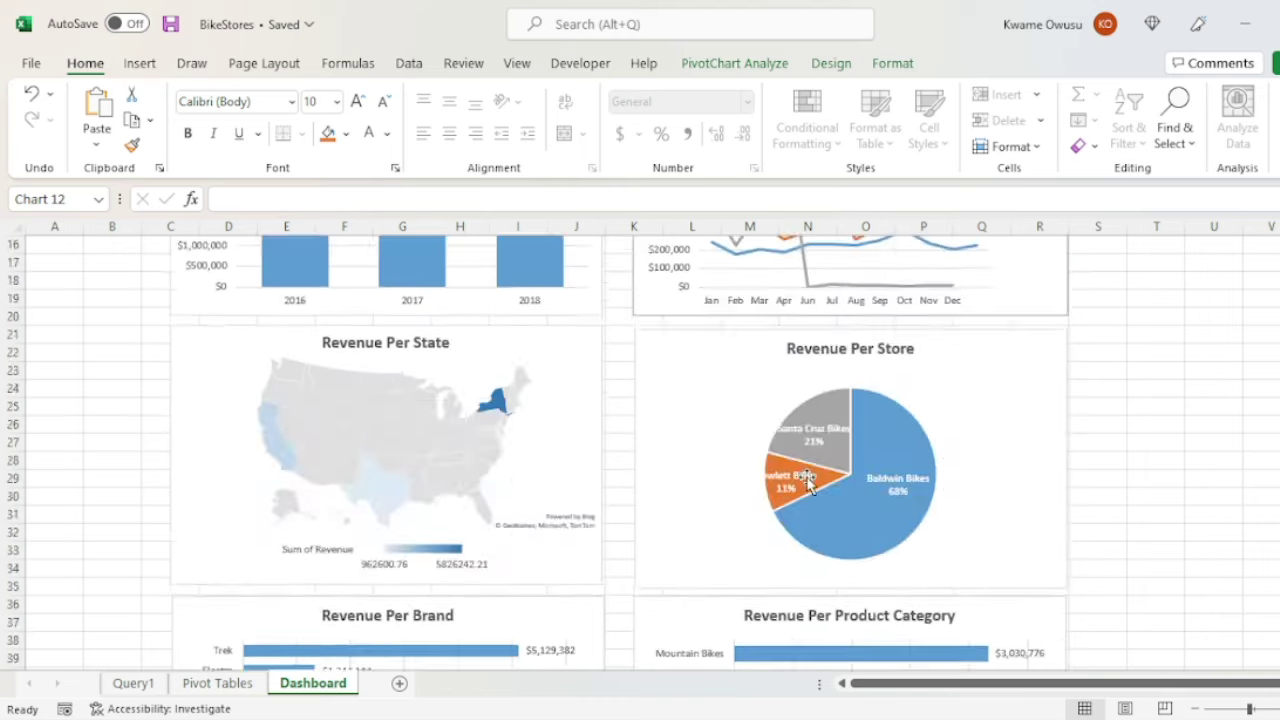
{"action": "scroll", "coordinate": [808, 480], "scroll_direction": "up", "scroll_amount": 5}
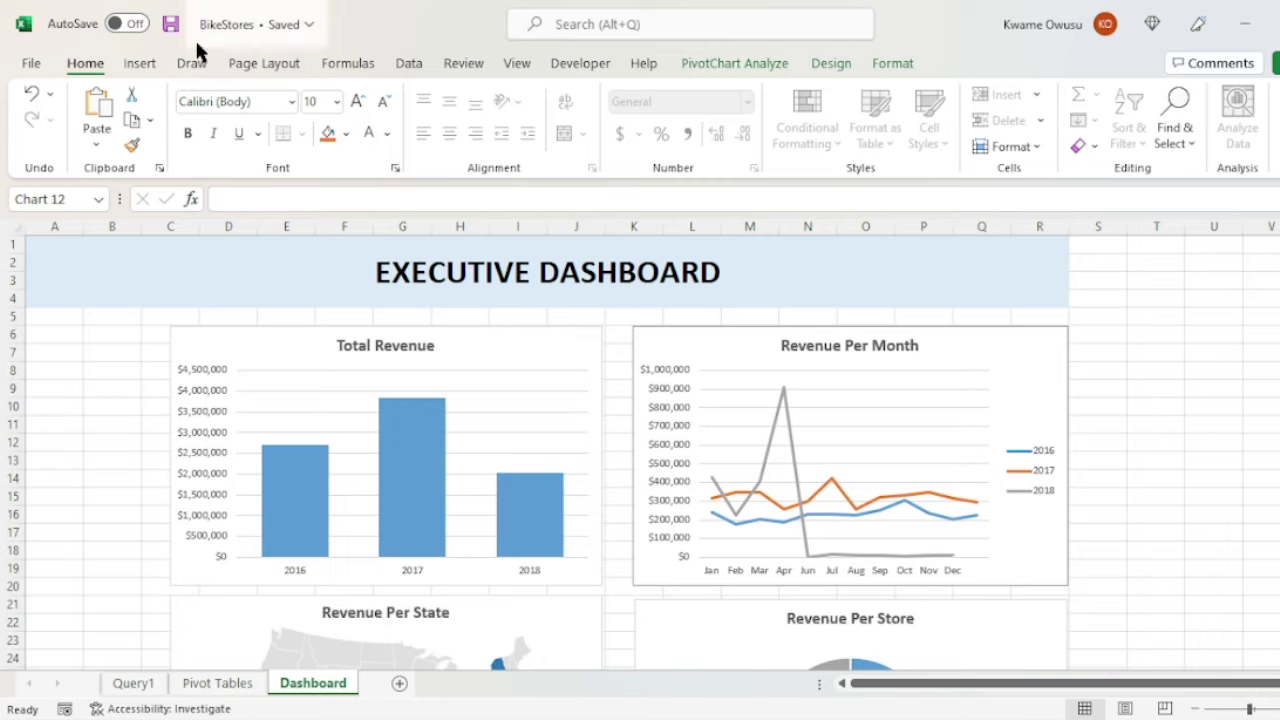
{"action": "left_click", "coordinate": [138, 64]}
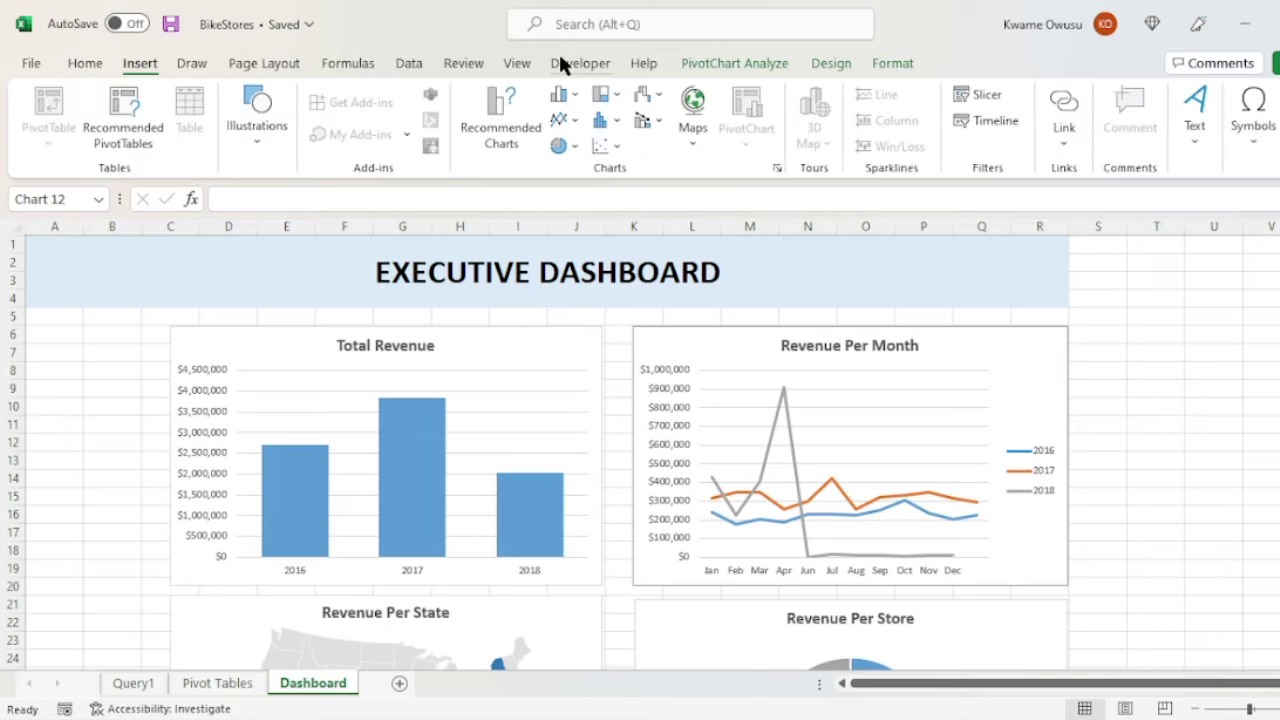
Insert order_date, store_name and state slicers through the Insert Slicers dialog.
{"action": "left_click", "coordinate": [983, 95]}
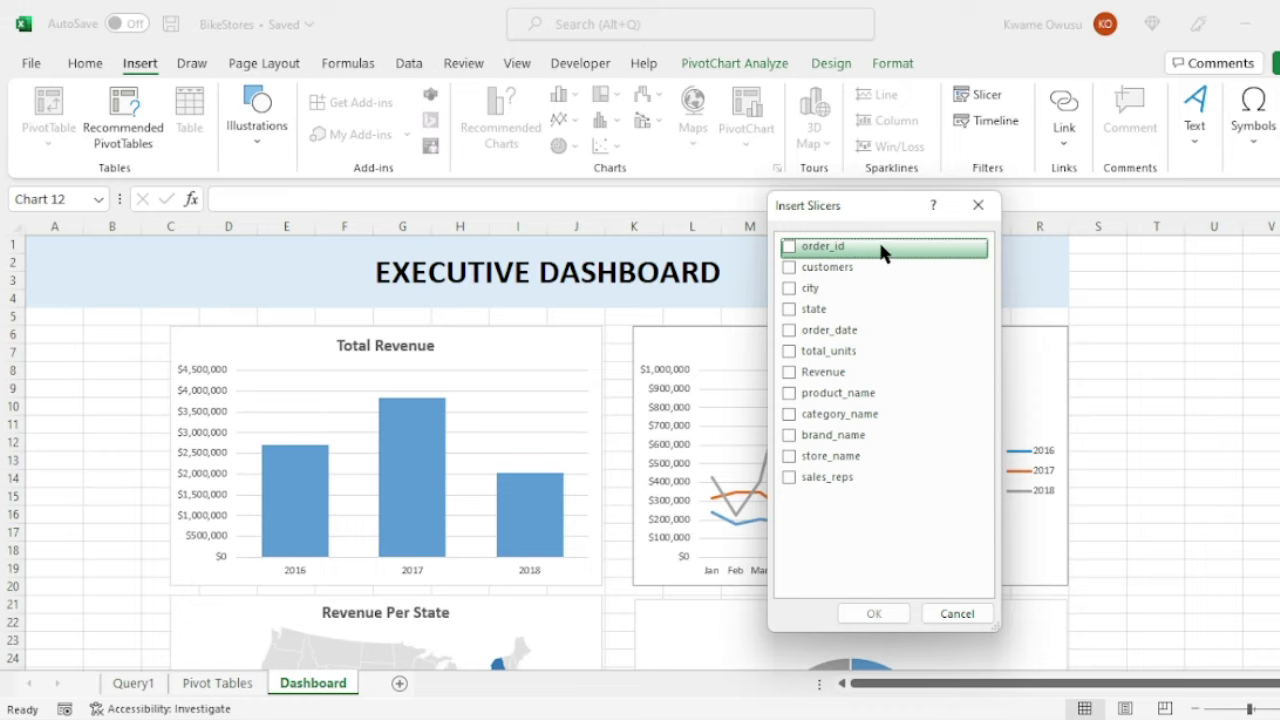
{"action": "left_click", "coordinate": [789, 330]}
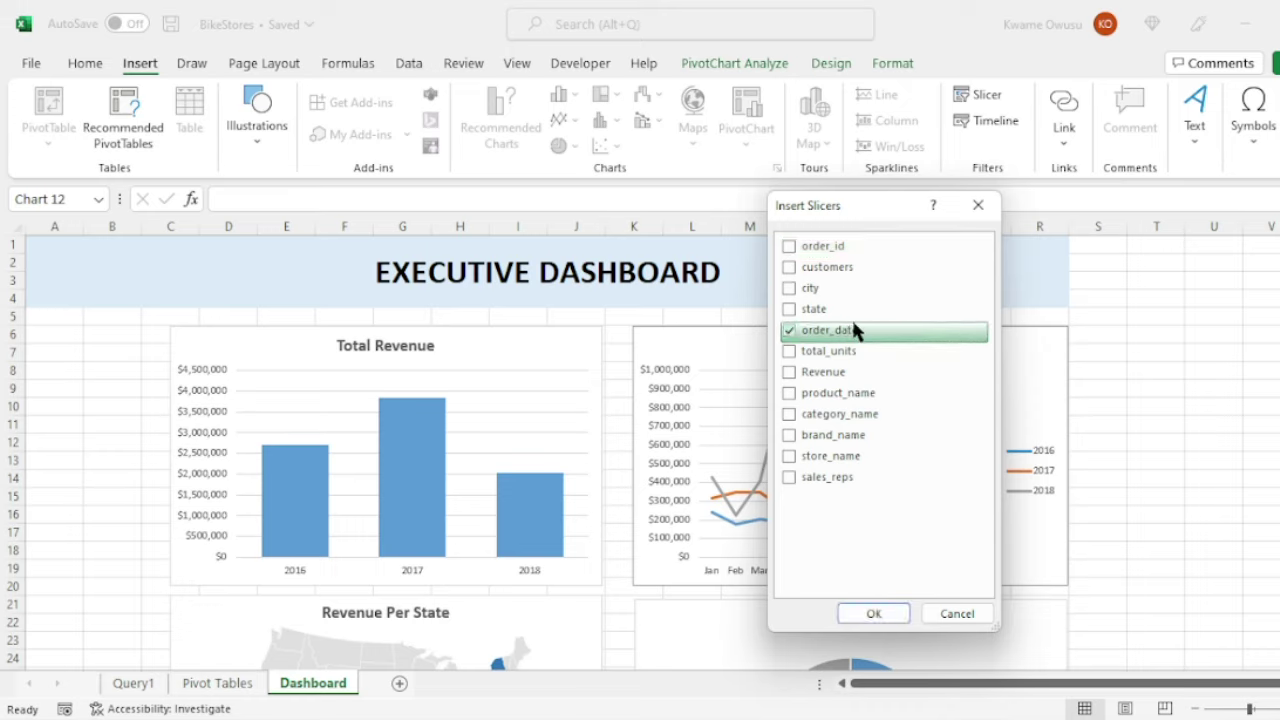
{"action": "left_click", "coordinate": [790, 455]}
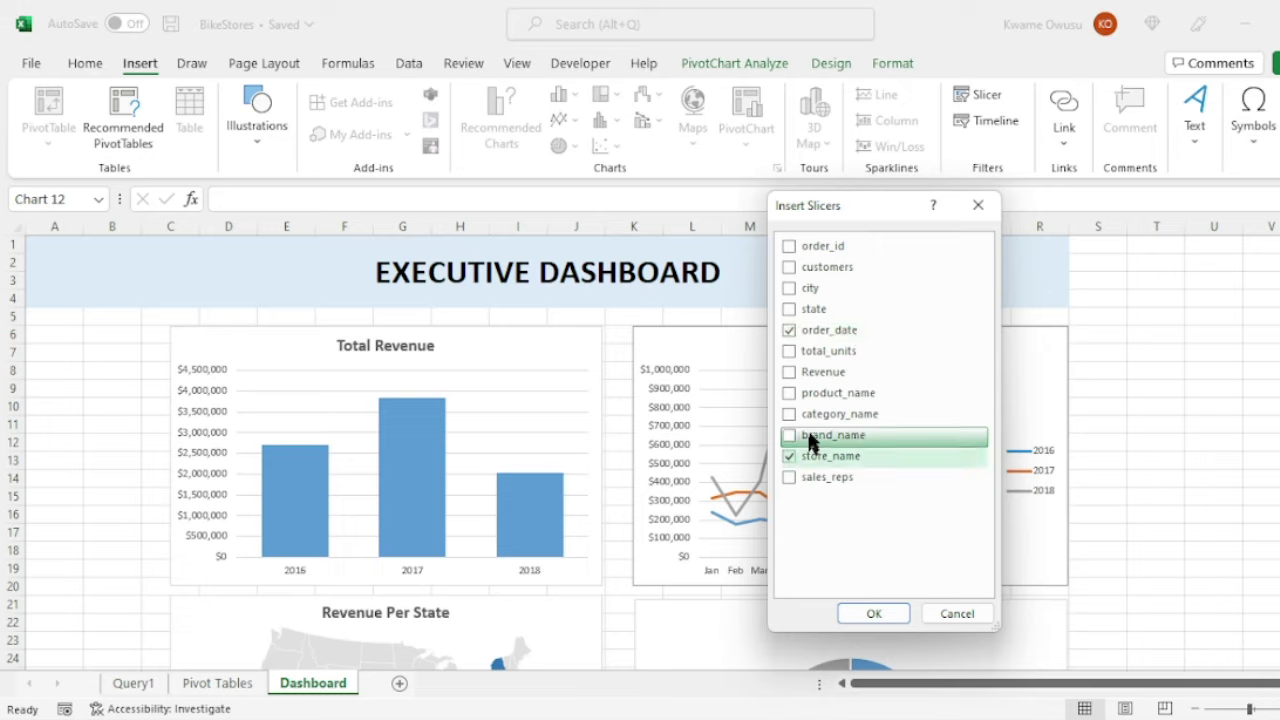
{"action": "left_click", "coordinate": [789, 309]}
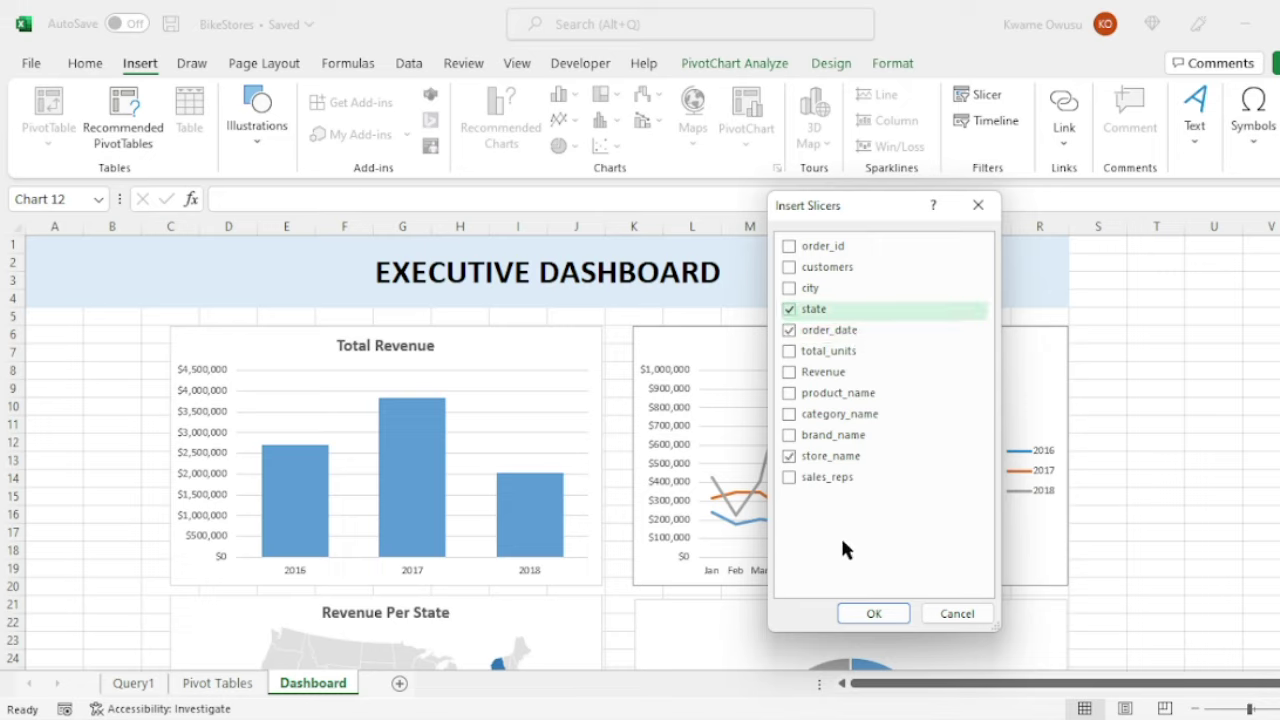
{"action": "left_click", "coordinate": [862, 612]}
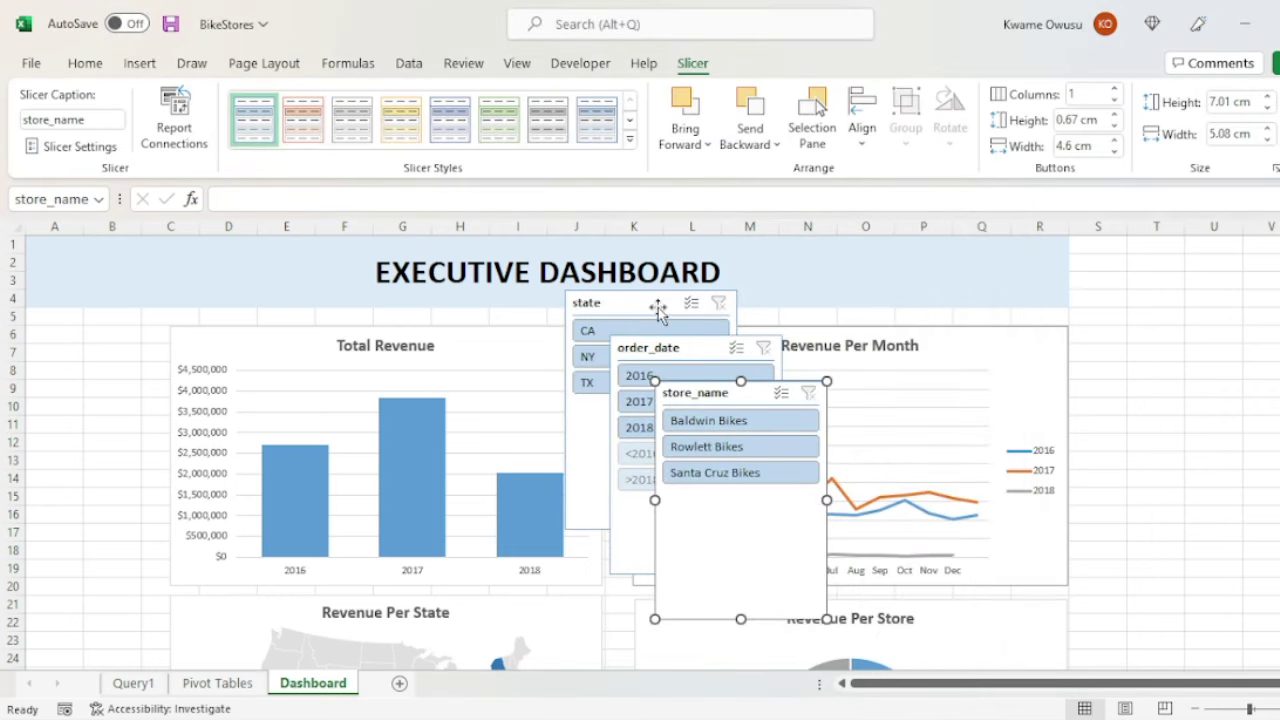
Move the order_date slicer into column A, then narrow and shorten it.
{"action": "left_click_drag", "start_coordinate": [658, 308], "coordinate": [527, 310]}
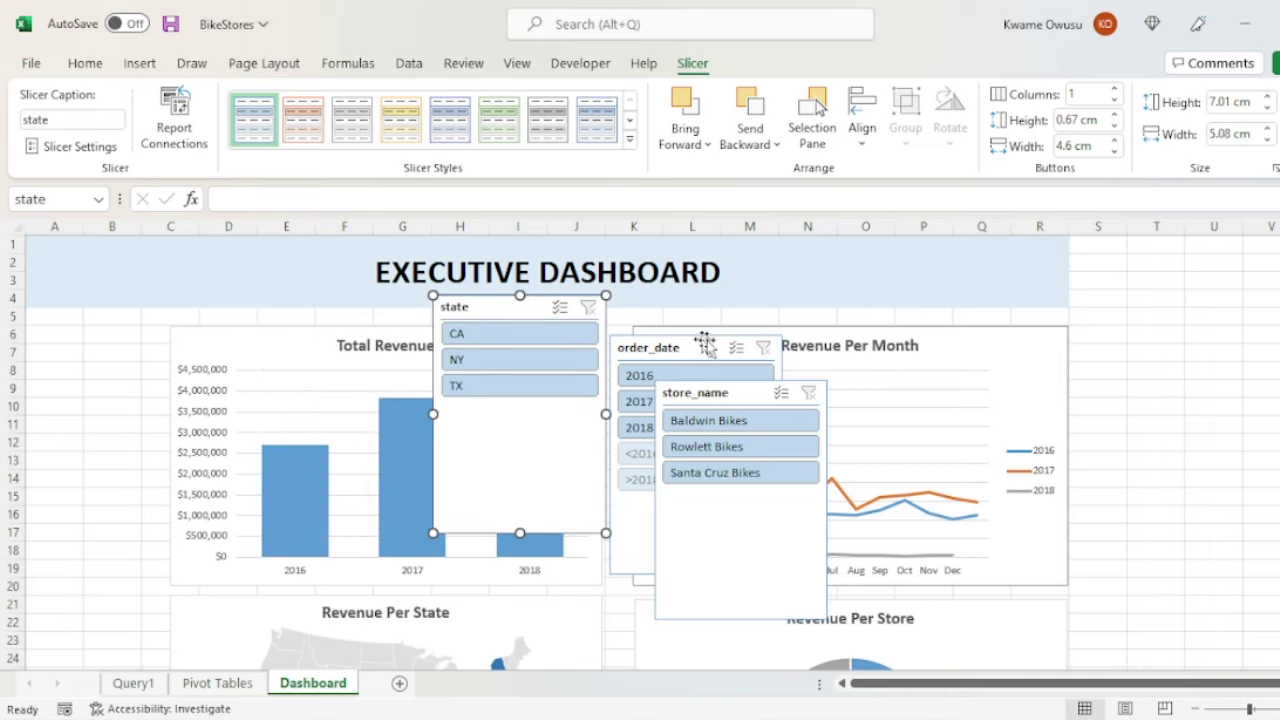
{"action": "left_click_drag", "start_coordinate": [700, 352], "coordinate": [57, 339]}
{"action": "left_click_drag", "start_coordinate": [195, 445], "coordinate": [160, 446]}
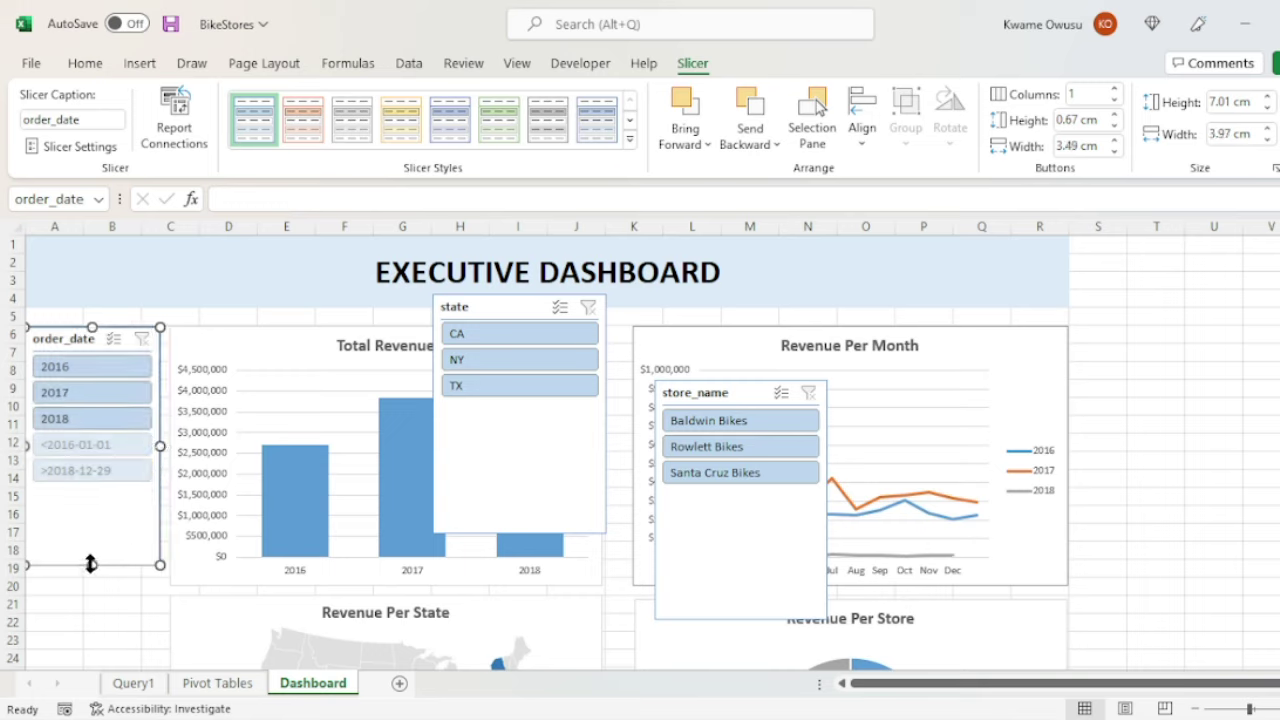
{"action": "left_click_drag", "start_coordinate": [126, 501], "coordinate": [128, 437]}
Place the state slicer below order_date, match its width and shorten it to row 19.
{"action": "left_click_drag", "start_coordinate": [518, 312], "coordinate": [24, 451]}
{"action": "left_click_drag", "start_coordinate": [481, 316], "coordinate": [30, 470]}
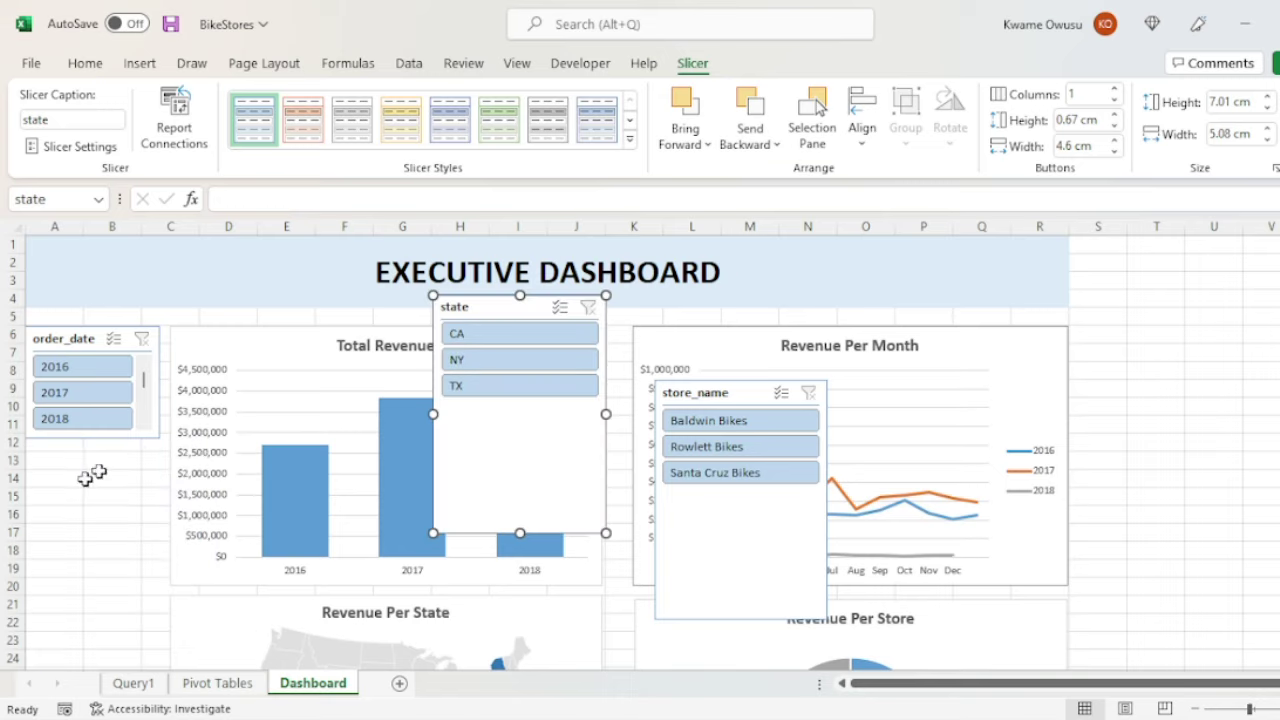
{"action": "left_click_drag", "start_coordinate": [486, 306], "coordinate": [57, 459]}
{"action": "left_click_drag", "start_coordinate": [197, 566], "coordinate": [159, 568]}
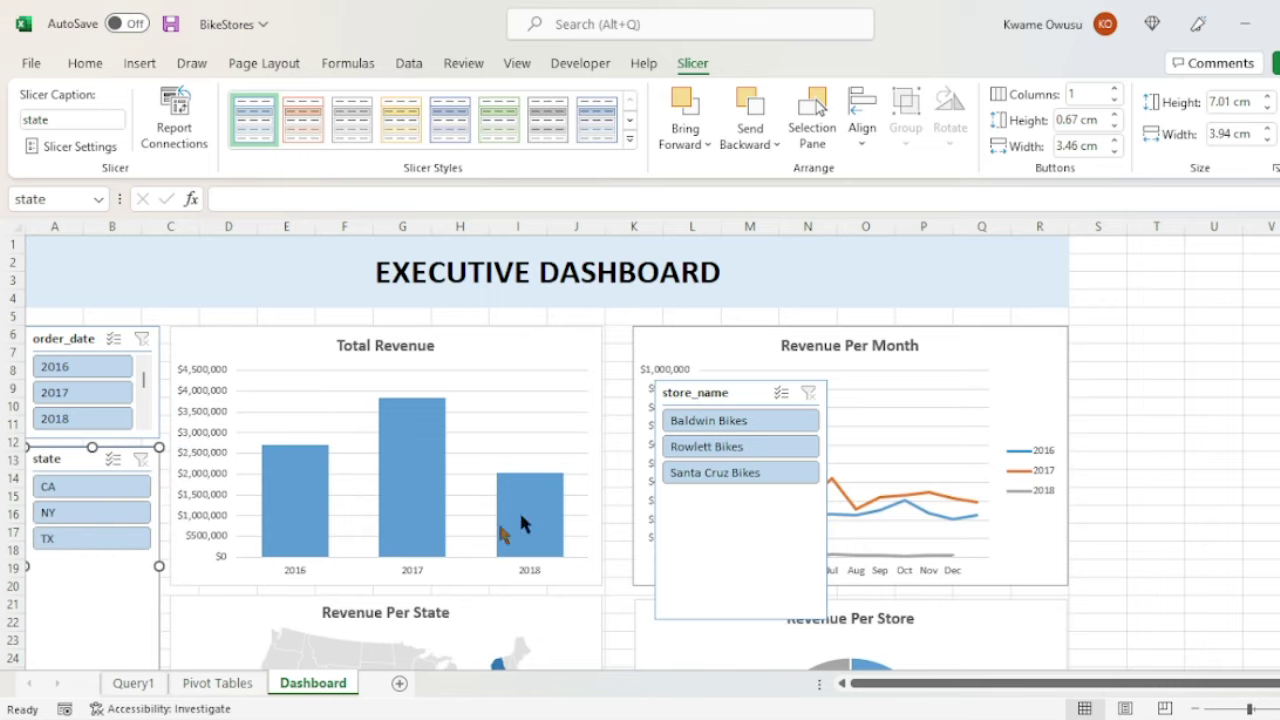
{"action": "scroll", "coordinate": [58, 540], "scroll_direction": "down", "scroll_amount": 3}
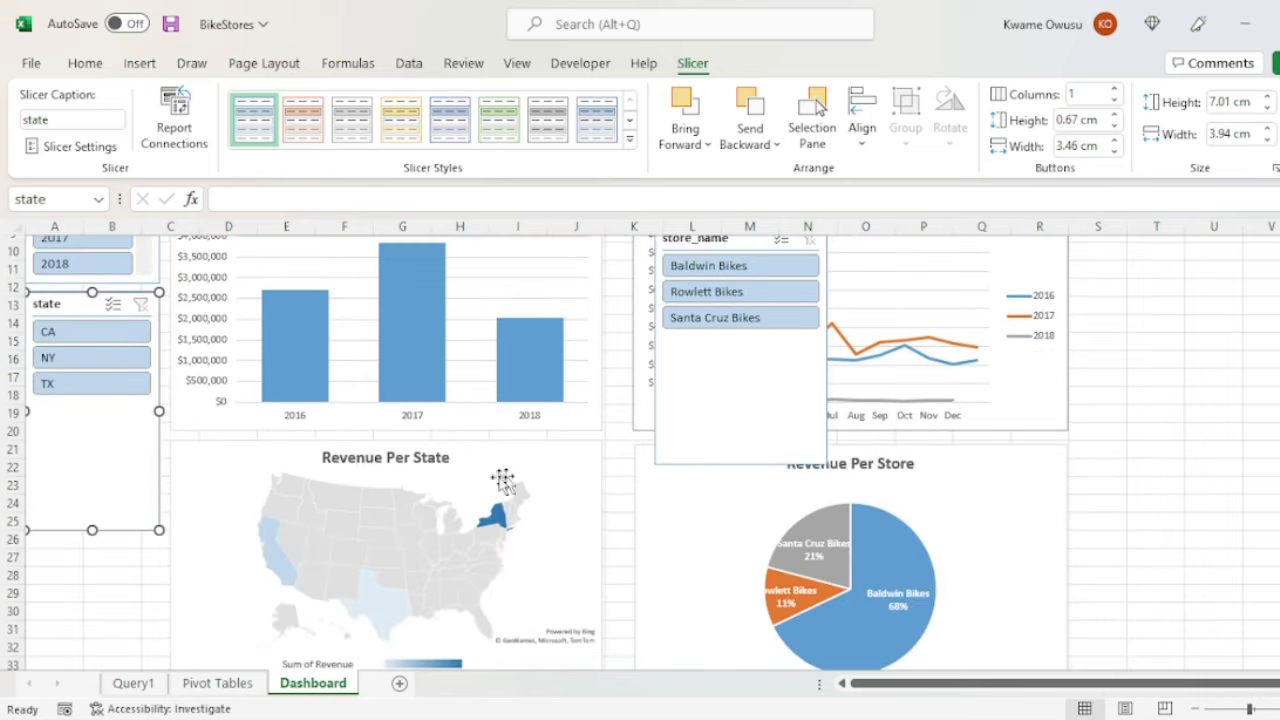
{"action": "left_click_drag", "start_coordinate": [91, 533], "coordinate": [123, 405]}
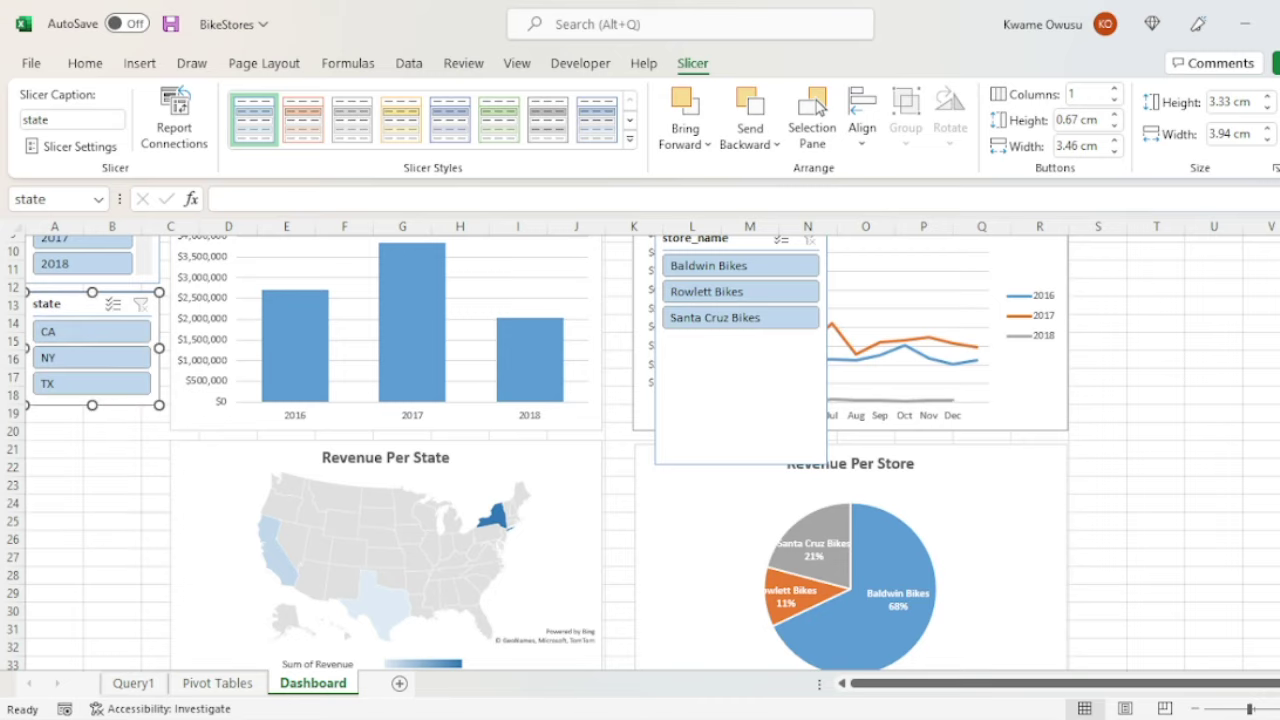
{"action": "scroll", "coordinate": [757, 330], "scroll_direction": "up", "scroll_amount": 2}
Place the store_name slicer below state, narrow it and shorten it to about row 25.
{"action": "left_click", "coordinate": [757, 330]}
{"action": "left_click_drag", "start_coordinate": [731, 331], "coordinate": [54, 520]}
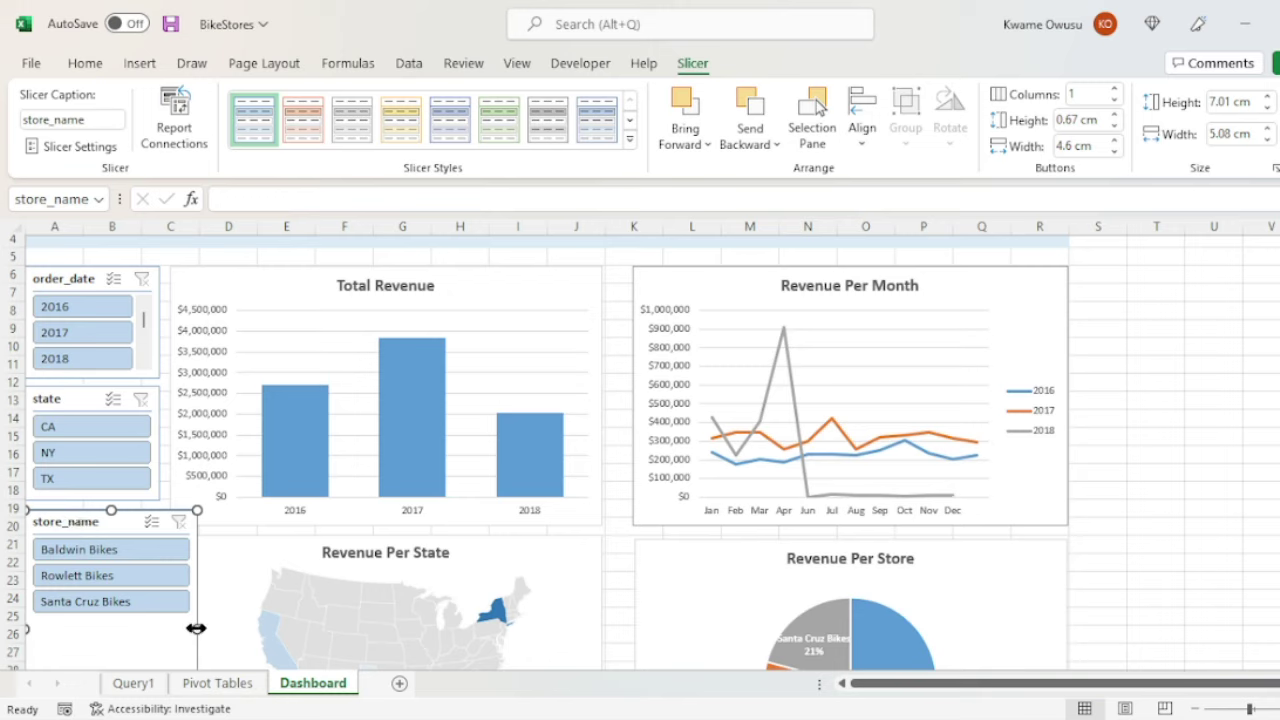
{"action": "left_click_drag", "start_coordinate": [195, 628], "coordinate": [161, 628]}
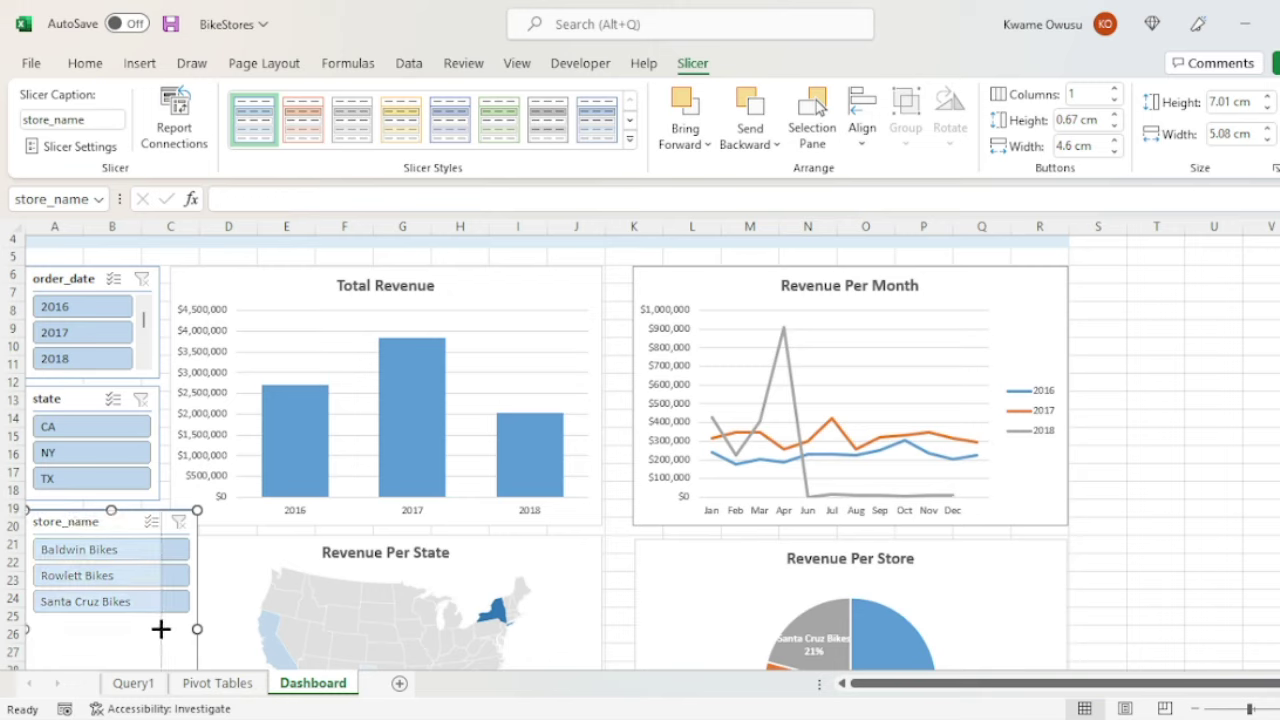
{"action": "left_click_drag", "start_coordinate": [161, 628], "coordinate": [158, 628]}
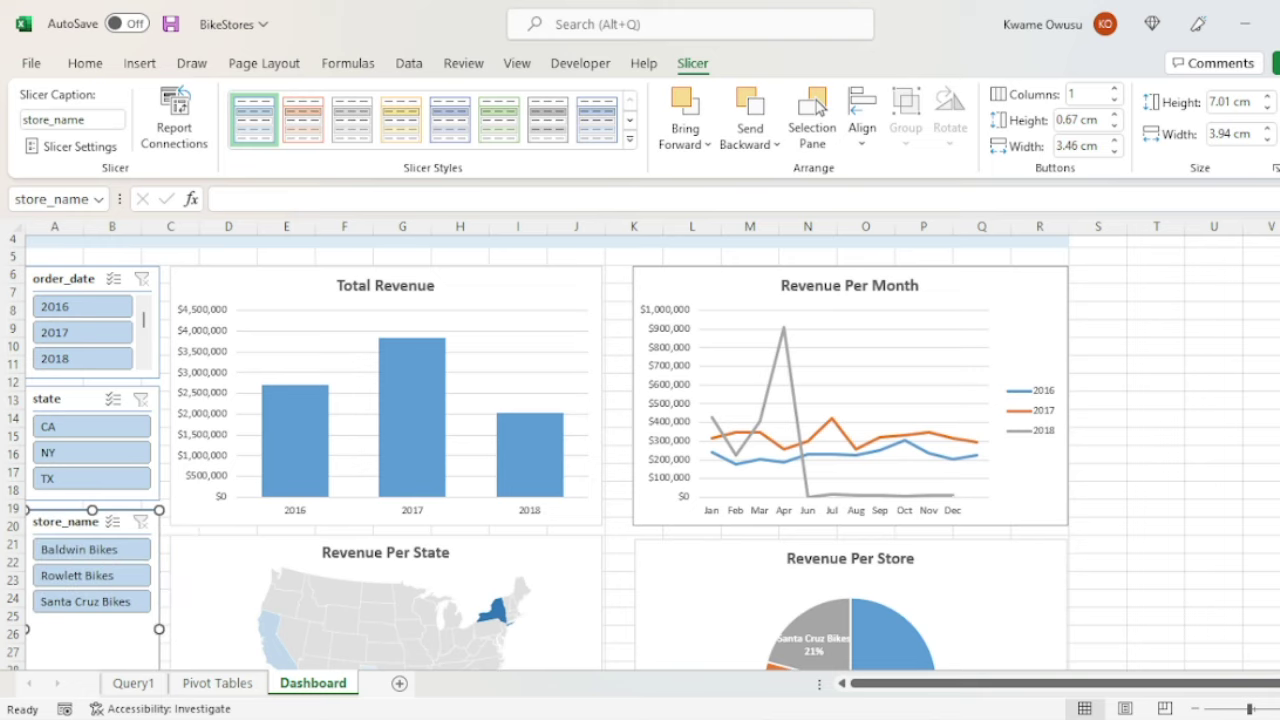
{"action": "scroll", "coordinate": [758, 530], "scroll_direction": "down", "scroll_amount": 1}
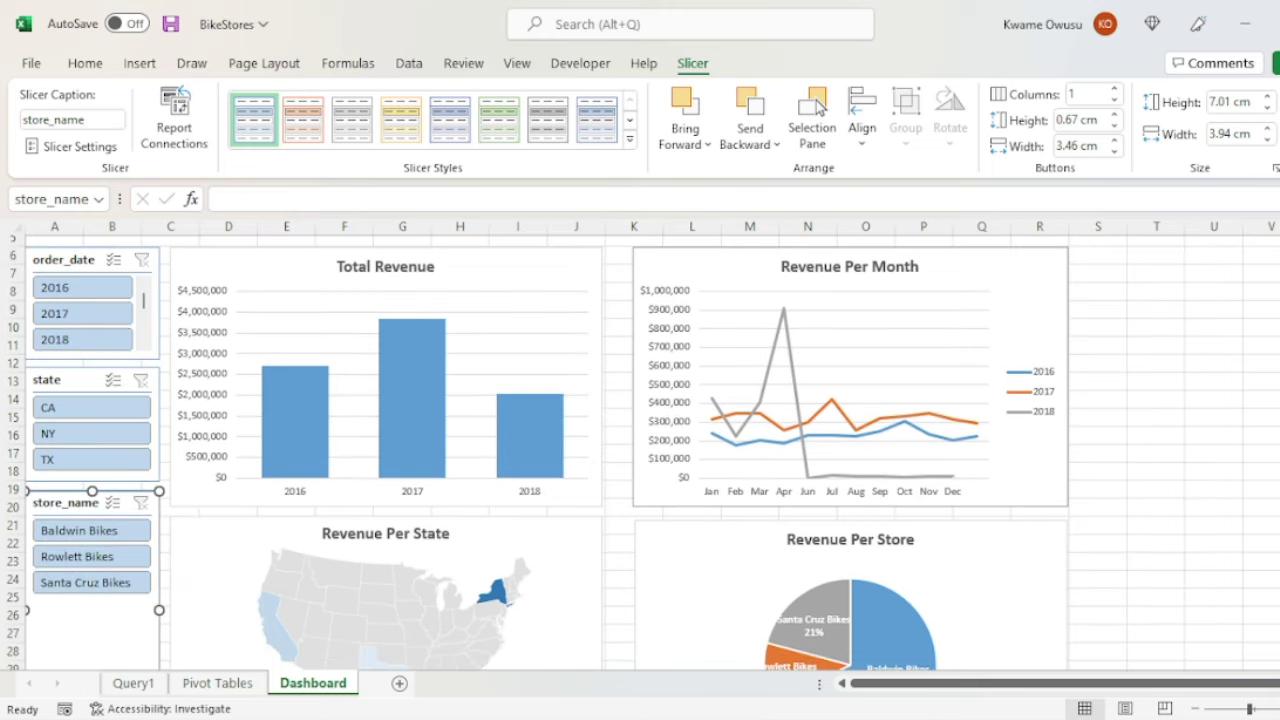
{"action": "scroll", "coordinate": [436, 625], "scroll_direction": "down", "scroll_amount": 3}
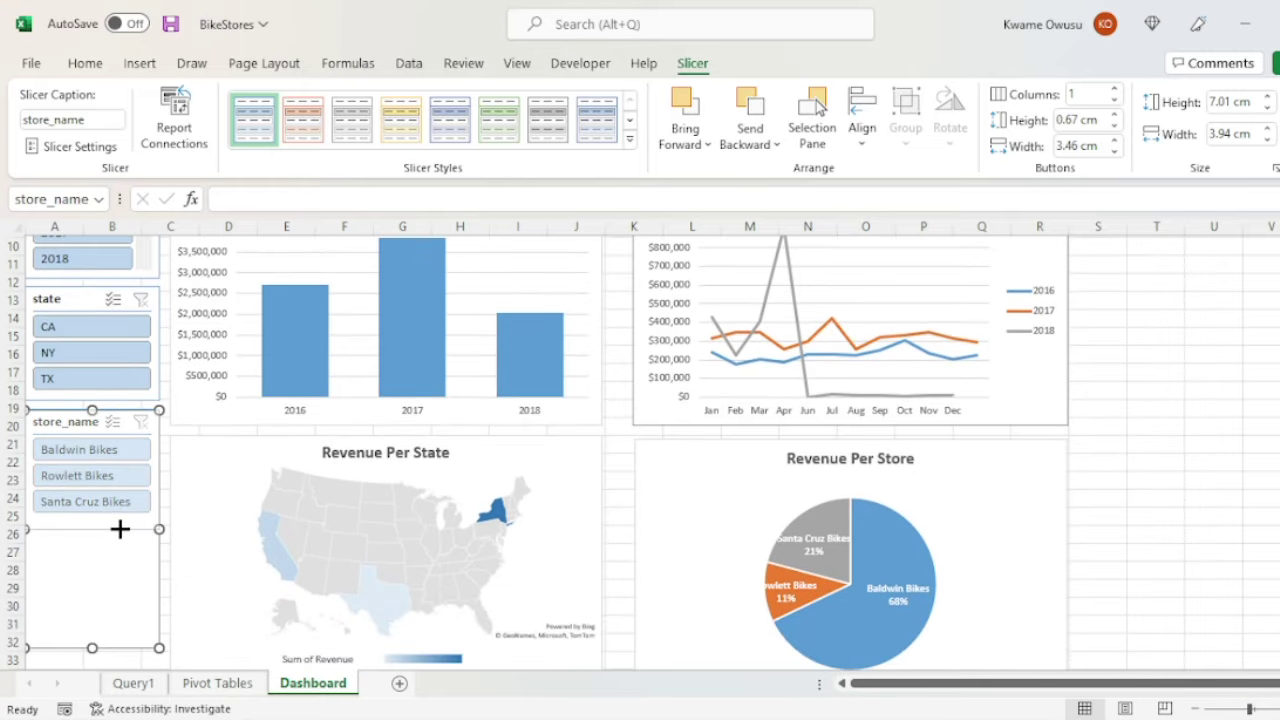
{"action": "left_click_drag", "start_coordinate": [92, 648], "coordinate": [120, 529]}
{"action": "left_click", "coordinate": [1152, 441]}
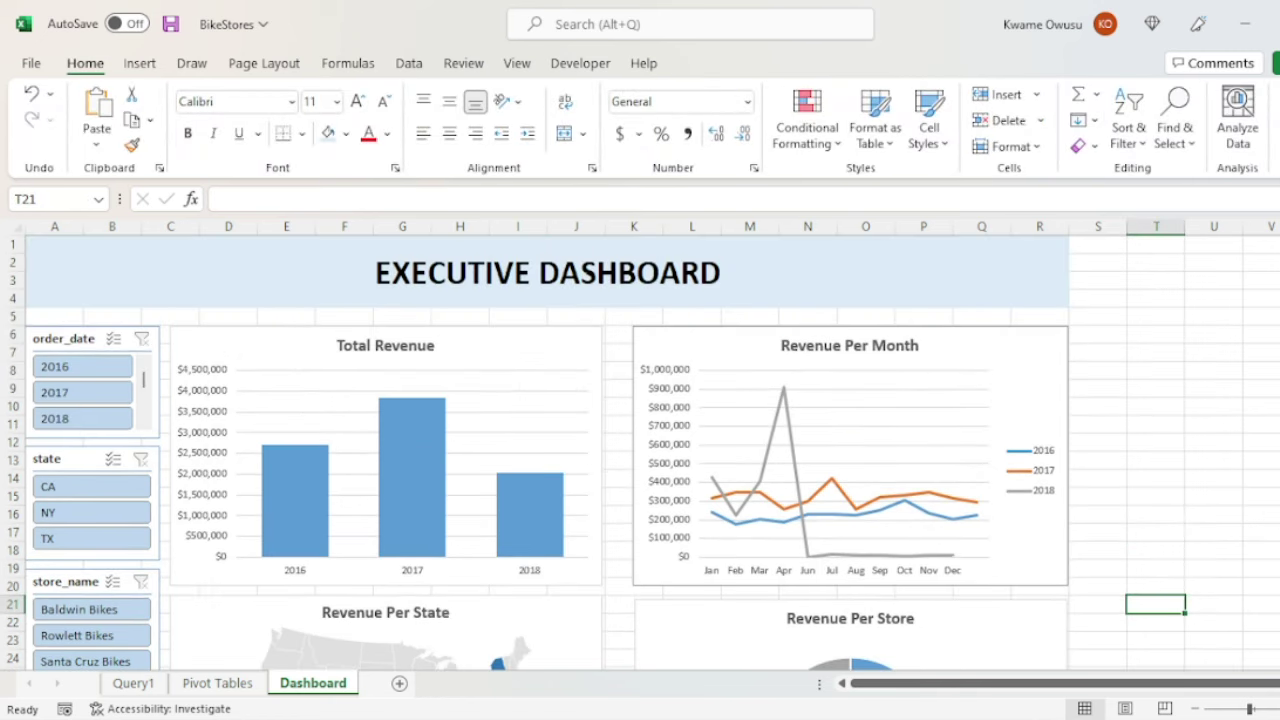
{"action": "left_click_drag", "start_coordinate": [1274, 262], "coordinate": [1274, 268]}
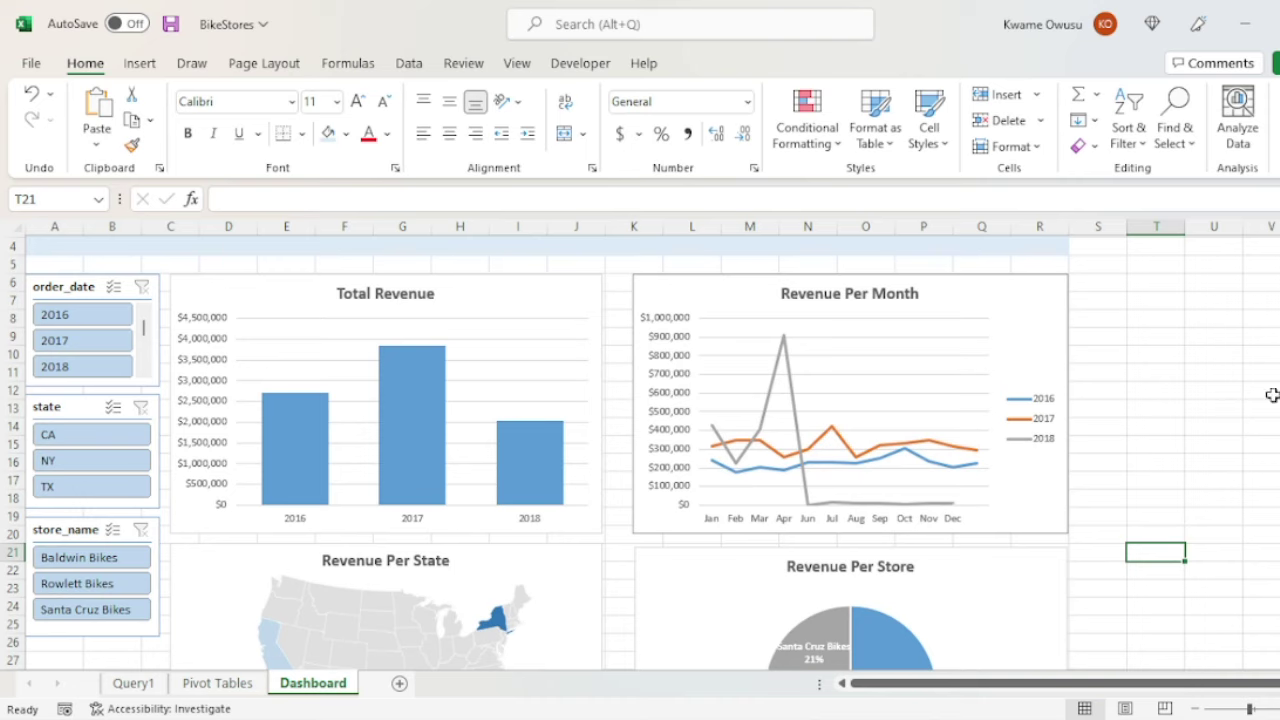
{"action": "left_click_drag", "start_coordinate": [1276, 300], "coordinate": [1276, 312]}
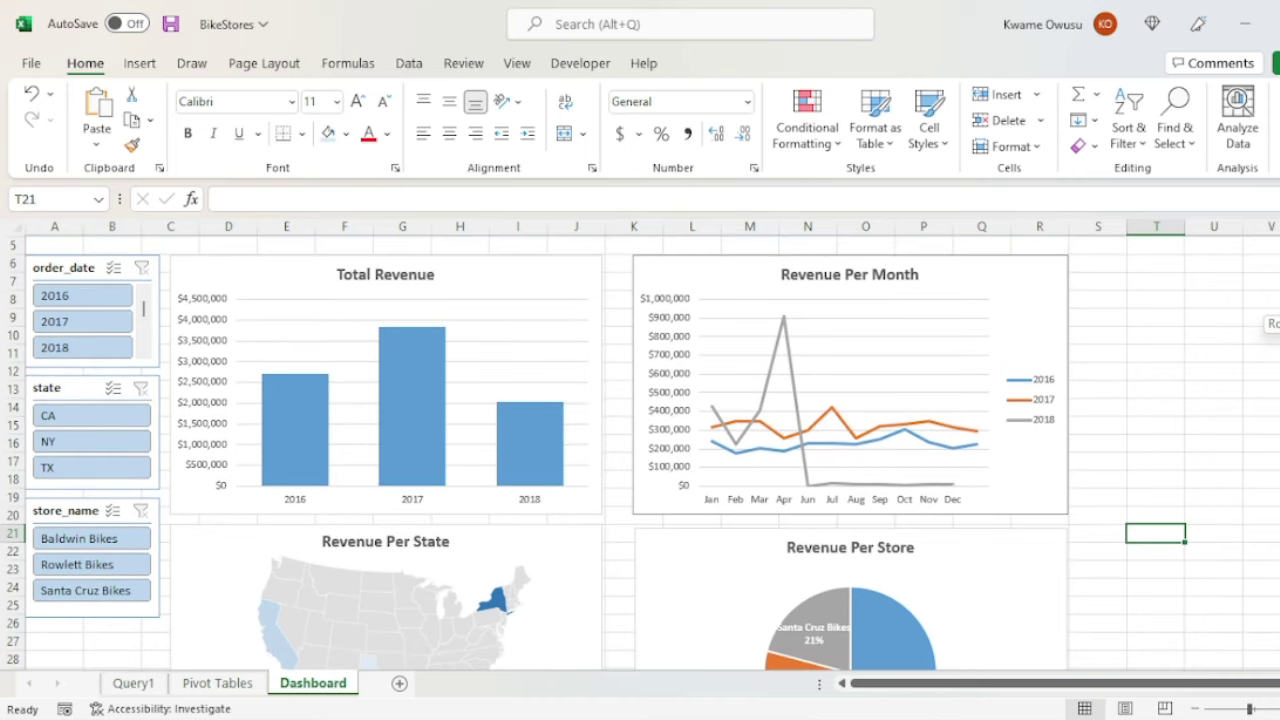
{"action": "scroll", "coordinate": [1205, 440], "scroll_direction": "down", "scroll_amount": 7}
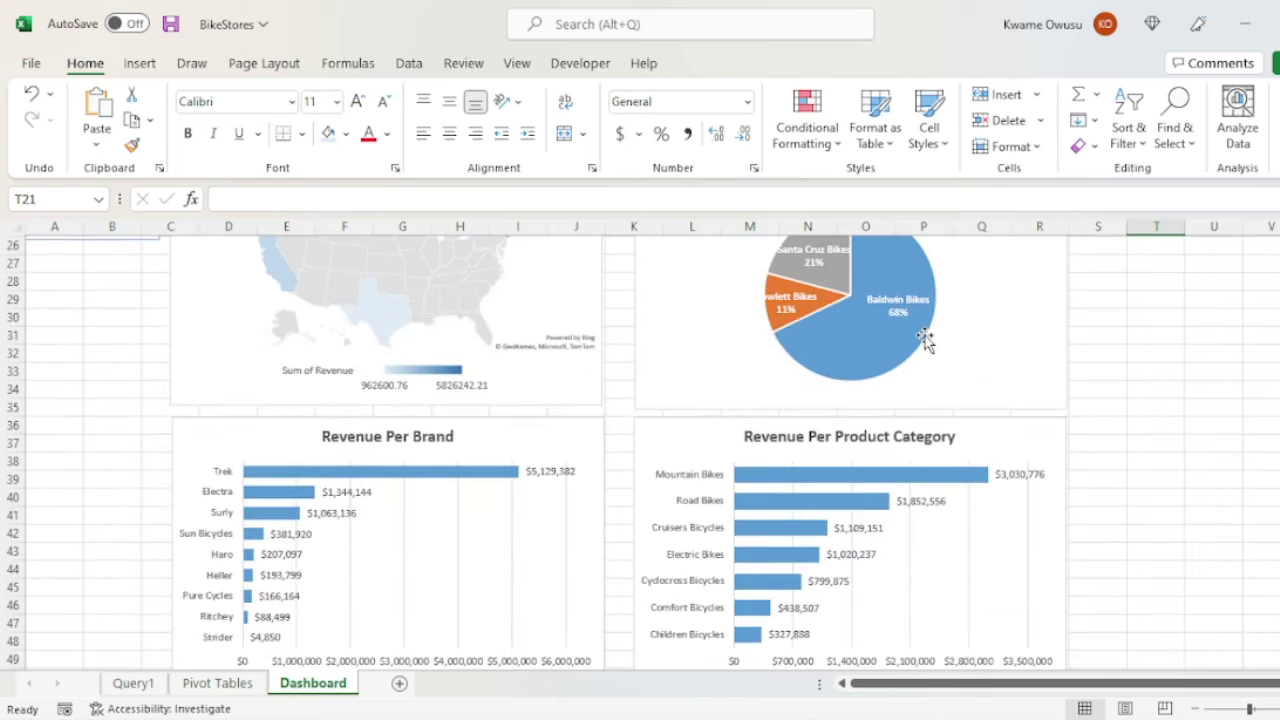
{"action": "mouse_move", "coordinate": [925, 338]}
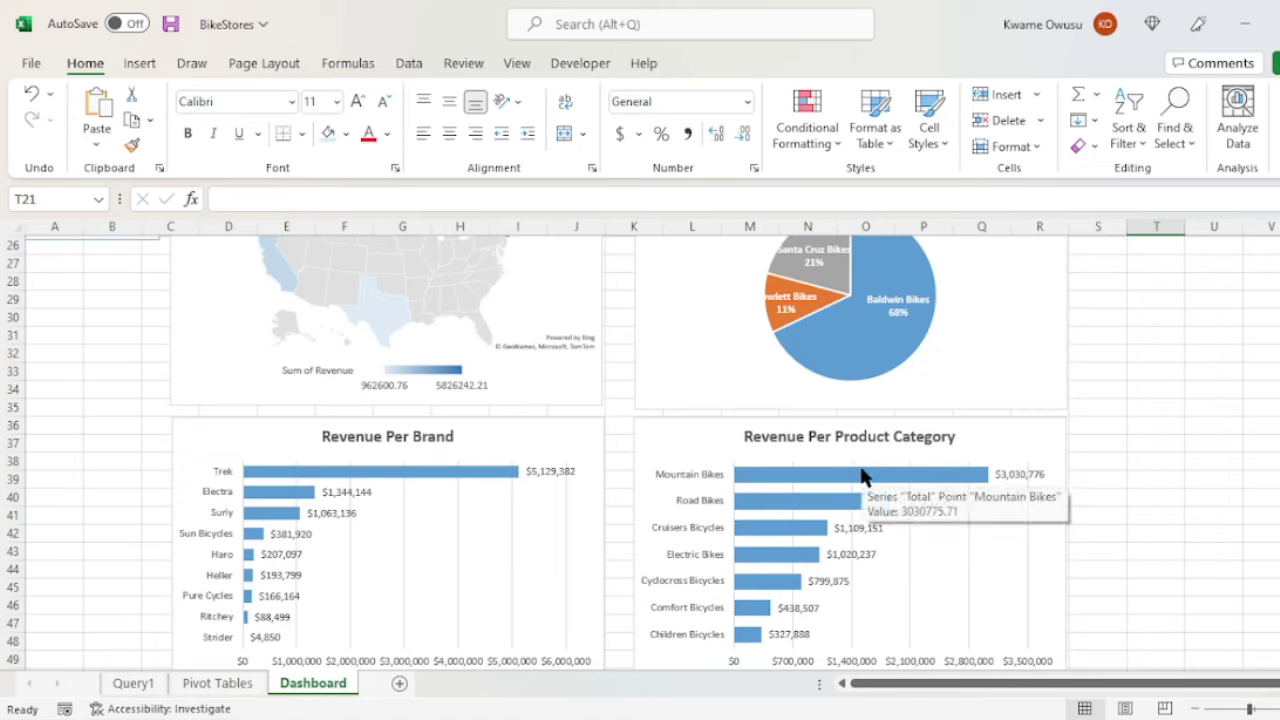
{"action": "scroll", "coordinate": [1156, 450], "scroll_direction": "down", "scroll_amount": 1}
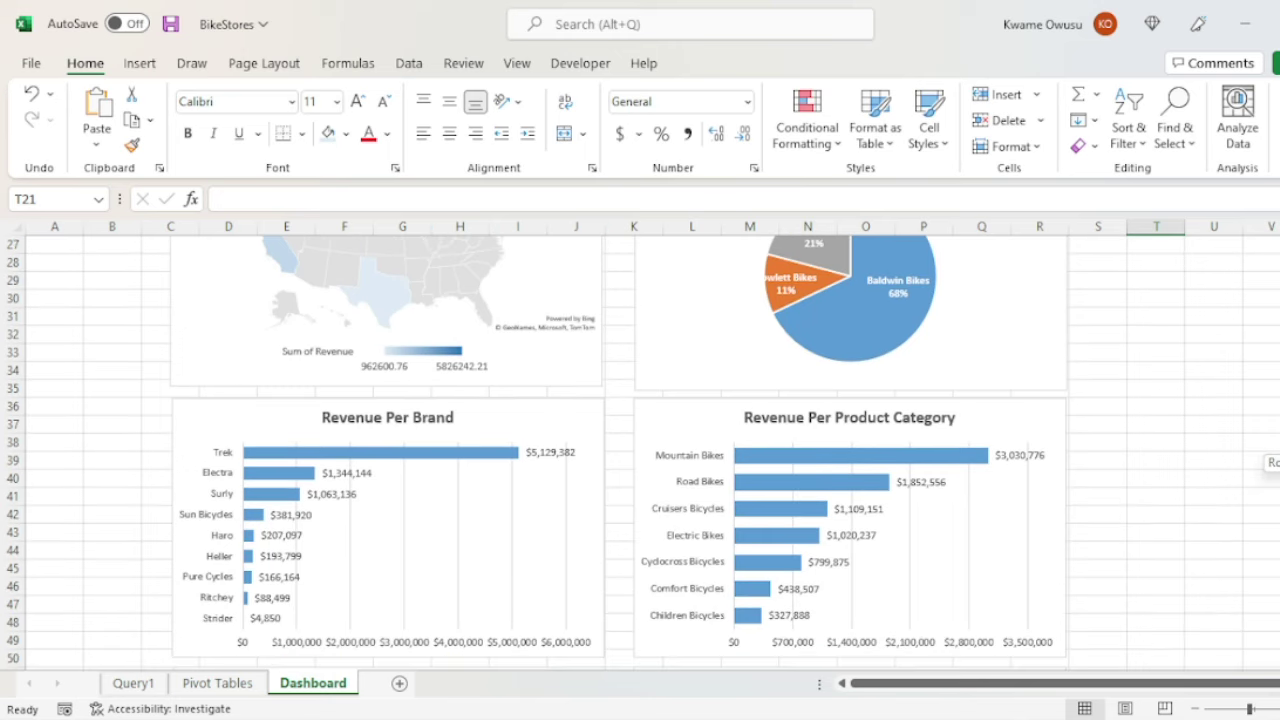
{"action": "scroll", "coordinate": [1206, 435], "scroll_direction": "down", "scroll_amount": 7}
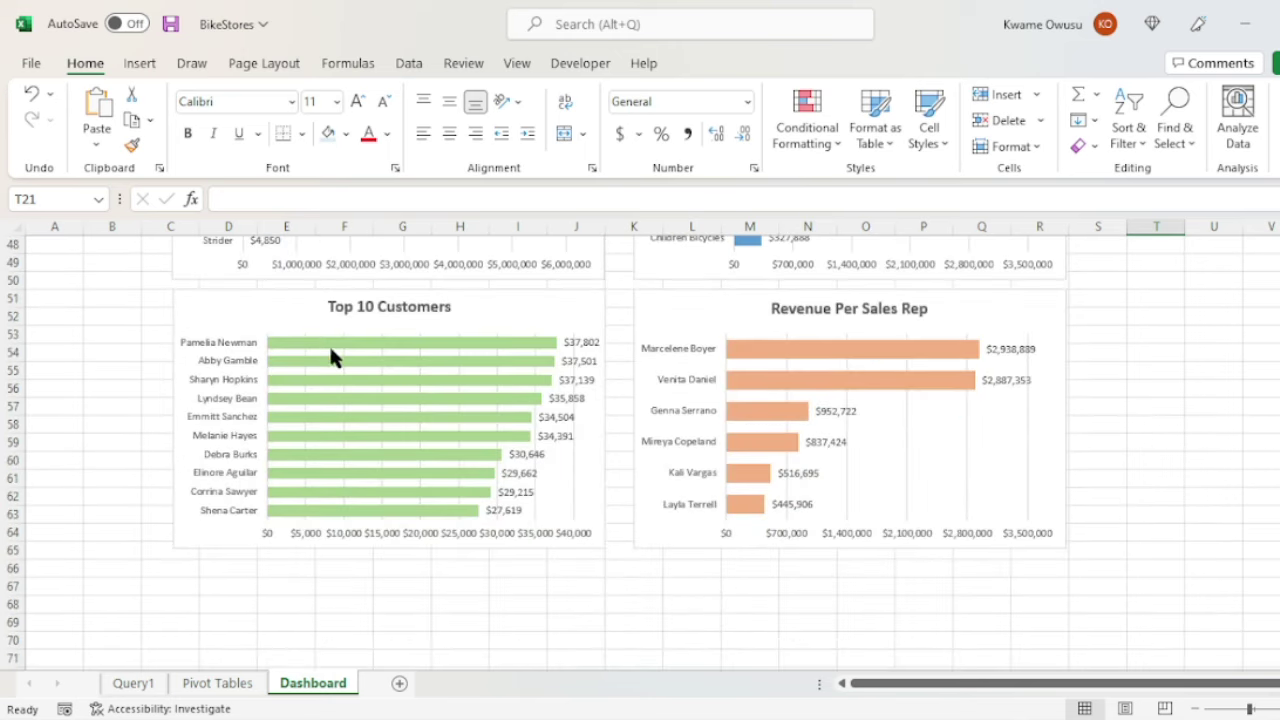
{"action": "mouse_move", "coordinate": [880, 349]}
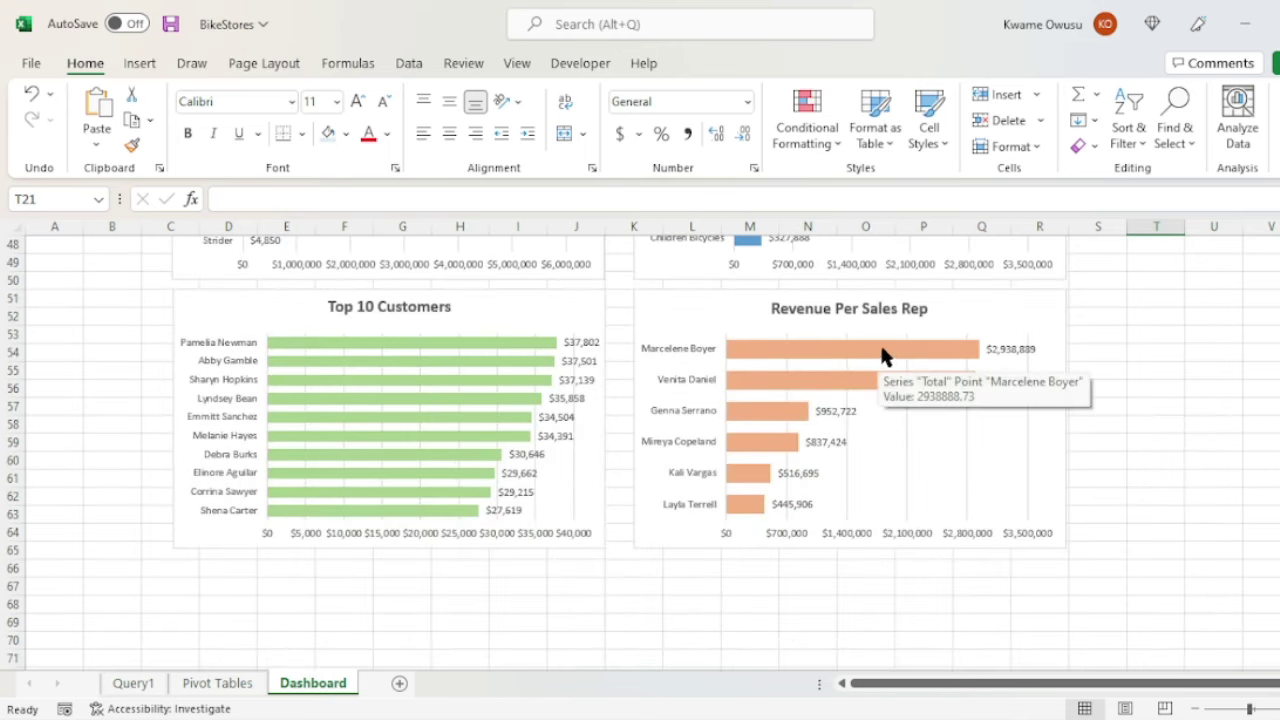
{"action": "scroll", "coordinate": [1120, 251], "scroll_direction": "up", "scroll_amount": 15}
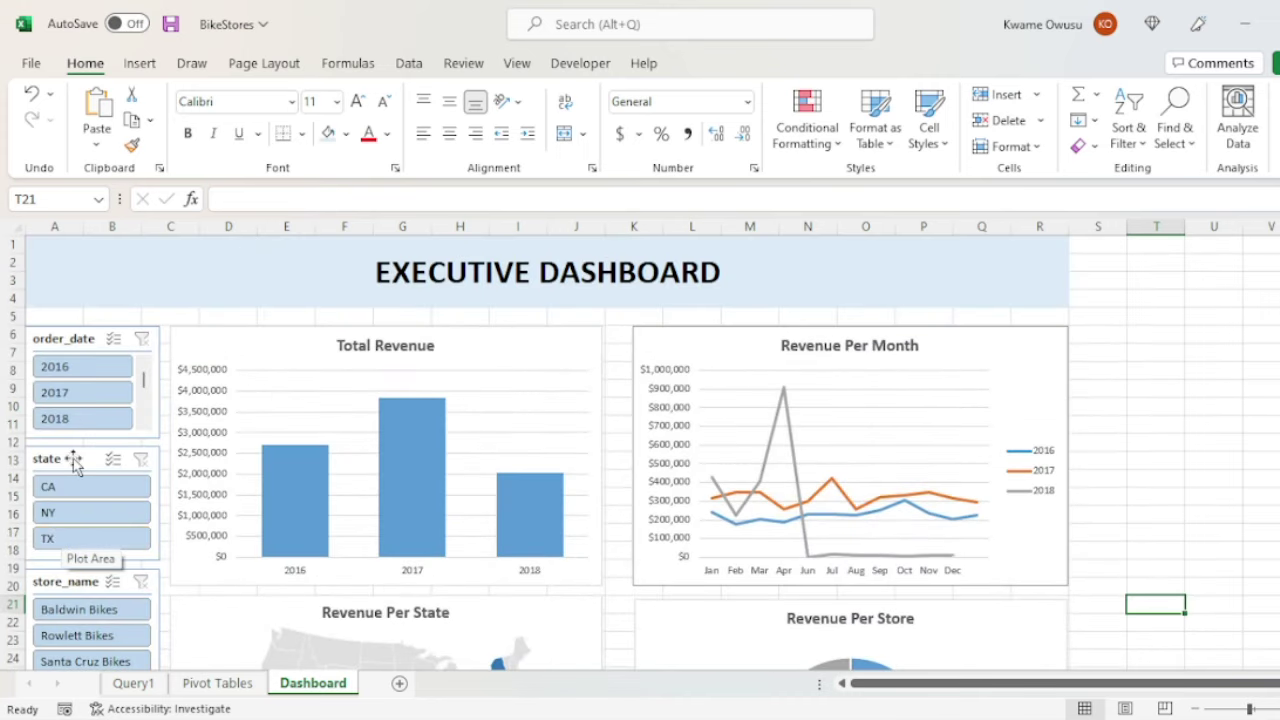
Link the order_date slicer to PivotTable11, 14, 15, 16 and 17 via Report Connections.
{"action": "right_click", "coordinate": [86, 342]}
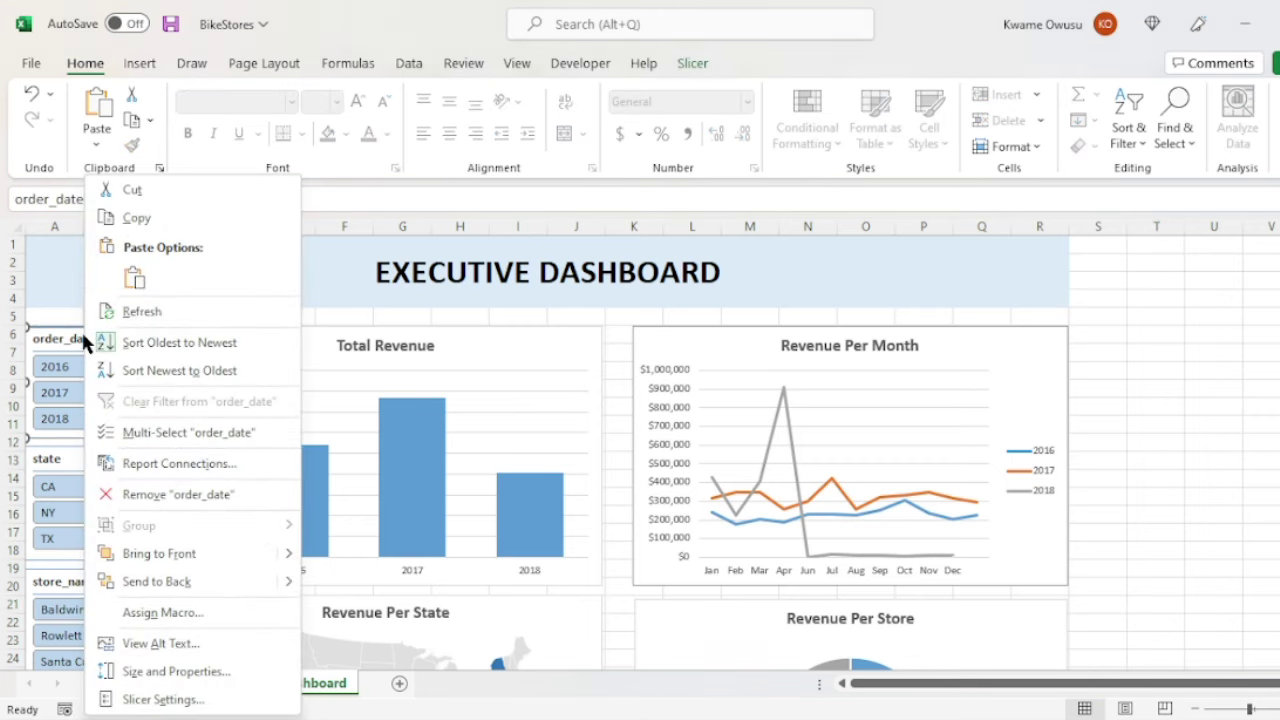
{"action": "left_click", "coordinate": [172, 463]}
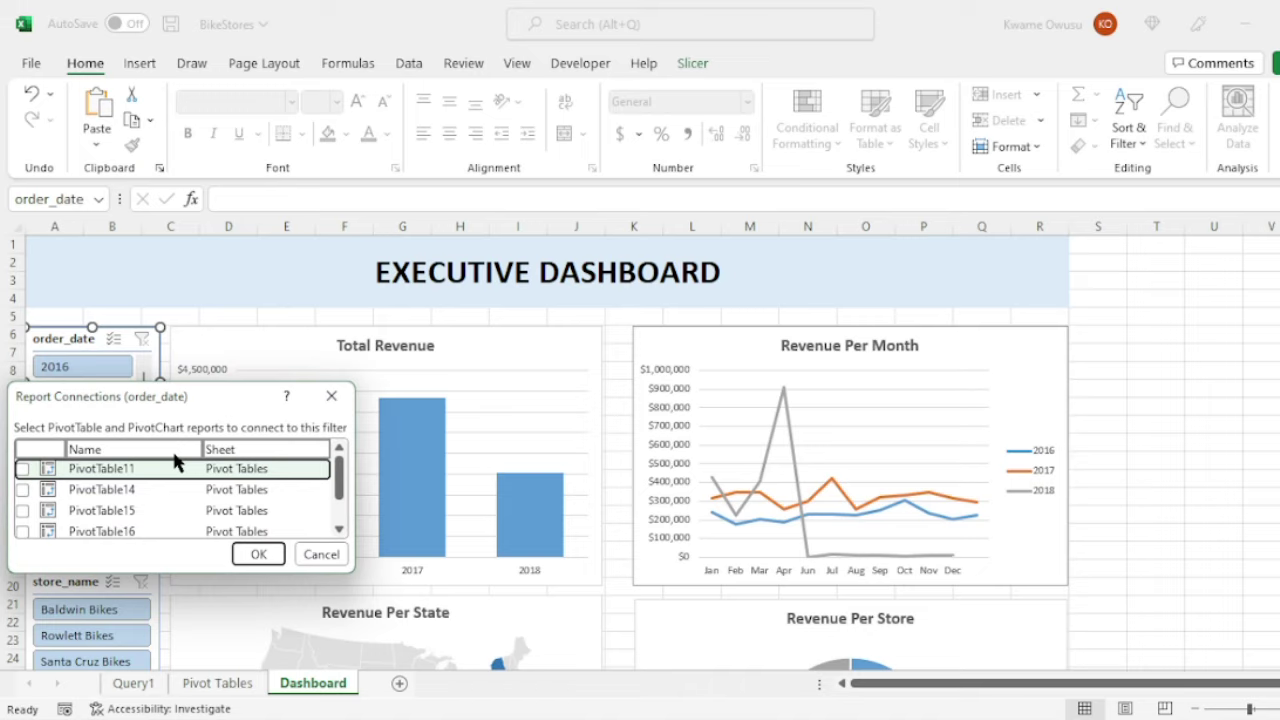
{"action": "left_click", "coordinate": [22, 469]}
{"action": "left_click", "coordinate": [22, 489]}
{"action": "left_click", "coordinate": [22, 510]}
{"action": "scroll", "coordinate": [22, 490], "scroll_direction": "down", "scroll_amount": 1}
{"action": "left_click", "coordinate": [22, 485]}
{"action": "left_click", "coordinate": [22, 505]}
{"action": "scroll", "coordinate": [117, 513], "scroll_direction": "up", "scroll_amount": 1}
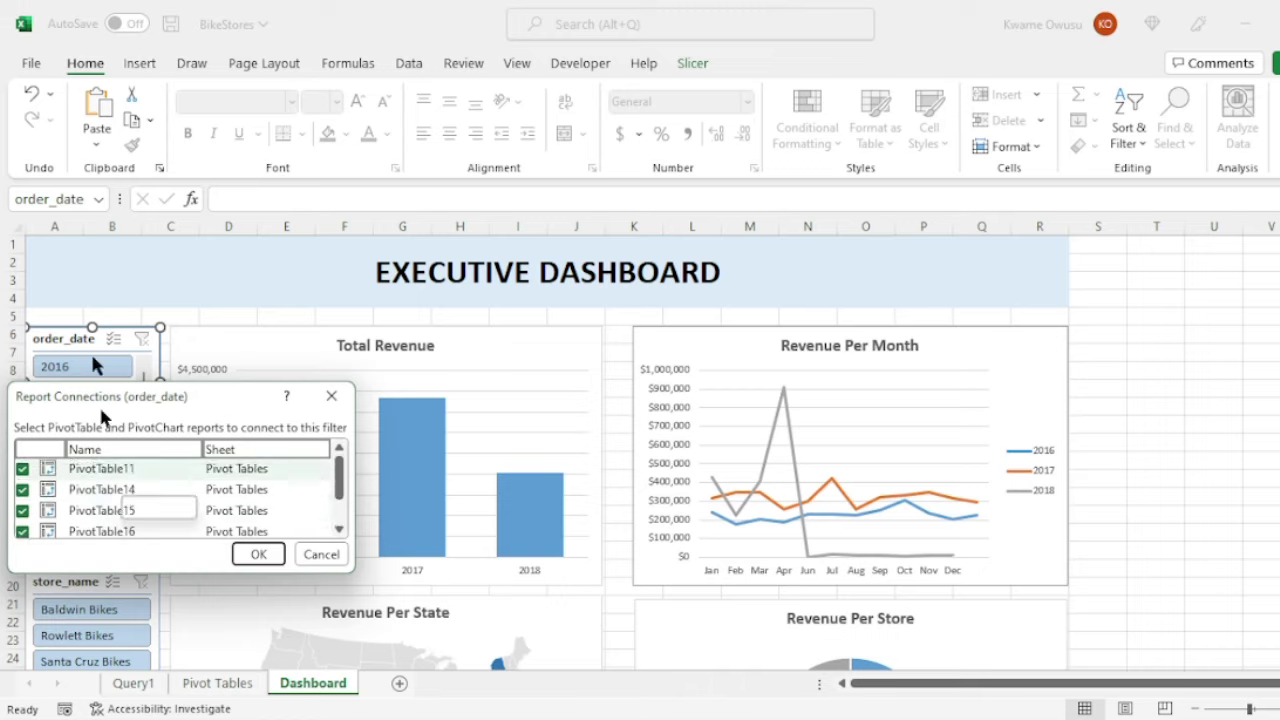
{"action": "left_click", "coordinate": [258, 555]}
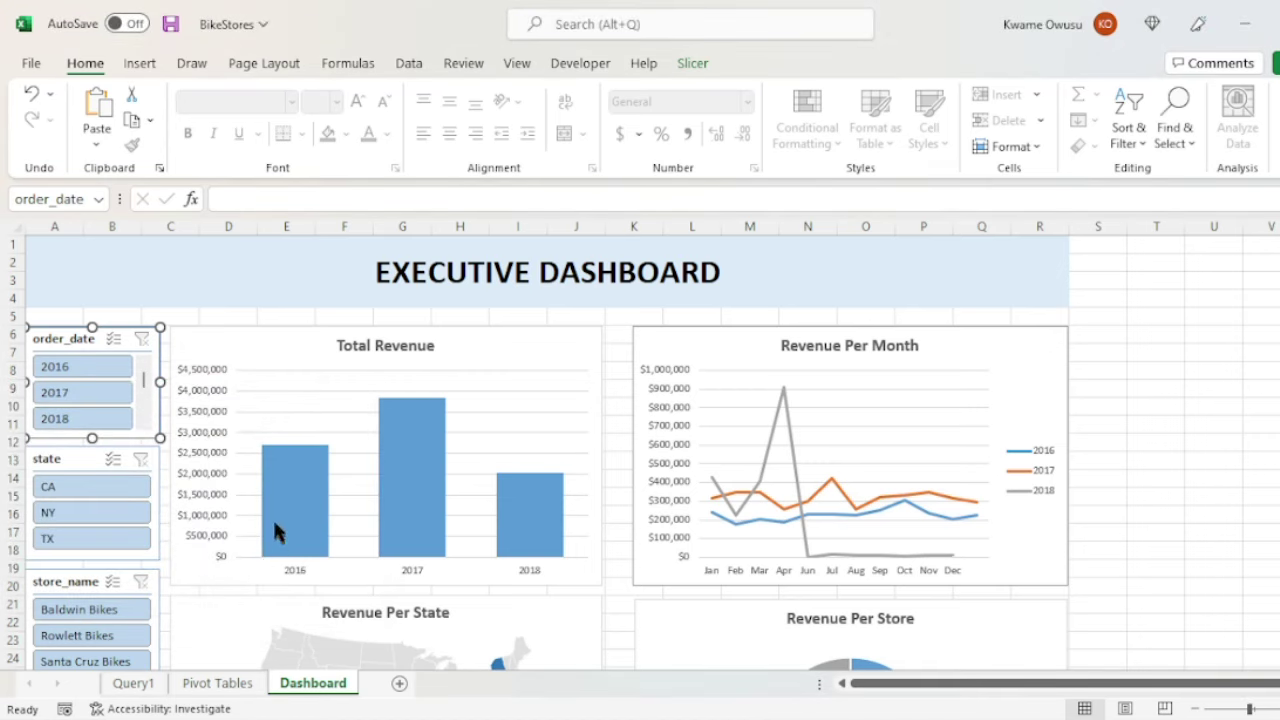
{"action": "left_click", "coordinate": [76, 361]}
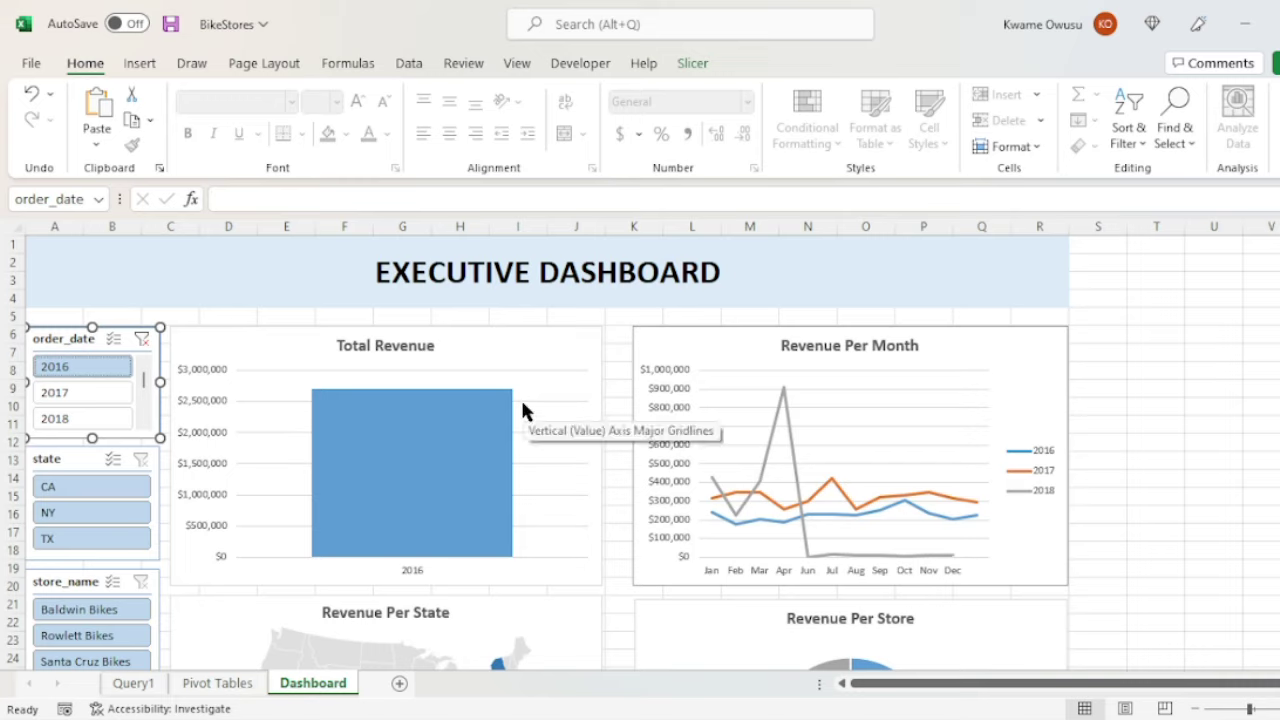
{"action": "left_click", "coordinate": [83, 392]}
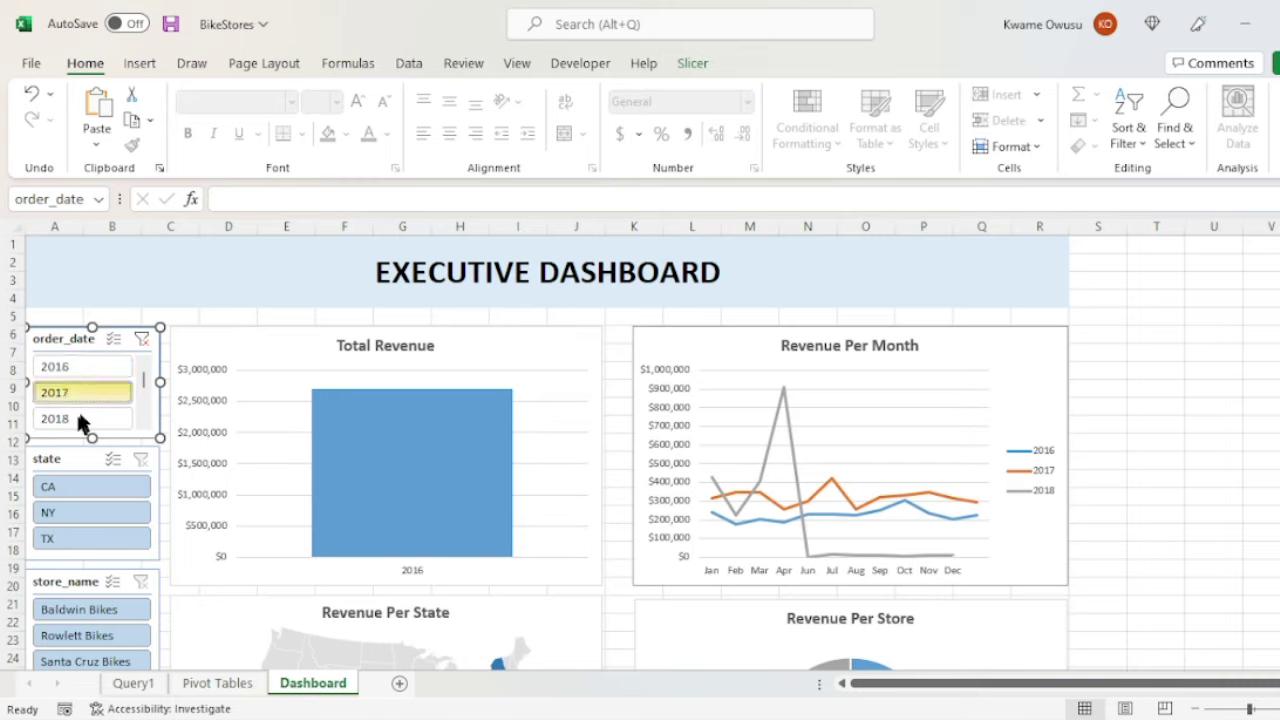
{"action": "left_click", "coordinate": [71, 418]}
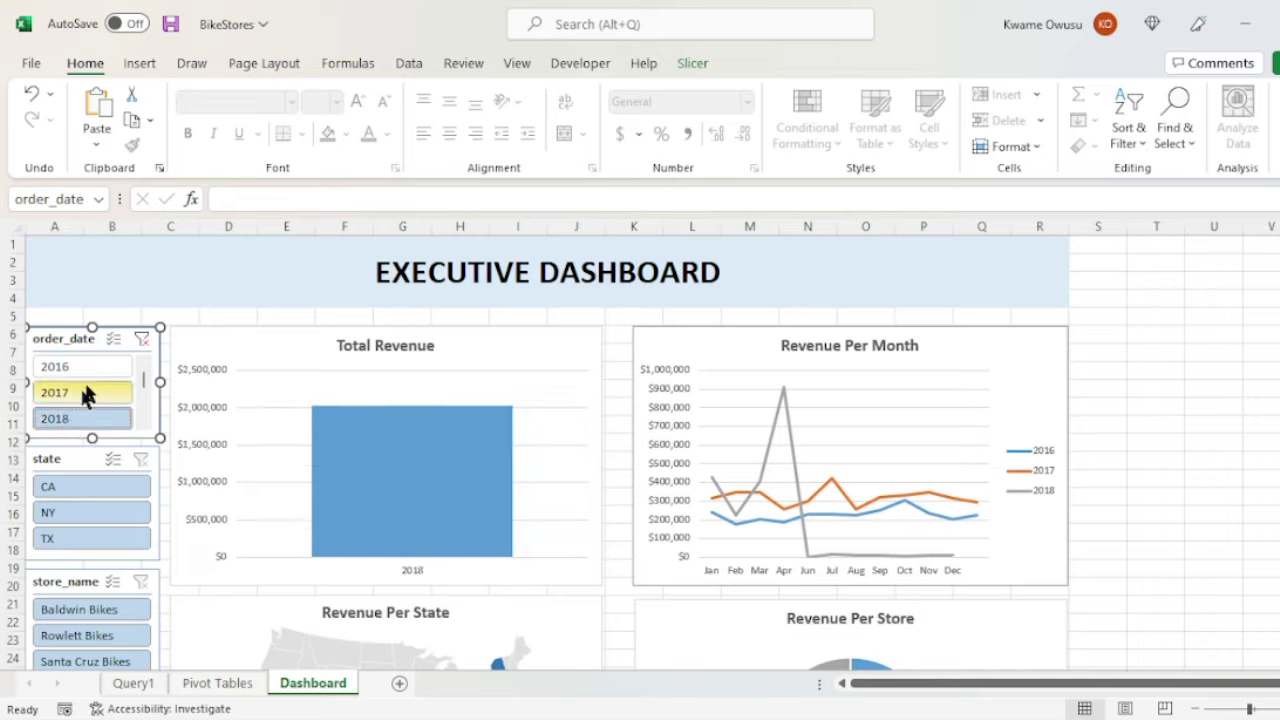
{"action": "left_click", "coordinate": [143, 339]}
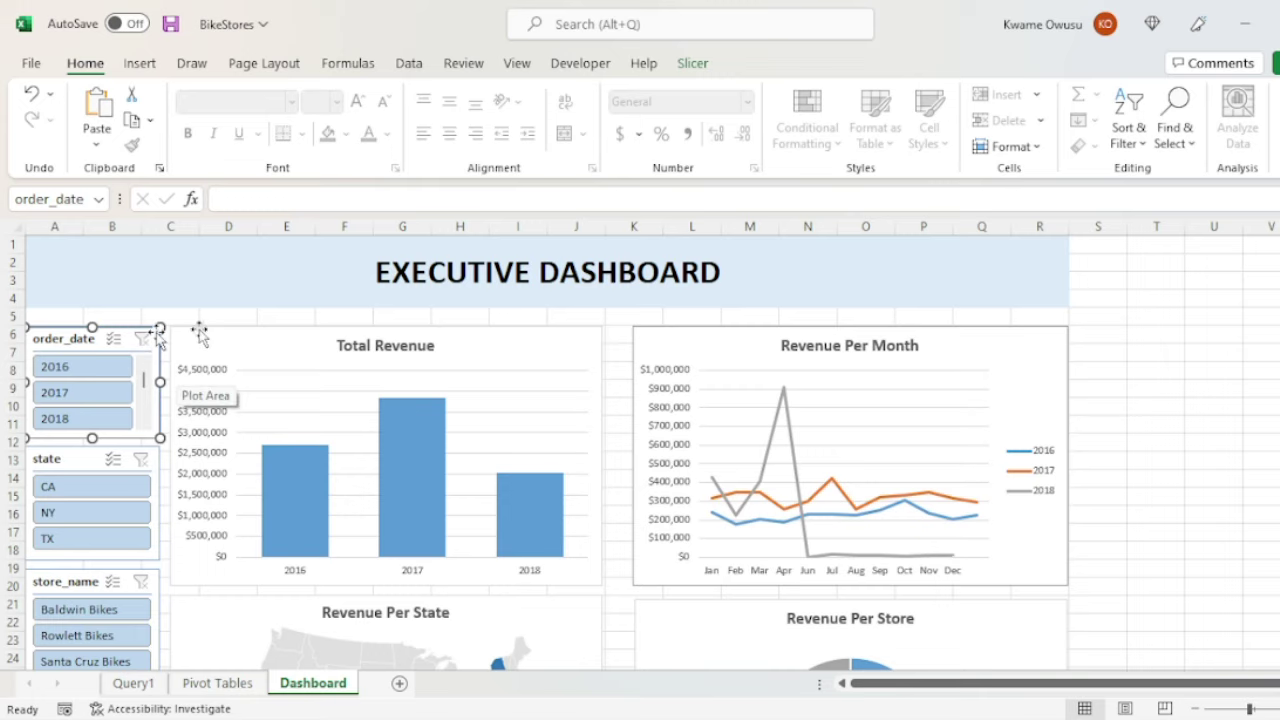
{"action": "scroll", "coordinate": [640, 450], "scroll_direction": "down", "scroll_amount": 1}
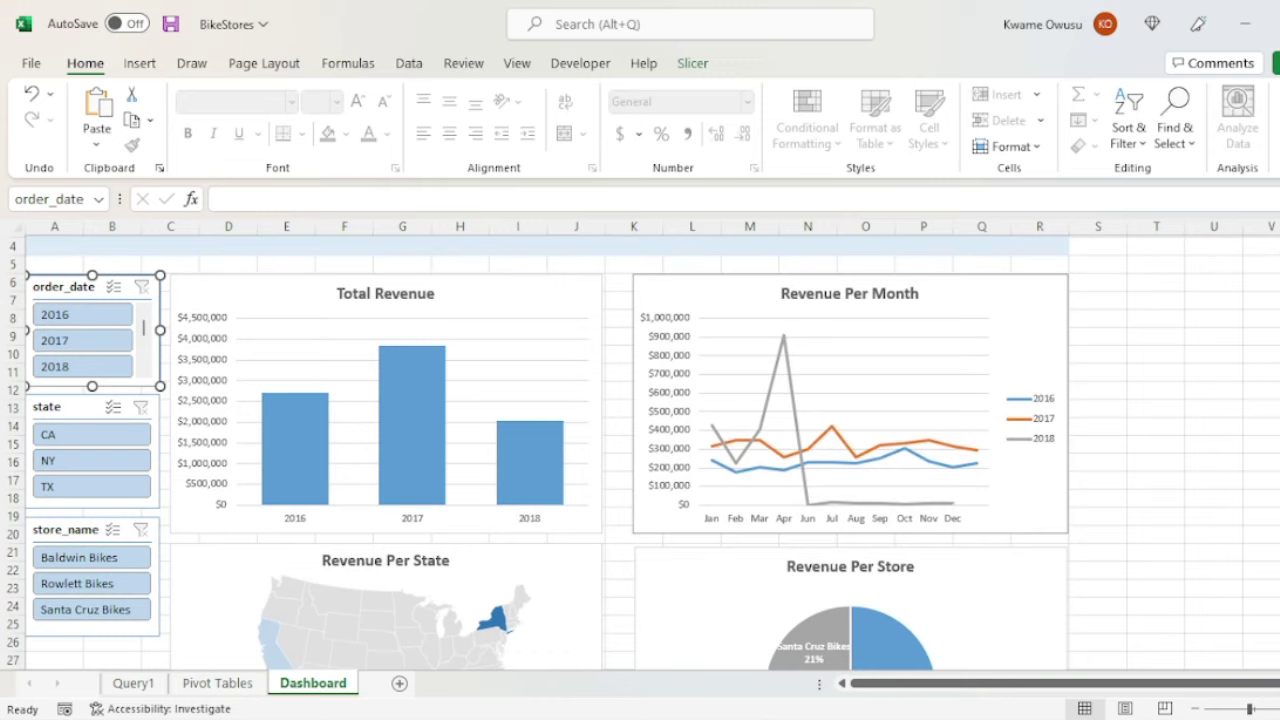
{"action": "scroll", "coordinate": [640, 450], "scroll_direction": "down", "scroll_amount": 1}
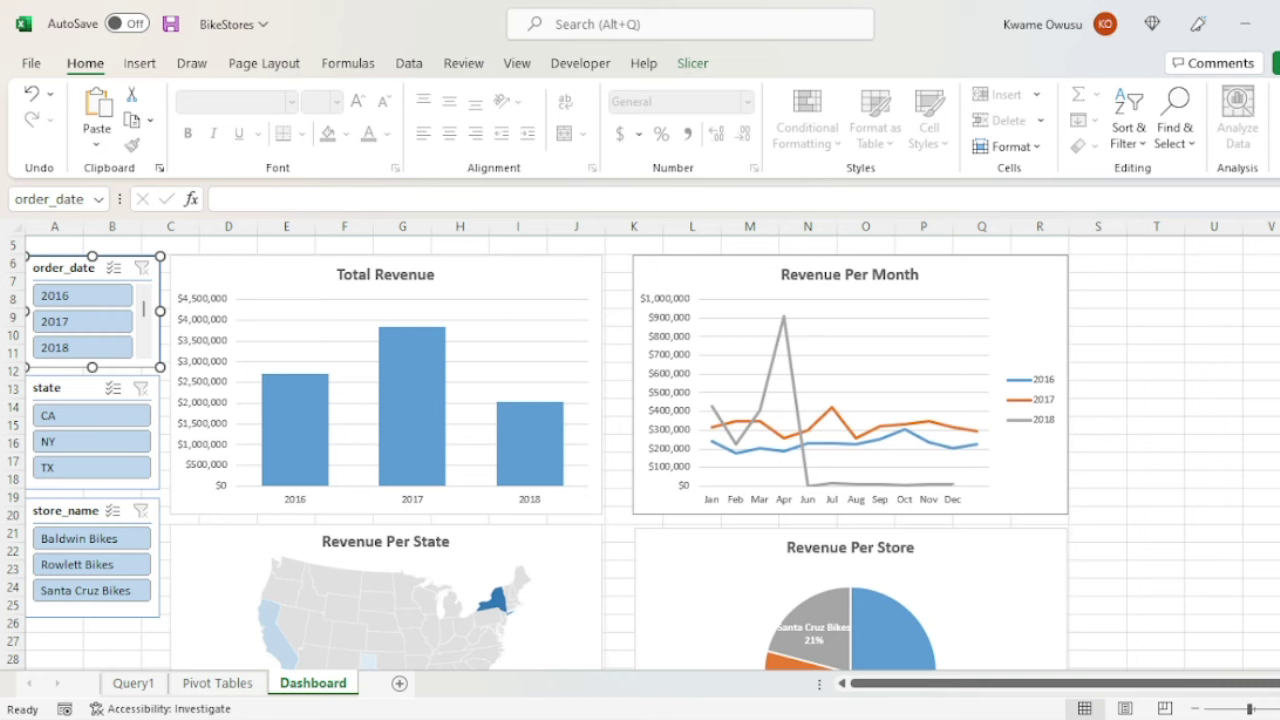
{"action": "scroll", "coordinate": [640, 450], "scroll_direction": "down", "scroll_amount": 2}
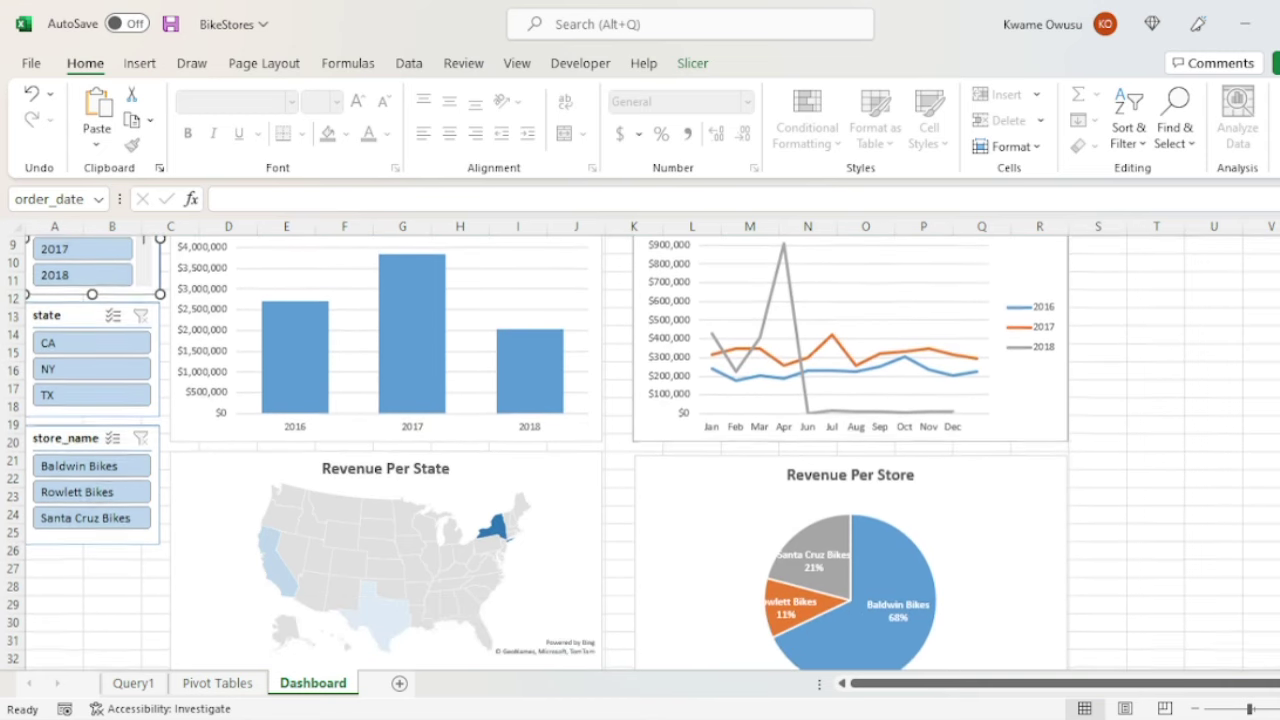
{"action": "left_click", "coordinate": [58, 275]}
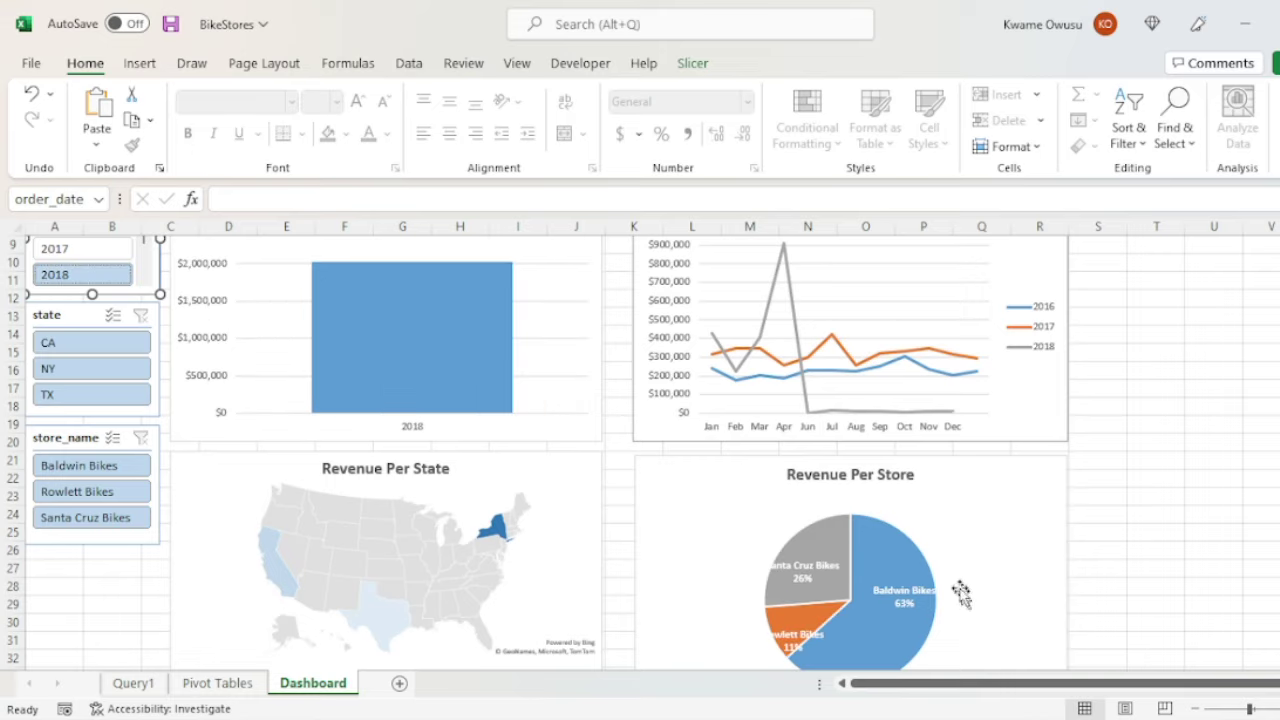
{"action": "left_click", "coordinate": [56, 249]}
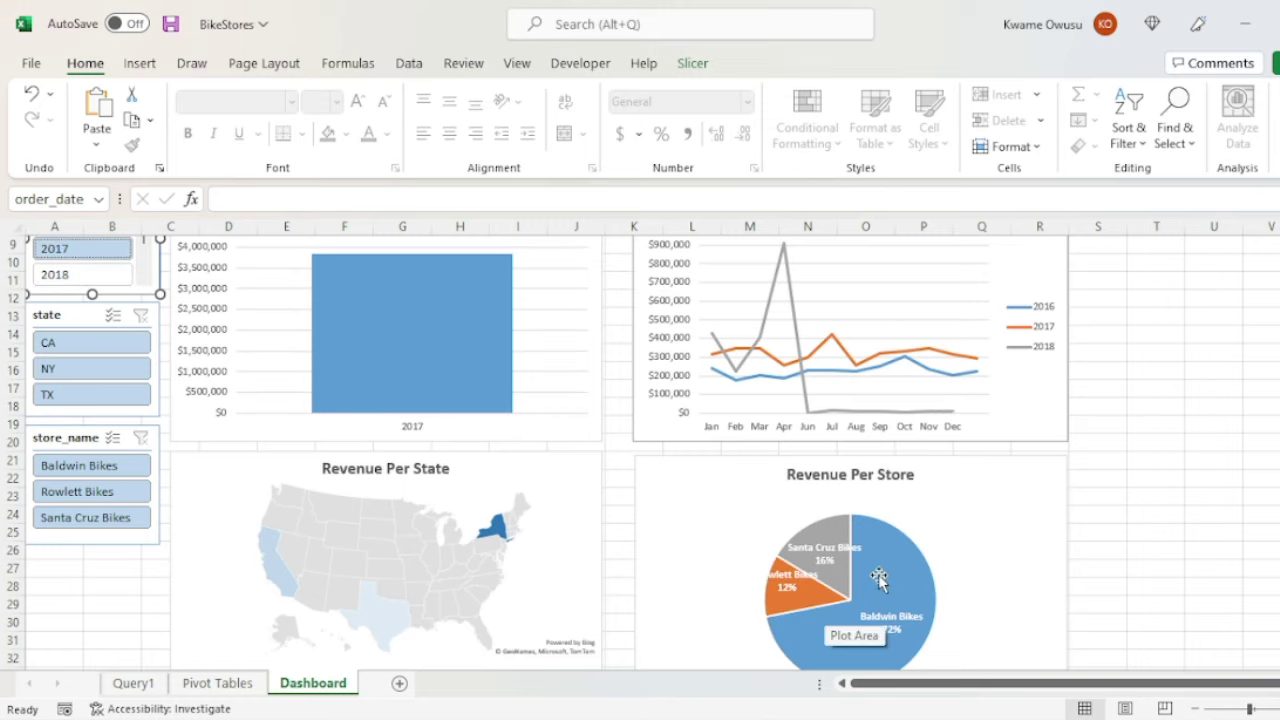
{"action": "scroll", "coordinate": [1264, 374], "scroll_direction": "down", "scroll_amount": 1}
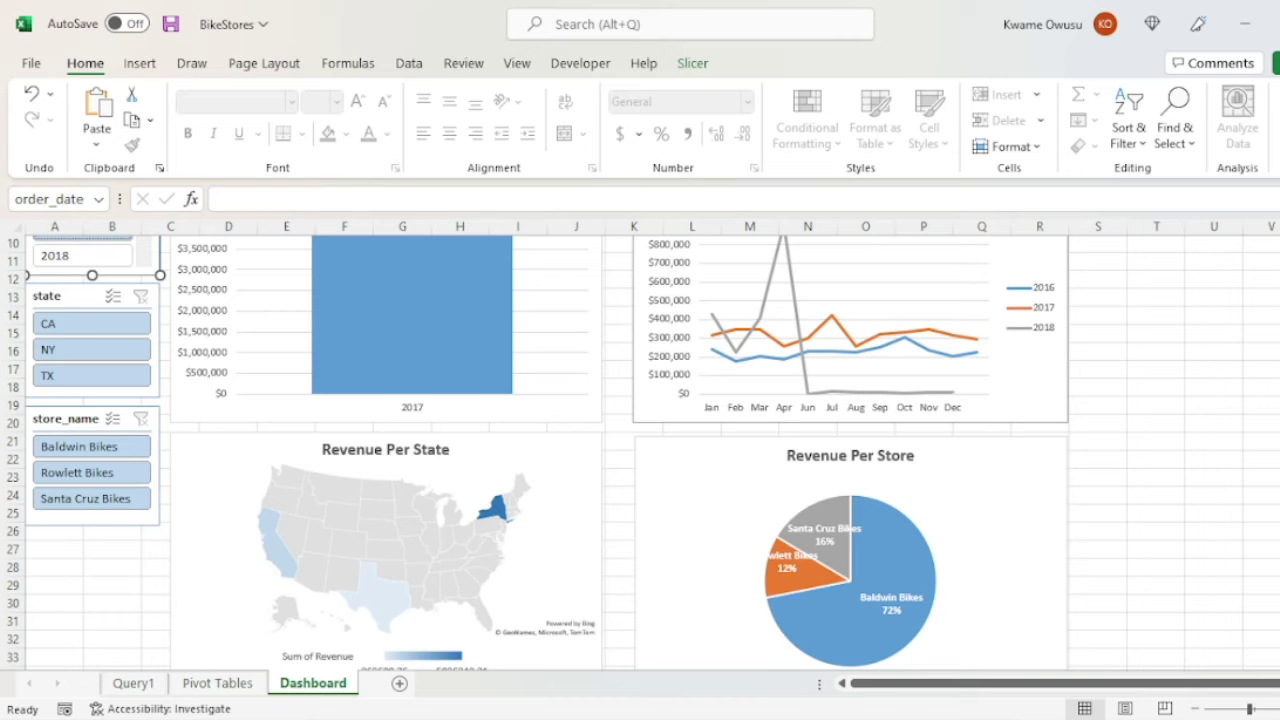
{"action": "scroll", "coordinate": [547, 453], "scroll_direction": "down", "scroll_amount": 3}
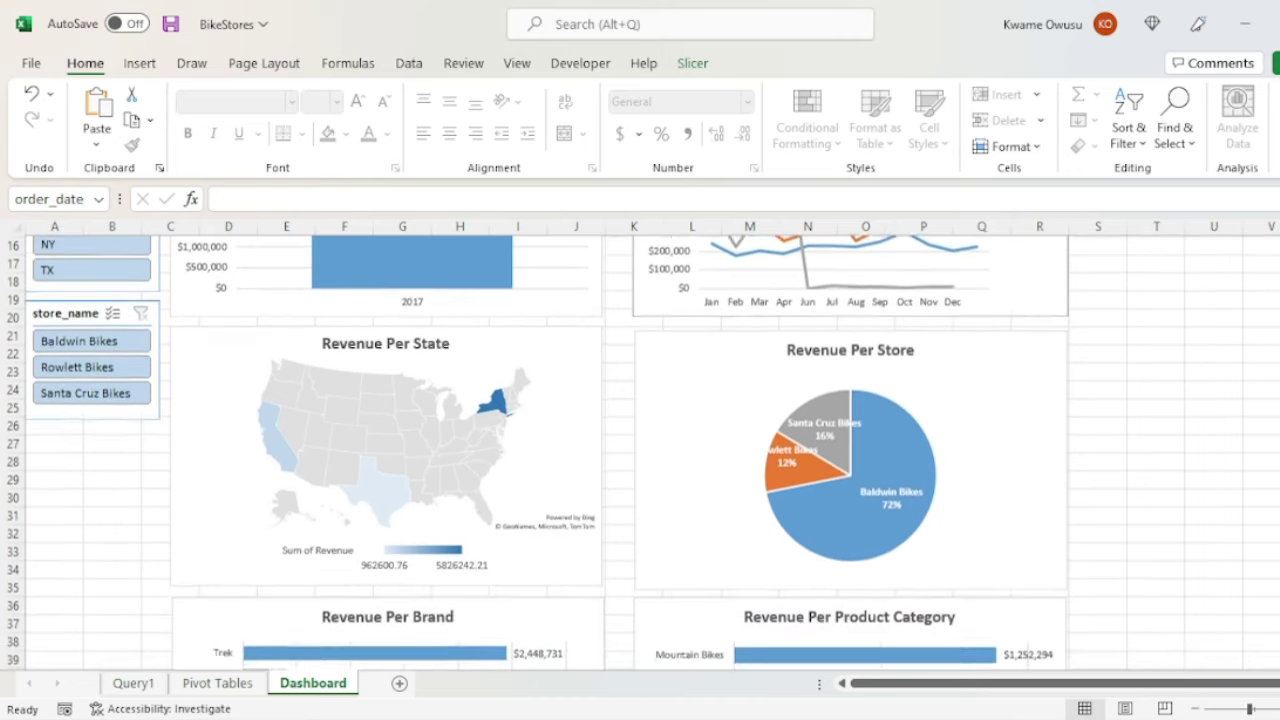
{"action": "scroll", "coordinate": [547, 453], "scroll_direction": "down", "scroll_amount": 3}
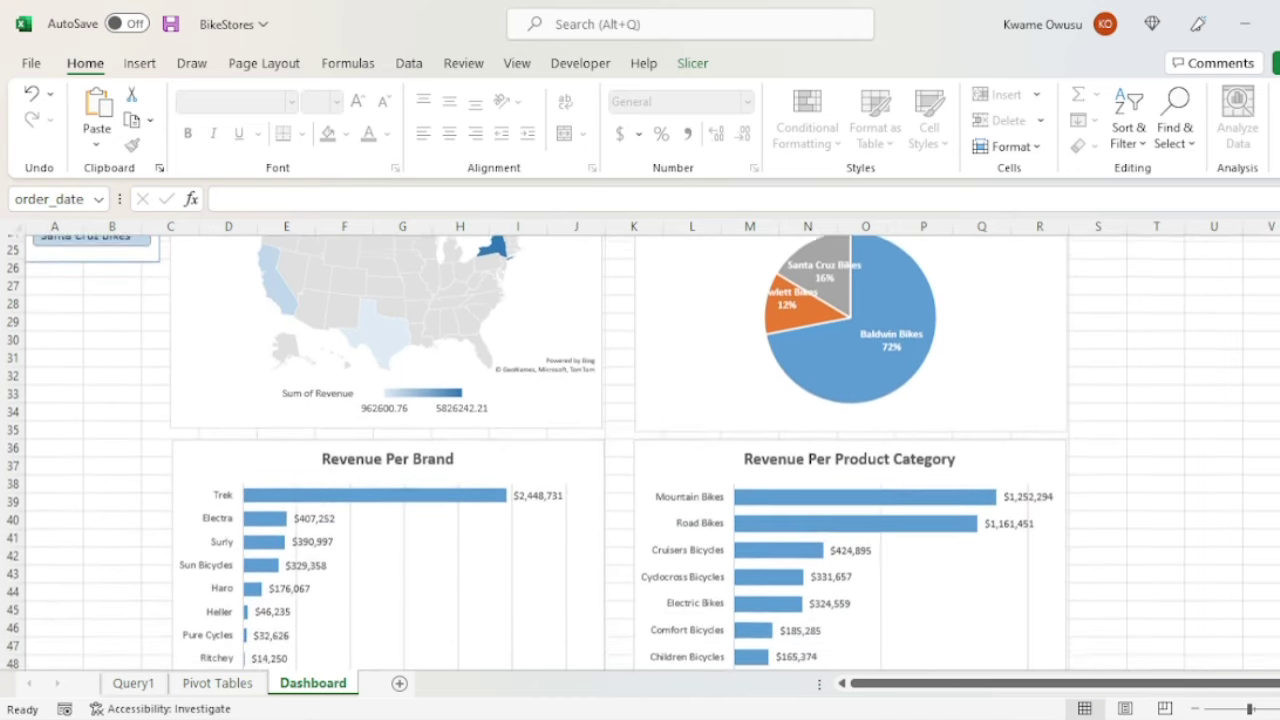
{"action": "scroll", "coordinate": [547, 453], "scroll_direction": "up", "scroll_amount": 8}
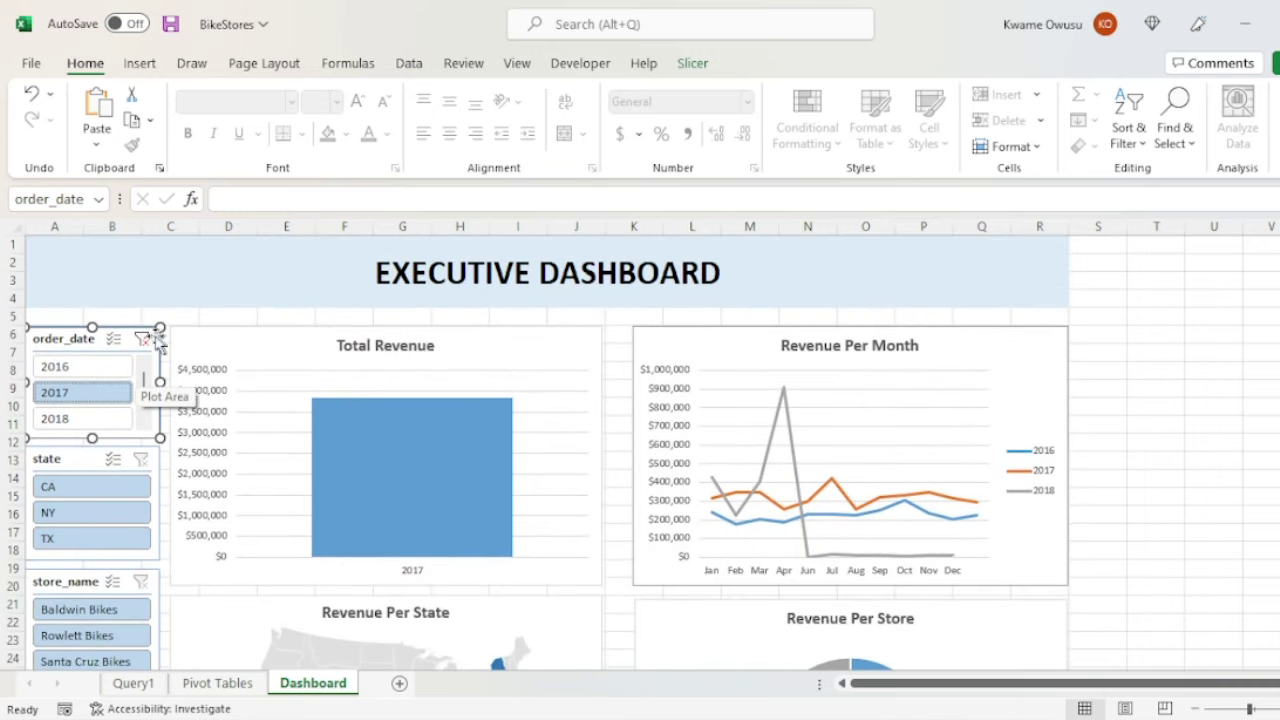
{"action": "left_click", "coordinate": [141, 338]}
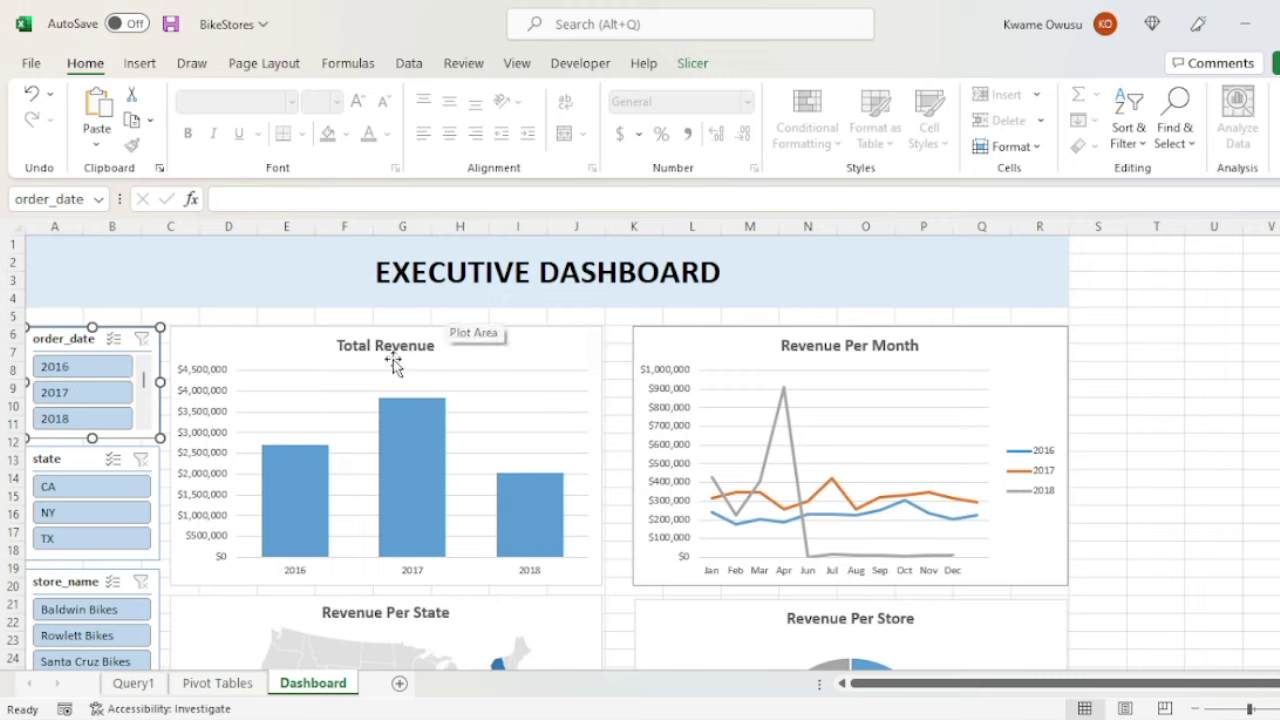
Confirm the order_date slicer's Report Connections to the pivot tables.
{"action": "right_click", "coordinate": [68, 334]}
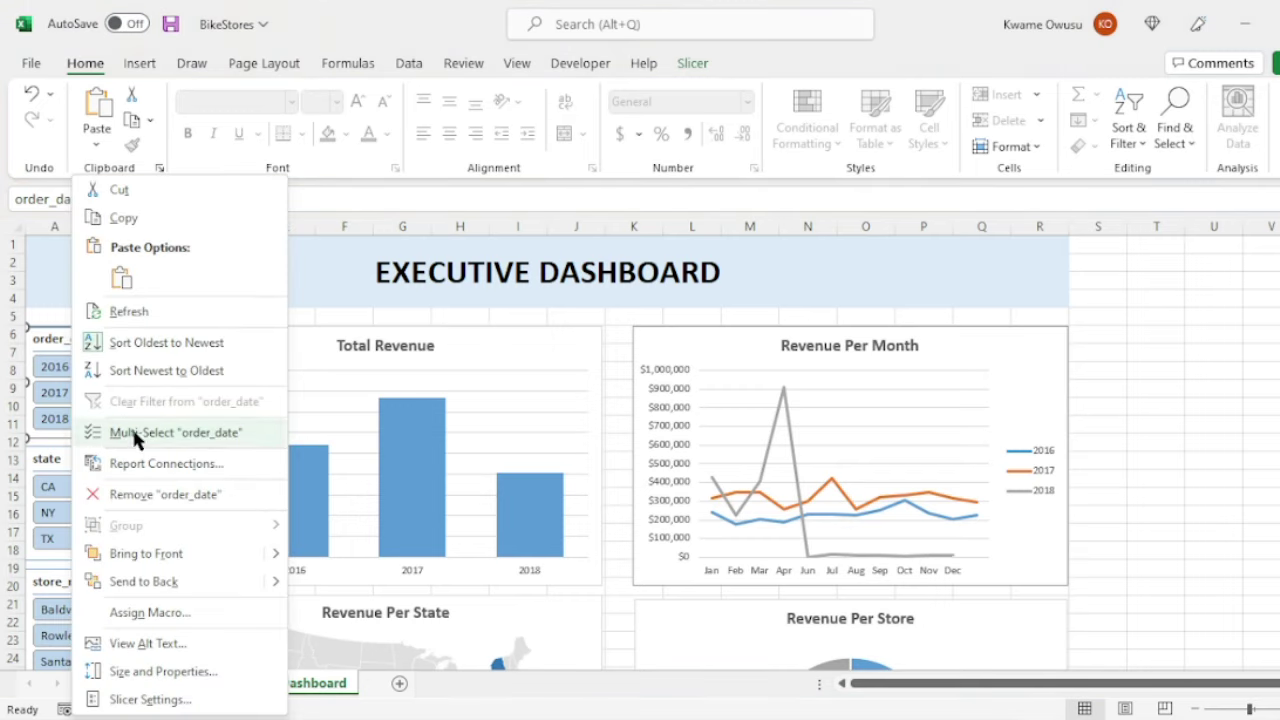
{"action": "left_click", "coordinate": [144, 462]}
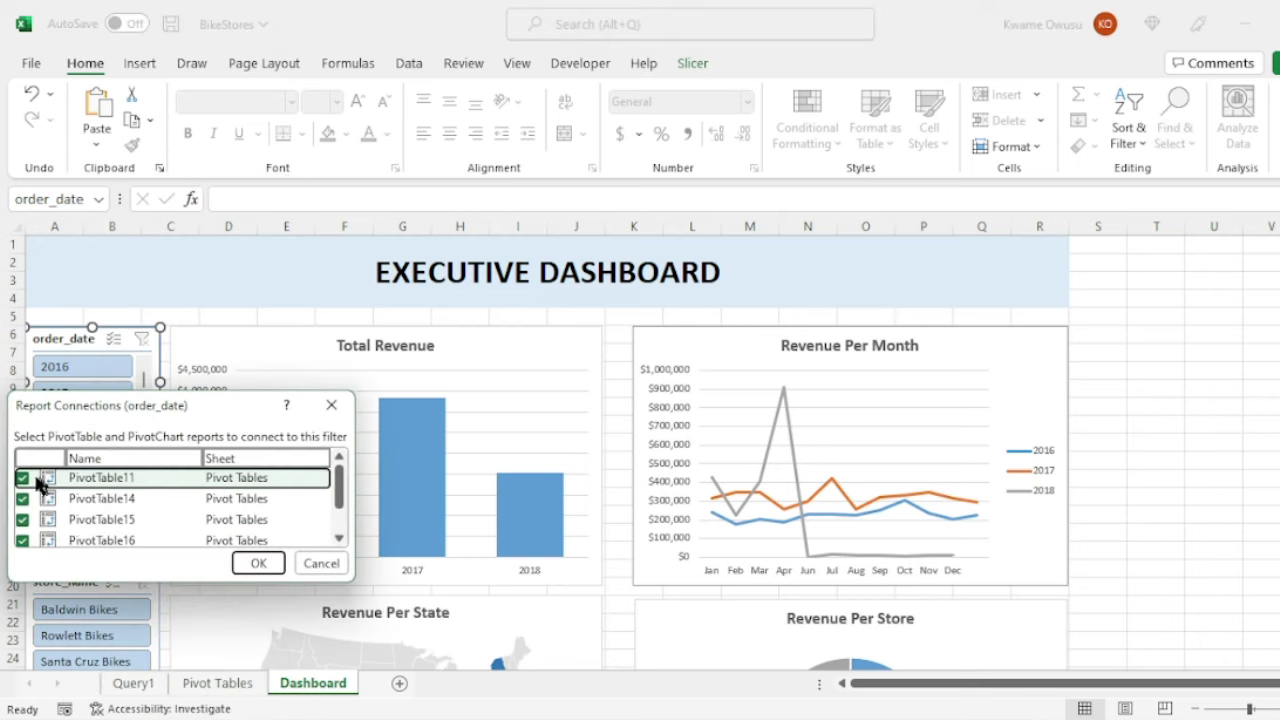
{"action": "left_click", "coordinate": [258, 564]}
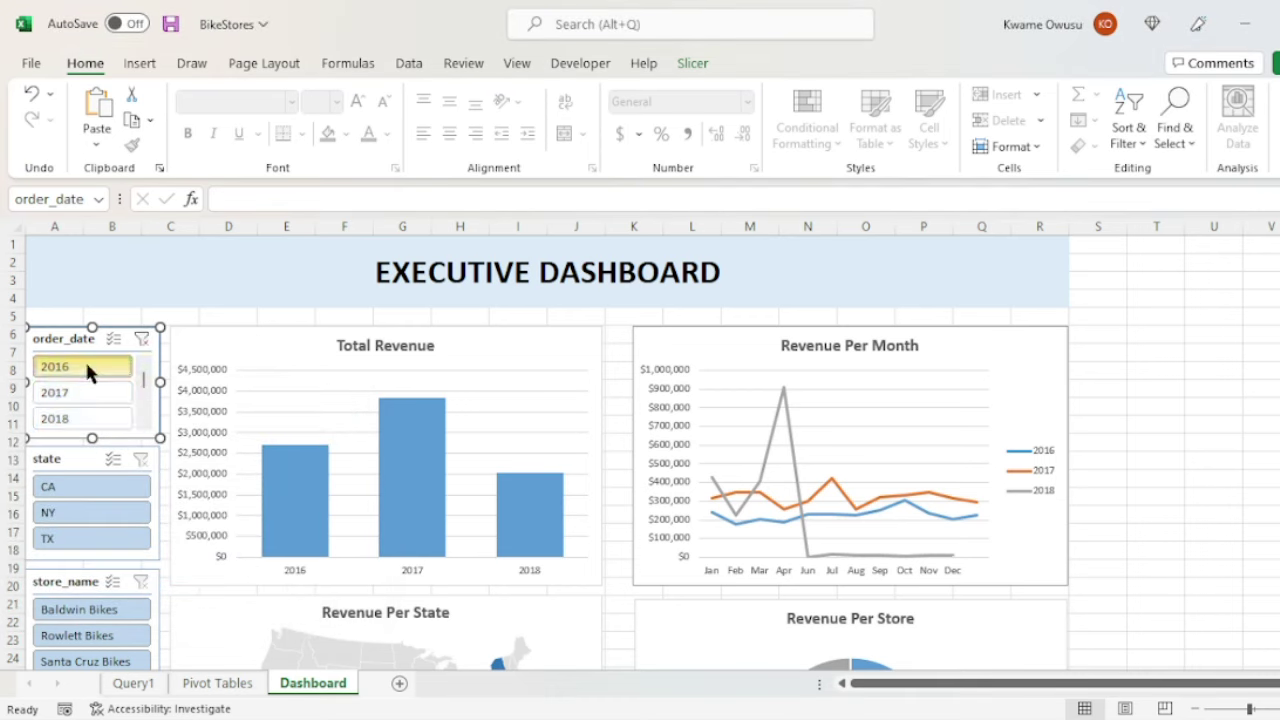
Test the order_date slicer with 2017 and 2018, then clear the year filter.
{"action": "left_click", "coordinate": [77, 392]}
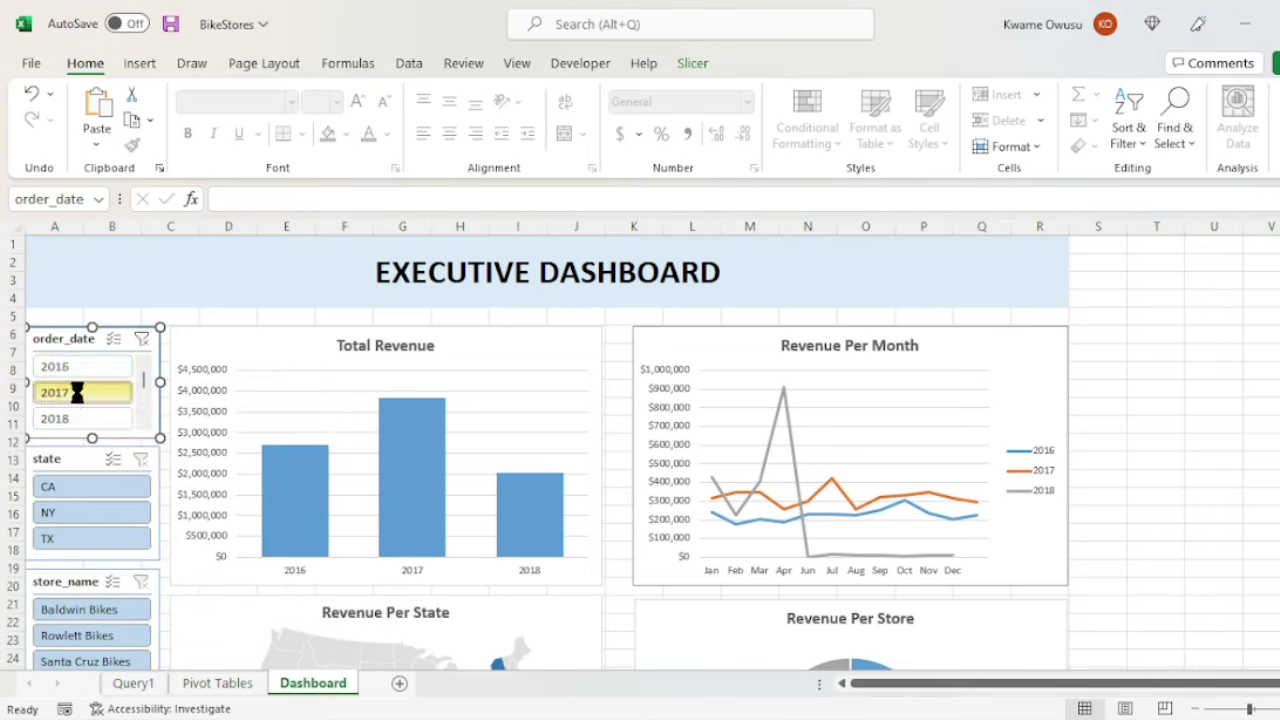
{"action": "left_click", "coordinate": [74, 418]}
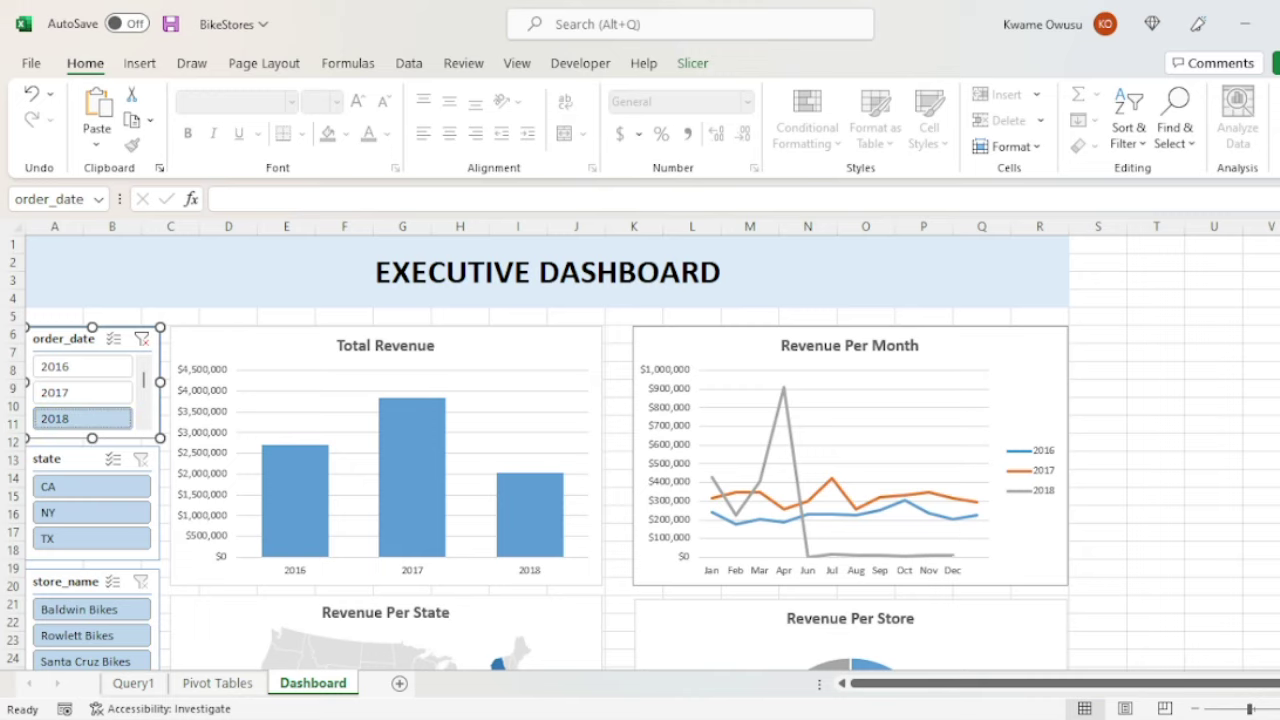
{"action": "scroll", "coordinate": [640, 450], "scroll_direction": "down", "scroll_amount": 1}
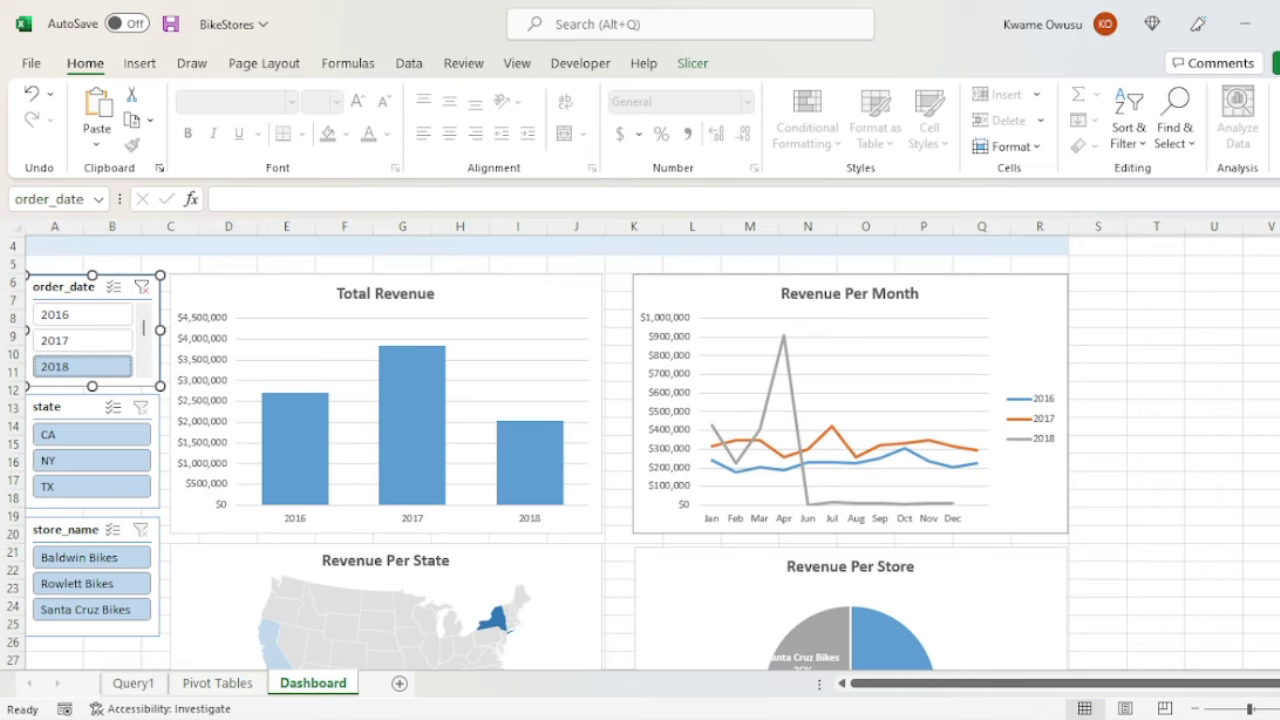
{"action": "scroll", "coordinate": [640, 450], "scroll_direction": "down", "scroll_amount": 1}
{"action": "scroll", "coordinate": [640, 450], "scroll_direction": "down", "scroll_amount": 1}
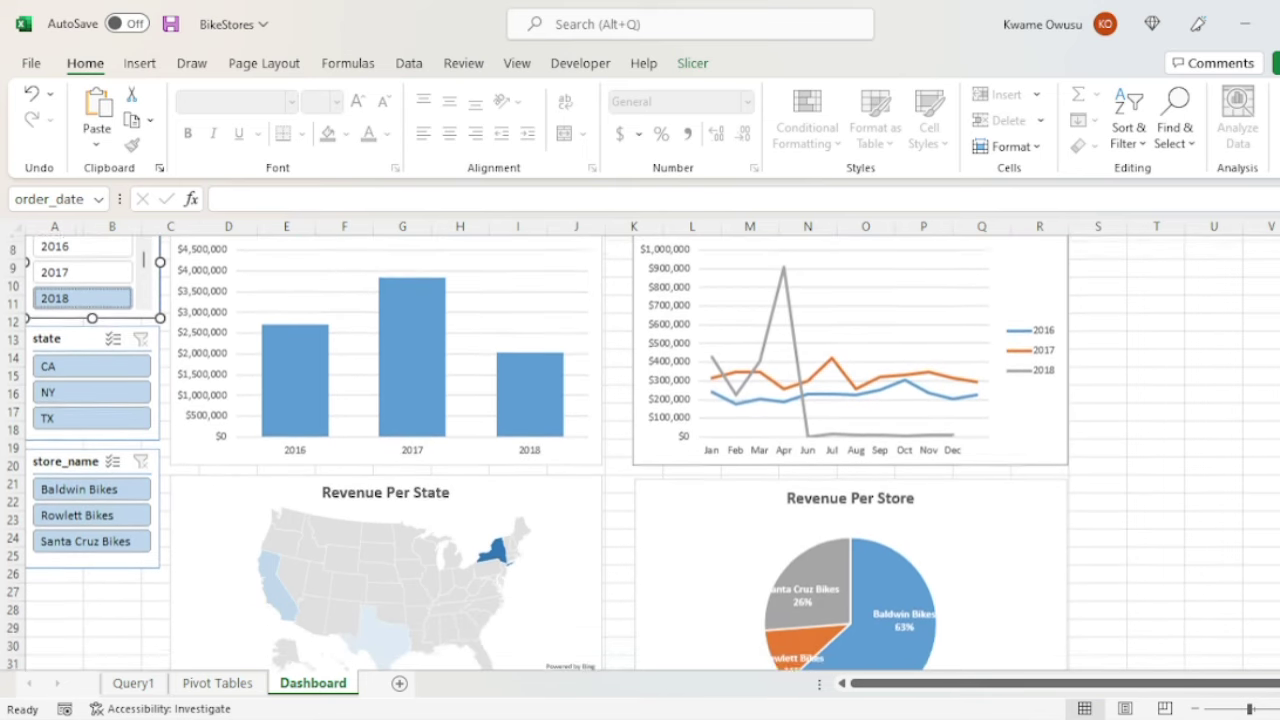
{"action": "scroll", "coordinate": [80, 250], "scroll_direction": "down", "scroll_amount": 1}
{"action": "left_click", "coordinate": [80, 246]}
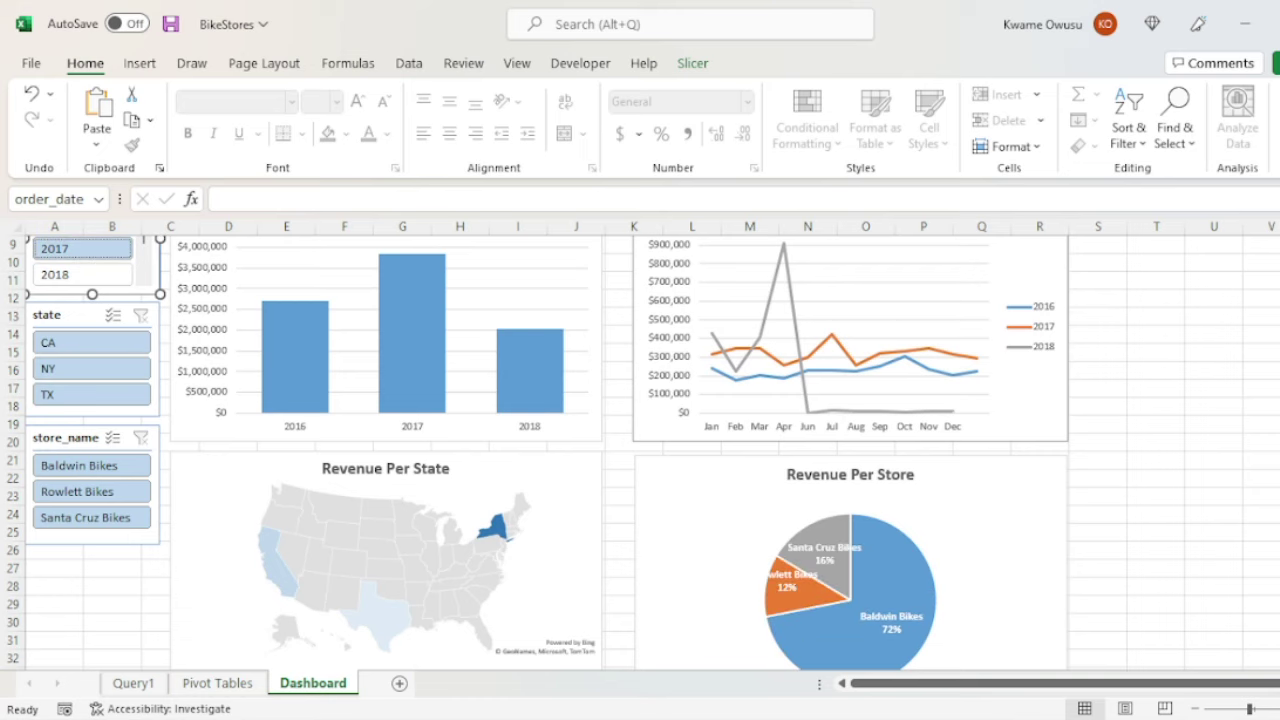
{"action": "scroll", "coordinate": [349, 374], "scroll_direction": "up", "scroll_amount": 3}
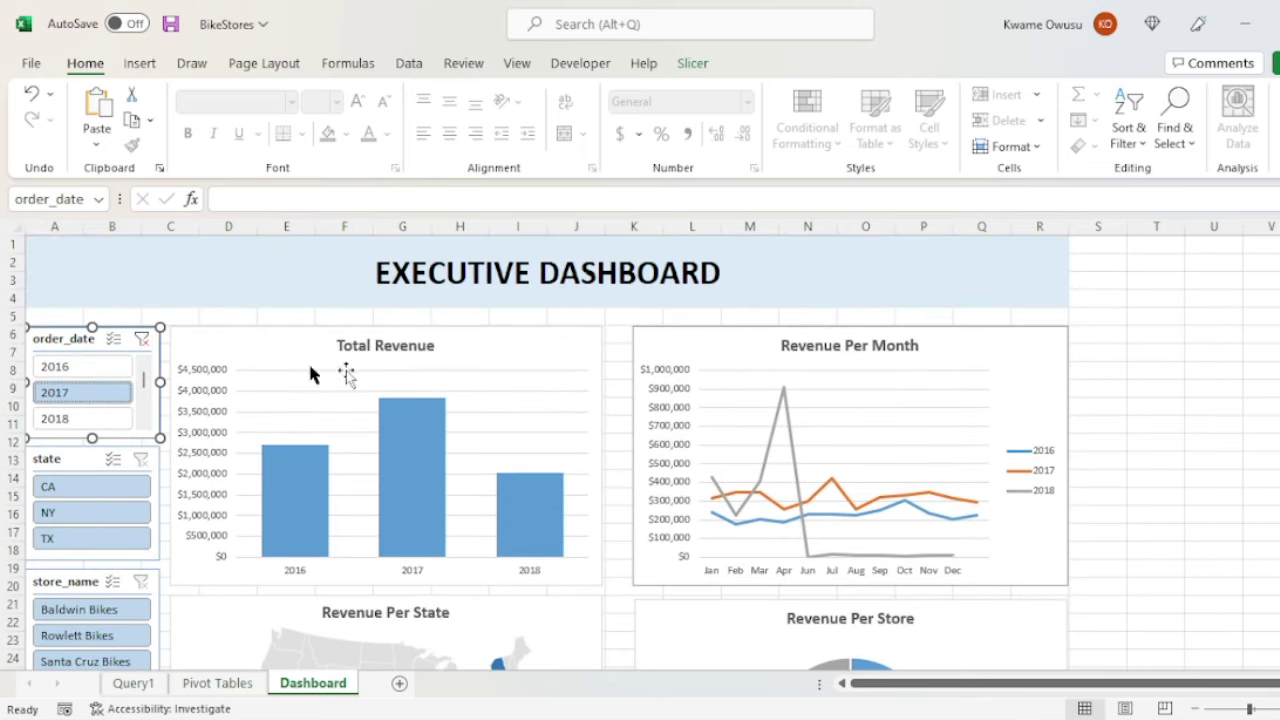
{"action": "left_click", "coordinate": [142, 340]}
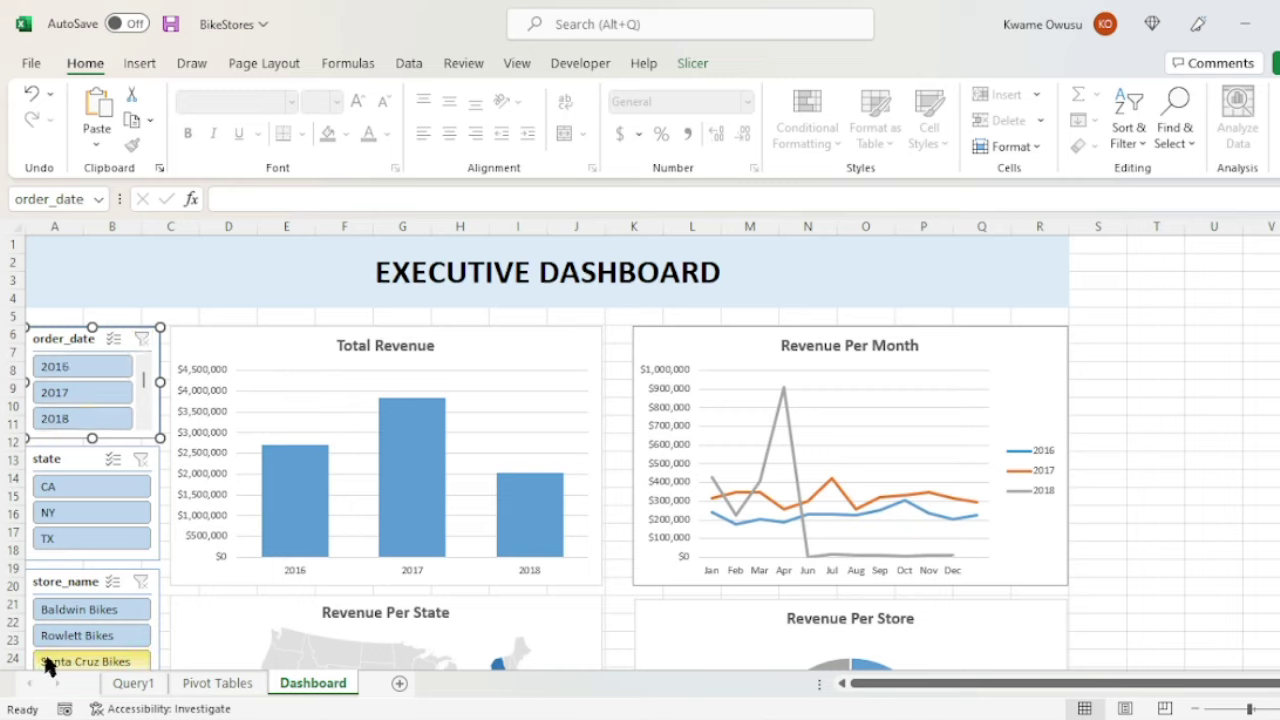
{"action": "left_click", "coordinate": [68, 460]}
Connect the state slicer to PivotTable11, 14, 15, 16 and 17.
{"action": "right_click", "coordinate": [64, 455]}
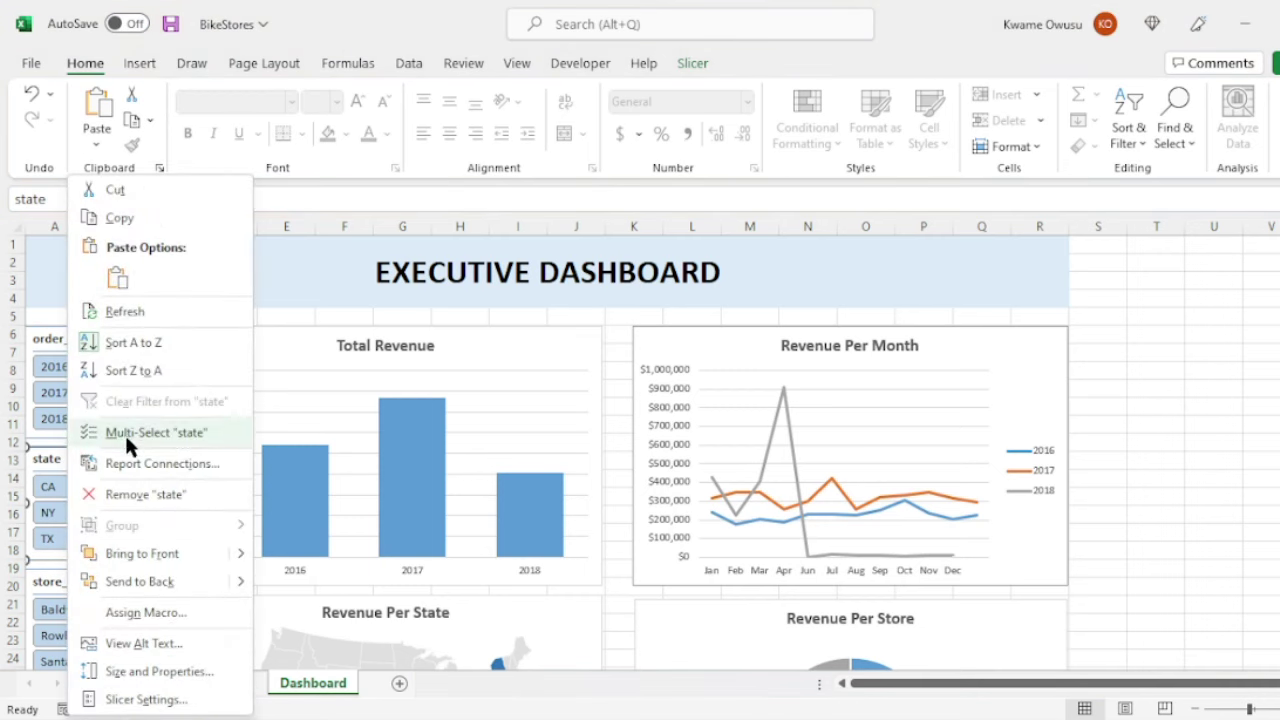
{"action": "left_click", "coordinate": [128, 460]}
{"action": "left_click", "coordinate": [22, 469]}
{"action": "left_click", "coordinate": [22, 490]}
{"action": "left_click", "coordinate": [22, 511]}
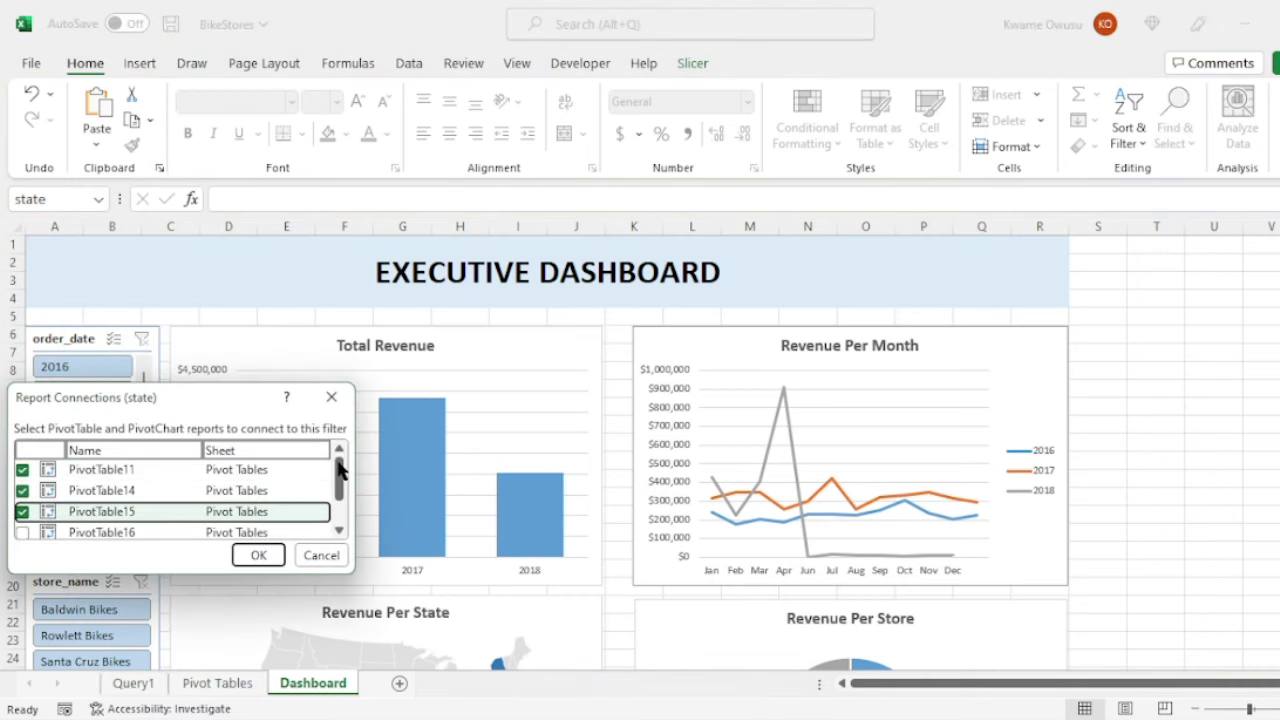
{"action": "left_click_drag", "start_coordinate": [340, 470], "coordinate": [338, 525]}
{"action": "left_click", "coordinate": [22, 485]}
{"action": "left_click", "coordinate": [22, 507]}
{"action": "left_click", "coordinate": [258, 555]}
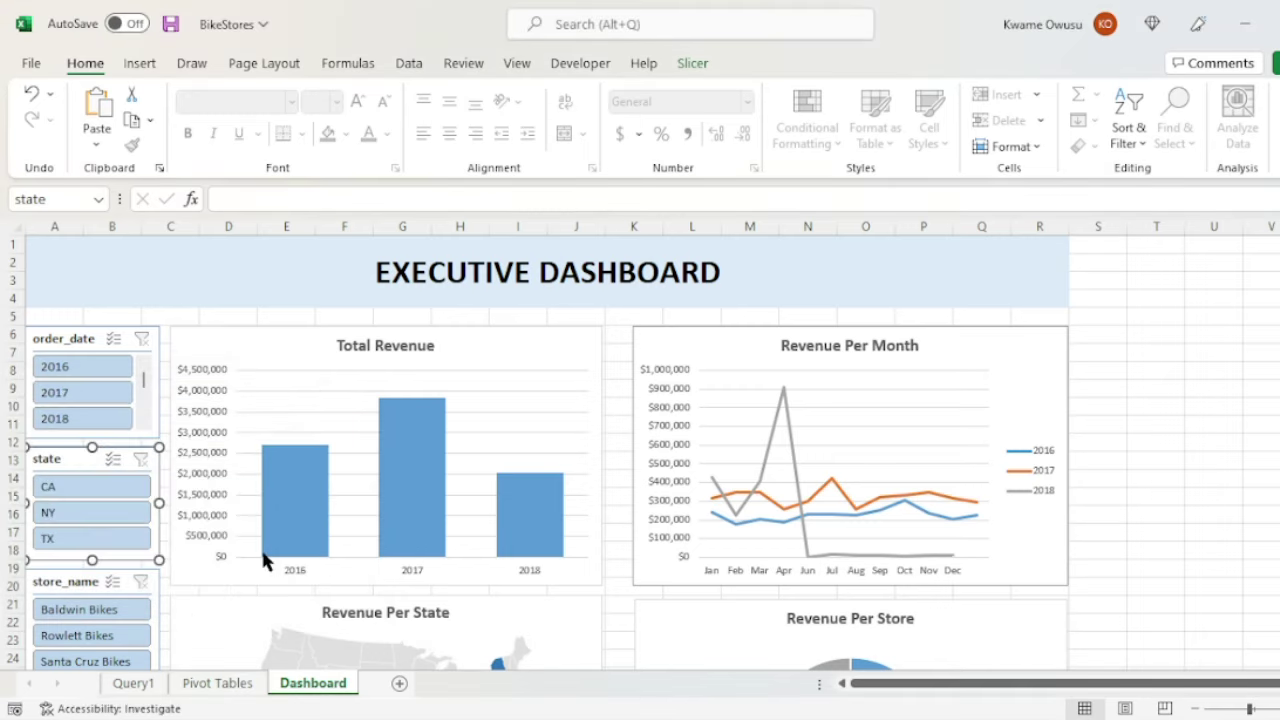
Connect the store_name slicer to PivotTable14, 15, 16 and 17.
{"action": "left_click", "coordinate": [68, 591]}
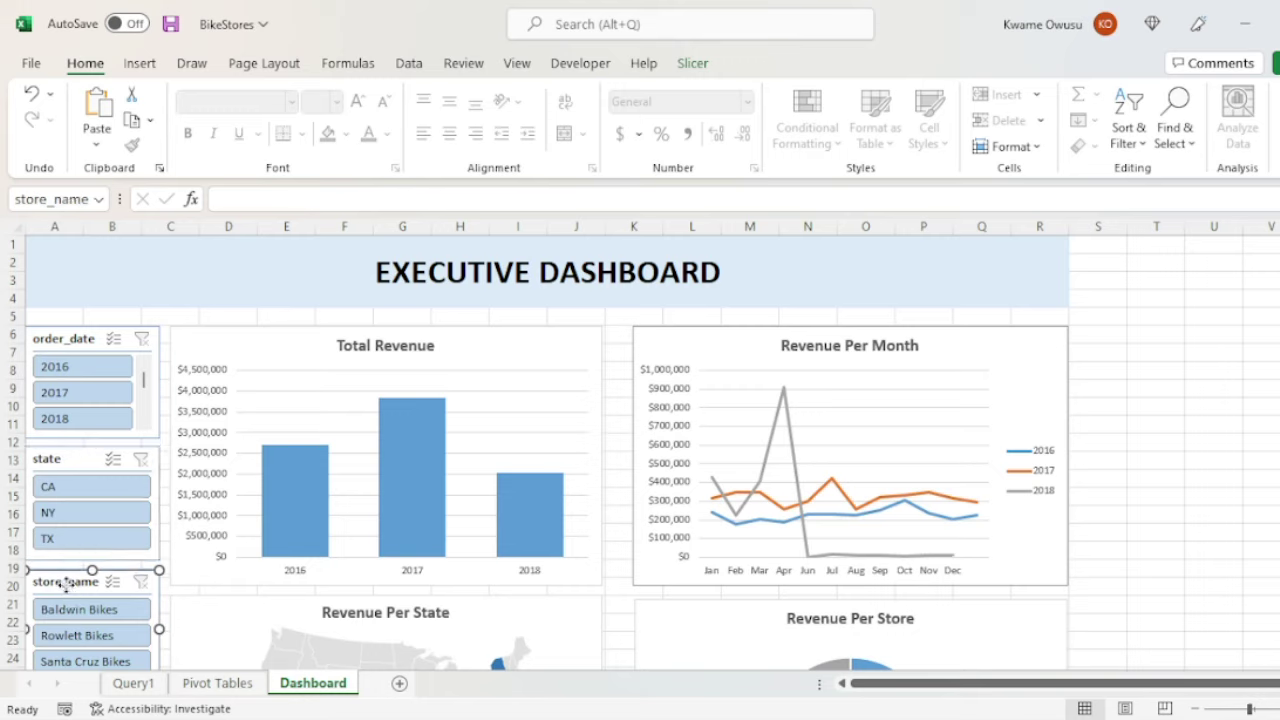
{"action": "right_click", "coordinate": [66, 586]}
{"action": "left_click", "coordinate": [154, 332]}
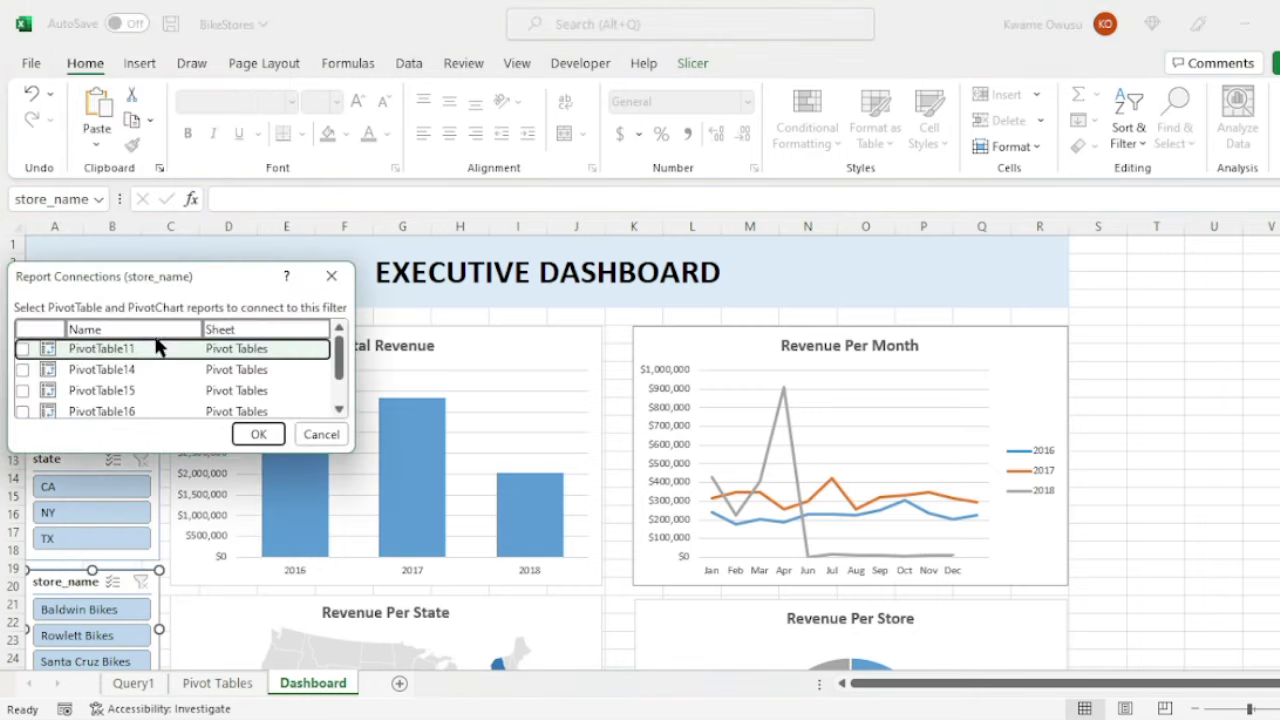
{"action": "left_click", "coordinate": [22, 369]}
{"action": "left_click", "coordinate": [22, 390]}
{"action": "left_click", "coordinate": [22, 411]}
{"action": "scroll", "coordinate": [340, 362], "scroll_direction": "down", "scroll_amount": 2}
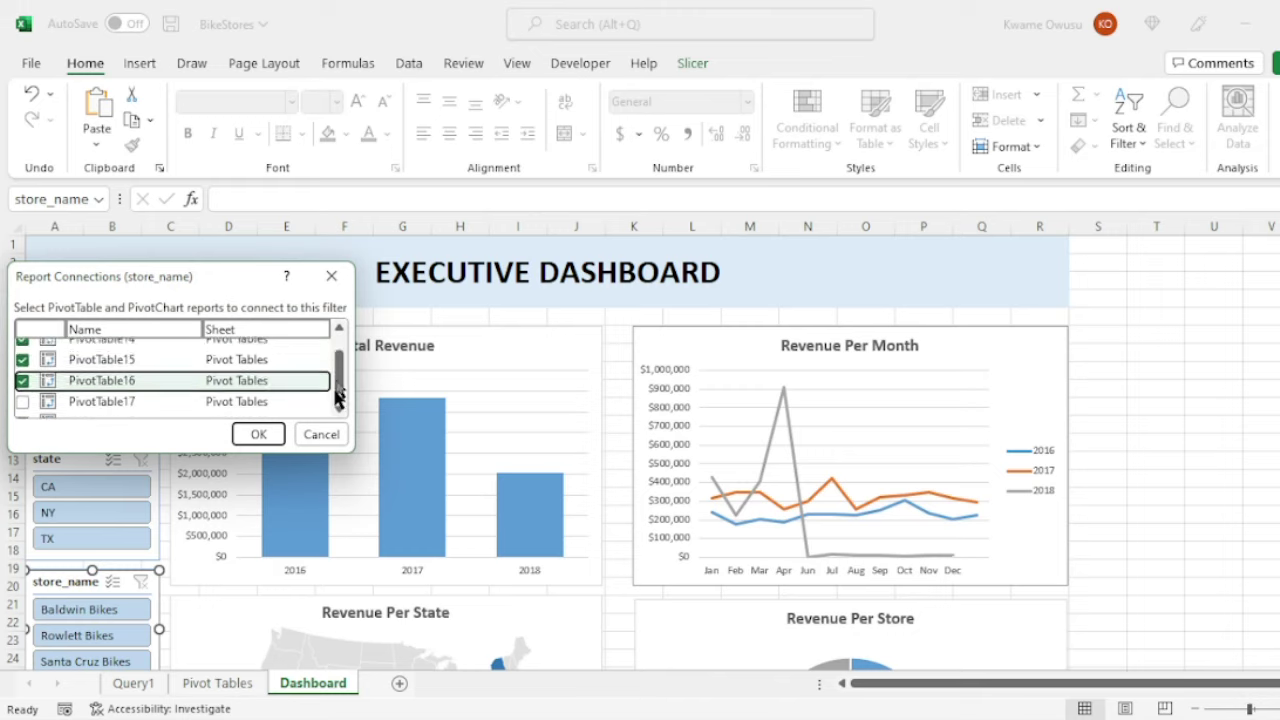
{"action": "left_click", "coordinate": [32, 386]}
{"action": "left_click", "coordinate": [22, 386]}
{"action": "left_click", "coordinate": [256, 436]}
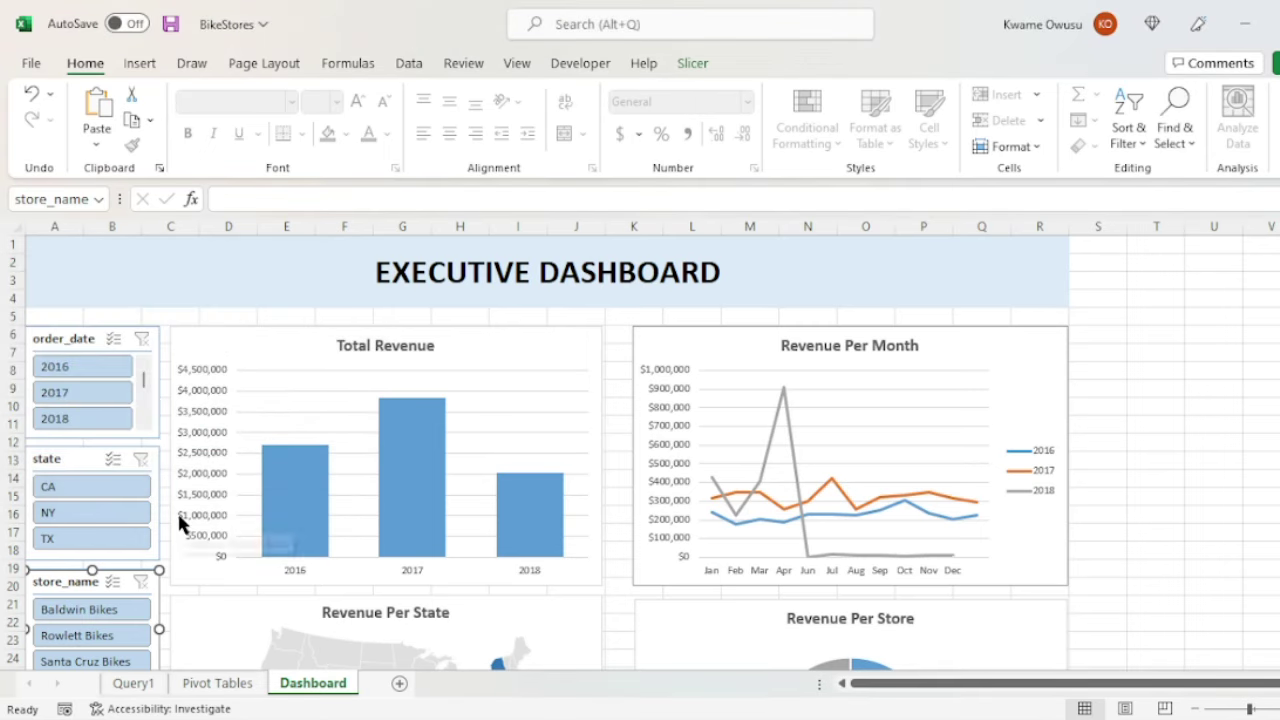
{"action": "left_click", "coordinate": [74, 479]}
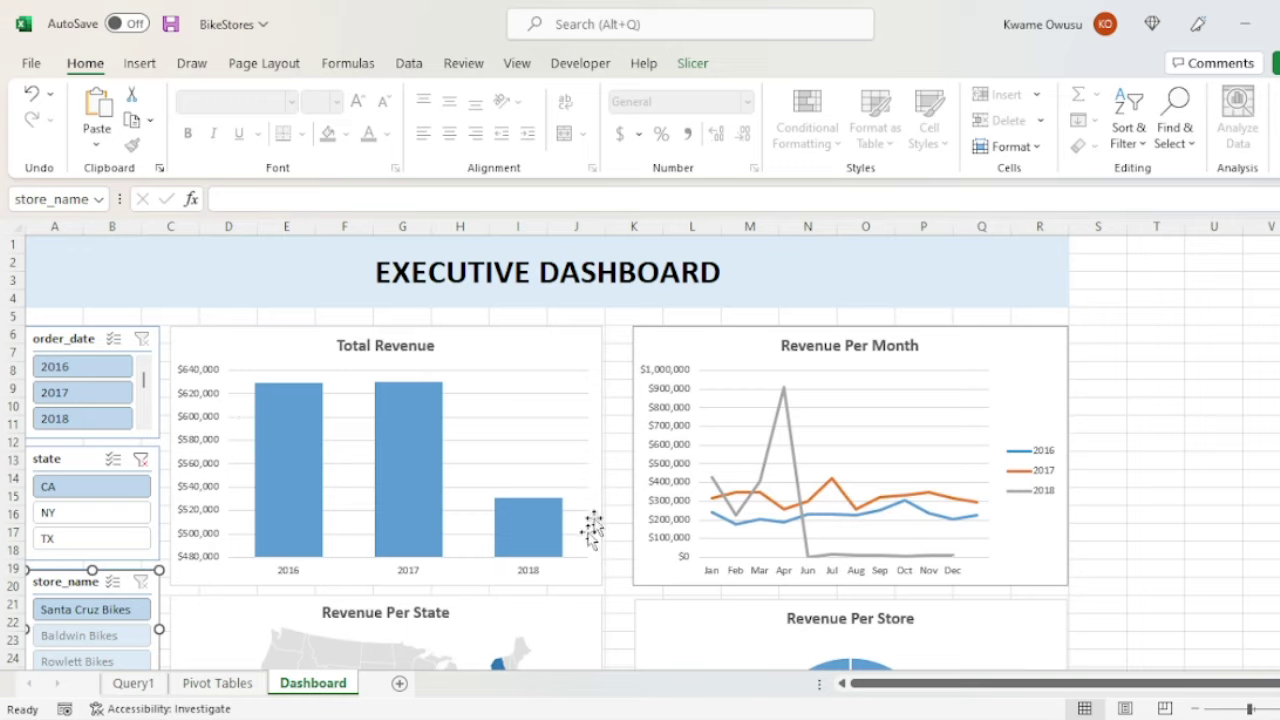
{"action": "left_click", "coordinate": [122, 510]}
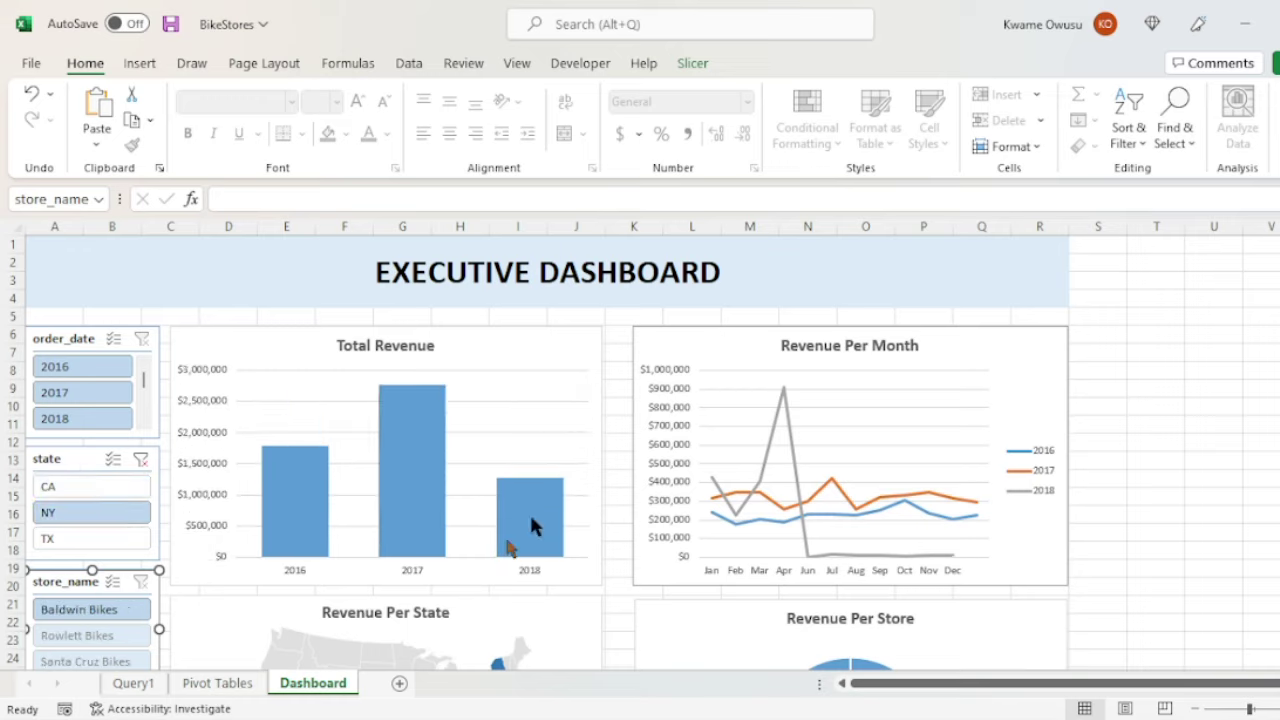
{"action": "left_click", "coordinate": [142, 458]}
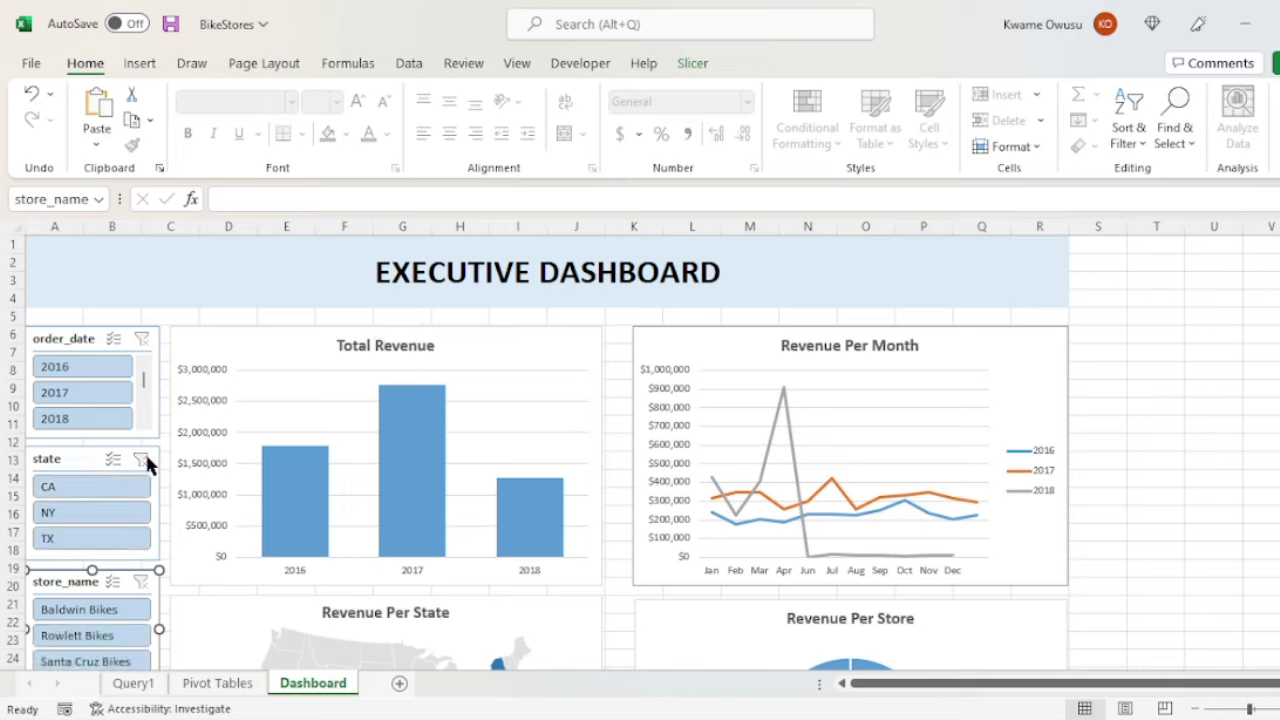
{"action": "left_click", "coordinate": [100, 610]}
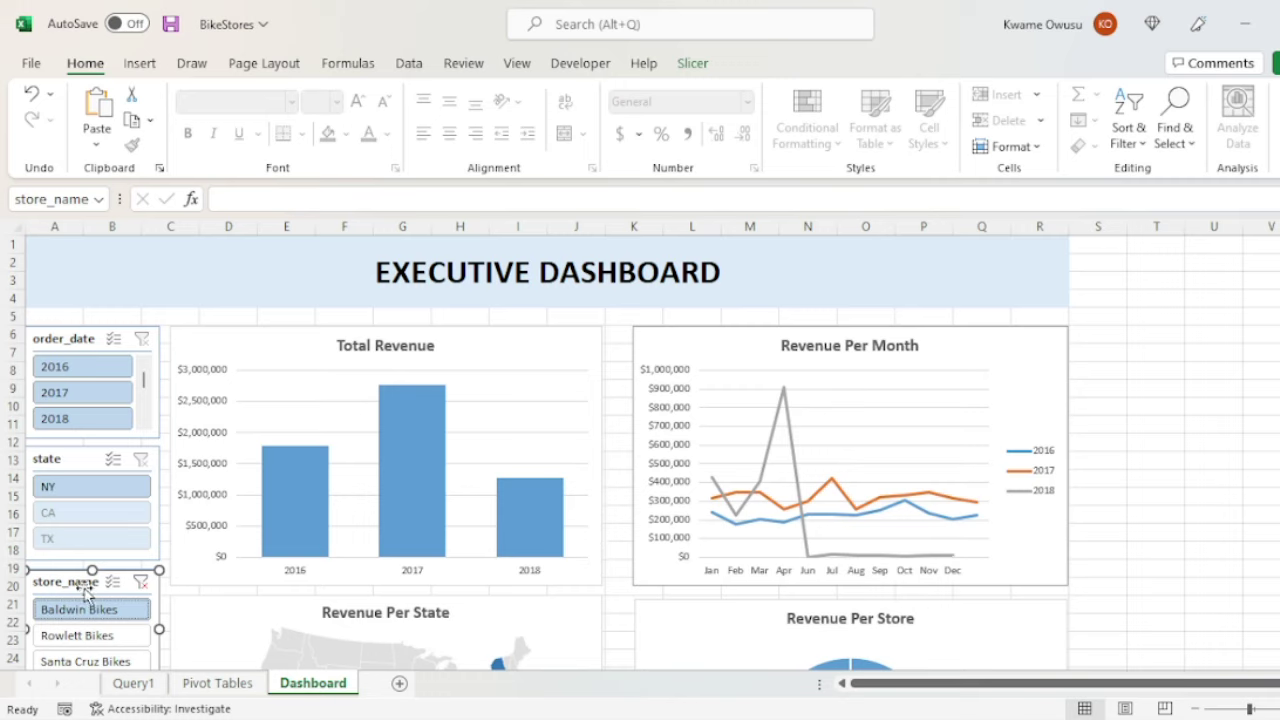
{"action": "left_click", "coordinate": [94, 625]}
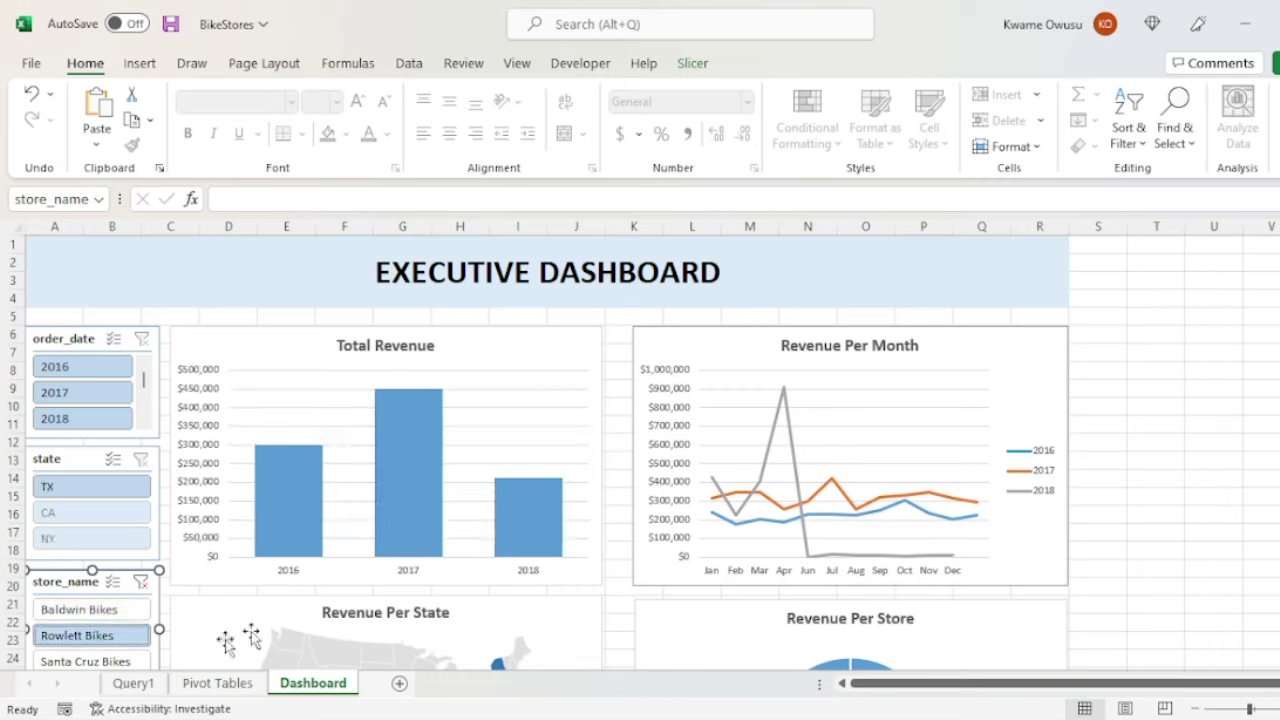
{"action": "left_click", "coordinate": [105, 658]}
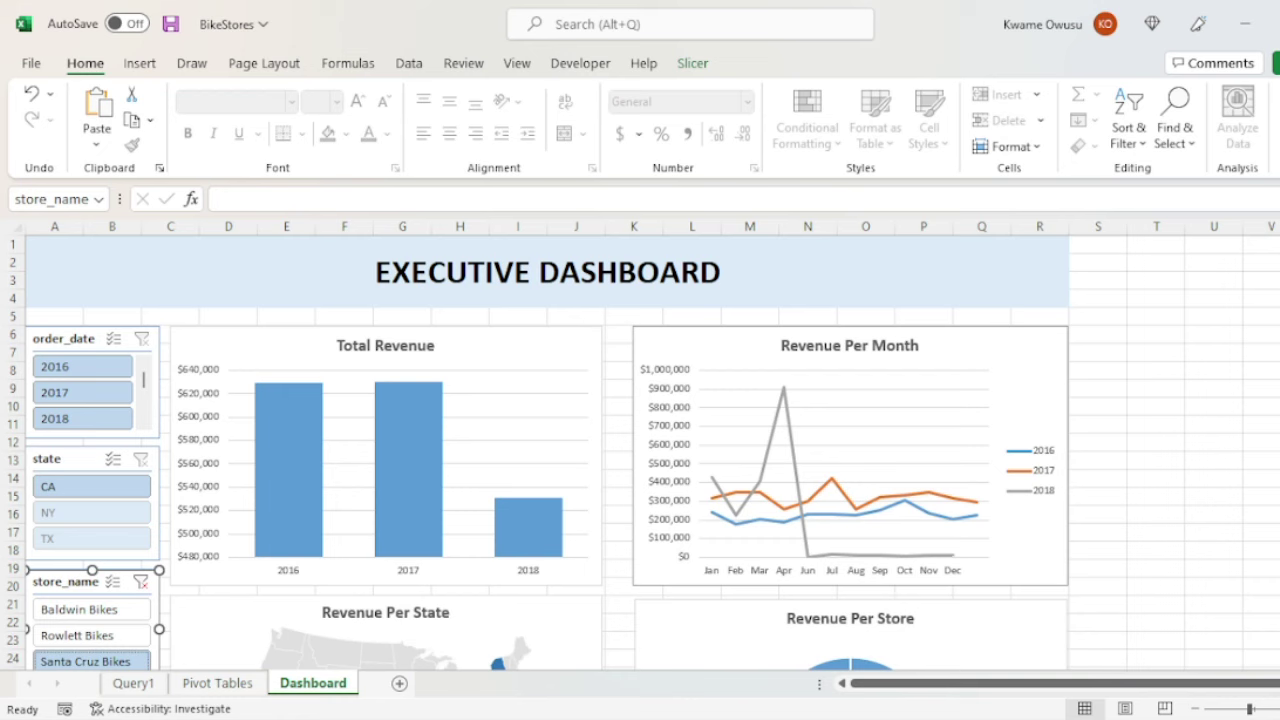
{"action": "scroll", "coordinate": [1265, 350], "scroll_direction": "down", "scroll_amount": 1}
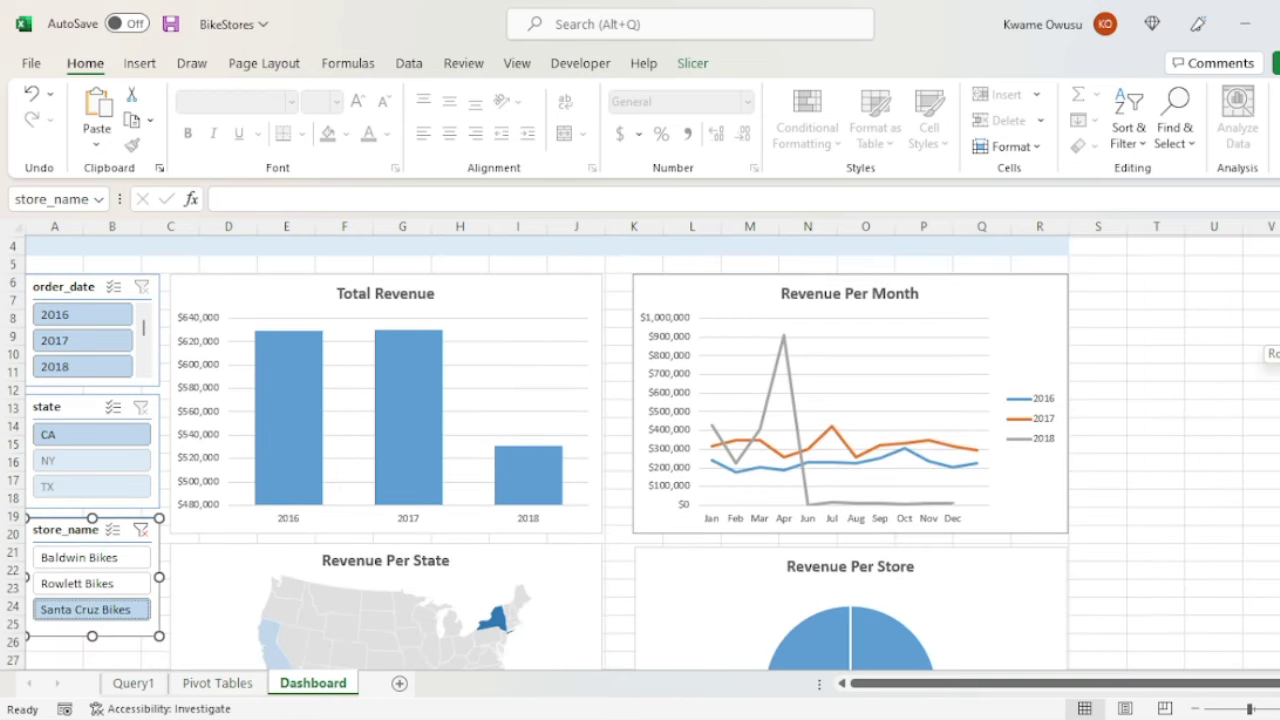
{"action": "scroll", "coordinate": [1268, 440], "scroll_direction": "down", "scroll_amount": 1}
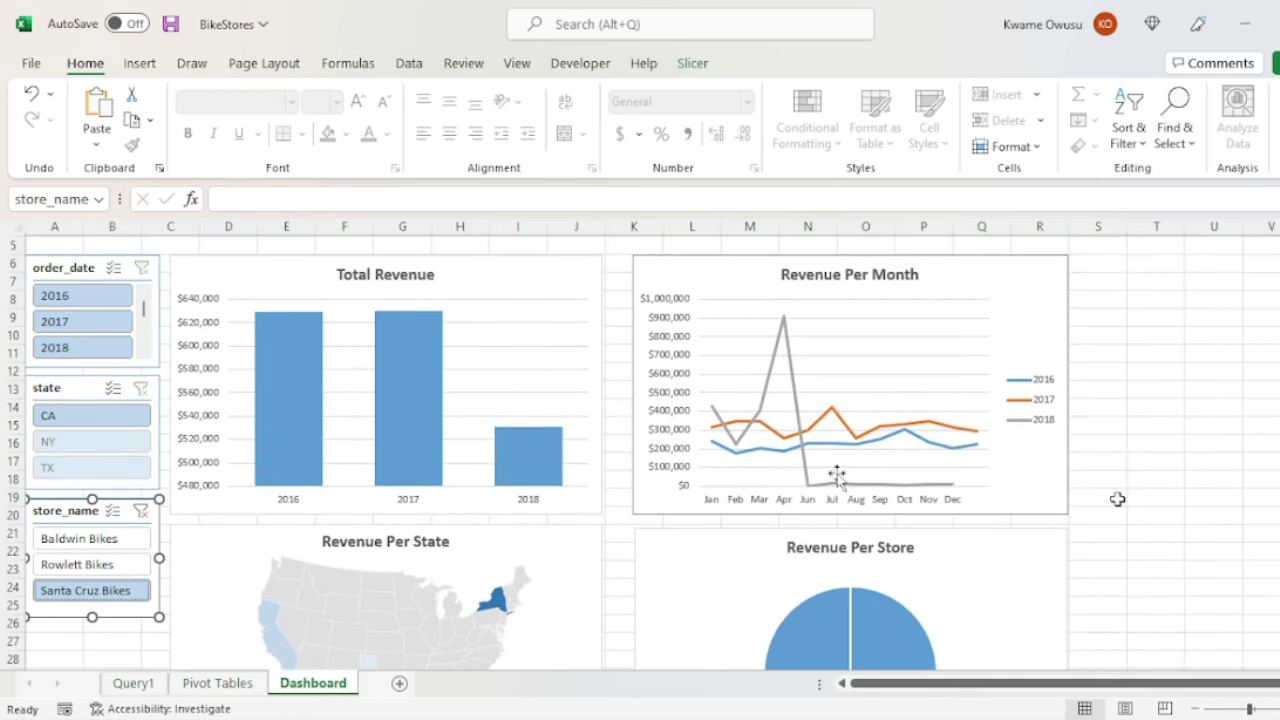
{"action": "left_click", "coordinate": [139, 513]}
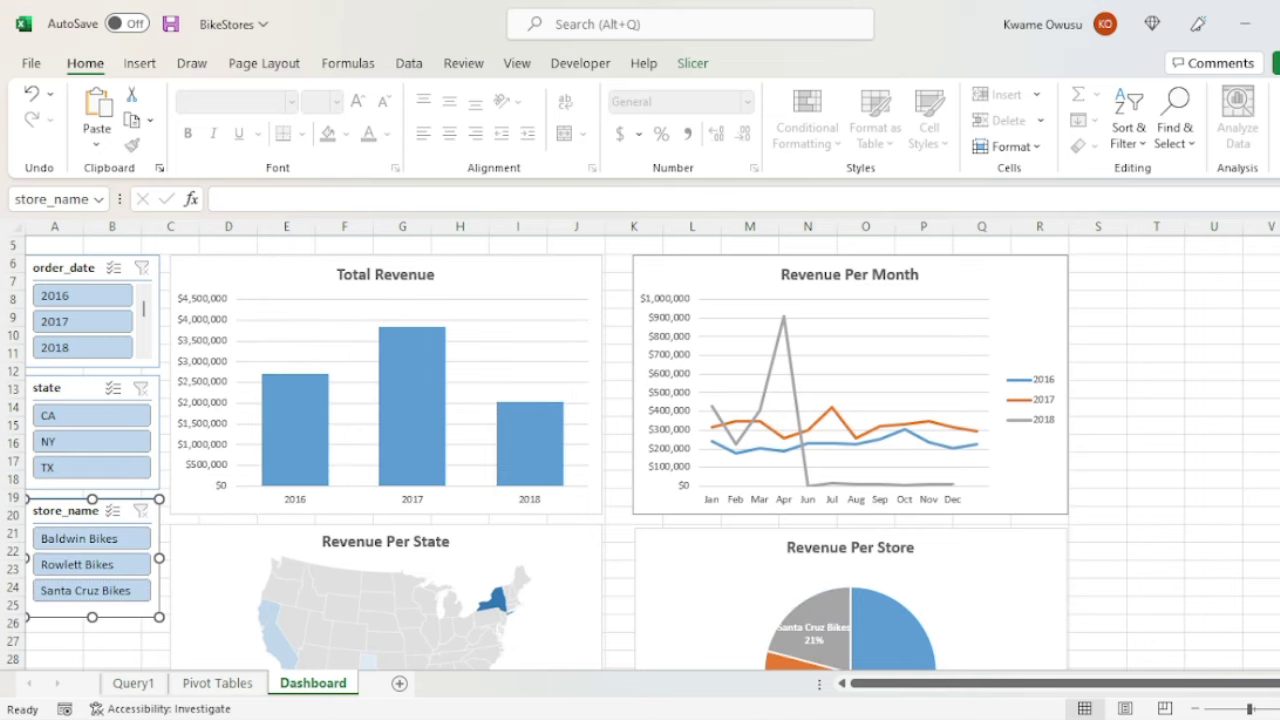
{"action": "scroll", "coordinate": [640, 450], "scroll_direction": "down", "scroll_amount": 11}
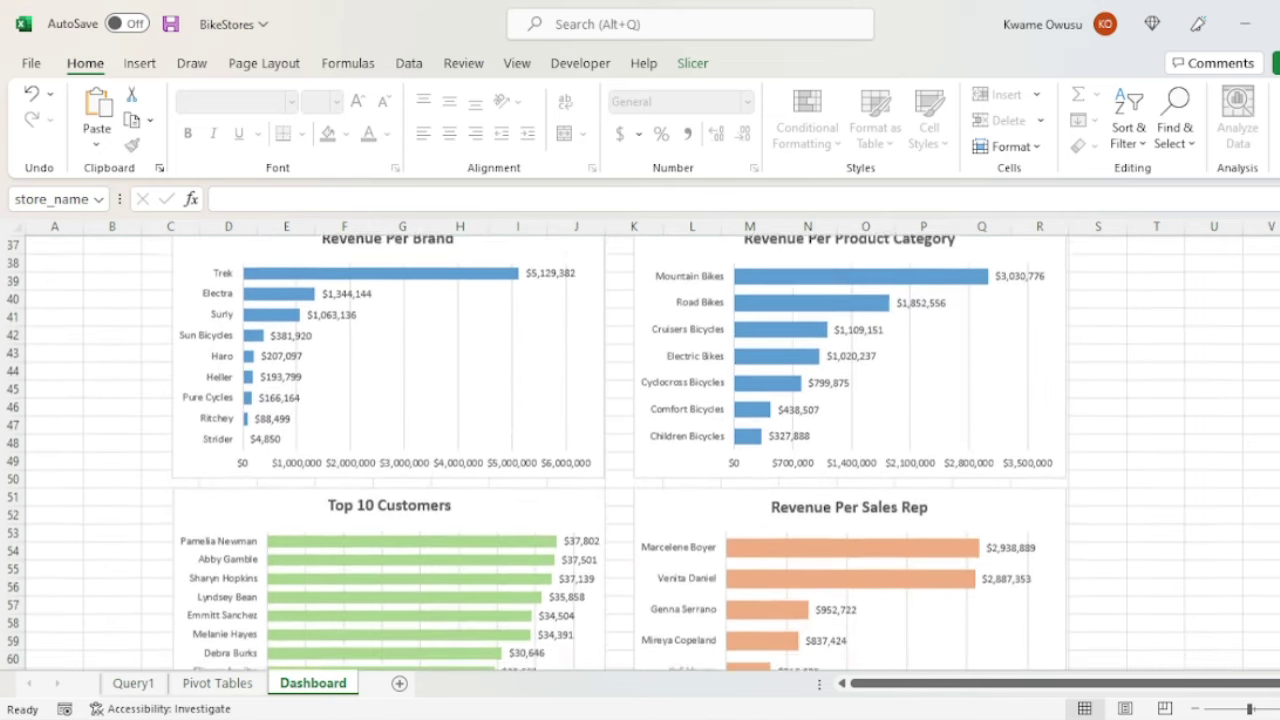
{"action": "scroll", "coordinate": [640, 450], "scroll_direction": "down", "scroll_amount": 2}
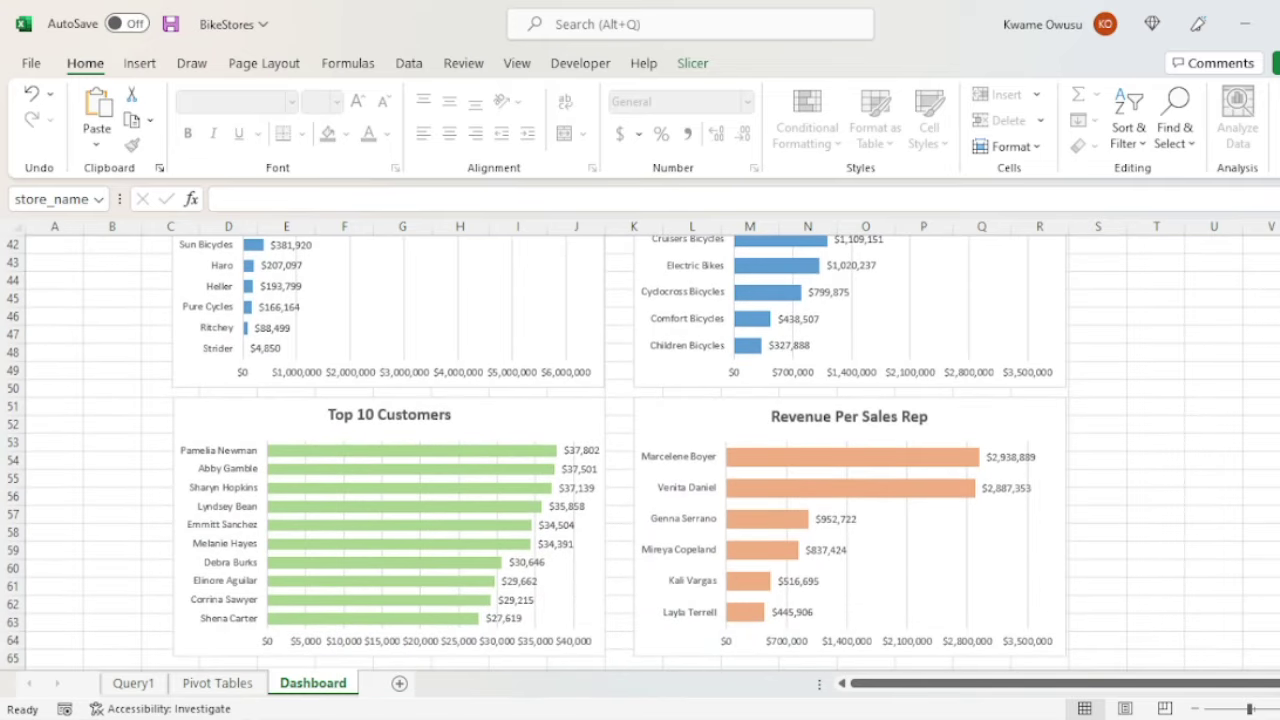
{"action": "scroll", "coordinate": [1265, 580], "scroll_direction": "up", "scroll_amount": 14}
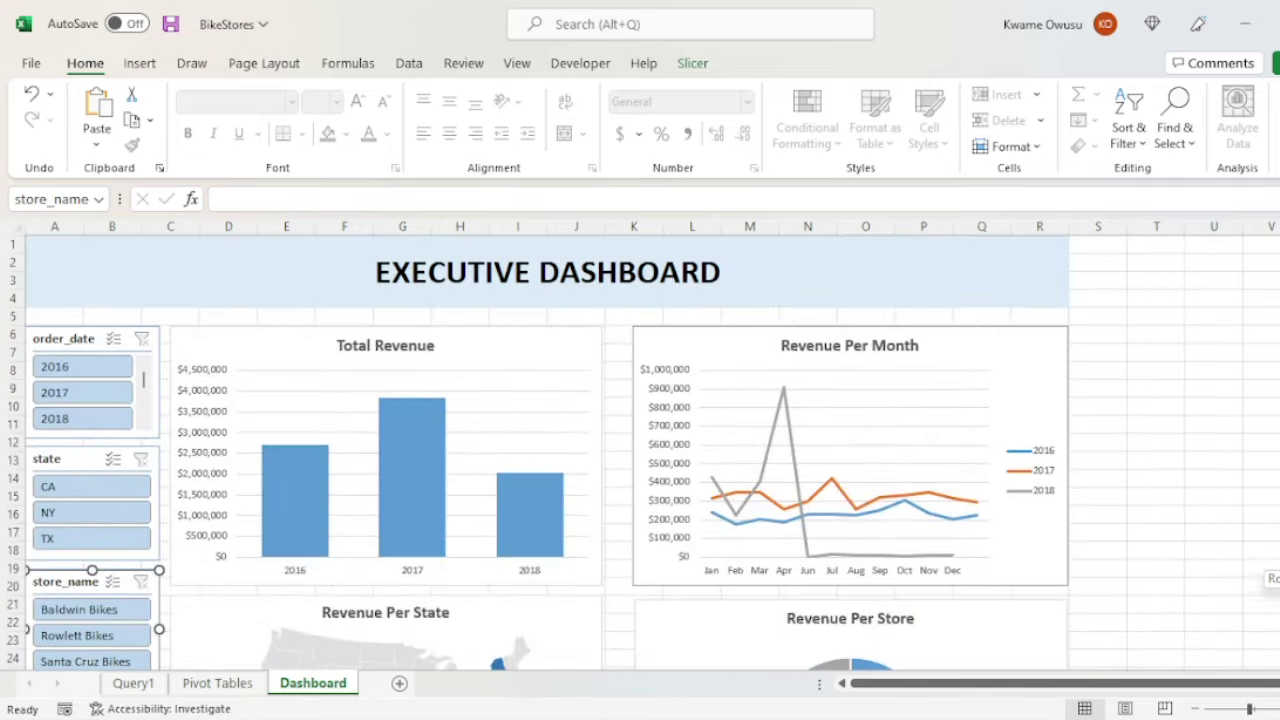
Filter the dashboard to 2017 orders and check the lower charts.
{"action": "left_click", "coordinate": [68, 391]}
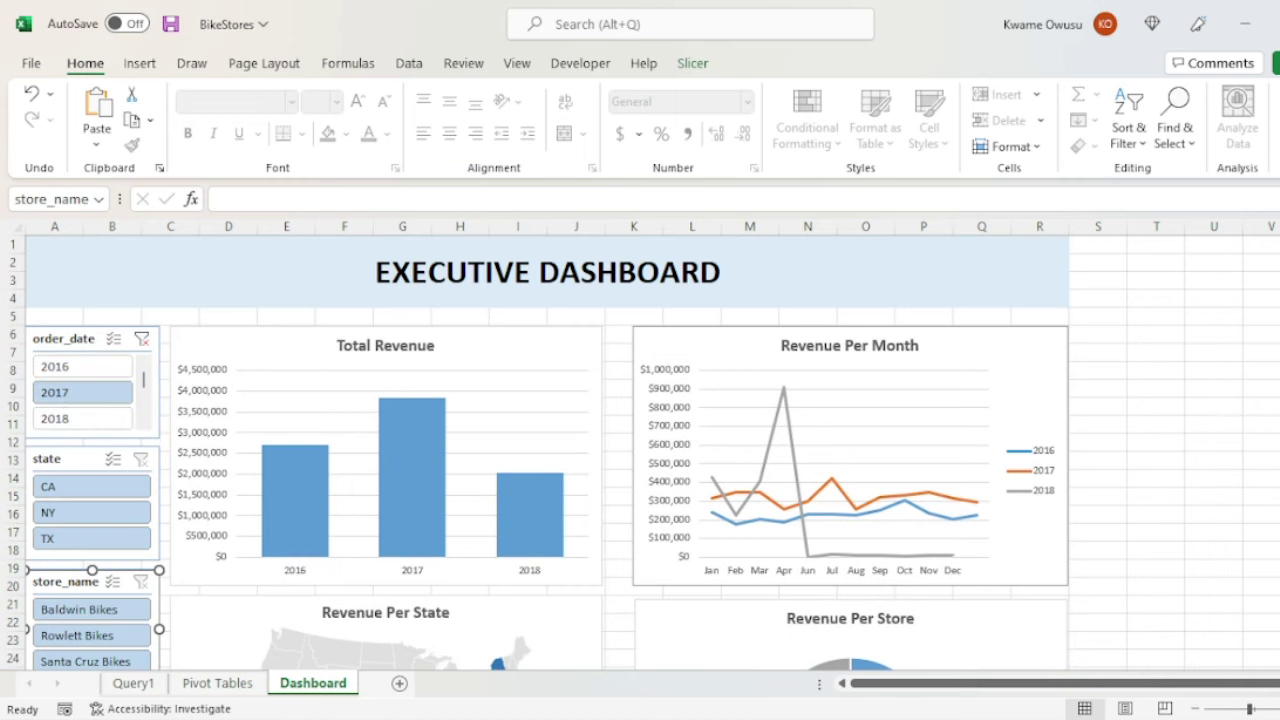
{"action": "scroll", "coordinate": [1214, 560], "scroll_direction": "down", "scroll_amount": 1}
{"action": "left_click", "coordinate": [1214, 543]}
{"action": "scroll", "coordinate": [1168, 535], "scroll_direction": "down", "scroll_amount": 14}
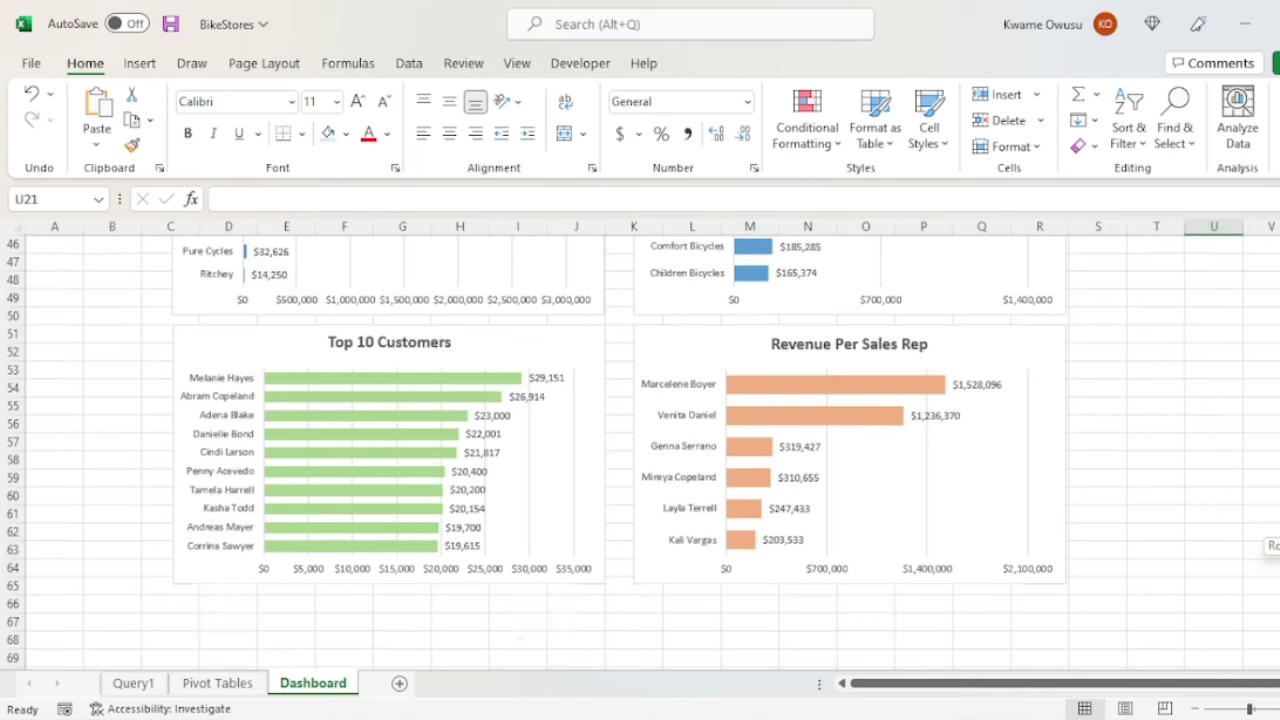
{"action": "scroll", "coordinate": [1150, 450], "scroll_direction": "up", "scroll_amount": 15}
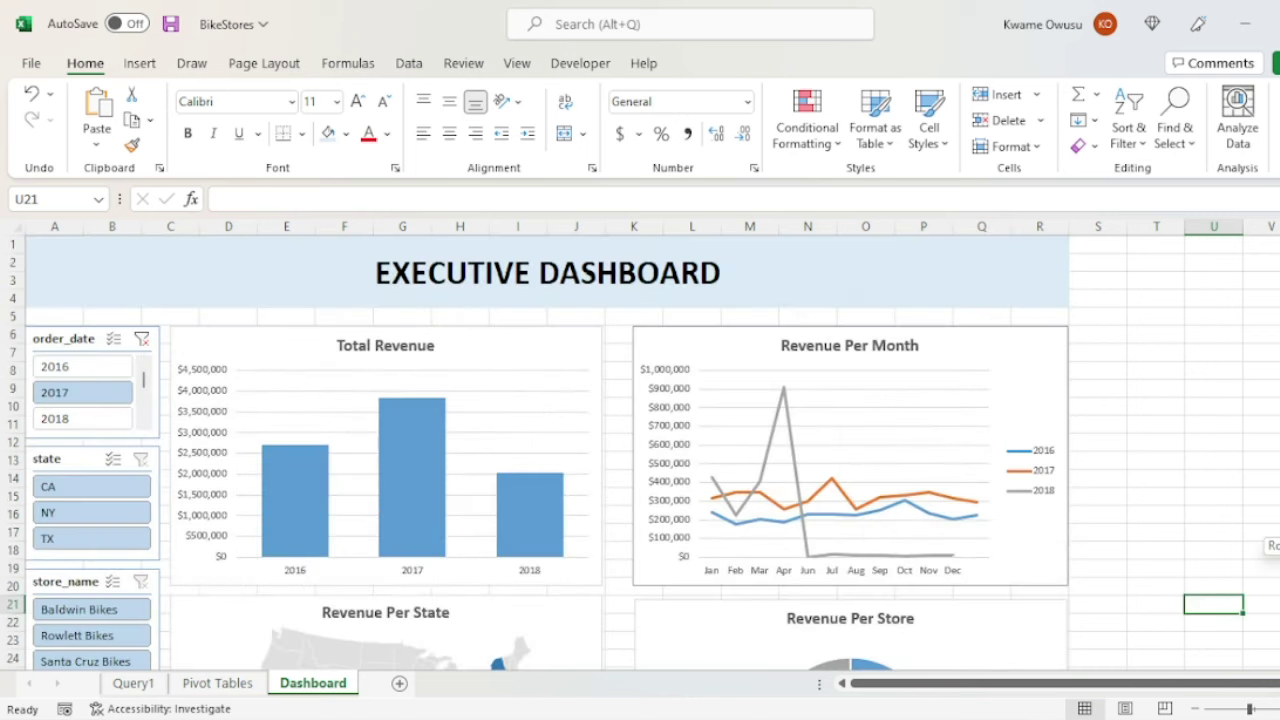
Switch the order_date filter to 2018 and review the customer and sales rep charts.
{"action": "left_click", "coordinate": [76, 418]}
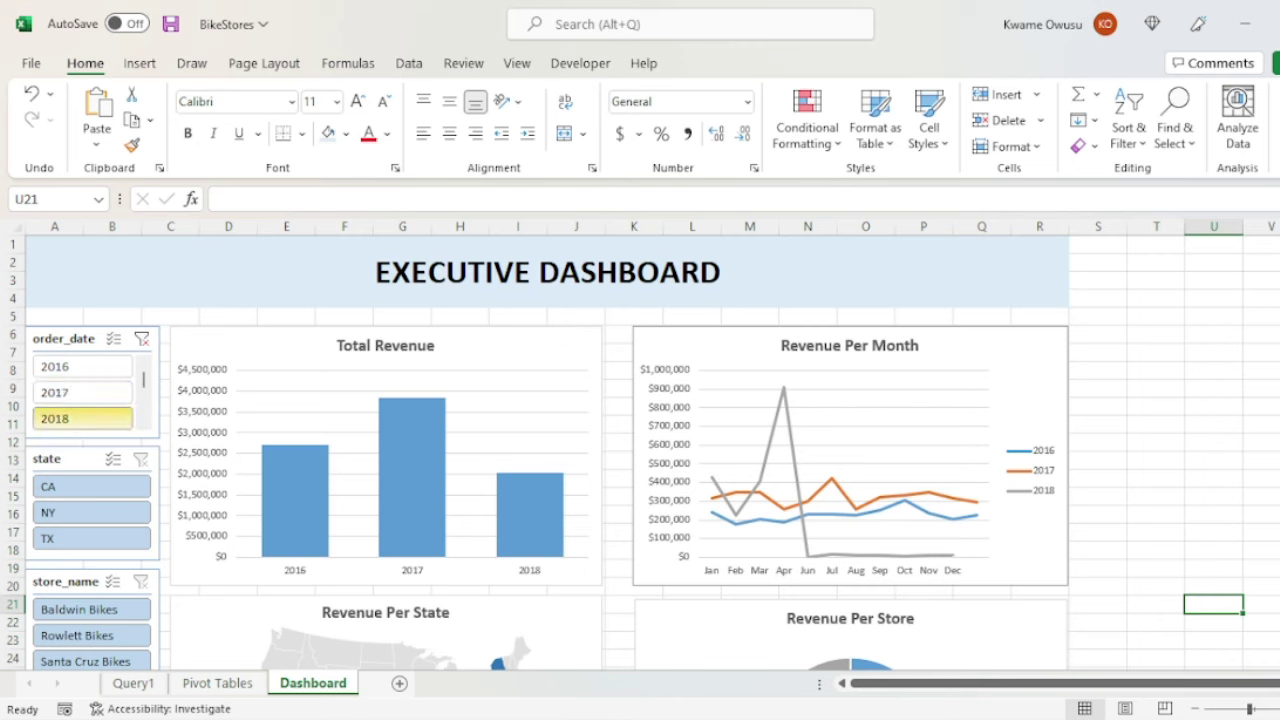
{"action": "left_click", "coordinate": [1186, 407]}
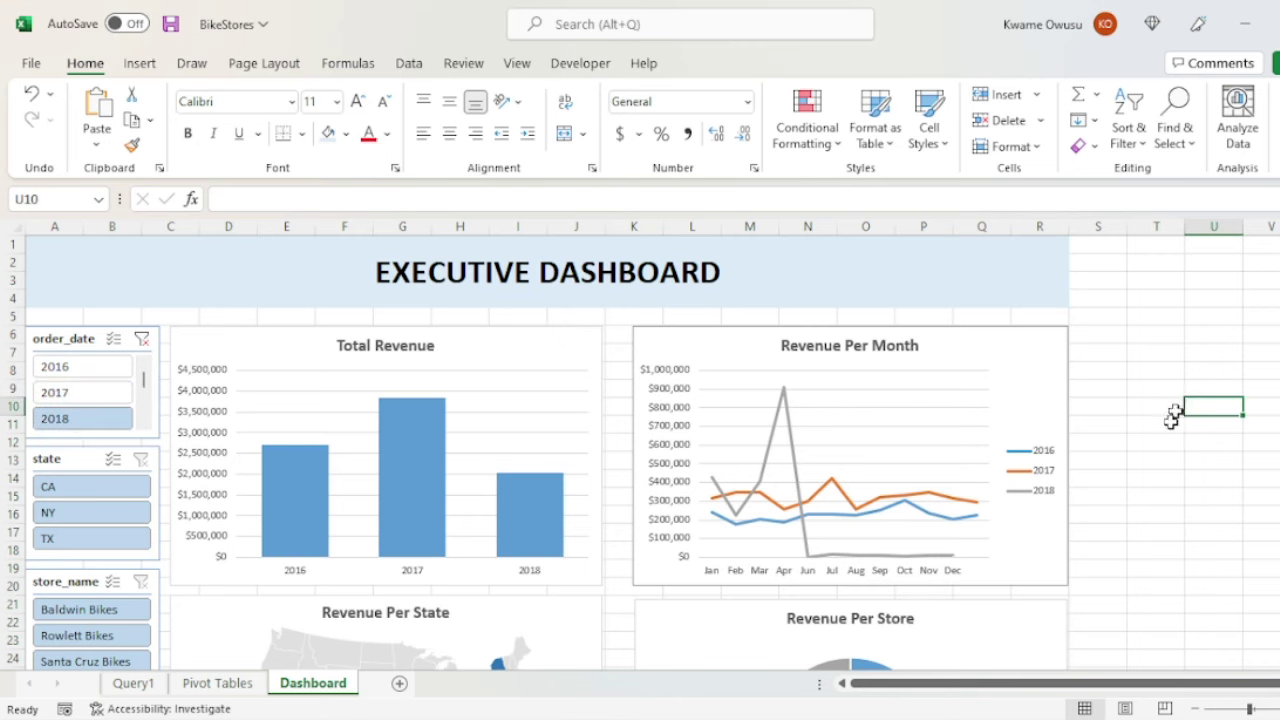
{"action": "scroll", "coordinate": [1170, 410], "scroll_direction": "down", "scroll_amount": 12}
{"action": "scroll", "coordinate": [1166, 412], "scroll_direction": "down", "scroll_amount": 3}
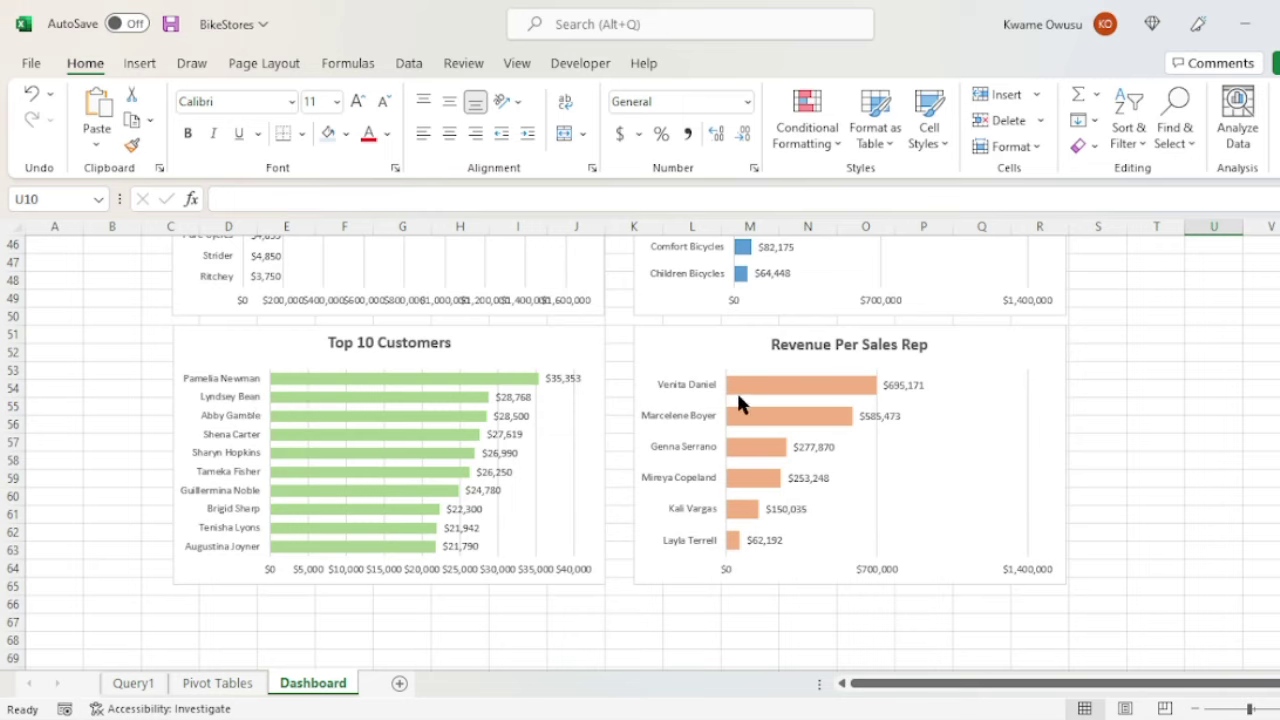
{"action": "mouse_move", "coordinate": [735, 397]}
{"action": "scroll", "coordinate": [1215, 489], "scroll_direction": "up", "scroll_amount": 15}
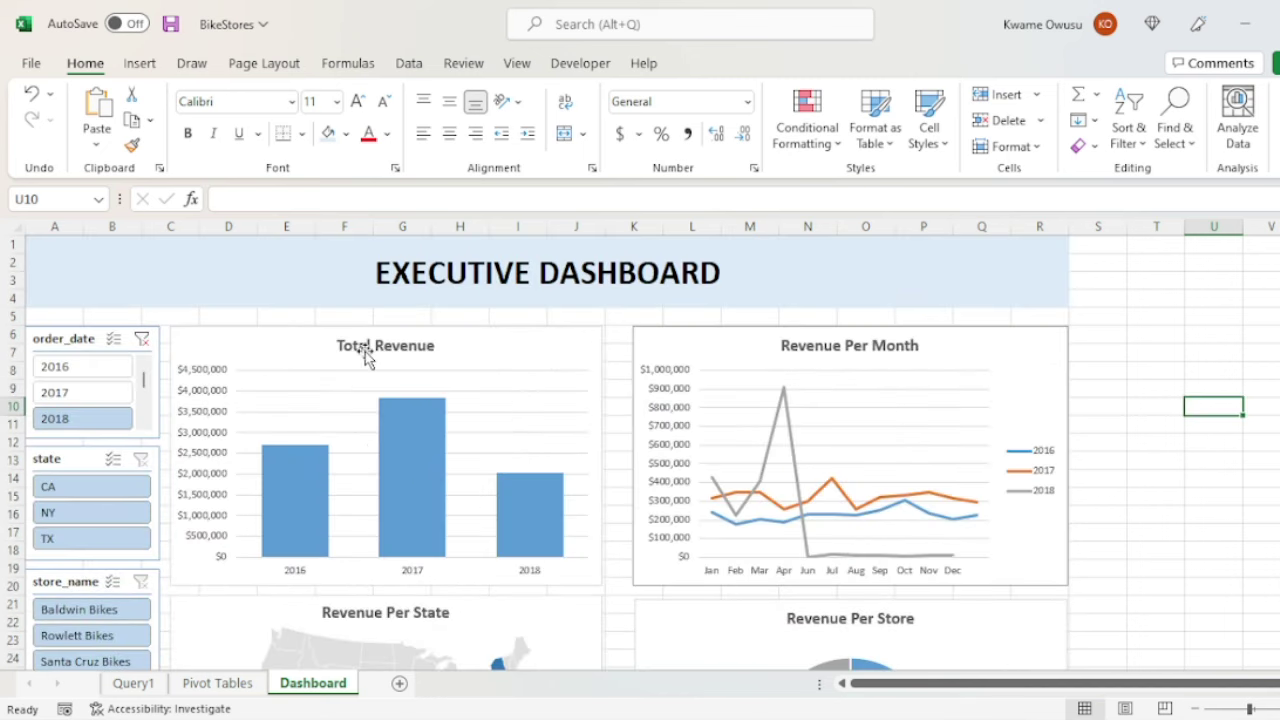
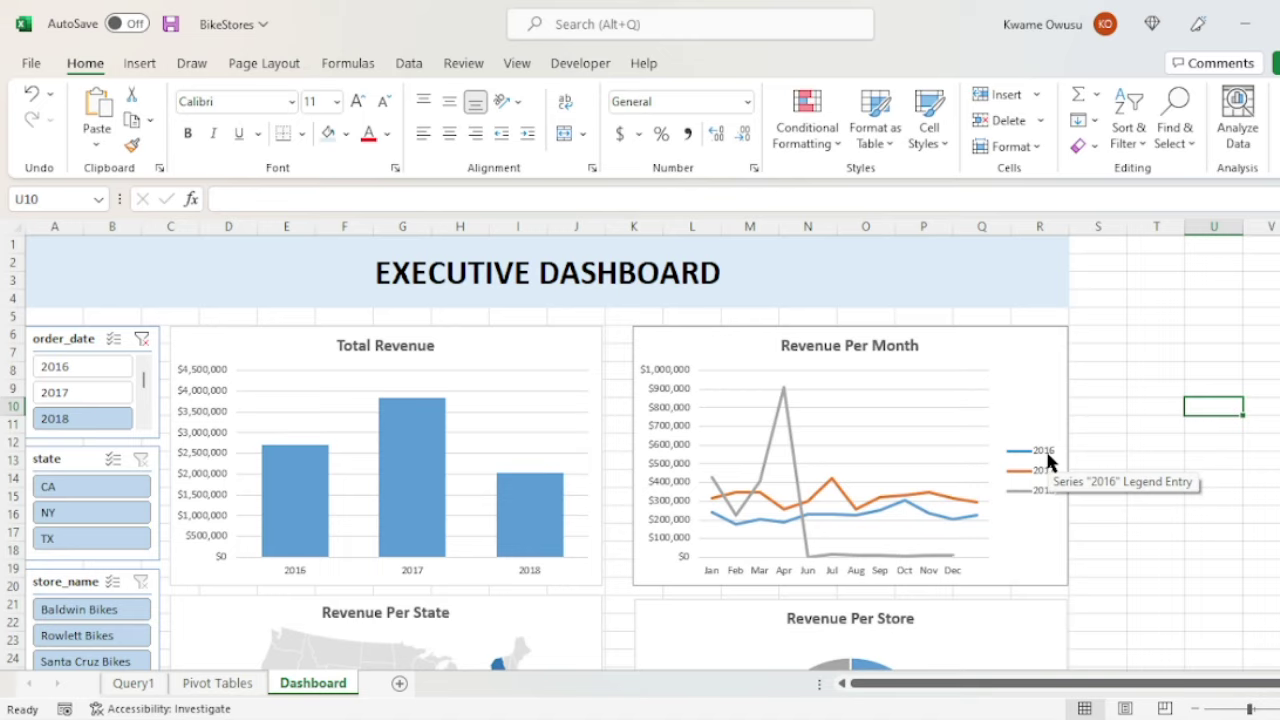
Clear the order_date slicer filter so the dashboard covers 2016, 2017 and 2018.
{"action": "left_click", "coordinate": [1046, 456]}
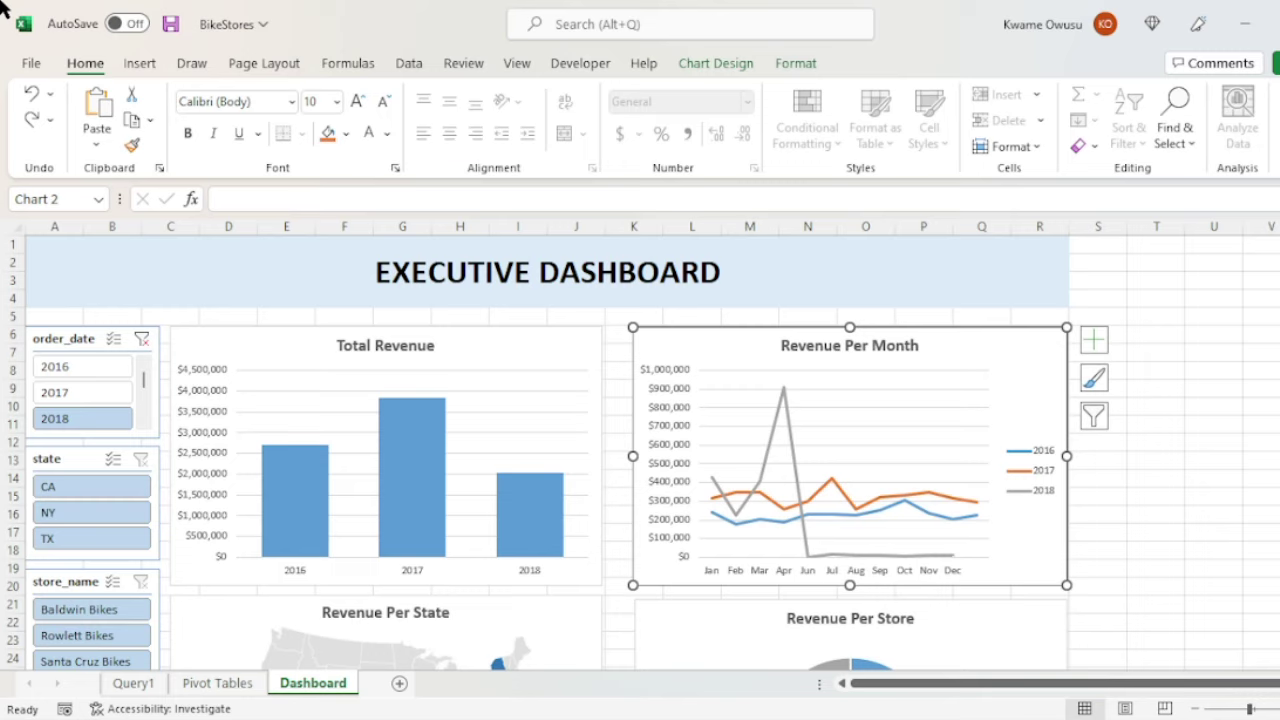
{"action": "key", "text": "Tab"}
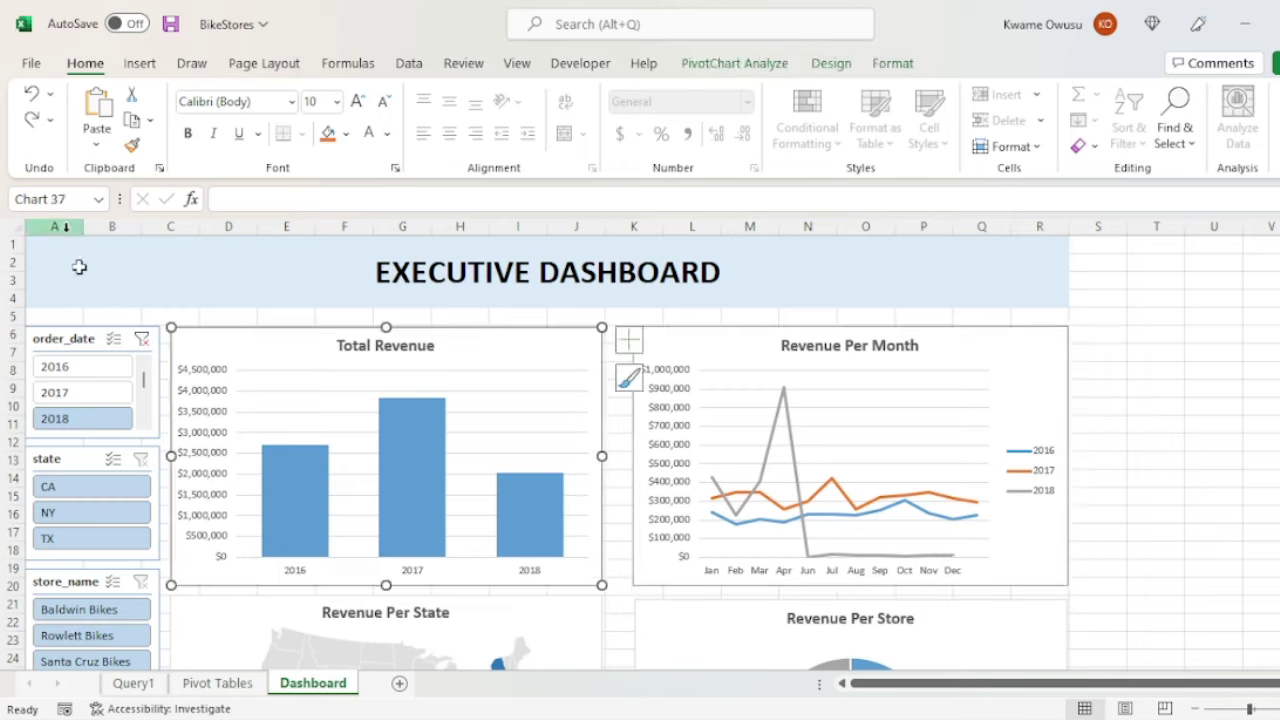
{"action": "left_click", "coordinate": [140, 340]}
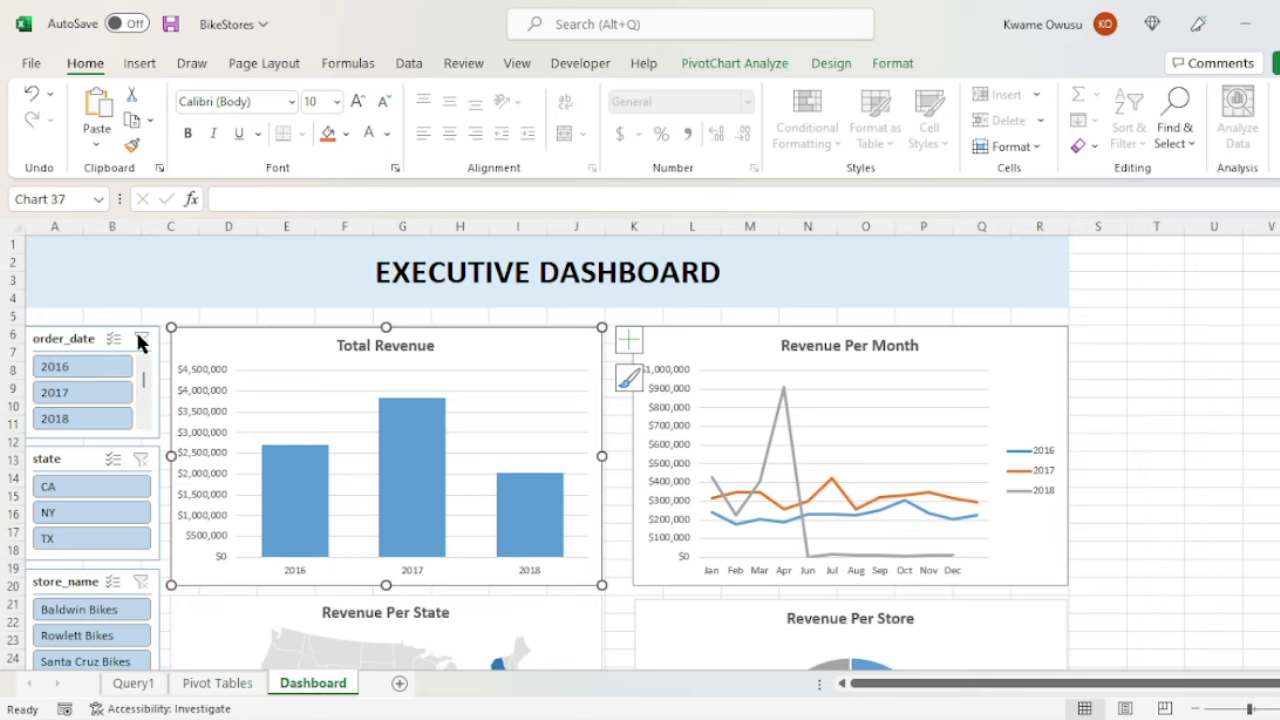
{"action": "left_click", "coordinate": [1112, 292]}
Scroll through the dashboard to review all eight revenue charts.
{"action": "scroll", "coordinate": [1090, 299], "scroll_direction": "down", "scroll_amount": 1}
{"action": "scroll", "coordinate": [1090, 299], "scroll_direction": "up", "scroll_amount": 1}
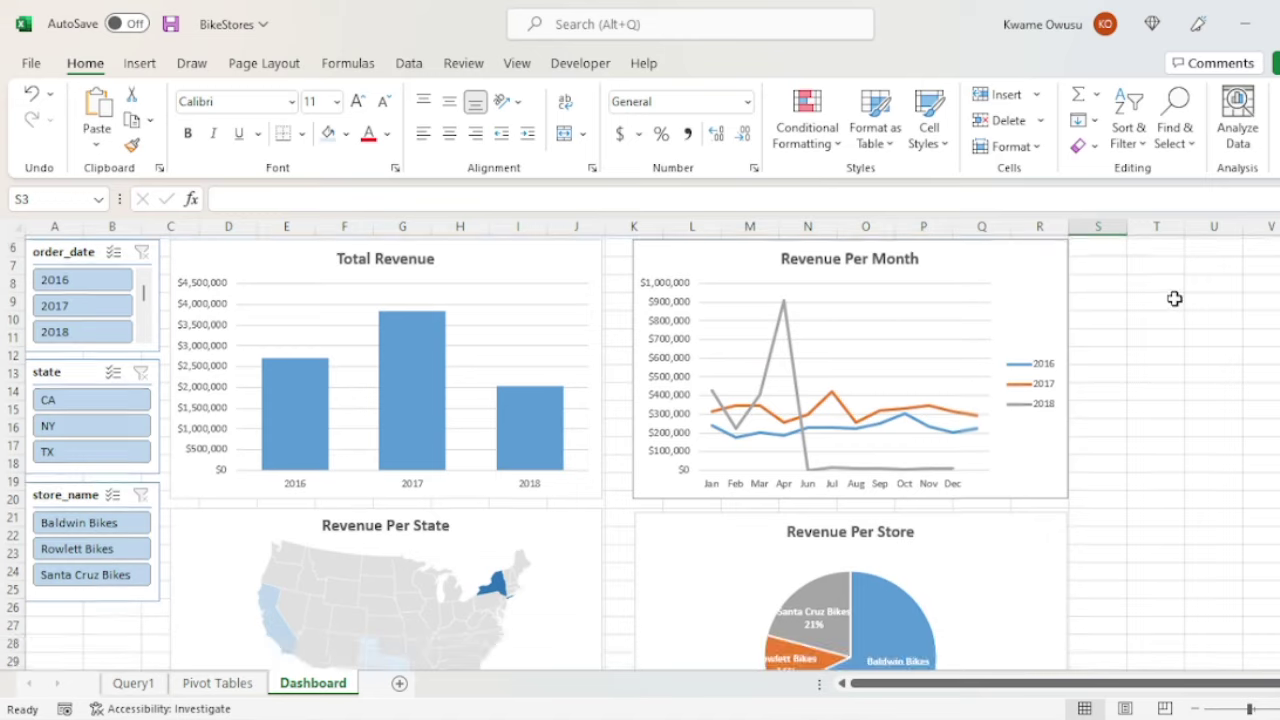
{"action": "scroll", "coordinate": [1174, 298], "scroll_direction": "down", "scroll_amount": 5}
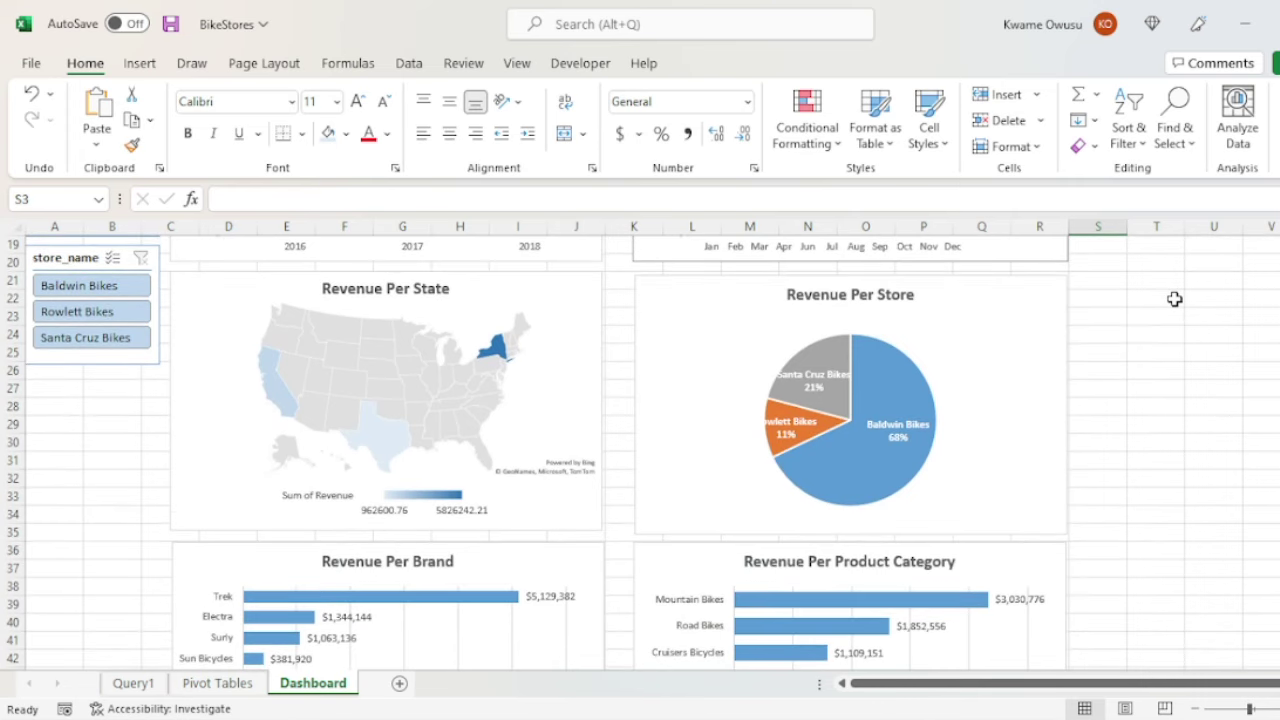
{"action": "scroll", "coordinate": [1174, 298], "scroll_direction": "down", "scroll_amount": 3}
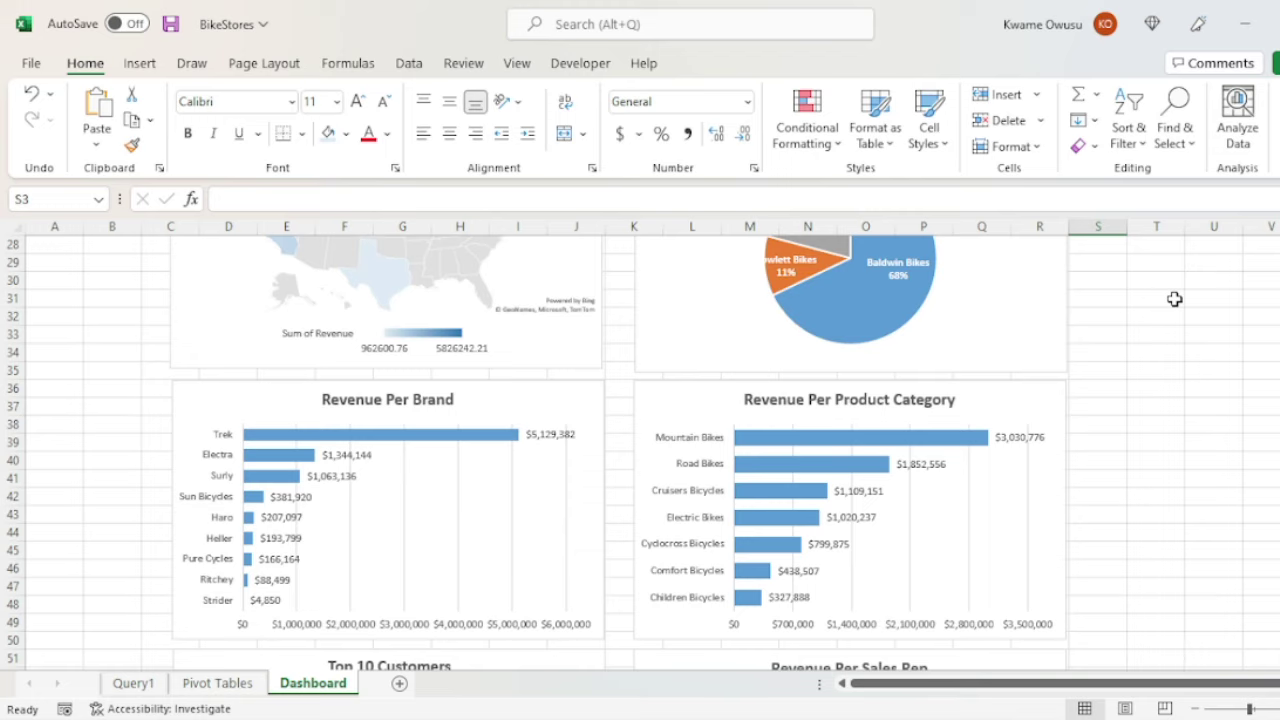
{"action": "scroll", "coordinate": [1174, 298], "scroll_direction": "down", "scroll_amount": 4}
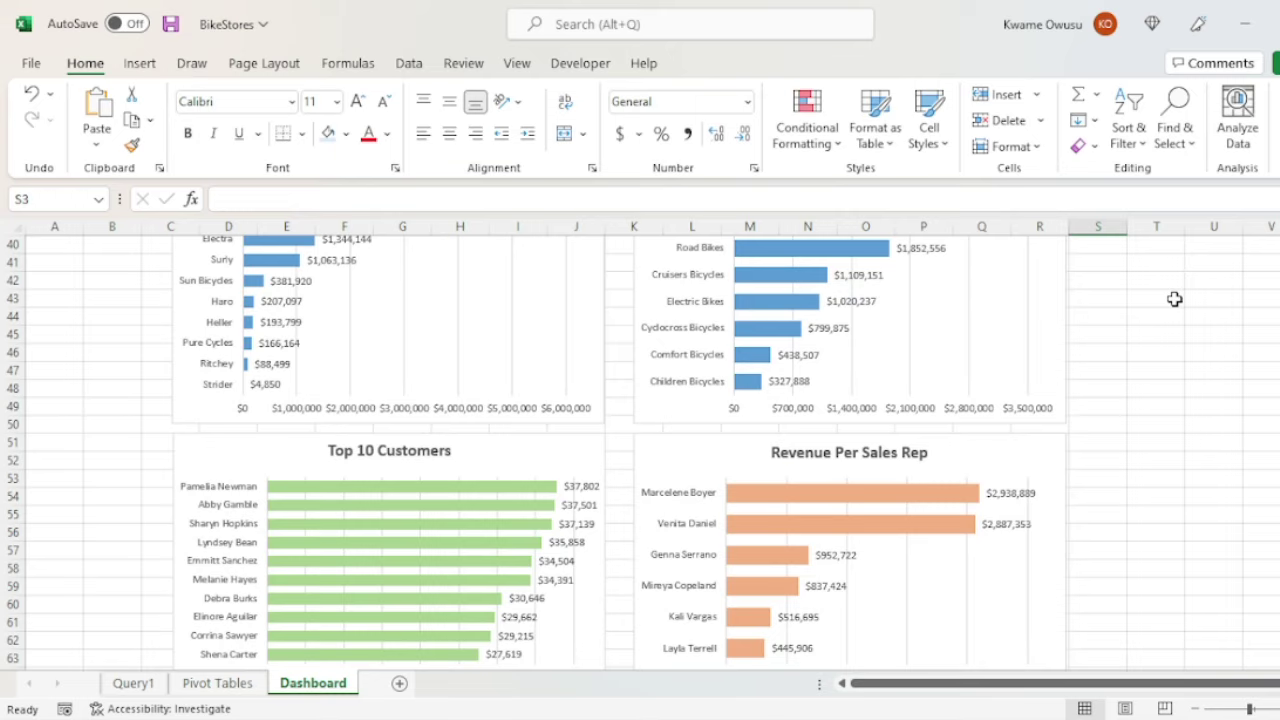
{"action": "scroll", "coordinate": [1174, 298], "scroll_direction": "down", "scroll_amount": 2}
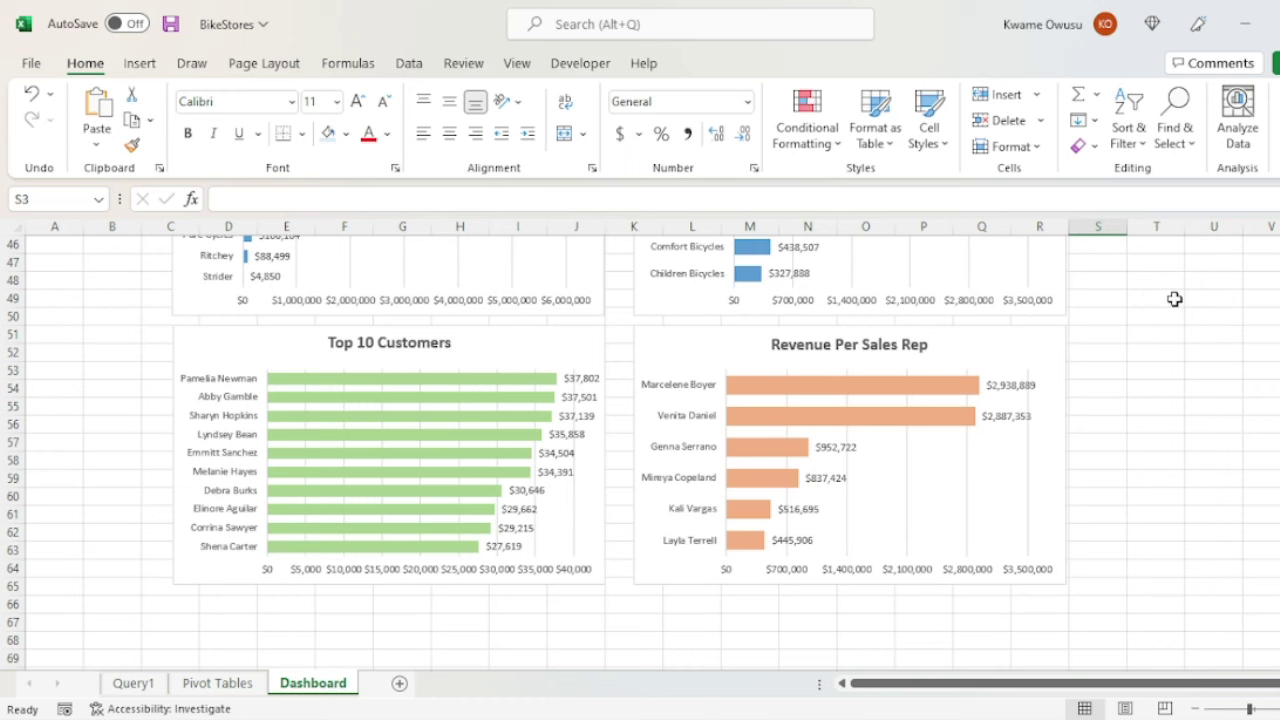
{"action": "scroll", "coordinate": [1174, 298], "scroll_direction": "up", "scroll_amount": 15}
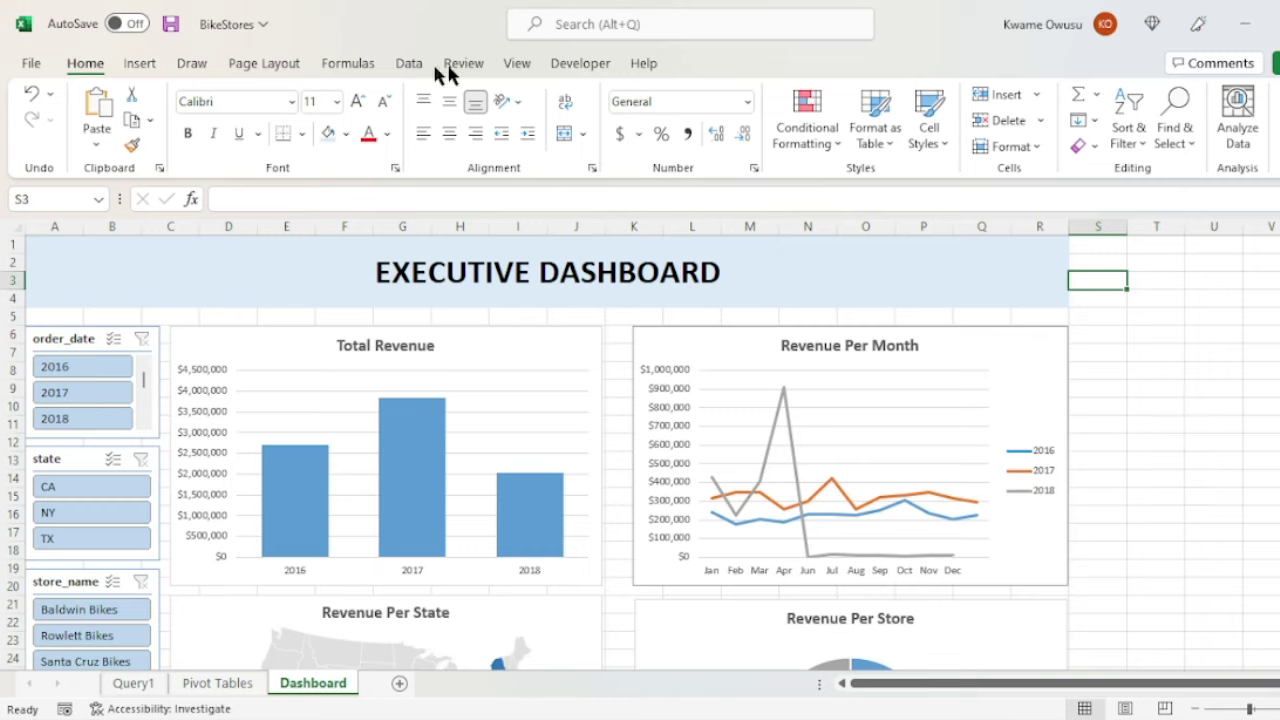
{"action": "left_click", "coordinate": [517, 66]}
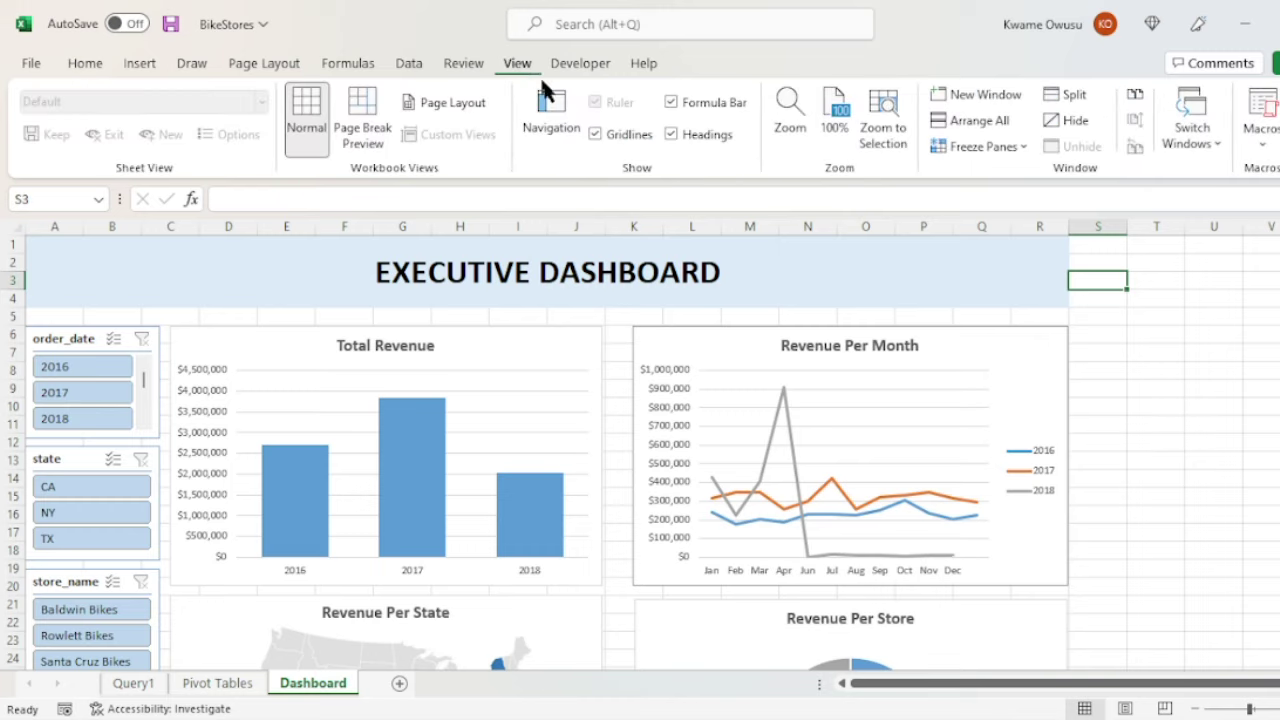
Hide the worksheet gridlines on the Dashboard sheet.
{"action": "left_click", "coordinate": [594, 132]}
{"action": "left_click", "coordinate": [1190, 317]}
{"action": "scroll", "coordinate": [1190, 317], "scroll_direction": "down", "scroll_amount": 4}
{"action": "scroll", "coordinate": [1190, 317], "scroll_direction": "up", "scroll_amount": 4}
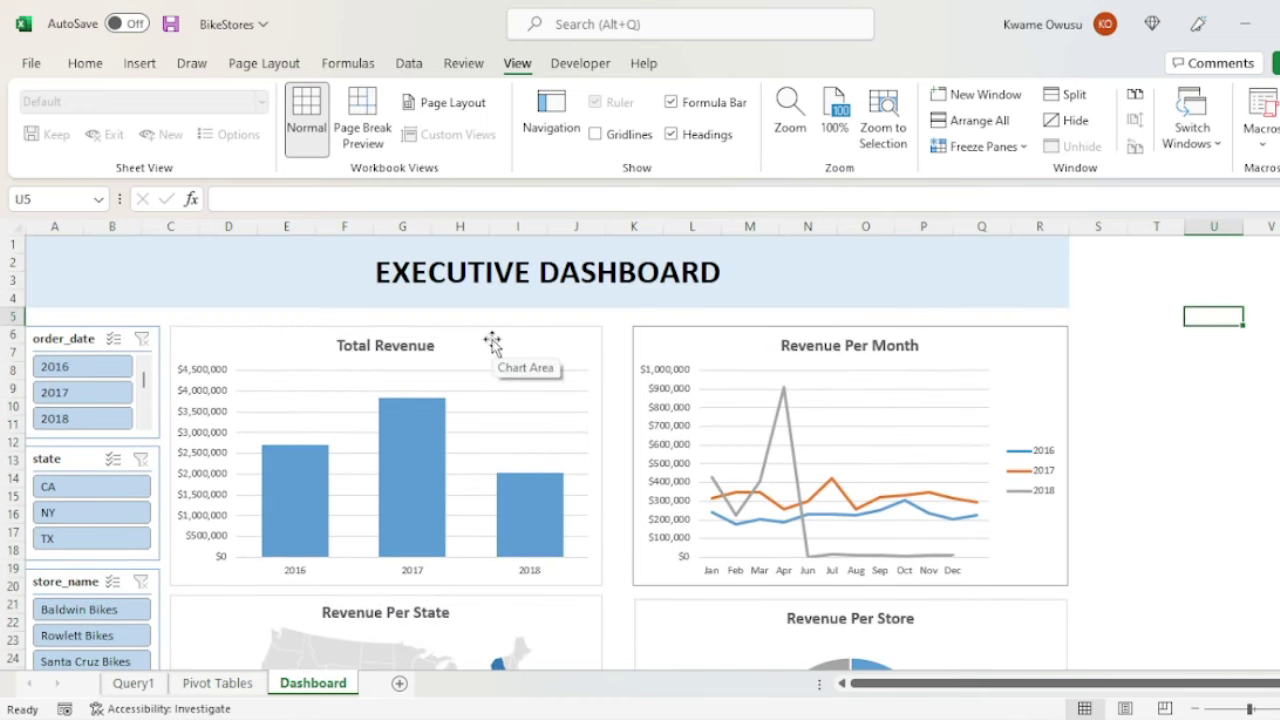
Set the Total Revenue and Revenue Per Month chart borders to No line.
{"action": "left_click", "coordinate": [551, 344]}
{"action": "right_click", "coordinate": [551, 344]}
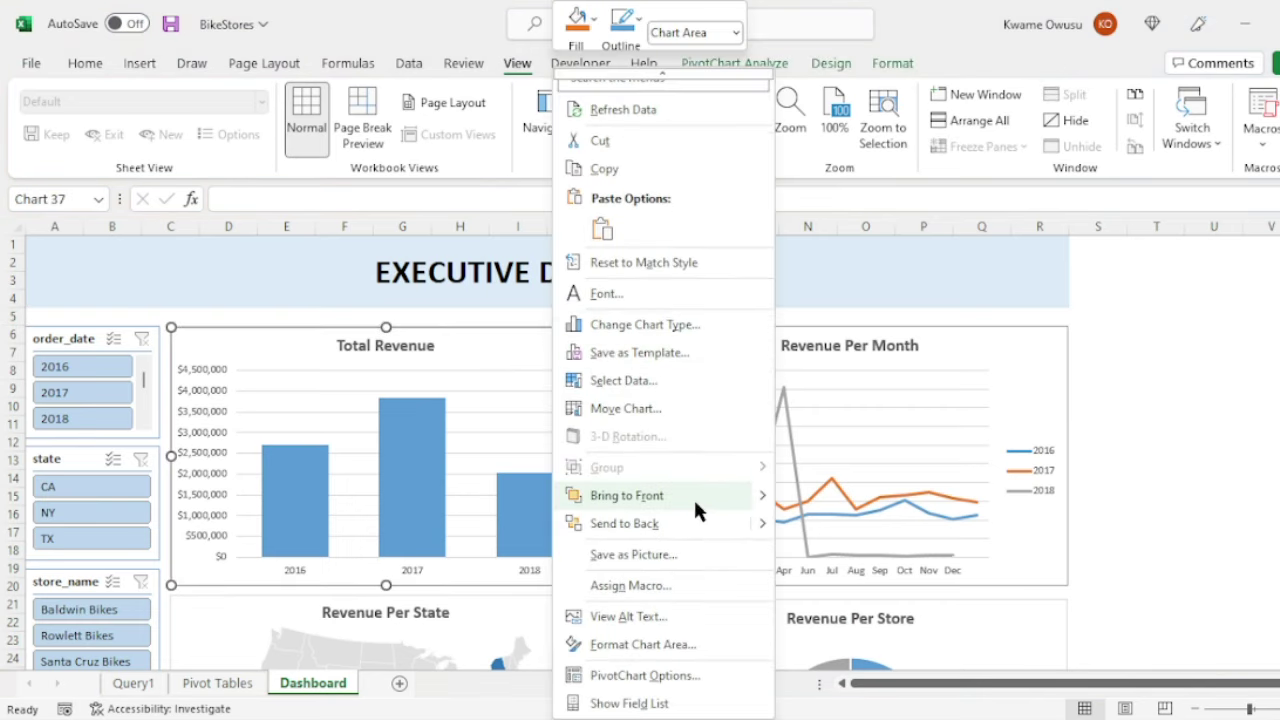
{"action": "left_click", "coordinate": [659, 643]}
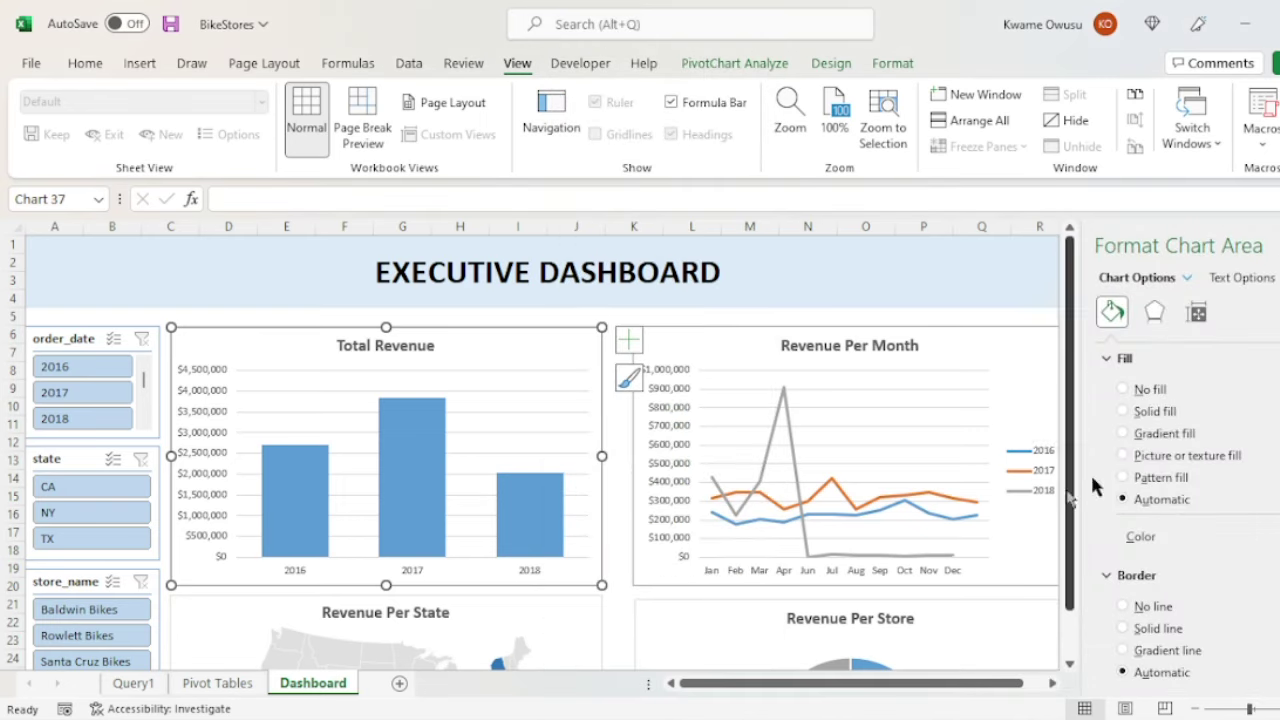
{"action": "left_click", "coordinate": [1124, 606]}
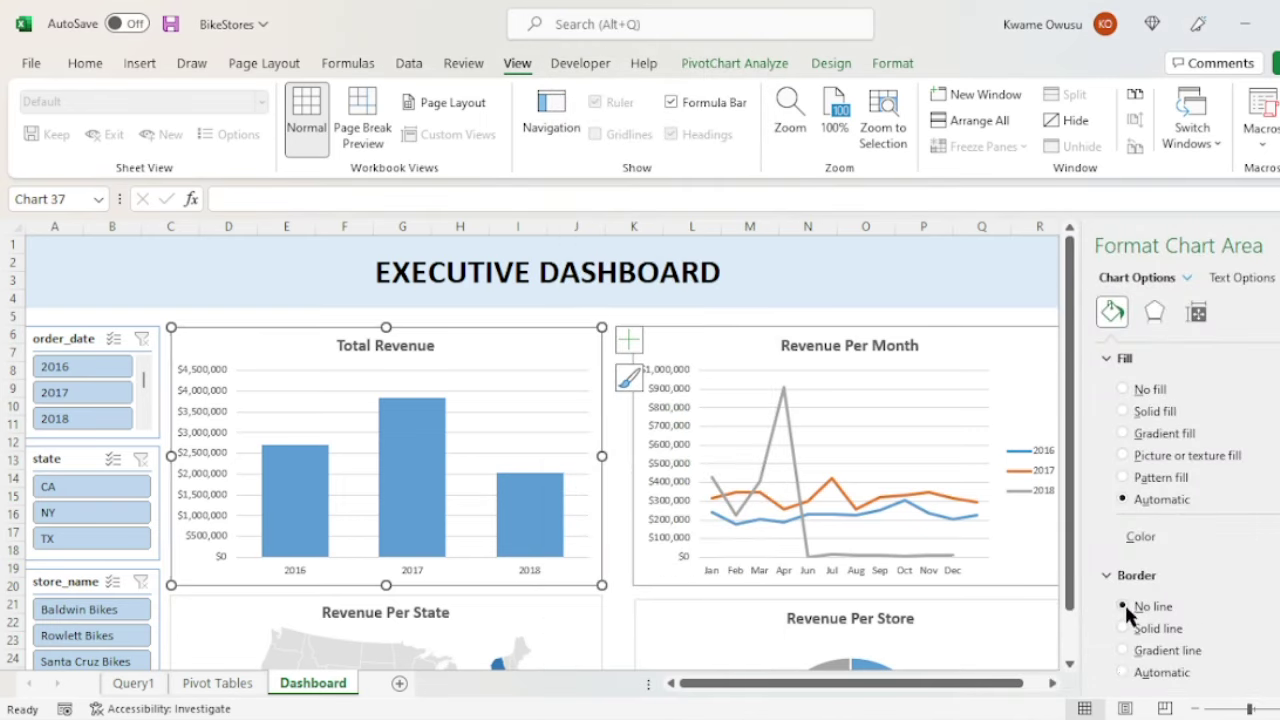
{"action": "left_click", "coordinate": [615, 418]}
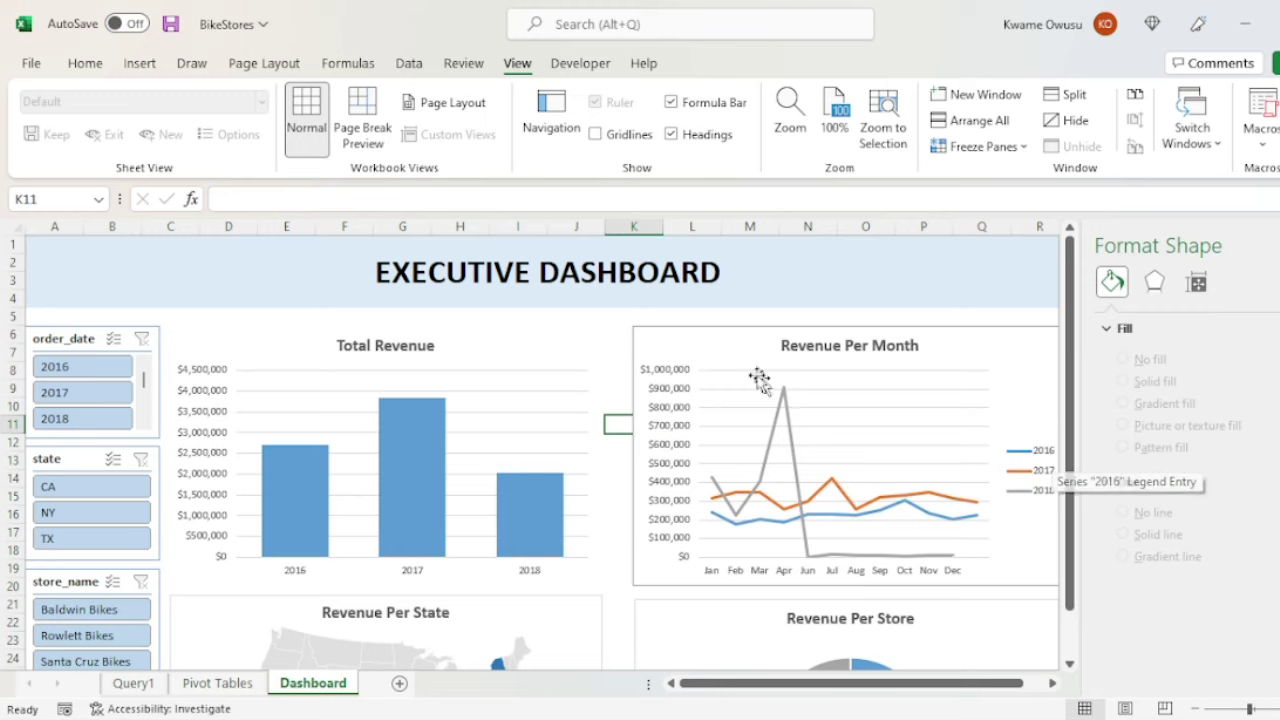
{"action": "left_click", "coordinate": [700, 368]}
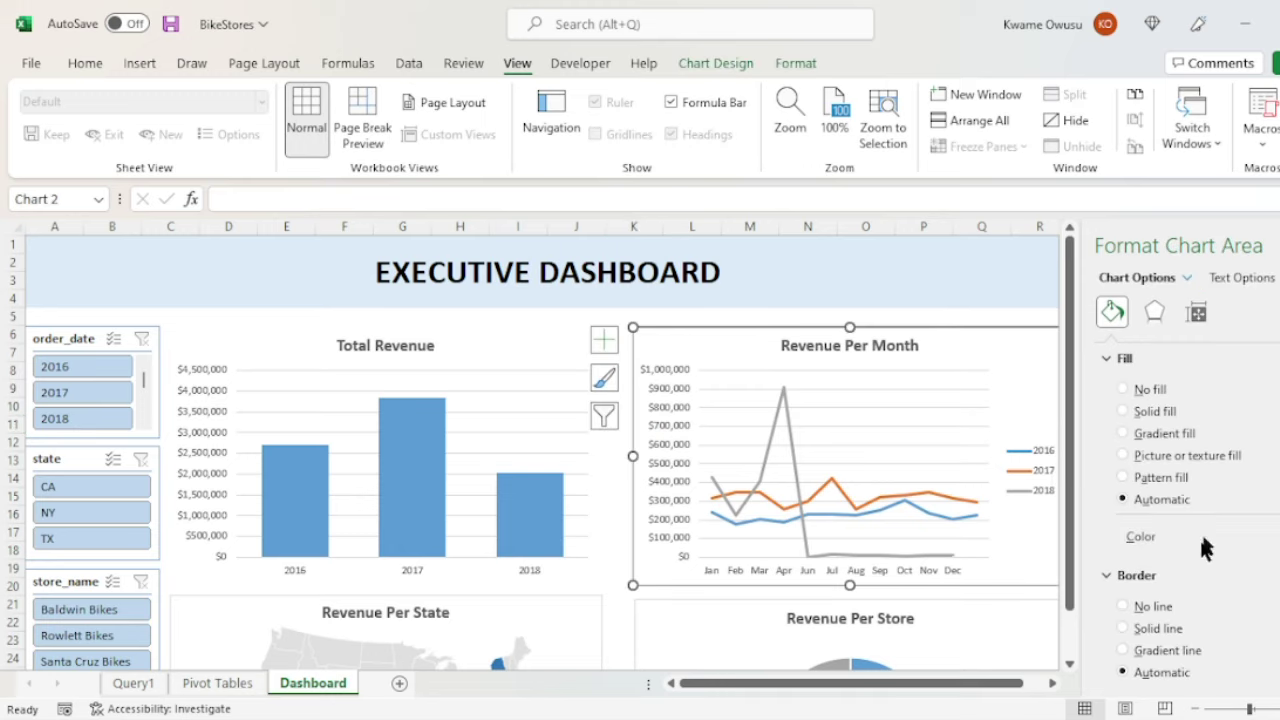
{"action": "left_click", "coordinate": [1124, 606]}
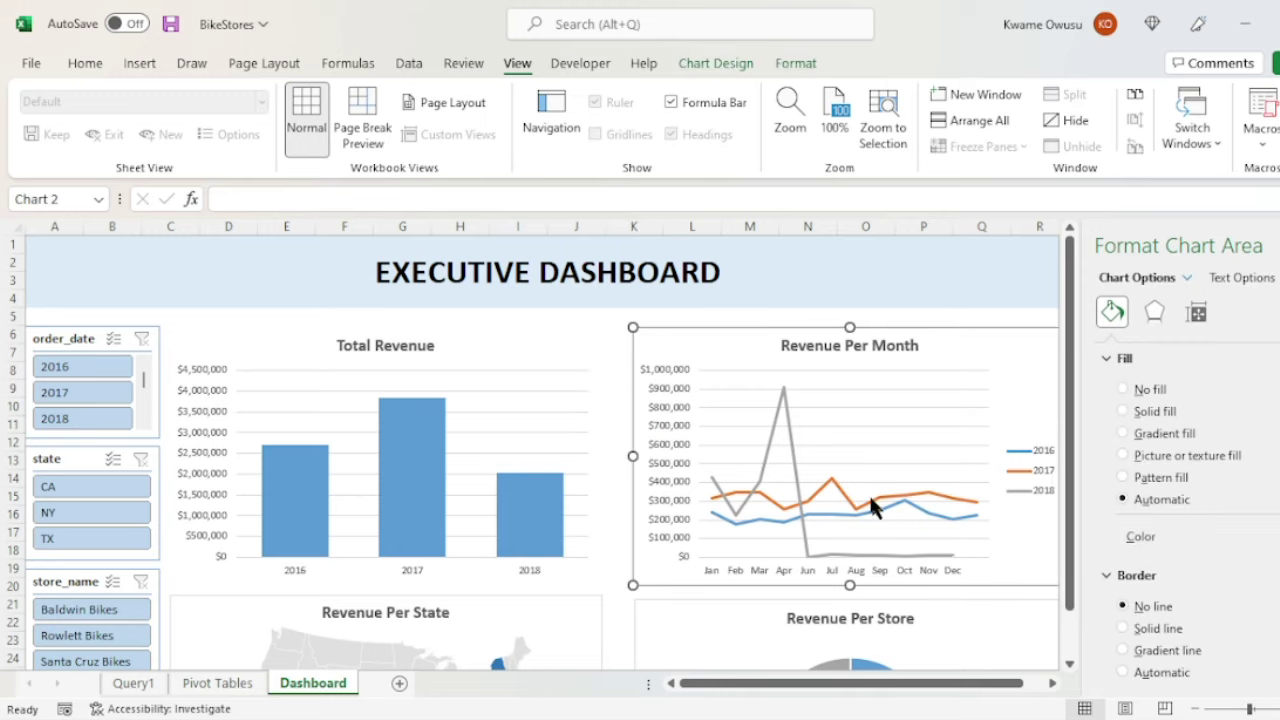
{"action": "scroll", "coordinate": [870, 494], "scroll_direction": "down", "scroll_amount": 5}
Remove borders from the state map, store pie, brand and product category charts.
{"action": "left_click", "coordinate": [557, 353]}
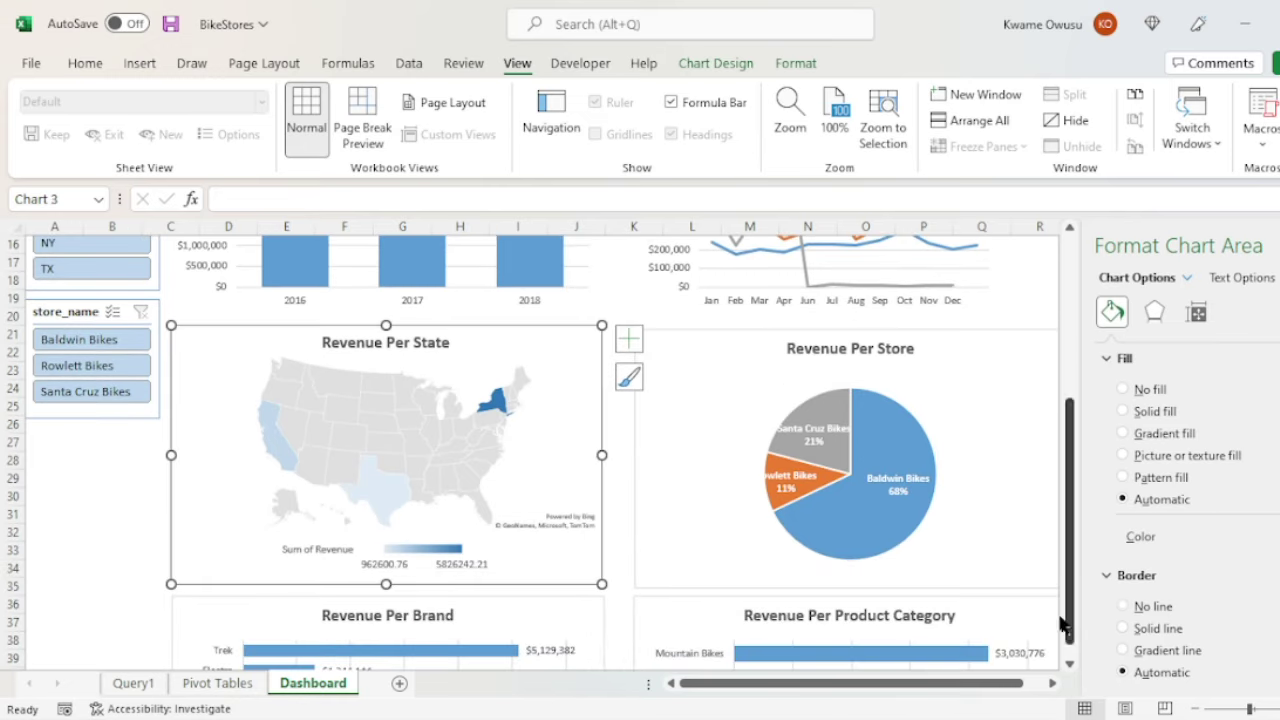
{"action": "left_click", "coordinate": [1126, 602]}
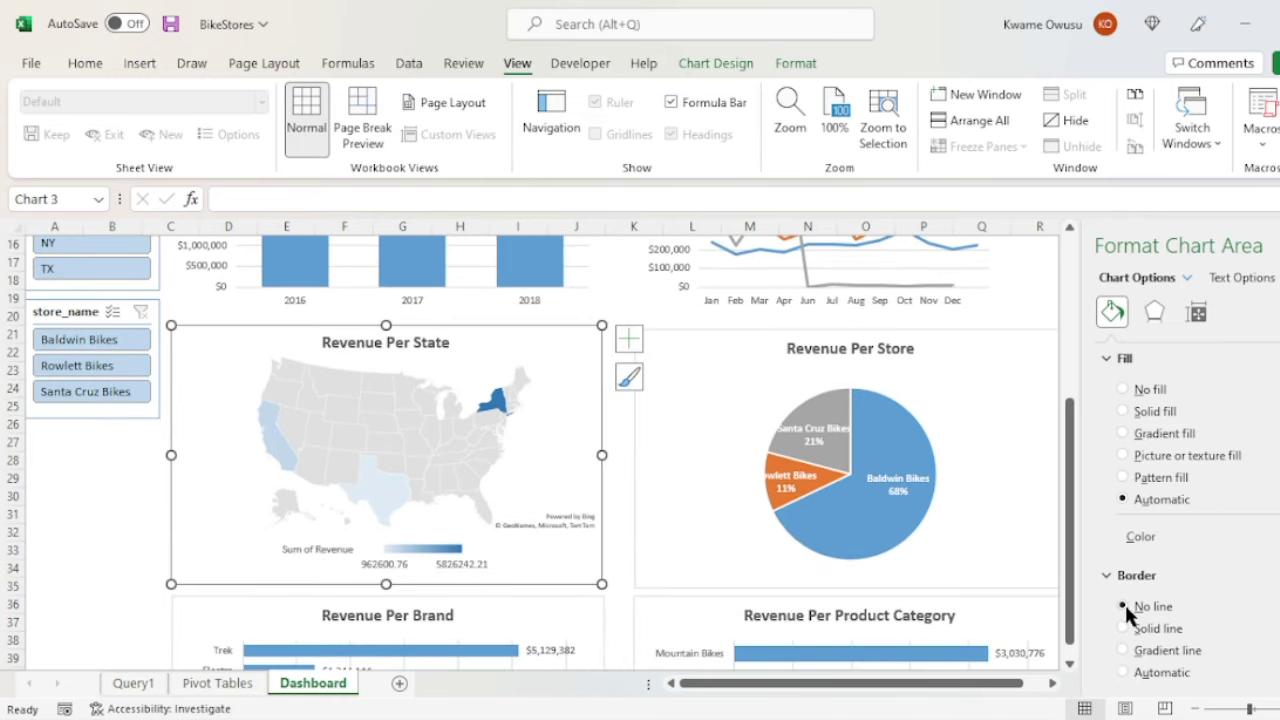
{"action": "left_click", "coordinate": [730, 365]}
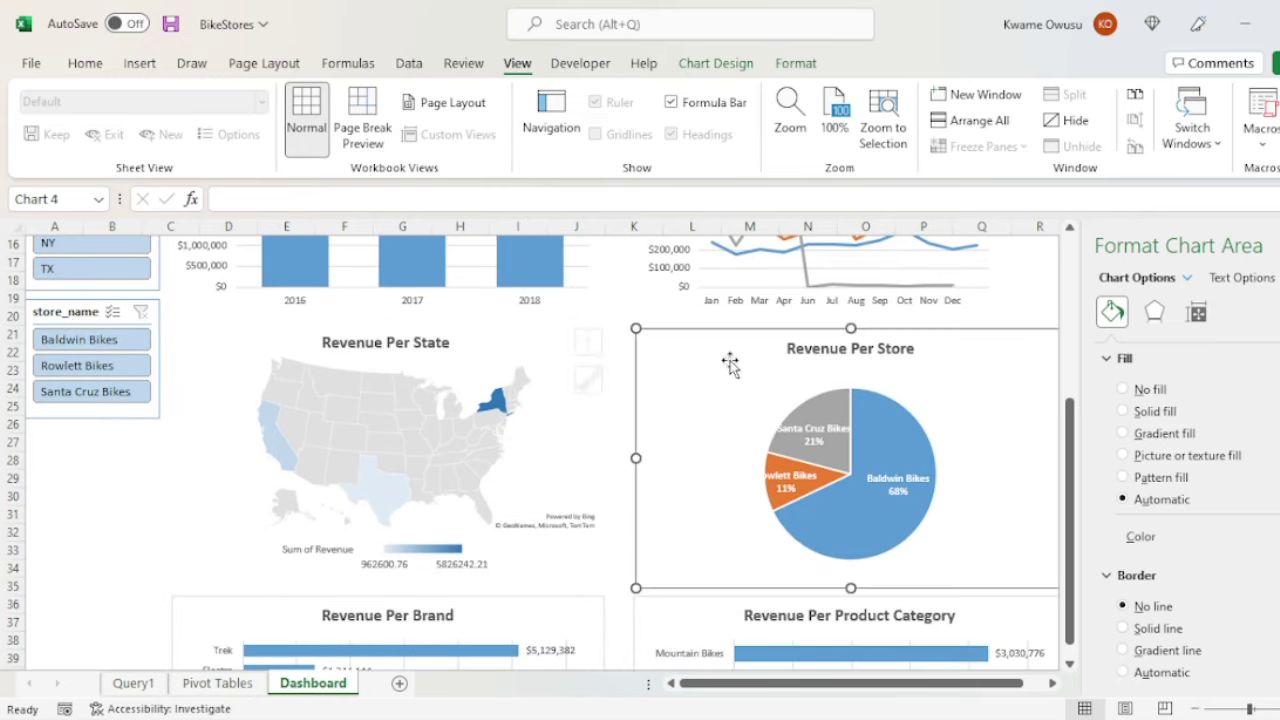
{"action": "left_click", "coordinate": [1126, 606]}
{"action": "scroll", "coordinate": [900, 540], "scroll_direction": "down", "scroll_amount": 3}
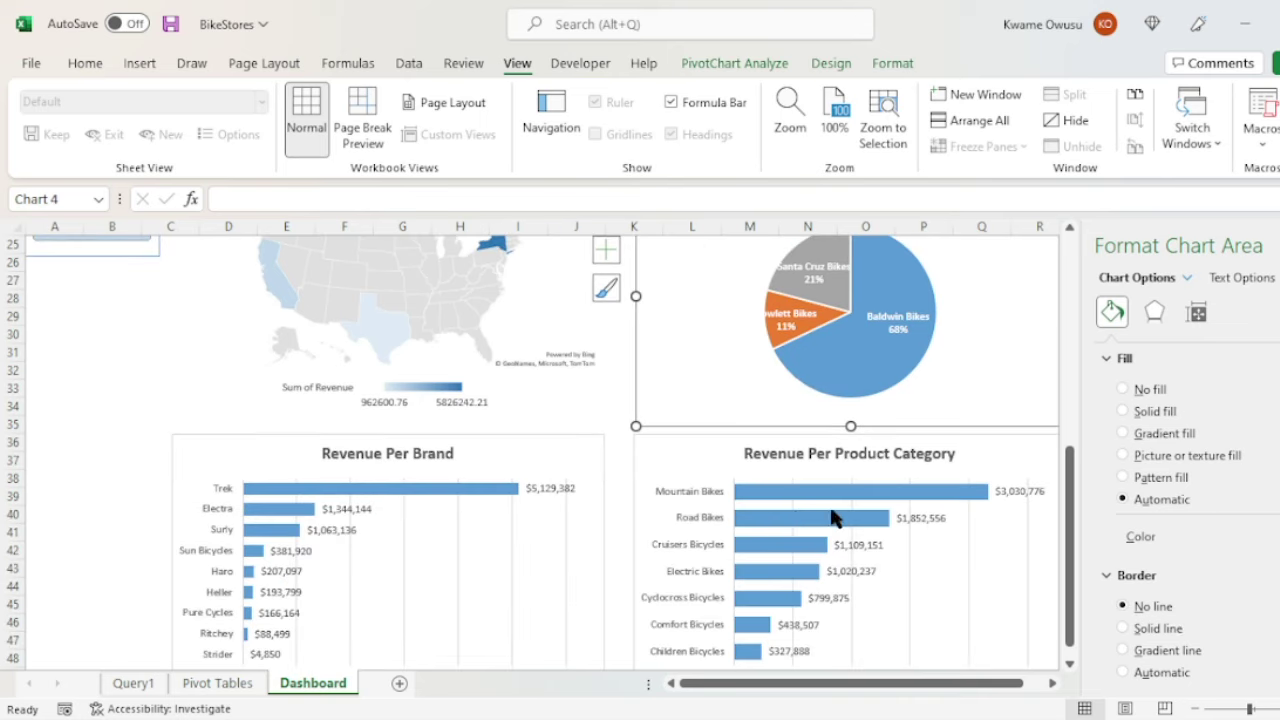
{"action": "left_click", "coordinate": [580, 455]}
{"action": "left_click", "coordinate": [1122, 606]}
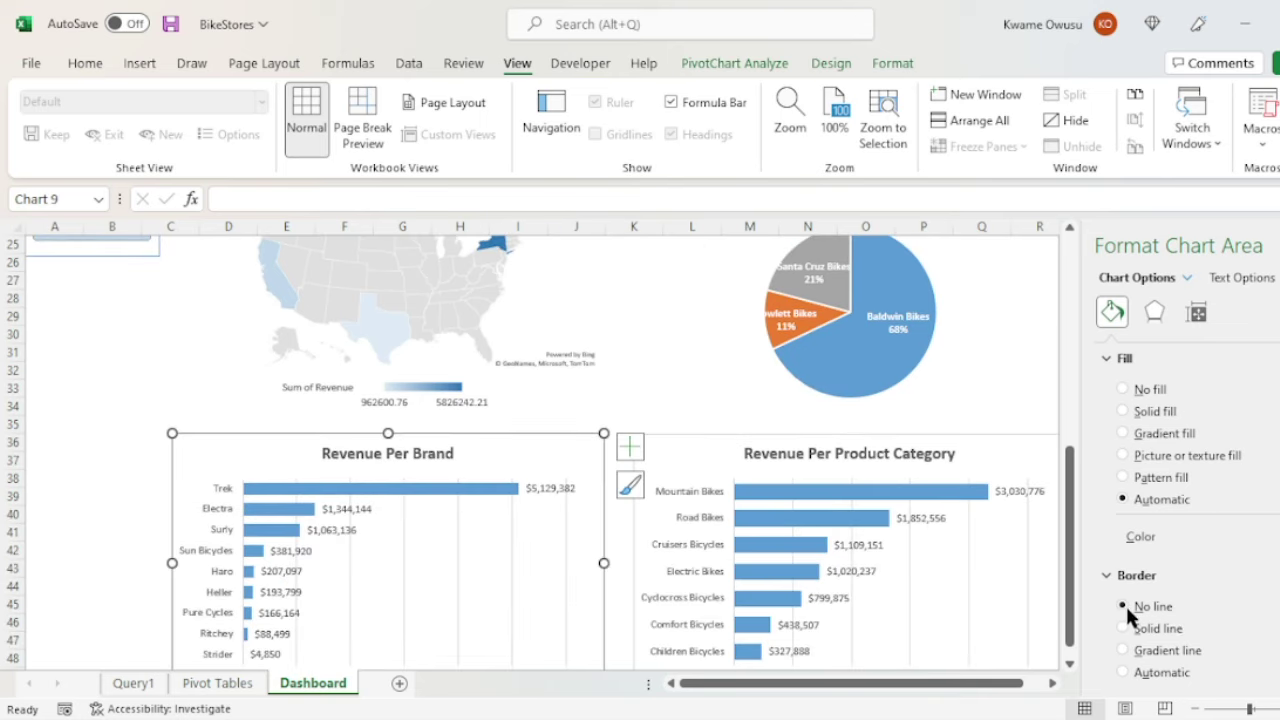
{"action": "left_click", "coordinate": [680, 460]}
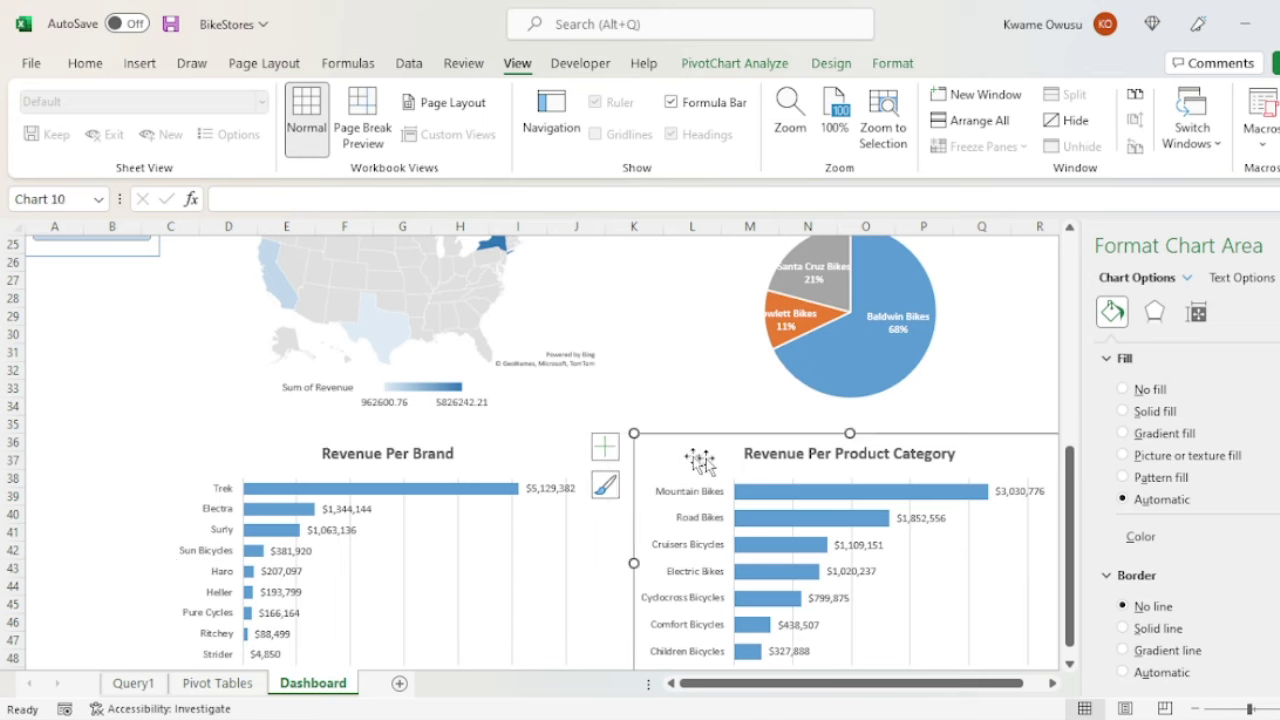
{"action": "left_click", "coordinate": [1126, 606]}
{"action": "left_click", "coordinate": [71, 456]}
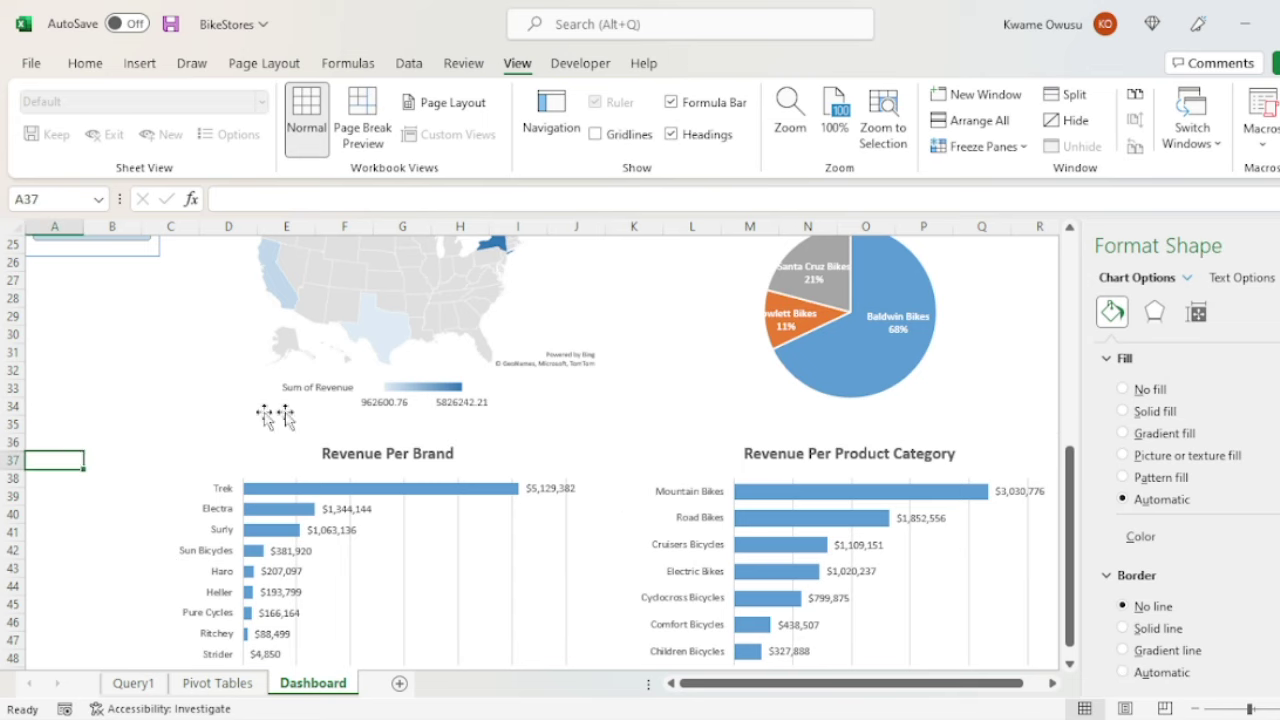
{"action": "scroll", "coordinate": [300, 420], "scroll_direction": "up", "scroll_amount": 5}
{"action": "scroll", "coordinate": [310, 422], "scroll_direction": "up", "scroll_amount": 4}
{"action": "left_click", "coordinate": [1272, 245]}
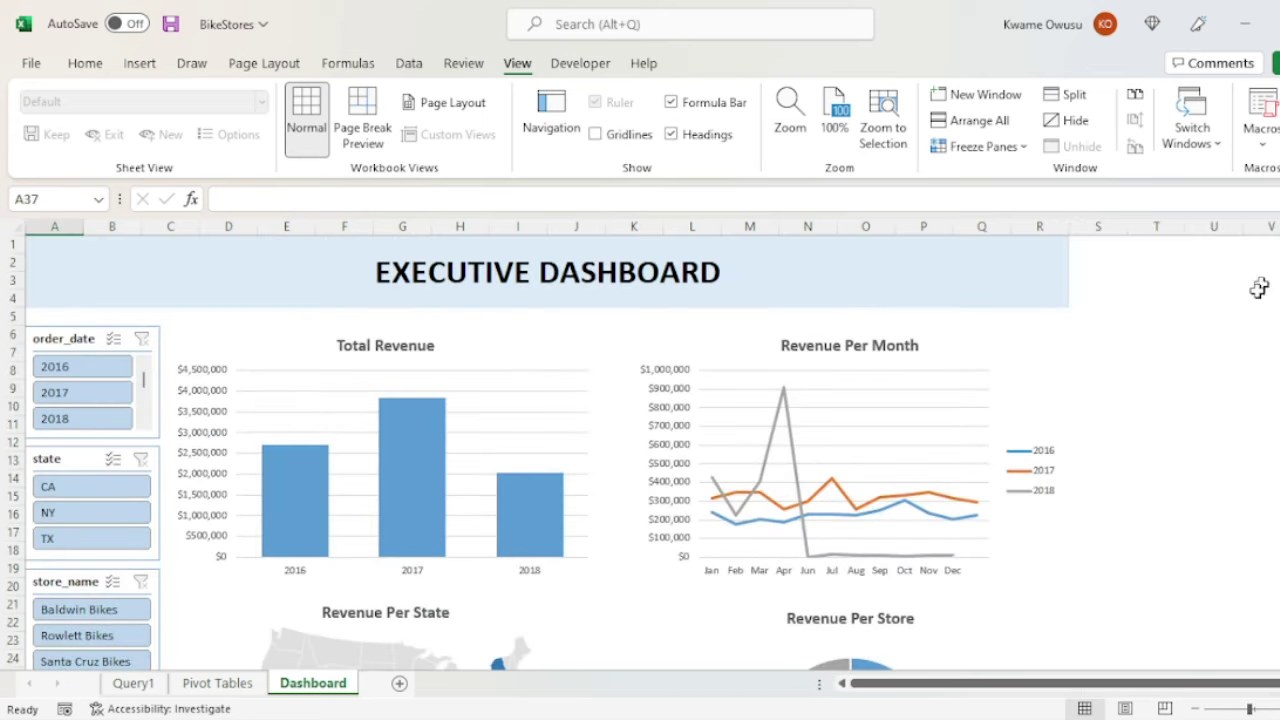
Scroll down to the Top 10 Customers and Revenue Per Sales Rep charts.
{"action": "scroll", "coordinate": [1243, 376], "scroll_direction": "down", "scroll_amount": 5}
{"action": "scroll", "coordinate": [1240, 372], "scroll_direction": "up", "scroll_amount": 5}
{"action": "scroll", "coordinate": [1215, 365], "scroll_direction": "down", "scroll_amount": 20}
{"action": "scroll", "coordinate": [1209, 366], "scroll_direction": "up", "scroll_amount": 20}
{"action": "scroll", "coordinate": [474, 366], "scroll_direction": "down", "scroll_amount": 1}
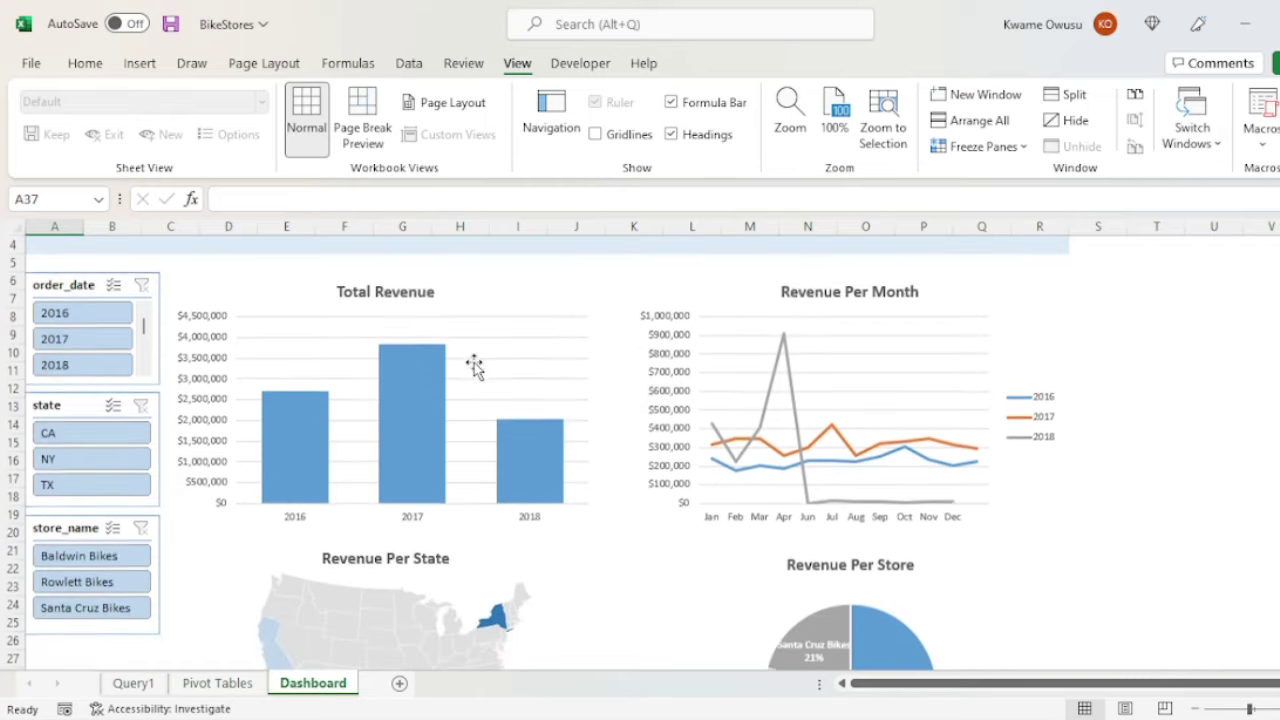
{"action": "scroll", "coordinate": [920, 345], "scroll_direction": "down", "scroll_amount": 3}
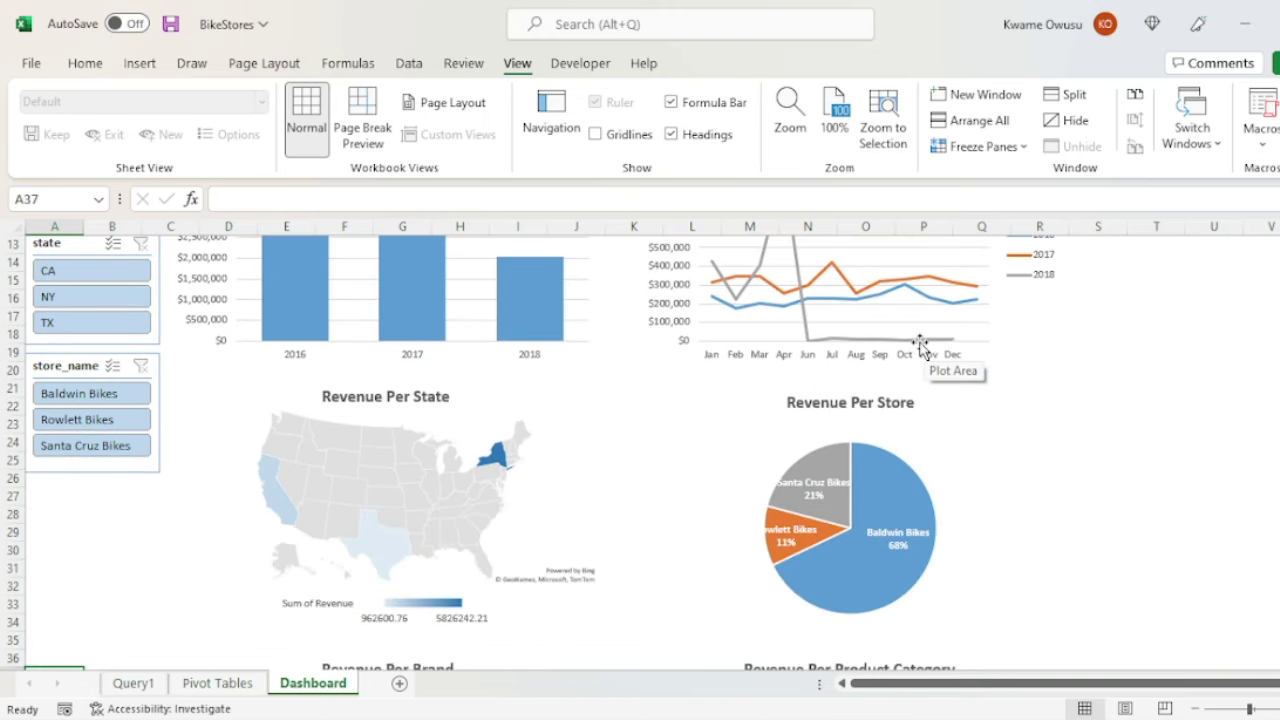
{"action": "scroll", "coordinate": [920, 345], "scroll_direction": "down", "scroll_amount": 2}
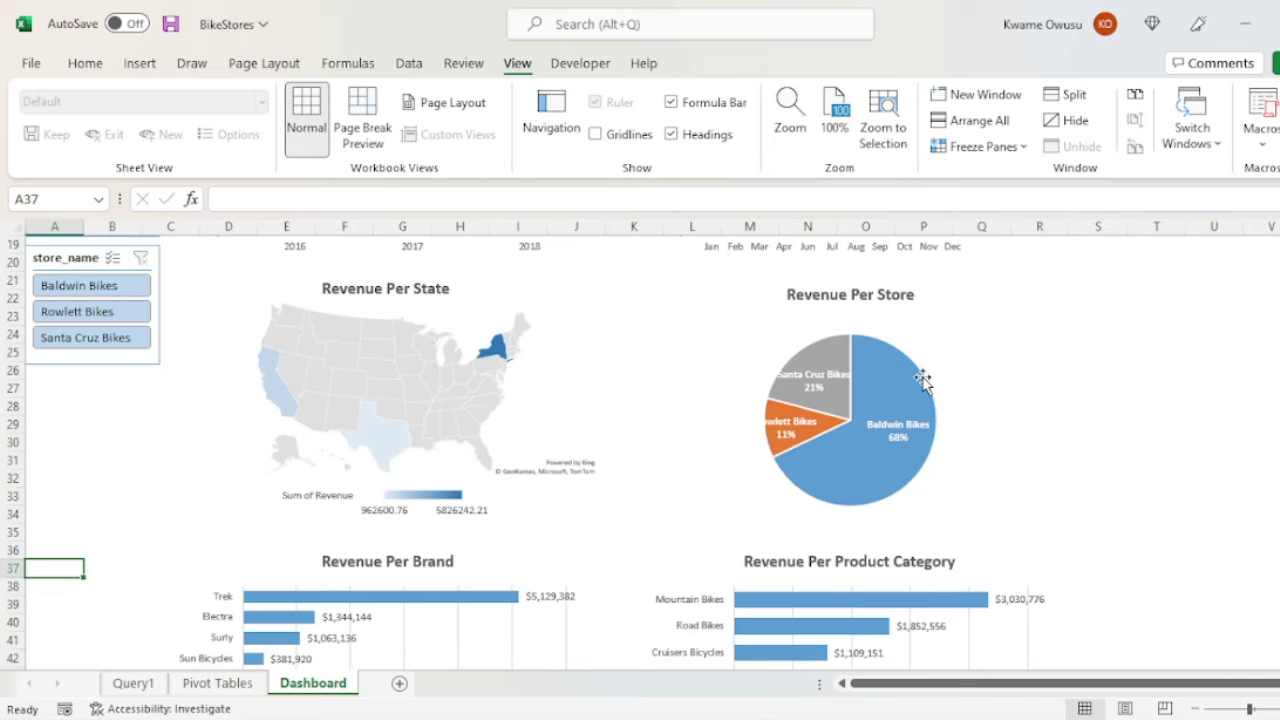
{"action": "scroll", "coordinate": [400, 445], "scroll_direction": "down", "scroll_amount": 2}
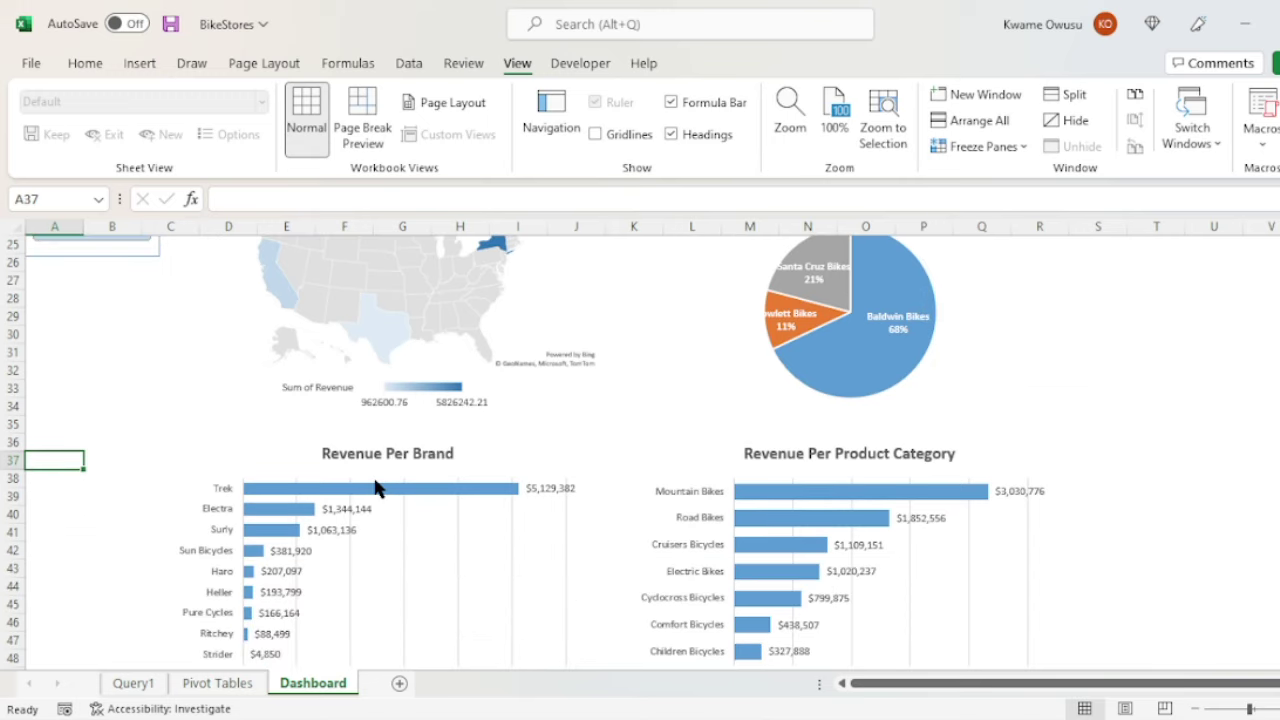
{"action": "scroll", "coordinate": [840, 475], "scroll_direction": "down", "scroll_amount": 4}
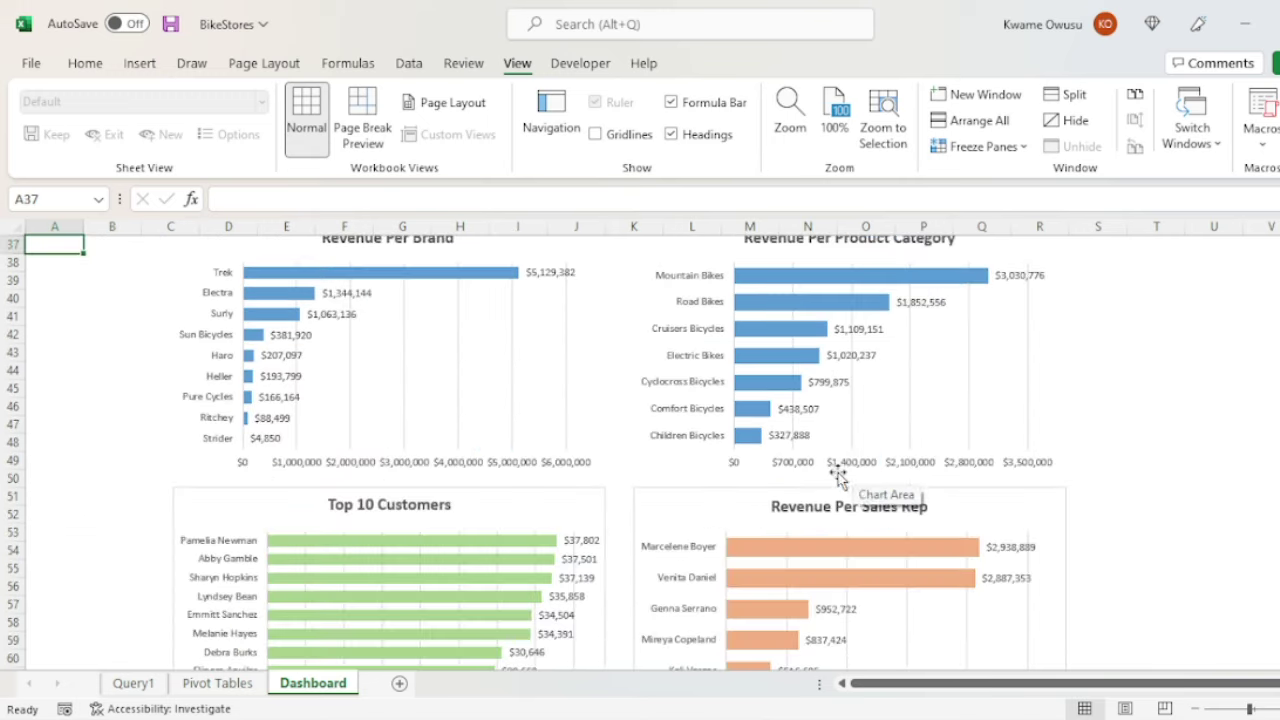
{"action": "scroll", "coordinate": [850, 430], "scroll_direction": "down", "scroll_amount": 3}
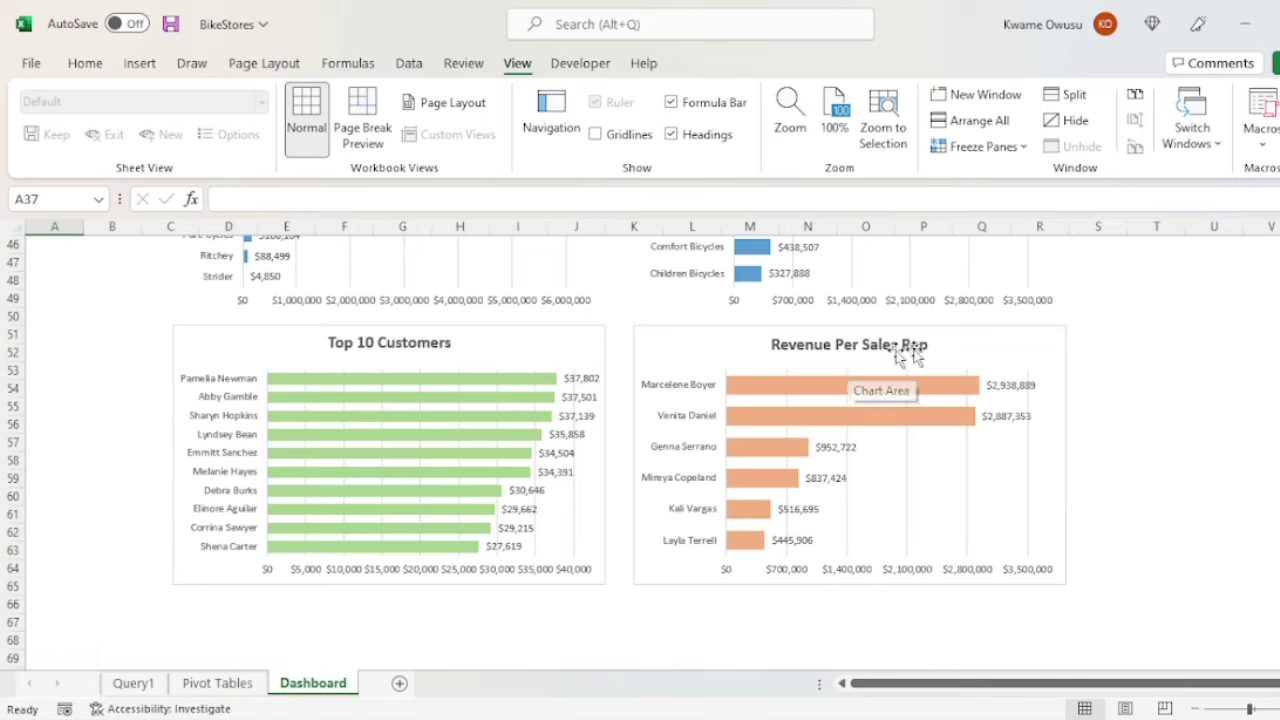
{"action": "left_click", "coordinate": [1250, 352]}
Set the Revenue Per Sales Rep chart's border to No line.
{"action": "left_click", "coordinate": [1045, 350]}
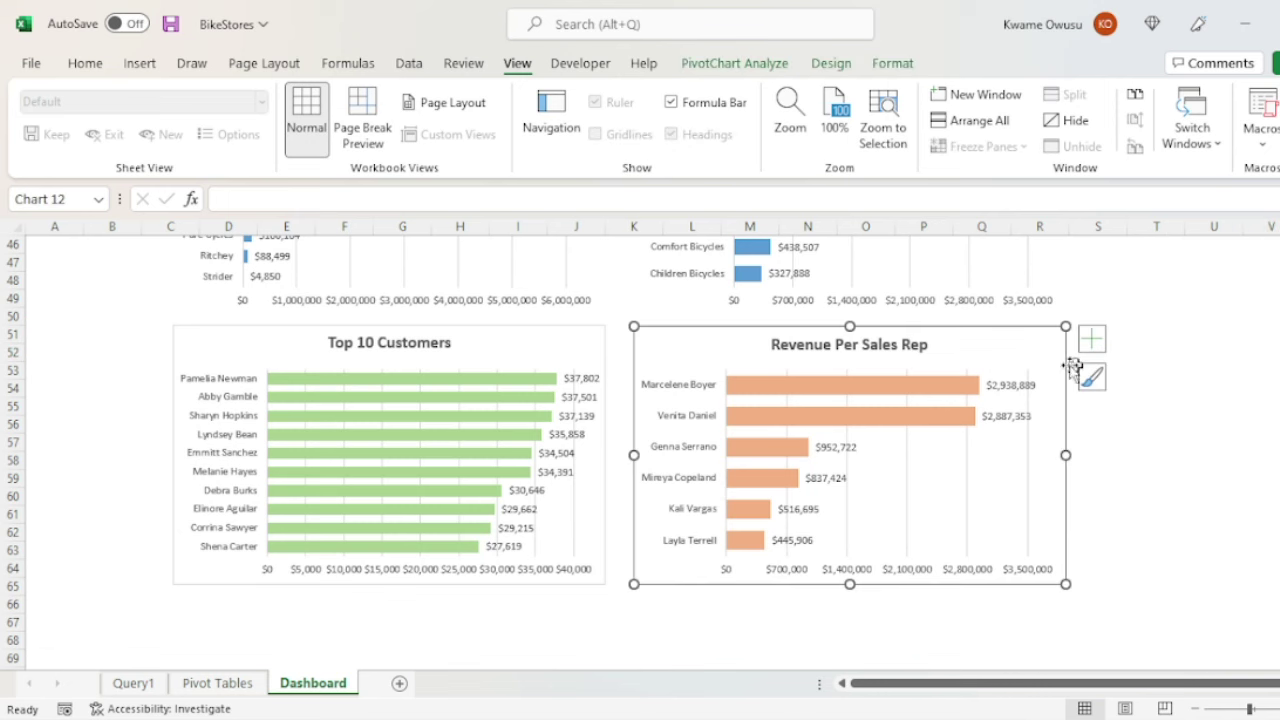
{"action": "right_click", "coordinate": [1012, 356]}
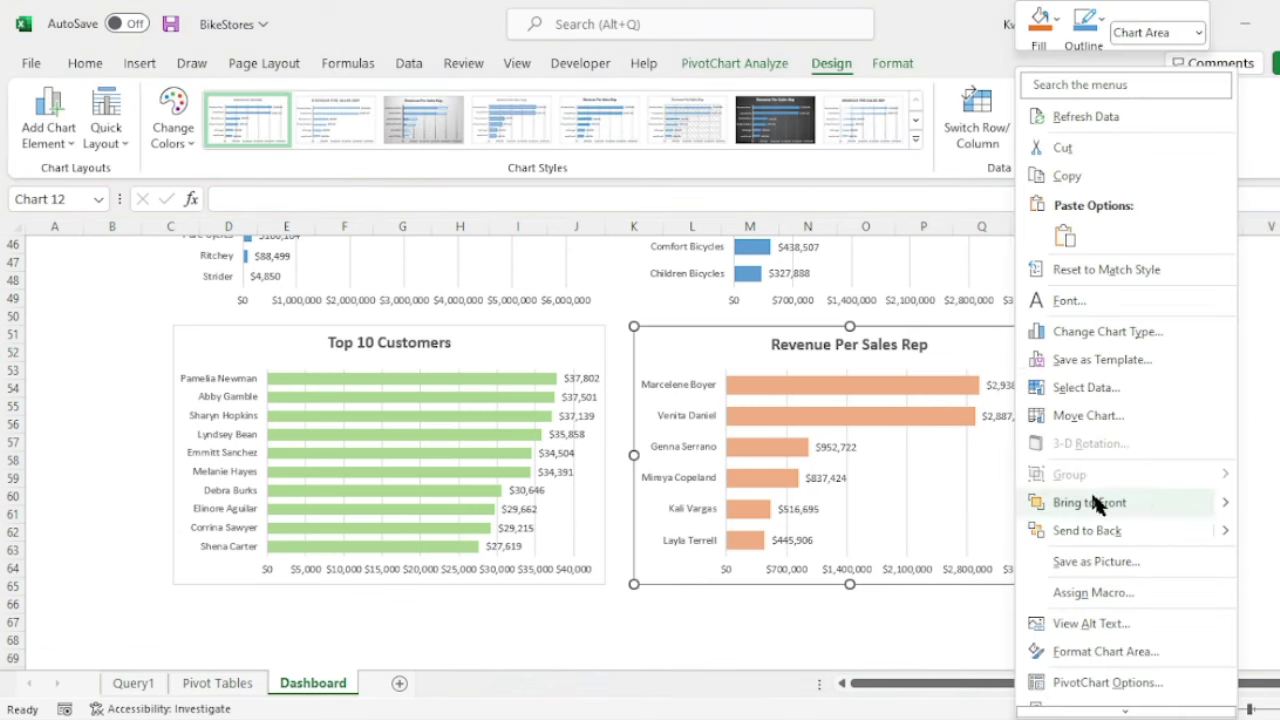
{"action": "left_click", "coordinate": [1105, 644]}
{"action": "scroll", "coordinate": [1180, 655], "scroll_direction": "down", "scroll_amount": 2}
{"action": "scroll", "coordinate": [1180, 650], "scroll_direction": "down", "scroll_amount": 2}
{"action": "scroll", "coordinate": [1173, 622], "scroll_direction": "up", "scroll_amount": 8}
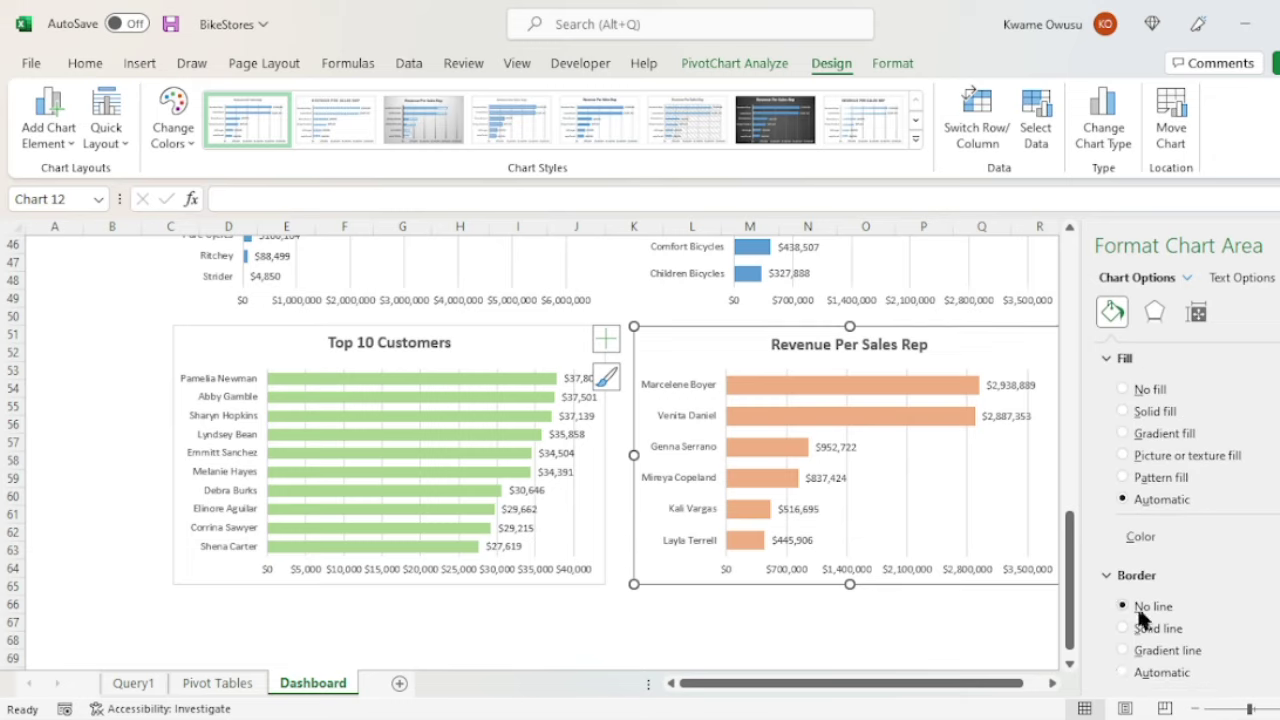
{"action": "left_click", "coordinate": [590, 657]}
Check the Top 10 Customers chart is borderless and scroll back to the dashboard top.
{"action": "left_click", "coordinate": [582, 370]}
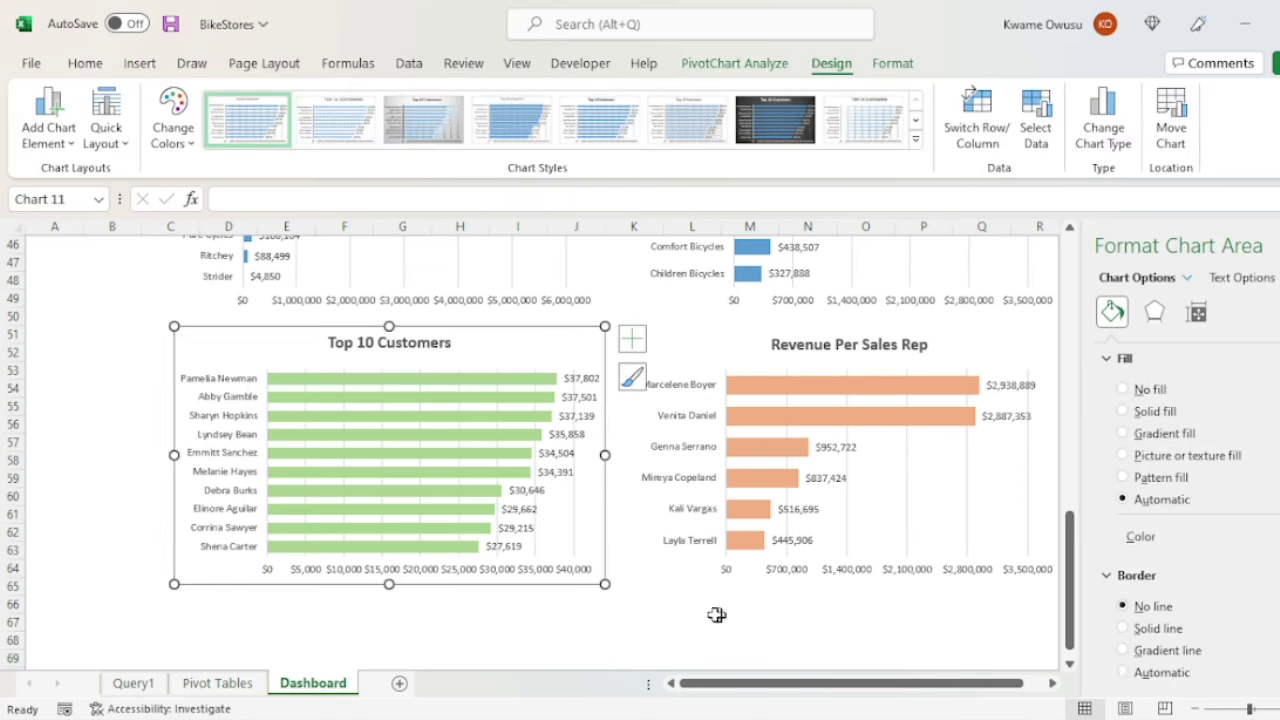
{"action": "left_click", "coordinate": [634, 638]}
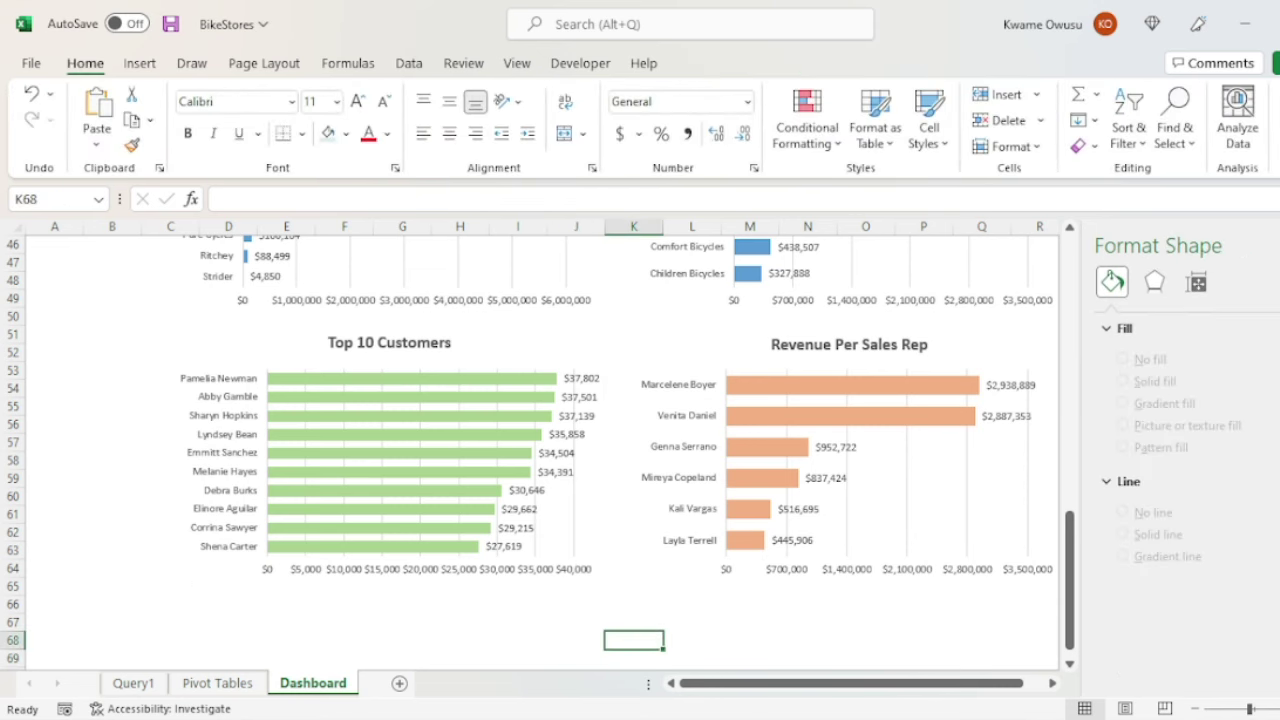
{"action": "scroll", "coordinate": [1205, 405], "scroll_direction": "up", "scroll_amount": 12}
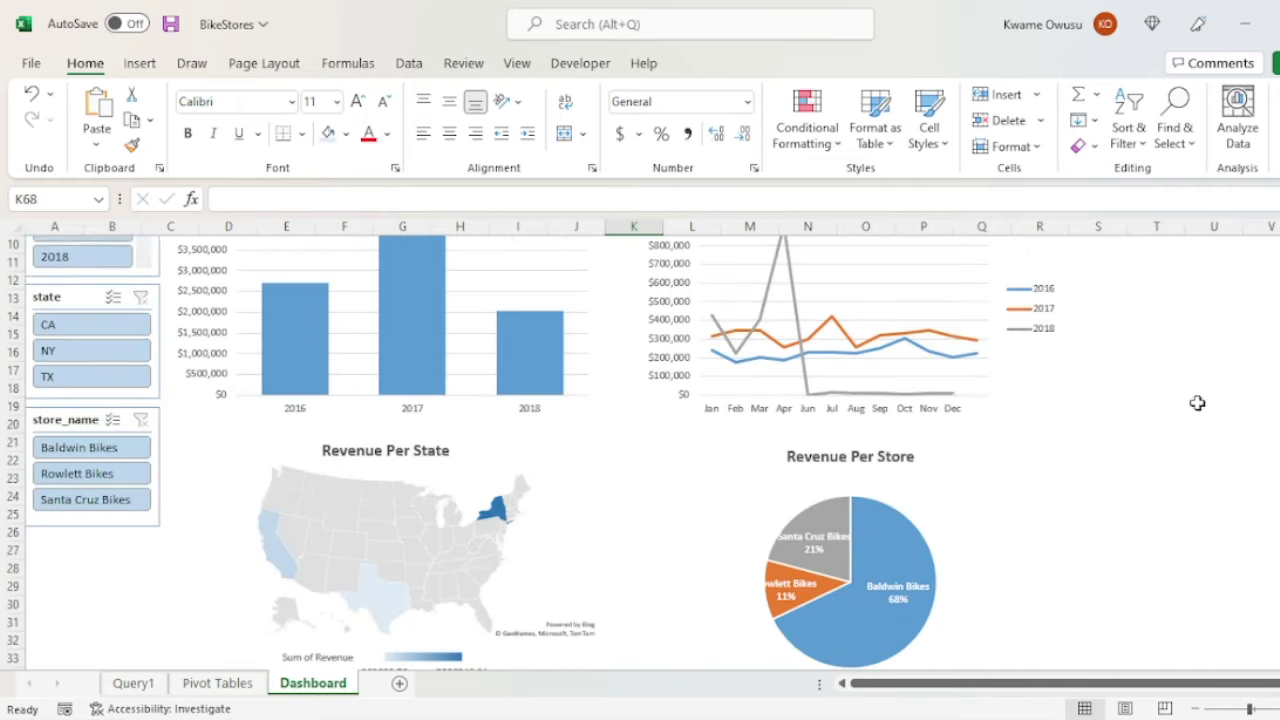
{"action": "scroll", "coordinate": [1198, 403], "scroll_direction": "up", "scroll_amount": 3}
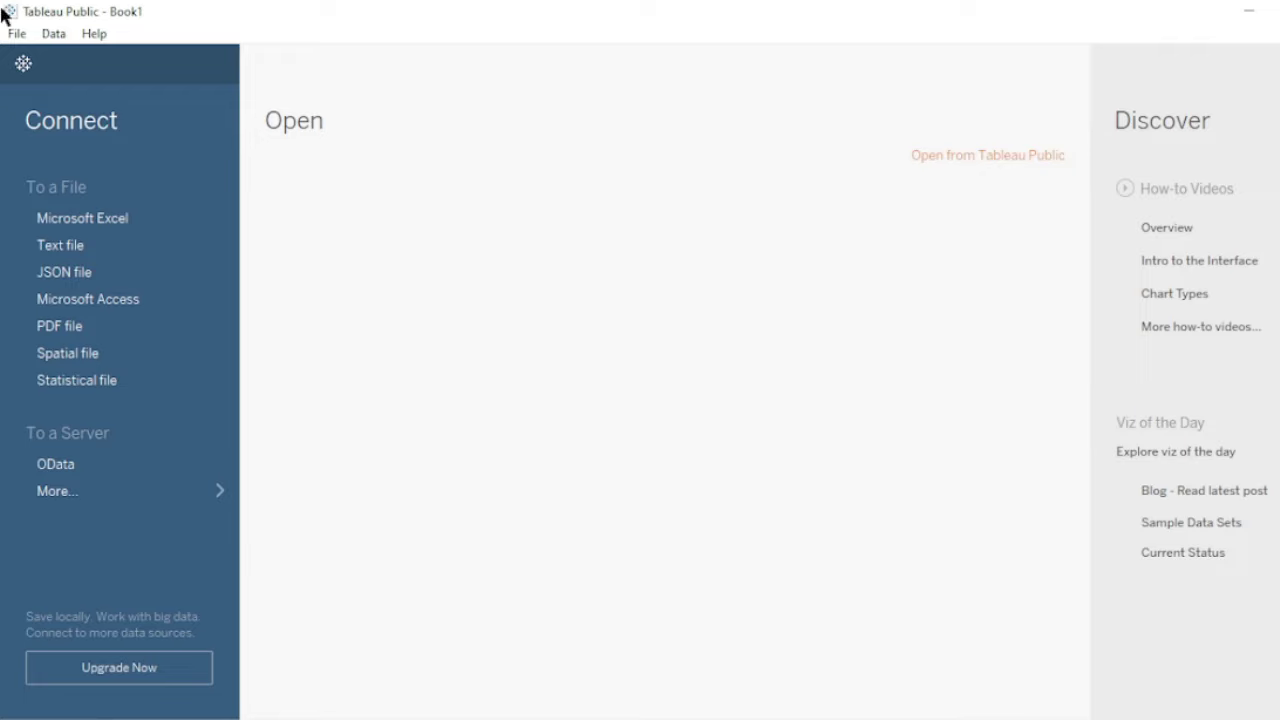
Connect to the BikeStores Excel file, add Query1 as the data table and inspect its preview.
{"action": "left_click", "coordinate": [114, 220]}
{"action": "double_click", "coordinate": [231, 204]}
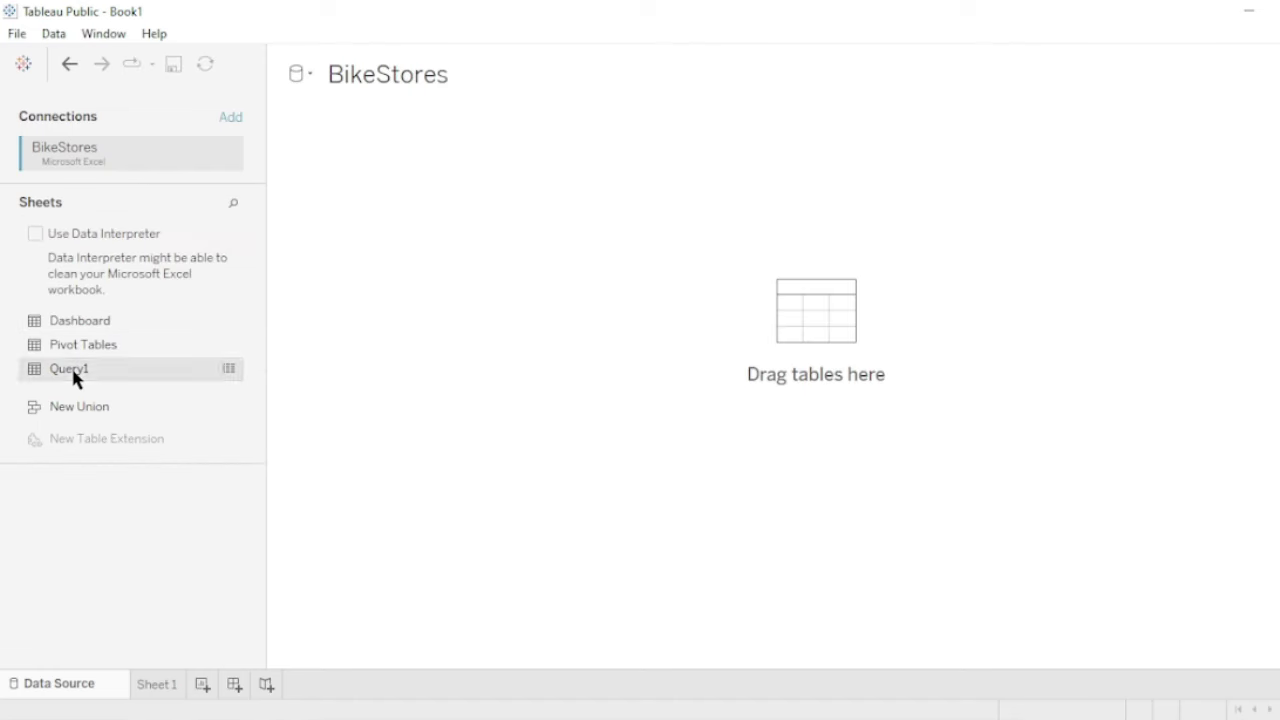
{"action": "double_click", "coordinate": [73, 372]}
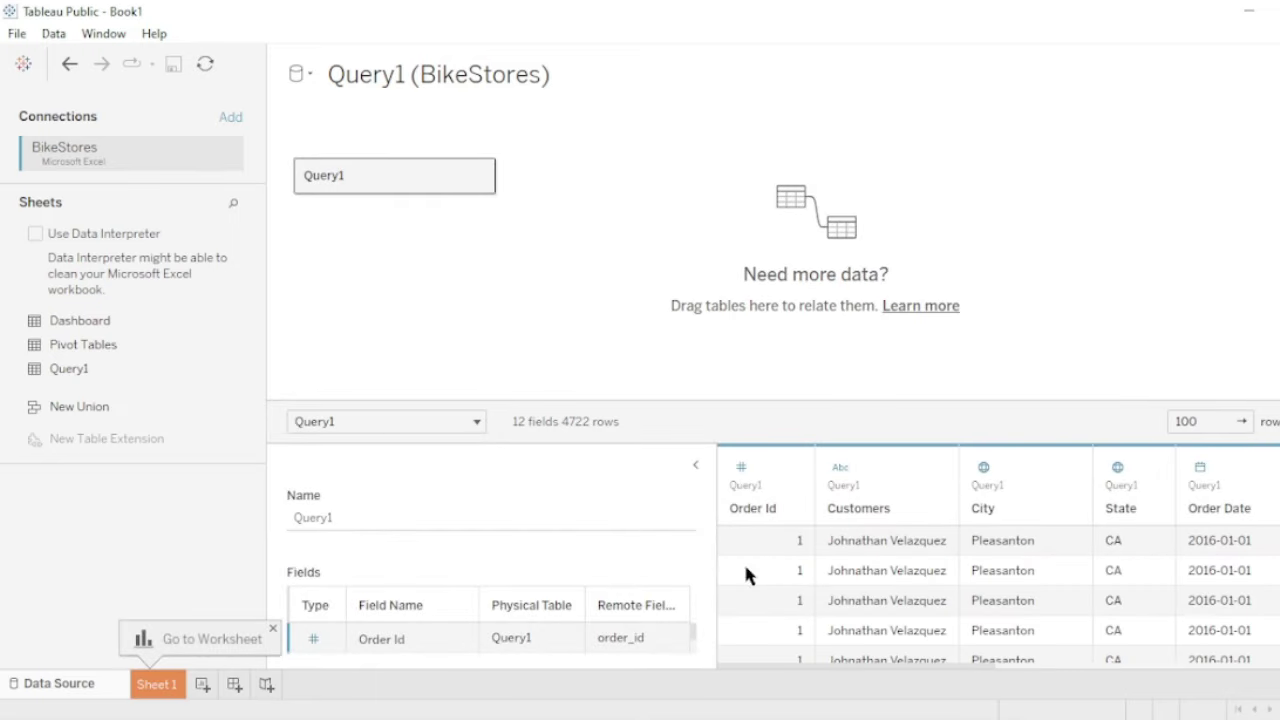
{"action": "left_click_drag", "start_coordinate": [812, 664], "coordinate": [733, 664]}
{"action": "scroll", "coordinate": [1183, 595], "scroll_direction": "down", "scroll_amount": 10}
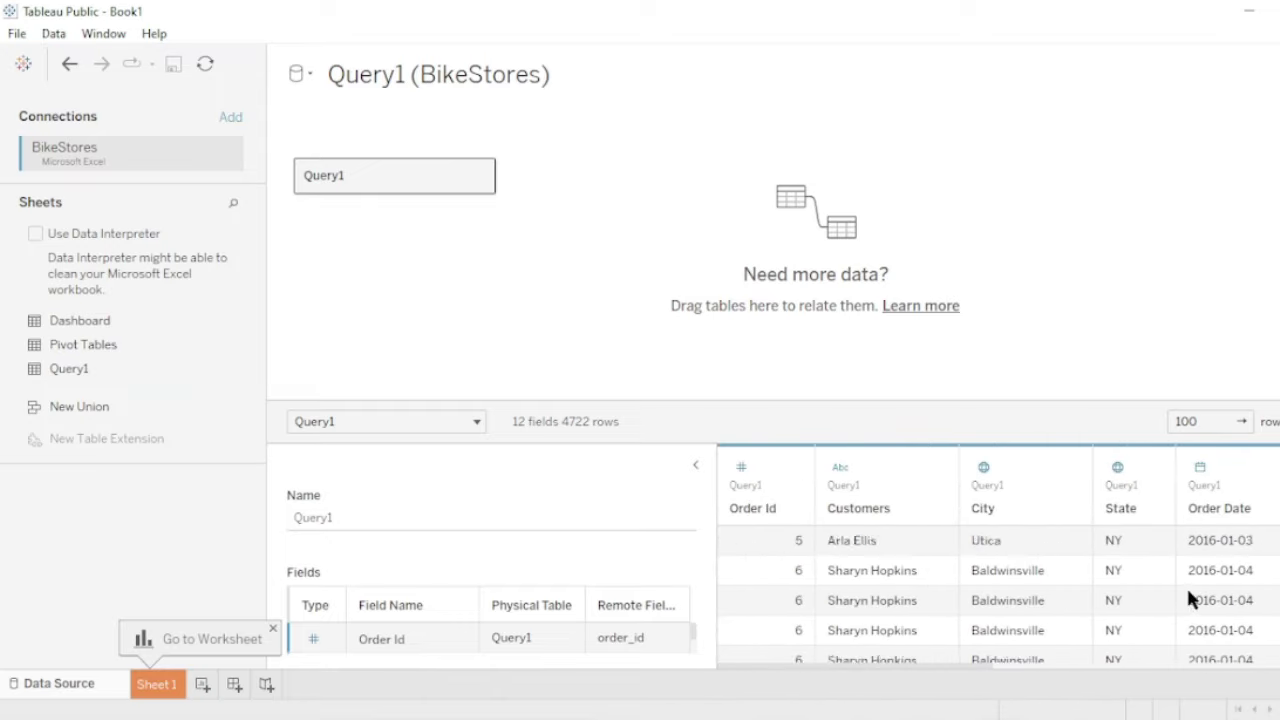
{"action": "scroll", "coordinate": [1188, 607], "scroll_direction": "down", "scroll_amount": 2}
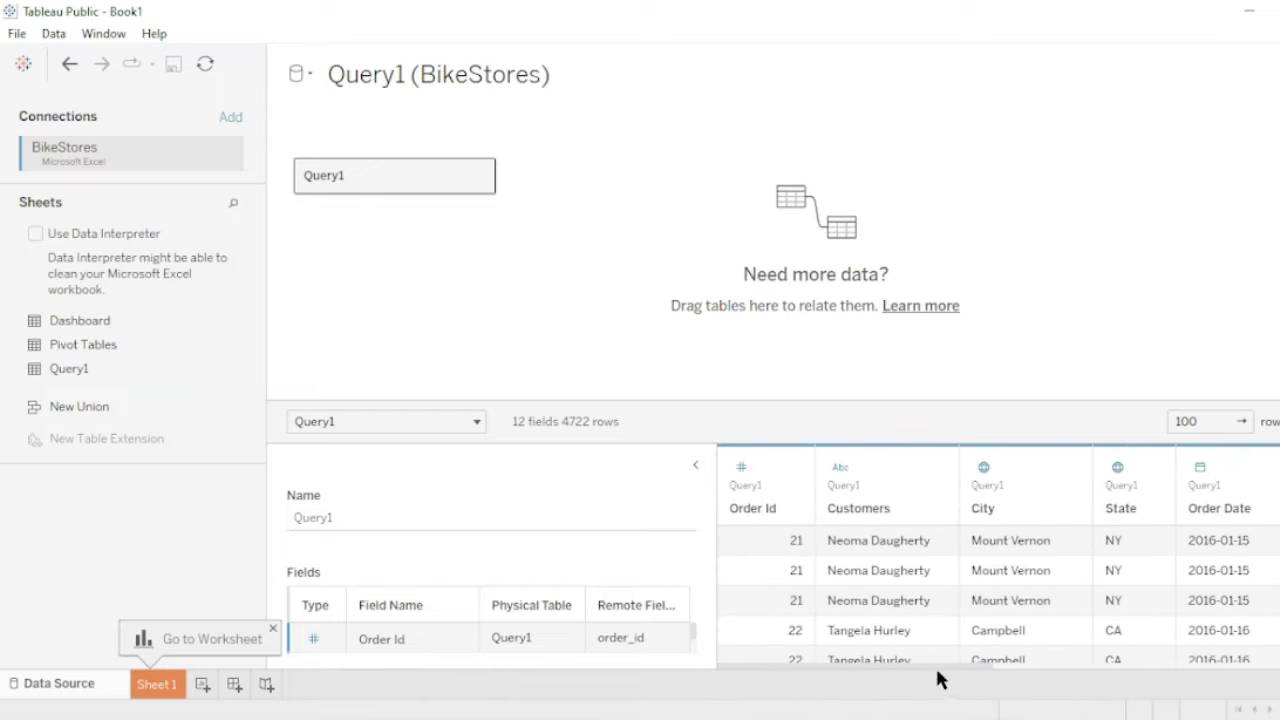
{"action": "left_click_drag", "start_coordinate": [966, 664], "coordinate": [845, 663]}
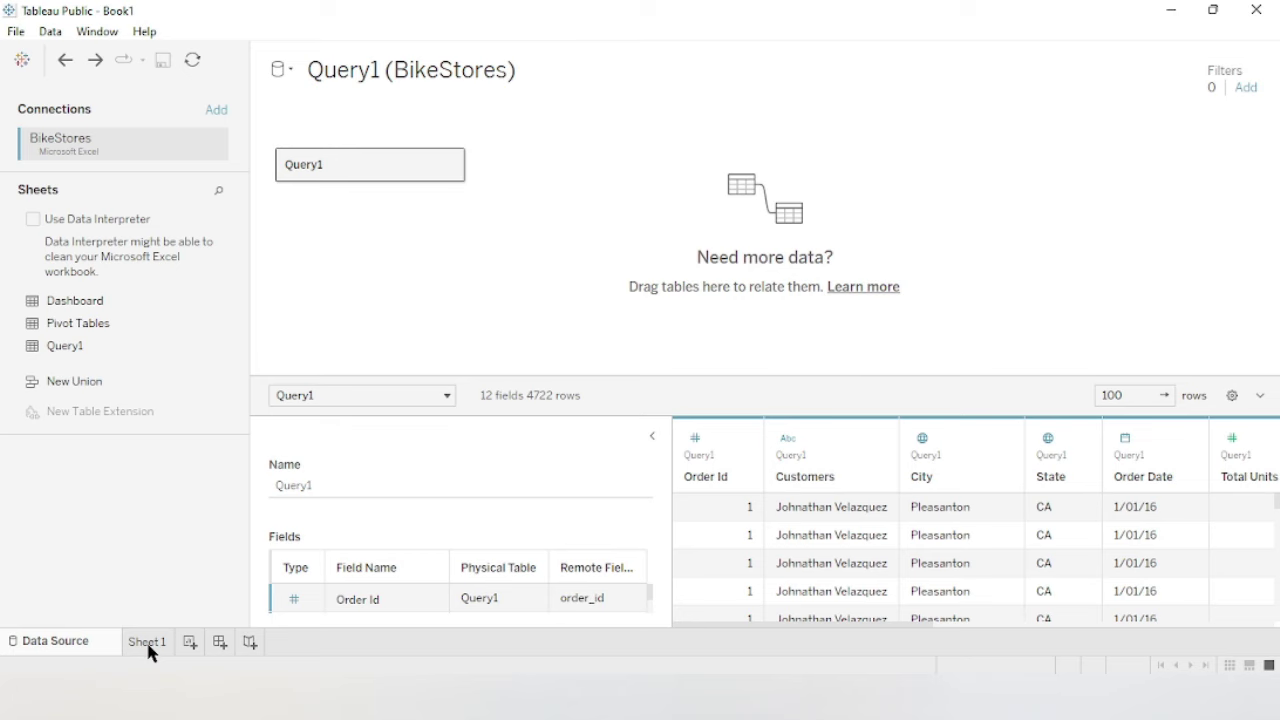
Go to Sheet 1 and select the Revenue field in the Data pane.
{"action": "left_click", "coordinate": [147, 642]}
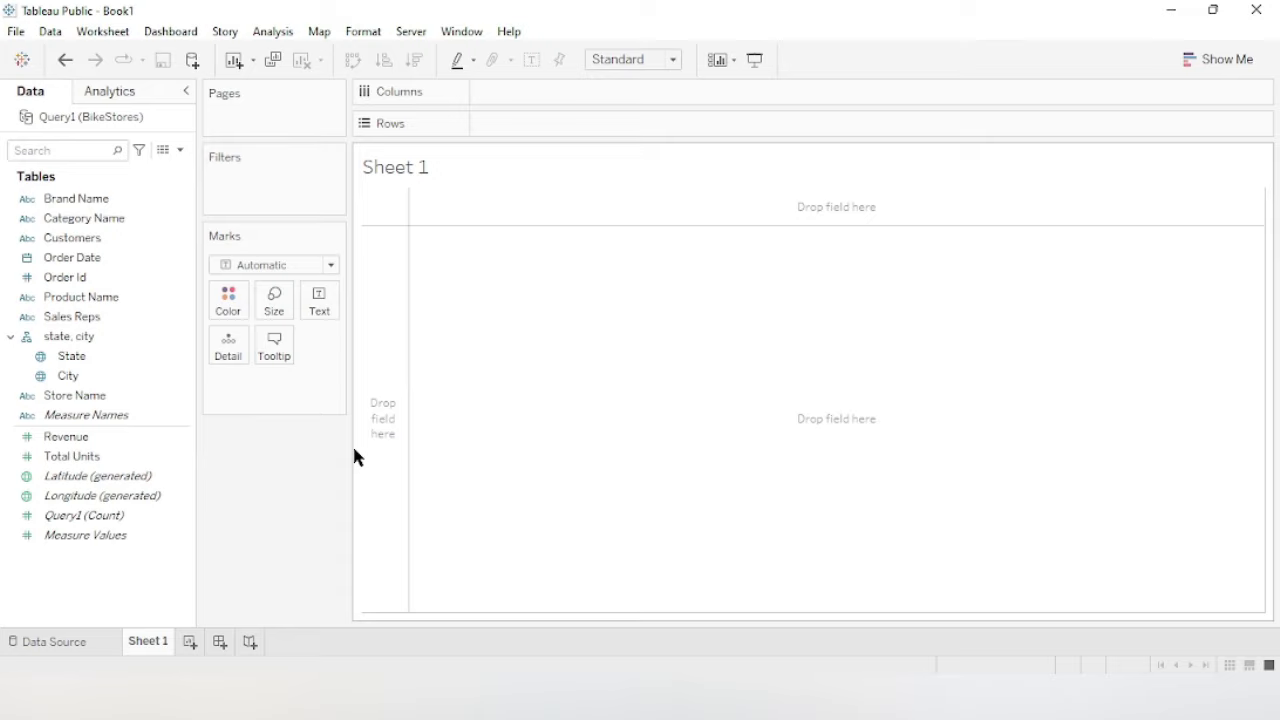
{"action": "left_click", "coordinate": [112, 437]}
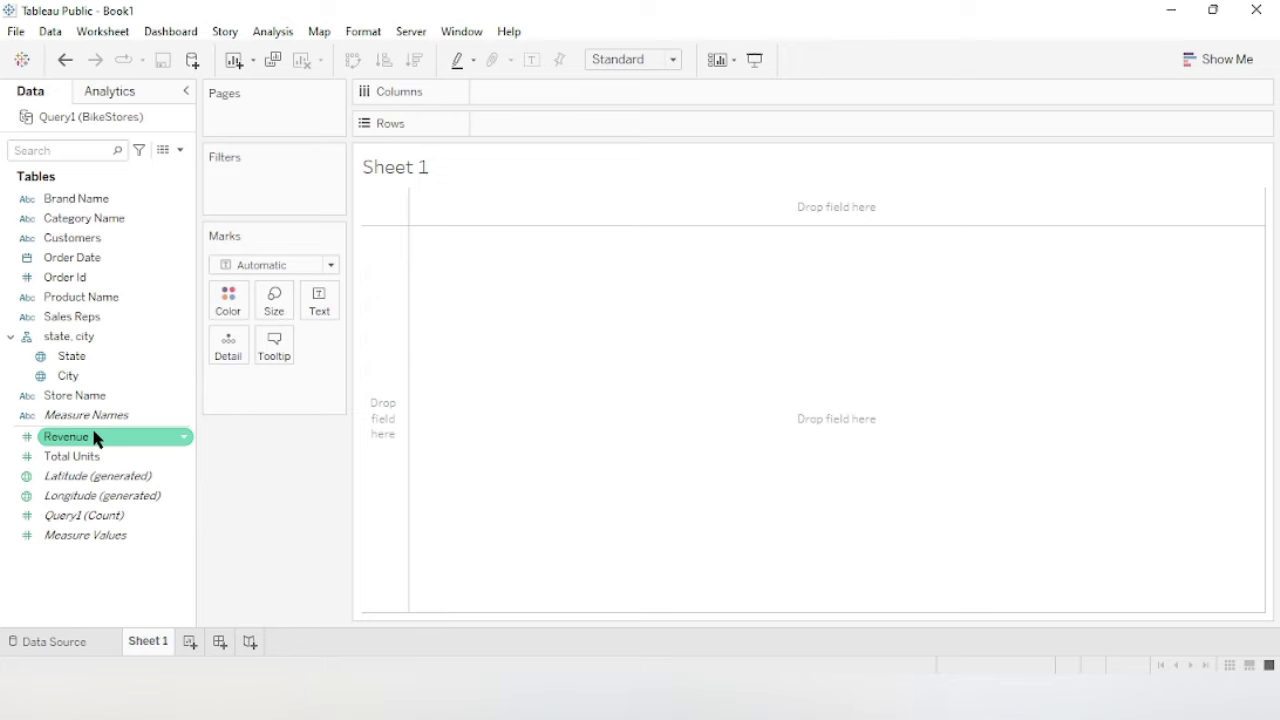
Give Revenue a default Currency (Custom) number format with fewer decimal places.
{"action": "right_click", "coordinate": [95, 437]}
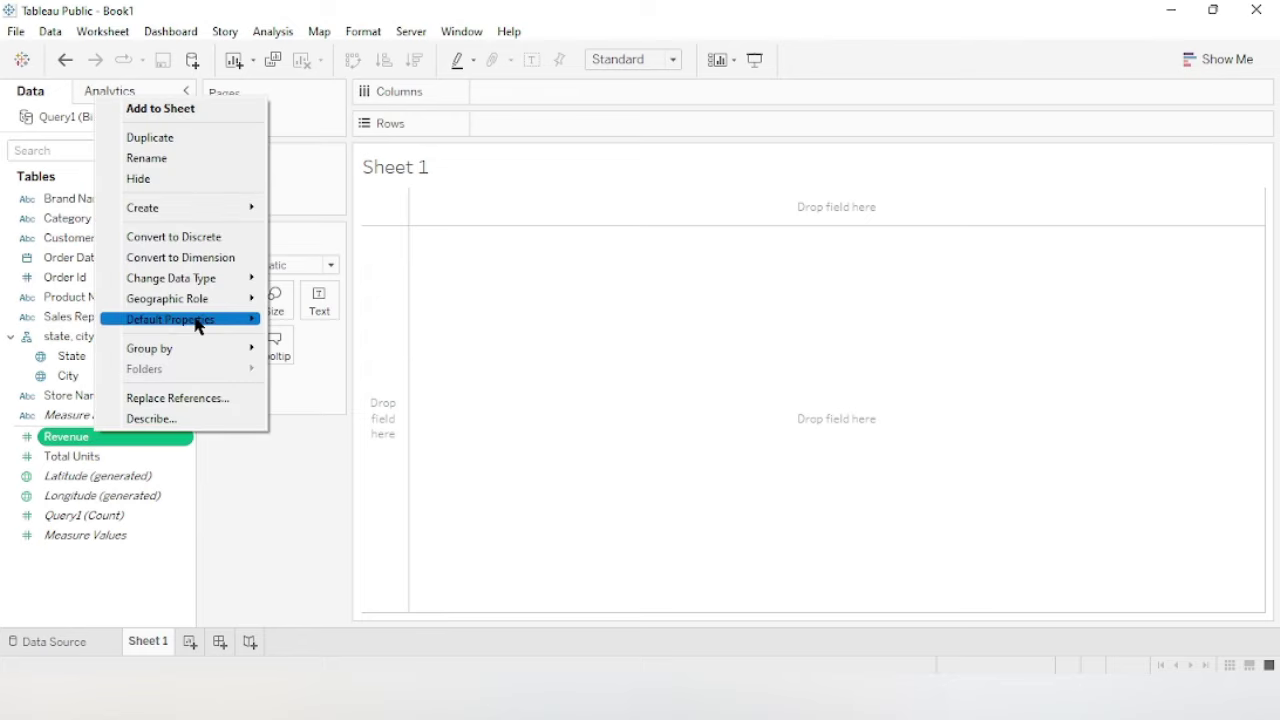
{"action": "mouse_move", "coordinate": [197, 325]}
{"action": "left_click", "coordinate": [318, 358]}
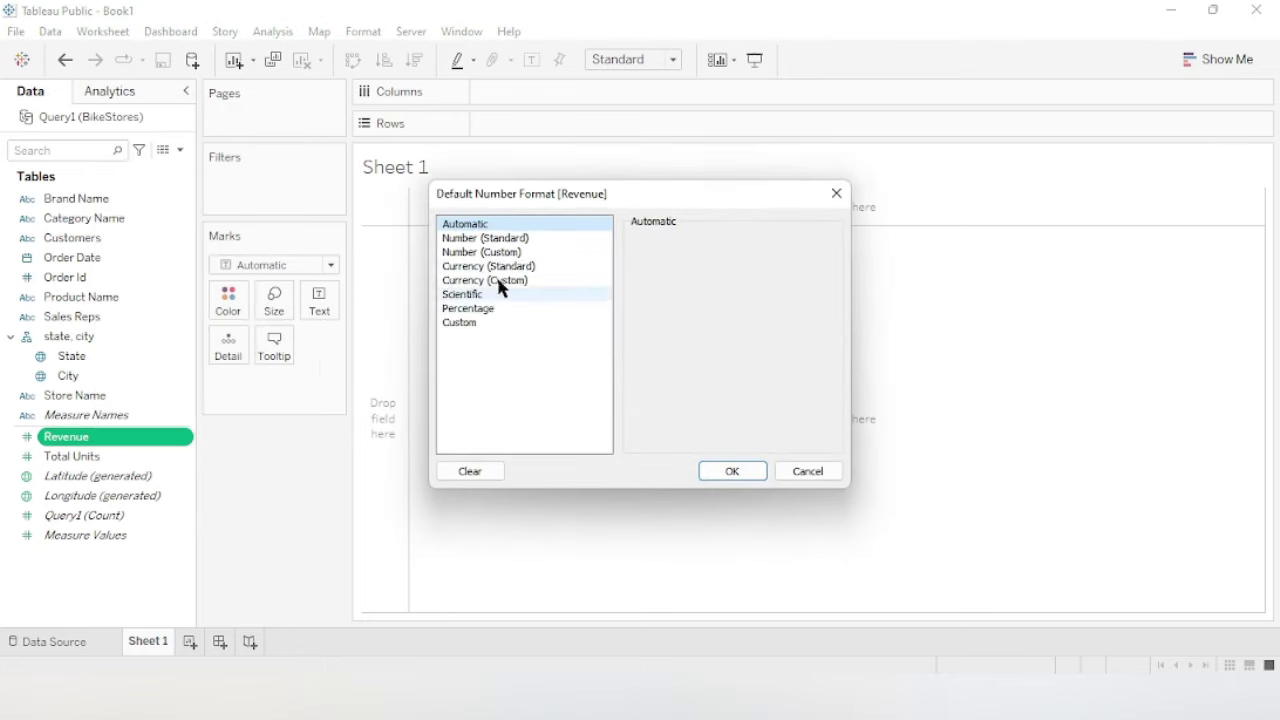
{"action": "left_click", "coordinate": [503, 279]}
{"action": "left_click", "coordinate": [681, 264]}
{"action": "left_click", "coordinate": [735, 472]}
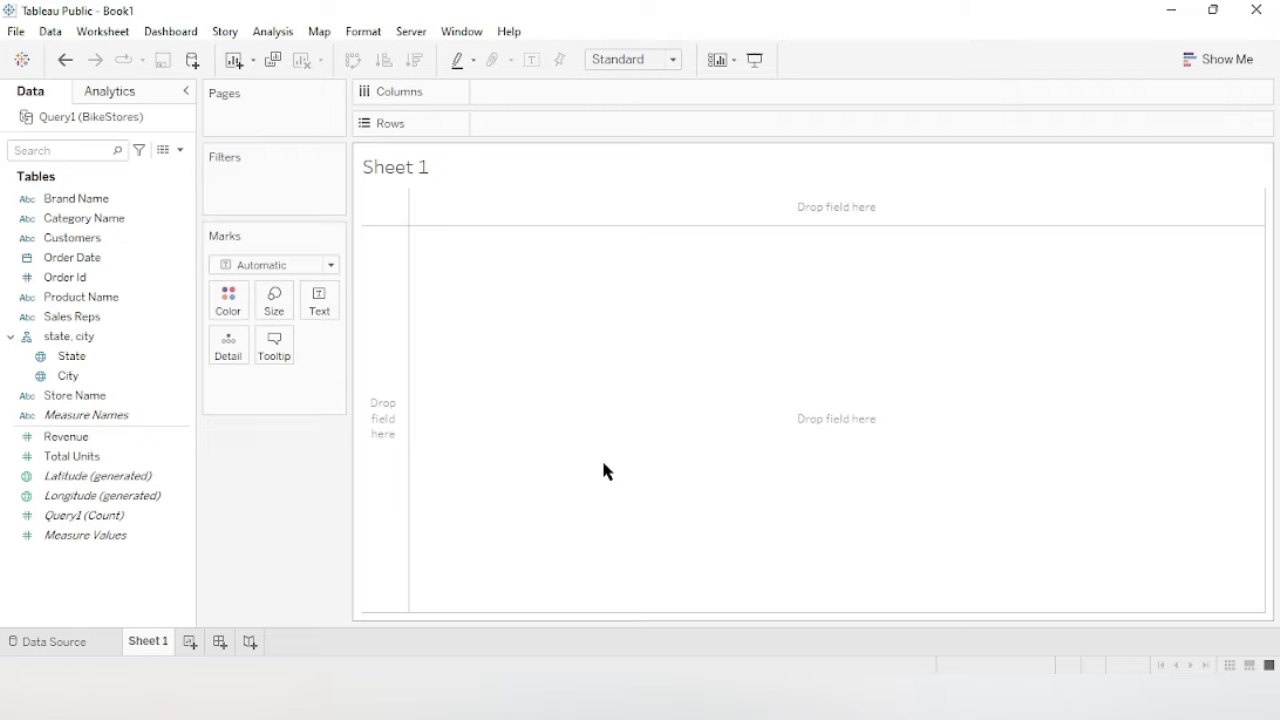
Turn the workbook grid lines off and bring up the Show Me chart suggestions.
{"action": "left_click", "coordinate": [365, 32]}
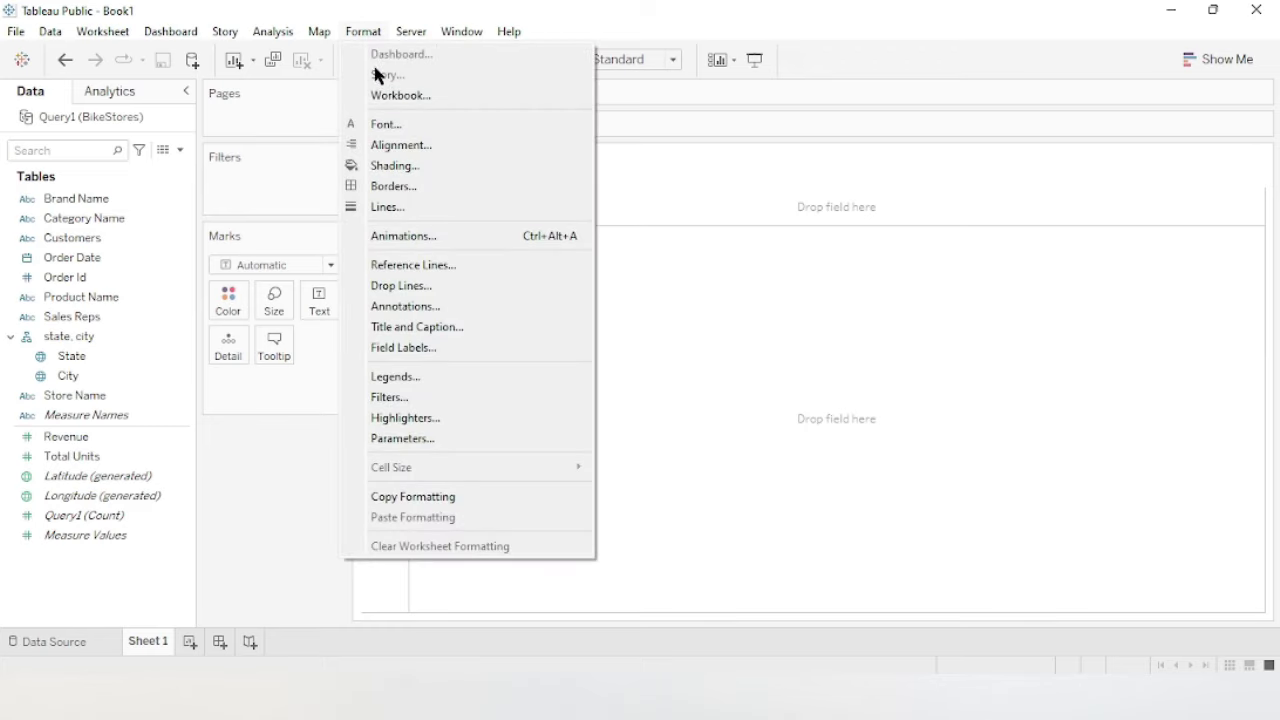
{"action": "left_click", "coordinate": [390, 95]}
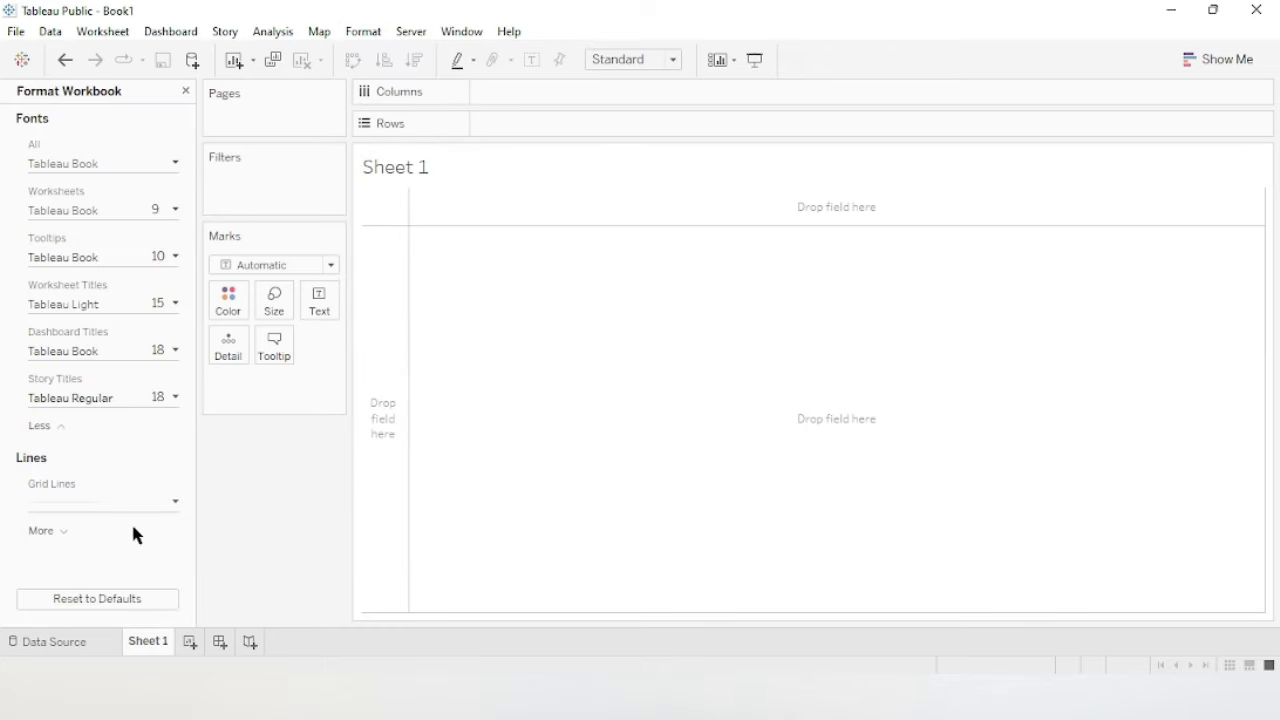
{"action": "left_click", "coordinate": [127, 501]}
{"action": "left_click", "coordinate": [84, 245]}
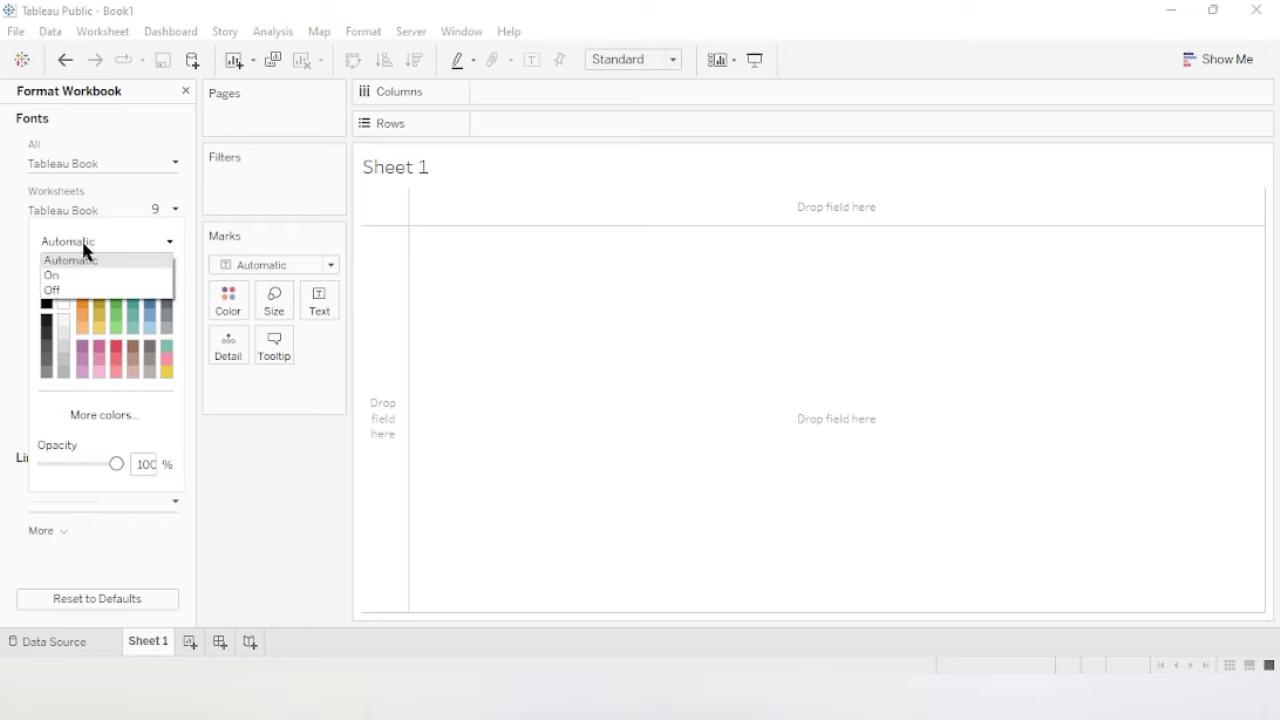
{"action": "left_click", "coordinate": [66, 291]}
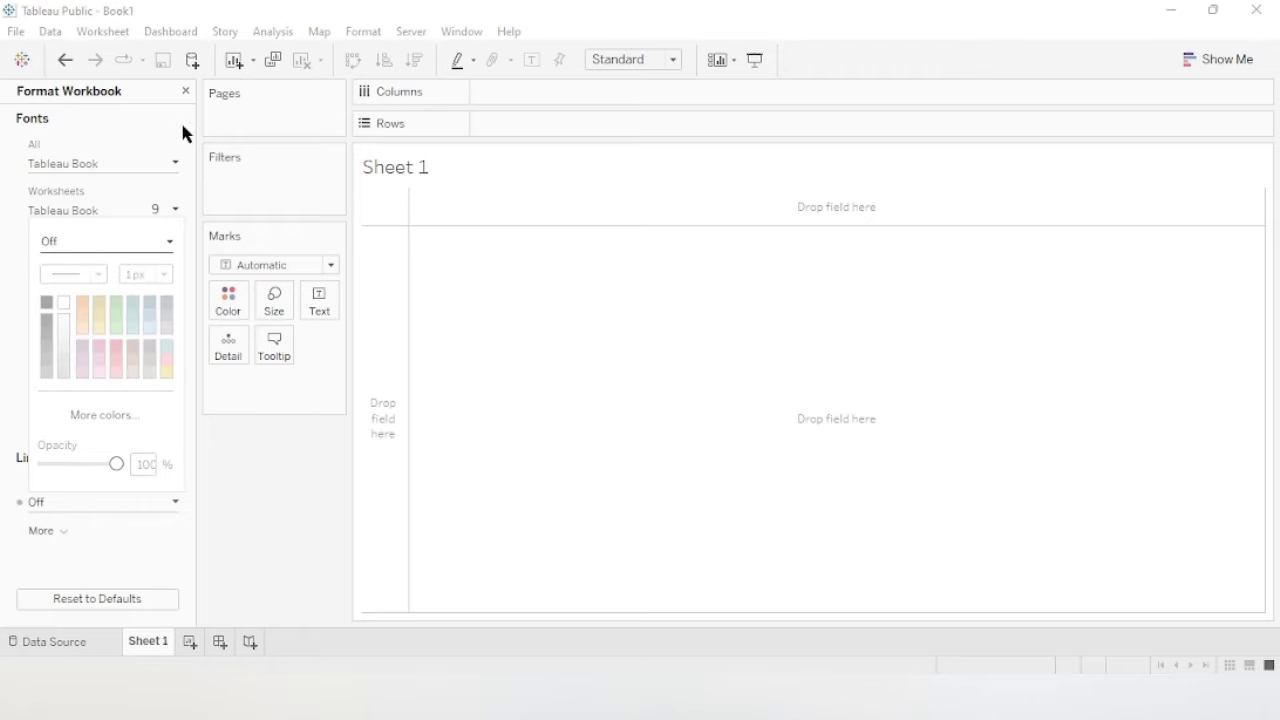
{"action": "left_click", "coordinate": [185, 91]}
{"action": "left_click", "coordinate": [185, 91]}
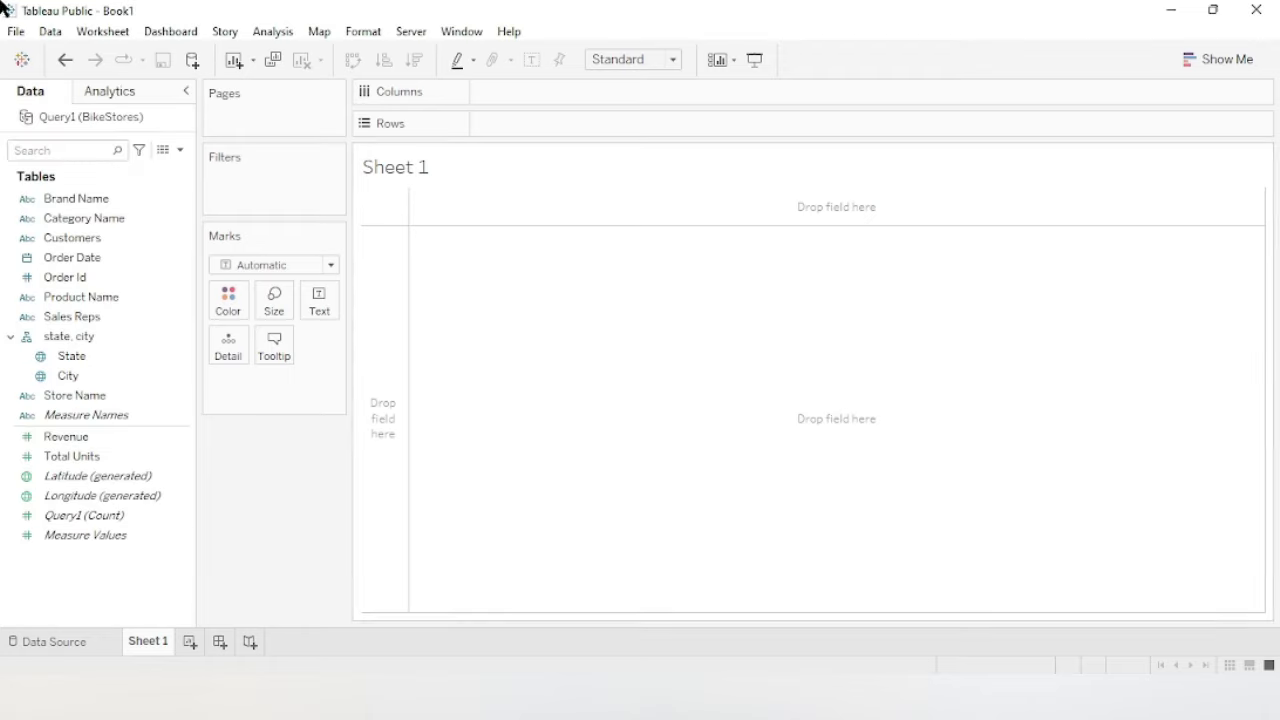
{"action": "key", "text": "ctrl+1"}
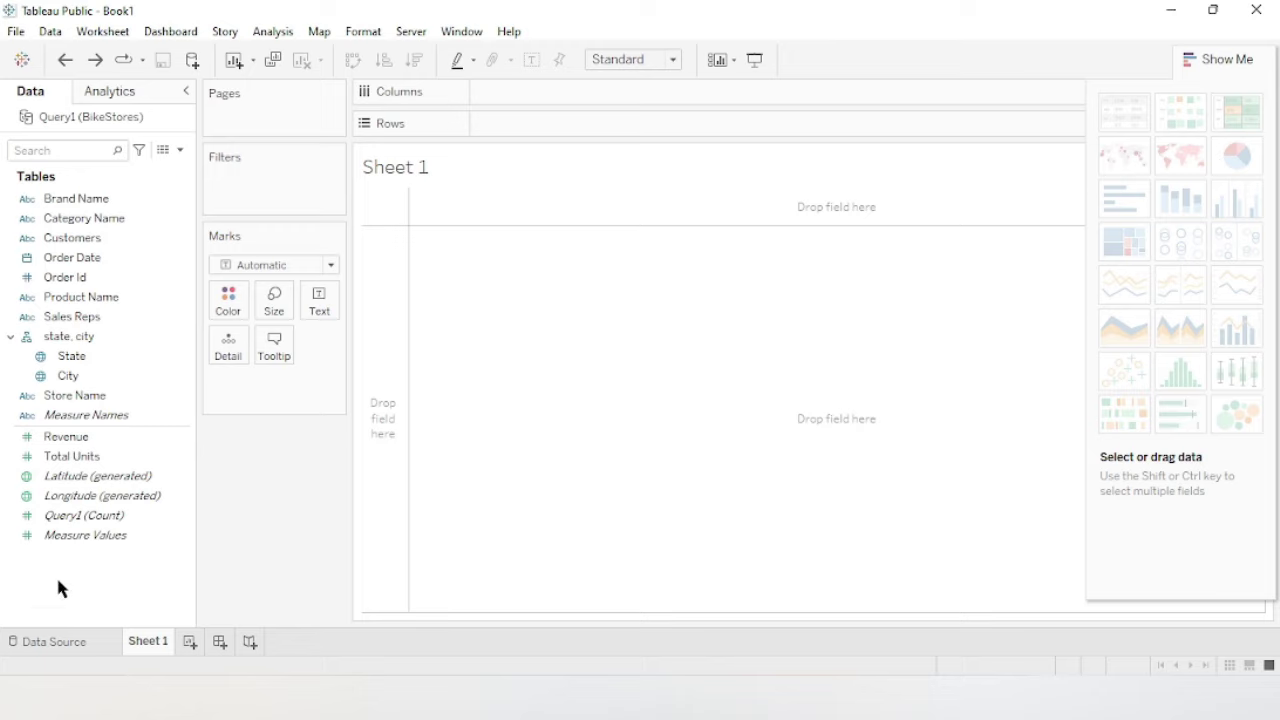
Build a vertical bar chart of Revenue by Order Date year, colored by Revenue.
{"action": "left_click_drag", "start_coordinate": [72, 442], "coordinate": [545, 120]}
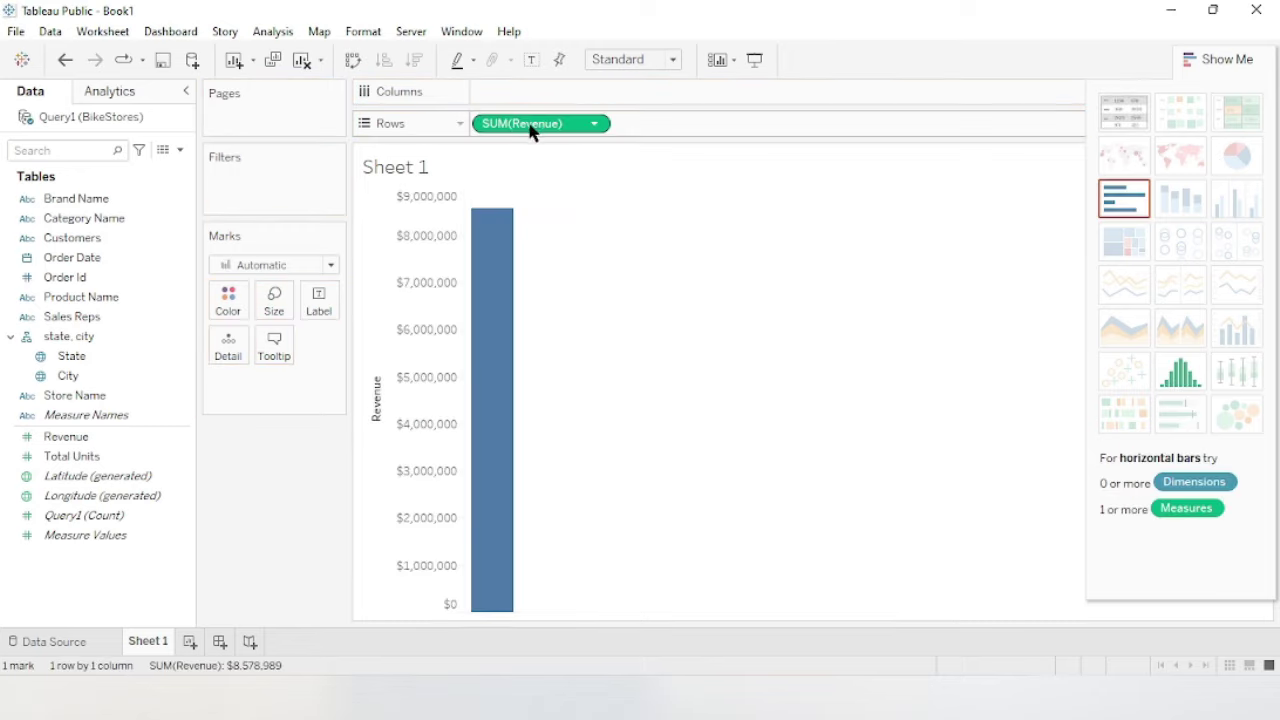
{"action": "left_click_drag", "start_coordinate": [72, 258], "coordinate": [538, 108]}
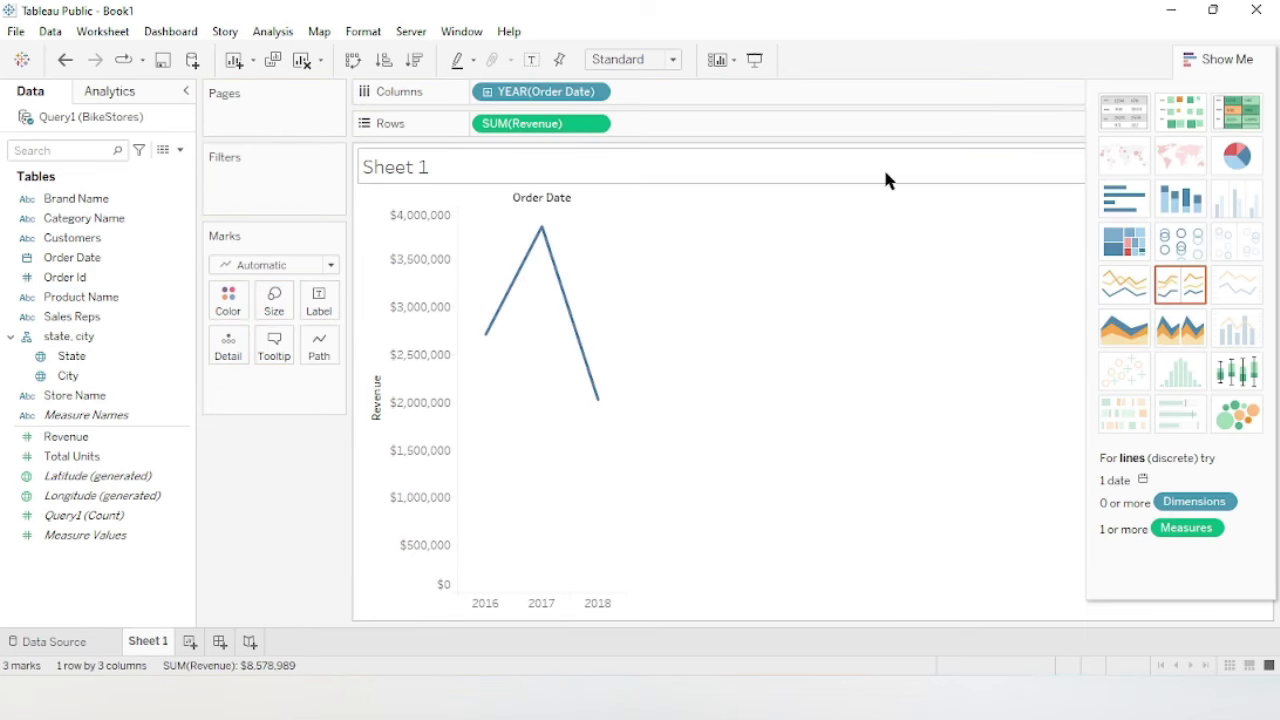
{"action": "left_click", "coordinate": [1126, 202]}
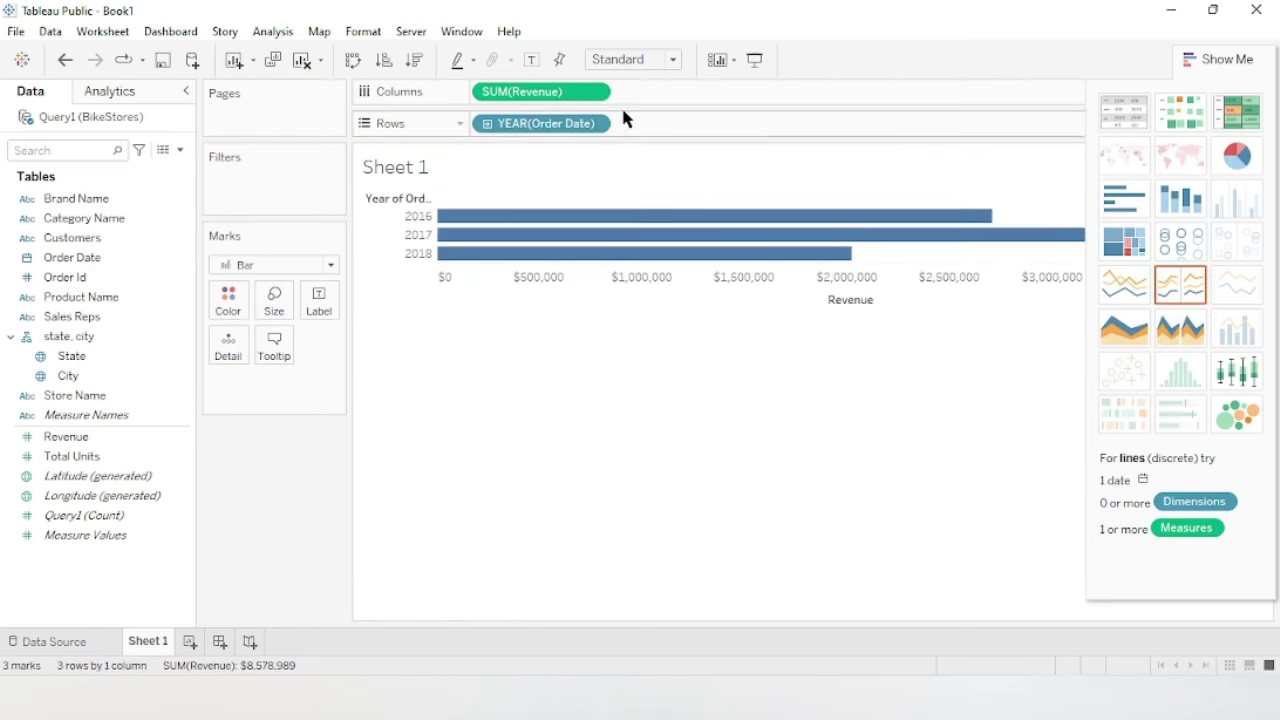
{"action": "left_click", "coordinate": [355, 62]}
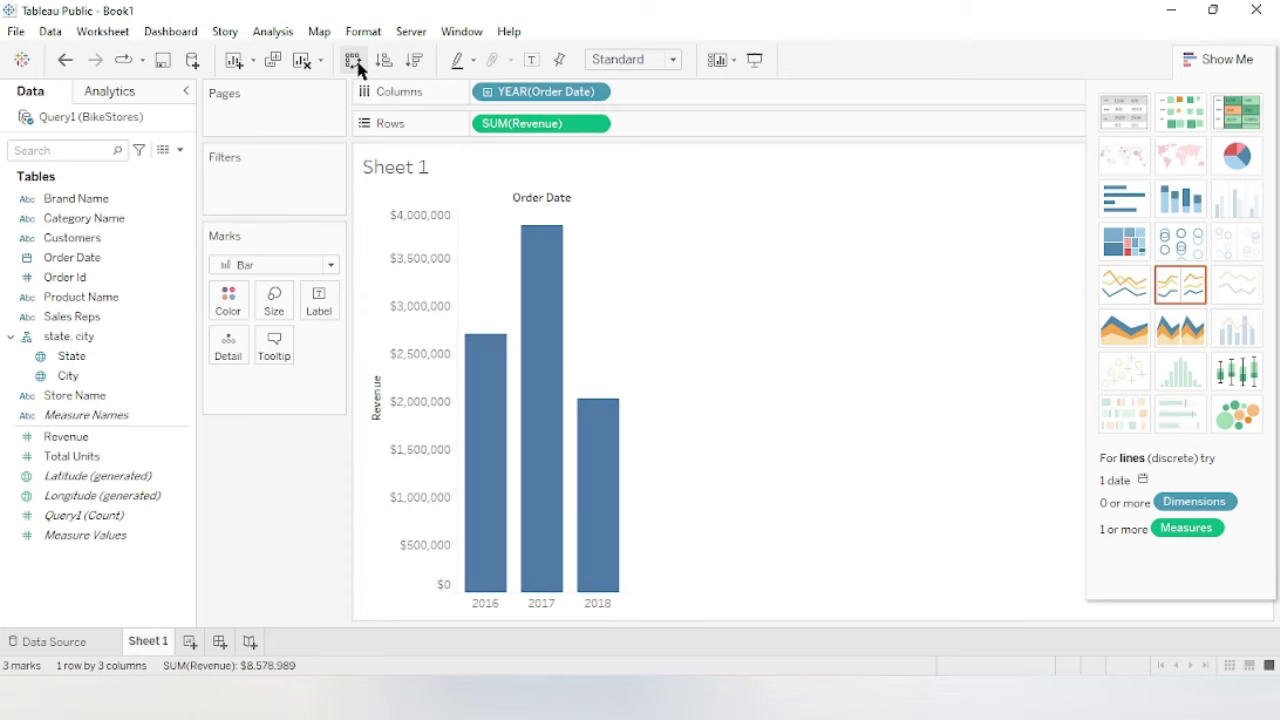
{"action": "mouse_move", "coordinate": [540, 335]}
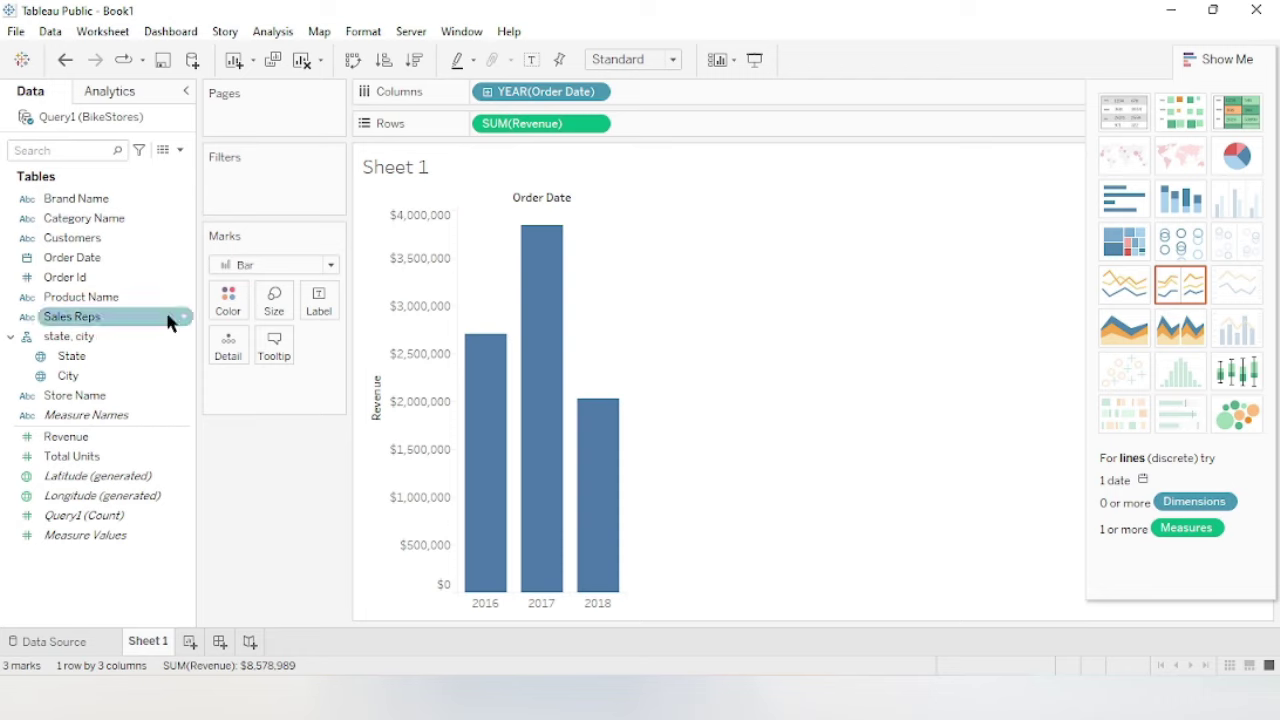
{"action": "left_click_drag", "start_coordinate": [55, 437], "coordinate": [227, 299]}
{"action": "mouse_move", "coordinate": [541, 432]}
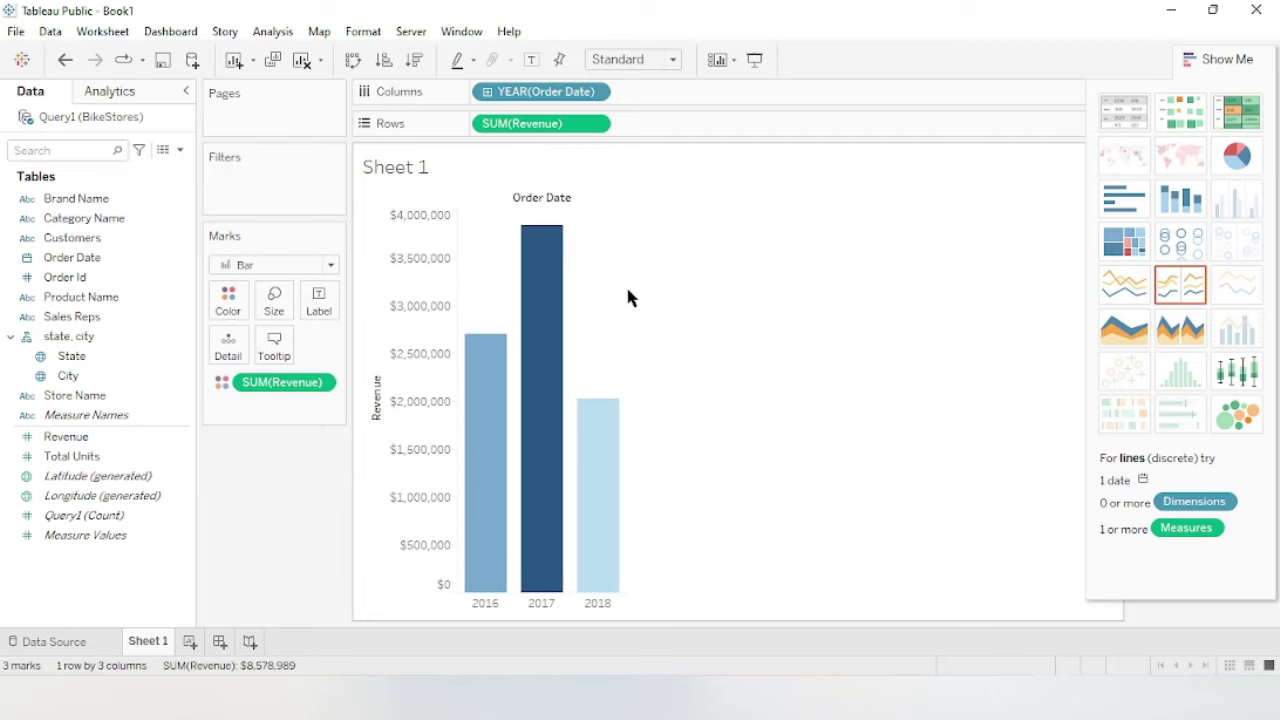
Hide the Order Date label and sheet title, and rename the sheet 'Revenue / Year'.
{"action": "right_click", "coordinate": [556, 200]}
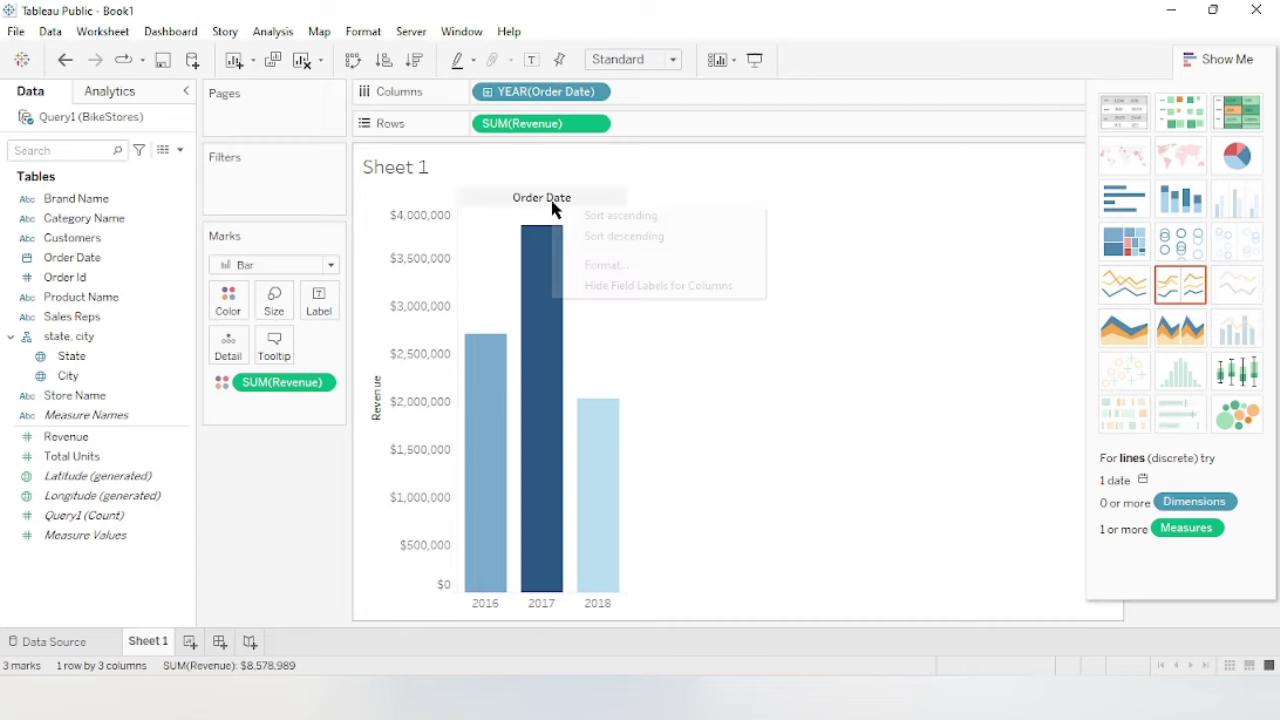
{"action": "left_click", "coordinate": [606, 286]}
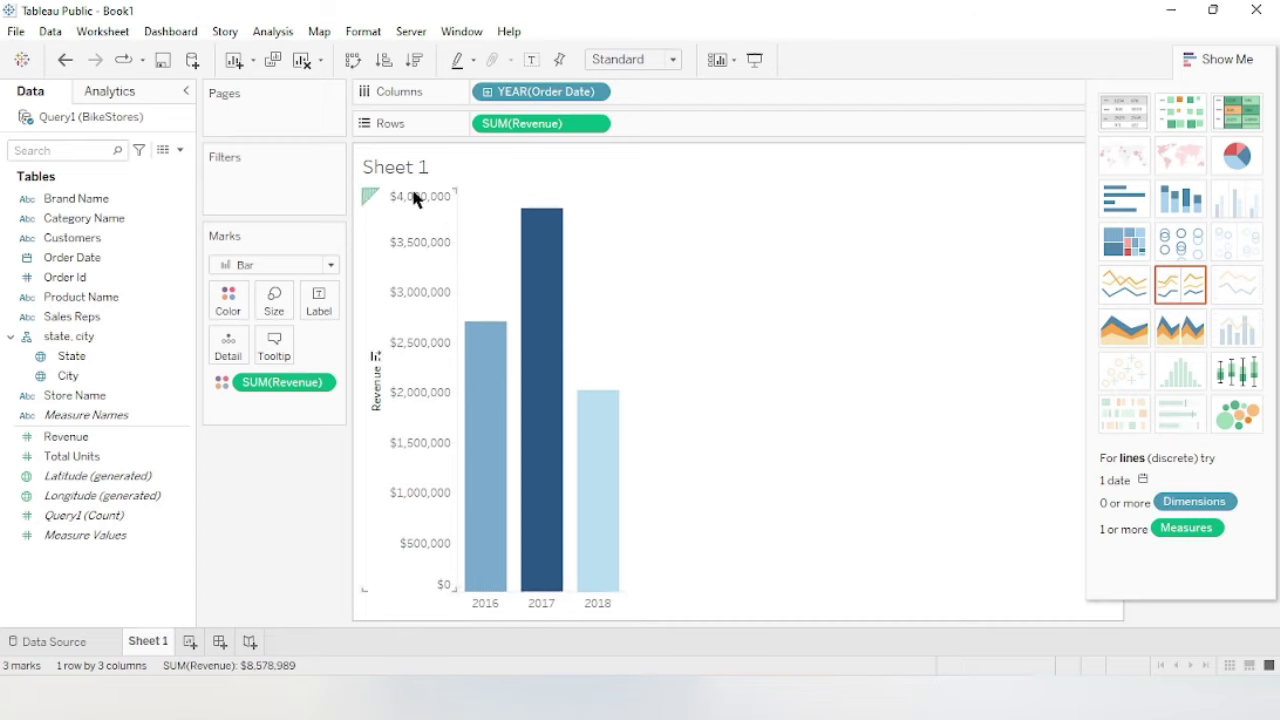
{"action": "right_click", "coordinate": [401, 172]}
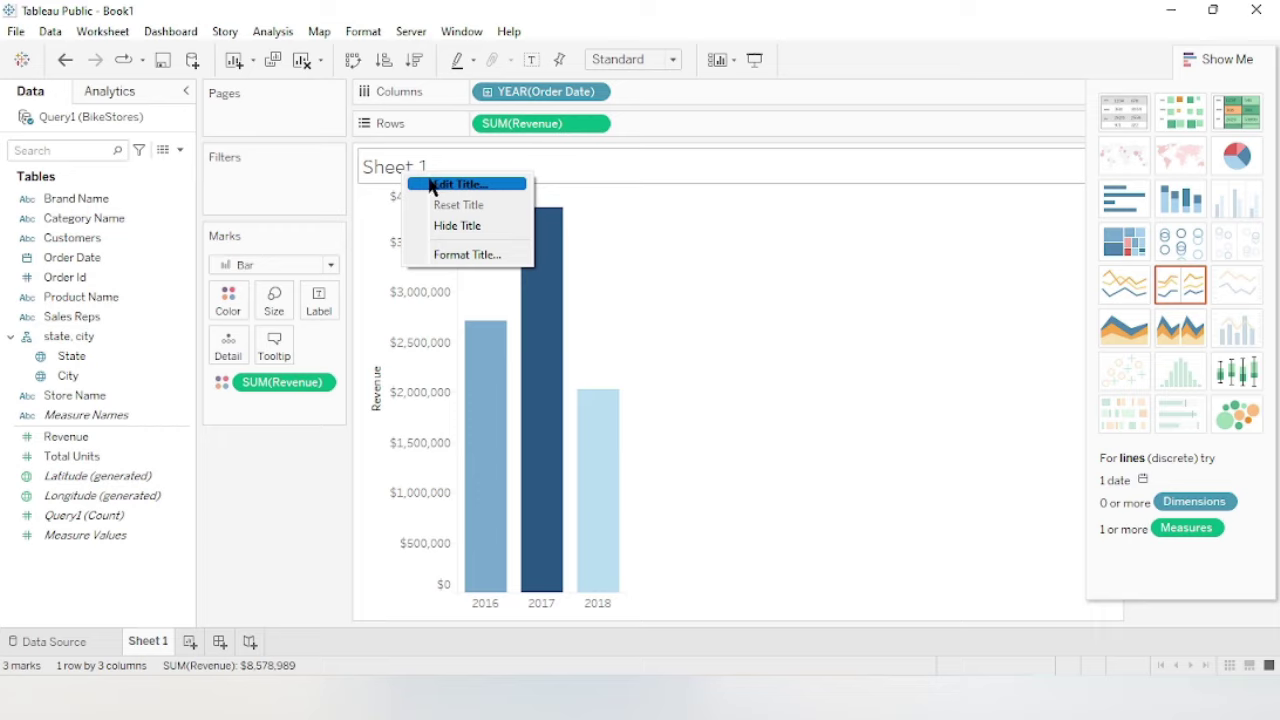
{"action": "left_click", "coordinate": [461, 226]}
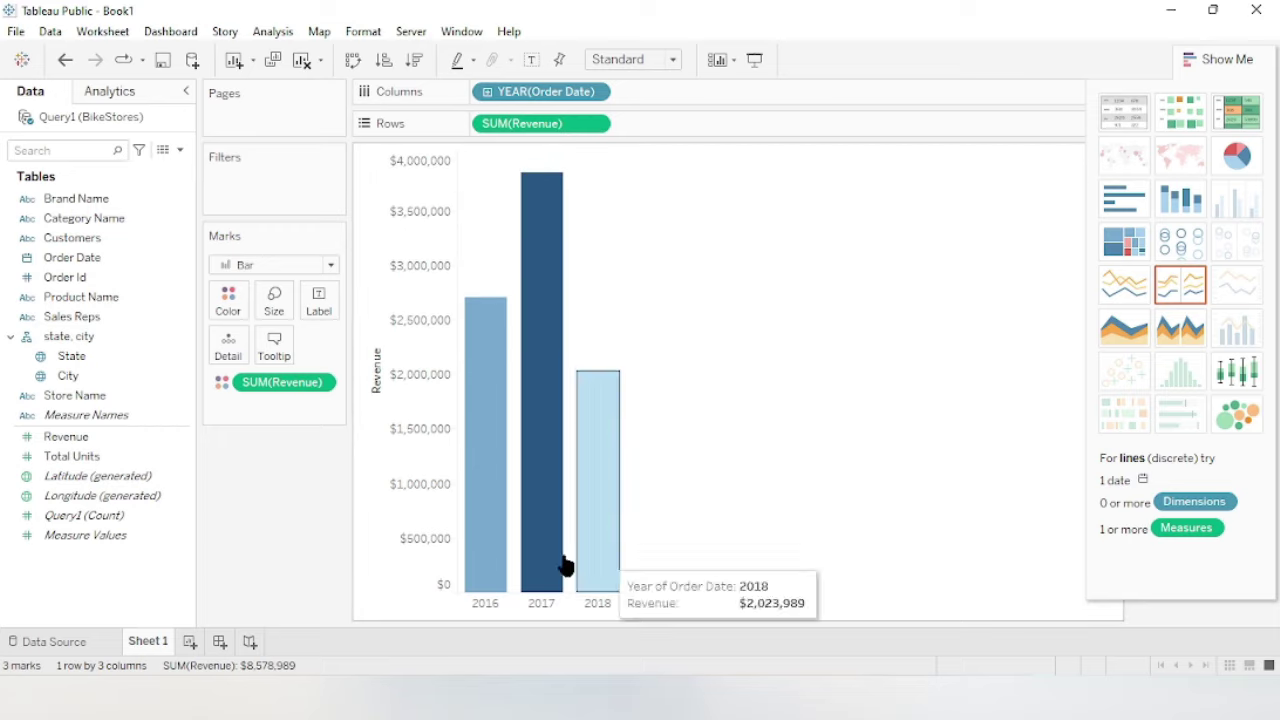
{"action": "double_click", "coordinate": [152, 643]}
{"action": "type", "text": "Revenue / "}
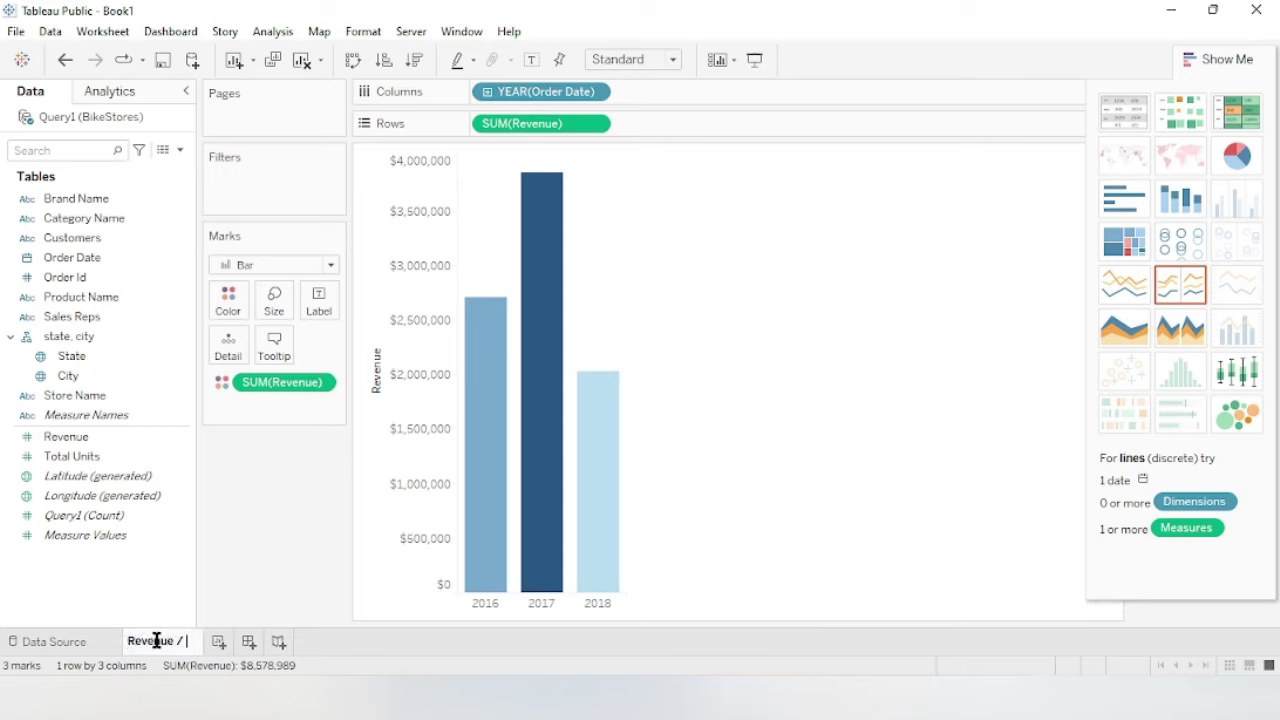
{"action": "type", "text": "Year"}
{"action": "key", "text": "Return"}
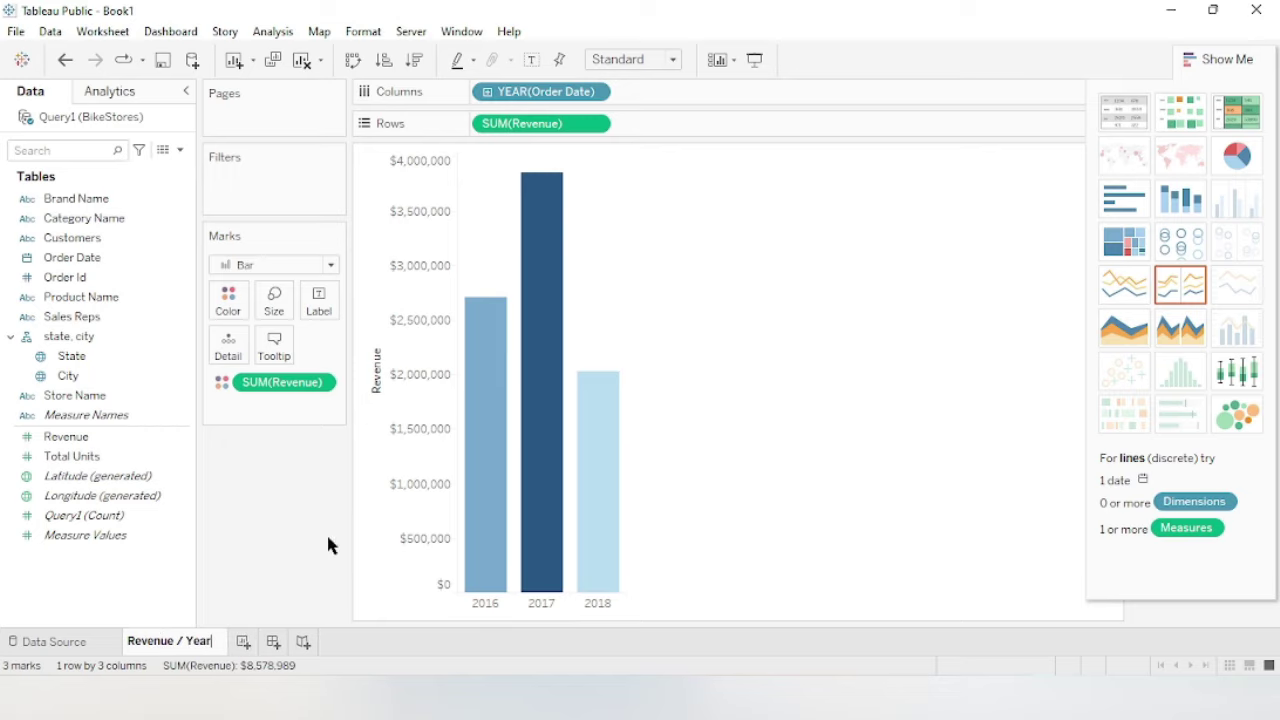
{"action": "left_click", "coordinate": [234, 644]}
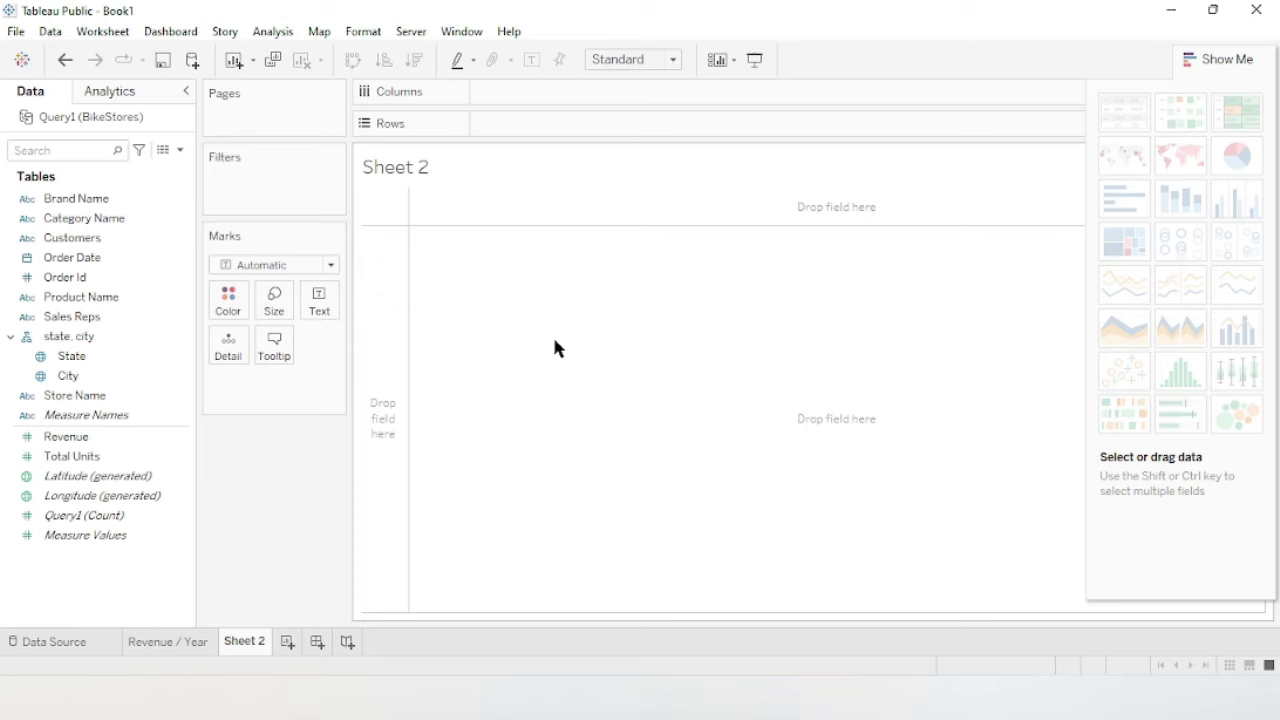
Plot Revenue against Order Date by month, with month labels rotated vertical.
{"action": "left_click_drag", "start_coordinate": [65, 437], "coordinate": [557, 125]}
{"action": "left_click_drag", "start_coordinate": [92, 259], "coordinate": [528, 104]}
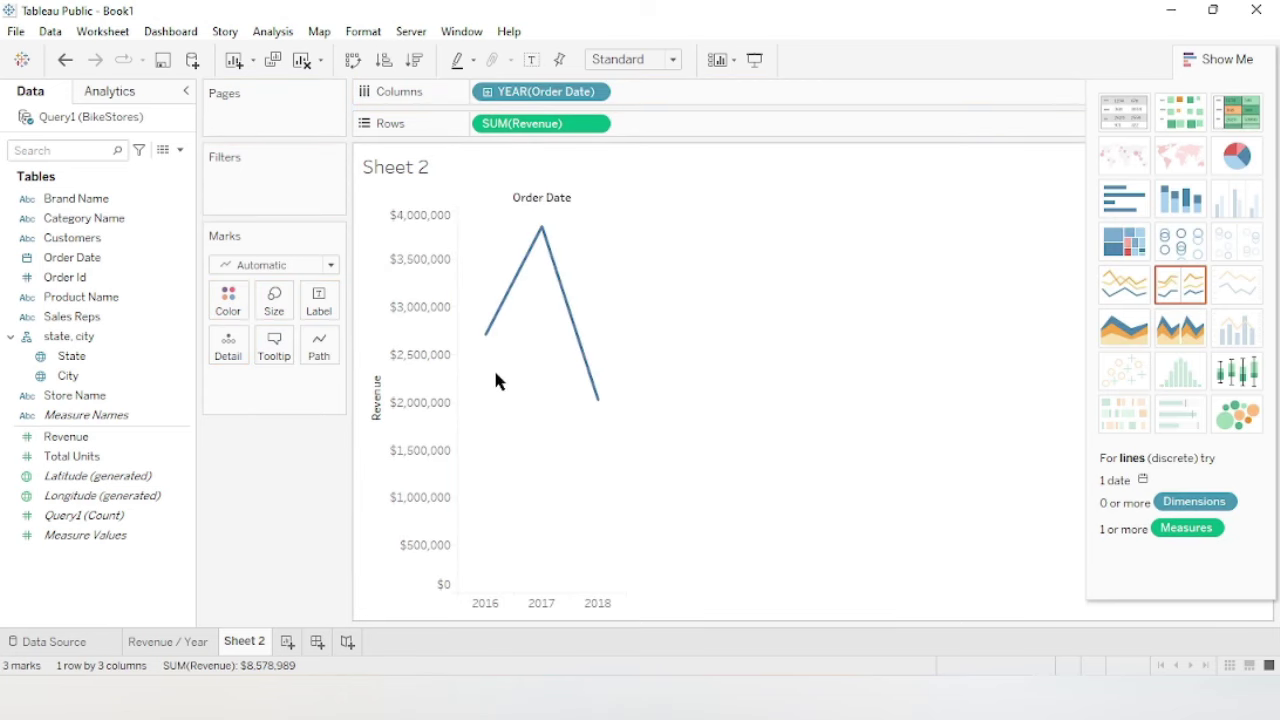
{"action": "right_click", "coordinate": [527, 97]}
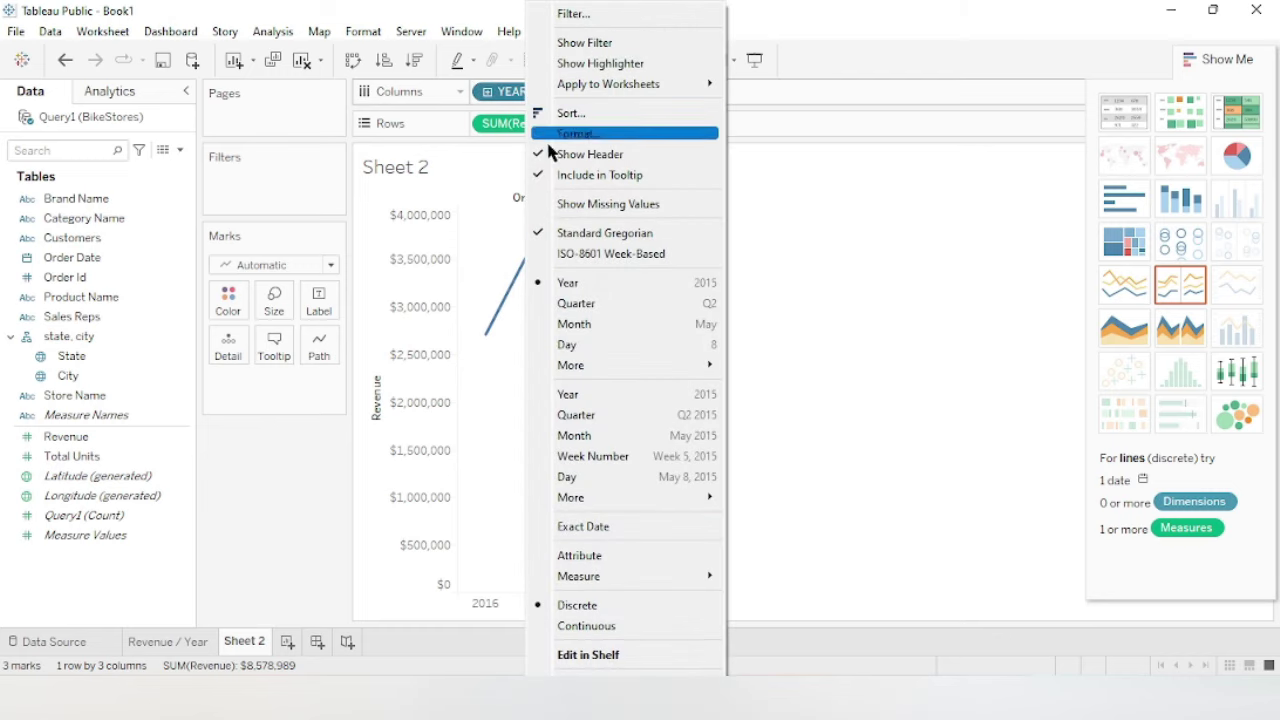
{"action": "left_click", "coordinate": [576, 324]}
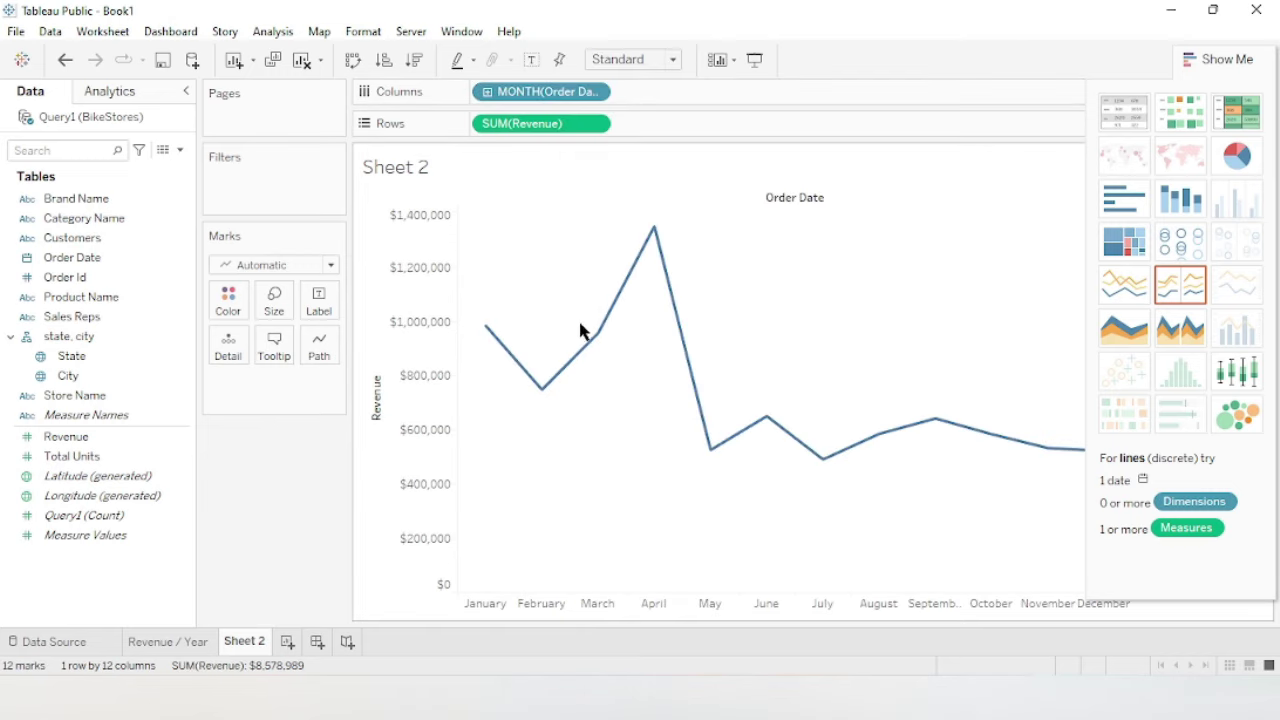
{"action": "right_click", "coordinate": [488, 611]}
{"action": "left_click", "coordinate": [546, 551]}
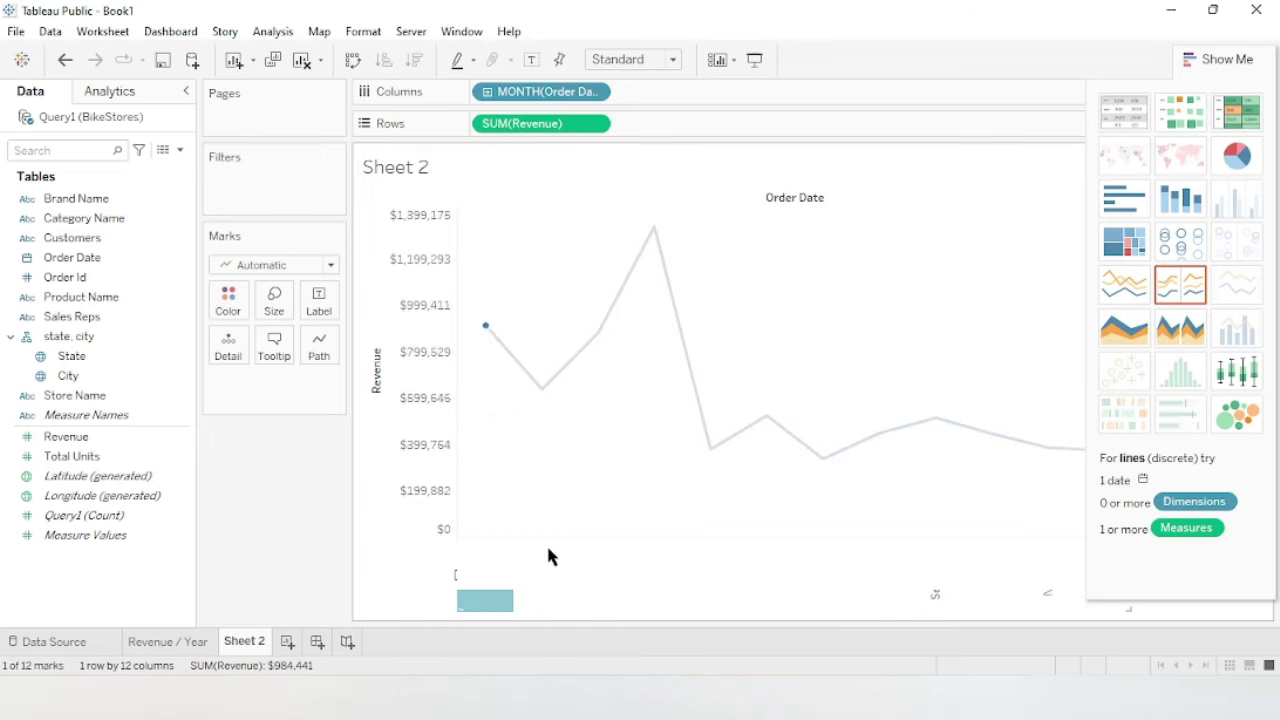
Hide the Order Date field label and sheet title, and close Show Me.
{"action": "right_click", "coordinate": [796, 199]}
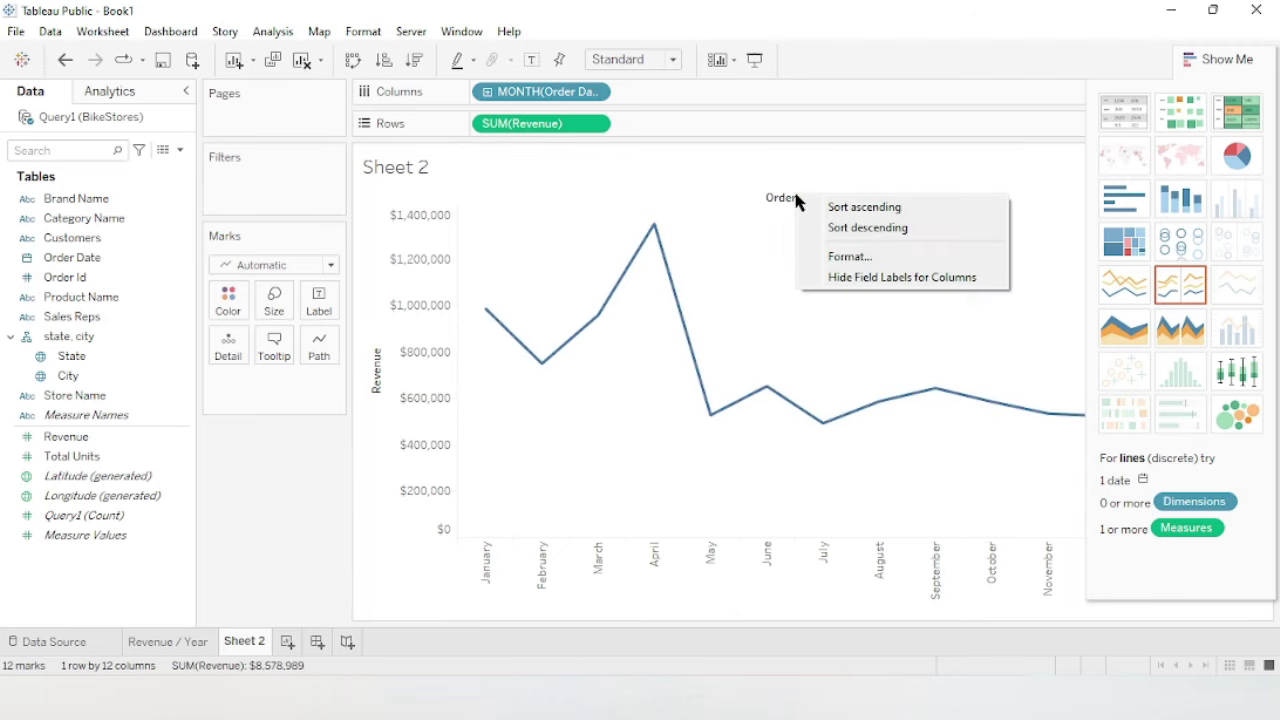
{"action": "left_click", "coordinate": [828, 278]}
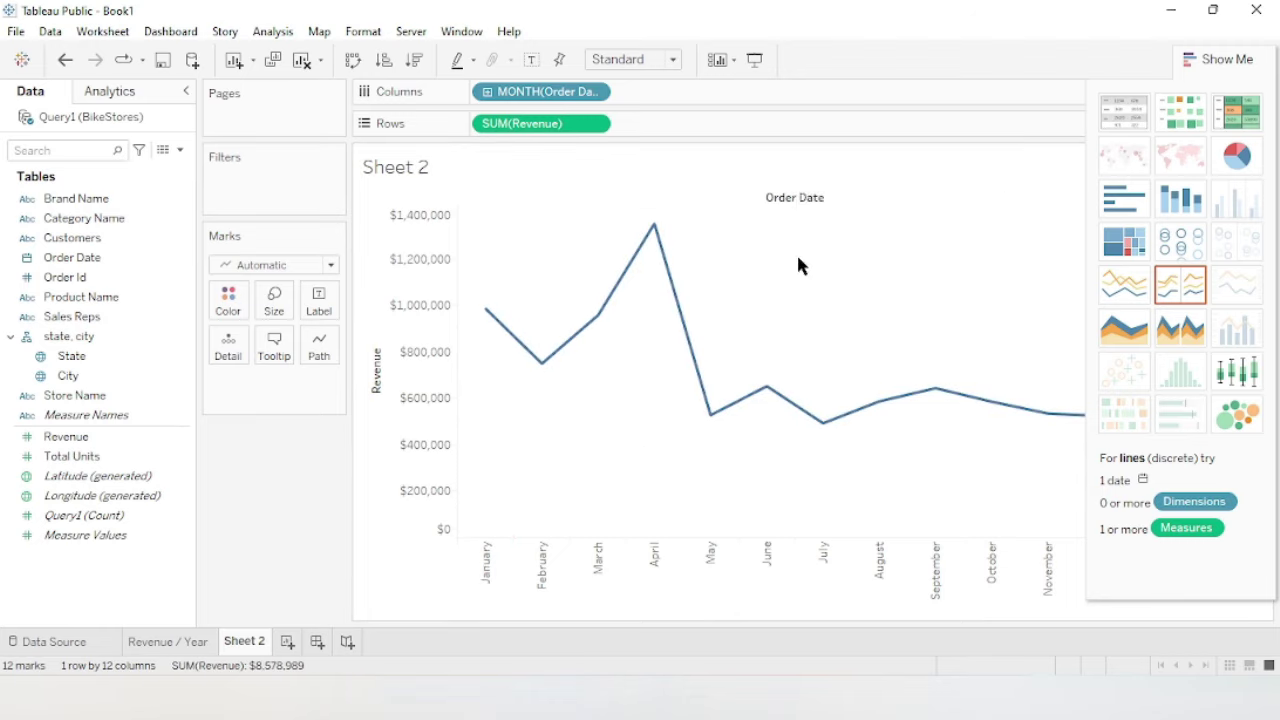
{"action": "right_click", "coordinate": [413, 168]}
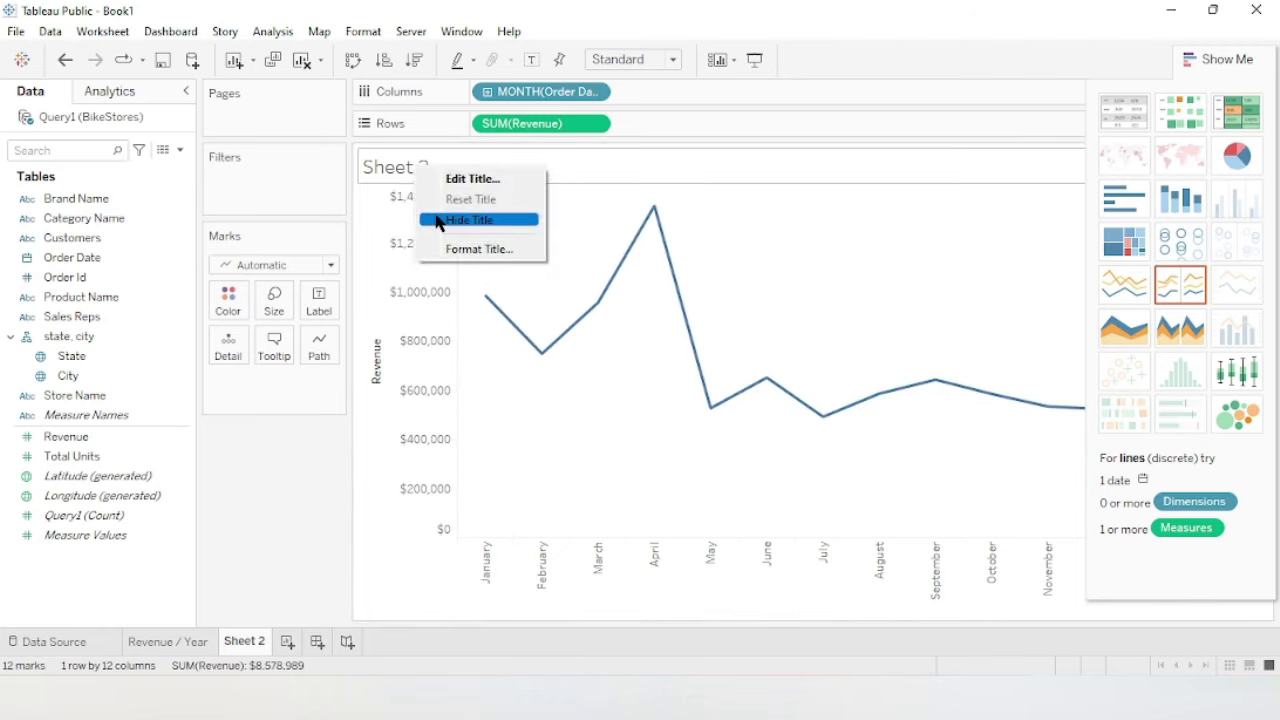
{"action": "left_click", "coordinate": [478, 225]}
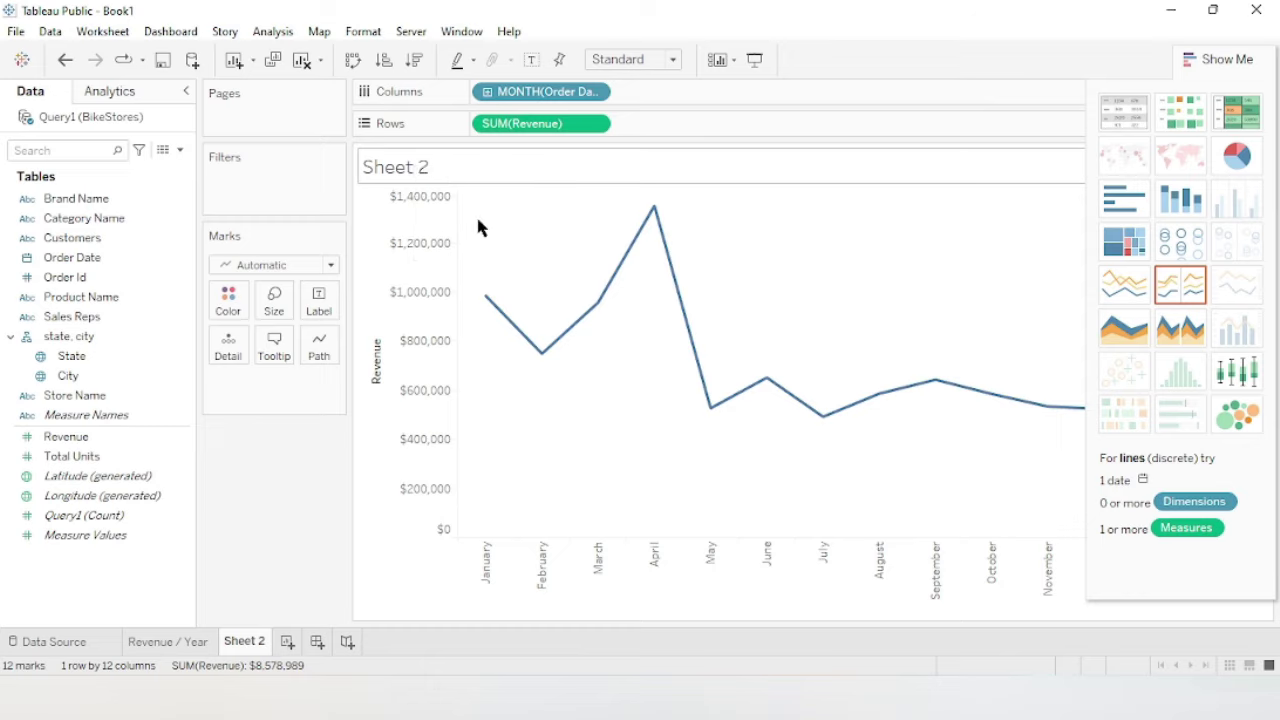
{"action": "left_click", "coordinate": [1212, 60]}
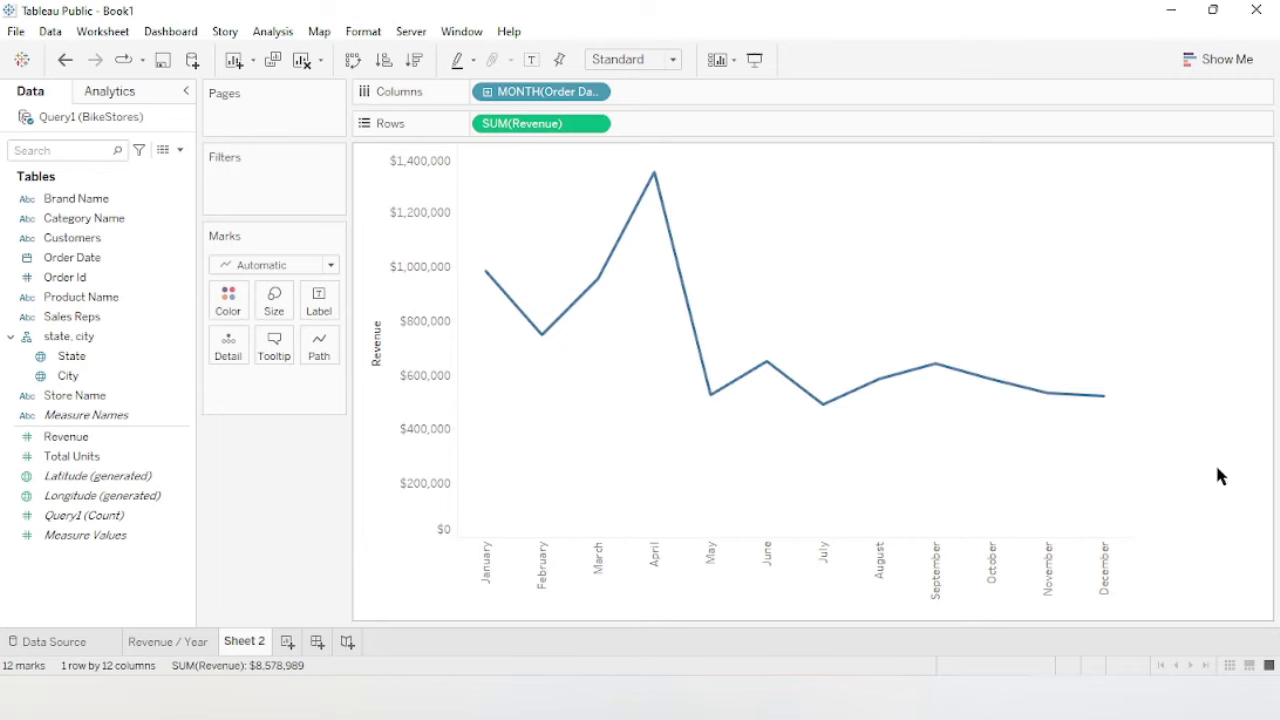
{"action": "left_click", "coordinate": [64, 378]}
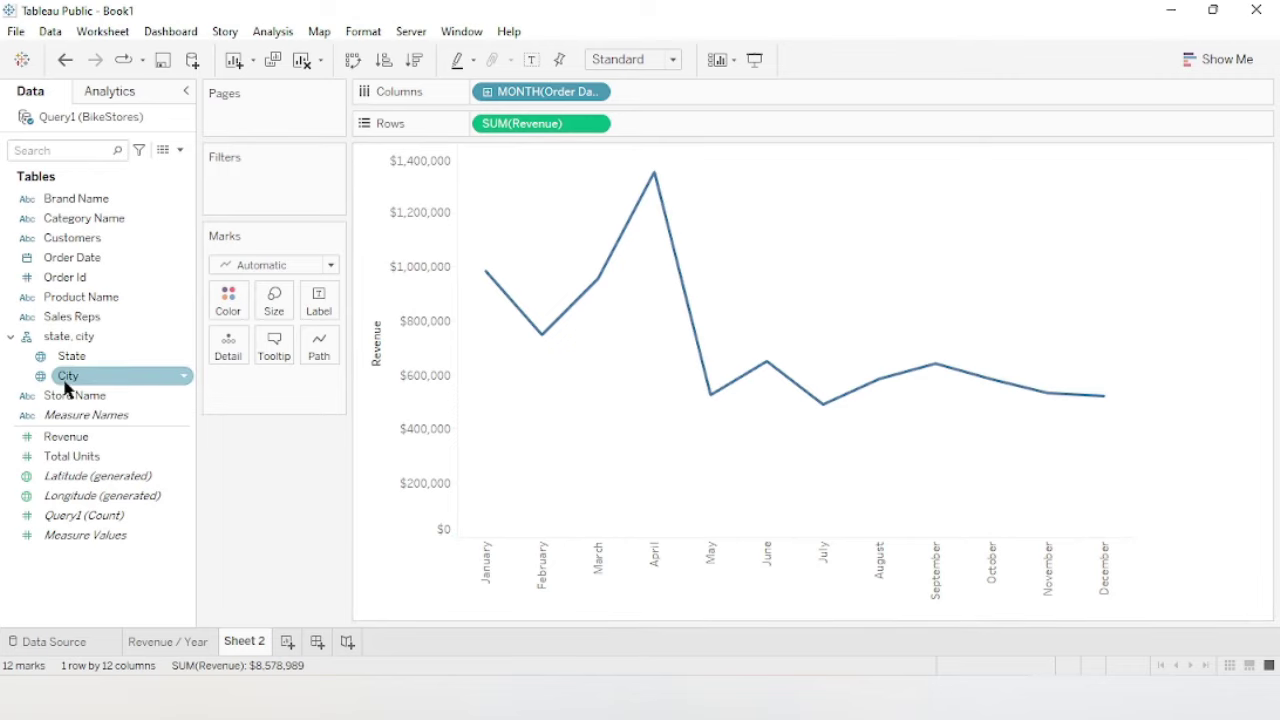
Add an Order Date filter by Years with 2016 and 2017 included.
{"action": "mouse_move", "coordinate": [80, 280]}
{"action": "left_mouse_down"}
{"action": "mouse_move", "coordinate": [286, 180]}
{"action": "mouse_move", "coordinate": [281, 219]}
{"action": "left_mouse_up"}
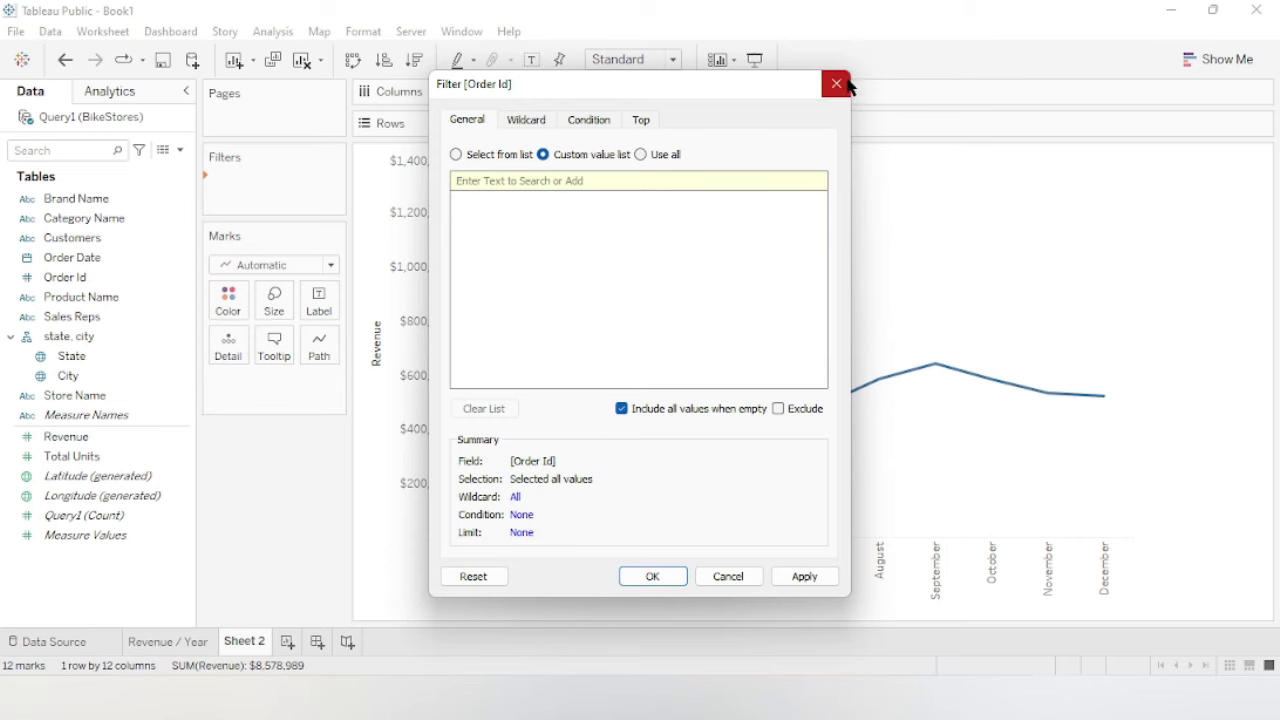
{"action": "left_click", "coordinate": [843, 84]}
{"action": "left_click_drag", "start_coordinate": [83, 259], "coordinate": [240, 183]}
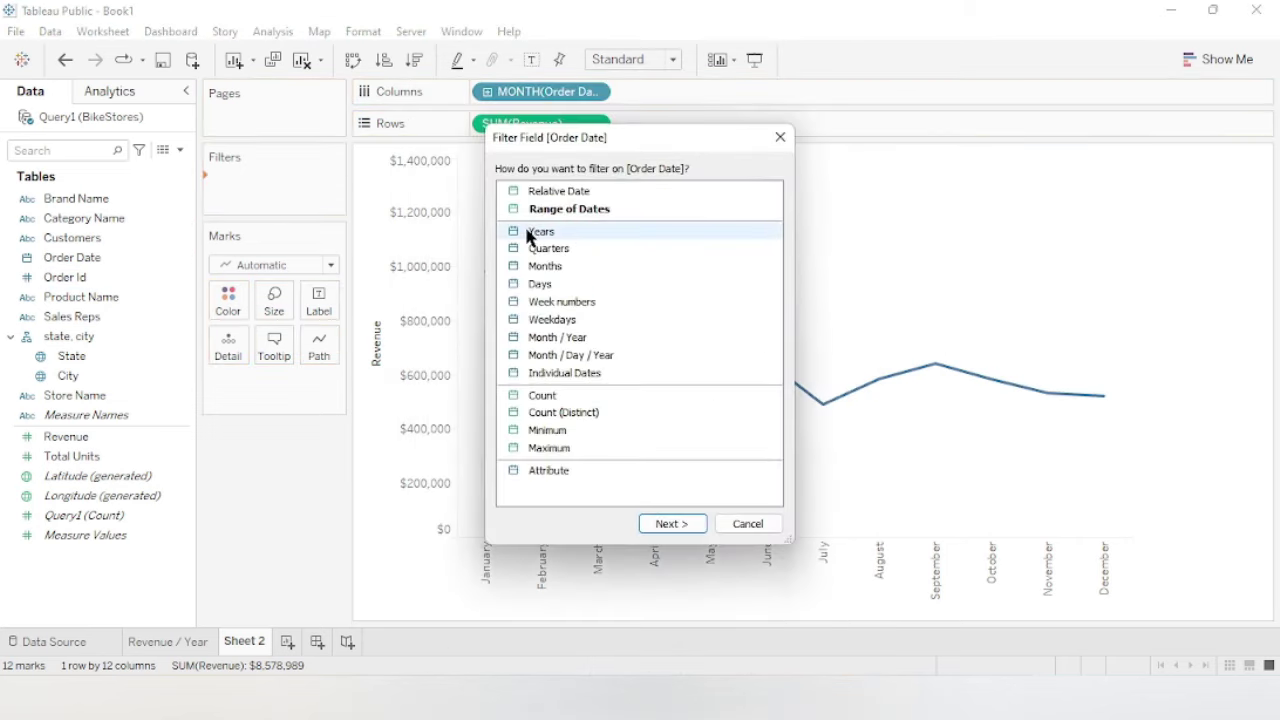
{"action": "left_click", "coordinate": [540, 232]}
{"action": "left_click", "coordinate": [672, 524]}
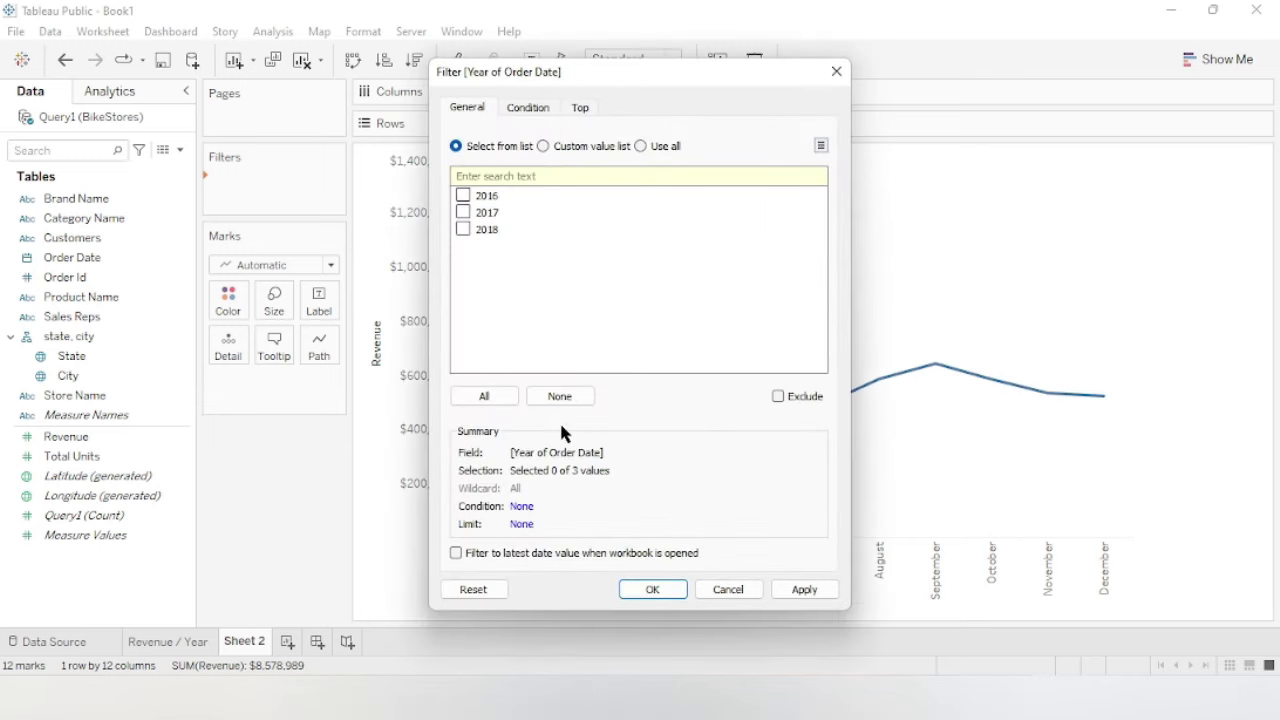
{"action": "left_click", "coordinate": [463, 195]}
{"action": "left_click", "coordinate": [463, 212]}
{"action": "left_click", "coordinate": [806, 590]}
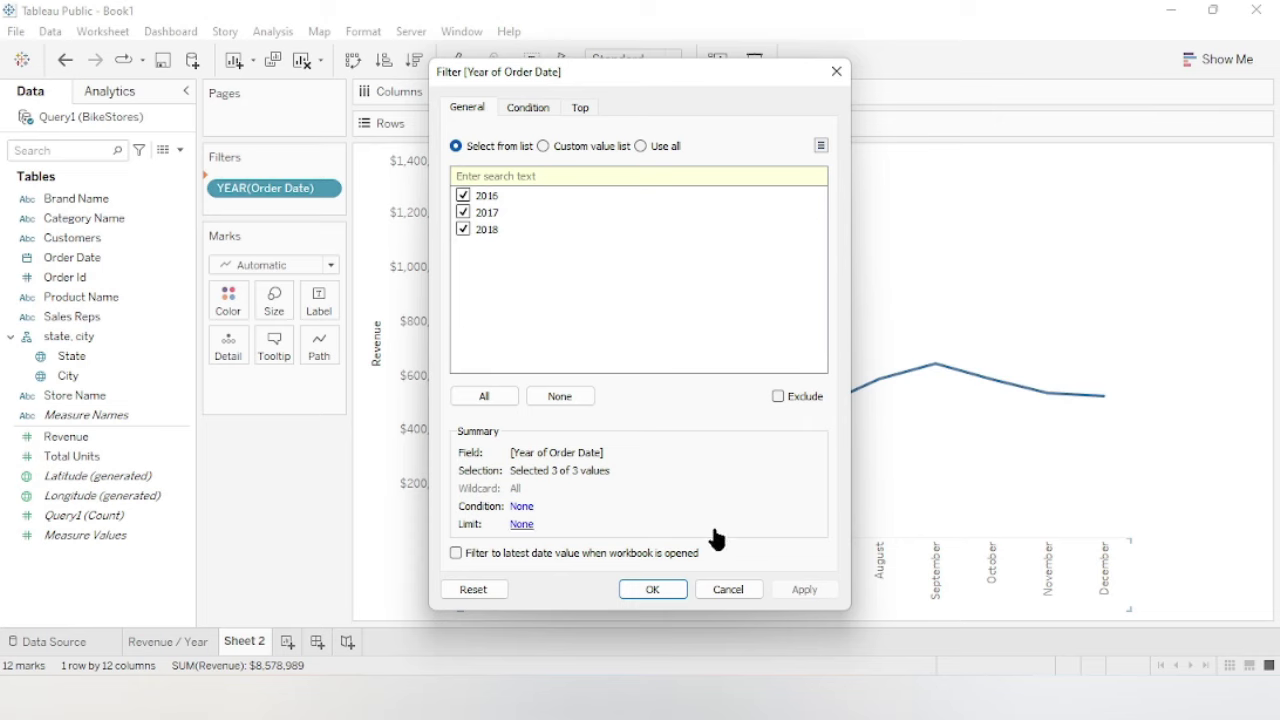
{"action": "left_click", "coordinate": [654, 596]}
Show the year filter on the sheet as a single-value dropdown.
{"action": "right_click", "coordinate": [272, 185]}
{"action": "left_click", "coordinate": [360, 45]}
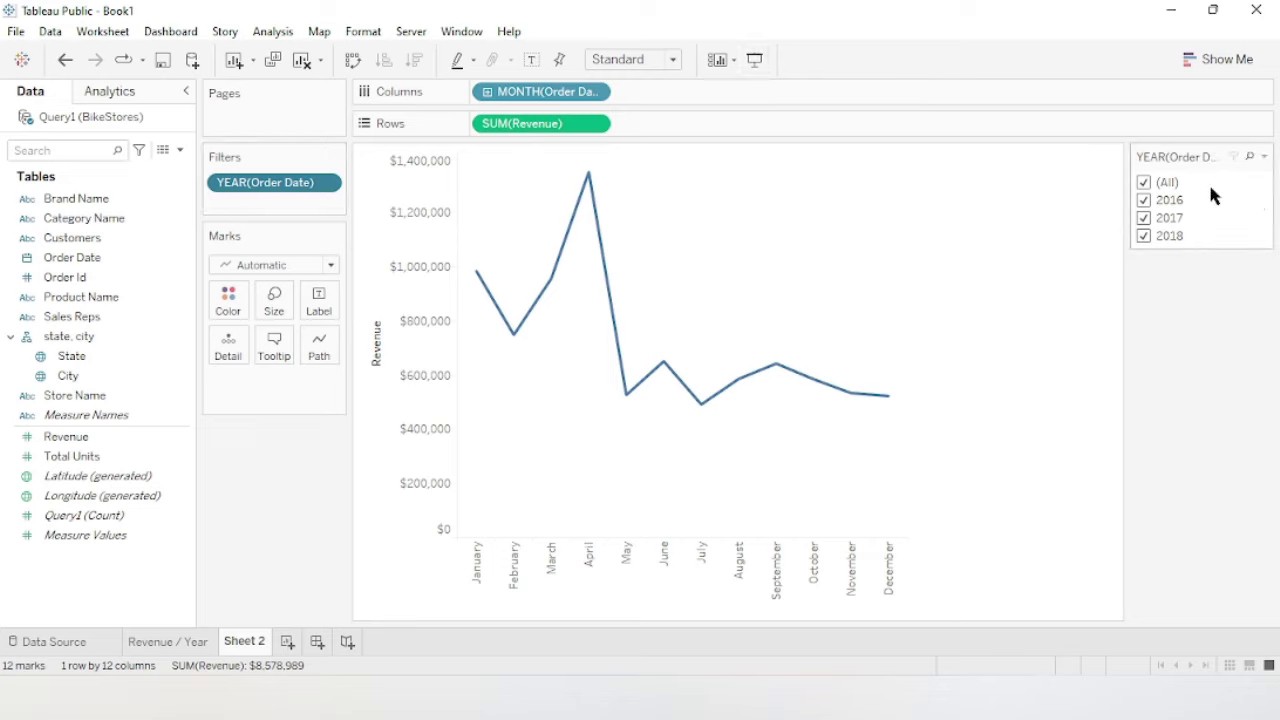
{"action": "left_click", "coordinate": [1264, 157]}
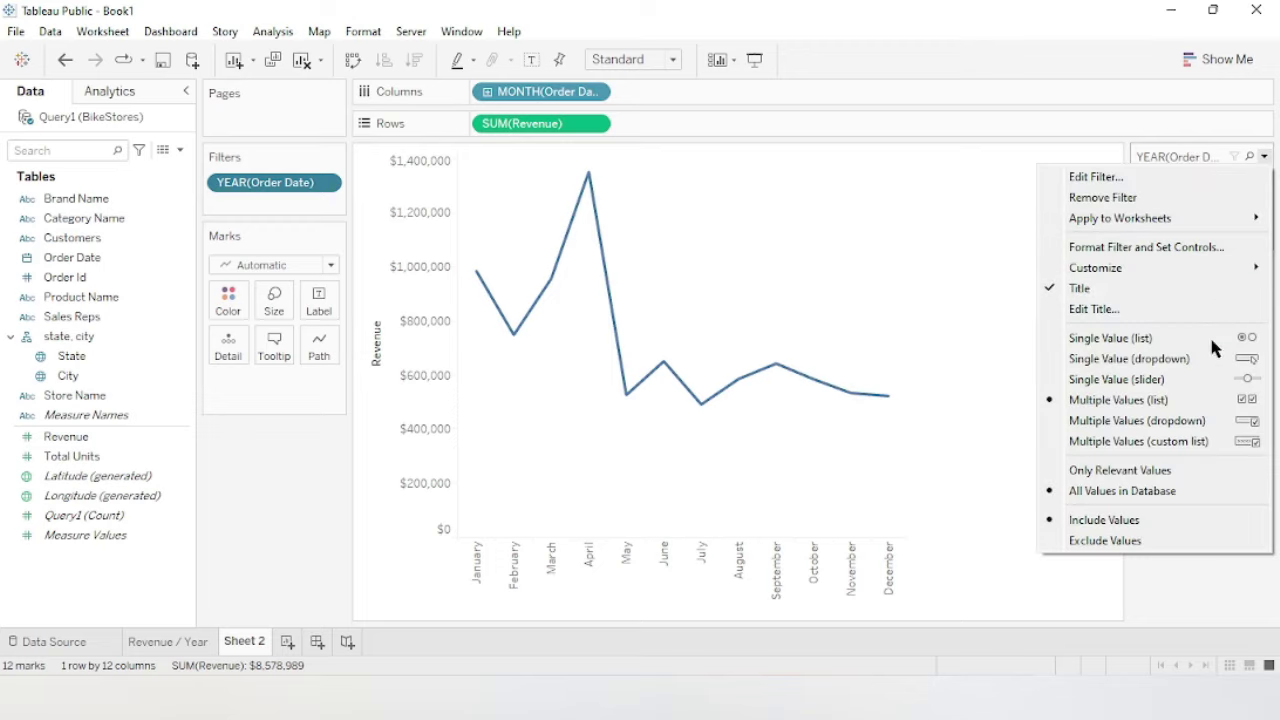
{"action": "left_click", "coordinate": [1198, 358]}
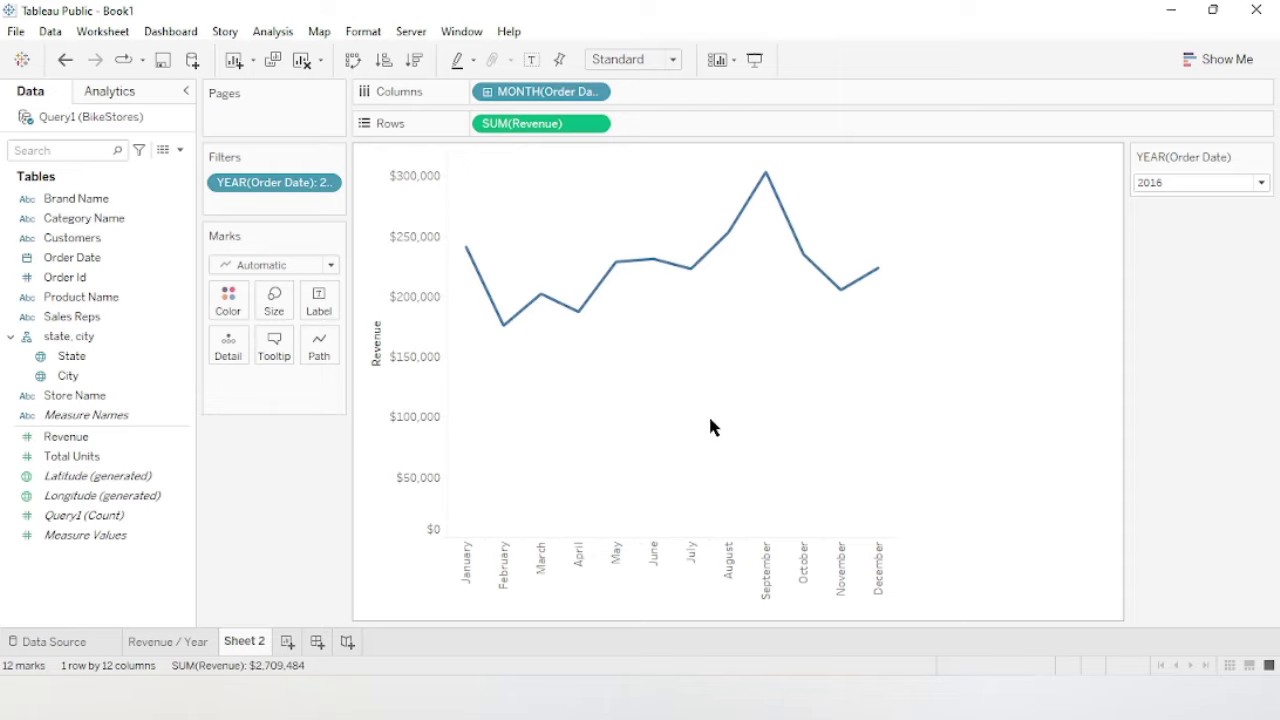
Rename Sheet 2 to 'Revenue / Month'.
{"action": "double_click", "coordinate": [243, 643]}
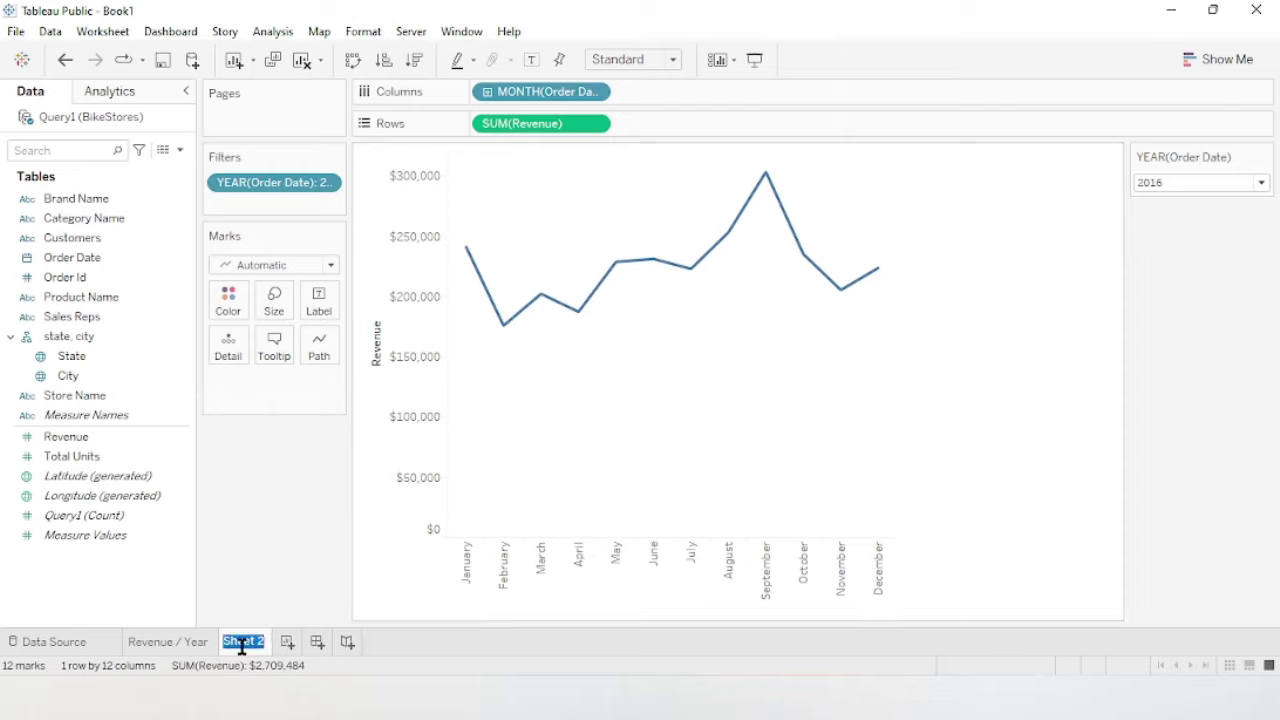
{"action": "type", "text": "Revenue / Month"}
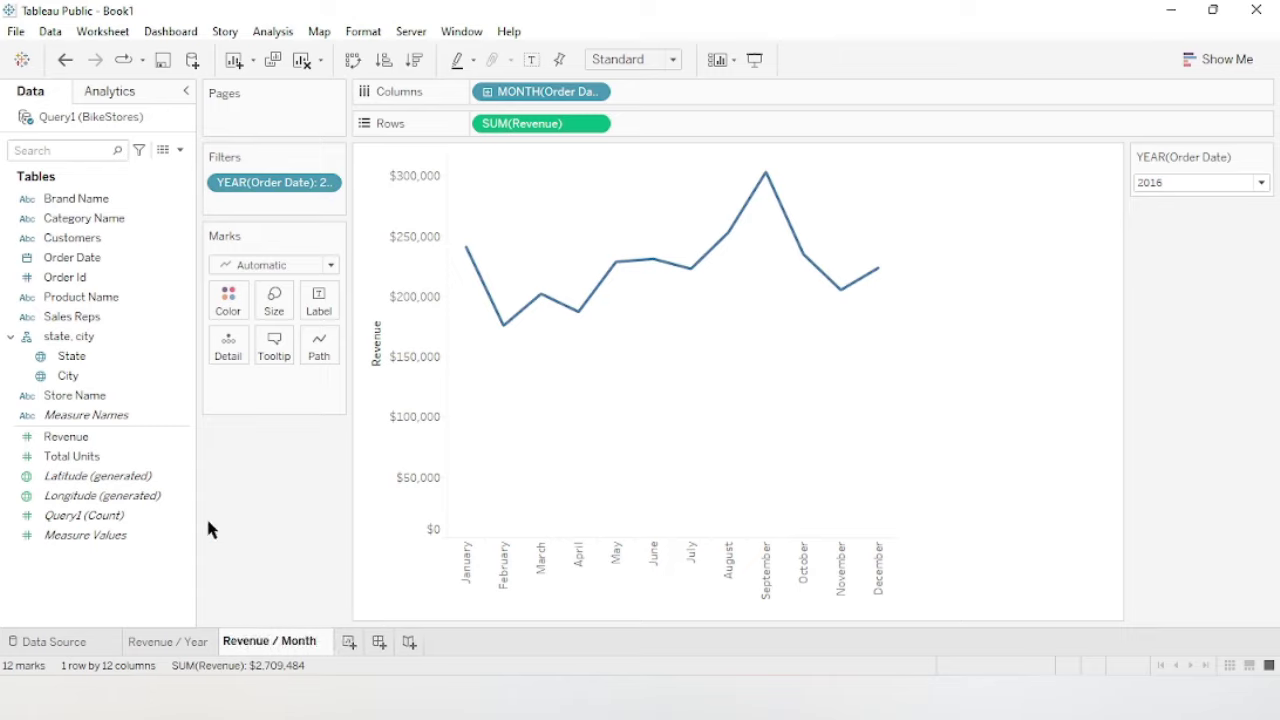
{"action": "key", "text": "Return"}
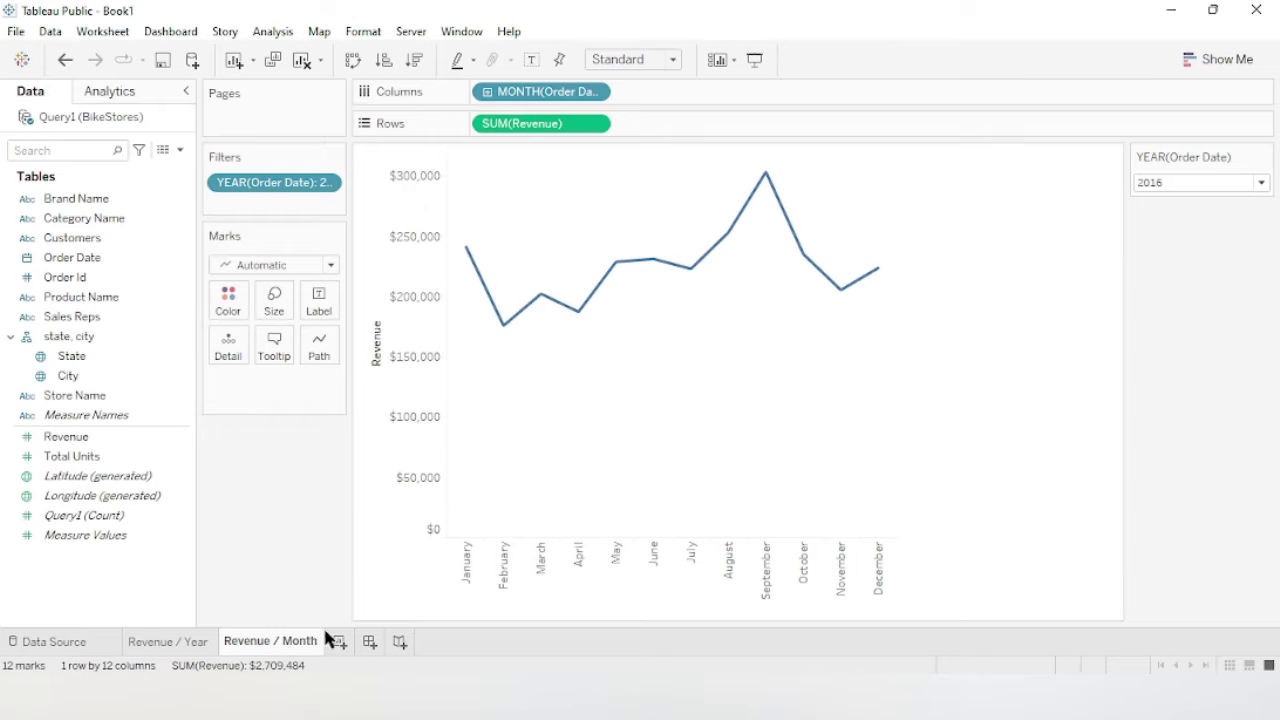
{"action": "left_click", "coordinate": [341, 641]}
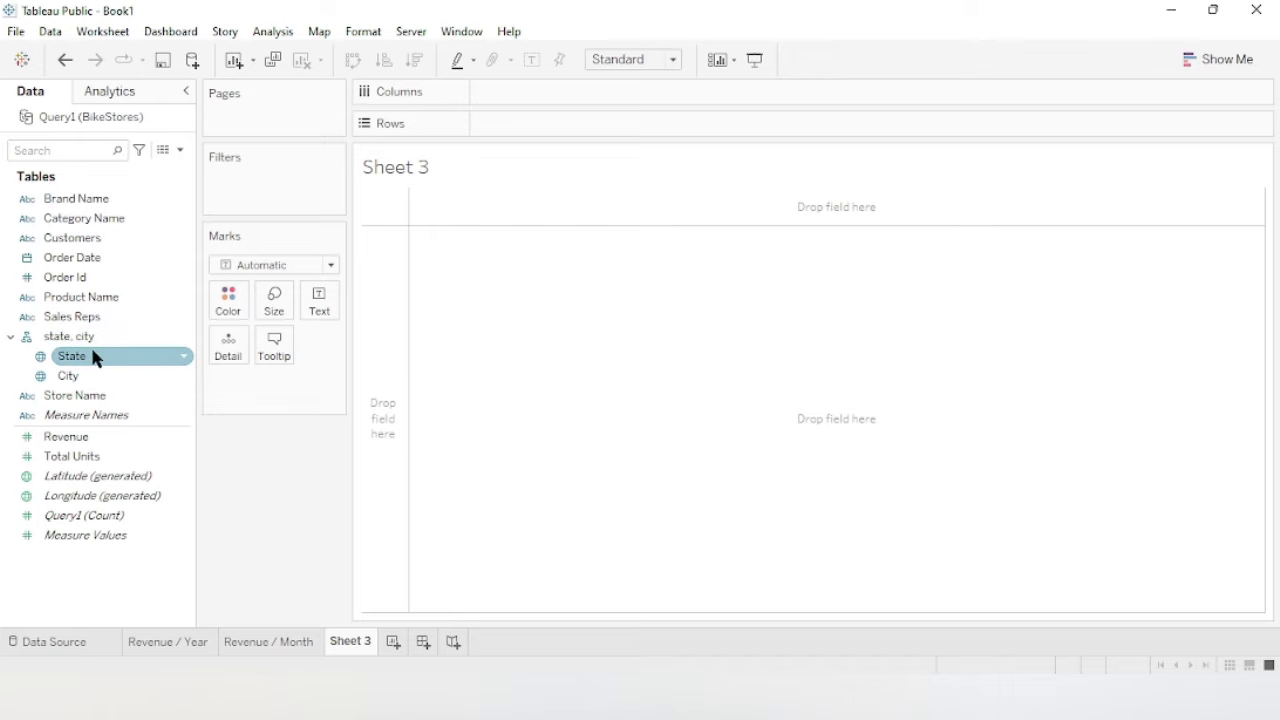
Build a filled map of states labeled with abbreviations and shaded by Revenue.
{"action": "left_click_drag", "start_coordinate": [95, 358], "coordinate": [534, 93]}
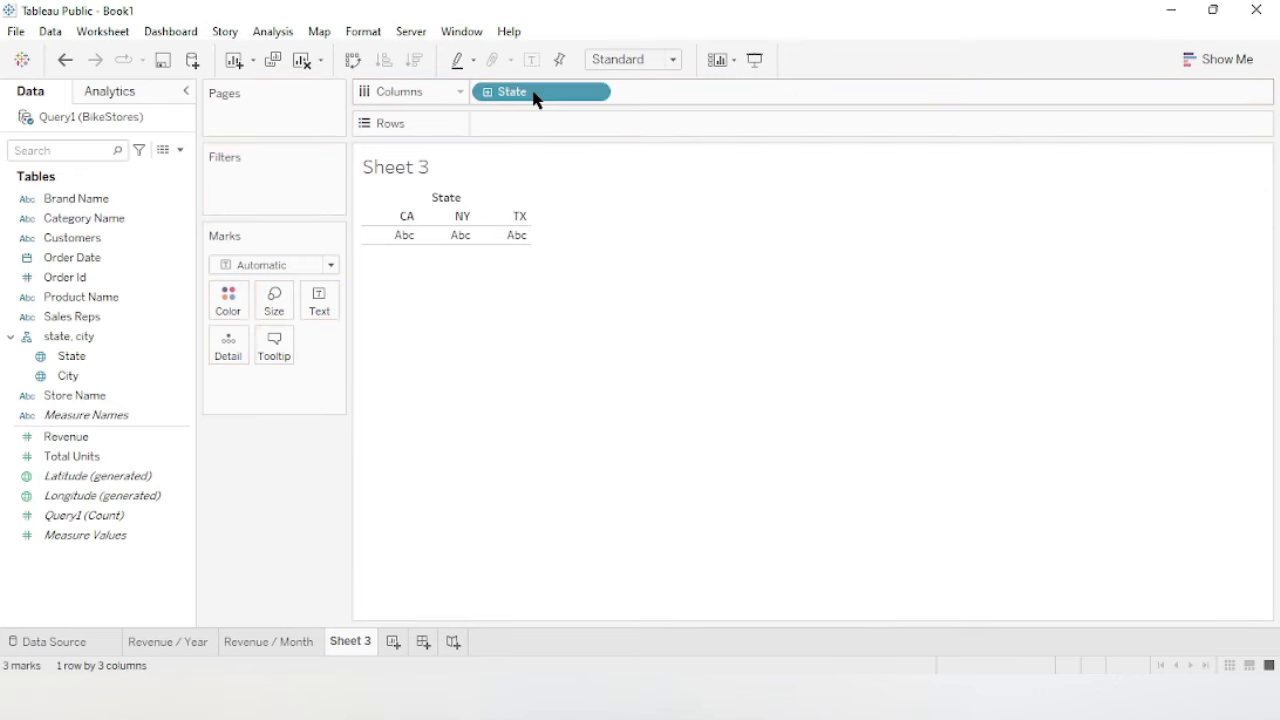
{"action": "left_click", "coordinate": [1228, 60]}
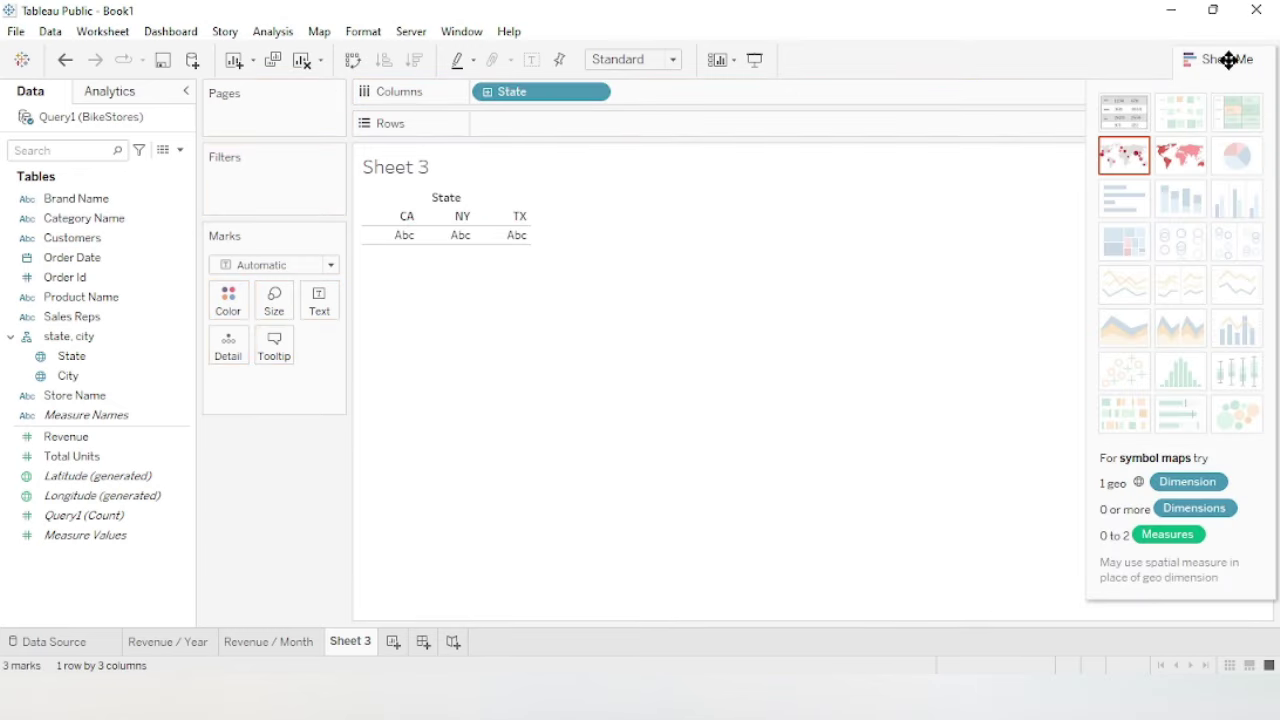
{"action": "left_click", "coordinate": [1178, 163]}
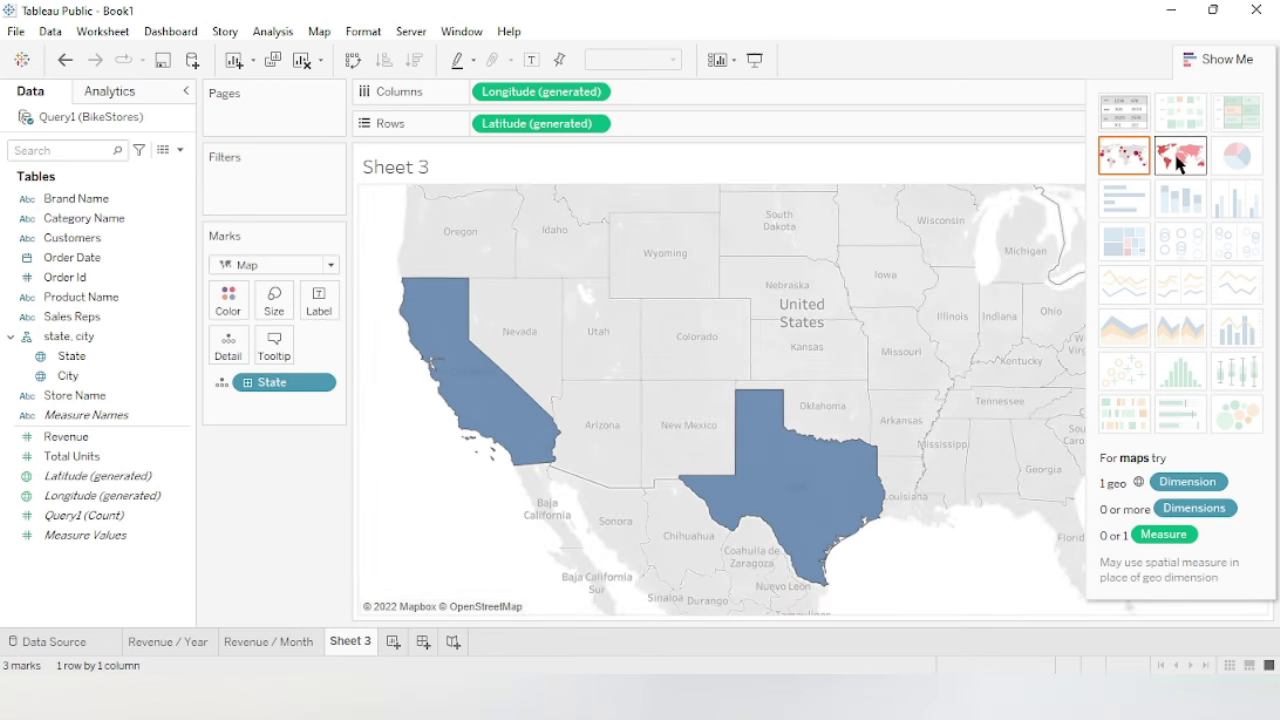
{"action": "left_click", "coordinate": [1240, 62]}
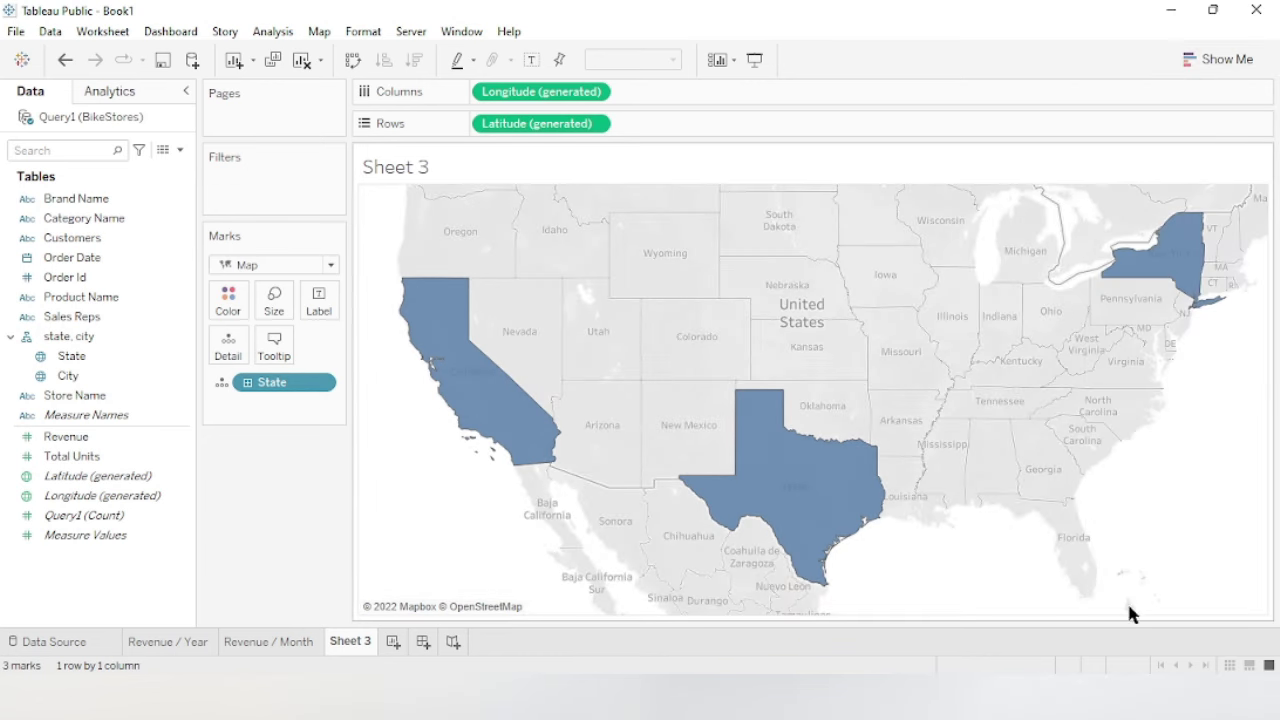
{"action": "mouse_move", "coordinate": [465, 372]}
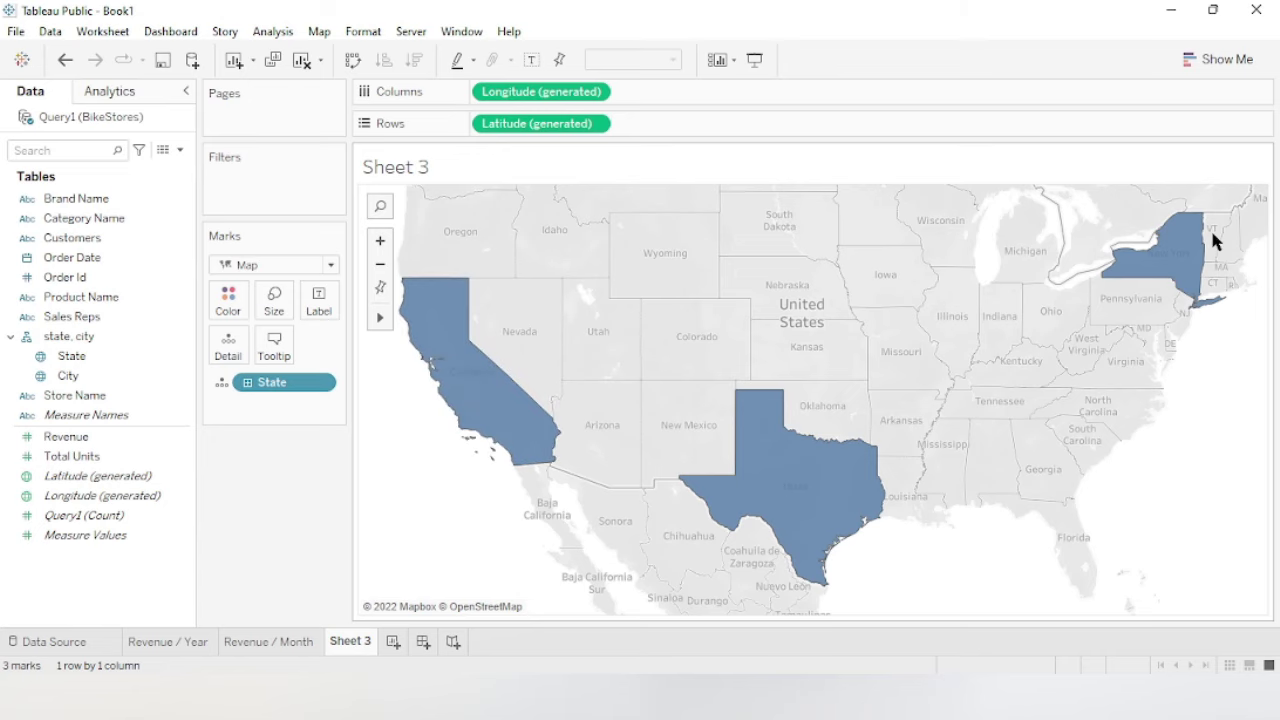
{"action": "left_click_drag", "start_coordinate": [86, 355], "coordinate": [320, 297]}
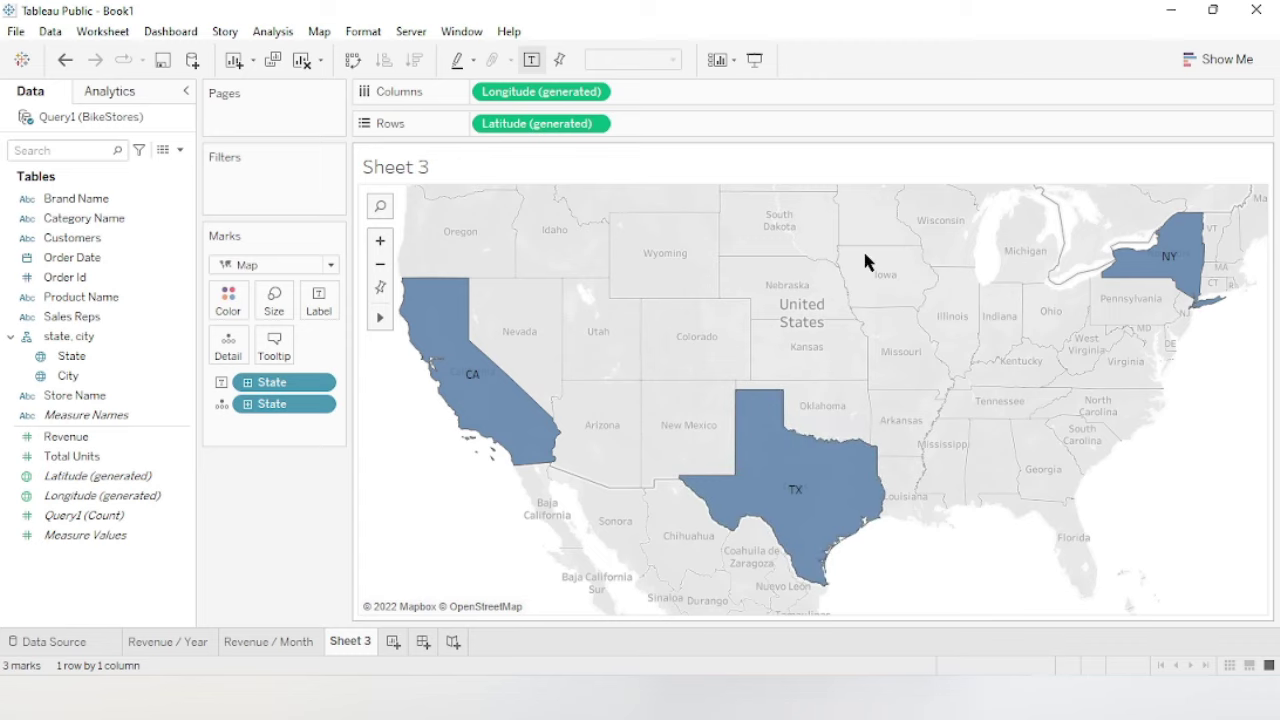
{"action": "mouse_move", "coordinate": [66, 436]}
{"action": "left_mouse_down"}
{"action": "mouse_move", "coordinate": [110, 436]}
{"action": "mouse_move", "coordinate": [308, 350]}
{"action": "mouse_move", "coordinate": [240, 300]}
{"action": "mouse_move", "coordinate": [215, 300]}
{"action": "left_mouse_up"}
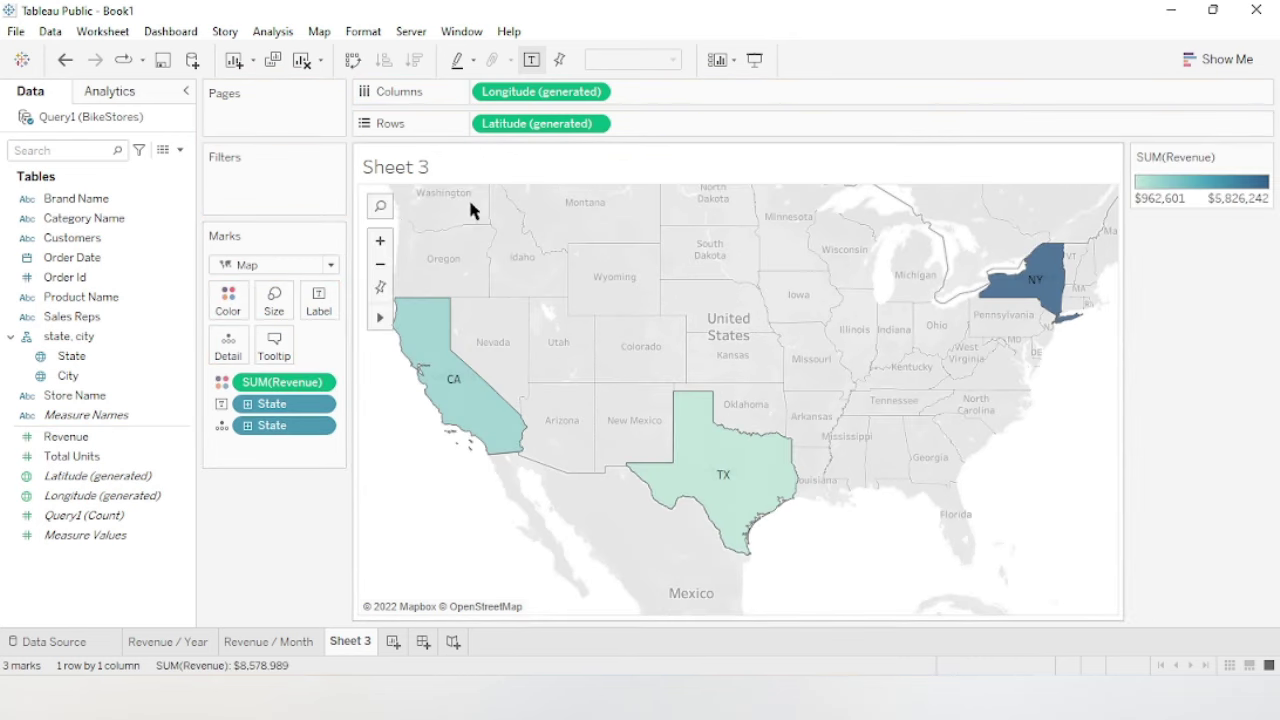
Hide the map's title and rename Sheet 3 to 'Revenue / State'.
{"action": "right_click", "coordinate": [523, 158]}
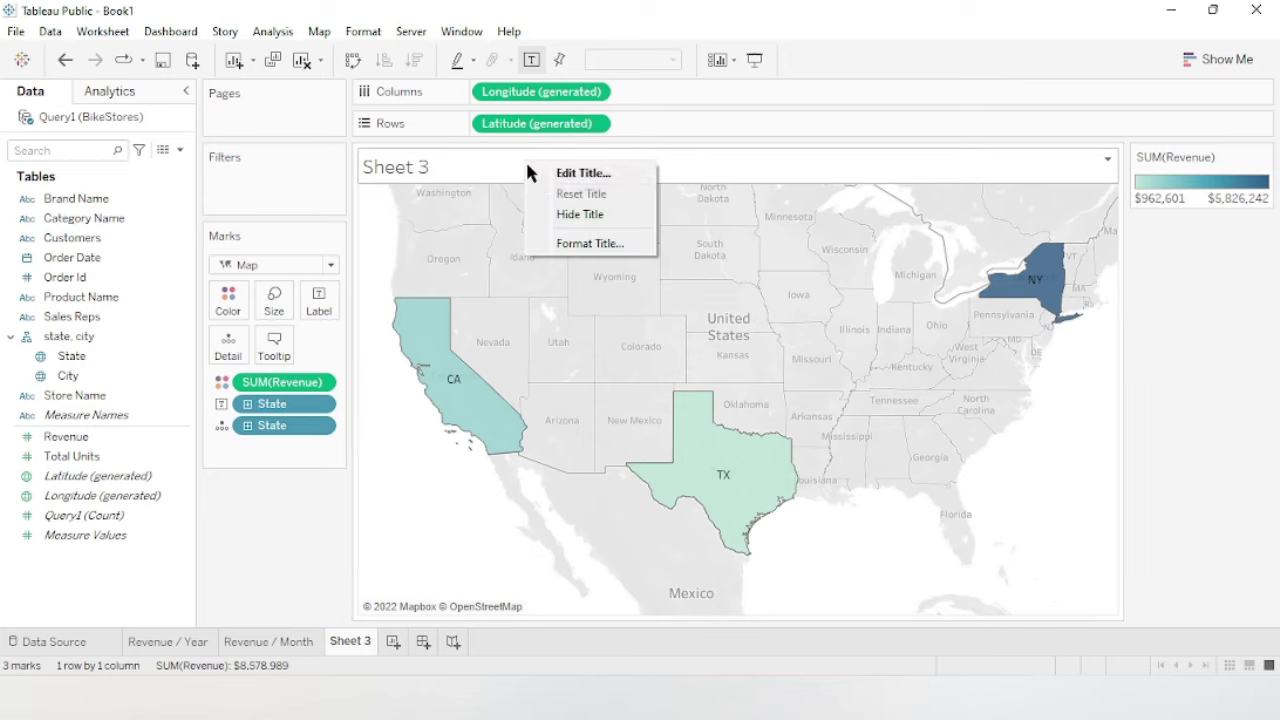
{"action": "left_click", "coordinate": [580, 212]}
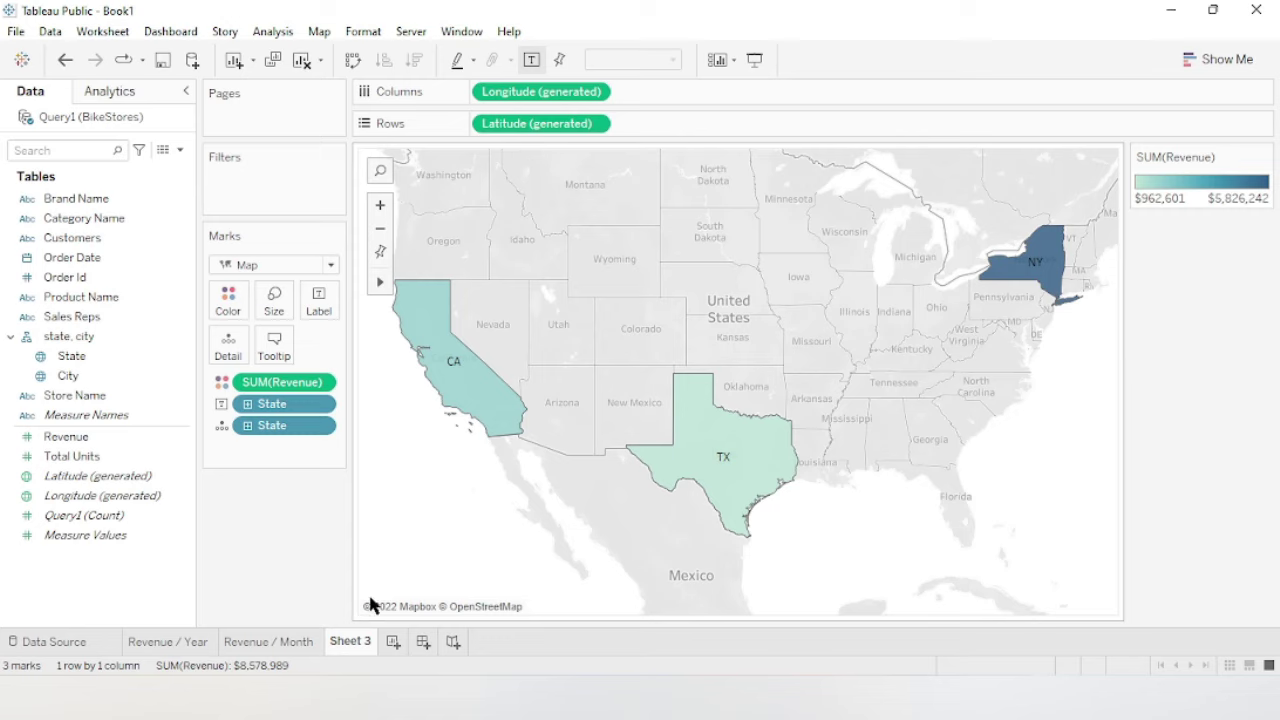
{"action": "double_click", "coordinate": [346, 642]}
{"action": "type", "text": "Revenue"}
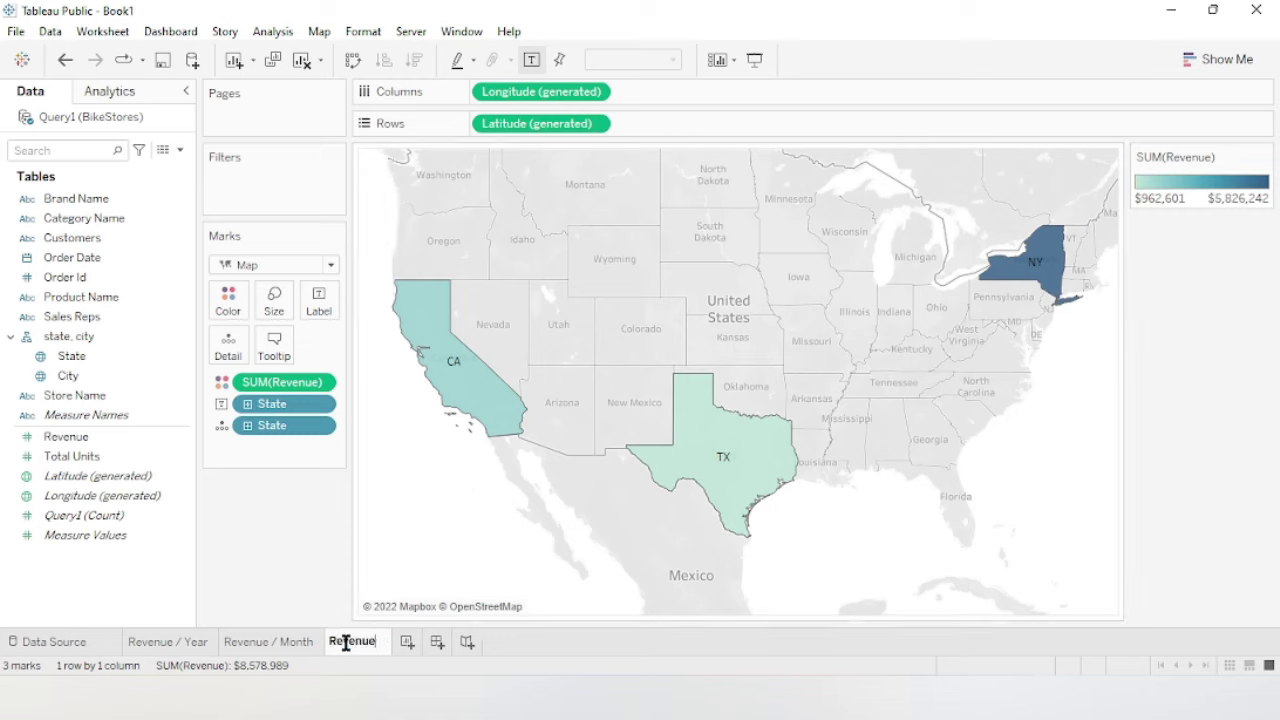
{"action": "type", "text": " / State"}
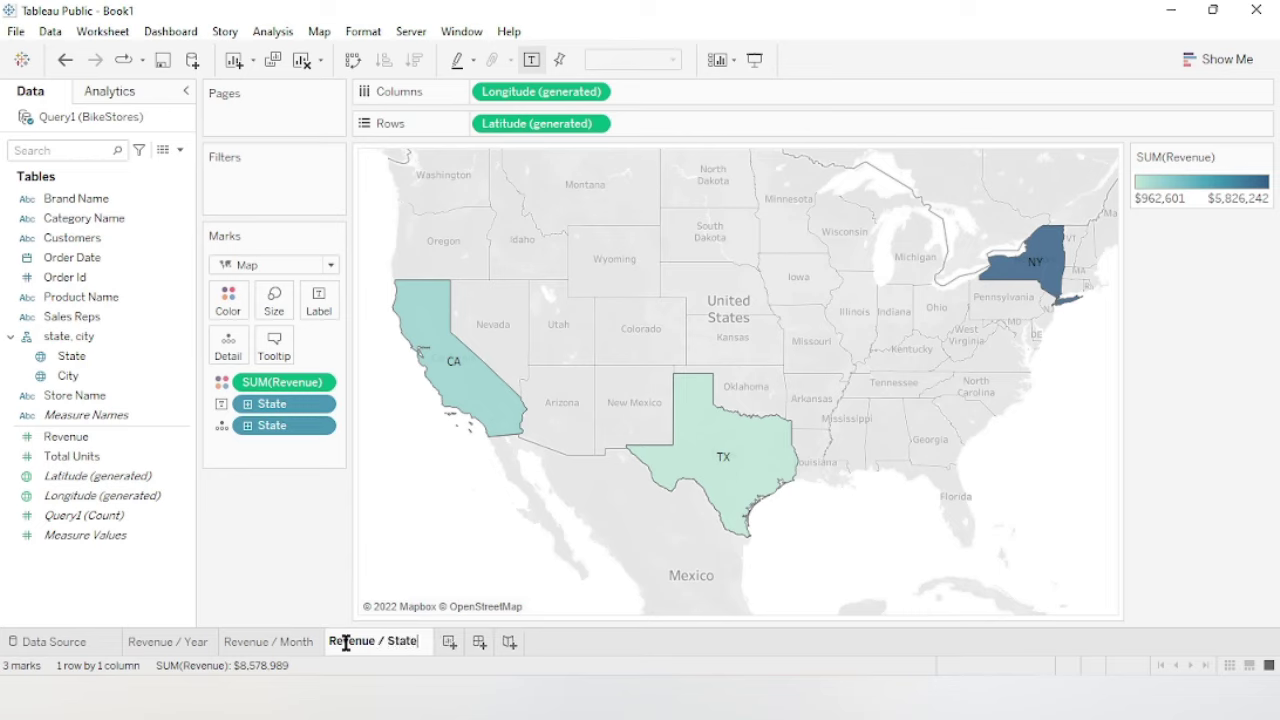
{"action": "key", "text": "Return"}
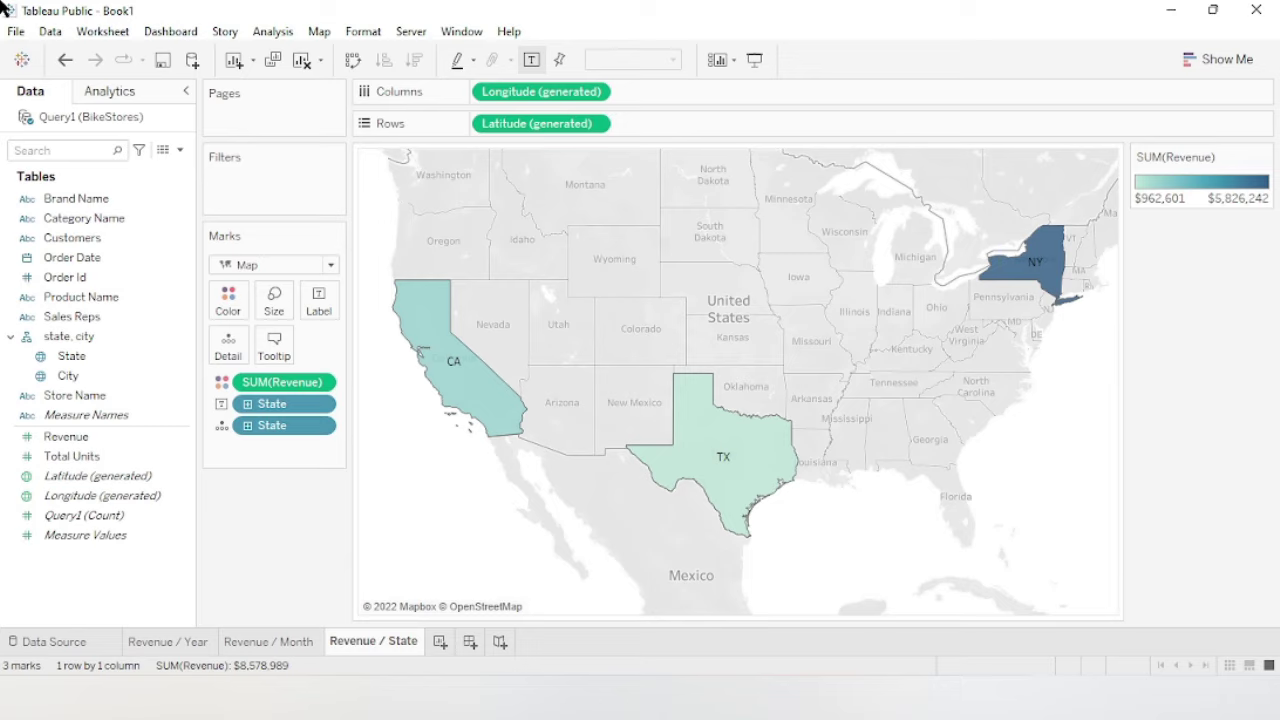
{"action": "left_click", "coordinate": [440, 641]}
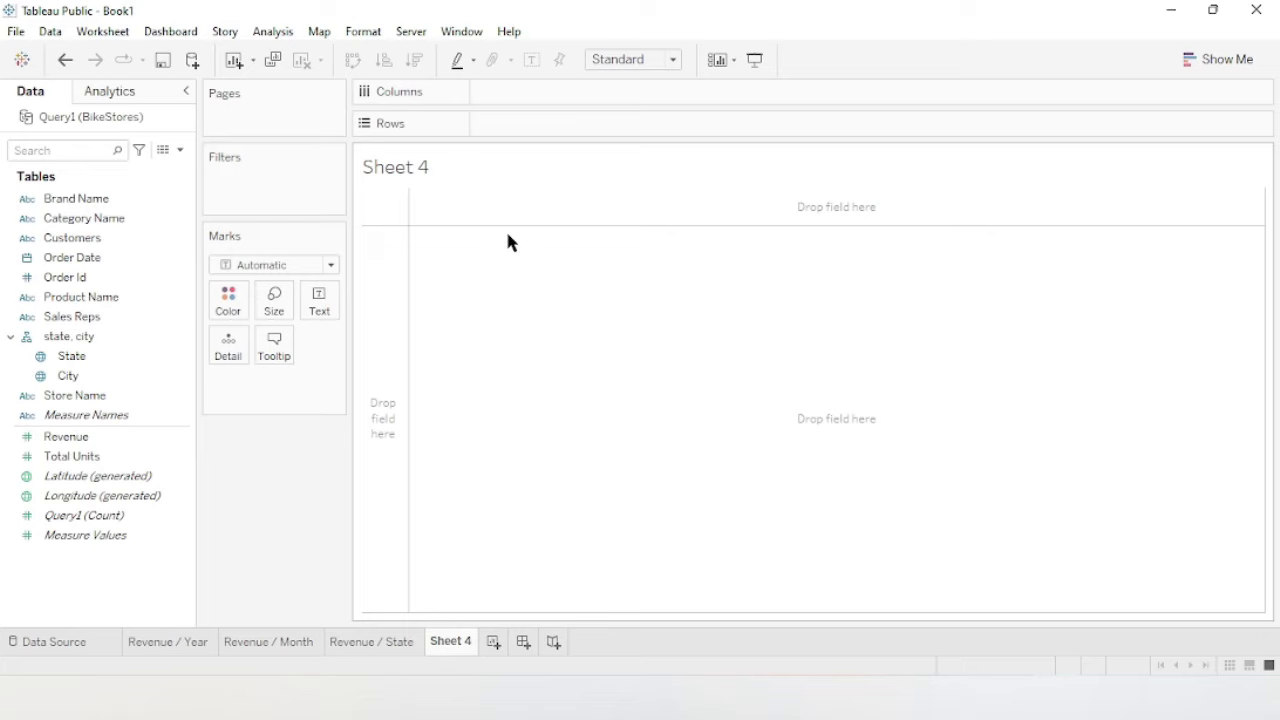
Chart Revenue by Store Name as a pie chart on the new sheet.
{"action": "mouse_move", "coordinate": [100, 436]}
{"action": "left_mouse_down"}
{"action": "mouse_move", "coordinate": [555, 177]}
{"action": "mouse_move", "coordinate": [560, 124]}
{"action": "left_mouse_up"}
{"action": "left_click_drag", "start_coordinate": [84, 413], "coordinate": [547, 100]}
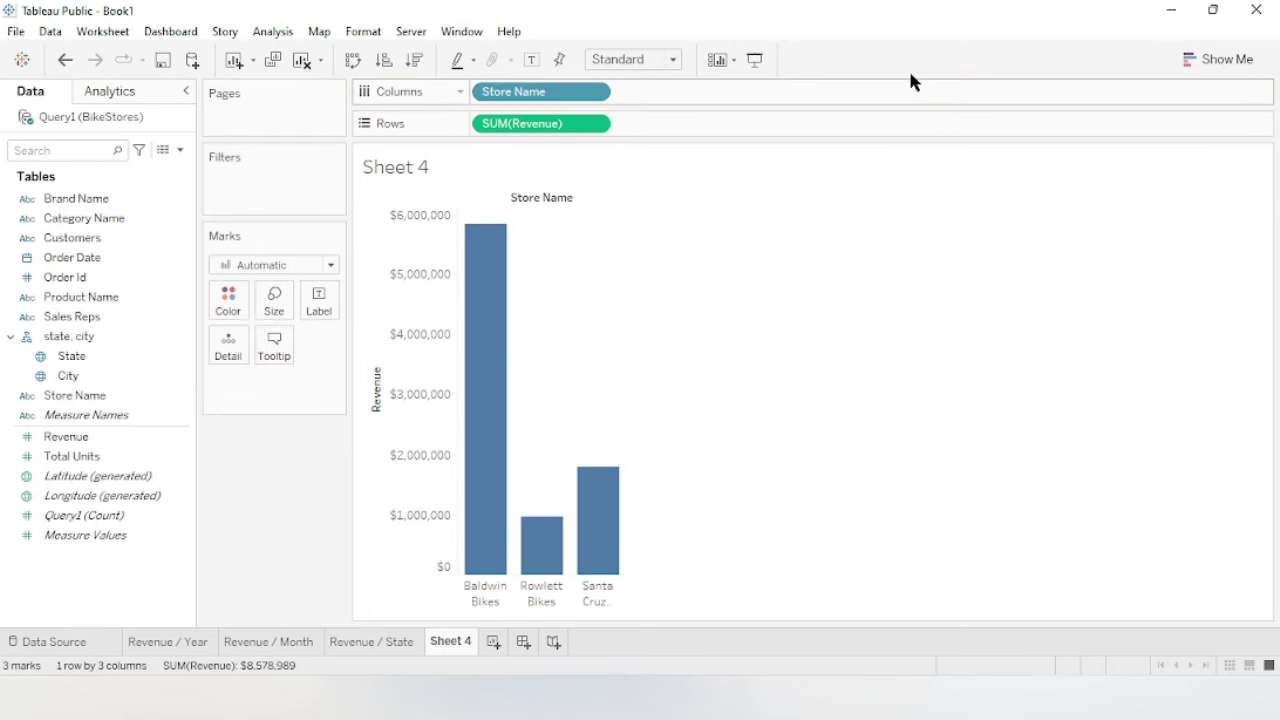
{"action": "left_click", "coordinate": [1236, 59]}
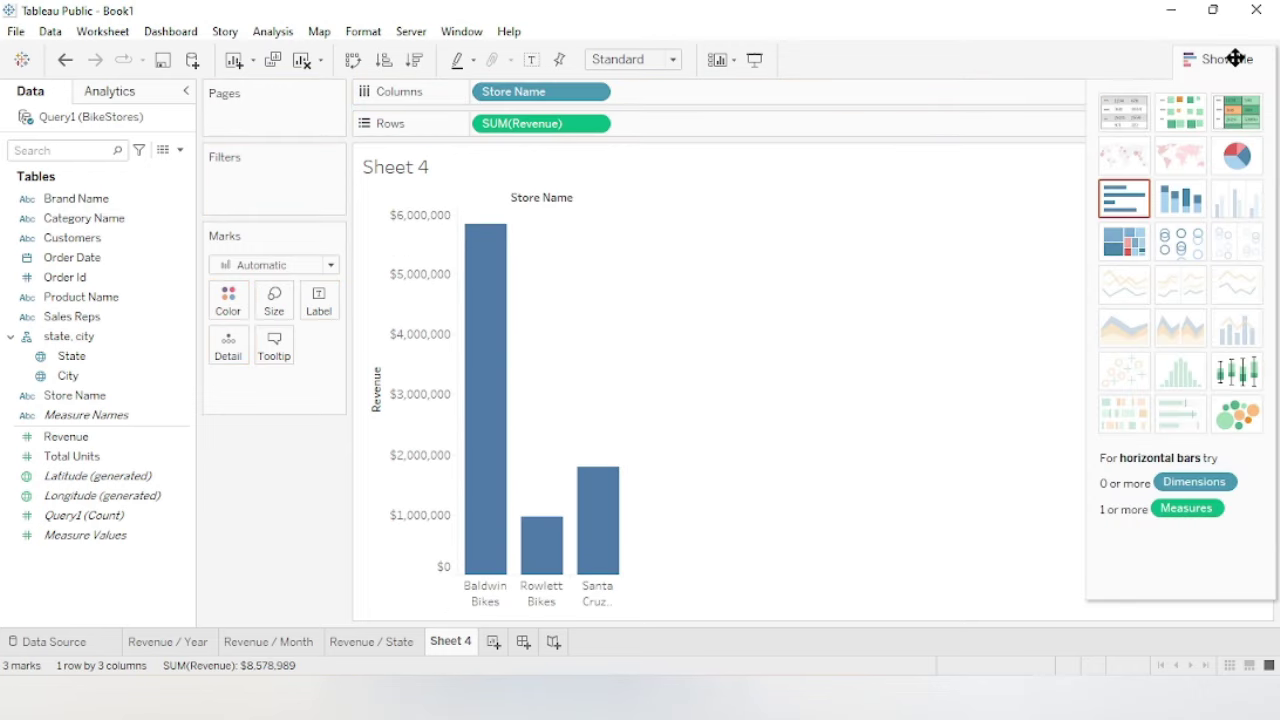
{"action": "left_click", "coordinate": [1237, 160]}
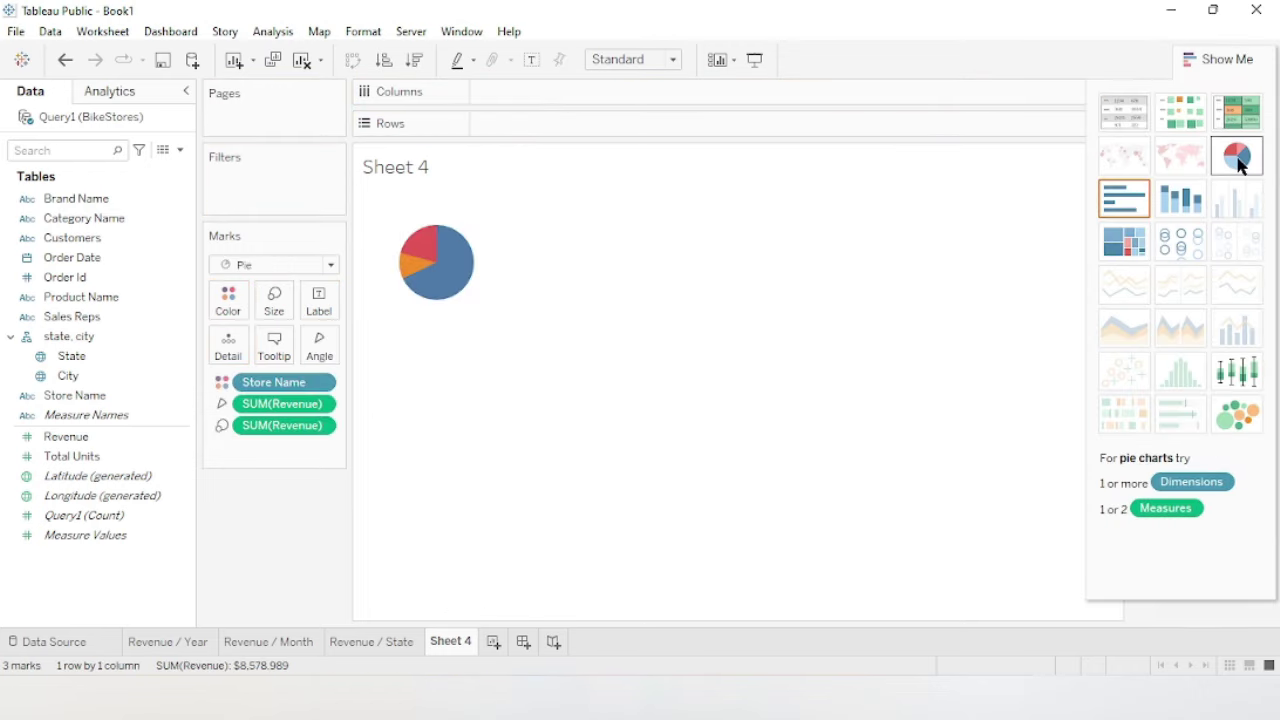
{"action": "left_click", "coordinate": [1240, 60]}
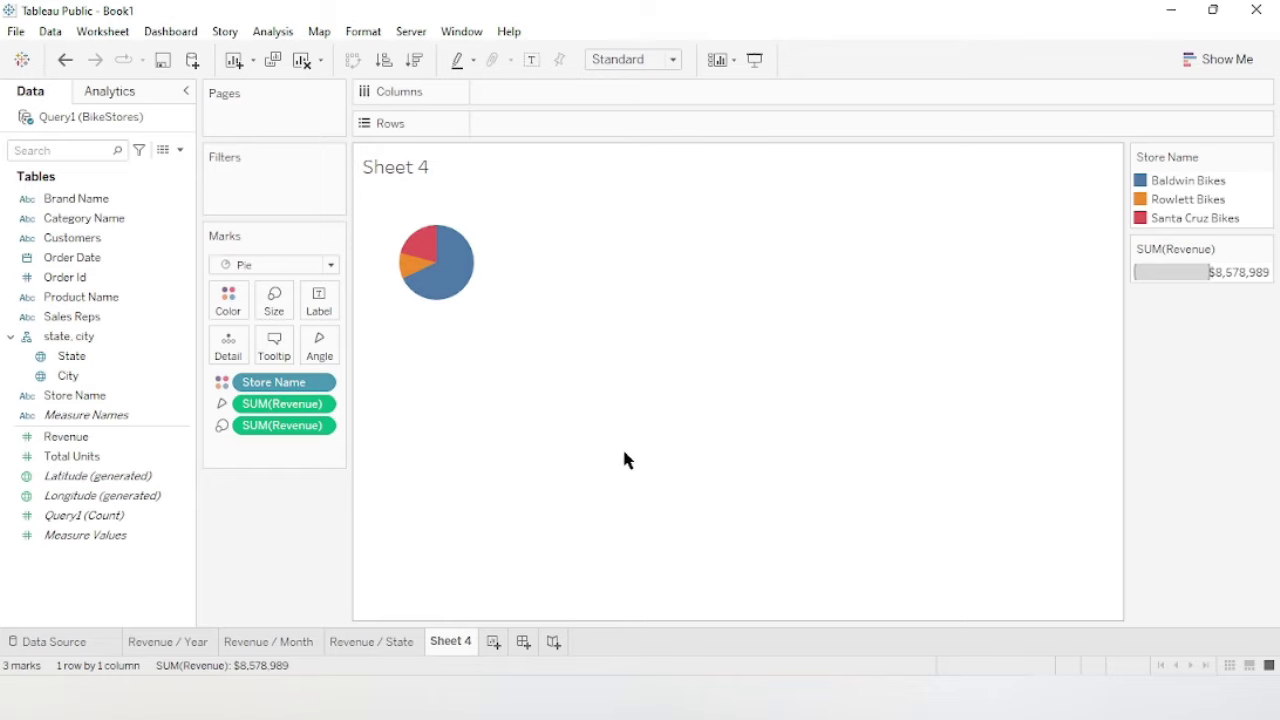
{"action": "left_click", "coordinate": [675, 60]}
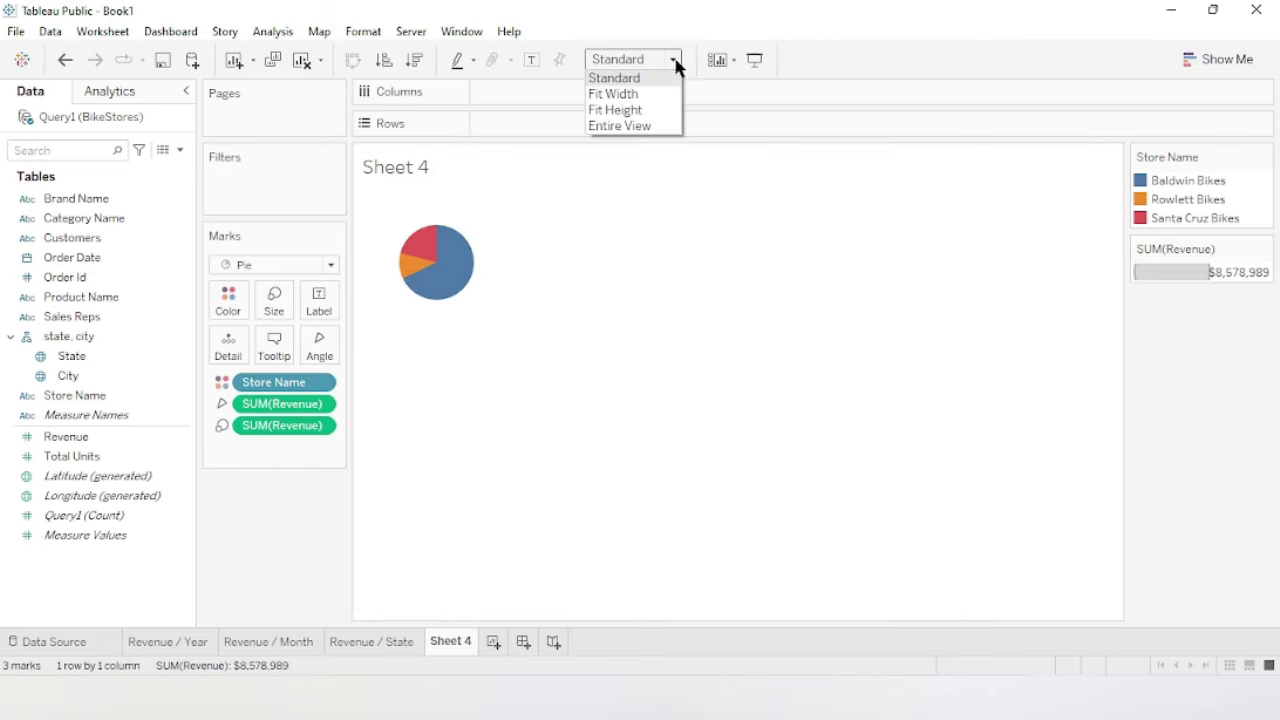
Fit the pie to Entire View and label slices with store name above revenue.
{"action": "left_click", "coordinate": [628, 126]}
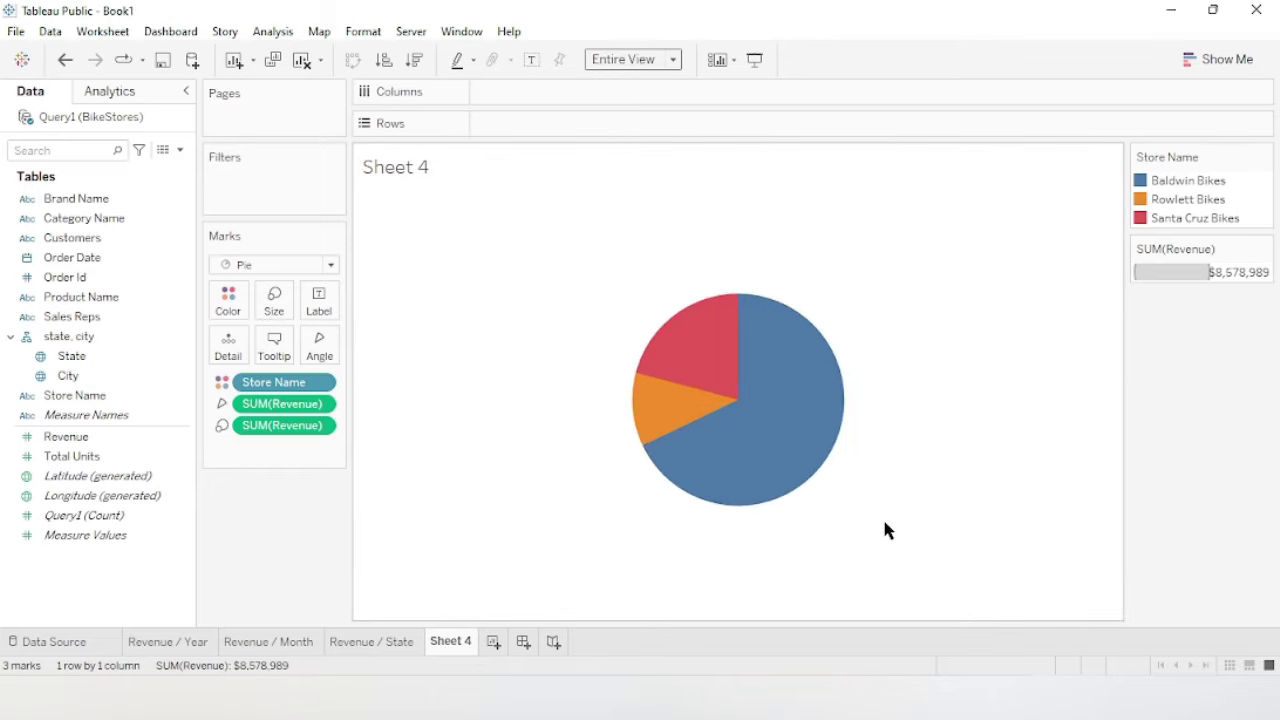
{"action": "mouse_move", "coordinate": [818, 413]}
{"action": "left_click_drag", "start_coordinate": [66, 437], "coordinate": [313, 305]}
{"action": "left_click_drag", "start_coordinate": [72, 400], "coordinate": [323, 308]}
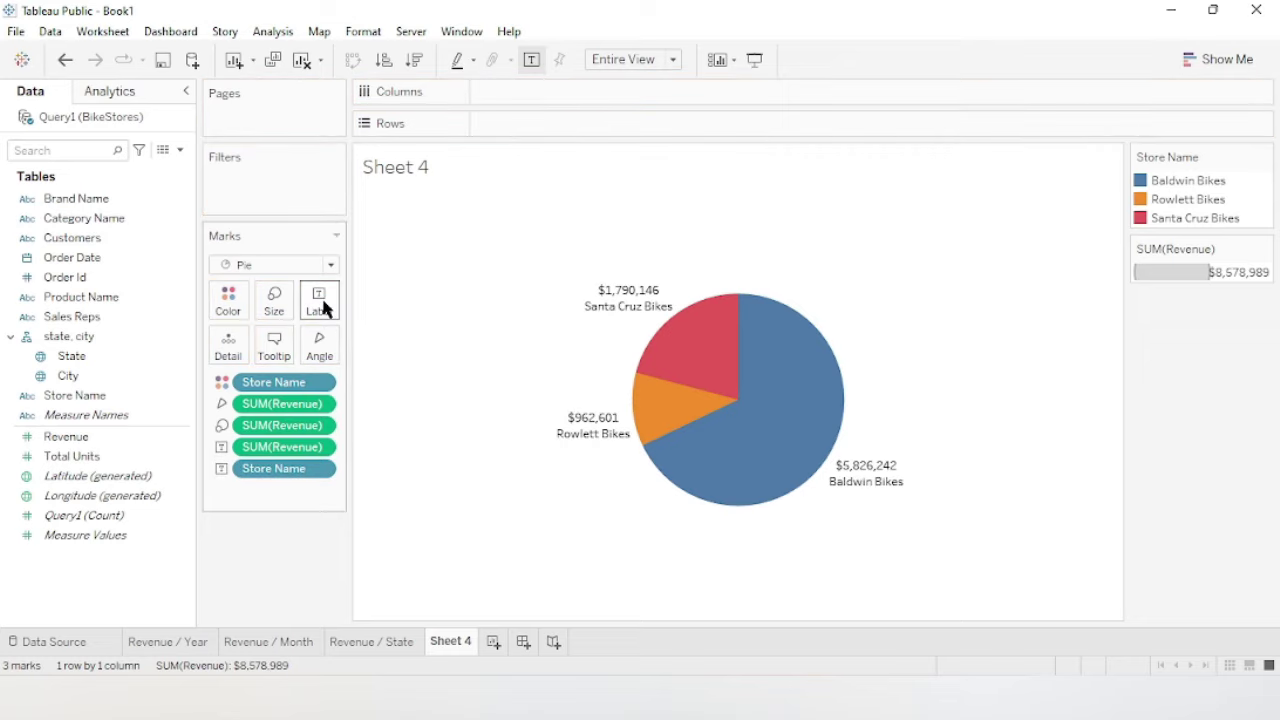
{"action": "left_click_drag", "start_coordinate": [265, 475], "coordinate": [270, 447]}
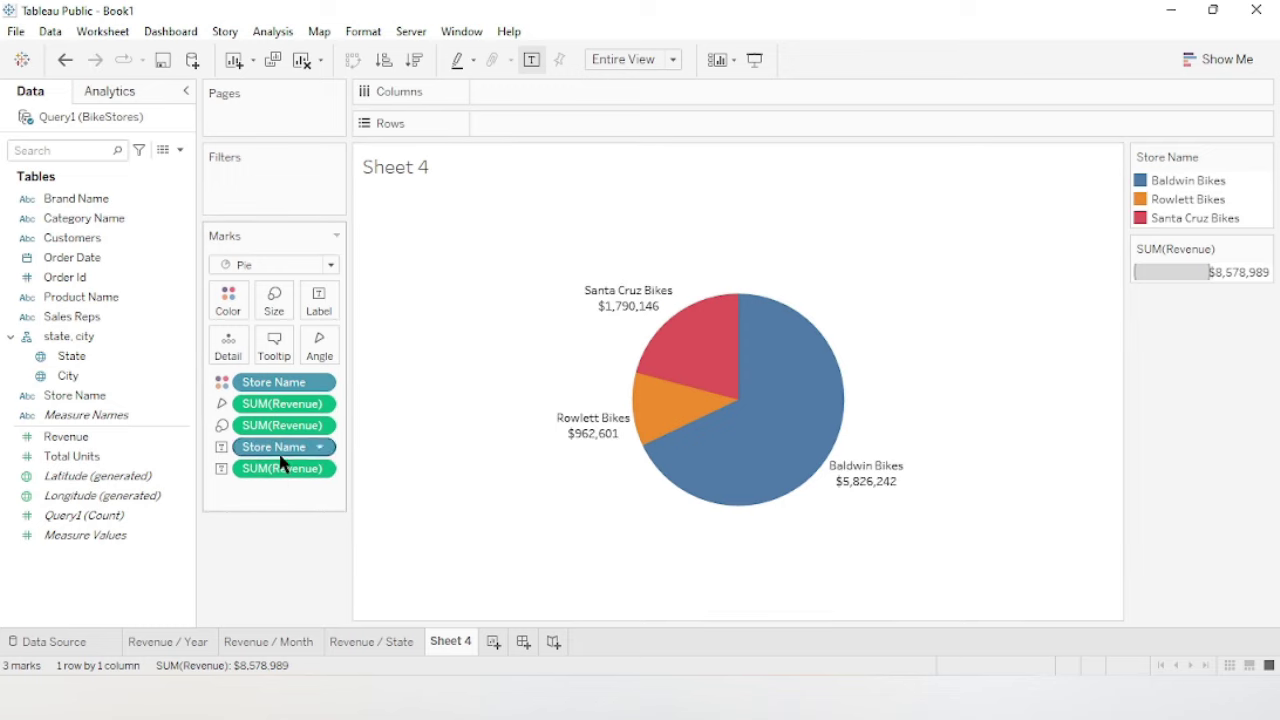
Show each store's revenue label as Percent of Total.
{"action": "left_click", "coordinate": [319, 469]}
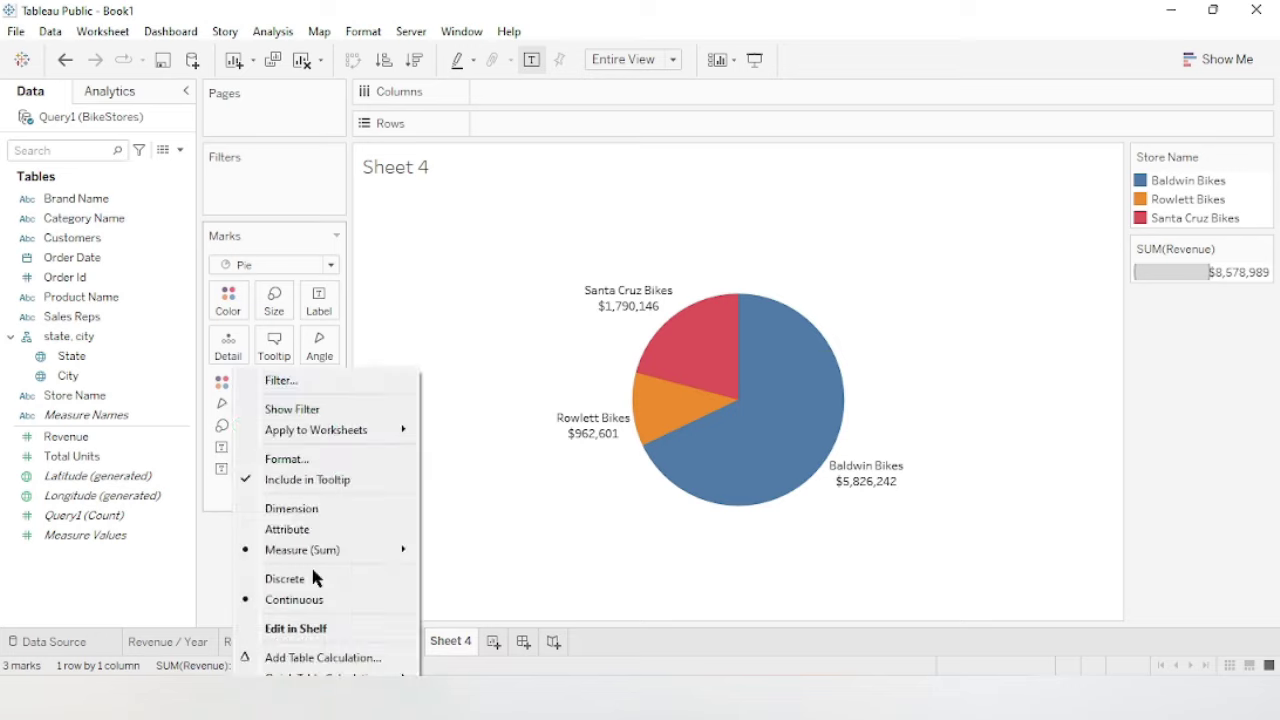
{"action": "mouse_move", "coordinate": [330, 675]}
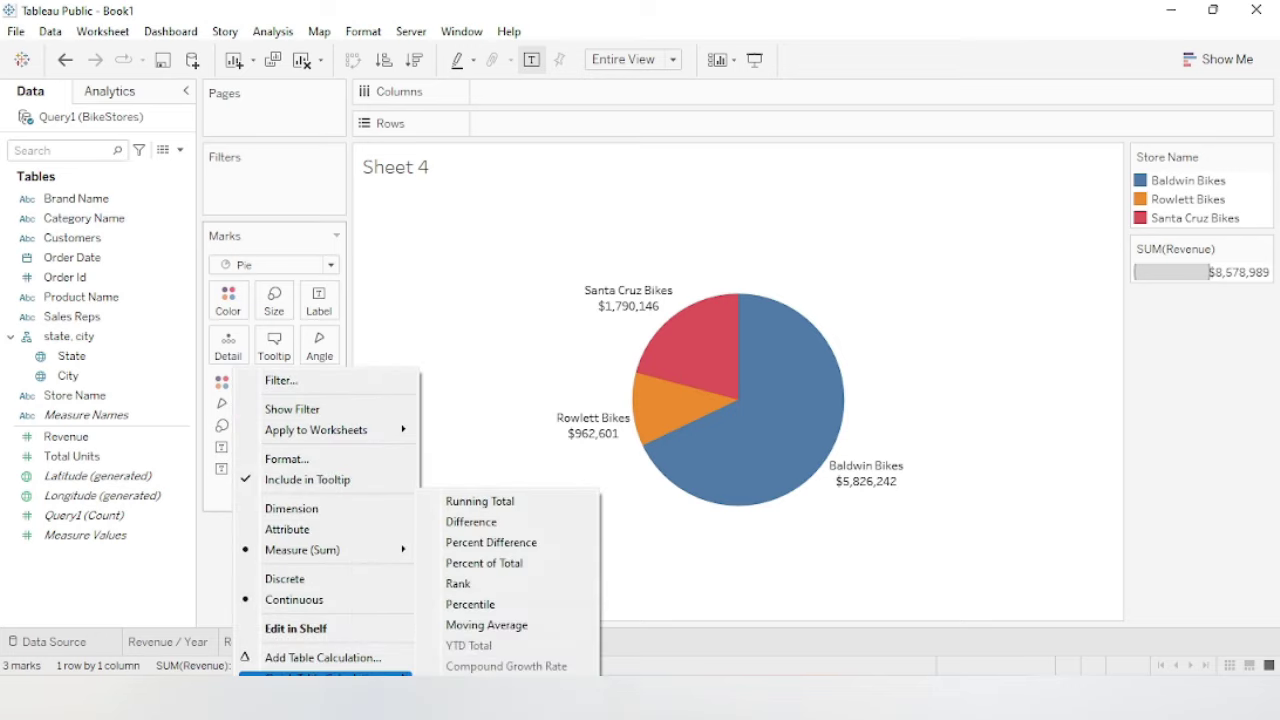
{"action": "left_click", "coordinate": [489, 564]}
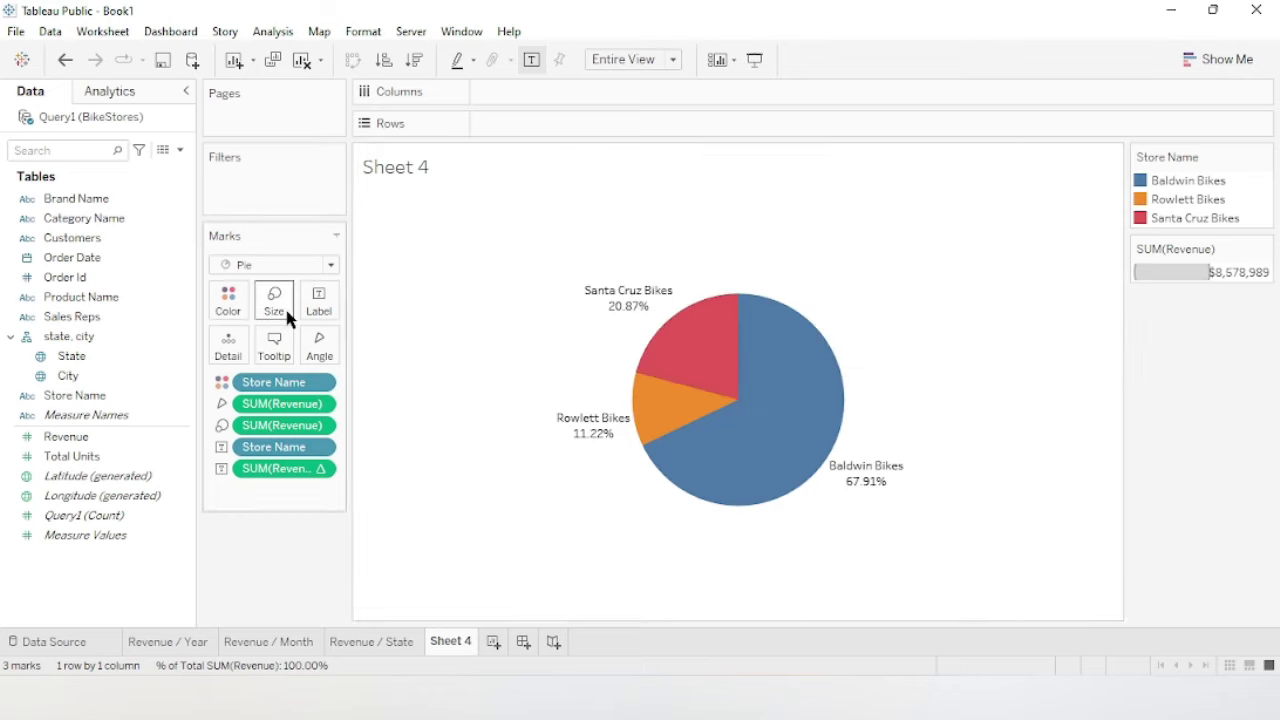
Make all of the pie's label text bold in Edit Label.
{"action": "left_click", "coordinate": [321, 303]}
{"action": "left_click", "coordinate": [481, 398]}
{"action": "left_click", "coordinate": [637, 269]}
{"action": "left_click_drag", "start_coordinate": [729, 277], "coordinate": [502, 245]}
{"action": "left_click", "coordinate": [605, 228]}
{"action": "left_click", "coordinate": [849, 468]}
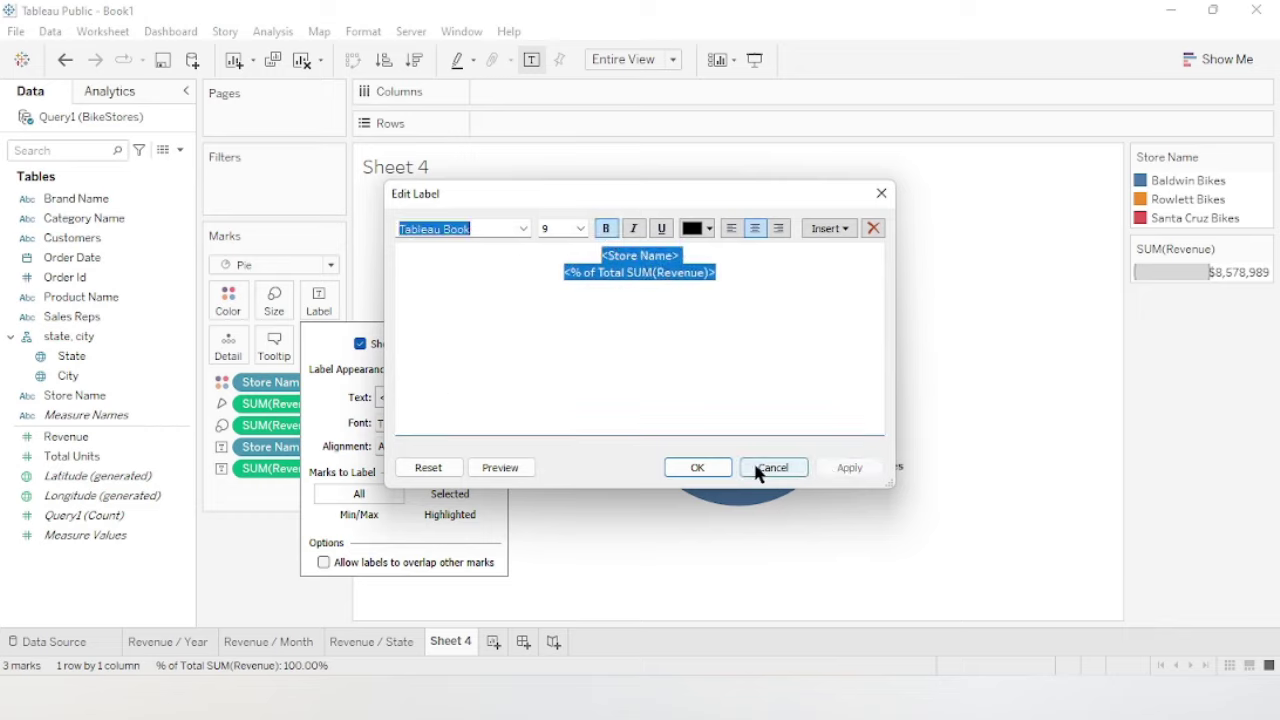
{"action": "left_click", "coordinate": [697, 468]}
{"action": "left_click", "coordinate": [563, 391]}
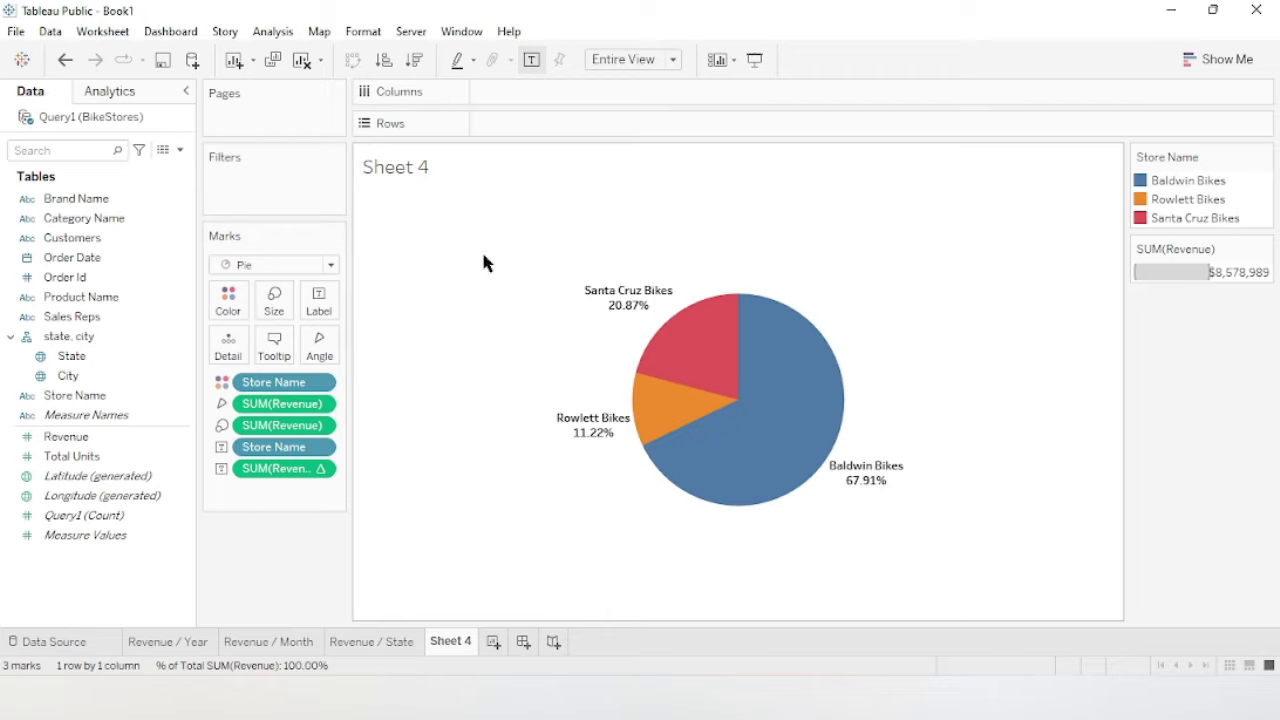
Hide the Sheet 4 title and rename the sheet 'Revenue / Store'.
{"action": "right_click", "coordinate": [421, 171]}
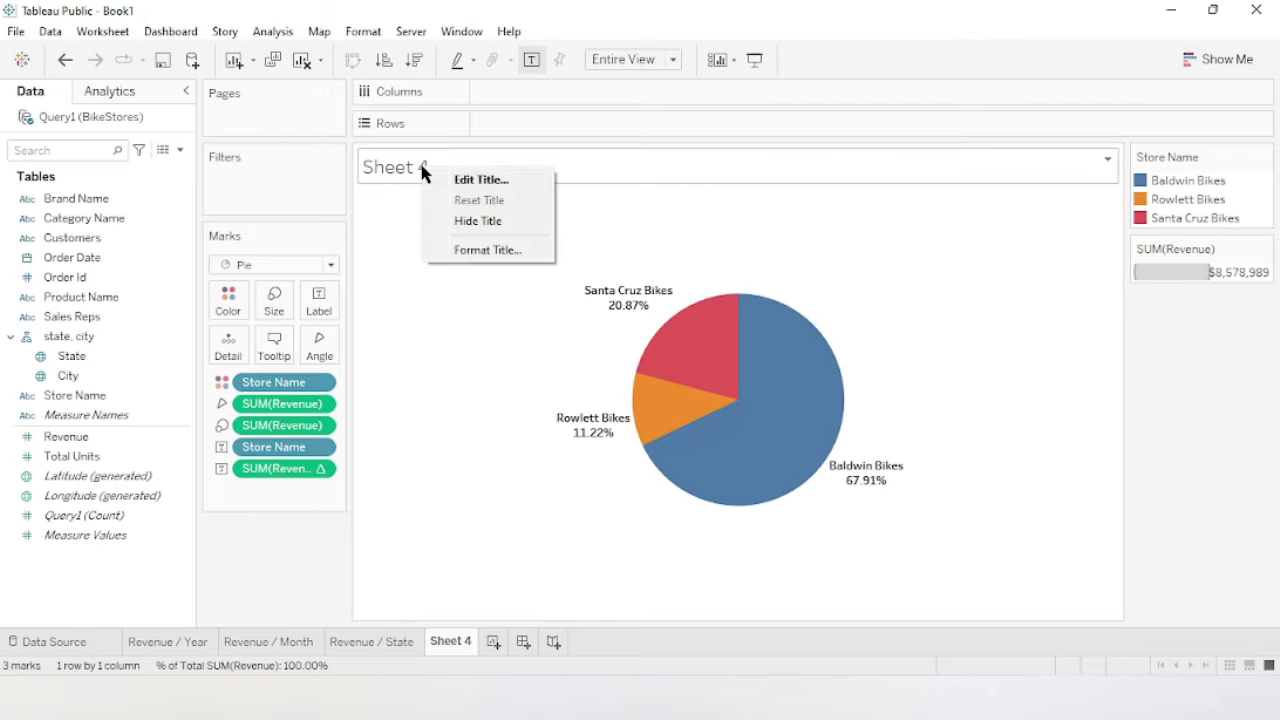
{"action": "left_click", "coordinate": [484, 220]}
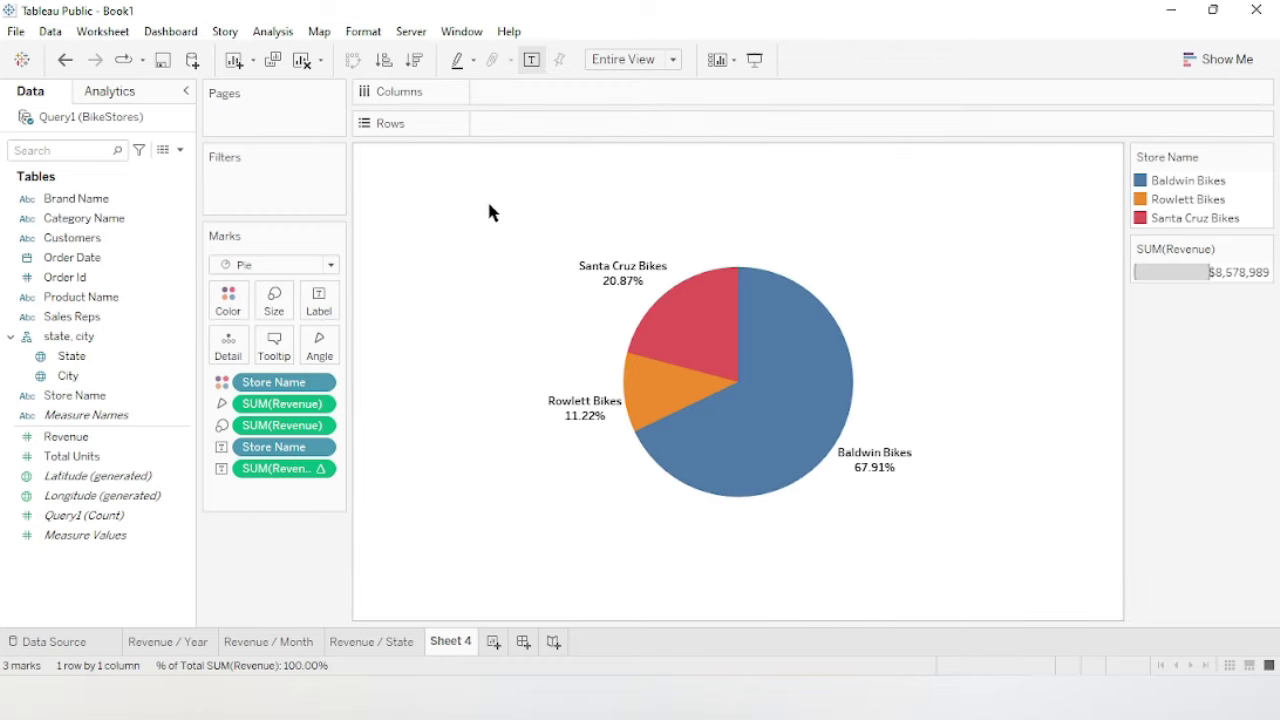
{"action": "double_click", "coordinate": [451, 642]}
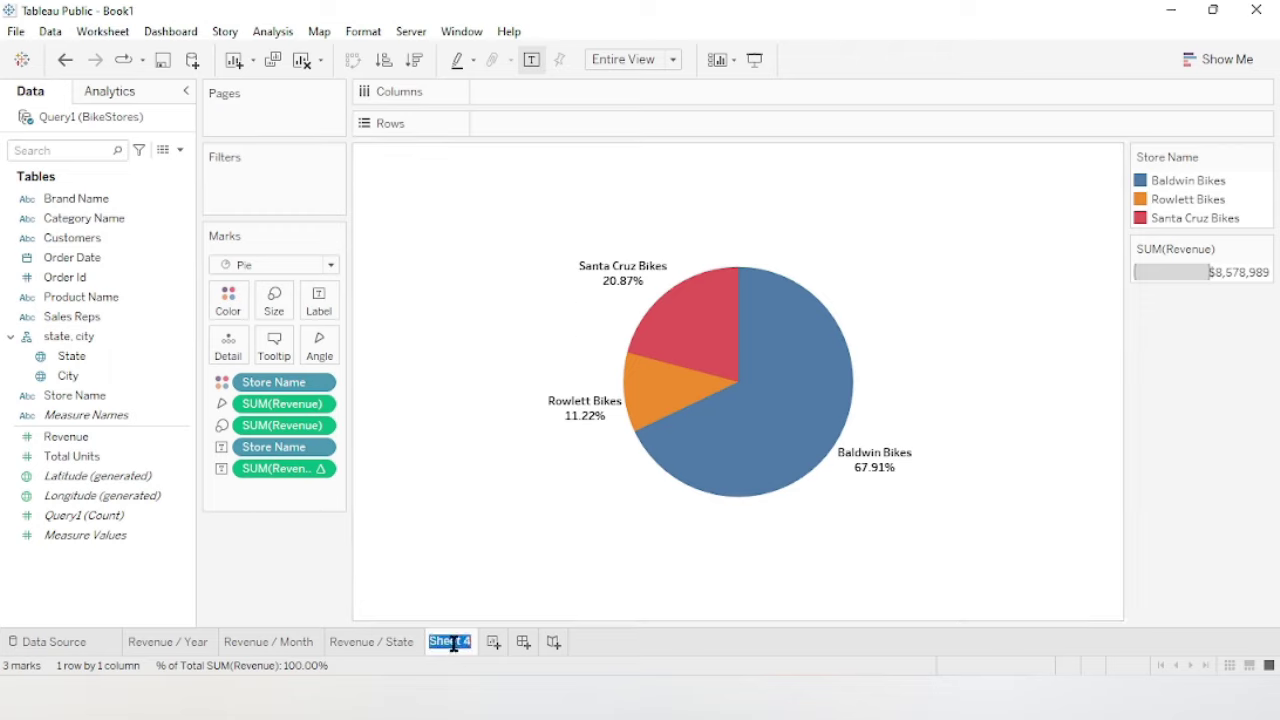
{"action": "type", "text": "Revenue / "}
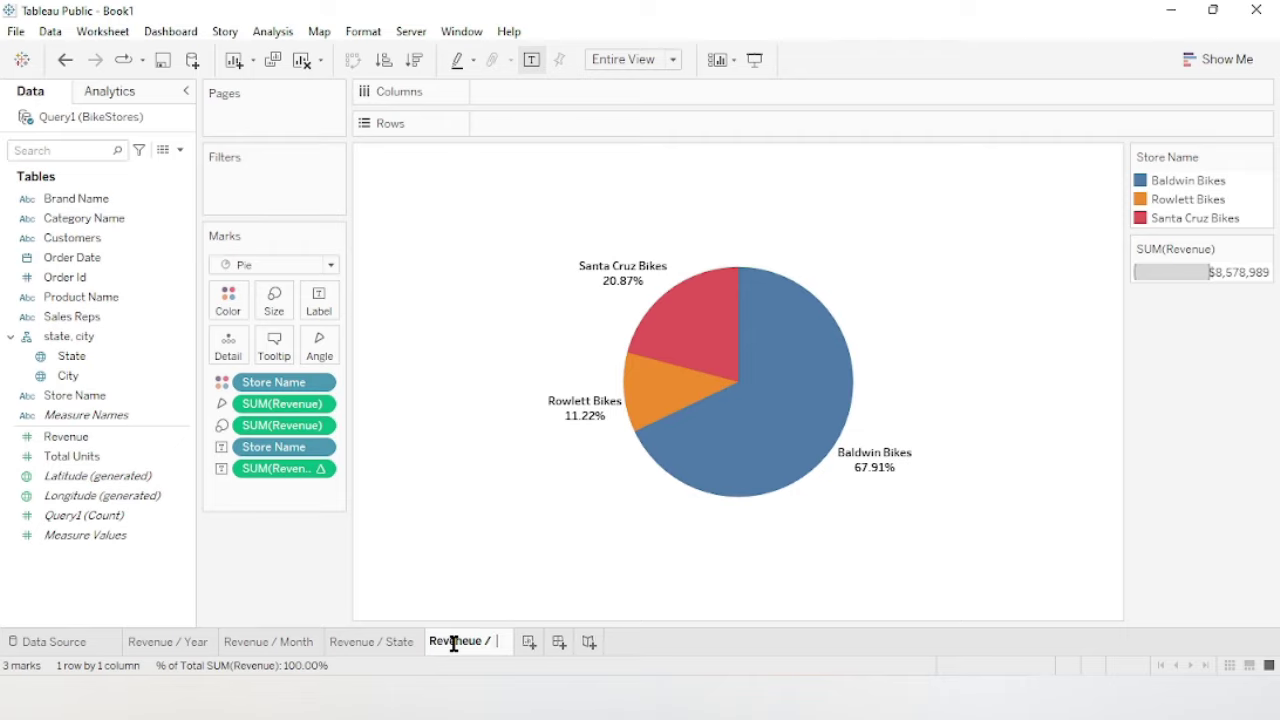
{"action": "type", "text": "Store"}
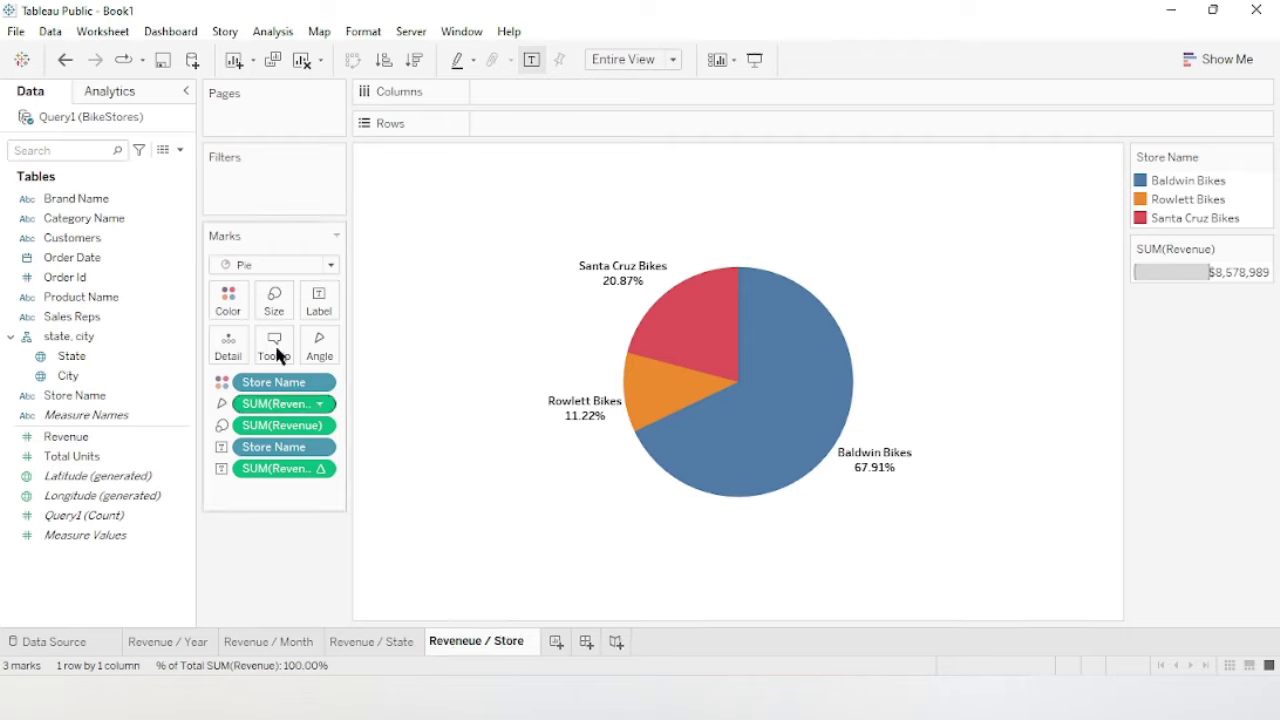
{"action": "left_click", "coordinate": [713, 580]}
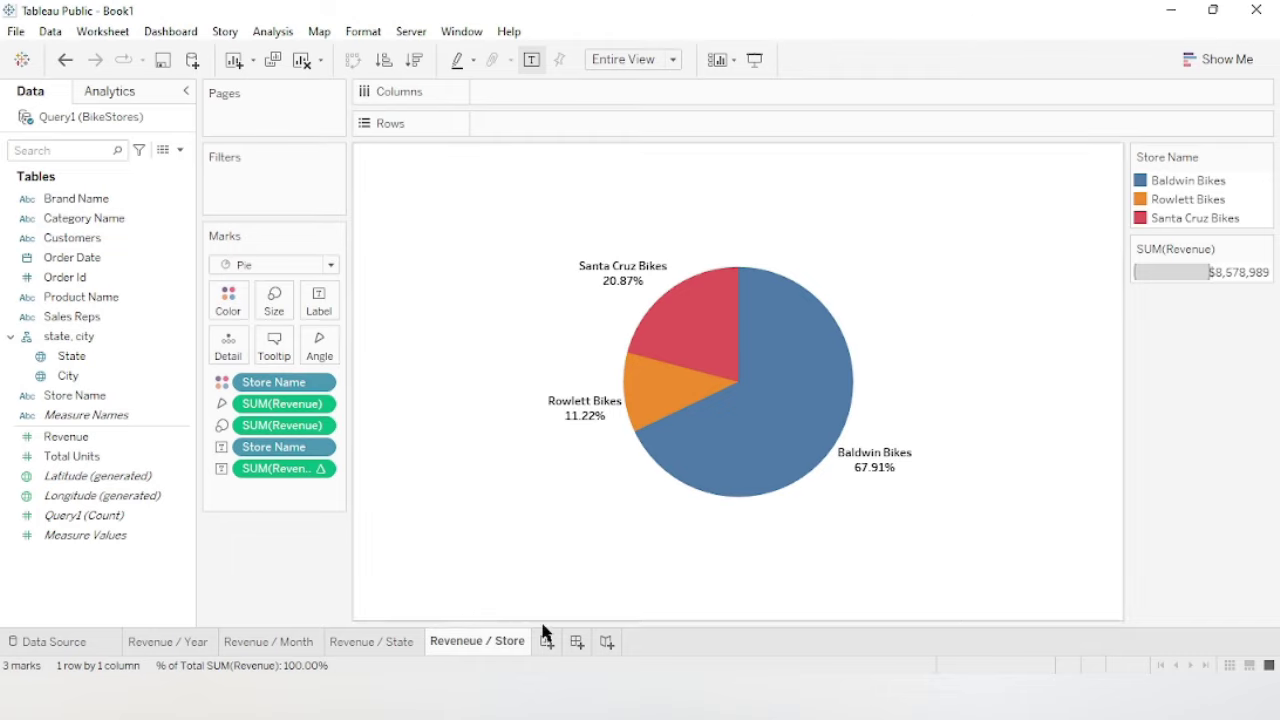
{"action": "left_click", "coordinate": [547, 643]}
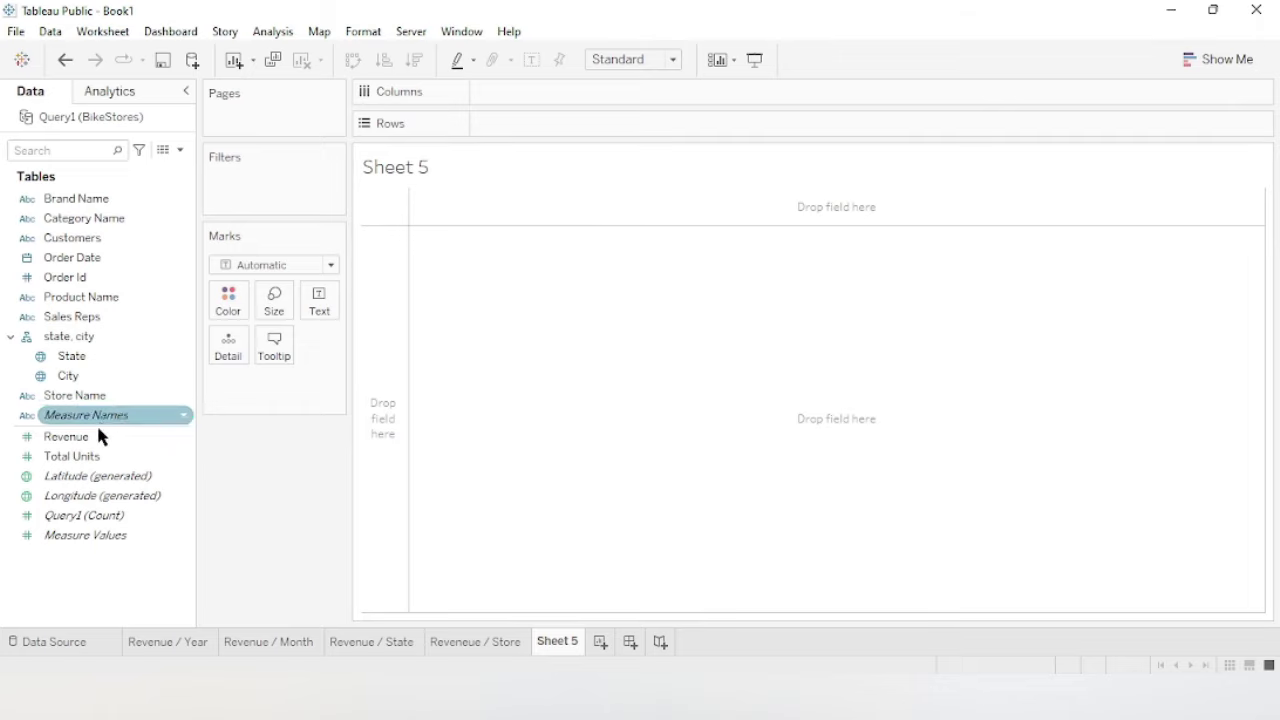
Chart Revenue by Brand Name as a pie chart on Sheet 5.
{"action": "left_click_drag", "start_coordinate": [100, 437], "coordinate": [598, 123]}
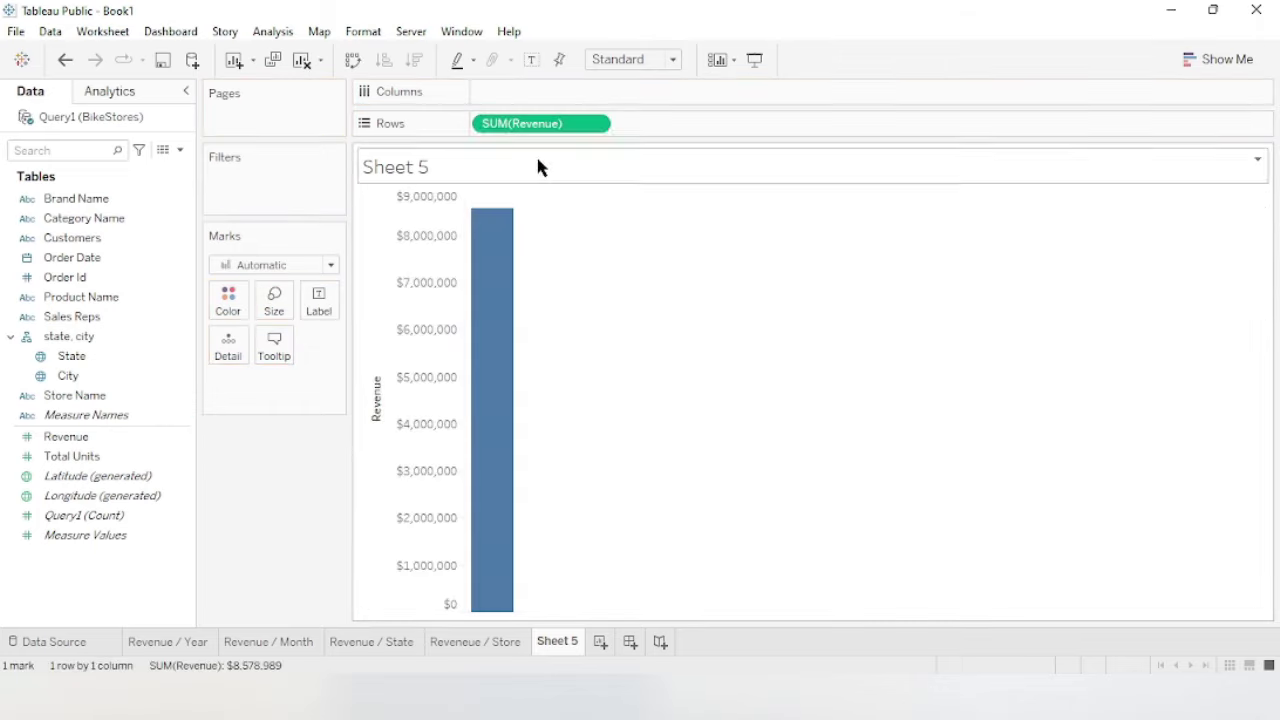
{"action": "left_click_drag", "start_coordinate": [74, 207], "coordinate": [548, 107]}
{"action": "left_click", "coordinate": [1226, 60]}
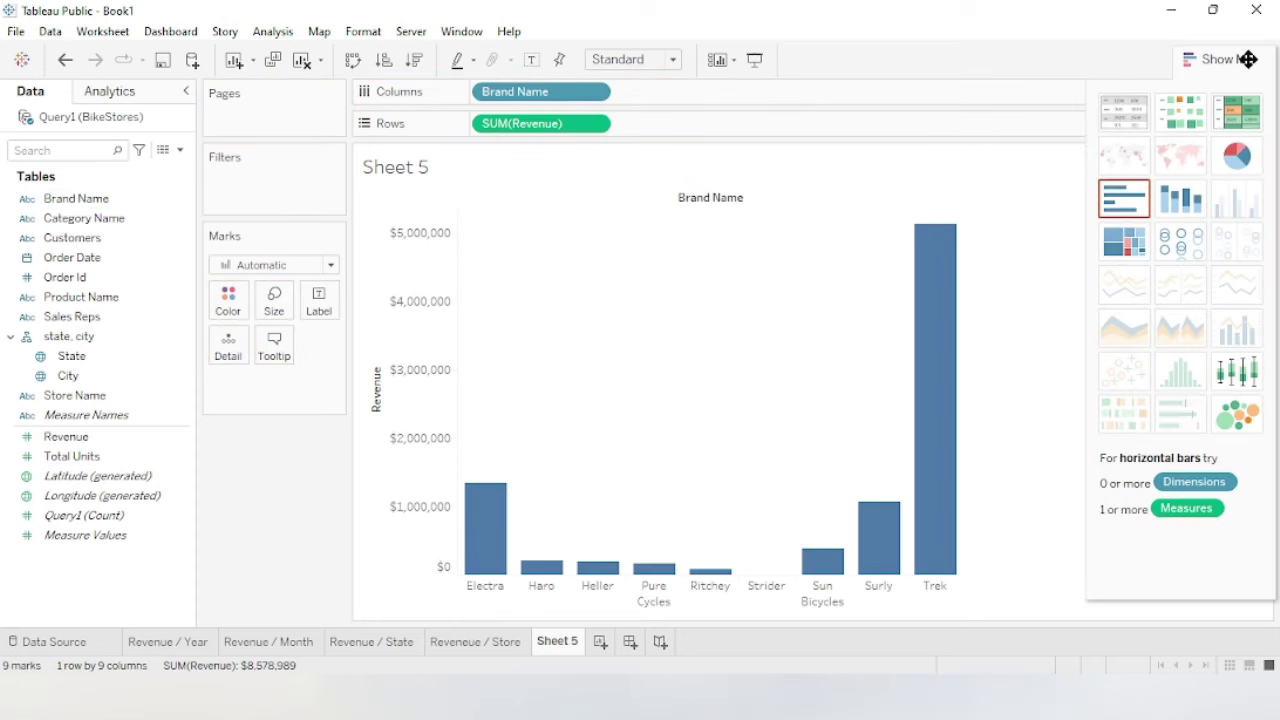
{"action": "left_click", "coordinate": [1236, 156]}
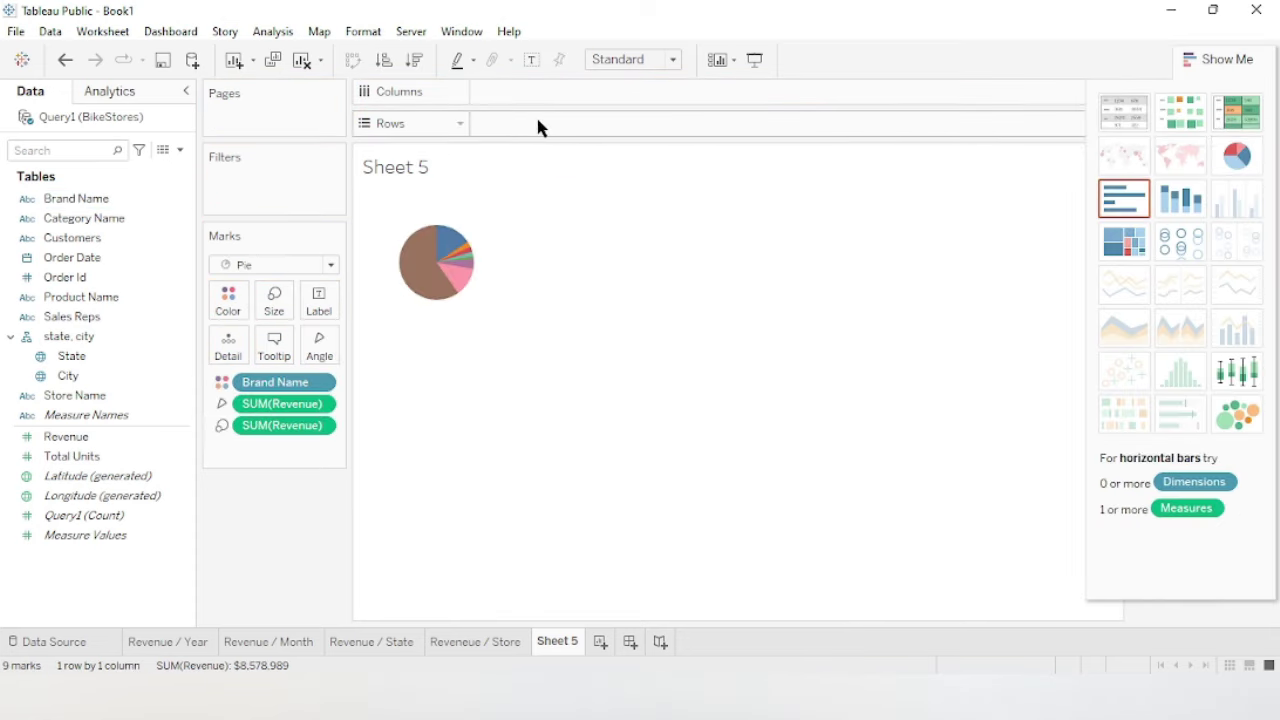
Fit the pie to Entire View and label slices with brand name above revenue.
{"action": "left_click", "coordinate": [675, 60]}
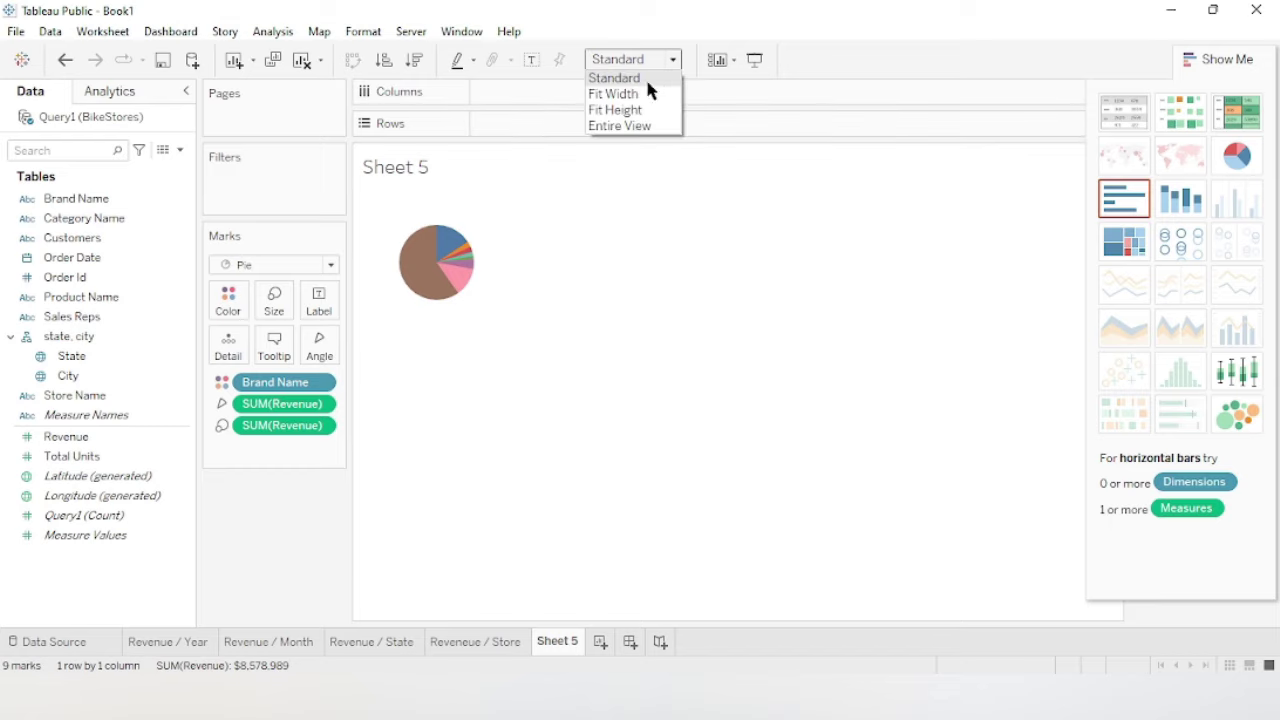
{"action": "left_click", "coordinate": [617, 127]}
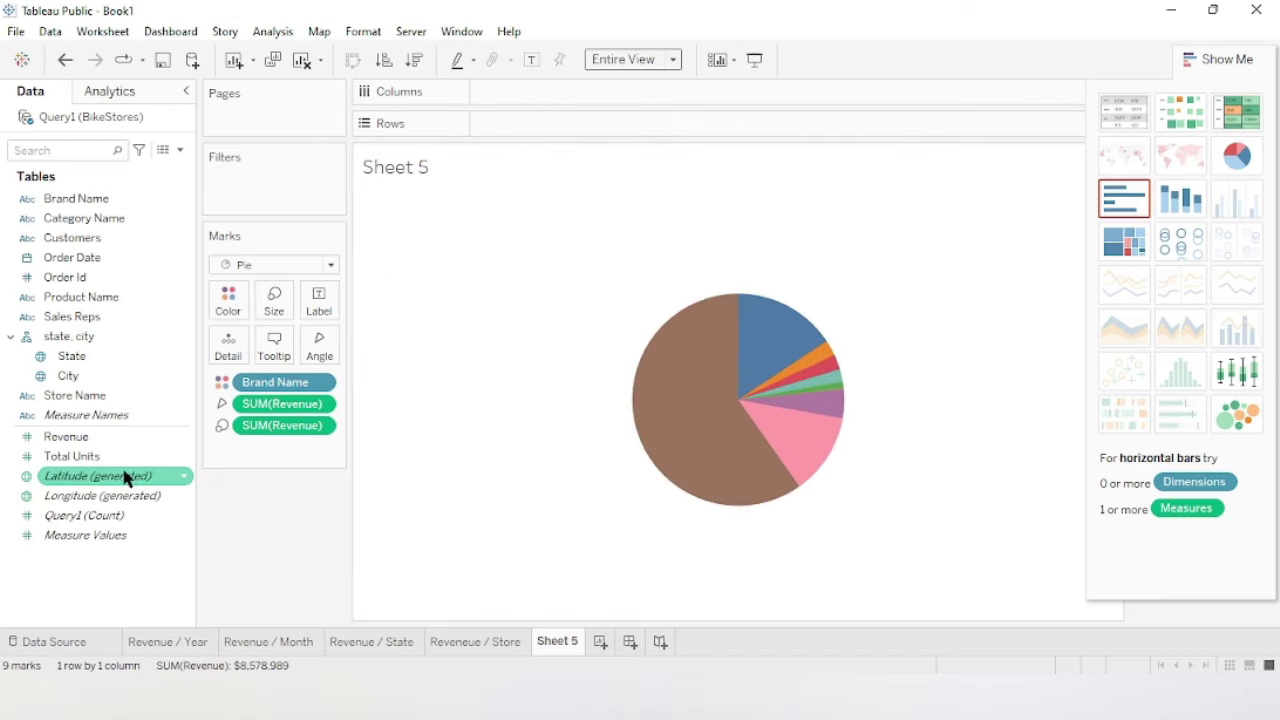
{"action": "left_click_drag", "start_coordinate": [91, 441], "coordinate": [320, 306]}
{"action": "left_click_drag", "start_coordinate": [70, 205], "coordinate": [321, 302]}
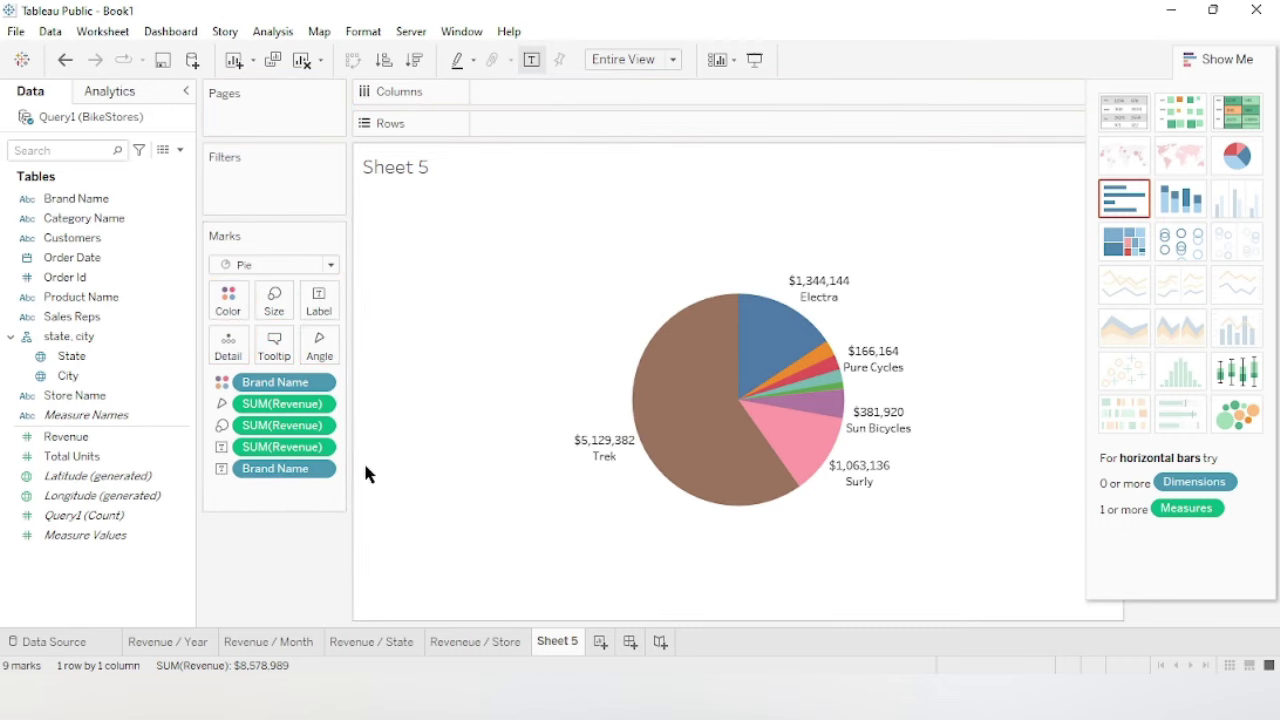
{"action": "left_click_drag", "start_coordinate": [247, 476], "coordinate": [256, 445]}
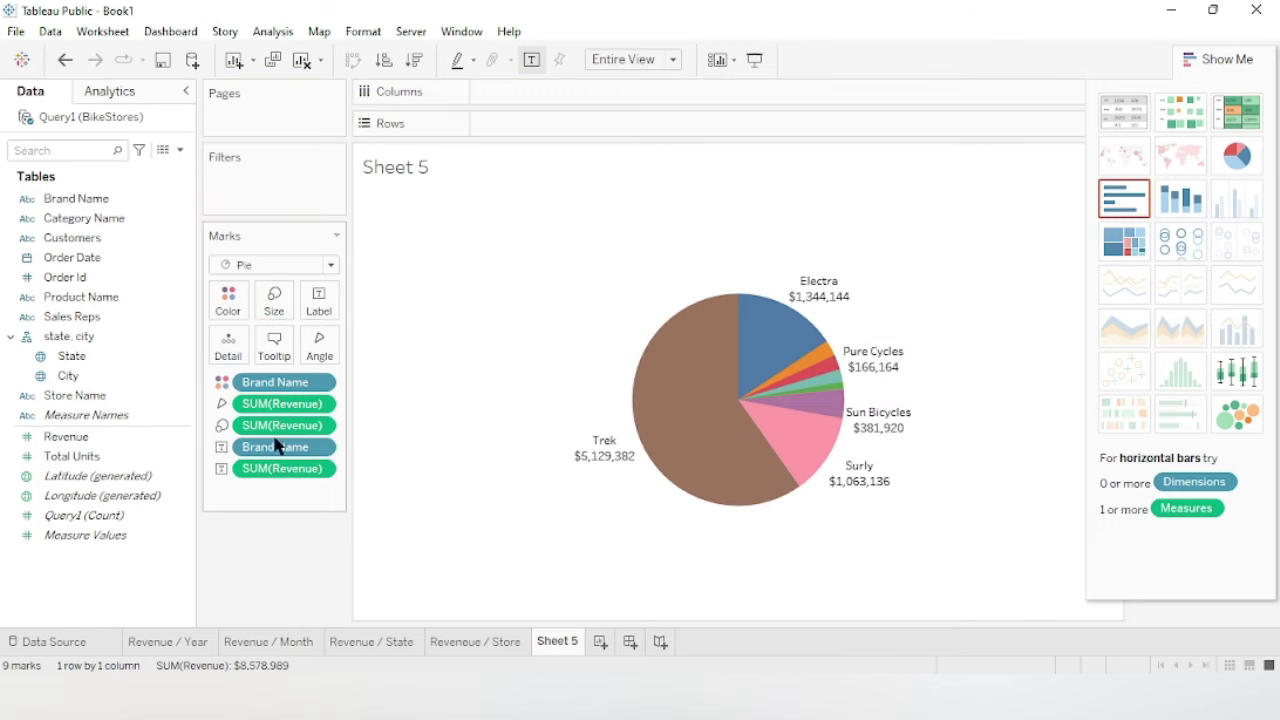
Change the brand revenue label to Percent of Total.
{"action": "left_click", "coordinate": [322, 476]}
{"action": "mouse_move", "coordinate": [320, 672]}
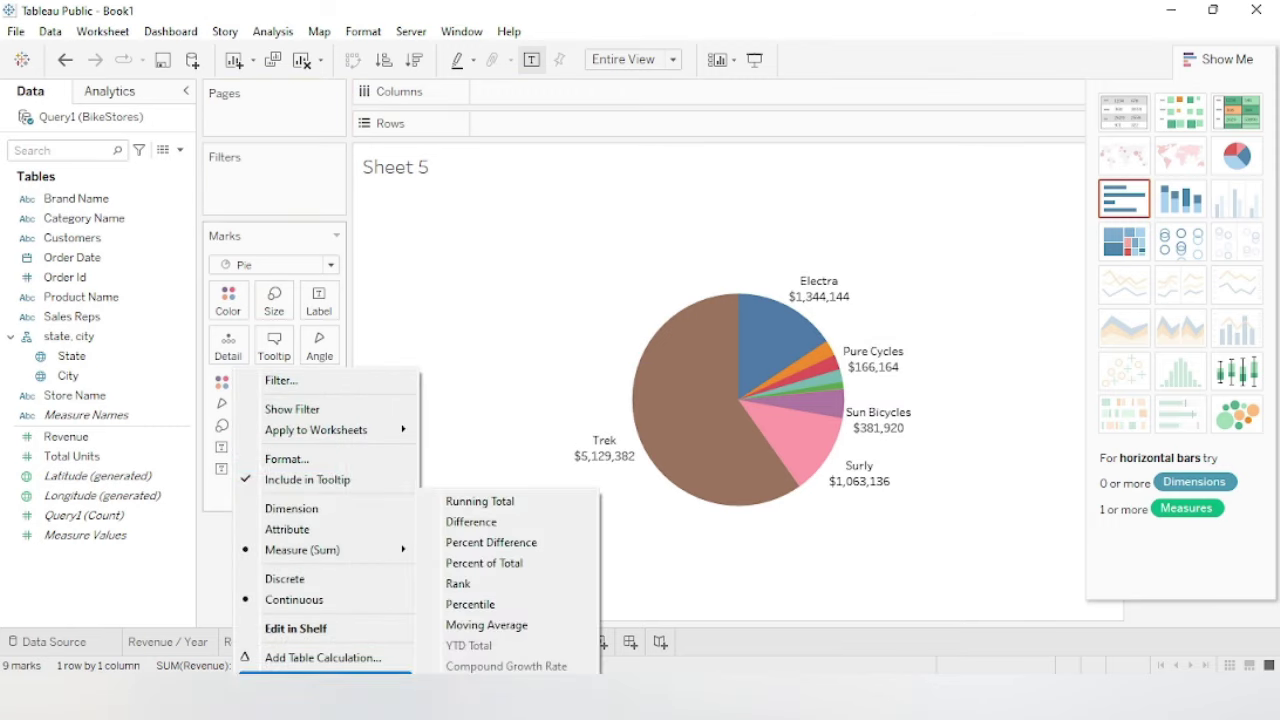
{"action": "left_click", "coordinate": [511, 561]}
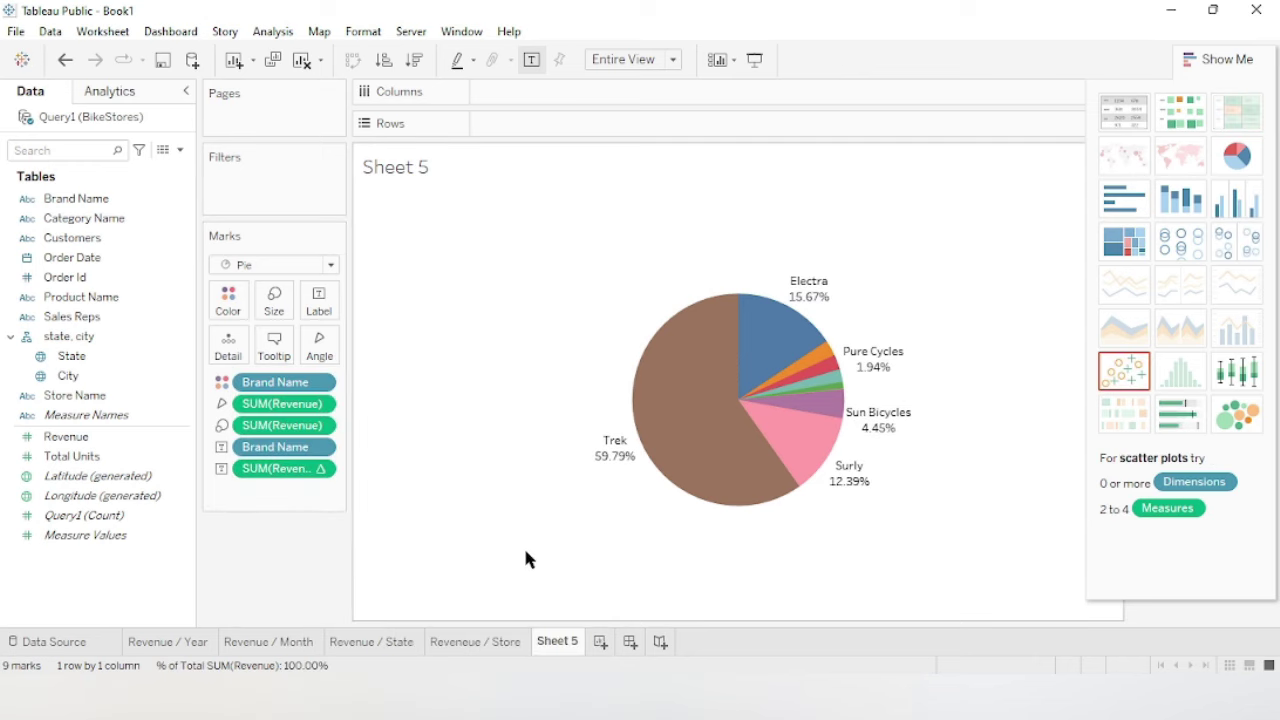
Make both lines of the brand pie labels bold.
{"action": "left_click", "coordinate": [650, 445]}
{"action": "left_click", "coordinate": [319, 303]}
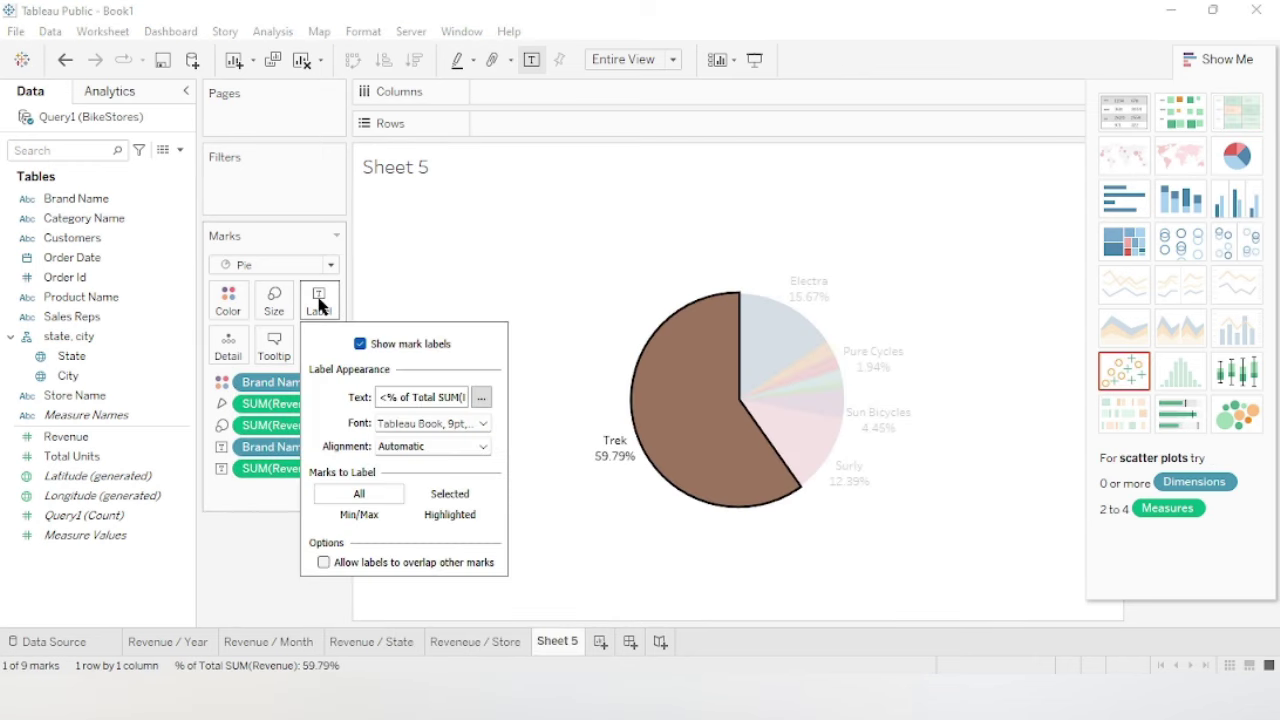
{"action": "left_click", "coordinate": [481, 397]}
{"action": "double_click", "coordinate": [668, 271]}
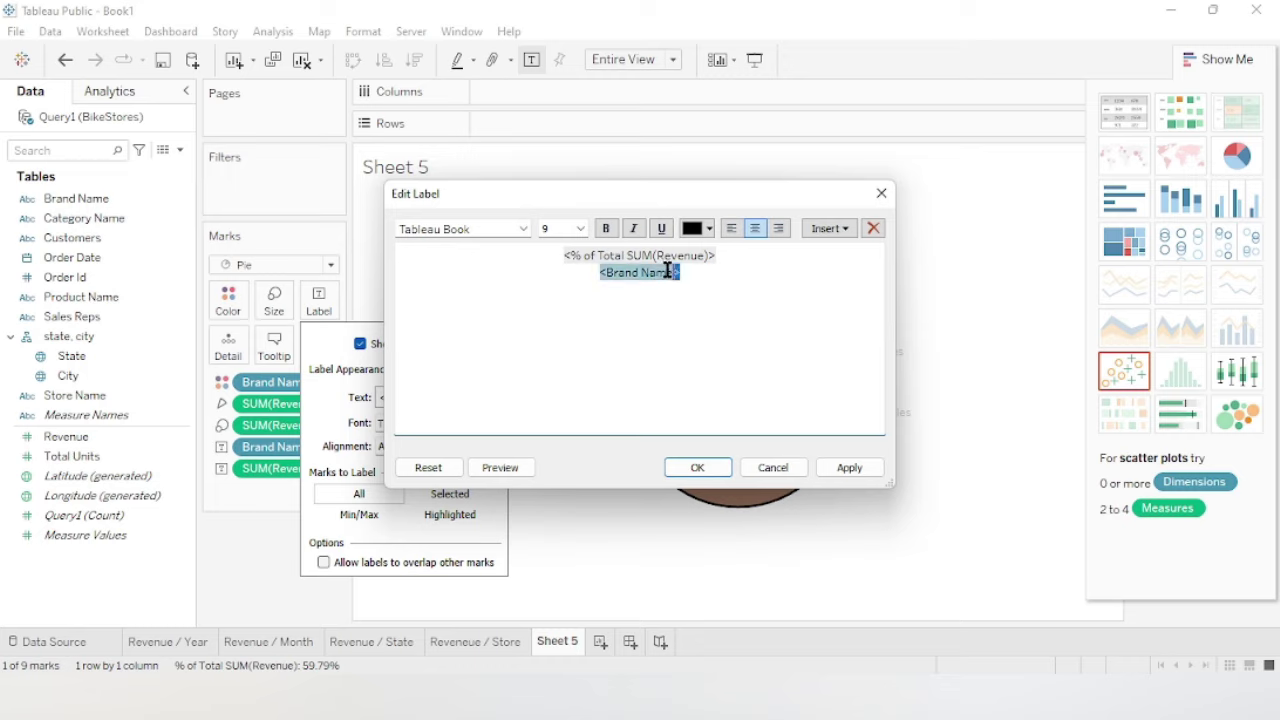
{"action": "left_click_drag", "start_coordinate": [668, 271], "coordinate": [526, 246]}
{"action": "key", "text": "ctrl+b"}
{"action": "left_click", "coordinate": [700, 468]}
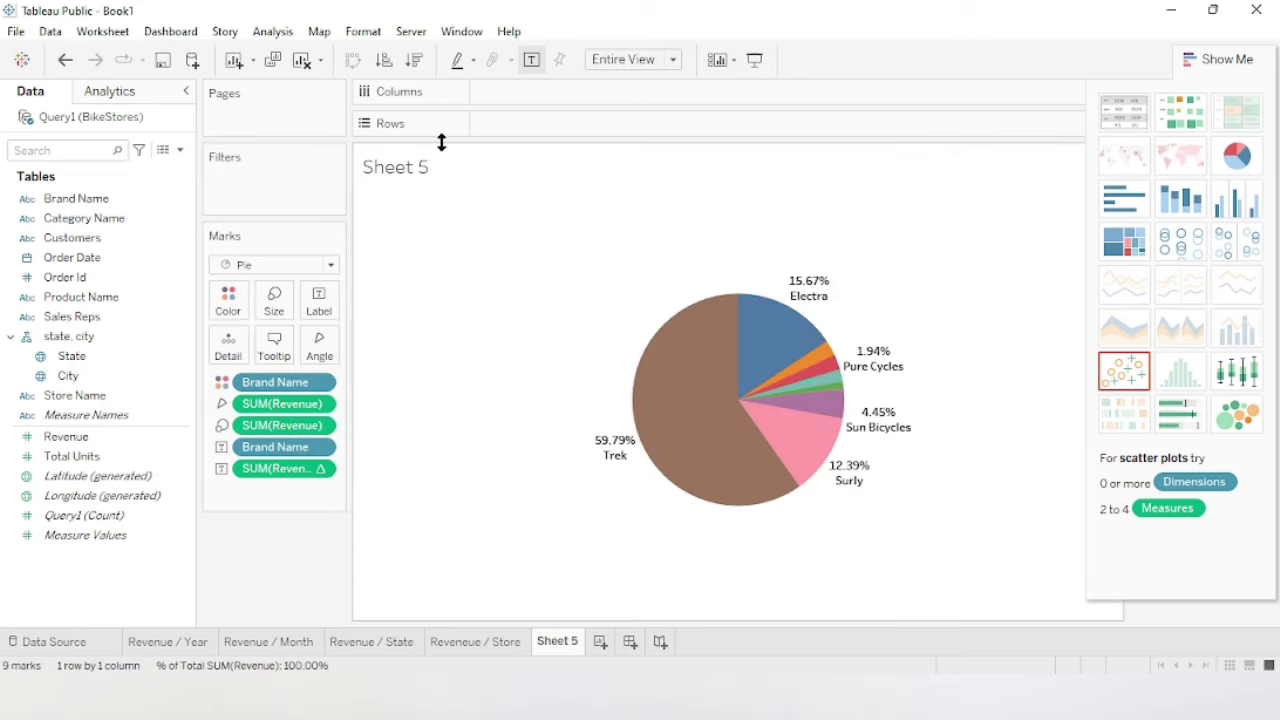
Hide the brand pie sheet title and close Show Me so the legends appear.
{"action": "right_click", "coordinate": [409, 166]}
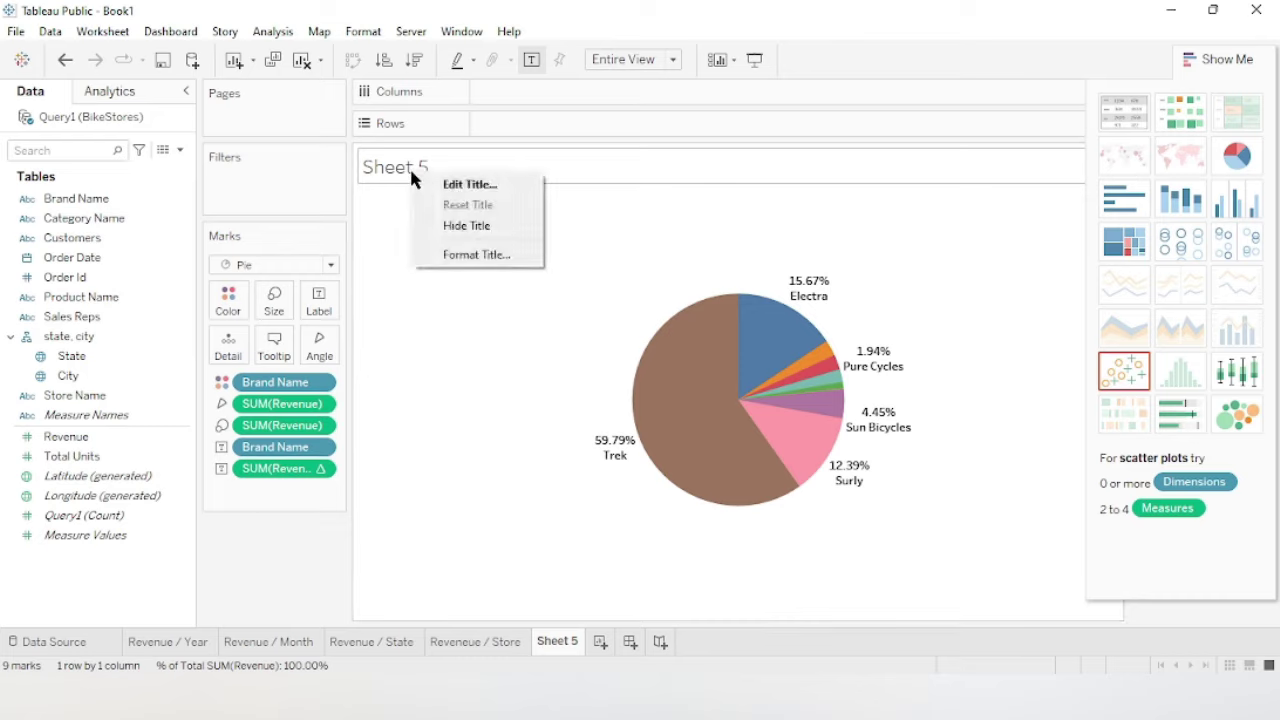
{"action": "left_click", "coordinate": [468, 225]}
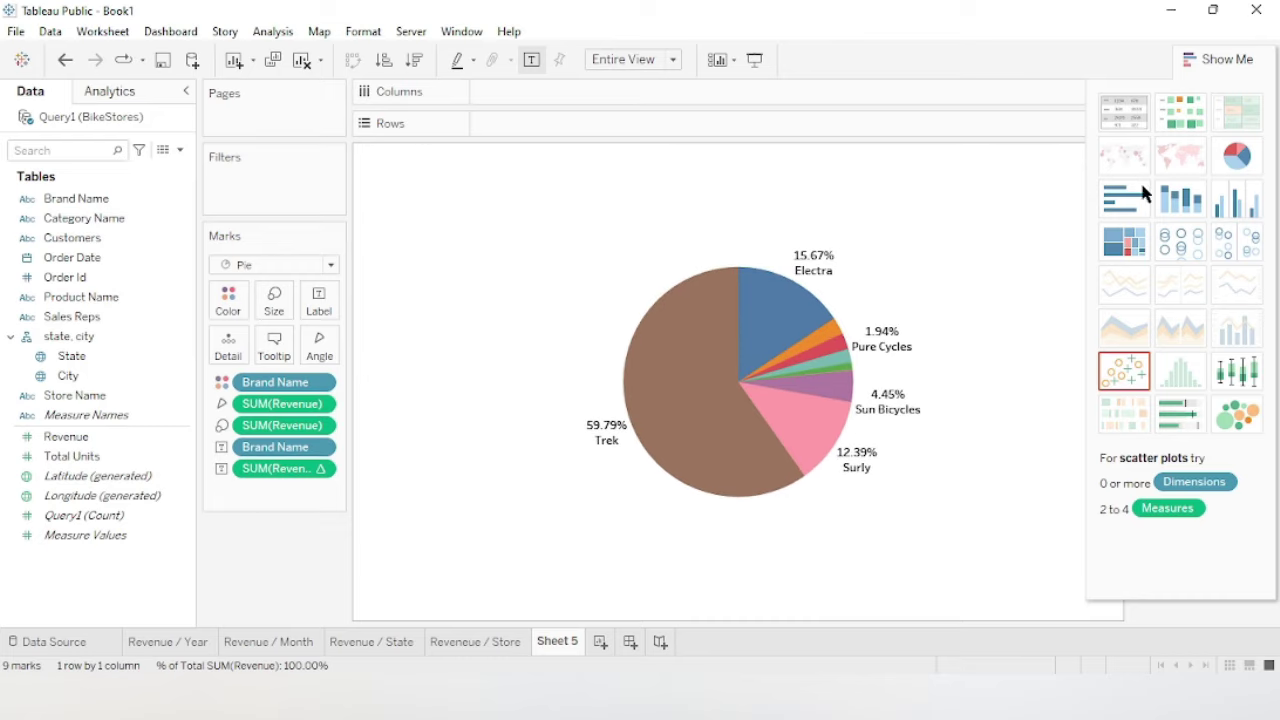
{"action": "left_click", "coordinate": [1226, 60]}
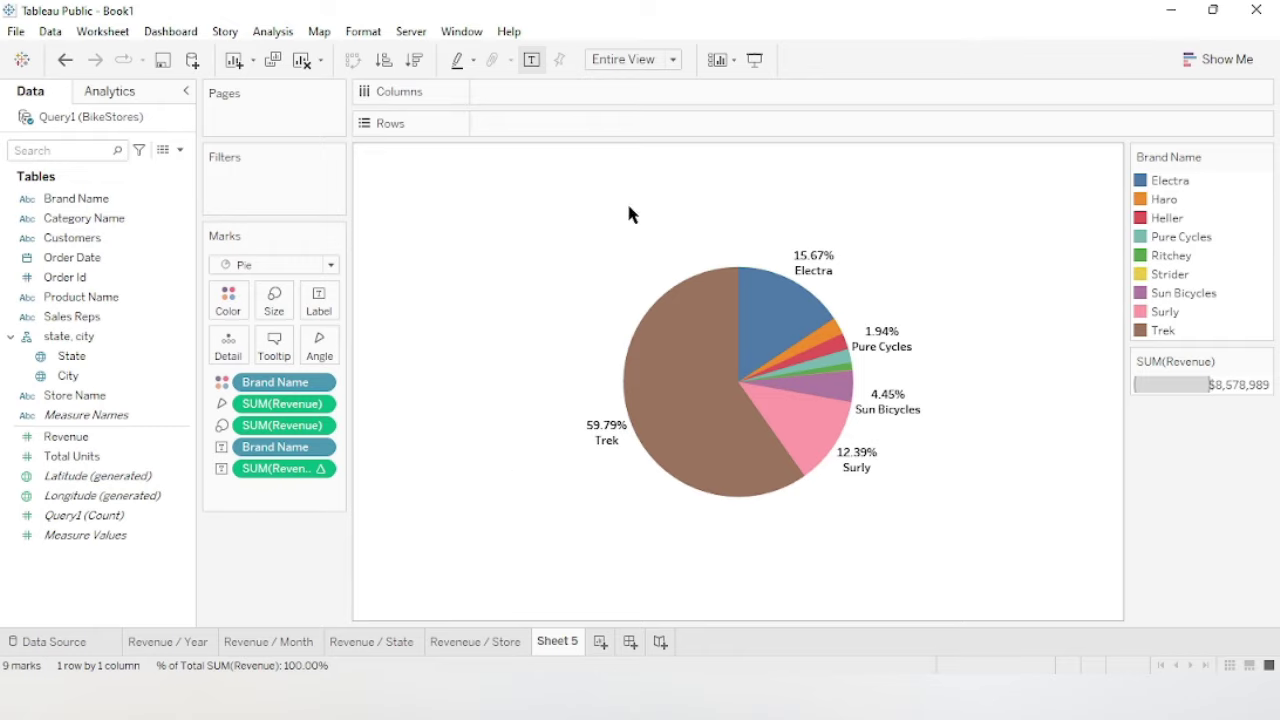
{"action": "left_click", "coordinate": [600, 641]}
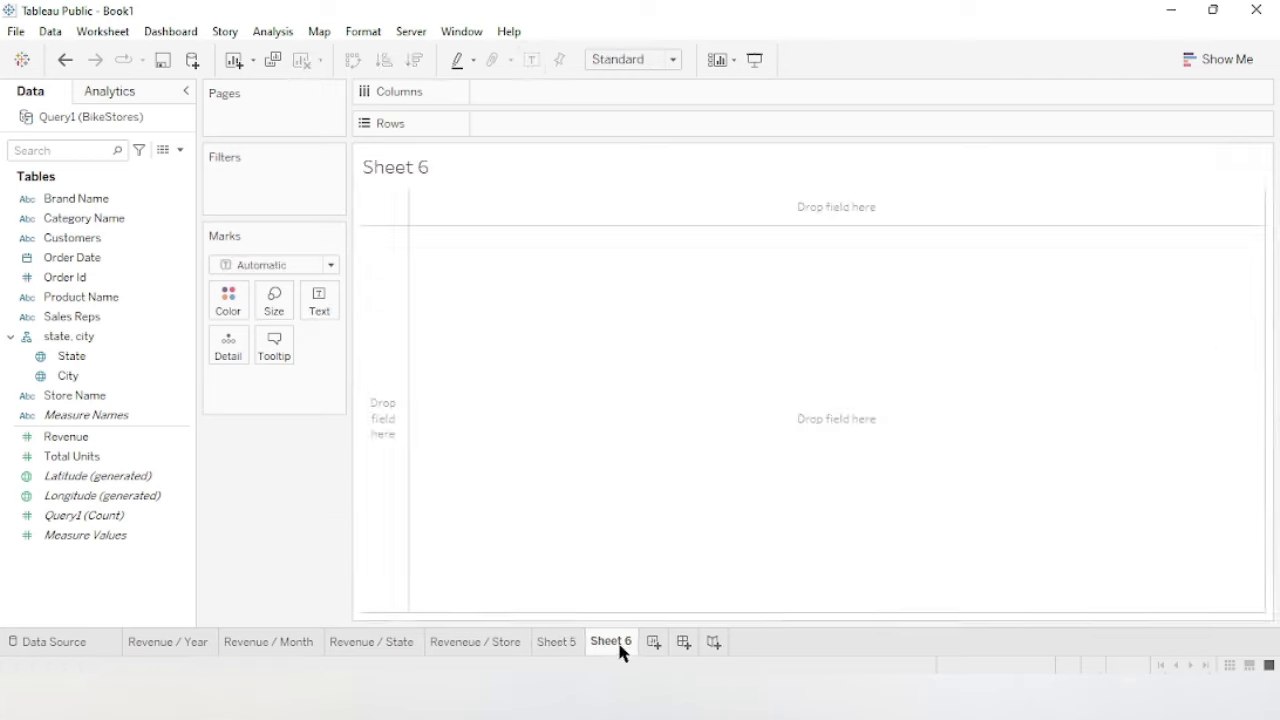
Make a treemap of Revenue by Category Name, labelling tiles with revenue amounts.
{"action": "left_click", "coordinate": [131, 358]}
{"action": "left_click", "coordinate": [89, 456], "text": "ctrl"}
{"action": "mouse_move", "coordinate": [89, 456]}
{"action": "left_mouse_down"}
{"action": "mouse_move", "coordinate": [482, 233]}
{"action": "mouse_move", "coordinate": [525, 122]}
{"action": "left_mouse_up"}
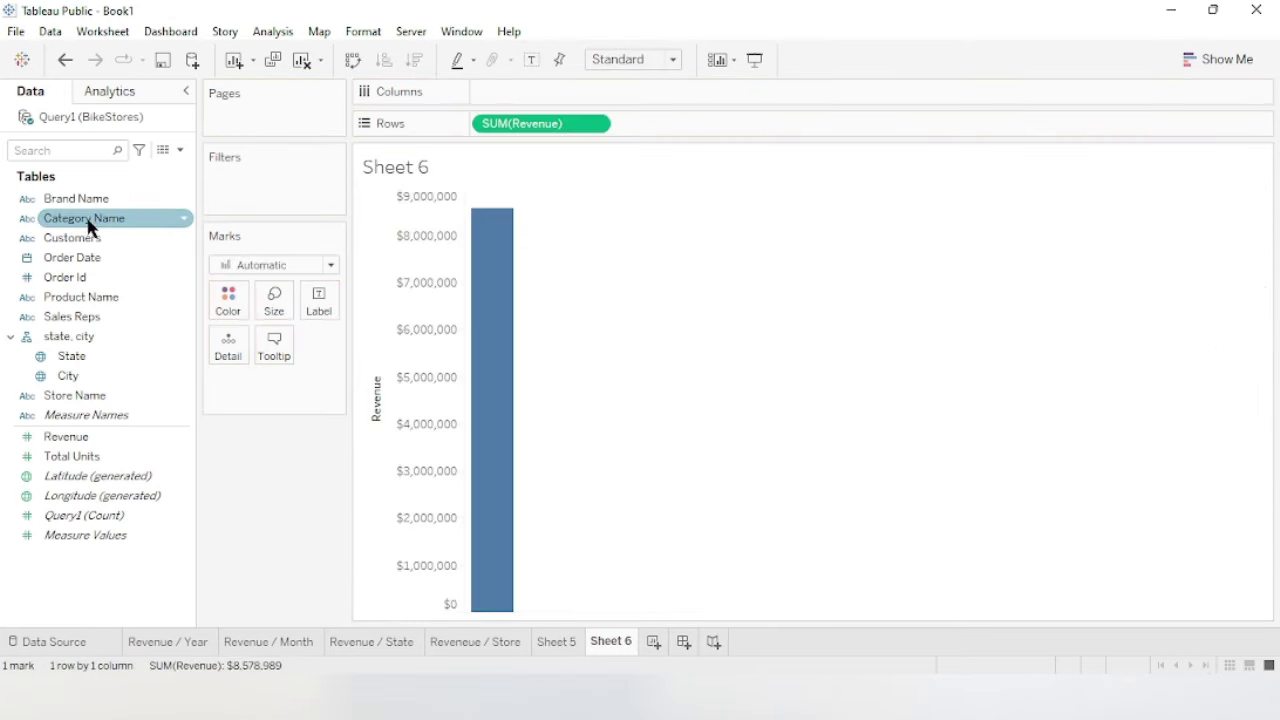
{"action": "left_click_drag", "start_coordinate": [94, 218], "coordinate": [567, 87]}
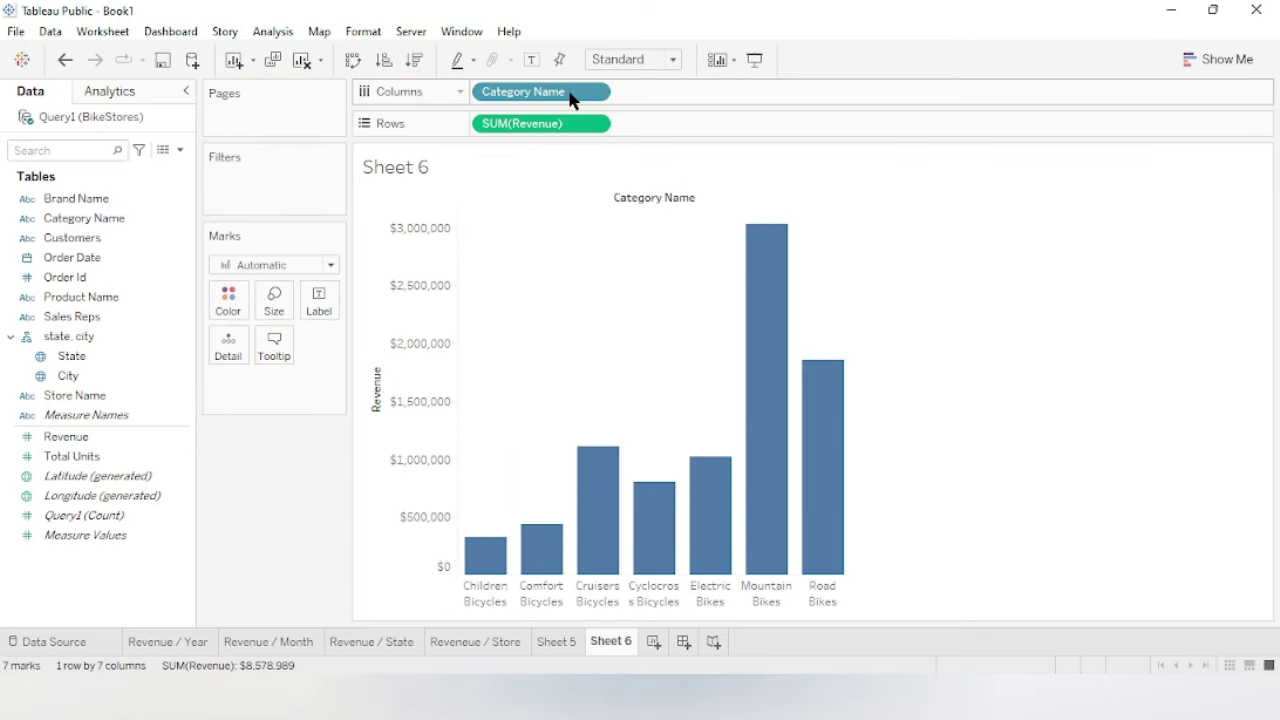
{"action": "left_click", "coordinate": [1244, 58]}
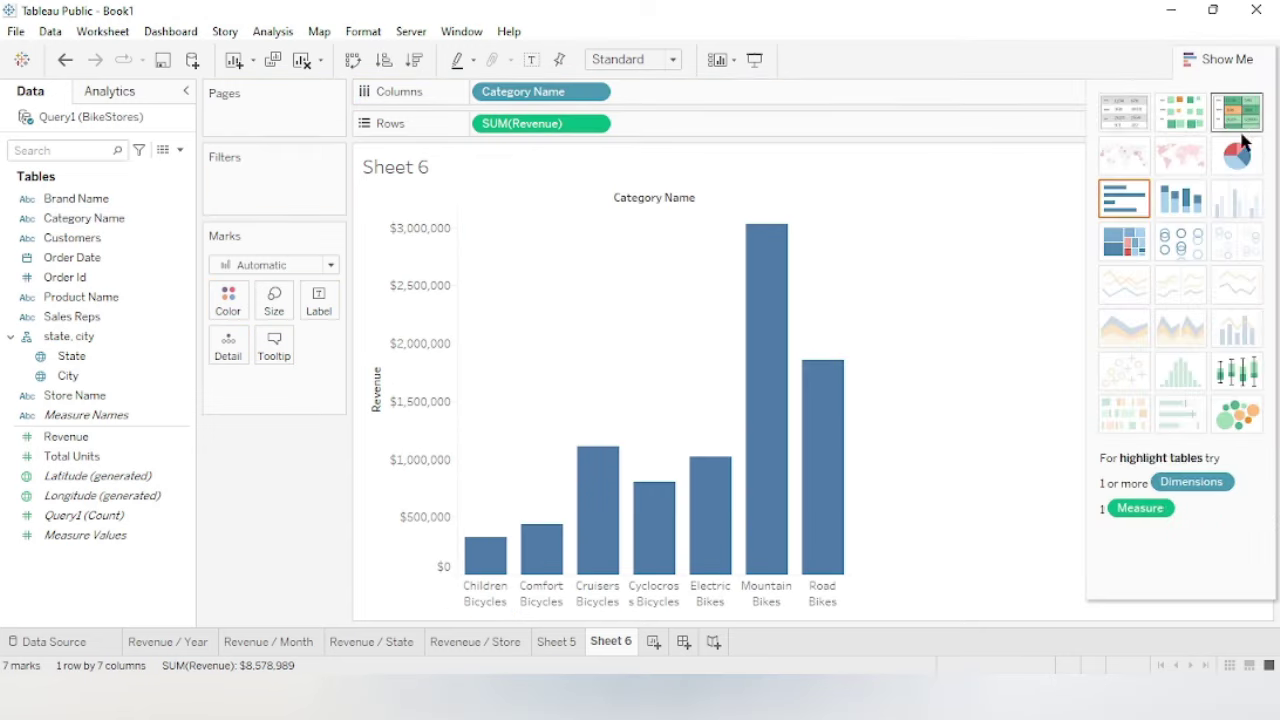
{"action": "left_click", "coordinate": [1128, 245]}
{"action": "left_click", "coordinate": [1248, 62]}
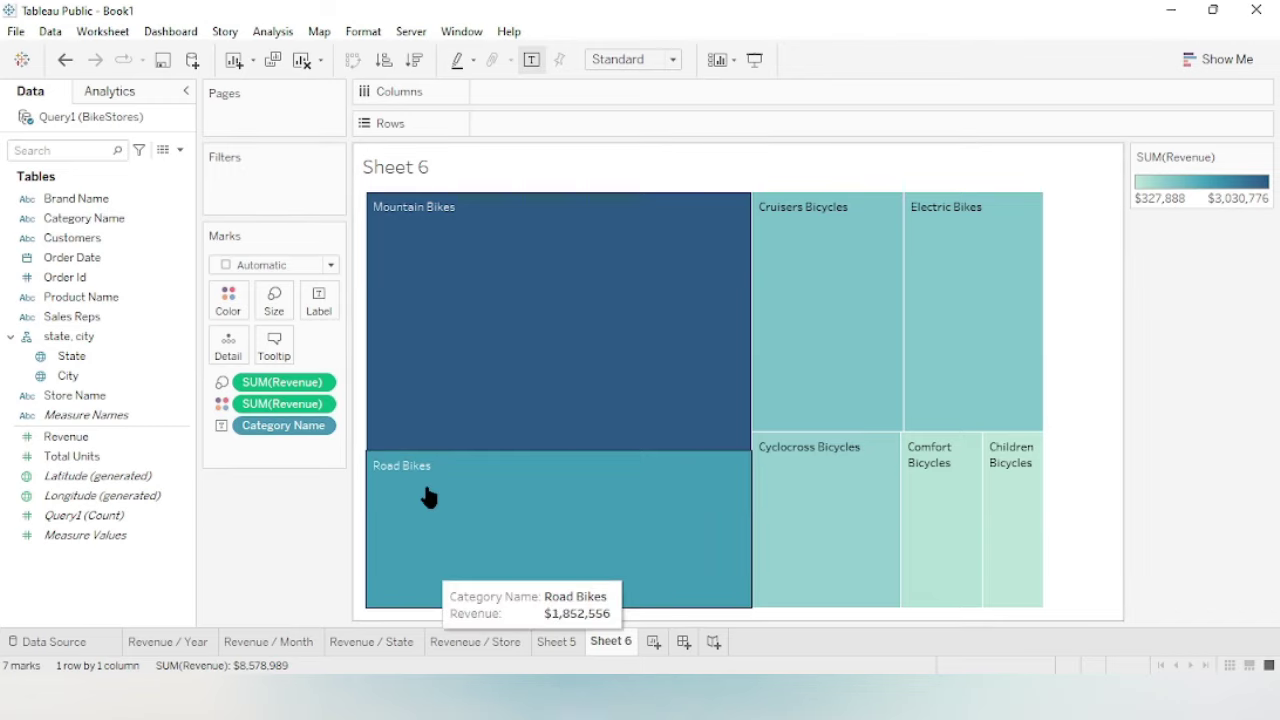
{"action": "mouse_move", "coordinate": [377, 216]}
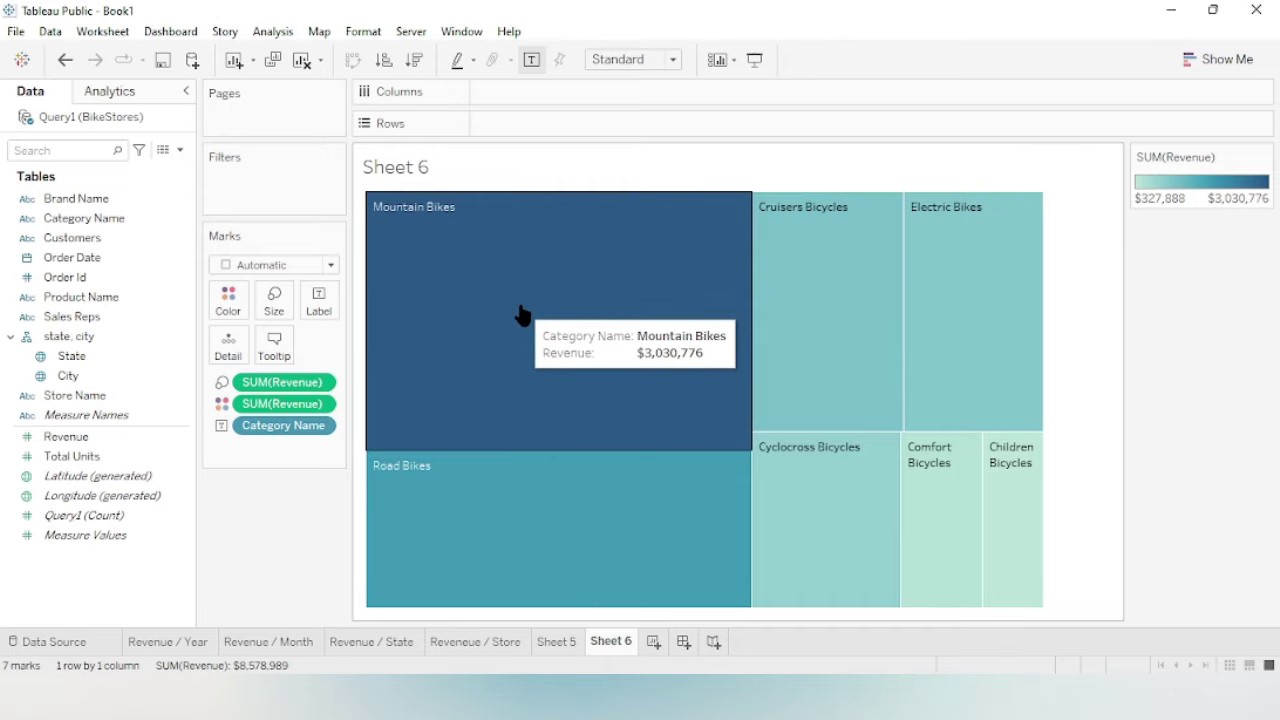
{"action": "left_click_drag", "start_coordinate": [103, 436], "coordinate": [318, 300]}
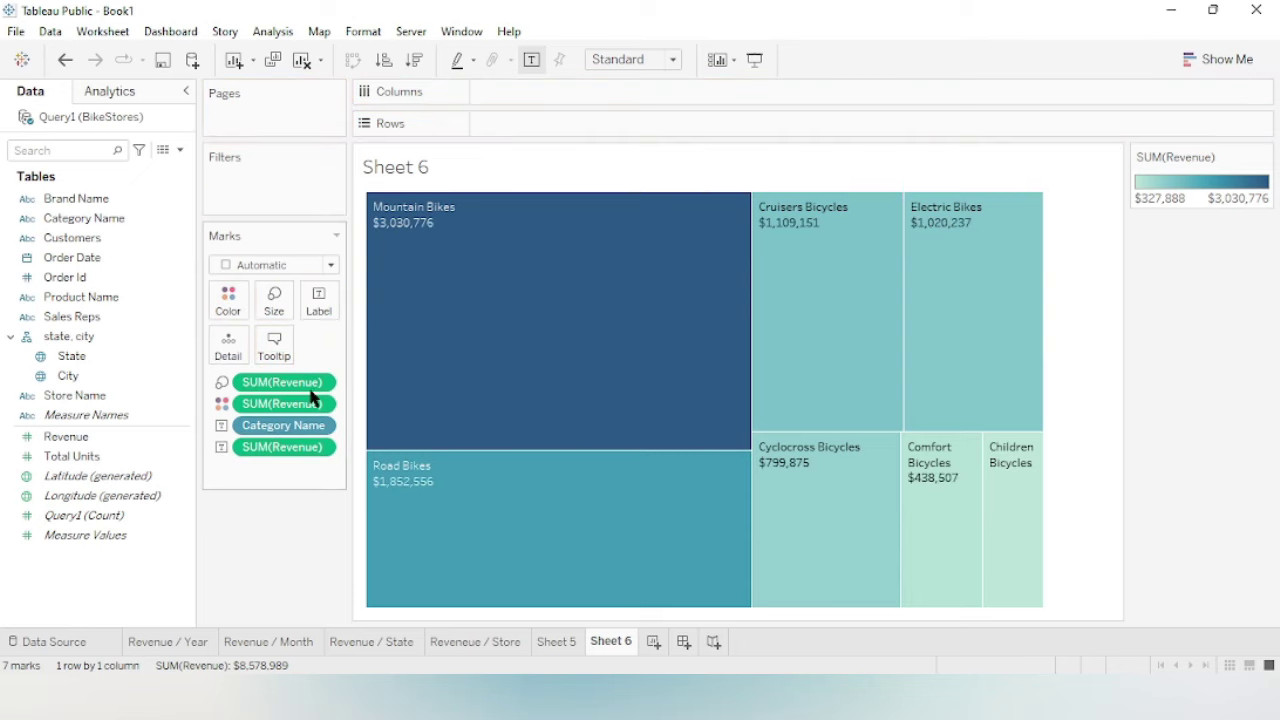
Add each category's Percent of Total revenue to the tile labels, below the revenue amount.
{"action": "left_click", "coordinate": [322, 454]}
{"action": "mouse_move", "coordinate": [320, 678]}
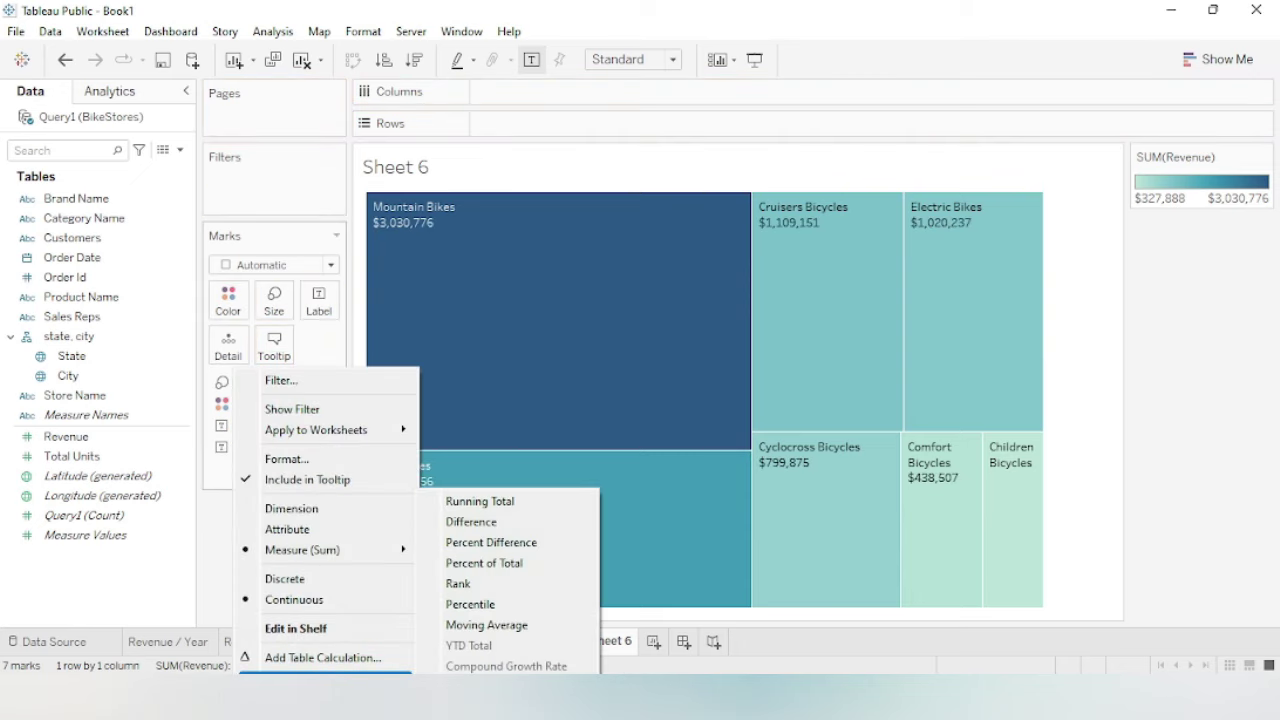
{"action": "left_click", "coordinate": [478, 563]}
{"action": "left_click", "coordinate": [98, 462]}
{"action": "left_click_drag", "start_coordinate": [80, 437], "coordinate": [320, 305]}
{"action": "mouse_move", "coordinate": [286, 470]}
{"action": "left_mouse_down"}
{"action": "mouse_move", "coordinate": [290, 436]}
{"action": "mouse_move", "coordinate": [287, 449]}
{"action": "left_mouse_up"}
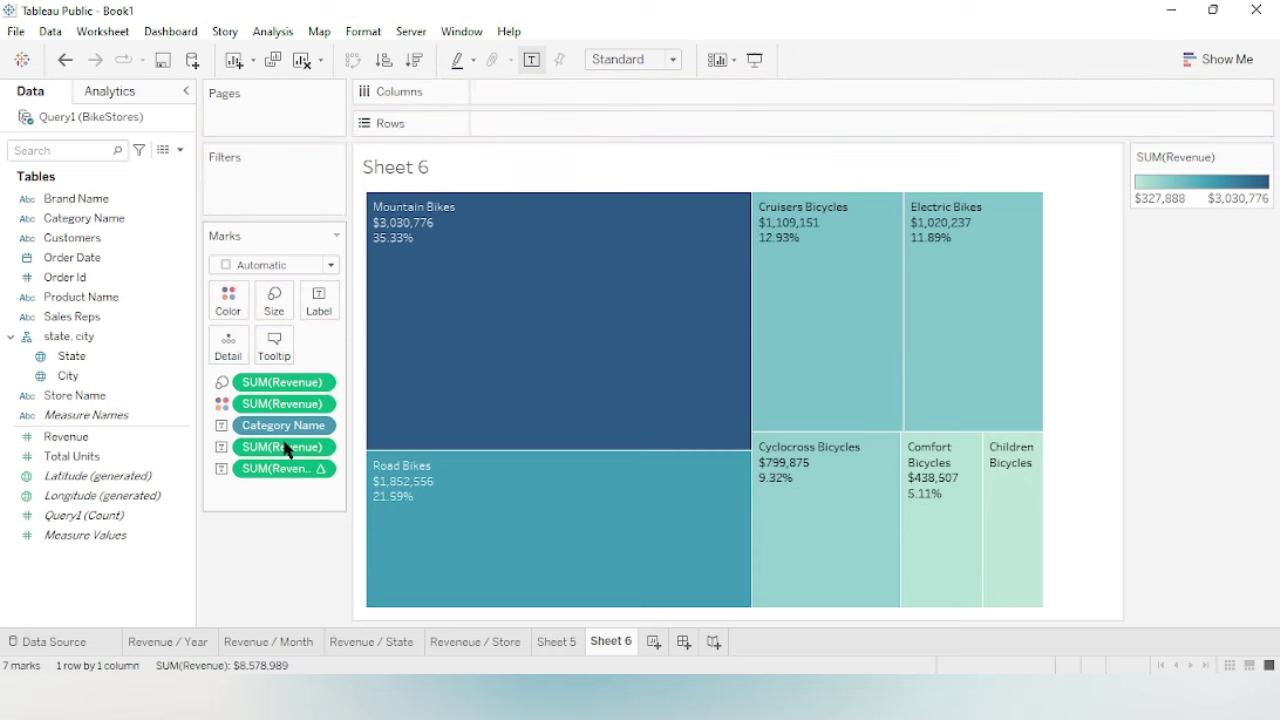
{"action": "mouse_move", "coordinate": [551, 306]}
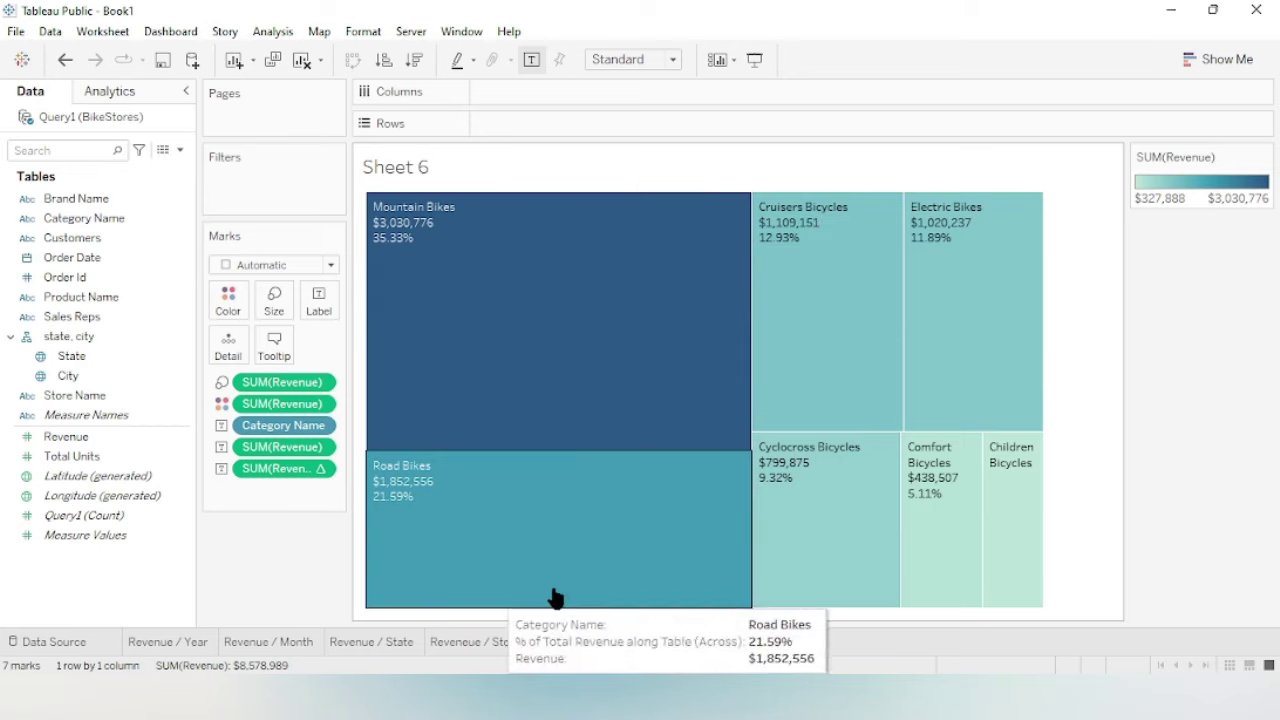
{"action": "left_click", "coordinate": [319, 300]}
Format the category names in the treemap labels as size 12 bold.
{"action": "left_click", "coordinate": [477, 397]}
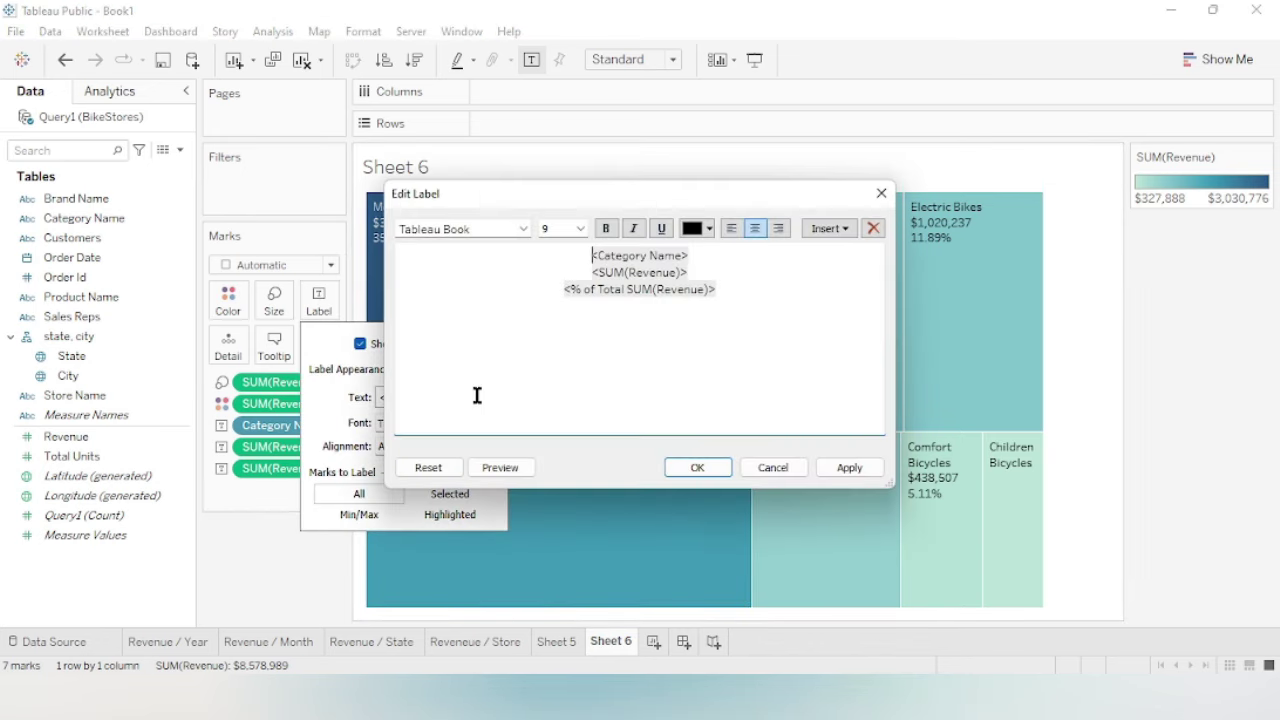
{"action": "left_click", "coordinate": [580, 228]}
{"action": "left_click", "coordinate": [552, 293]}
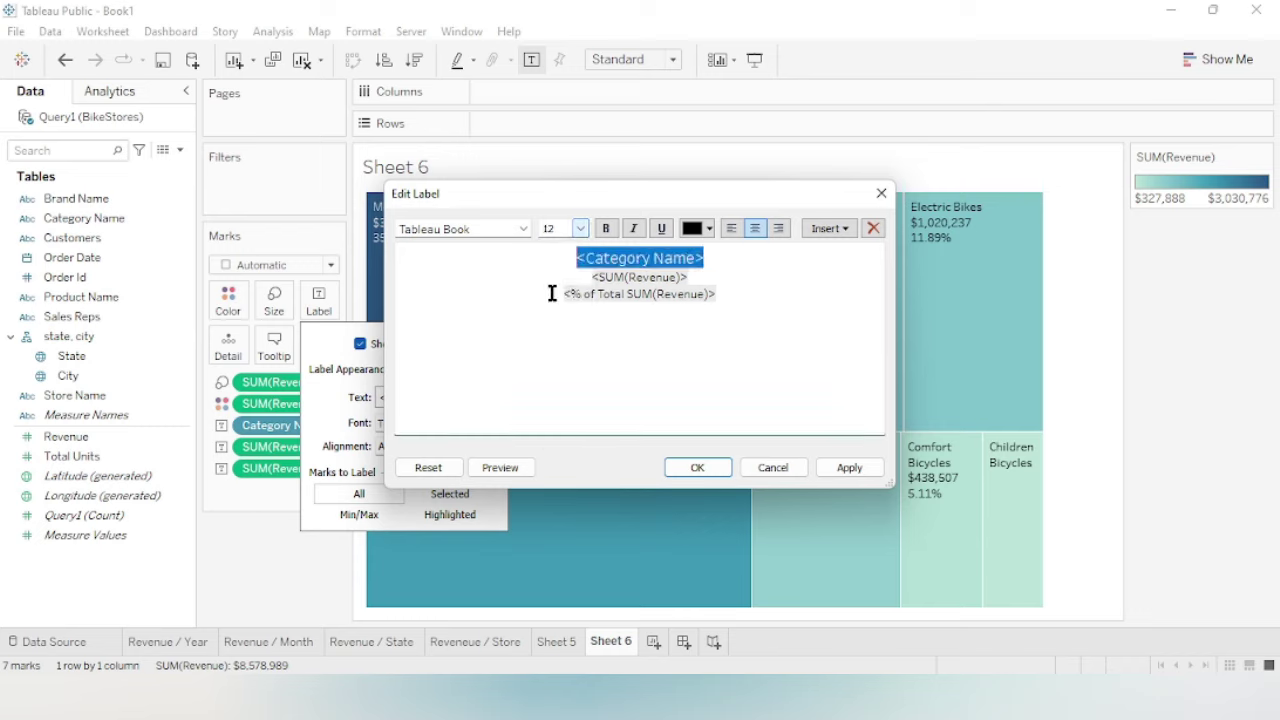
{"action": "left_click", "coordinate": [605, 228]}
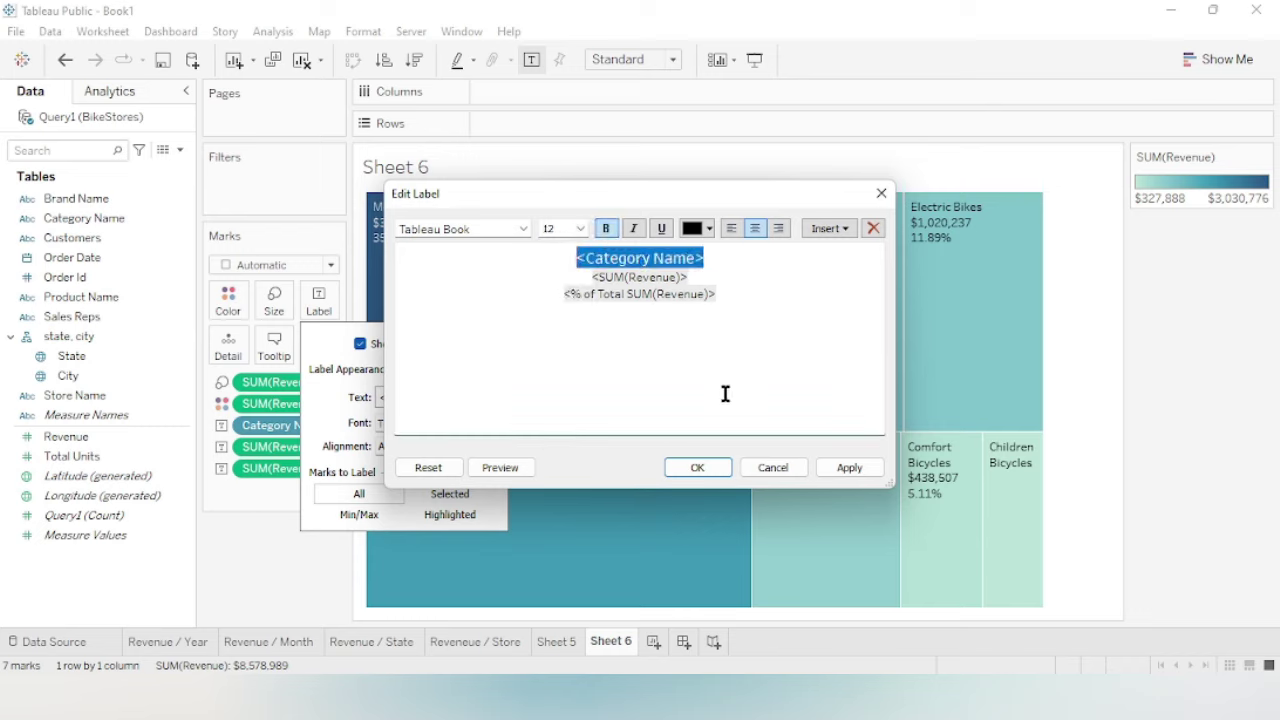
{"action": "left_click", "coordinate": [700, 468]}
{"action": "left_click", "coordinate": [1078, 430]}
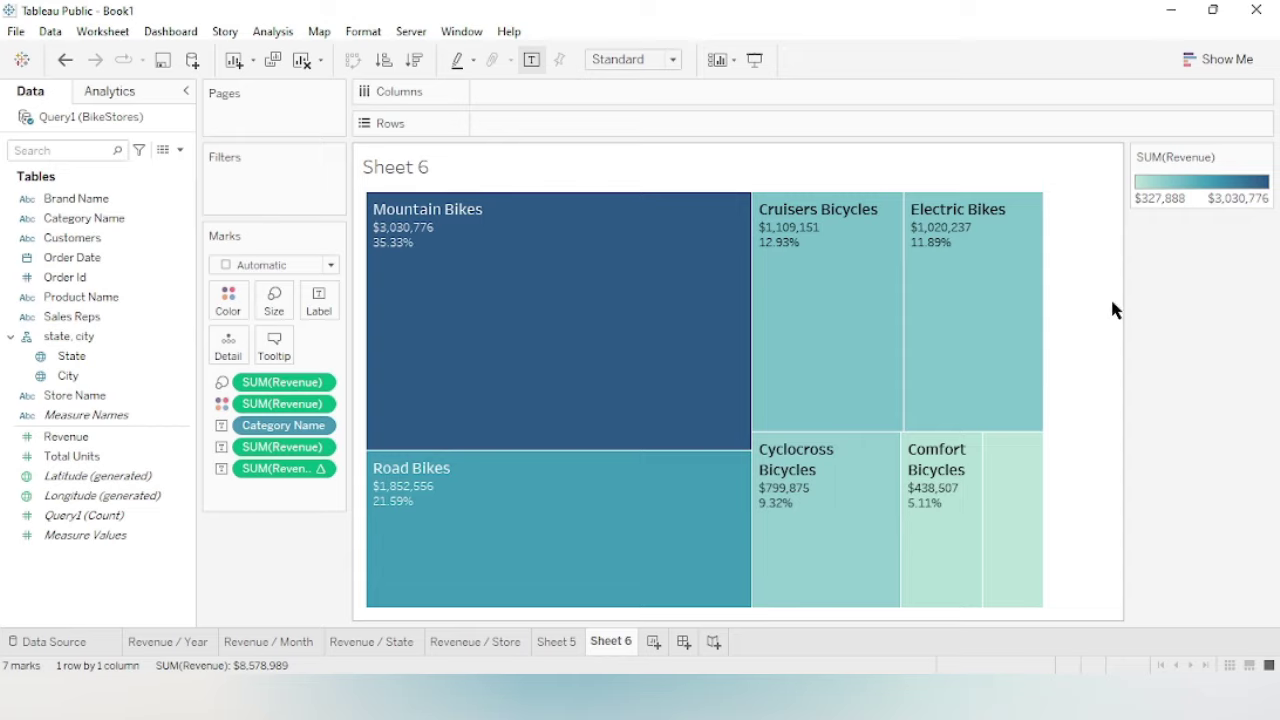
{"action": "mouse_move", "coordinate": [962, 540]}
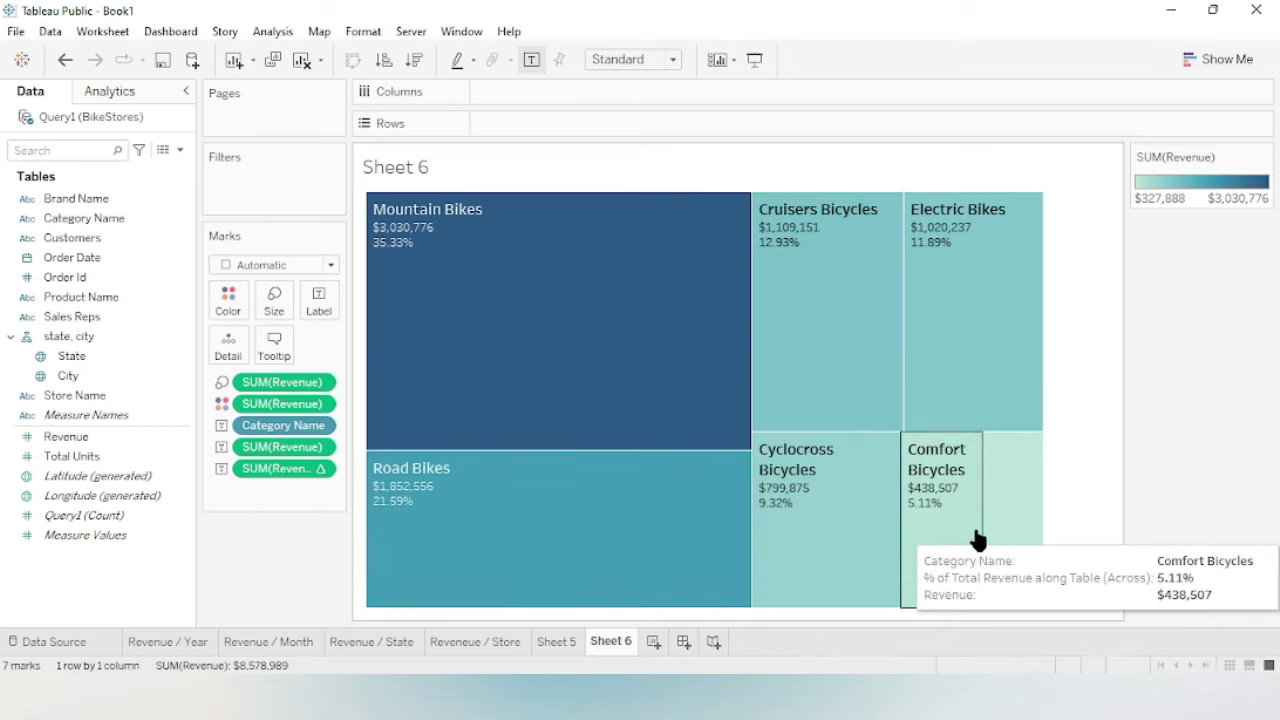
{"action": "left_click", "coordinate": [228, 298]}
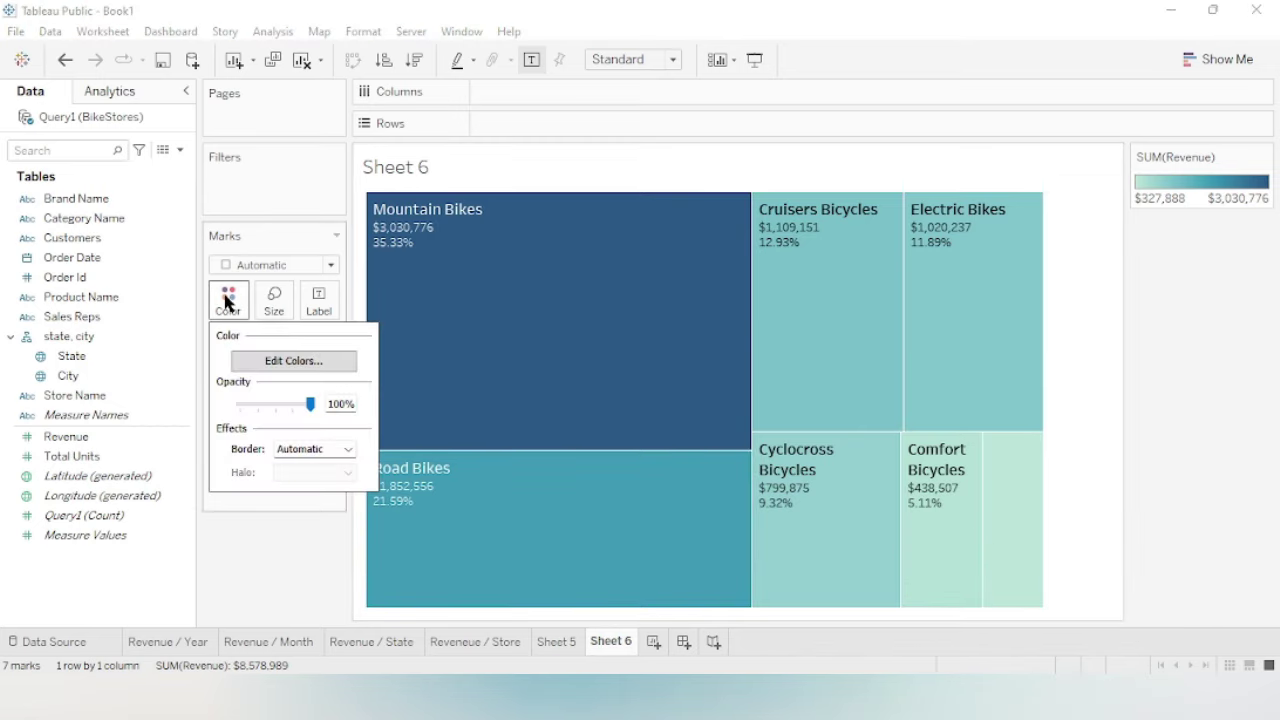
Apply the Green-Gold colour palette to the category treemap.
{"action": "left_click", "coordinate": [290, 361]}
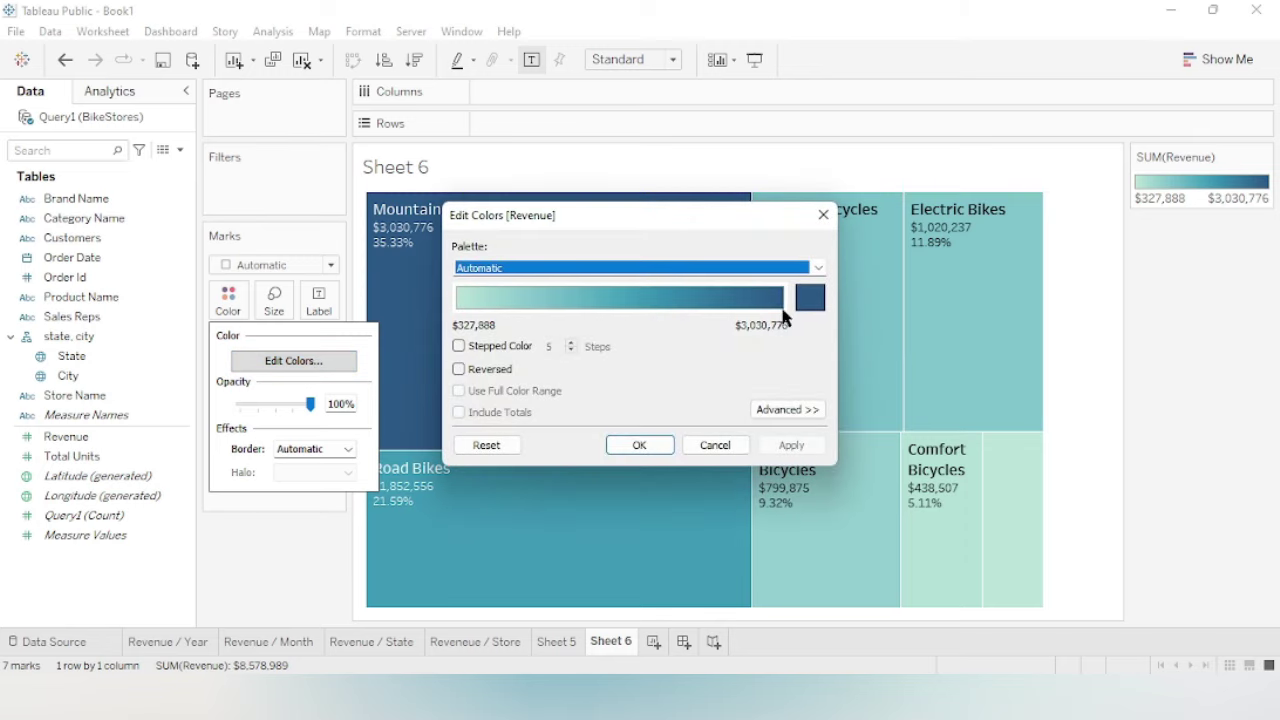
{"action": "left_click", "coordinate": [818, 268]}
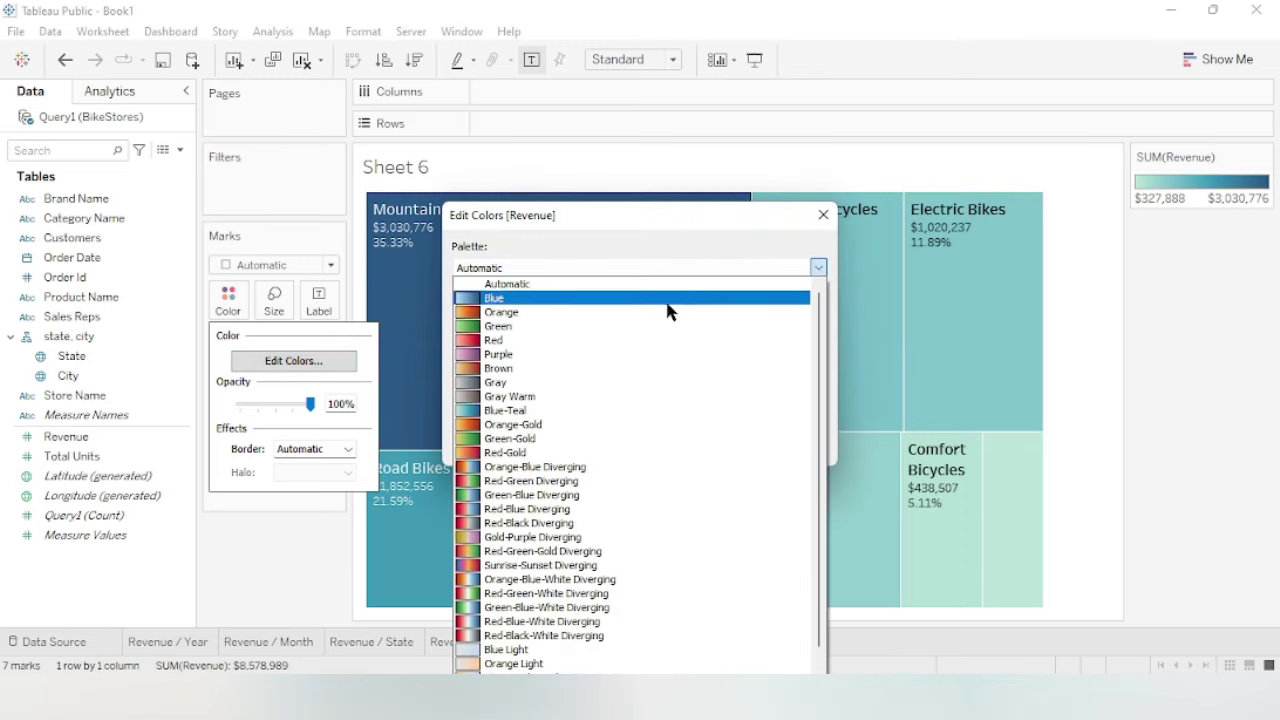
{"action": "left_click", "coordinate": [523, 438]}
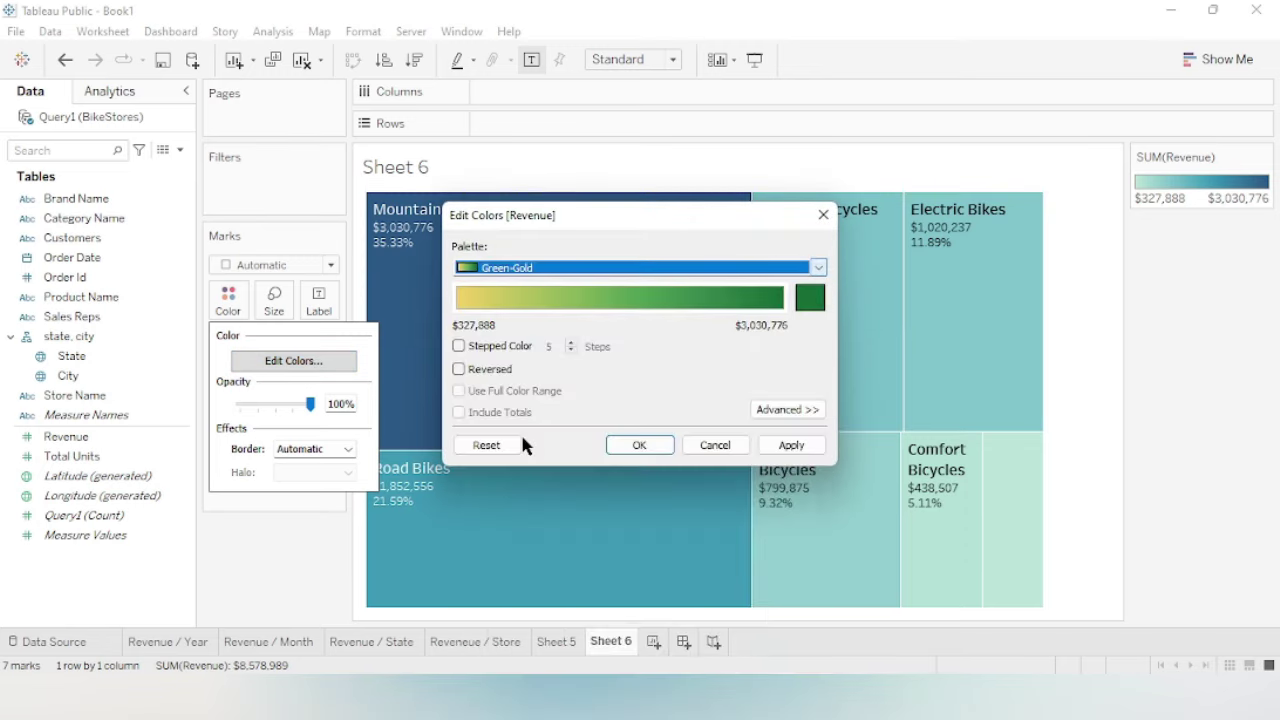
{"action": "left_click", "coordinate": [791, 445]}
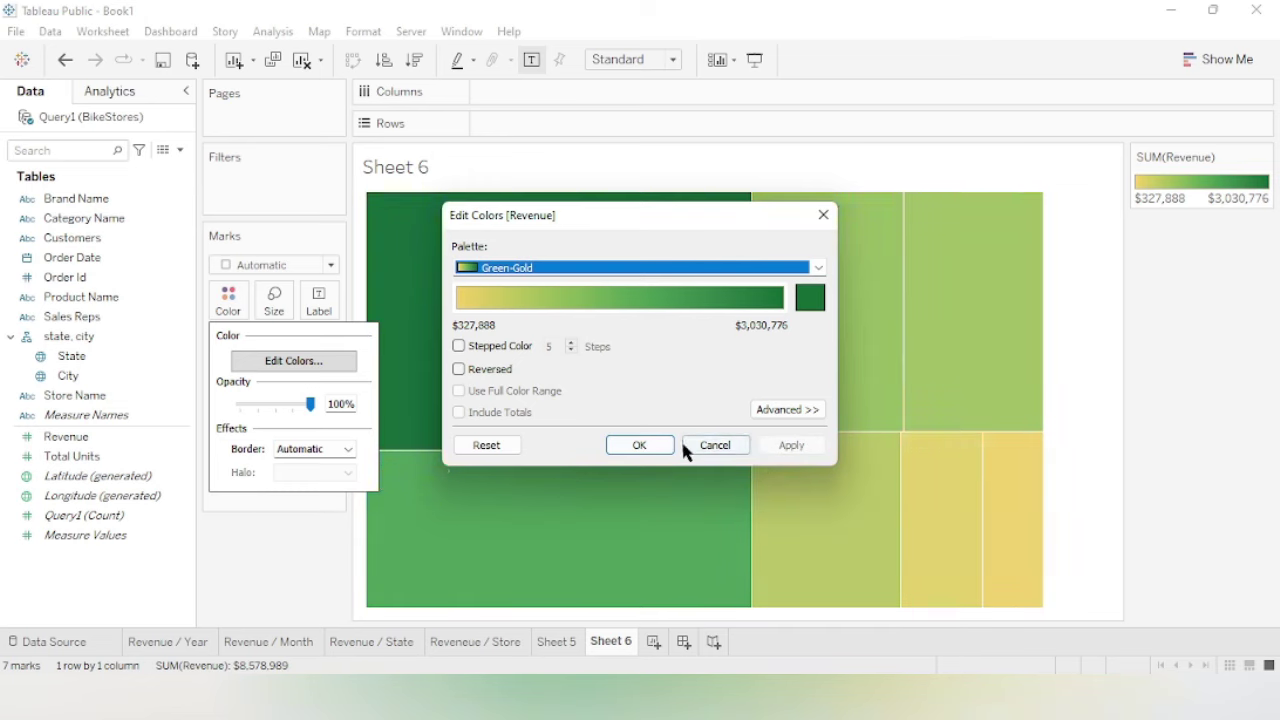
{"action": "left_click", "coordinate": [640, 445]}
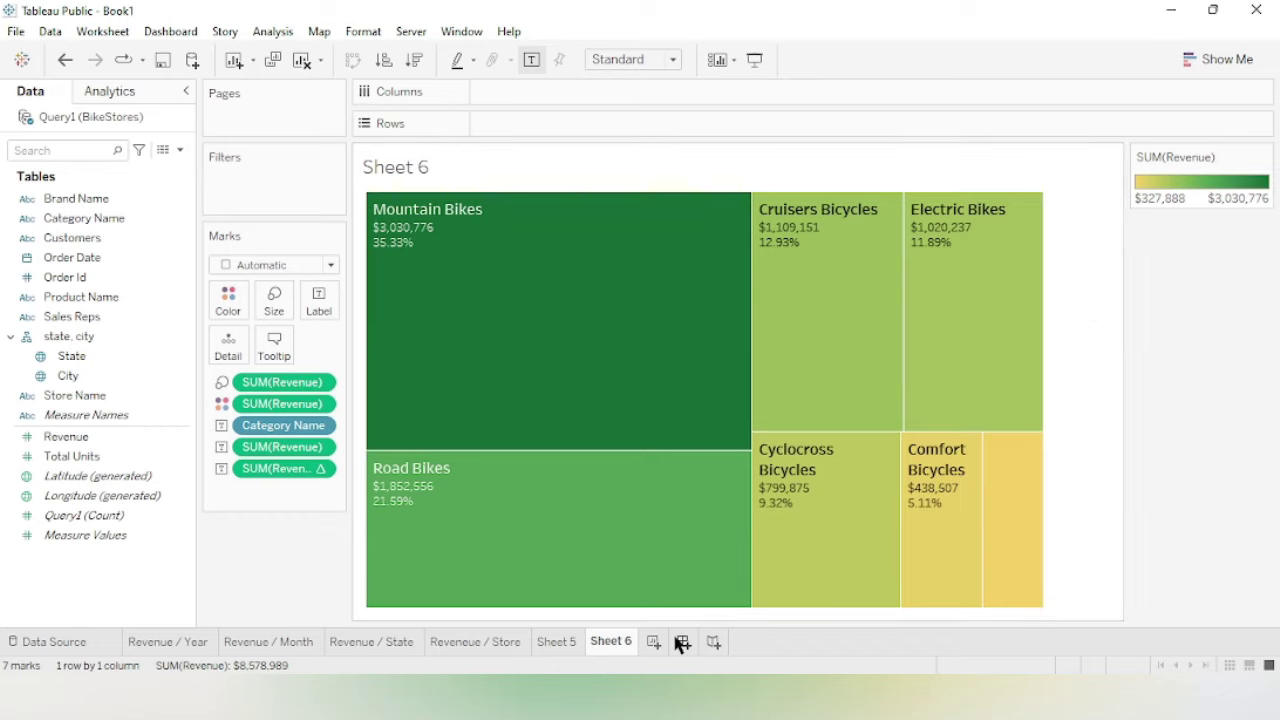
{"action": "double_click", "coordinate": [622, 640]}
Name the treemap sheet 'Revenue / Category'.
{"action": "type", "text": "Revenue"}
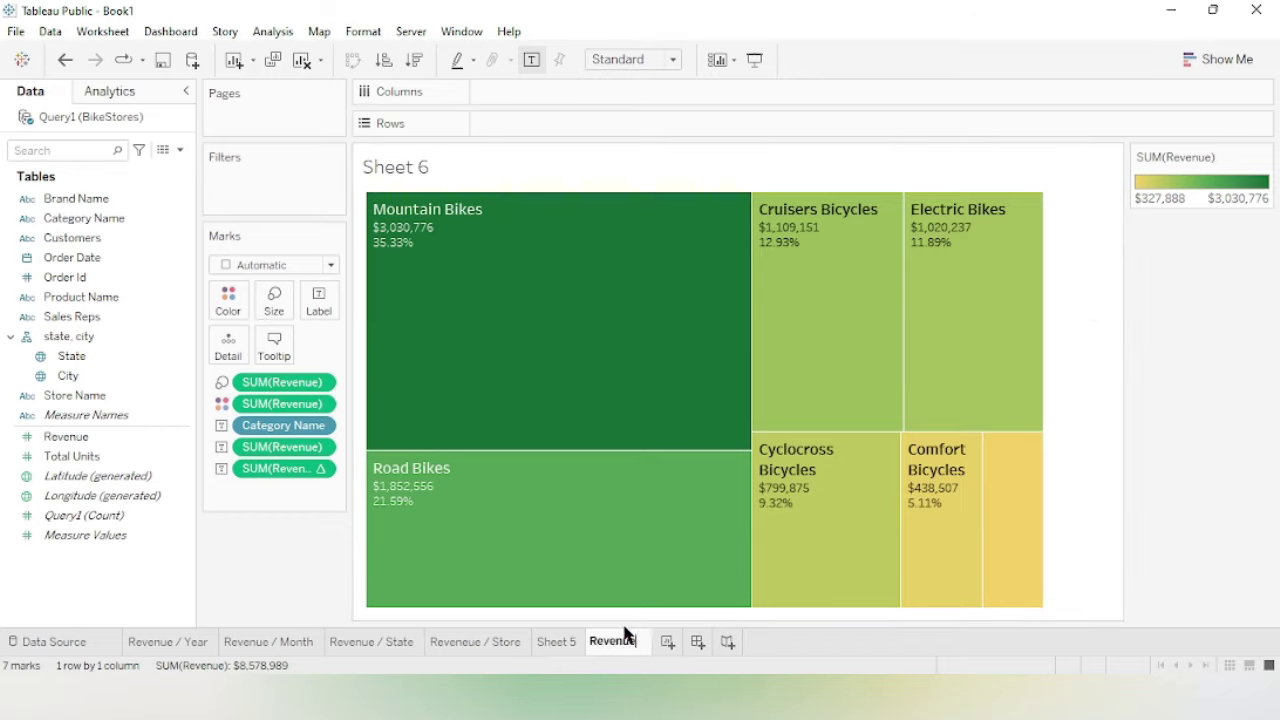
{"action": "type", "text": " / Categor"}
{"action": "key", "text": "BackSpace"}
{"action": "key", "text": "BackSpace"}
{"action": "key", "text": "BackSpace"}
{"action": "type", "text": "gory"}
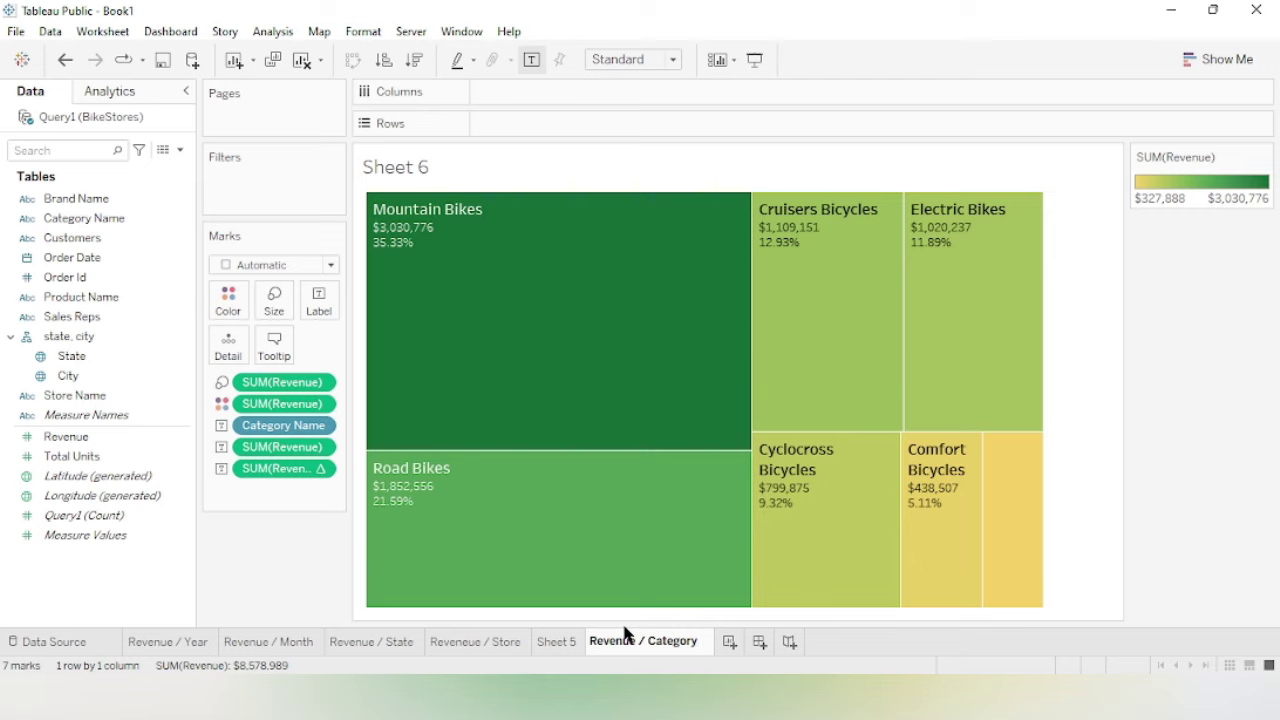
{"action": "left_click", "coordinate": [1078, 418]}
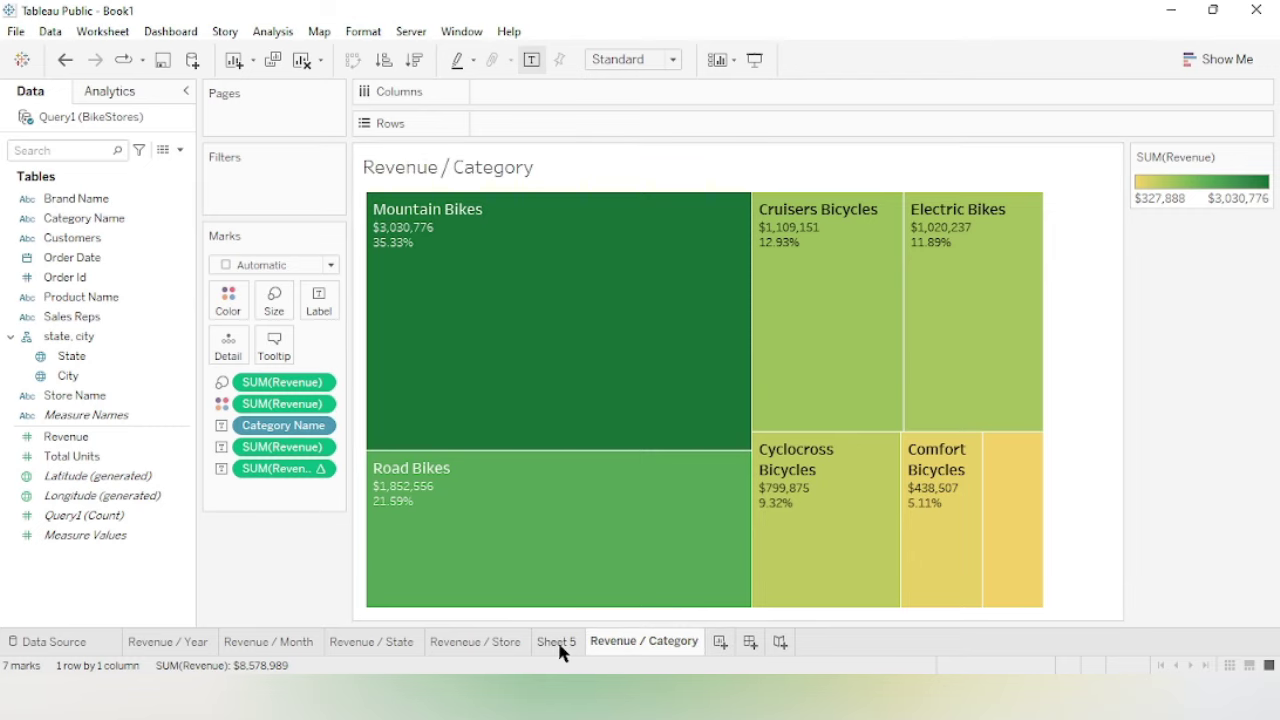
Rename the brand pie sheet 'Revenue / Brand'.
{"action": "double_click", "coordinate": [557, 642]}
{"action": "type", "text": "Rev"}
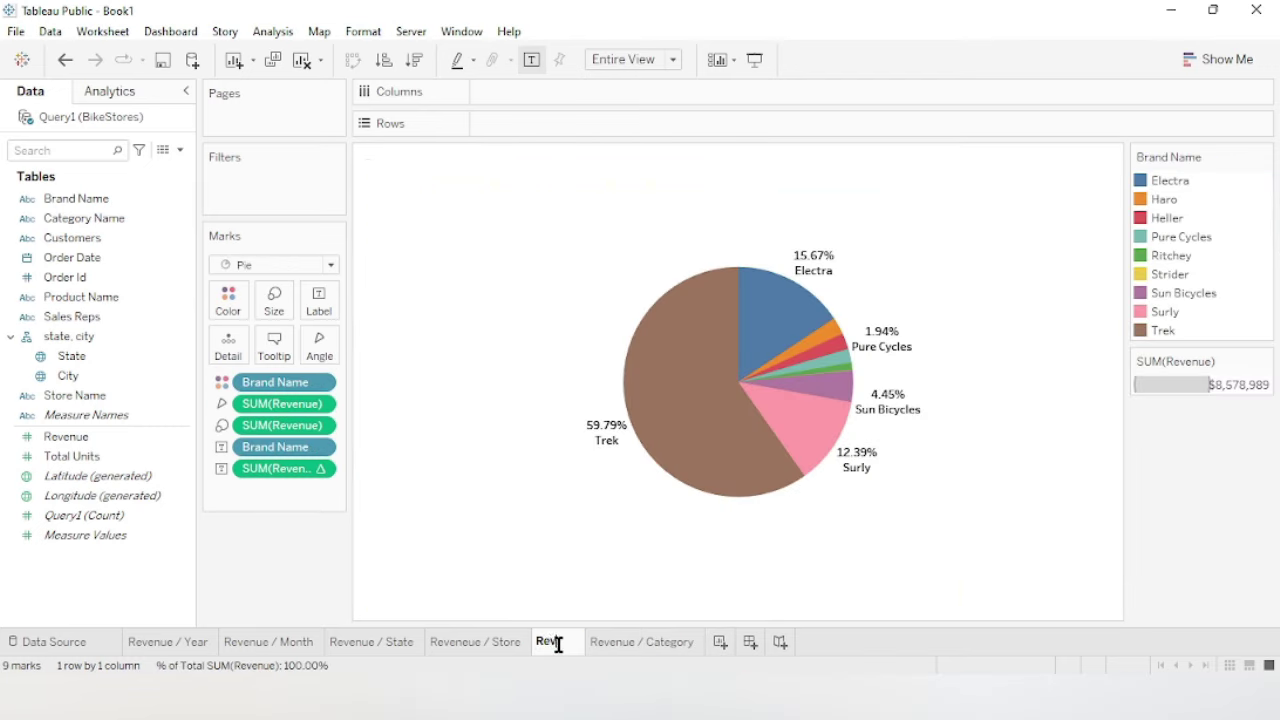
{"action": "type", "text": "enue"}
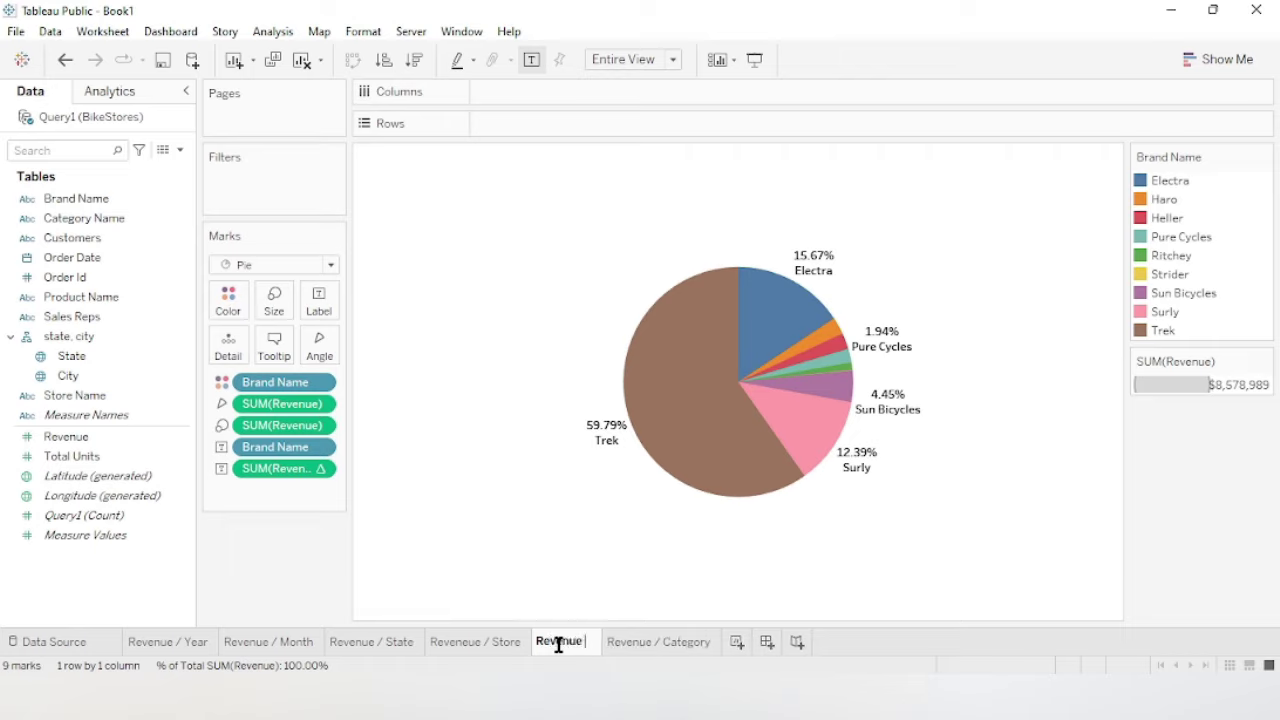
{"action": "type", "text": " / Brand"}
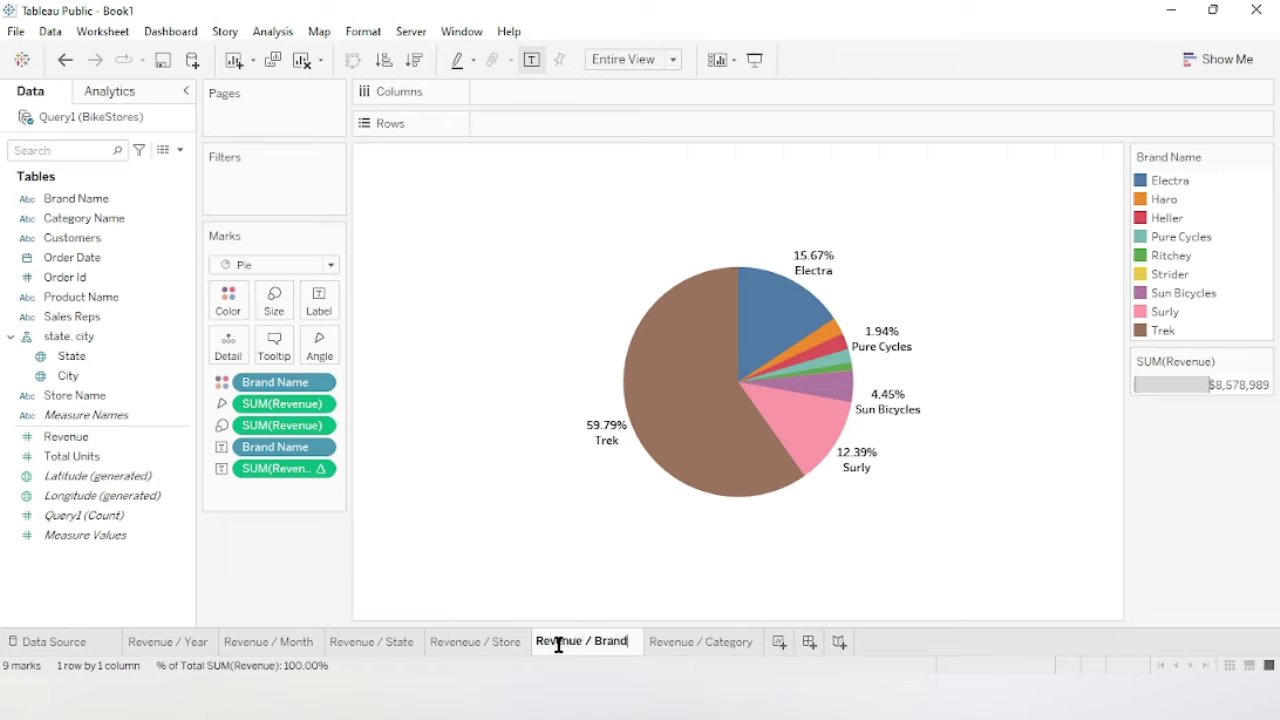
{"action": "left_click", "coordinate": [688, 642]}
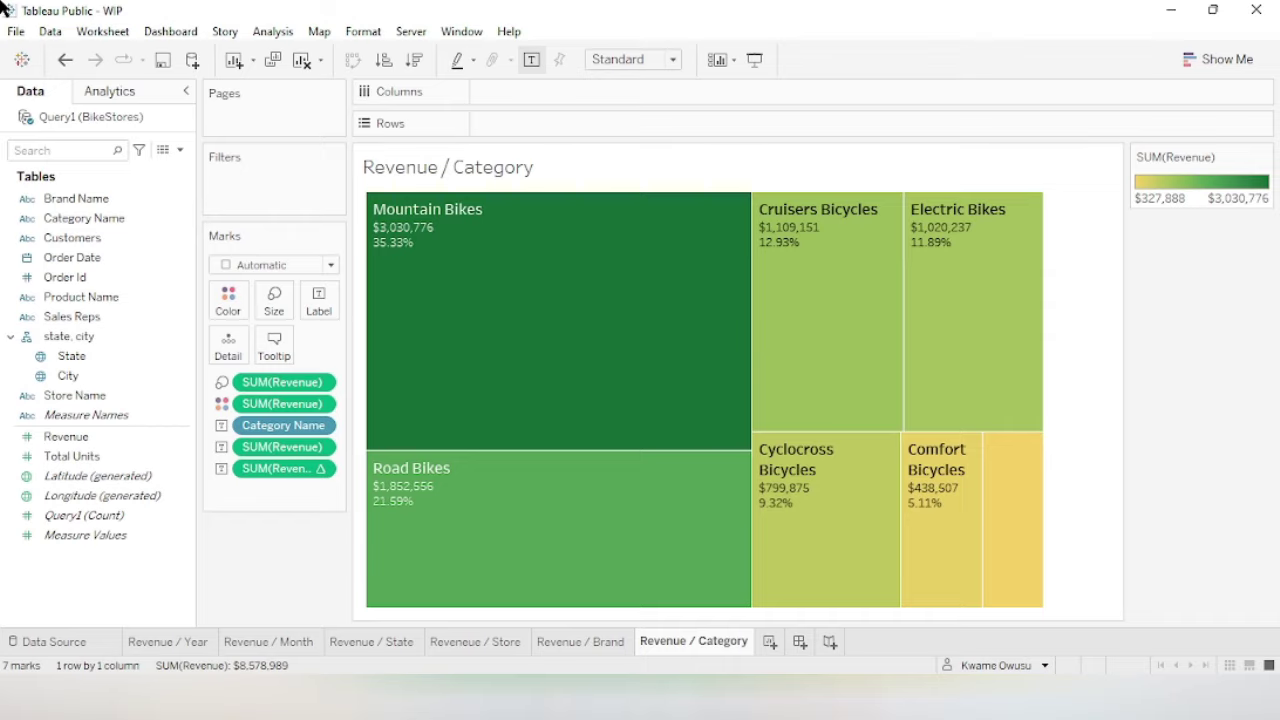
Add Sheet 7 plotting Revenue by all Customers as bars labelled with revenue.
{"action": "left_click", "coordinate": [770, 642]}
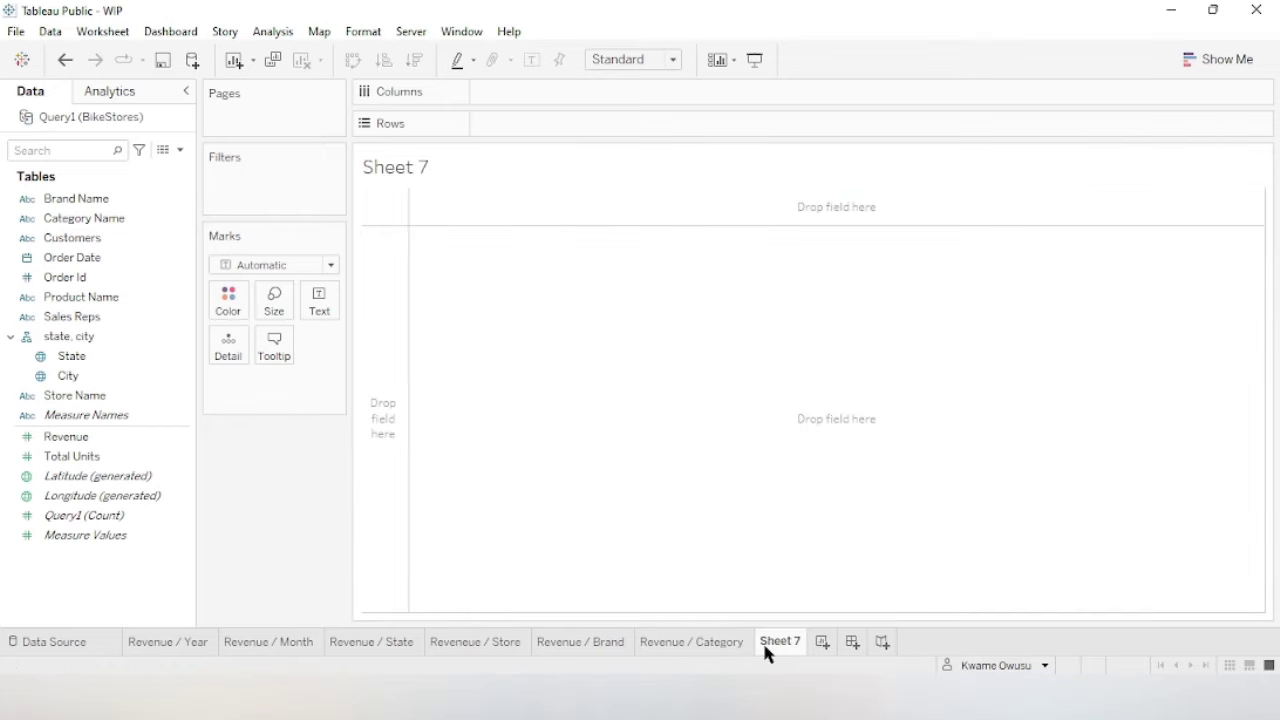
{"action": "left_click", "coordinate": [60, 438]}
{"action": "left_click_drag", "start_coordinate": [48, 447], "coordinate": [512, 94]}
{"action": "left_click_drag", "start_coordinate": [104, 241], "coordinate": [577, 128]}
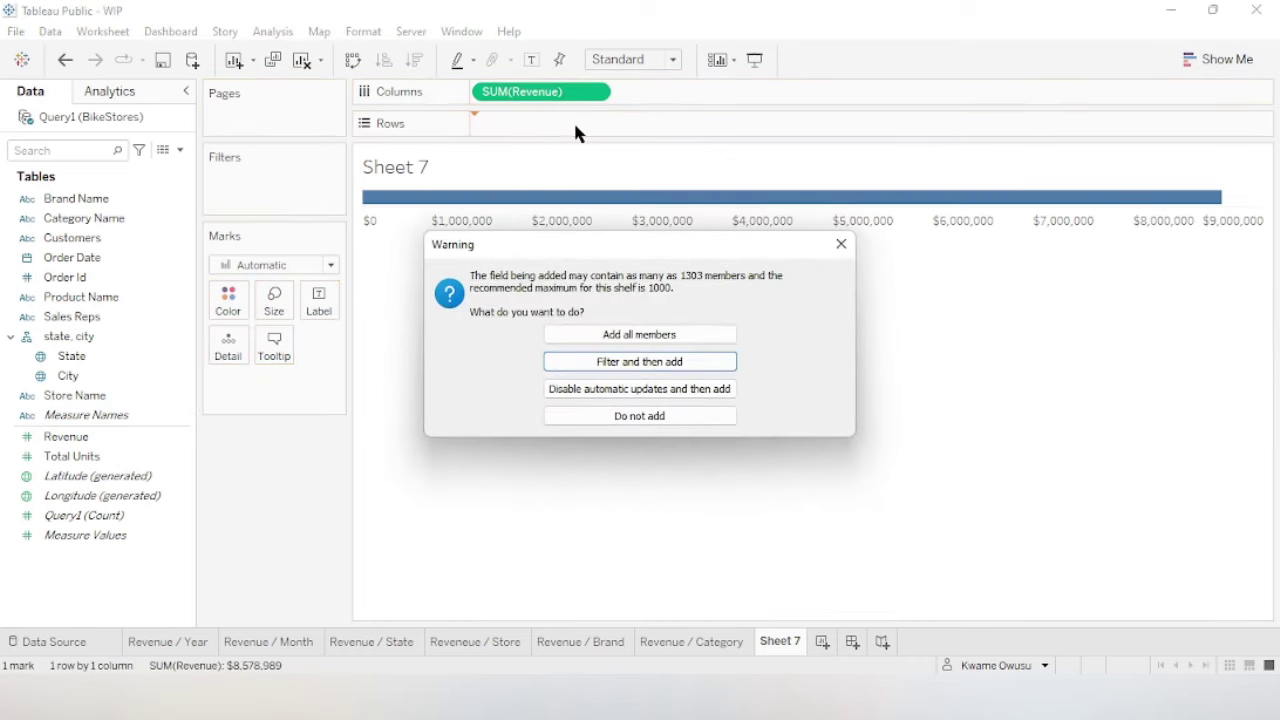
{"action": "left_click", "coordinate": [646, 337]}
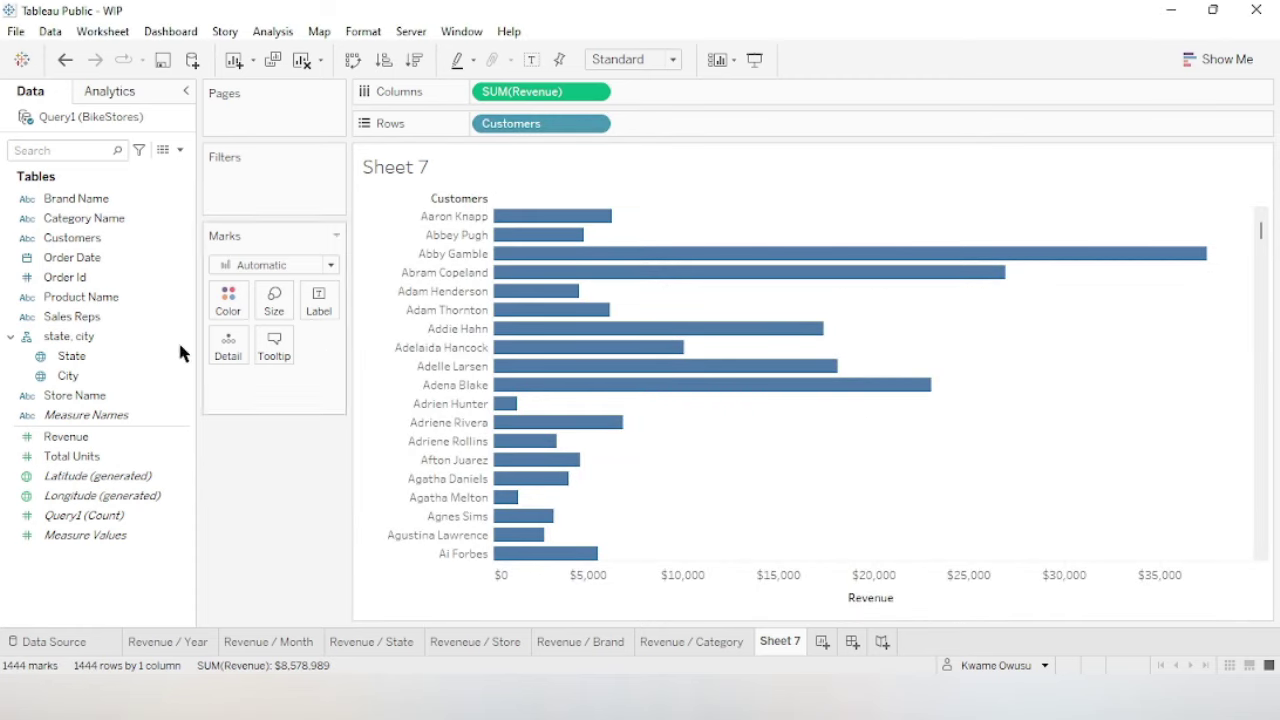
{"action": "left_click_drag", "start_coordinate": [24, 437], "coordinate": [306, 302]}
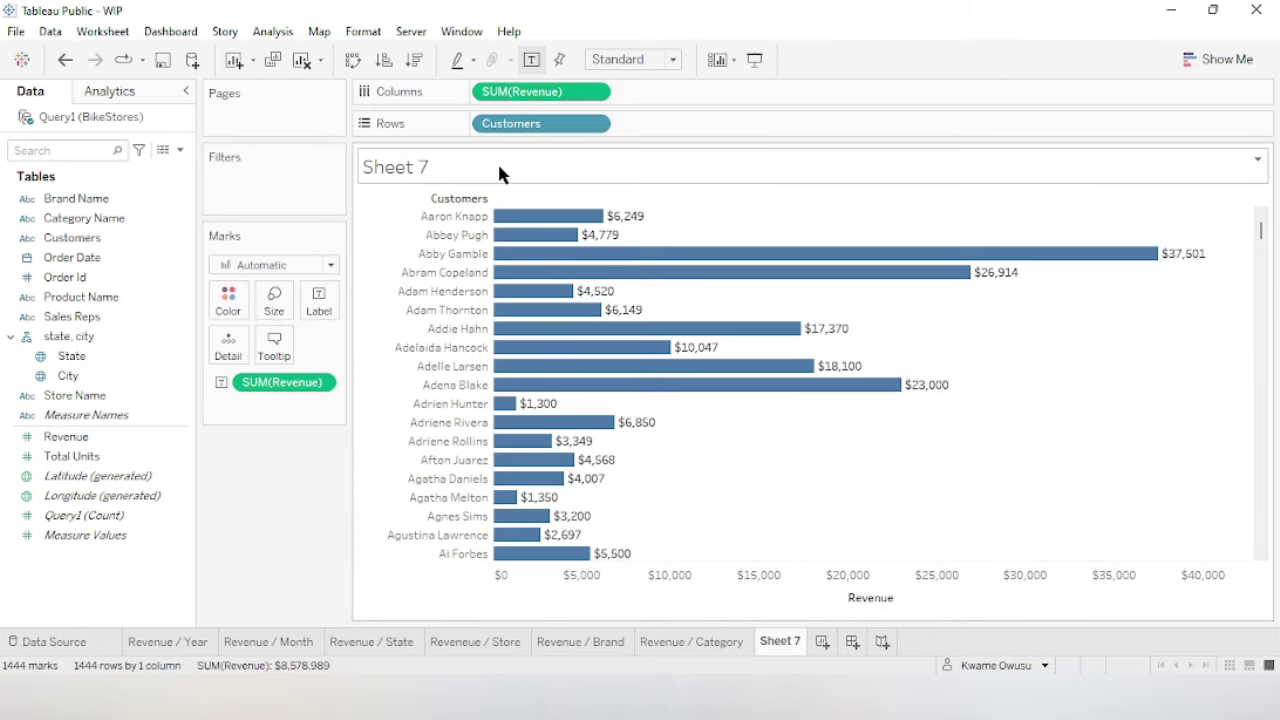
Sort Customers by Revenue descending and shade the bars by Revenue.
{"action": "left_click", "coordinate": [594, 123]}
{"action": "left_click", "coordinate": [532, 250]}
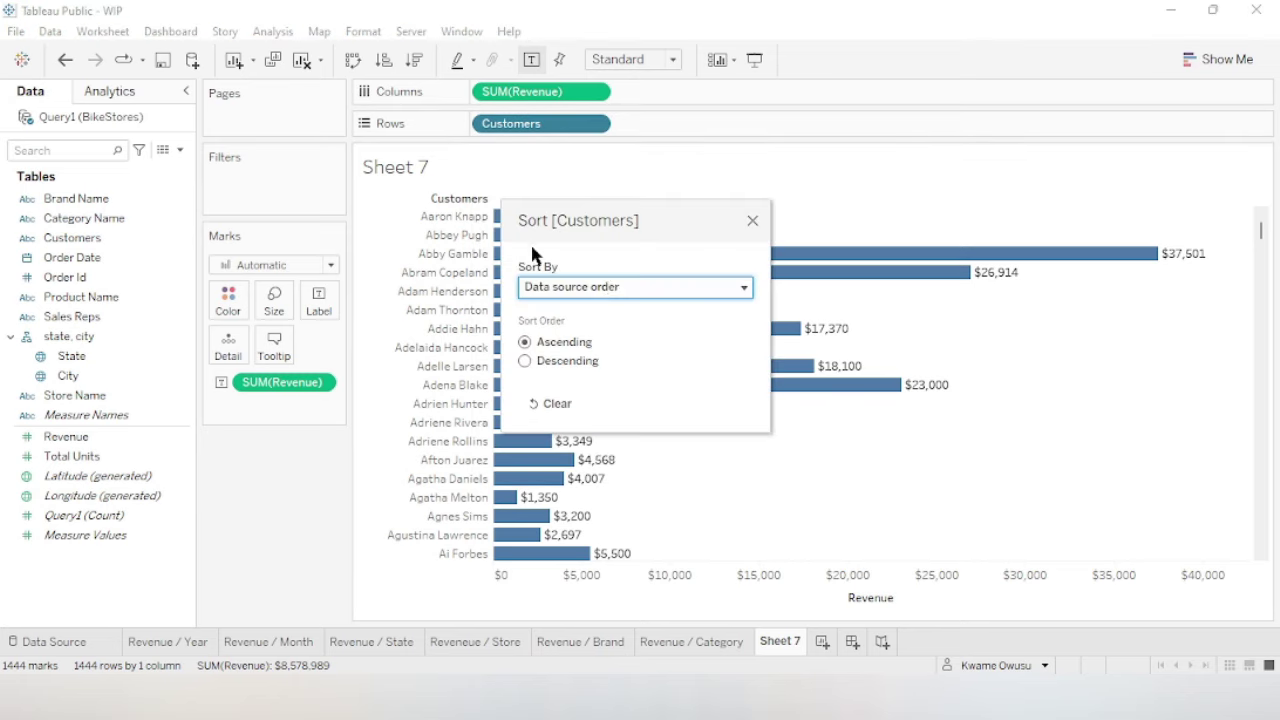
{"action": "left_click", "coordinate": [614, 288]}
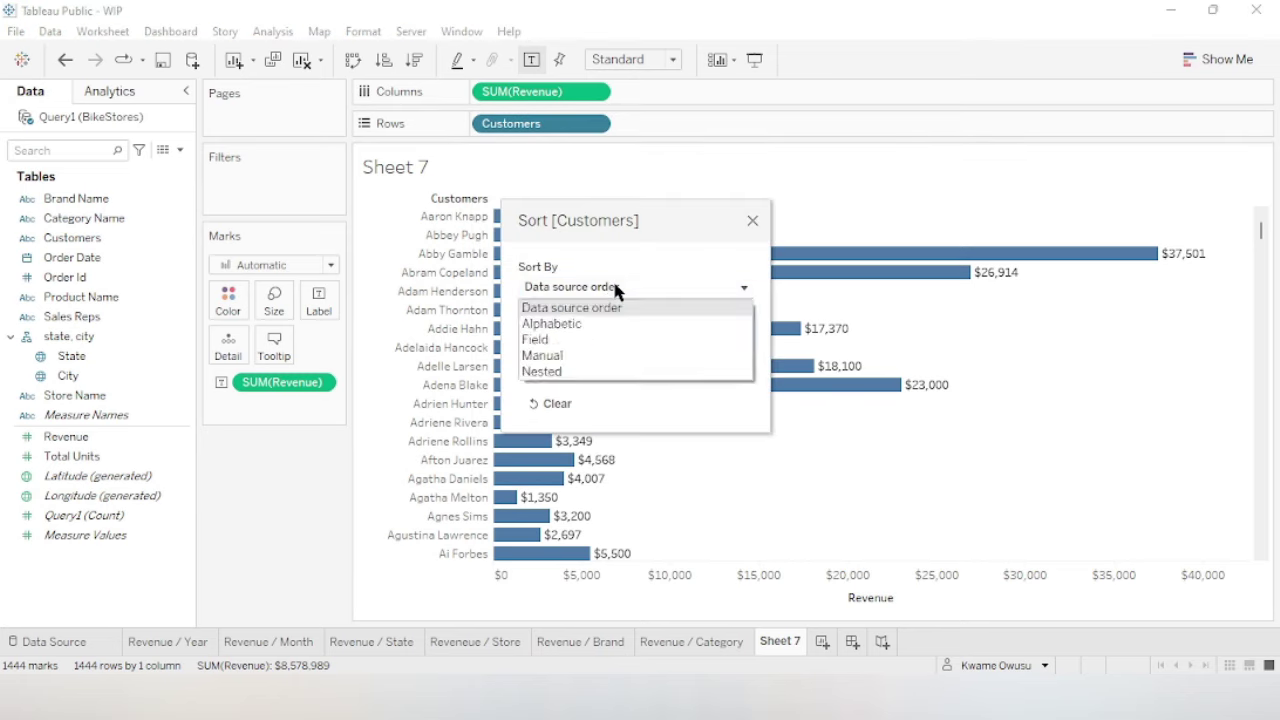
{"action": "left_click", "coordinate": [555, 340]}
{"action": "left_click", "coordinate": [526, 361]}
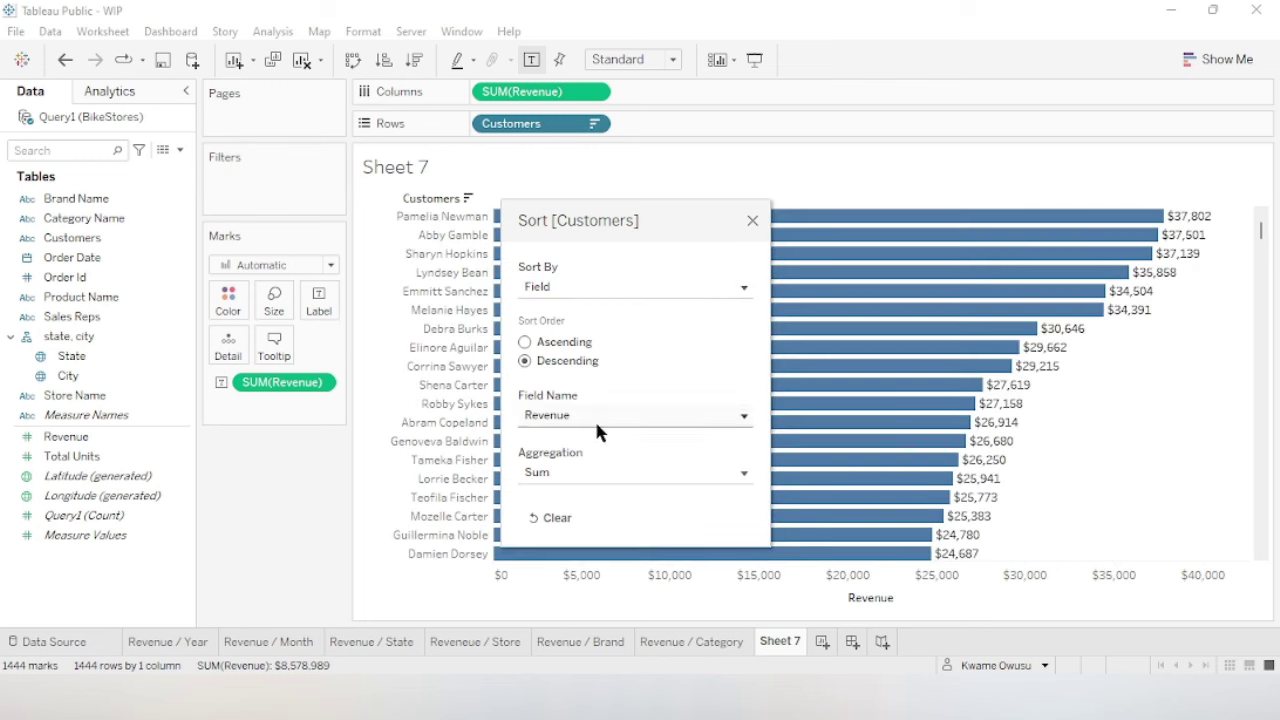
{"action": "left_click", "coordinate": [751, 220]}
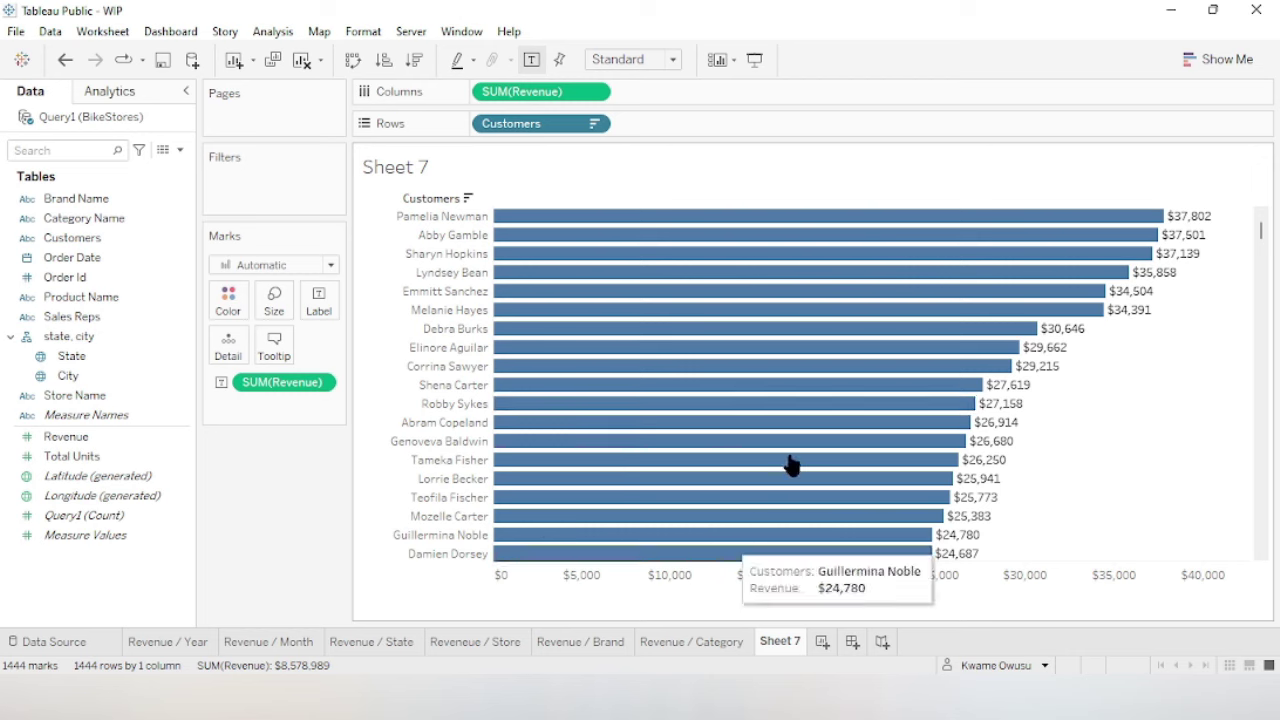
{"action": "mouse_move", "coordinate": [166, 437]}
{"action": "left_mouse_down"}
{"action": "mouse_move", "coordinate": [248, 328]}
{"action": "mouse_move", "coordinate": [232, 300]}
{"action": "left_mouse_up"}
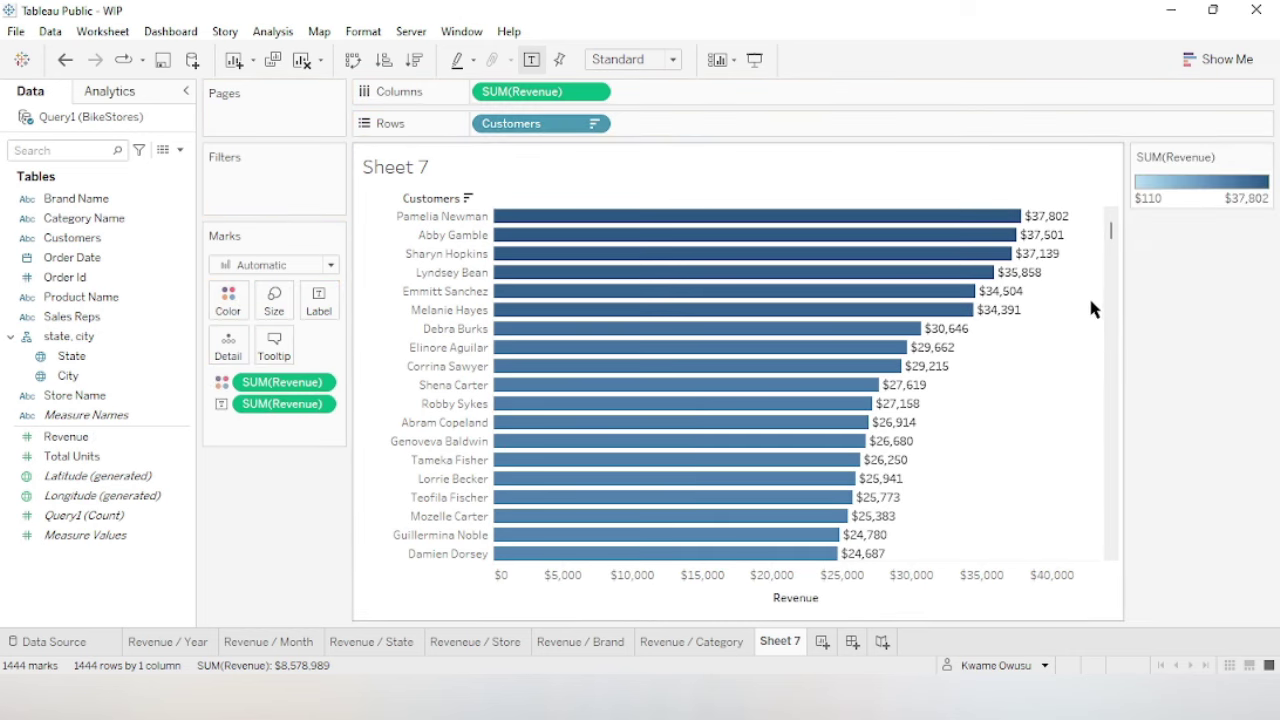
Apply the Green-Gold palette with a lighter green end colour to the revenue shading.
{"action": "left_click", "coordinate": [226, 300]}
{"action": "left_click", "coordinate": [310, 361]}
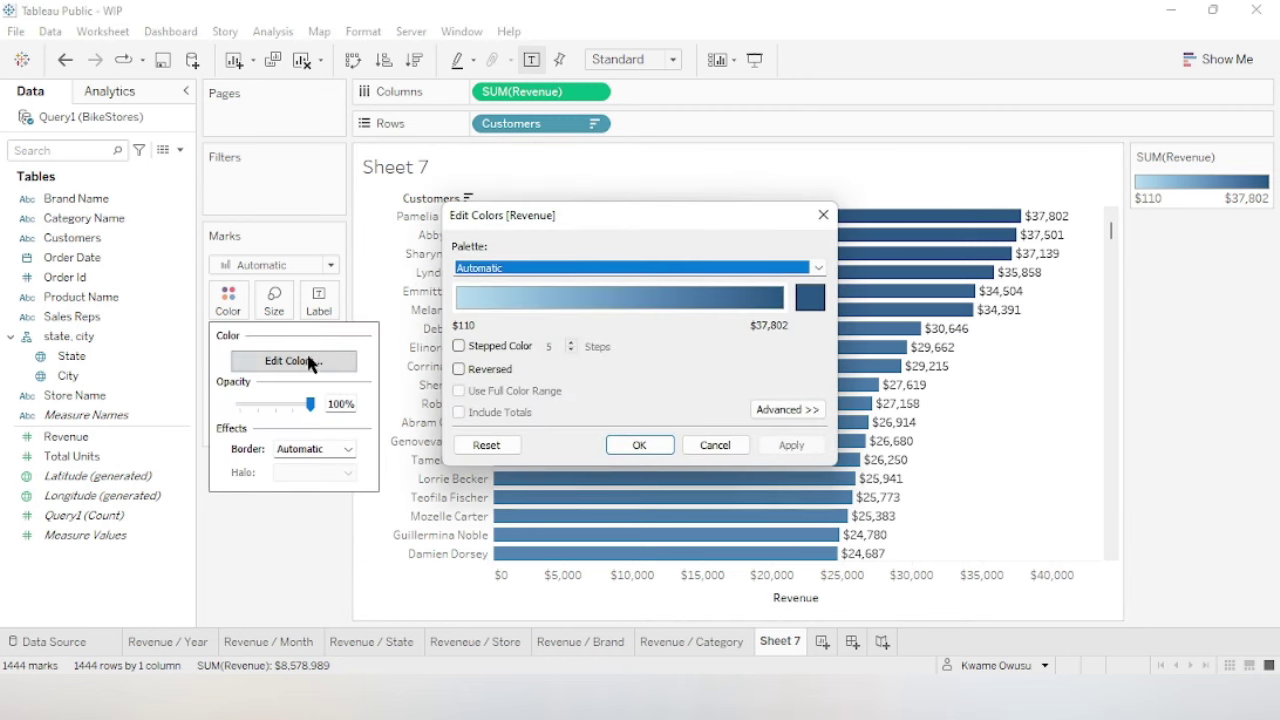
{"action": "left_click", "coordinate": [818, 268]}
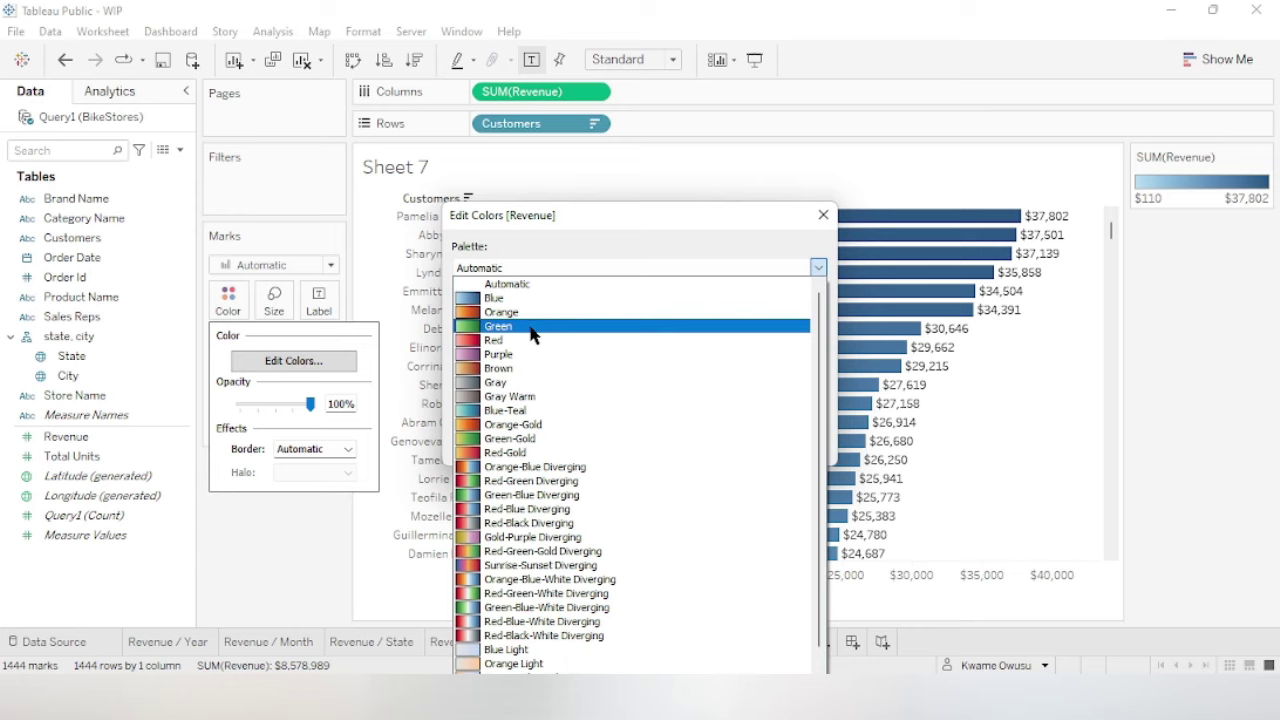
{"action": "left_click", "coordinate": [530, 438]}
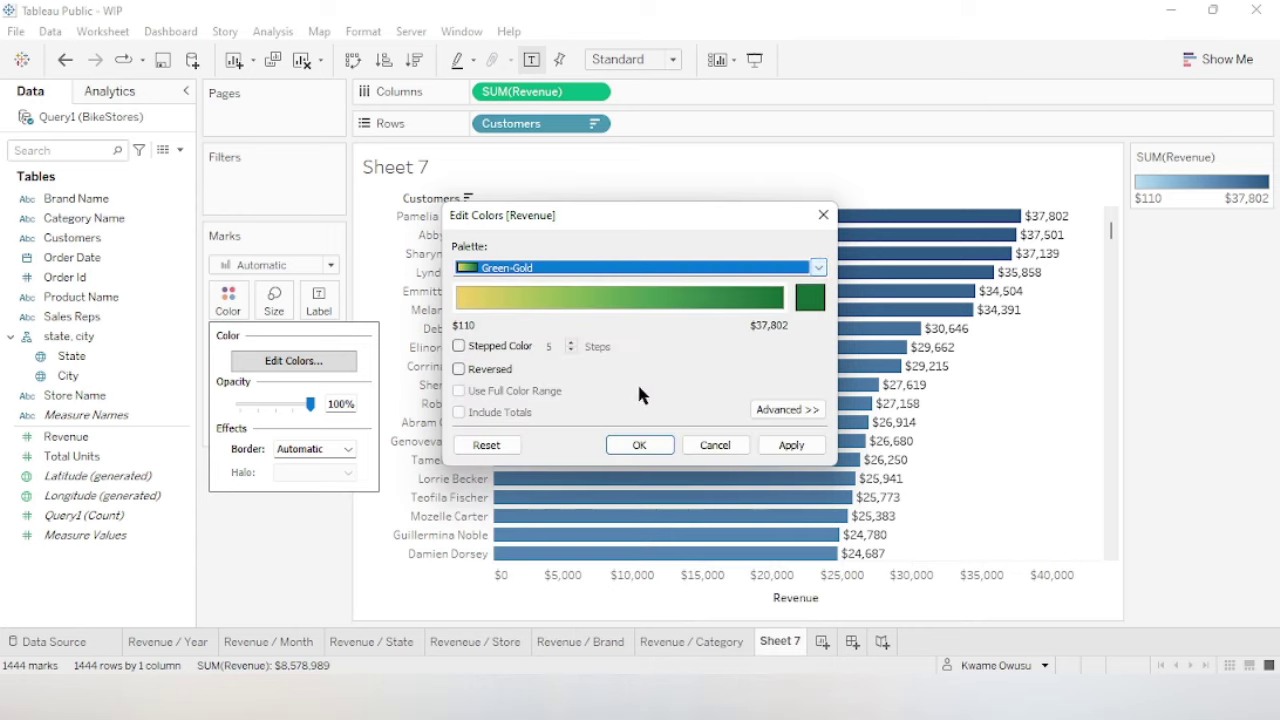
{"action": "left_click", "coordinate": [810, 298]}
{"action": "left_click", "coordinate": [523, 293]}
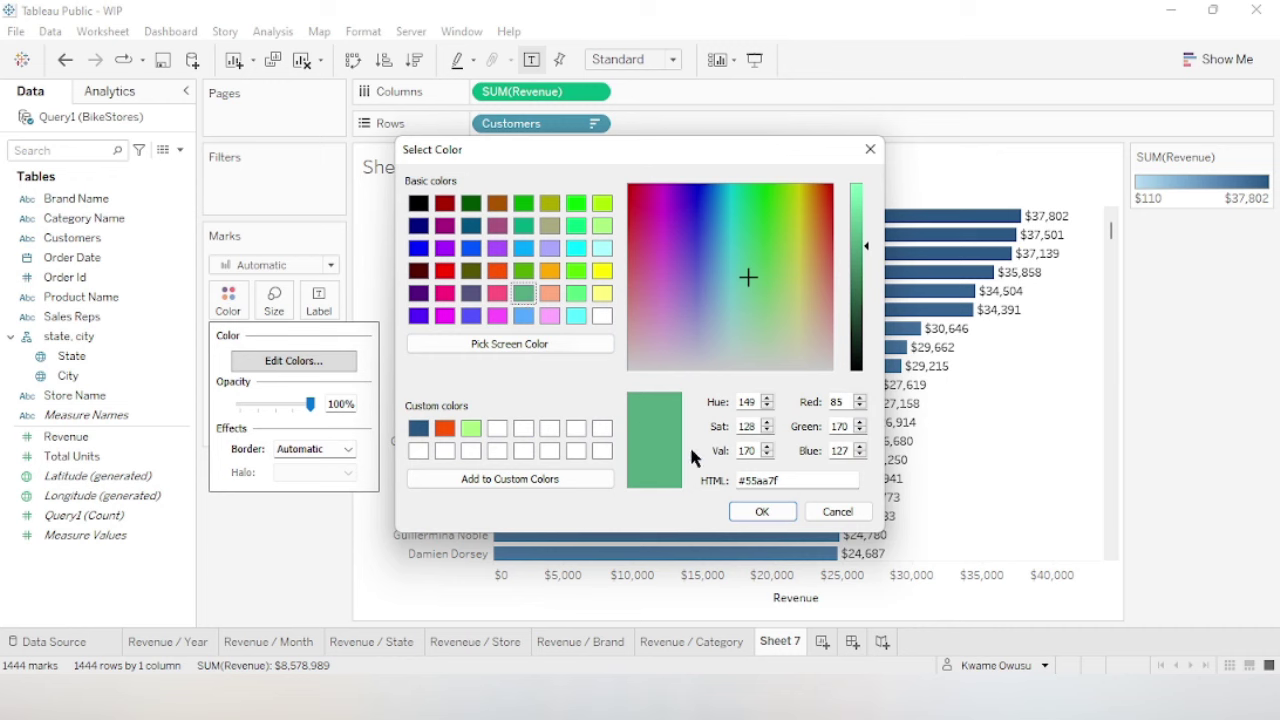
{"action": "left_click", "coordinate": [760, 511]}
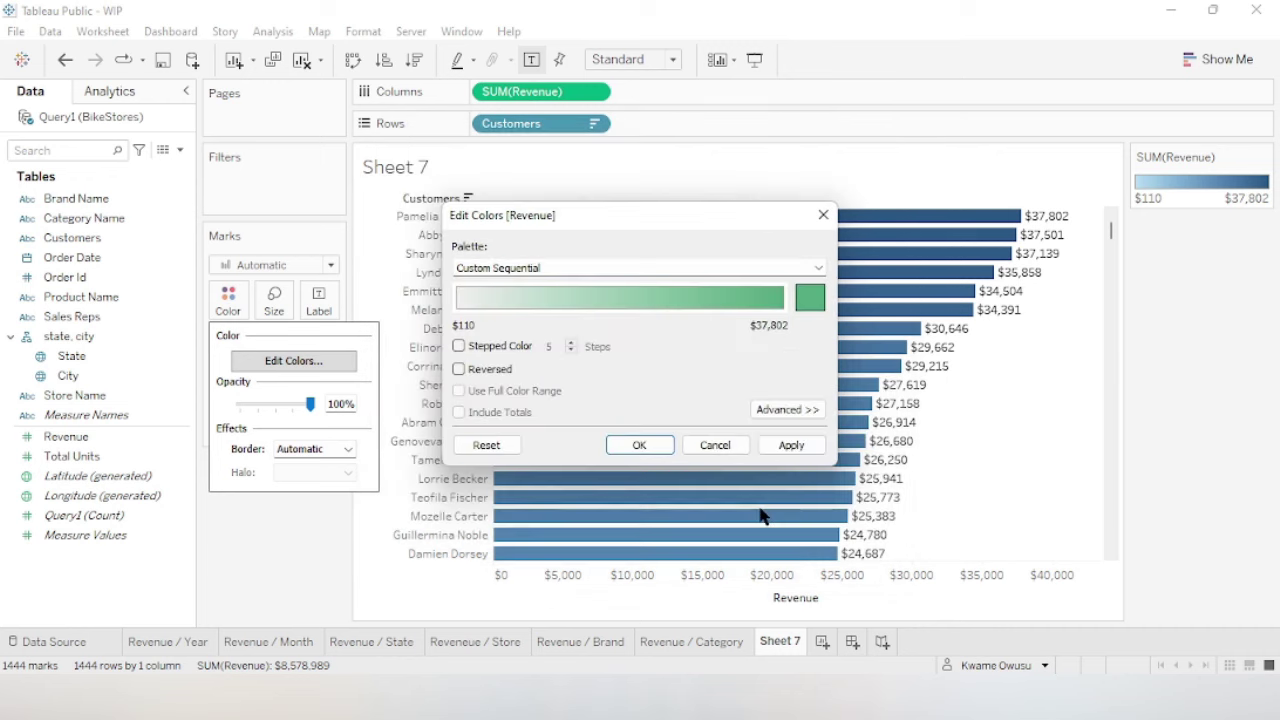
{"action": "left_click", "coordinate": [800, 450]}
{"action": "left_click", "coordinate": [640, 445]}
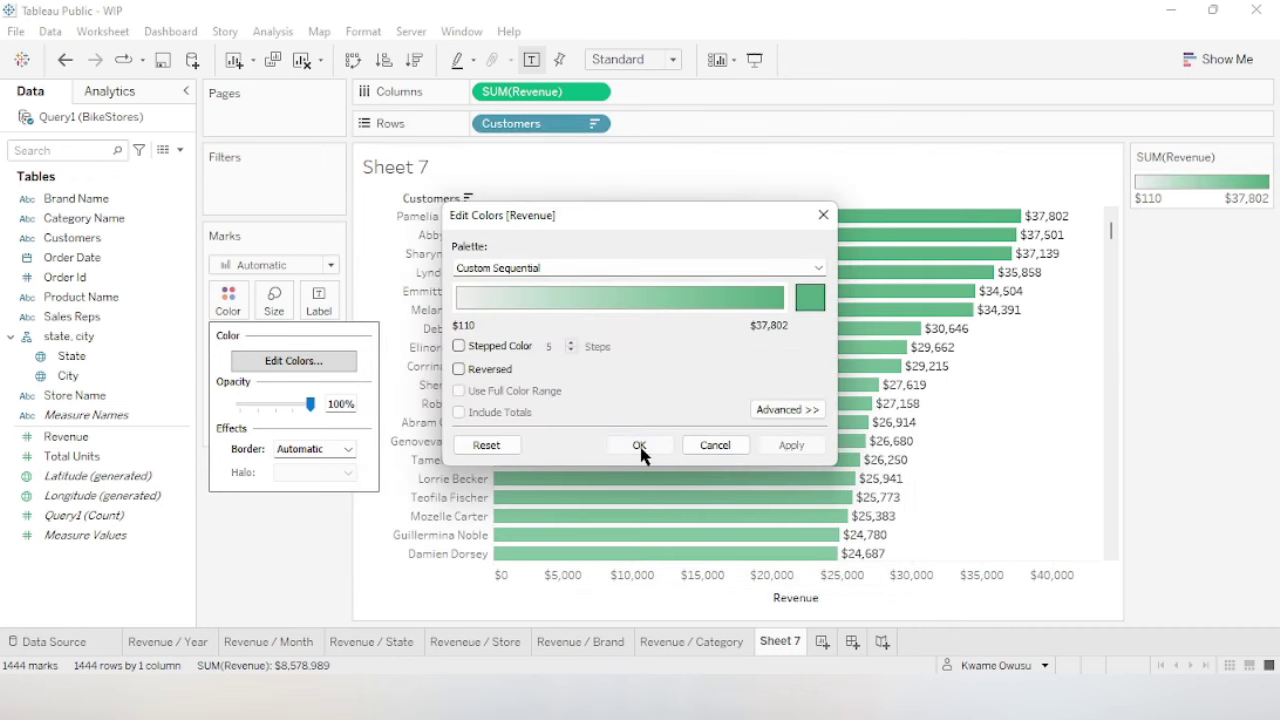
{"action": "double_click", "coordinate": [393, 172]}
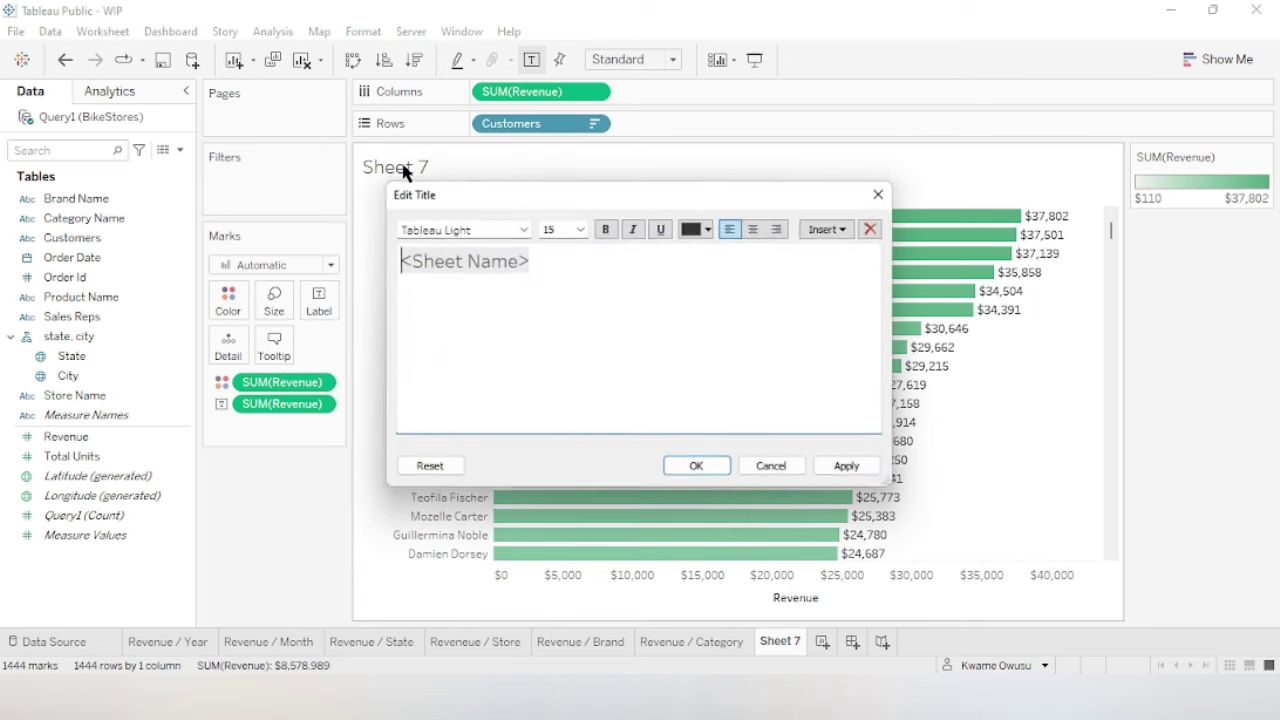
Title the chart 'Top Customers' in bold.
{"action": "key", "text": "ctrl+a"}
{"action": "key", "text": "BackSpace"}
{"action": "type", "text": "Top Customers"}
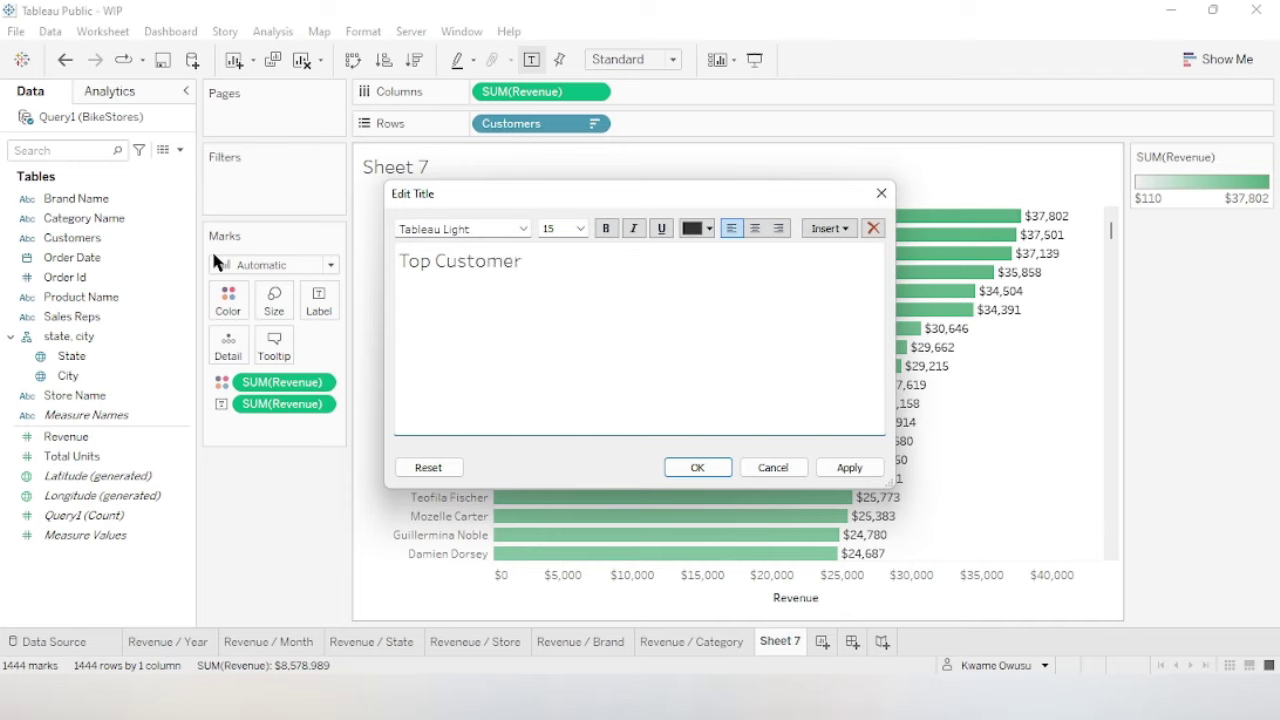
{"action": "left_click", "coordinate": [697, 468]}
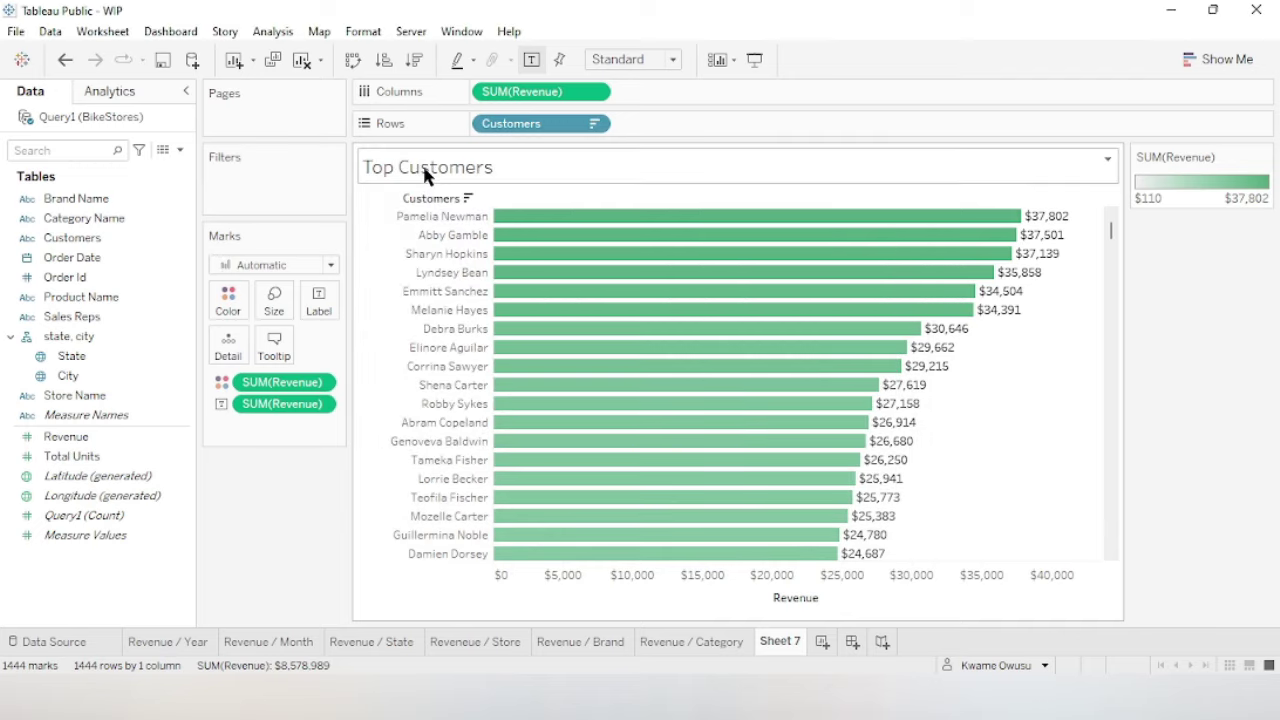
{"action": "double_click", "coordinate": [429, 177]}
{"action": "left_click_drag", "start_coordinate": [531, 261], "coordinate": [446, 261]}
{"action": "left_click_drag", "start_coordinate": [364, 255], "coordinate": [346, 240]}
{"action": "key", "text": "ctrl+b"}
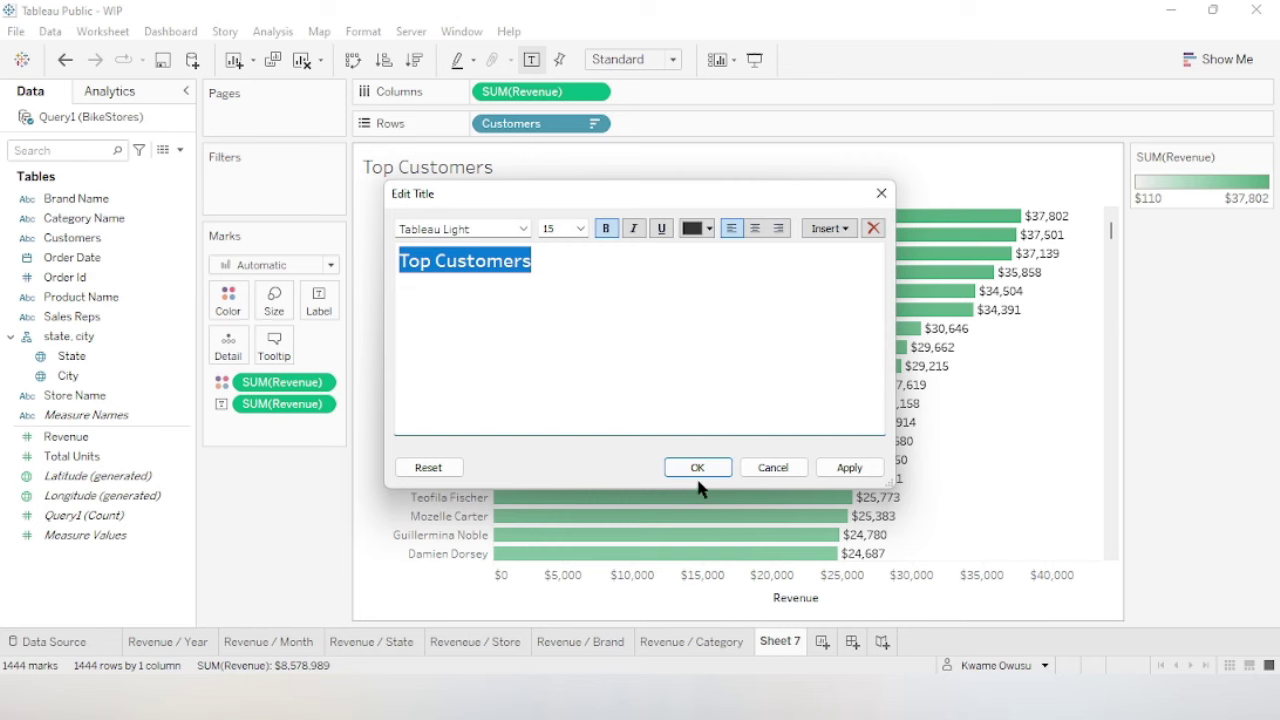
{"action": "left_click", "coordinate": [697, 467]}
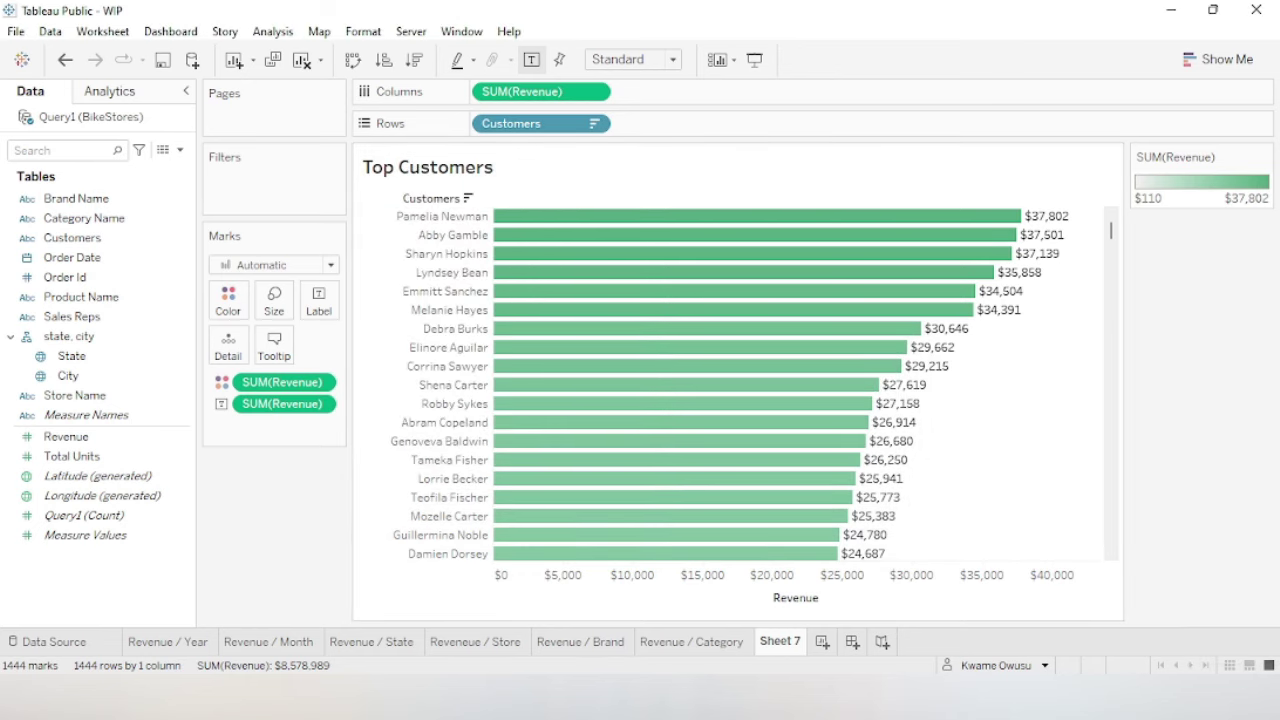
Rename the Sheet 7 tab to 'Top Customers'.
{"action": "double_click", "coordinate": [782, 644]}
{"action": "type", "text": "Wid"}
{"action": "key", "text": "BackSpace"}
{"action": "key", "text": "BackSpace"}
{"action": "key", "text": "BackSpace"}
{"action": "type", "text": "Tpo"}
{"action": "key", "text": "BackSpace"}
{"action": "key", "text": "BackSpace"}
{"action": "type", "text": "op Customers"}
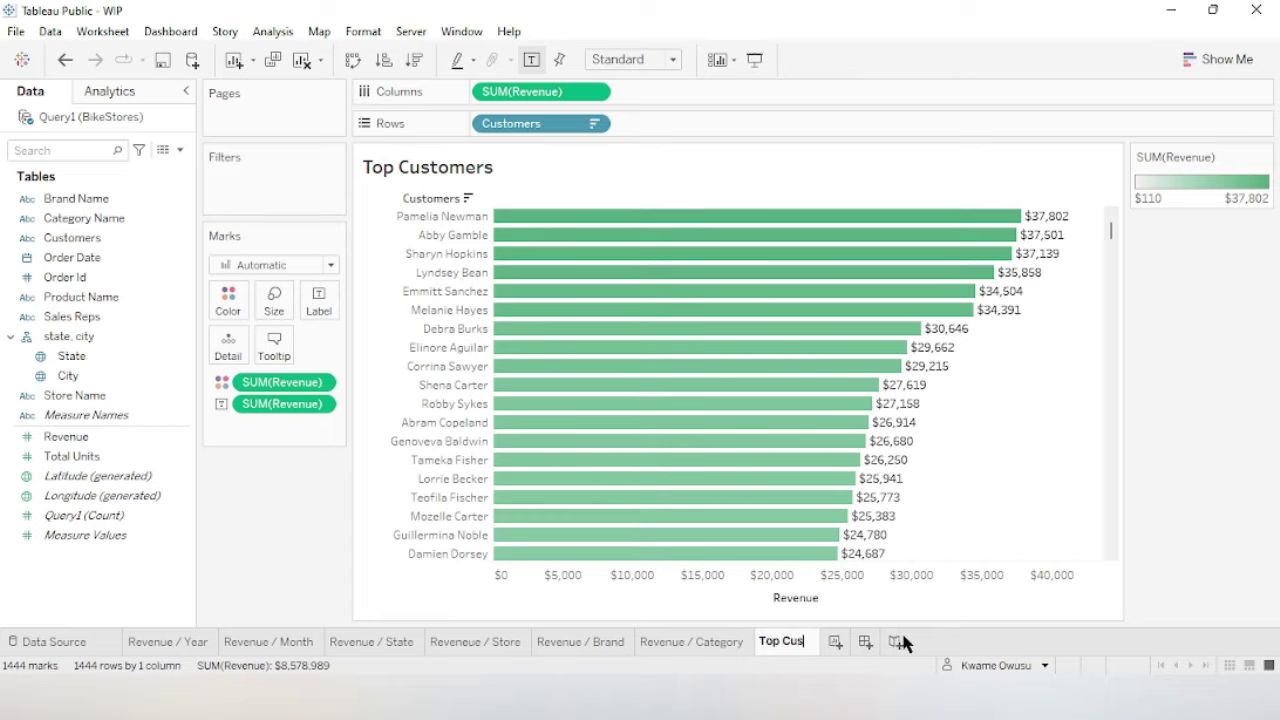
{"action": "key", "text": "Return"}
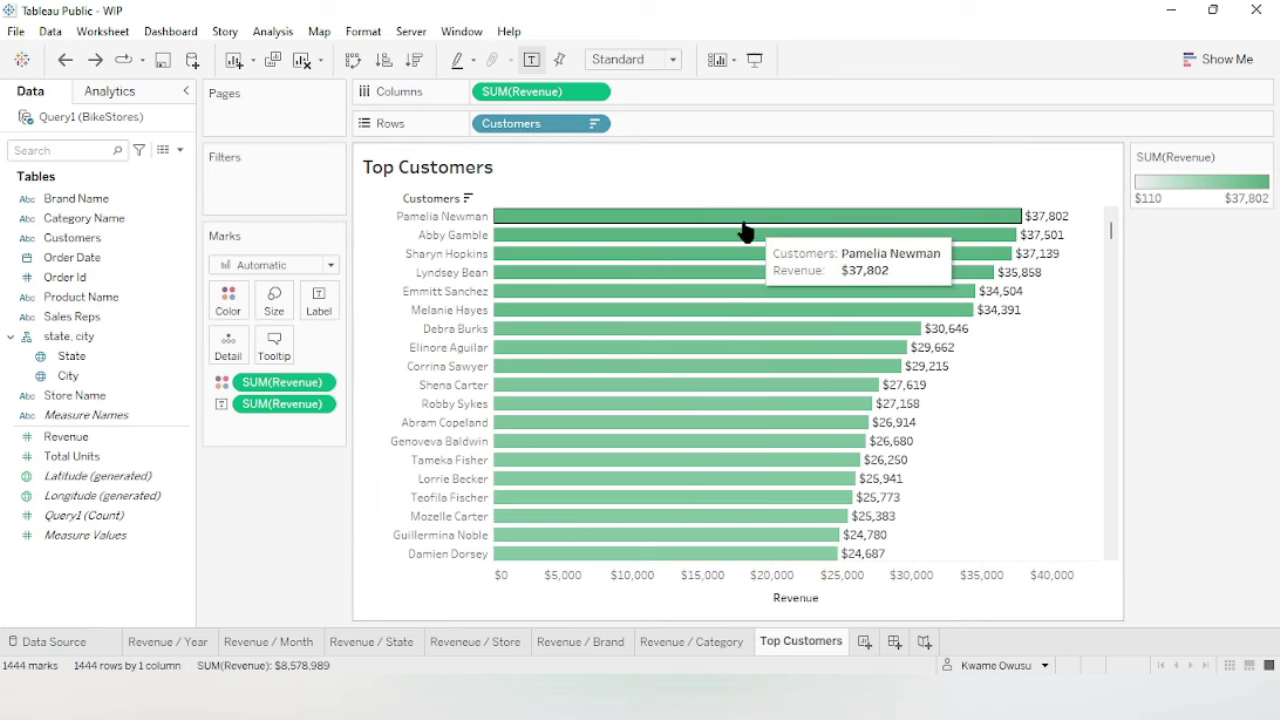
{"action": "mouse_move", "coordinate": [528, 237]}
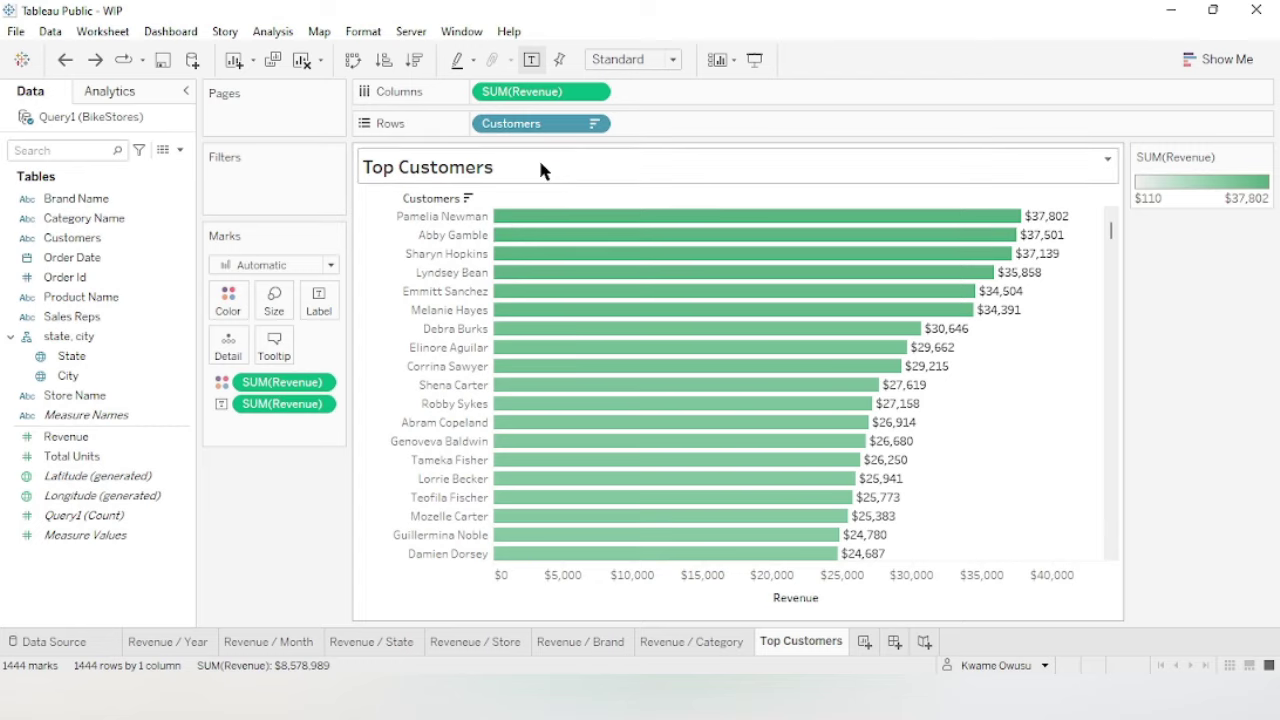
Create a 'Top N Customers' parameter with a current value of 10.
{"action": "right_click", "coordinate": [65, 560]}
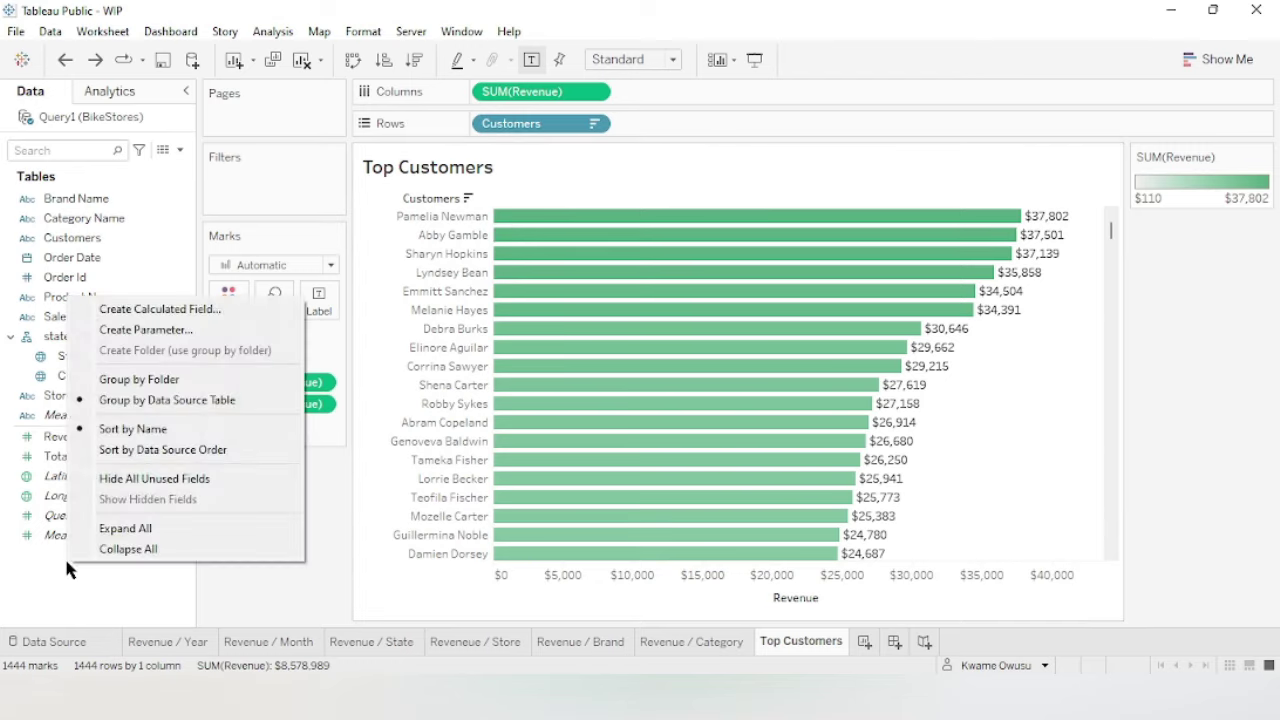
{"action": "left_click", "coordinate": [160, 329]}
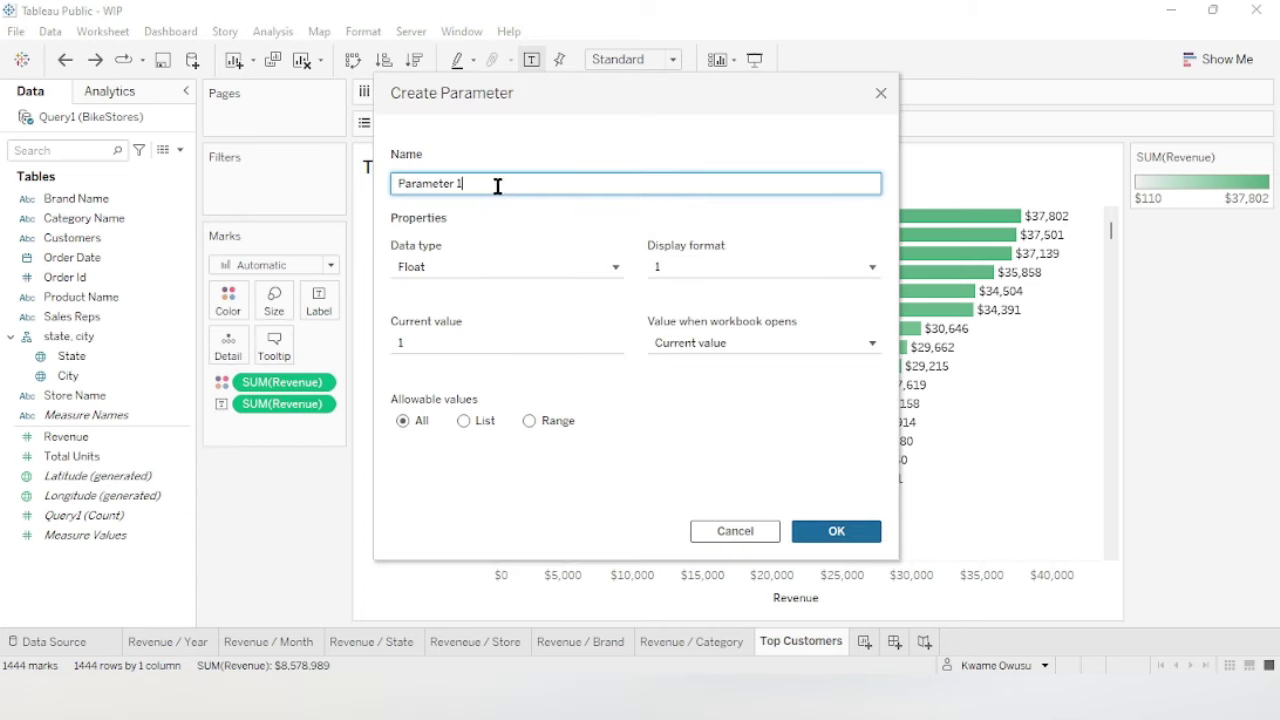
{"action": "left_click_drag", "start_coordinate": [497, 183], "coordinate": [169, 184]}
{"action": "type", "text": "Top N Customers"}
{"action": "left_click", "coordinate": [450, 343]}
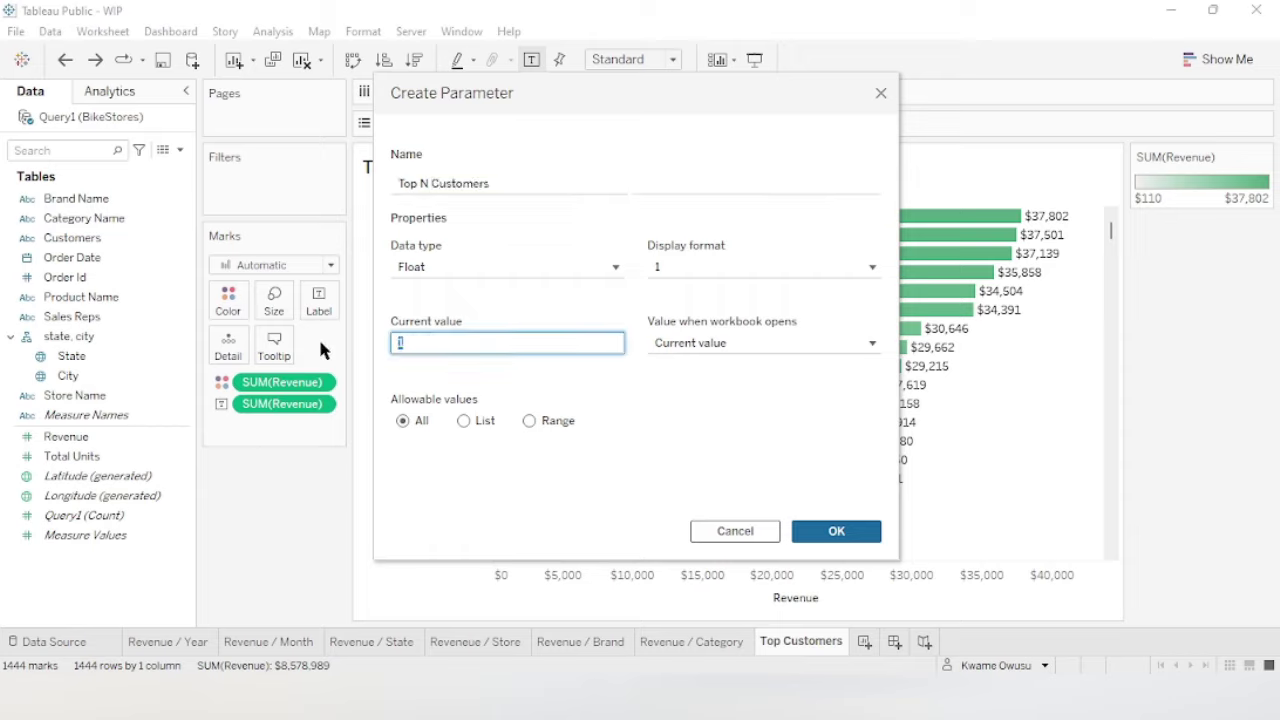
{"action": "type", "text": "0"}
{"action": "left_click", "coordinate": [836, 531]}
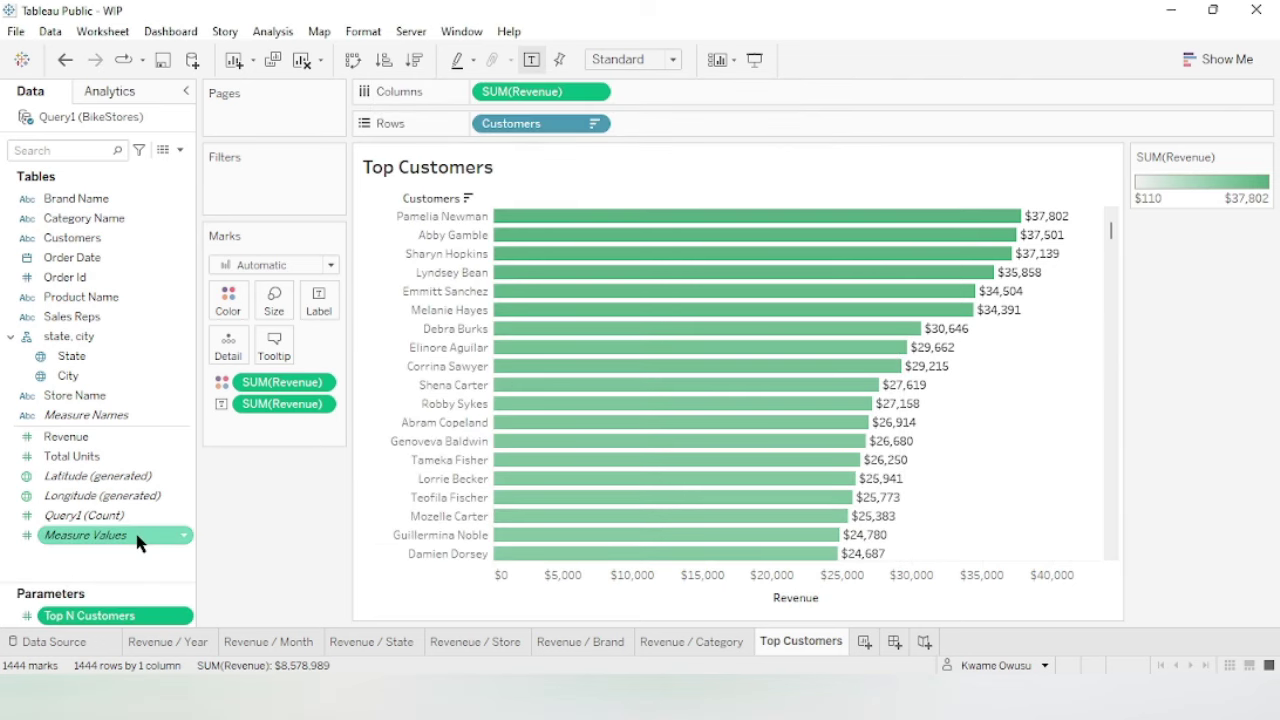
{"action": "right_click", "coordinate": [70, 242]}
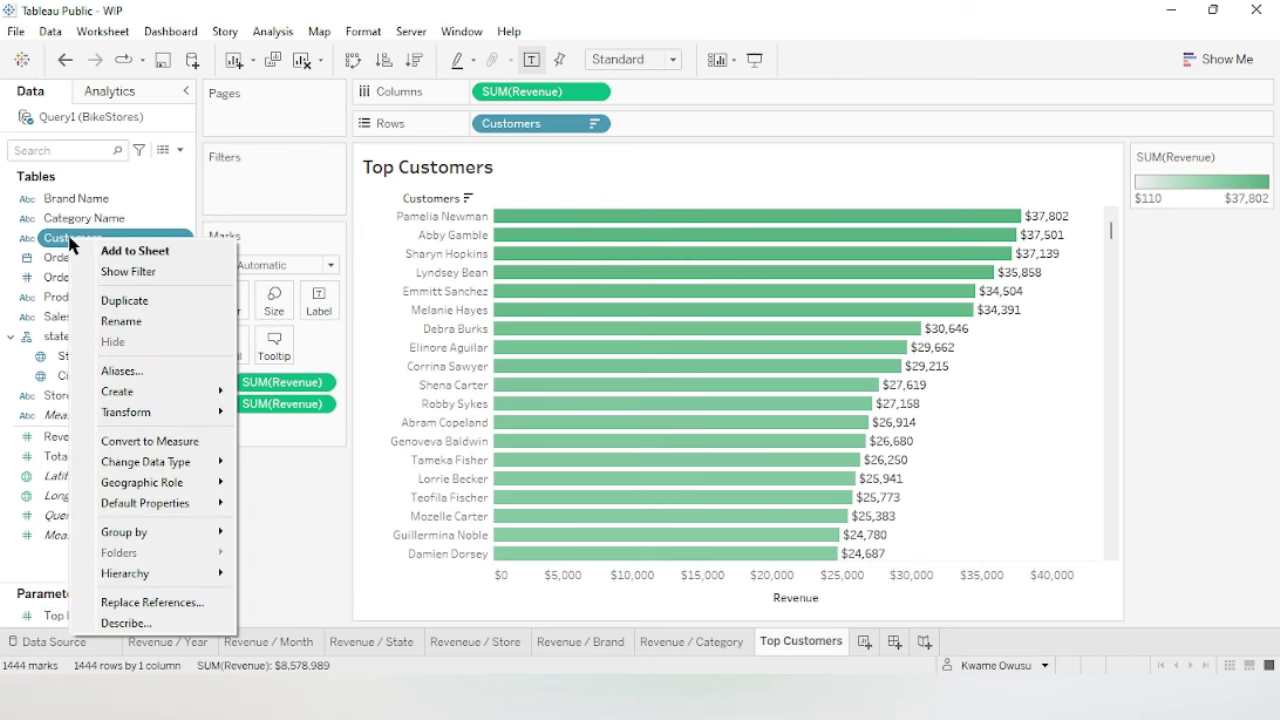
Create a 'Top Customers' set of the top Top N Customers by Sum of Revenue.
{"action": "mouse_move", "coordinate": [143, 398]}
{"action": "left_click", "coordinate": [300, 429]}
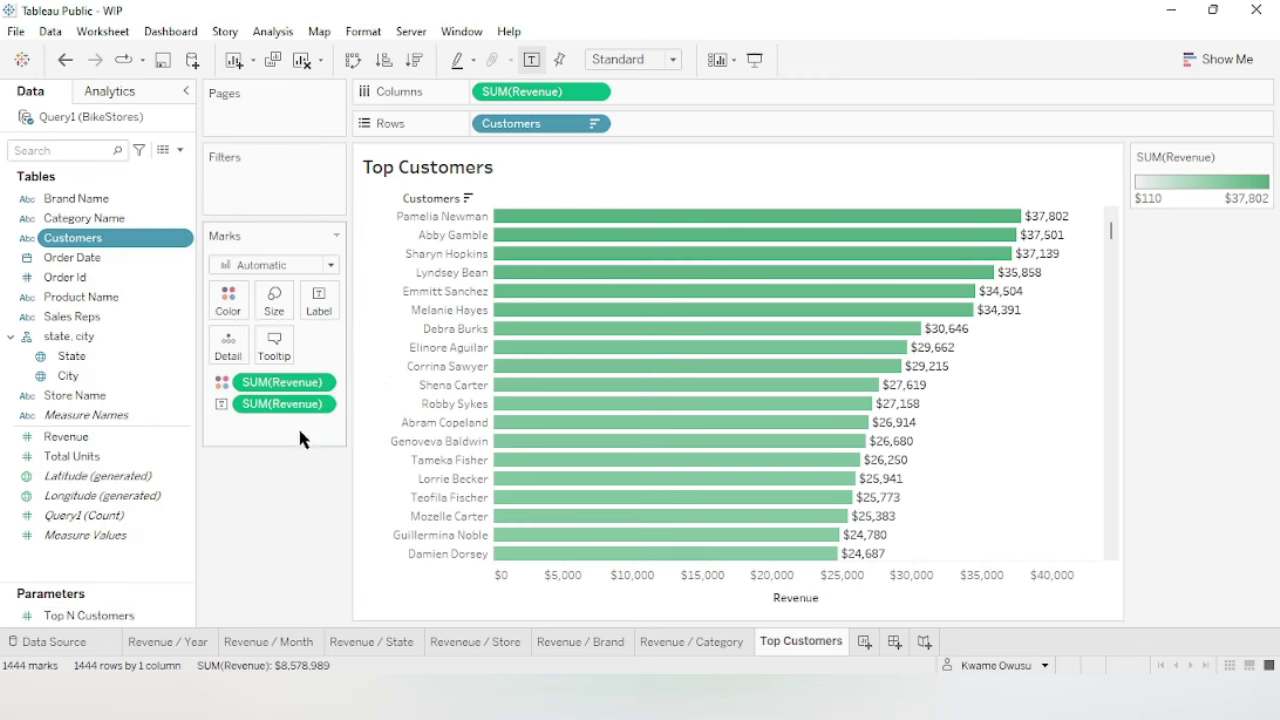
{"action": "left_click_drag", "start_coordinate": [629, 104], "coordinate": [2, 104]}
{"action": "type", "text": "Top Customers"}
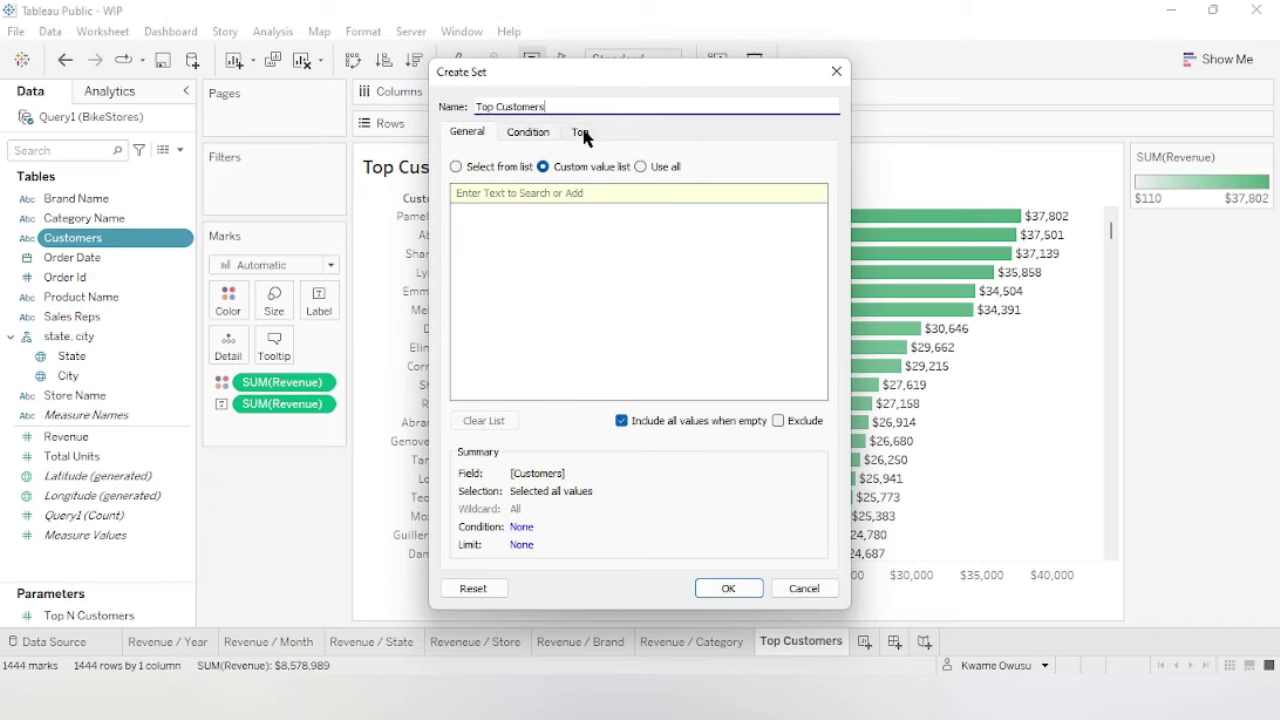
{"action": "left_click", "coordinate": [581, 134]}
{"action": "left_click", "coordinate": [474, 180]}
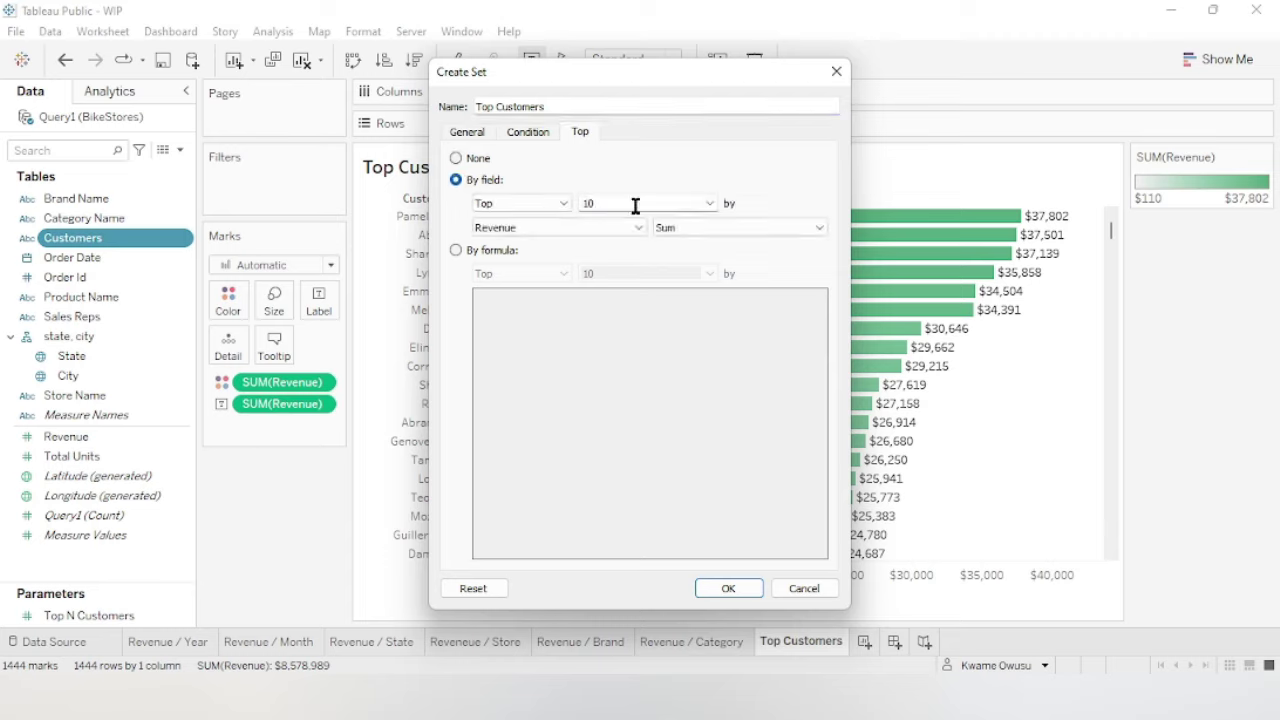
{"action": "left_click", "coordinate": [708, 203]}
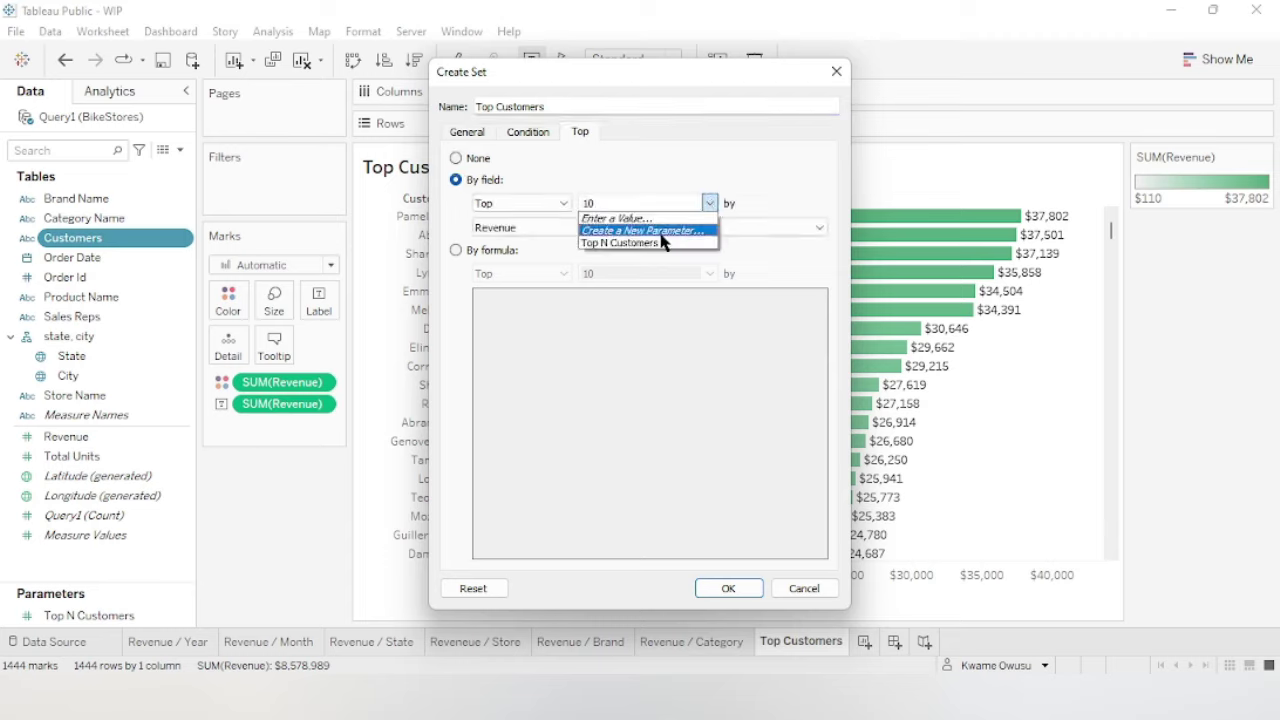
{"action": "left_click", "coordinate": [630, 243]}
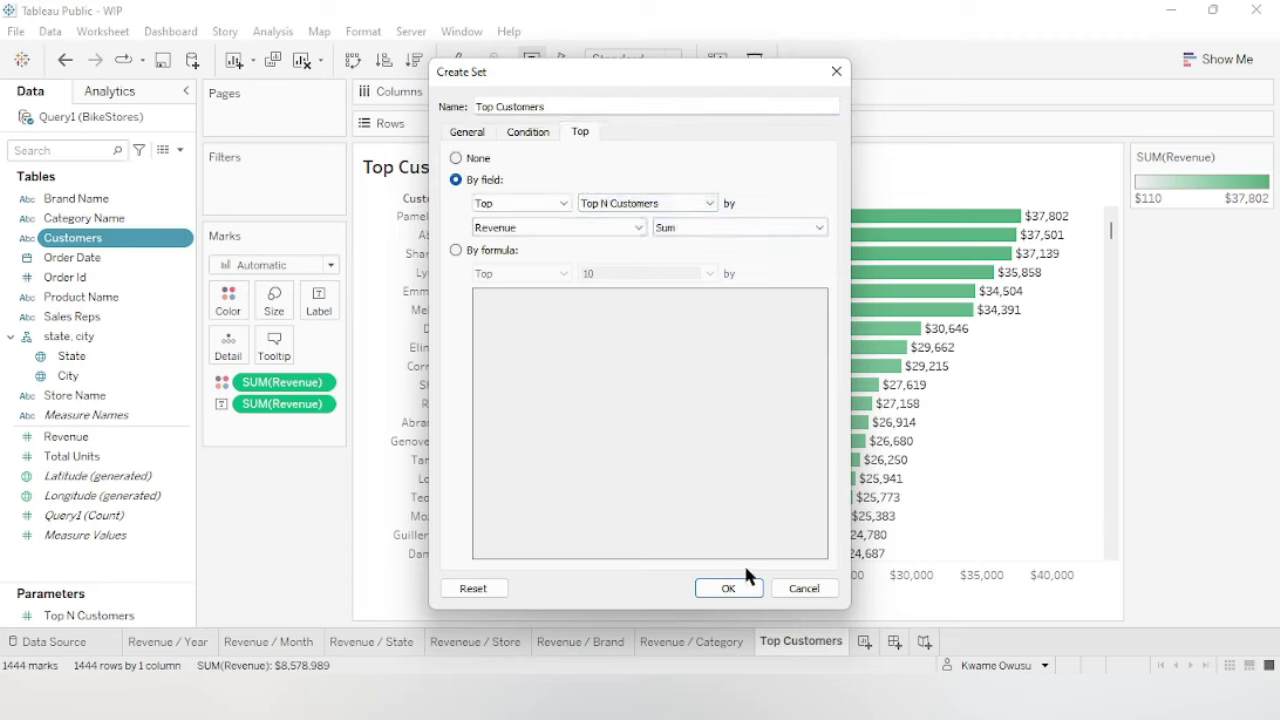
{"action": "left_click", "coordinate": [729, 590]}
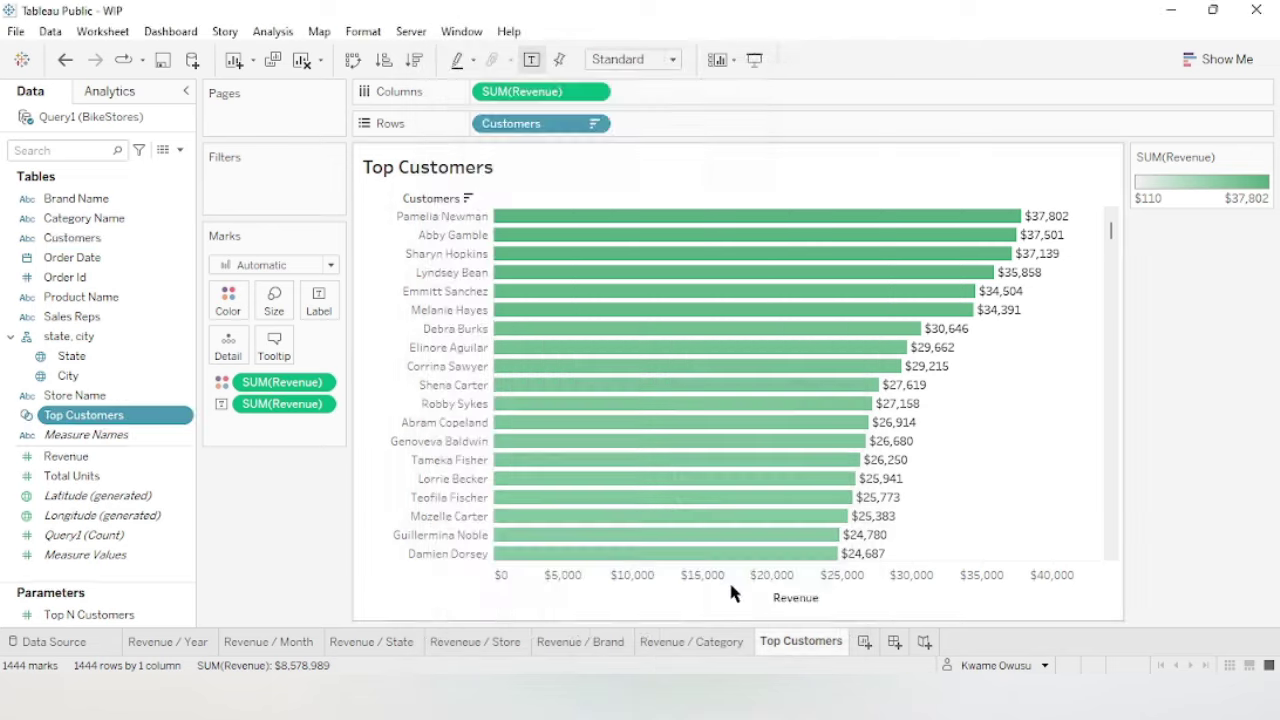
Filter the chart with the Top Customers set.
{"action": "left_click", "coordinate": [70, 418]}
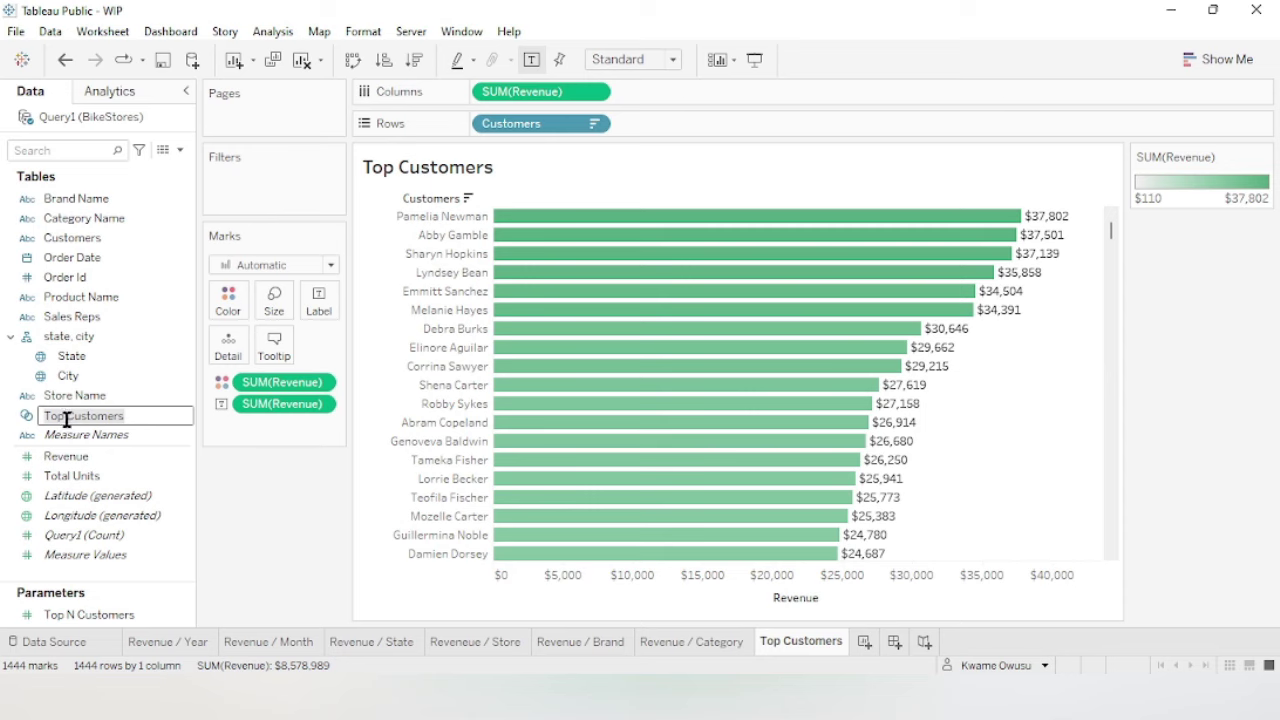
{"action": "left_click", "coordinate": [226, 466]}
{"action": "left_click_drag", "start_coordinate": [75, 417], "coordinate": [249, 183]}
Show the Top N Customers control and set it to 5.
{"action": "right_click", "coordinate": [95, 616]}
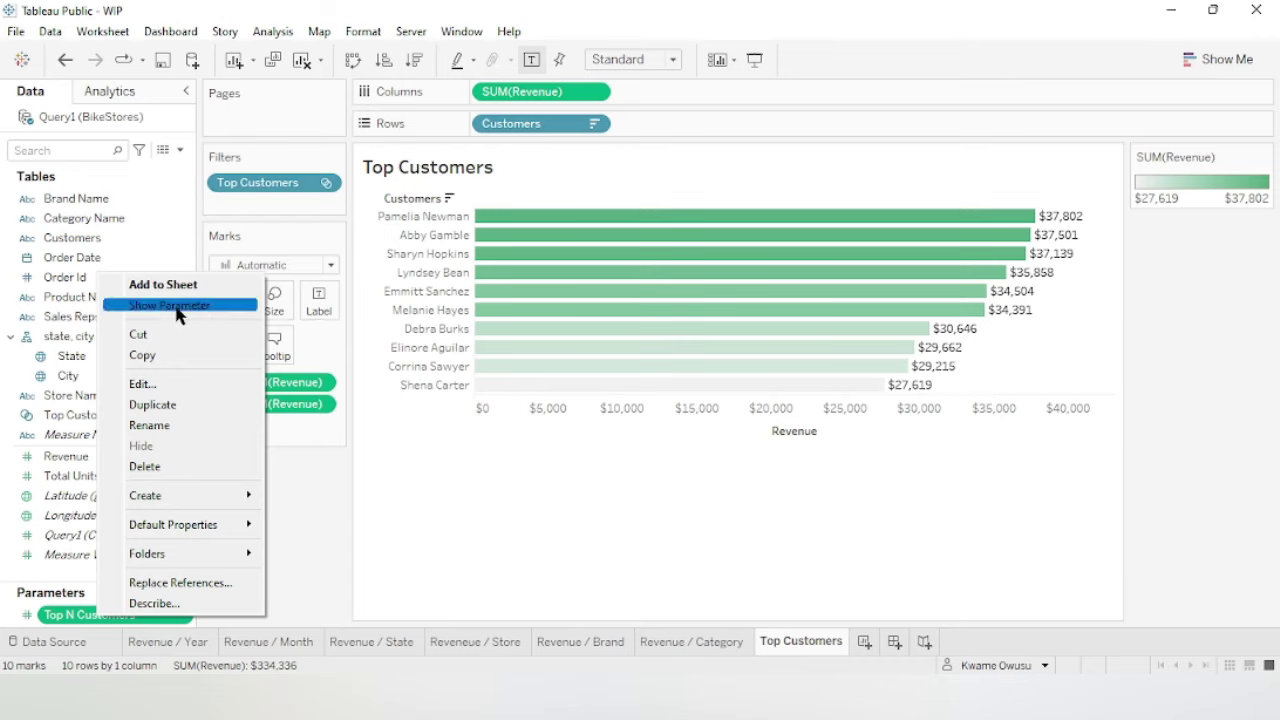
{"action": "left_click", "coordinate": [176, 306]}
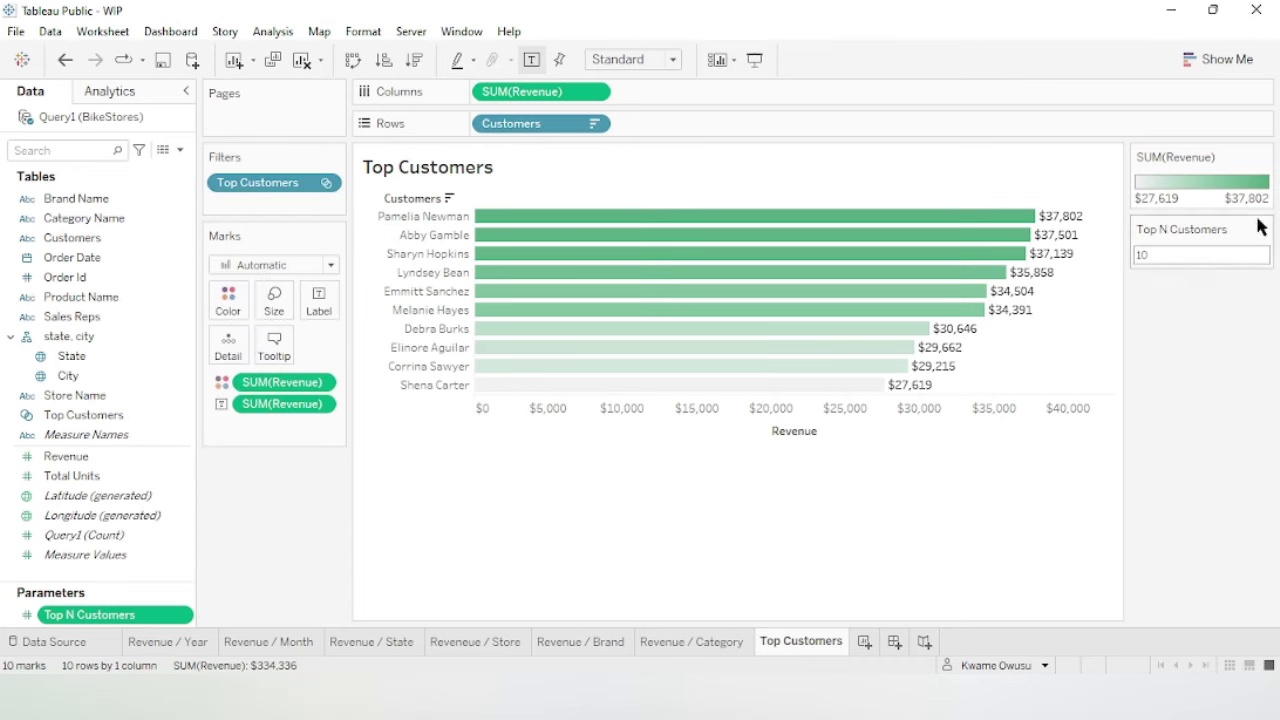
{"action": "left_click", "coordinate": [1168, 254]}
{"action": "left_click", "coordinate": [1208, 252]}
{"action": "key", "text": "BackSpace"}
{"action": "key", "text": "BackSpace"}
{"action": "type", "text": "5"}
{"action": "key", "text": "Return"}
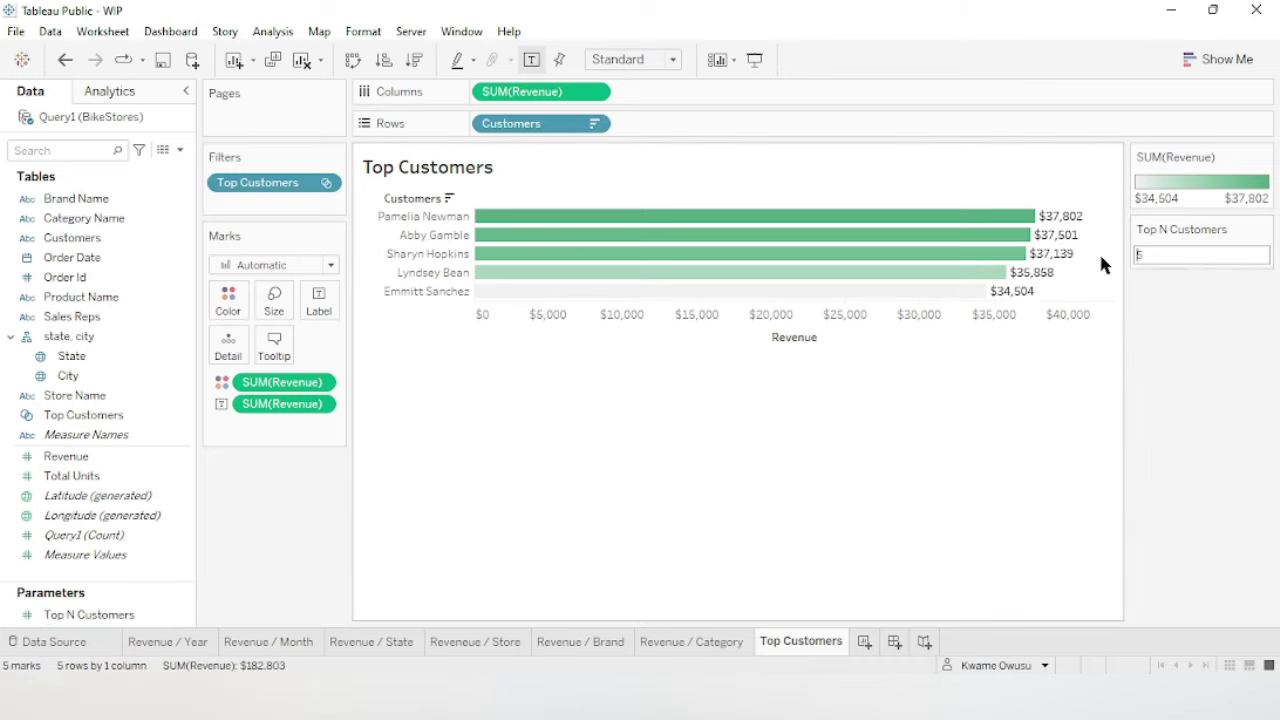
Change Top N Customers to 20, then settle on 10.
{"action": "key", "text": "BackSpace"}
{"action": "type", "text": "20"}
{"action": "key", "text": "Return"}
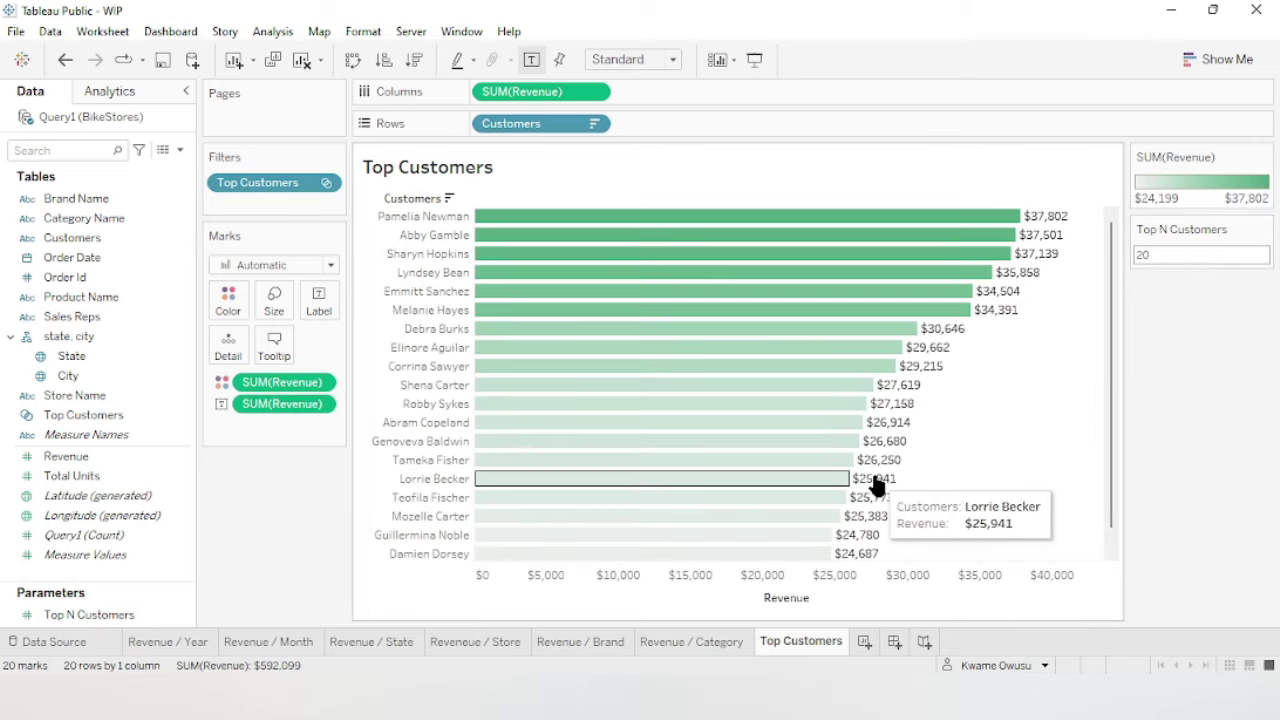
{"action": "double_click", "coordinate": [1175, 256]}
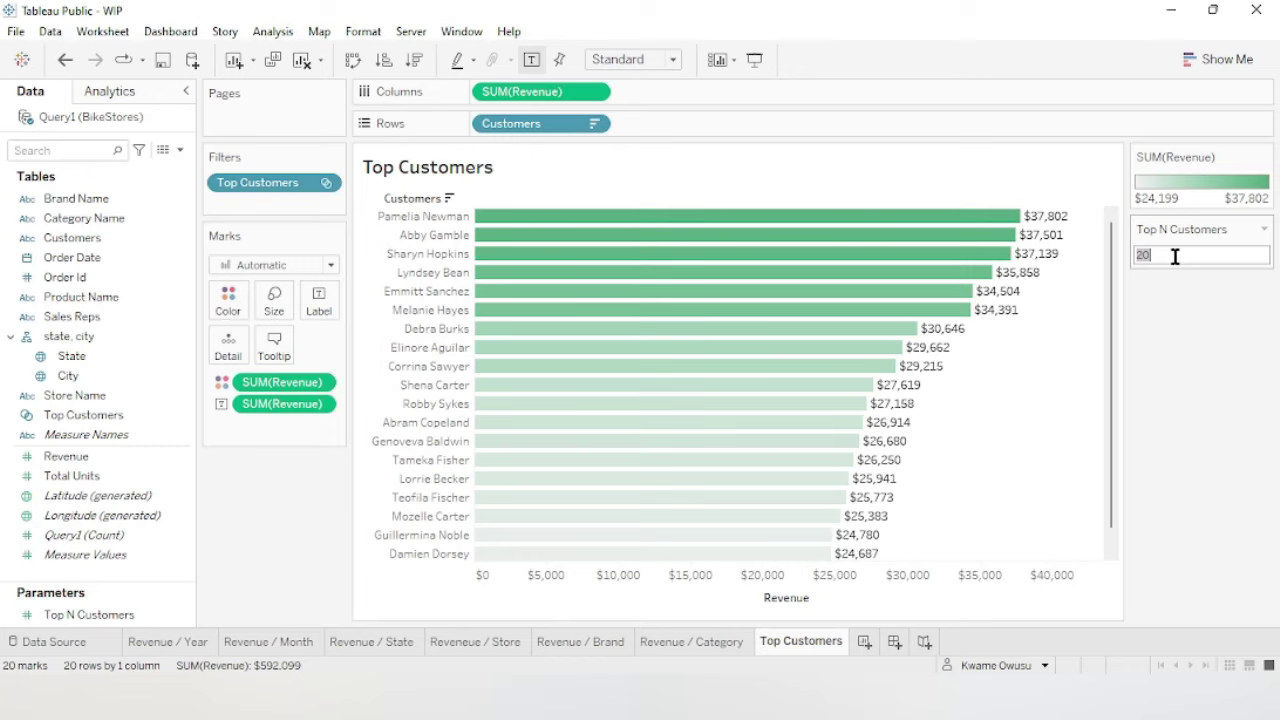
{"action": "left_click", "coordinate": [1228, 280]}
{"action": "double_click", "coordinate": [1185, 255]}
{"action": "key", "text": "BackSpace"}
{"action": "type", "text": "10"}
{"action": "left_click", "coordinate": [1187, 422]}
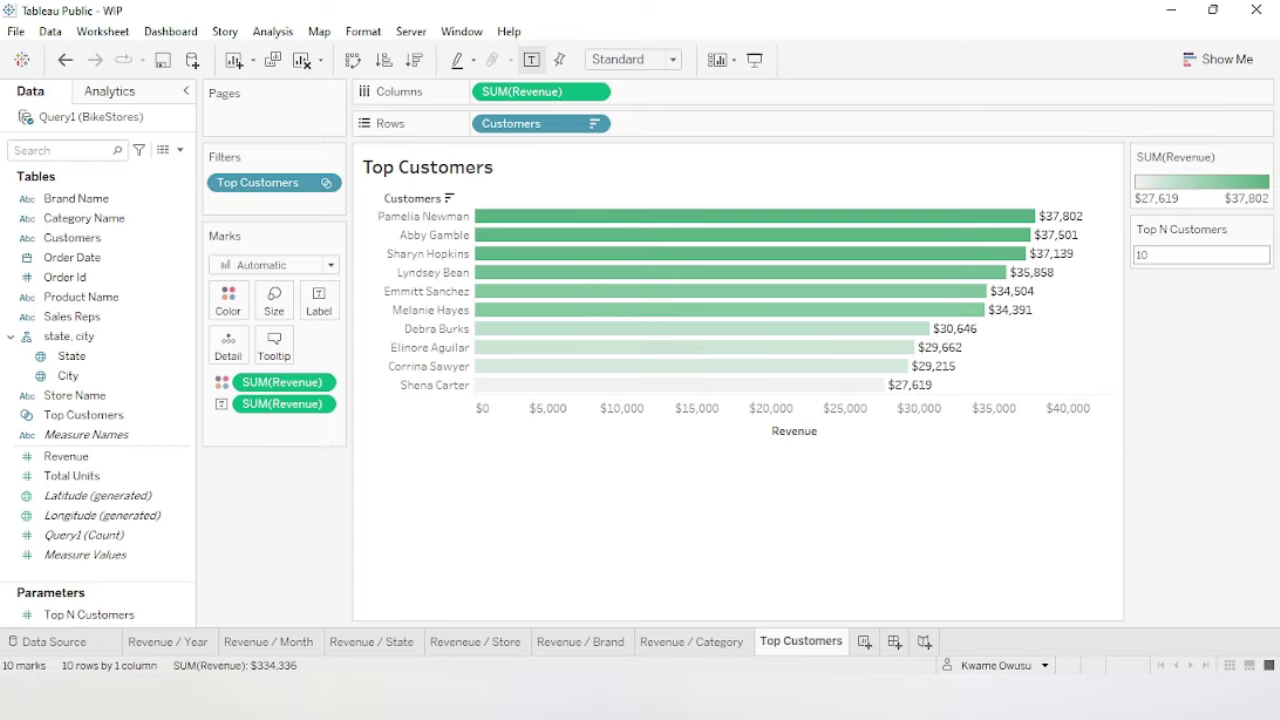
Add Sheet 8 plotting Revenue by Sales Reps with revenue labels on the bars.
{"action": "left_click", "coordinate": [866, 642]}
{"action": "left_click_drag", "start_coordinate": [46, 455], "coordinate": [506, 95]}
{"action": "left_click_drag", "start_coordinate": [89, 316], "coordinate": [611, 126]}
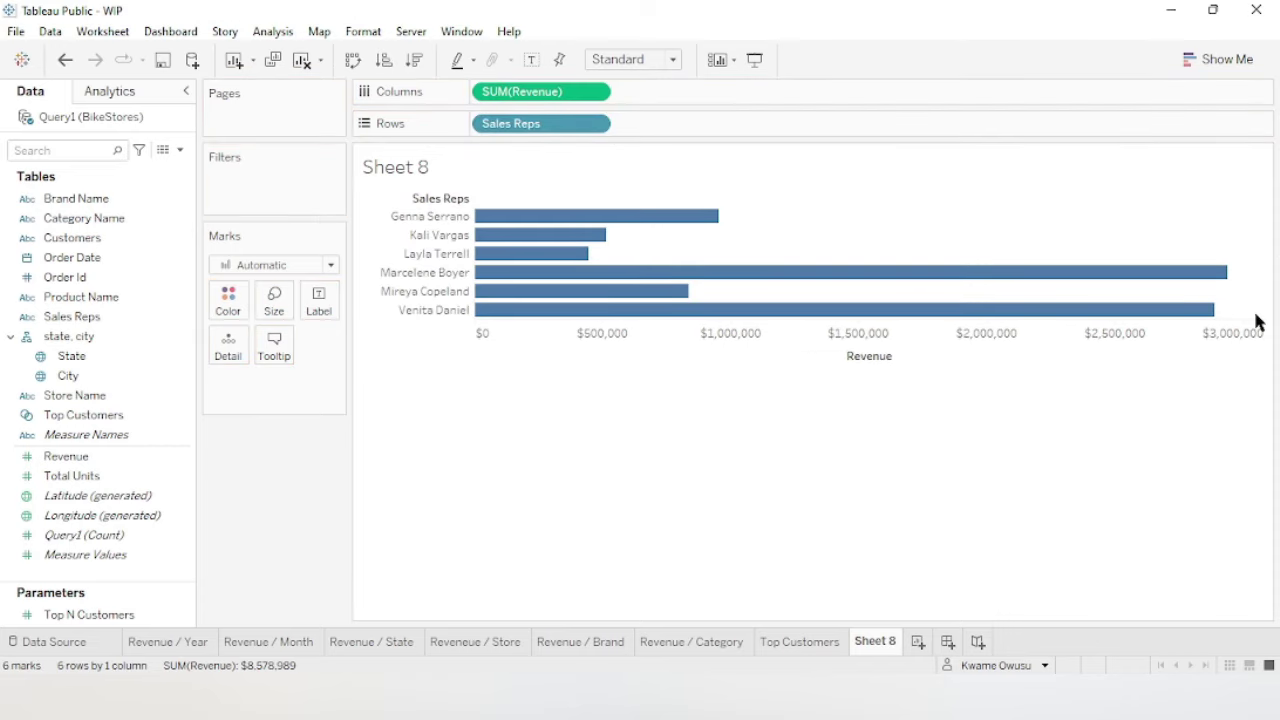
{"action": "left_click", "coordinate": [78, 458]}
{"action": "left_click_drag", "start_coordinate": [78, 458], "coordinate": [310, 304]}
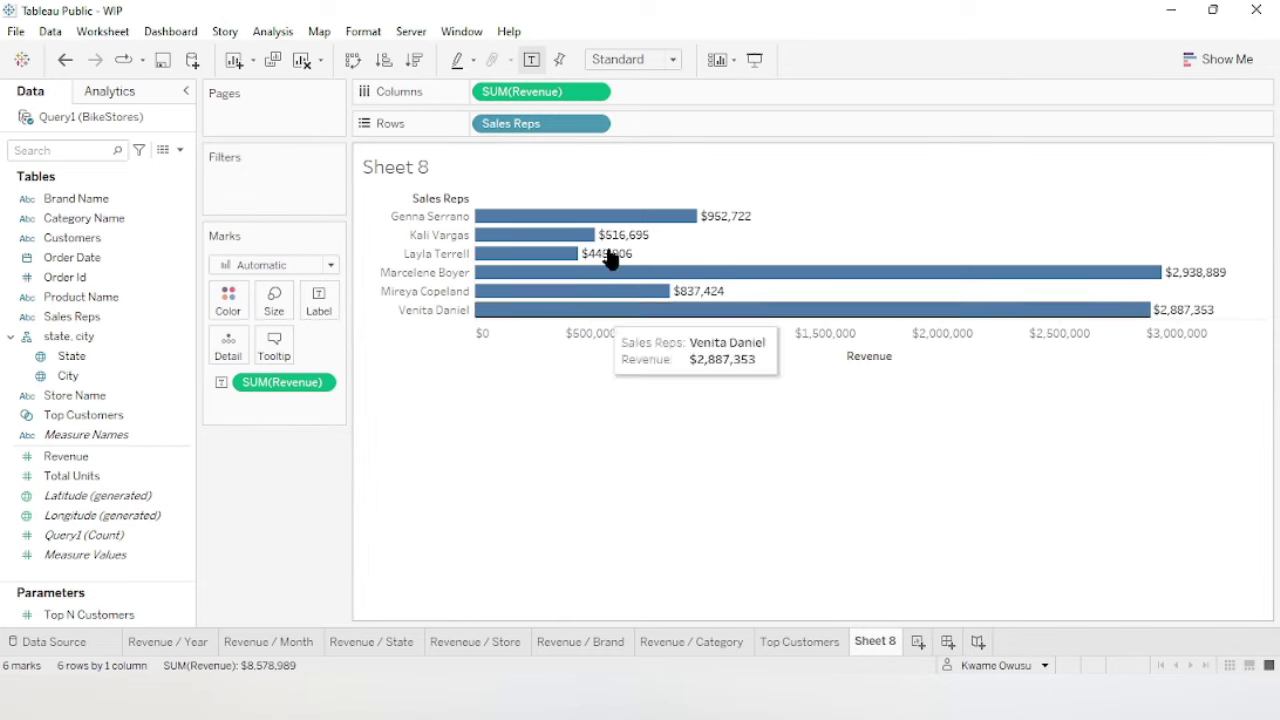
Sort Sales Reps by Revenue descending and shade the bars by Revenue.
{"action": "left_click", "coordinate": [594, 124]}
{"action": "left_click", "coordinate": [533, 249]}
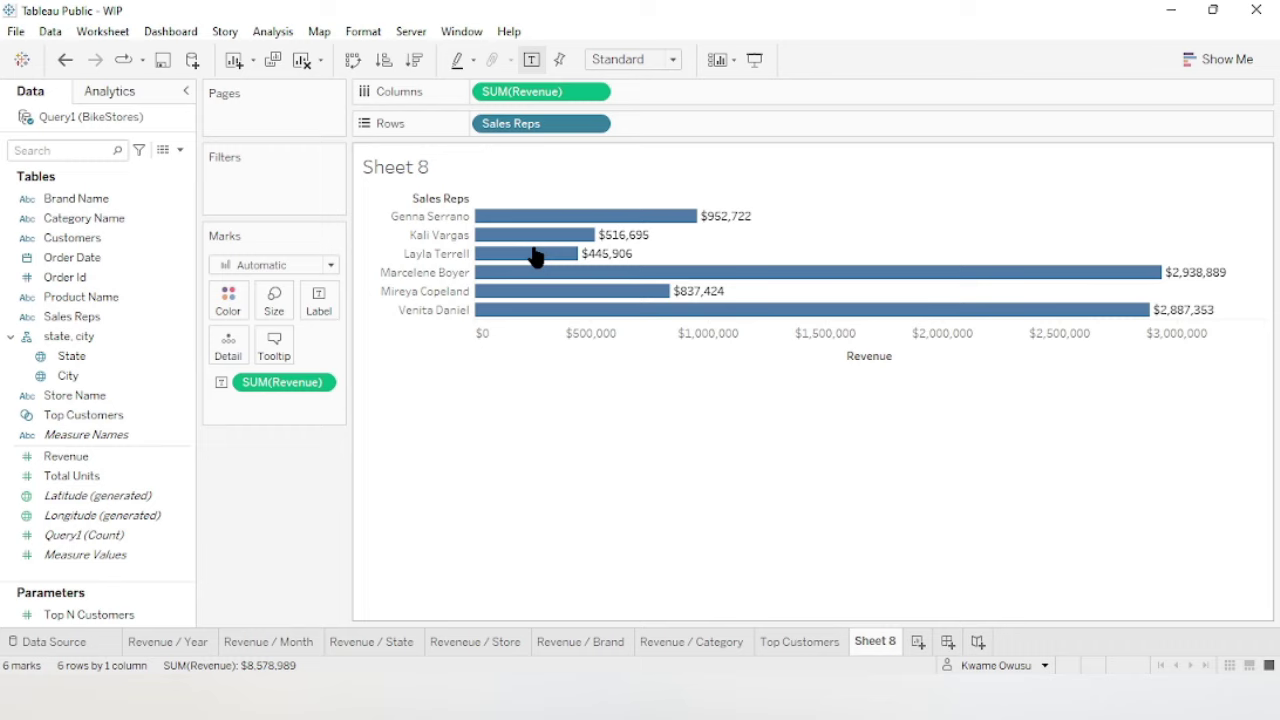
{"action": "left_click", "coordinate": [637, 287]}
{"action": "left_click", "coordinate": [566, 334]}
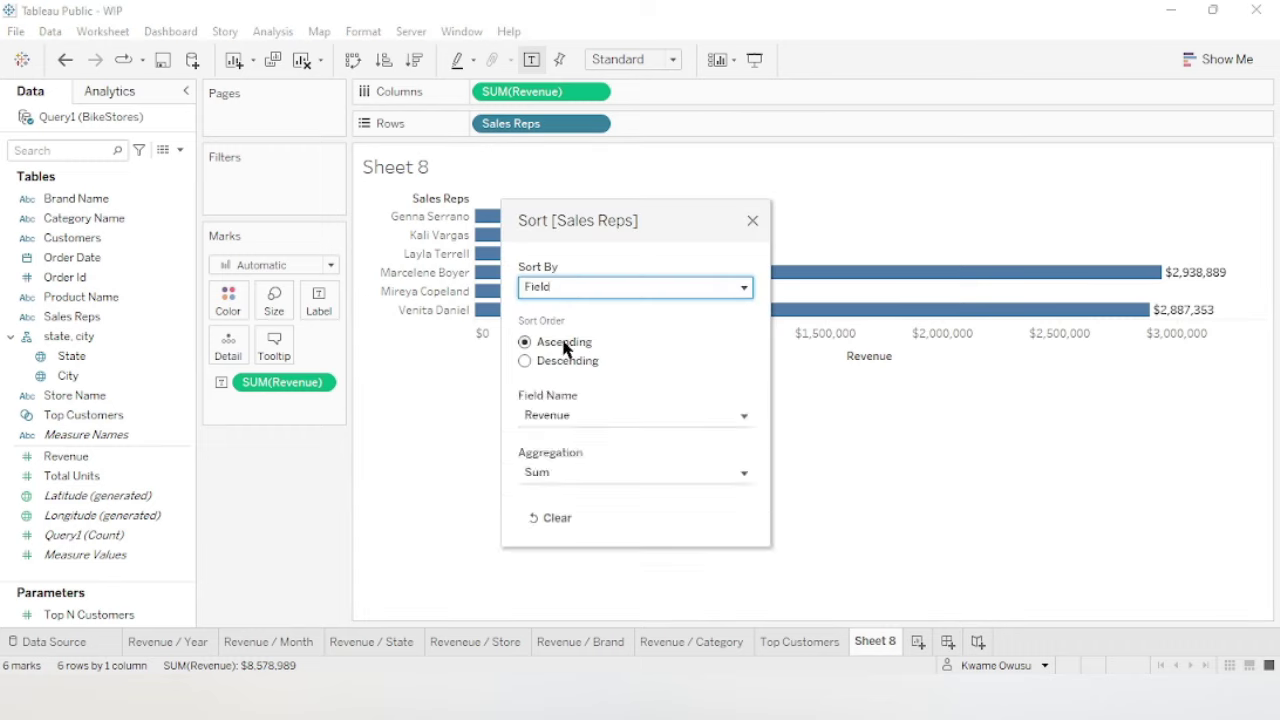
{"action": "left_click", "coordinate": [525, 360]}
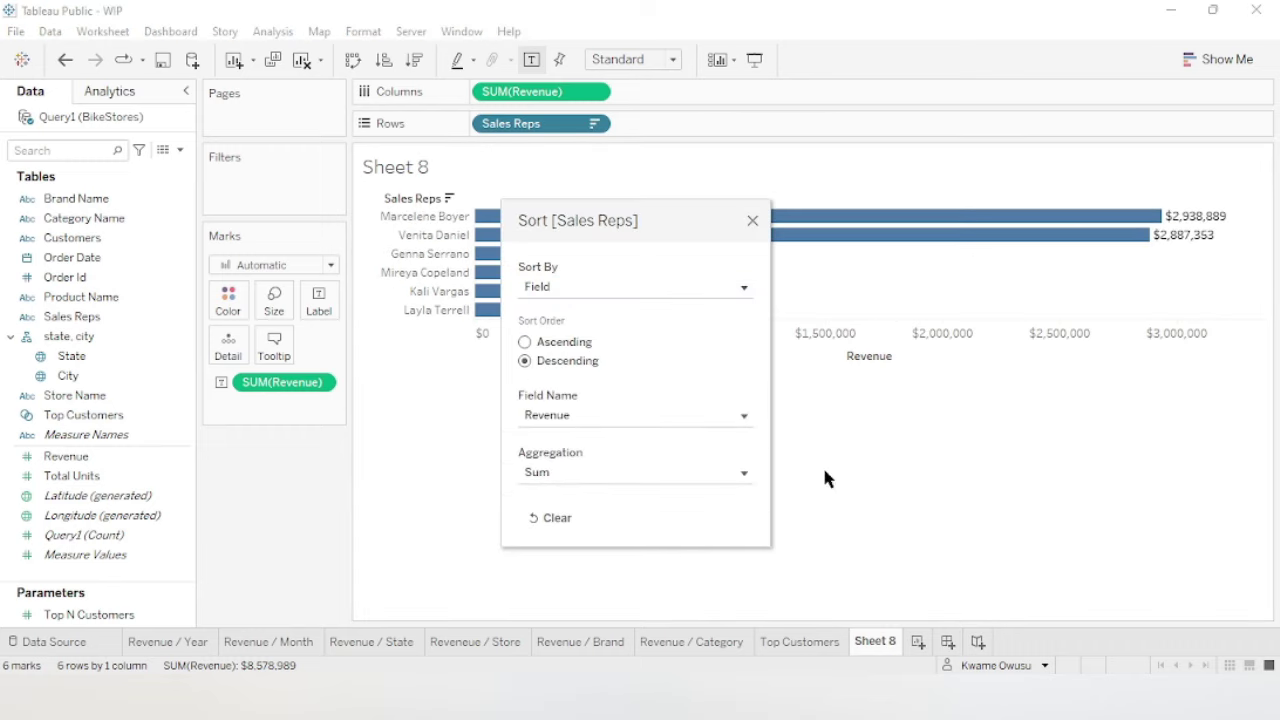
{"action": "left_click", "coordinate": [752, 222]}
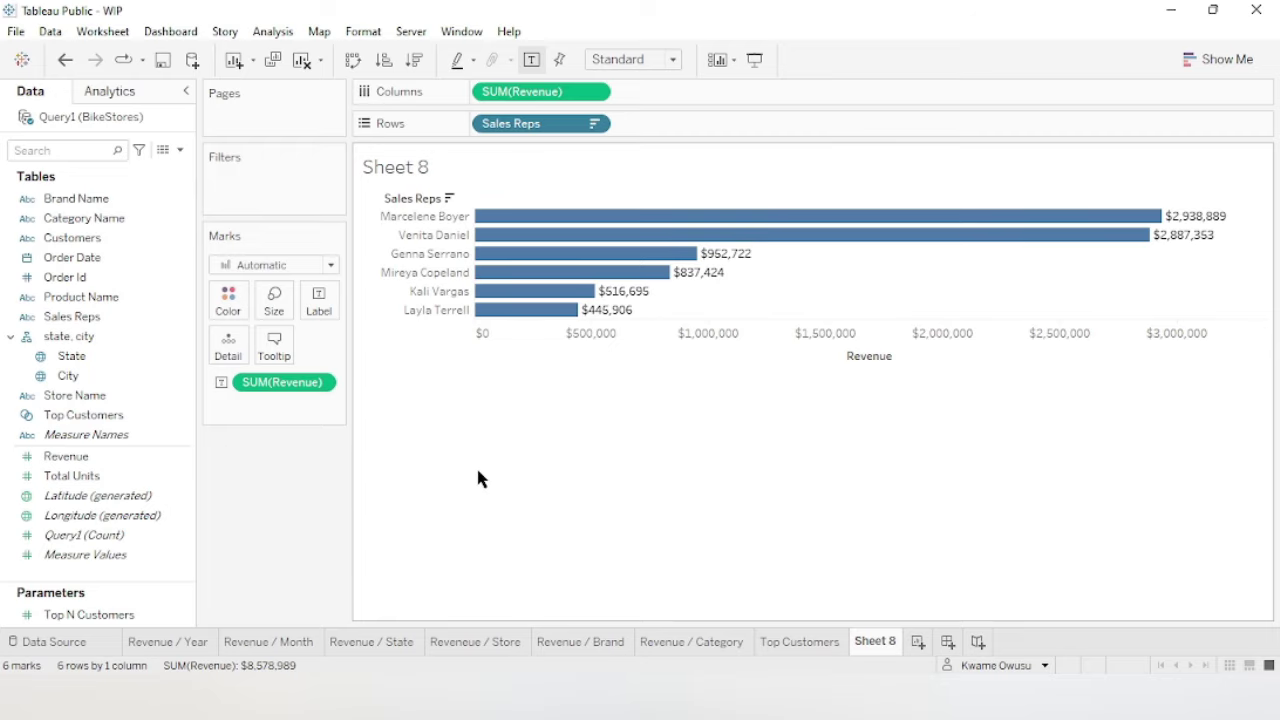
{"action": "mouse_move", "coordinate": [80, 456]}
{"action": "left_mouse_down"}
{"action": "mouse_move", "coordinate": [123, 458]}
{"action": "mouse_move", "coordinate": [86, 457]}
{"action": "mouse_move", "coordinate": [223, 306]}
{"action": "mouse_move", "coordinate": [249, 307]}
{"action": "left_mouse_up"}
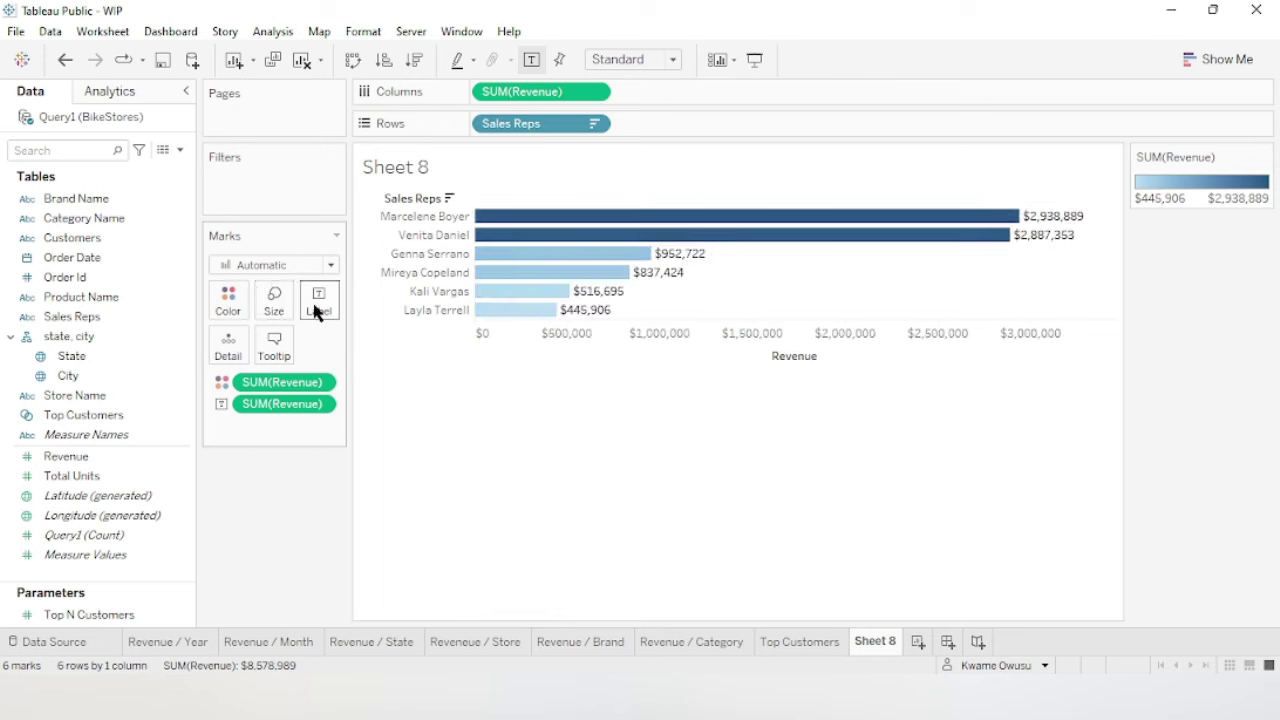
Switch the revenue colour shading to the Red palette.
{"action": "left_click", "coordinate": [240, 296]}
{"action": "left_click", "coordinate": [340, 363]}
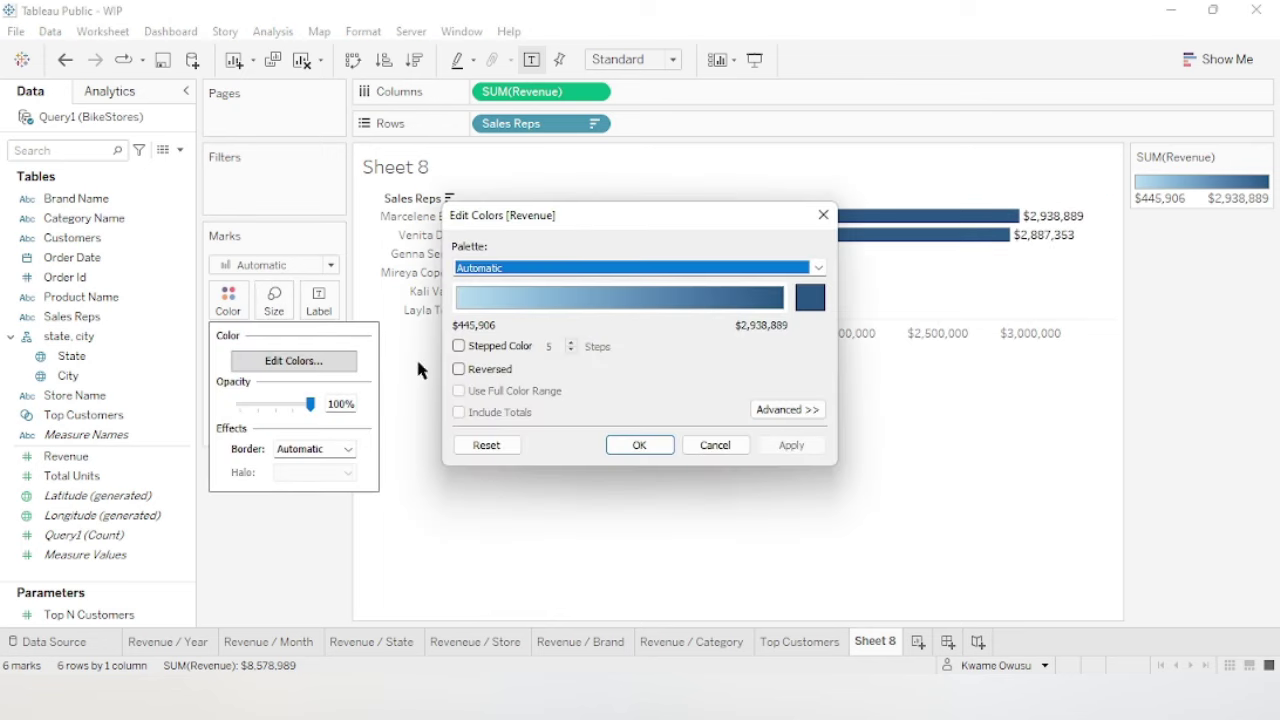
{"action": "left_click", "coordinate": [818, 268]}
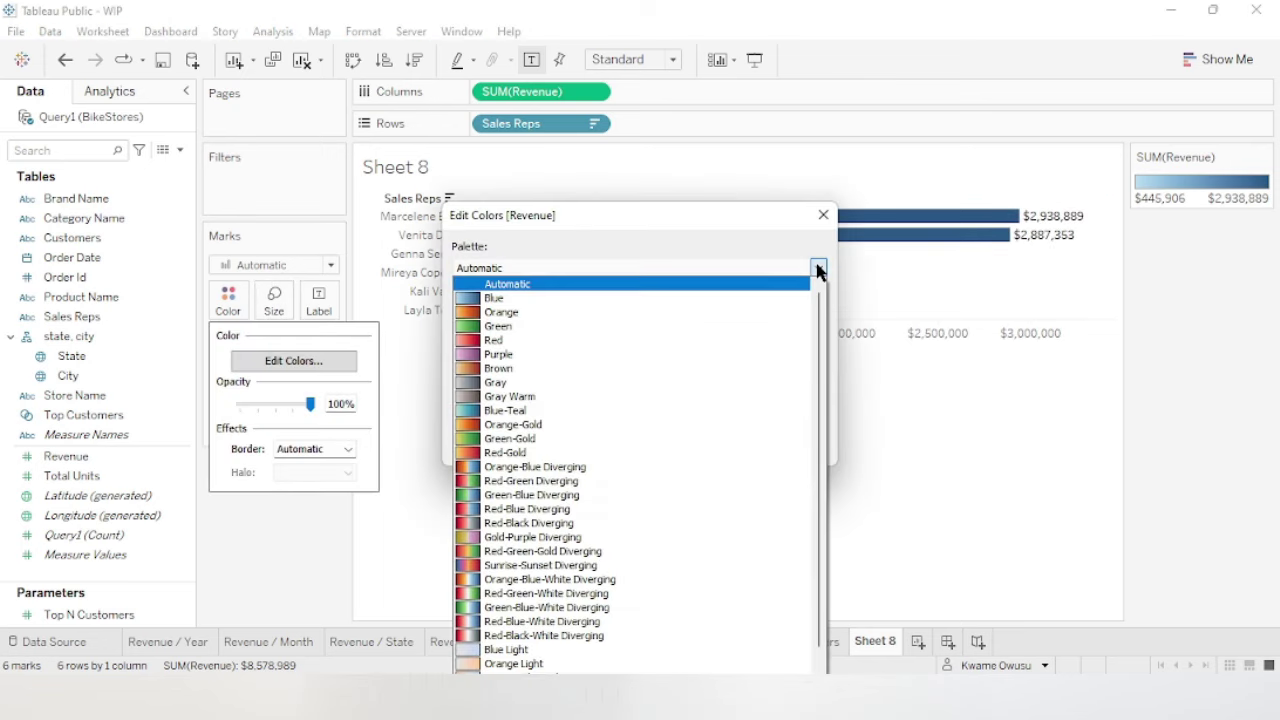
{"action": "left_click", "coordinate": [500, 340]}
{"action": "left_click", "coordinate": [789, 446]}
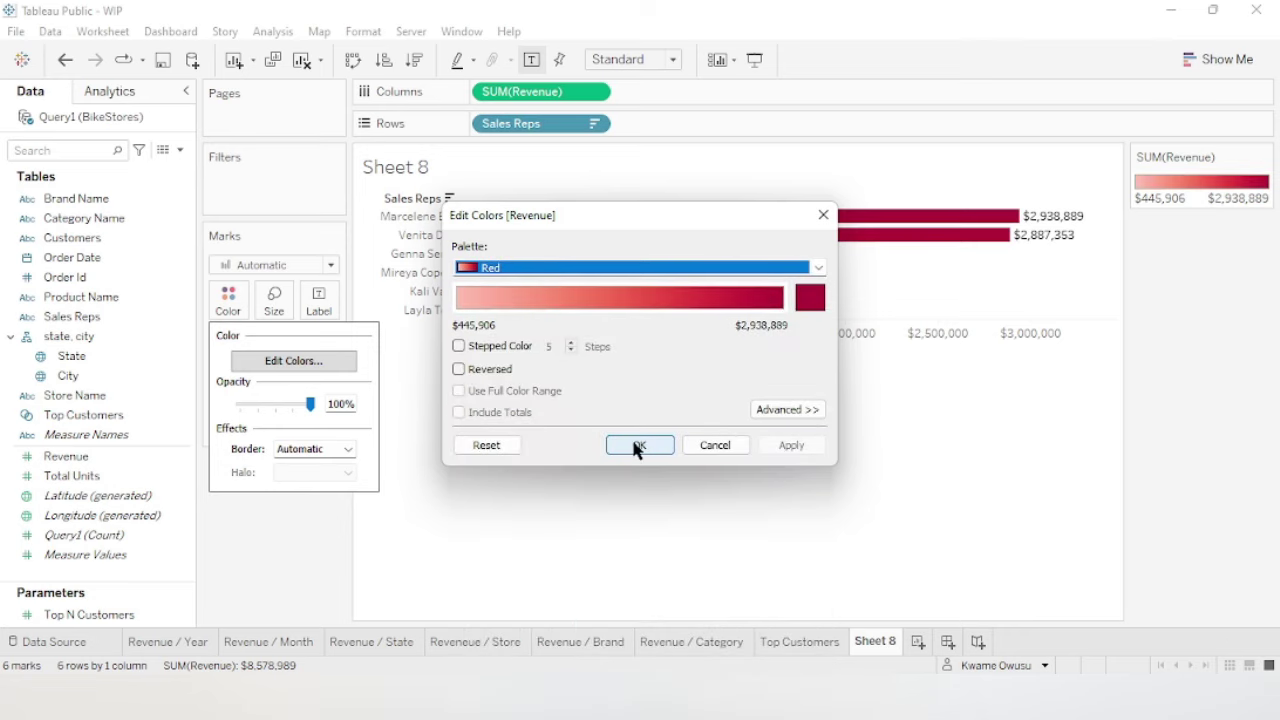
{"action": "left_click", "coordinate": [637, 447]}
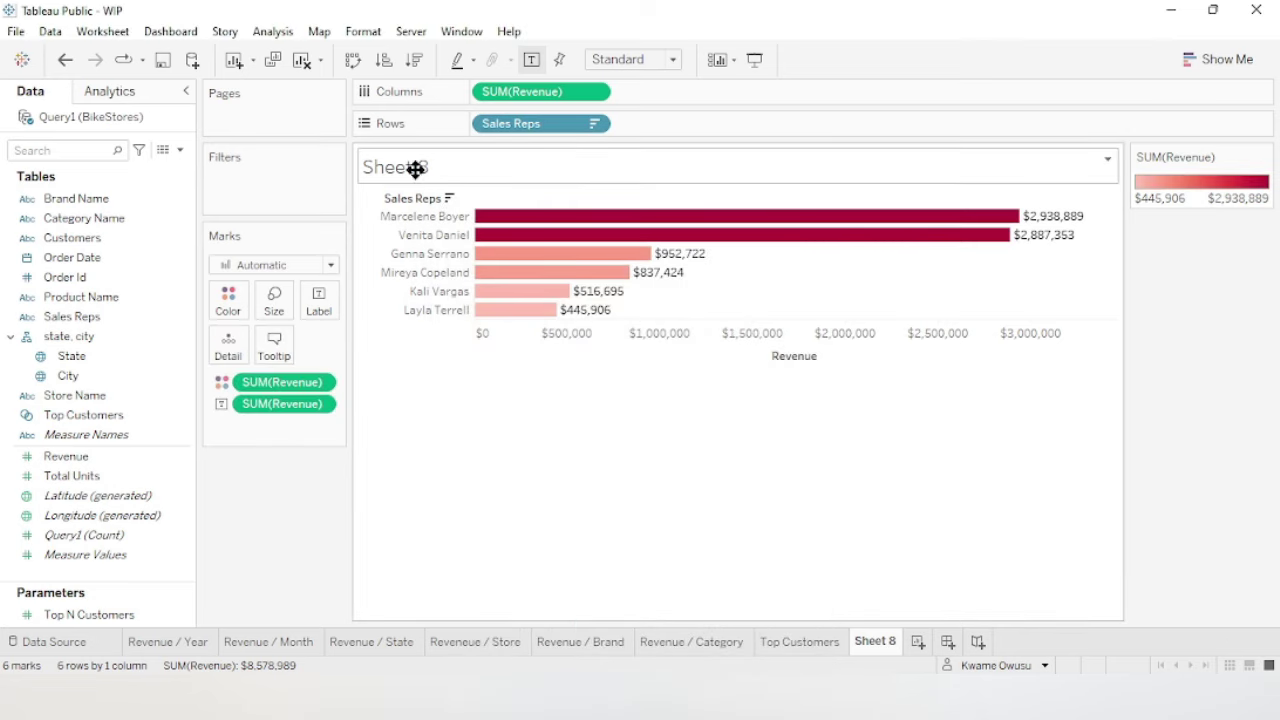
Title the chart 'Revenue Per Sales Rep'.
{"action": "double_click", "coordinate": [415, 169]}
{"action": "left_click_drag", "start_coordinate": [549, 251], "coordinate": [309, 263]}
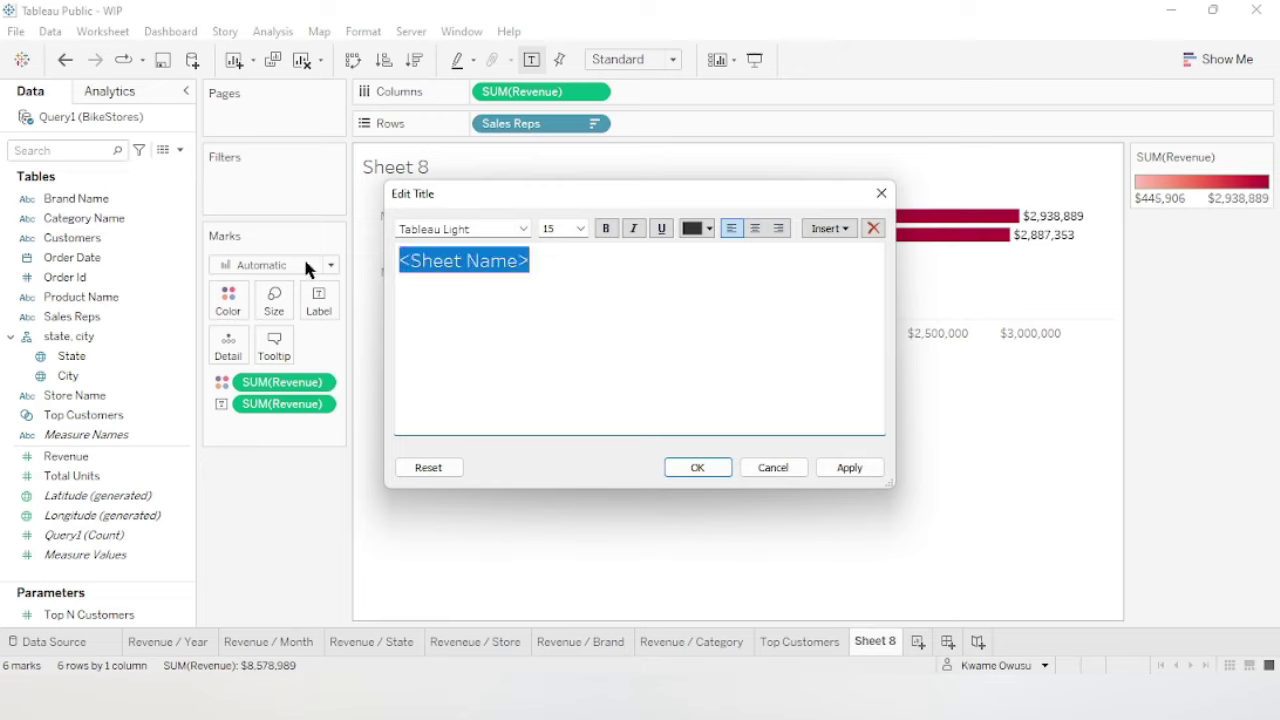
{"action": "type", "text": "Revenue Per Sales Rep"}
{"action": "left_click_drag", "start_coordinate": [680, 258], "coordinate": [268, 251]}
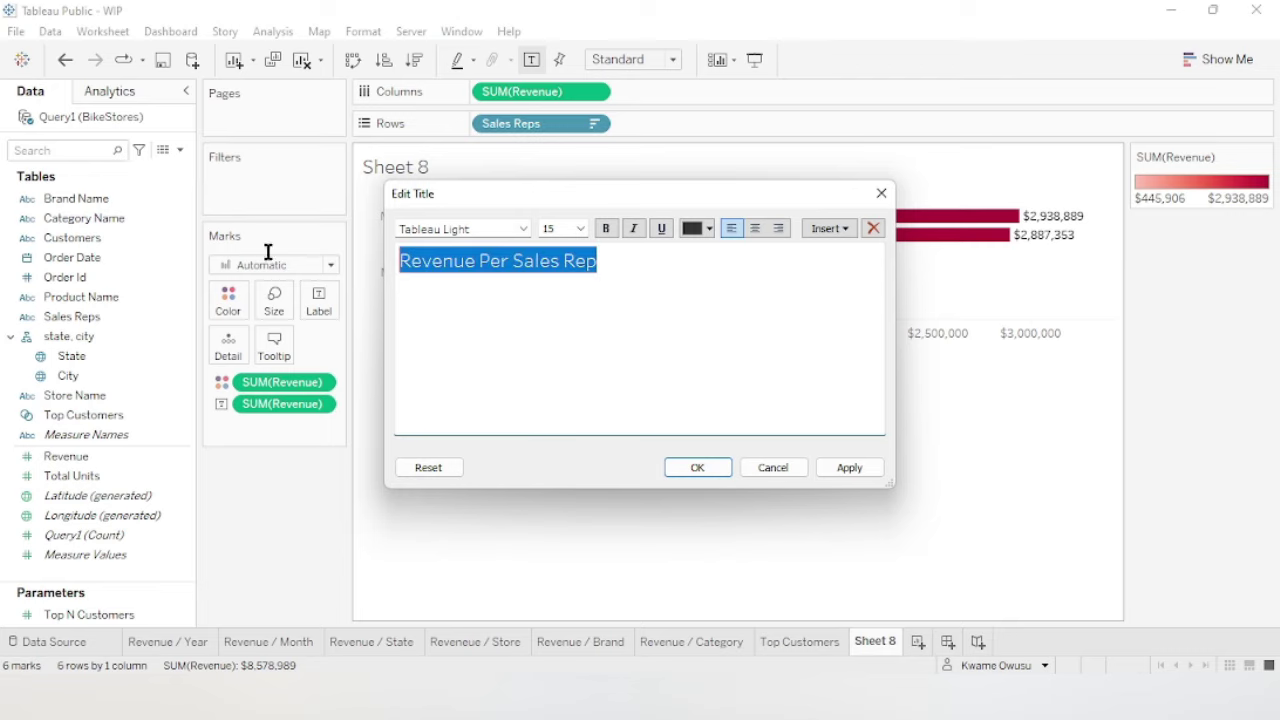
{"action": "left_click", "coordinate": [695, 469]}
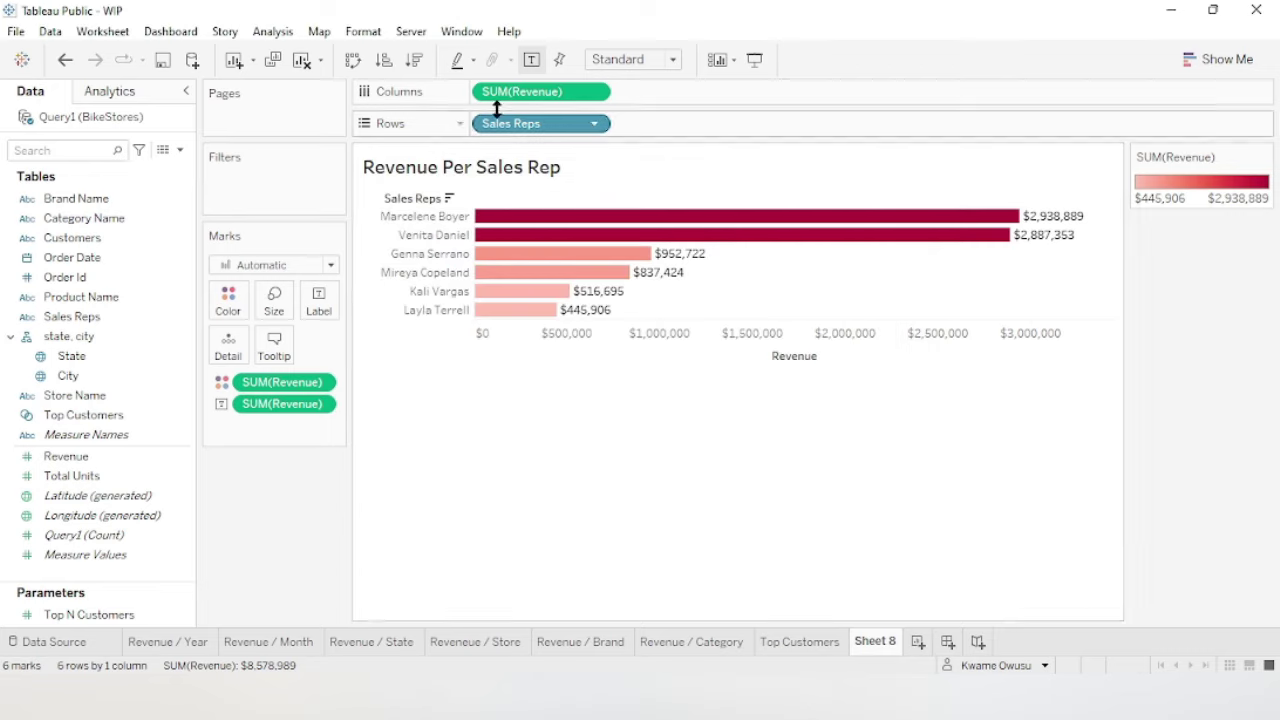
Rename the Sheet 8 tab to 'Revenue / Sales Rep'.
{"action": "double_click", "coordinate": [878, 641]}
{"action": "type", "text": "Revenue / Sales "}
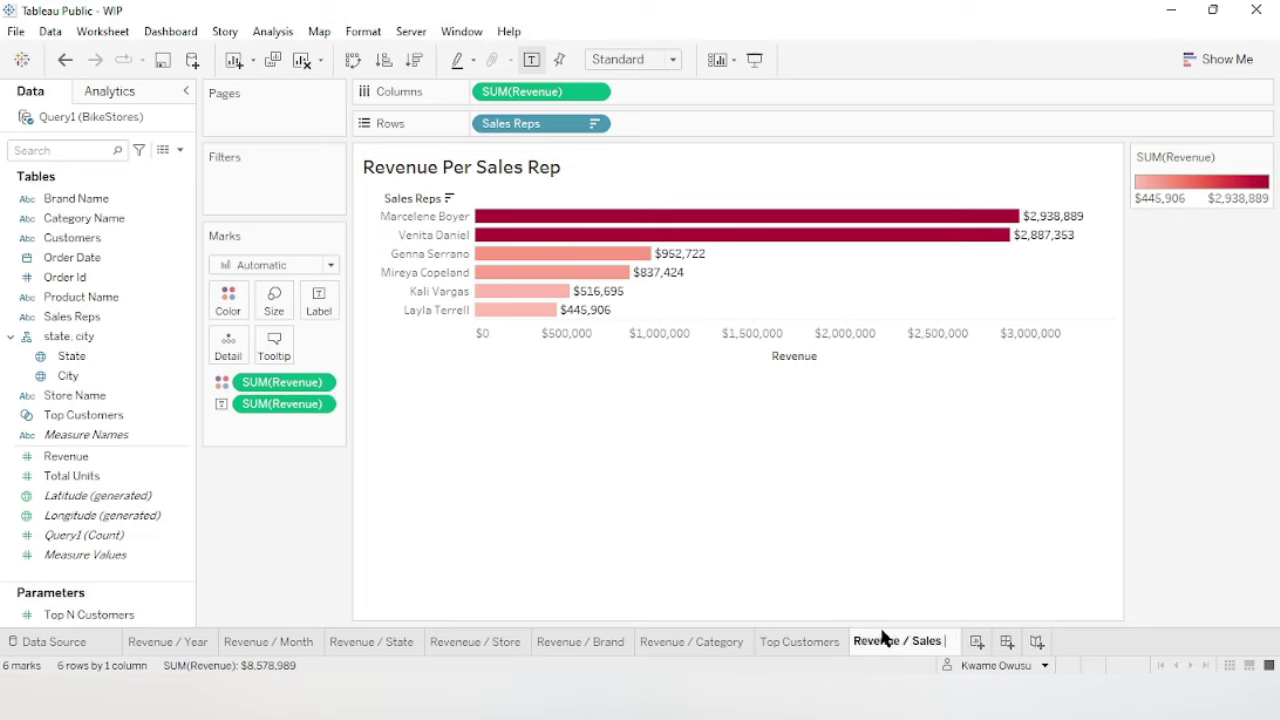
{"action": "type", "text": "Rep"}
{"action": "key", "text": "Return"}
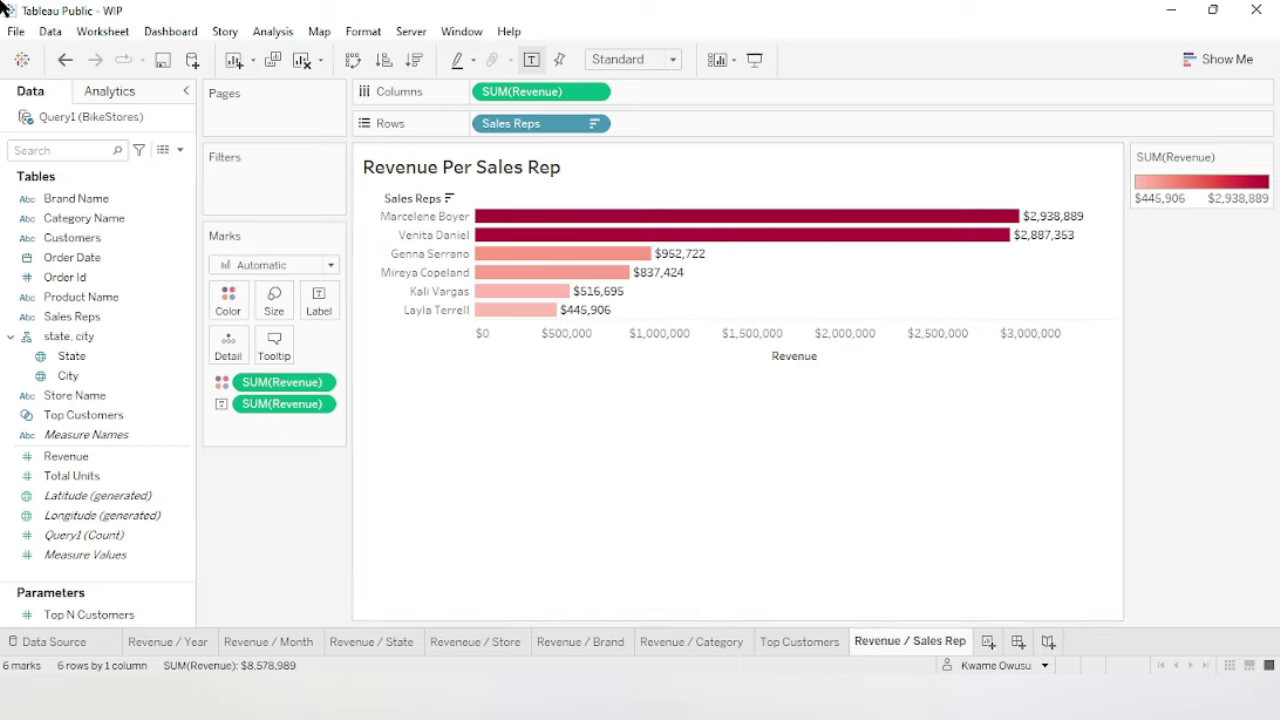
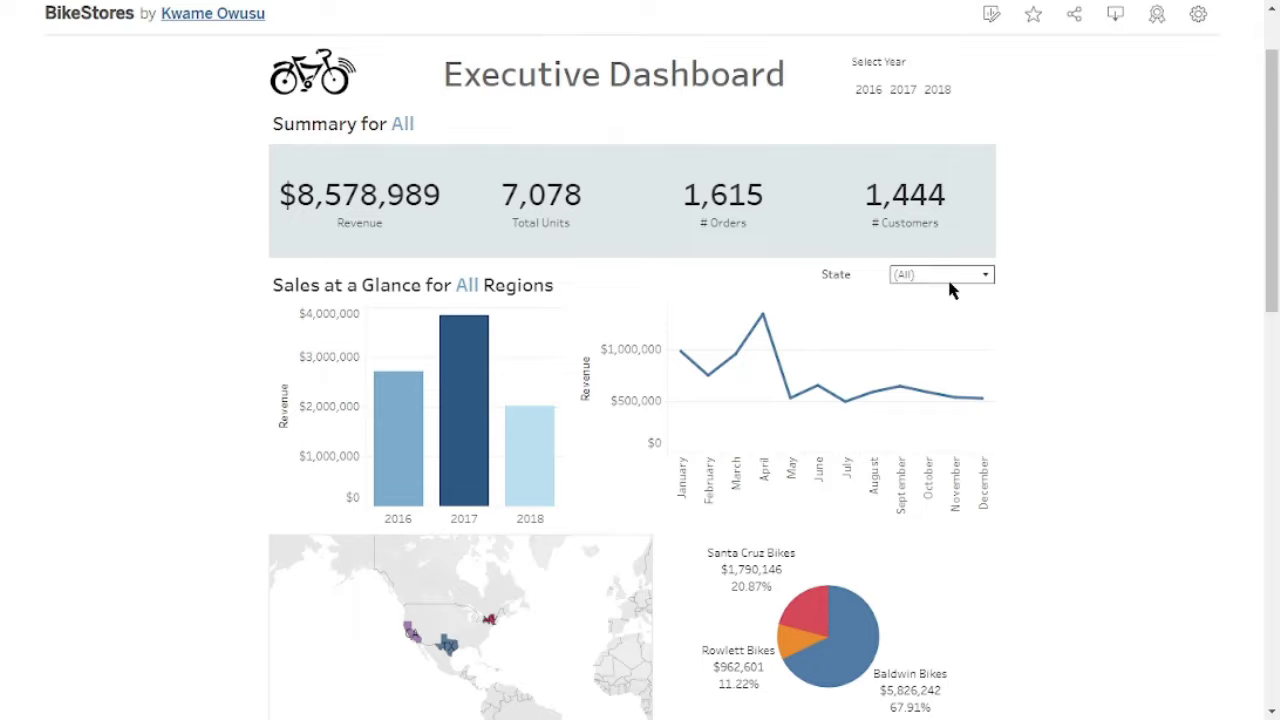
Scroll down and back up through the published BikeStores Executive Dashboard to review it.
{"action": "scroll", "coordinate": [1025, 290], "scroll_direction": "down", "scroll_amount": 4}
{"action": "scroll", "coordinate": [1021, 293], "scroll_direction": "down", "scroll_amount": 6}
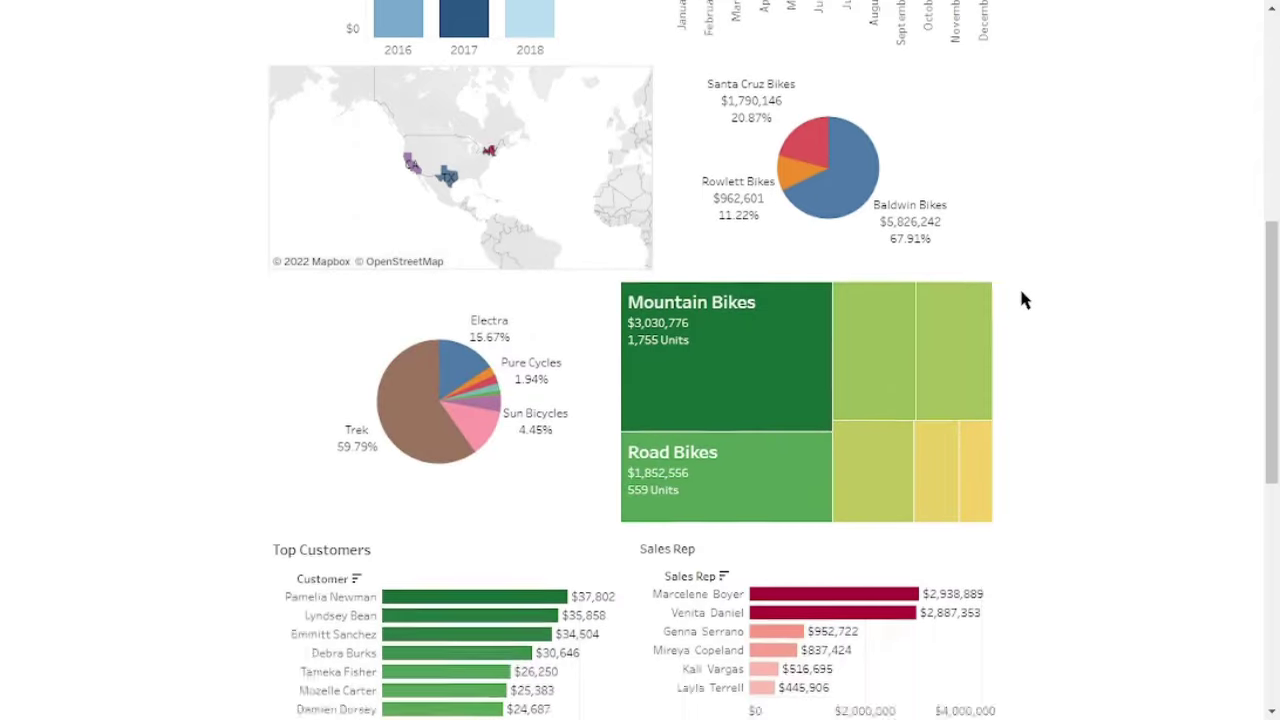
{"action": "scroll", "coordinate": [1021, 289], "scroll_direction": "up", "scroll_amount": 3}
{"action": "scroll", "coordinate": [1022, 295], "scroll_direction": "up", "scroll_amount": 8}
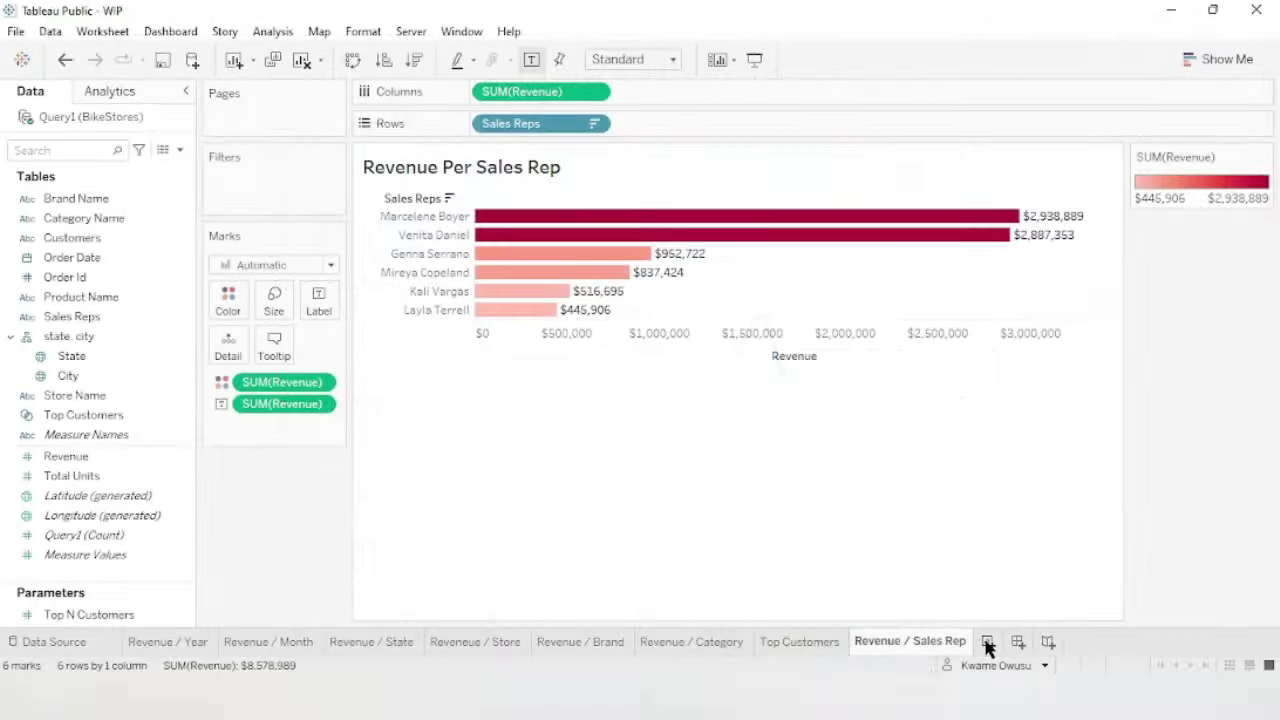
Add a new sheet showing order years 2016, 2017, 2018 as text, titled 'Select Year' in size 8.
{"action": "left_click", "coordinate": [986, 643]}
{"action": "left_click_drag", "start_coordinate": [75, 258], "coordinate": [322, 314]}
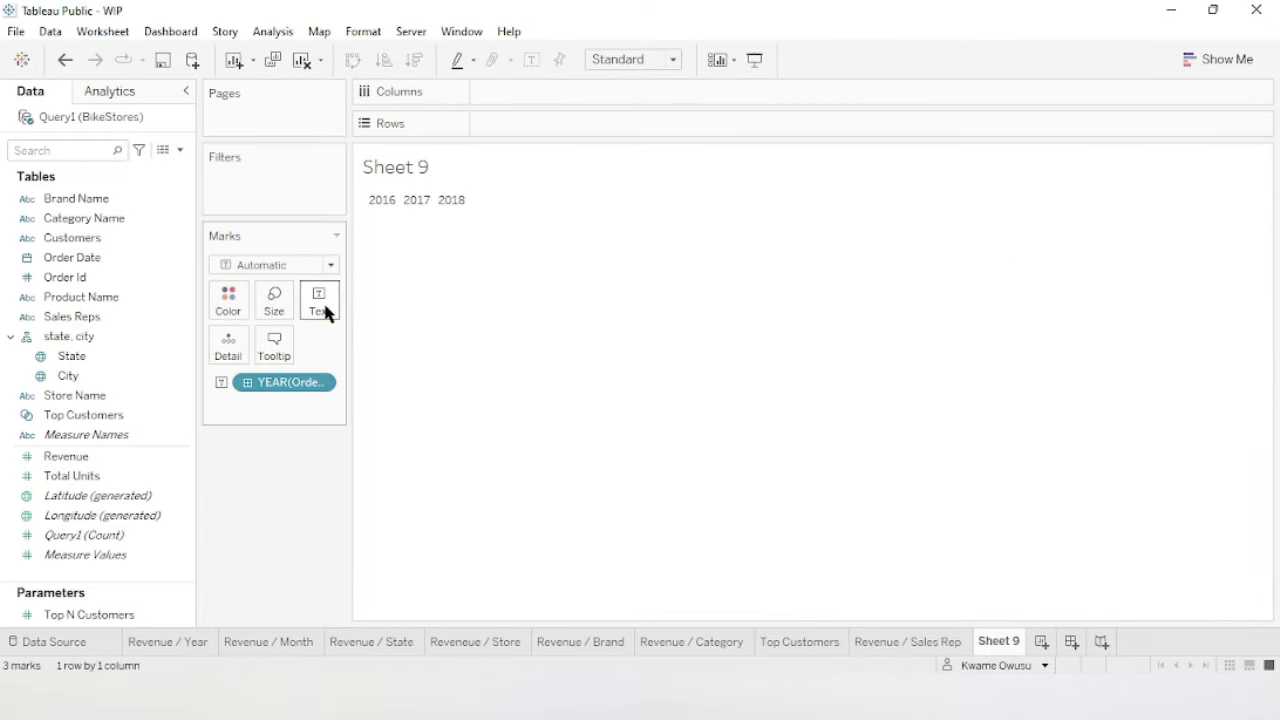
{"action": "double_click", "coordinate": [415, 175]}
{"action": "left_click_drag", "start_coordinate": [563, 274], "coordinate": [279, 257]}
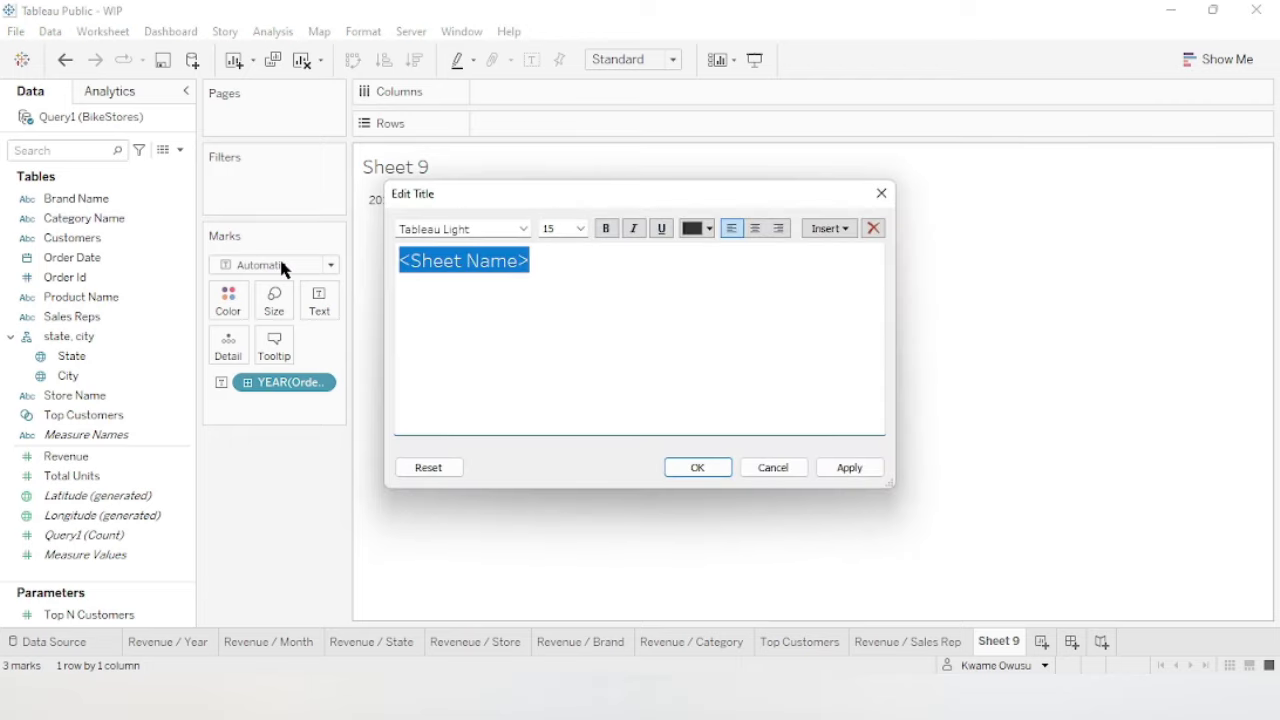
{"action": "type", "text": "Select Year"}
{"action": "left_click_drag", "start_coordinate": [543, 280], "coordinate": [240, 241]}
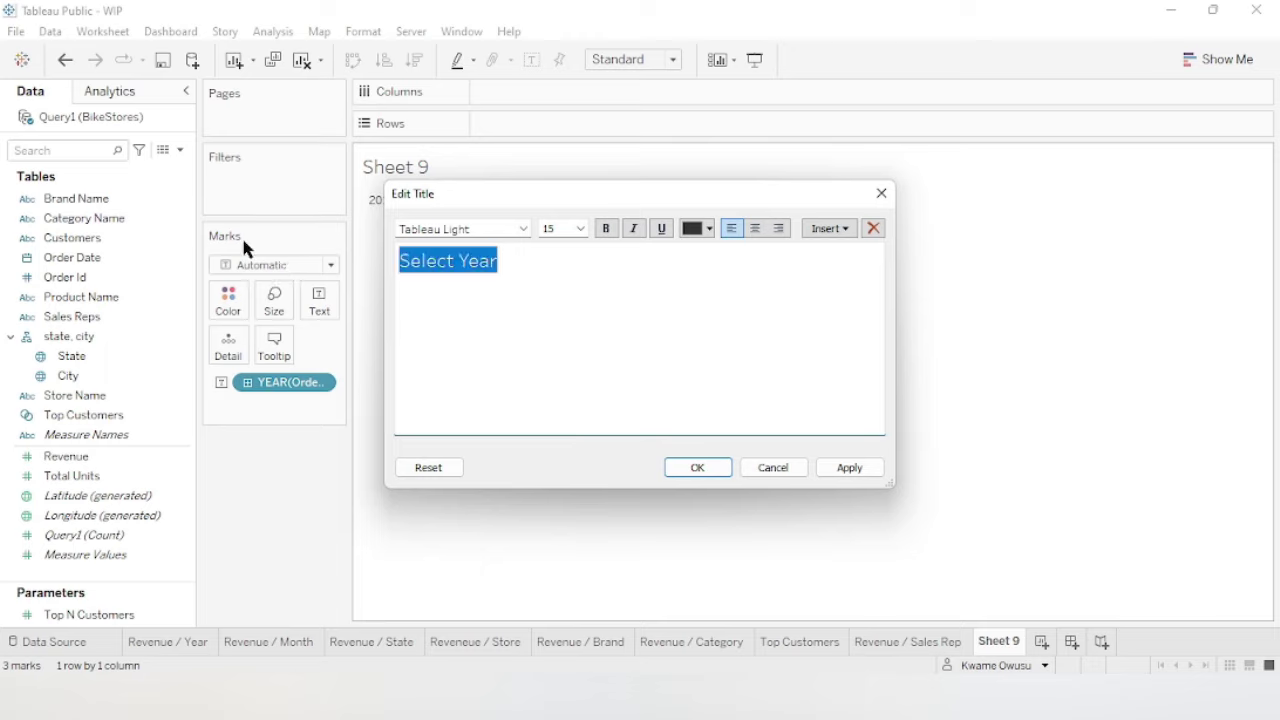
{"action": "left_click", "coordinate": [581, 229]}
{"action": "left_click", "coordinate": [559, 245]}
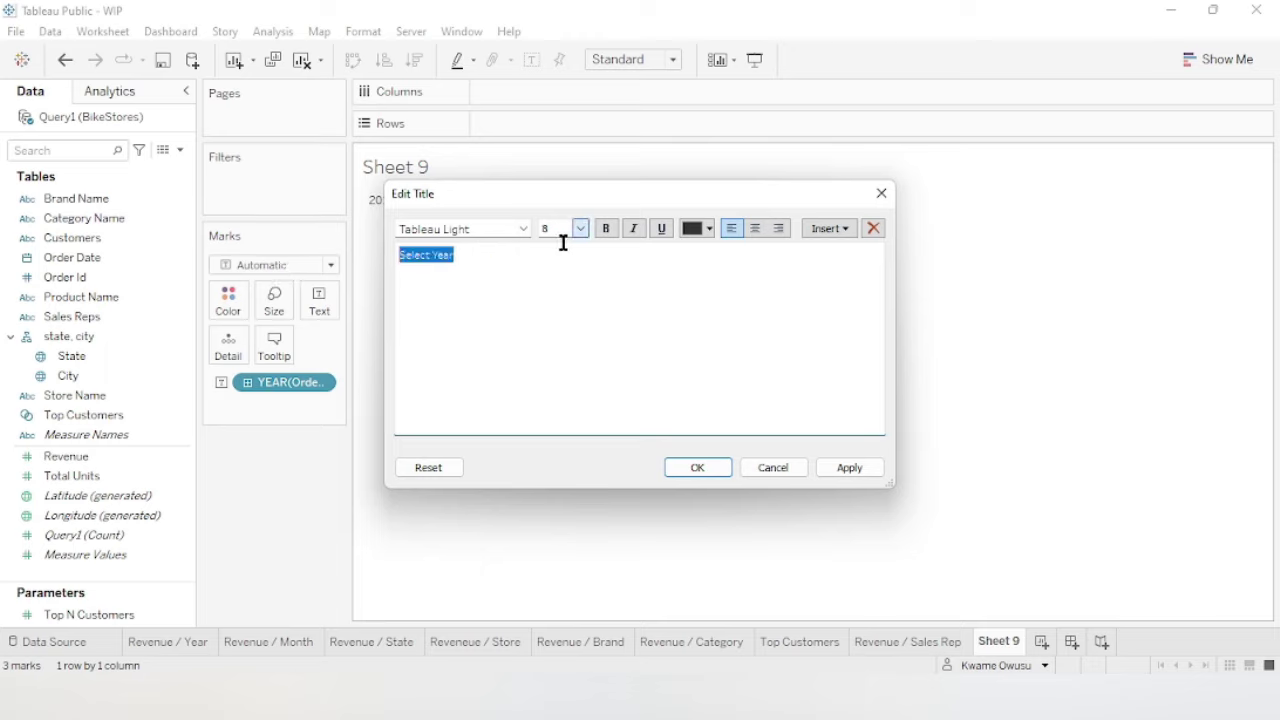
{"action": "left_click", "coordinate": [696, 468]}
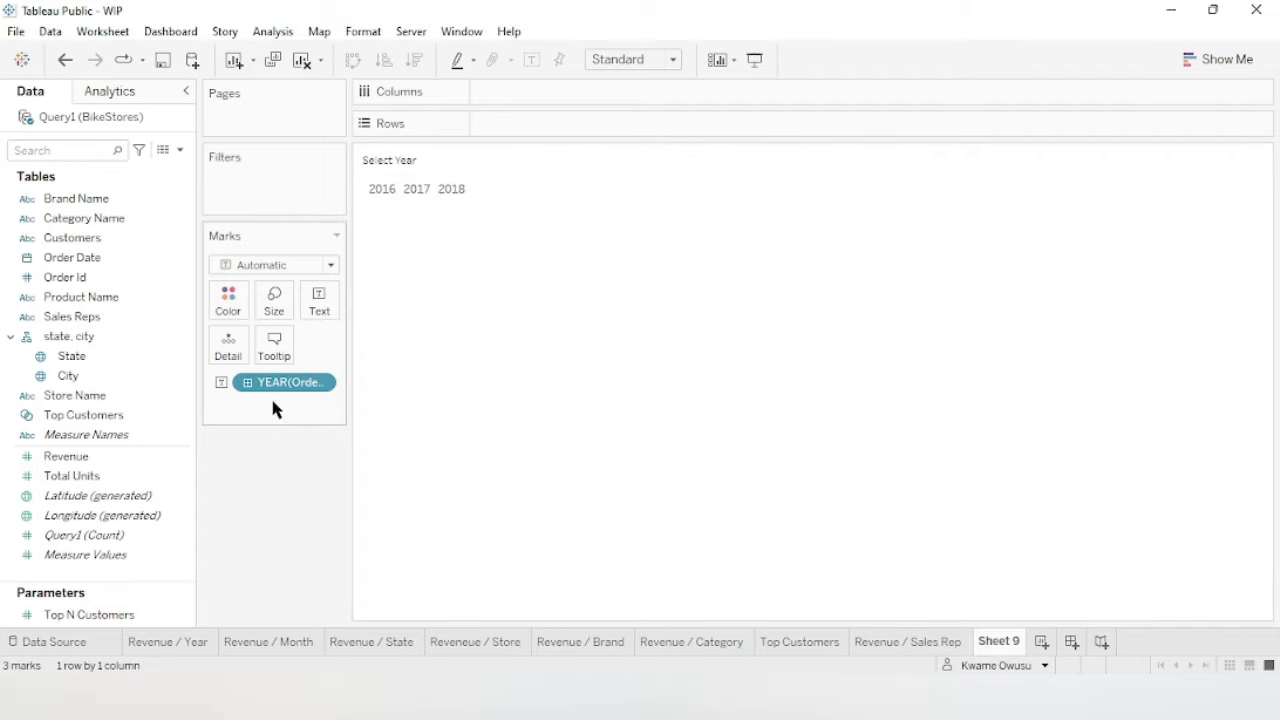
Set the year marks' tooltip to 'Filter by:' without command buttons or category selection.
{"action": "left_click", "coordinate": [276, 352]}
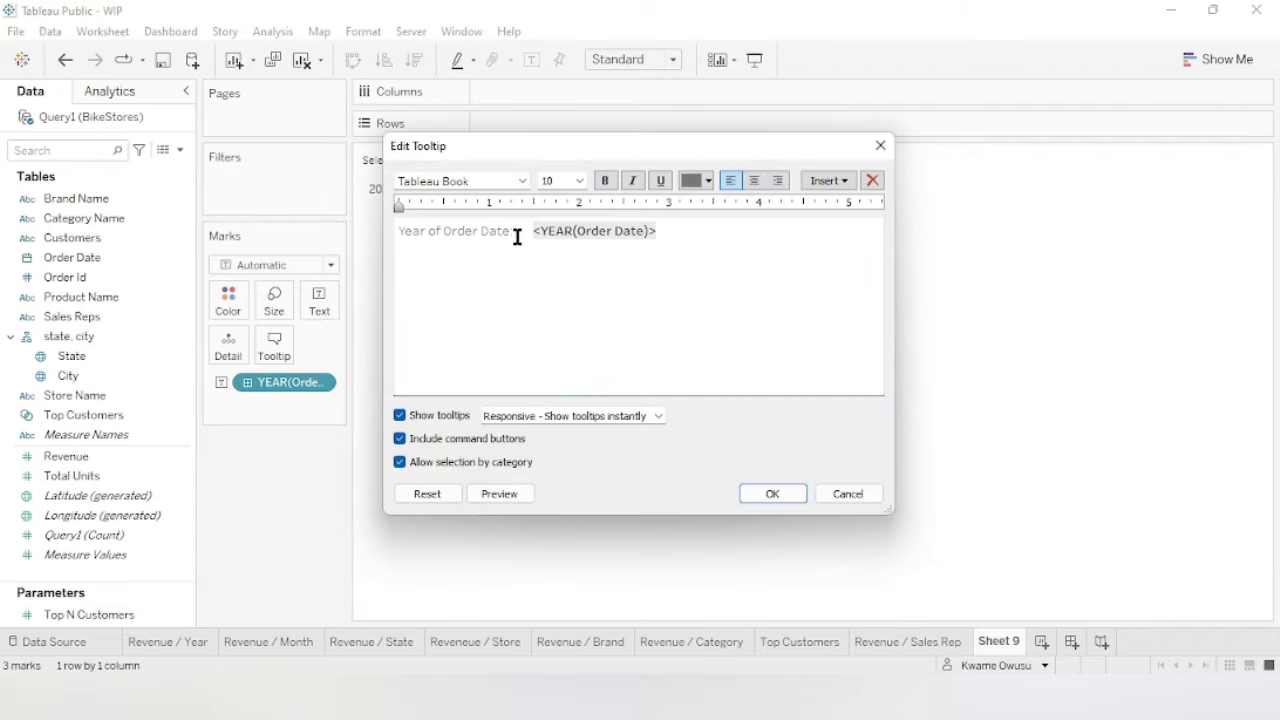
{"action": "left_click_drag", "start_coordinate": [512, 233], "coordinate": [389, 231]}
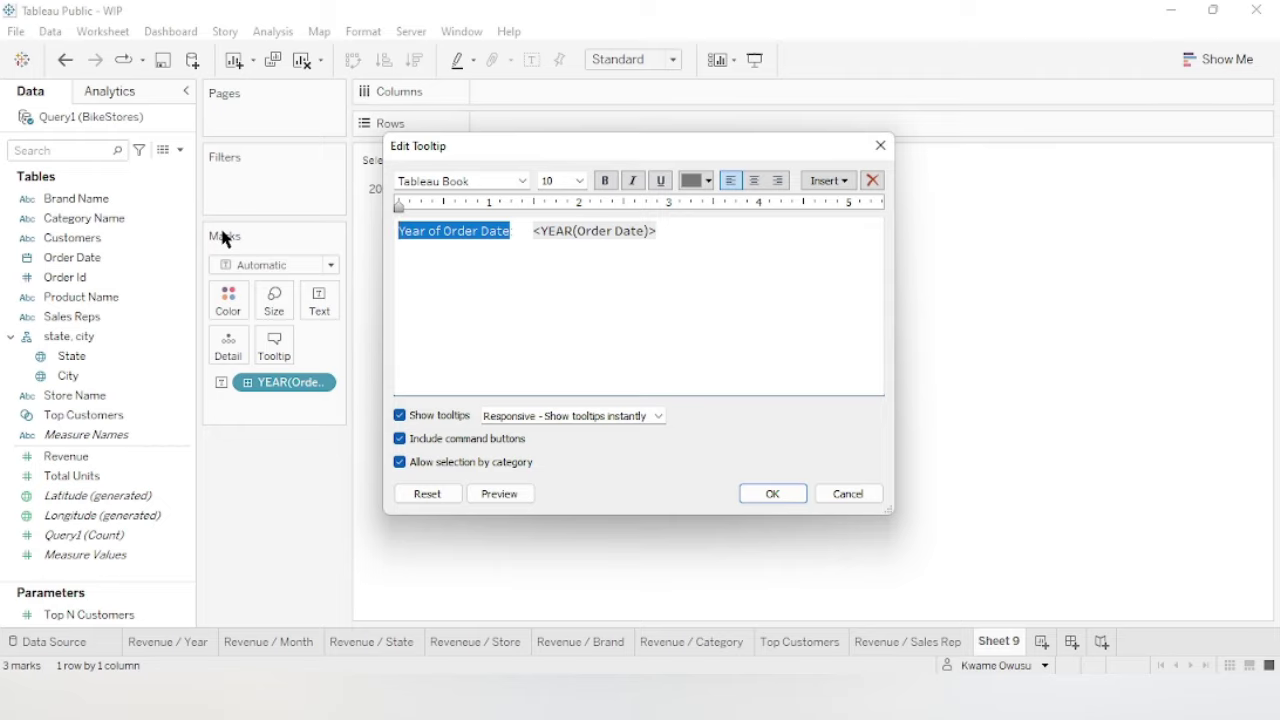
{"action": "type", "text": "Filter by:"}
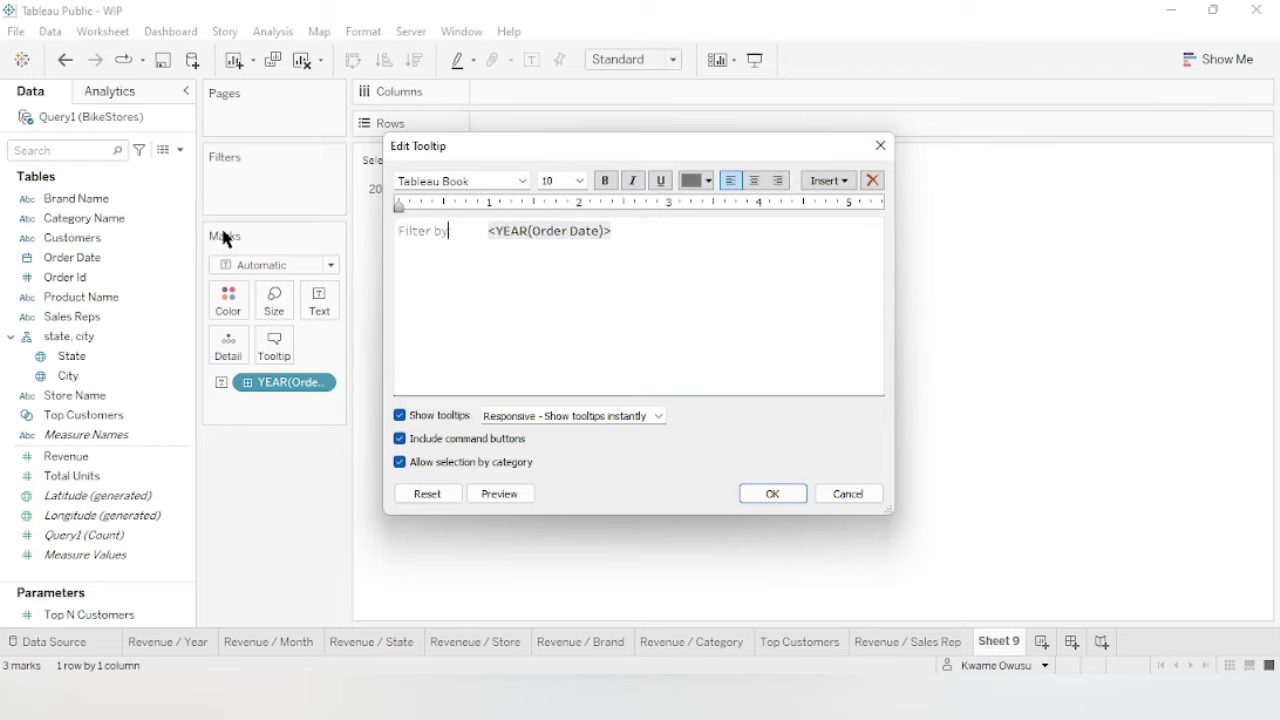
{"action": "left_click", "coordinate": [401, 439]}
{"action": "left_click", "coordinate": [401, 462]}
{"action": "left_click", "coordinate": [762, 495]}
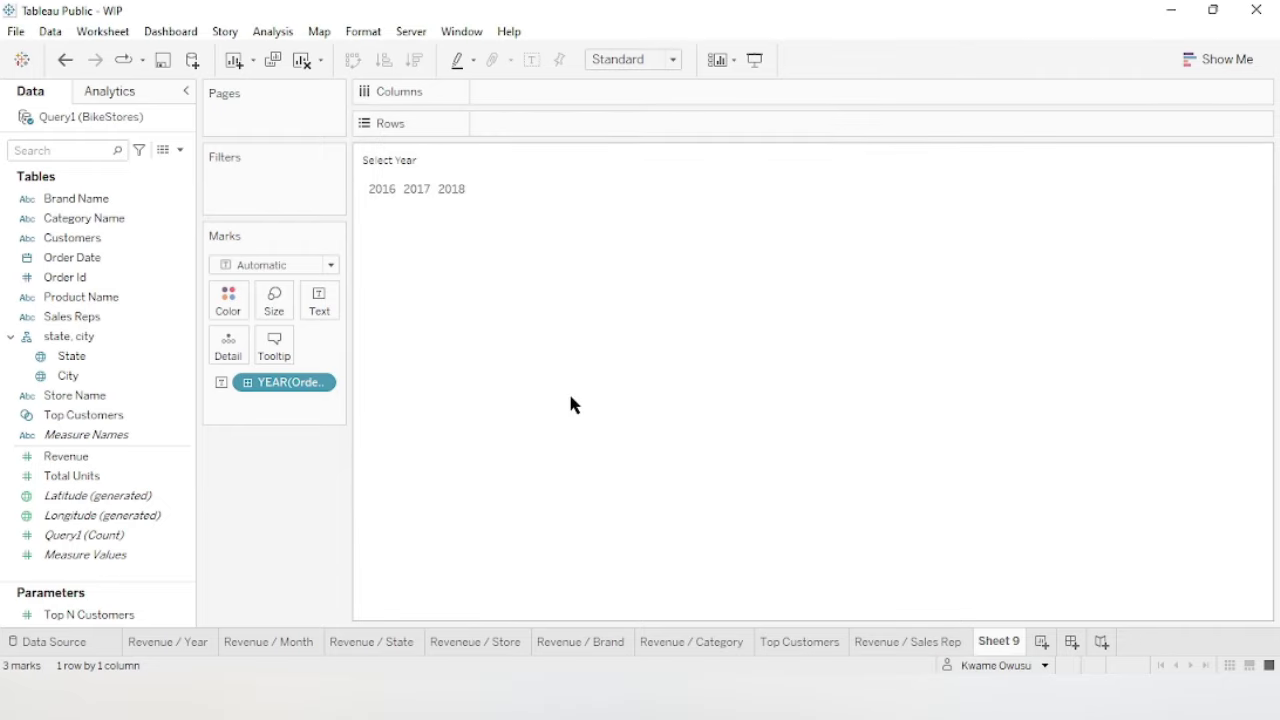
{"action": "mouse_move", "coordinate": [376, 200]}
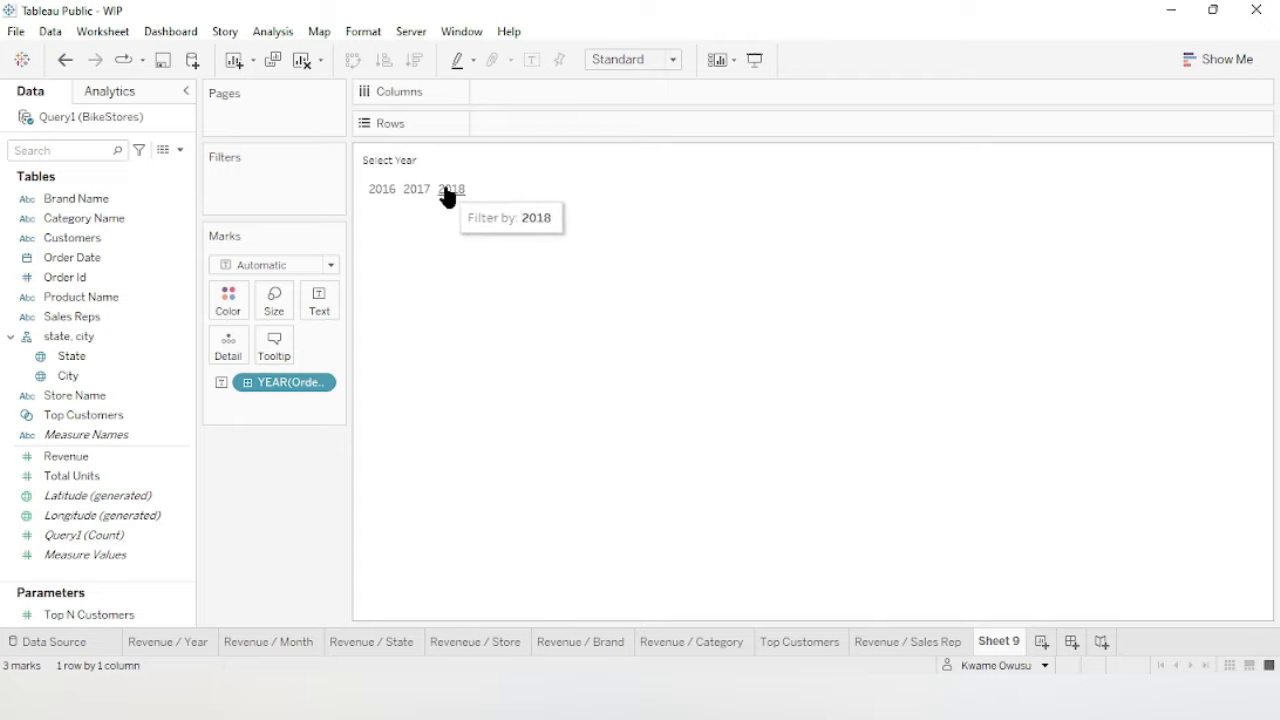
{"action": "left_click", "coordinate": [382, 189]}
{"action": "left_click", "coordinate": [655, 280]}
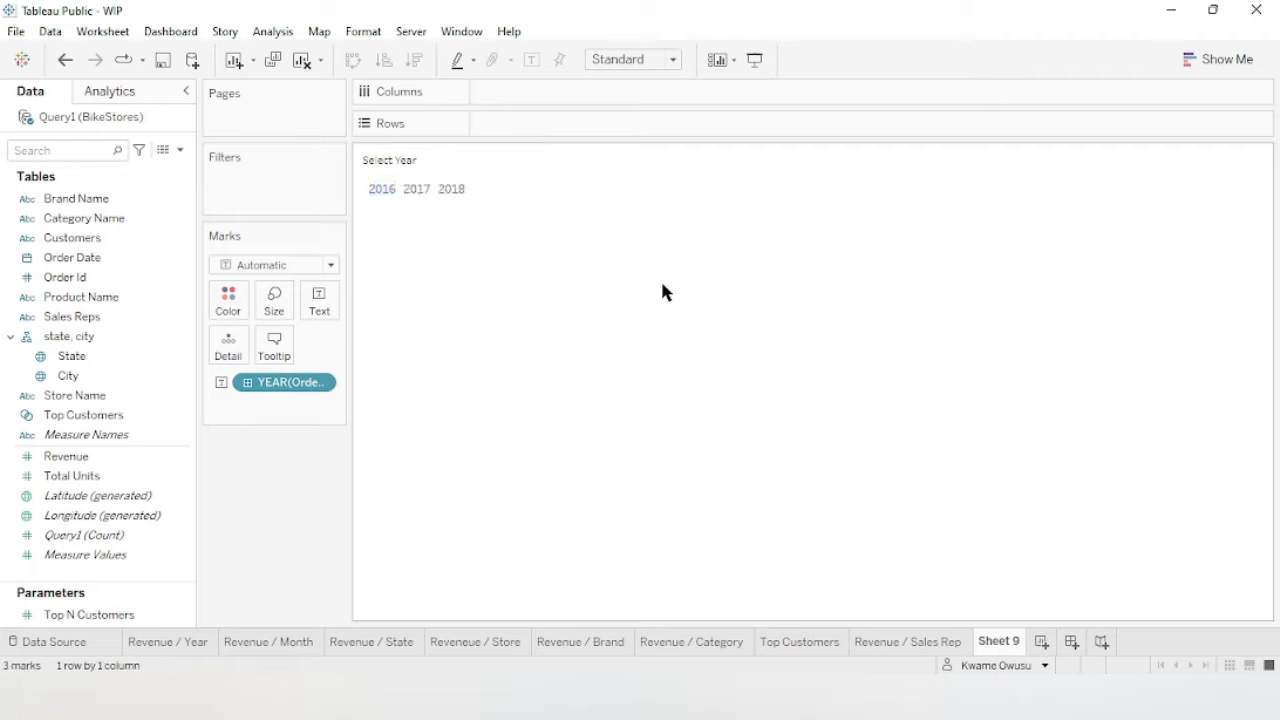
Rename the sheet to Year and add a new blank sheet.
{"action": "double_click", "coordinate": [1004, 641]}
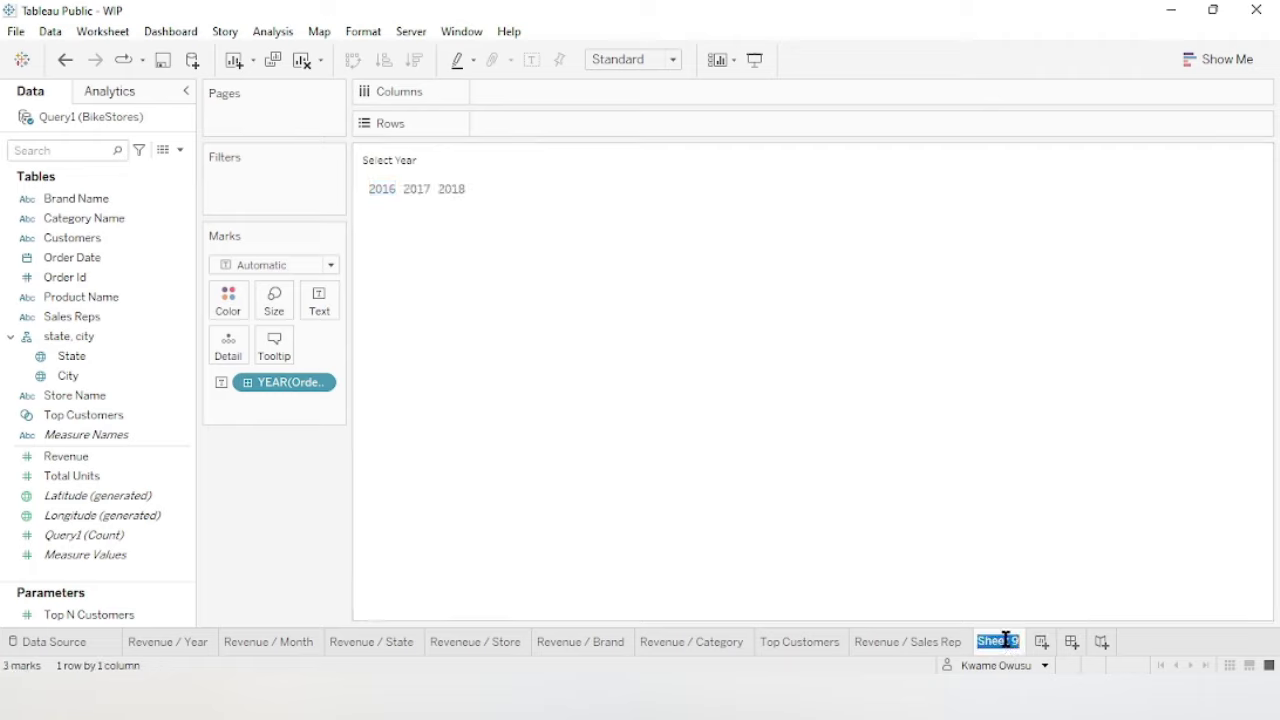
{"action": "type", "text": "Year"}
{"action": "left_click", "coordinate": [1008, 547]}
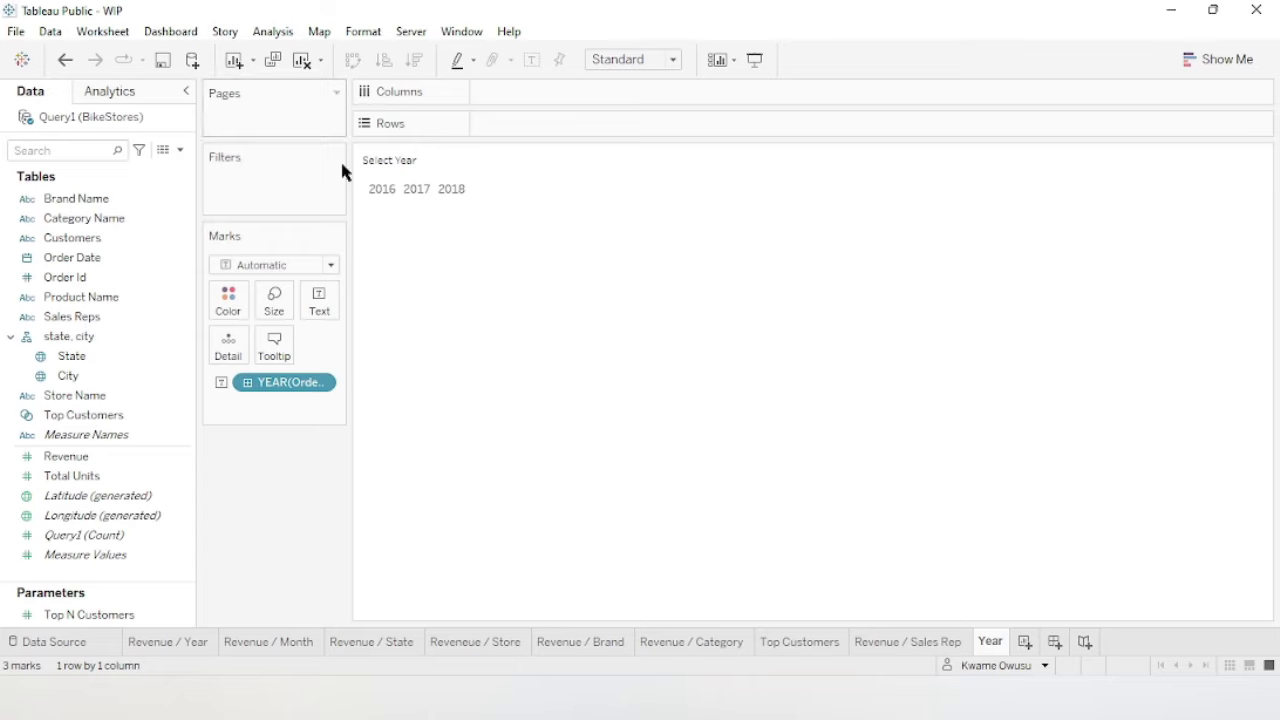
{"action": "left_click", "coordinate": [1024, 643]}
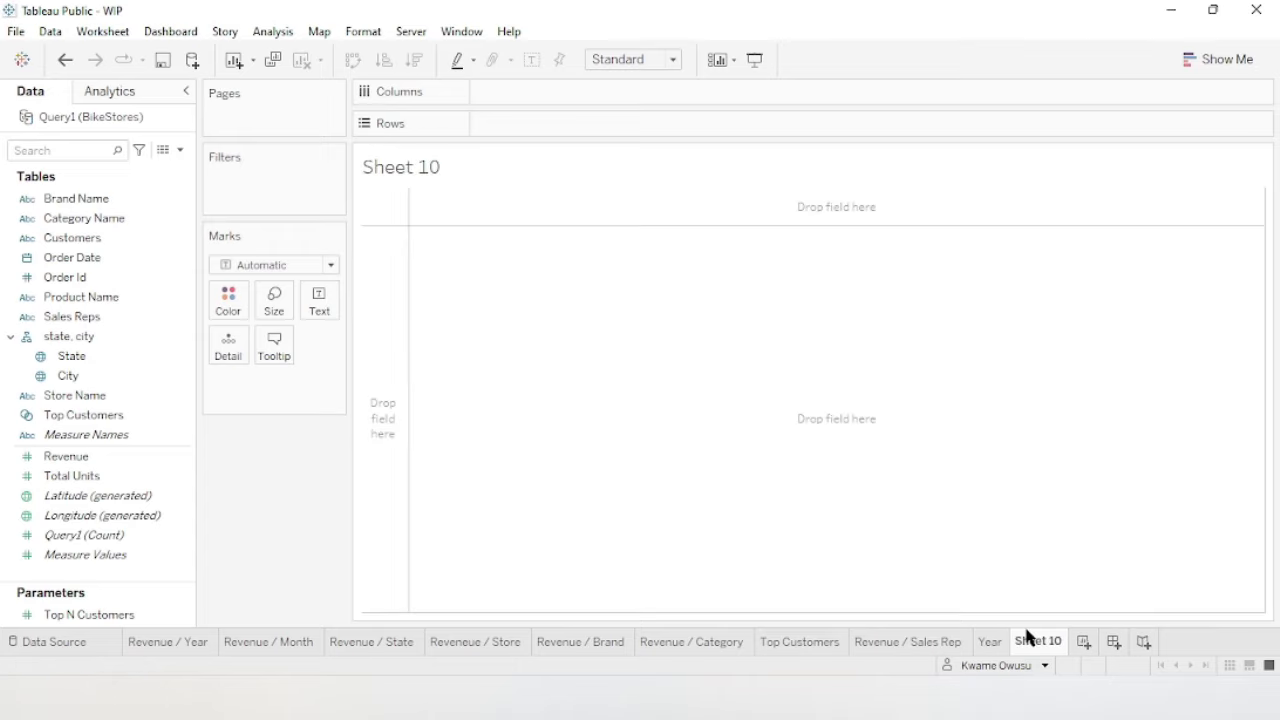
Show Revenue and Total Units as text, plus a distinct count of Order Id.
{"action": "left_click_drag", "start_coordinate": [55, 460], "coordinate": [295, 290]}
{"action": "left_click", "coordinate": [92, 478]}
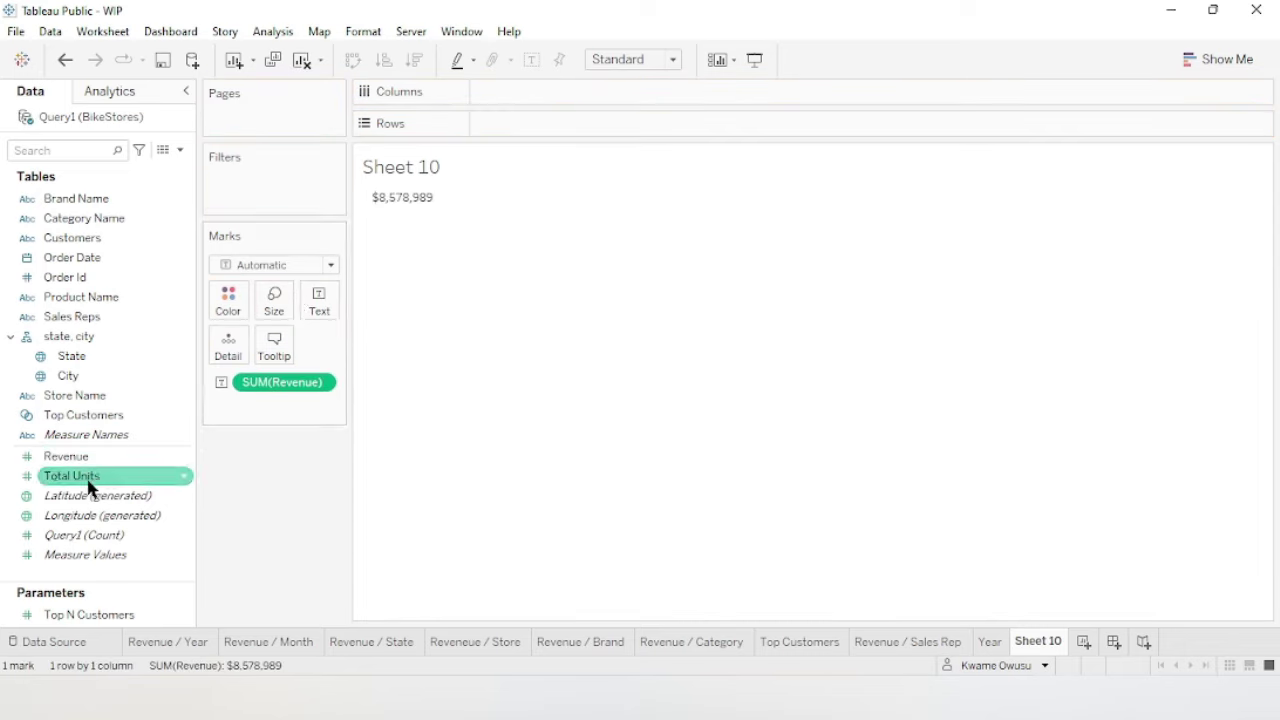
{"action": "double_click", "coordinate": [78, 482]}
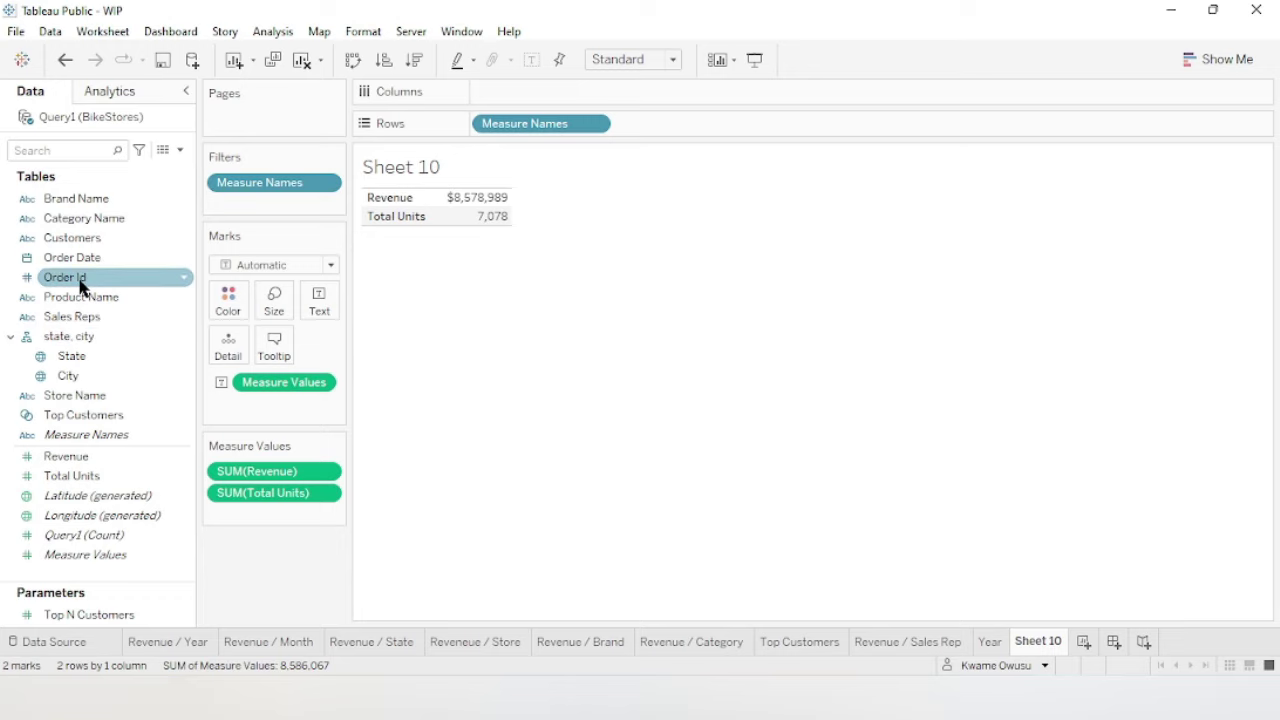
{"action": "left_click_drag", "start_coordinate": [81, 288], "coordinate": [327, 303]}
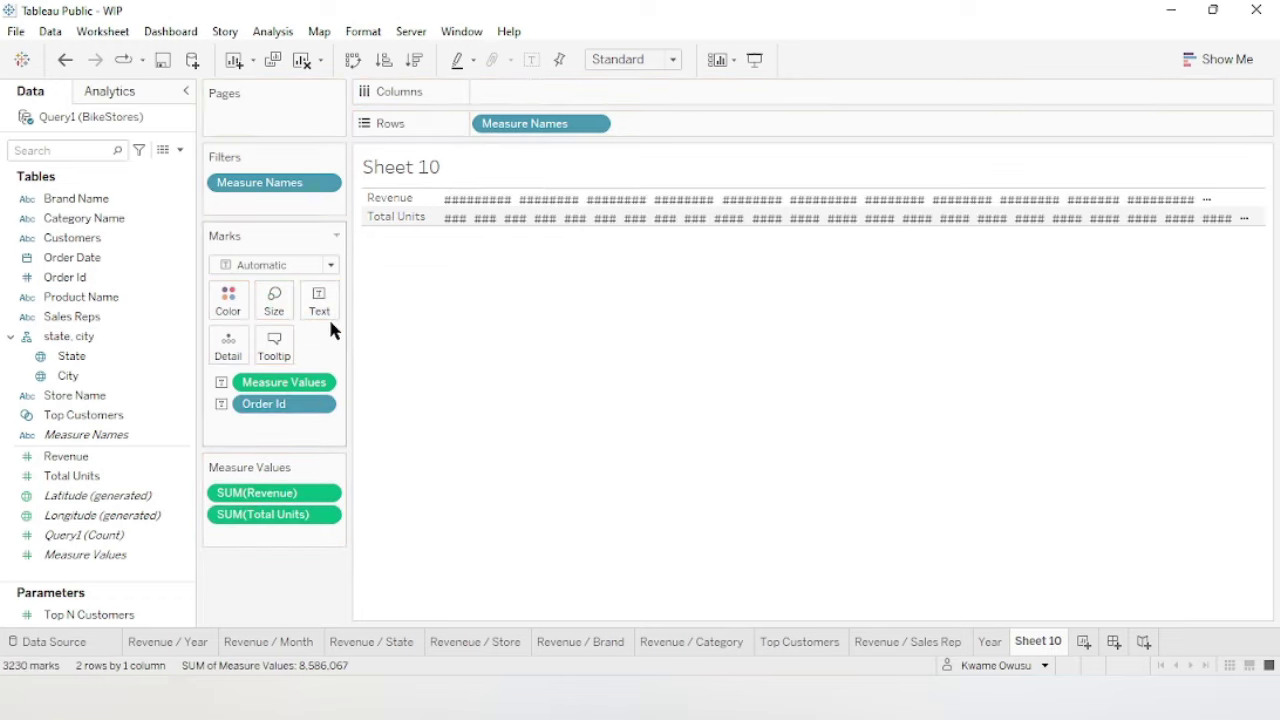
{"action": "left_click_drag", "start_coordinate": [266, 412], "coordinate": [260, 527]}
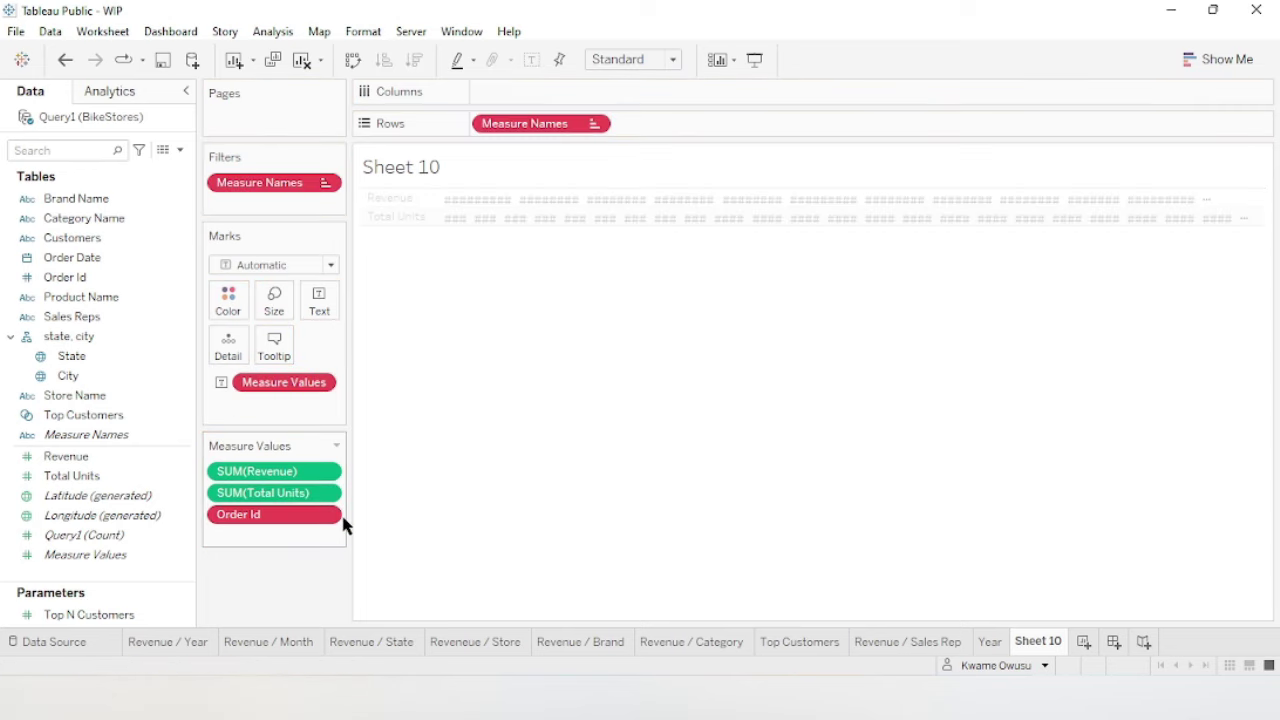
{"action": "left_click", "coordinate": [326, 515]}
{"action": "mouse_move", "coordinate": [268, 601]}
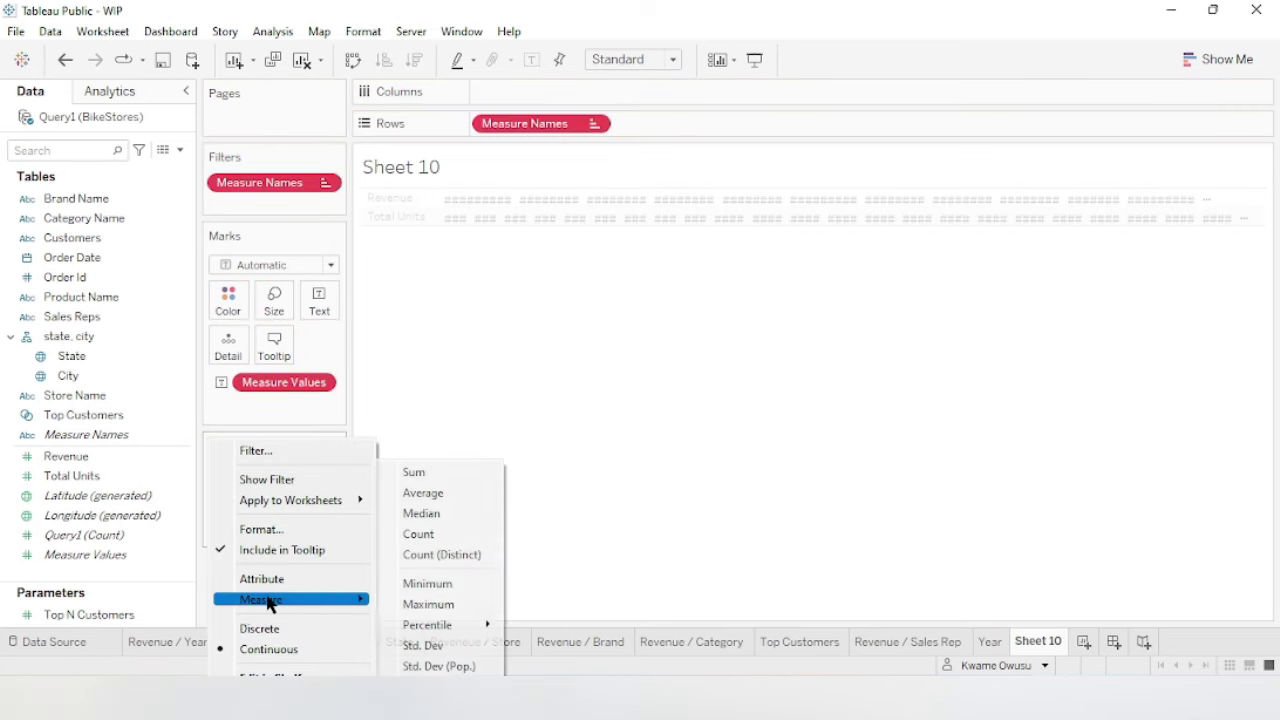
{"action": "left_click", "coordinate": [441, 554]}
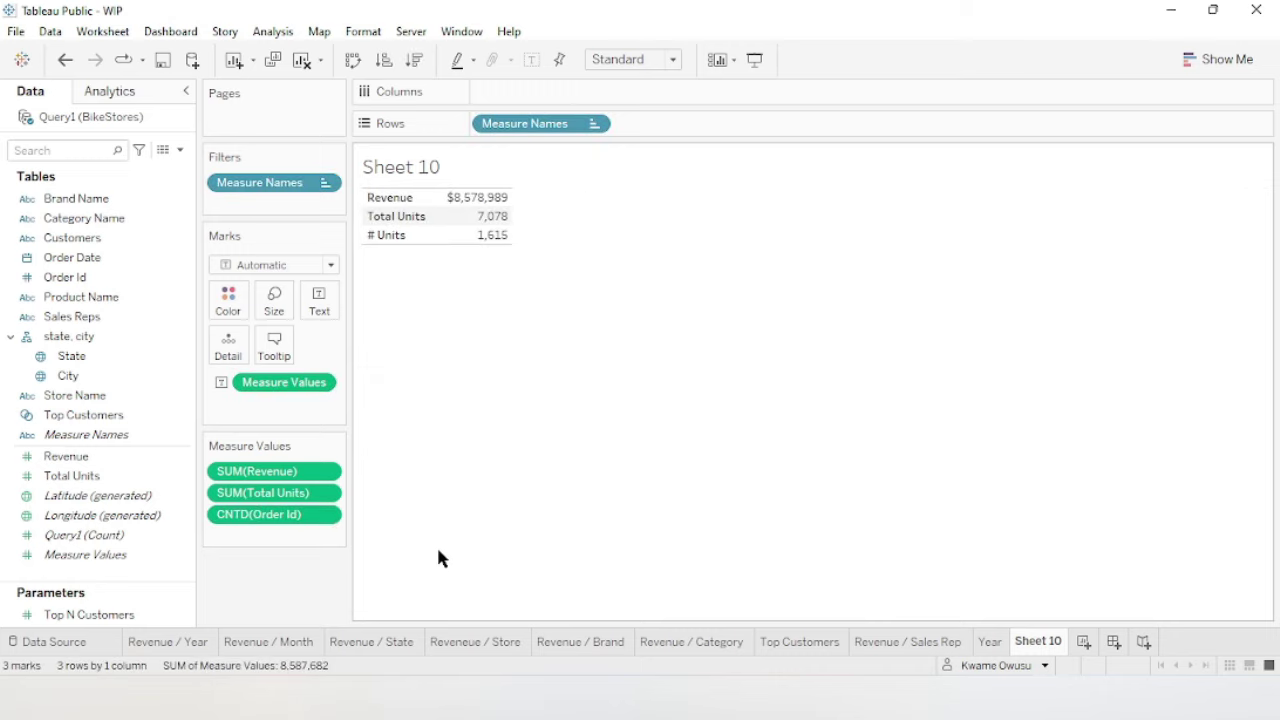
Add a distinct count of Customers and swap rows and columns into one KPI row.
{"action": "left_click_drag", "start_coordinate": [64, 239], "coordinate": [317, 313]}
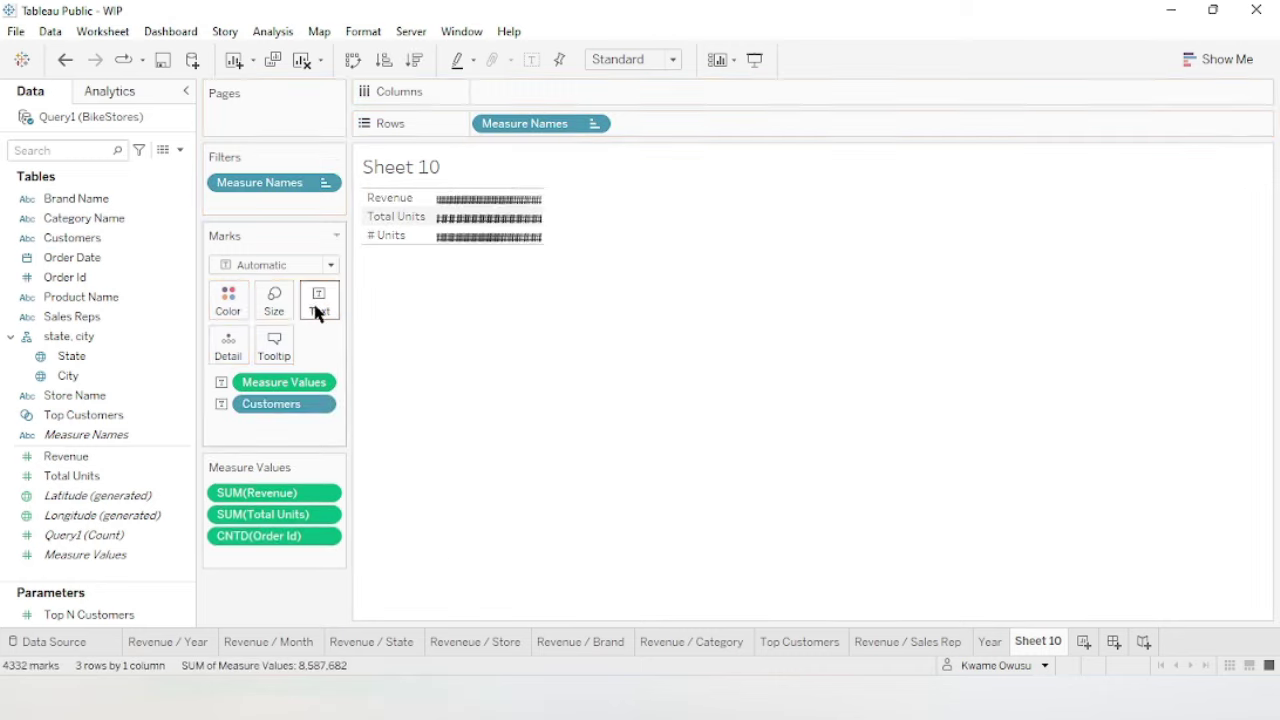
{"action": "right_click", "coordinate": [322, 405]}
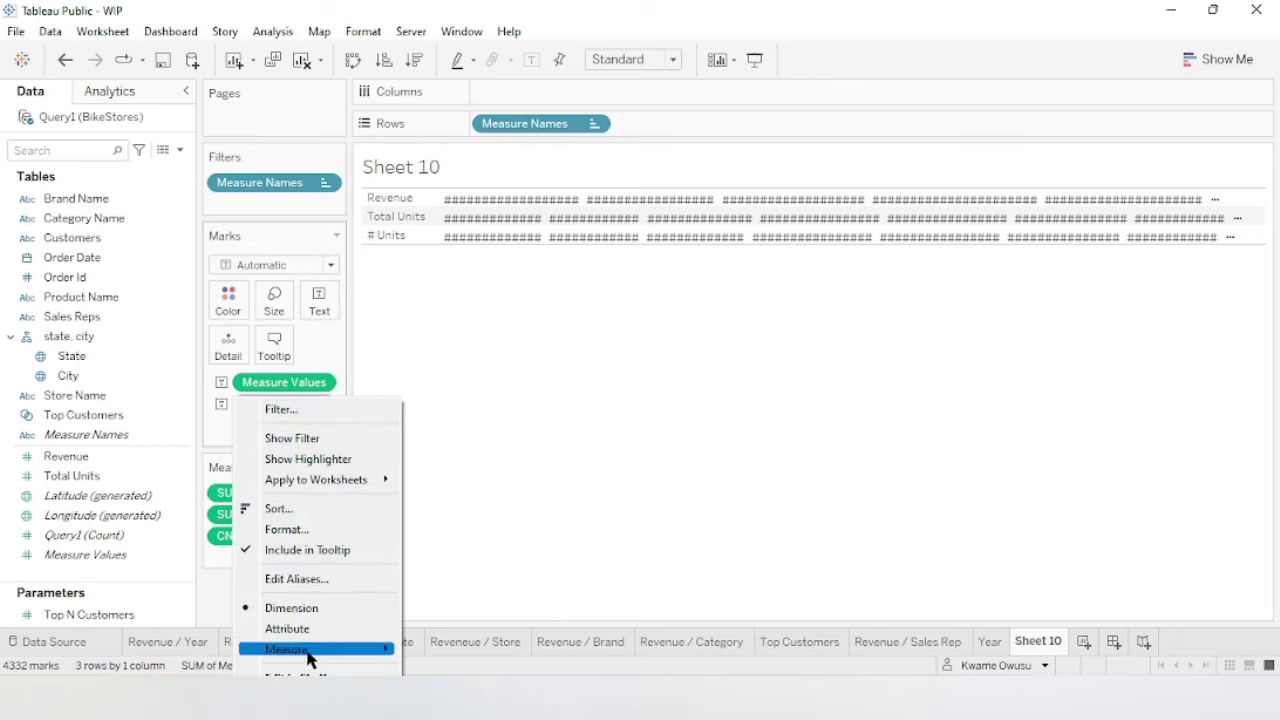
{"action": "mouse_move", "coordinate": [328, 656]}
{"action": "left_click", "coordinate": [465, 624]}
{"action": "left_click_drag", "start_coordinate": [290, 405], "coordinate": [273, 550]}
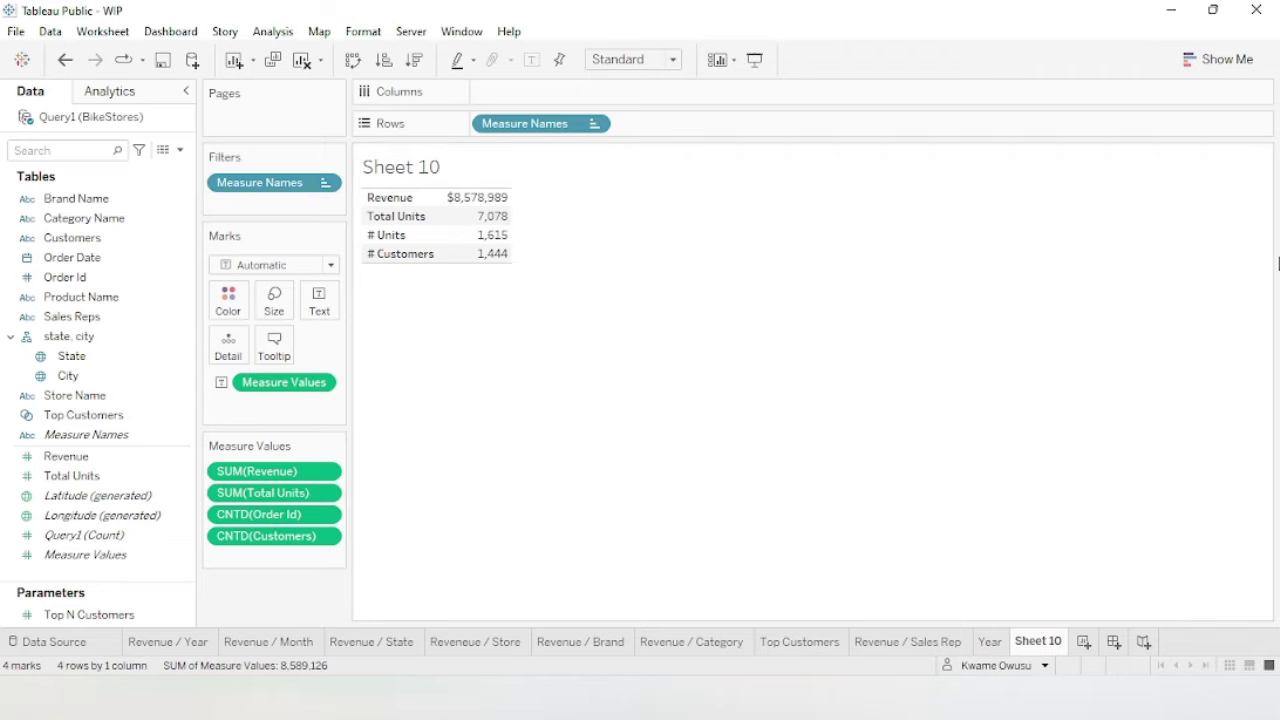
{"action": "left_click", "coordinate": [352, 61]}
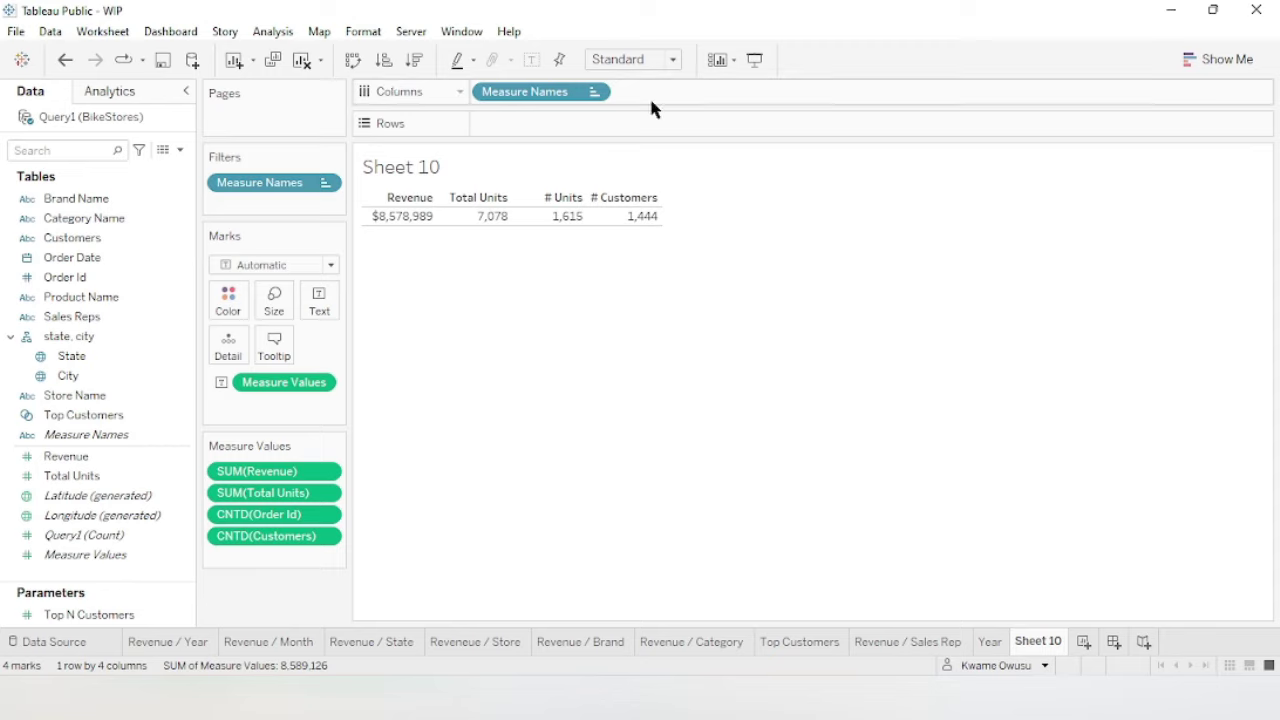
Fit the KPI table to the entire view and show each measure's name under its value.
{"action": "left_click", "coordinate": [675, 62]}
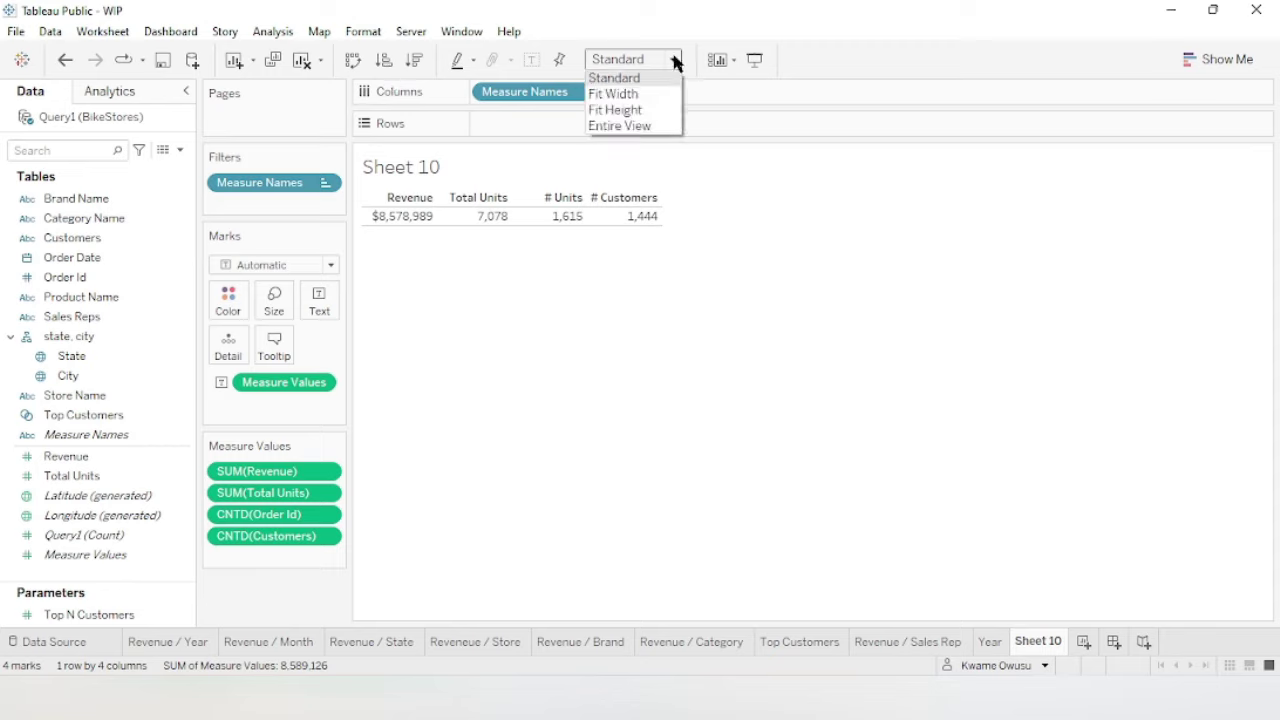
{"action": "left_click", "coordinate": [621, 126]}
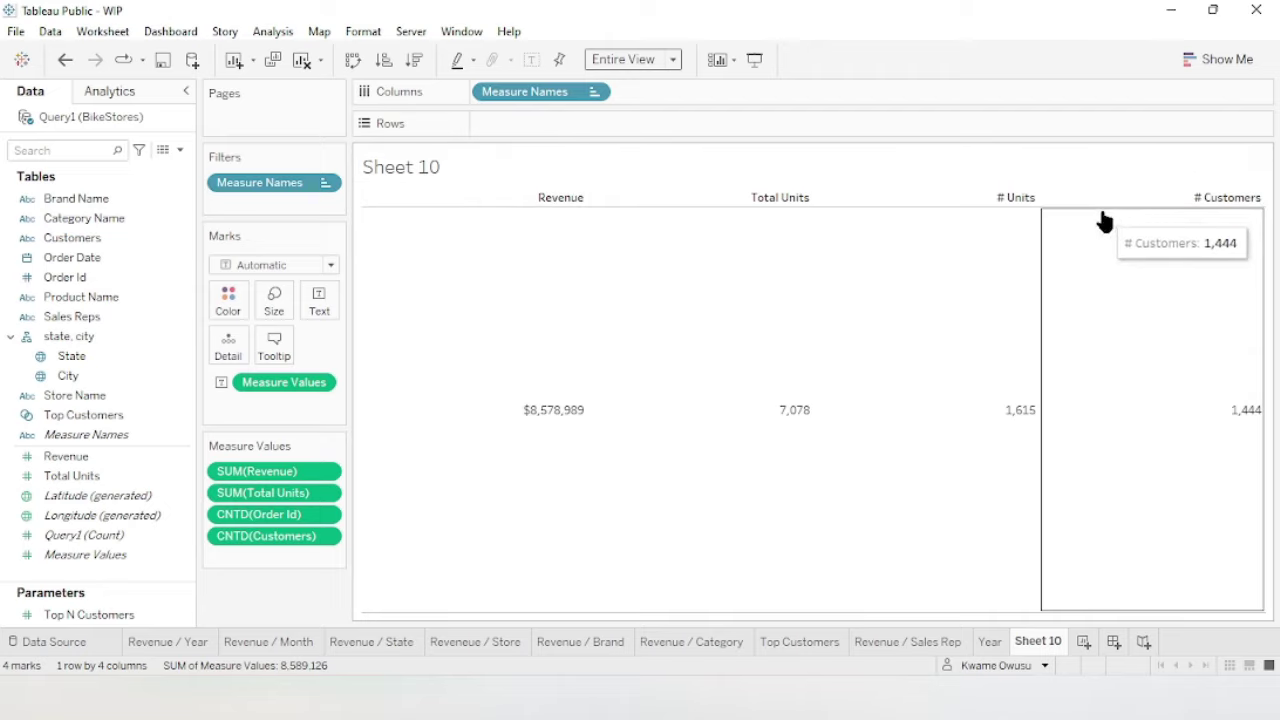
{"action": "mouse_move", "coordinate": [556, 447]}
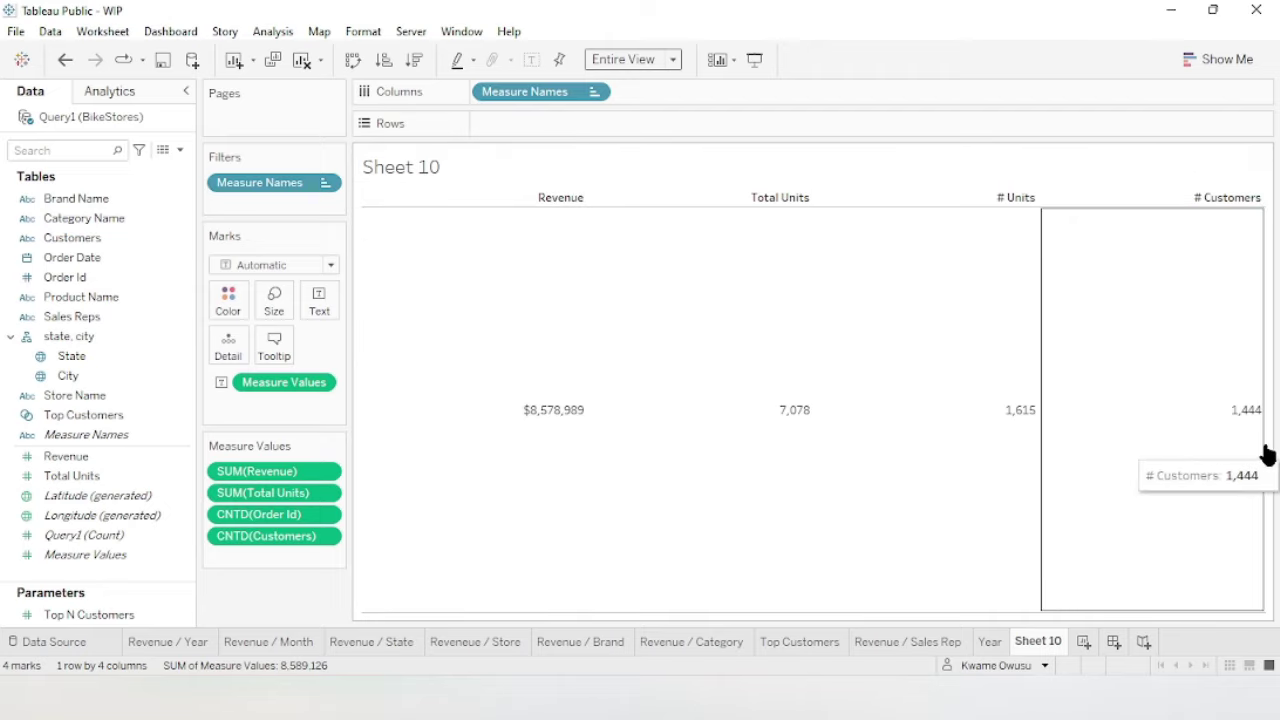
{"action": "left_click_drag", "start_coordinate": [513, 93], "coordinate": [320, 300]}
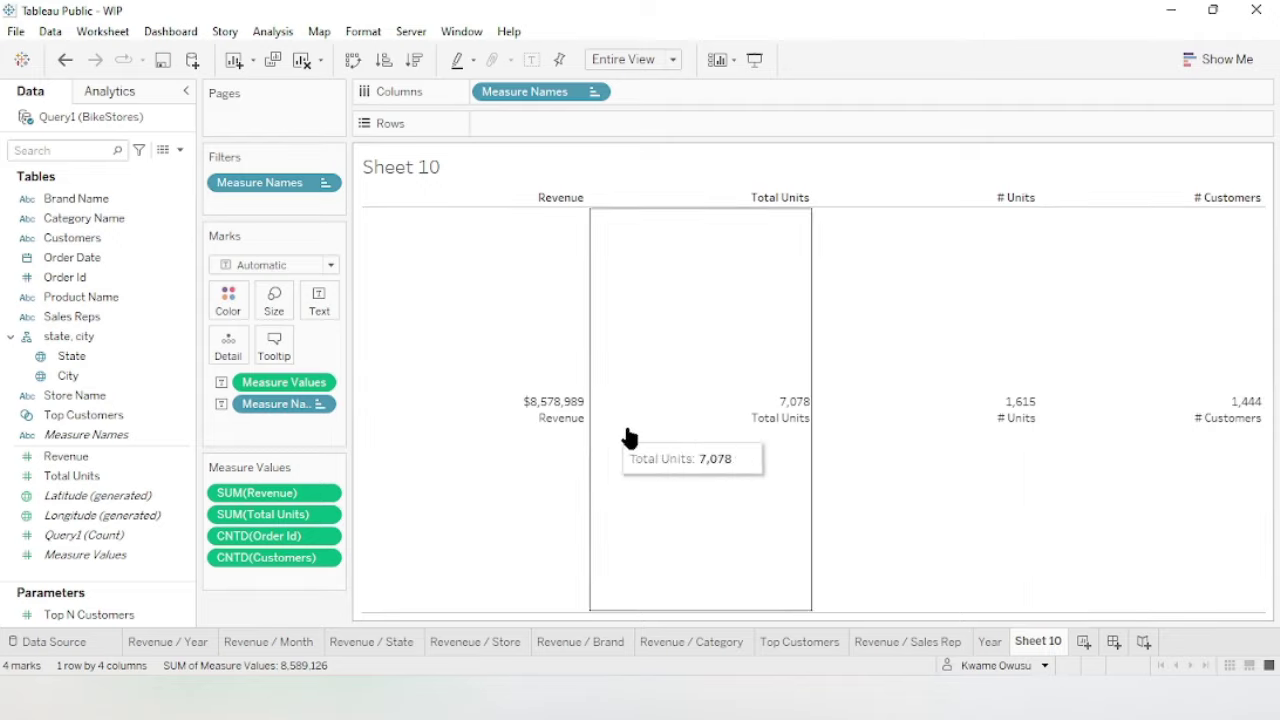
Format the KPI values in the label as 24-point bold.
{"action": "left_click", "coordinate": [321, 300]}
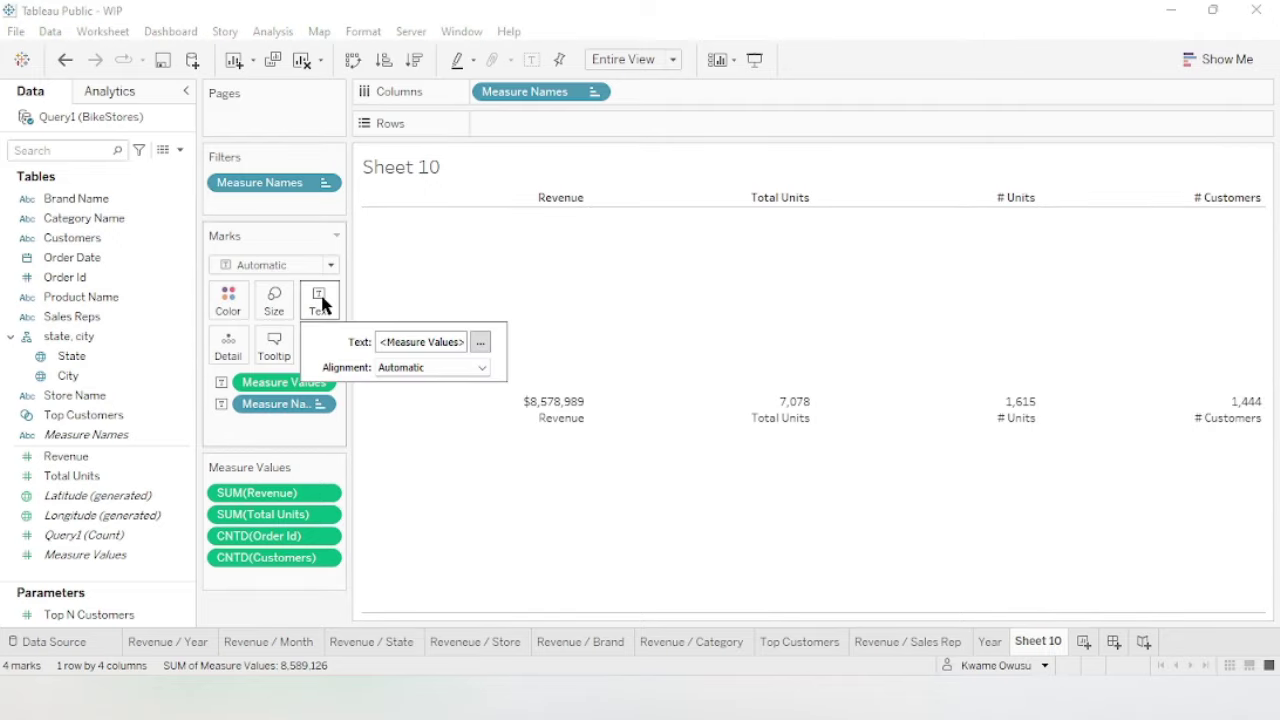
{"action": "left_click", "coordinate": [481, 343]}
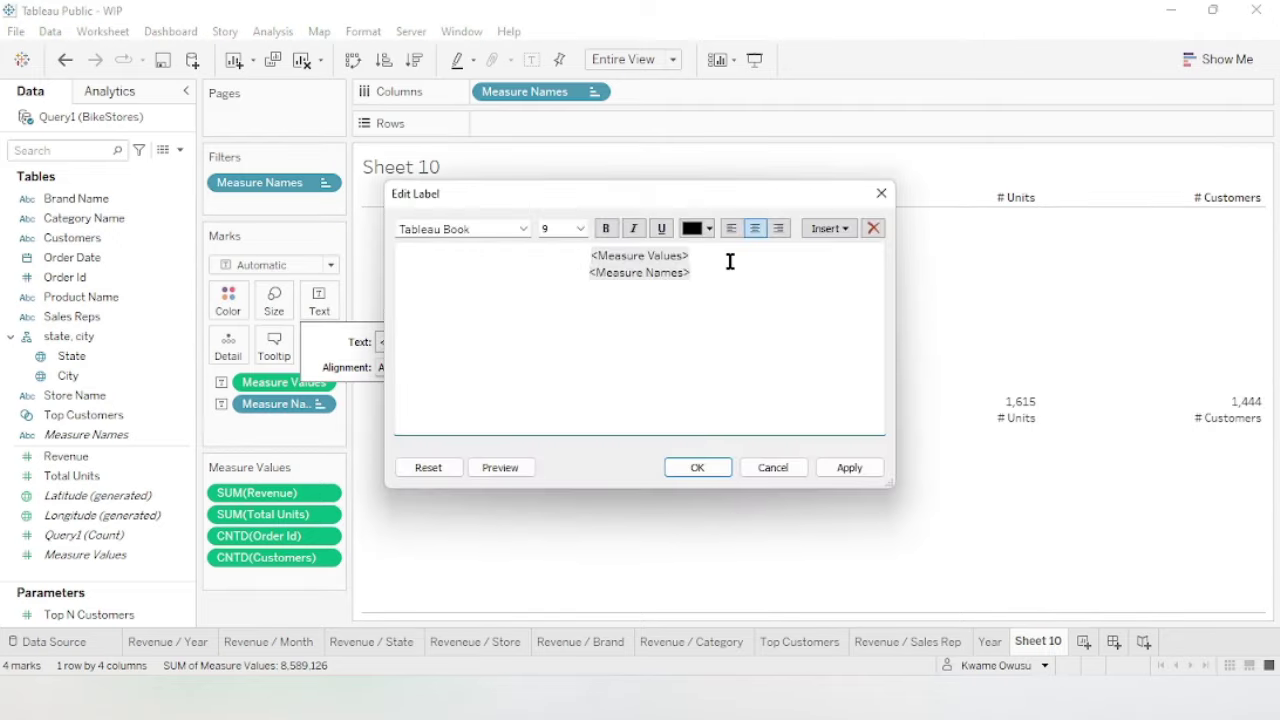
{"action": "left_click_drag", "start_coordinate": [729, 263], "coordinate": [393, 259]}
{"action": "left_click", "coordinate": [579, 229]}
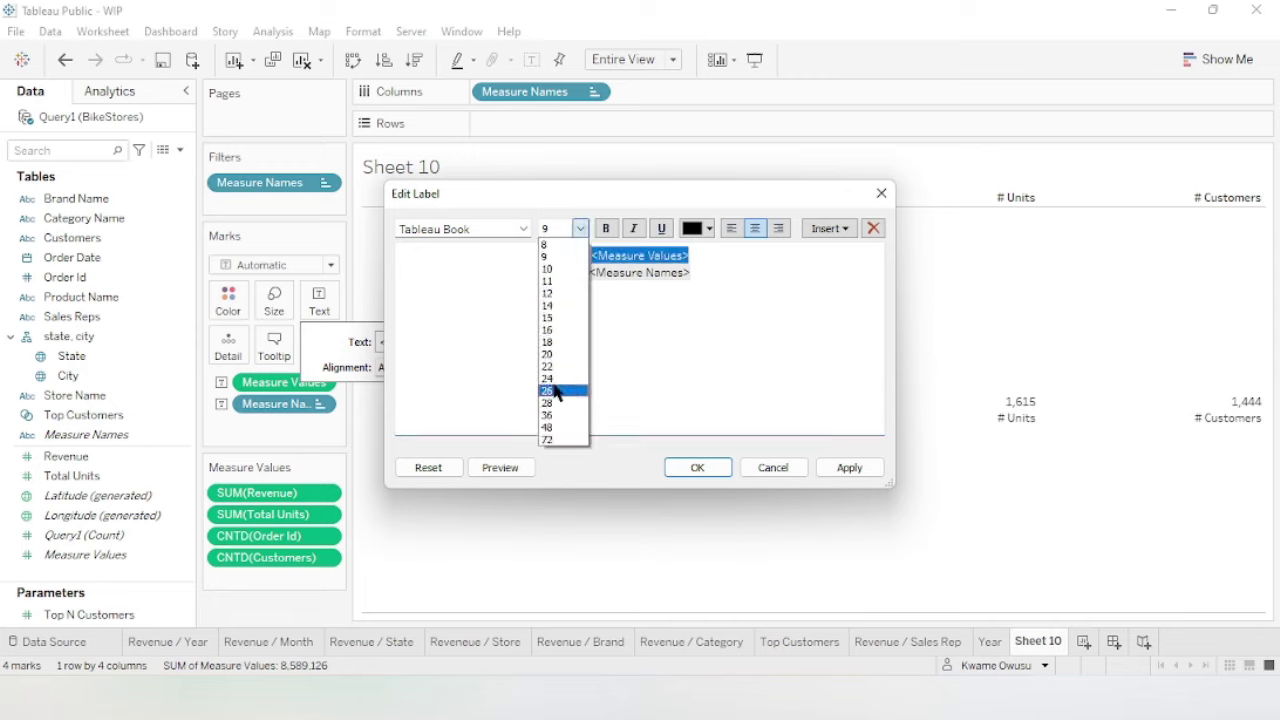
{"action": "left_click", "coordinate": [556, 380]}
{"action": "left_click", "coordinate": [605, 228]}
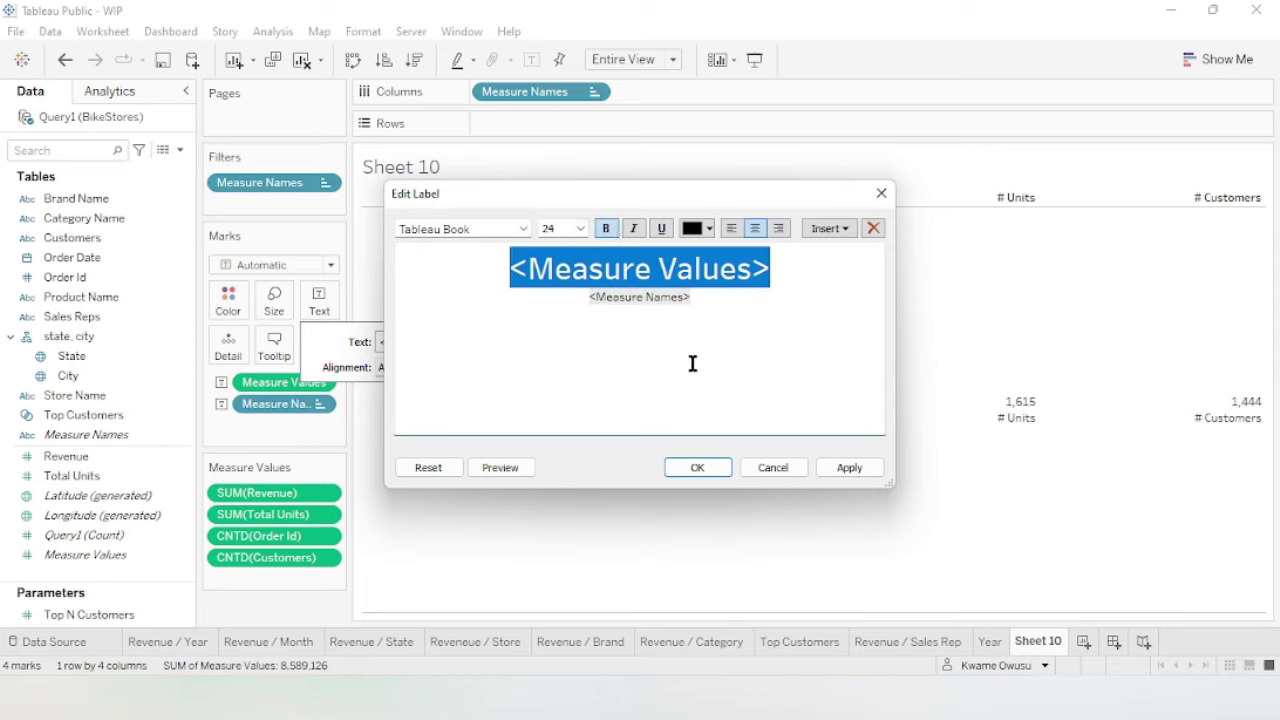
{"action": "left_click", "coordinate": [849, 467]}
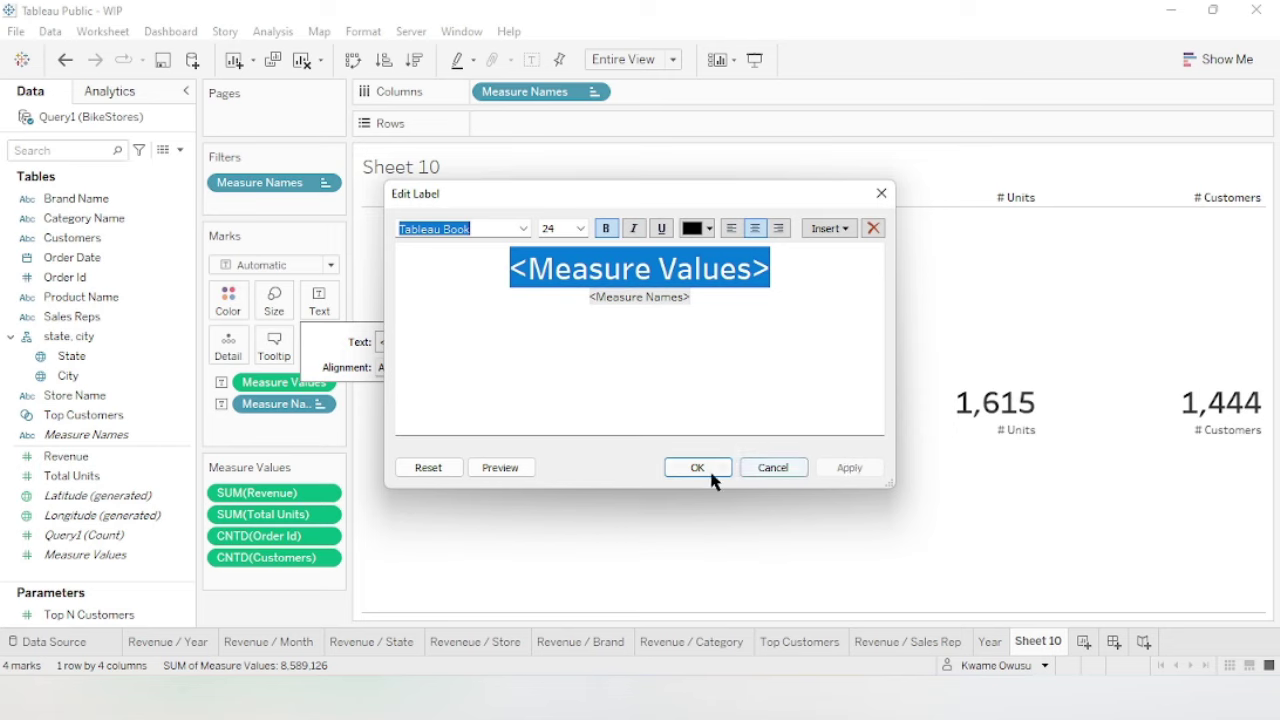
{"action": "left_click", "coordinate": [712, 472]}
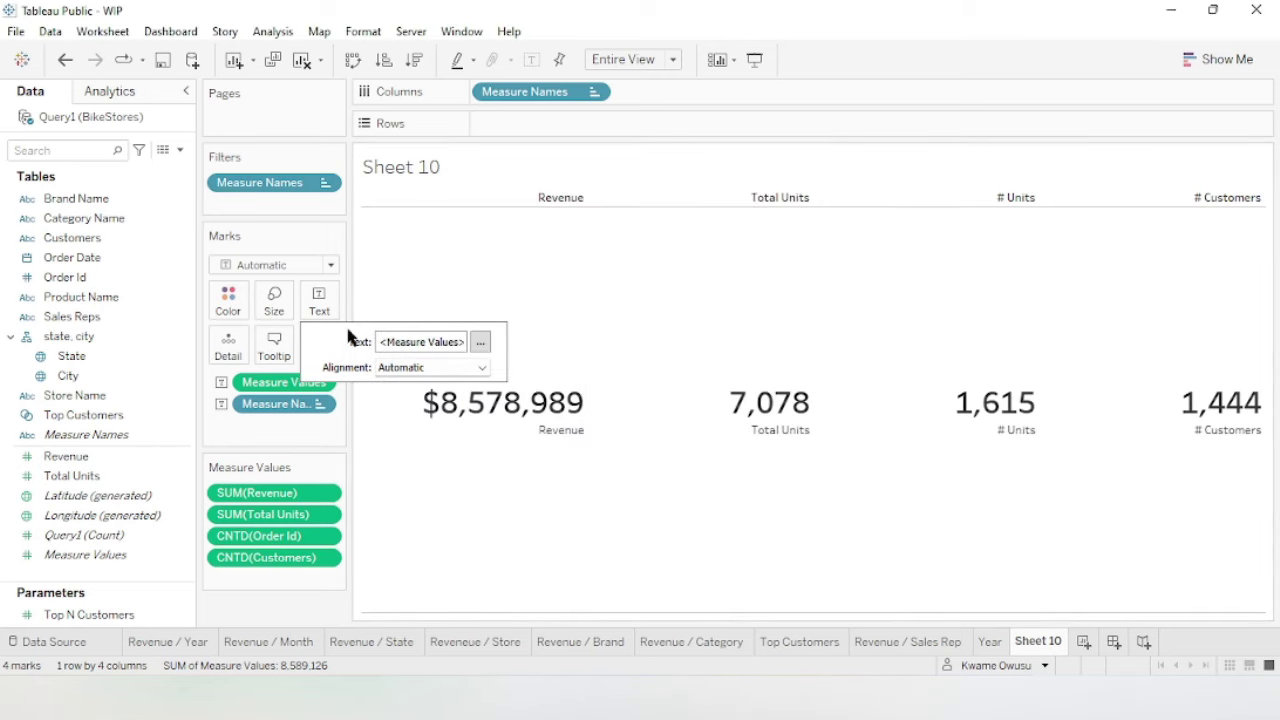
Centre-align the KPI labels horizontally.
{"action": "left_click", "coordinate": [318, 310]}
{"action": "left_click", "coordinate": [325, 305]}
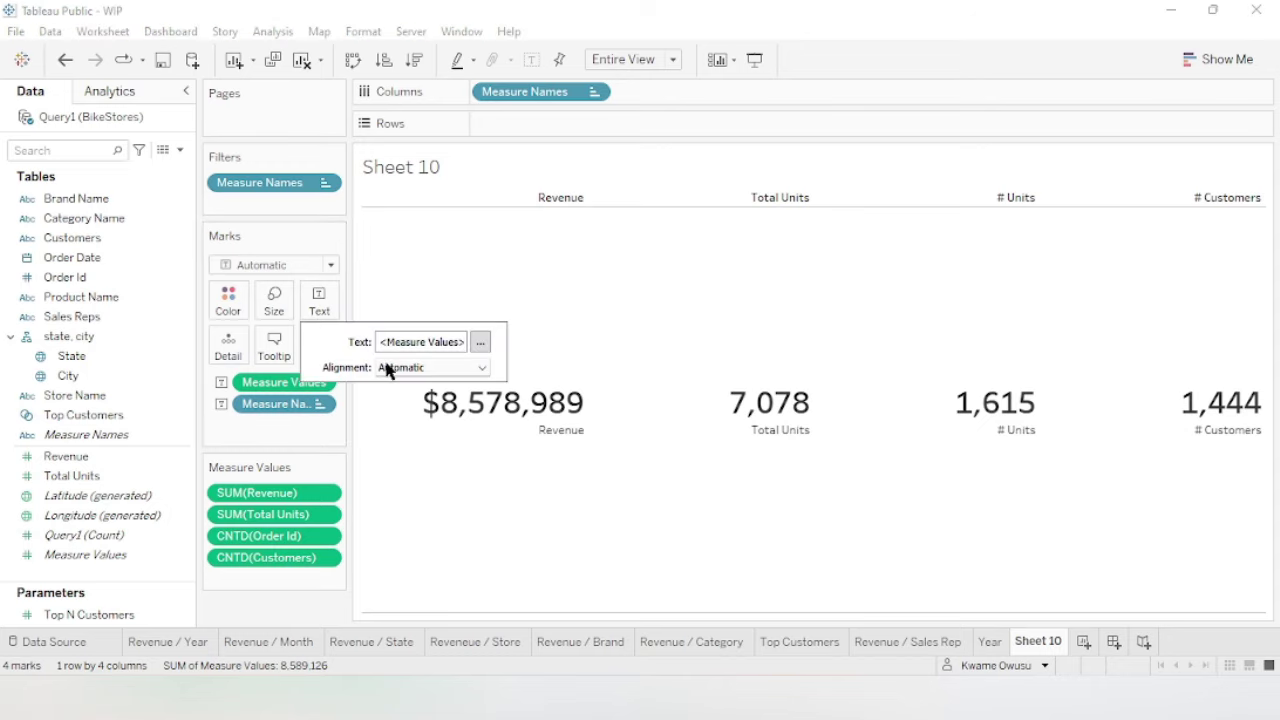
{"action": "left_click", "coordinate": [414, 368]}
{"action": "left_click", "coordinate": [424, 442]}
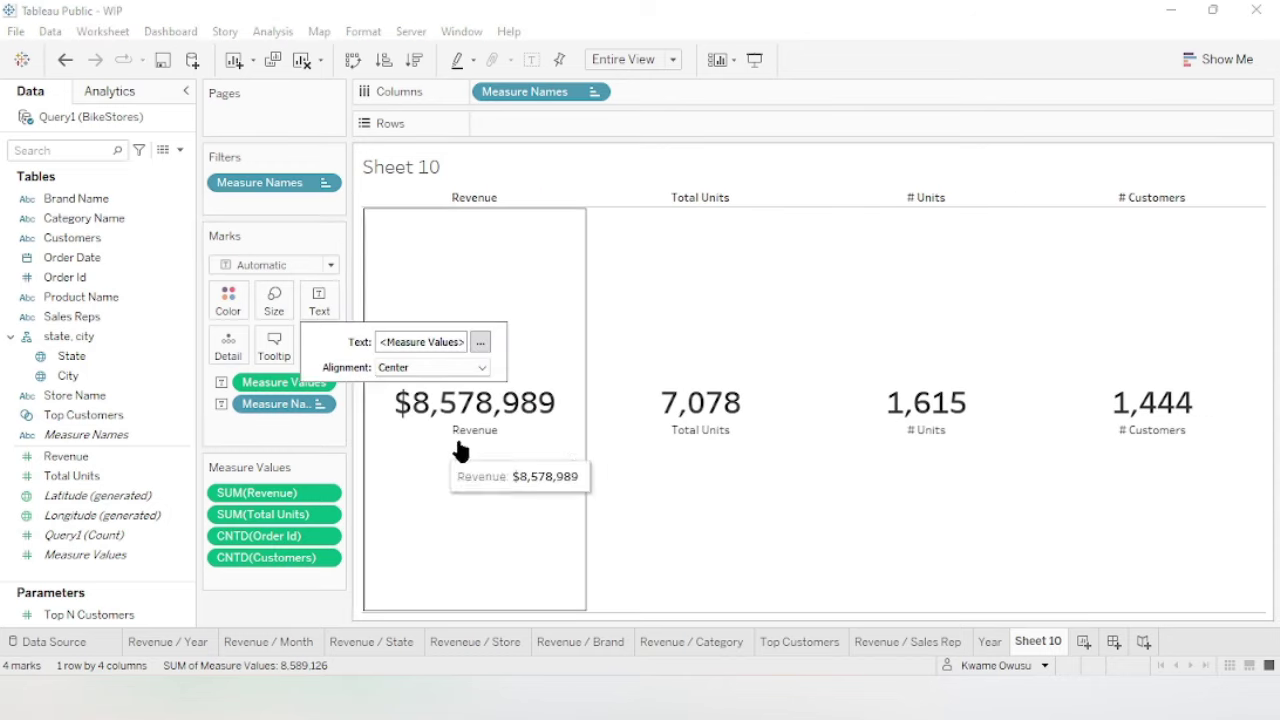
{"action": "double_click", "coordinate": [414, 177]}
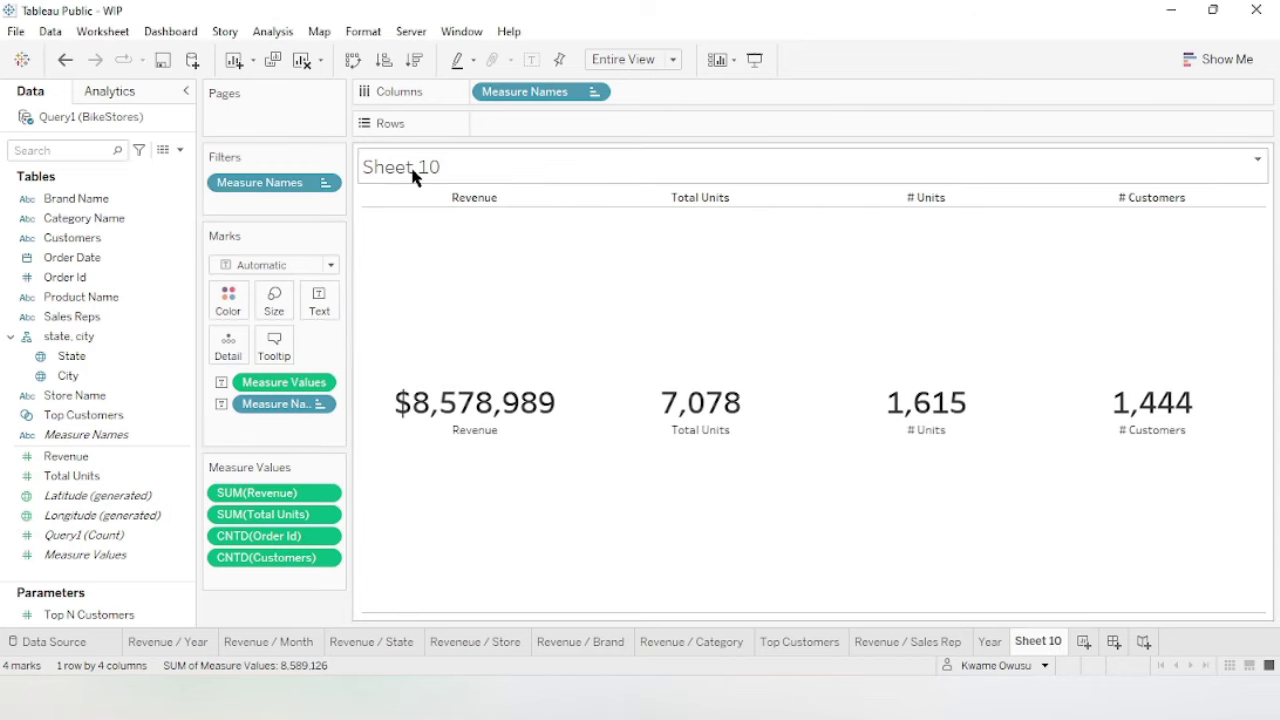
Title the KPI sheet 'SUMMARY of Year' in bold.
{"action": "left_click_drag", "start_coordinate": [617, 260], "coordinate": [217, 260]}
{"action": "type", "text": "SUMMARY"}
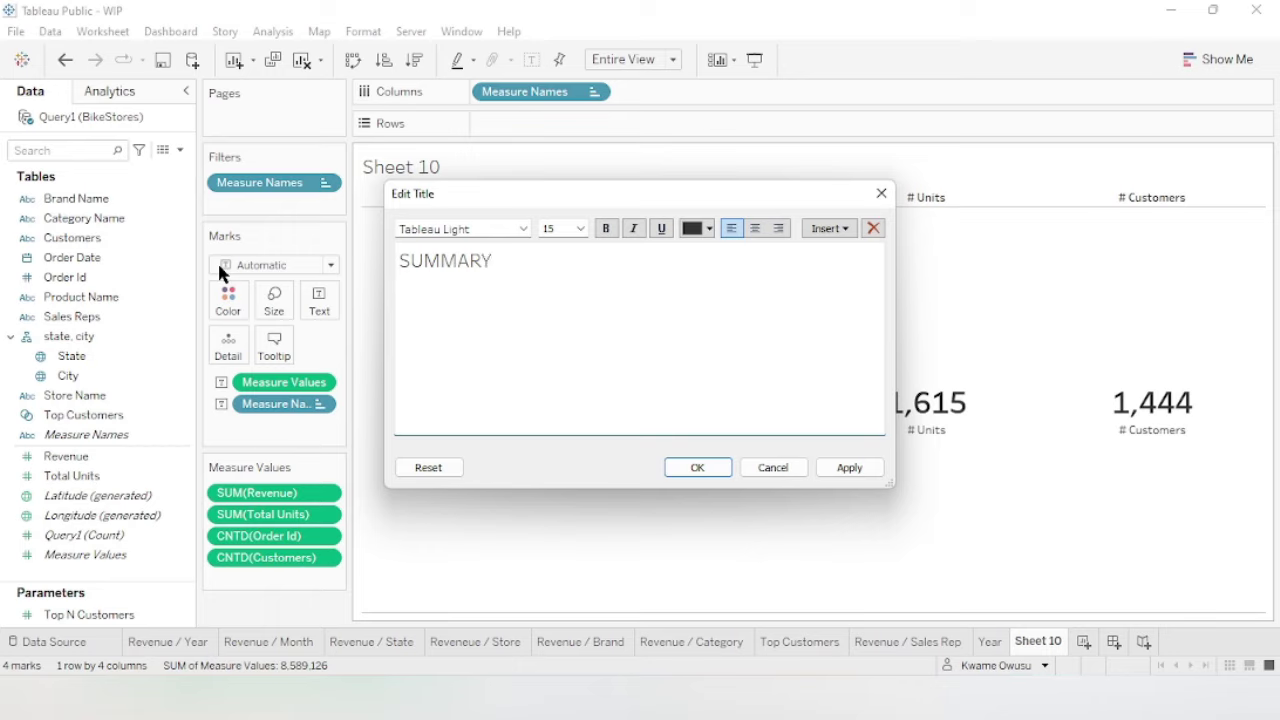
{"action": "type", "text": "of Year"}
{"action": "left_click_drag", "start_coordinate": [579, 258], "coordinate": [226, 257]}
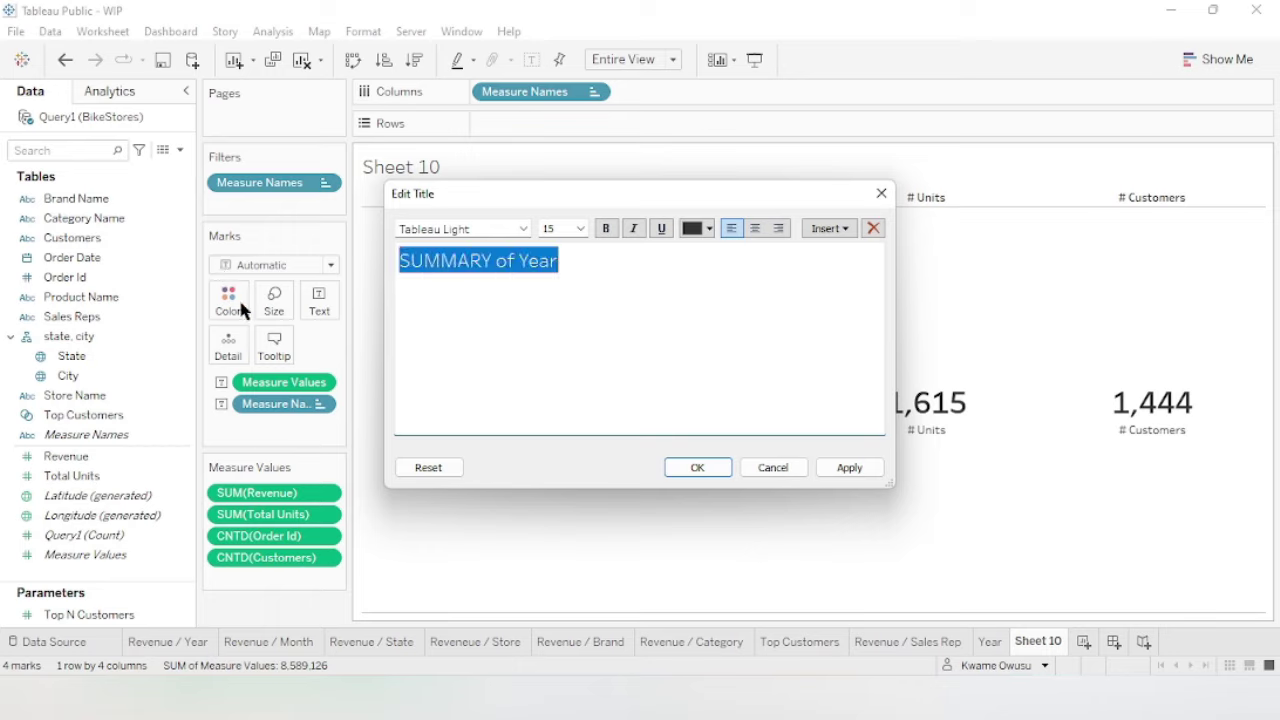
{"action": "key", "text": "ctrl+b"}
{"action": "left_click", "coordinate": [698, 467]}
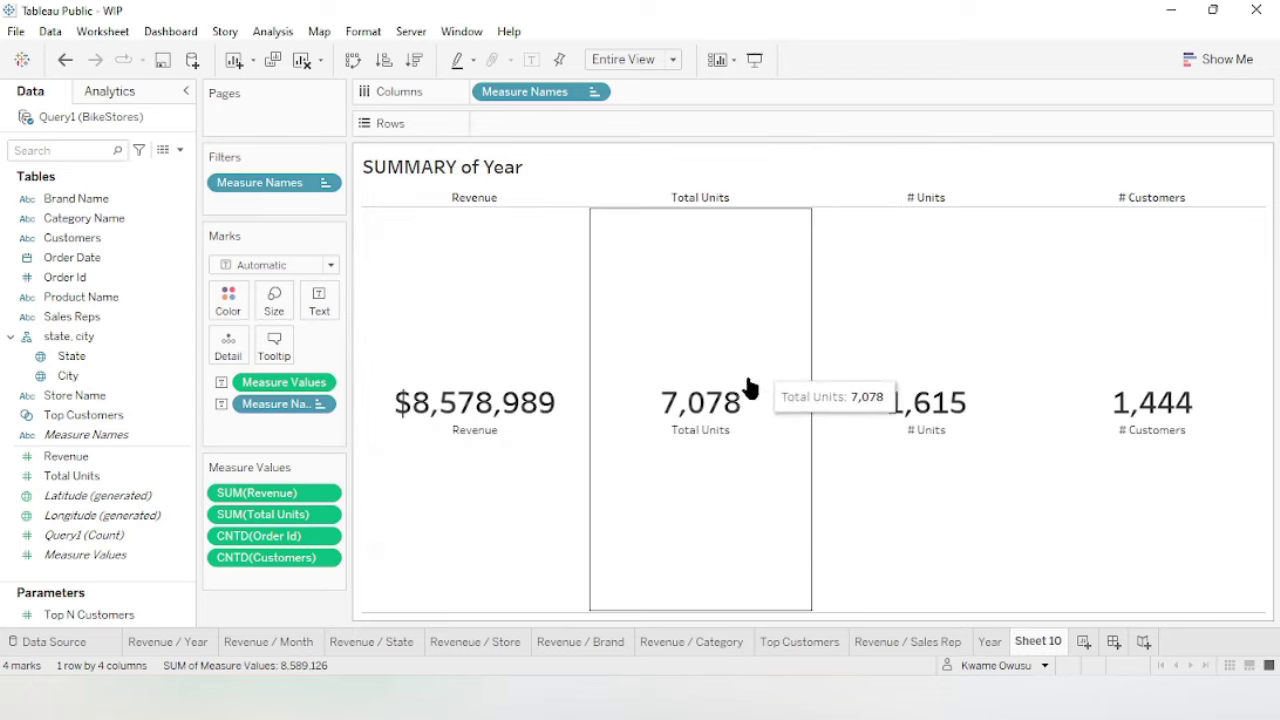
Hide the column headers and shade the worksheet light grey-blue.
{"action": "right_click", "coordinate": [480, 198]}
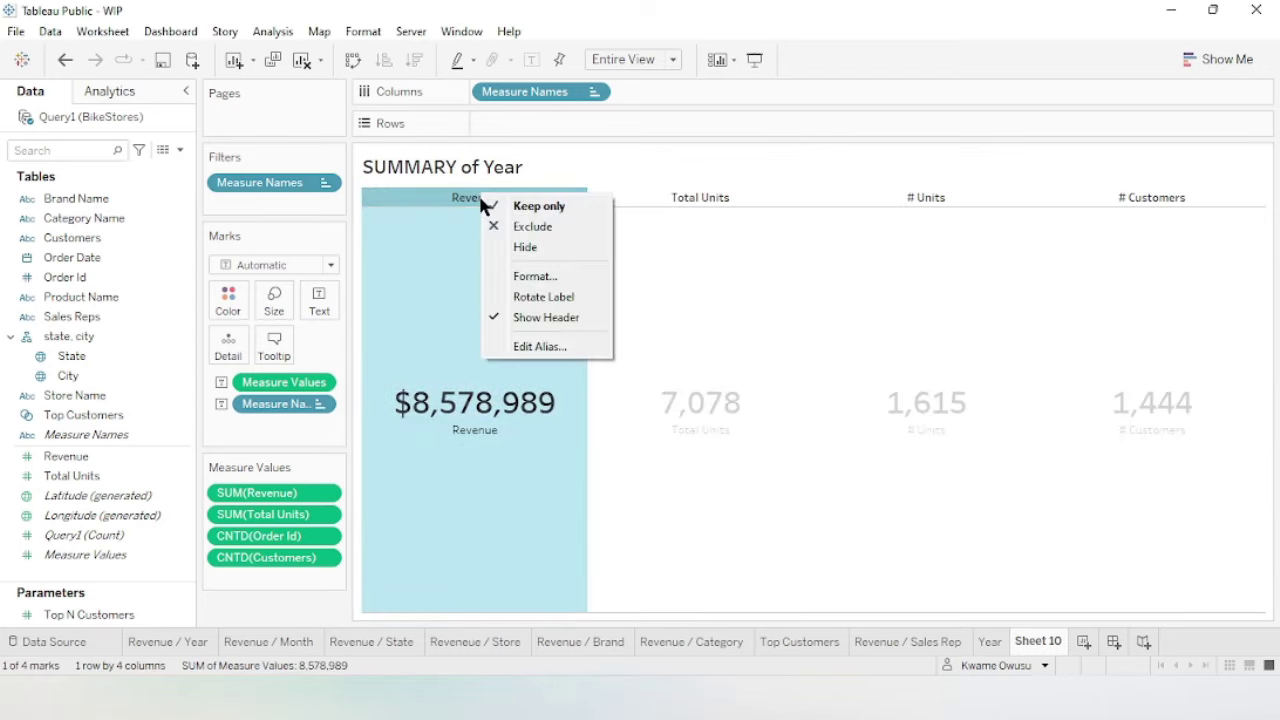
{"action": "left_click", "coordinate": [545, 318]}
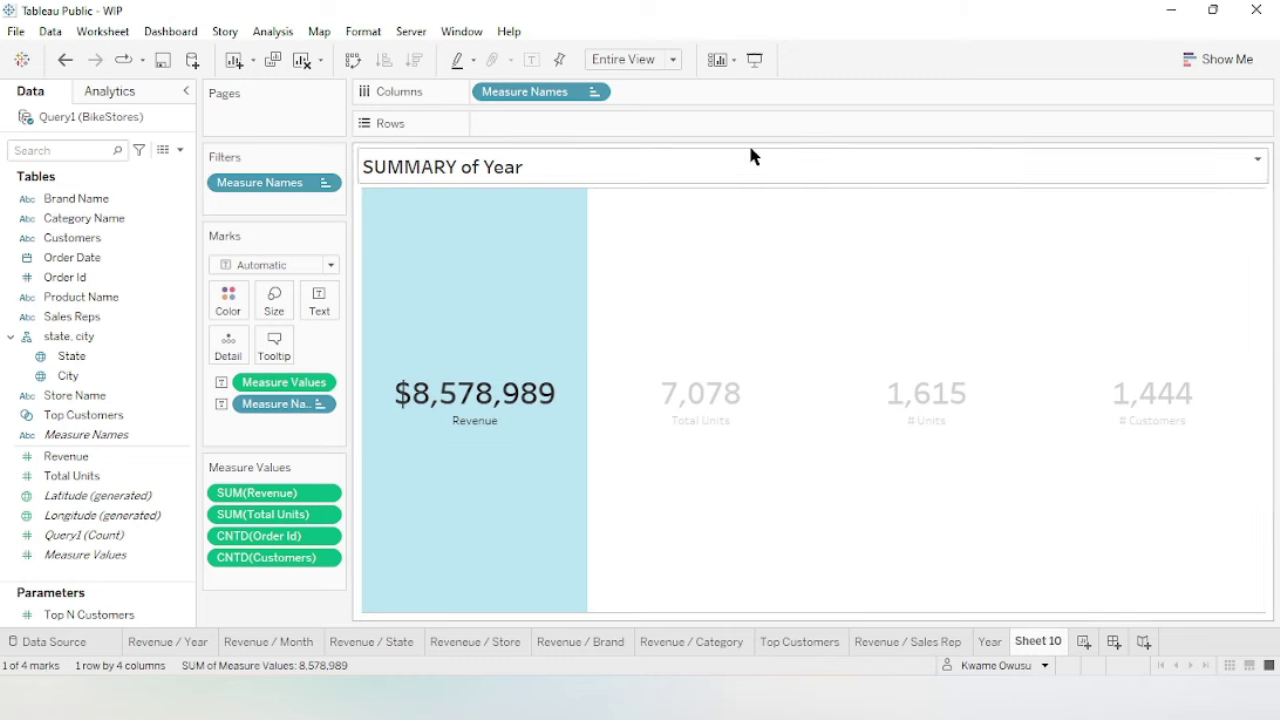
{"action": "left_click", "coordinate": [363, 32]}
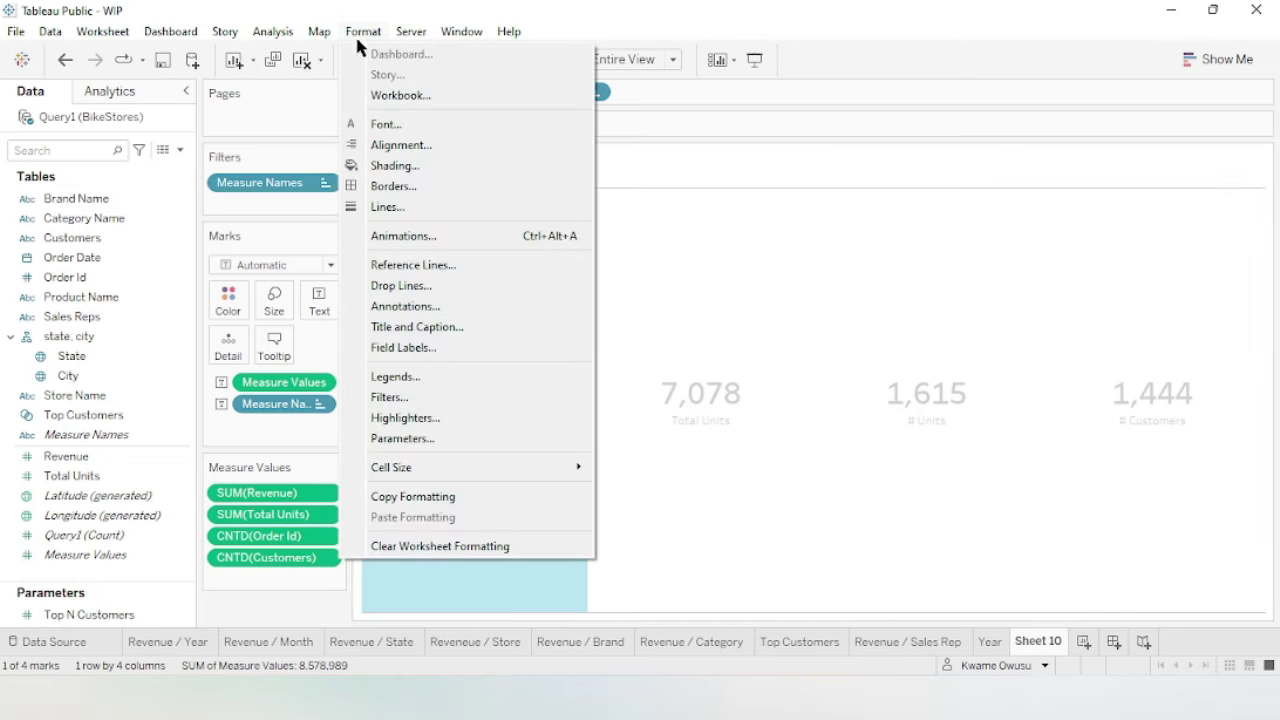
{"action": "left_click", "coordinate": [394, 165]}
{"action": "left_click", "coordinate": [157, 210]}
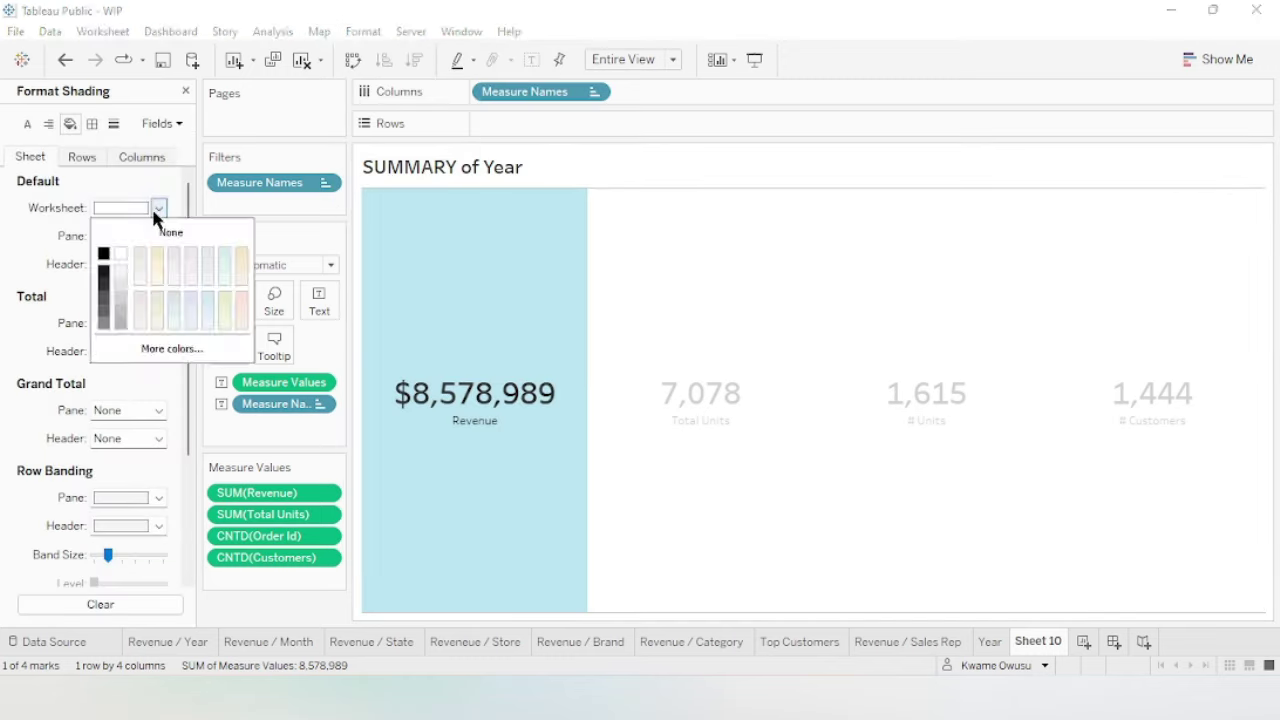
{"action": "left_click", "coordinate": [208, 256]}
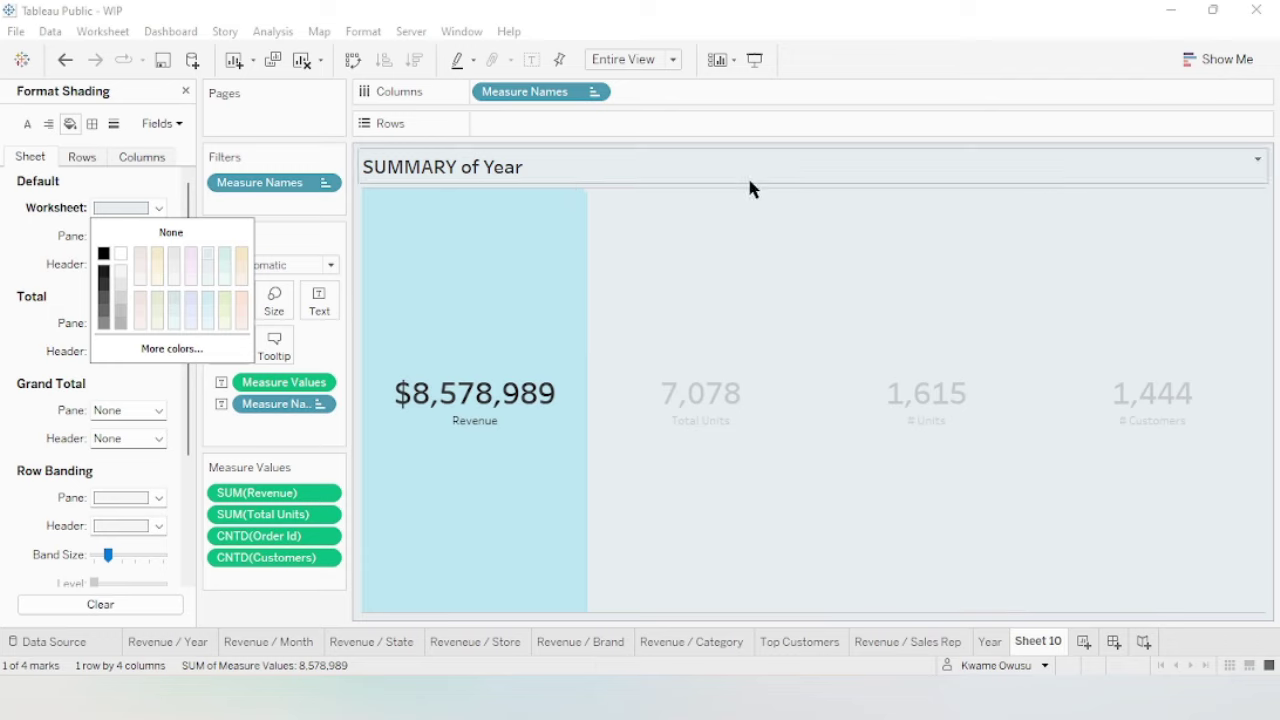
Remove the row divider lines and the default pane borders.
{"action": "left_click", "coordinate": [92, 124]}
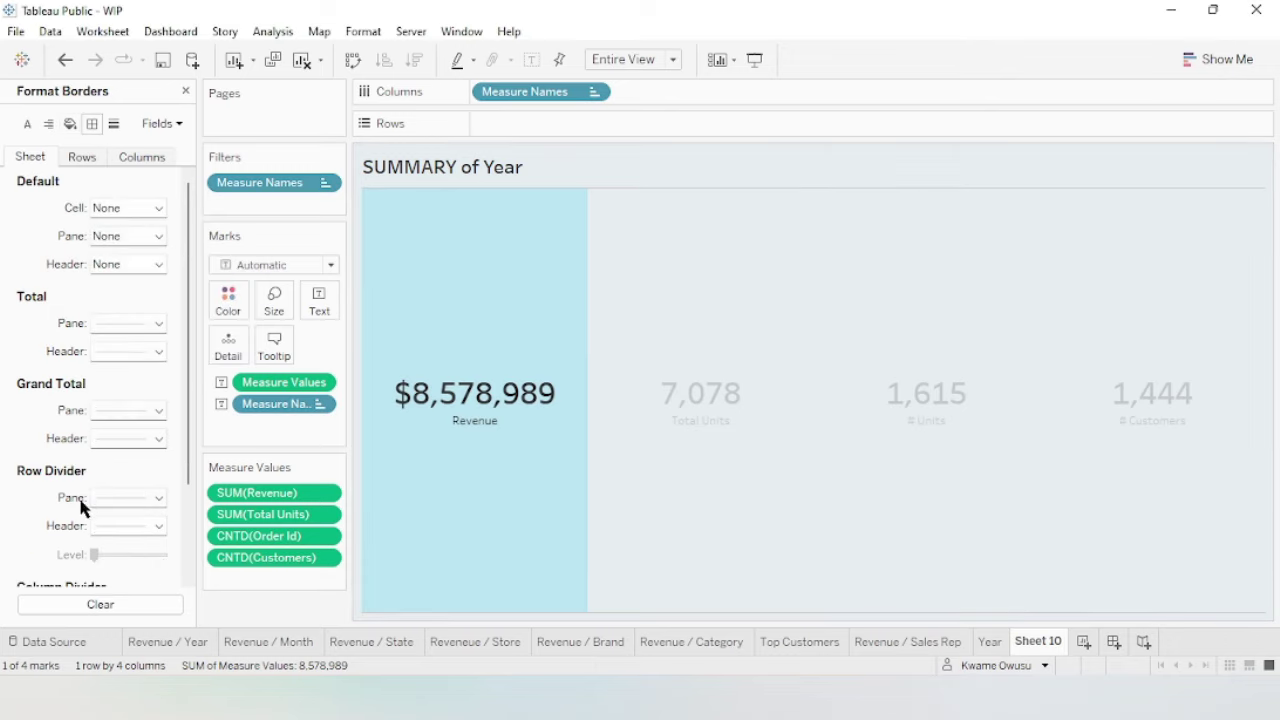
{"action": "left_click", "coordinate": [157, 500]}
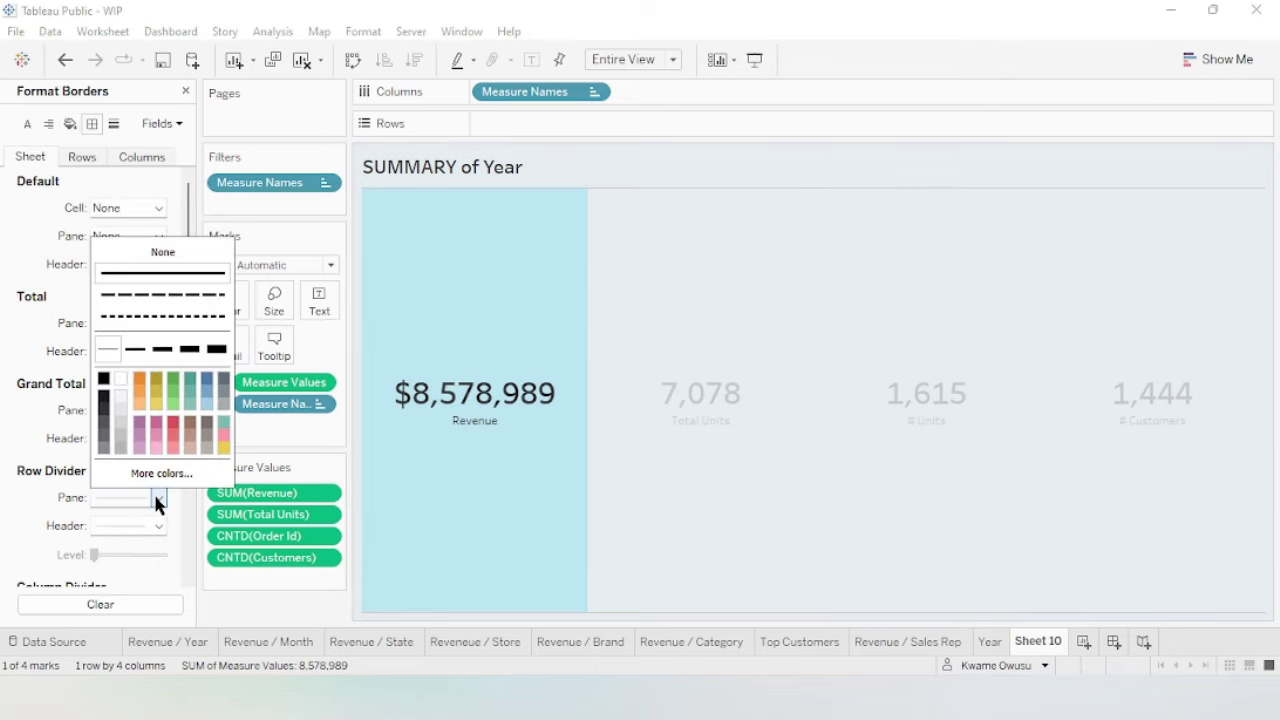
{"action": "left_click", "coordinate": [168, 258]}
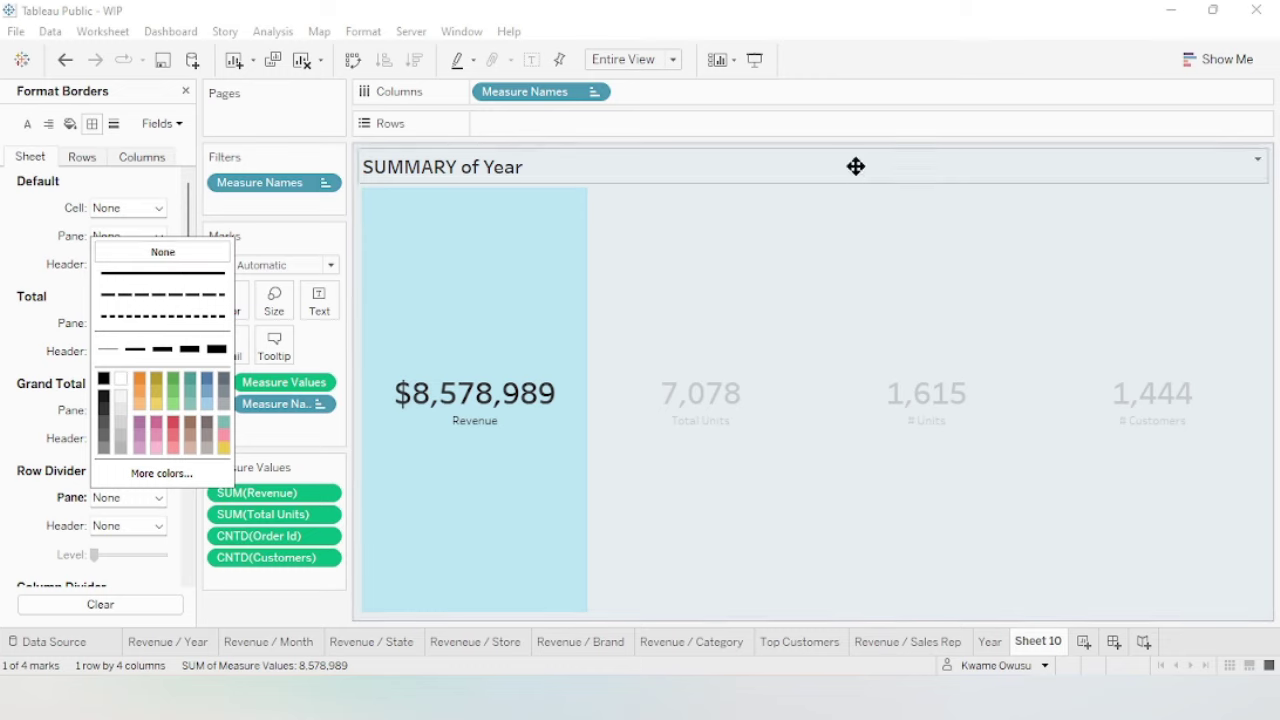
{"action": "left_click", "coordinate": [517, 434]}
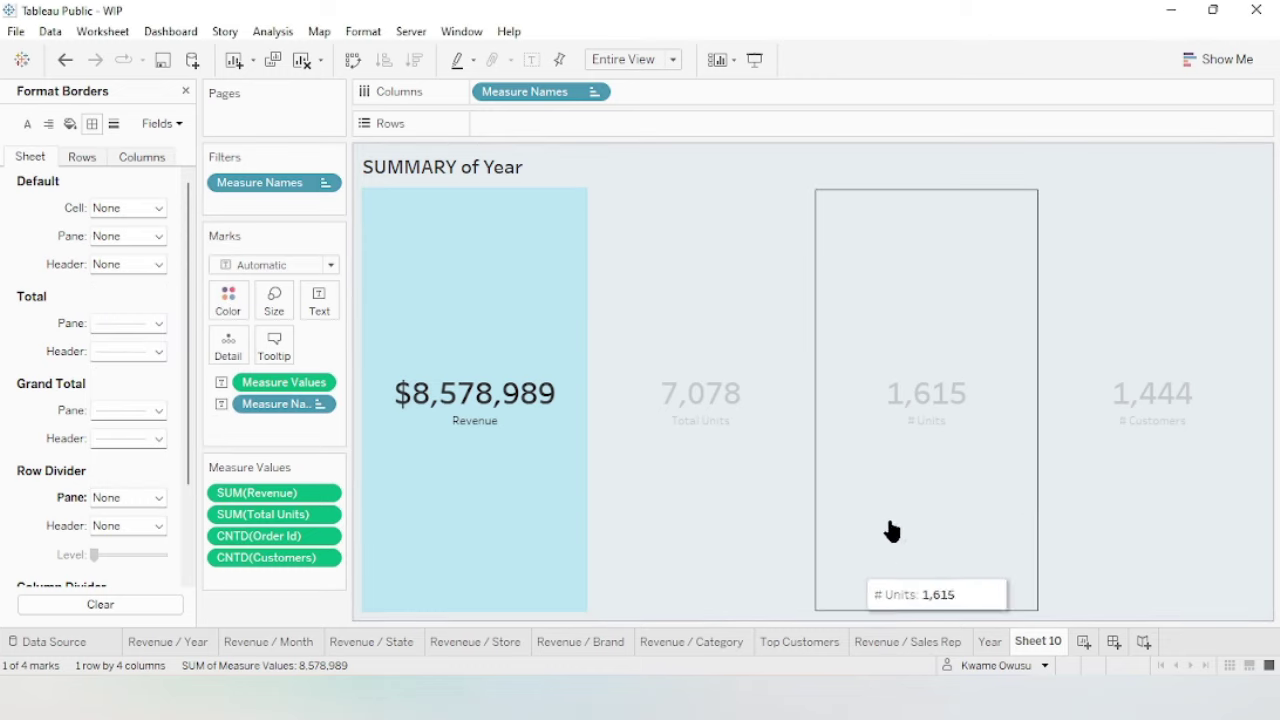
{"action": "left_click", "coordinate": [281, 594]}
Rename the sheet to Banner and add a new blank sheet.
{"action": "double_click", "coordinate": [1037, 643]}
{"action": "type", "text": "Banner"}
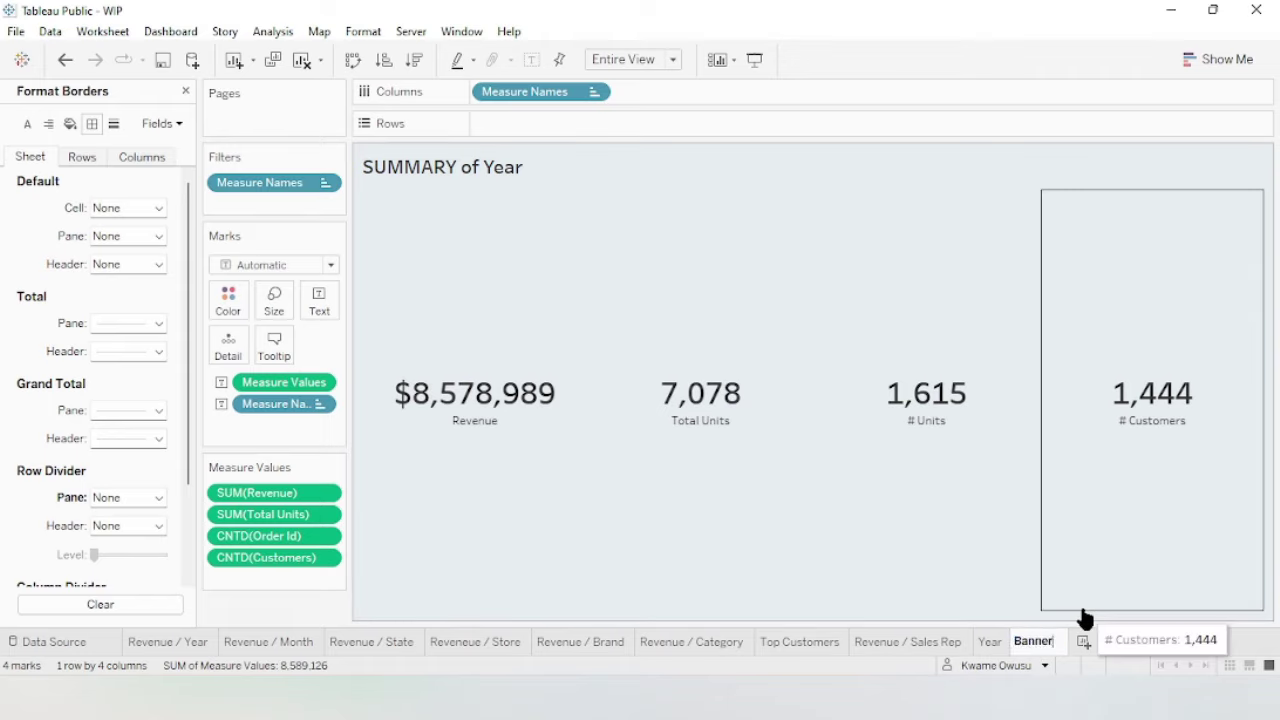
{"action": "key", "text": "Return"}
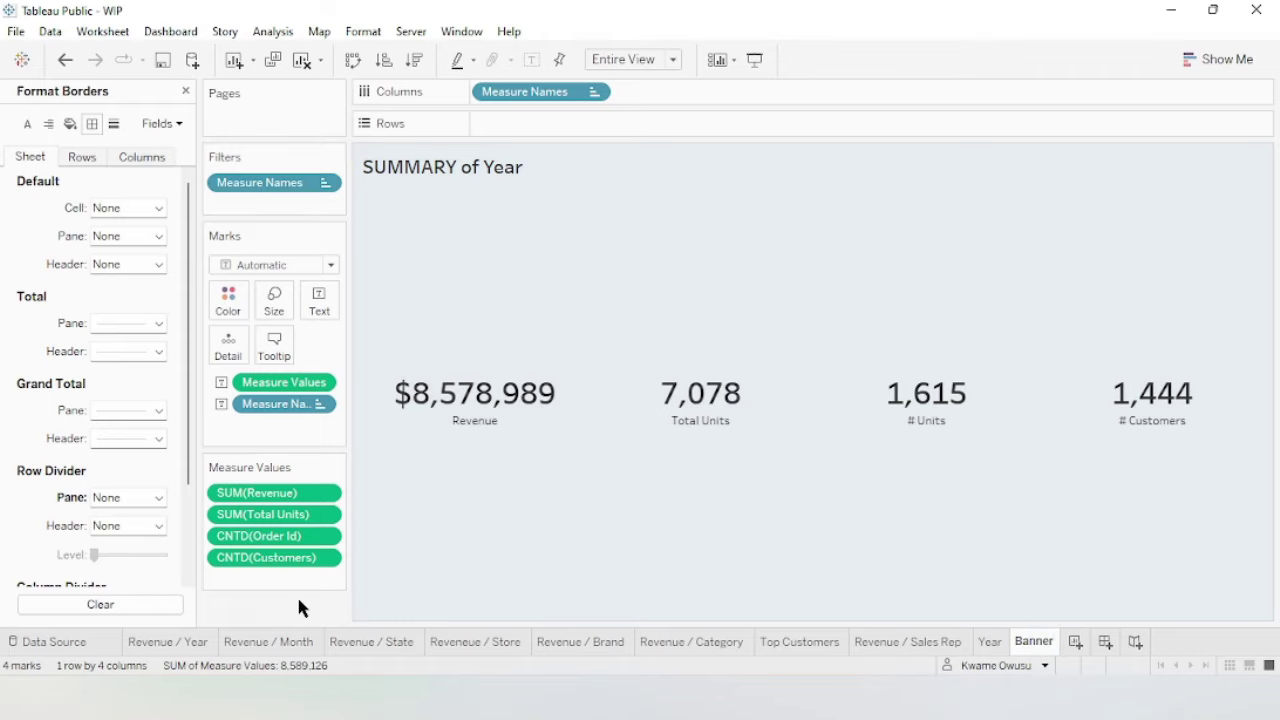
{"action": "left_click", "coordinate": [186, 92]}
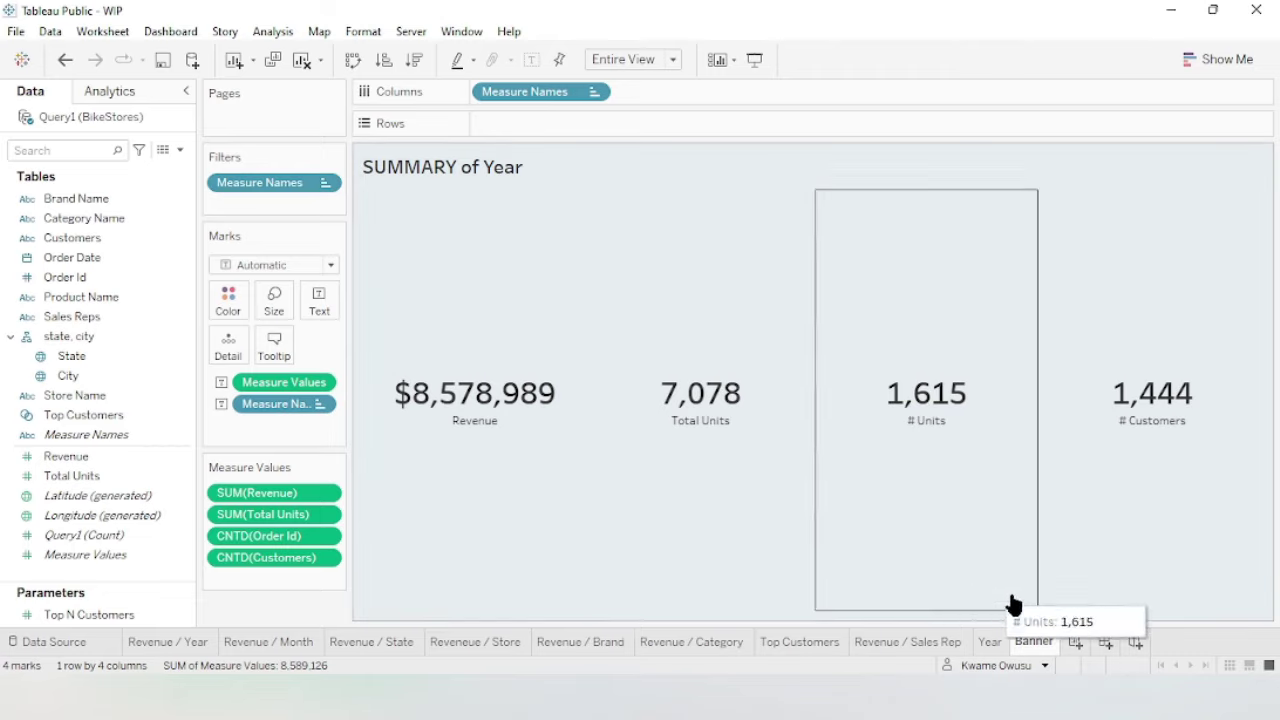
{"action": "left_click", "coordinate": [1075, 641]}
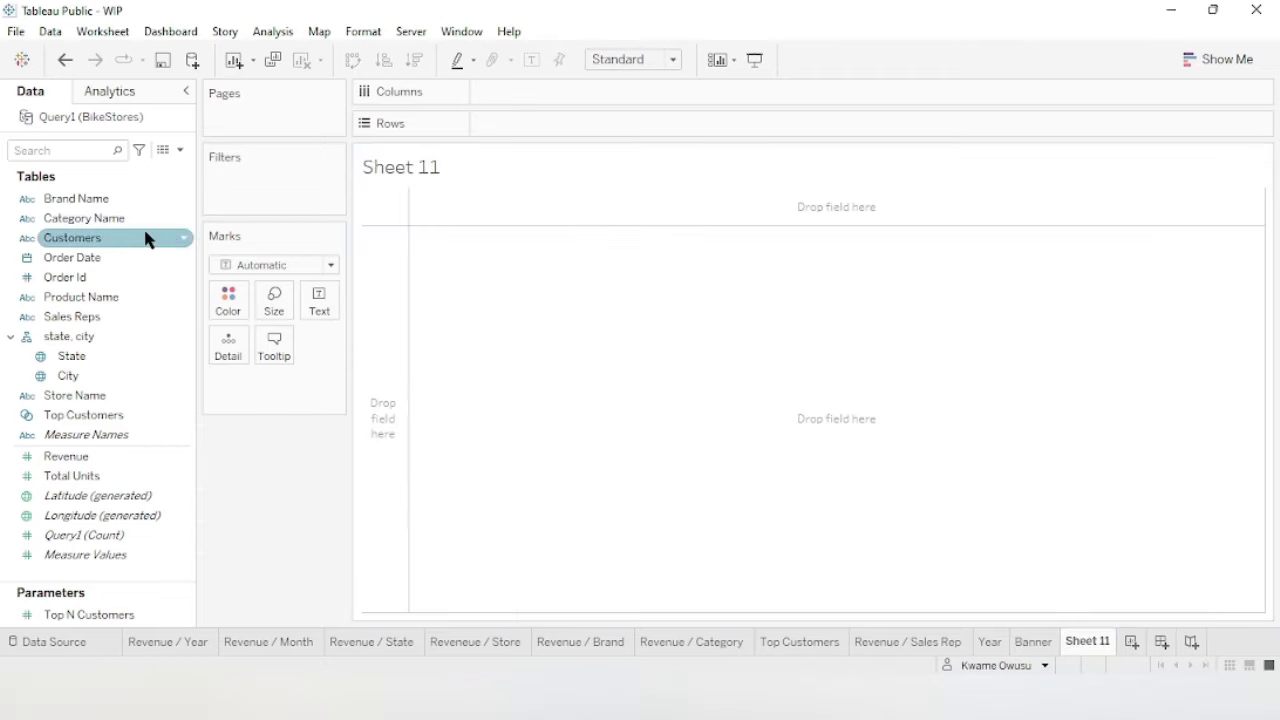
Place State on the new sheet and remove Latitude and Longitude from the view.
{"action": "left_click_drag", "start_coordinate": [91, 357], "coordinate": [229, 345]}
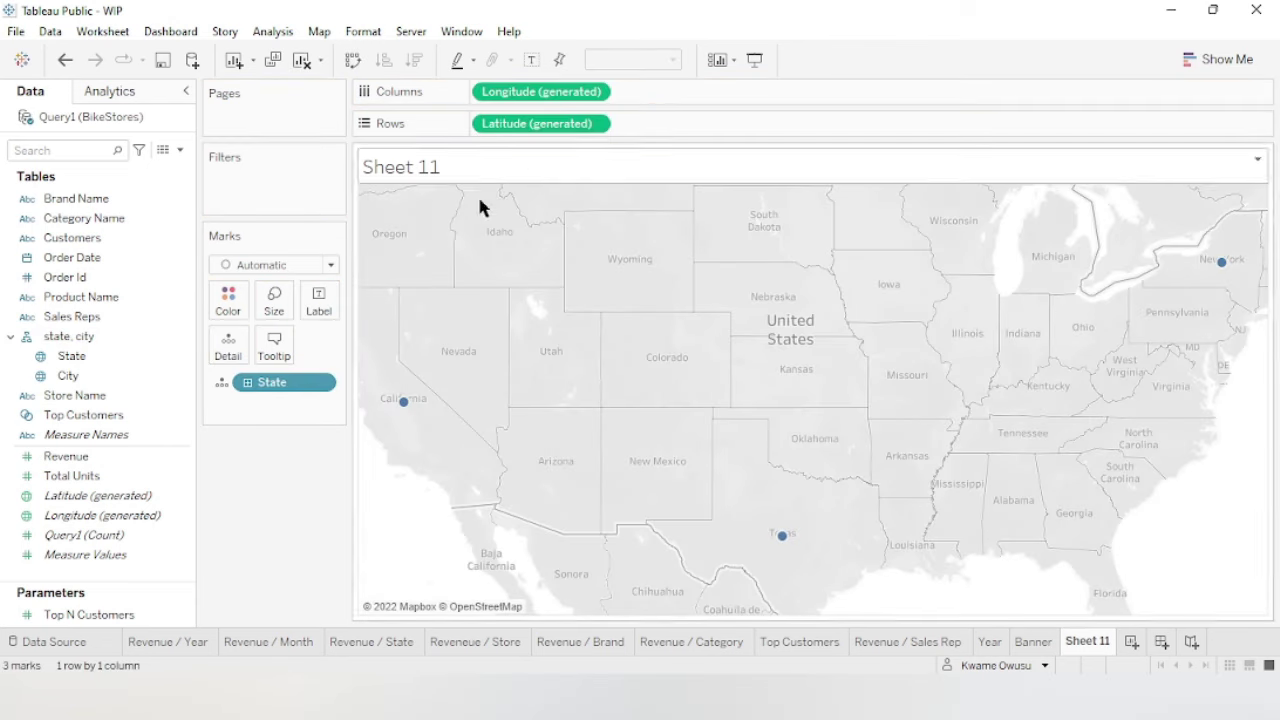
{"action": "left_click_drag", "start_coordinate": [535, 130], "coordinate": [22, 112]}
{"action": "left_click_drag", "start_coordinate": [569, 100], "coordinate": [5, 97]}
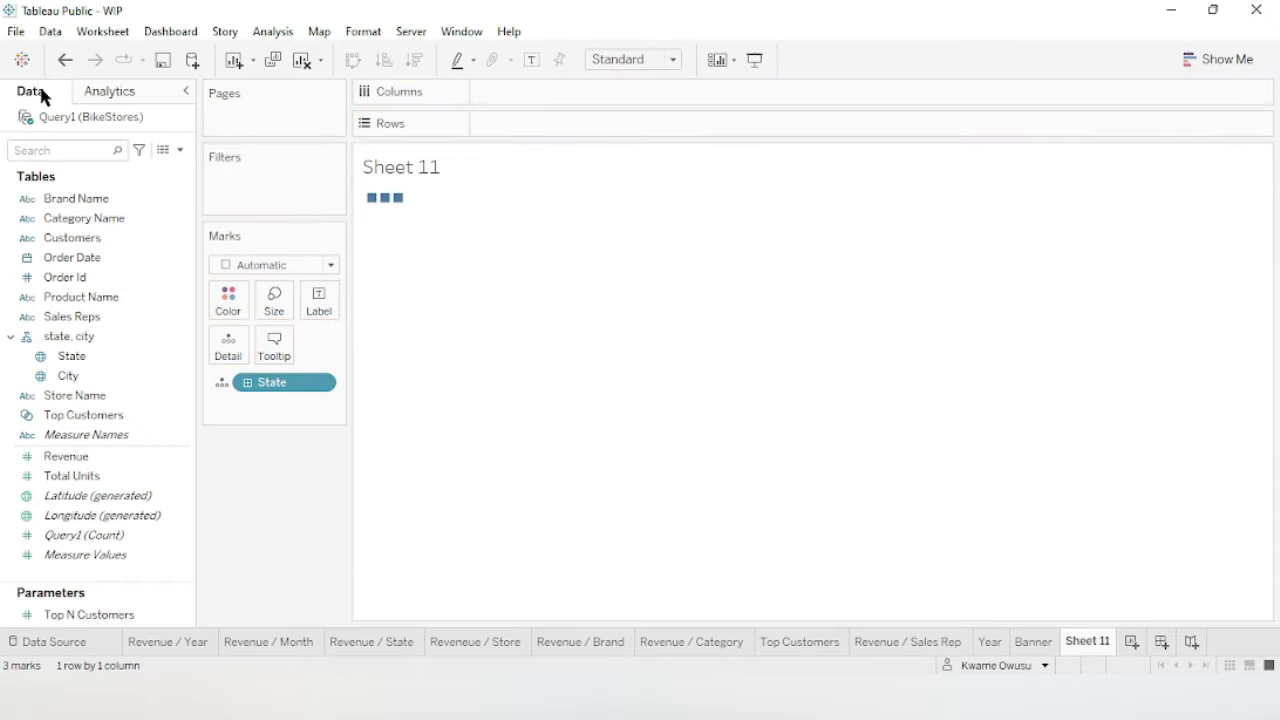
Title the sheet 'Profitability at a glance for State'.
{"action": "double_click", "coordinate": [431, 170]}
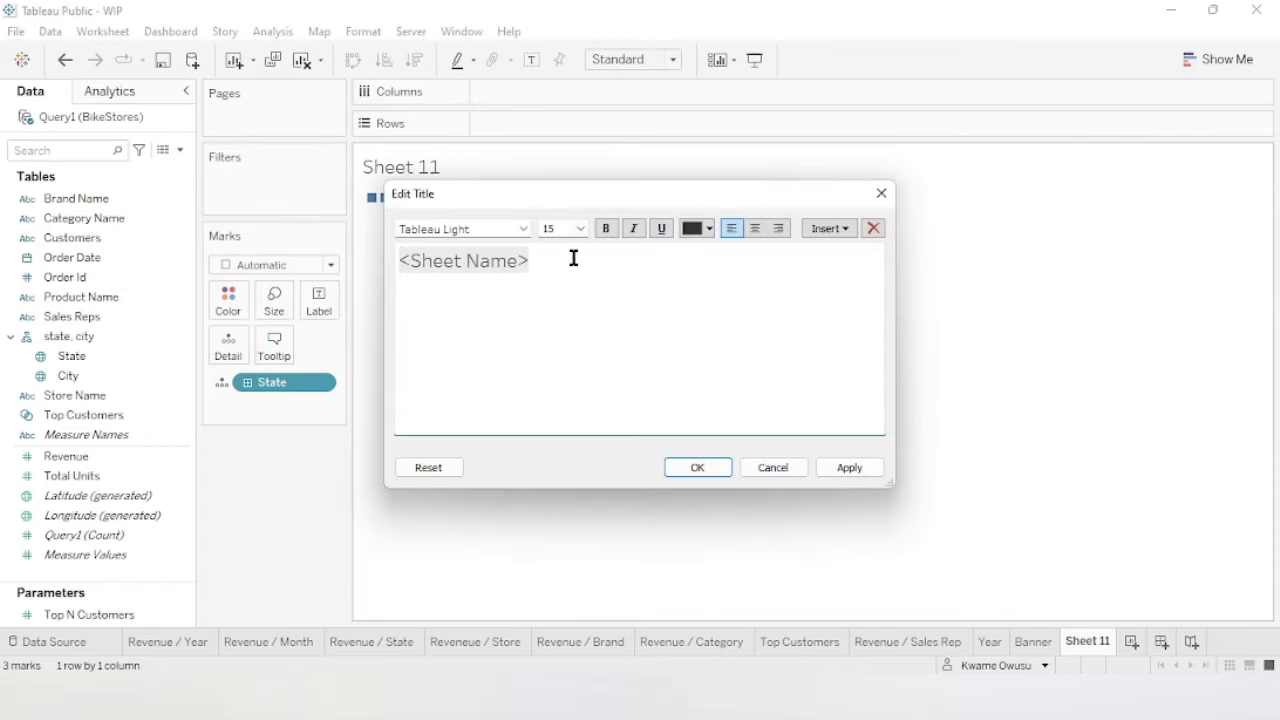
{"action": "left_click_drag", "start_coordinate": [586, 261], "coordinate": [212, 256]}
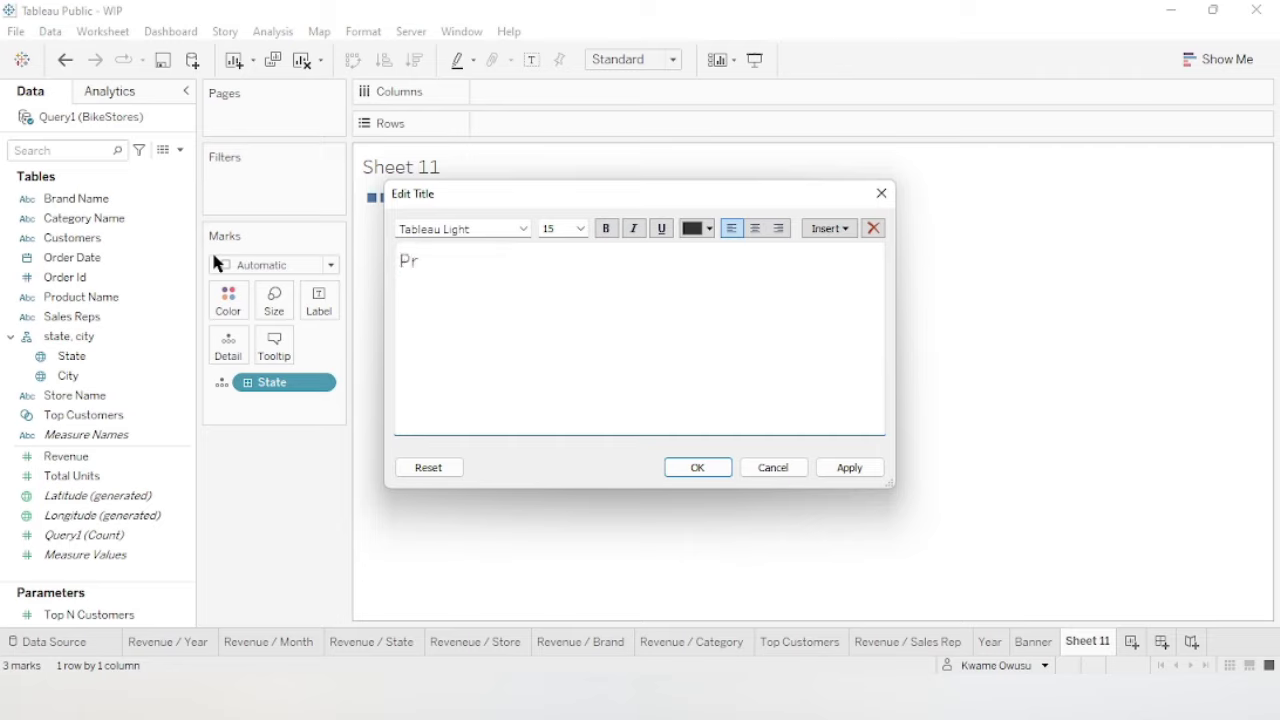
{"action": "type", "text": "tian"}
{"action": "key", "text": "BackSpace"}
{"action": "key", "text": "BackSpace"}
{"action": "key", "text": "BackSpace"}
{"action": "key", "text": "BackSpace"}
{"action": "type", "text": "ability at a glance for State"}
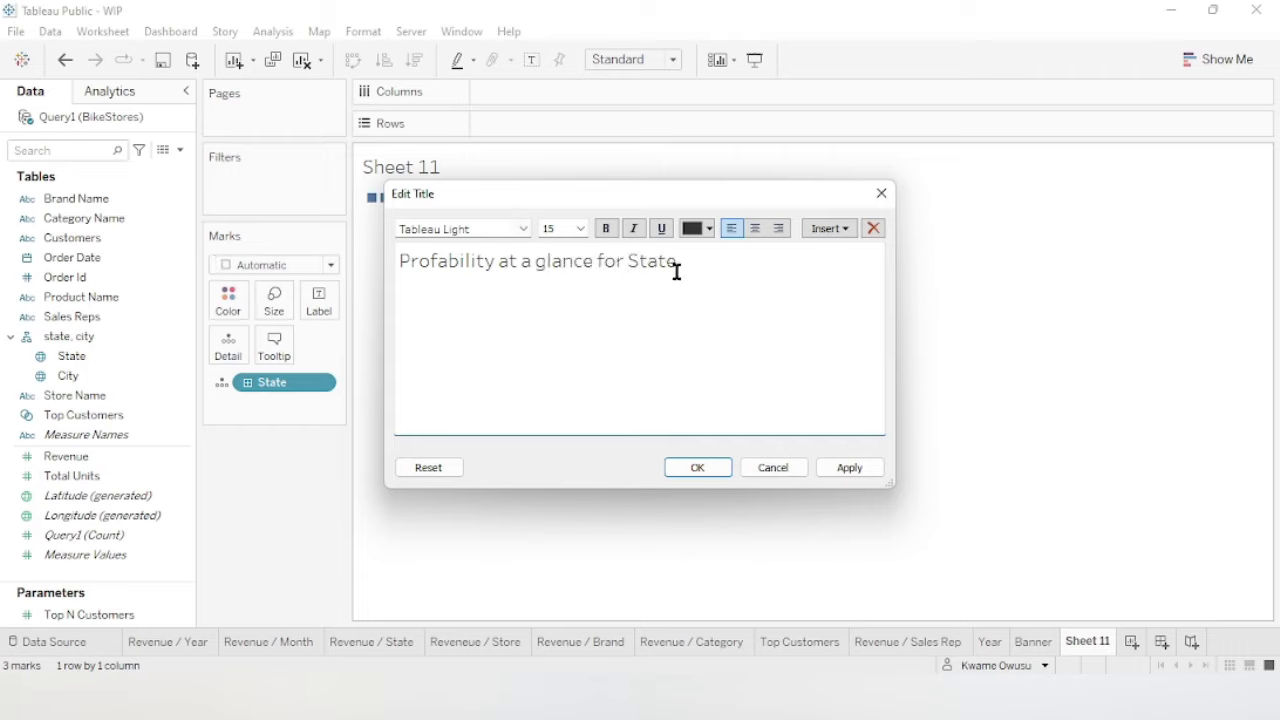
{"action": "left_click_drag", "start_coordinate": [629, 261], "coordinate": [709, 264]}
{"action": "left_click", "coordinate": [697, 470]}
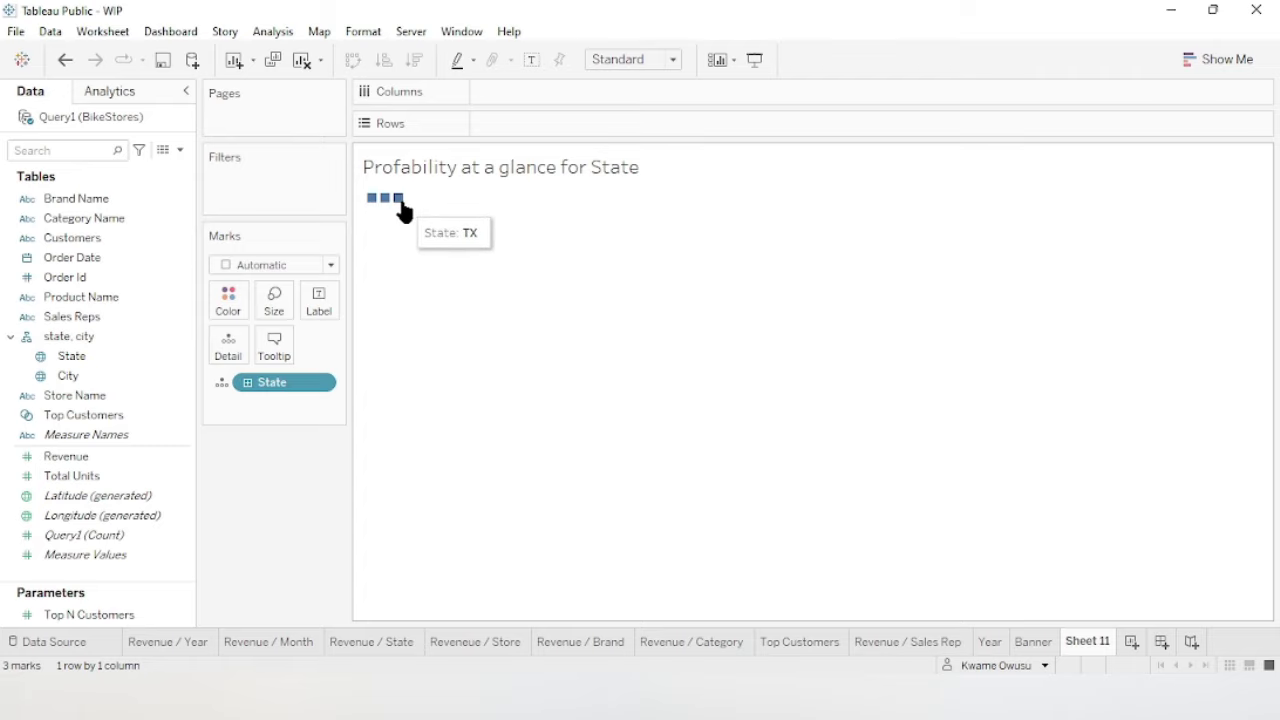
Shrink the state marks and set their opacity to 0% so they are invisible.
{"action": "left_click", "coordinate": [272, 305]}
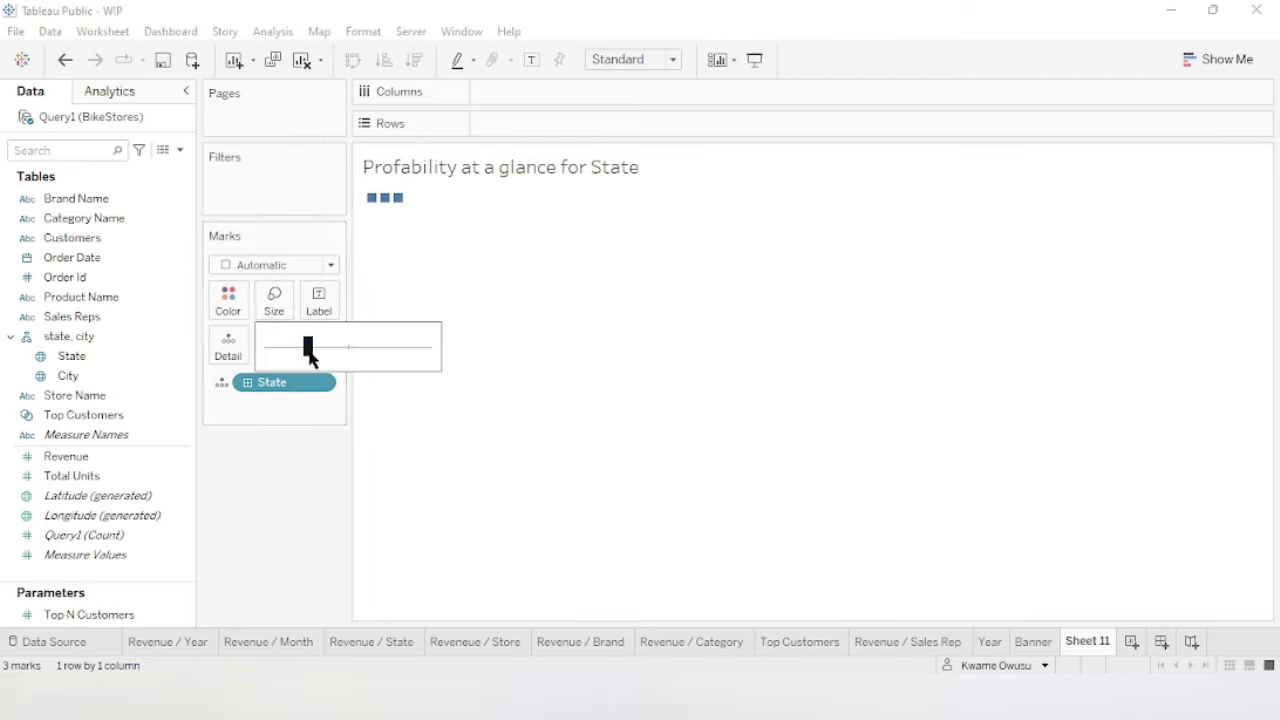
{"action": "left_click_drag", "start_coordinate": [300, 355], "coordinate": [255, 352]}
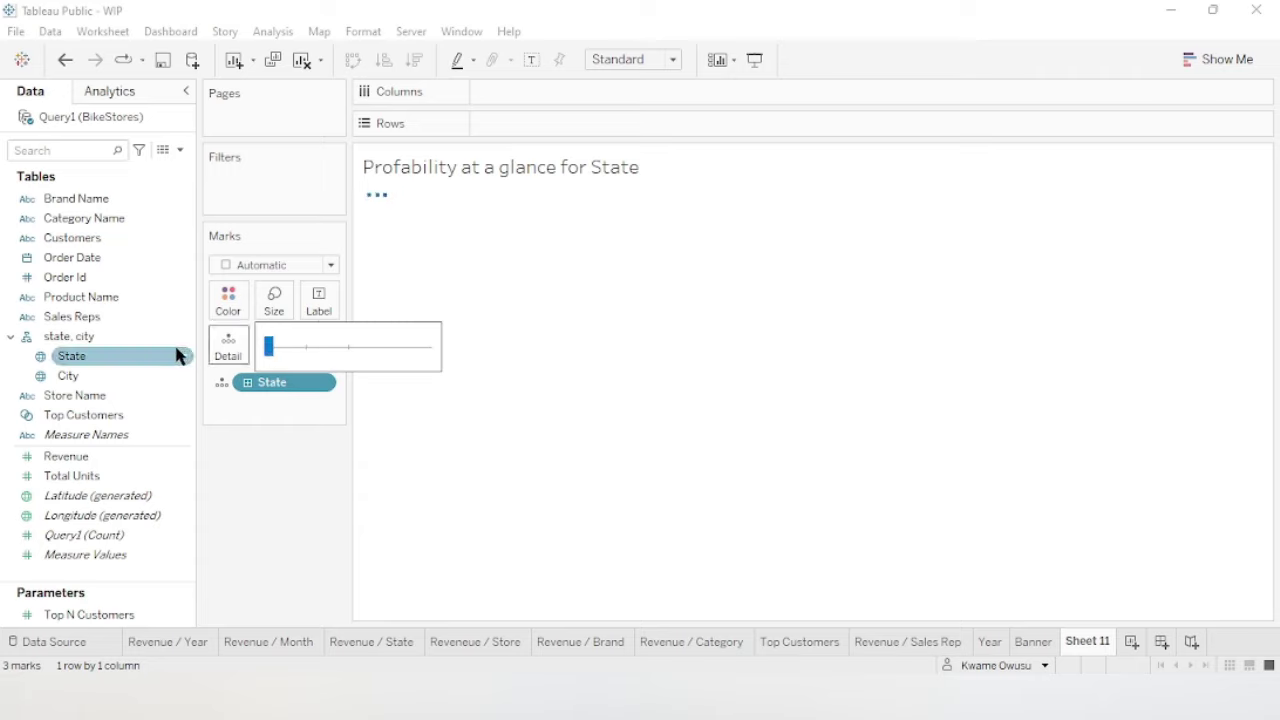
{"action": "left_click", "coordinate": [222, 305]}
{"action": "left_click_drag", "start_coordinate": [320, 496], "coordinate": [181, 500]}
{"action": "left_click", "coordinate": [572, 343]}
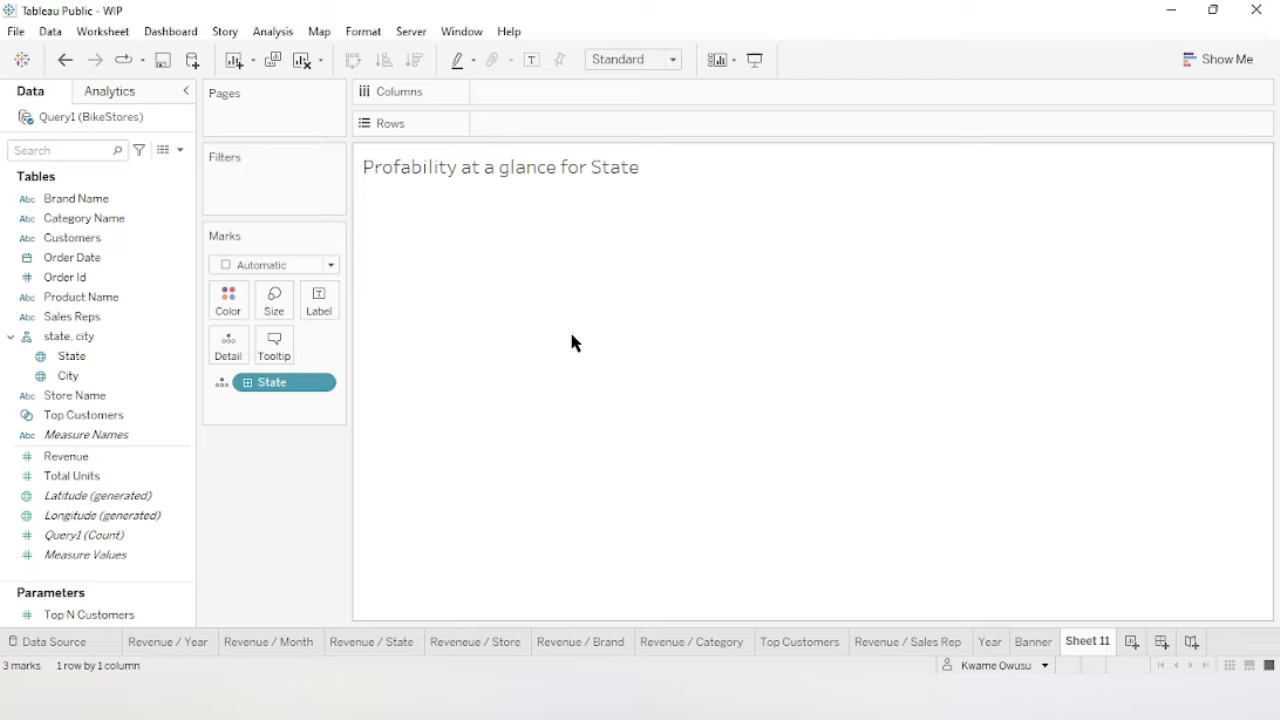
Rename the sheet to title and create a new dashboard.
{"action": "double_click", "coordinate": [1088, 641]}
{"action": "type", "text": "title"}
{"action": "left_click", "coordinate": [795, 430]}
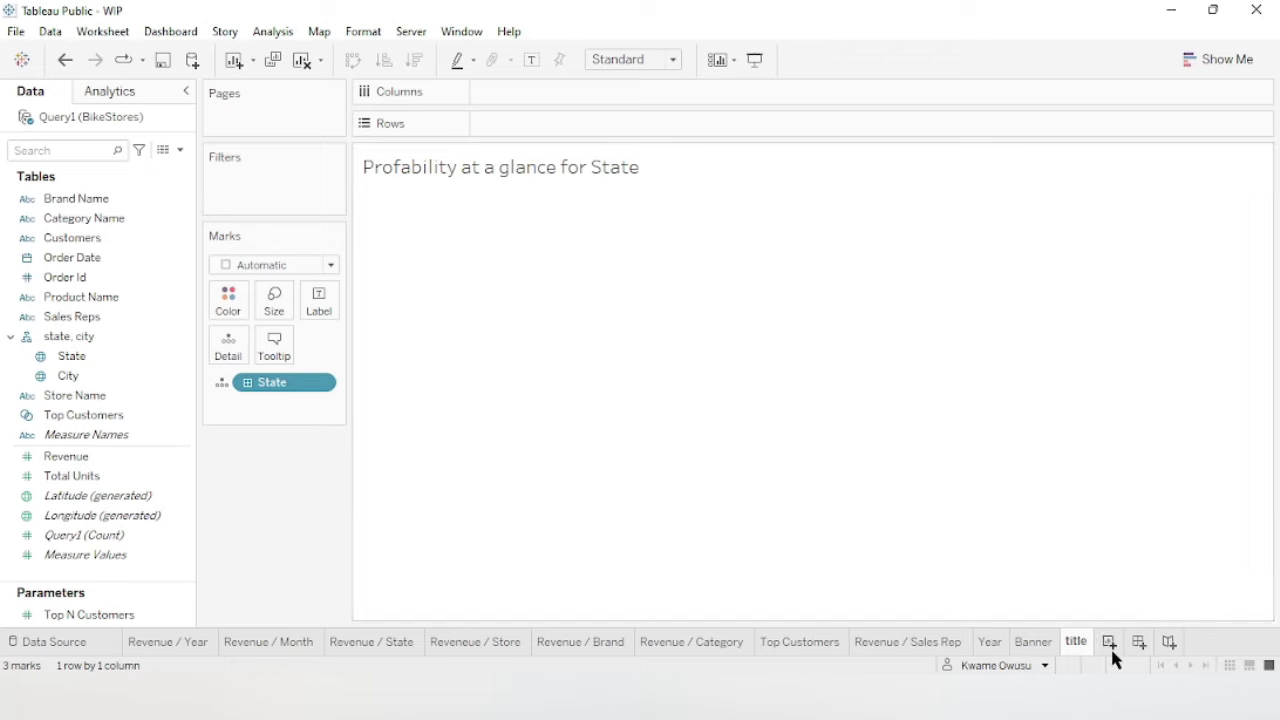
{"action": "left_click", "coordinate": [1138, 647]}
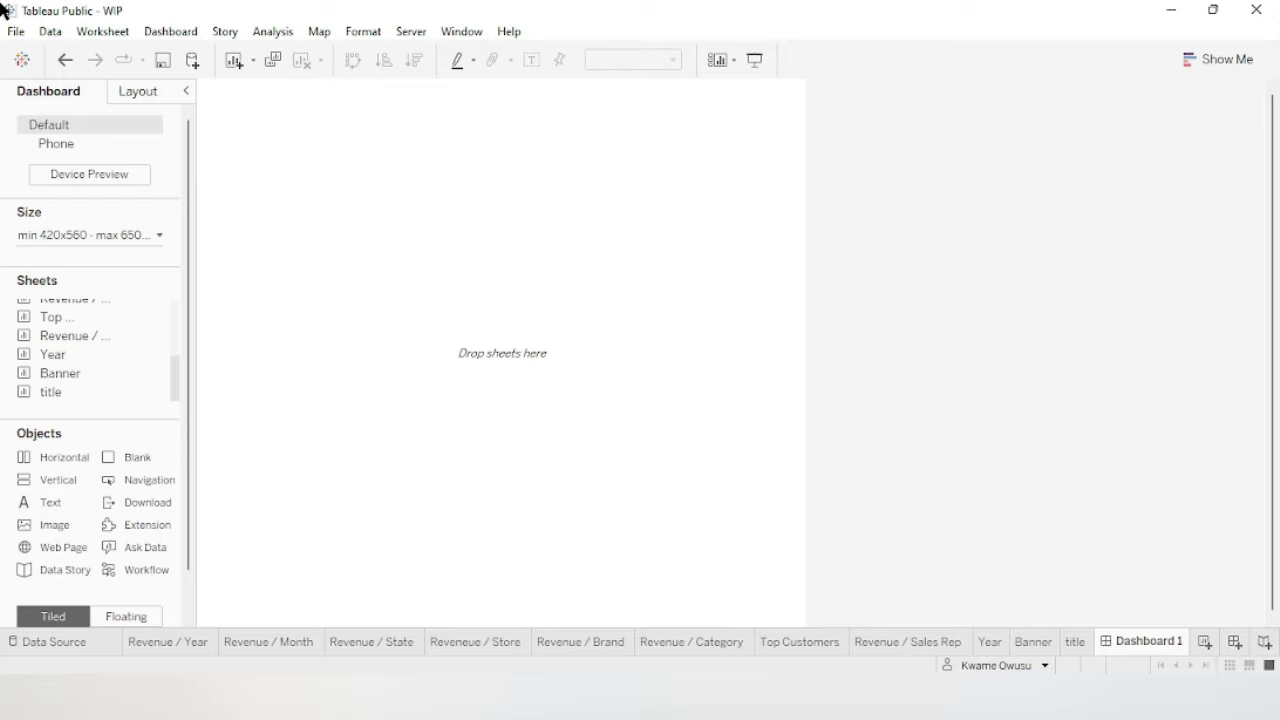
Set the dashboard size range to 800 wide by 1600 high.
{"action": "left_click", "coordinate": [40, 235]}
{"action": "left_click", "coordinate": [52, 340]}
{"action": "left_click_drag", "start_coordinate": [54, 339], "coordinate": [8, 348]}
{"action": "type", "text": "800"}
{"action": "left_click", "coordinate": [155, 340]}
{"action": "type", "text": "1600"}
{"action": "left_click", "coordinate": [440, 327]}
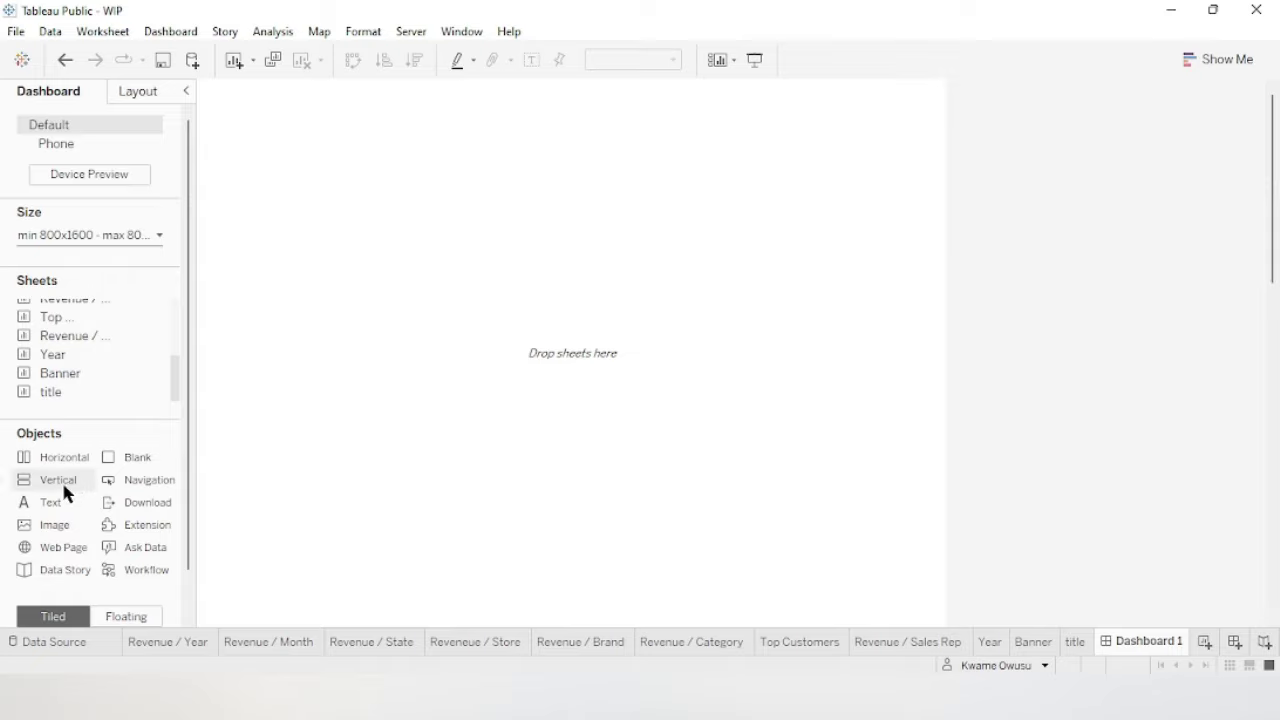
Lay out a vertical container, blank spacers and a horizontal container on the canvas.
{"action": "left_click_drag", "start_coordinate": [61, 479], "coordinate": [555, 331]}
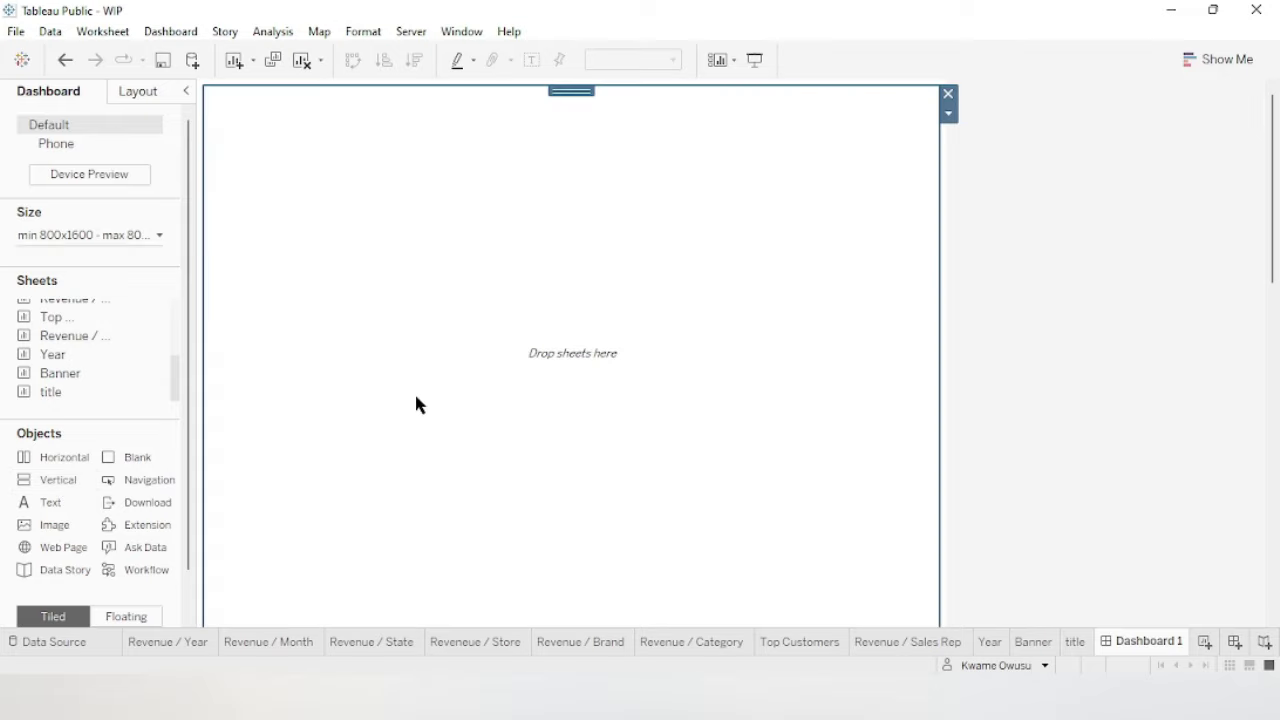
{"action": "left_click_drag", "start_coordinate": [123, 460], "coordinate": [500, 295]}
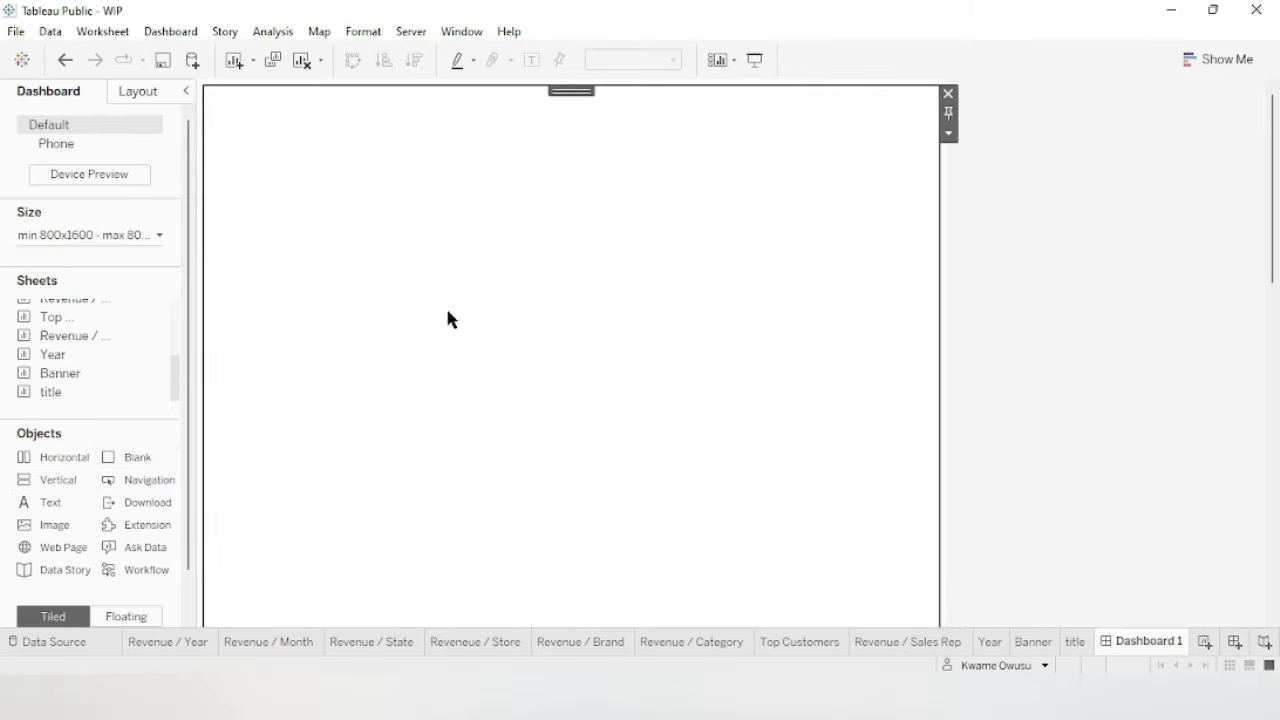
{"action": "left_click_drag", "start_coordinate": [146, 458], "coordinate": [486, 404]}
{"action": "left_click_drag", "start_coordinate": [140, 458], "coordinate": [525, 230]}
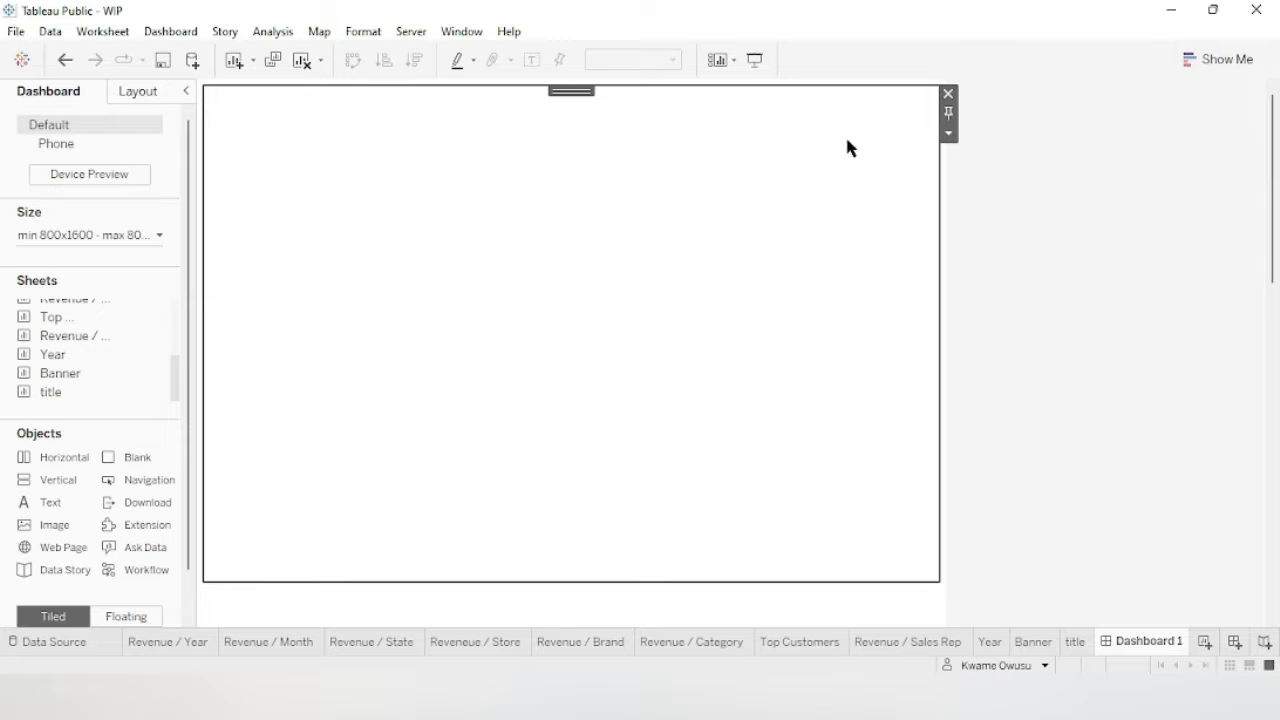
{"action": "left_click_drag", "start_coordinate": [63, 457], "coordinate": [557, 349]}
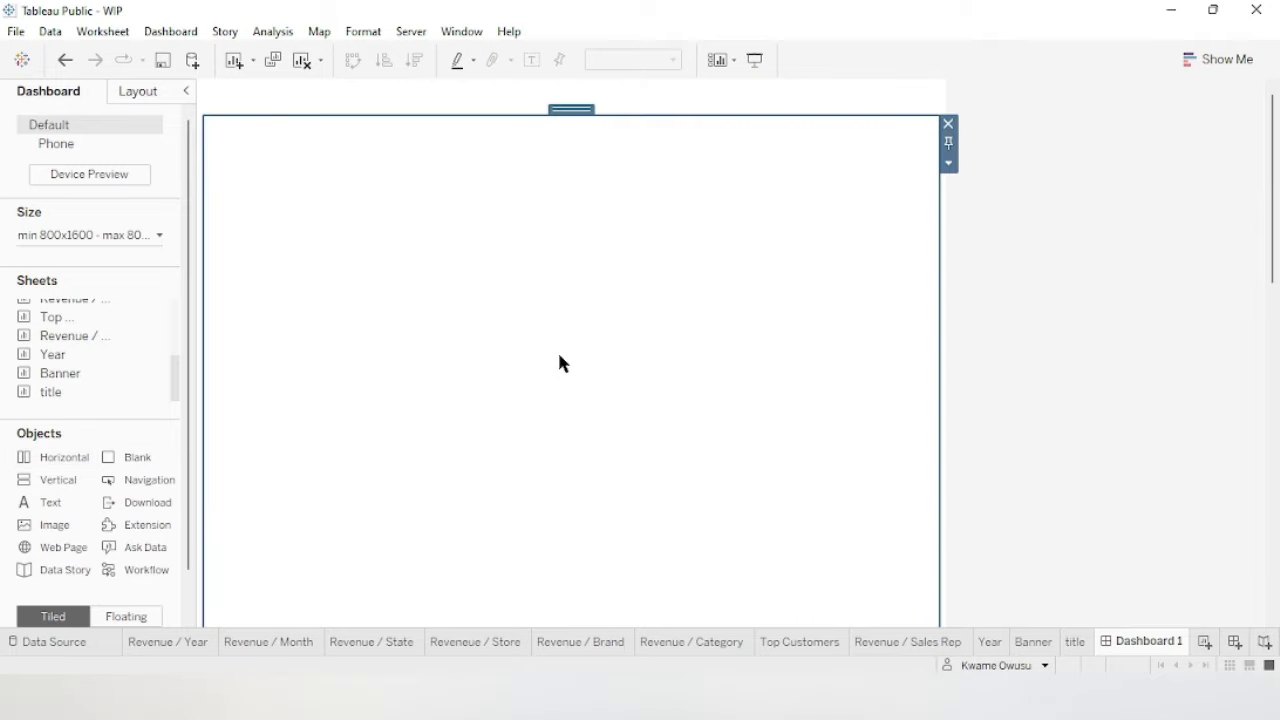
Add a text object reading 'EXECUTIVE DASHBOARD' in bold, centred 24-point type.
{"action": "left_click_drag", "start_coordinate": [48, 507], "coordinate": [499, 425]}
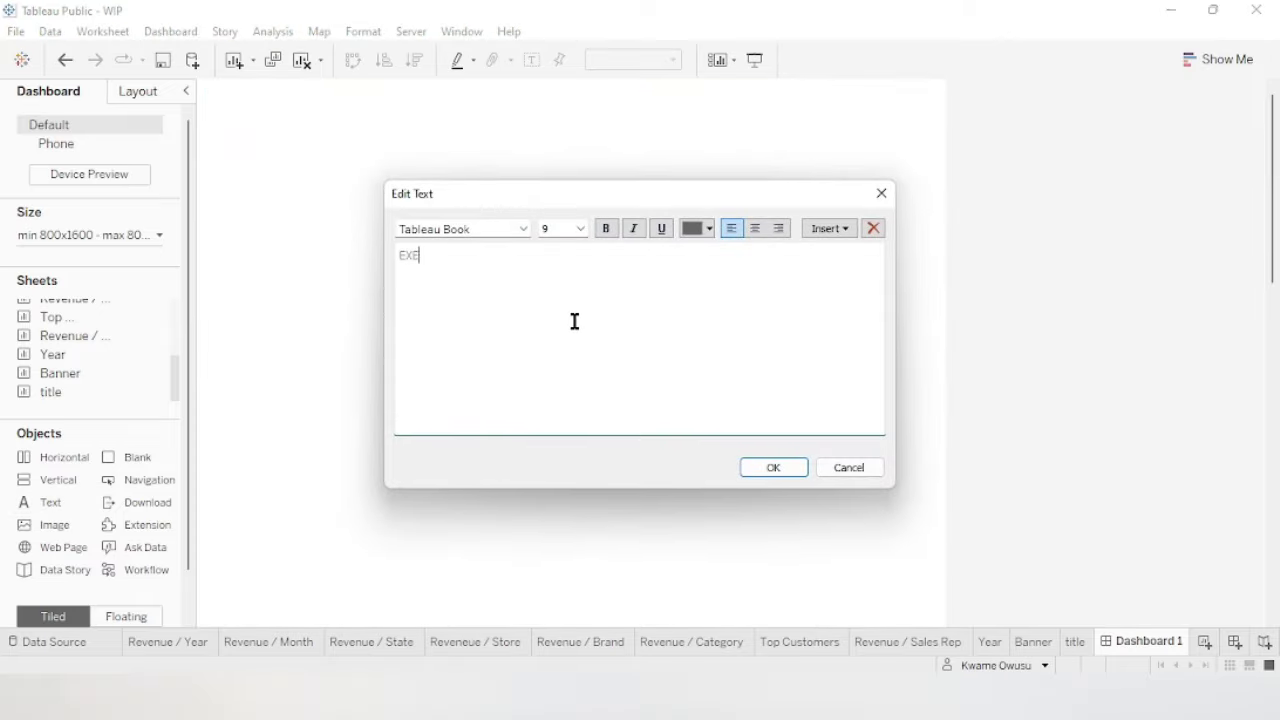
{"action": "type", "text": "EXECUTIVE DASHBOARD"}
{"action": "left_click_drag", "start_coordinate": [530, 255], "coordinate": [399, 256]}
{"action": "left_click", "coordinate": [606, 228]}
{"action": "left_click", "coordinate": [581, 228]}
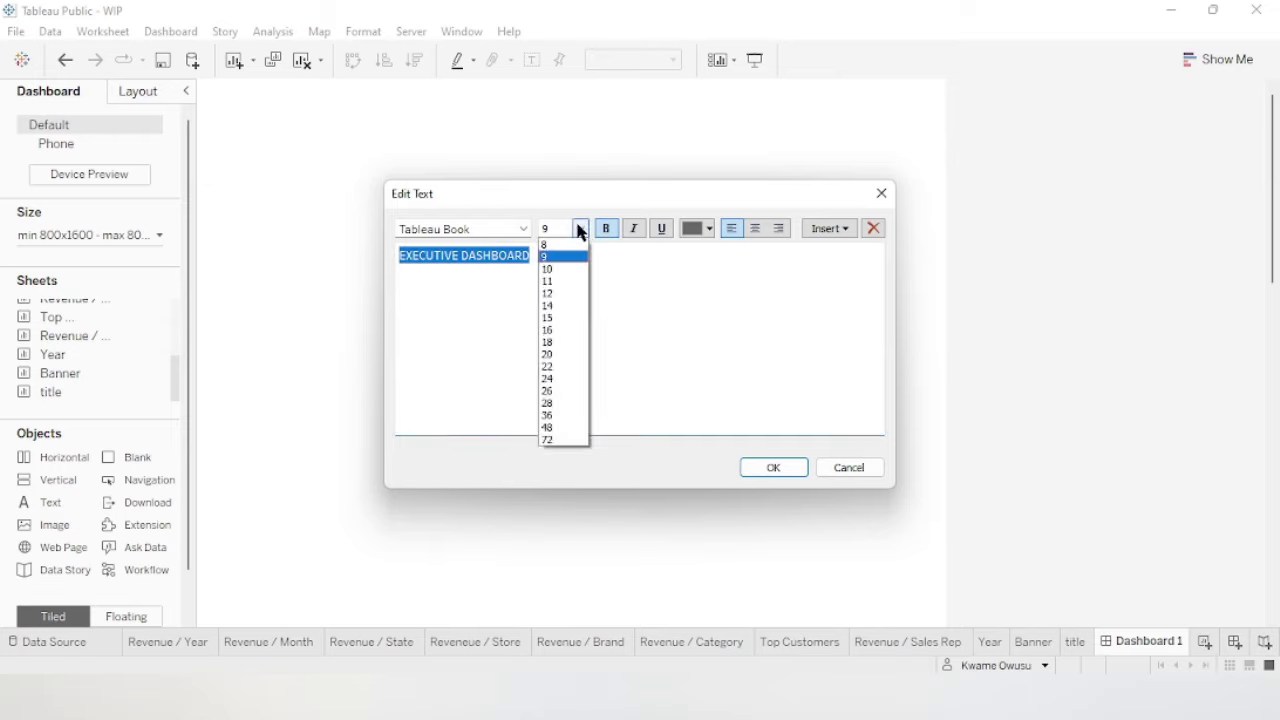
{"action": "left_click", "coordinate": [556, 377]}
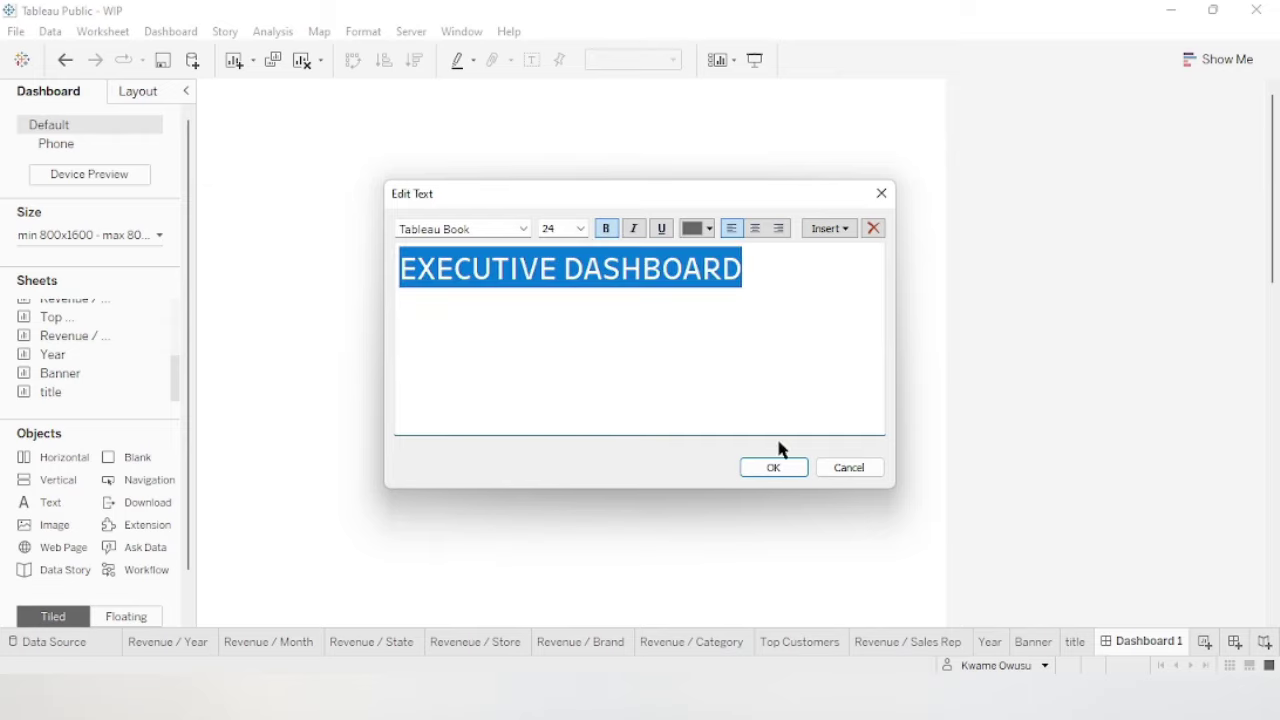
{"action": "left_click", "coordinate": [757, 229]}
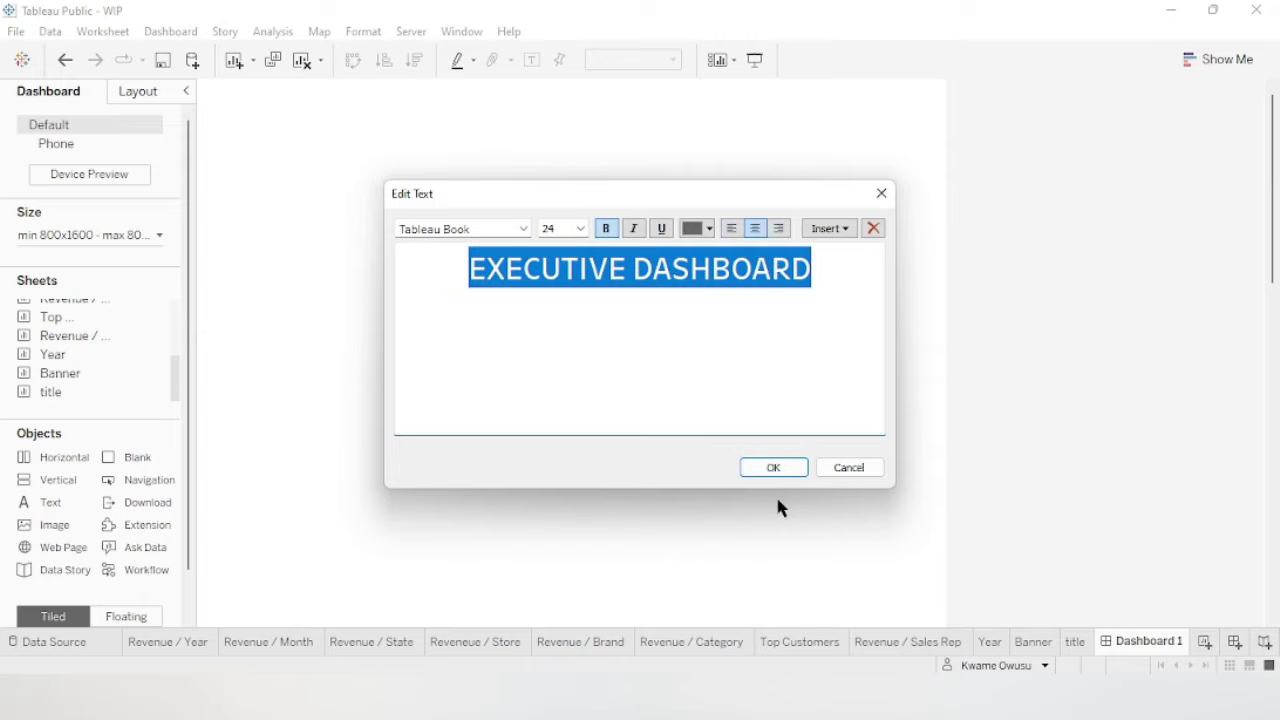
{"action": "left_click", "coordinate": [774, 467]}
{"action": "left_click", "coordinate": [1042, 334]}
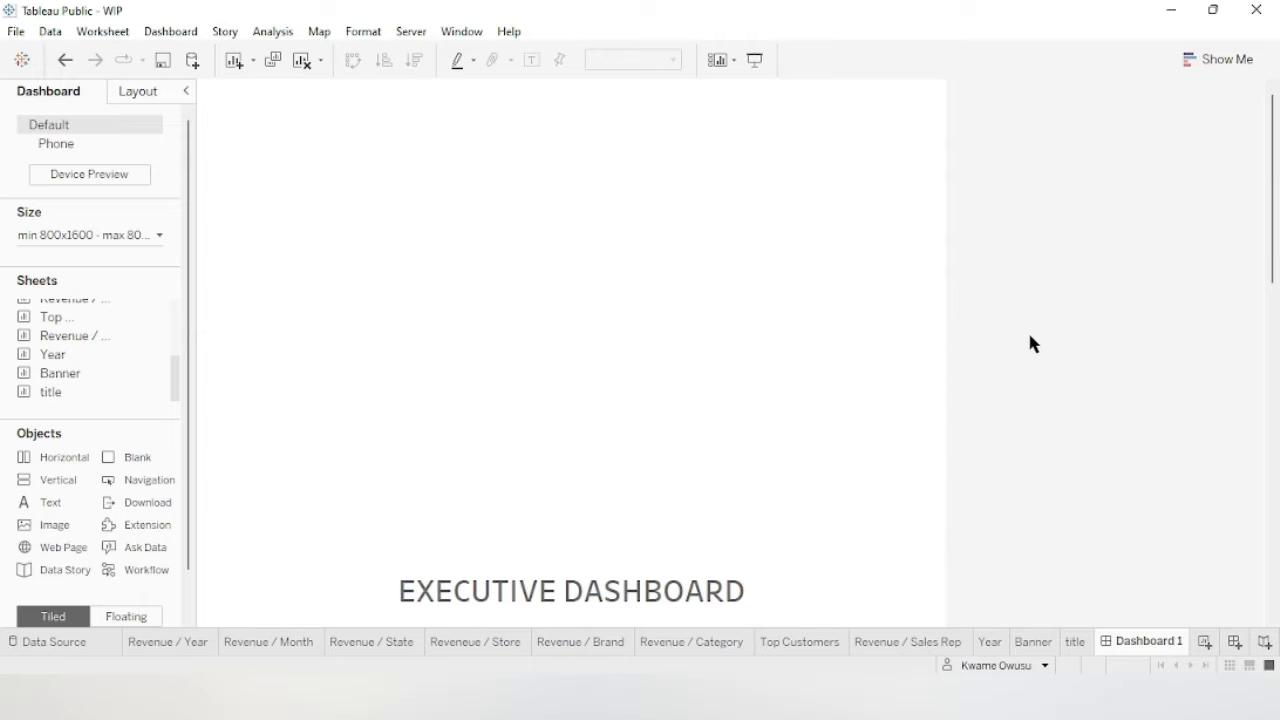
{"action": "scroll", "coordinate": [1007, 340], "scroll_direction": "down", "scroll_amount": 2}
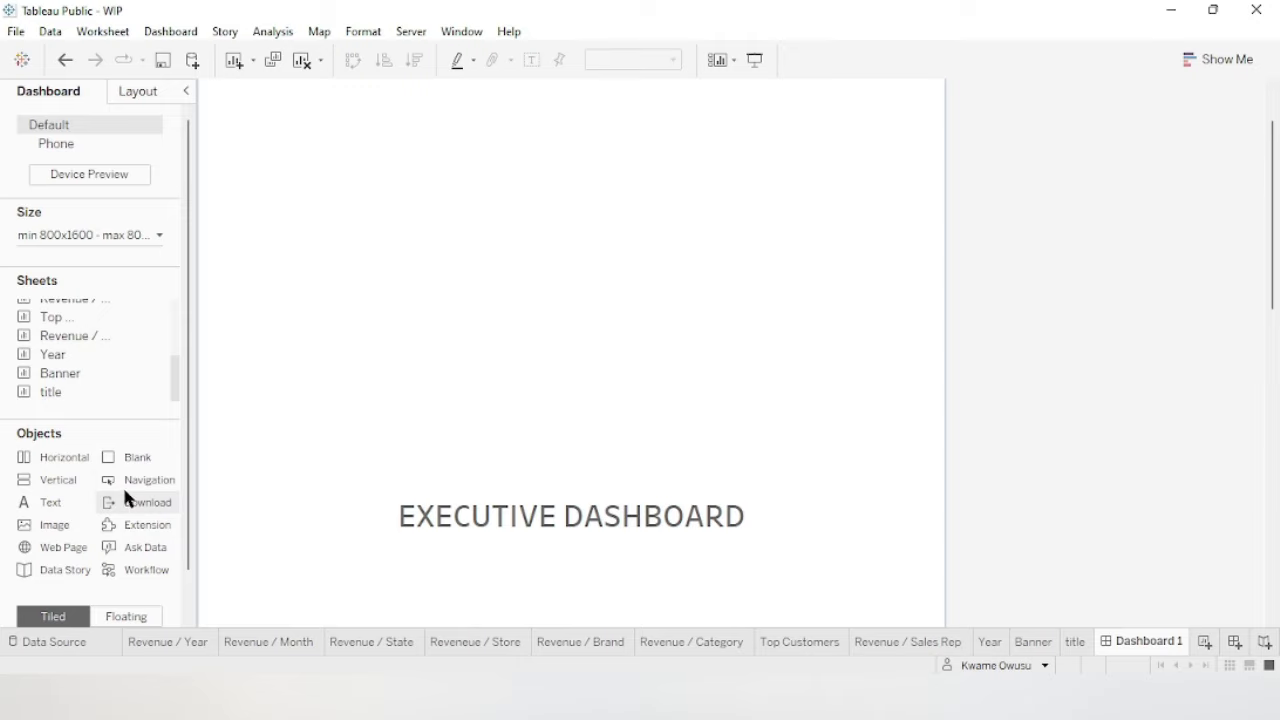
Place the Year sheet beside the heading and add a fitted Bike Store Image.png image object.
{"action": "left_click", "coordinate": [828, 532]}
{"action": "left_click_drag", "start_coordinate": [870, 512], "coordinate": [865, 517]}
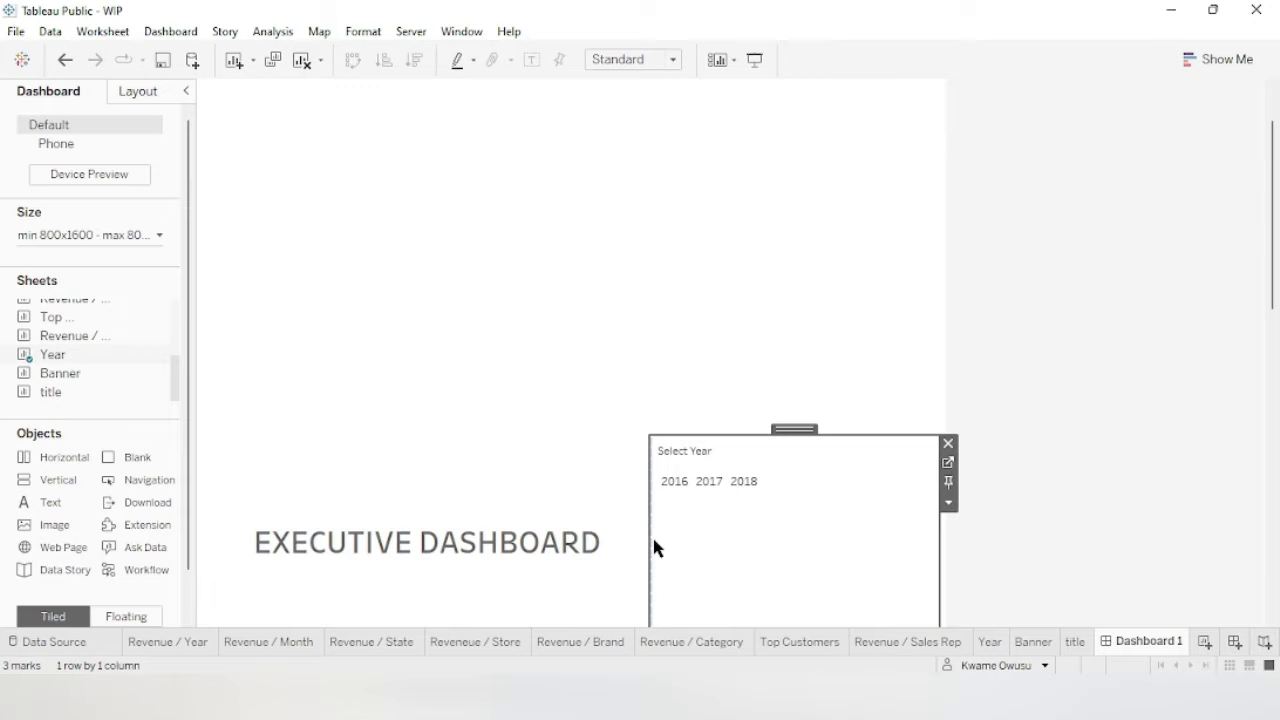
{"action": "left_click_drag", "start_coordinate": [47, 516], "coordinate": [254, 543]}
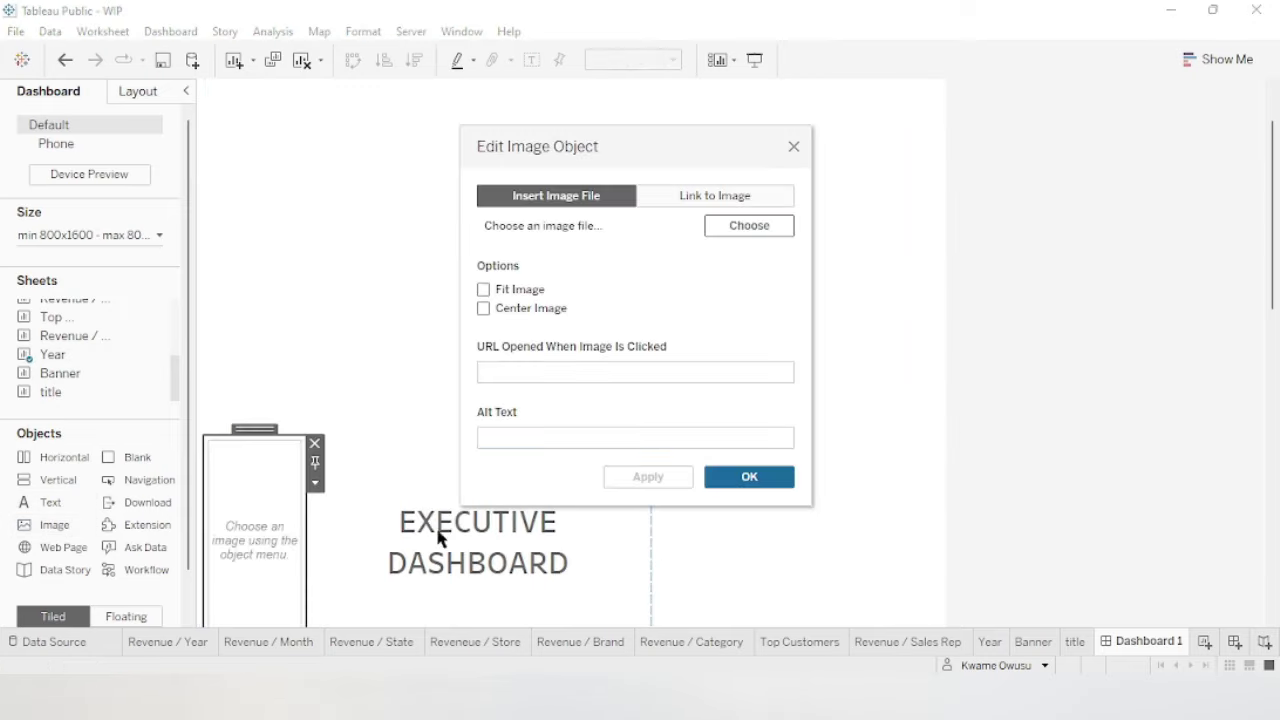
{"action": "left_click", "coordinate": [749, 225]}
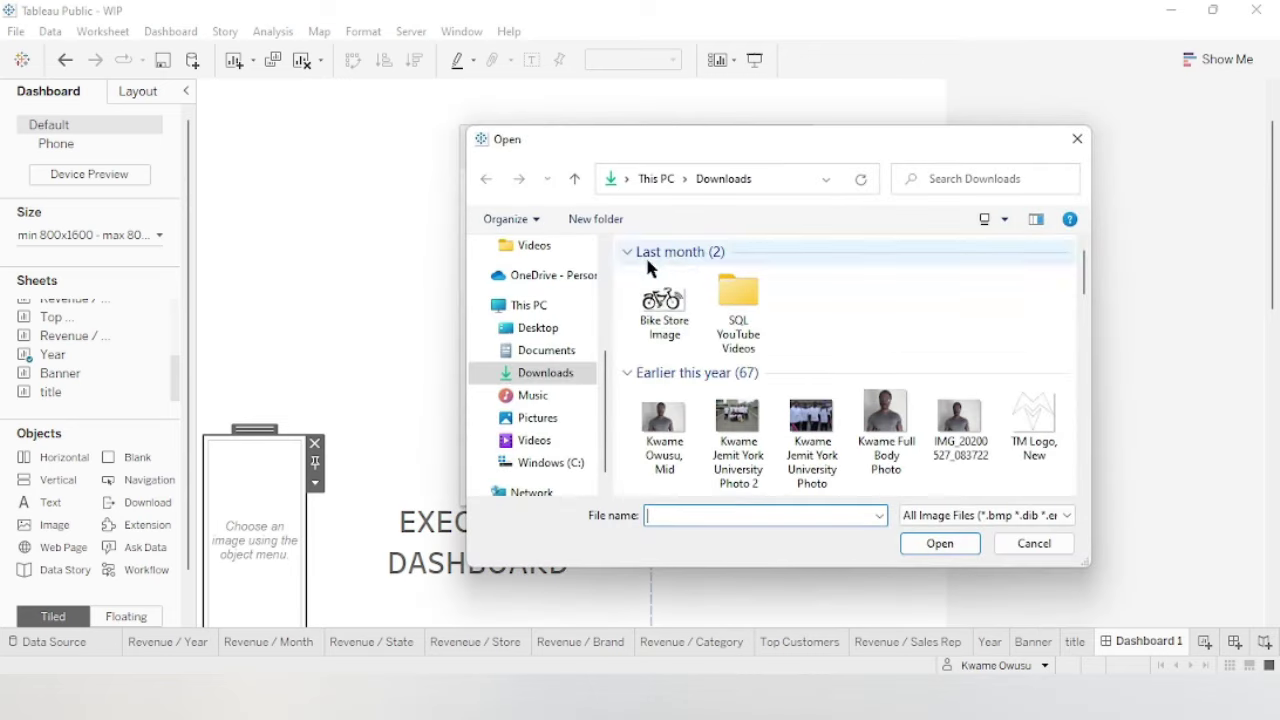
{"action": "double_click", "coordinate": [664, 305]}
{"action": "left_click", "coordinate": [483, 290]}
{"action": "left_click", "coordinate": [645, 477]}
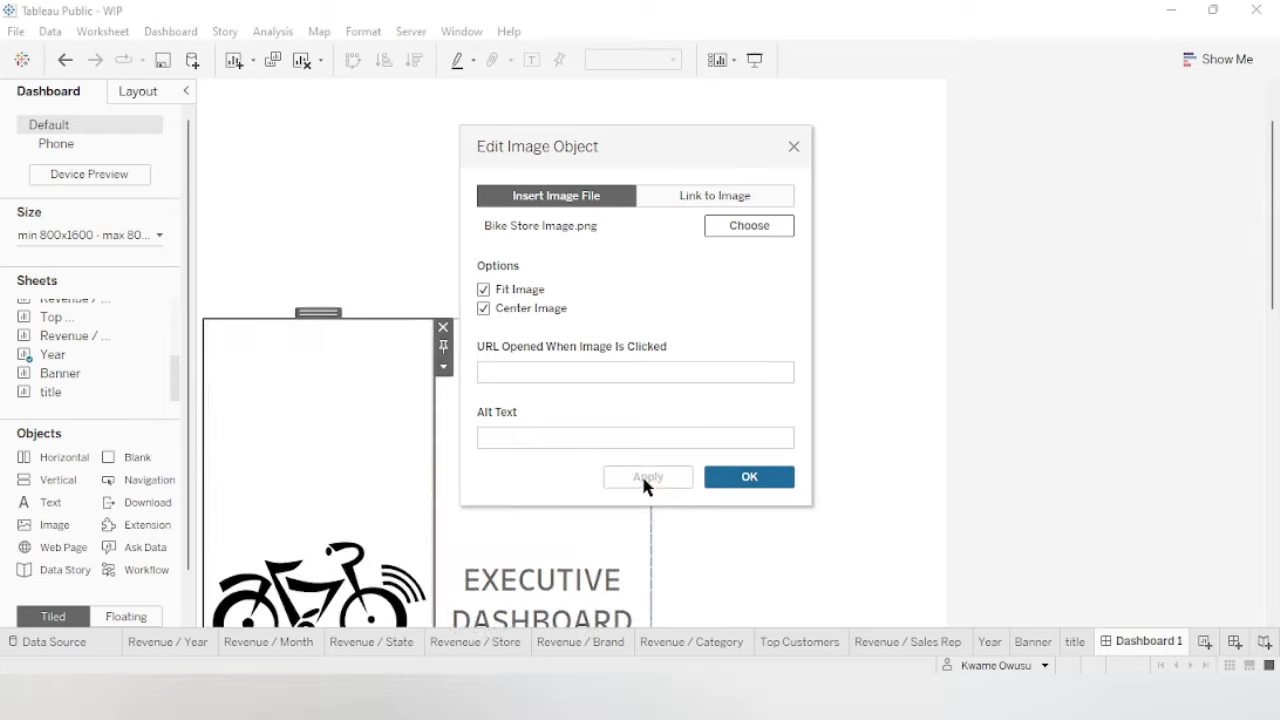
{"action": "left_click", "coordinate": [749, 477]}
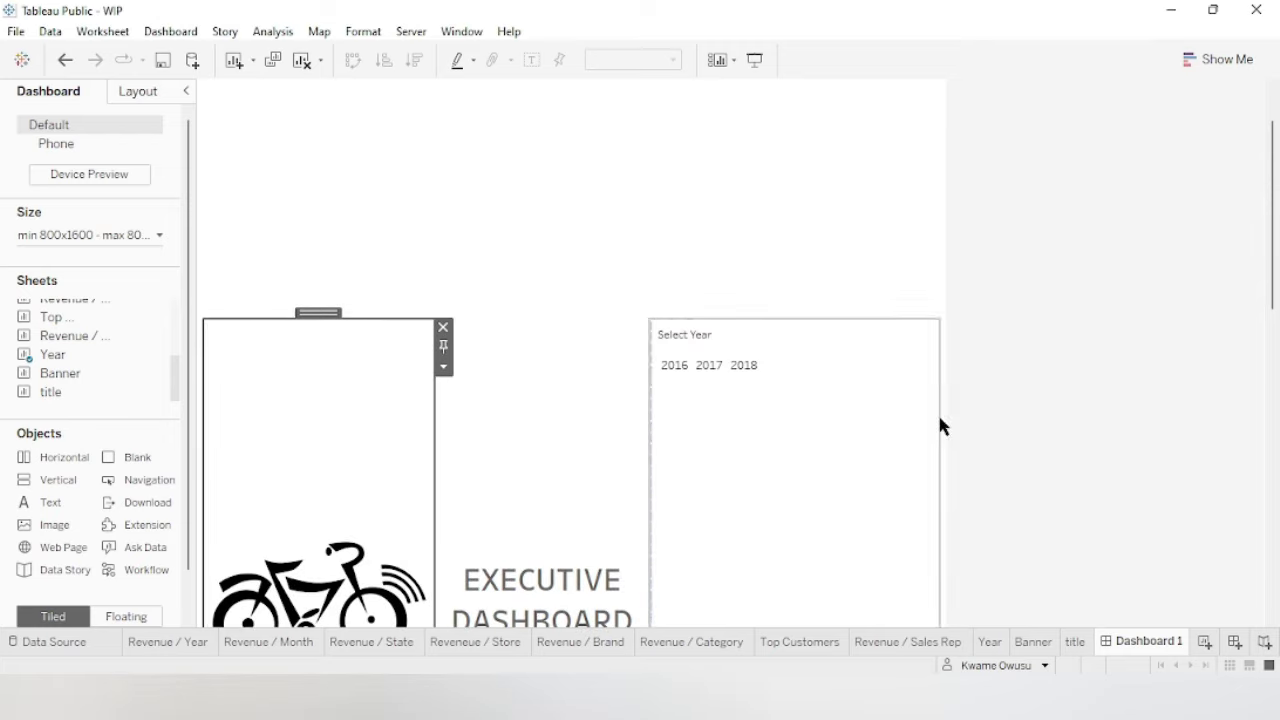
Narrow the bike image area next to the heading.
{"action": "scroll", "coordinate": [1120, 352], "scroll_direction": "down", "scroll_amount": 1}
{"action": "left_click", "coordinate": [543, 410]}
{"action": "left_click_drag", "start_coordinate": [434, 466], "coordinate": [310, 466]}
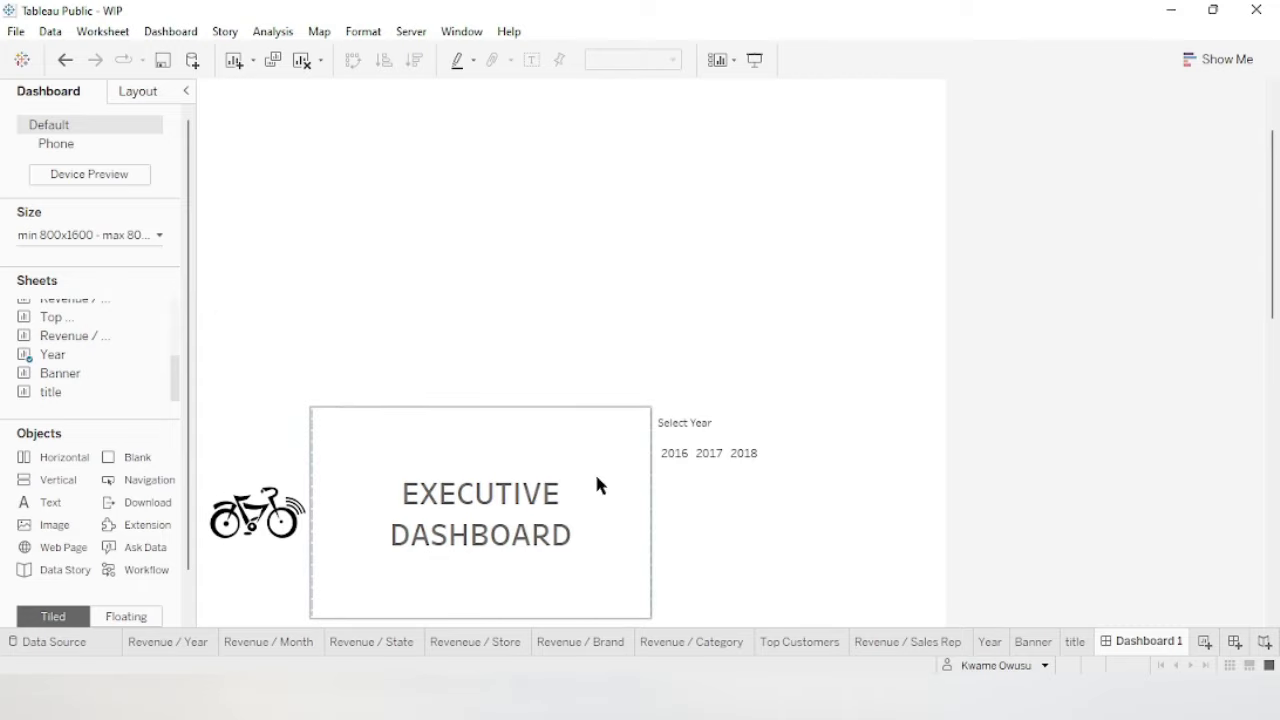
{"action": "left_click", "coordinate": [614, 460]}
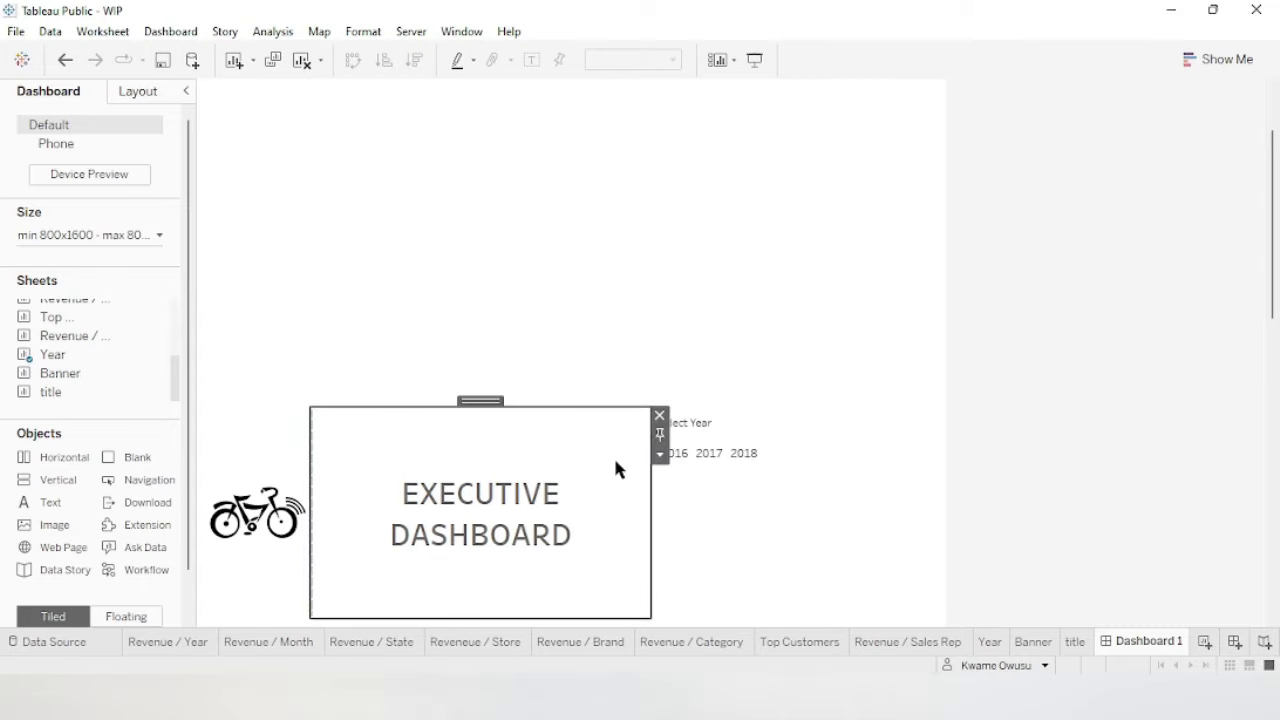
Widen the EXECUTIVE DASHBOARD heading to fit one line and shorten the header banner's height.
{"action": "left_click_drag", "start_coordinate": [651, 479], "coordinate": [793, 492]}
{"action": "left_click", "coordinate": [987, 458]}
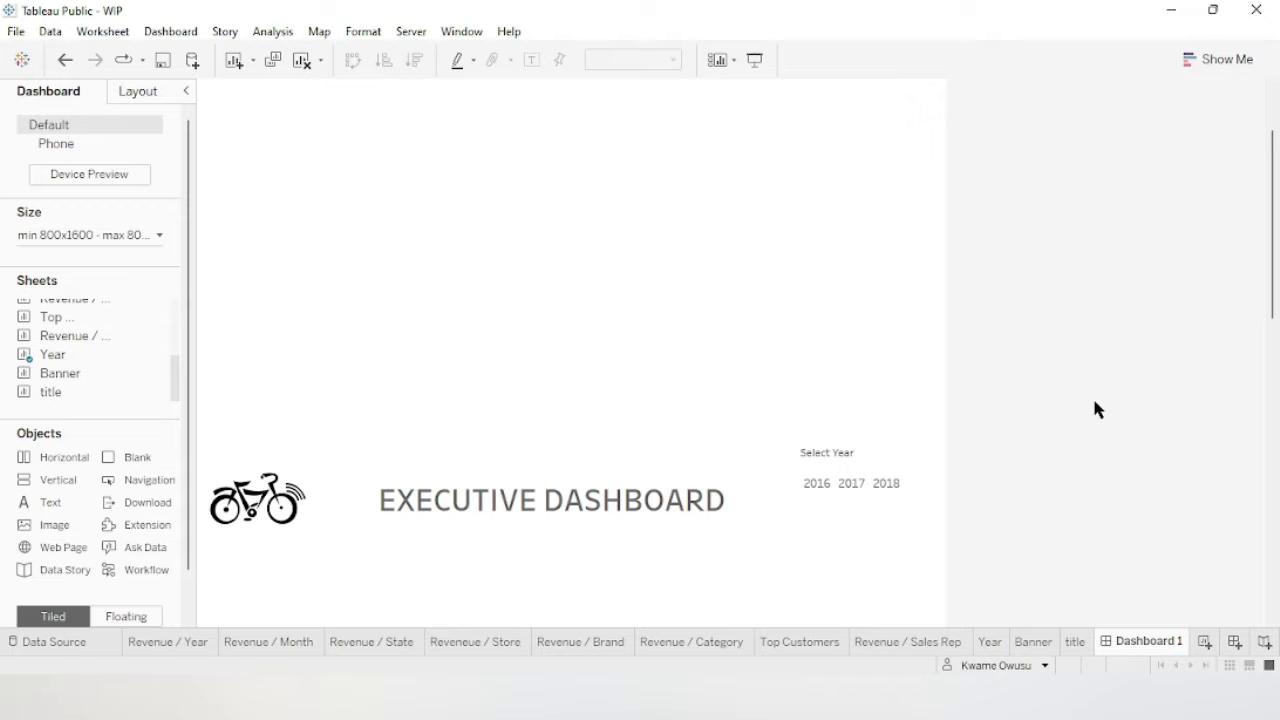
{"action": "left_click", "coordinate": [745, 500]}
{"action": "left_click_drag", "start_coordinate": [797, 491], "coordinate": [817, 497]}
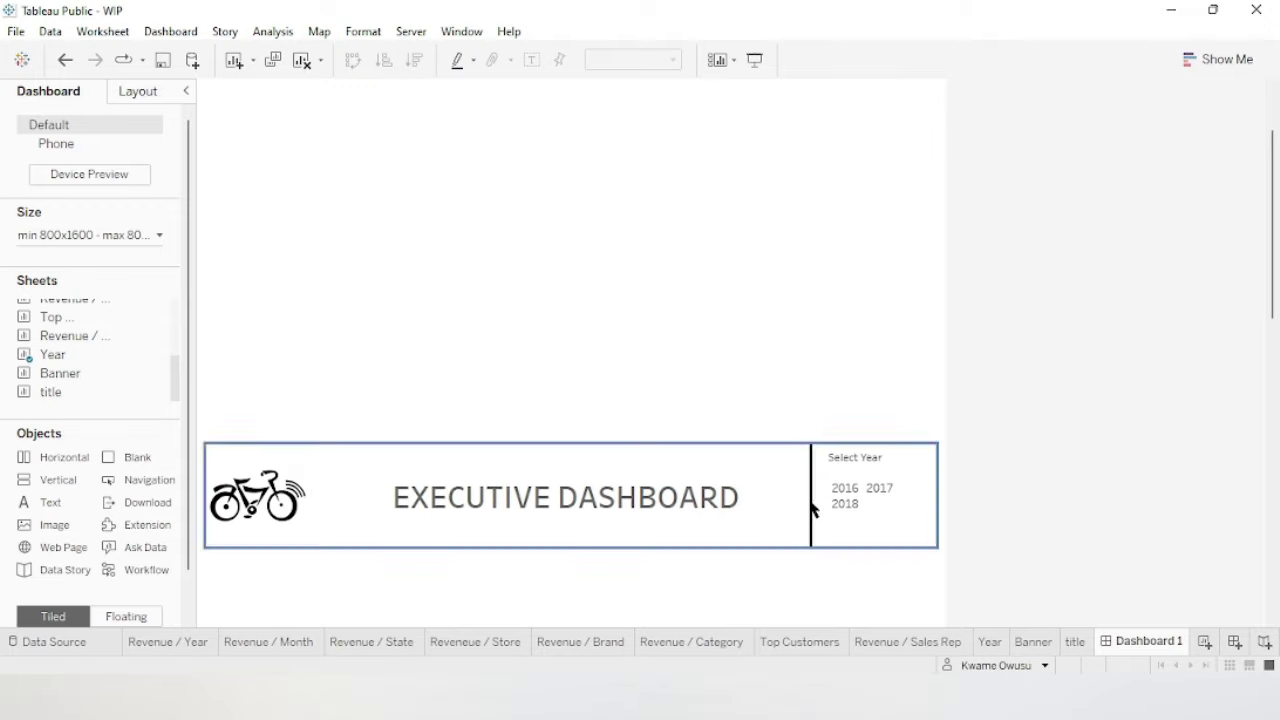
{"action": "left_click", "coordinate": [662, 540]}
{"action": "left_click_drag", "start_coordinate": [648, 549], "coordinate": [665, 527]}
{"action": "left_click", "coordinate": [965, 462]}
Remove the empty vertical container above the header banner using Remove from Dashboard.
{"action": "left_click", "coordinate": [578, 447]}
{"action": "double_click", "coordinate": [563, 436]}
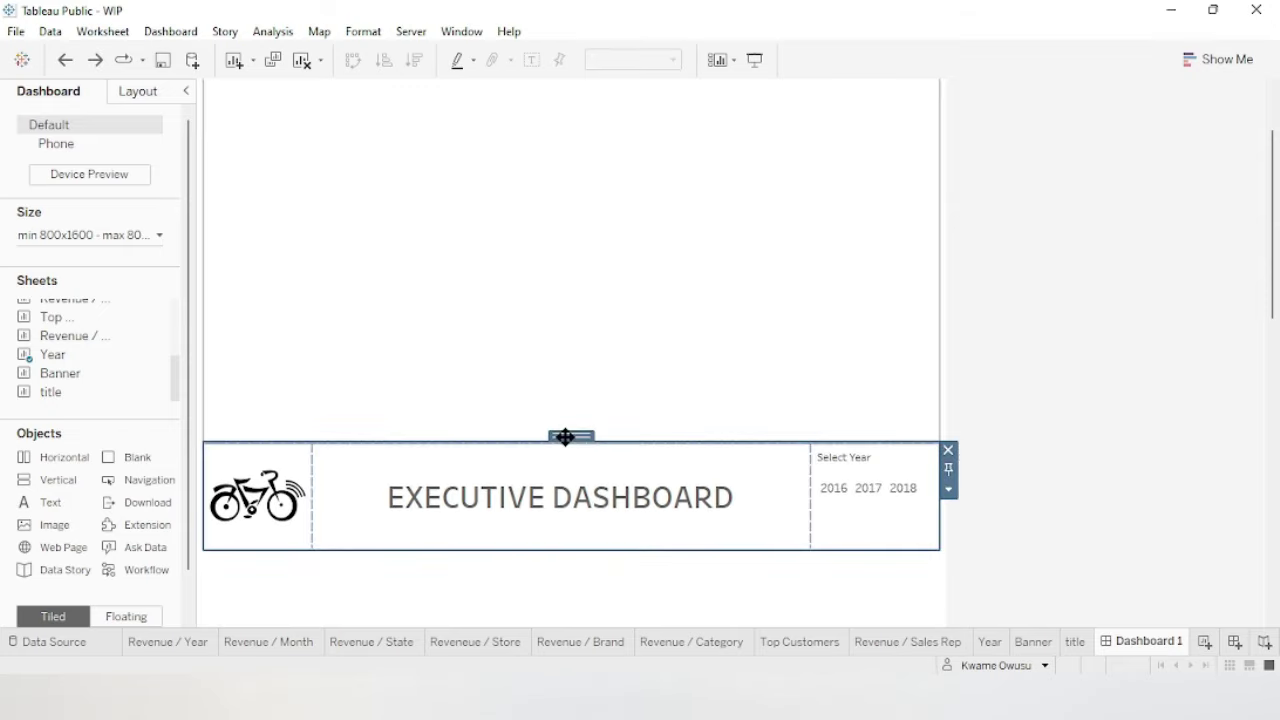
{"action": "left_click", "coordinate": [948, 490]}
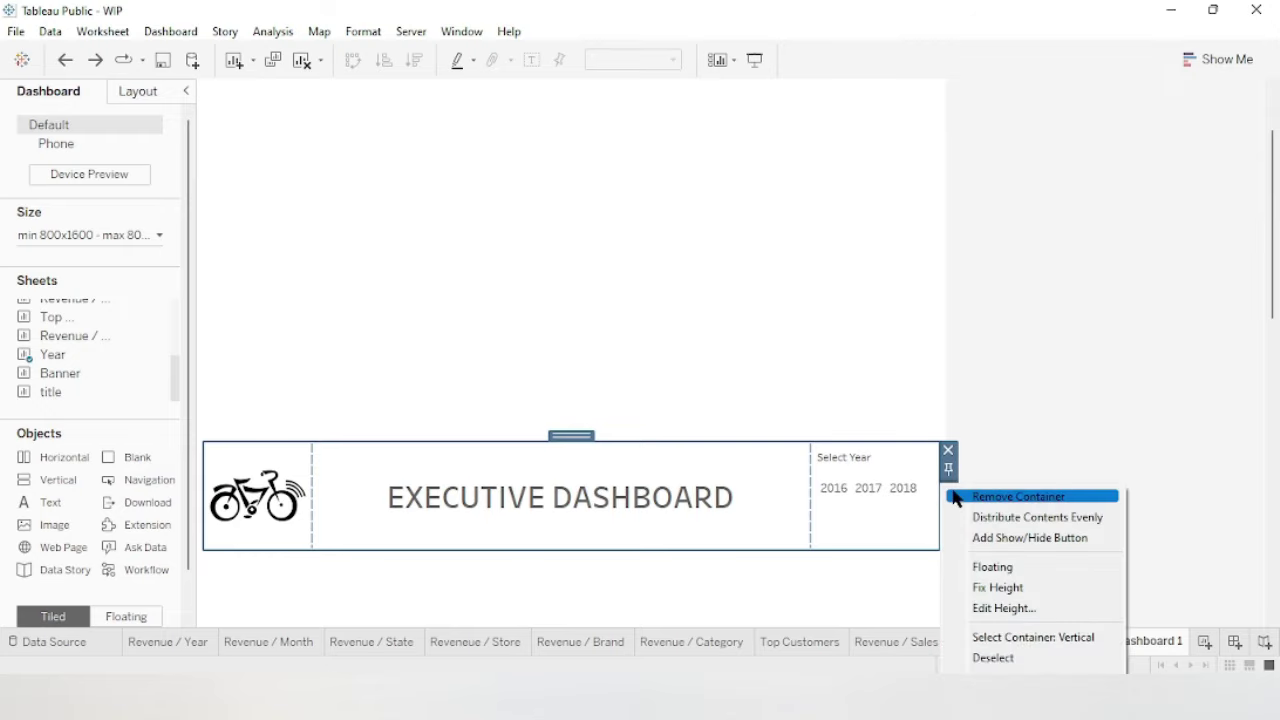
{"action": "left_click", "coordinate": [1025, 587]}
{"action": "left_click", "coordinate": [1096, 450]}
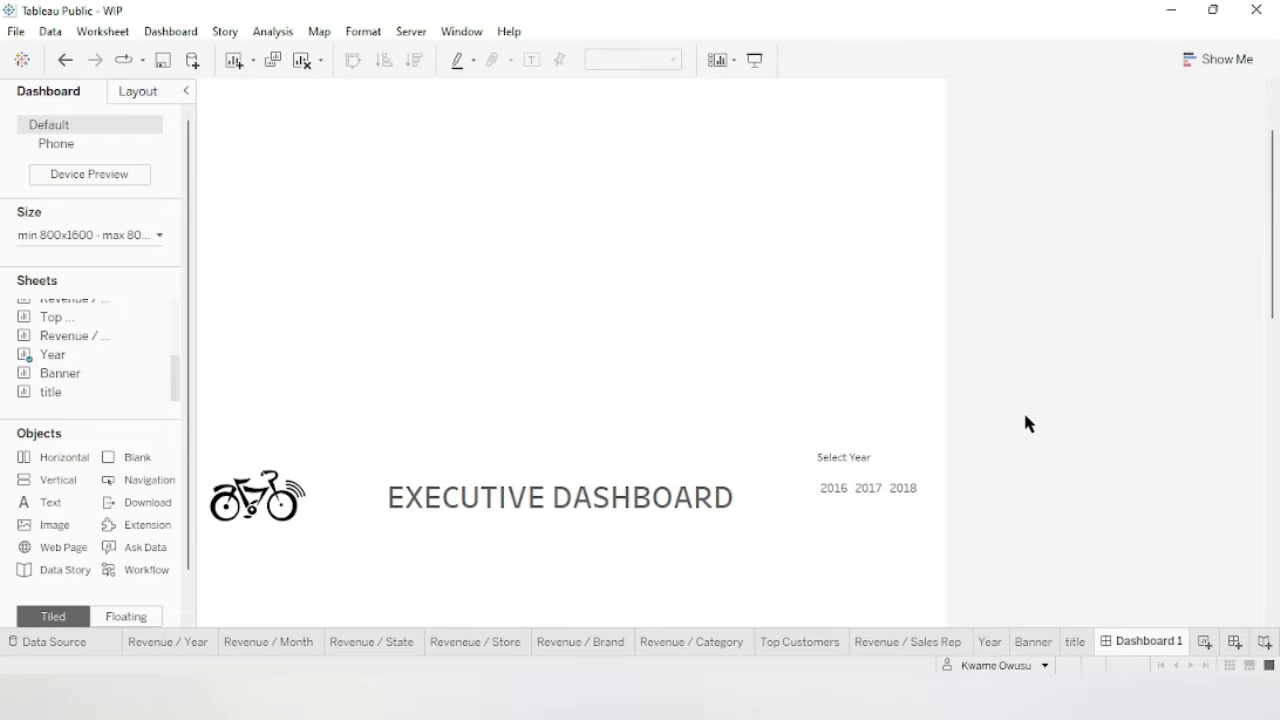
{"action": "left_click", "coordinate": [613, 238]}
{"action": "right_click", "coordinate": [613, 238]}
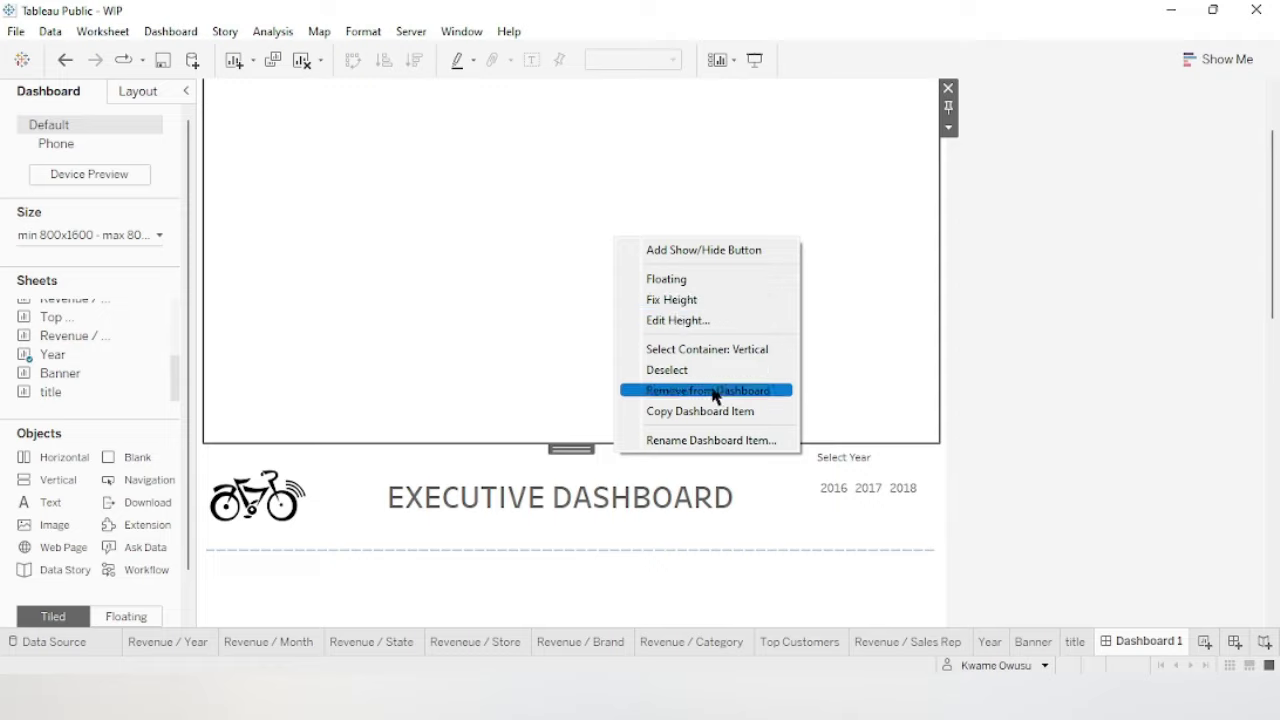
{"action": "left_click", "coordinate": [948, 88]}
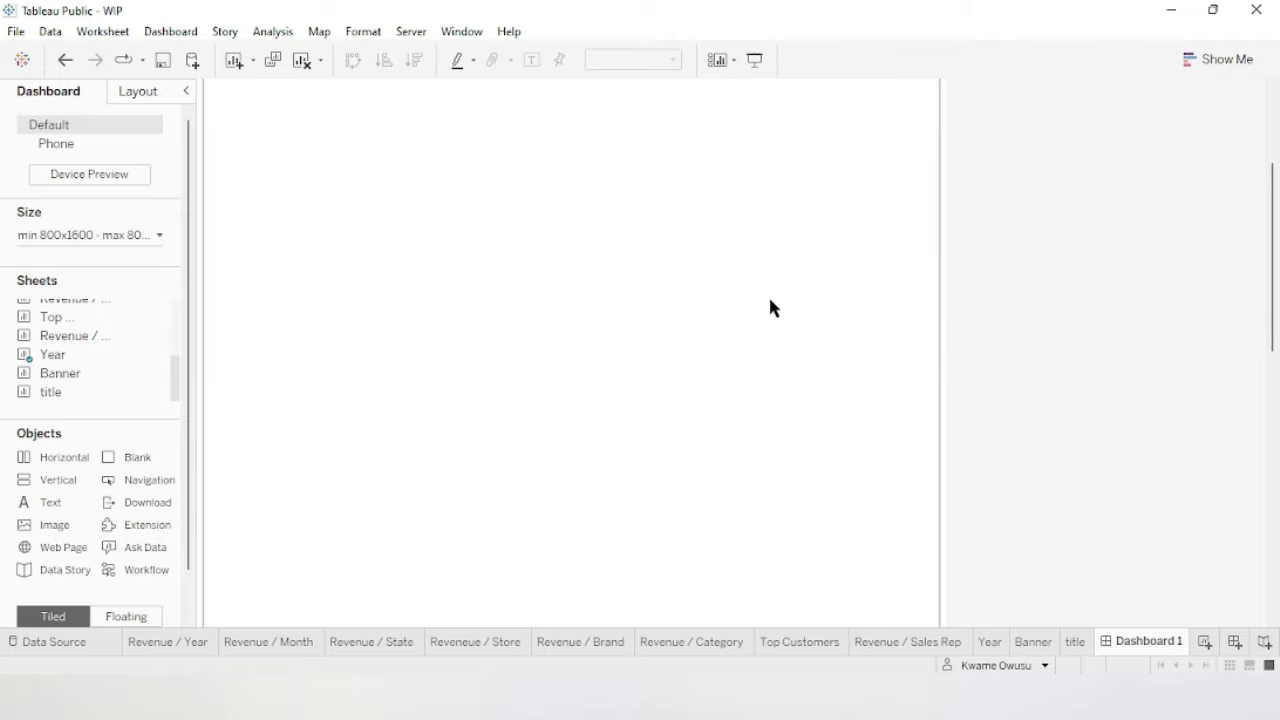
{"action": "scroll", "coordinate": [773, 270], "scroll_direction": "up", "scroll_amount": 5}
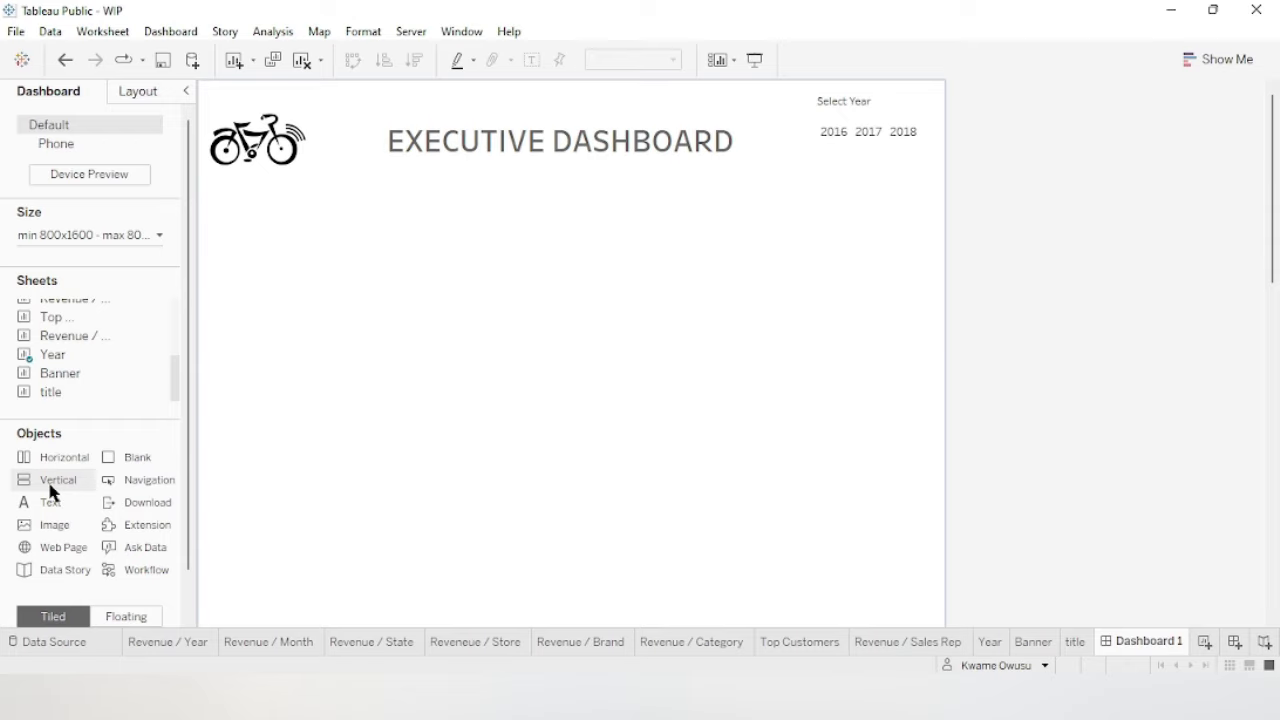
Add a Horizontal container below the header and drop the Banner KPI sheet into it.
{"action": "left_click_drag", "start_coordinate": [54, 457], "coordinate": [400, 285]}
{"action": "mouse_move", "coordinate": [158, 339]}
{"action": "scroll", "coordinate": [65, 343], "scroll_direction": "up", "scroll_amount": 3}
{"action": "scroll", "coordinate": [81, 355], "scroll_direction": "down", "scroll_amount": 3}
{"action": "left_click_drag", "start_coordinate": [74, 376], "coordinate": [500, 300]}
{"action": "left_click_drag", "start_coordinate": [583, 263], "coordinate": [585, 318]}
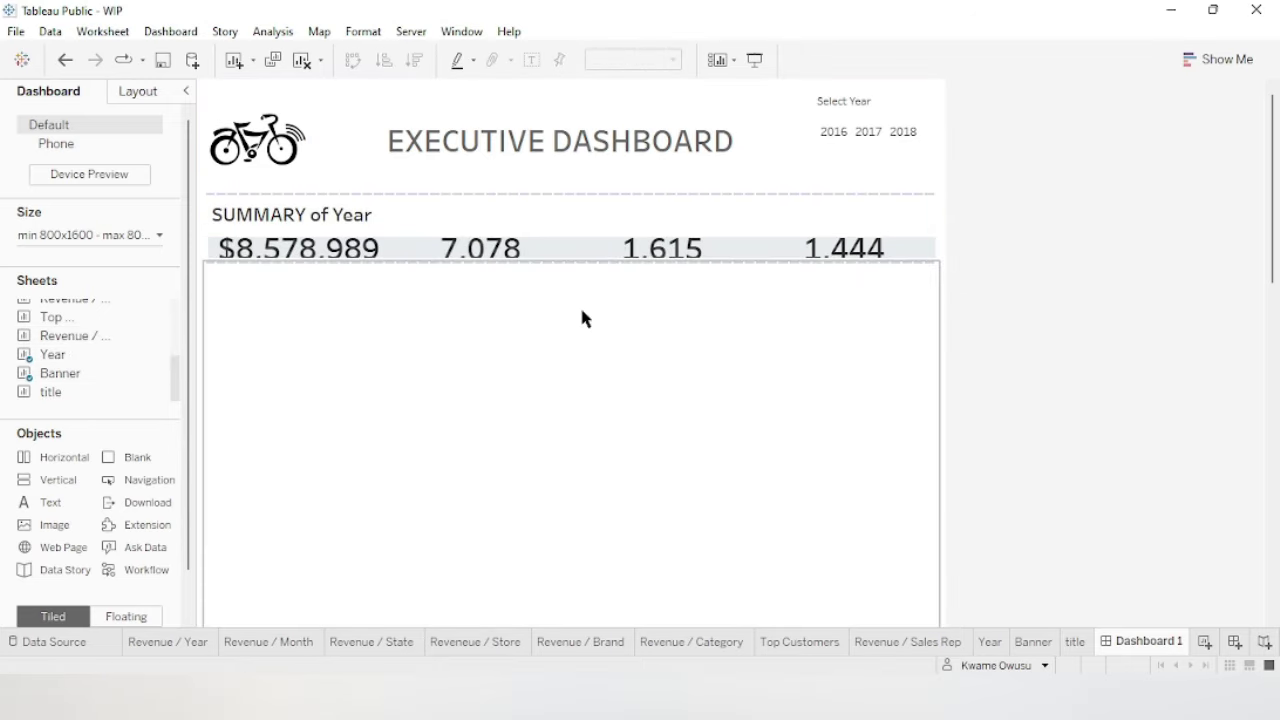
Remove the blank container beneath the KPI summary and make the summary taller for full tiles.
{"action": "left_click", "coordinate": [574, 224]}
{"action": "left_click_drag", "start_coordinate": [577, 261], "coordinate": [570, 362]}
{"action": "scroll", "coordinate": [1117, 290], "scroll_direction": "down", "scroll_amount": 1}
{"action": "left_click", "coordinate": [566, 374]}
{"action": "scroll", "coordinate": [980, 328], "scroll_direction": "down", "scroll_amount": 2}
{"action": "scroll", "coordinate": [860, 330], "scroll_direction": "up", "scroll_amount": 1}
{"action": "scroll", "coordinate": [810, 344], "scroll_direction": "up", "scroll_amount": 1}
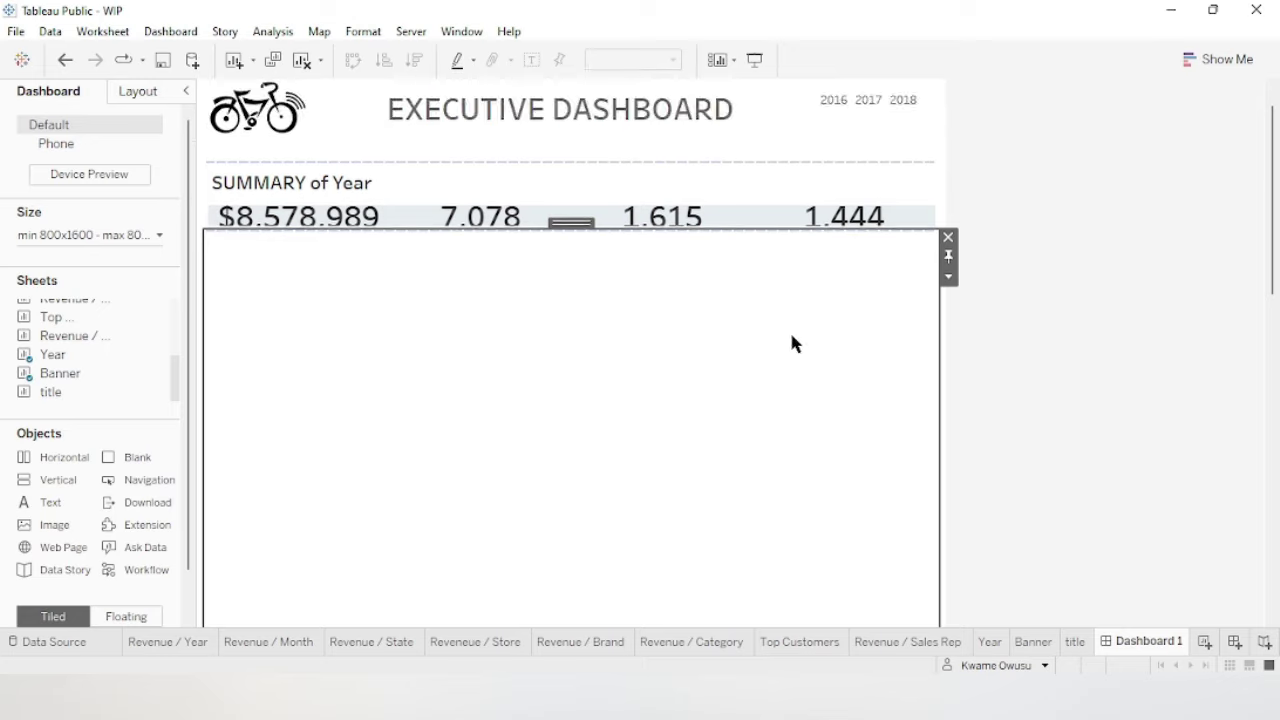
{"action": "scroll", "coordinate": [511, 346], "scroll_direction": "up", "scroll_amount": 1}
{"action": "right_click", "coordinate": [511, 346]}
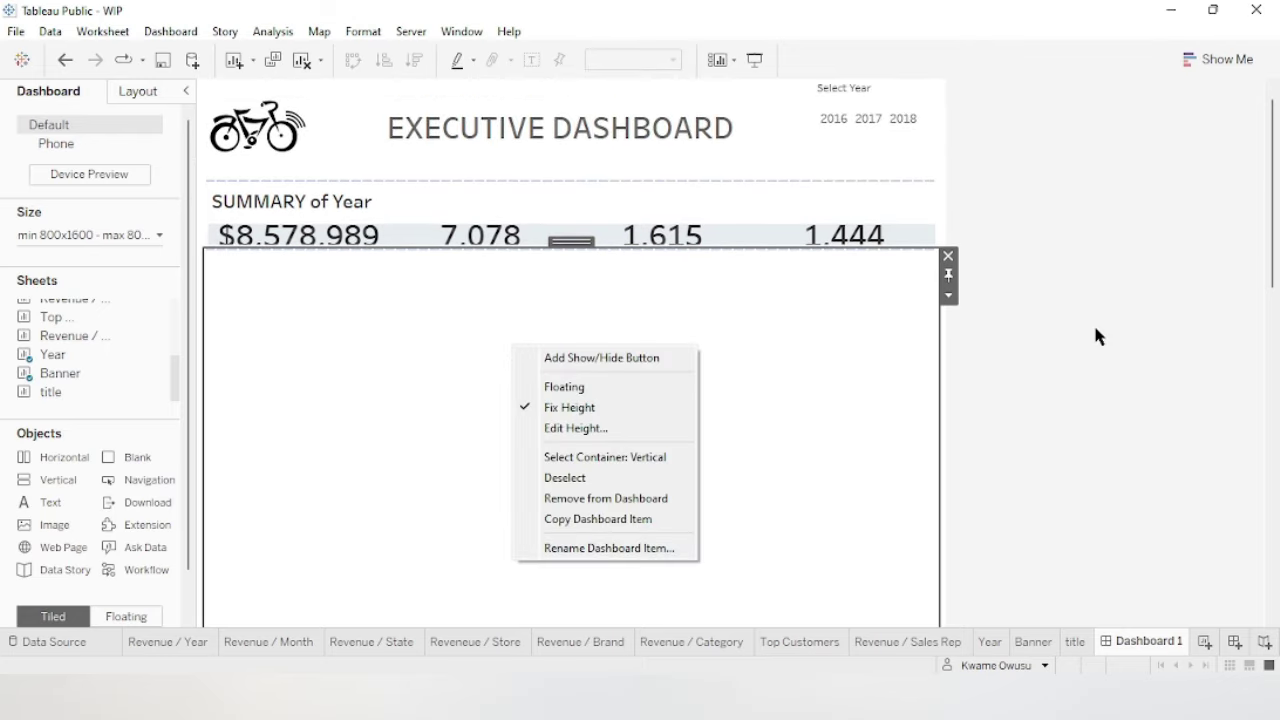
{"action": "left_click", "coordinate": [948, 256]}
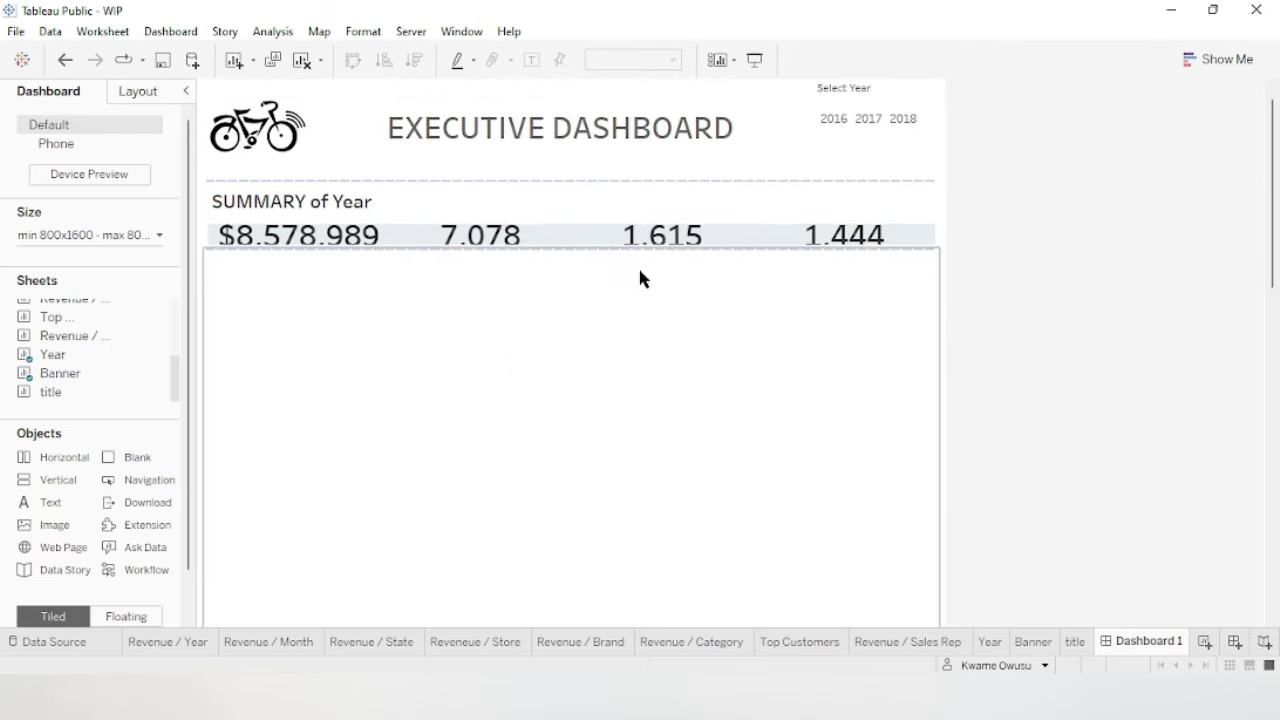
{"action": "left_click", "coordinate": [596, 249]}
{"action": "left_click_drag", "start_coordinate": [574, 251], "coordinate": [594, 323]}
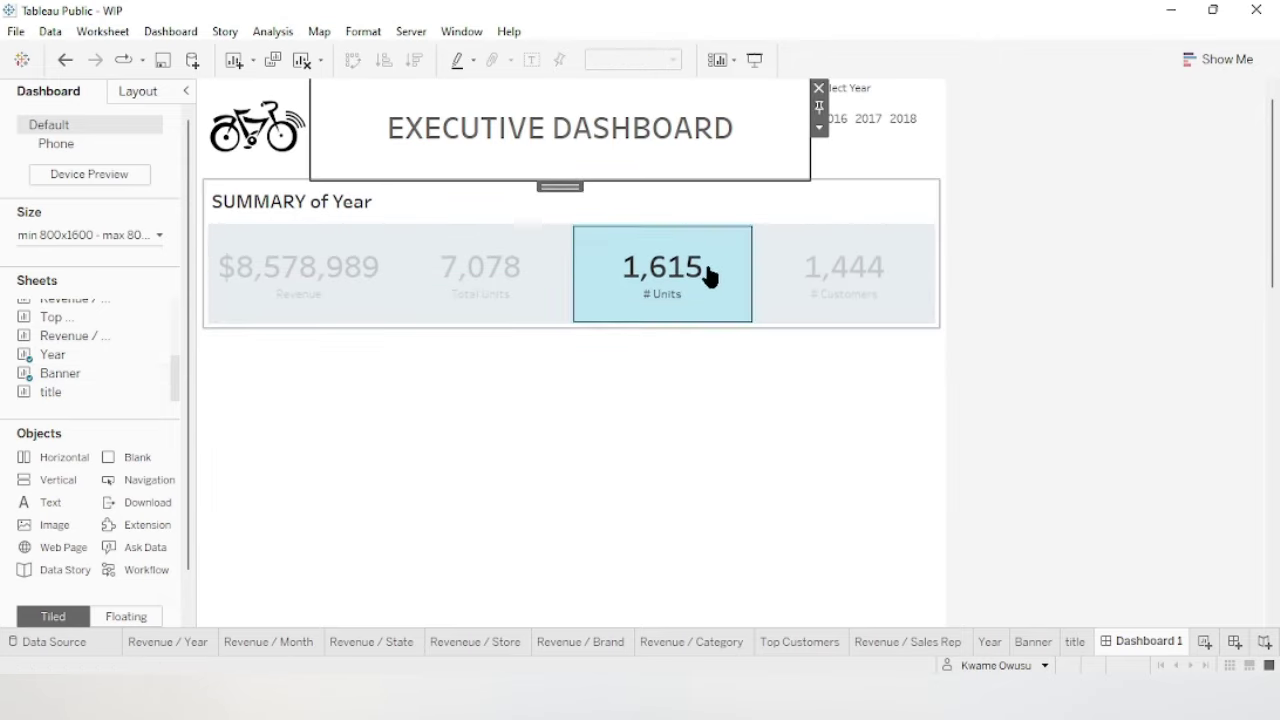
Resize the Banner sheet so the Revenue, Total Units, # Units and # Customers tiles show fully.
{"action": "left_click", "coordinate": [709, 274]}
{"action": "left_click_drag", "start_coordinate": [564, 175], "coordinate": [594, 171]}
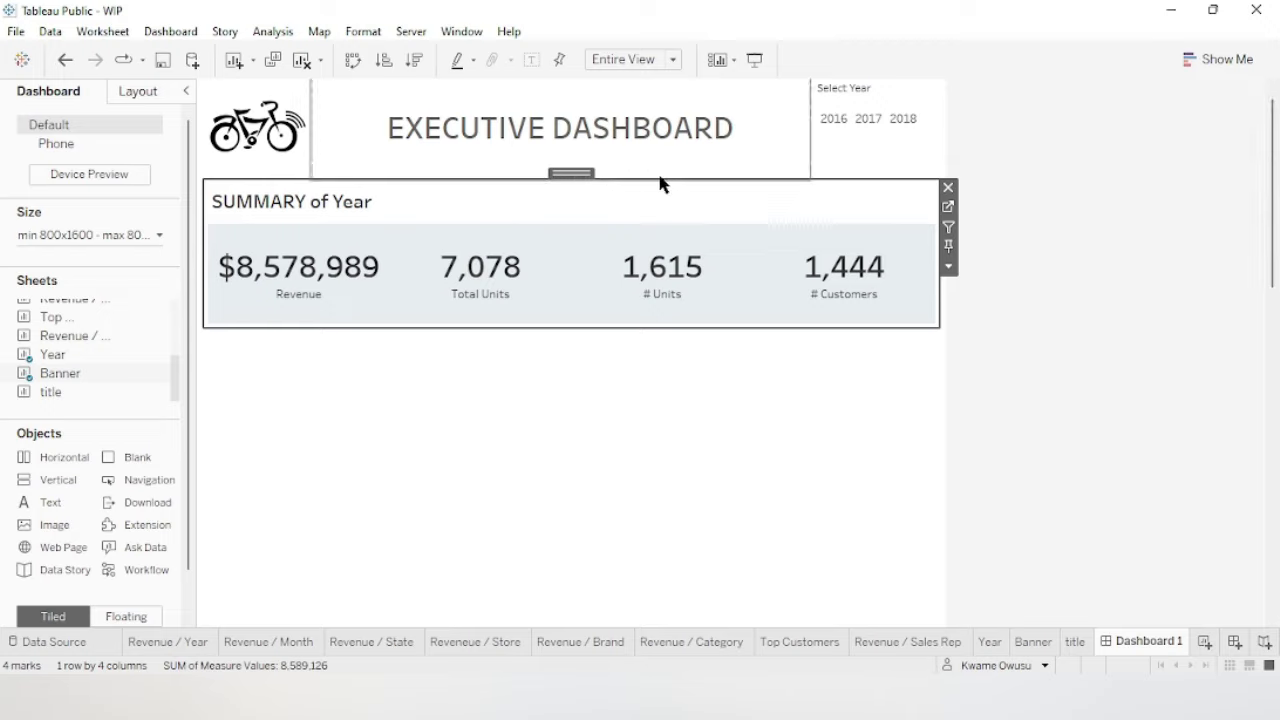
{"action": "left_click", "coordinate": [949, 267]}
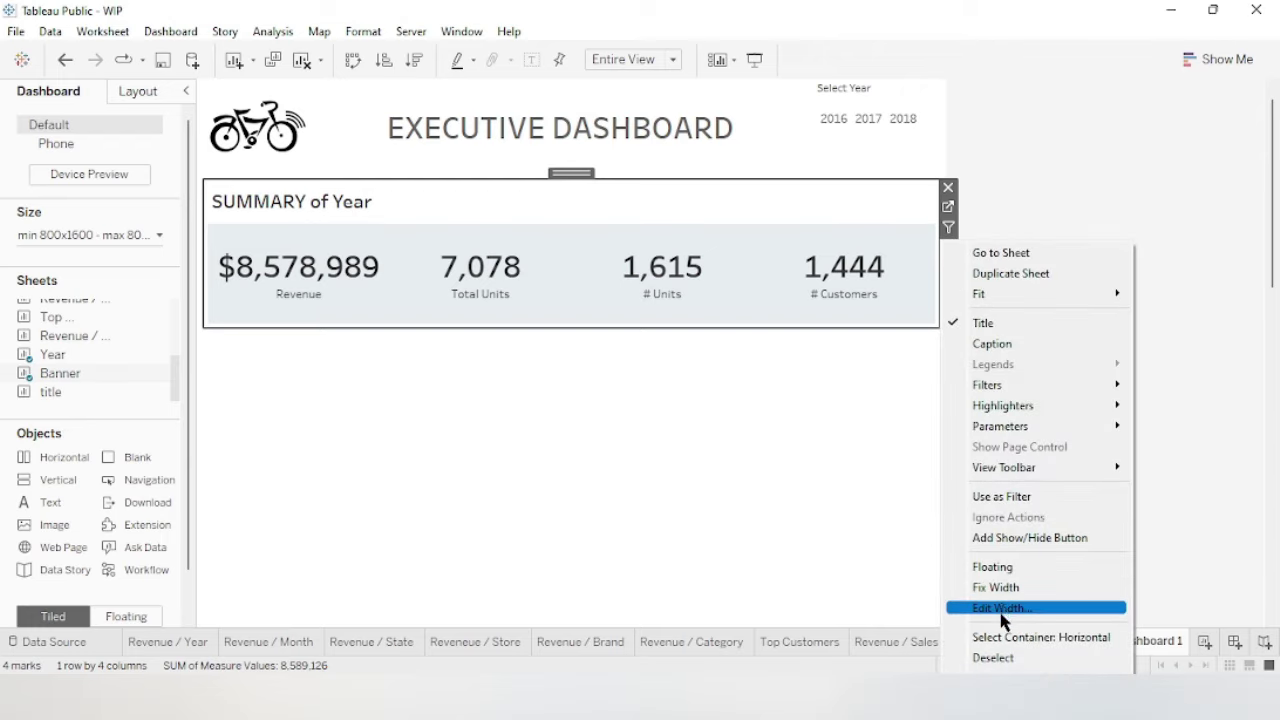
{"action": "left_click", "coordinate": [964, 240]}
{"action": "left_click", "coordinate": [783, 236]}
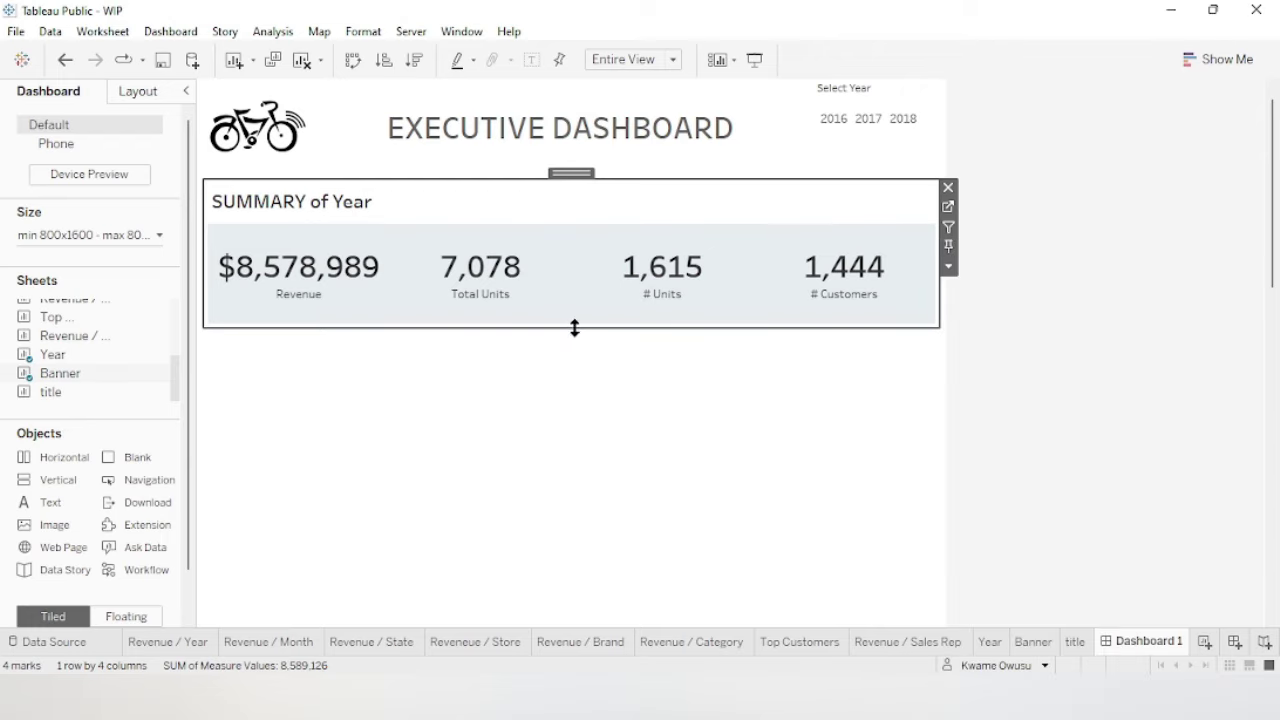
{"action": "double_click", "coordinate": [575, 172]}
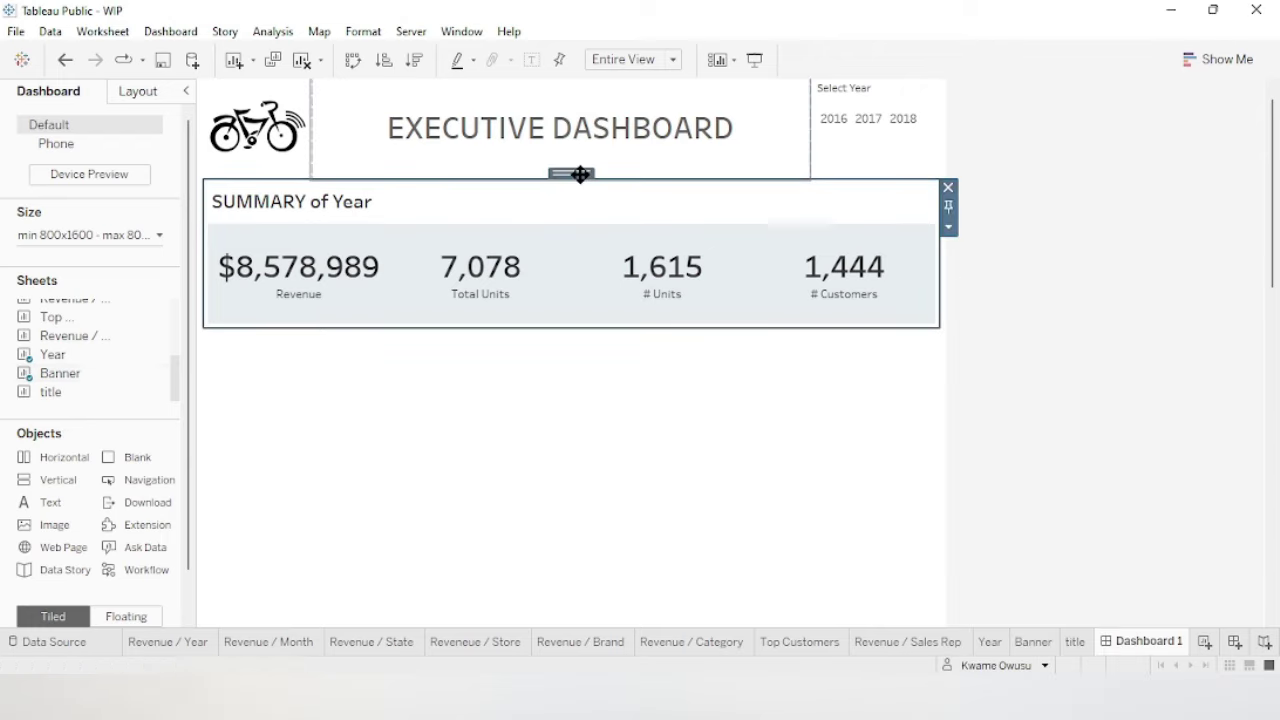
{"action": "left_click", "coordinate": [948, 228]}
{"action": "left_click", "coordinate": [1030, 342]}
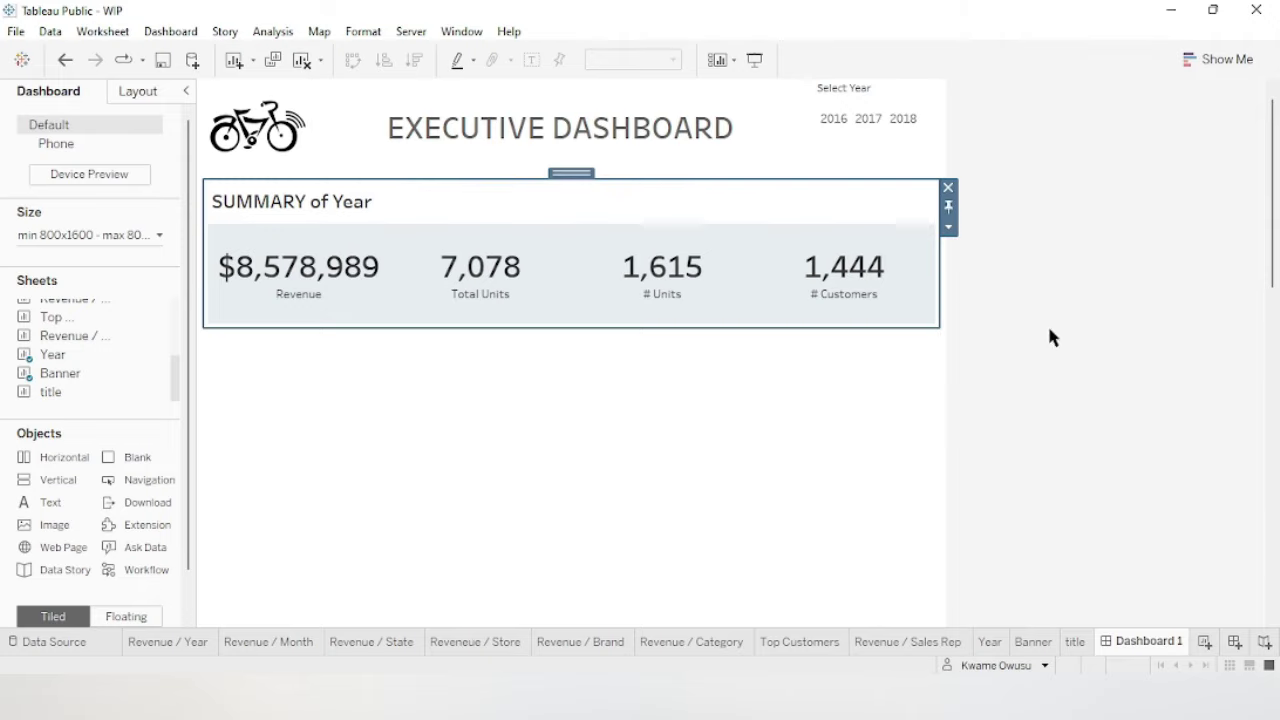
{"action": "left_click", "coordinate": [1135, 300]}
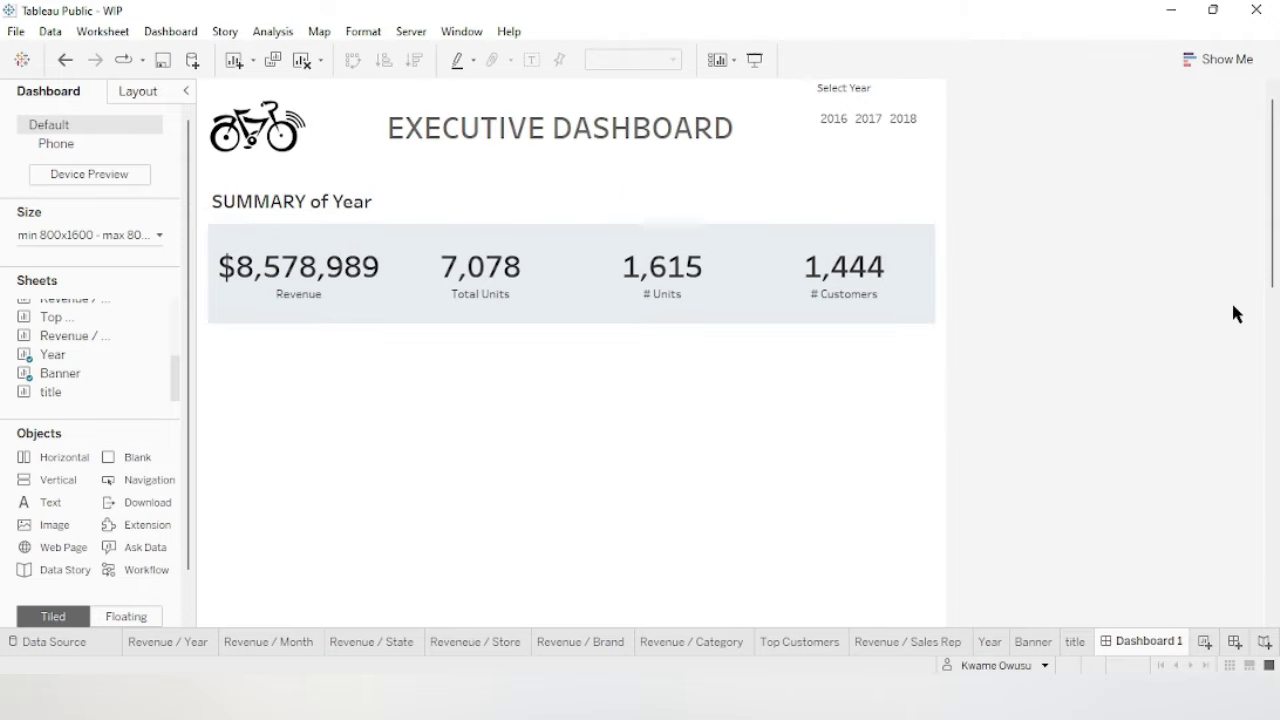
Add a Horizontal container below the KPI summary, drop the title sheet in, and make it taller.
{"action": "mouse_move", "coordinate": [157, 378]}
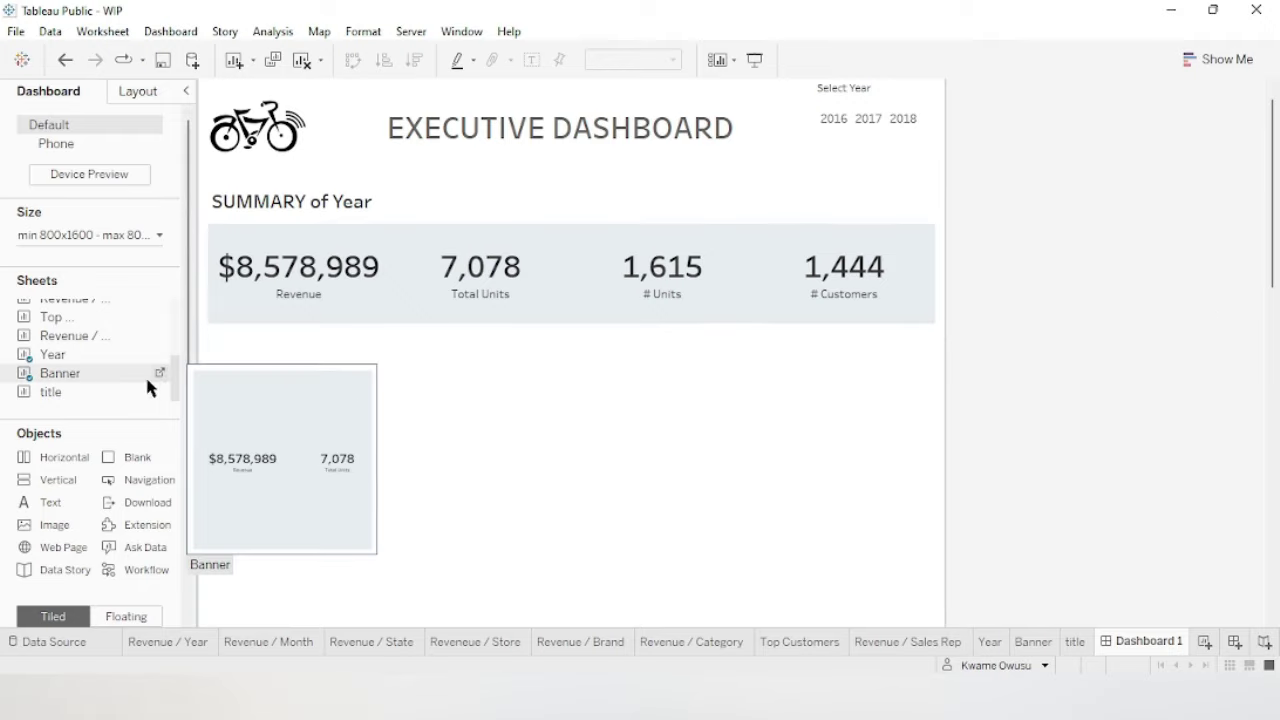
{"action": "mouse_move", "coordinate": [61, 397]}
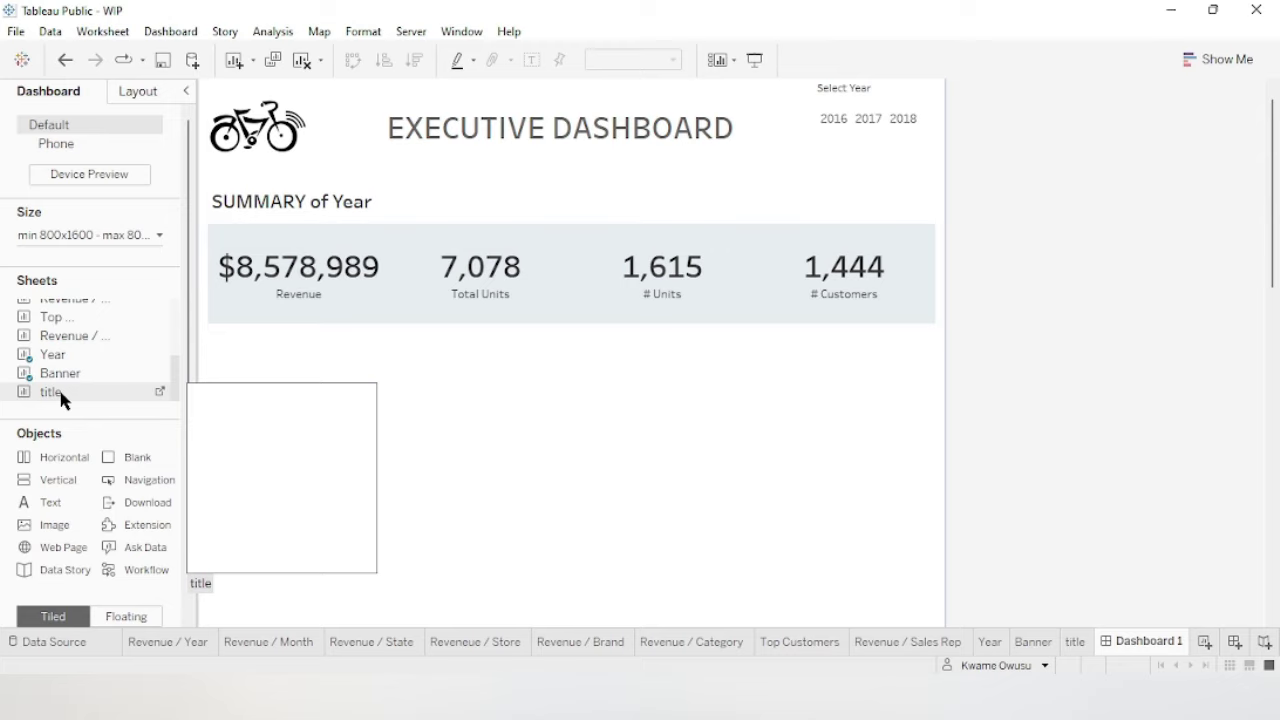
{"action": "left_click_drag", "start_coordinate": [57, 457], "coordinate": [400, 389]}
{"action": "mouse_move", "coordinate": [62, 380]}
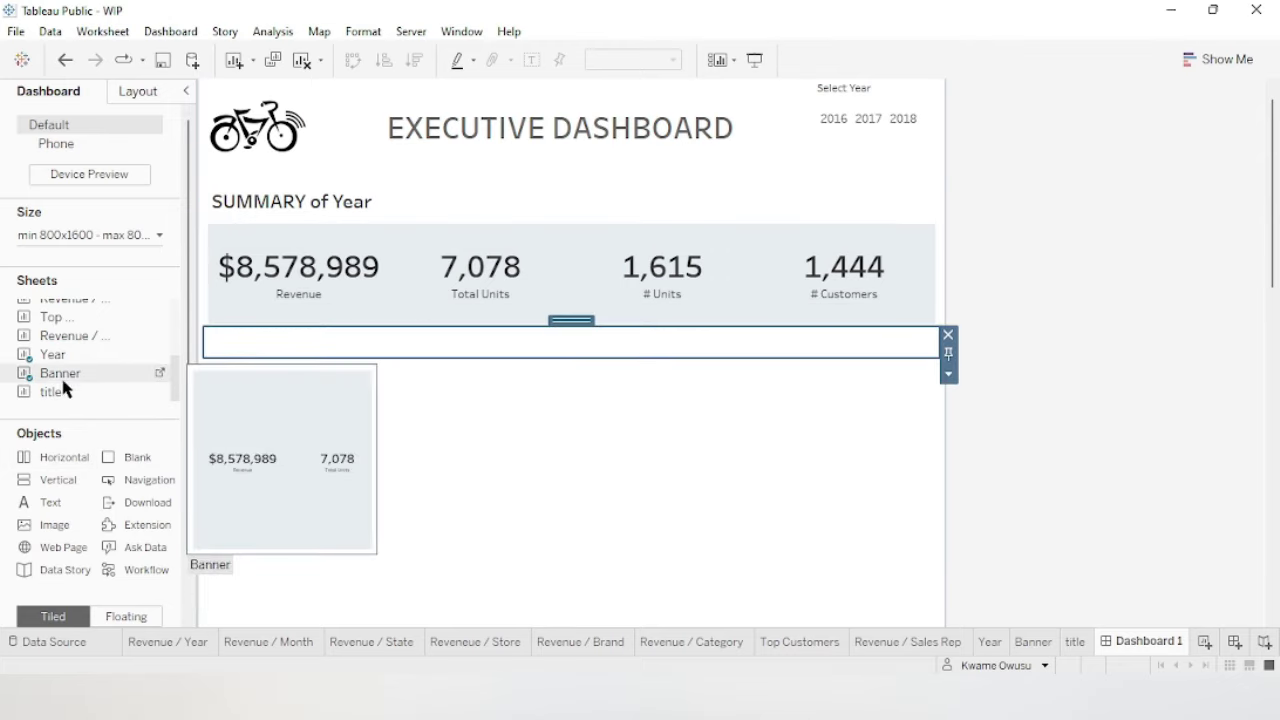
{"action": "left_click_drag", "start_coordinate": [85, 396], "coordinate": [333, 357]}
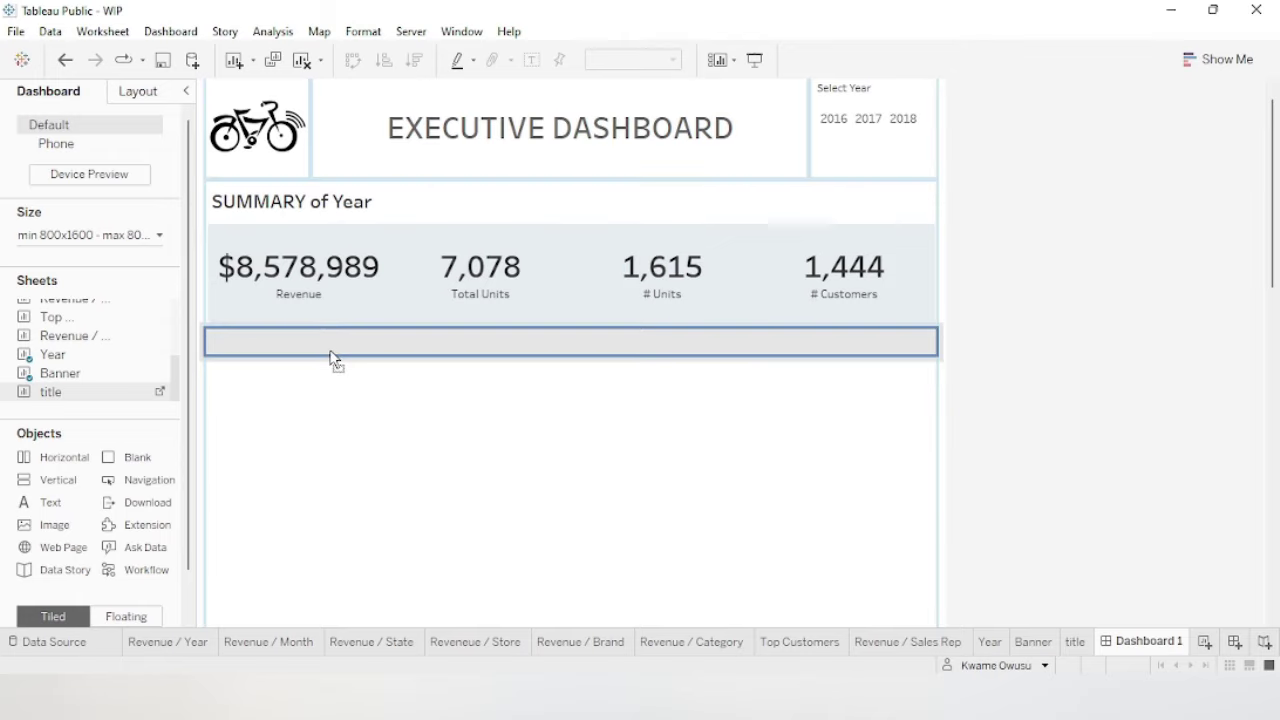
{"action": "left_click_drag", "start_coordinate": [514, 356], "coordinate": [515, 400]}
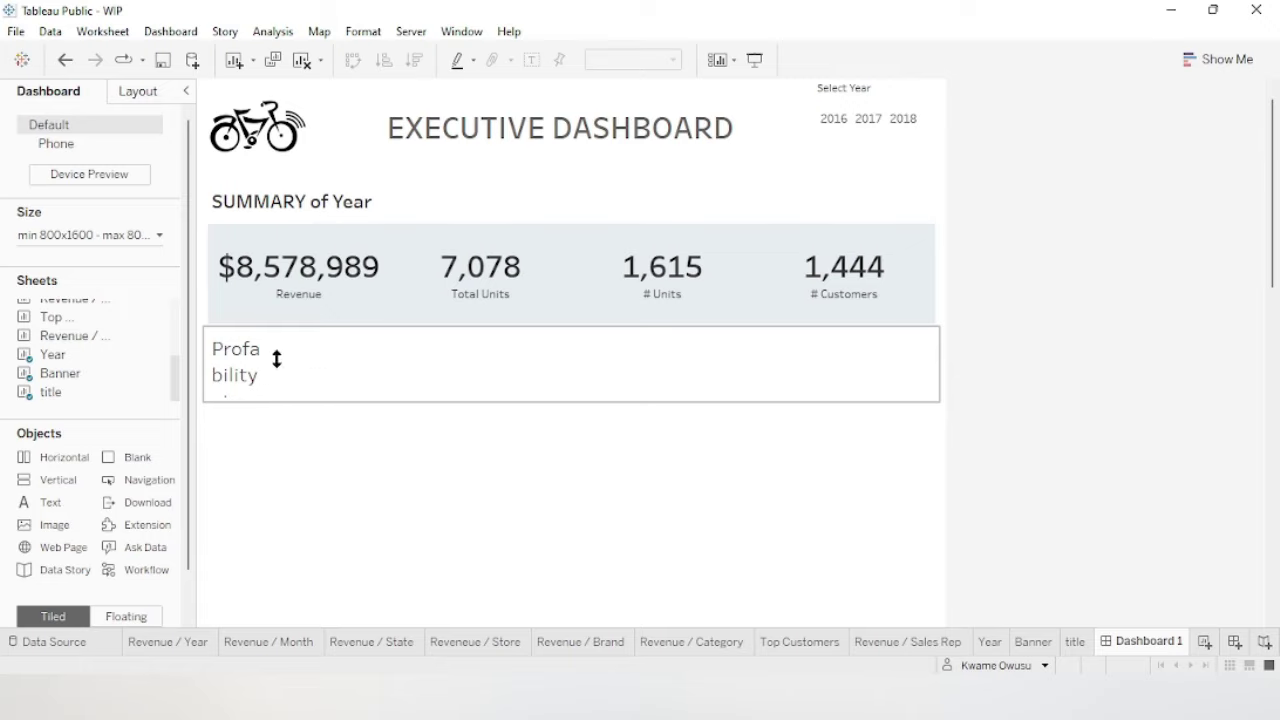
Set the title sheet to Fit Width so 'Profability at a glance for State' fits one line.
{"action": "left_click", "coordinate": [529, 361]}
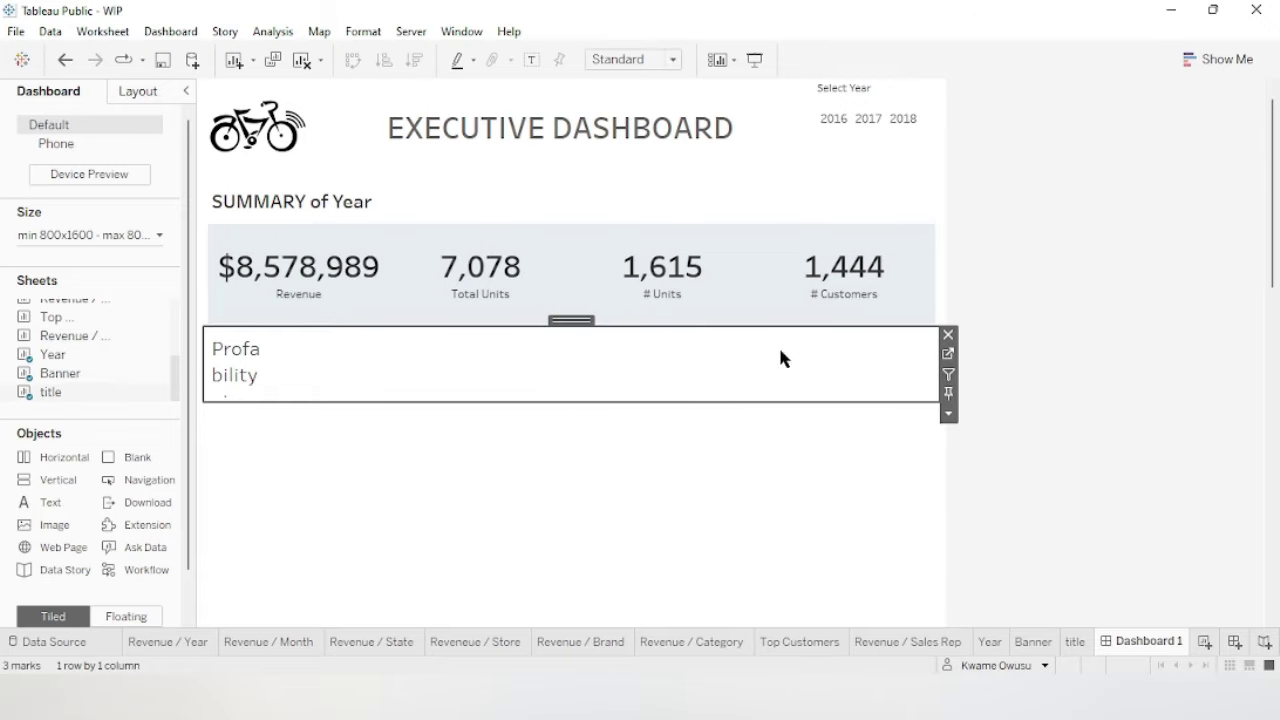
{"action": "left_click", "coordinate": [948, 413]}
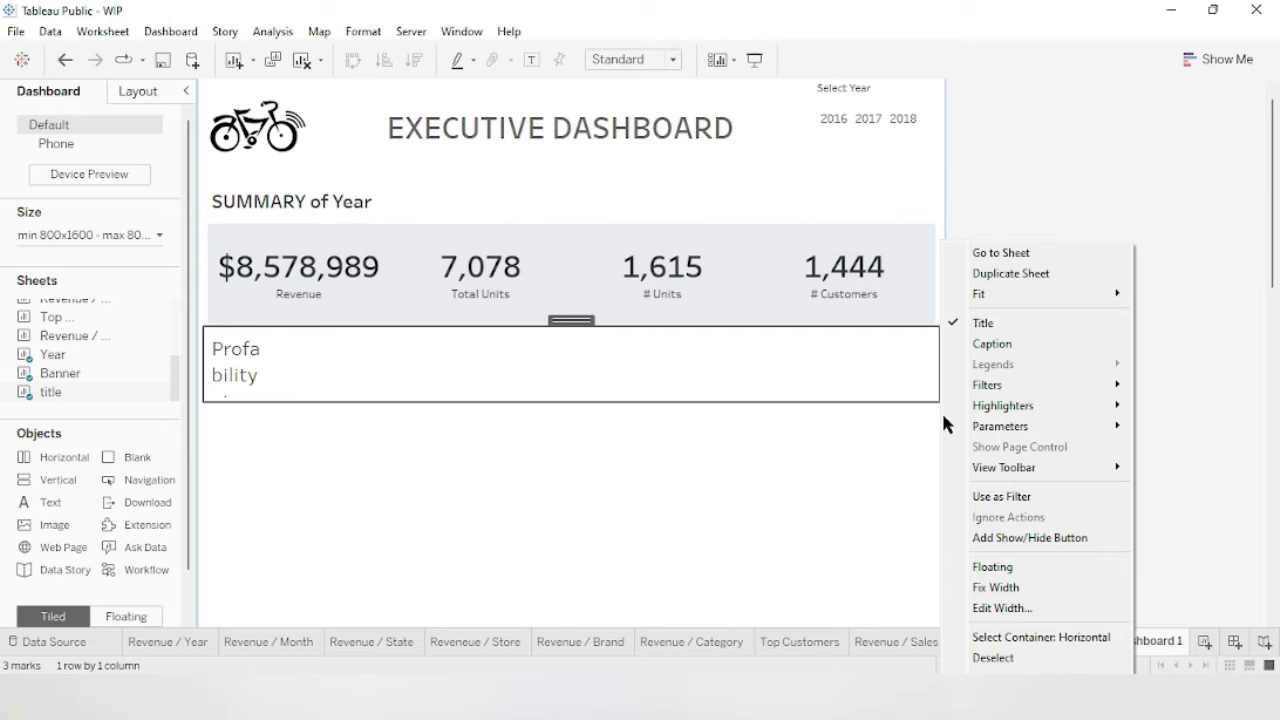
{"action": "mouse_move", "coordinate": [998, 294]}
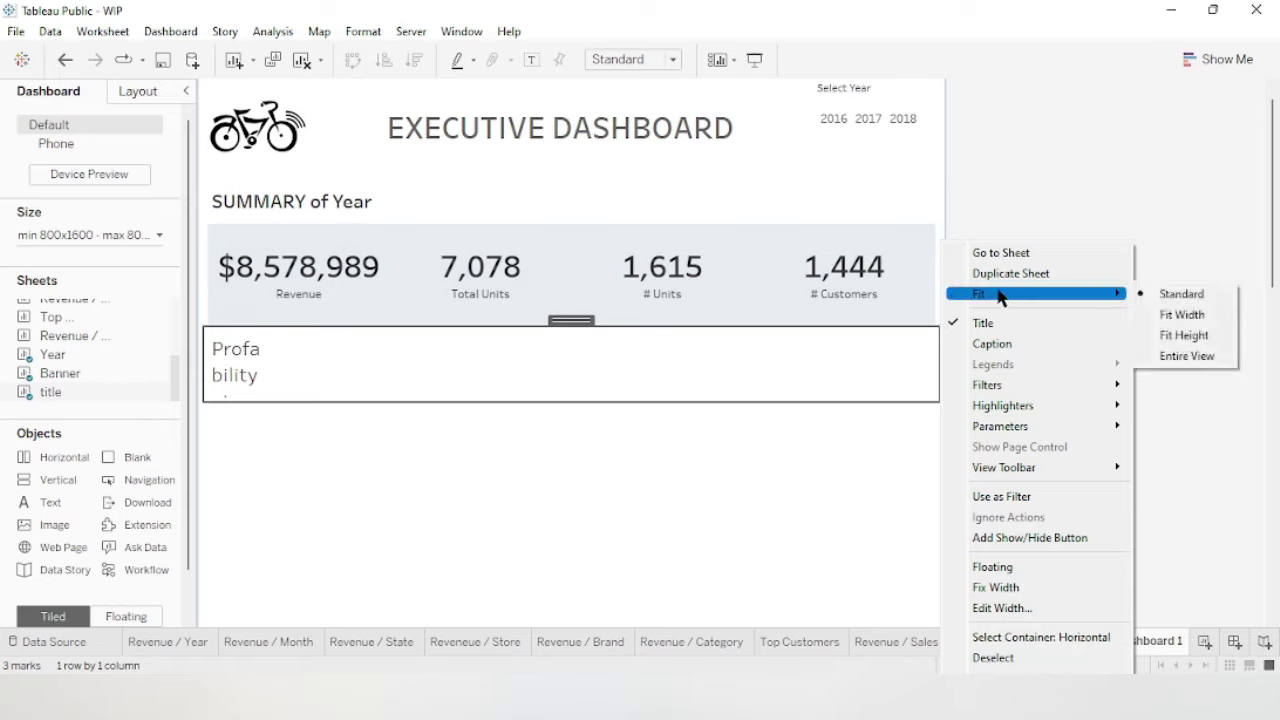
{"action": "left_click", "coordinate": [1183, 315]}
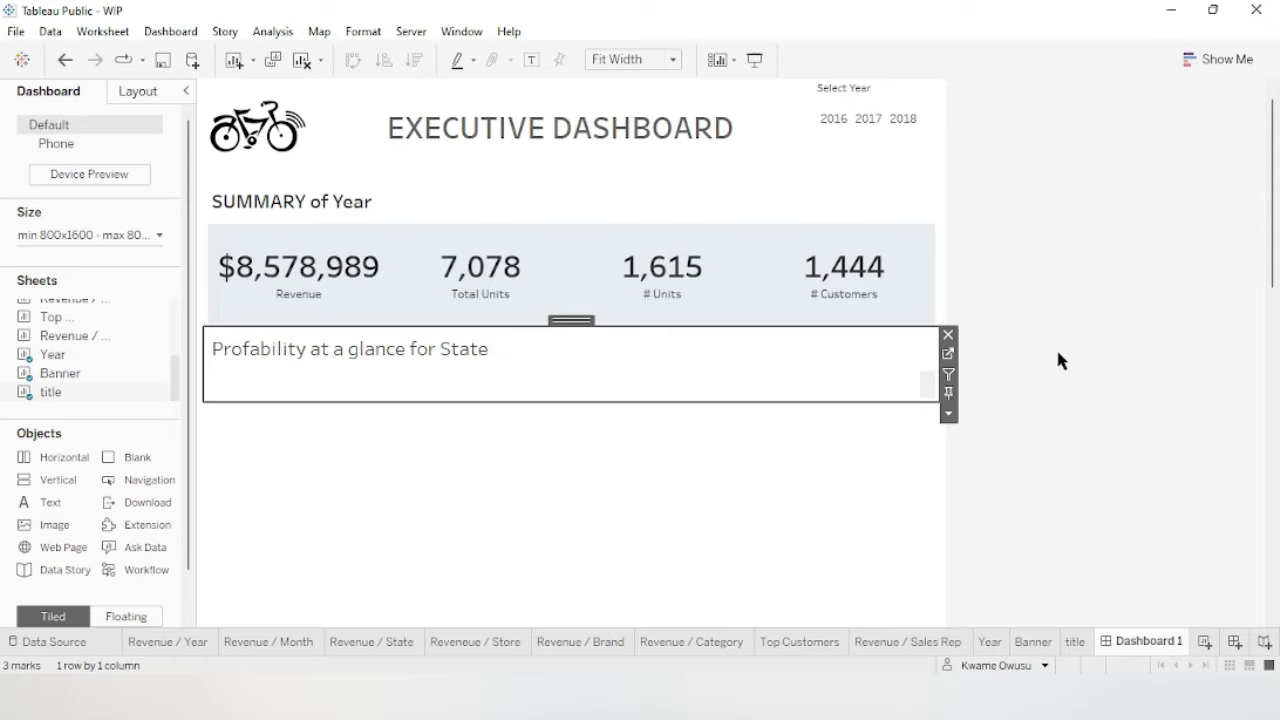
{"action": "left_click", "coordinate": [1131, 331]}
Shrink the title box, then bold the whole 'Profability at a glance for State' text with Ctrl+B.
{"action": "left_click", "coordinate": [637, 371]}
{"action": "left_click_drag", "start_coordinate": [594, 402], "coordinate": [610, 378]}
{"action": "double_click", "coordinate": [420, 360]}
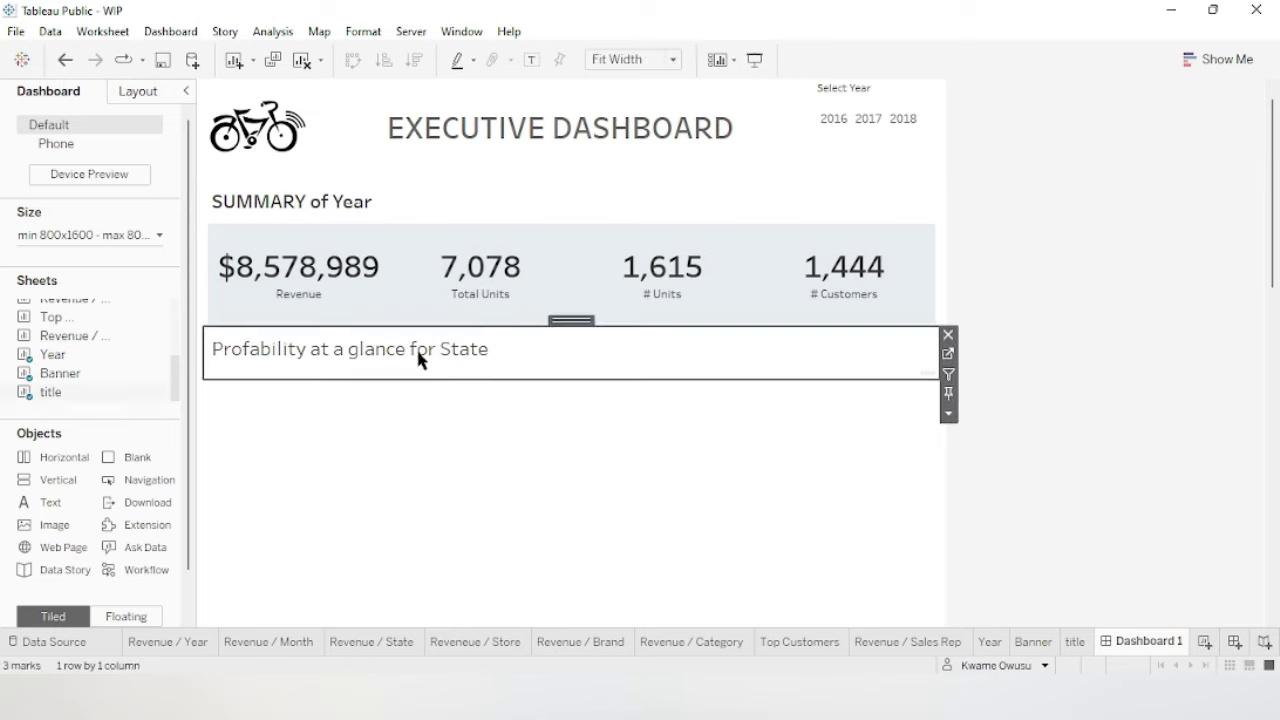
{"action": "left_click_drag", "start_coordinate": [697, 260], "coordinate": [316, 266]}
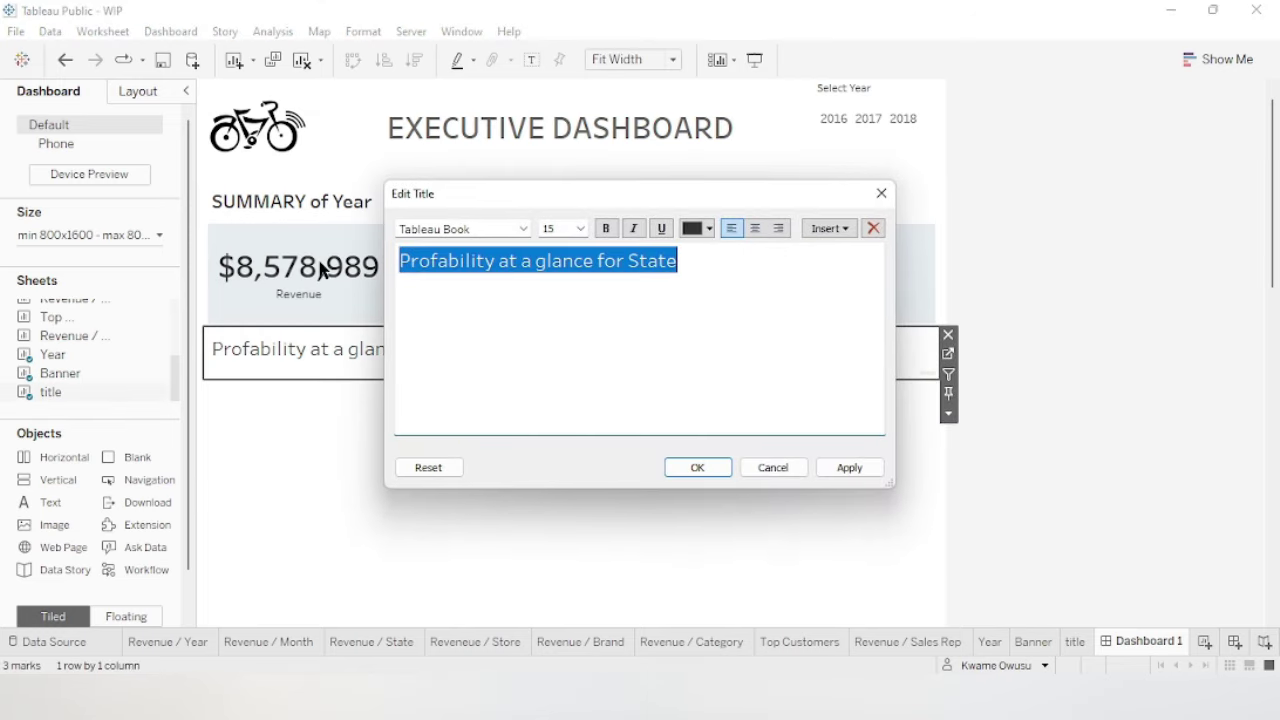
{"action": "key", "text": "ctrl+b"}
{"action": "left_click", "coordinate": [657, 292]}
{"action": "left_click_drag", "start_coordinate": [631, 268], "coordinate": [705, 262]}
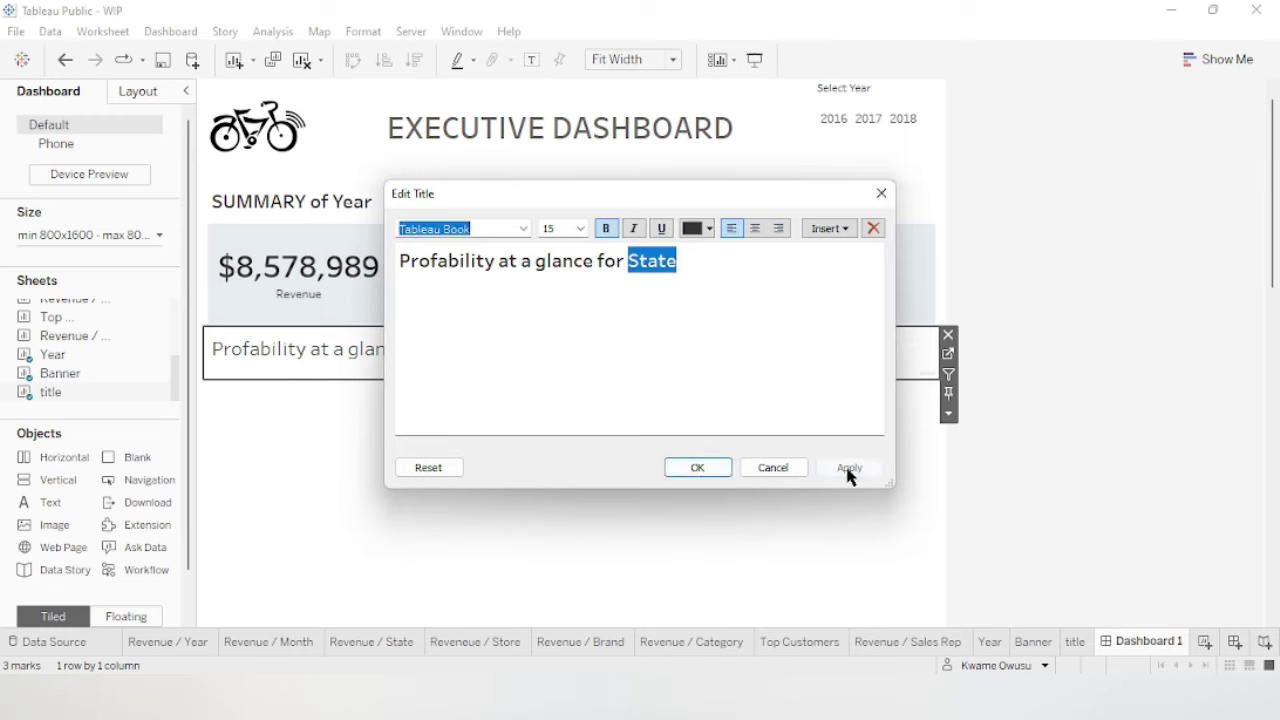
{"action": "left_click", "coordinate": [697, 468]}
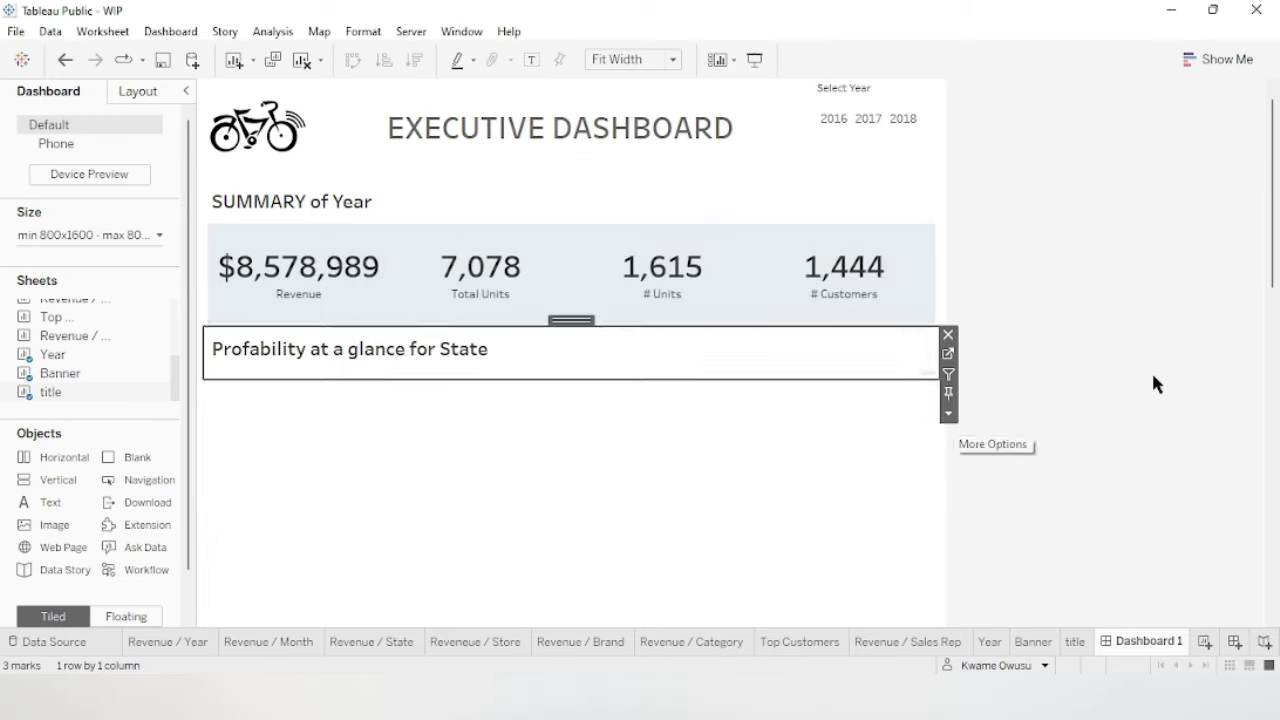
{"action": "left_click", "coordinate": [637, 363]}
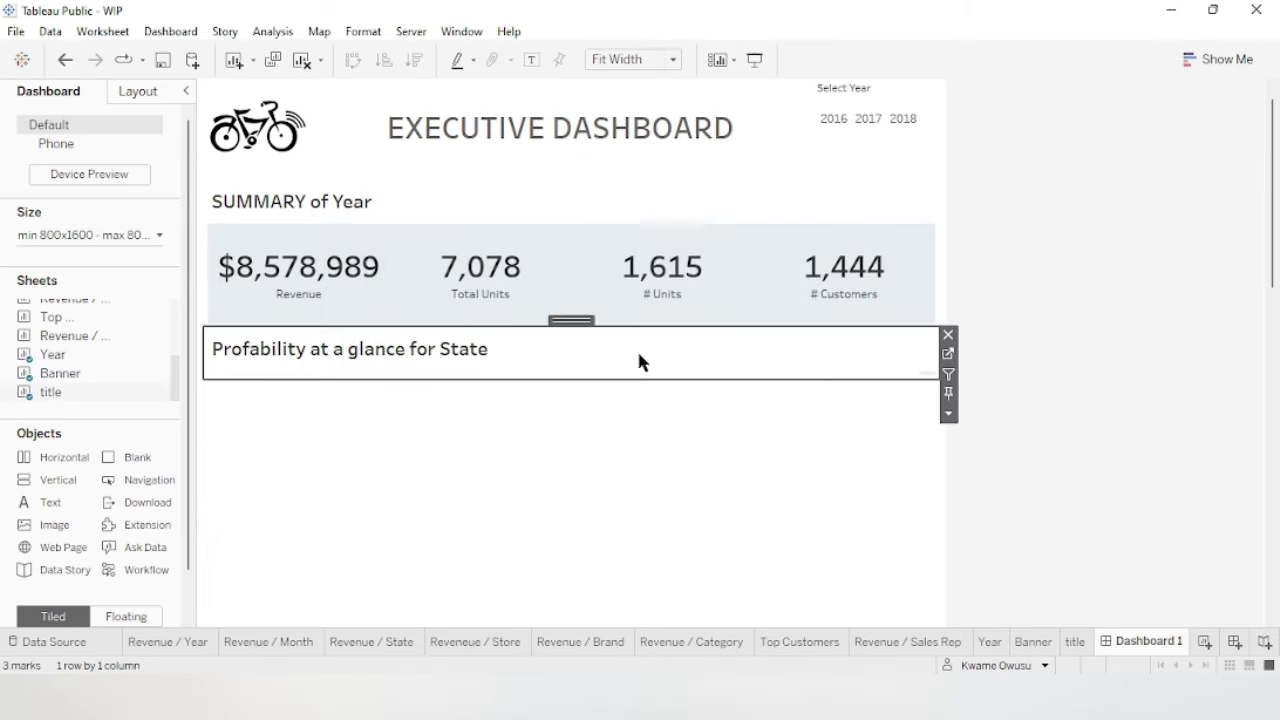
Select the section title's container and apply Fix Height from its layout menu.
{"action": "double_click", "coordinate": [569, 318]}
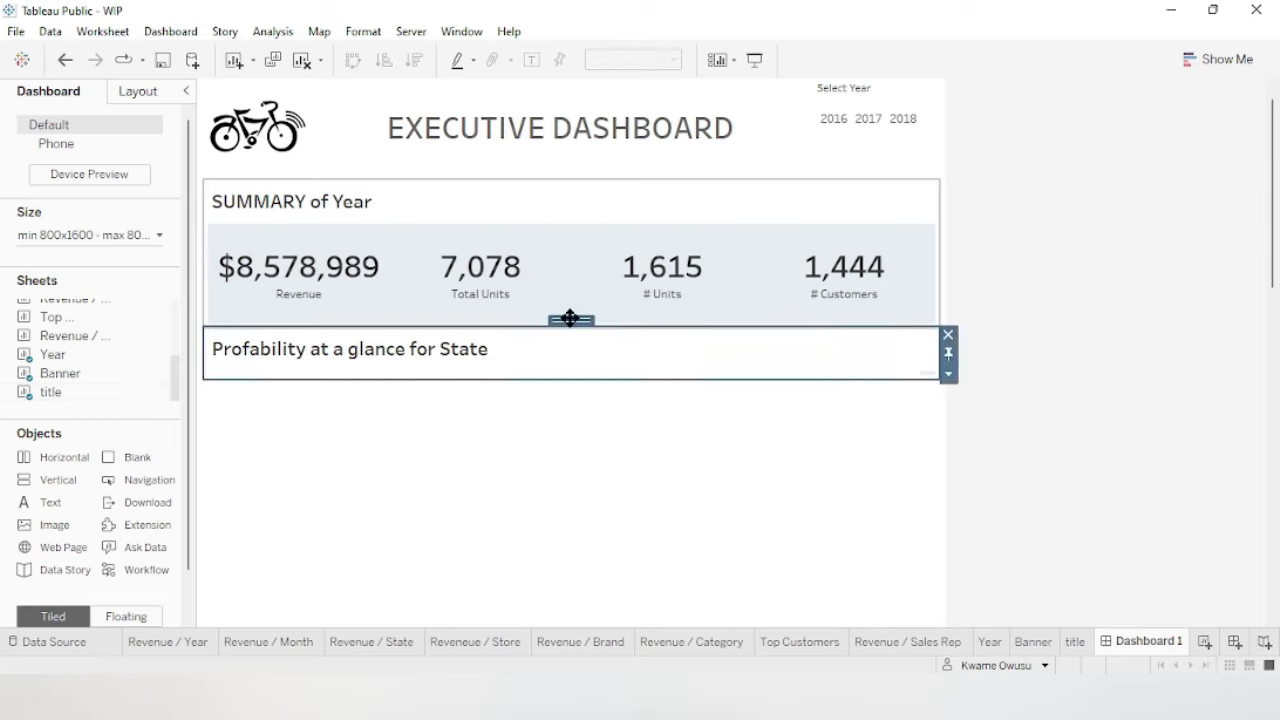
{"action": "left_click", "coordinate": [948, 373]}
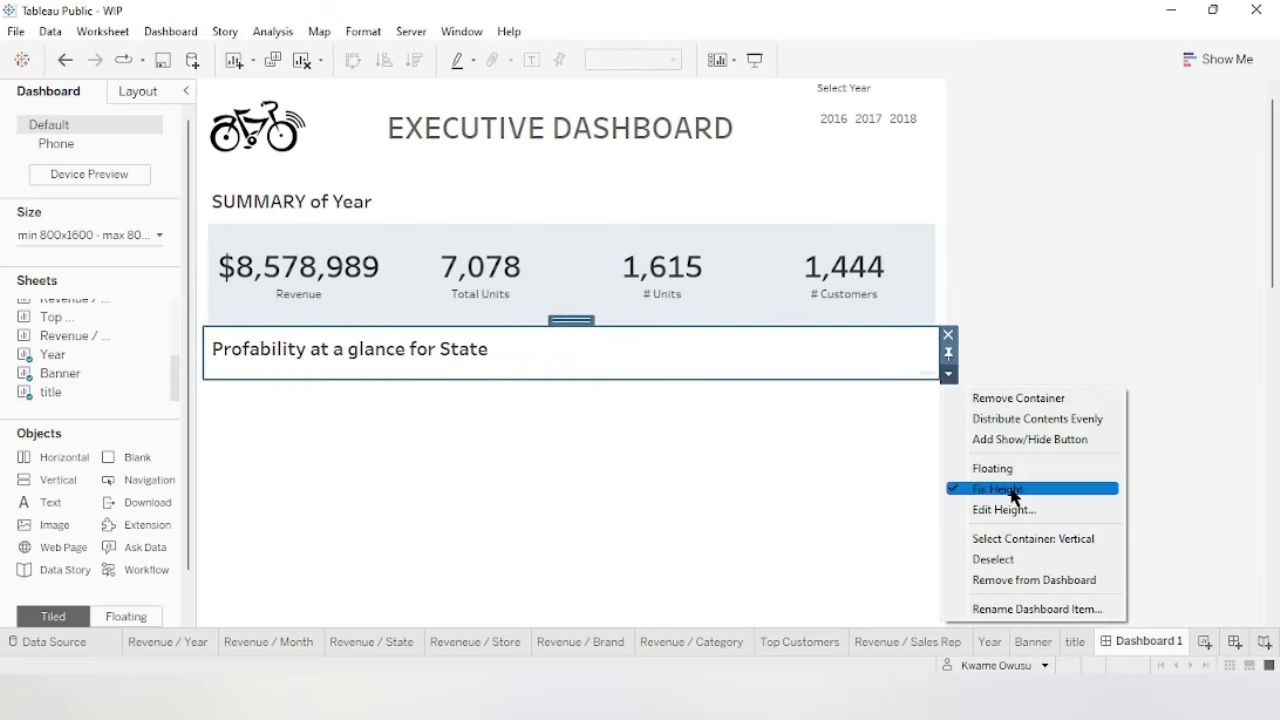
{"action": "left_click", "coordinate": [1000, 489]}
{"action": "left_click", "coordinate": [948, 373]}
{"action": "left_click", "coordinate": [1000, 489]}
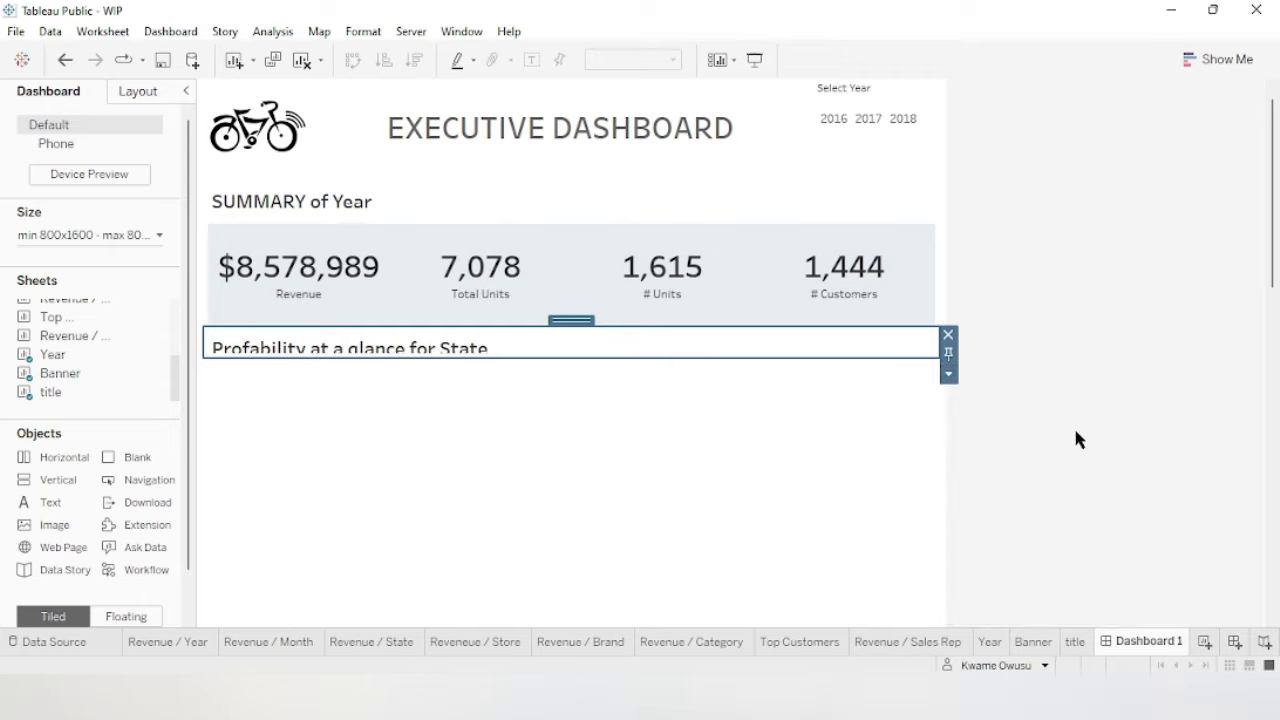
{"action": "left_click", "coordinate": [556, 352]}
{"action": "left_click", "coordinate": [1148, 375]}
{"action": "left_click", "coordinate": [669, 359]}
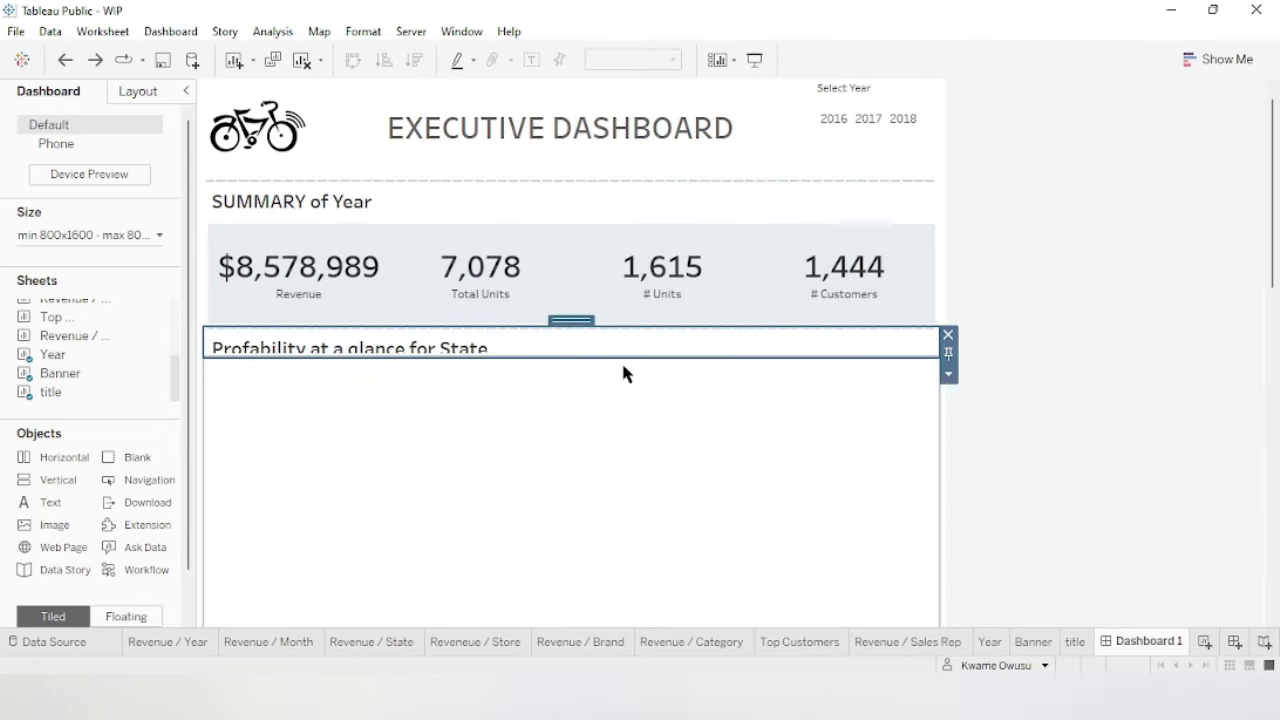
{"action": "left_click", "coordinate": [948, 373]}
{"action": "left_click", "coordinate": [1200, 444]}
{"action": "scroll", "coordinate": [1113, 376], "scroll_direction": "down", "scroll_amount": 2}
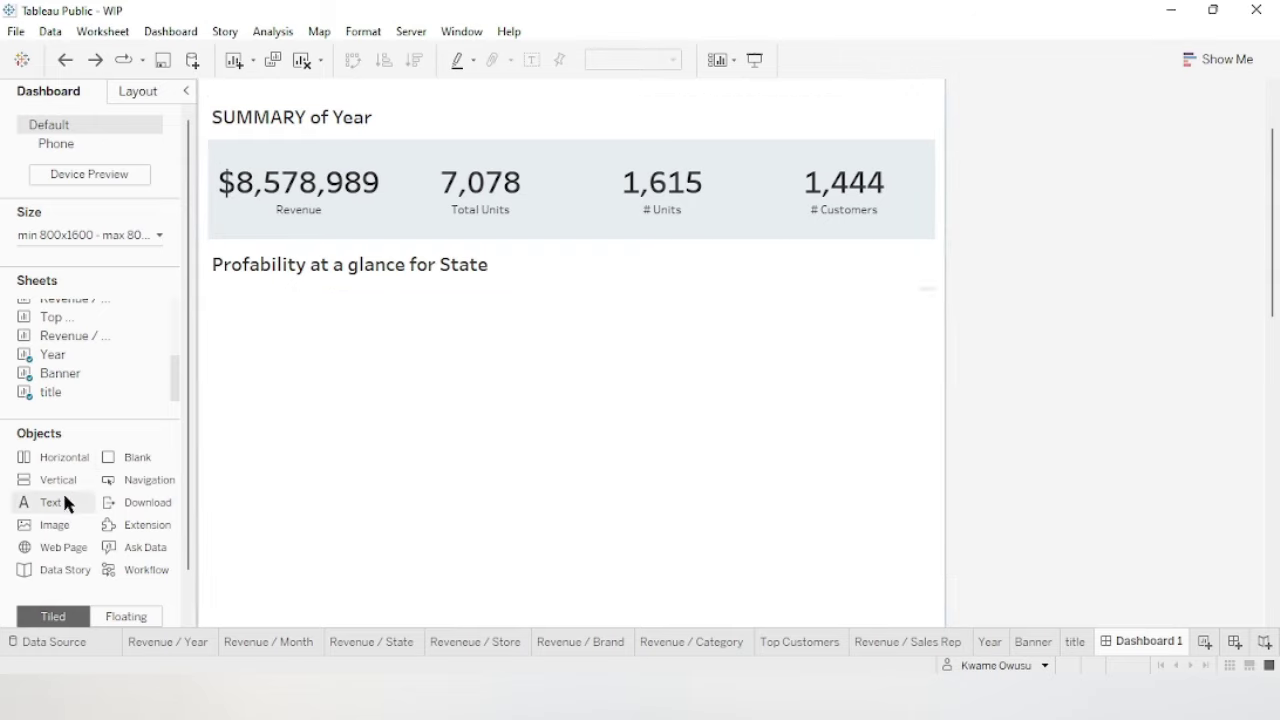
Add a Horizontal container below the title and place Revenue / Year and Revenue / Month side by side.
{"action": "left_click_drag", "start_coordinate": [60, 460], "coordinate": [491, 395]}
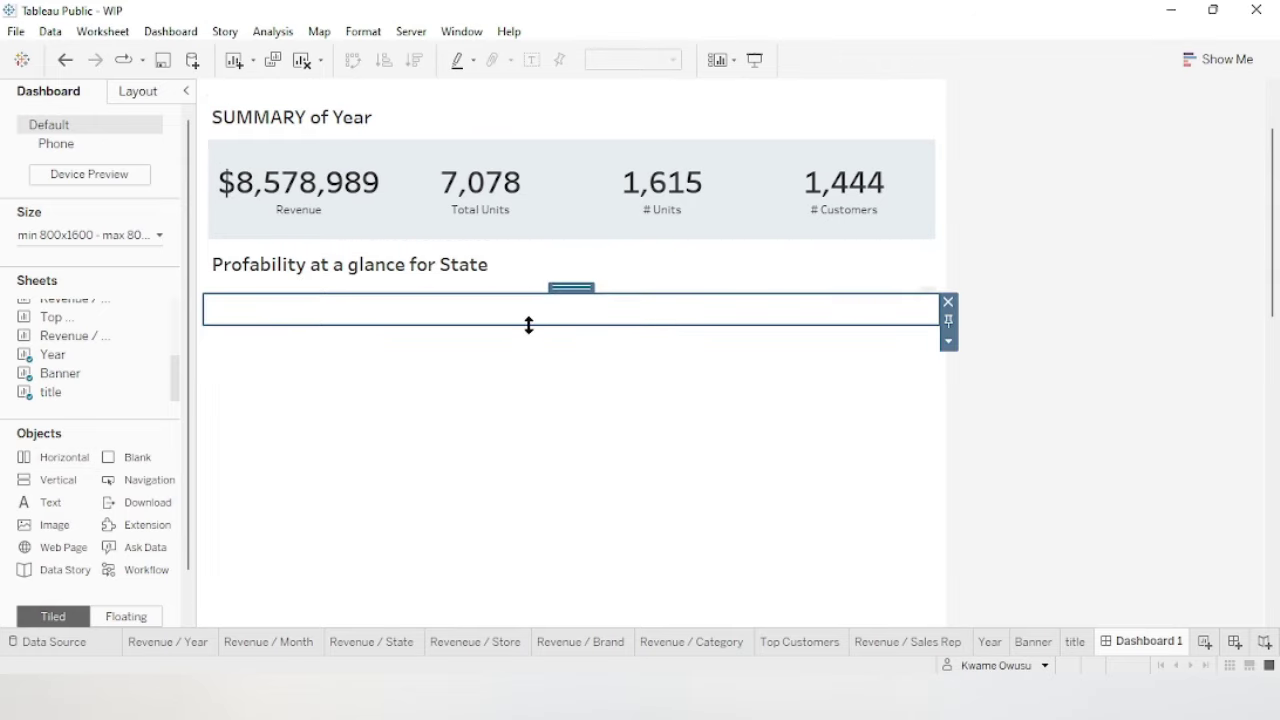
{"action": "left_click_drag", "start_coordinate": [171, 372], "coordinate": [177, 264]}
{"action": "left_click_drag", "start_coordinate": [62, 317], "coordinate": [320, 317]}
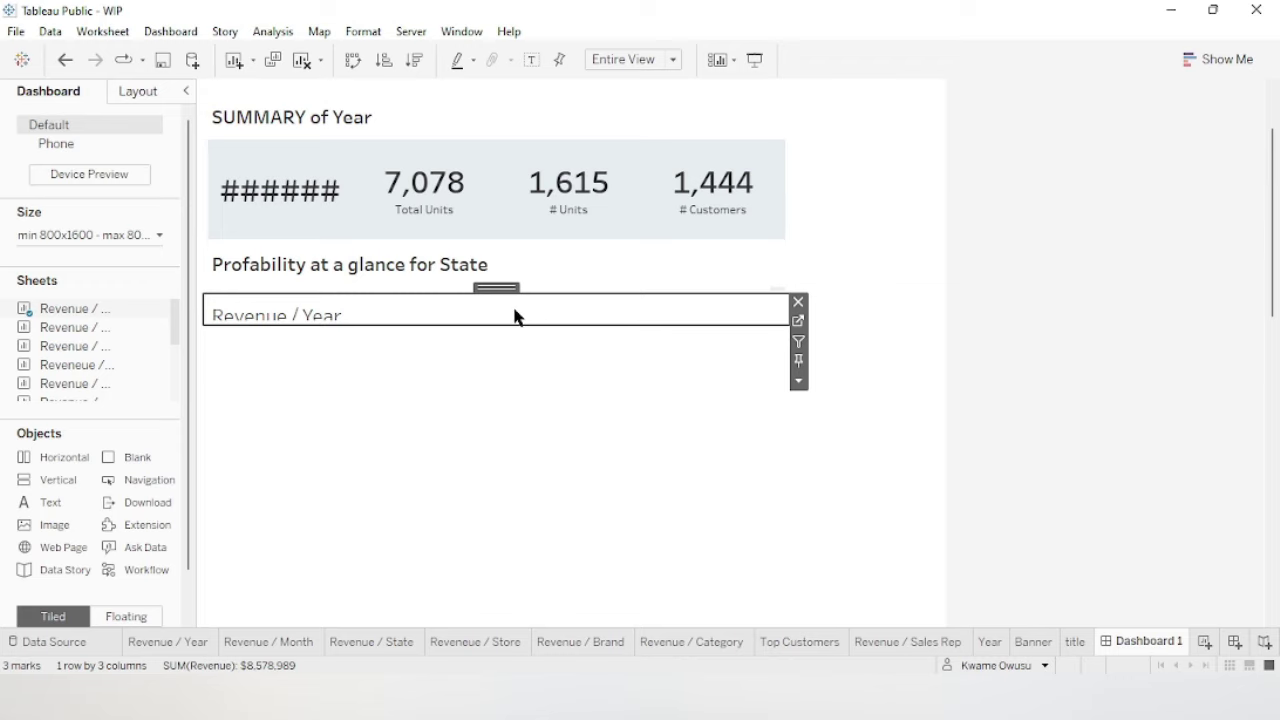
{"action": "left_click_drag", "start_coordinate": [88, 336], "coordinate": [722, 316]}
{"action": "key", "text": "ctrl+z"}
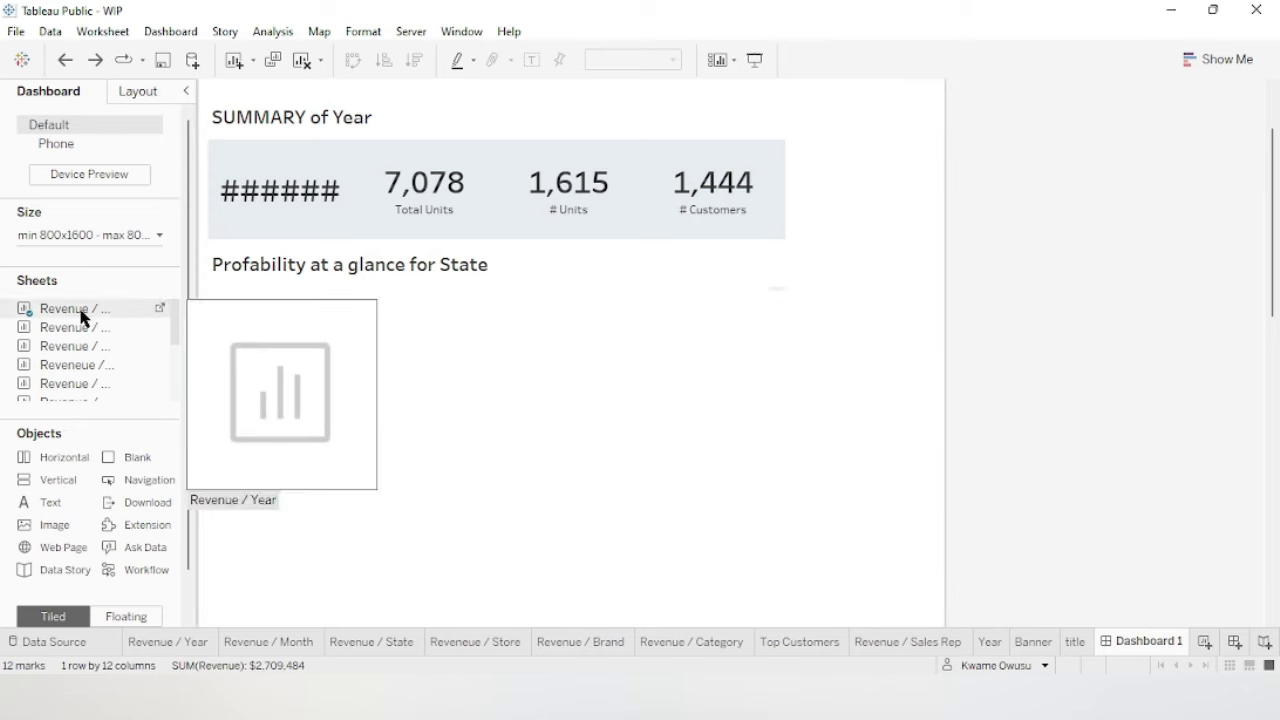
{"action": "left_click_drag", "start_coordinate": [86, 331], "coordinate": [643, 320]}
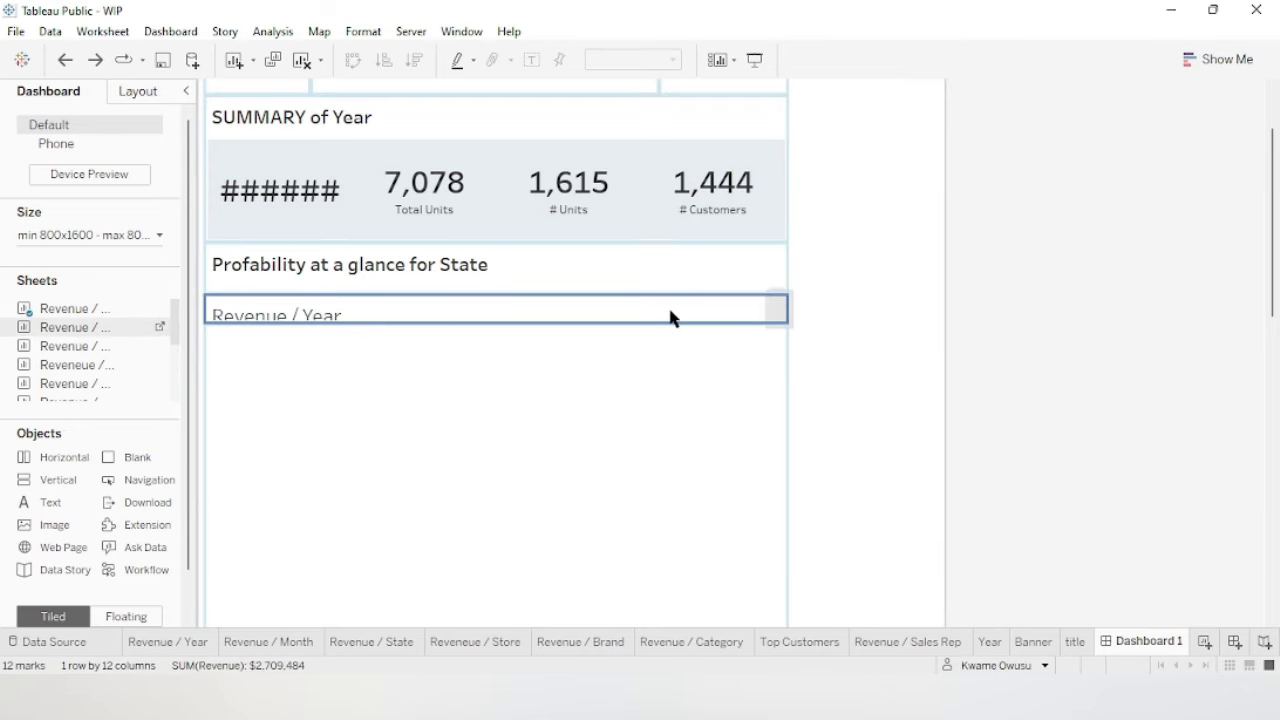
{"action": "left_click_drag", "start_coordinate": [1274, 294], "coordinate": [1257, 189]}
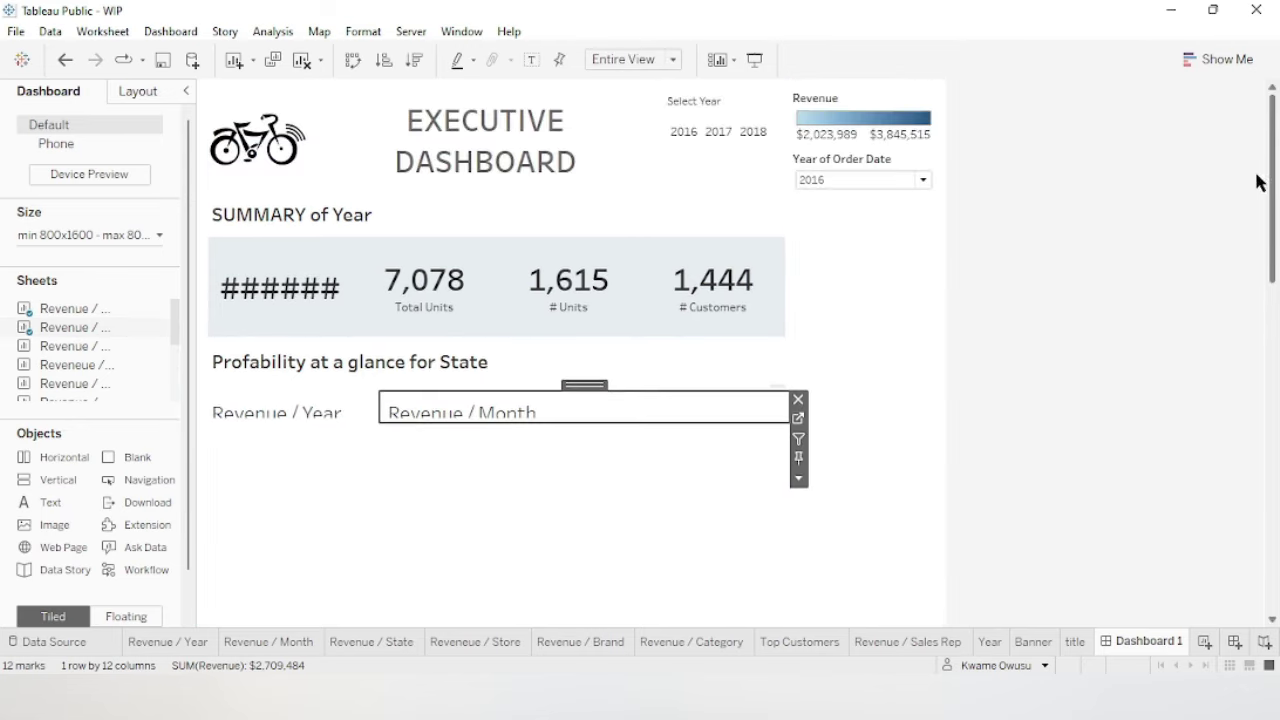
Remove the auto-added Revenue legend and Year of Order Date filter, then push the empty container down.
{"action": "left_click", "coordinate": [928, 98]}
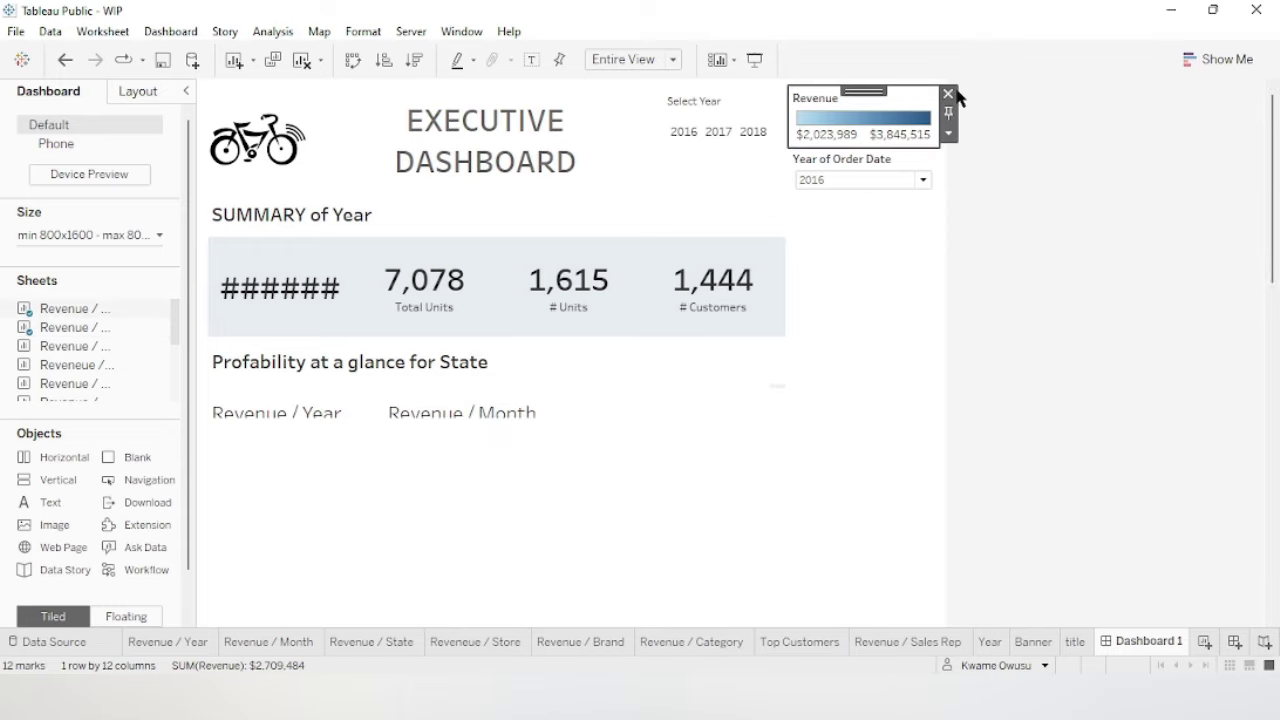
{"action": "left_click", "coordinate": [948, 94]}
{"action": "left_click", "coordinate": [889, 96]}
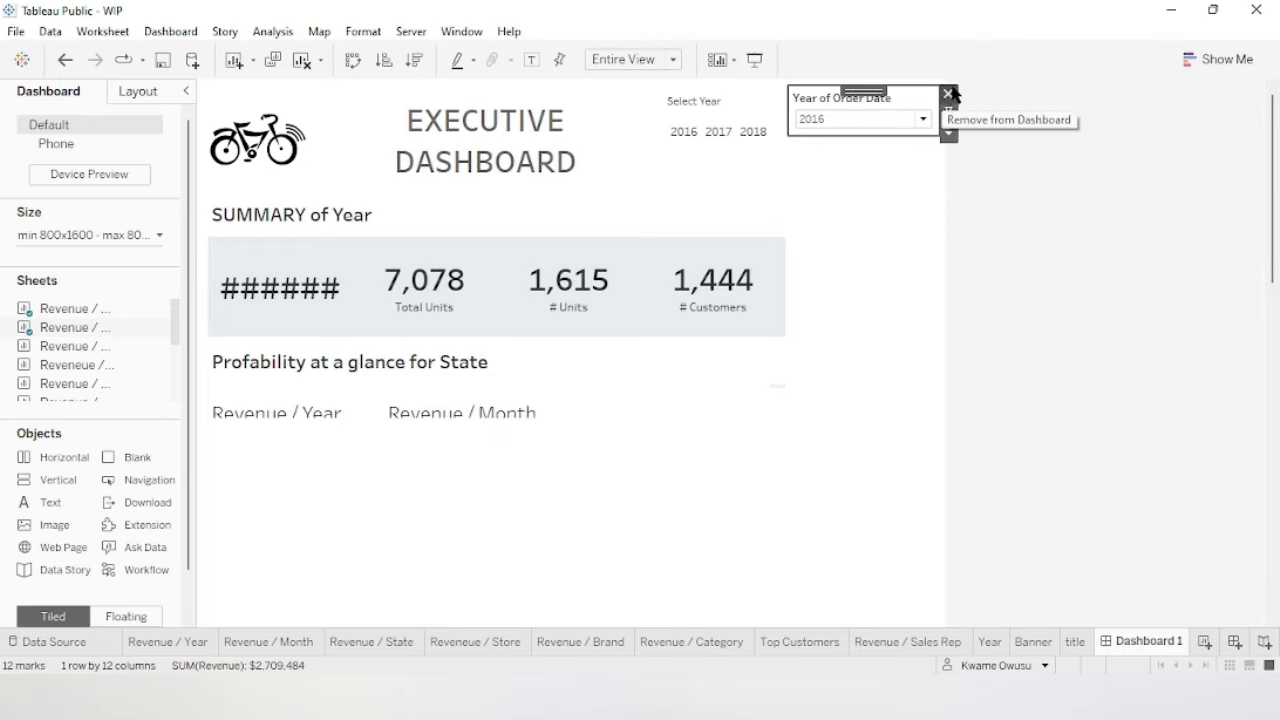
{"action": "left_click", "coordinate": [946, 94]}
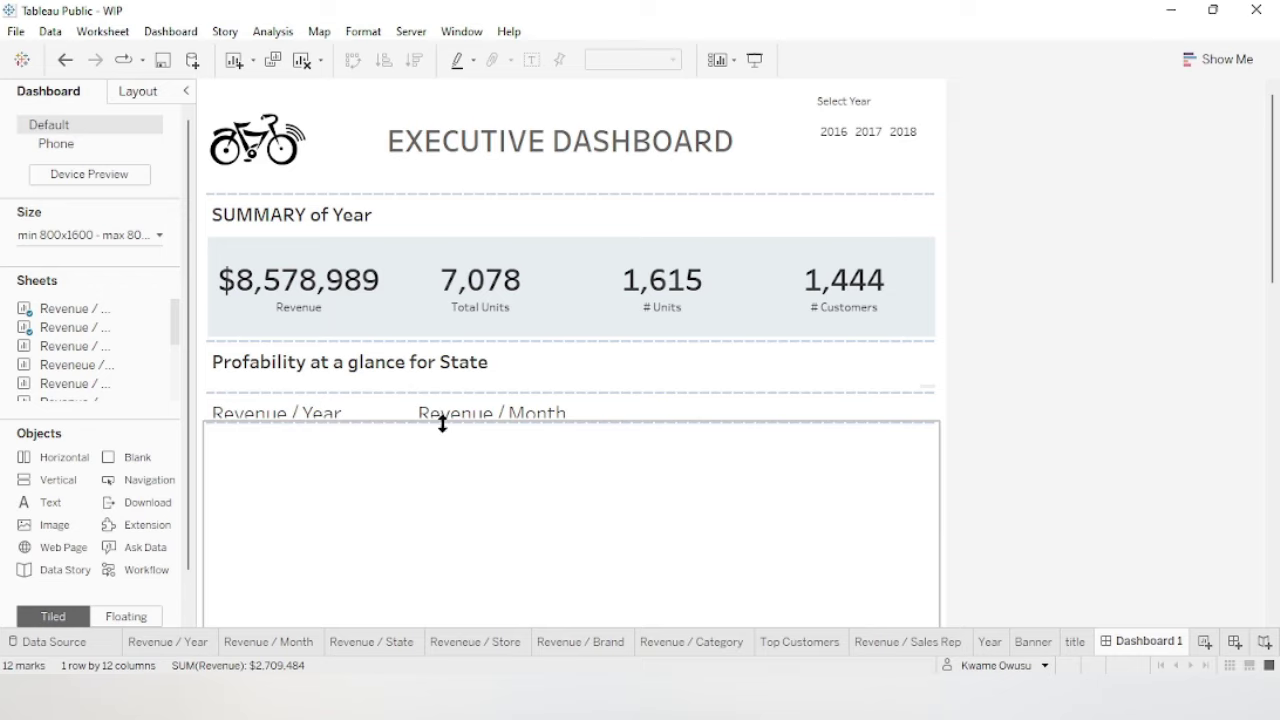
{"action": "left_click", "coordinate": [406, 420]}
{"action": "left_click", "coordinate": [703, 414]}
{"action": "left_click", "coordinate": [643, 477]}
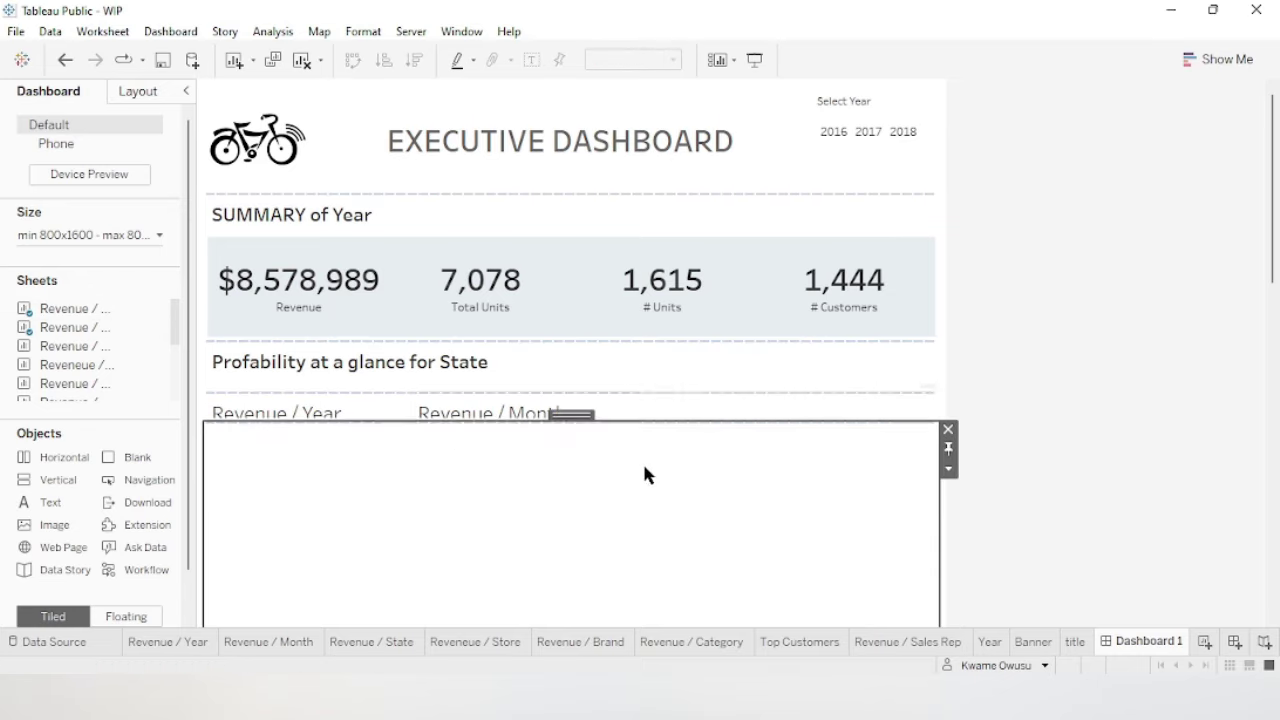
{"action": "scroll", "coordinate": [982, 385], "scroll_direction": "down", "scroll_amount": 1}
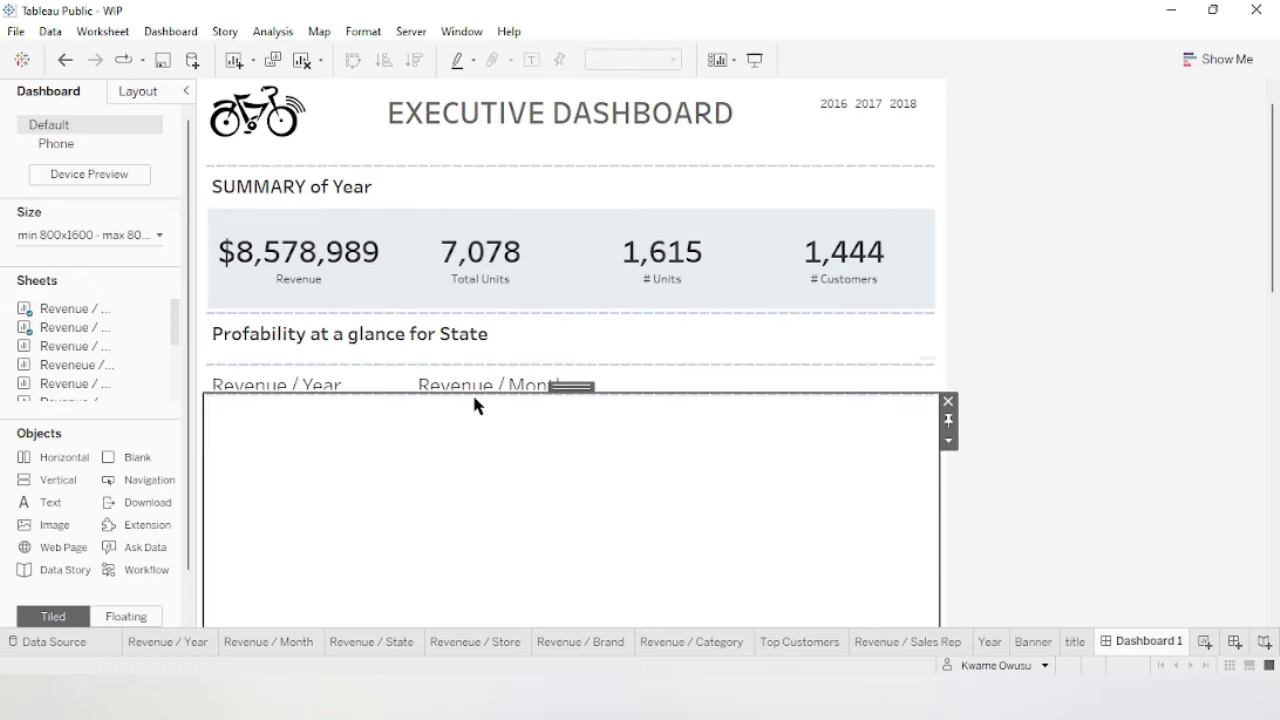
{"action": "left_click_drag", "start_coordinate": [476, 395], "coordinate": [441, 602]}
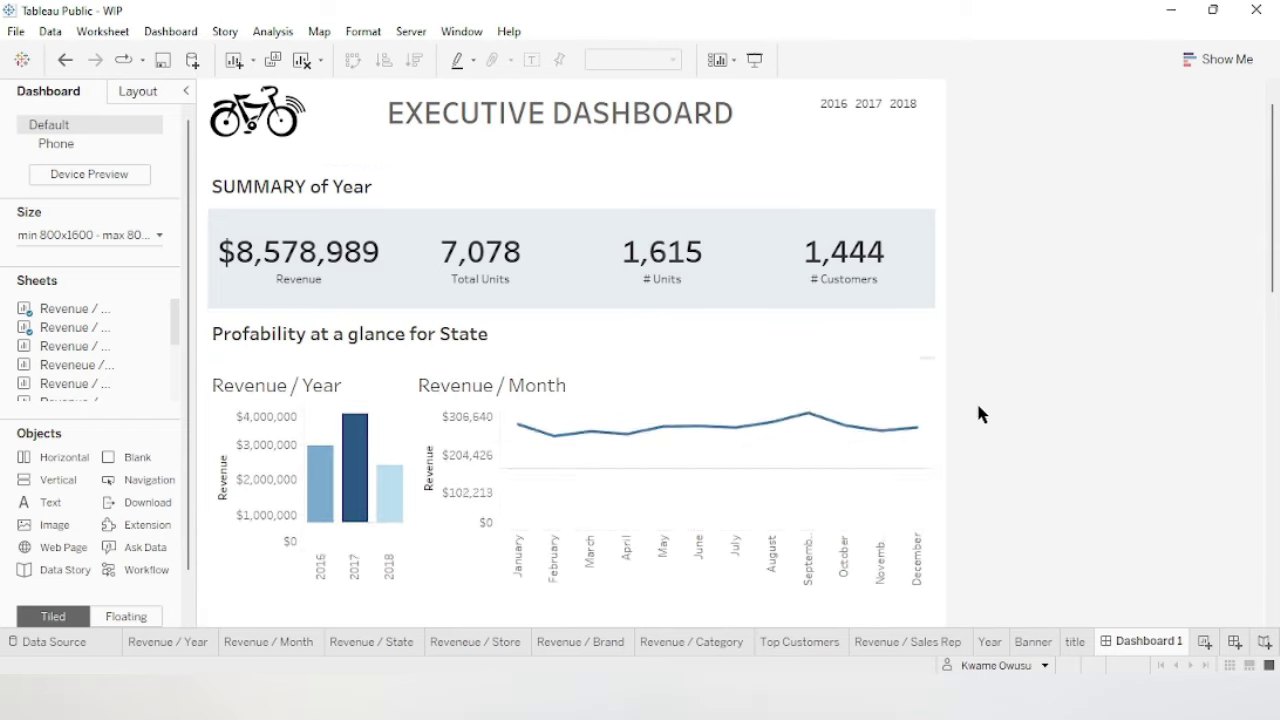
Widen Revenue / Year so the two revenue charts split the row evenly.
{"action": "scroll", "coordinate": [1070, 385], "scroll_direction": "down", "scroll_amount": 1}
{"action": "left_click", "coordinate": [390, 352]}
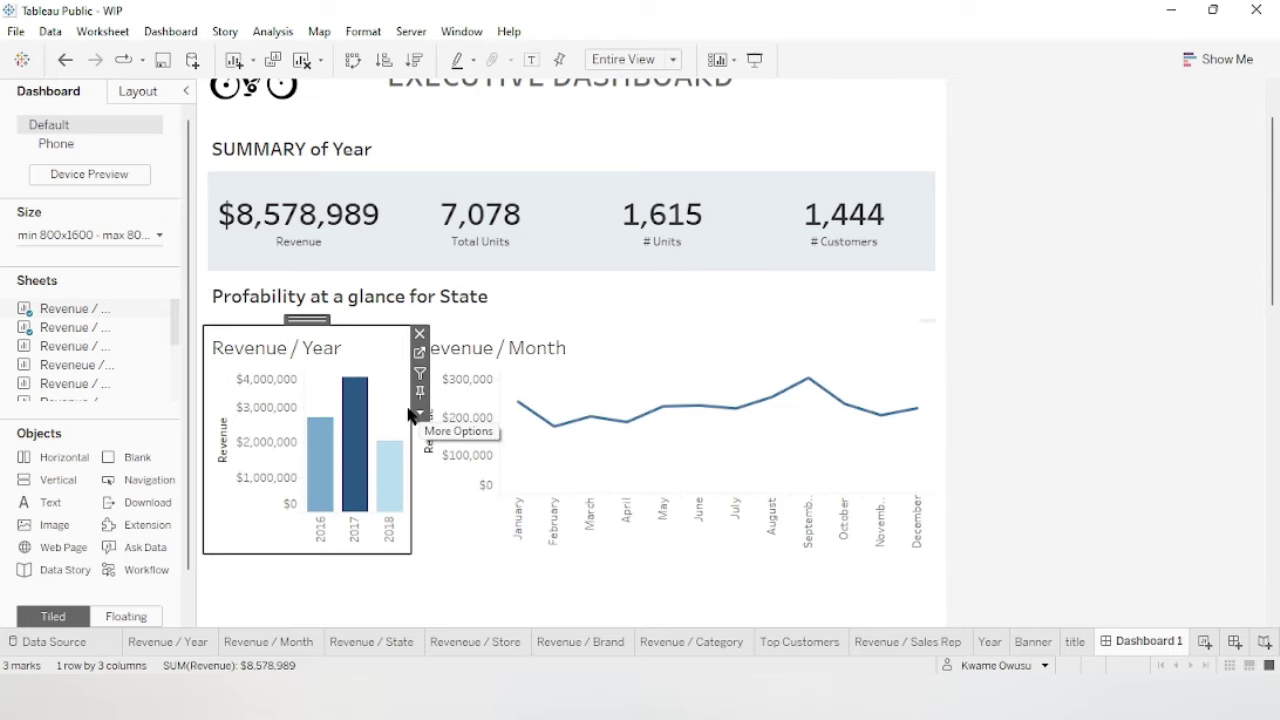
{"action": "left_click_drag", "start_coordinate": [412, 410], "coordinate": [566, 408]}
{"action": "scroll", "coordinate": [1088, 310], "scroll_direction": "down", "scroll_amount": 1}
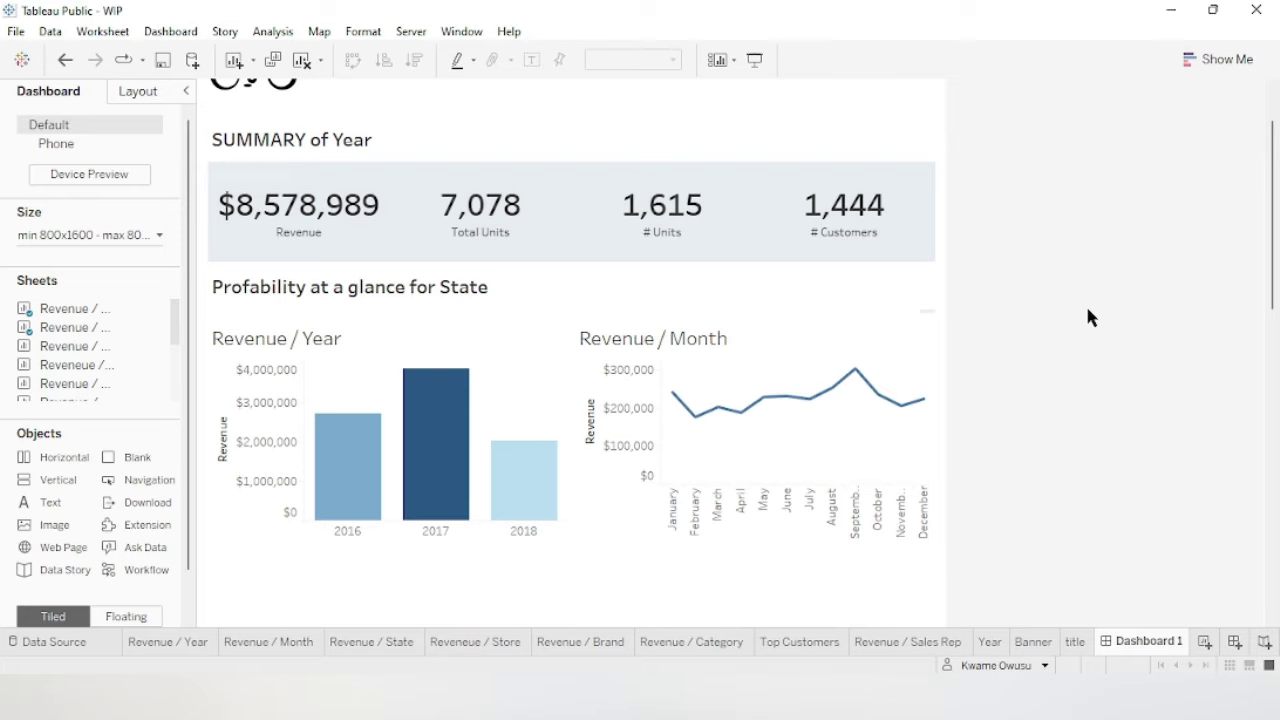
{"action": "scroll", "coordinate": [1088, 310], "scroll_direction": "down", "scroll_amount": 1}
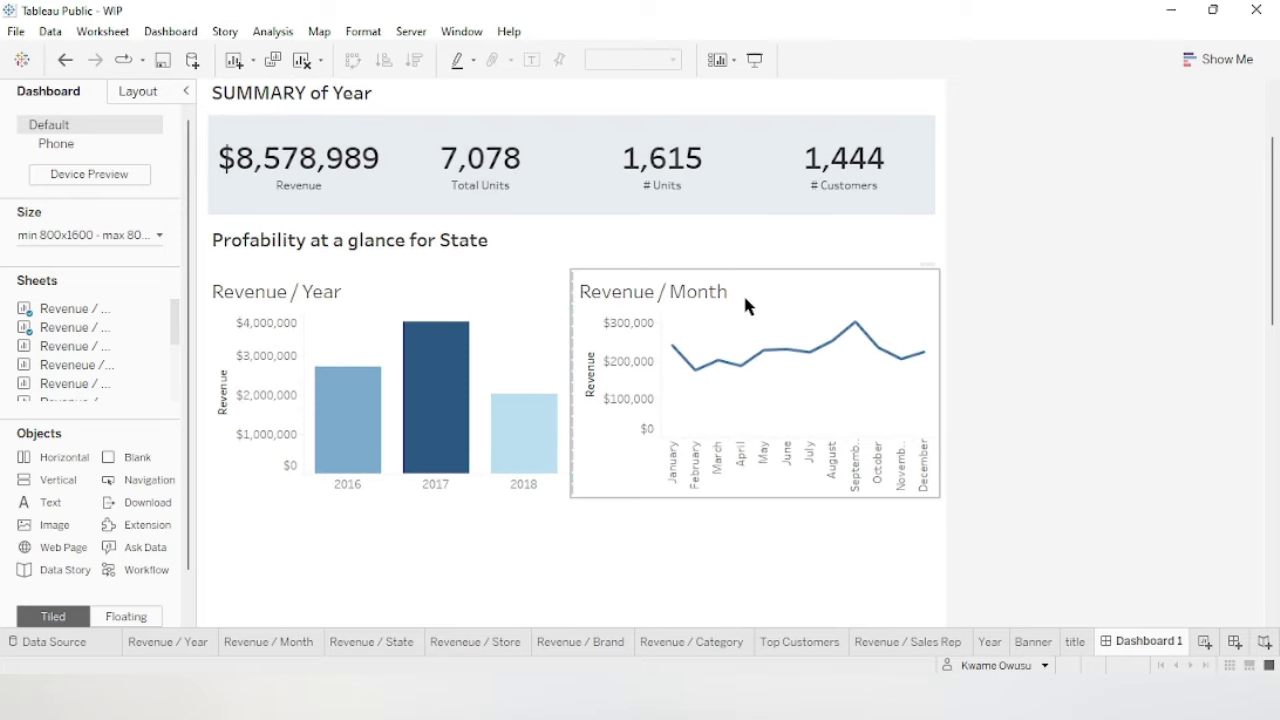
Fix the revenue chart row's height and add a new Horizontal container beneath it.
{"action": "left_click", "coordinate": [549, 262]}
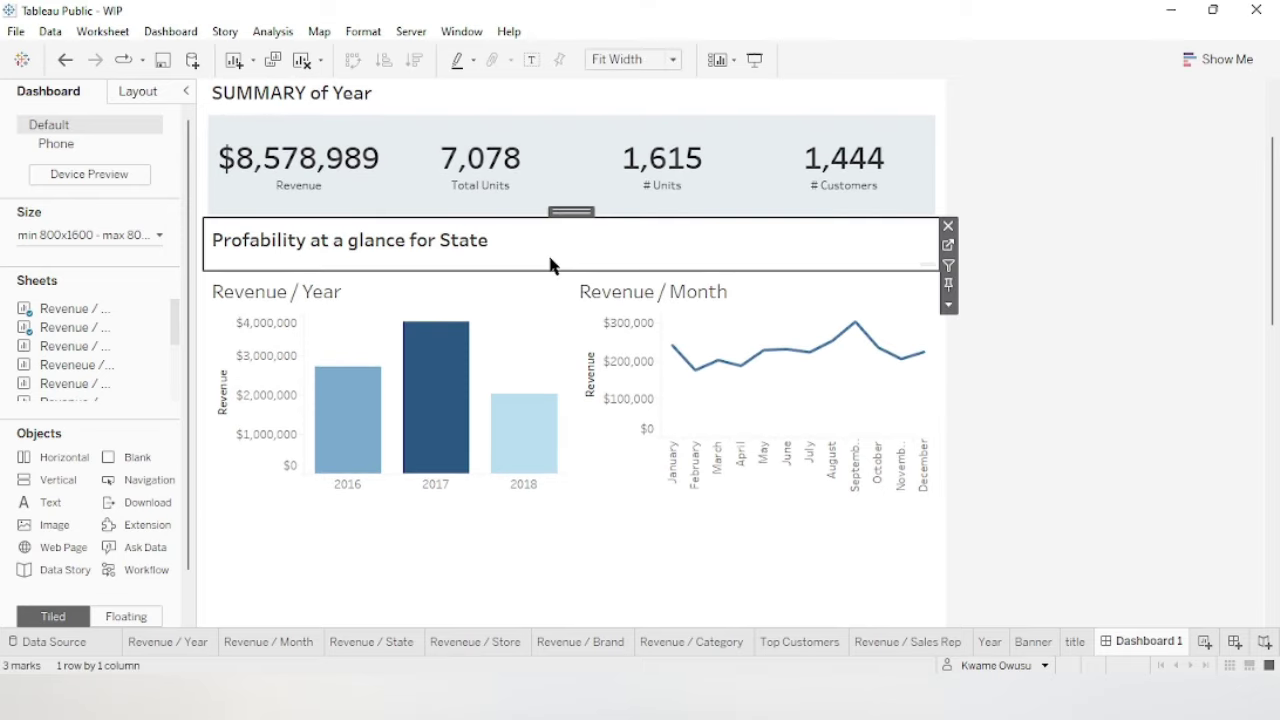
{"action": "left_click", "coordinate": [538, 313]}
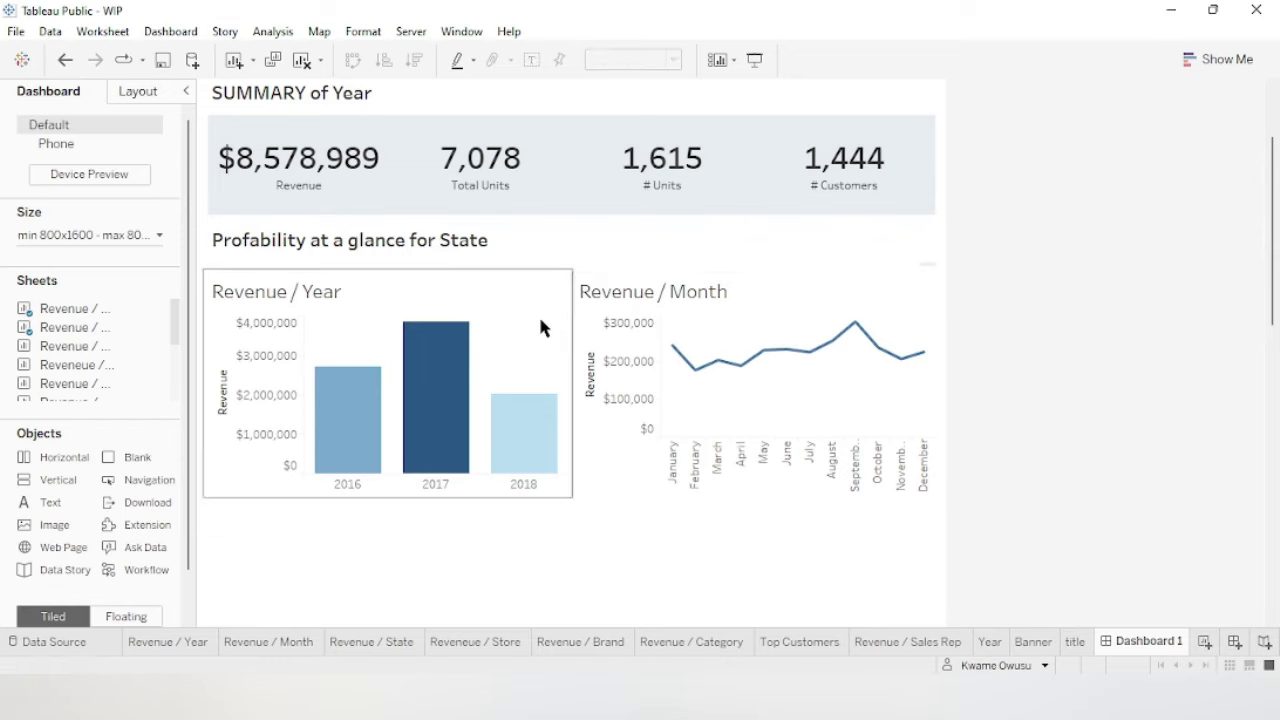
{"action": "double_click", "coordinate": [388, 264]}
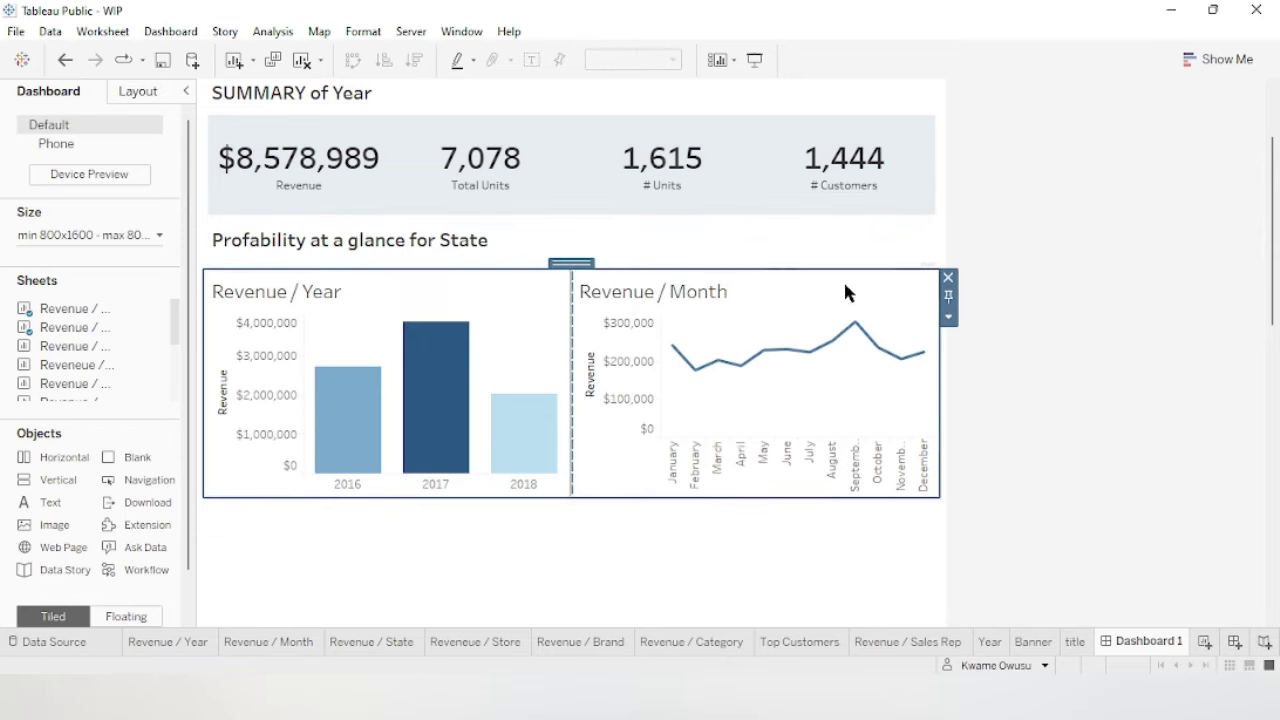
{"action": "left_click", "coordinate": [948, 318]}
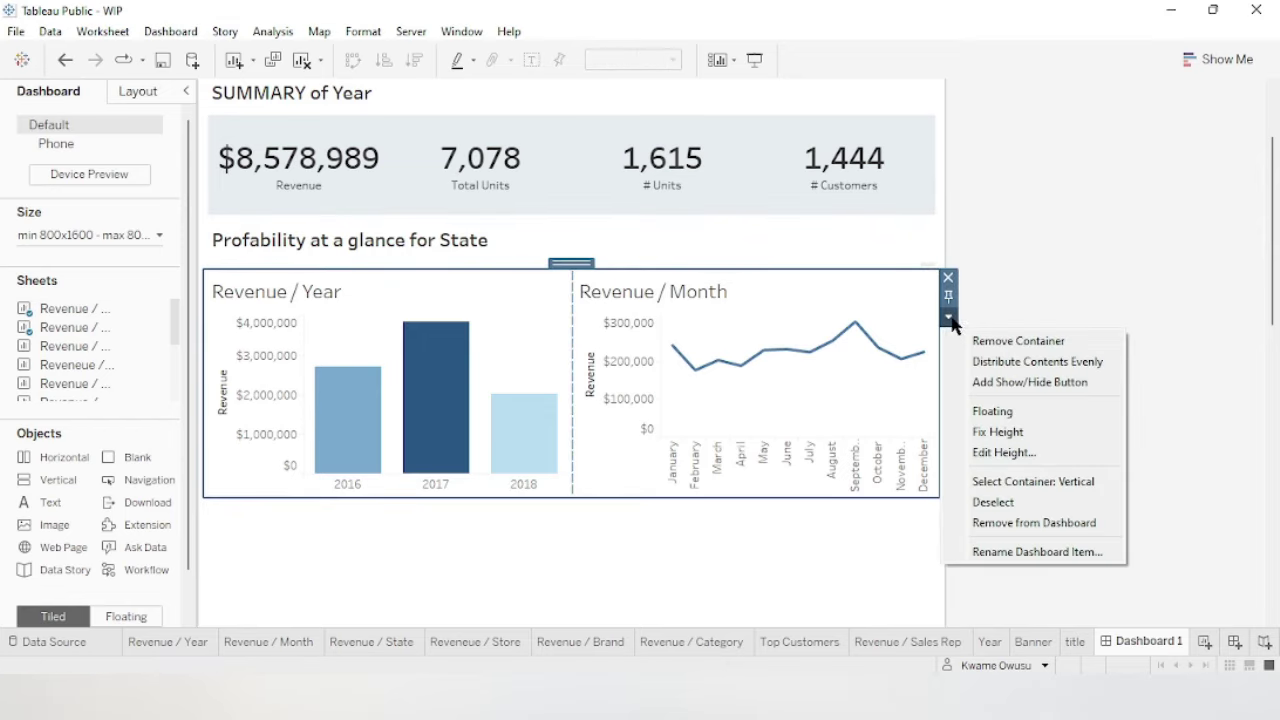
{"action": "left_click", "coordinate": [1001, 432]}
{"action": "left_click", "coordinate": [1103, 339]}
{"action": "scroll", "coordinate": [1103, 339], "scroll_direction": "down", "scroll_amount": 2}
{"action": "left_click_drag", "start_coordinate": [1270, 285], "coordinate": [1225, 325]}
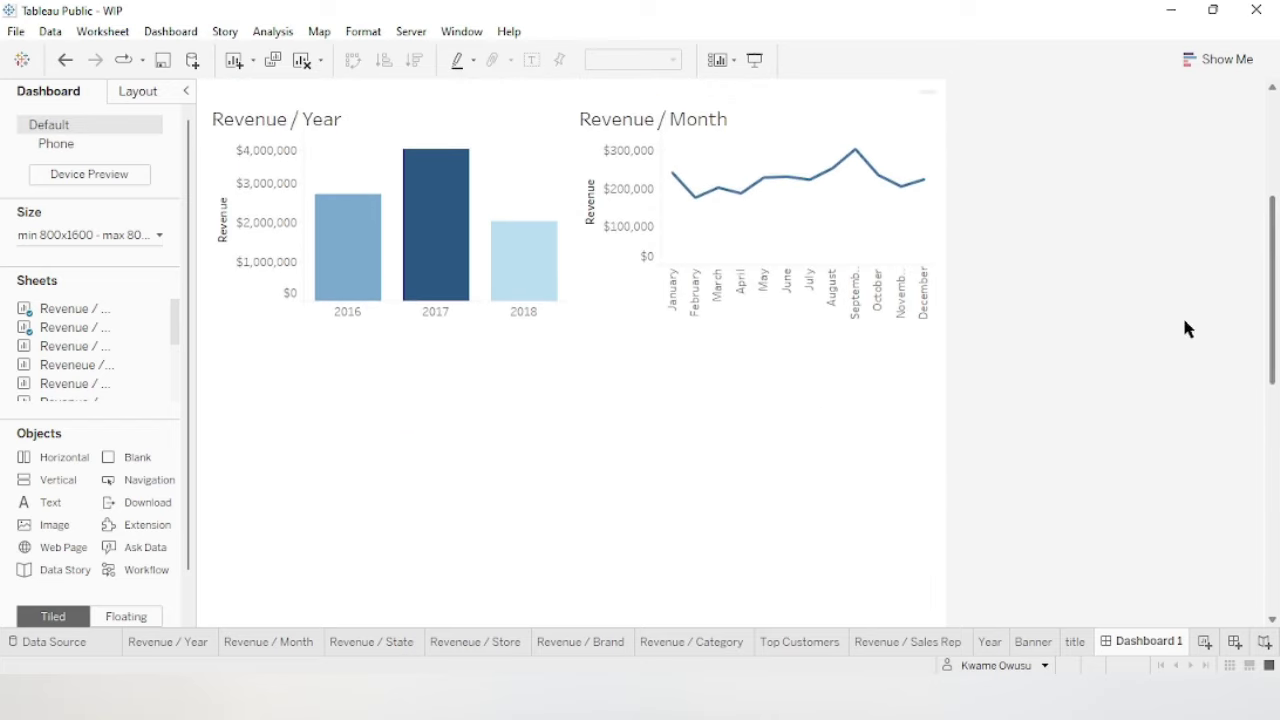
{"action": "left_click_drag", "start_coordinate": [40, 466], "coordinate": [526, 417]}
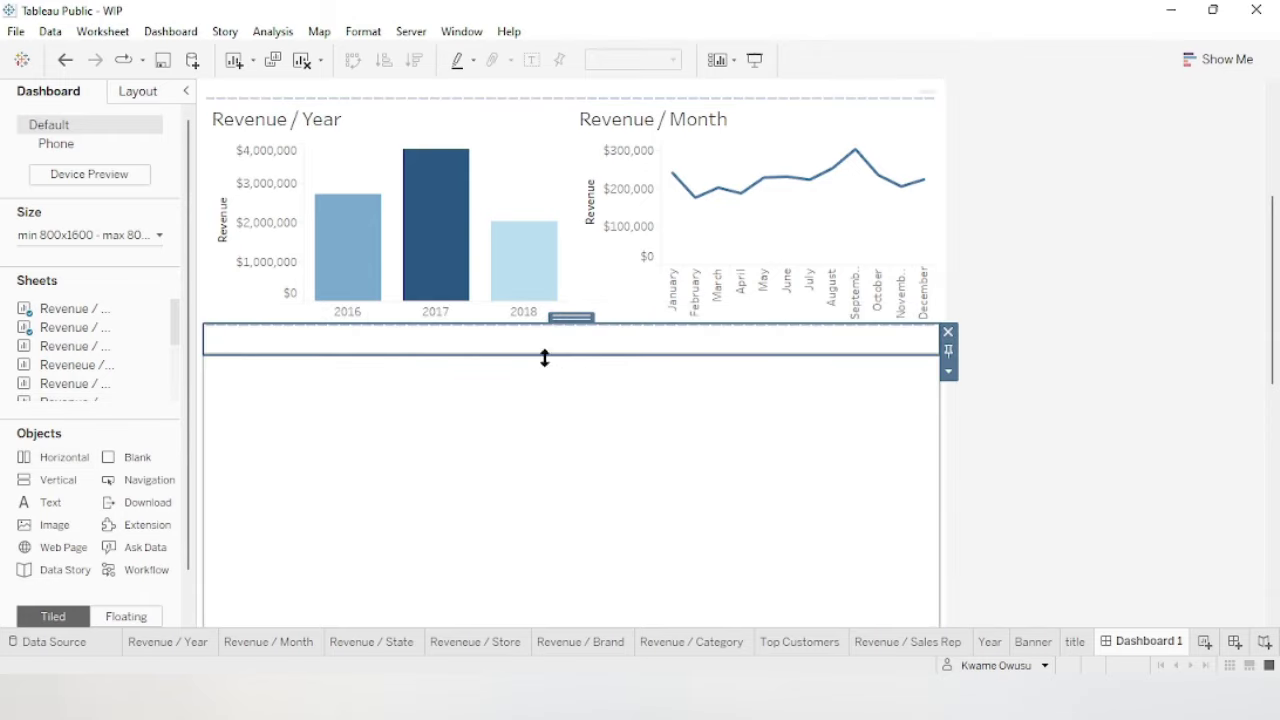
Place the Revenue / State sheet in the new row, remove the floating Revenue legend, and add the store pie.
{"action": "mouse_move", "coordinate": [60, 350]}
{"action": "left_click_drag", "start_coordinate": [57, 350], "coordinate": [417, 351]}
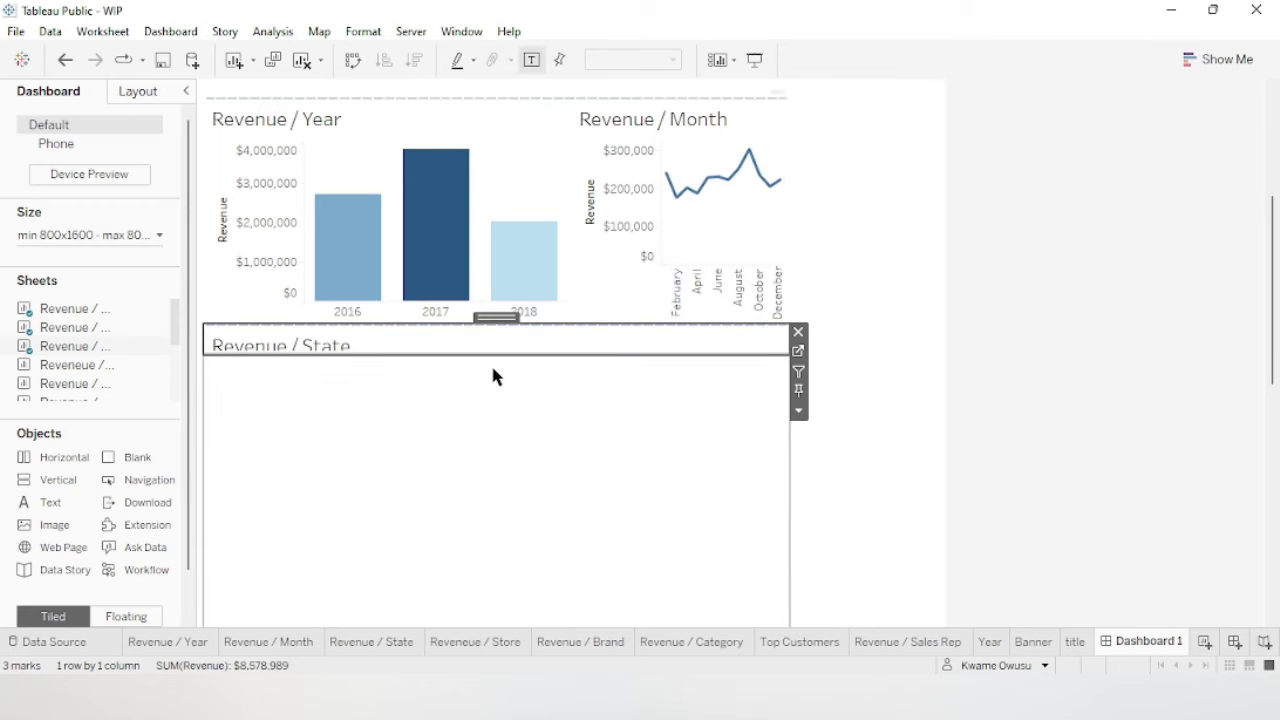
{"action": "scroll", "coordinate": [1278, 260], "scroll_direction": "up", "scroll_amount": 5}
{"action": "left_click", "coordinate": [937, 95]}
{"action": "left_click", "coordinate": [948, 94]}
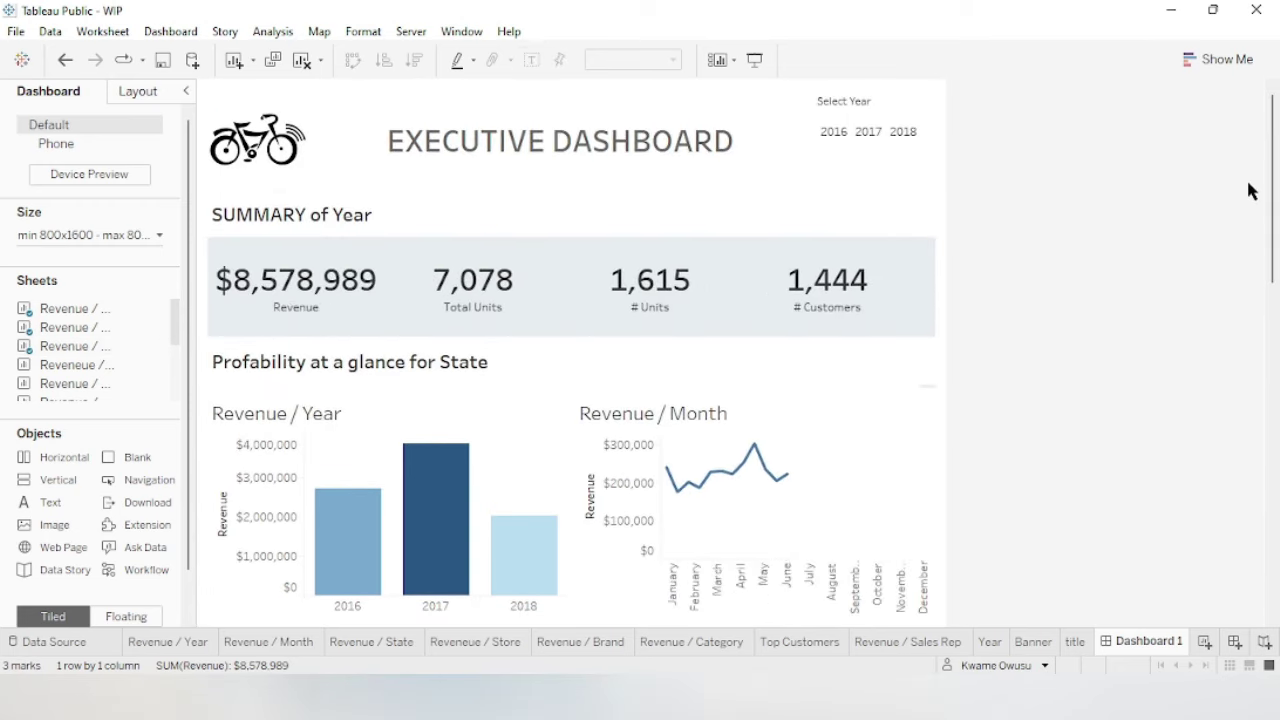
{"action": "scroll", "coordinate": [1275, 262], "scroll_direction": "down", "scroll_amount": 3}
{"action": "scroll", "coordinate": [1275, 262], "scroll_direction": "up", "scroll_amount": 1}
{"action": "left_click_drag", "start_coordinate": [70, 364], "coordinate": [688, 393]}
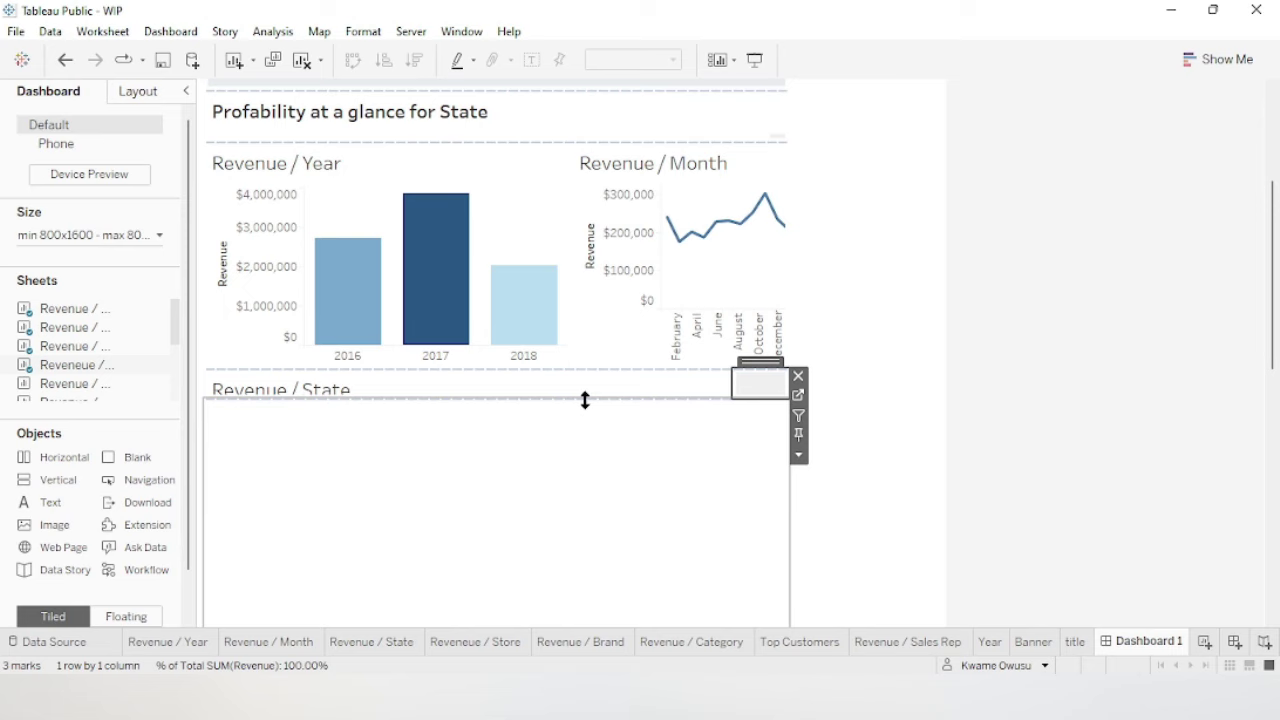
Remove the Store Name and Revenue legends from the dashboard.
{"action": "scroll", "coordinate": [901, 151], "scroll_direction": "up", "scroll_amount": 3}
{"action": "scroll", "coordinate": [955, 128], "scroll_direction": "up", "scroll_amount": 1}
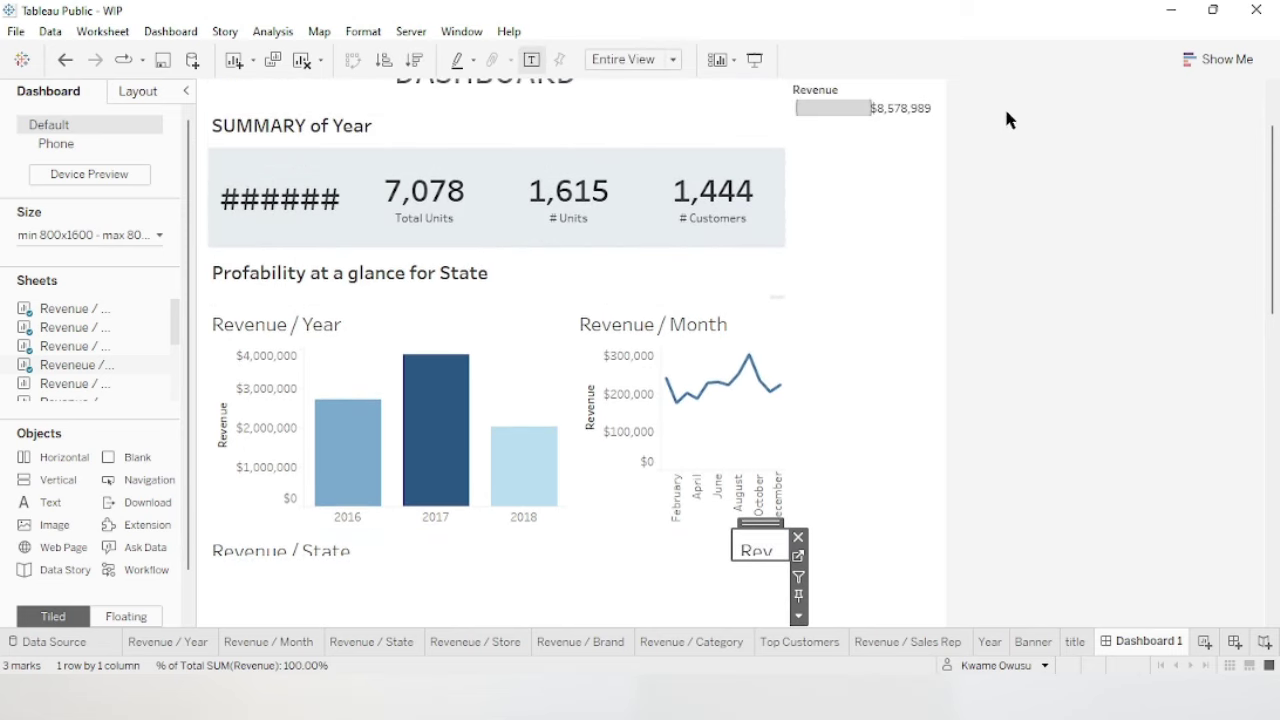
{"action": "scroll", "coordinate": [1271, 214], "scroll_direction": "up", "scroll_amount": 3}
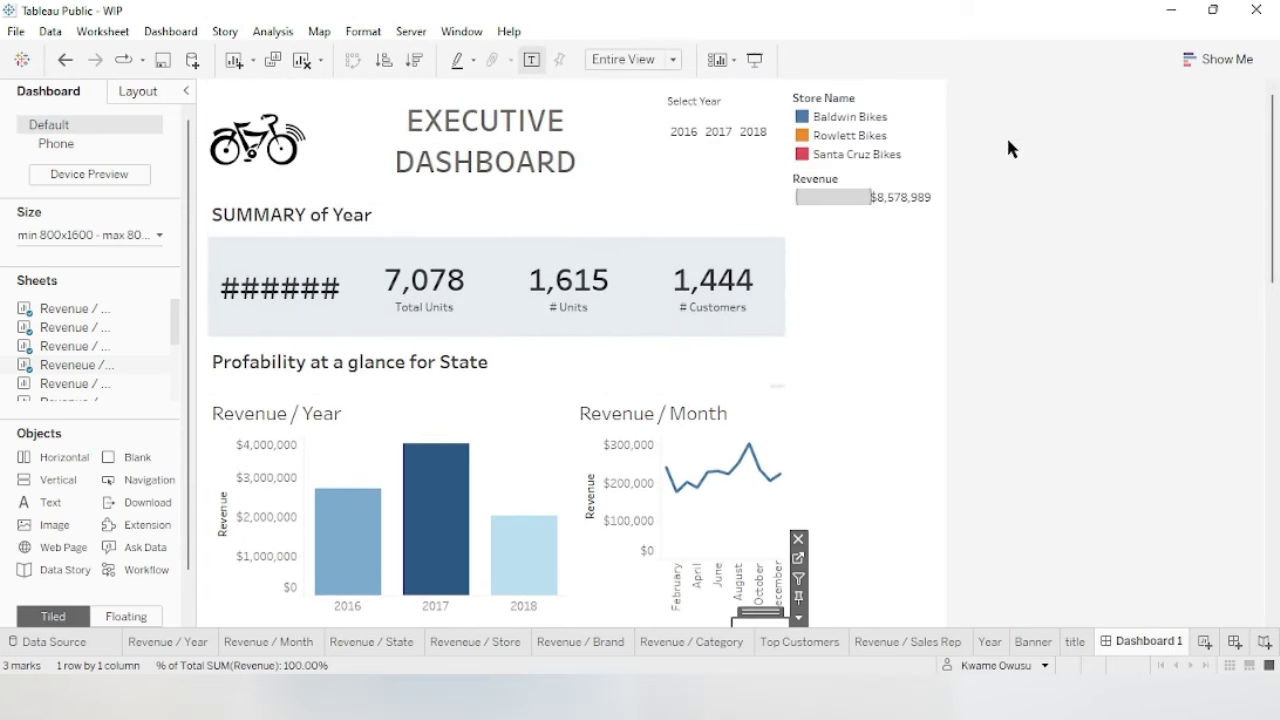
{"action": "left_click", "coordinate": [912, 160]}
{"action": "left_click", "coordinate": [948, 93]}
{"action": "left_click", "coordinate": [923, 117]}
{"action": "left_click", "coordinate": [948, 93]}
{"action": "left_click_drag", "start_coordinate": [1268, 129], "coordinate": [1268, 307]}
Make the Revenue / State map taller and narrower so the store pie has room.
{"action": "left_click", "coordinate": [552, 485]}
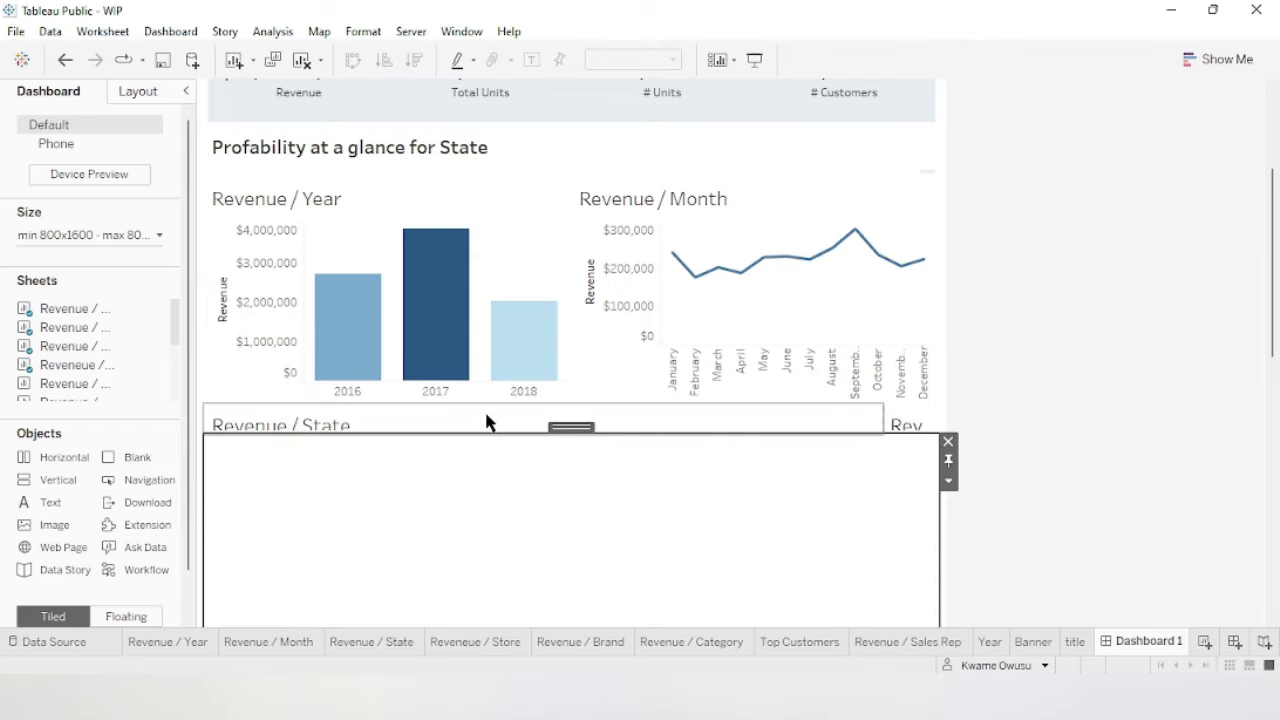
{"action": "left_click", "coordinate": [488, 424]}
{"action": "left_click_drag", "start_coordinate": [563, 433], "coordinate": [560, 551]}
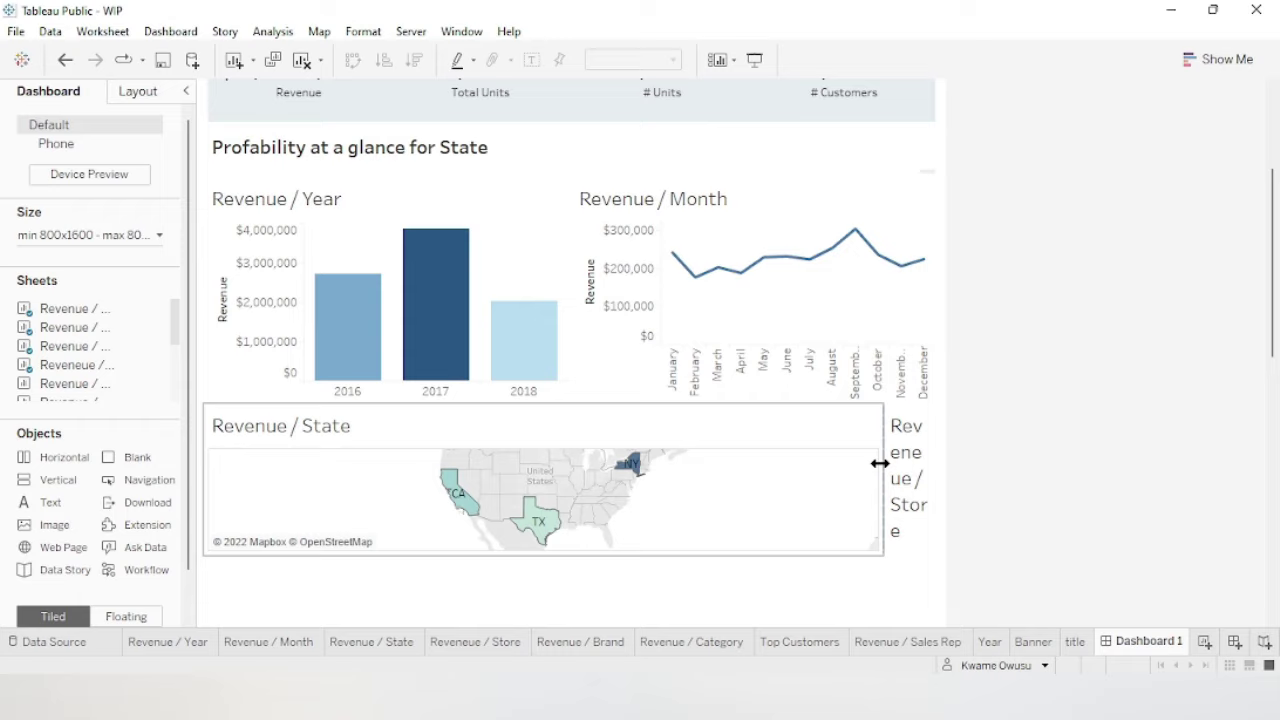
{"action": "left_click_drag", "start_coordinate": [883, 463], "coordinate": [752, 453]}
{"action": "left_click", "coordinate": [678, 434]}
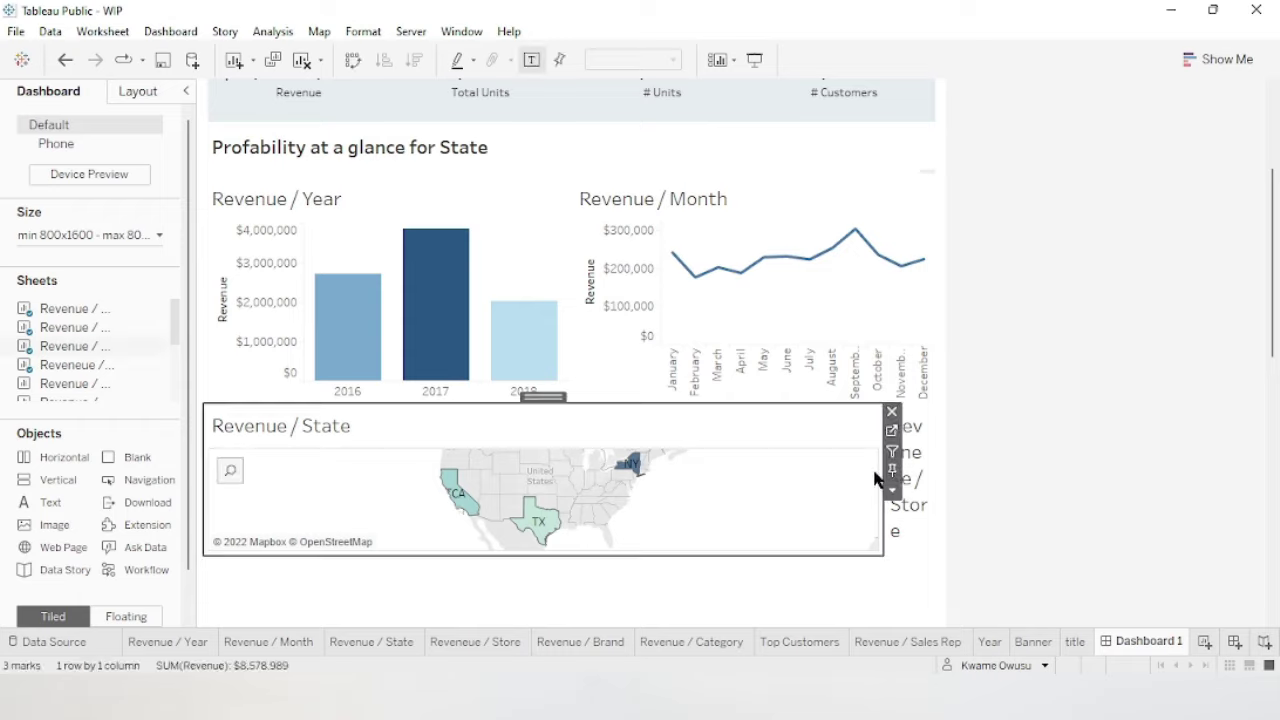
{"action": "left_click_drag", "start_coordinate": [882, 468], "coordinate": [570, 451]}
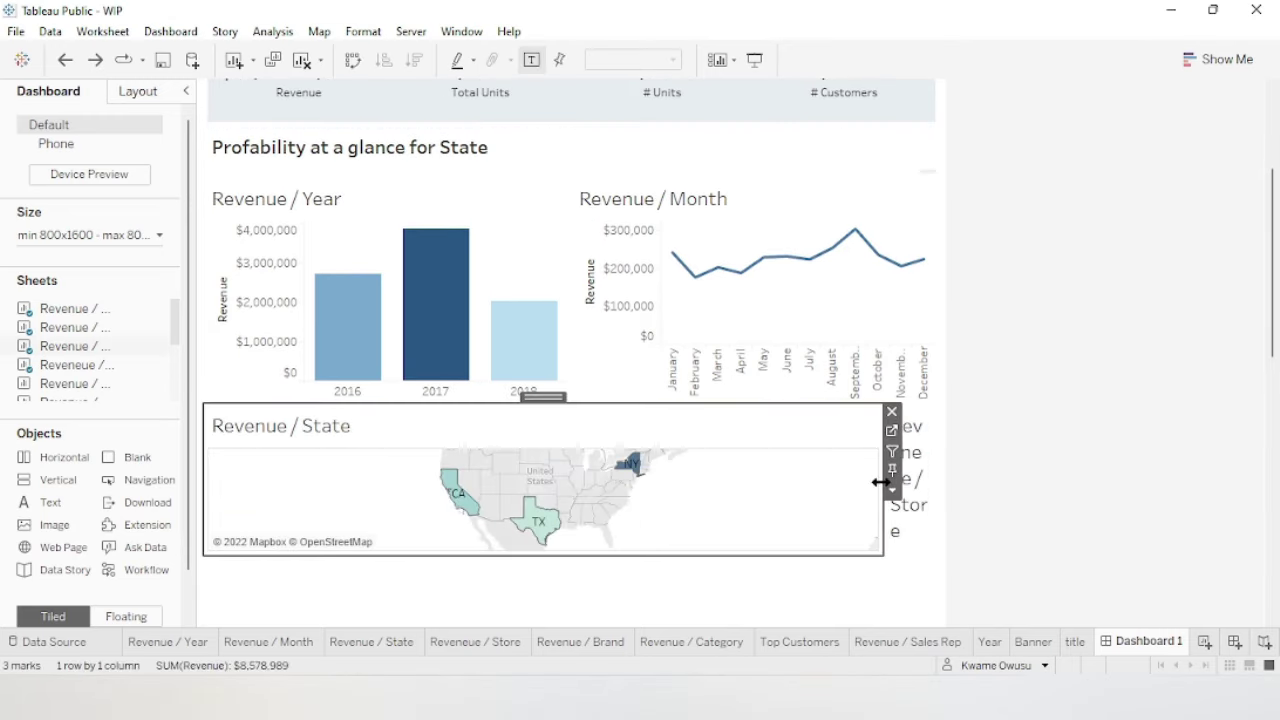
{"action": "left_click_drag", "start_coordinate": [880, 500], "coordinate": [712, 497]}
Select the map-and-pie container and adjust the surrounding dashboard container's edge.
{"action": "left_click", "coordinate": [450, 430]}
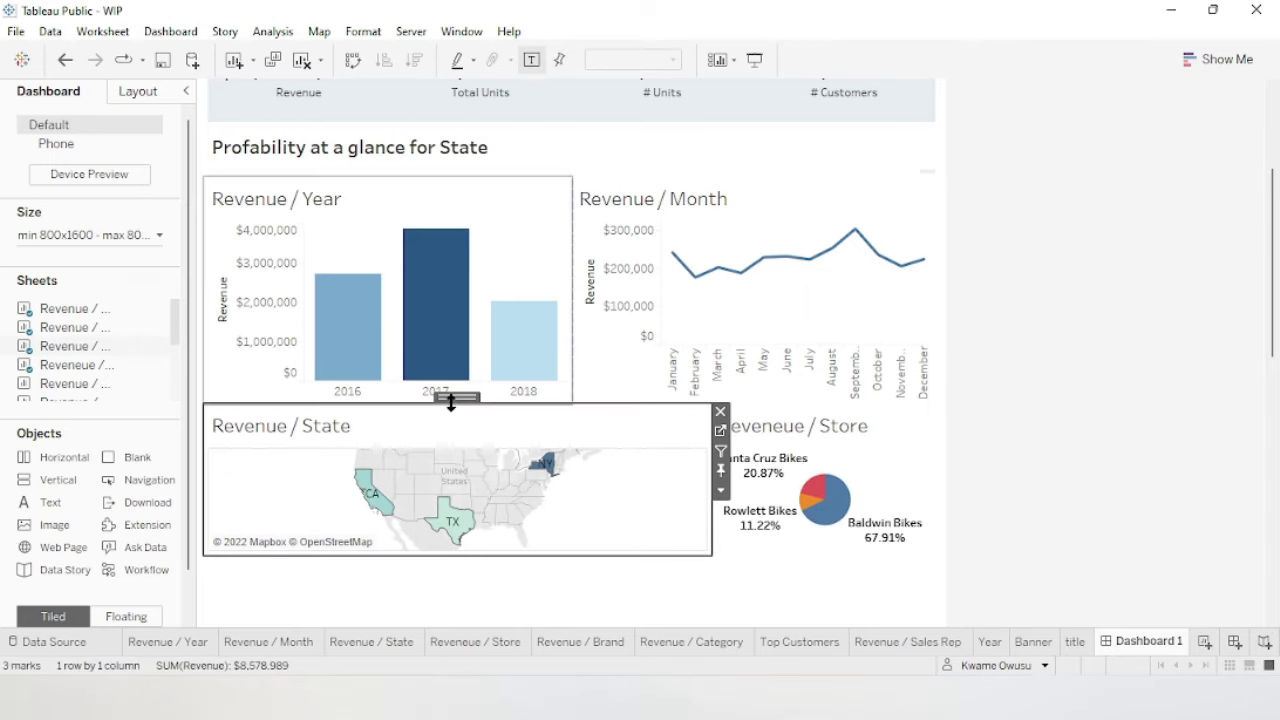
{"action": "double_click", "coordinate": [456, 399]}
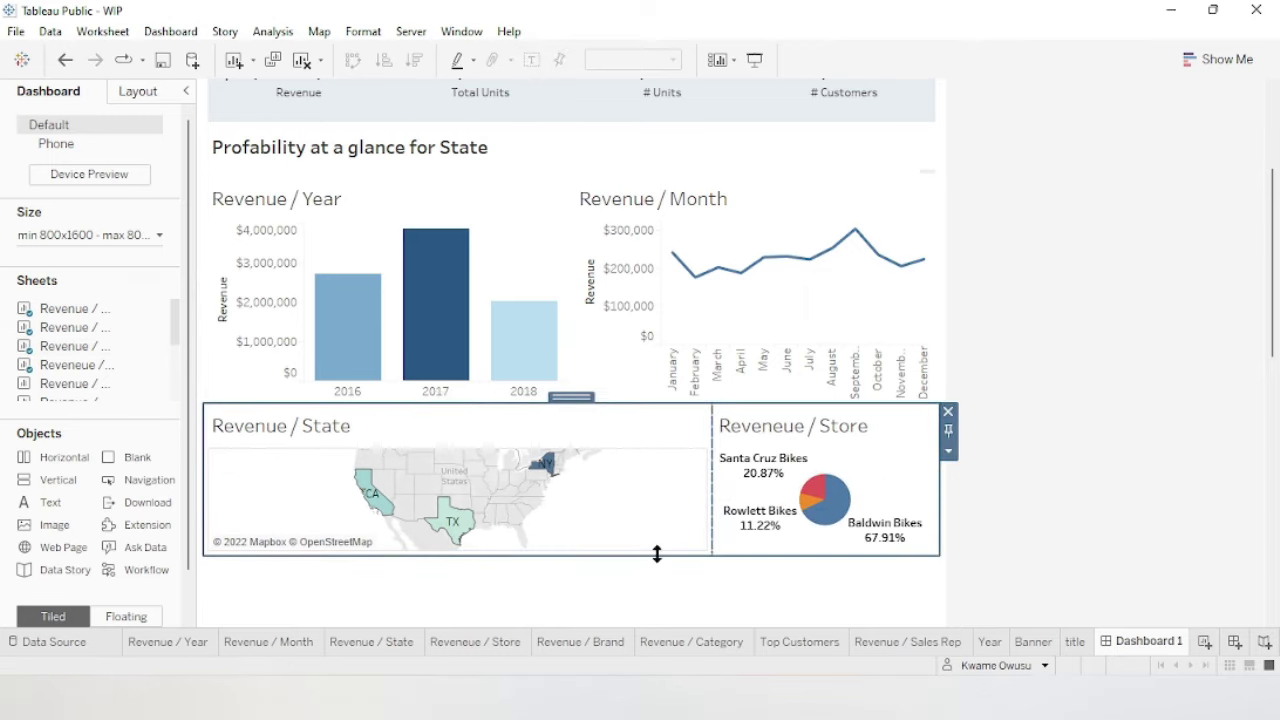
{"action": "left_click", "coordinate": [662, 590]}
{"action": "left_click_drag", "start_coordinate": [666, 628], "coordinate": [697, 614]}
{"action": "scroll", "coordinate": [1049, 412], "scroll_direction": "down", "scroll_amount": 2}
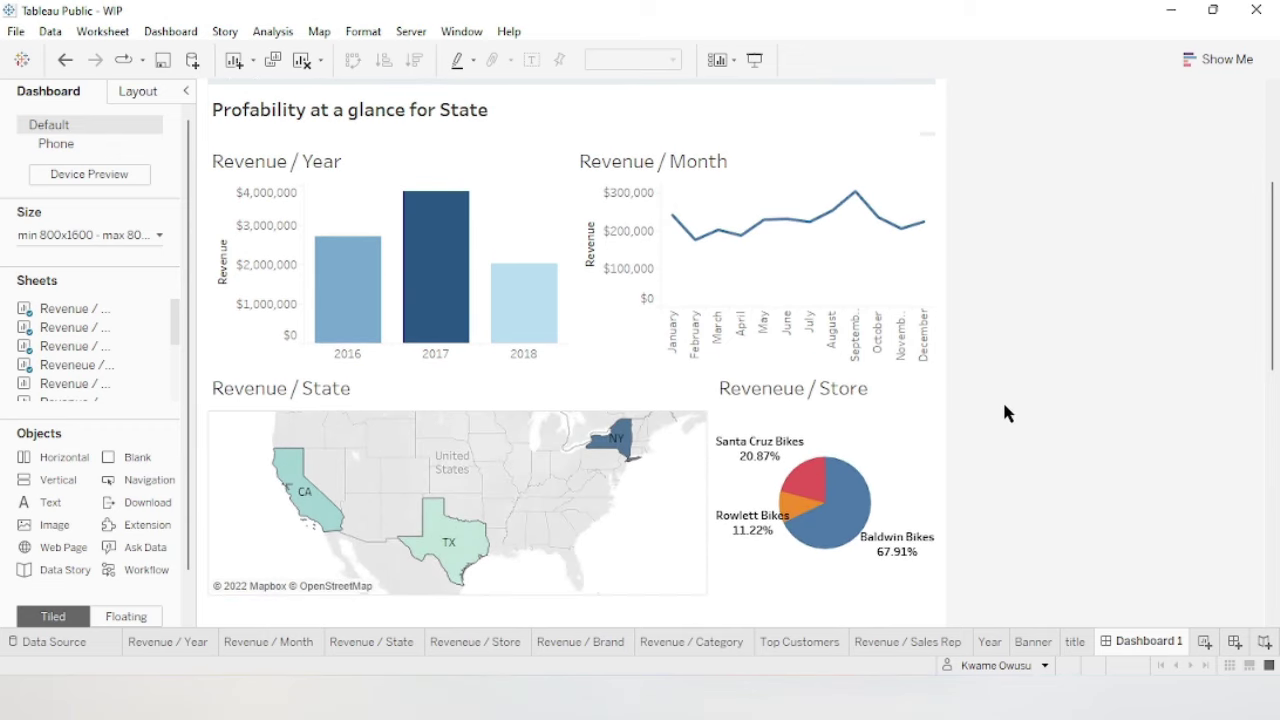
{"action": "scroll", "coordinate": [948, 418], "scroll_direction": "down", "scroll_amount": 1}
Split the row evenly between the Revenue / State map and the store revenue pie.
{"action": "left_click", "coordinate": [597, 414]}
{"action": "left_click", "coordinate": [716, 437]}
{"action": "left_click", "coordinate": [705, 440]}
{"action": "left_click_drag", "start_coordinate": [707, 434], "coordinate": [586, 443]}
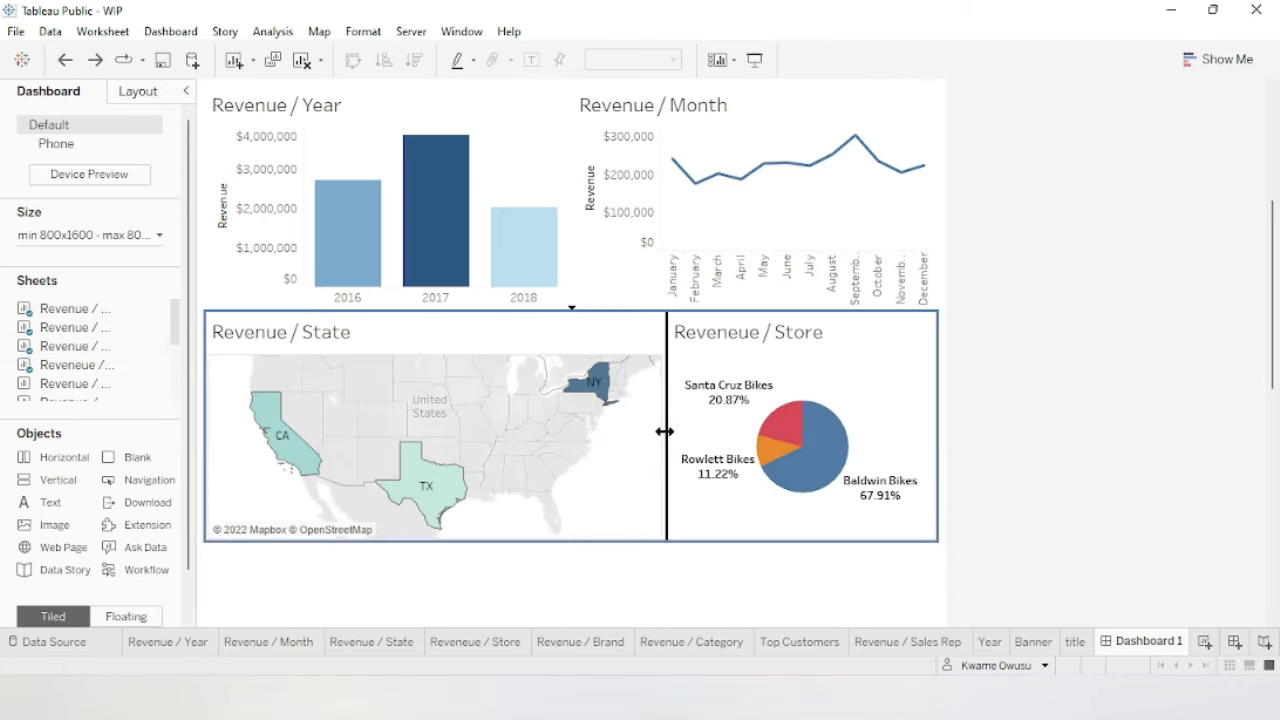
{"action": "left_click_drag", "start_coordinate": [592, 437], "coordinate": [586, 437]}
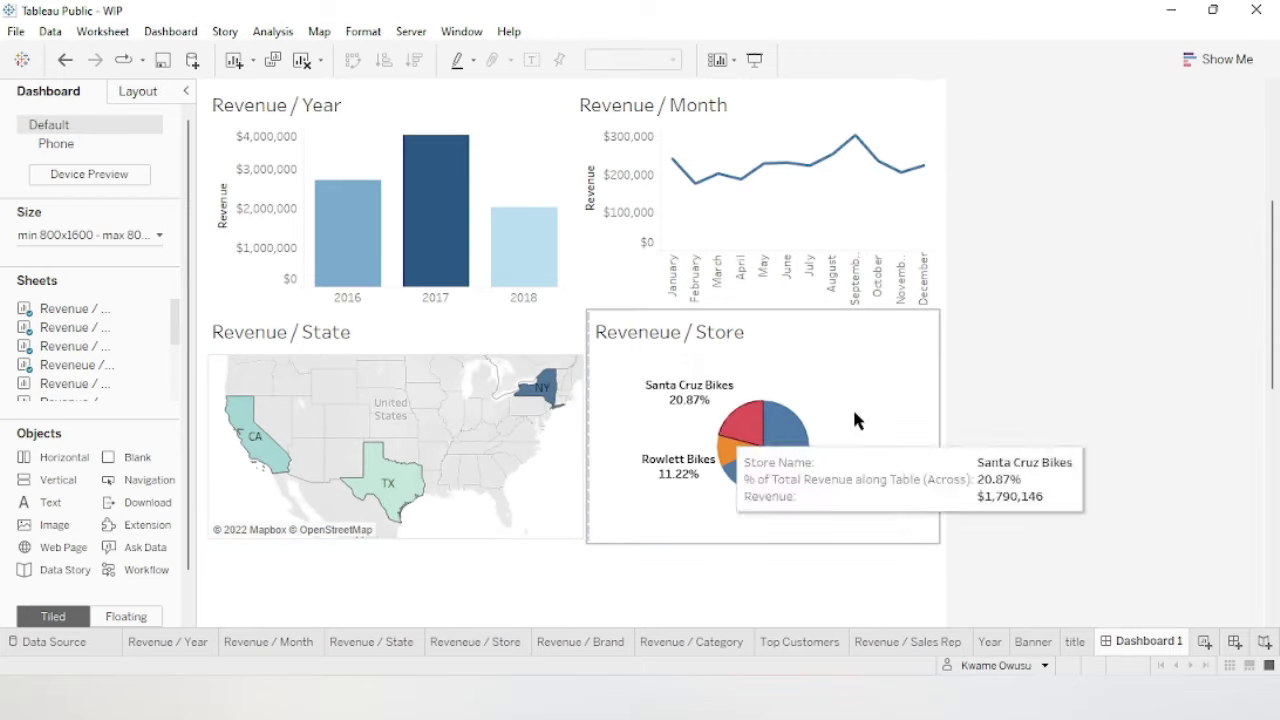
{"action": "scroll", "coordinate": [1110, 365], "scroll_direction": "down", "scroll_amount": 1}
{"action": "scroll", "coordinate": [1090, 410], "scroll_direction": "down", "scroll_amount": 1}
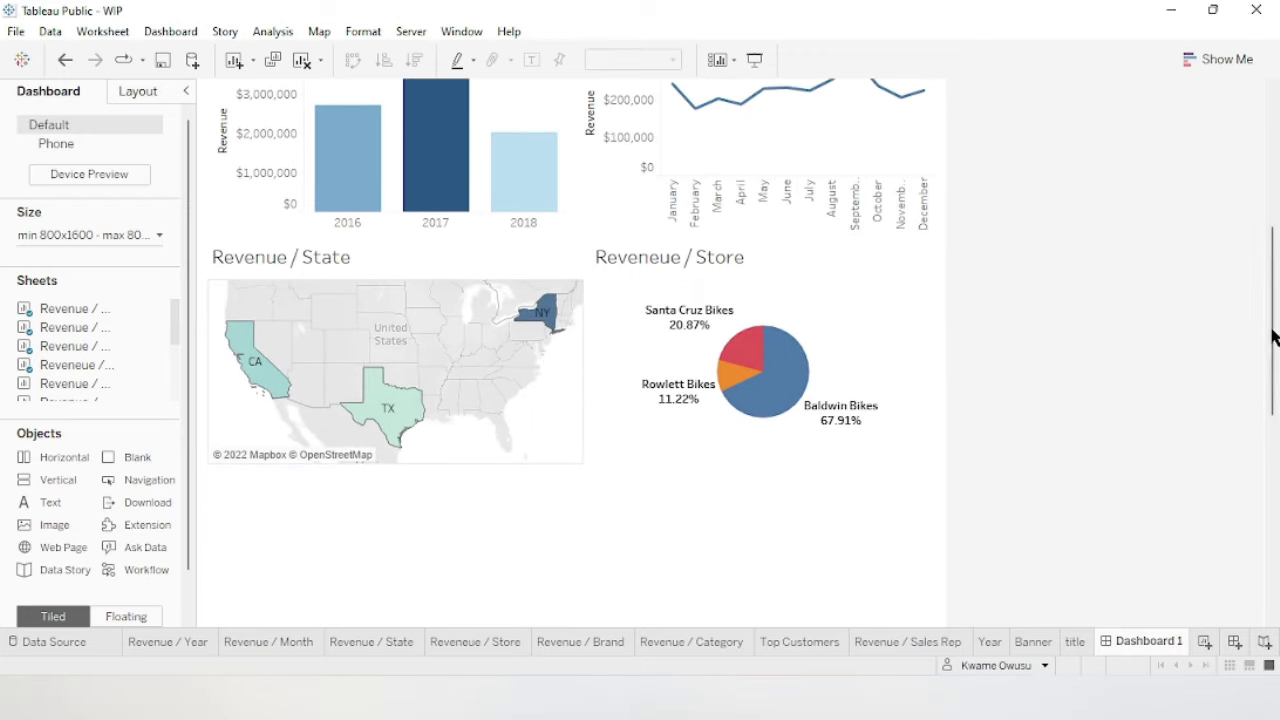
{"action": "scroll", "coordinate": [633, 430], "scroll_direction": "down", "scroll_amount": 7}
{"action": "left_click", "coordinate": [614, 346]}
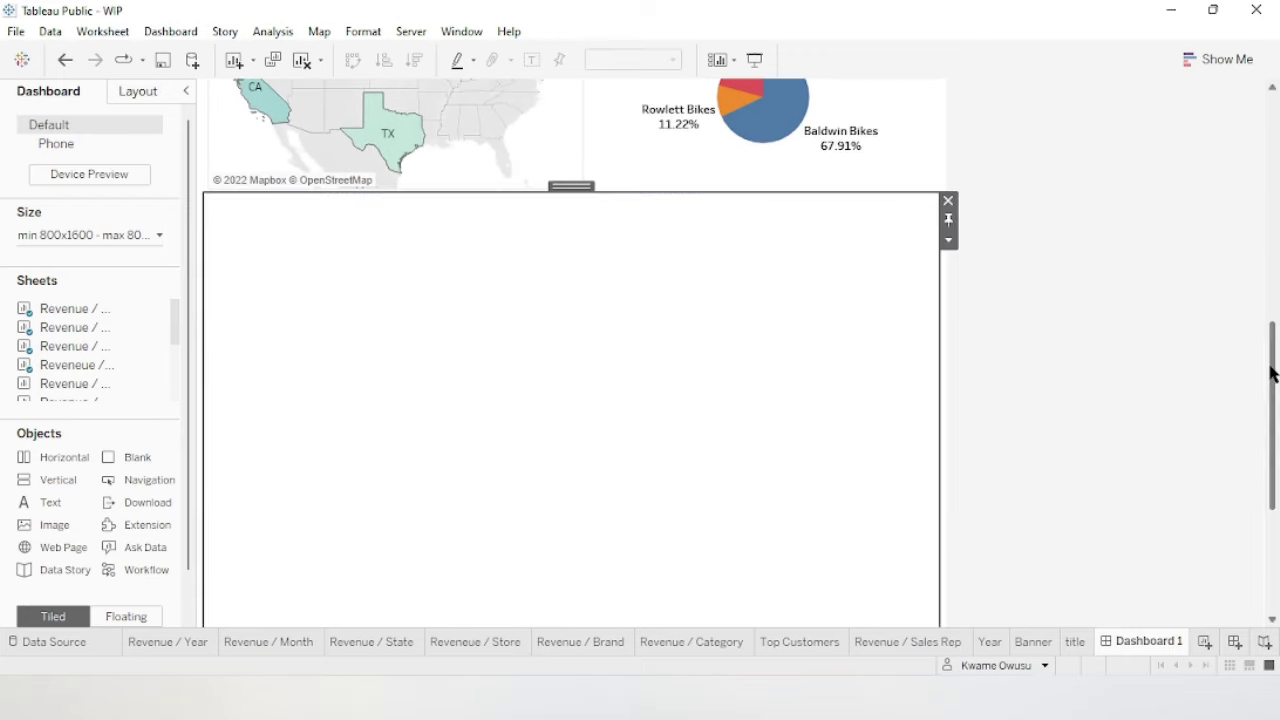
Make the Revenue / State map and store pie row taller.
{"action": "left_click_drag", "start_coordinate": [1272, 372], "coordinate": [1277, 566]}
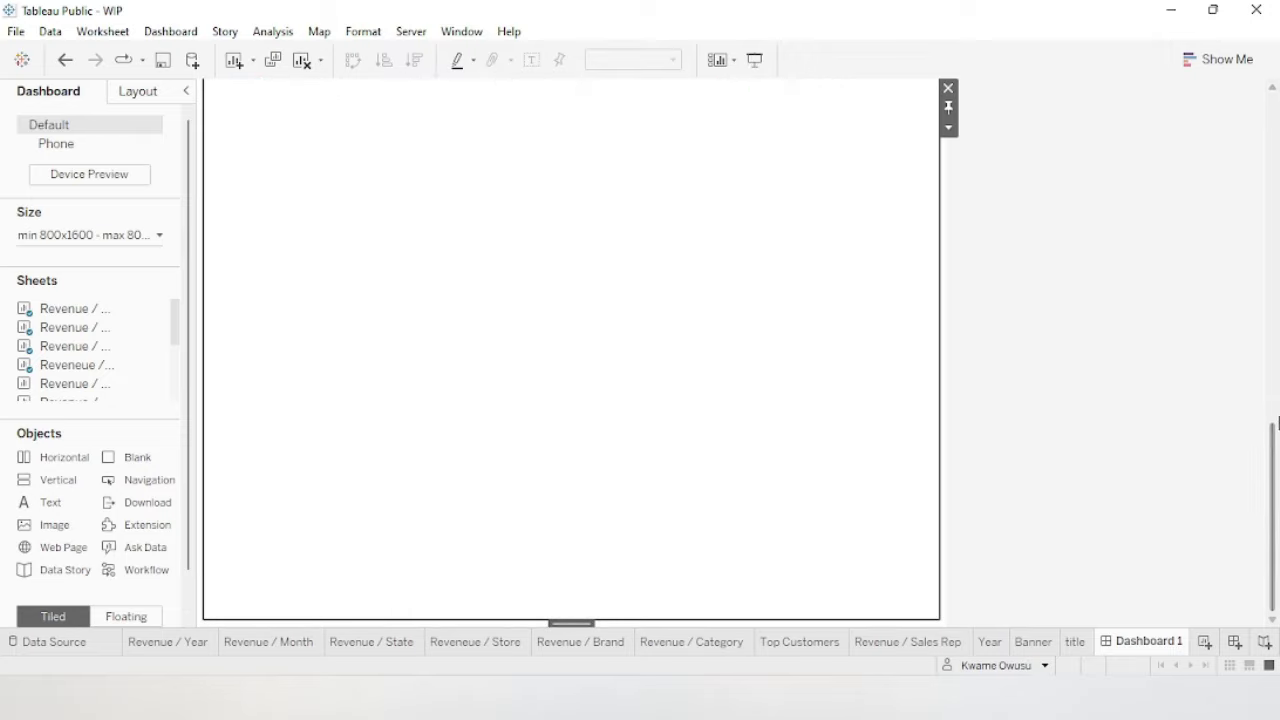
{"action": "left_click_drag", "start_coordinate": [1276, 462], "coordinate": [1273, 275]}
{"action": "left_click", "coordinate": [534, 270]}
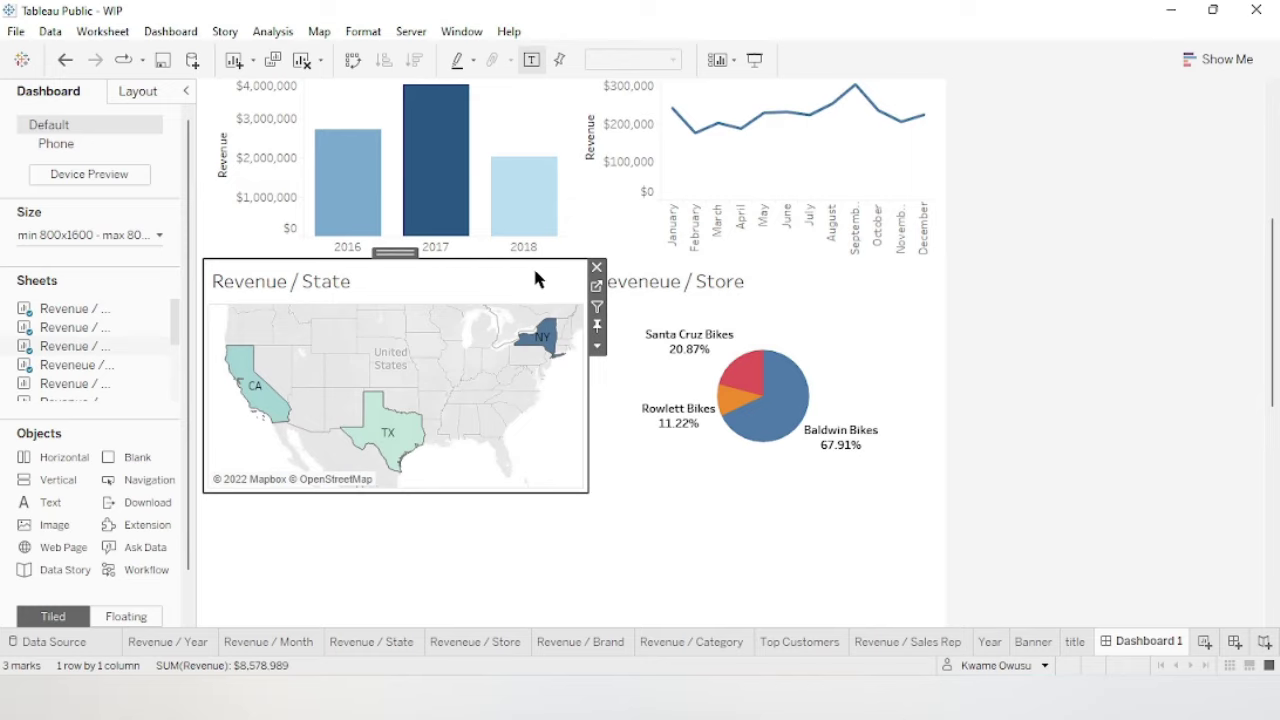
{"action": "double_click", "coordinate": [397, 254]}
{"action": "left_click_drag", "start_coordinate": [540, 491], "coordinate": [543, 534]}
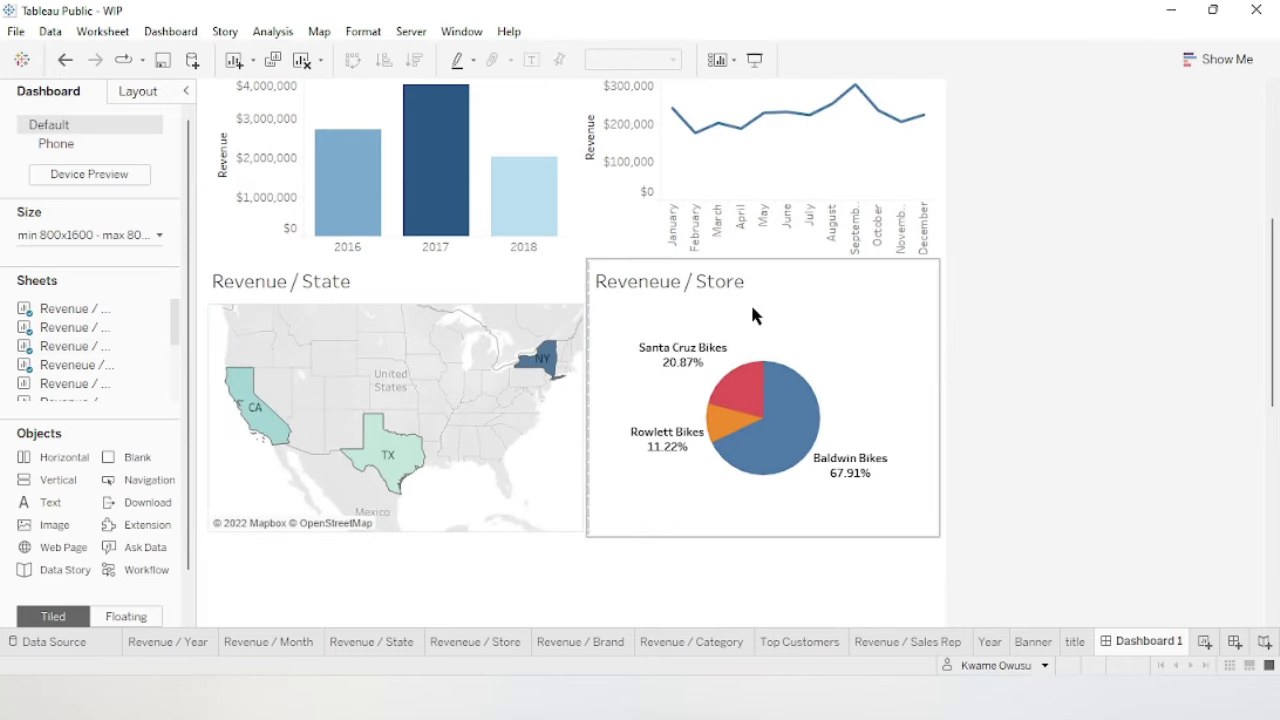
{"action": "left_click_drag", "start_coordinate": [1265, 340], "coordinate": [1261, 406]}
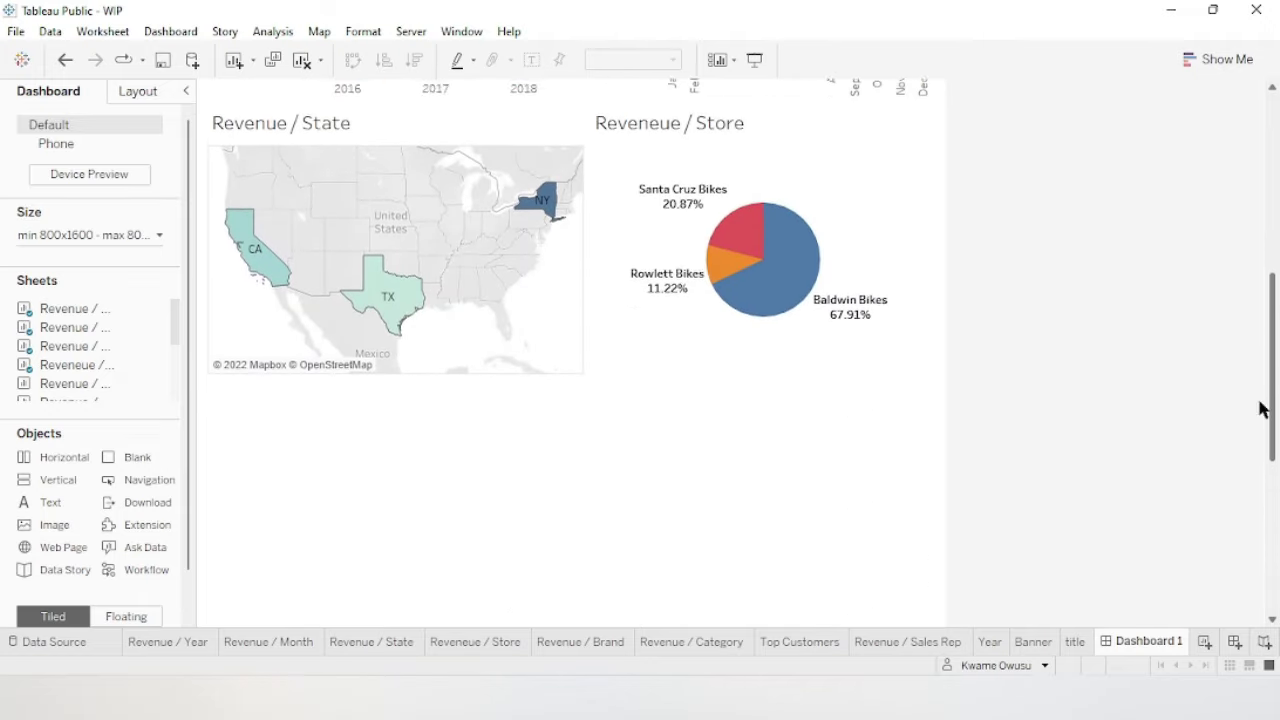
Fix the height of the map-and-pie row and add a horizontal container below it.
{"action": "left_click", "coordinate": [707, 495]}
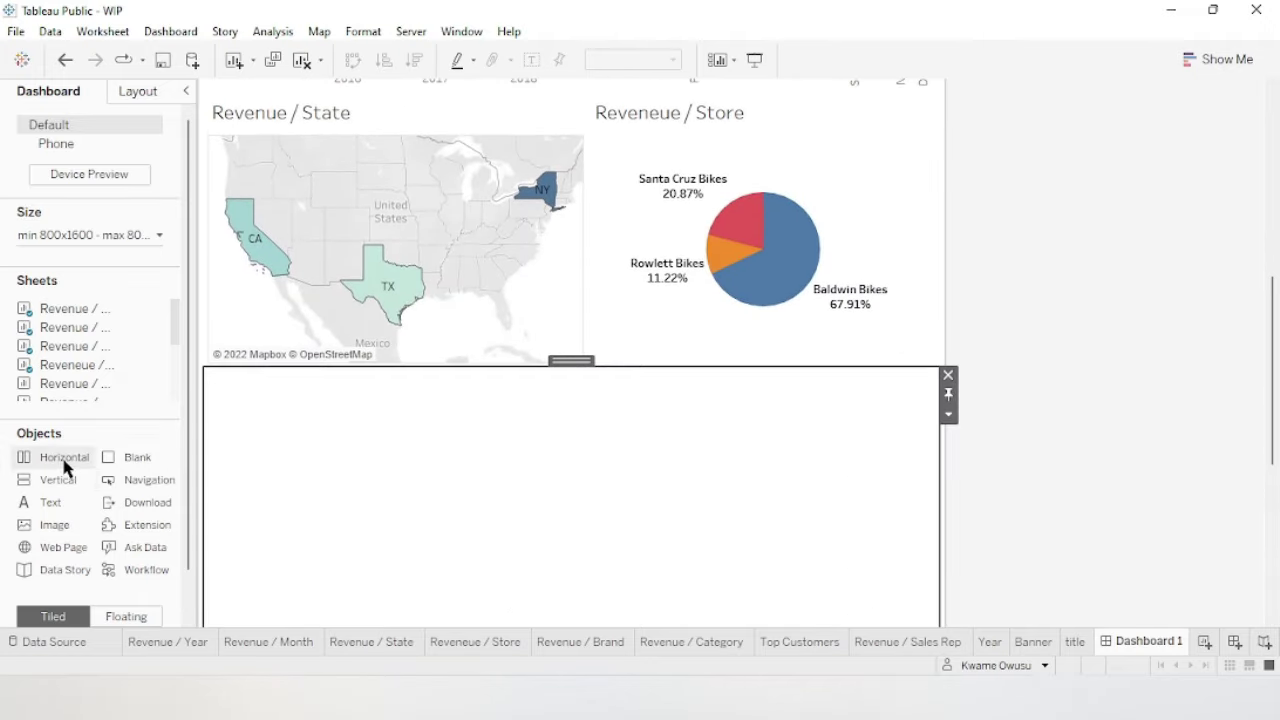
{"action": "mouse_move", "coordinate": [63, 460]}
{"action": "left_mouse_down"}
{"action": "mouse_move", "coordinate": [520, 415]}
{"action": "mouse_move", "coordinate": [5, 450]}
{"action": "left_mouse_up"}
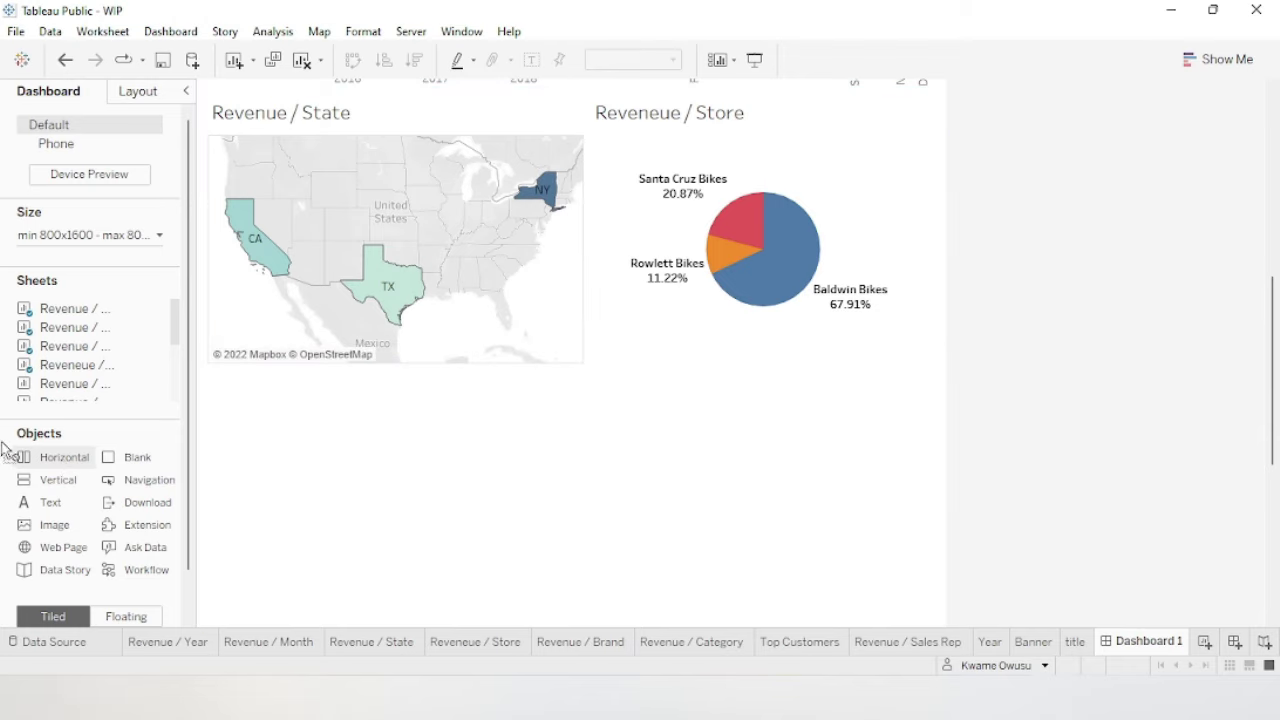
{"action": "scroll", "coordinate": [843, 314], "scroll_direction": "up", "scroll_amount": 1}
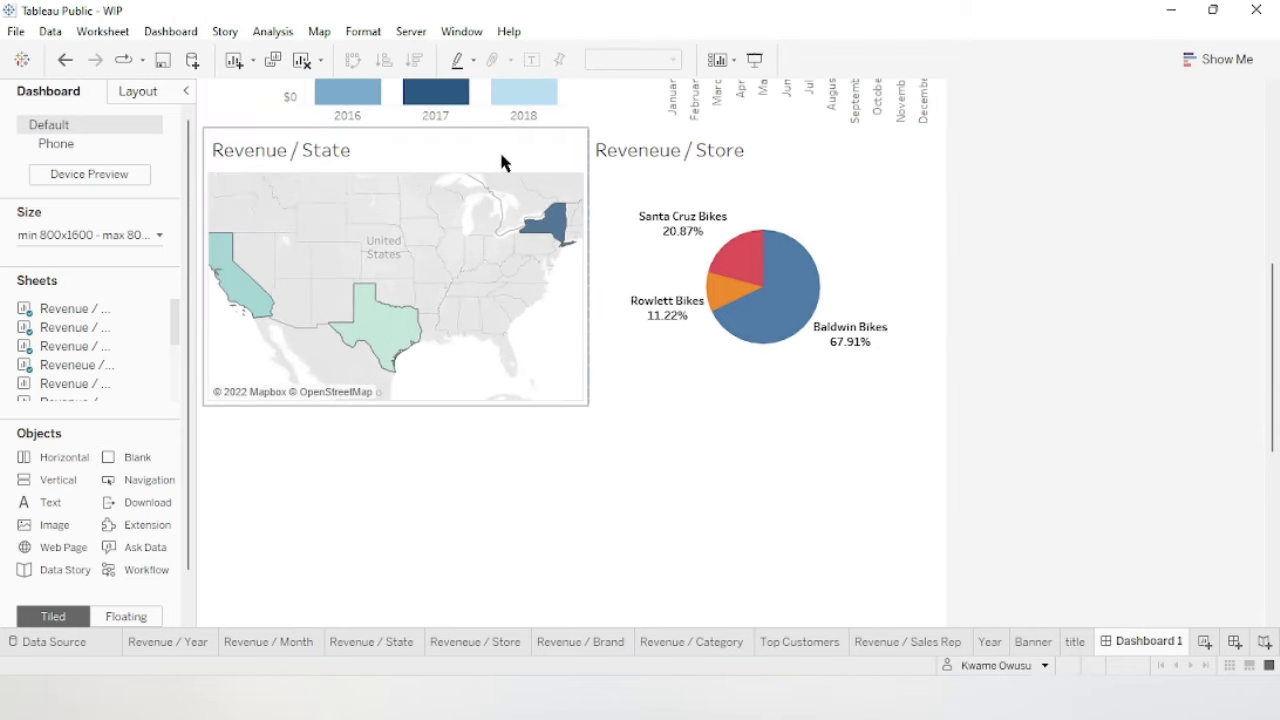
{"action": "left_click", "coordinate": [501, 160]}
{"action": "double_click", "coordinate": [396, 125]}
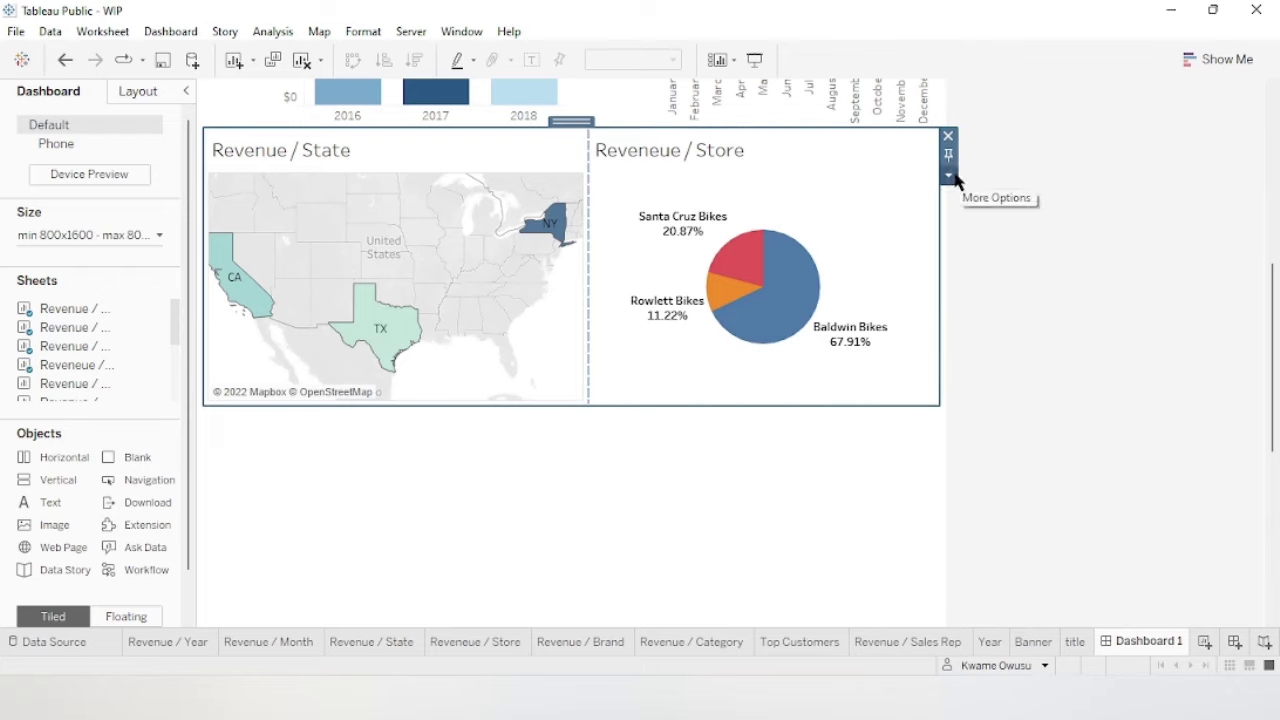
{"action": "left_click", "coordinate": [948, 176]}
{"action": "left_click", "coordinate": [1012, 292]}
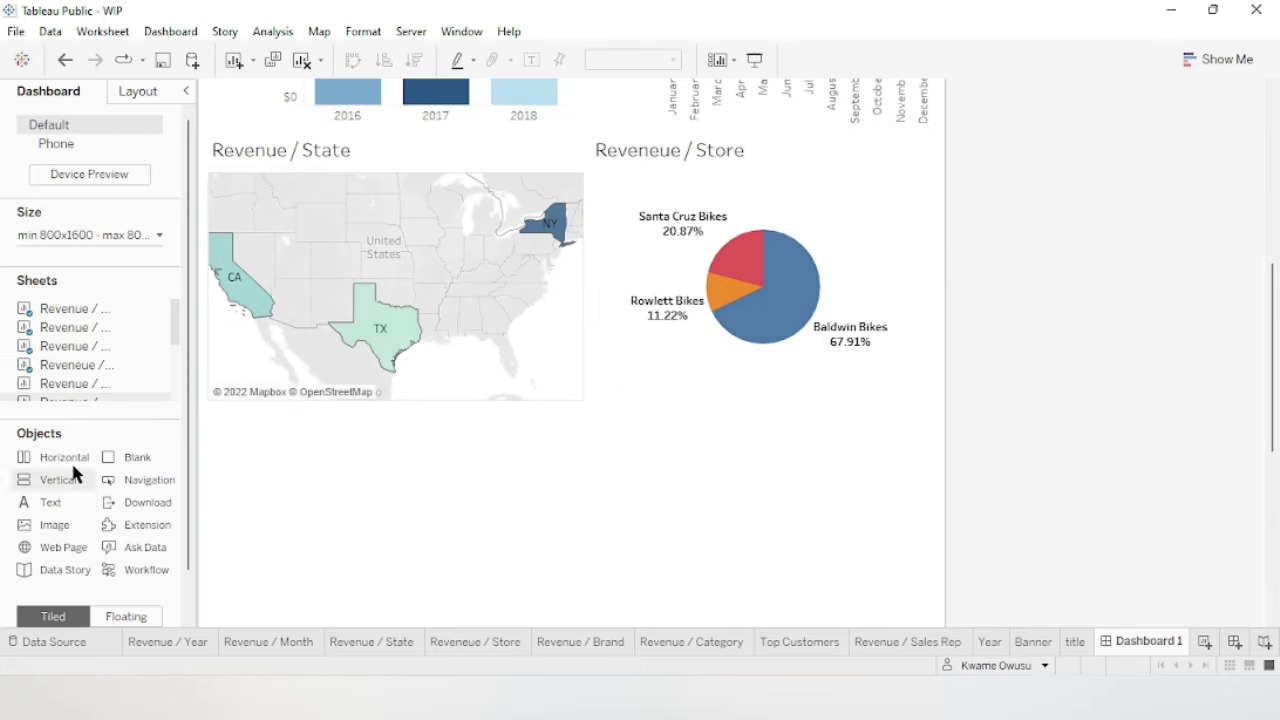
{"action": "left_click_drag", "start_coordinate": [58, 457], "coordinate": [512, 447]}
{"action": "left_click_drag", "start_coordinate": [445, 425], "coordinate": [445, 425]}
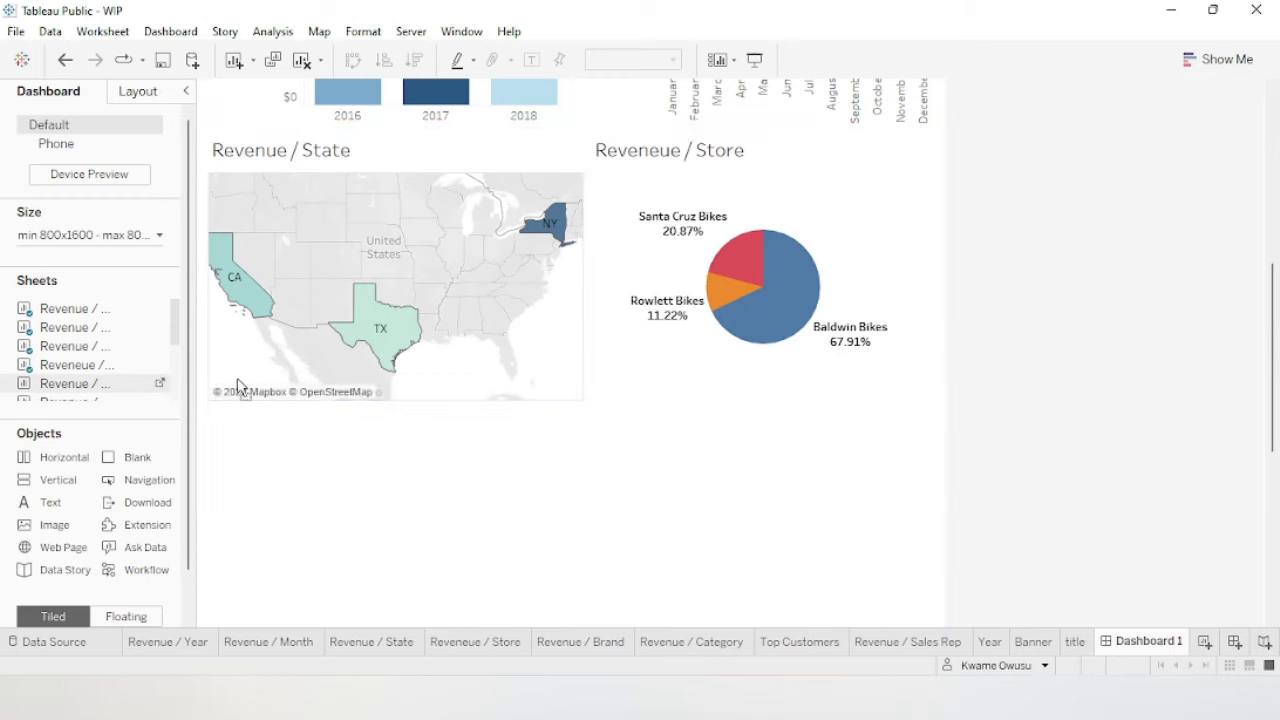
Place Revenue / Brand and Revenue / Category side by side, removing the Brand Name and Revenue legends.
{"action": "left_click_drag", "start_coordinate": [75, 383], "coordinate": [281, 428]}
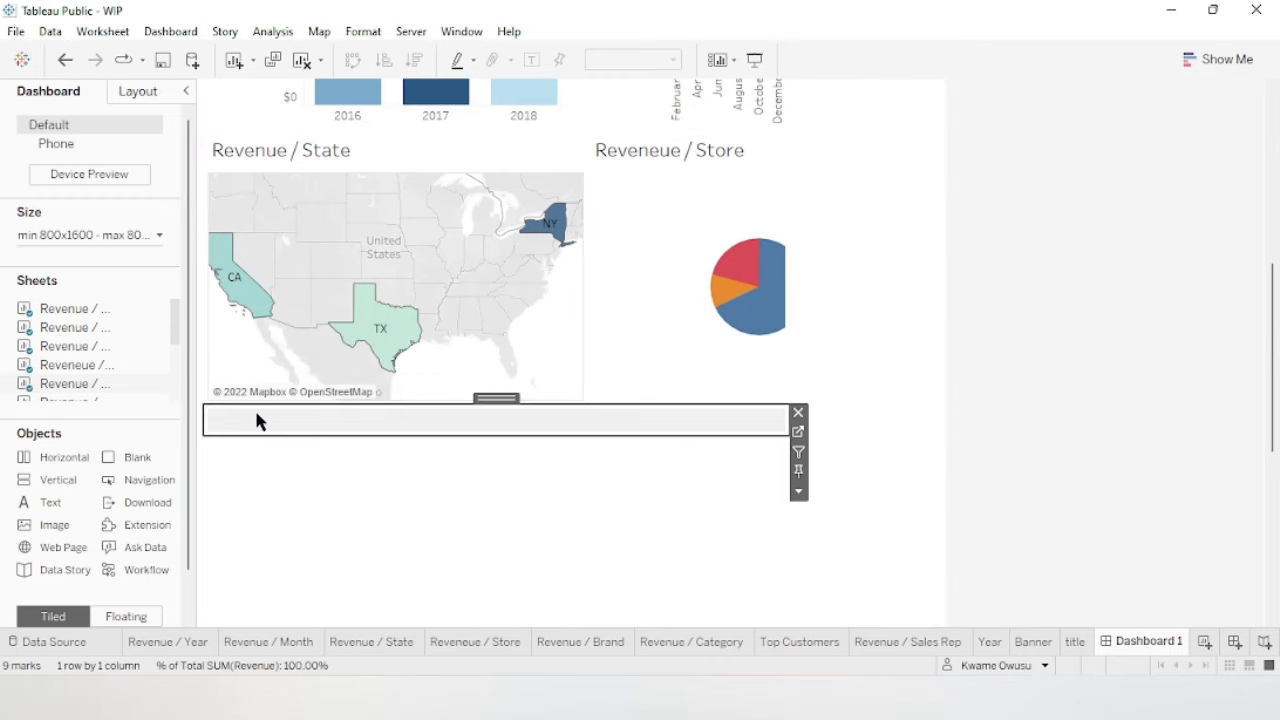
{"action": "left_click_drag", "start_coordinate": [62, 398], "coordinate": [689, 426]}
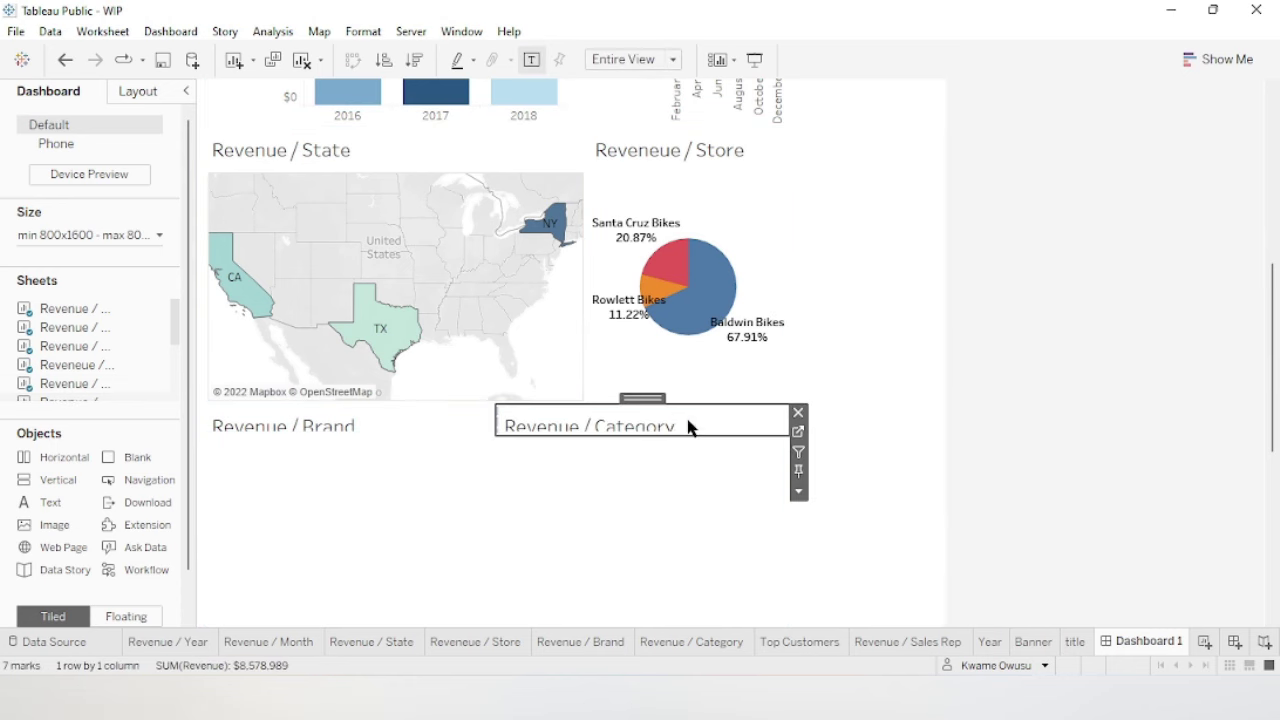
{"action": "left_click_drag", "start_coordinate": [1277, 370], "coordinate": [1270, 160]}
{"action": "left_click", "coordinate": [948, 94]}
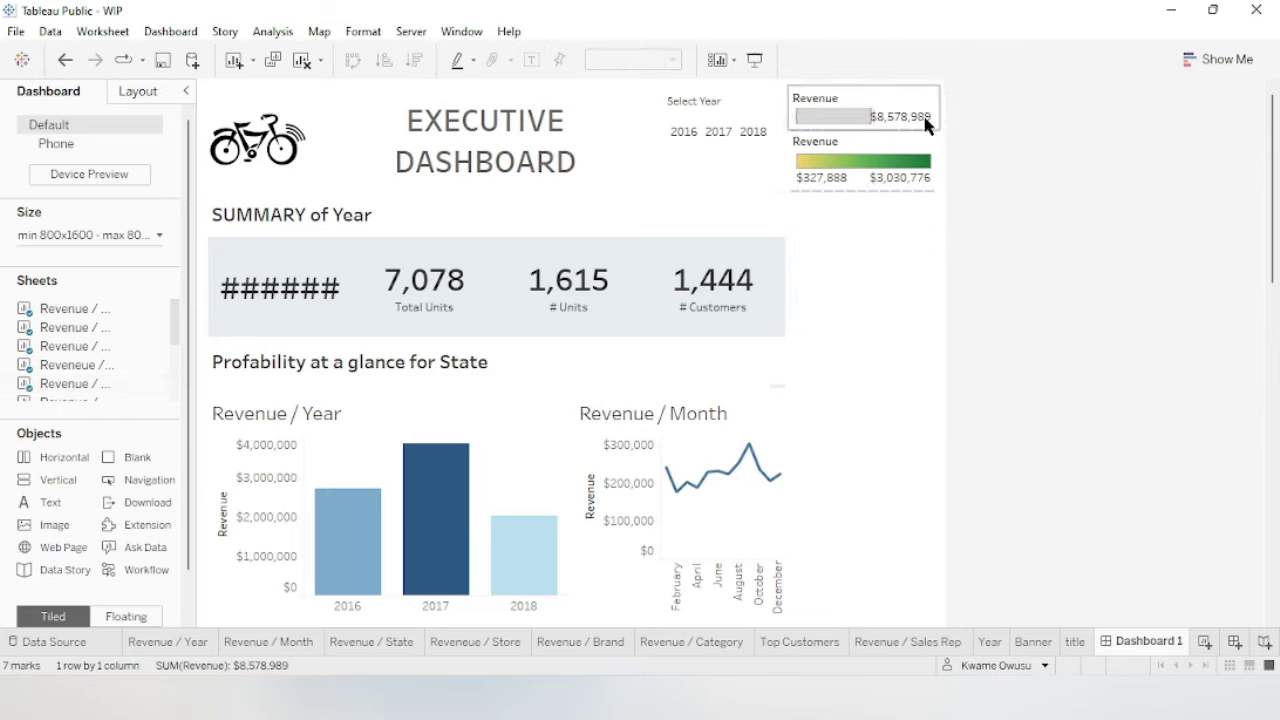
{"action": "left_click", "coordinate": [948, 94]}
{"action": "left_click", "coordinate": [928, 128]}
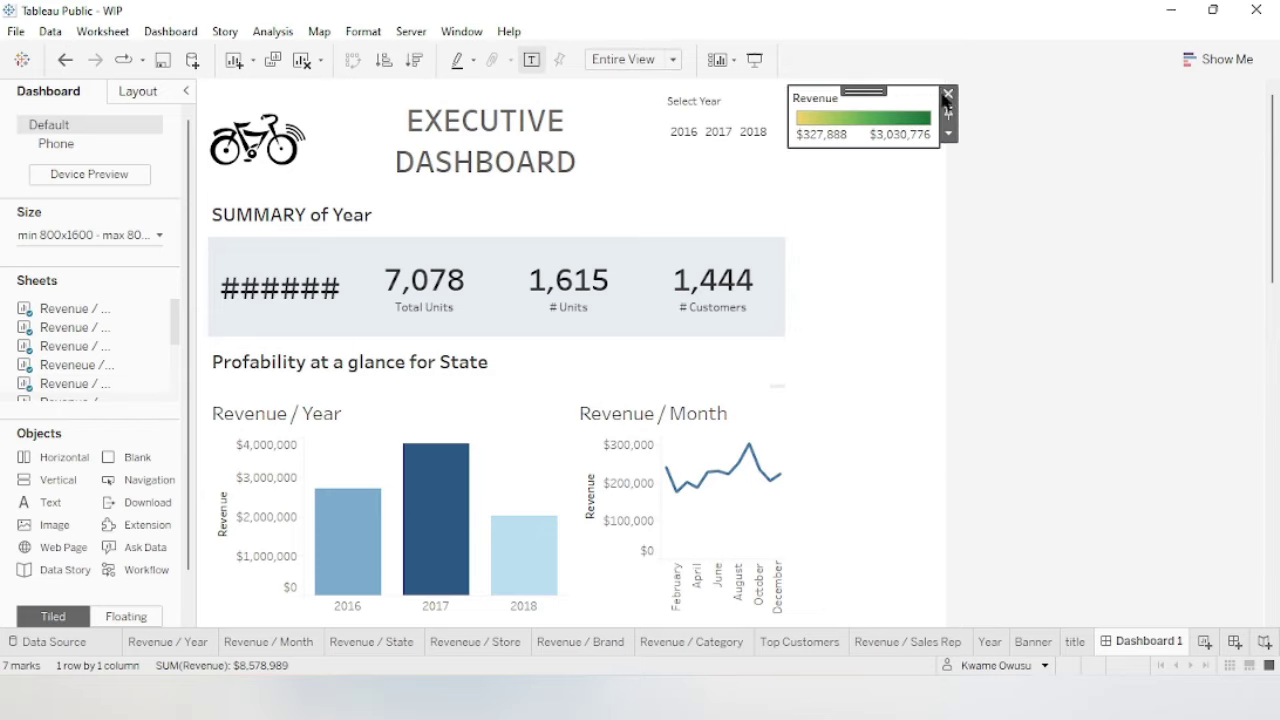
{"action": "left_click", "coordinate": [948, 94]}
{"action": "left_click_drag", "start_coordinate": [1277, 185], "coordinate": [1273, 330]}
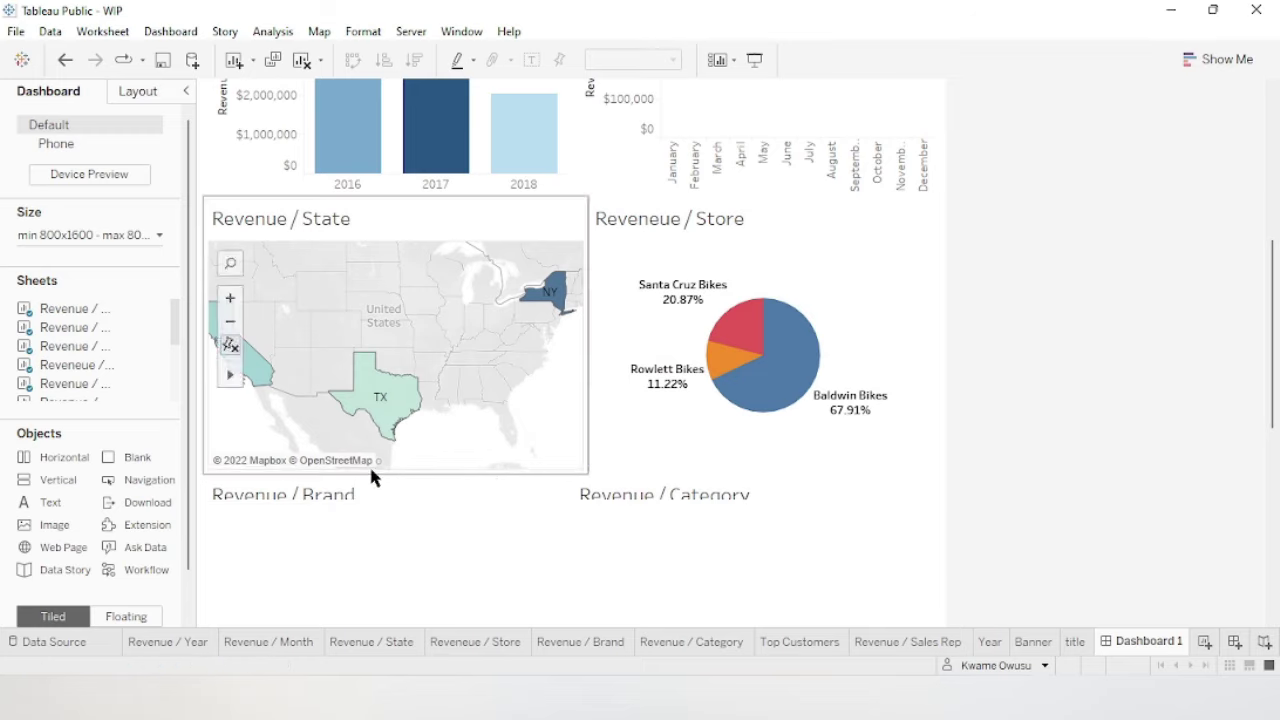
Drag the brand and category container's bottom edge down to enlarge the row.
{"action": "left_click", "coordinate": [343, 494]}
{"action": "left_click", "coordinate": [473, 479]}
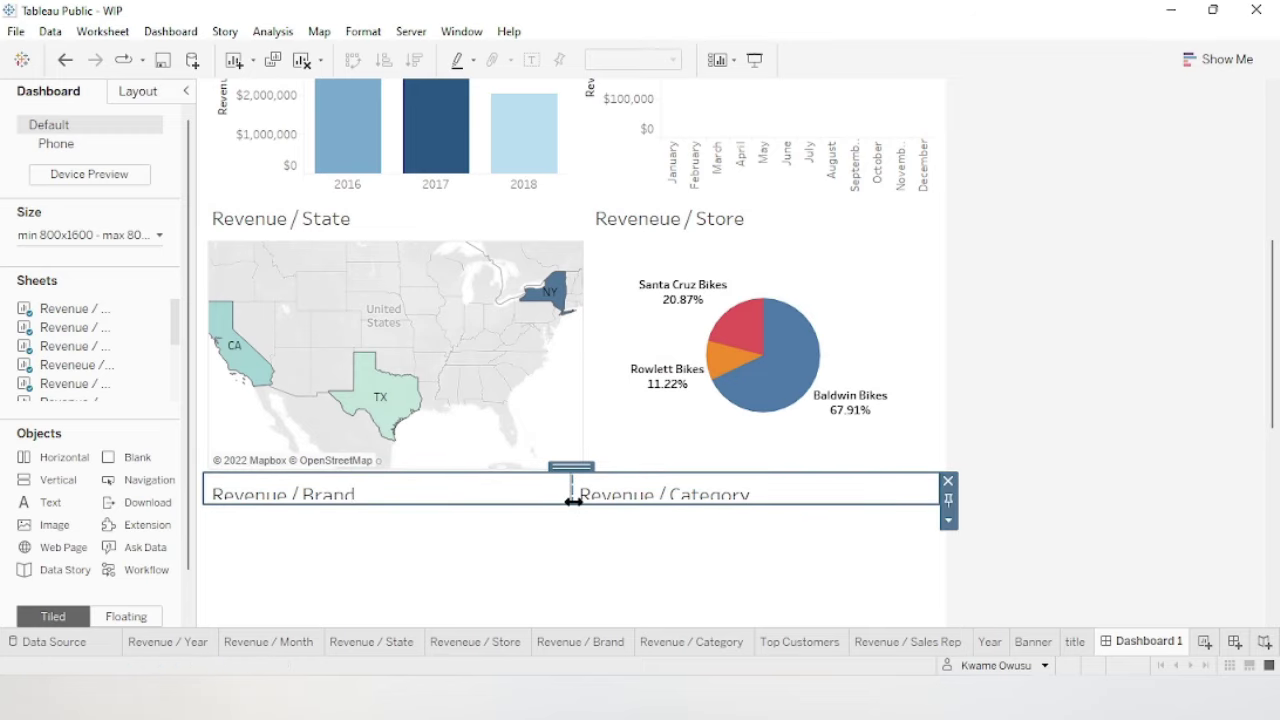
{"action": "left_click_drag", "start_coordinate": [550, 505], "coordinate": [551, 594]}
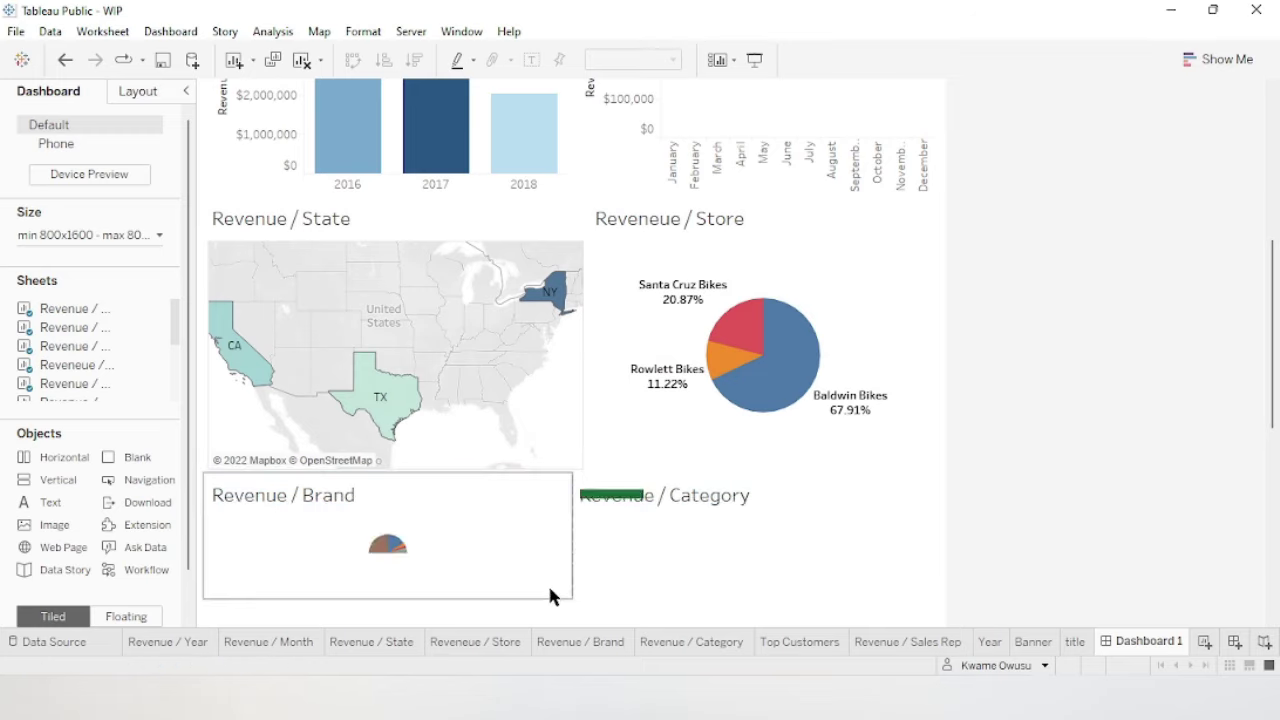
{"action": "scroll", "coordinate": [1277, 325], "scroll_direction": "down", "scroll_amount": 5}
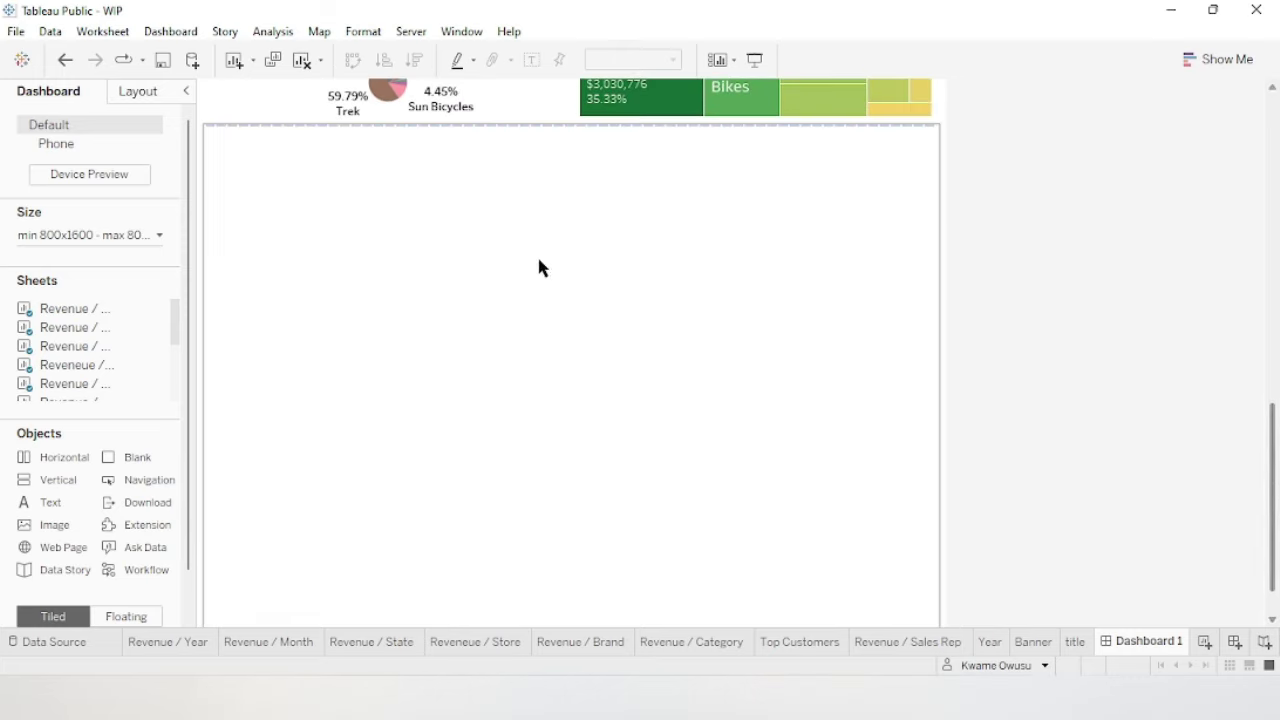
{"action": "left_click", "coordinate": [493, 105]}
{"action": "scroll", "coordinate": [585, 285], "scroll_direction": "up", "scroll_amount": 2}
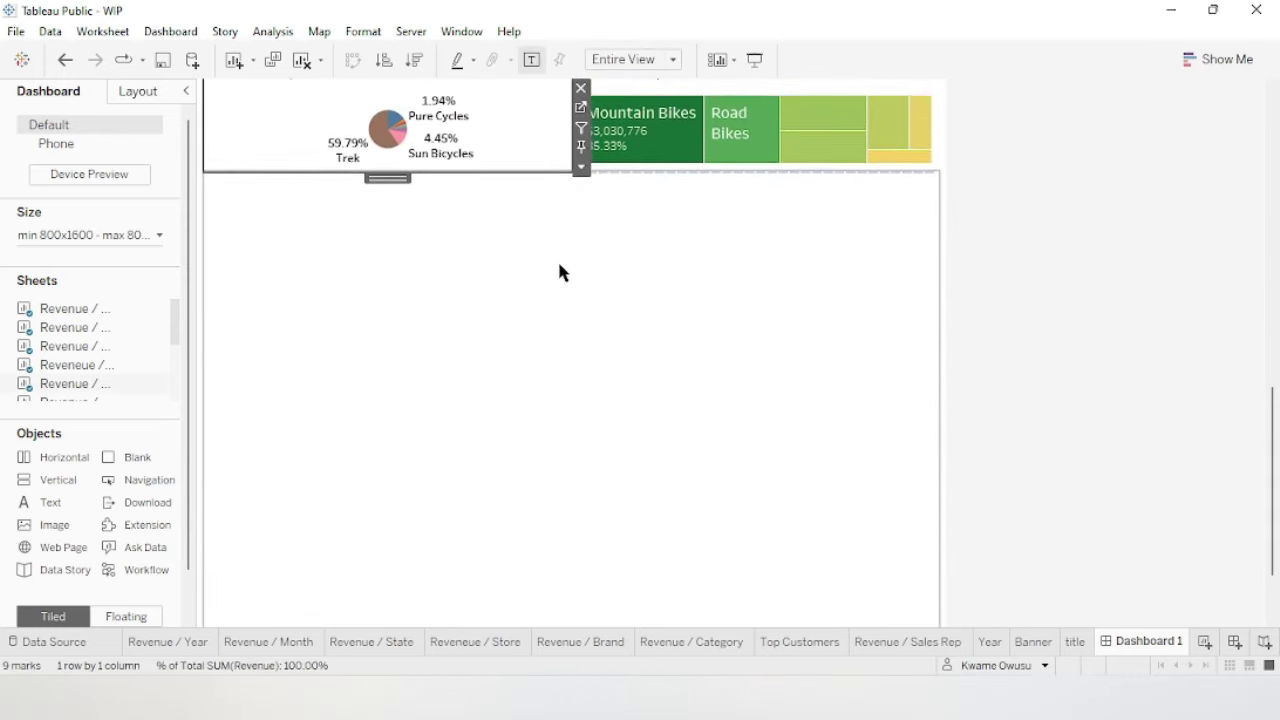
{"action": "scroll", "coordinate": [1268, 410], "scroll_direction": "up", "scroll_amount": 3}
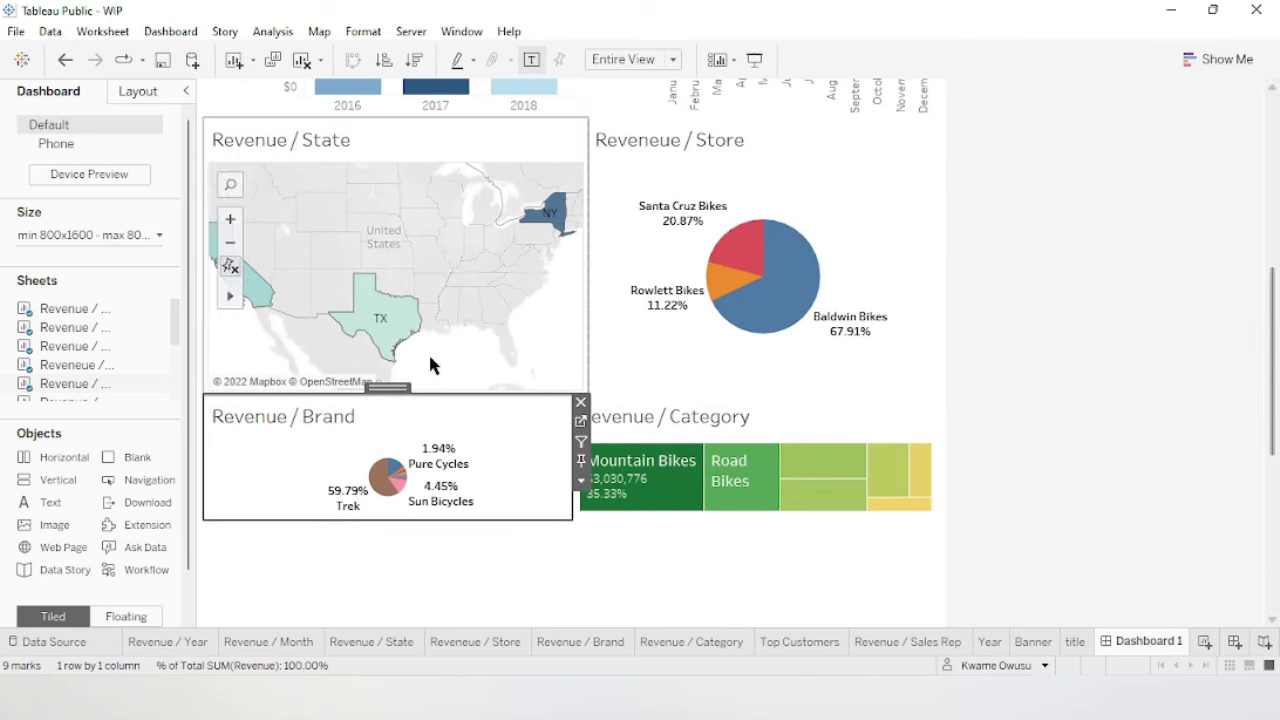
Stretch the brand and category row further until the pie and treemap display fully.
{"action": "left_click", "coordinate": [600, 520]}
{"action": "left_click_drag", "start_coordinate": [560, 517], "coordinate": [575, 628]}
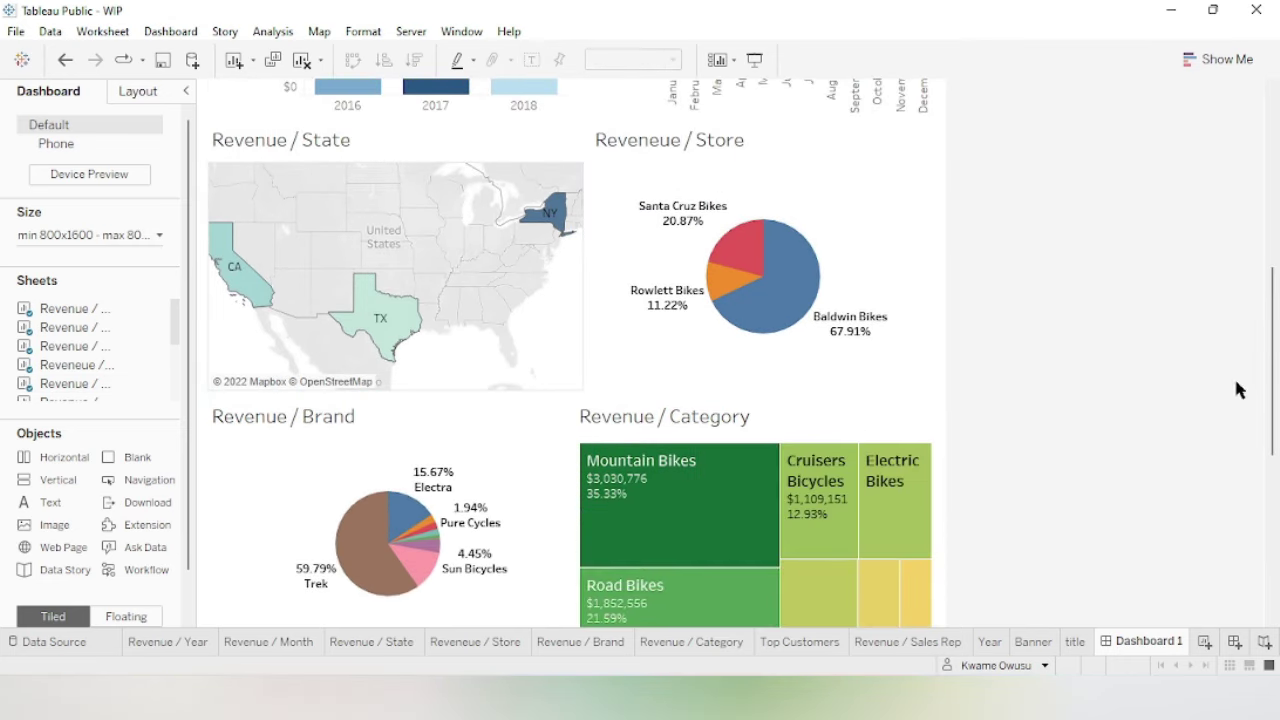
{"action": "scroll", "coordinate": [1276, 368], "scroll_direction": "down", "scroll_amount": 2}
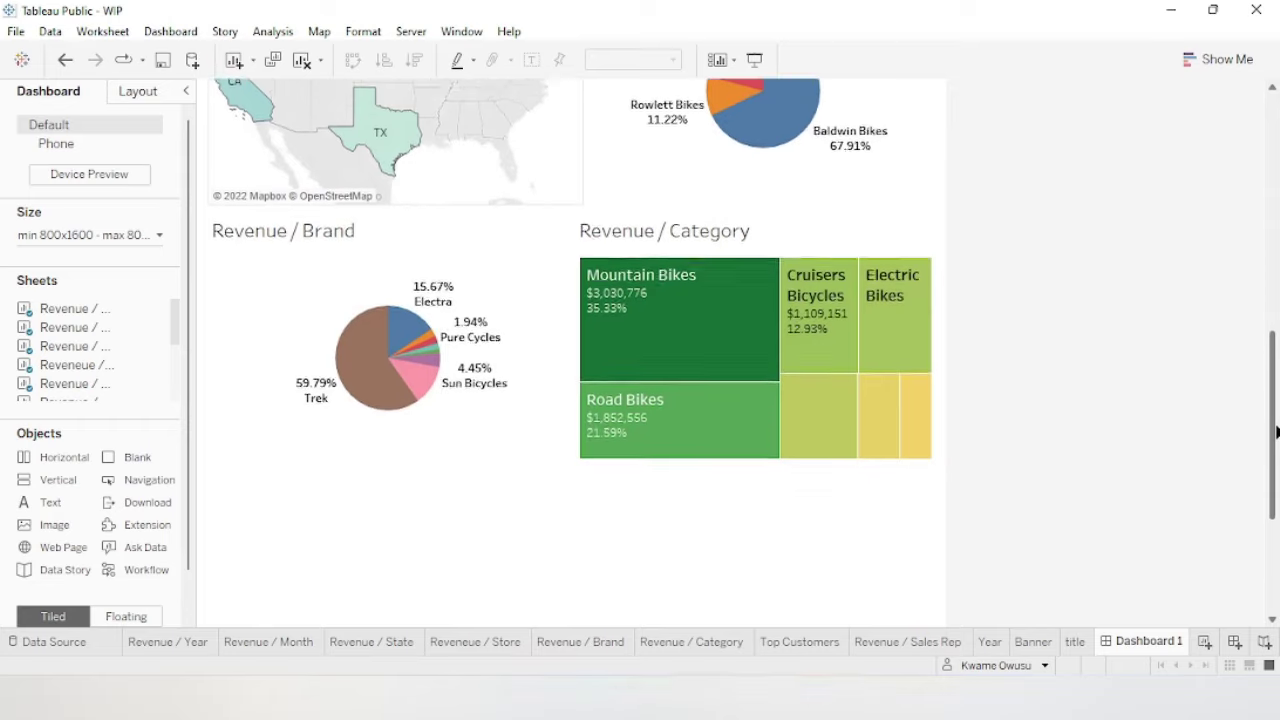
{"action": "left_click", "coordinate": [497, 417]}
{"action": "double_click", "coordinate": [388, 224]}
{"action": "left_click_drag", "start_coordinate": [579, 488], "coordinate": [580, 538]}
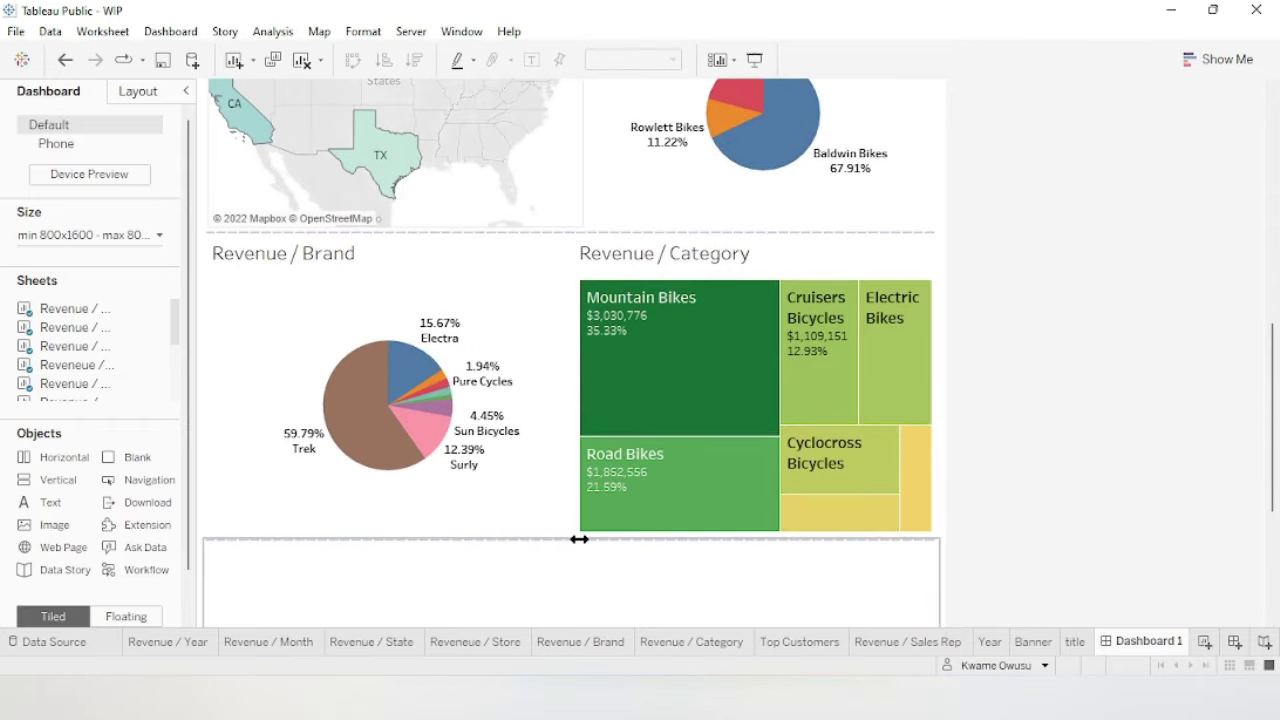
{"action": "left_click", "coordinate": [1153, 300]}
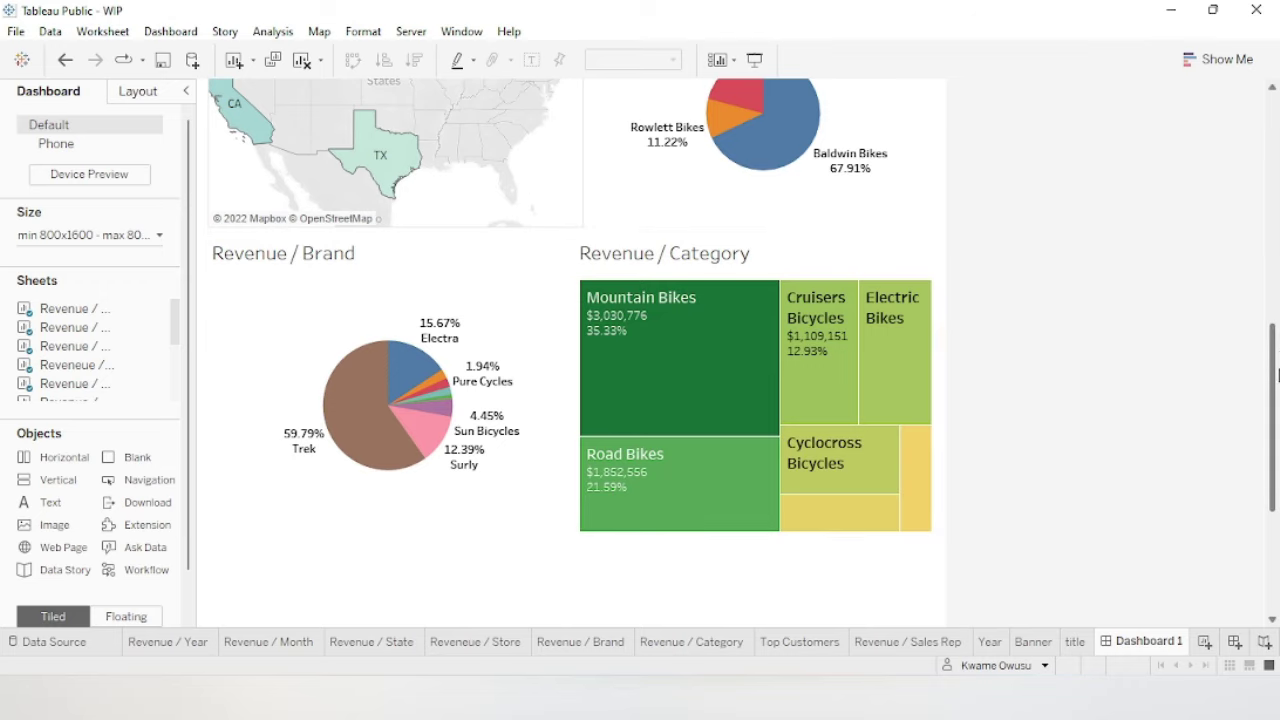
Add a horizontal container holding Top Customers and Revenue / Sales Rep side by side.
{"action": "left_click_drag", "start_coordinate": [1273, 435], "coordinate": [1259, 495]}
{"action": "mouse_move", "coordinate": [112, 370]}
{"action": "scroll", "coordinate": [108, 368], "scroll_direction": "down", "scroll_amount": 3}
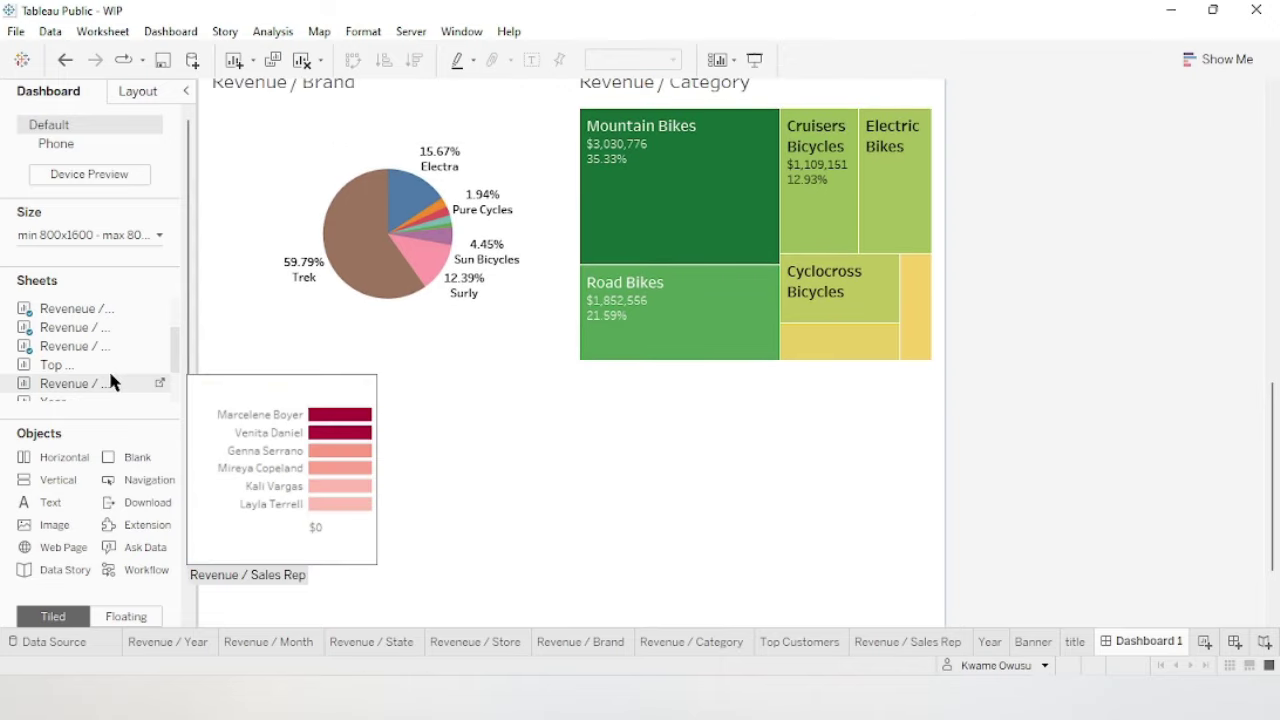
{"action": "left_click_drag", "start_coordinate": [51, 457], "coordinate": [491, 431]}
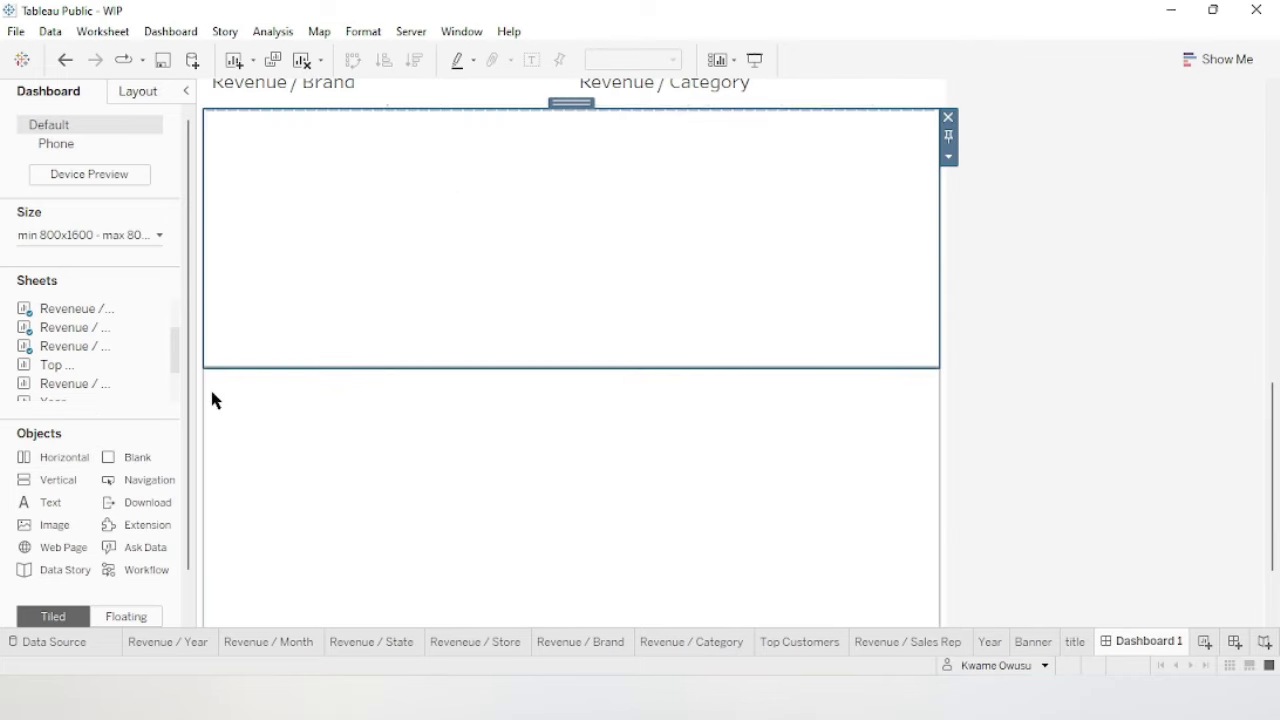
{"action": "left_click_drag", "start_coordinate": [57, 365], "coordinate": [366, 251]}
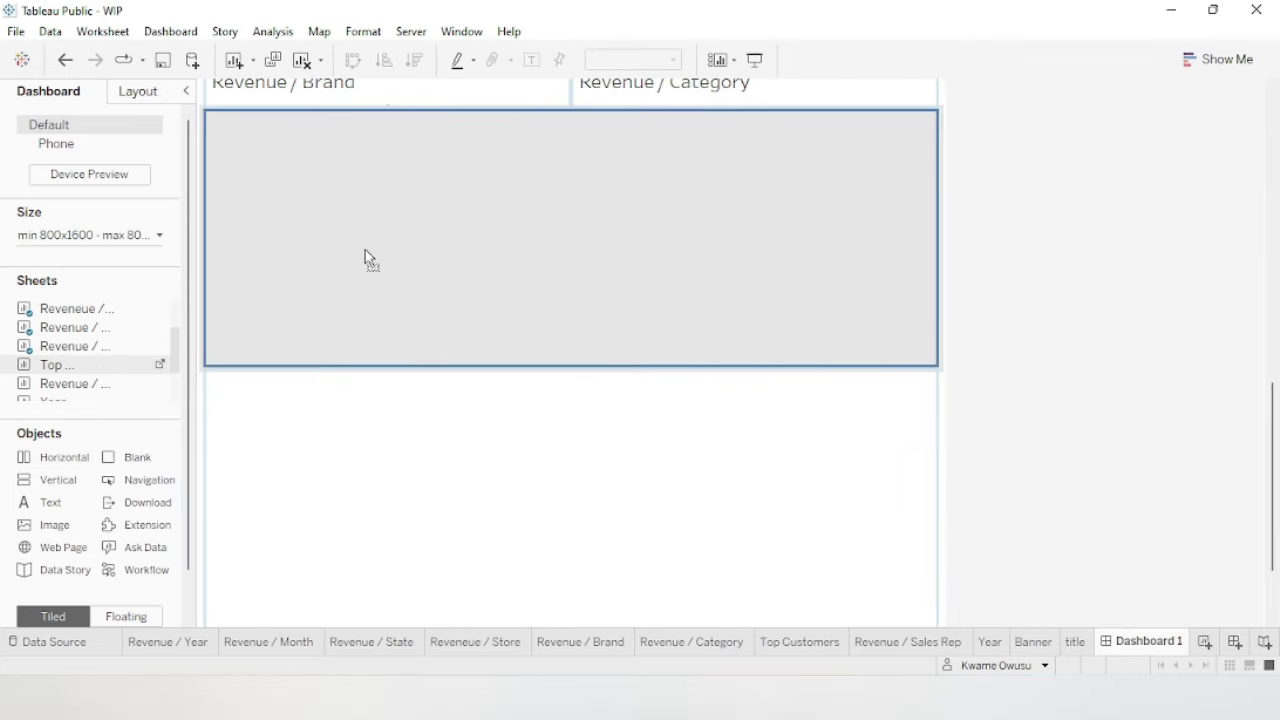
{"action": "double_click", "coordinate": [57, 366]}
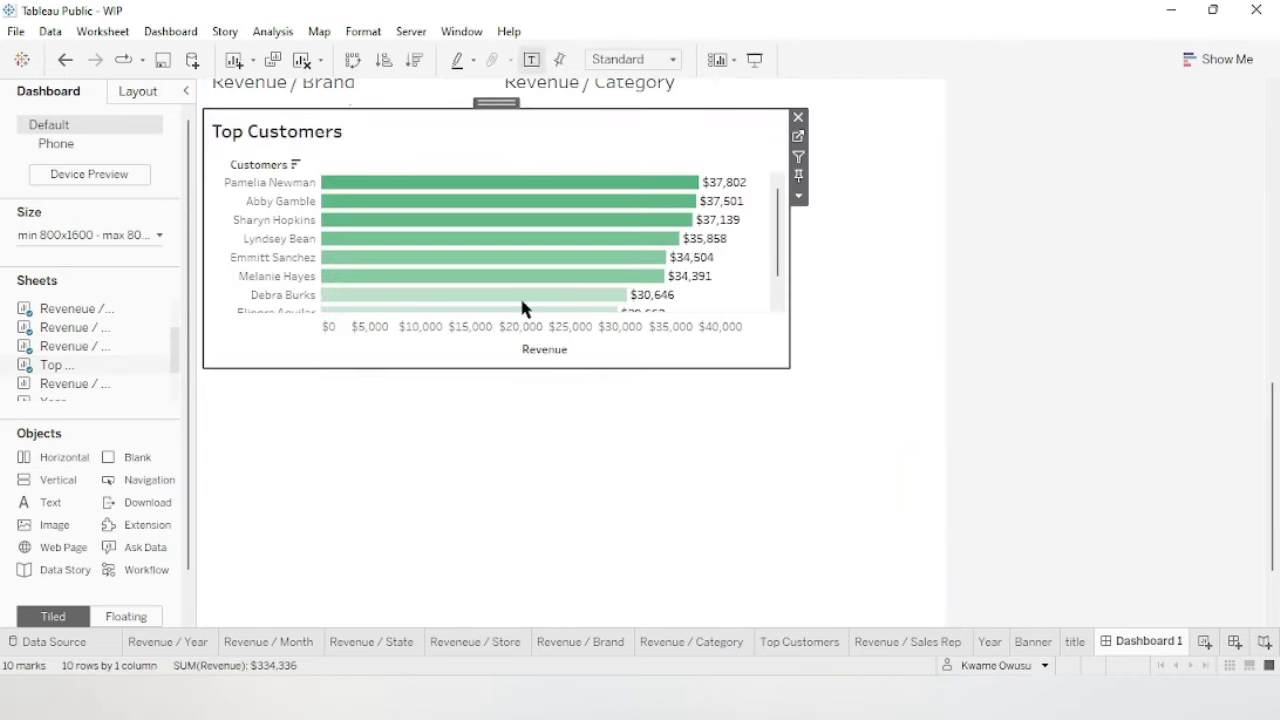
{"action": "scroll", "coordinate": [75, 370], "scroll_direction": "down", "scroll_amount": 1}
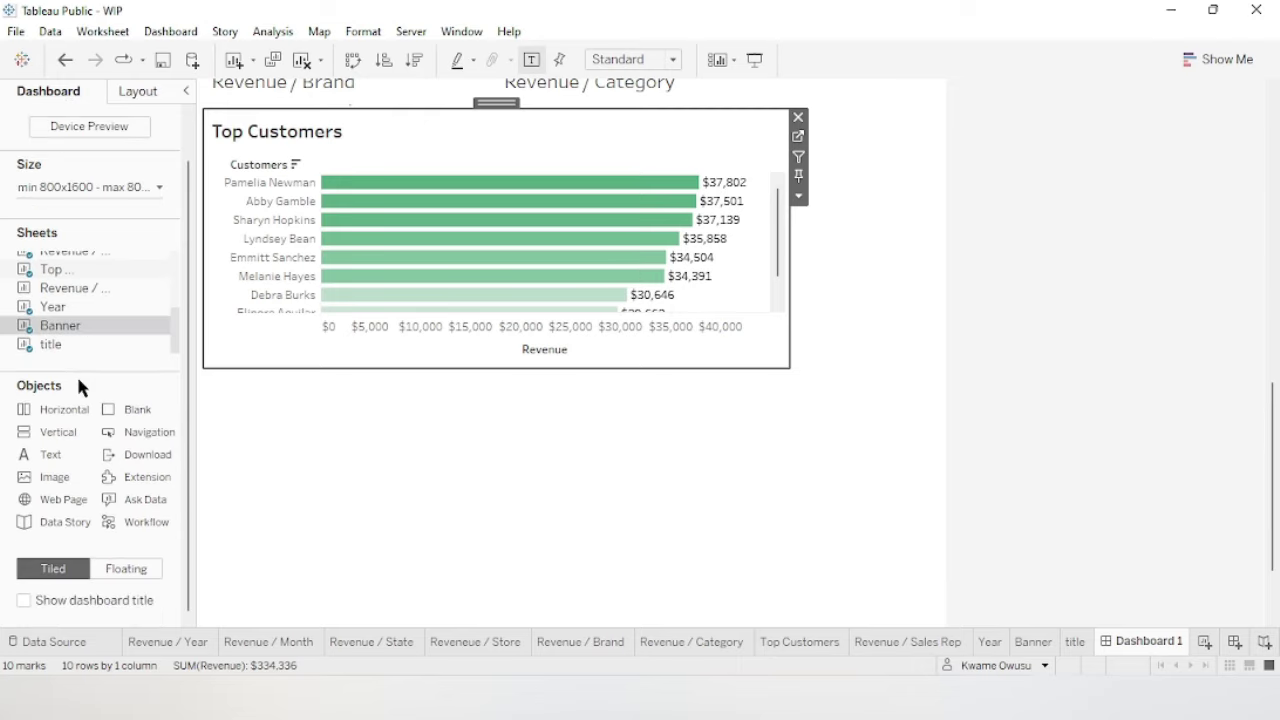
{"action": "scroll", "coordinate": [86, 340], "scroll_direction": "up", "scroll_amount": 3}
{"action": "scroll", "coordinate": [97, 331], "scroll_direction": "down", "scroll_amount": 1}
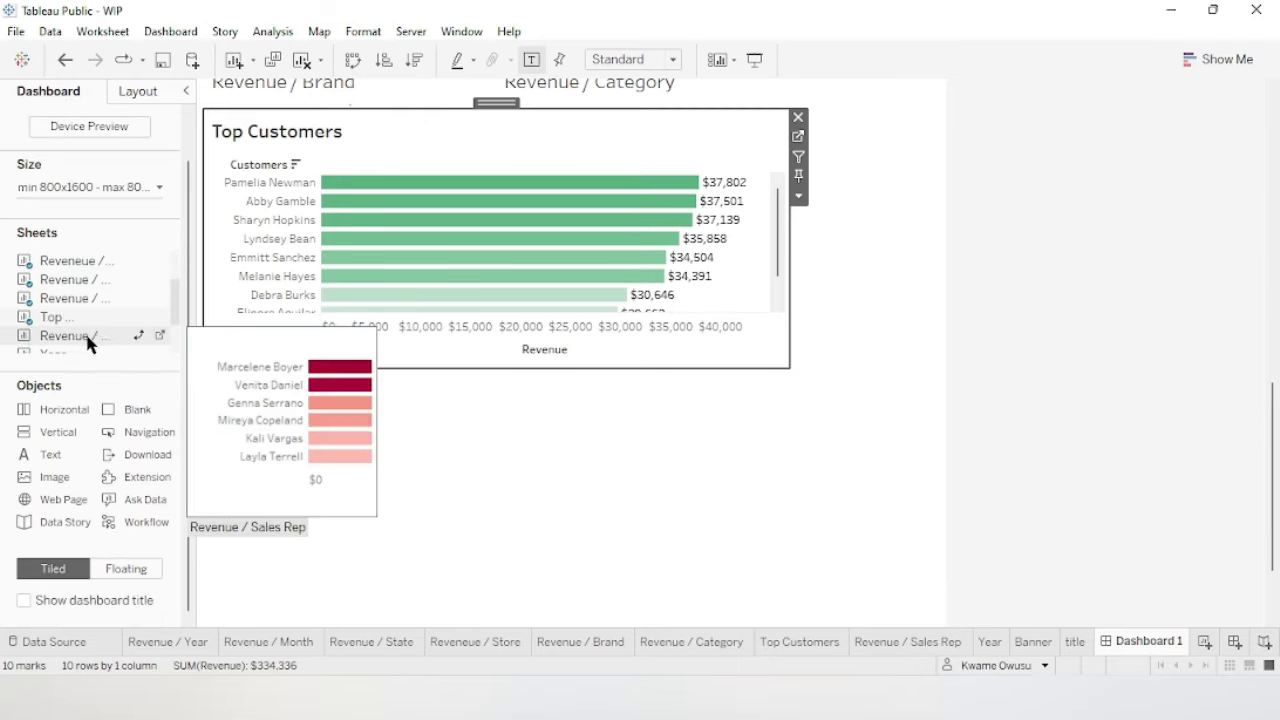
{"action": "mouse_move", "coordinate": [78, 341]}
{"action": "left_mouse_down"}
{"action": "mouse_move", "coordinate": [755, 270]}
{"action": "mouse_move", "coordinate": [755, 256]}
{"action": "left_mouse_up"}
Remove the Revenue colour legend and the Top N Customers card.
{"action": "left_click_drag", "start_coordinate": [1272, 410], "coordinate": [1268, 113]}
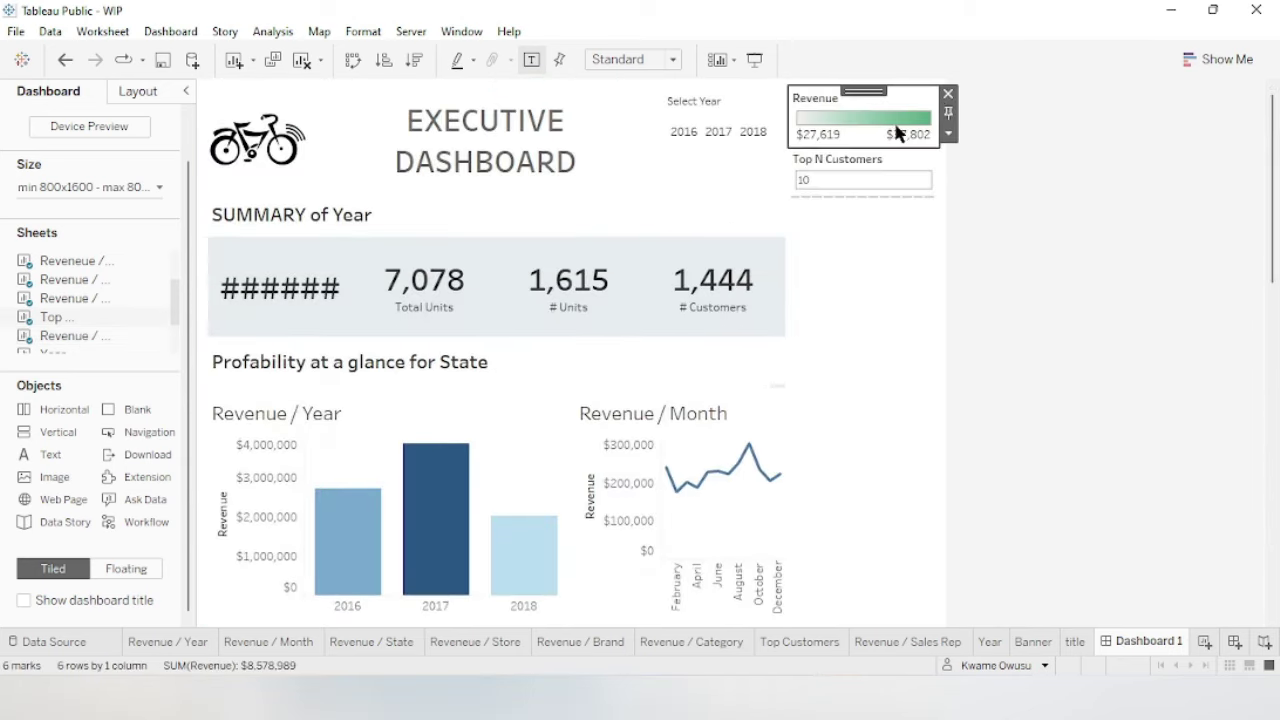
{"action": "left_click", "coordinate": [948, 95]}
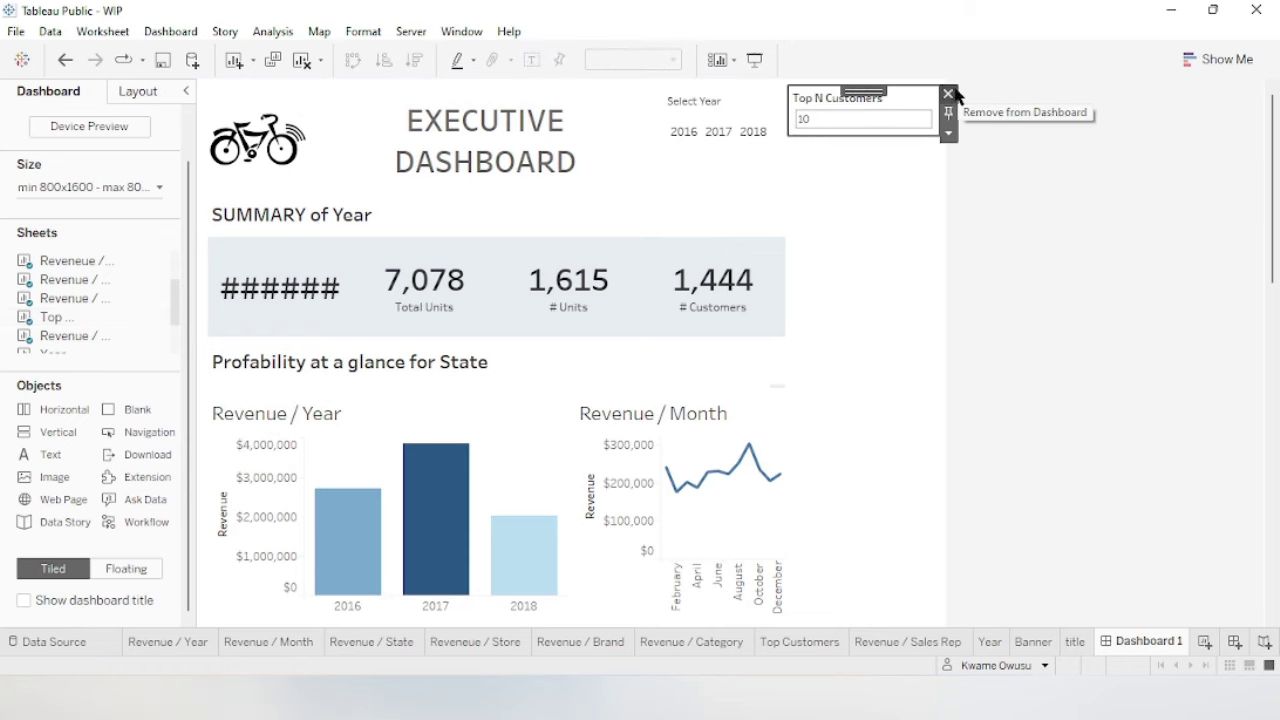
{"action": "left_click", "coordinate": [945, 98]}
{"action": "scroll", "coordinate": [1276, 305], "scroll_direction": "down", "scroll_amount": 2}
{"action": "left_click_drag", "start_coordinate": [1277, 311], "coordinate": [1275, 550]}
Drag the bottom of the Top Customers / Sales Rep container down so all ten customers appear.
{"action": "left_click", "coordinate": [460, 203]}
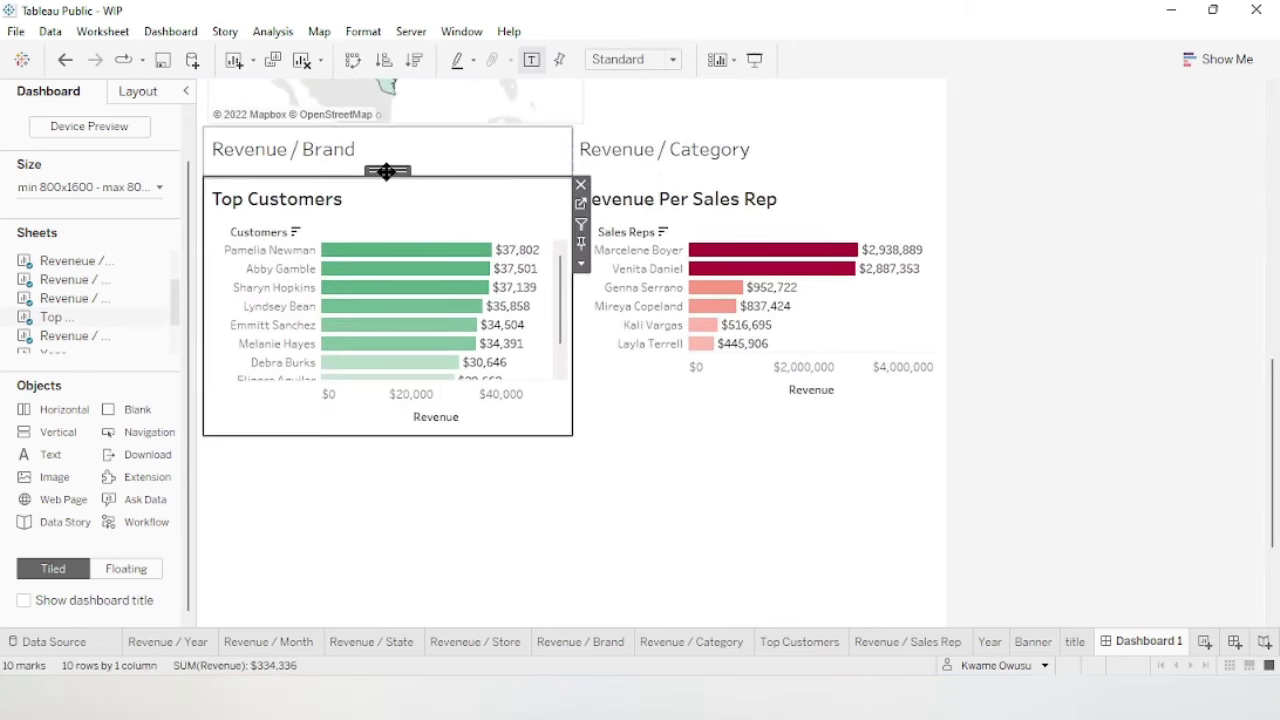
{"action": "double_click", "coordinate": [395, 172]}
{"action": "left_click_drag", "start_coordinate": [567, 432], "coordinate": [574, 500]}
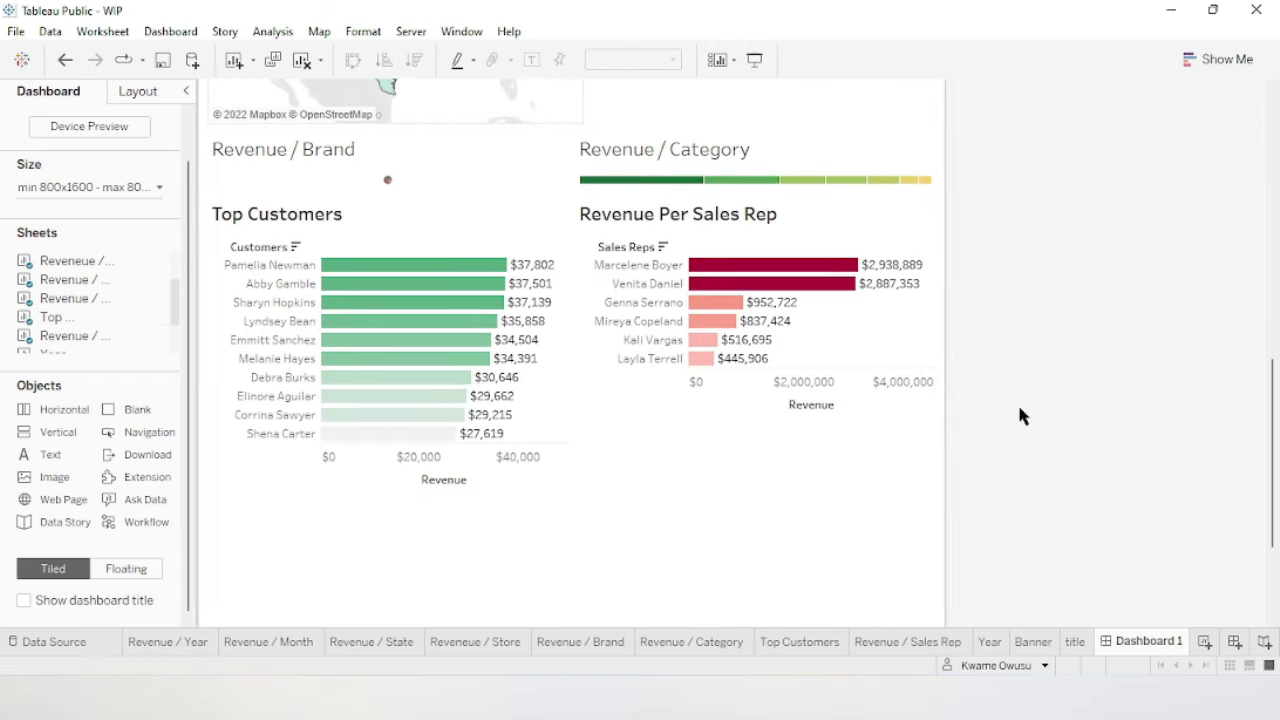
{"action": "scroll", "coordinate": [806, 370], "scroll_direction": "up", "scroll_amount": 1}
{"action": "left_click", "coordinate": [457, 275]}
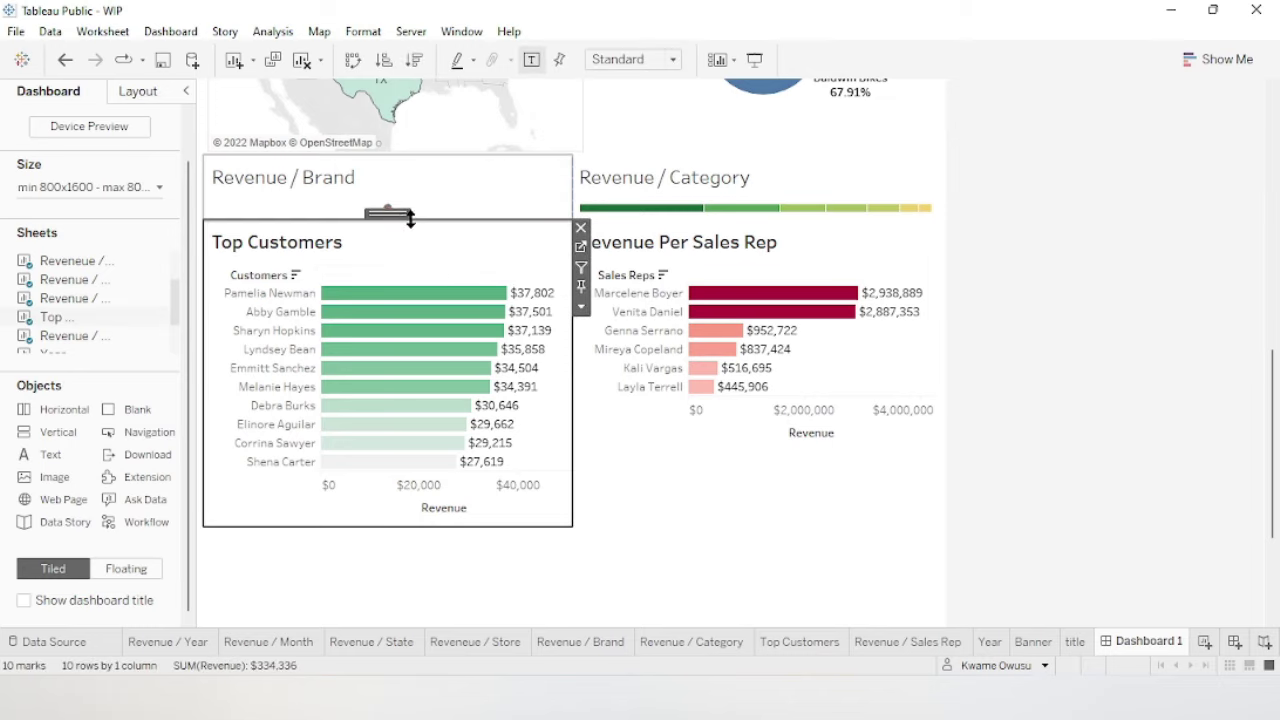
{"action": "double_click", "coordinate": [389, 213]}
{"action": "left_click", "coordinate": [948, 267]}
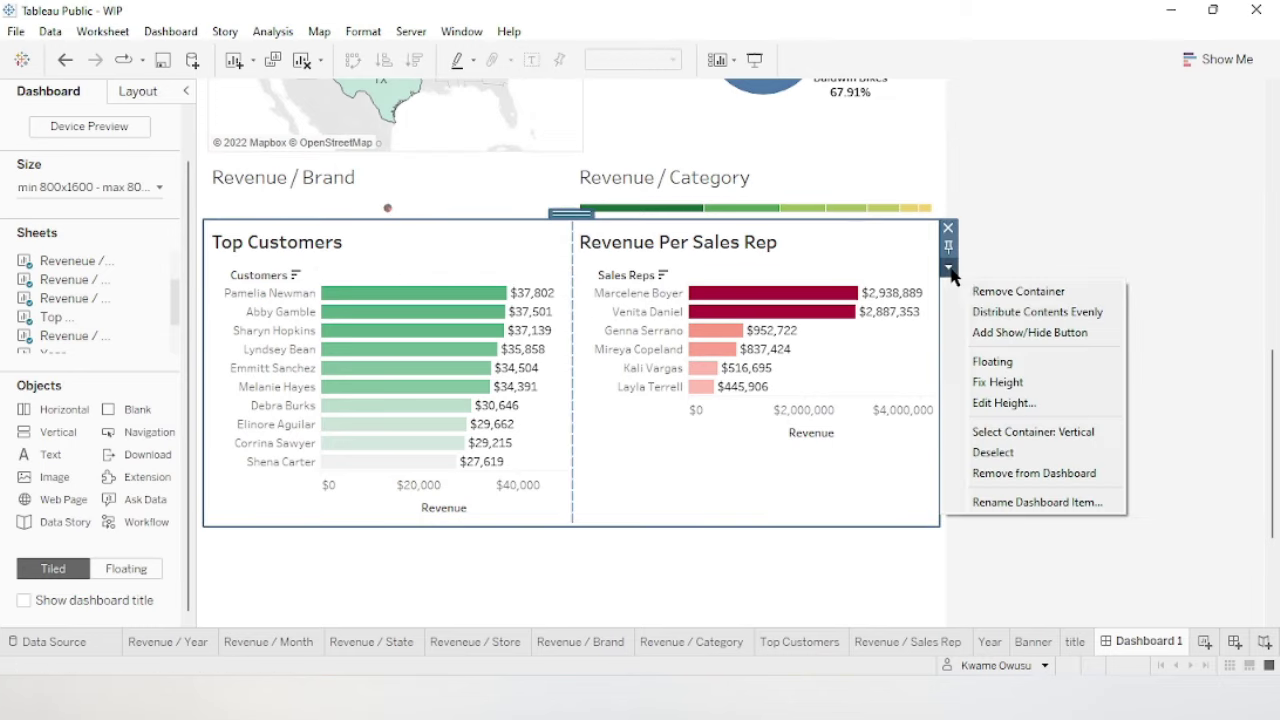
{"action": "left_click", "coordinate": [995, 382]}
{"action": "left_click", "coordinate": [1163, 357]}
{"action": "left_click_drag", "start_coordinate": [1274, 462], "coordinate": [1260, 343]}
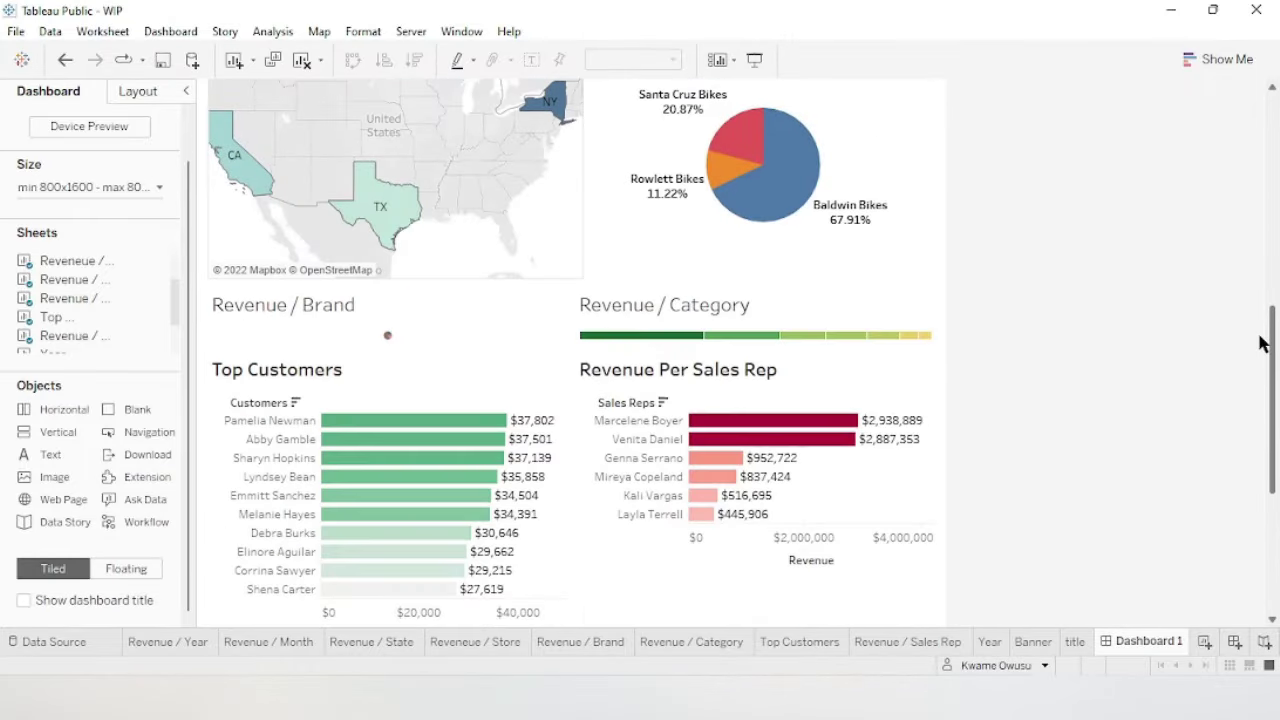
{"action": "left_click", "coordinate": [415, 318]}
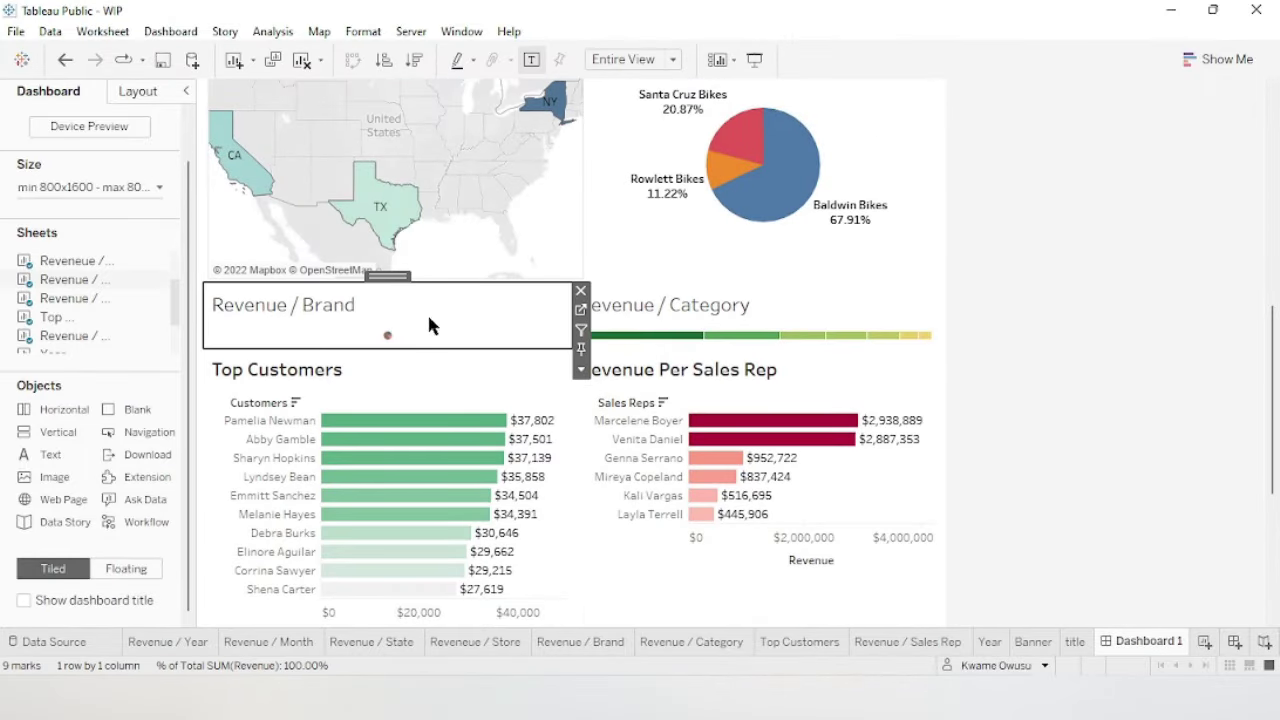
Resize the Revenue / Brand and Revenue / Category container's height until the pie and treemap fill it.
{"action": "double_click", "coordinate": [395, 279]}
{"action": "left_click_drag", "start_coordinate": [507, 349], "coordinate": [508, 425]}
{"action": "left_click", "coordinate": [455, 362]}
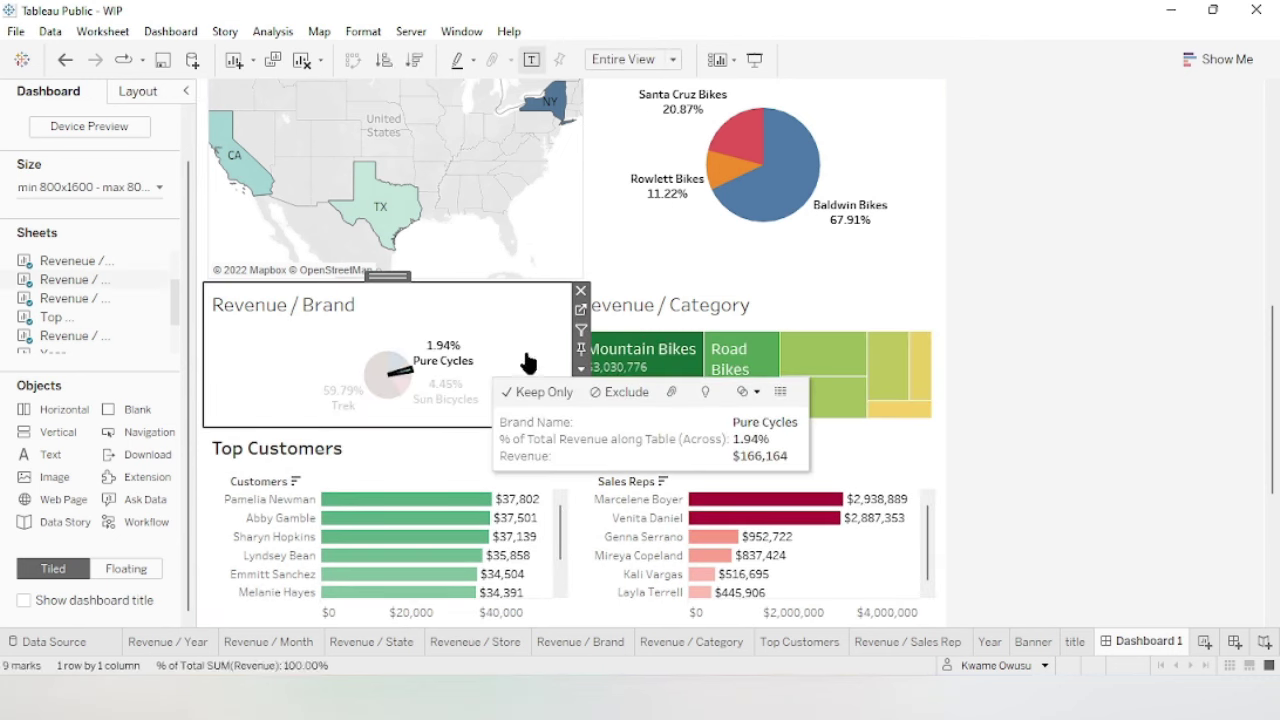
{"action": "left_click_drag", "start_coordinate": [1277, 355], "coordinate": [1277, 396]}
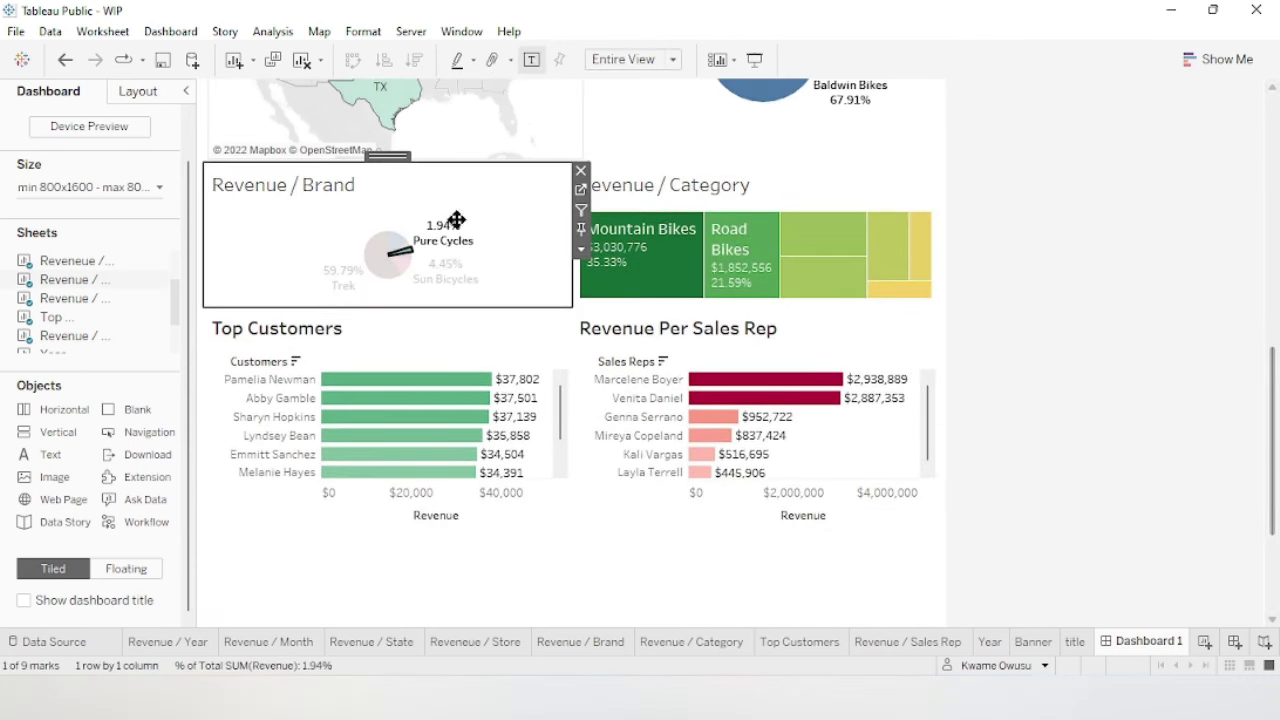
{"action": "double_click", "coordinate": [388, 157]}
{"action": "left_click_drag", "start_coordinate": [539, 306], "coordinate": [553, 480]}
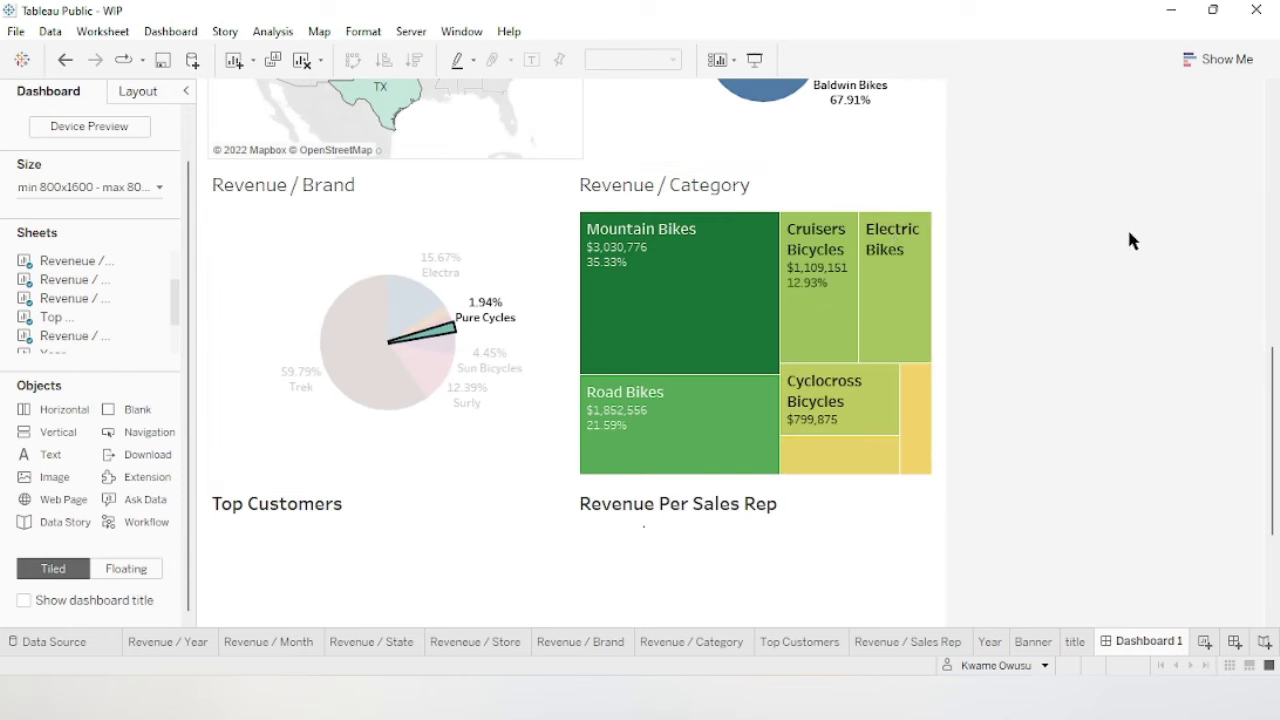
{"action": "left_click", "coordinate": [425, 200]}
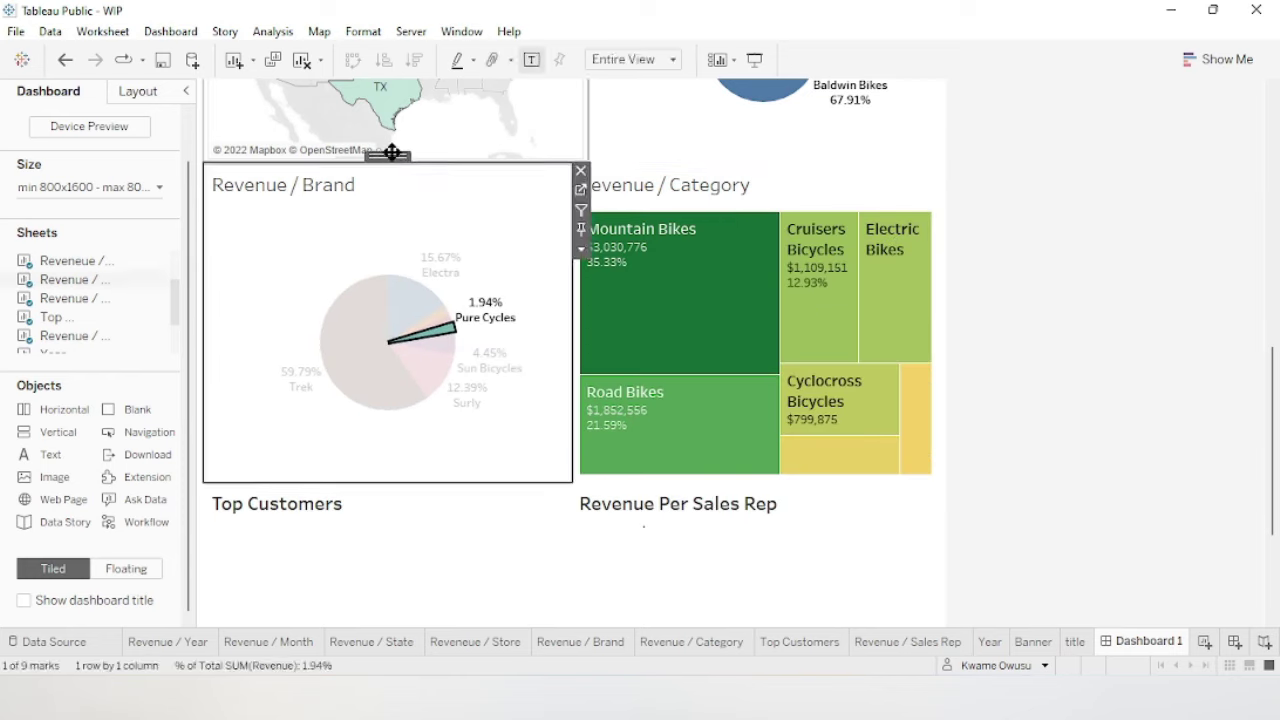
{"action": "double_click", "coordinate": [391, 152]}
{"action": "left_click_drag", "start_coordinate": [560, 480], "coordinate": [560, 417]}
{"action": "left_click", "coordinate": [344, 190]}
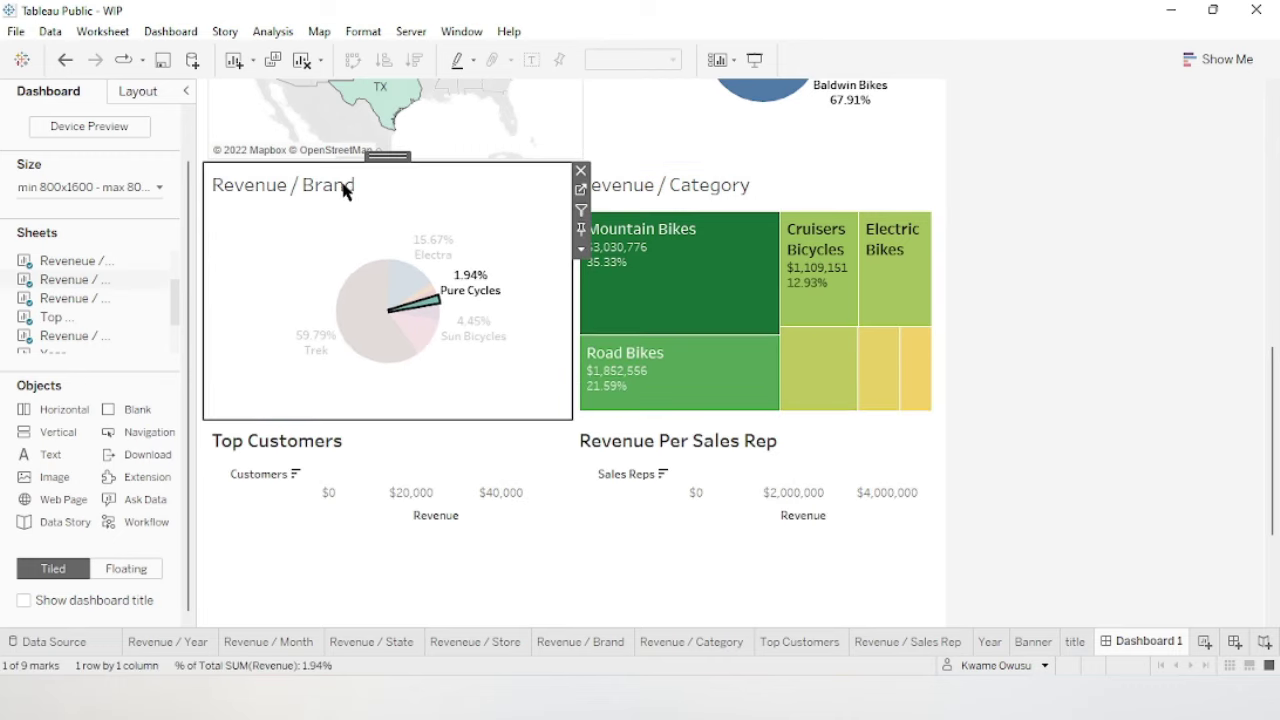
{"action": "double_click", "coordinate": [395, 160]}
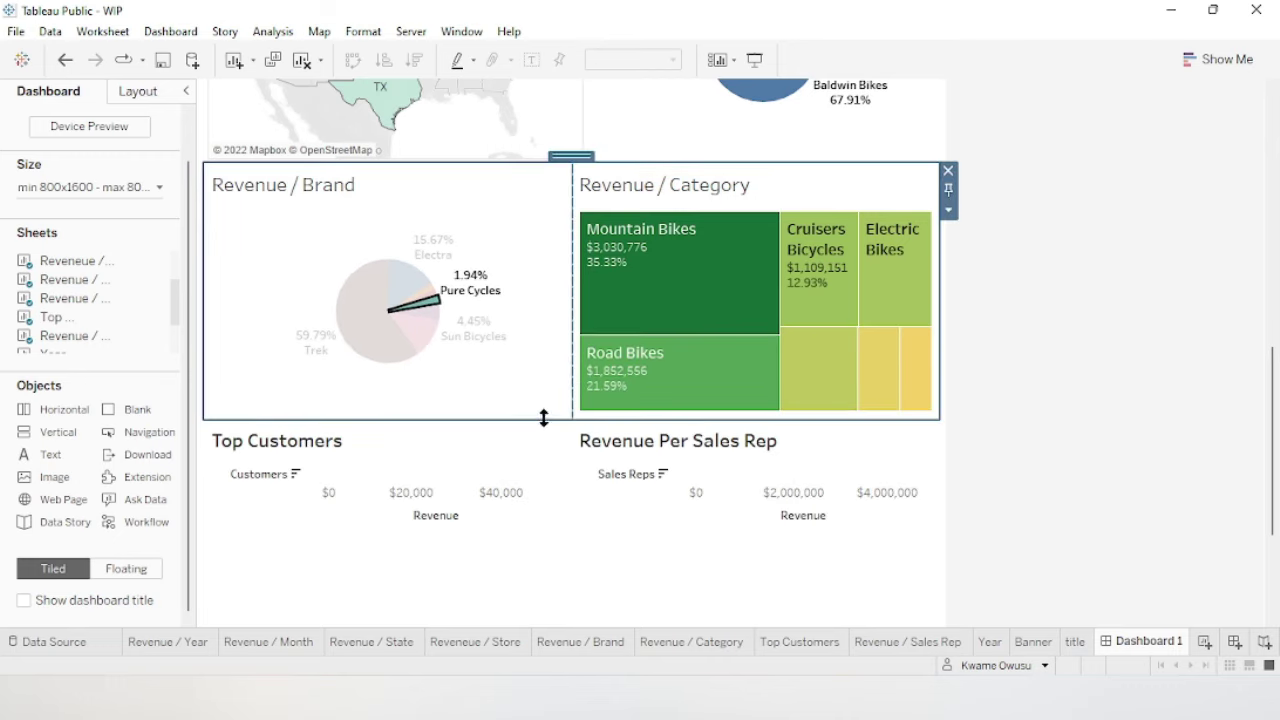
{"action": "left_click_drag", "start_coordinate": [543, 417], "coordinate": [543, 452]}
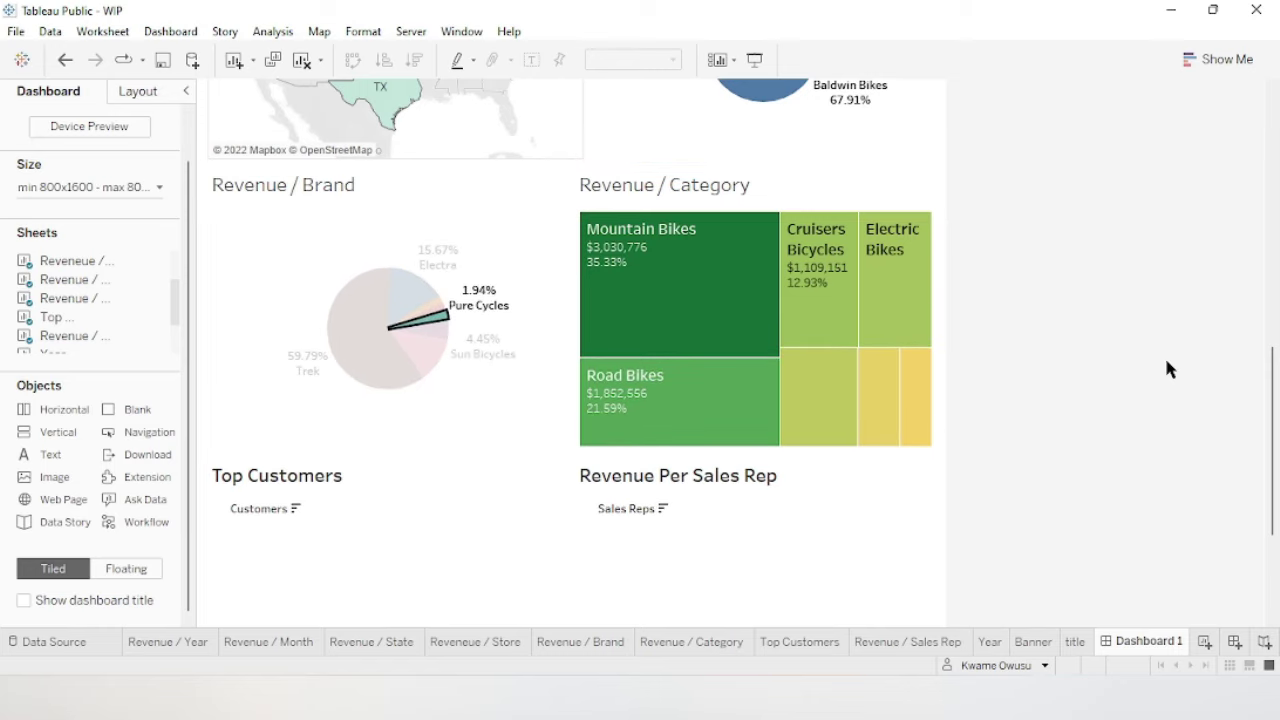
{"action": "left_click_drag", "start_coordinate": [1274, 380], "coordinate": [1274, 452]}
Delete the empty Blank object below Top Customers.
{"action": "left_click", "coordinate": [477, 297]}
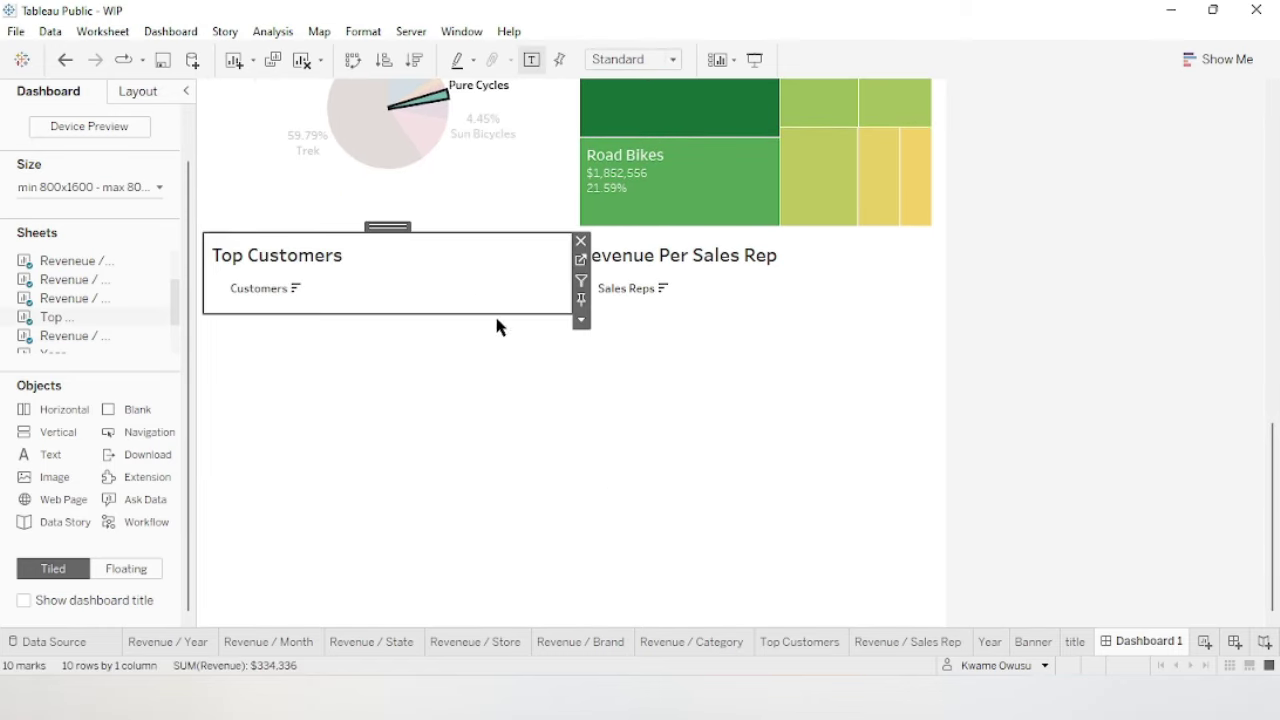
{"action": "left_click", "coordinate": [544, 407]}
{"action": "left_click", "coordinate": [495, 287]}
{"action": "left_click", "coordinate": [517, 334]}
{"action": "left_click", "coordinate": [500, 277]}
{"action": "left_click", "coordinate": [565, 365]}
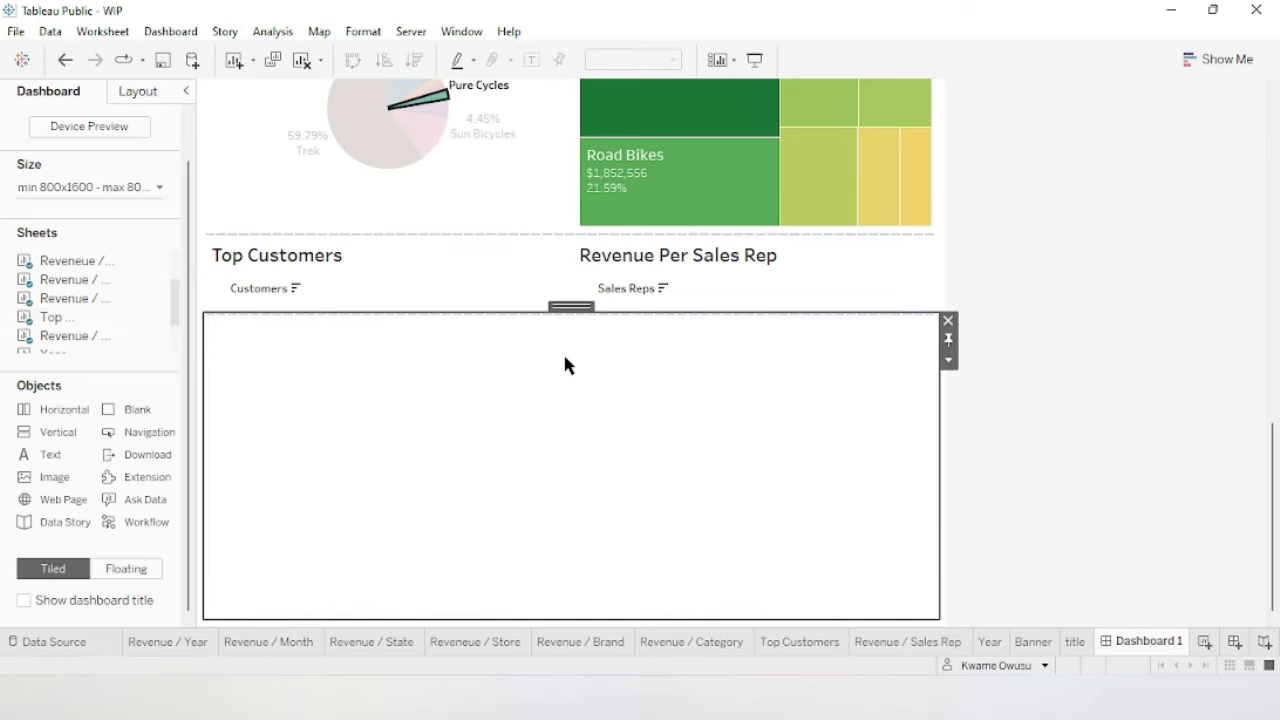
{"action": "left_click", "coordinate": [948, 320]}
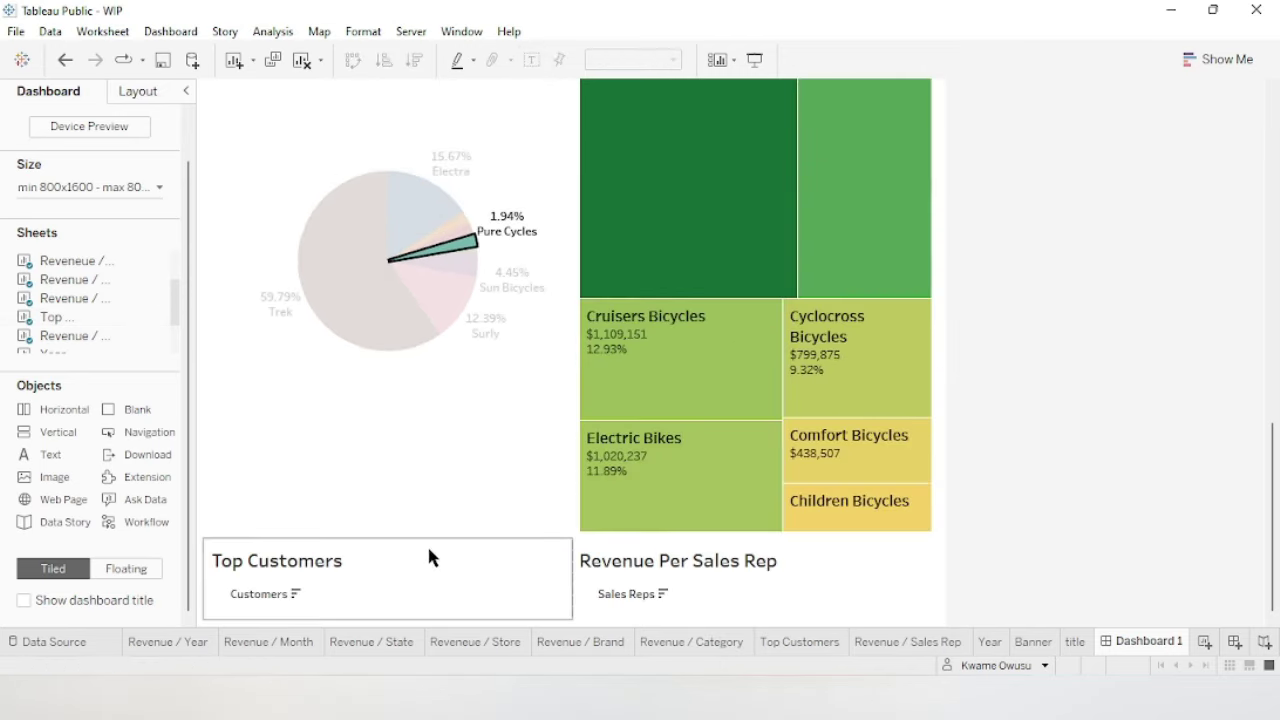
Resize the bottom row so Top Customers and Revenue Per Sales Rep fill it.
{"action": "left_click", "coordinate": [430, 557]}
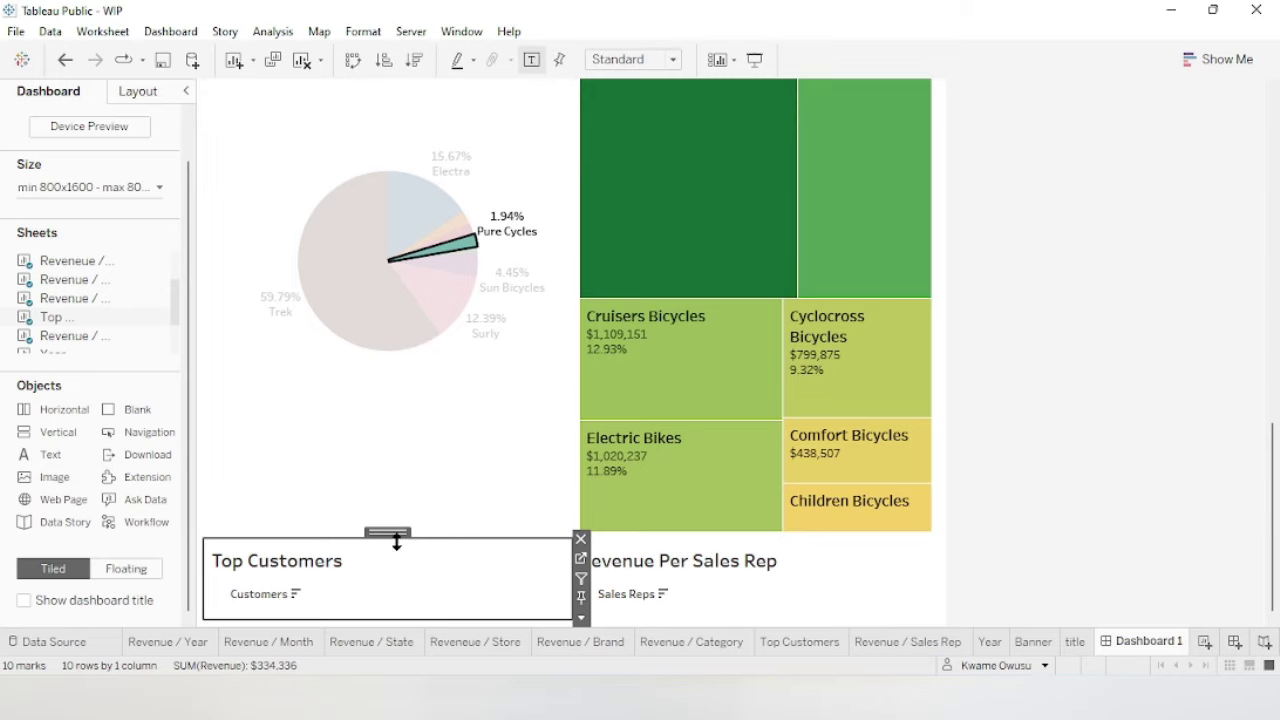
{"action": "left_click_drag", "start_coordinate": [397, 534], "coordinate": [530, 305]}
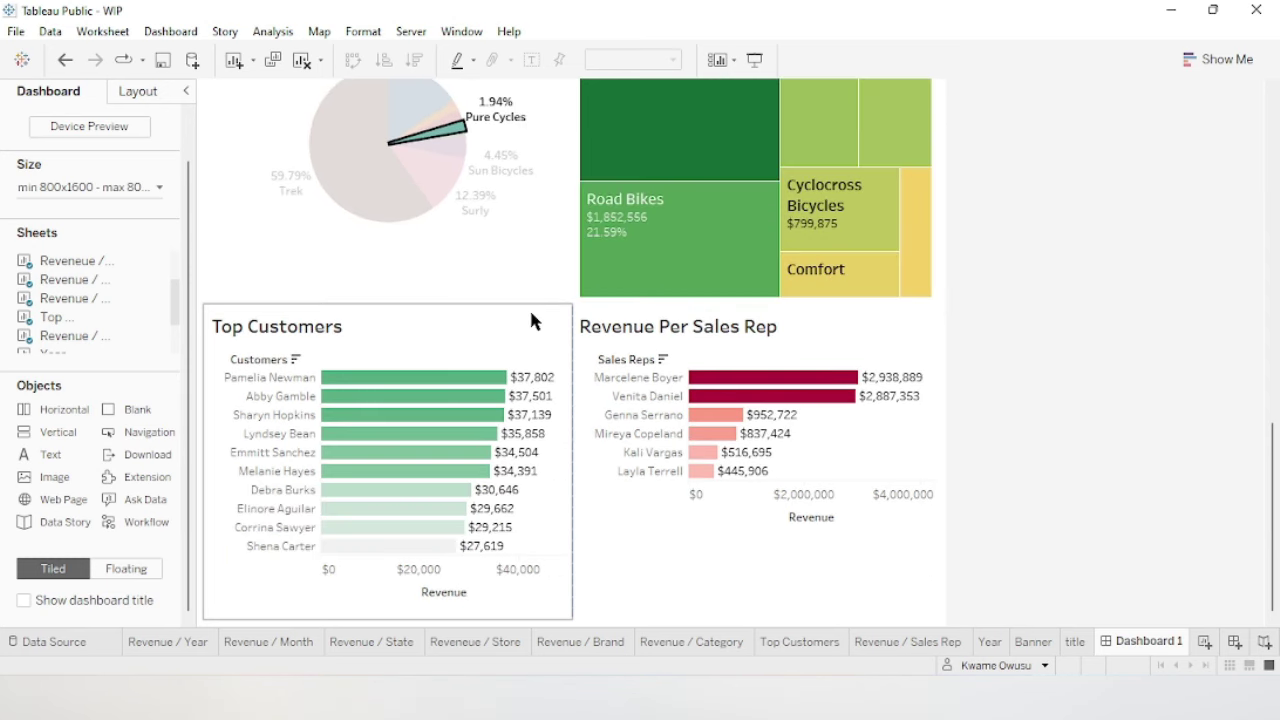
{"action": "mouse_move", "coordinate": [487, 307]}
{"action": "left_mouse_down"}
{"action": "mouse_move", "coordinate": [491, 283]}
{"action": "mouse_move", "coordinate": [491, 311]}
{"action": "mouse_move", "coordinate": [491, 299]}
{"action": "left_mouse_up"}
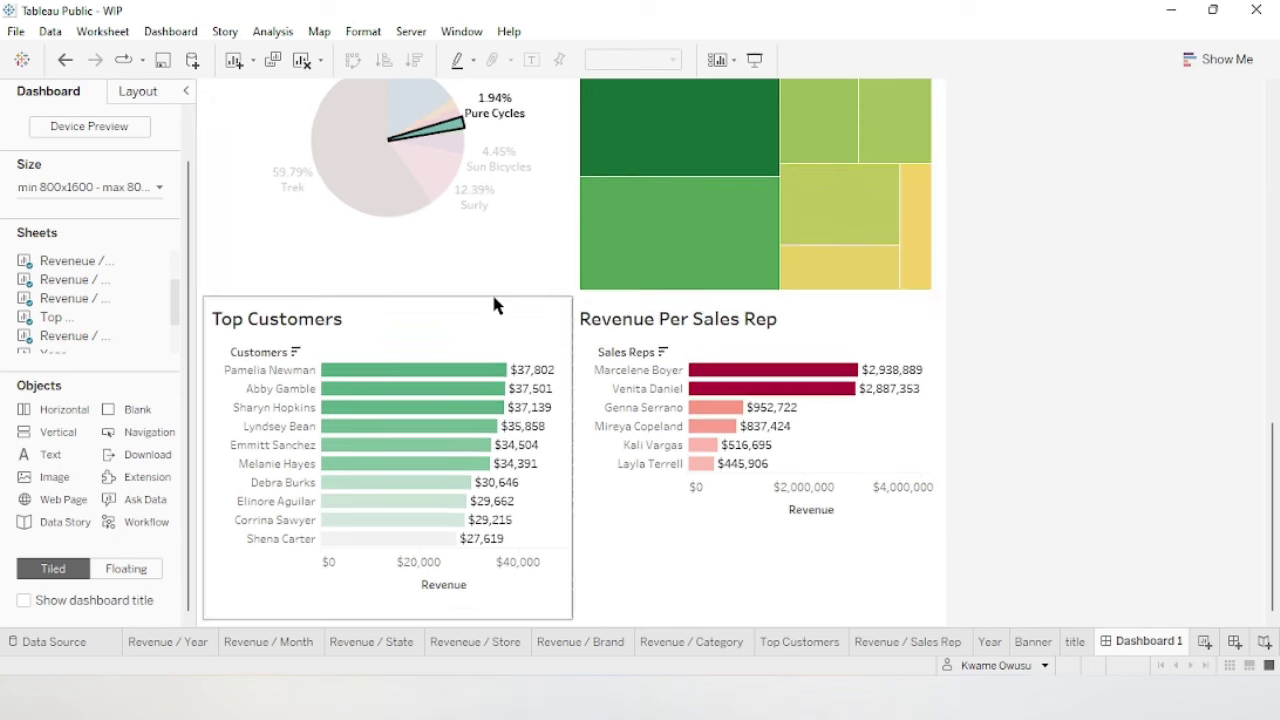
{"action": "left_click_drag", "start_coordinate": [1276, 456], "coordinate": [1217, 200]}
{"action": "left_click", "coordinate": [443, 394]}
Make the Revenue / Year and Revenue / Month row taller.
{"action": "left_click", "coordinate": [550, 283]}
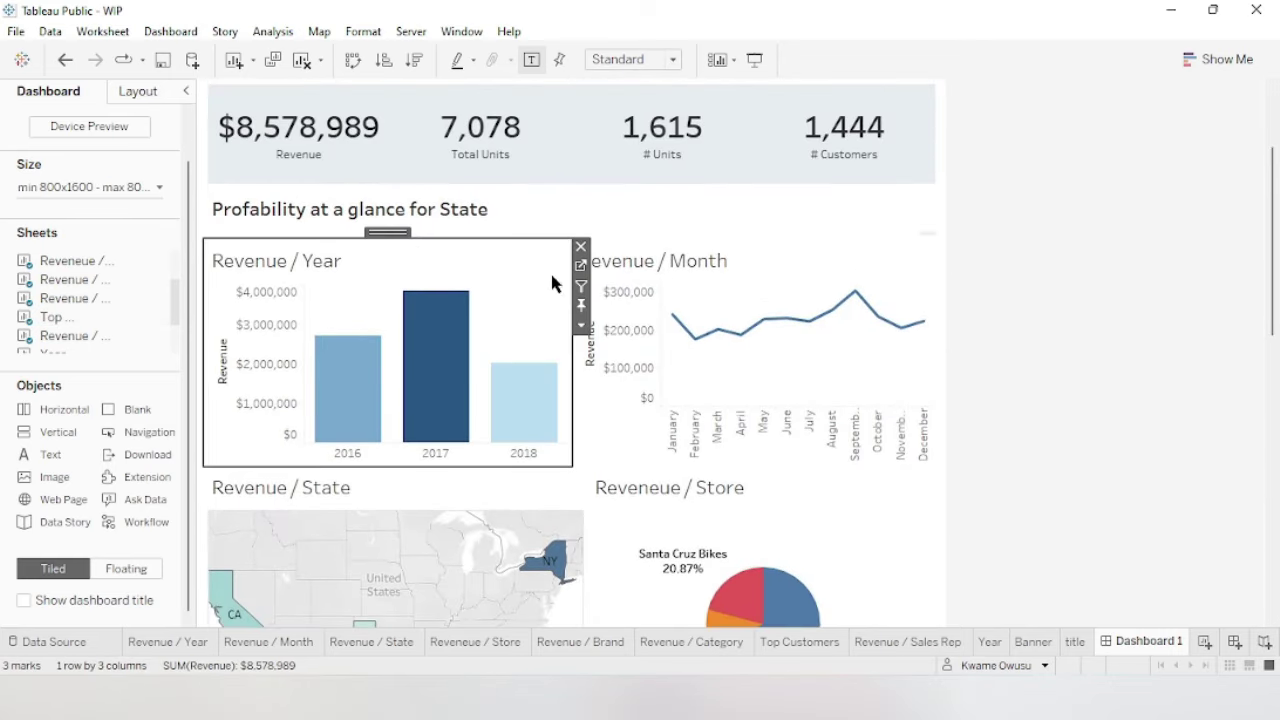
{"action": "double_click", "coordinate": [393, 232]}
{"action": "left_click_drag", "start_coordinate": [575, 467], "coordinate": [574, 490]}
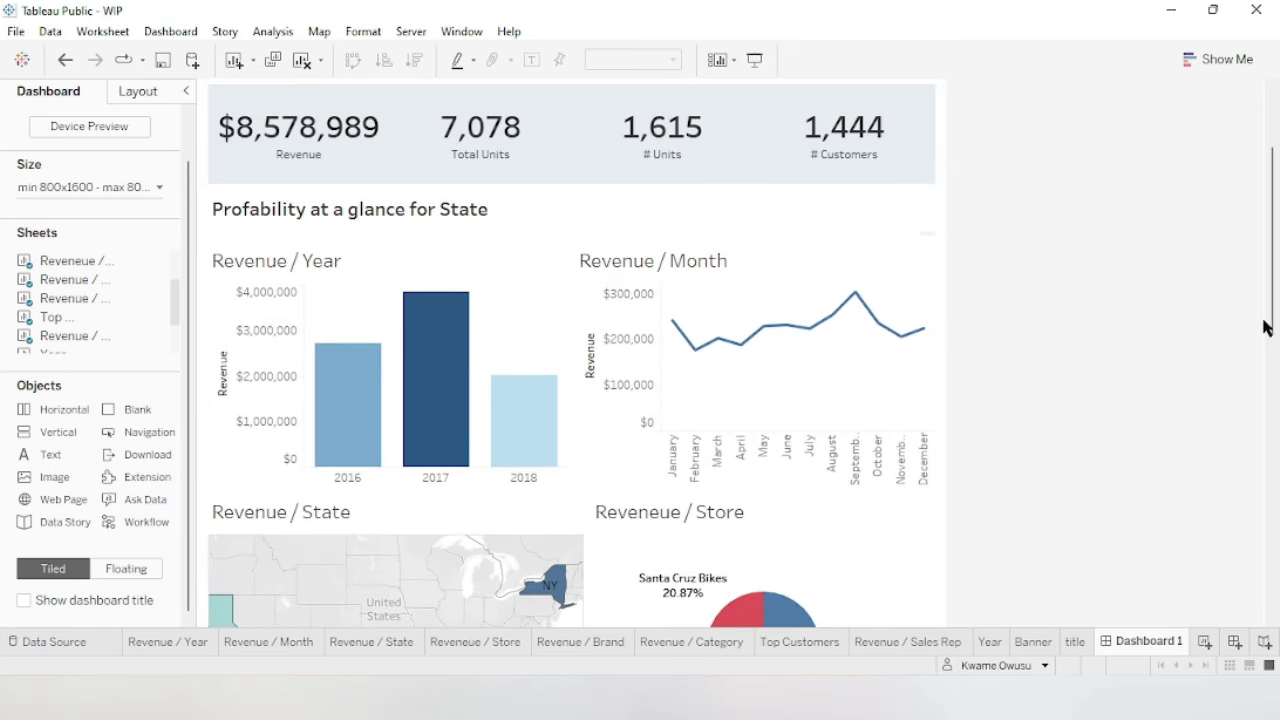
{"action": "left_click_drag", "start_coordinate": [1274, 340], "coordinate": [1231, 429]}
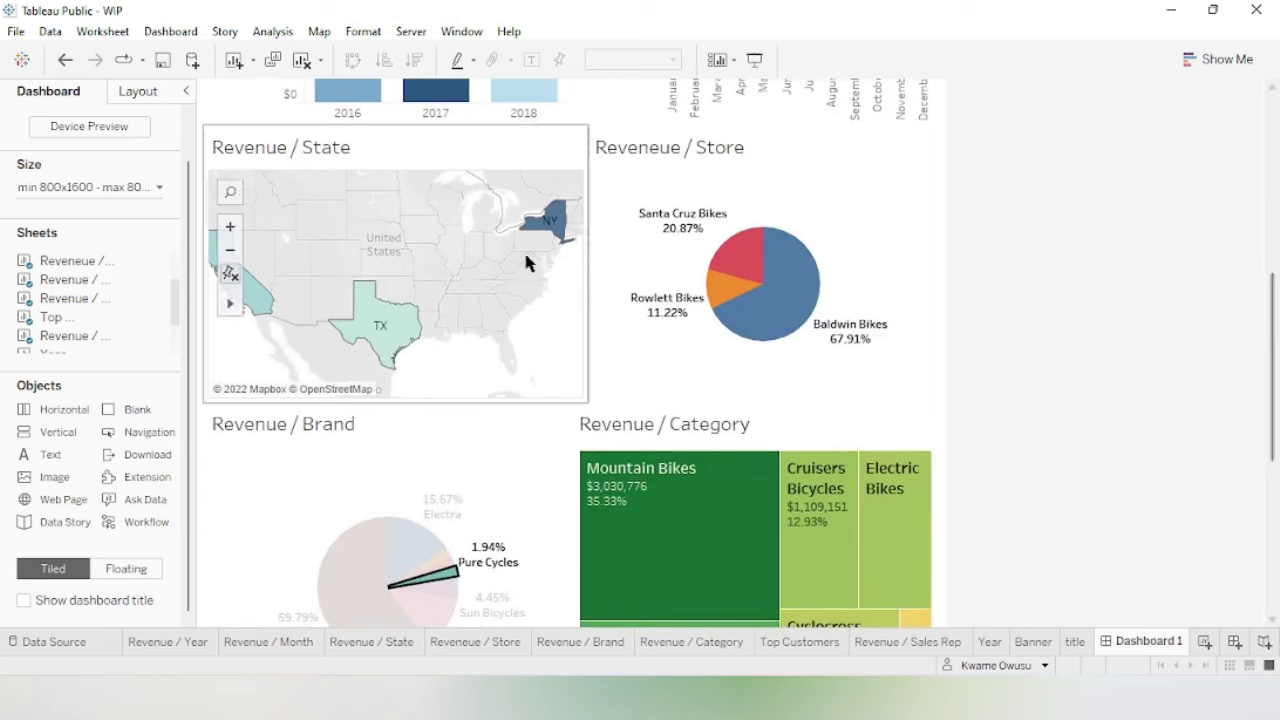
Drag the border below the State and Store row down to enlarge the map.
{"action": "left_click", "coordinate": [405, 140]}
{"action": "left_click", "coordinate": [538, 403]}
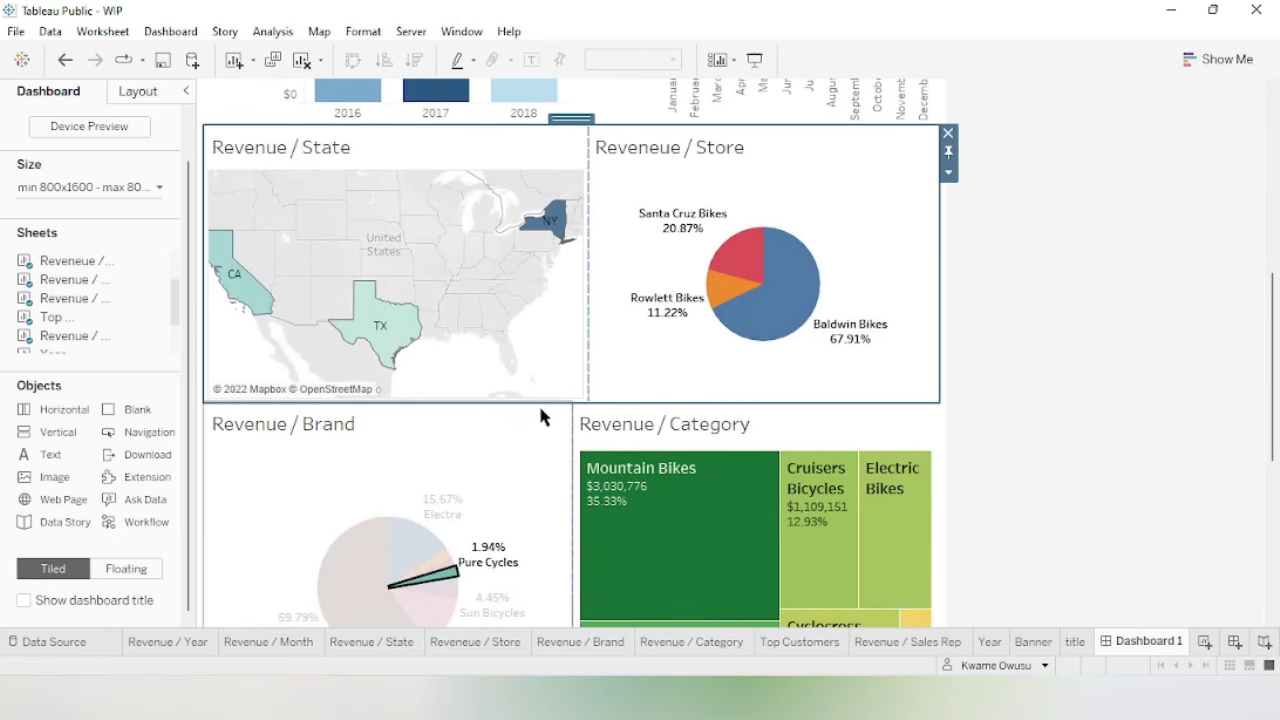
{"action": "left_click_drag", "start_coordinate": [543, 403], "coordinate": [579, 421]}
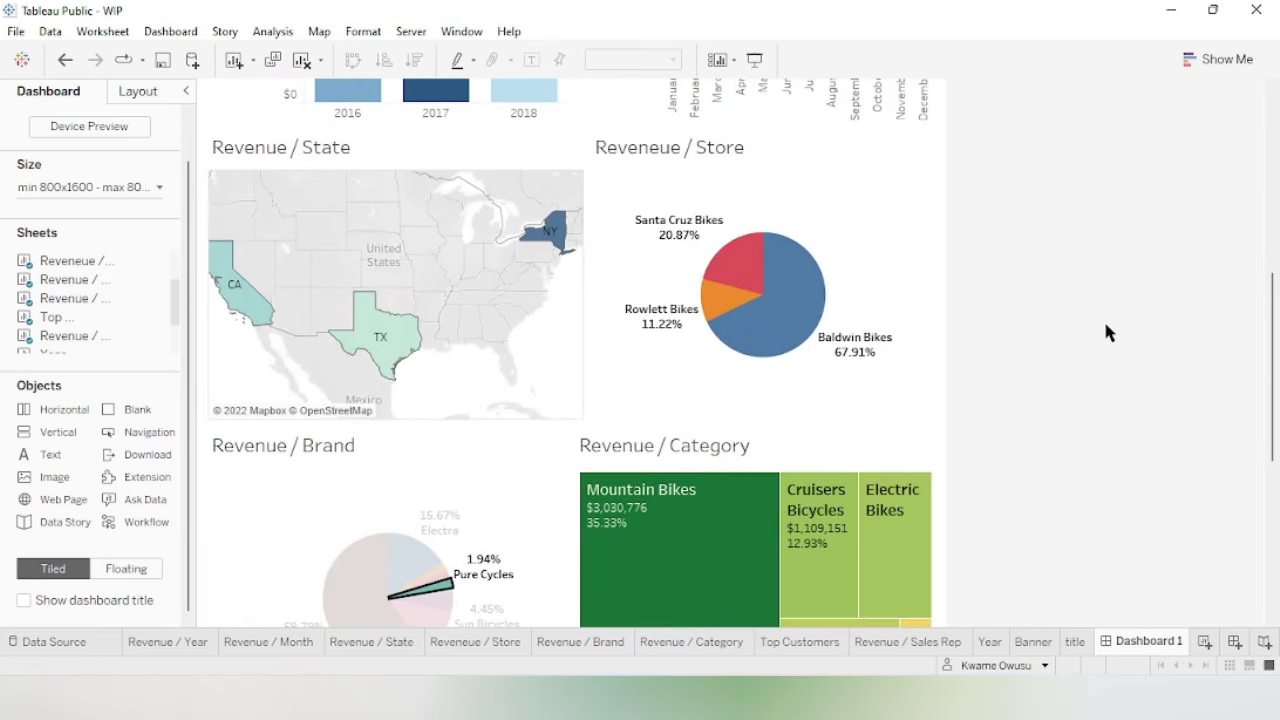
{"action": "left_click_drag", "start_coordinate": [1275, 395], "coordinate": [1268, 190]}
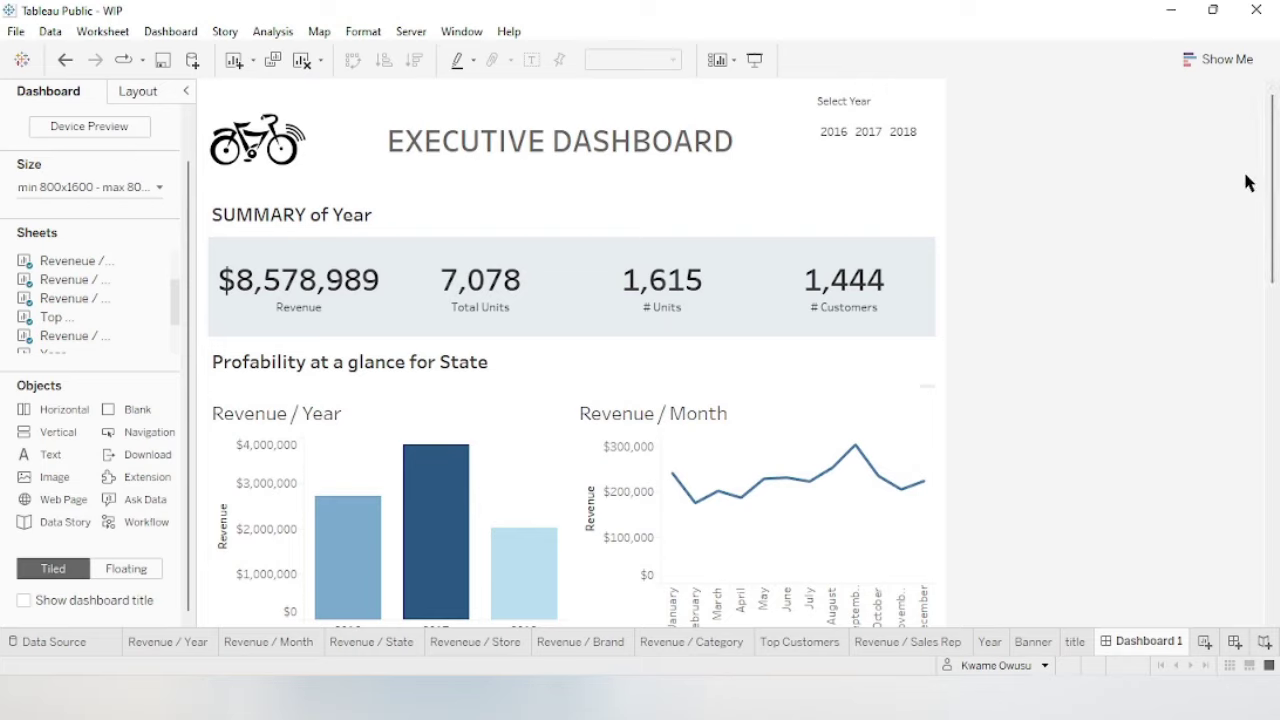
{"action": "left_click_drag", "start_coordinate": [1273, 140], "coordinate": [1274, 428]}
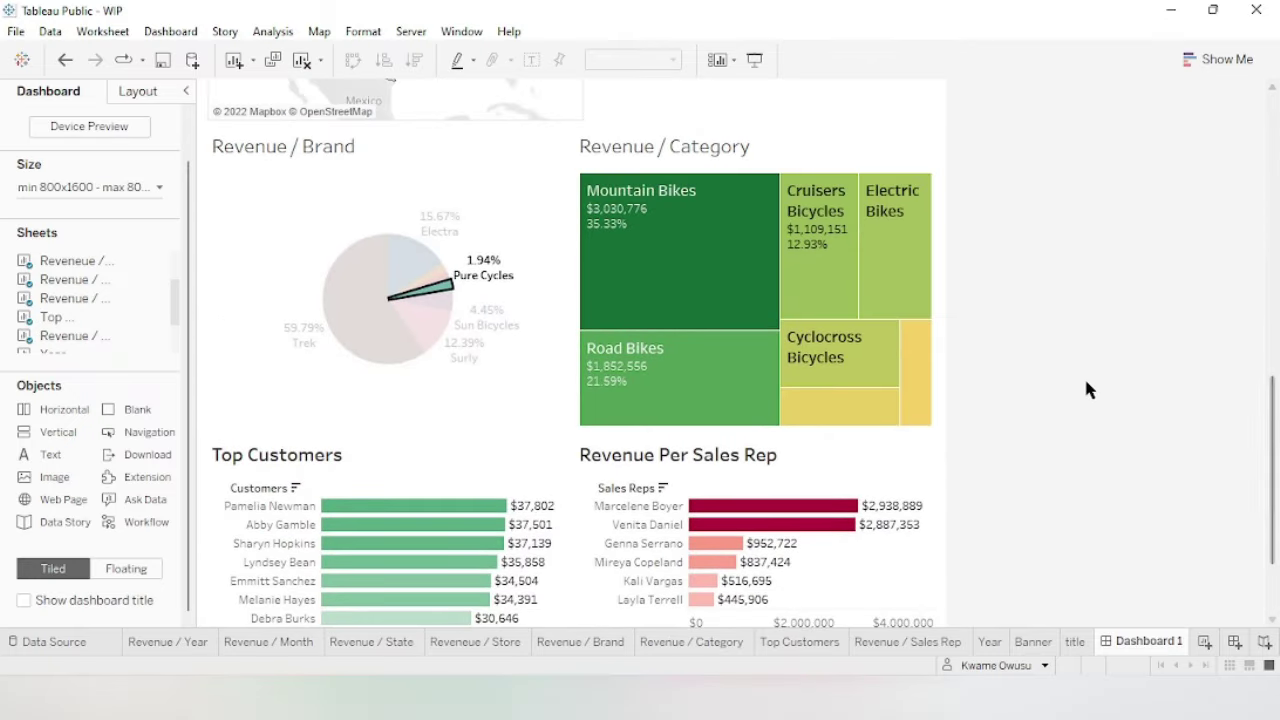
{"action": "left_click_drag", "start_coordinate": [1276, 440], "coordinate": [1262, 113]}
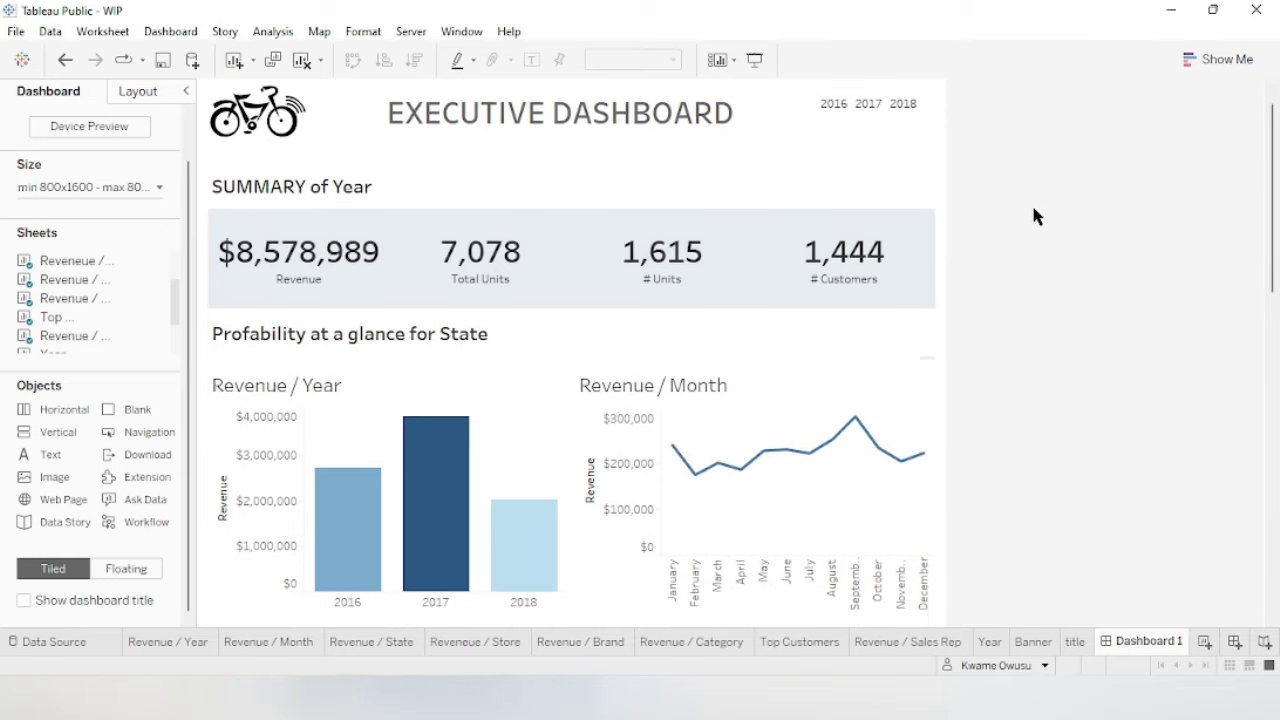
{"action": "left_click_drag", "start_coordinate": [1268, 158], "coordinate": [1268, 100]}
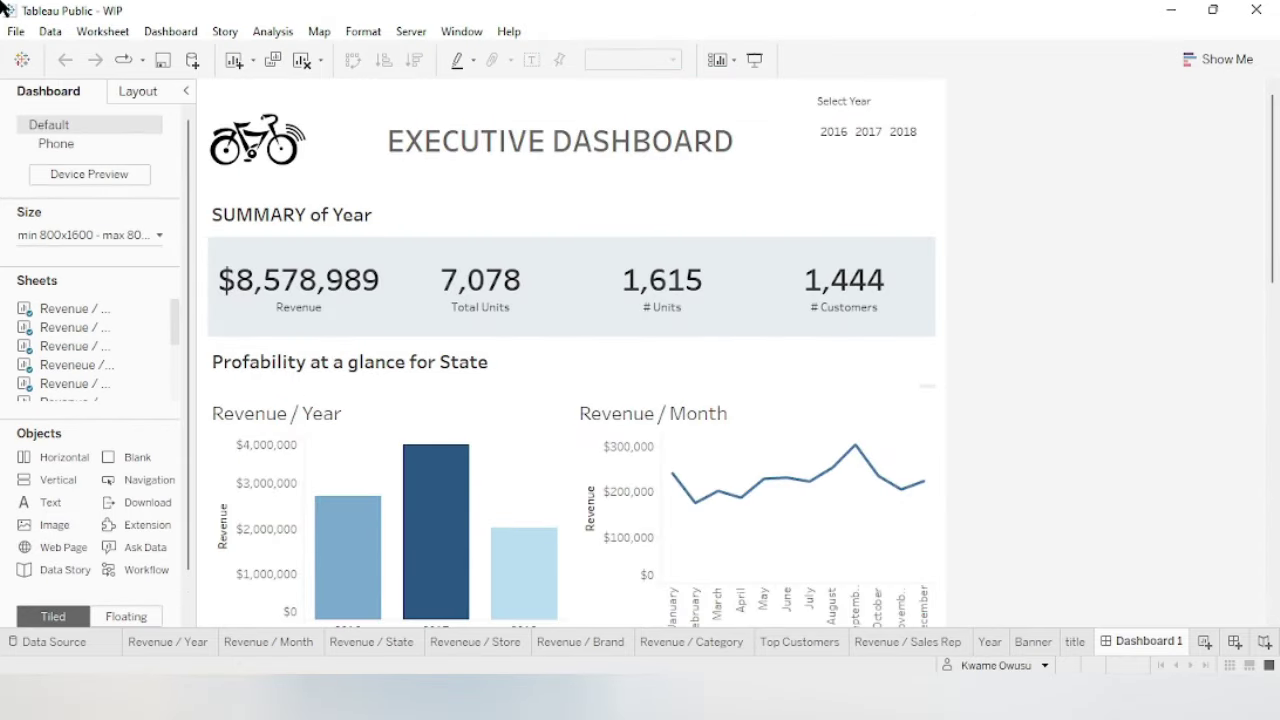
Turn on Use as Filter for the Select Year sheet so it filters the whole dashboard.
{"action": "mouse_move", "coordinate": [914, 289]}
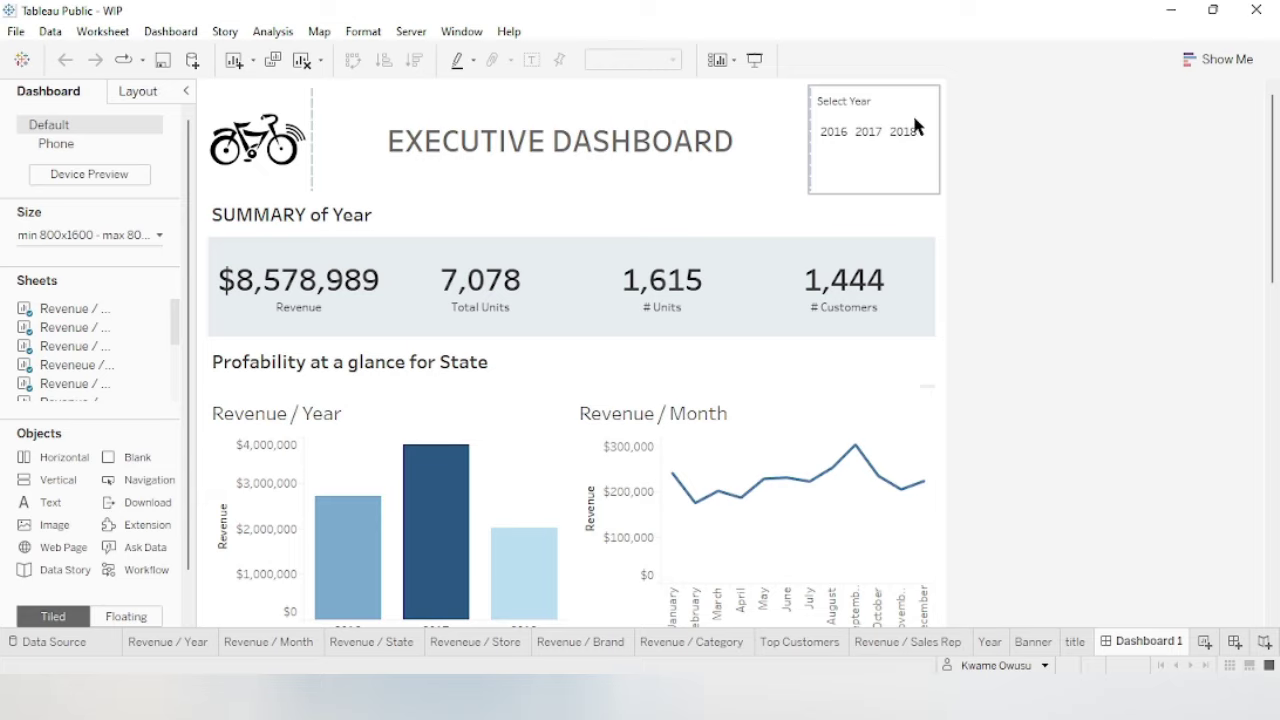
{"action": "left_click", "coordinate": [883, 168]}
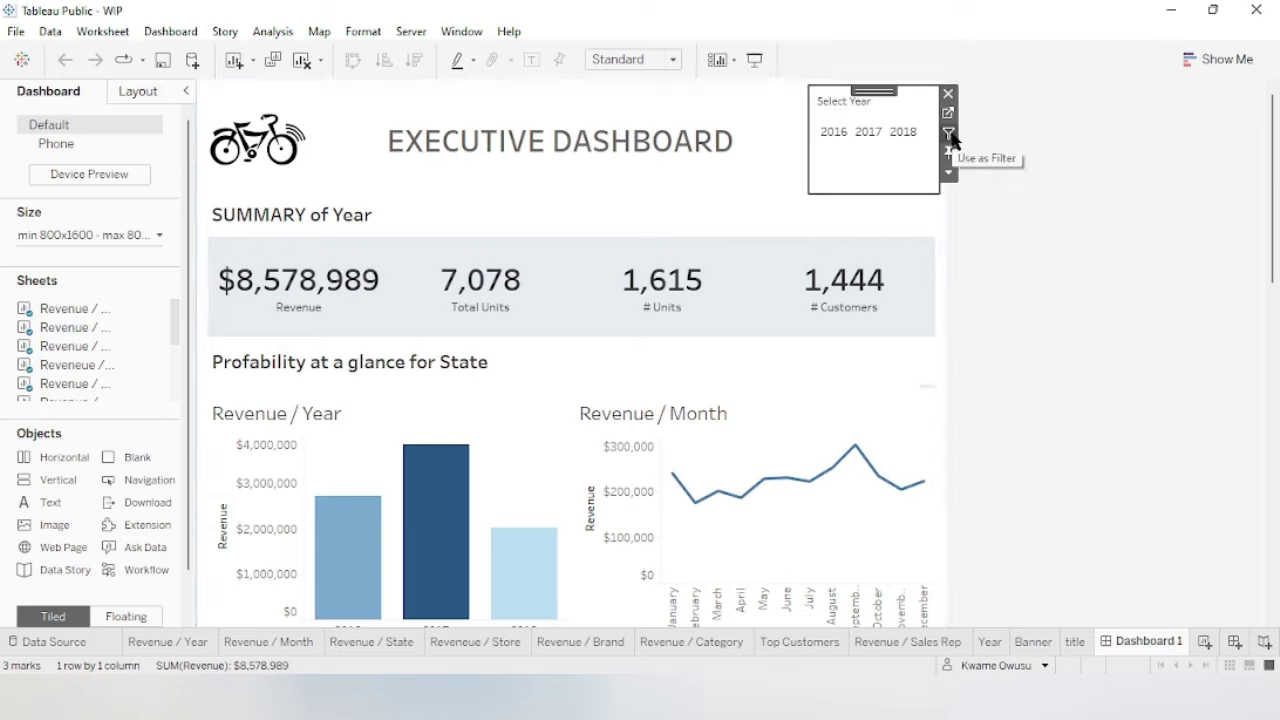
{"action": "left_click", "coordinate": [951, 136]}
{"action": "left_click", "coordinate": [1008, 157]}
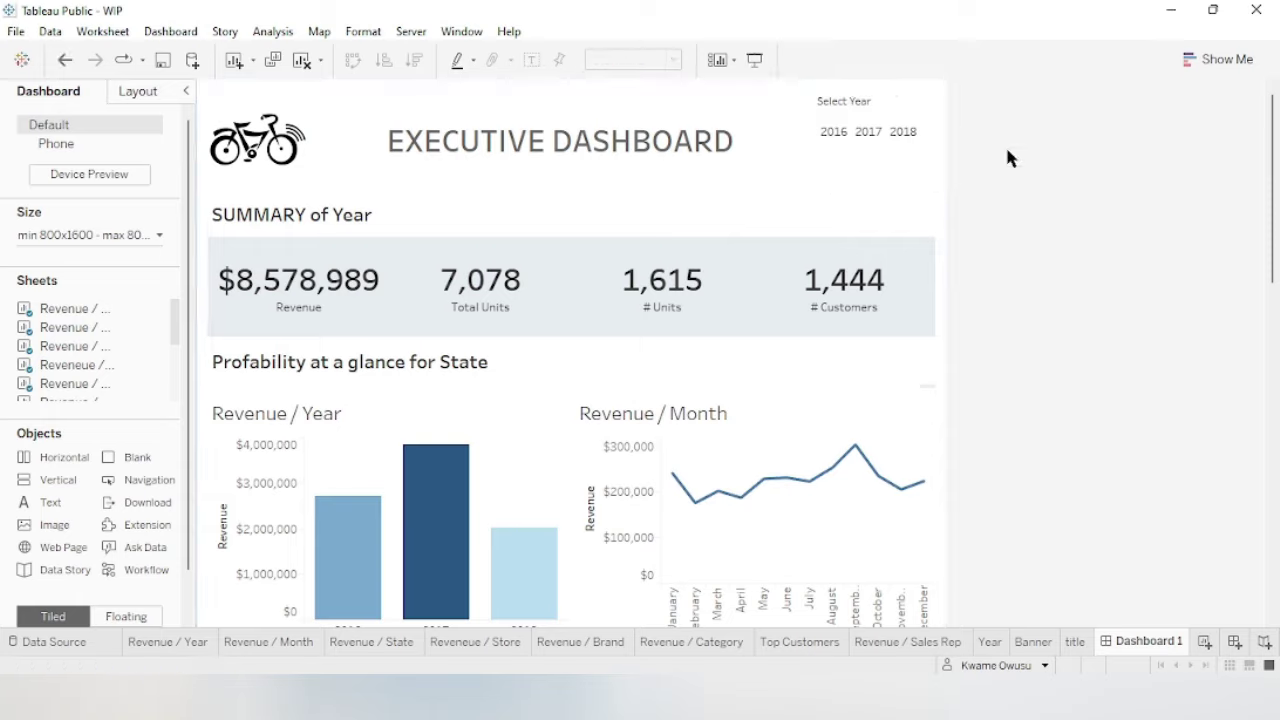
Test the year filter with 2018, 2017 and 2016, then clear it to show all years ($8,578,989).
{"action": "left_click", "coordinate": [906, 144]}
{"action": "left_click", "coordinate": [905, 140]}
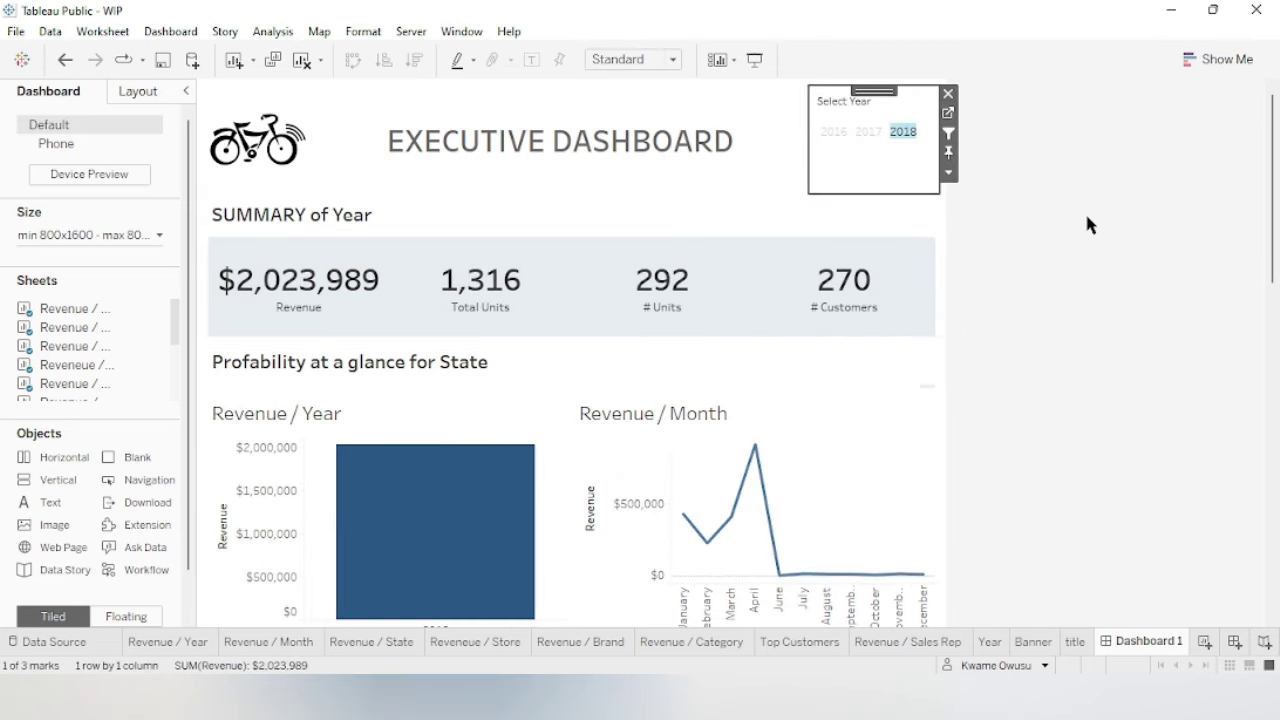
{"action": "left_click_drag", "start_coordinate": [1276, 122], "coordinate": [1275, 80]}
{"action": "left_click", "coordinate": [870, 138]}
{"action": "left_click", "coordinate": [835, 136]}
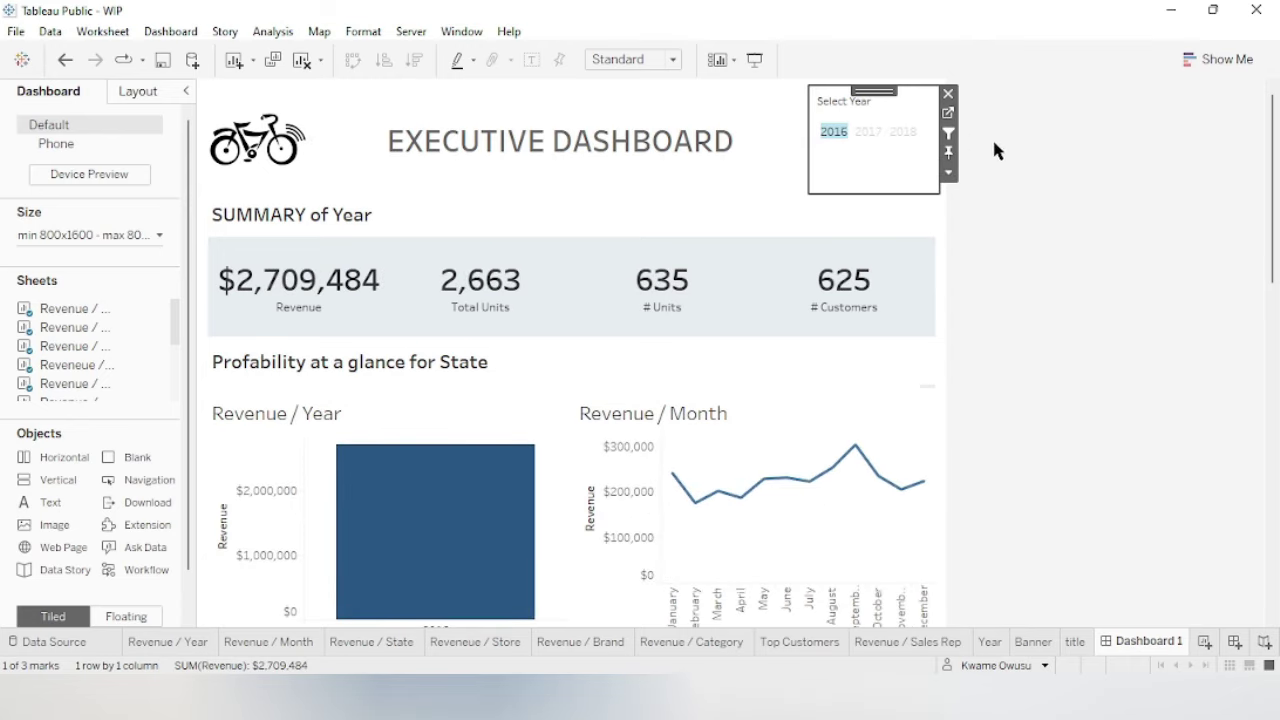
{"action": "left_click", "coordinate": [869, 139], "text": "ctrl"}
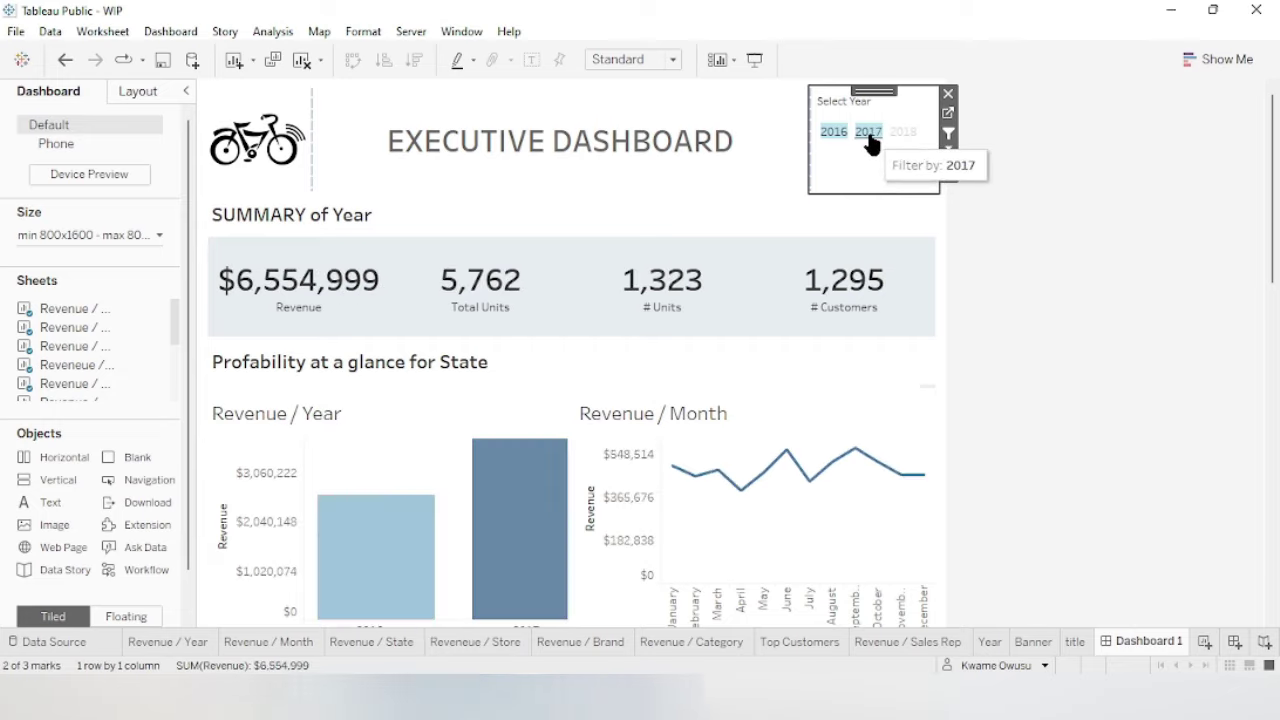
{"action": "left_click", "coordinate": [1008, 236]}
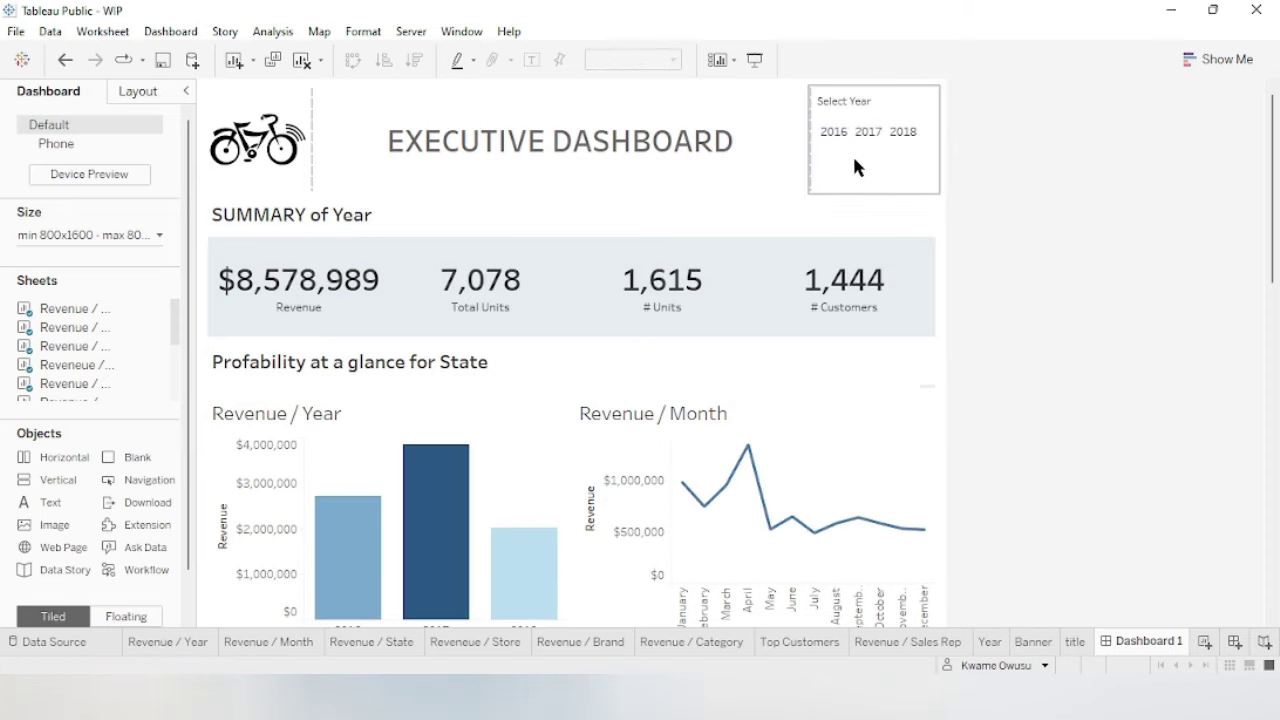
{"action": "left_click", "coordinate": [292, 424]}
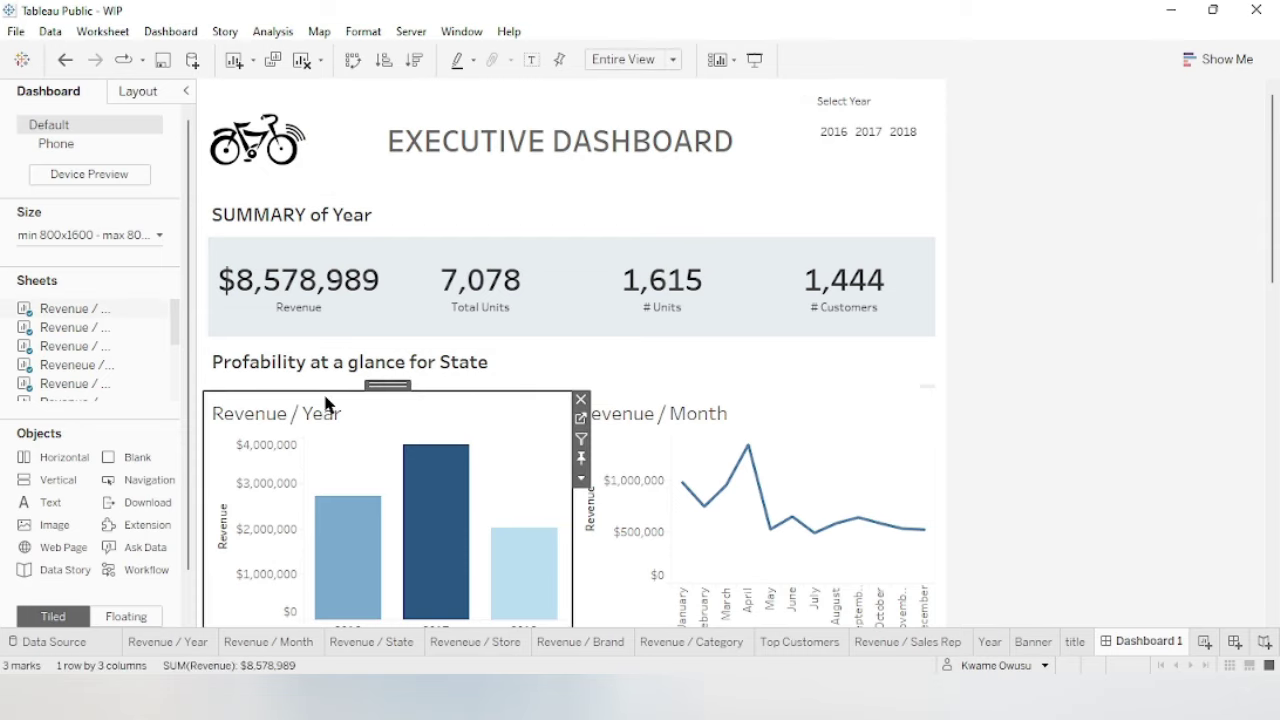
{"action": "mouse_move", "coordinate": [520, 620]}
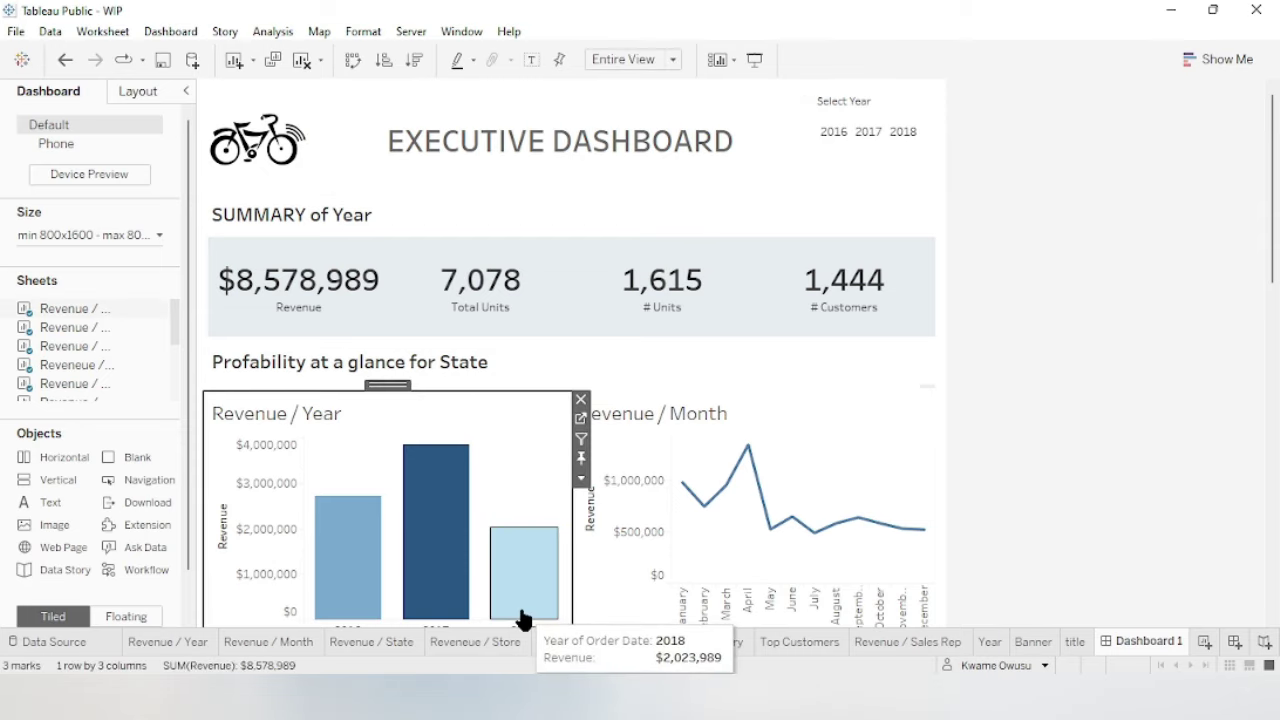
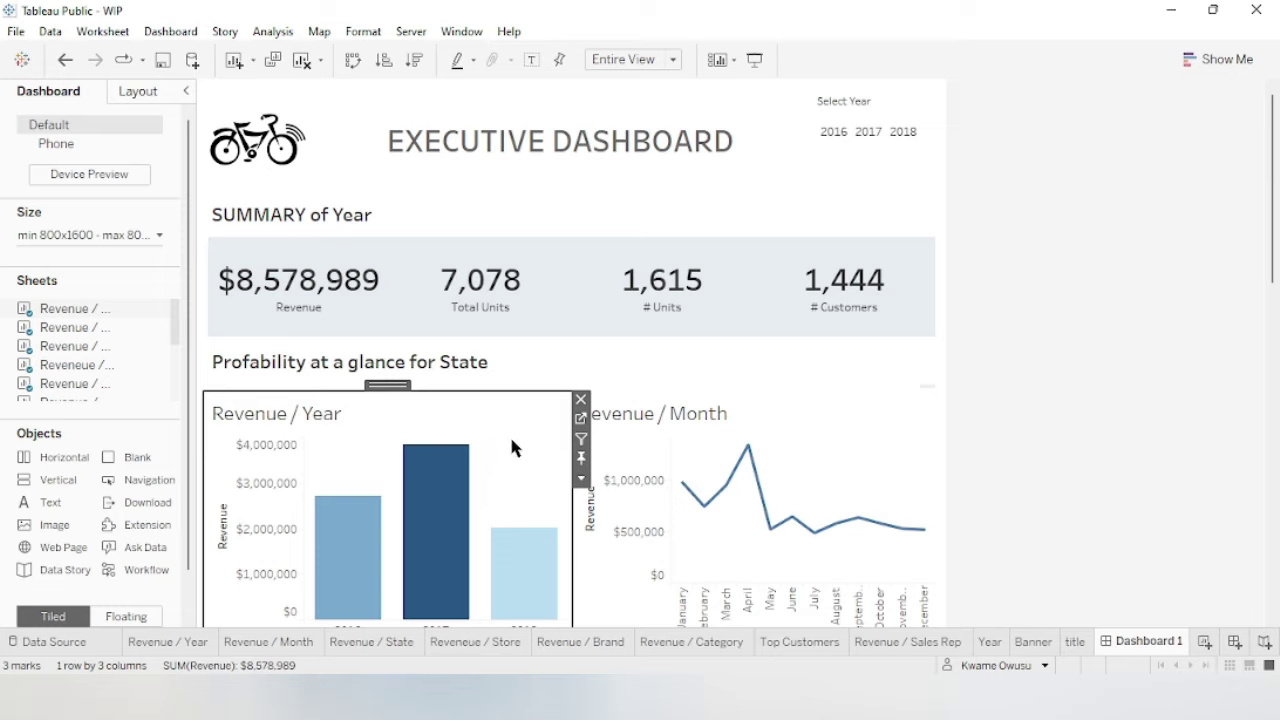
Filter the Executive Dashboard to 2018, showing $2,023,989 revenue and 270 customers.
{"action": "left_click", "coordinate": [580, 480]}
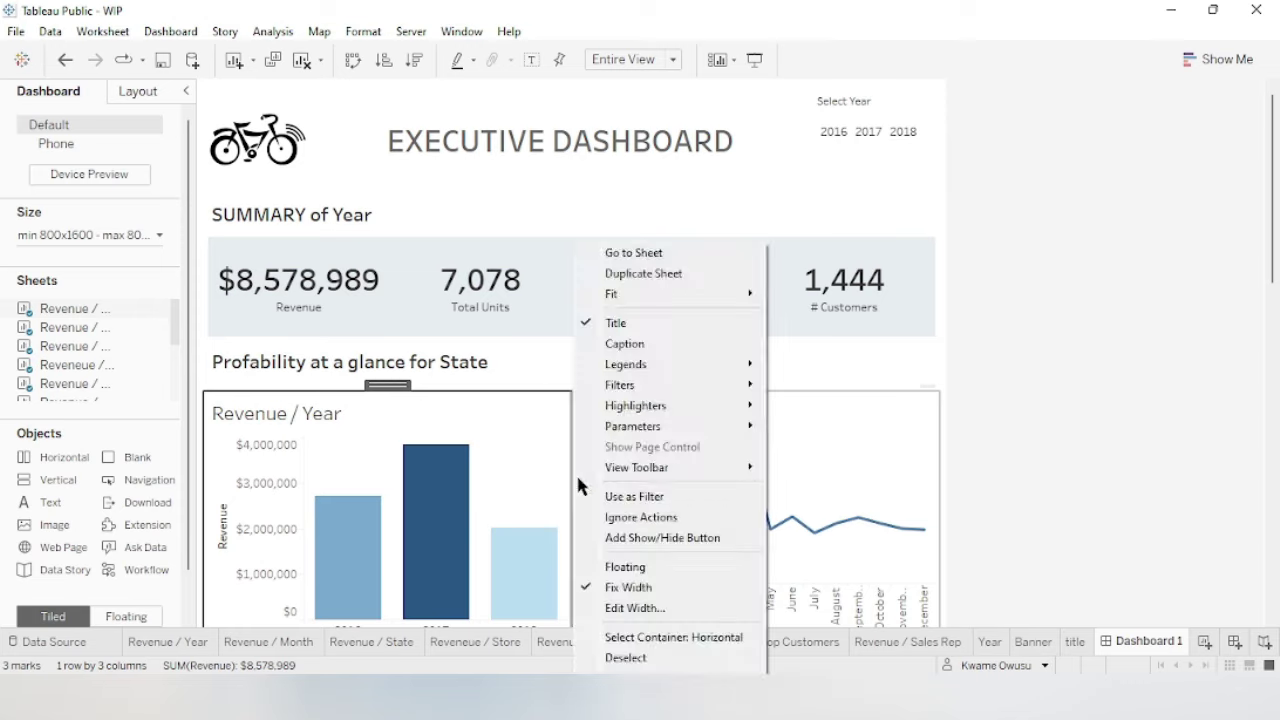
{"action": "left_click", "coordinate": [643, 521]}
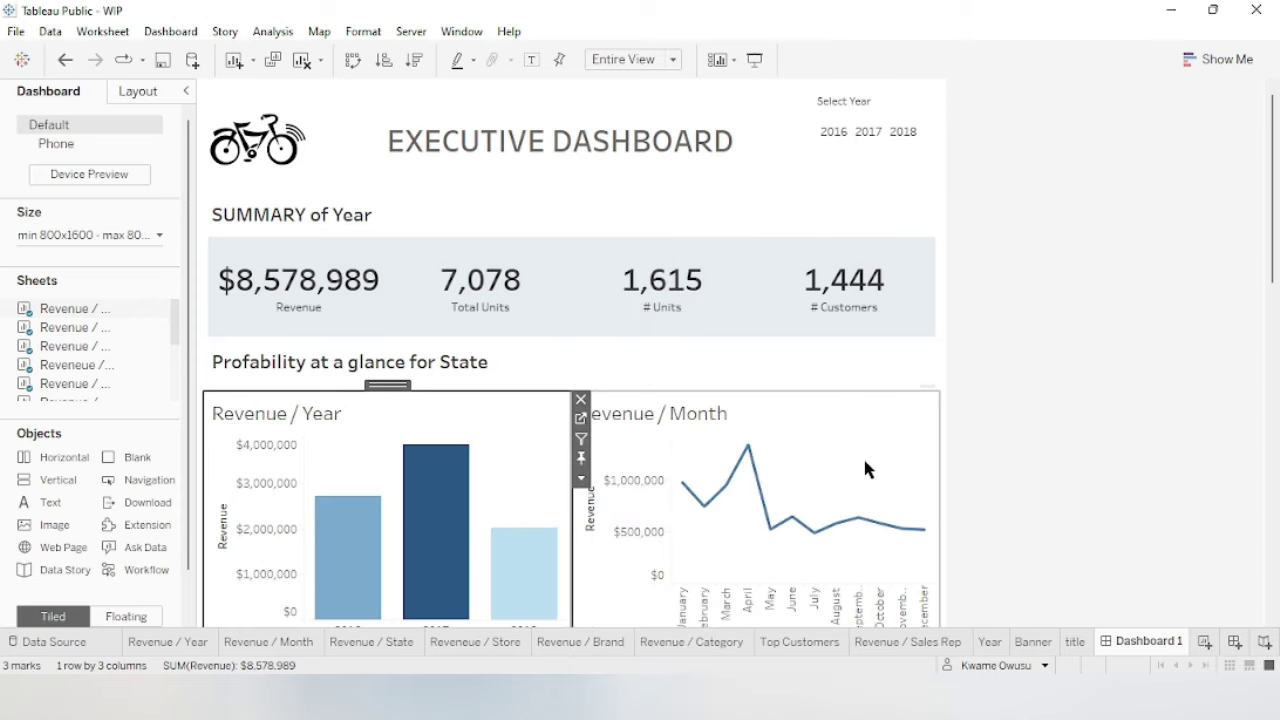
{"action": "left_click", "coordinate": [1044, 325]}
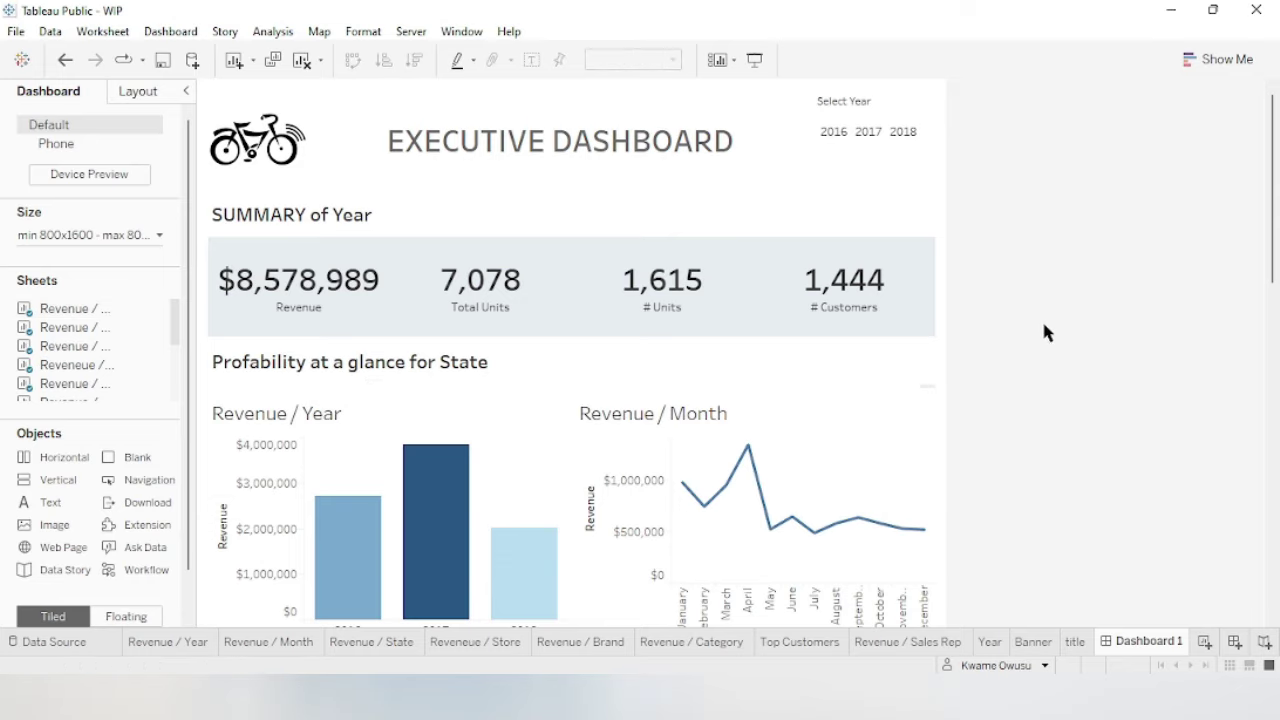
{"action": "left_click", "coordinate": [906, 135]}
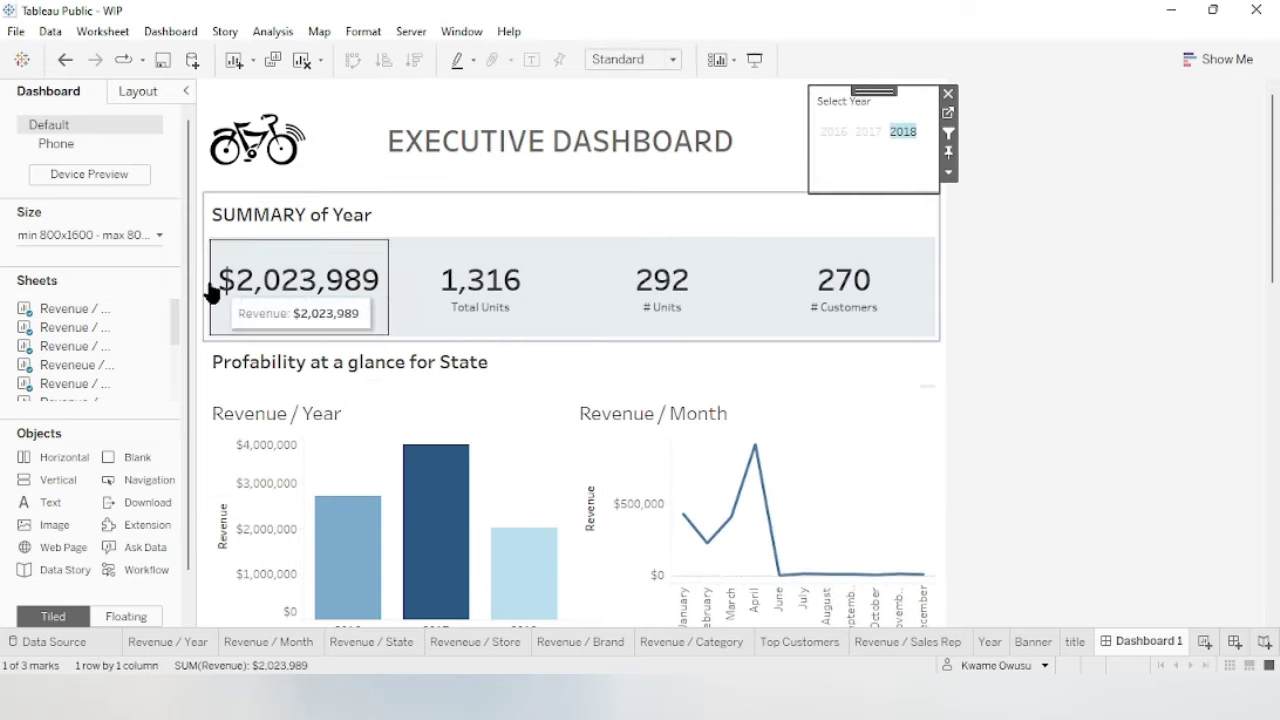
{"action": "left_click_drag", "start_coordinate": [1276, 138], "coordinate": [1276, 165]}
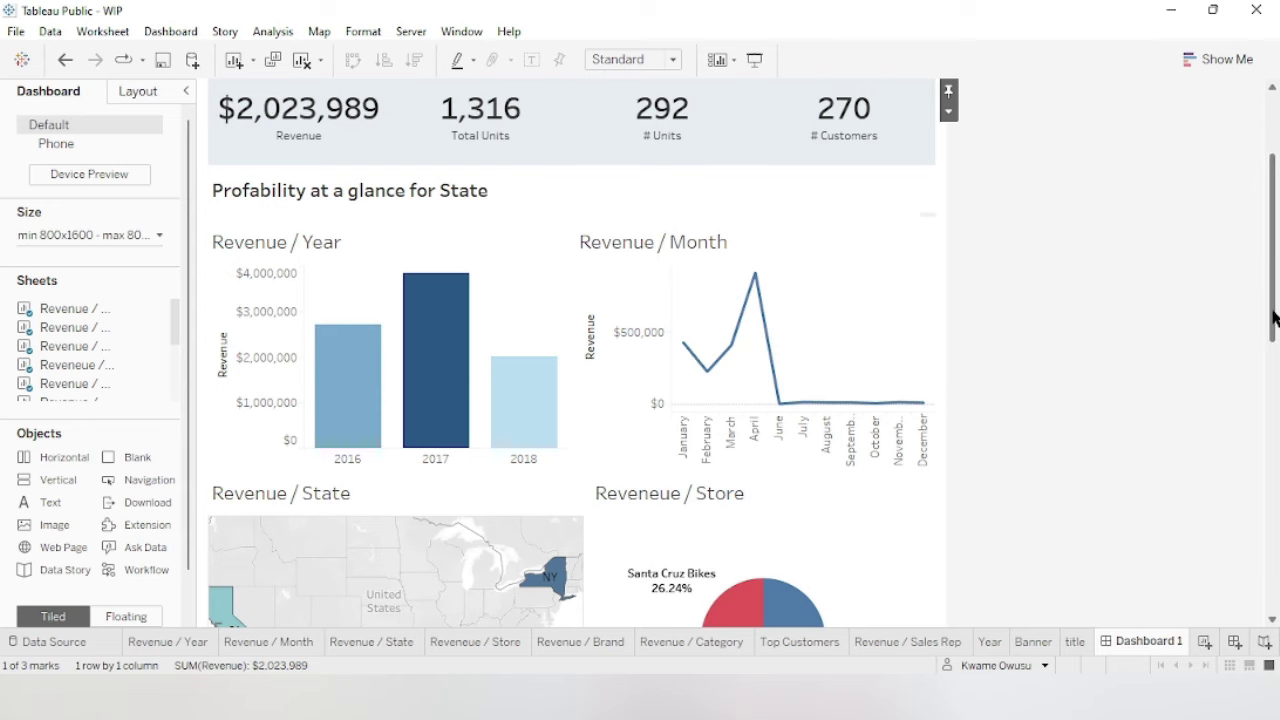
{"action": "left_click_drag", "start_coordinate": [1277, 313], "coordinate": [1272, 214]}
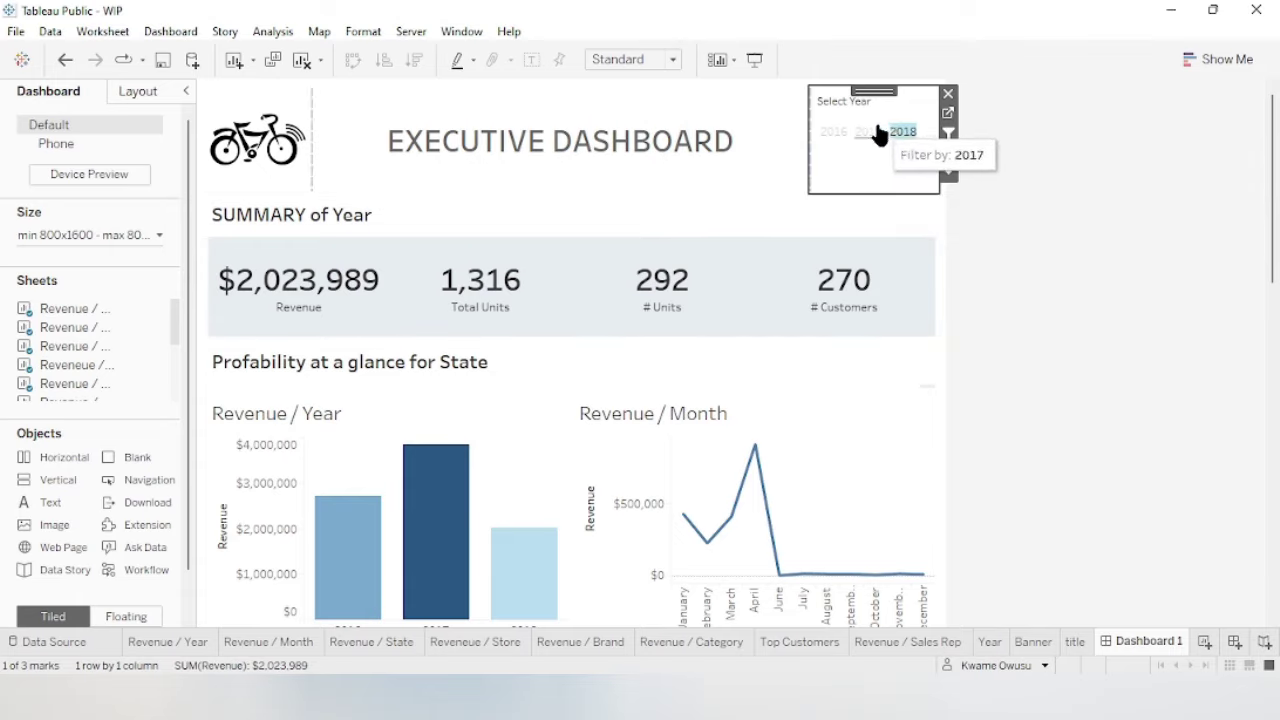
Reword the summary heading to 'SUMMARY for <YEAR(Order Date)>' and pick 2017 in Select Year.
{"action": "double_click", "coordinate": [350, 218]}
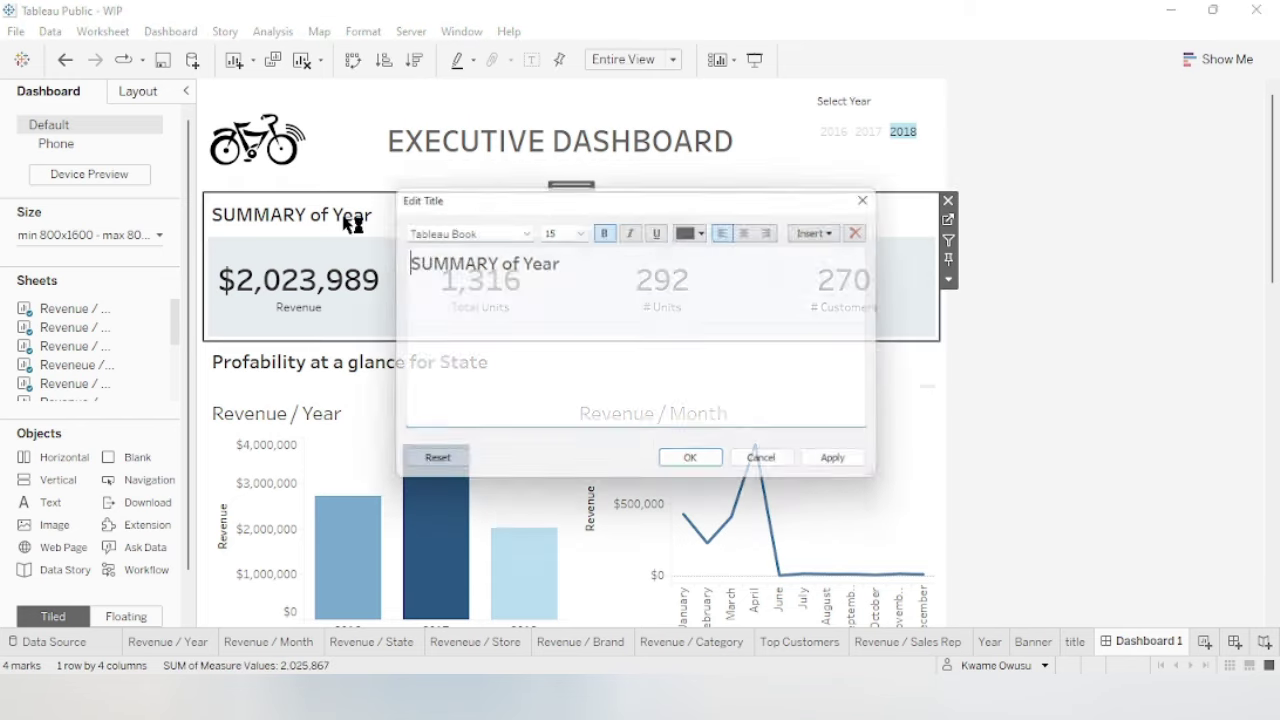
{"action": "left_click_drag", "start_coordinate": [518, 260], "coordinate": [583, 260]}
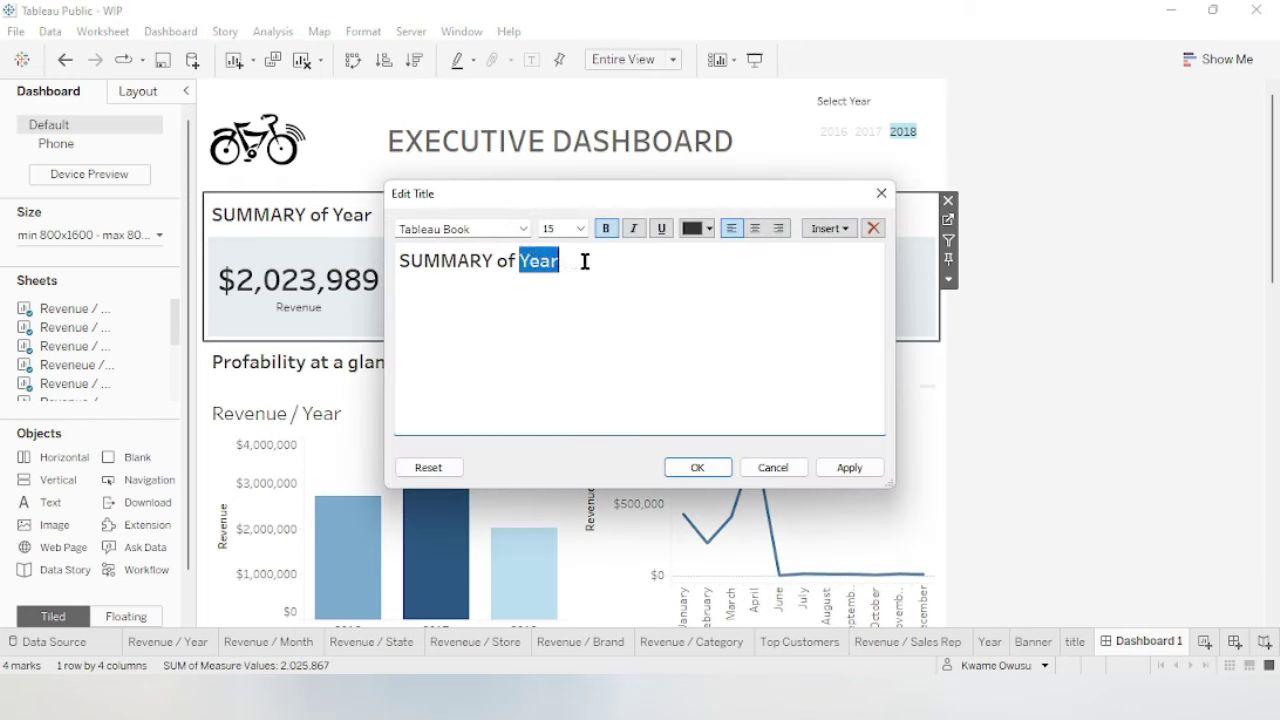
{"action": "left_click", "coordinate": [848, 230]}
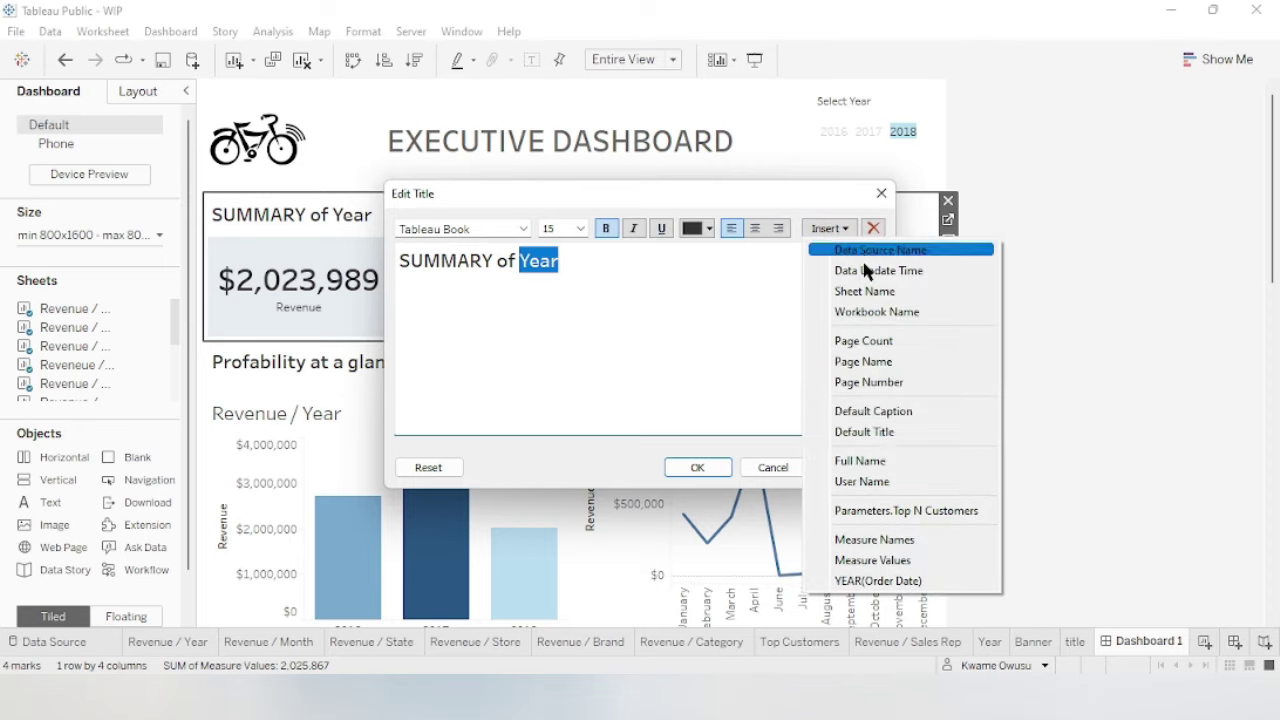
{"action": "left_click", "coordinate": [879, 584]}
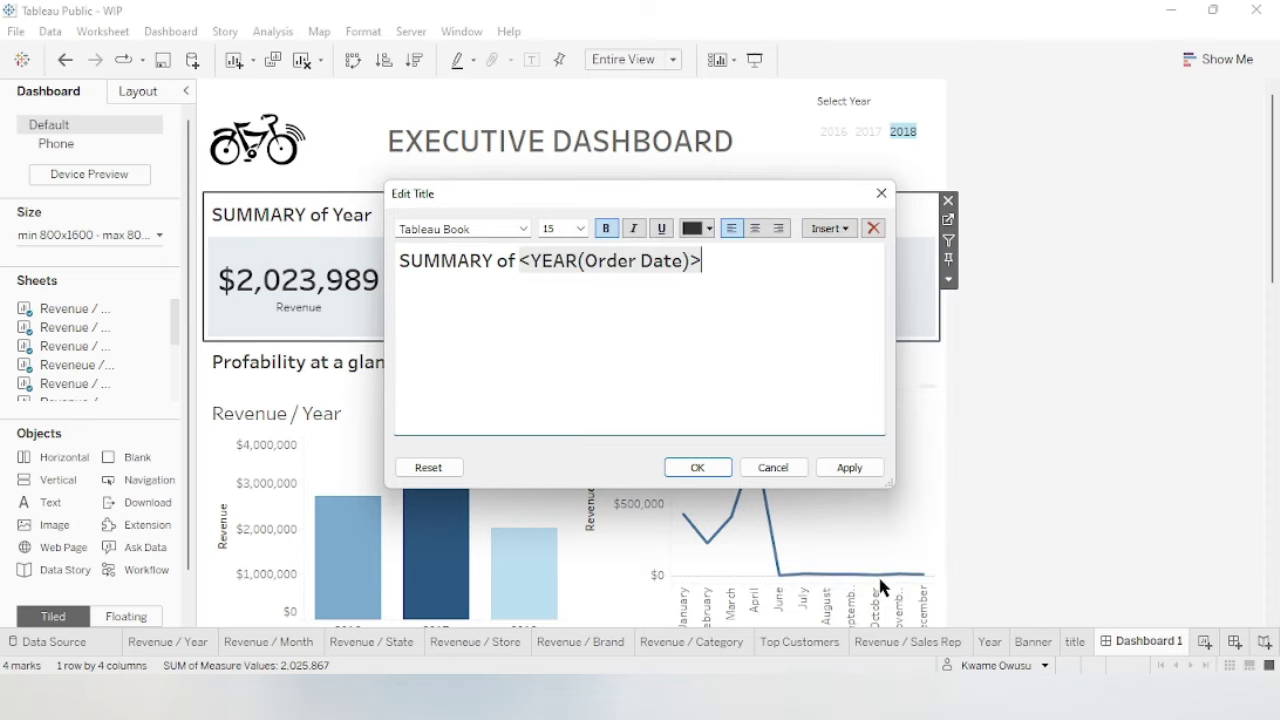
{"action": "double_click", "coordinate": [506, 262]}
{"action": "type", "text": "for"}
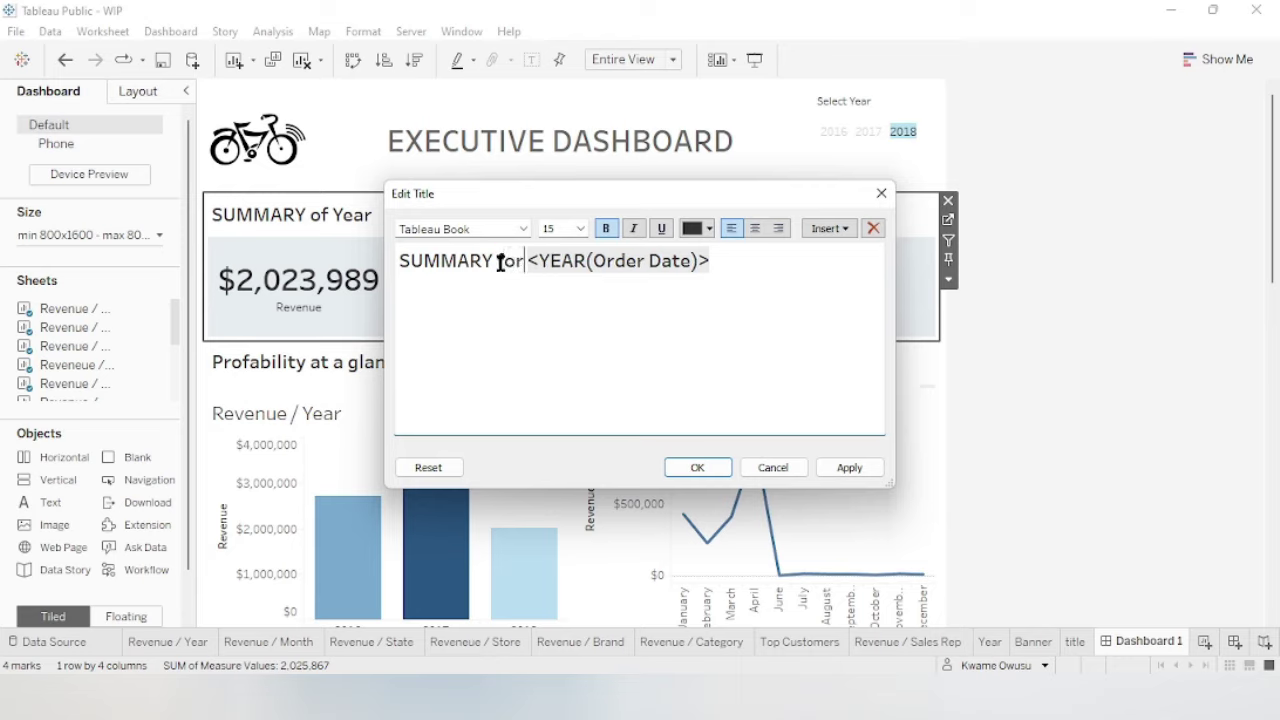
{"action": "left_click", "coordinate": [860, 470]}
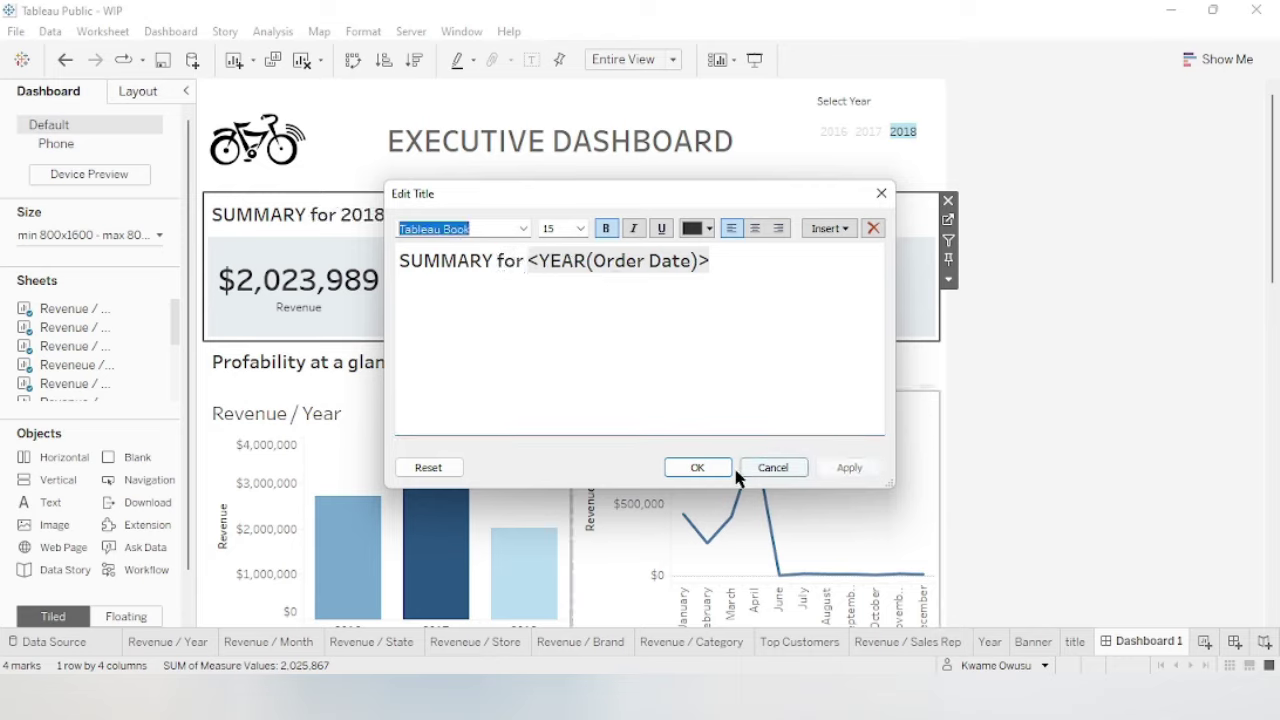
{"action": "left_click", "coordinate": [706, 464]}
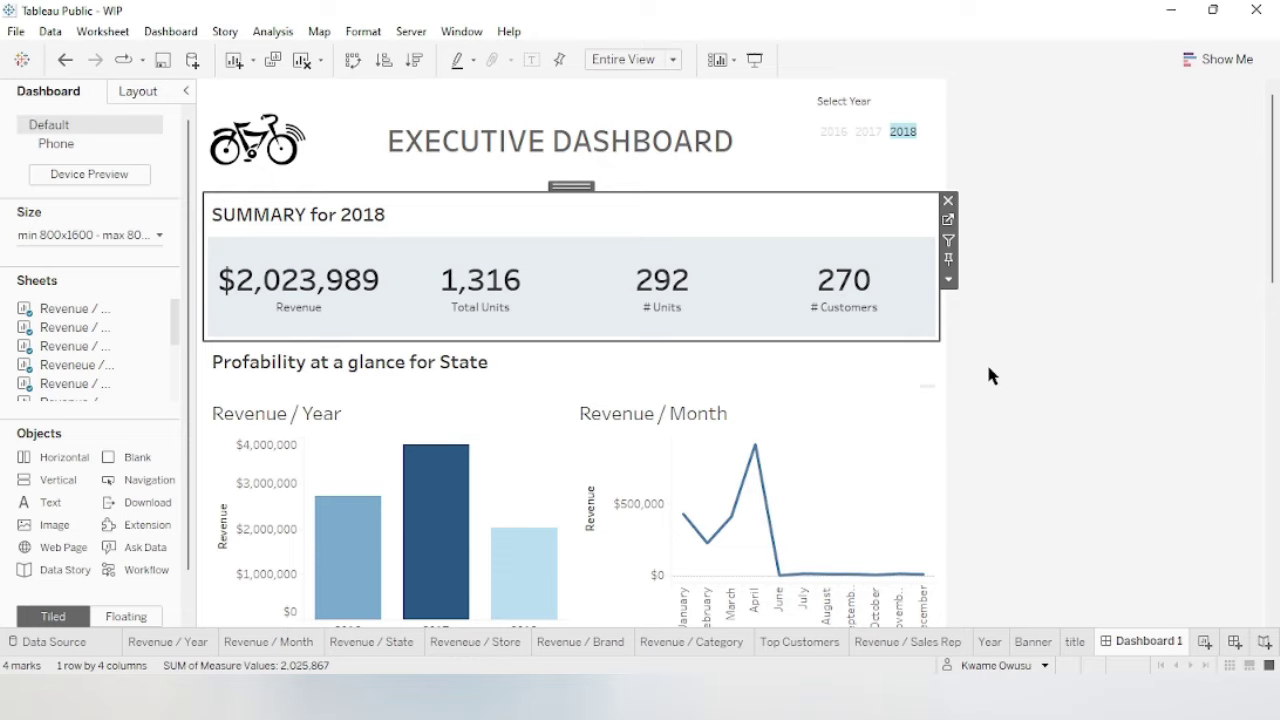
{"action": "left_click", "coordinate": [885, 135]}
{"action": "left_click", "coordinate": [878, 133]}
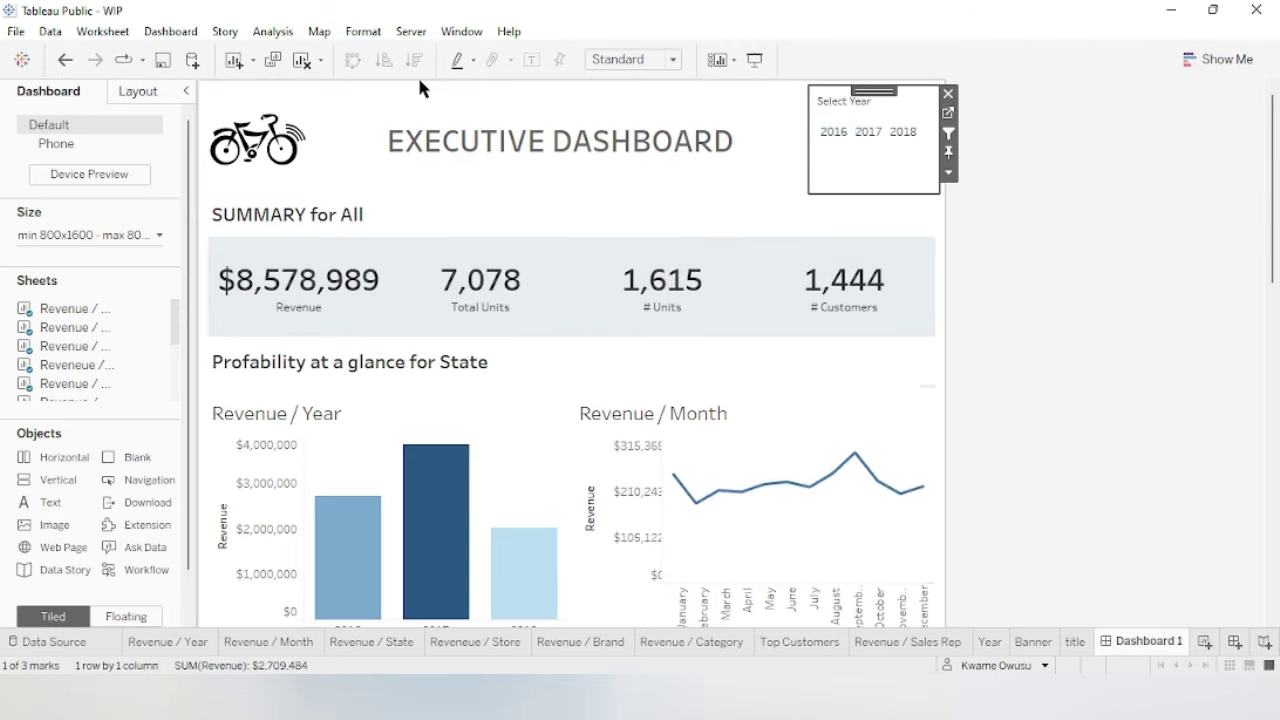
Clear the year filter so the summary reads 'for All', then select the Revenue / State map.
{"action": "left_click", "coordinate": [1088, 143]}
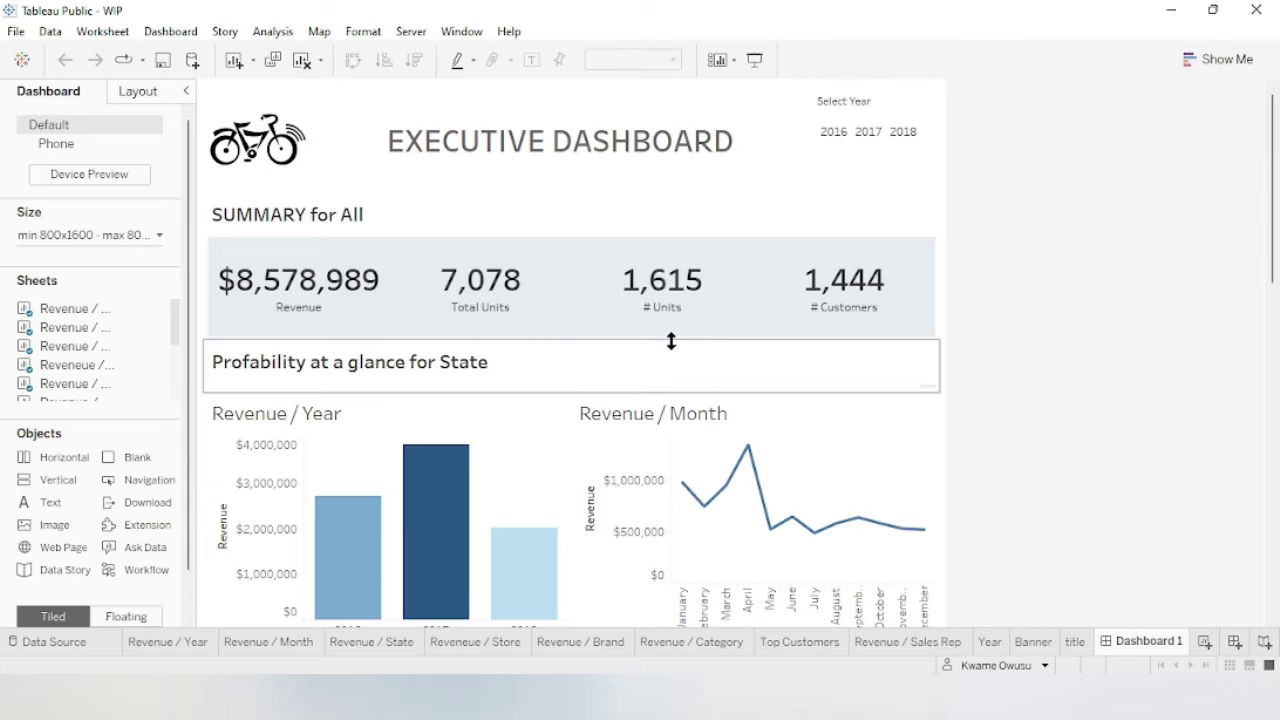
{"action": "left_click", "coordinate": [612, 374]}
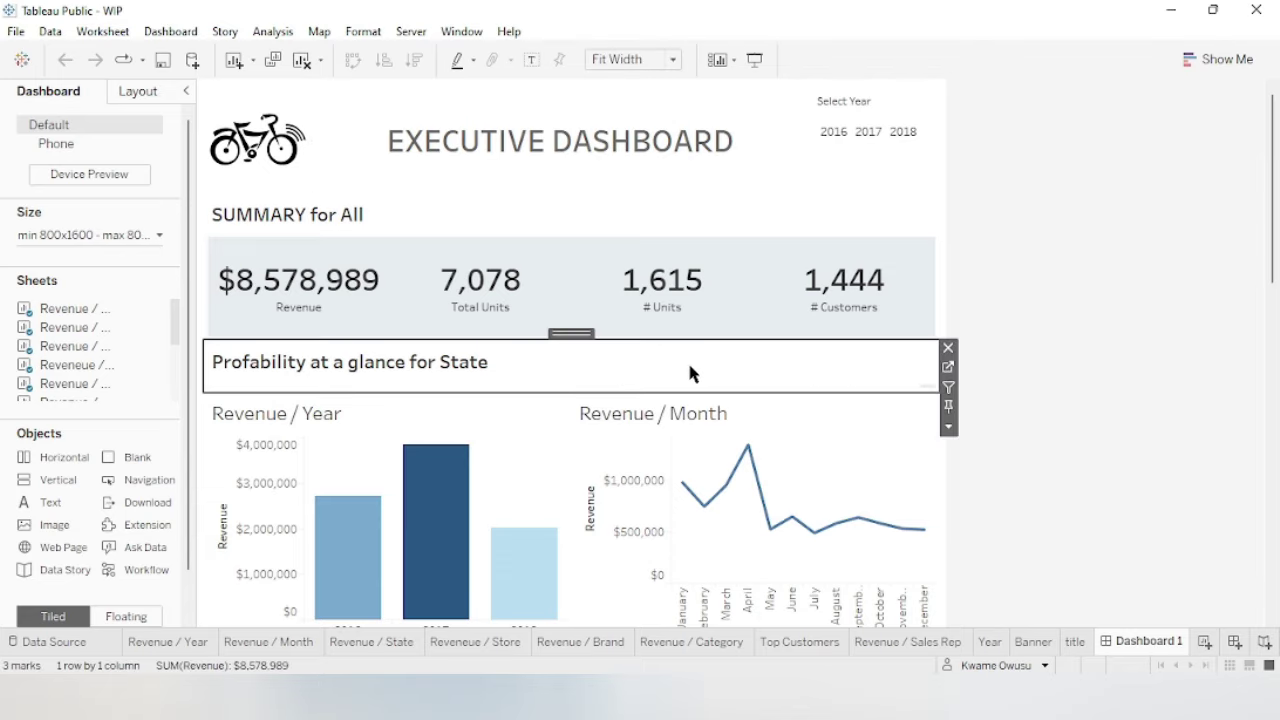
{"action": "left_click", "coordinate": [1034, 335]}
{"action": "scroll", "coordinate": [1034, 336], "scroll_direction": "down", "scroll_amount": 4}
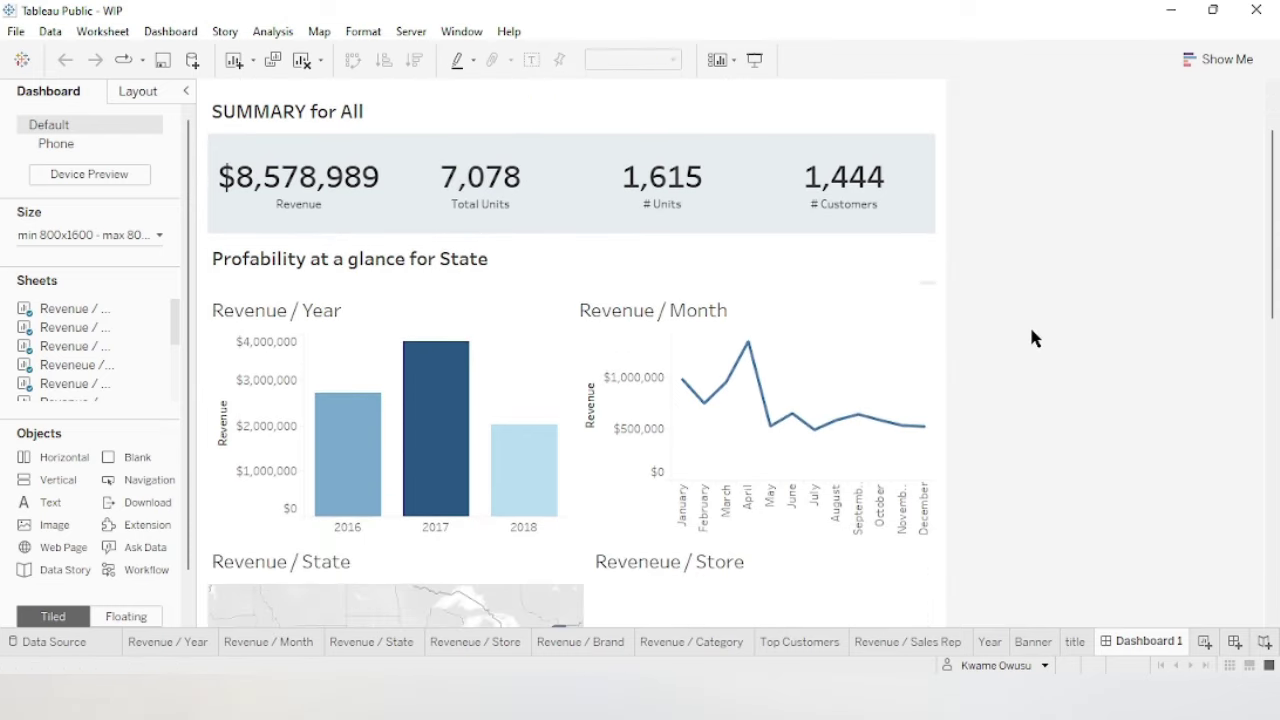
{"action": "scroll", "coordinate": [1277, 275], "scroll_direction": "down", "scroll_amount": 4}
{"action": "left_click", "coordinate": [403, 375]}
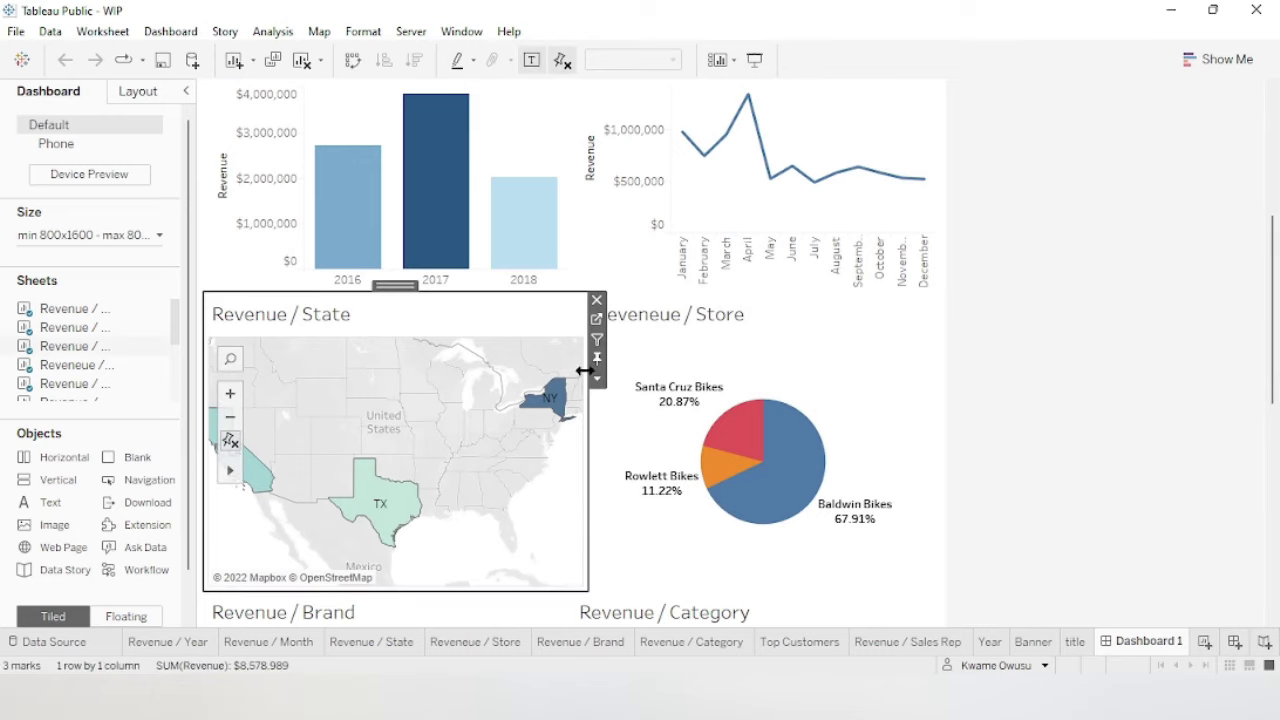
Add a State filter from the map and make it a single-value dropdown.
{"action": "left_click", "coordinate": [596, 382]}
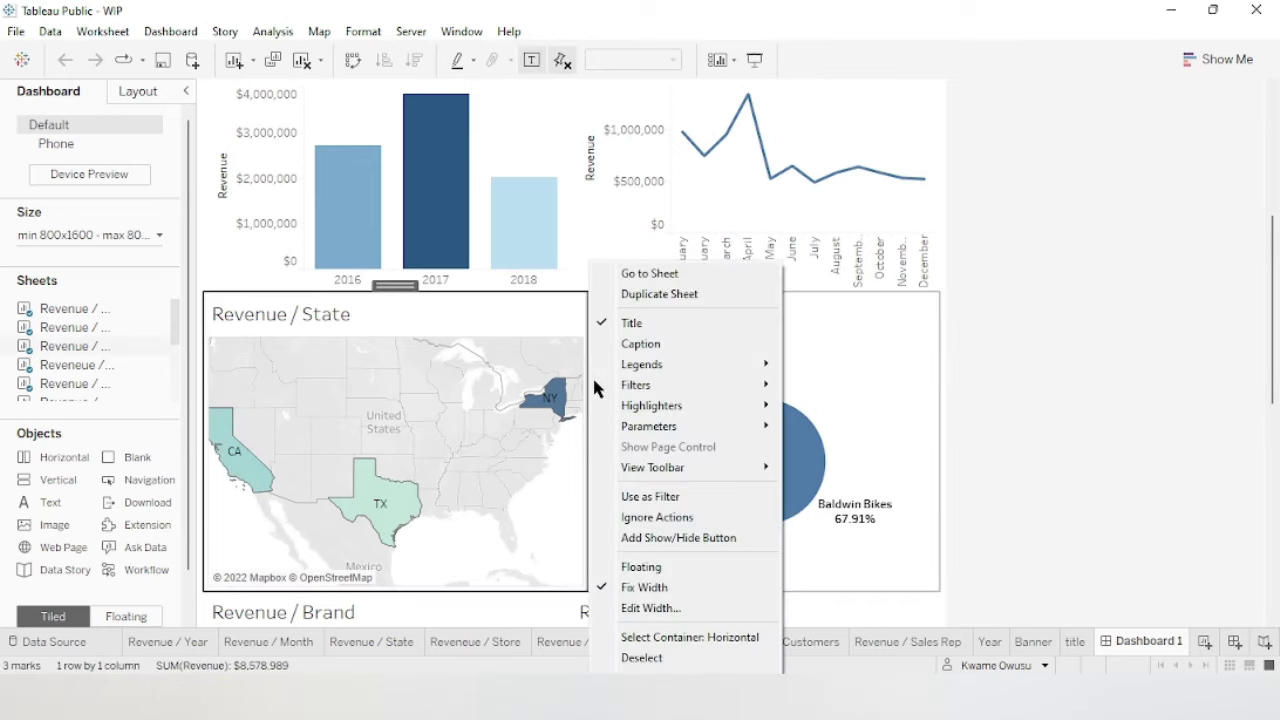
{"action": "mouse_move", "coordinate": [637, 386]}
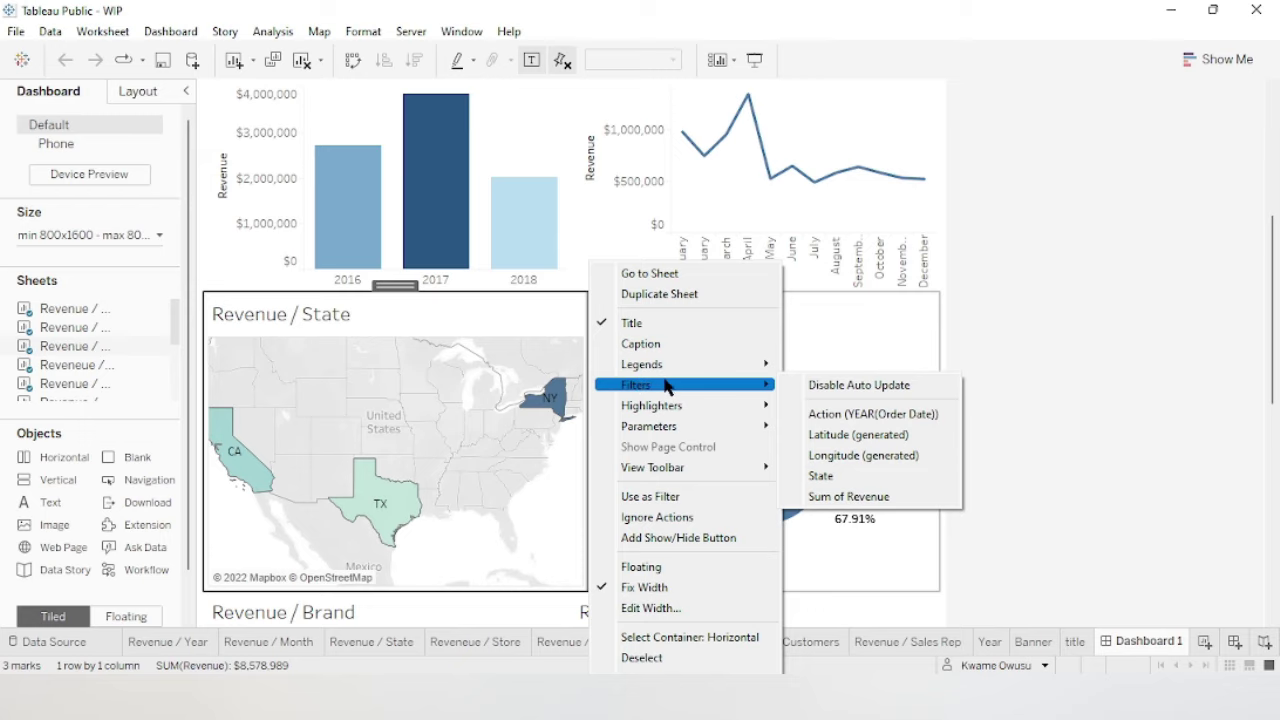
{"action": "left_click", "coordinate": [845, 472]}
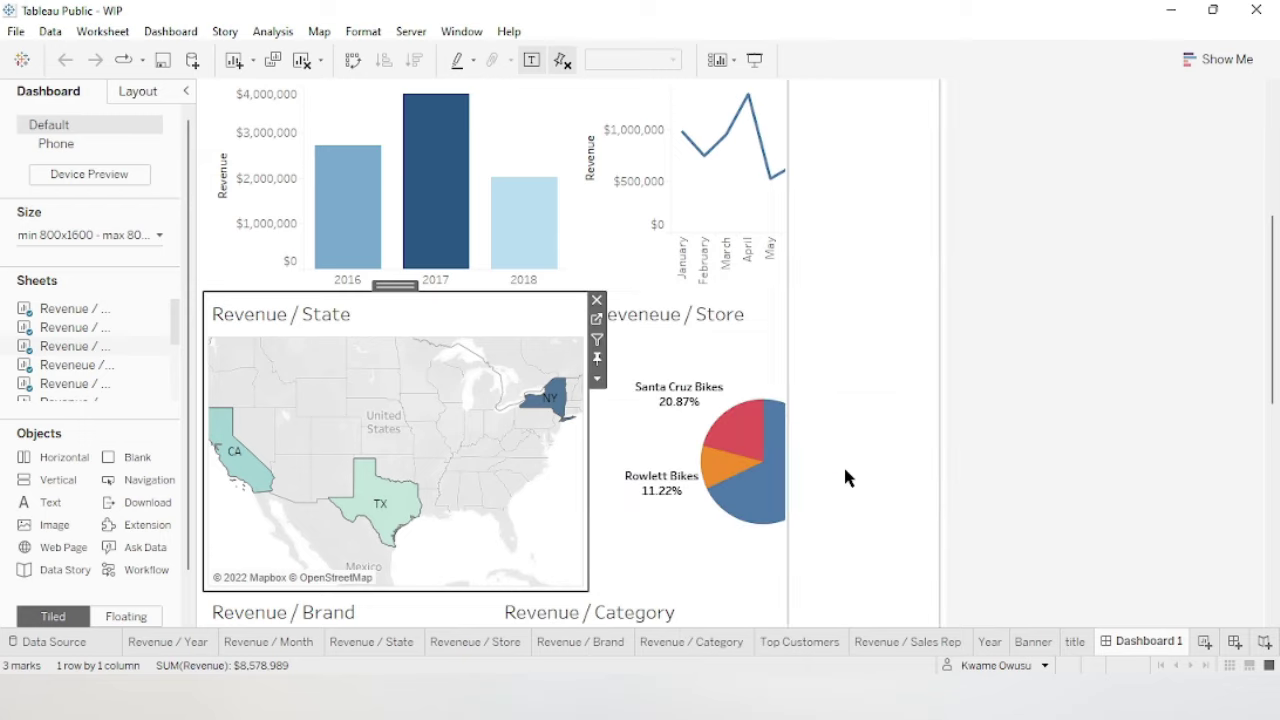
{"action": "left_click_drag", "start_coordinate": [1272, 368], "coordinate": [1272, 250]}
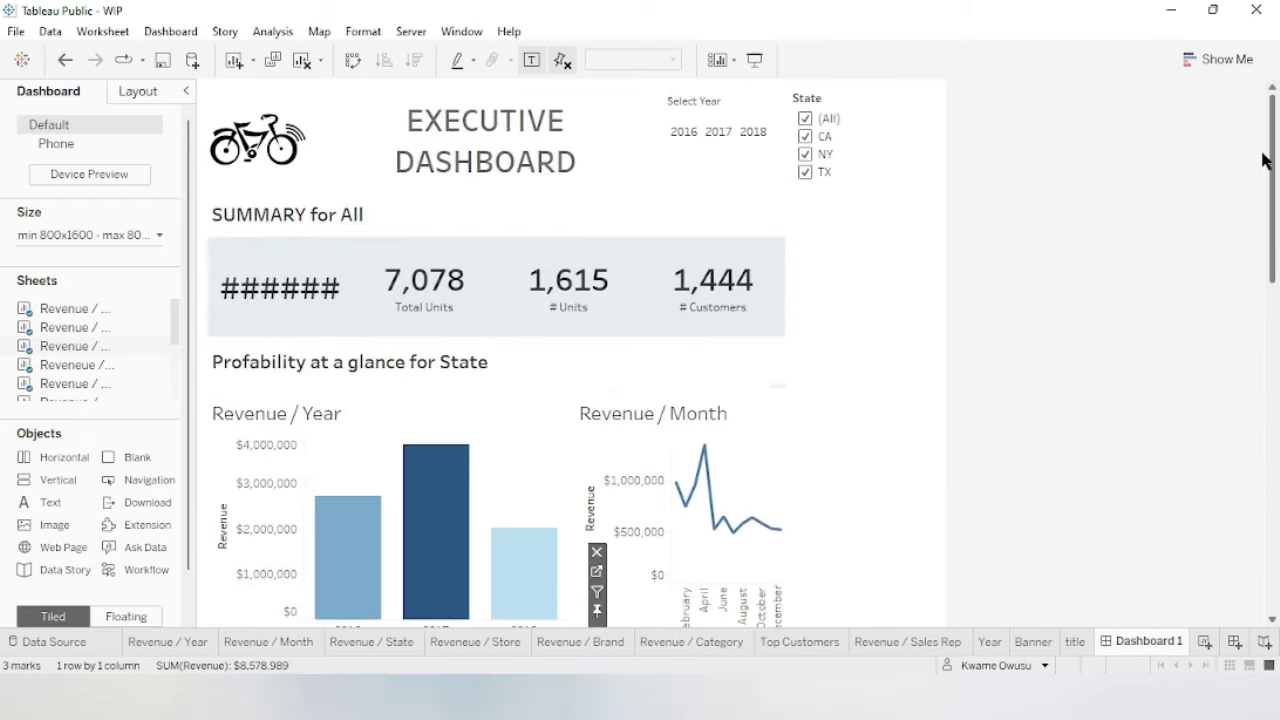
{"action": "left_click", "coordinate": [877, 120]}
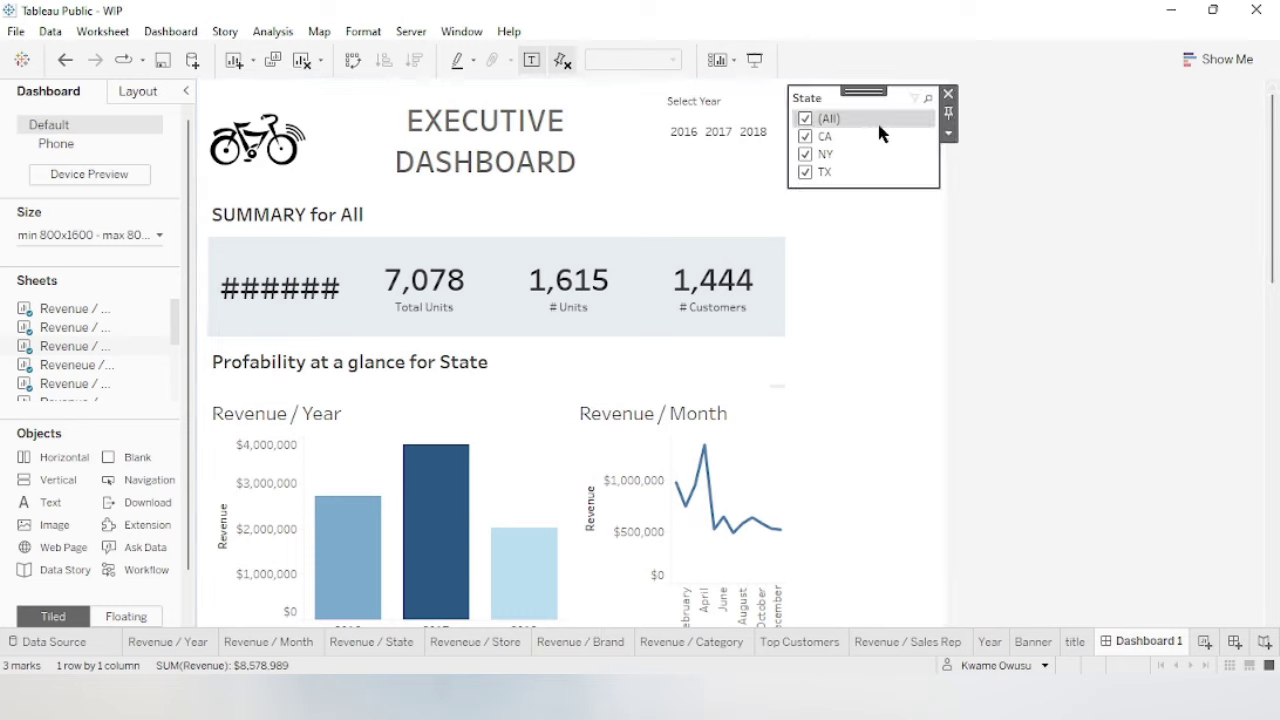
{"action": "left_click", "coordinate": [948, 133]}
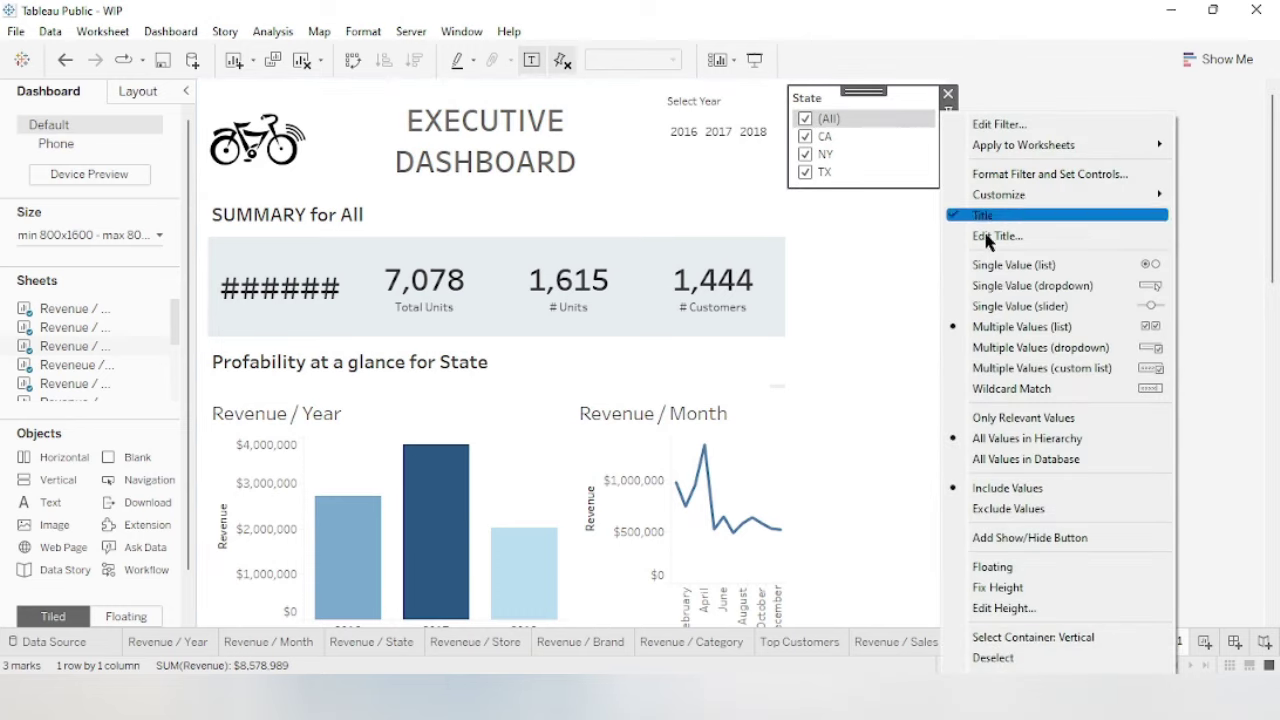
{"action": "left_click", "coordinate": [1033, 286]}
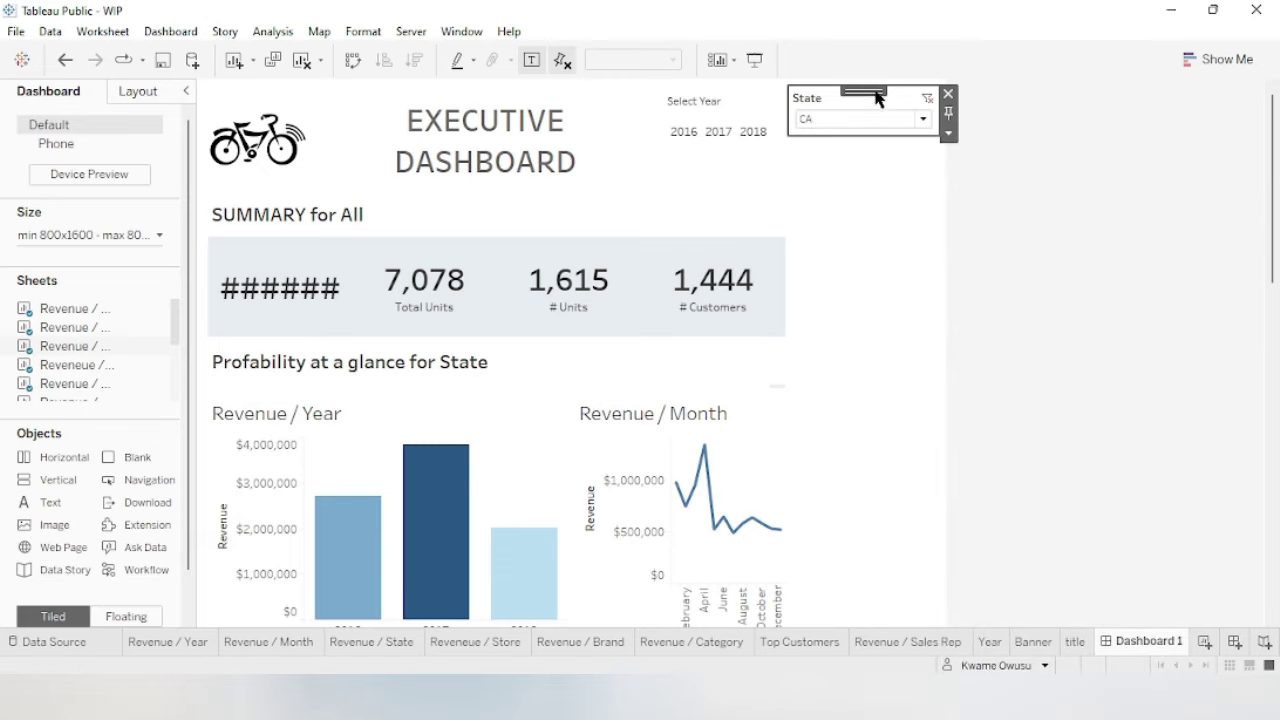
Place the State filter beside the Profitability heading and bring up its Apply to Worksheets choices.
{"action": "left_click_drag", "start_coordinate": [868, 90], "coordinate": [733, 372]}
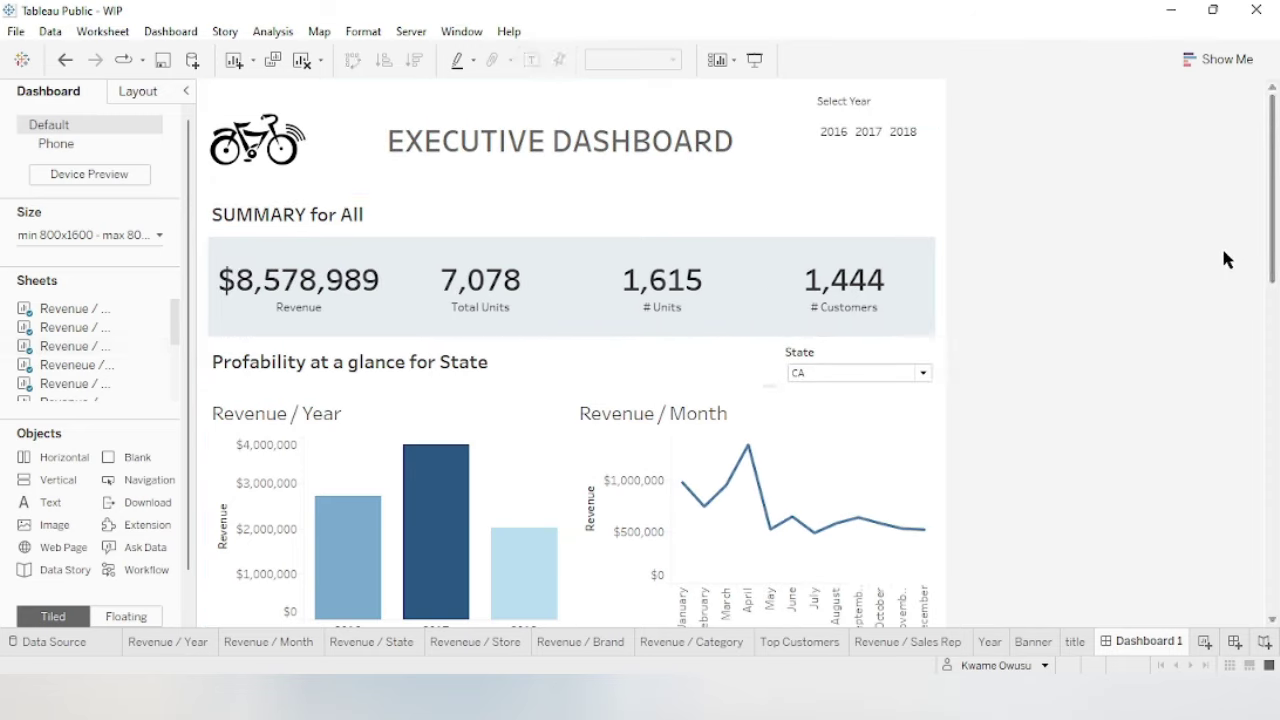
{"action": "left_click", "coordinate": [868, 358]}
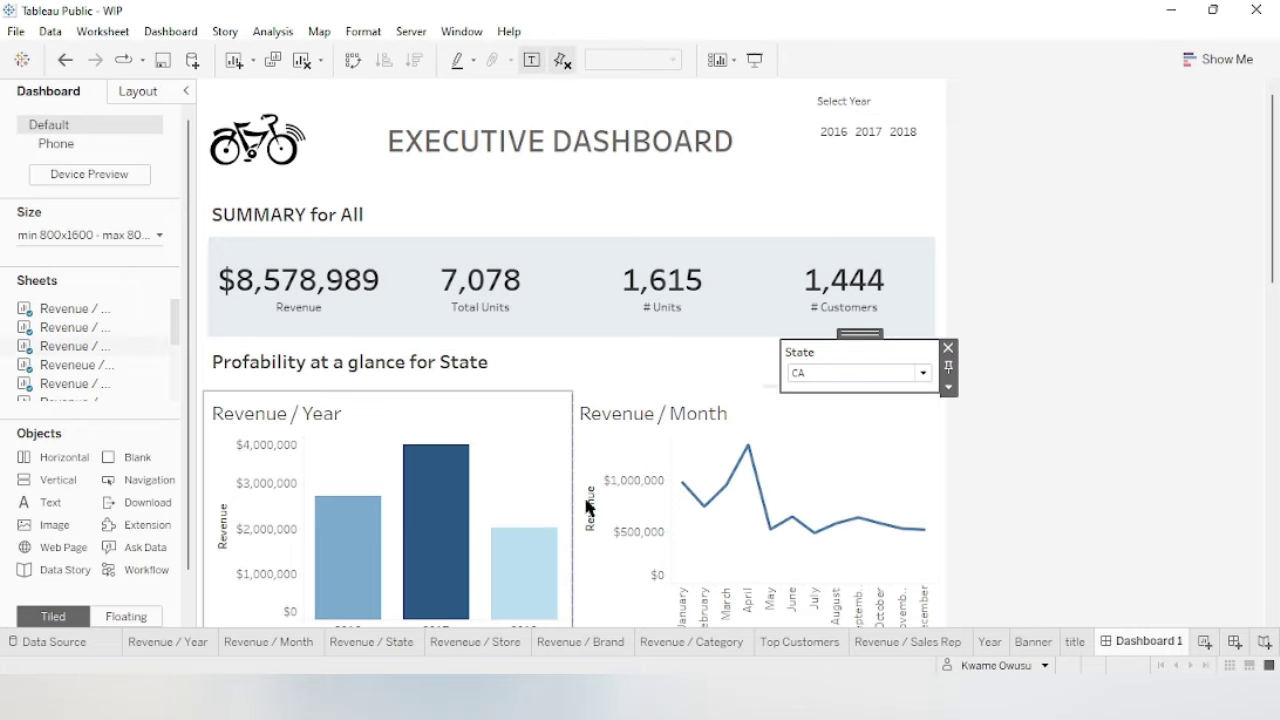
{"action": "mouse_move", "coordinate": [819, 541]}
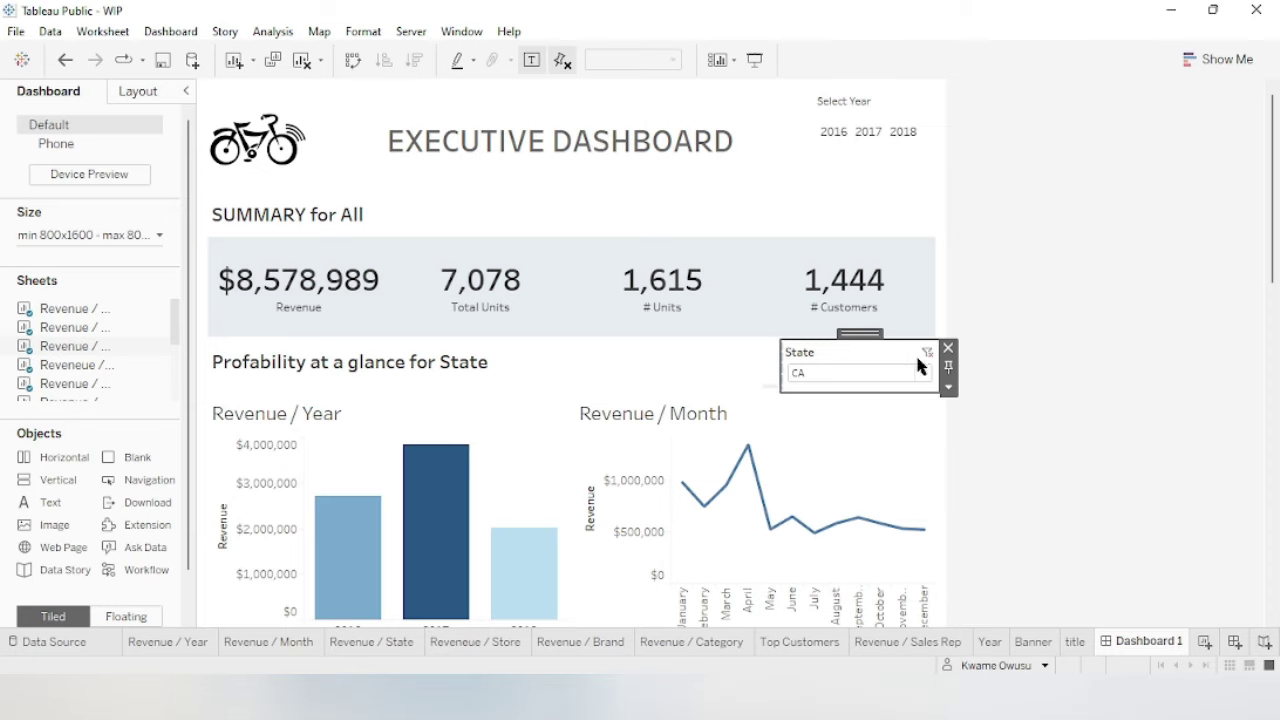
{"action": "left_click", "coordinate": [948, 387]}
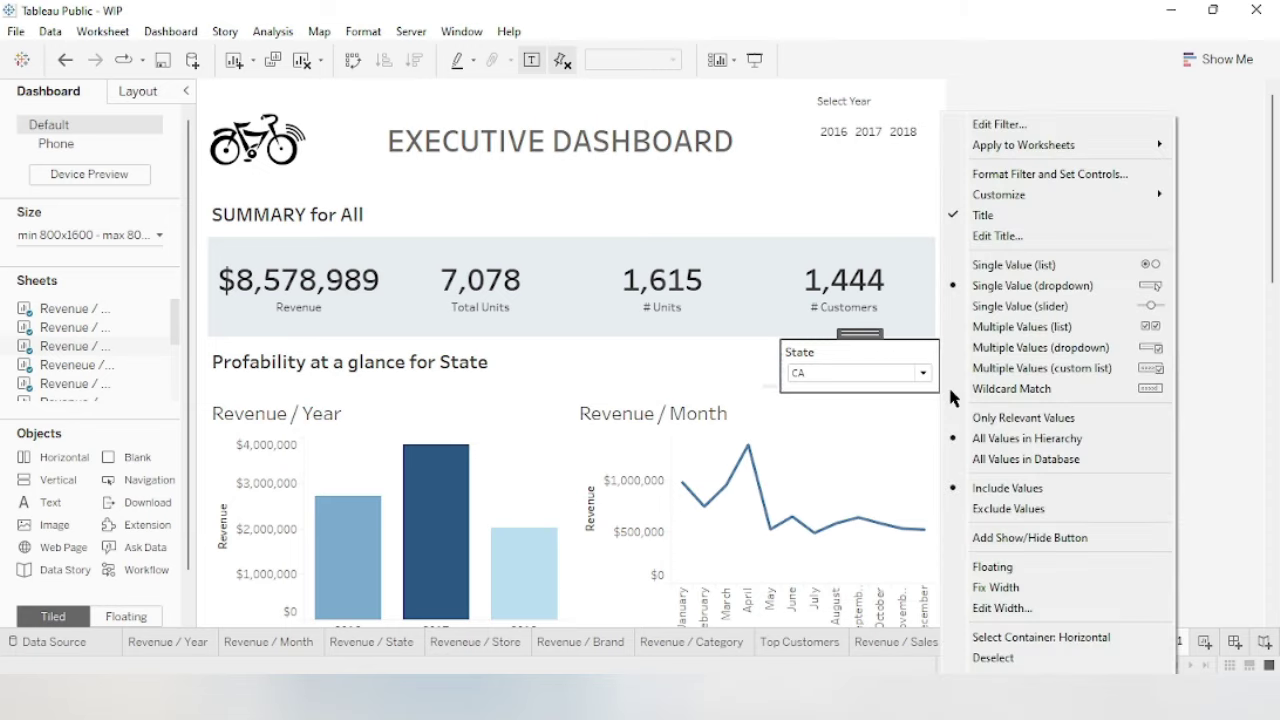
{"action": "mouse_move", "coordinate": [1057, 155]}
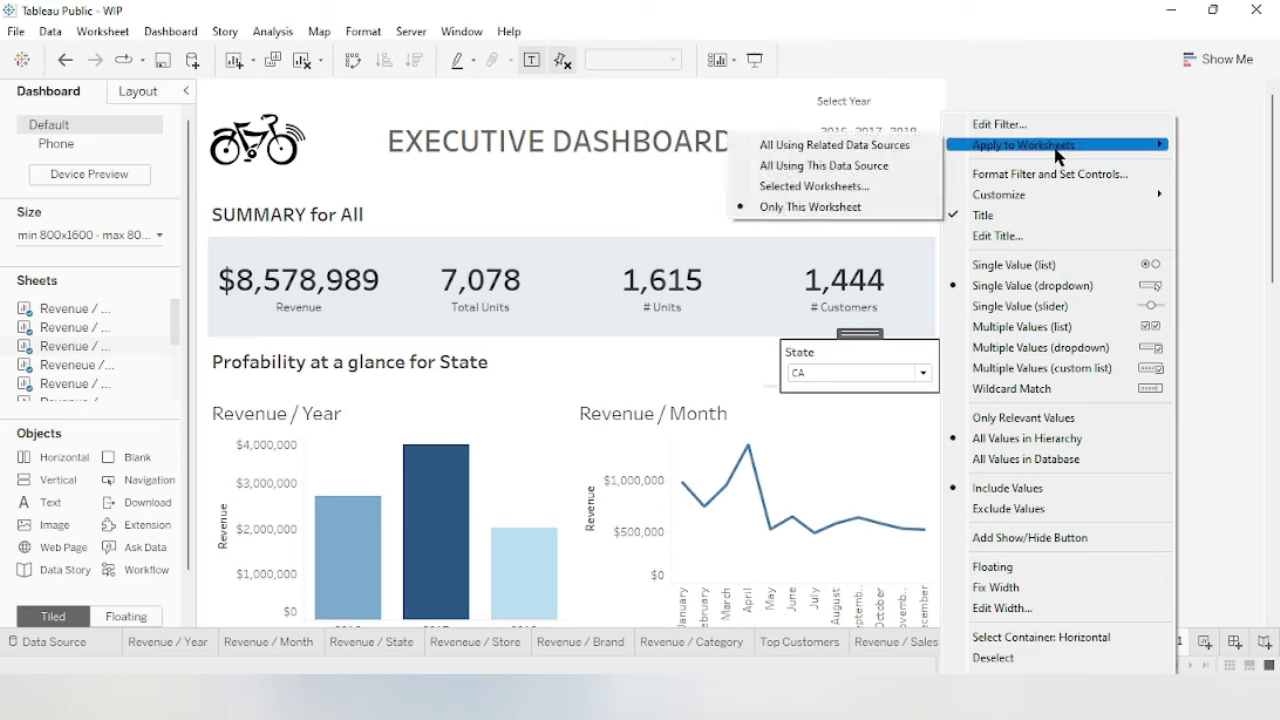
Apply the State filter to Revenue / Year, Month, Store, Brand, Category, Top Customers, Sales Rep and title.
{"action": "left_click", "coordinate": [815, 187]}
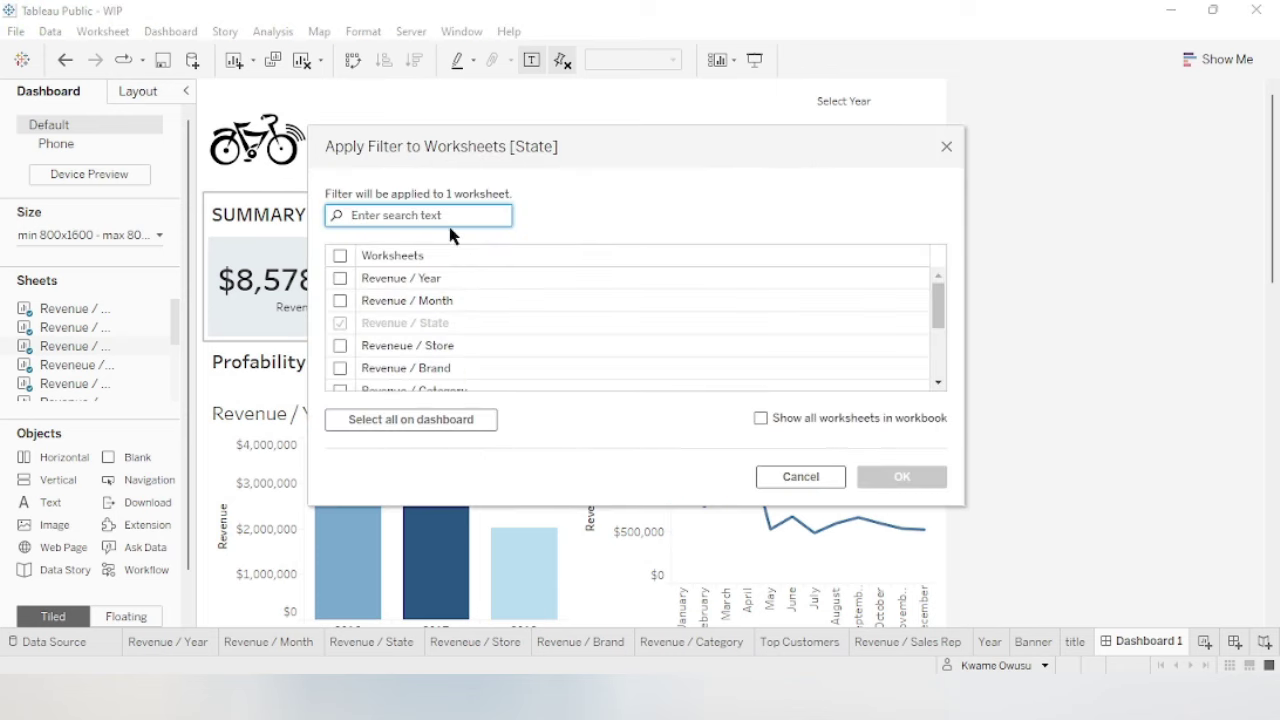
{"action": "left_click", "coordinate": [340, 278]}
{"action": "left_click", "coordinate": [340, 300]}
{"action": "left_click", "coordinate": [340, 345]}
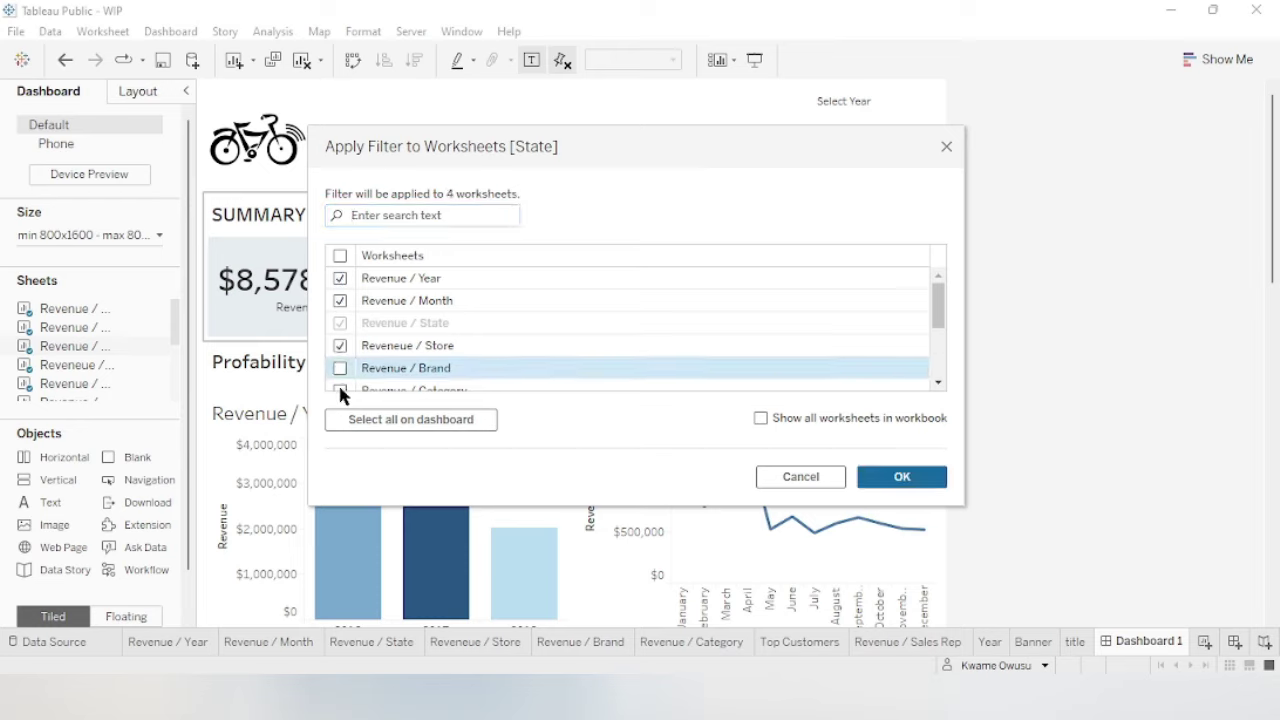
{"action": "left_click", "coordinate": [340, 390]}
{"action": "left_click", "coordinate": [340, 358]}
{"action": "left_click_drag", "start_coordinate": [935, 295], "coordinate": [935, 335]}
{"action": "left_click", "coordinate": [340, 316]}
{"action": "left_click", "coordinate": [340, 338]}
{"action": "left_click_drag", "start_coordinate": [935, 340], "coordinate": [937, 367]}
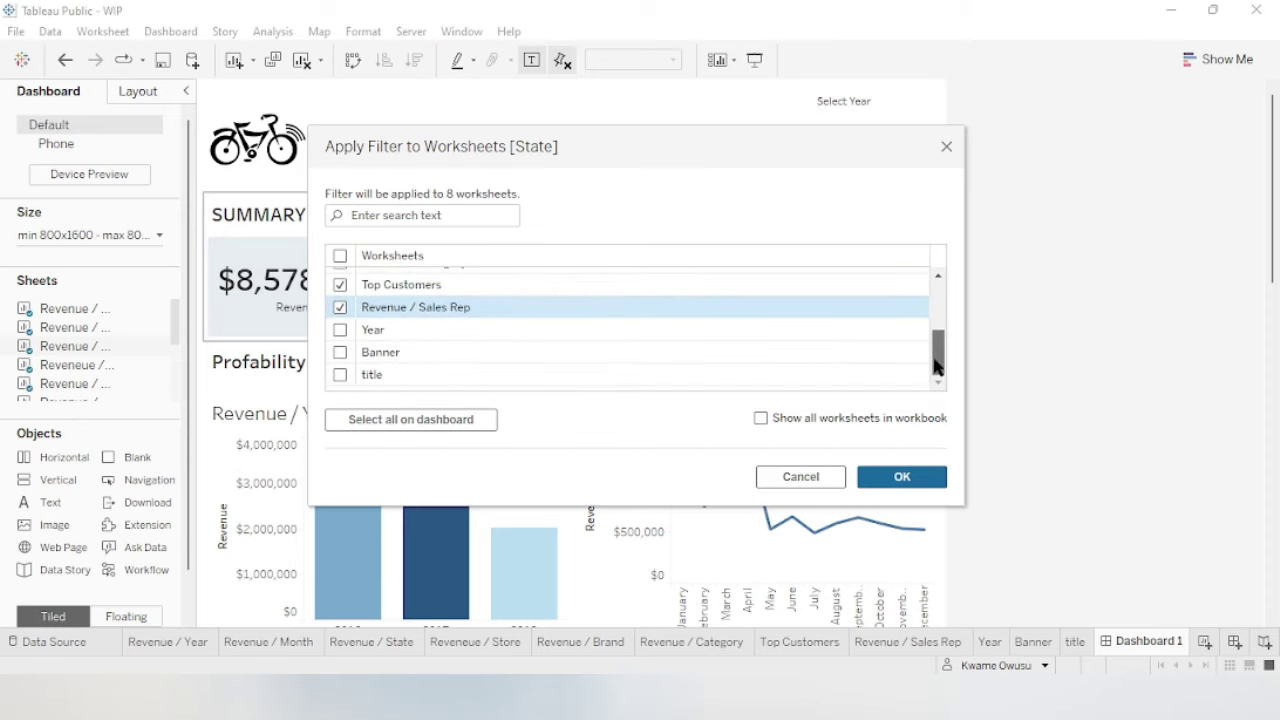
{"action": "left_click", "coordinate": [340, 375]}
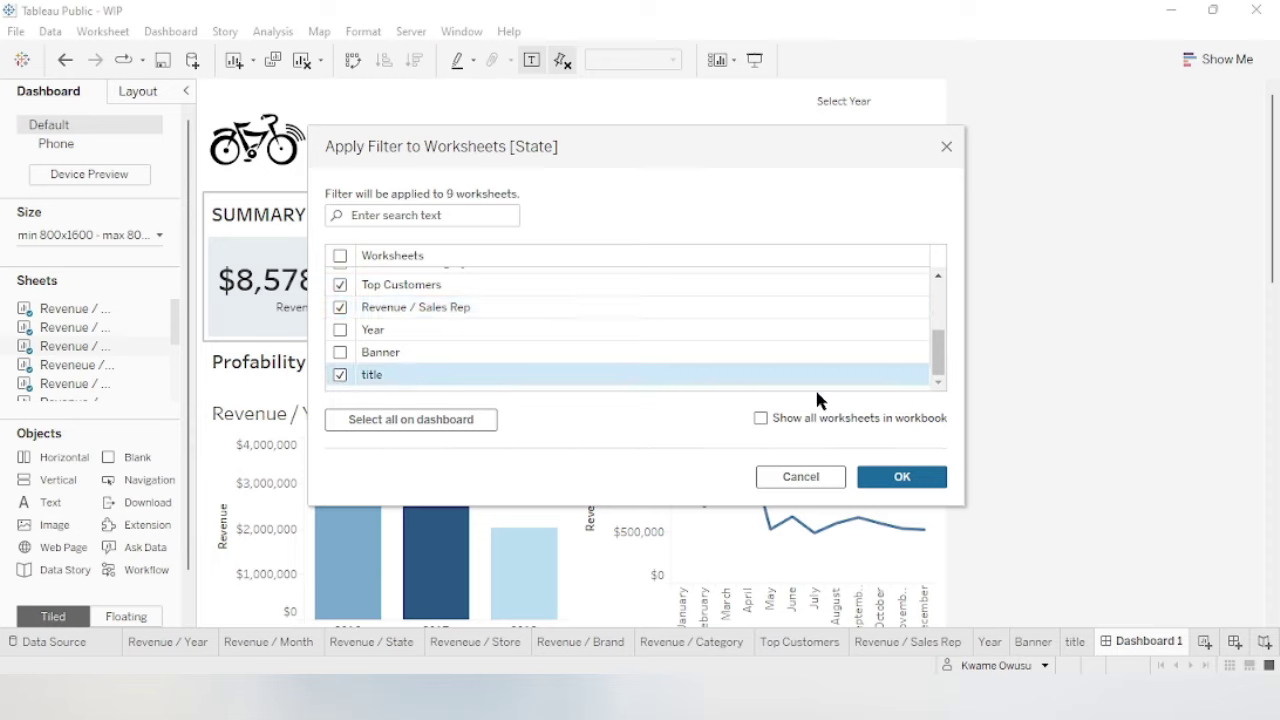
{"action": "left_click", "coordinate": [898, 480]}
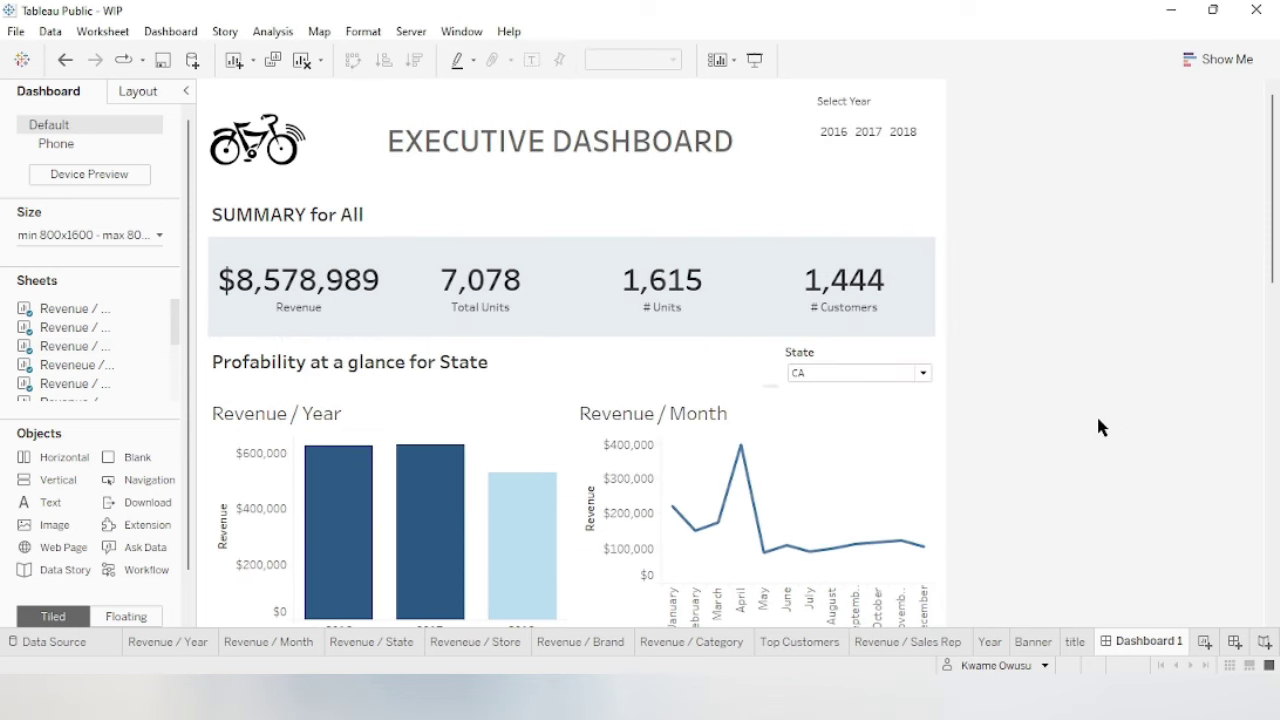
Test the charts by filtering State to NY, then TX, then CA.
{"action": "left_click", "coordinate": [922, 373]}
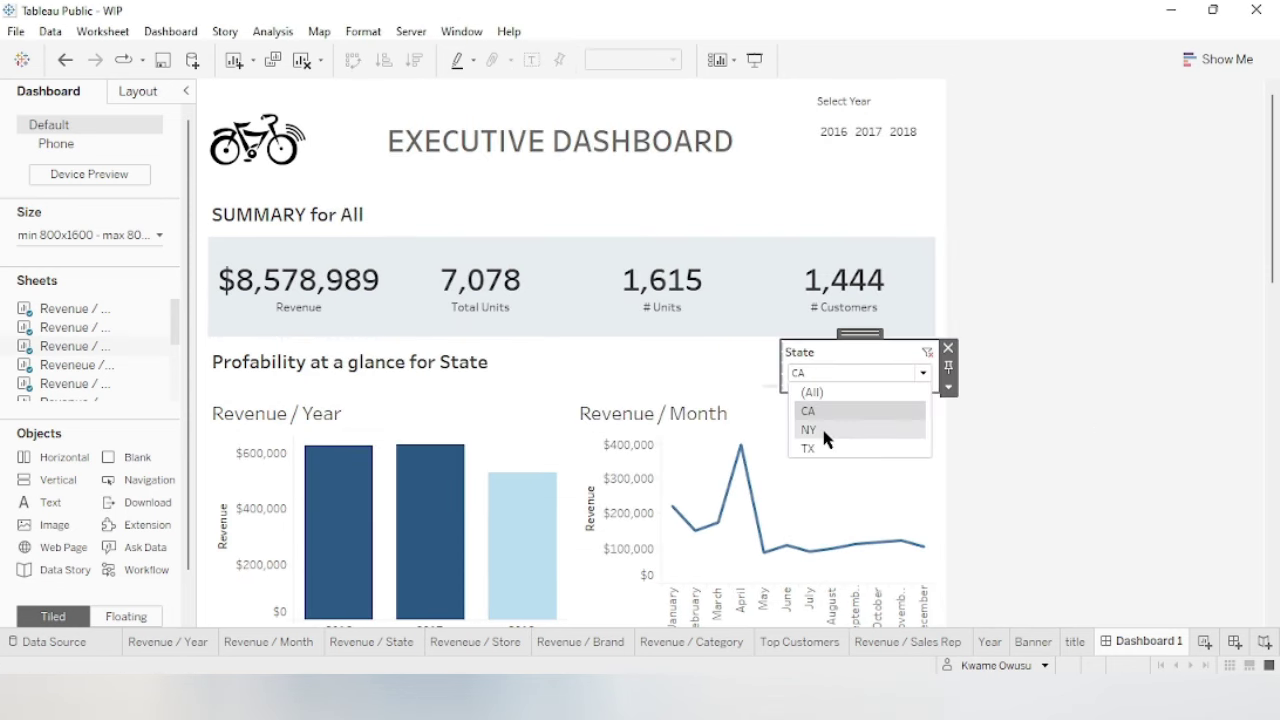
{"action": "left_click", "coordinate": [823, 431]}
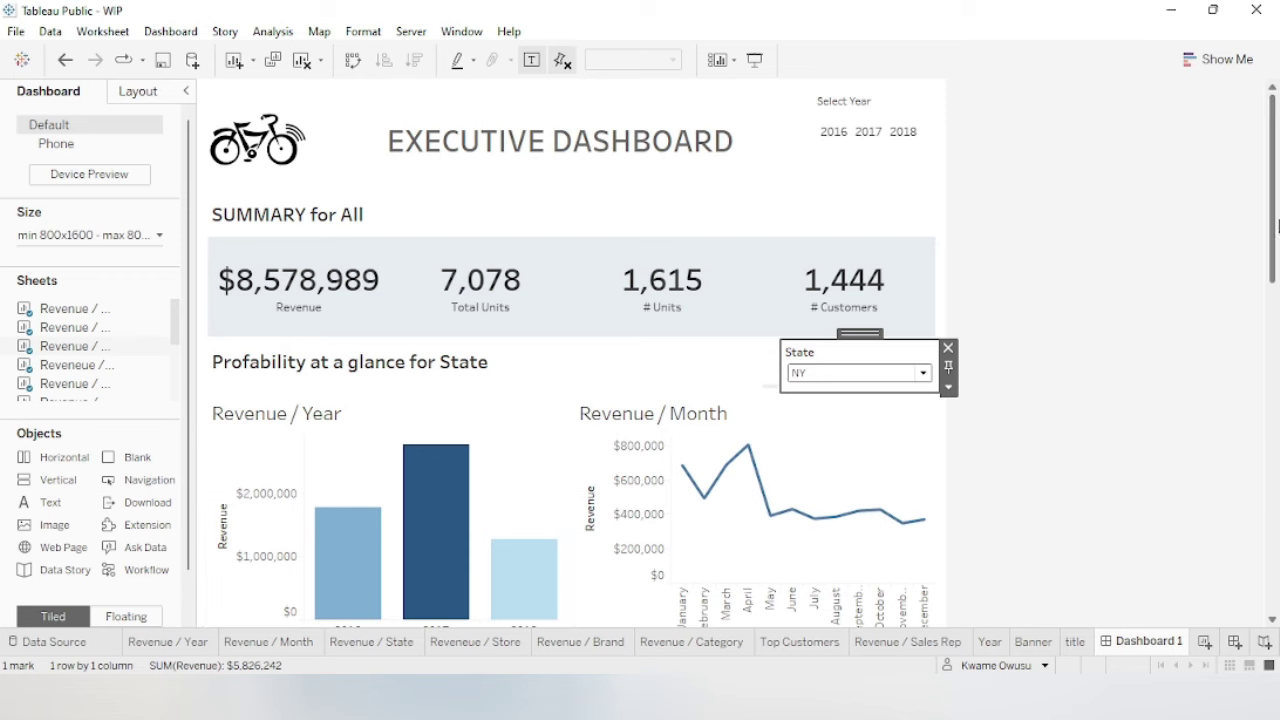
{"action": "left_click_drag", "start_coordinate": [1272, 251], "coordinate": [1262, 294]}
{"action": "left_click", "coordinate": [923, 231]}
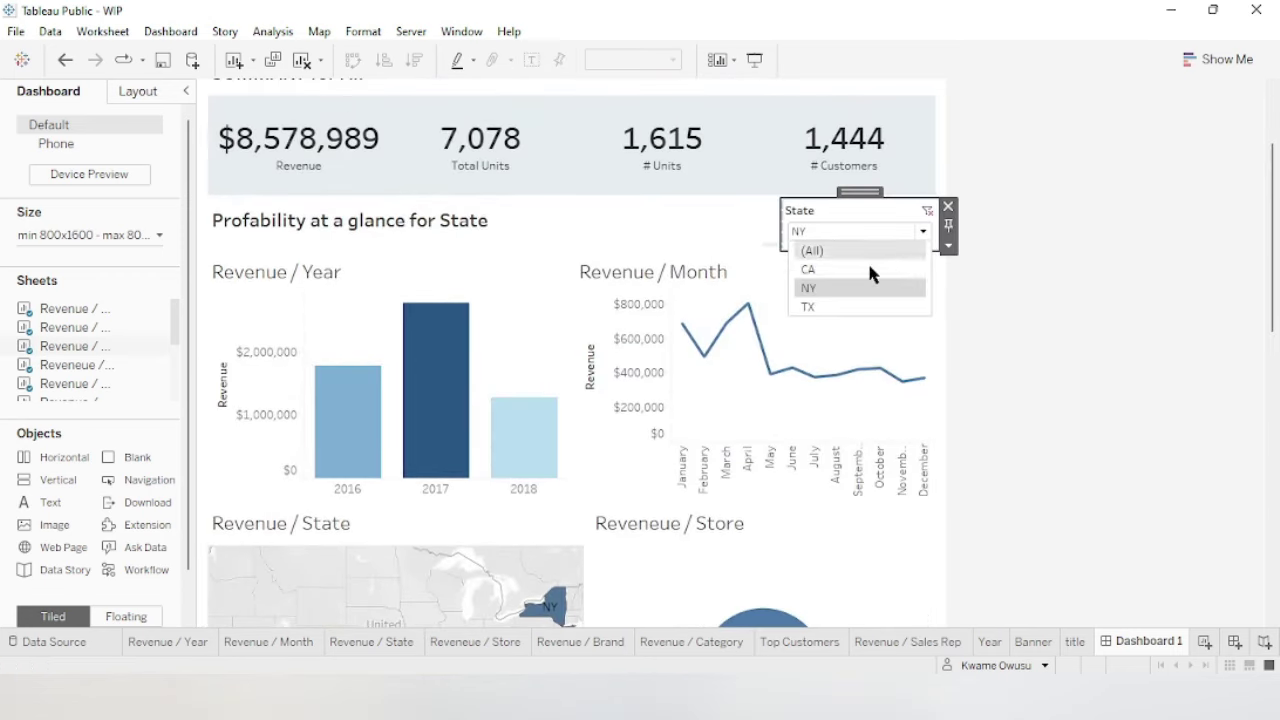
{"action": "left_click", "coordinate": [855, 310]}
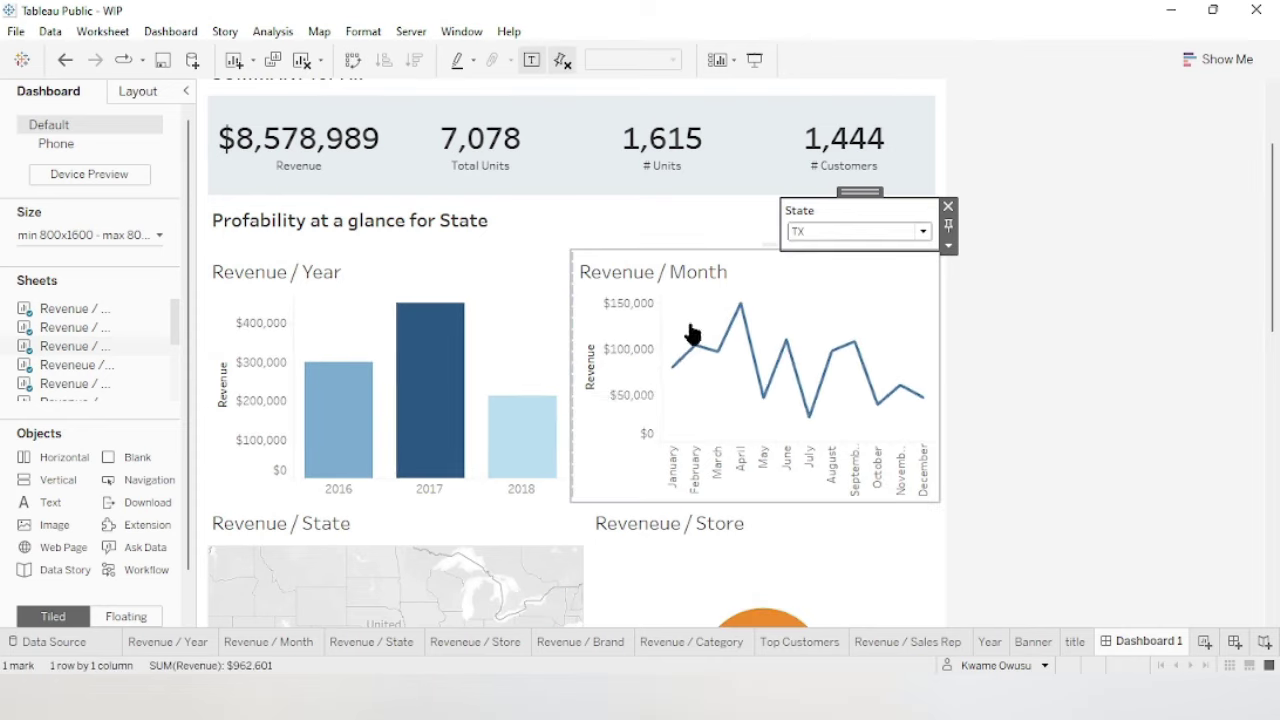
{"action": "left_click_drag", "start_coordinate": [1271, 200], "coordinate": [977, 236]}
{"action": "left_click", "coordinate": [923, 261]}
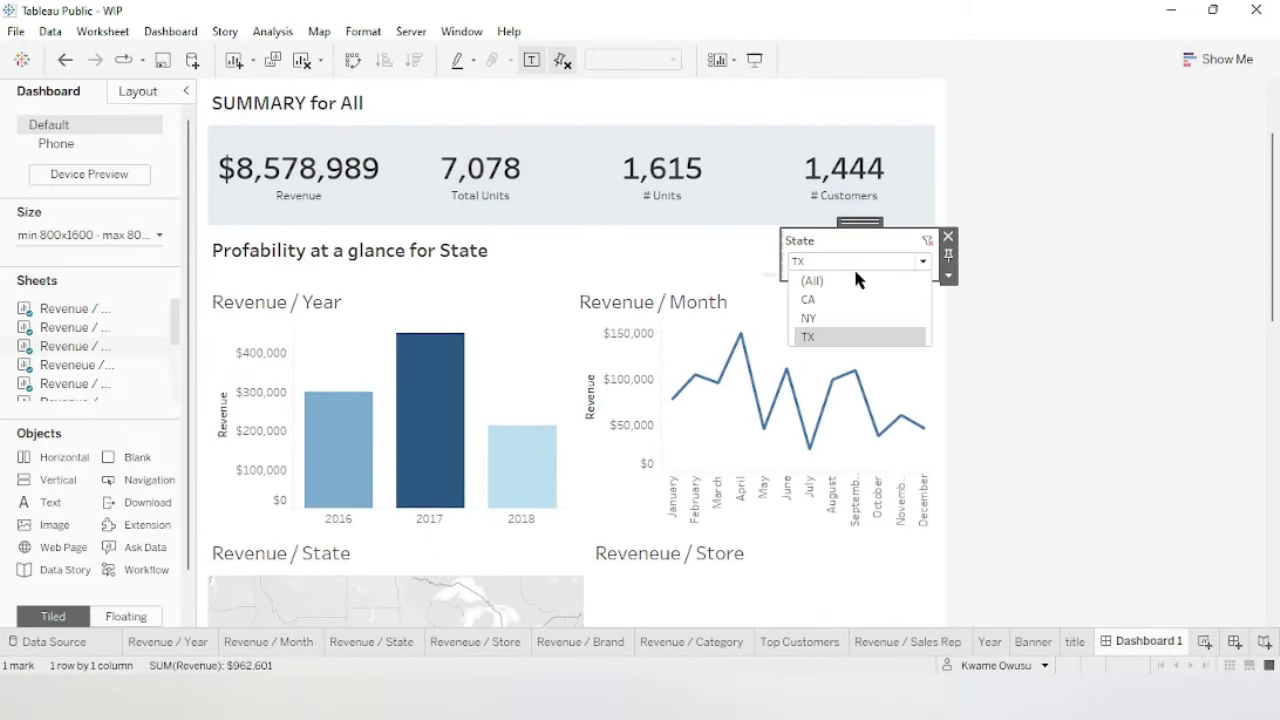
{"action": "left_click", "coordinate": [876, 299]}
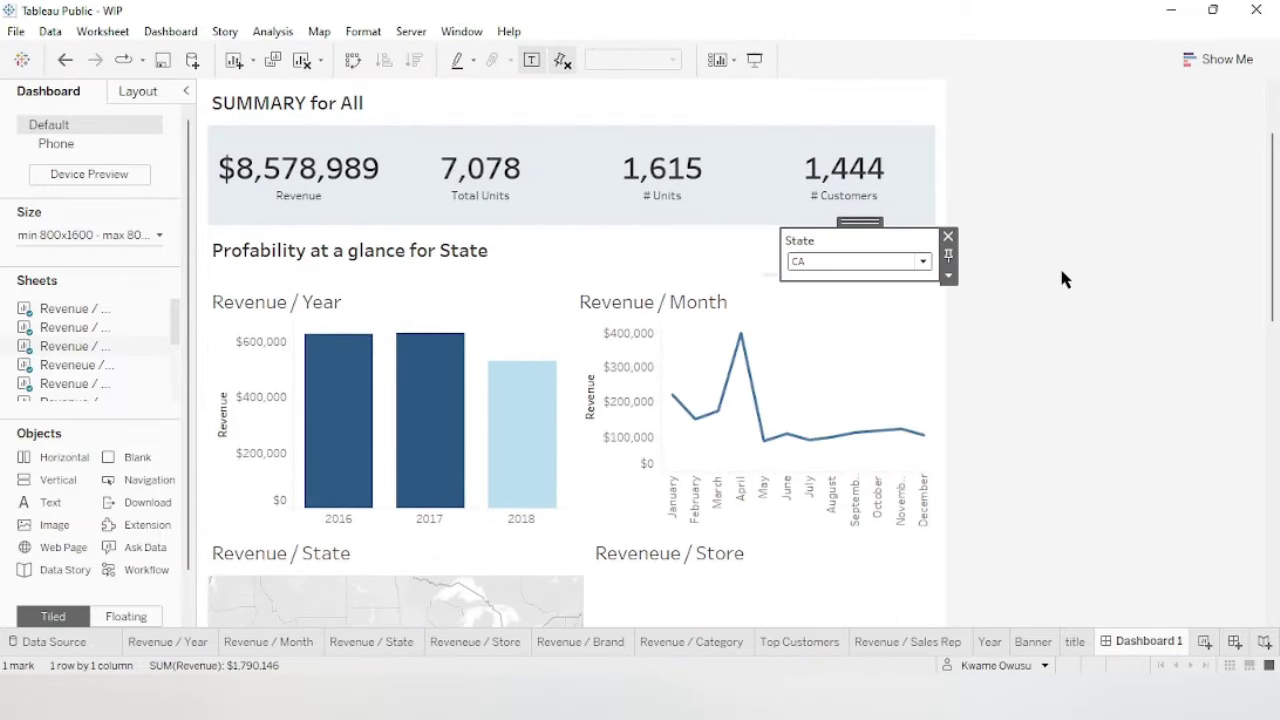
{"action": "mouse_move", "coordinate": [1273, 158]}
{"action": "left_mouse_down"}
{"action": "mouse_move", "coordinate": [1275, 360]}
{"action": "mouse_move", "coordinate": [1273, 160]}
{"action": "left_mouse_up"}
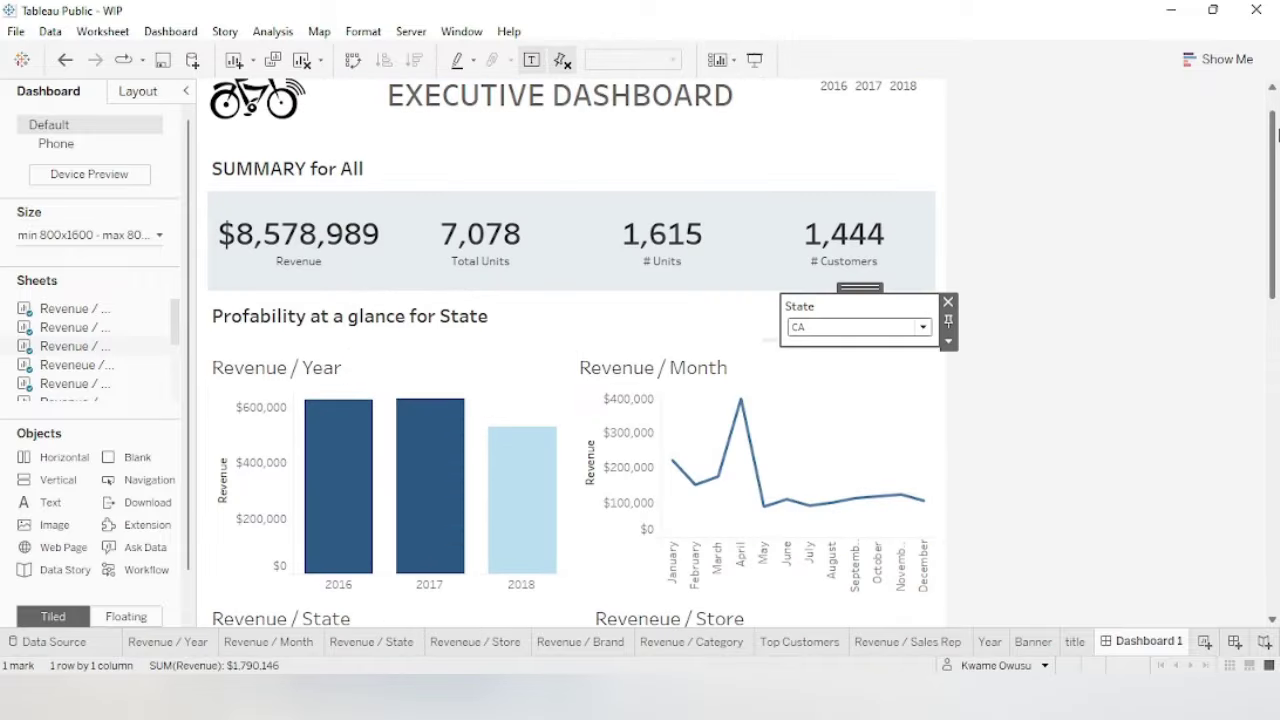
Reset the State filter to (All) and select the section title.
{"action": "left_click", "coordinate": [920, 328]}
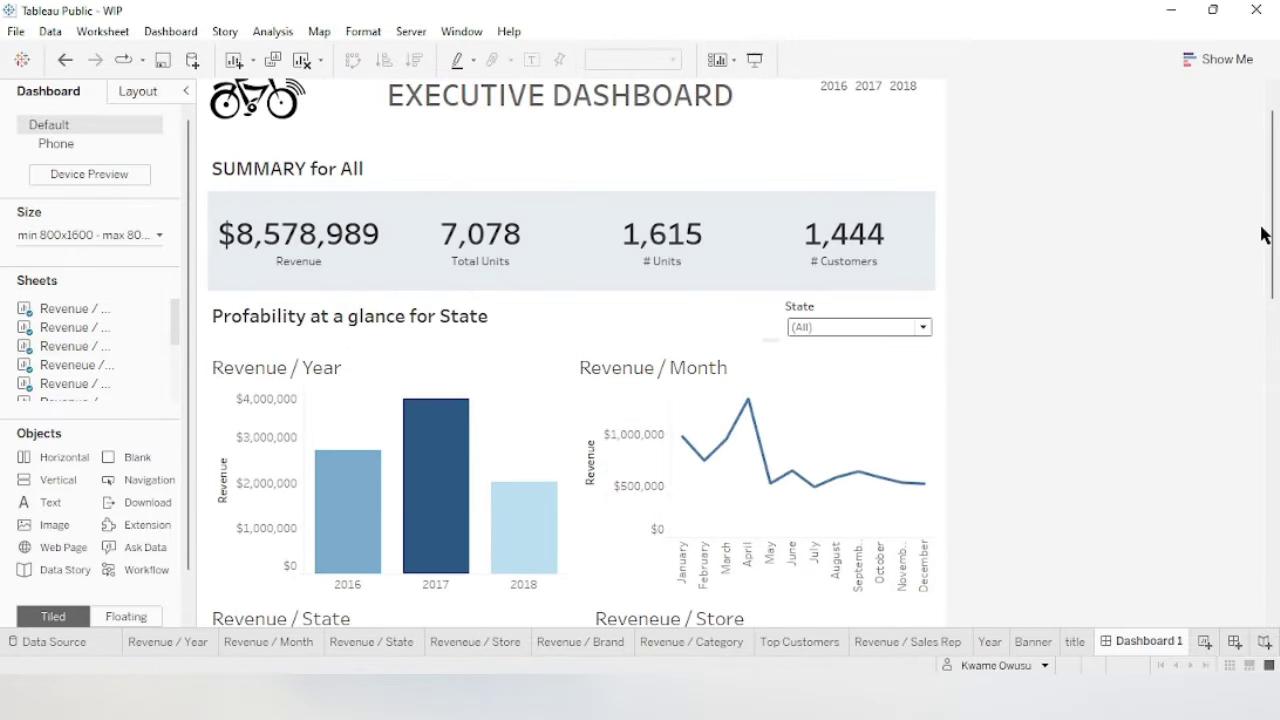
{"action": "left_click_drag", "start_coordinate": [1273, 205], "coordinate": [1277, 162]}
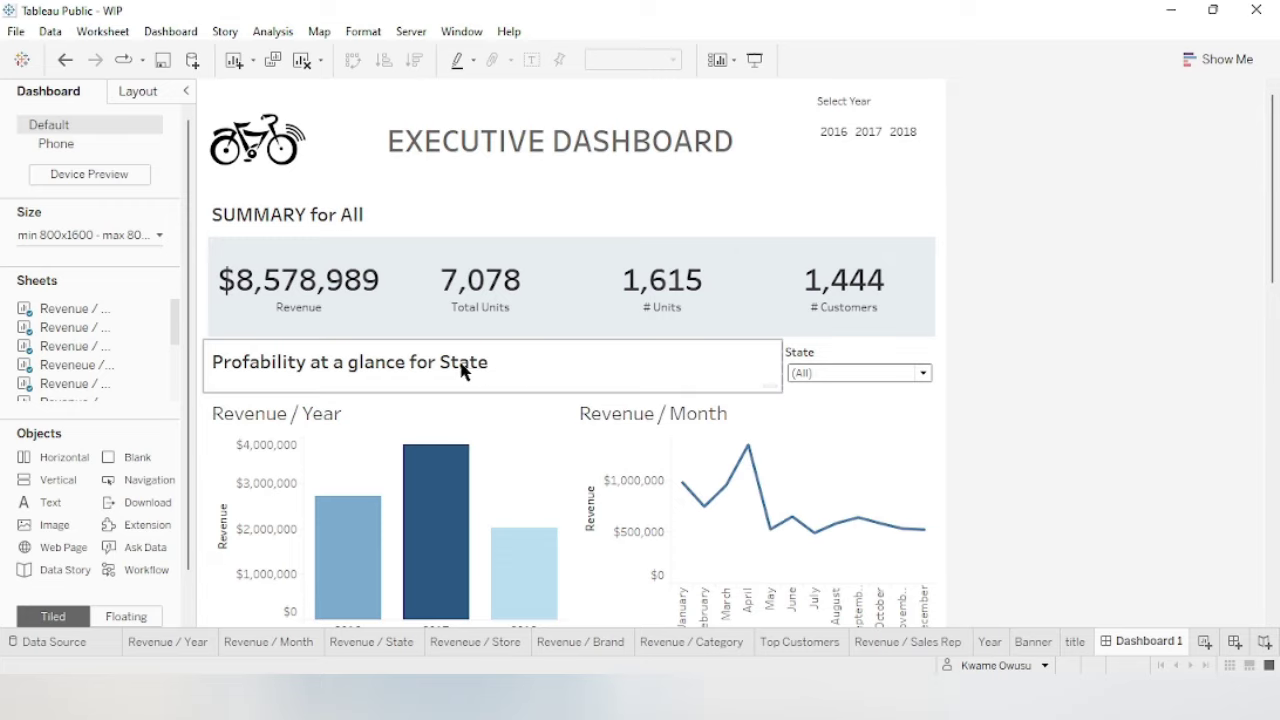
{"action": "left_click", "coordinate": [427, 371]}
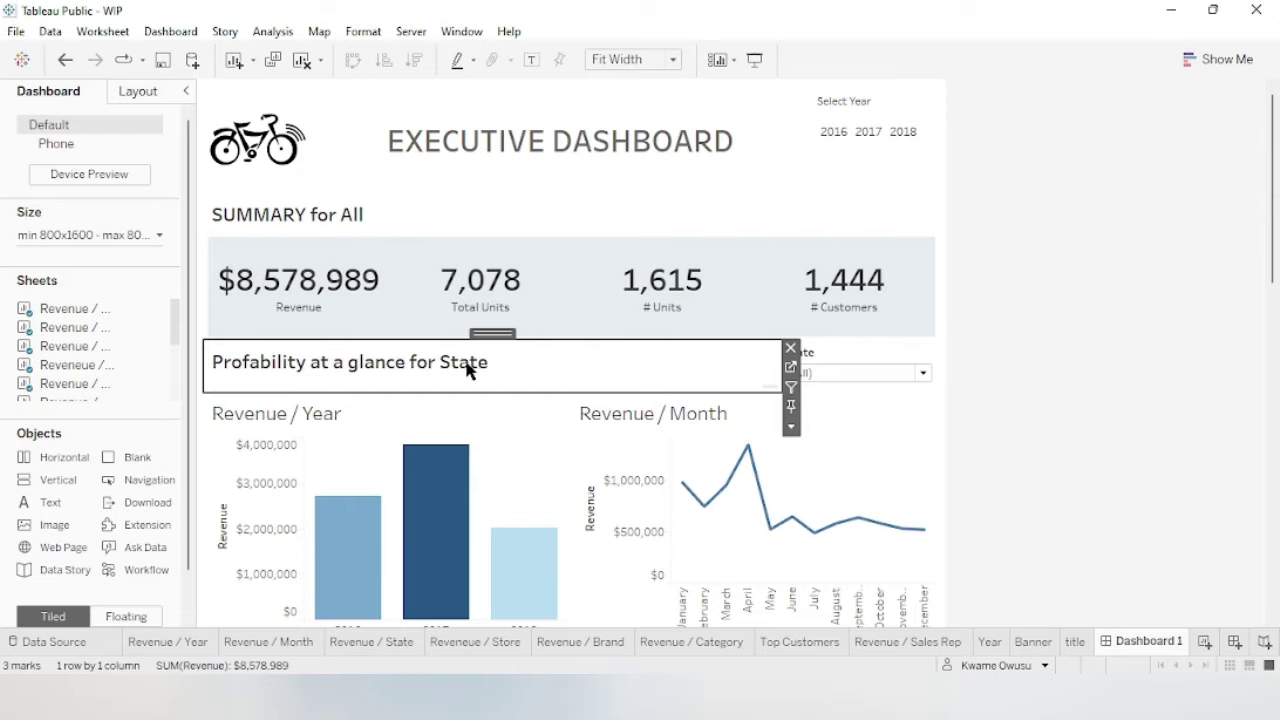
Replace the word 'State' in the section title with the inserted State field.
{"action": "double_click", "coordinate": [461, 370]}
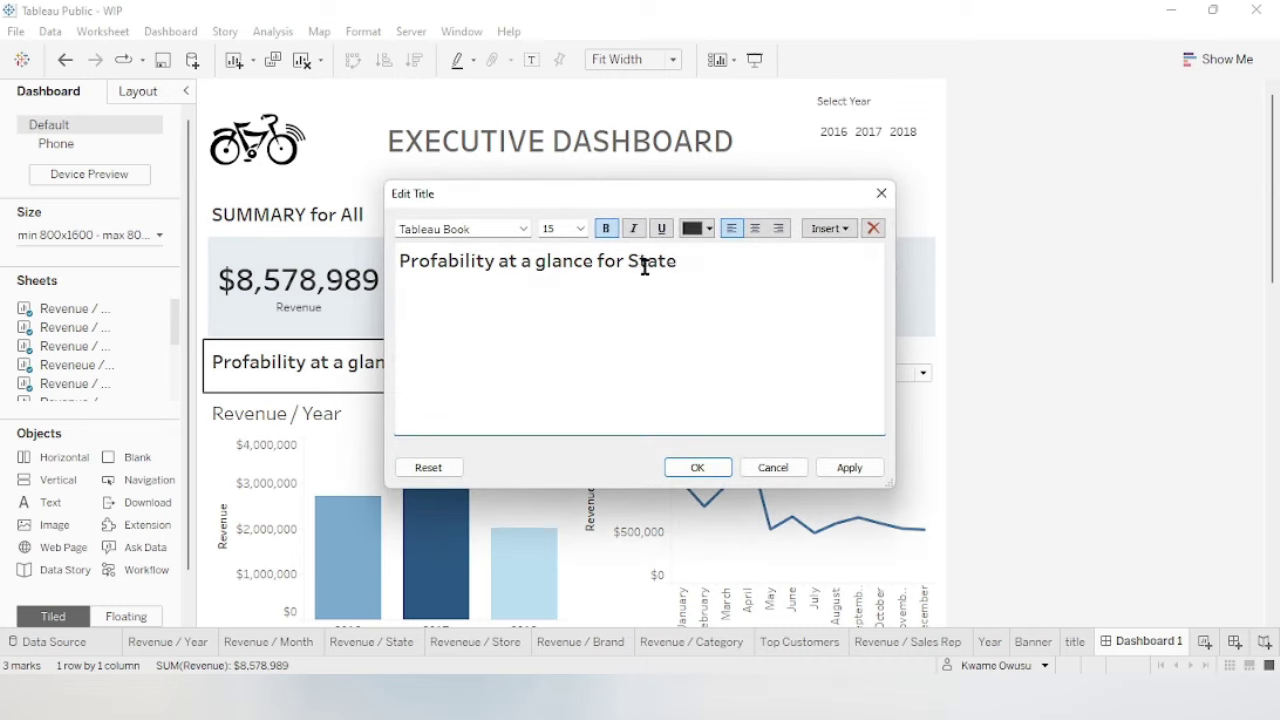
{"action": "left_click_drag", "start_coordinate": [628, 262], "coordinate": [697, 263]}
{"action": "left_click", "coordinate": [847, 229]}
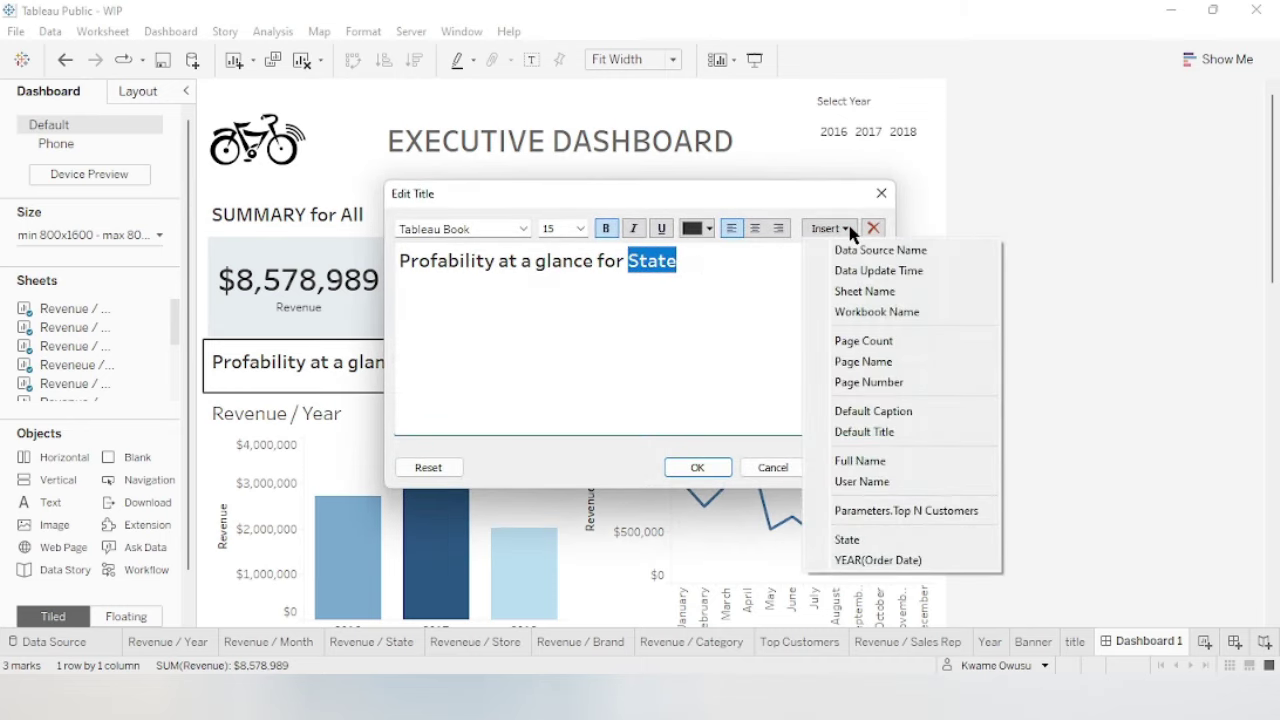
{"action": "left_click", "coordinate": [873, 541]}
{"action": "left_click", "coordinate": [849, 467]}
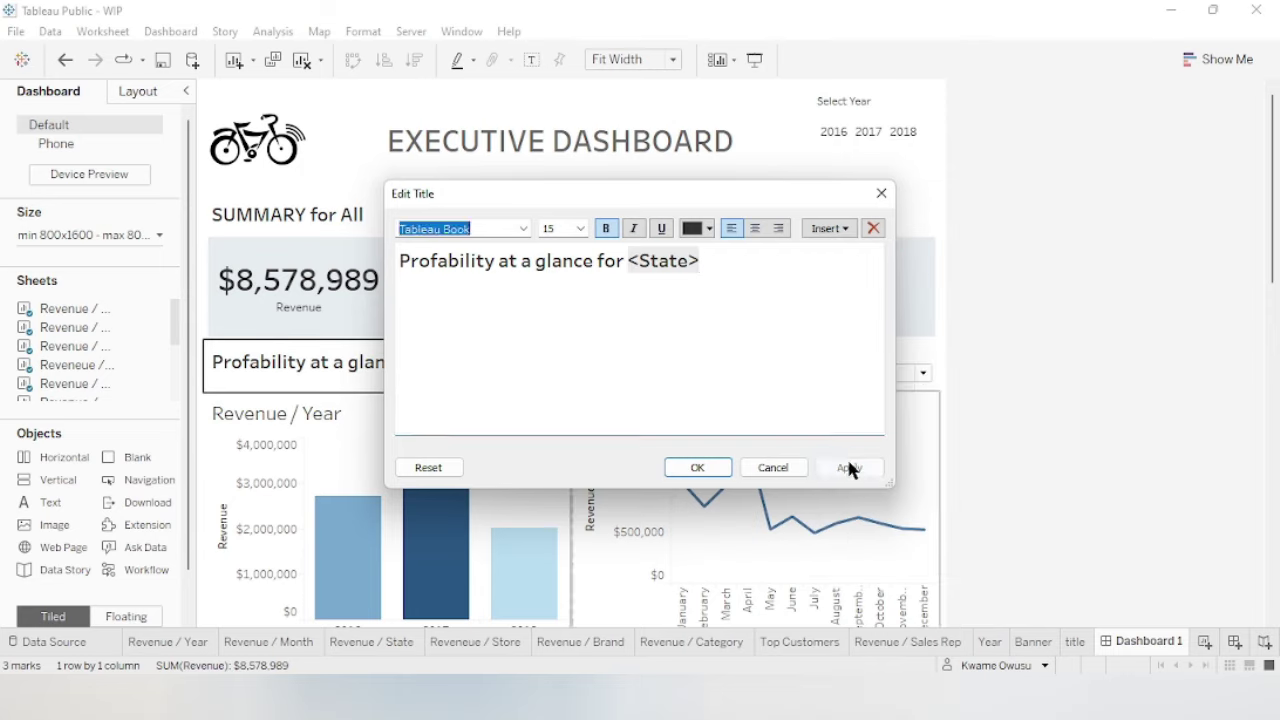
{"action": "left_click", "coordinate": [698, 467]}
{"action": "left_click", "coordinate": [1088, 314]}
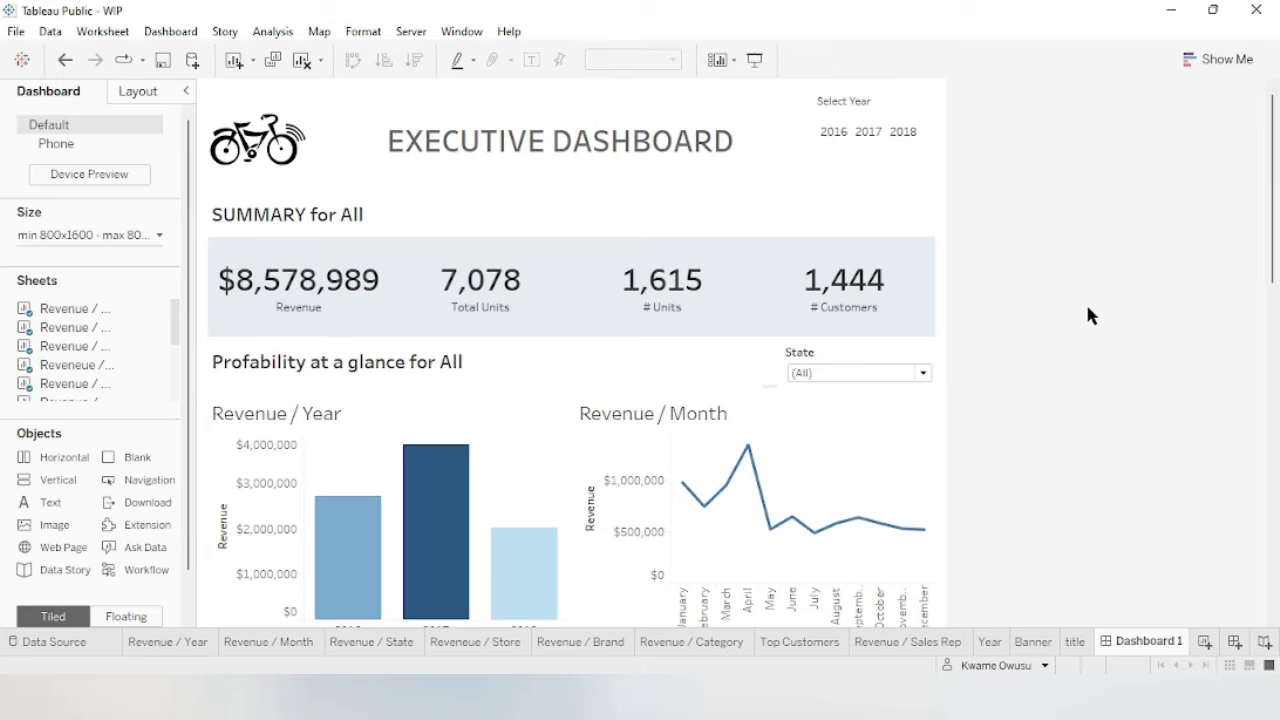
Check the title by filtering State to CA, NY and TX, then back to (All).
{"action": "left_click", "coordinate": [922, 373]}
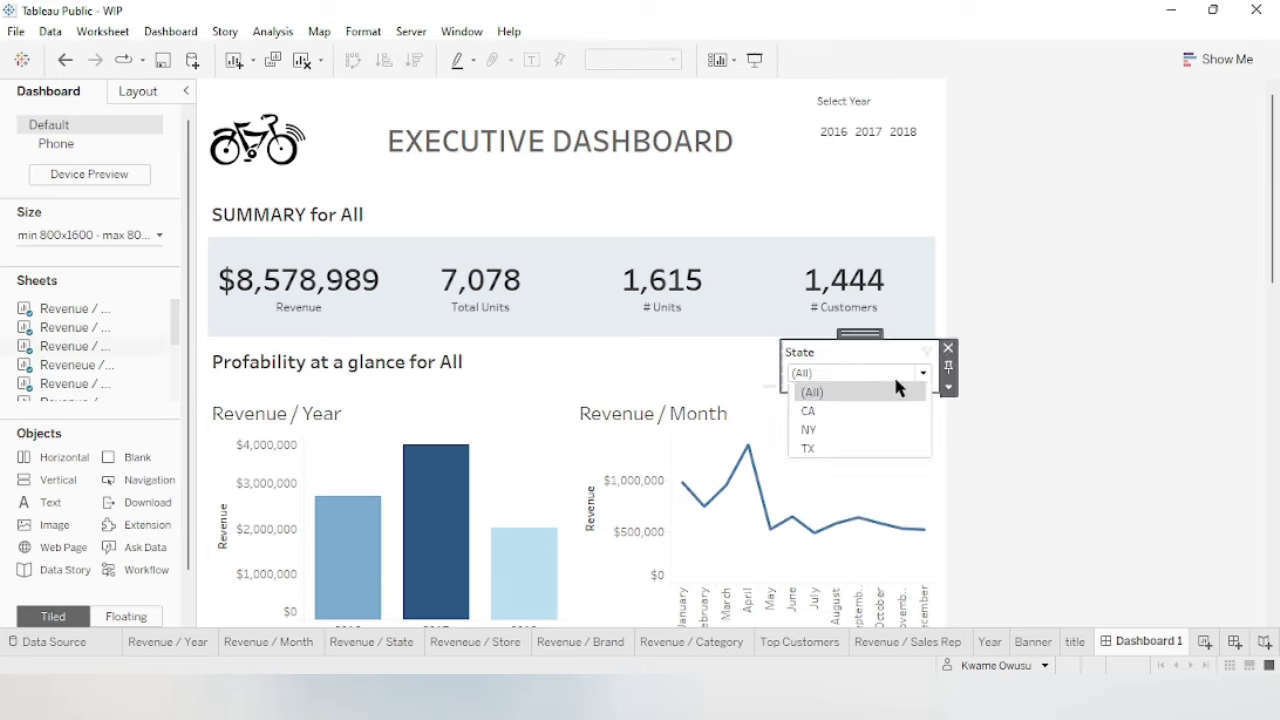
{"action": "left_click", "coordinate": [834, 412]}
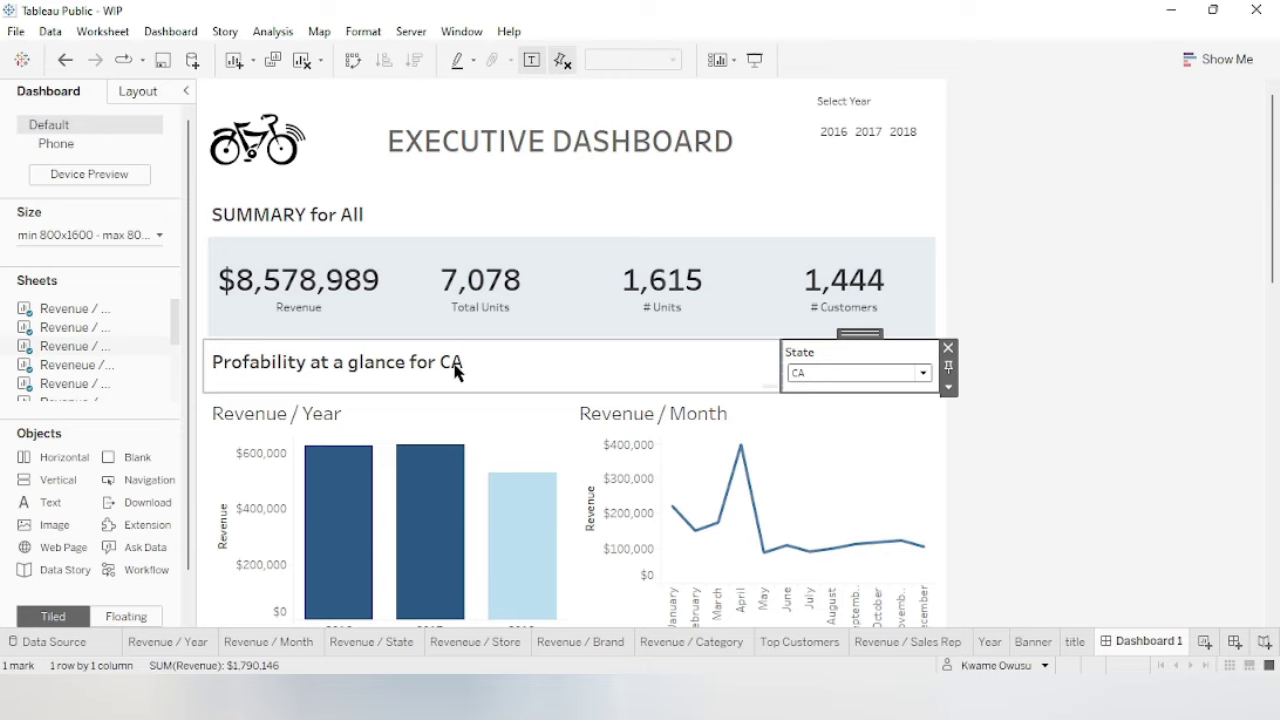
{"action": "left_click", "coordinate": [843, 373]}
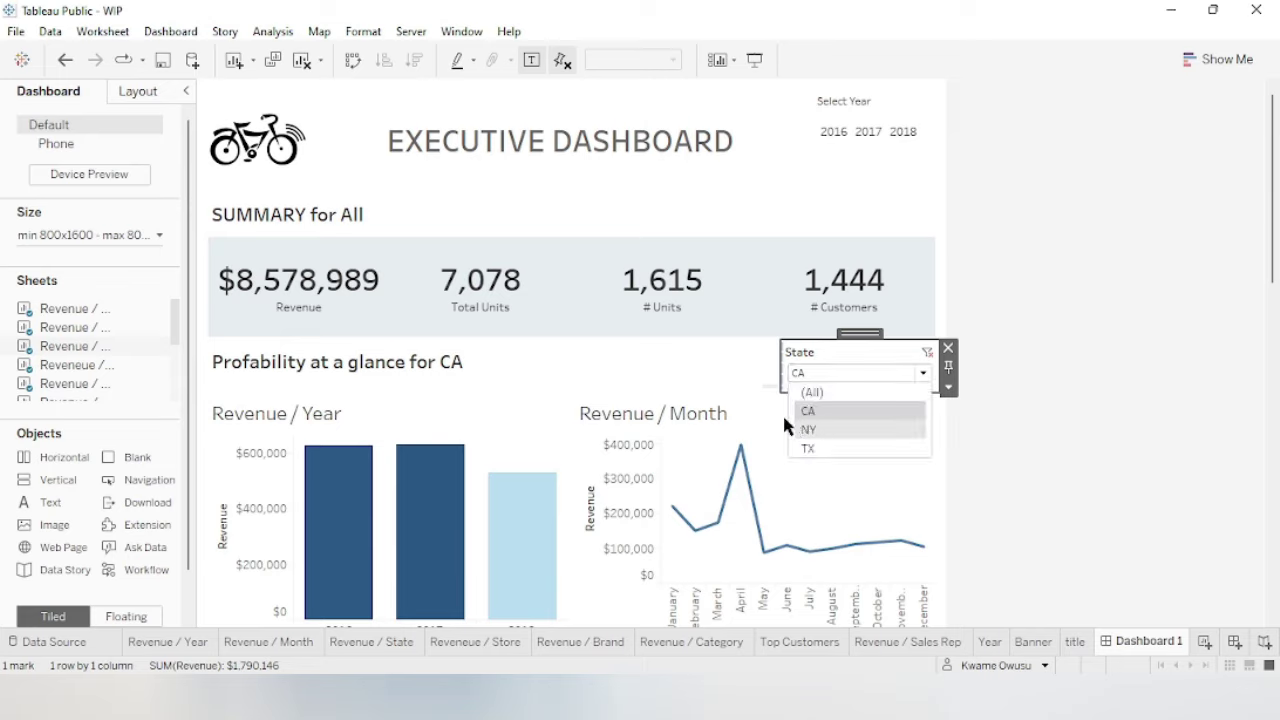
{"action": "left_click", "coordinate": [800, 429]}
{"action": "left_click", "coordinate": [848, 377]}
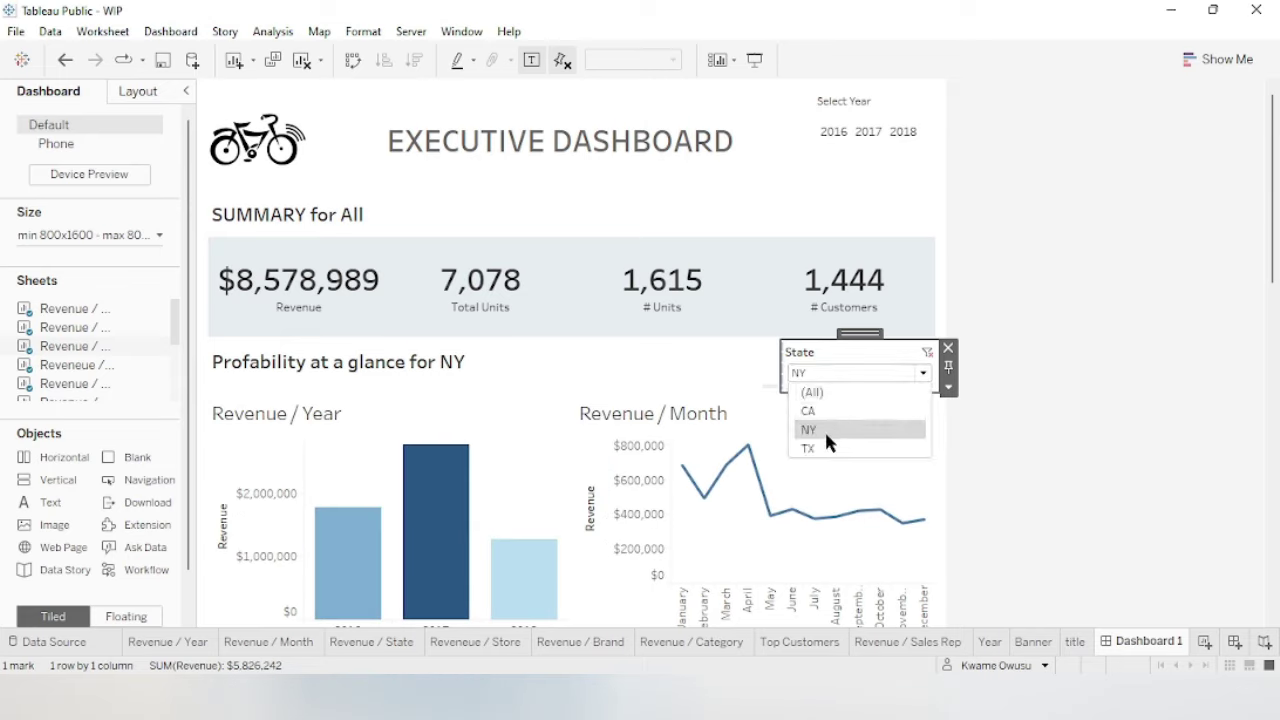
{"action": "left_click", "coordinate": [817, 444]}
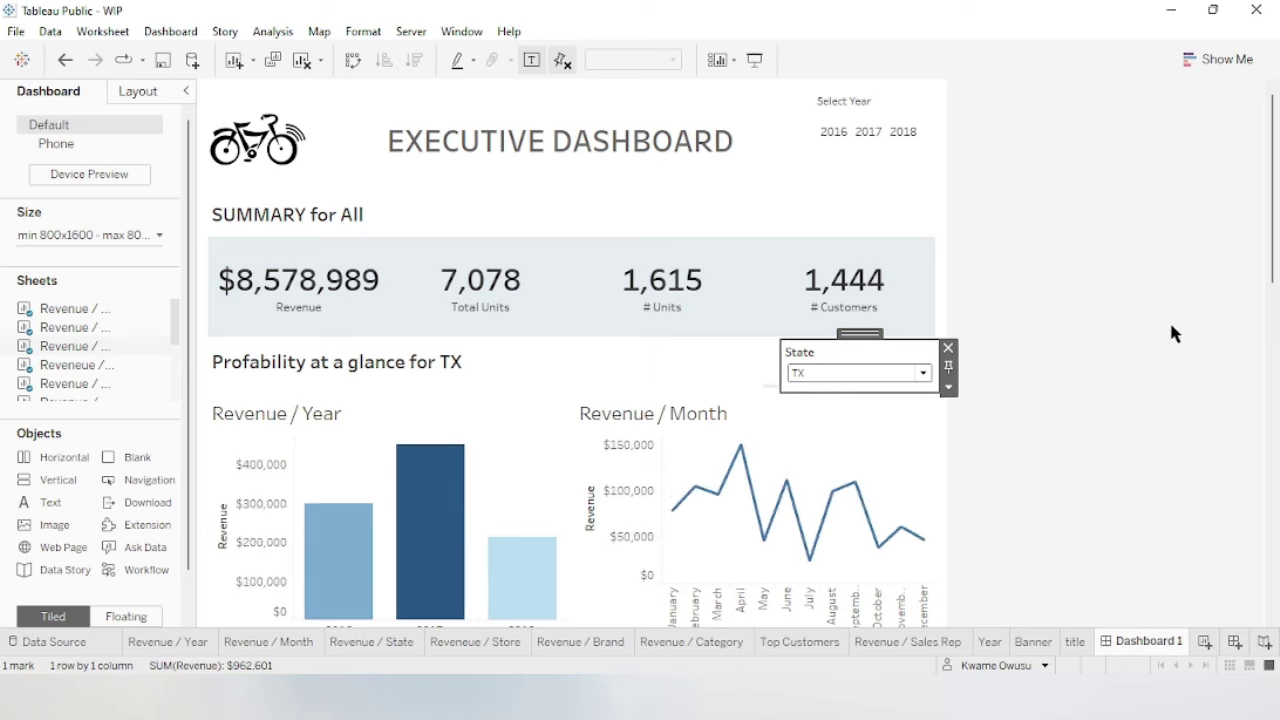
{"action": "mouse_move", "coordinate": [1274, 142]}
{"action": "left_mouse_down"}
{"action": "mouse_move", "coordinate": [1276, 463]}
{"action": "mouse_move", "coordinate": [1274, 140]}
{"action": "left_mouse_up"}
{"action": "left_click", "coordinate": [922, 372]}
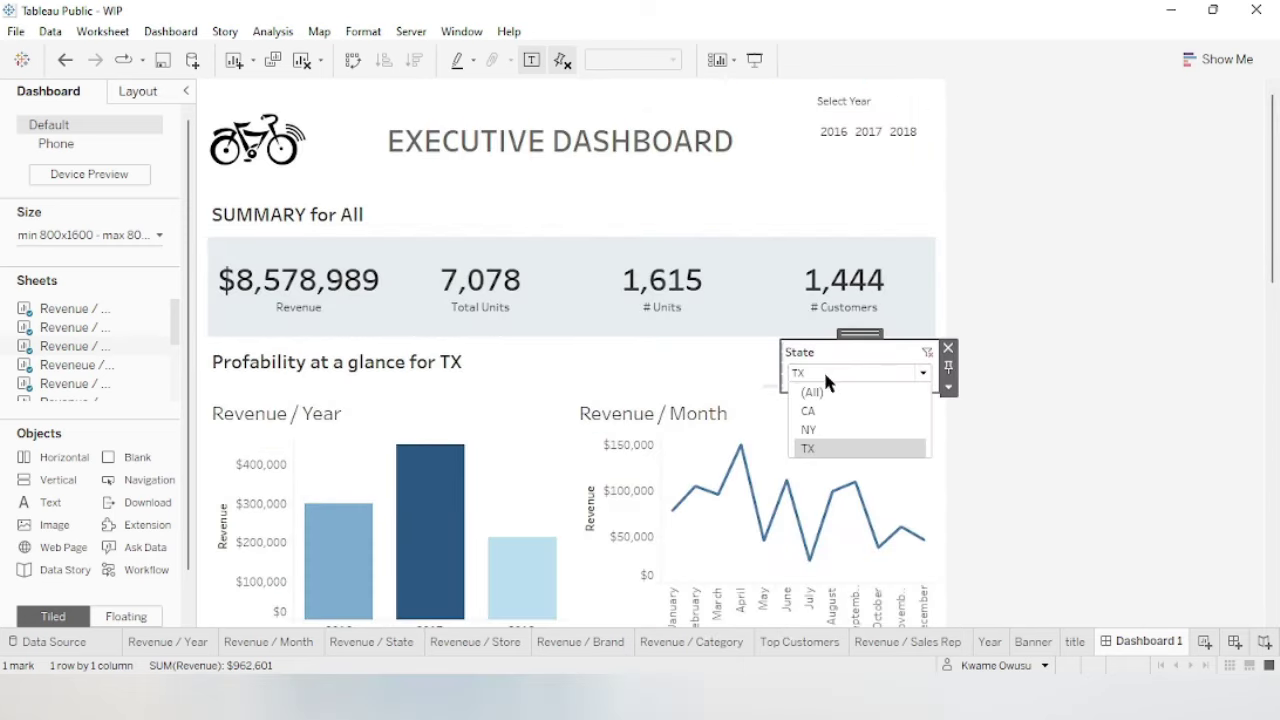
{"action": "left_click", "coordinate": [825, 390]}
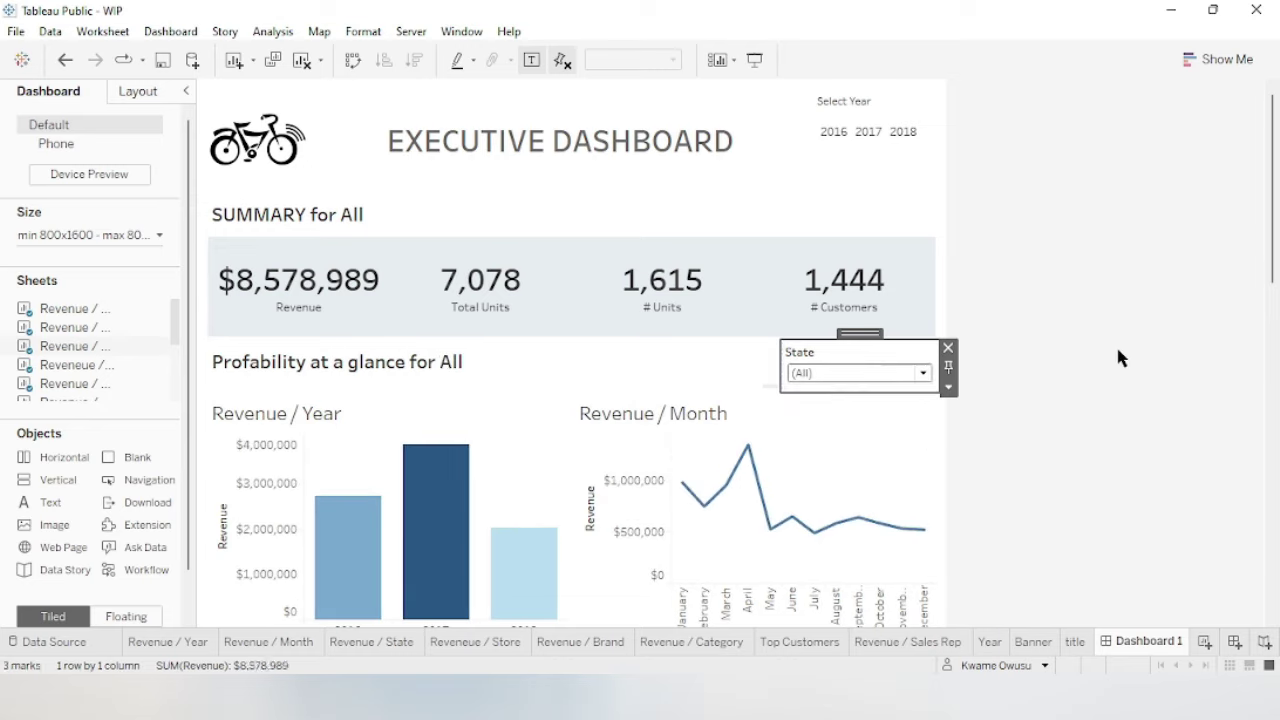
{"action": "left_click", "coordinate": [1136, 381]}
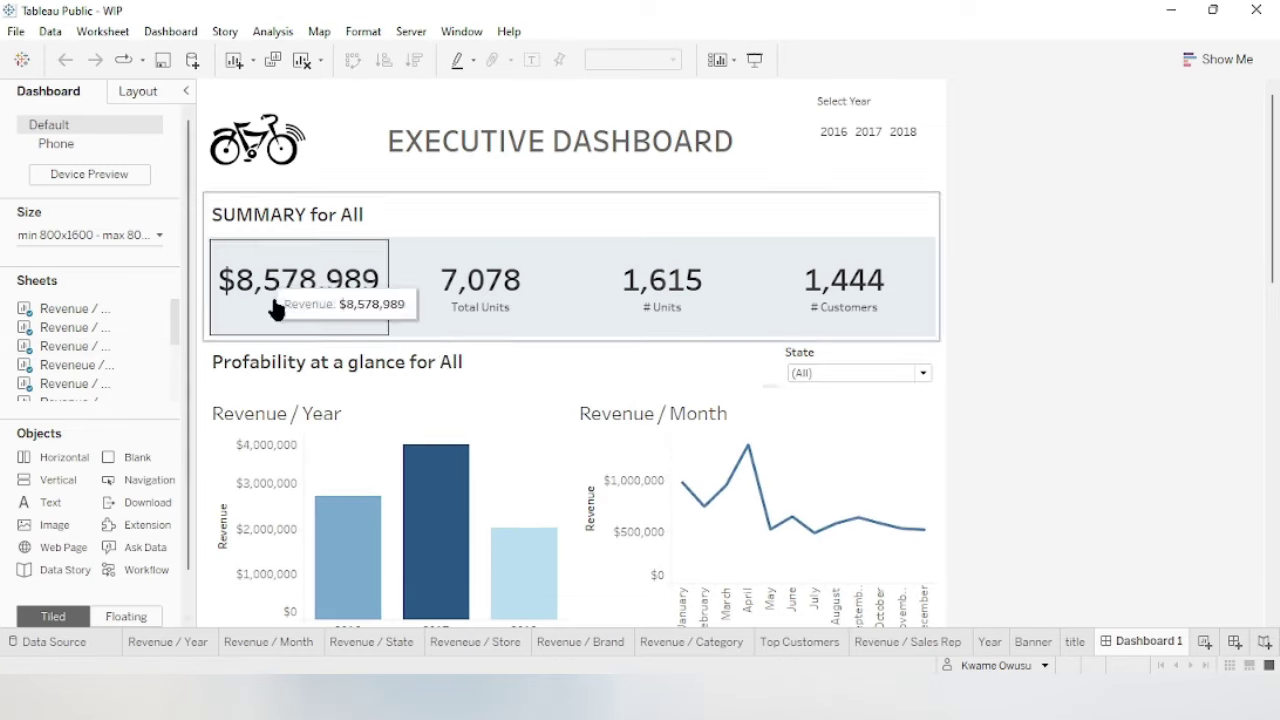
{"action": "double_click", "coordinate": [550, 357]}
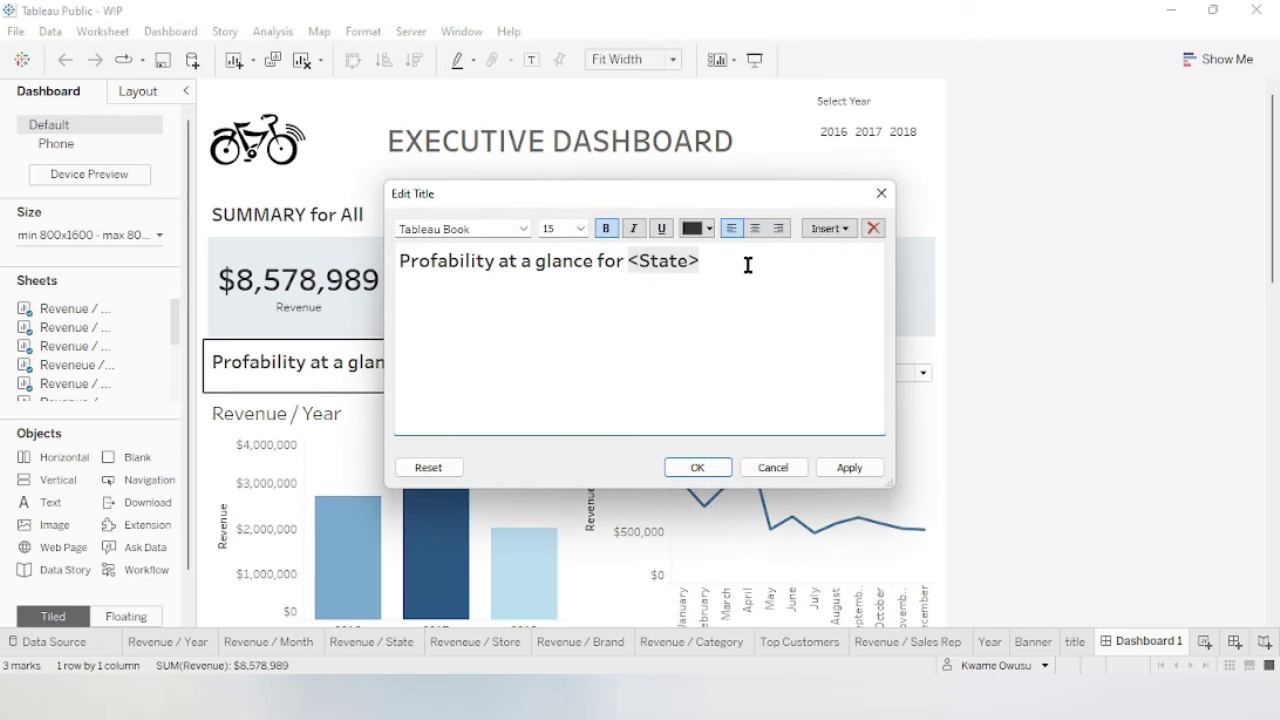
{"action": "type", "text": "Regions"}
{"action": "left_click", "coordinate": [705, 468]}
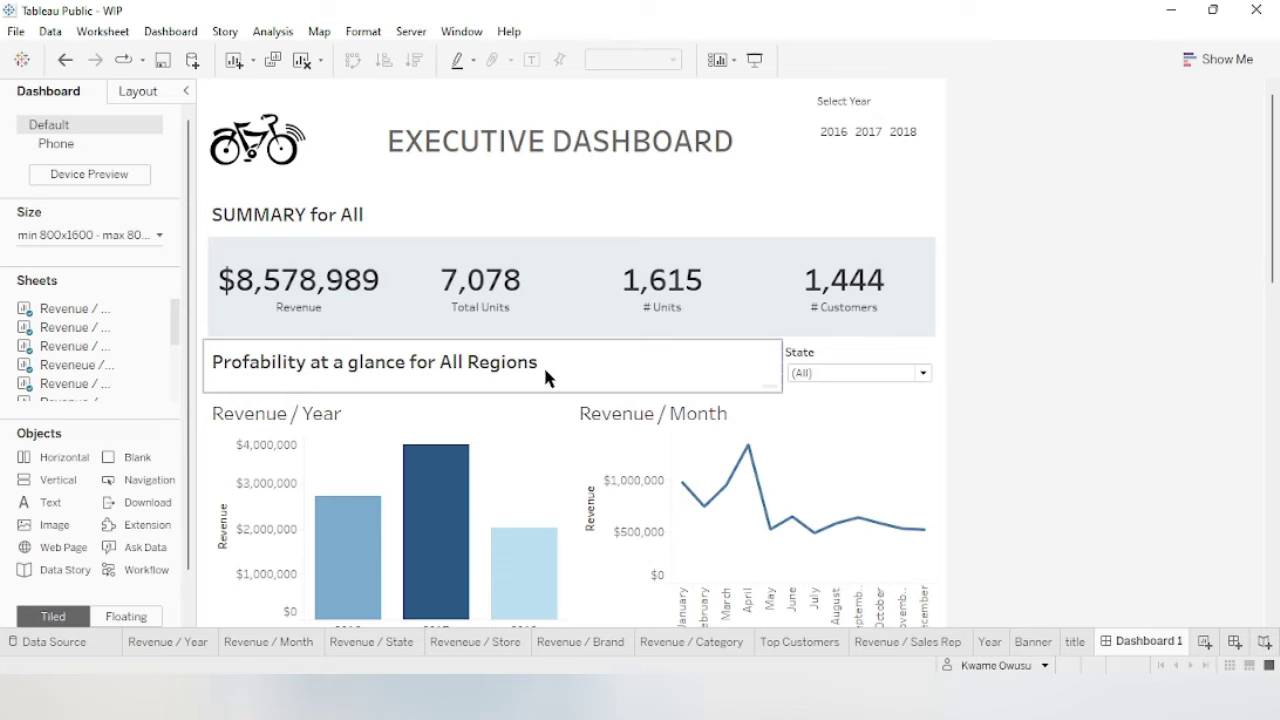
{"action": "left_click", "coordinate": [830, 373]}
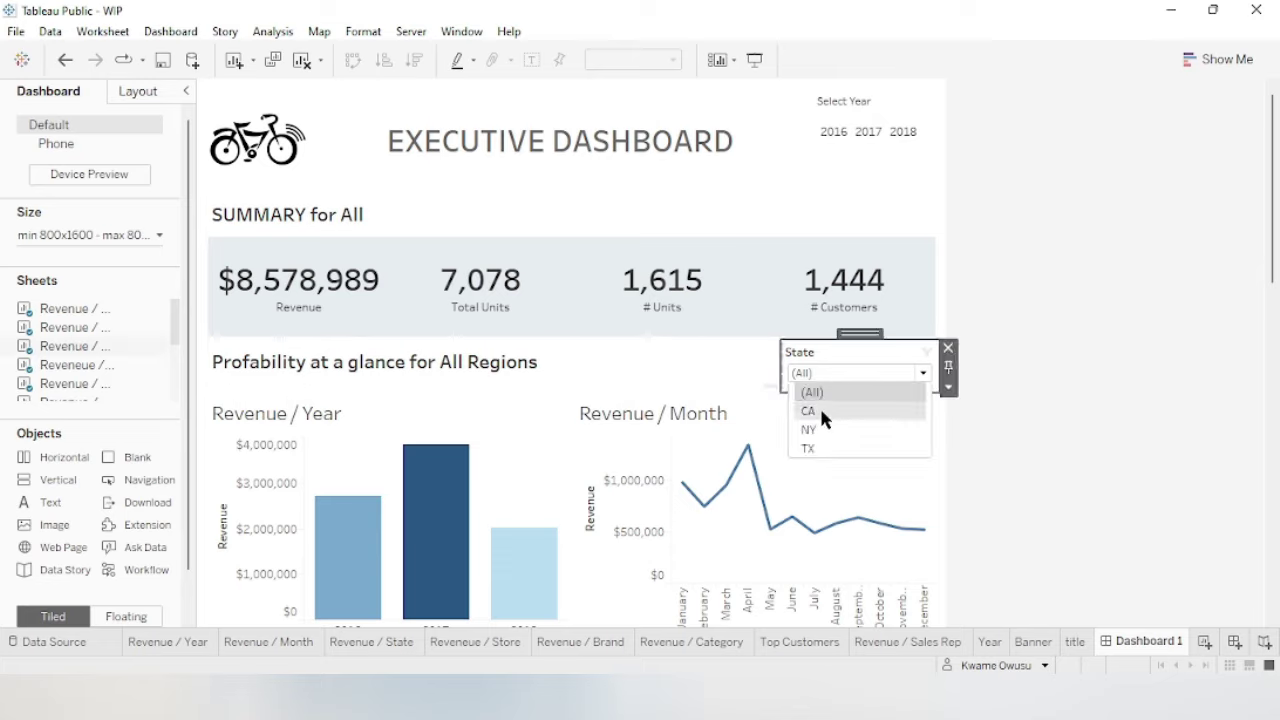
{"action": "left_click", "coordinate": [821, 411]}
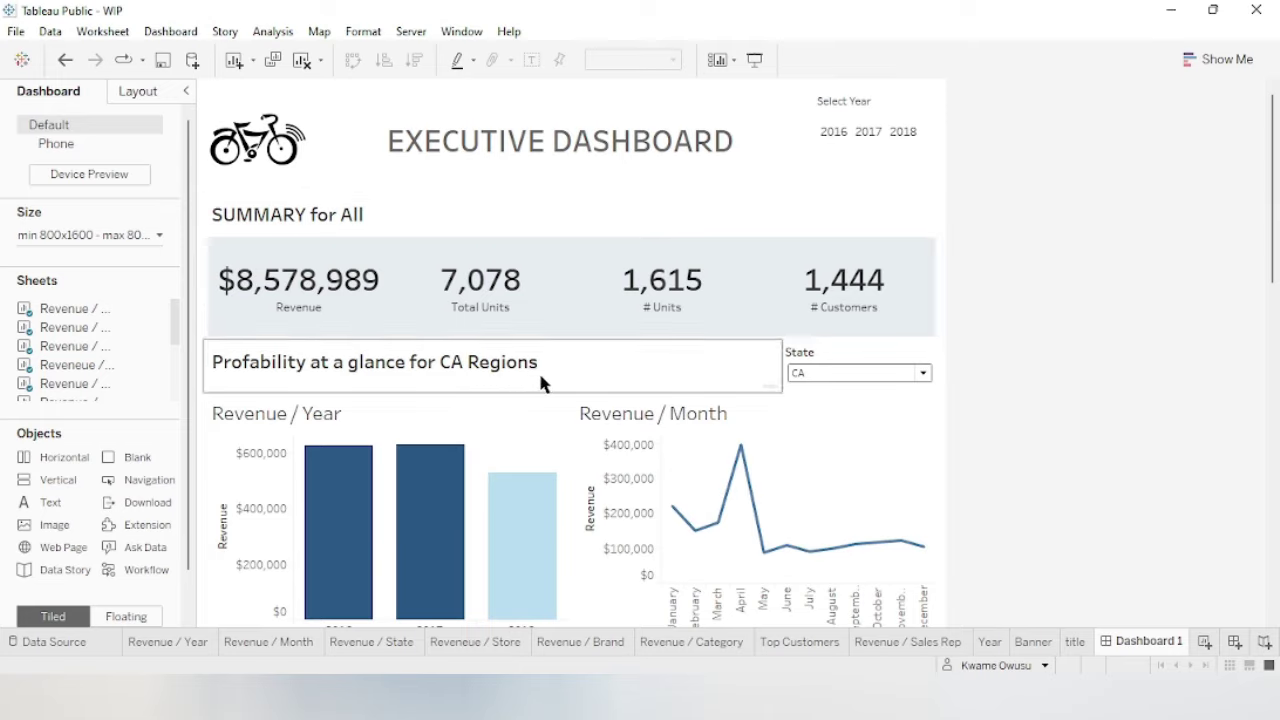
{"action": "left_click", "coordinate": [806, 376]}
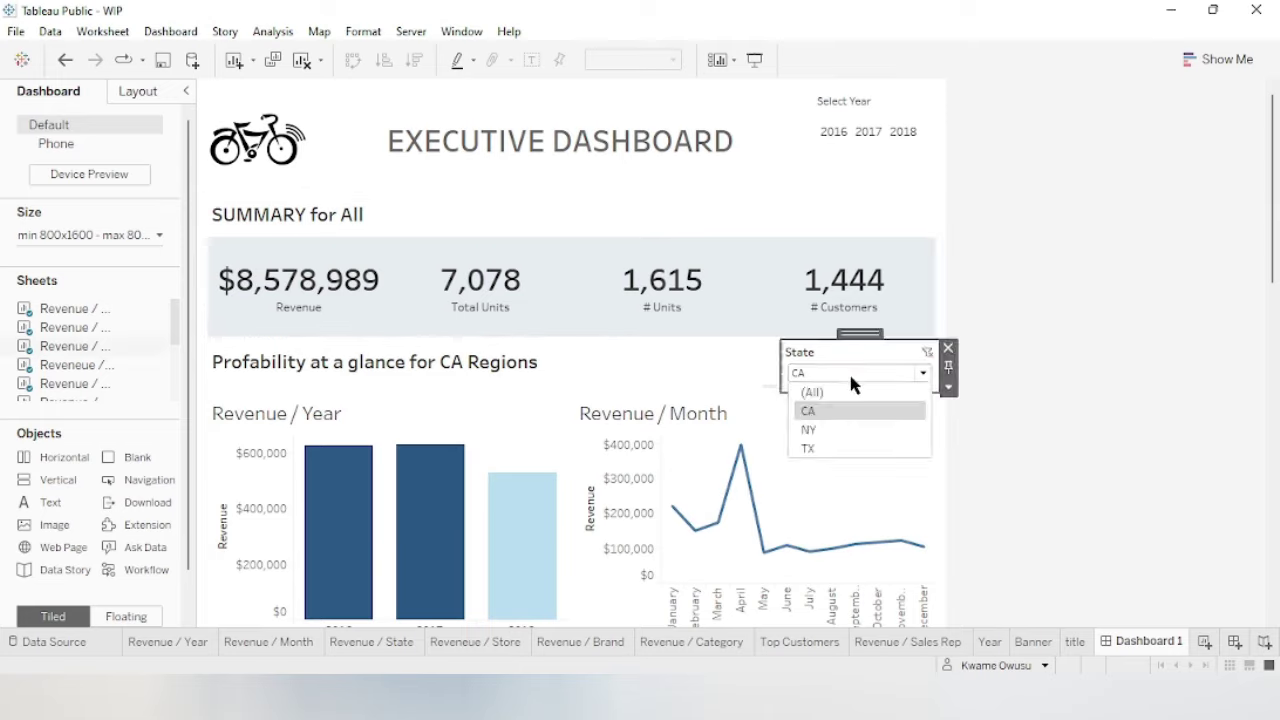
{"action": "left_click", "coordinate": [455, 370]}
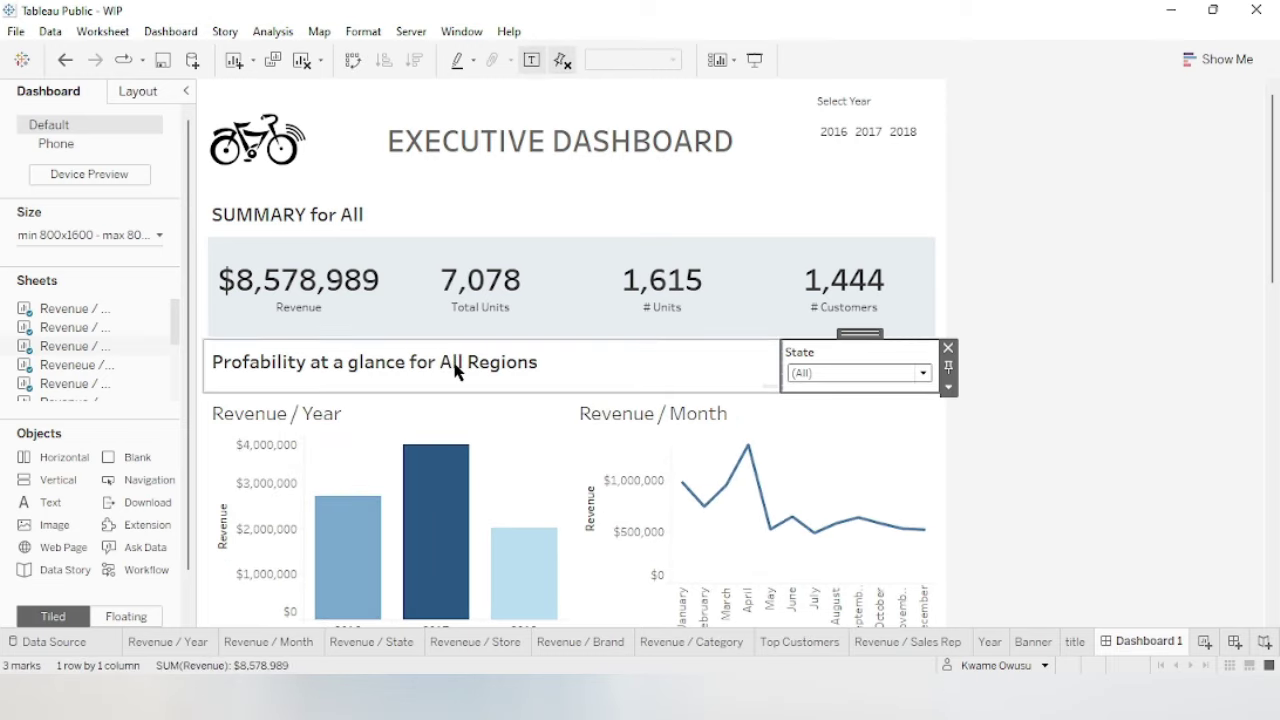
{"action": "left_click", "coordinate": [876, 376]}
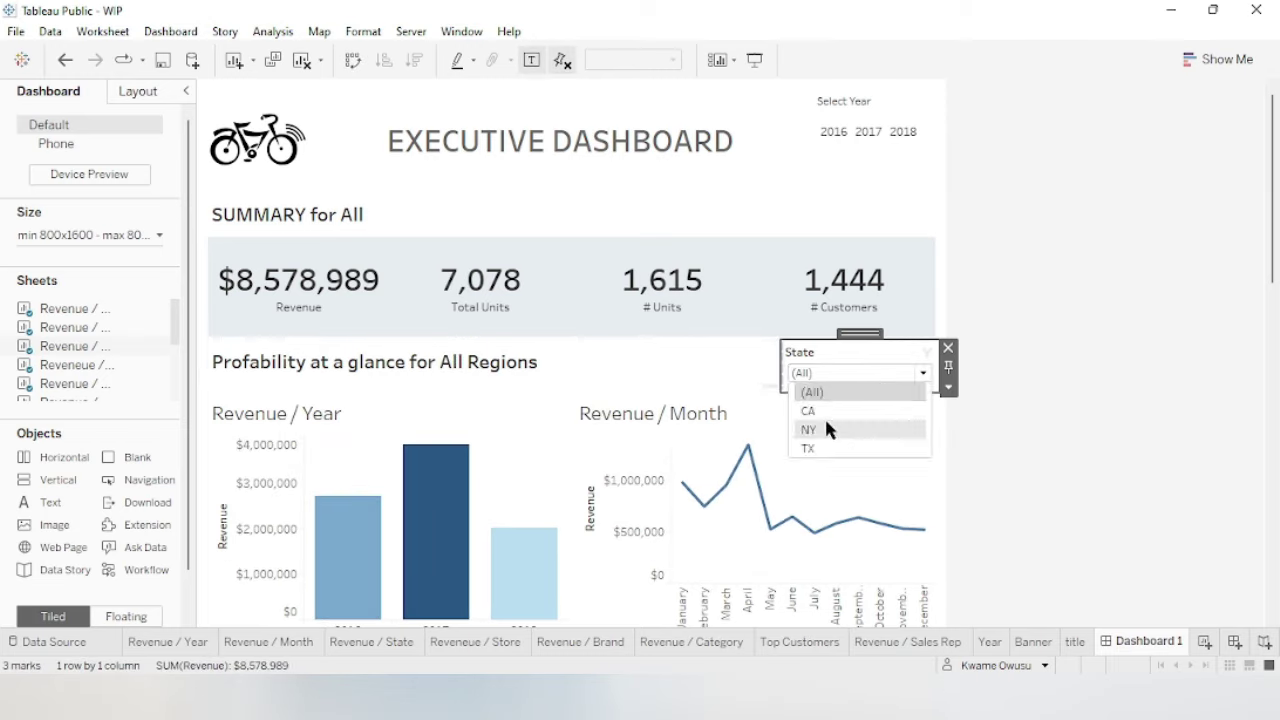
{"action": "left_click", "coordinate": [455, 352]}
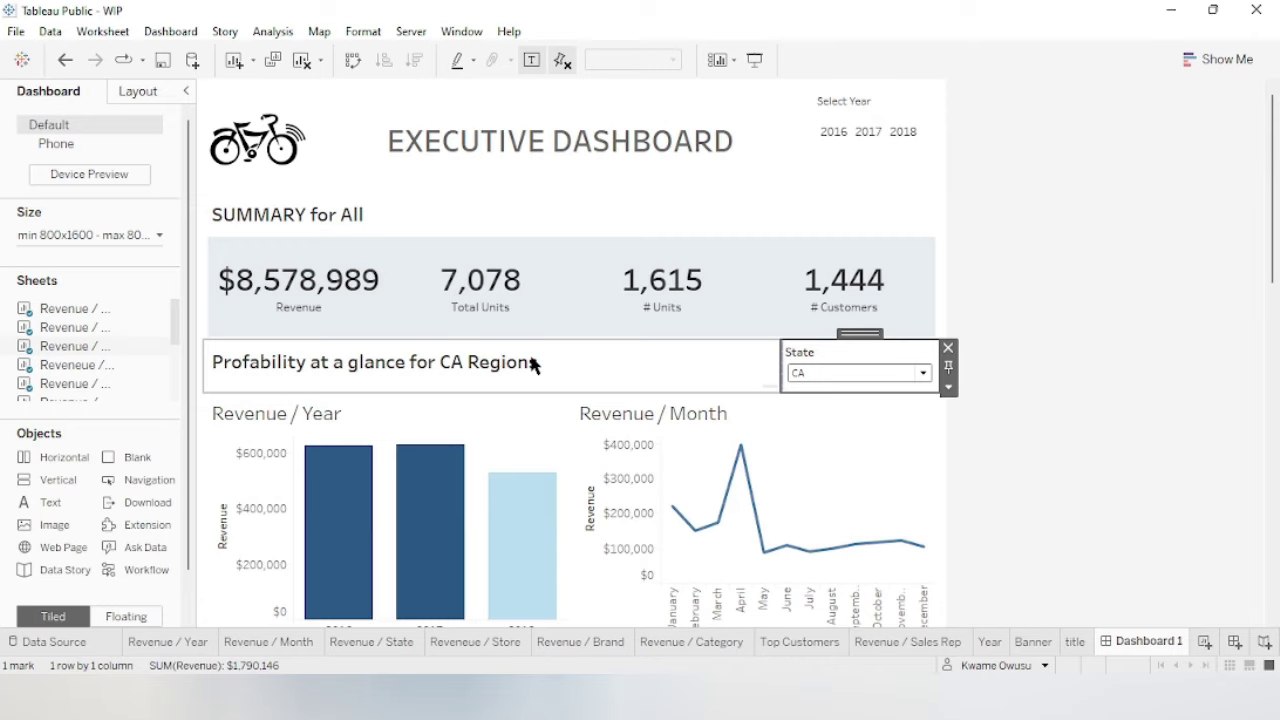
{"action": "key", "text": "ctrl+z"}
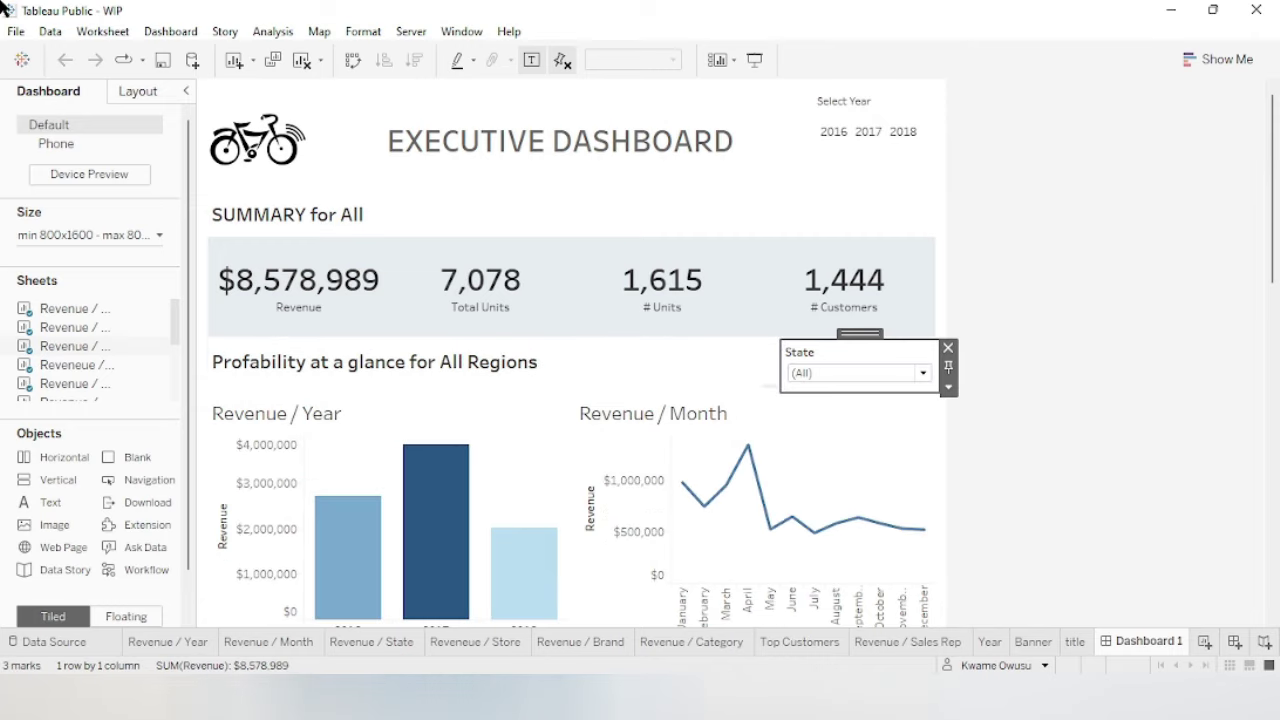
{"action": "left_click", "coordinate": [605, 364]}
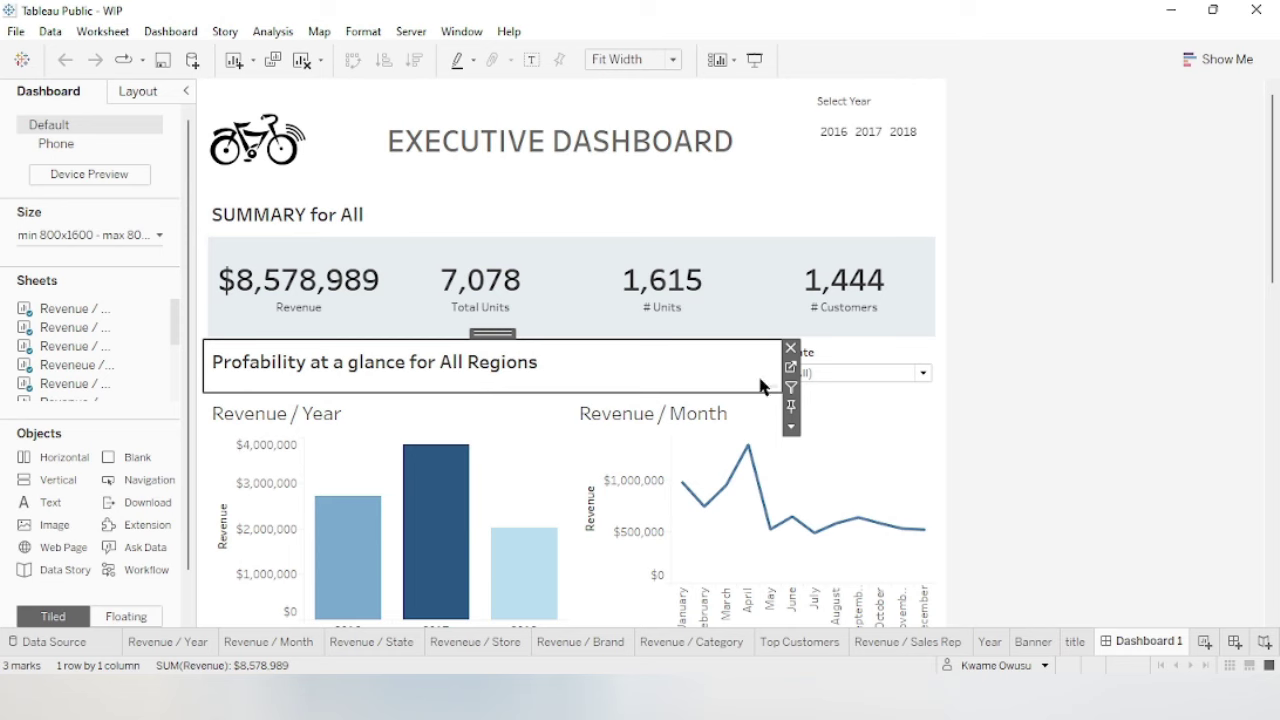
On the title worksheet, create a new calculated field named Region/Regions.
{"action": "left_click", "coordinate": [792, 368]}
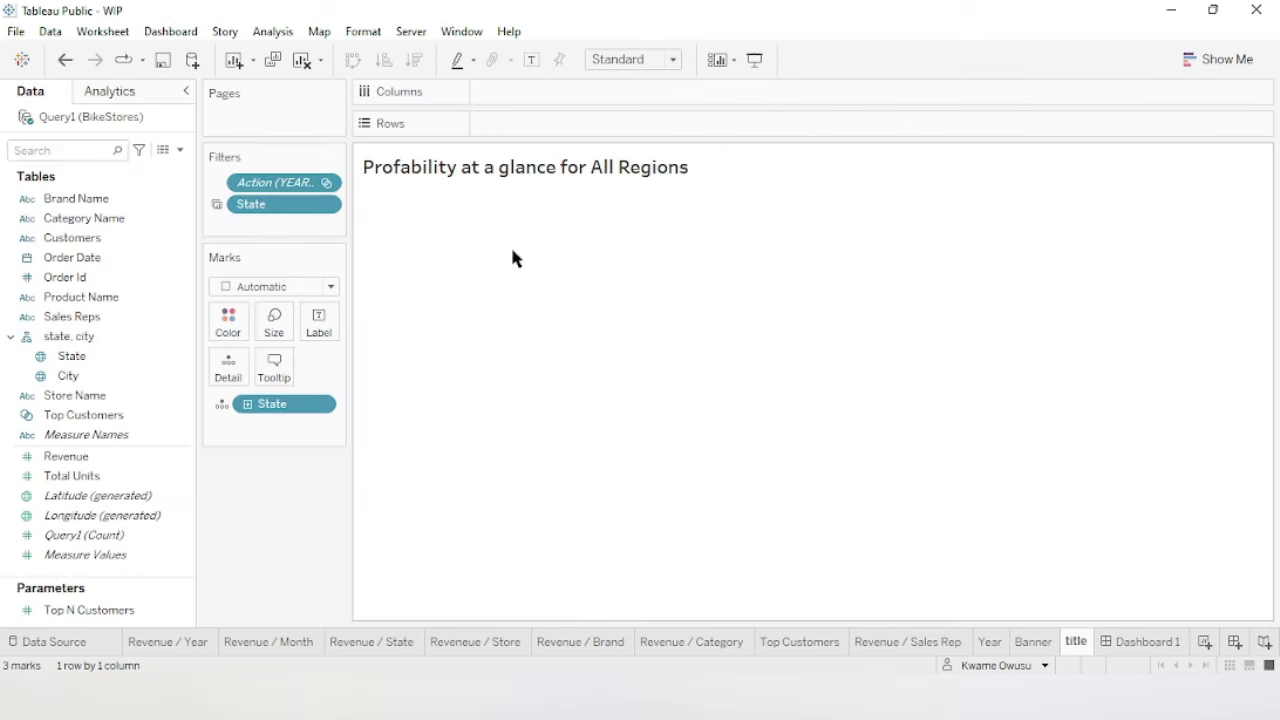
{"action": "left_click", "coordinate": [180, 150]}
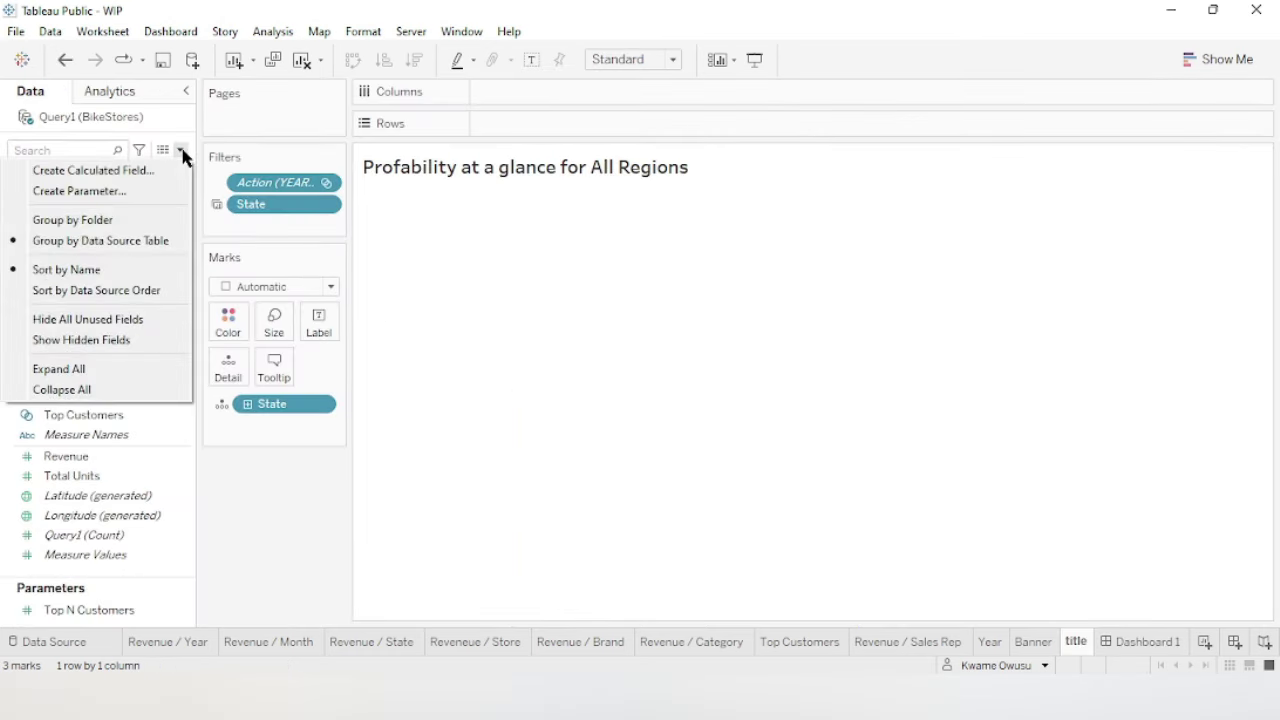
{"action": "left_click", "coordinate": [140, 177]}
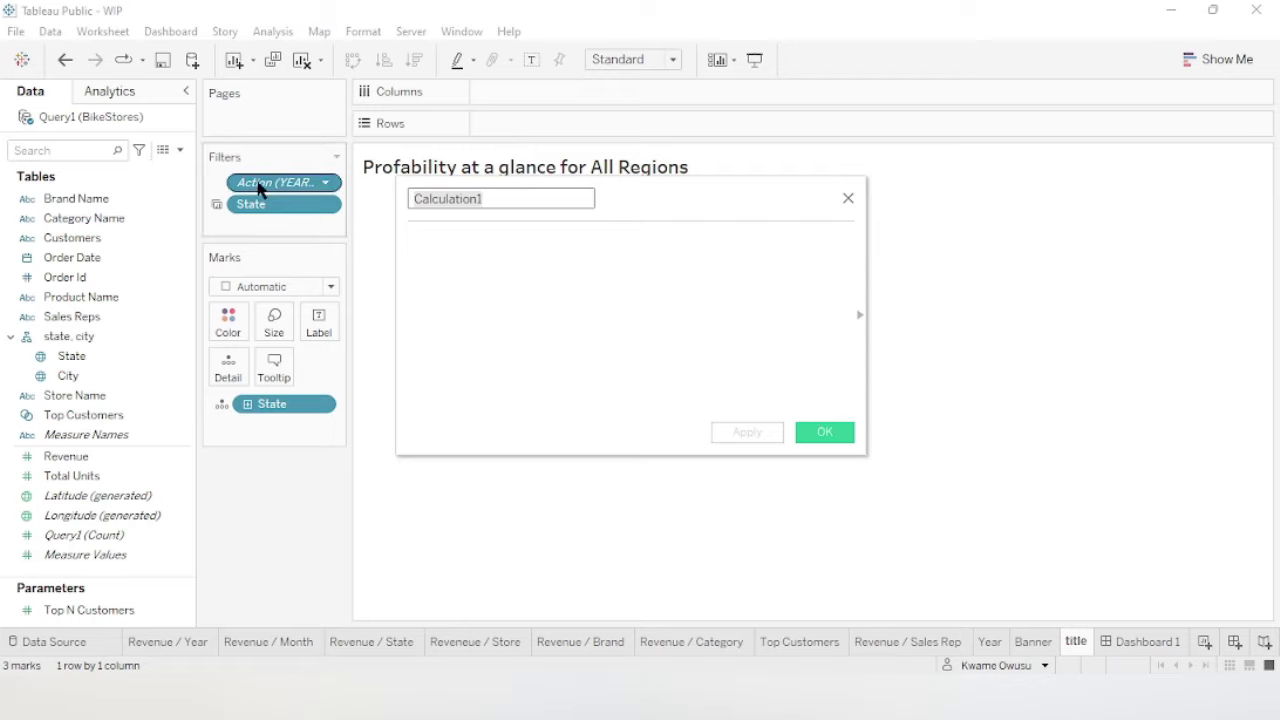
{"action": "type", "text": "Regions/Regions"}
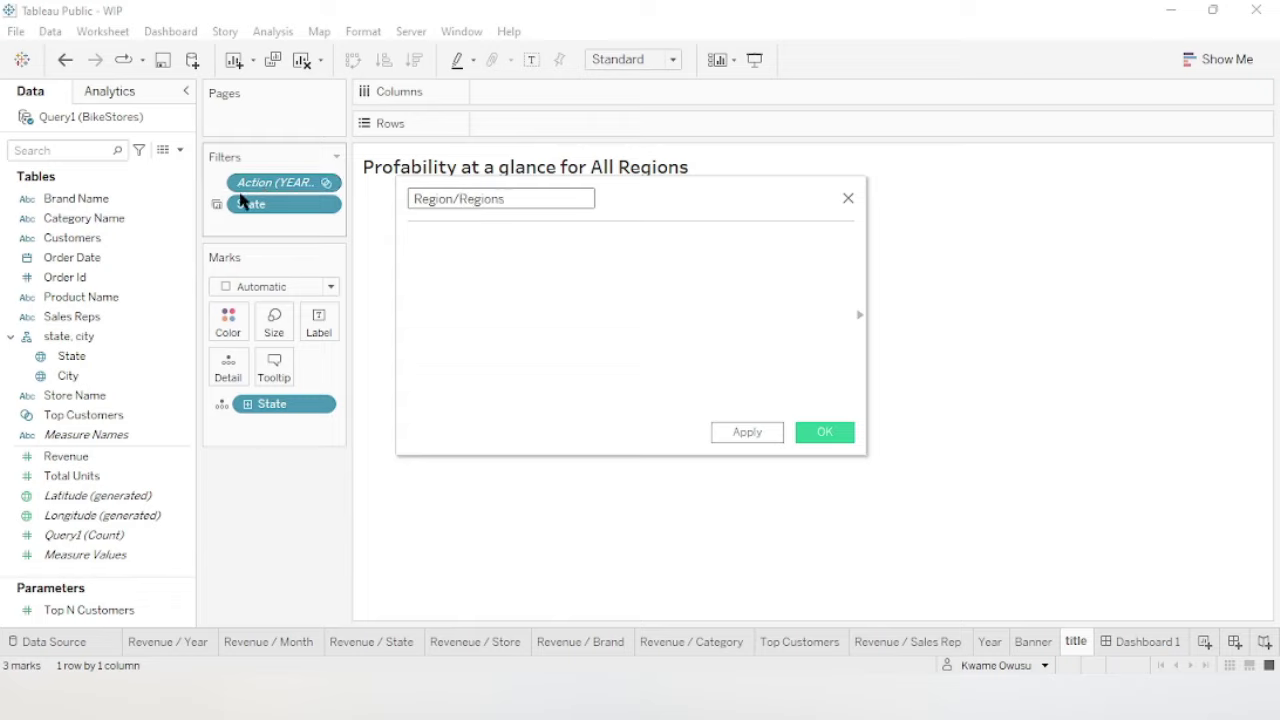
Enter IF COUNTD([State]) > 1 THEN "Regions" ELSE "Region" END and save the calculation.
{"action": "left_click", "coordinate": [469, 281]}
{"action": "type", "text": "IF"}
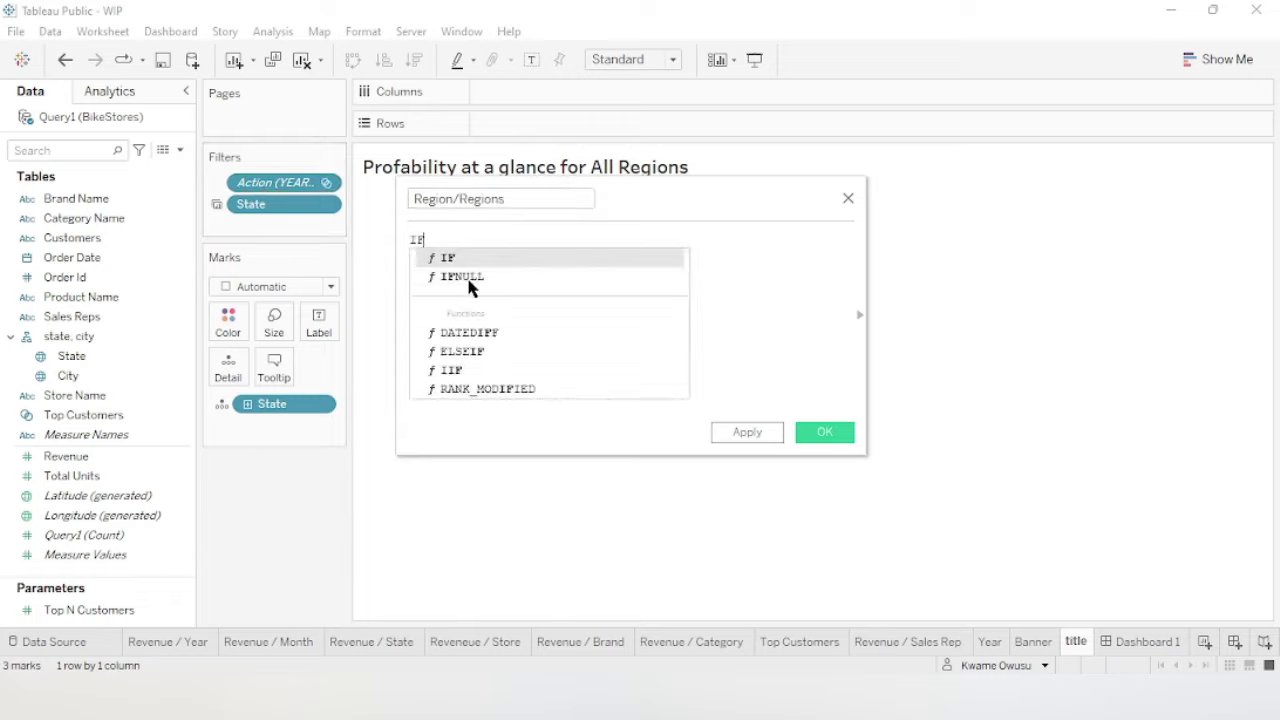
{"action": "type", "text": " COUNTD"}
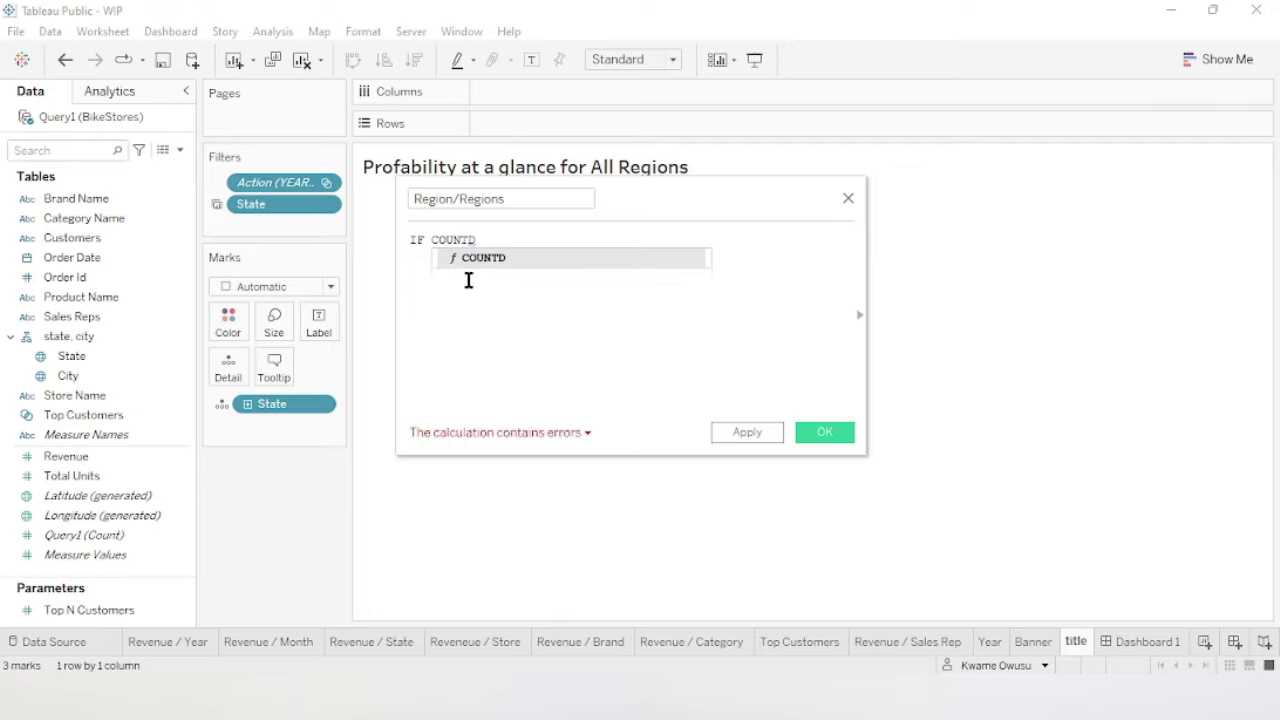
{"action": "type", "text": "([S"}
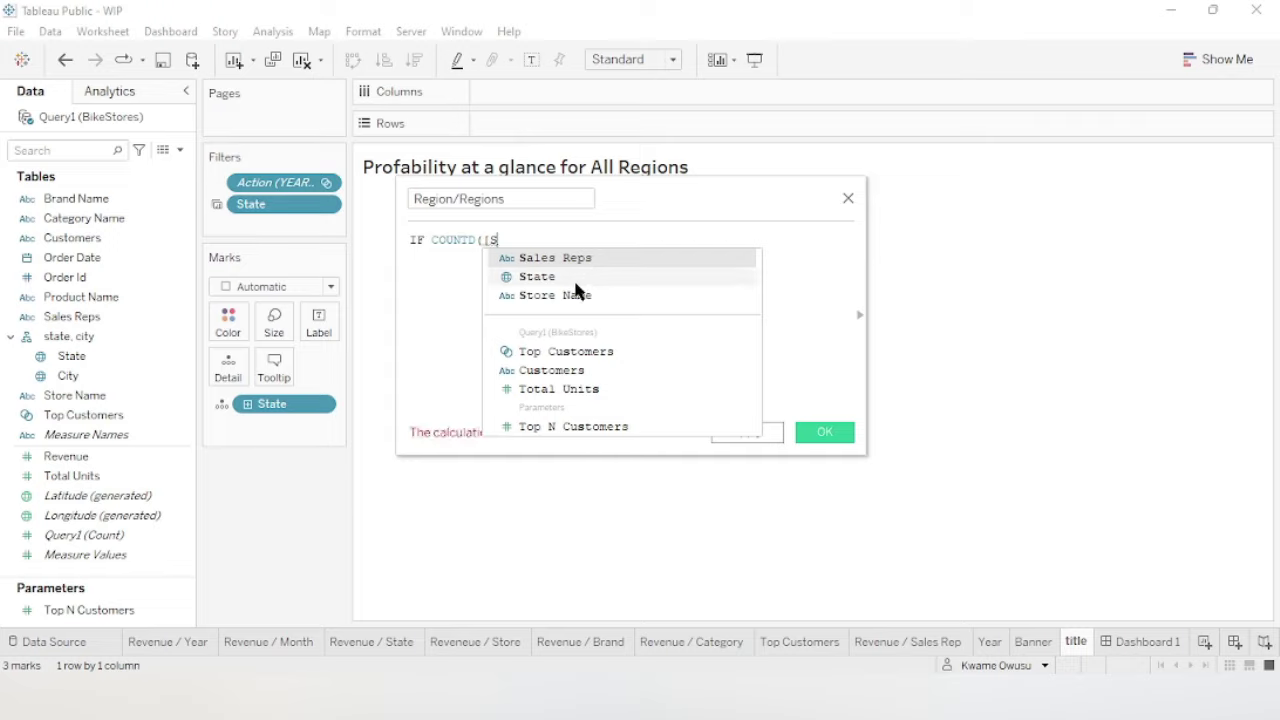
{"action": "left_click", "coordinate": [577, 277]}
{"action": "type", "text": ")"}
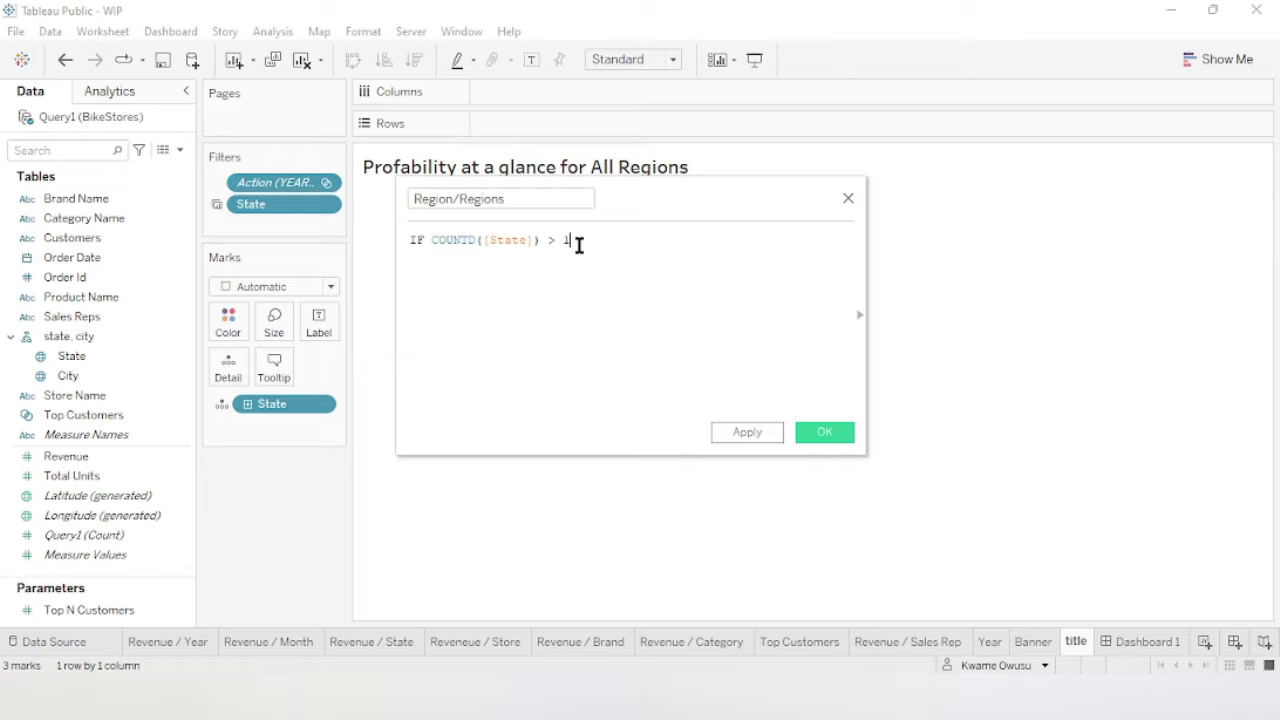
{"action": "type", "text": " > 1"}
{"action": "key", "text": "Return"}
{"action": "type", "text": "TH"}
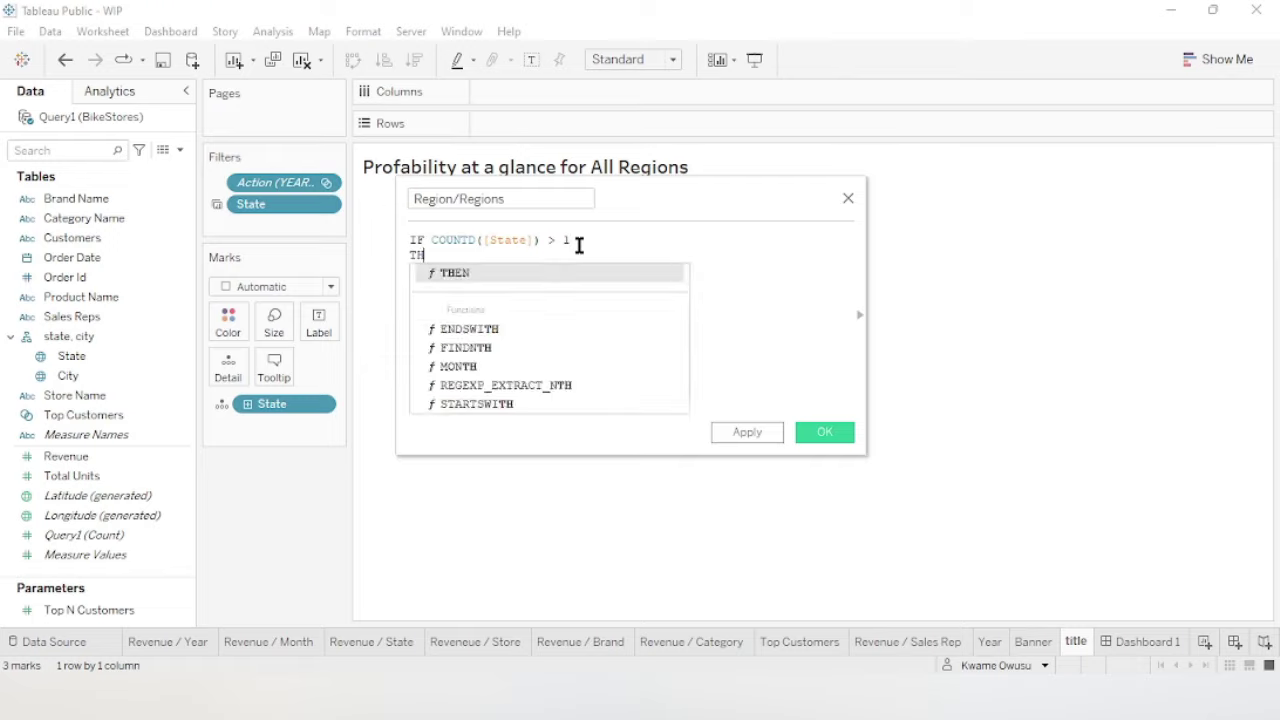
{"action": "type", "text": "EN \""}
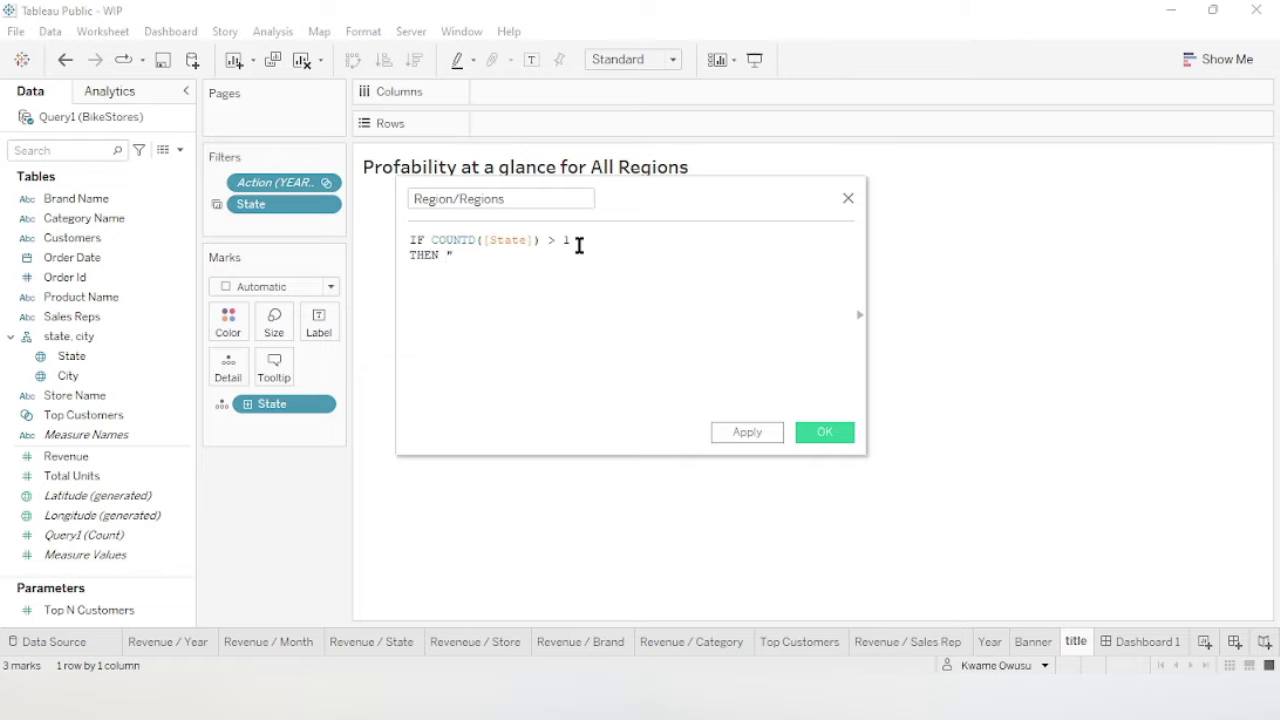
{"action": "type", "text": "Regions\""}
{"action": "key", "text": "Return"}
{"action": "type", "text": "E \"Regi"}
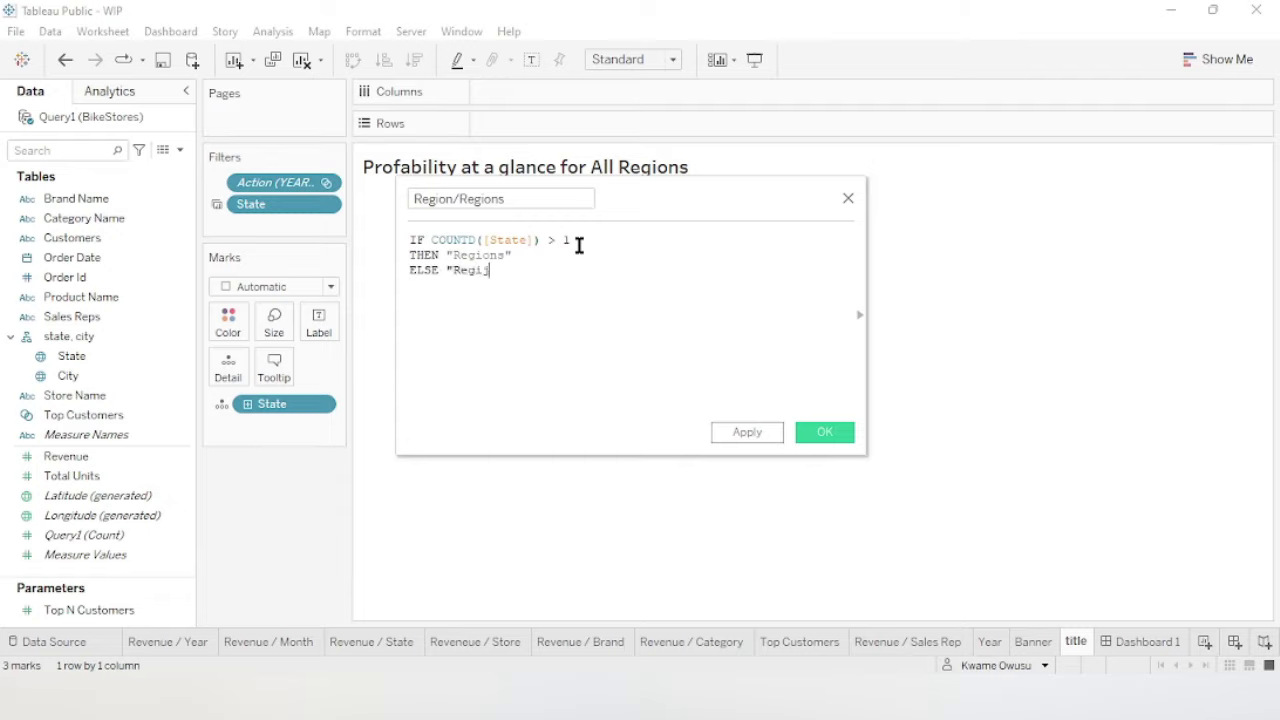
{"action": "type", "text": "on\""}
{"action": "key", "text": "Return"}
{"action": "type", "text": "END"}
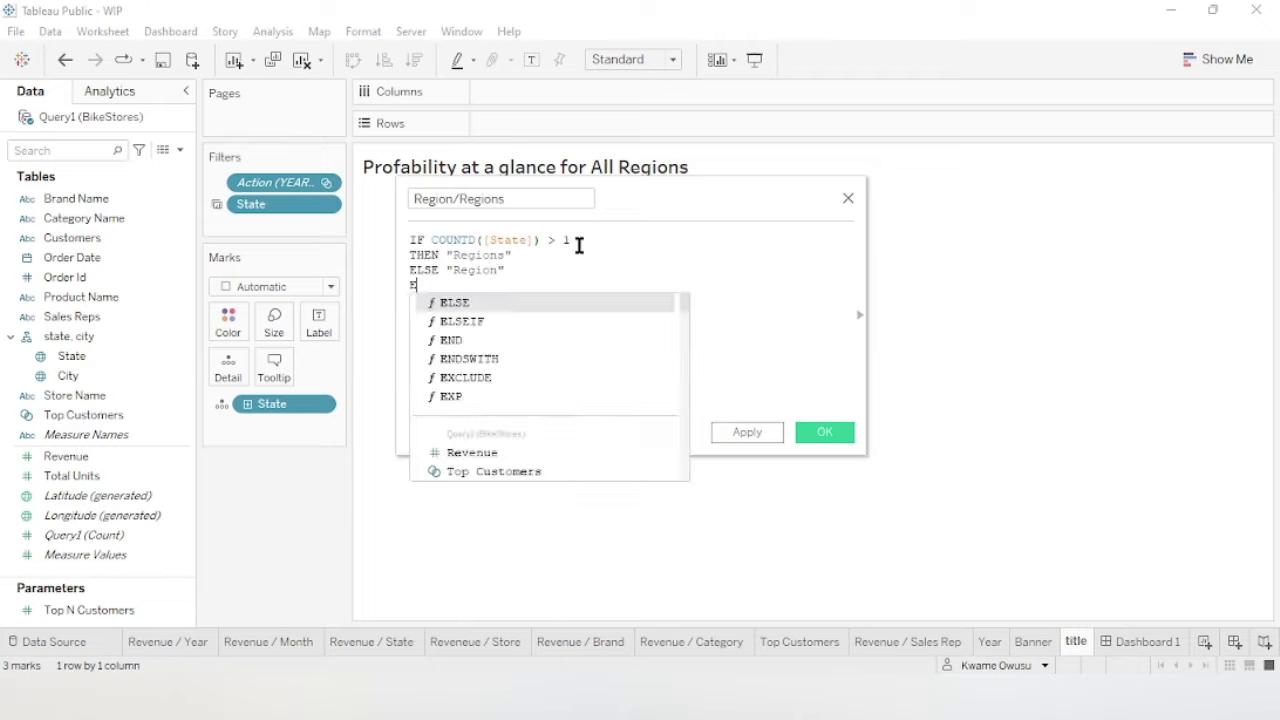
{"action": "left_click", "coordinate": [560, 249]}
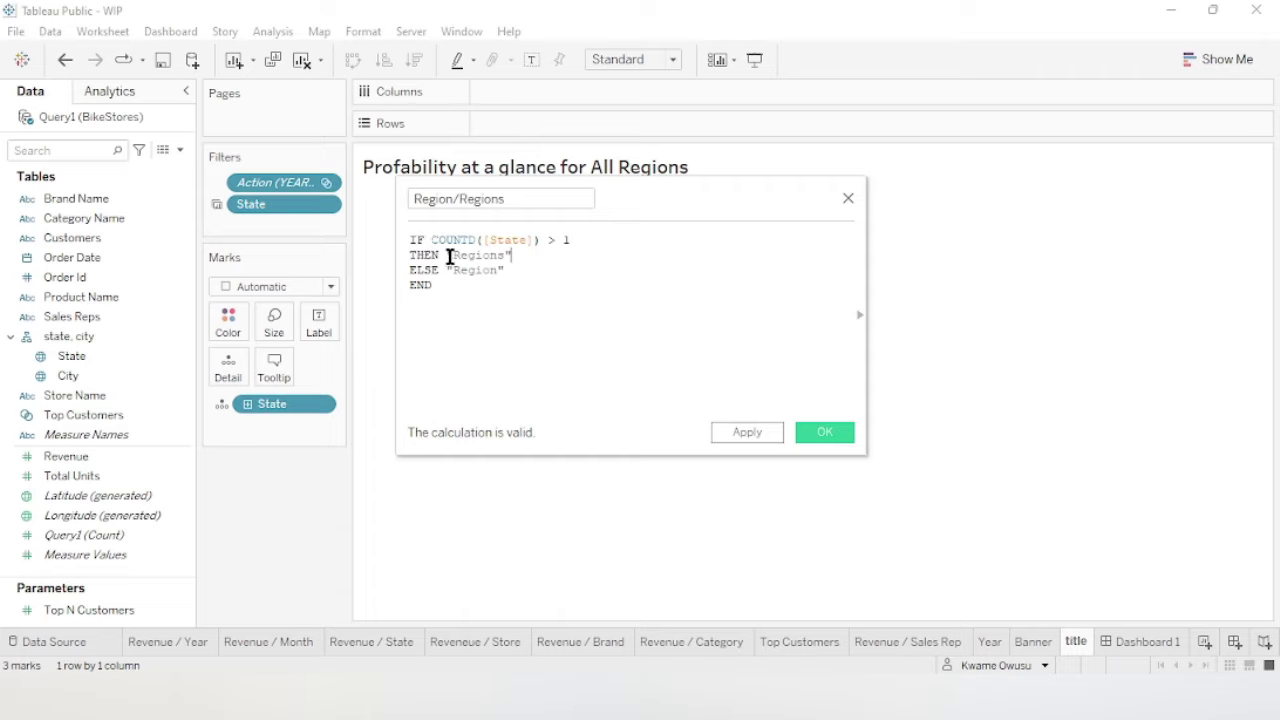
{"action": "left_click", "coordinate": [568, 255]}
{"action": "left_click", "coordinate": [826, 433]}
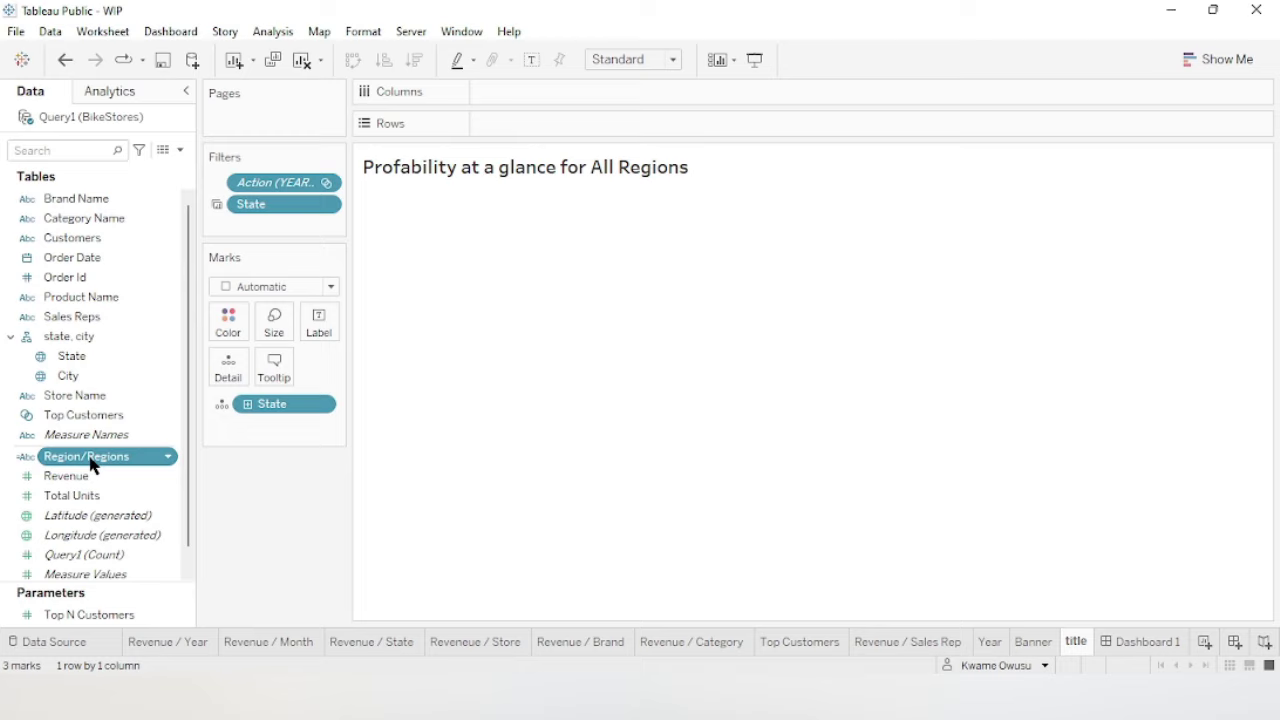
Put Region/Regions on Detail instead of State and insert it in place of 'Regions' in the title.
{"action": "left_click_drag", "start_coordinate": [90, 458], "coordinate": [228, 368]}
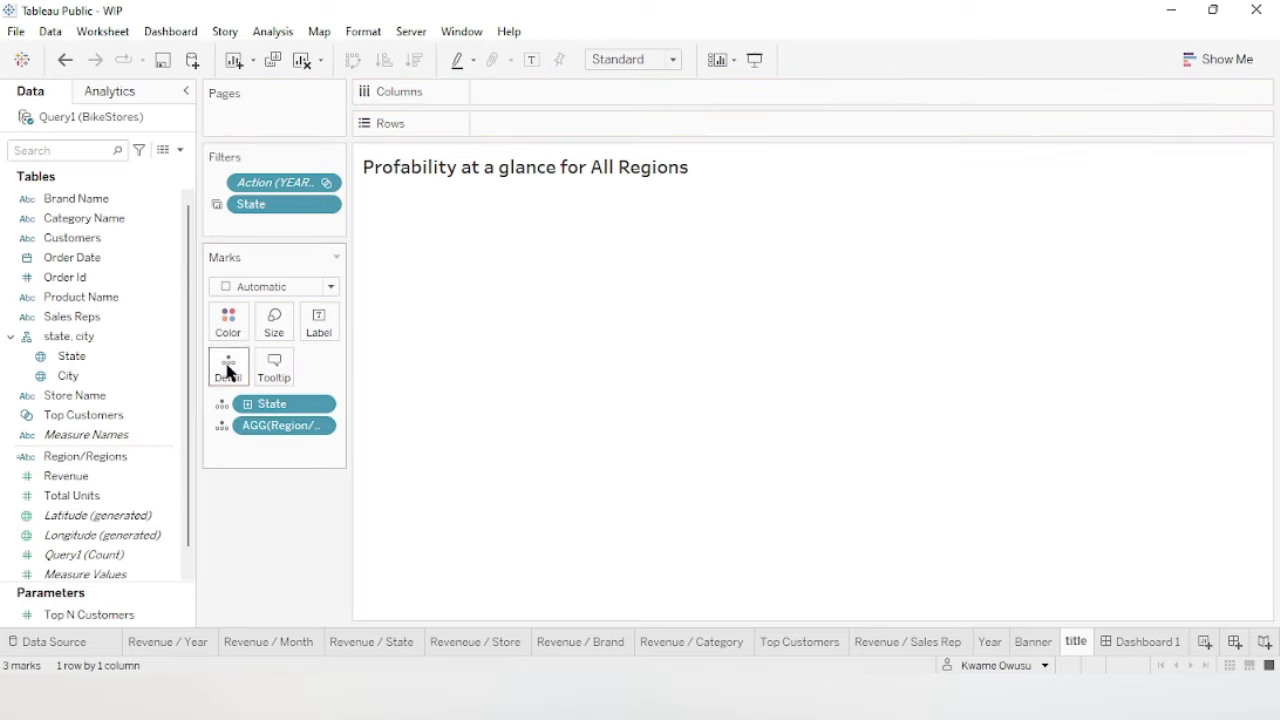
{"action": "left_click_drag", "start_coordinate": [279, 405], "coordinate": [36, 400]}
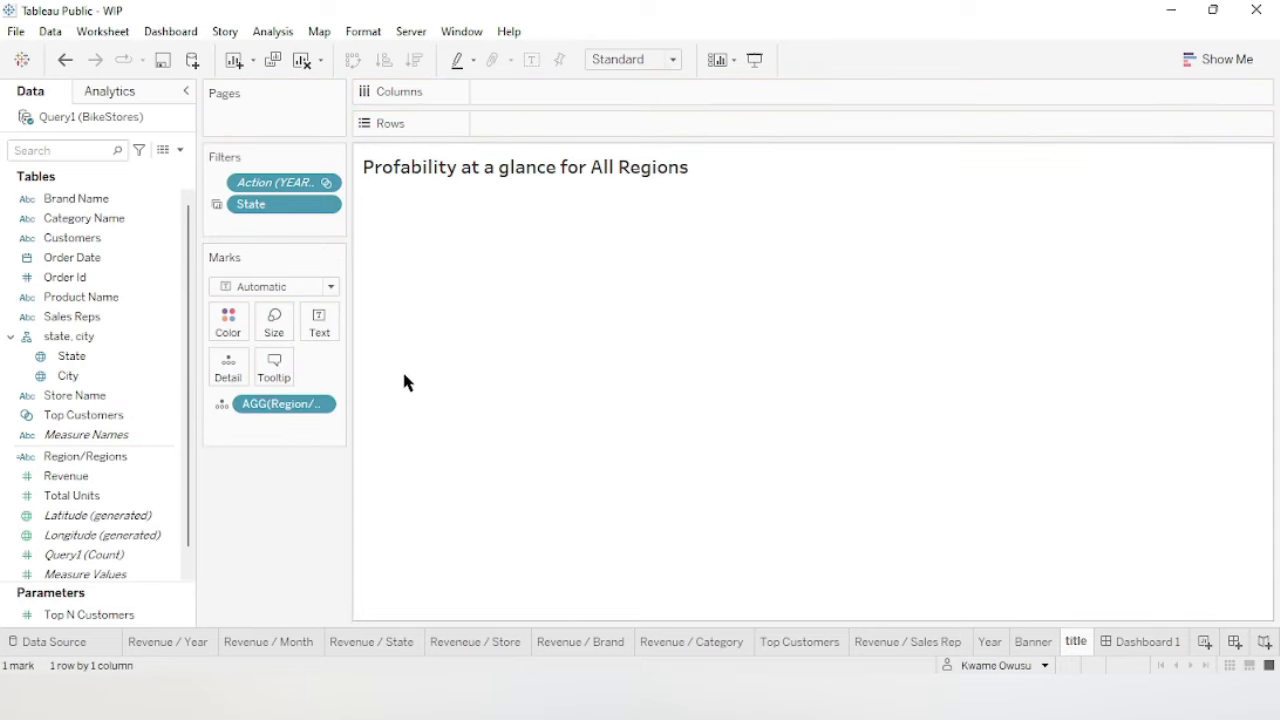
{"action": "double_click", "coordinate": [622, 167]}
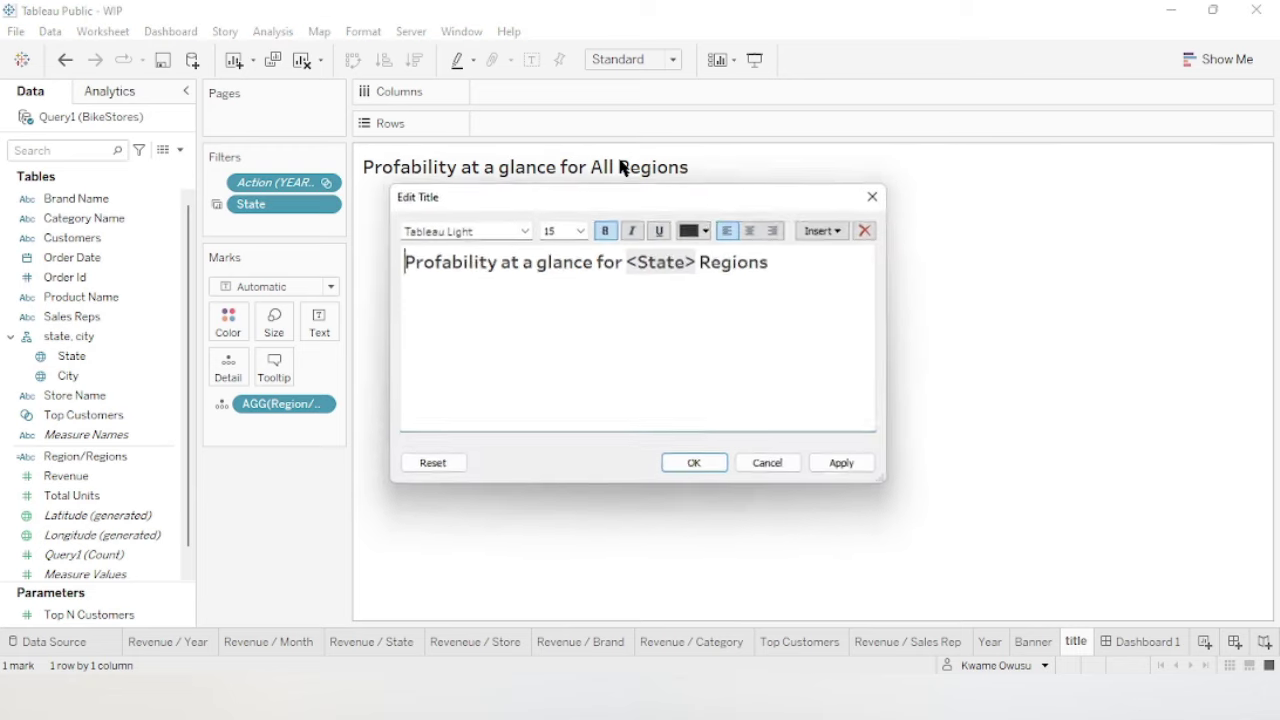
{"action": "left_click_drag", "start_coordinate": [704, 261], "coordinate": [791, 260]}
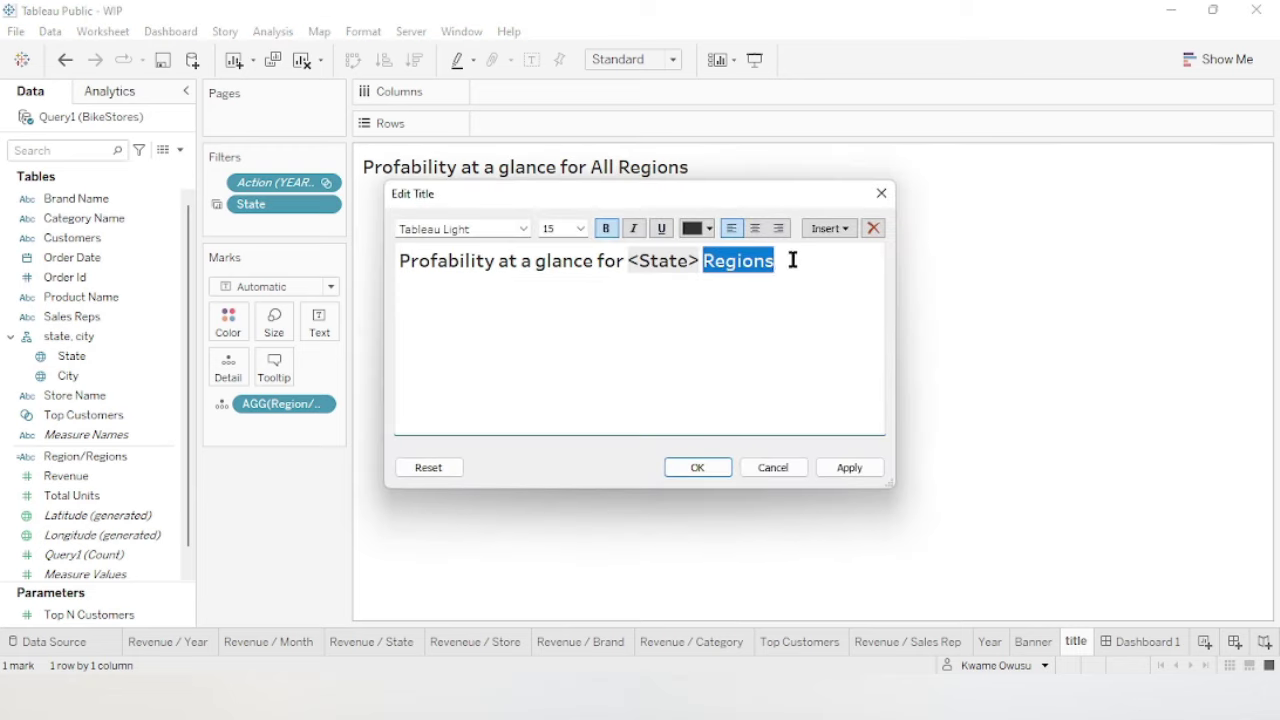
{"action": "left_click", "coordinate": [850, 232]}
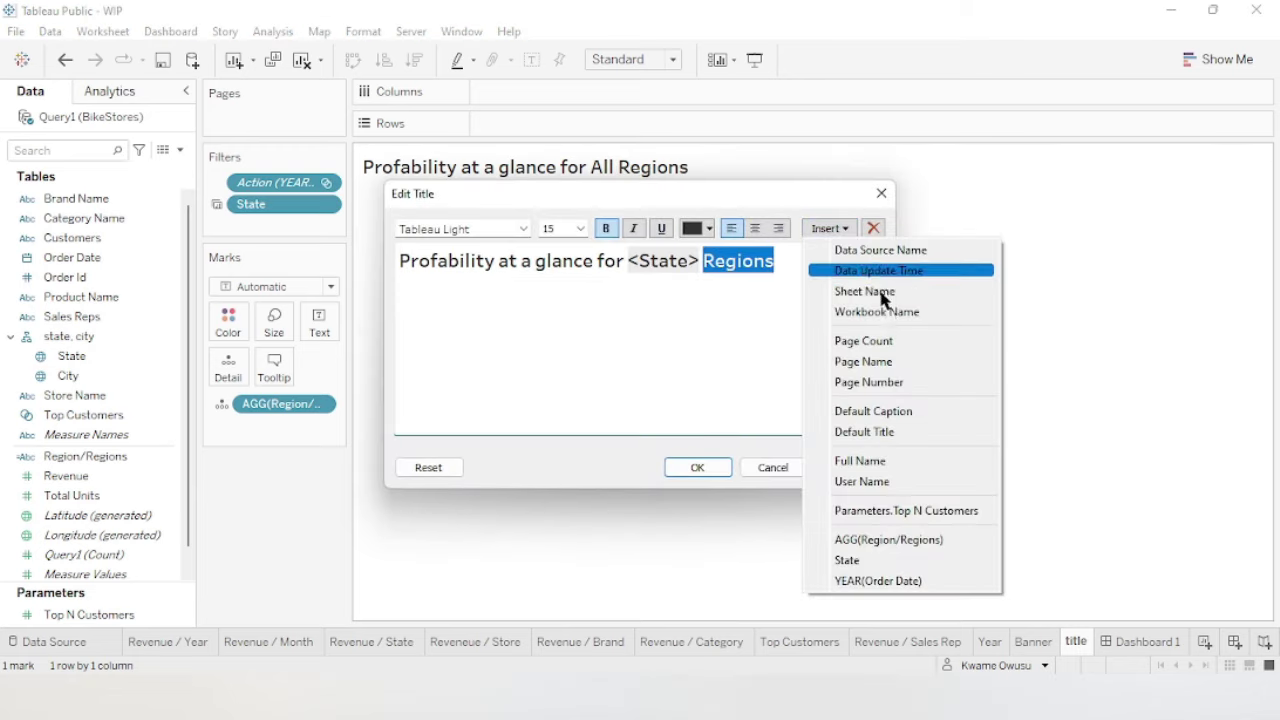
{"action": "left_click", "coordinate": [893, 541]}
{"action": "left_click", "coordinate": [849, 467]}
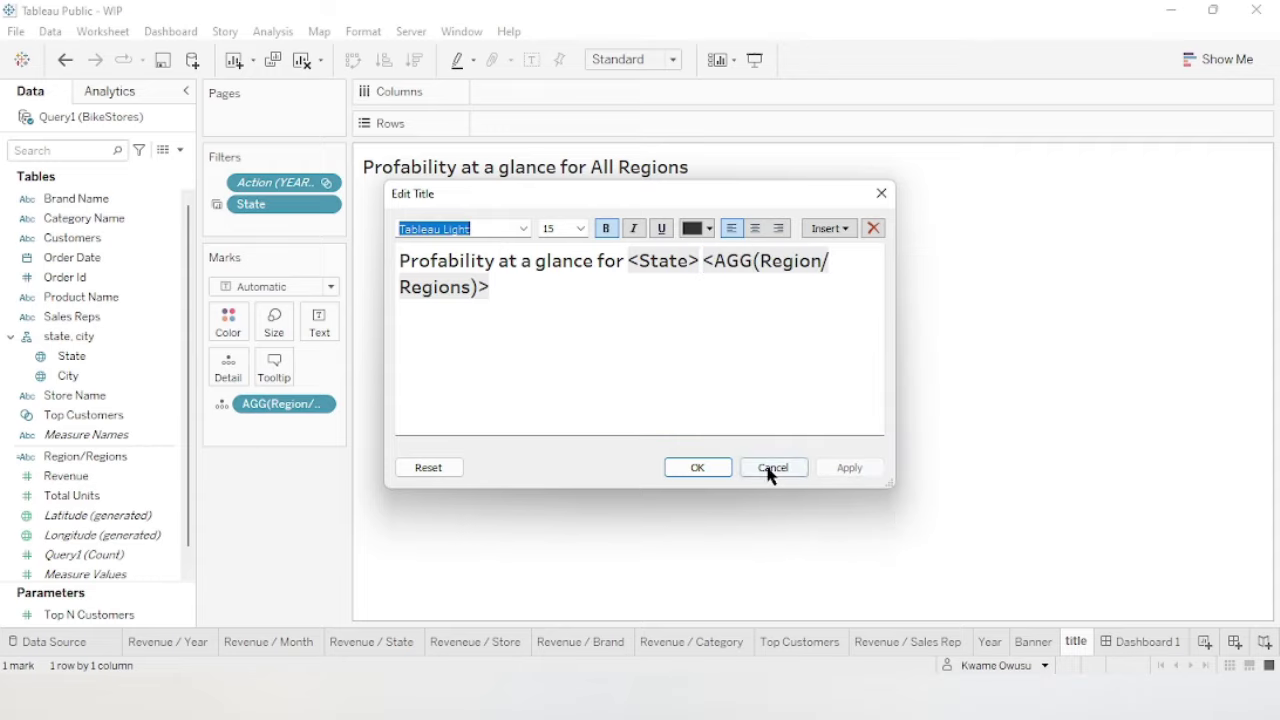
{"action": "left_click", "coordinate": [703, 472]}
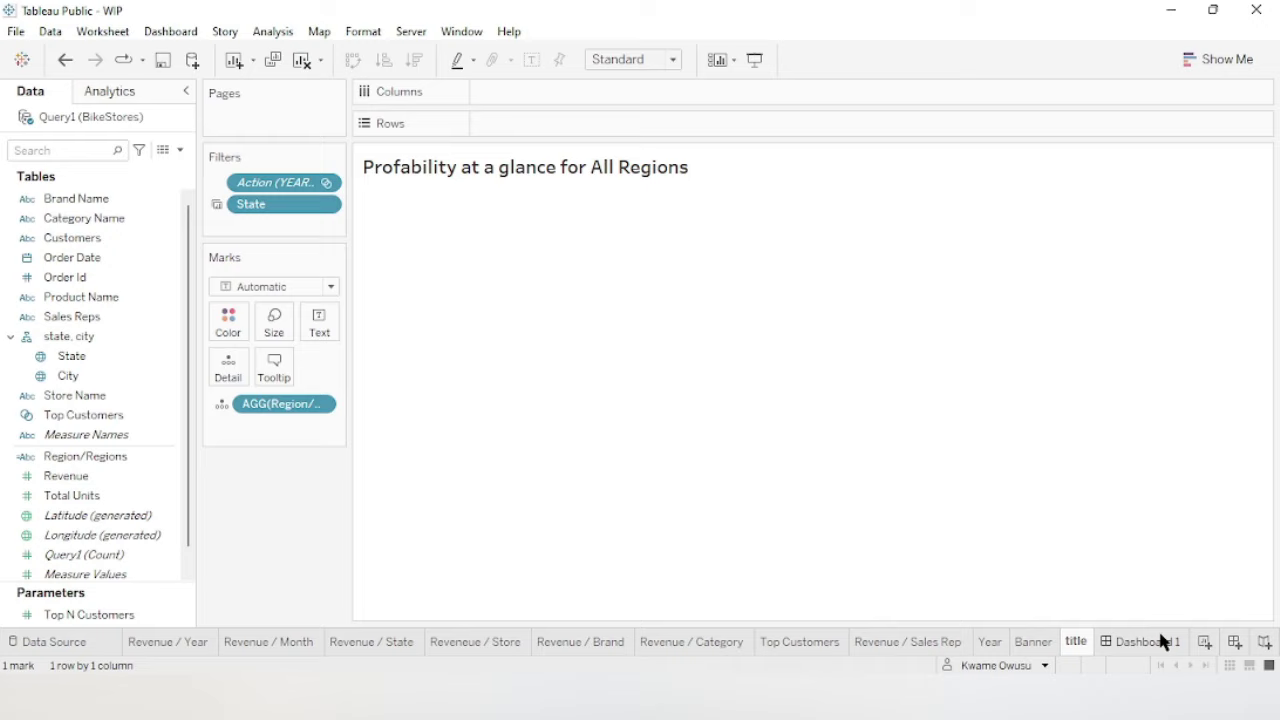
{"action": "left_click", "coordinate": [1160, 636]}
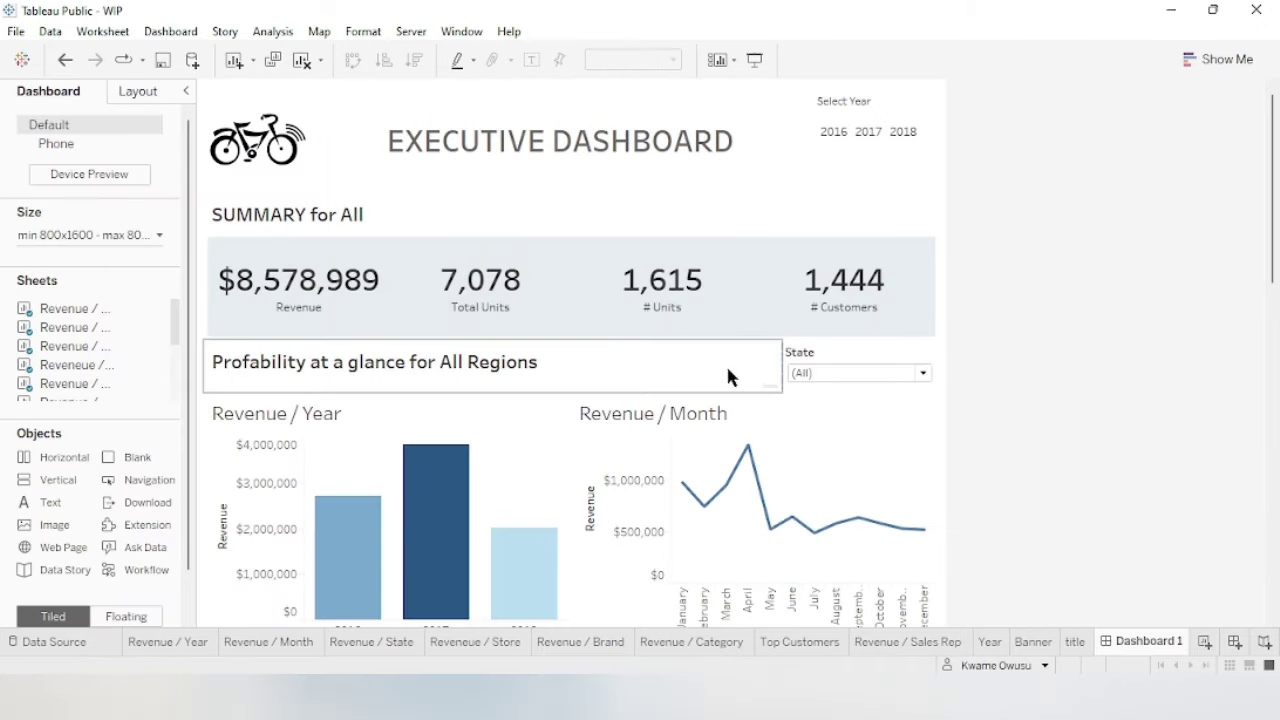
{"action": "left_click", "coordinate": [867, 368]}
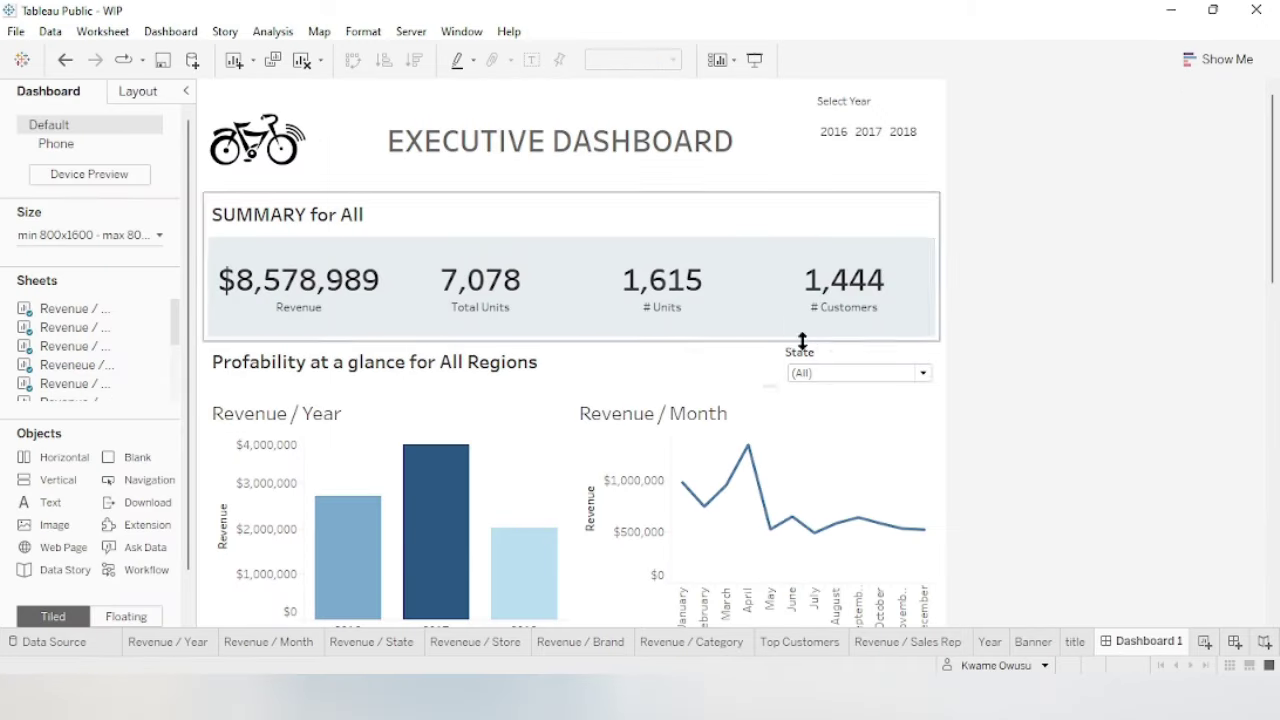
{"action": "left_click", "coordinate": [503, 367]}
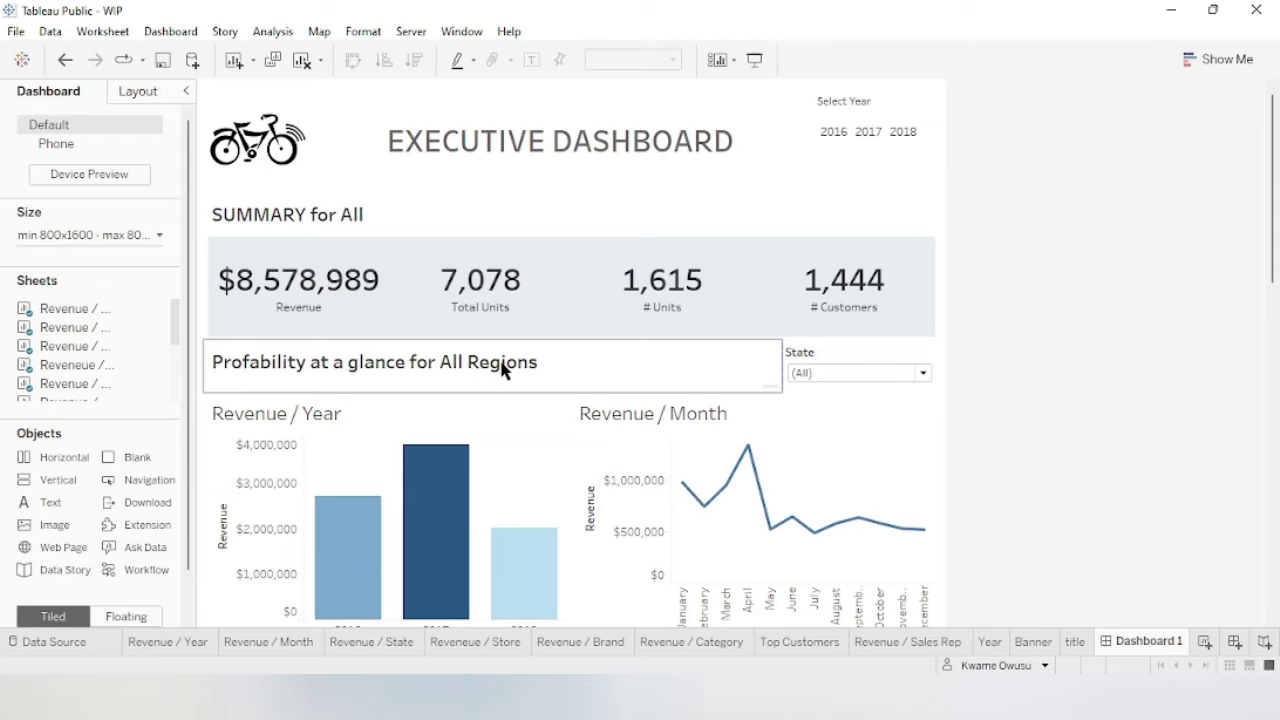
{"action": "left_click", "coordinate": [822, 376]}
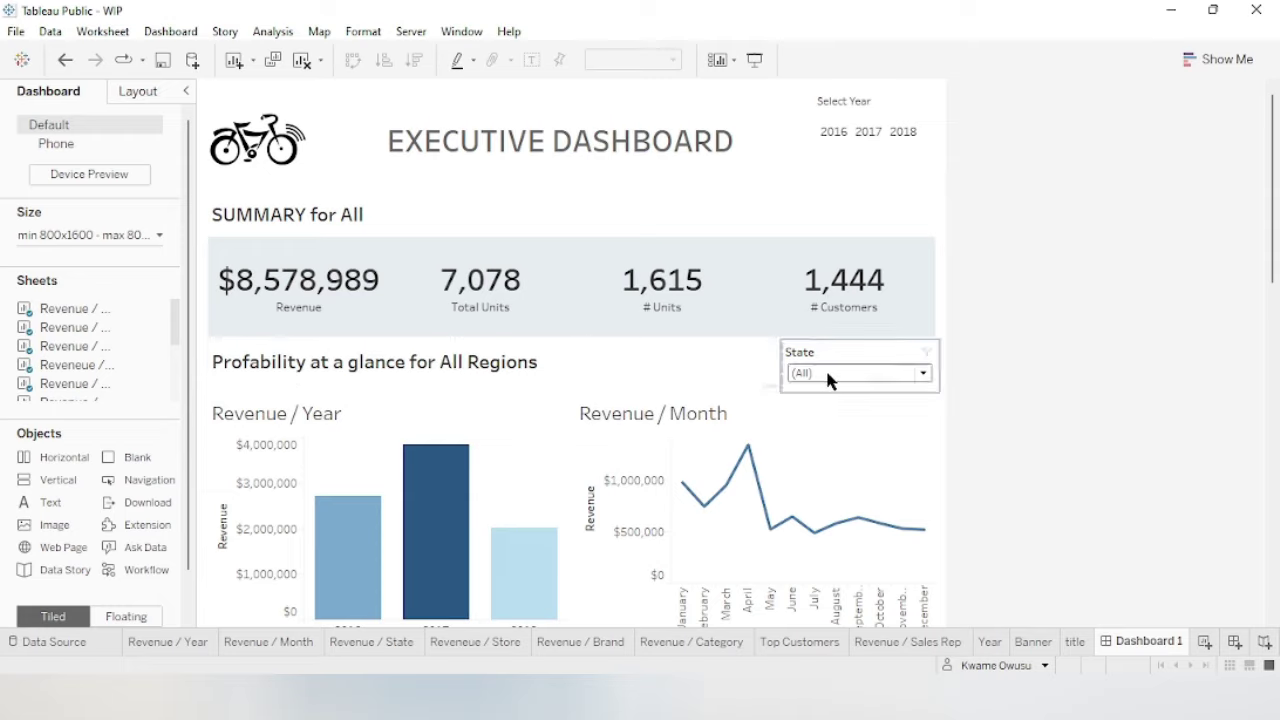
{"action": "left_click", "coordinate": [584, 368]}
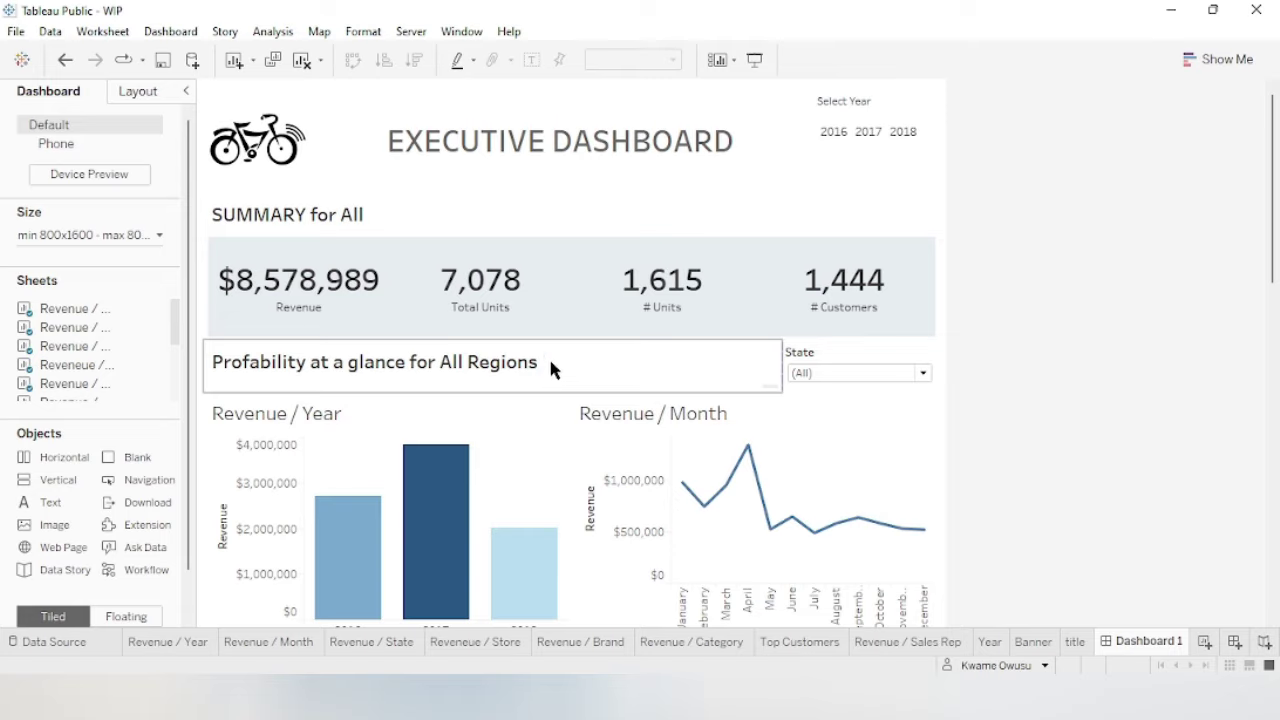
{"action": "left_click", "coordinate": [857, 372]}
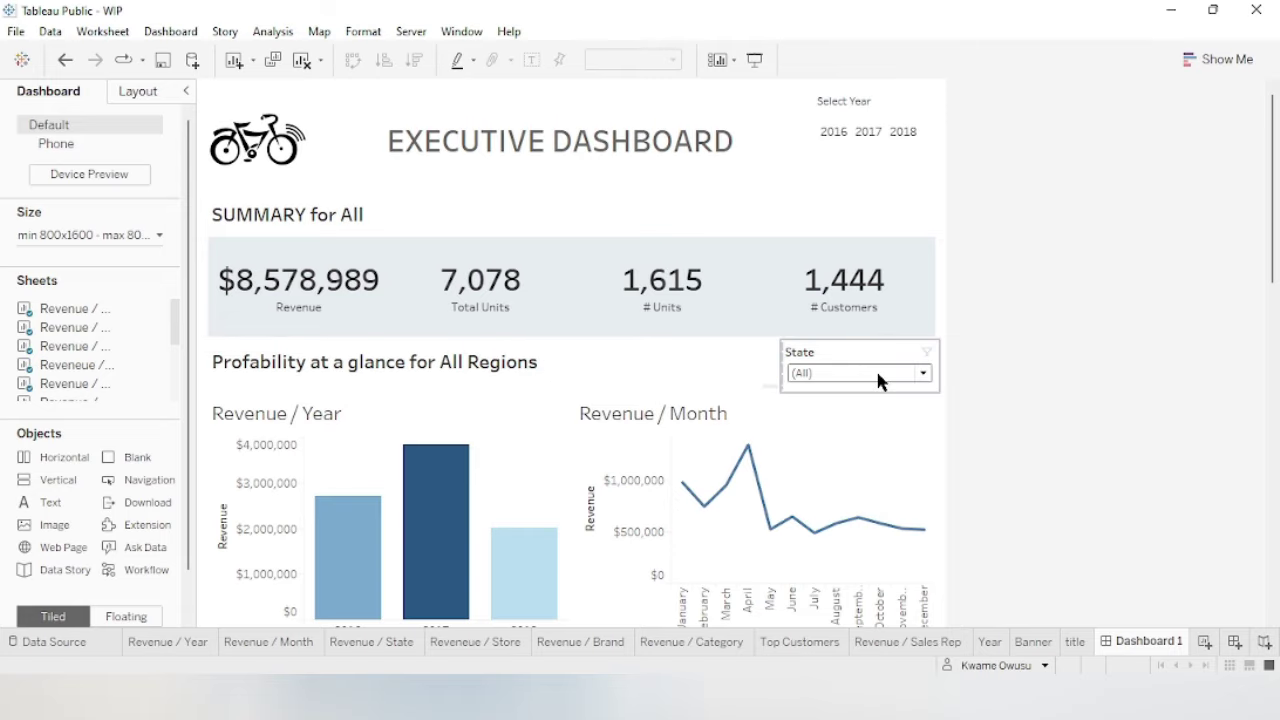
{"action": "left_click", "coordinate": [876, 370]}
{"action": "left_click", "coordinate": [849, 410]}
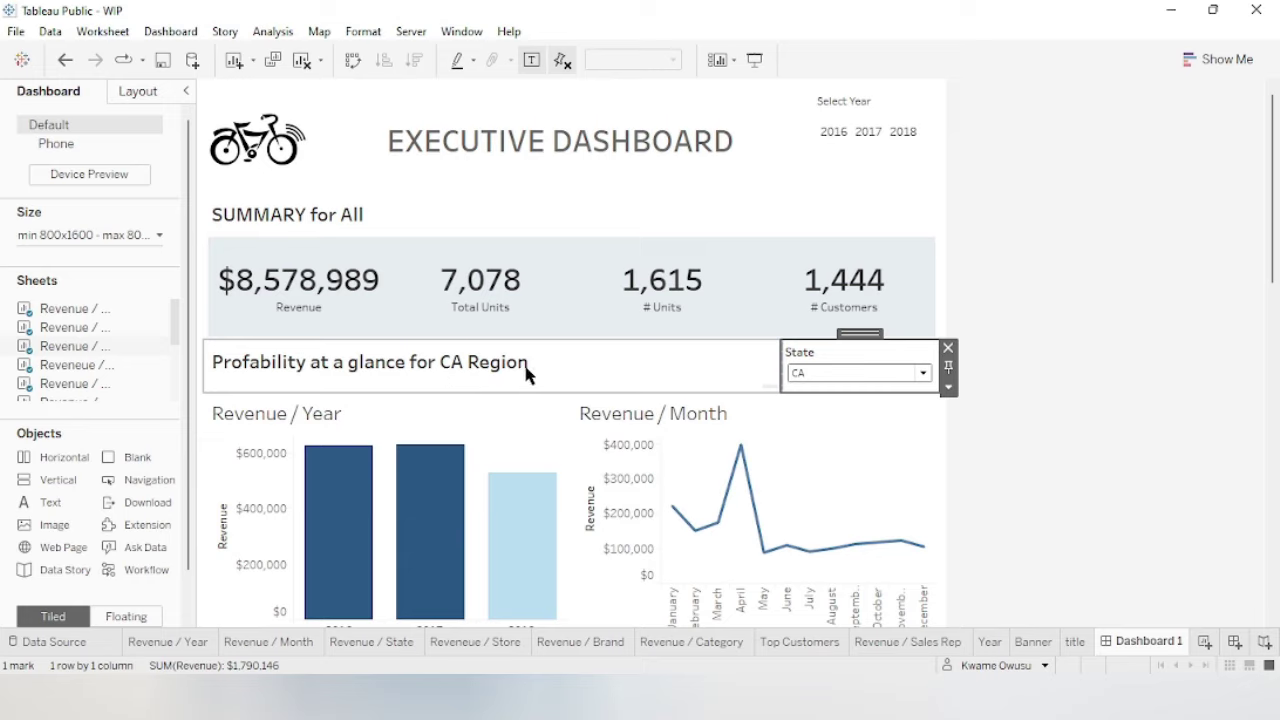
{"action": "left_click", "coordinate": [865, 373]}
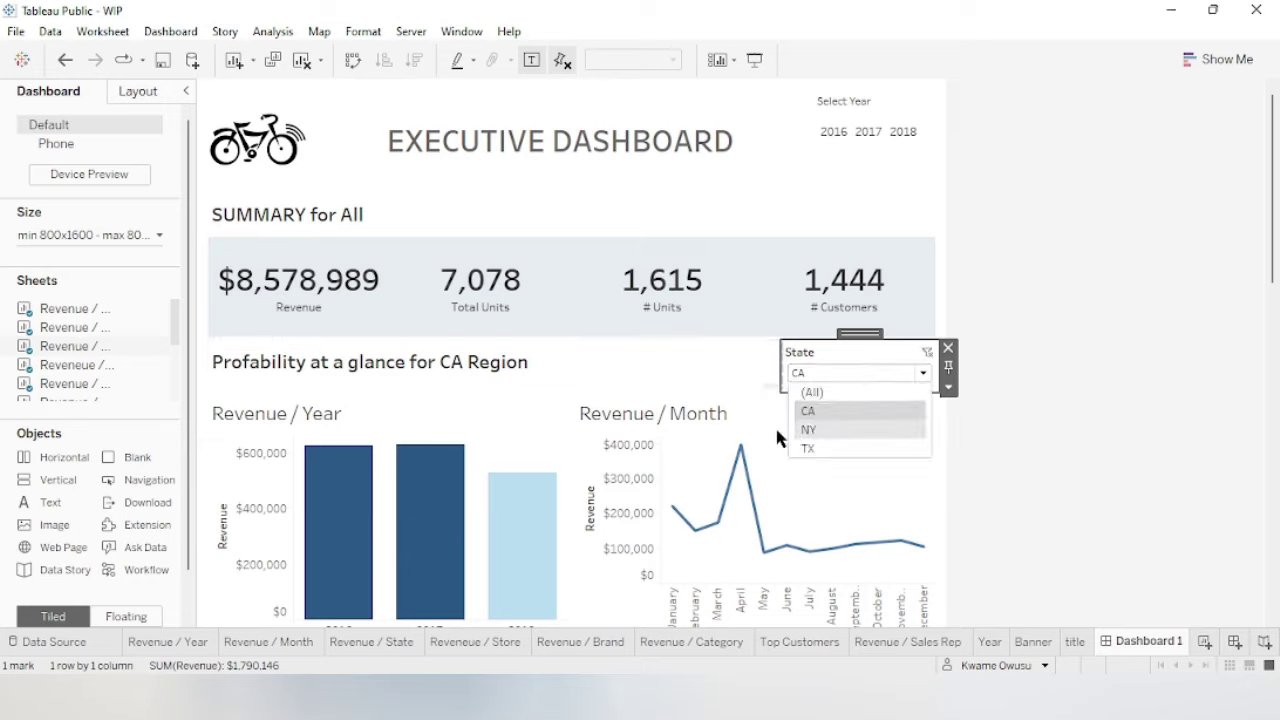
{"action": "key", "text": "Return"}
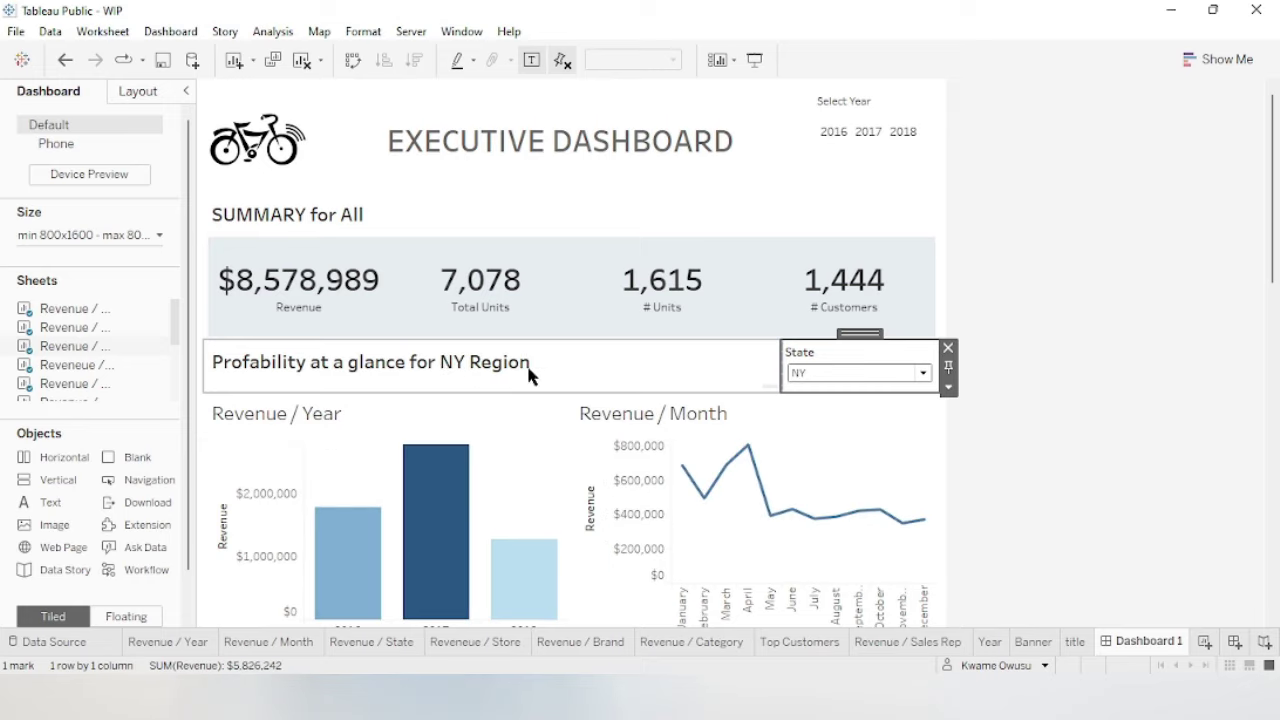
{"action": "left_click", "coordinate": [855, 373]}
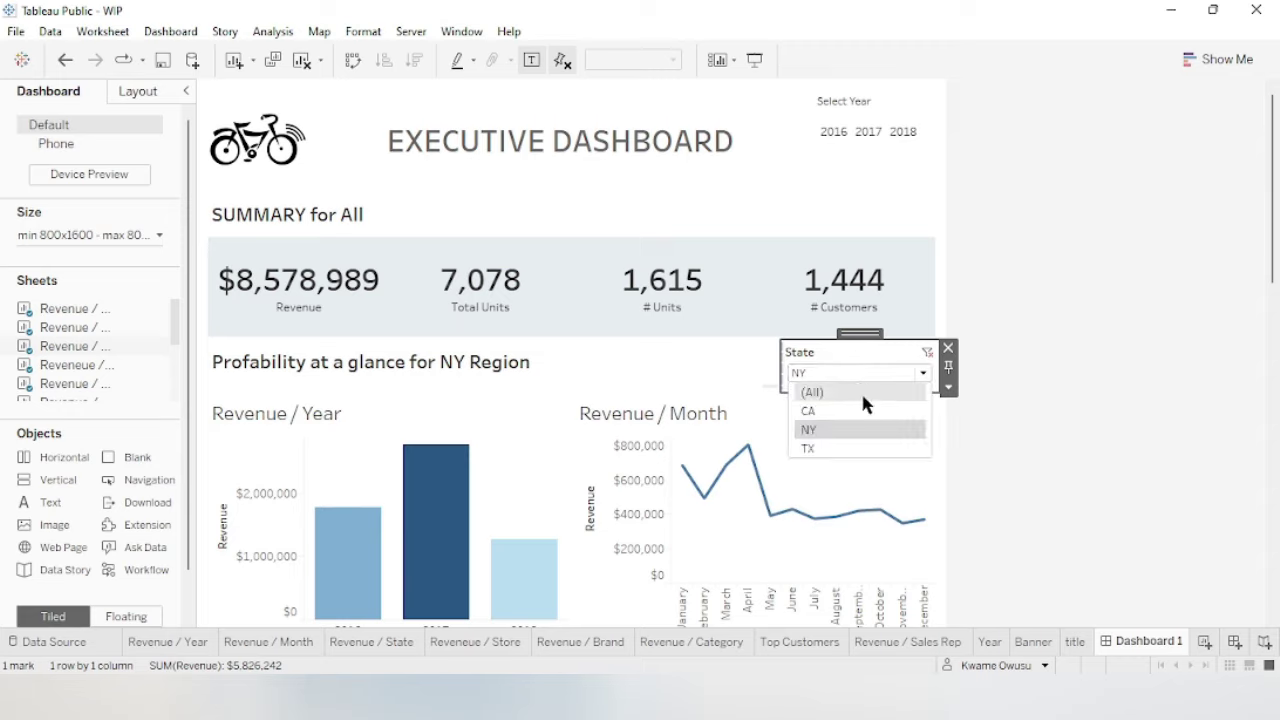
{"action": "left_click", "coordinate": [476, 368]}
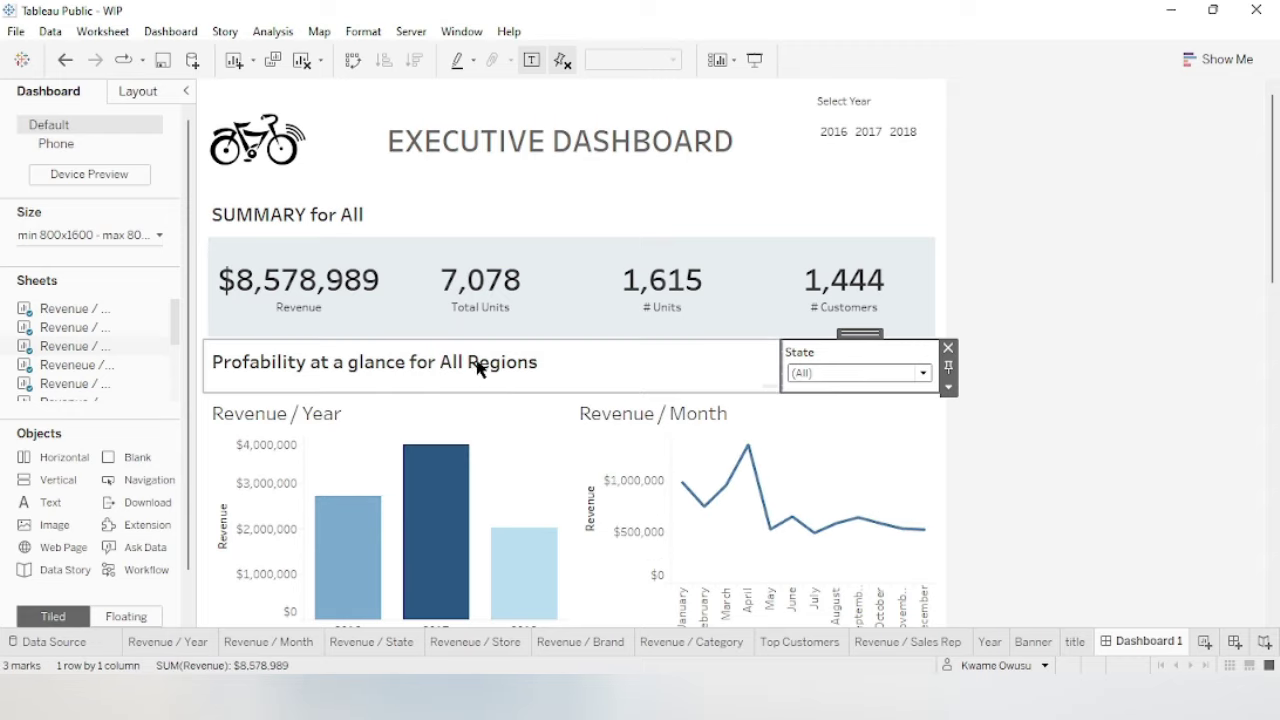
{"action": "key", "text": "ctrl+z"}
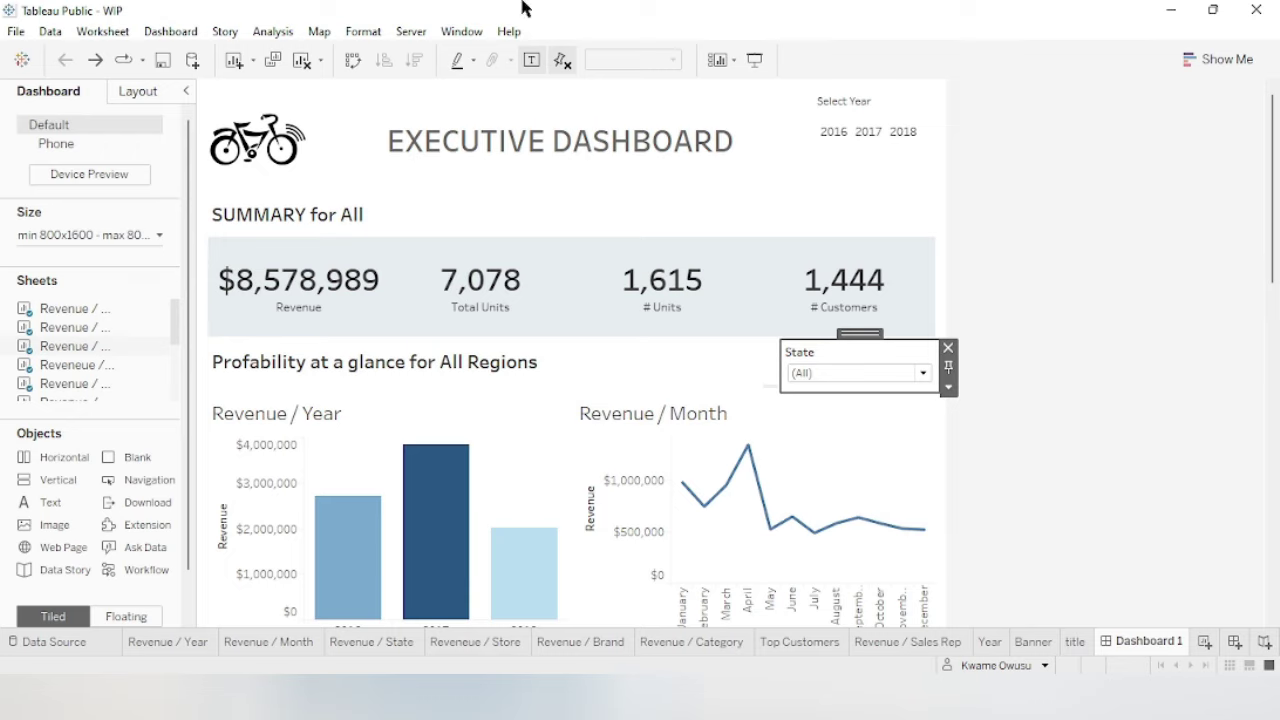
{"action": "mouse_move", "coordinate": [1277, 114]}
{"action": "left_mouse_down"}
{"action": "mouse_move", "coordinate": [1277, 440]}
{"action": "mouse_move", "coordinate": [1277, 118]}
{"action": "left_mouse_up"}
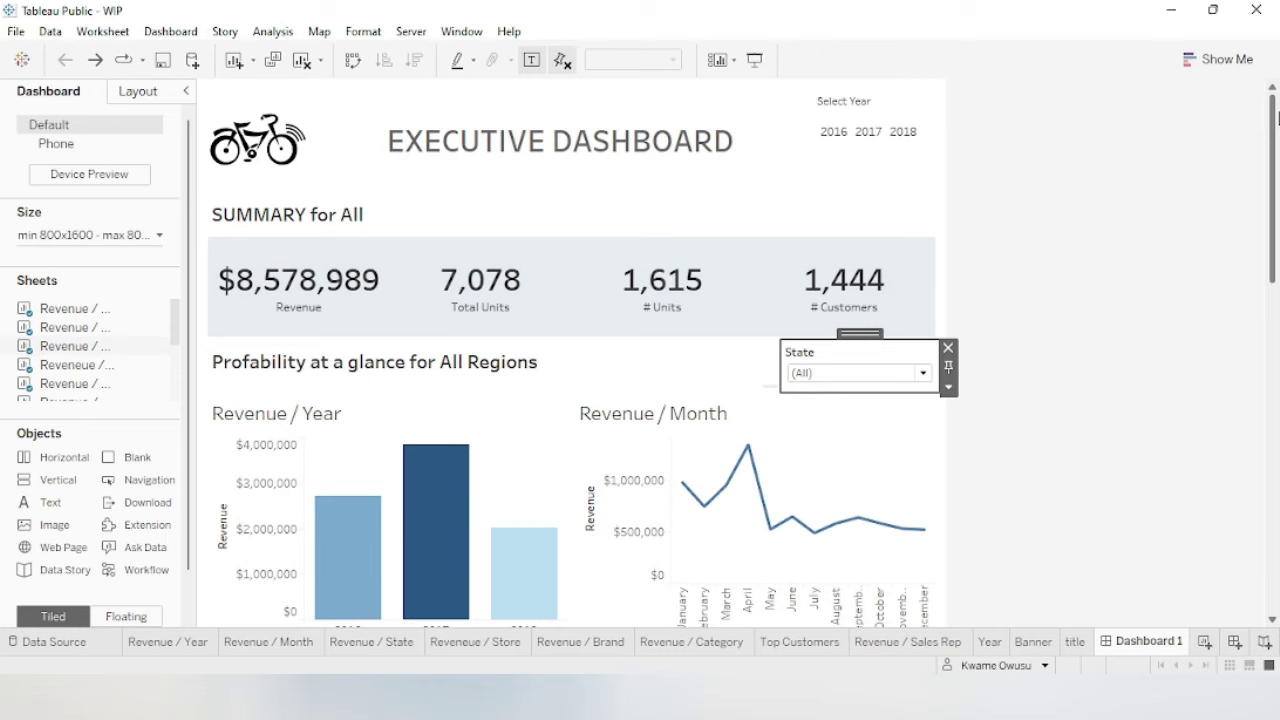
{"action": "left_click_drag", "start_coordinate": [1277, 118], "coordinate": [1274, 531]}
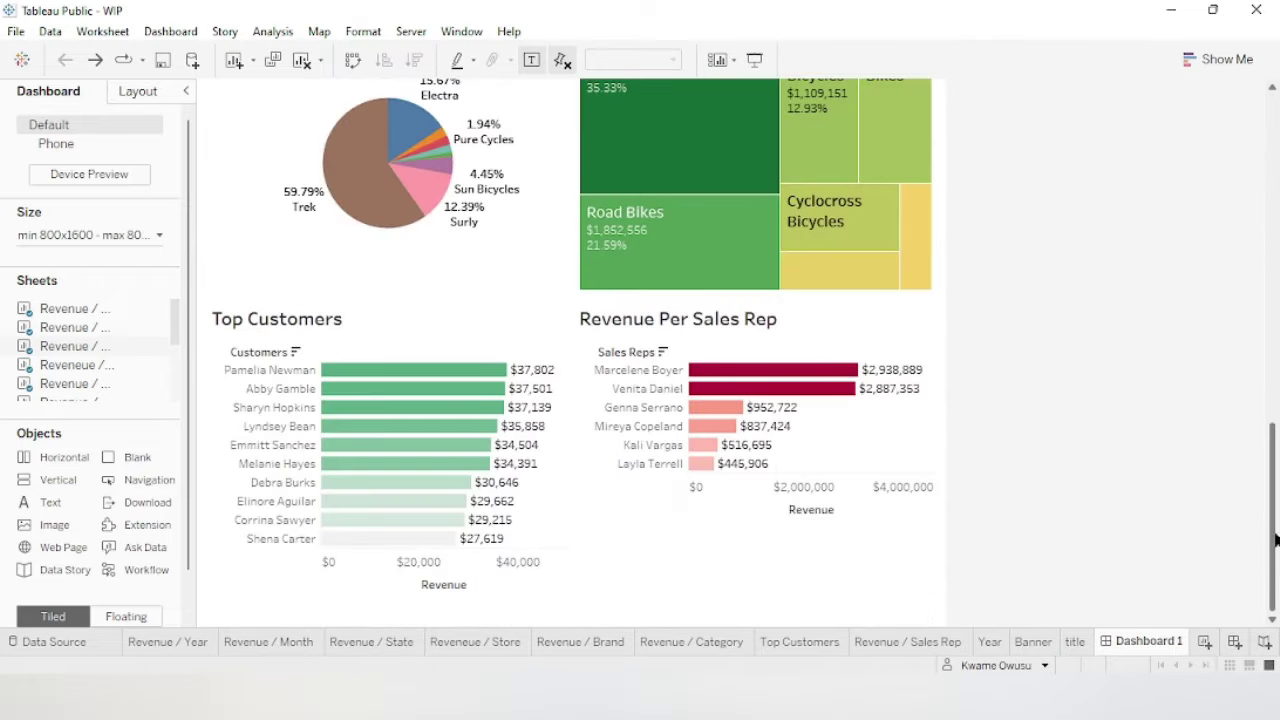
Open the title worksheet and return to Dashboard 1 without renaming it.
{"action": "double_click", "coordinate": [1075, 641]}
{"action": "key", "text": "Return"}
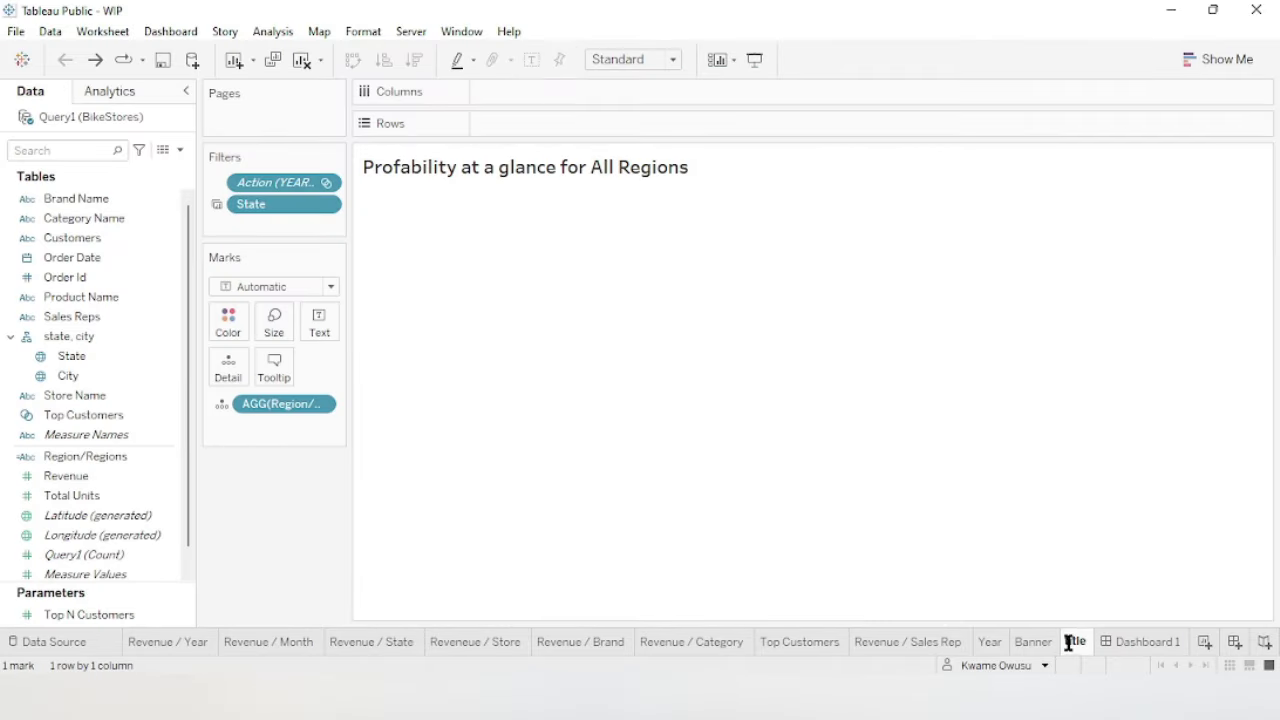
{"action": "left_click", "coordinate": [1152, 645]}
Retype the heading EXECUTIVE DASHBOARD as 'Executive Dashboard' in title case.
{"action": "left_click_drag", "start_coordinate": [1263, 484], "coordinate": [1200, 145]}
{"action": "double_click", "coordinate": [497, 147]}
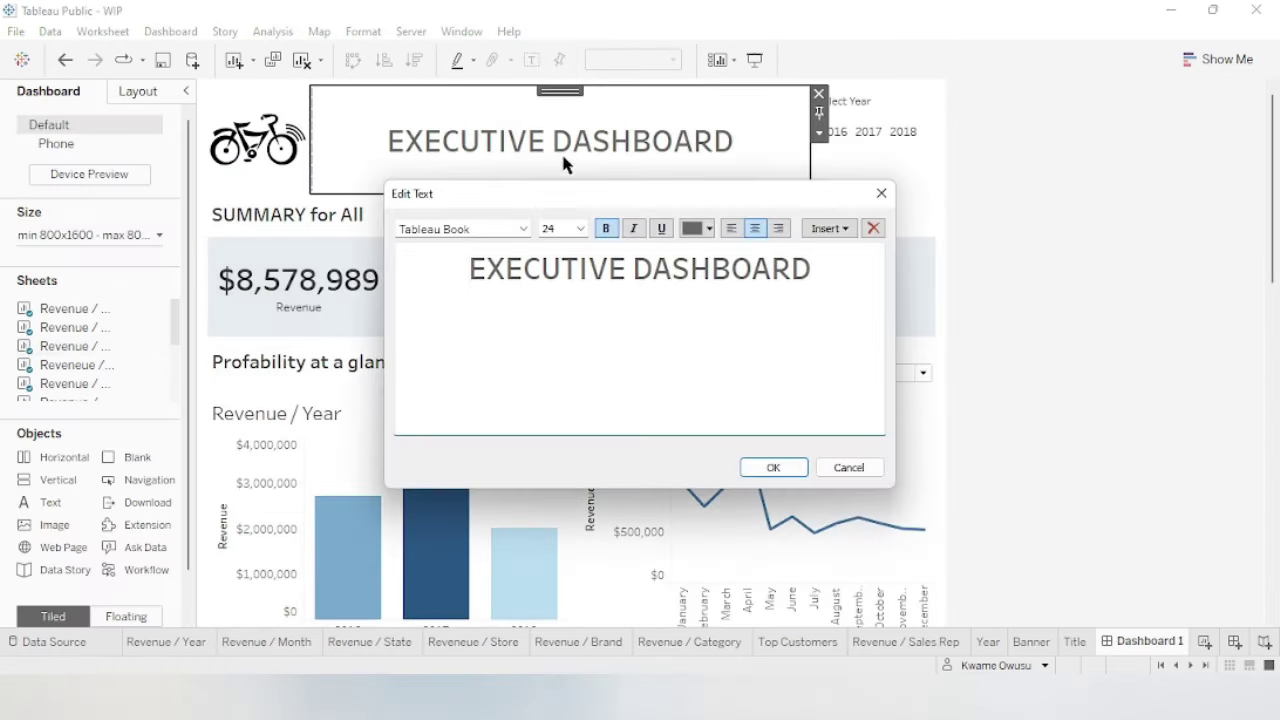
{"action": "left_click_drag", "start_coordinate": [624, 270], "coordinate": [478, 272]}
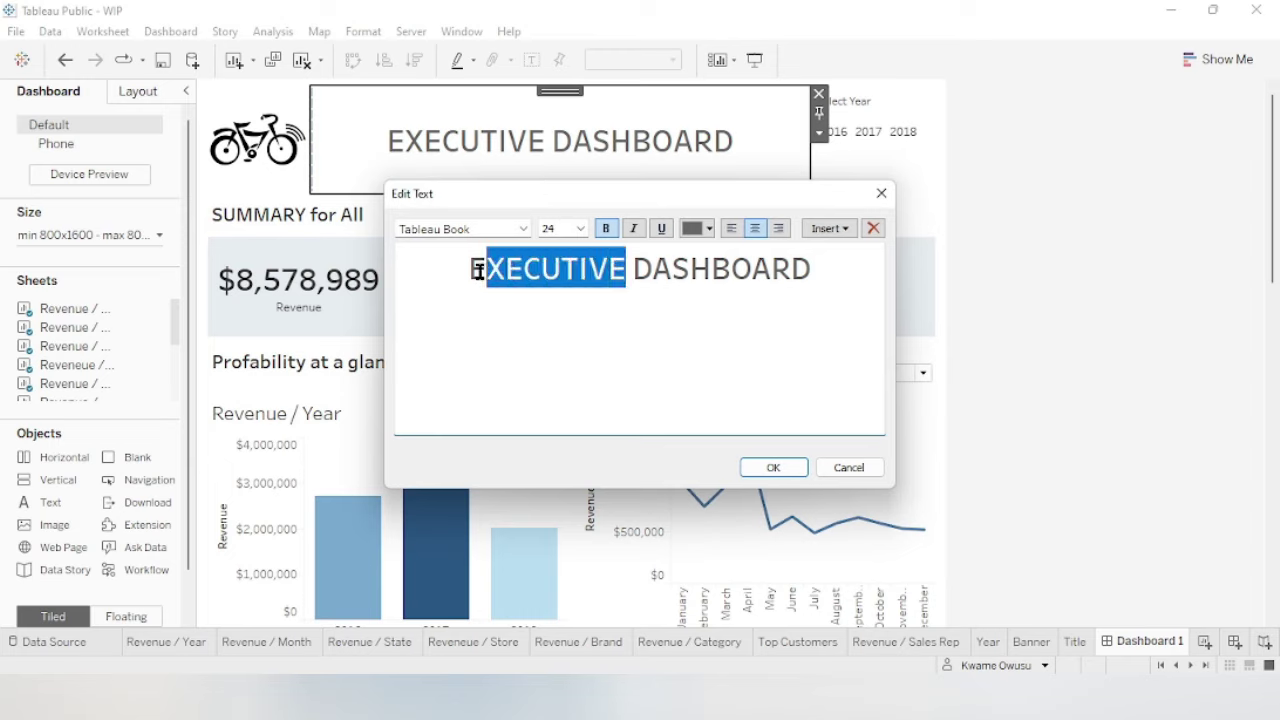
{"action": "type", "text": "xecutive"}
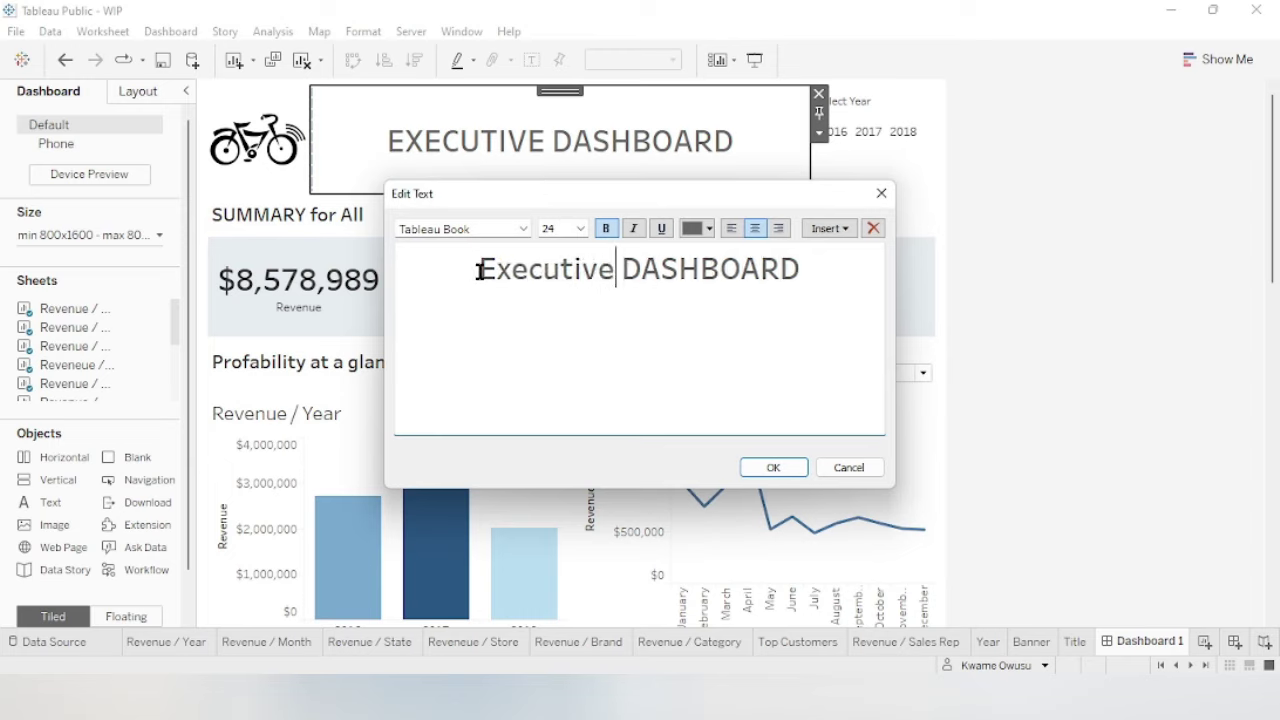
{"action": "left_click_drag", "start_coordinate": [646, 266], "coordinate": [877, 266]}
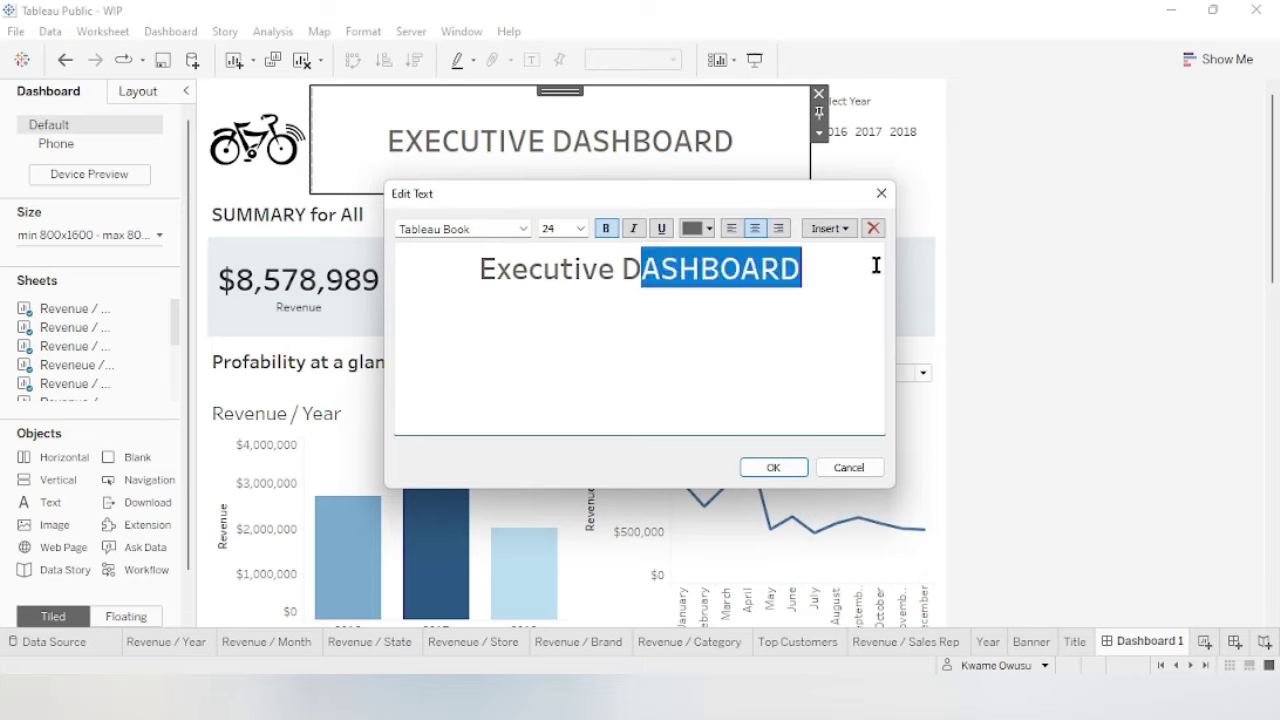
{"action": "type", "text": "ashboard"}
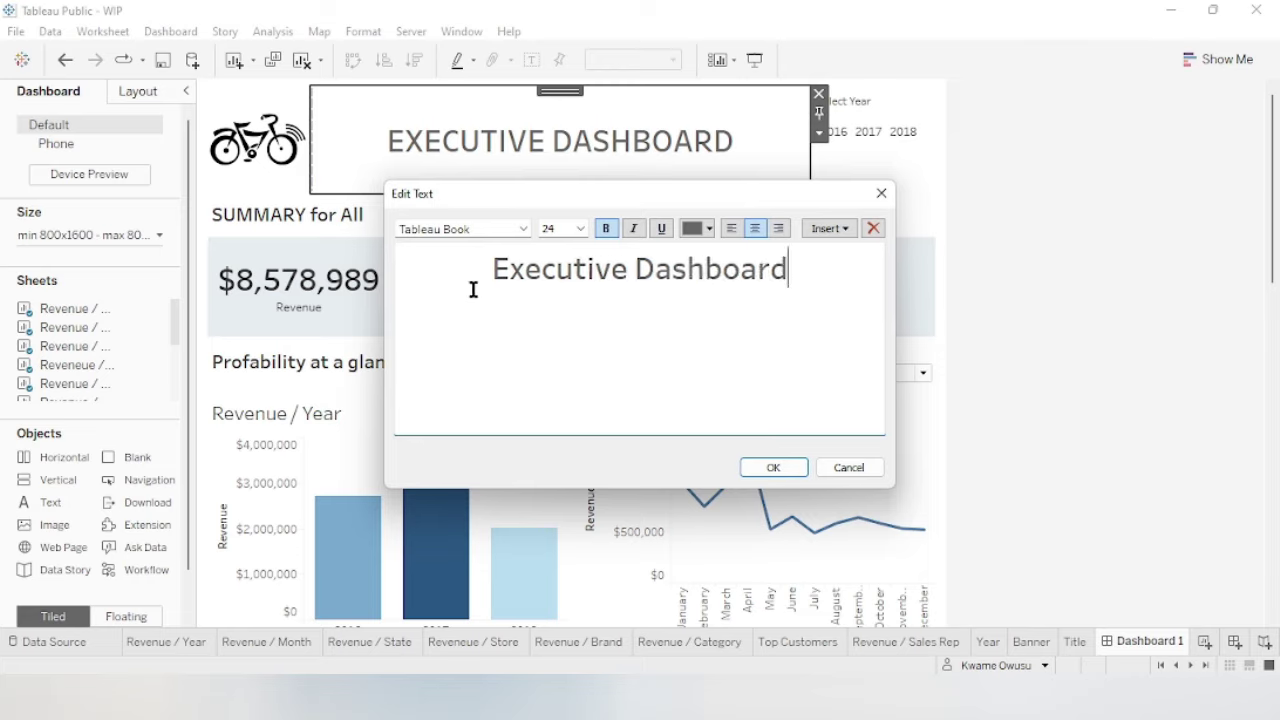
{"action": "left_click", "coordinate": [765, 468]}
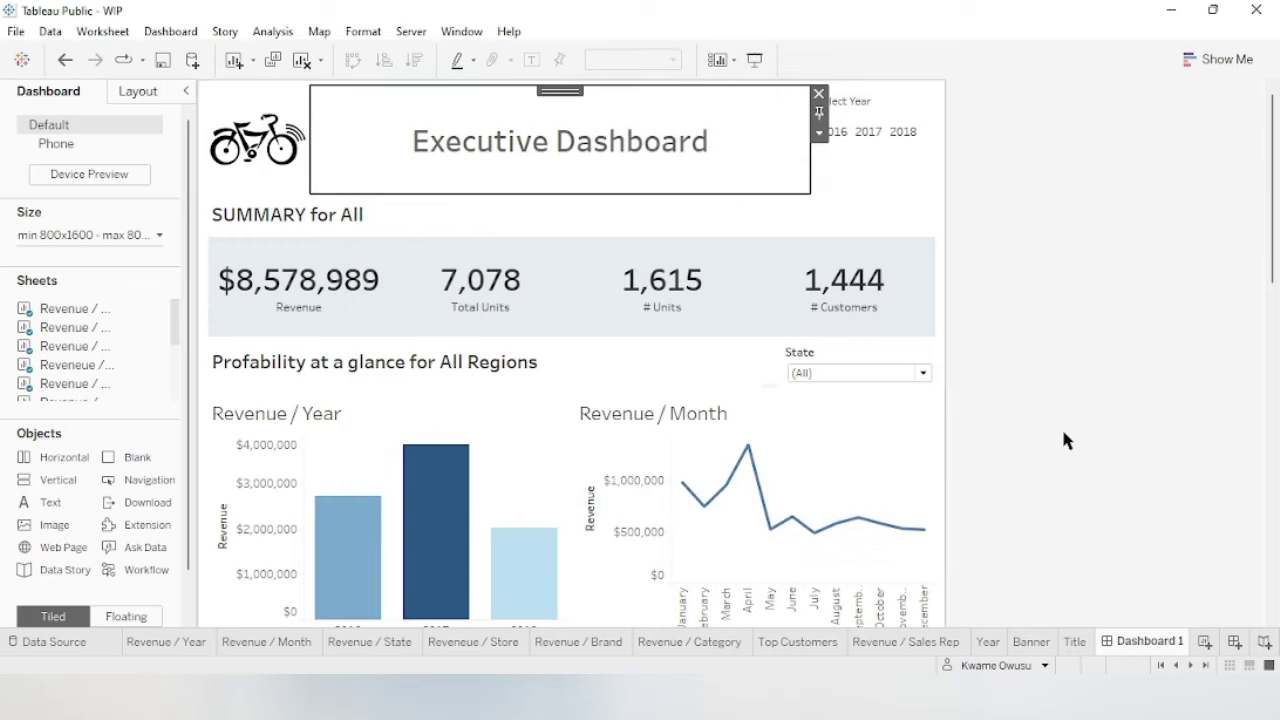
{"action": "left_click_drag", "start_coordinate": [1267, 209], "coordinate": [1268, 77]}
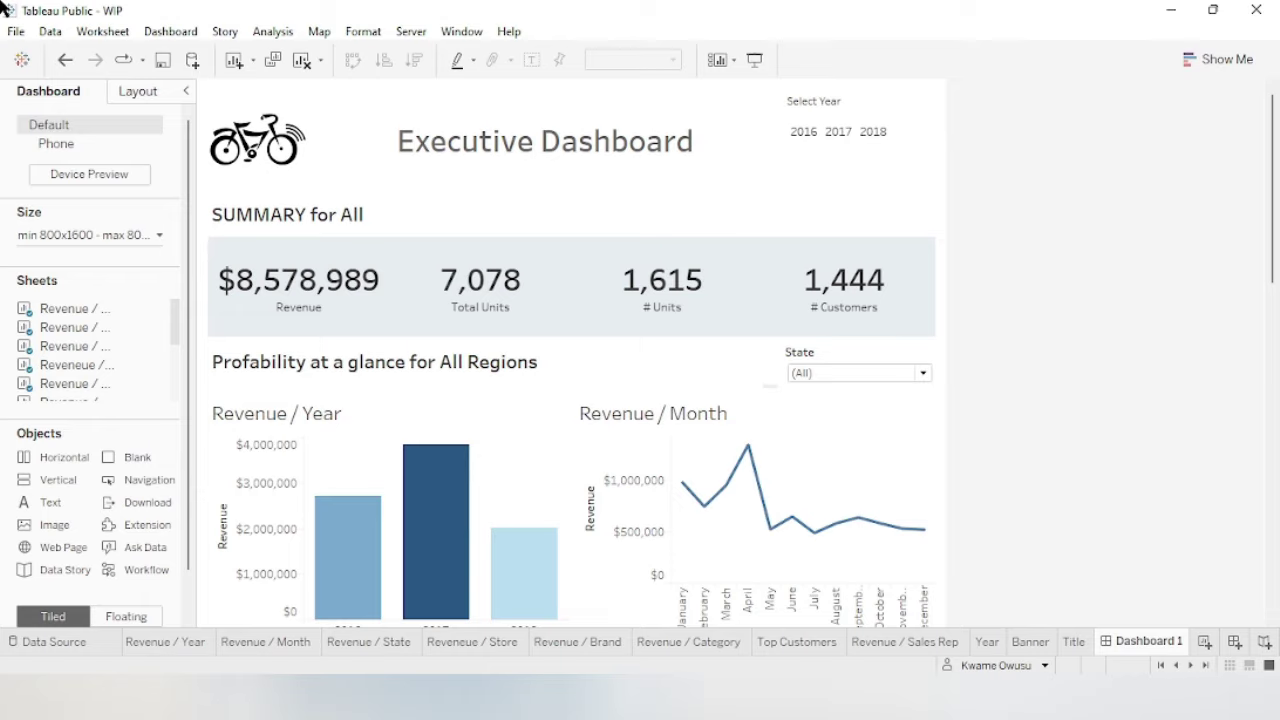
Save the workbook to Tableau Public As with the title 'BikeStores Dashboard'.
{"action": "left_click", "coordinate": [16, 31]}
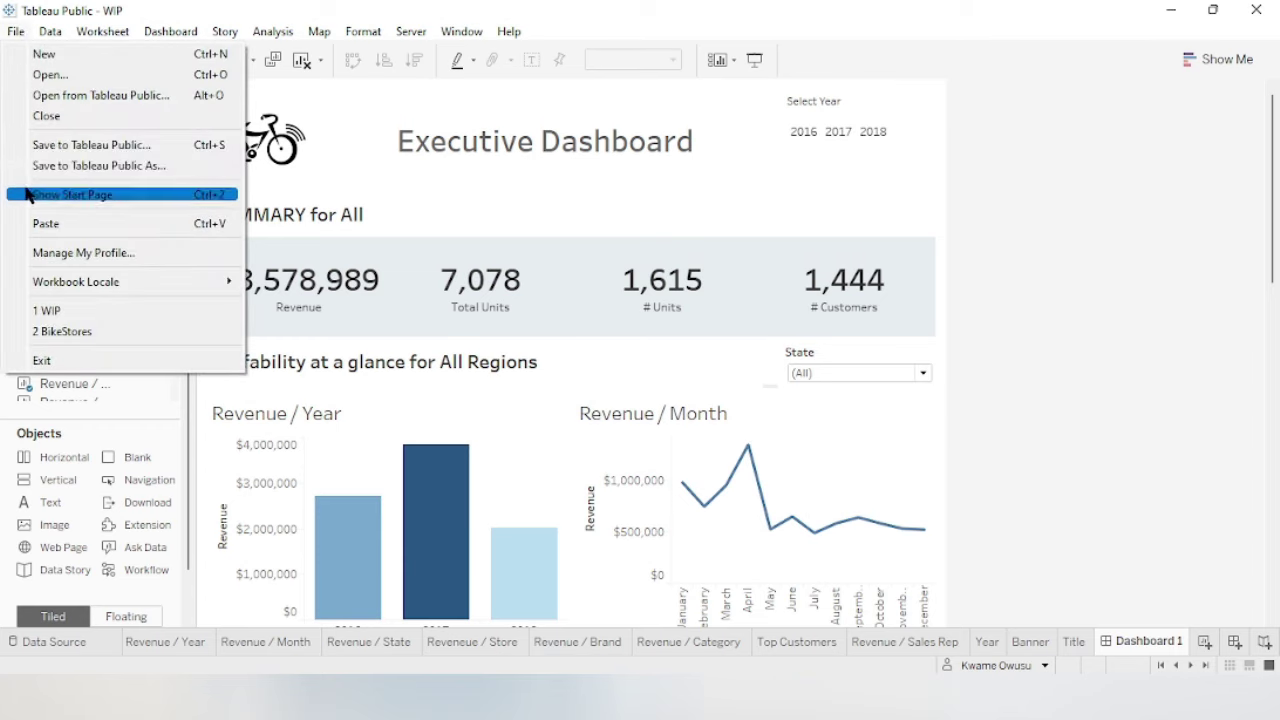
{"action": "left_click", "coordinate": [57, 165]}
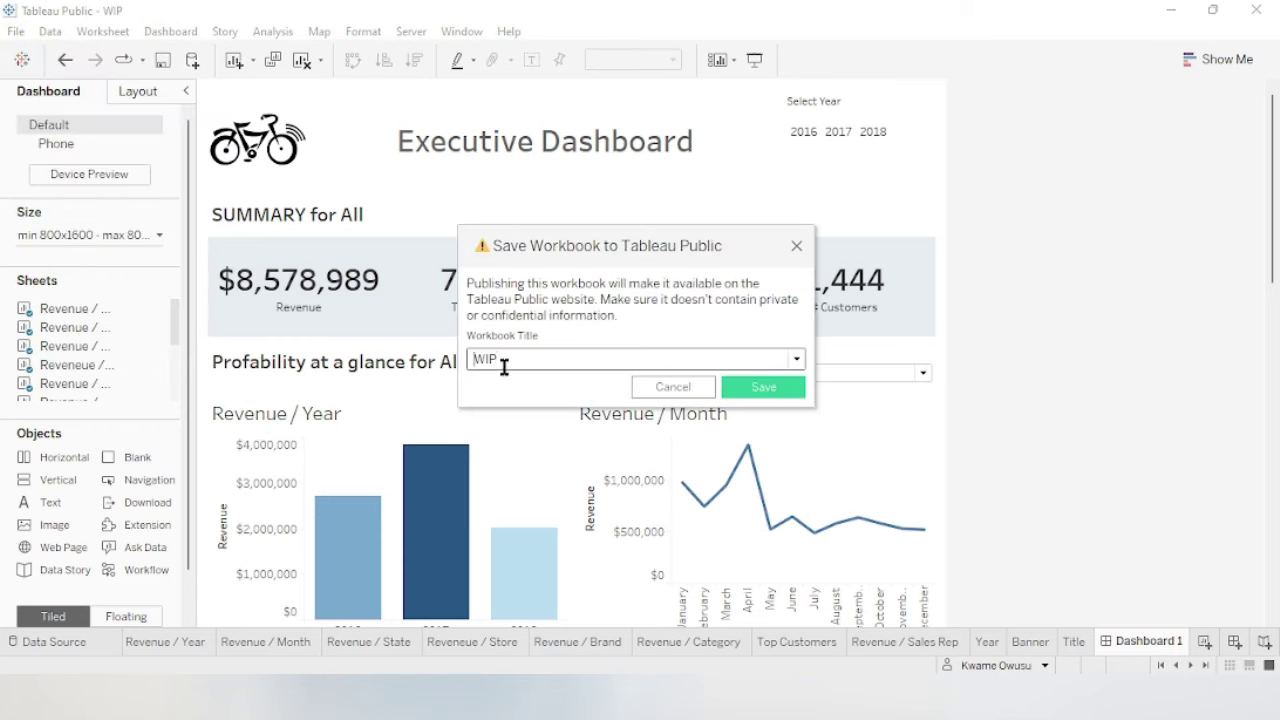
{"action": "type", "text": "BikeStores Dashboard"}
{"action": "left_click", "coordinate": [769, 393]}
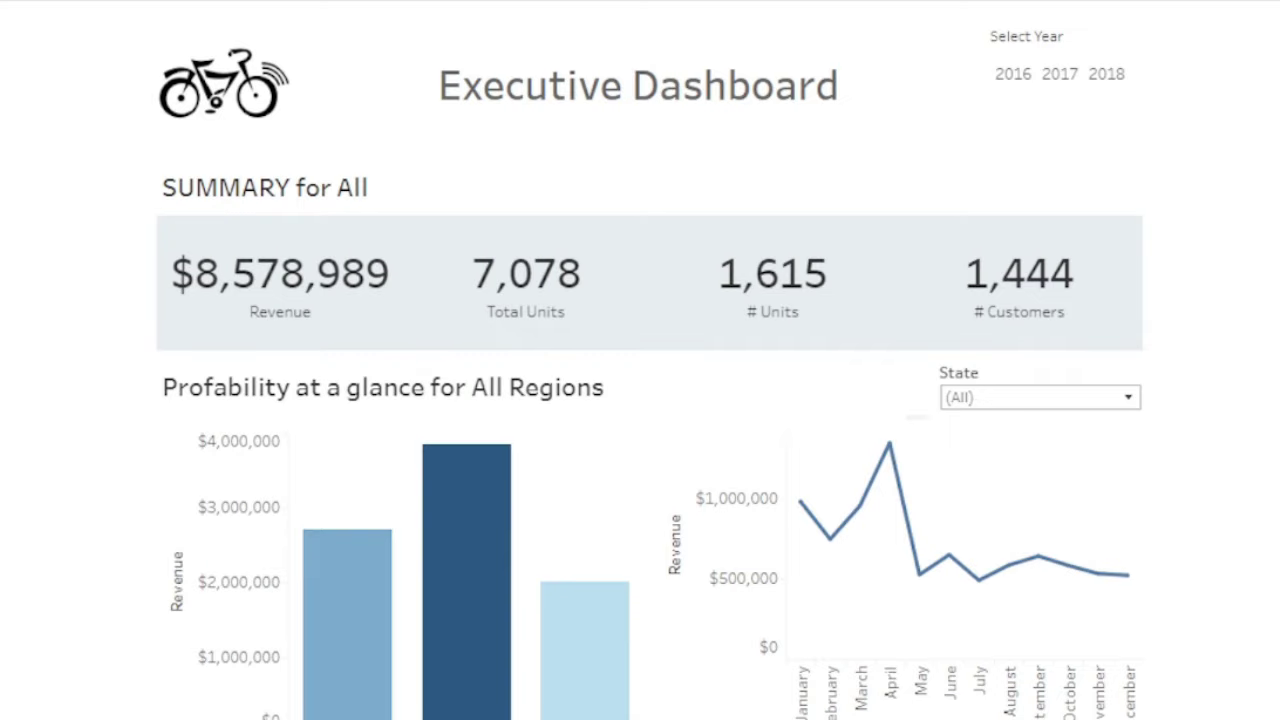
{"action": "scroll", "coordinate": [650, 400], "scroll_direction": "down", "scroll_amount": 6}
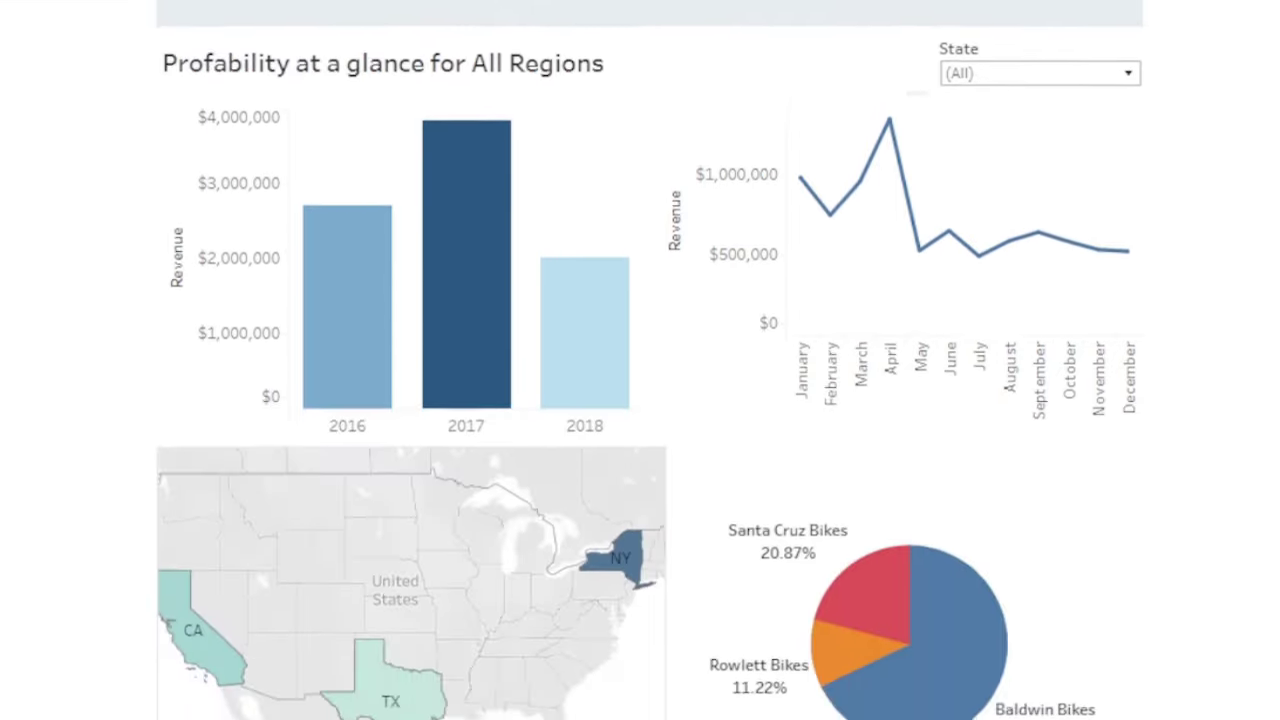
{"action": "scroll", "coordinate": [640, 360], "scroll_direction": "down", "scroll_amount": 8}
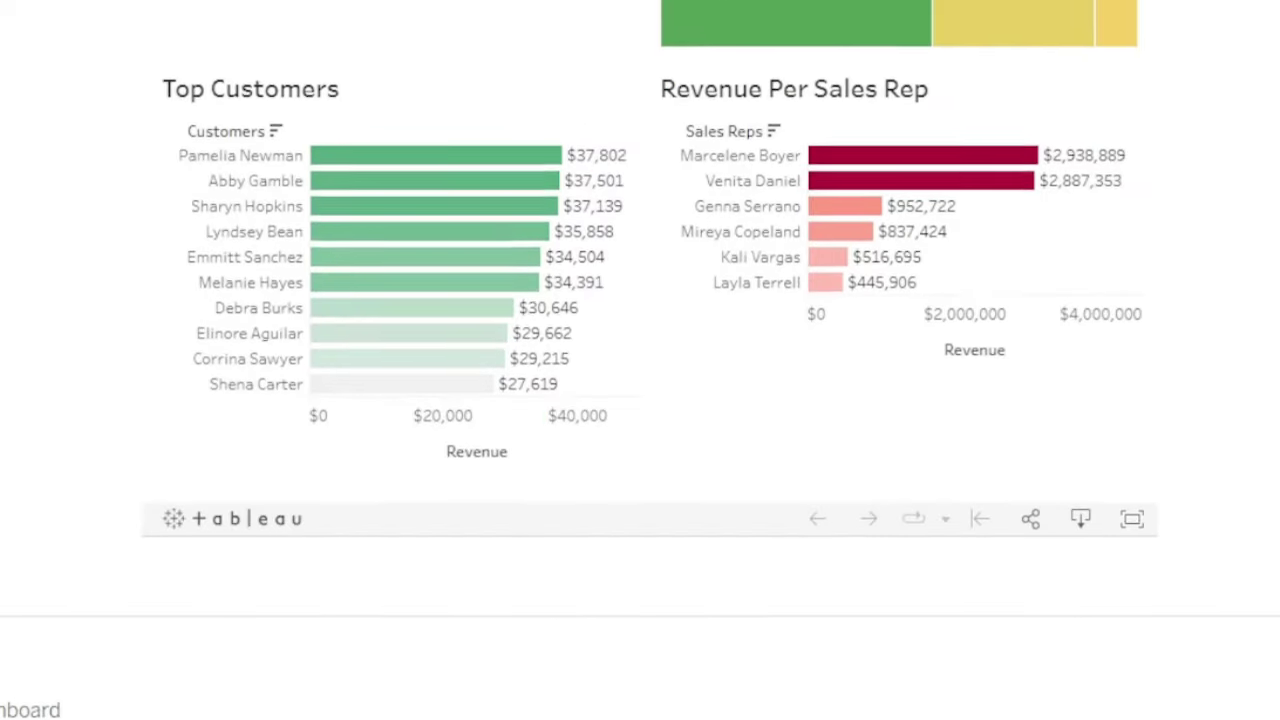
{"action": "scroll", "coordinate": [650, 360], "scroll_direction": "up", "scroll_amount": 6}
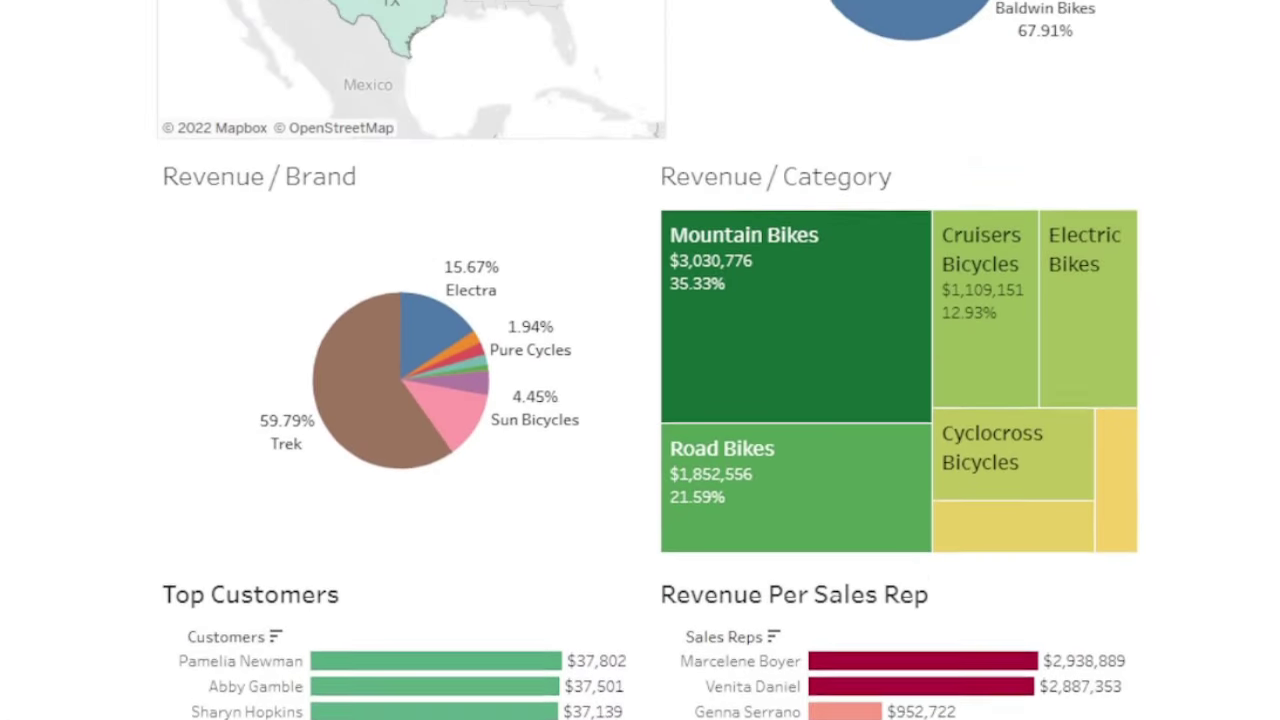
{"action": "scroll", "coordinate": [648, 360], "scroll_direction": "up", "scroll_amount": 1}
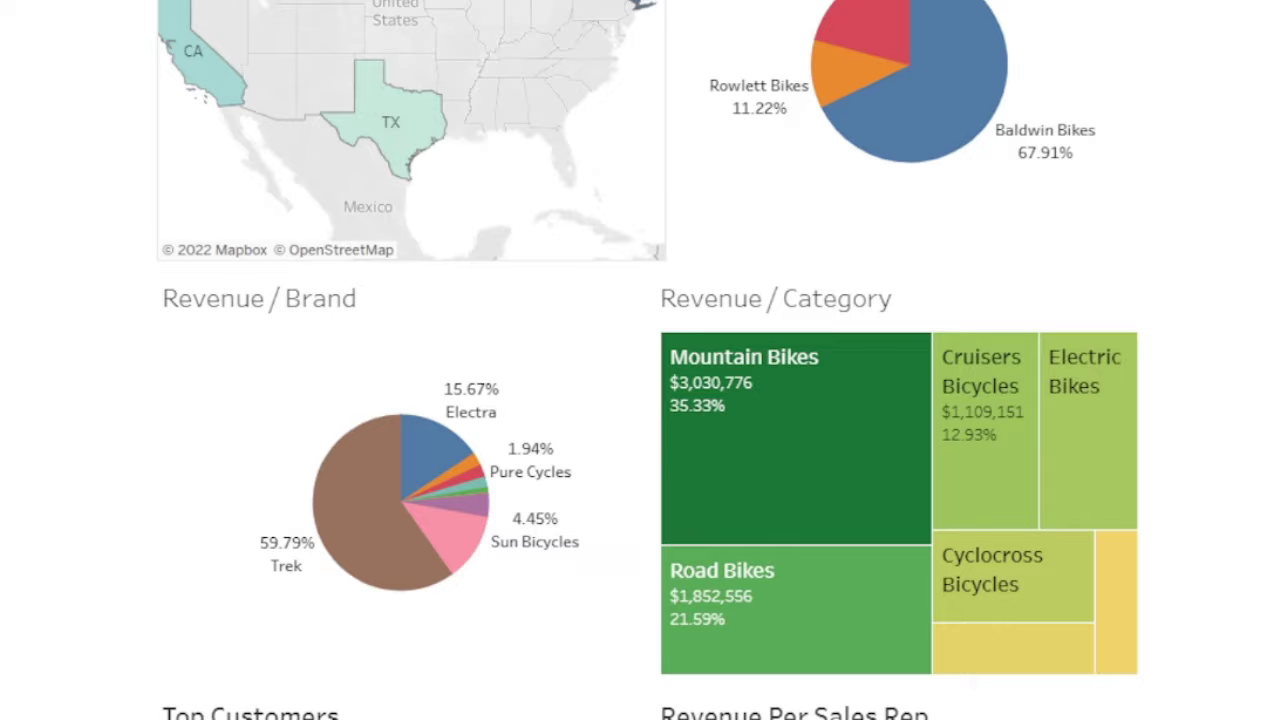
{"action": "scroll", "coordinate": [647, 360], "scroll_direction": "up", "scroll_amount": 6}
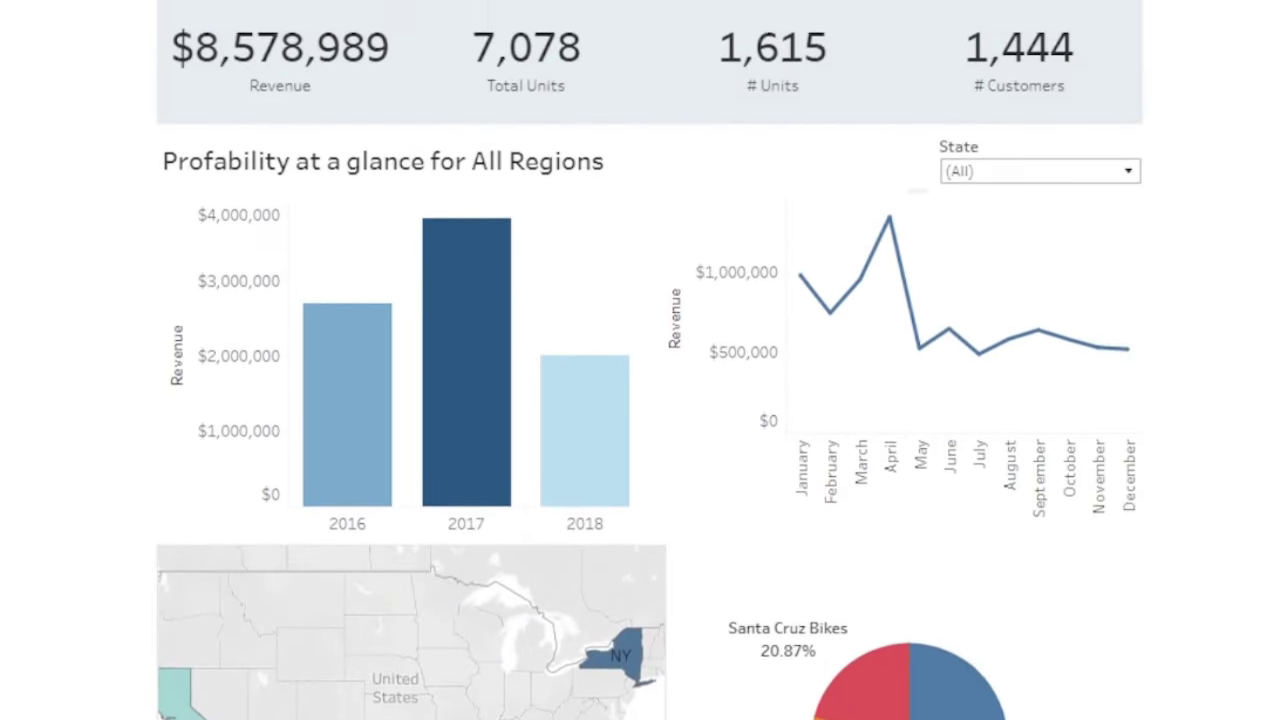
{"action": "scroll", "coordinate": [650, 360], "scroll_direction": "up", "scroll_amount": 2}
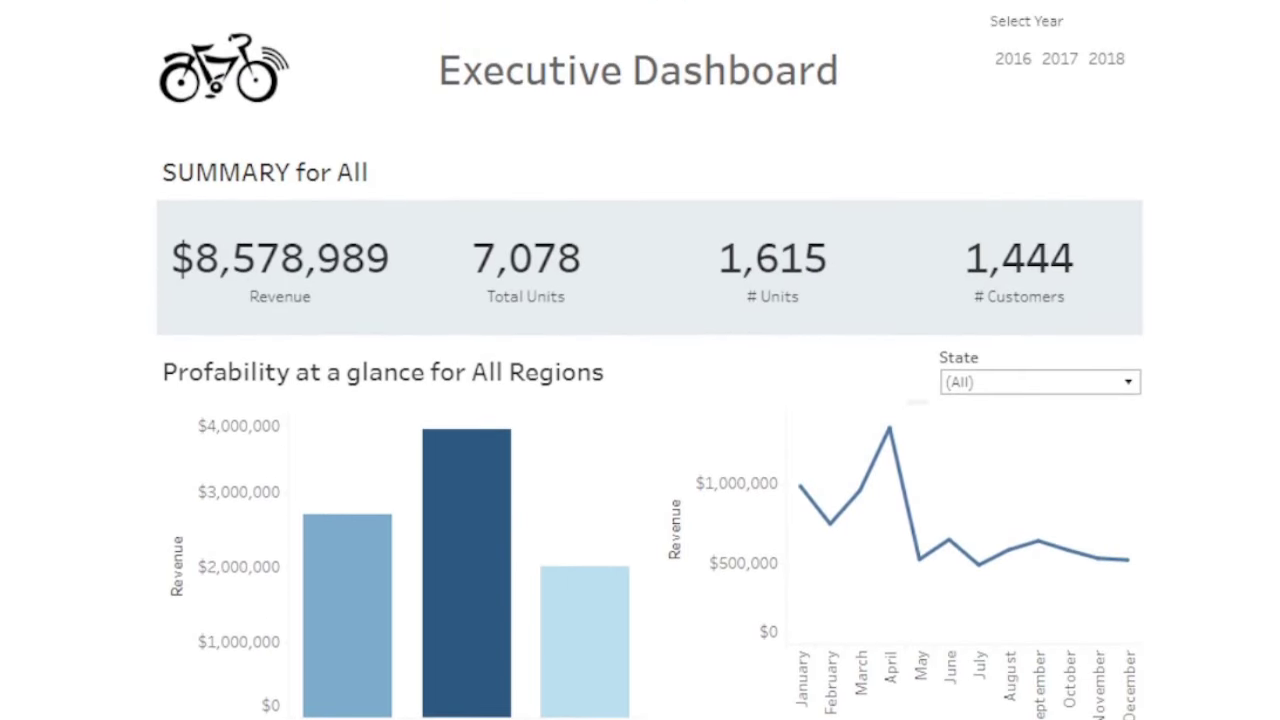